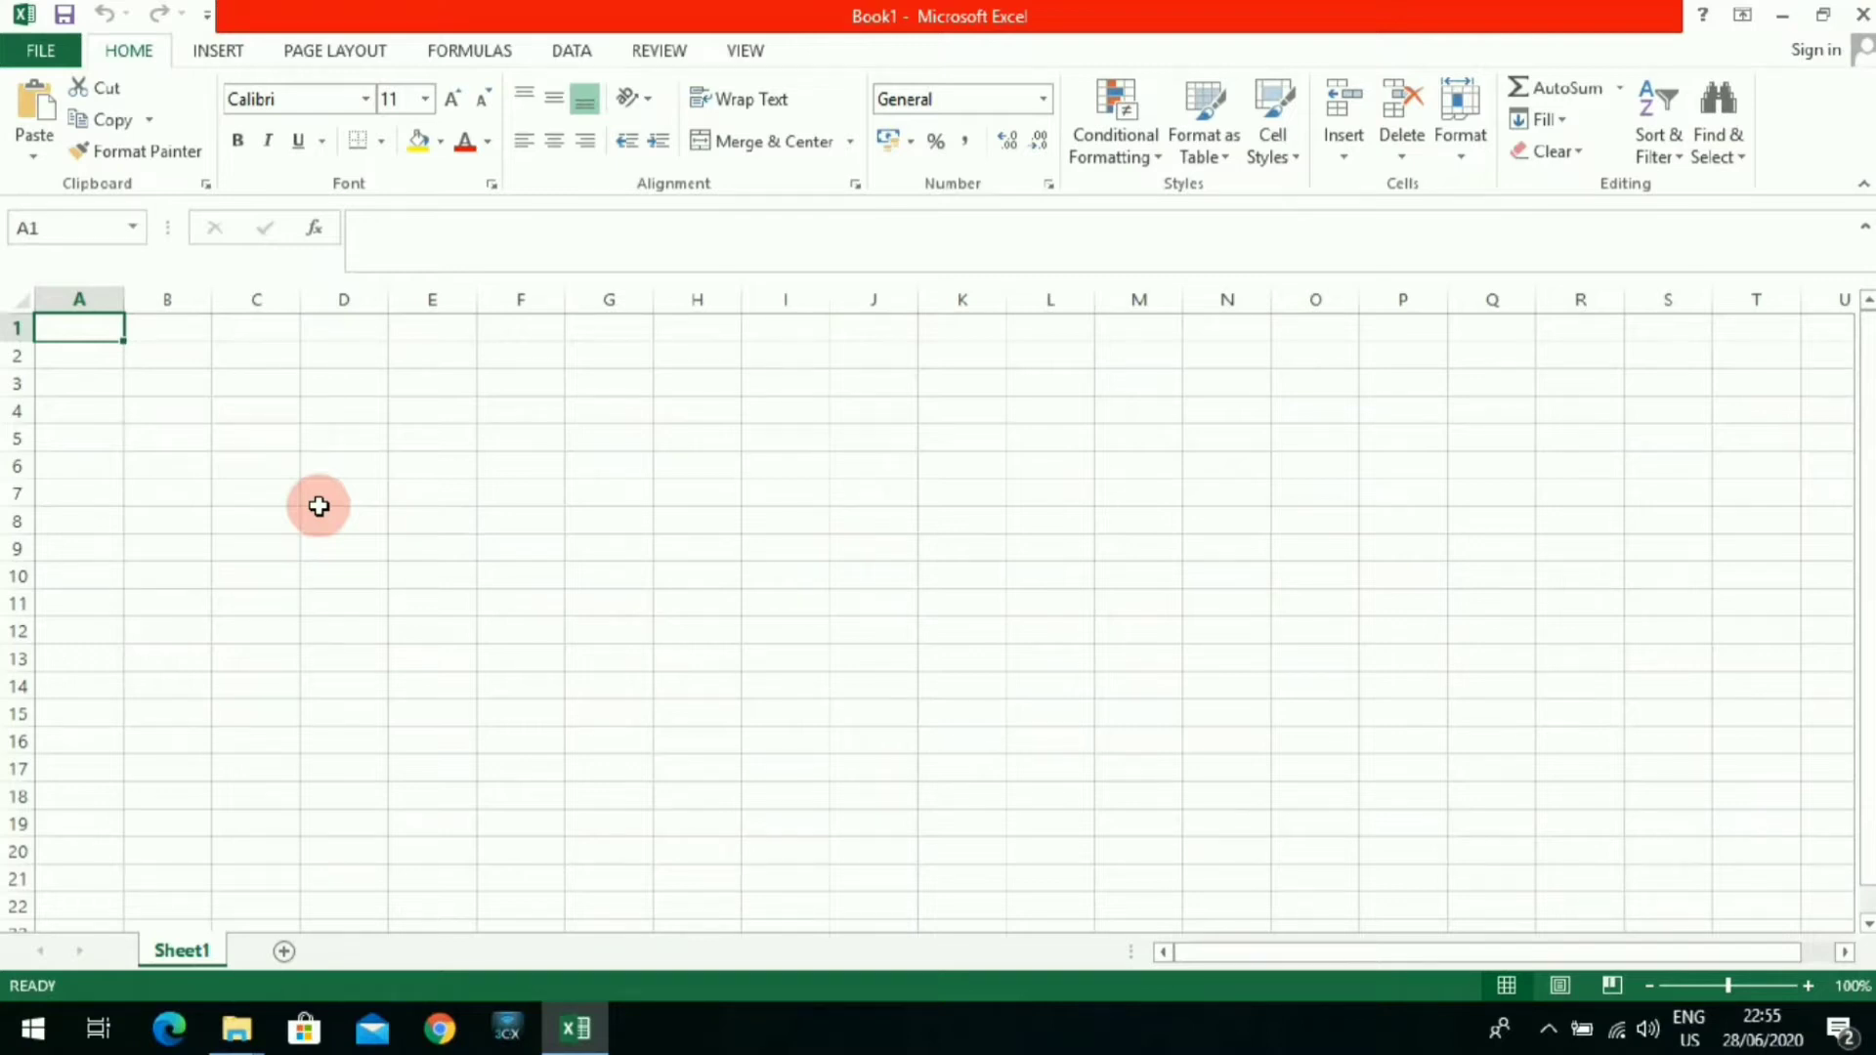
pyautogui.scroll(-1, 319, 506)
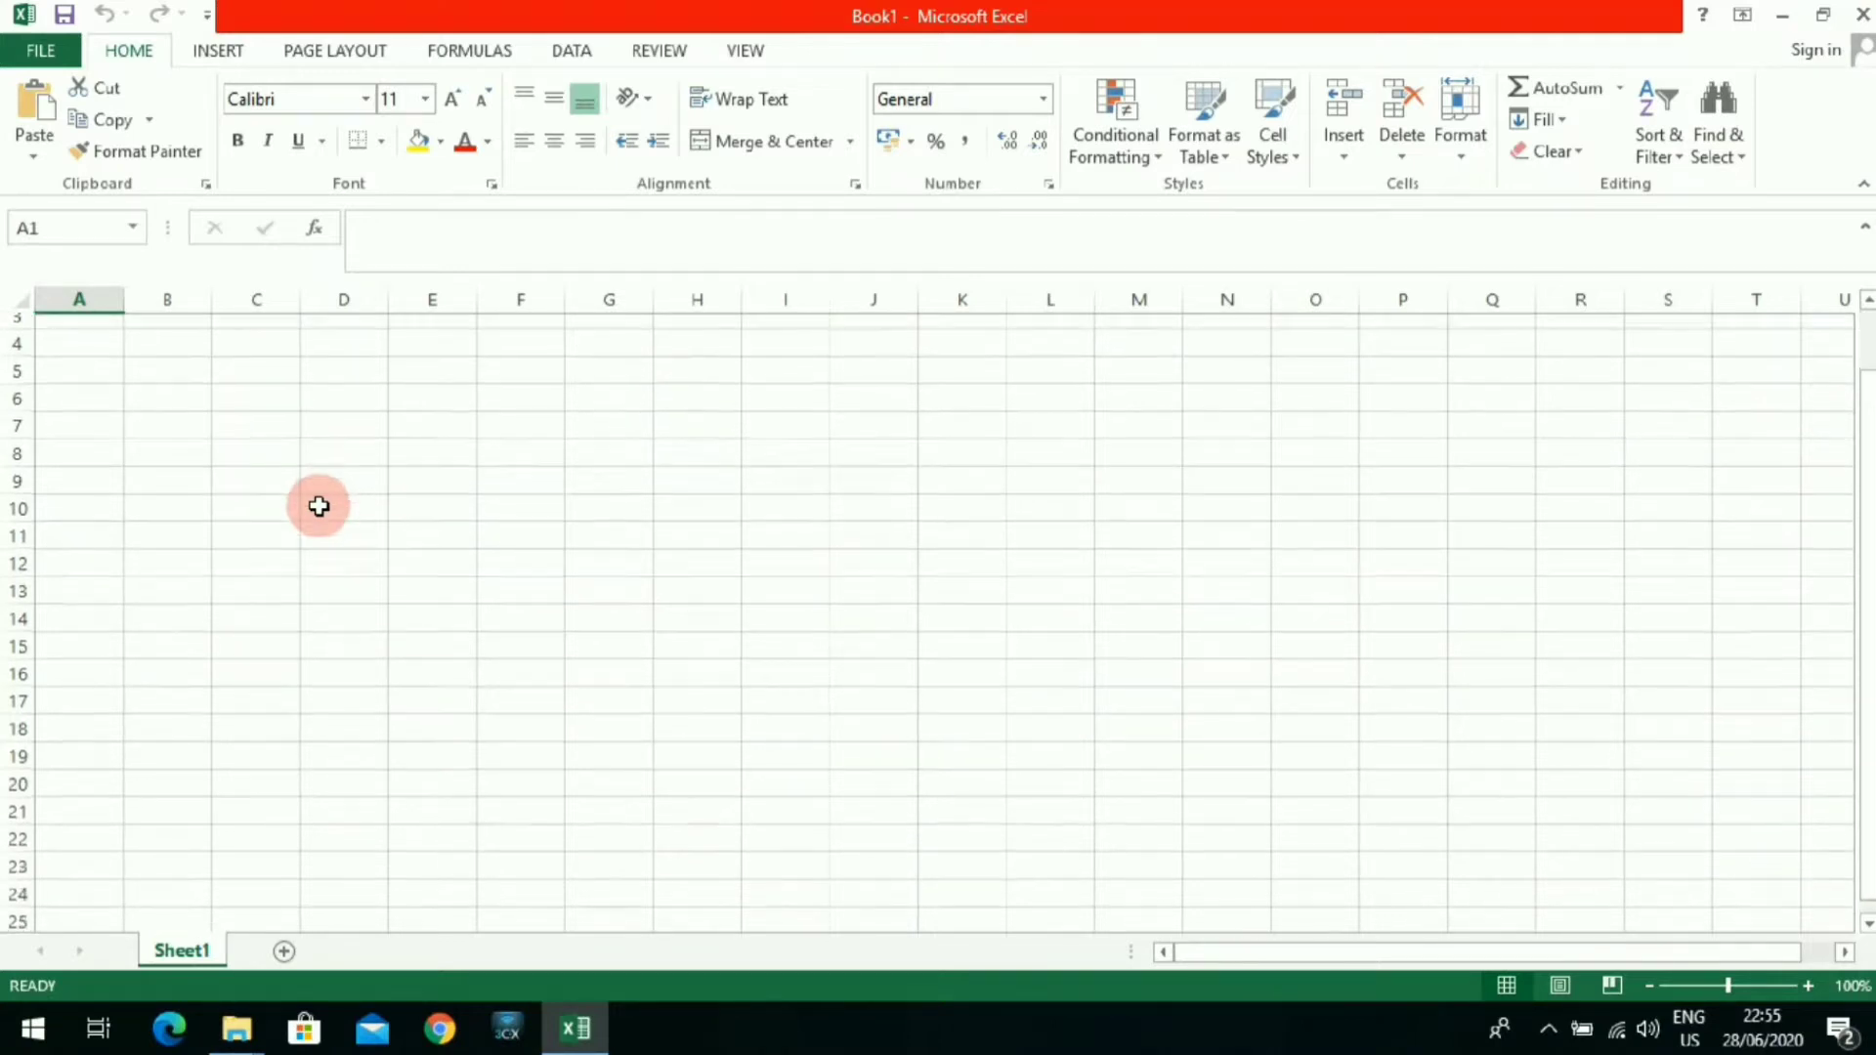
pyautogui.scroll(1, 319, 506)
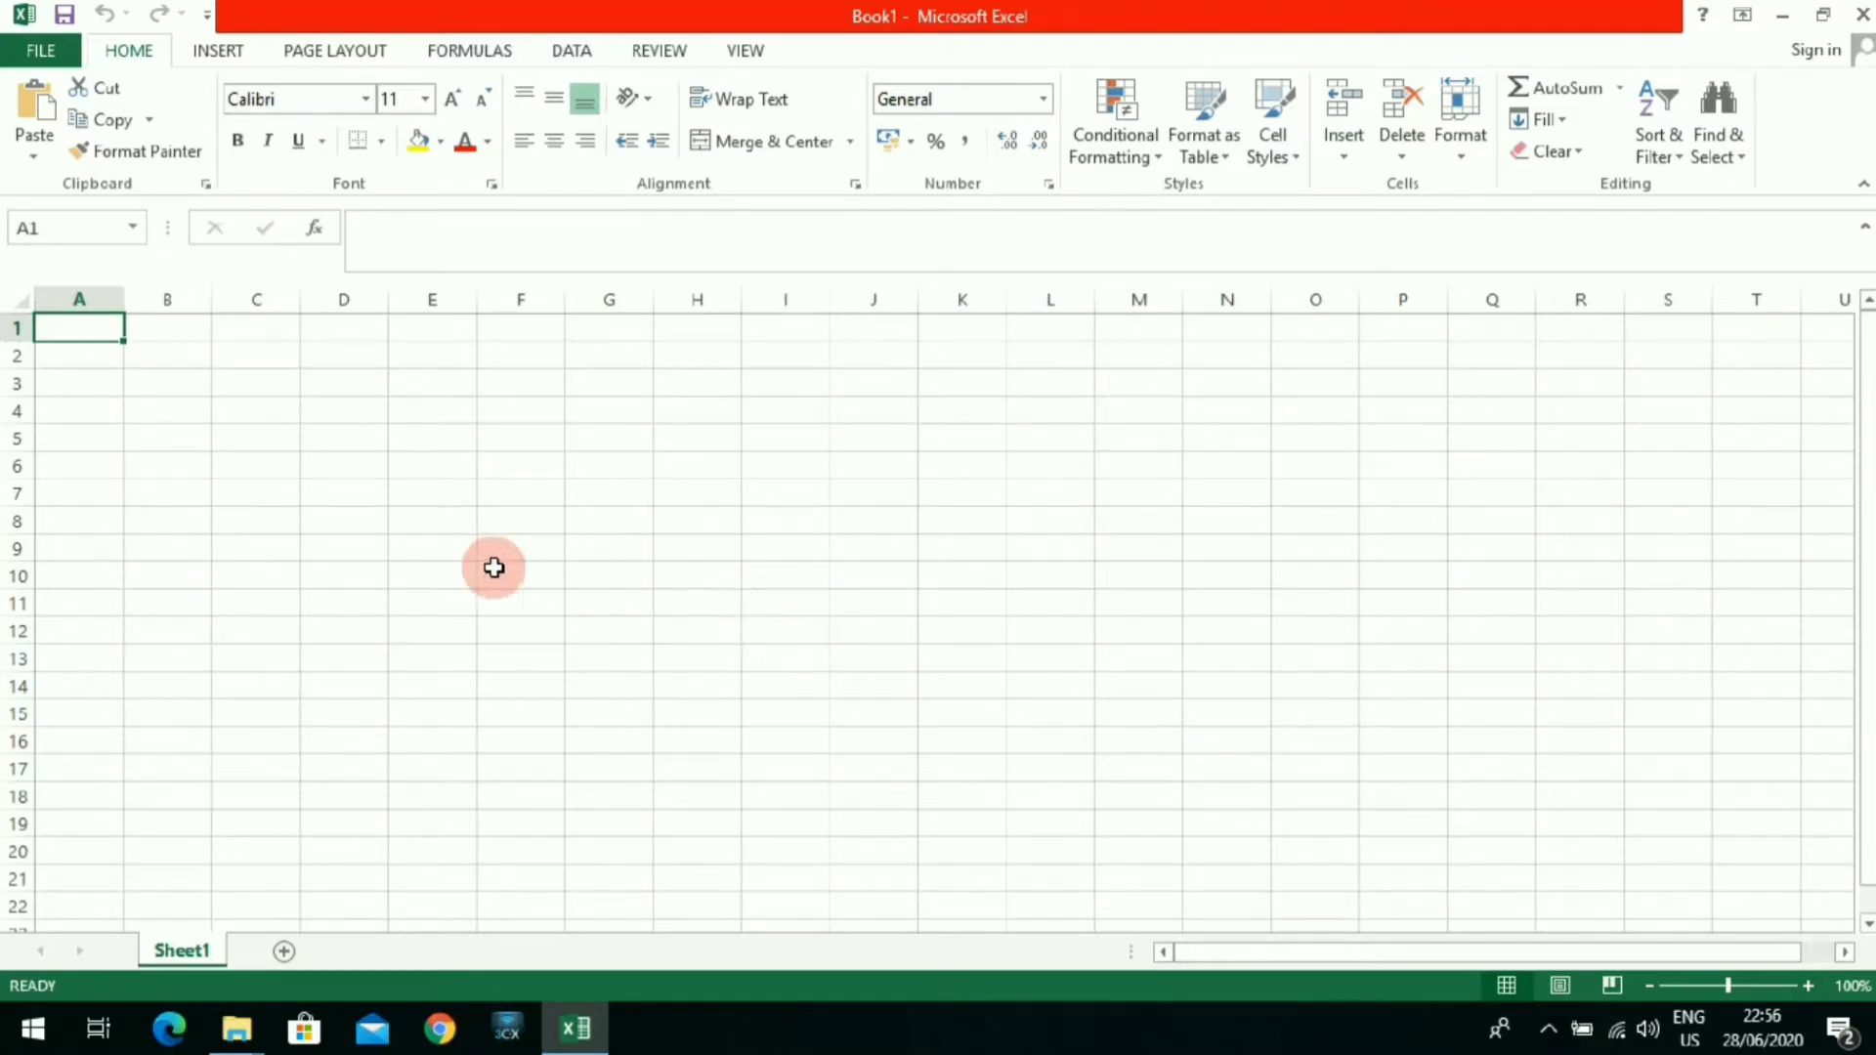
pyautogui.click(325, 437)
pyautogui.click(96, 327)
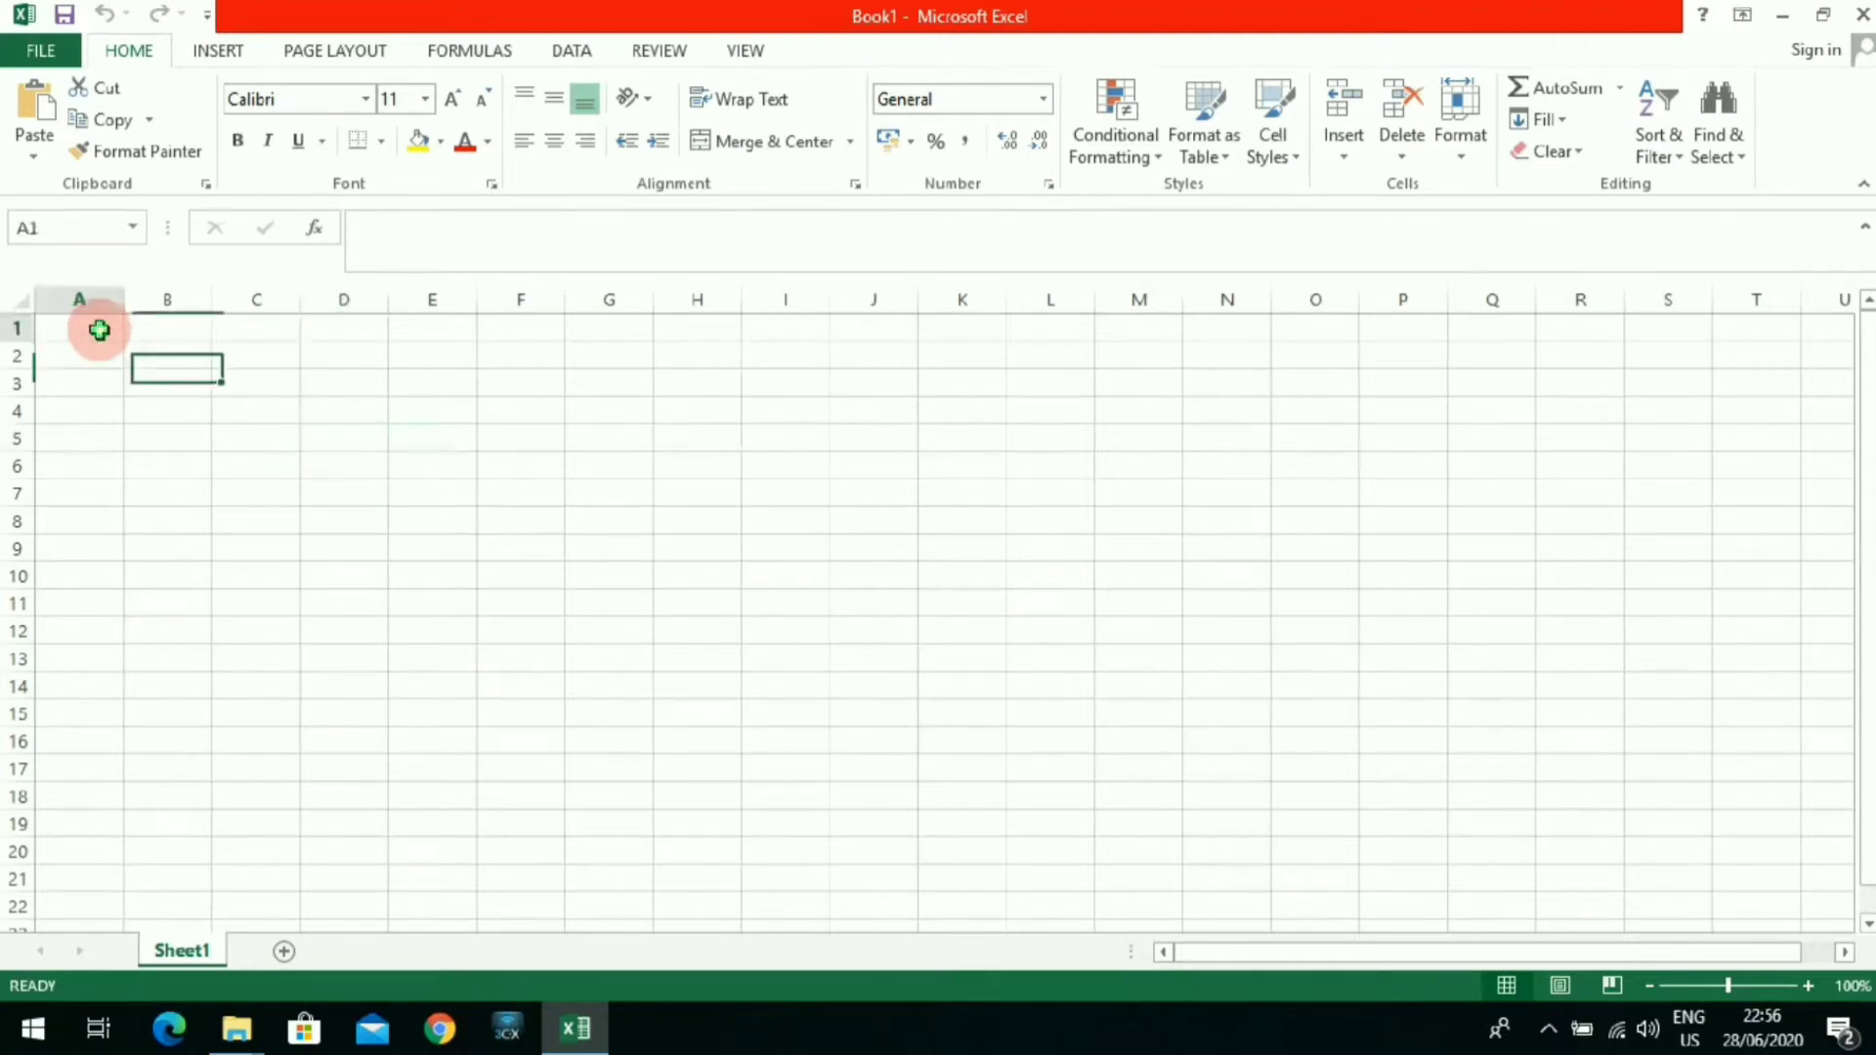
pyautogui.click(81, 379)
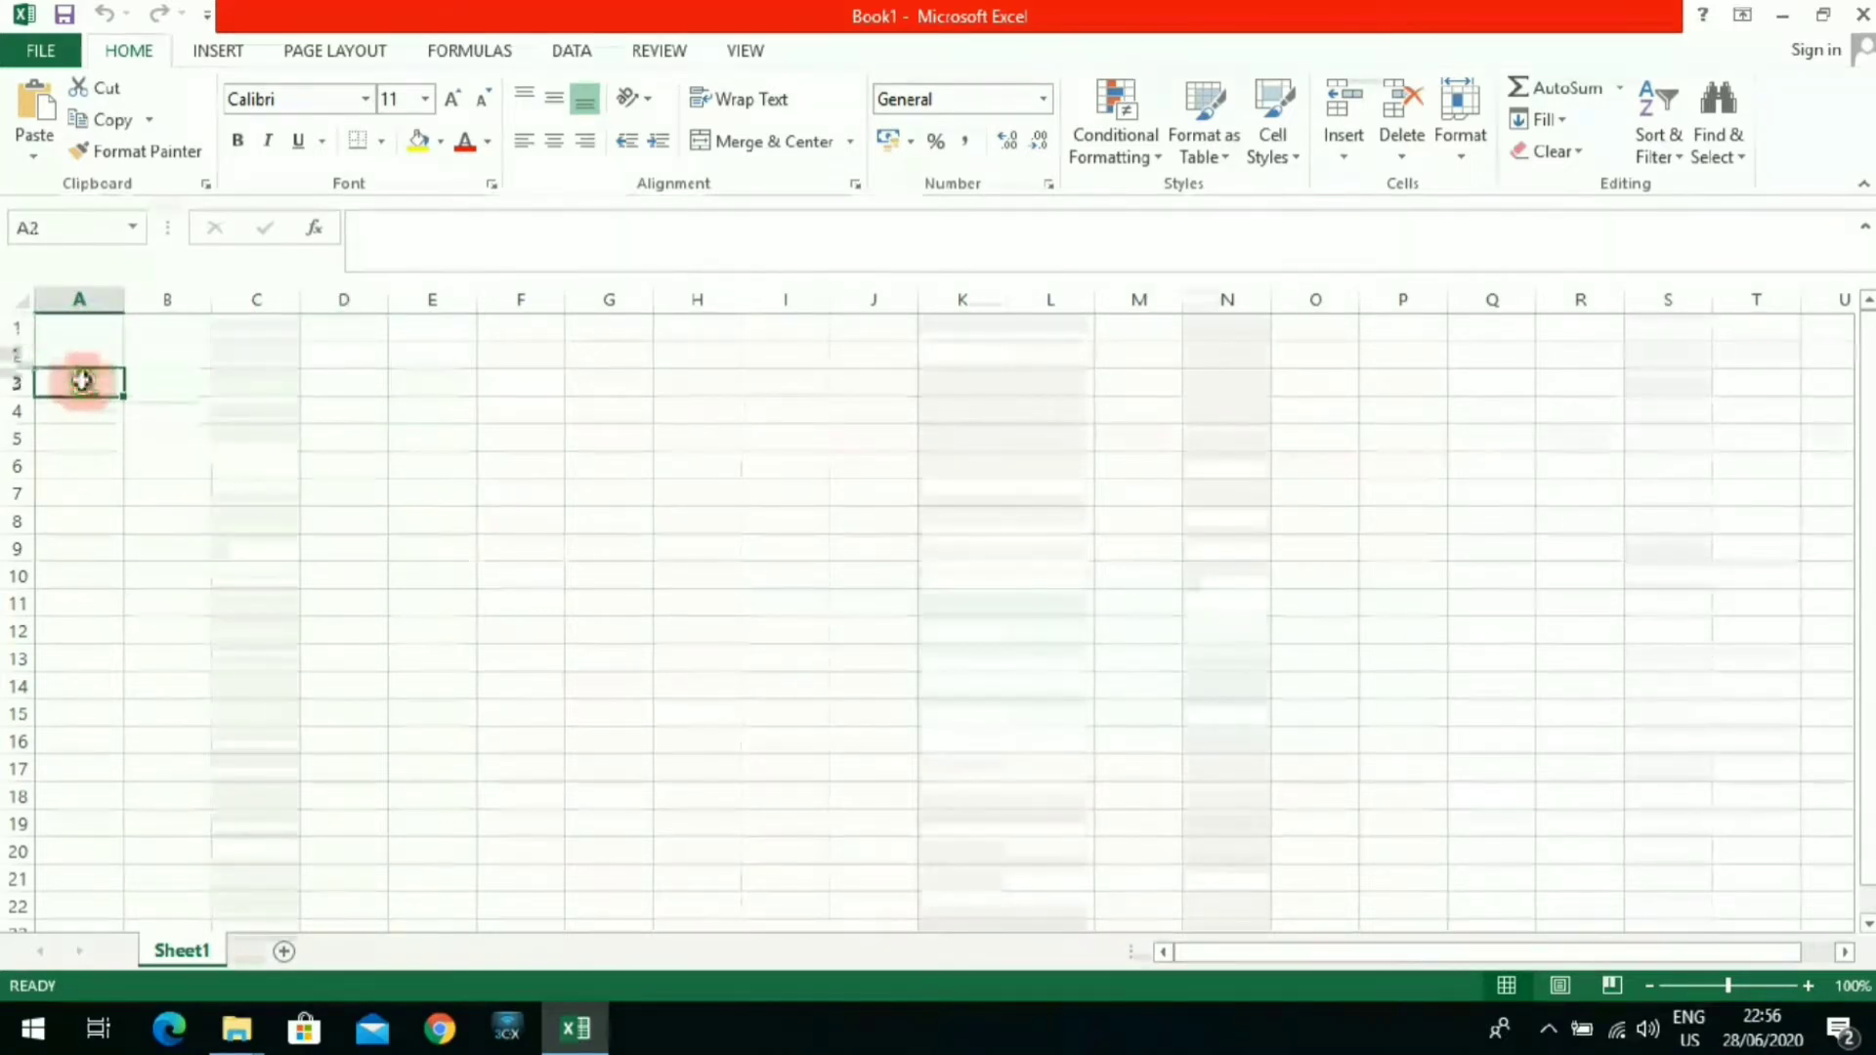
pyautogui.click(89, 358)
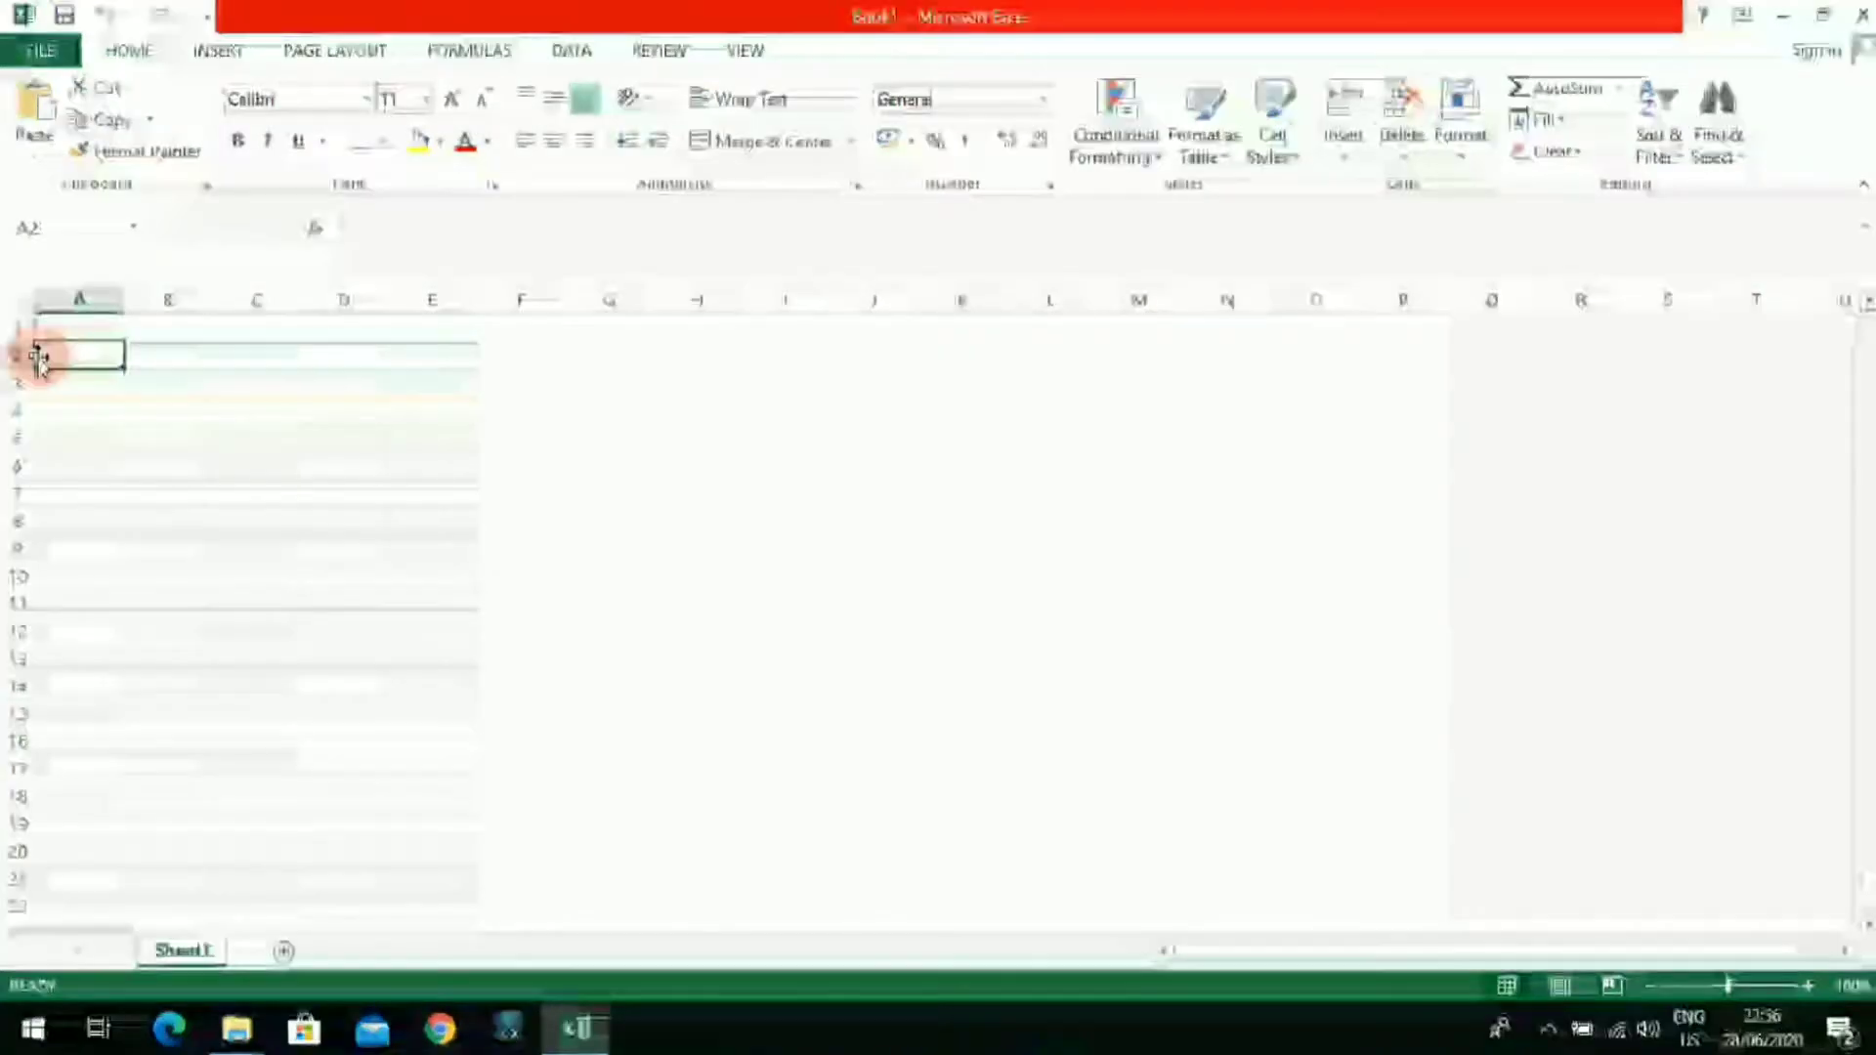
pyautogui.click(167, 359)
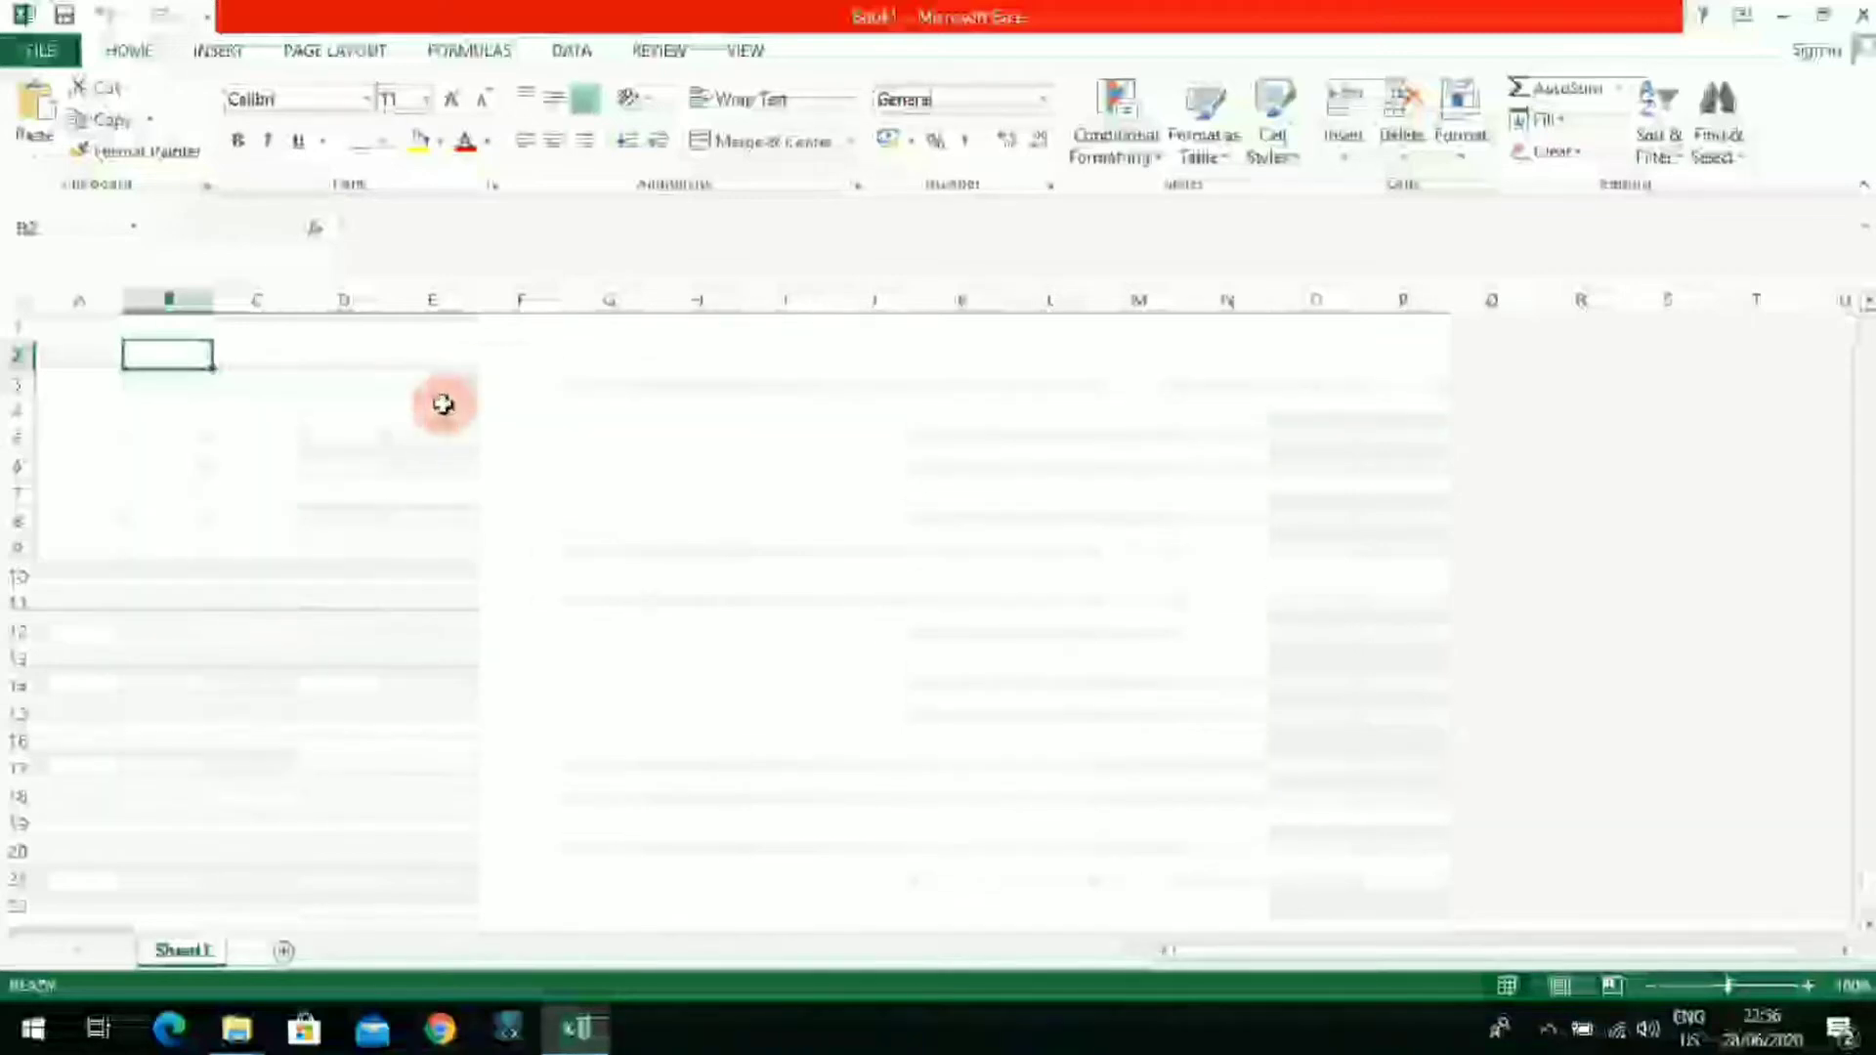
pyautogui.click(440, 406)
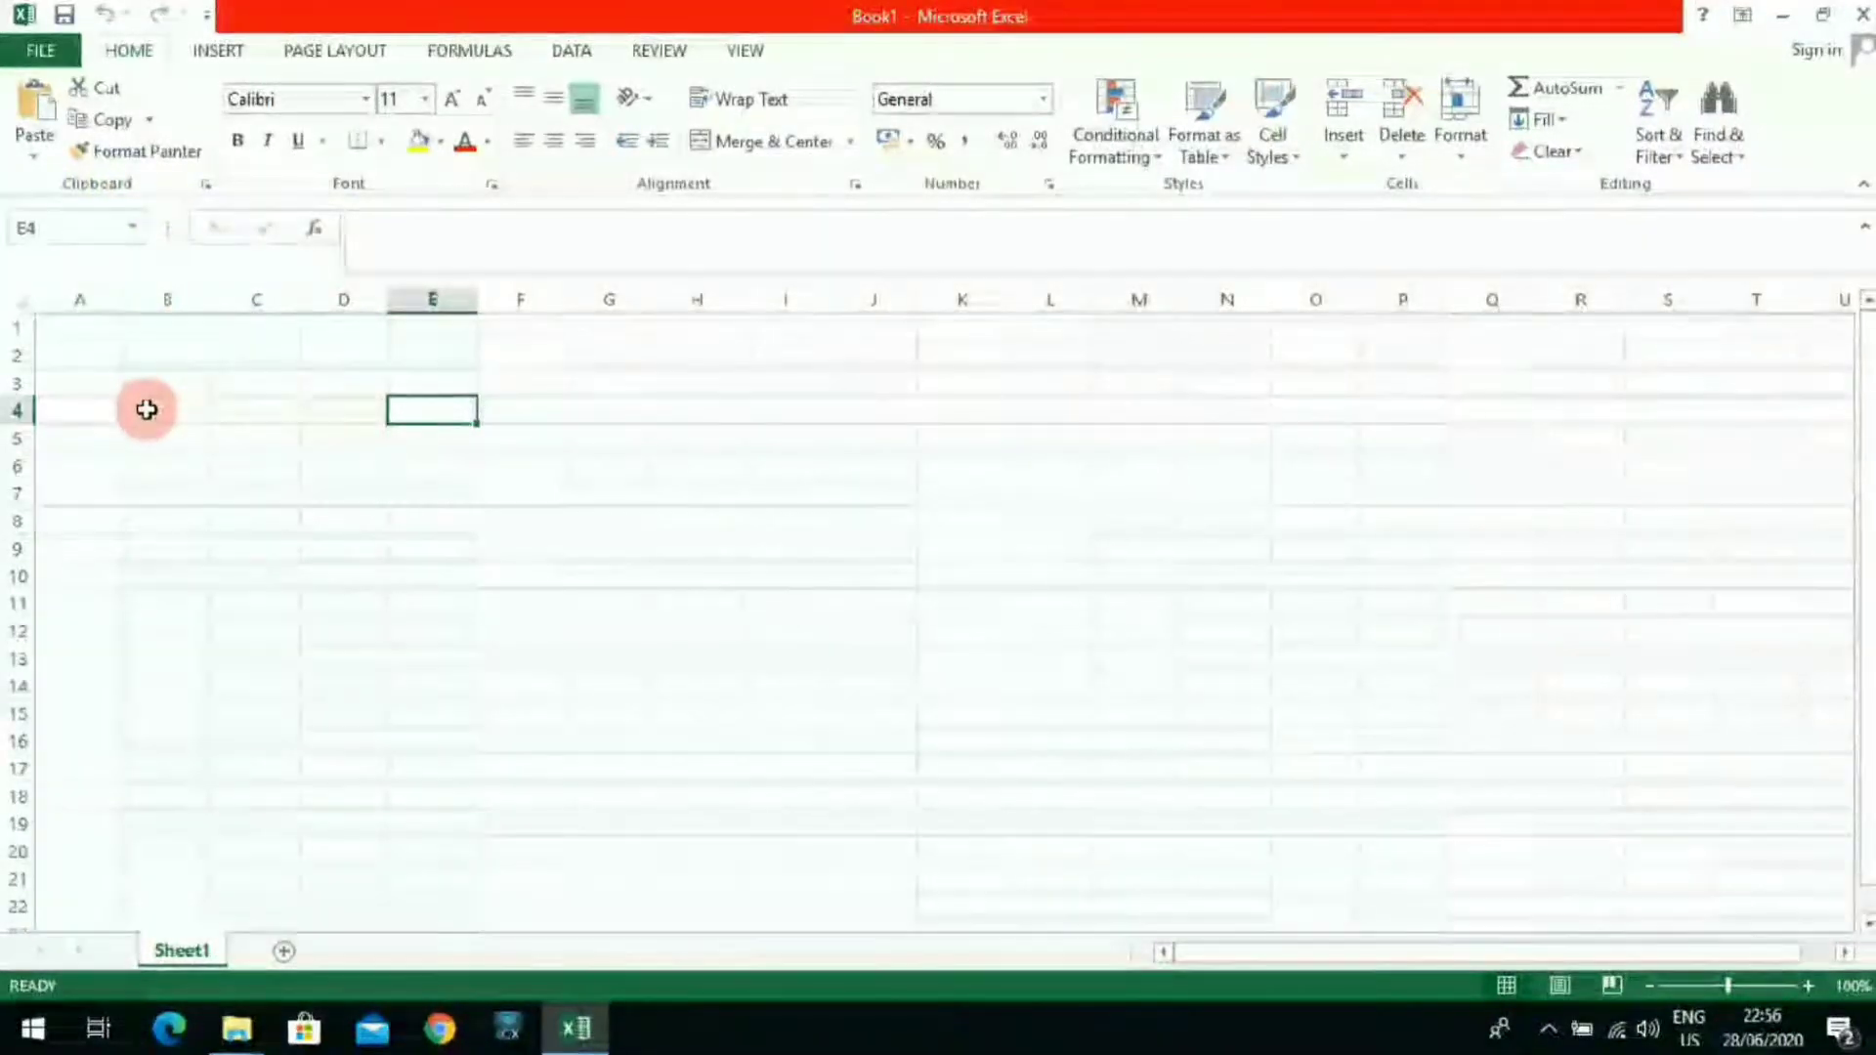
pyautogui.click(147, 407)
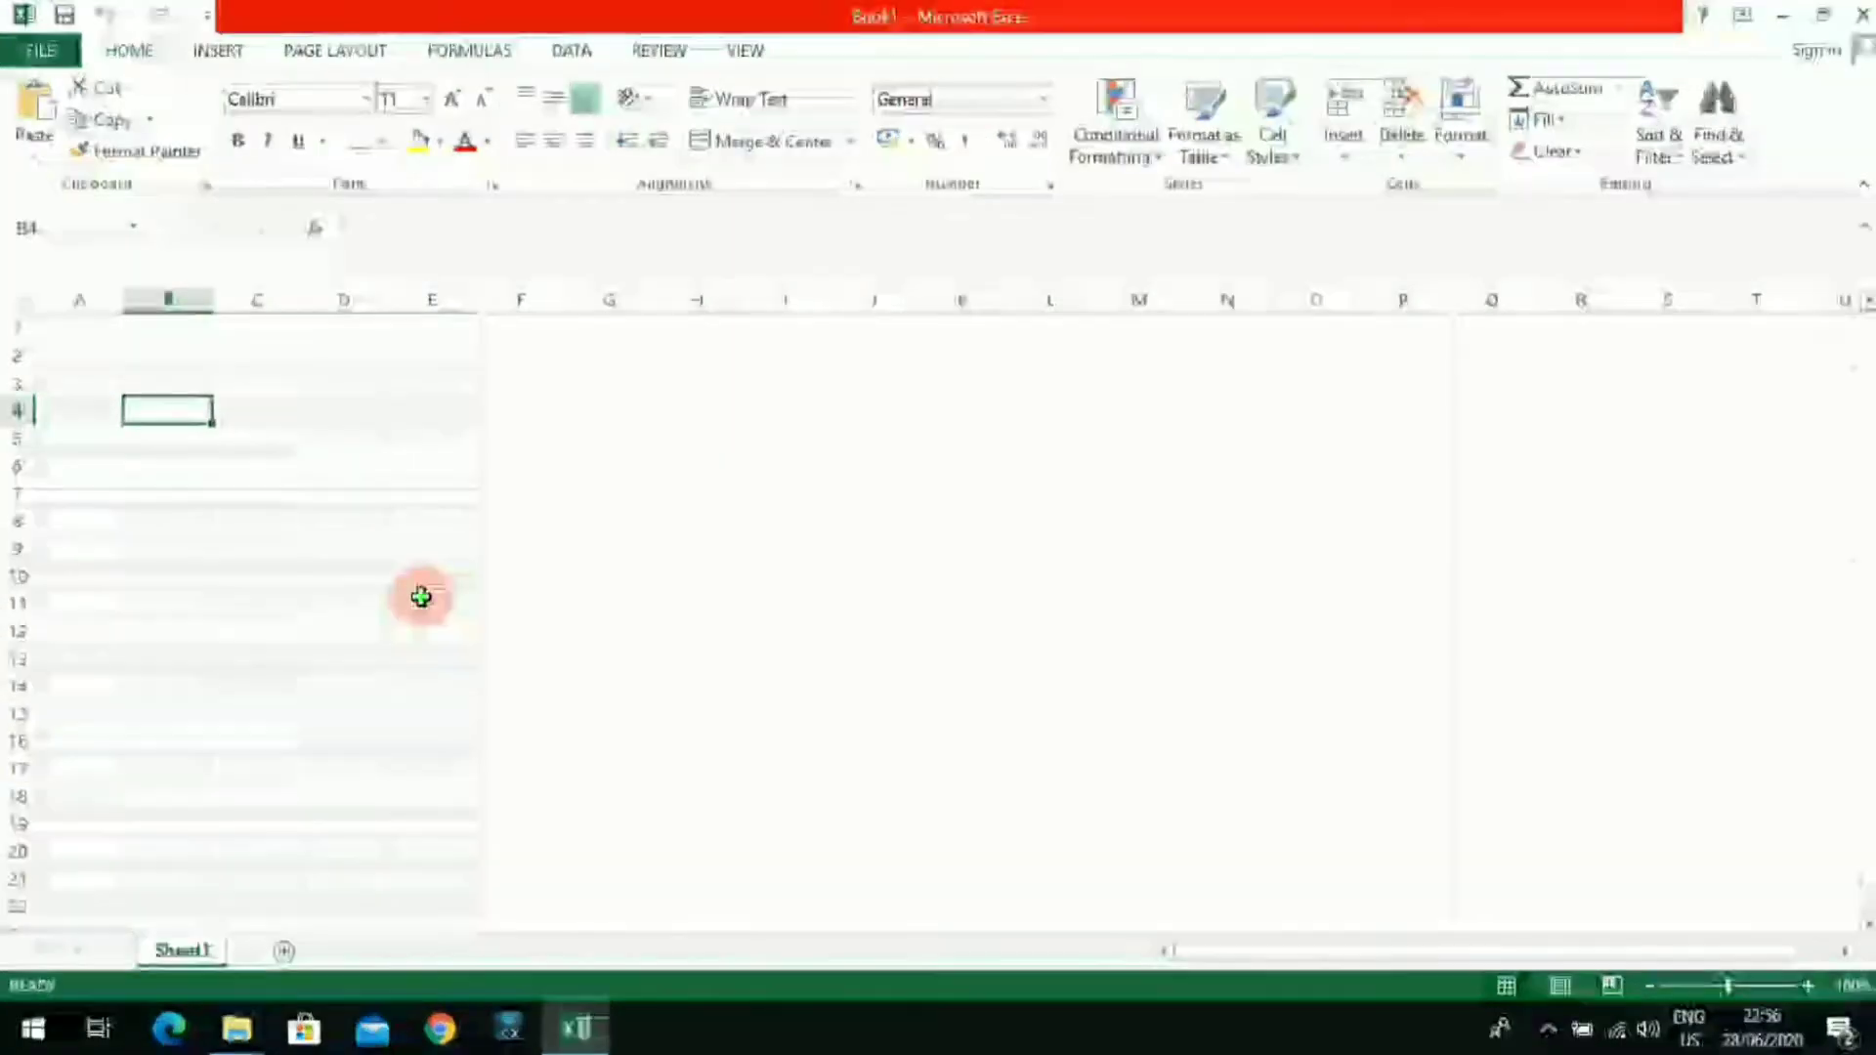
pyautogui.click(420, 598)
pyautogui.click(425, 474)
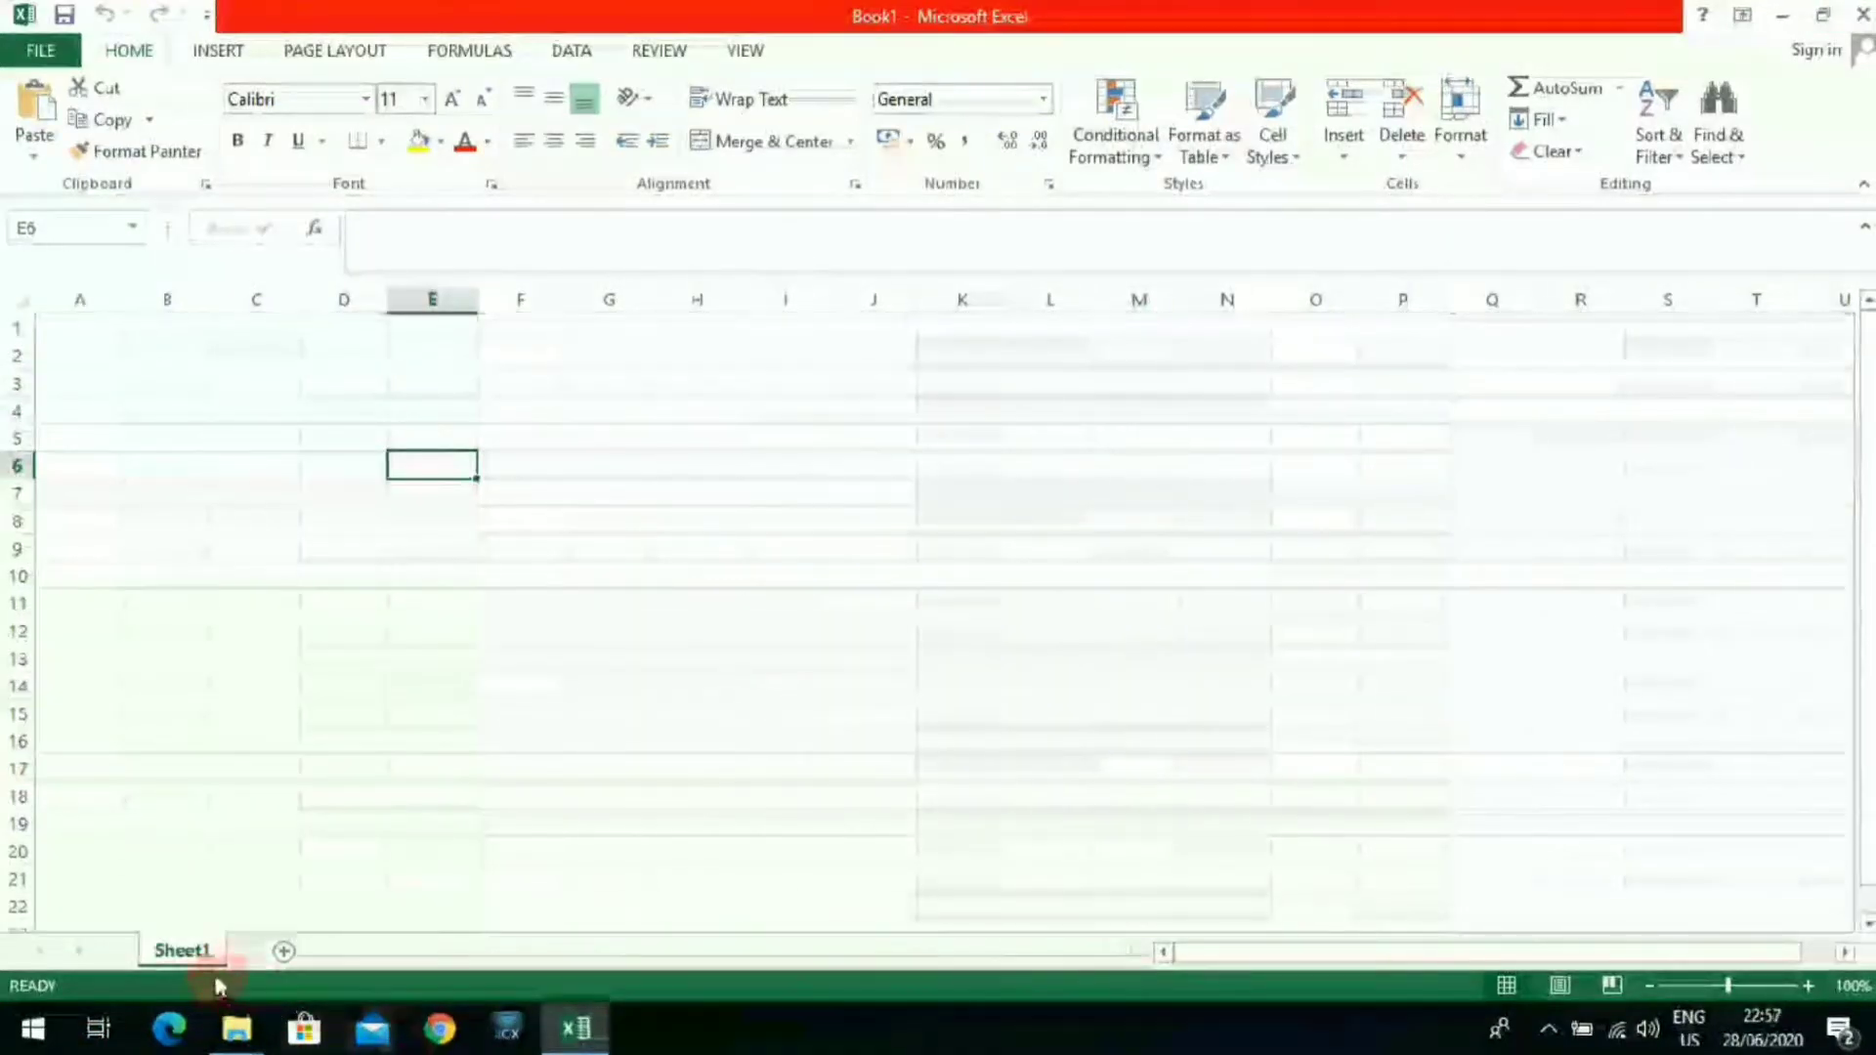
# Step: Add a second worksheet to the workbook and switch back and forth between Sheet1 and Sheet2
pyautogui.click(202, 956)
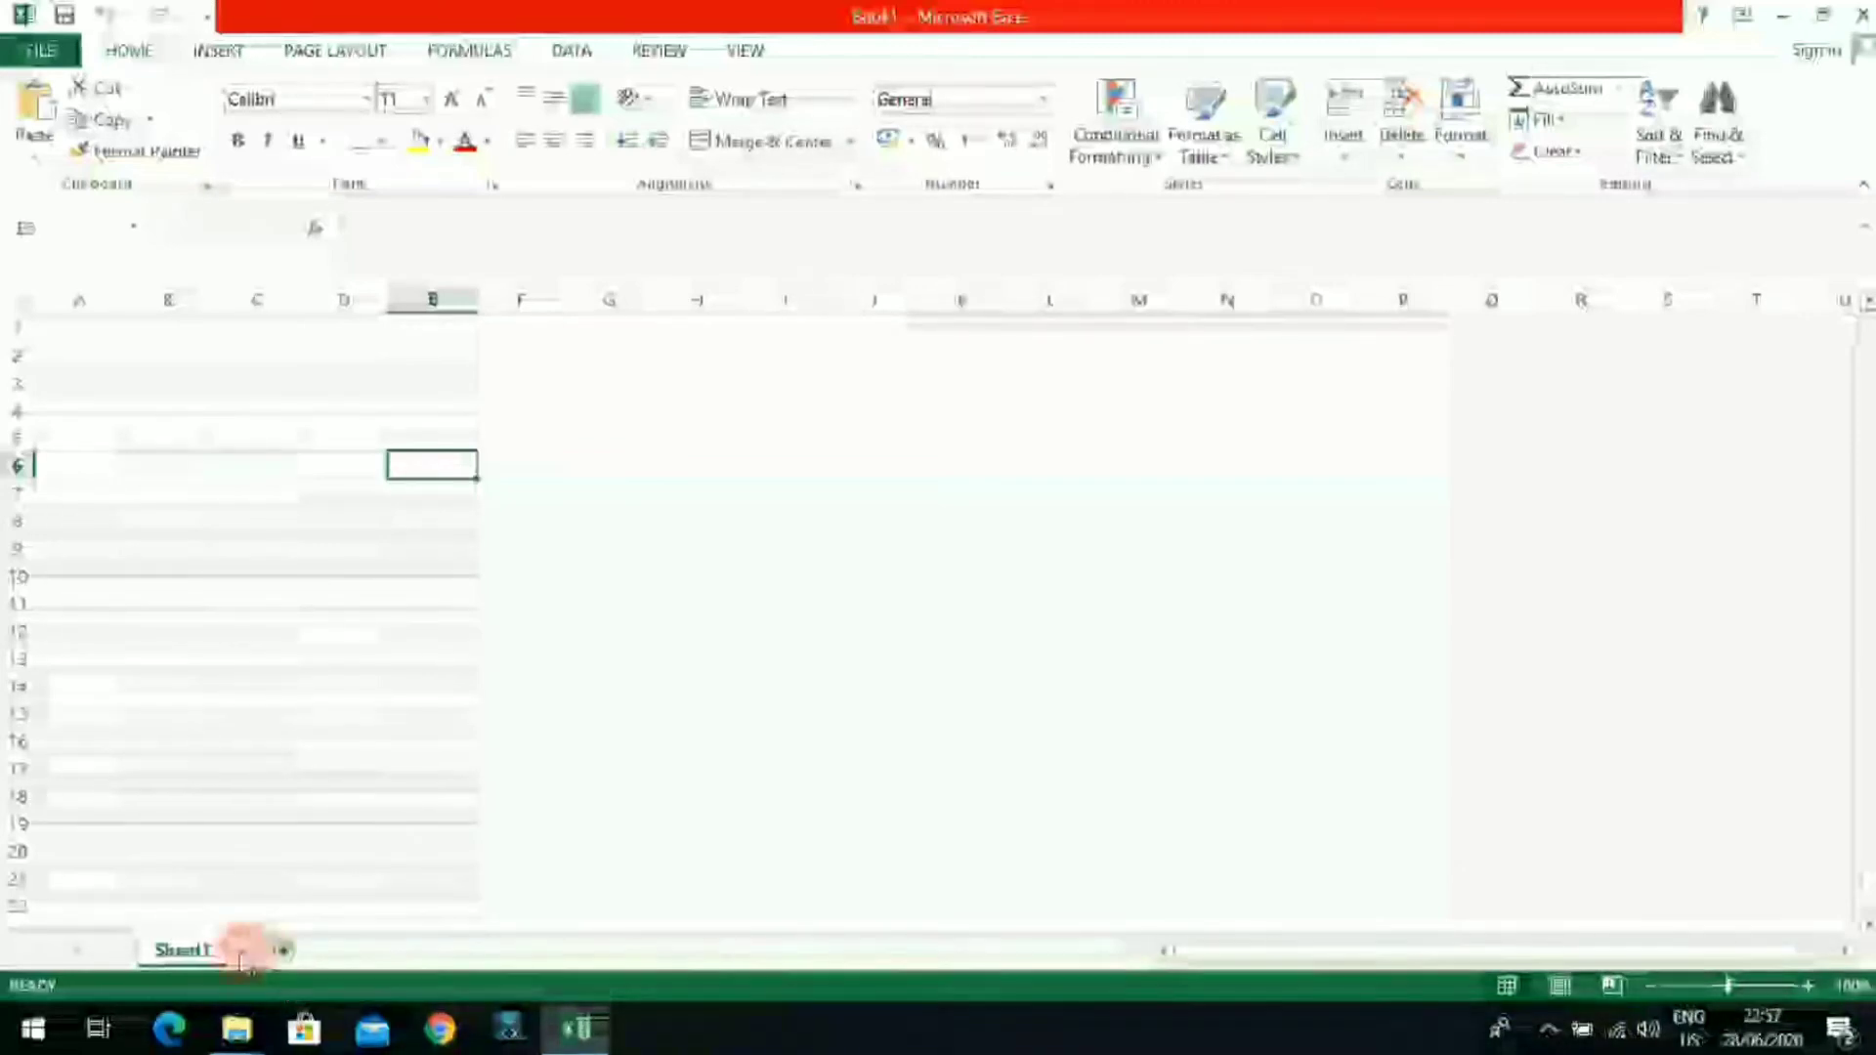
pyautogui.click(283, 951)
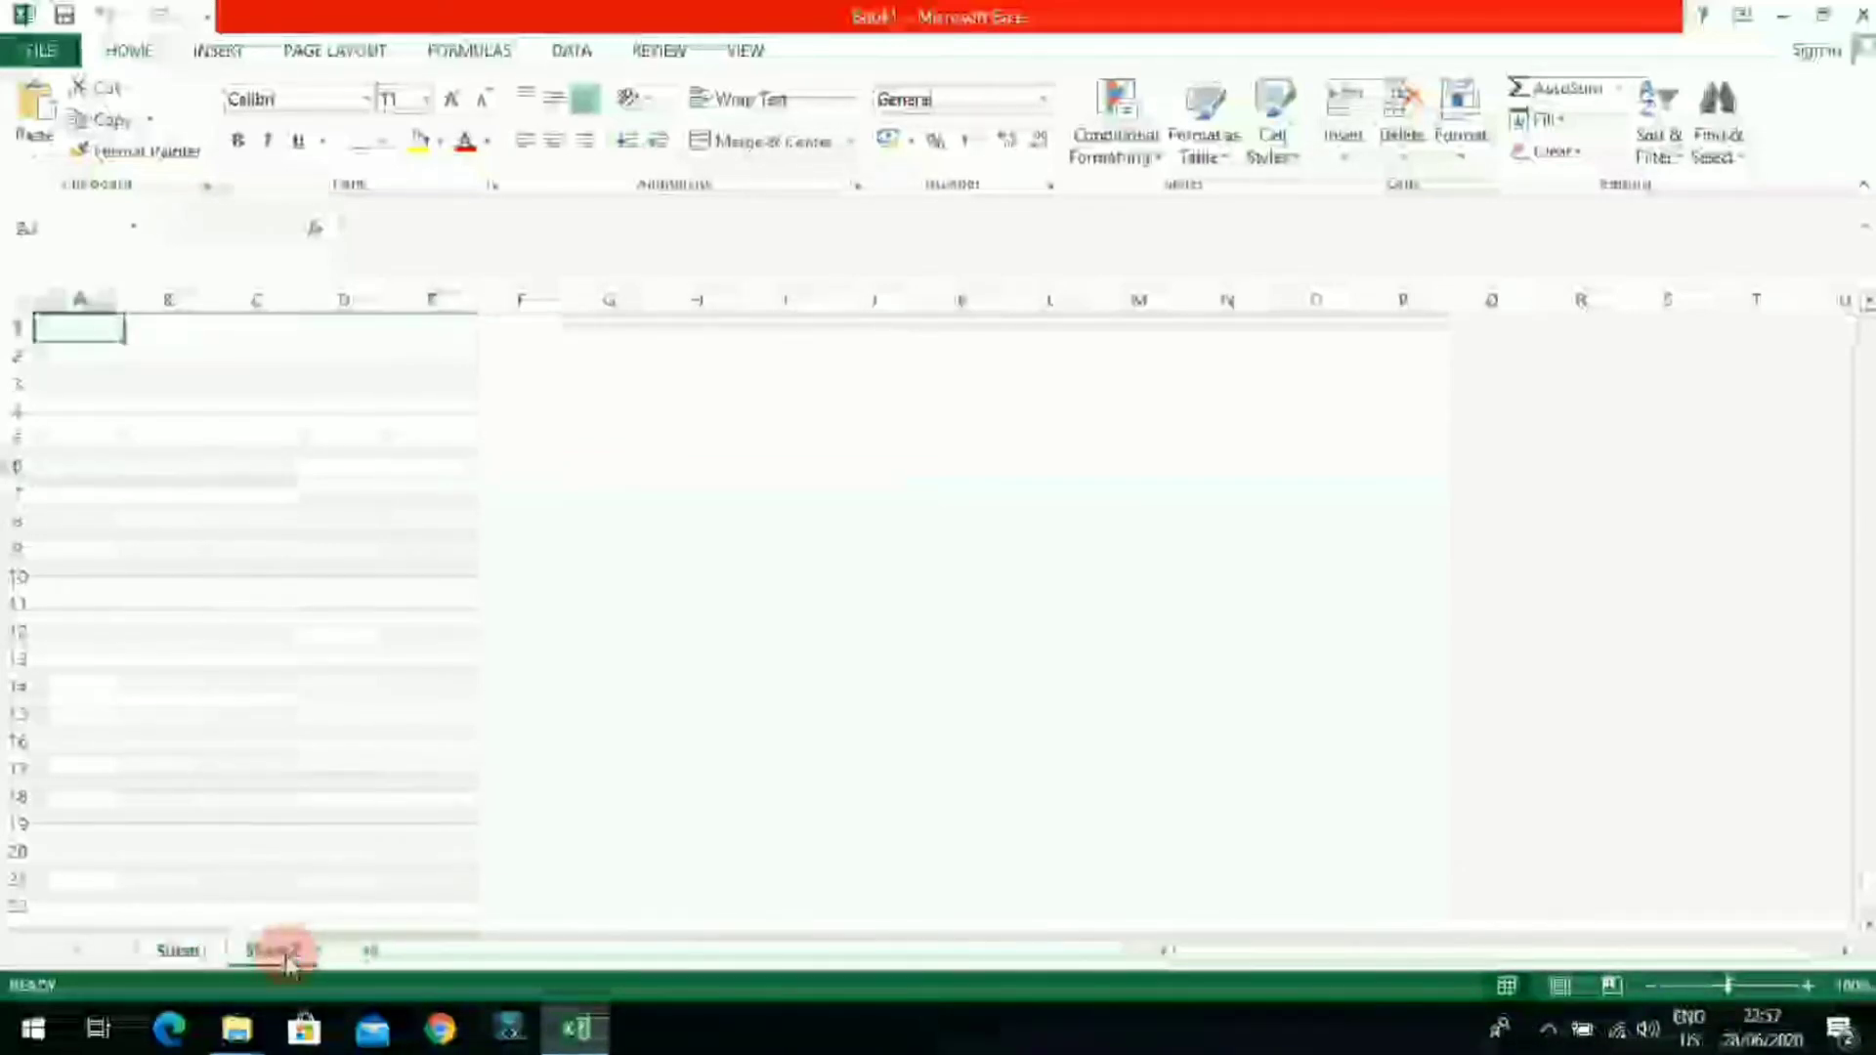
pyautogui.click(156, 951)
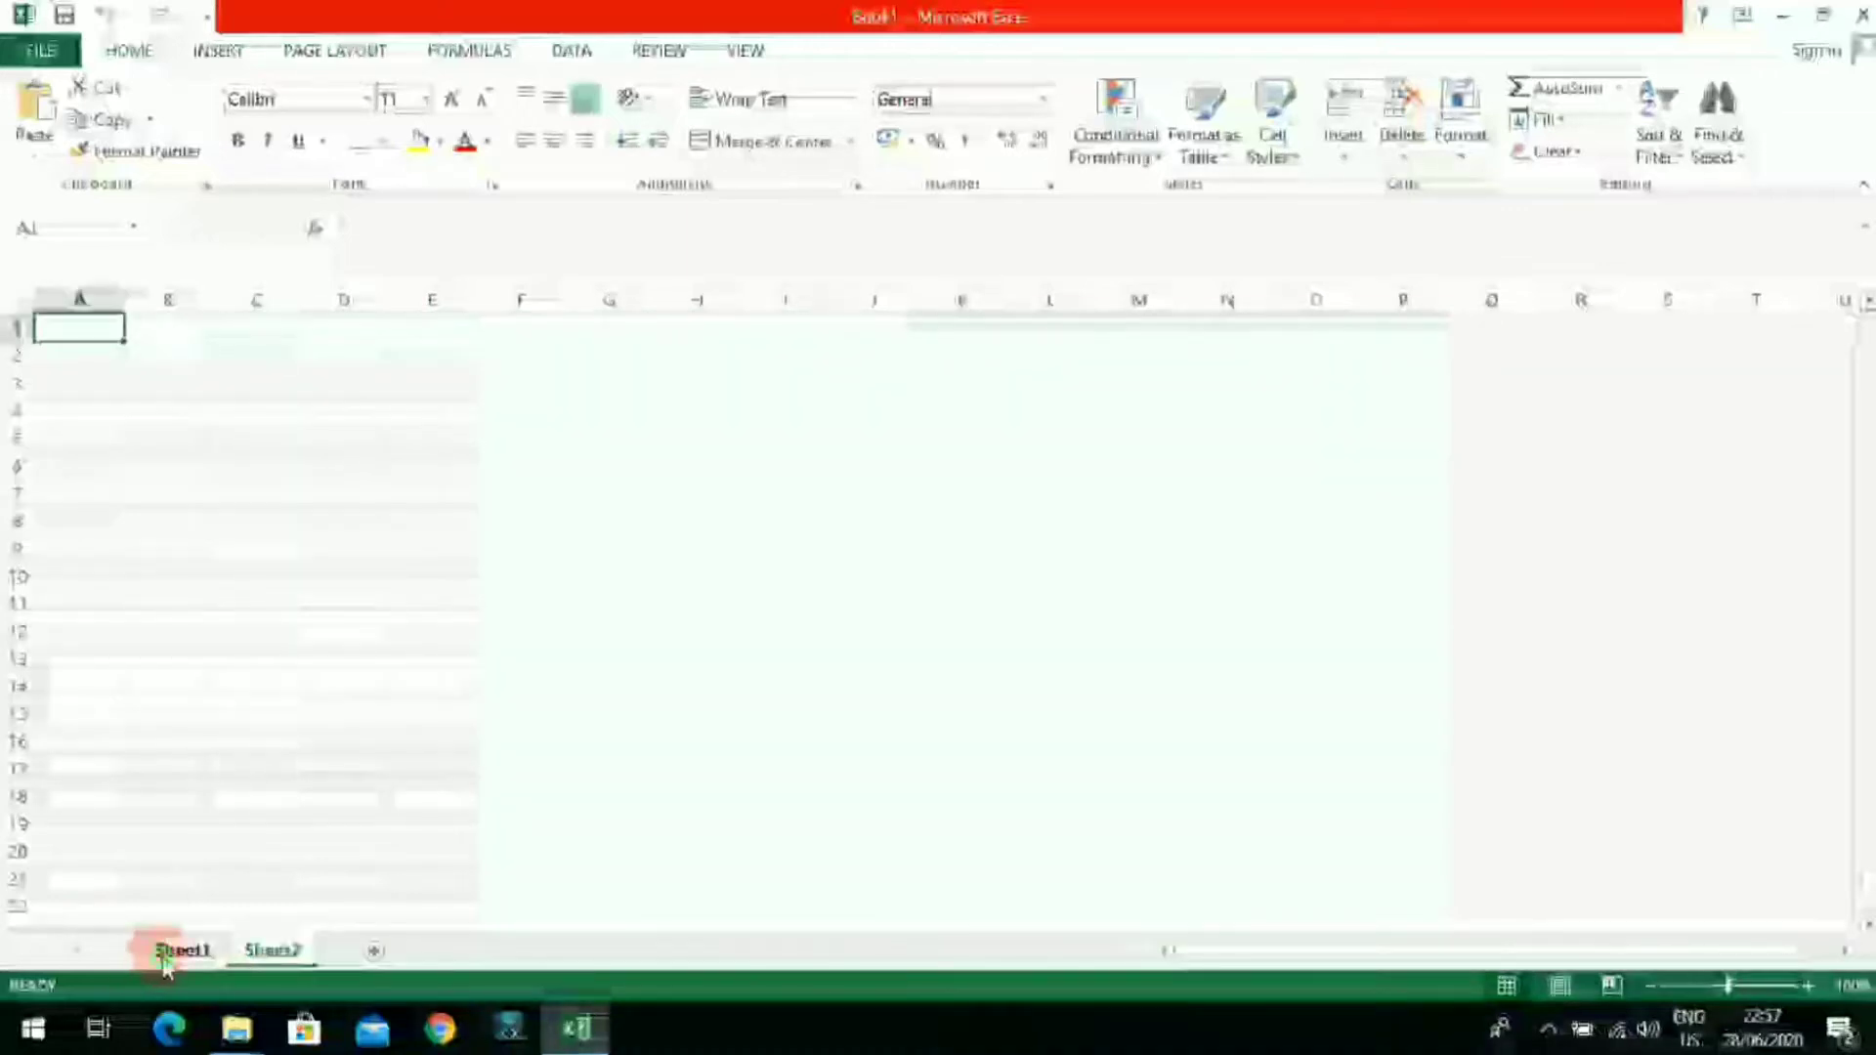
pyautogui.click(269, 951)
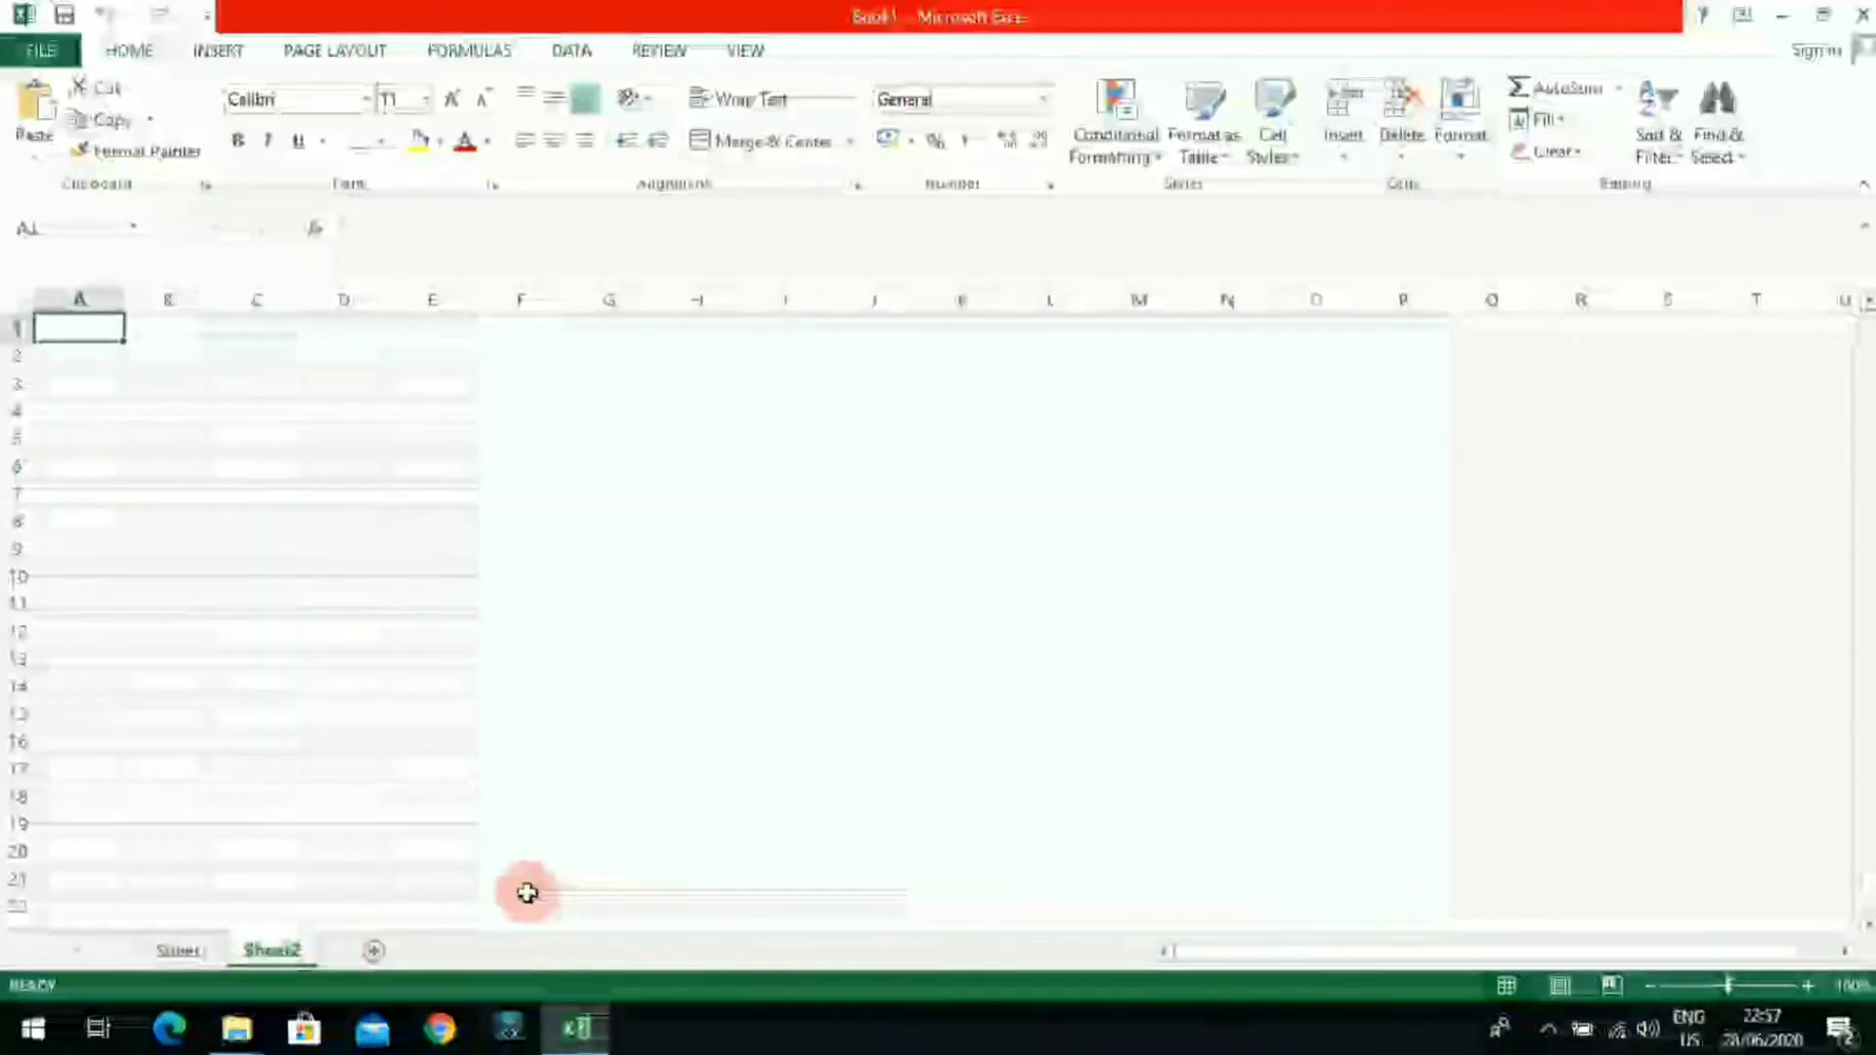
# Step: Rename the worksheet Sheet1 as "satu"
pyautogui.click(180, 950)
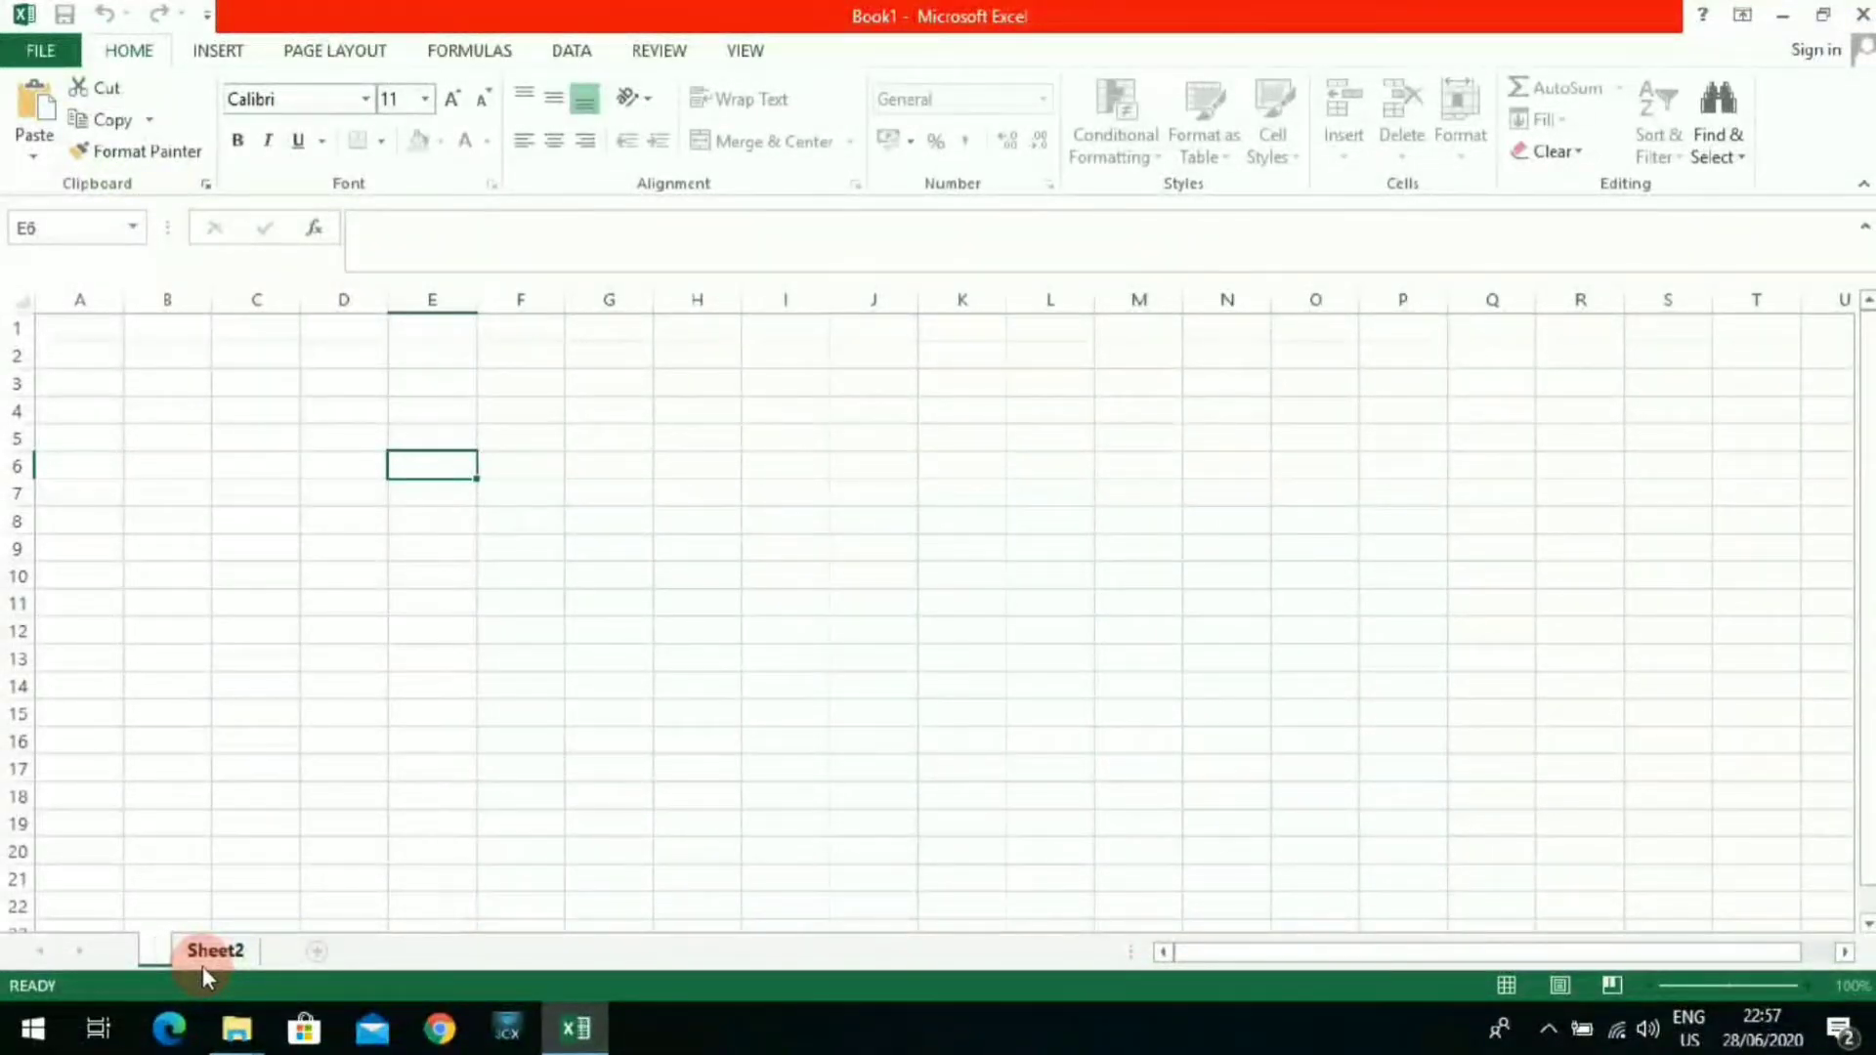
pyautogui.write('satu')
pyautogui.press('Return')
# Step: Rename the worksheet Sheet2 as "dua"
pyautogui.click(250, 952)
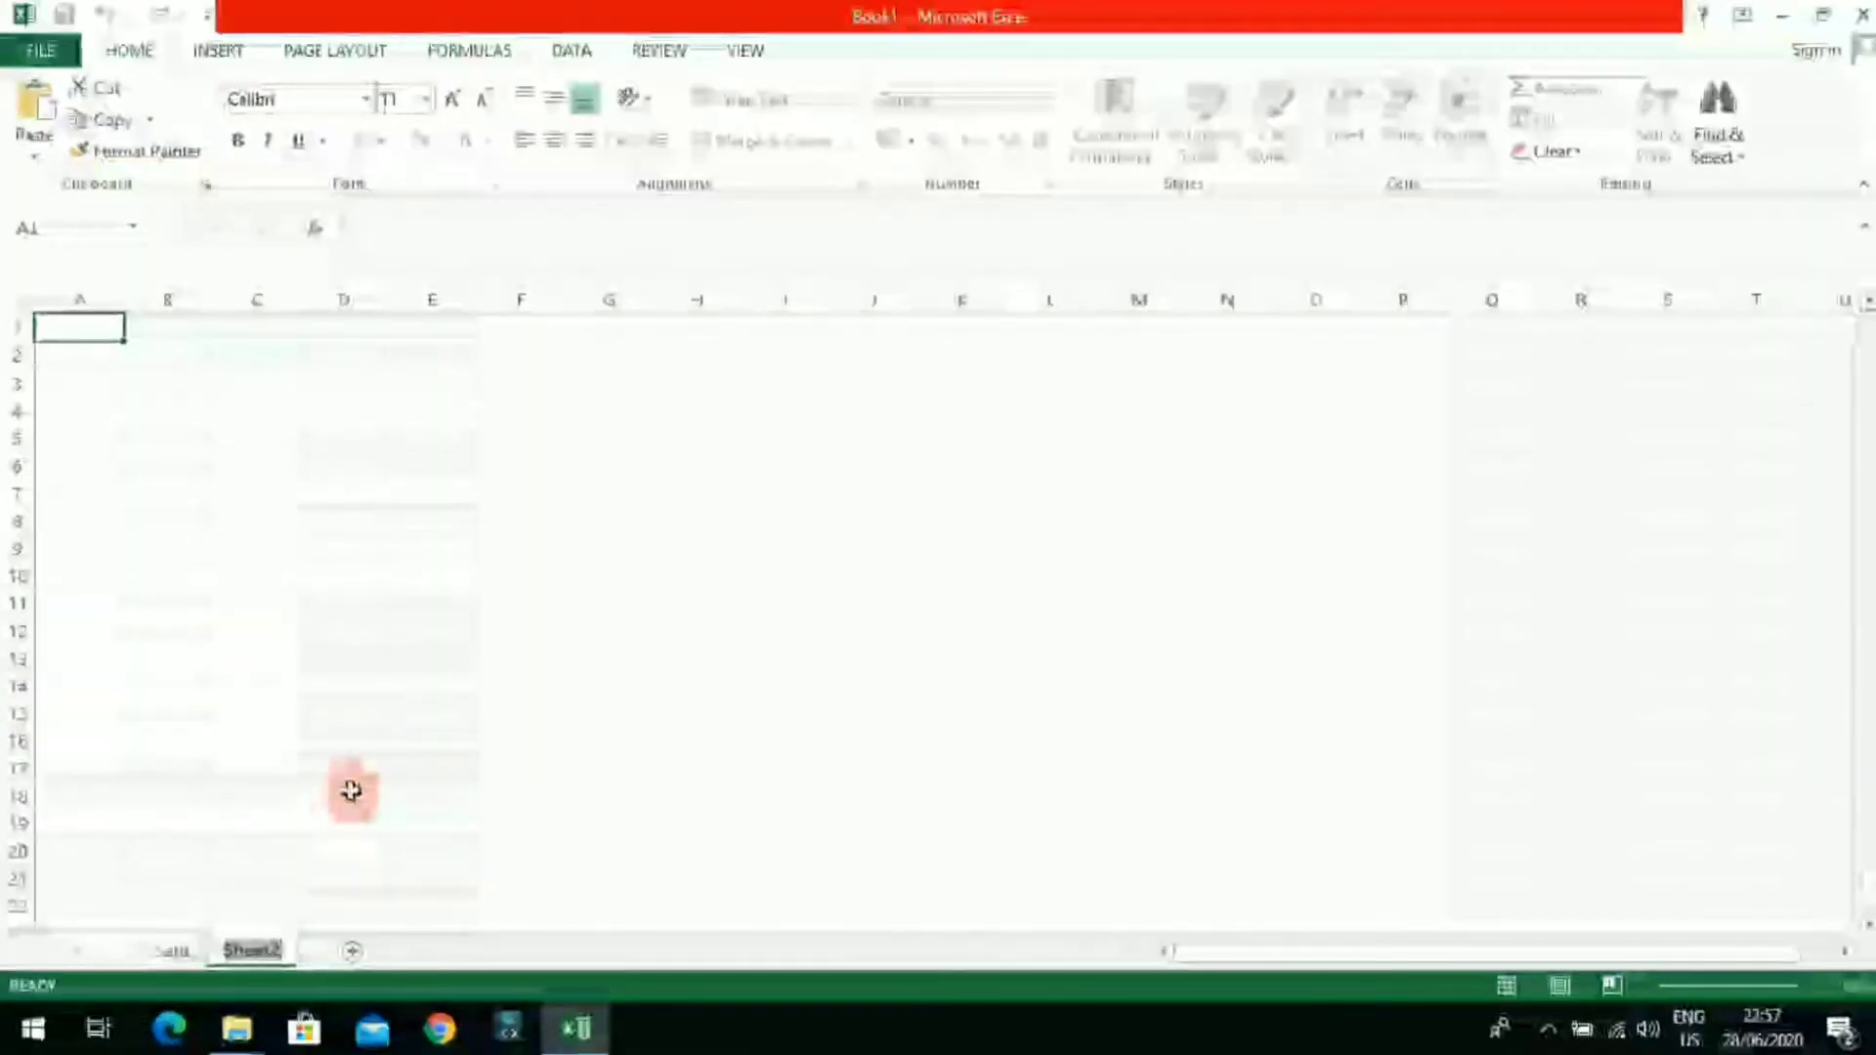
pyautogui.click(350, 791)
pyautogui.rightClick(251, 948)
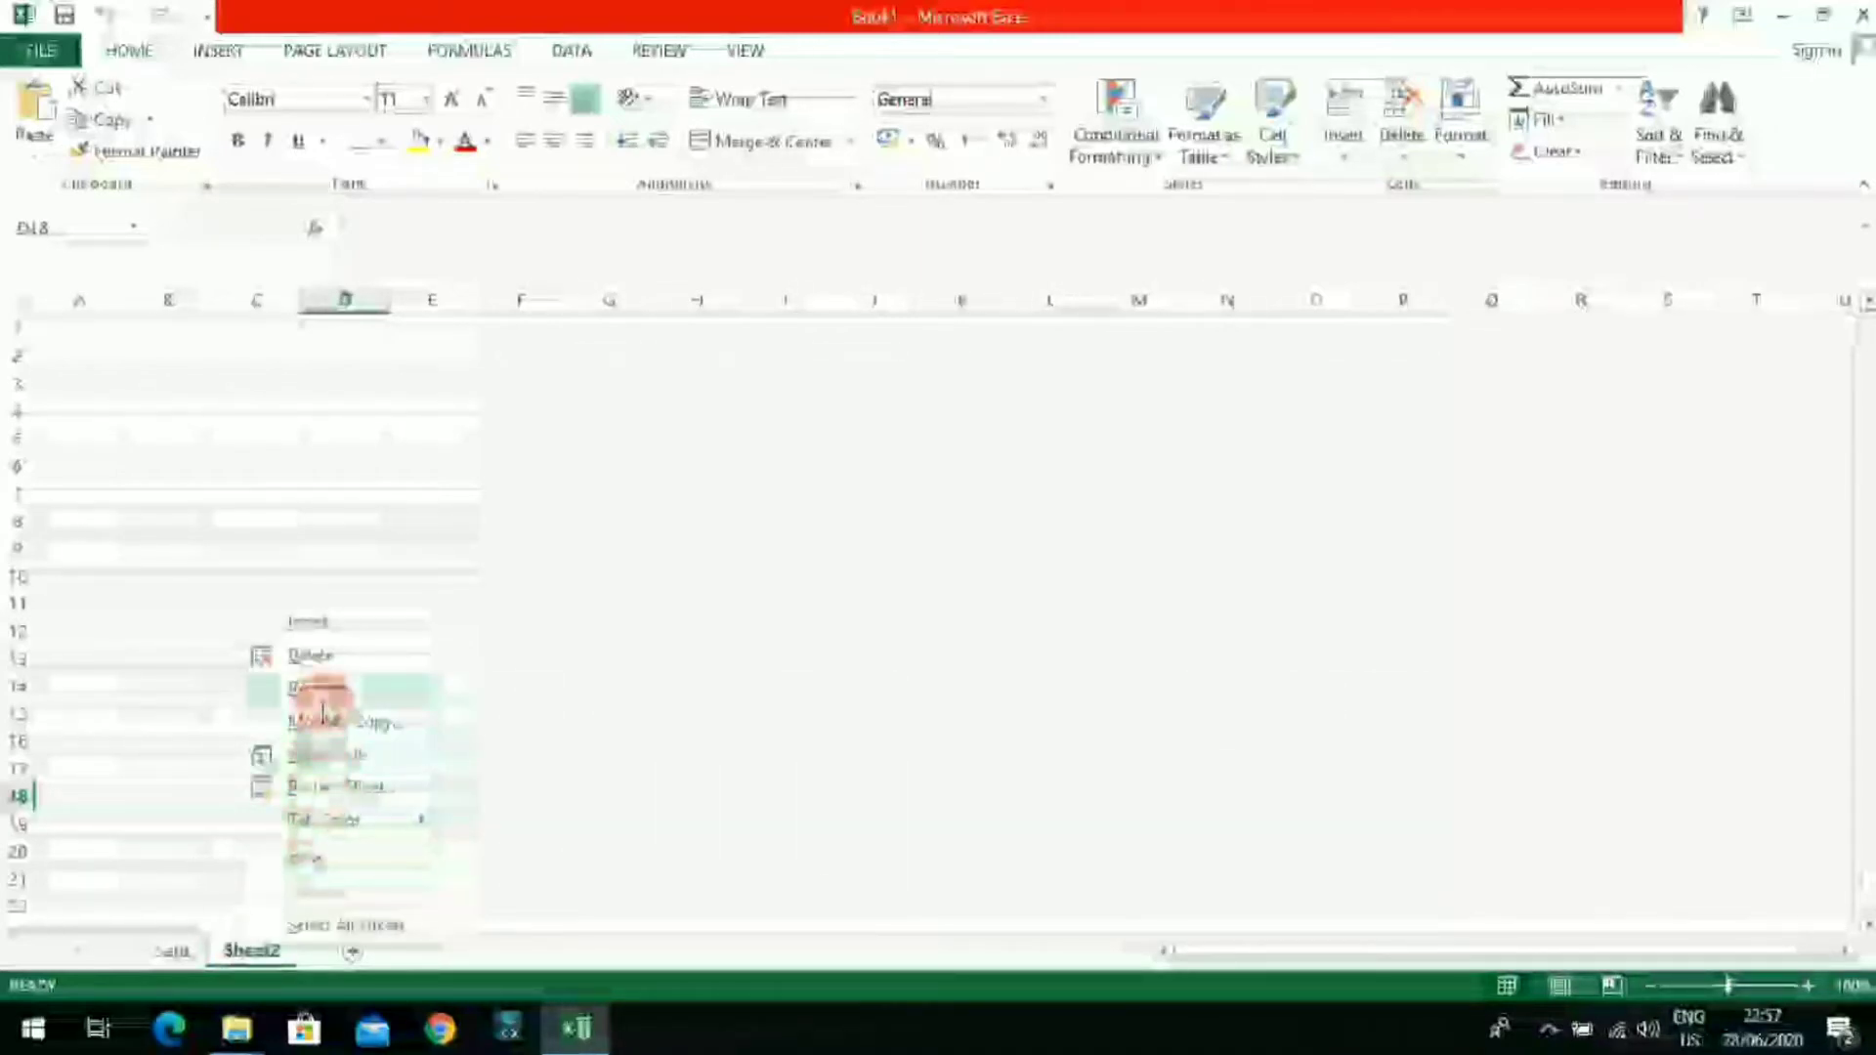
pyautogui.click(167, 724)
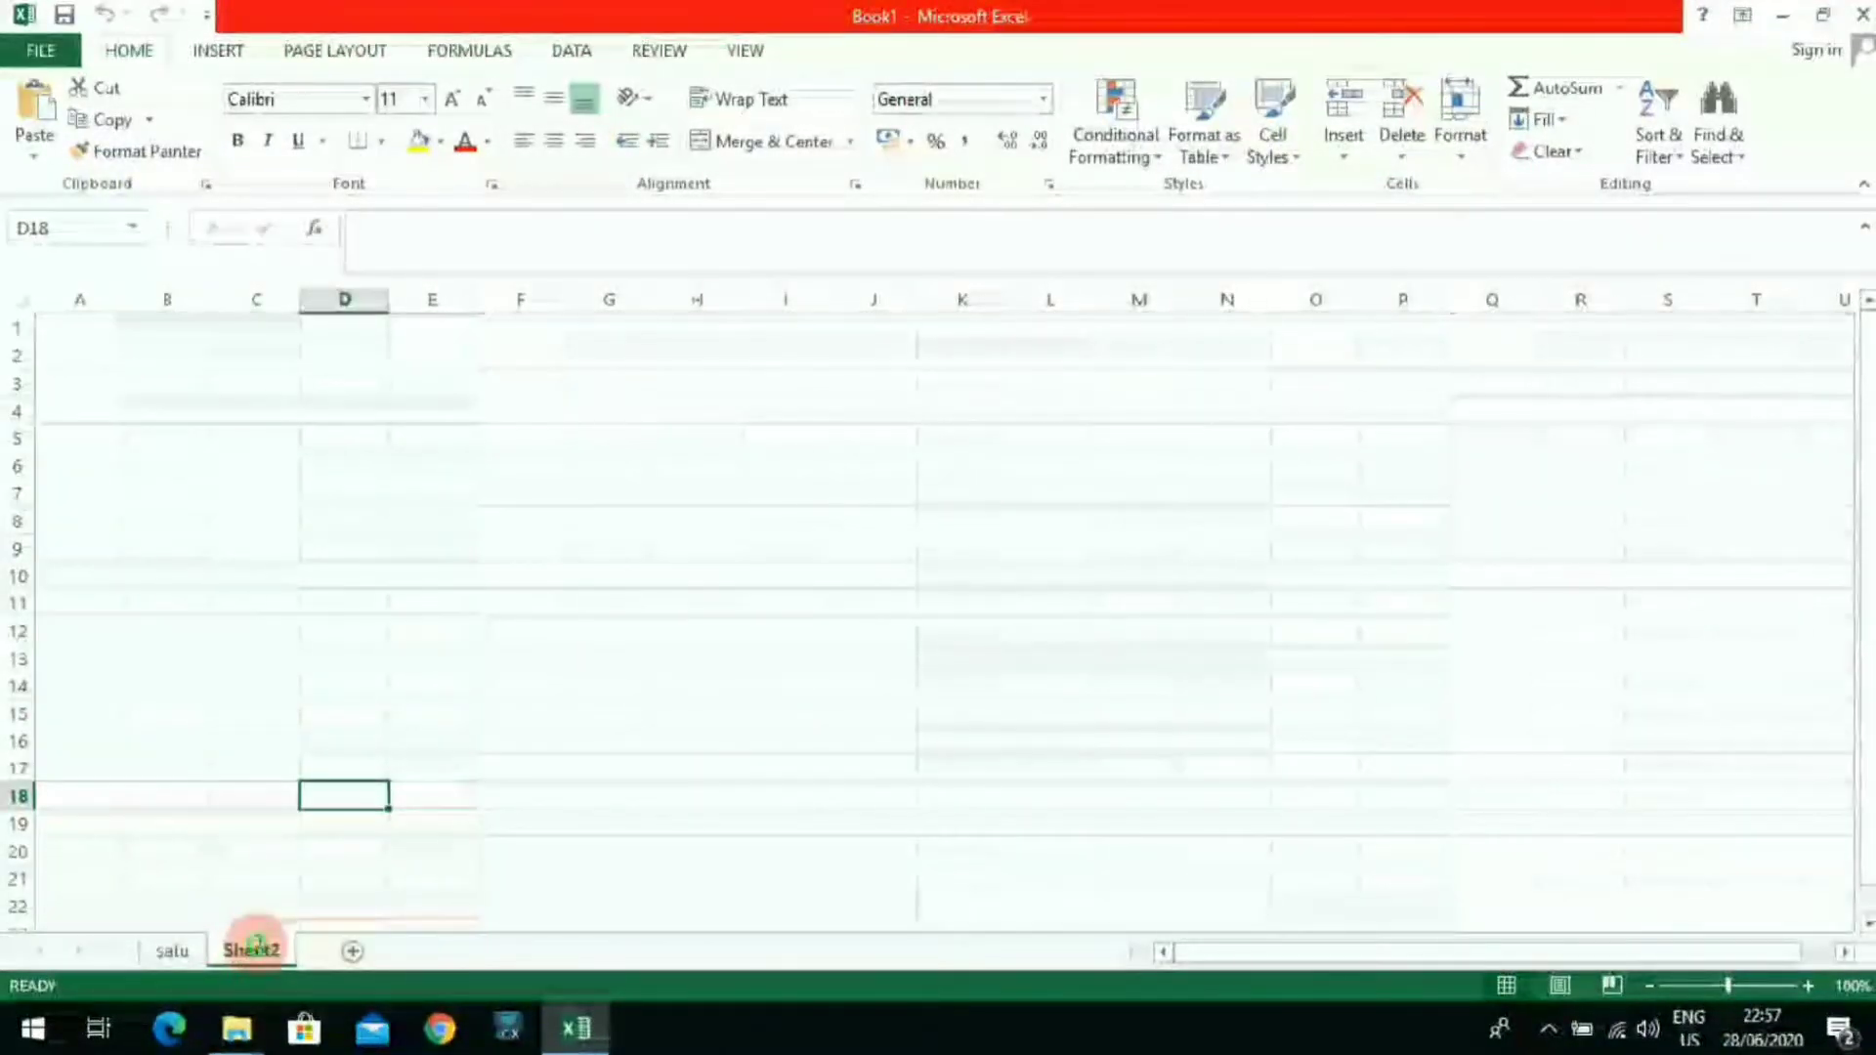
pyautogui.doubleClick(253, 949)
pyautogui.write('d')
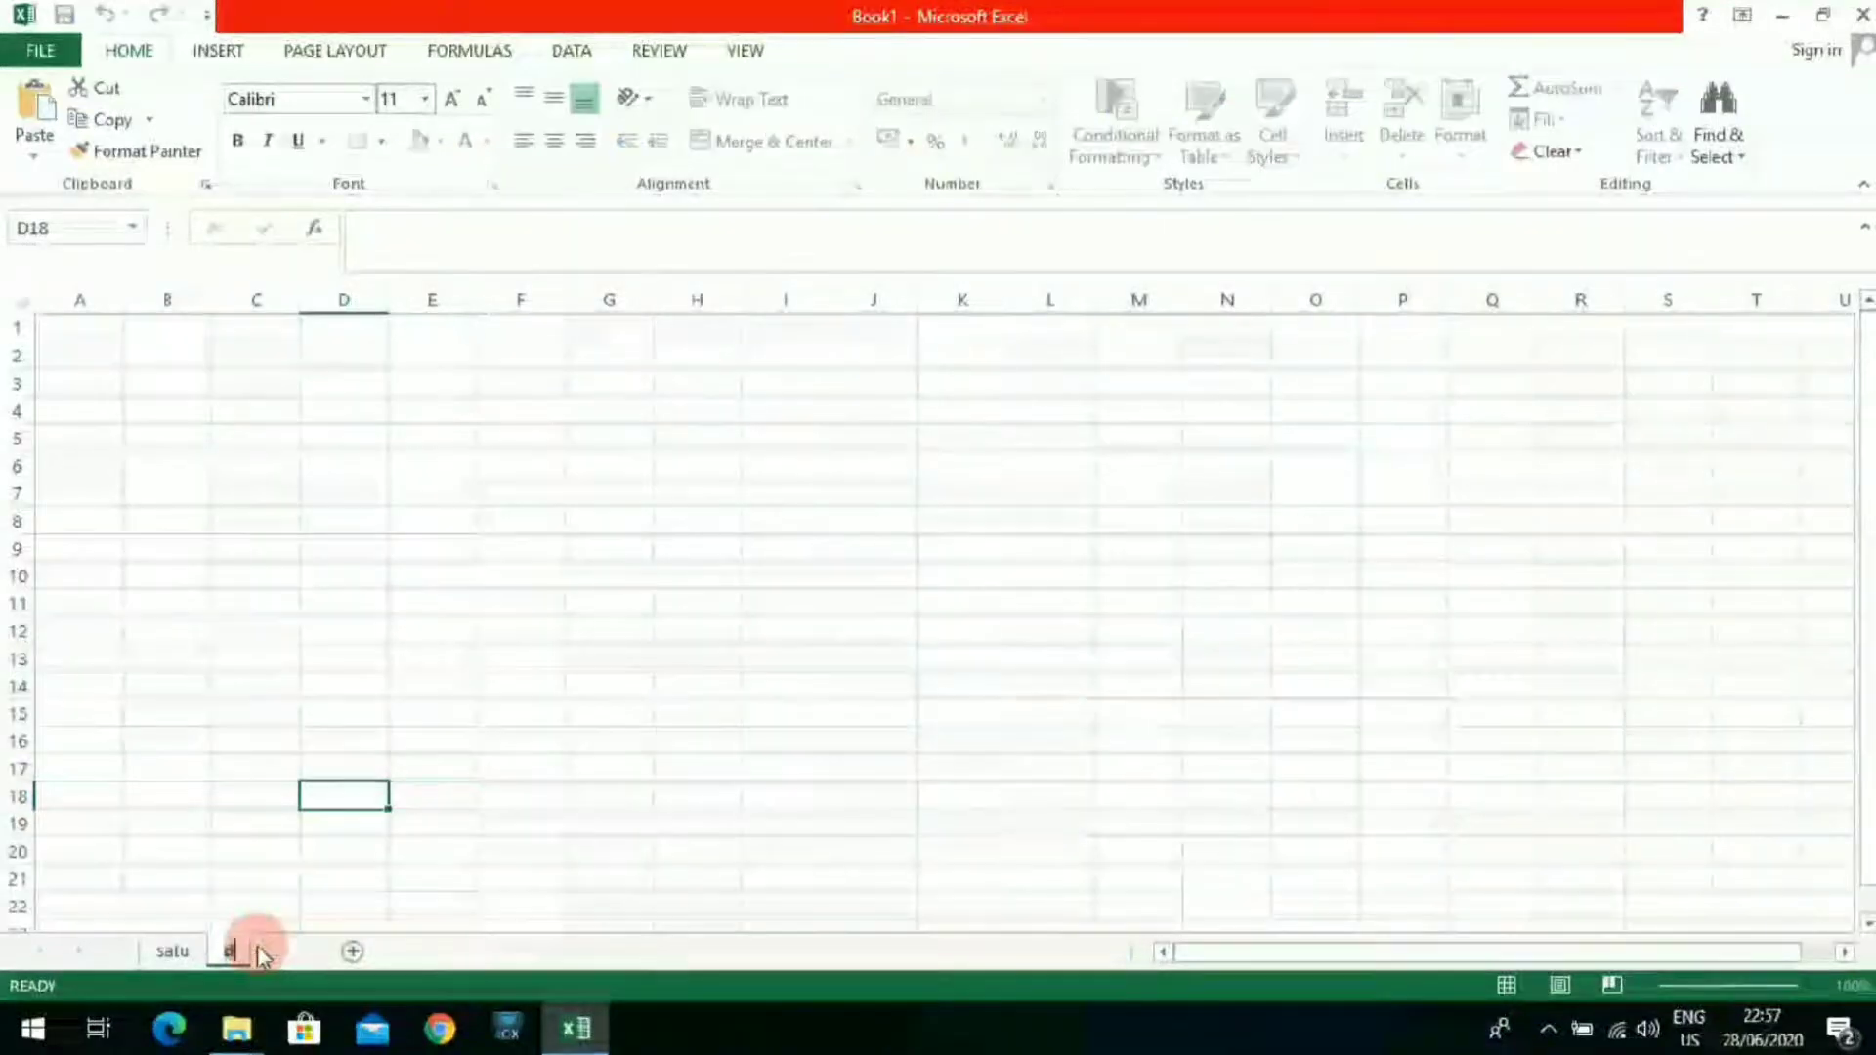
pyautogui.write('ua')
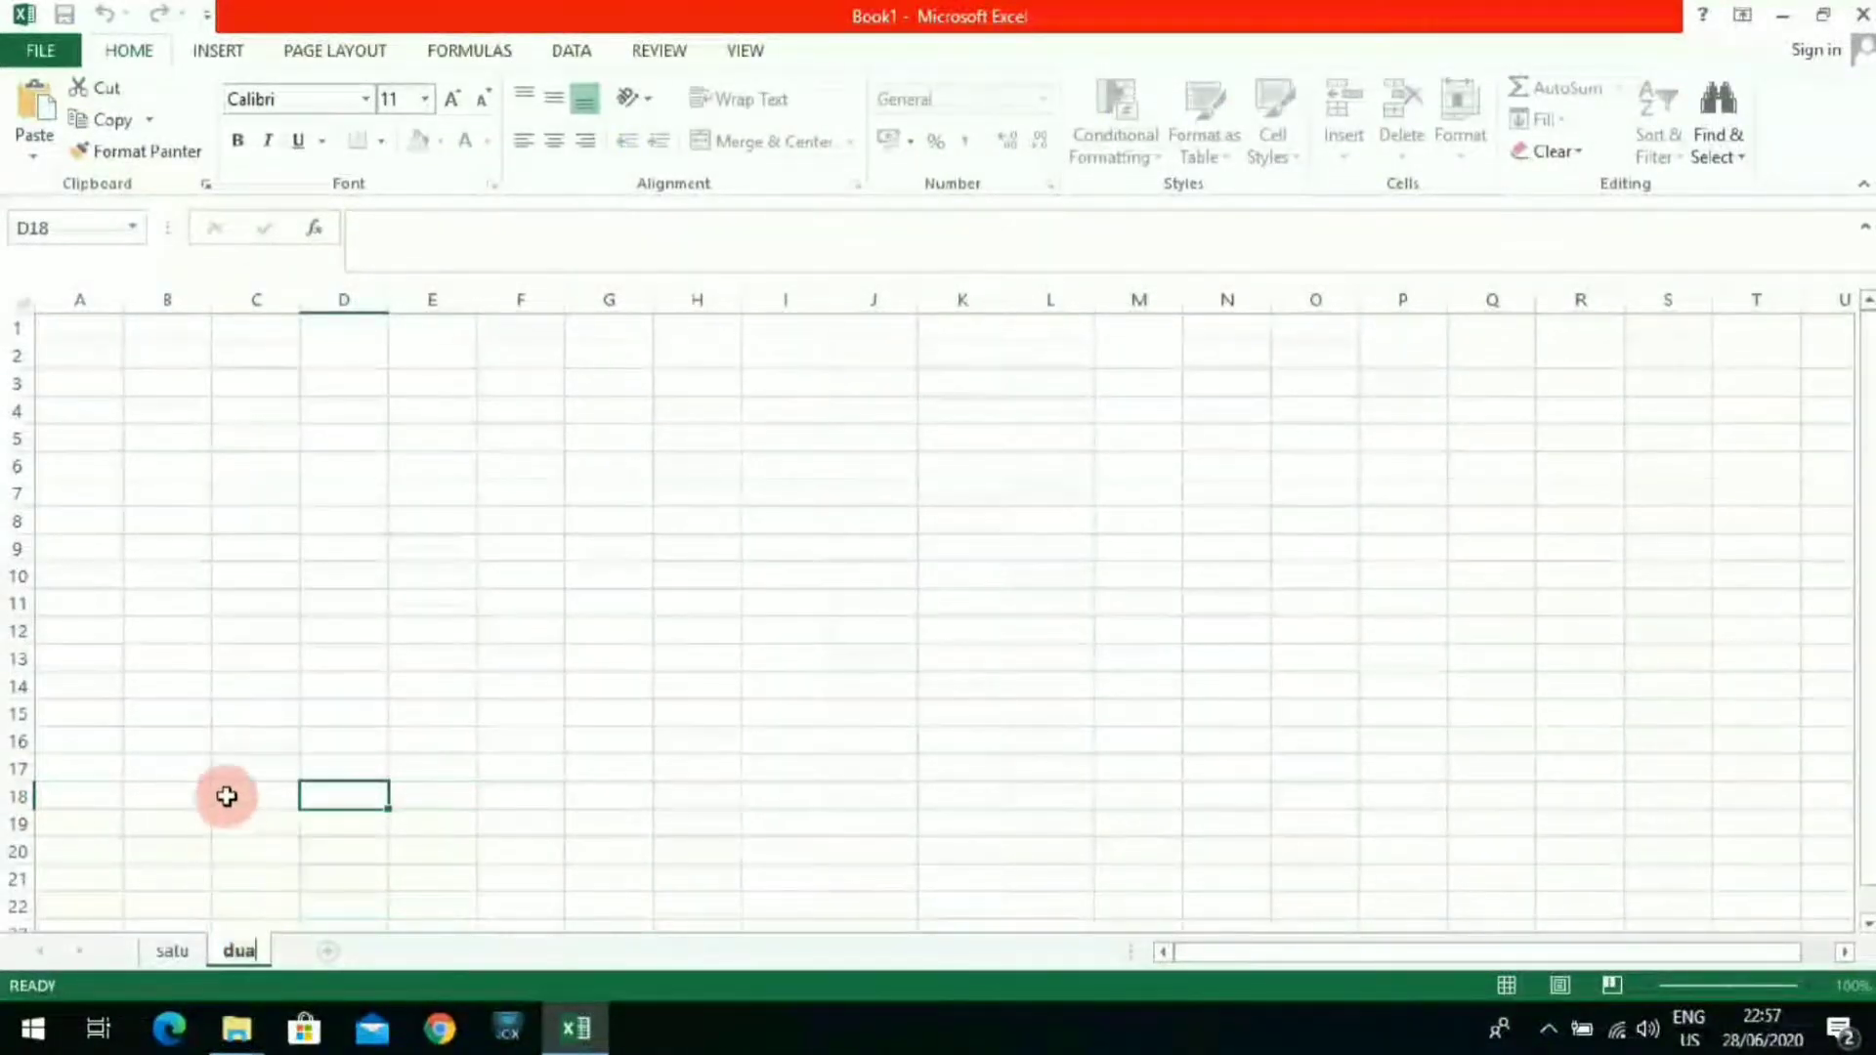
pyautogui.click(201, 684)
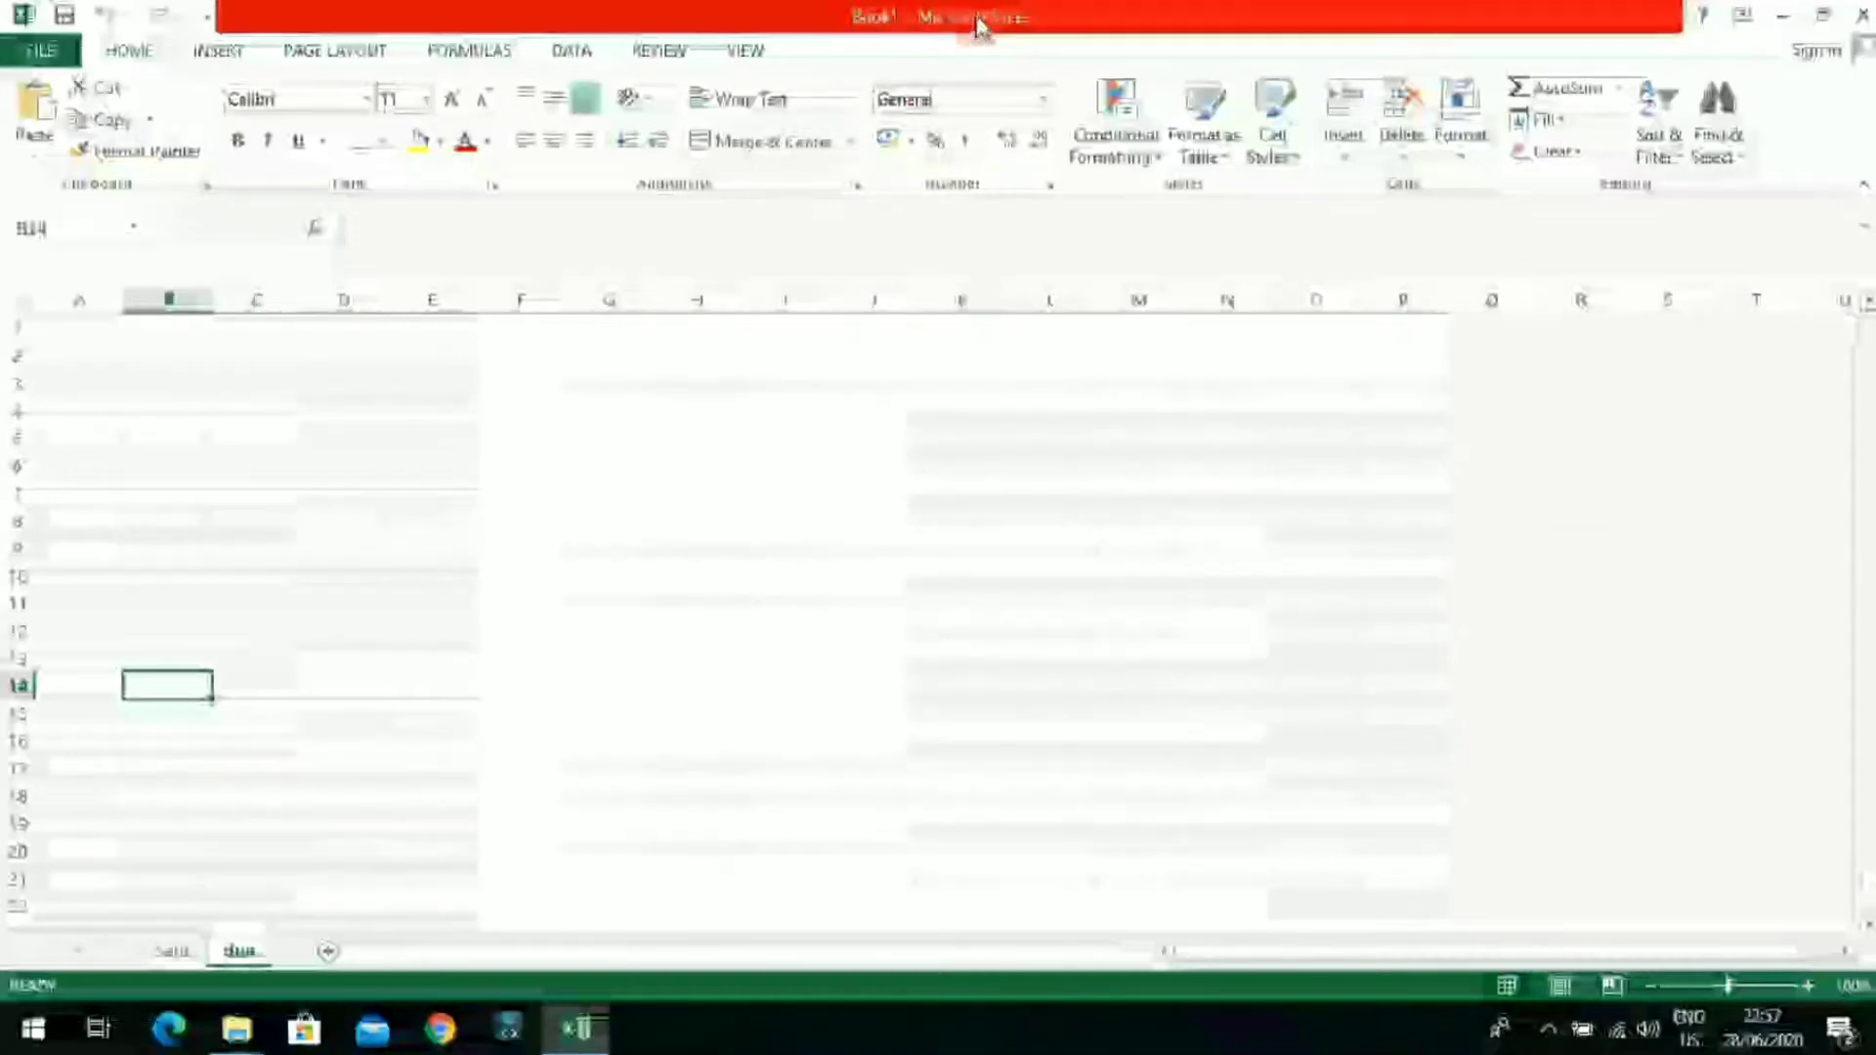
pyautogui.moveTo(888, 13)
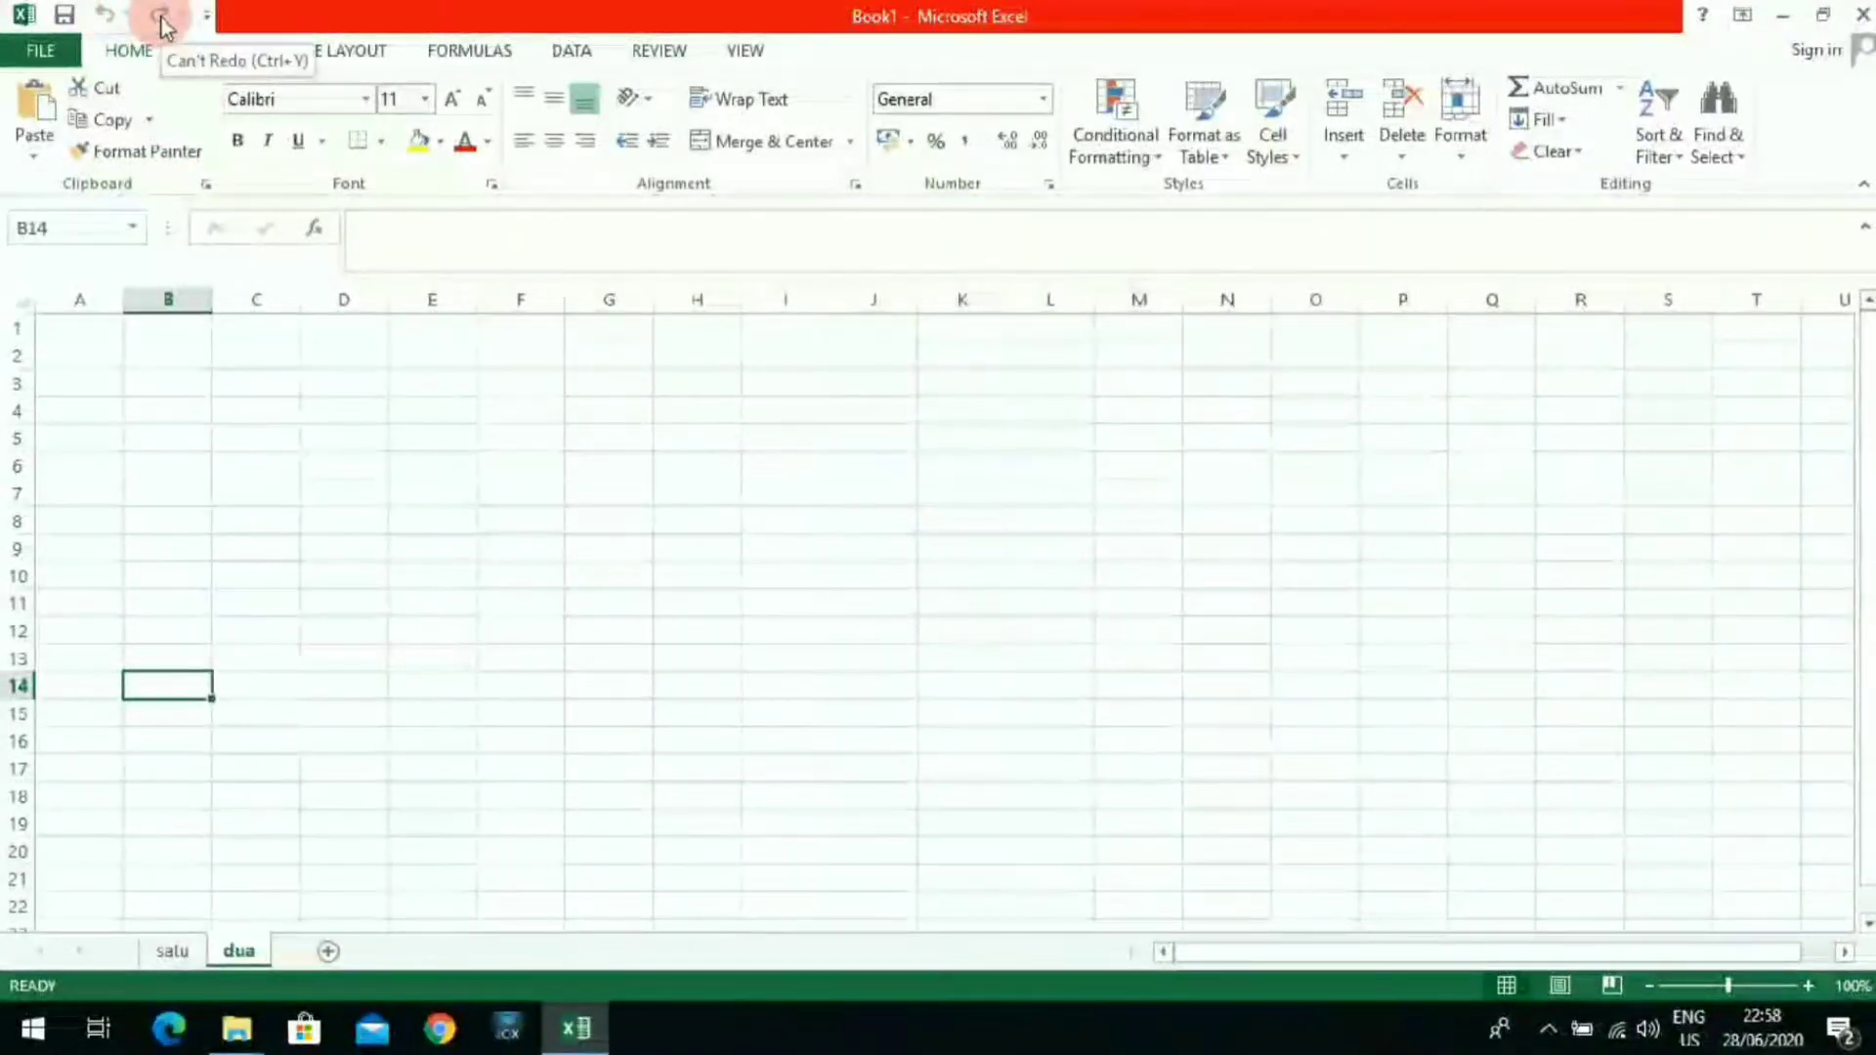
pyautogui.click(67, 57)
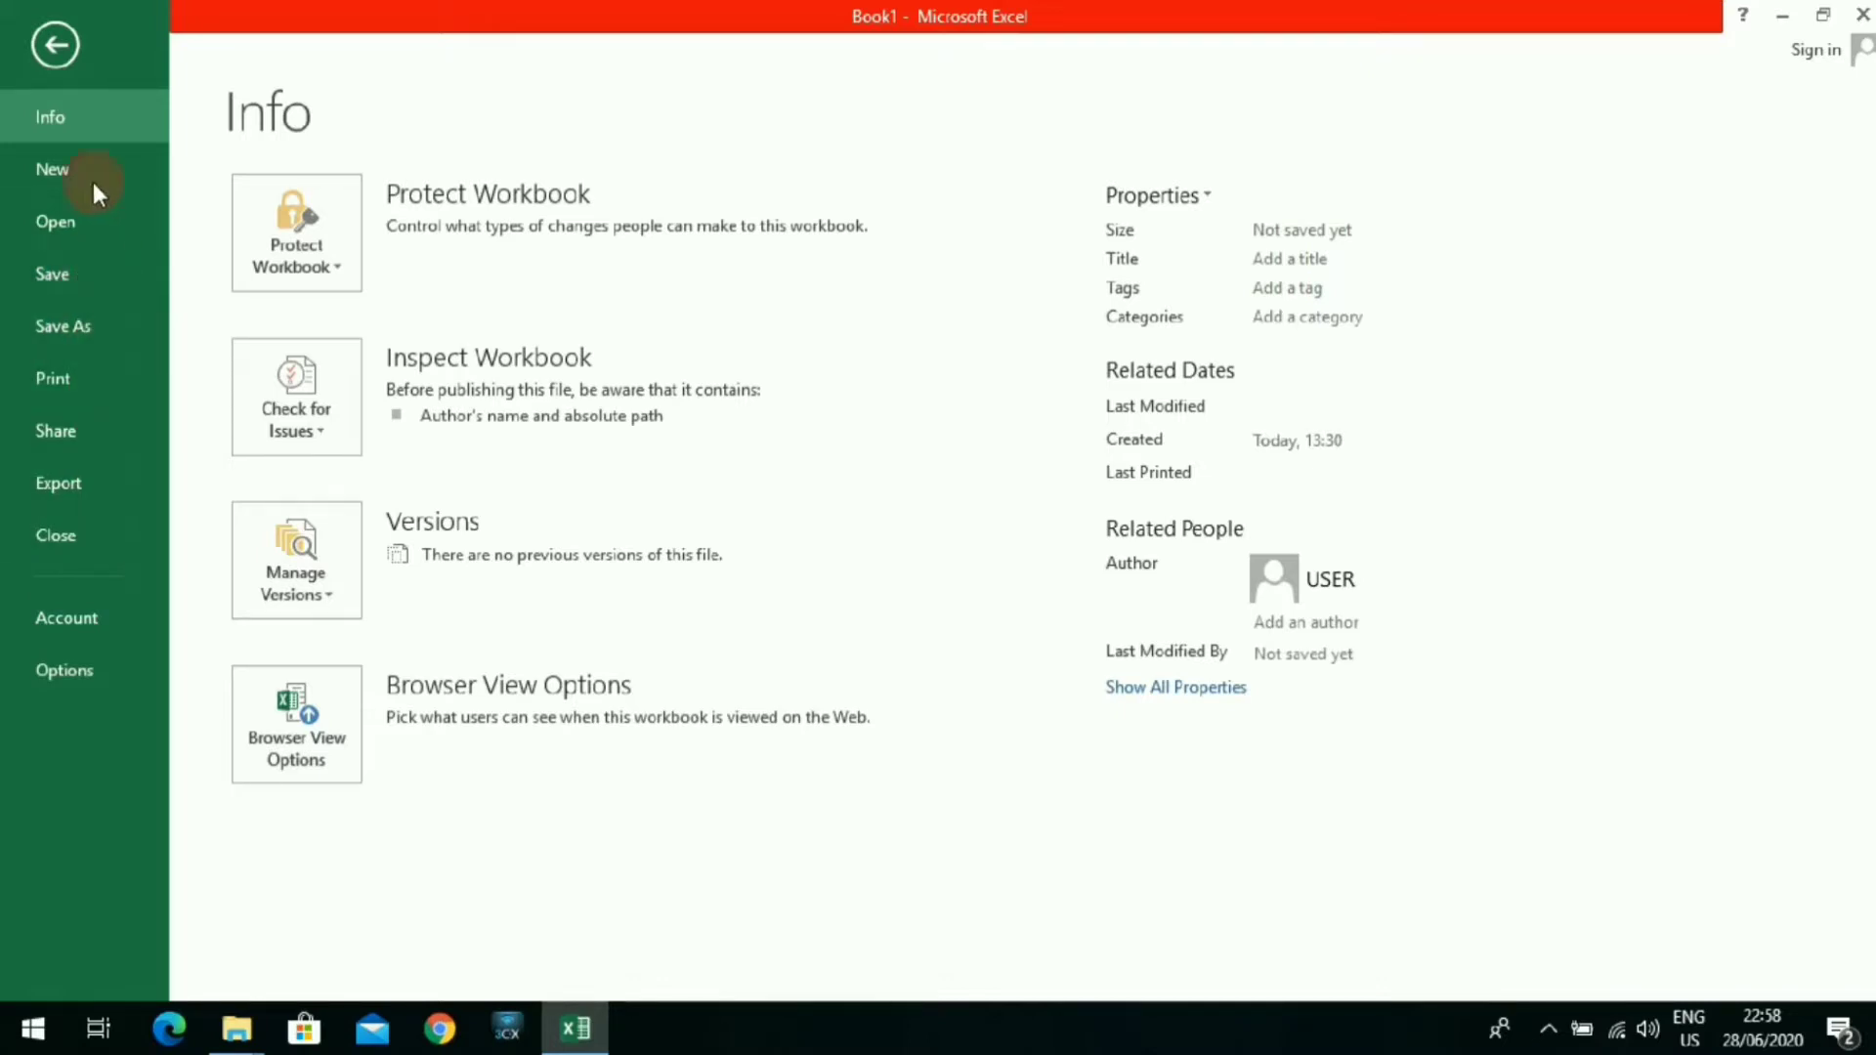
pyautogui.click(59, 46)
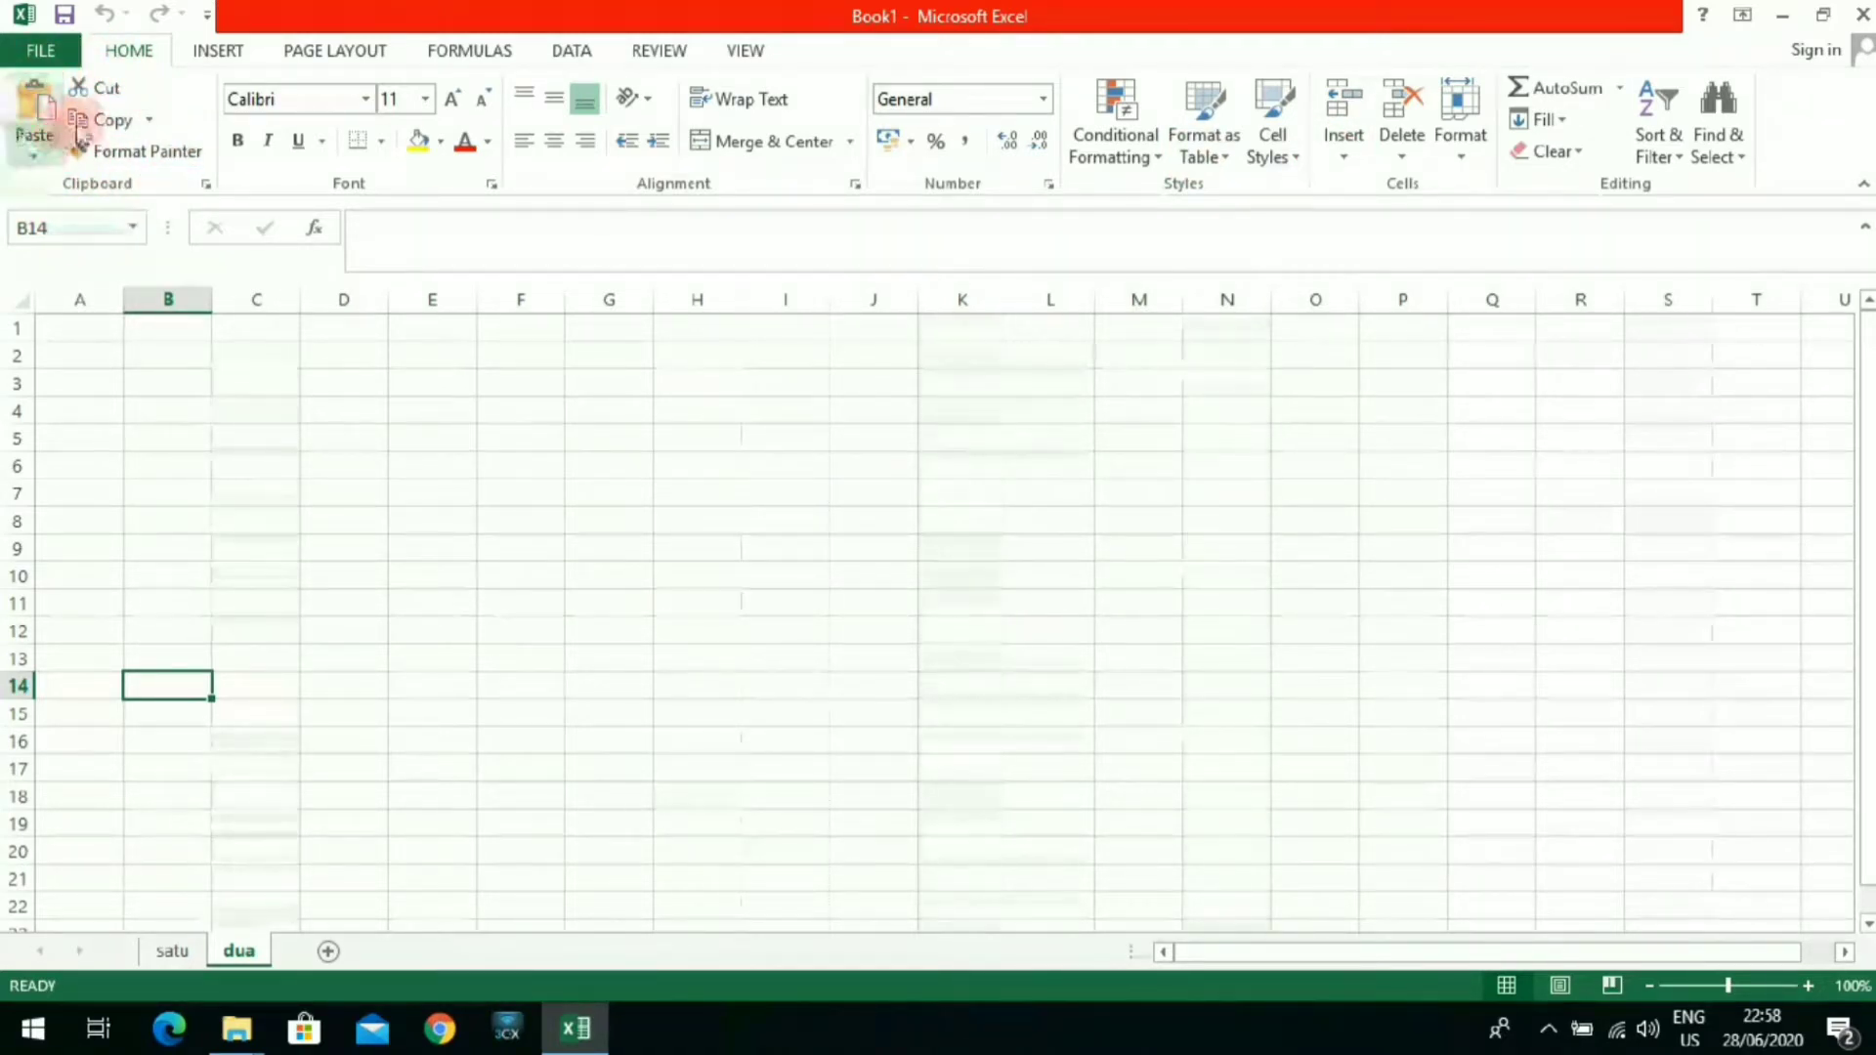
pyautogui.click(106, 117)
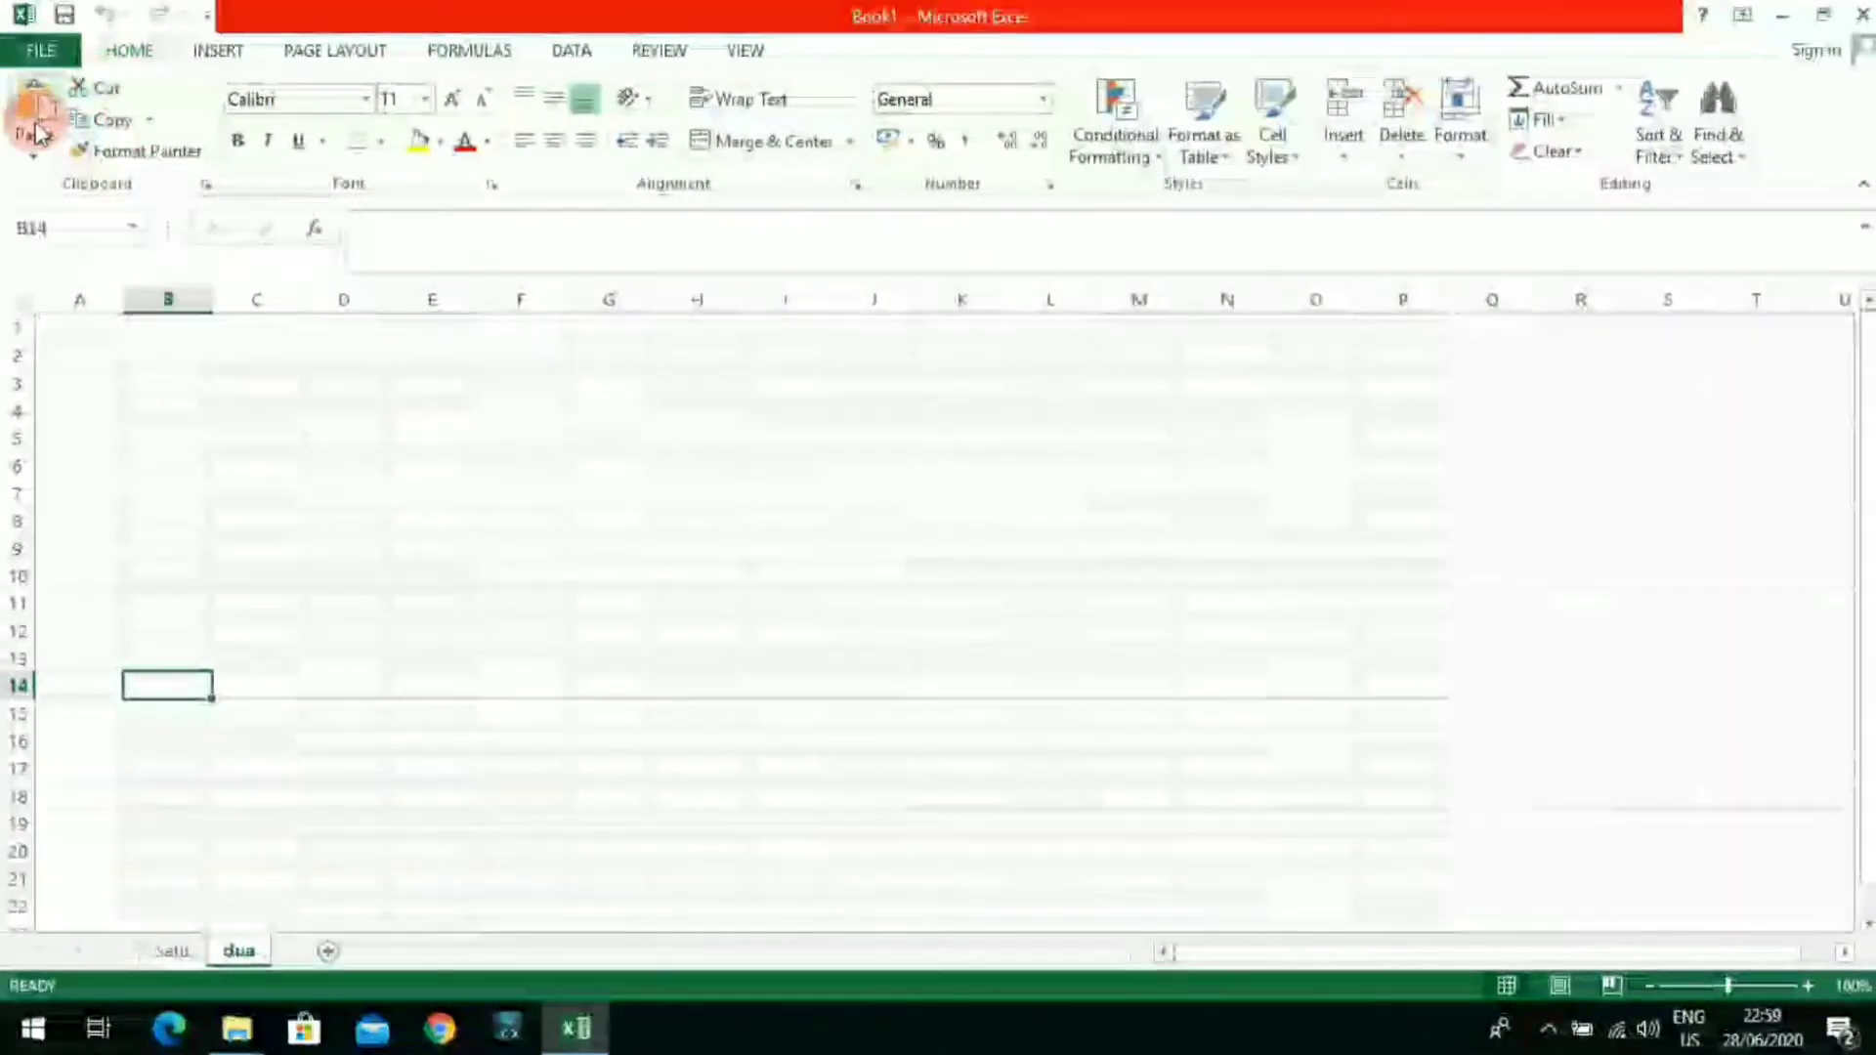
pyautogui.click(219, 405)
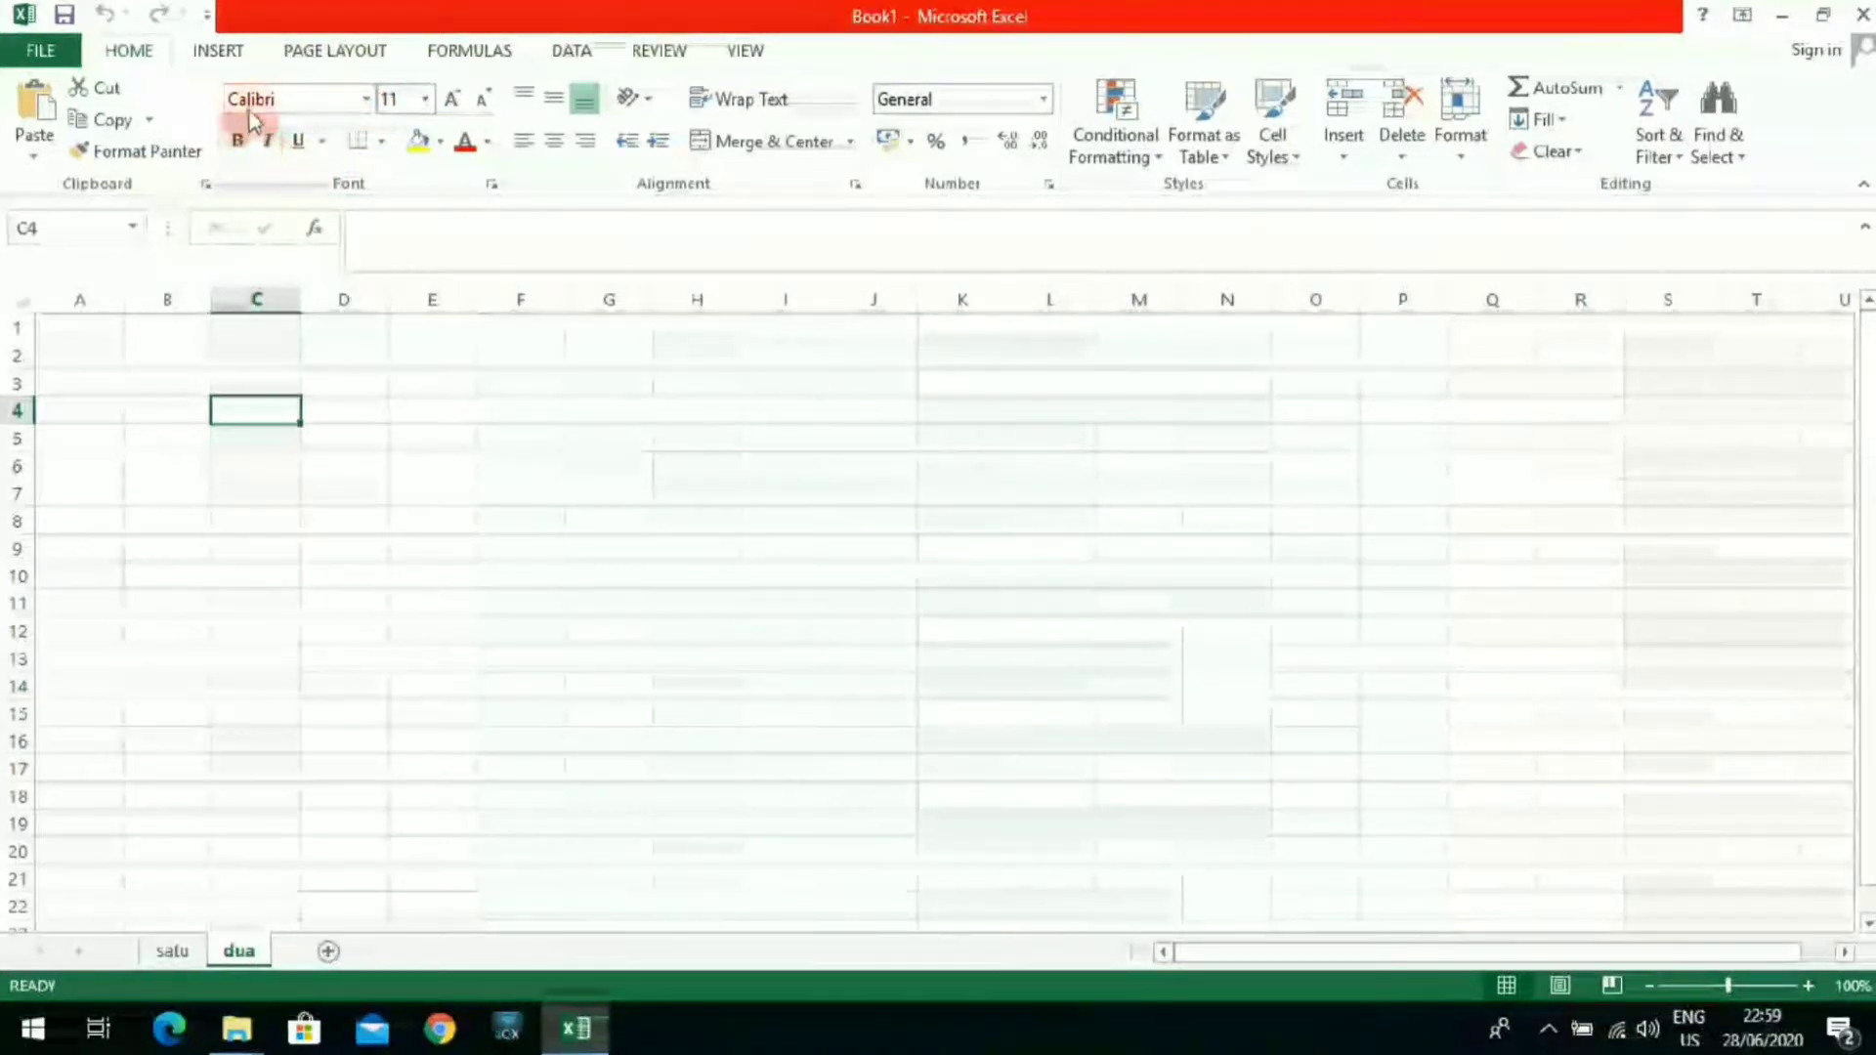
pyautogui.click(388, 101)
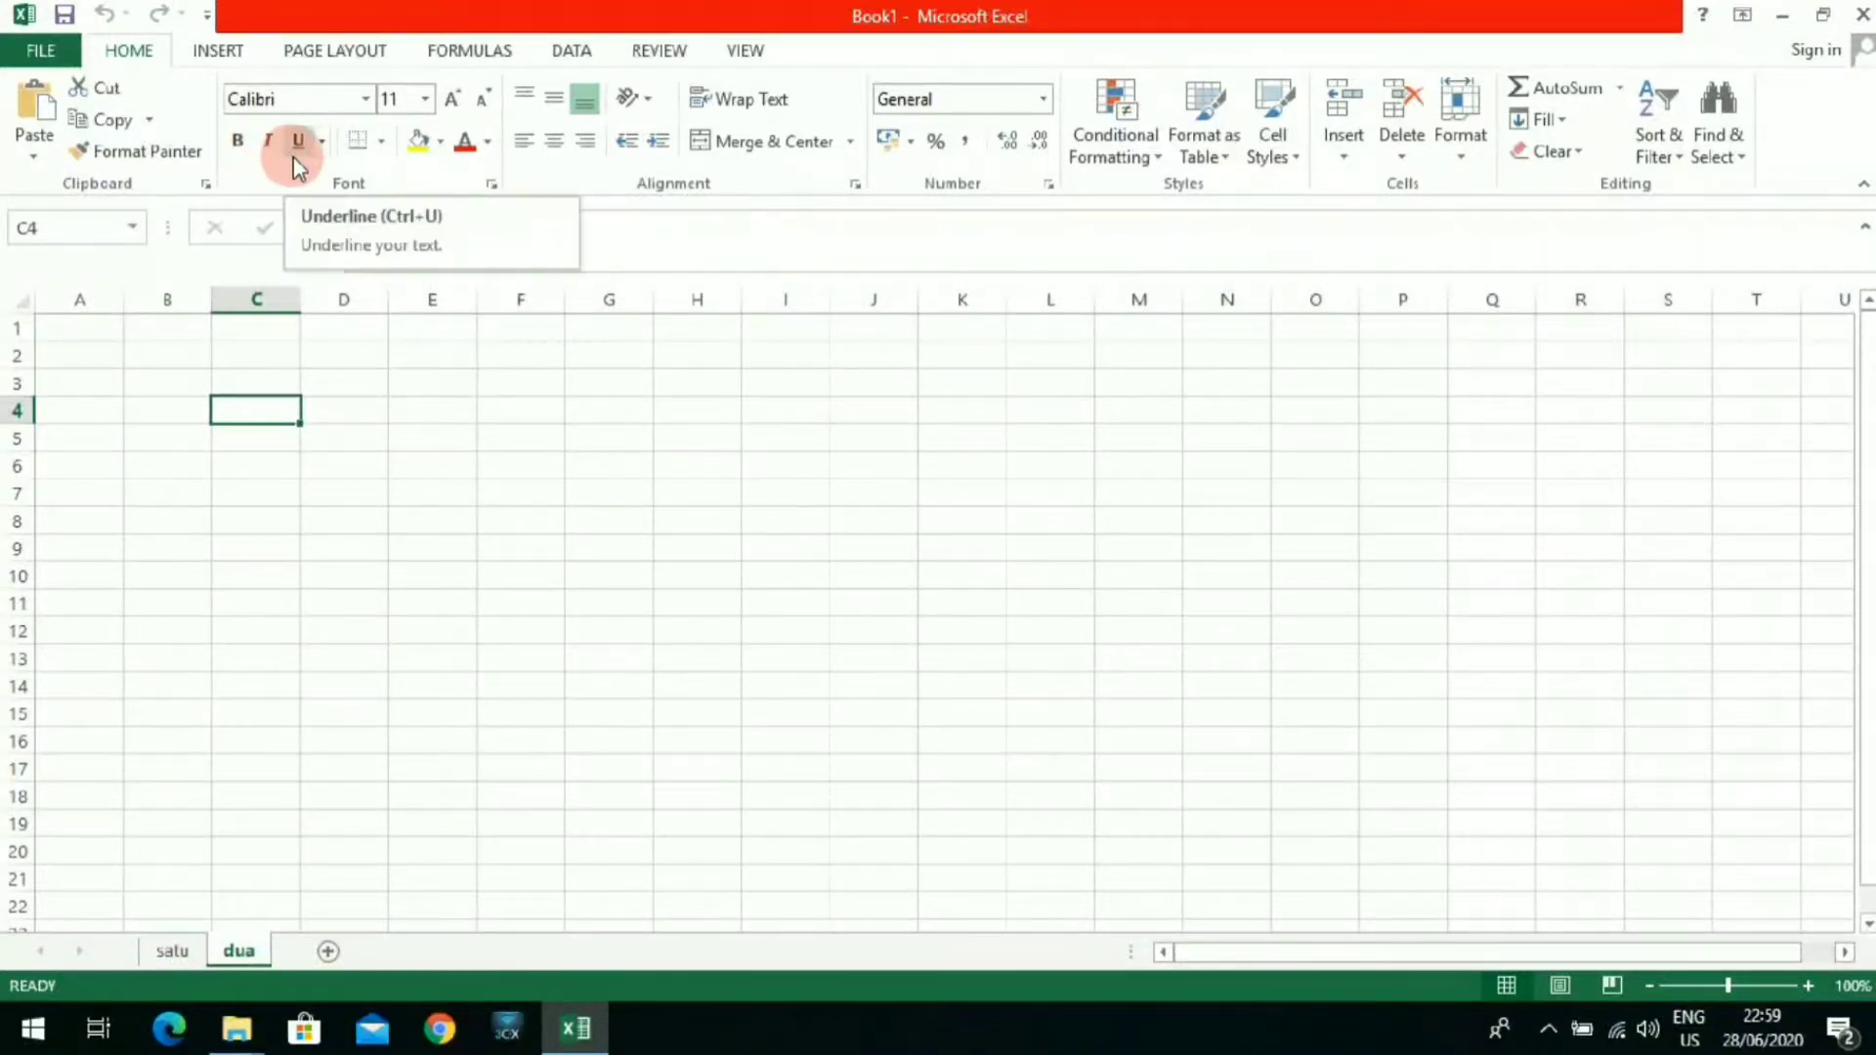
pyautogui.click(379, 152)
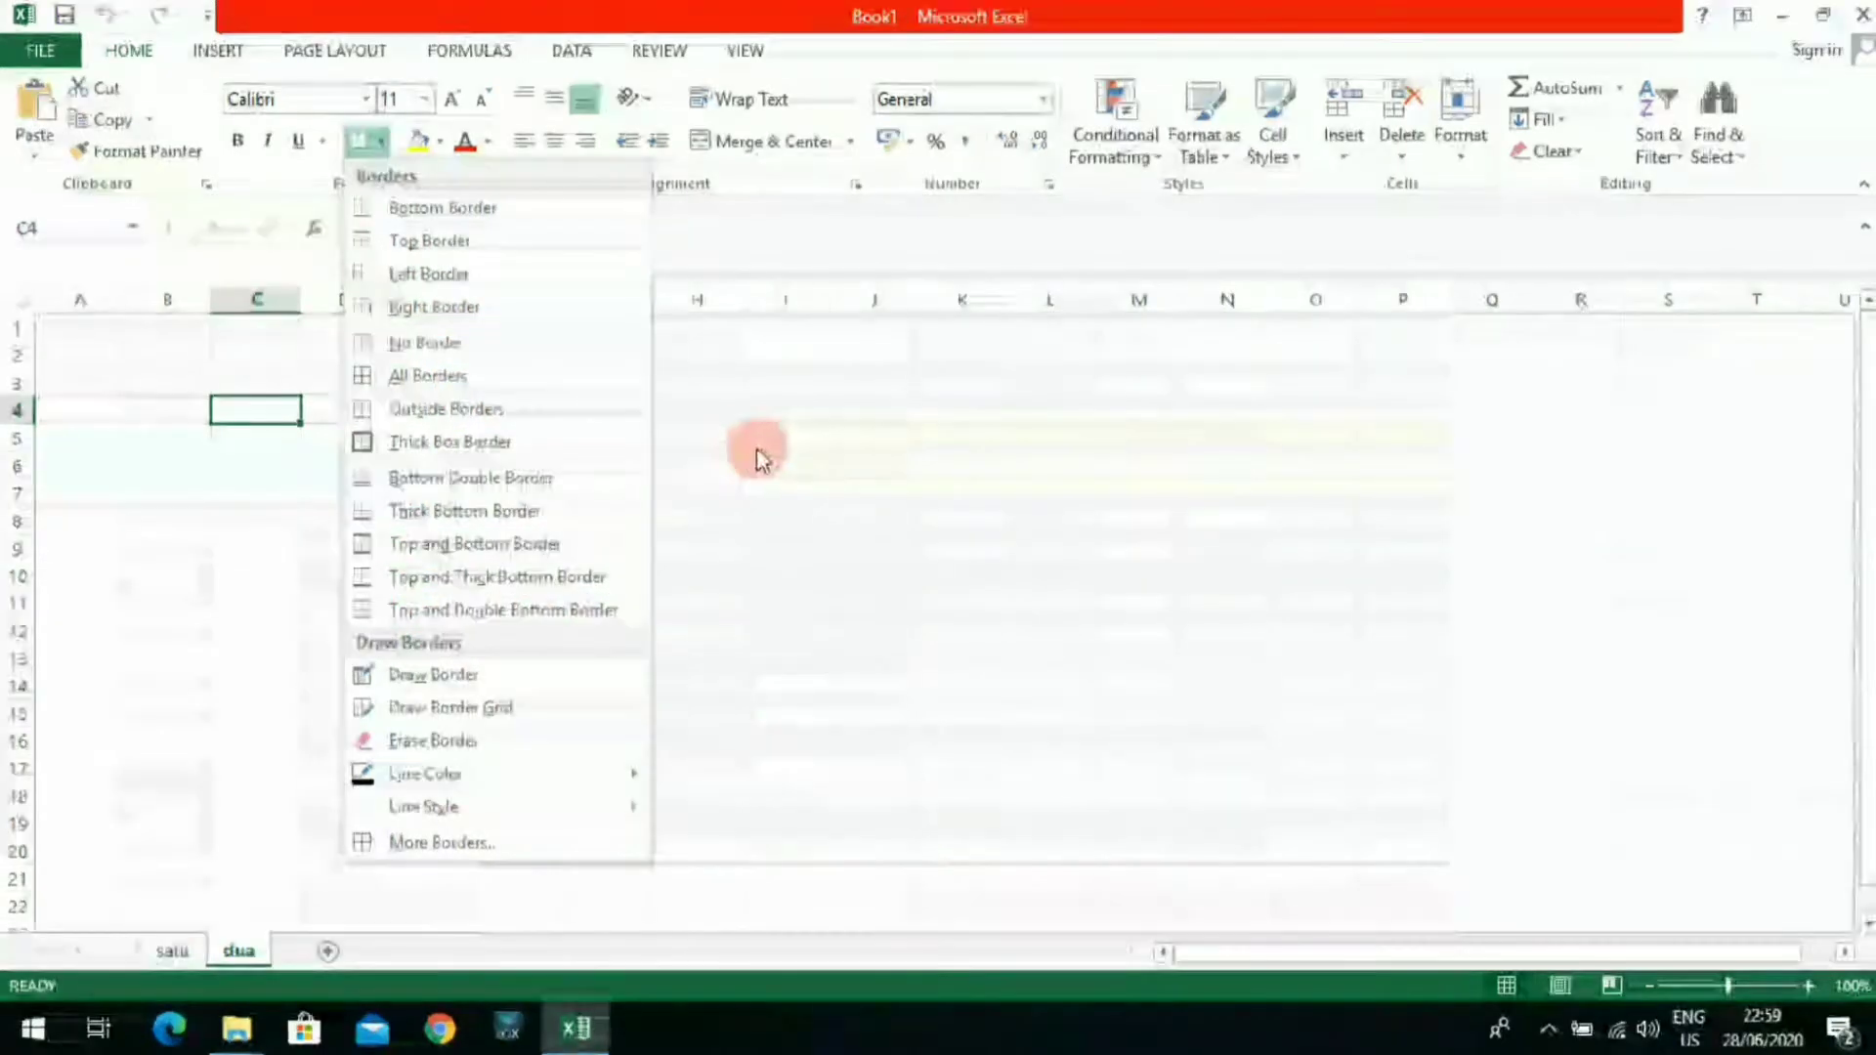
pyautogui.click(436, 430)
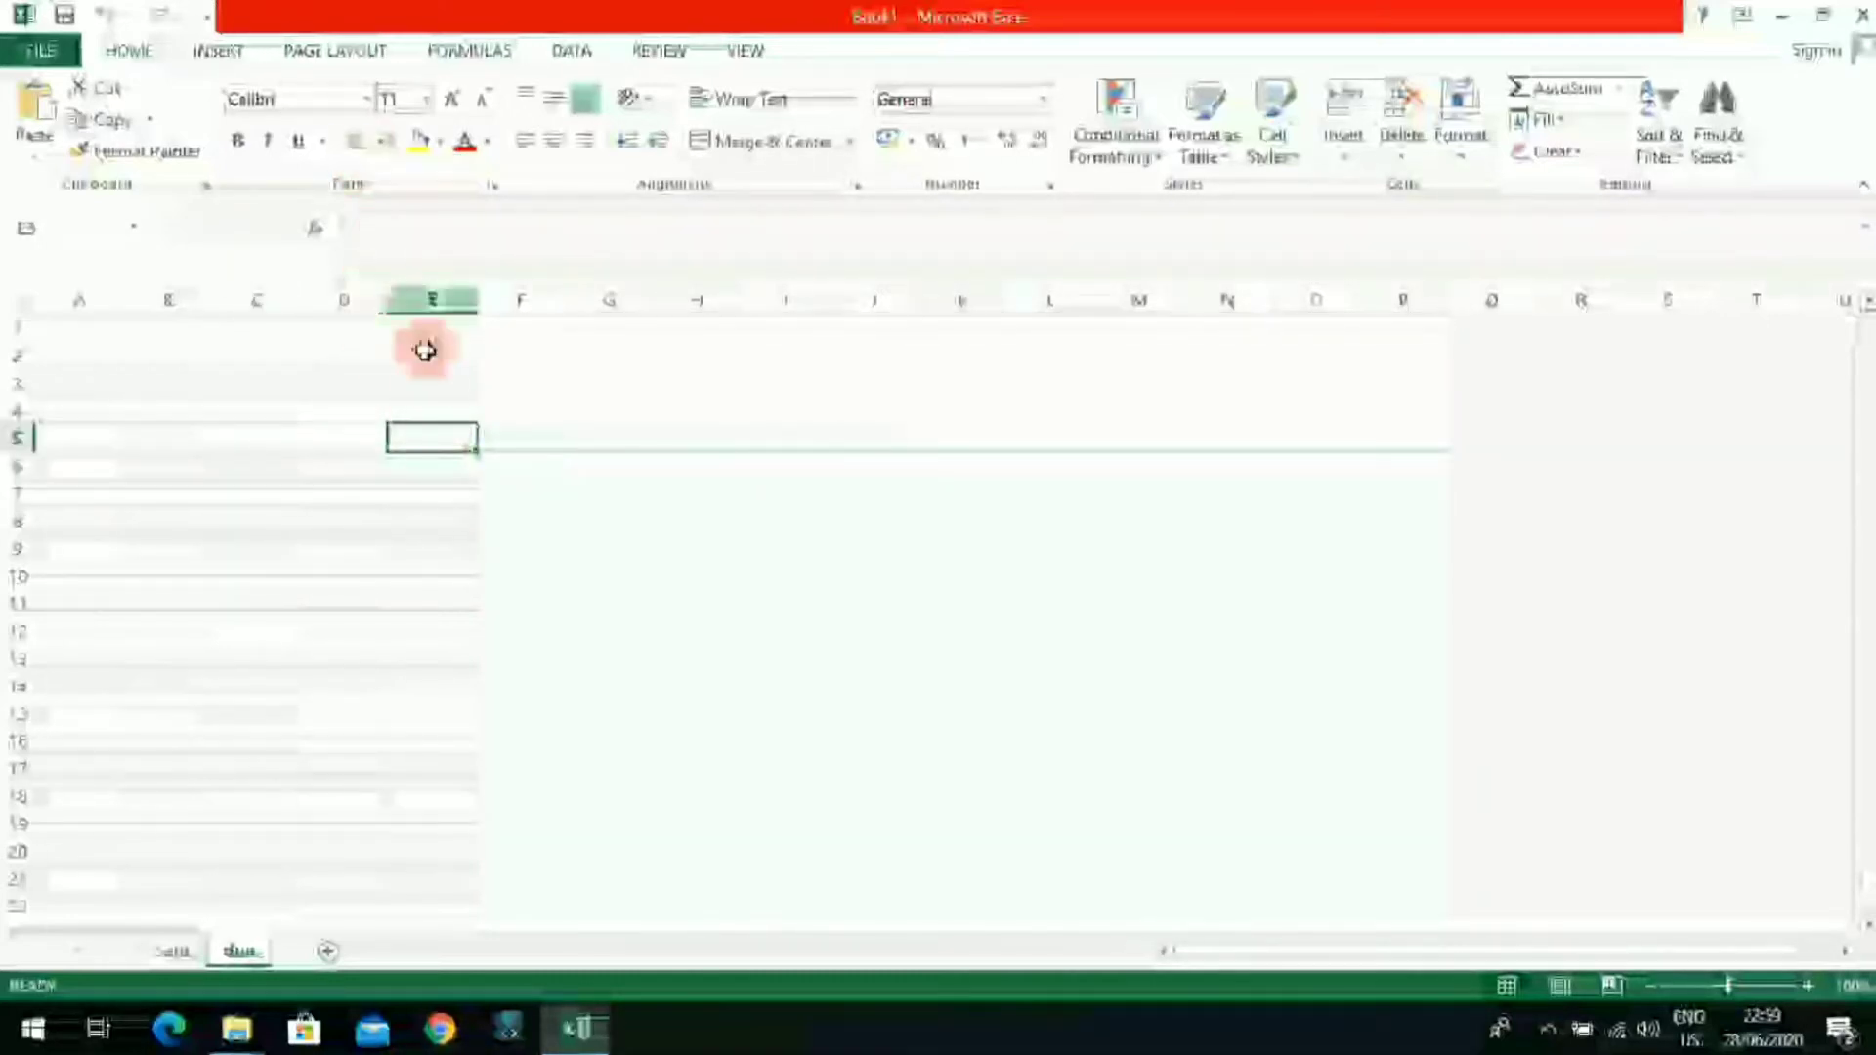
# Step: Apply All Borders to the cell range E3:F9 on the "dua" sheet
pyautogui.moveTo(422, 391); pyautogui.dragTo(553, 547)
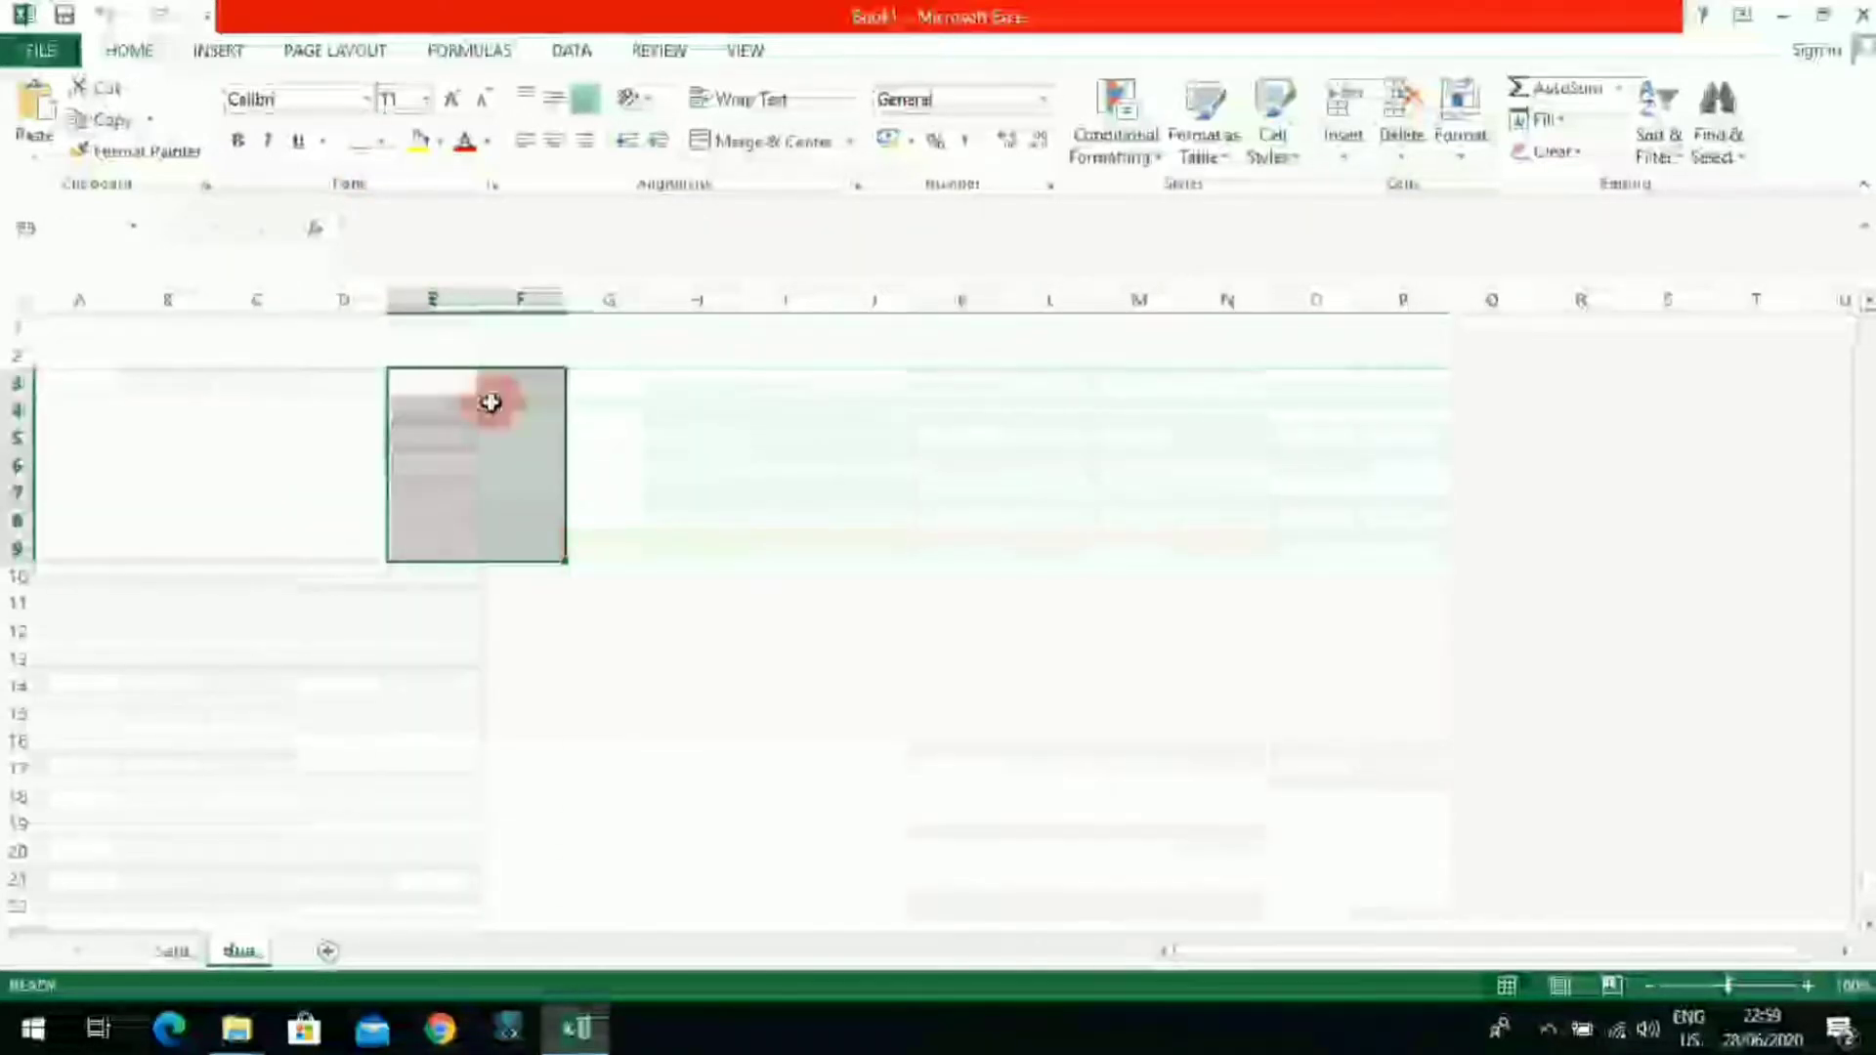
pyautogui.click(381, 140)
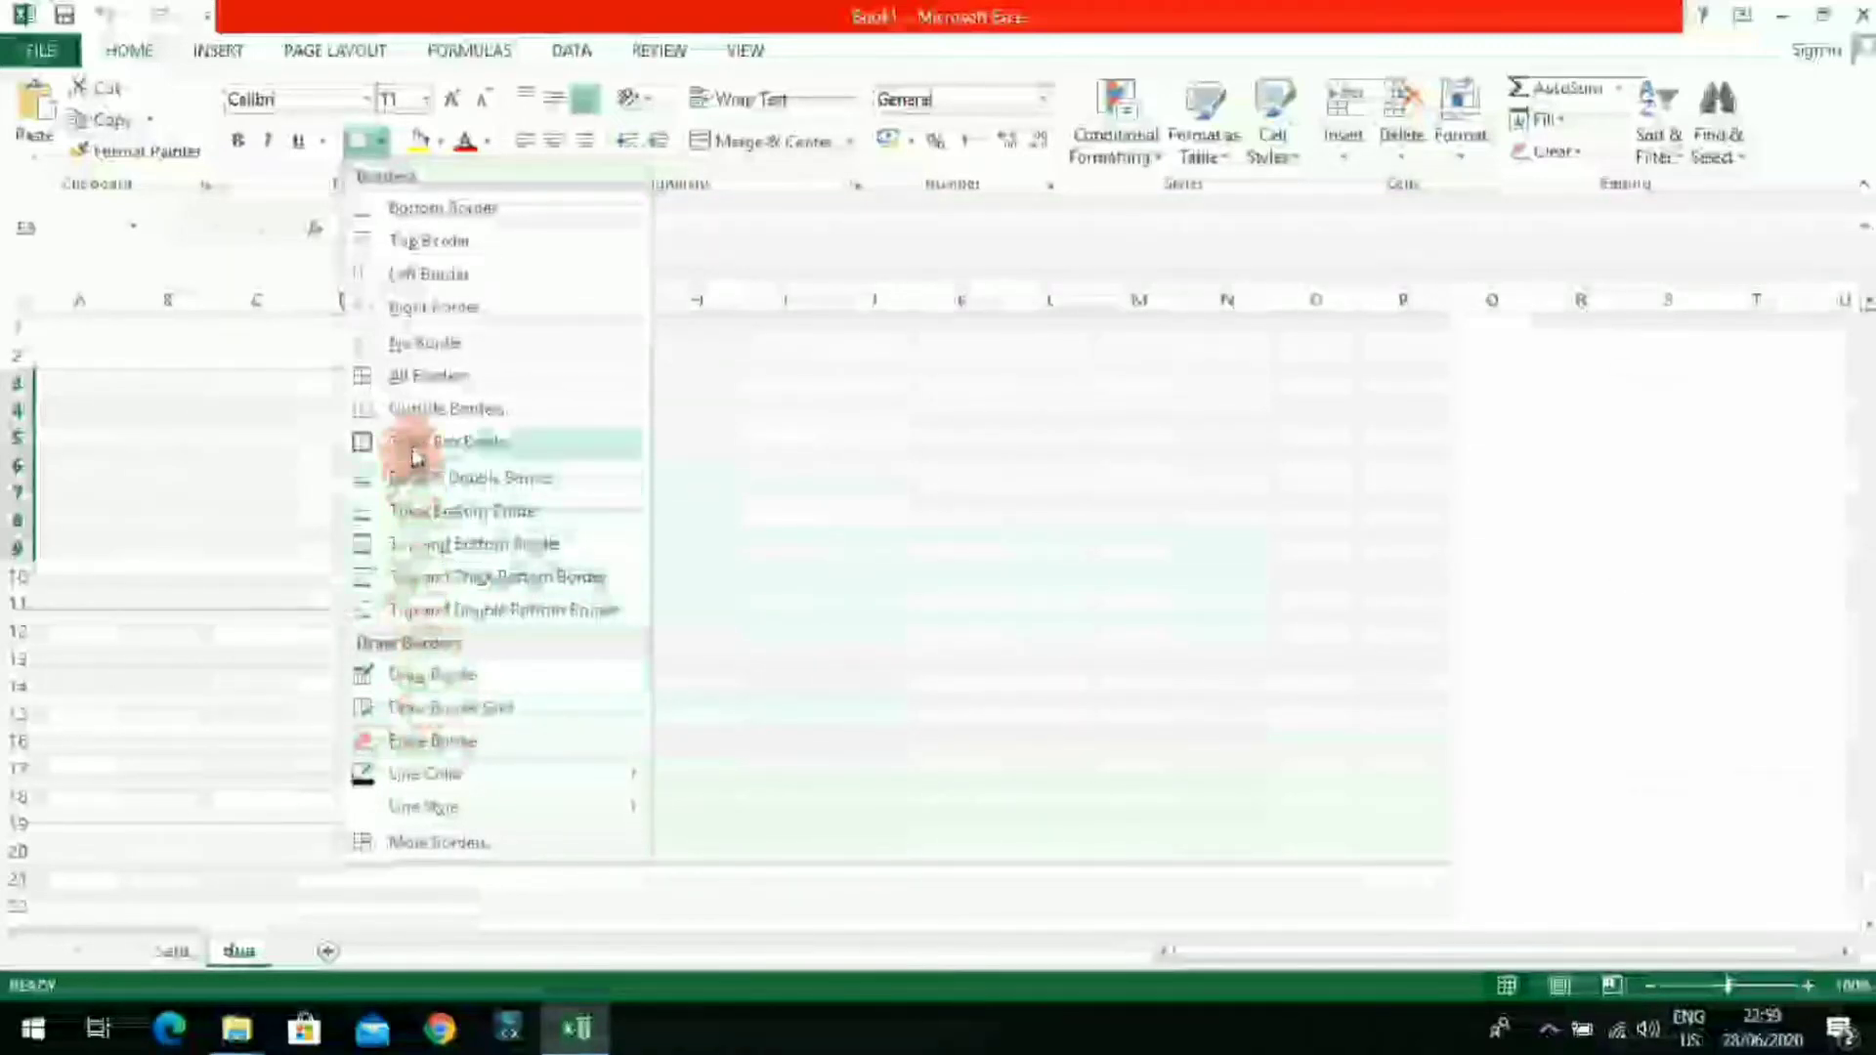
pyautogui.click(401, 376)
pyautogui.click(626, 494)
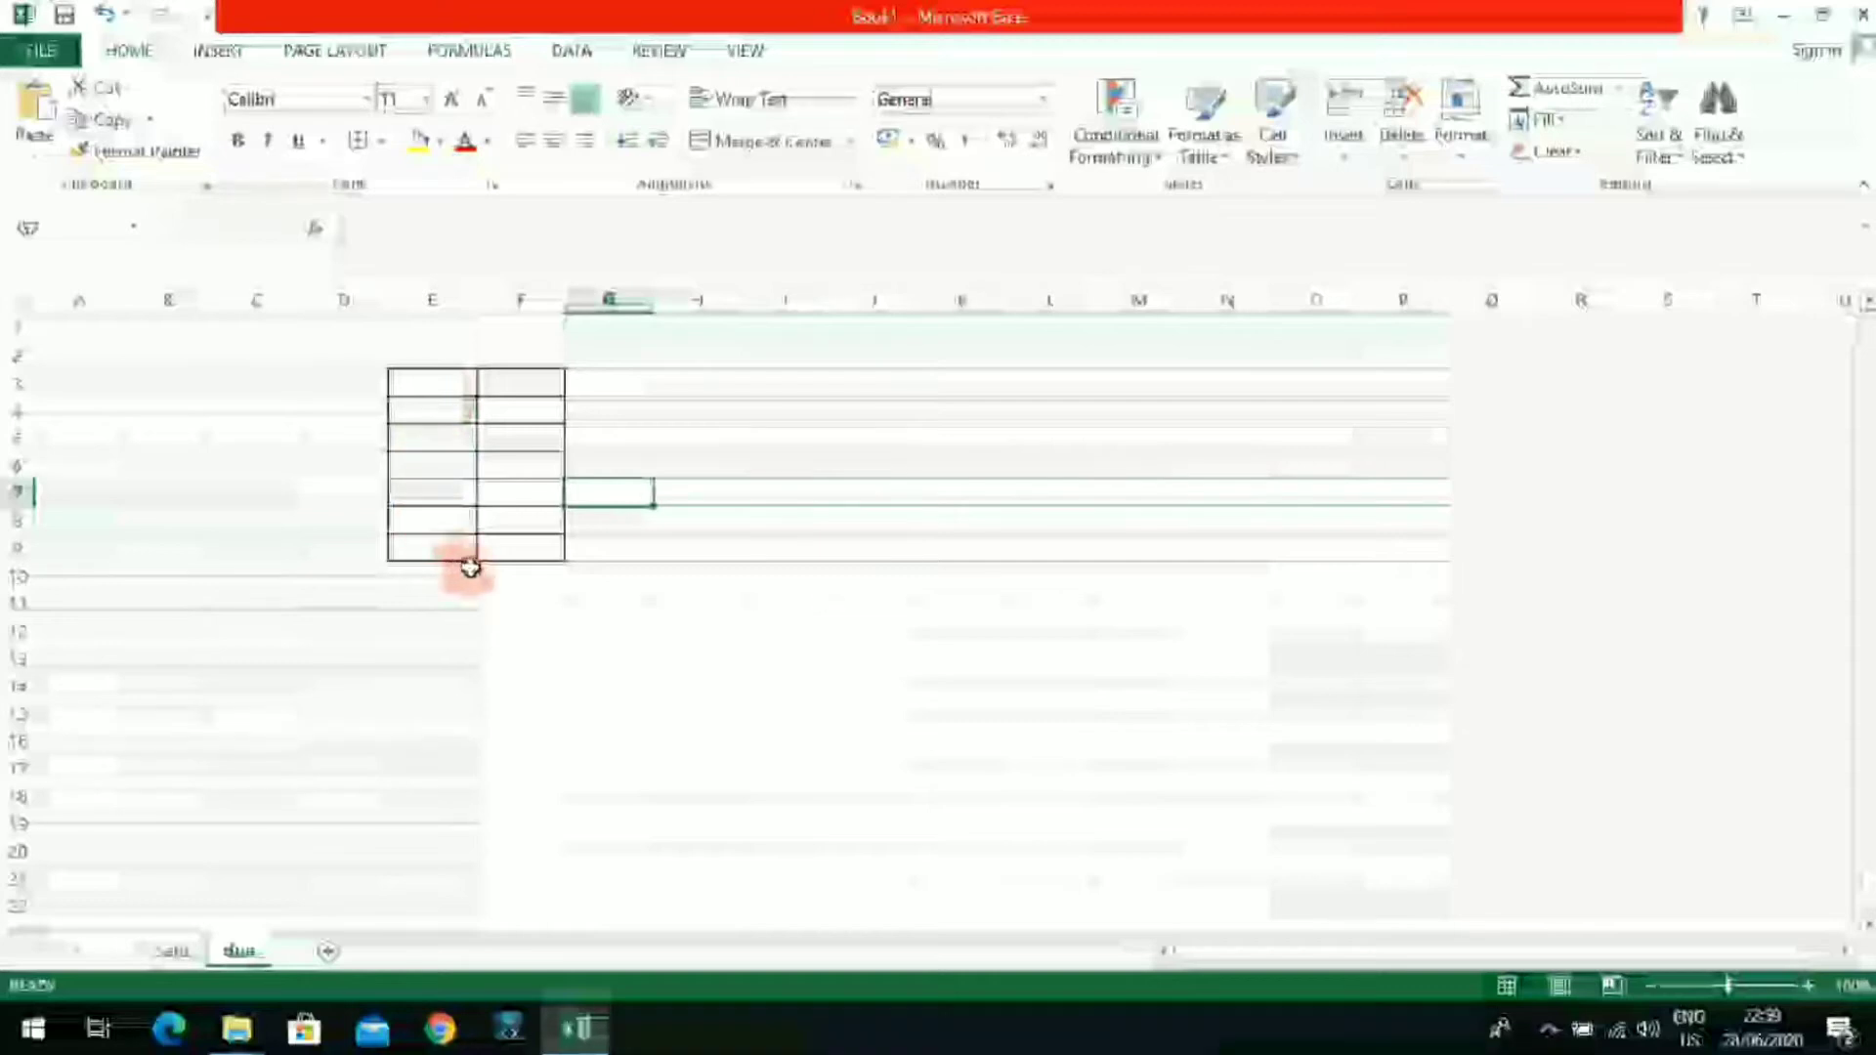
pyautogui.click(503, 379)
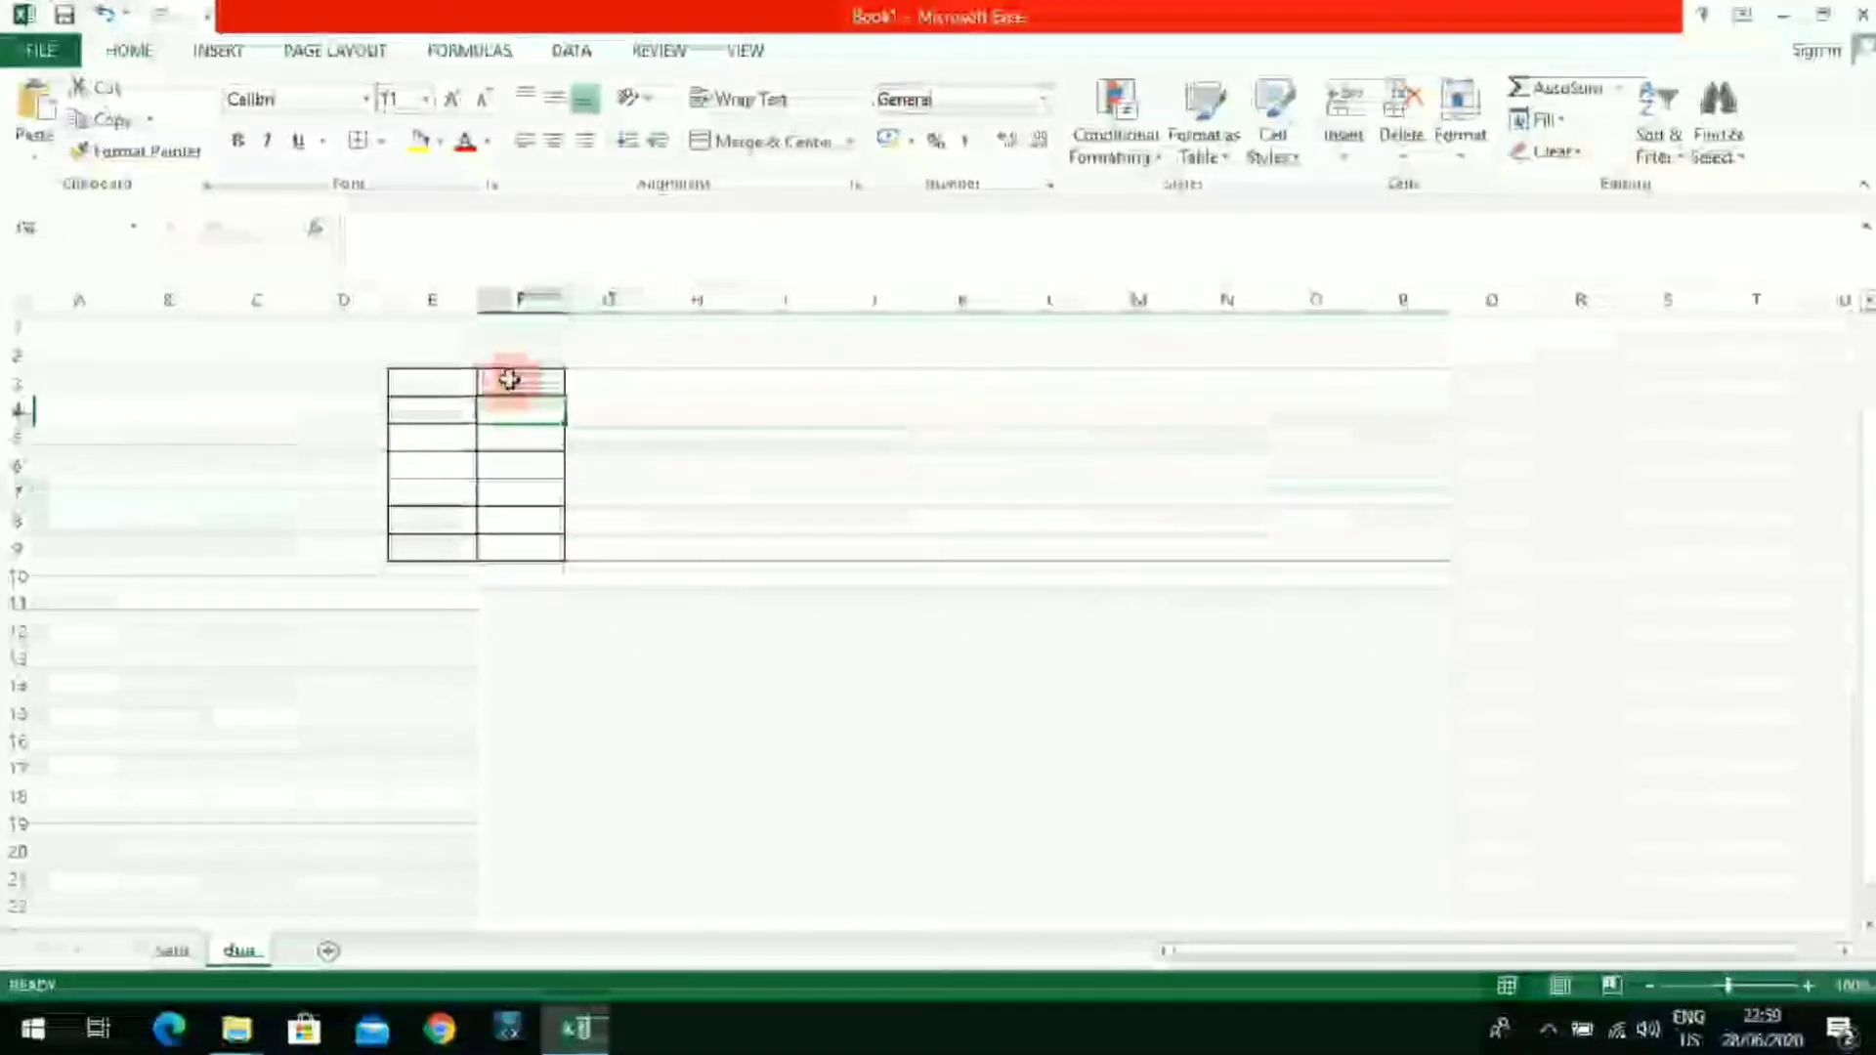
pyautogui.click(460, 381)
pyautogui.click(436, 410)
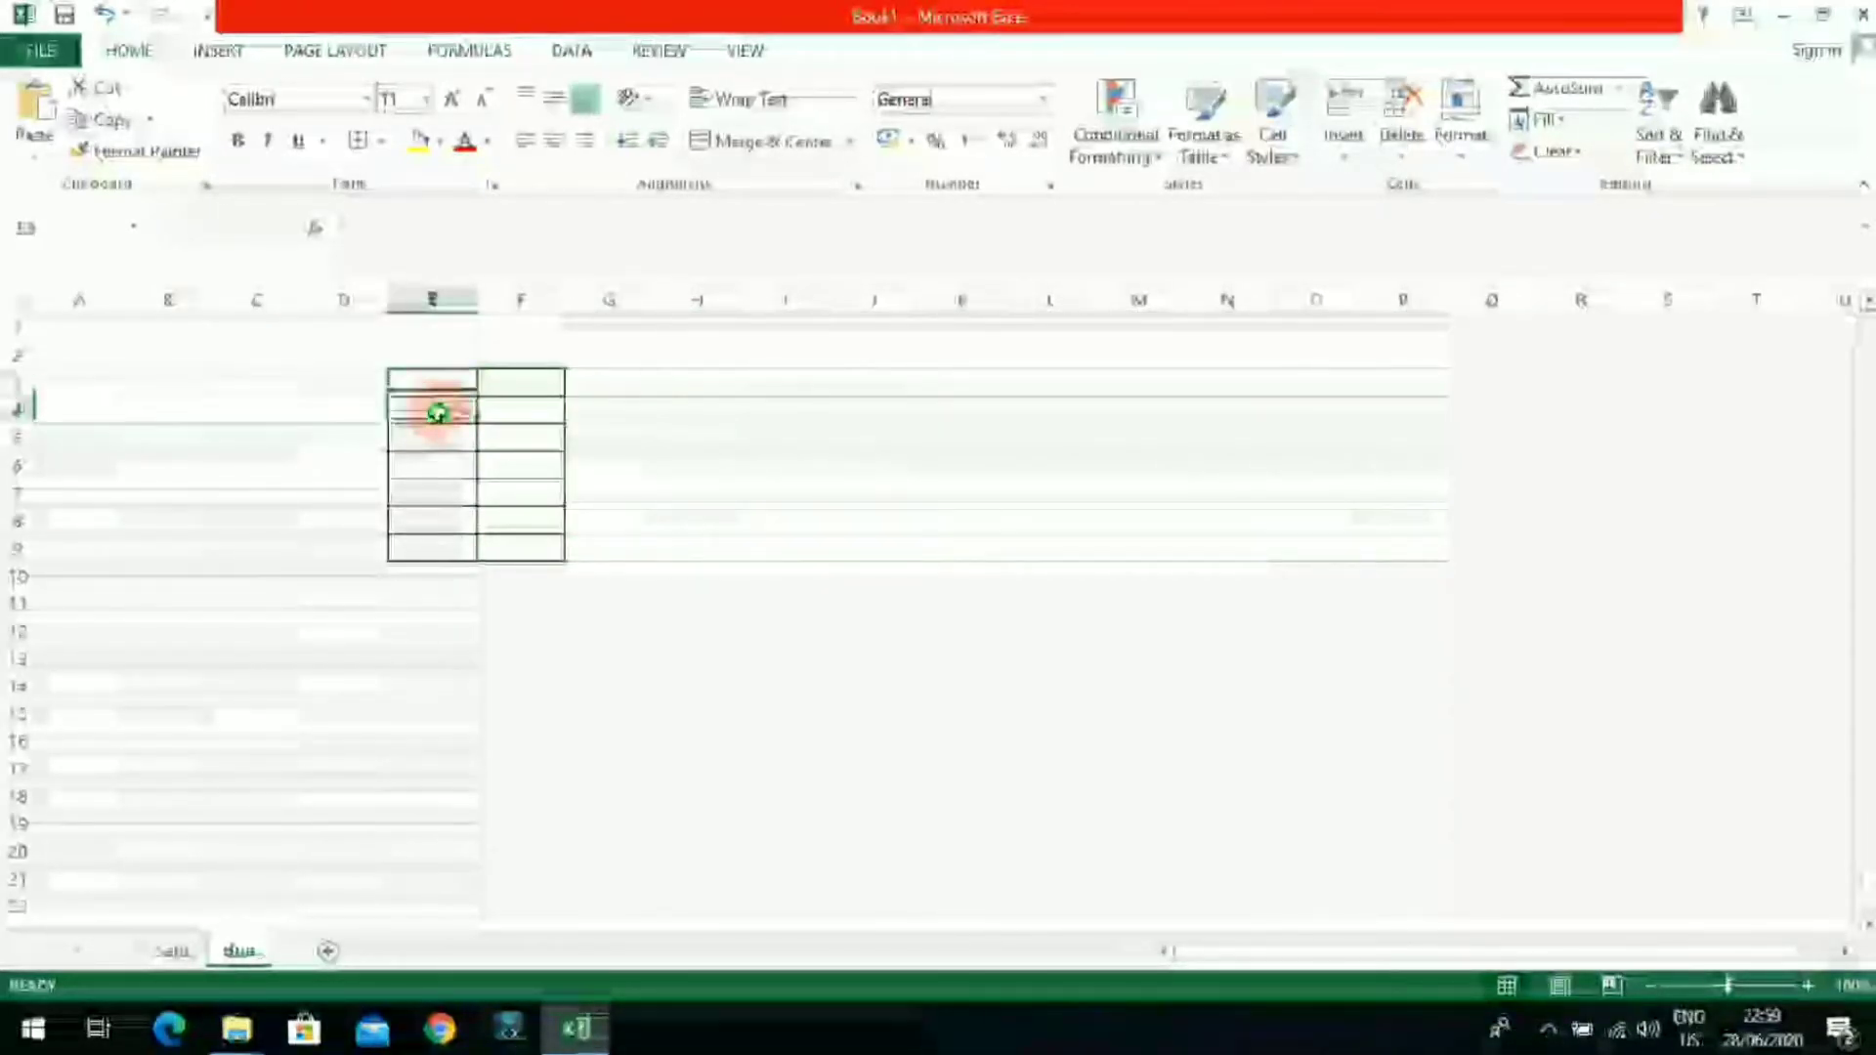
pyautogui.click(444, 439)
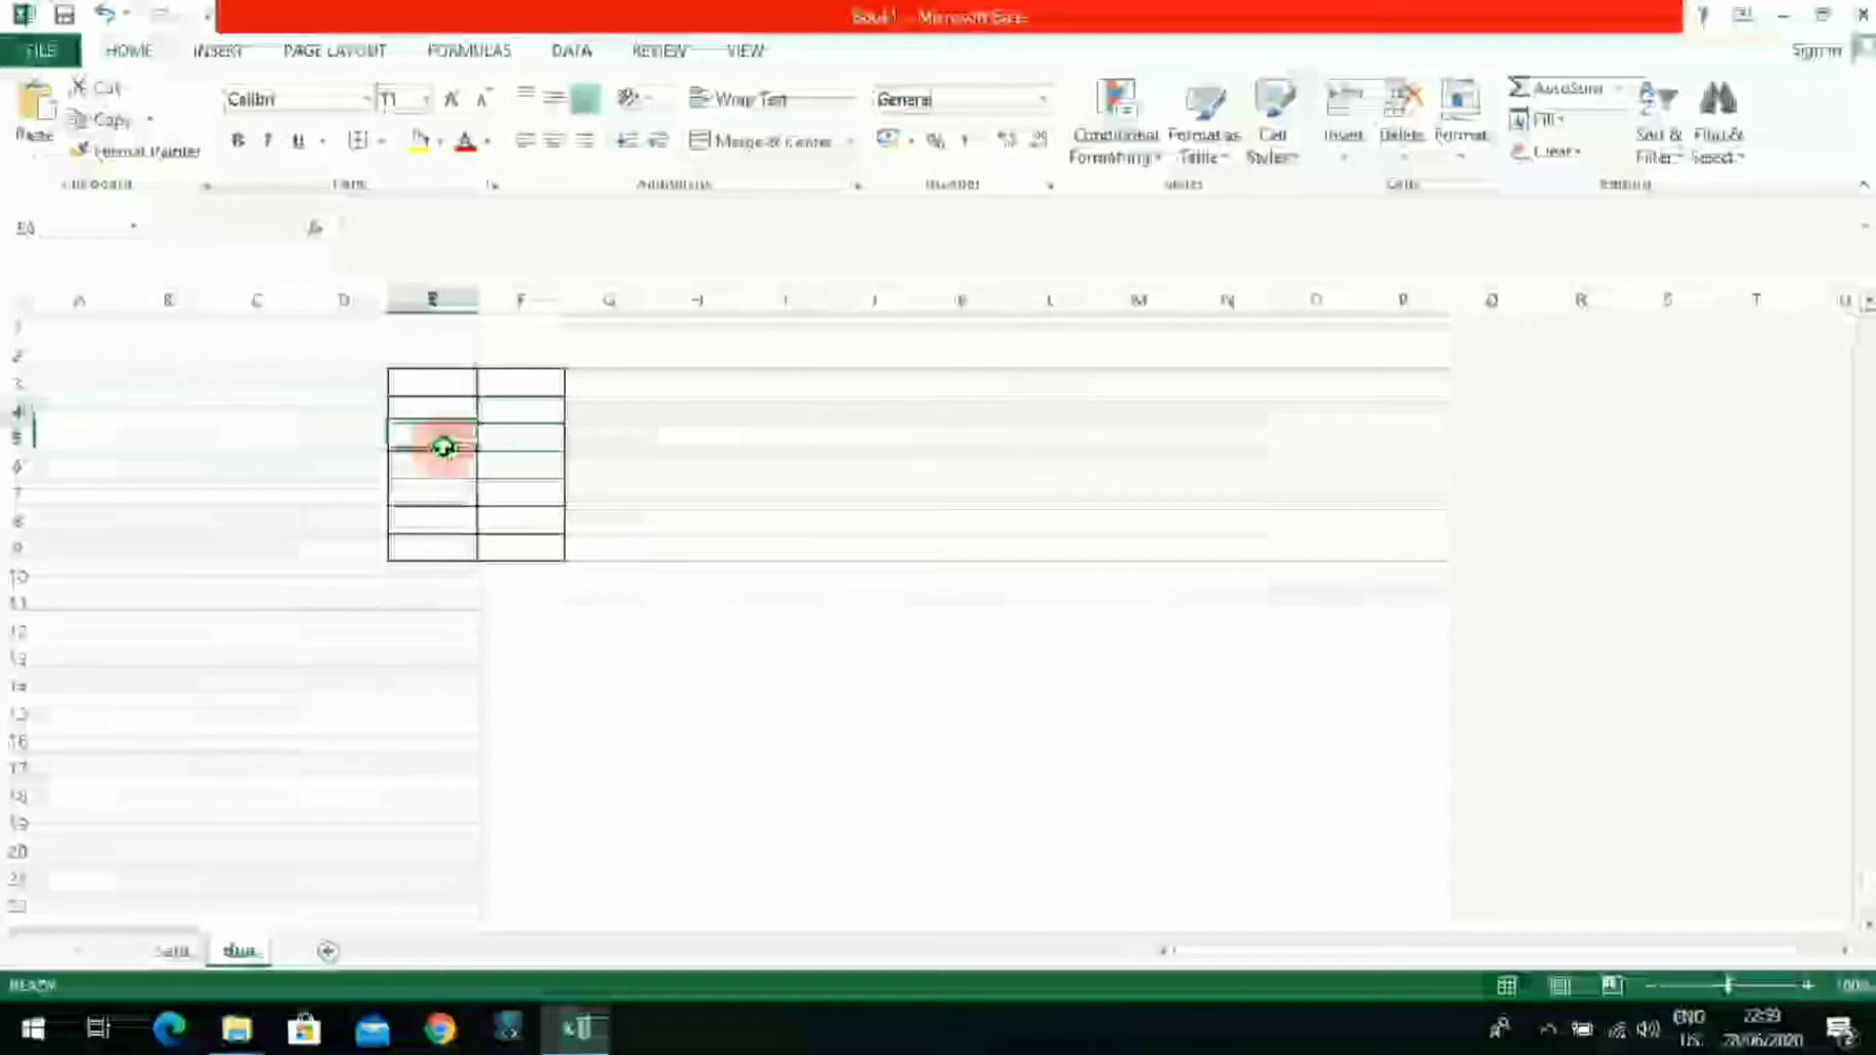
pyautogui.click(572, 379)
# Step: Remove all borders from the cell range E3:F10 on the "dua" sheet
pyautogui.moveTo(452, 378); pyautogui.dragTo(536, 583)
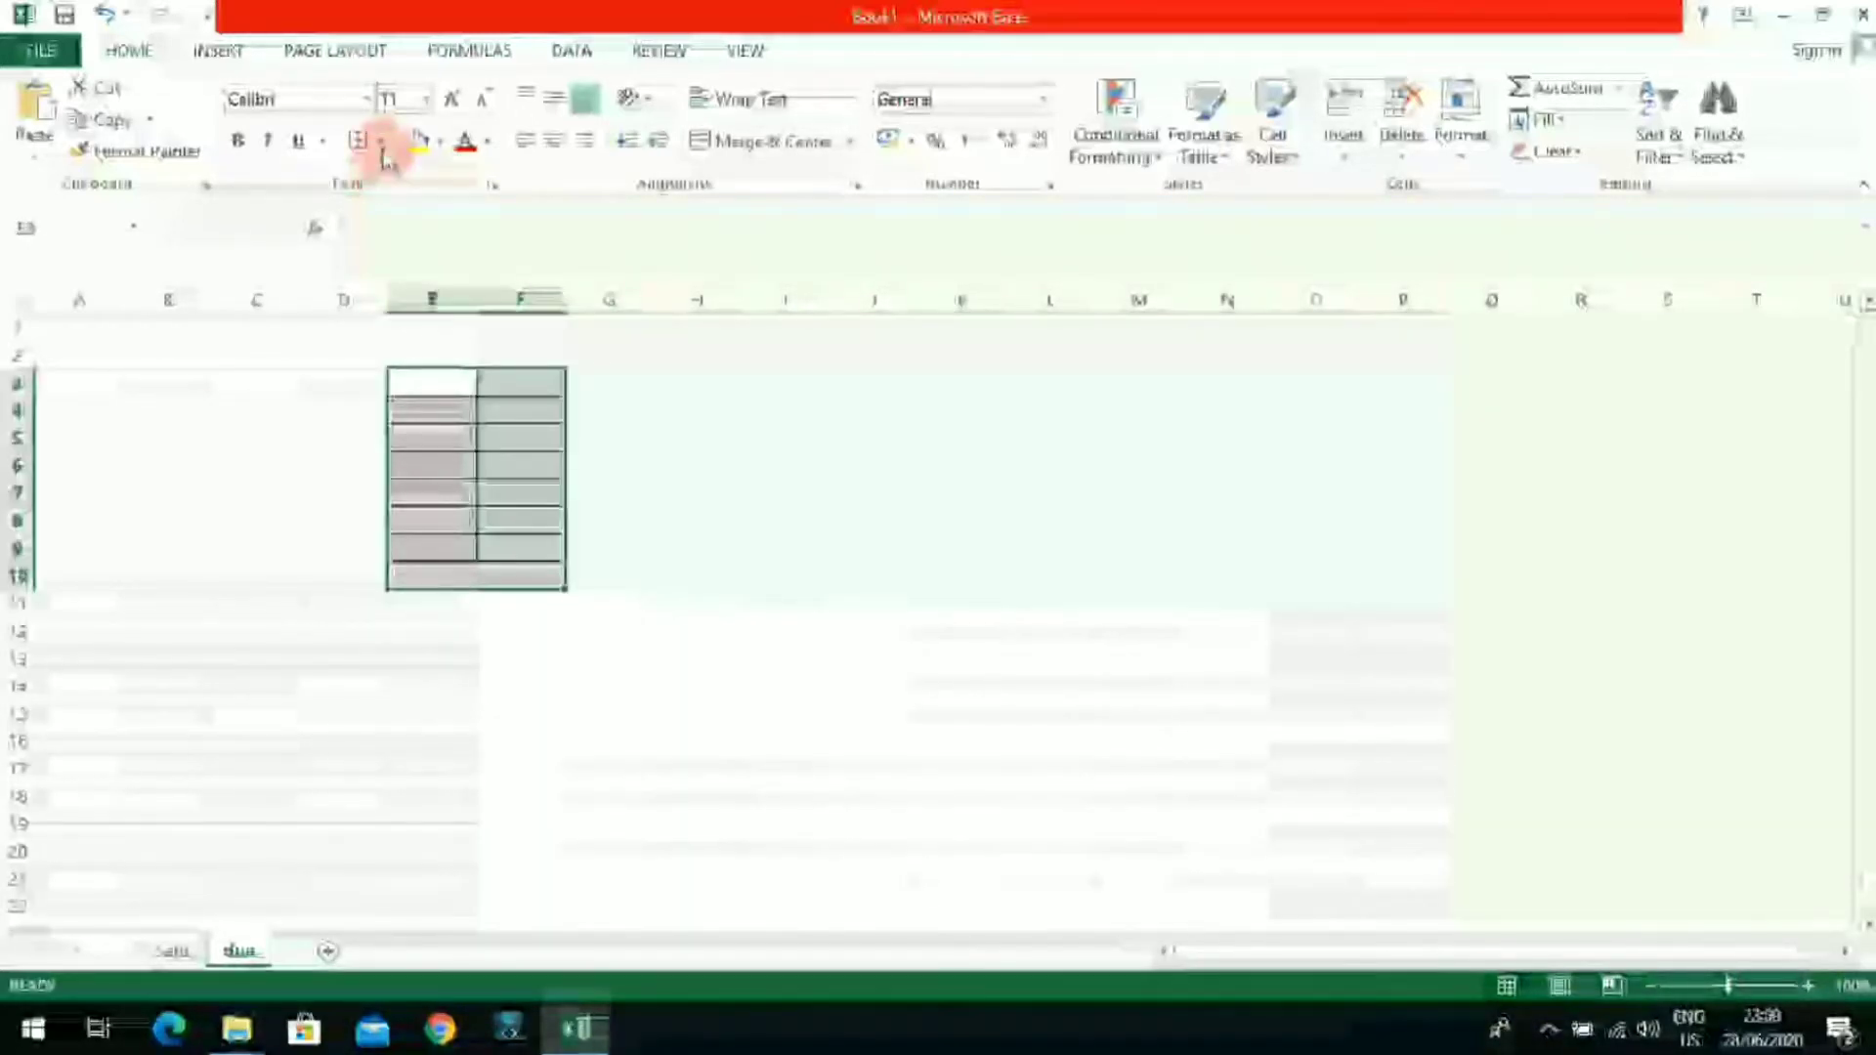
pyautogui.click(382, 142)
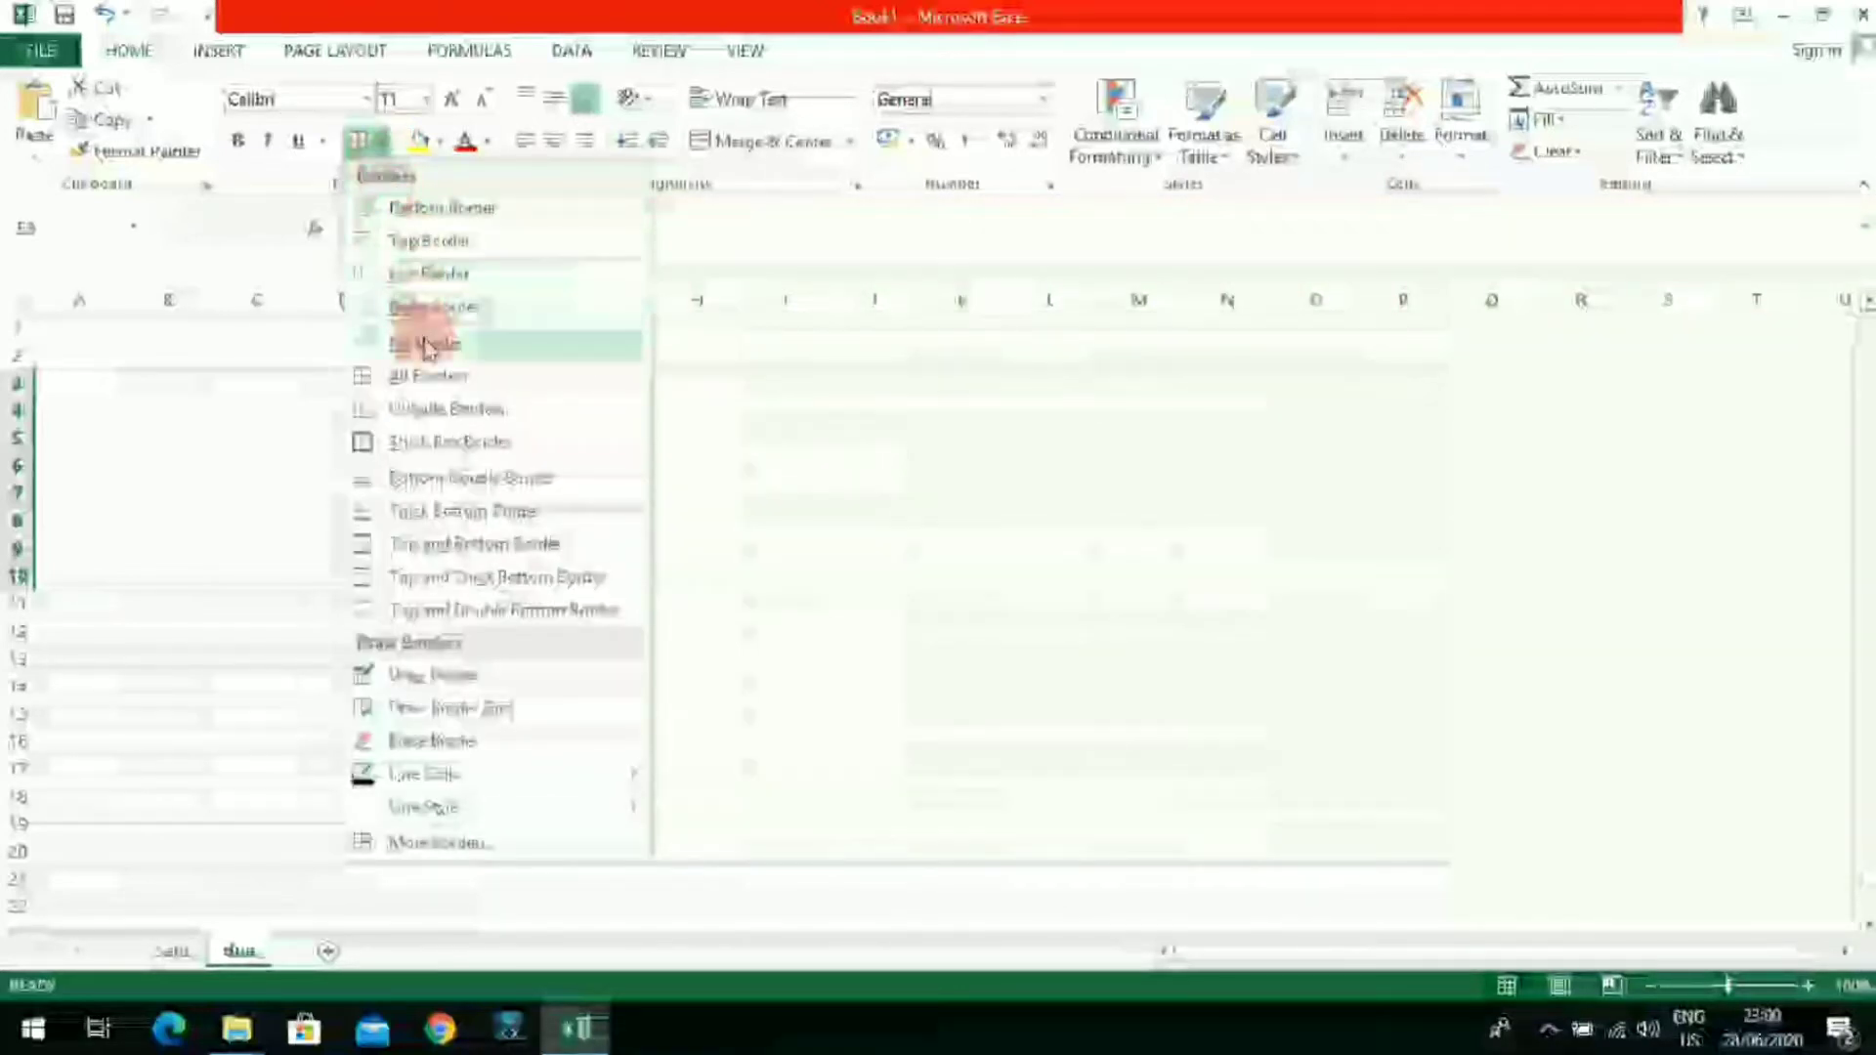
pyautogui.click(425, 347)
pyautogui.click(722, 408)
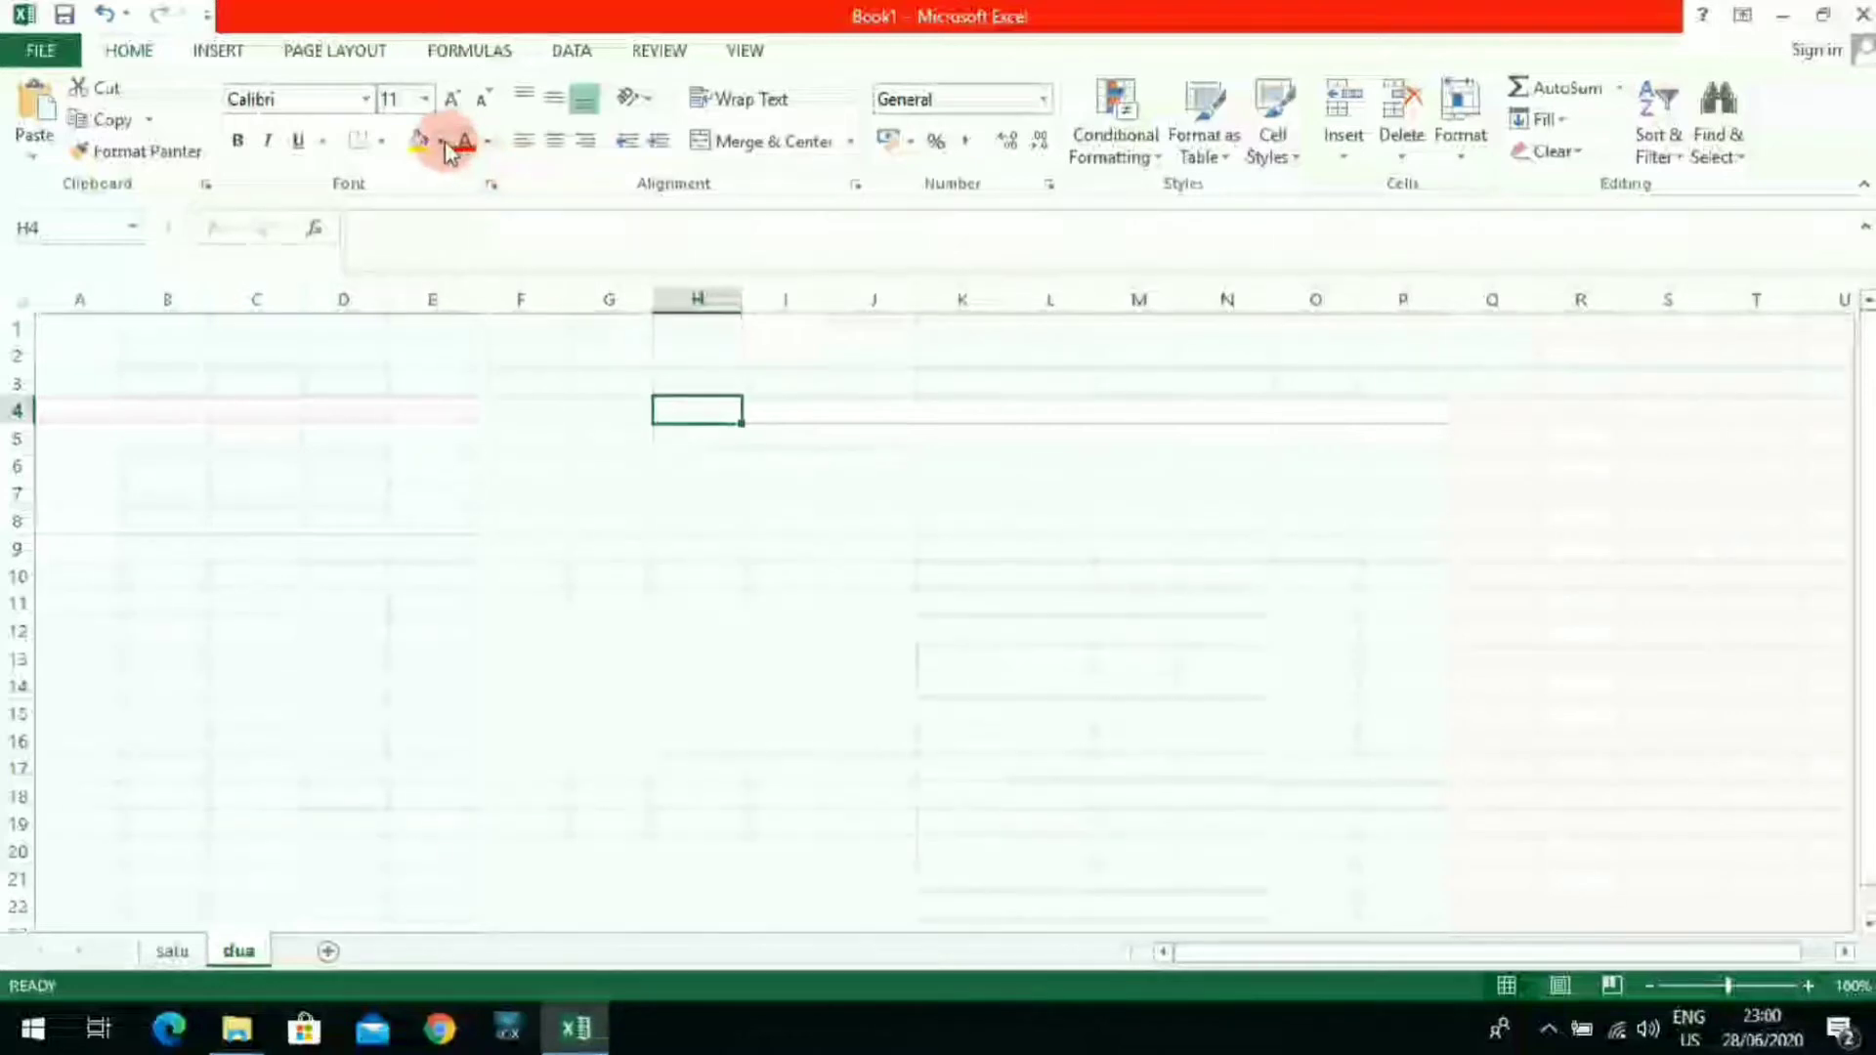
# Step: Fill cells E3 and F4 with yellow
pyautogui.click(421, 381)
pyautogui.click(417, 141)
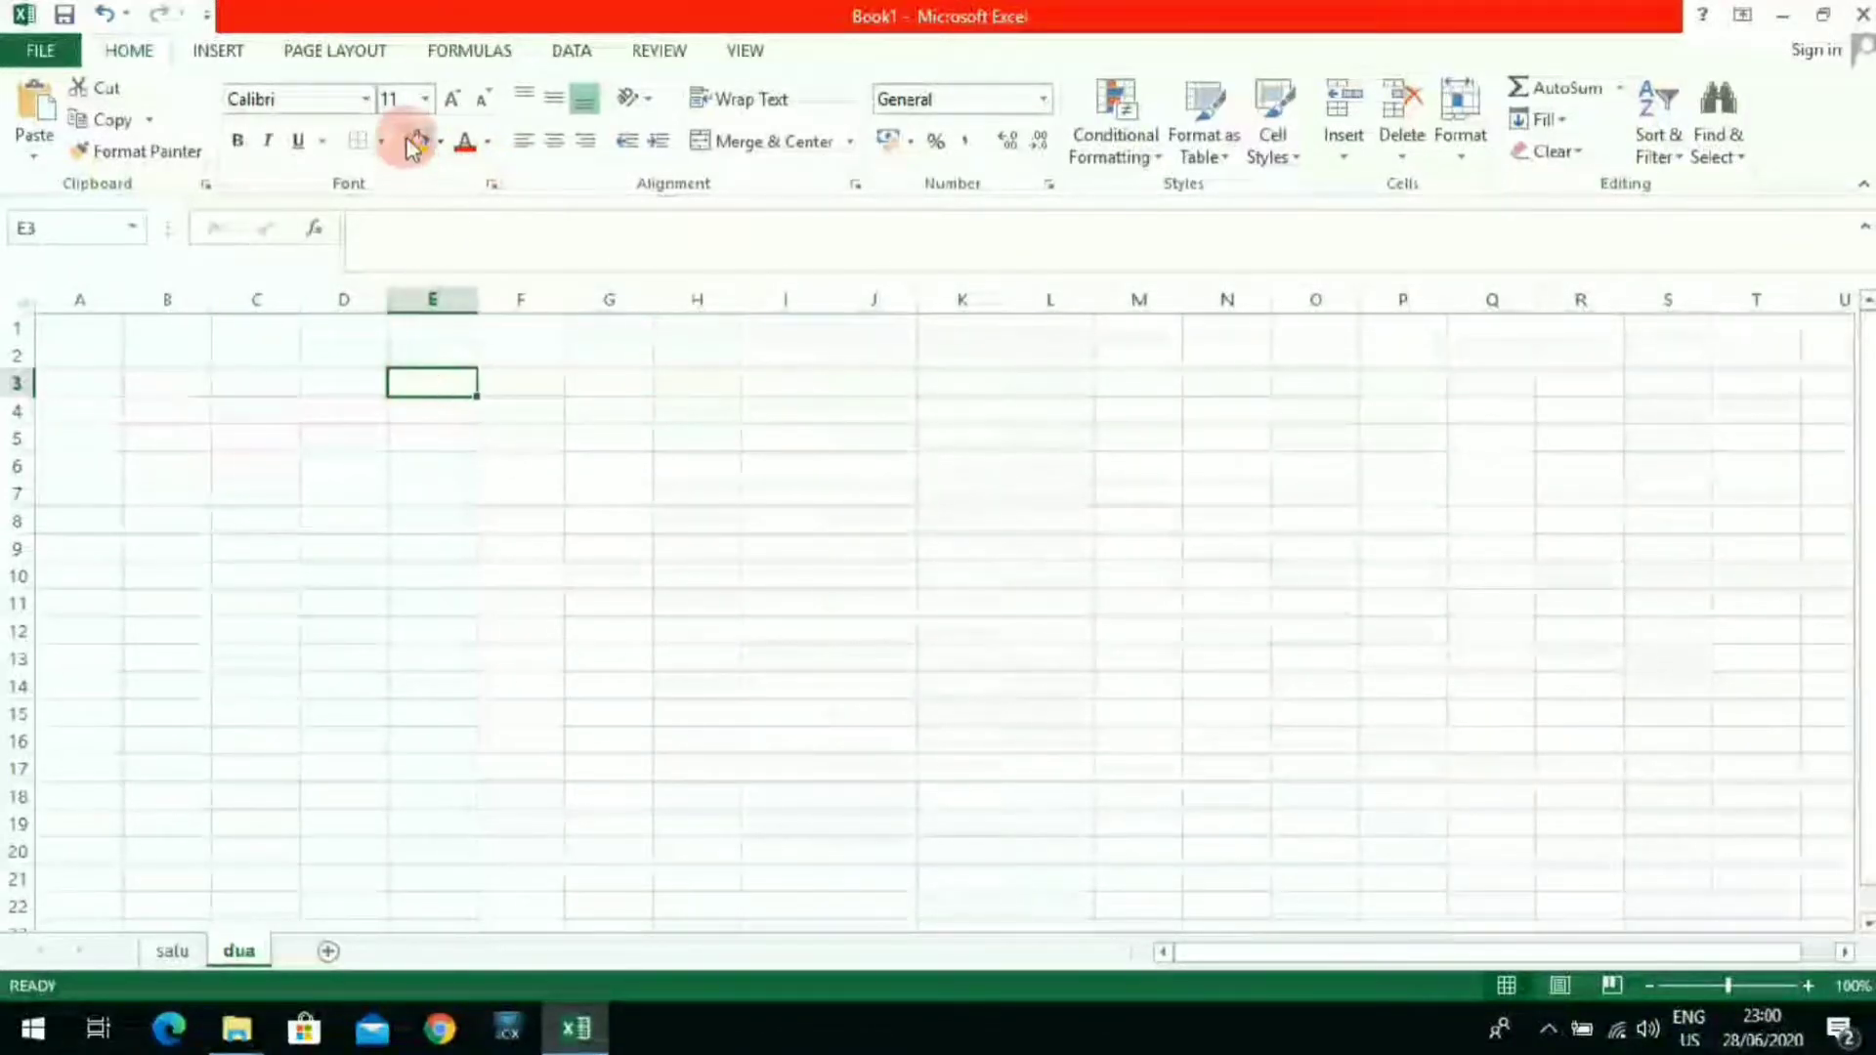
pyautogui.click(502, 414)
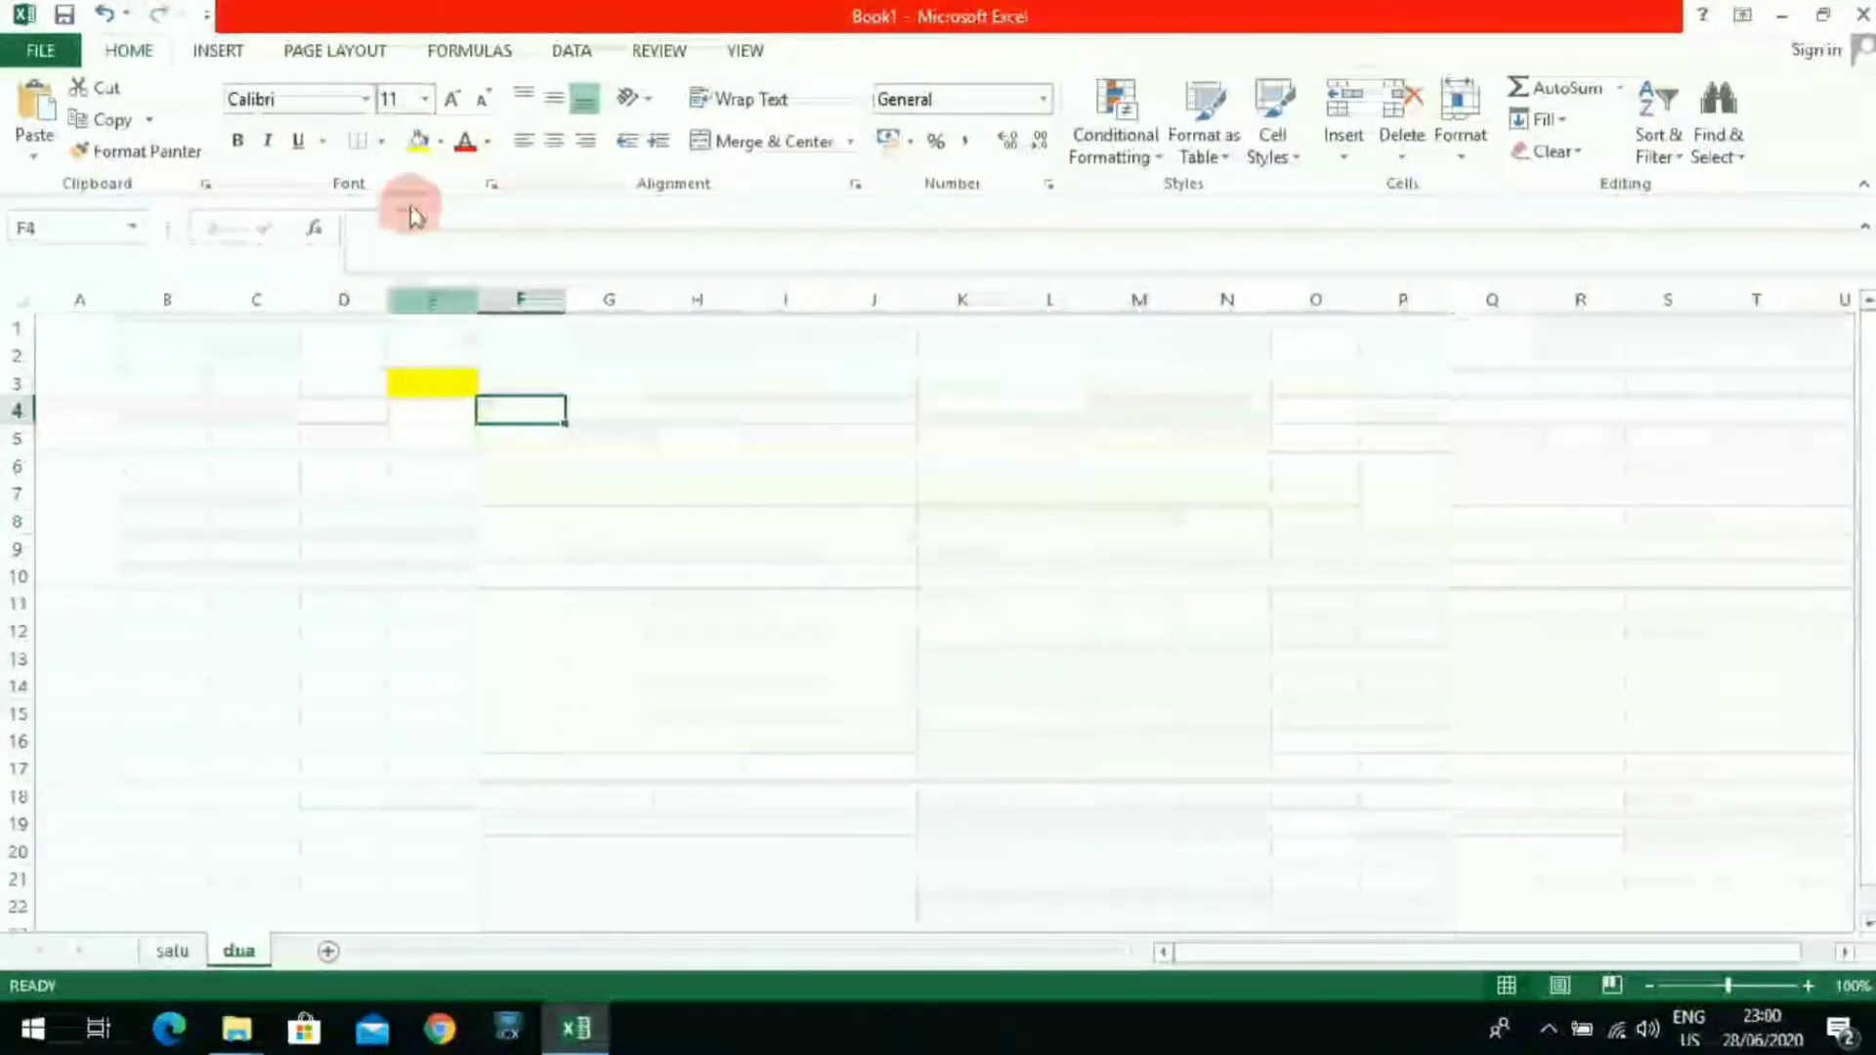
pyautogui.click(421, 147)
pyautogui.click(528, 492)
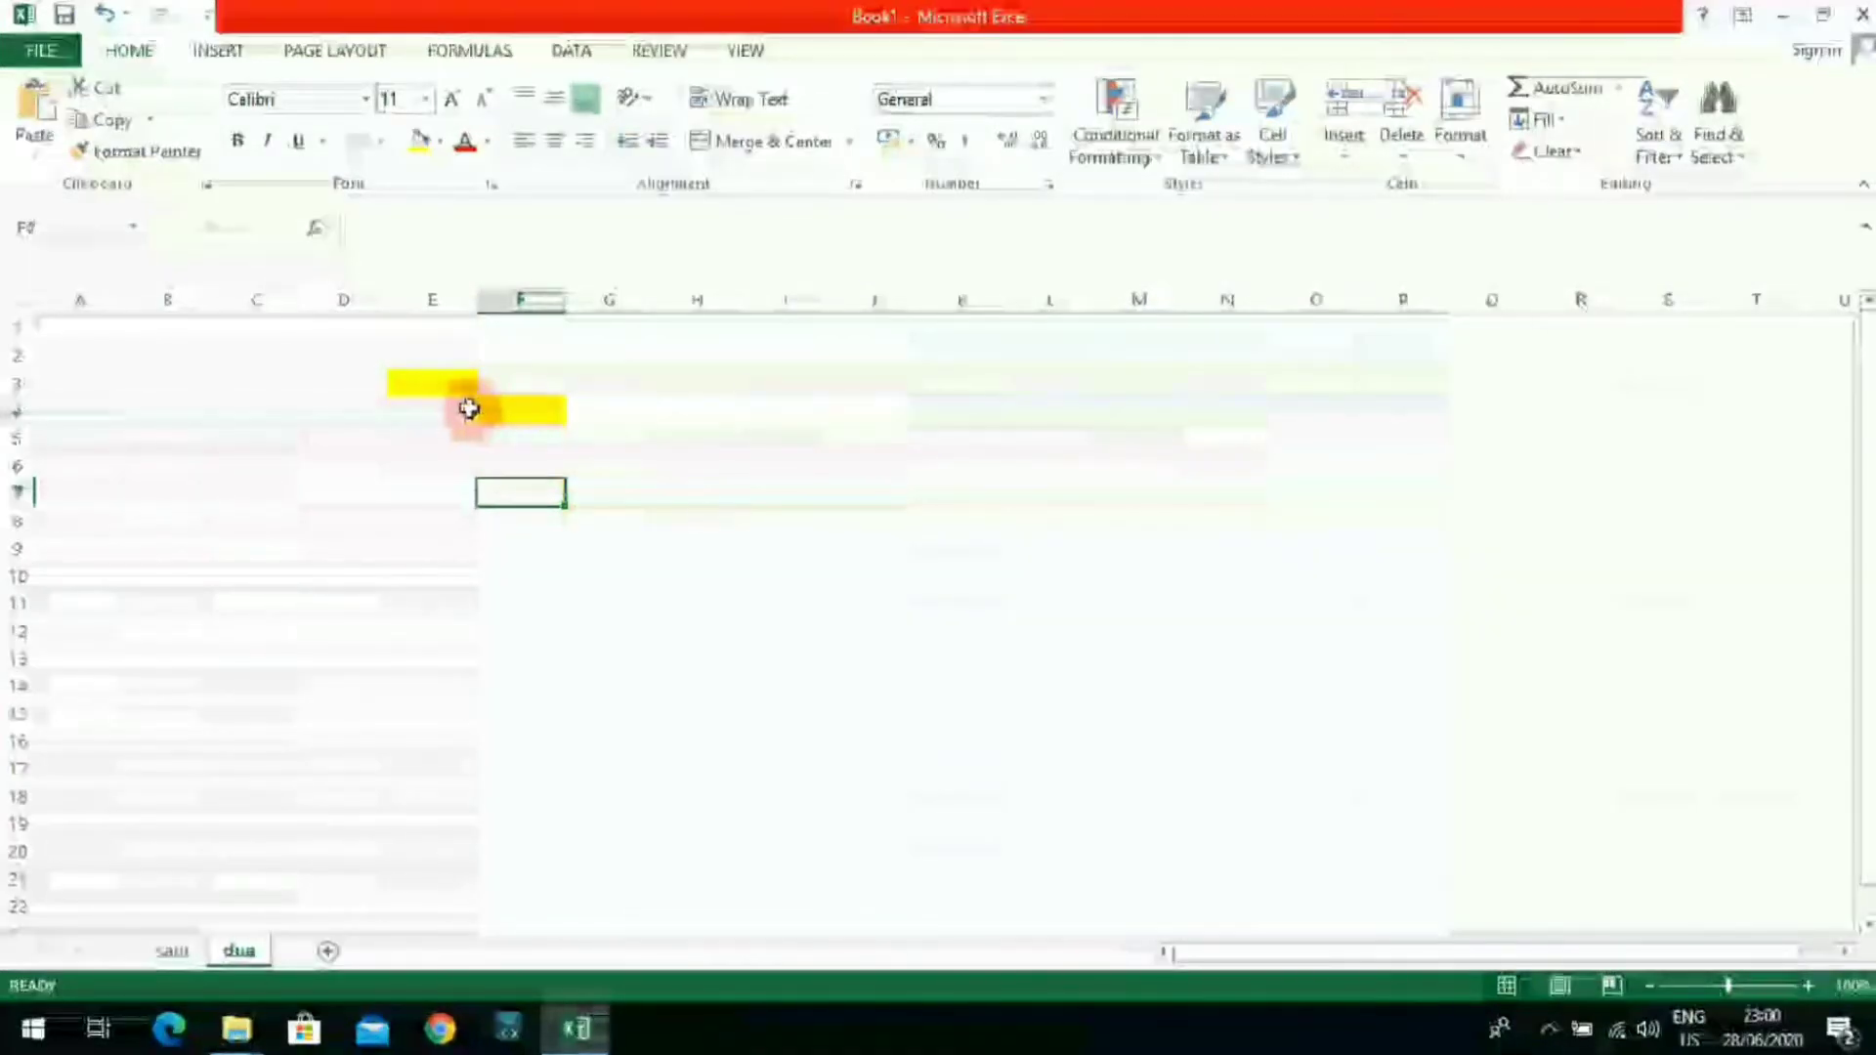
# Step: Enter the text "satu" in cell E4 and set its font color to red
pyautogui.click(440, 381)
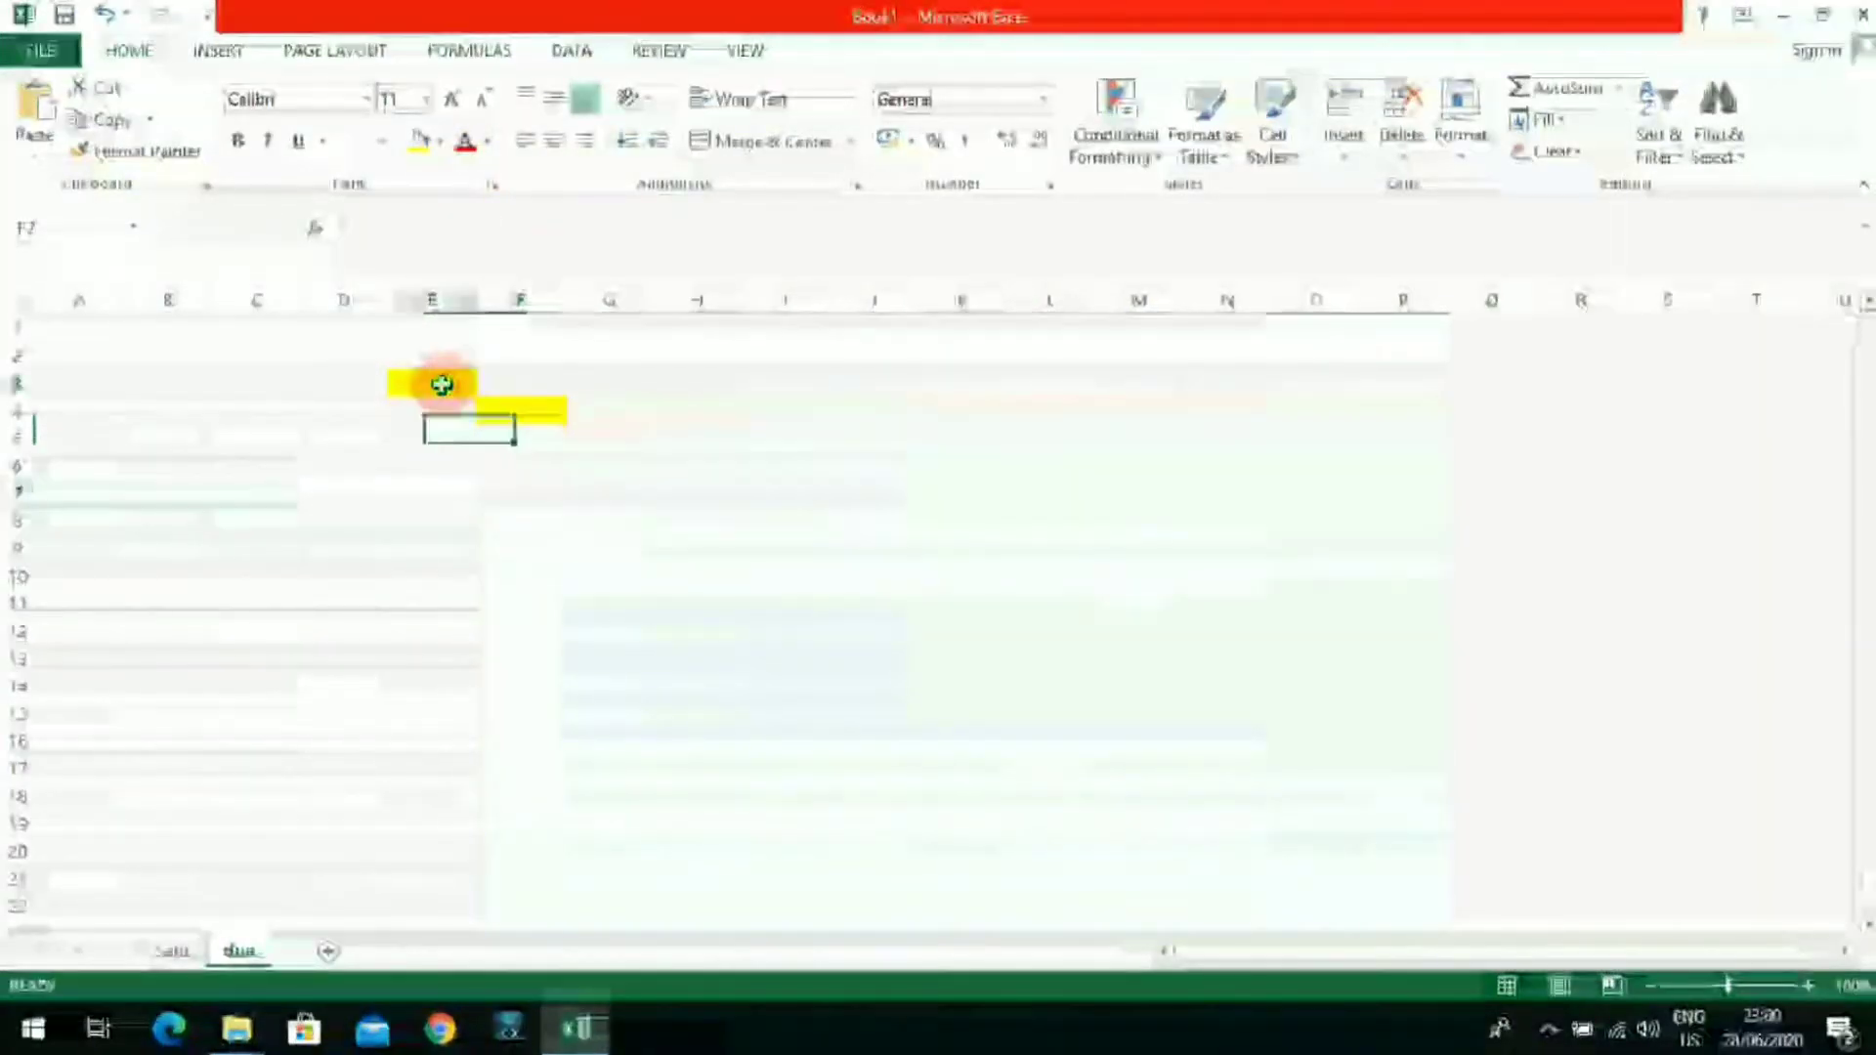
pyautogui.click(422, 408)
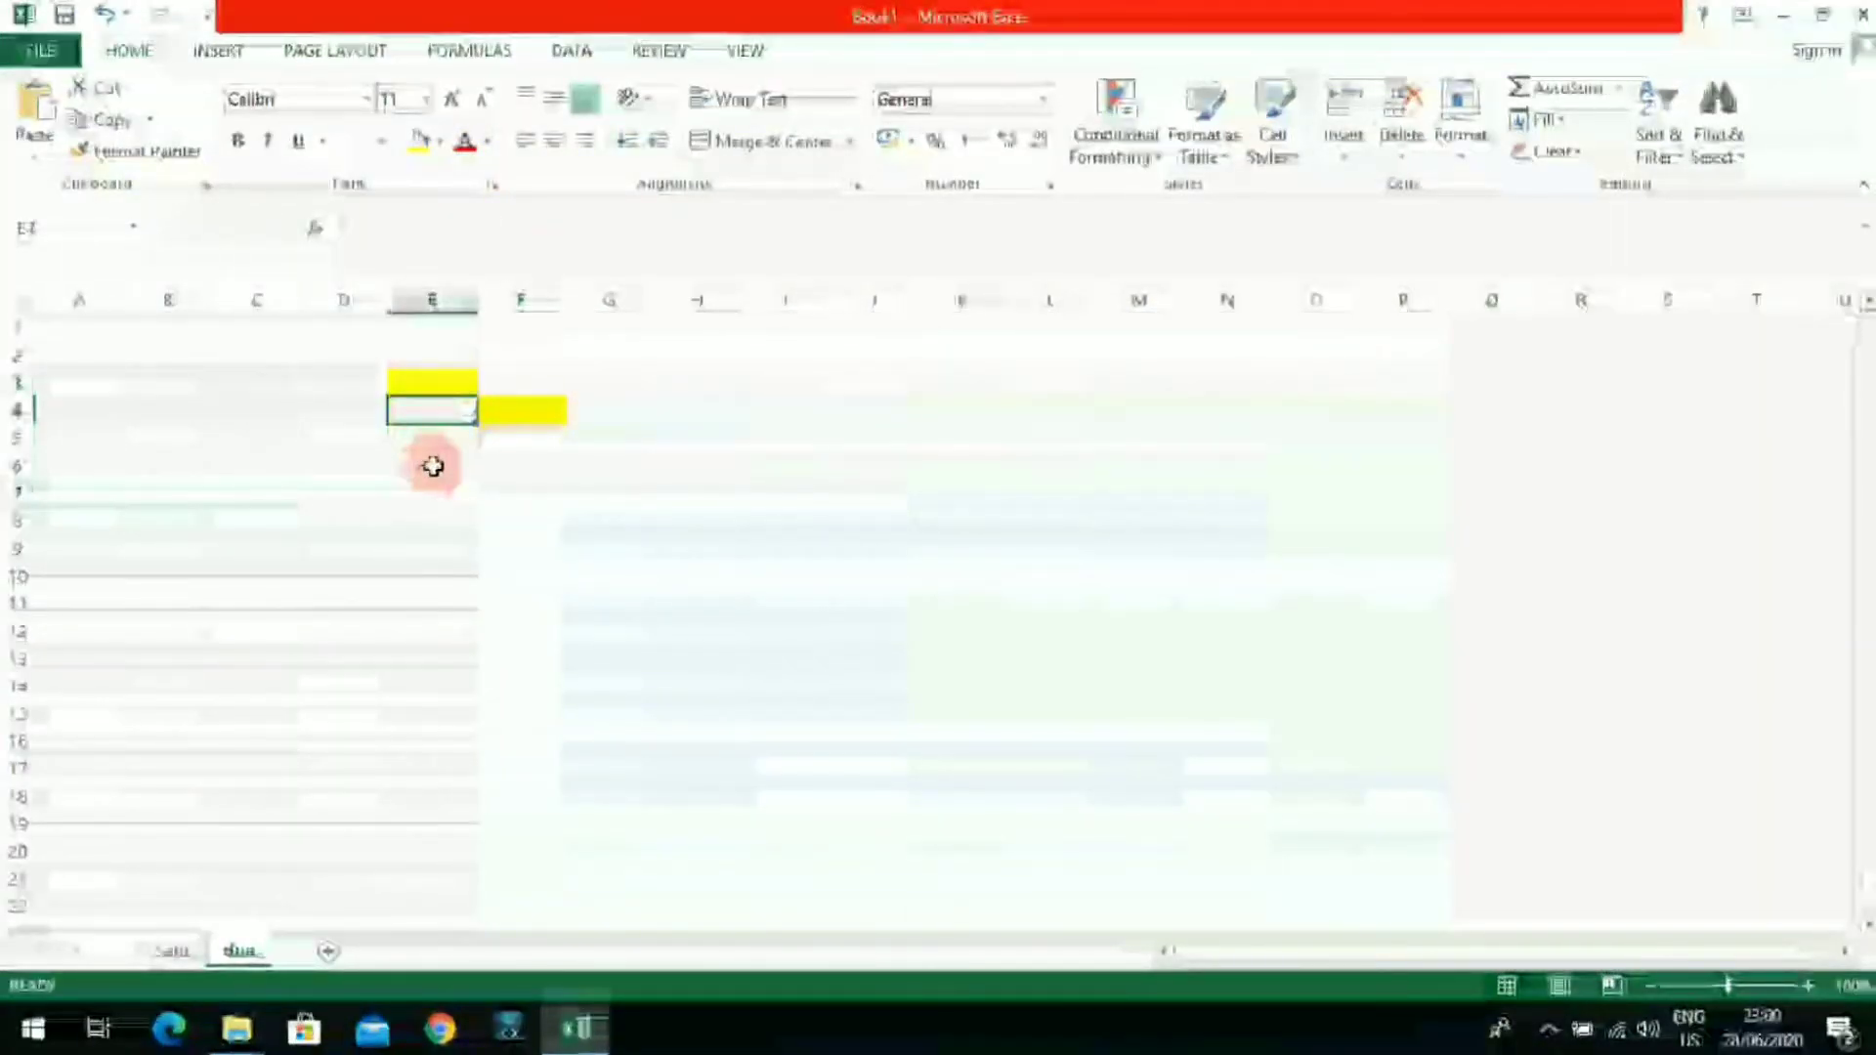
pyautogui.write('satu')
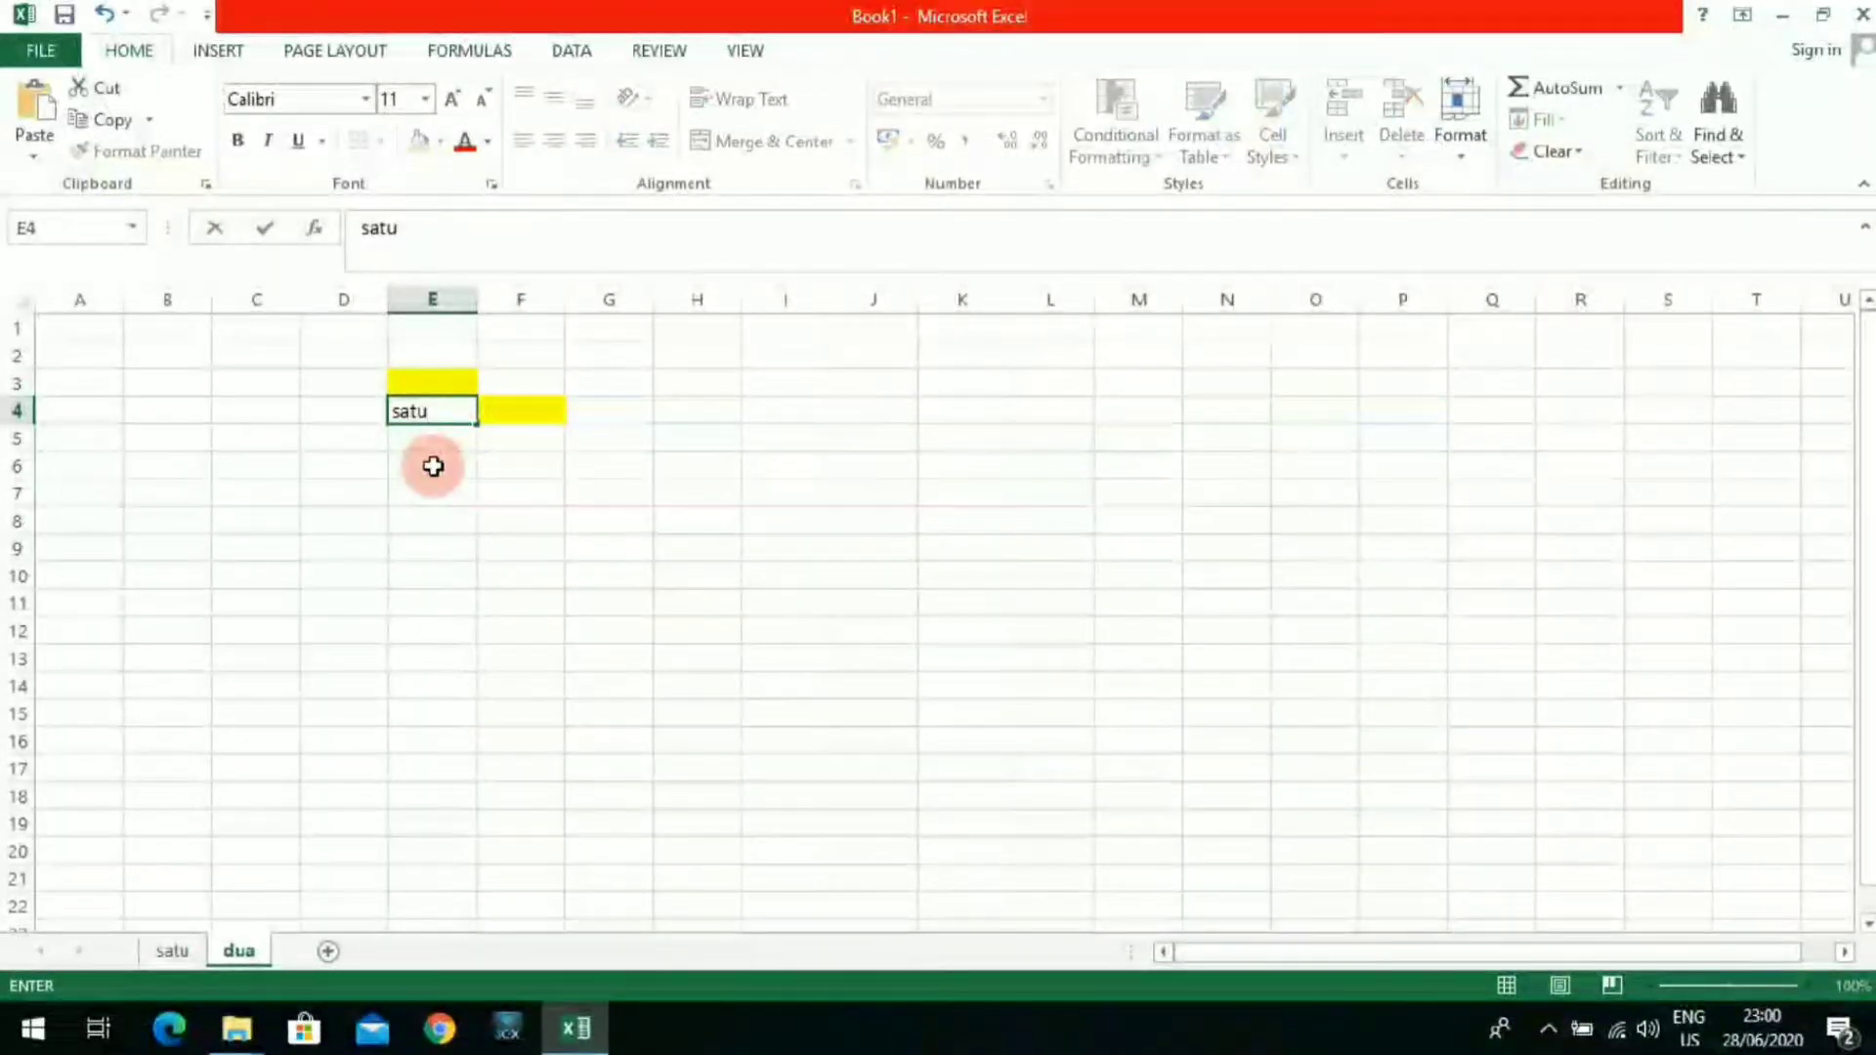
pyautogui.click(433, 466)
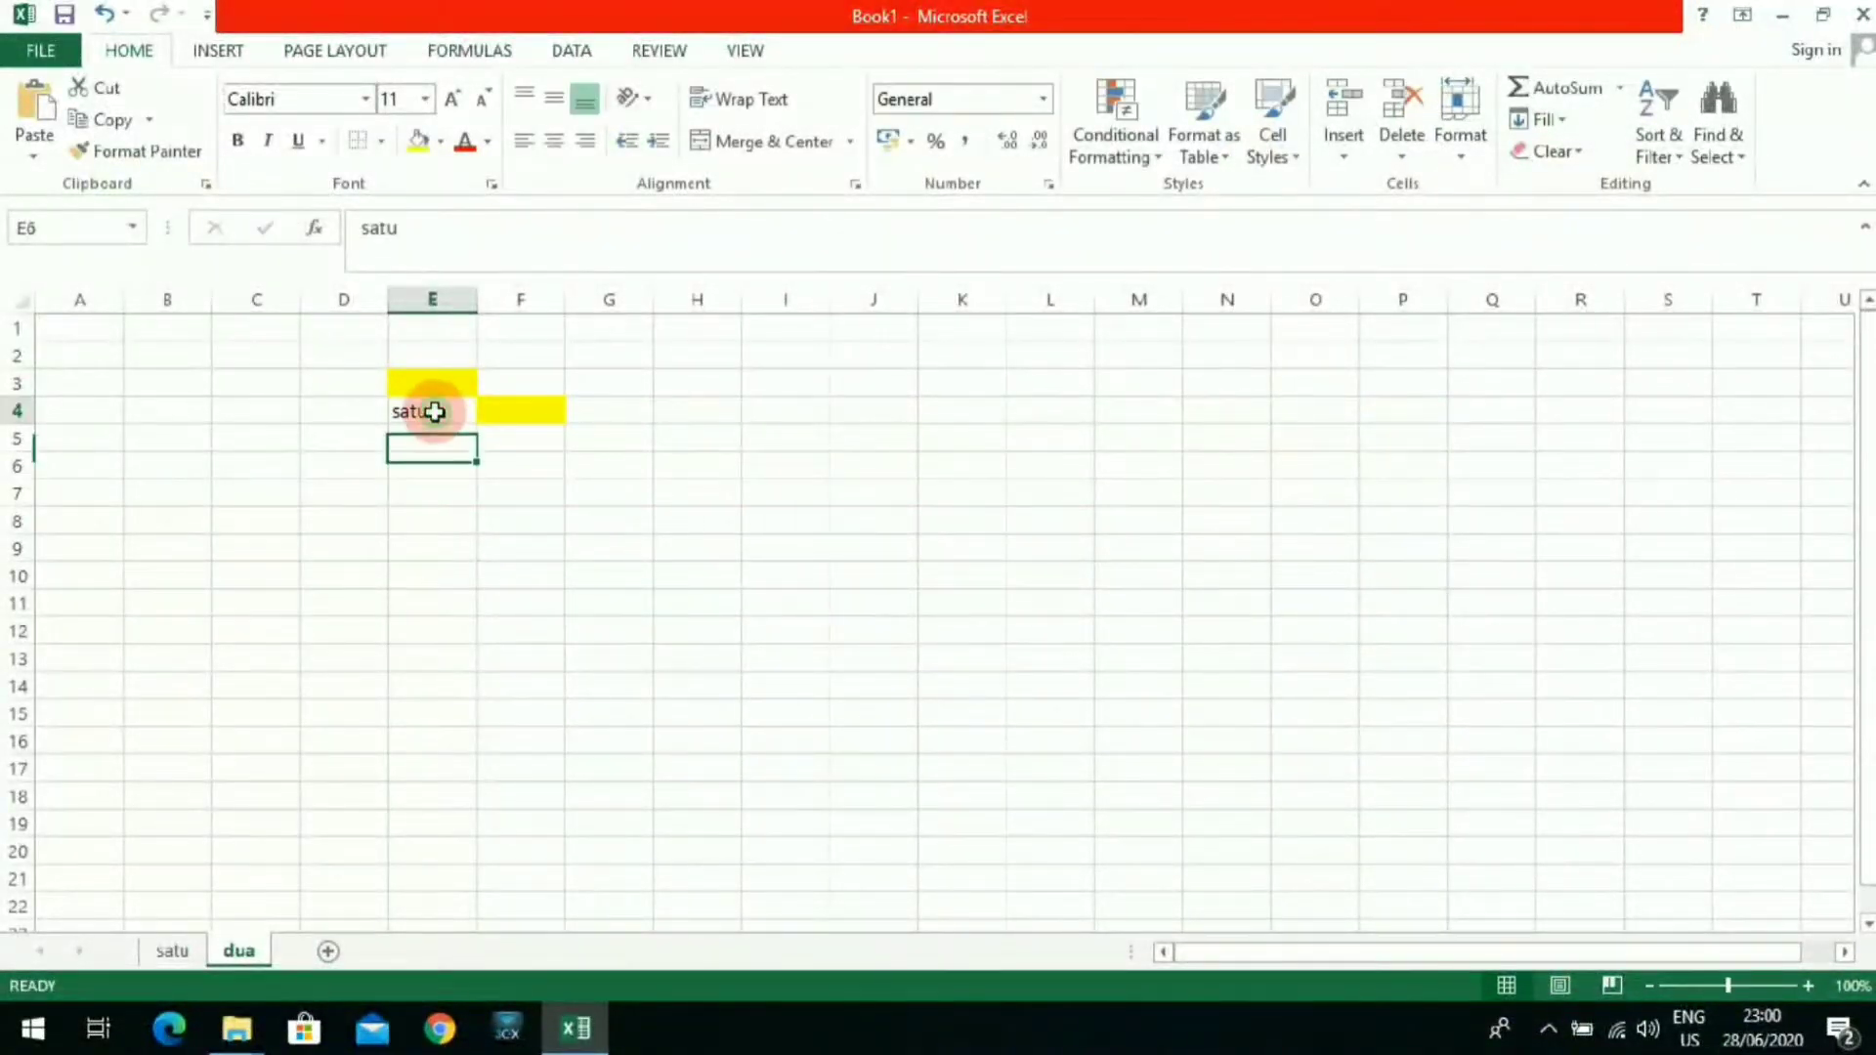
pyautogui.click(434, 411)
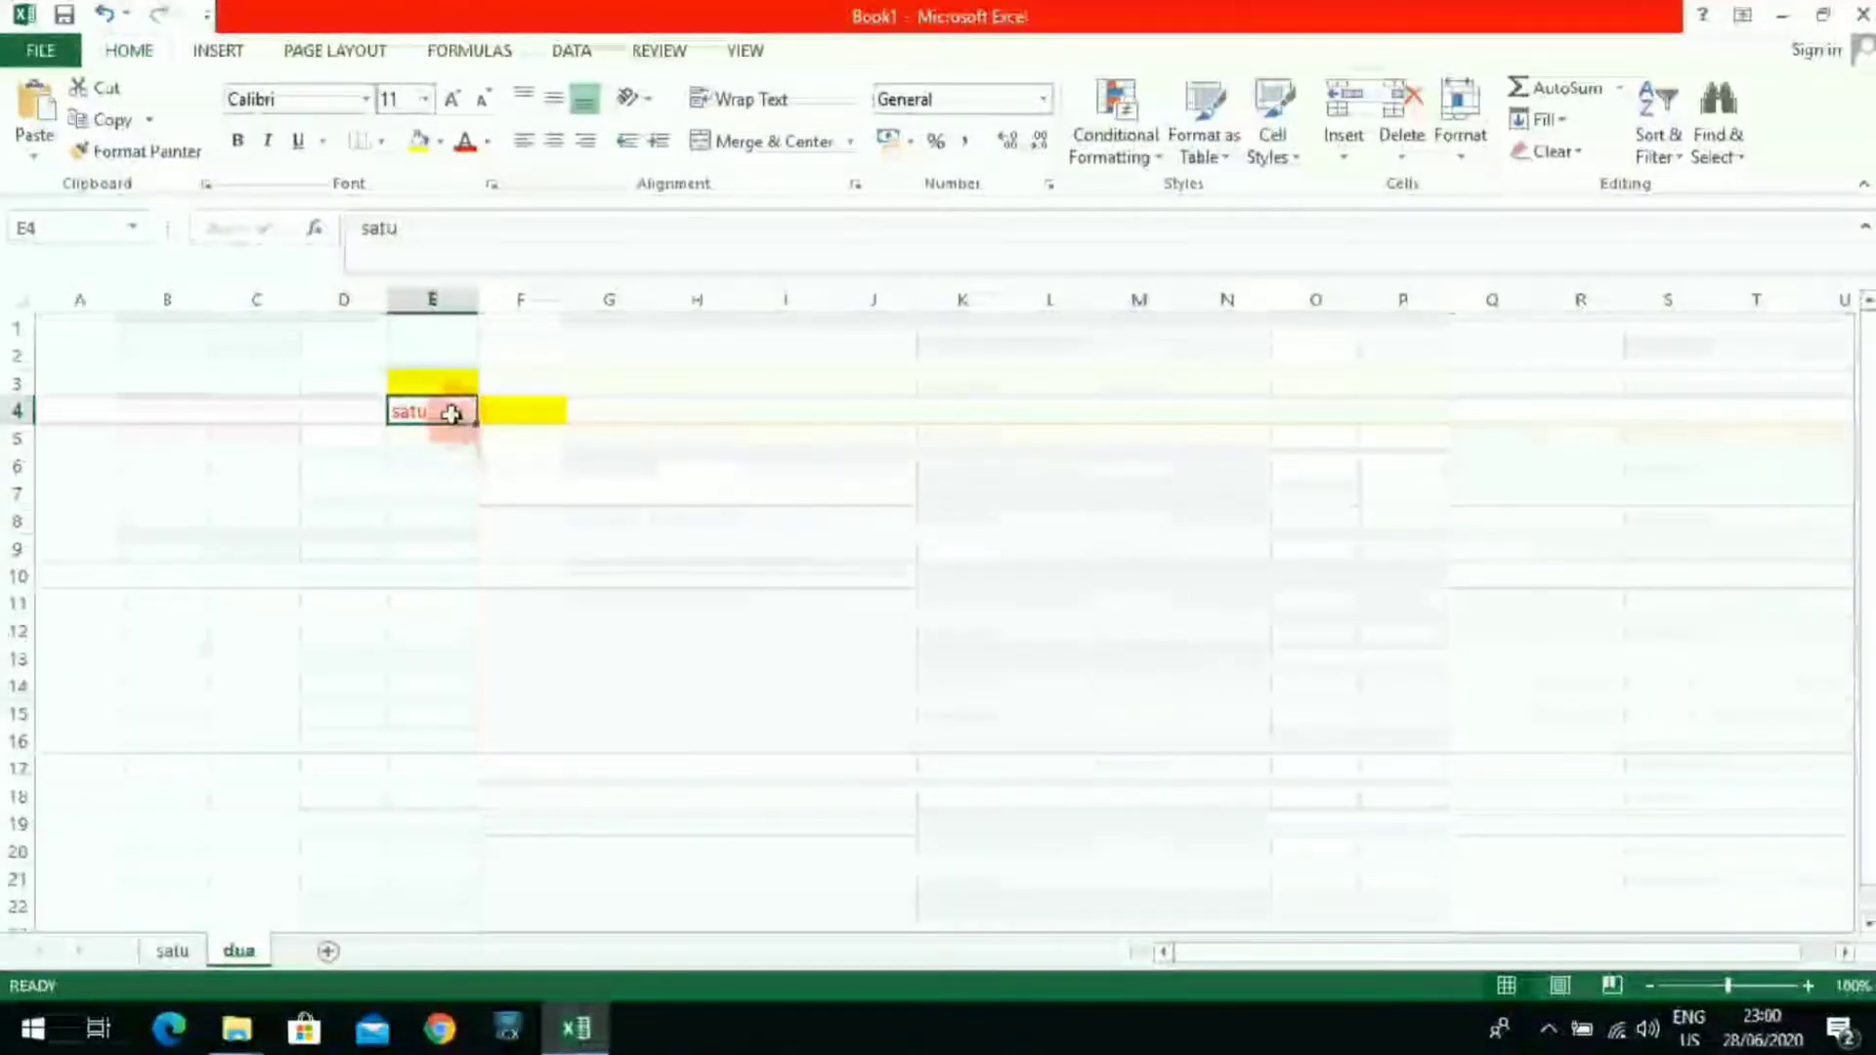
# Step: Enlarge the text in cell E4 stepwise to size 22, and reduce it stepwise to size 14
pyautogui.click(453, 101)
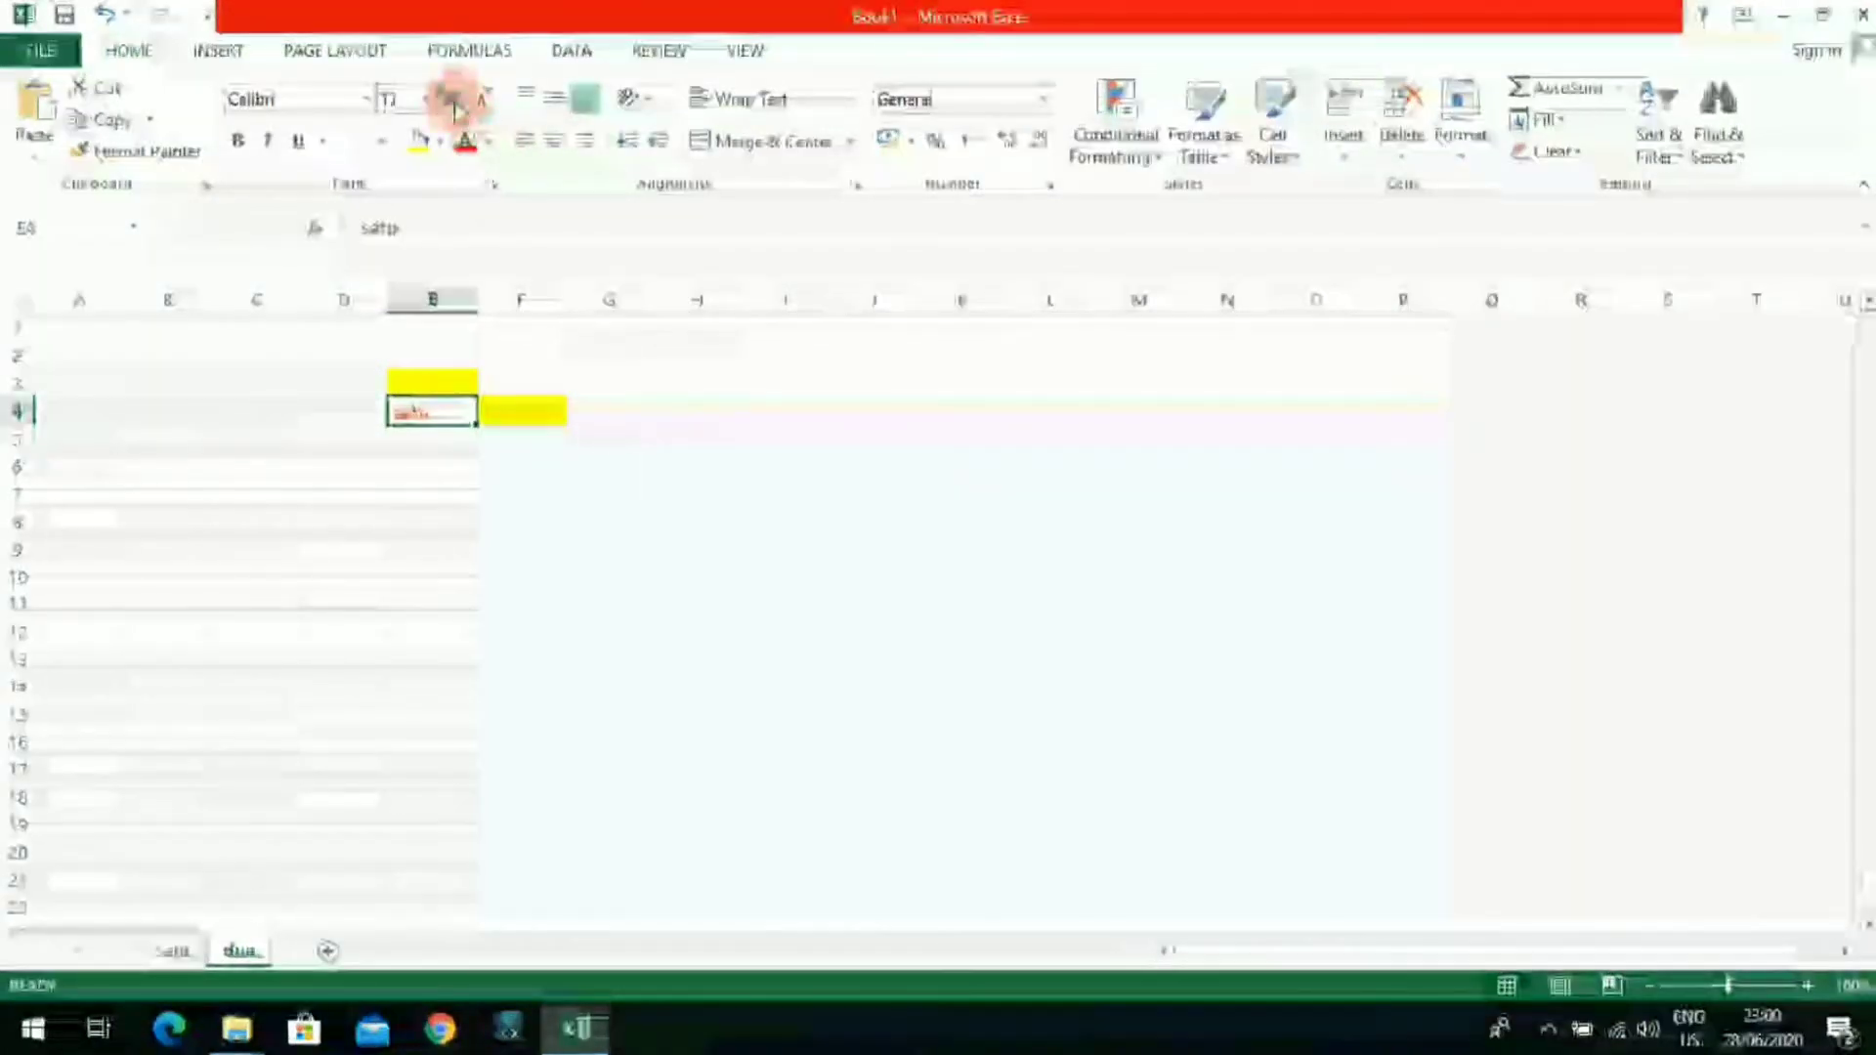
pyautogui.click(454, 102)
pyautogui.click(454, 102)
pyautogui.click(455, 102)
pyautogui.click(455, 103)
pyautogui.click(454, 103)
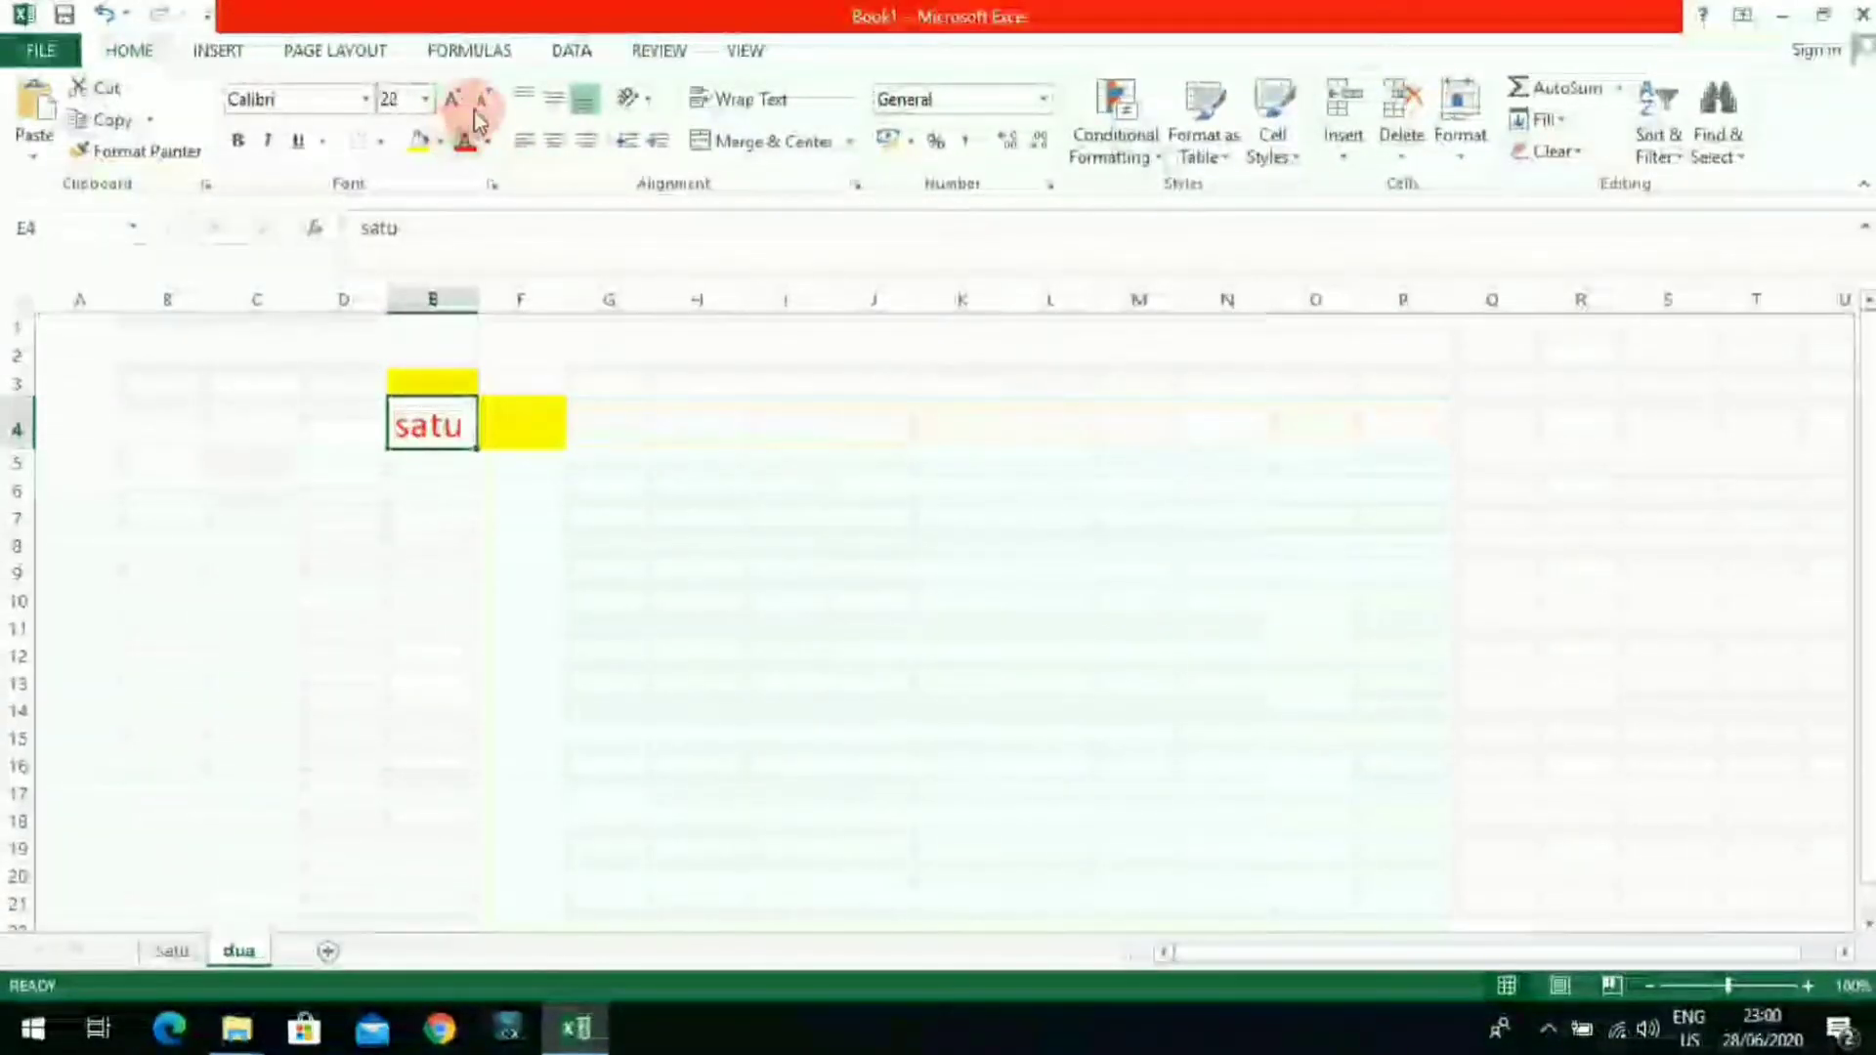
pyautogui.click(487, 99)
pyautogui.click(486, 100)
pyautogui.click(486, 99)
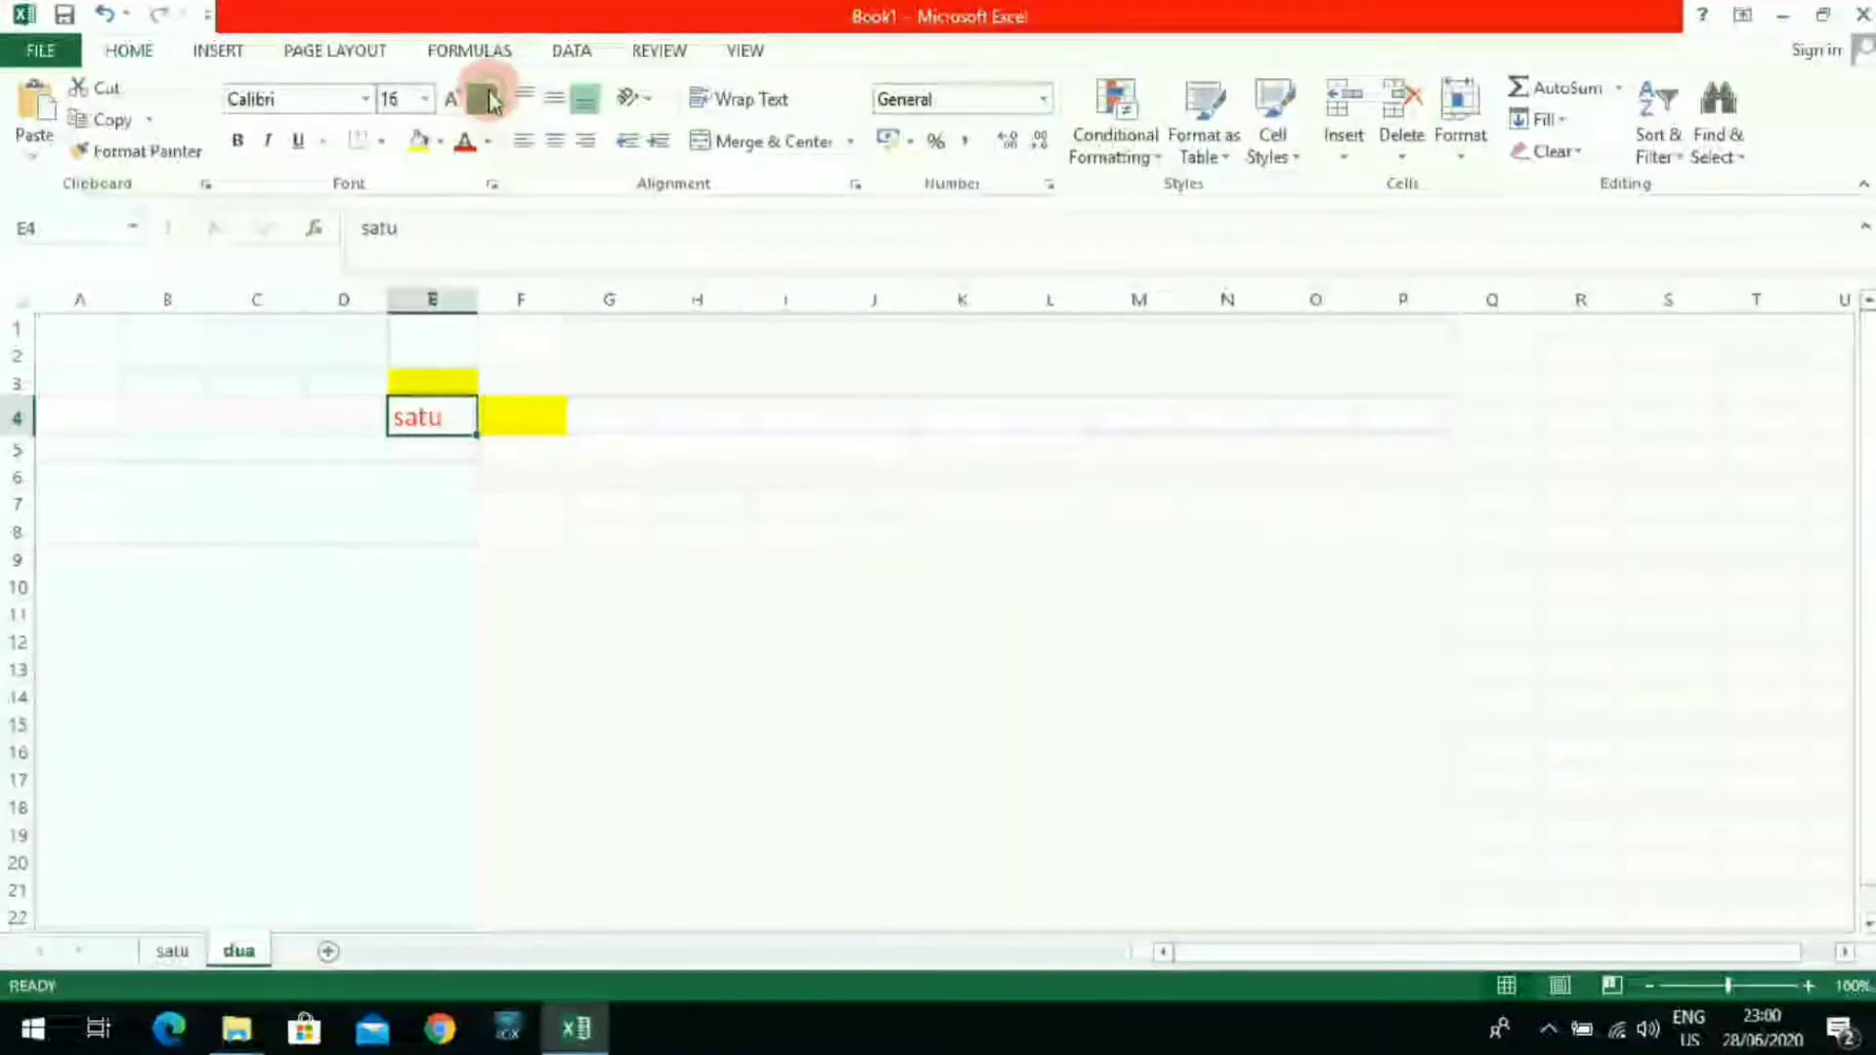
pyautogui.click(487, 100)
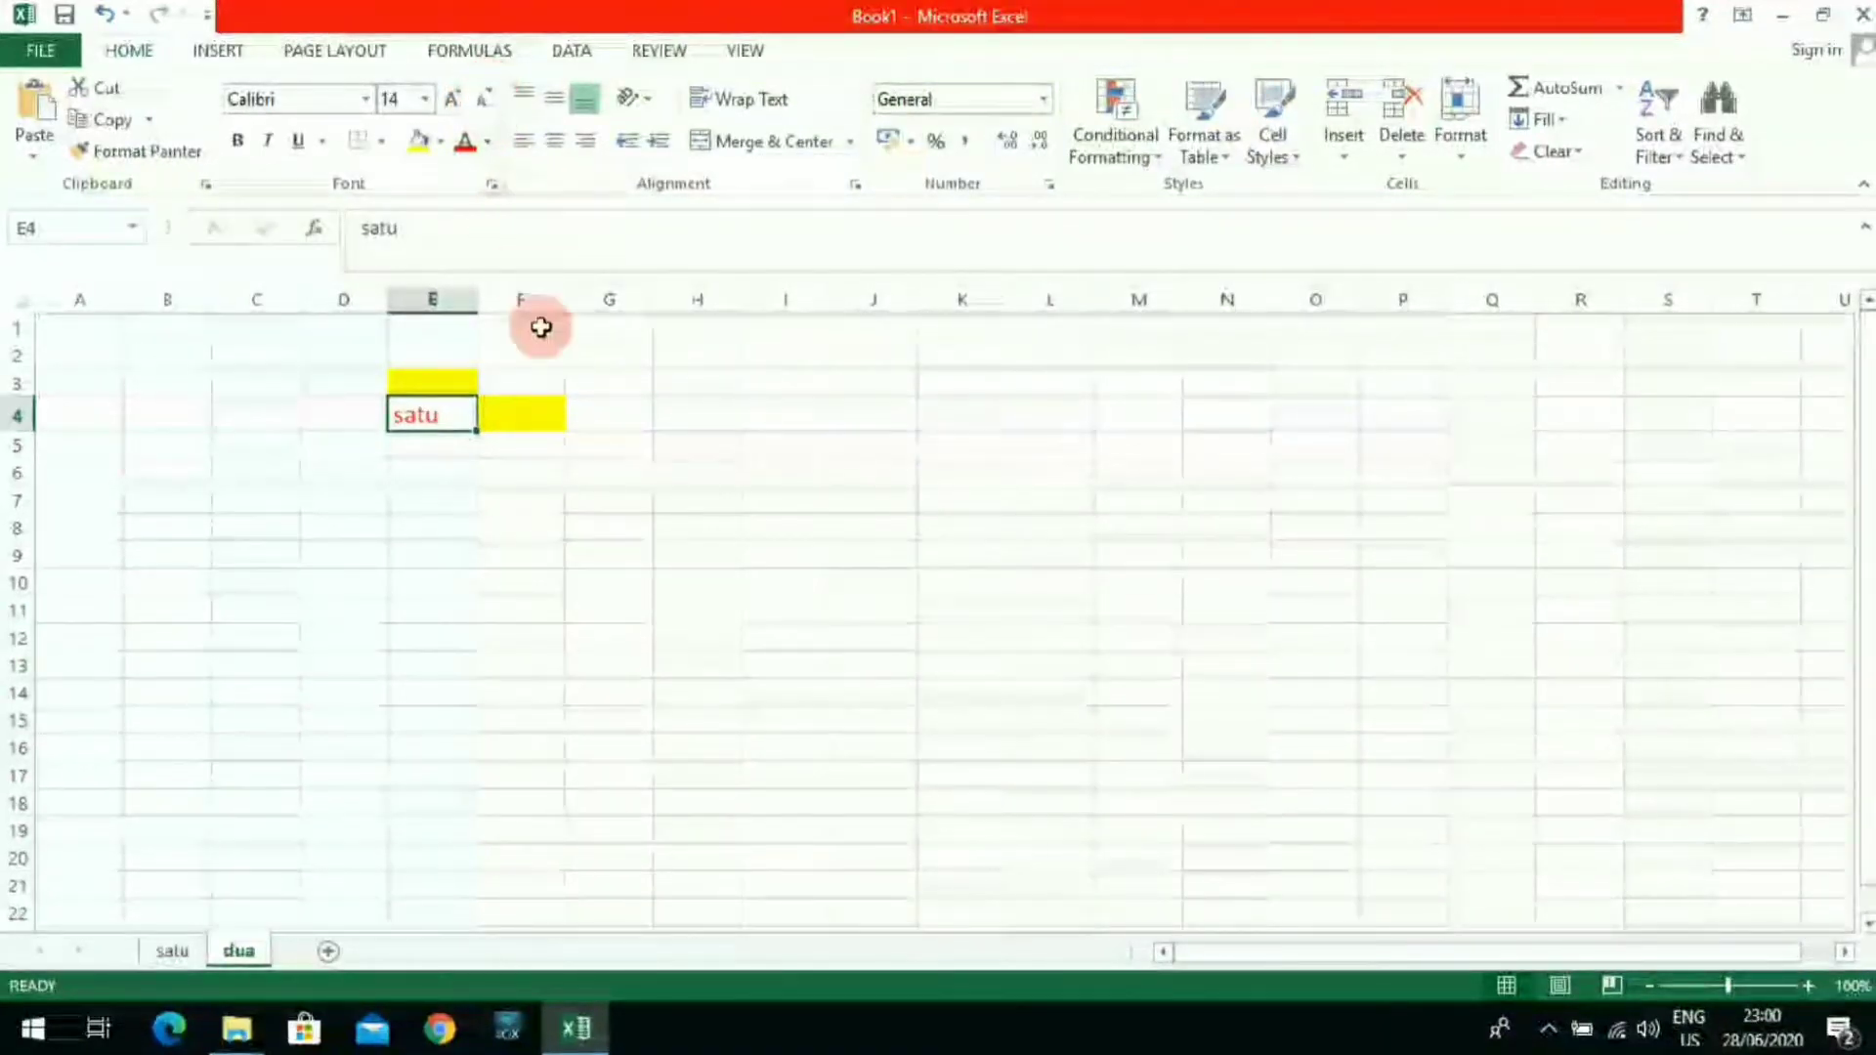
pyautogui.click(555, 503)
pyautogui.click(454, 421)
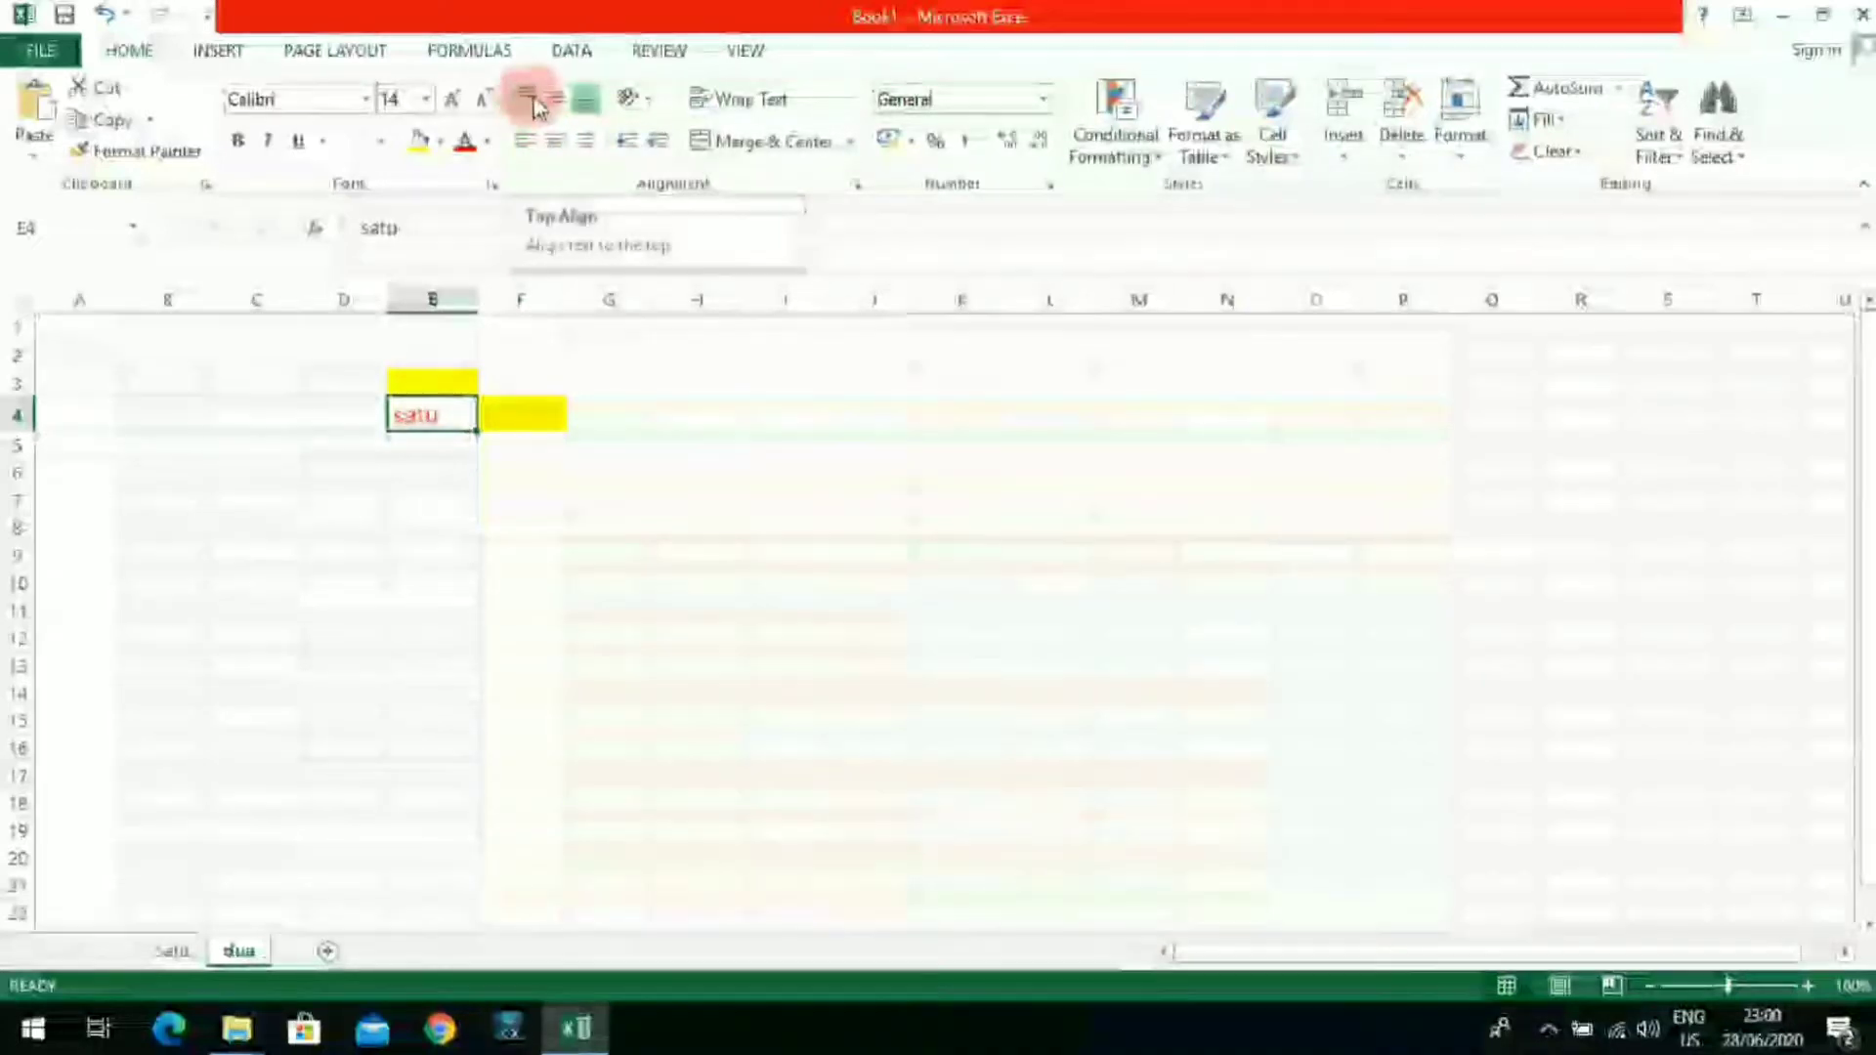
pyautogui.click(583, 109)
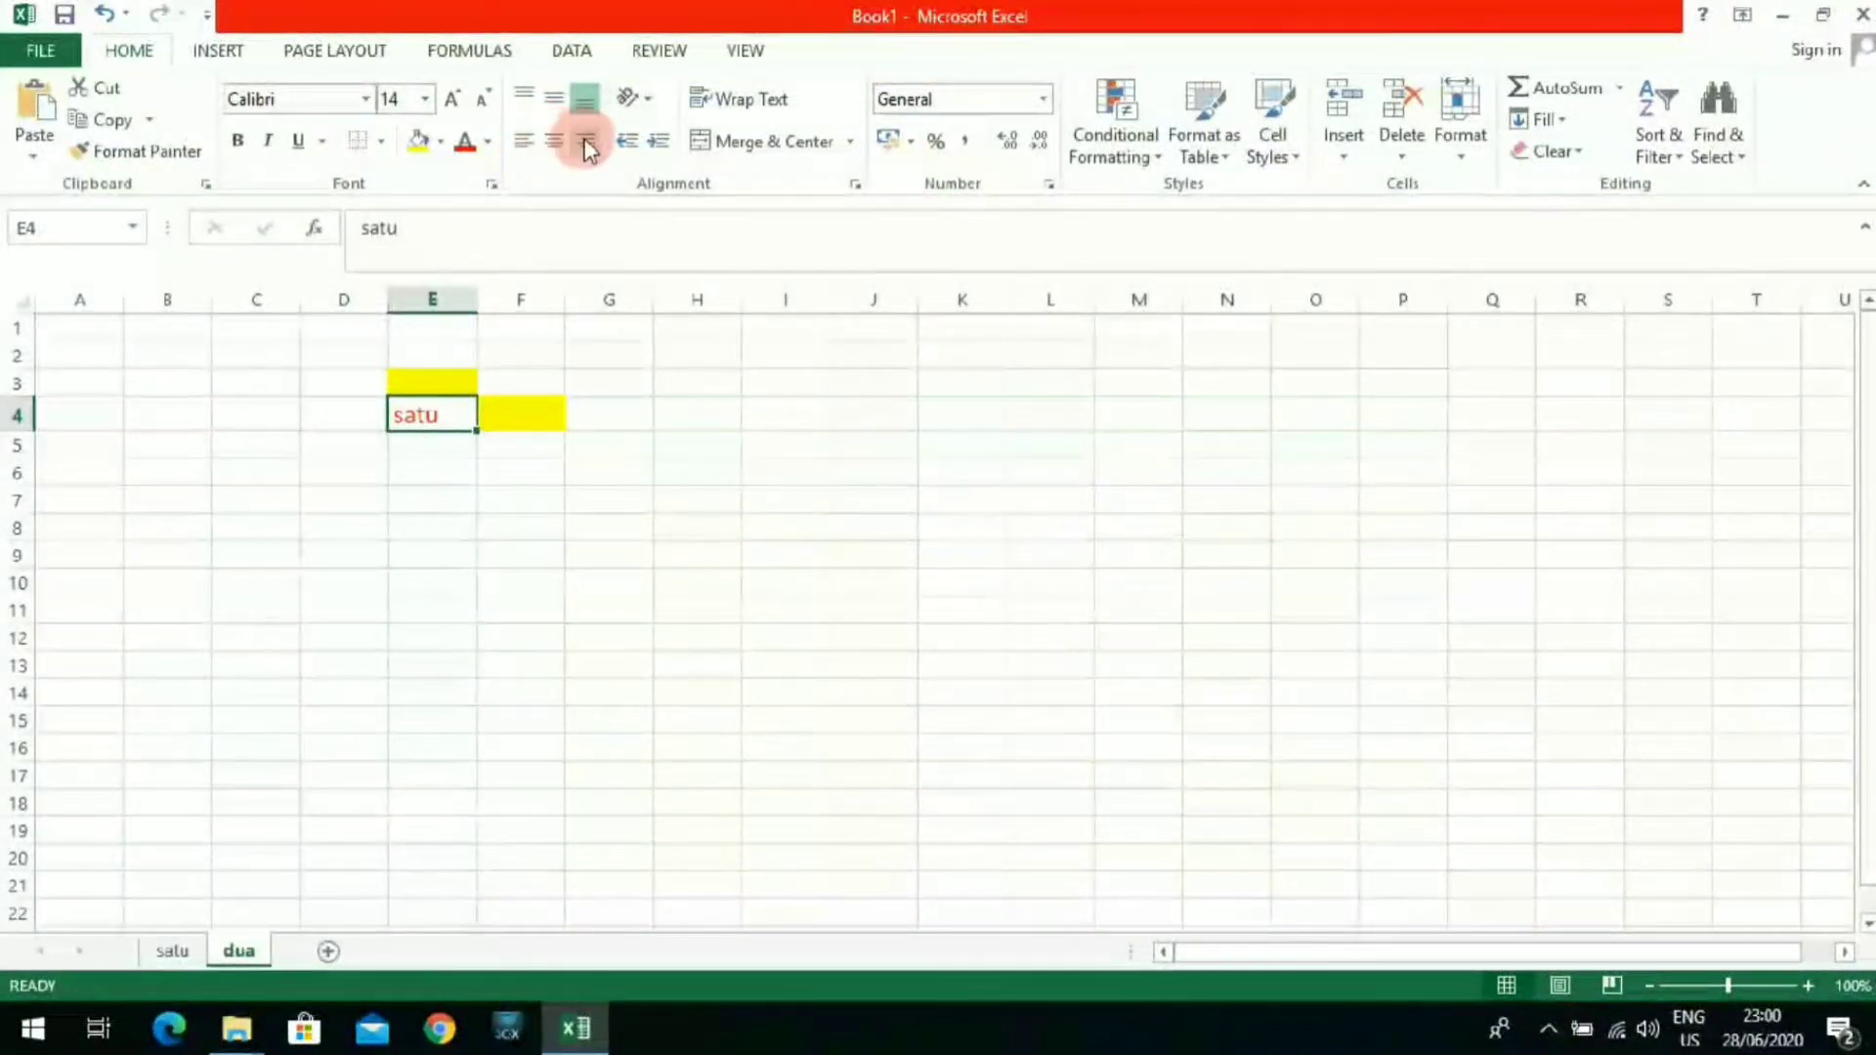
pyautogui.click(545, 491)
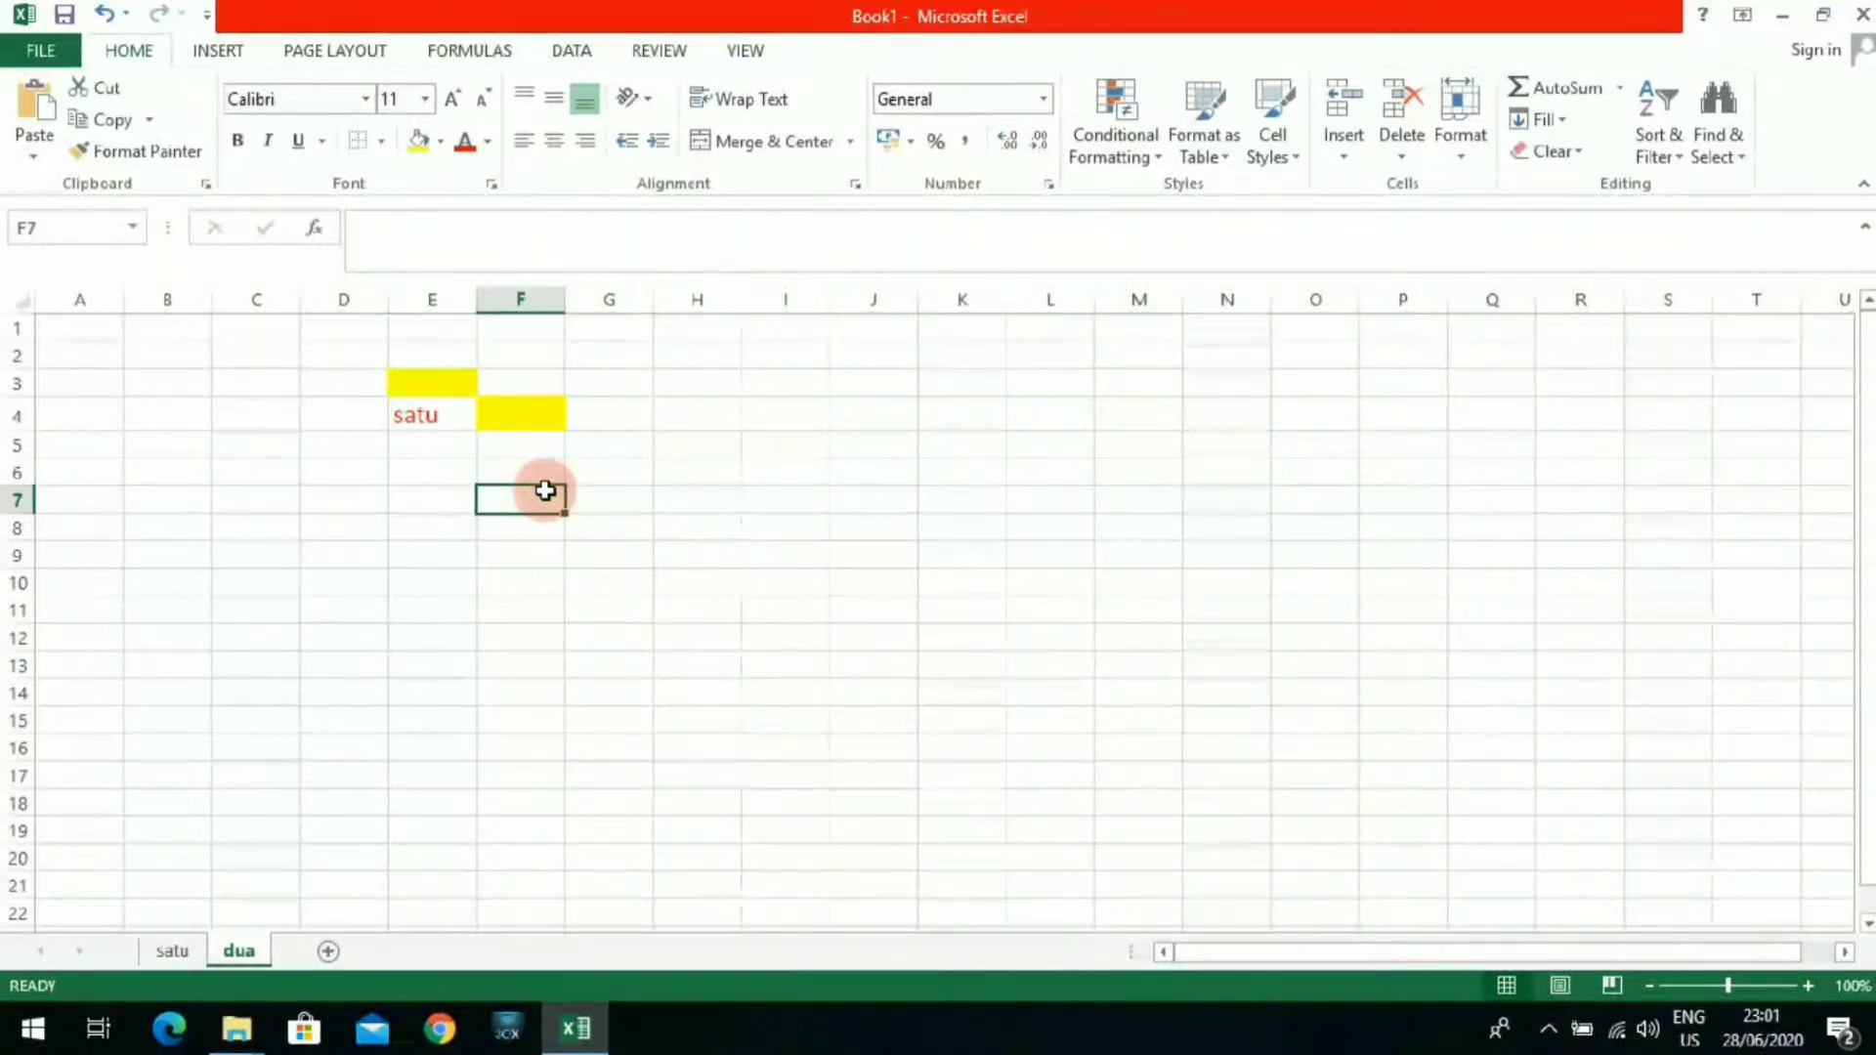
# Step: Widen column E to slightly more than twice its default width and heighten row 4 to about two and a half times its height
pyautogui.click(458, 417)
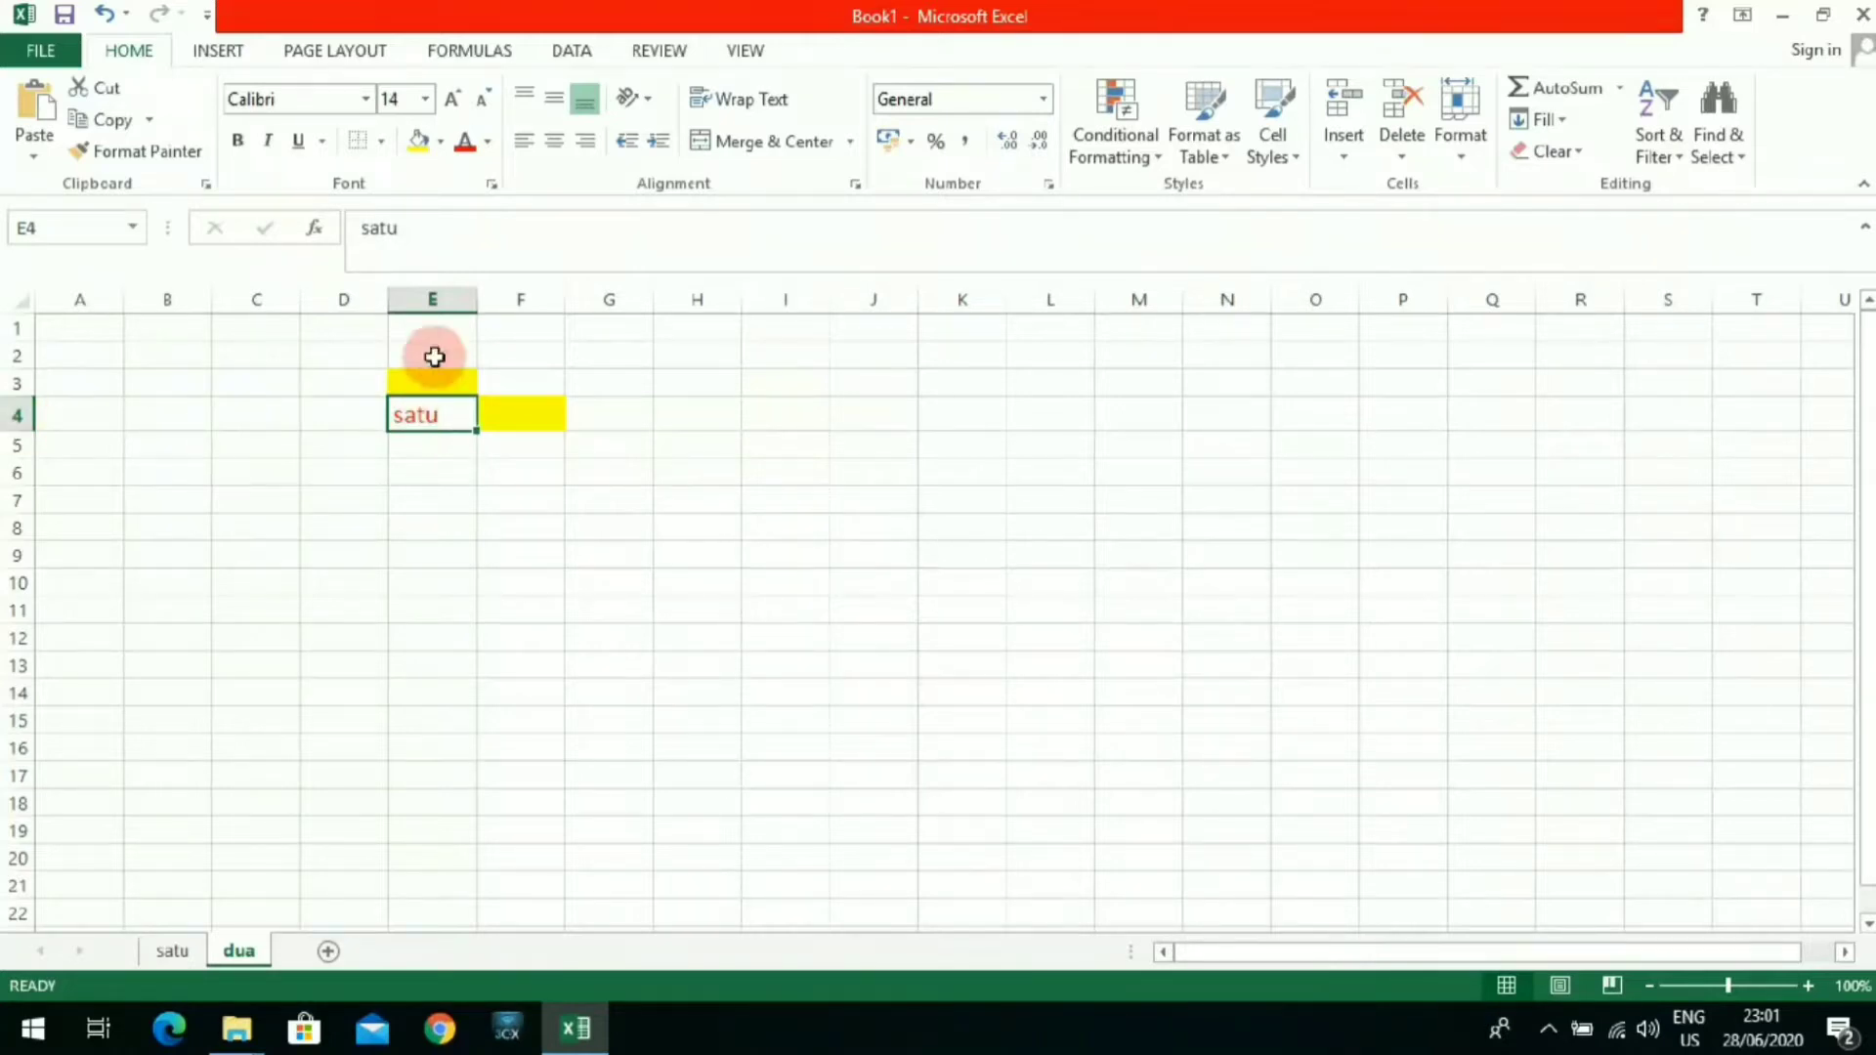
pyautogui.moveTo(472, 303); pyautogui.dragTo(566, 303)
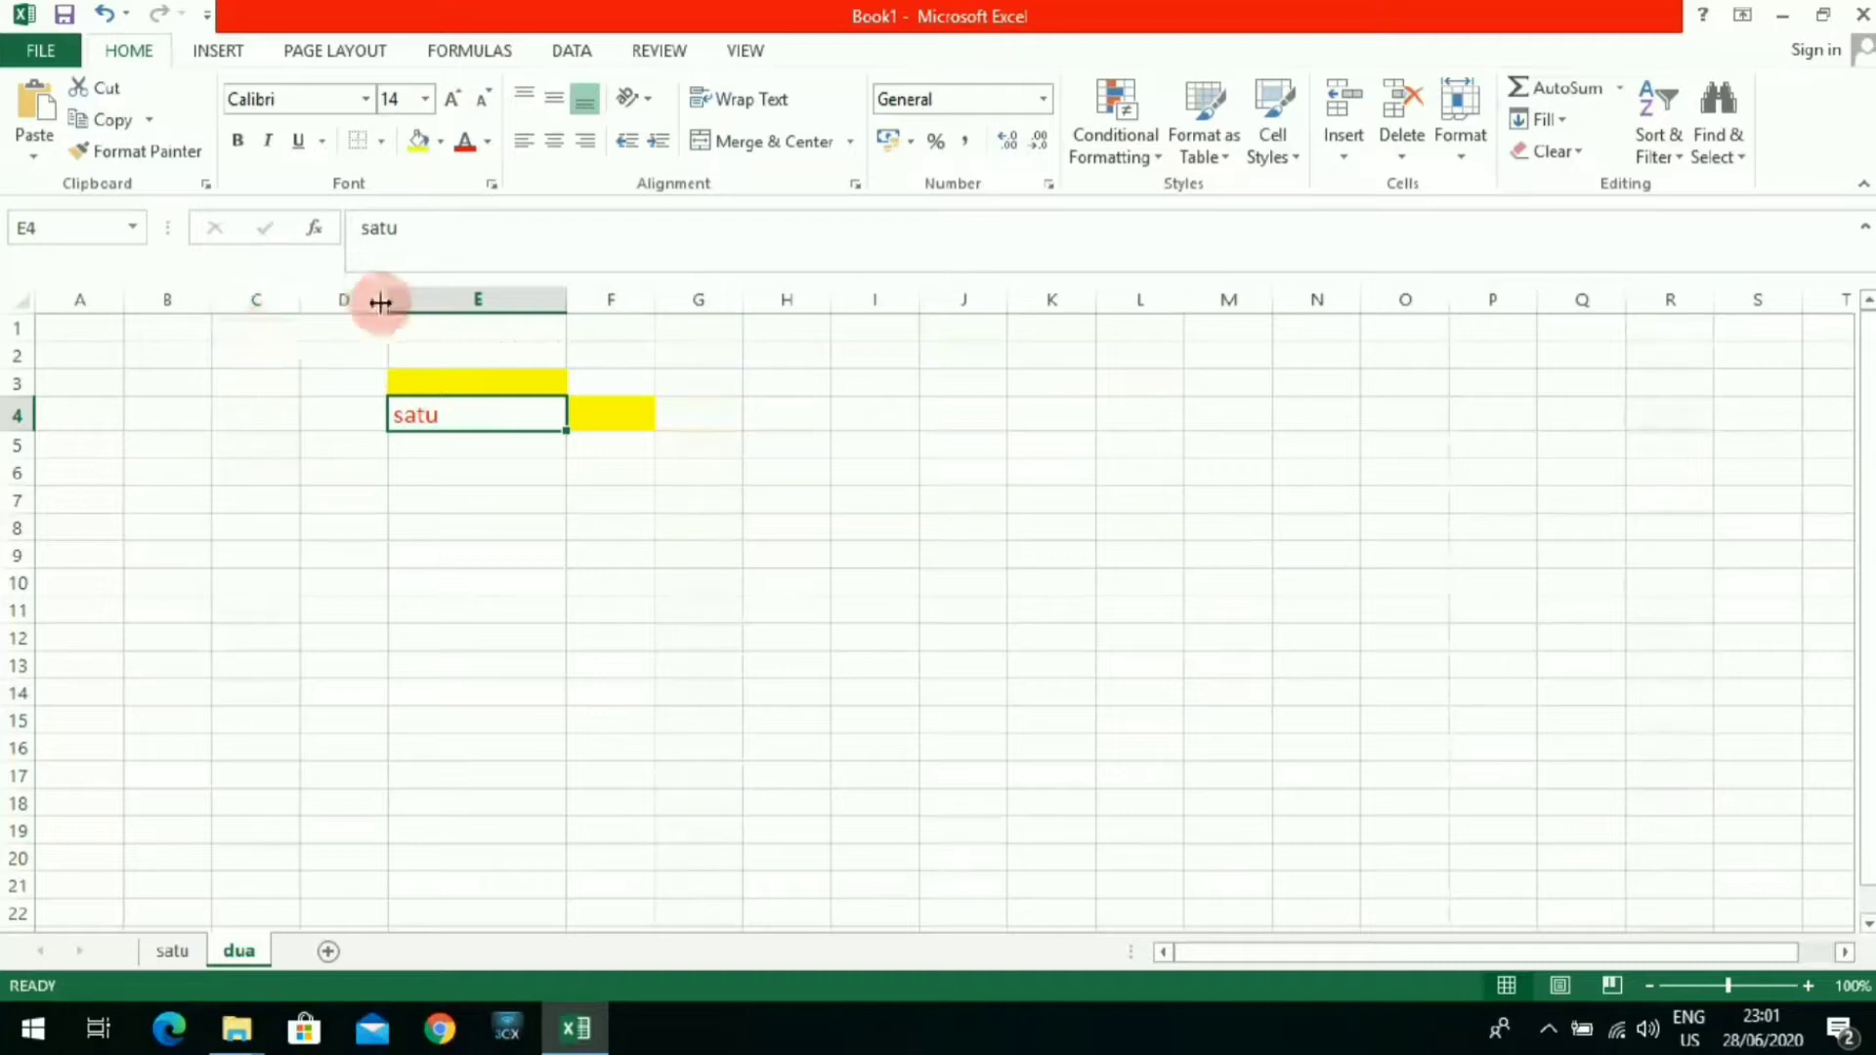
pyautogui.moveTo(567, 299); pyautogui.dragTo(594, 299)
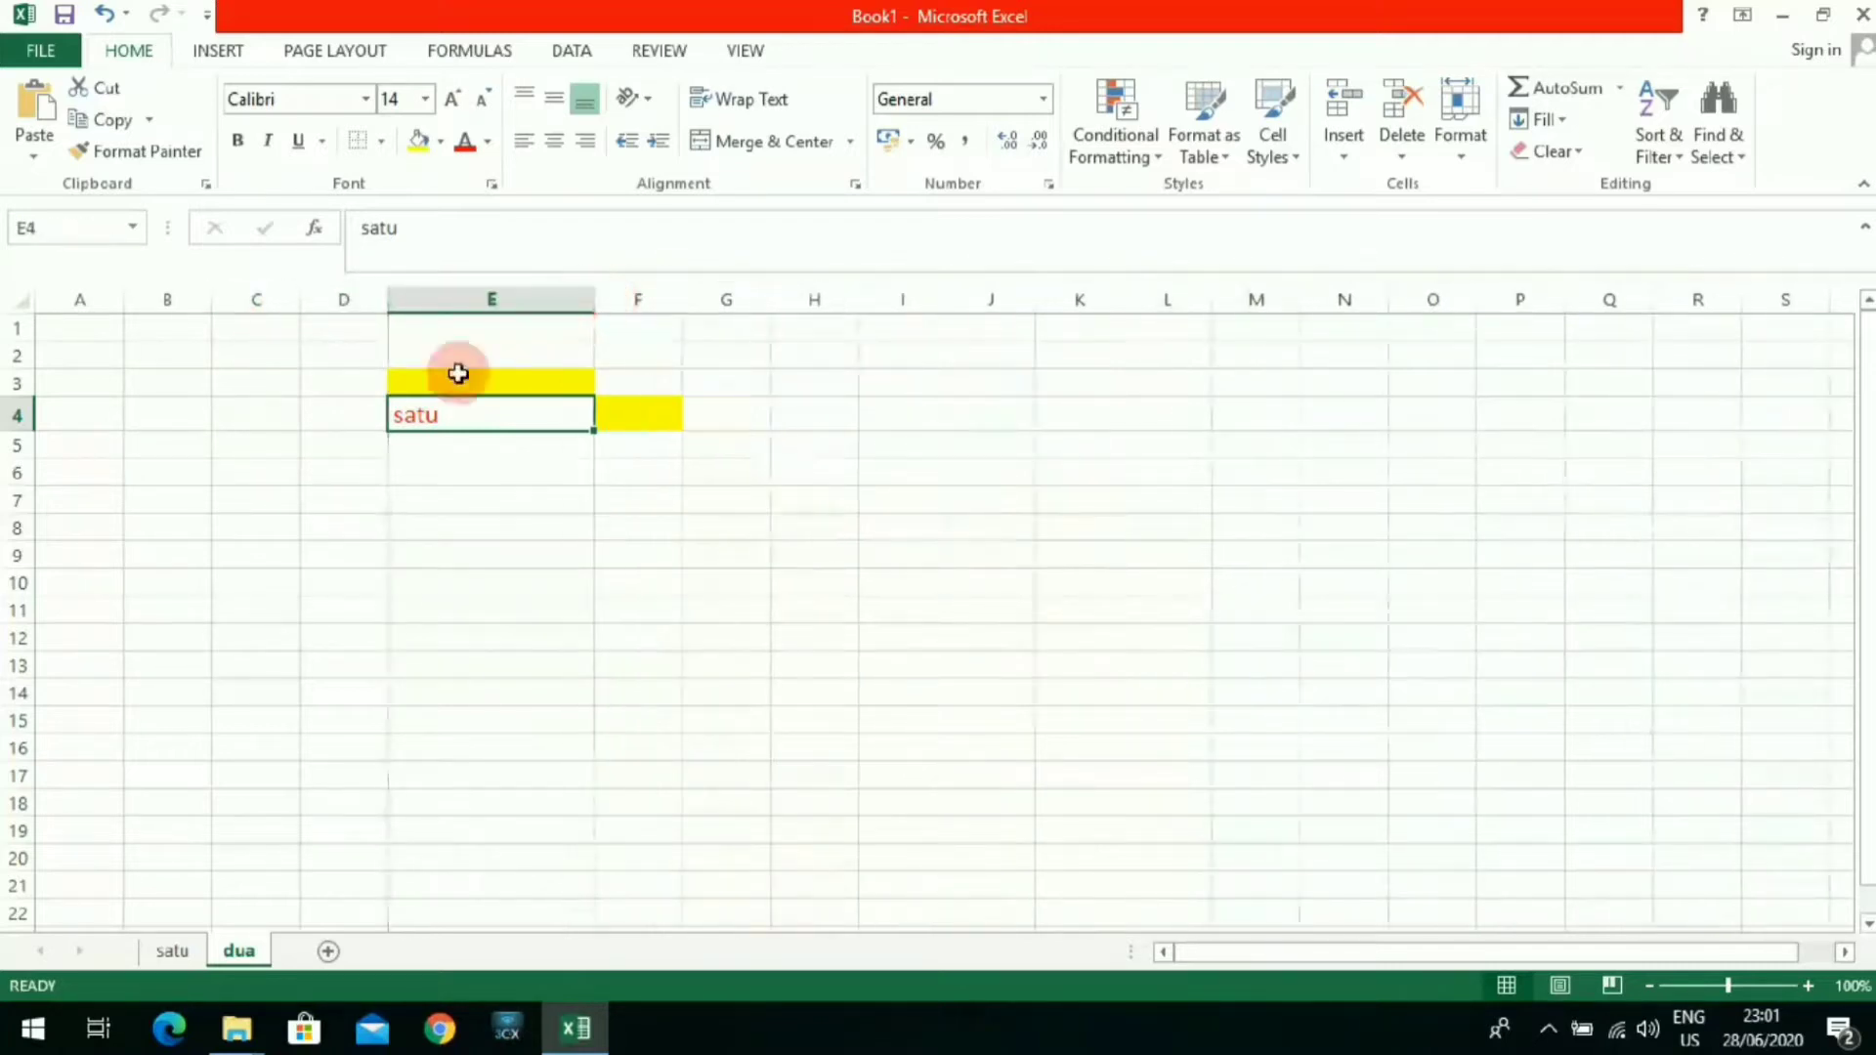
pyautogui.moveTo(30, 433); pyautogui.dragTo(38, 483)
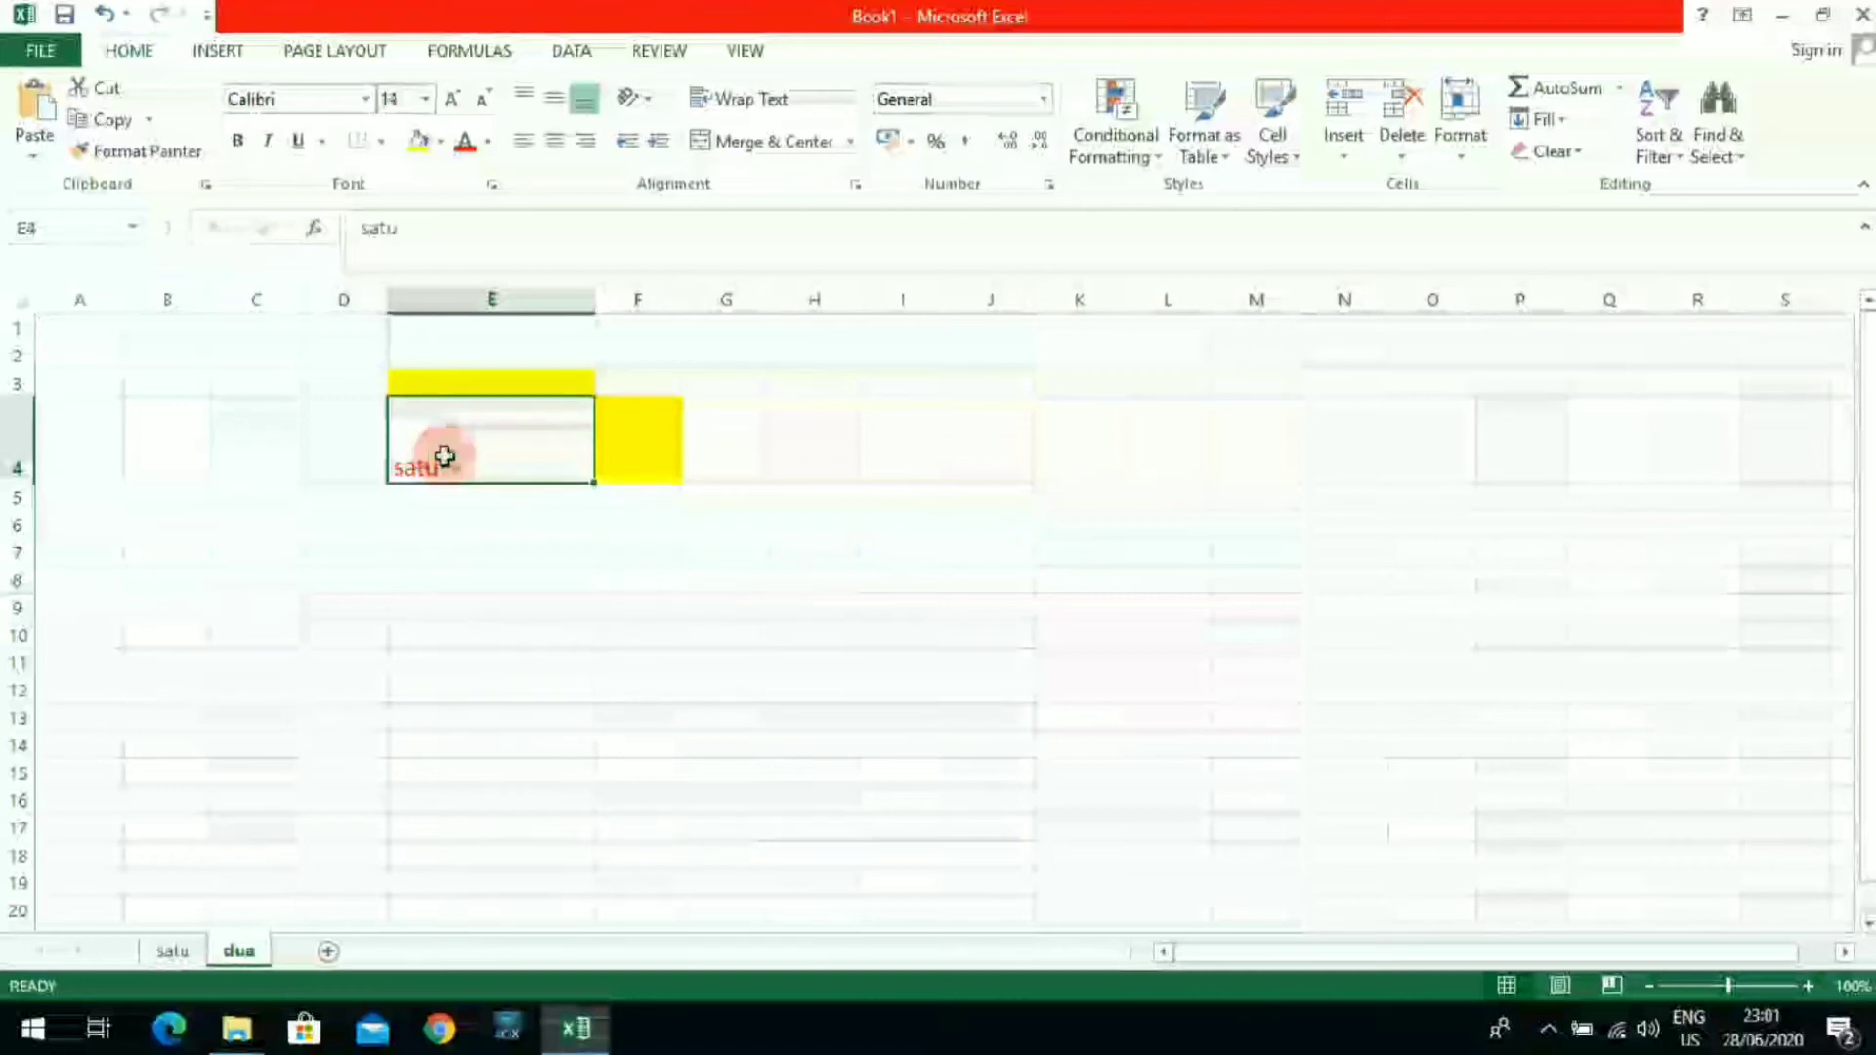
# Step: Try the top, middle and bottom vertical alignments on the text in cell E4, ending with Bottom Align
pyautogui.click(578, 104)
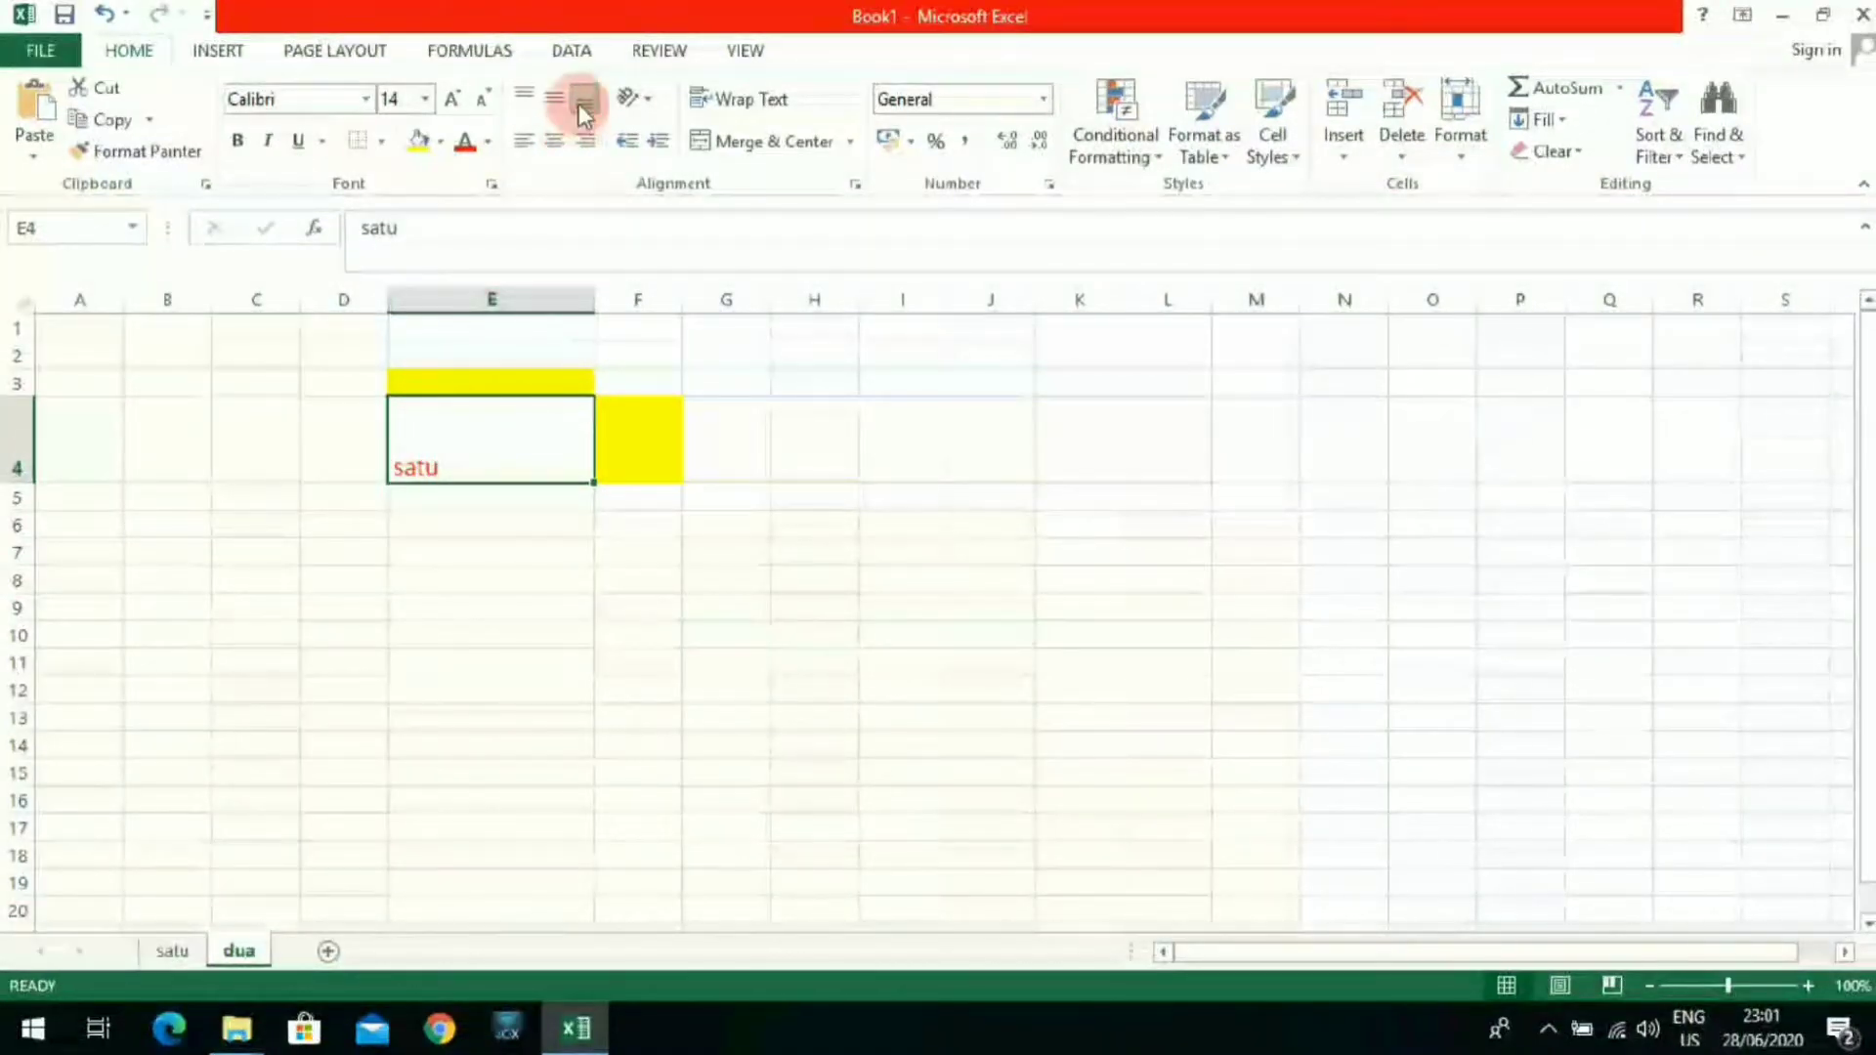
pyautogui.click(525, 102)
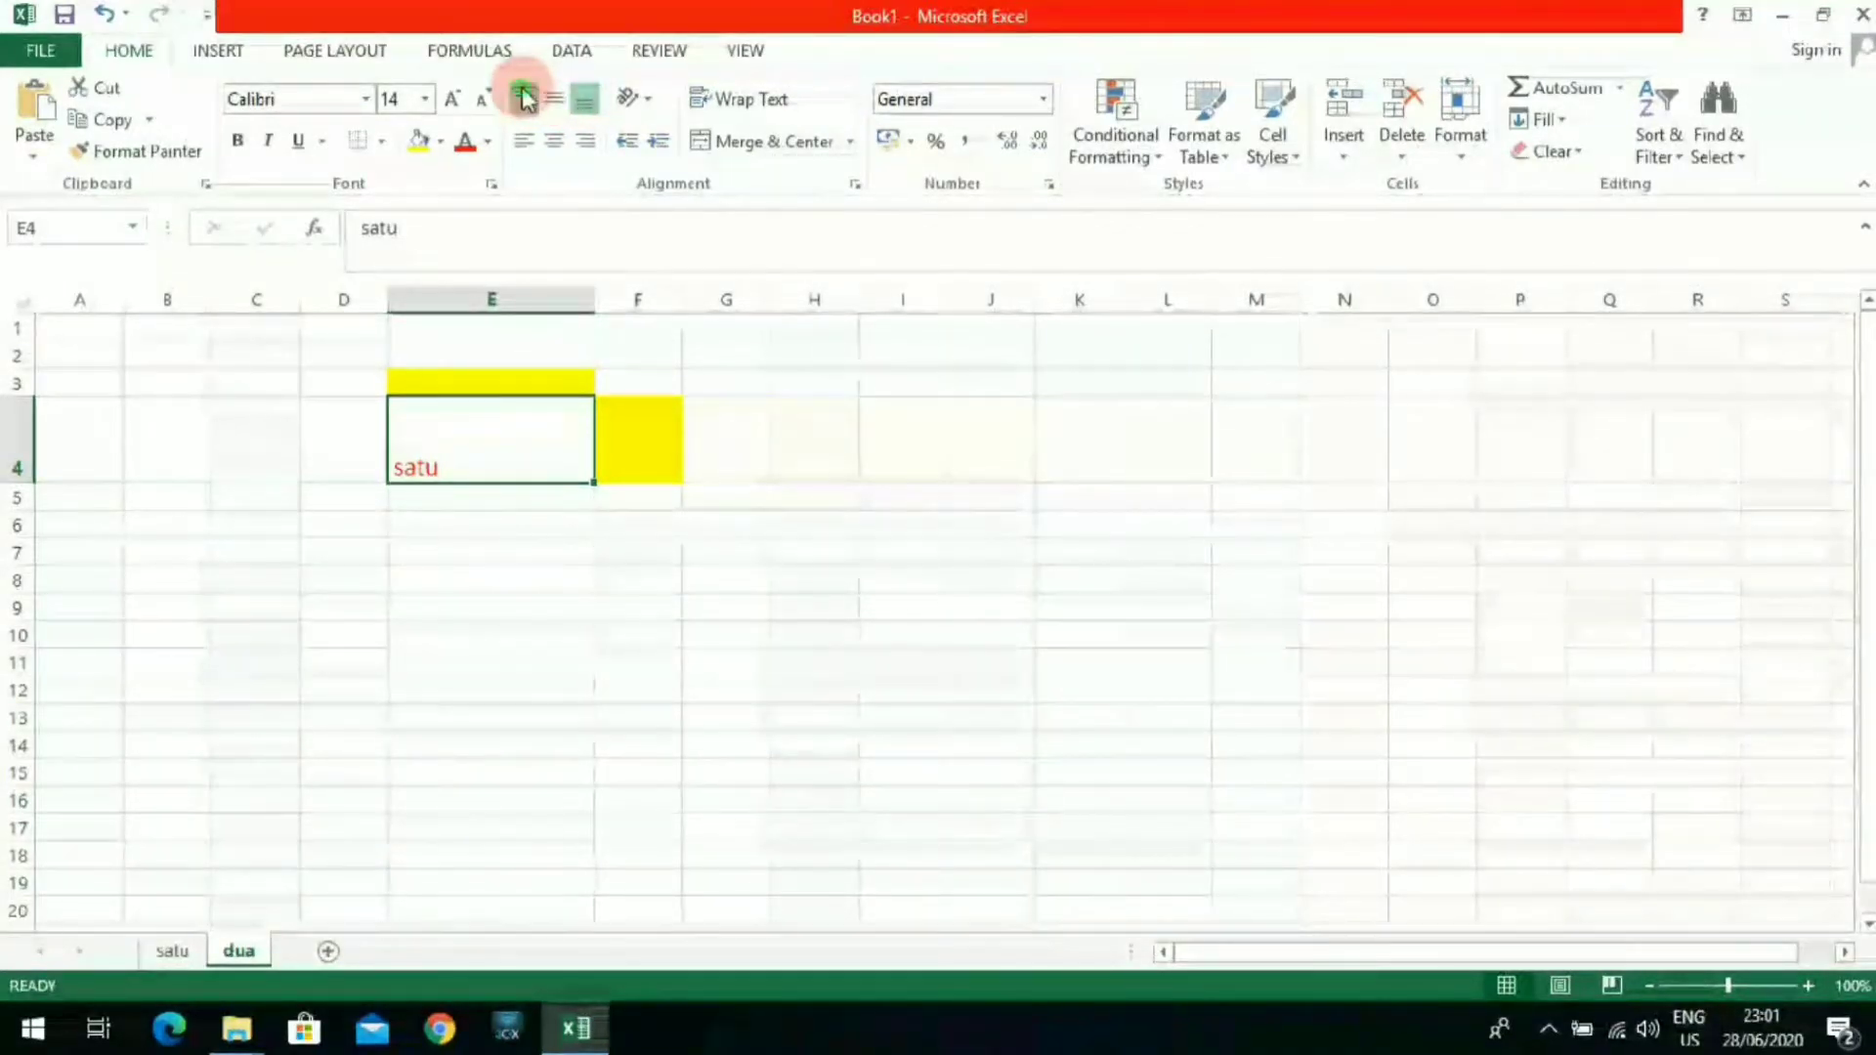
pyautogui.click(524, 98)
pyautogui.click(554, 98)
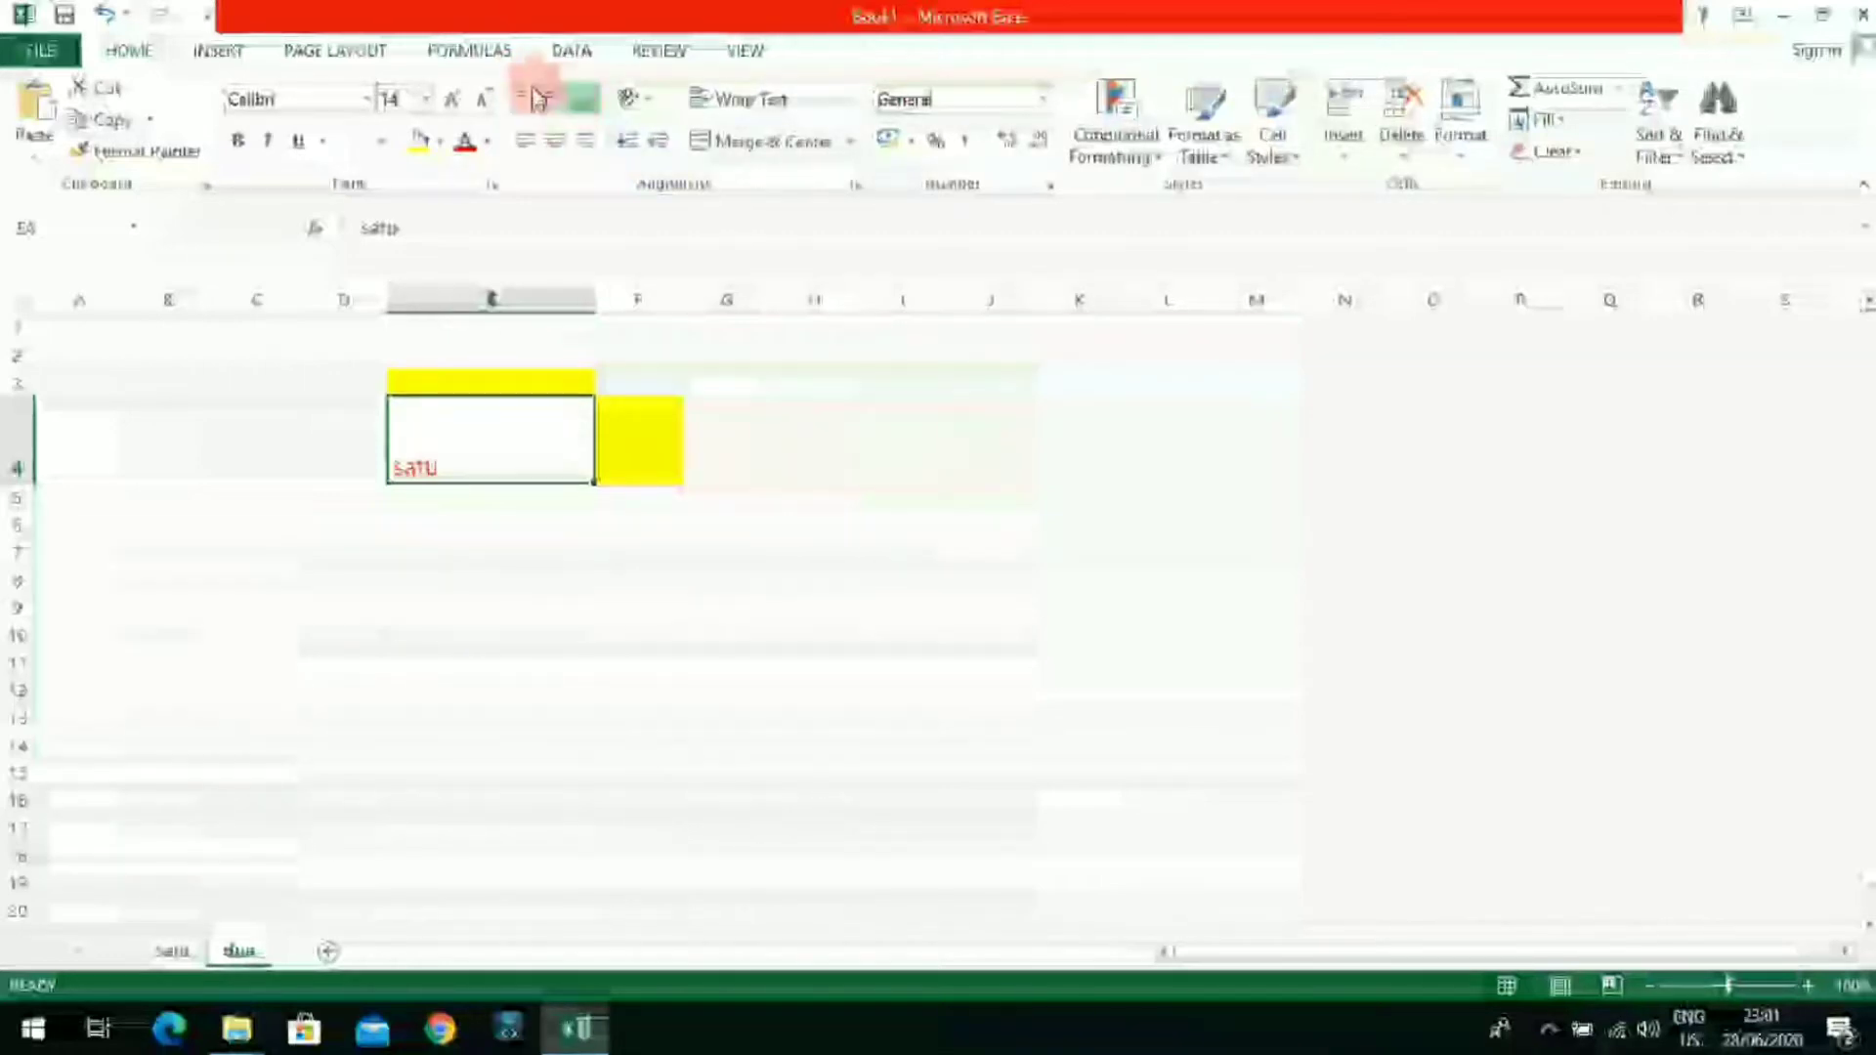
pyautogui.click(535, 98)
pyautogui.click(554, 98)
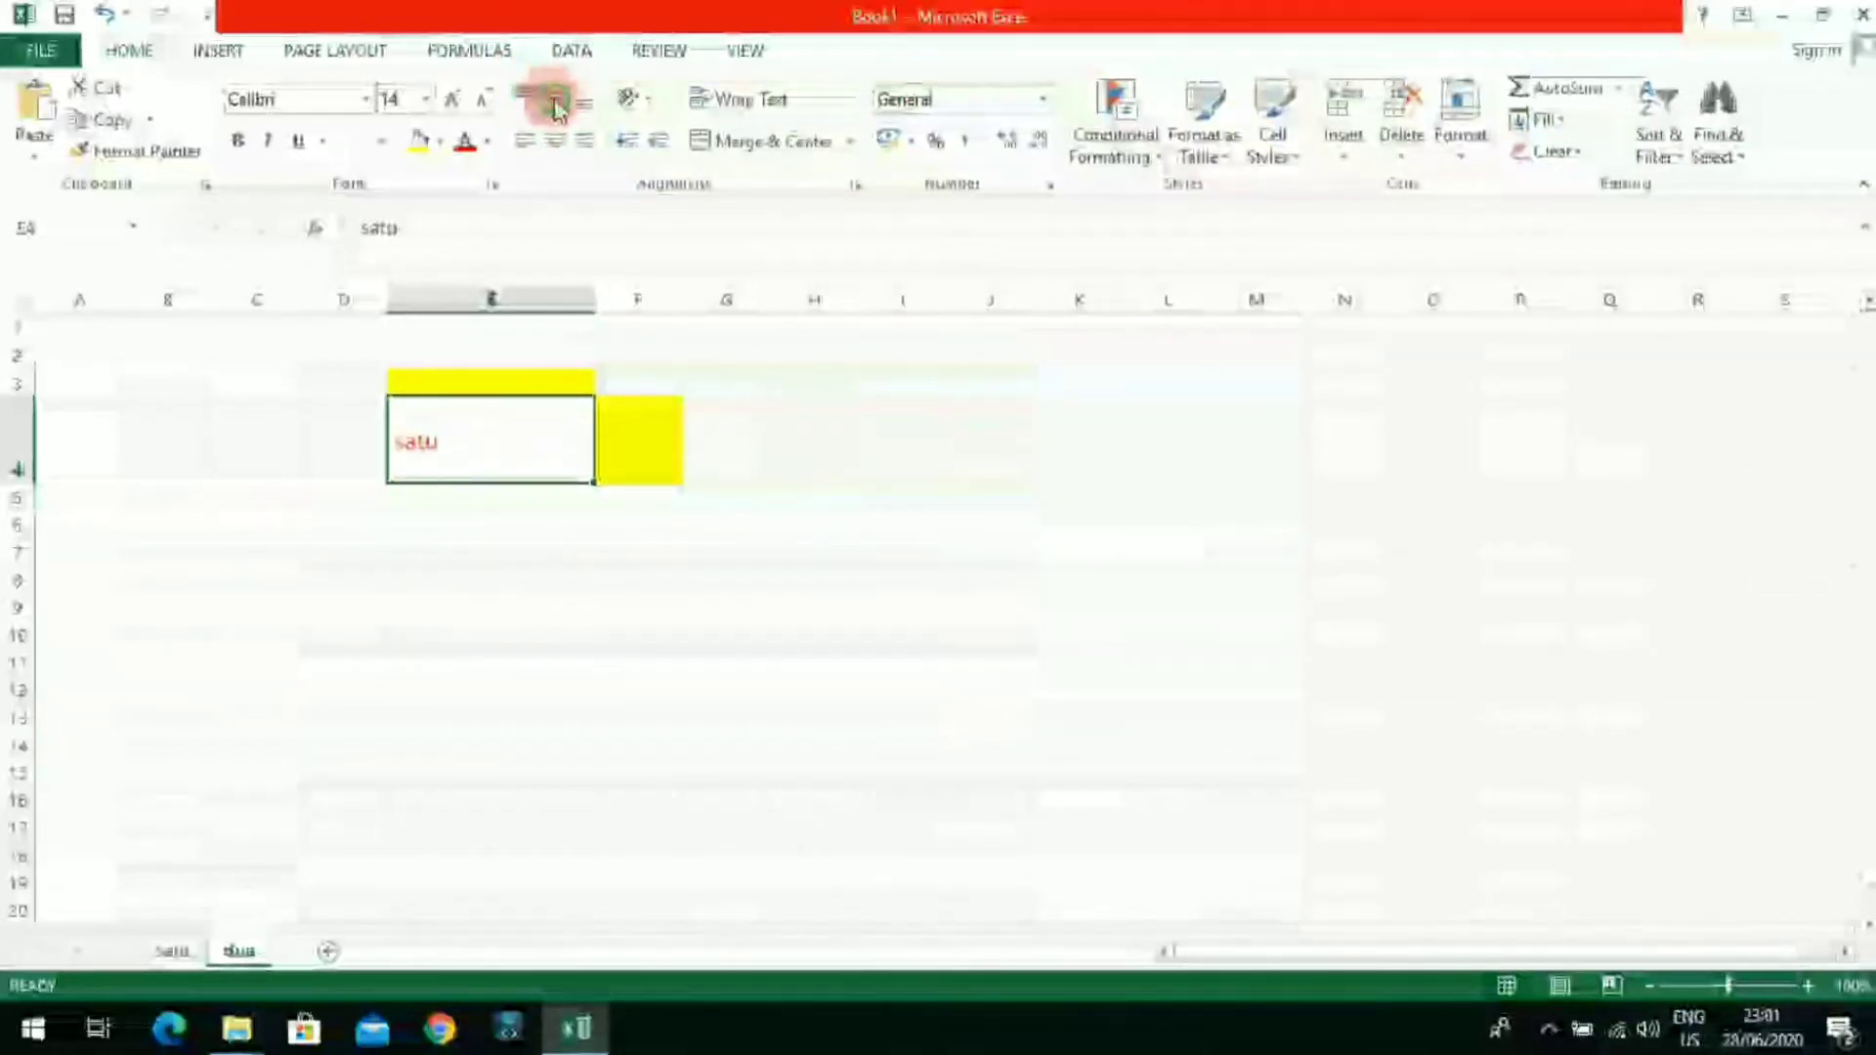
pyautogui.click(584, 103)
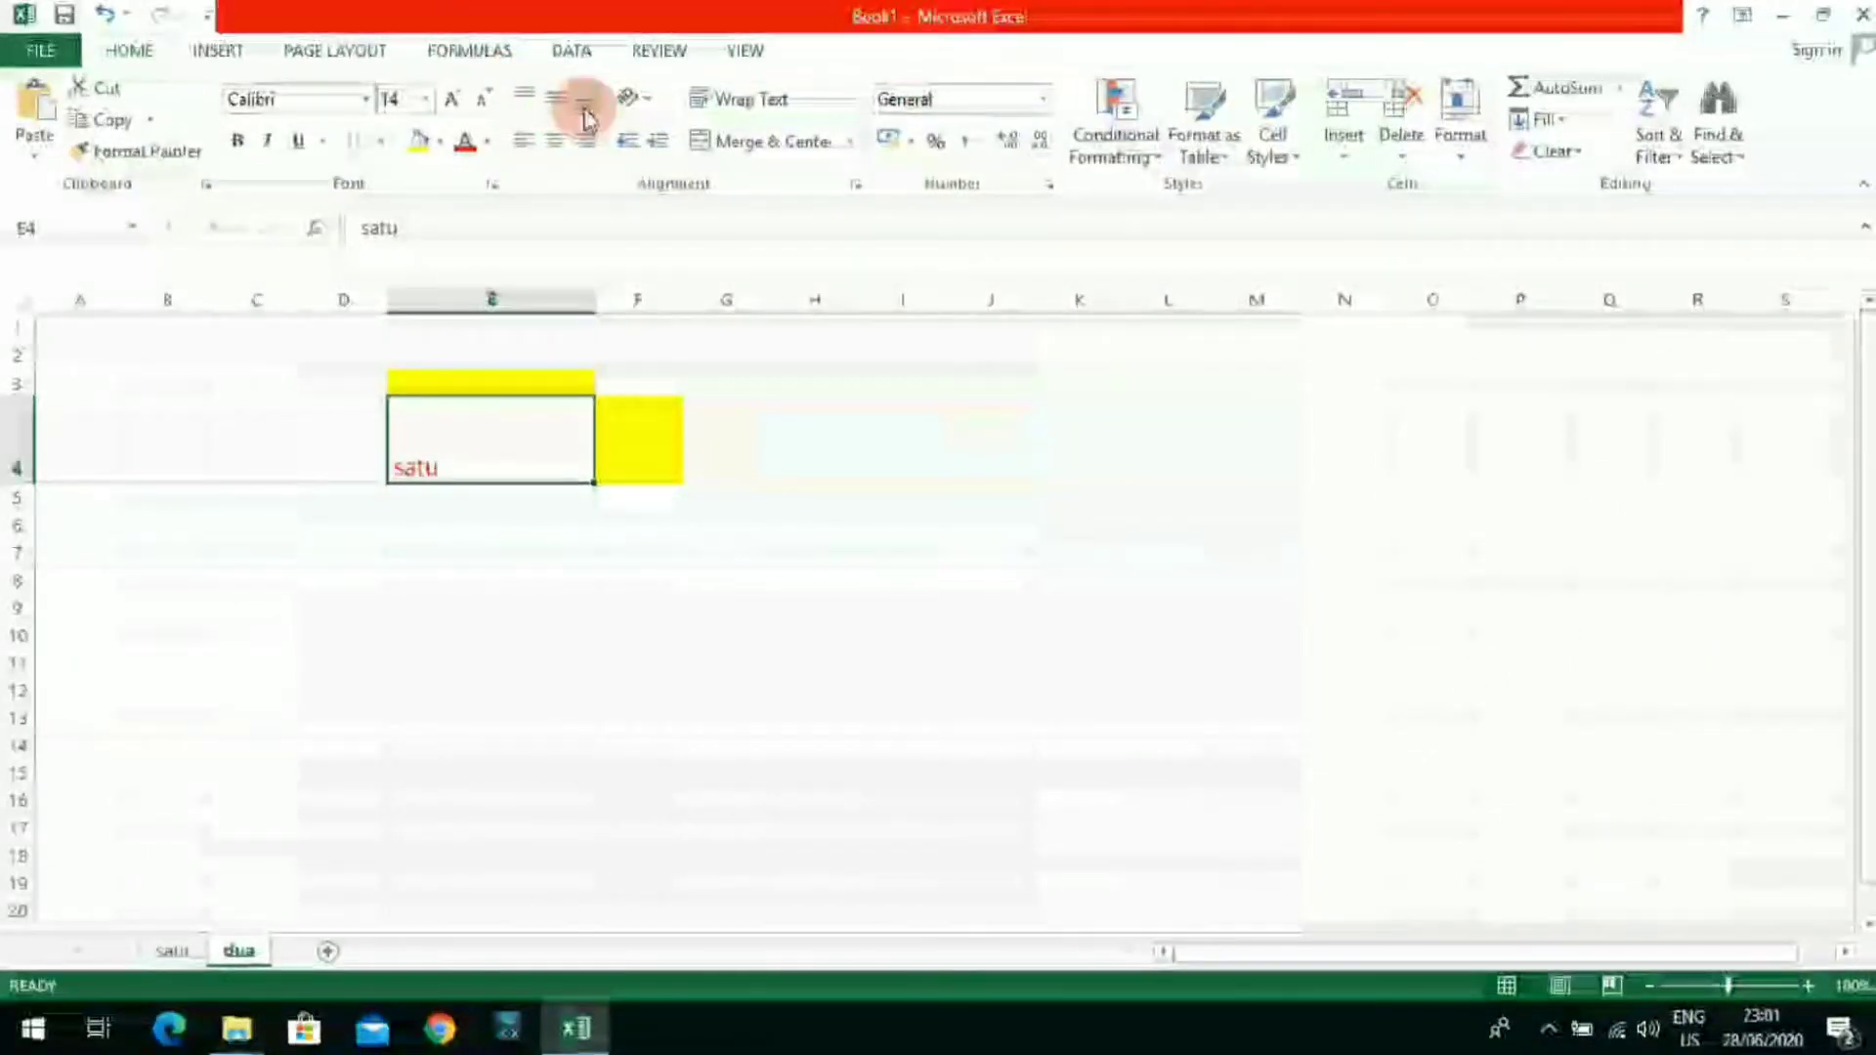
# Step: Try left and right alignment on the text in E4, and center it both horizontally and vertically
pyautogui.click(529, 145)
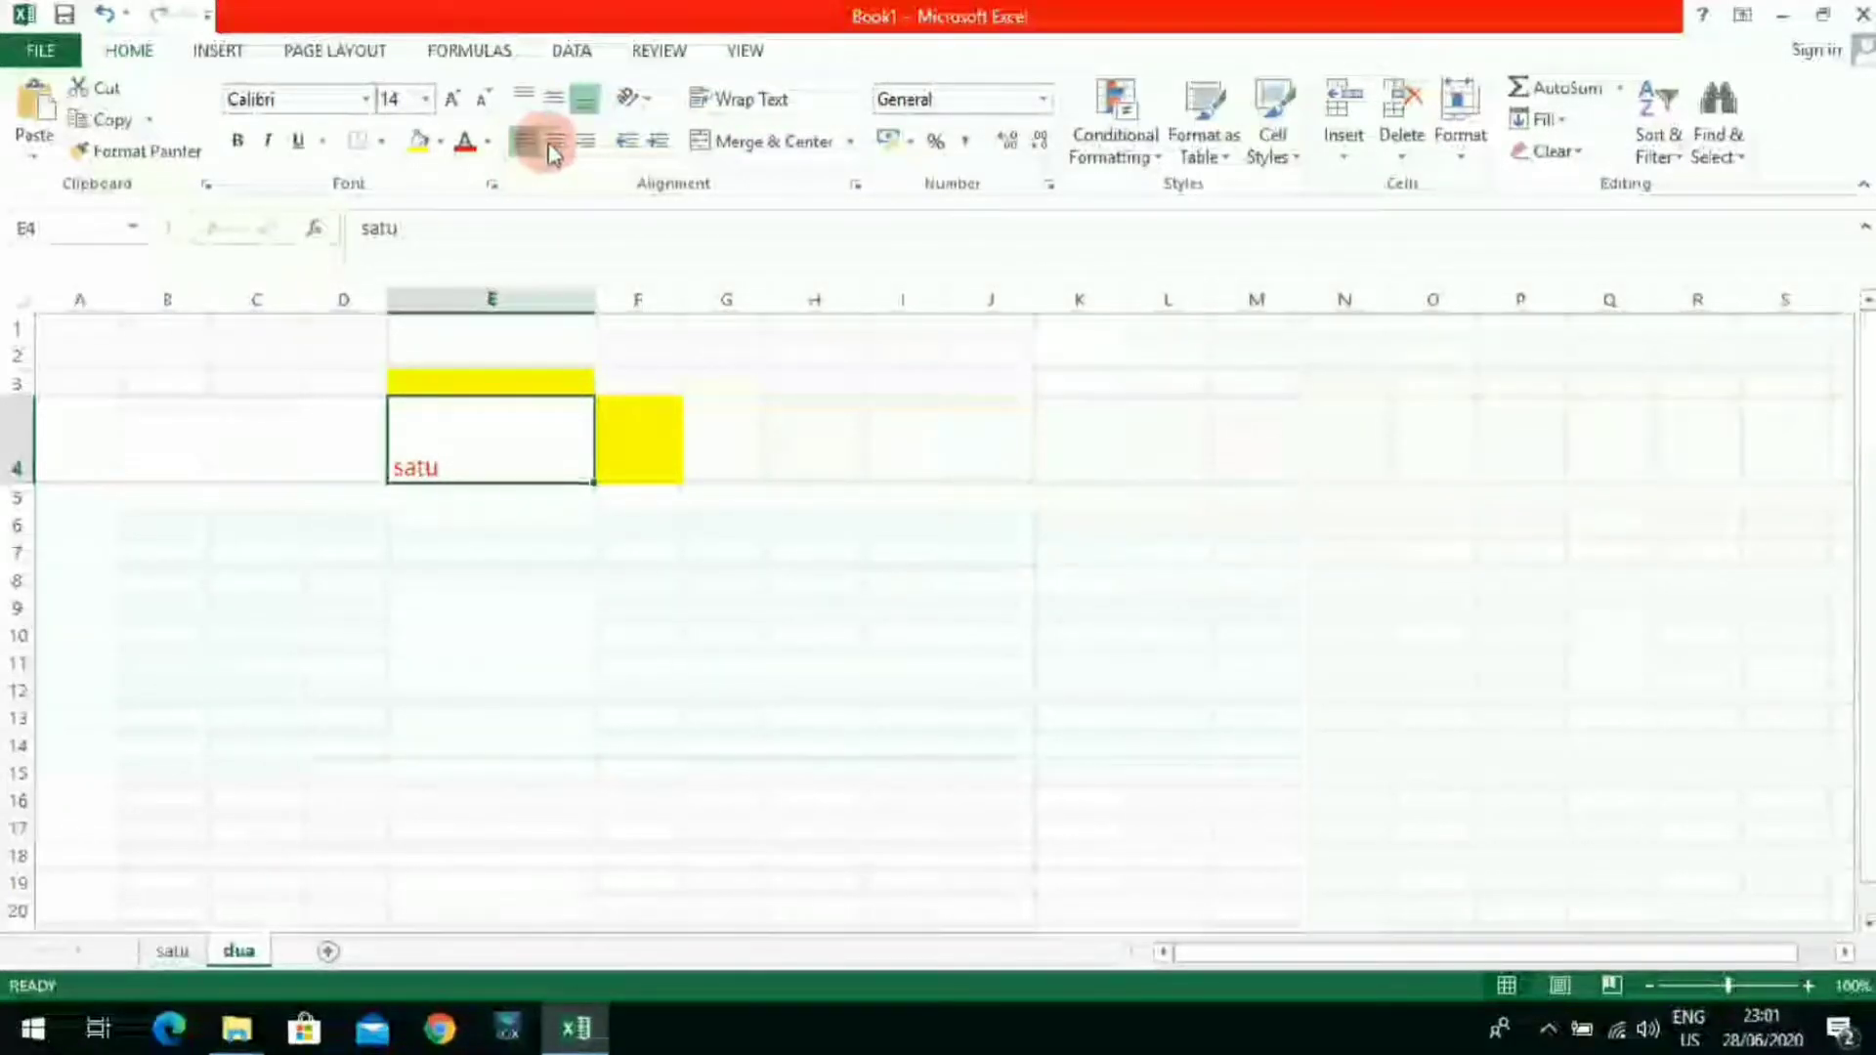
pyautogui.click(554, 144)
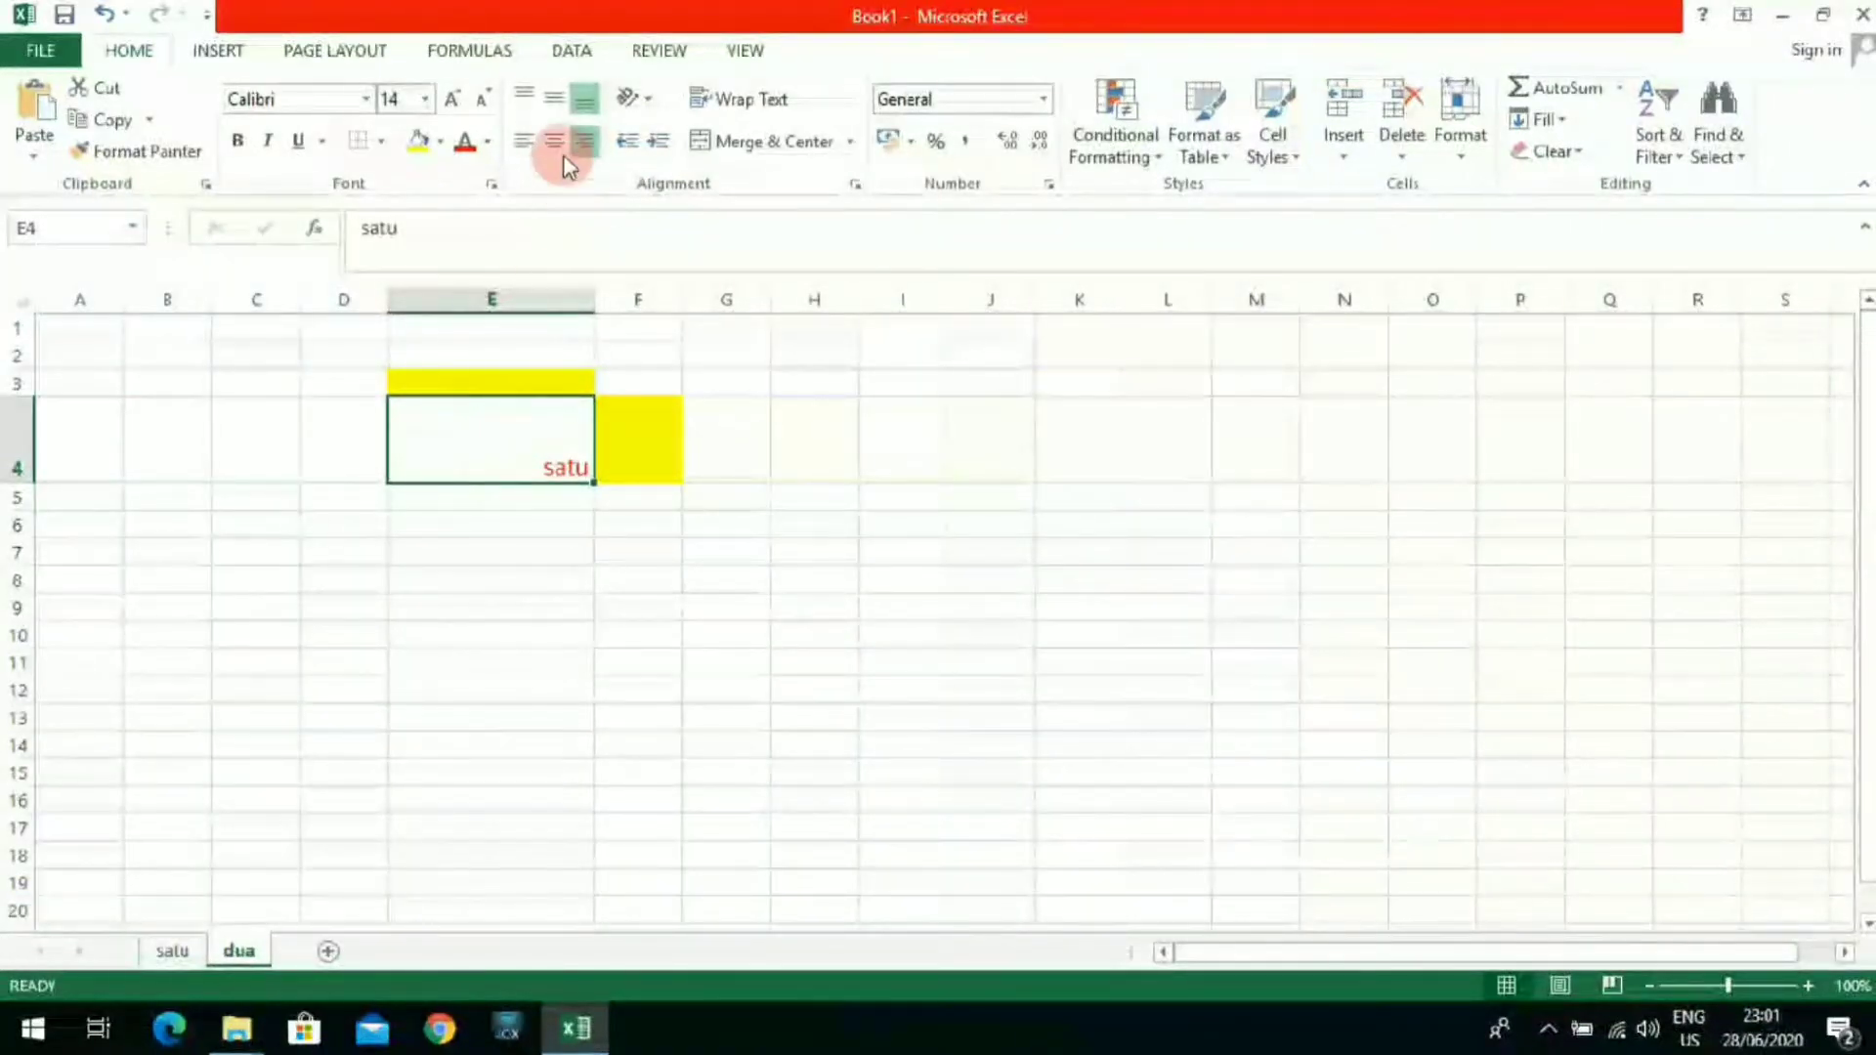
pyautogui.click(555, 97)
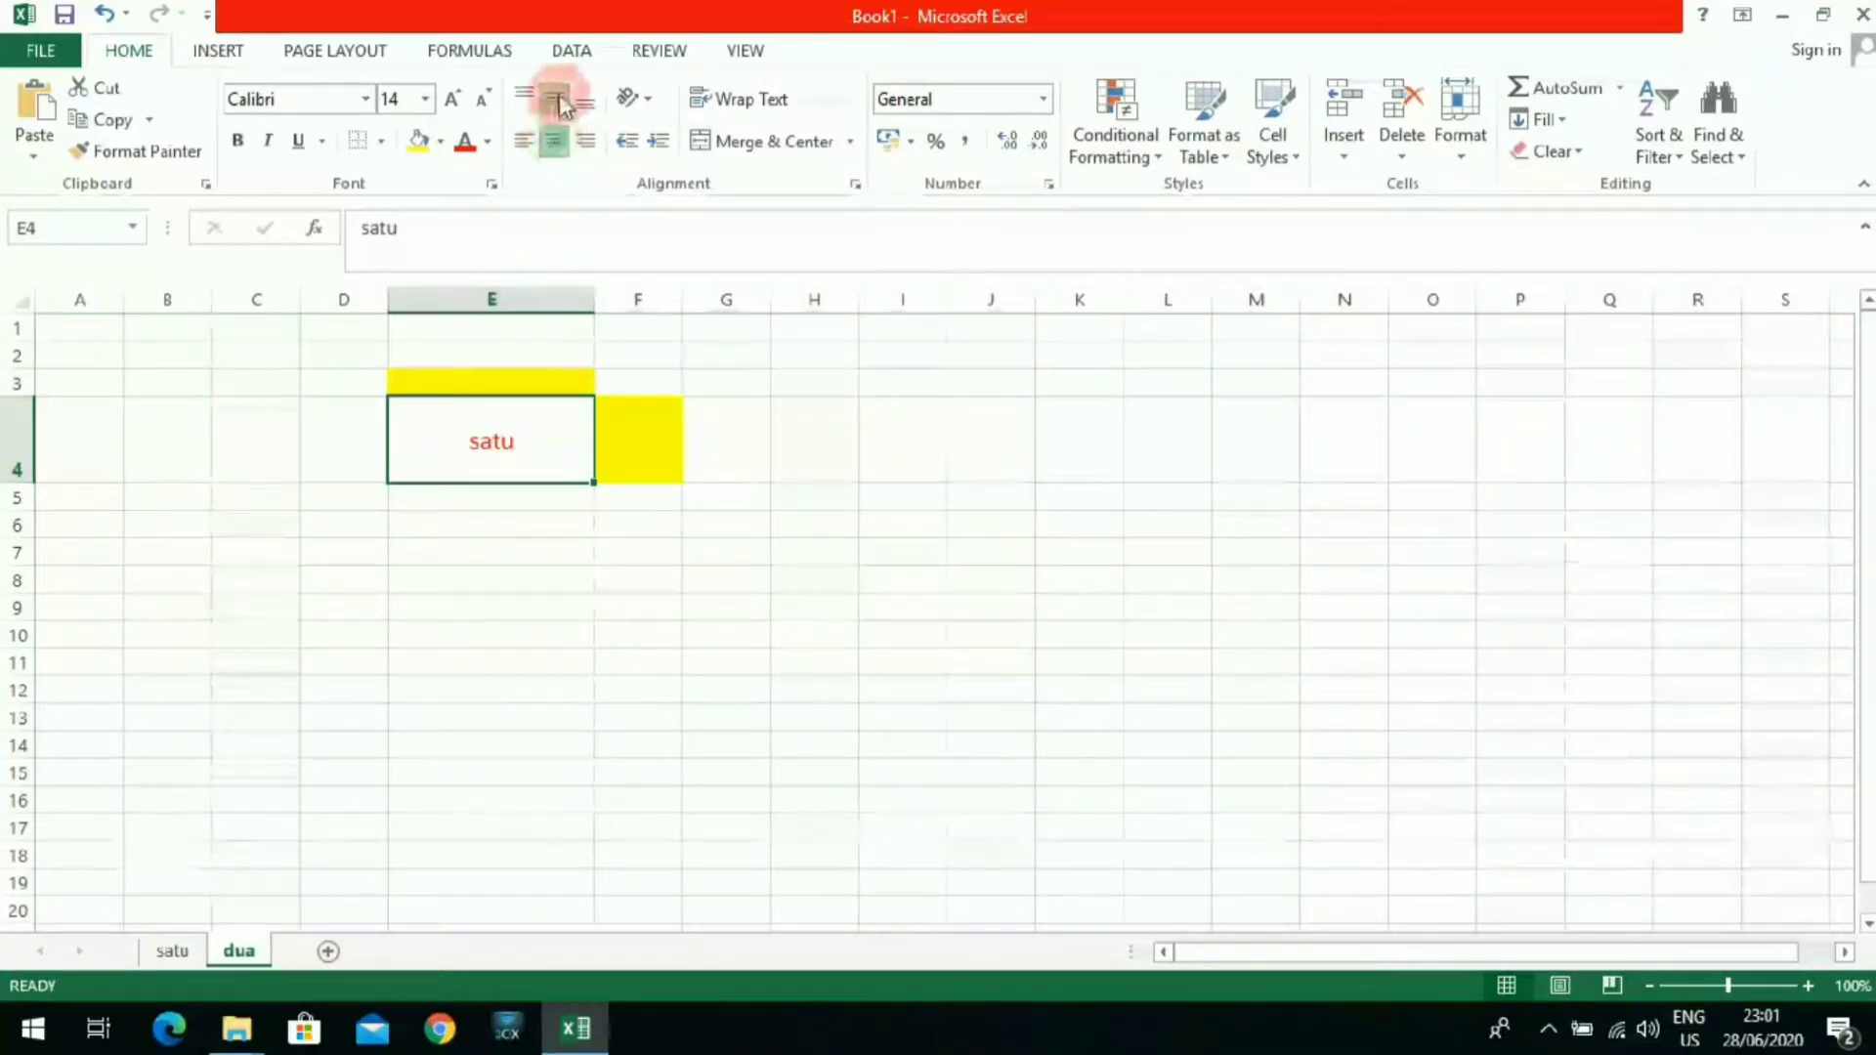
# Step: Try left alignment on the text in E4, and place it in the cell's bottom-right corner
pyautogui.click(523, 140)
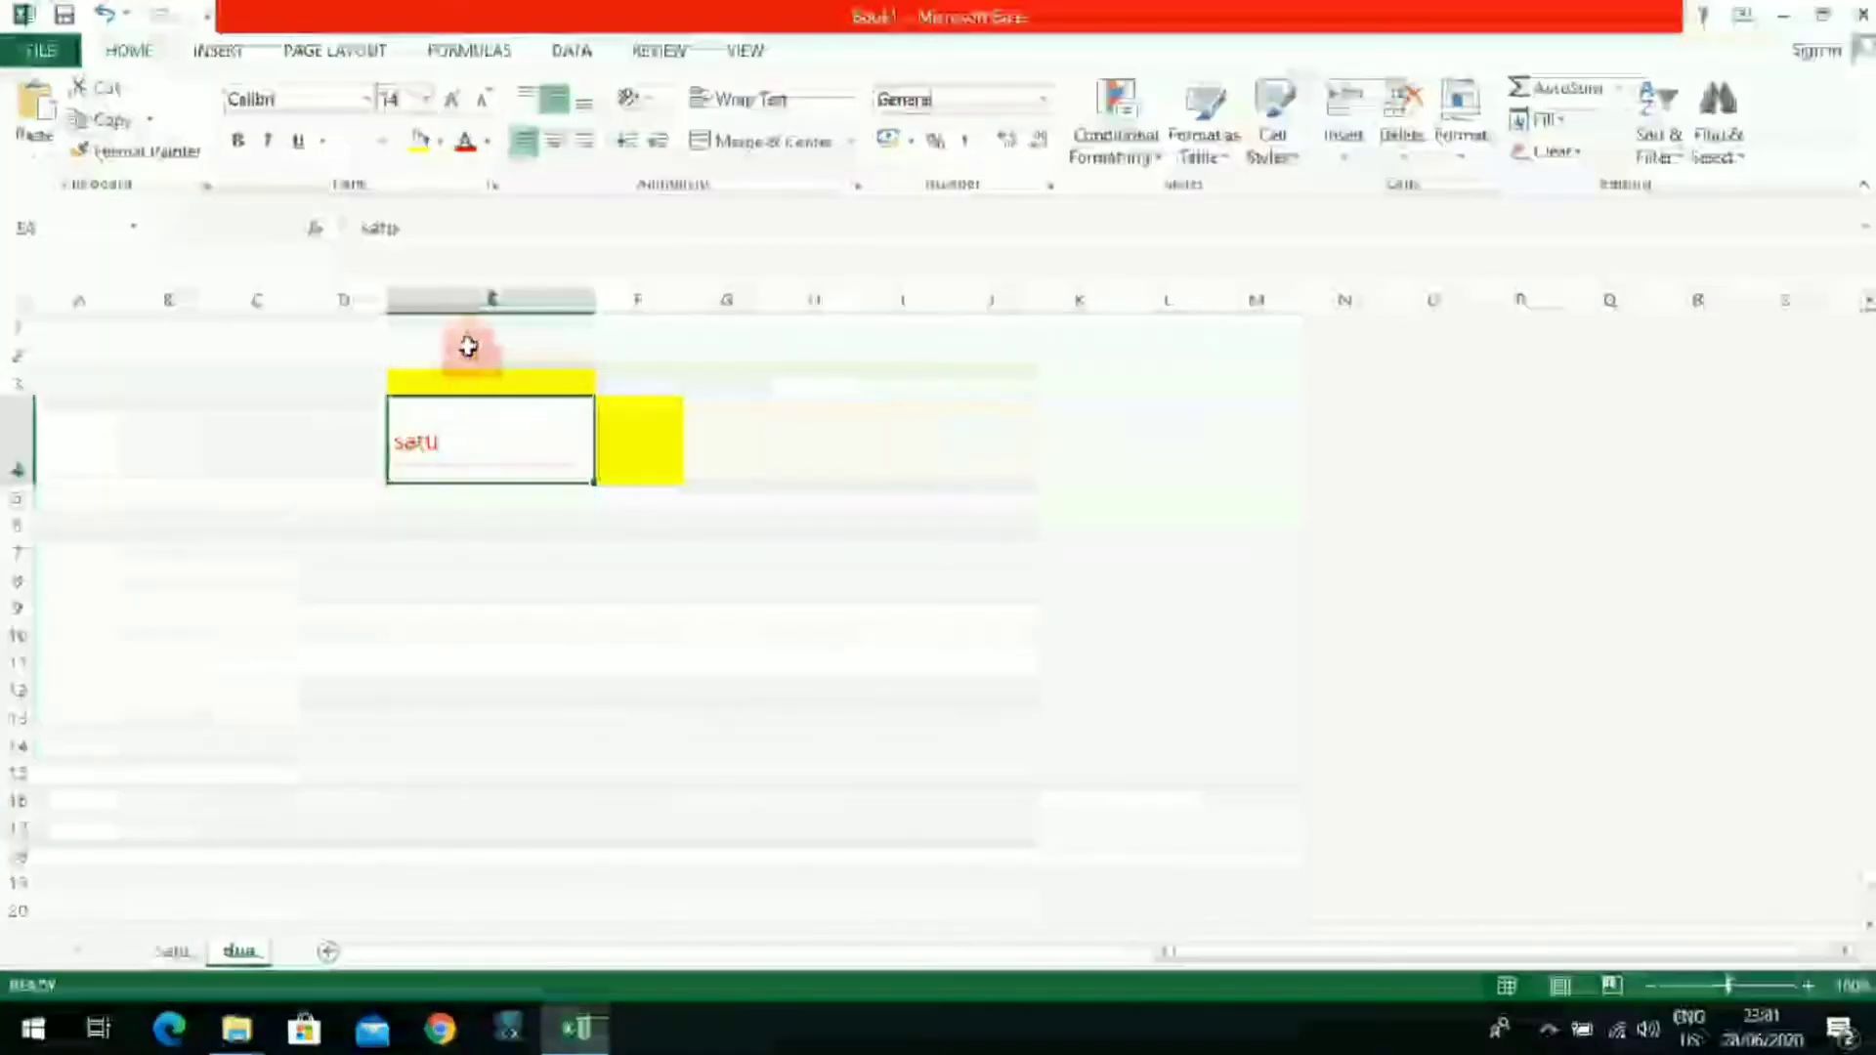
pyautogui.click(588, 142)
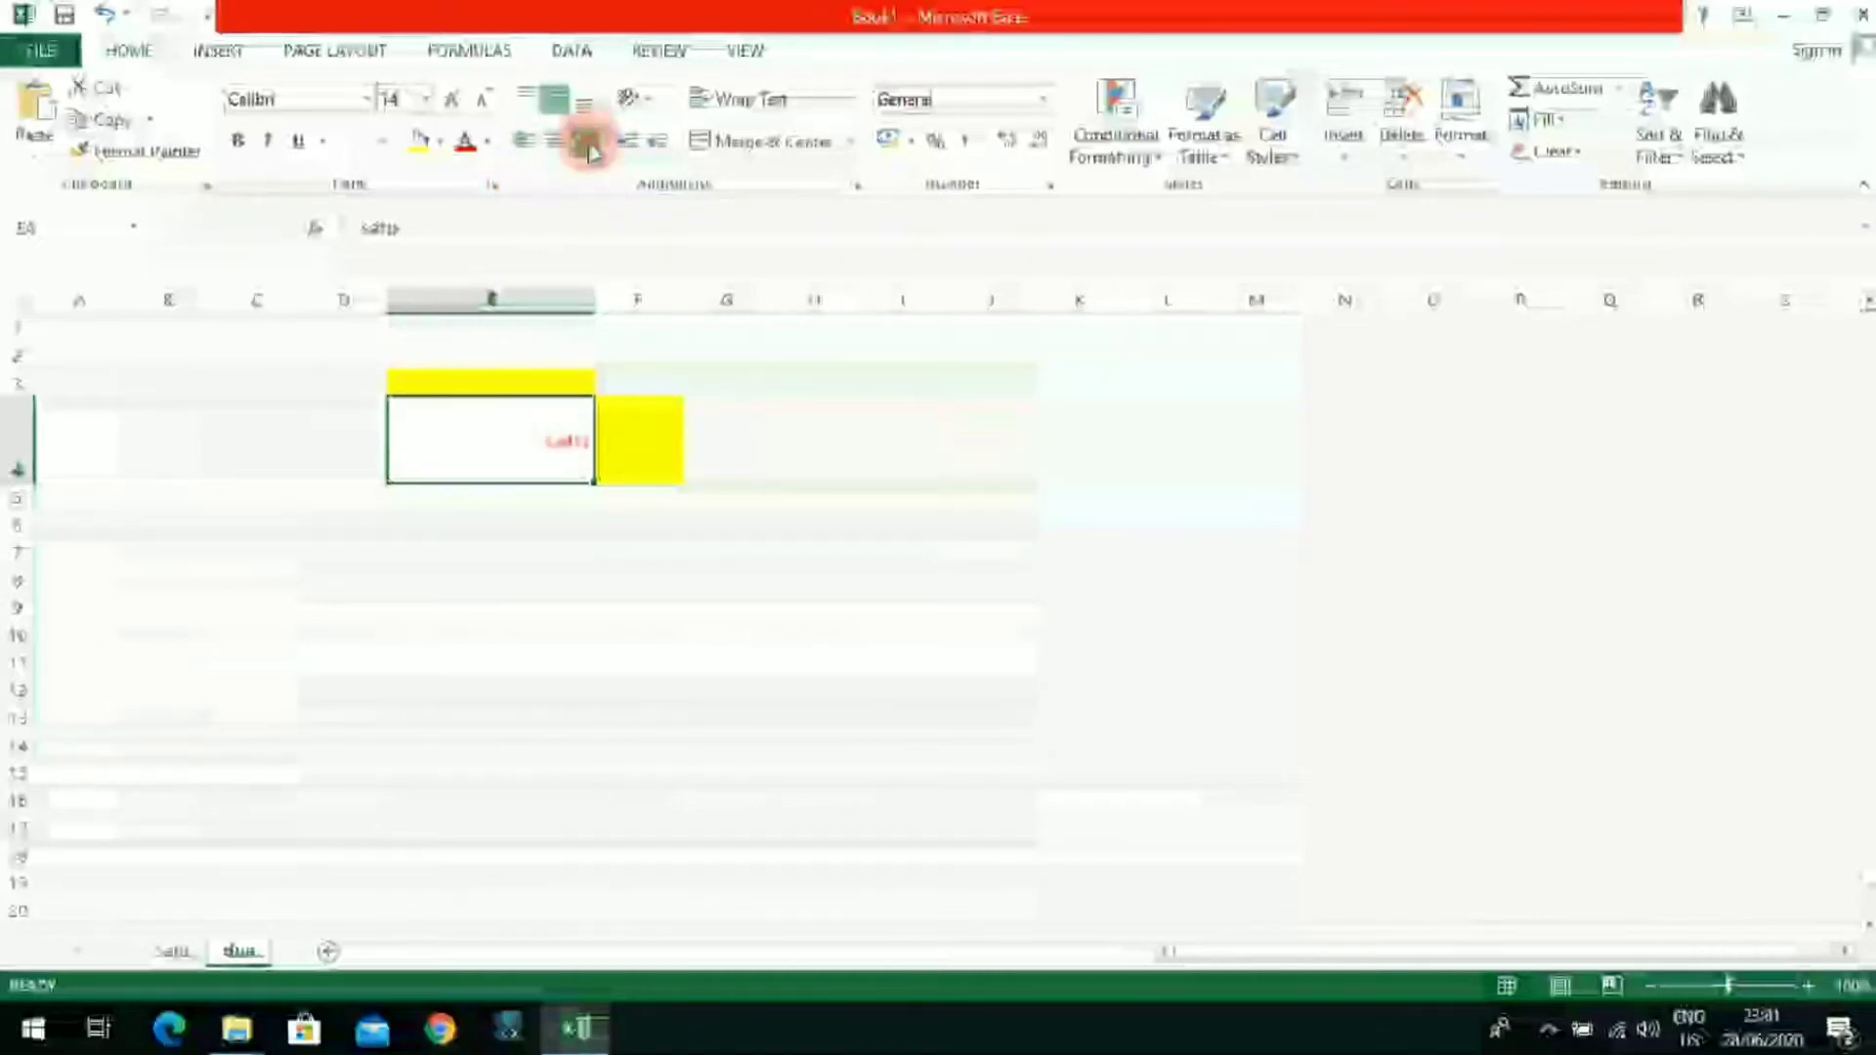
pyautogui.click(584, 99)
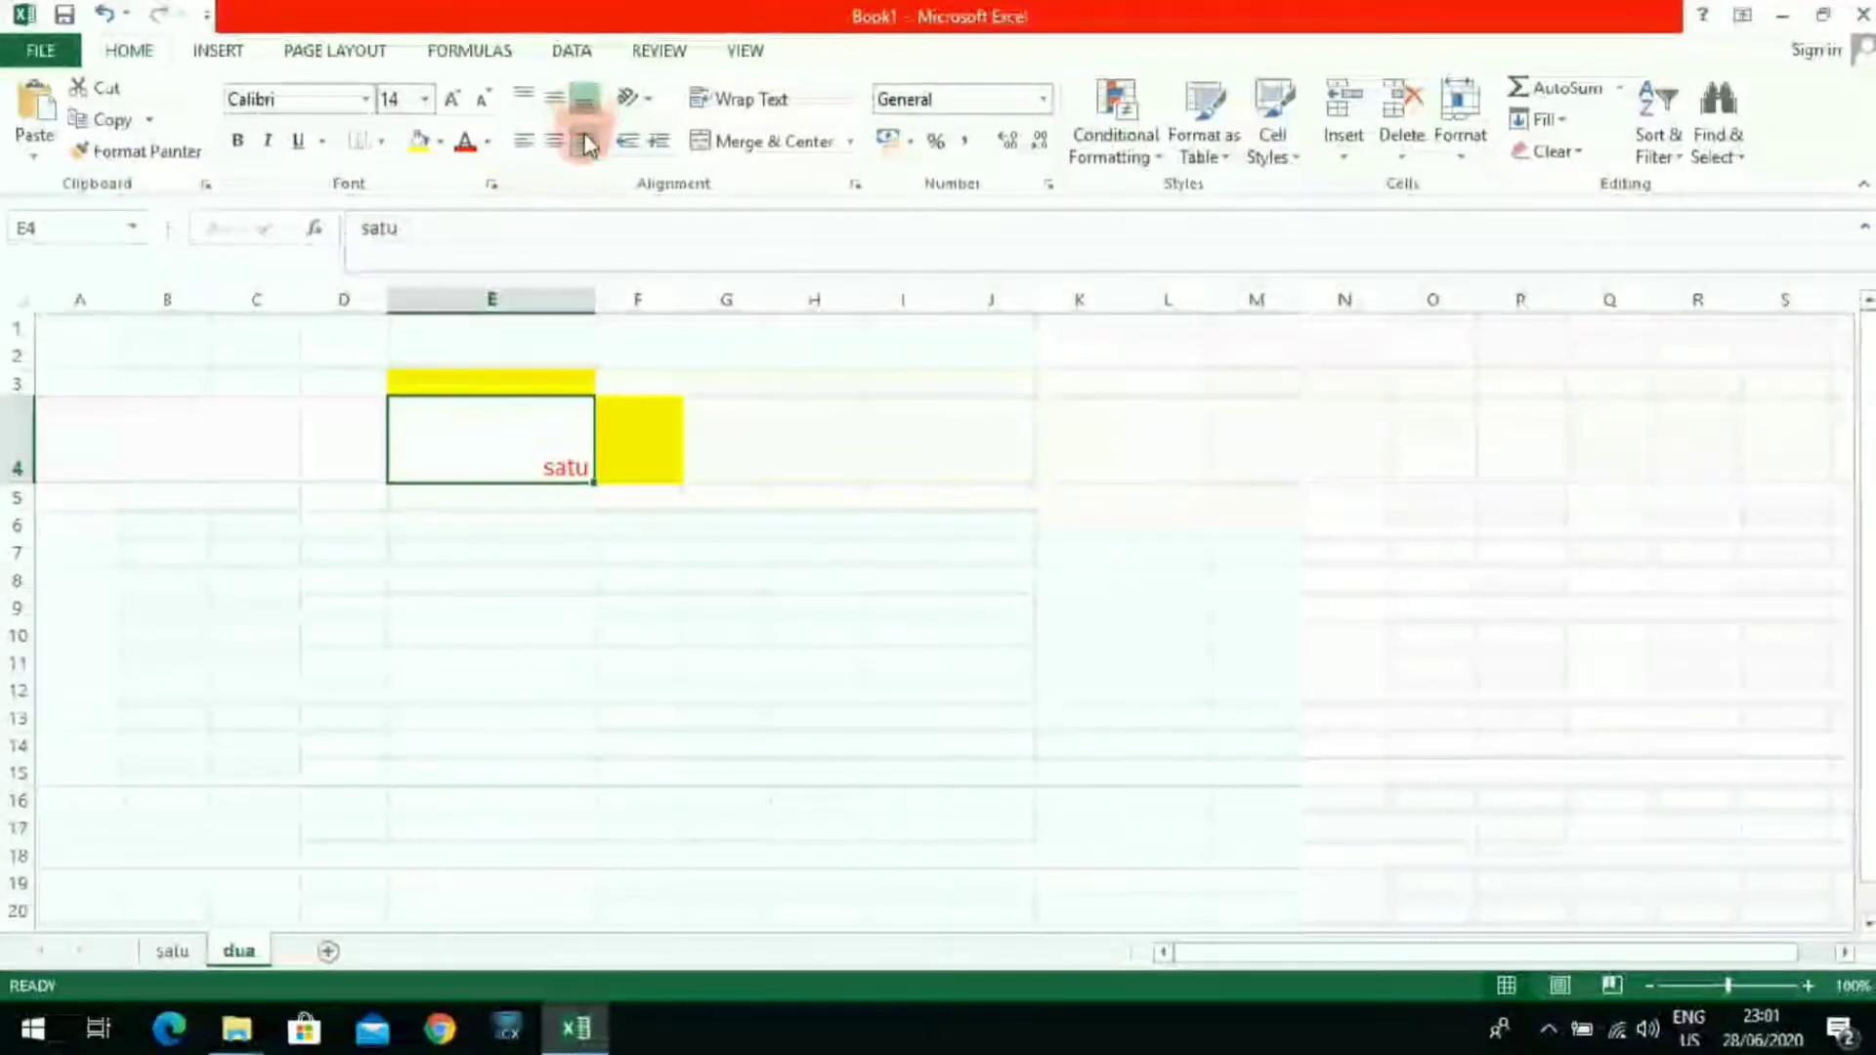
# Step: Center the text in E4 in both directions, and place it in the cell's top-left corner
pyautogui.click(562, 146)
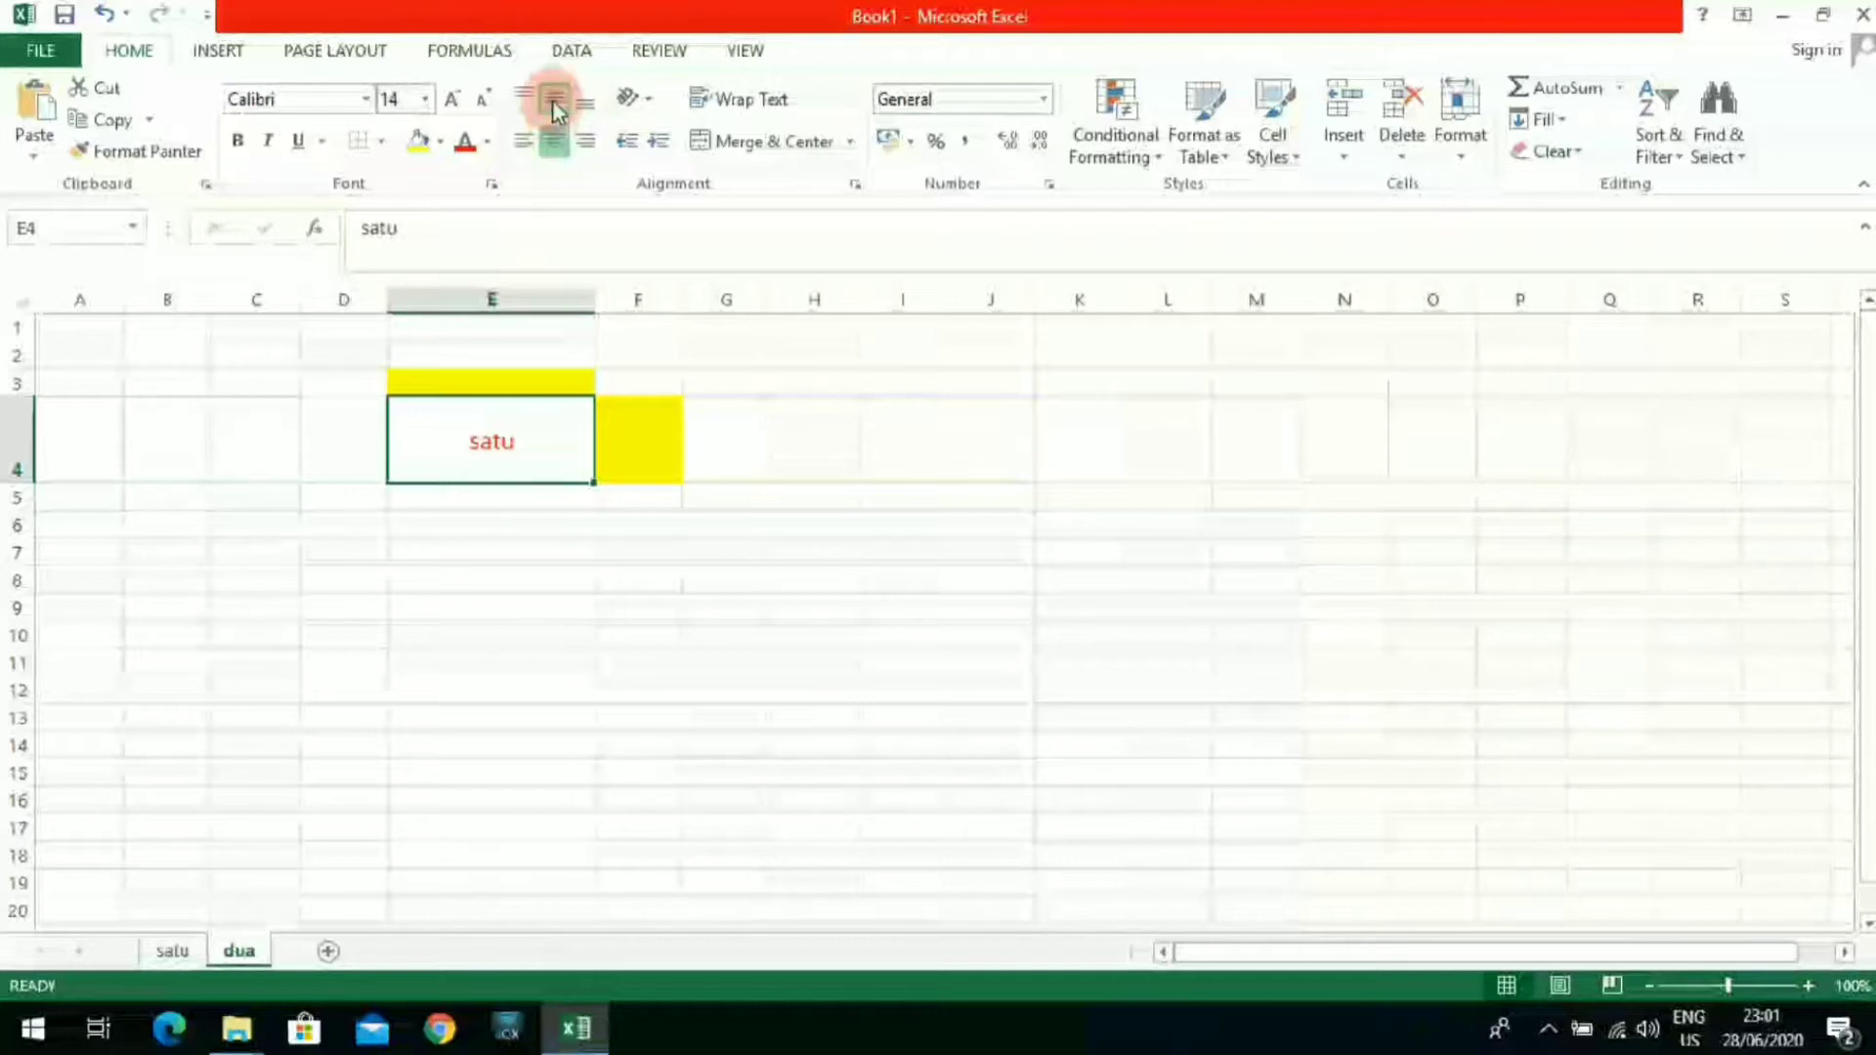
pyautogui.click(524, 98)
pyautogui.click(525, 142)
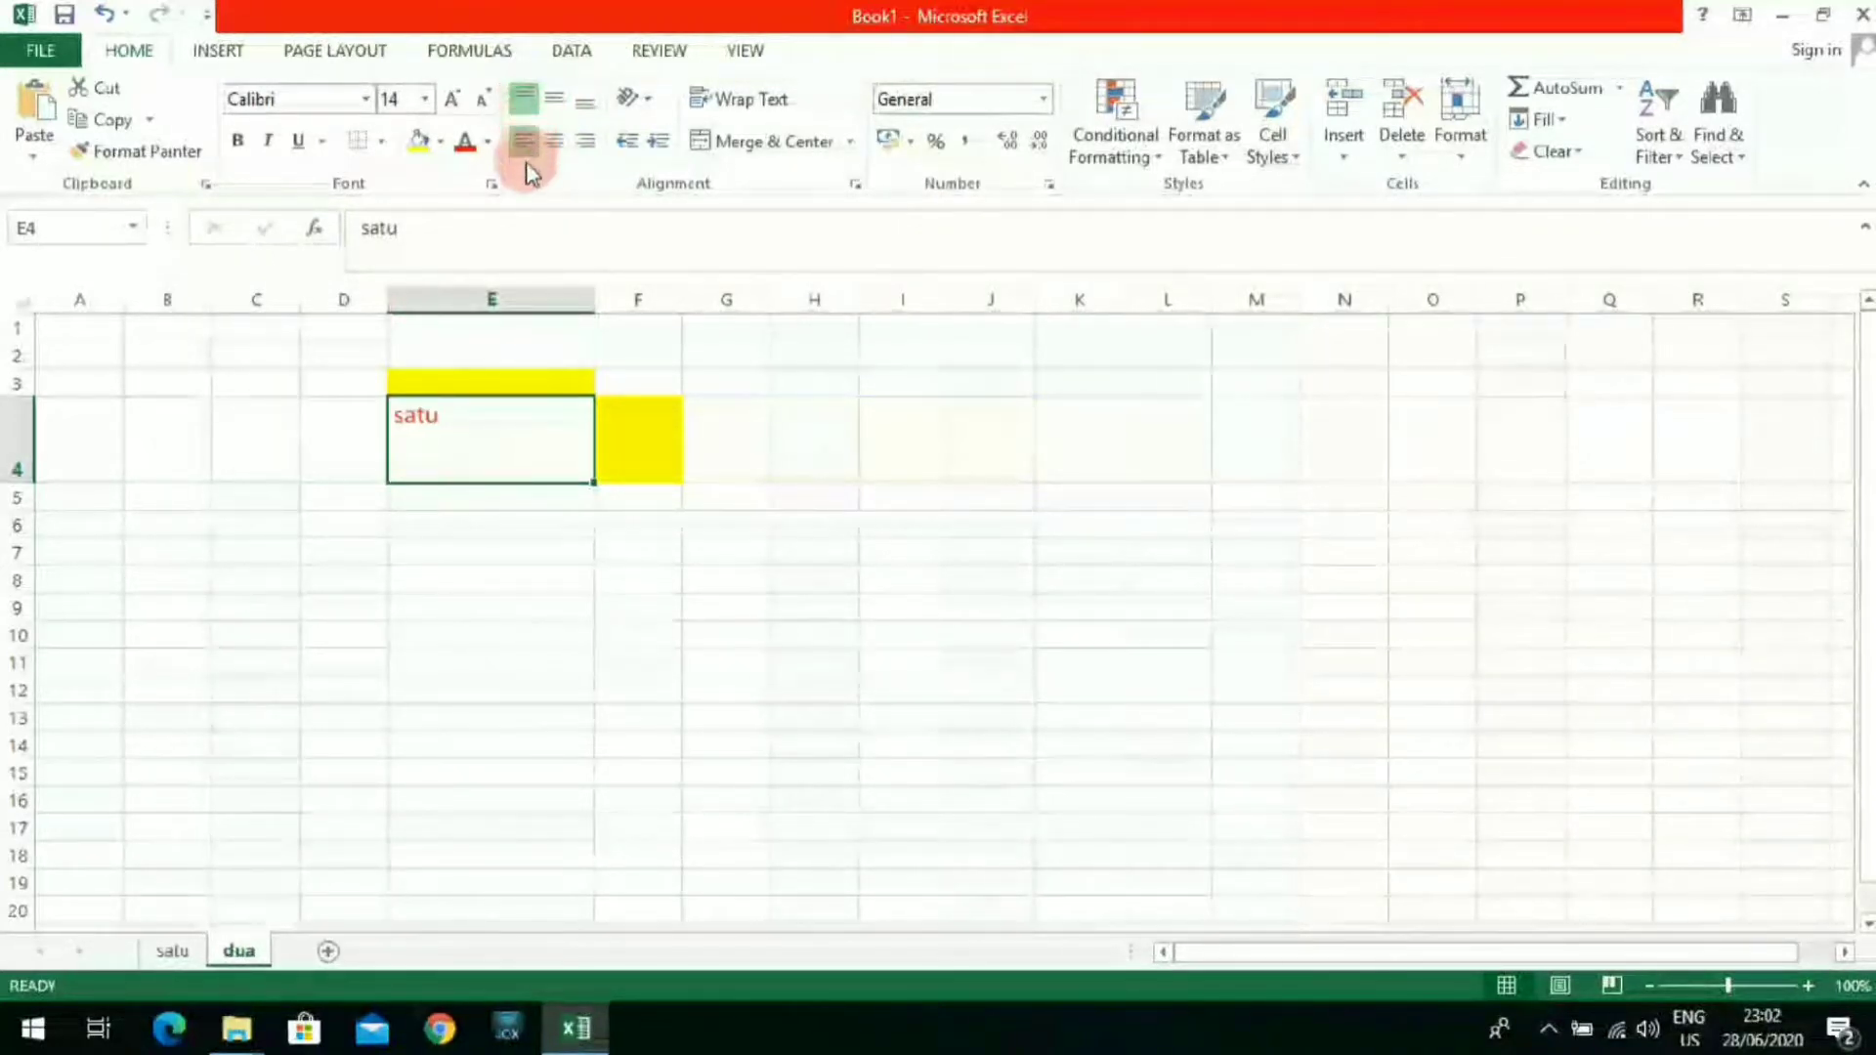
# Step: Center the text in cell E4 both horizontally and vertically, and keep the cell selected
pyautogui.click(550, 147)
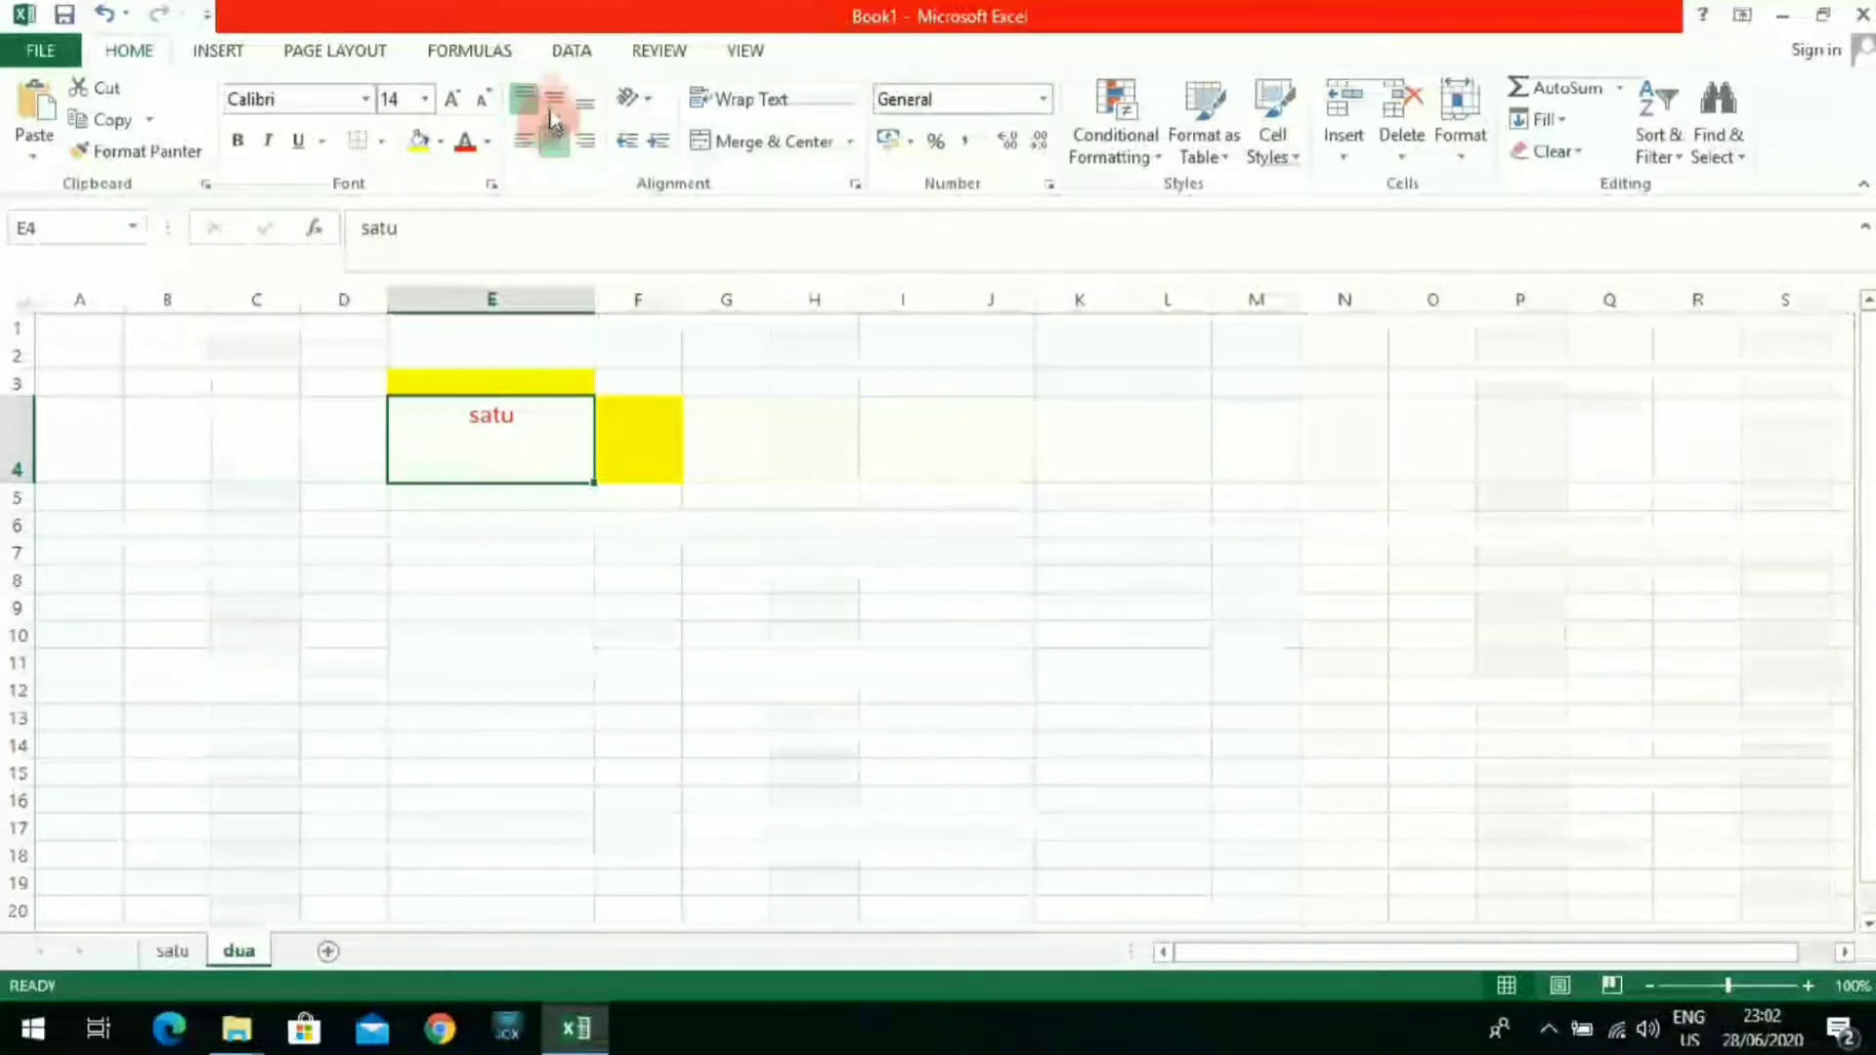
pyautogui.click(554, 98)
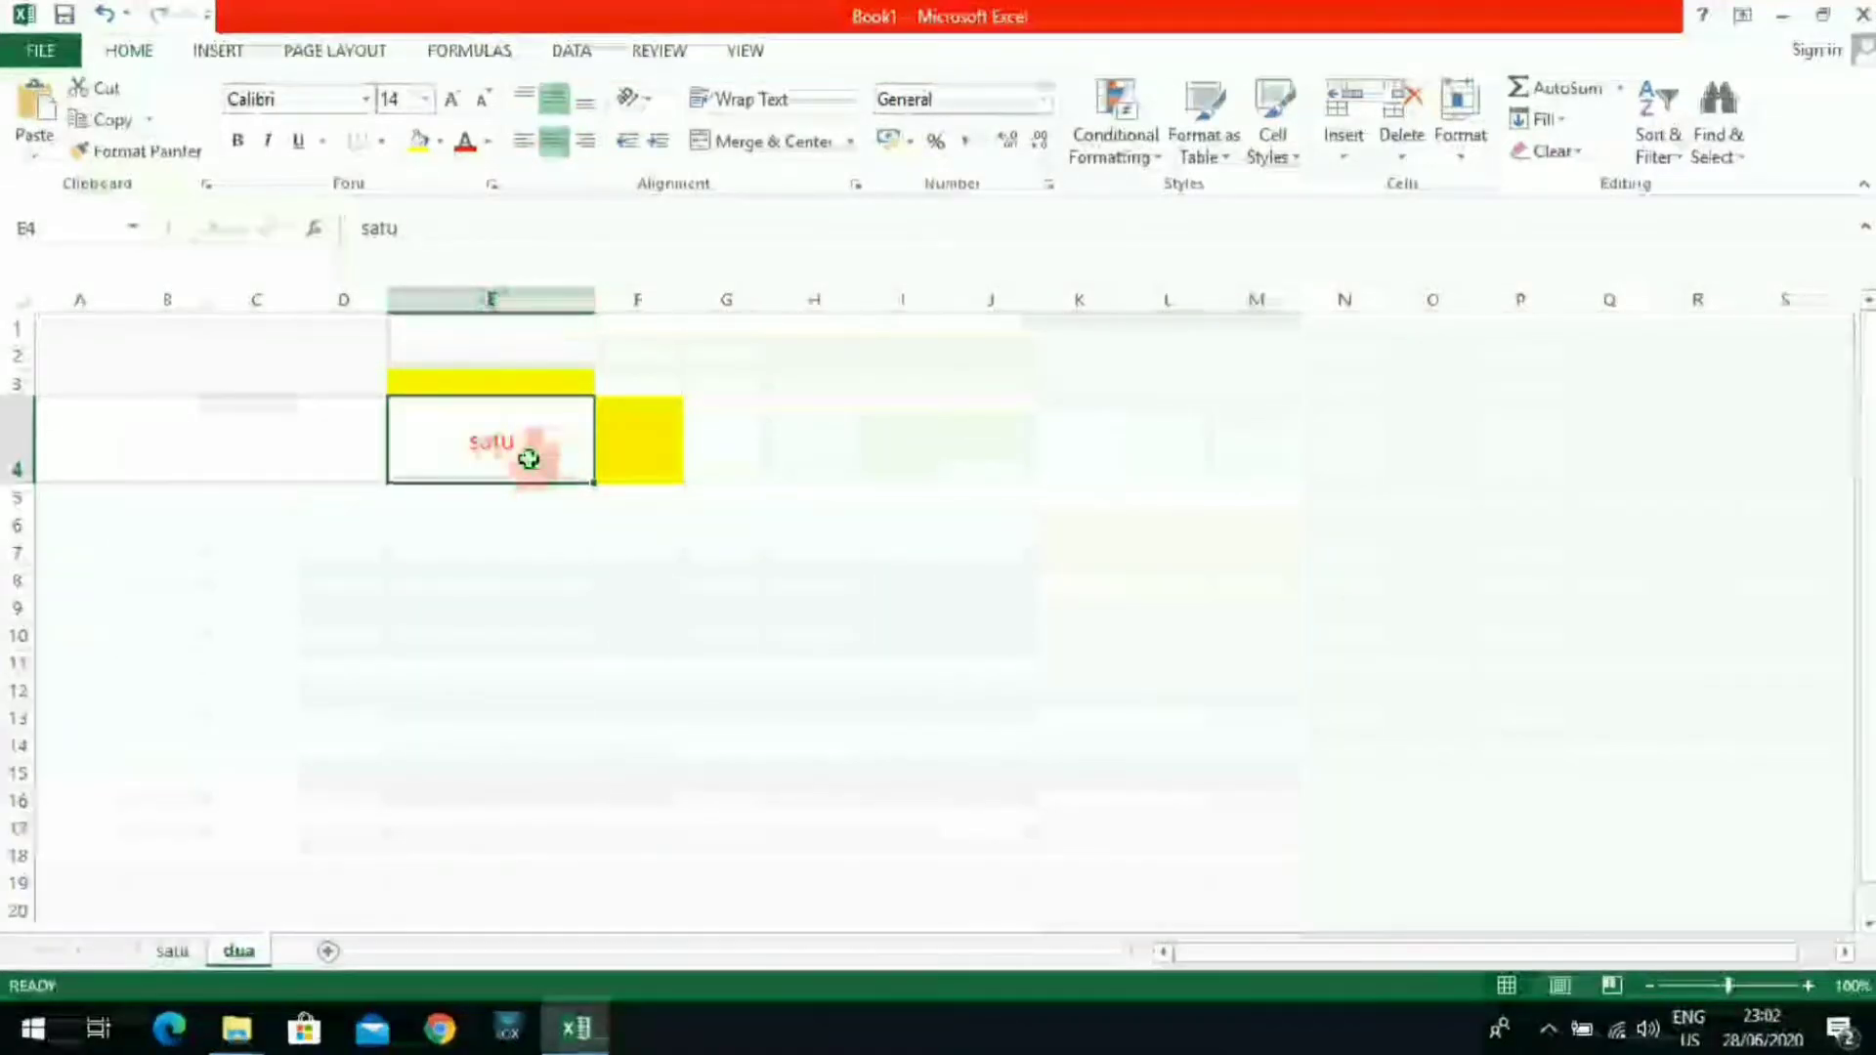
pyautogui.click(497, 527)
pyautogui.click(498, 457)
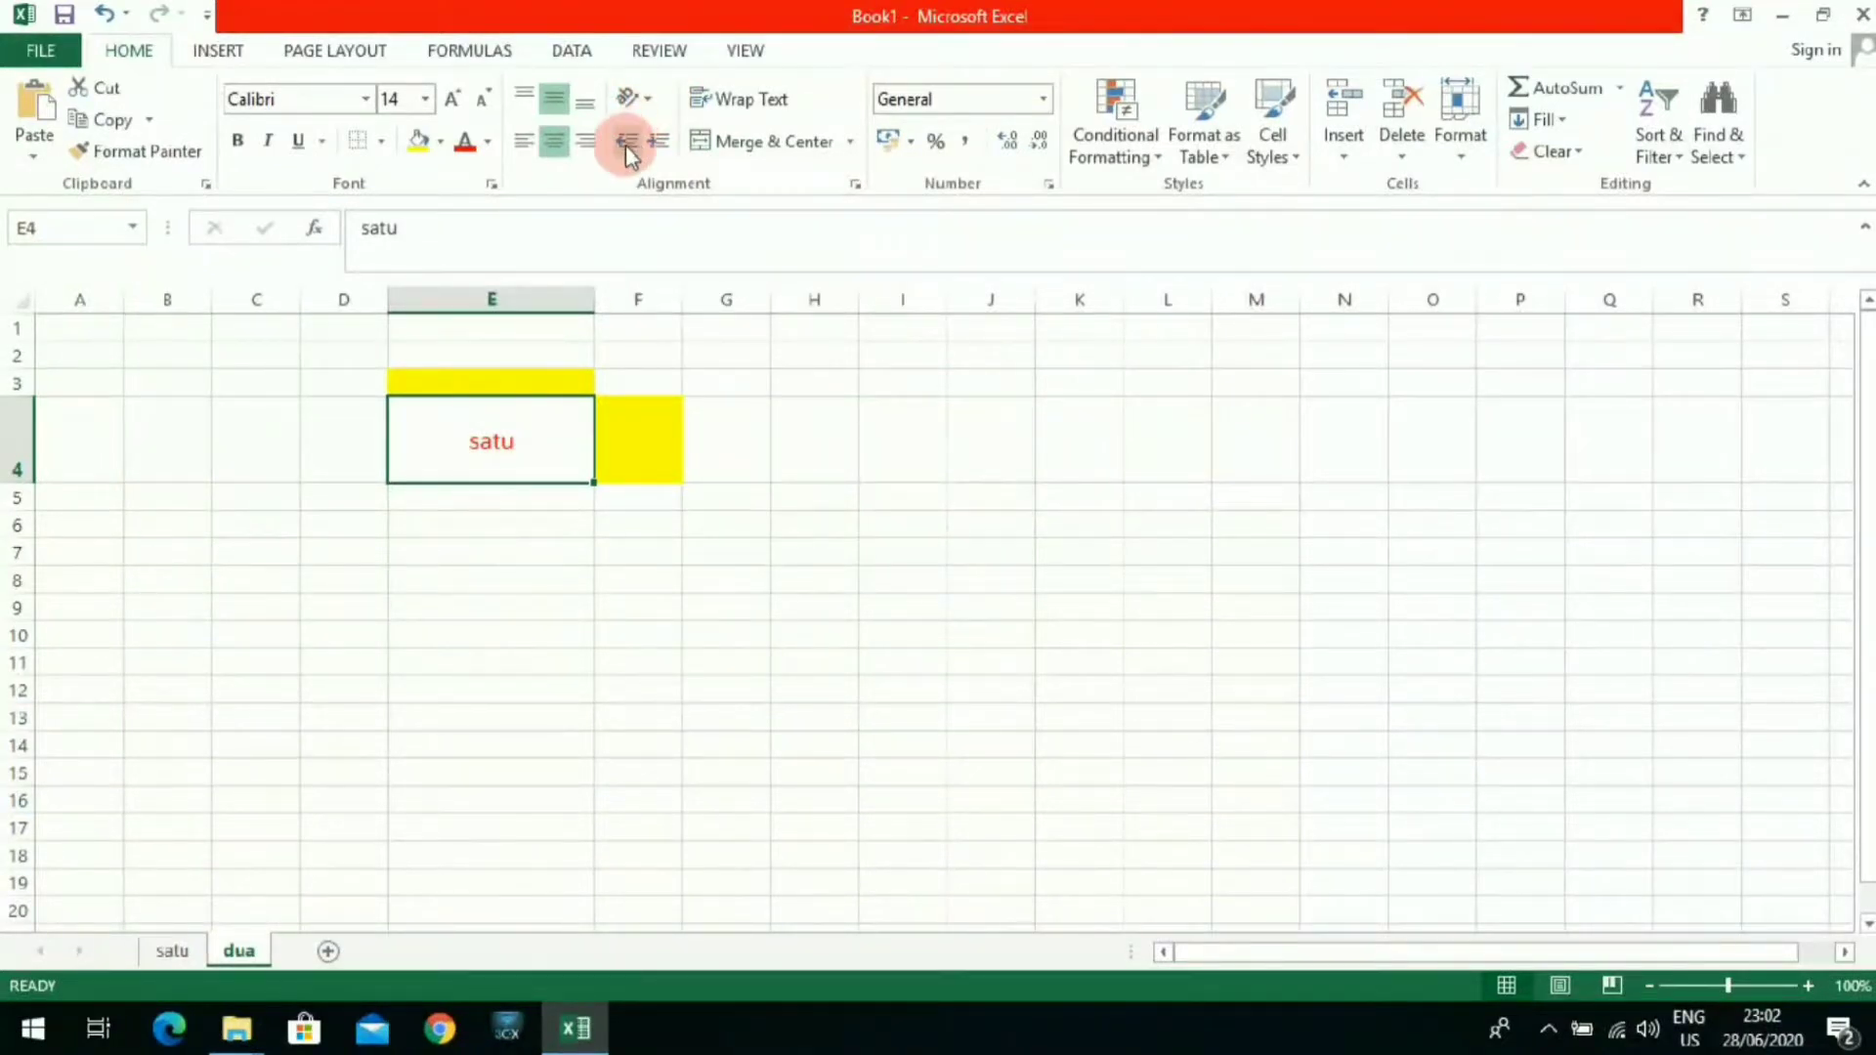
# Step: Try the Angle Counterclockwise and Angle Clockwise orientations on the text in E4
pyautogui.click(651, 102)
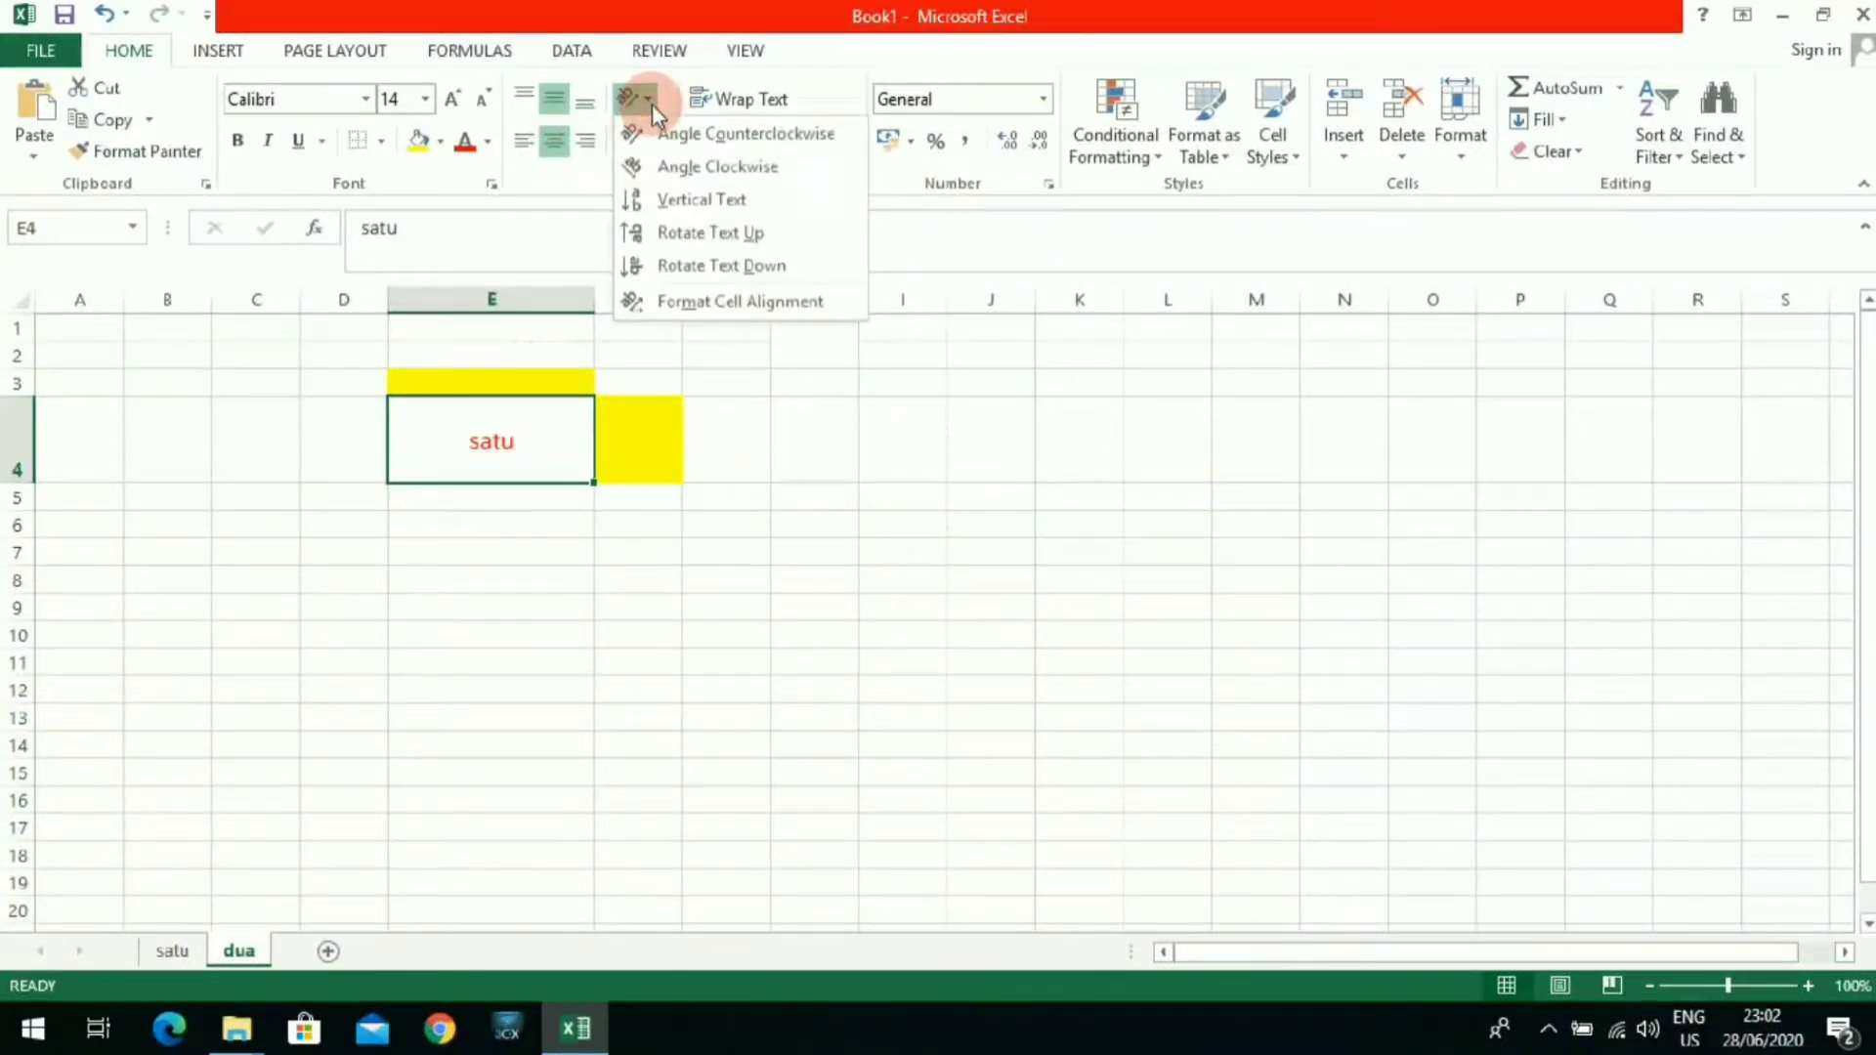
pyautogui.click(656, 132)
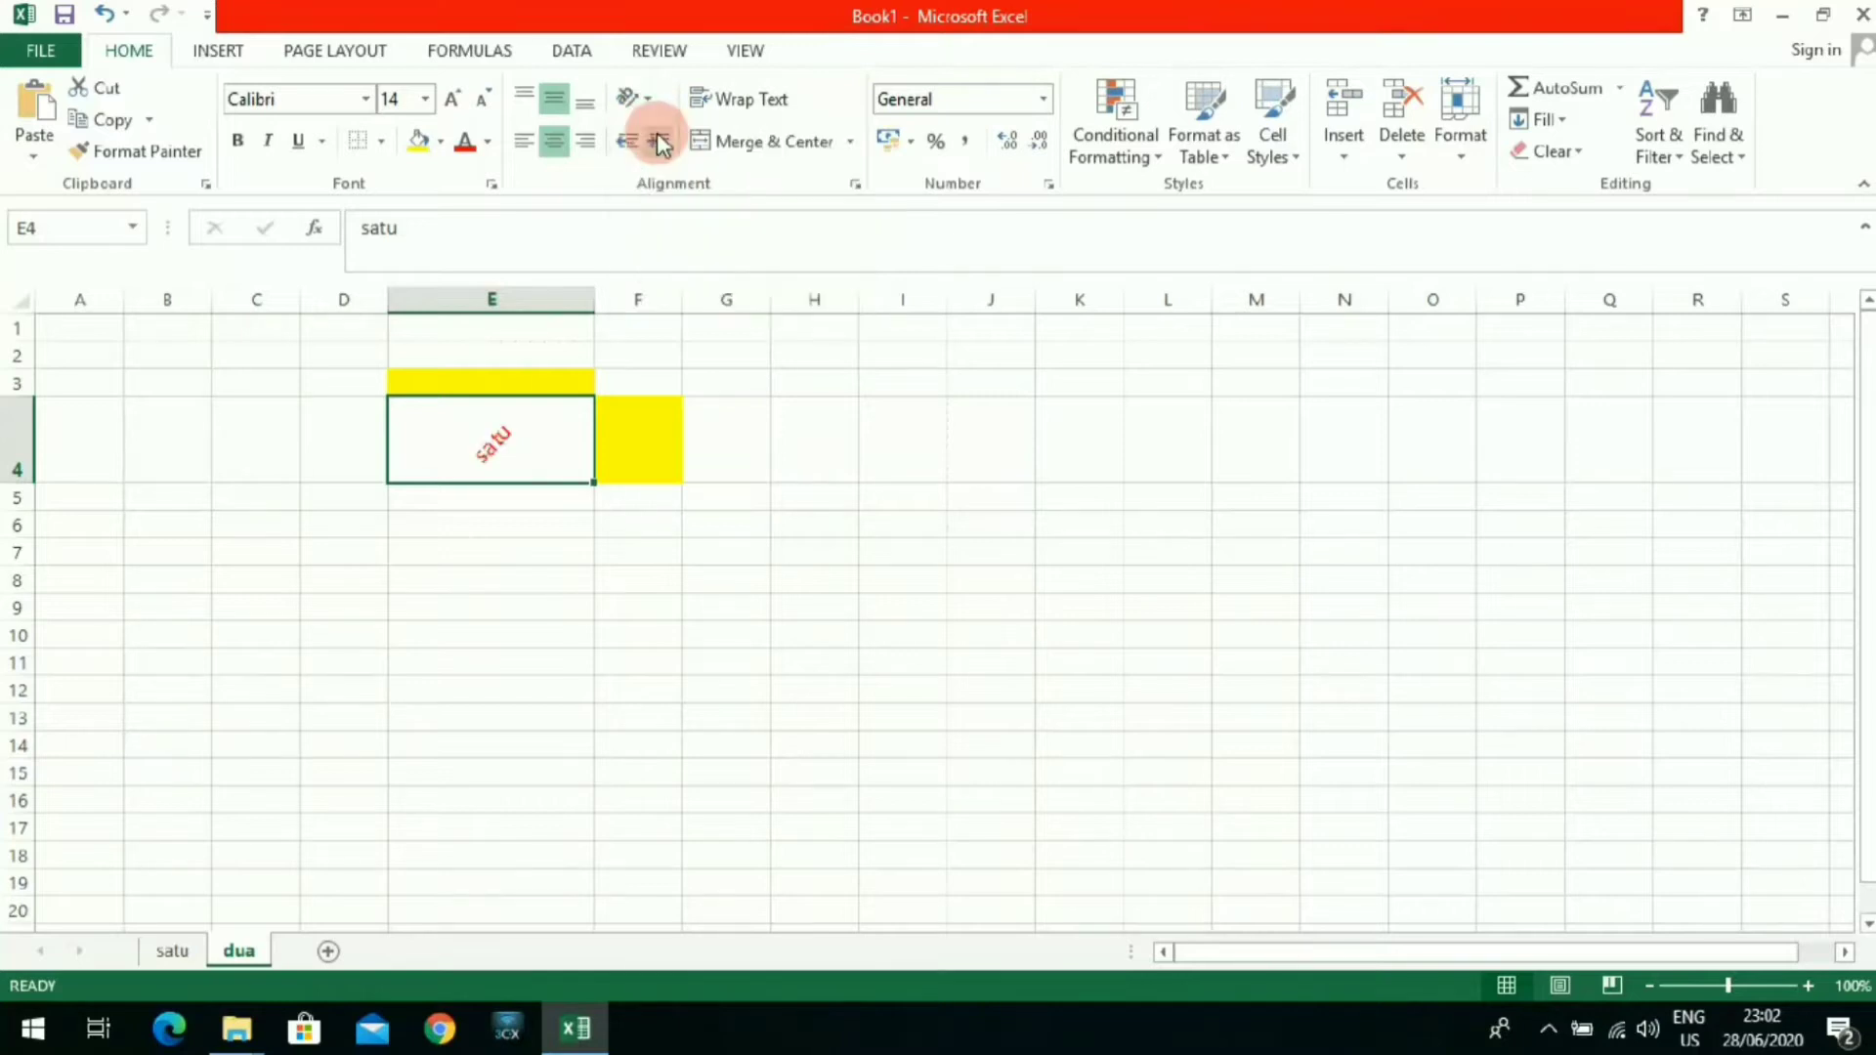
pyautogui.click(651, 102)
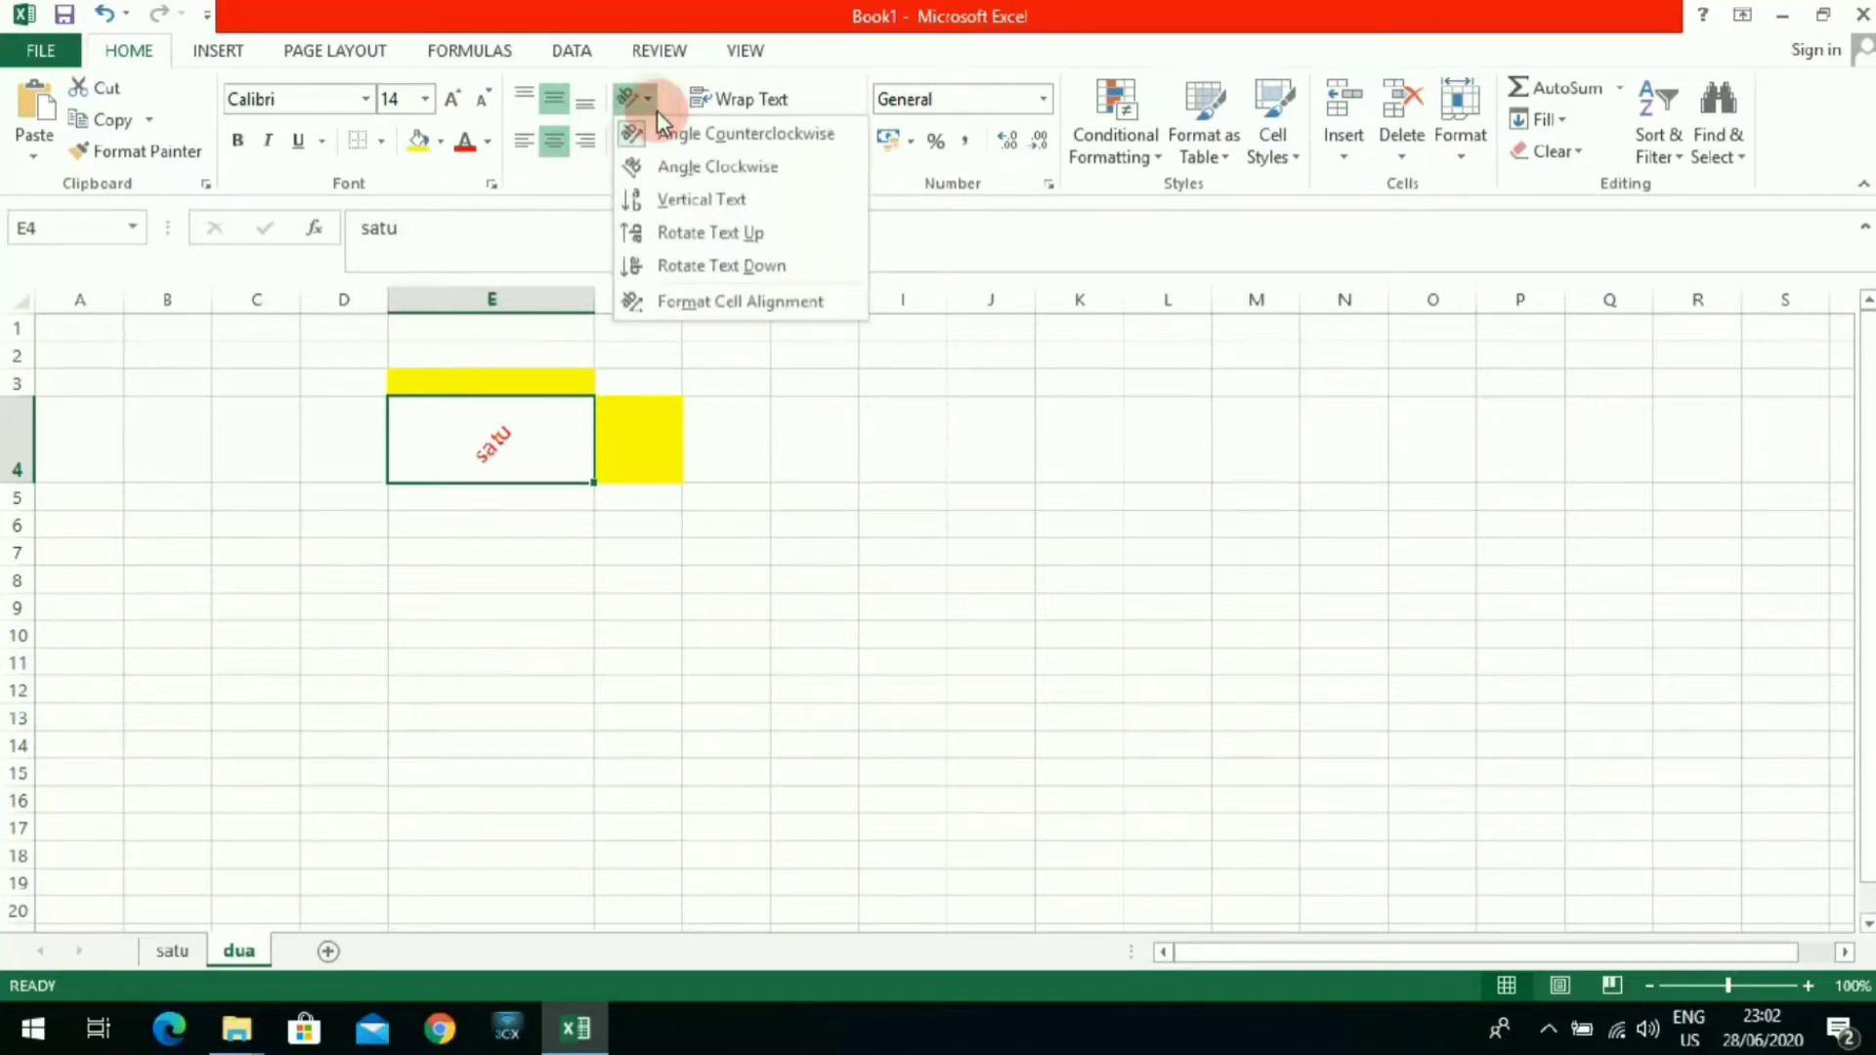
pyautogui.click(674, 167)
pyautogui.click(537, 498)
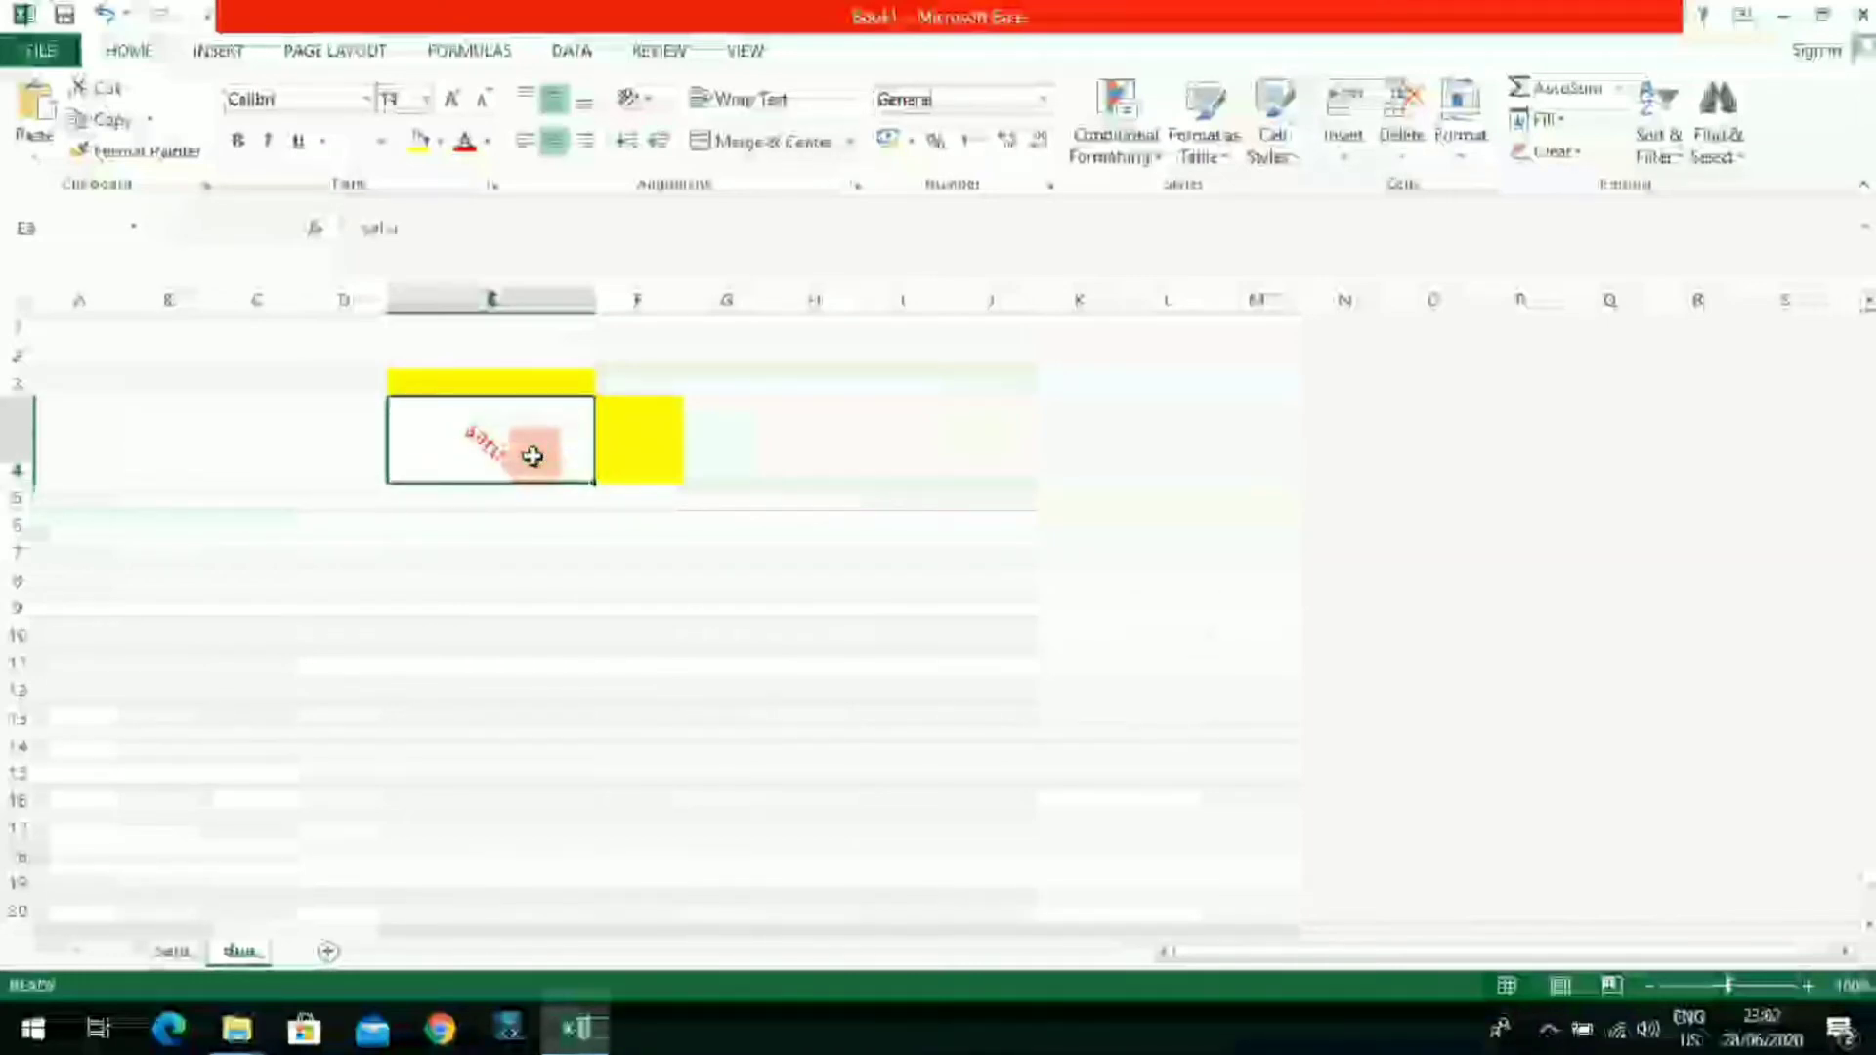
# Step: Apply the Vertical Text orientation to E4 and enlarge row 4 so all the stacked letters fit
pyautogui.click(640, 98)
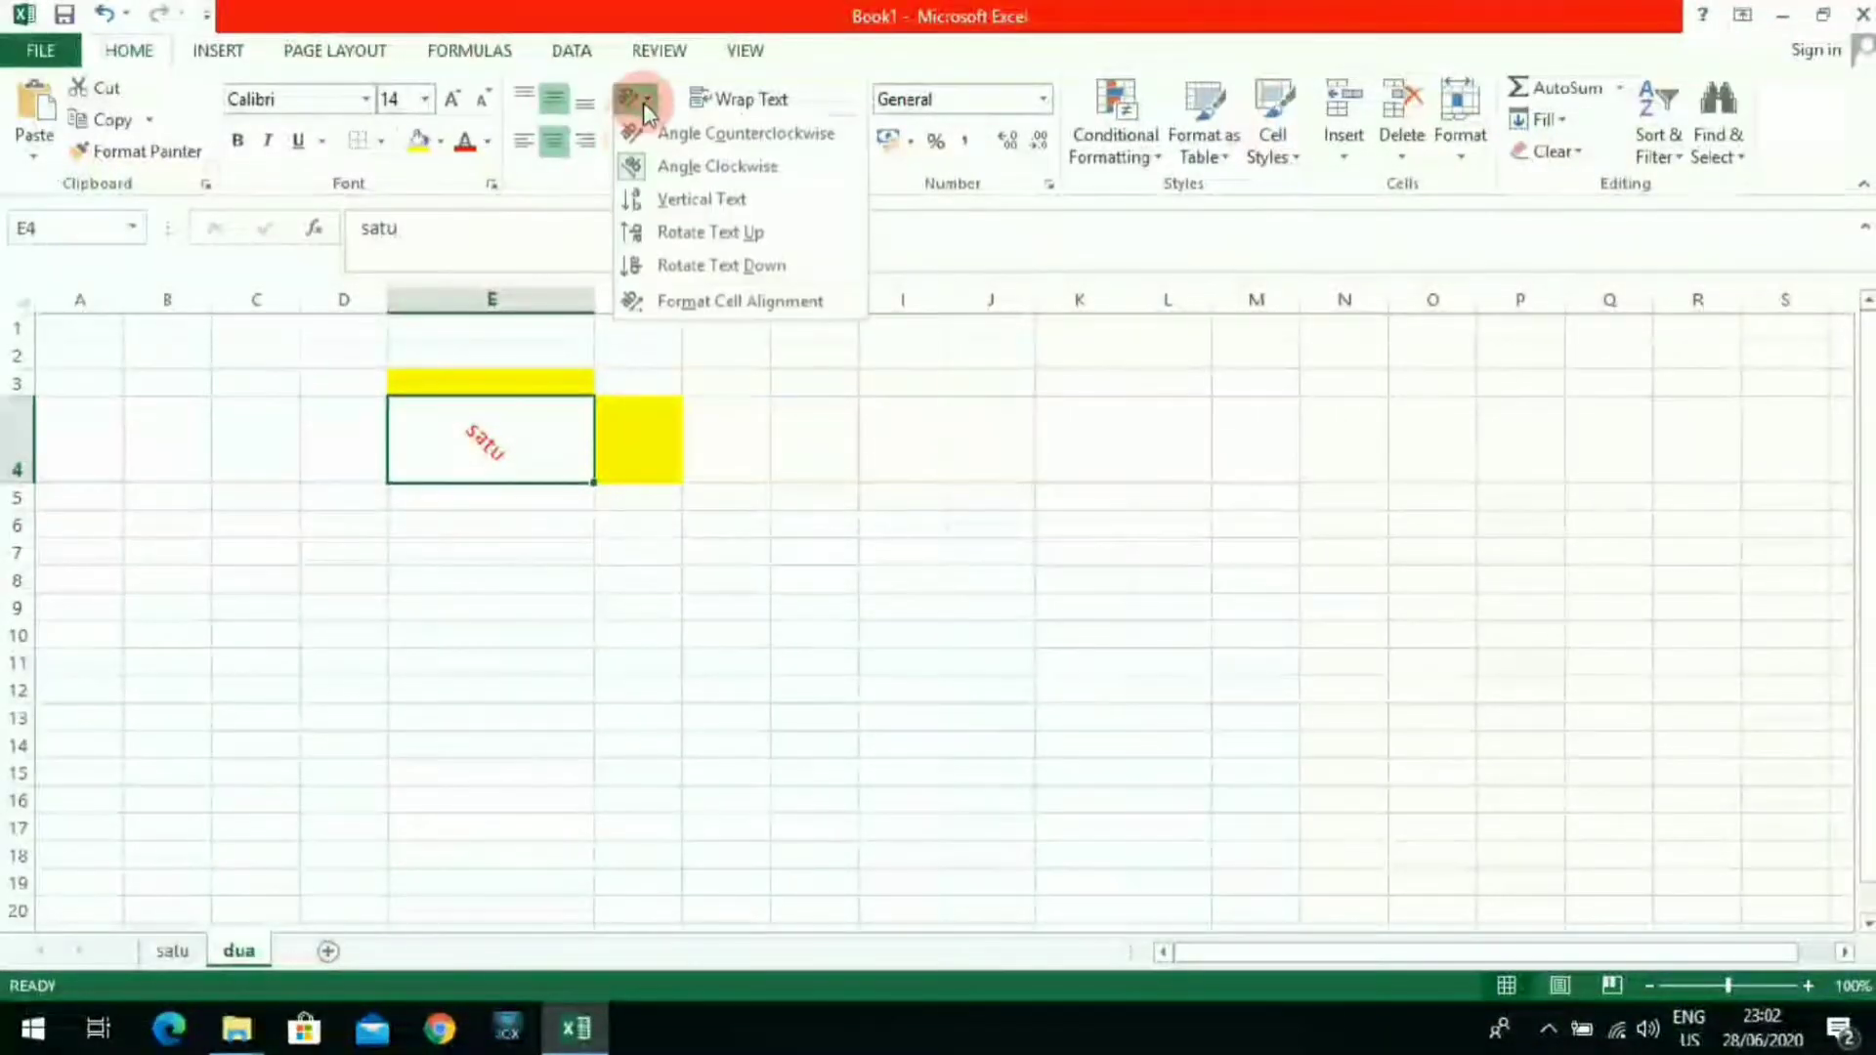
pyautogui.click(651, 203)
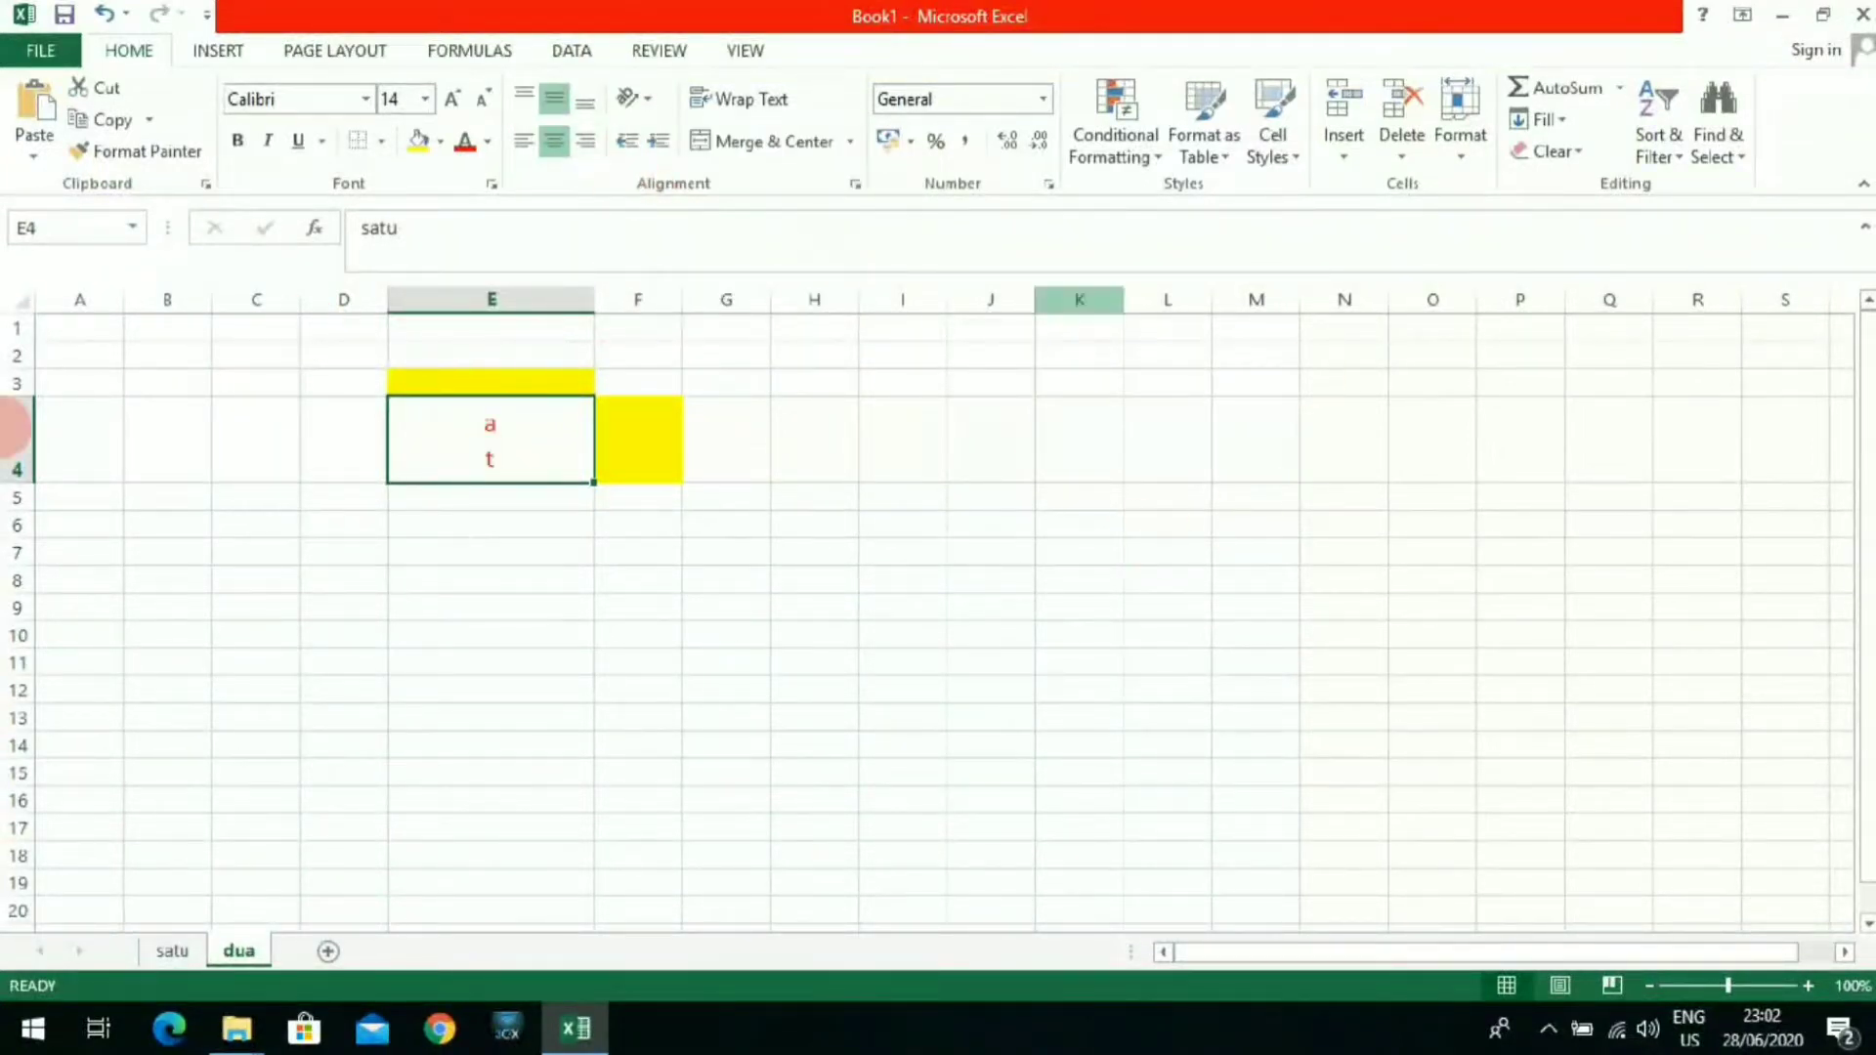
pyautogui.moveTo(14, 482); pyautogui.dragTo(14, 581)
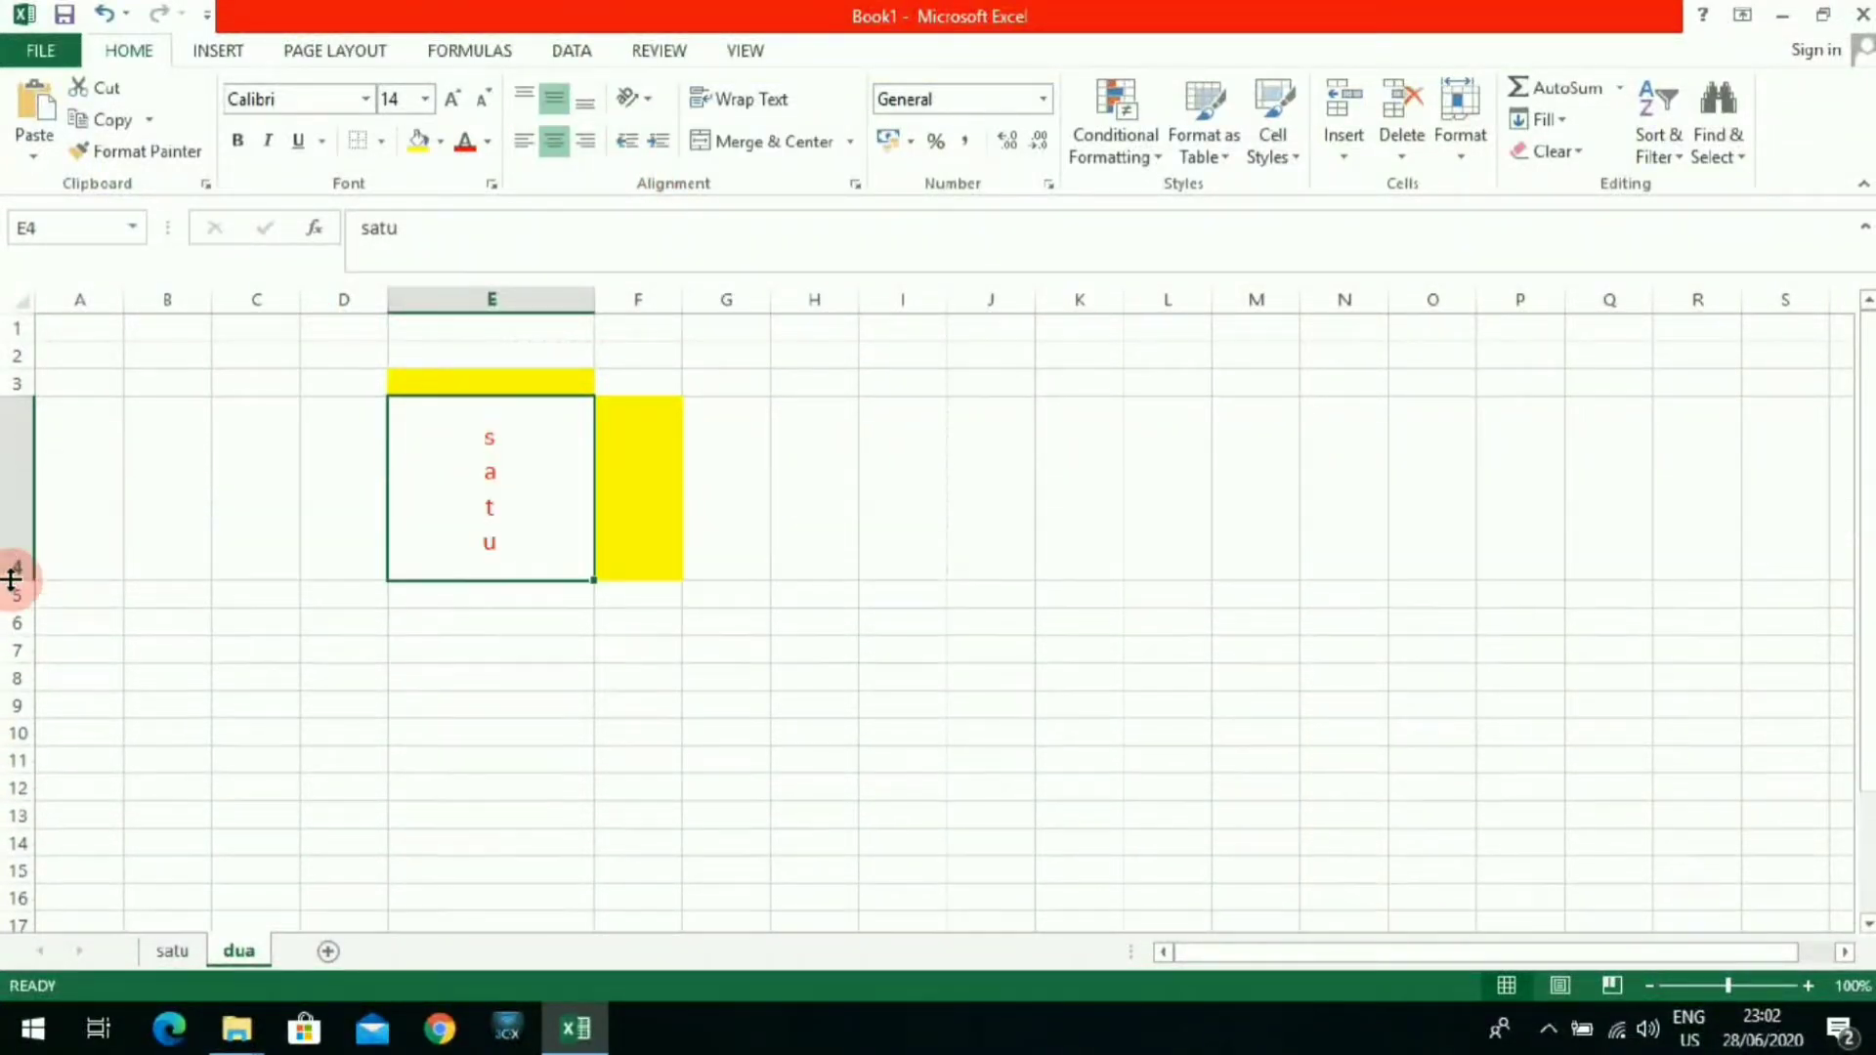
# Step: Try Rotate Text Up on the text in E4, followed by Rotate Text Down
pyautogui.click(644, 99)
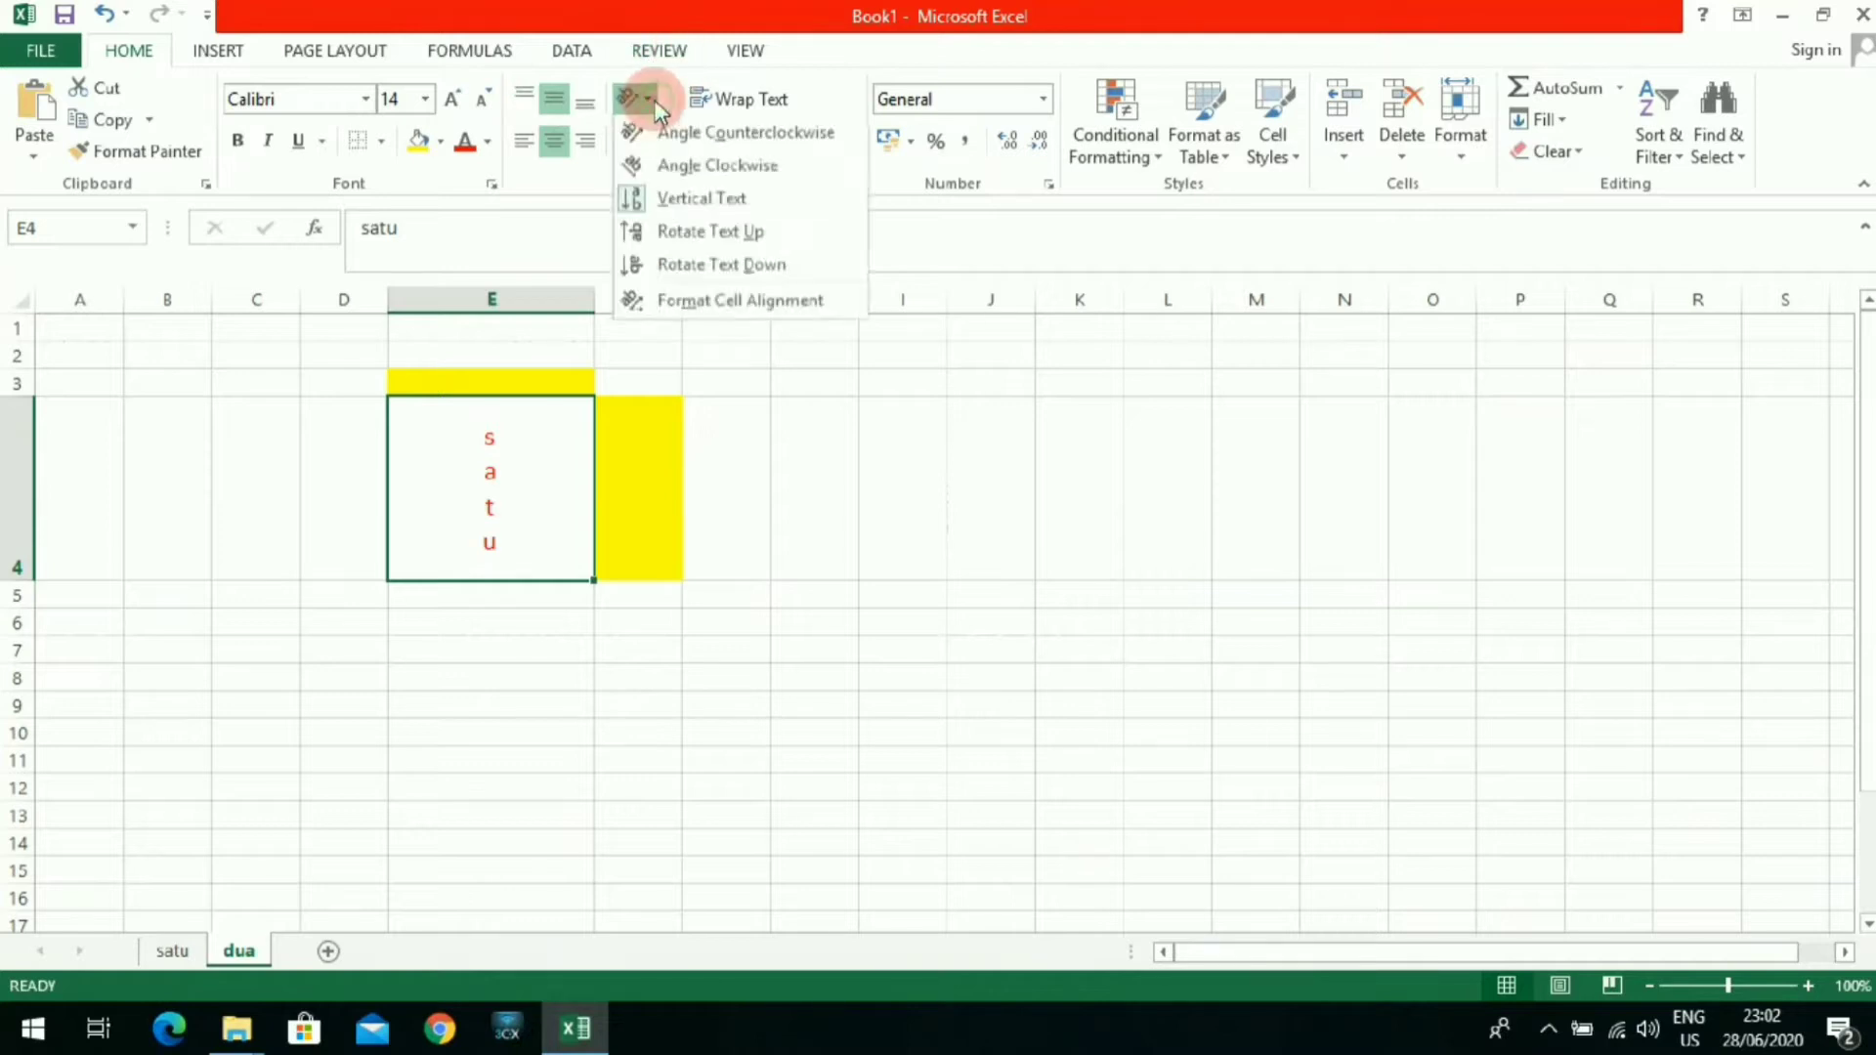
pyautogui.click(629, 231)
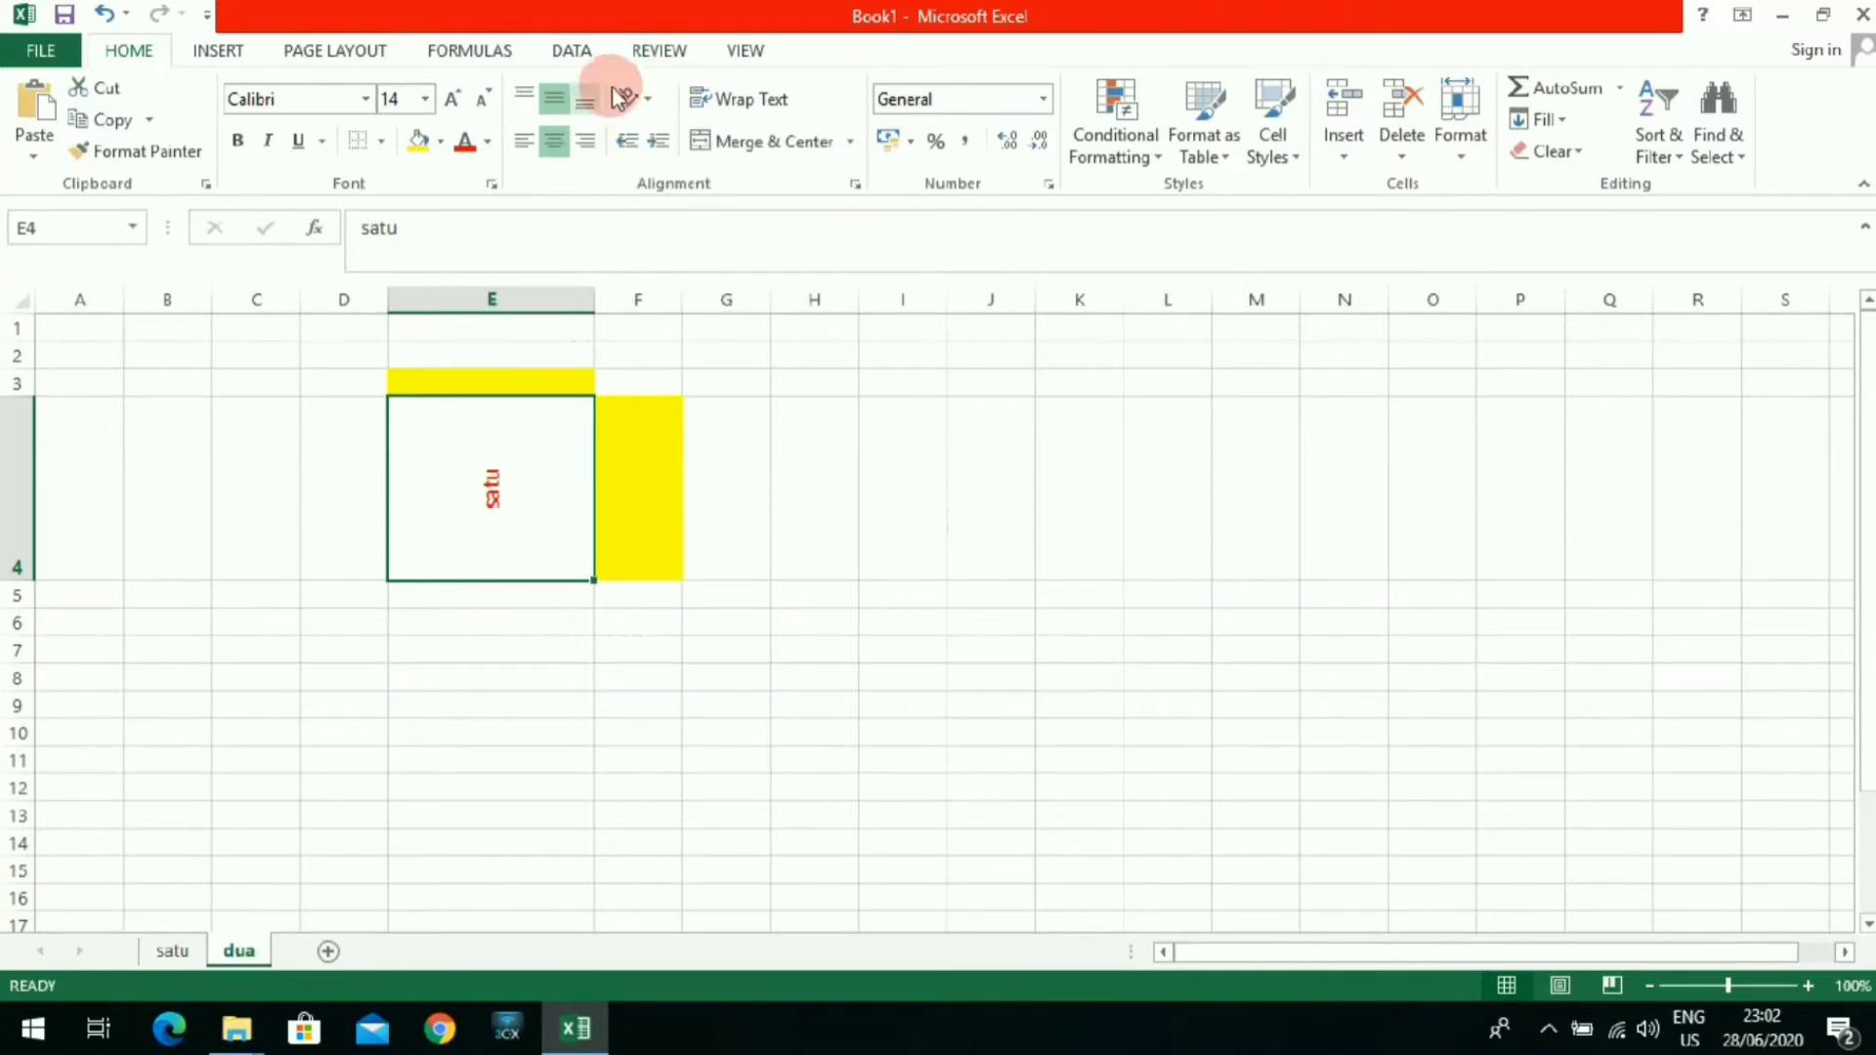
pyautogui.click(645, 105)
pyautogui.click(648, 266)
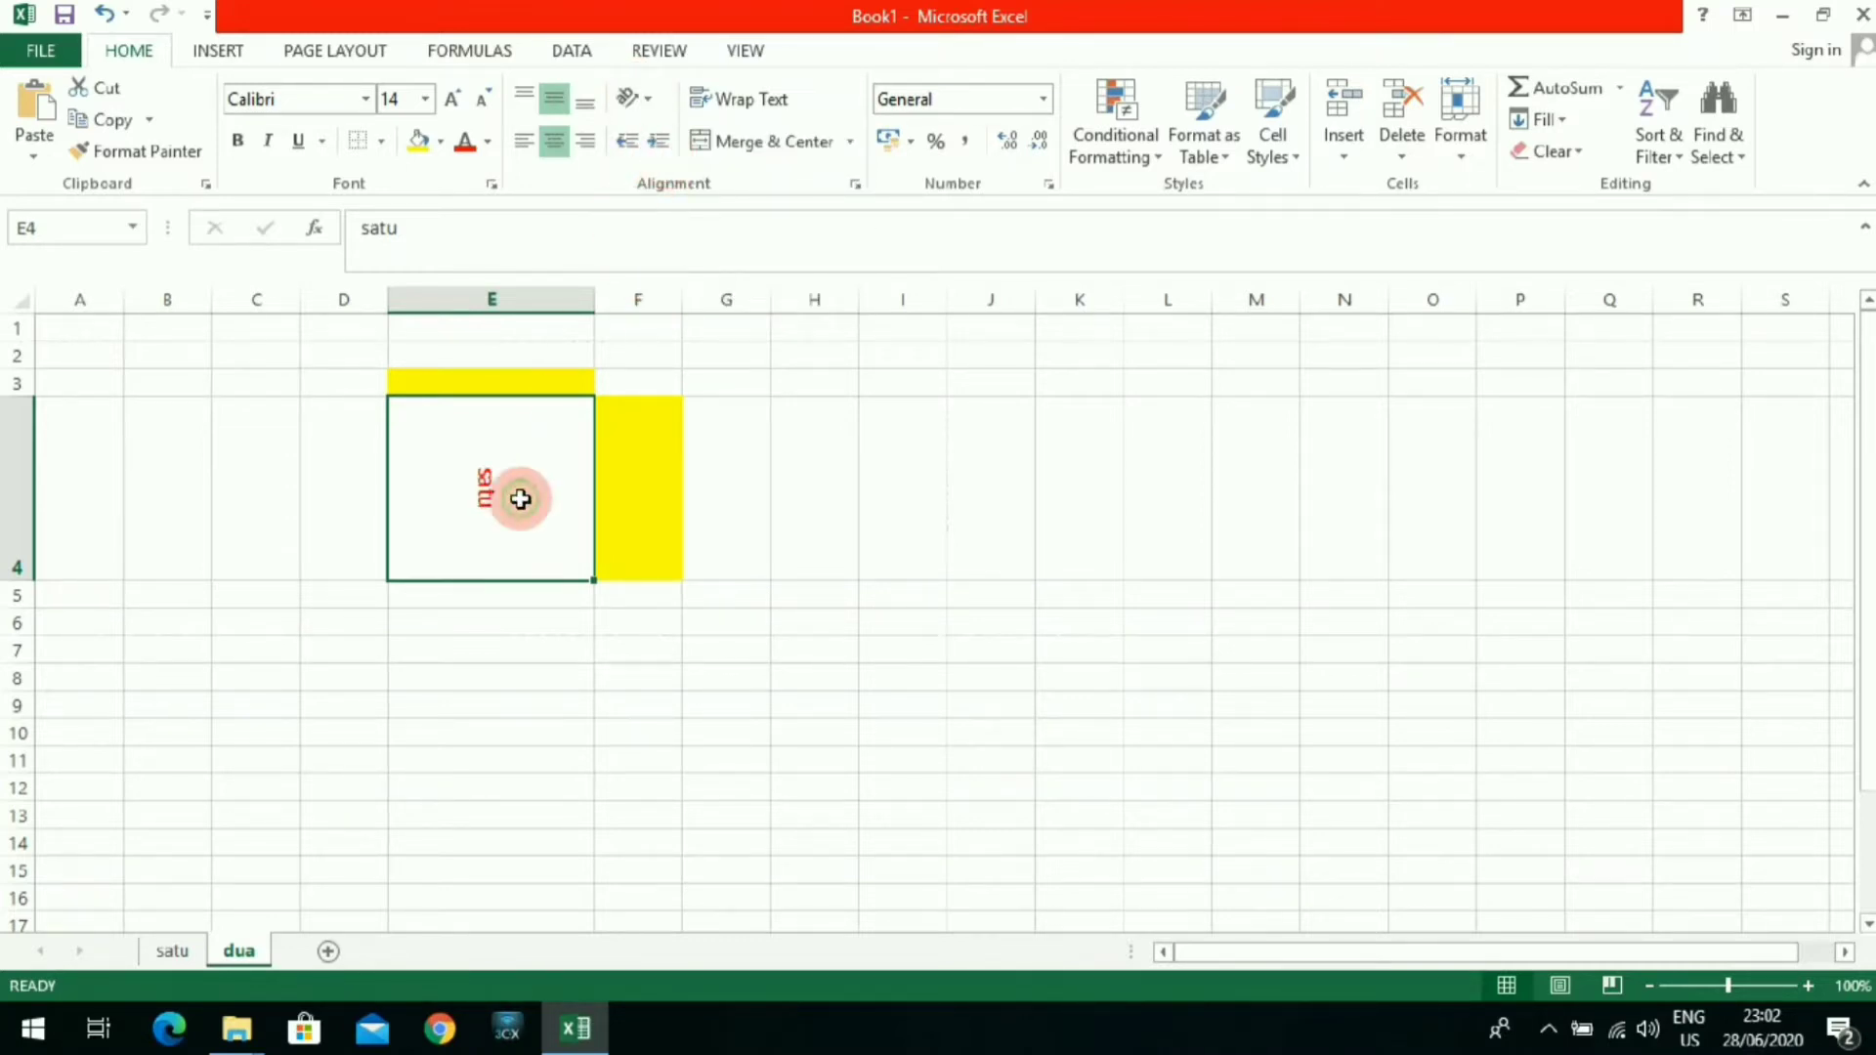
# Step: Format the text in E4 at font size 18, bold, with a black font color
pyautogui.click(426, 99)
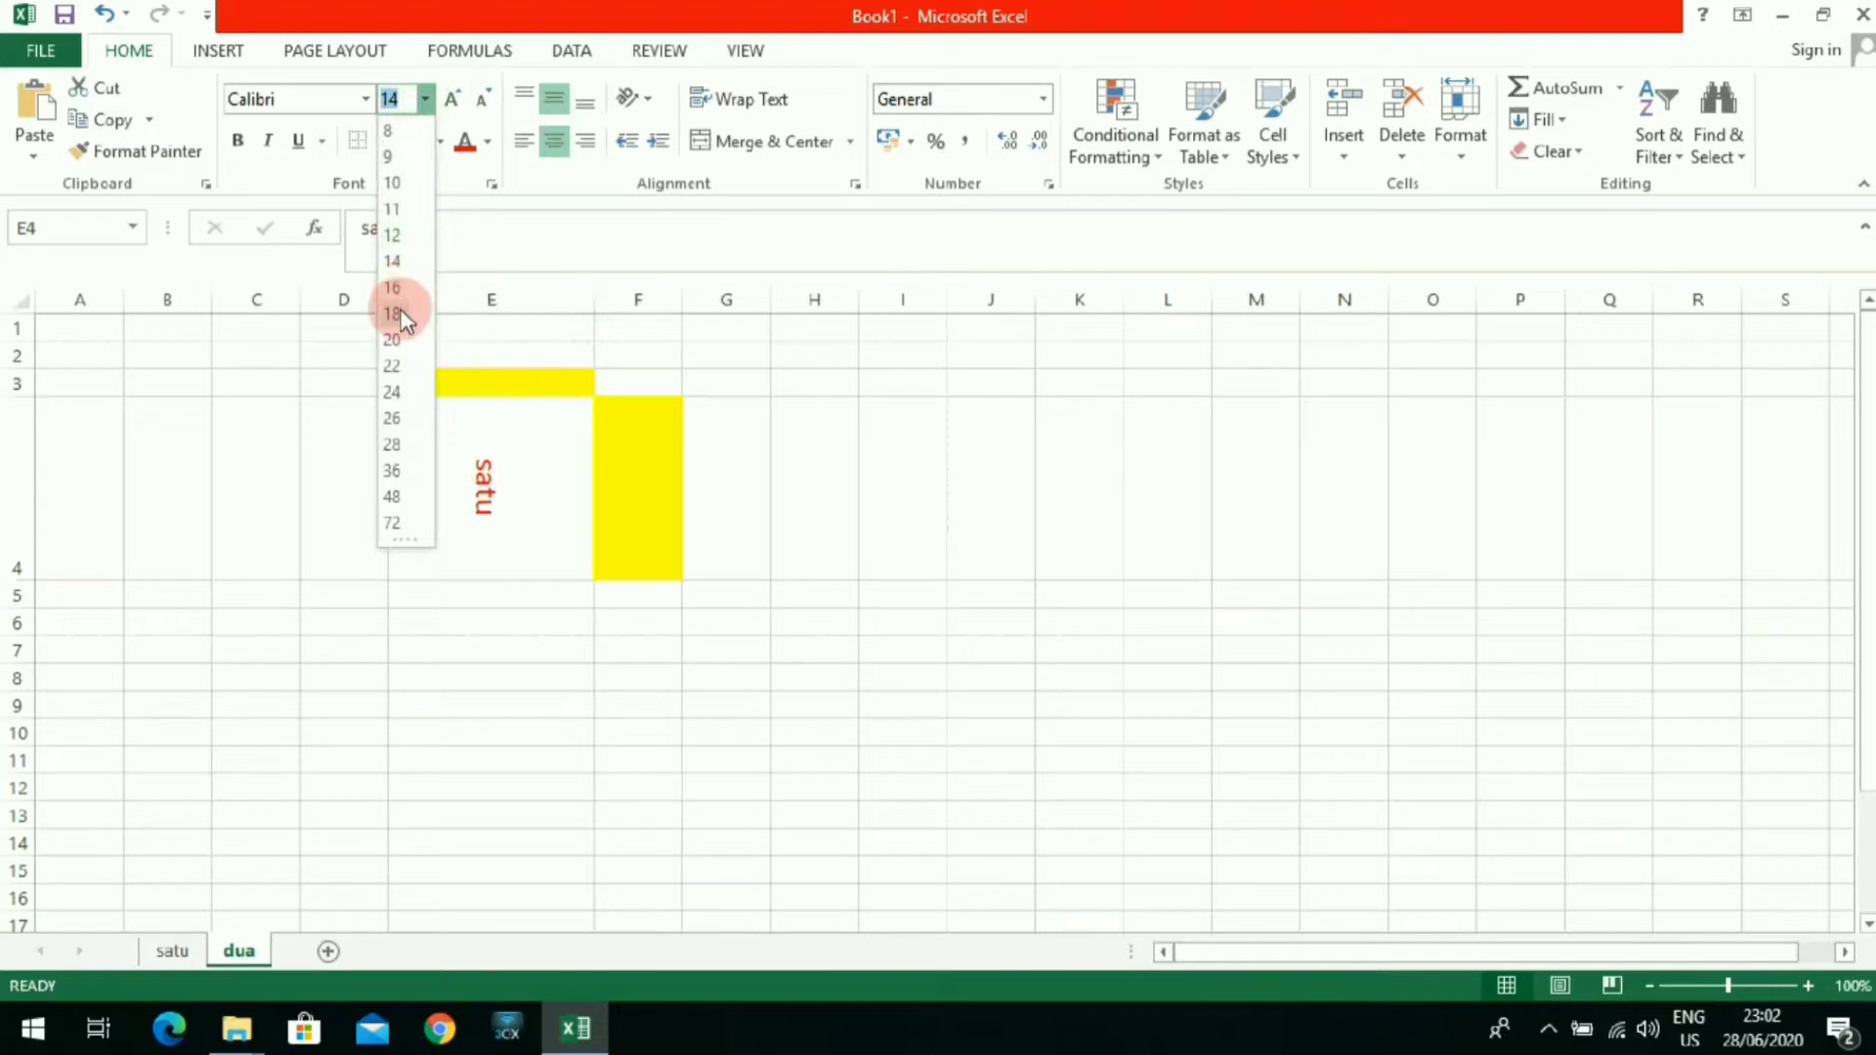
pyautogui.click(398, 312)
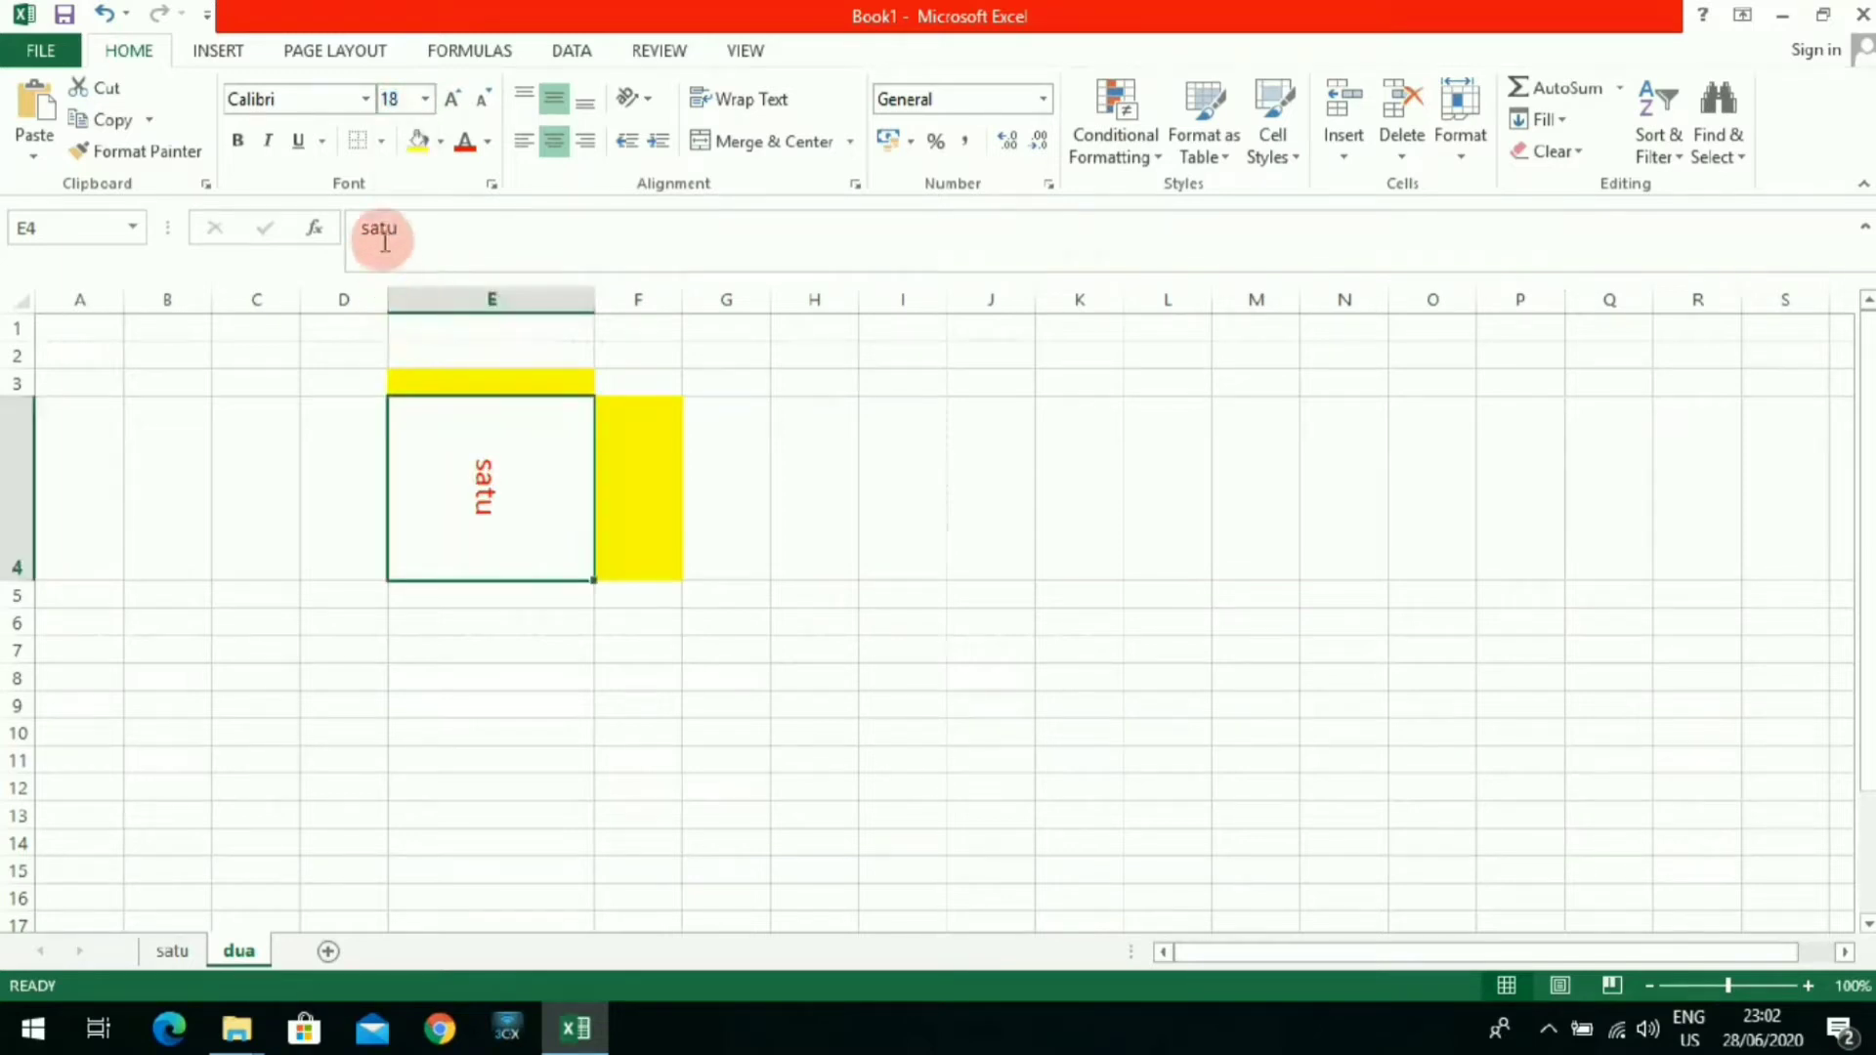
pyautogui.click(242, 144)
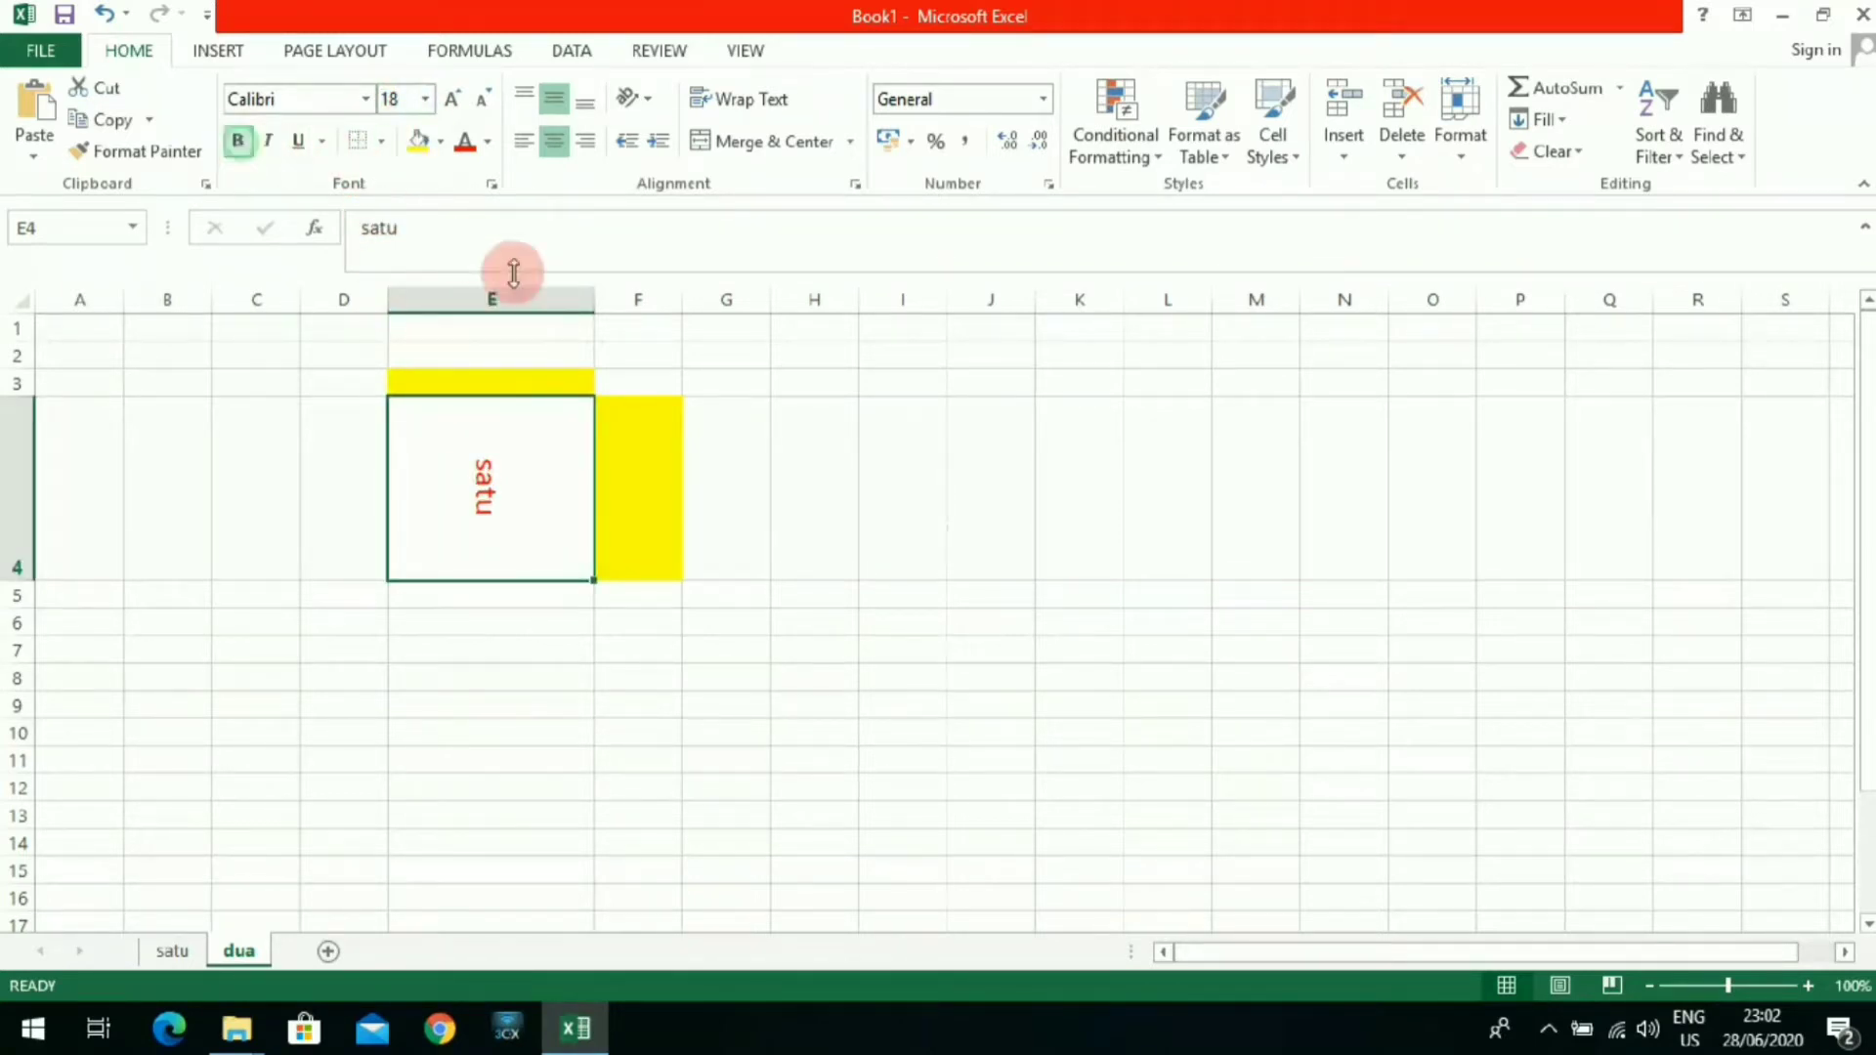
pyautogui.click(487, 140)
pyautogui.click(465, 172)
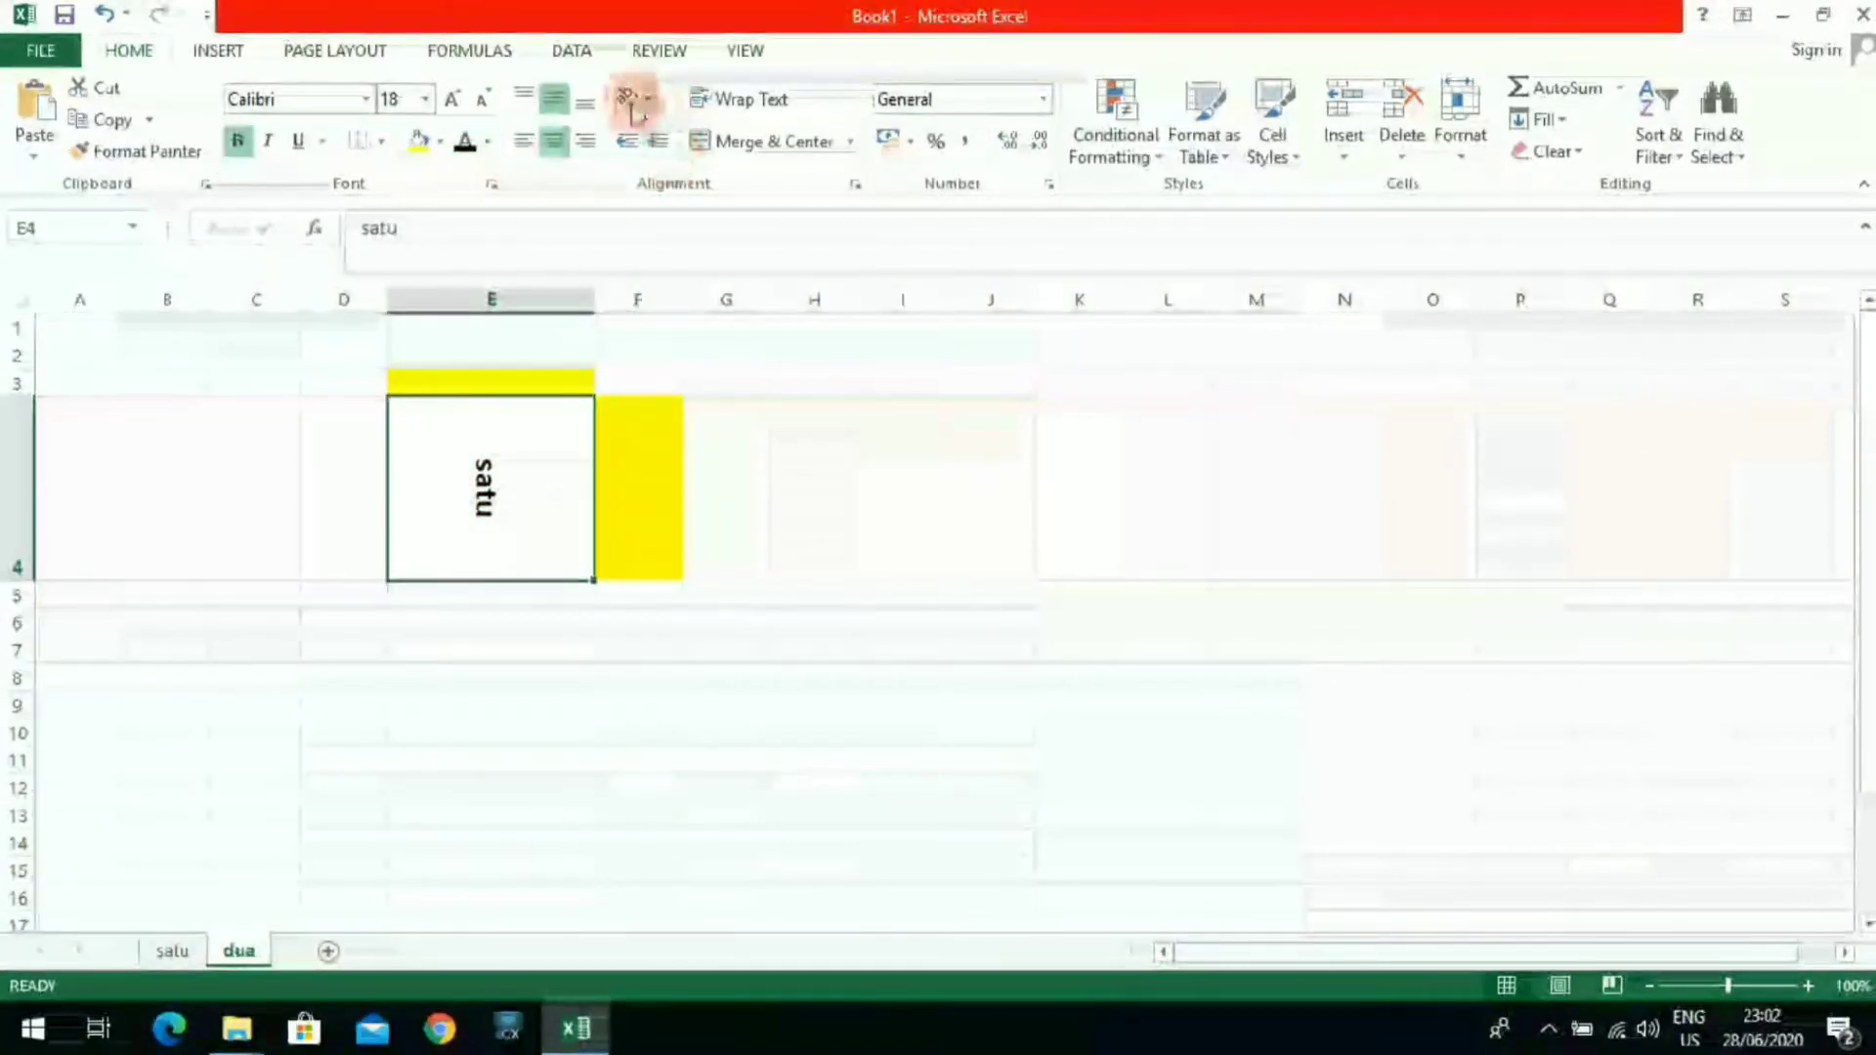
# Step: Try Rotate Text Up on the bold text in E4, followed by Vertical Text
pyautogui.click(633, 103)
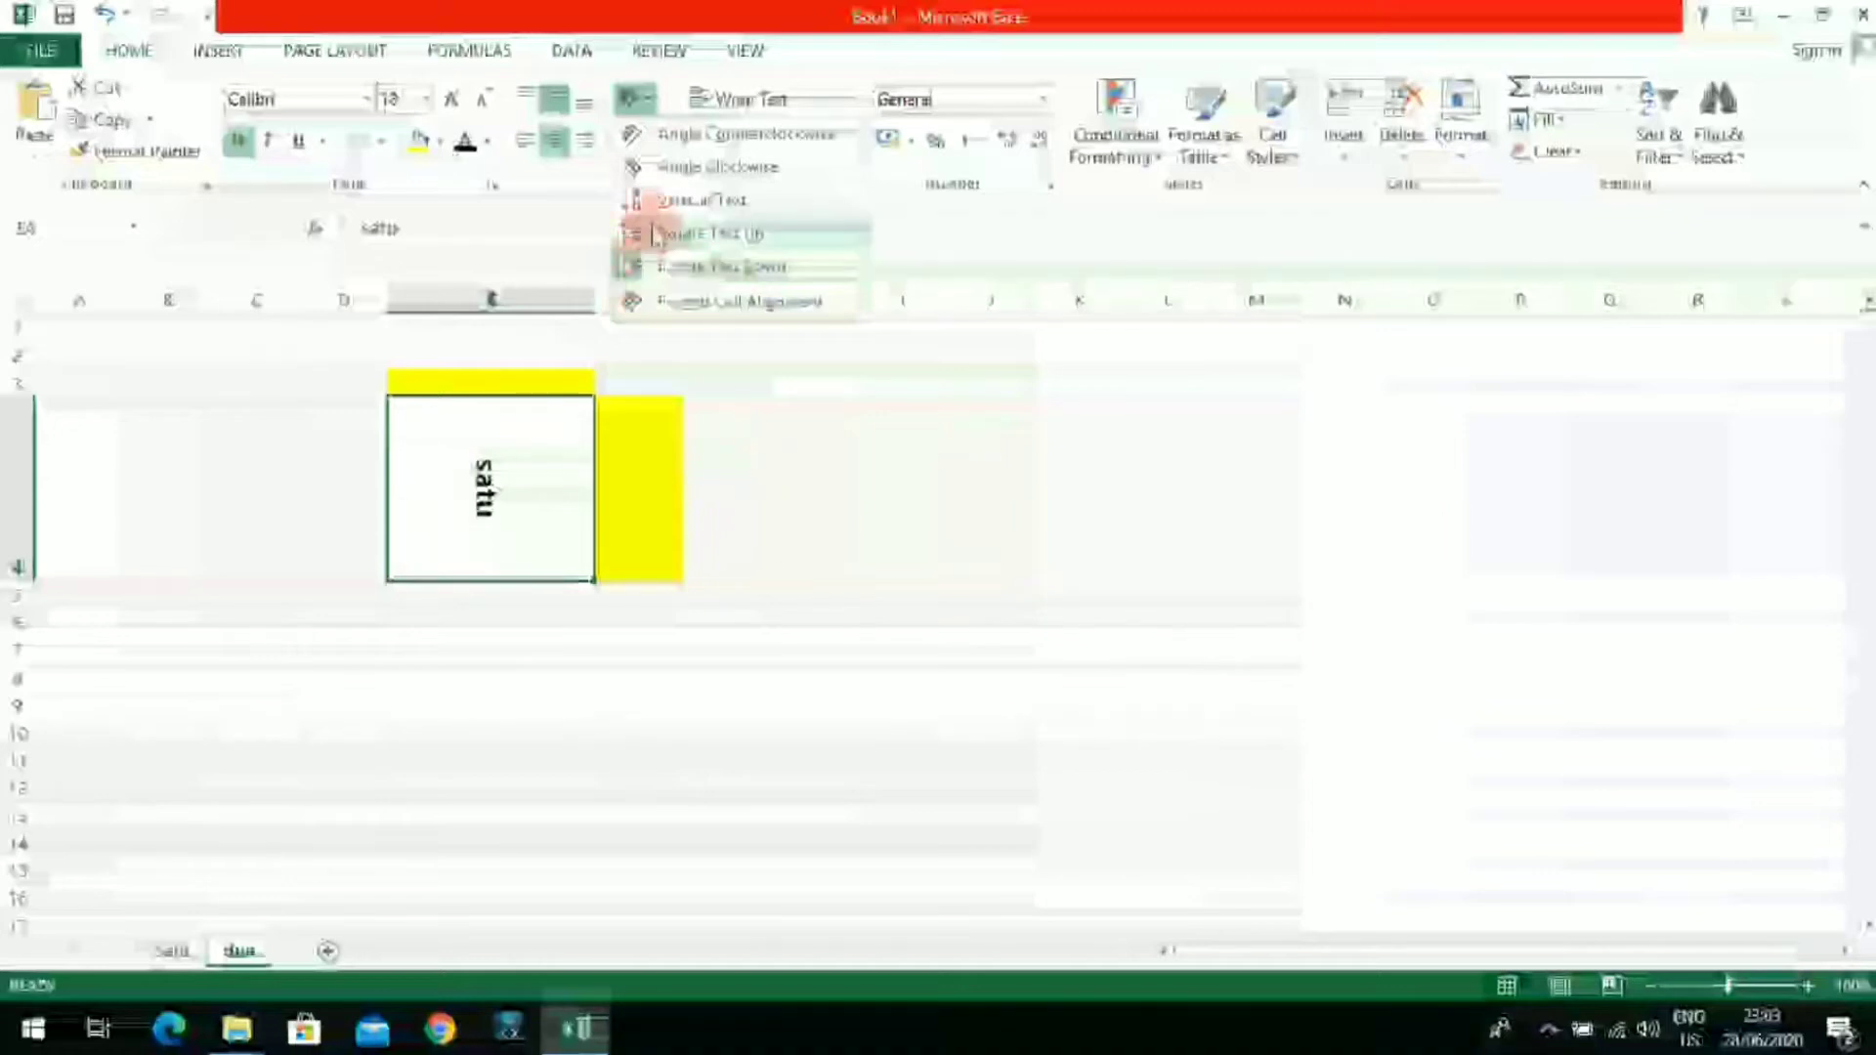
pyautogui.click(633, 232)
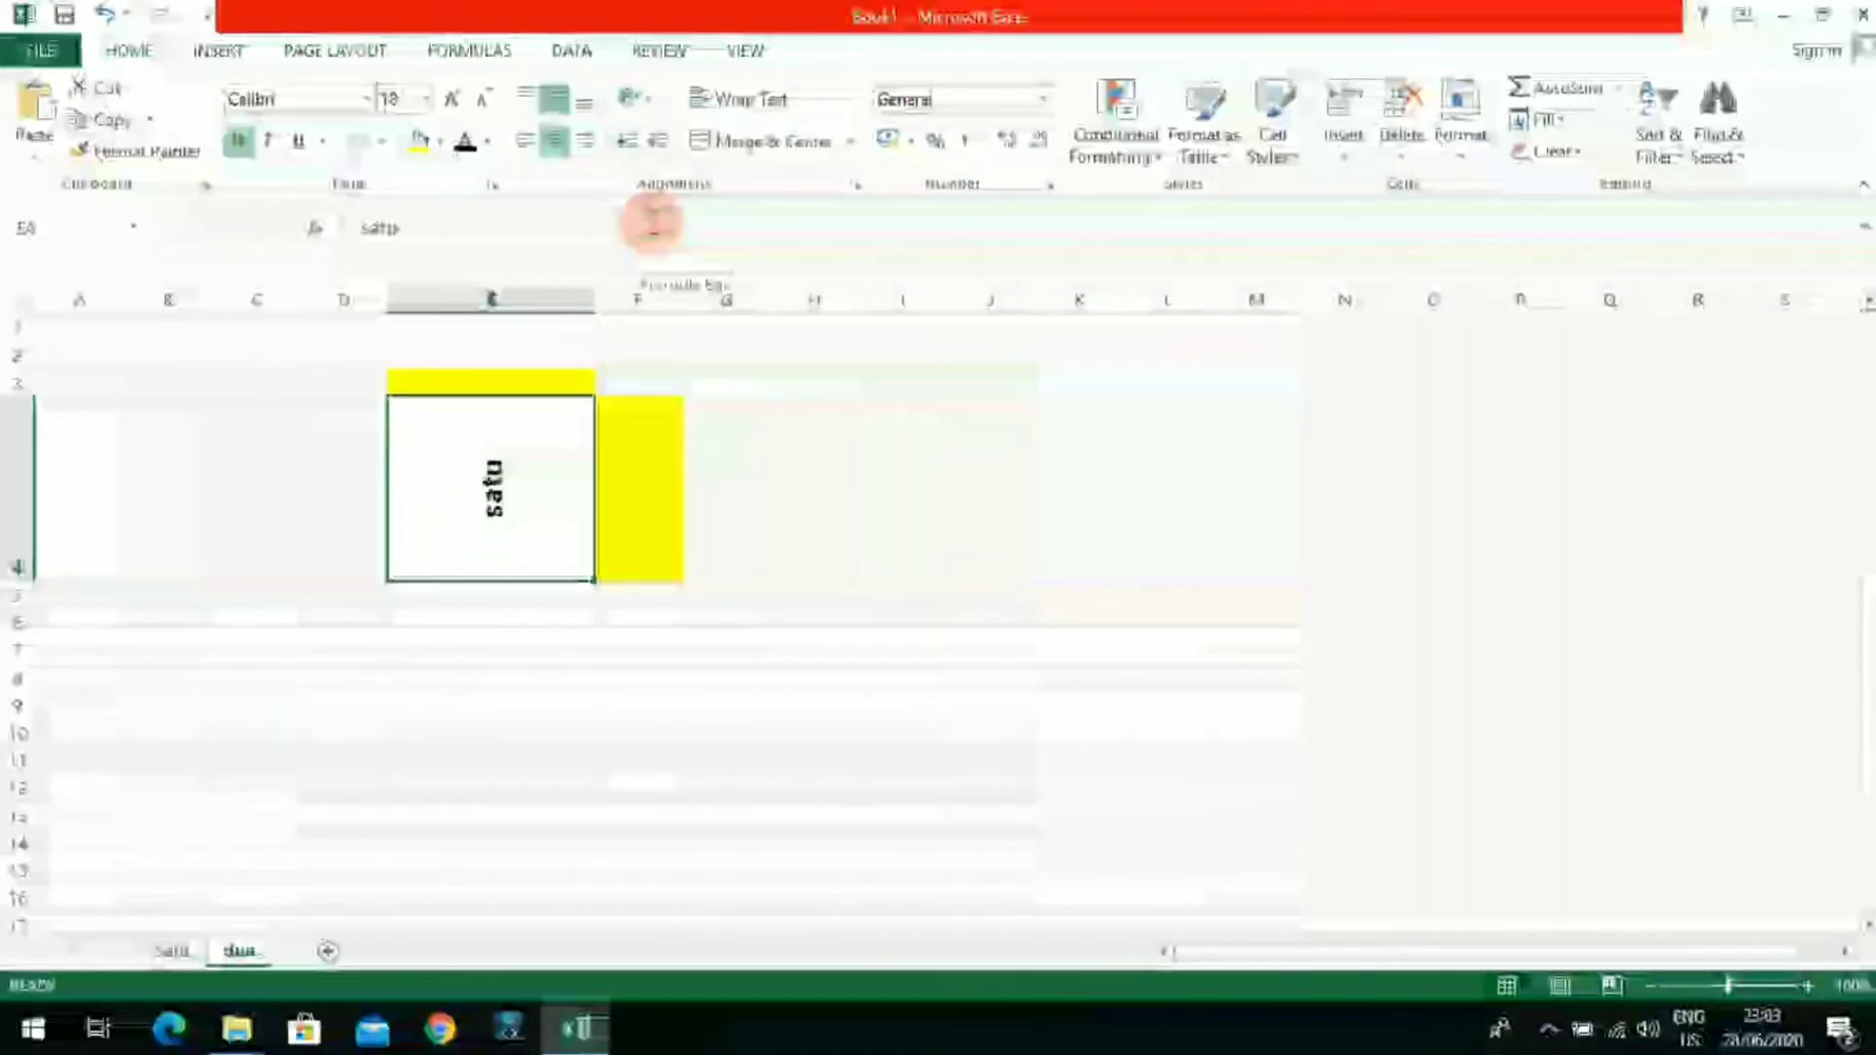
pyautogui.click(635, 97)
pyautogui.click(631, 199)
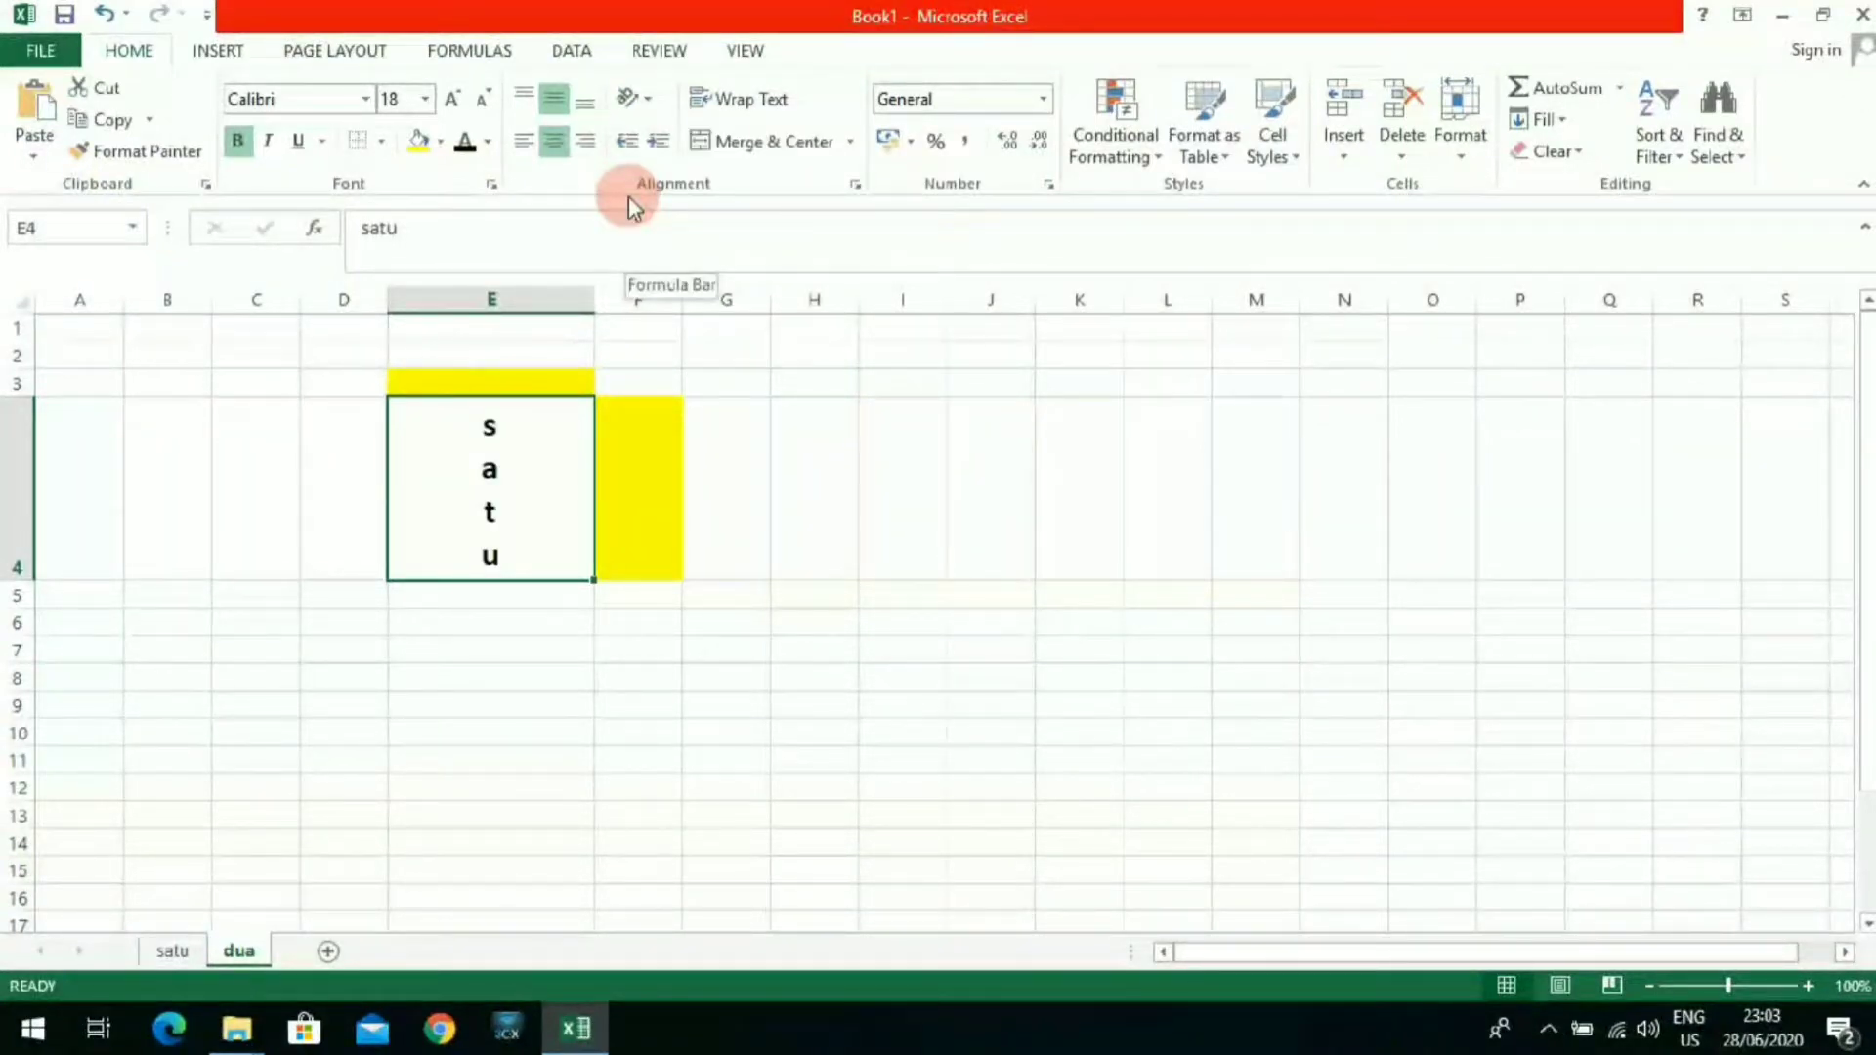
# Step: Try Angle Clockwise on the bold text in E4, followed by Angle Counterclockwise
pyautogui.click(639, 103)
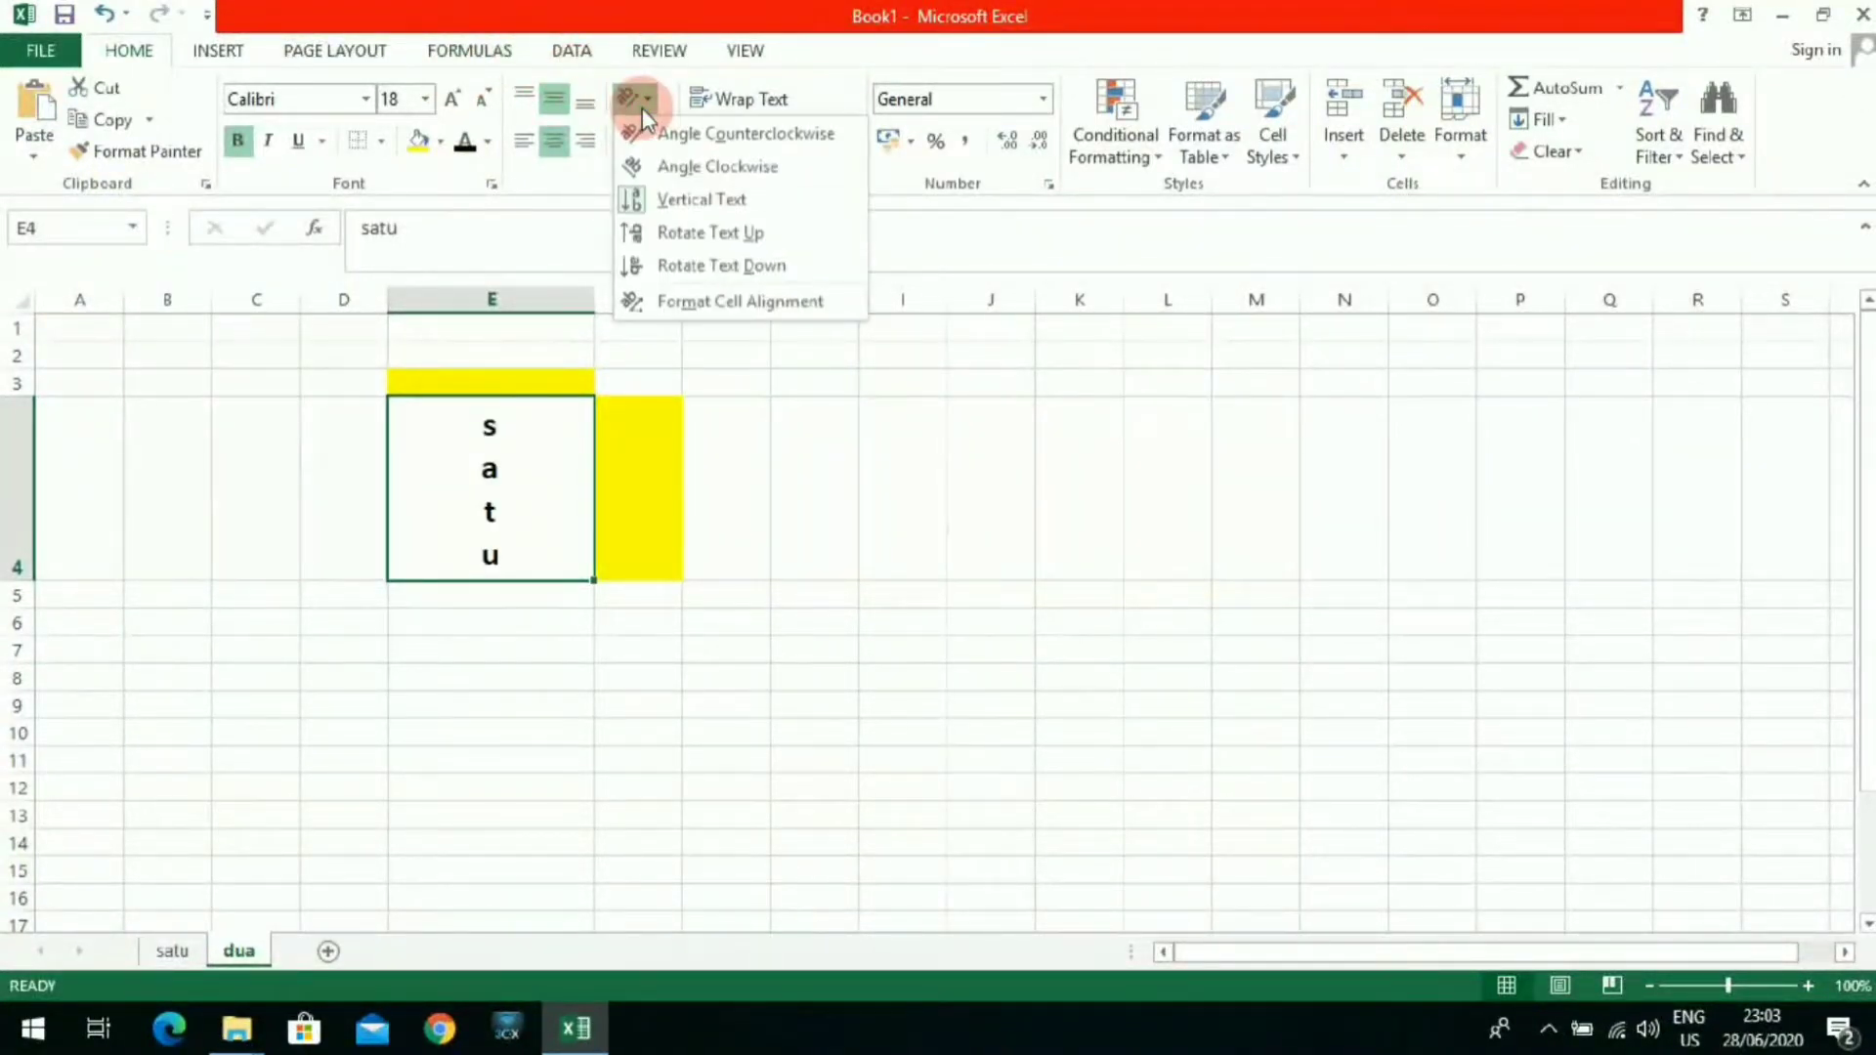
pyautogui.click(645, 166)
pyautogui.click(648, 109)
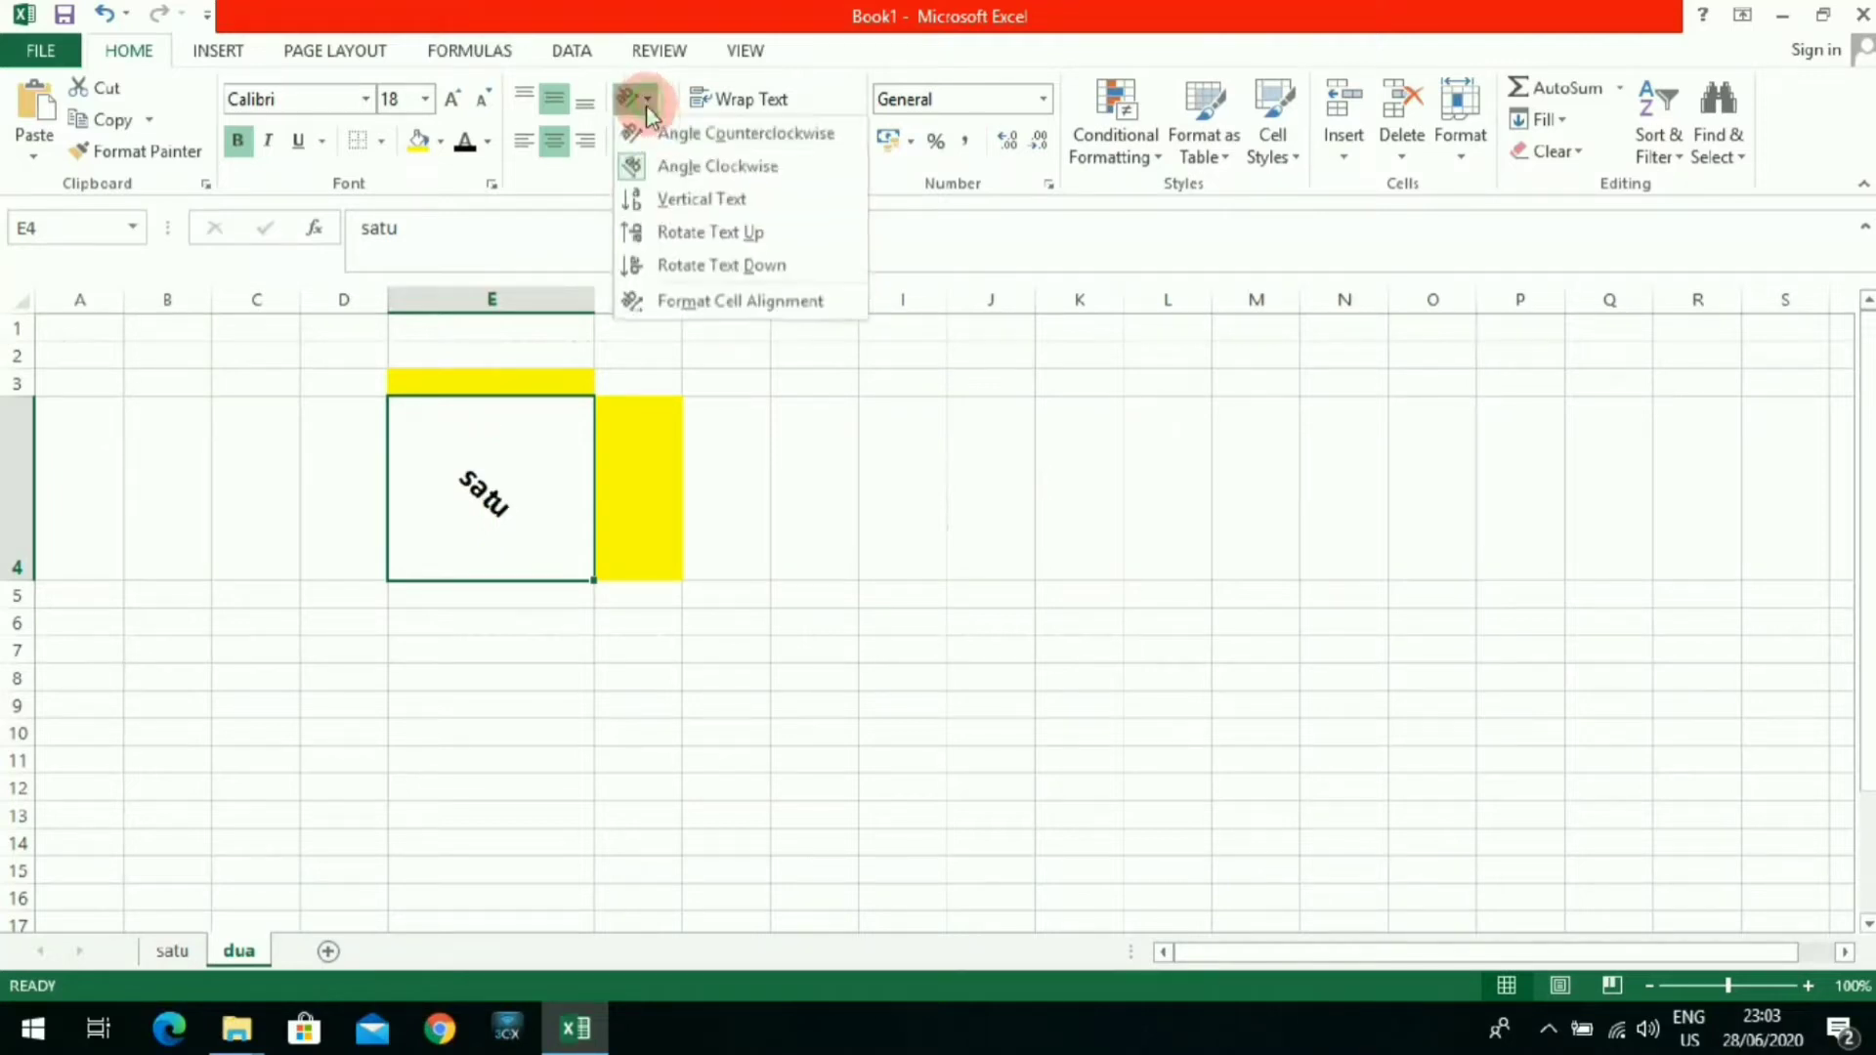
pyautogui.click(650, 130)
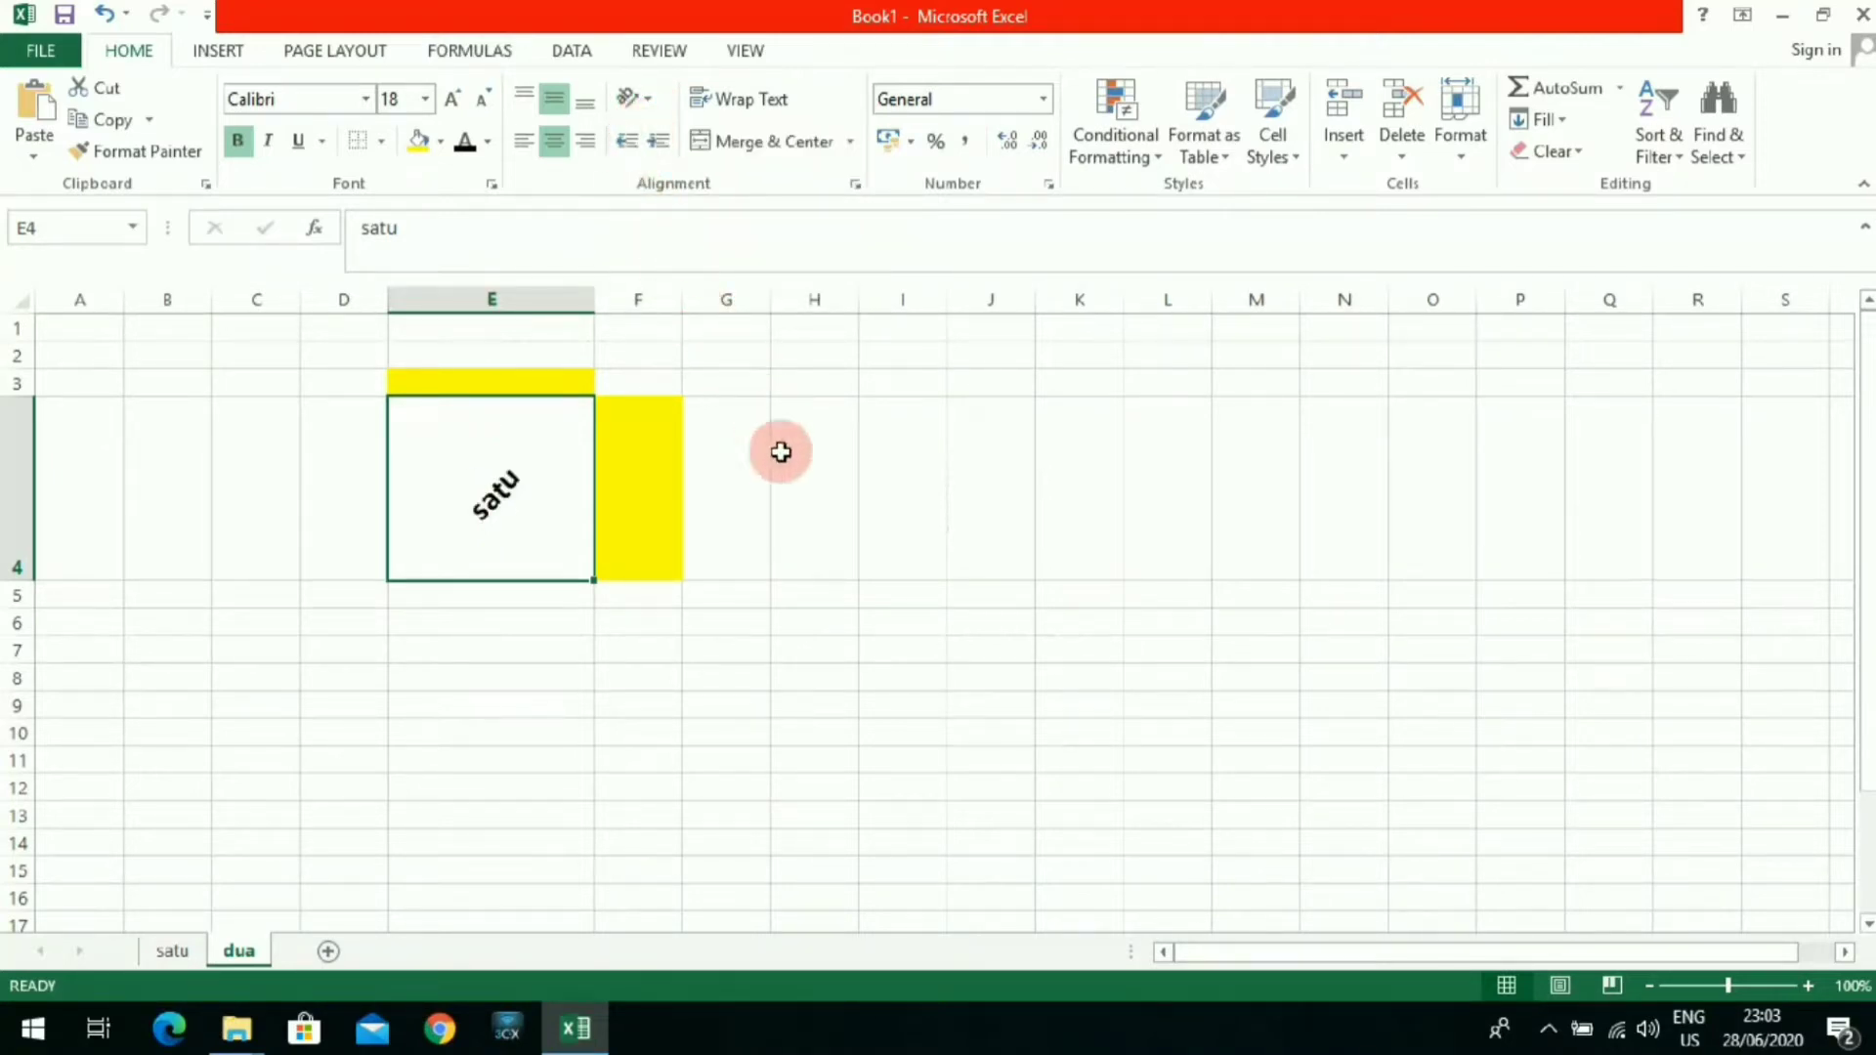
pyautogui.click(801, 449)
pyautogui.click(643, 100)
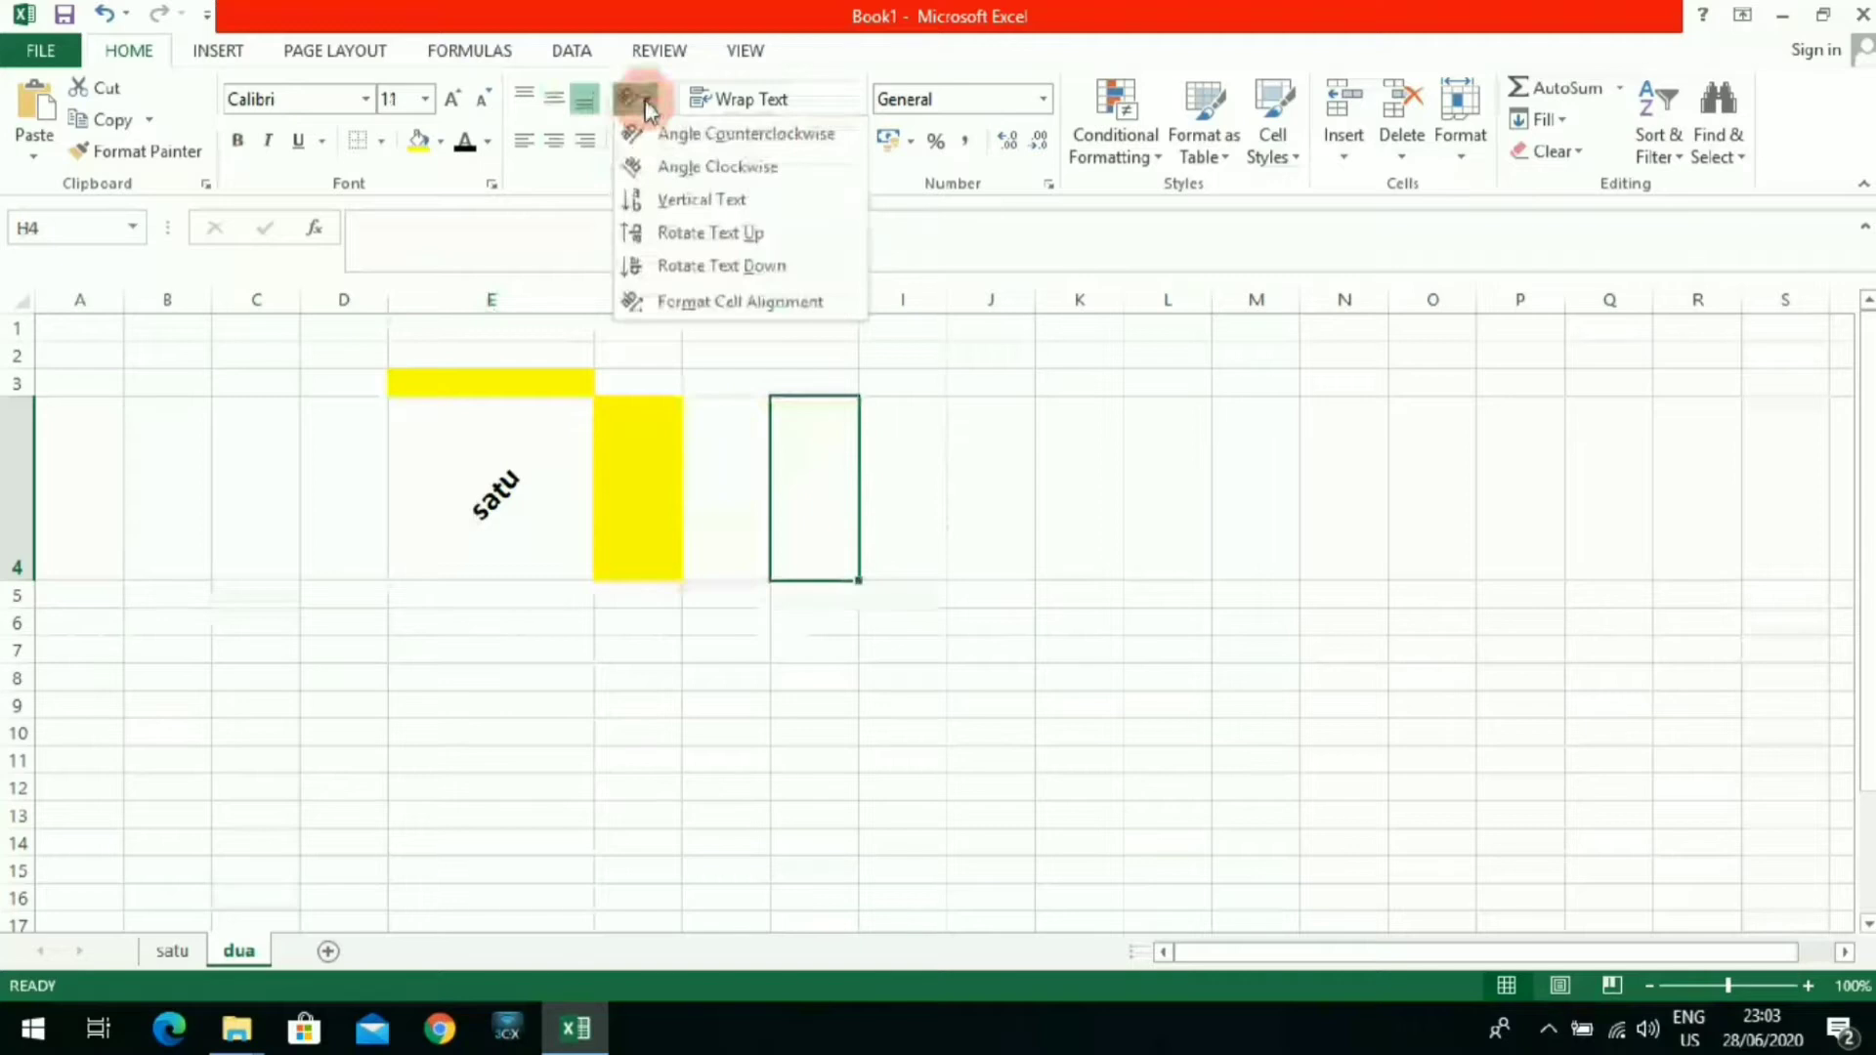
pyautogui.click(908, 427)
pyautogui.click(502, 489)
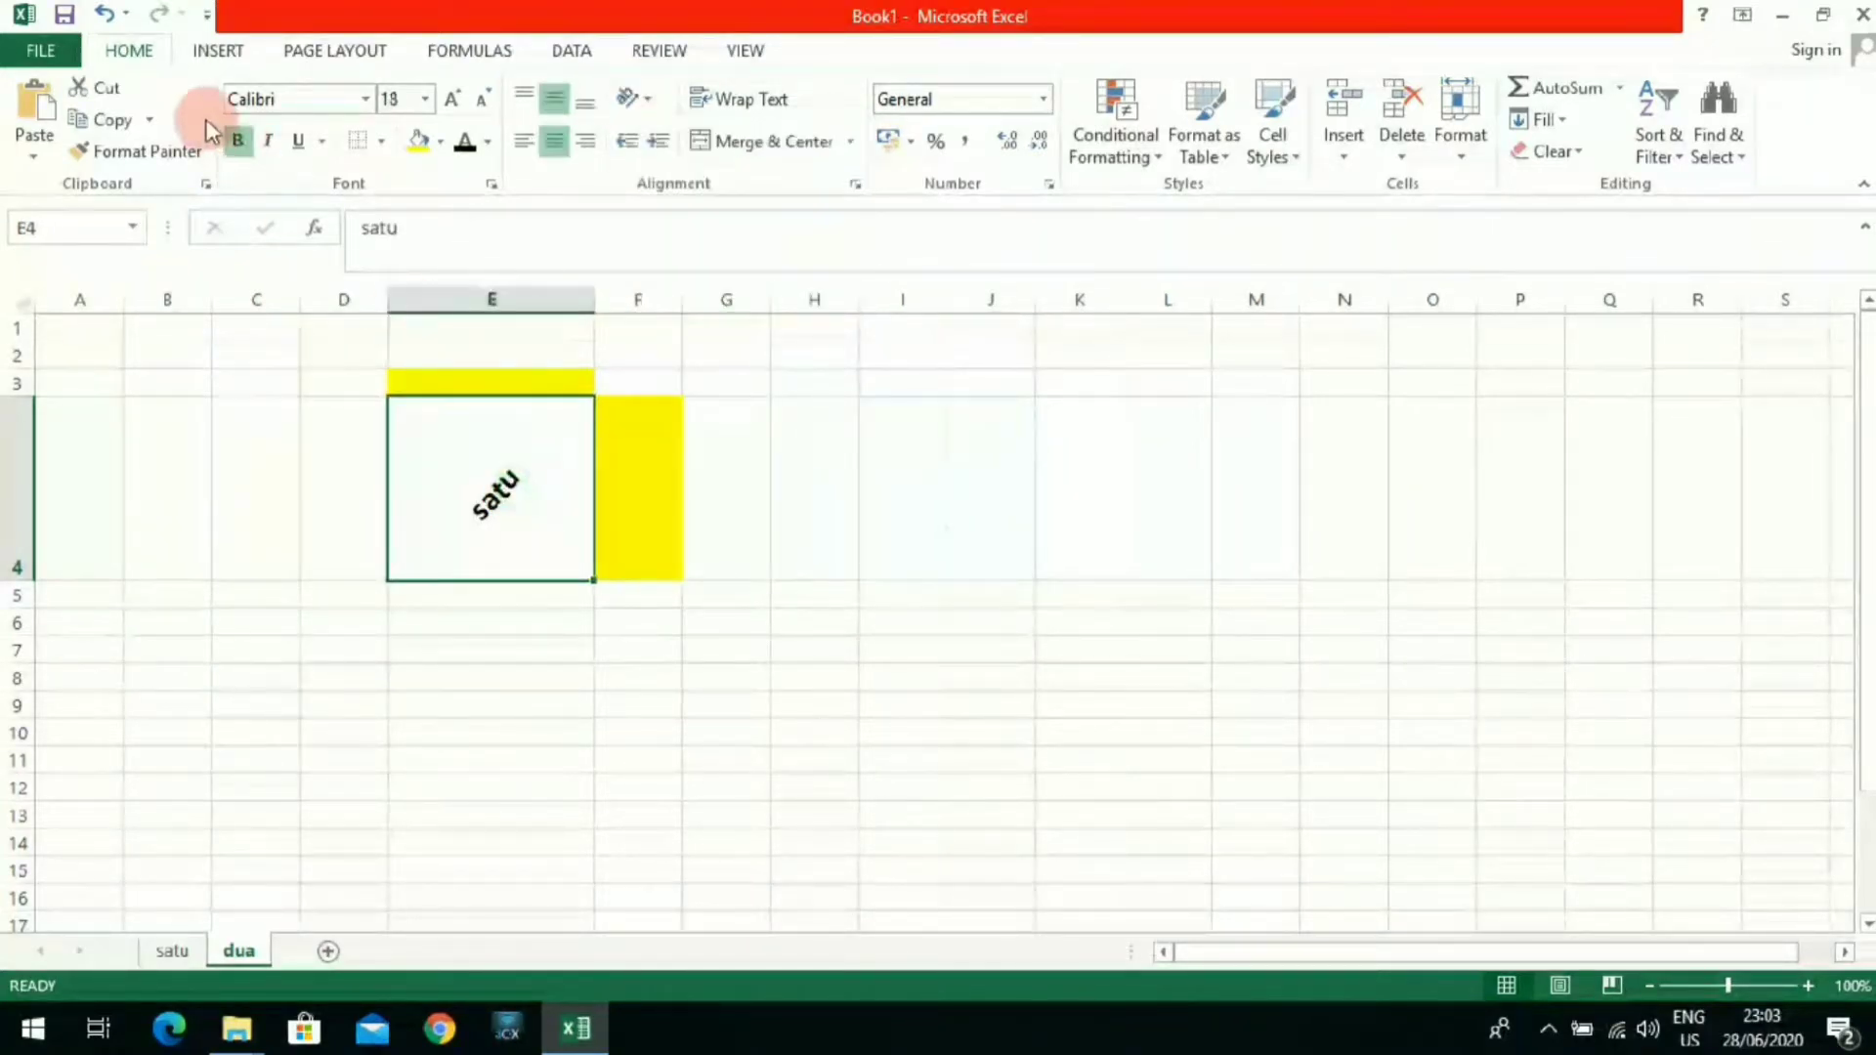
# Step: Undo the changes to E4 back to before the row 4 height change
pyautogui.click(110, 14)
pyautogui.click(110, 14)
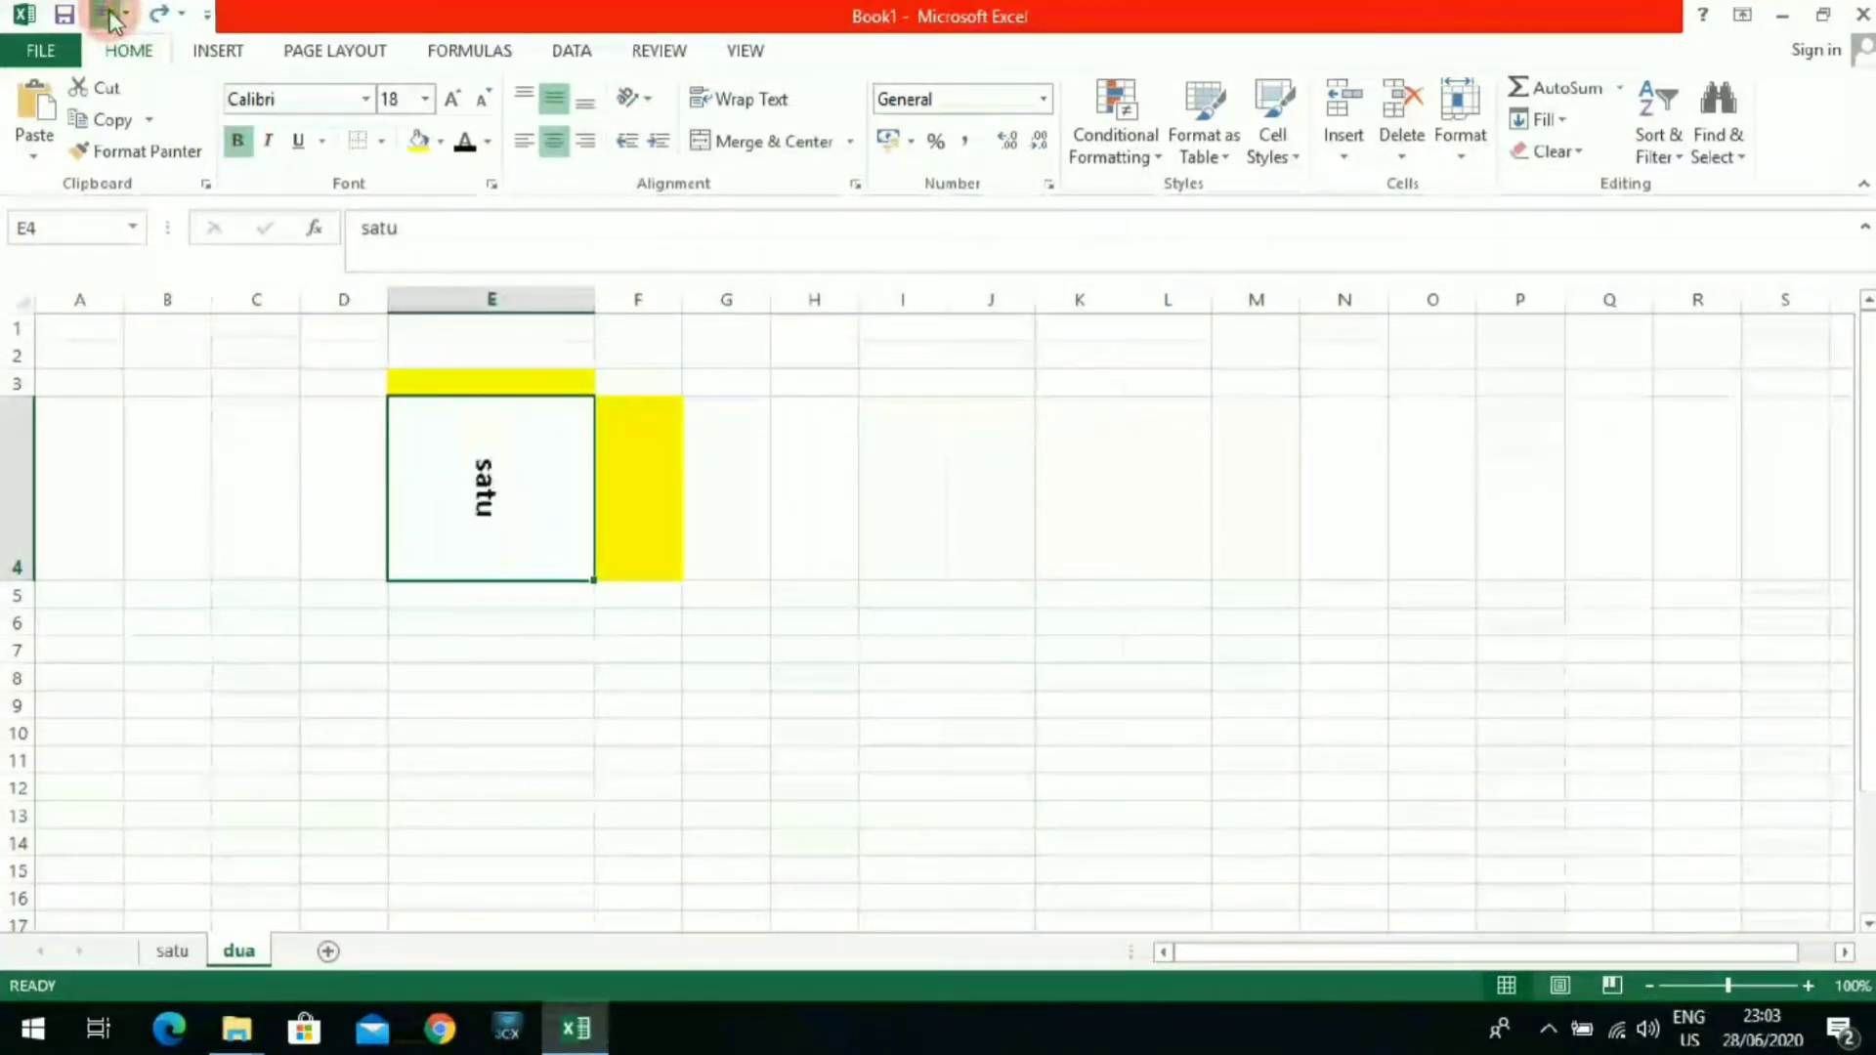
pyautogui.click(110, 14)
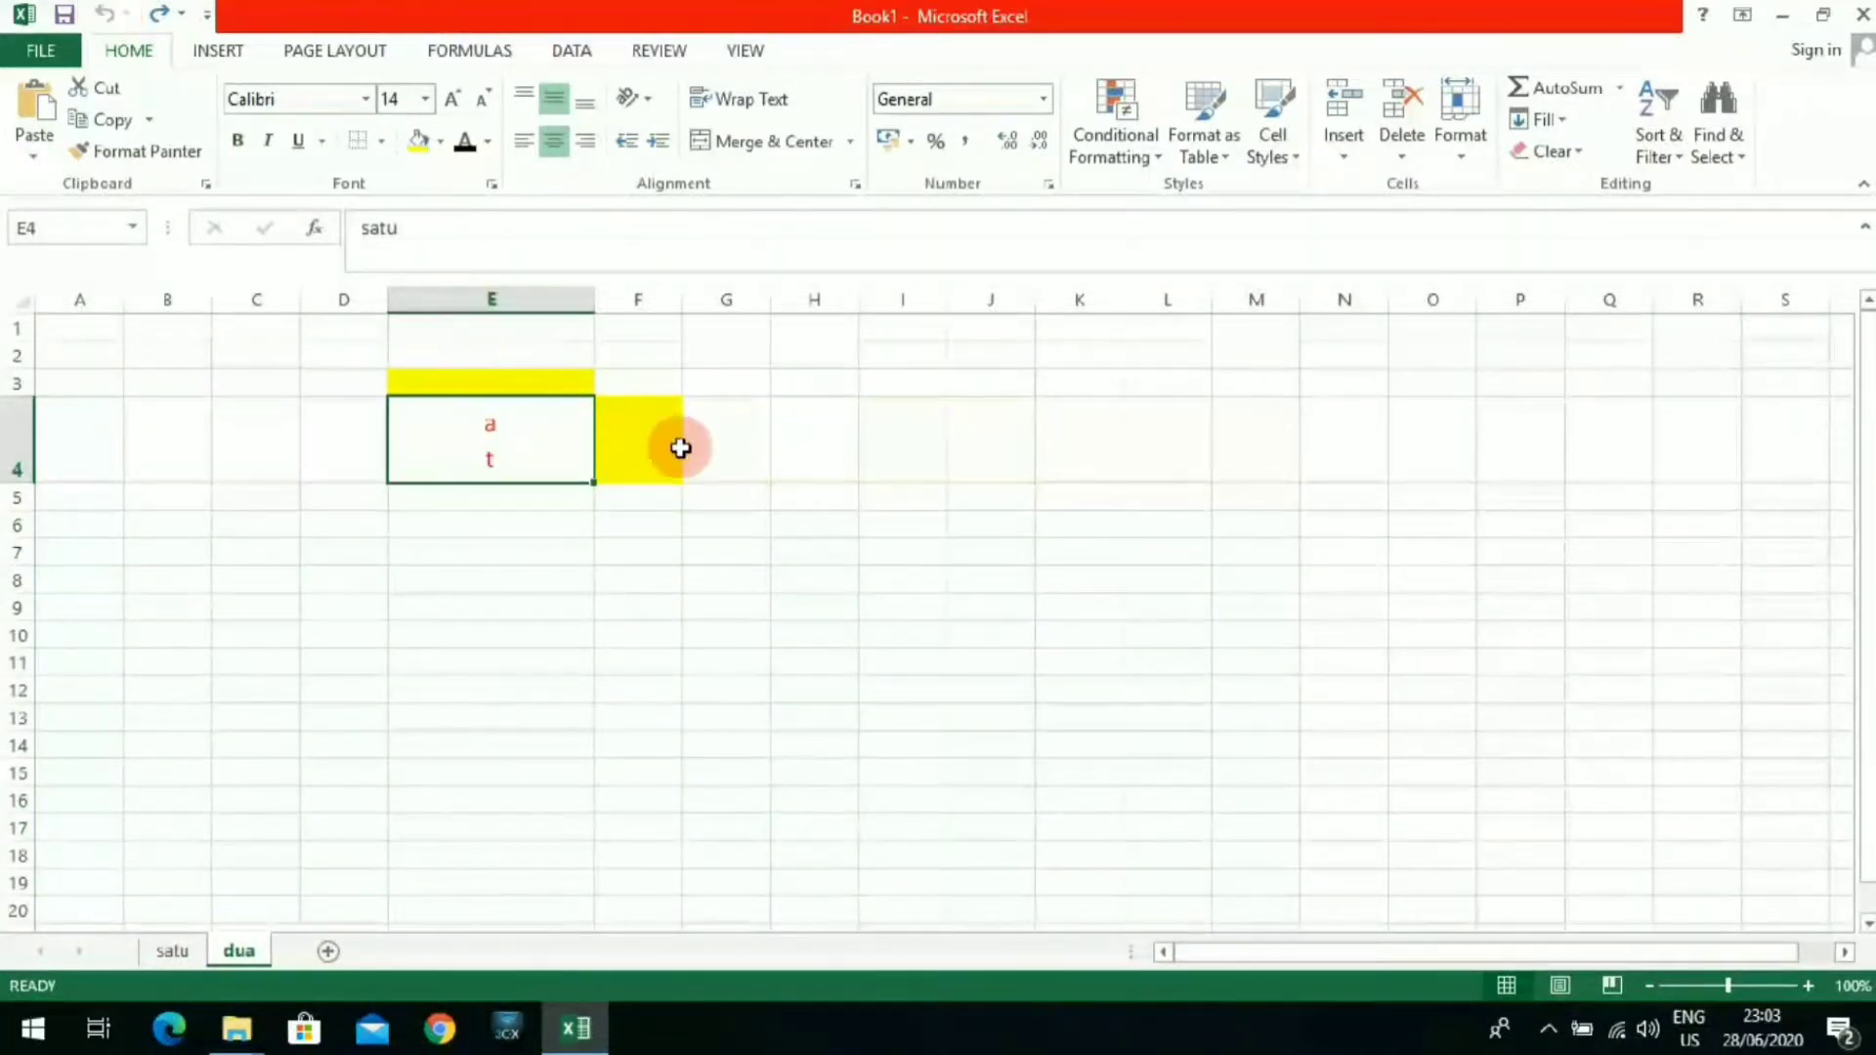
# Step: In E4's cell alignment settings, keep horizontal and vertical alignment at Center and set the text orientation to 0 degrees
pyautogui.click(639, 100)
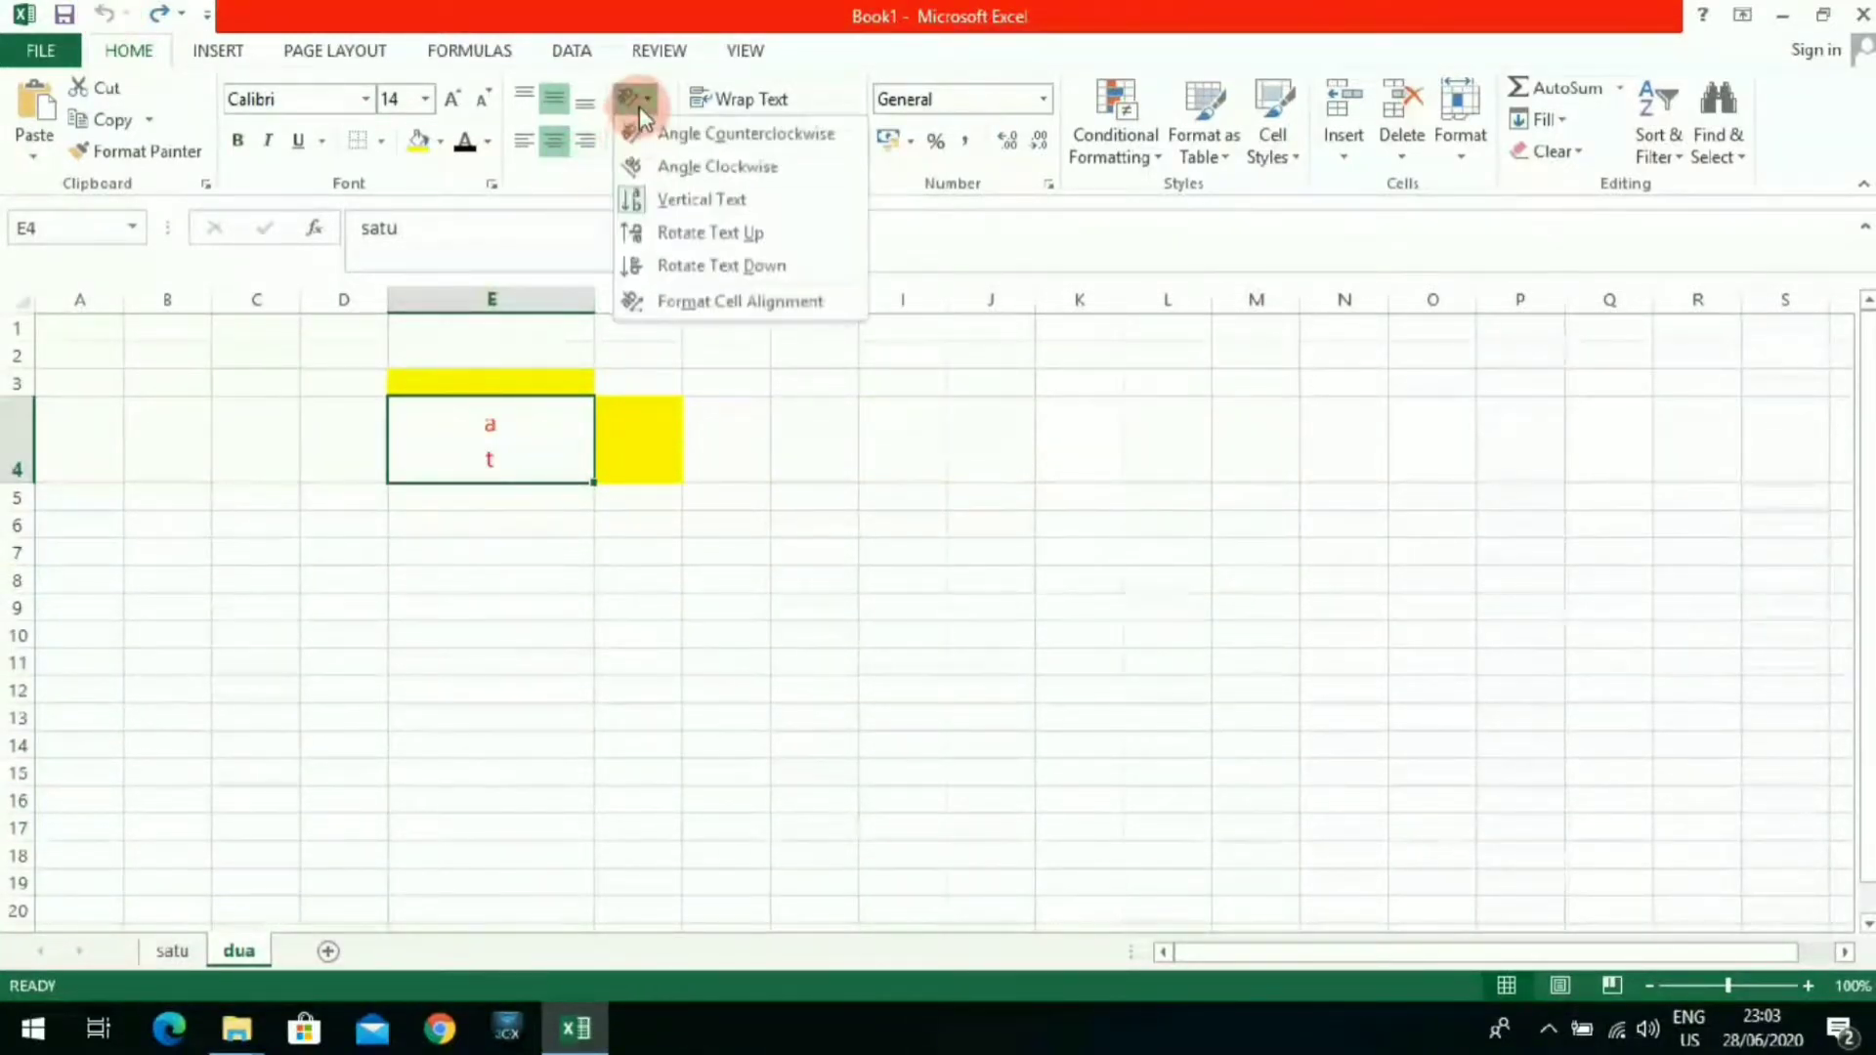
pyautogui.click(640, 301)
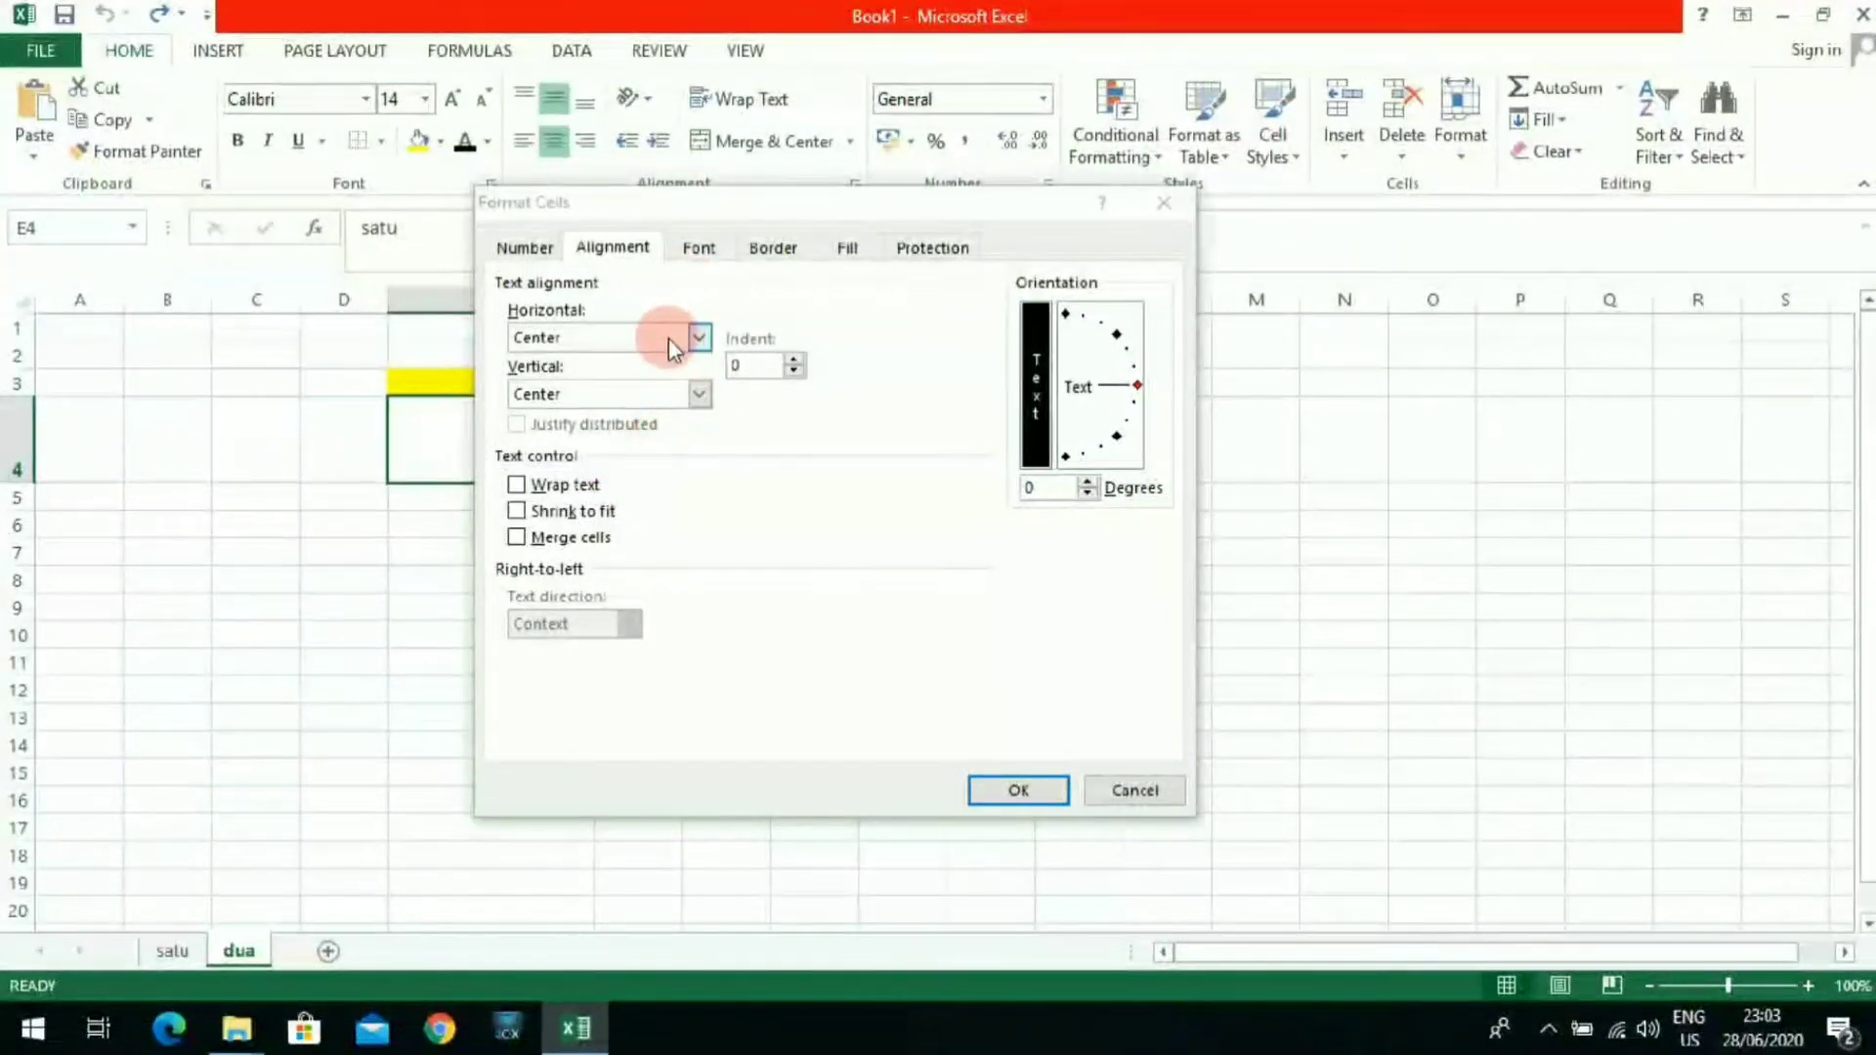
pyautogui.click(698, 337)
pyautogui.click(653, 405)
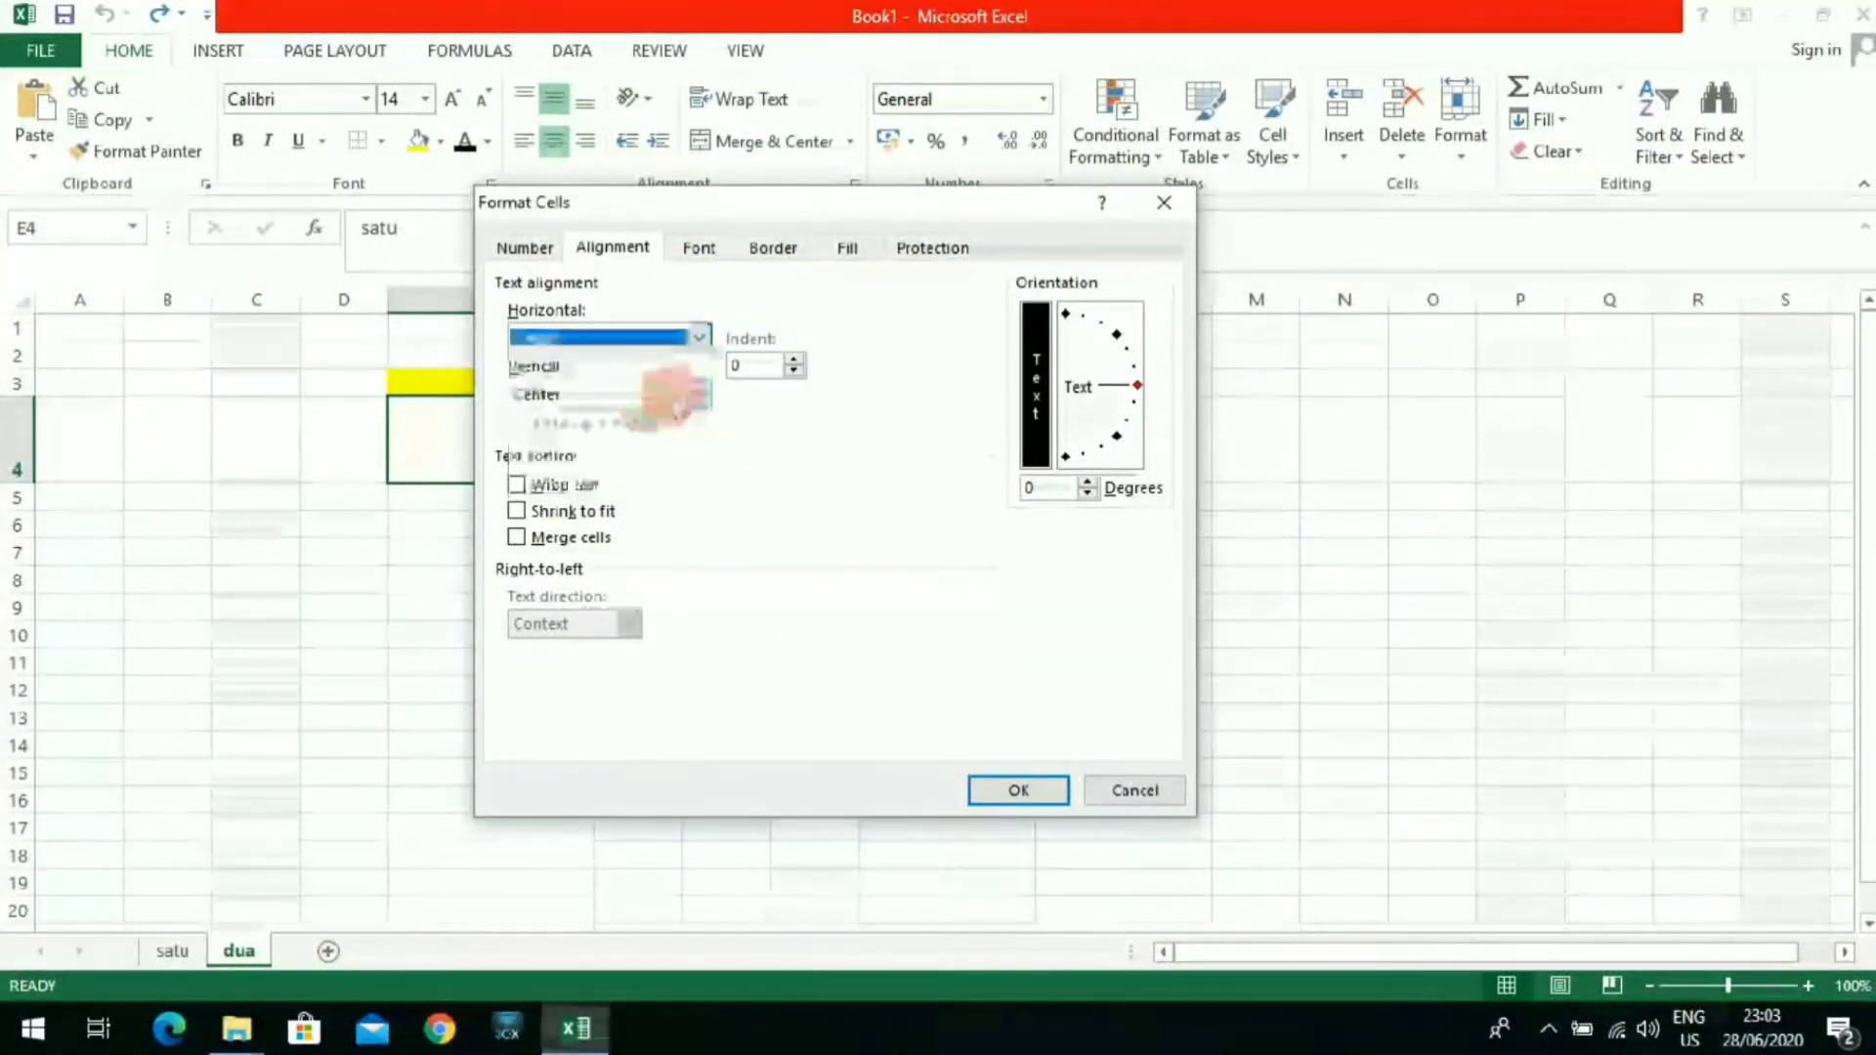
pyautogui.click(696, 393)
pyautogui.click(668, 437)
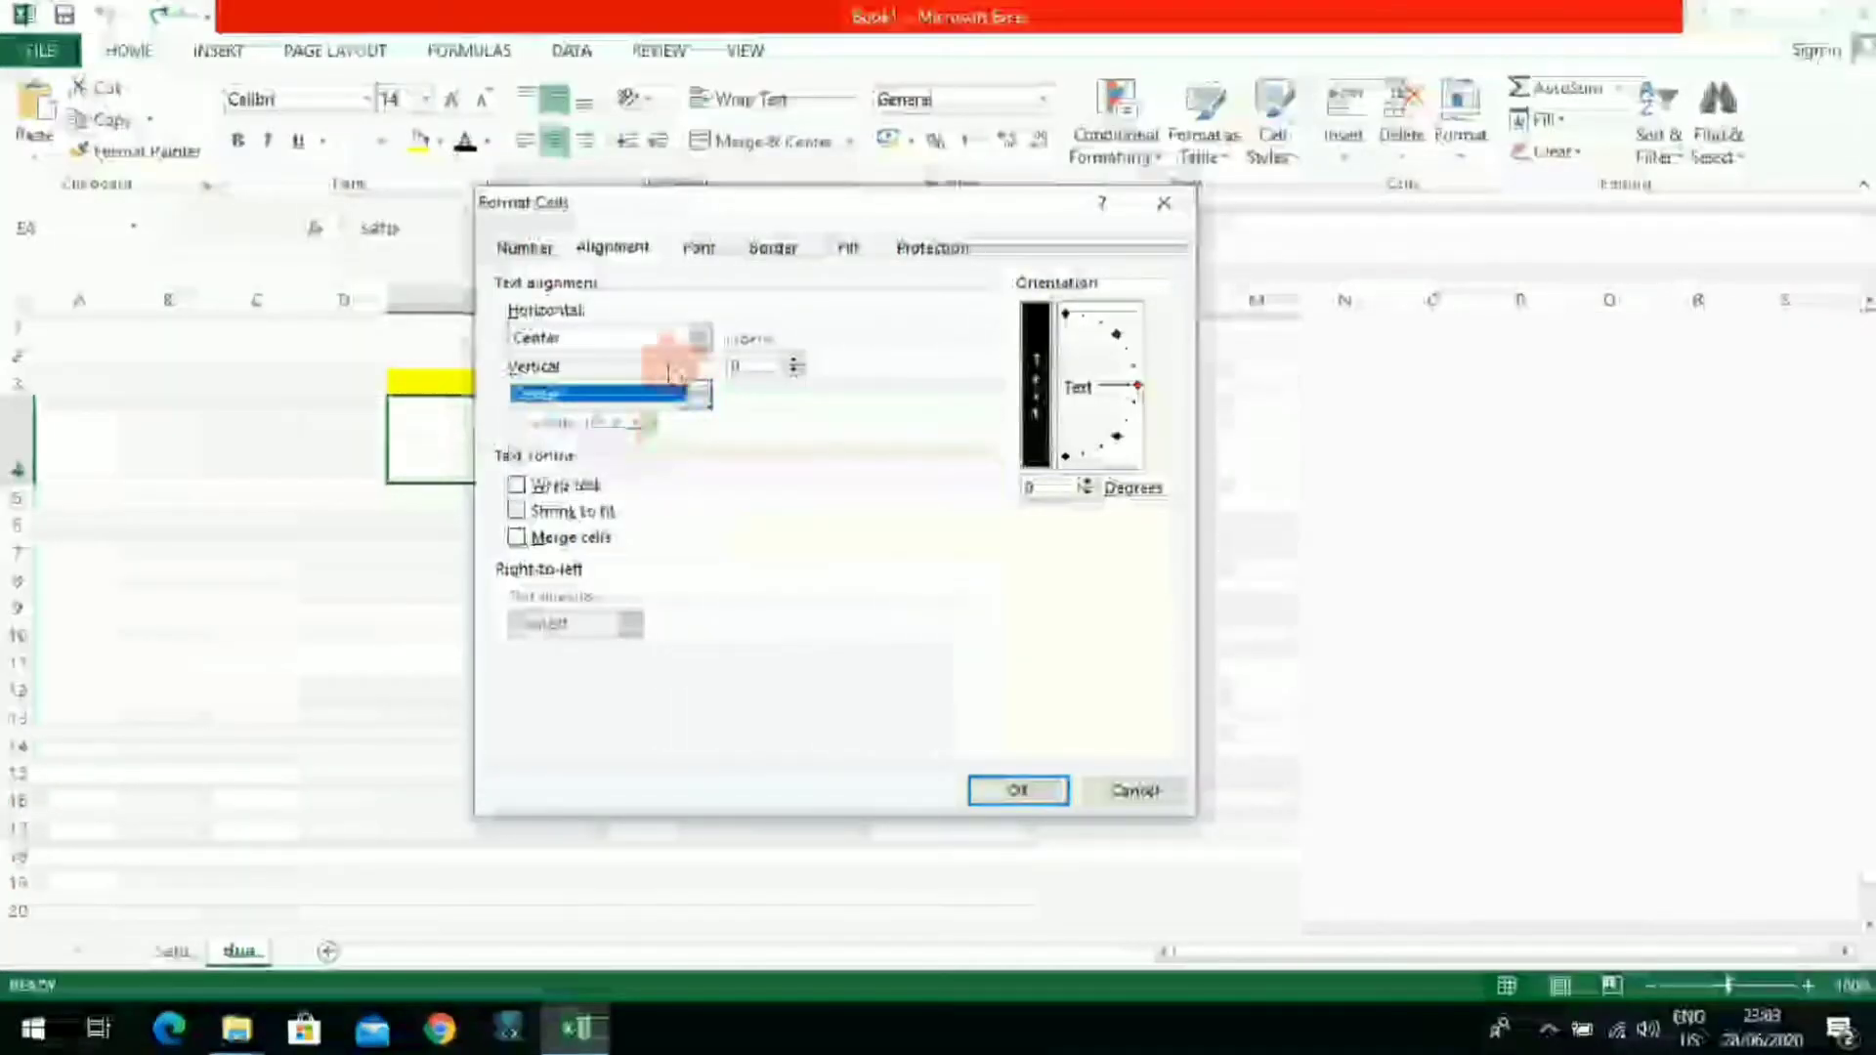
pyautogui.click(1131, 390)
pyautogui.click(1139, 385)
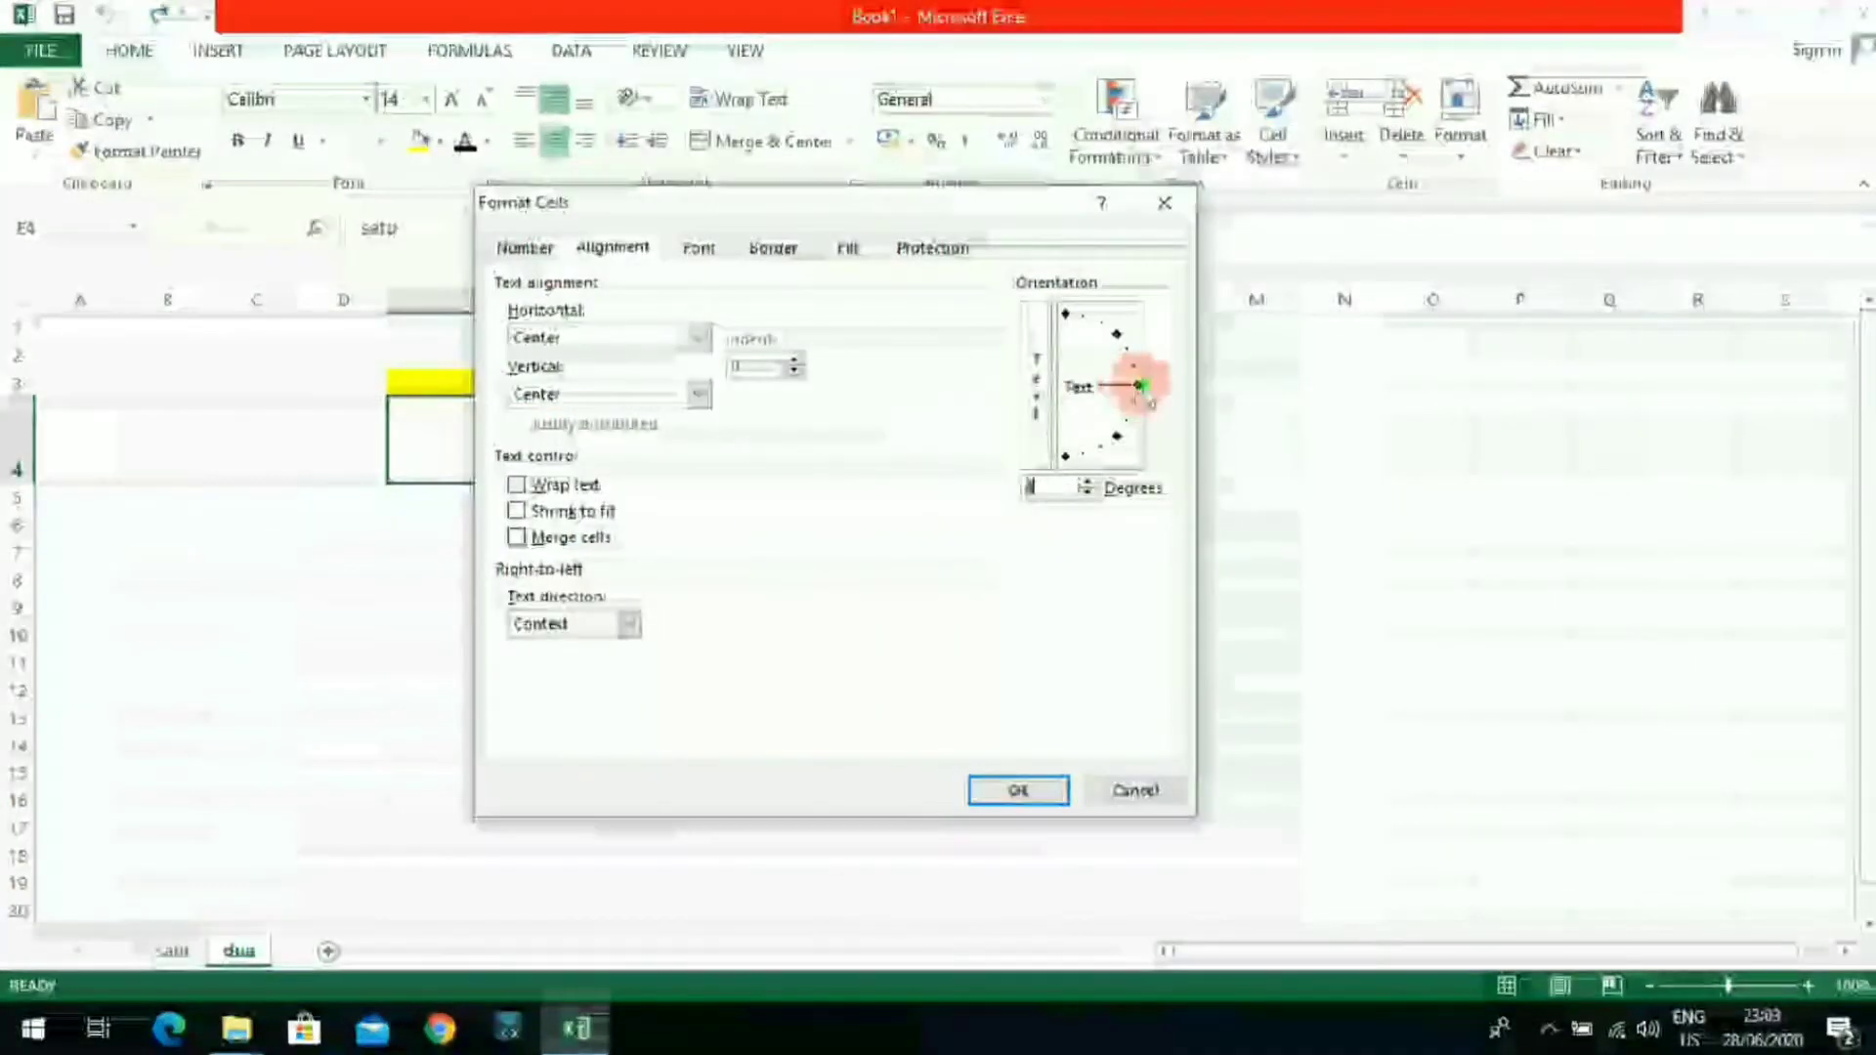
pyautogui.click(1043, 788)
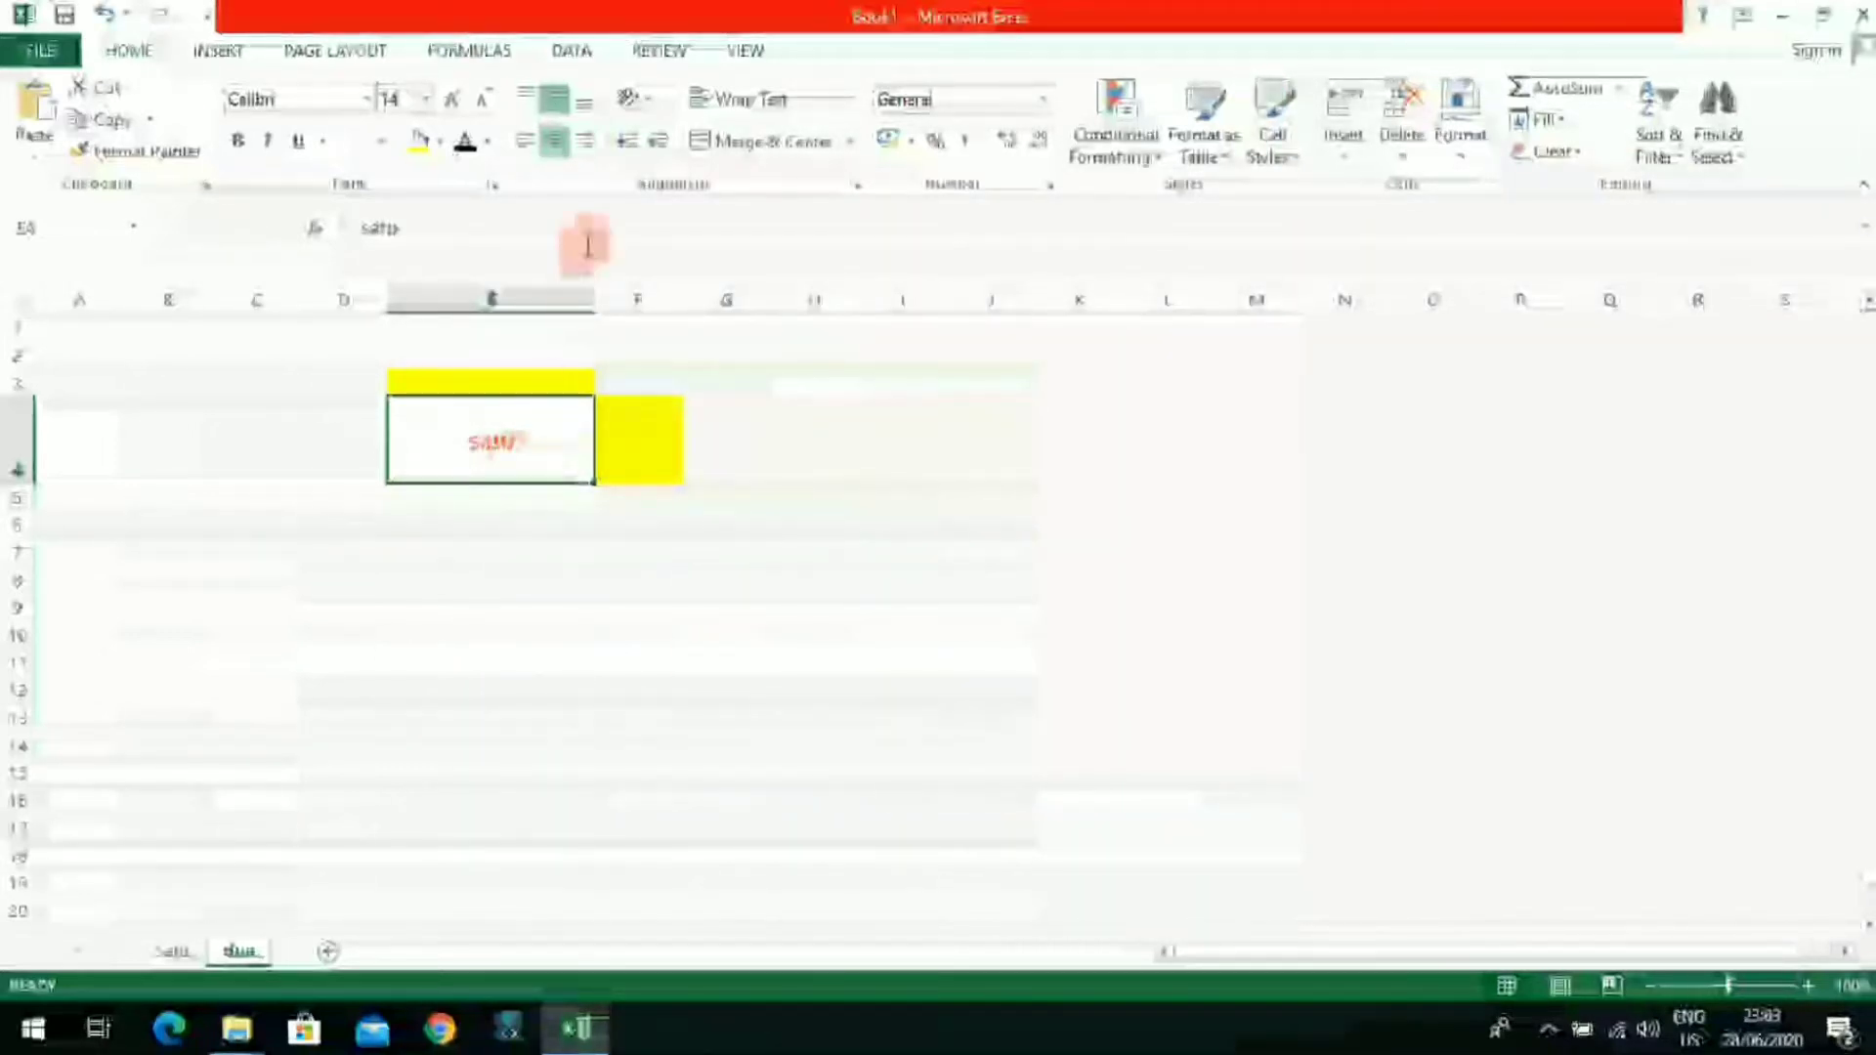
# Step: Try tilting the text in E4 slightly counterclockwise through the cell alignment settings, and undo the rotation
pyautogui.click(635, 99)
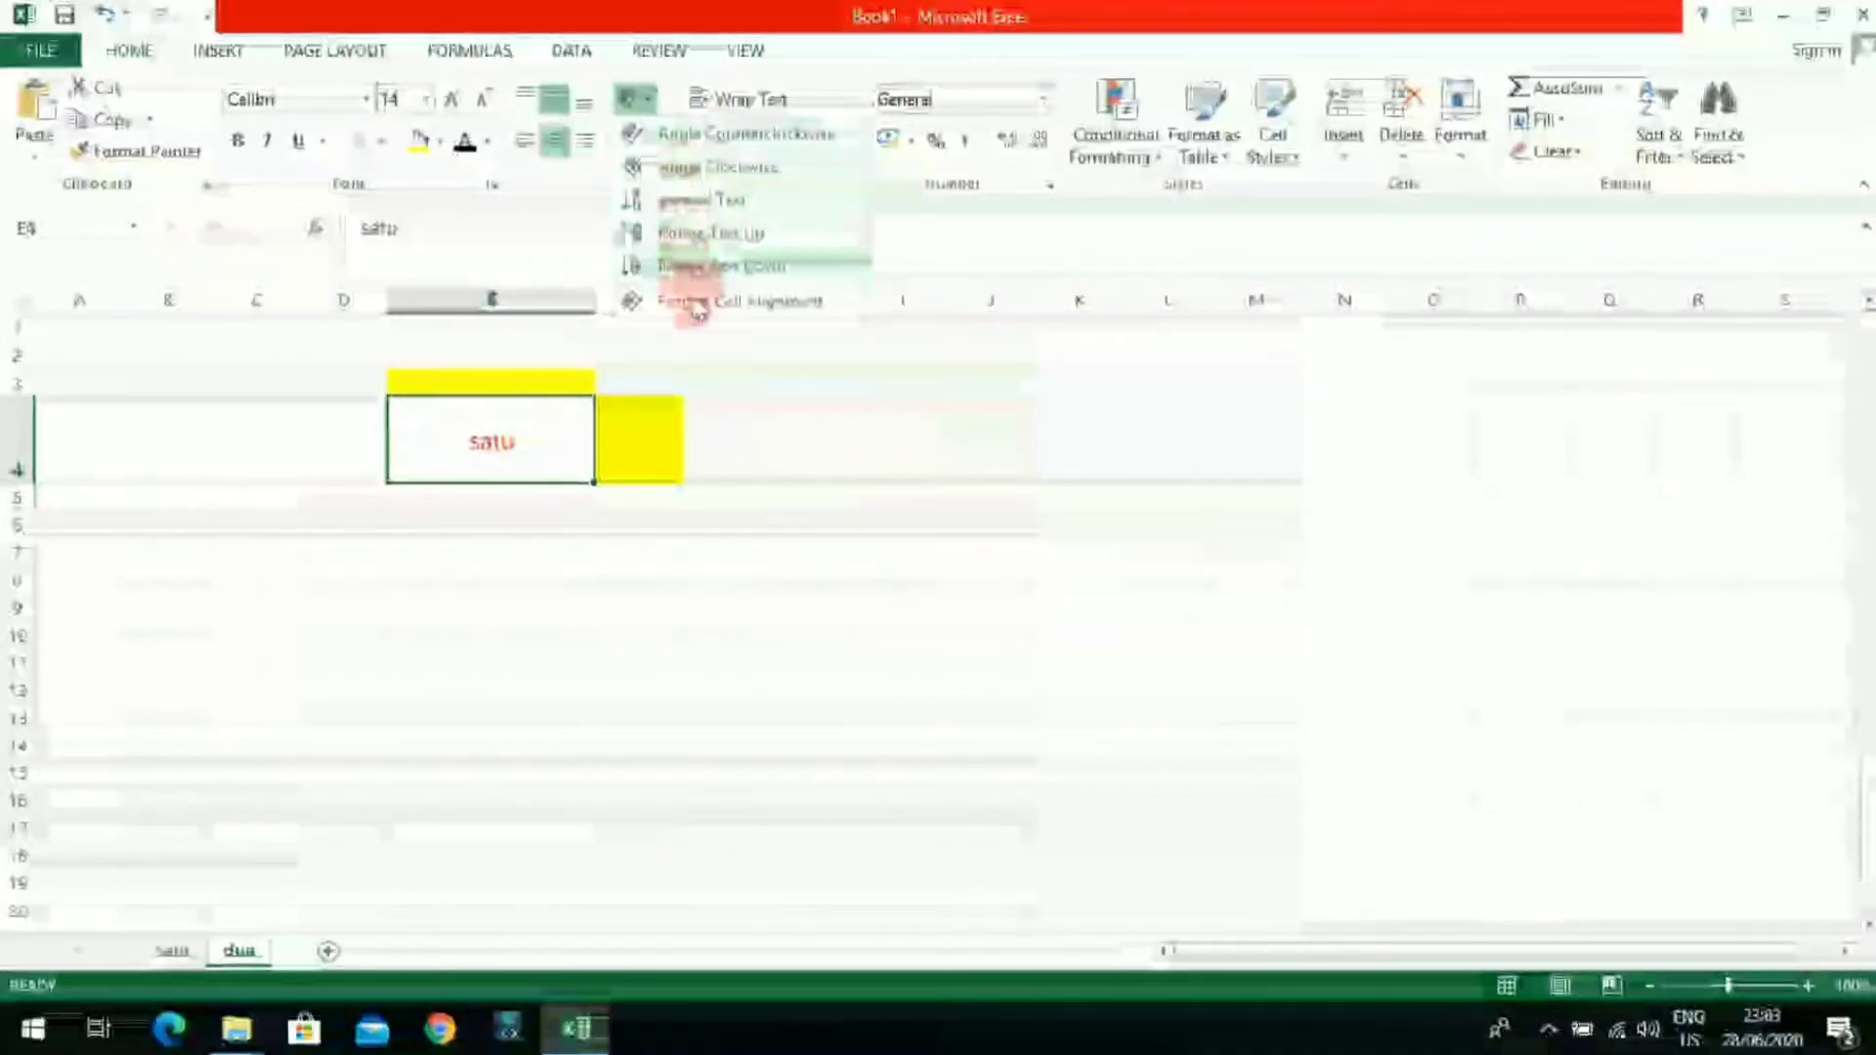
pyautogui.click(723, 300)
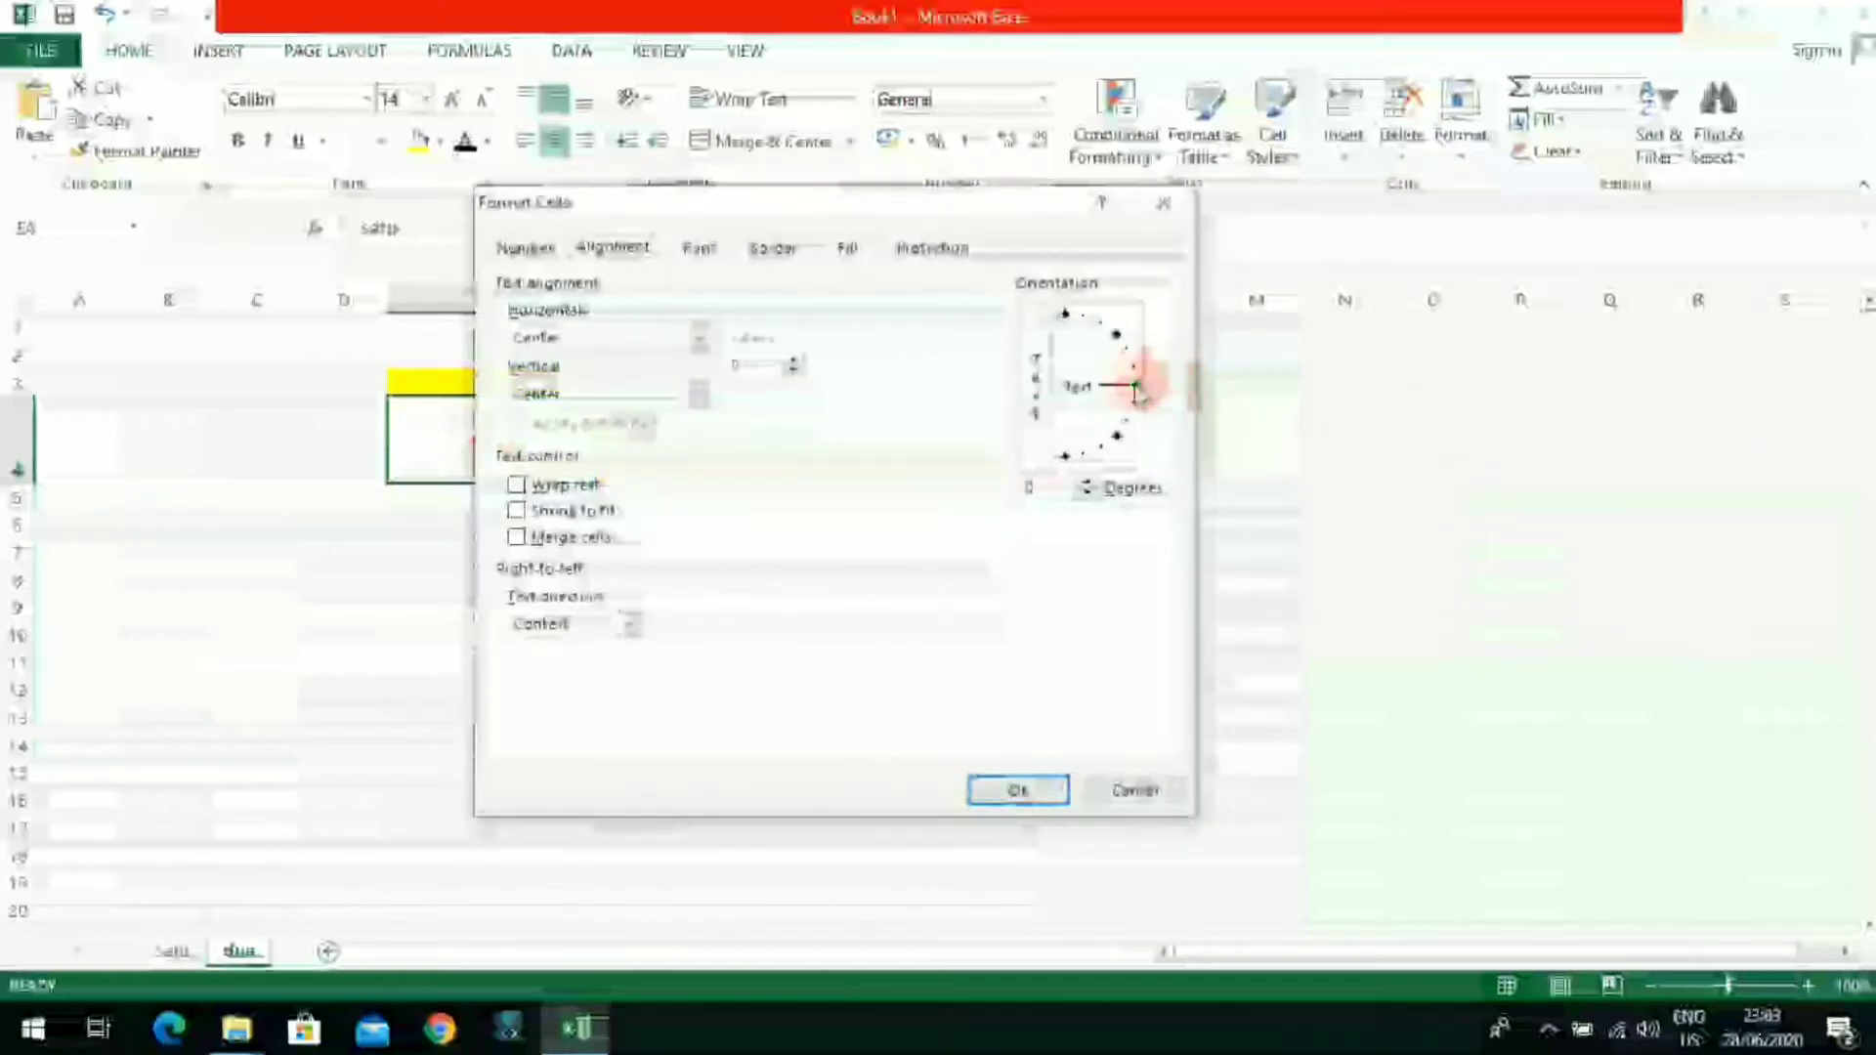
pyautogui.click(1122, 368)
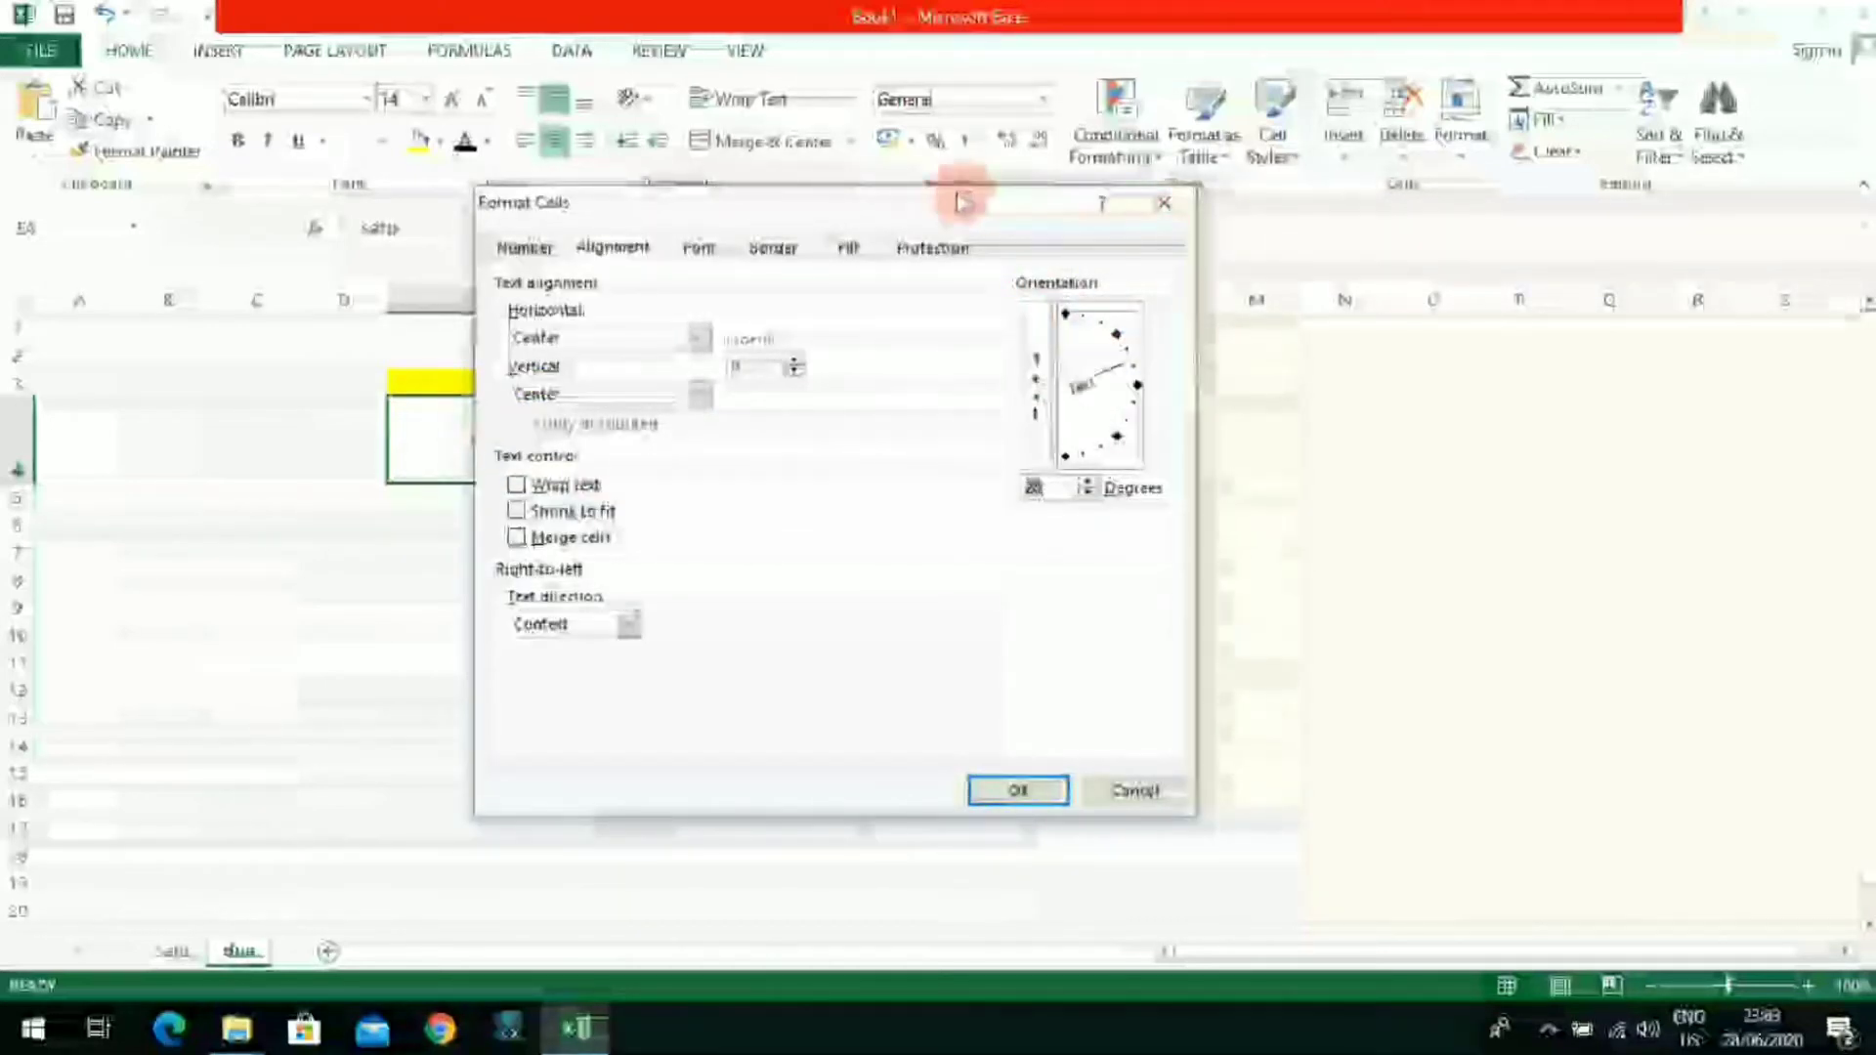
pyautogui.moveTo(963, 202); pyautogui.dragTo(1117, 230)
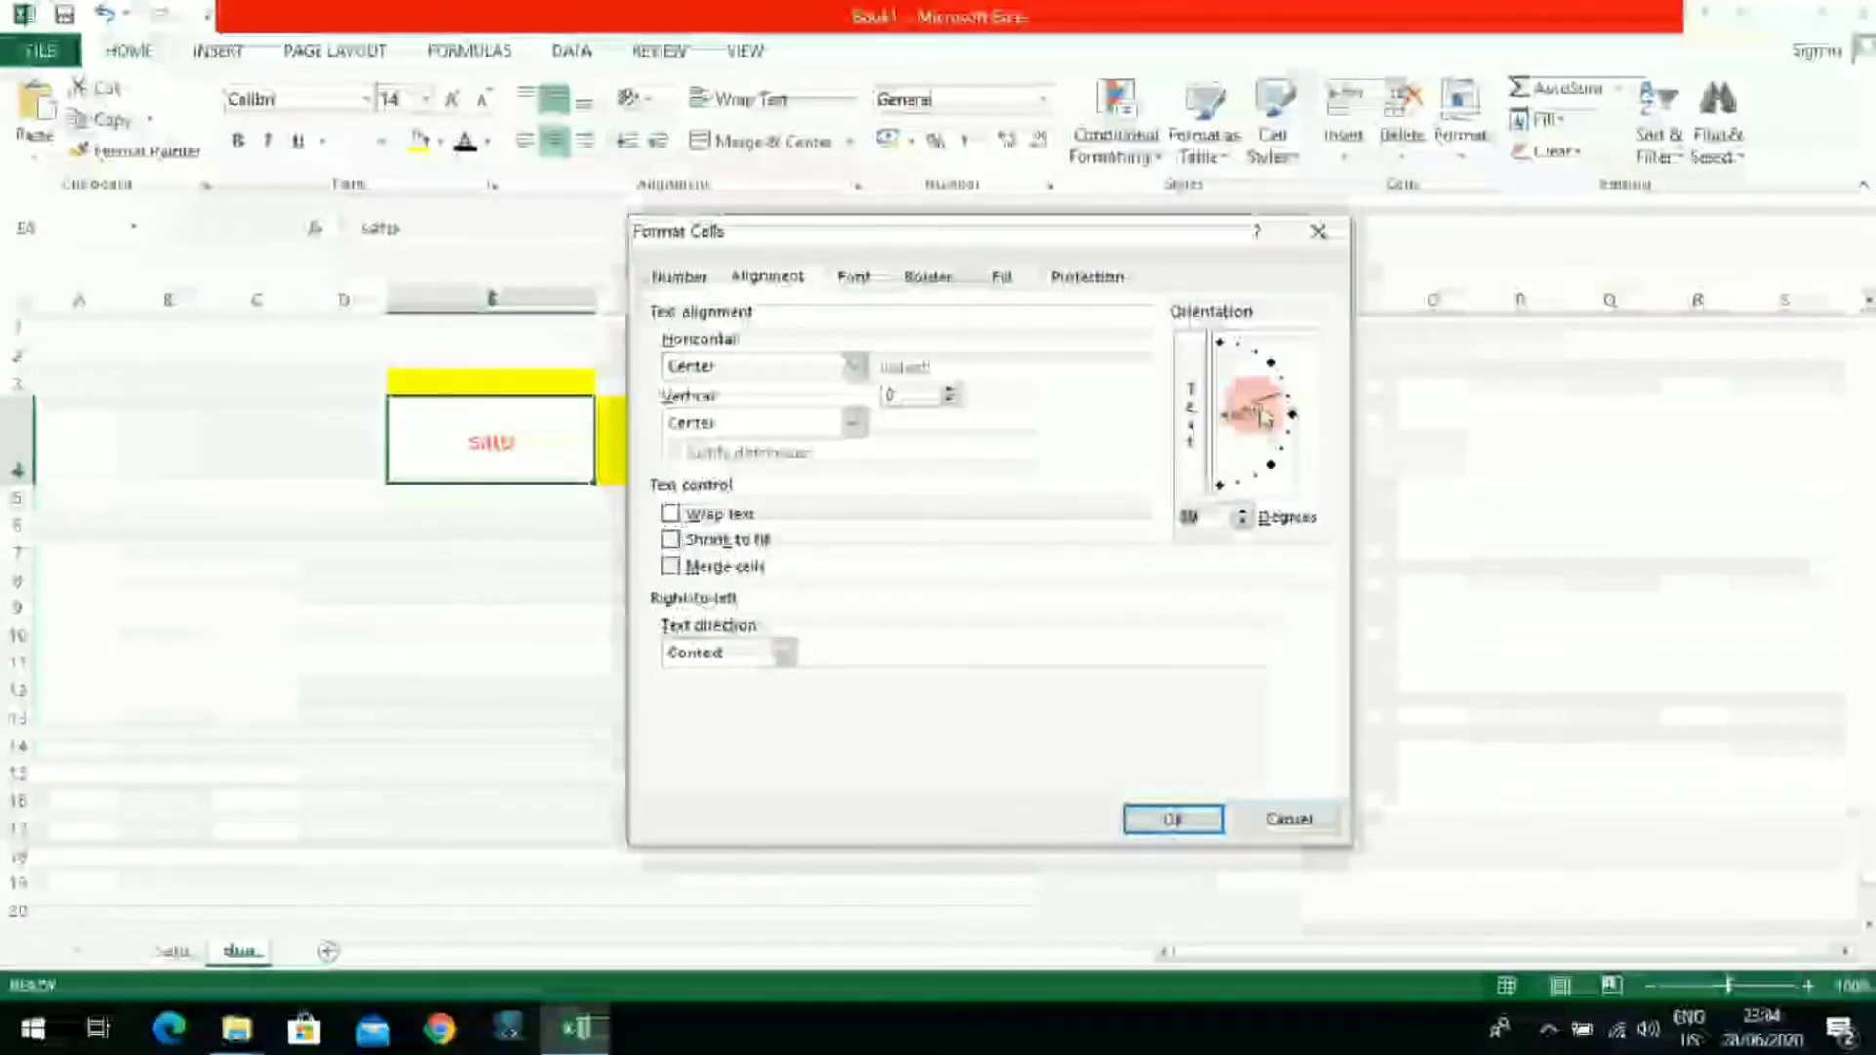
pyautogui.click(1192, 824)
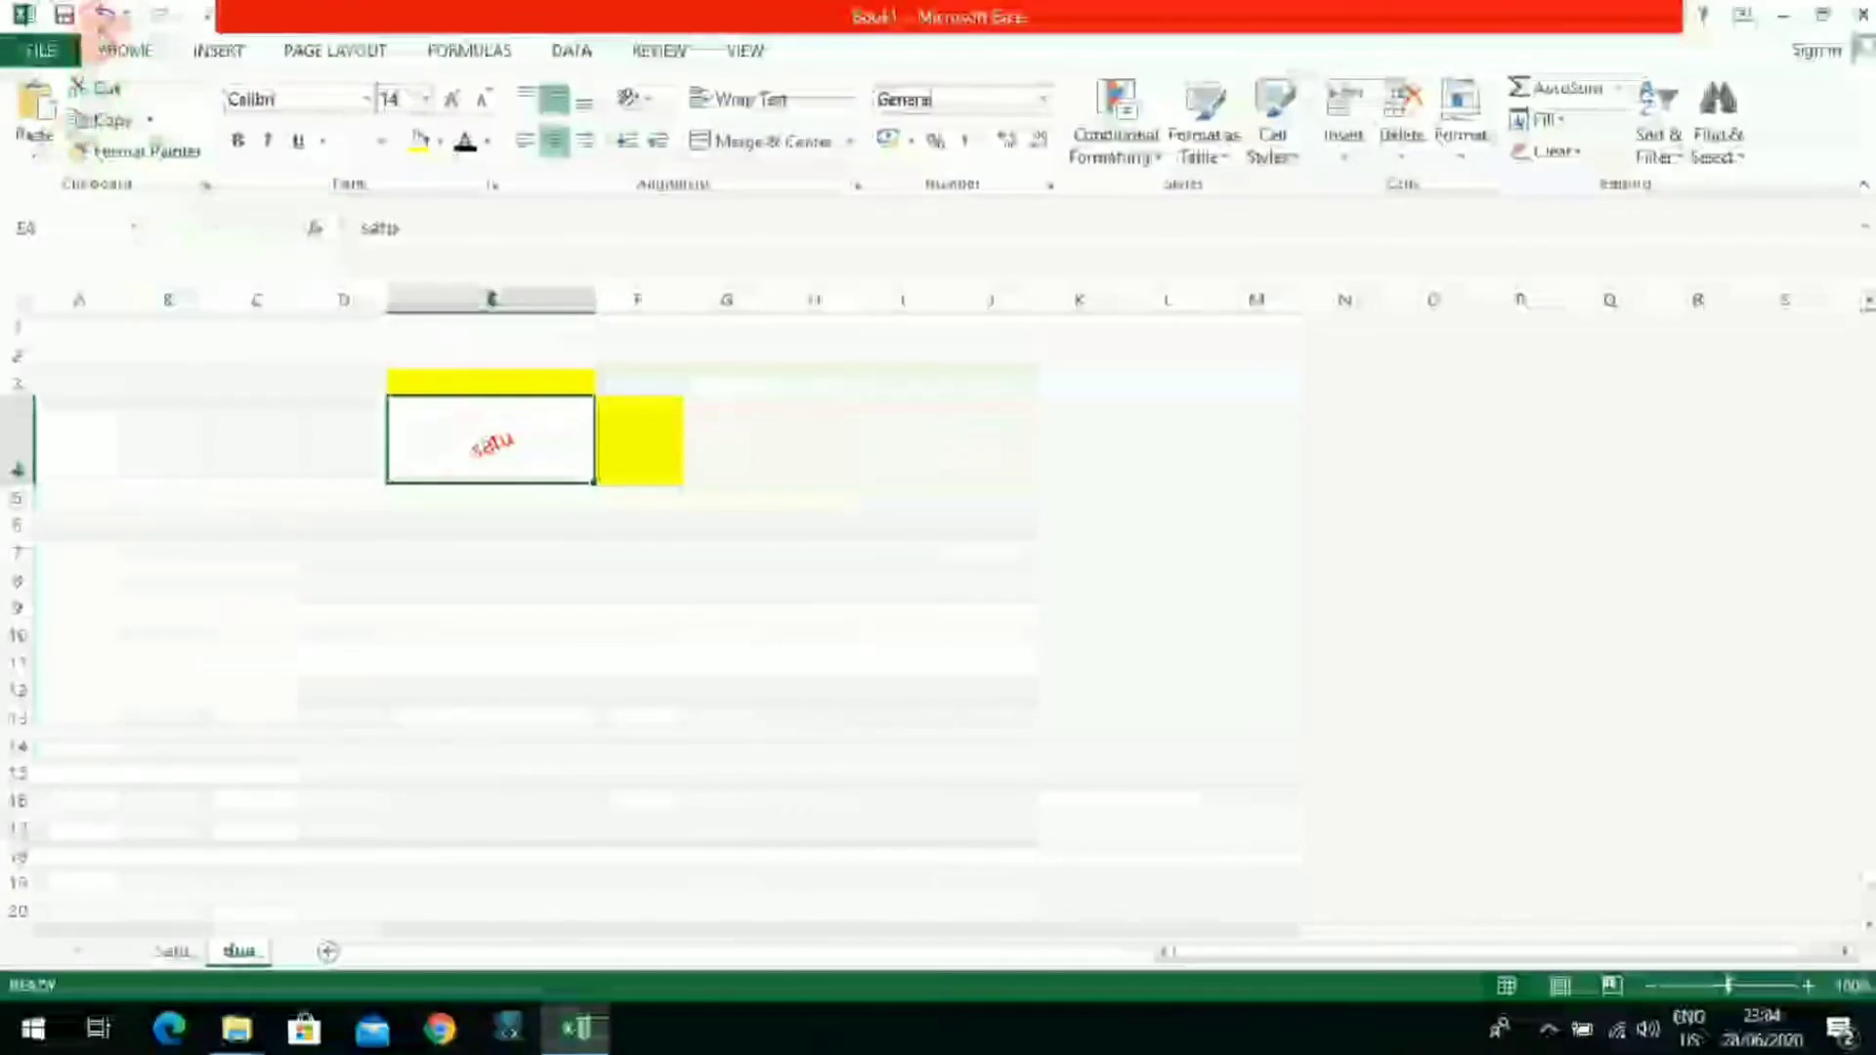
pyautogui.click(106, 18)
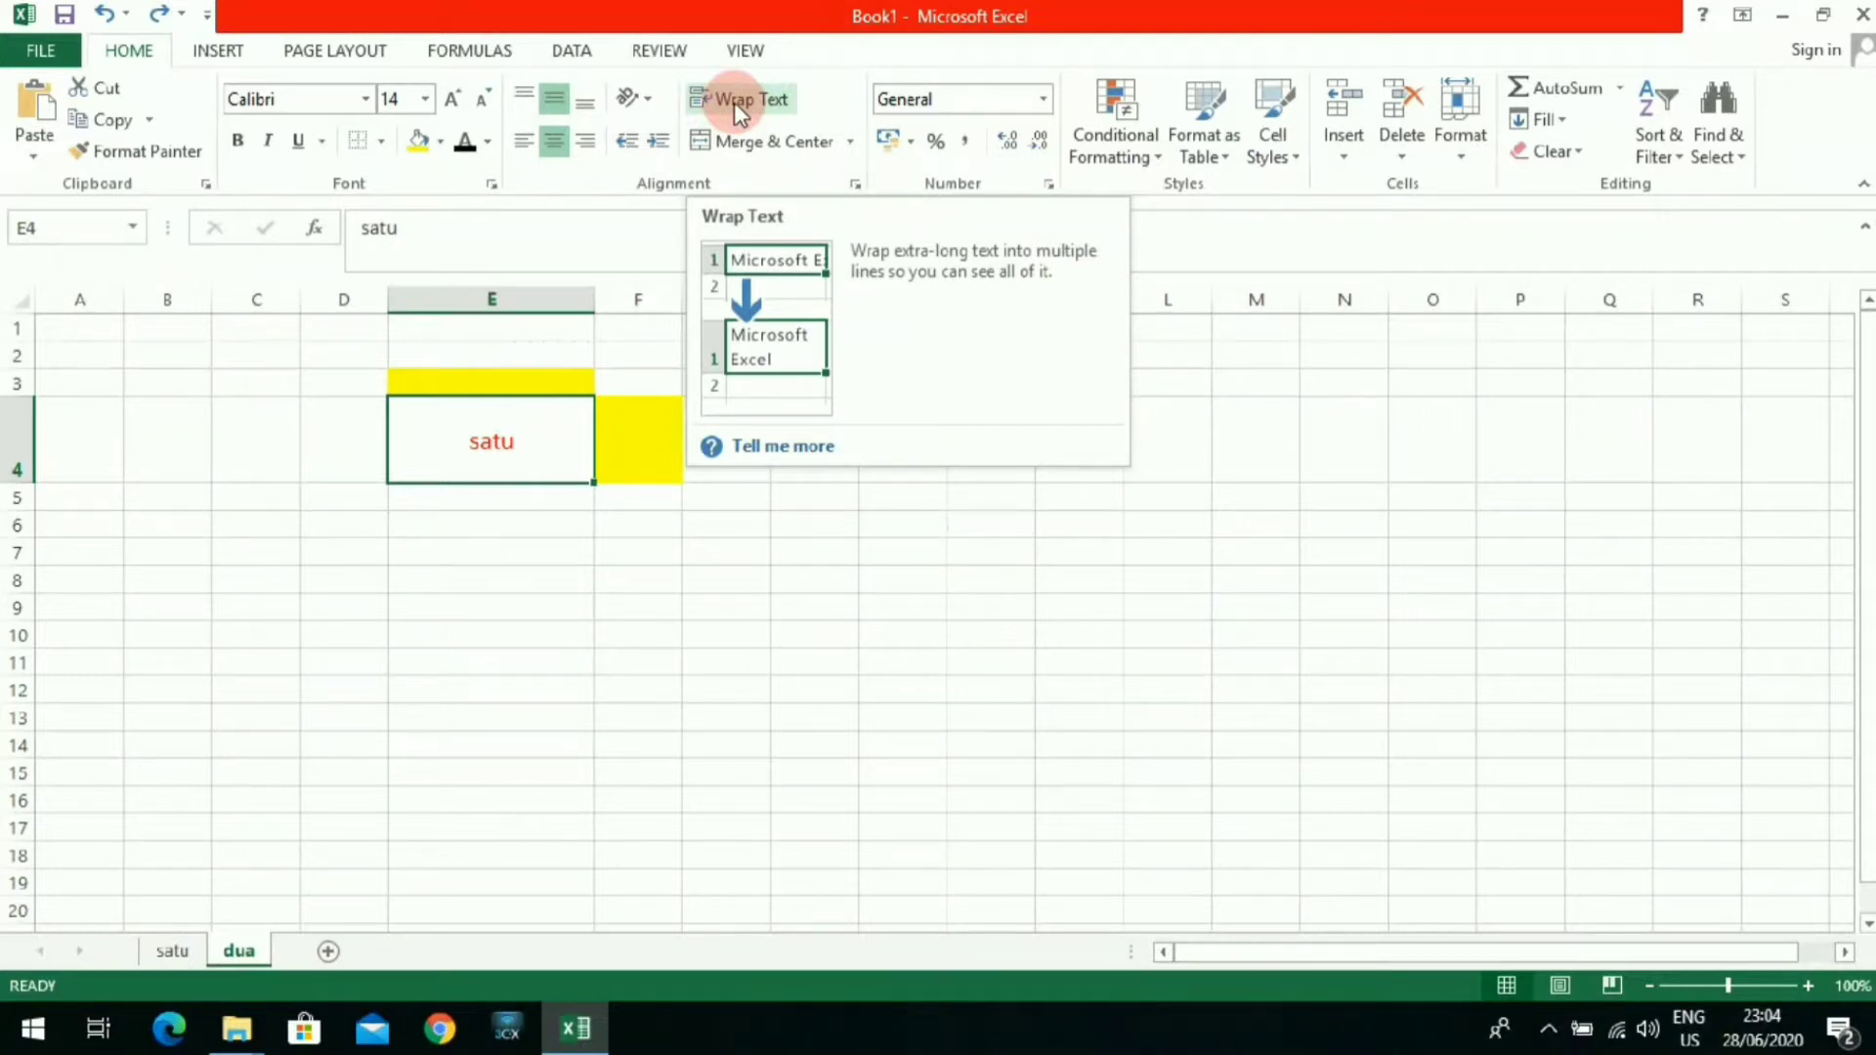
# Step: Replace the text in E4 with "harga makanan"
pyautogui.click(737, 704)
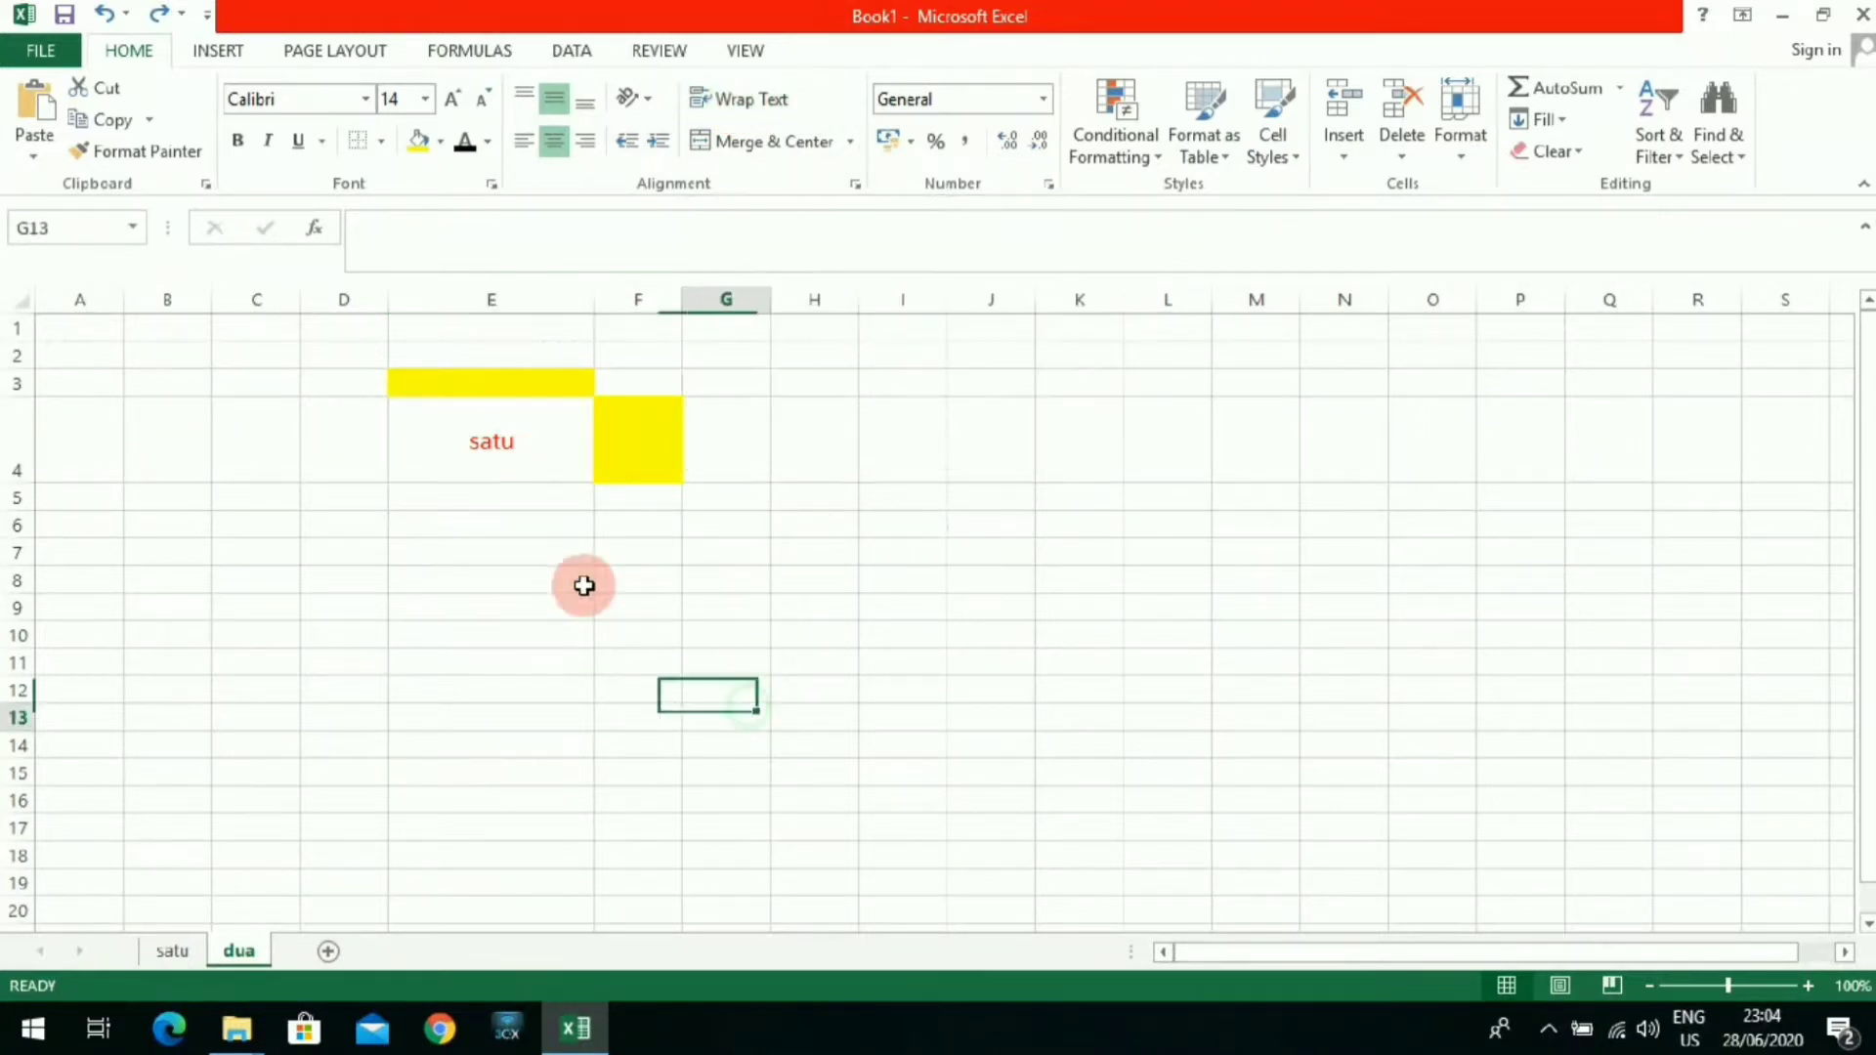
pyautogui.click(515, 453)
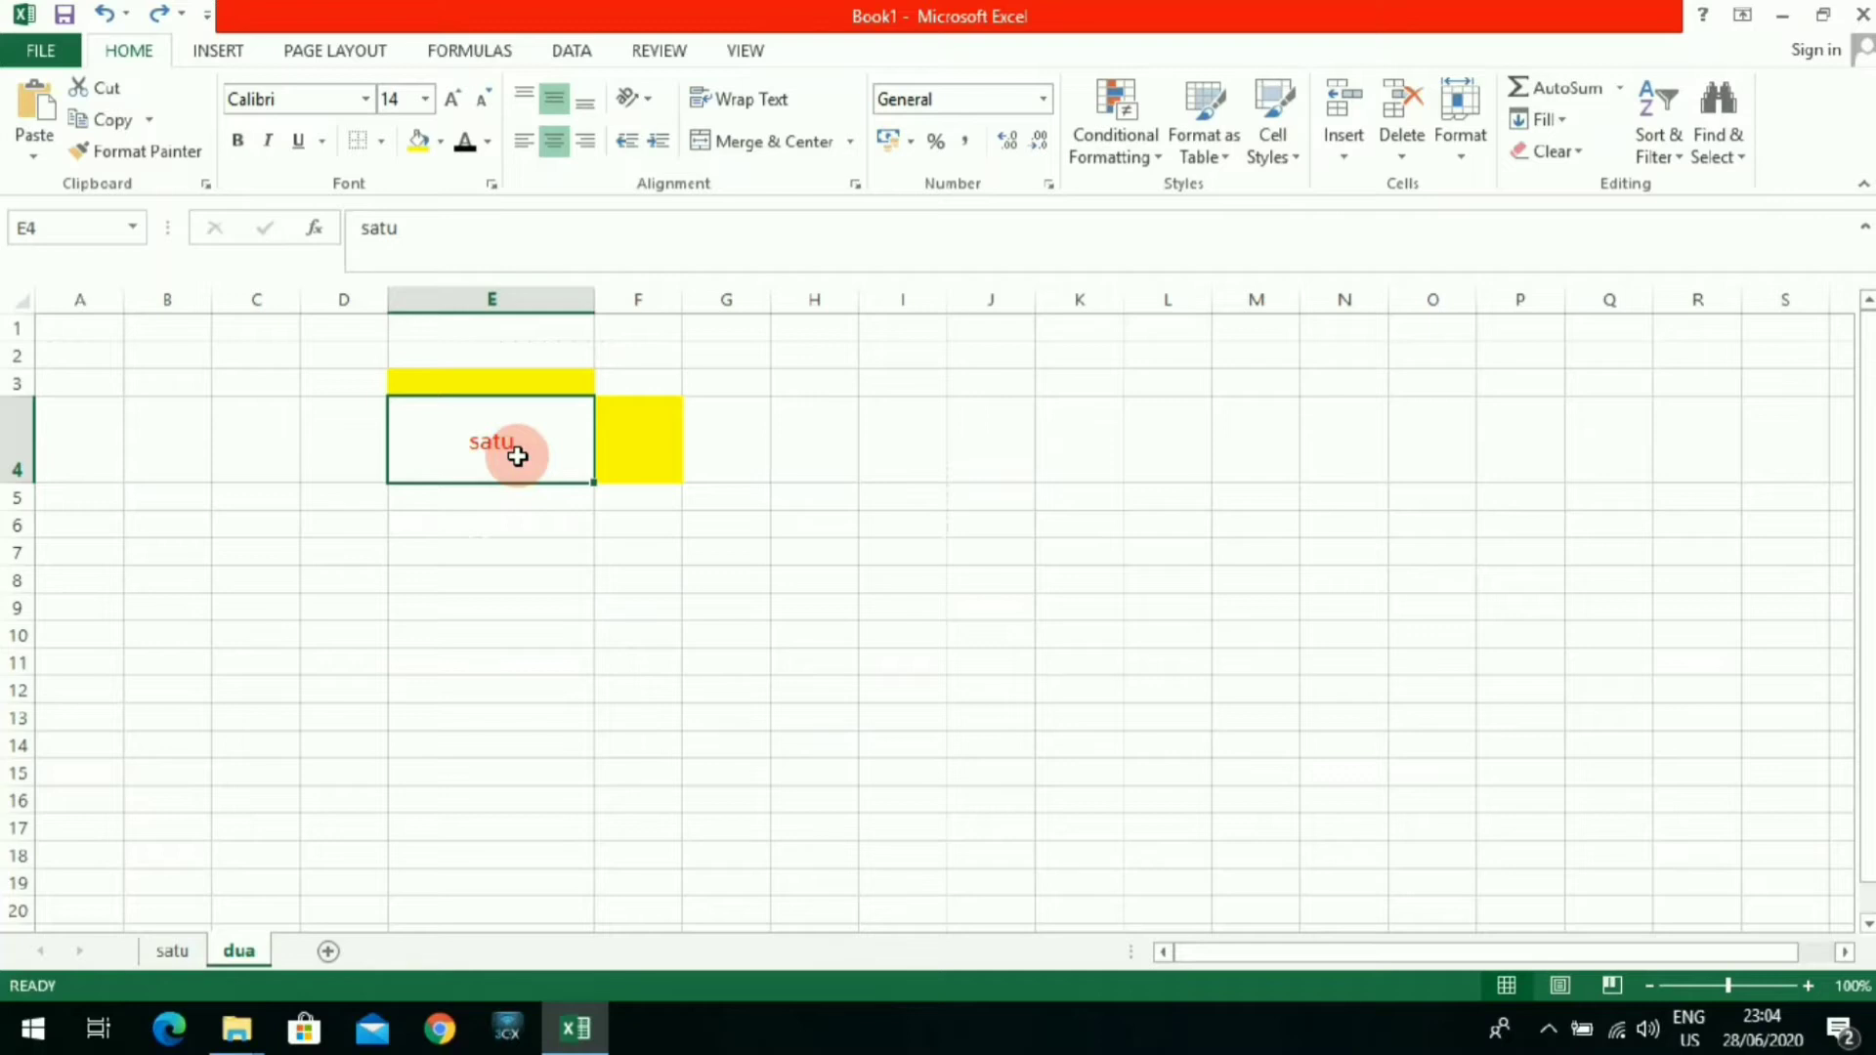
pyautogui.moveTo(449, 233); pyautogui.dragTo(344, 234)
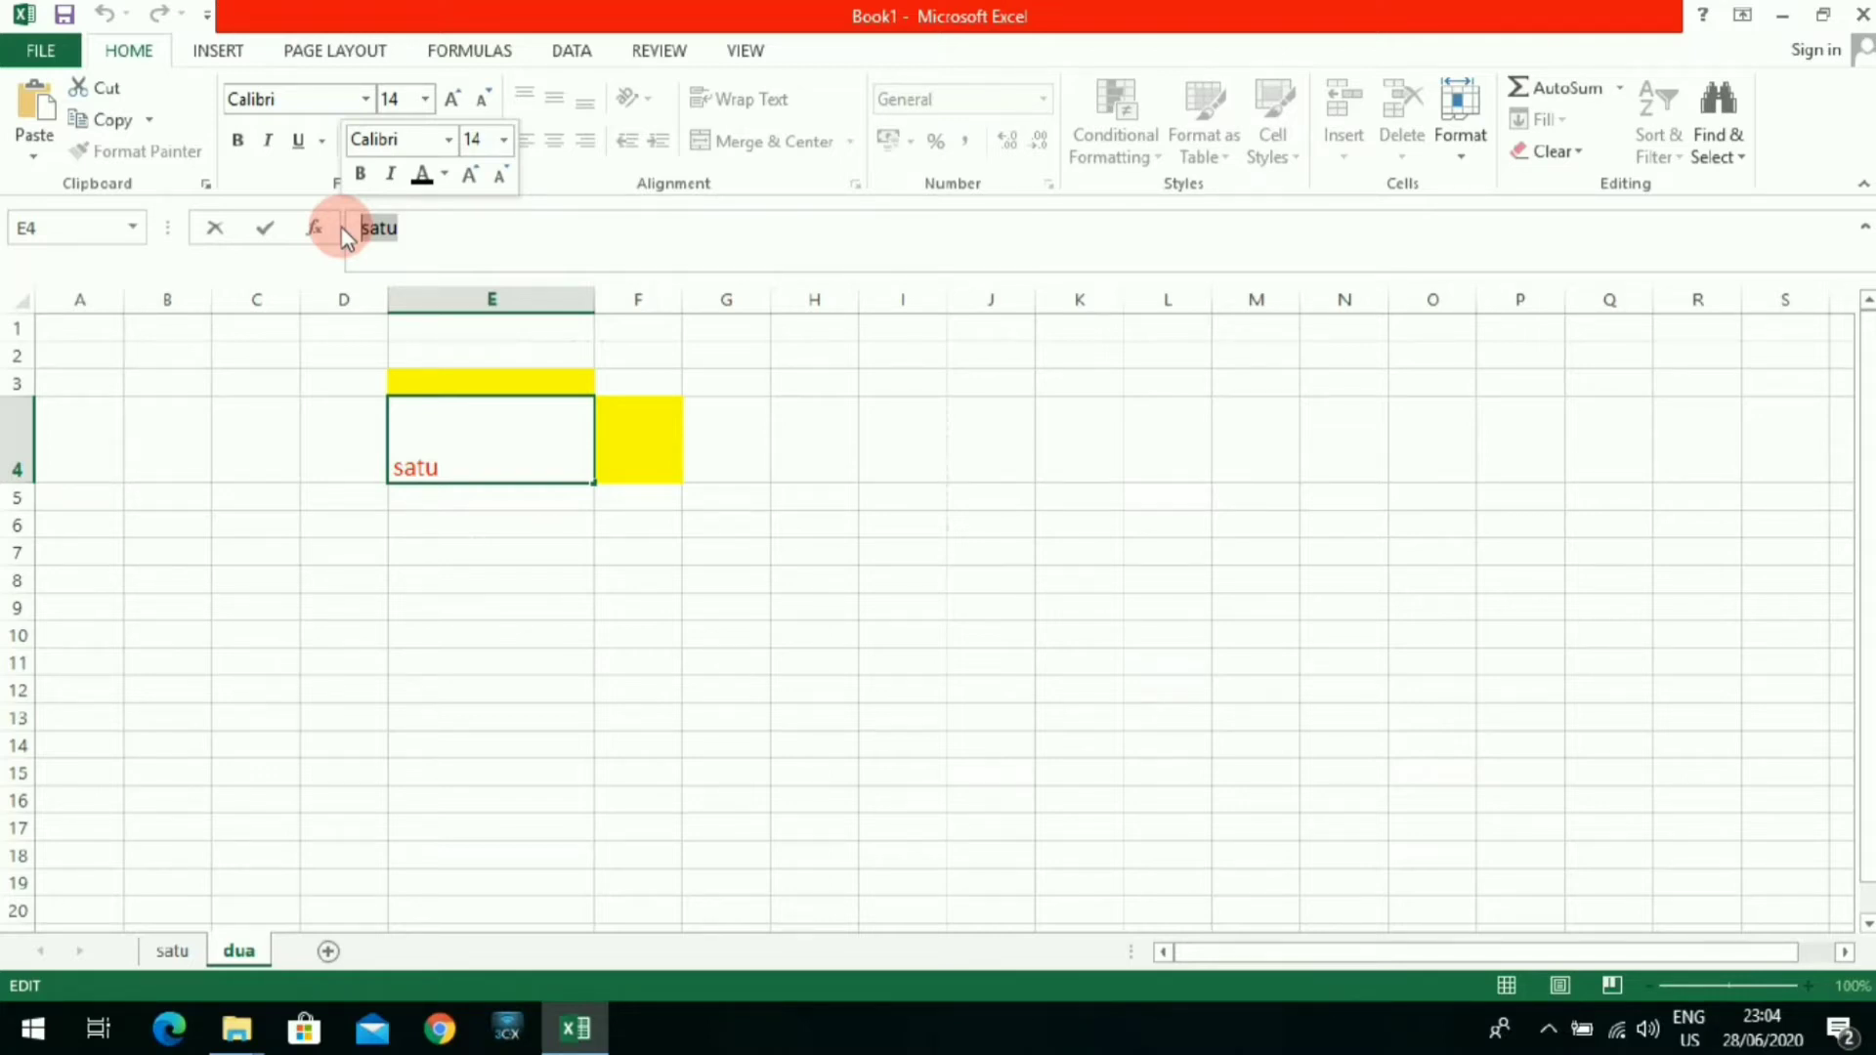
pyautogui.write('harga makanan')
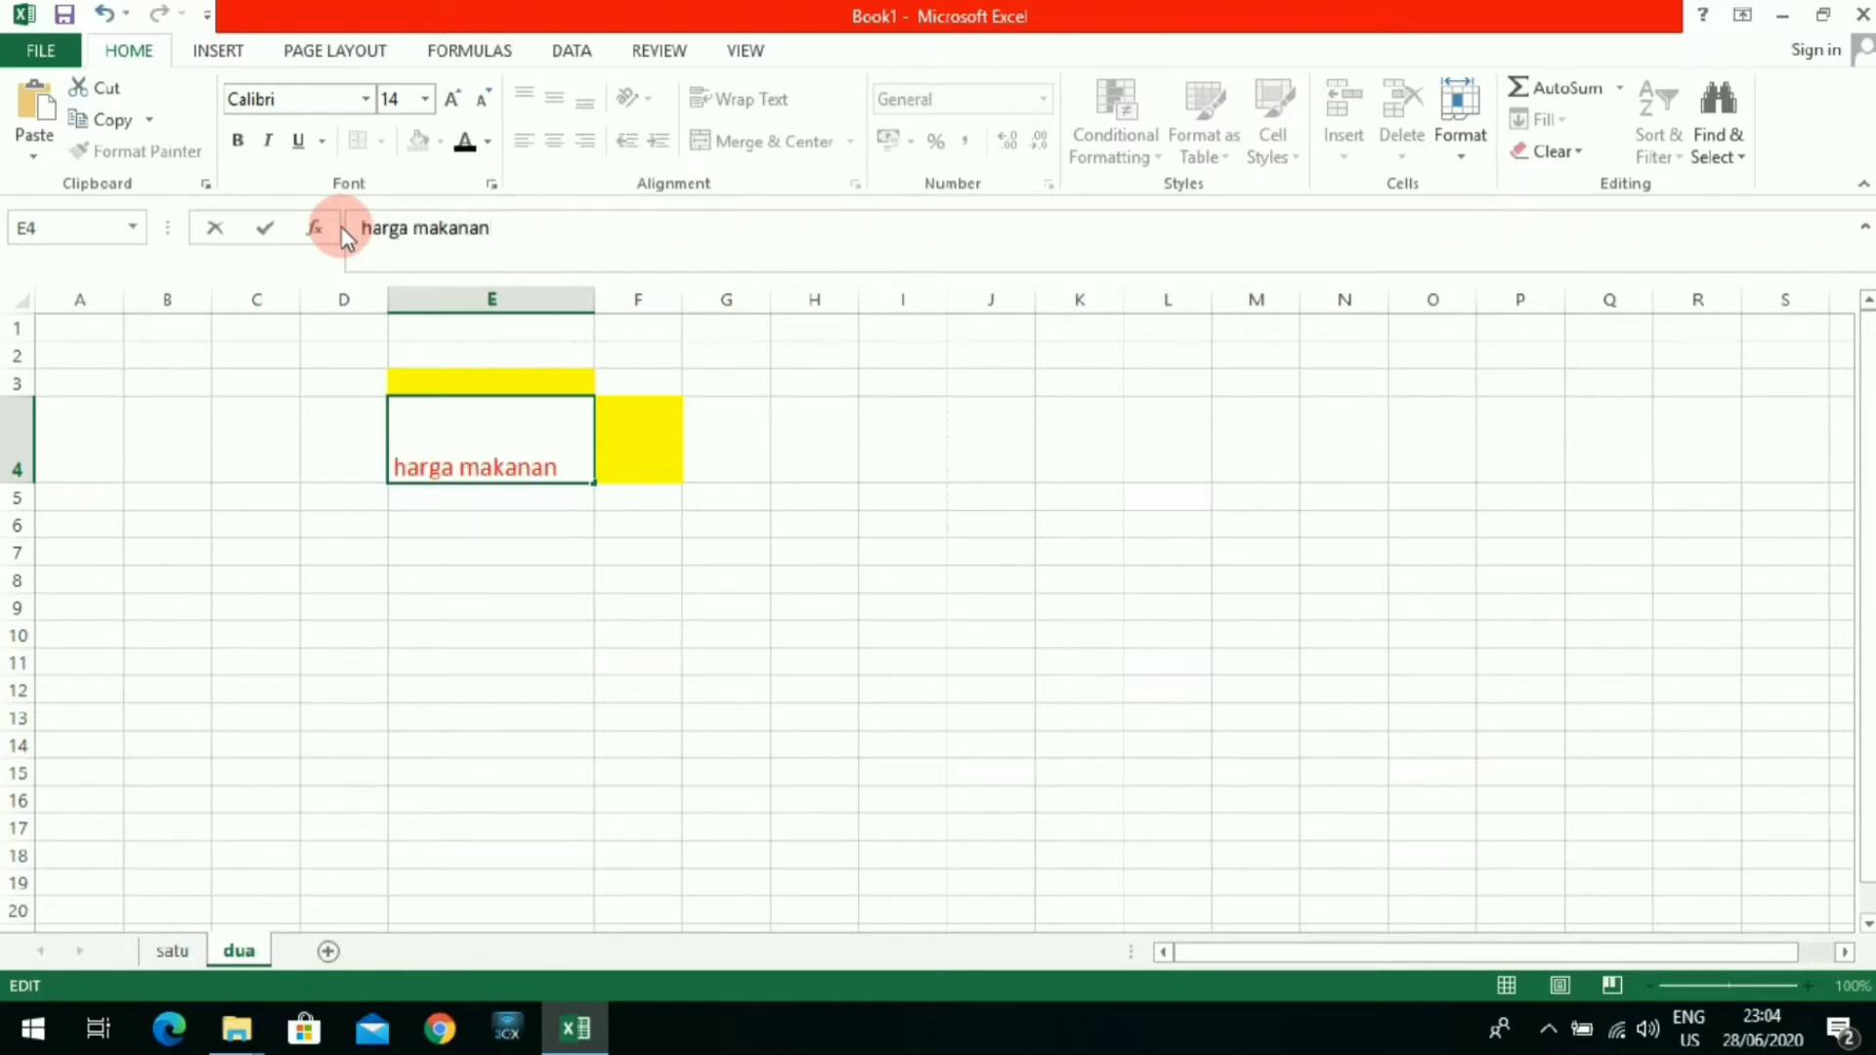
pyautogui.click(628, 721)
pyautogui.click(570, 494)
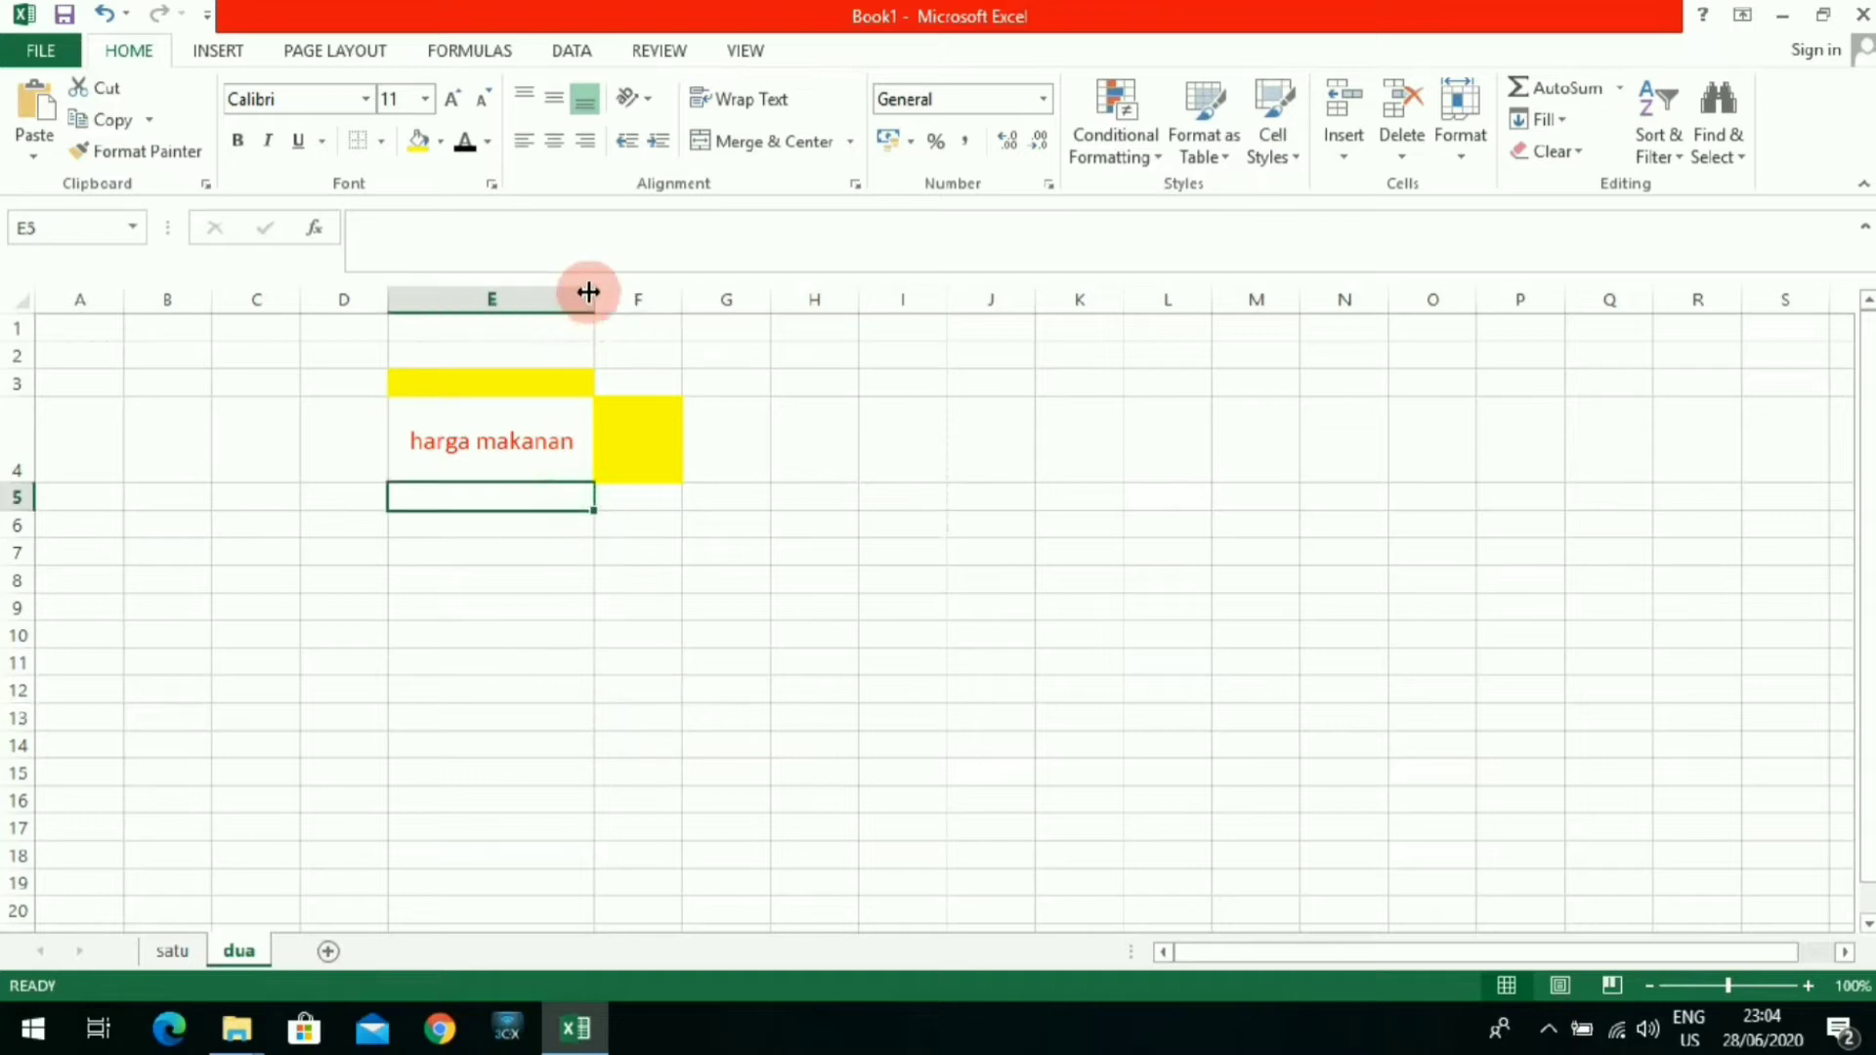
# Step: Narrow column E until it is slightly too small for the text "harga makanan" in E4
pyautogui.moveTo(588, 291); pyautogui.dragTo(486, 299)
pyautogui.click(583, 504)
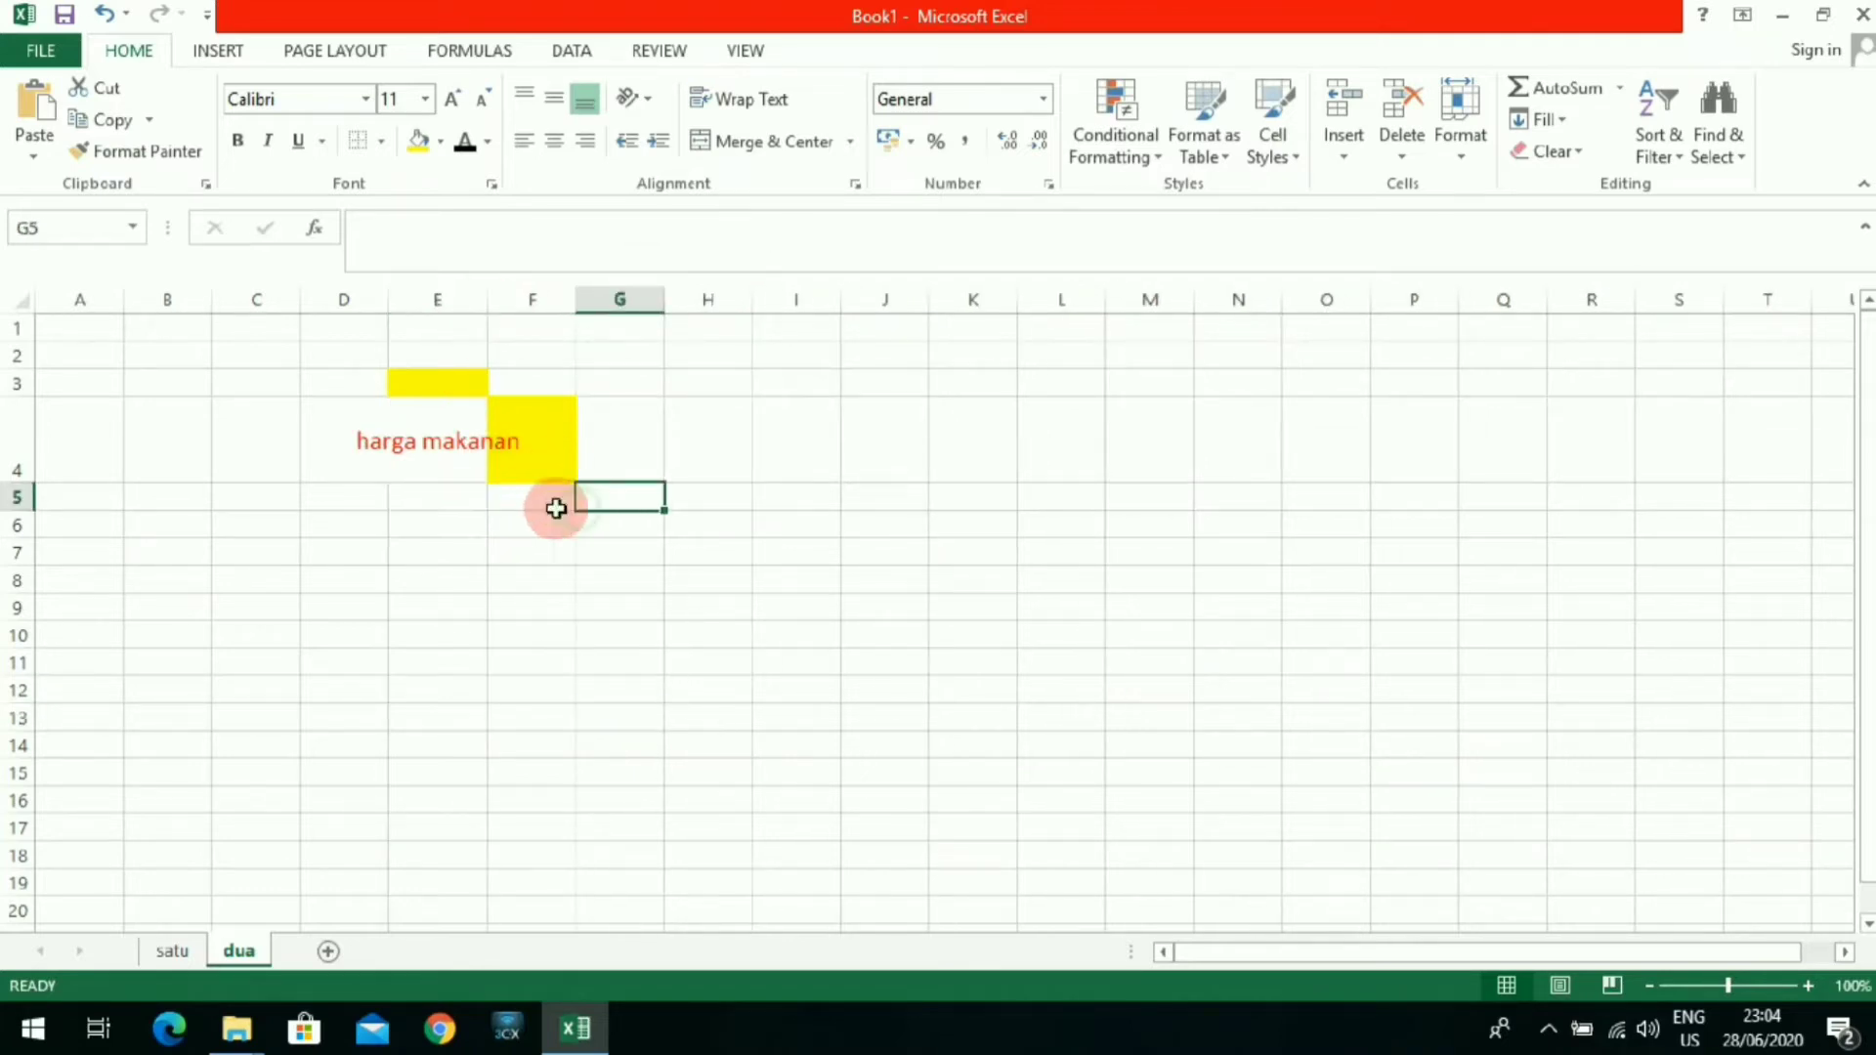
pyautogui.click(465, 469)
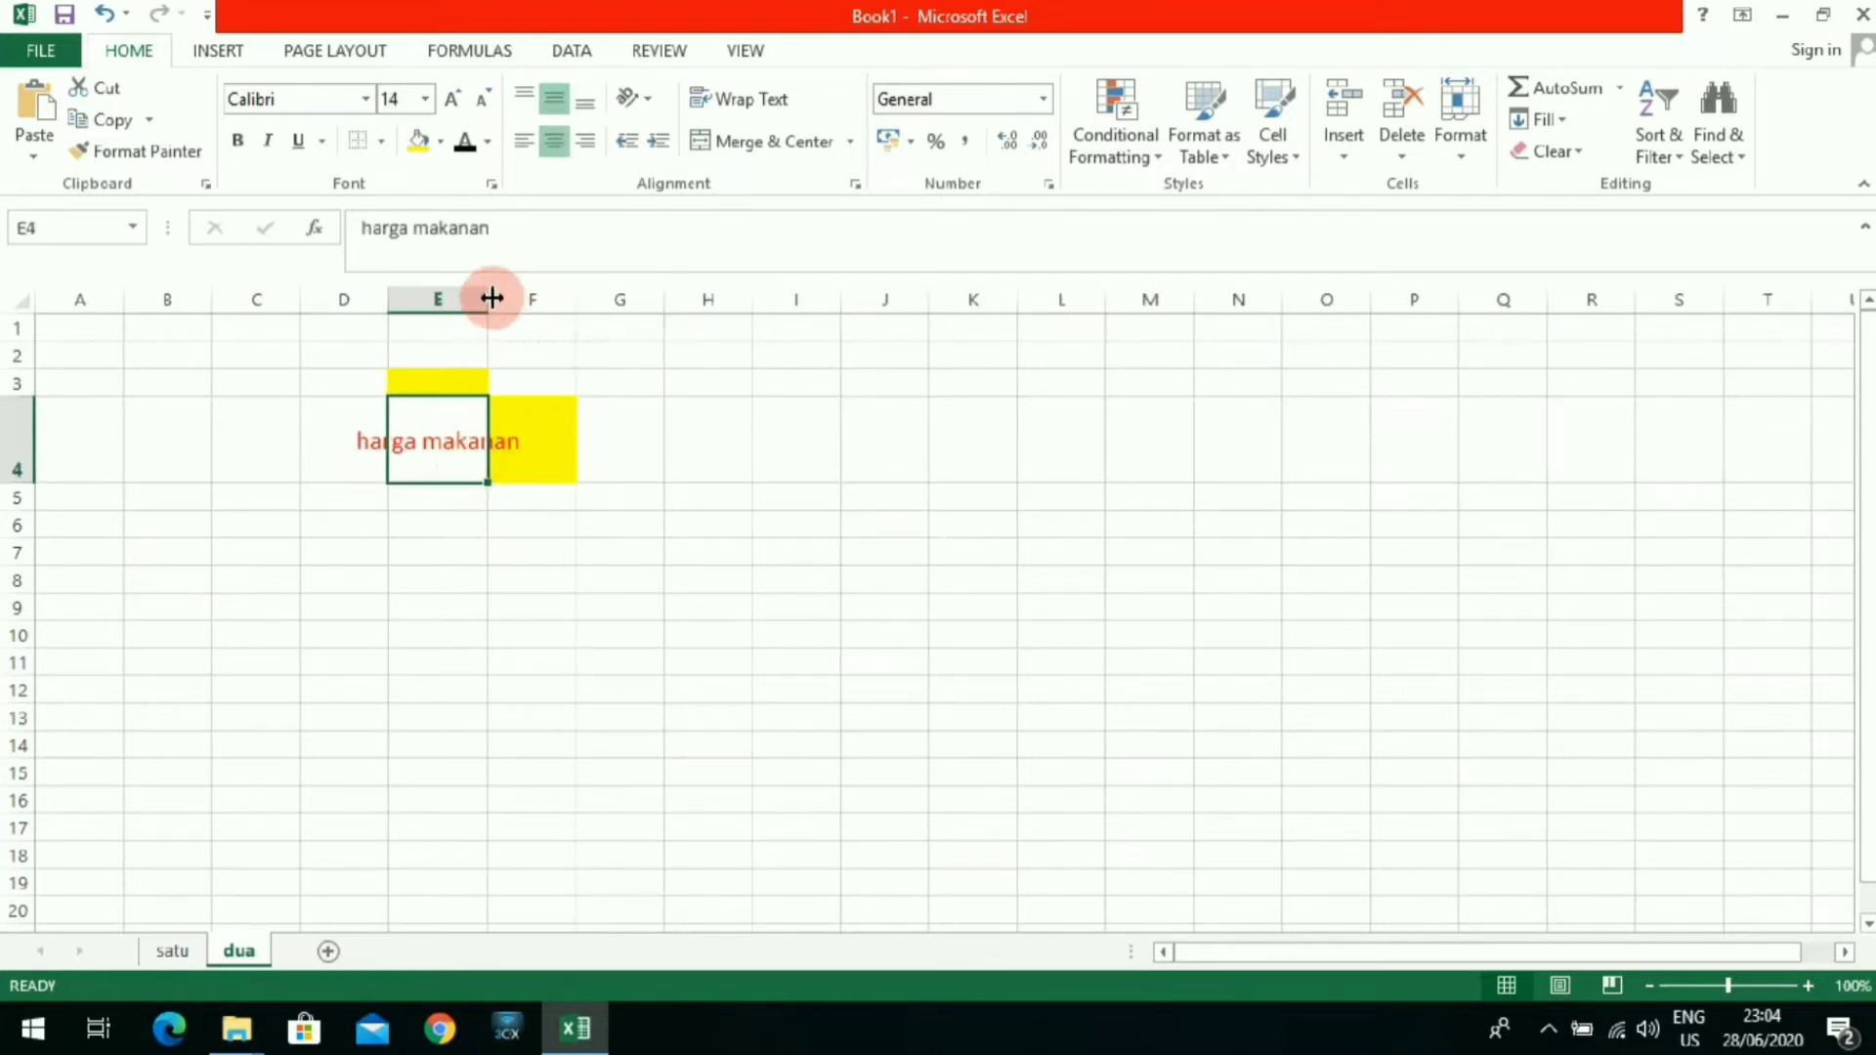
pyautogui.moveTo(491, 298); pyautogui.dragTo(536, 300)
pyautogui.click(587, 520)
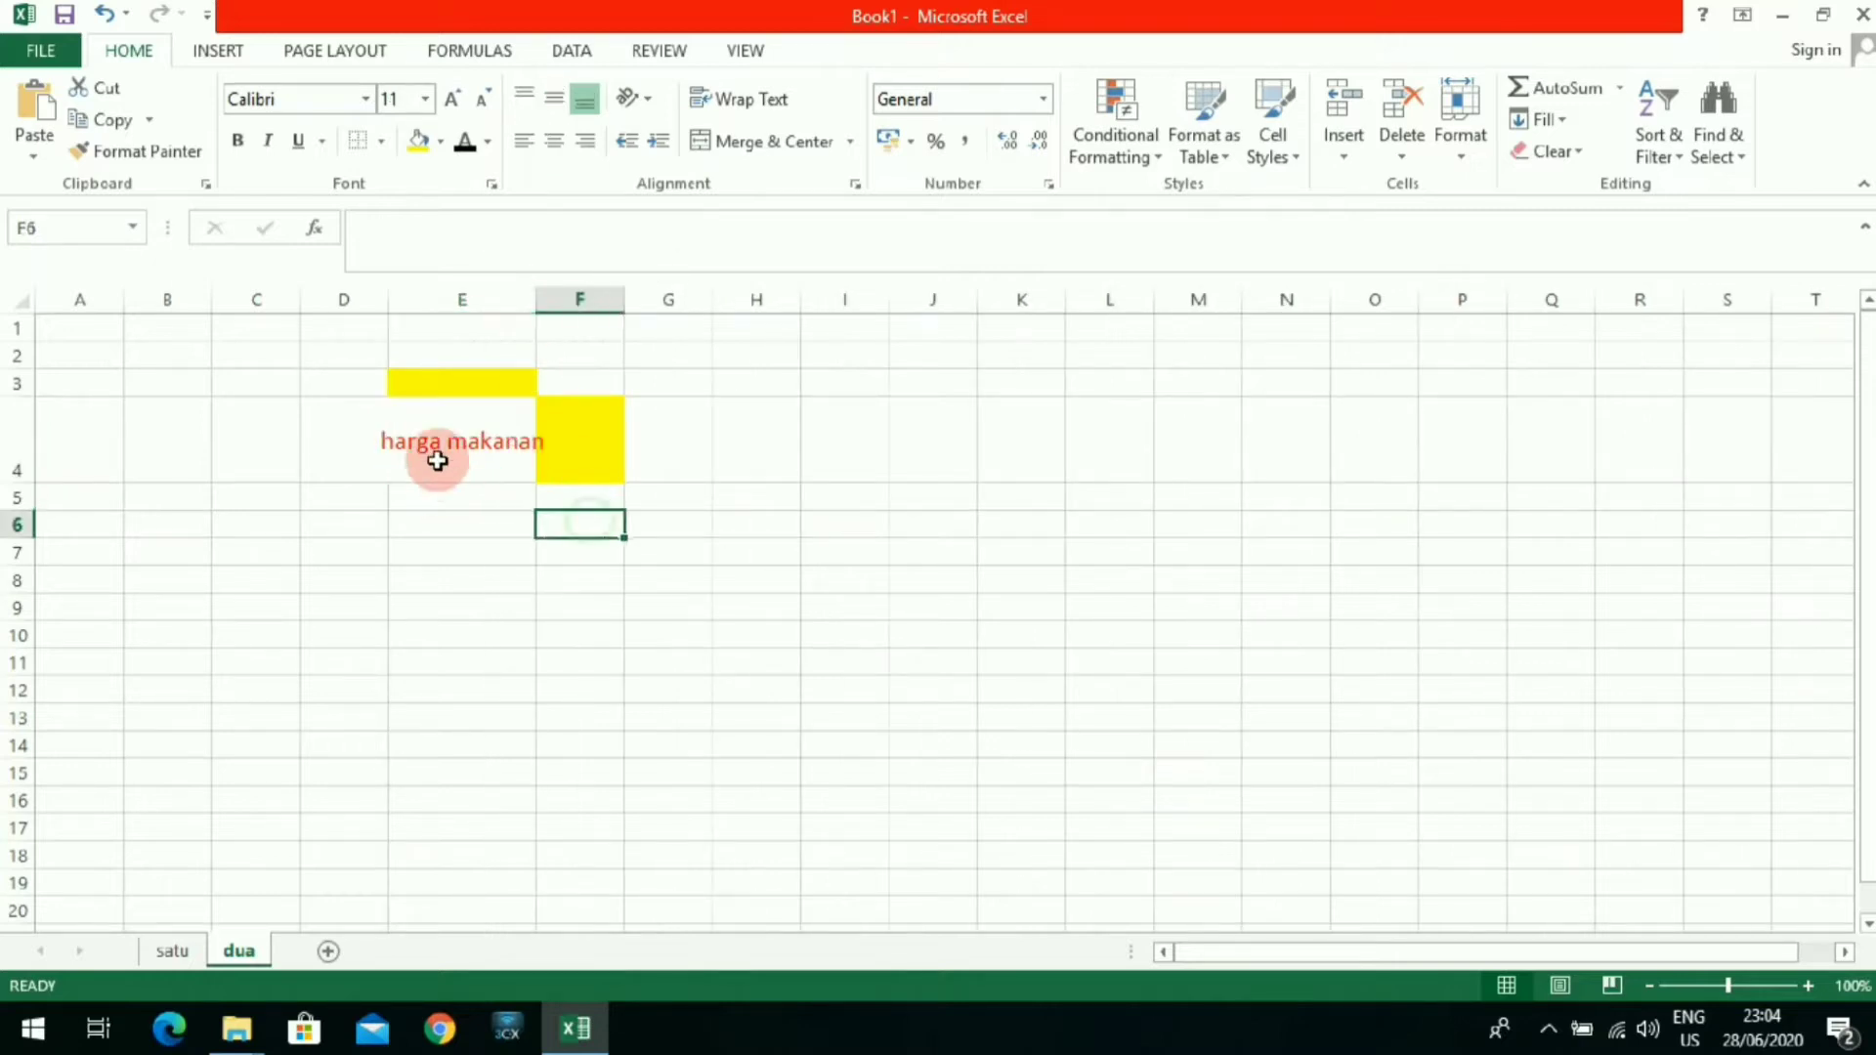
# Step: Apply Top and Bottom Border to E4 and widen column E very slightly
pyautogui.click(437, 460)
pyautogui.click(384, 145)
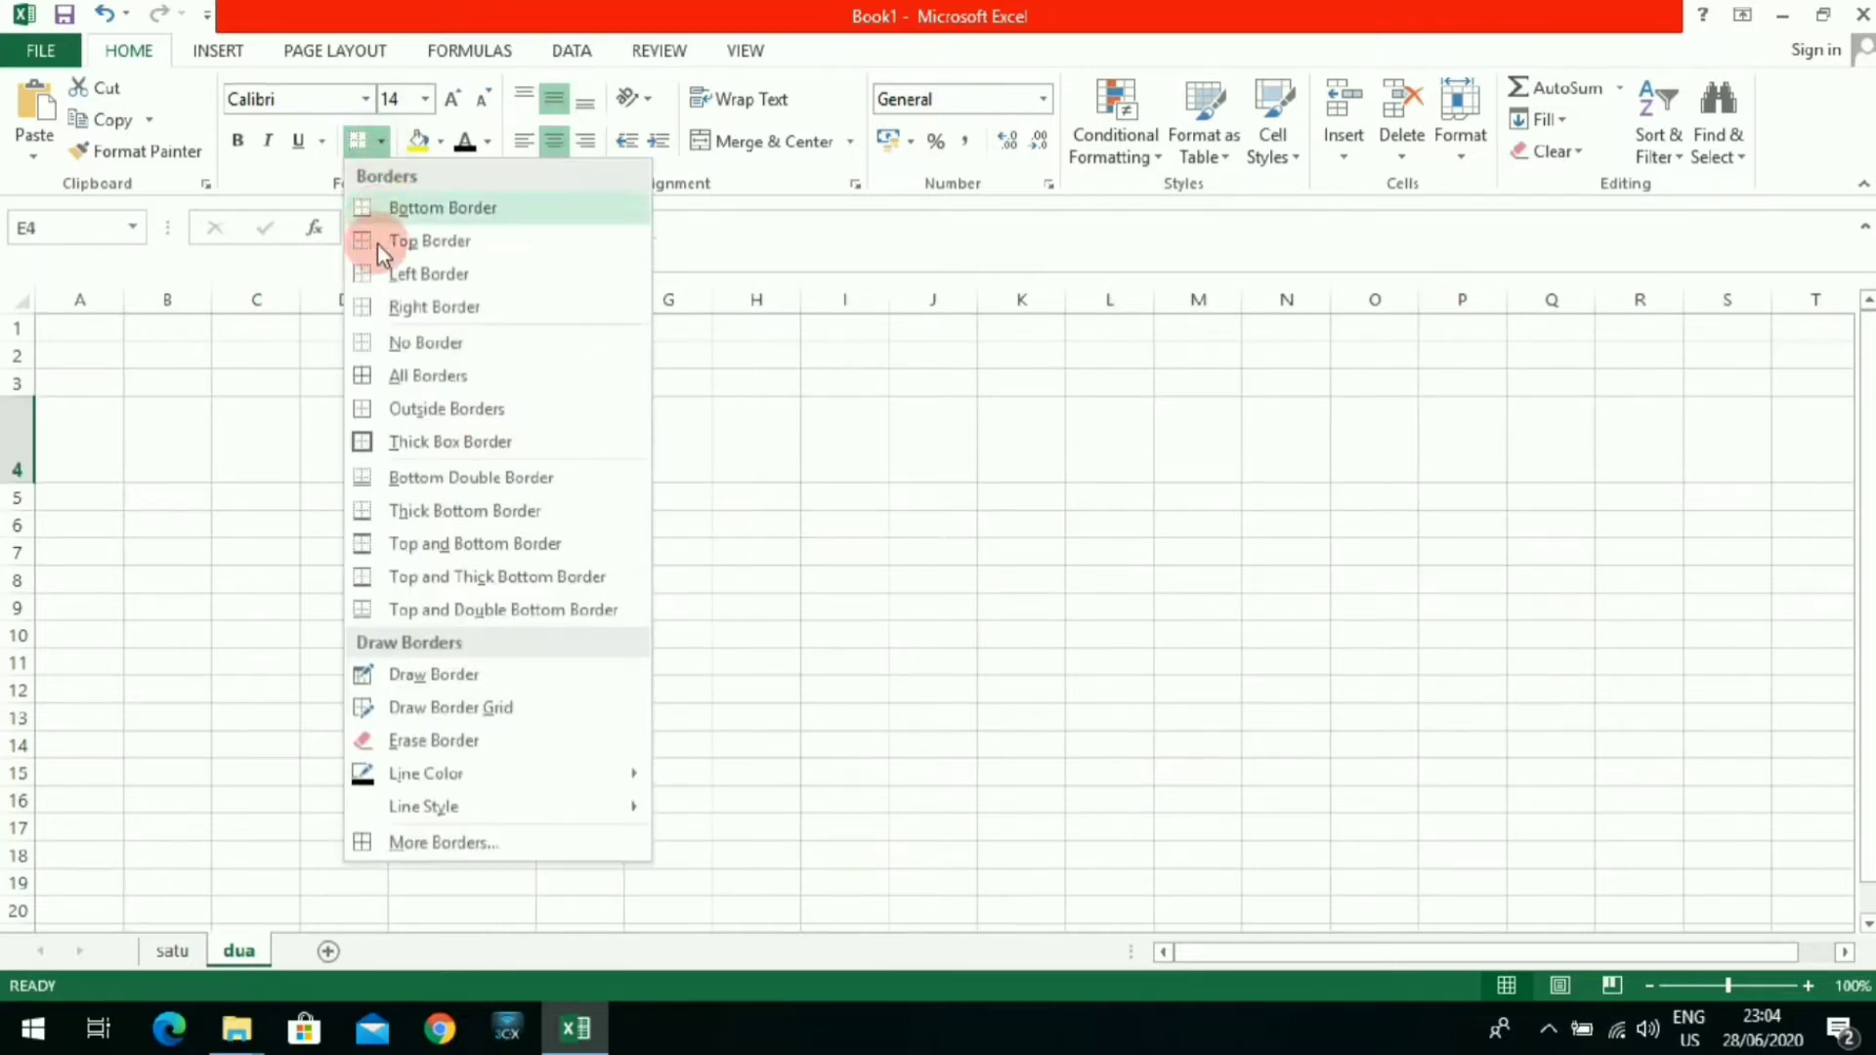
pyautogui.click(400, 540)
pyautogui.click(659, 535)
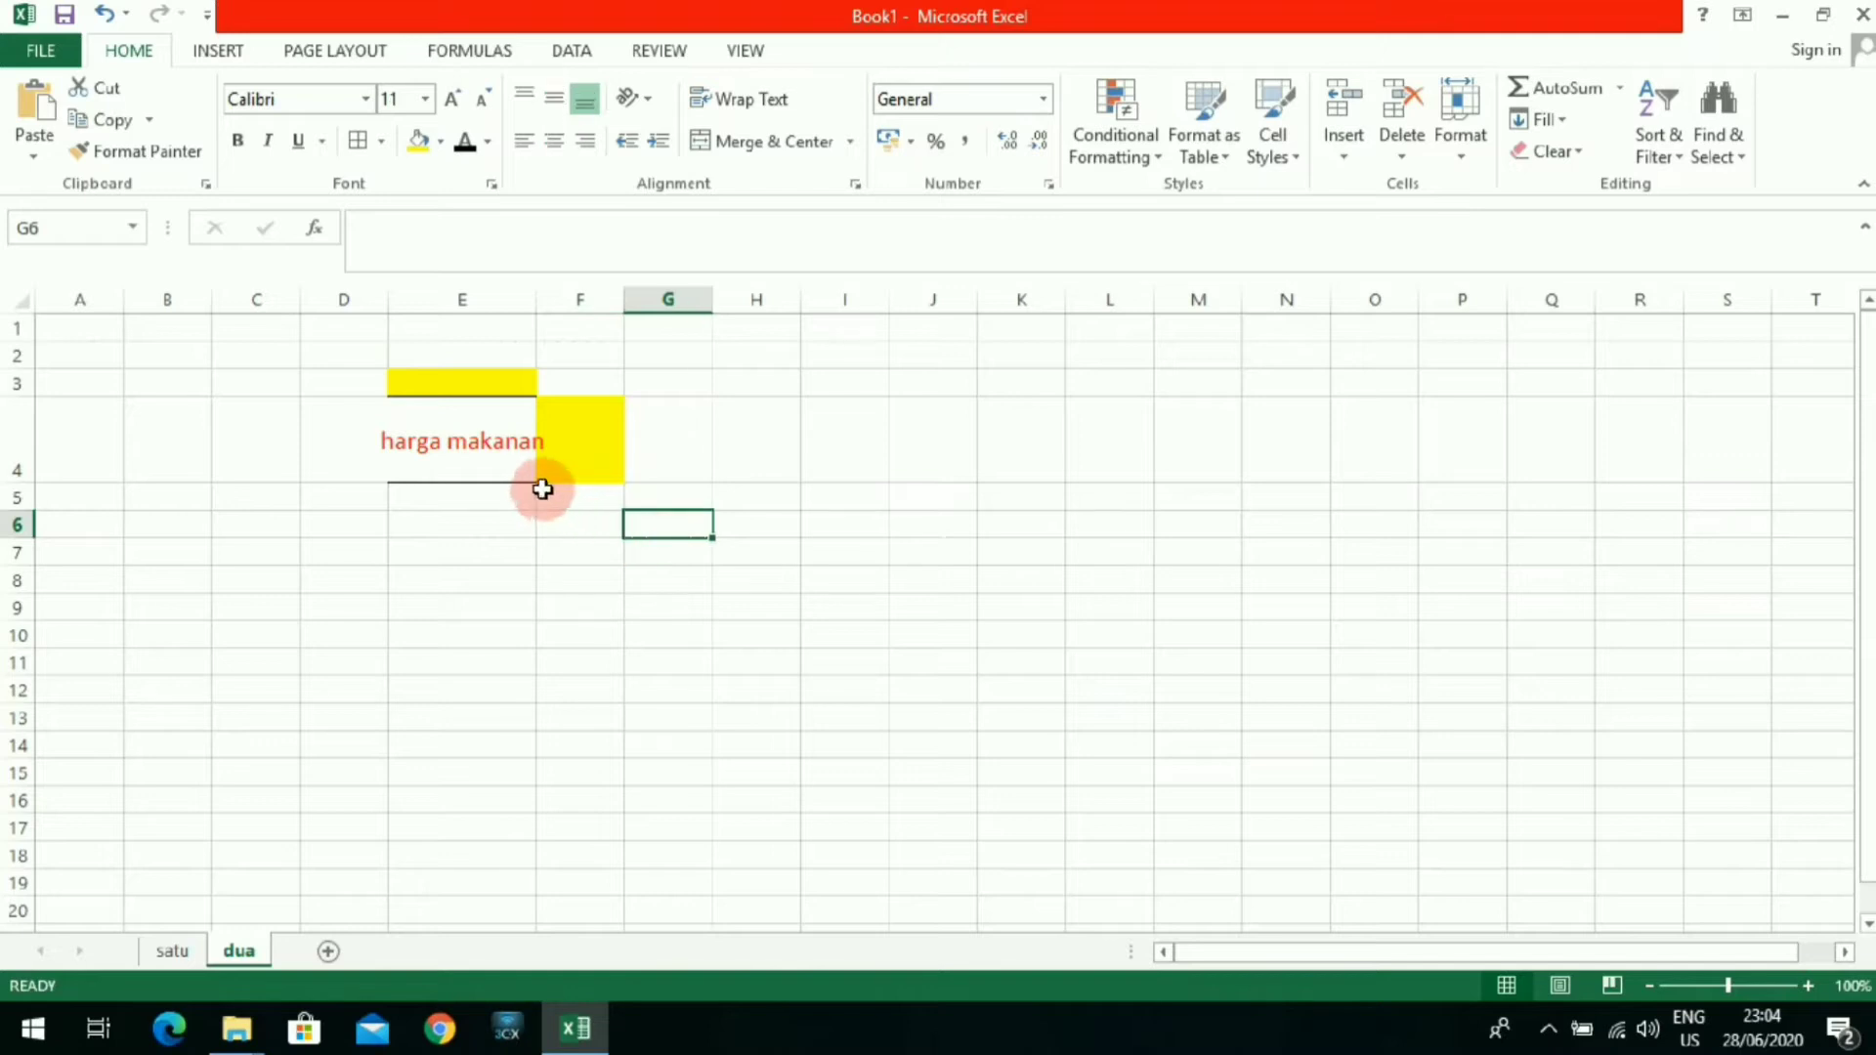
pyautogui.click(518, 469)
pyautogui.moveTo(537, 302)
pyautogui.mouseDown()
pyautogui.moveTo(570, 302)
pyautogui.moveTo(538, 313)
pyautogui.mouseUp()
pyautogui.moveTo(568, 563); pyautogui.dragTo(569, 573)
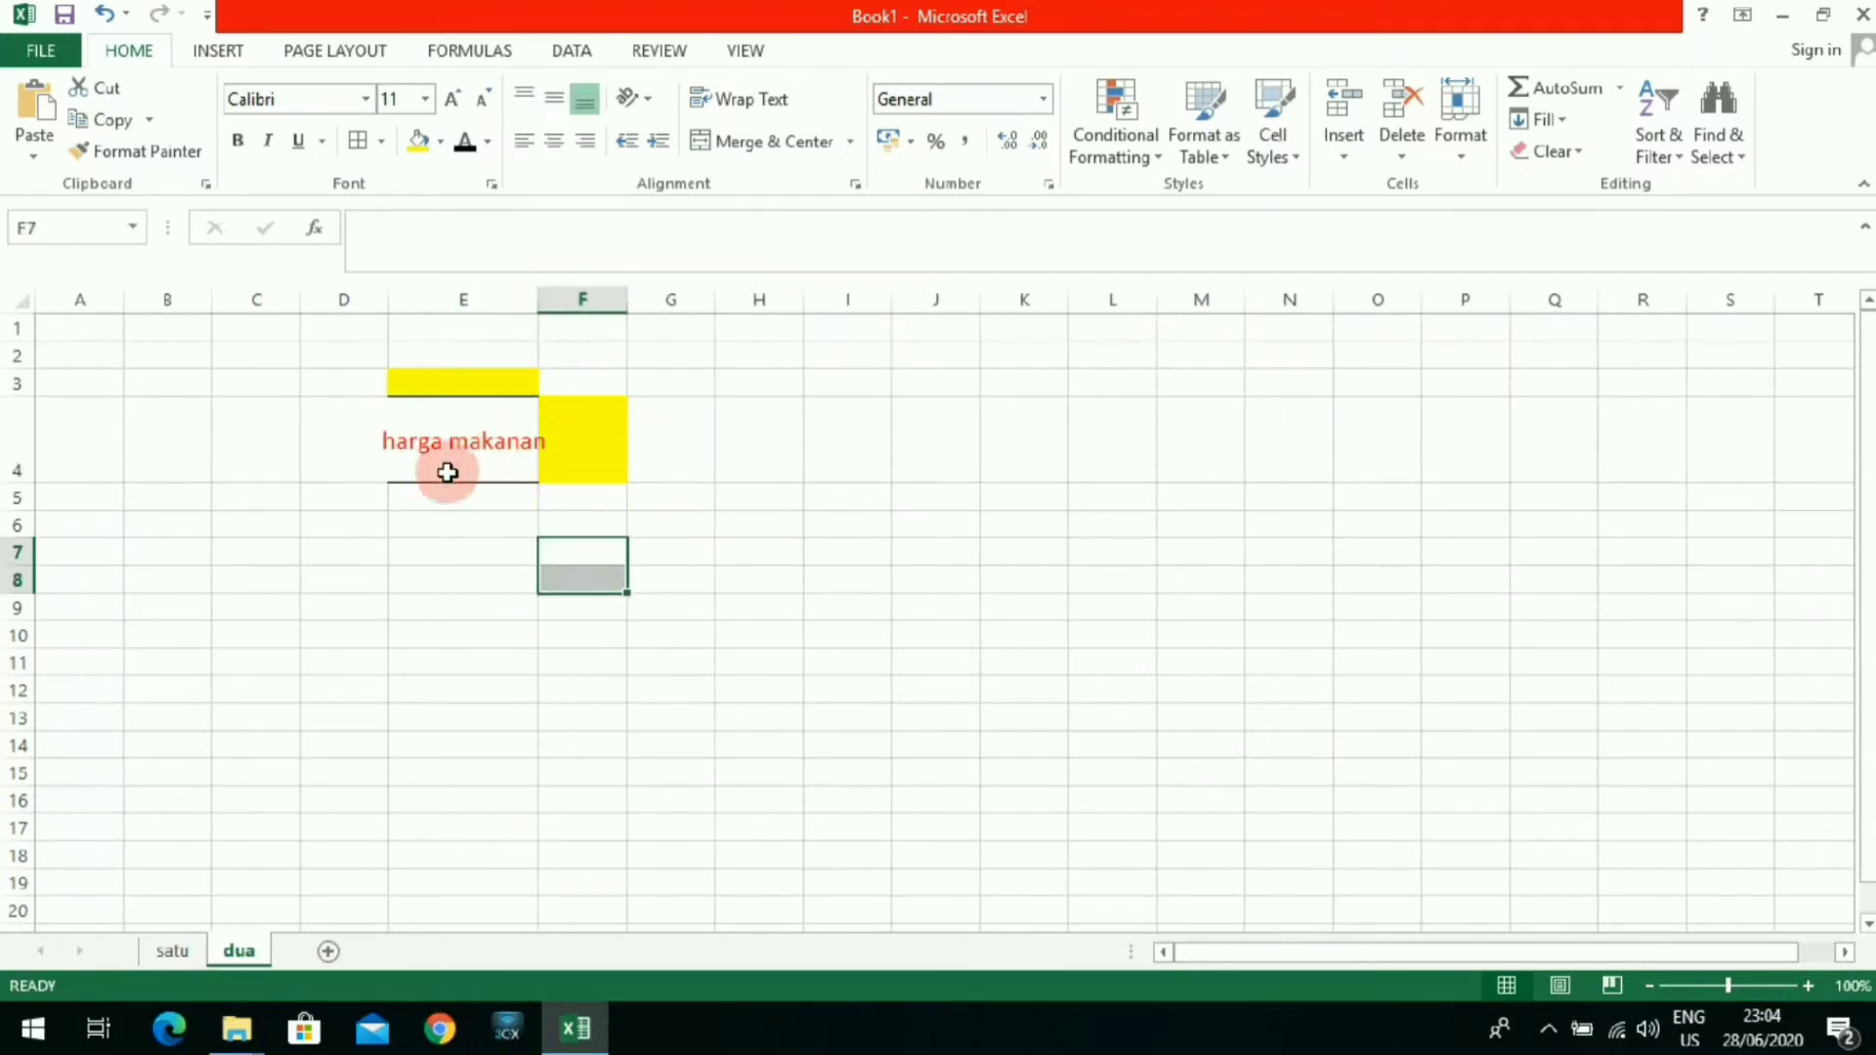
# Step: Wrap the text in E4 onto two lines and put borders on all sides of the cell
pyautogui.click(486, 436)
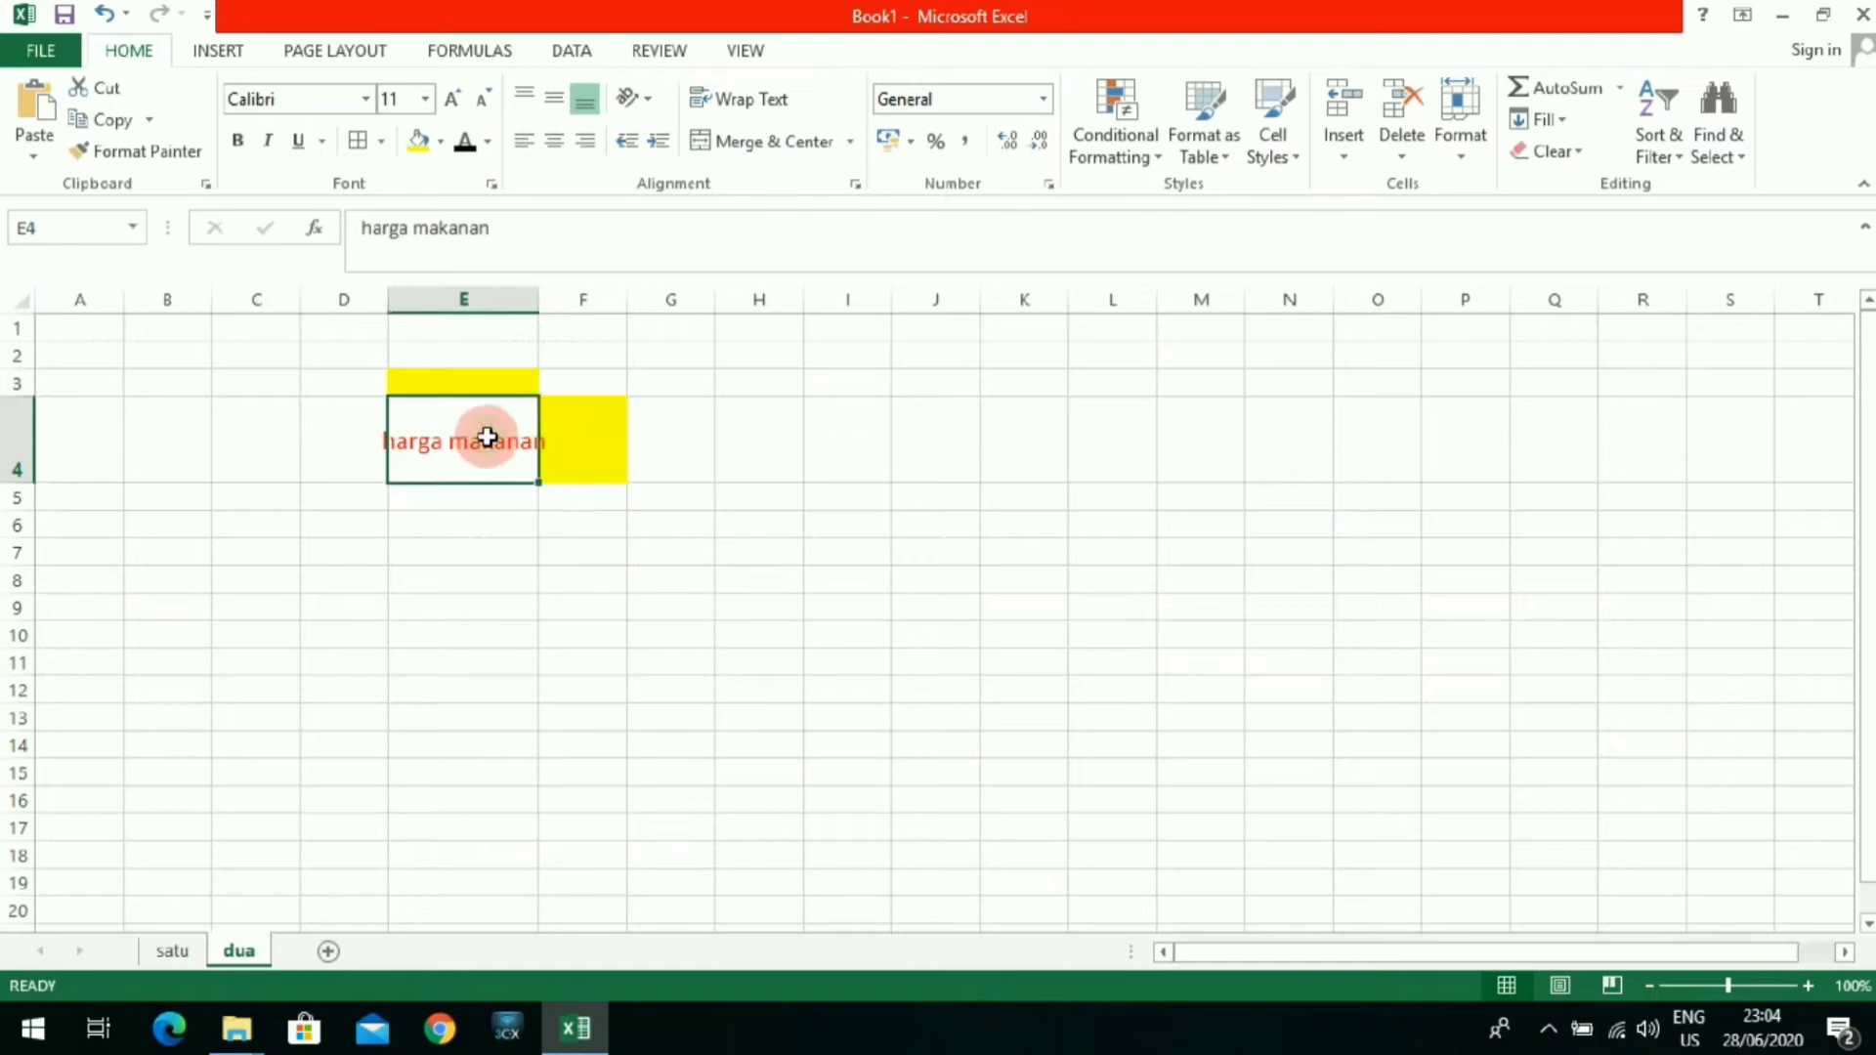
pyautogui.click(711, 97)
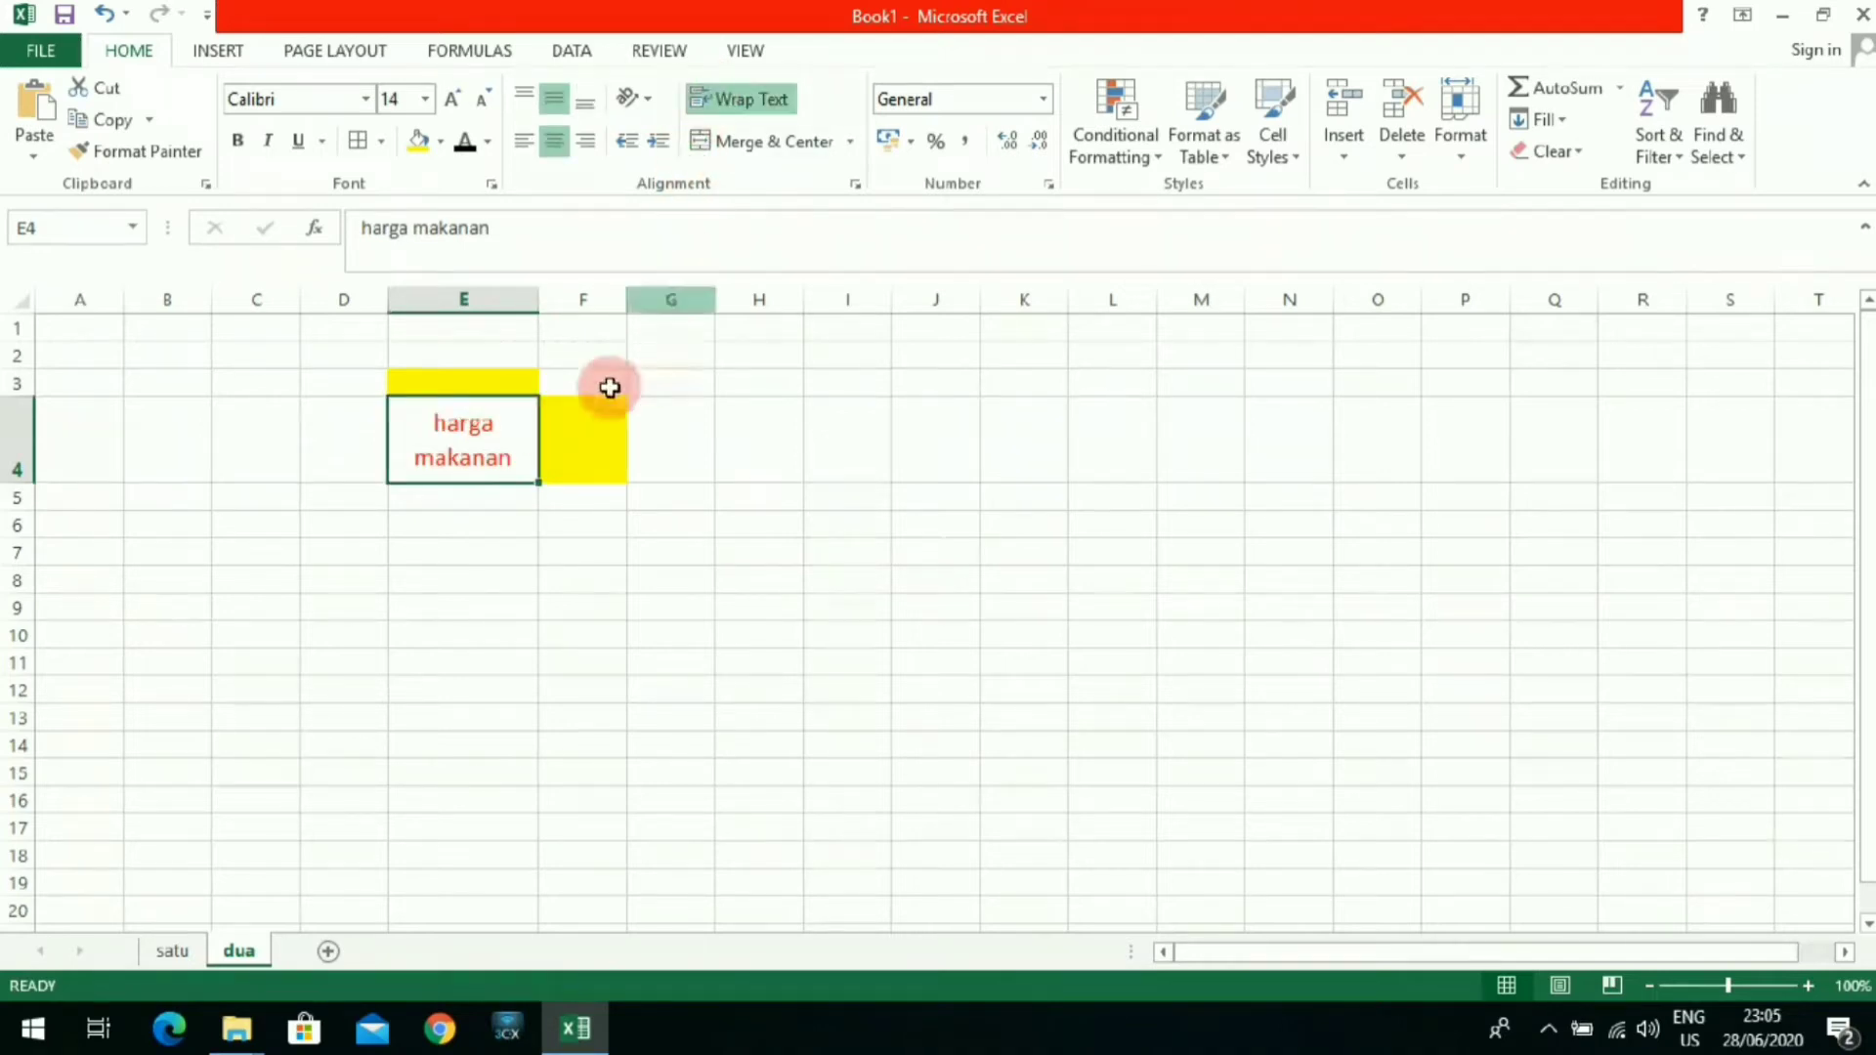
pyautogui.click(461, 524)
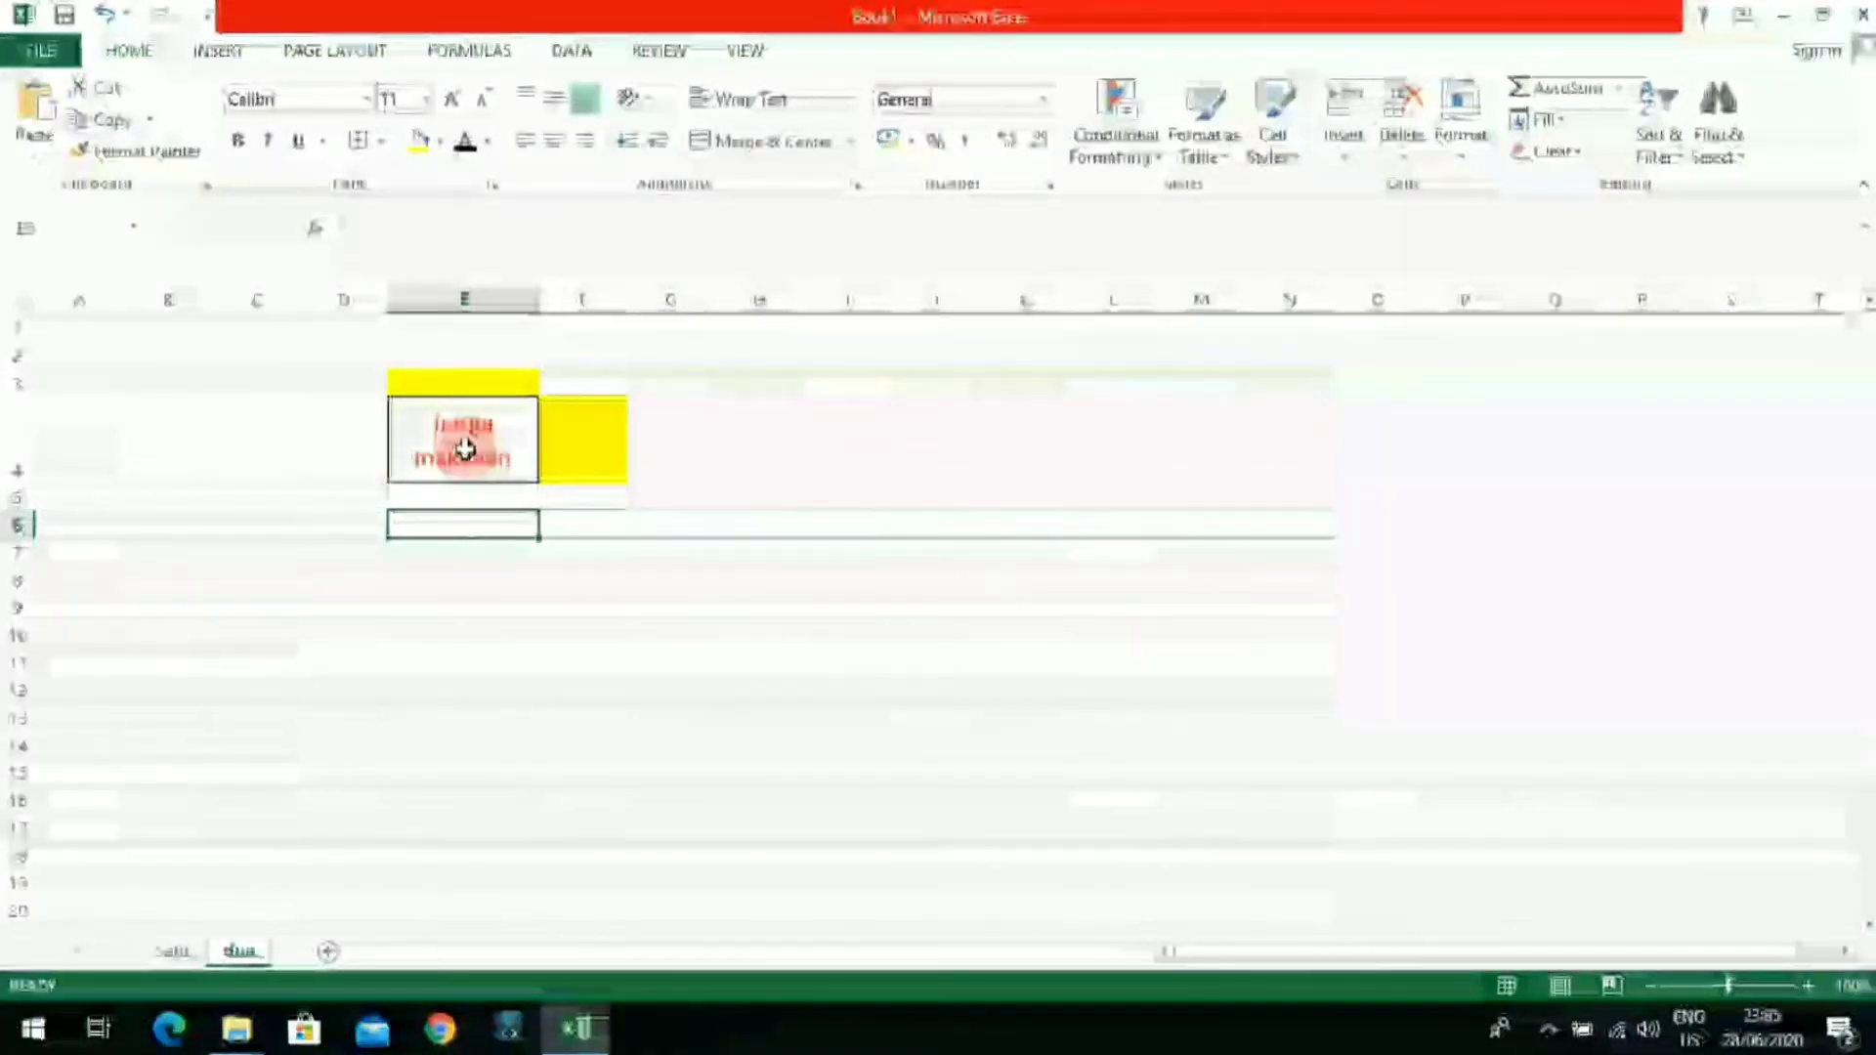
pyautogui.click(467, 455)
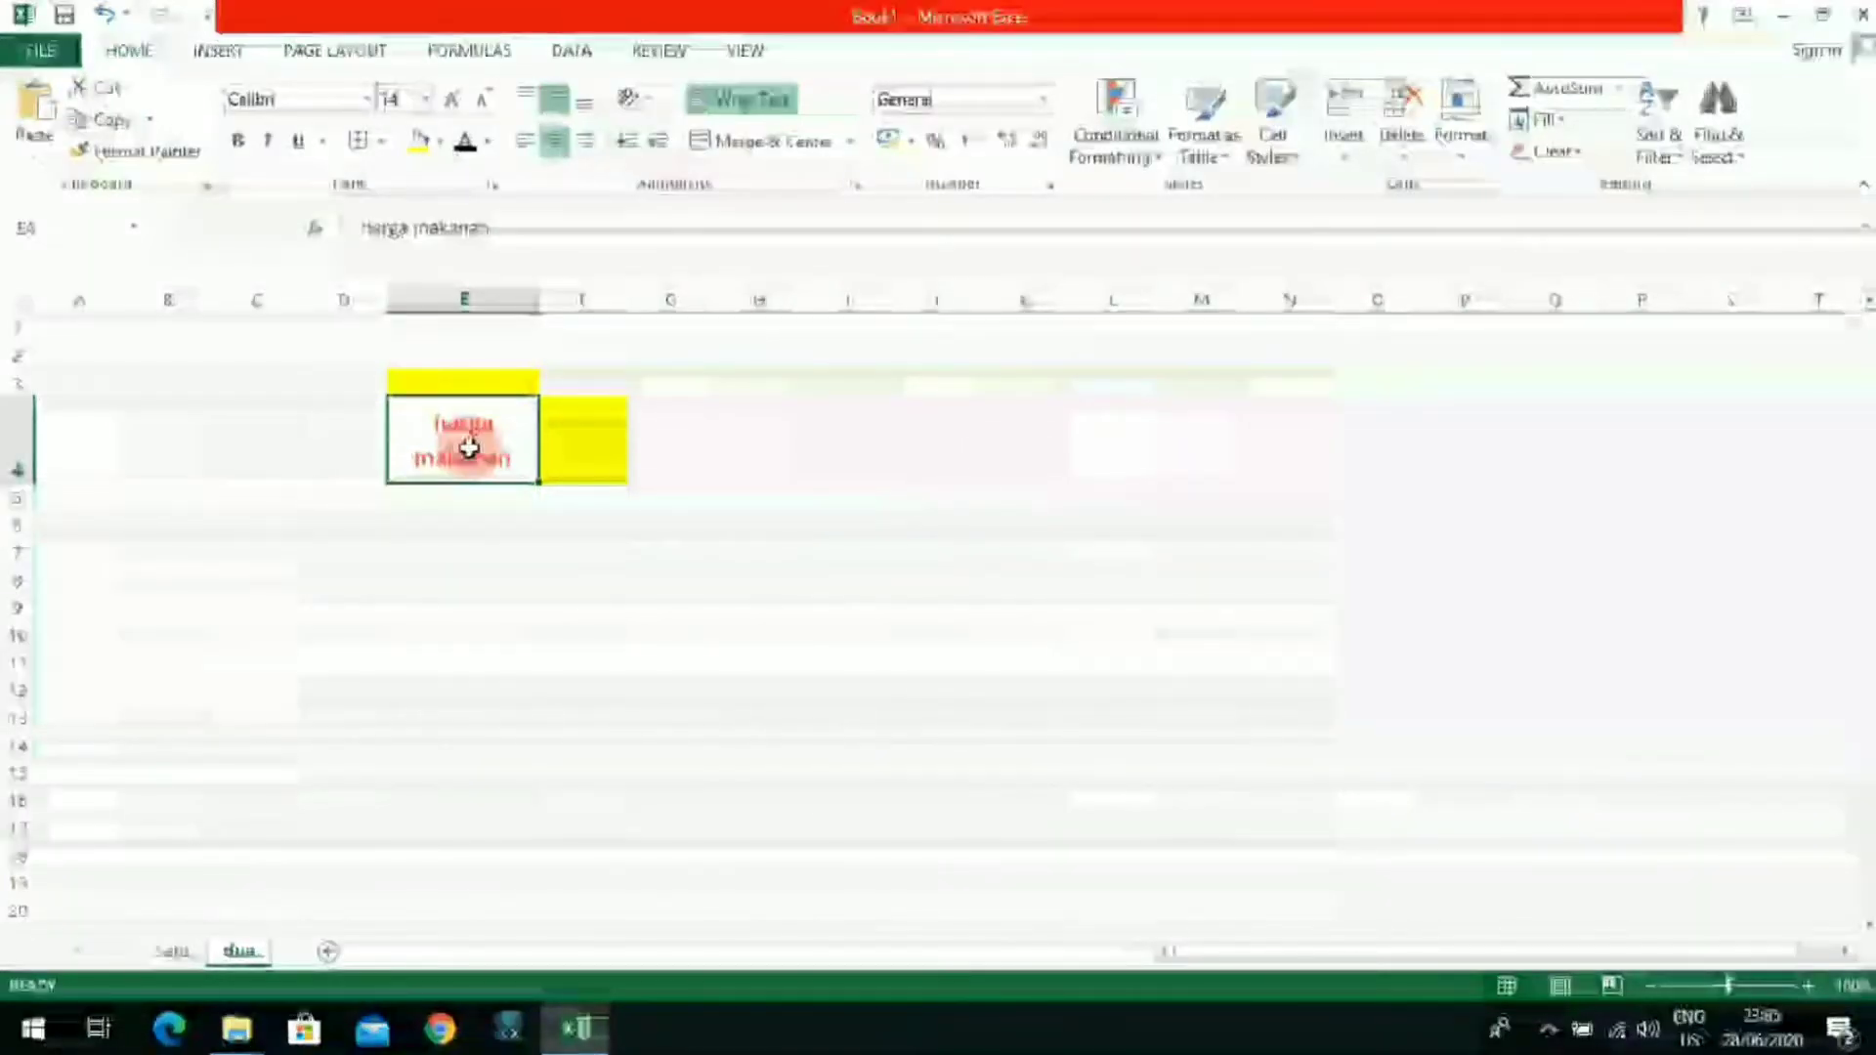
pyautogui.click(492, 512)
pyautogui.click(489, 467)
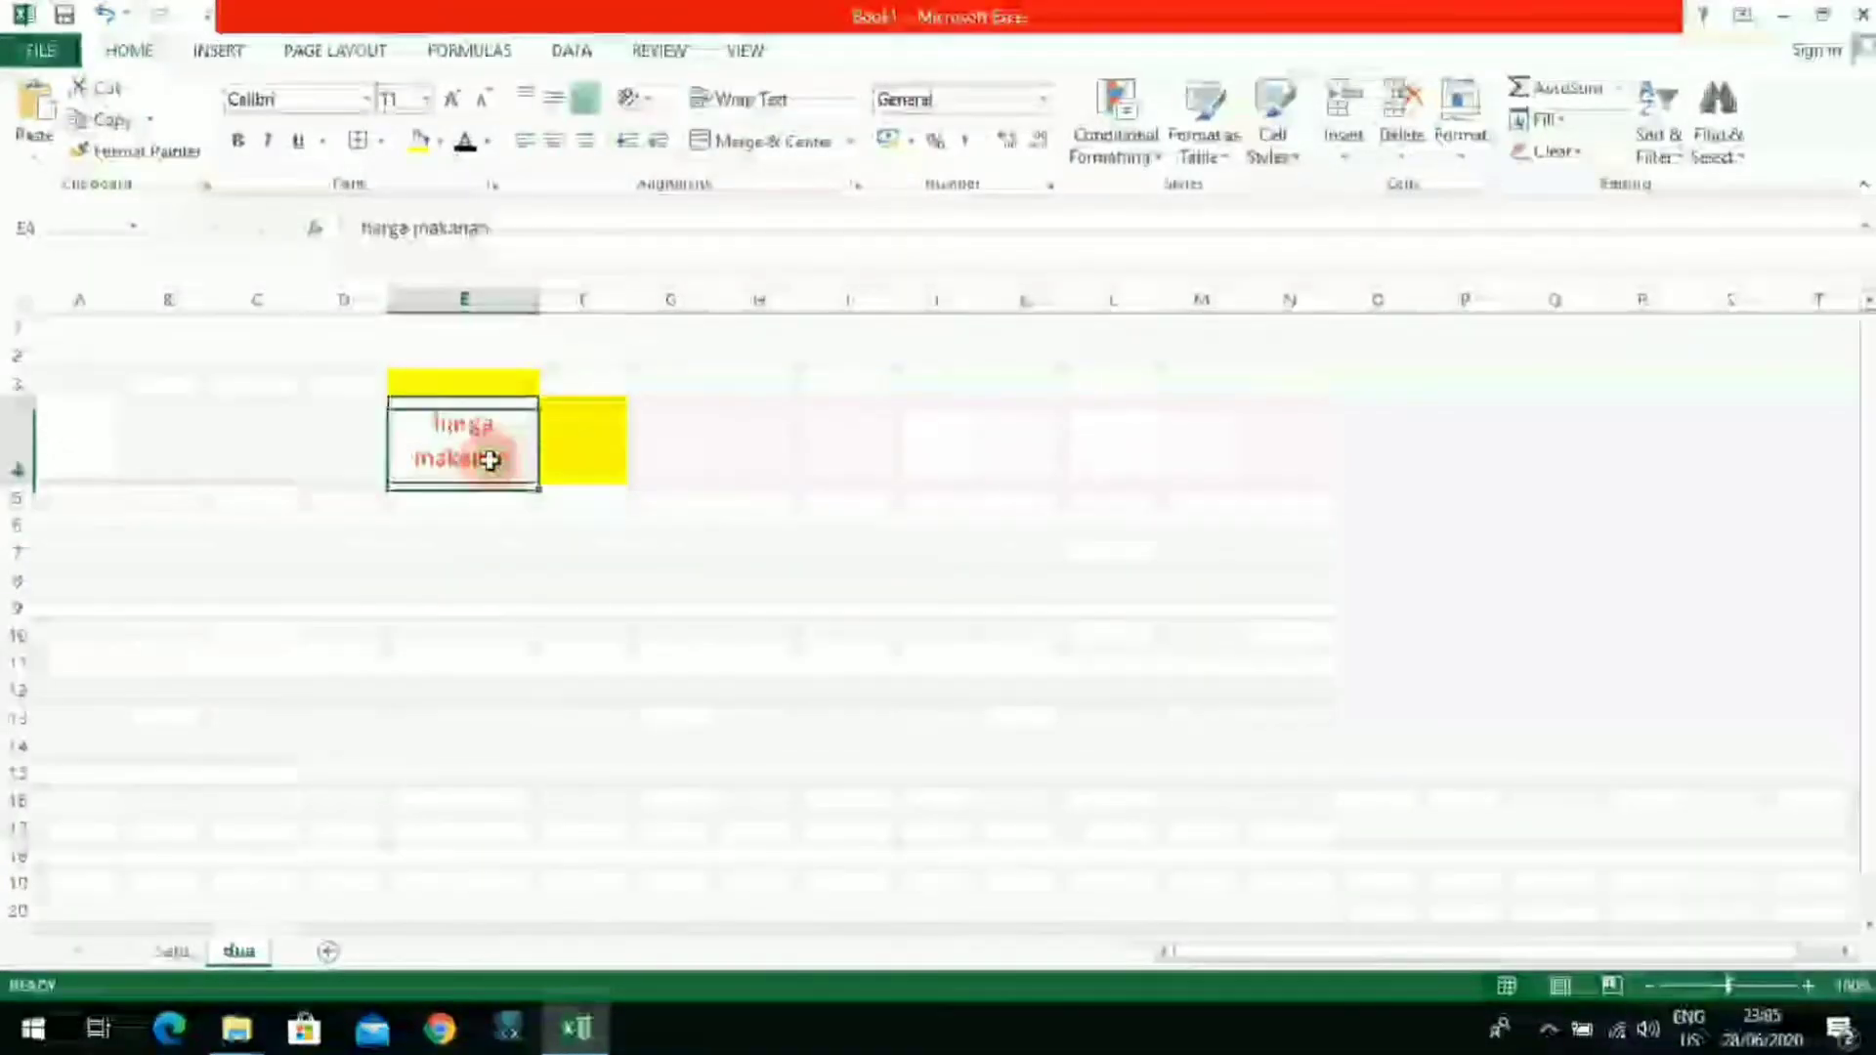
# Step: Apply all borders to the range E5:G11 to form a grid below E4
pyautogui.moveTo(494, 507); pyautogui.dragTo(680, 660)
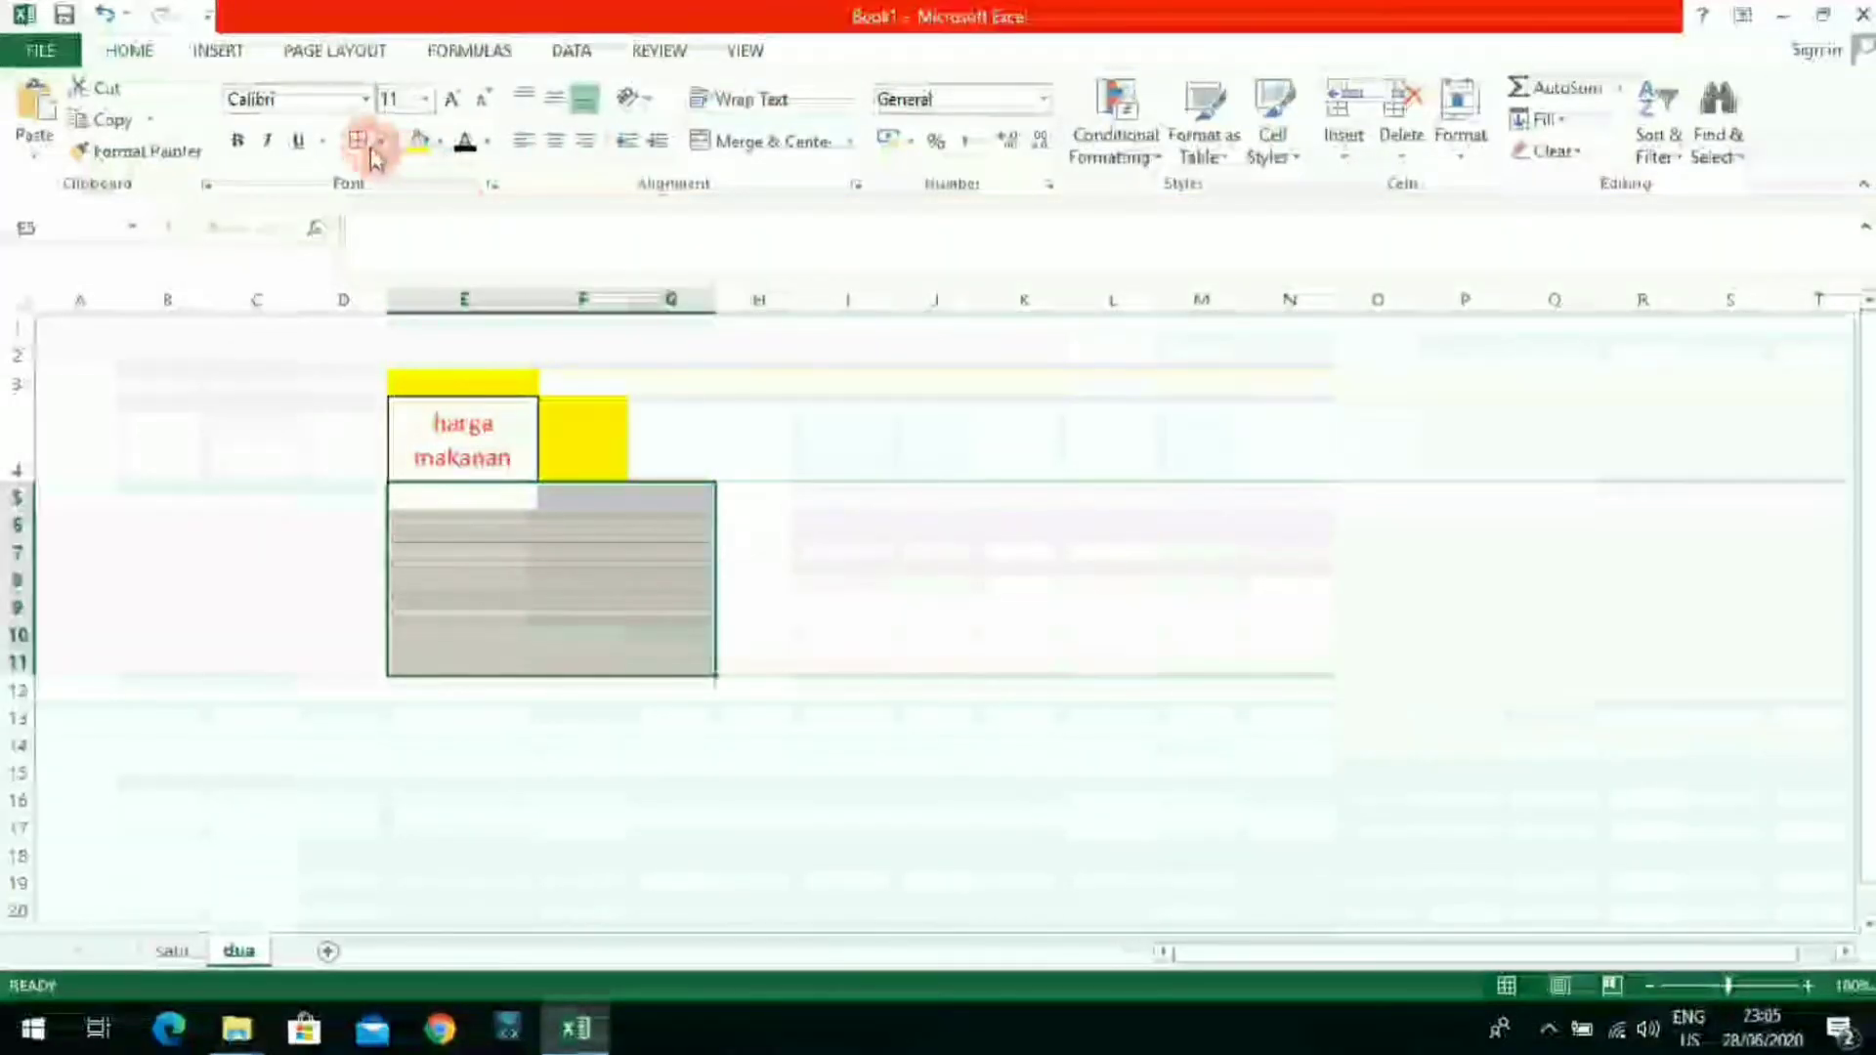
pyautogui.click(360, 139)
pyautogui.click(835, 519)
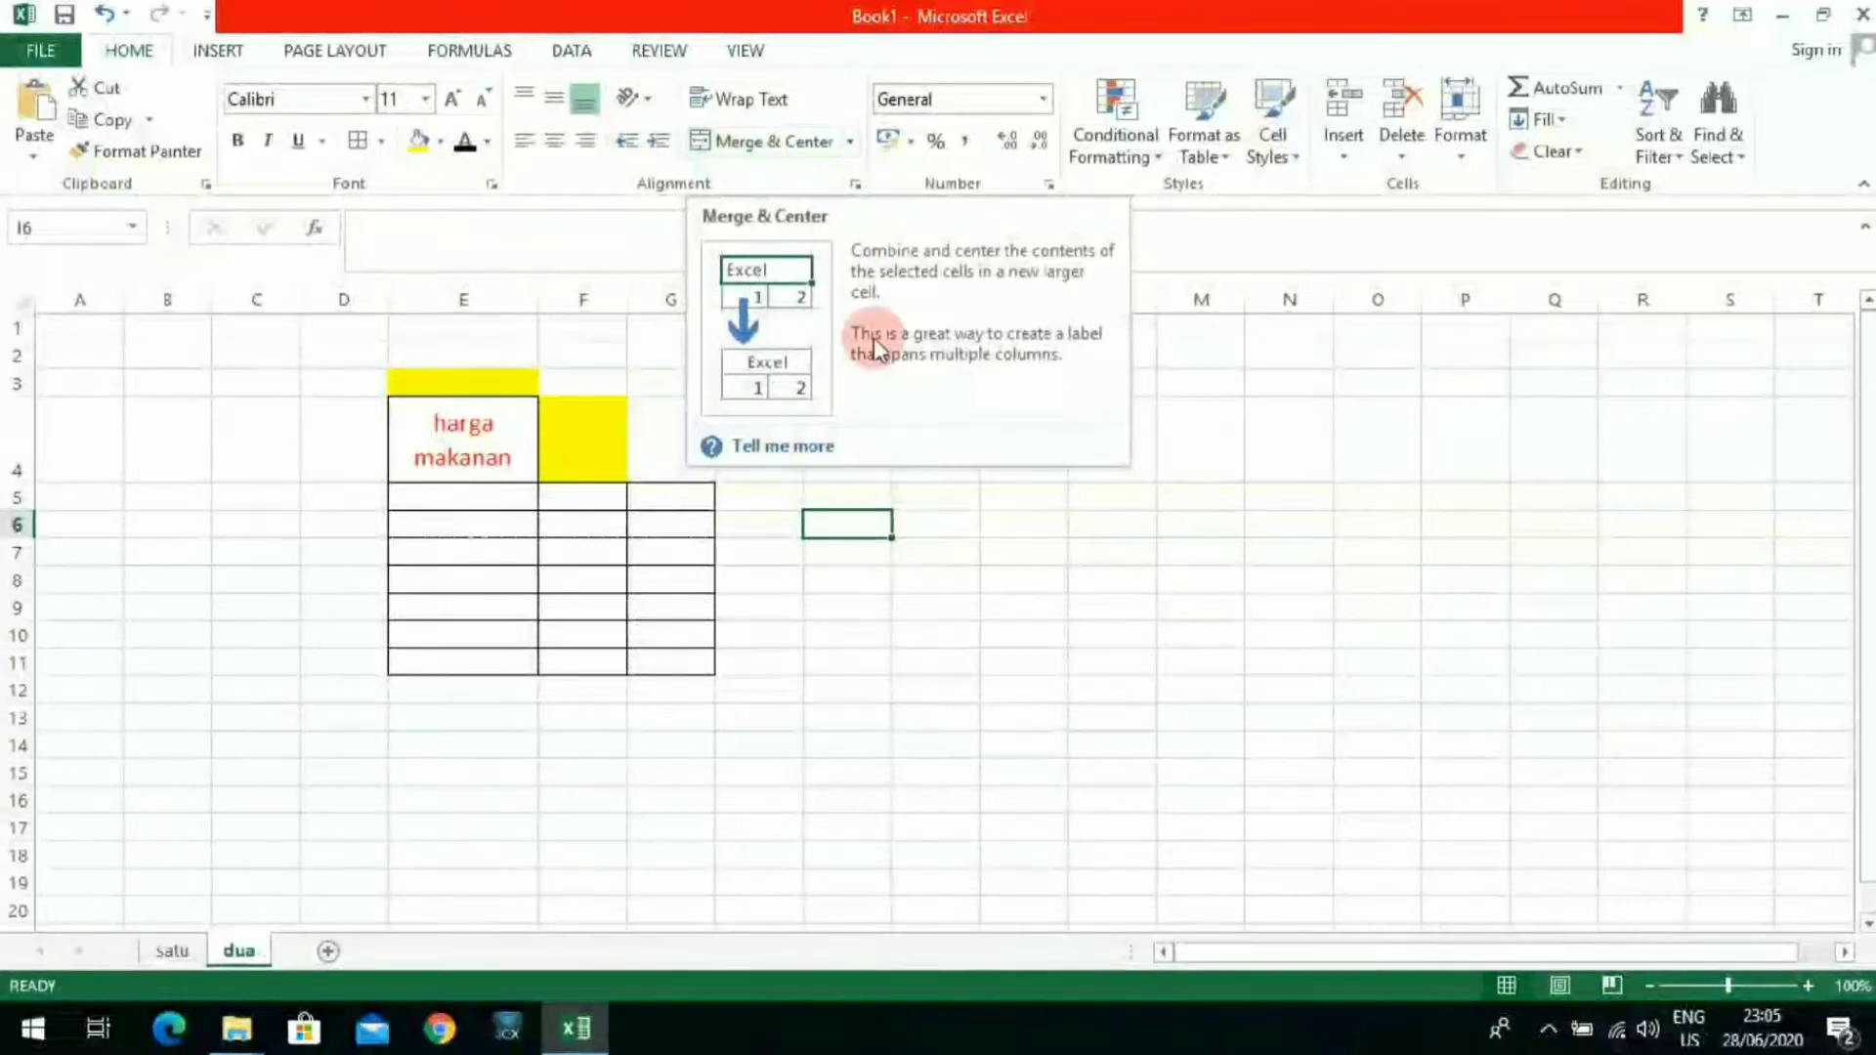
pyautogui.click(1014, 570)
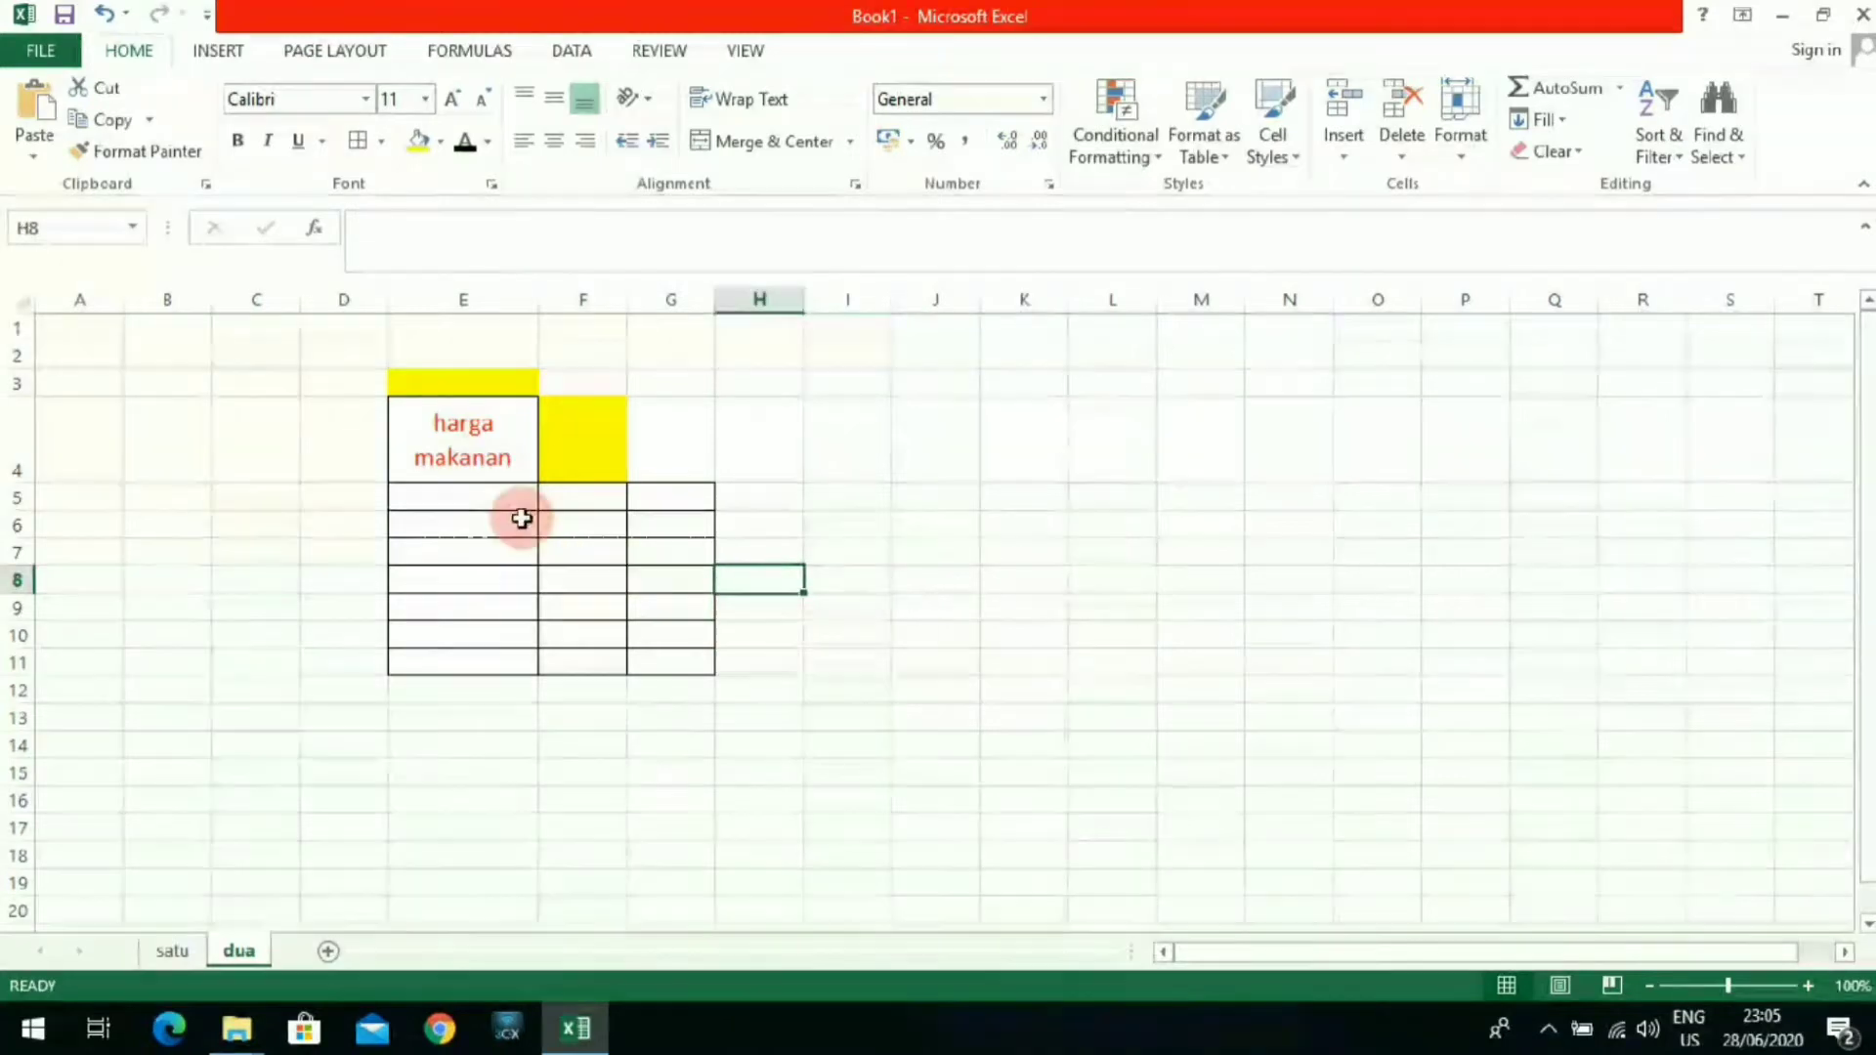
# Step: Merge and center cells E5:G5 across the first row of the bordered grid
pyautogui.moveTo(499, 502); pyautogui.dragTo(654, 500)
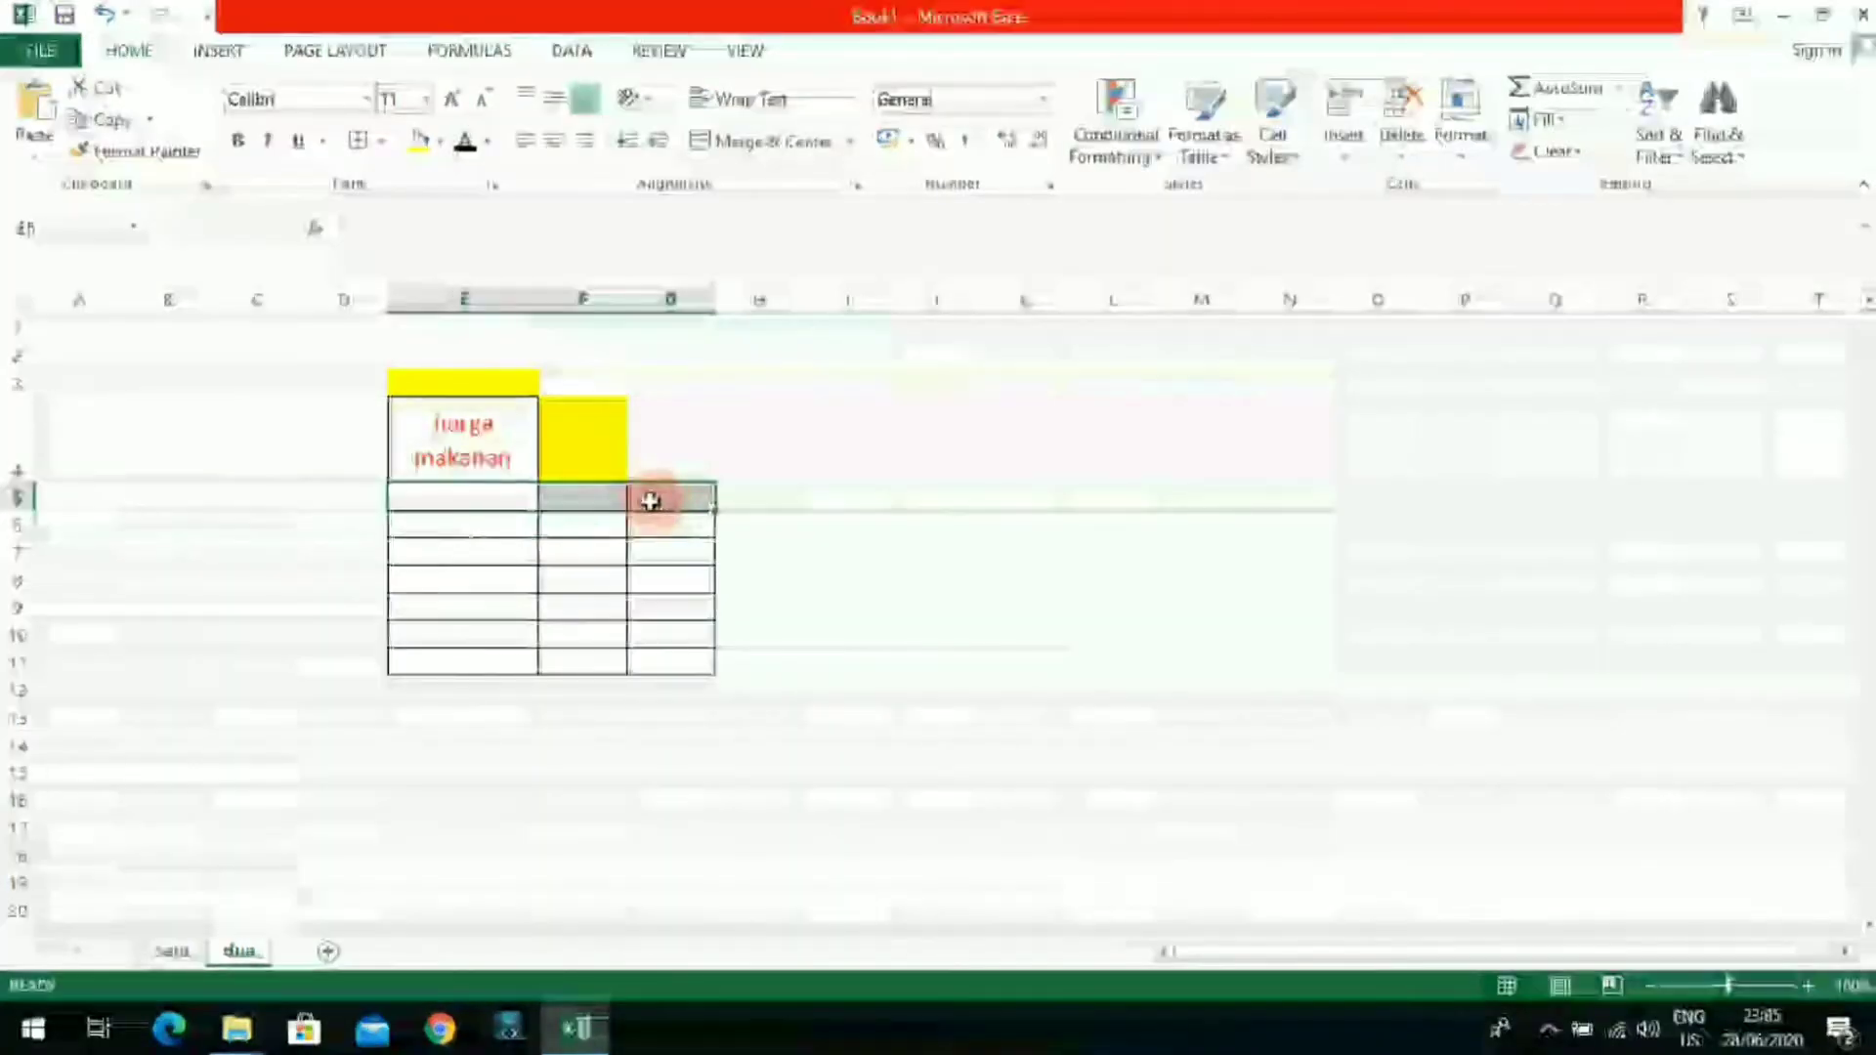
pyautogui.click(735, 145)
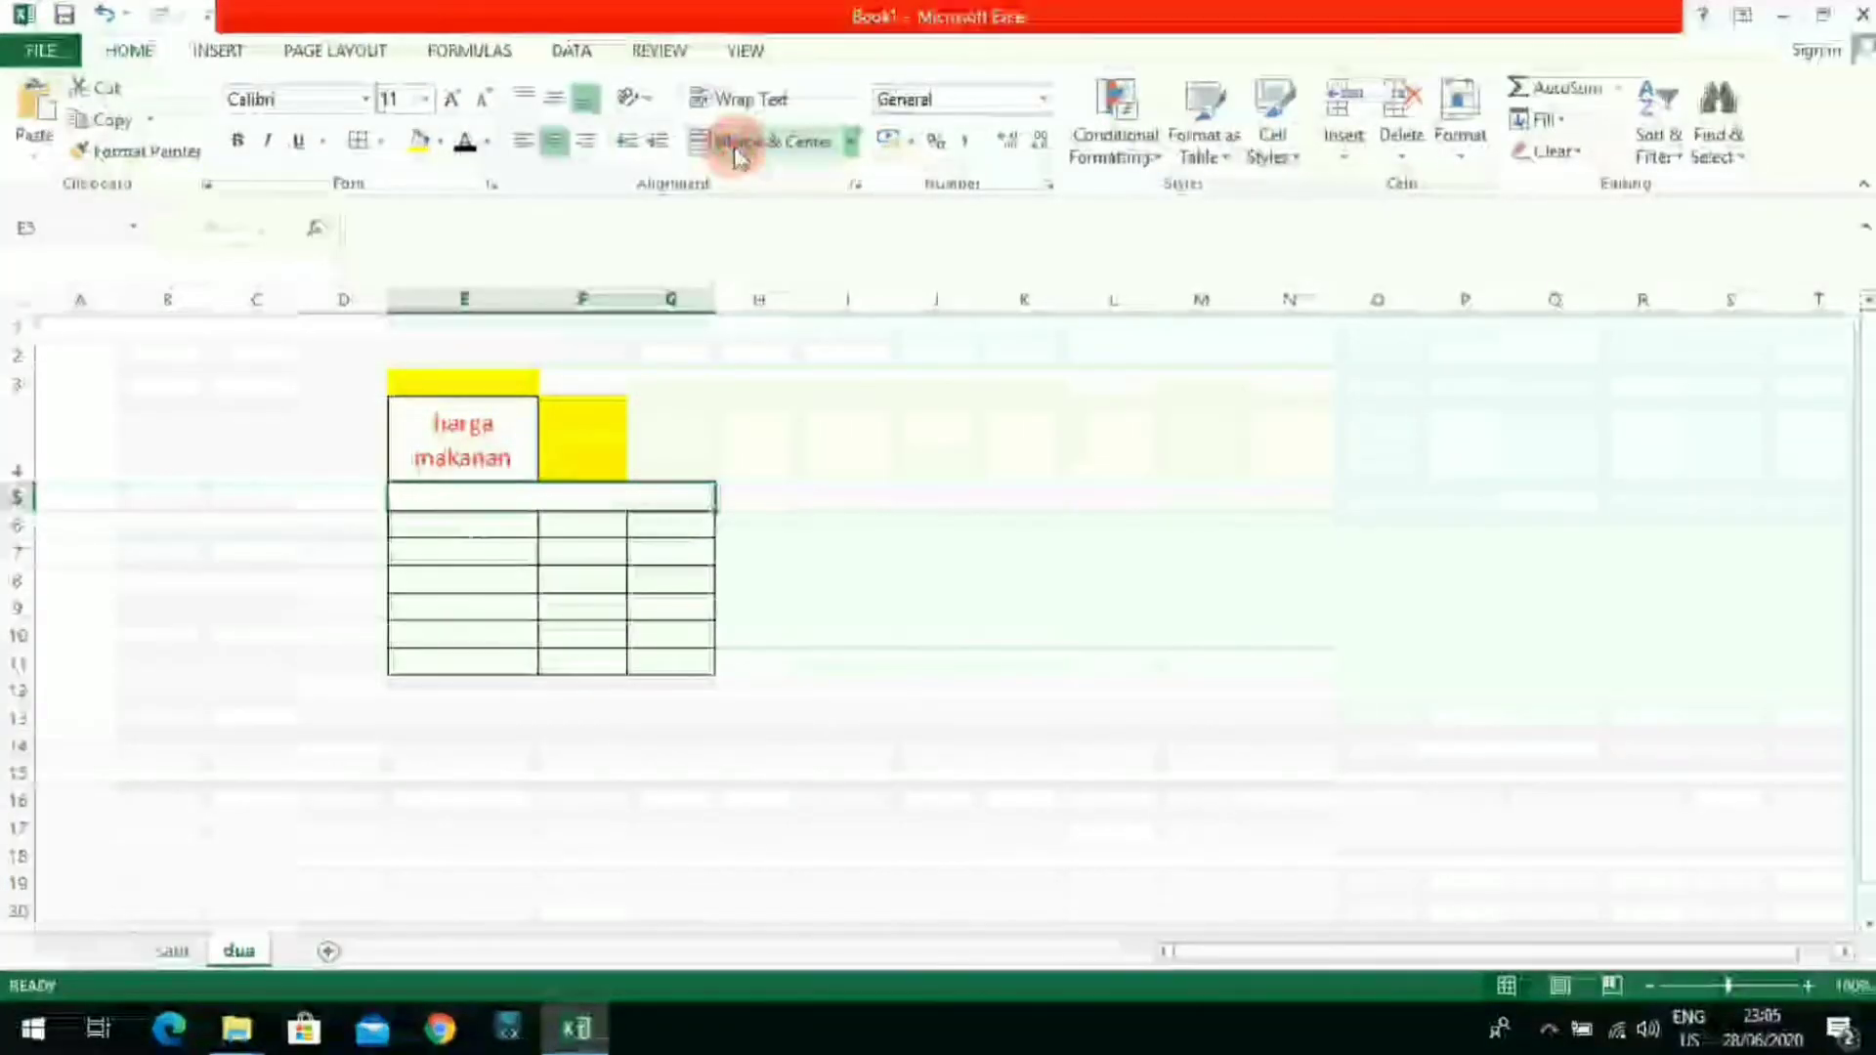
pyautogui.click(584, 549)
pyautogui.click(592, 493)
# Step: Merge and center cells E6:E9 vertically in the first column of the grid
pyautogui.moveTo(462, 552); pyautogui.dragTo(455, 601)
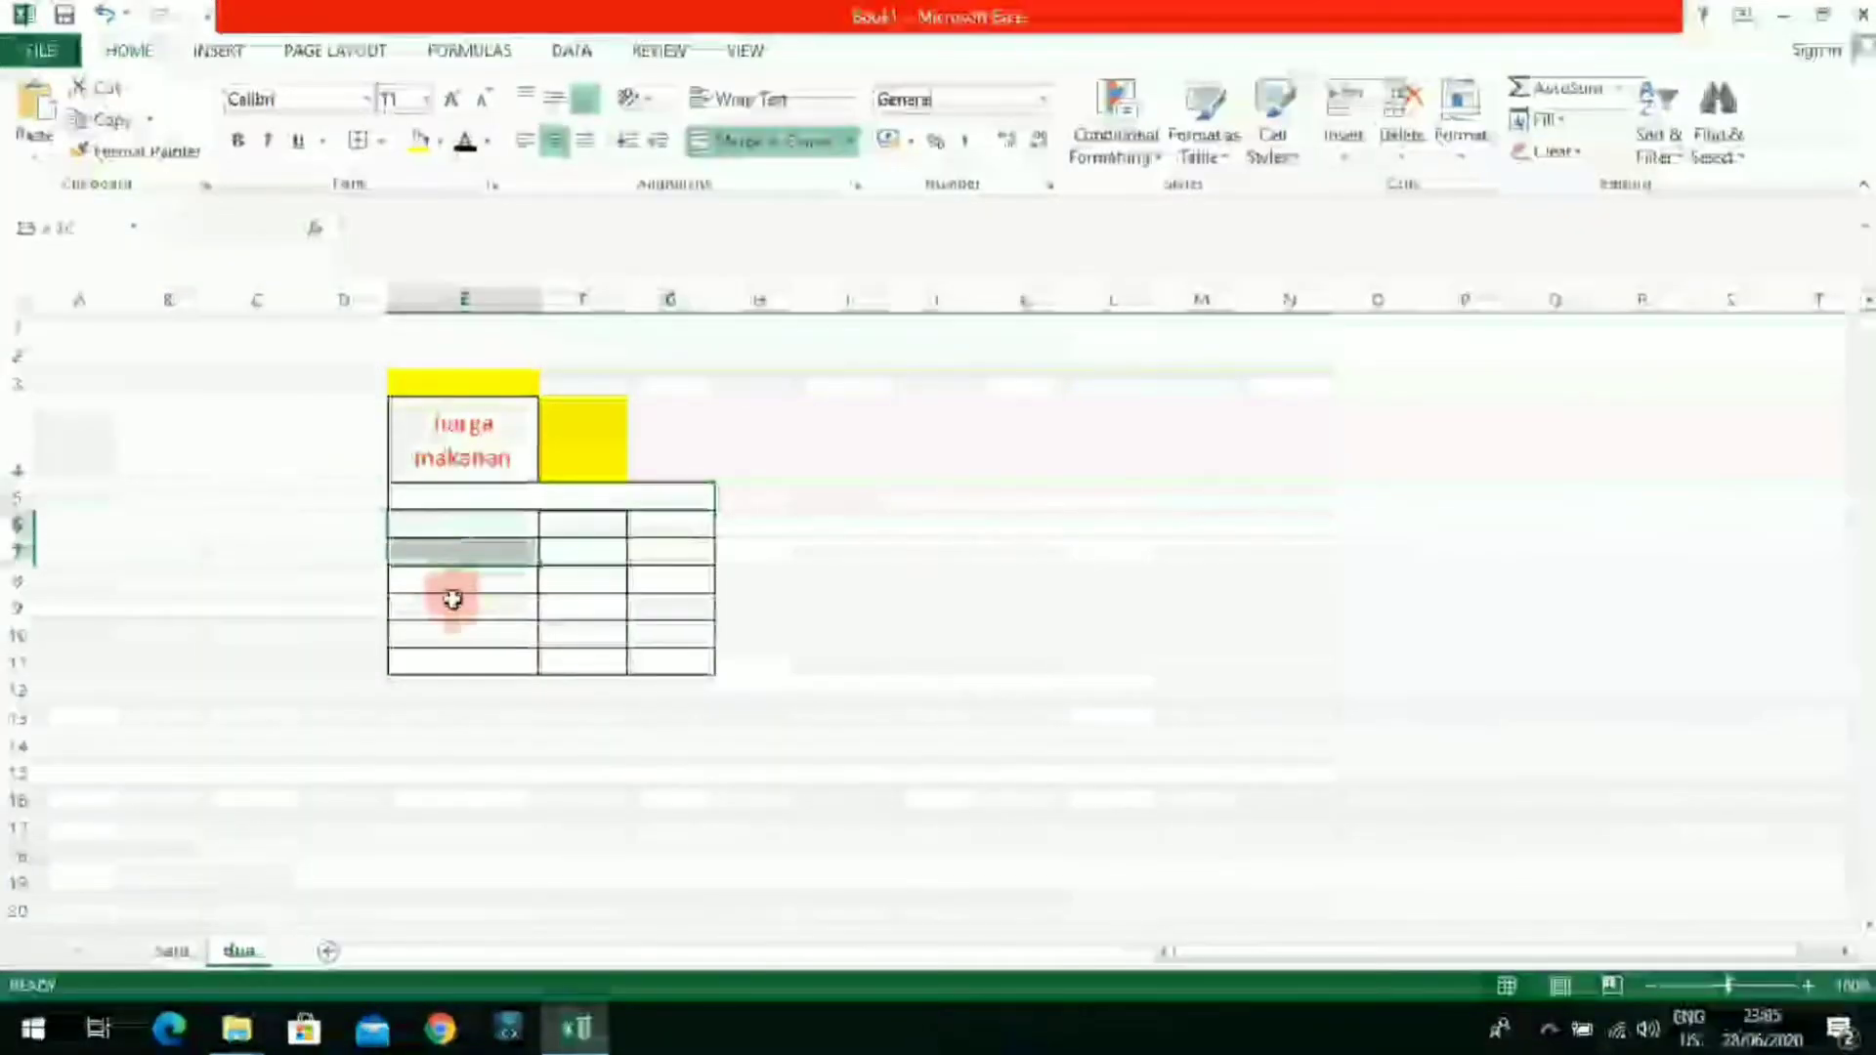
pyautogui.click(776, 157)
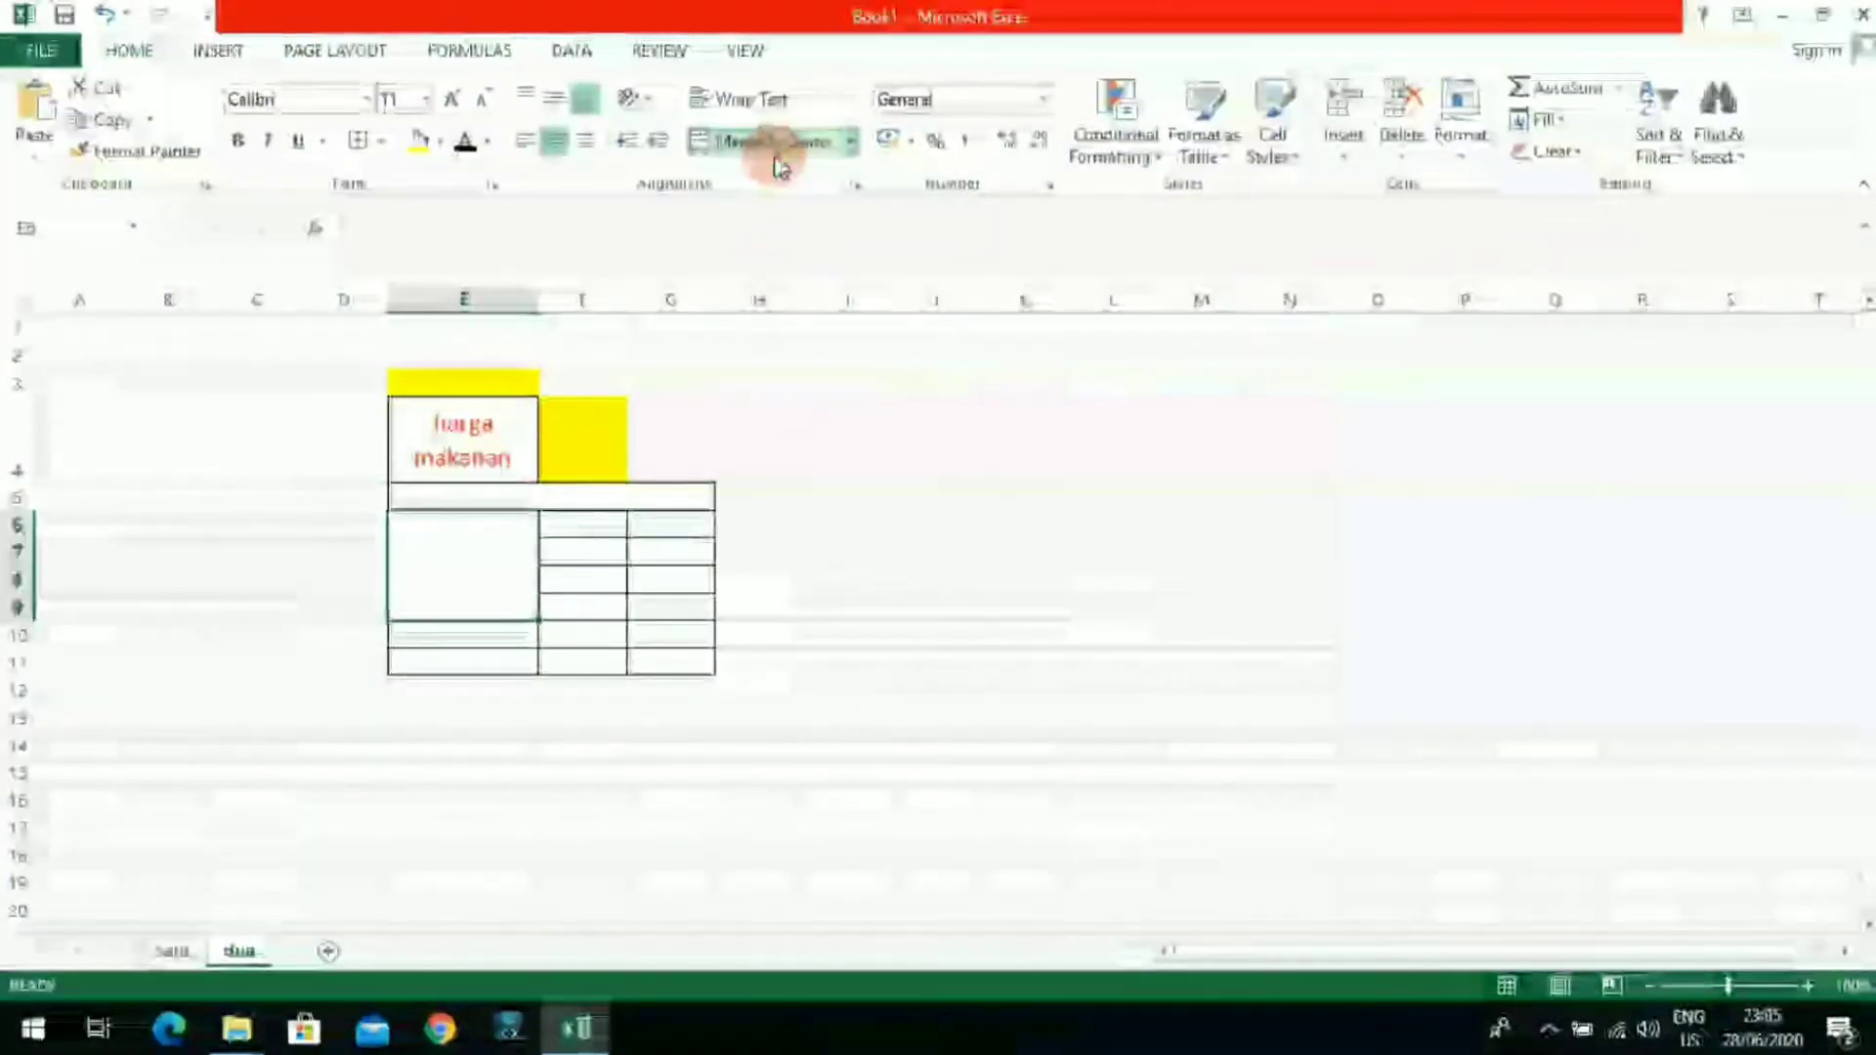
pyautogui.click(461, 684)
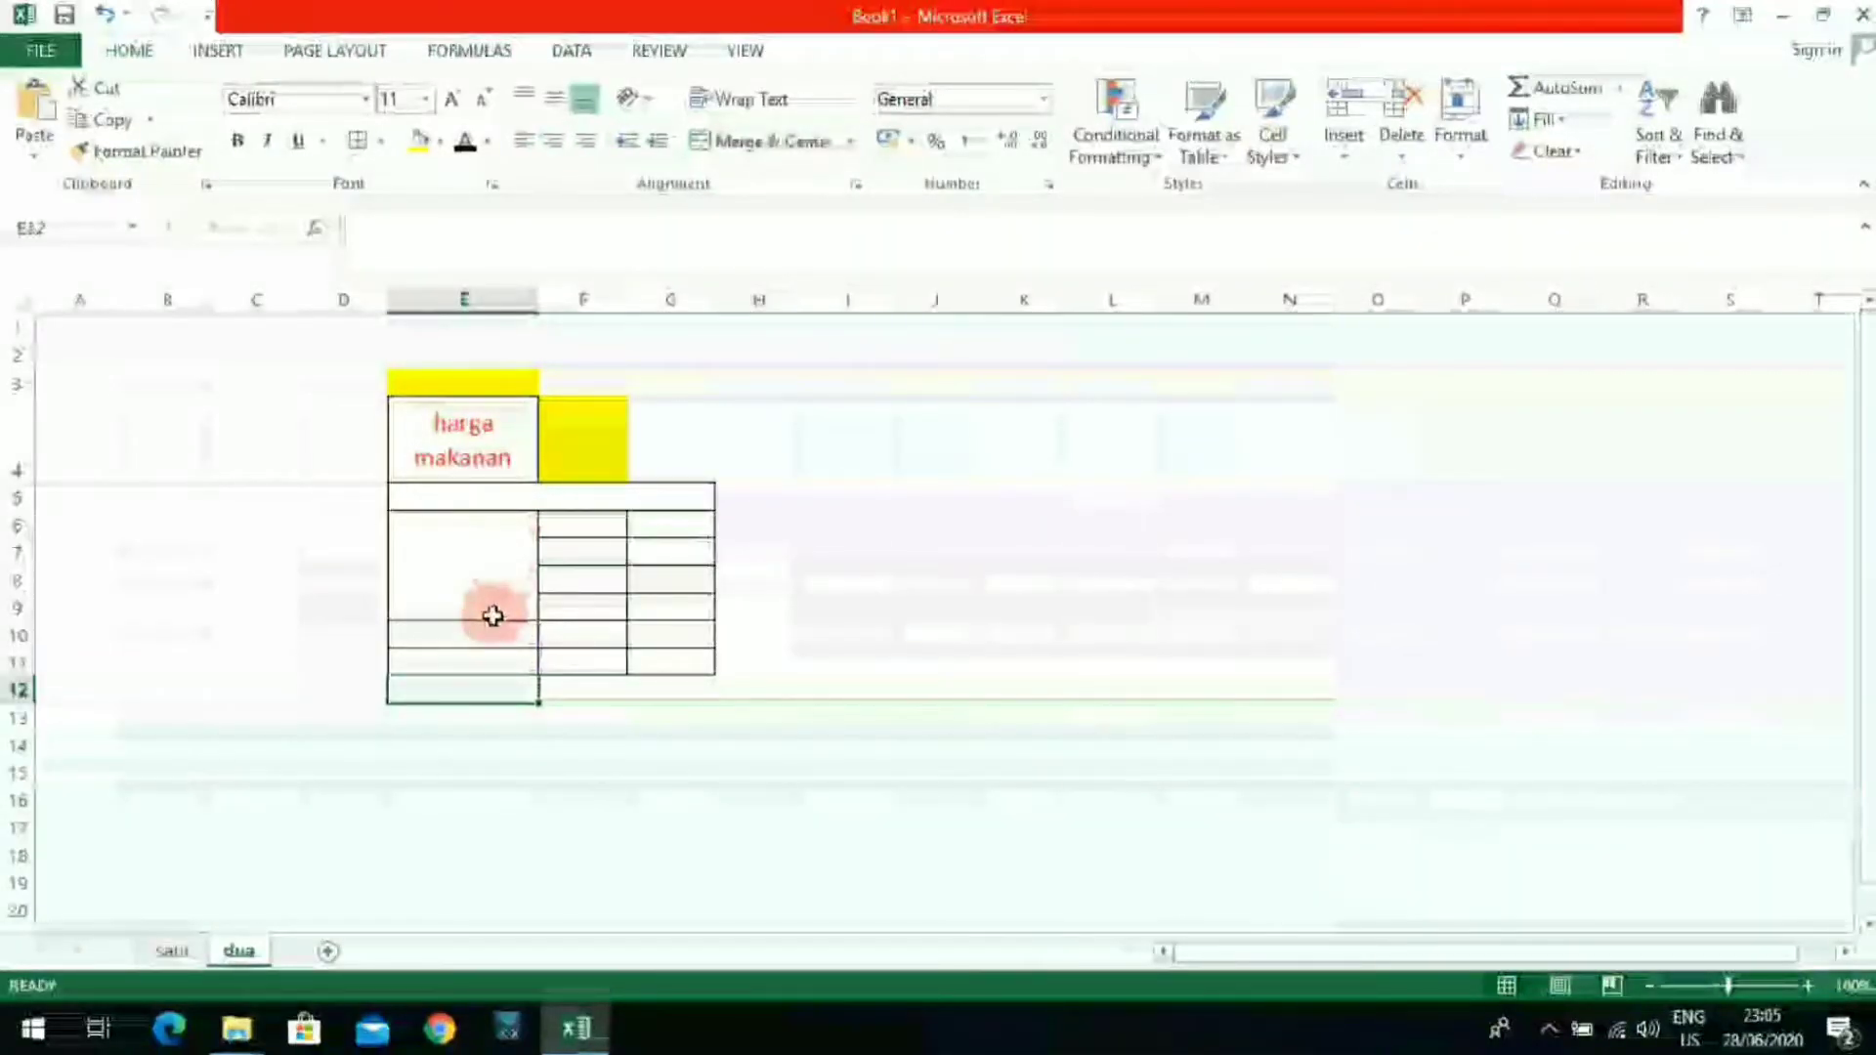
# Step: Merge and center cells F7:G7, and do the same for cells G9:G11
pyautogui.moveTo(606, 552); pyautogui.dragTo(641, 553)
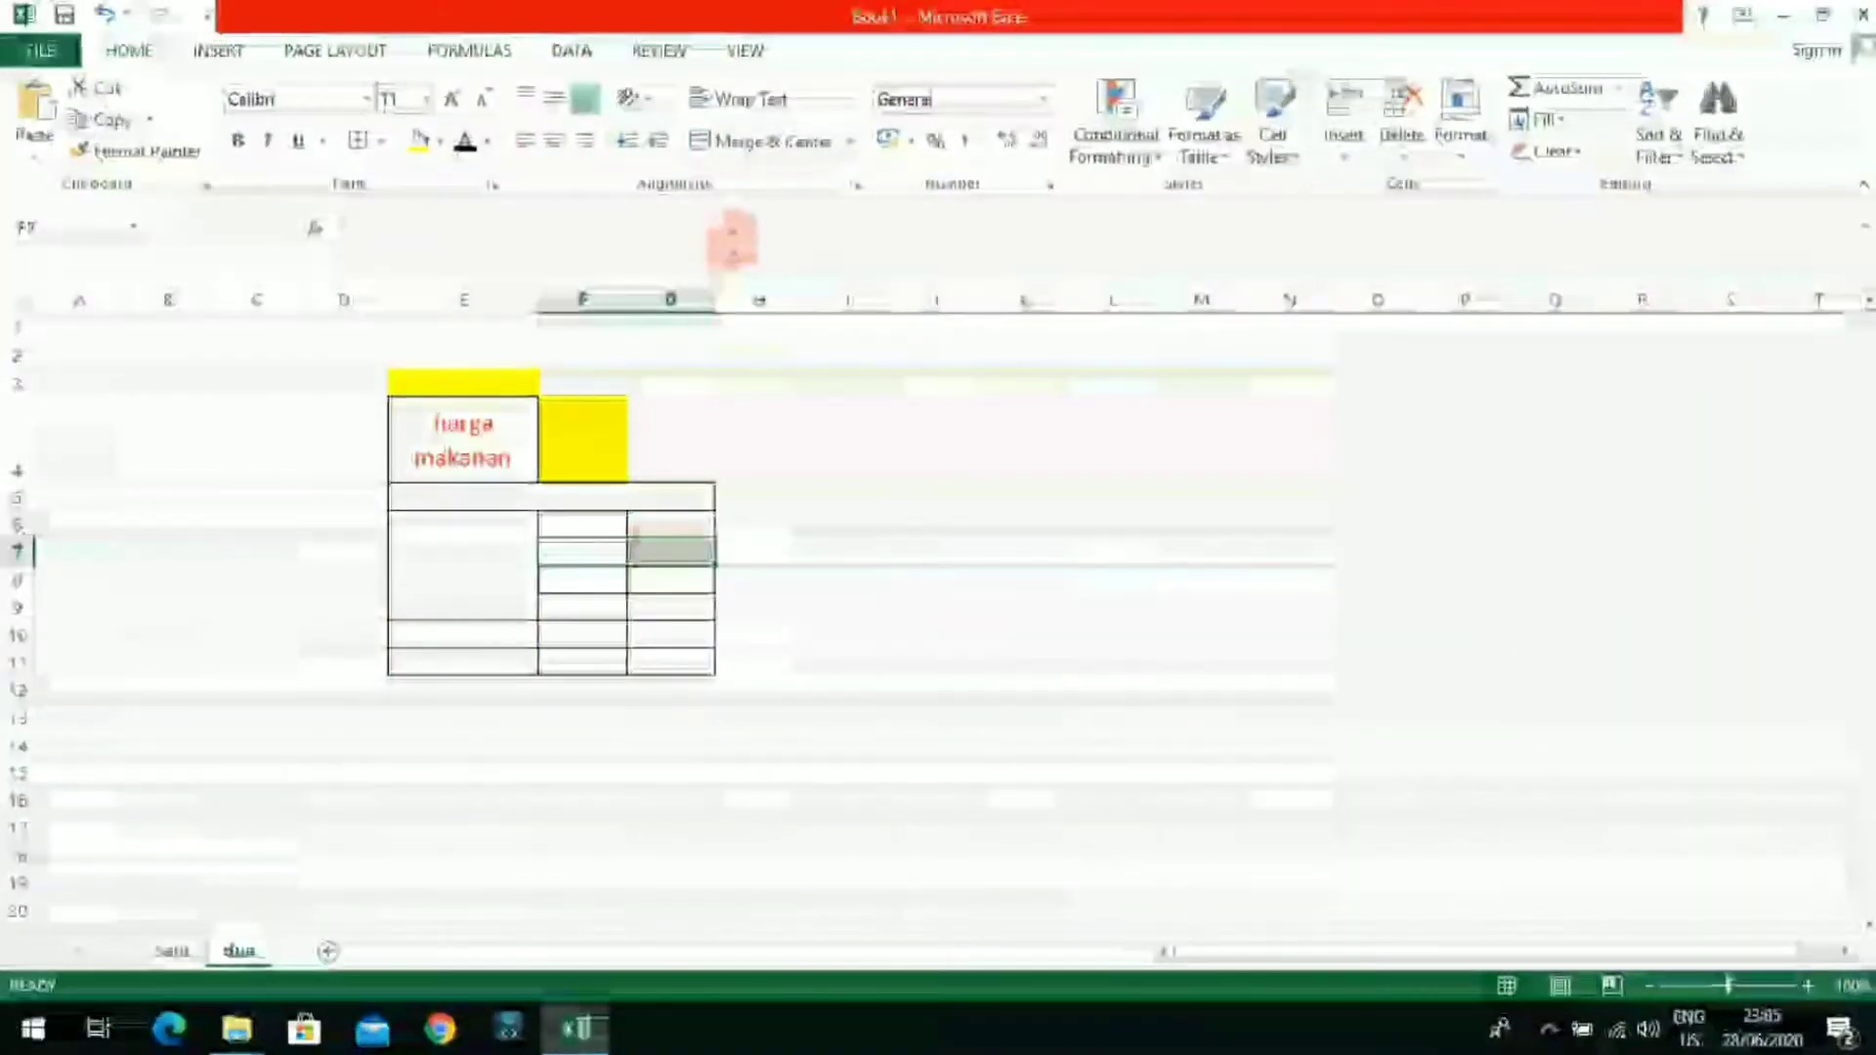
pyautogui.click(733, 143)
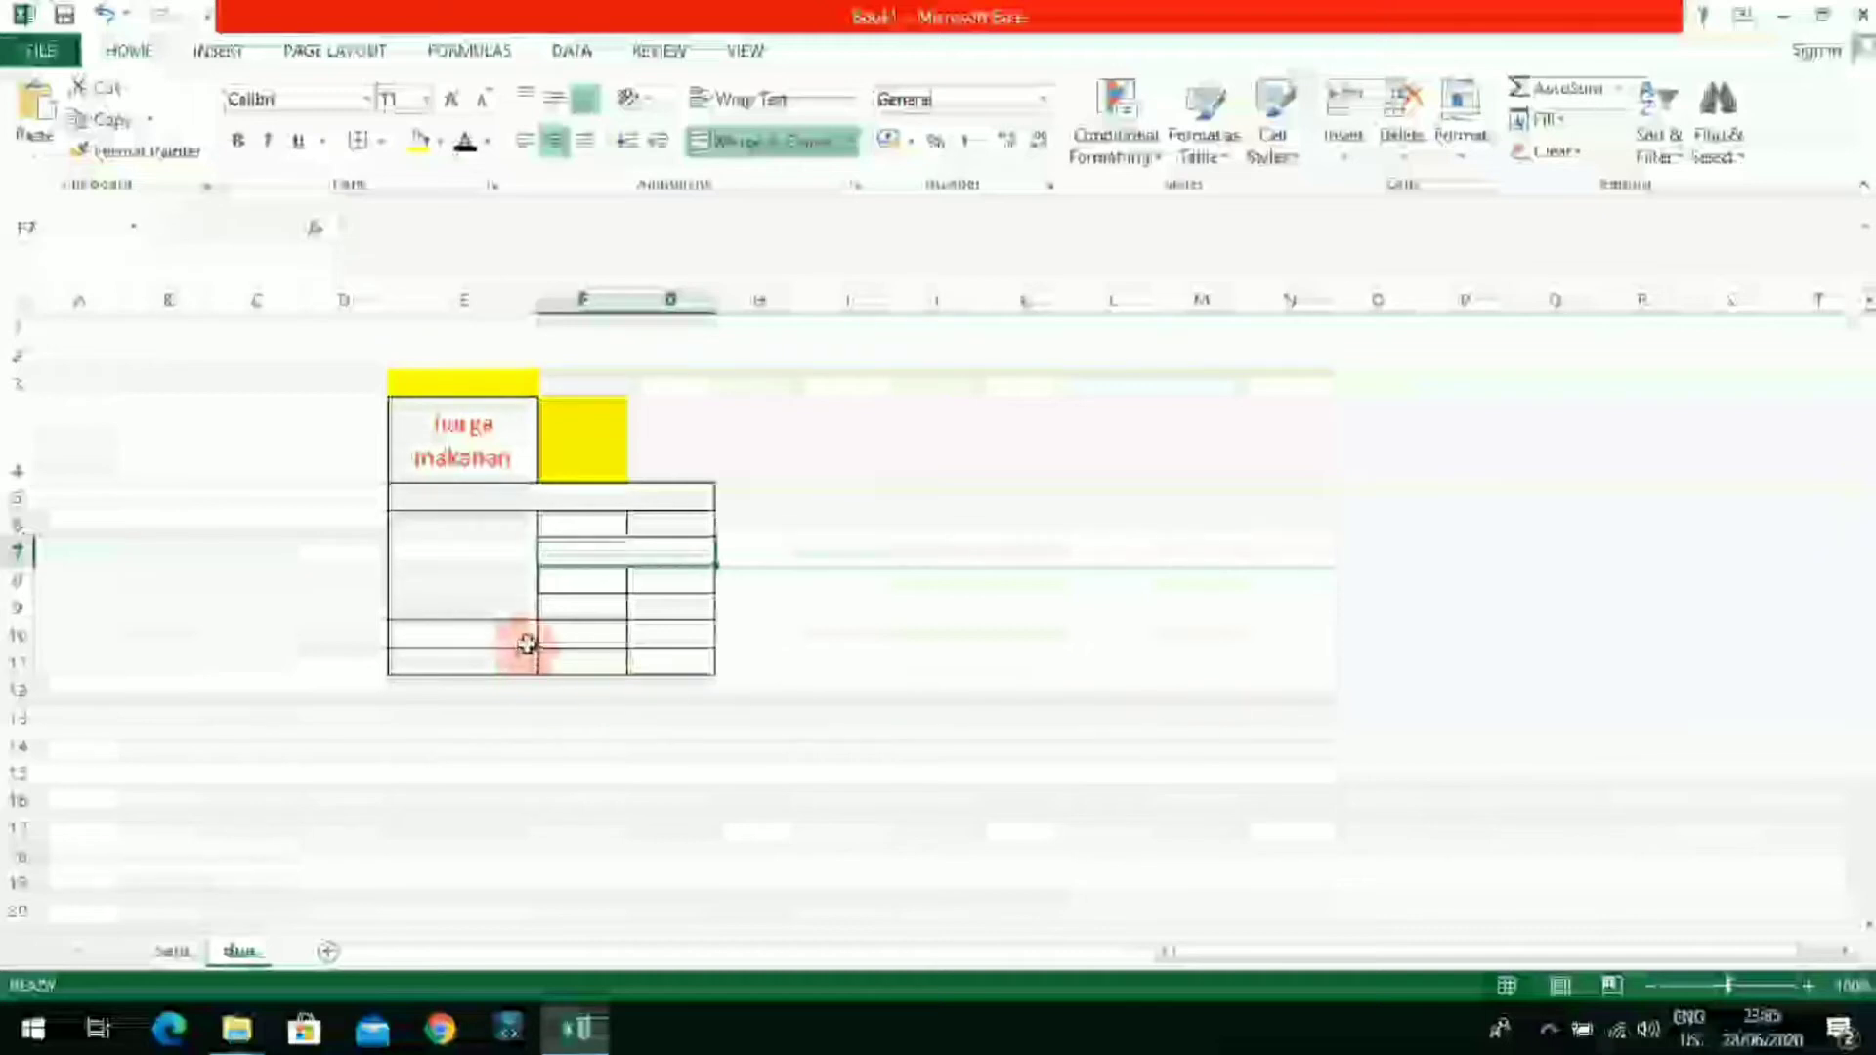
pyautogui.click(753, 146)
pyautogui.click(938, 740)
pyautogui.click(670, 637)
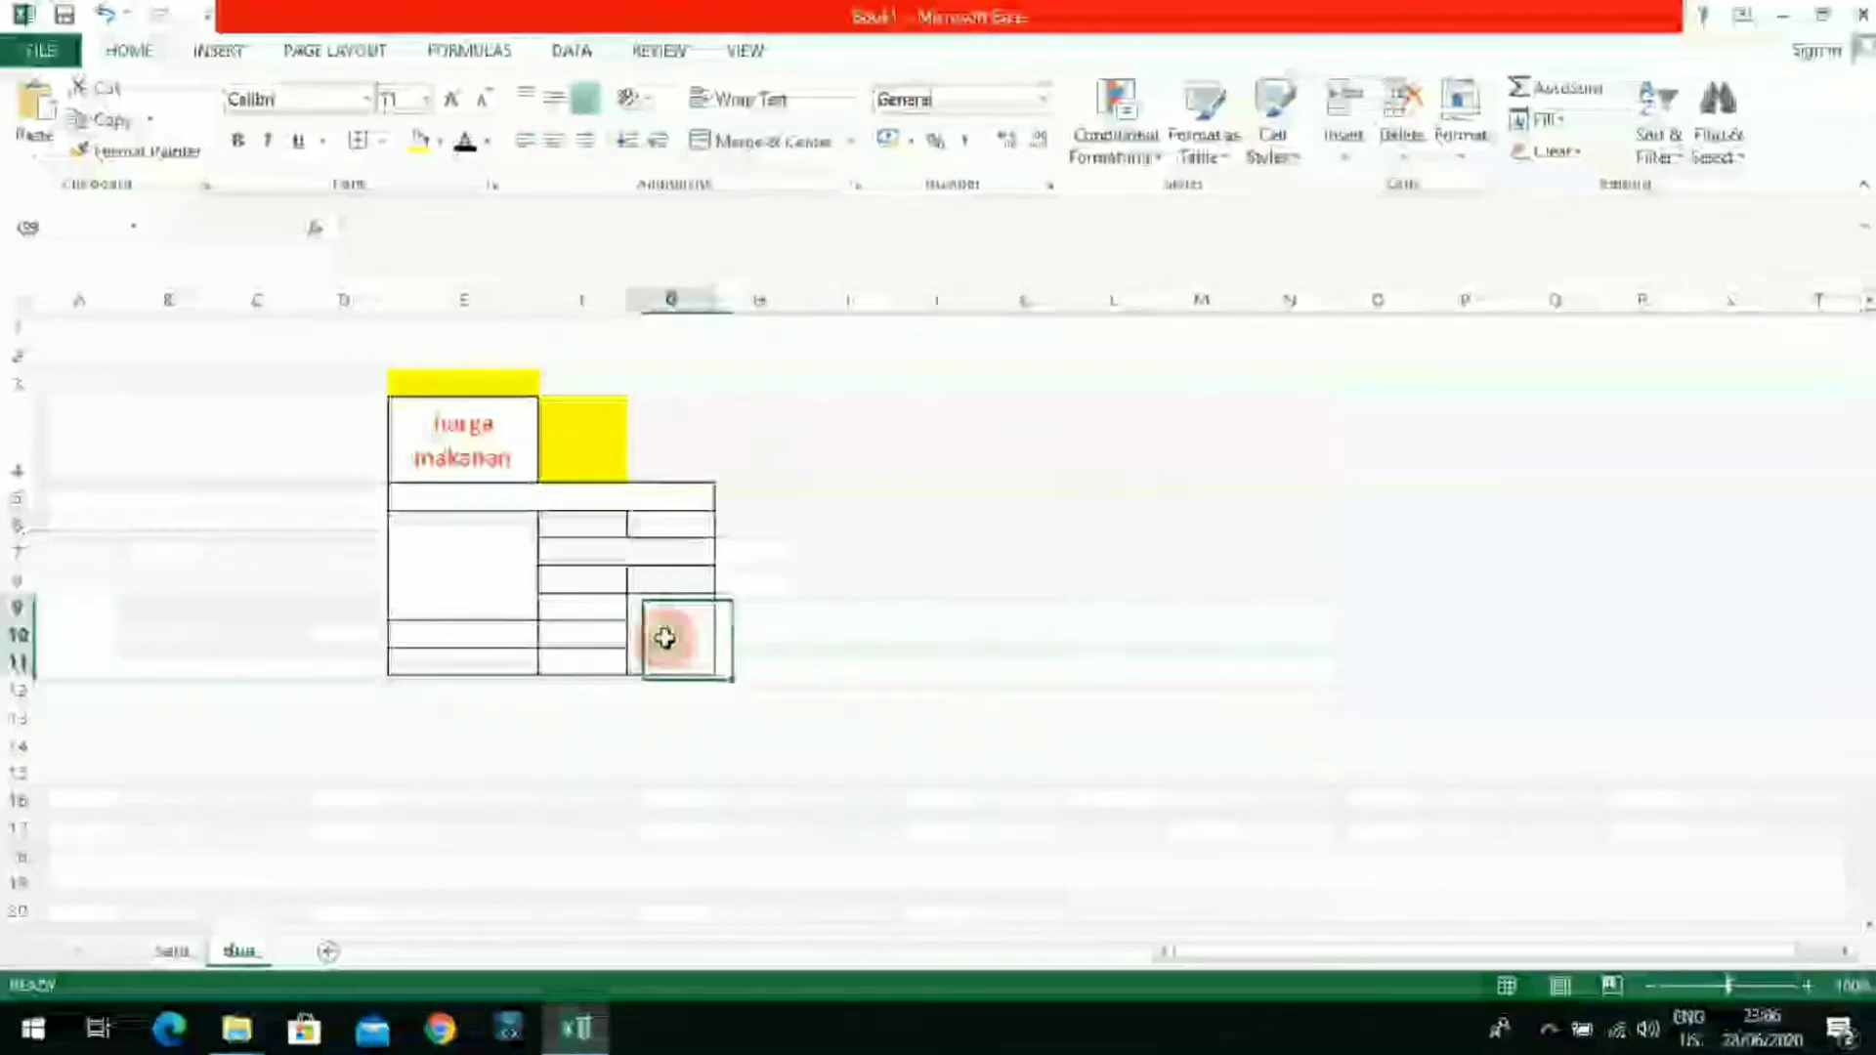
# Step: Look over the available merge options and select the merged cells E6:E9 and E5:G5 in turn
pyautogui.click(850, 142)
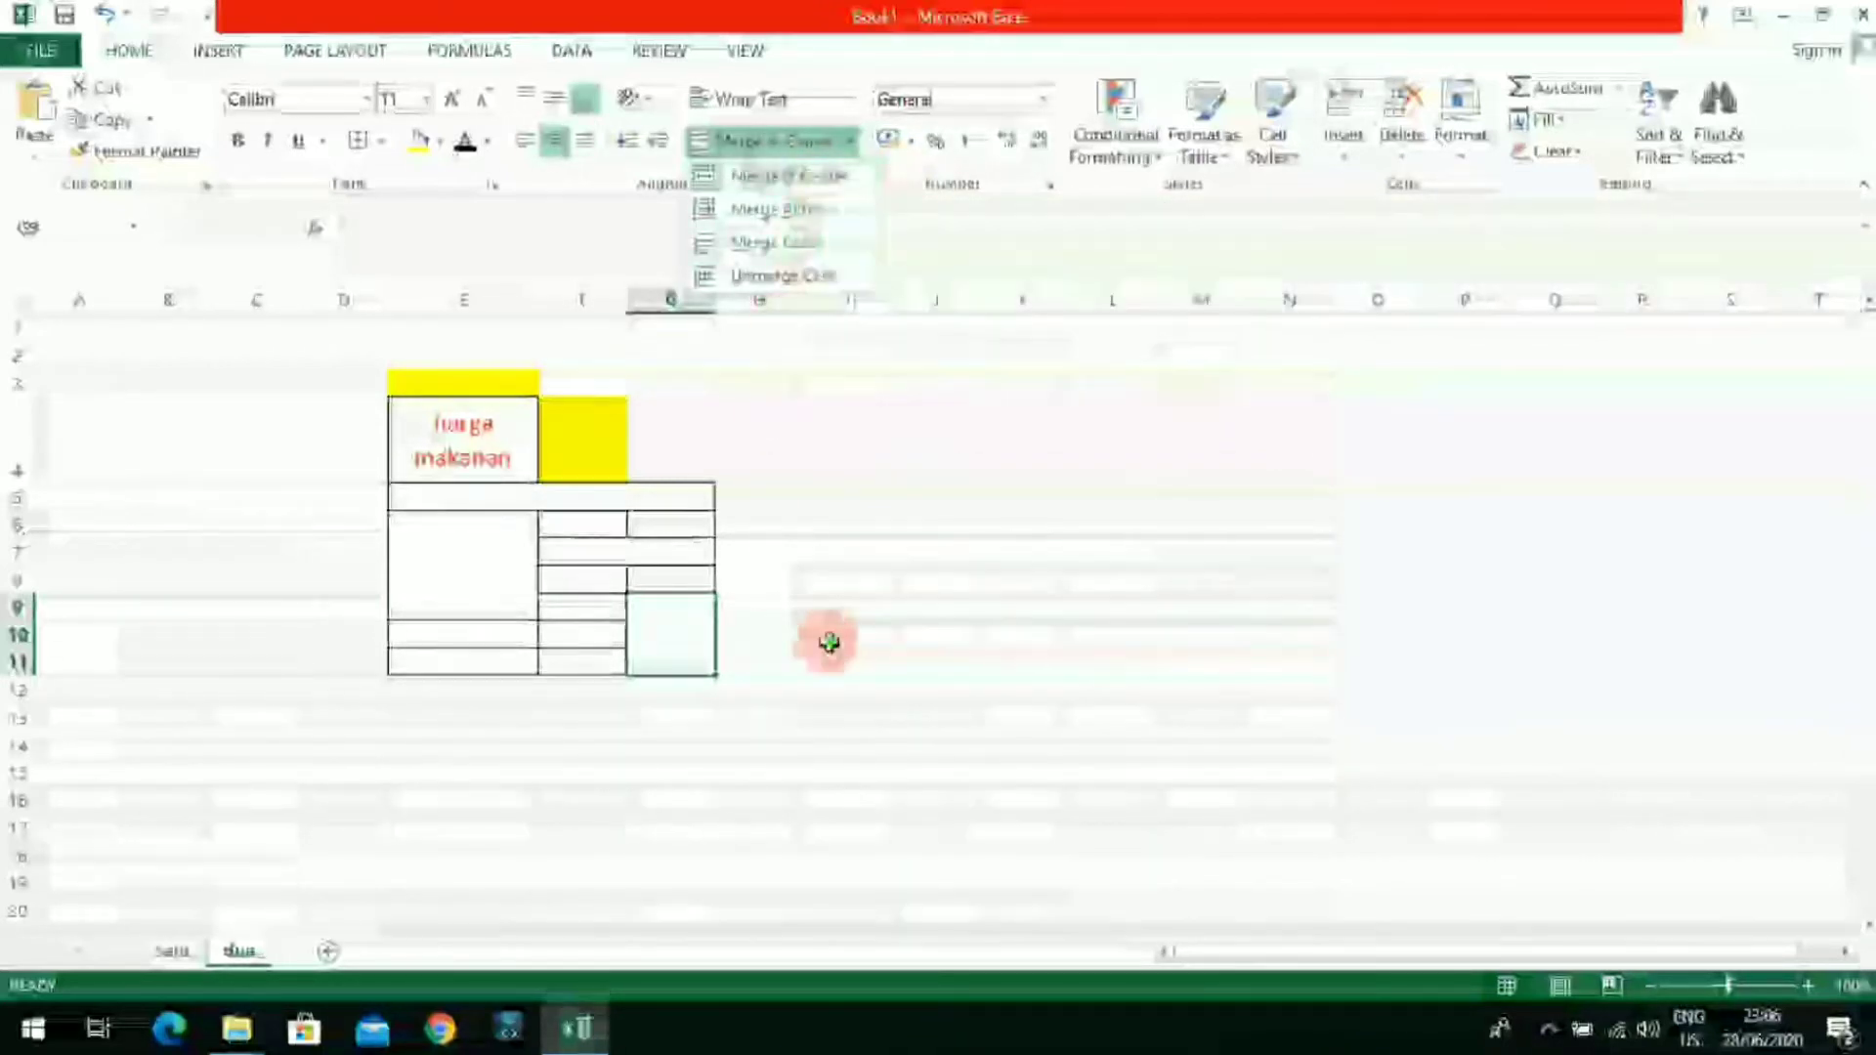
pyautogui.click(510, 528)
pyautogui.moveTo(510, 527)
pyautogui.mouseDown()
pyautogui.moveTo(527, 469)
pyautogui.moveTo(528, 495)
pyautogui.mouseUp()
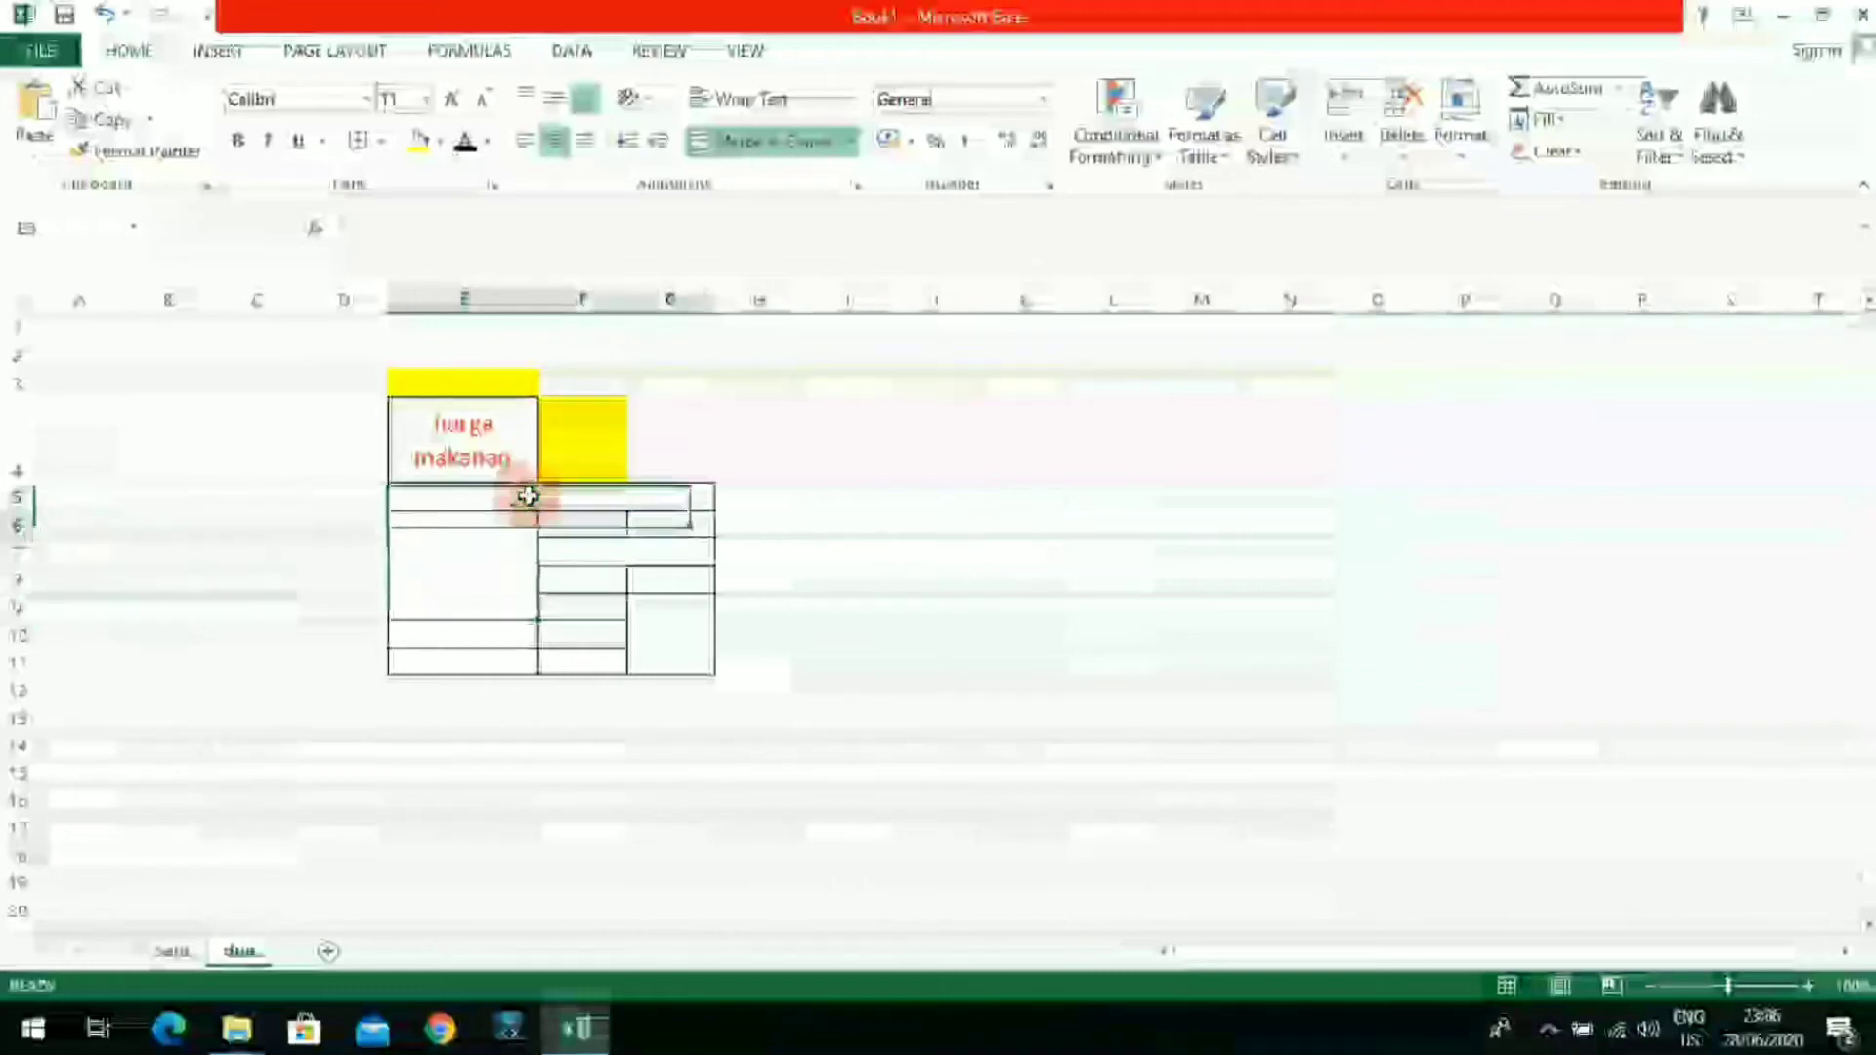
# Step: Enter p in the merged cell E5:G5 and d in the merged cell E6:E9
pyautogui.write('p')
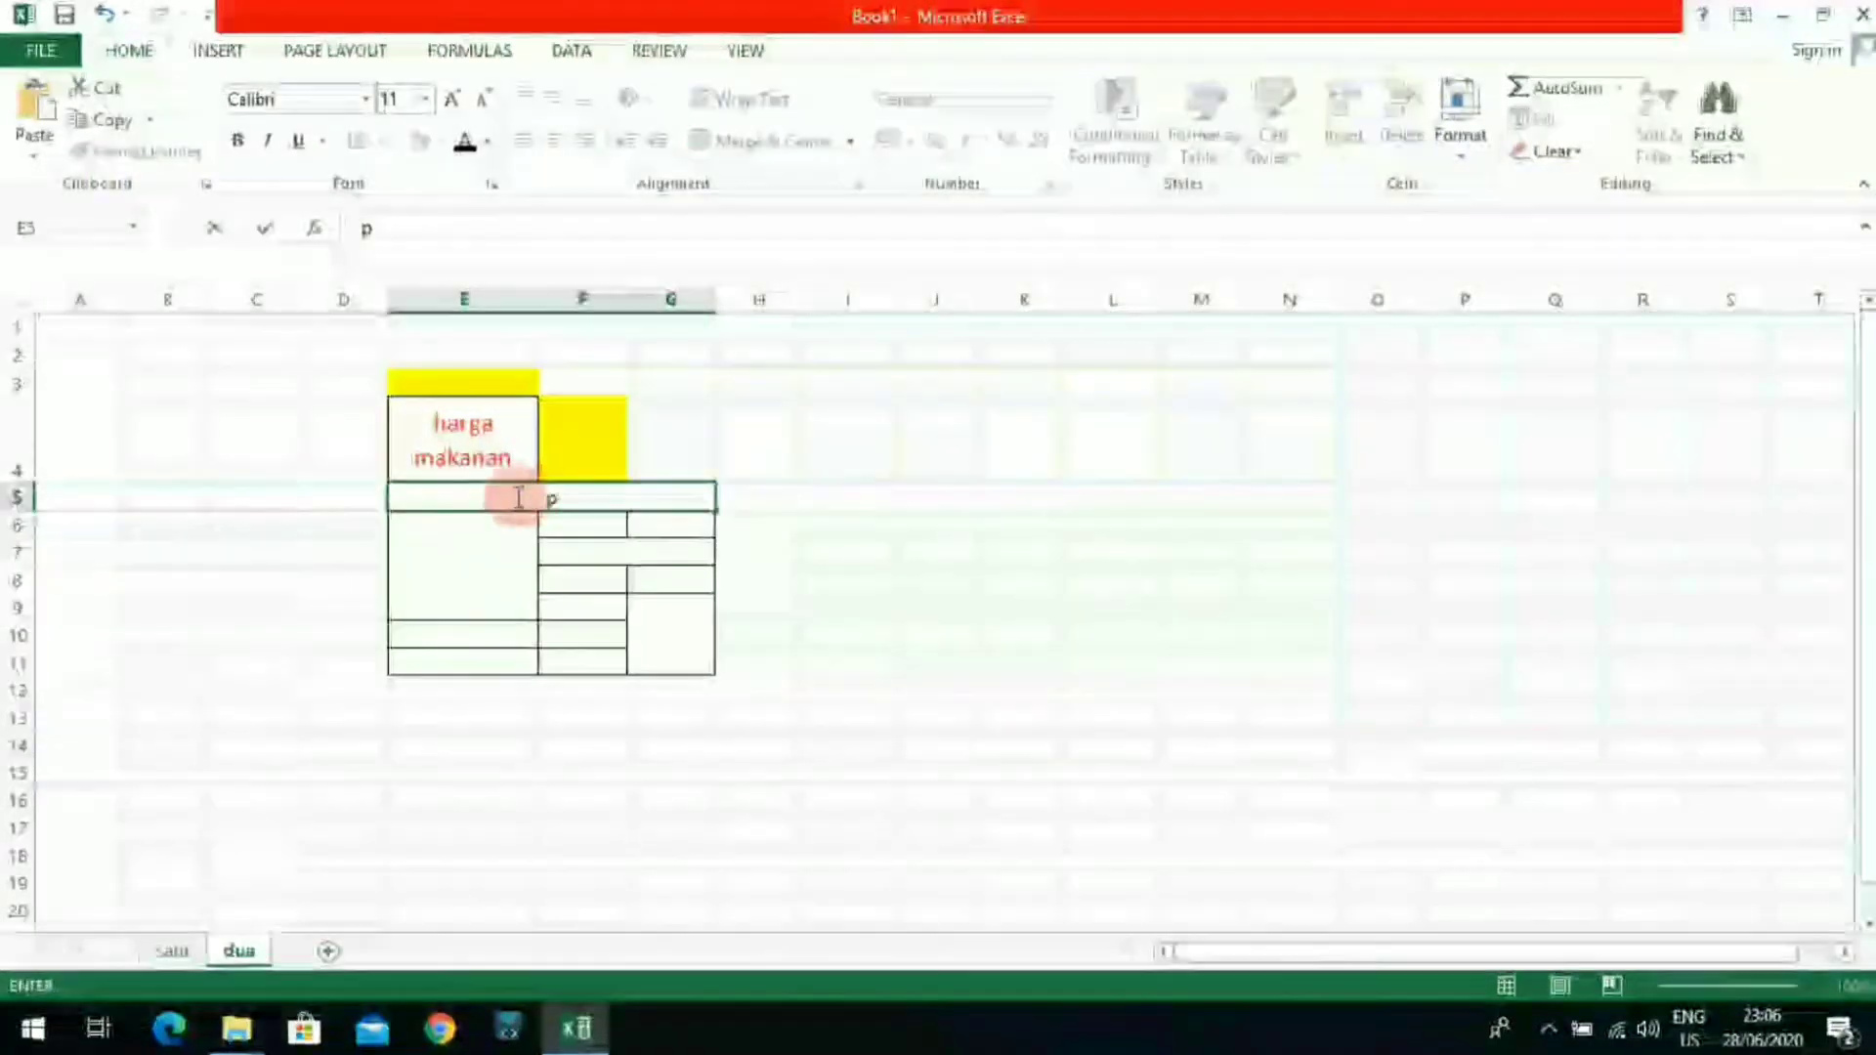
pyautogui.click(835, 637)
pyautogui.click(473, 577)
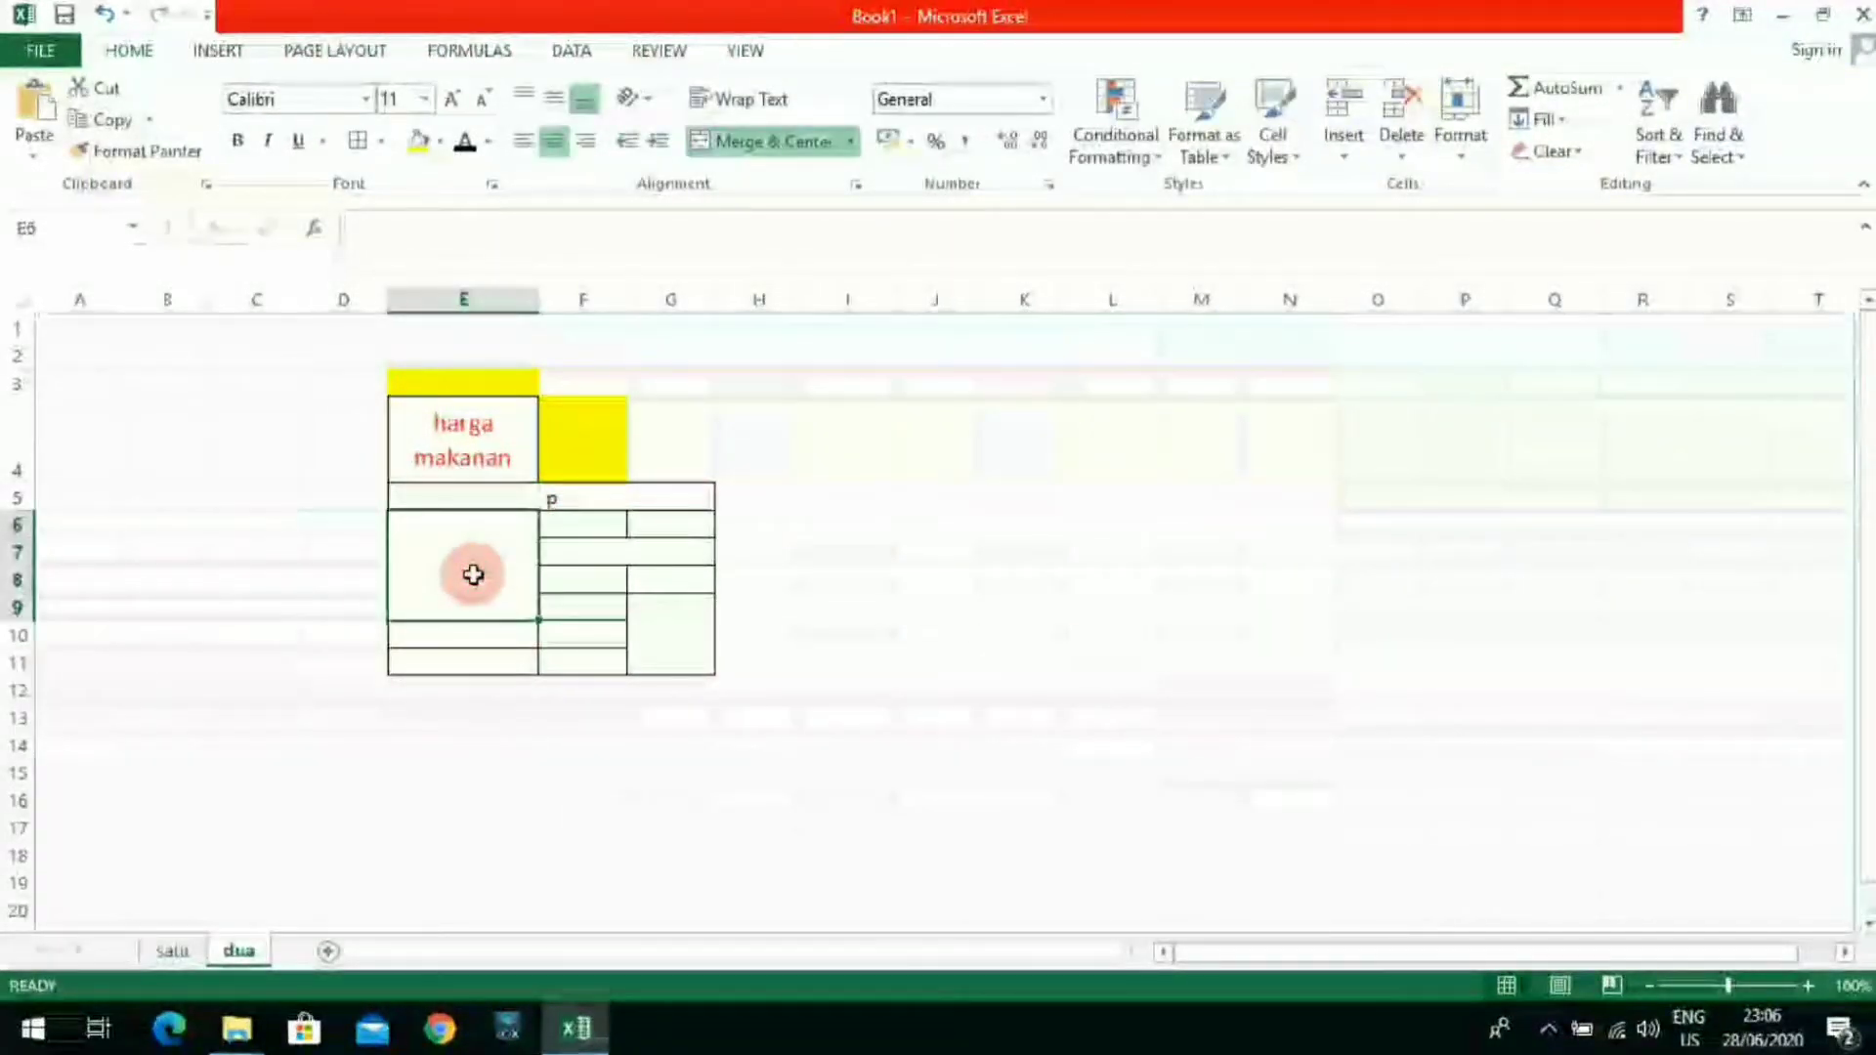
pyautogui.click(543, 764)
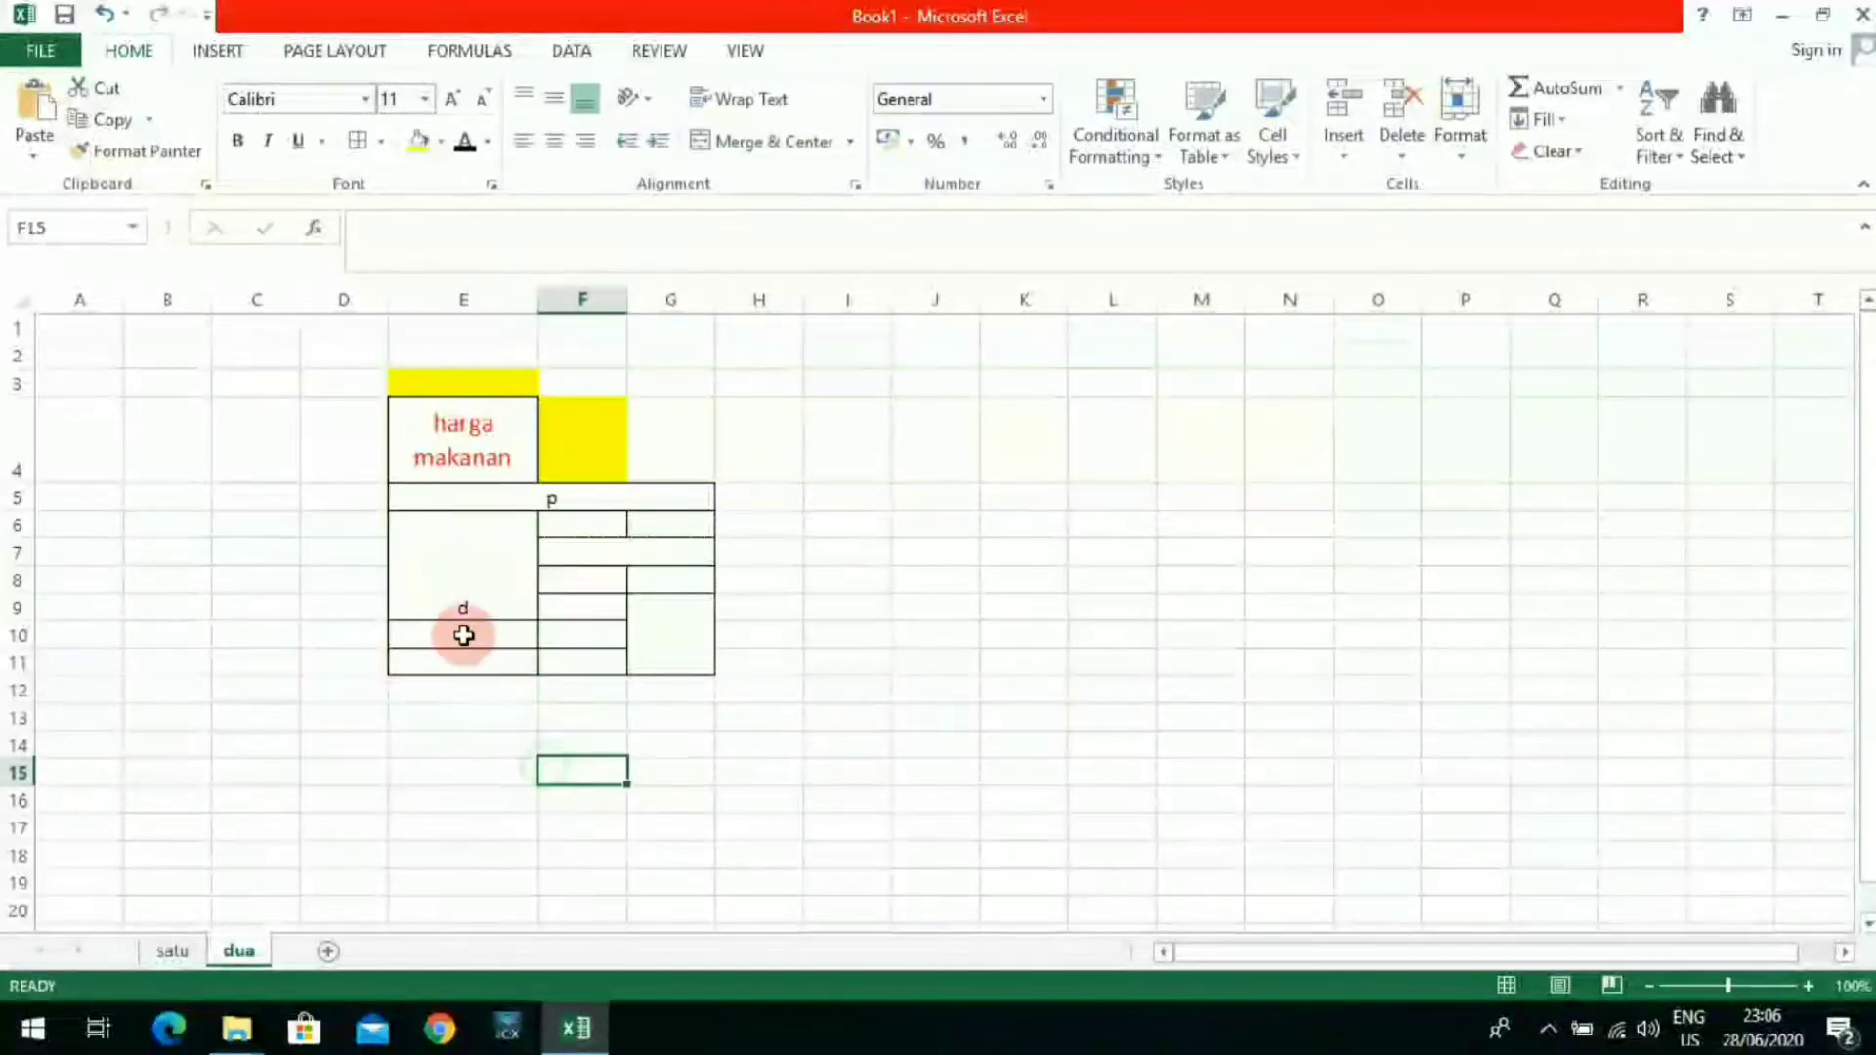
pyautogui.click(493, 537)
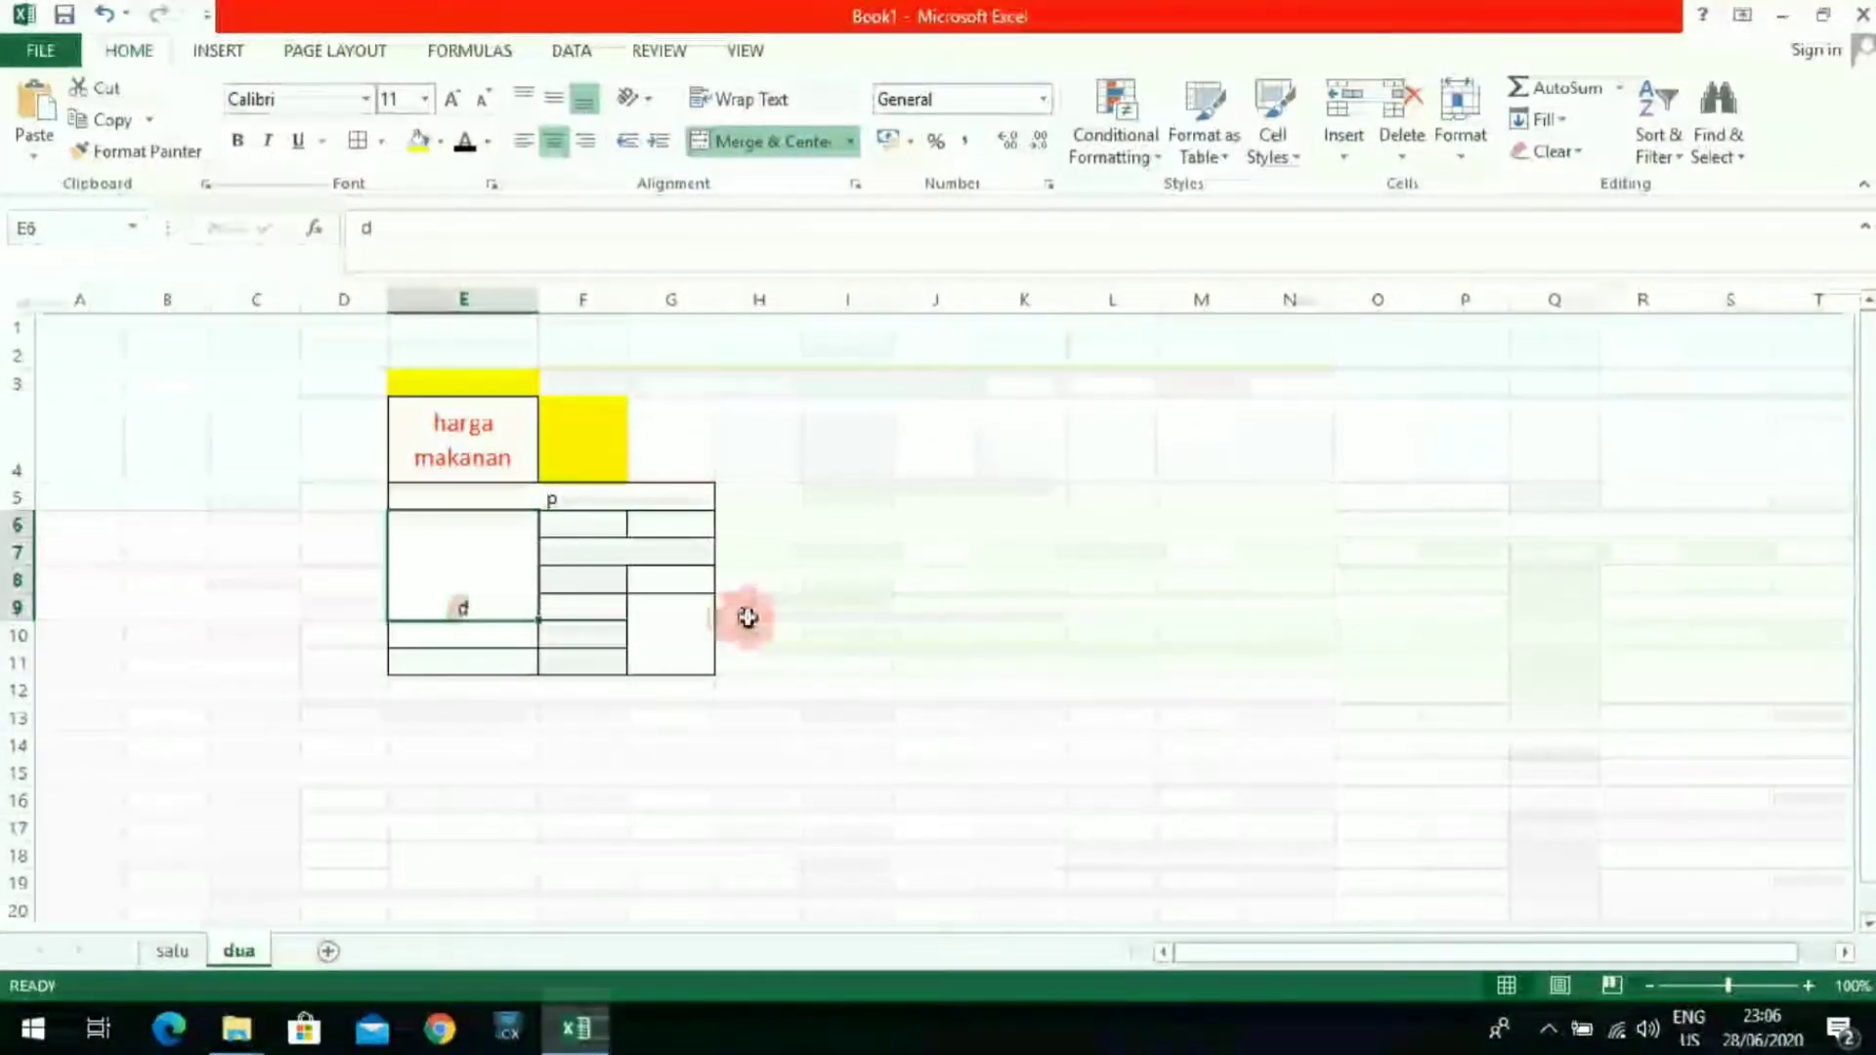
pyautogui.click(923, 606)
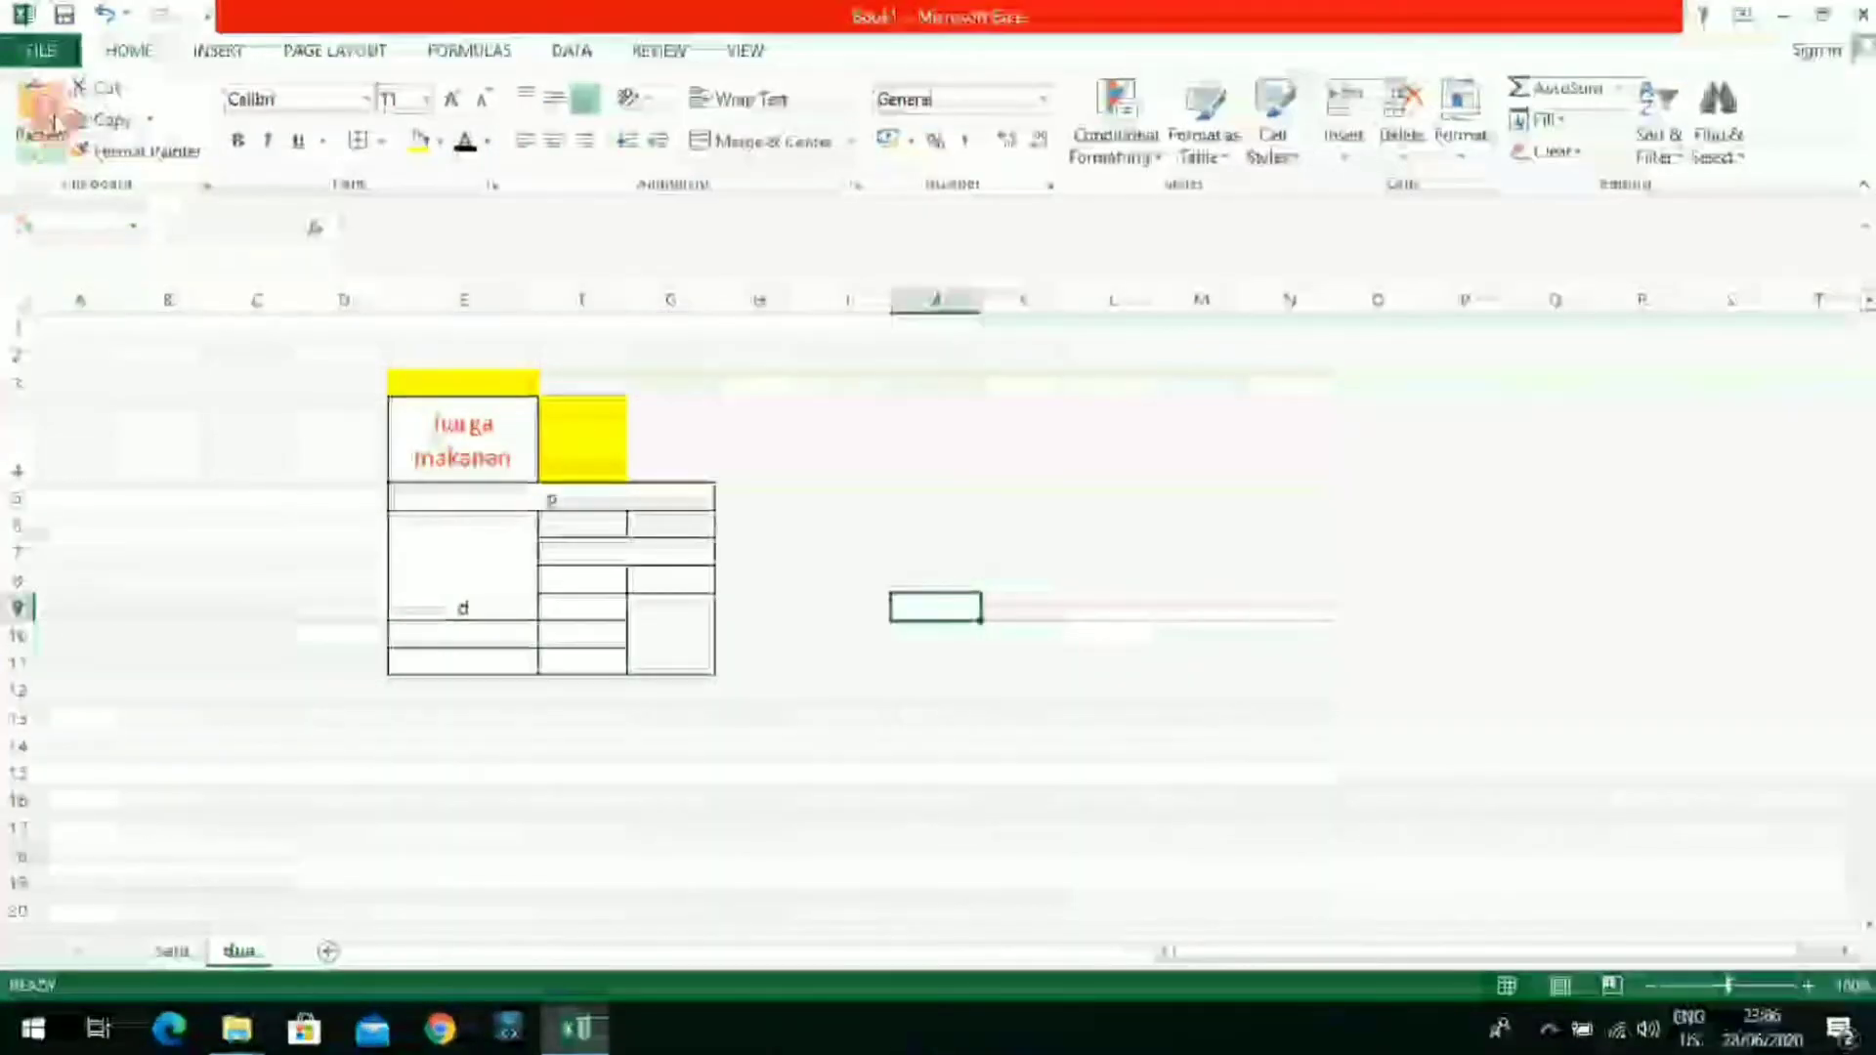
# Step: Undo the p and d entries and all the merges in the bordered grid
pyautogui.click(107, 15)
pyautogui.click(108, 16)
pyautogui.click(109, 17)
pyautogui.click(109, 17)
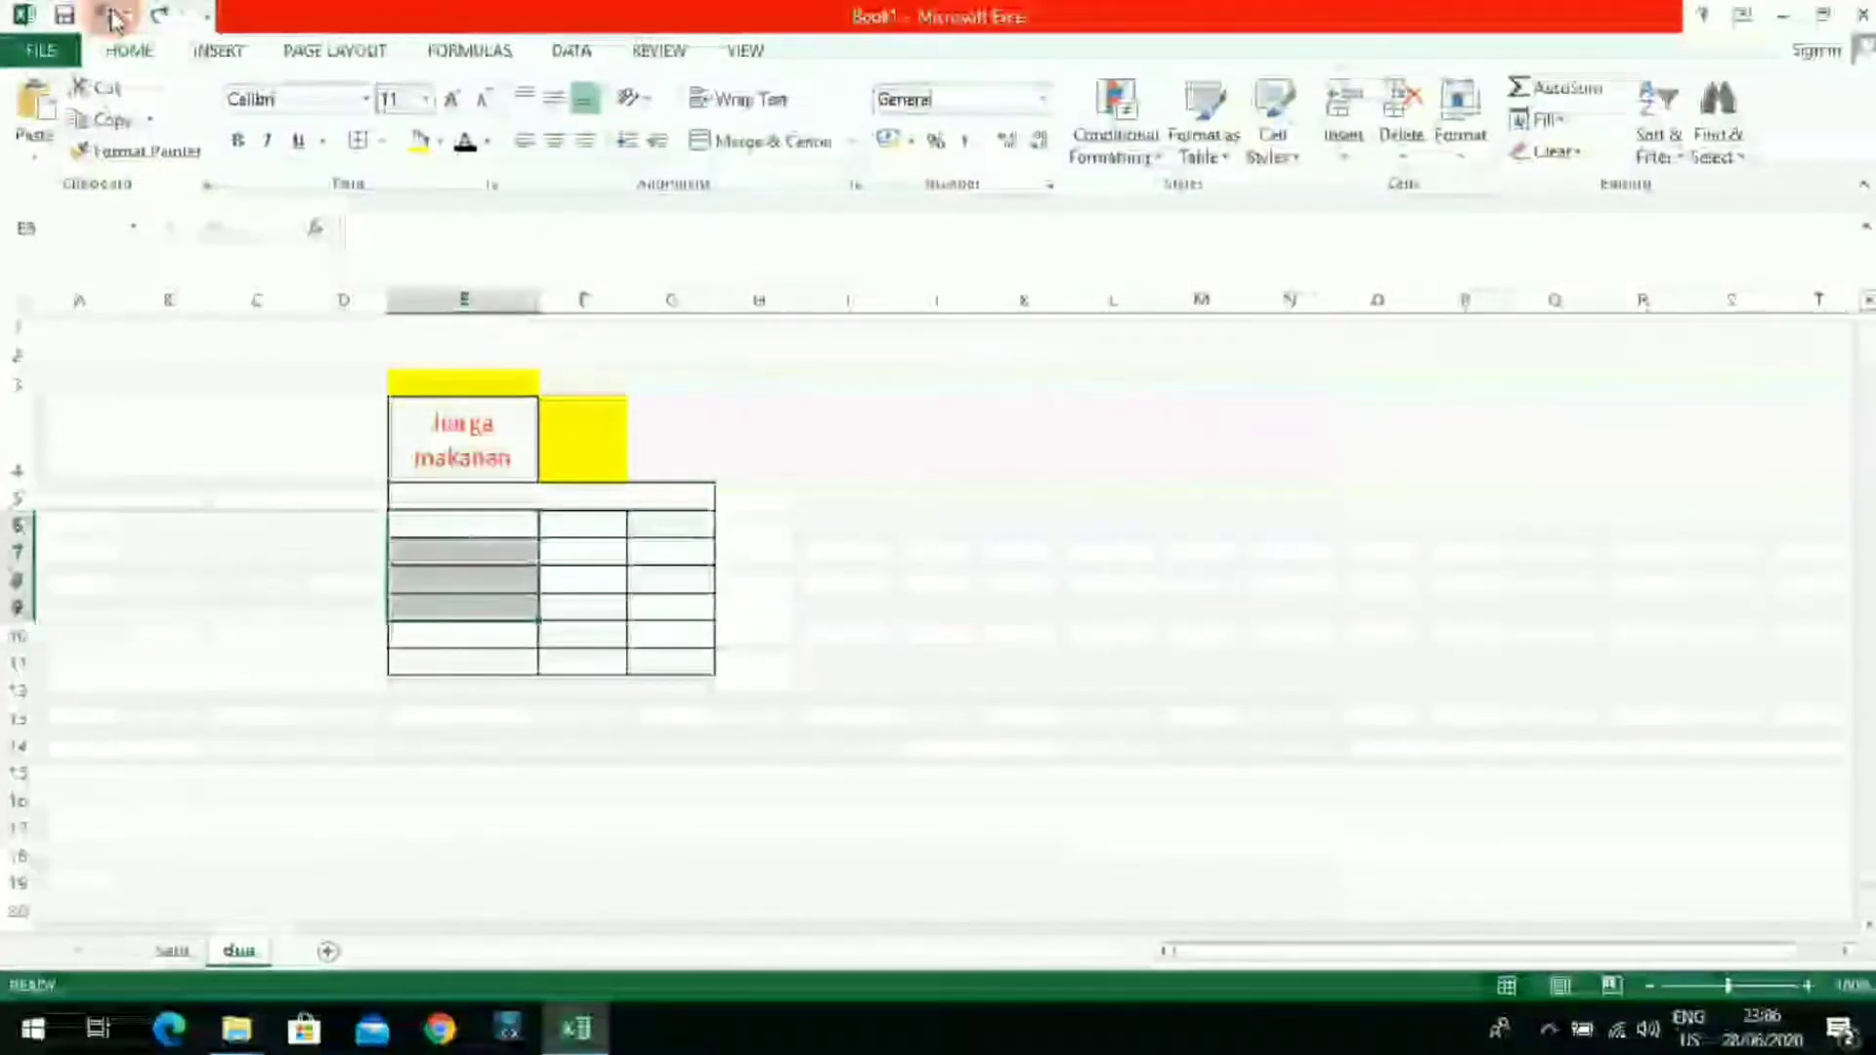
pyautogui.click(110, 17)
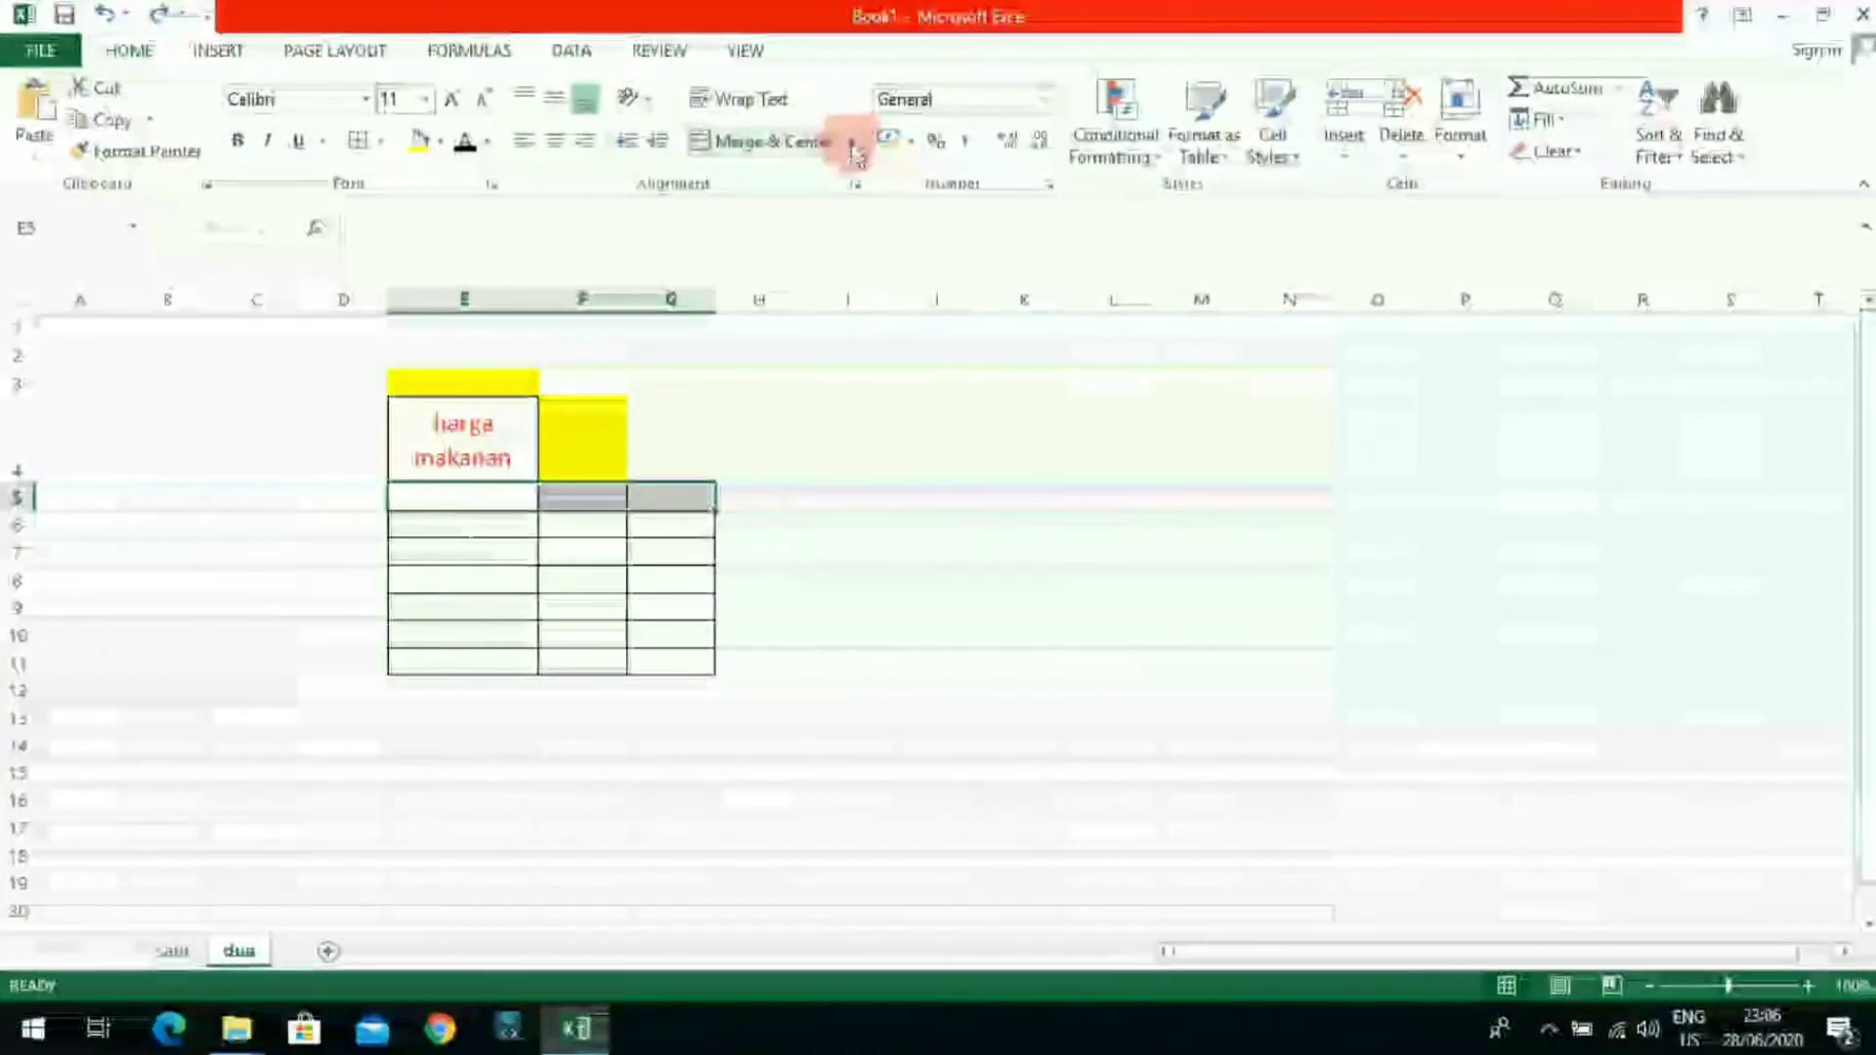
# Step: Look over the available merge options and select the whole bordered grid E5:G11
pyautogui.click(852, 142)
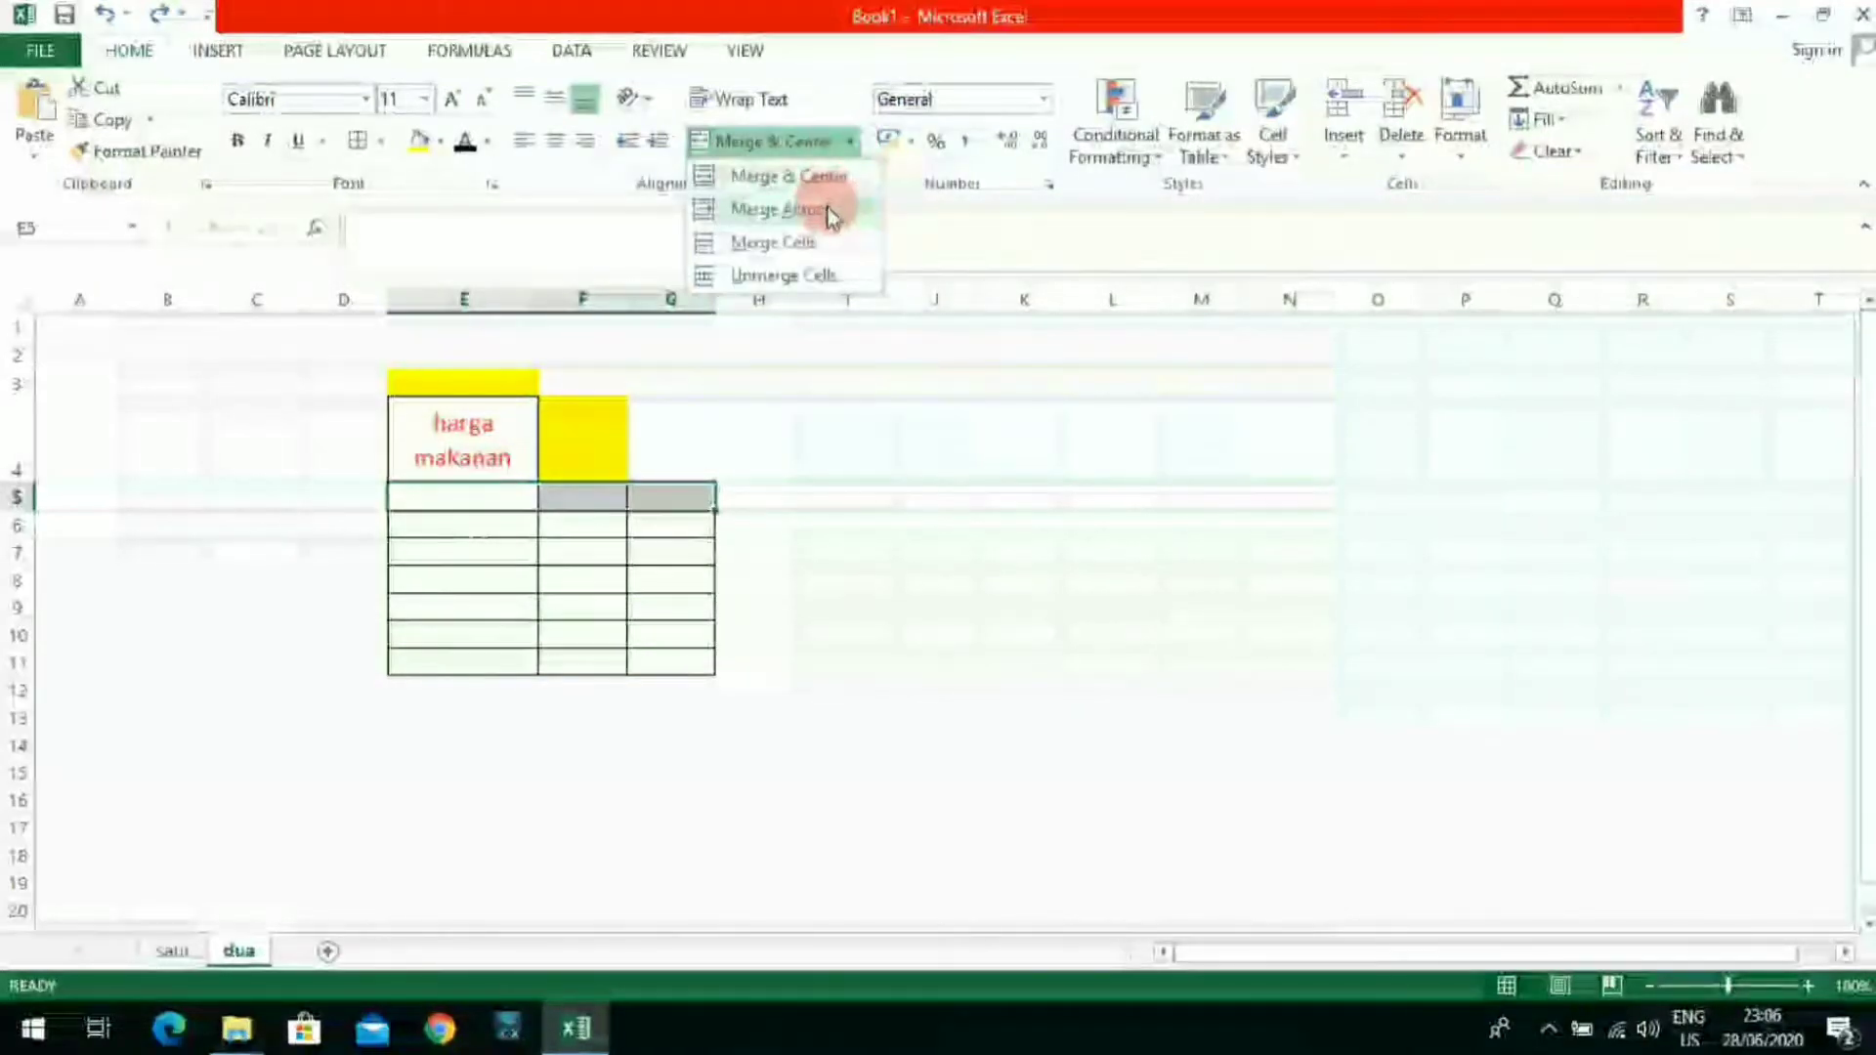
pyautogui.click(890, 605)
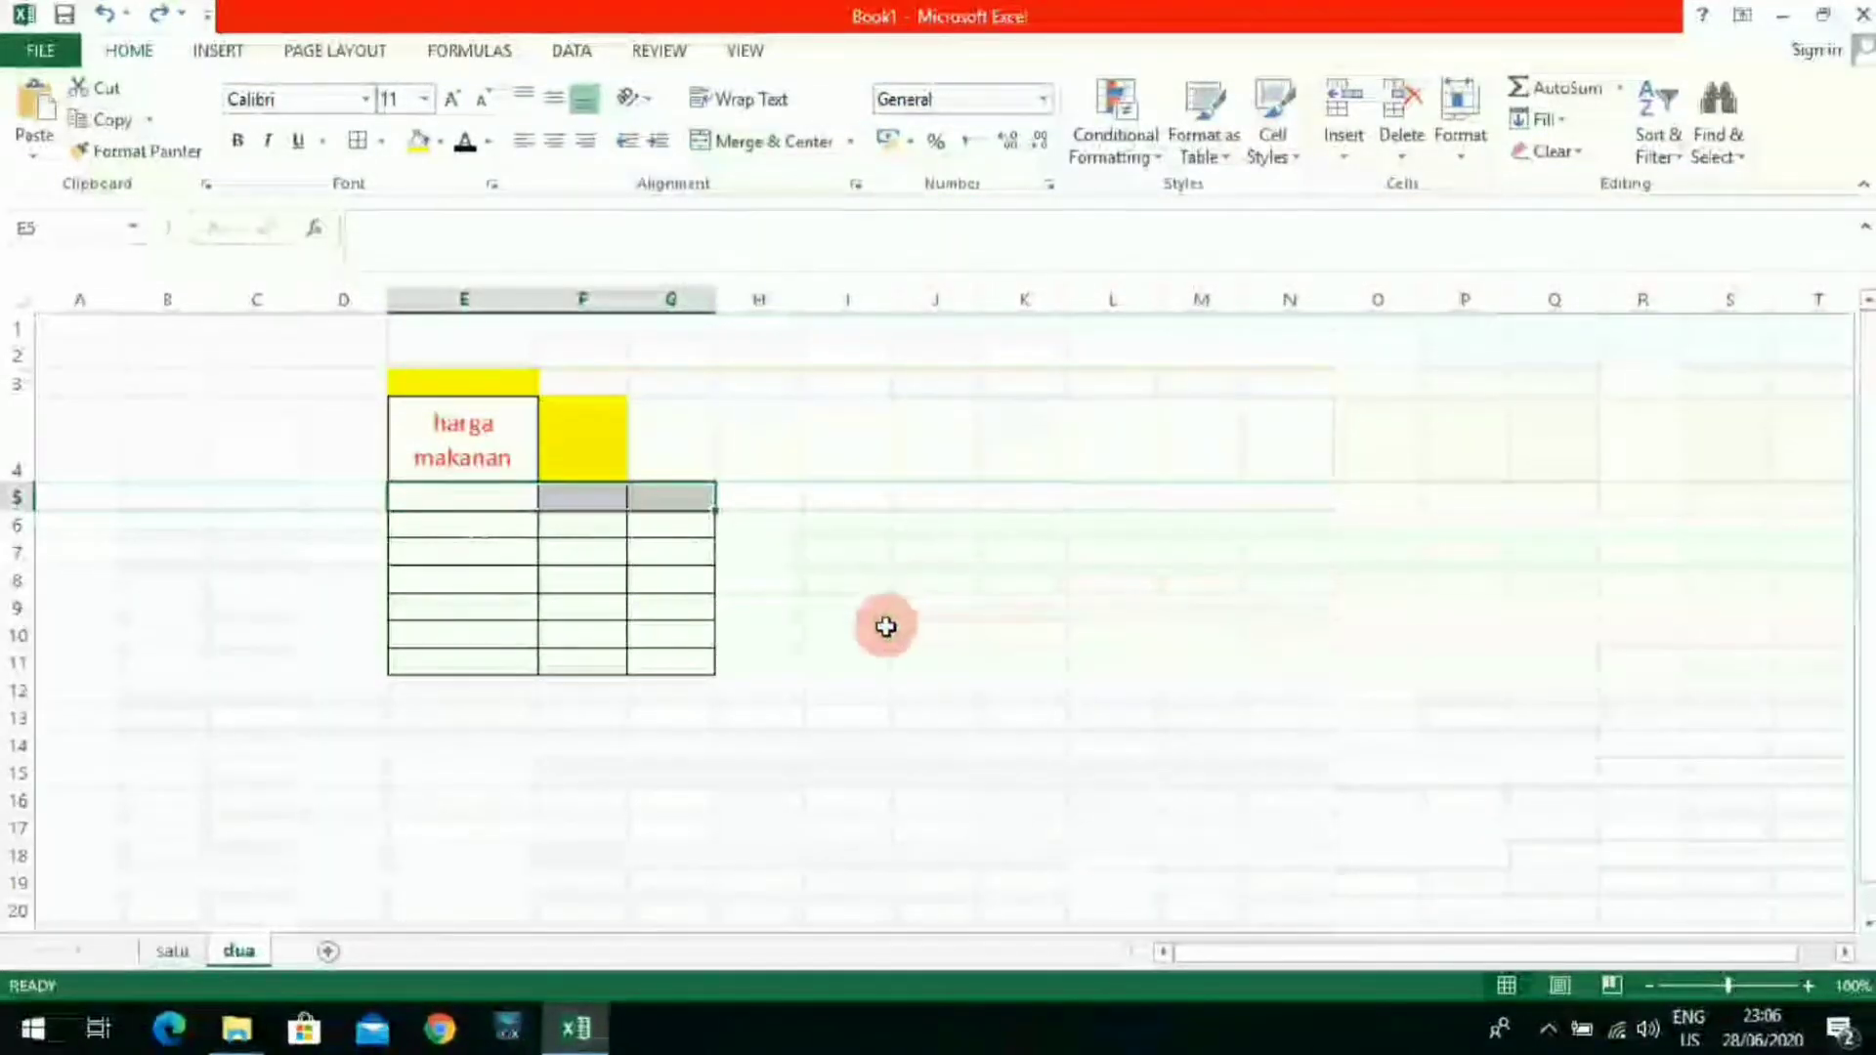
pyautogui.click(886, 626)
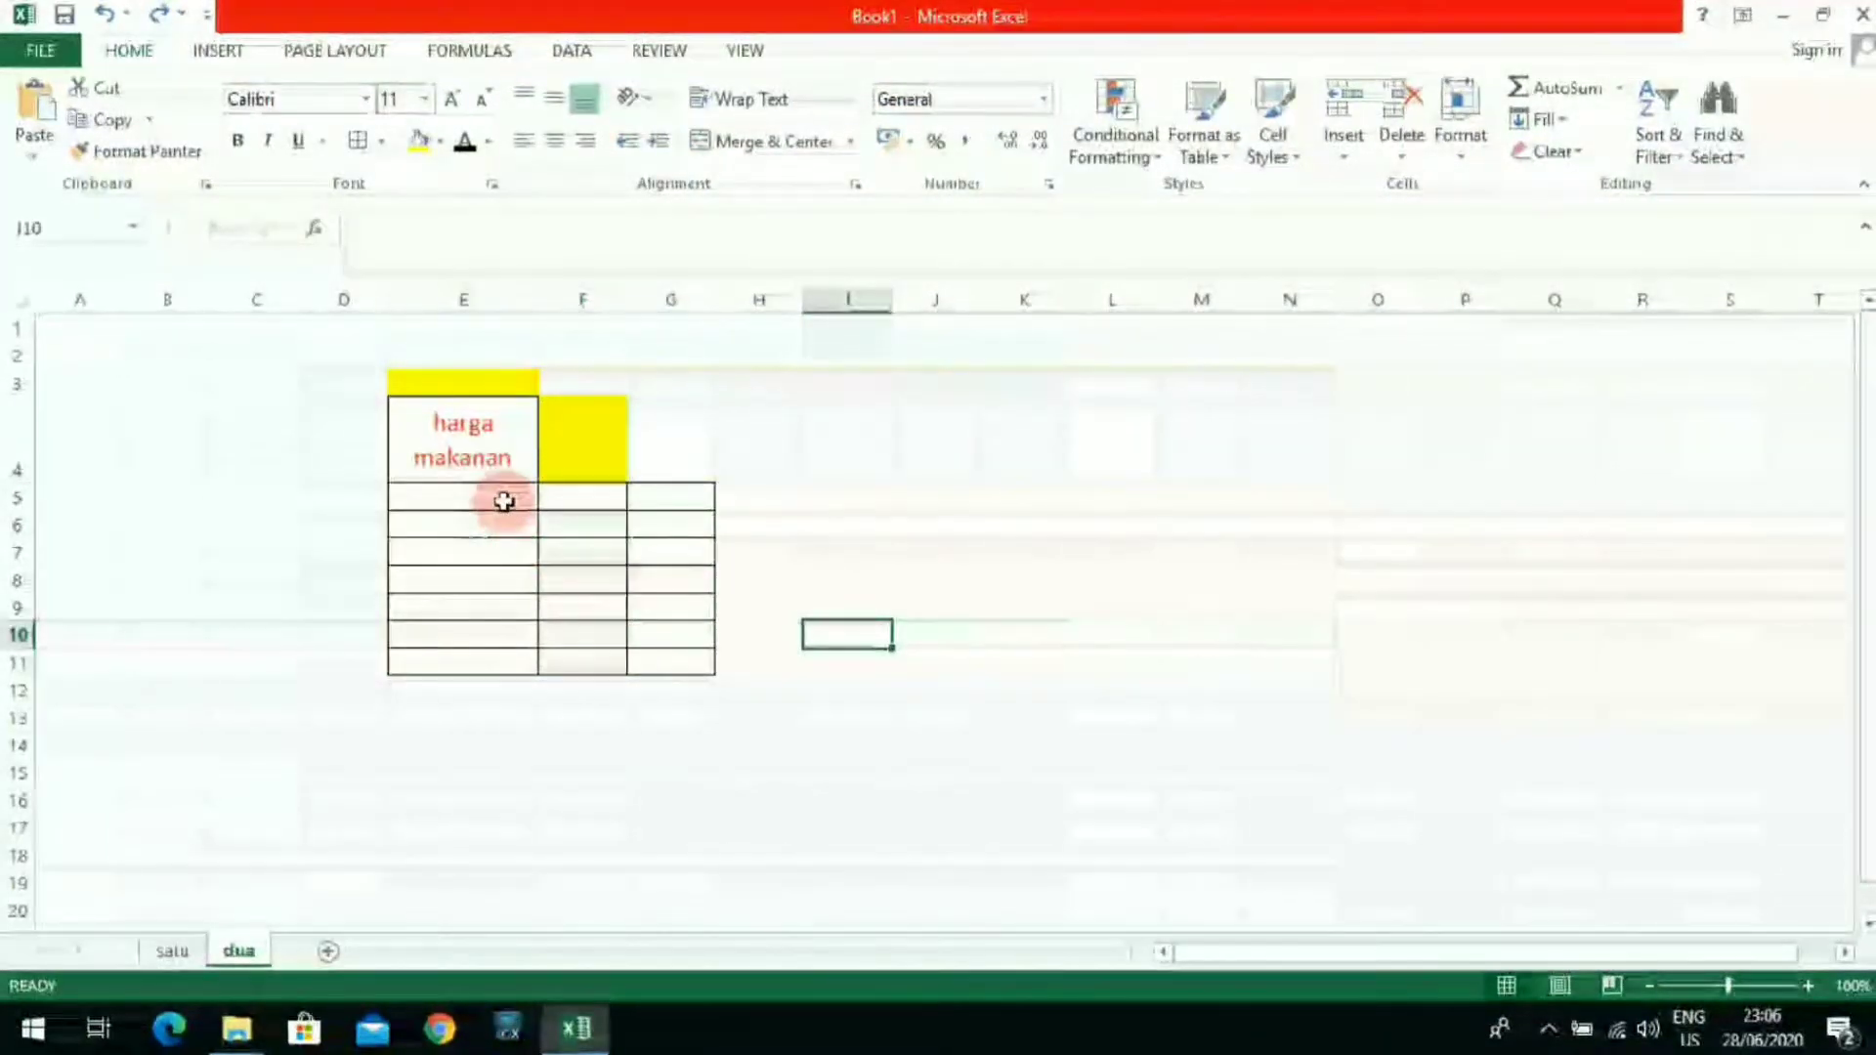
pyautogui.moveTo(504, 500)
pyautogui.mouseDown()
pyautogui.moveTo(644, 557)
pyautogui.moveTo(644, 662)
pyautogui.mouseUp()
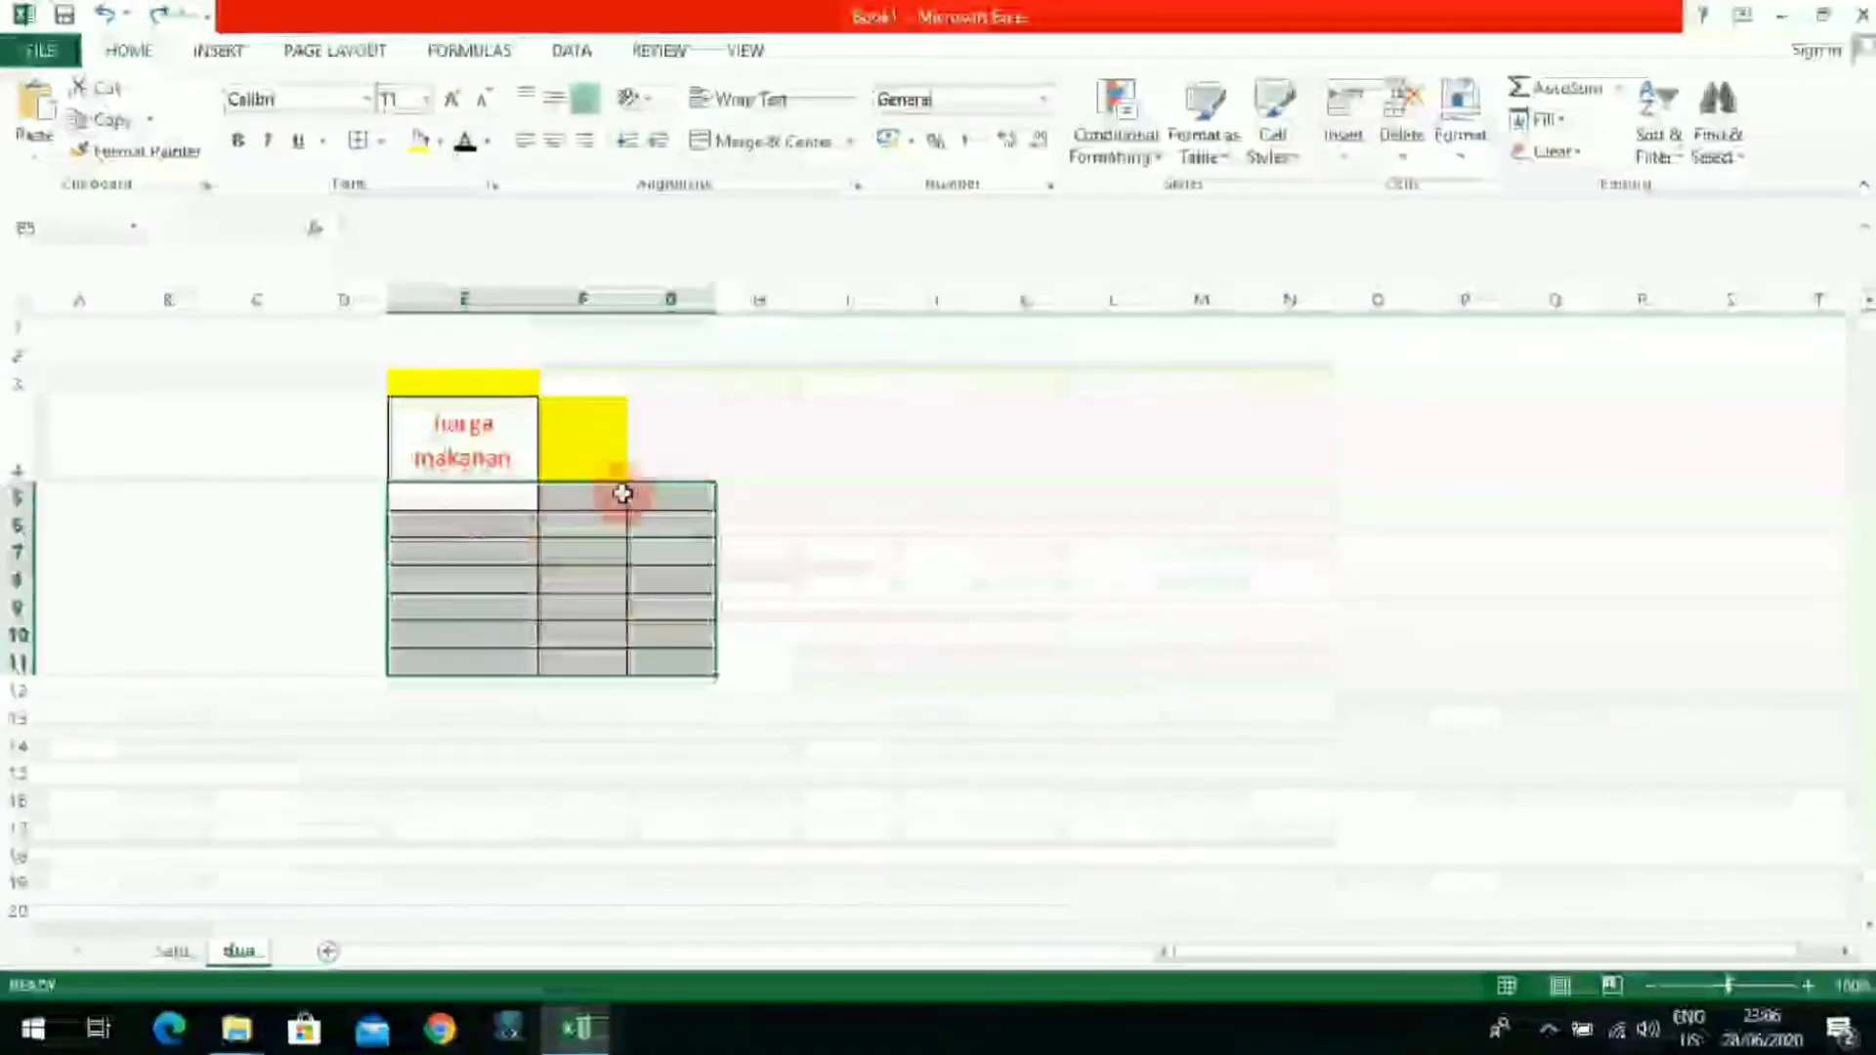
pyautogui.click(775, 548)
# Step: Merge and center cells E5:G5, and do the same for cells E6:G6 in the row below
pyautogui.moveTo(528, 498); pyautogui.dragTo(674, 499)
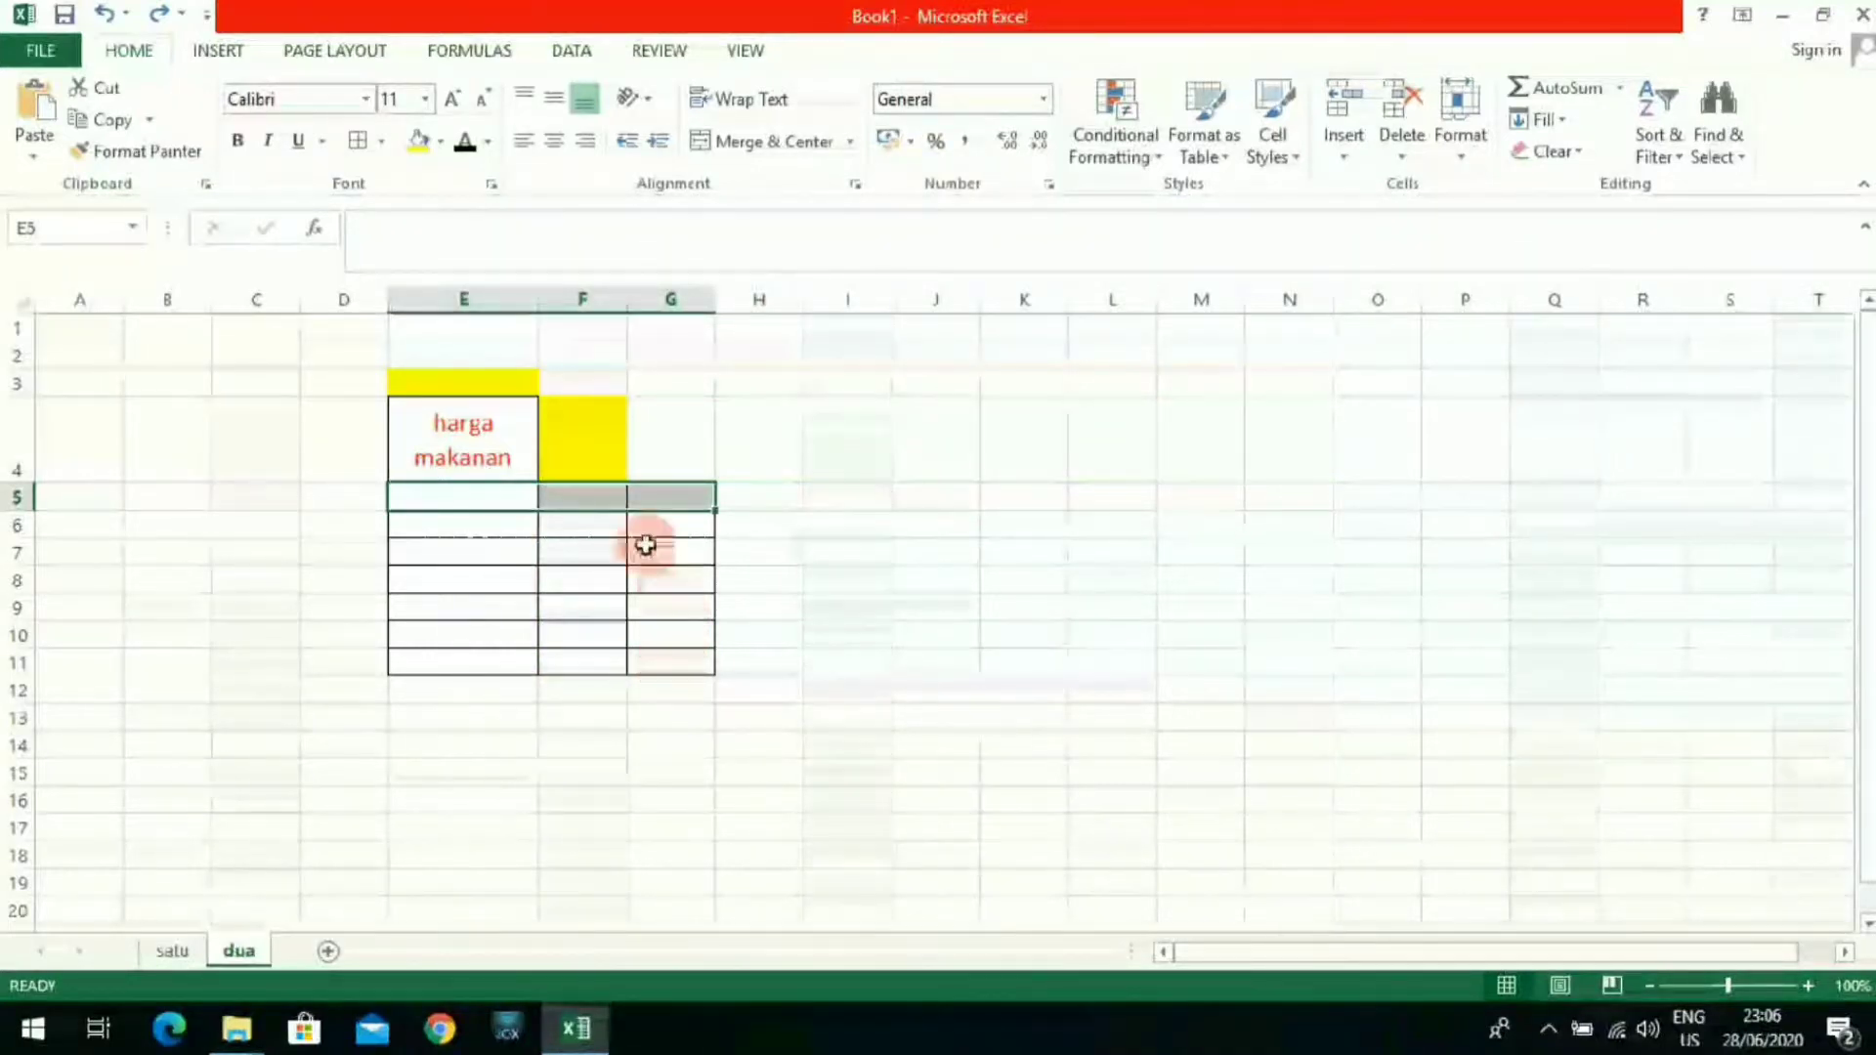
pyautogui.click(766, 142)
pyautogui.moveTo(503, 528); pyautogui.dragTo(670, 525)
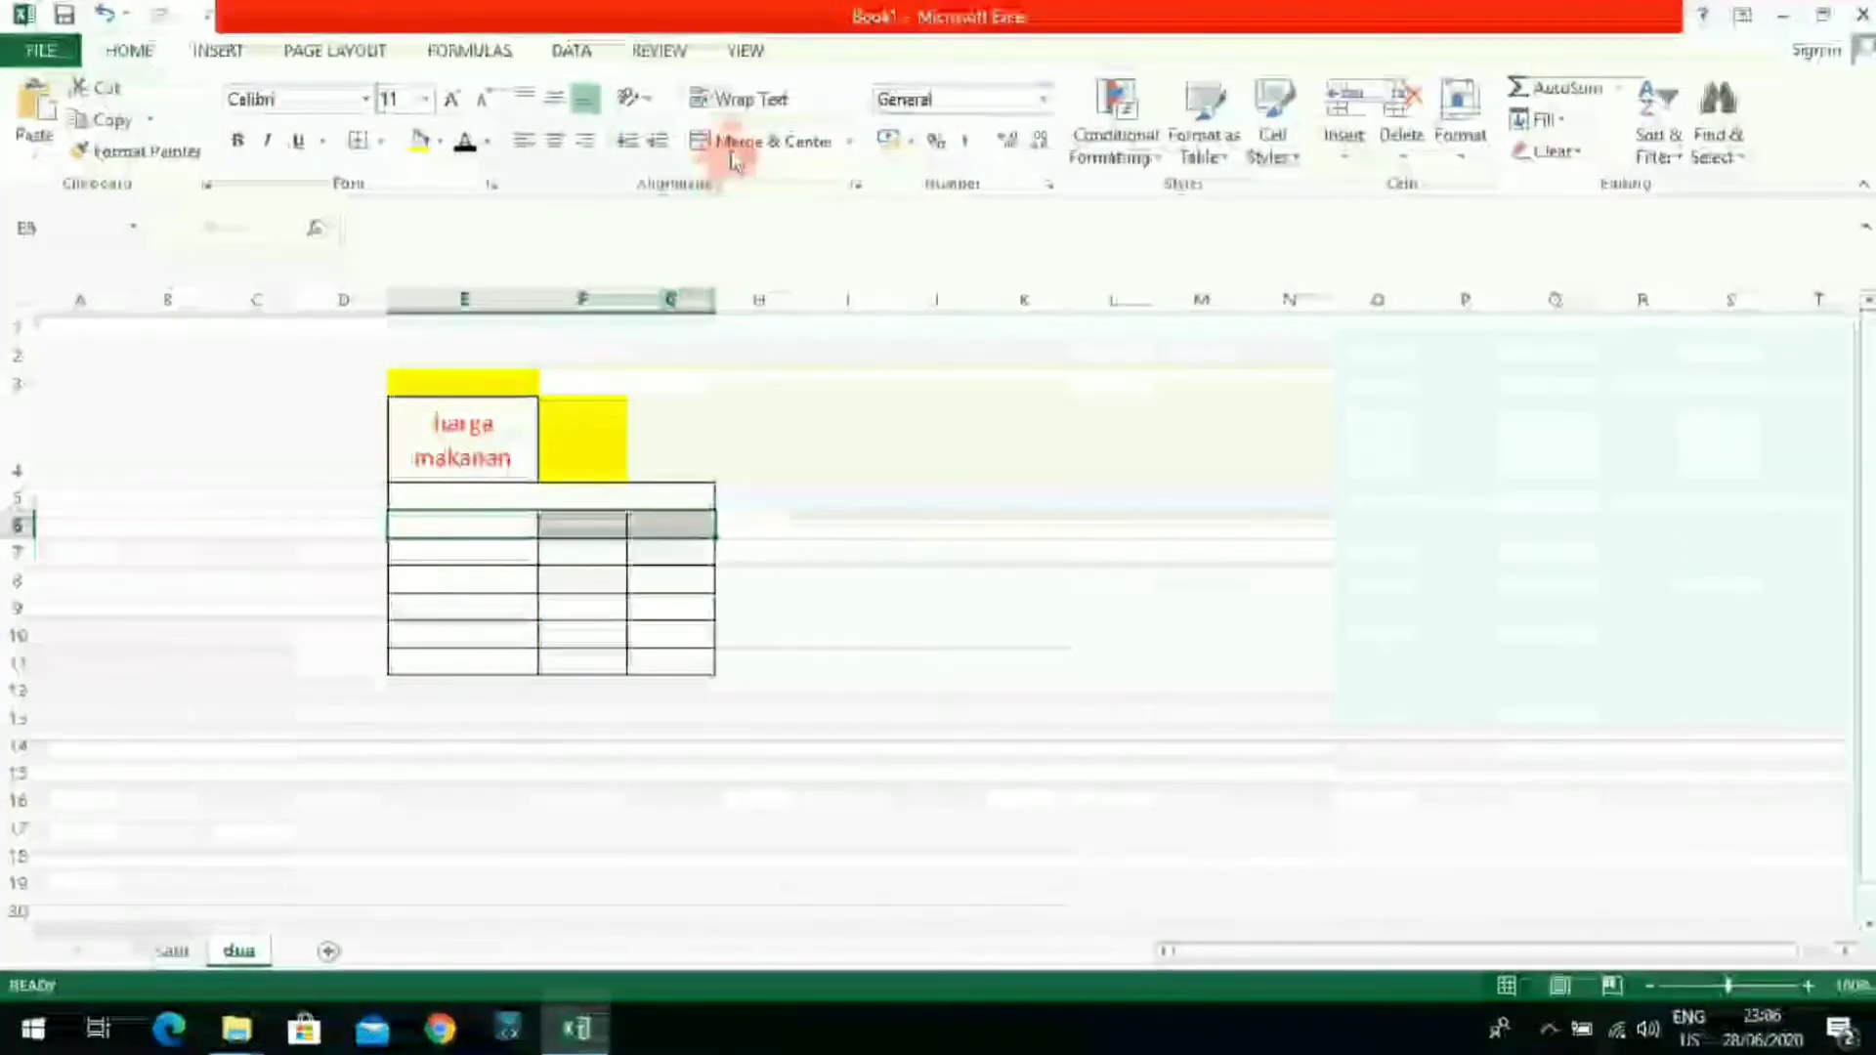
pyautogui.click(733, 143)
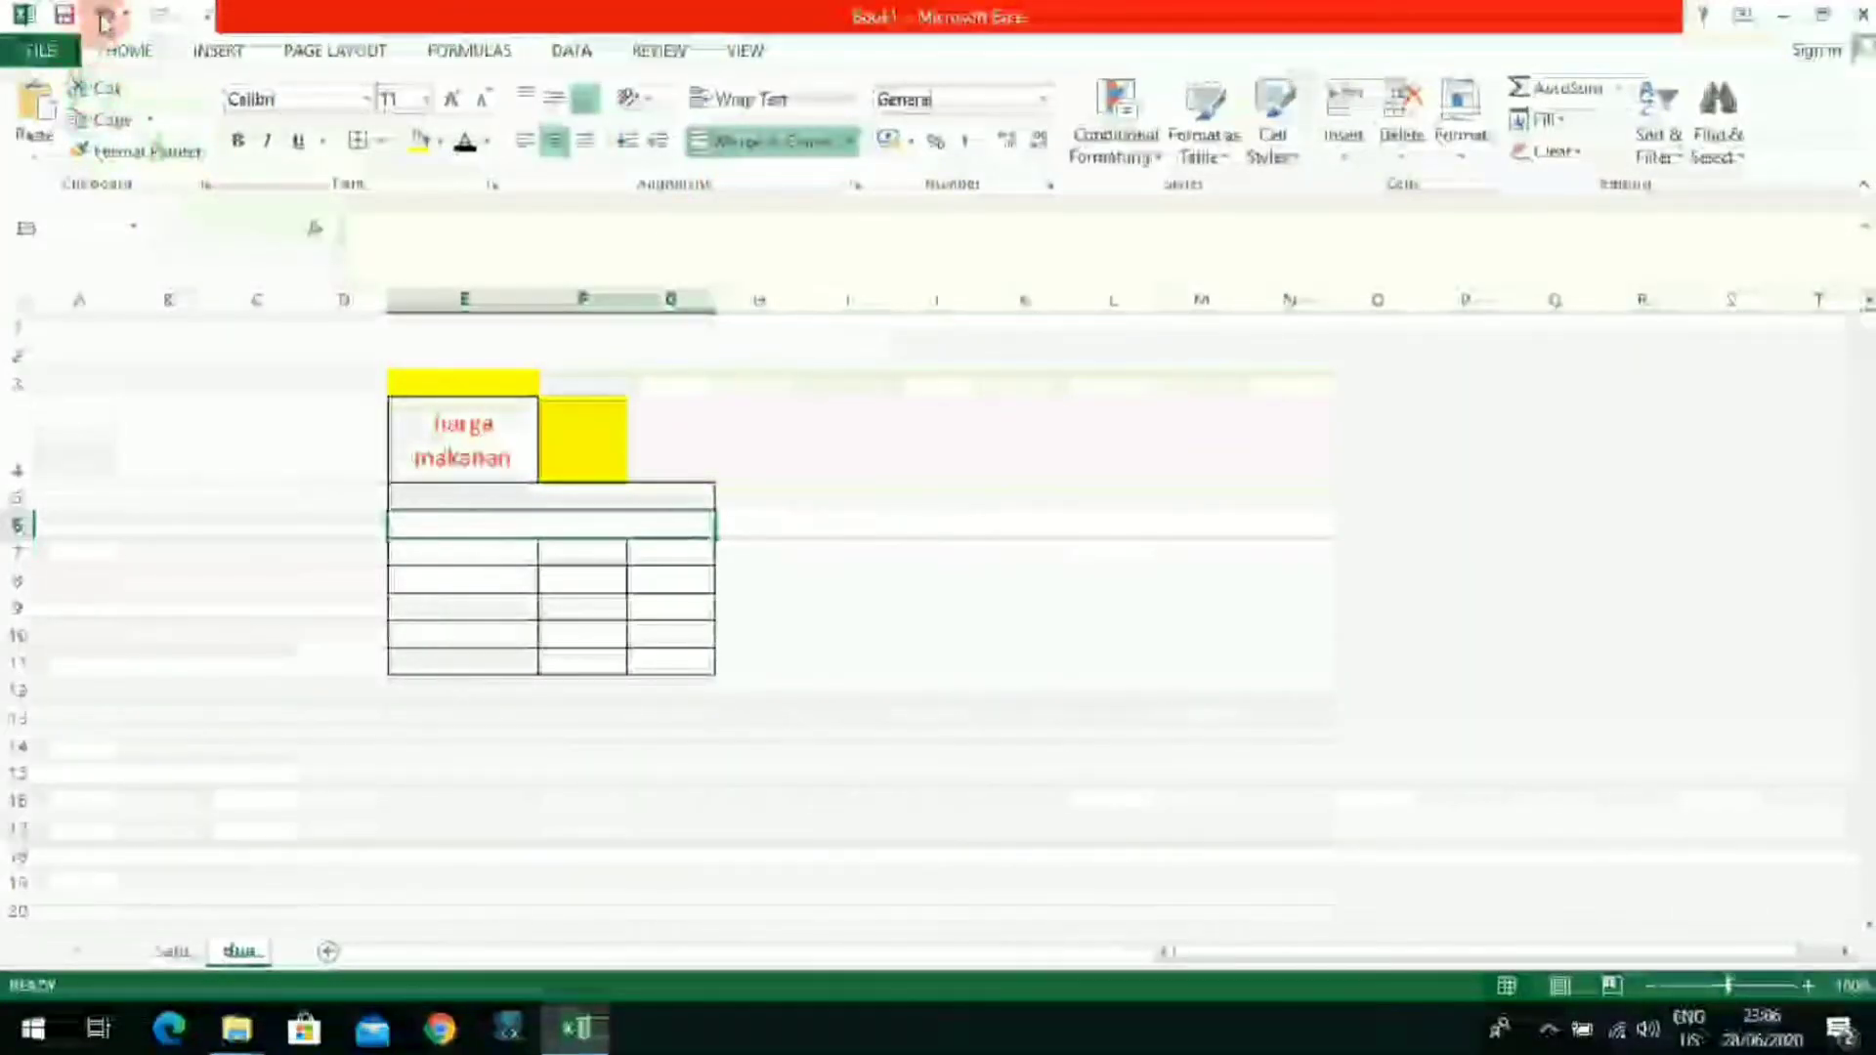
# Step: Undo the merges of the grid's first two rows
pyautogui.click(105, 20)
pyautogui.click(104, 20)
pyautogui.click(1051, 666)
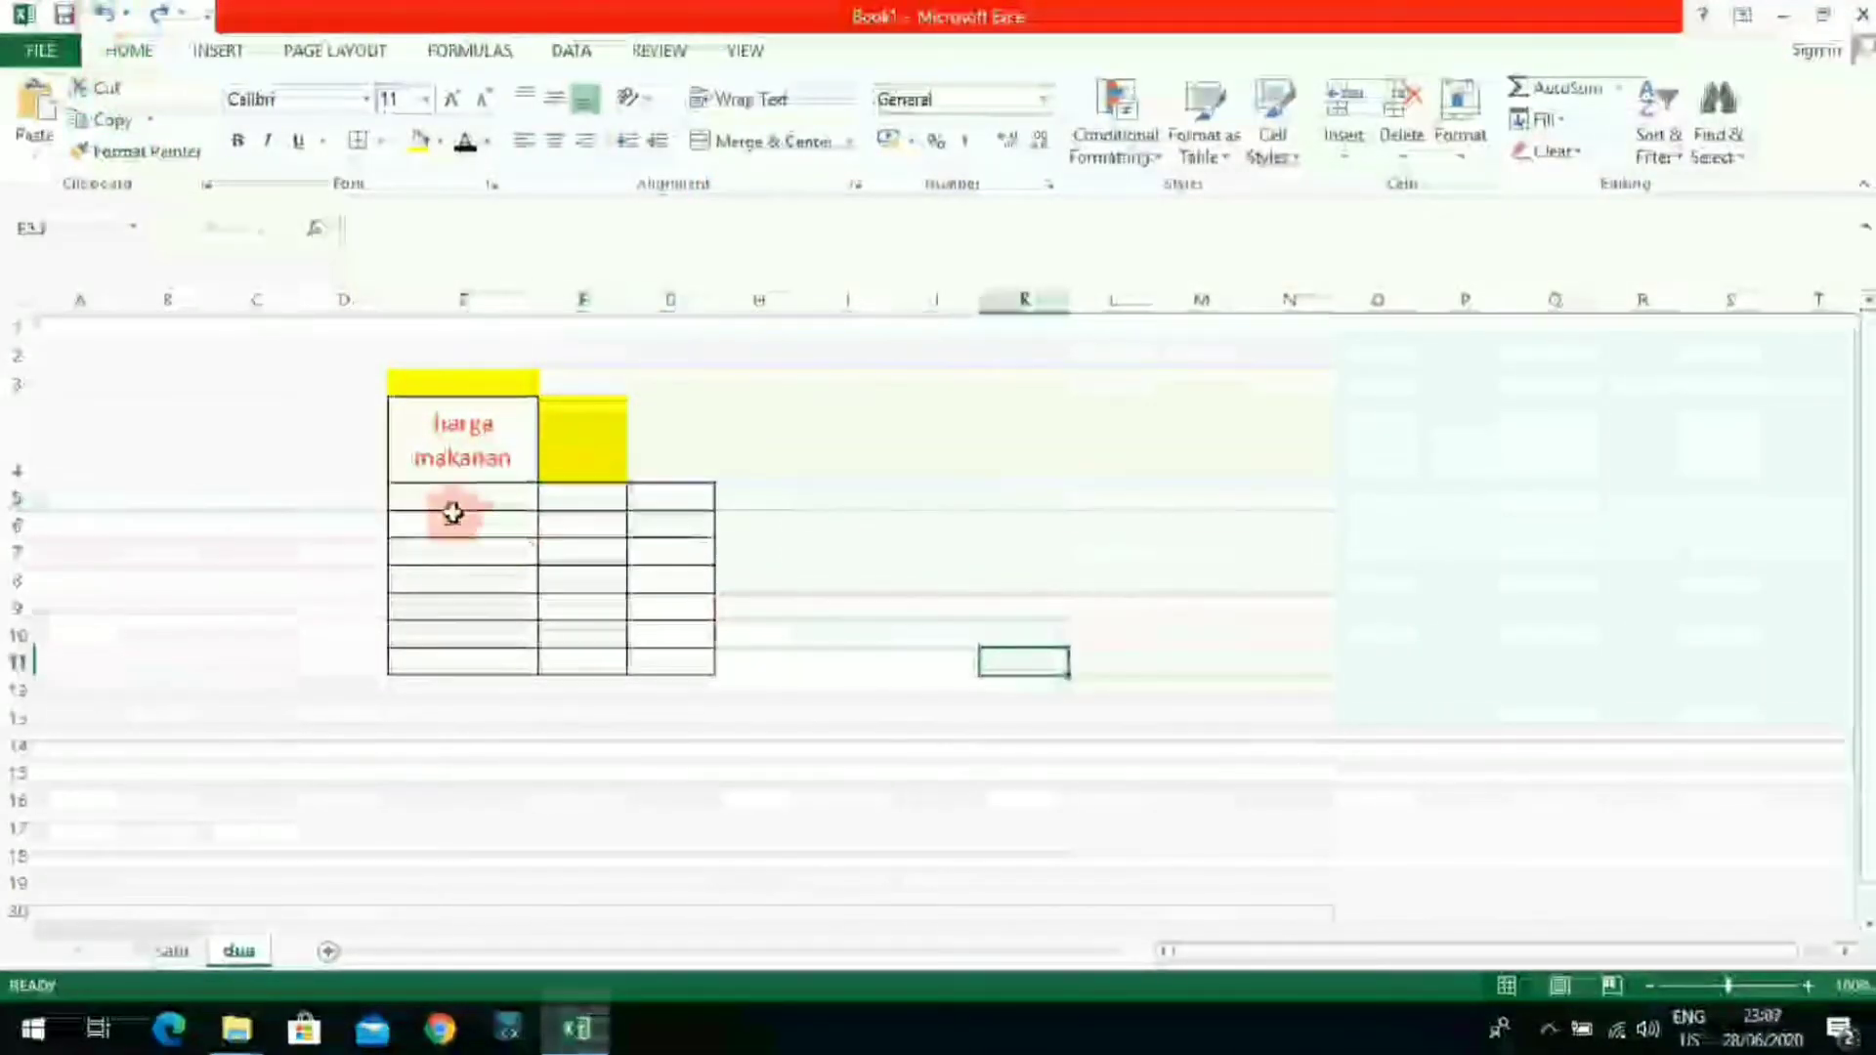
# Step: Apply Merge Across to the grid E5:G11 and select several of its rows to check the merging
pyautogui.click(455, 505)
pyautogui.moveTo(647, 628); pyautogui.dragTo(658, 662)
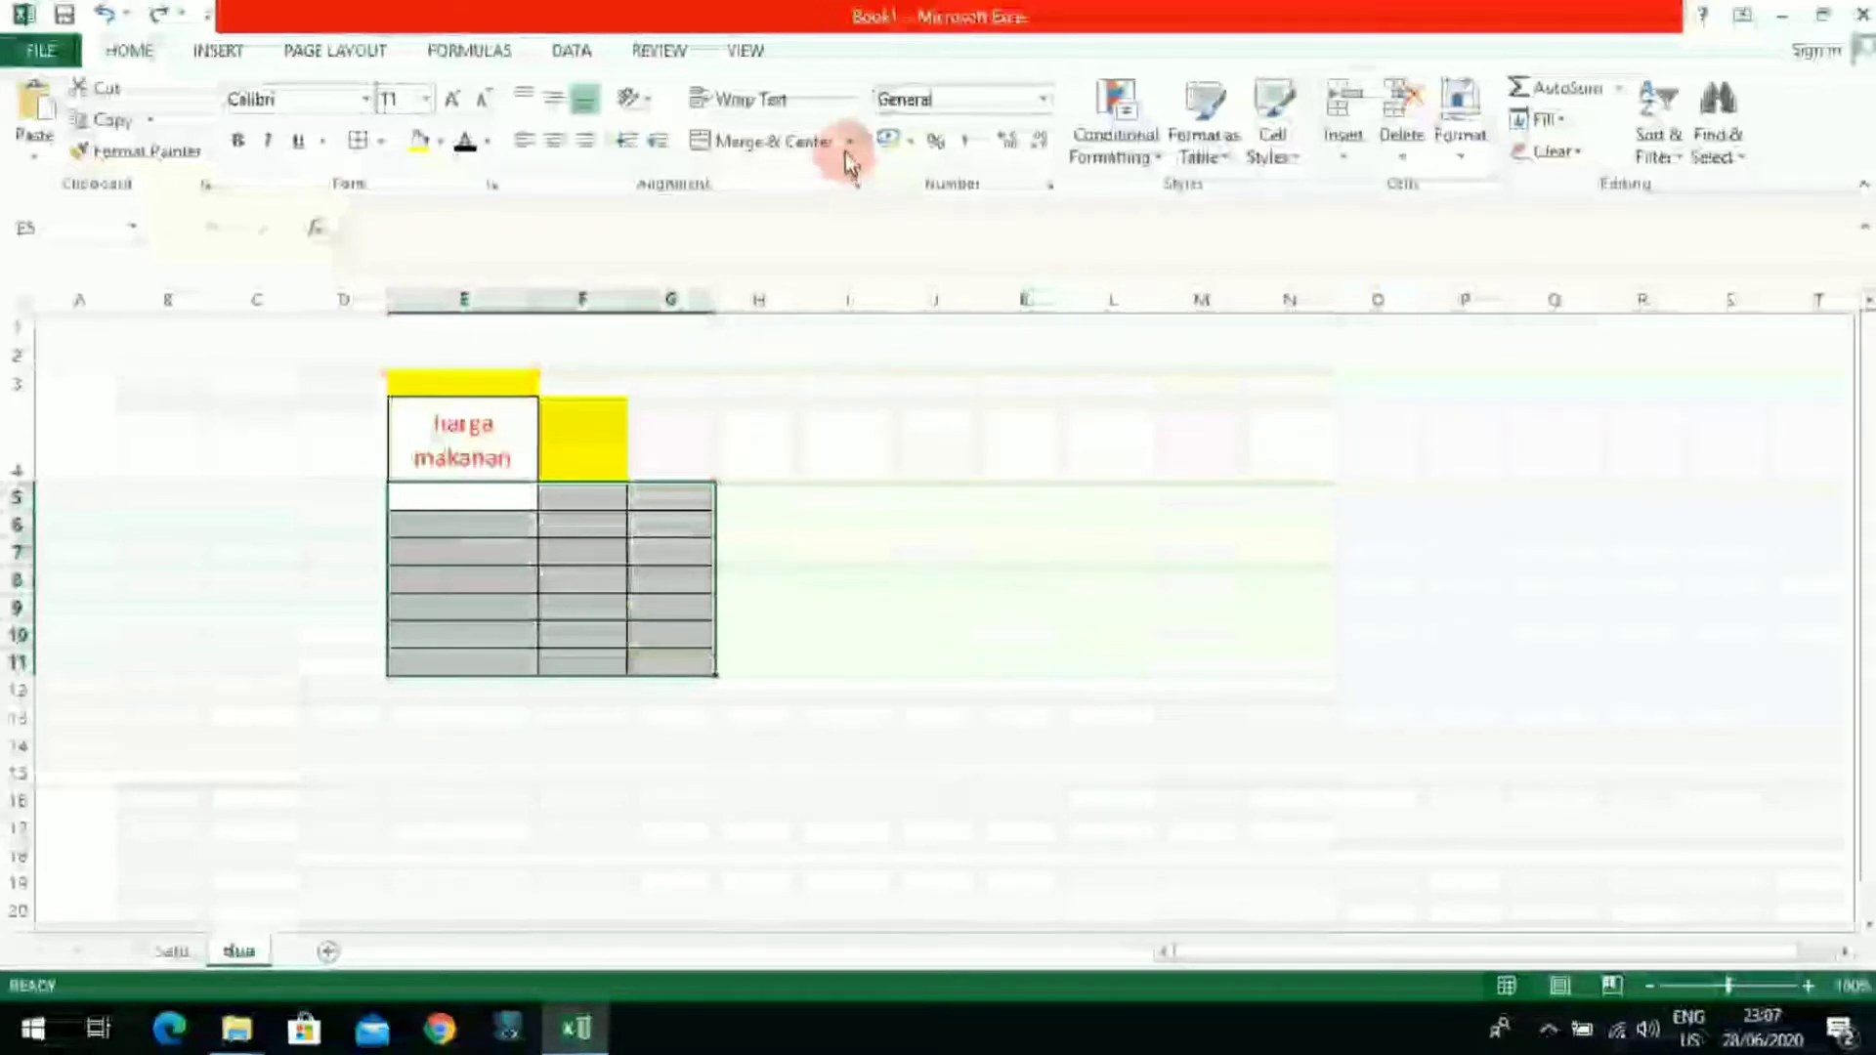
pyautogui.click(850, 141)
pyautogui.click(838, 207)
pyautogui.click(850, 611)
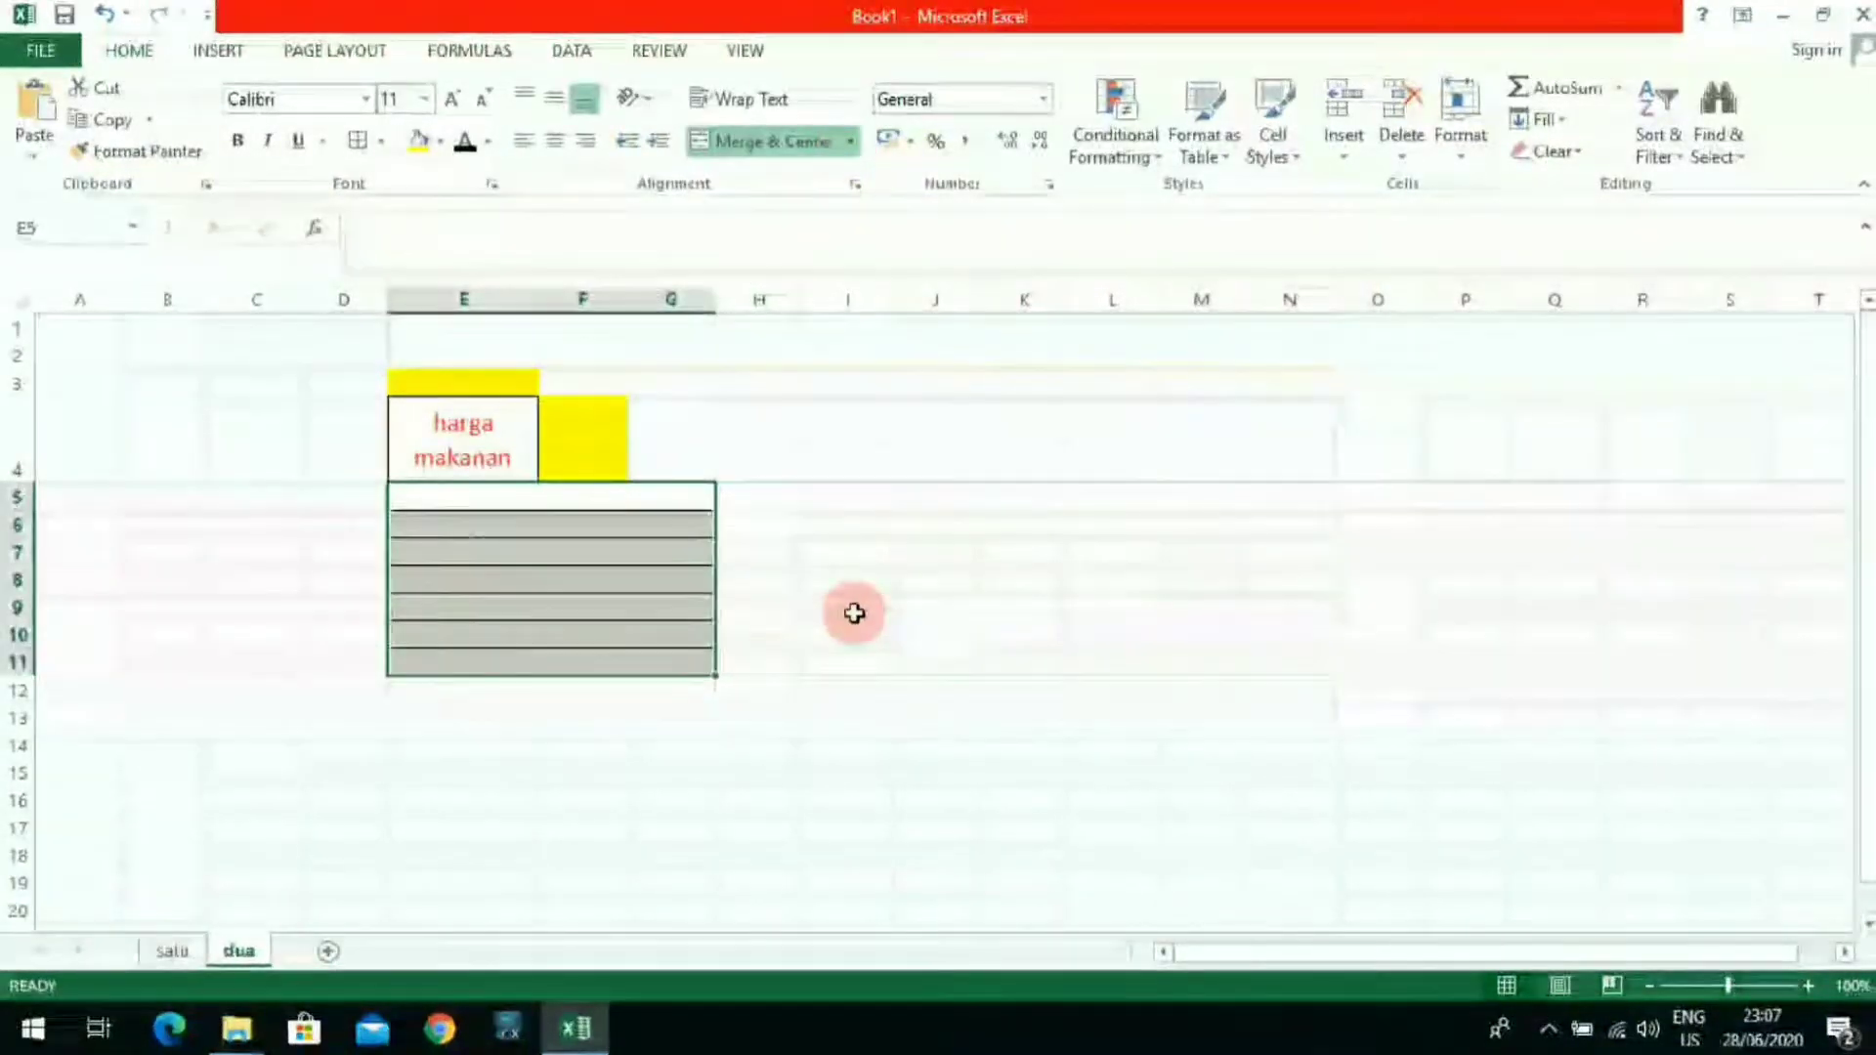
pyautogui.click(583, 550)
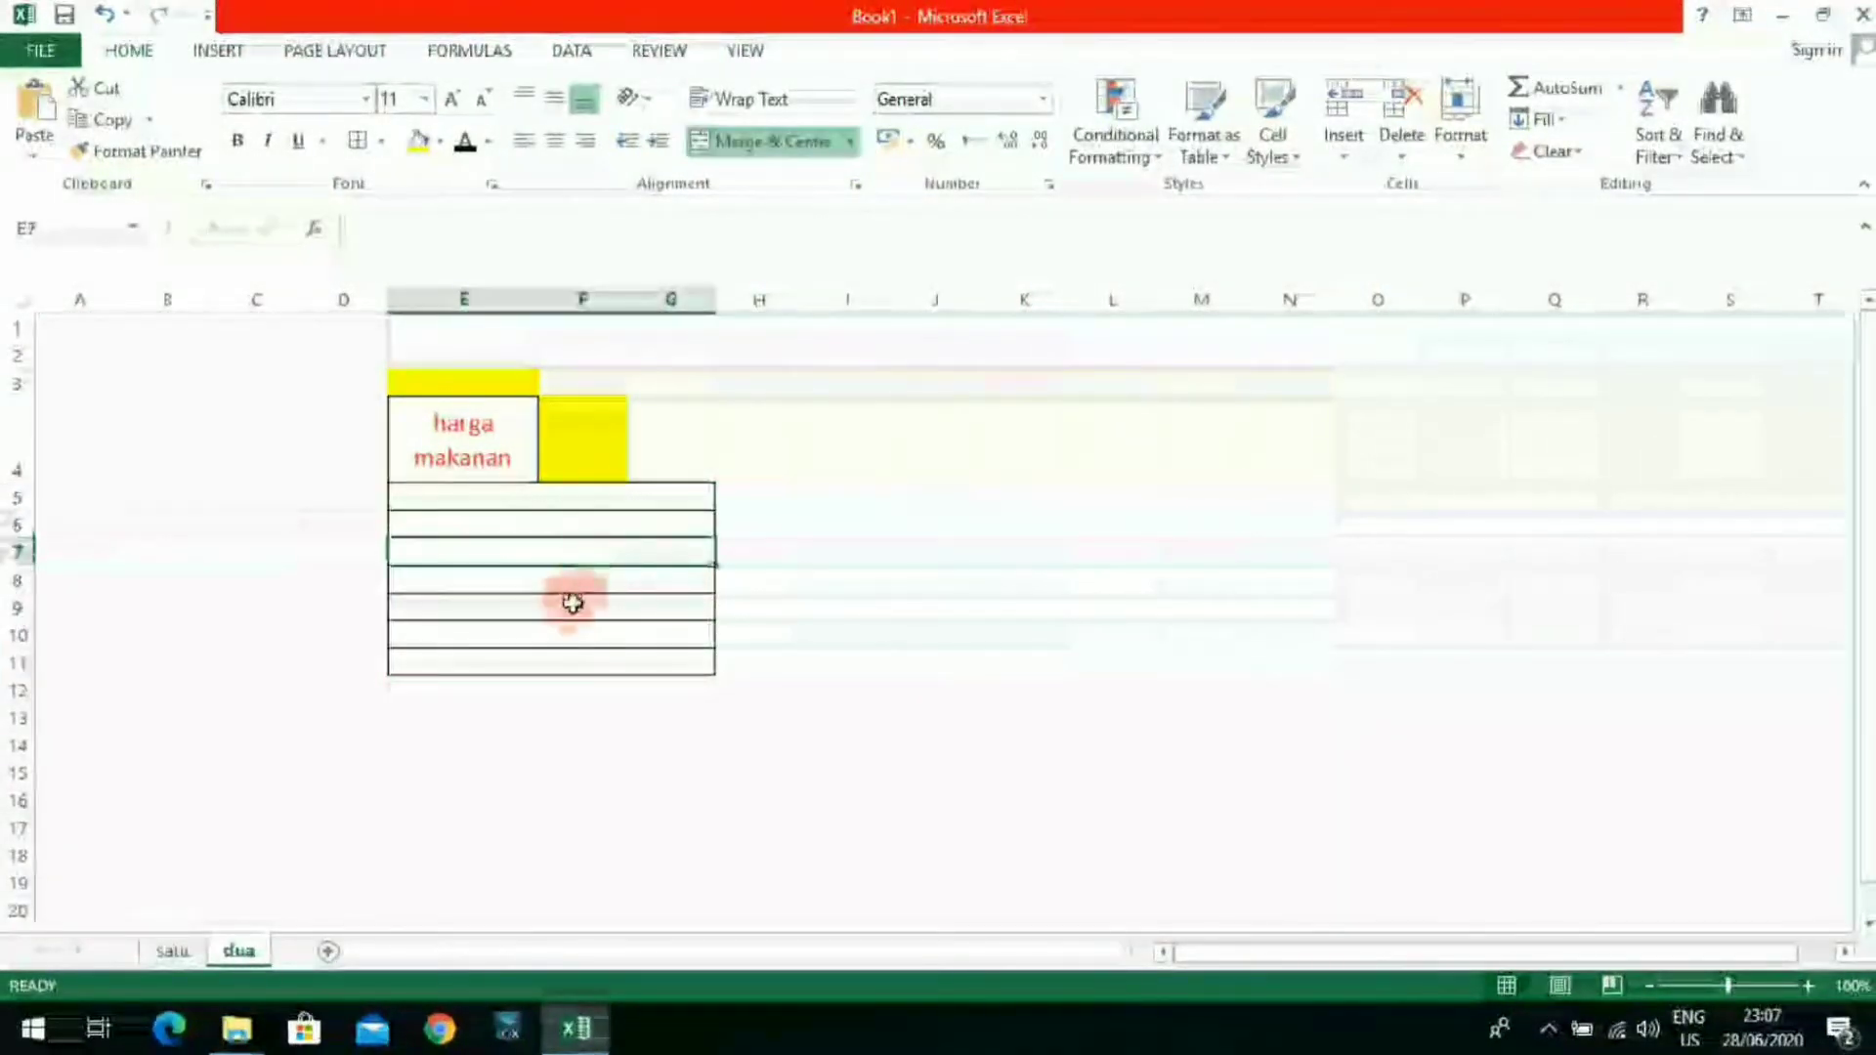
pyautogui.click(574, 633)
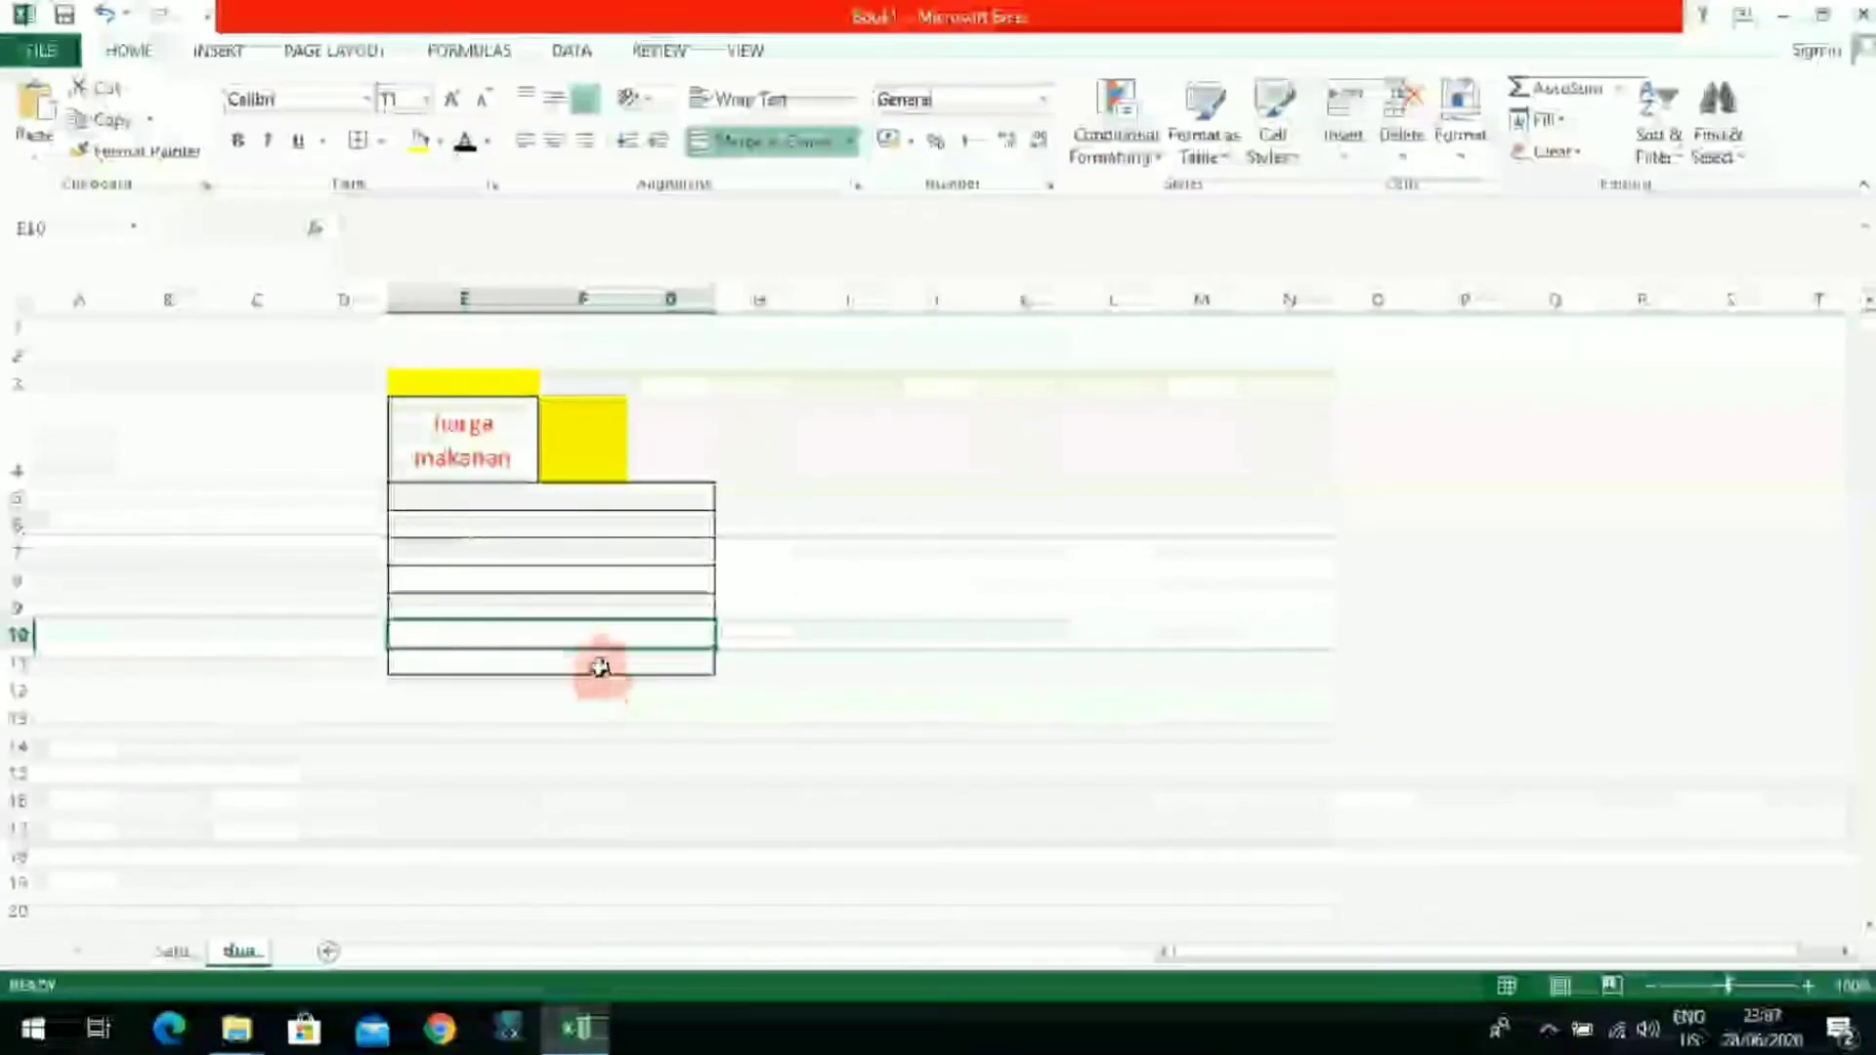
pyautogui.click(604, 664)
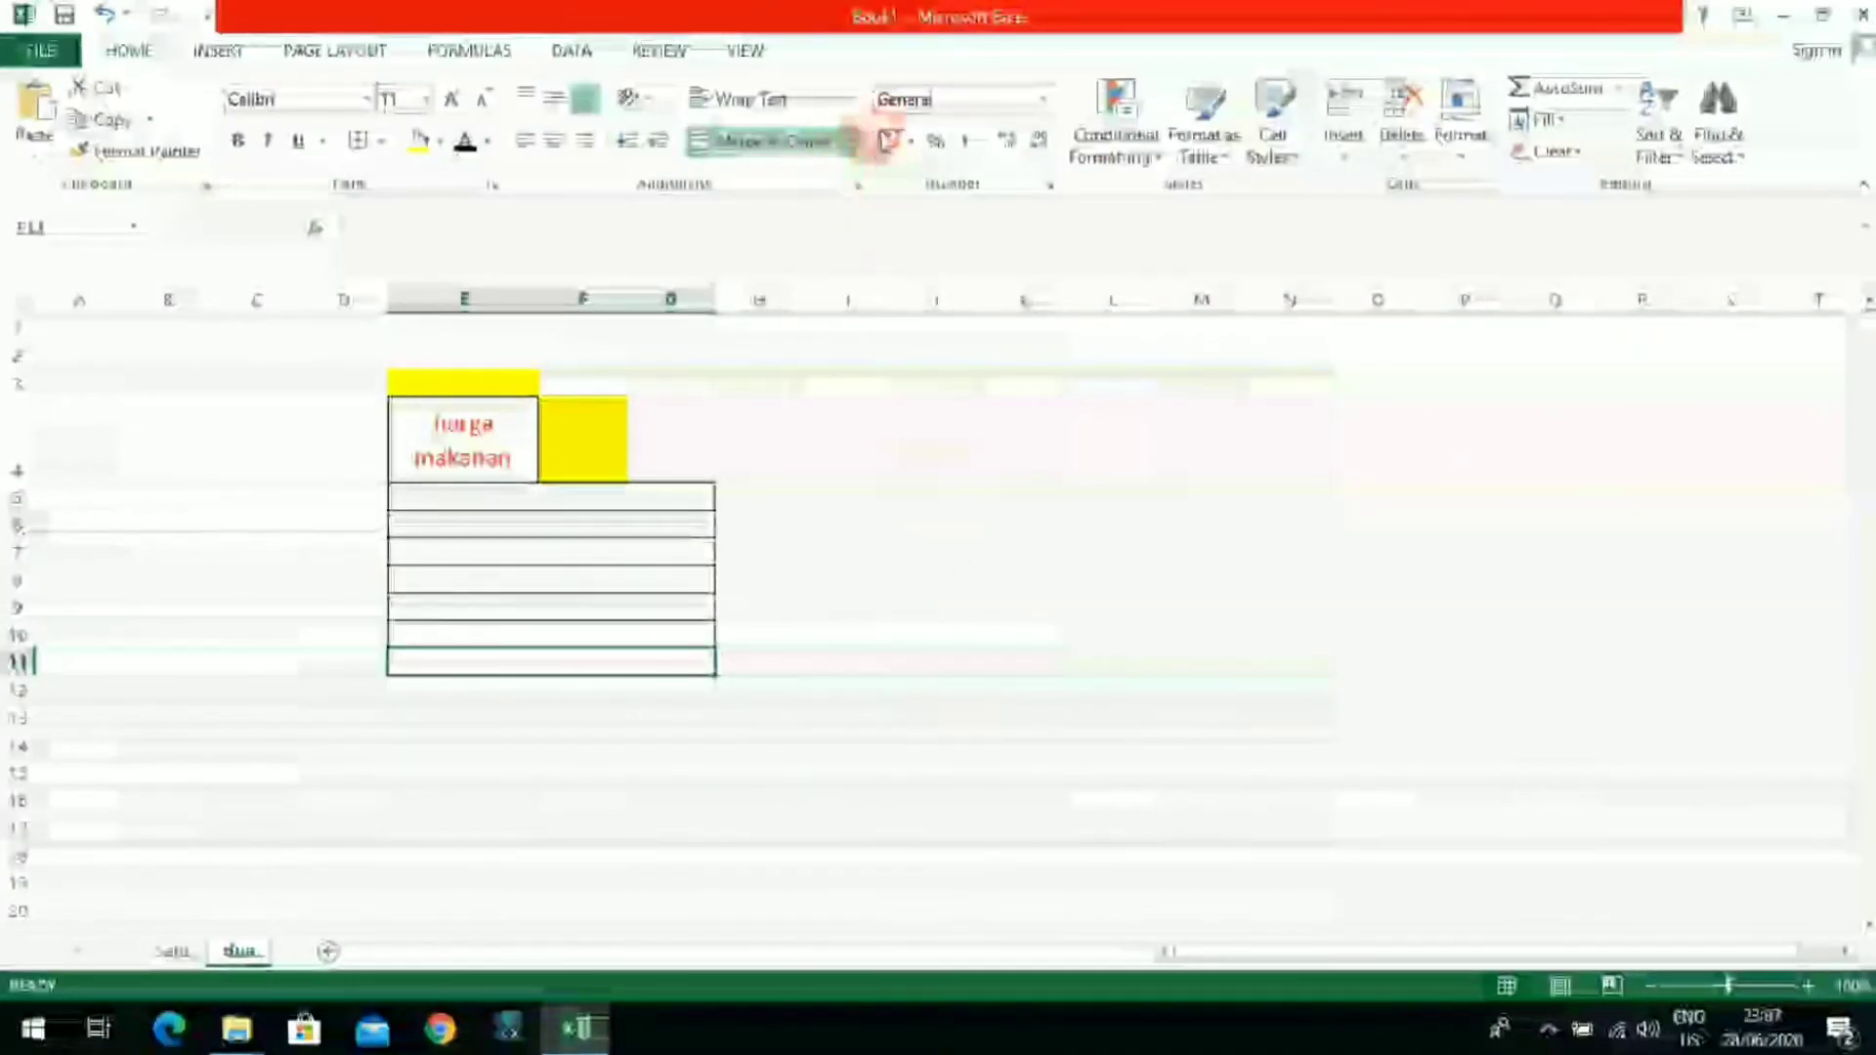
# Step: Apply Merge Across to the empty range I5:O14 and select several of its rows to check the merging
pyautogui.click(851, 141)
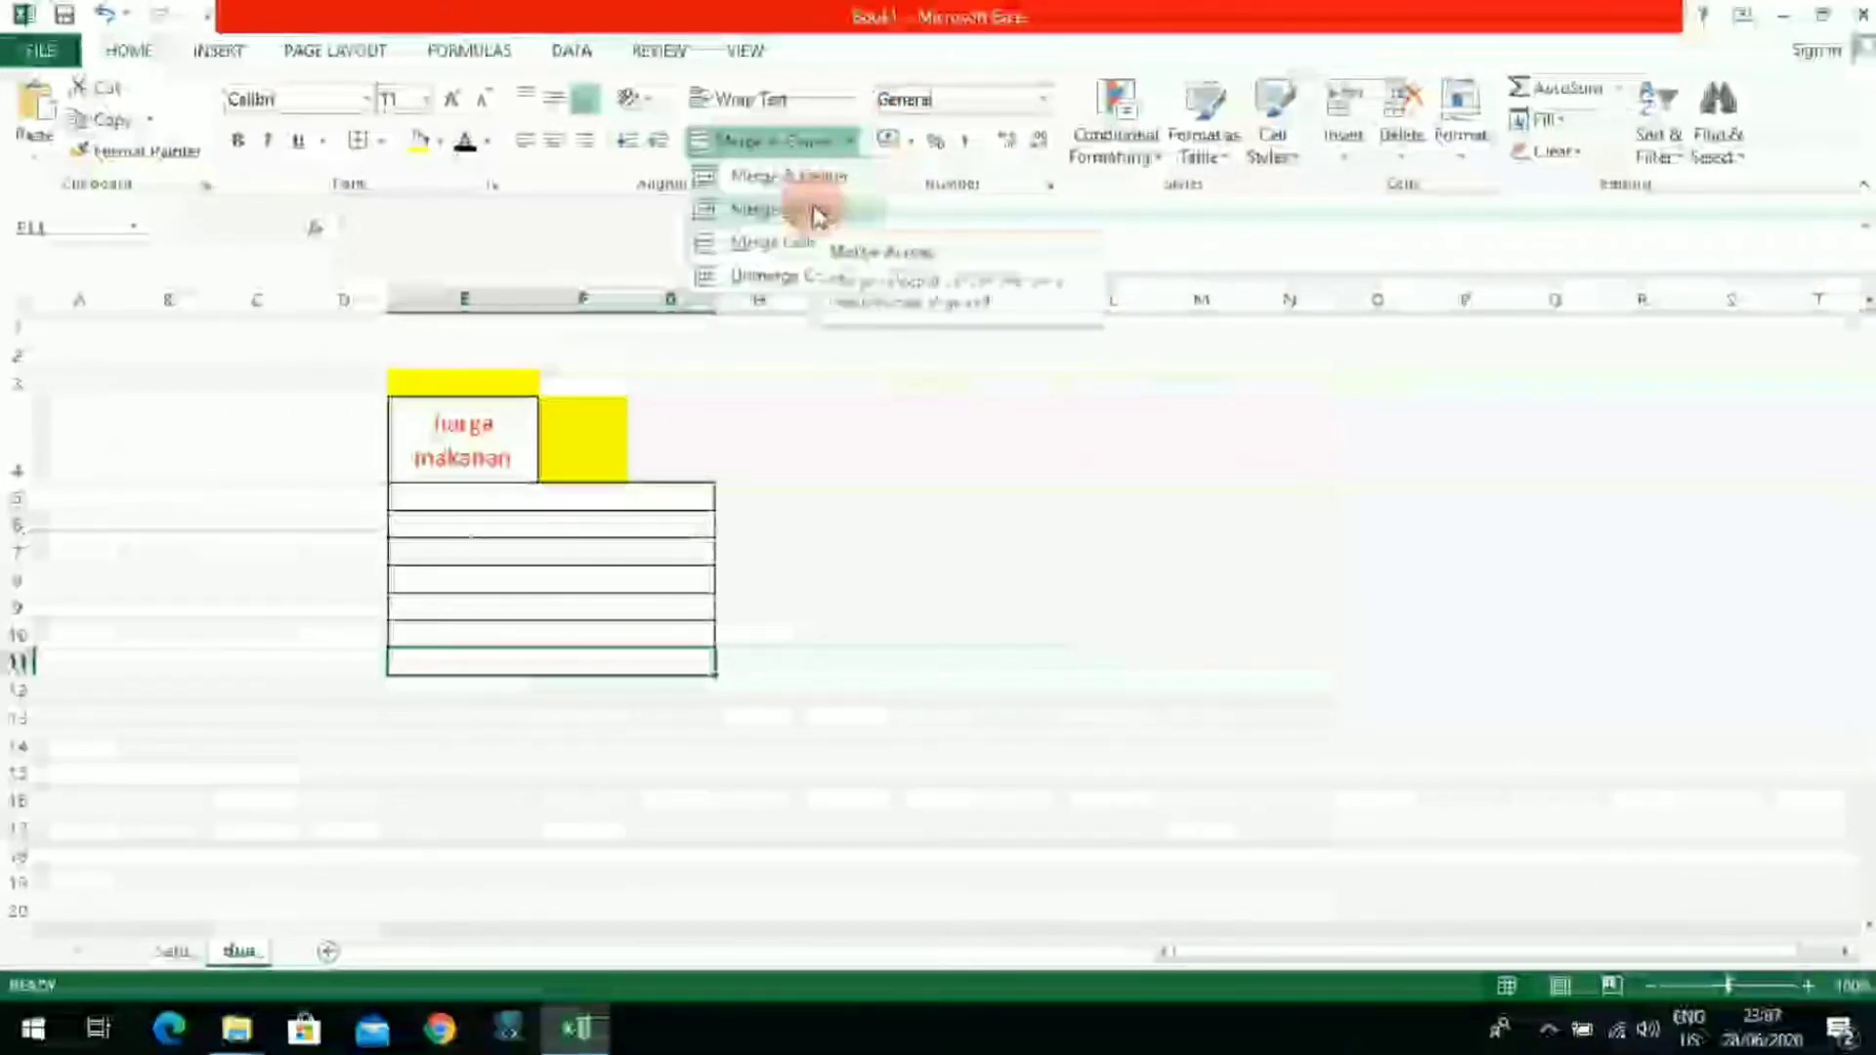
pyautogui.click(863, 489)
pyautogui.moveTo(863, 490); pyautogui.dragTo(1378, 742)
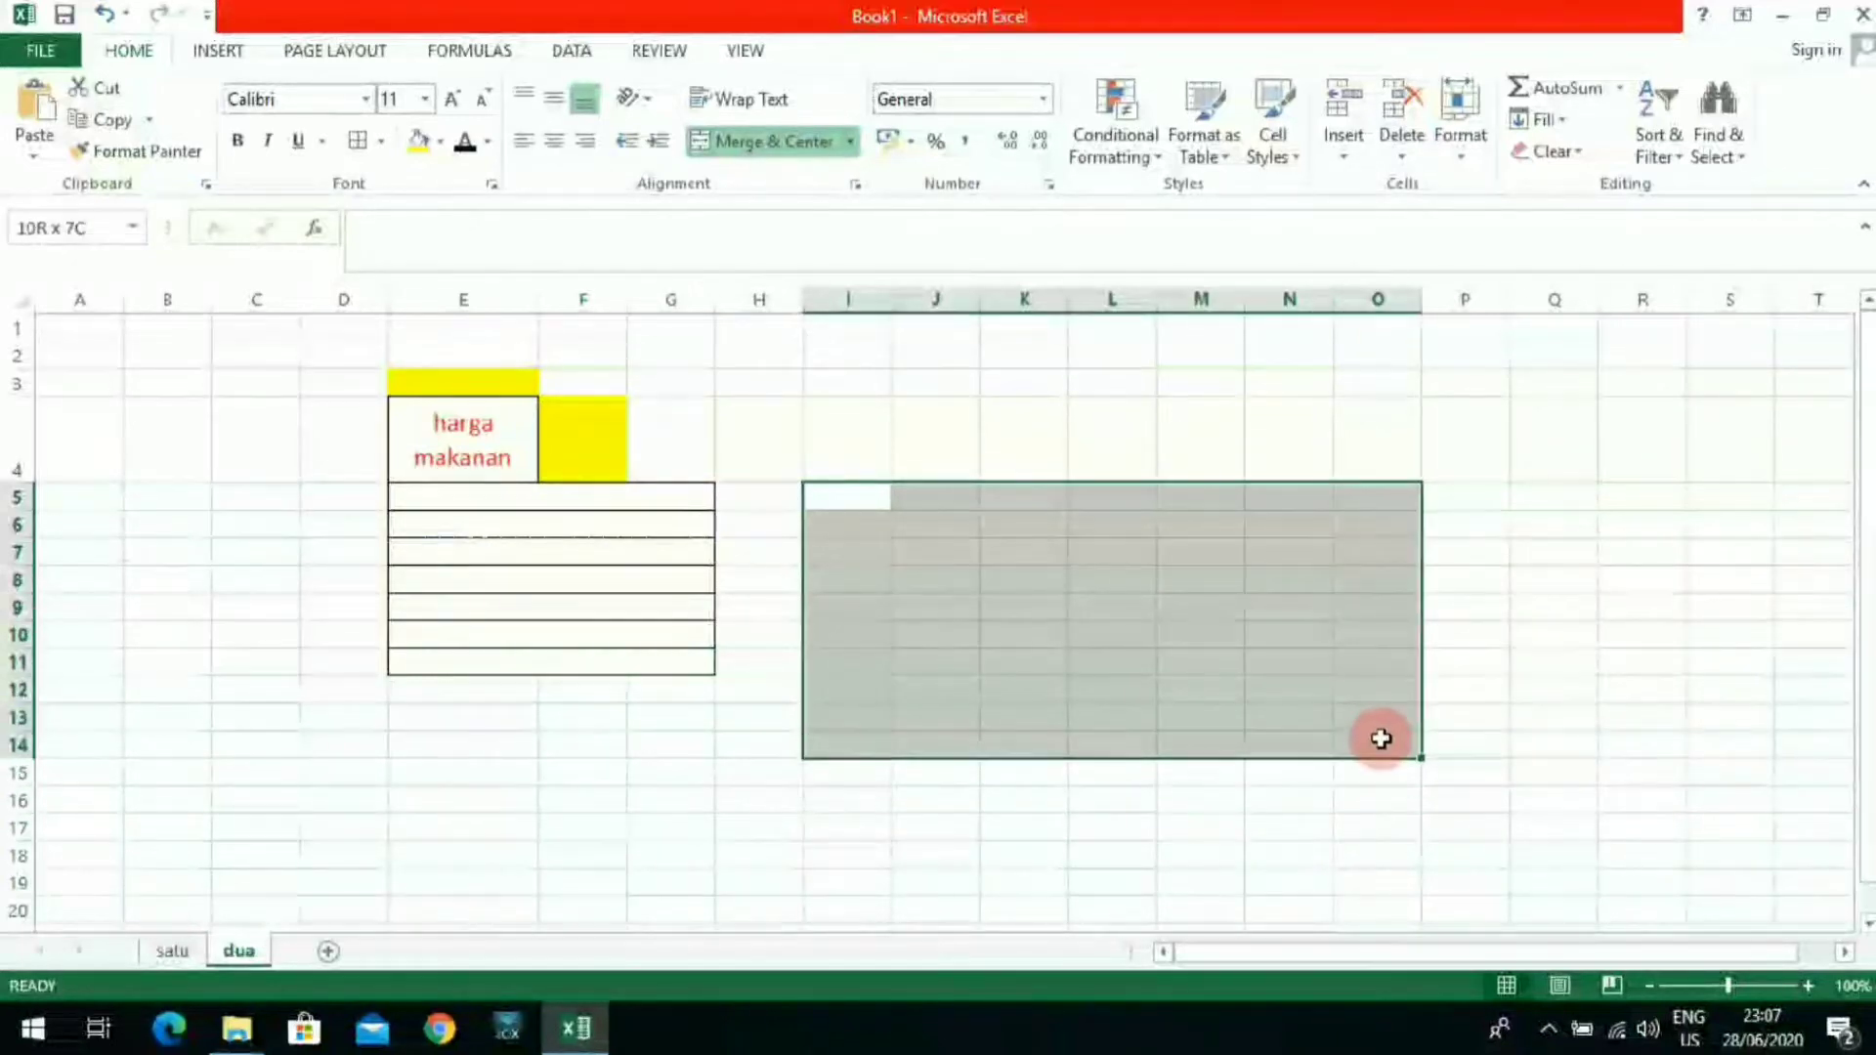
pyautogui.click(851, 142)
pyautogui.click(848, 217)
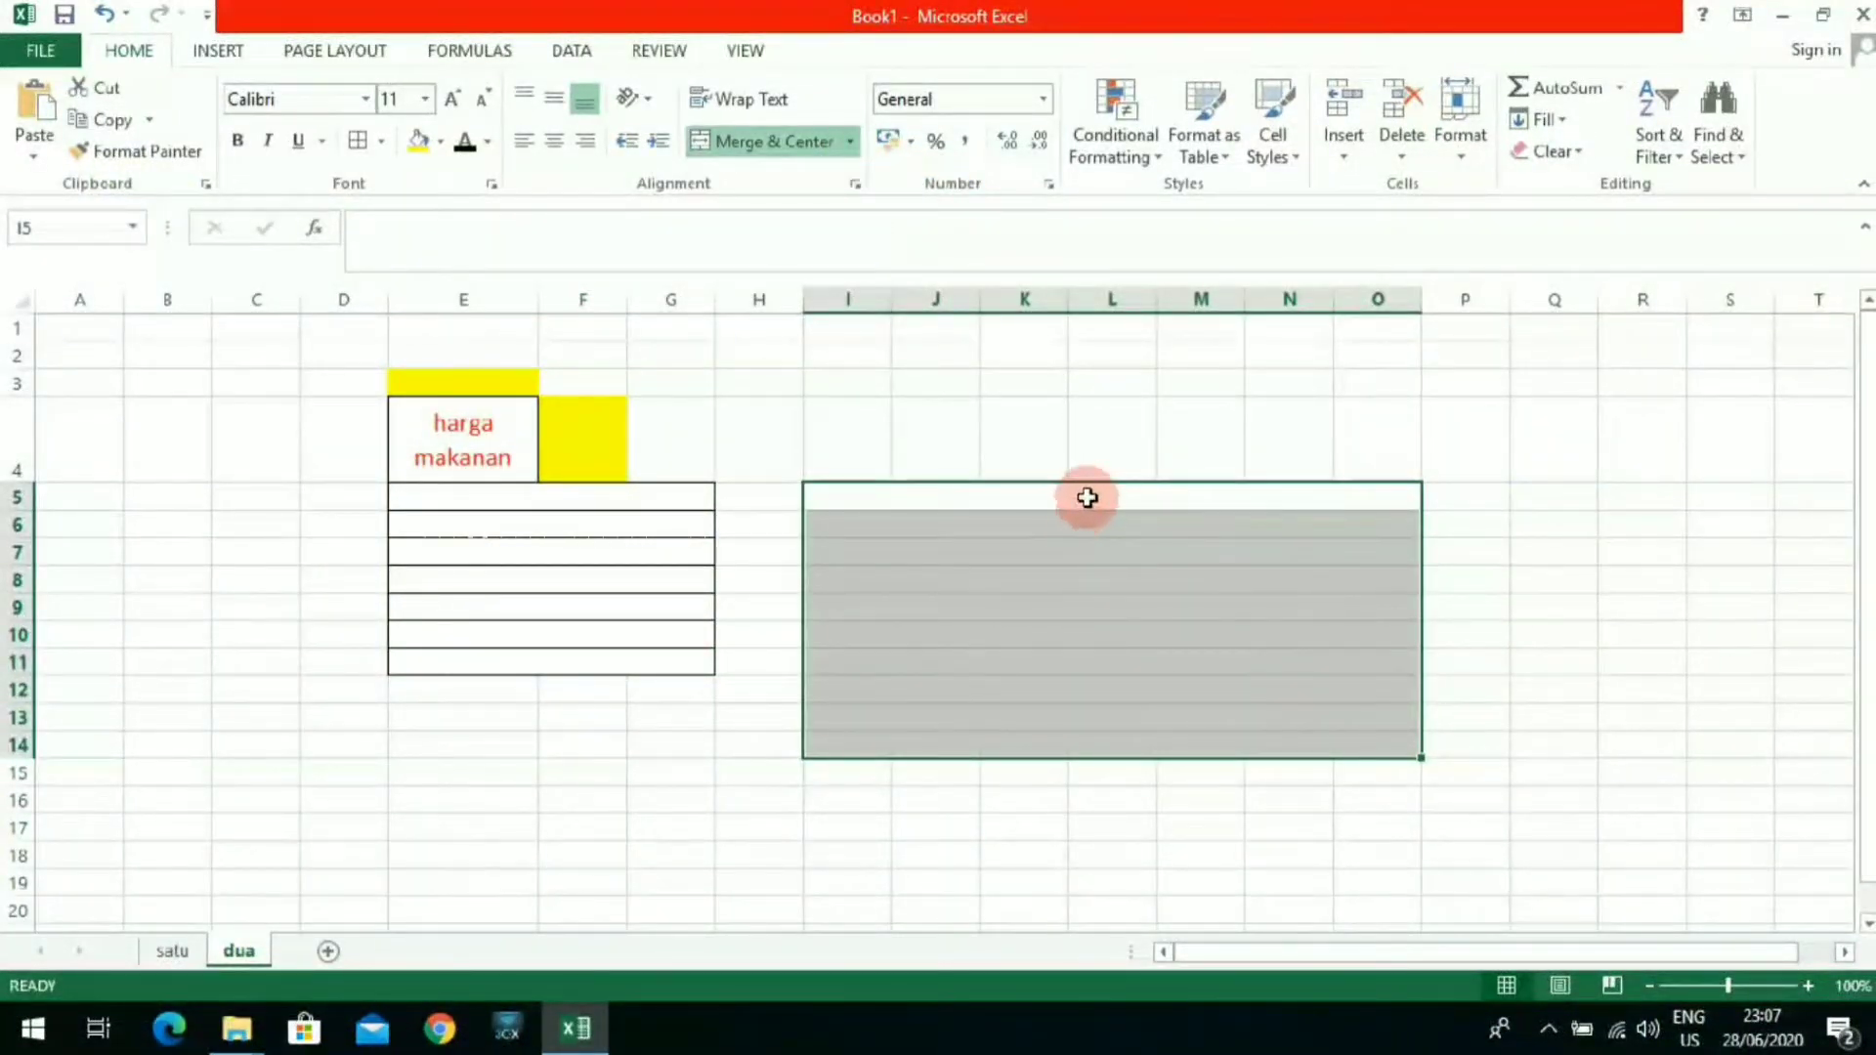
pyautogui.click(1005, 550)
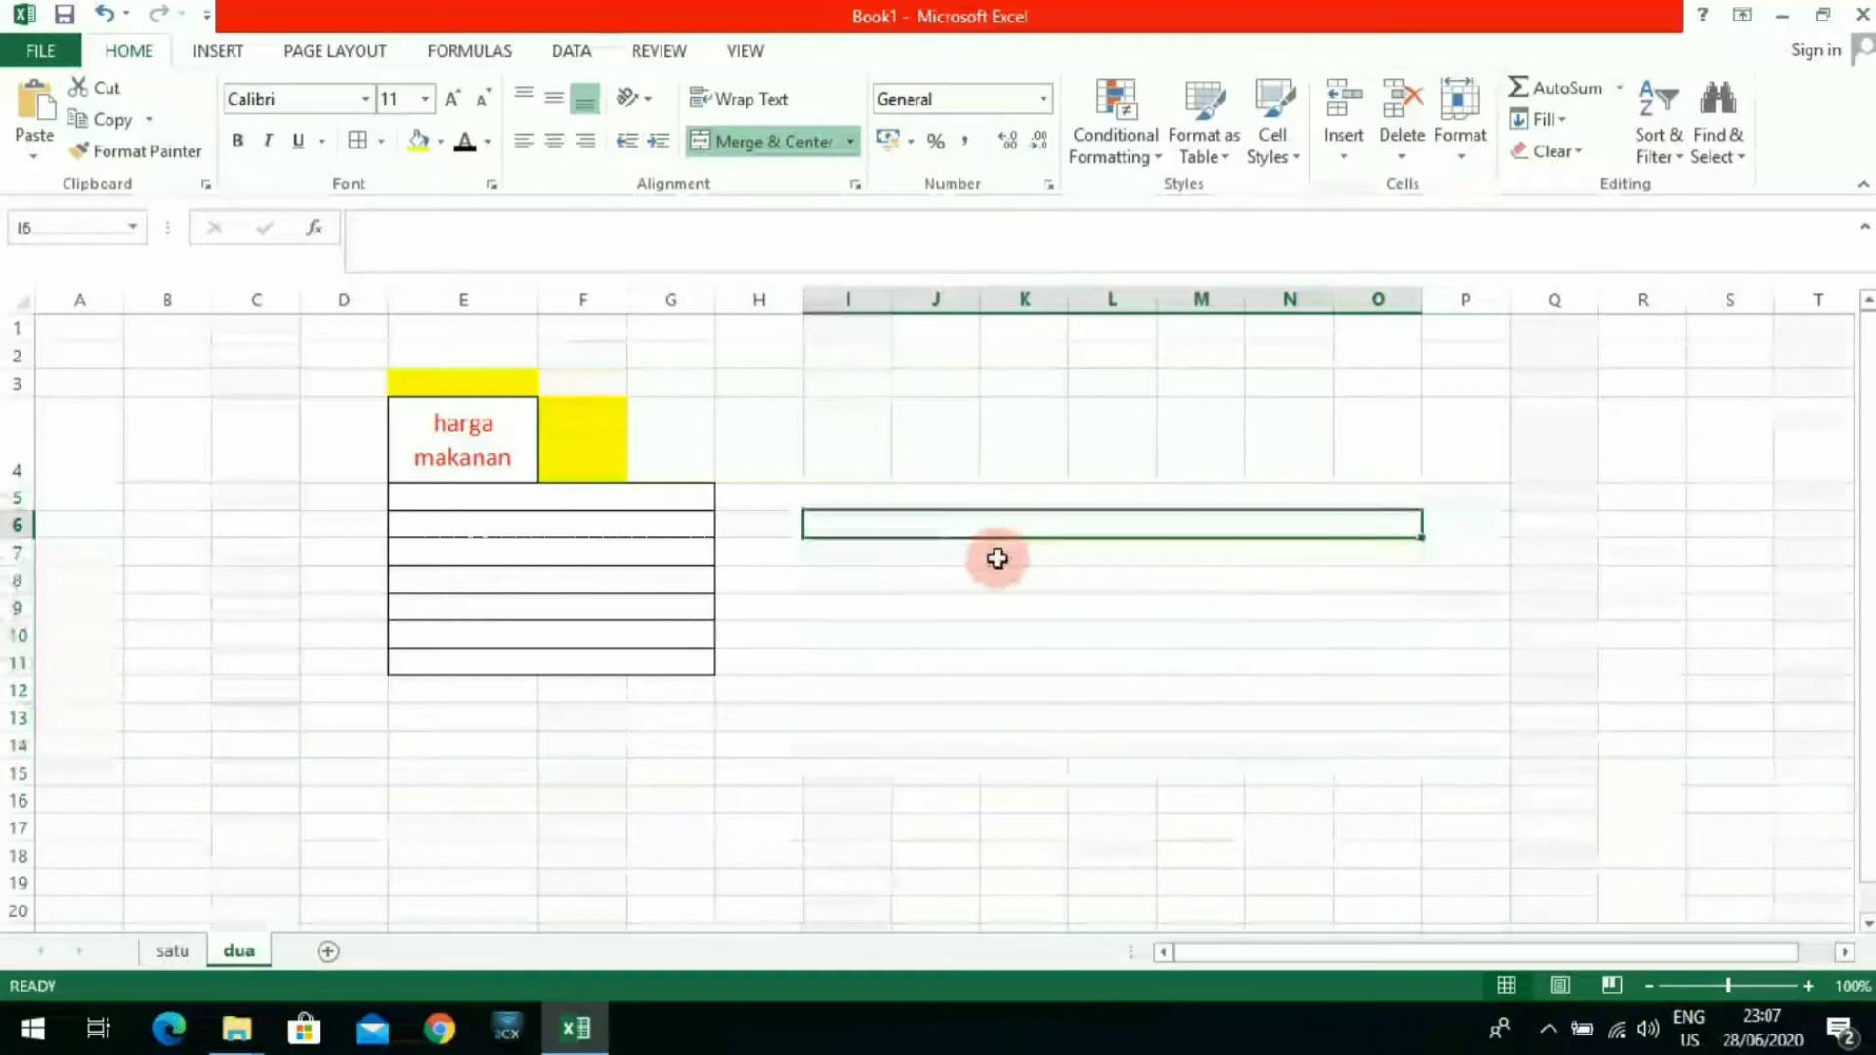
pyautogui.click(994, 608)
pyautogui.click(994, 635)
pyautogui.click(997, 663)
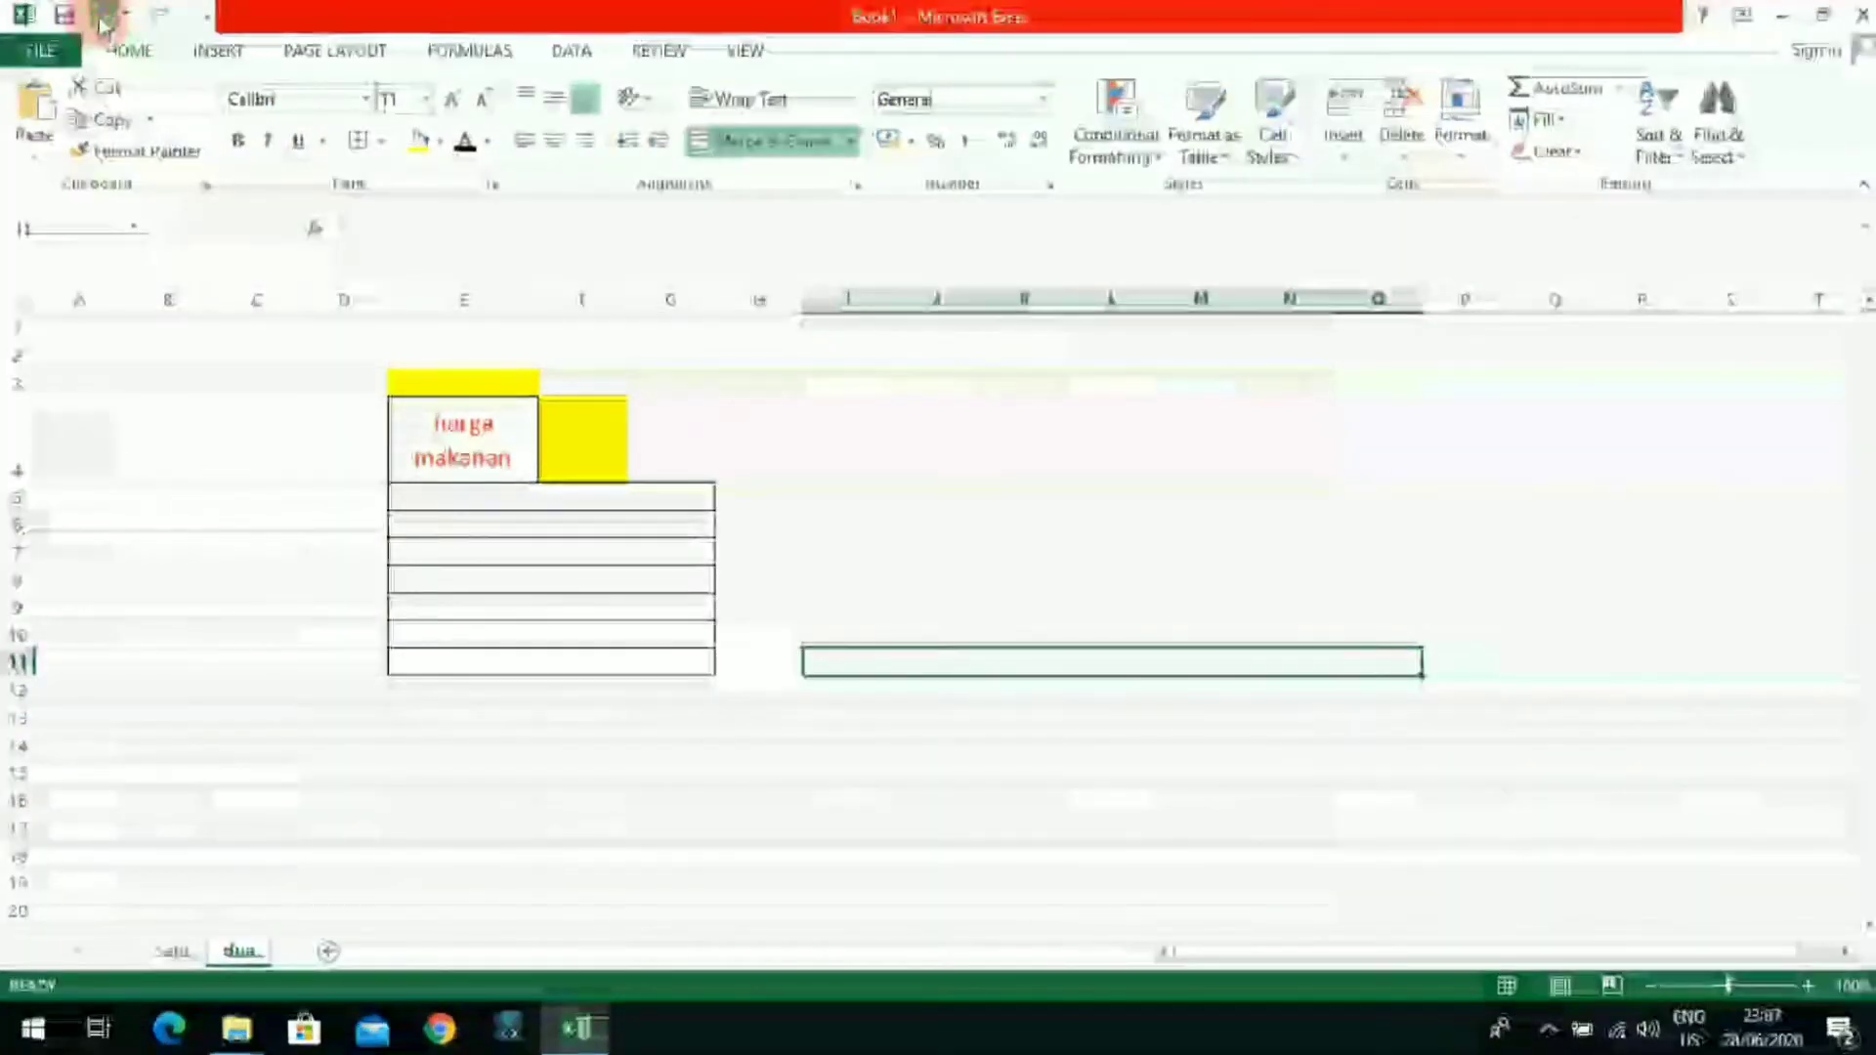
# Step: Undo Merge Across on both I5:O14 and the bordered grid E5:G11
pyautogui.click(104, 15)
pyautogui.click(104, 15)
pyautogui.click(935, 633)
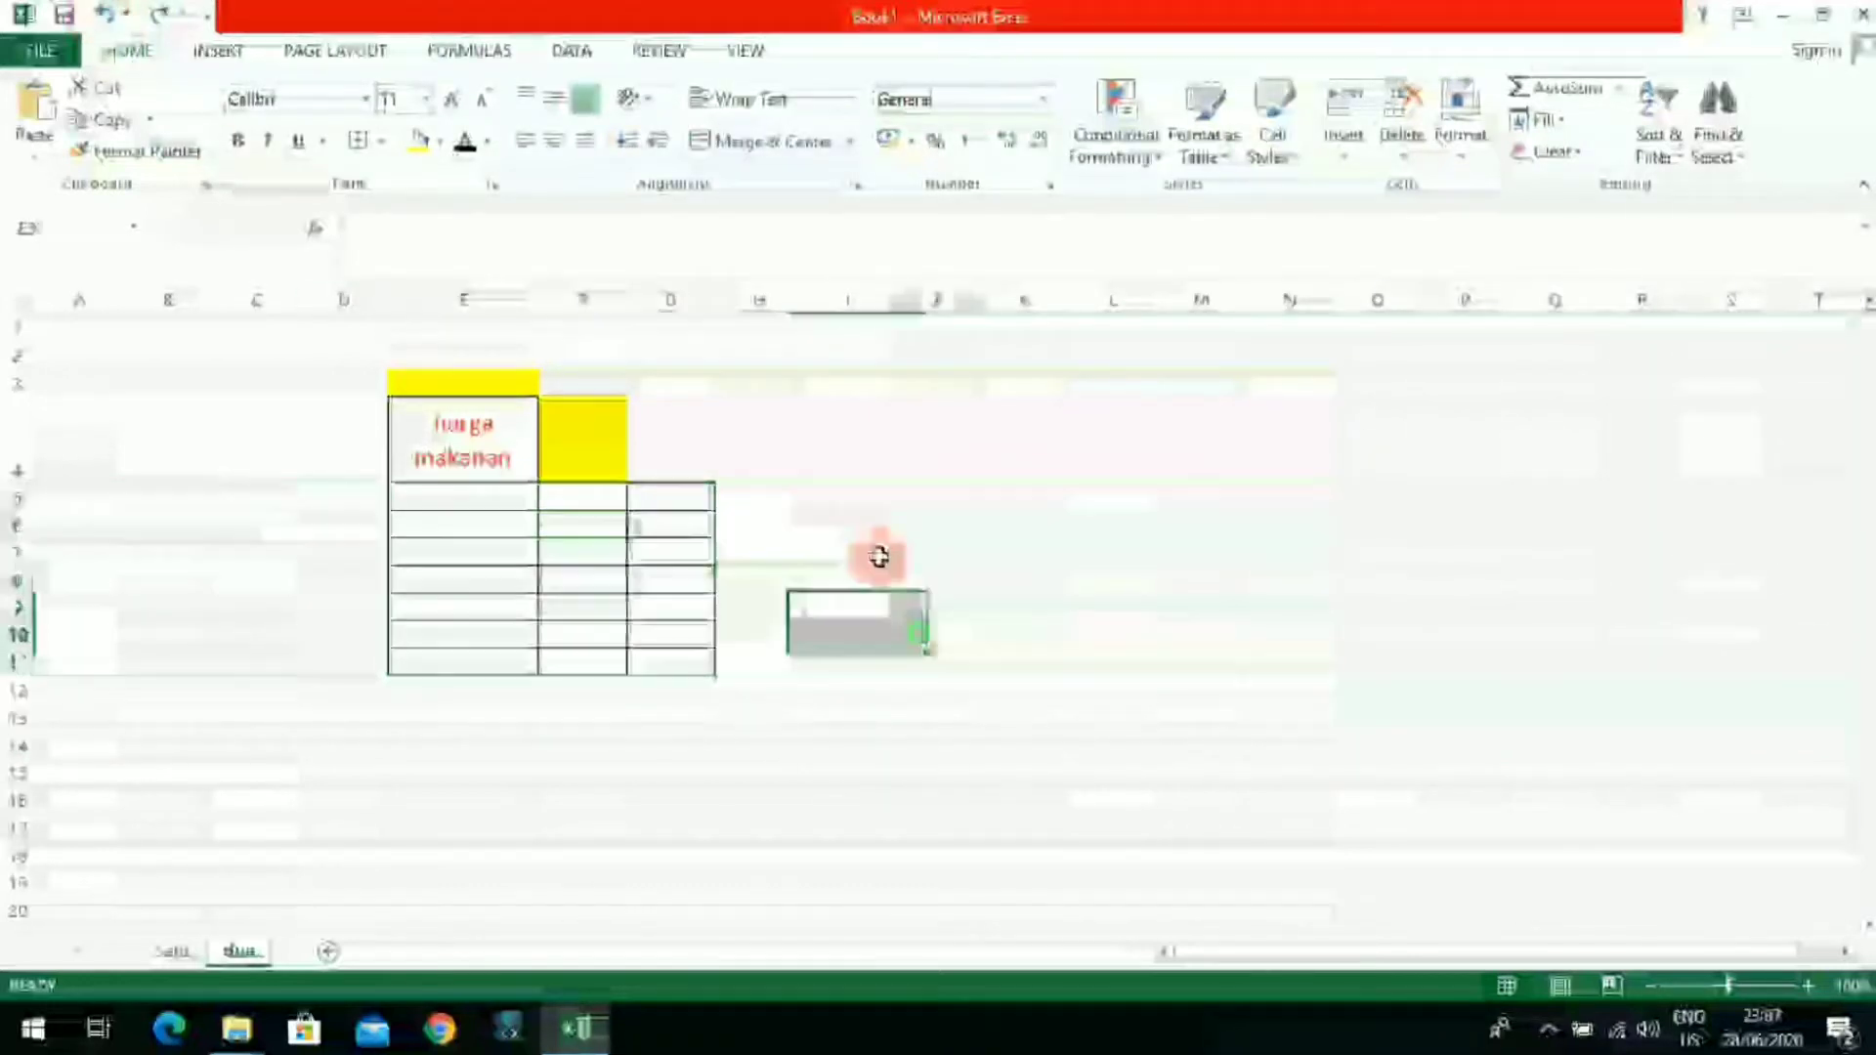
# Step: Try Merge Cells on the single cell J10
pyautogui.click(846, 151)
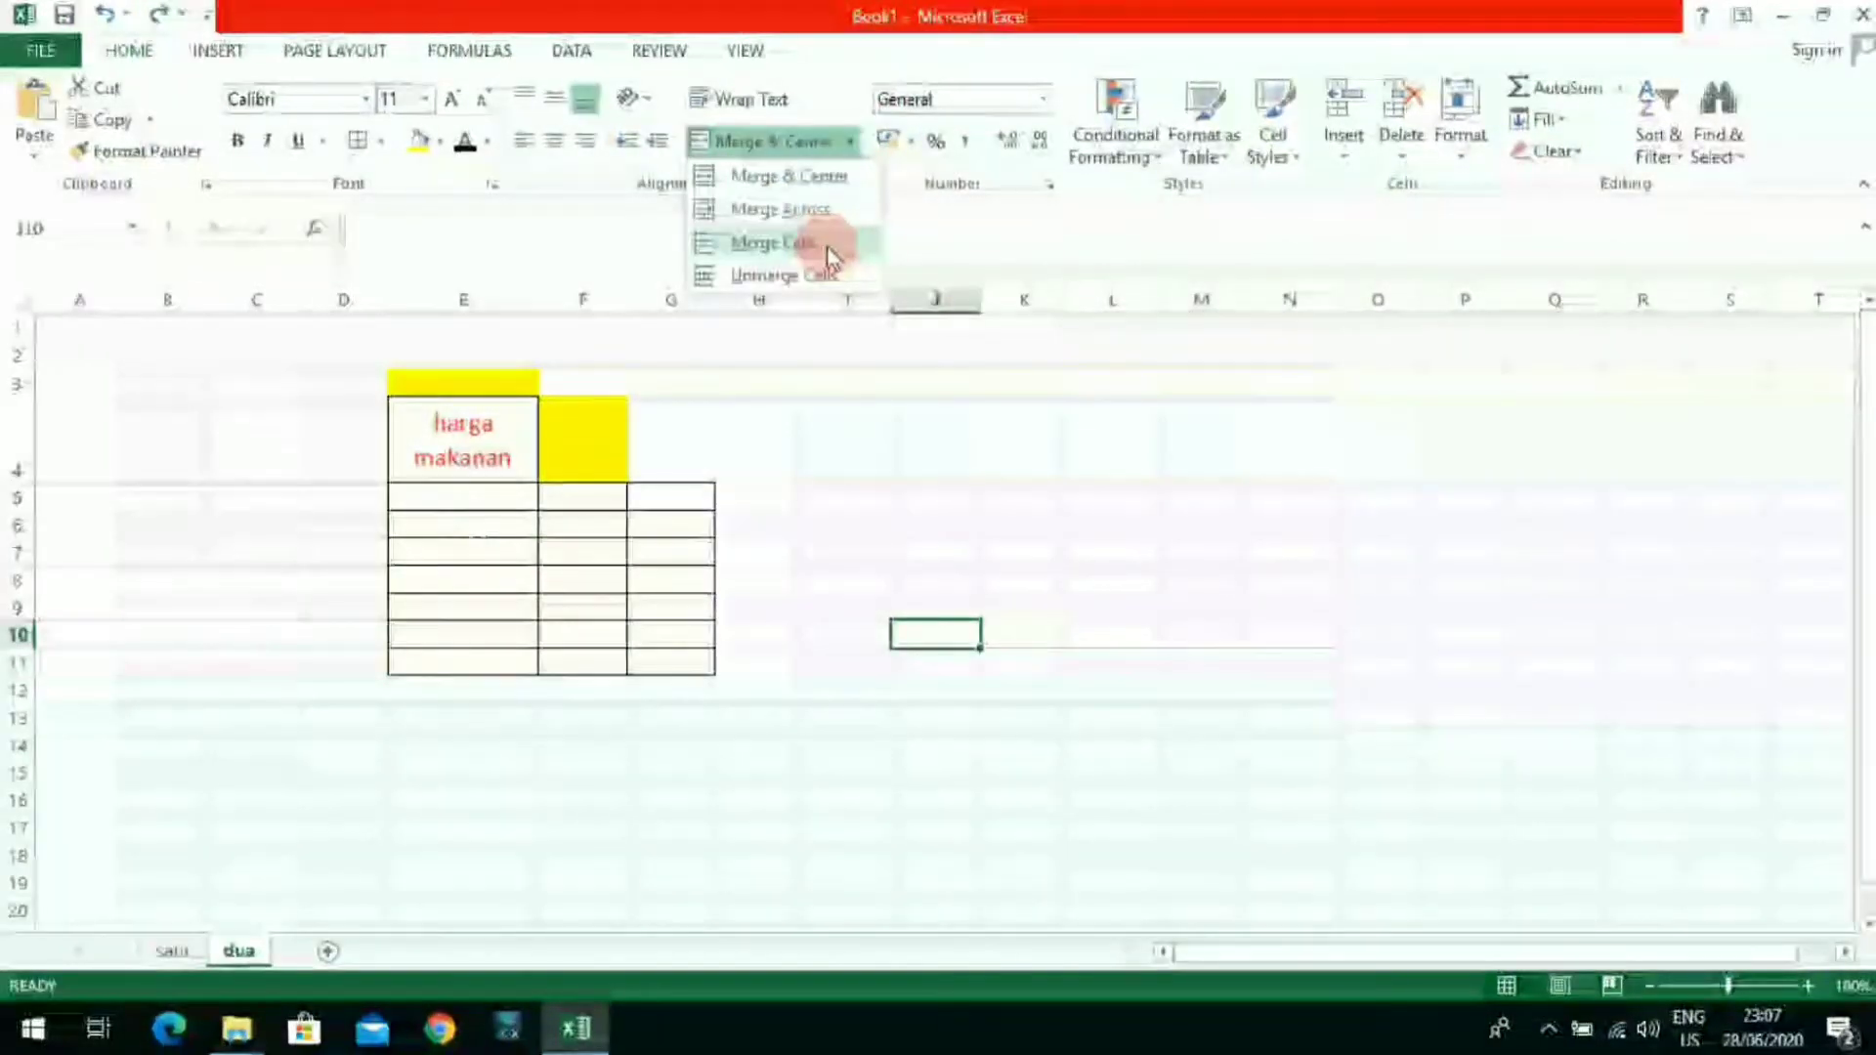
pyautogui.click(828, 256)
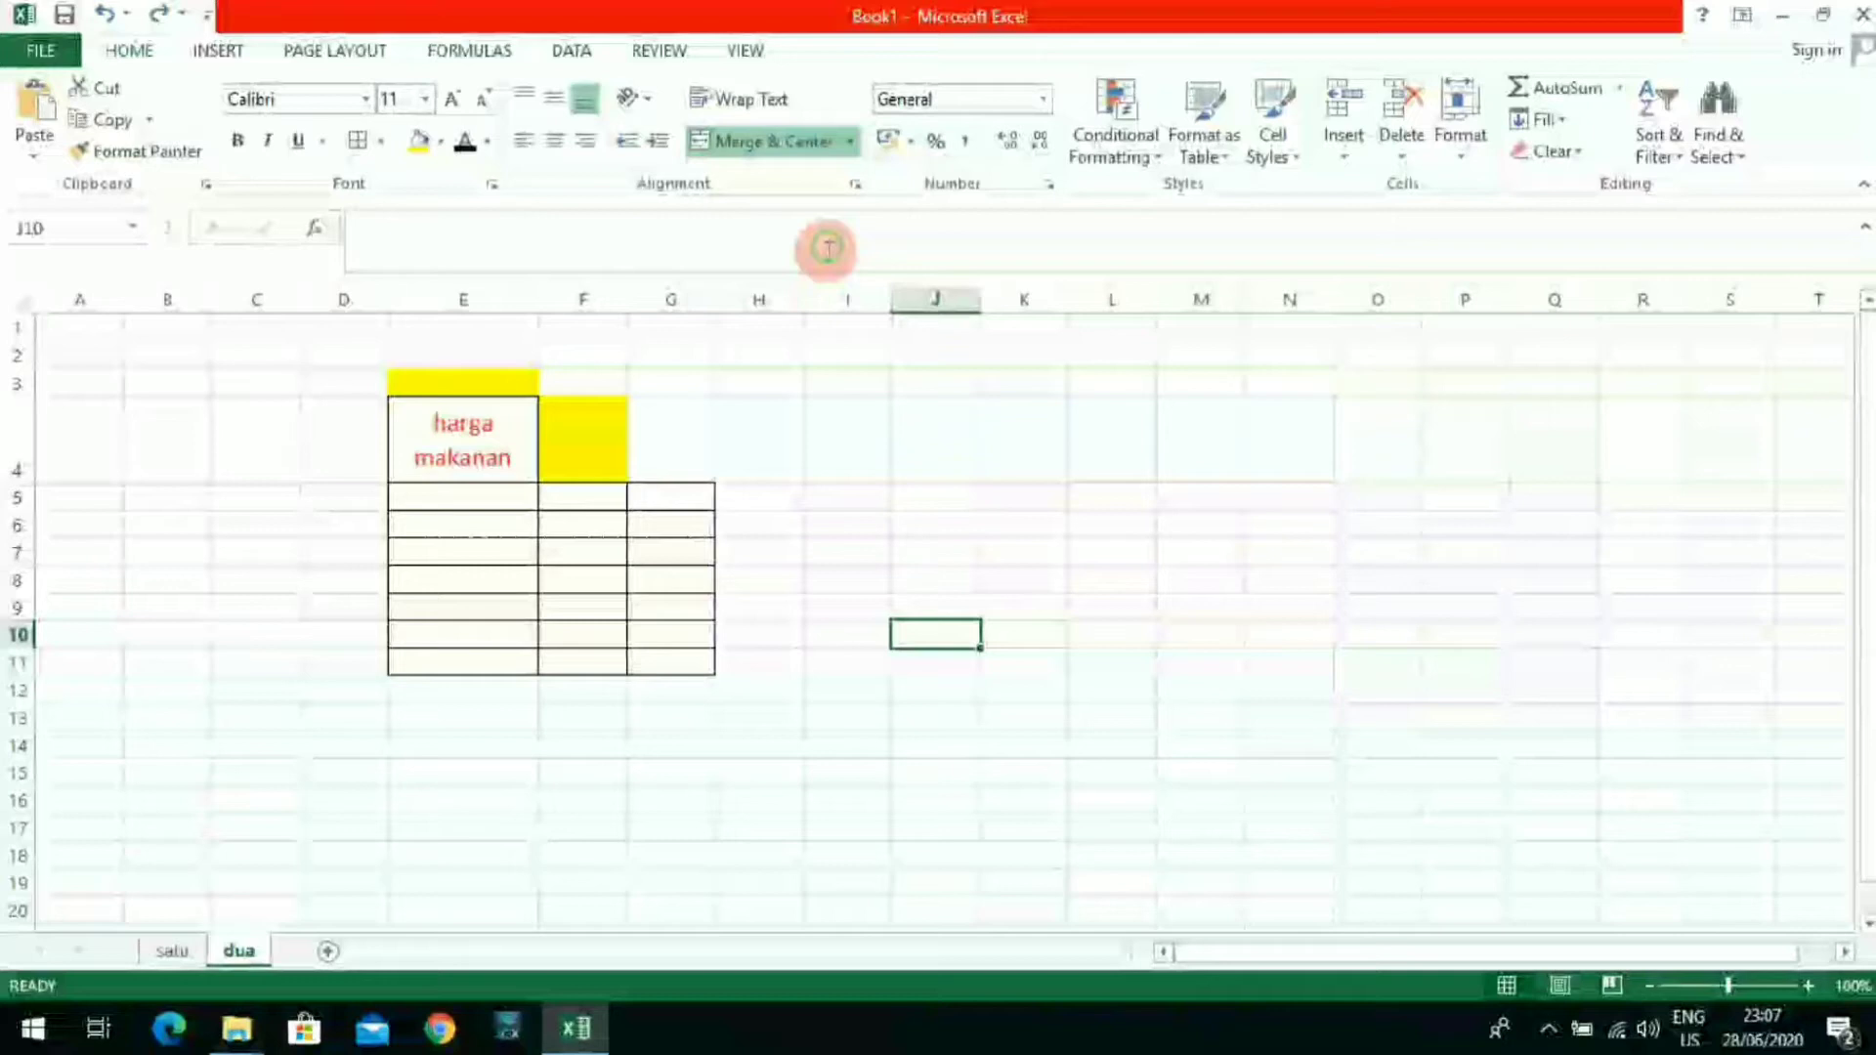
pyautogui.click(873, 500)
# Step: Merge cells E5:G5 with Merge Cells, without centering
pyautogui.moveTo(537, 507); pyautogui.dragTo(611, 504)
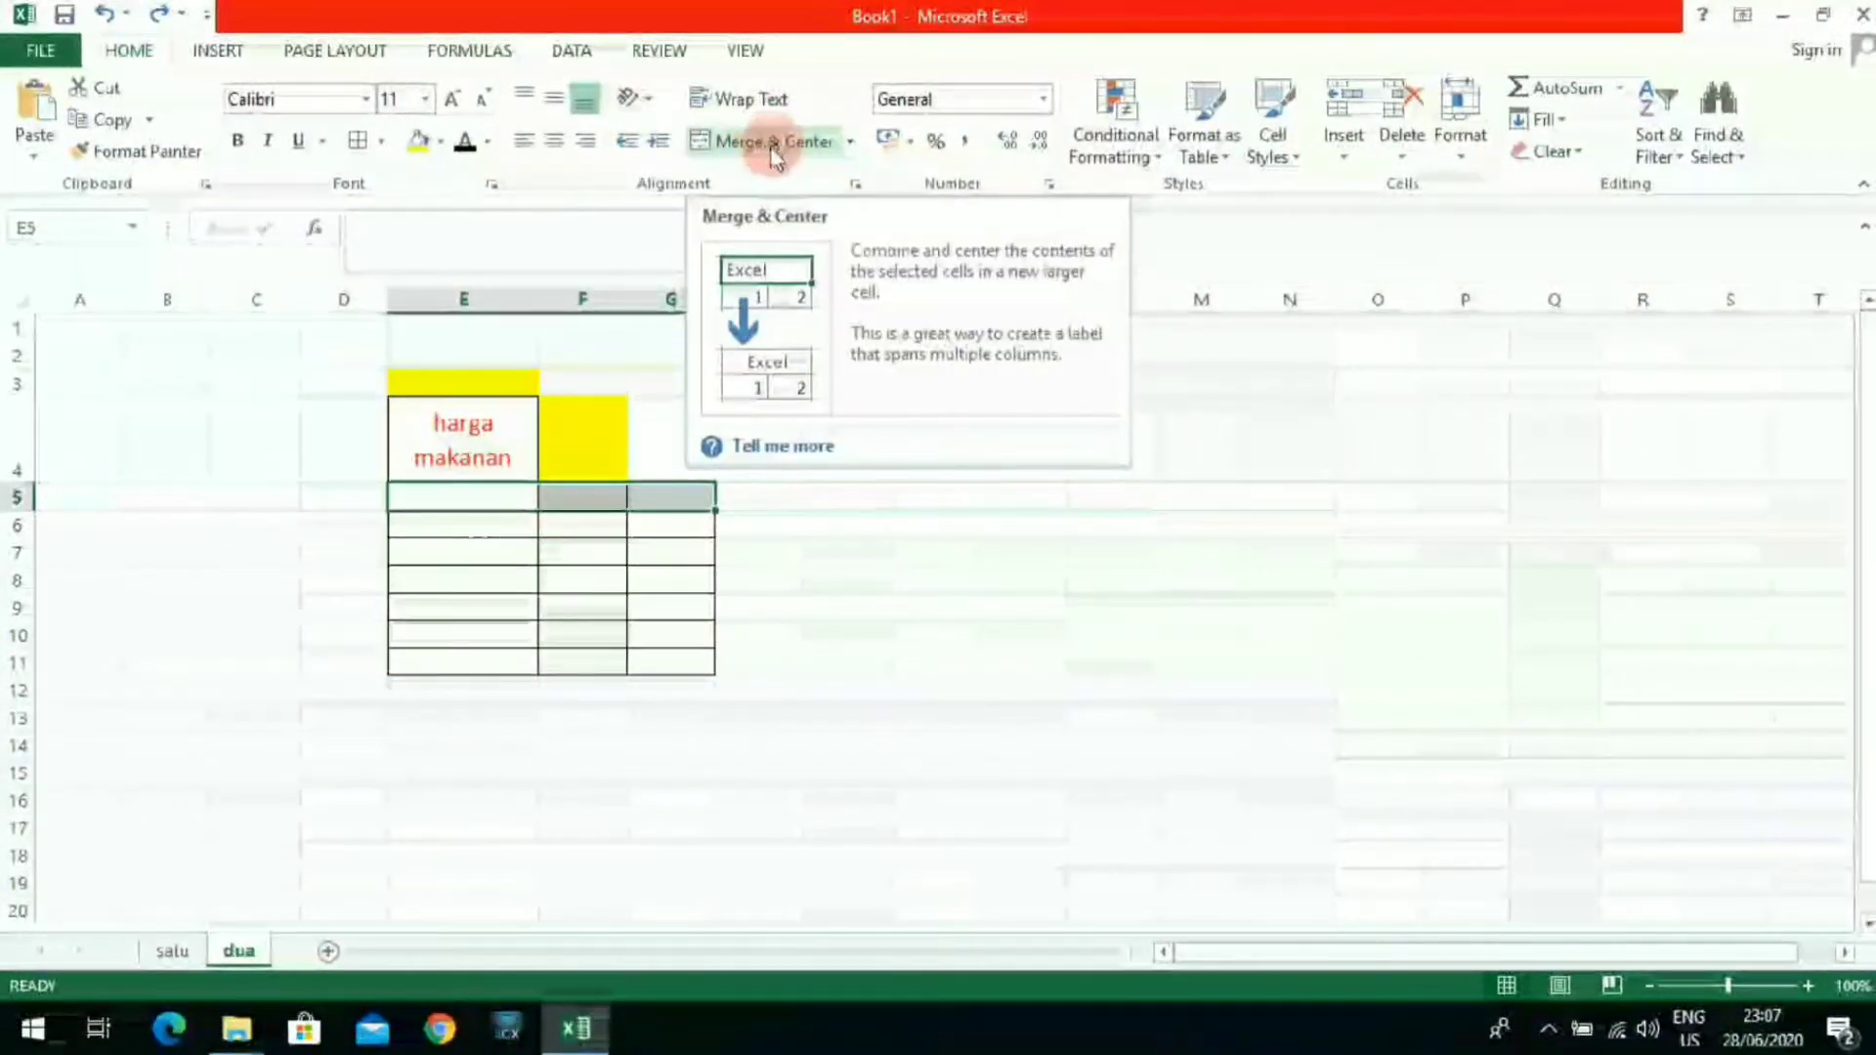
pyautogui.click(850, 142)
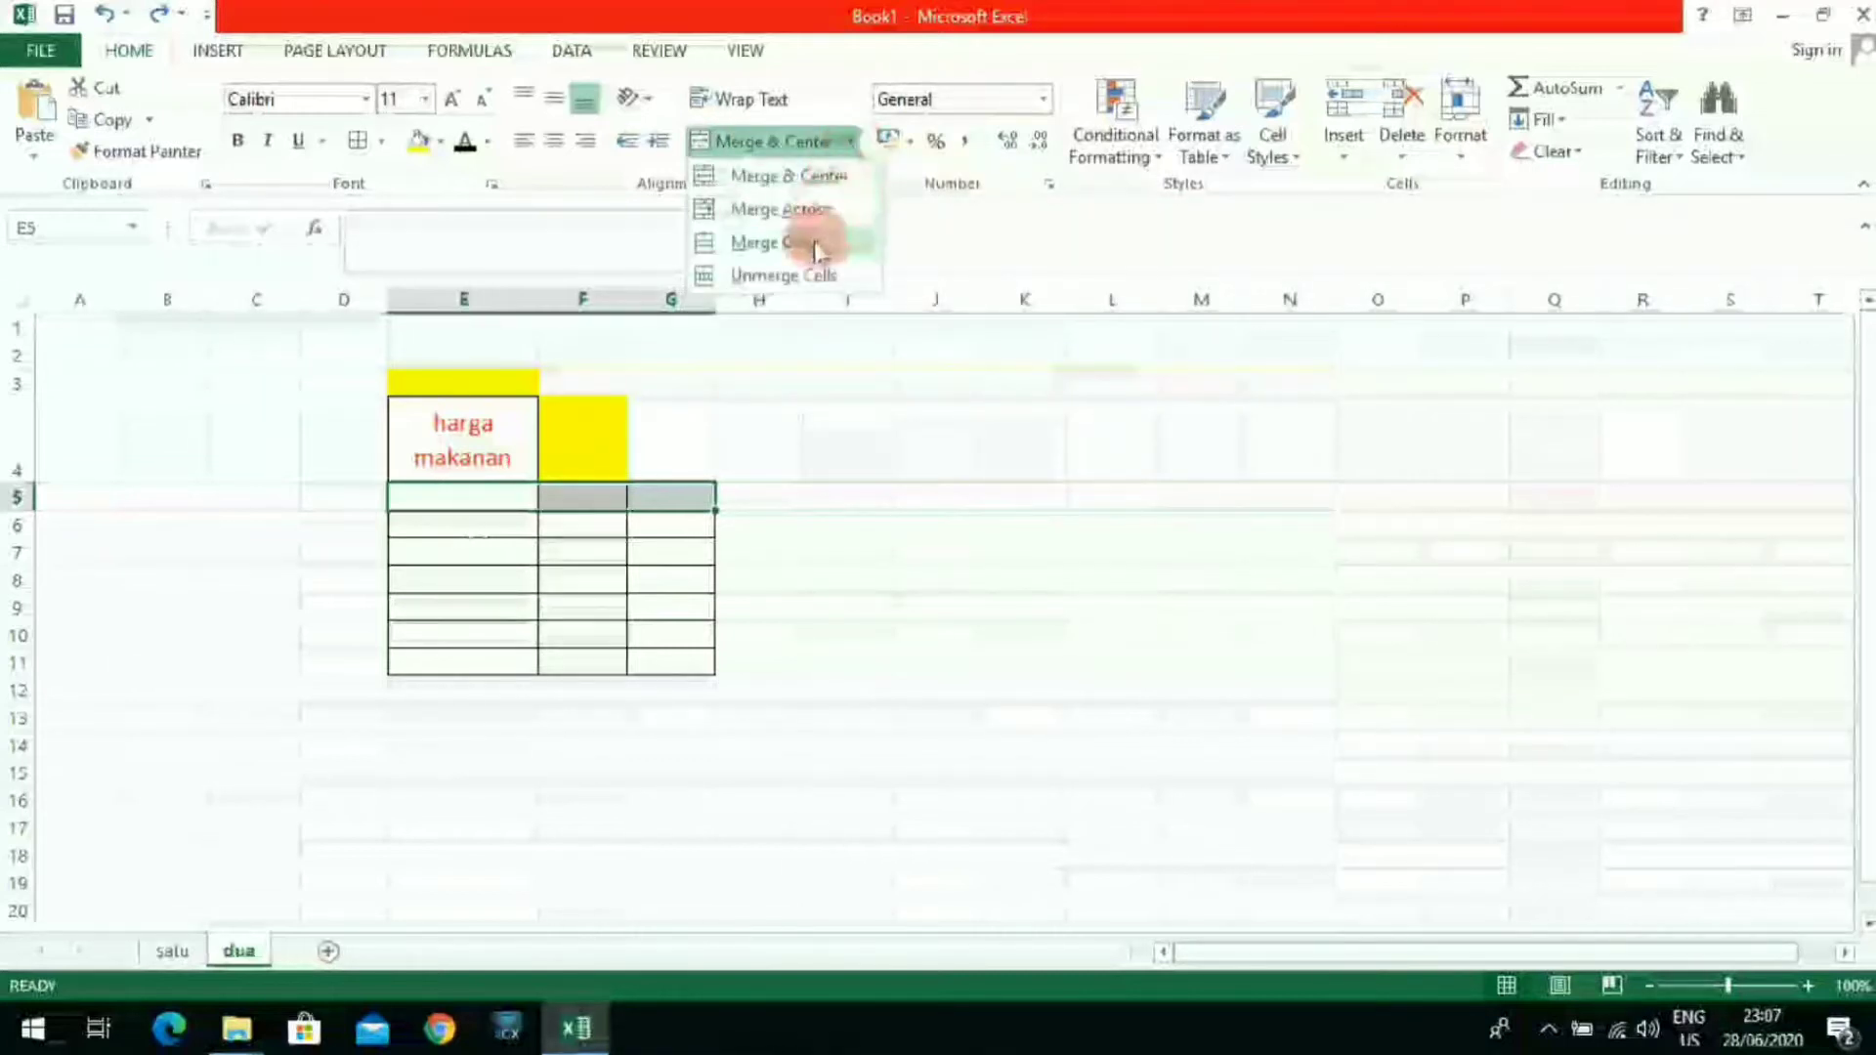
pyautogui.click(815, 244)
# Step: Enter p in the merged cell E5:G5
pyautogui.doubleClick(662, 503)
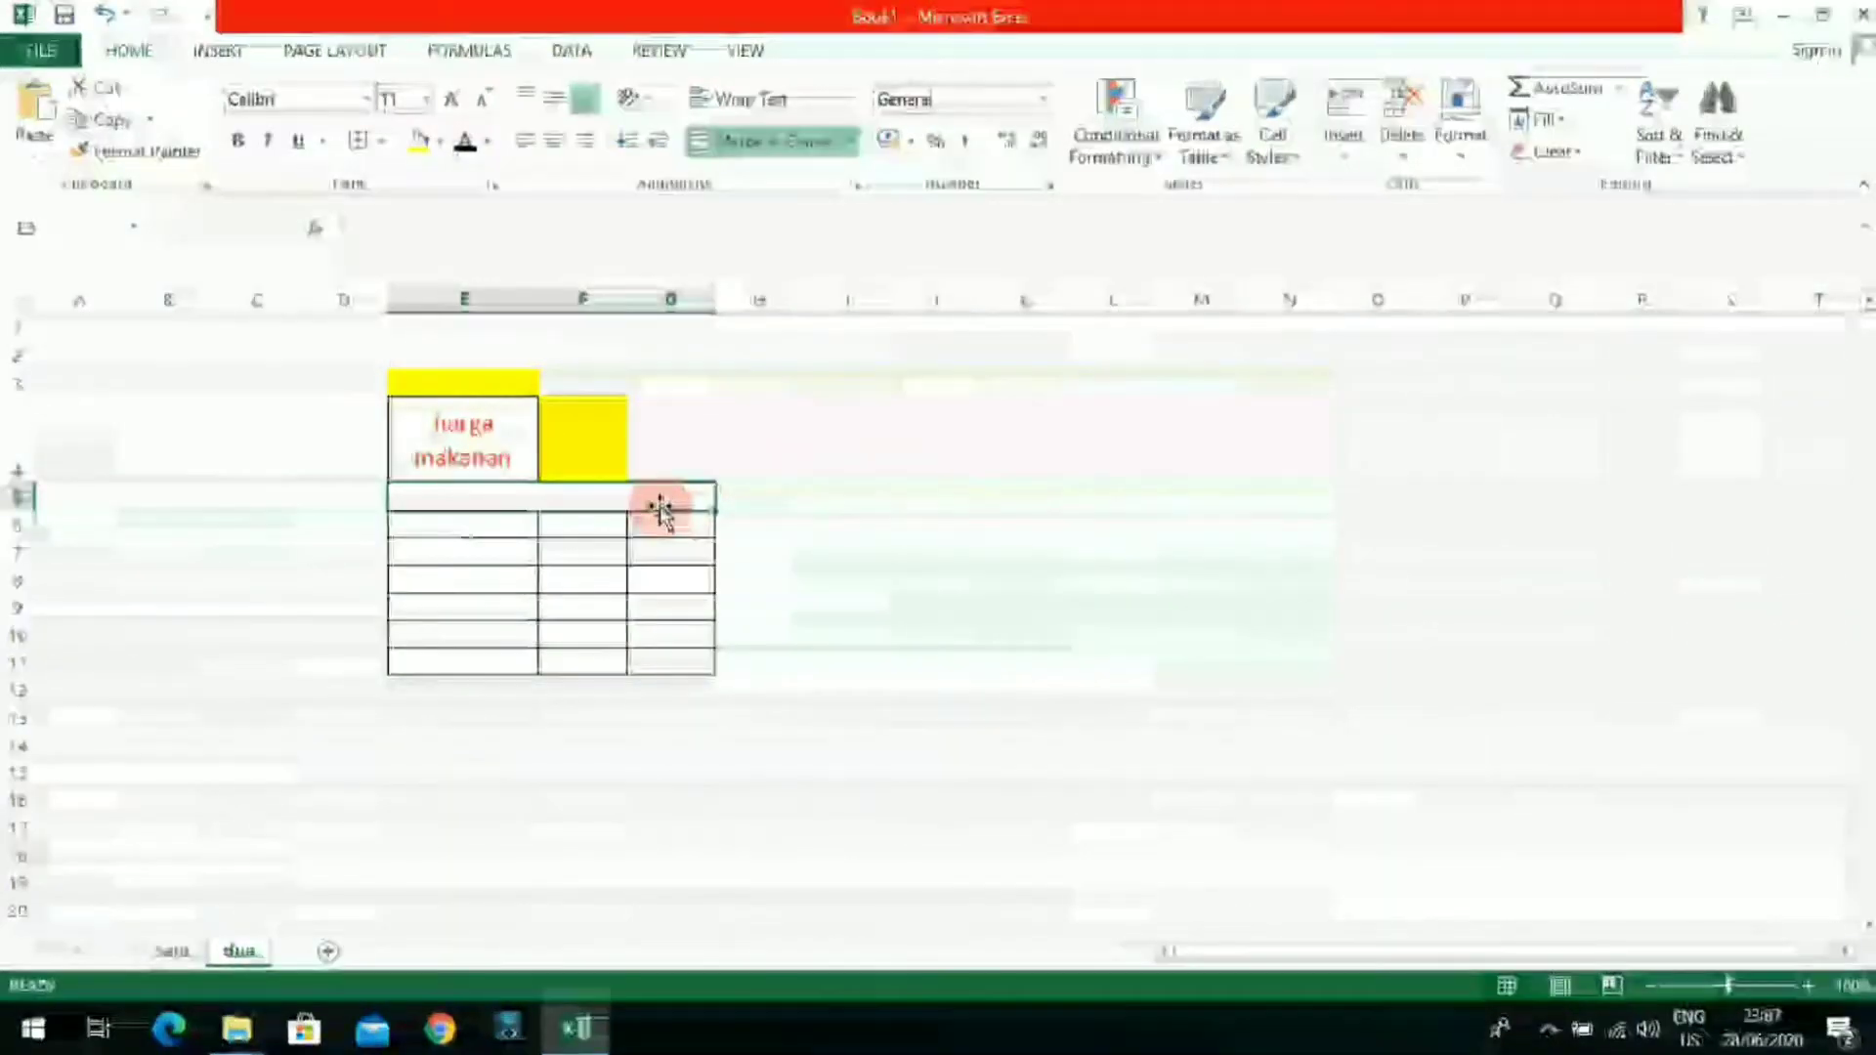
pyautogui.write('lo')
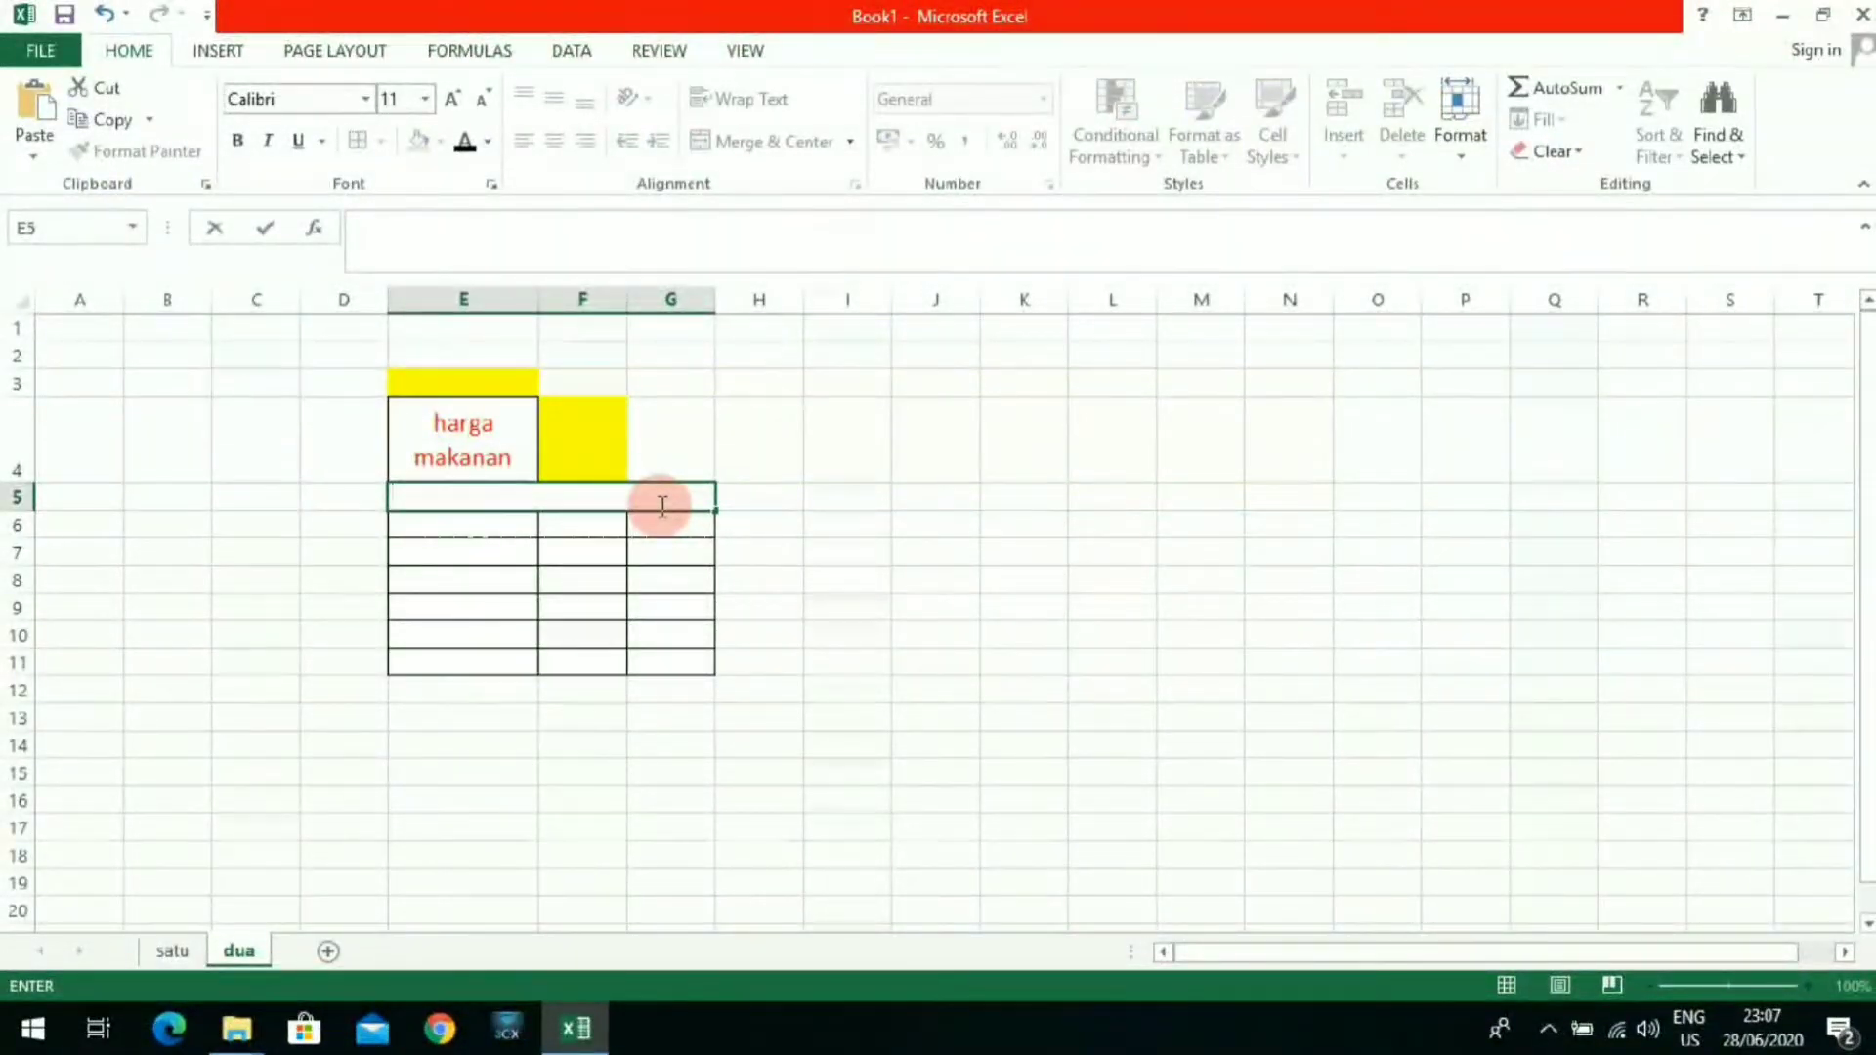
pyautogui.hotkey('ctrl', 'z')
pyautogui.hotkey('ctrl', 'y')
pyautogui.write('p')
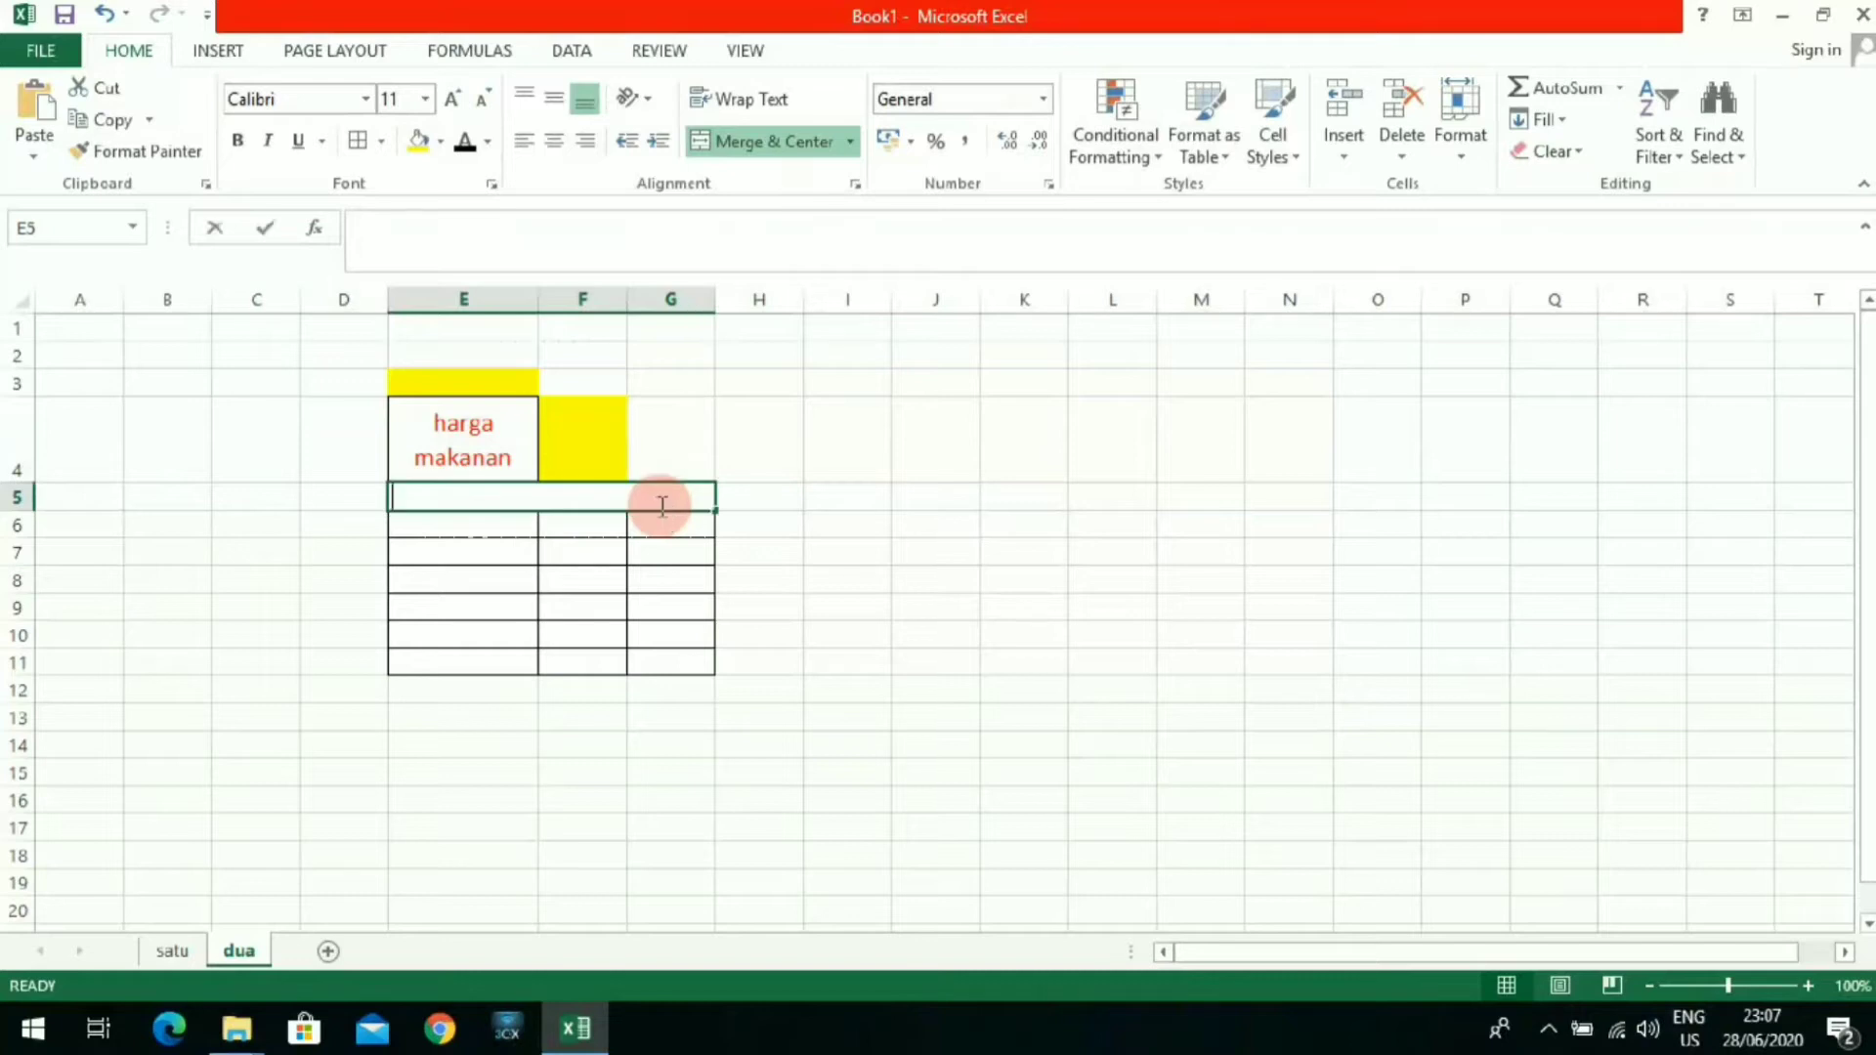
pyautogui.press('Return')
# Step: Unmerge cells E5:G5 and merge them again with Merge & Center
pyautogui.click(659, 506)
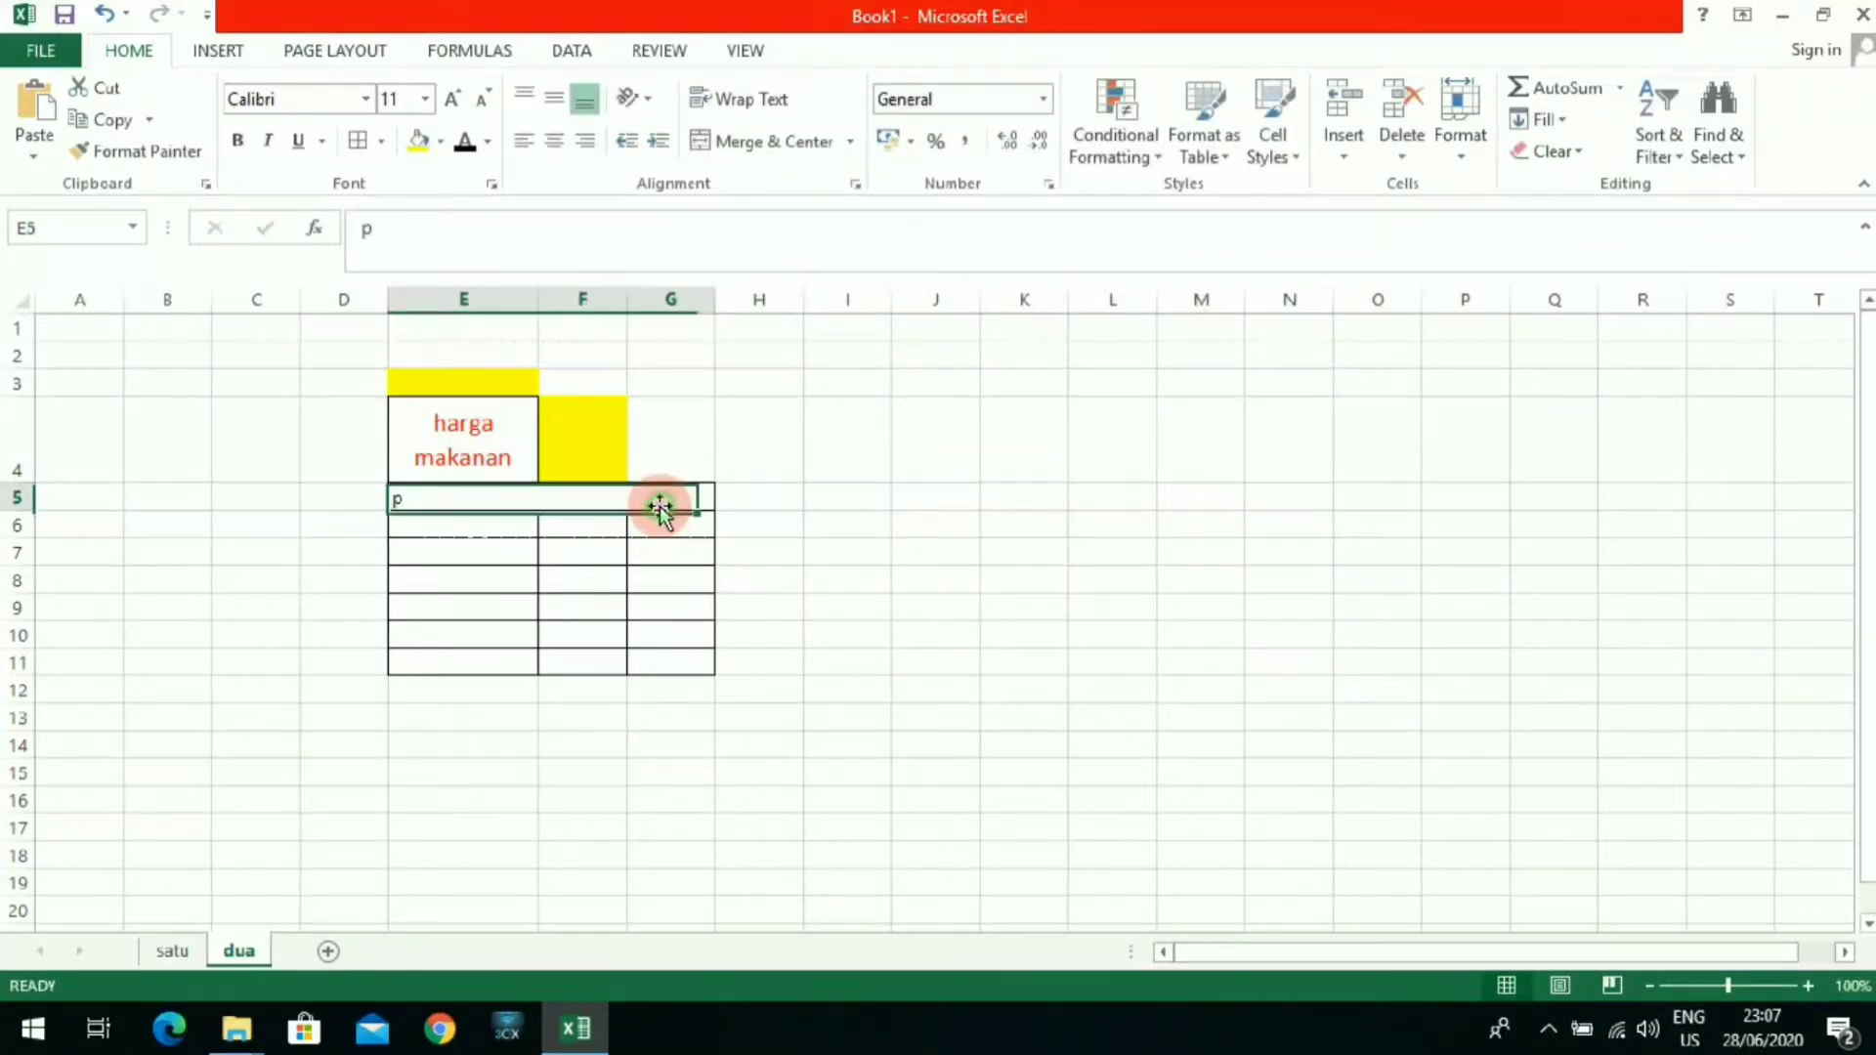
pyautogui.click(766, 149)
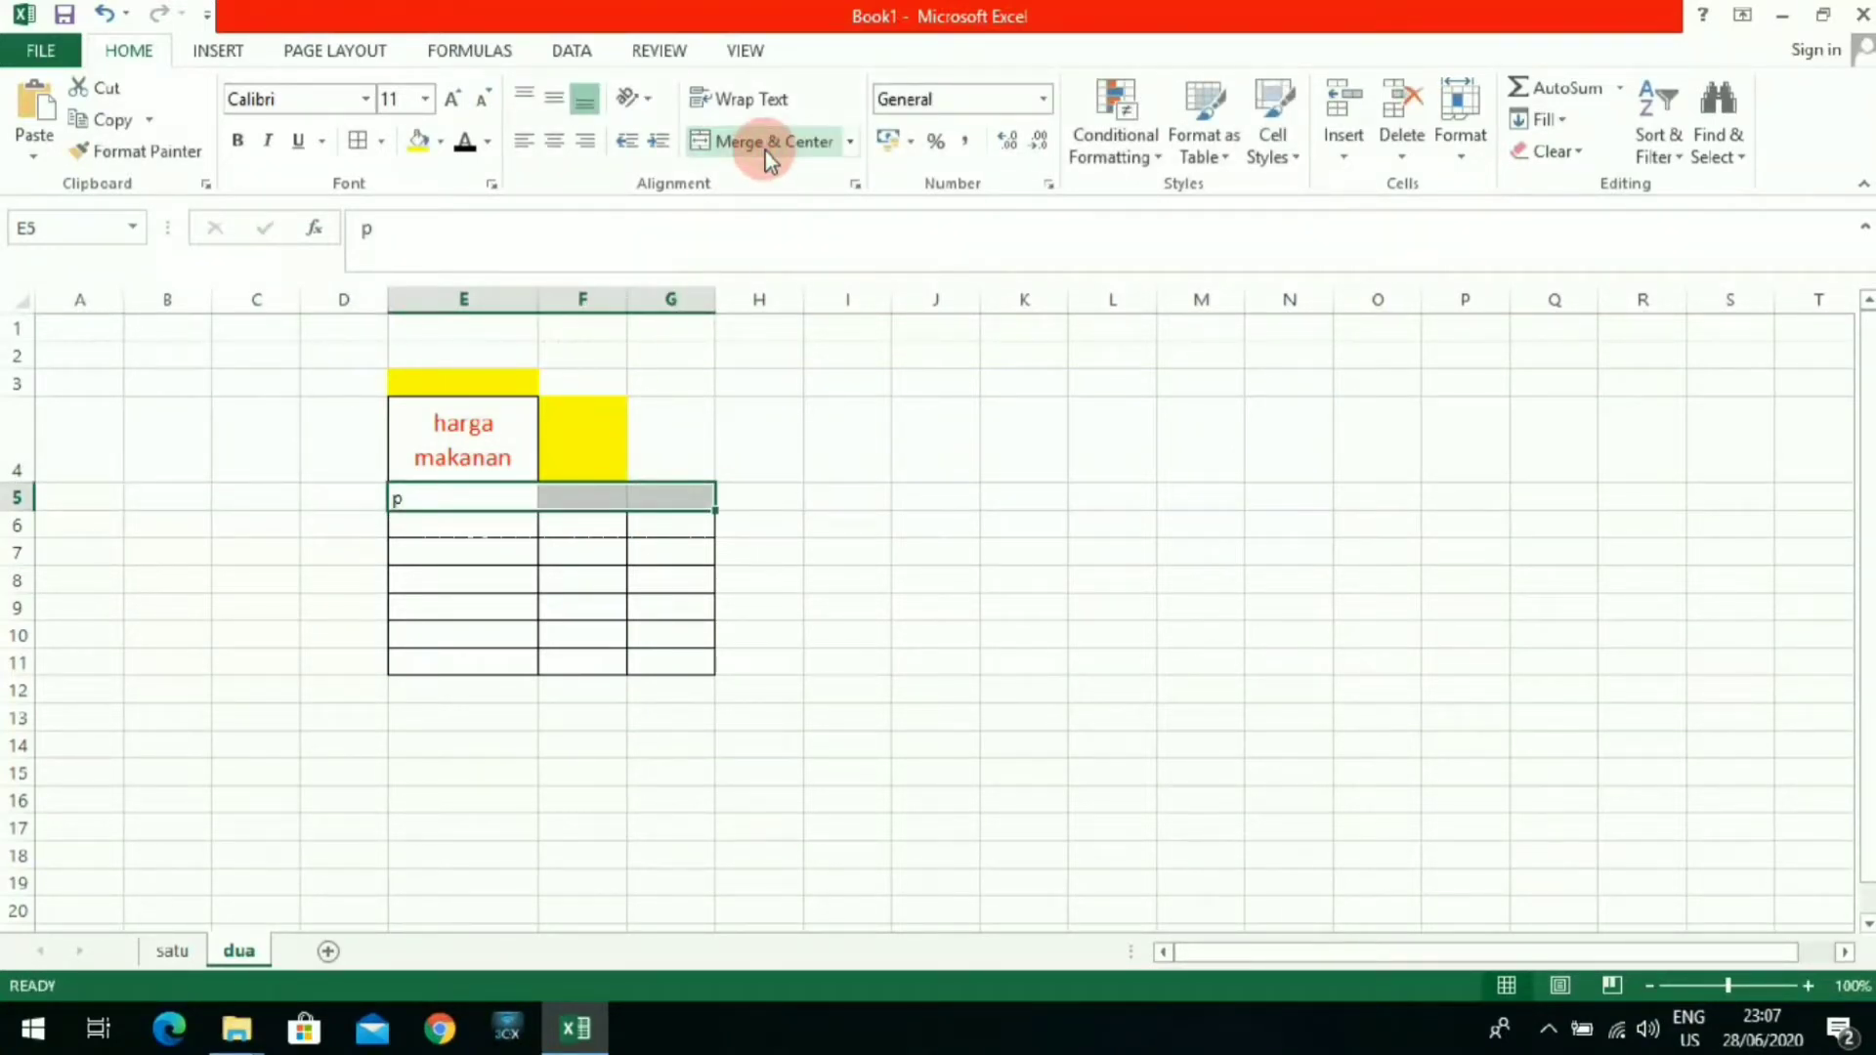
pyautogui.click(766, 149)
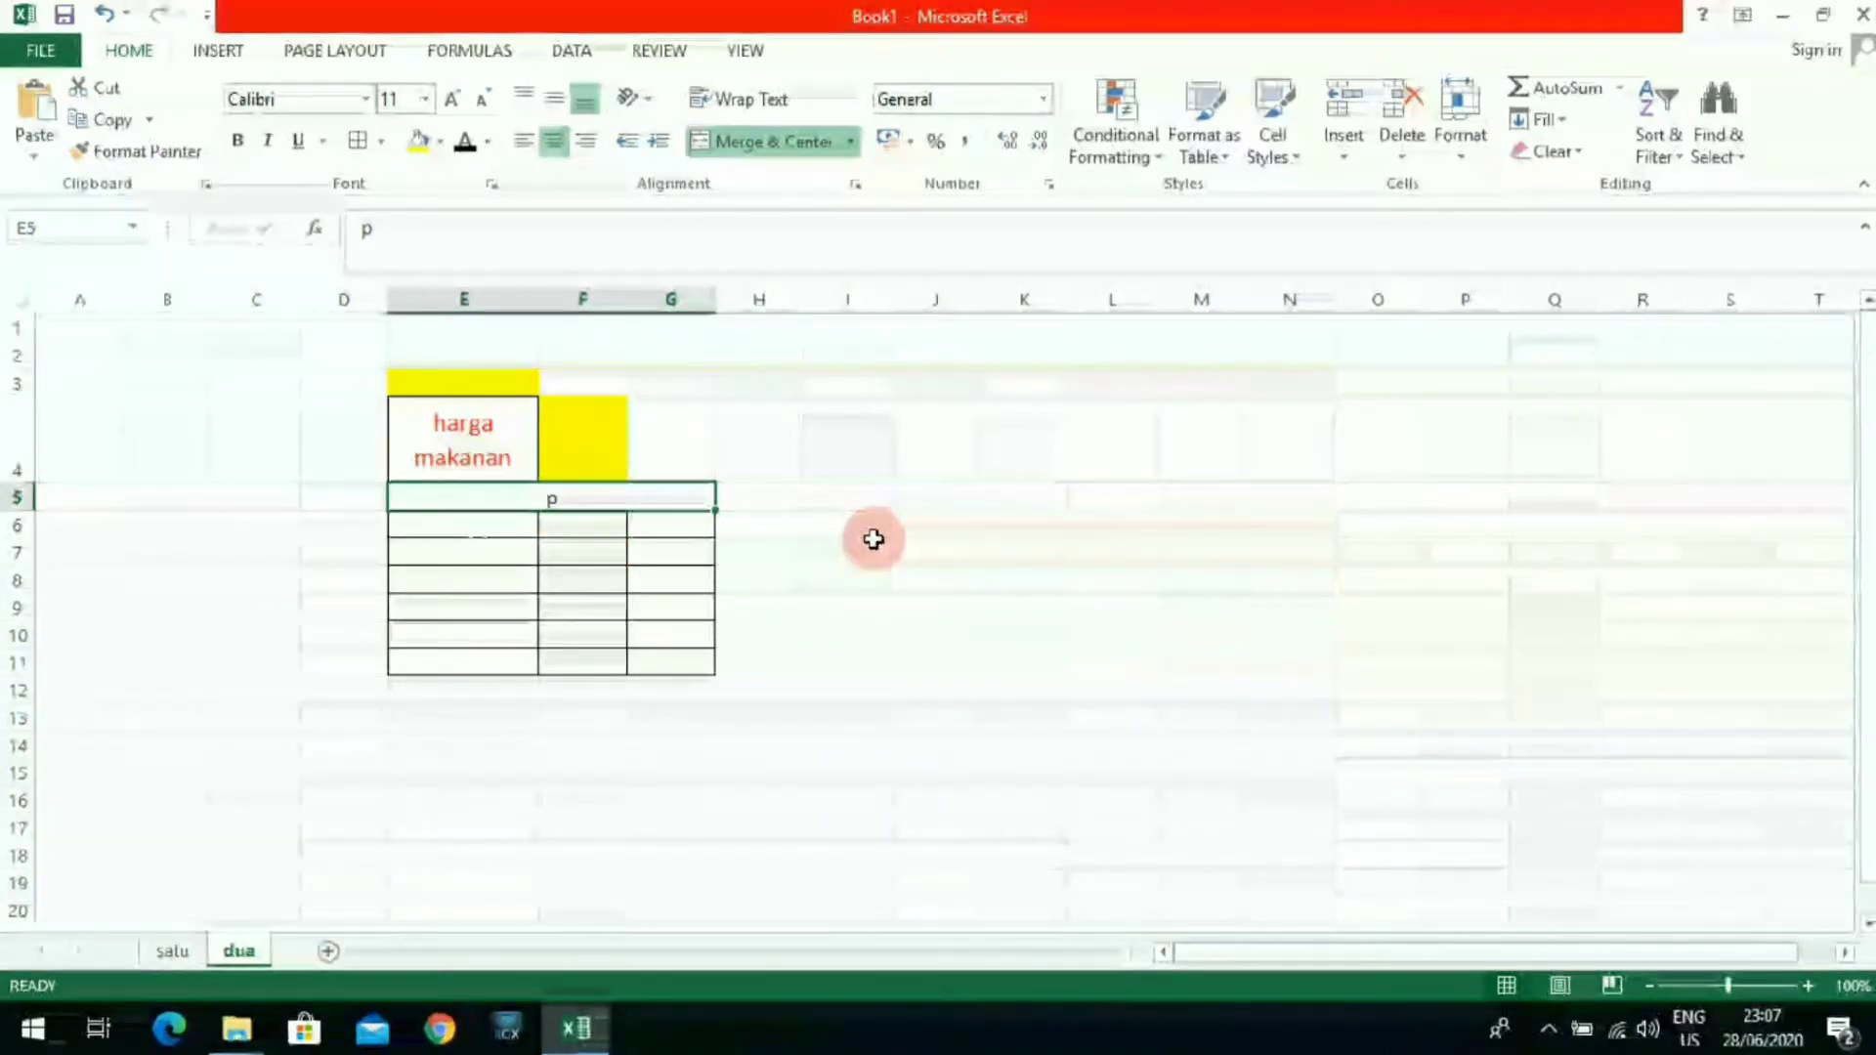
pyautogui.click(850, 141)
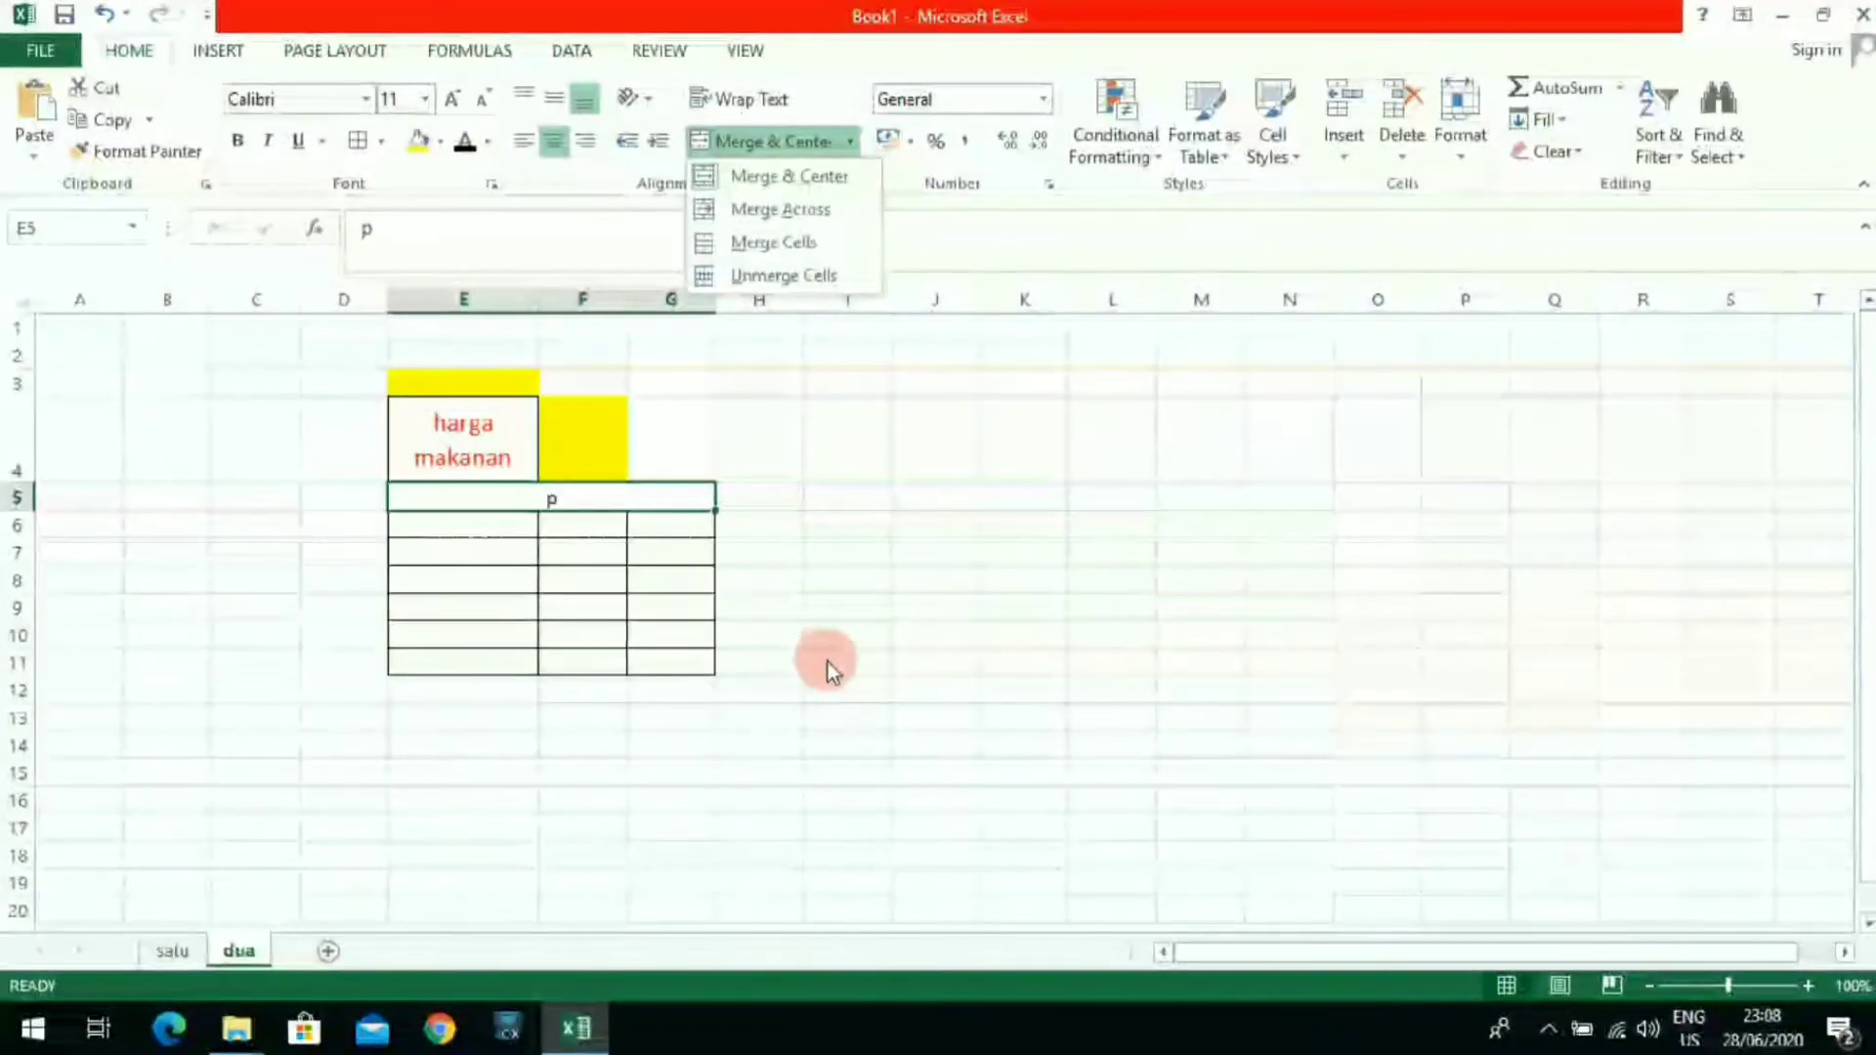
pyautogui.click(852, 662)
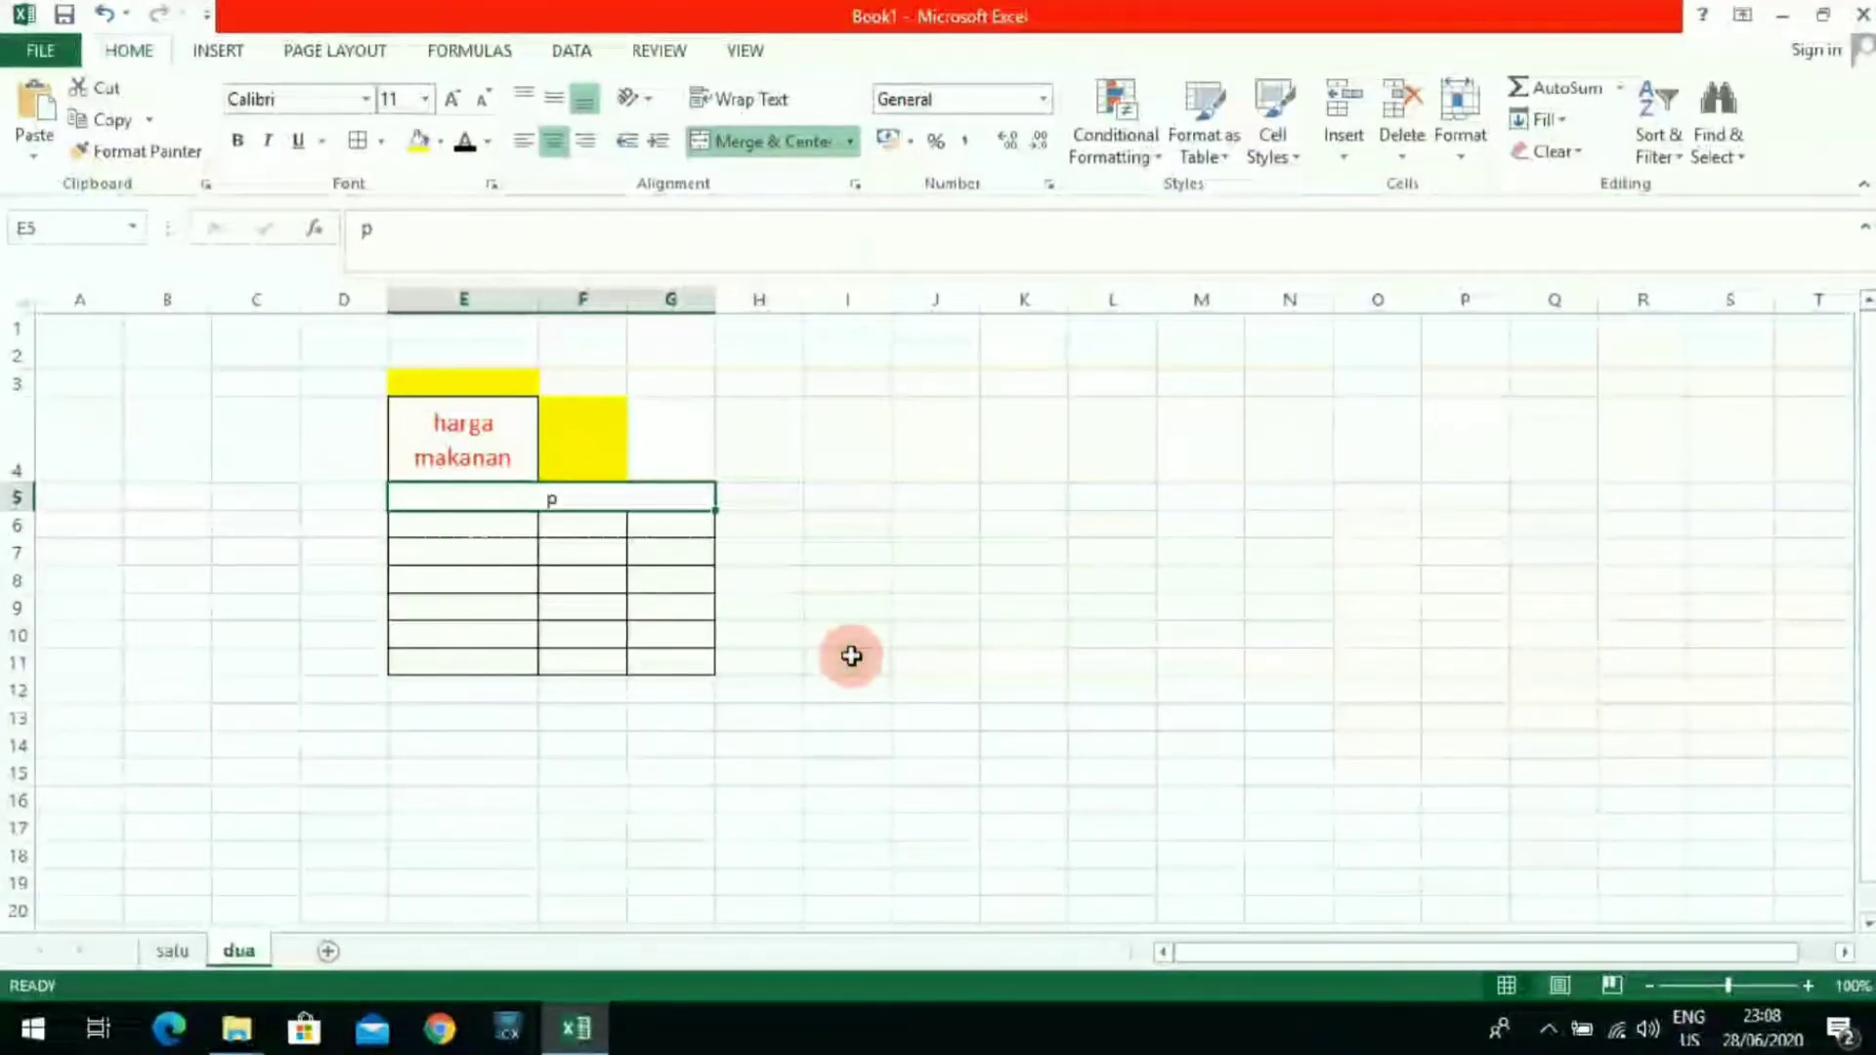
# Step: Open the Format Cells number settings for cell J6 and examine the categories from Number through Custom
pyautogui.click(915, 603)
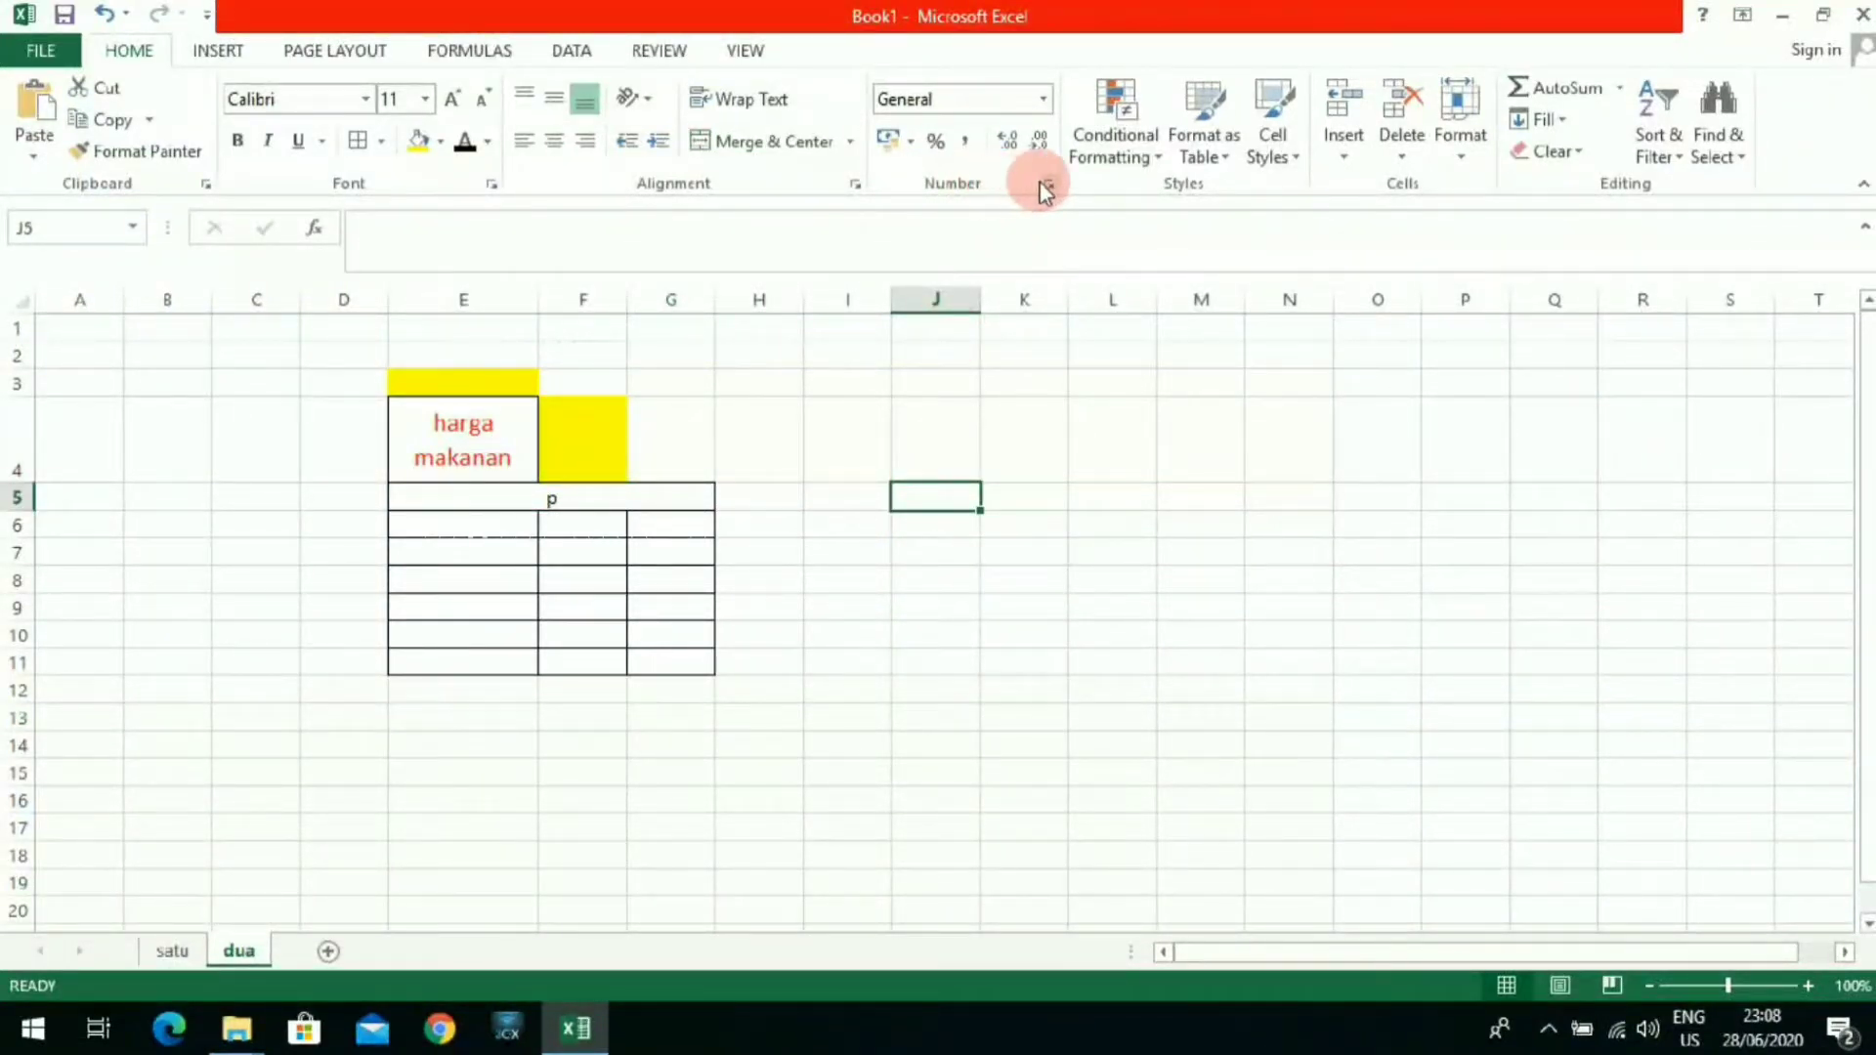
pyautogui.click(1110, 571)
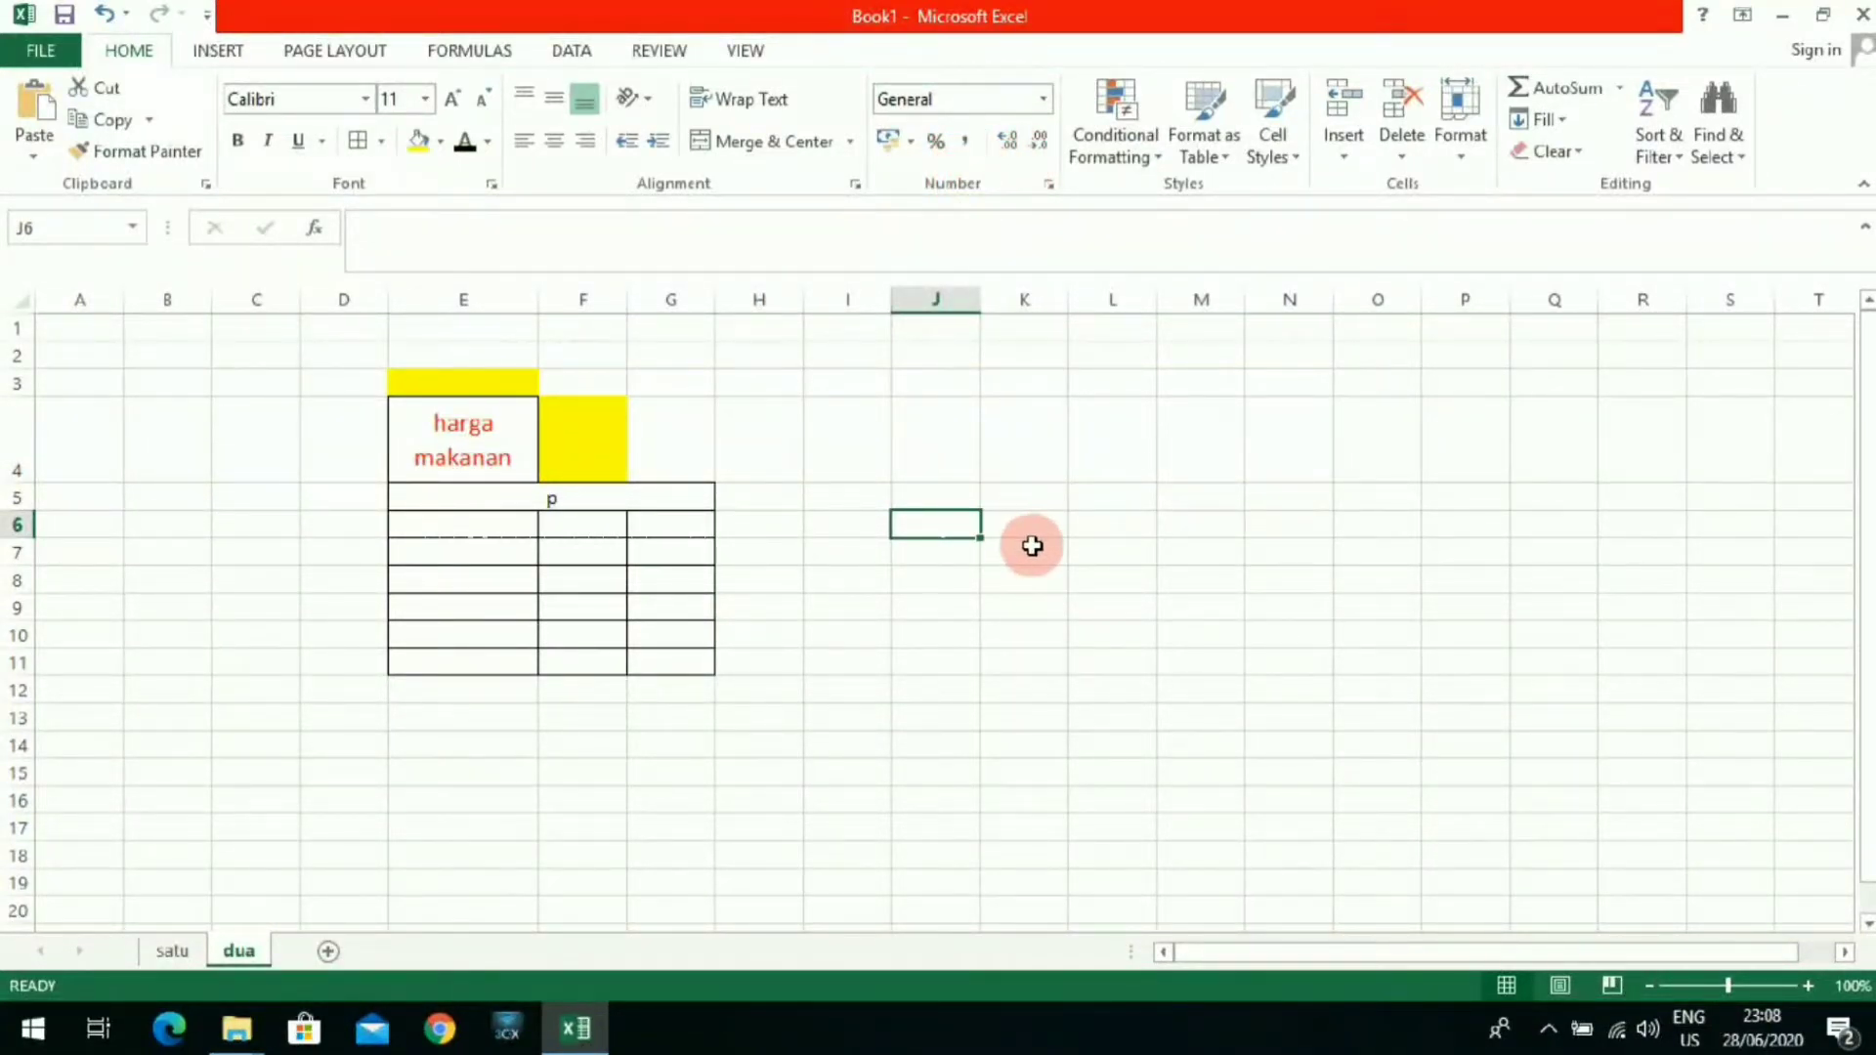
pyautogui.click(1047, 188)
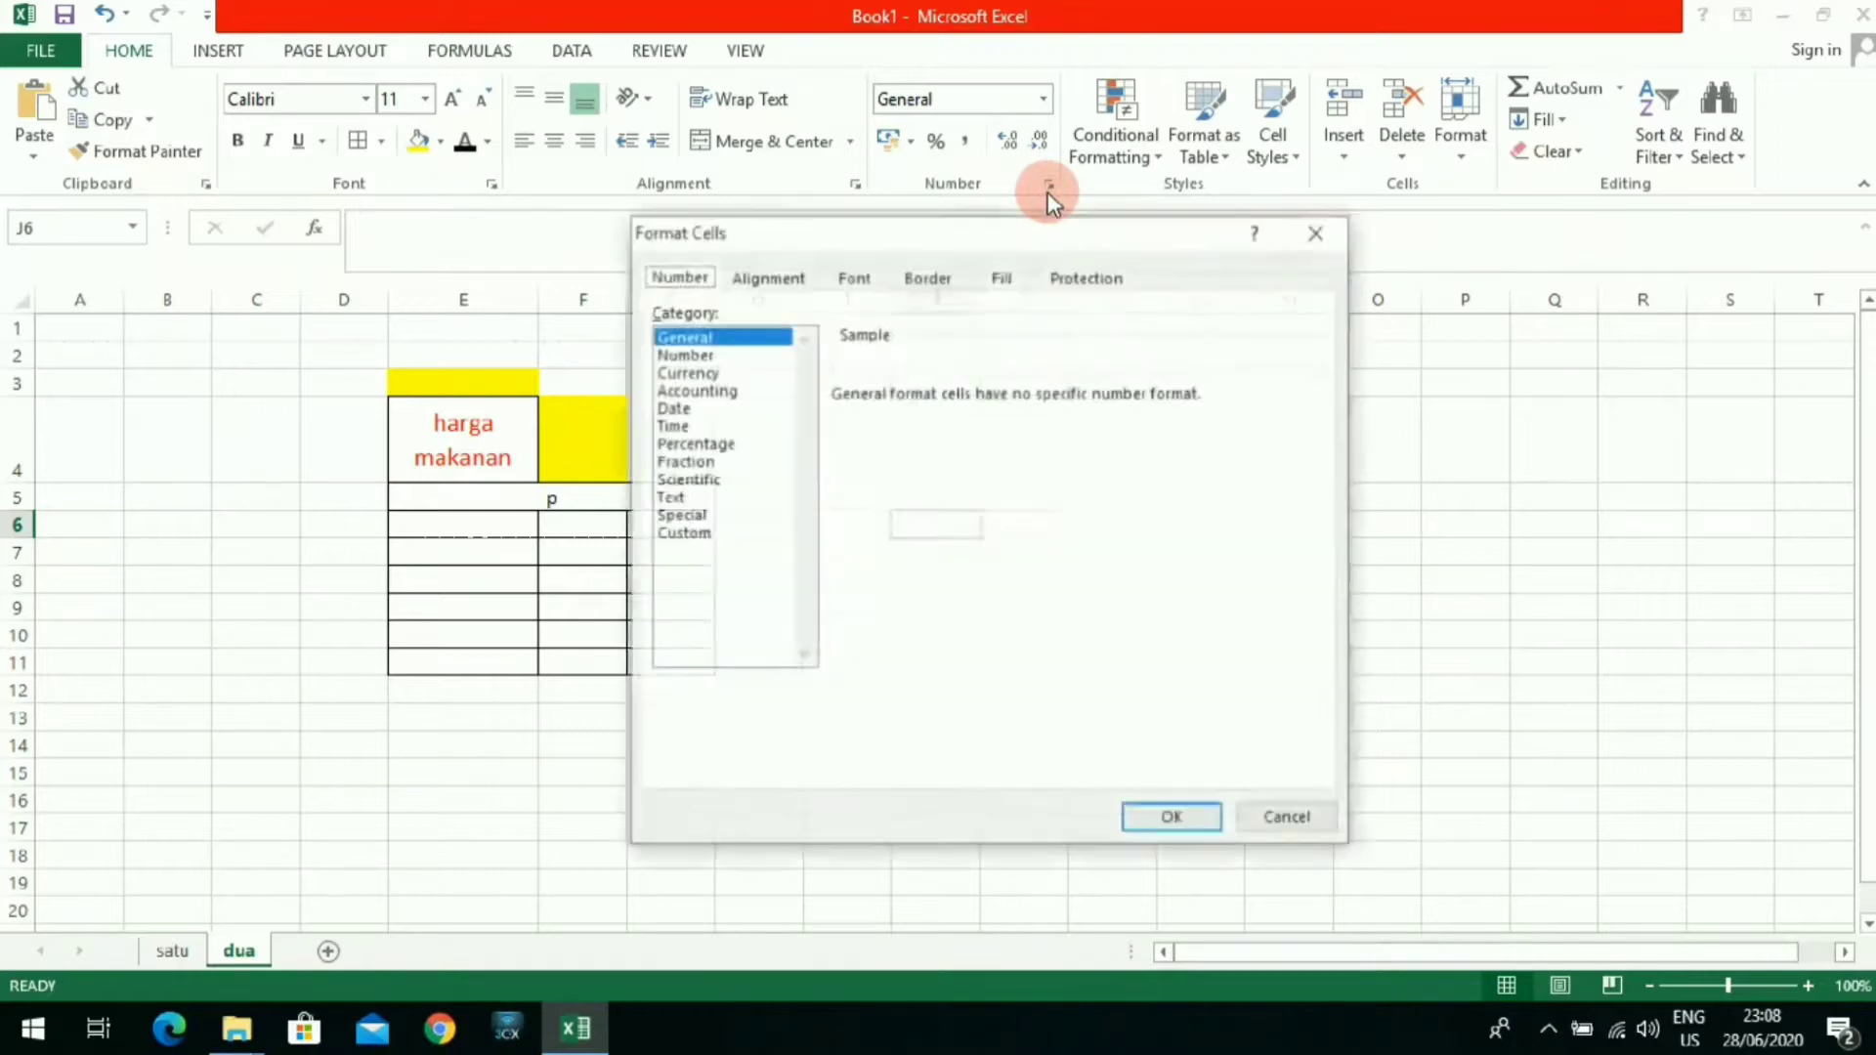
pyautogui.click(716, 355)
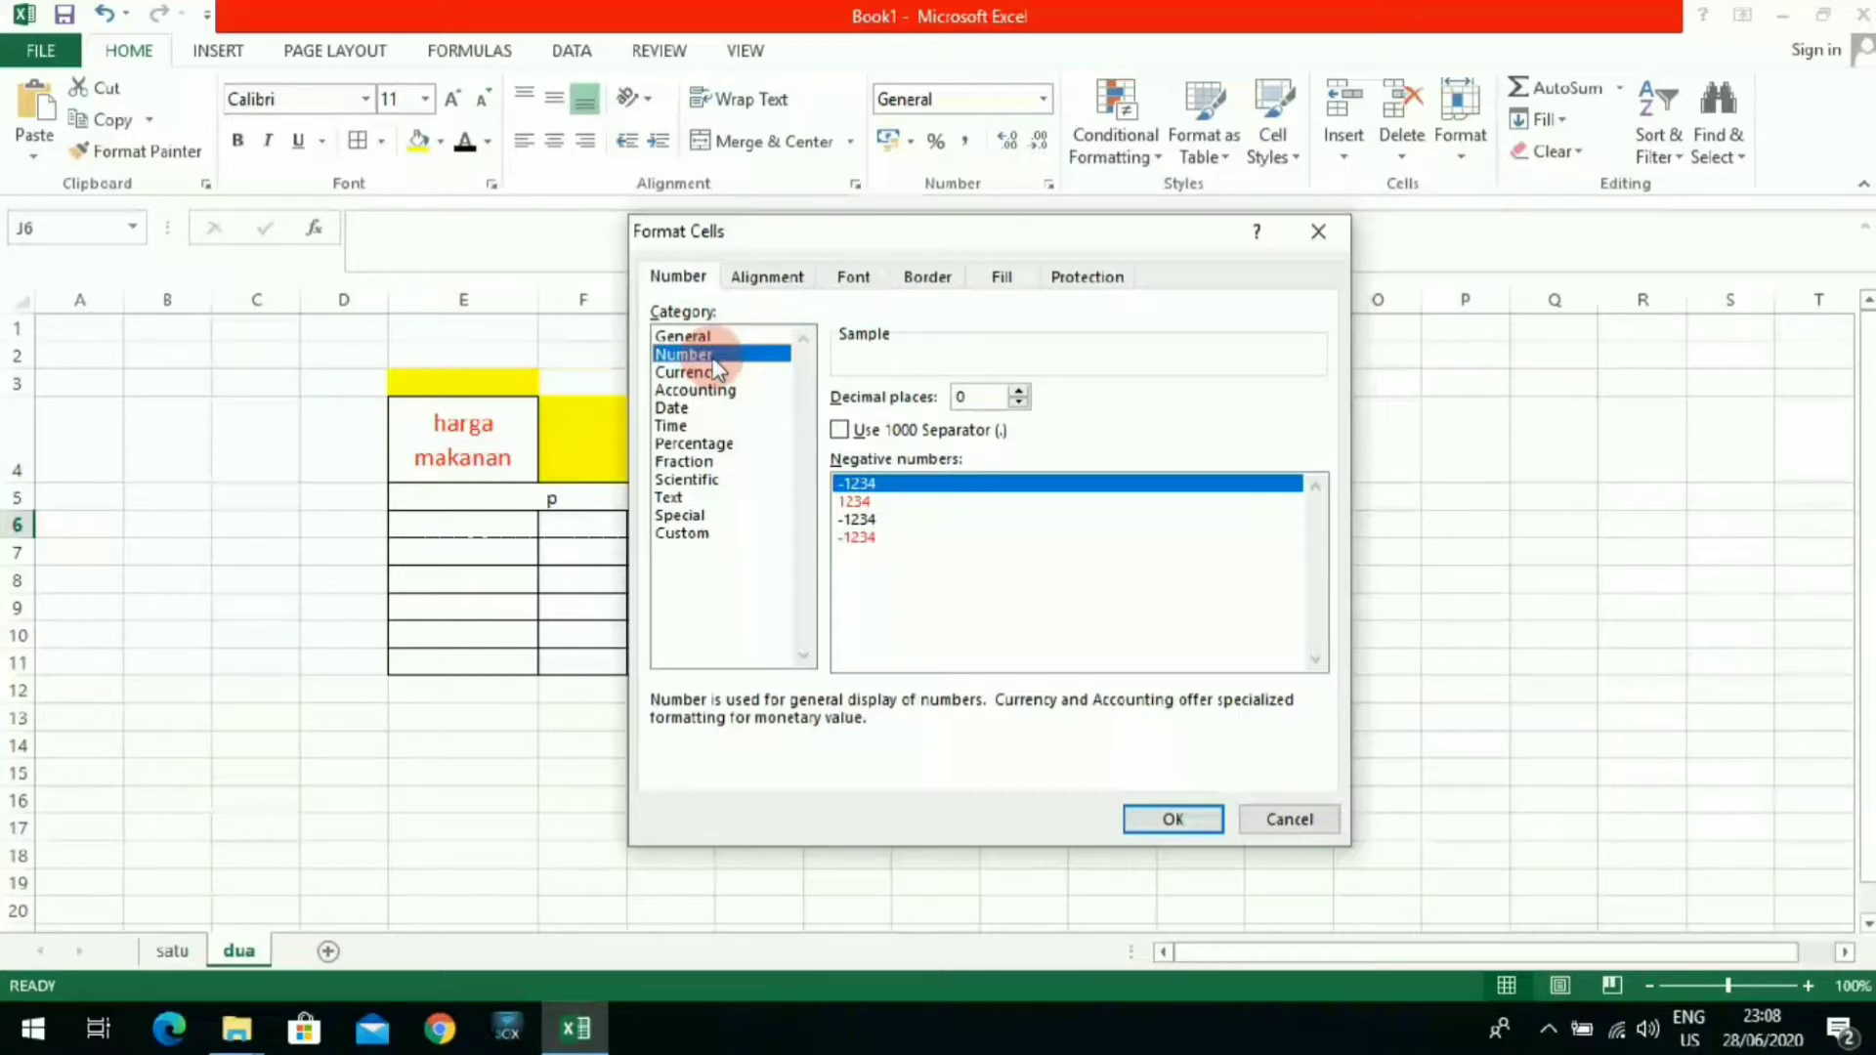
pyautogui.click(707, 375)
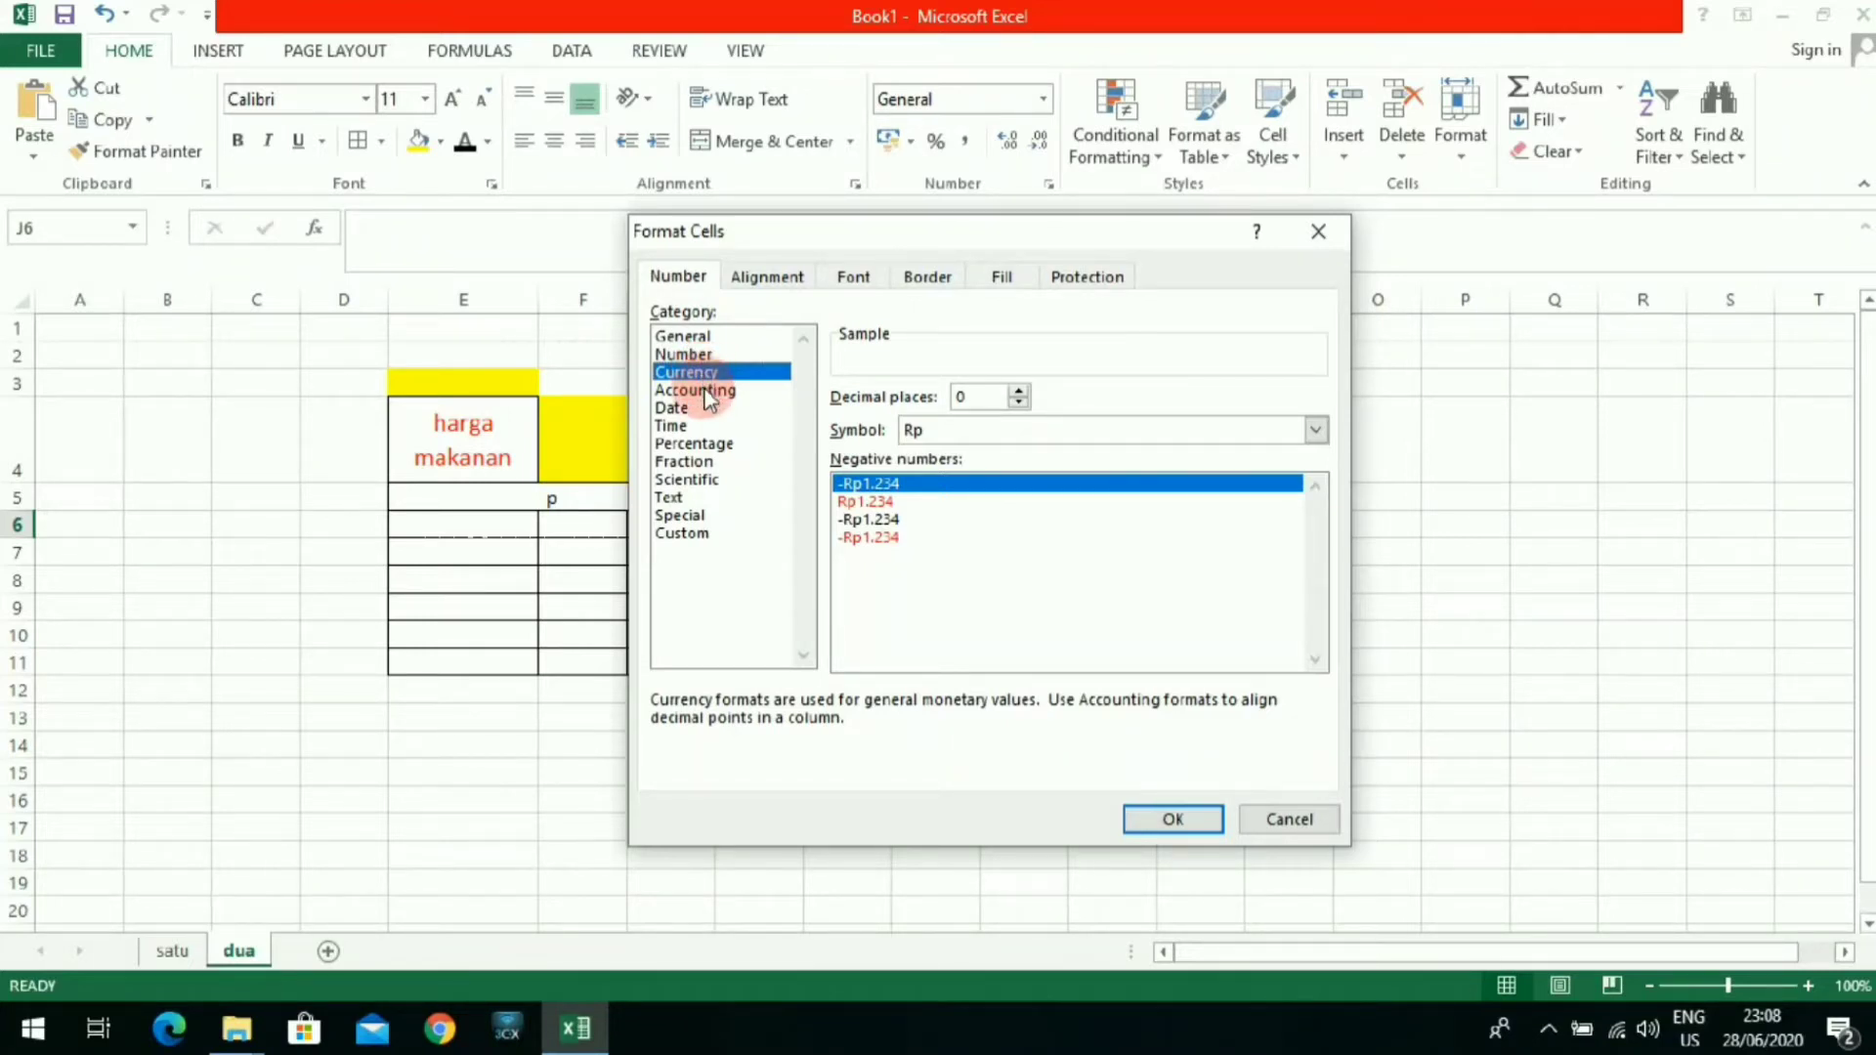
pyautogui.click(709, 391)
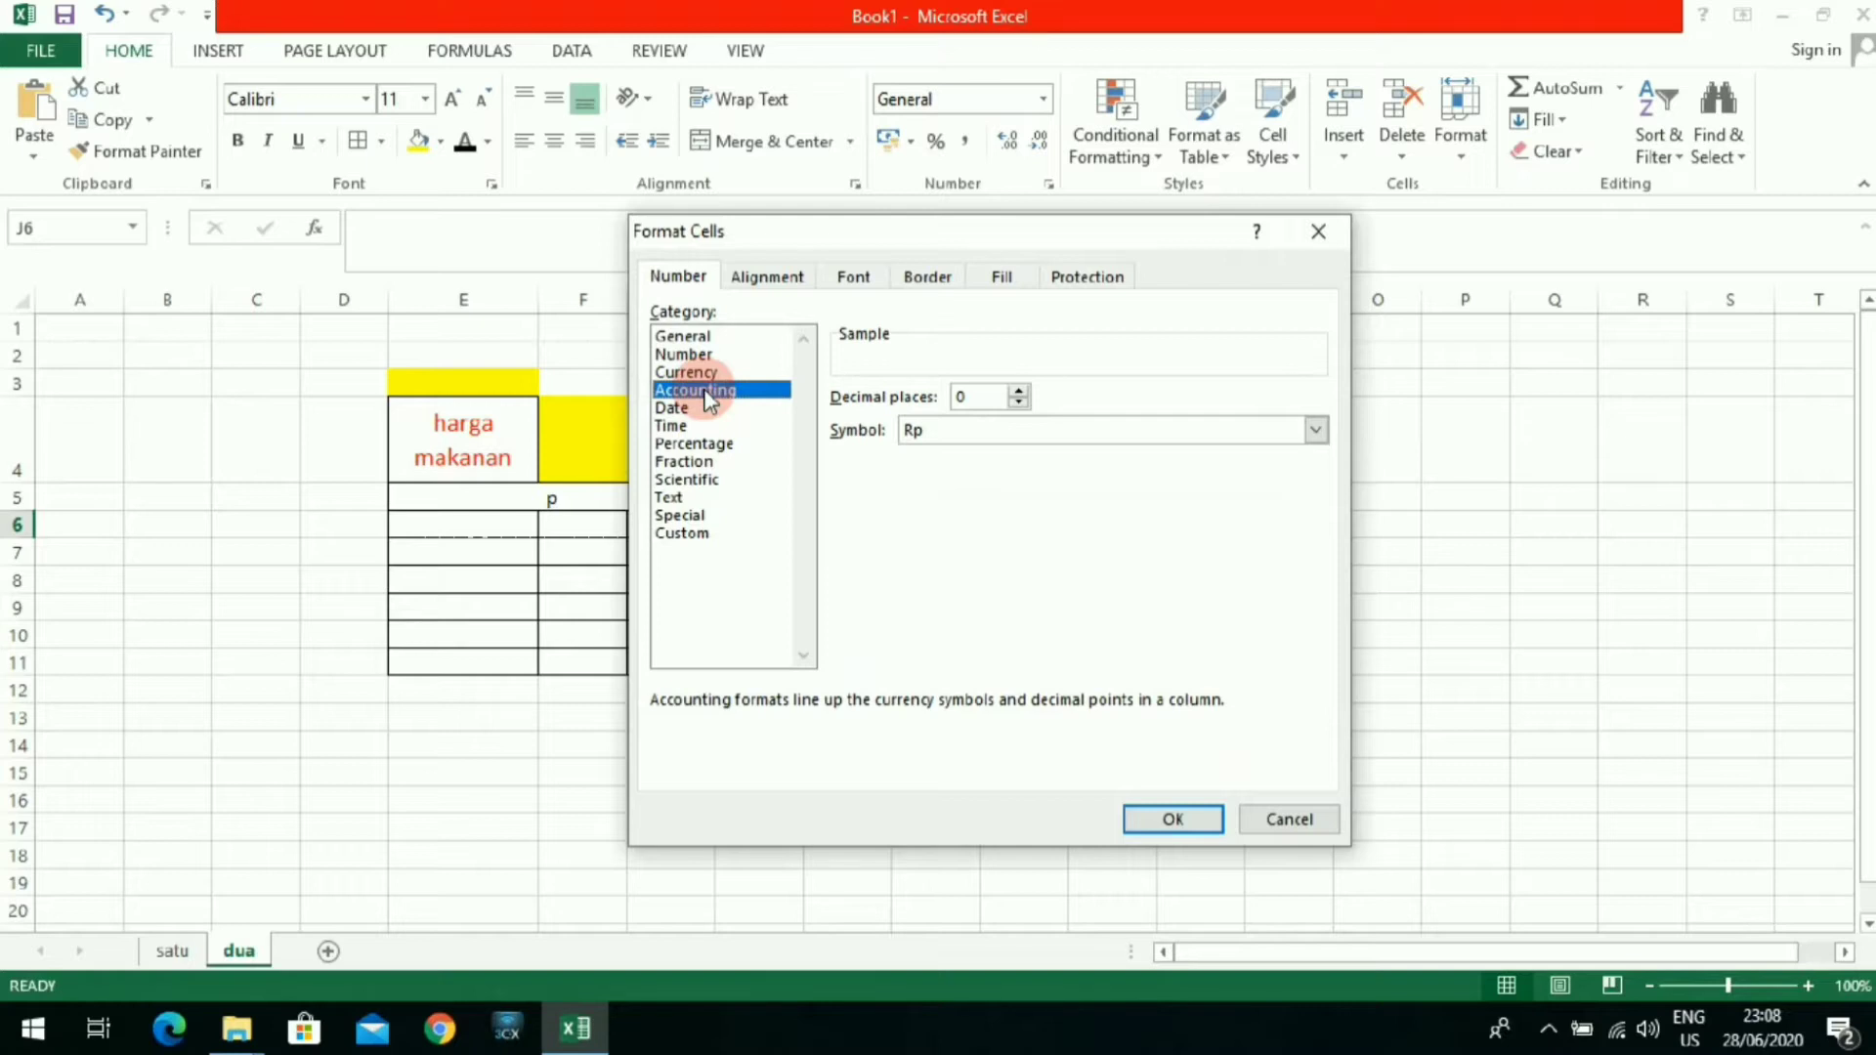
pyautogui.click(710, 410)
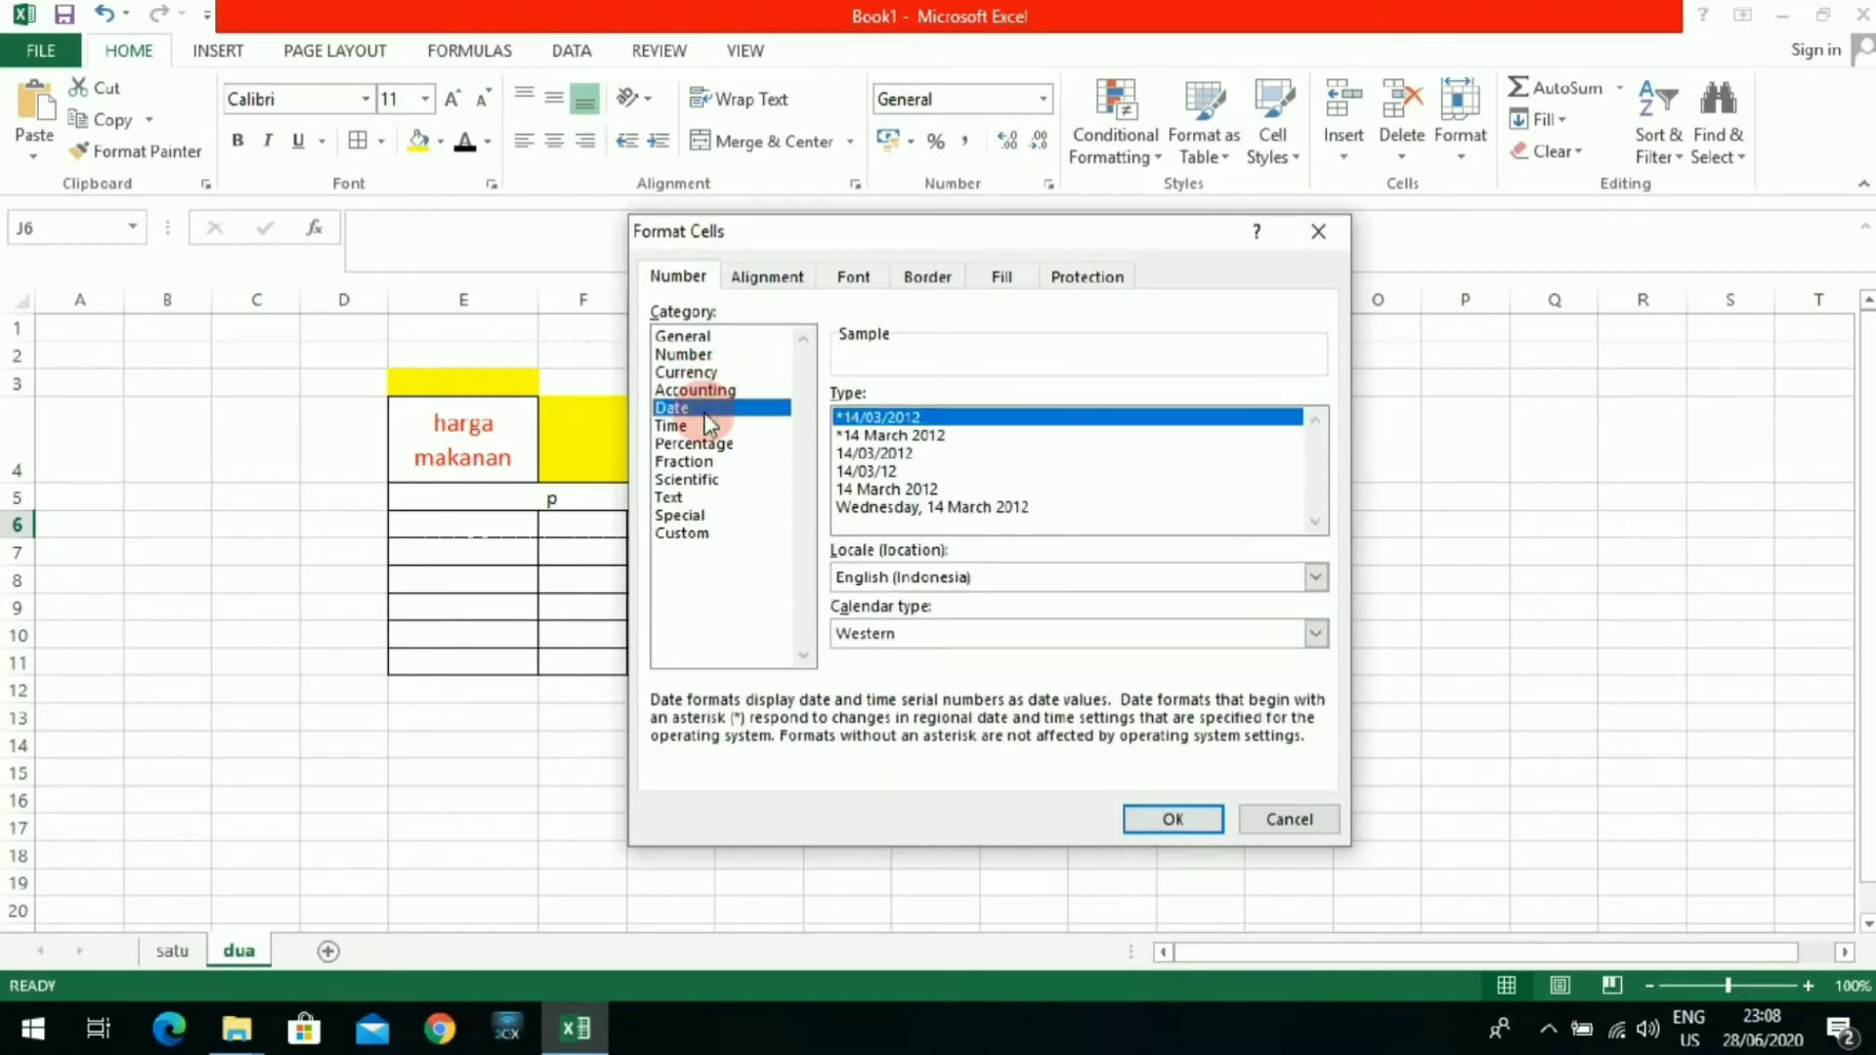
pyautogui.click(706, 430)
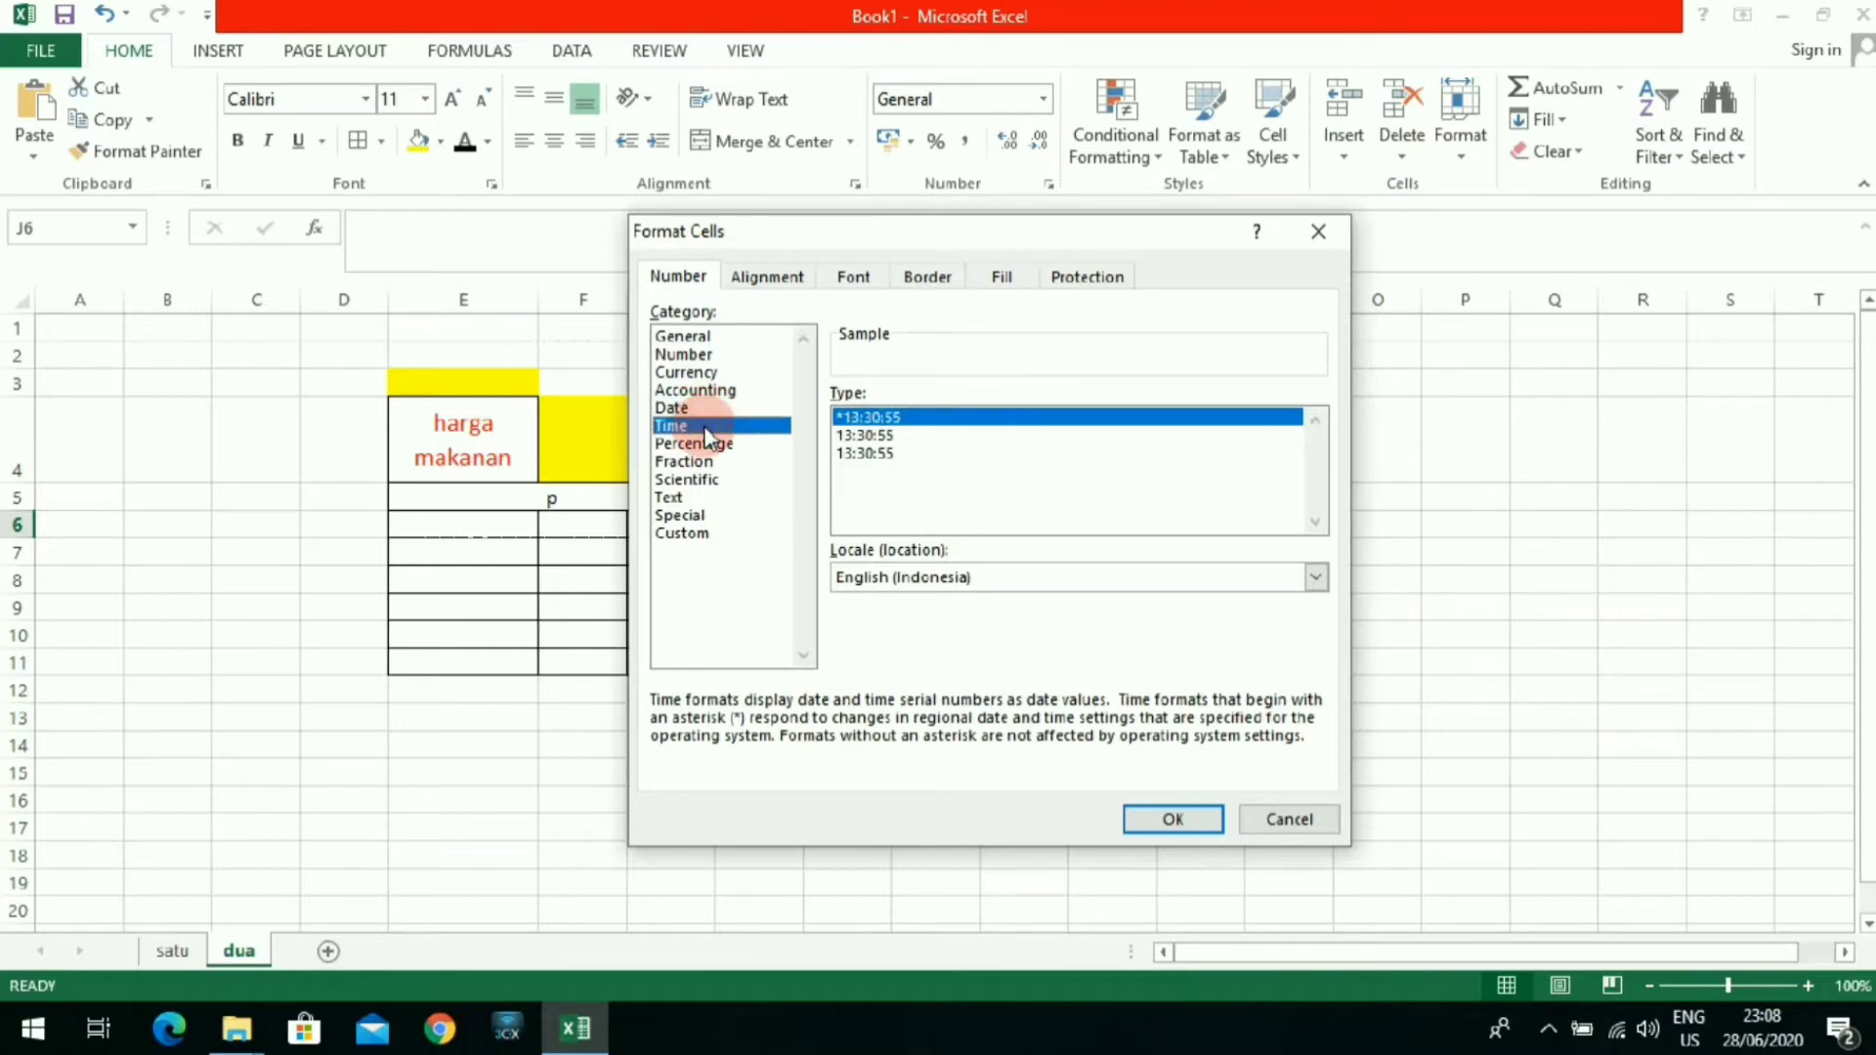
pyautogui.click(707, 445)
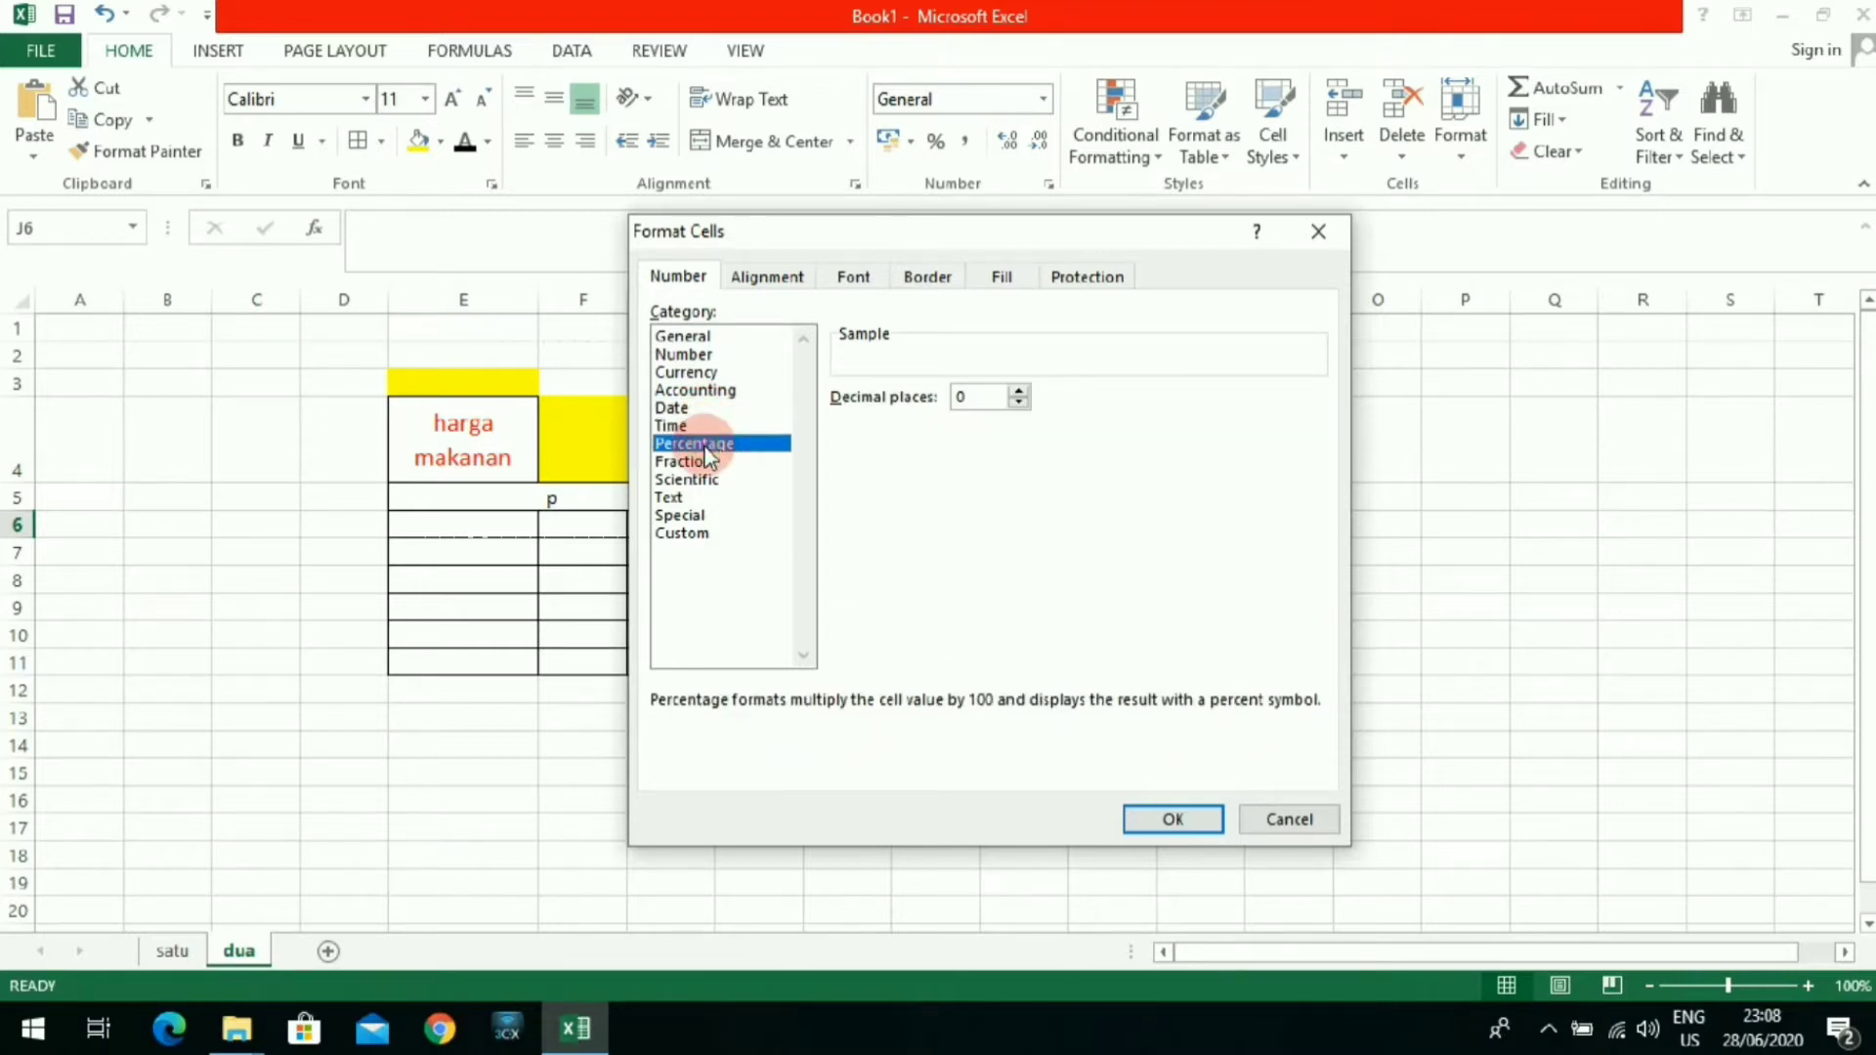
pyautogui.click(705, 467)
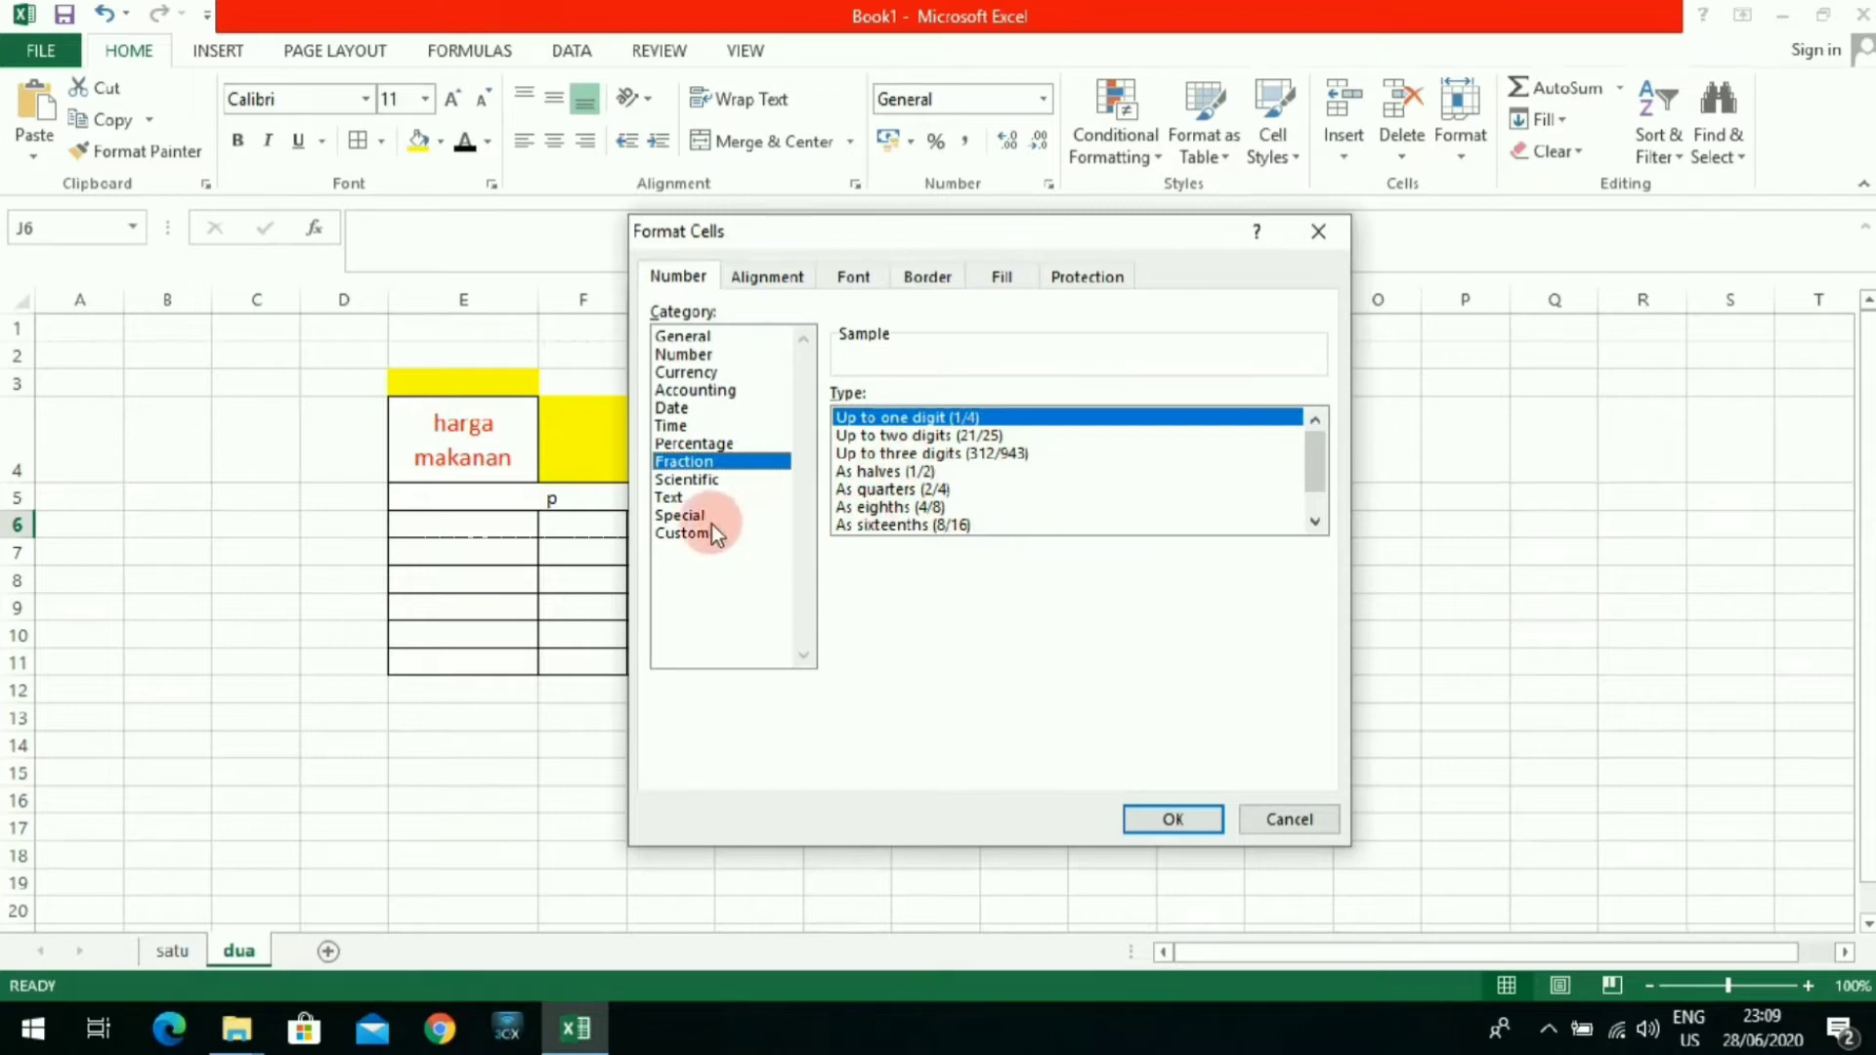
pyautogui.click(678, 496)
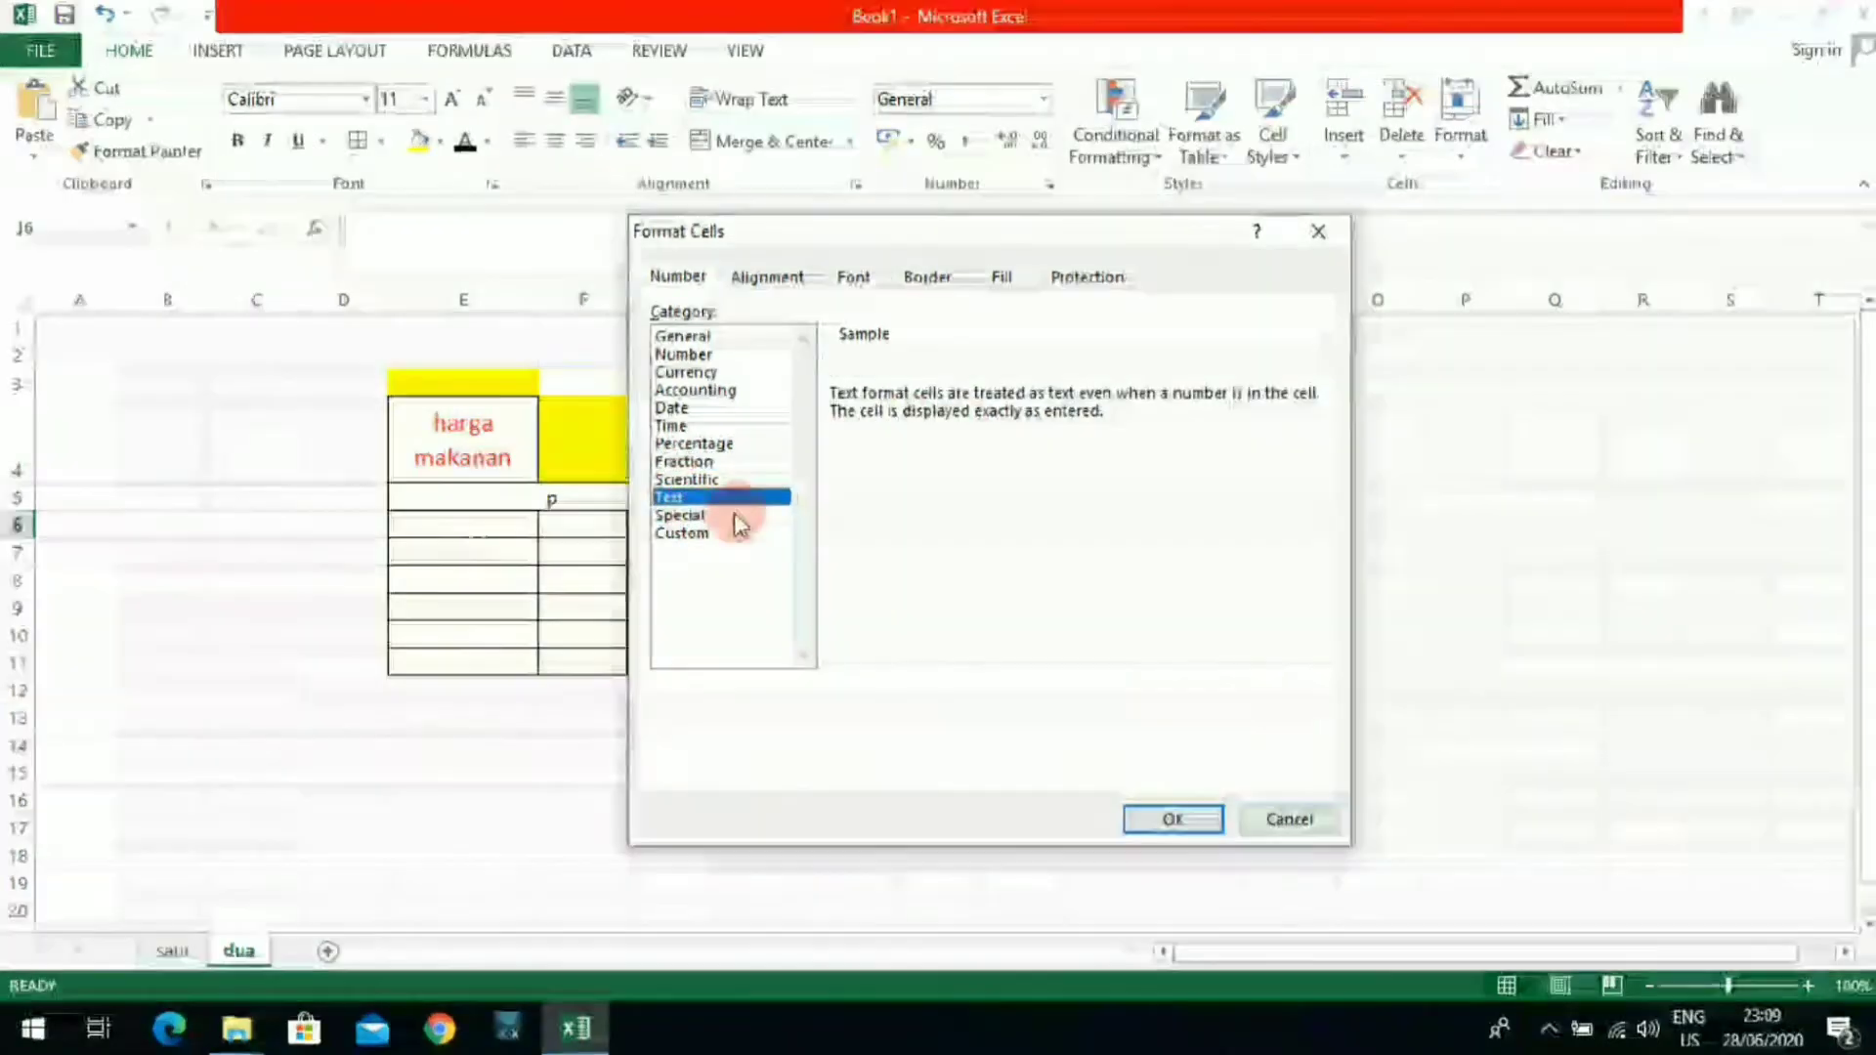
pyautogui.click(719, 515)
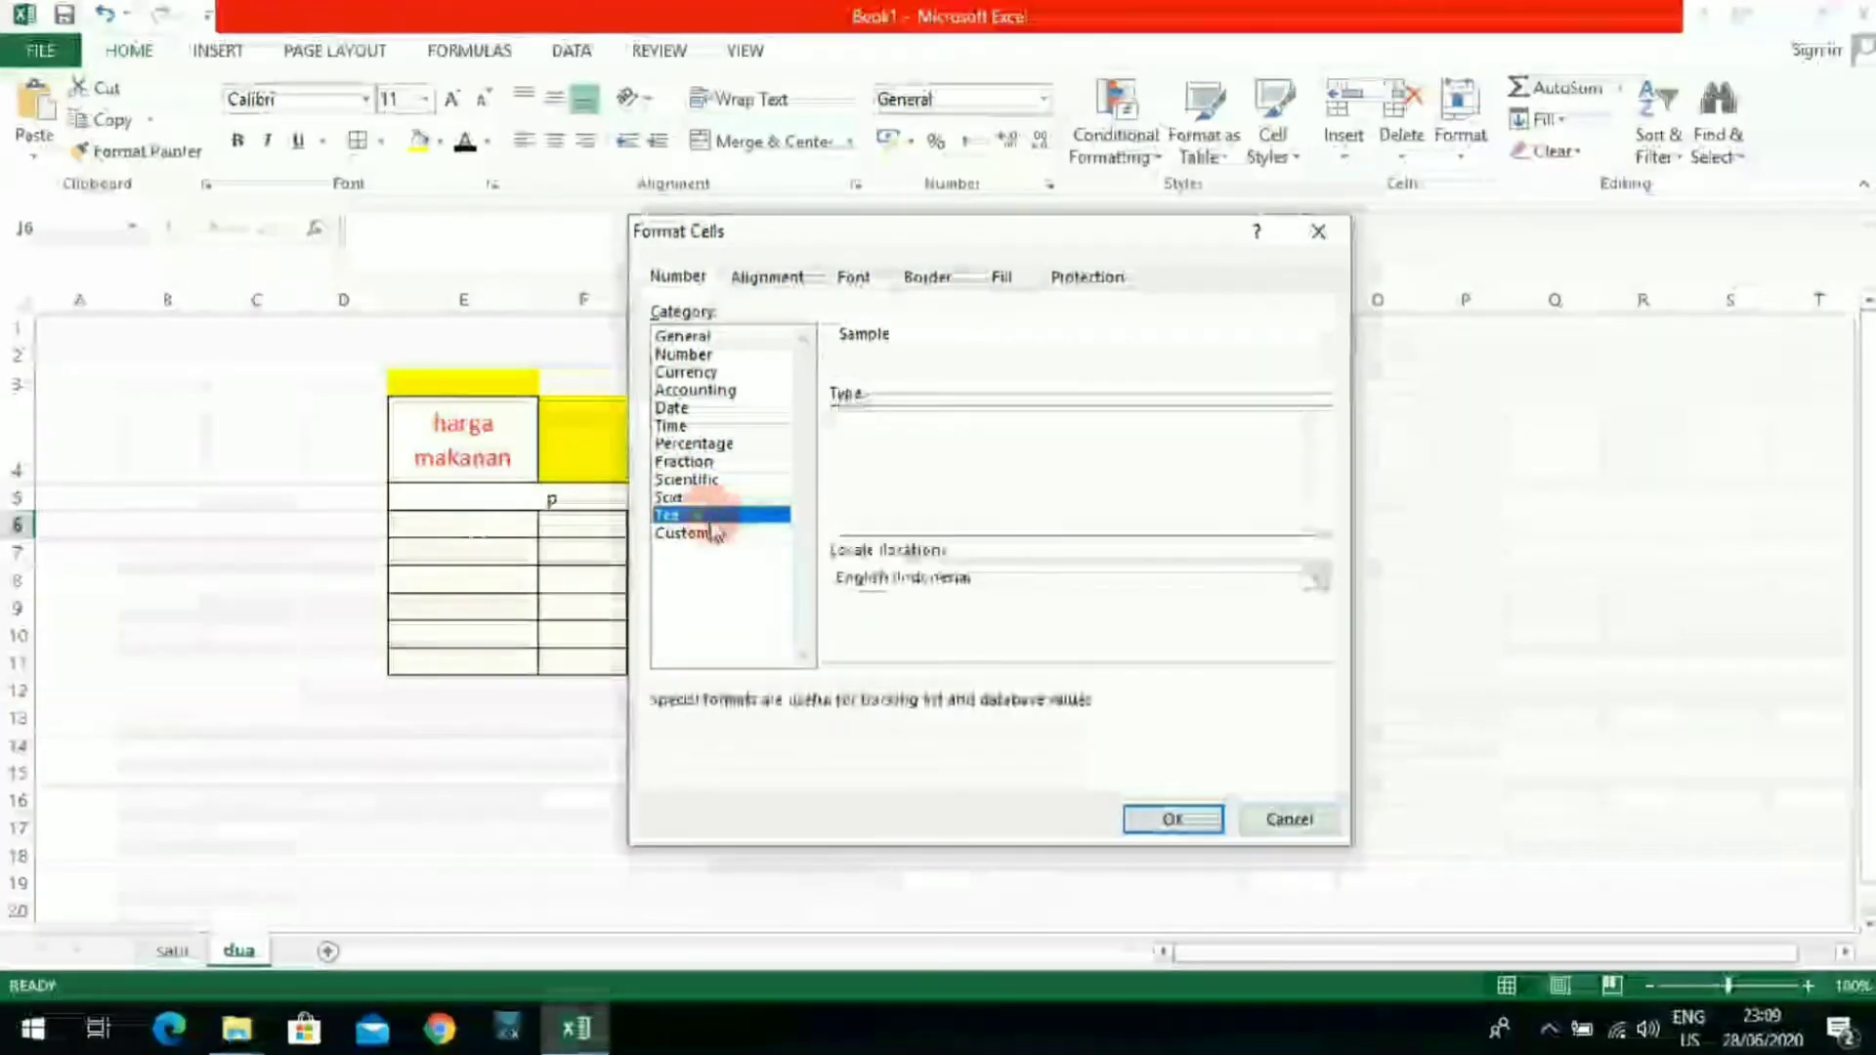
pyautogui.click(714, 533)
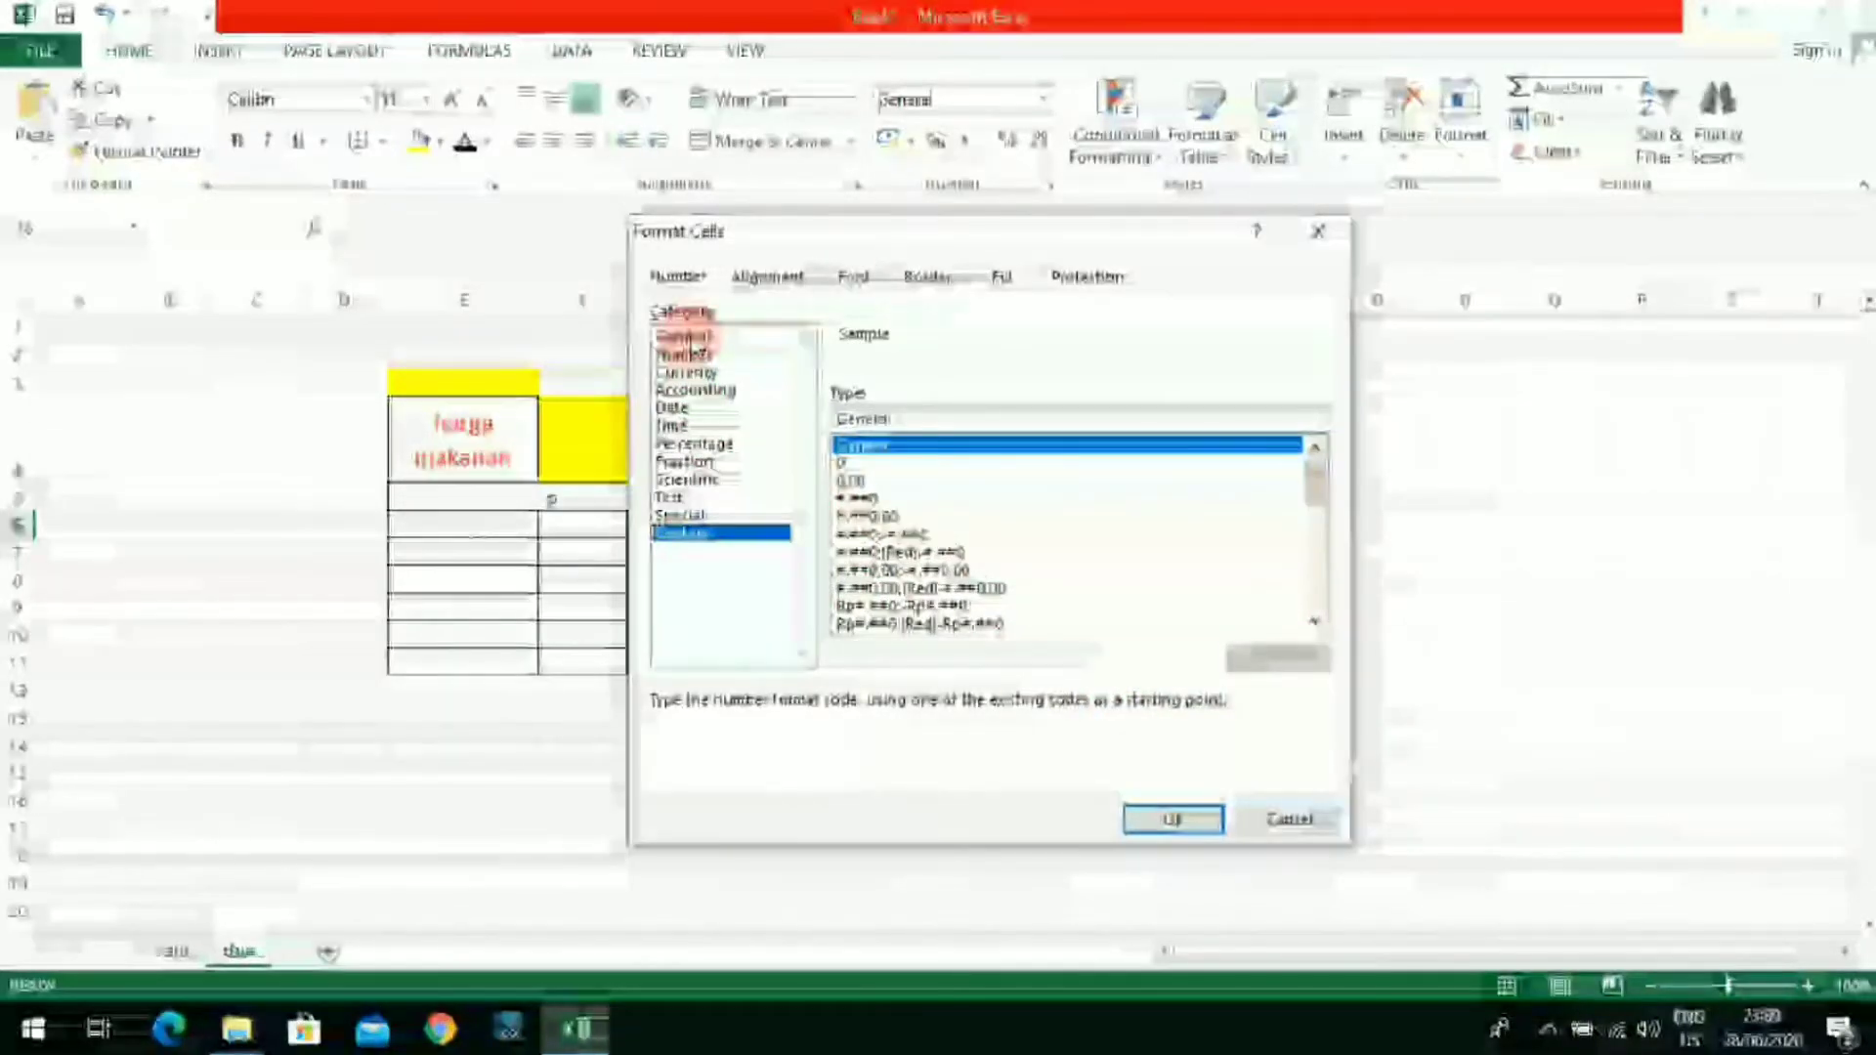
# Step: Review the Currency, Accounting, Date, Time, Percentage and Text number format categories once more
pyautogui.click(689, 373)
pyautogui.click(691, 390)
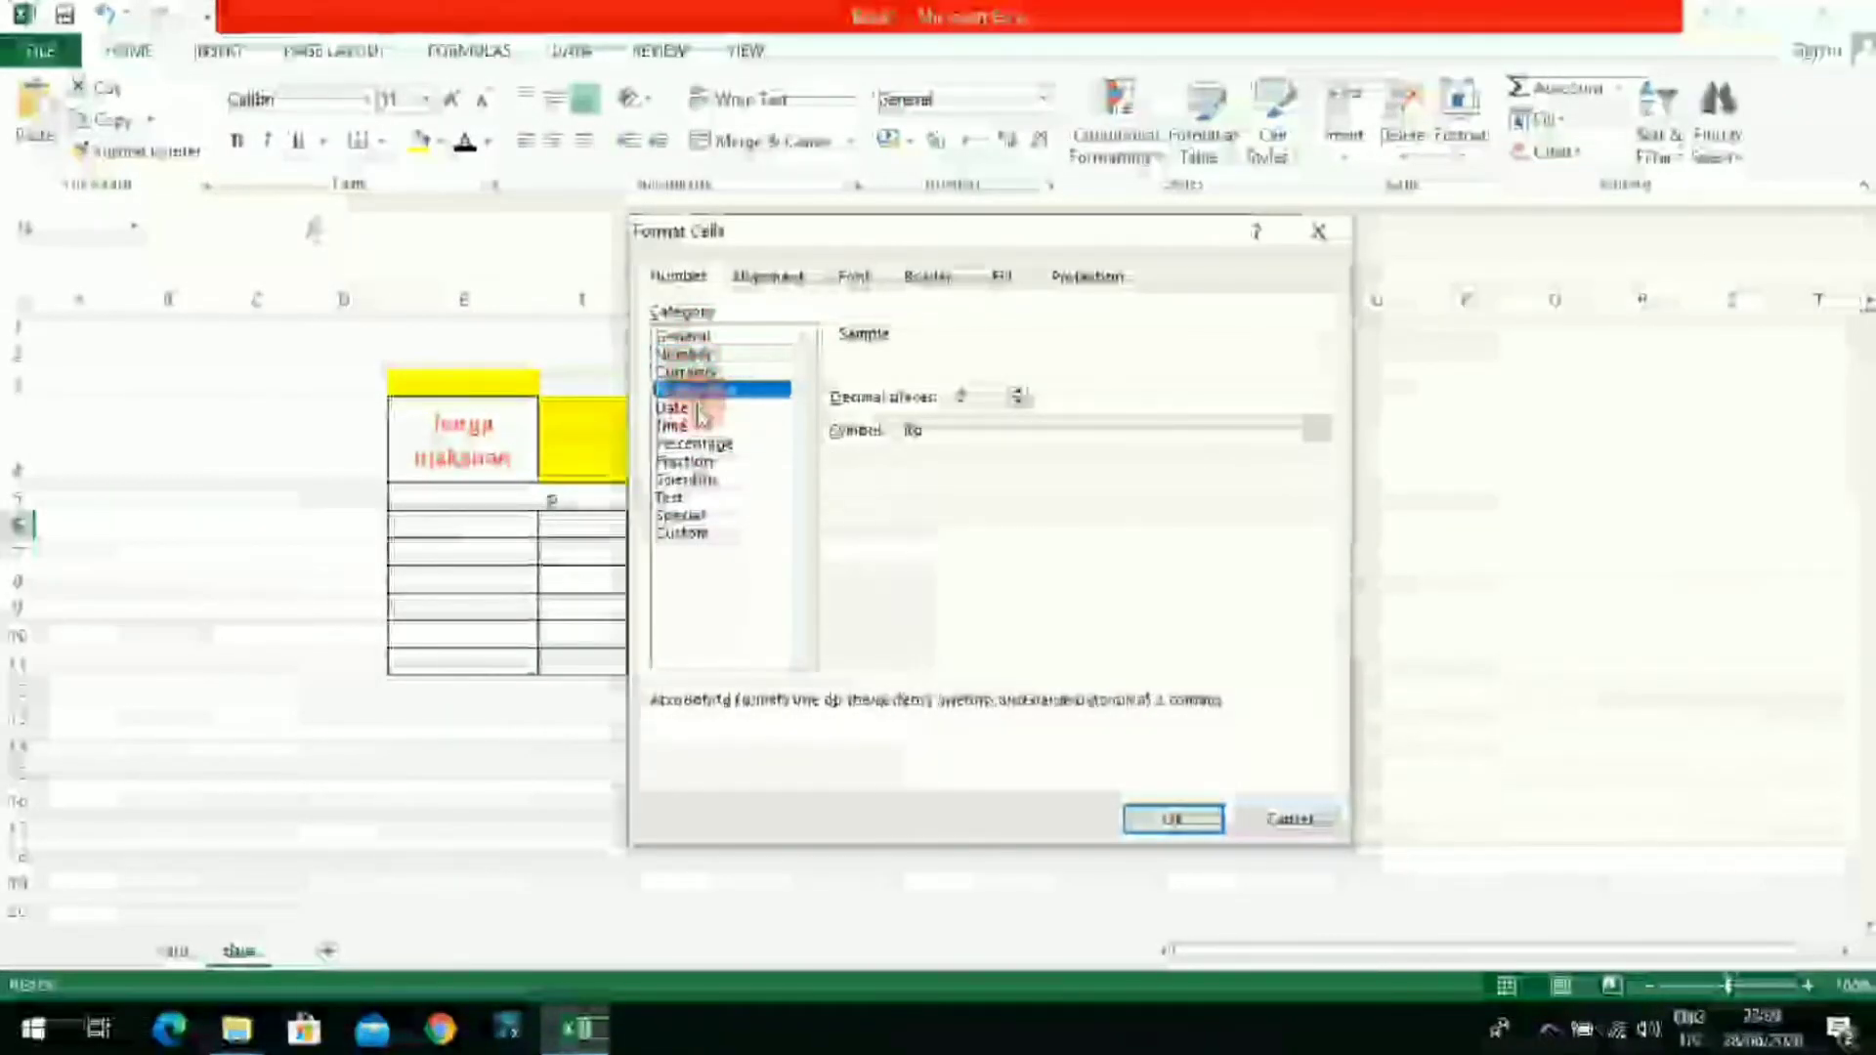
pyautogui.click(694, 406)
pyautogui.click(695, 426)
pyautogui.click(696, 443)
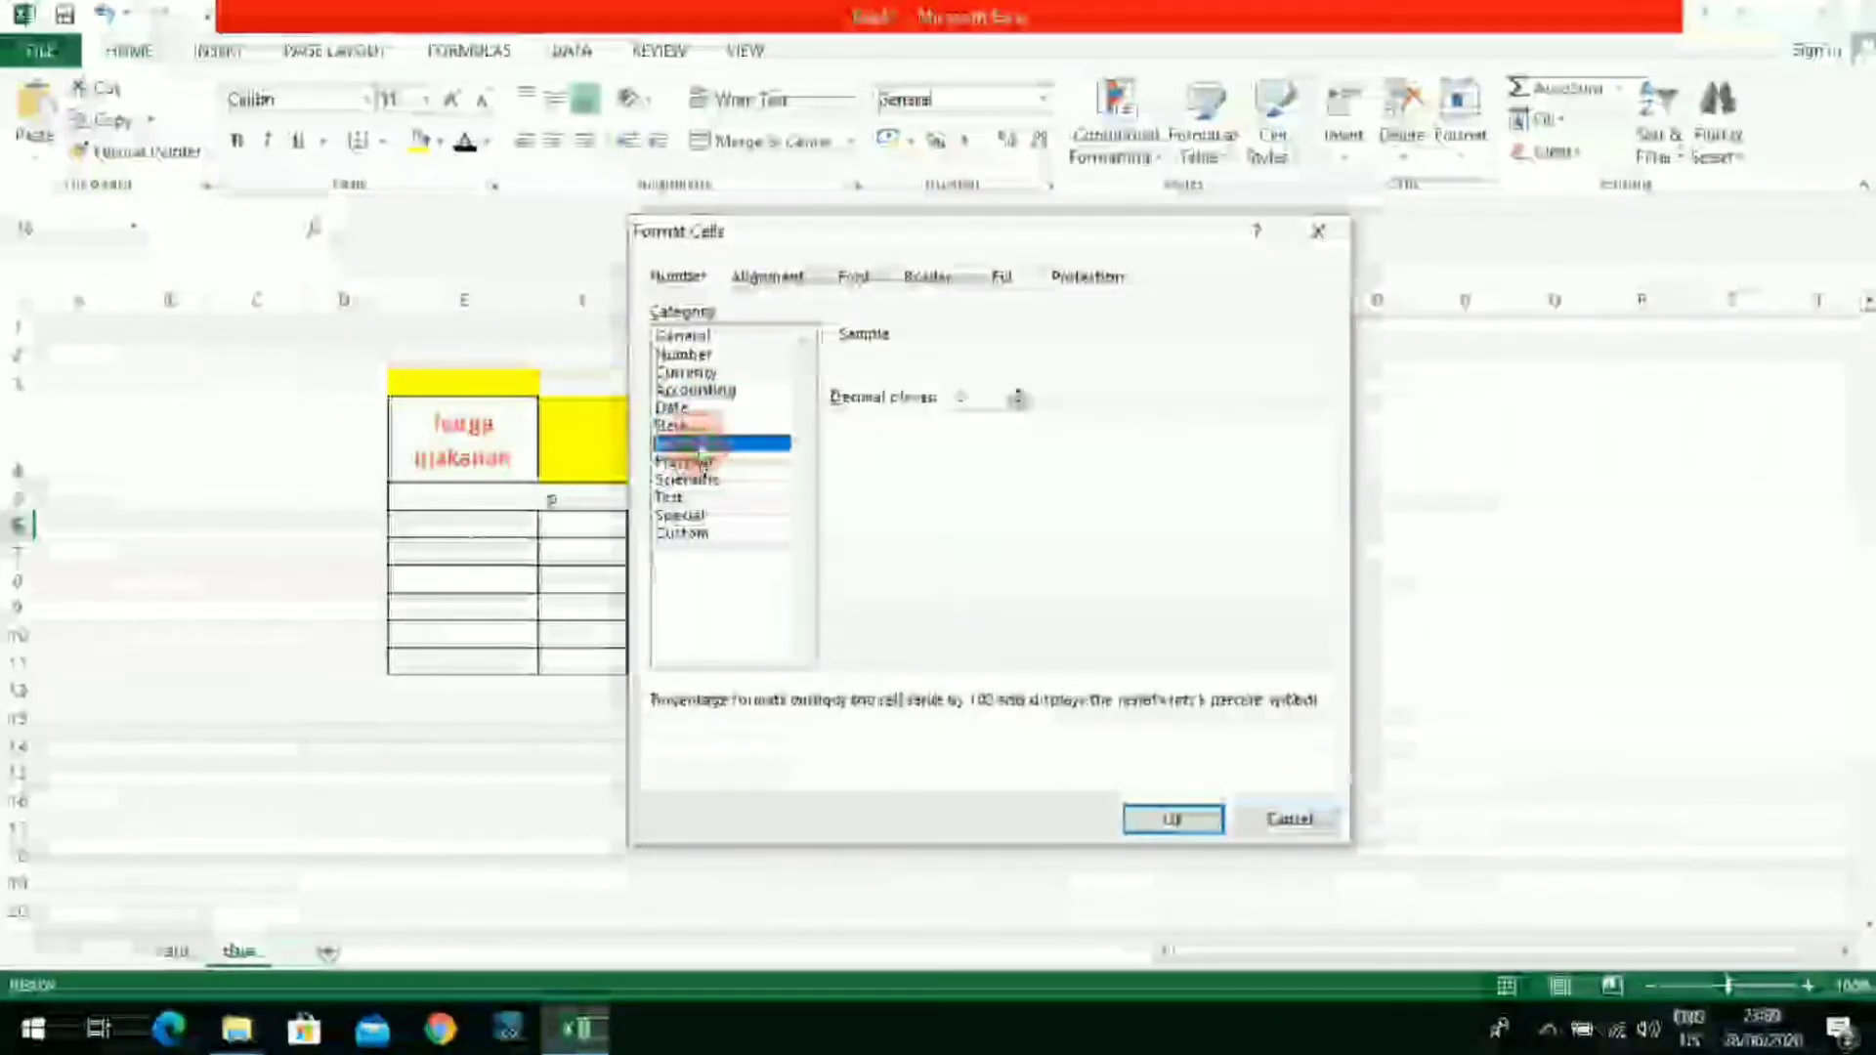
pyautogui.click(696, 497)
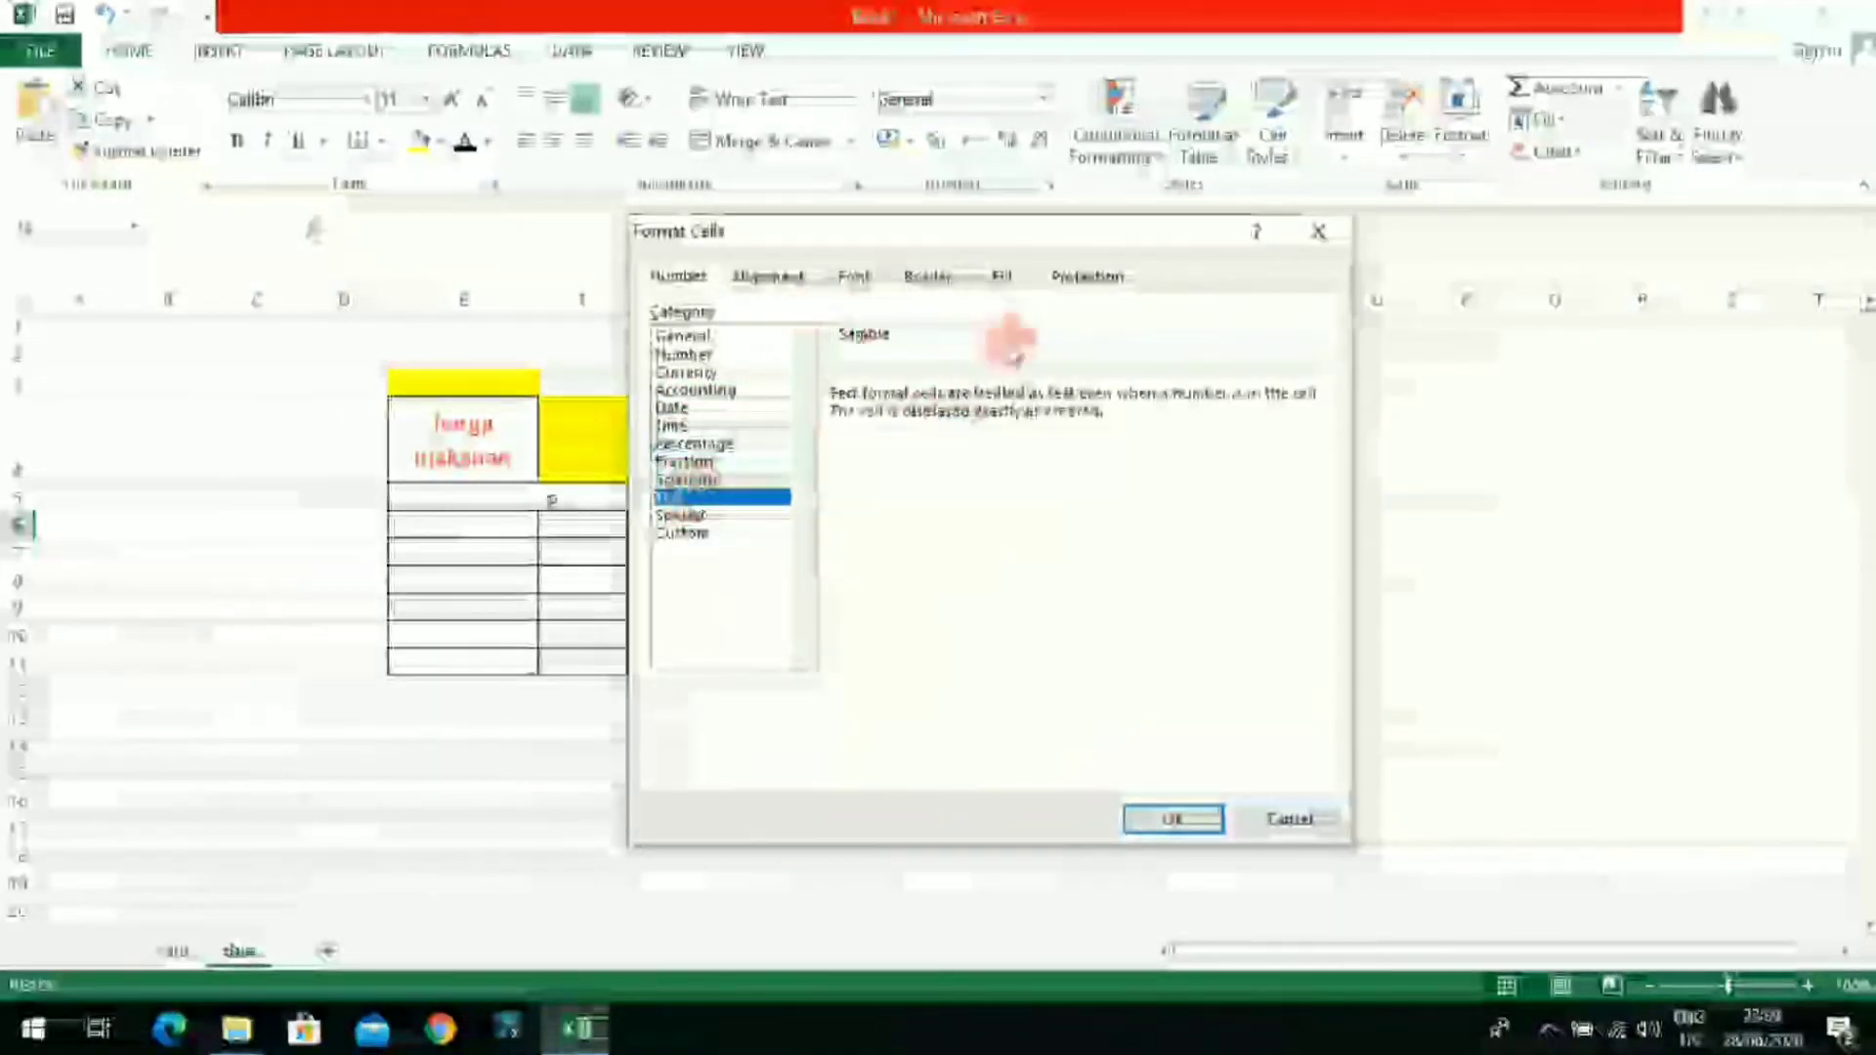
# Step: Examine the Alignment, Font, Border, Fill and Protection settings in Format Cells, leaving without applying anything
pyautogui.click(767, 277)
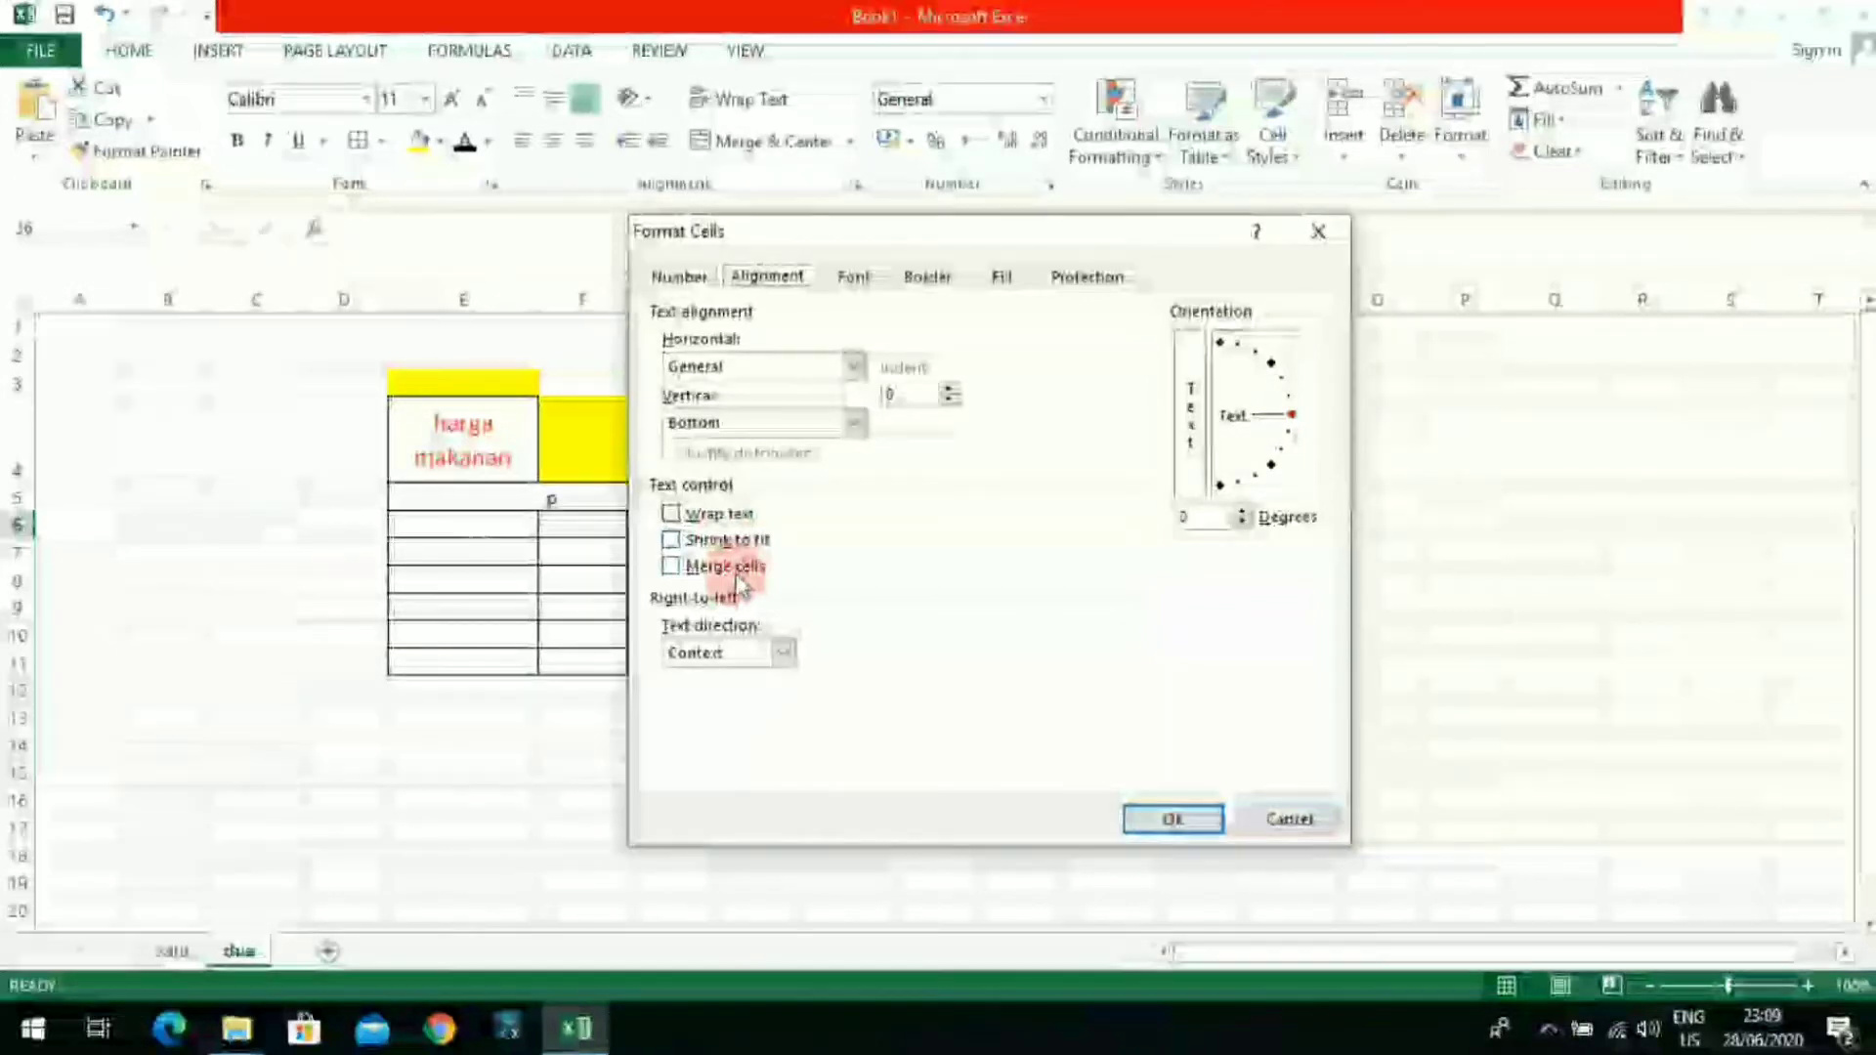
pyautogui.click(772, 367)
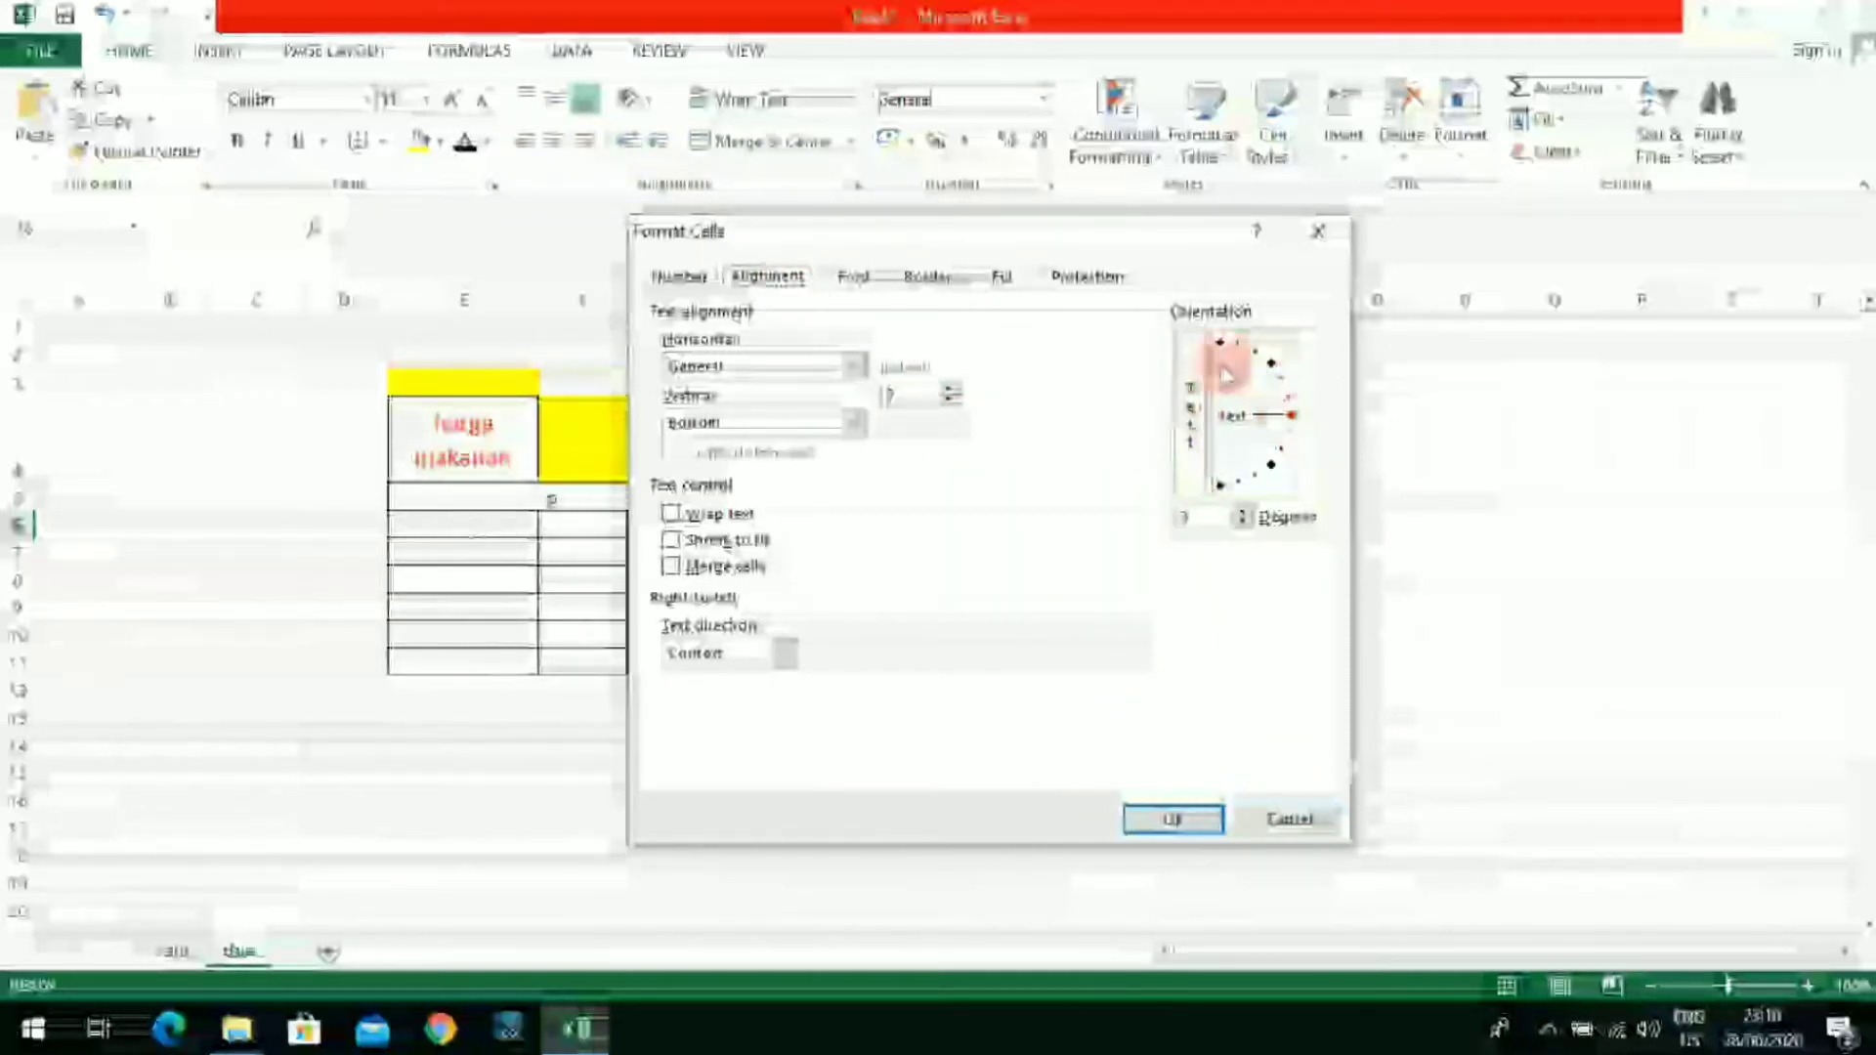
pyautogui.click(855, 275)
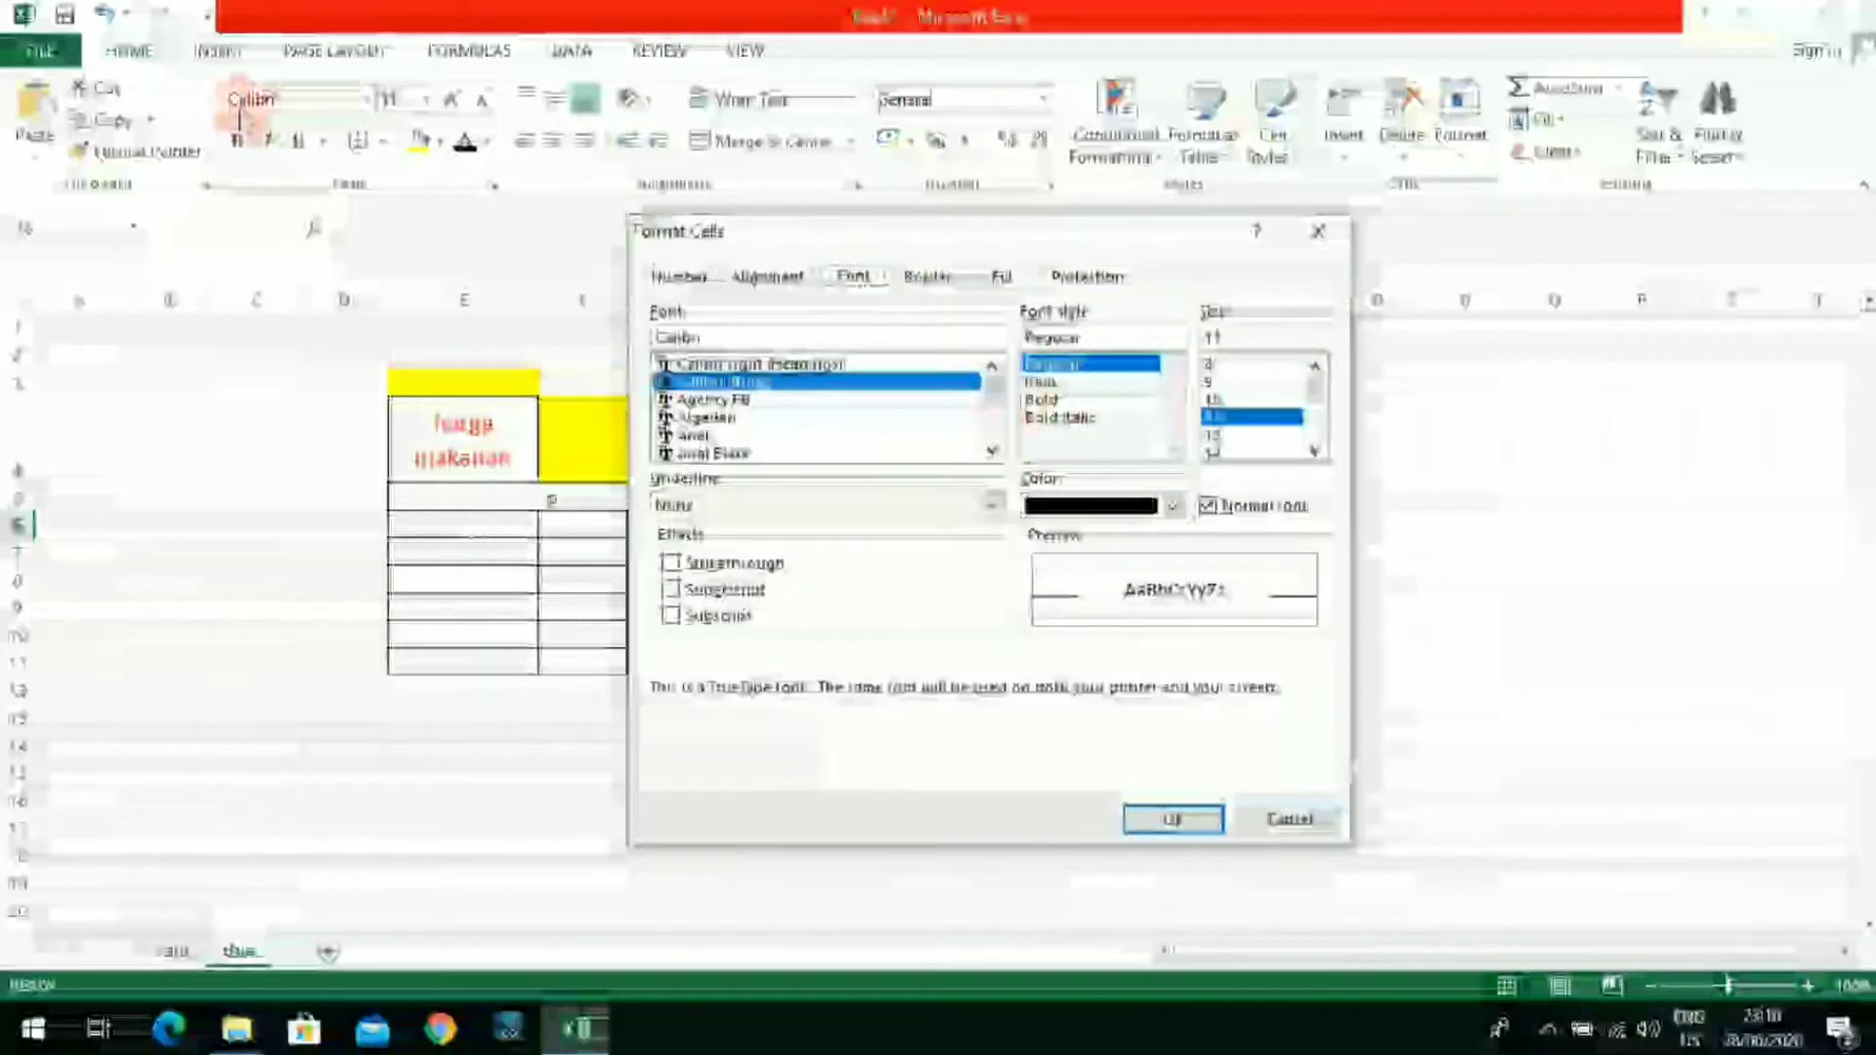
pyautogui.click(928, 276)
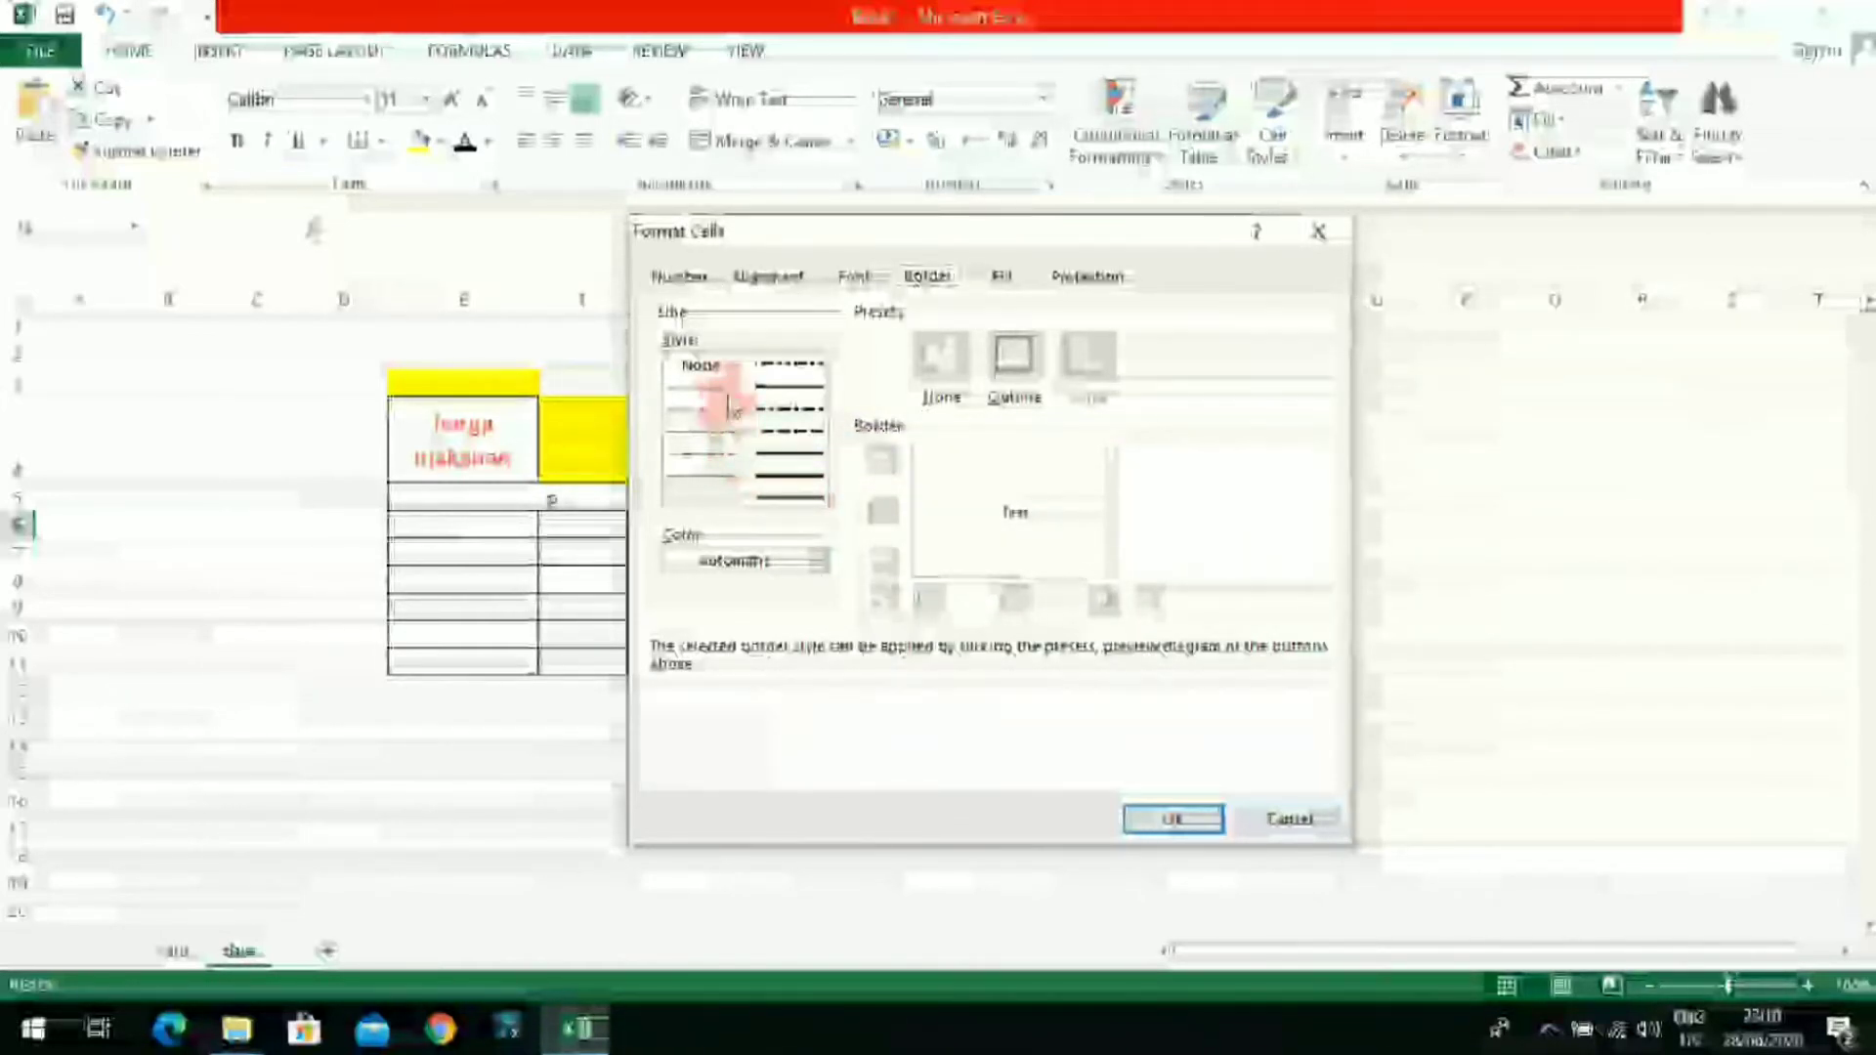
pyautogui.click(1003, 276)
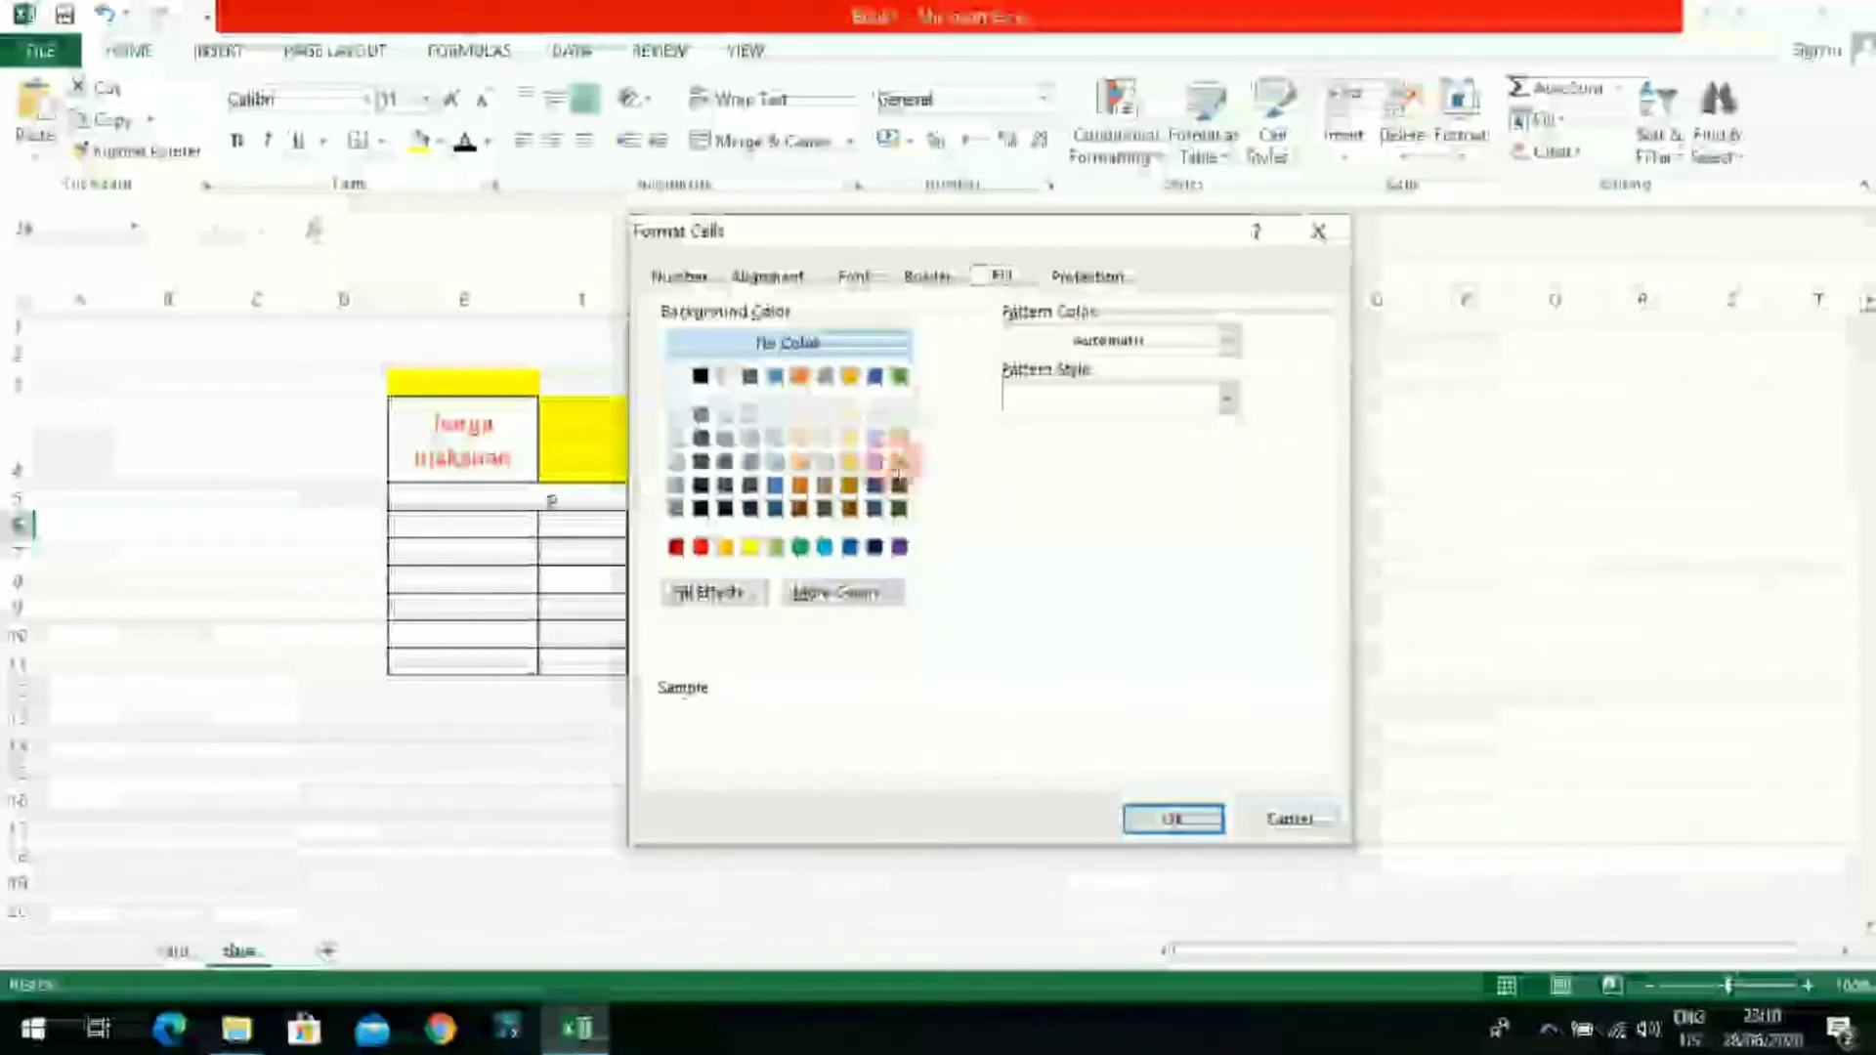
pyautogui.click(1079, 277)
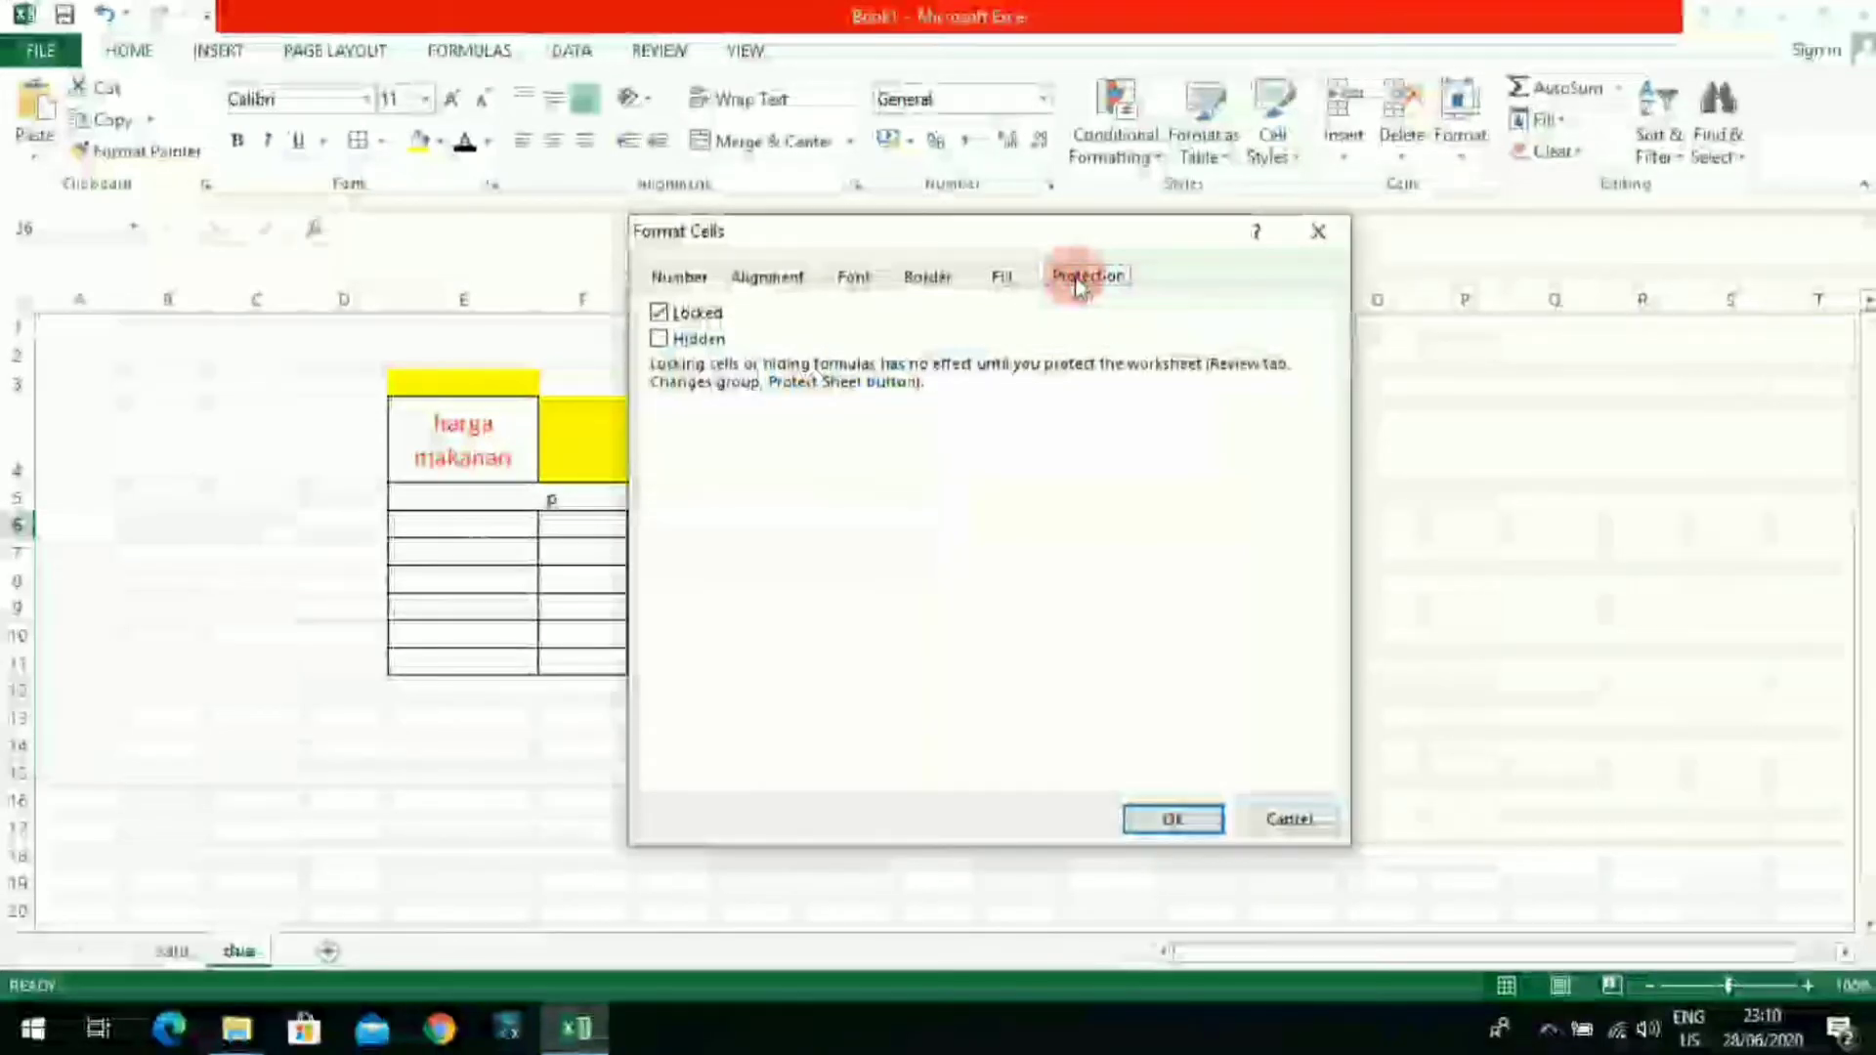
pyautogui.click(1275, 819)
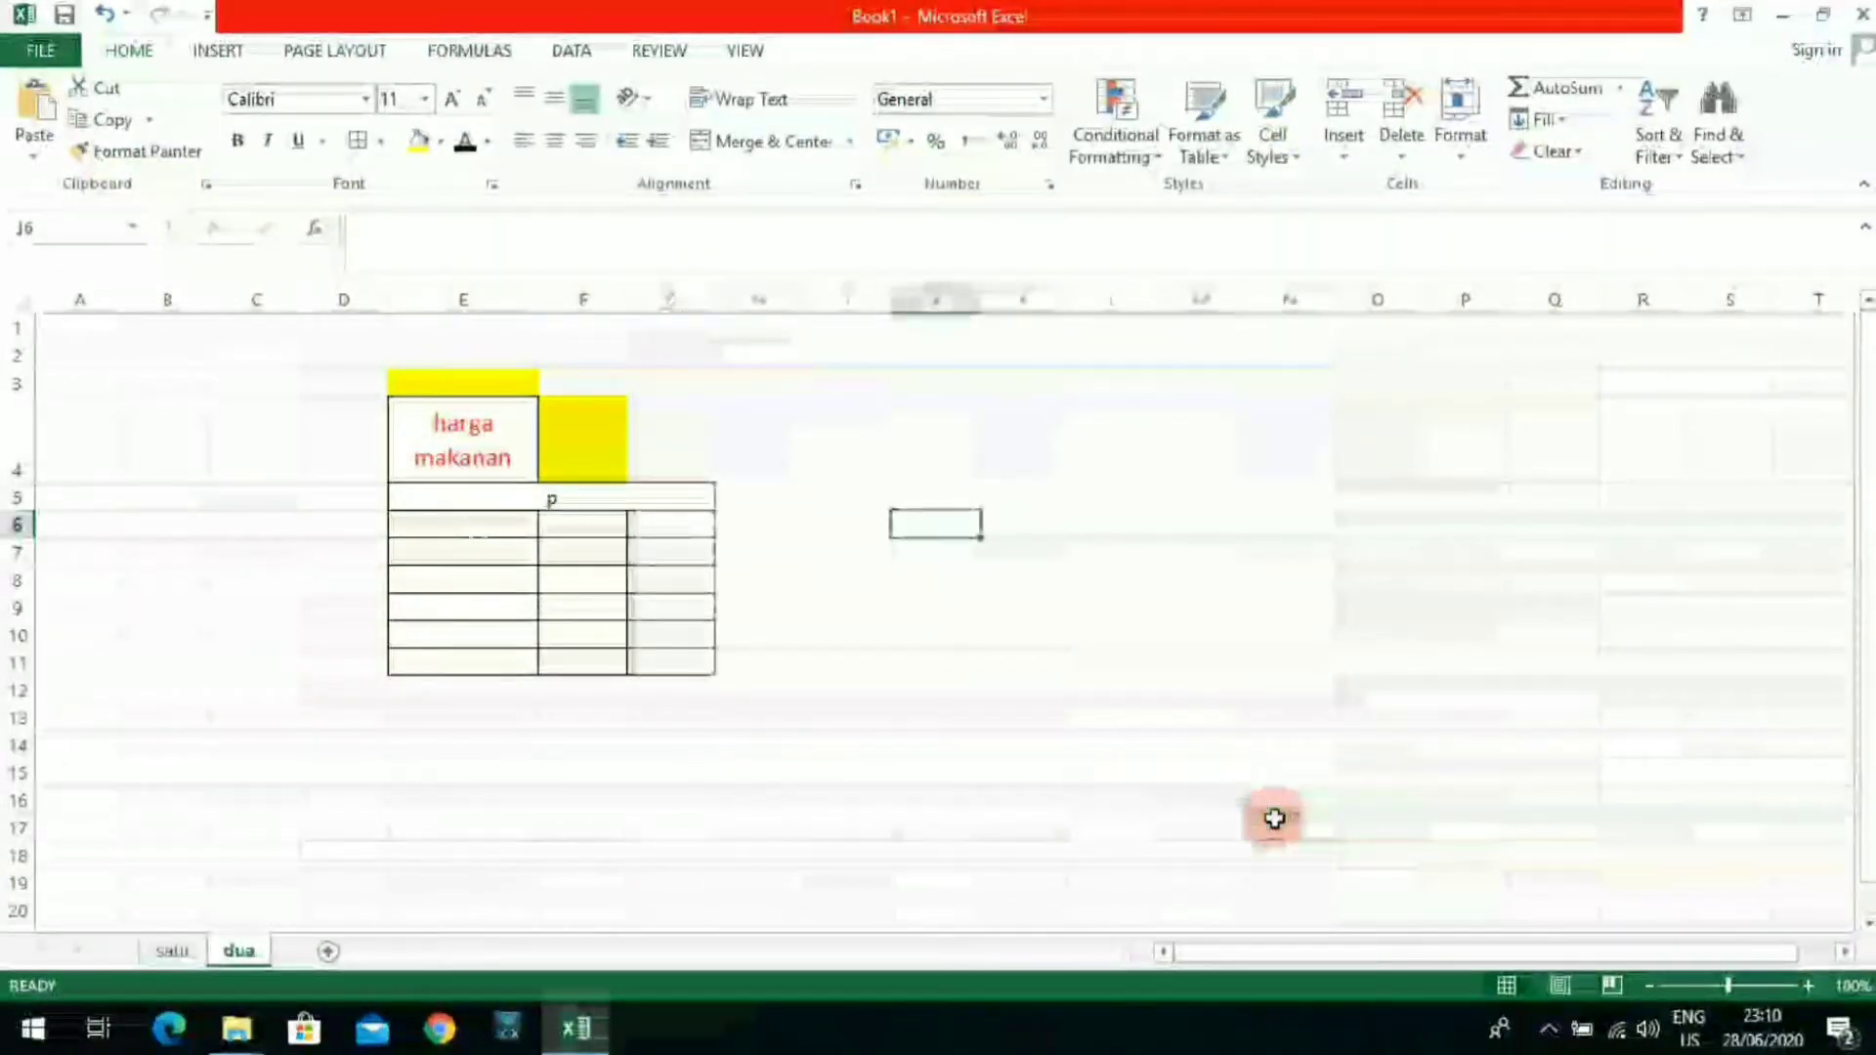
# Step: Enter 2000 in cell J6
pyautogui.click(1197, 771)
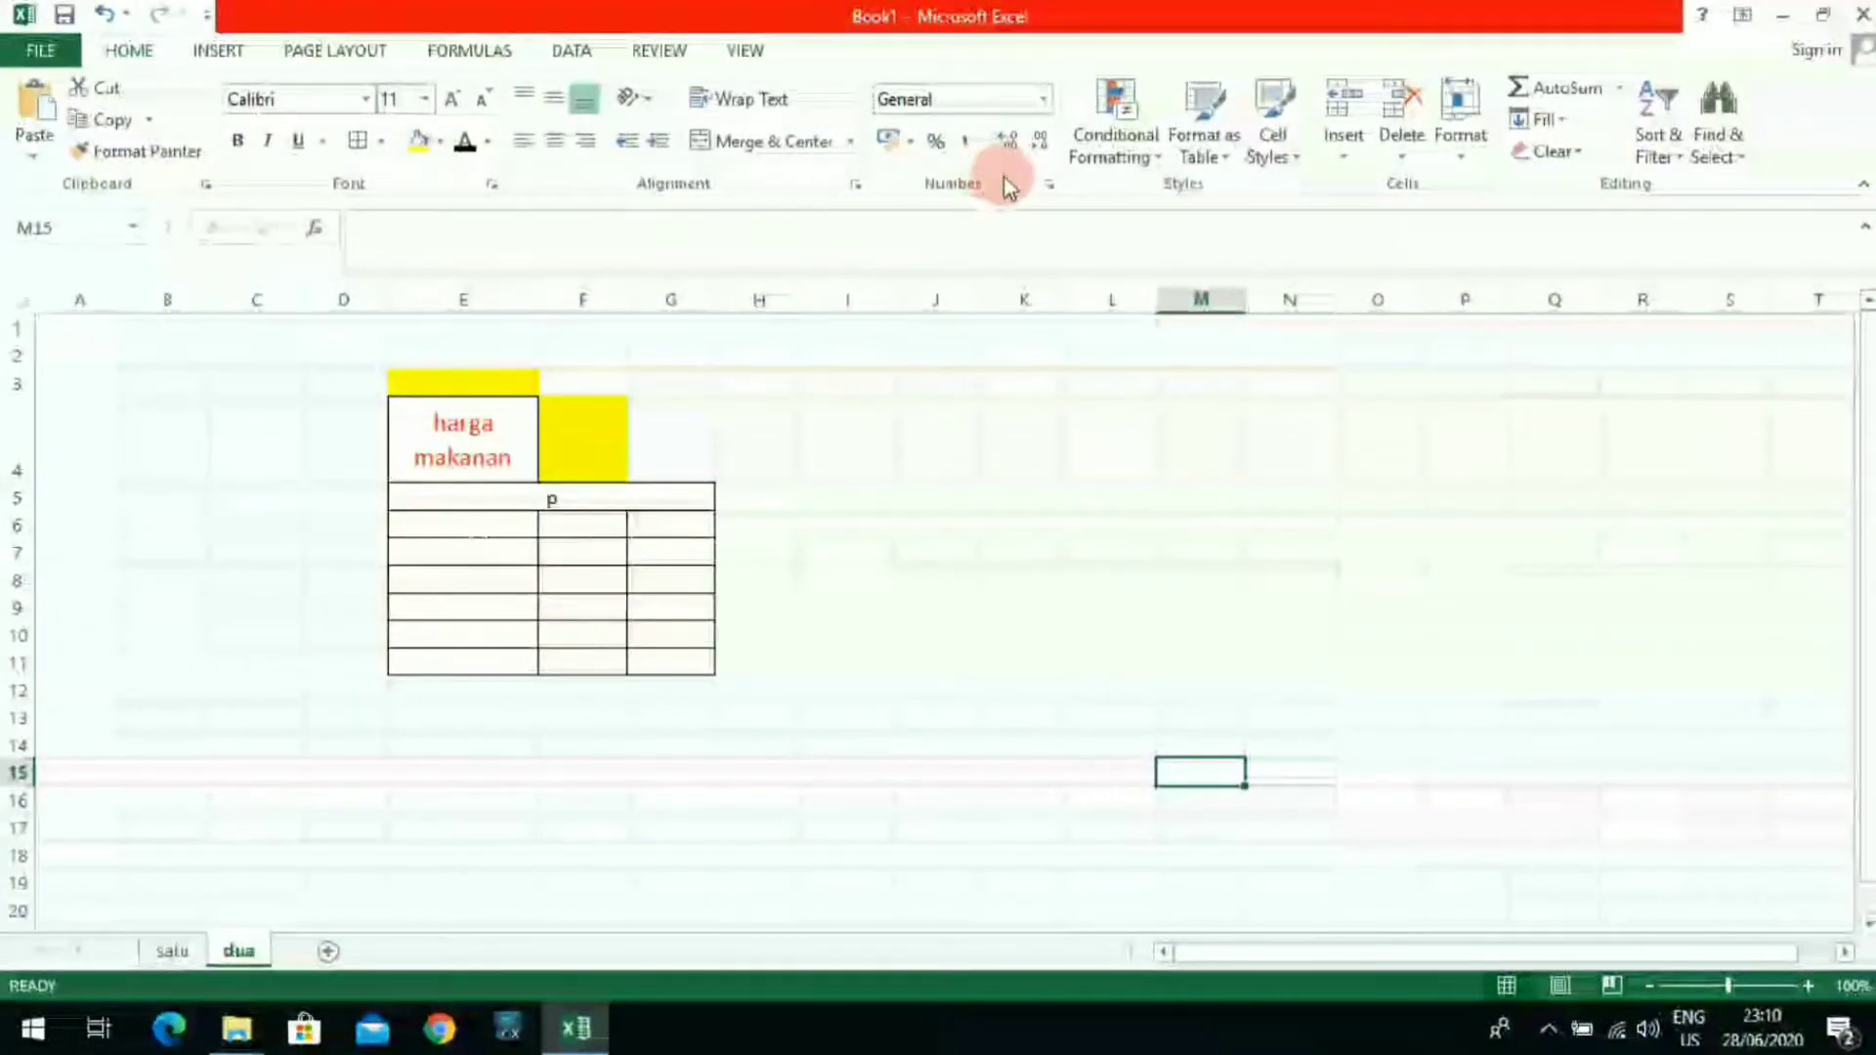
pyautogui.click(925, 517)
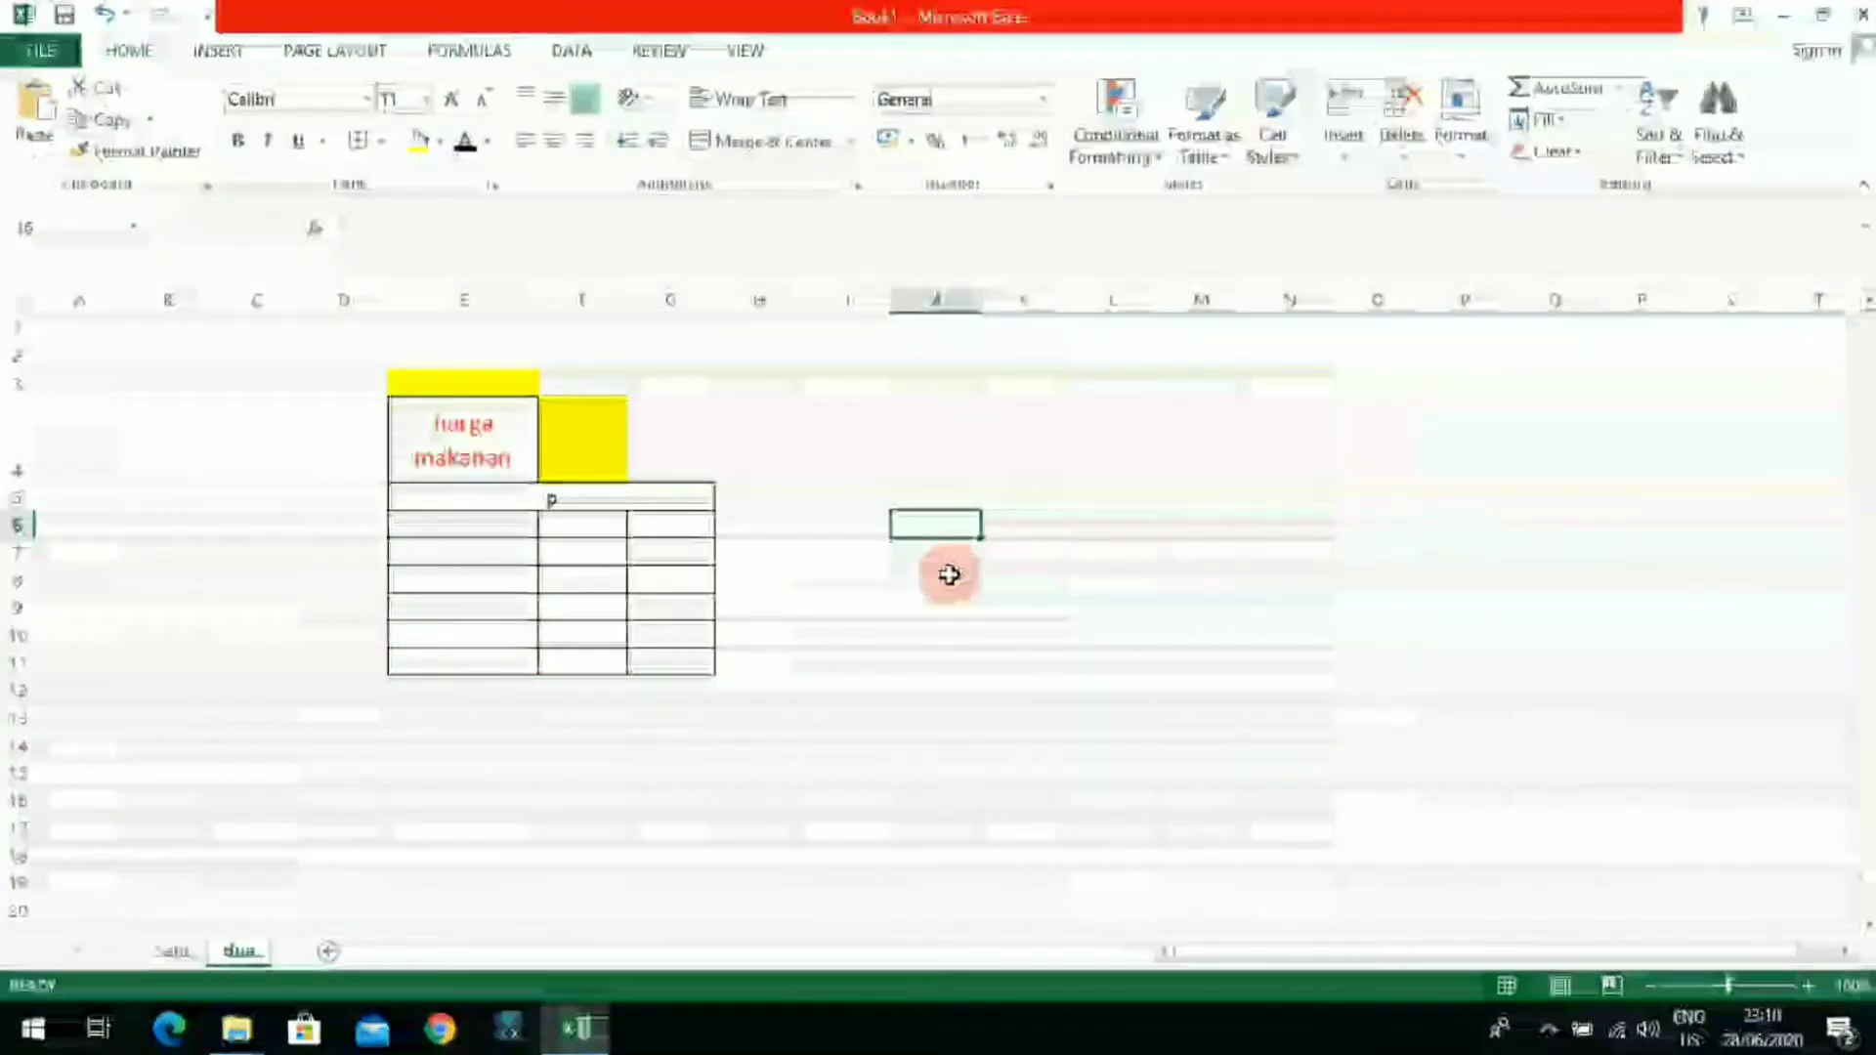
pyautogui.write('1')
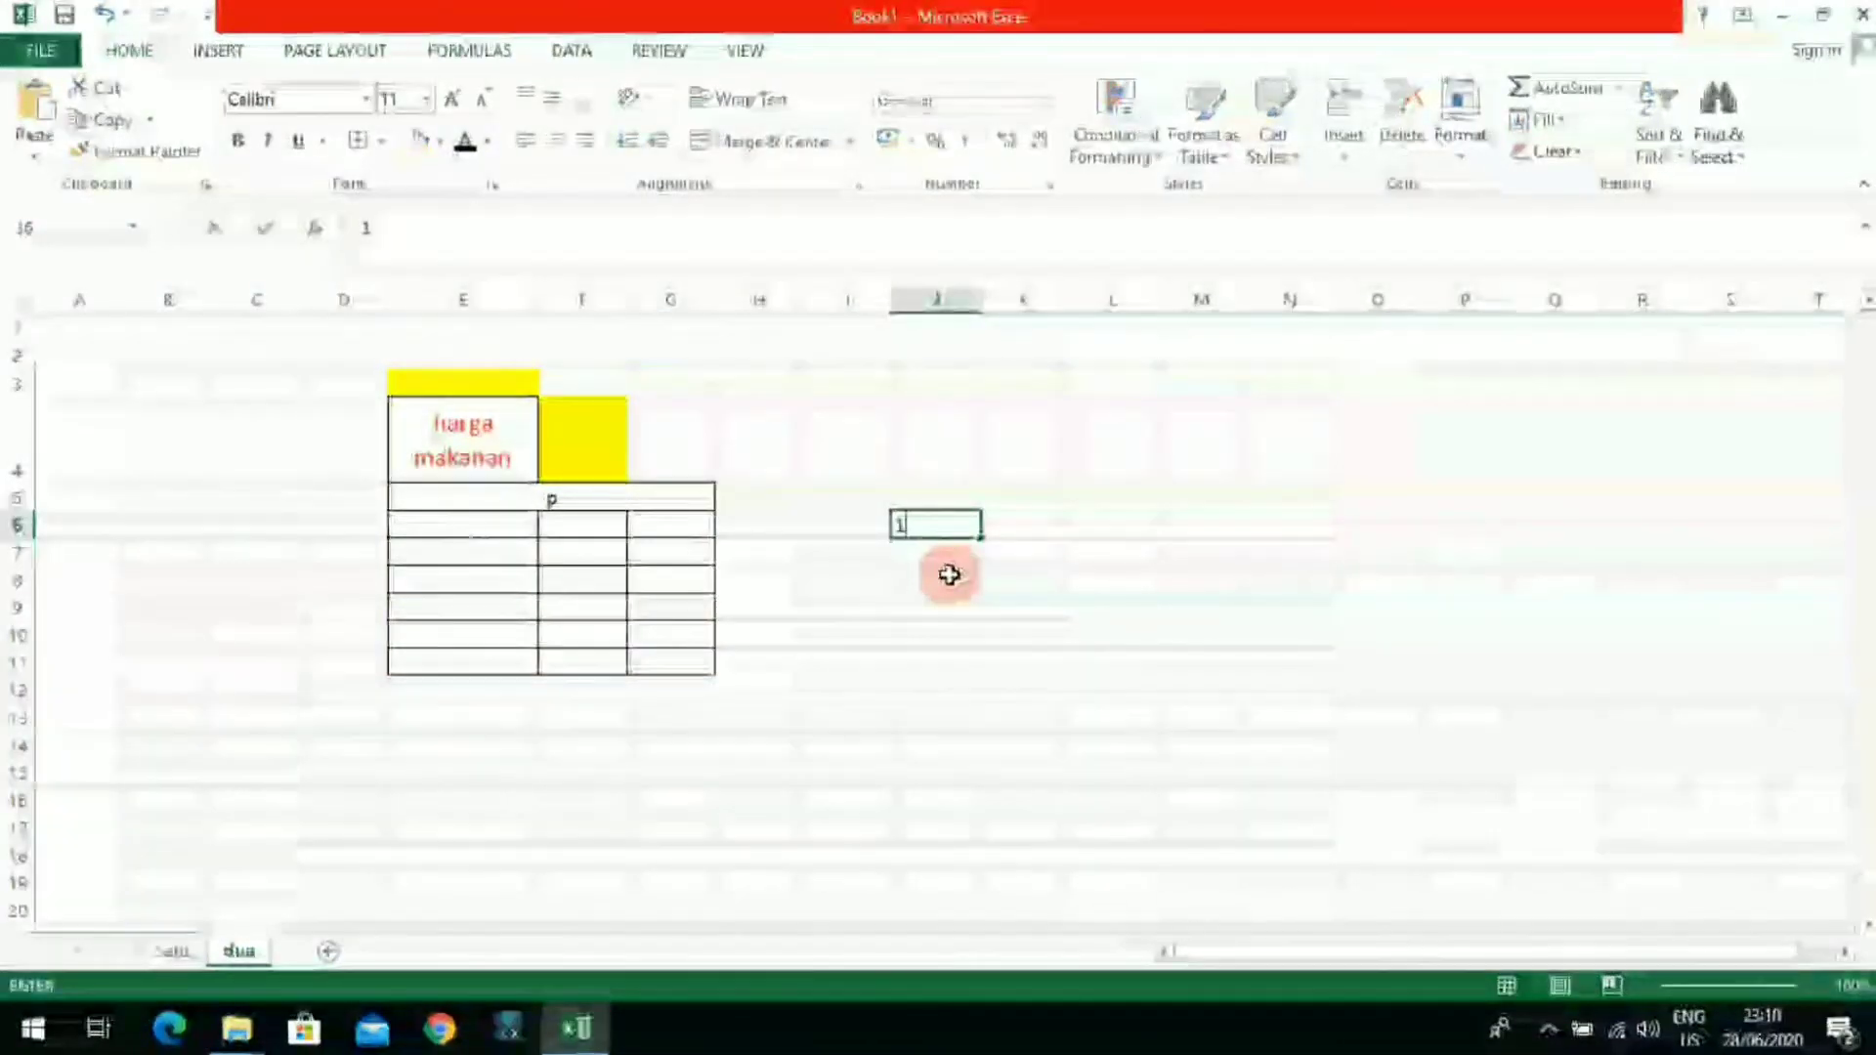
pyautogui.press('BackSpace')
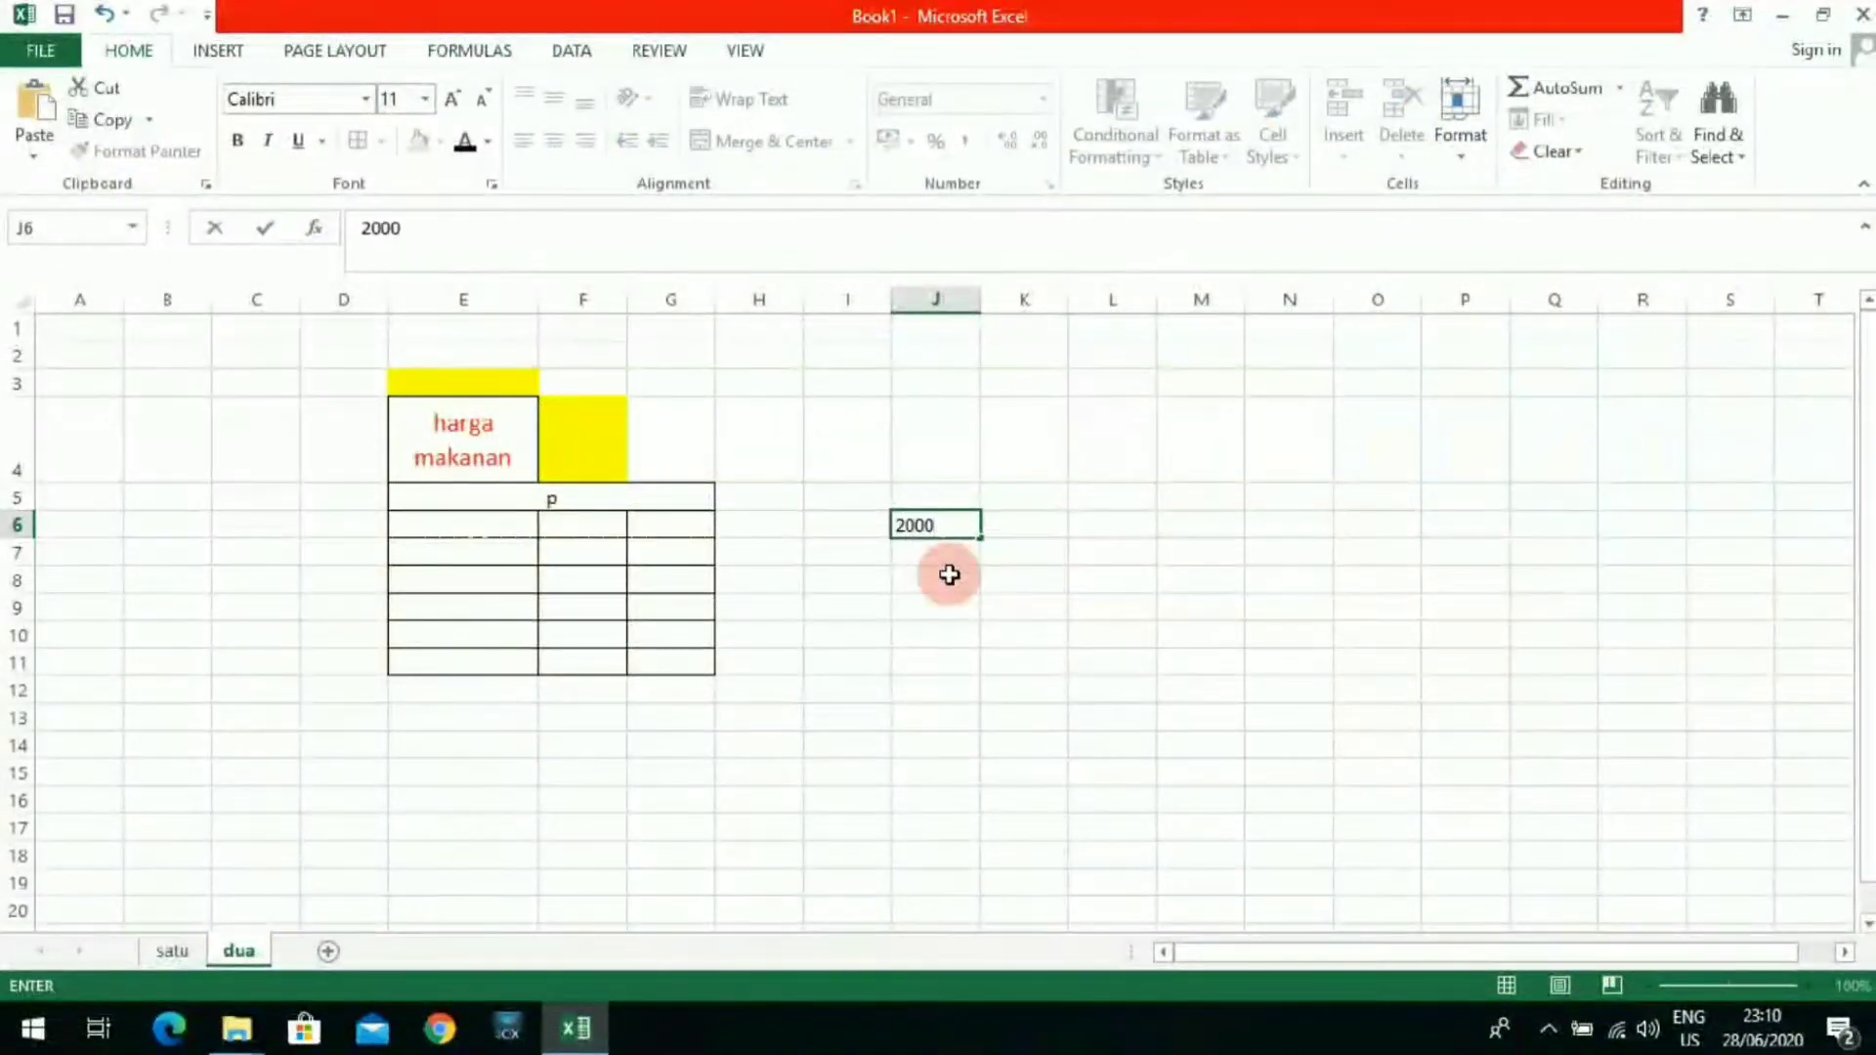
pyautogui.press('Return')
# Step: Format cell J6 as Accounting with 2 decimal places and the Rp symbol
pyautogui.click(933, 524)
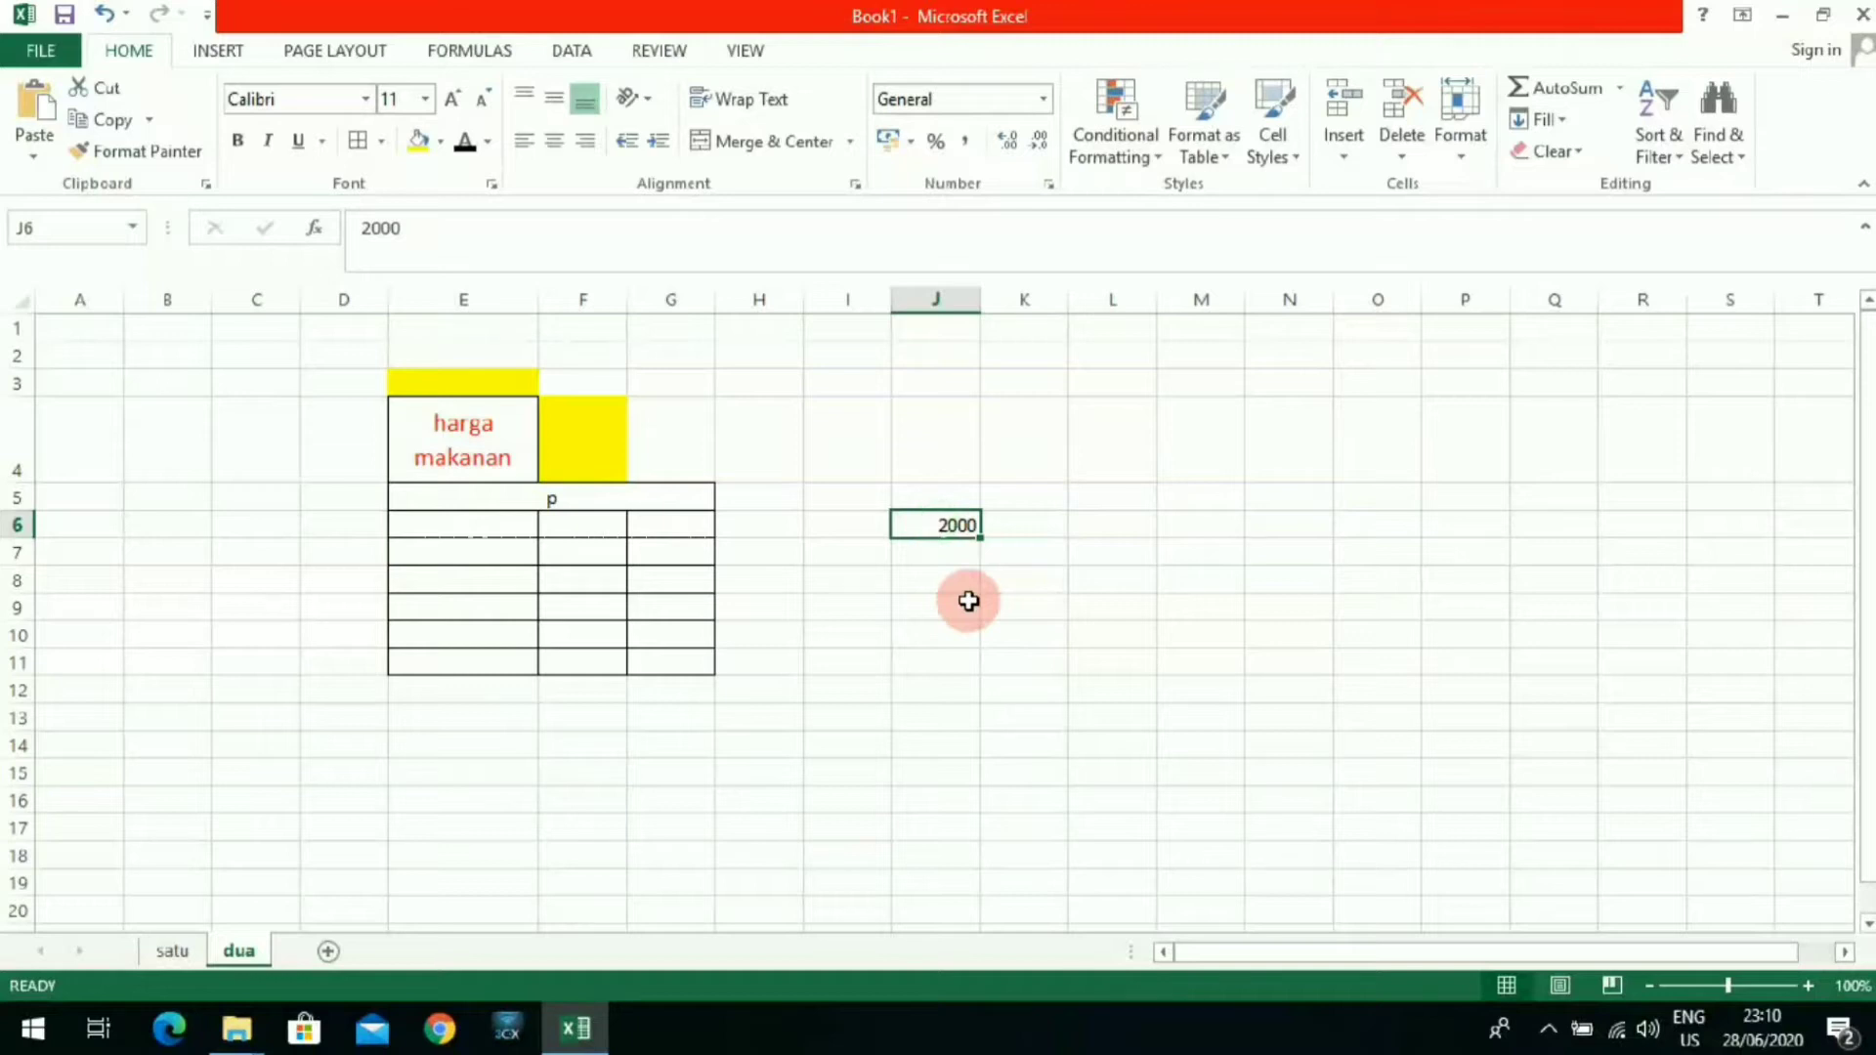
pyautogui.click(1048, 183)
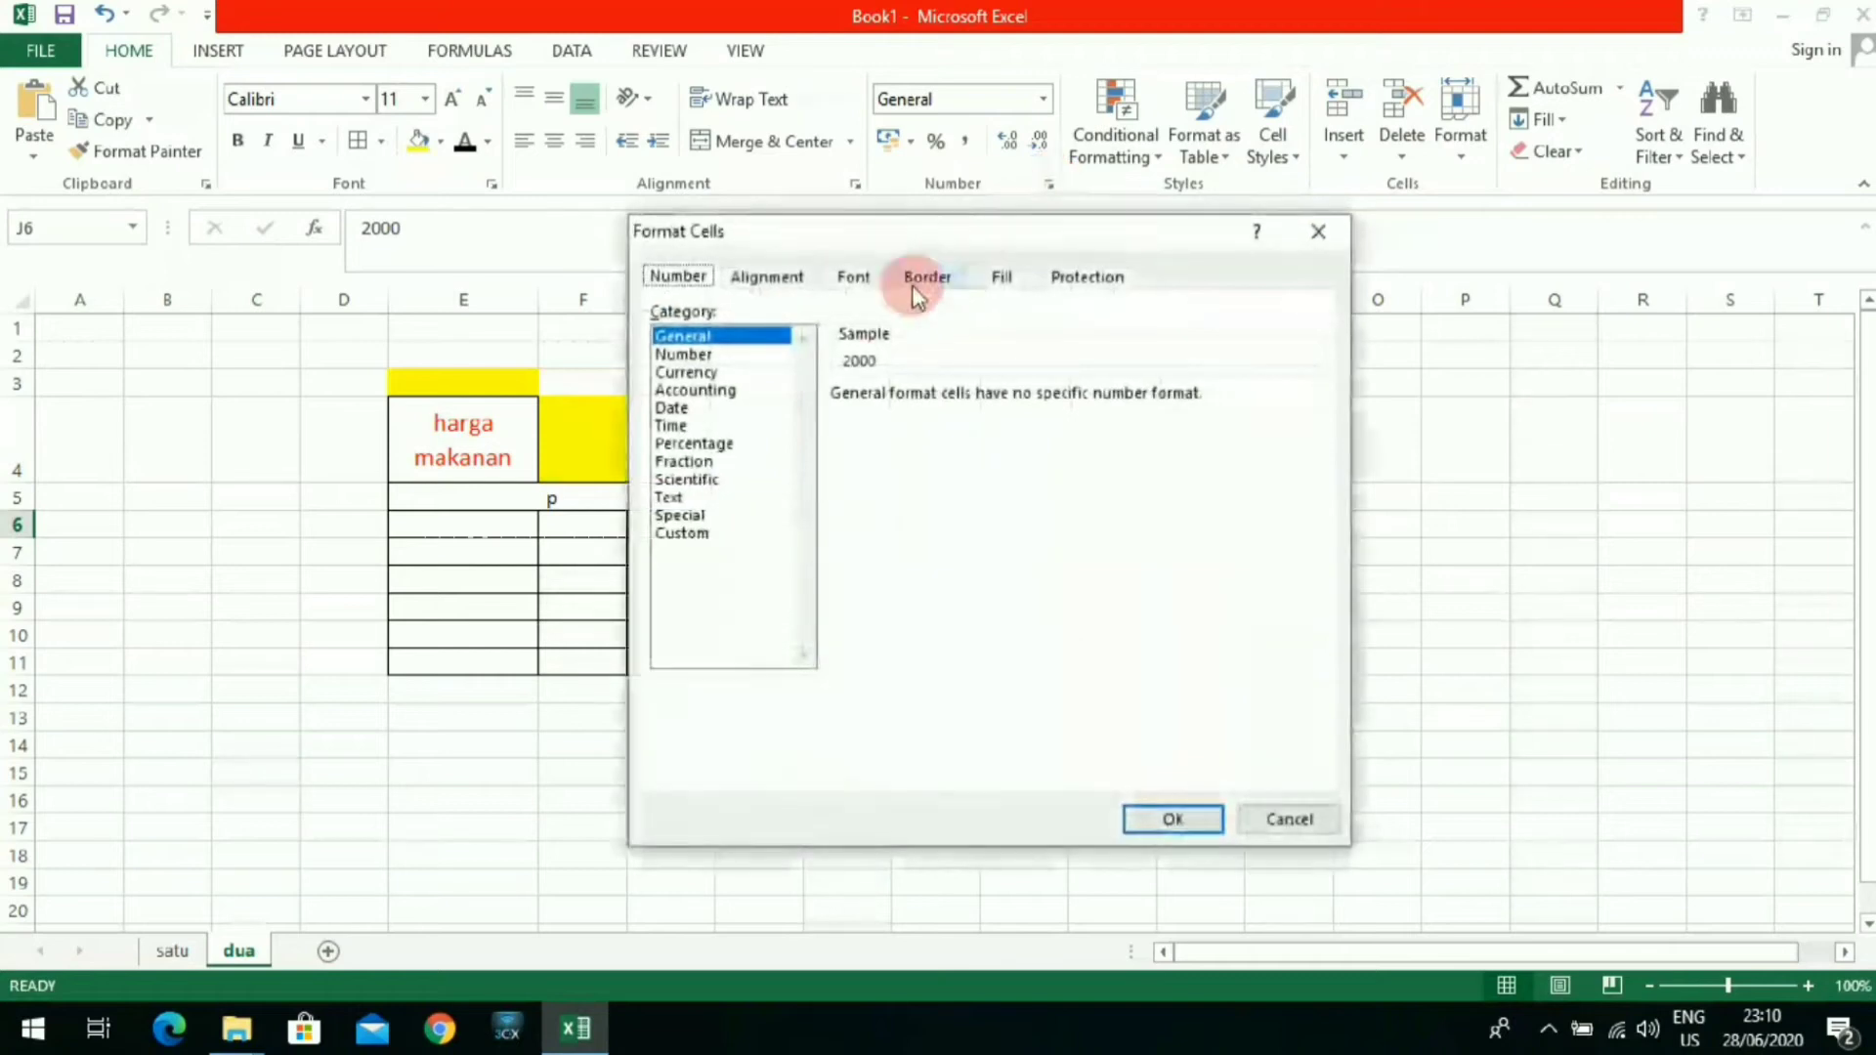
pyautogui.click(711, 355)
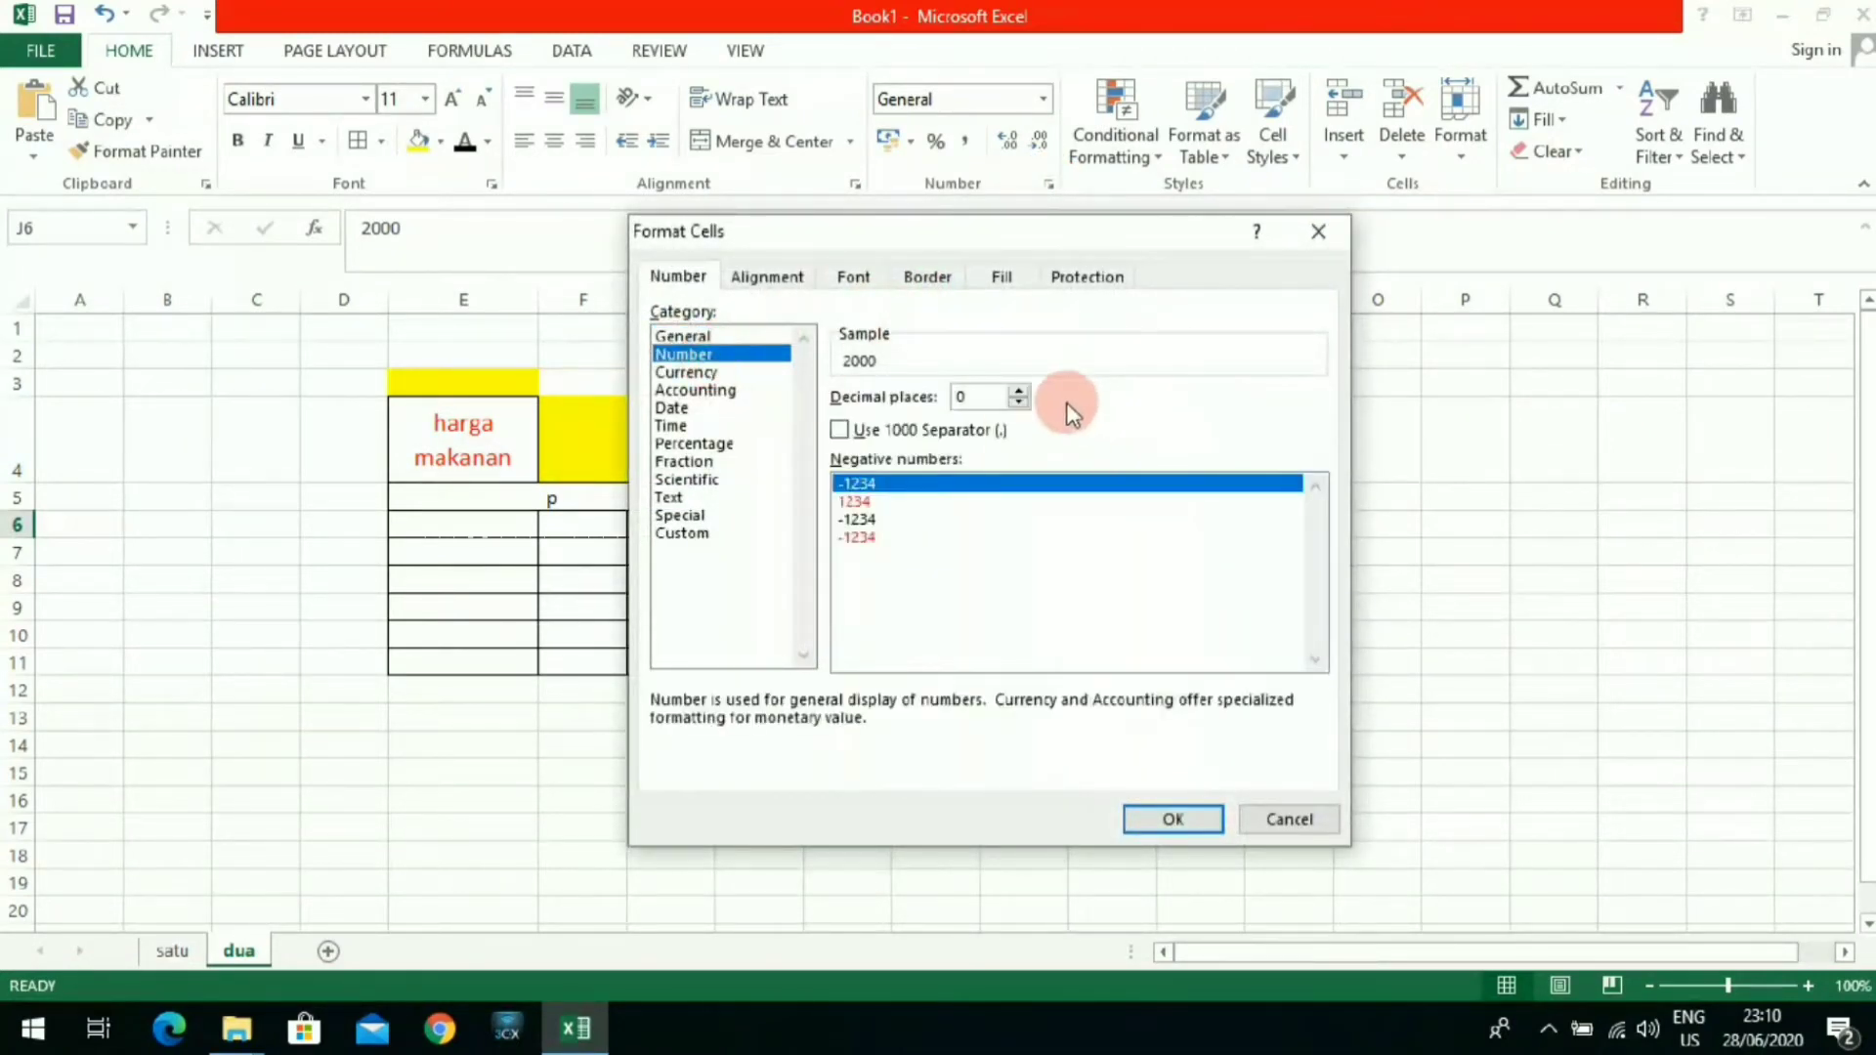
pyautogui.click(710, 390)
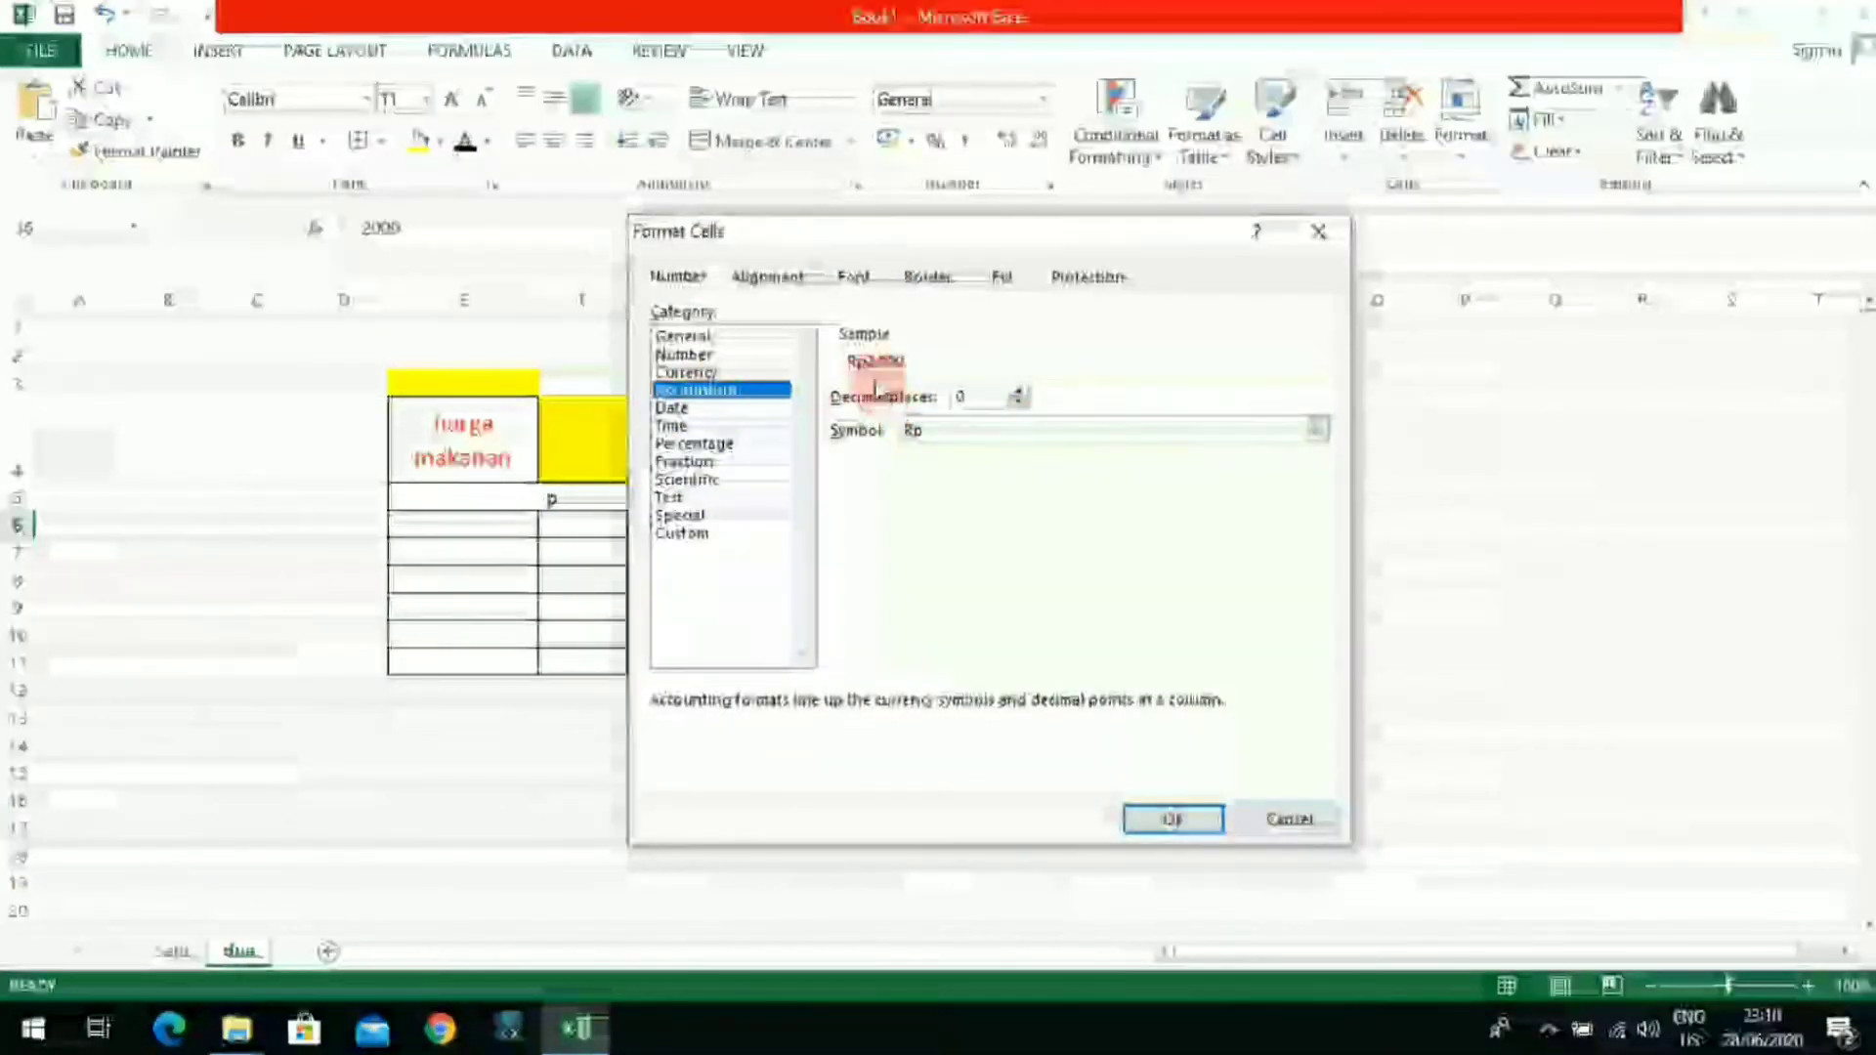
pyautogui.click(1017, 391)
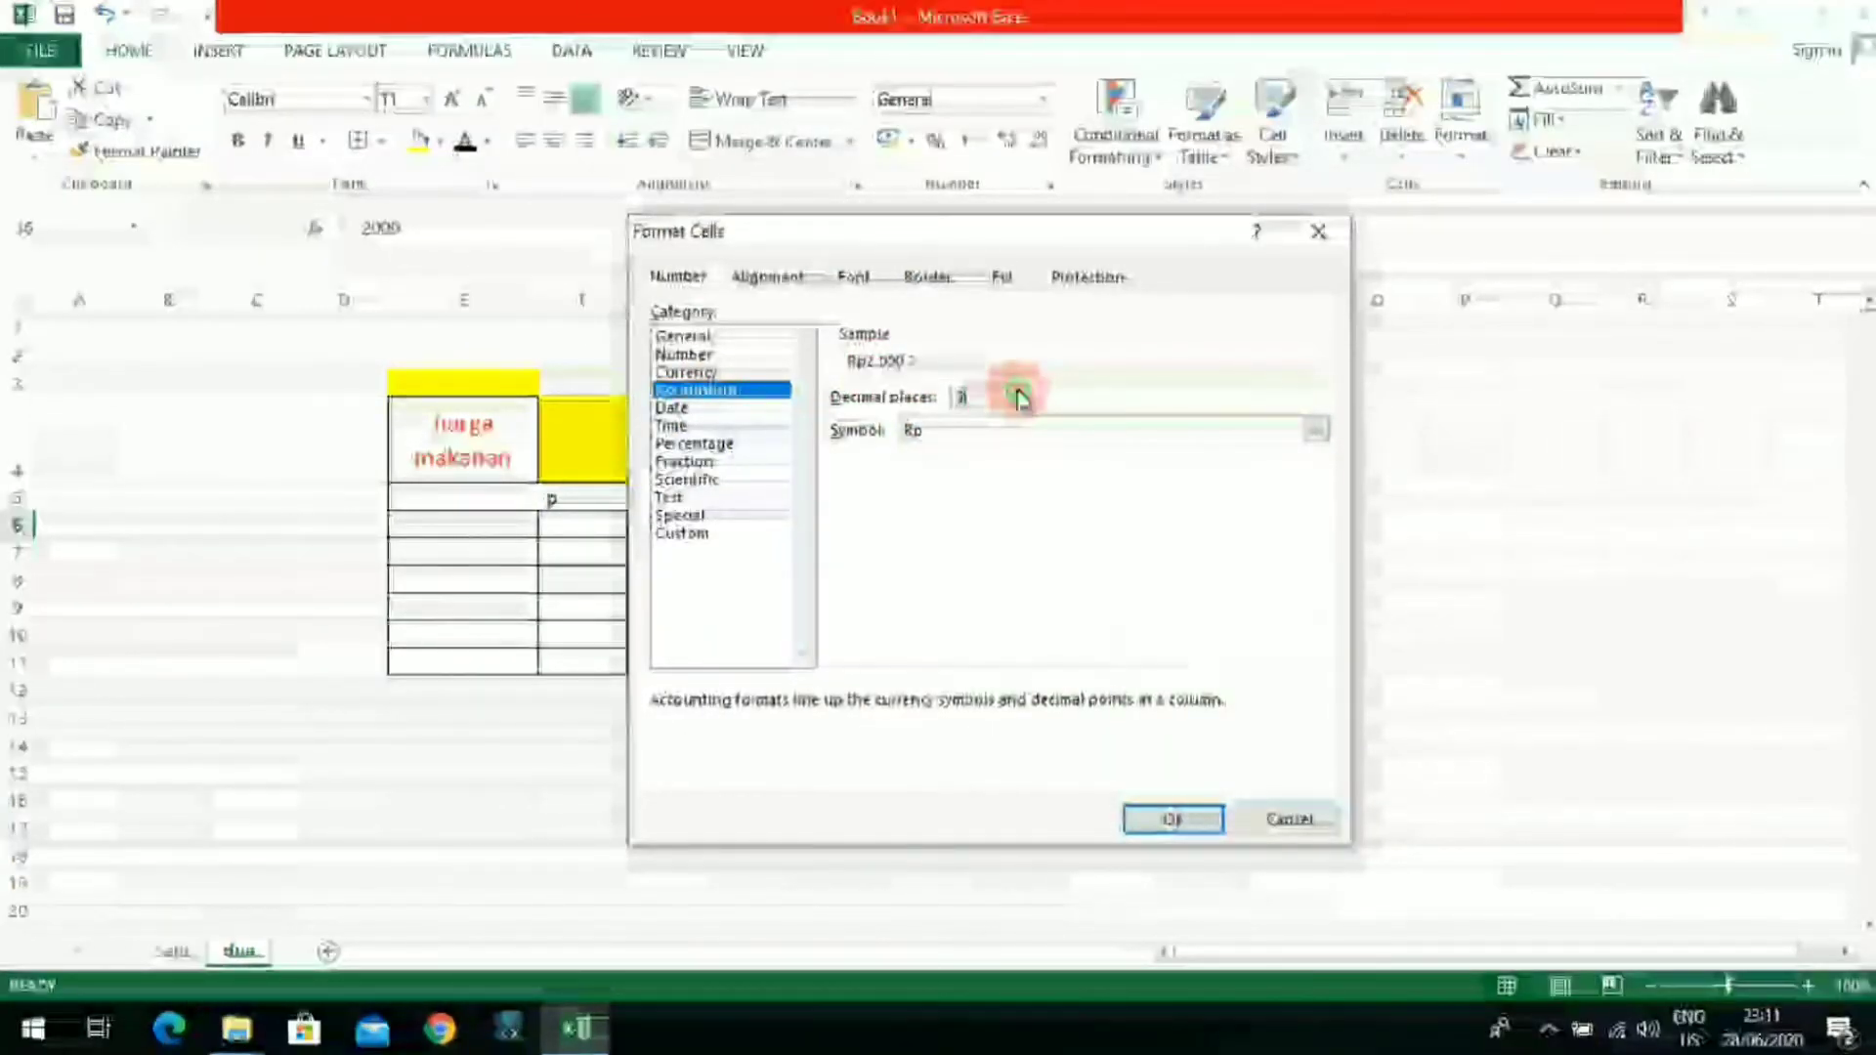
pyautogui.click(1017, 391)
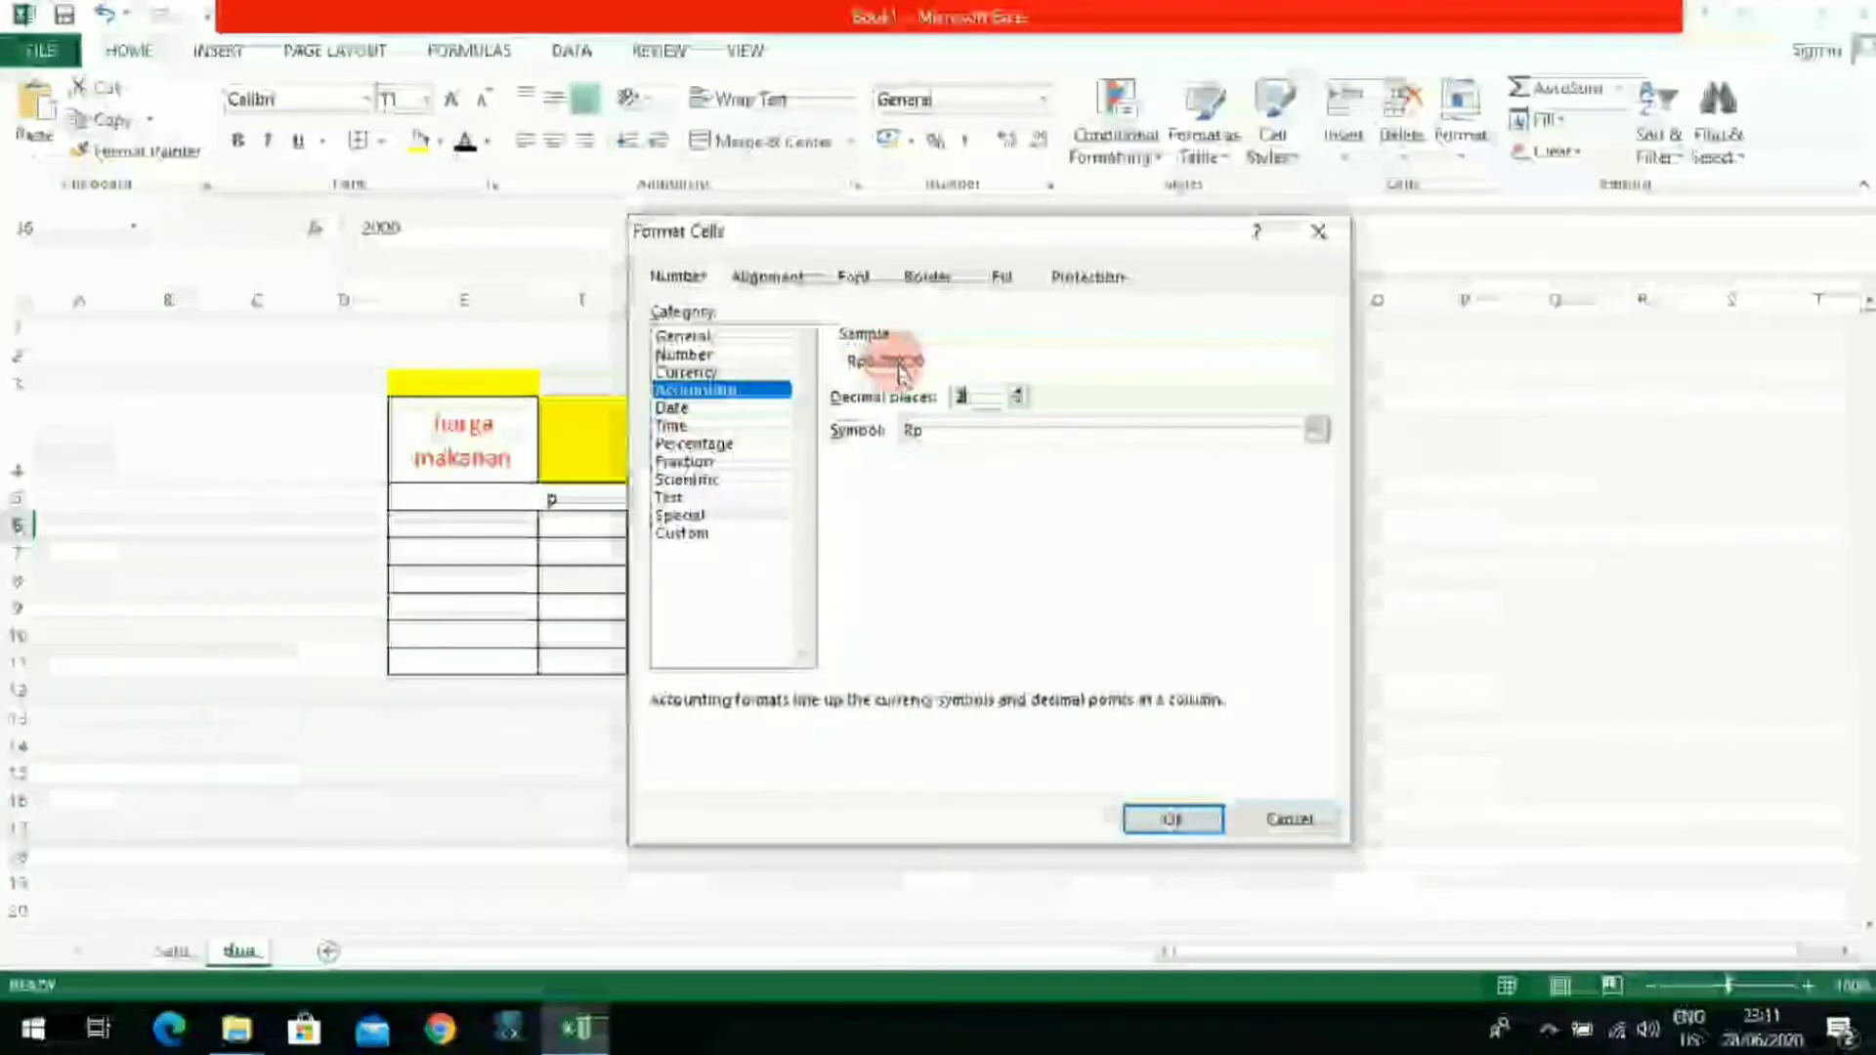
pyautogui.click(1168, 818)
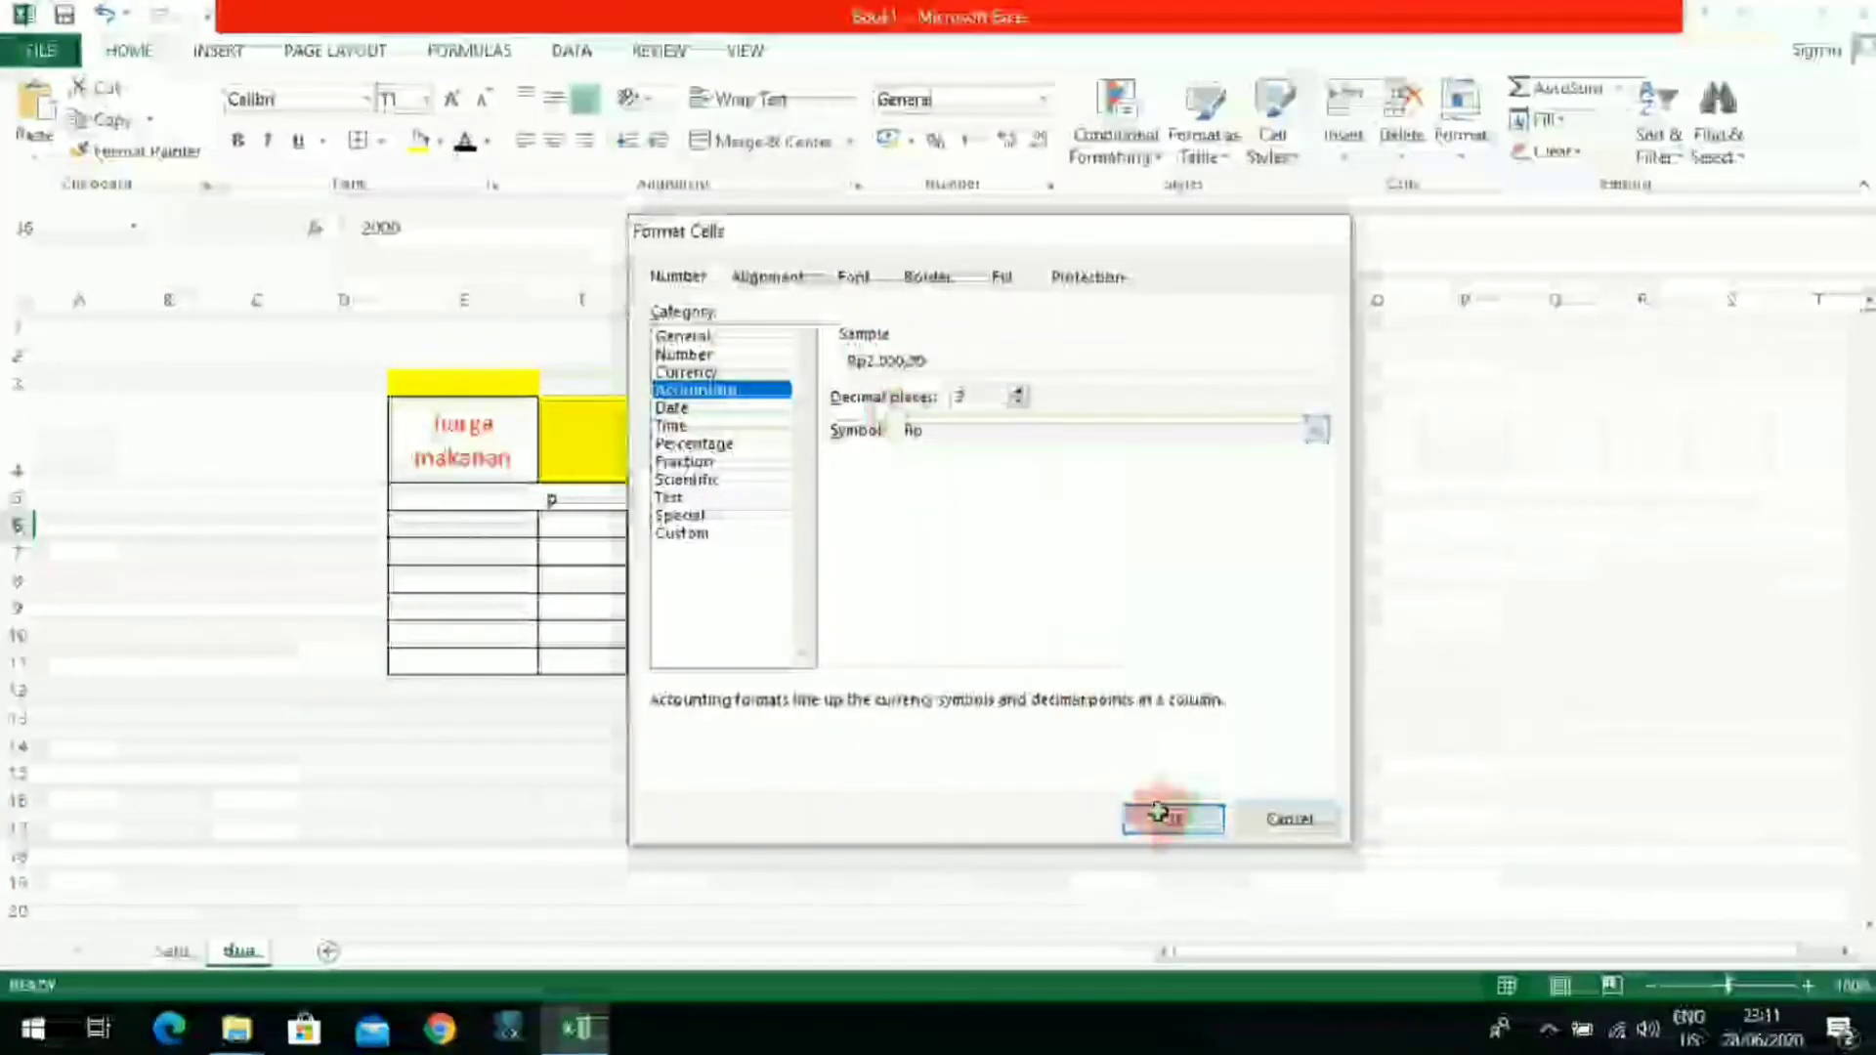
pyautogui.click(1065, 797)
pyautogui.moveTo(1006, 306)
pyautogui.mouseDown()
pyautogui.moveTo(1114, 339)
pyautogui.moveTo(1097, 309)
pyautogui.moveTo(1035, 320)
pyautogui.mouseUp()
pyautogui.click(1157, 689)
# Step: Review the Accounting format settings of cell J6 and how its amount is displayed in the sheet
pyautogui.click(970, 528)
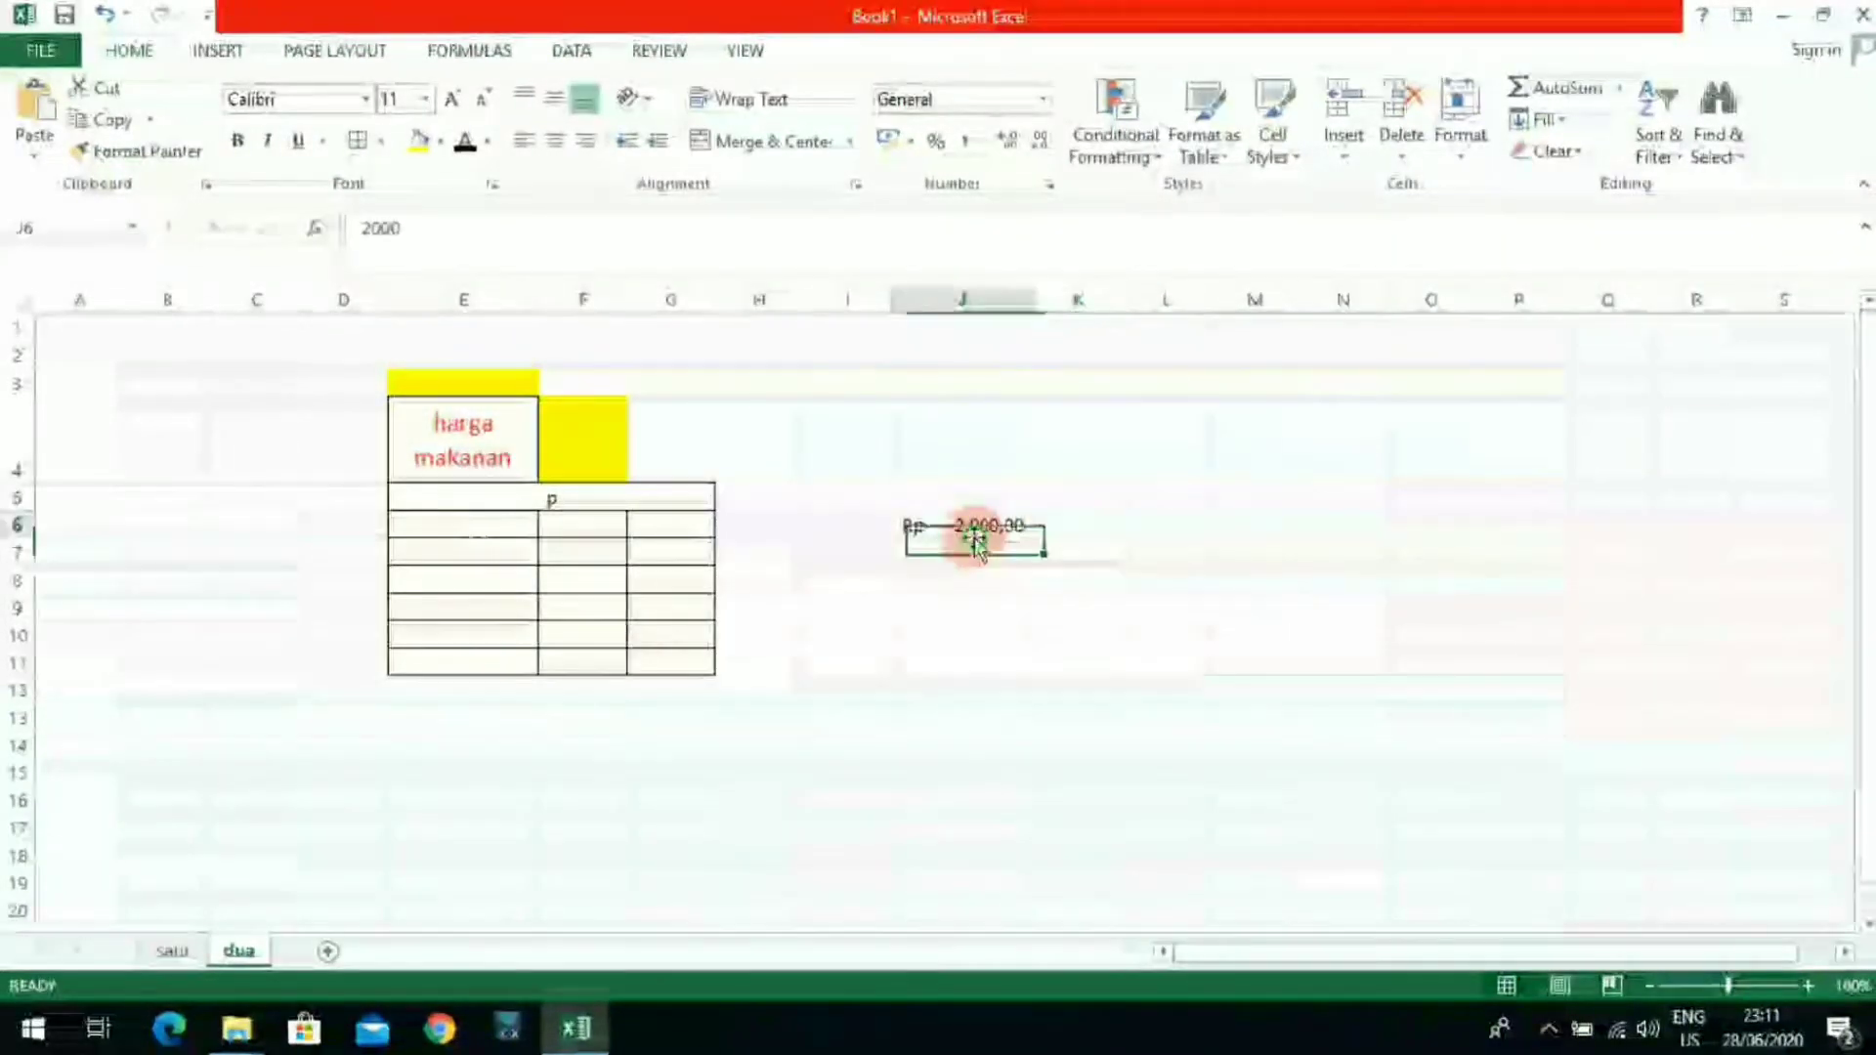
pyautogui.click(1051, 182)
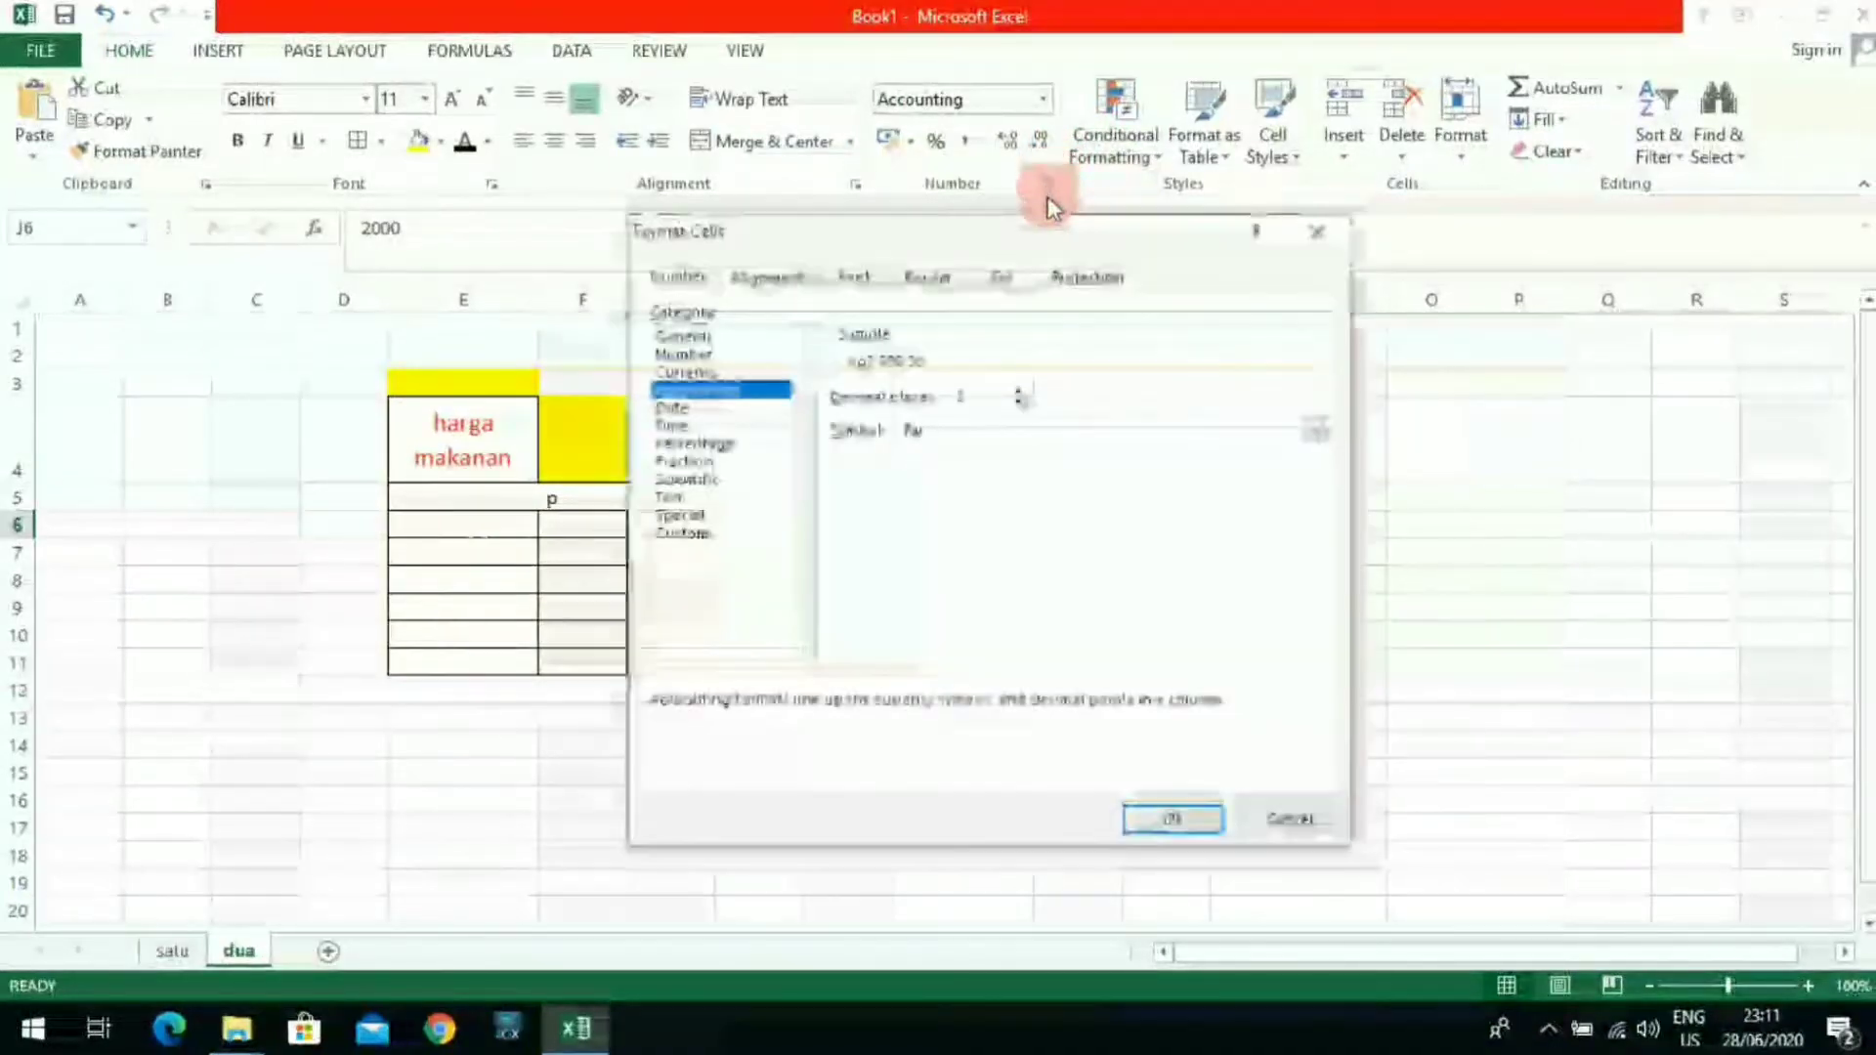
pyautogui.click(778, 396)
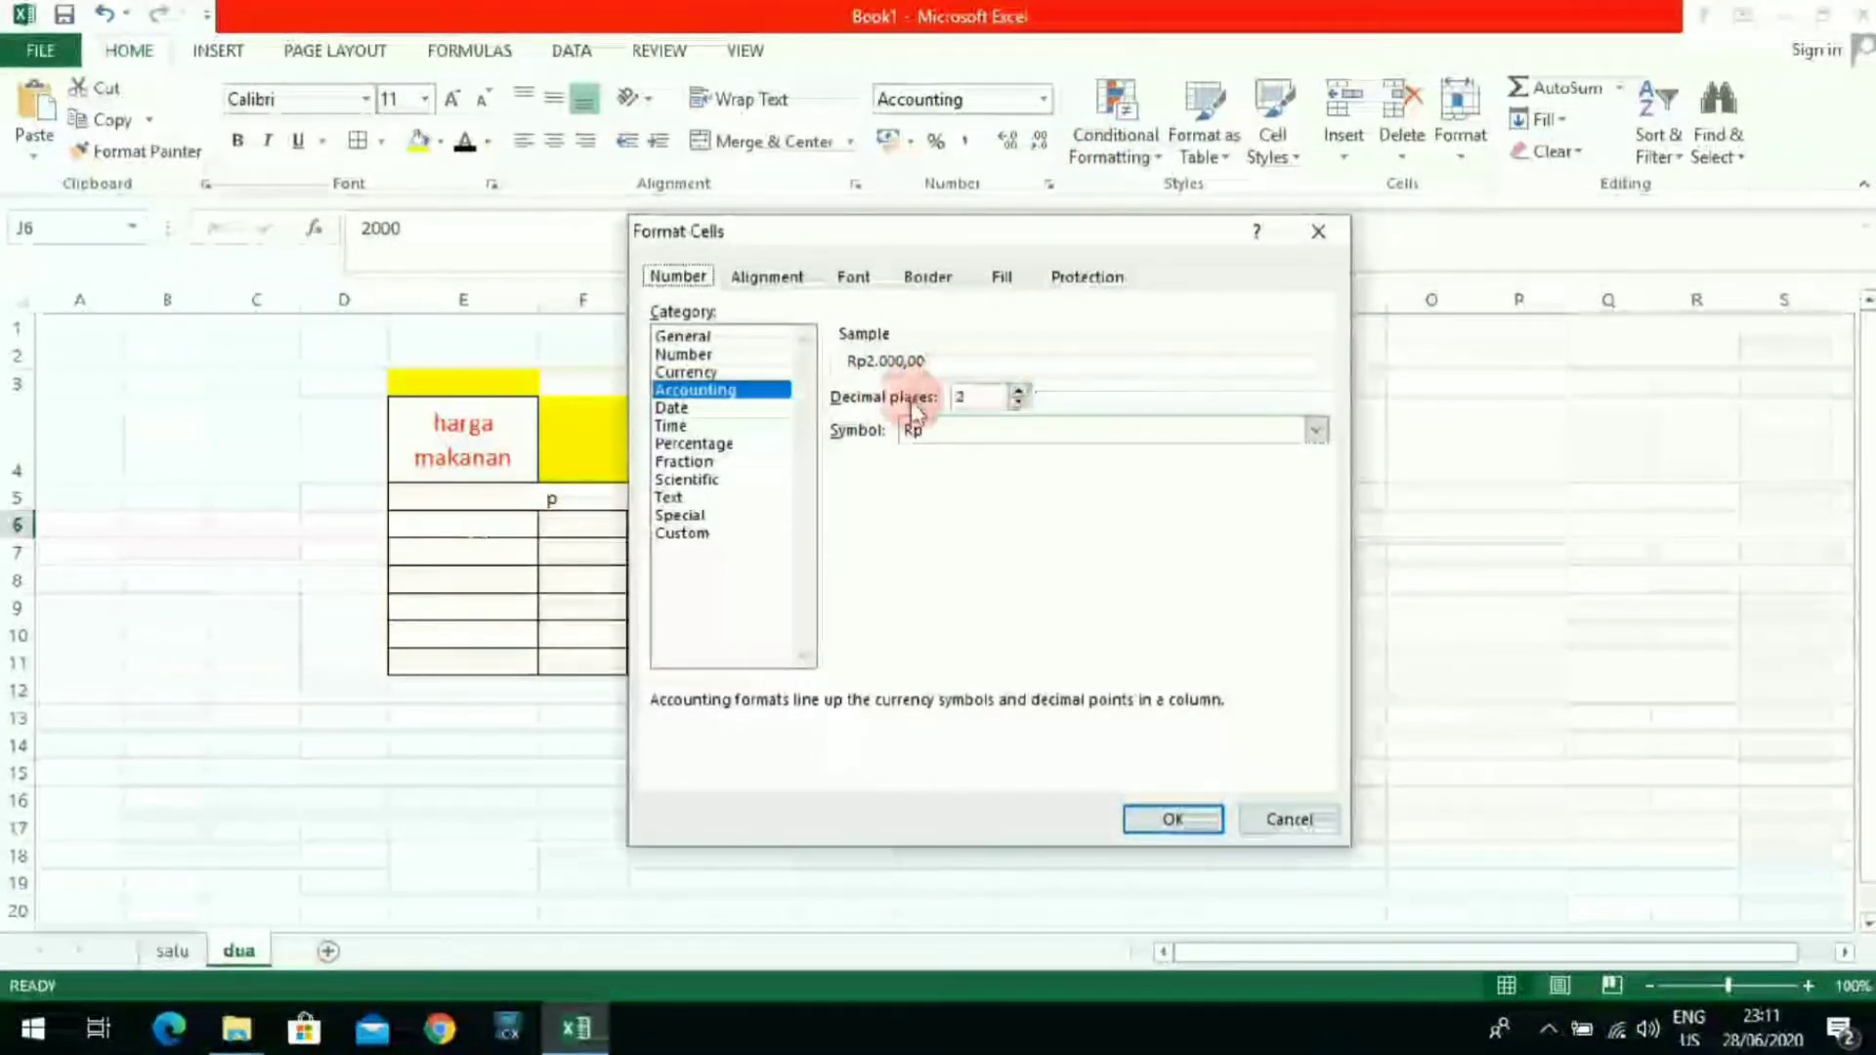
pyautogui.click(1175, 817)
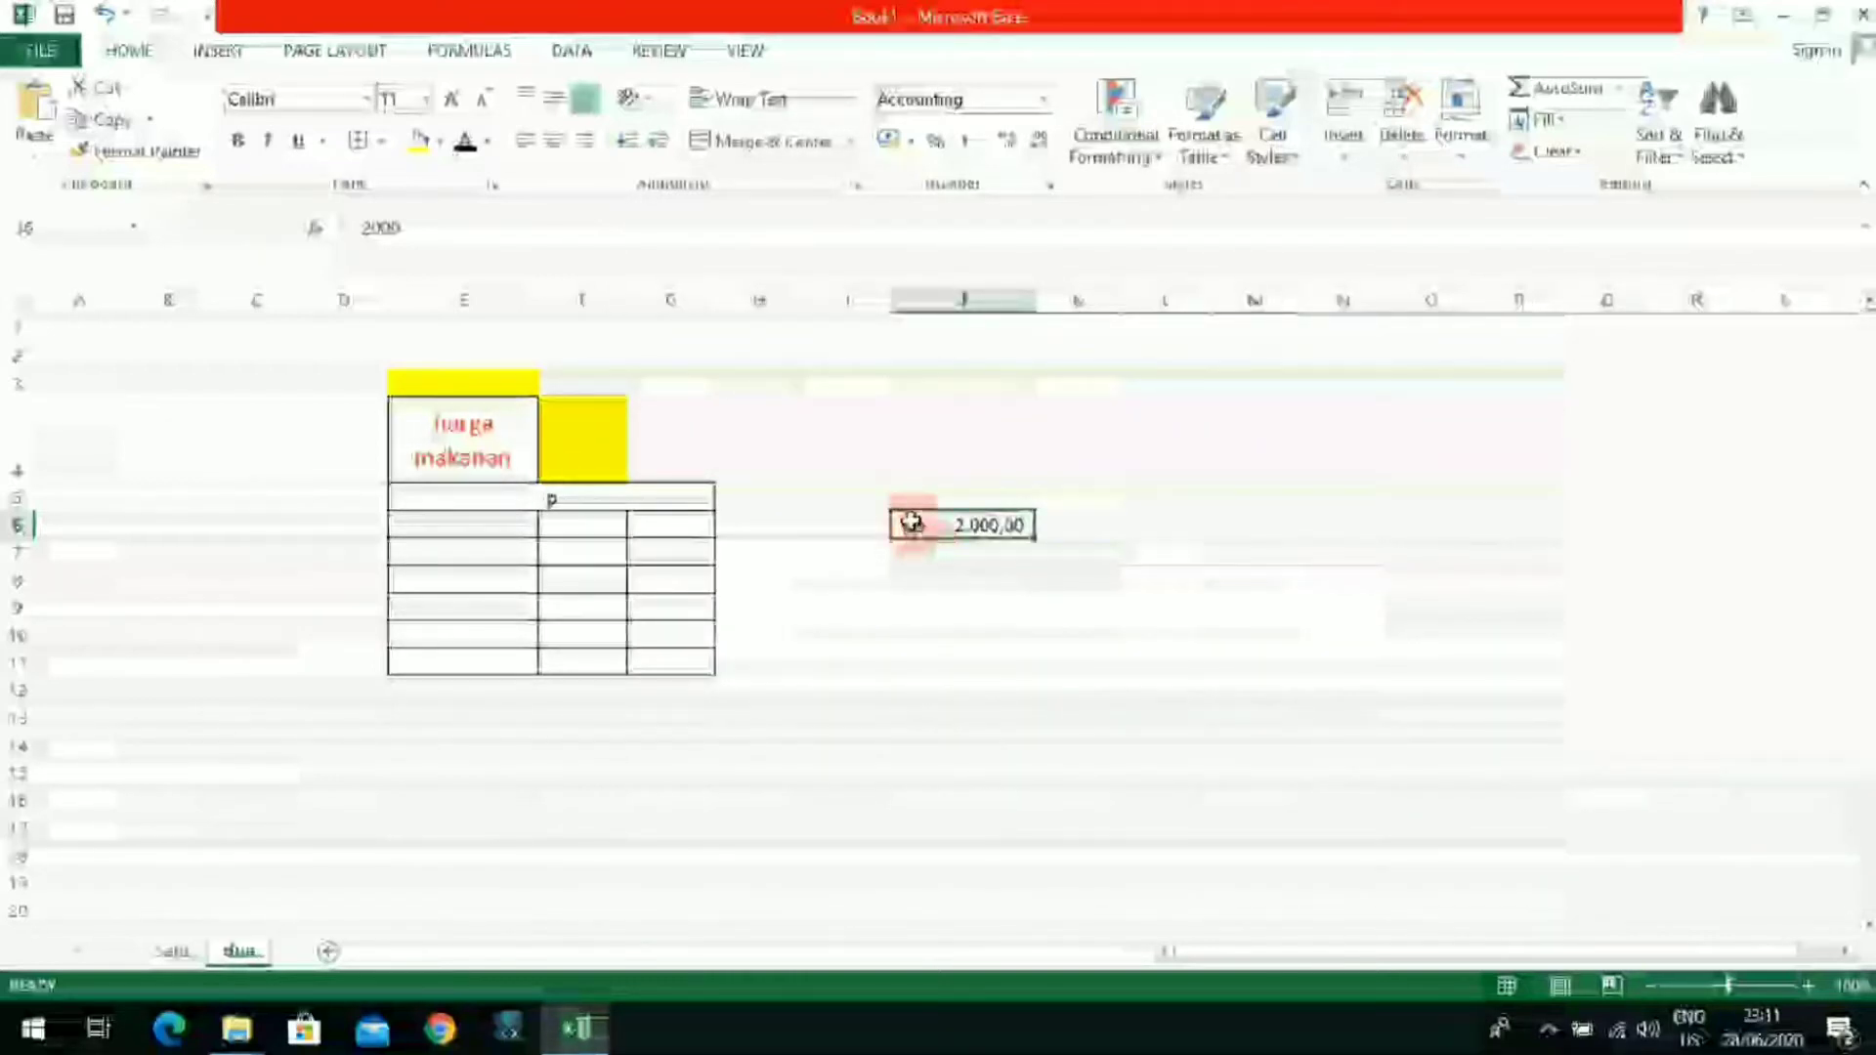
pyautogui.click(1044, 553)
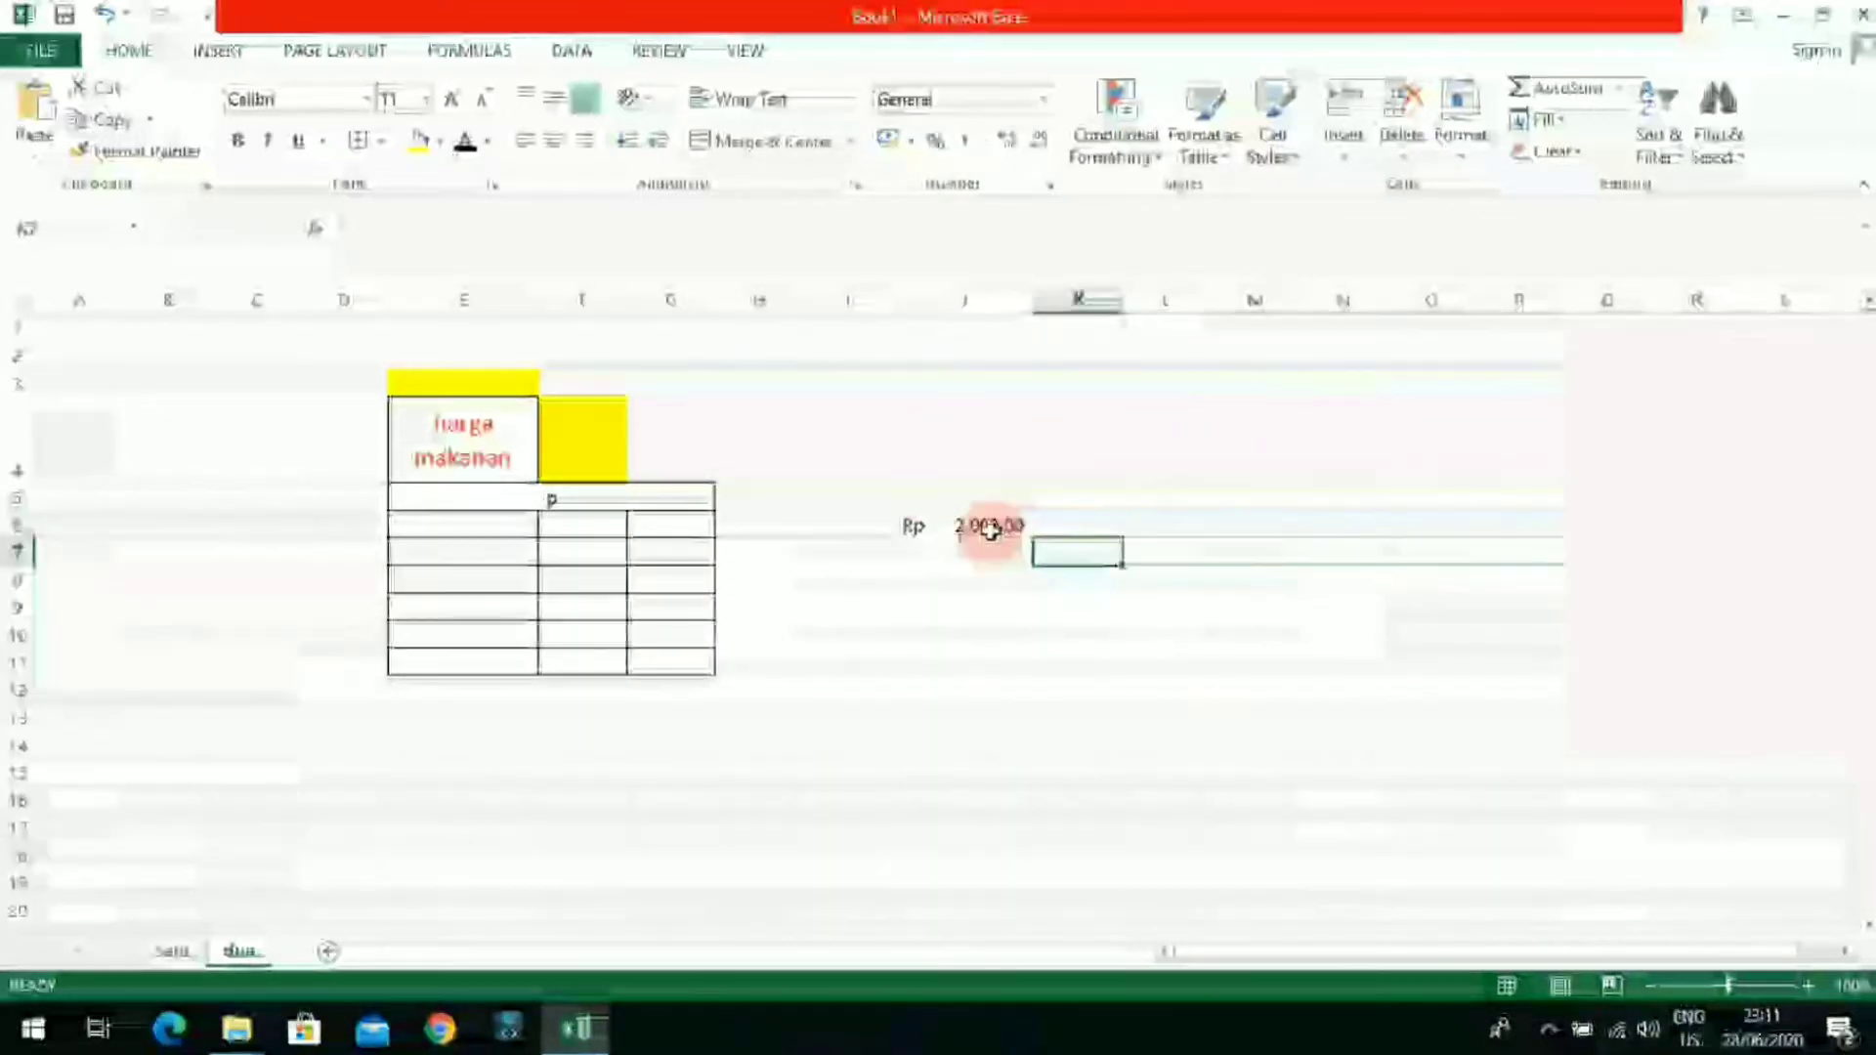
pyautogui.click(1011, 533)
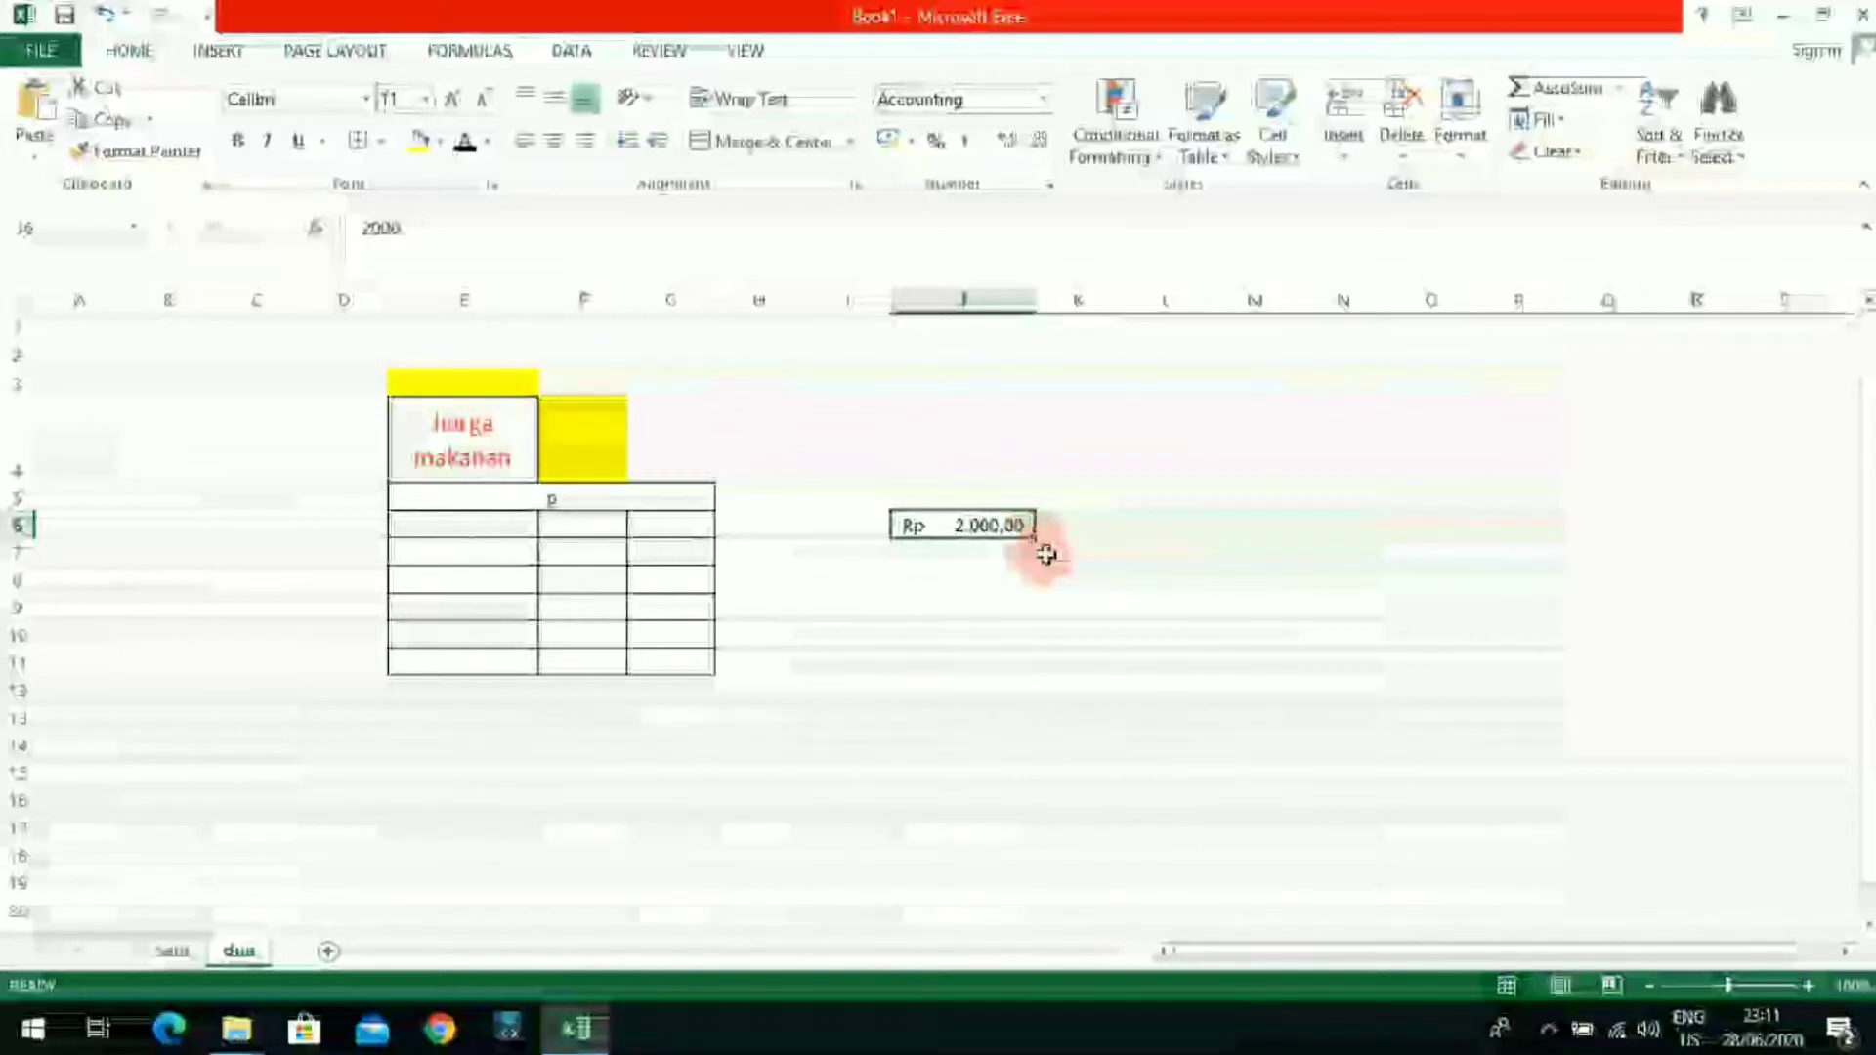
pyautogui.click(982, 584)
# Step: Fill the amount and format of cell J6 down through J17
pyautogui.click(977, 527)
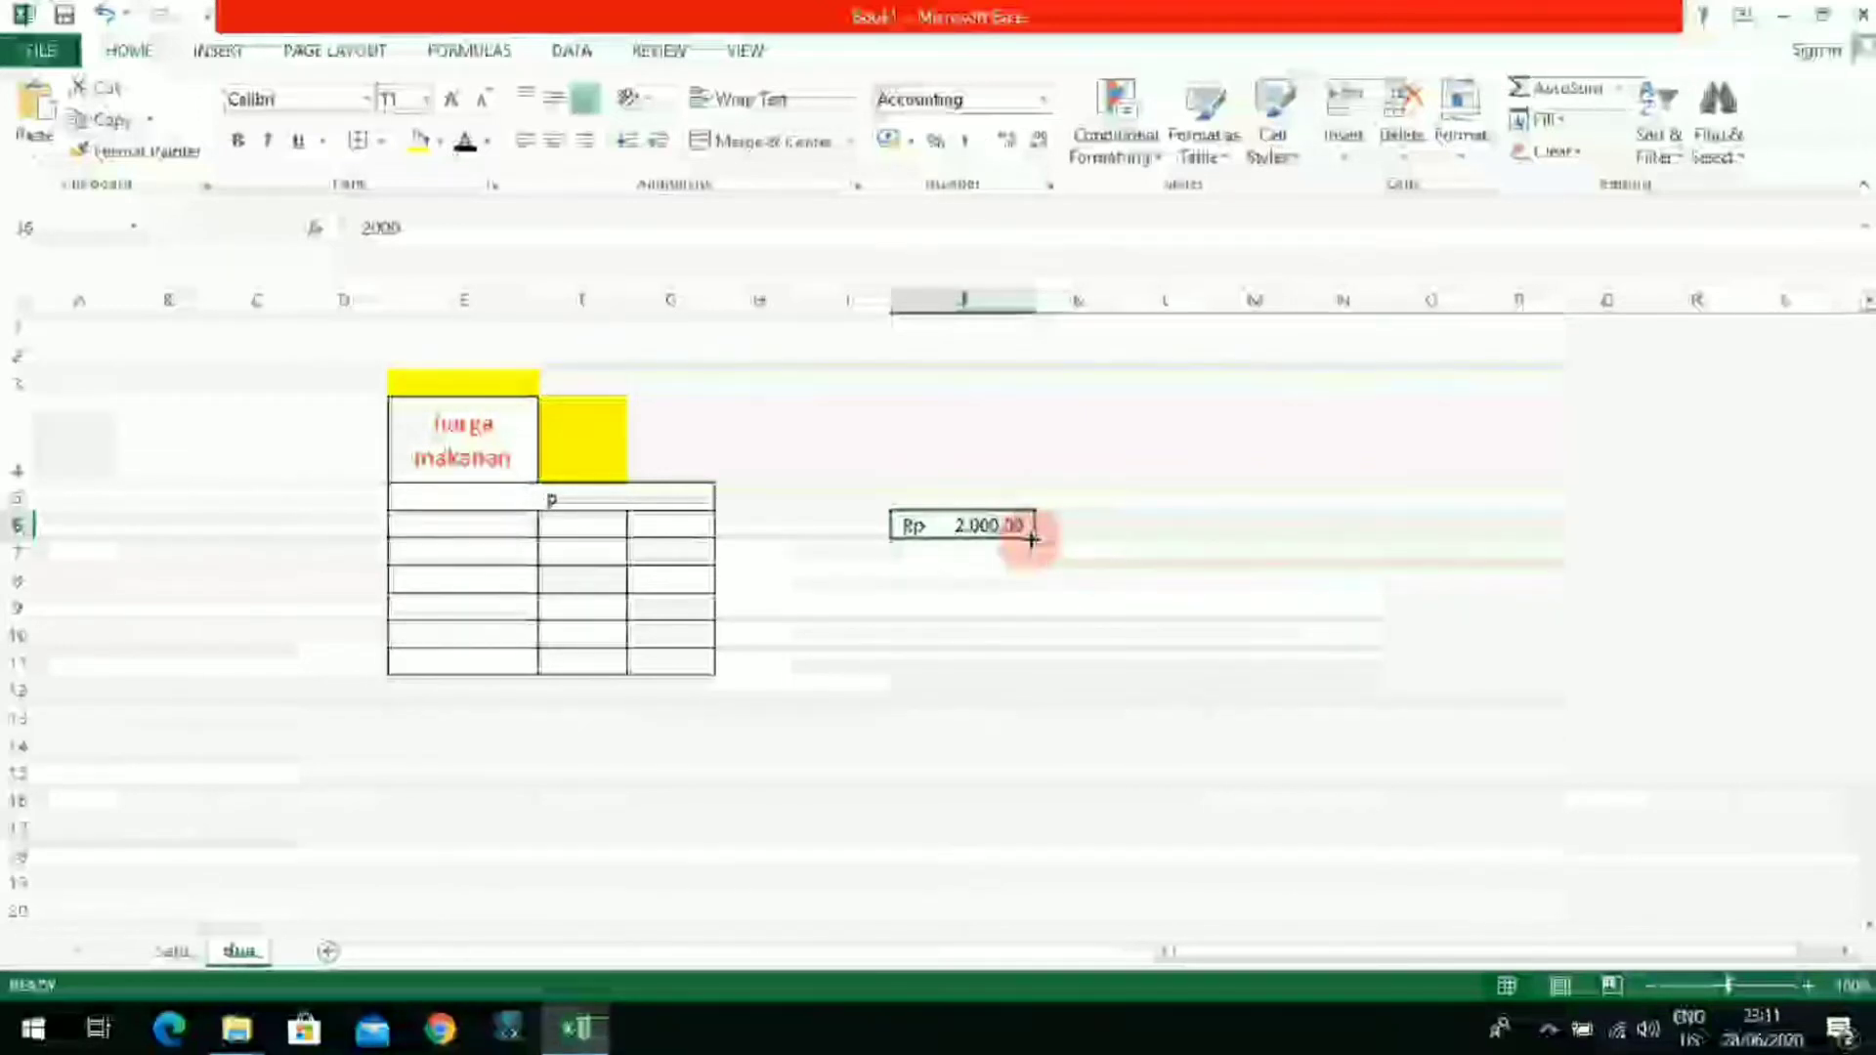
pyautogui.moveTo(1032, 539); pyautogui.dragTo(1054, 841)
pyautogui.click(1139, 749)
# Step: Replace the amount in cell J7 with 100000
pyautogui.click(1021, 554)
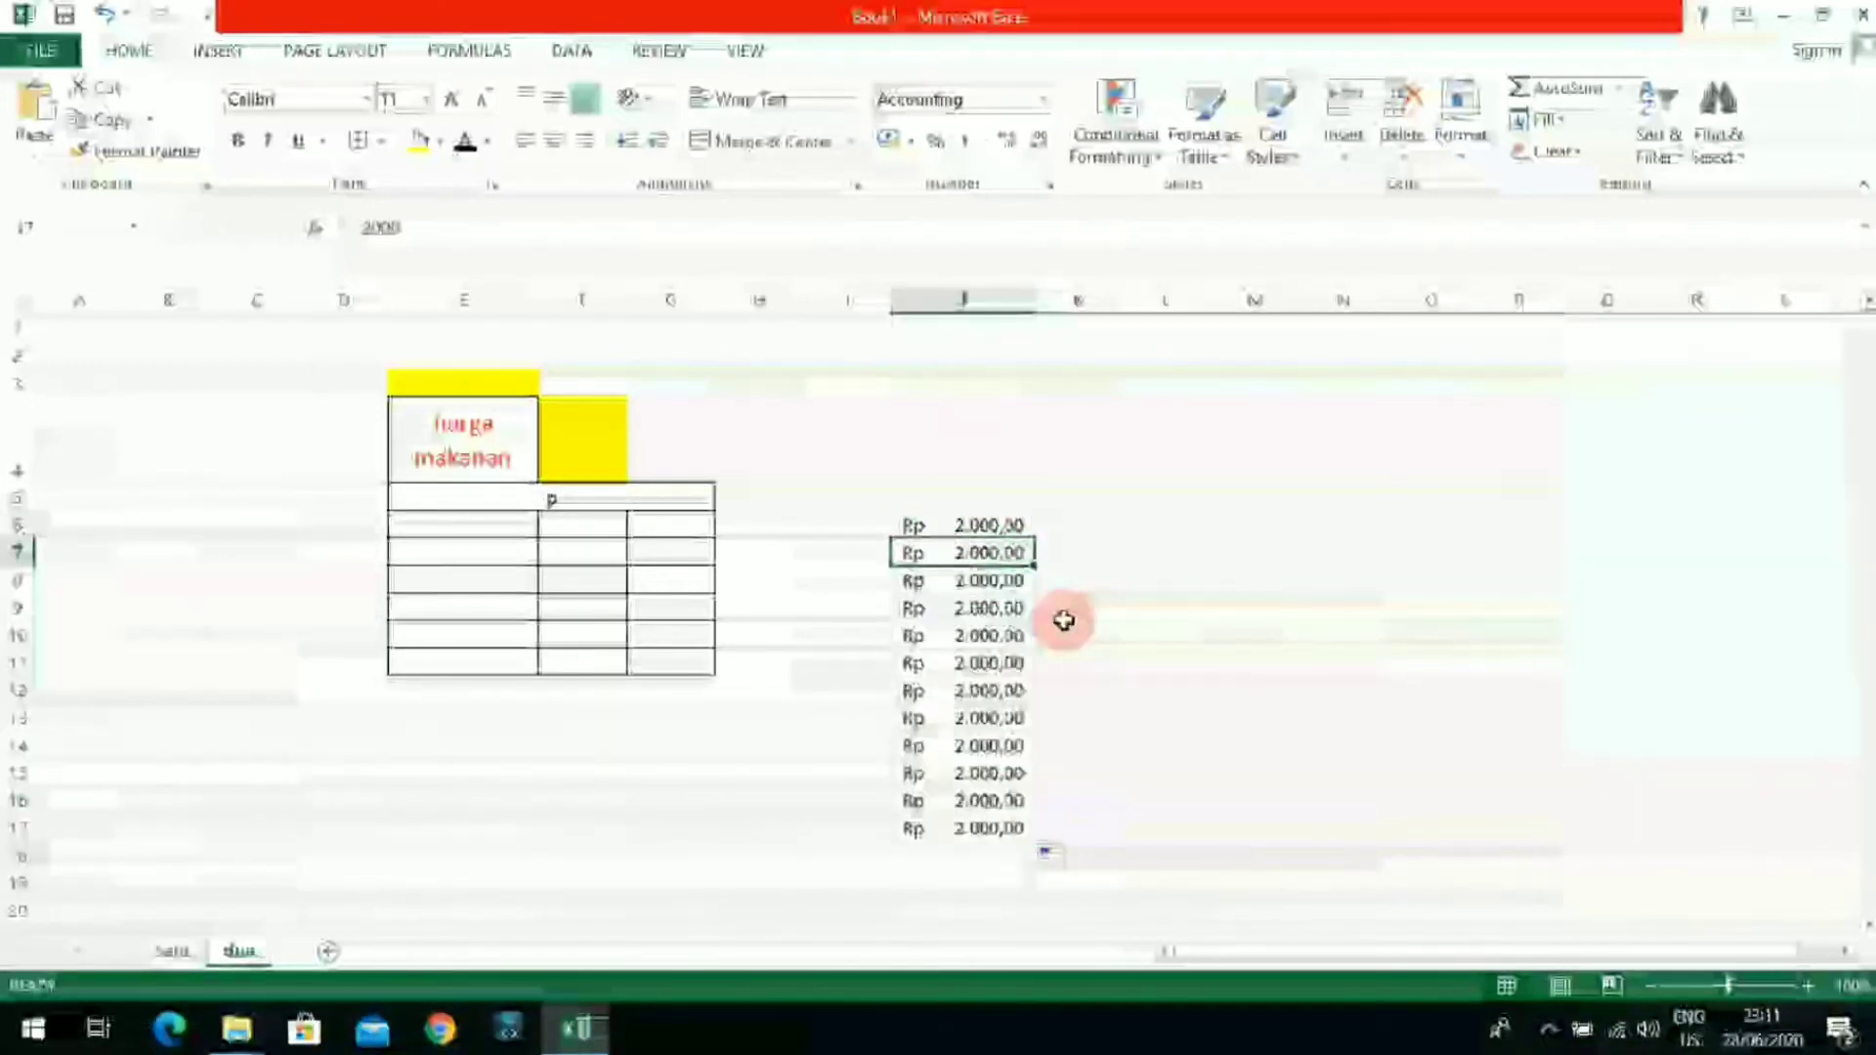
pyautogui.write('100.')
pyautogui.write('0000')
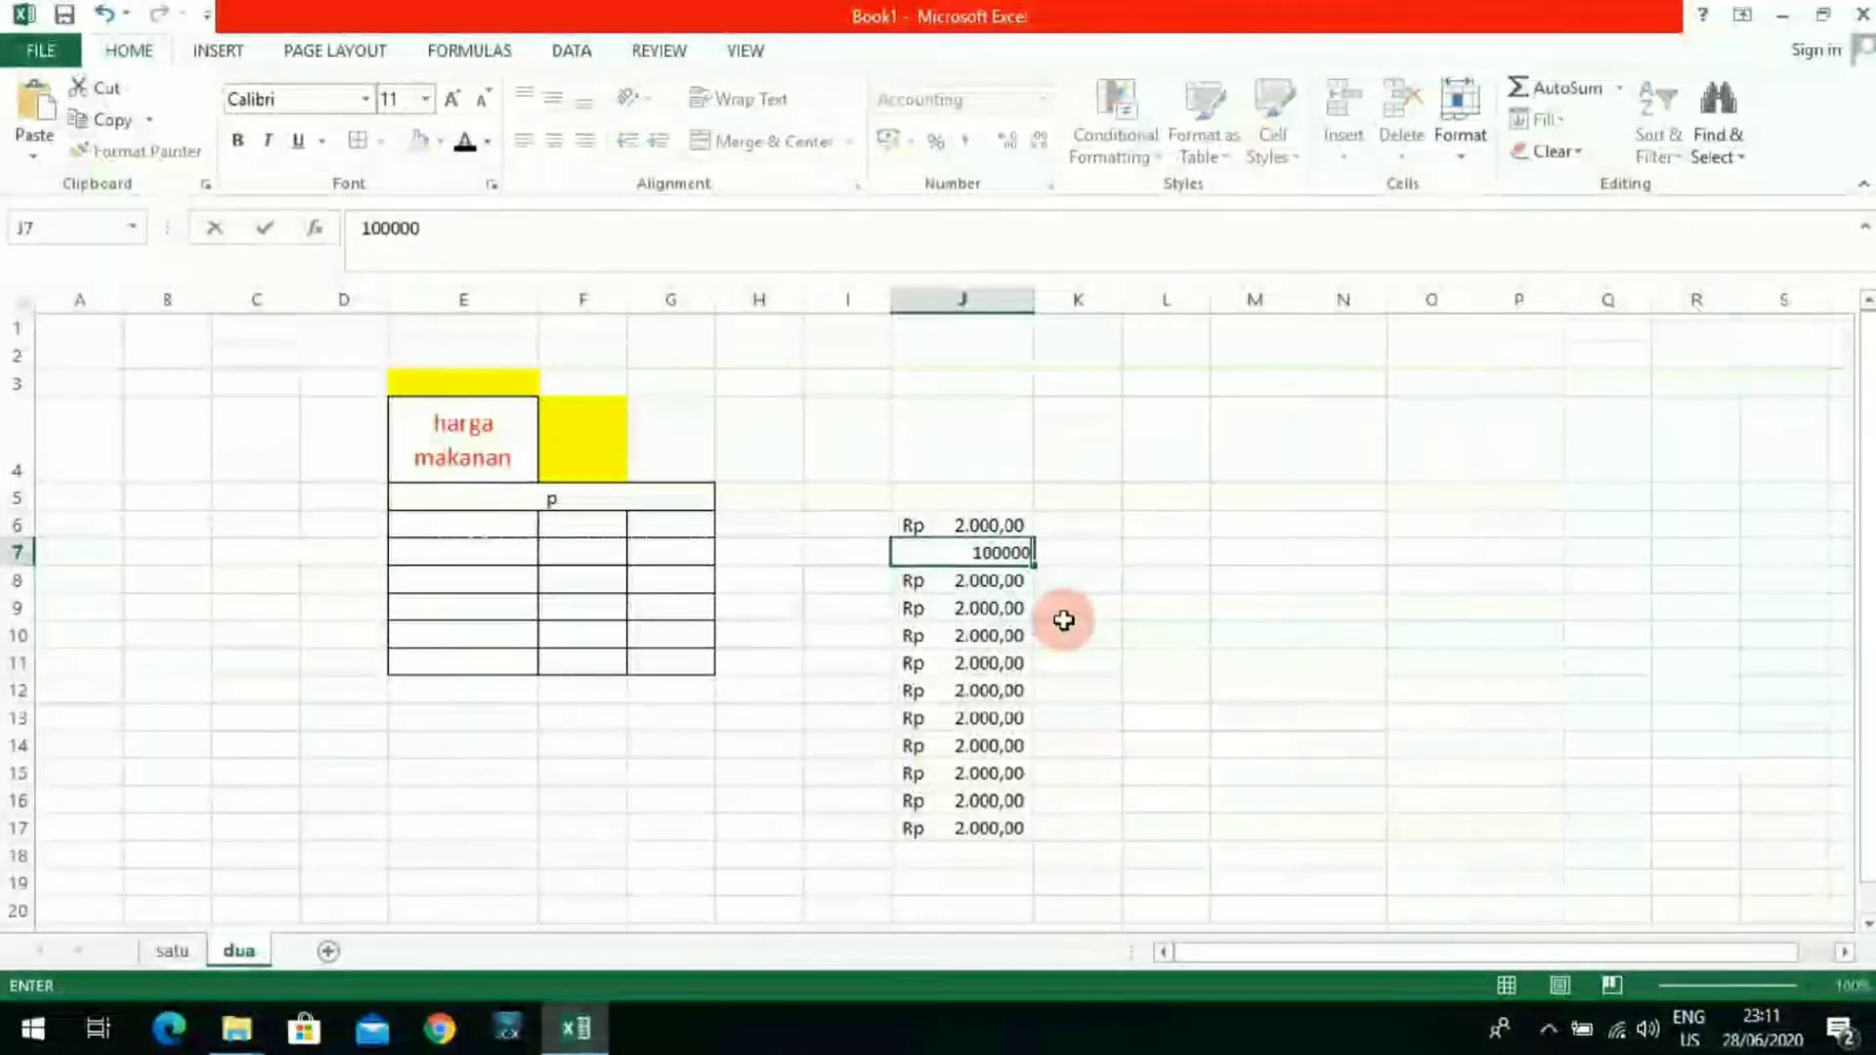
pyautogui.press('Return')
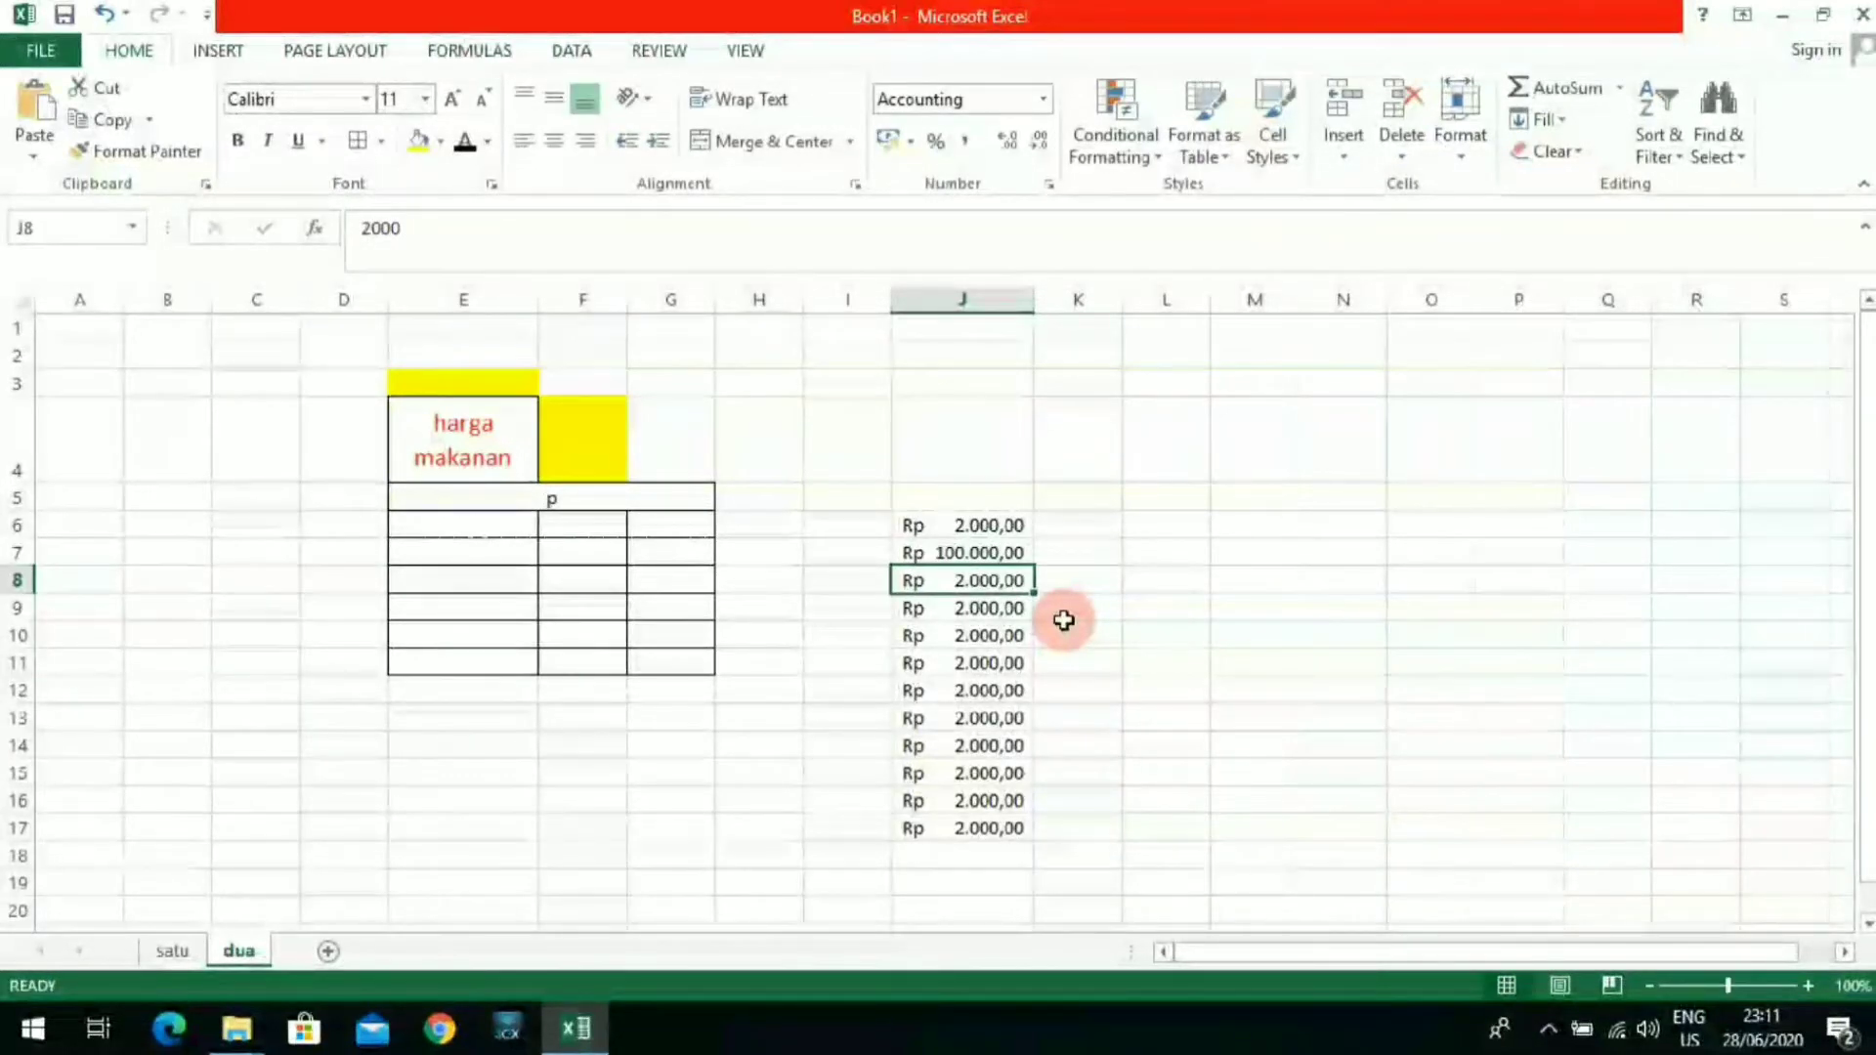
pyautogui.click(1006, 549)
pyautogui.click(1011, 582)
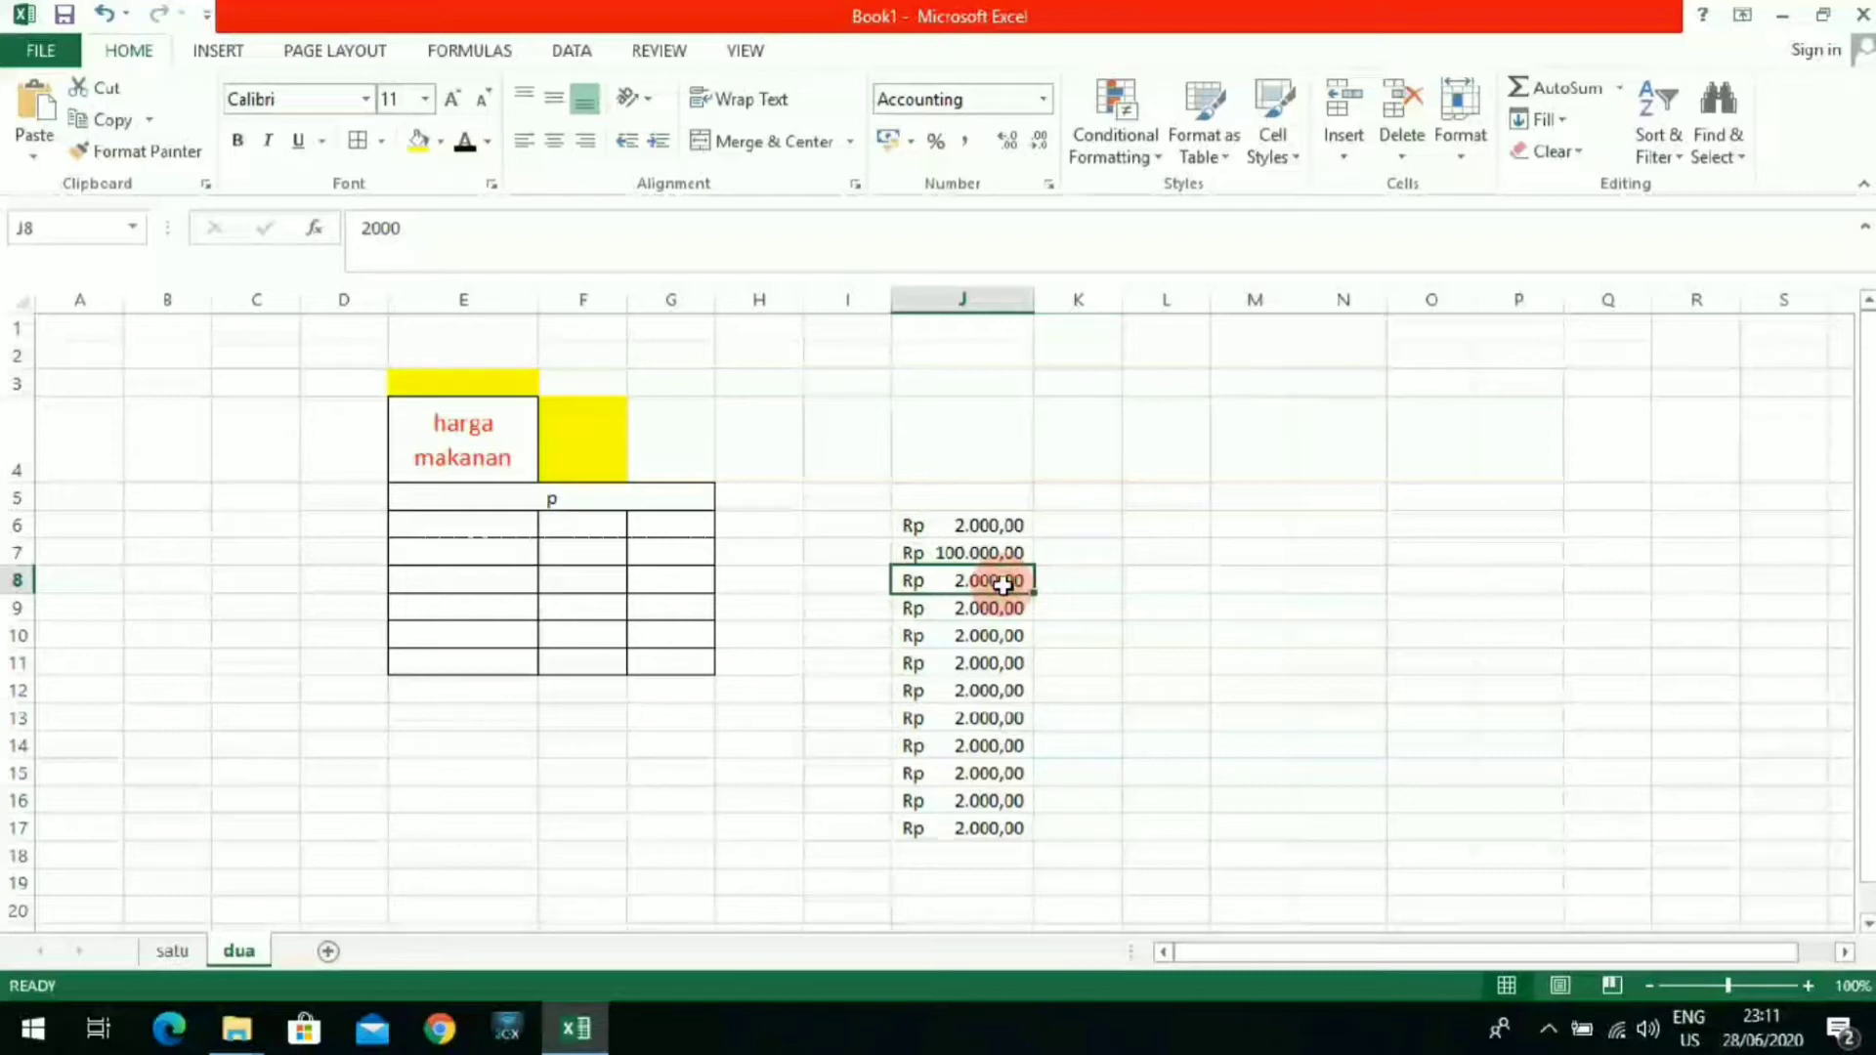
pyautogui.click(1201, 661)
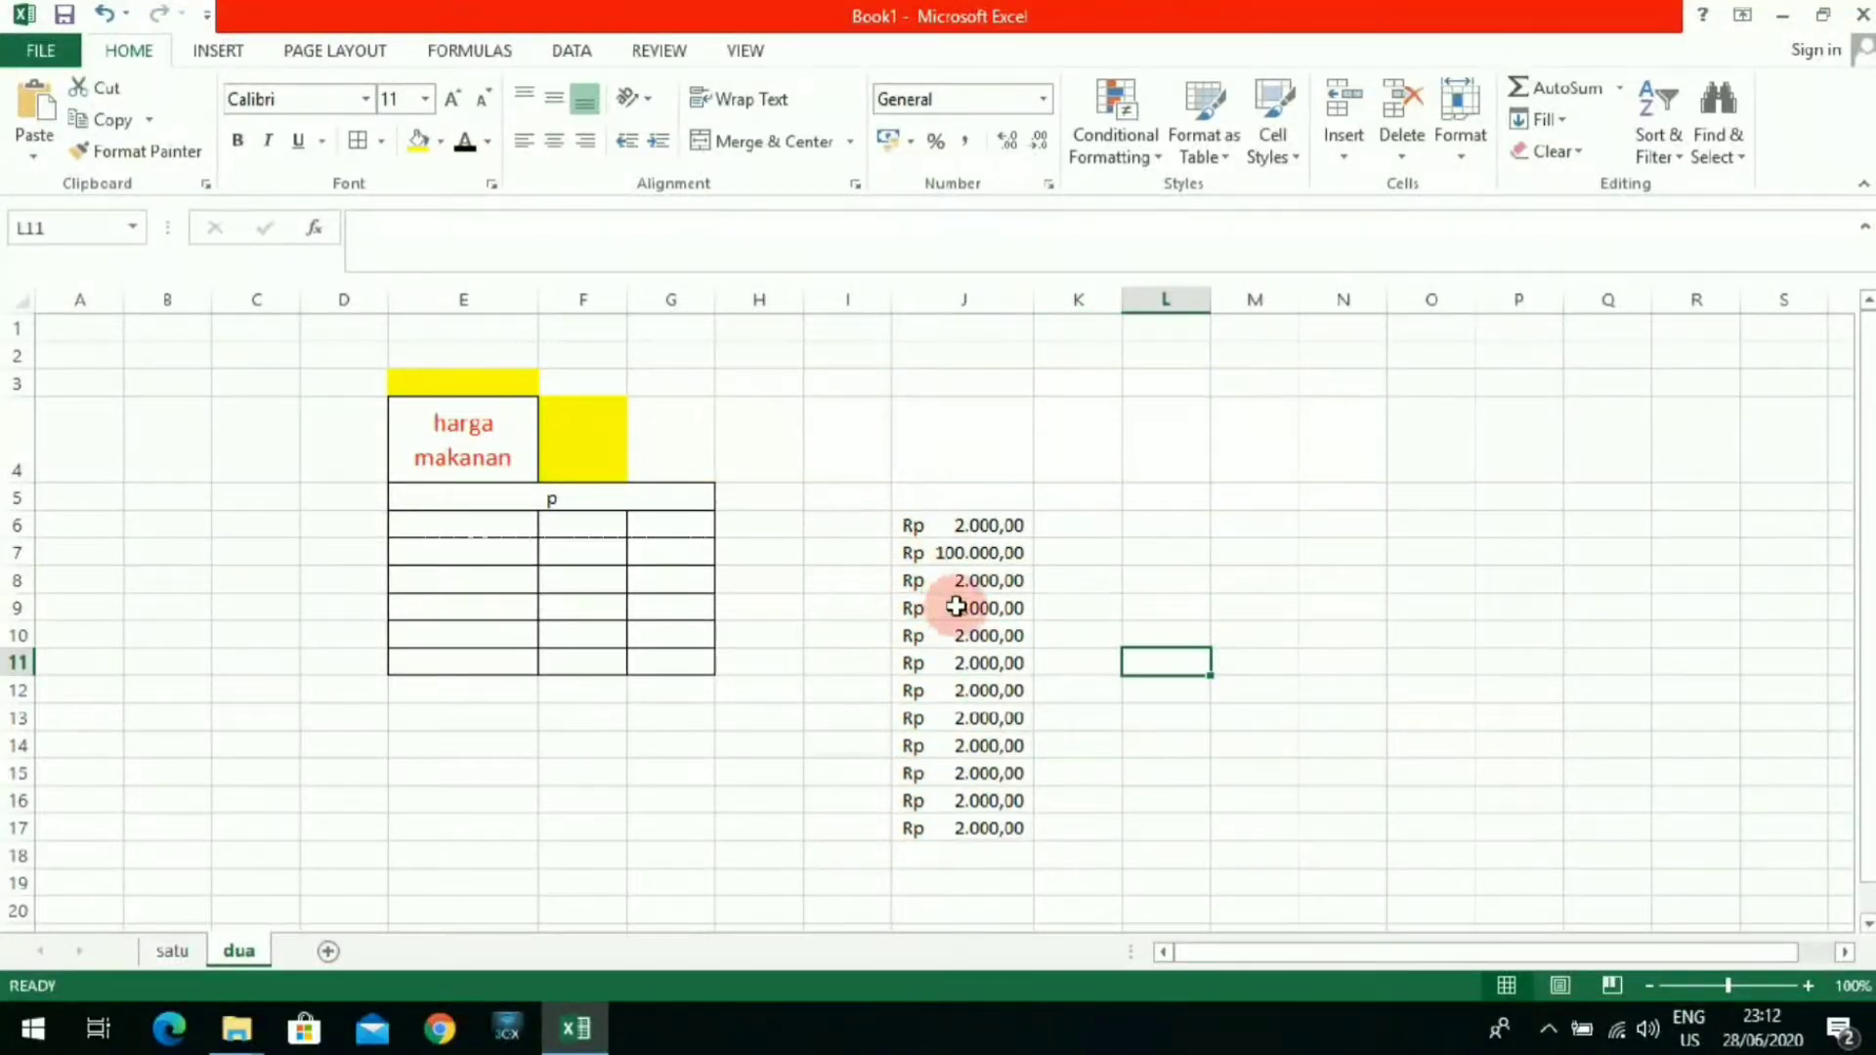
# Step: Replace the amount in cell J8 with 50000
pyautogui.click(977, 584)
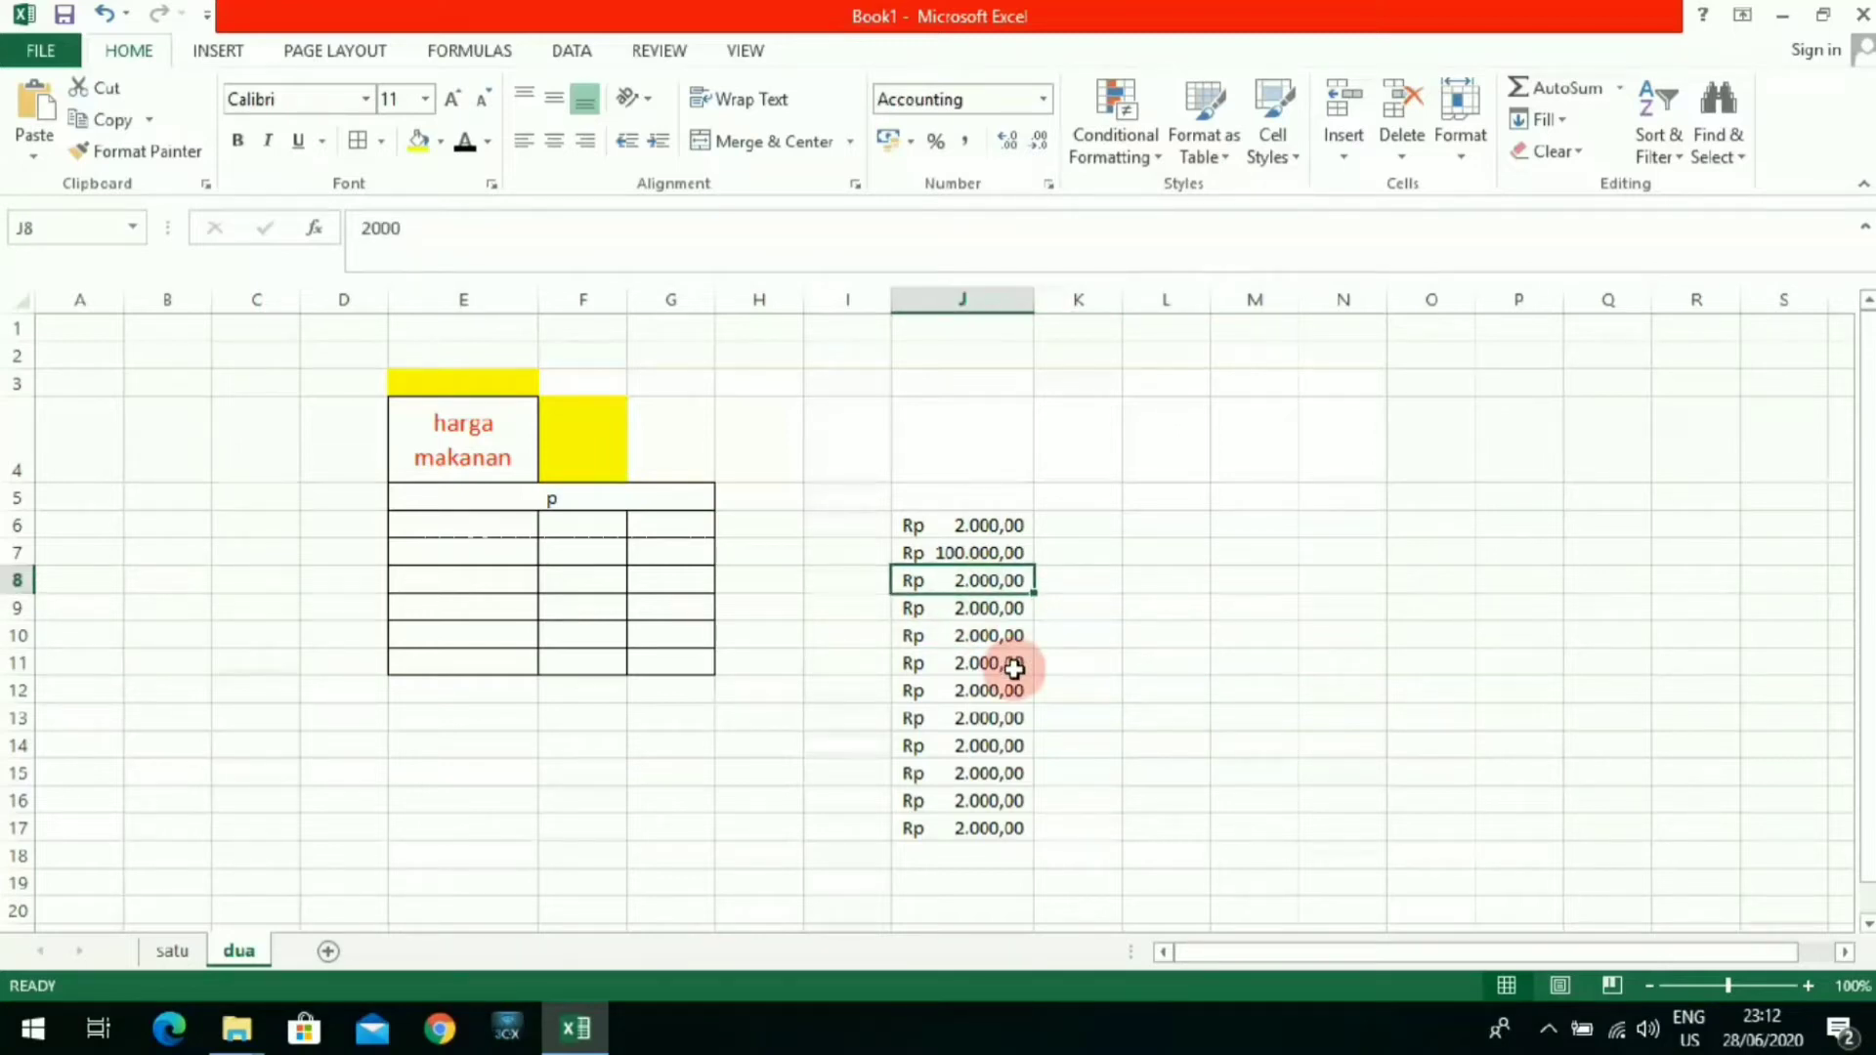
pyautogui.write('50000')
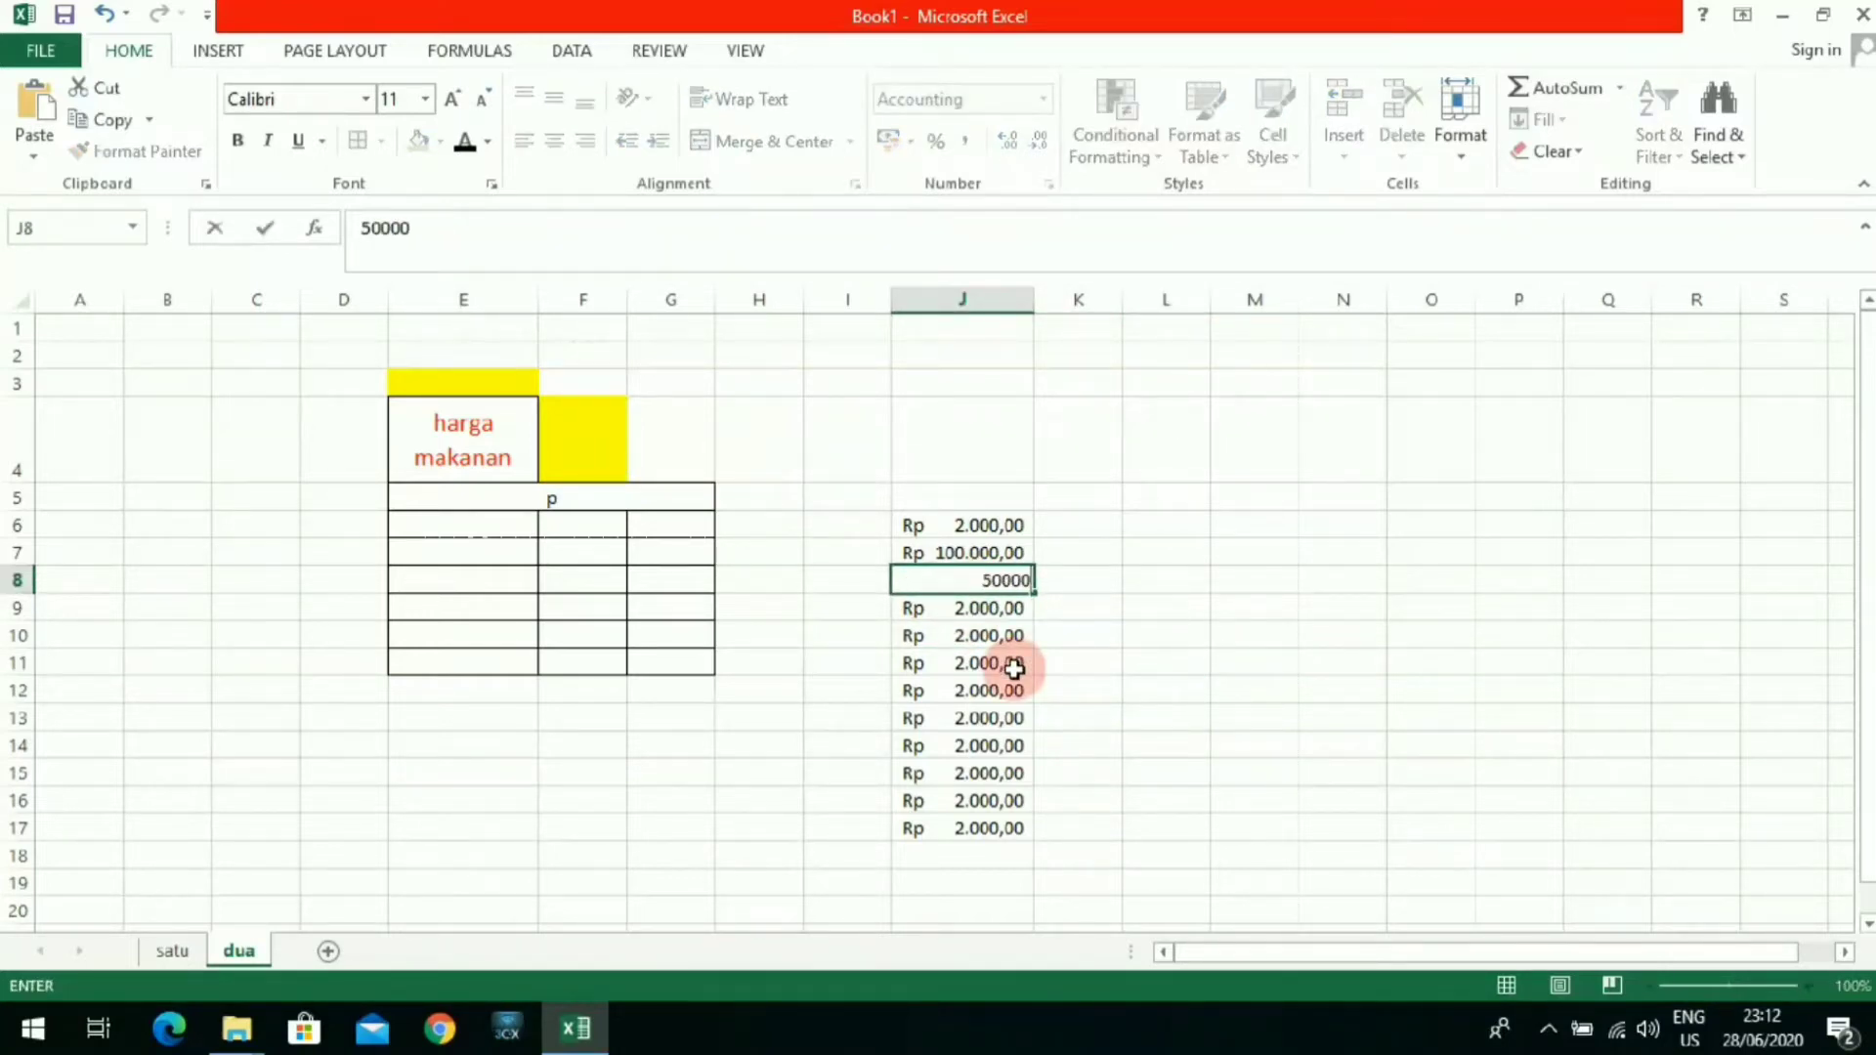
pyautogui.press('Return')
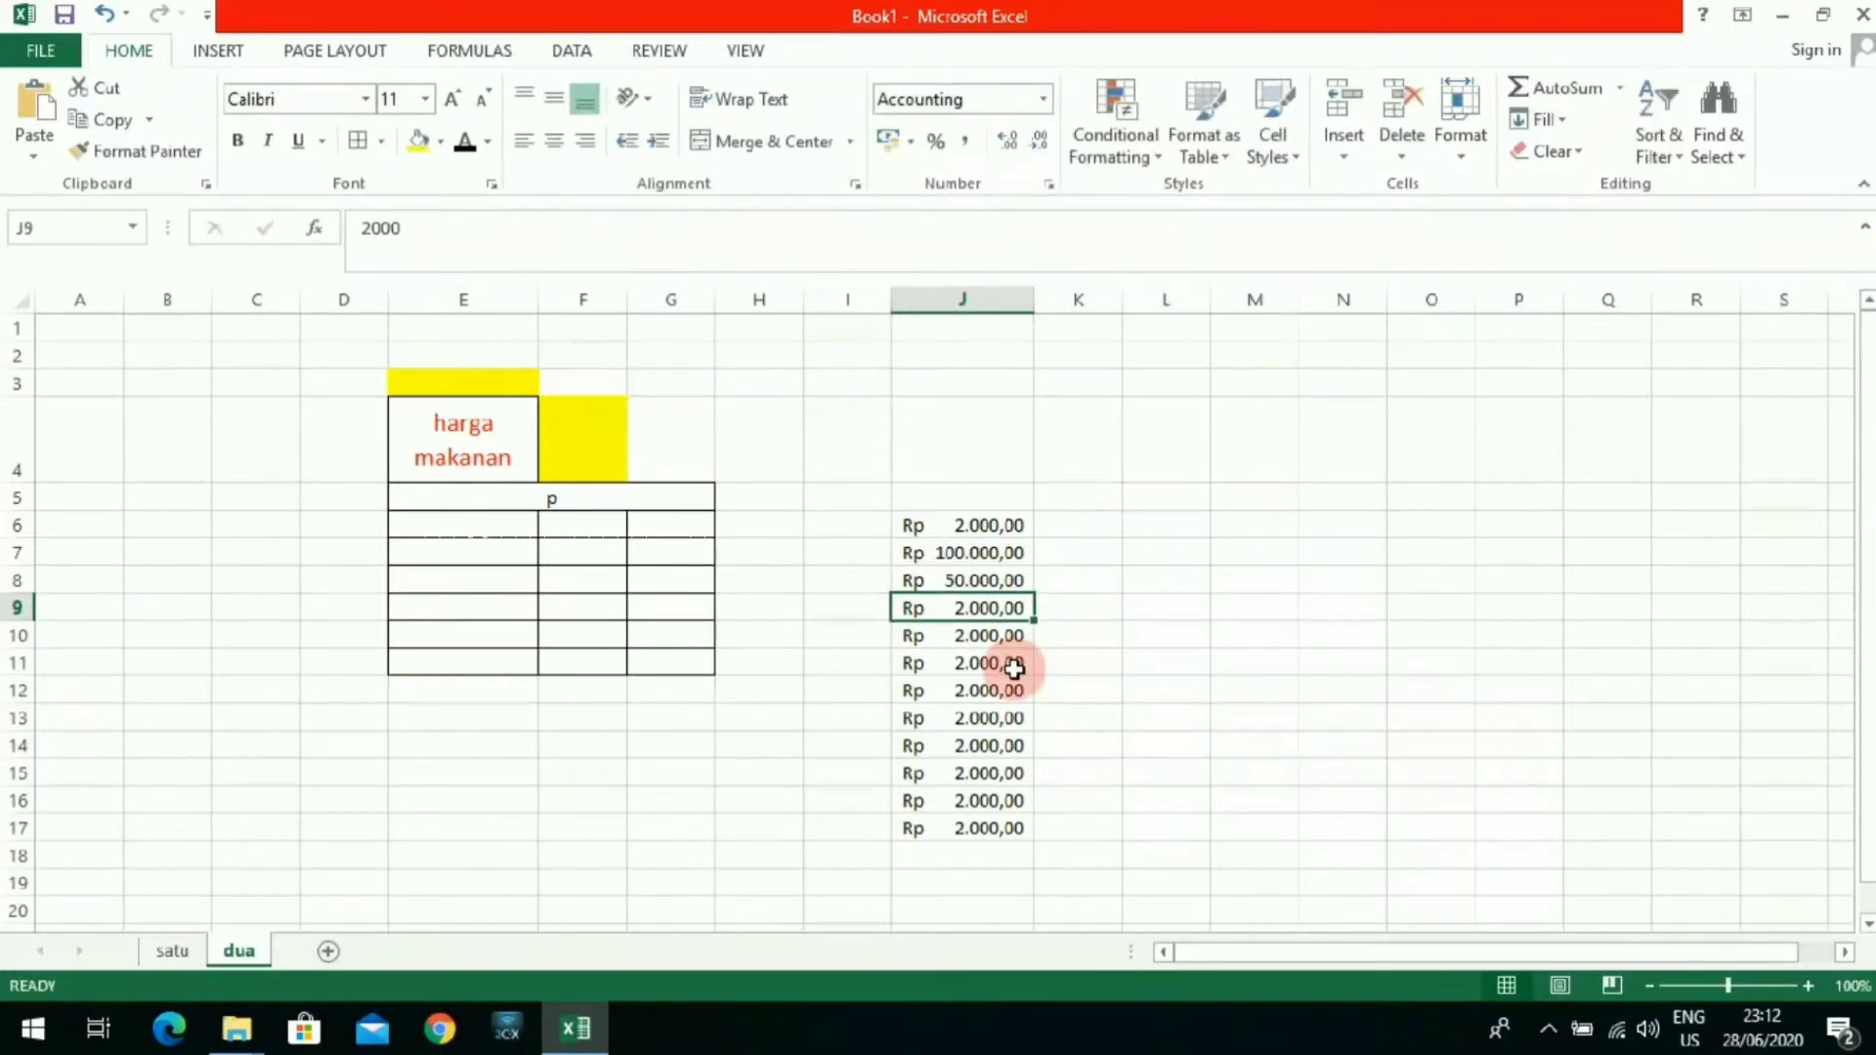
pyautogui.click(971, 582)
pyautogui.click(1134, 645)
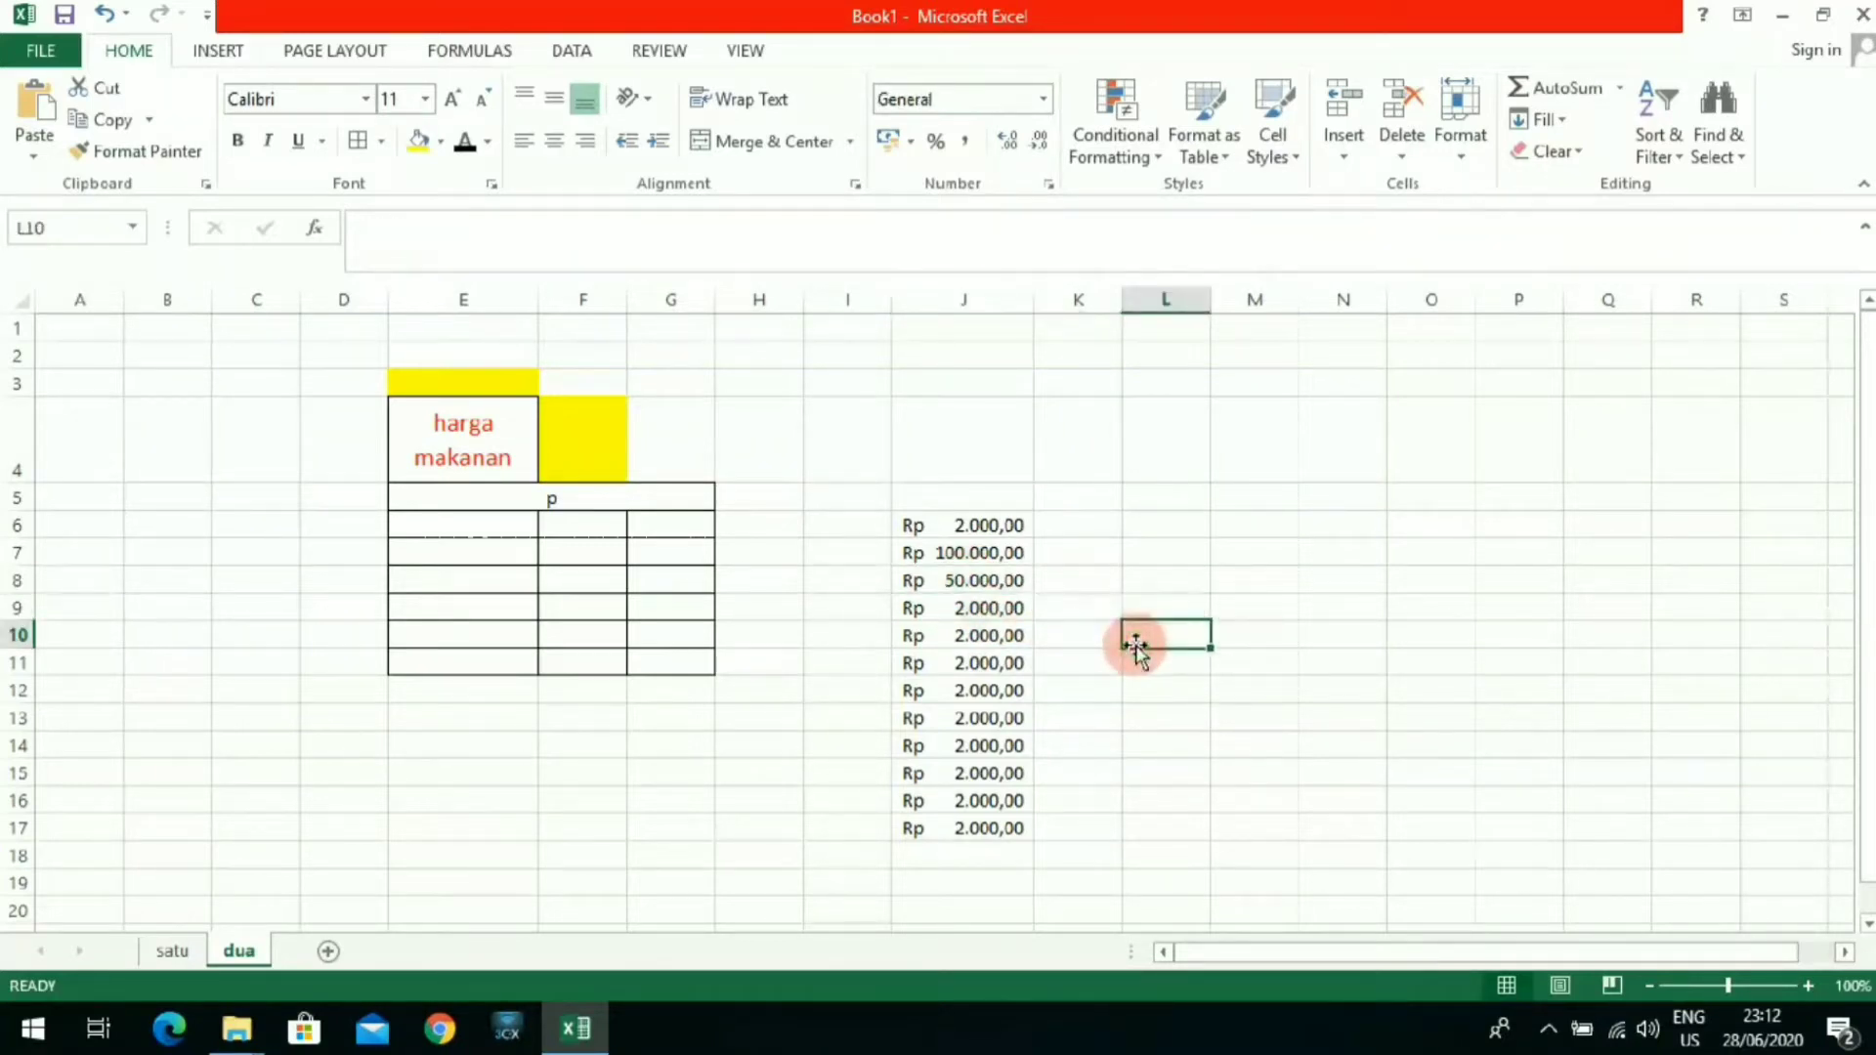
# Step: Clear the contents of cells J9 through J18
pyautogui.click(1011, 581)
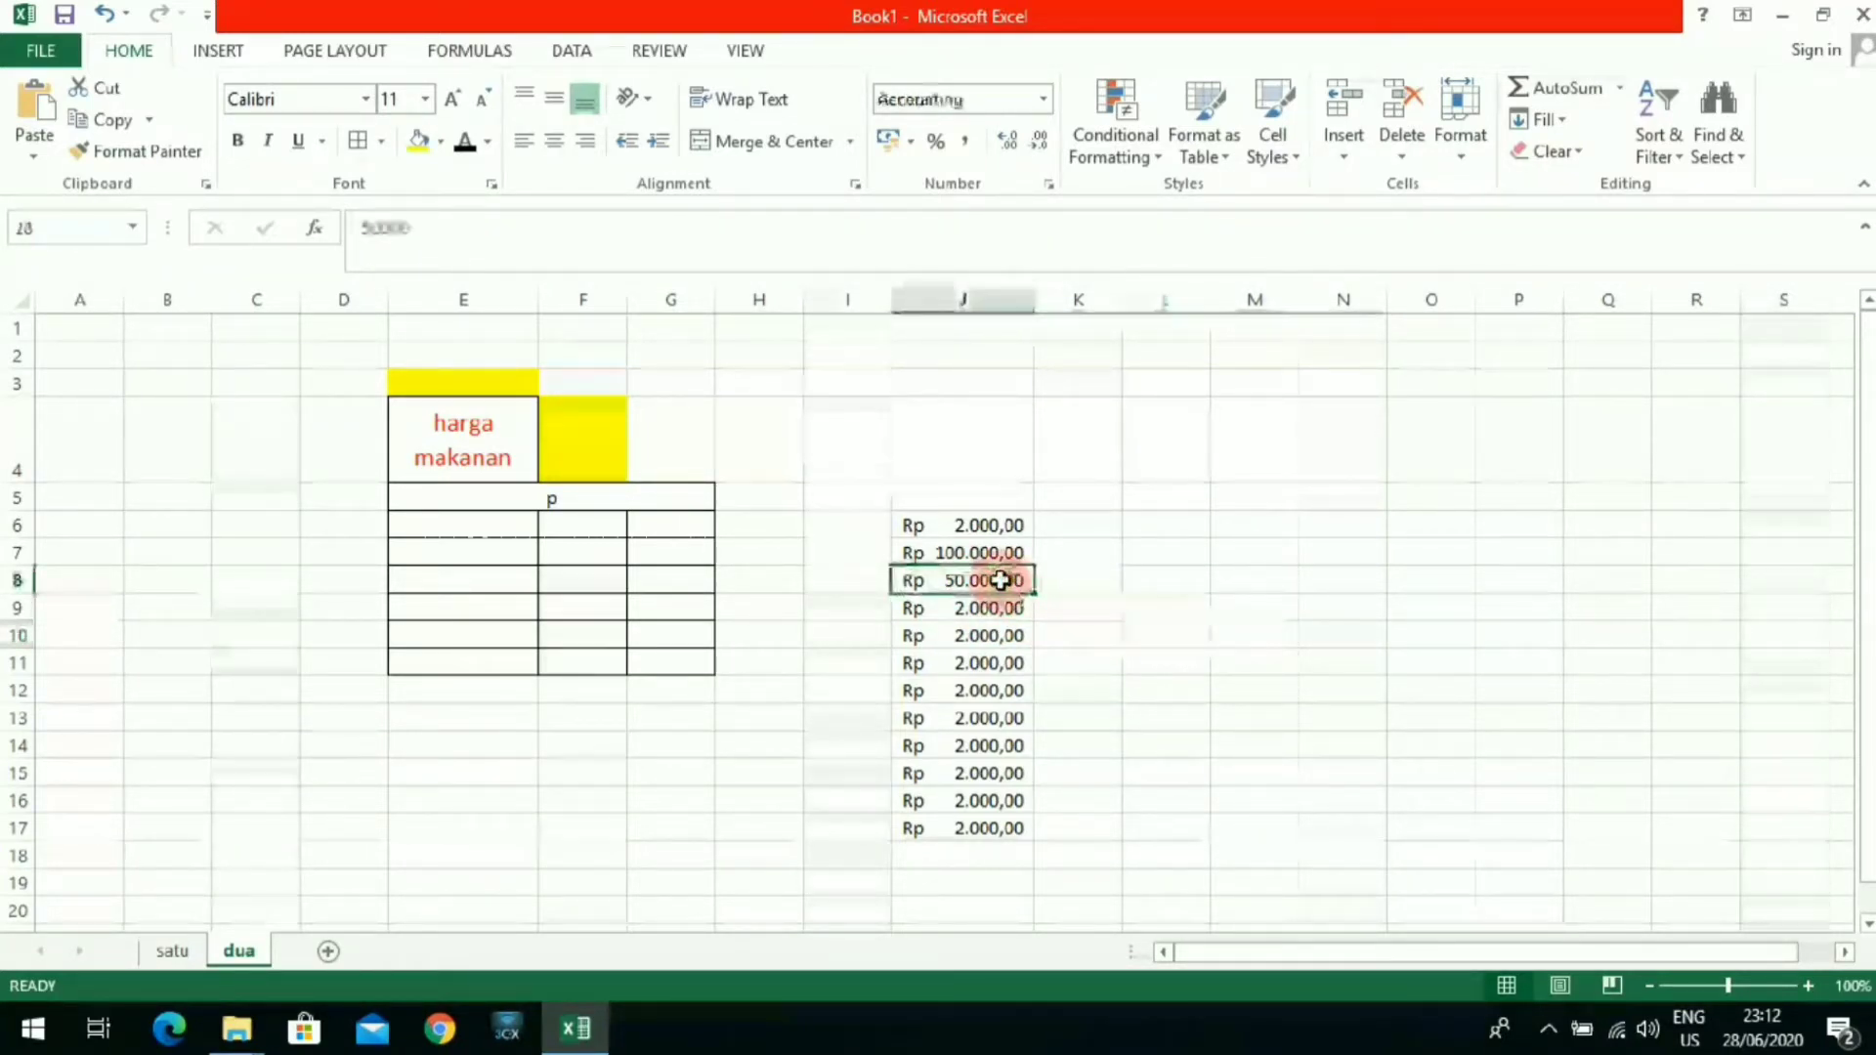
pyautogui.click(992, 611)
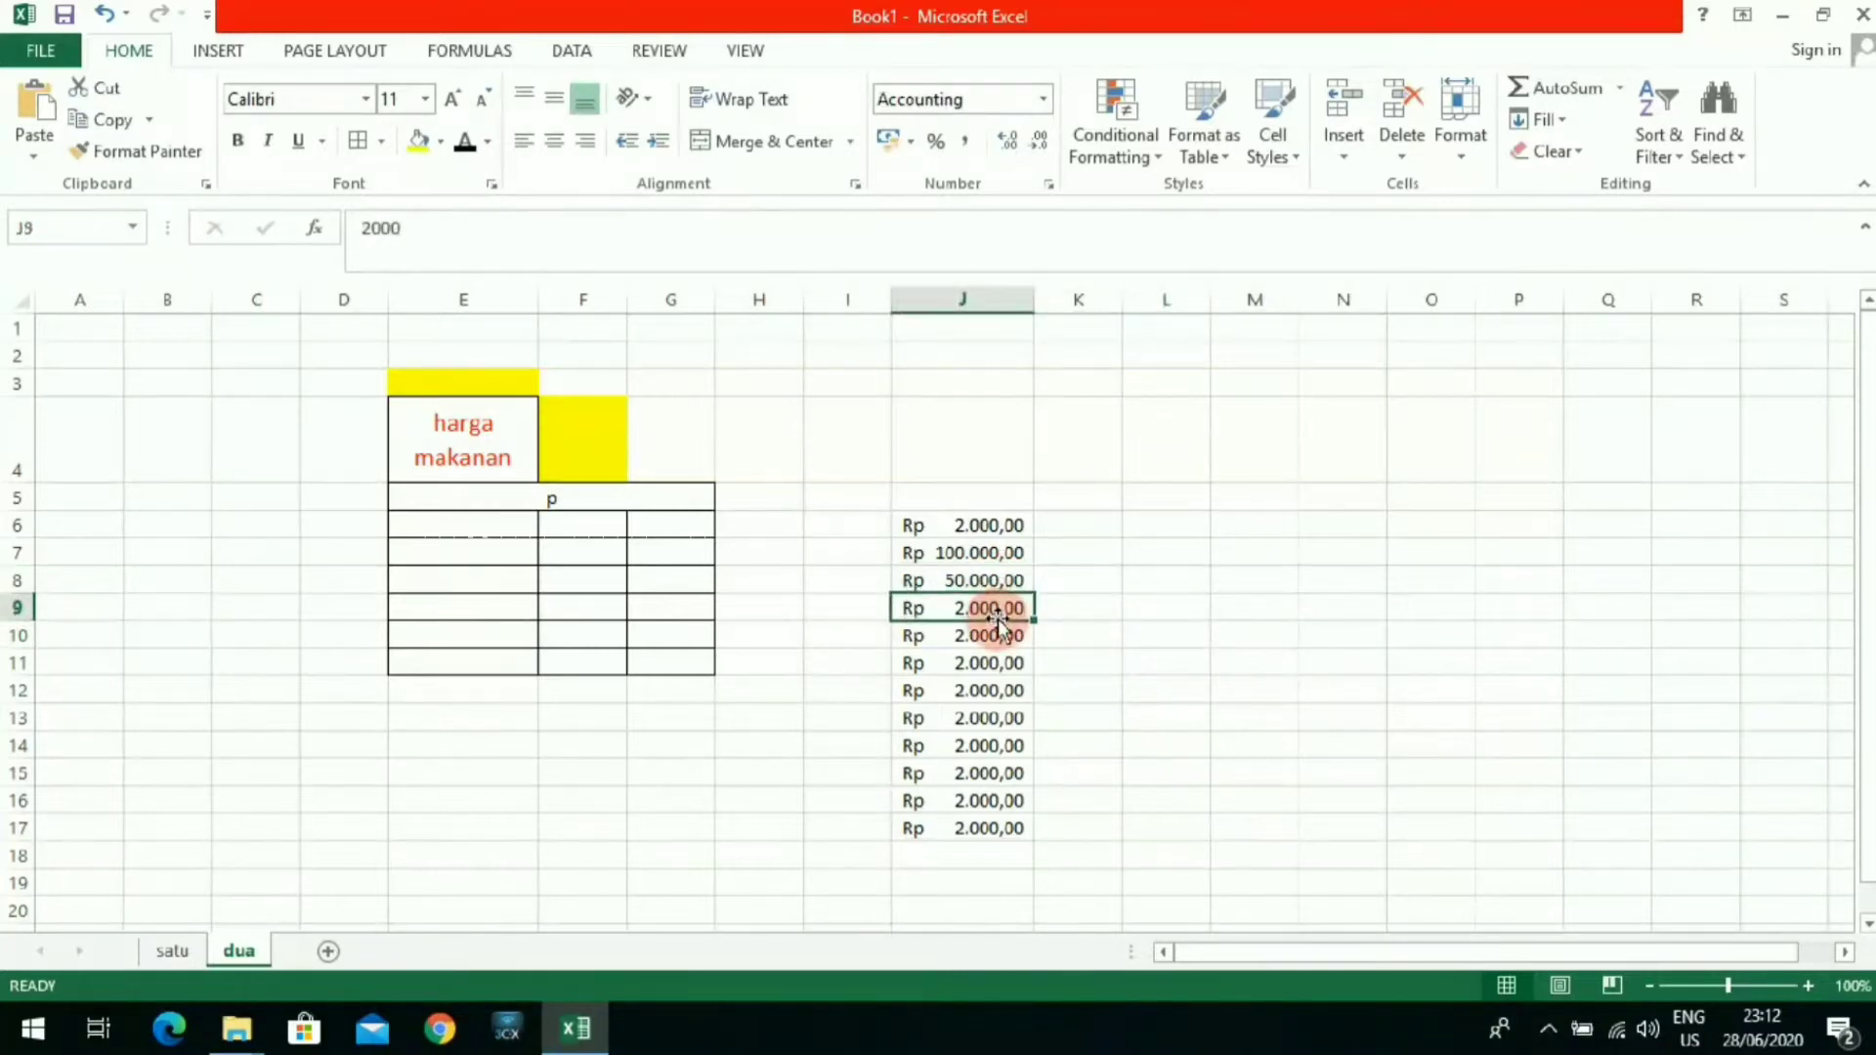
pyautogui.moveTo(997, 614); pyautogui.dragTo(995, 841)
pyautogui.press('Delete')
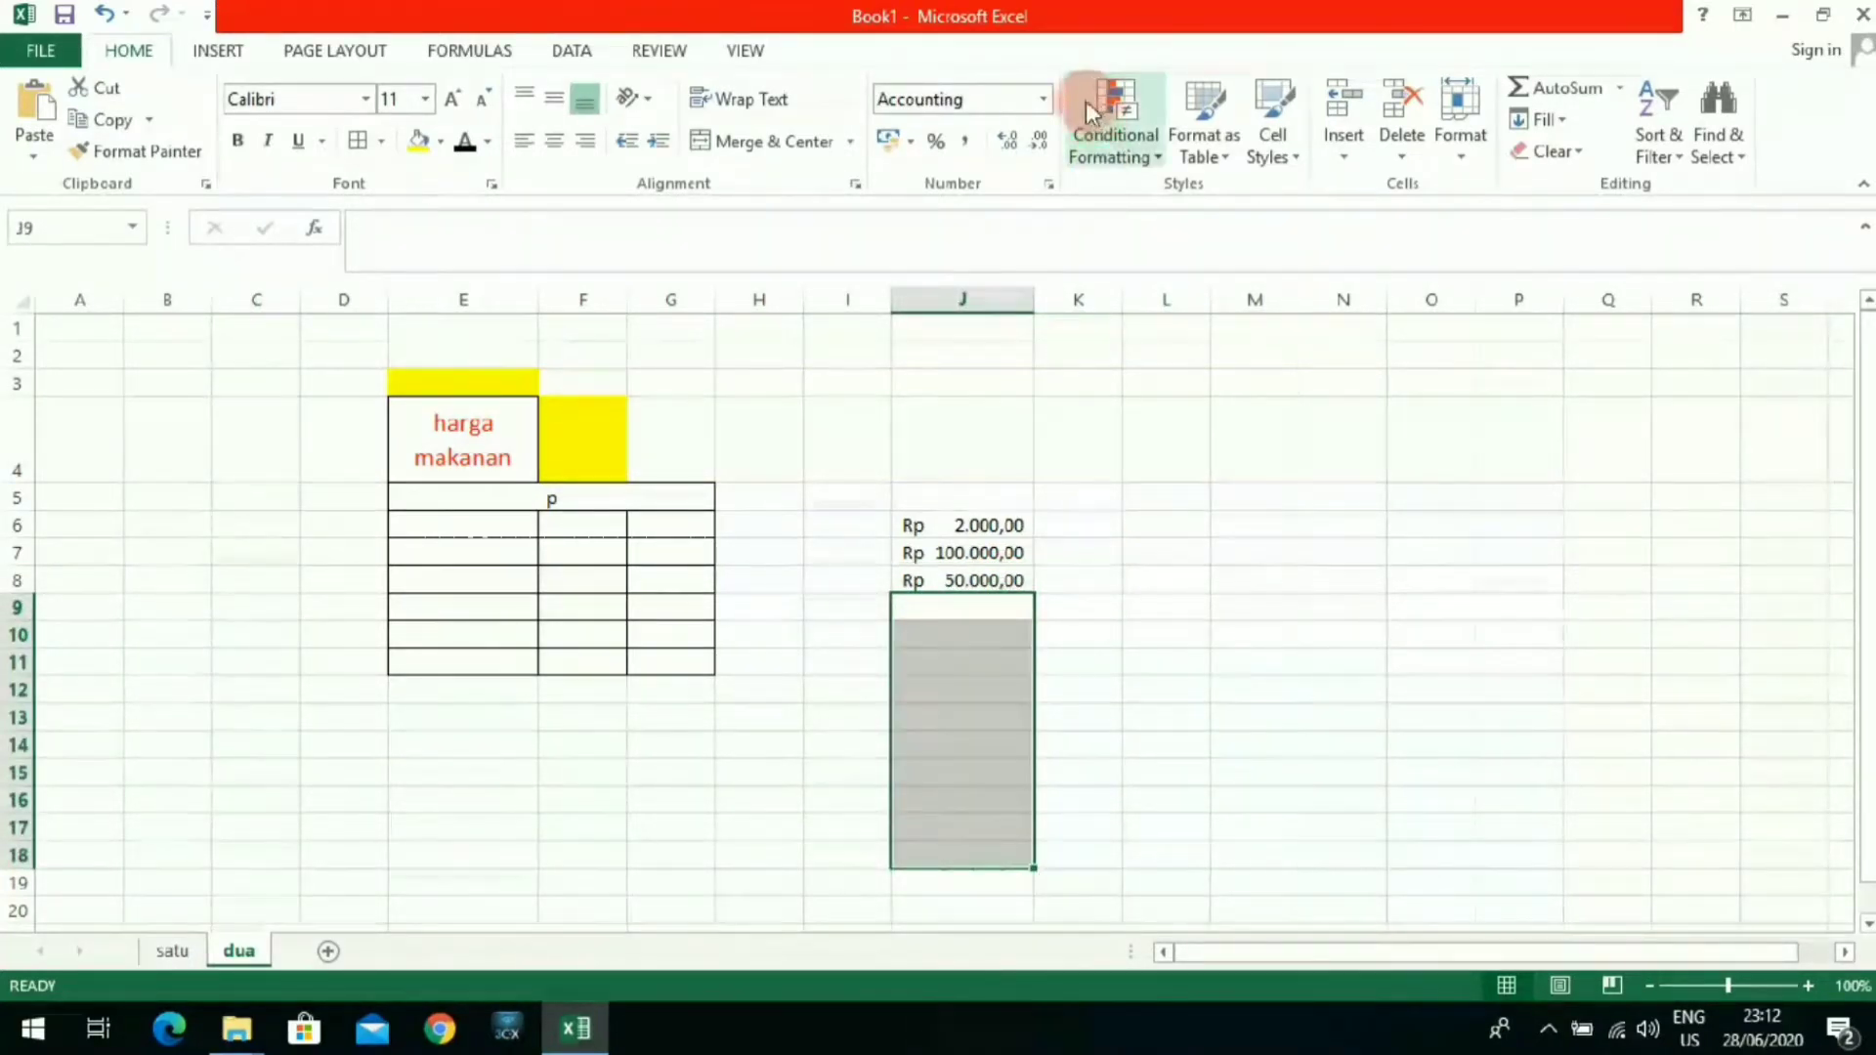
pyautogui.click(1046, 184)
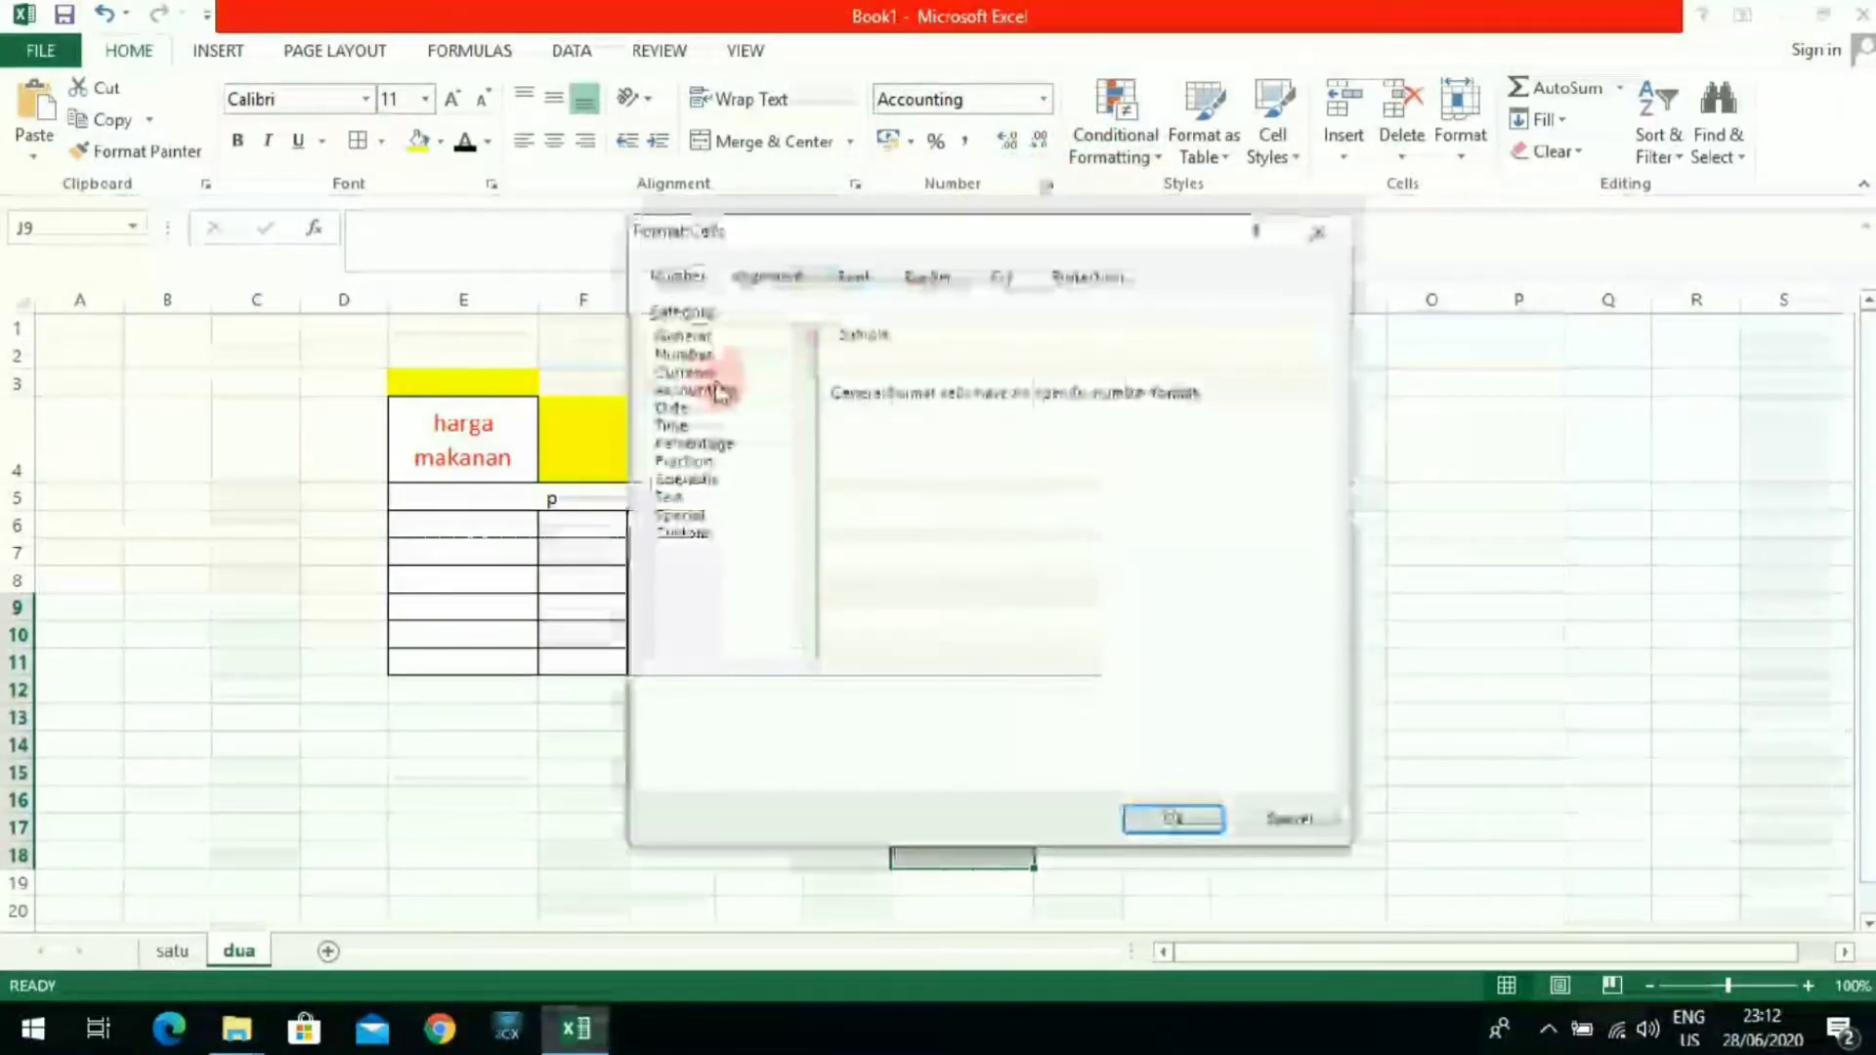
pyautogui.click(1288, 818)
pyautogui.click(1253, 689)
# Step: Enter 2000 in cell K6, beside the first Accounting amount
pyautogui.click(1099, 536)
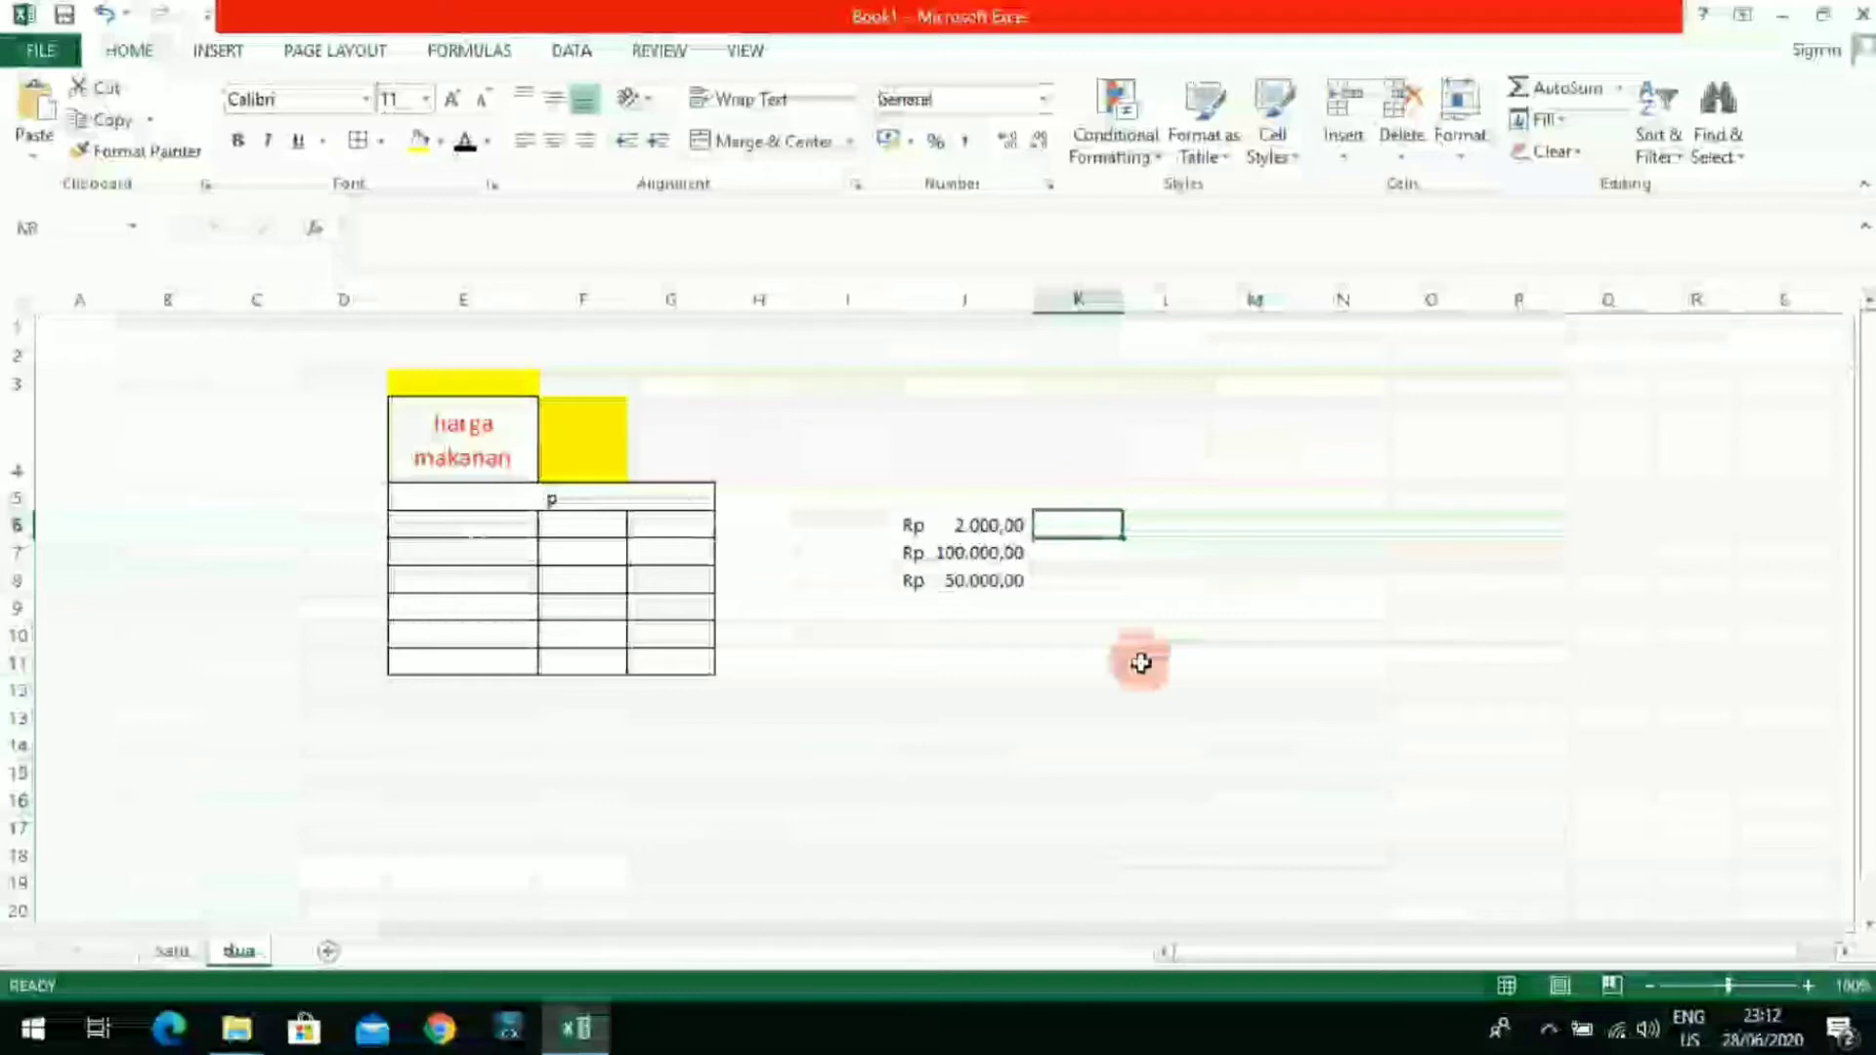
pyautogui.write('2000')
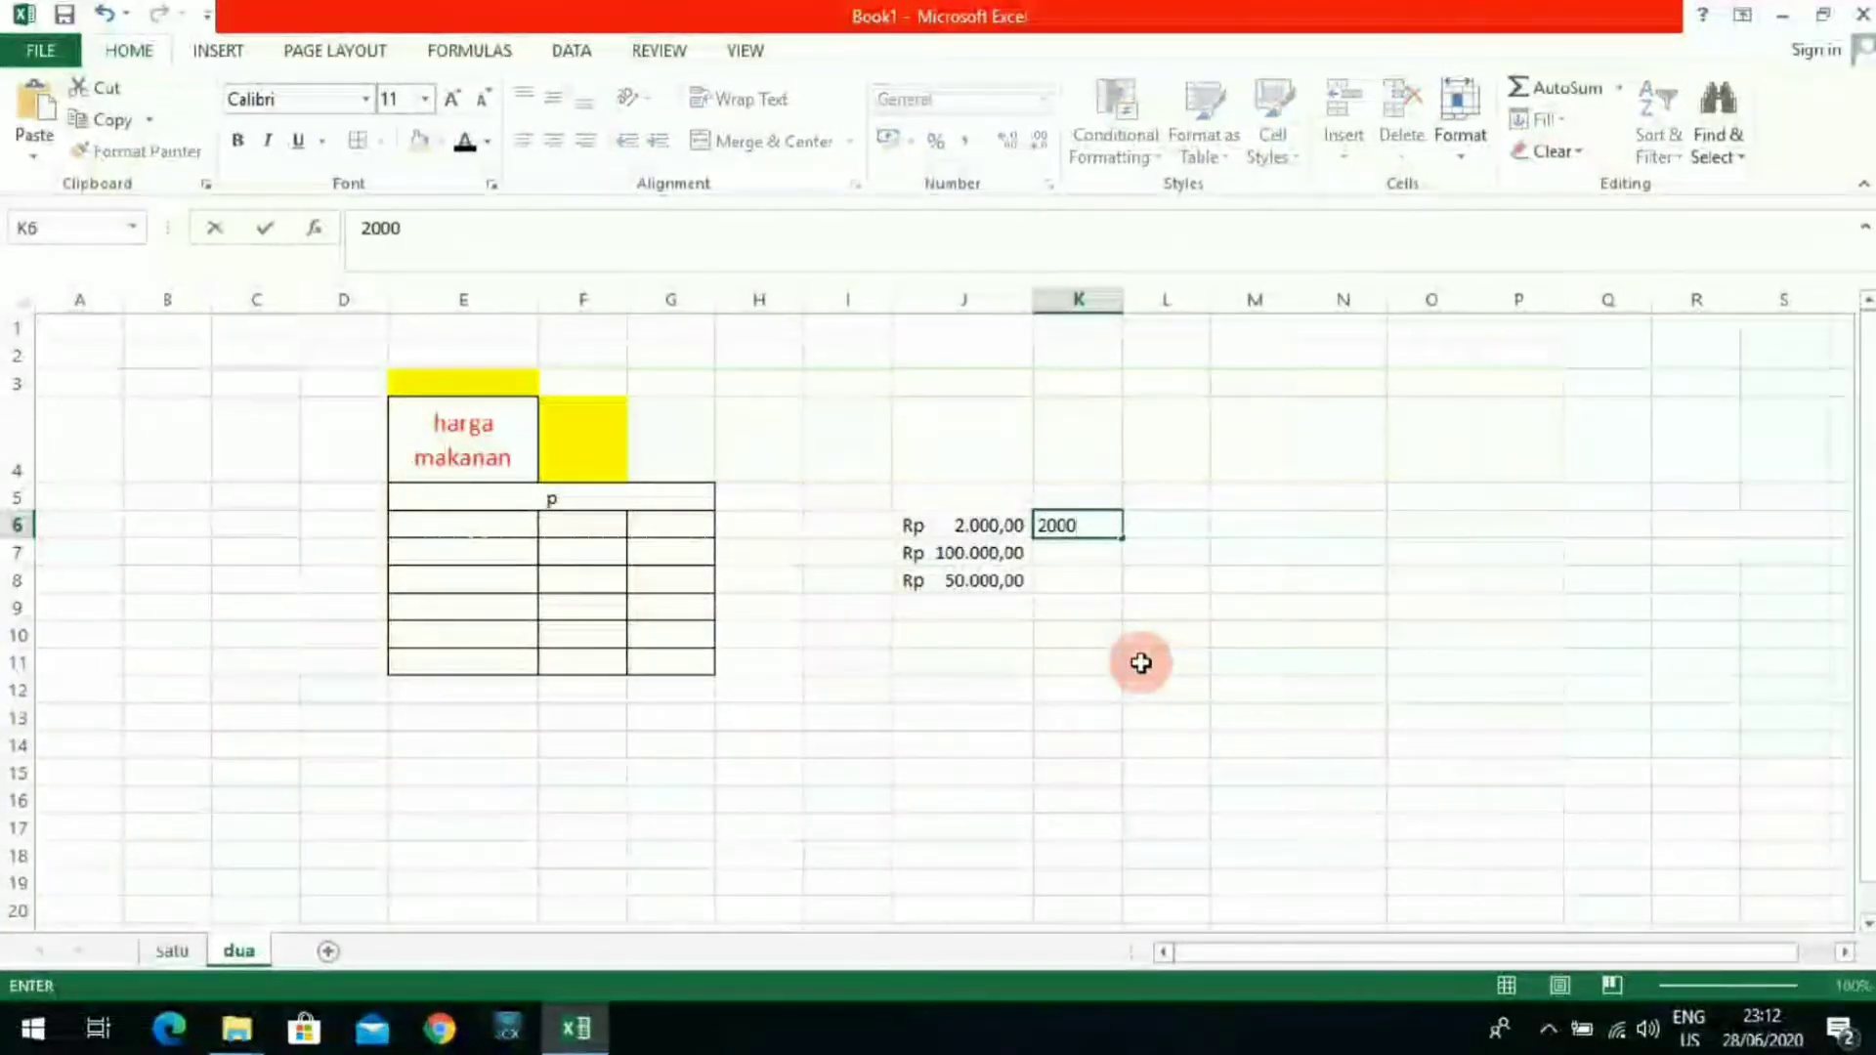
pyautogui.press('Return')
# Step: Format cell K6 as Currency with the Rp symbol and two decimal places
pyautogui.click(1094, 528)
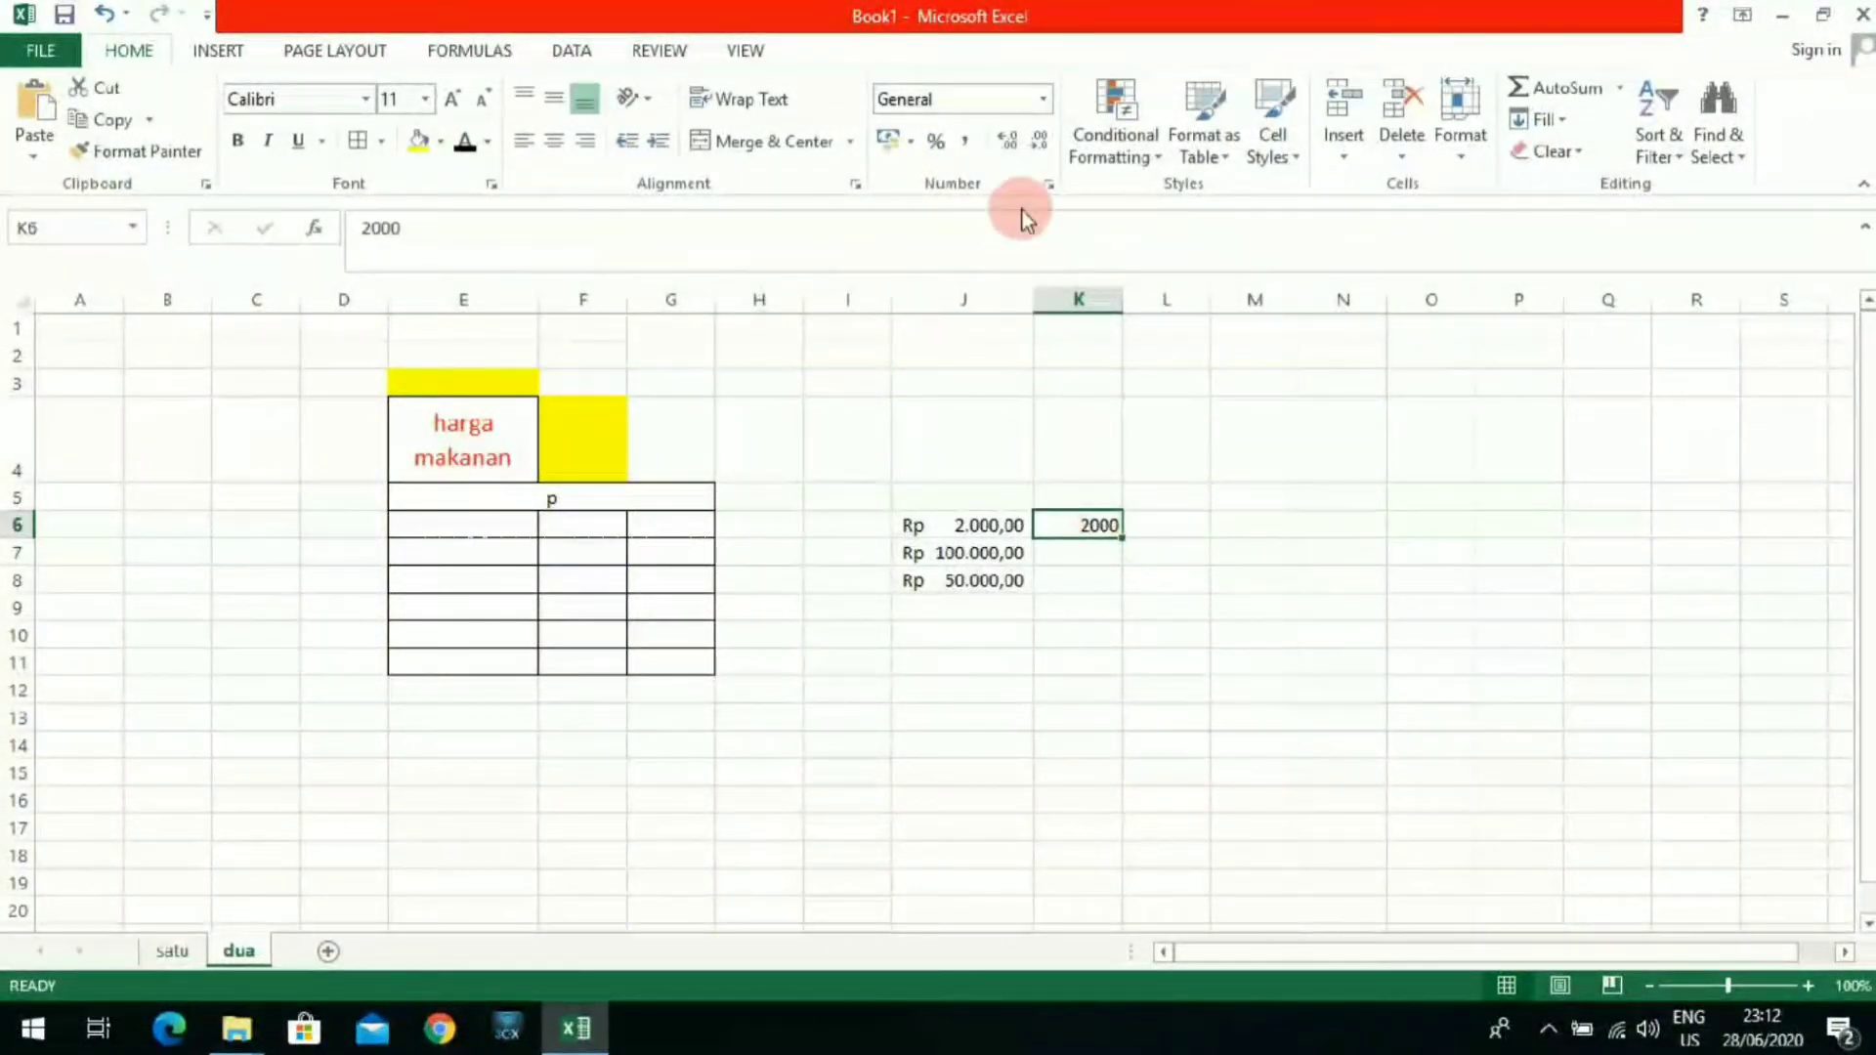
pyautogui.click(1049, 185)
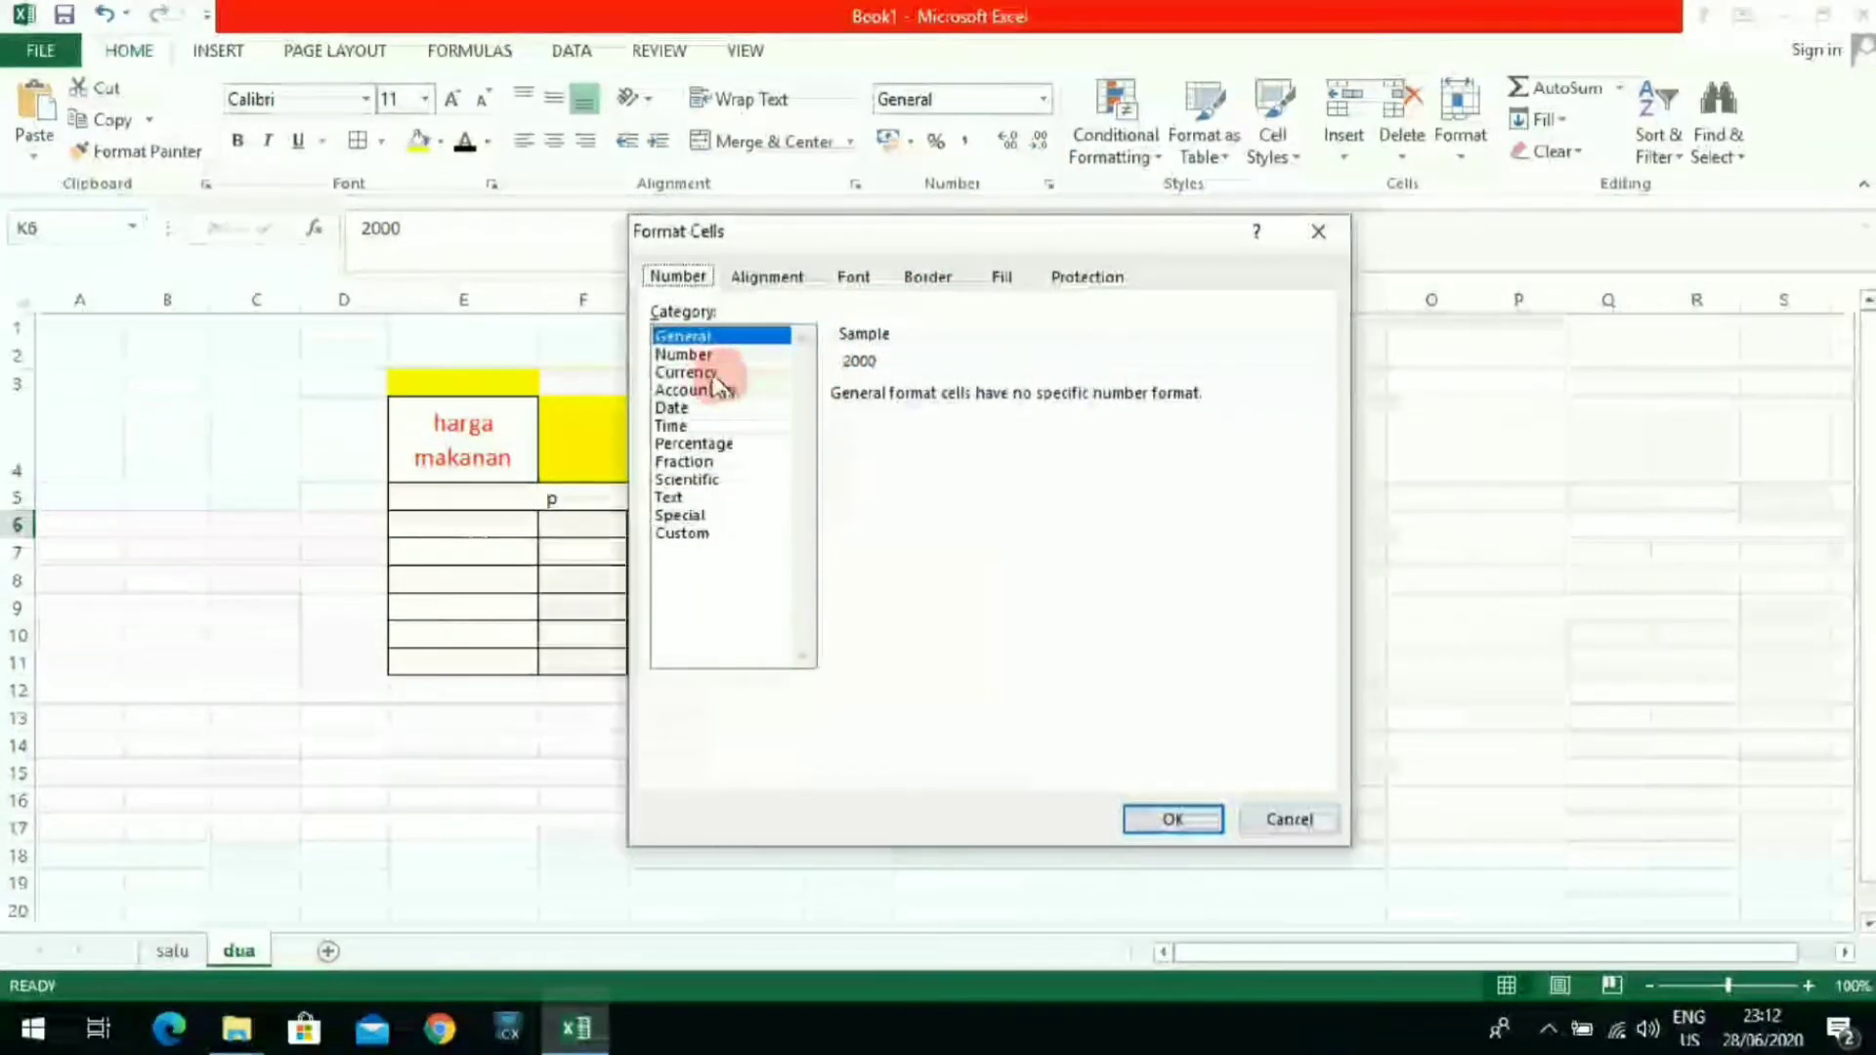
pyautogui.click(696, 354)
pyautogui.click(695, 373)
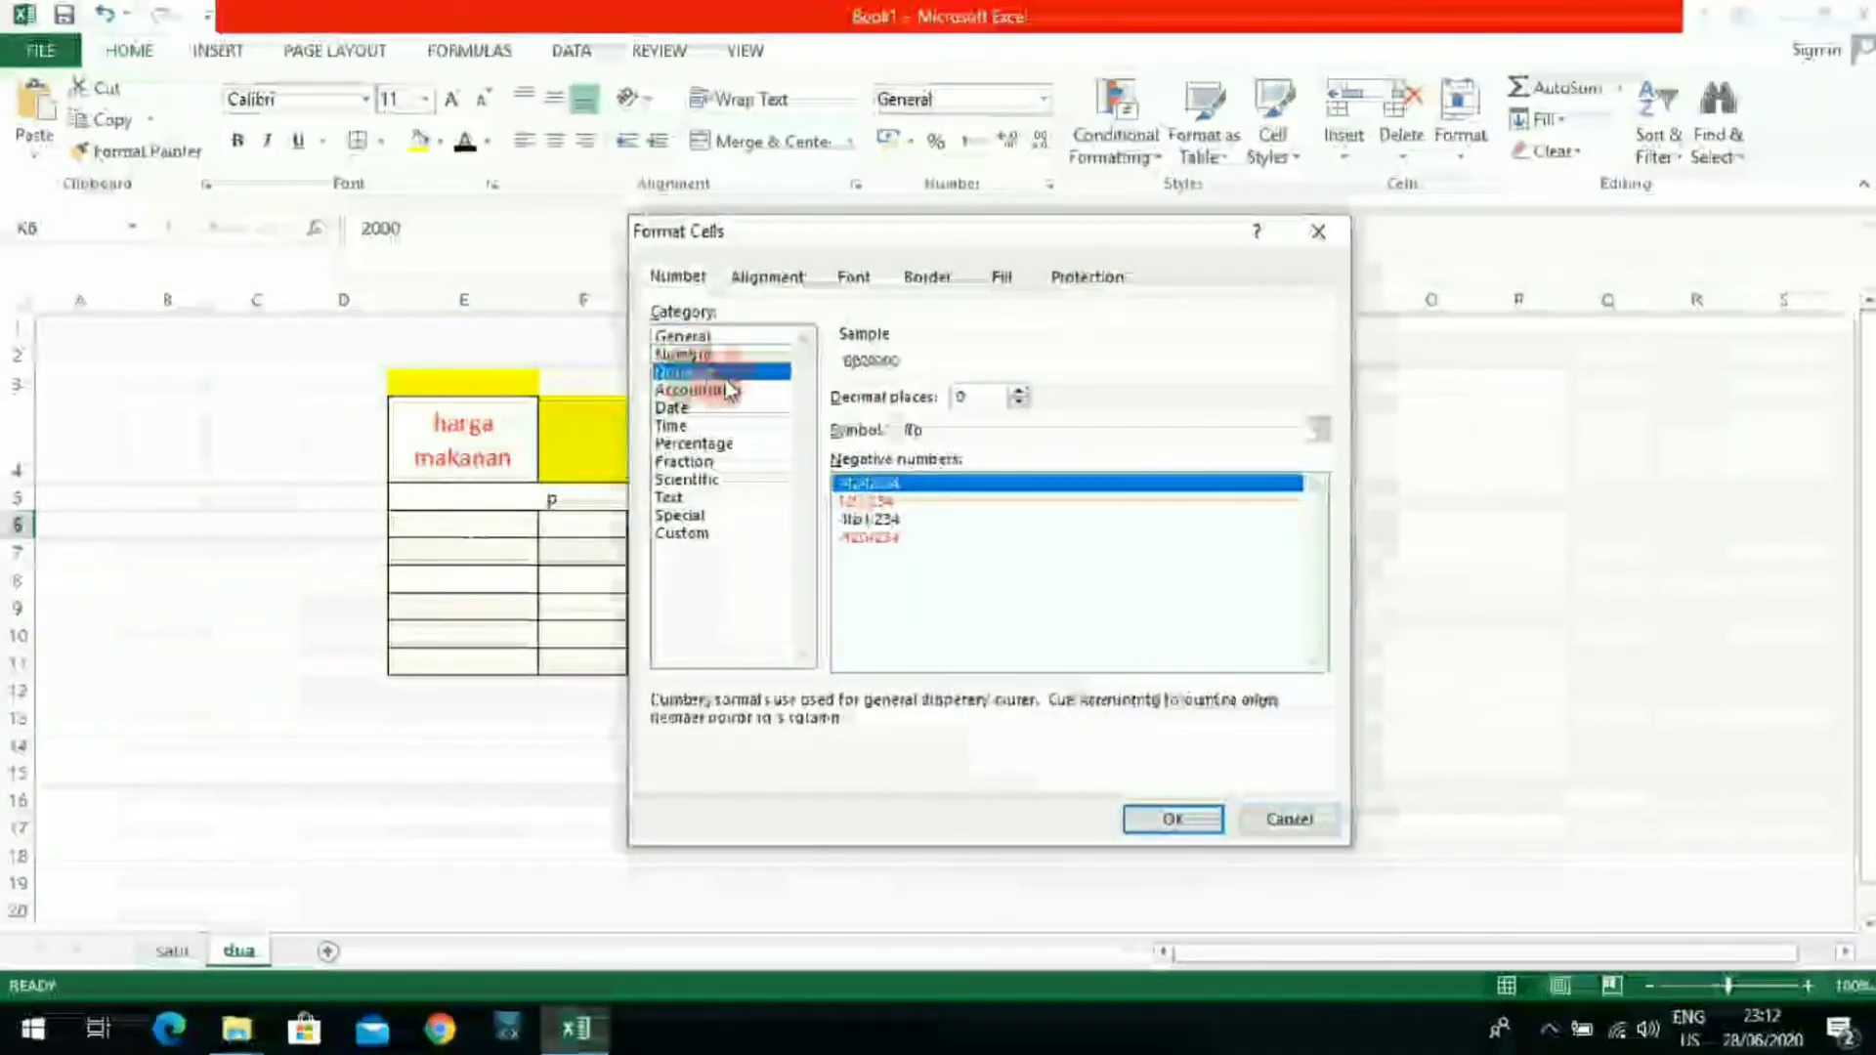
pyautogui.click(721, 391)
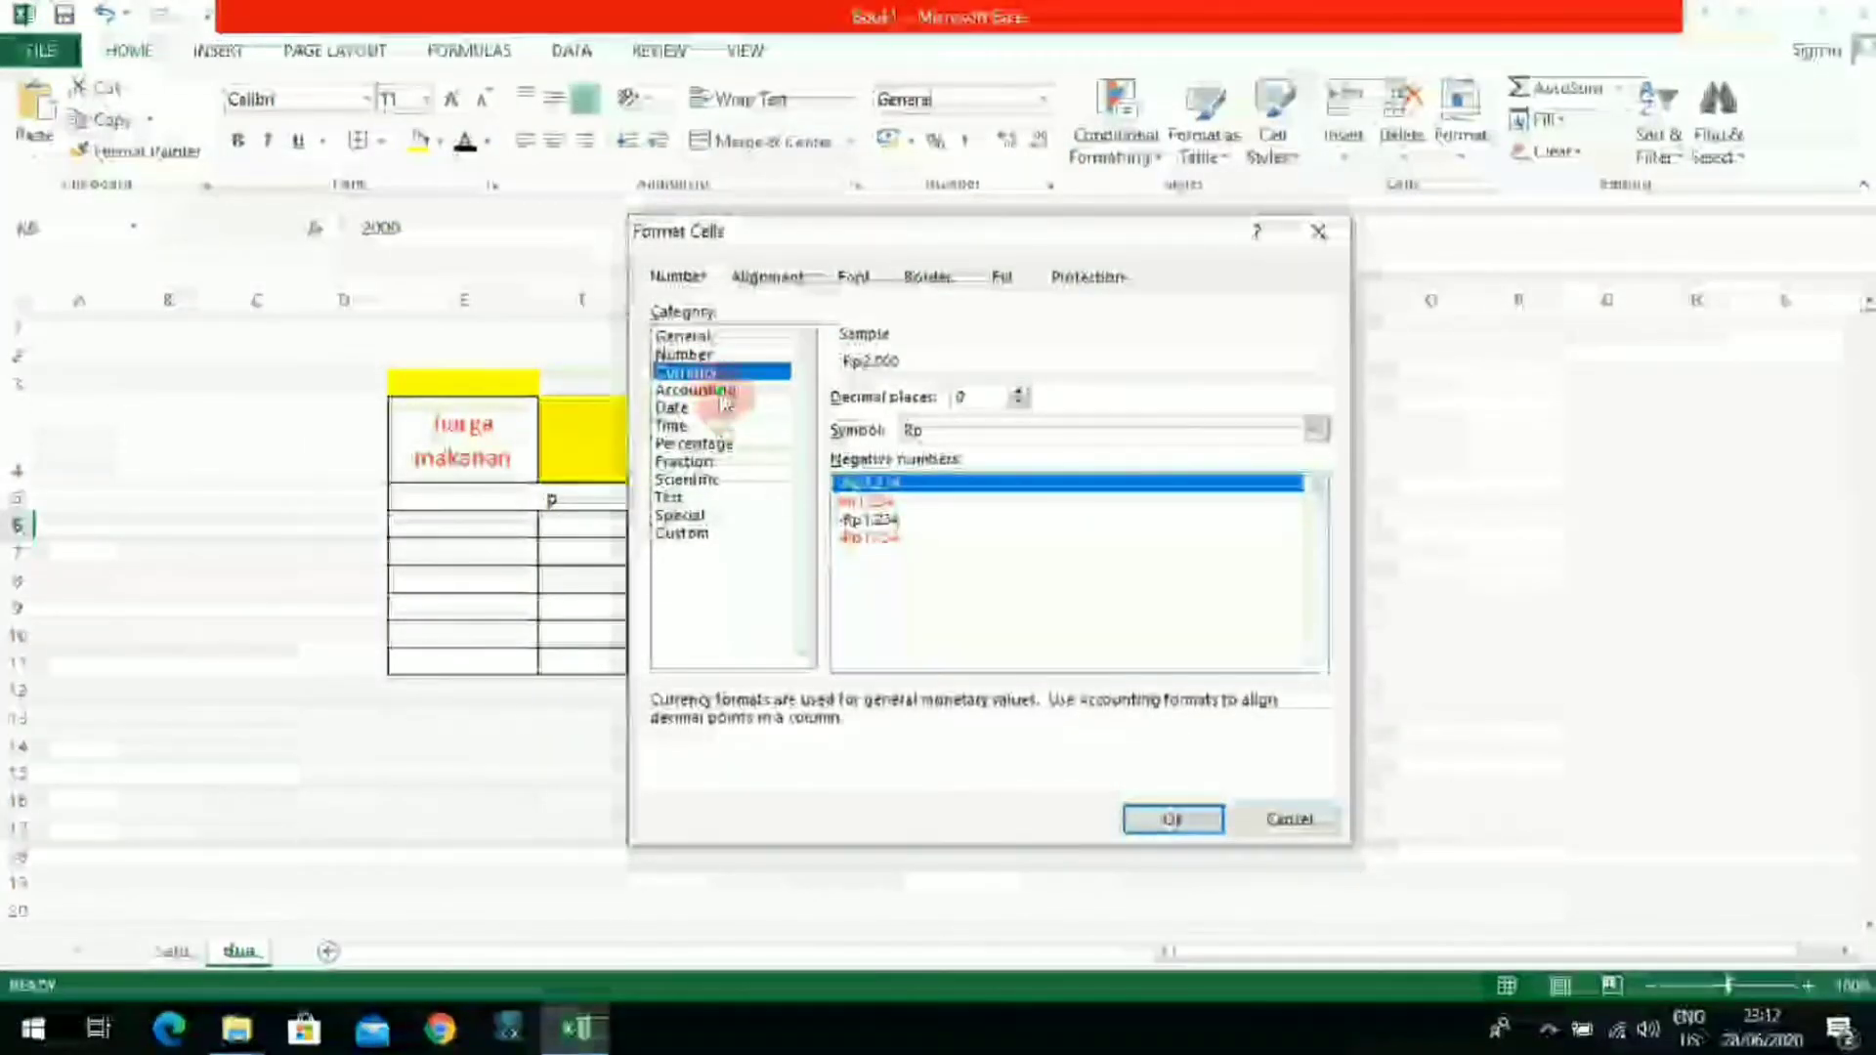
pyautogui.click(721, 374)
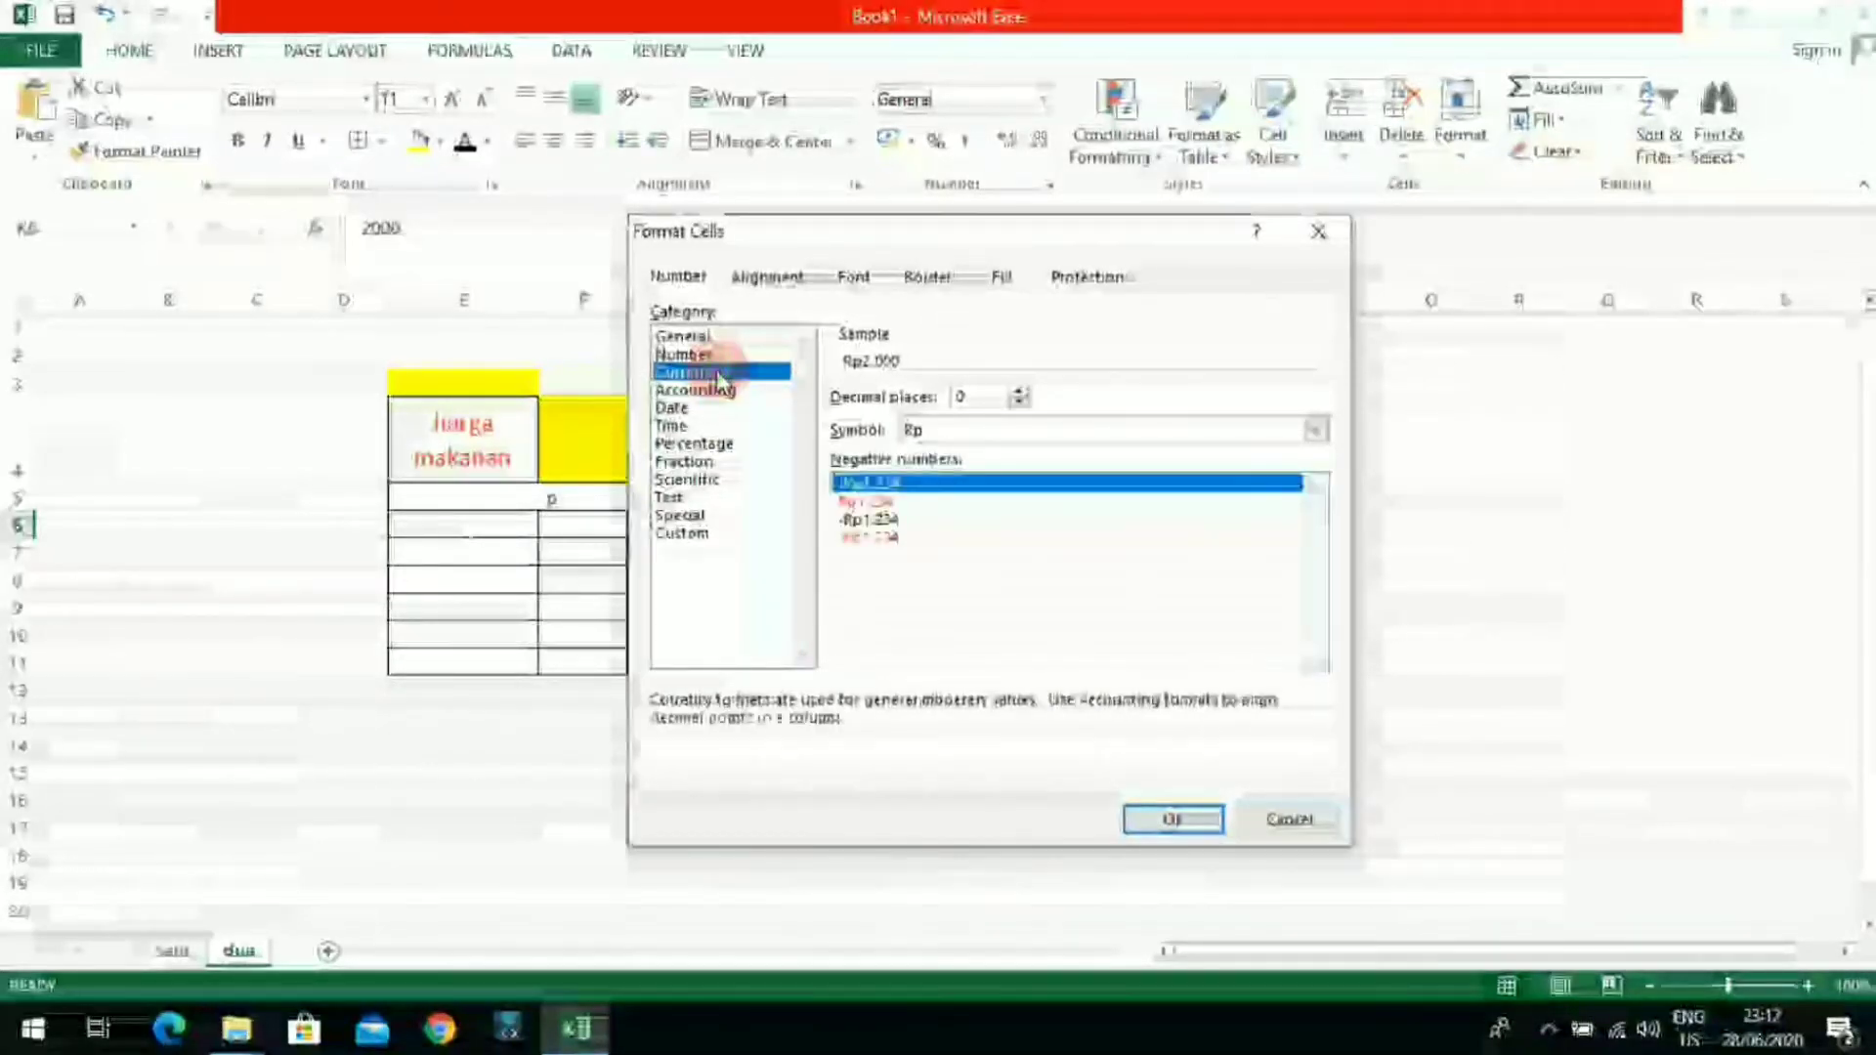
pyautogui.click(1019, 391)
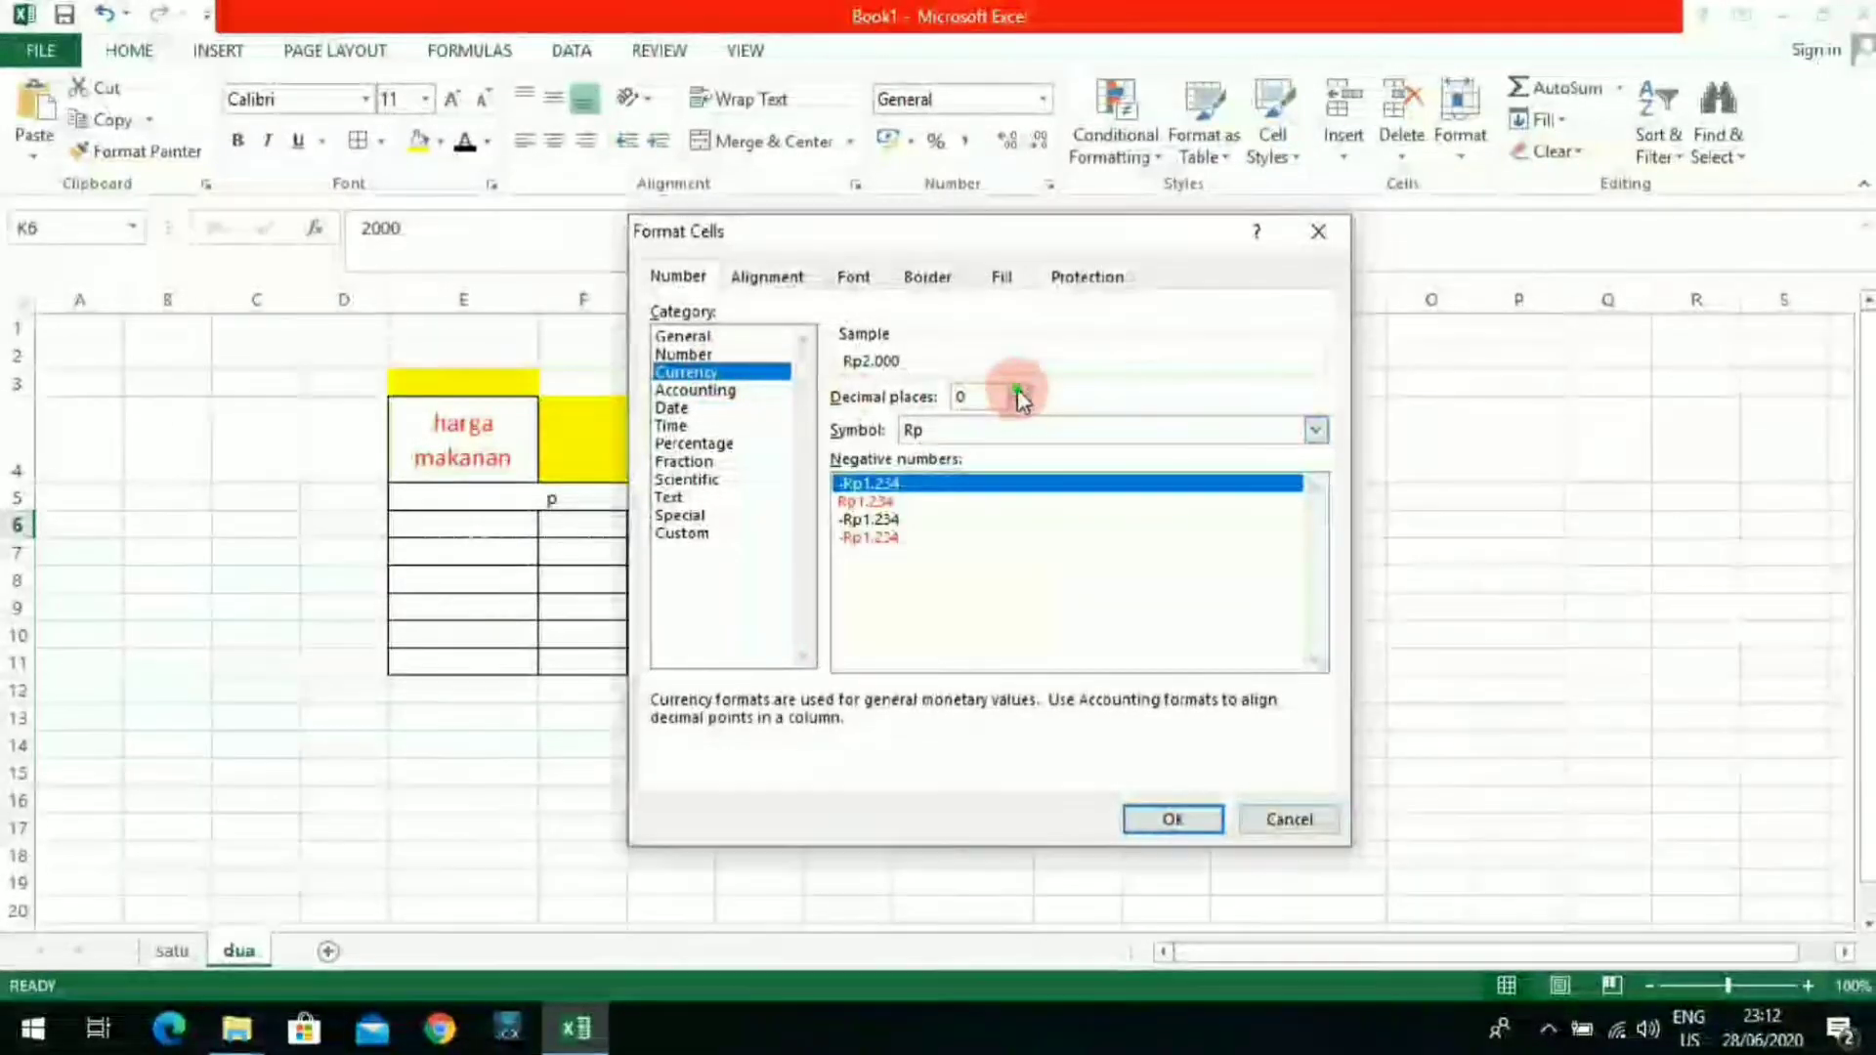
pyautogui.click(1019, 392)
pyautogui.click(1165, 821)
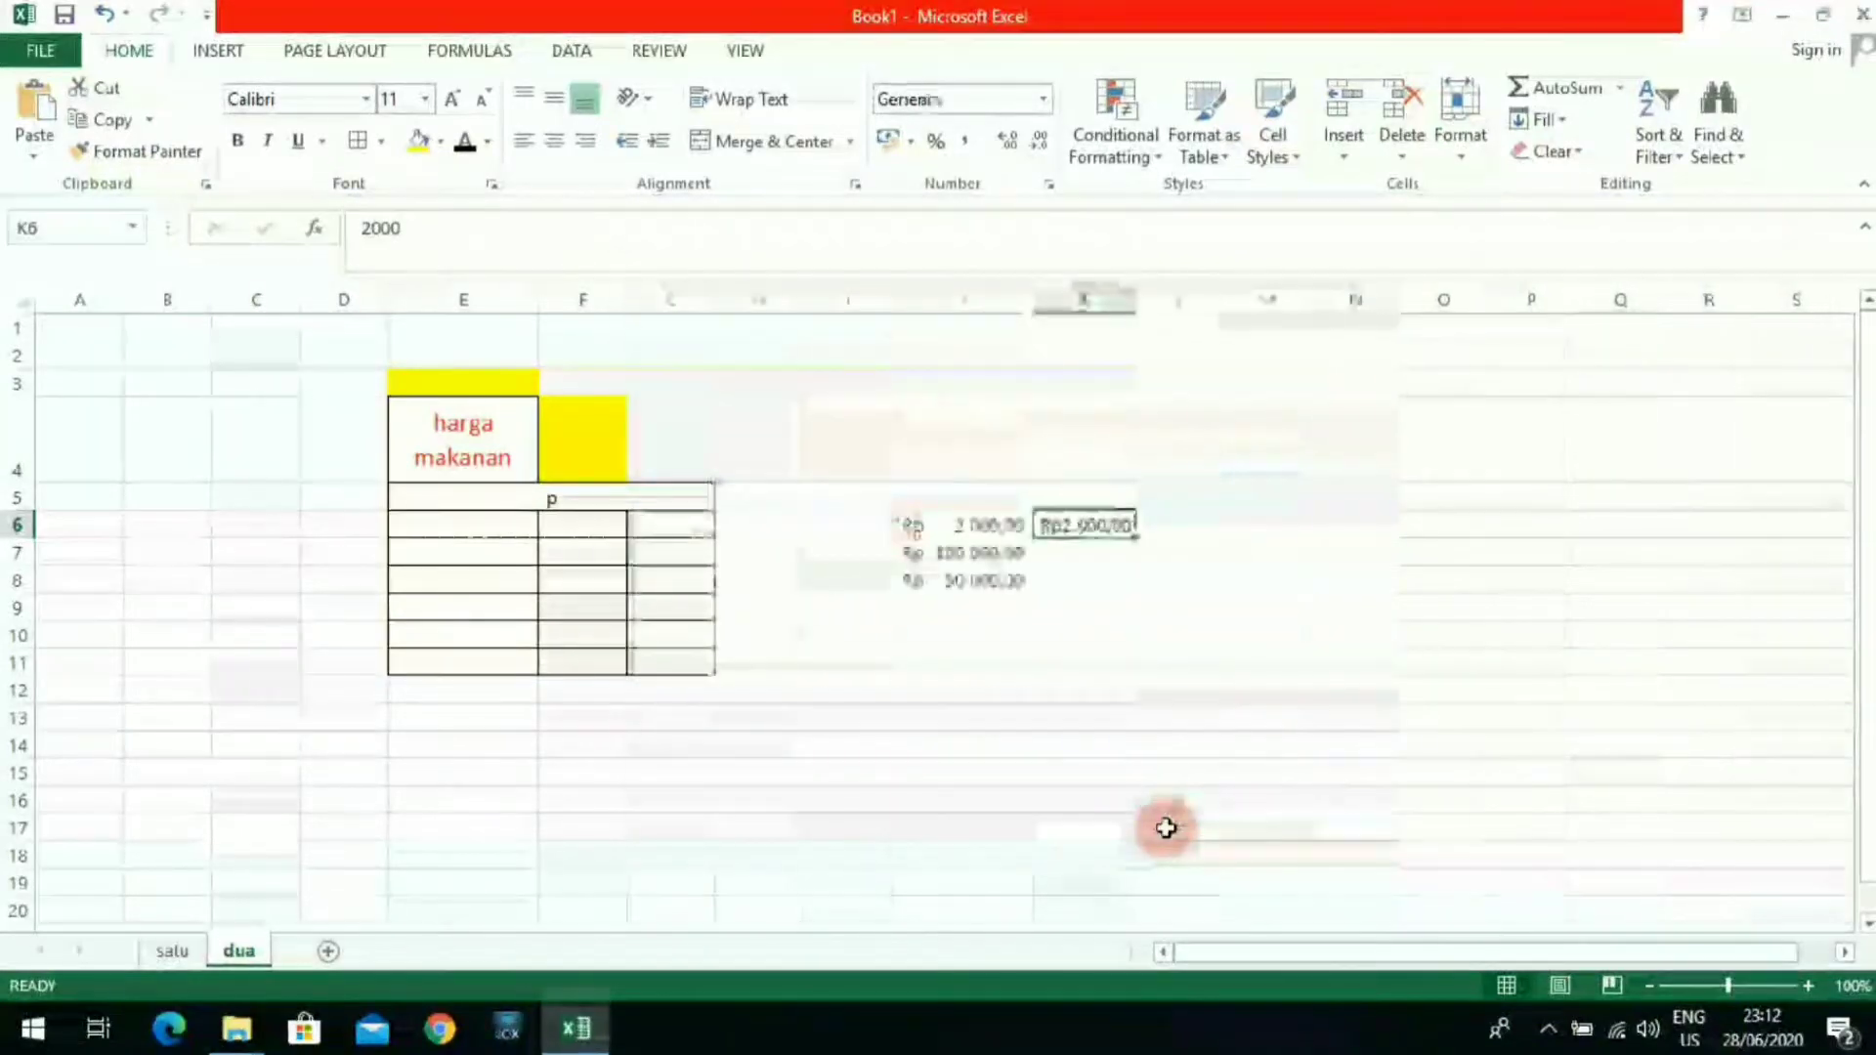
# Step: Widen column K and fill the amount in K6 down through K8
pyautogui.moveTo(1134, 302); pyautogui.dragTo(1196, 302)
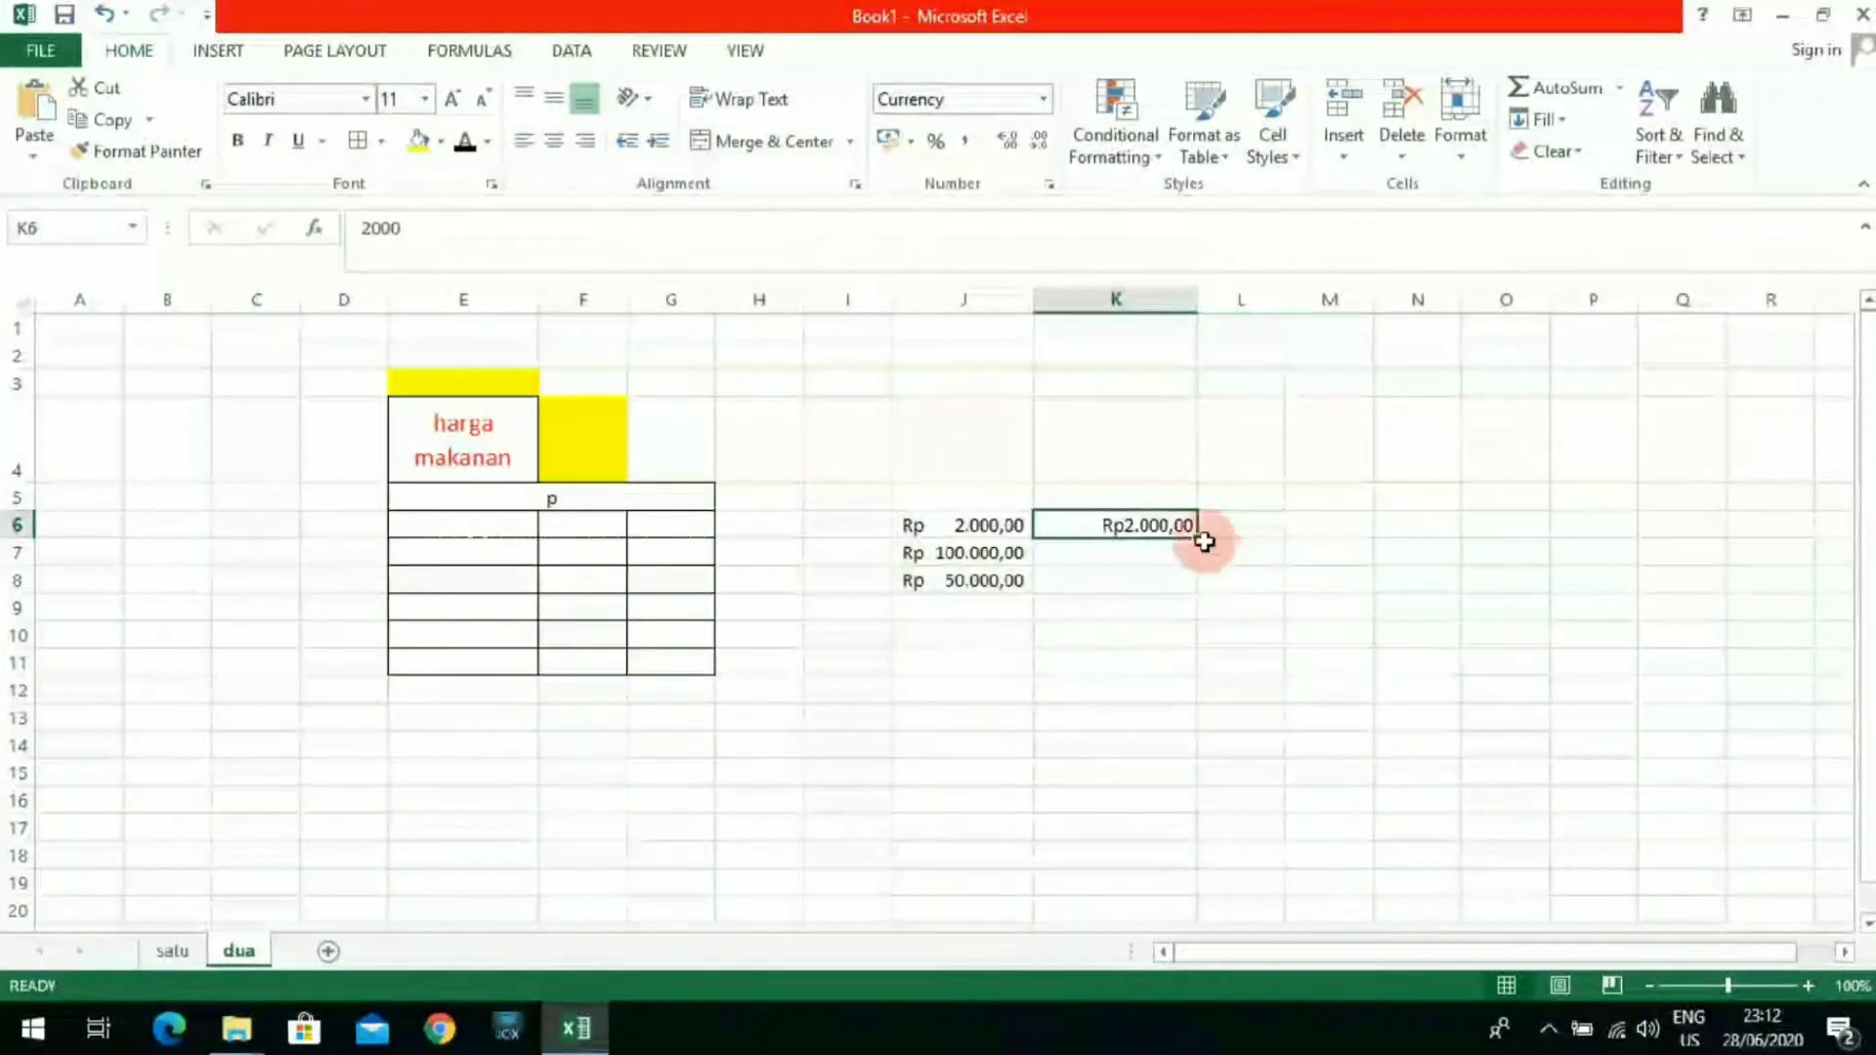
pyautogui.moveTo(1198, 527); pyautogui.dragTo(1187, 584)
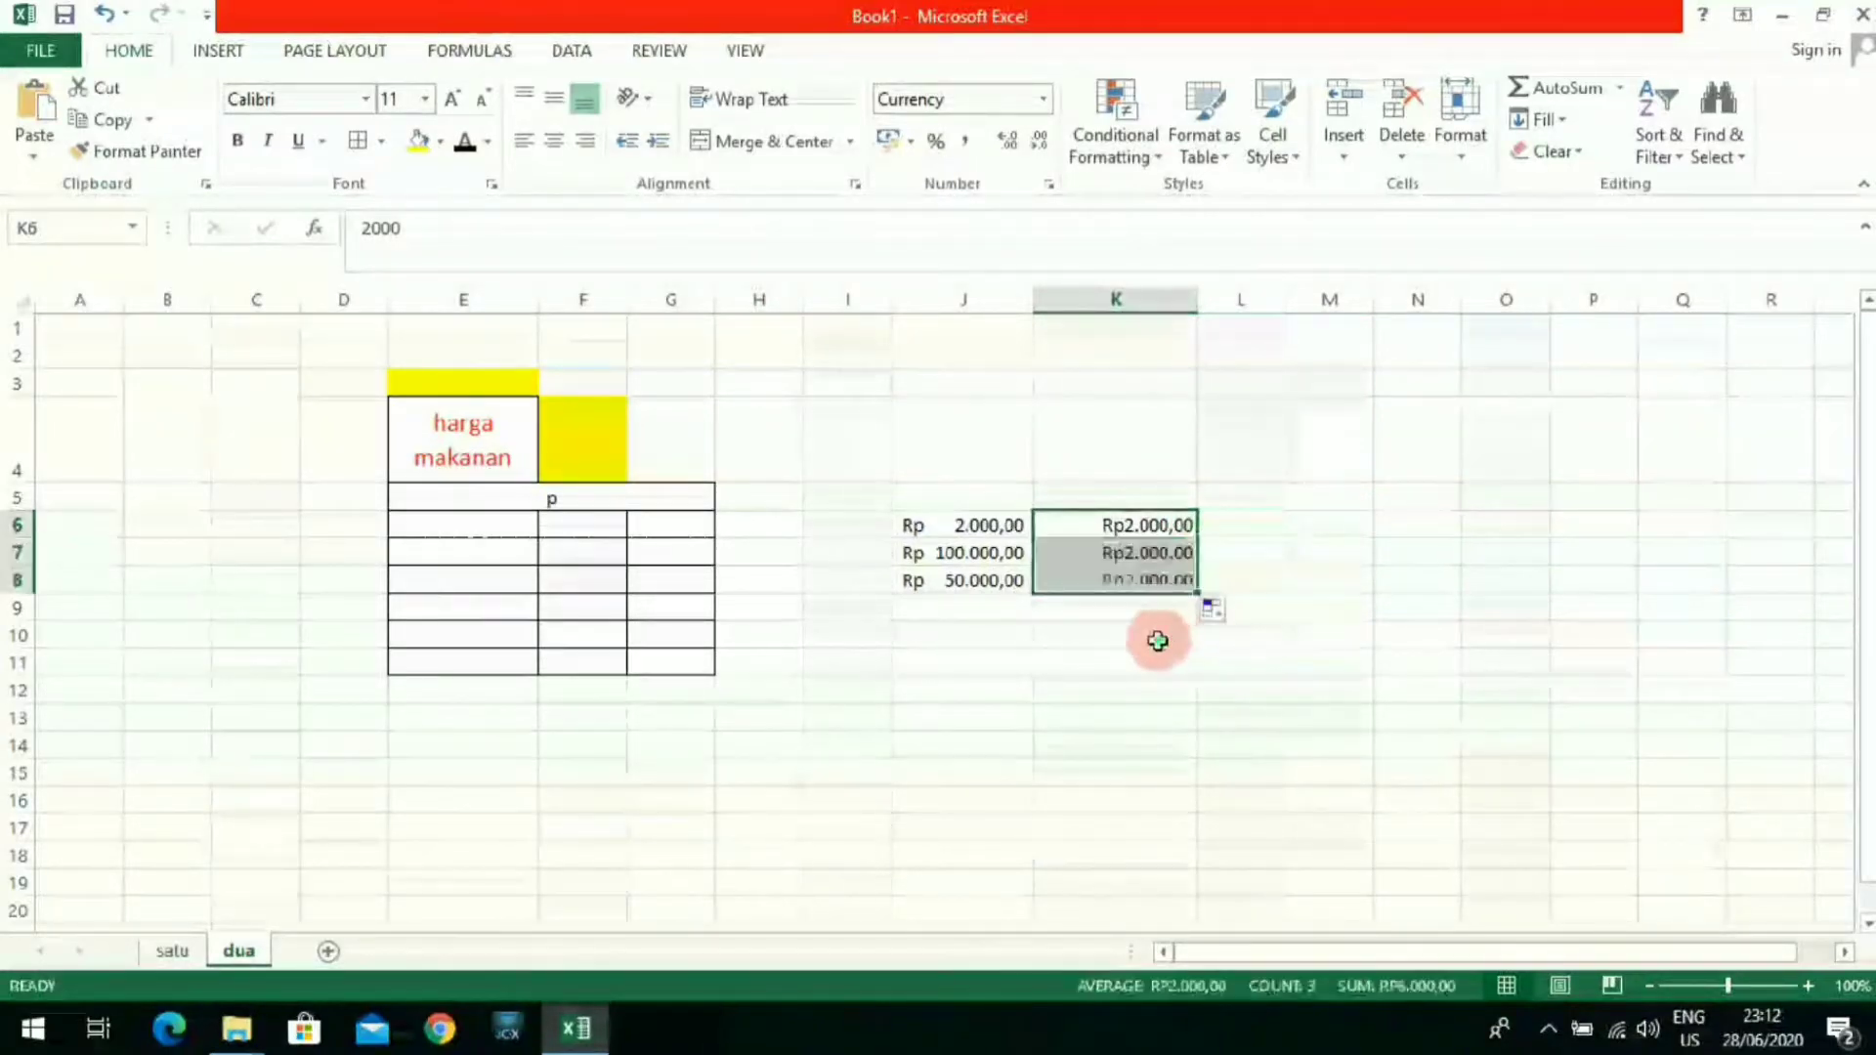
pyautogui.click(1159, 641)
pyautogui.click(1146, 553)
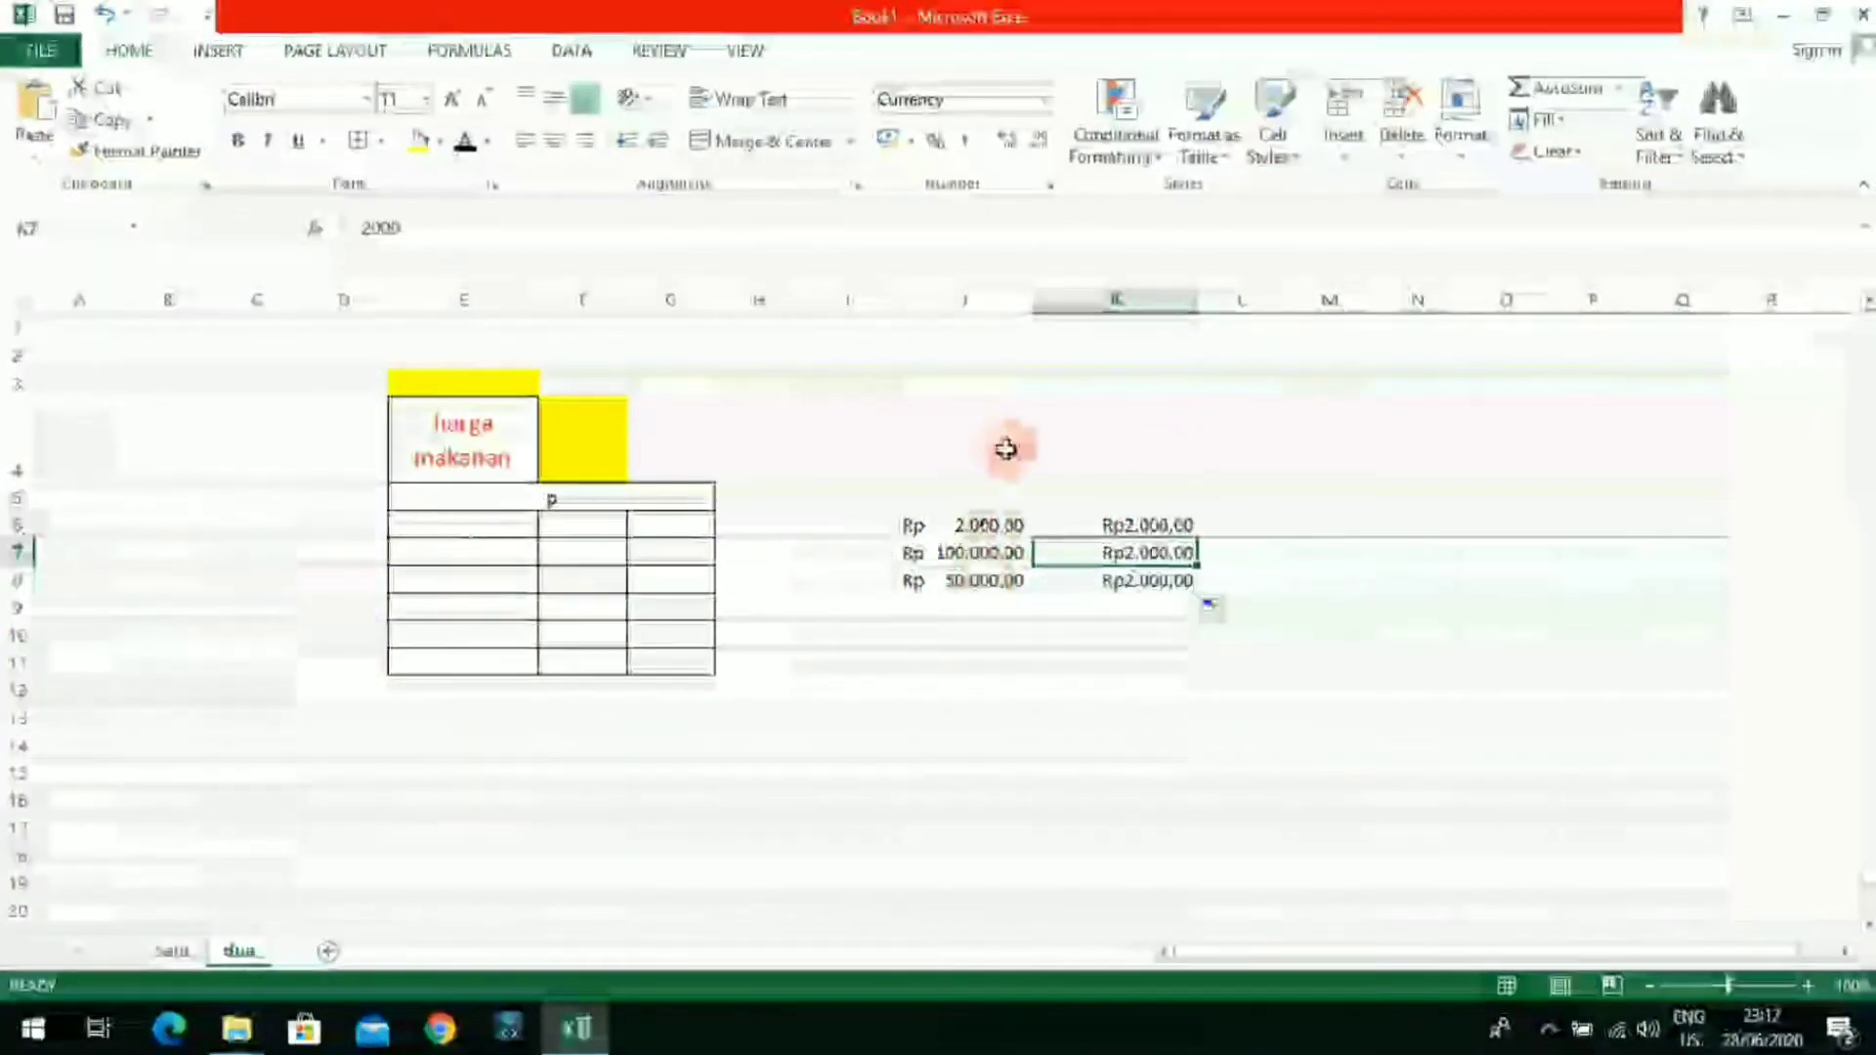
# Step: Widen columns J and K further to spread out both sets of amounts
pyautogui.moveTo(1039, 309); pyautogui.dragTo(1070, 309)
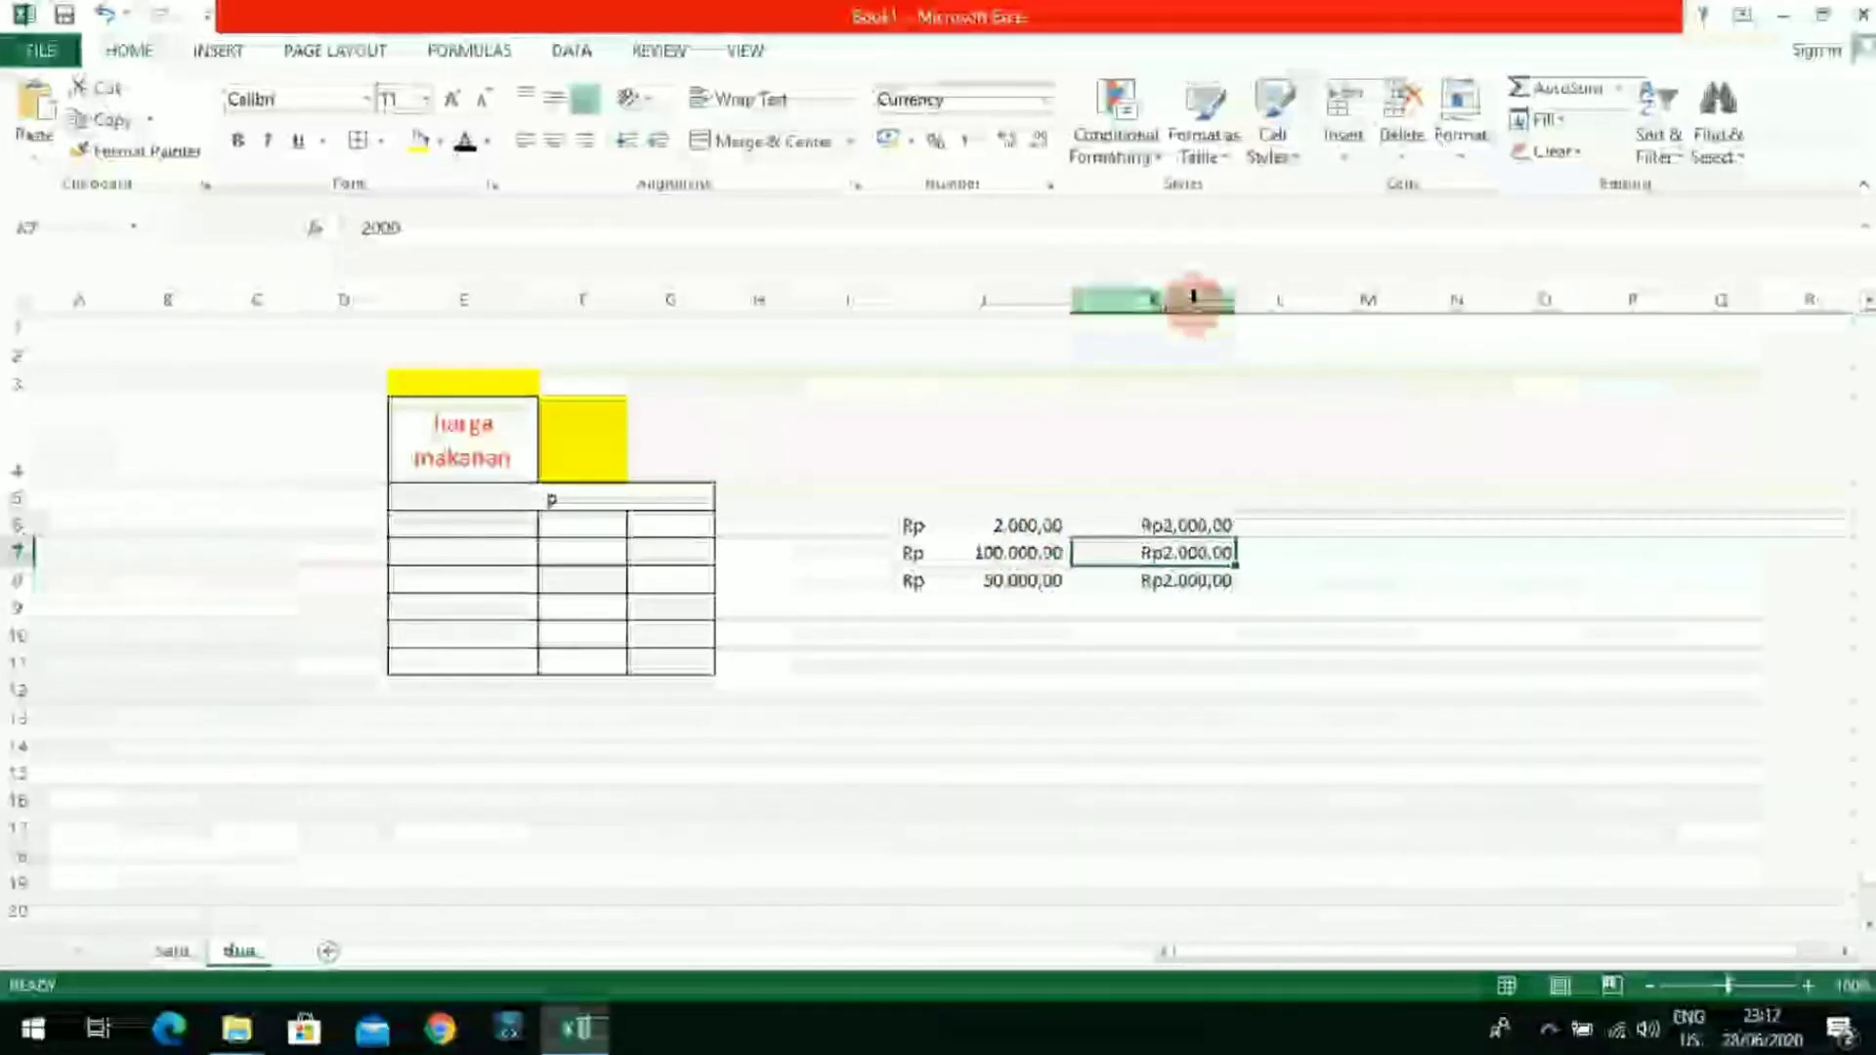
pyautogui.moveTo(1236, 298); pyautogui.dragTo(1265, 427)
pyautogui.click(1369, 691)
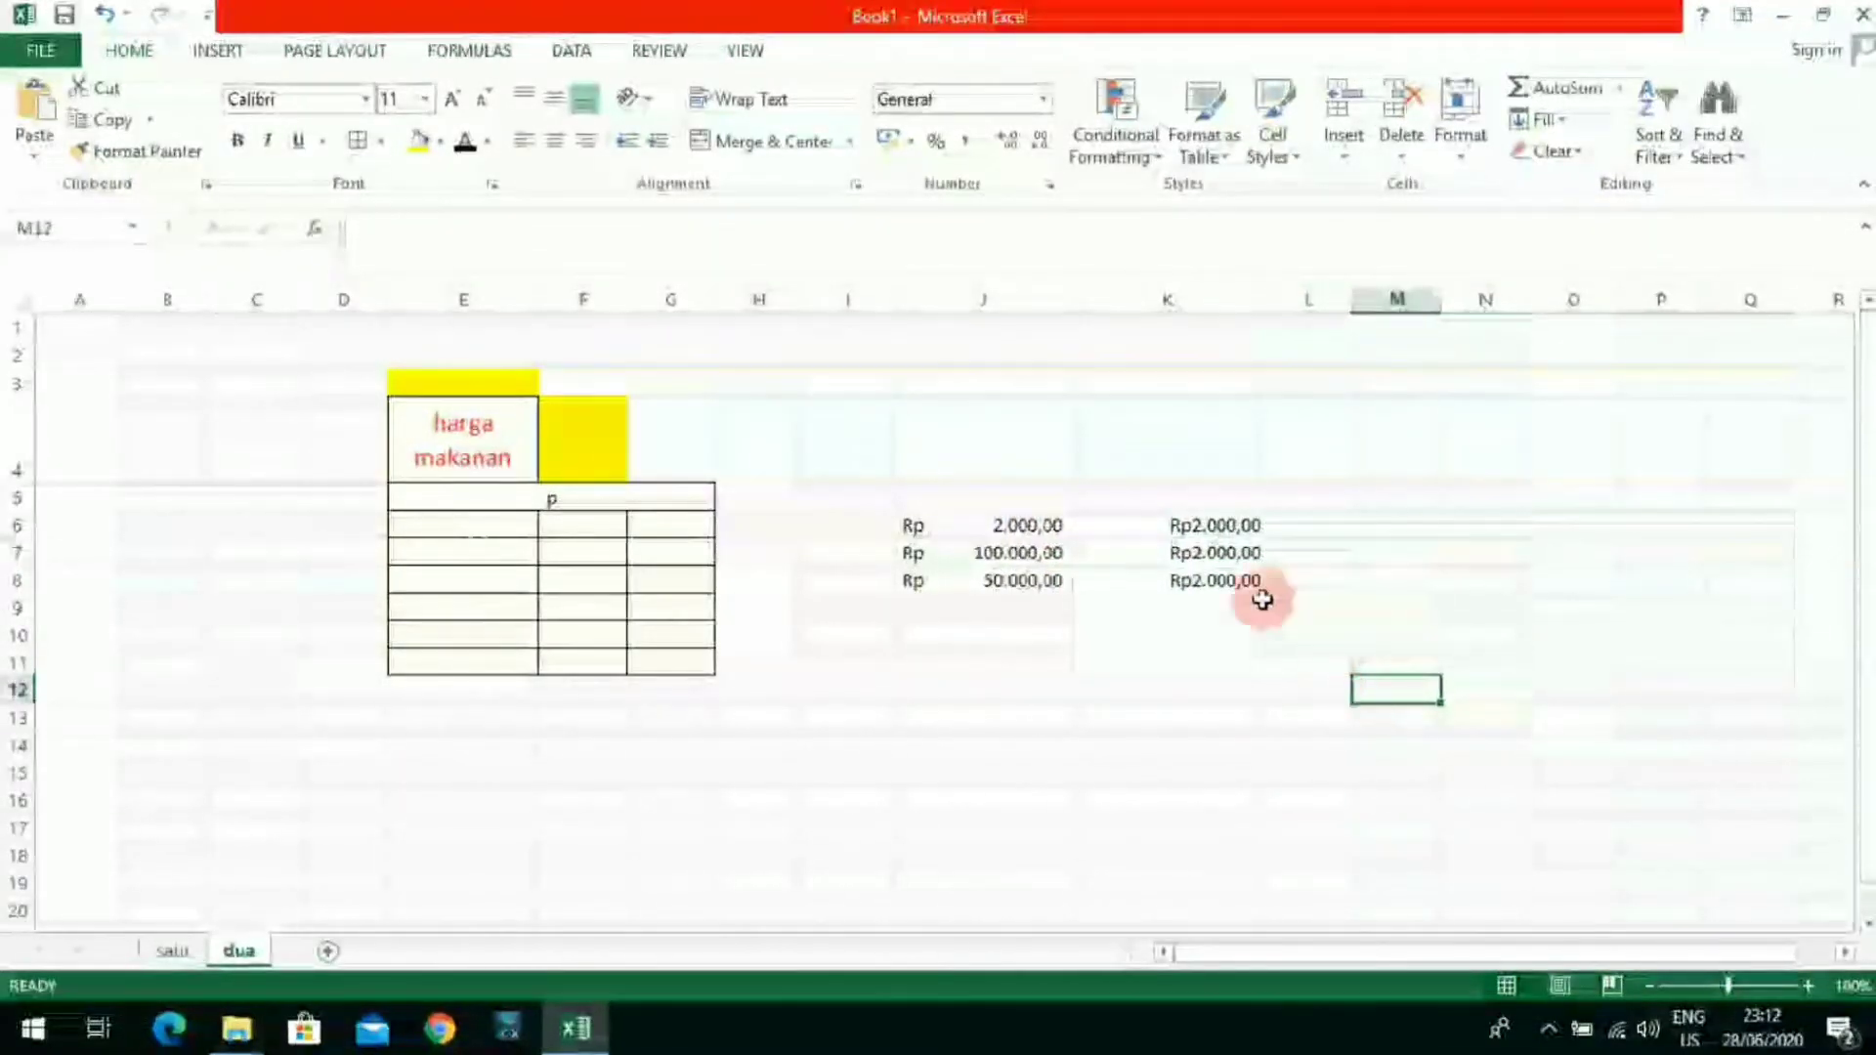
# Step: Compare how the Rp symbol is placed in the Accounting amounts J6:J8 and the Currency amounts K6:K8
pyautogui.click(1219, 558)
pyautogui.click(1310, 516)
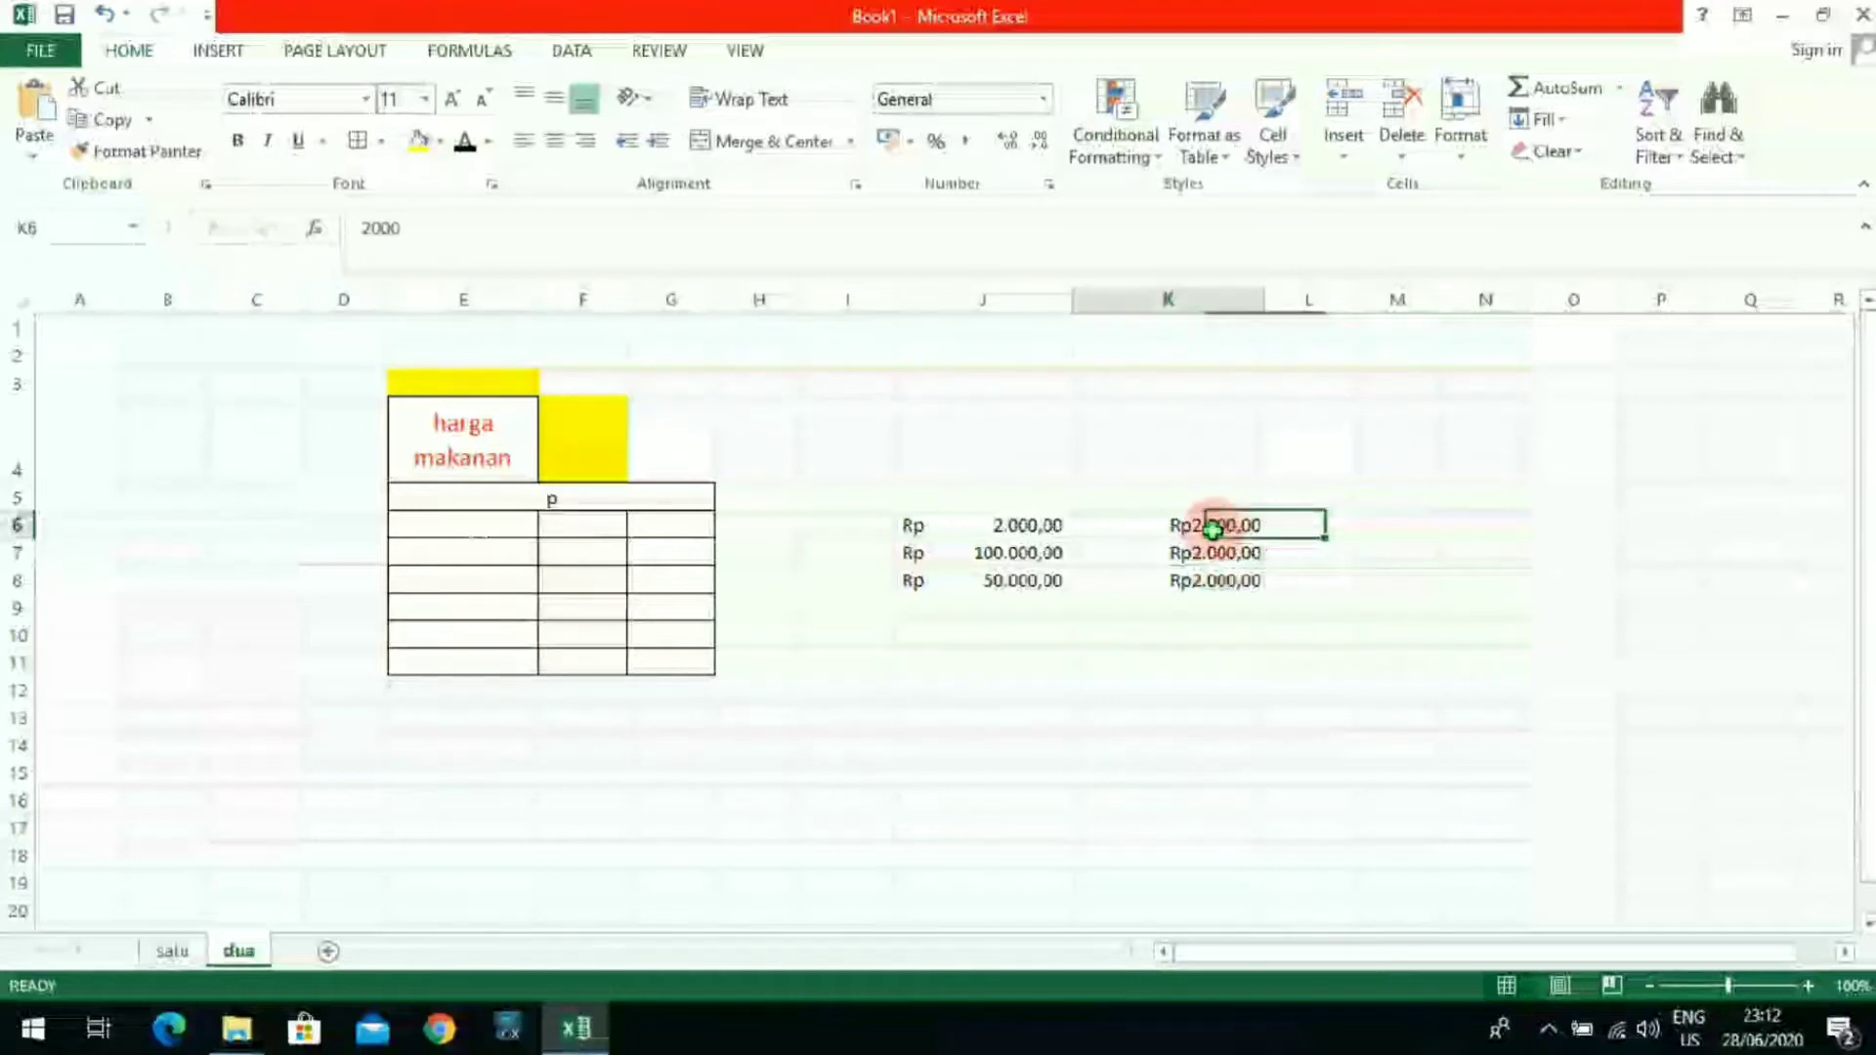
pyautogui.click(1212, 528)
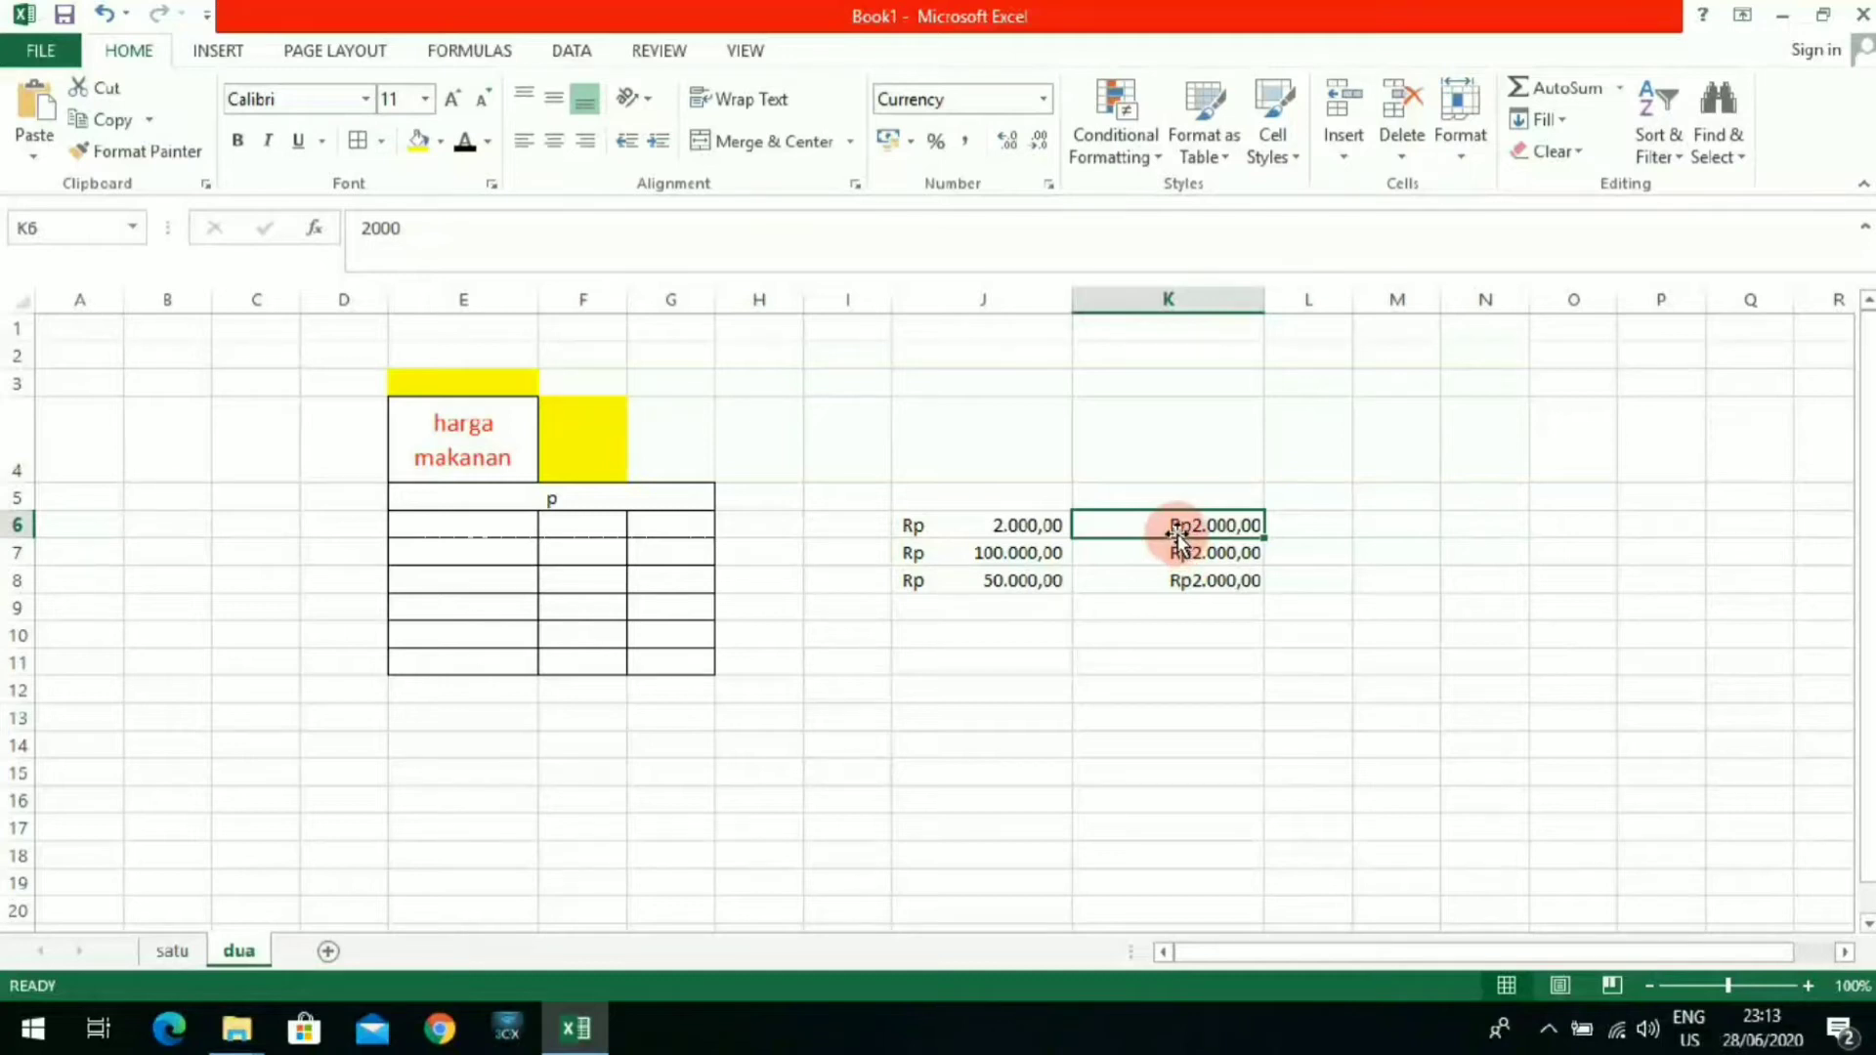
pyautogui.click(1185, 583)
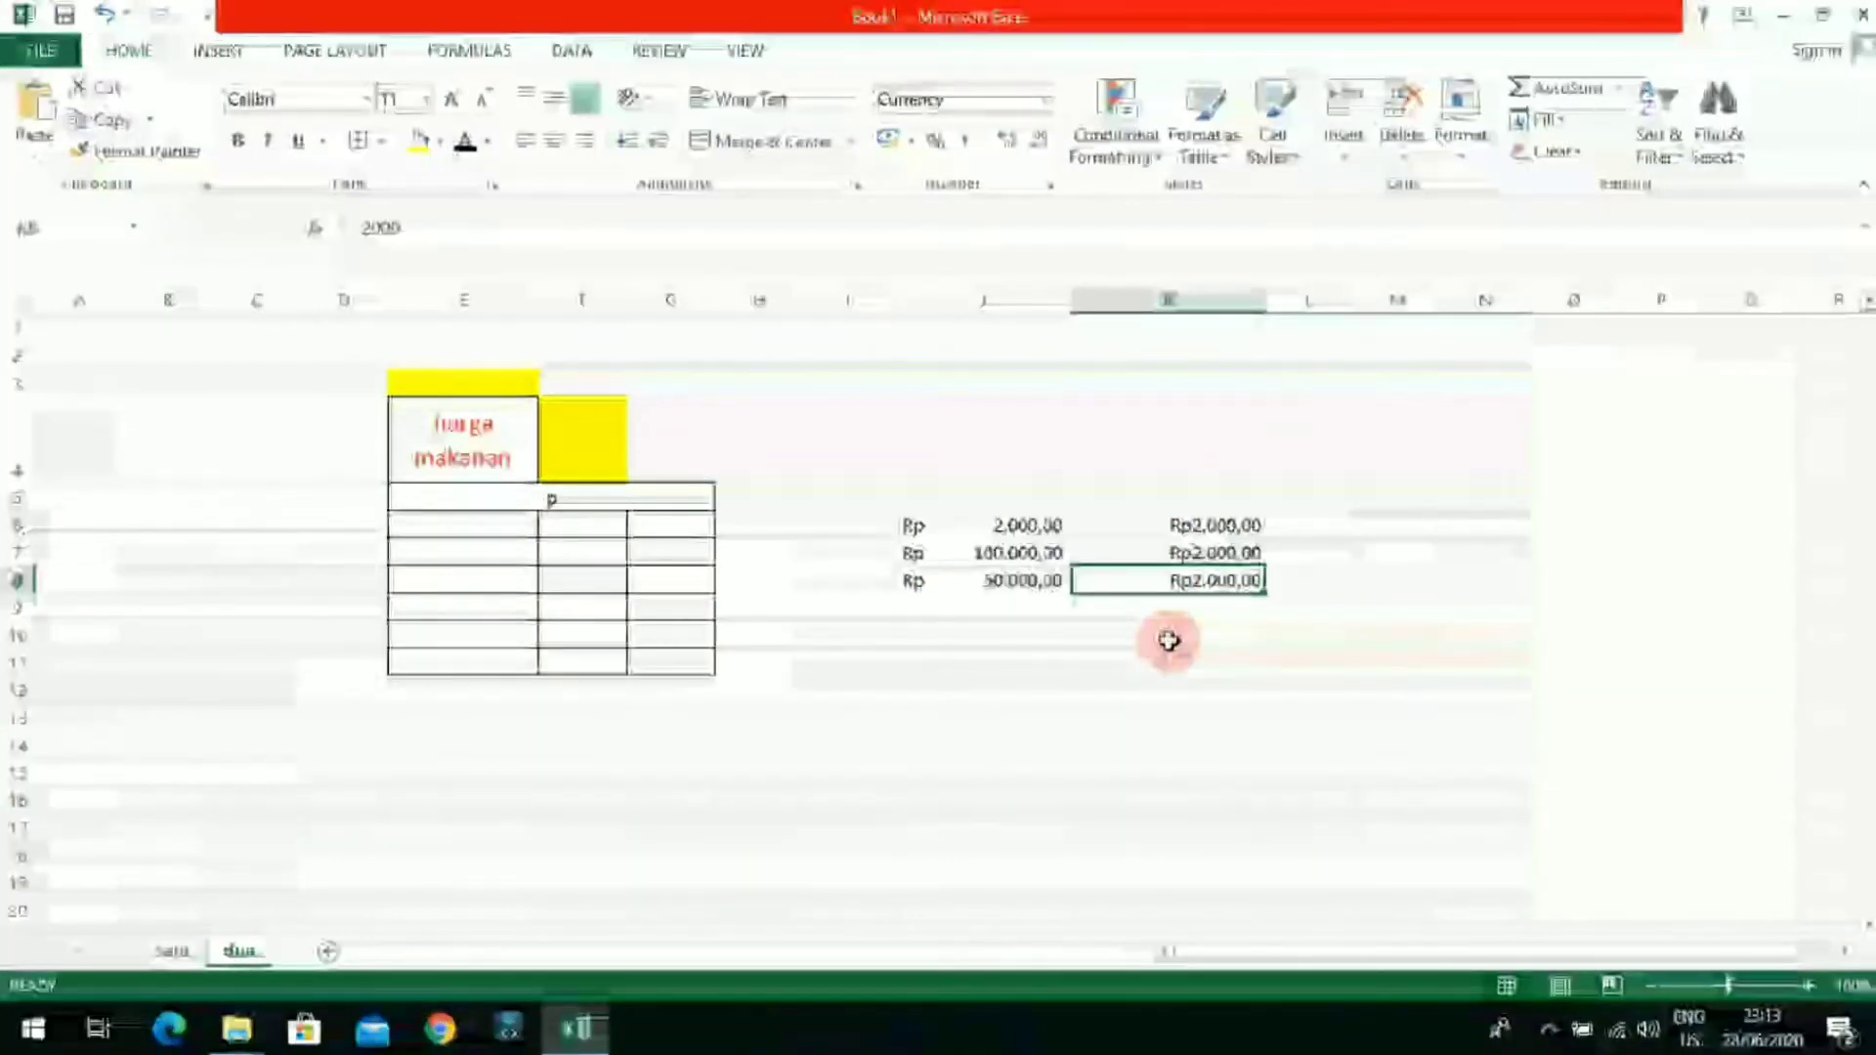
pyautogui.click(1168, 640)
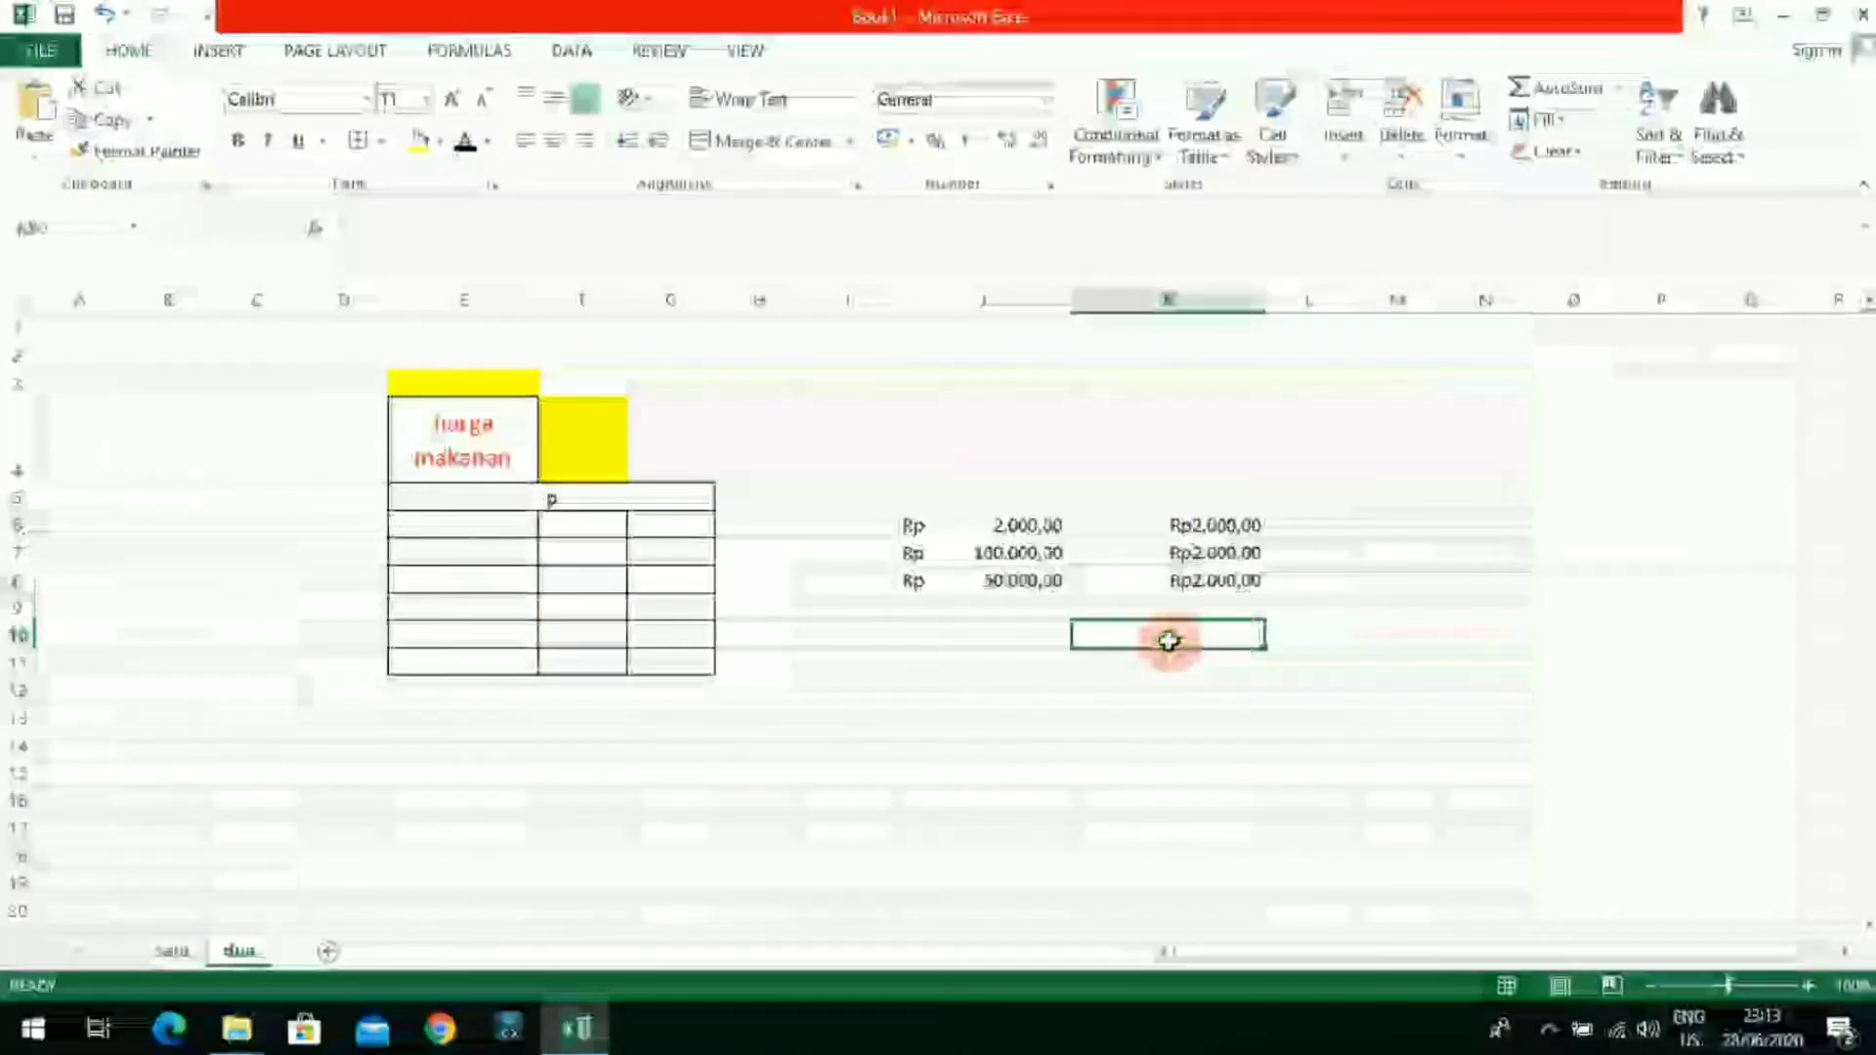
pyautogui.click(1019, 528)
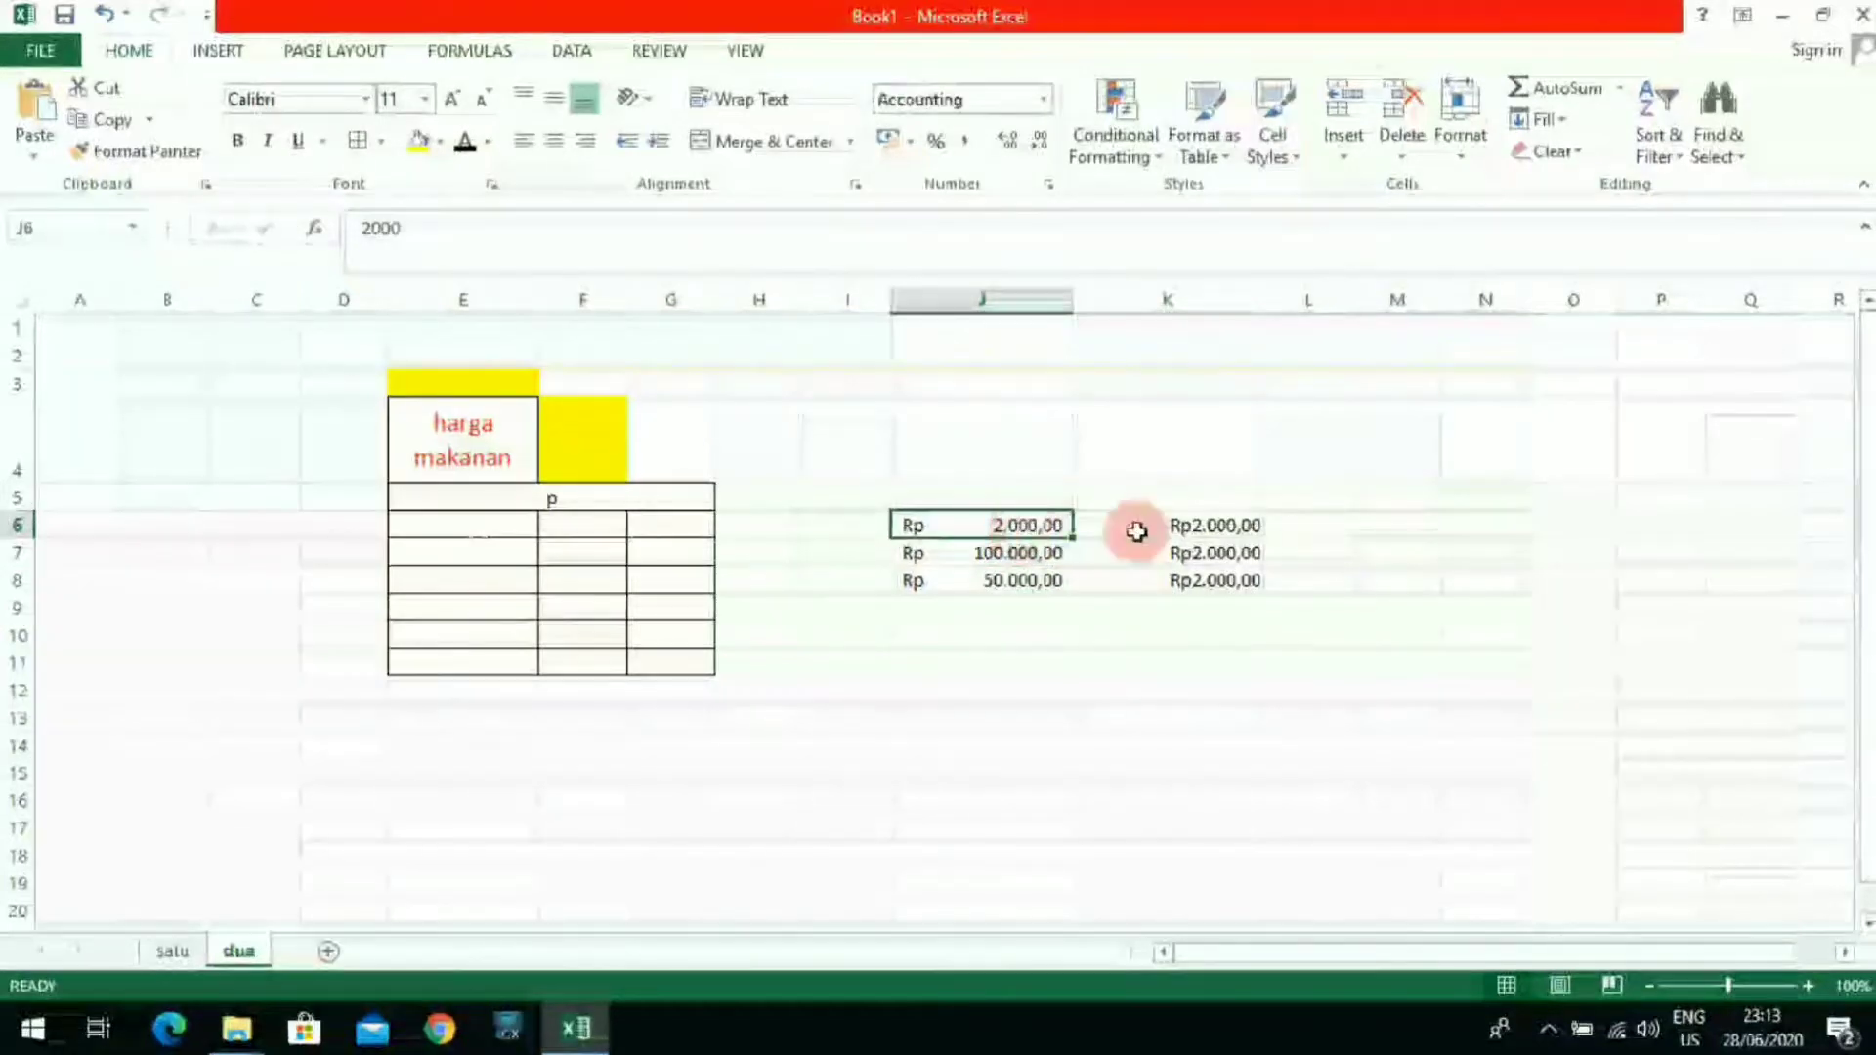
pyautogui.click(1173, 531)
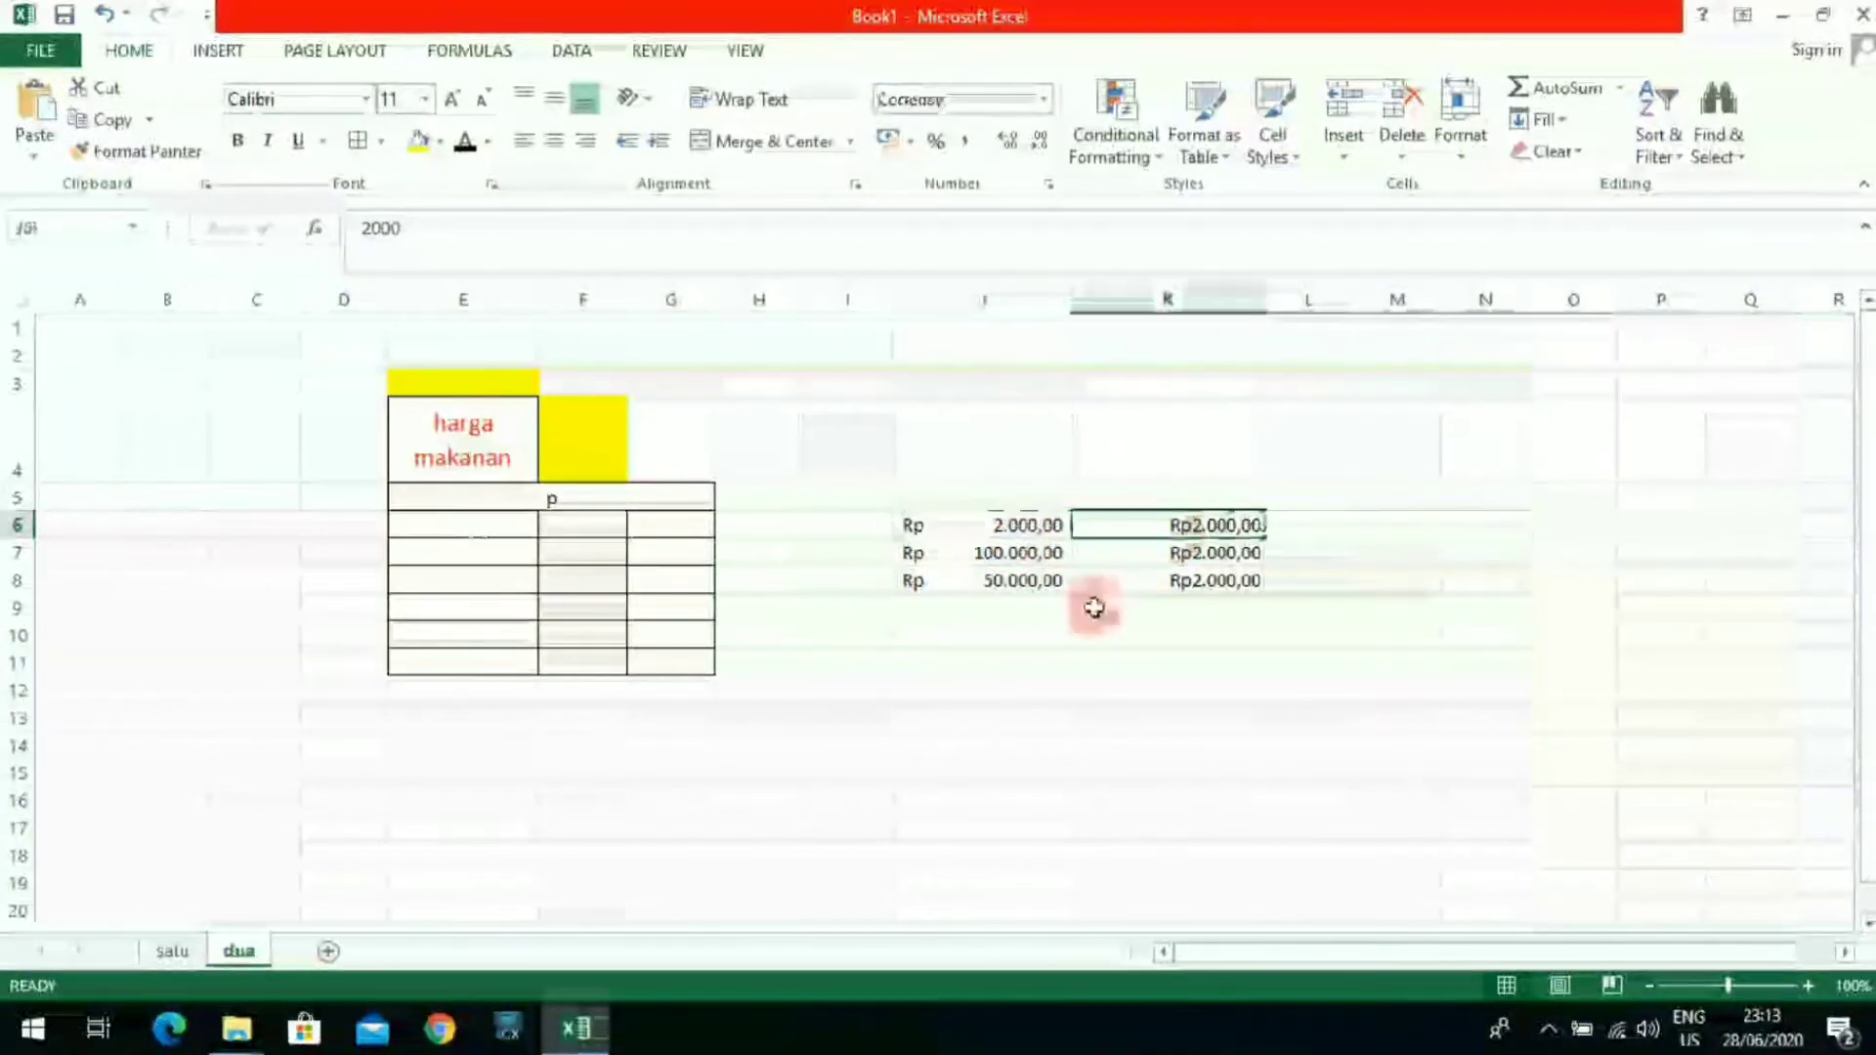
pyautogui.moveTo(976, 518); pyautogui.dragTo(1151, 583)
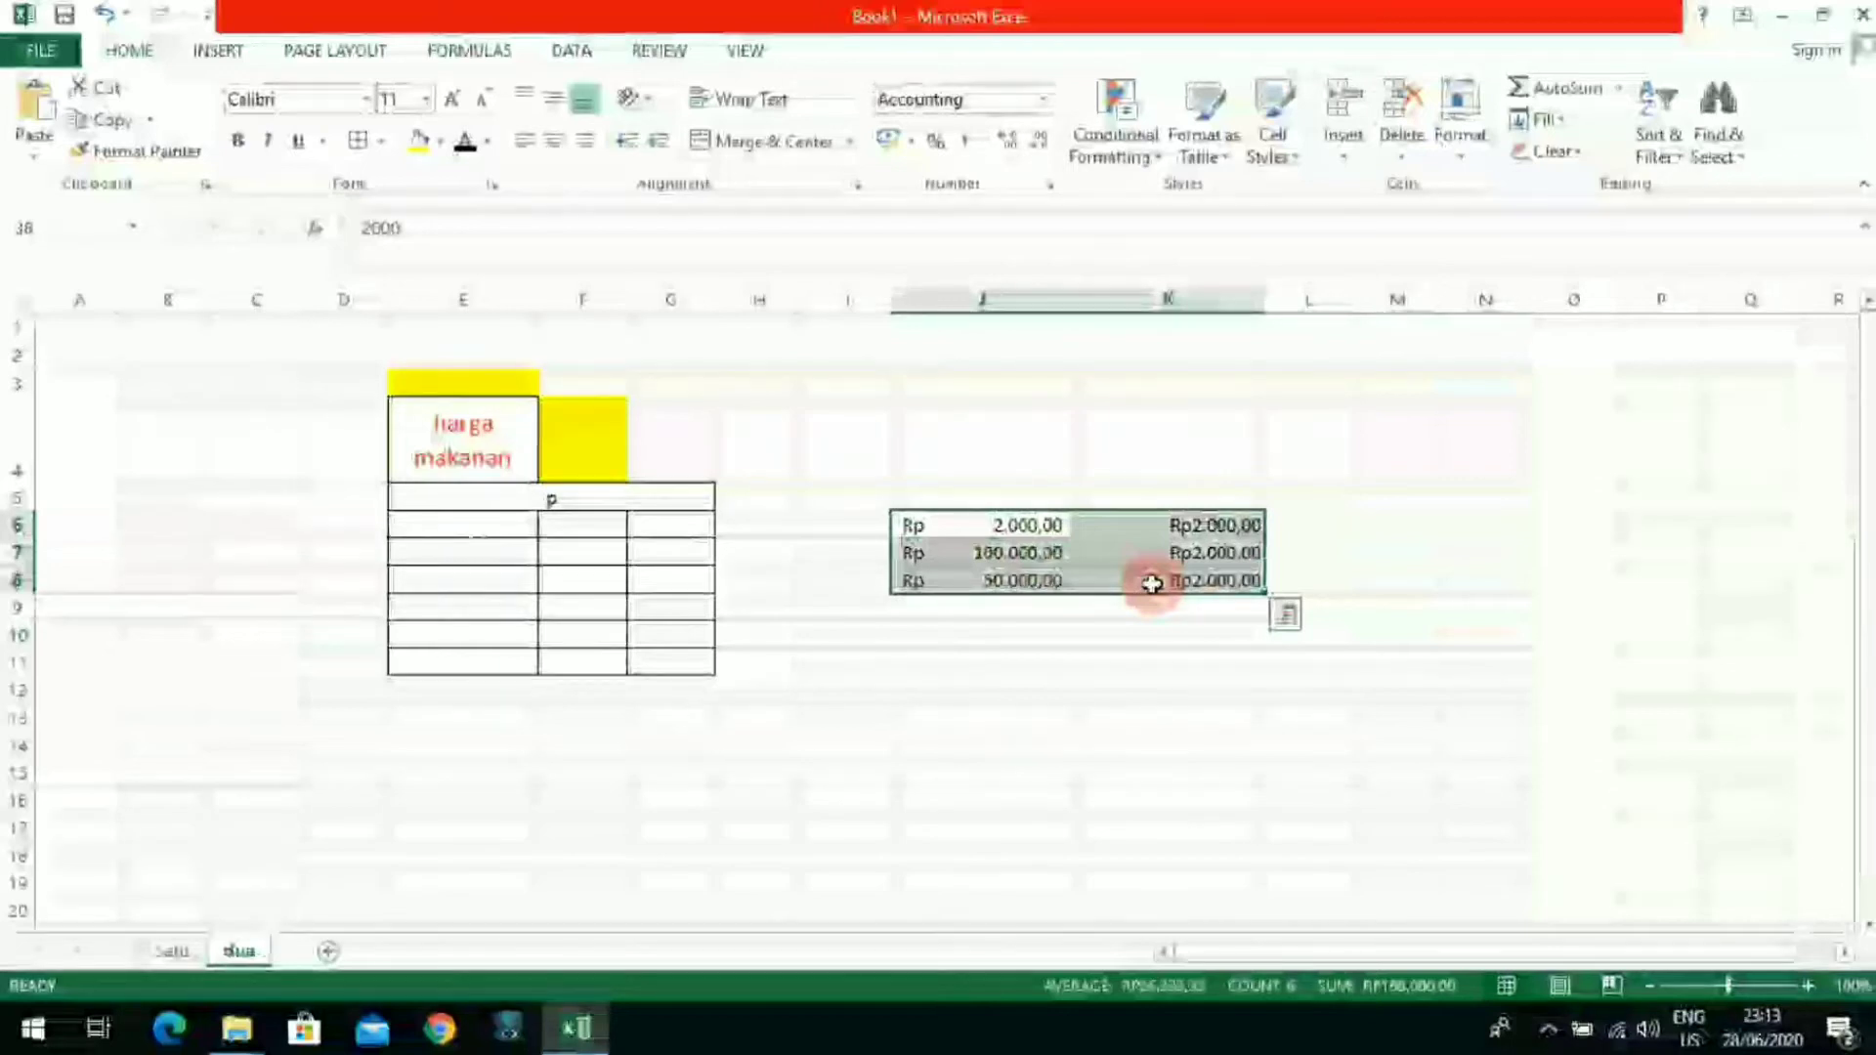
# Step: Enter "label" in cell J10 and "numbering" in cell J11, below the Accounting amounts
pyautogui.click(977, 637)
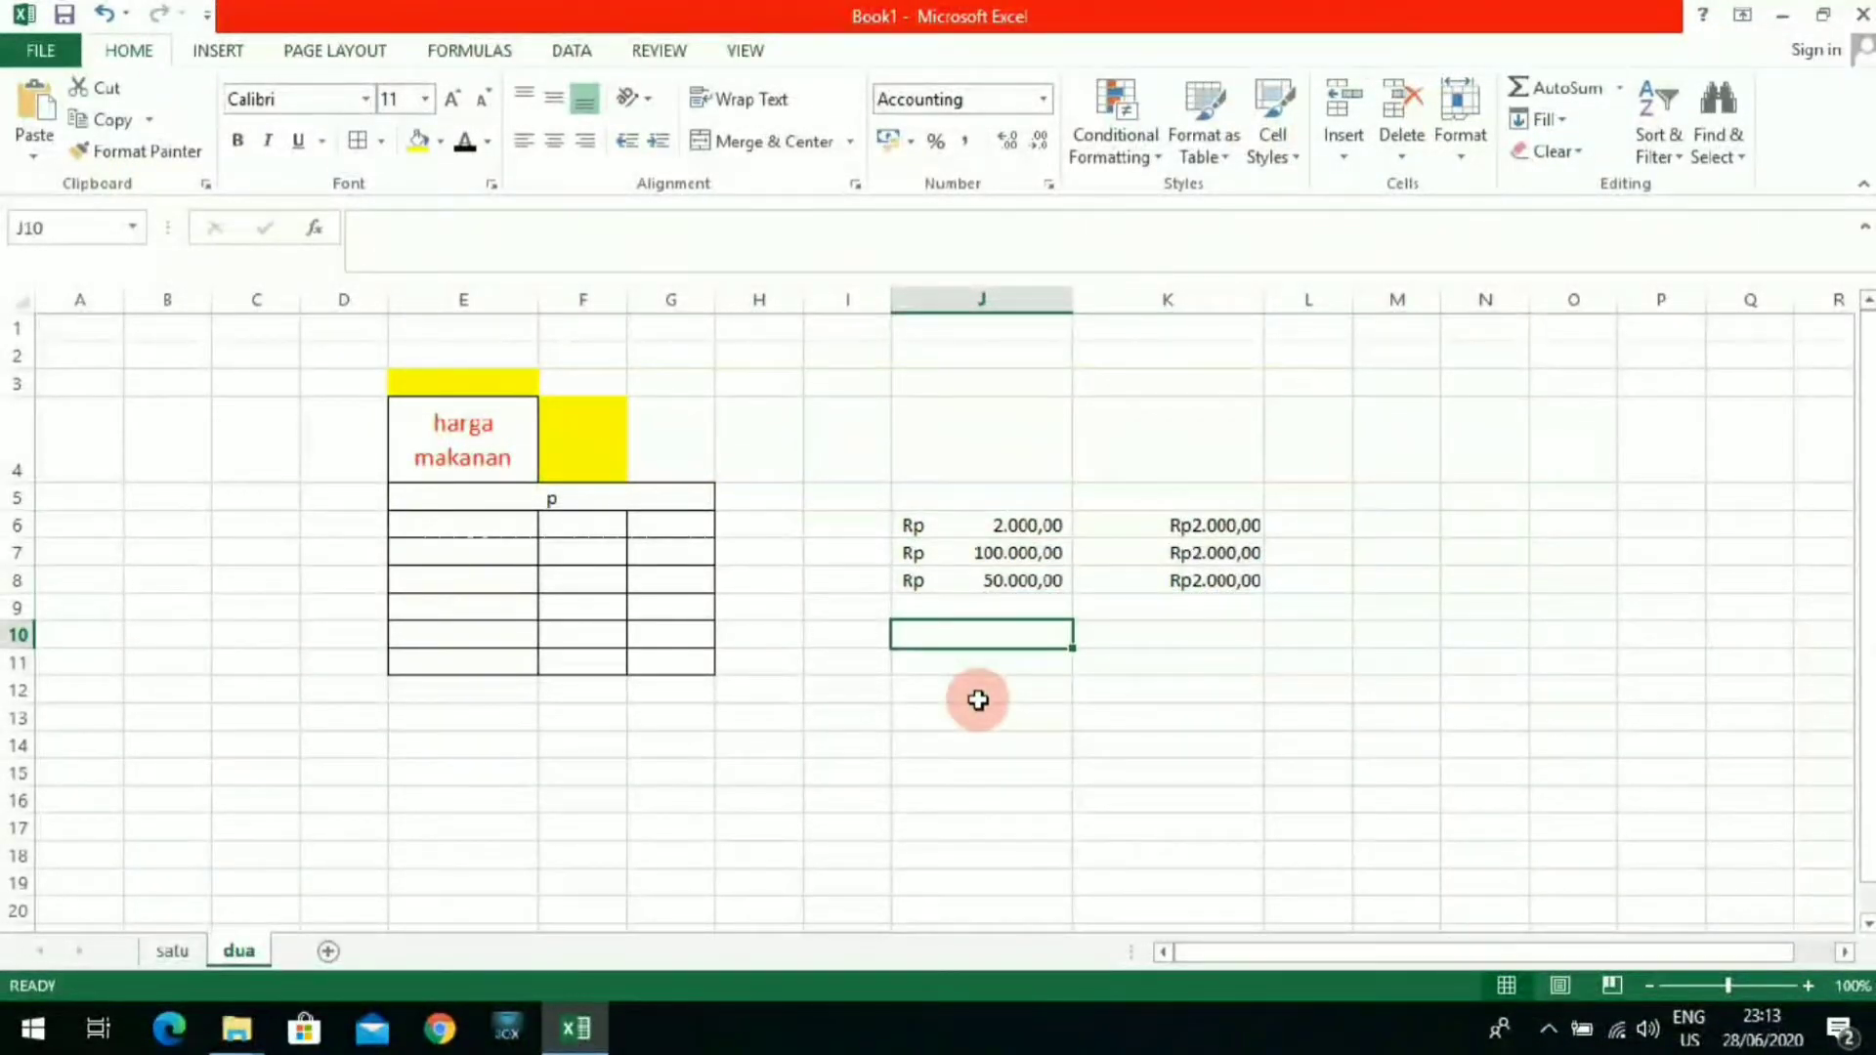
pyautogui.write('labe')
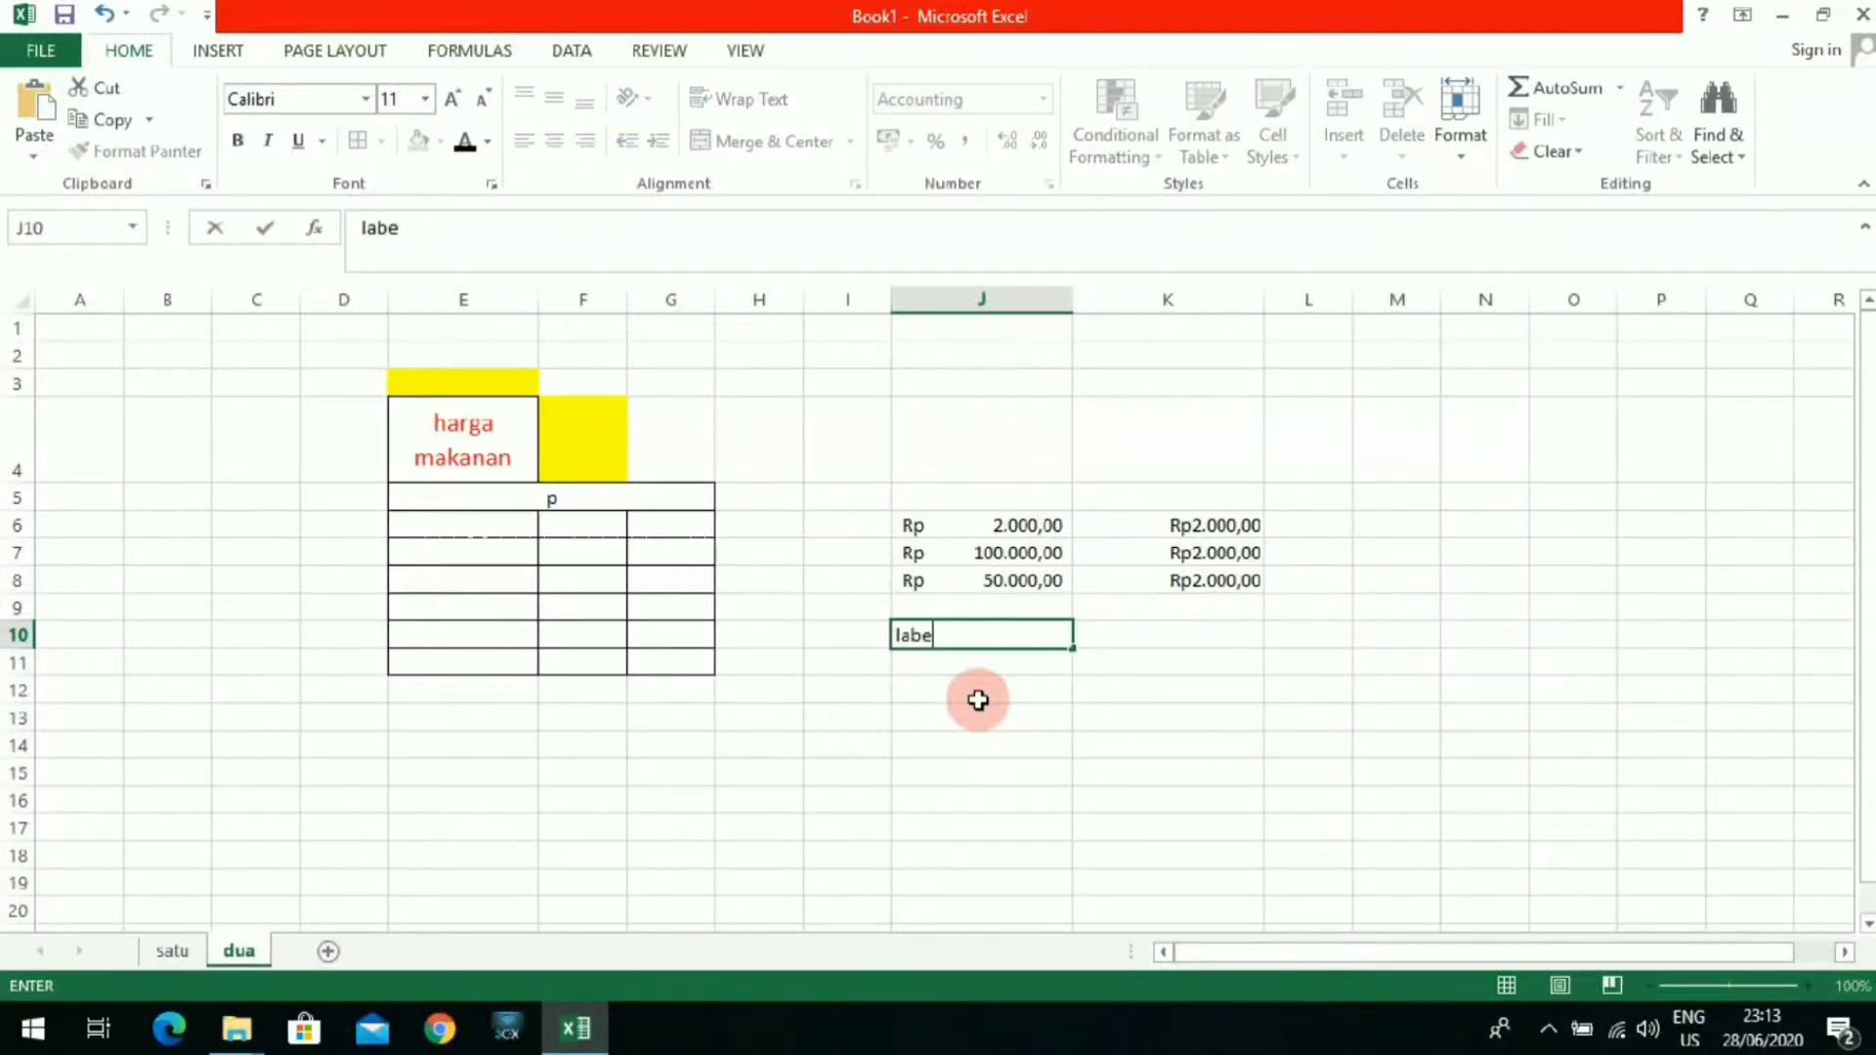
pyautogui.write('l')
pyautogui.press('Return')
pyautogui.write('n')
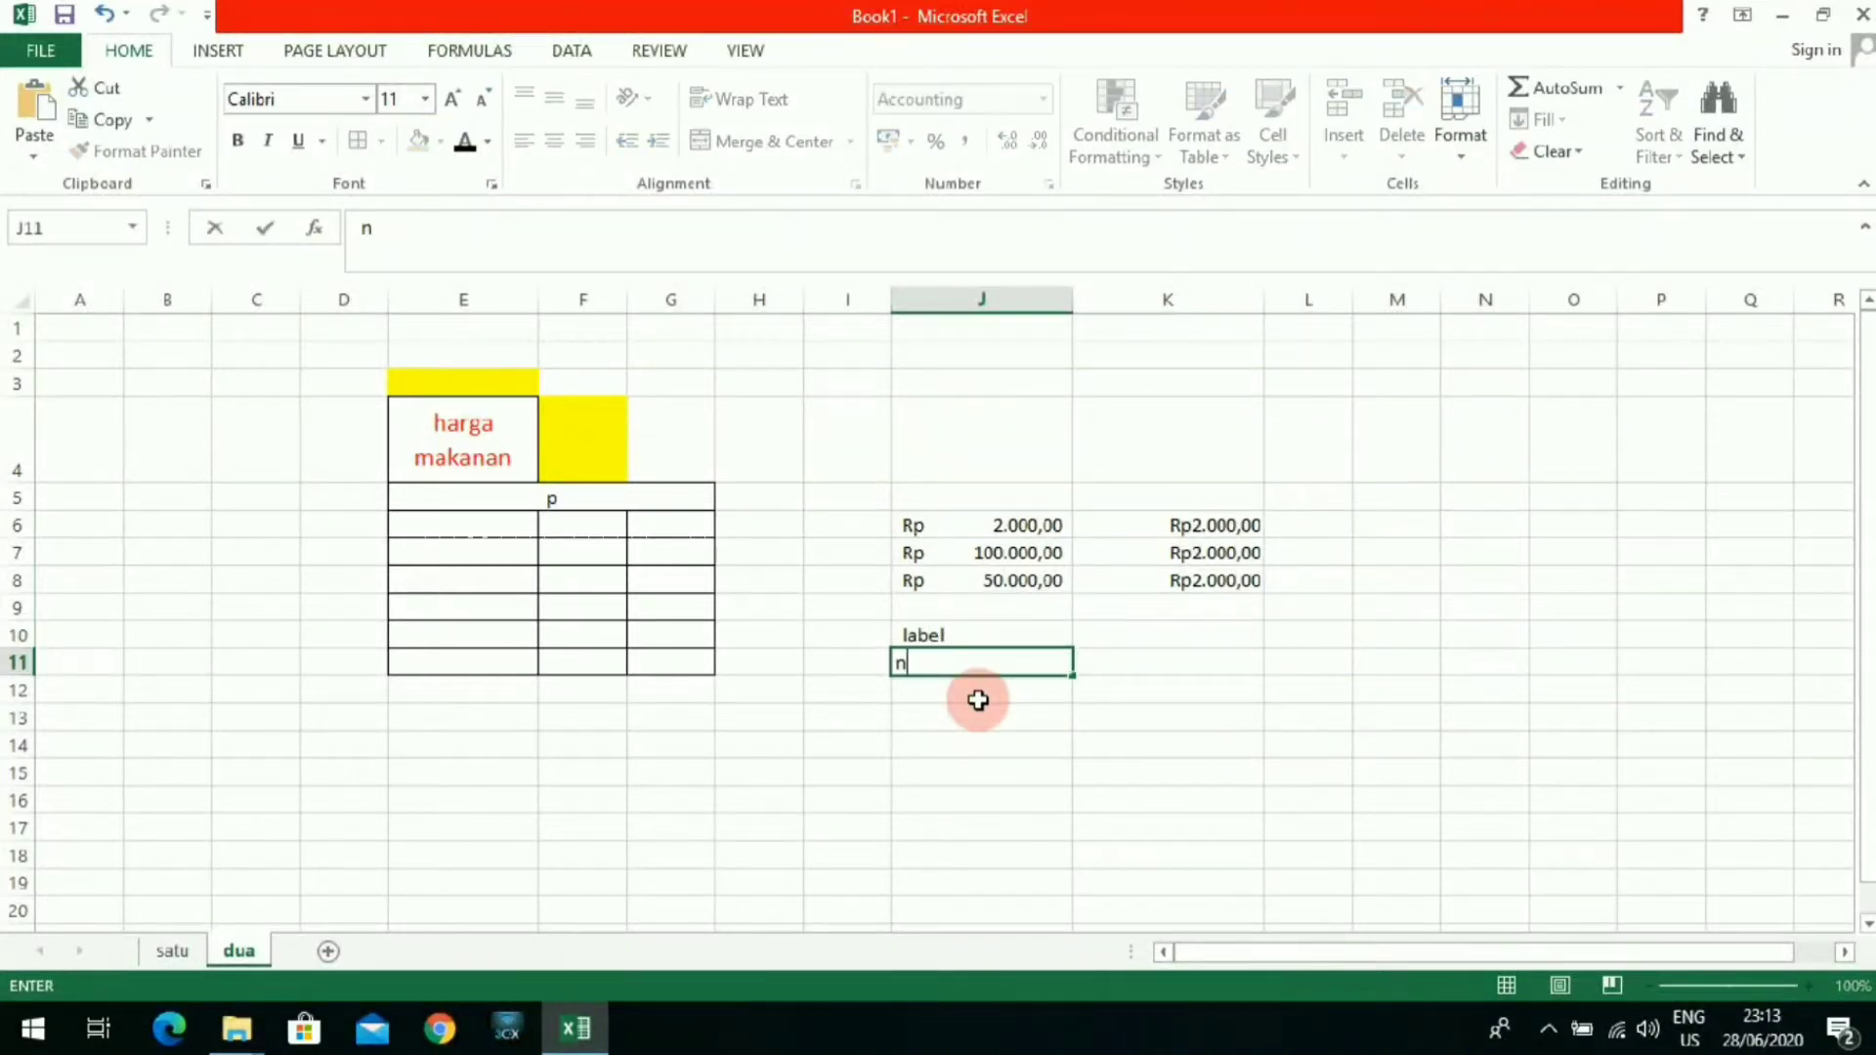
pyautogui.write('umbering')
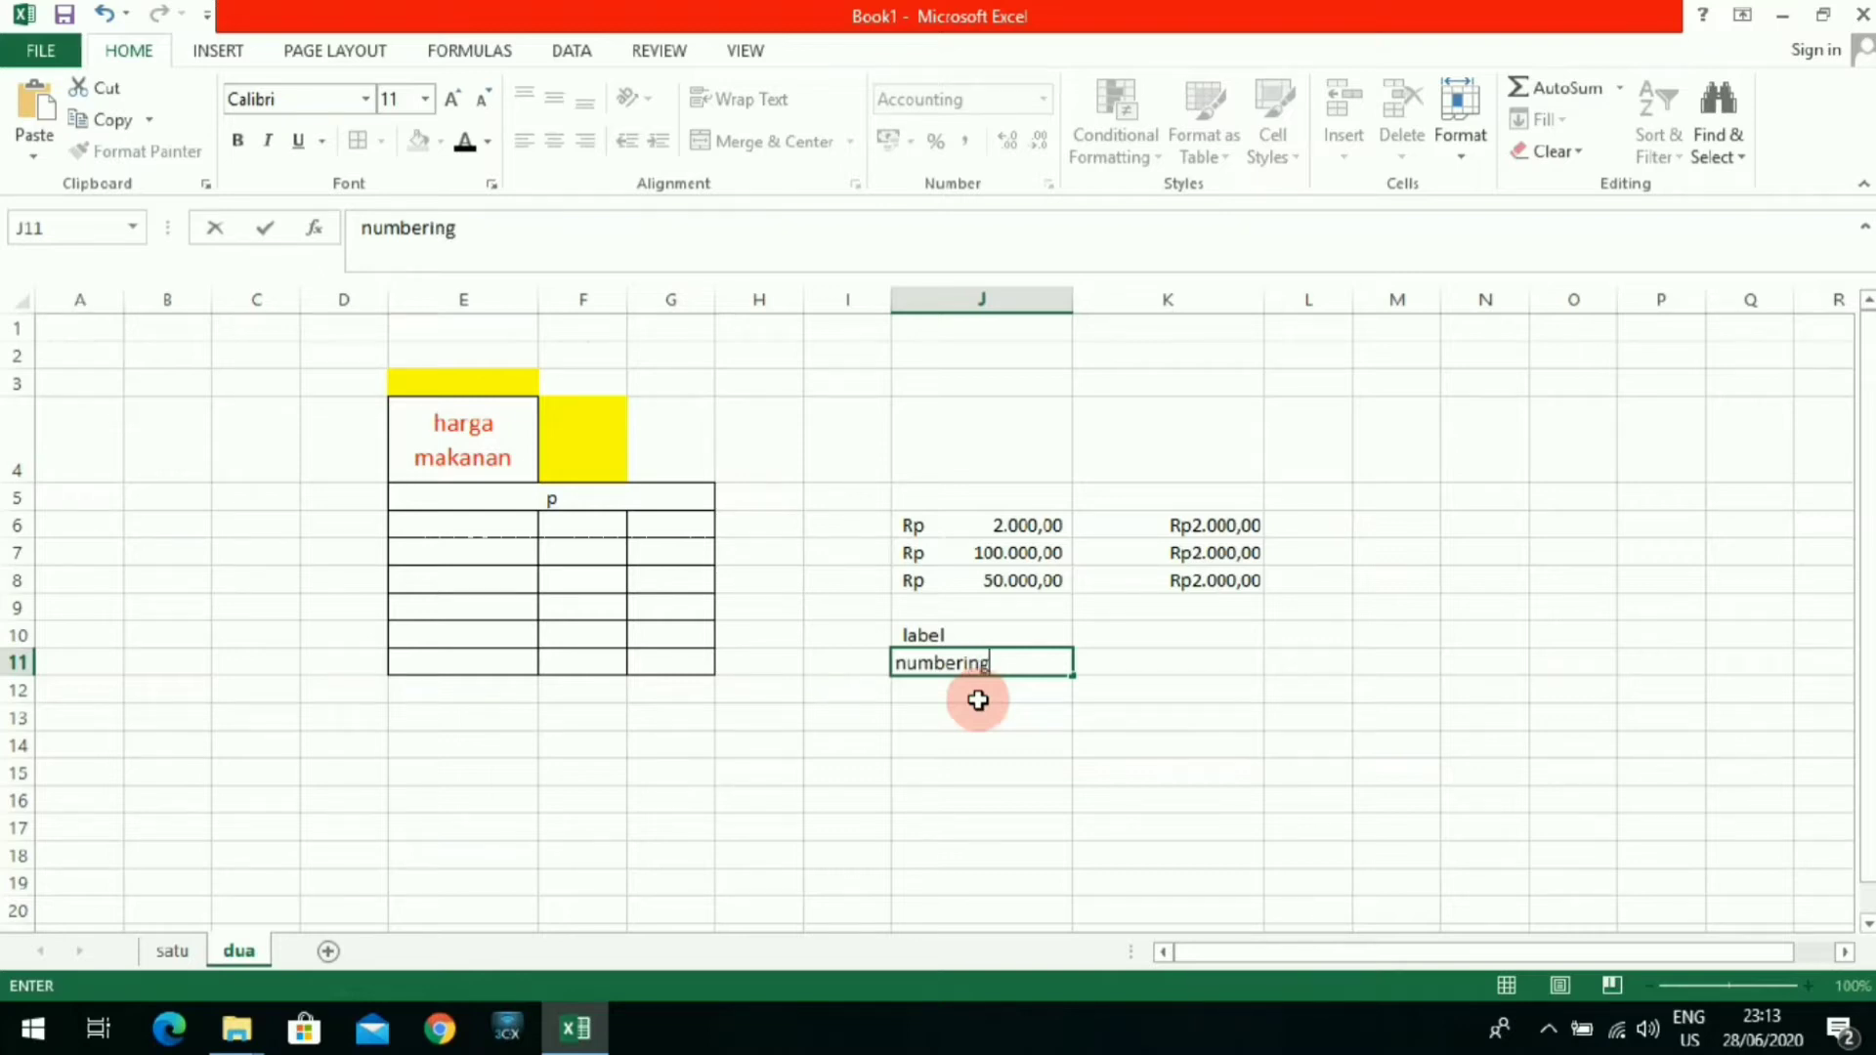
pyautogui.press('Return')
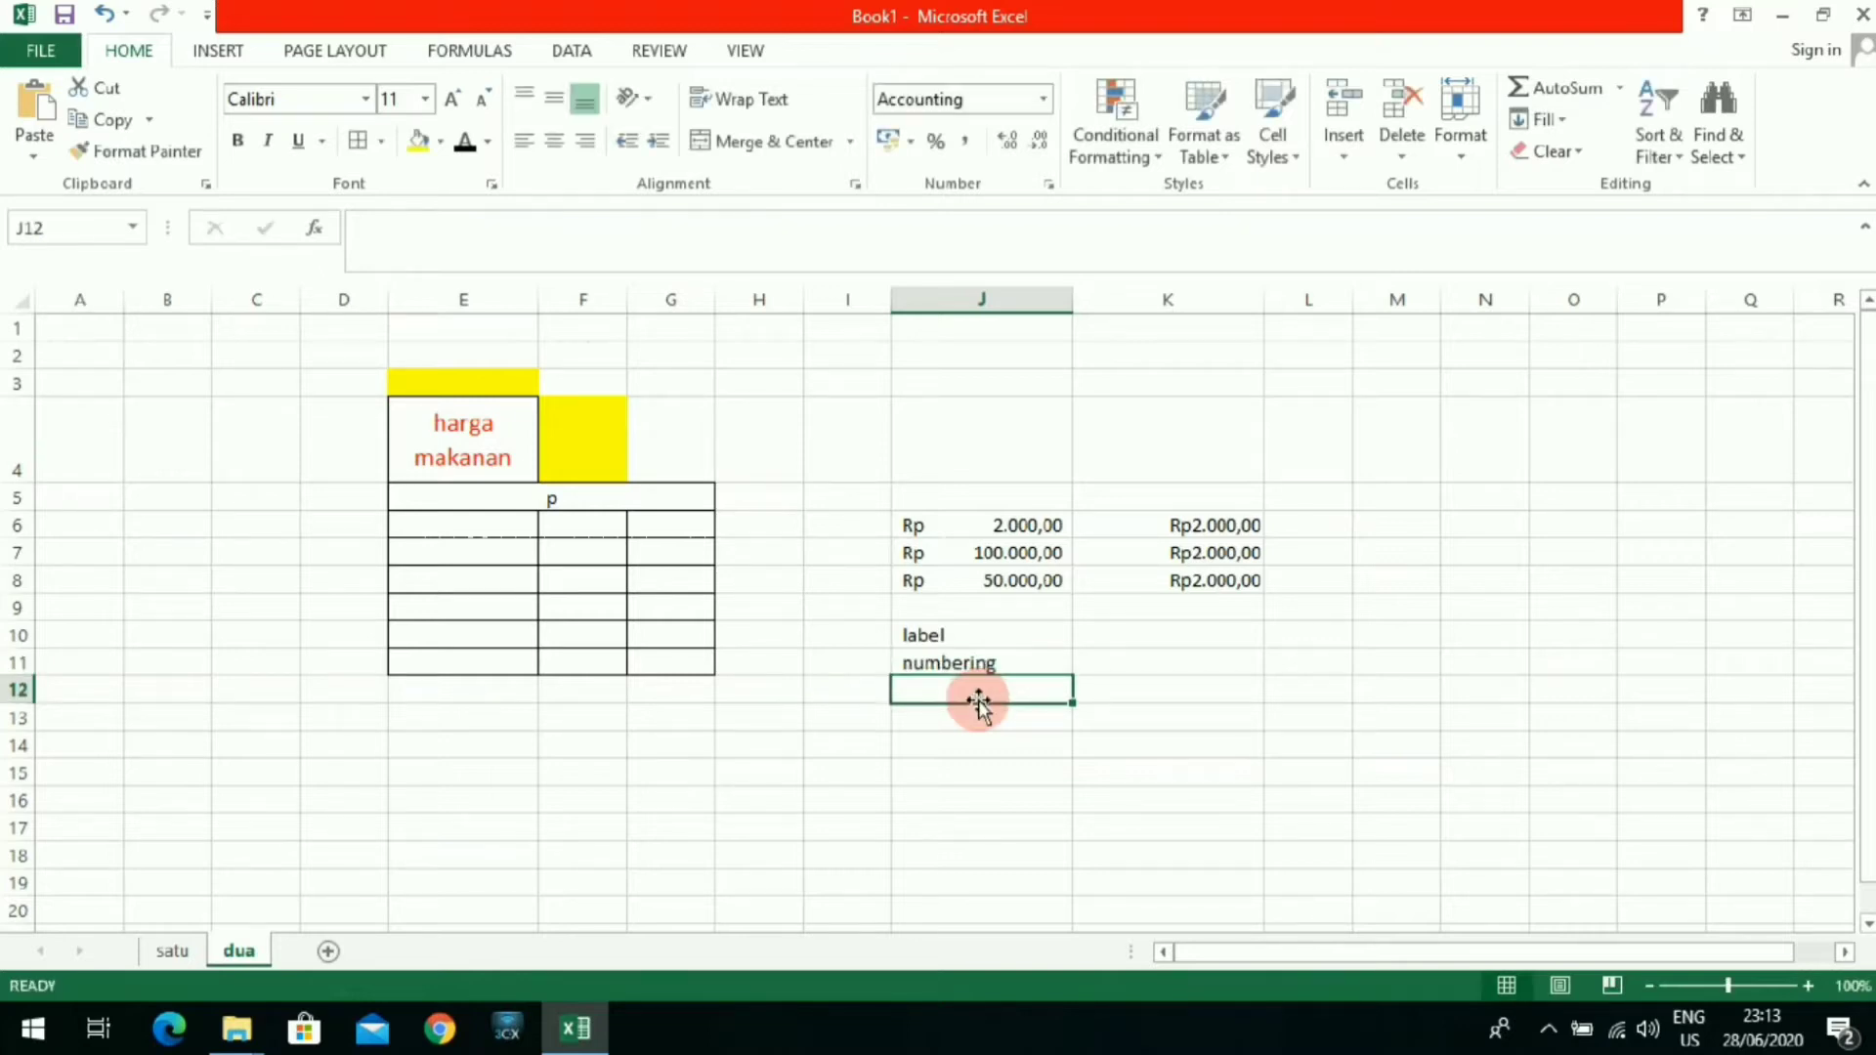
# Step: Enter the examples "a-z, 7A, 10ak1" in cell K10 beside "label"
pyautogui.press('Up')
pyautogui.press('Up')
pyautogui.press('Down')
pyautogui.press('Up')
pyautogui.press('Right')
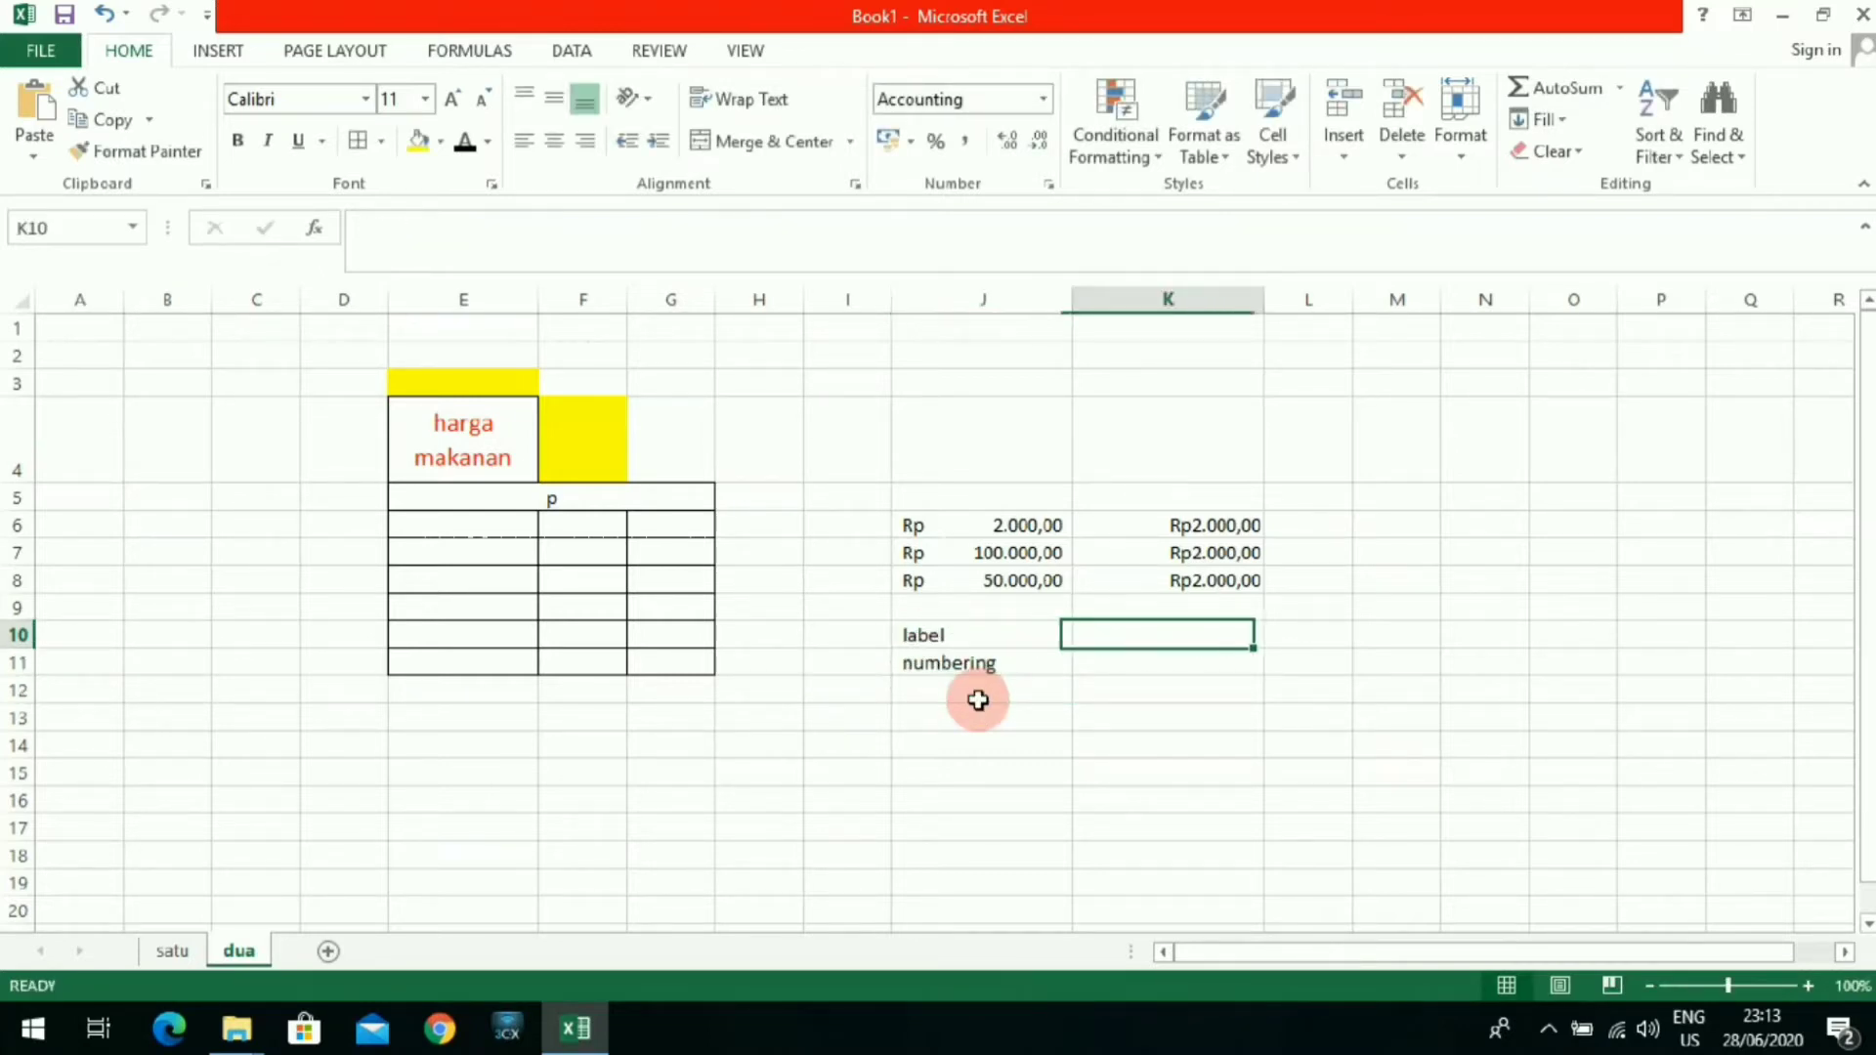
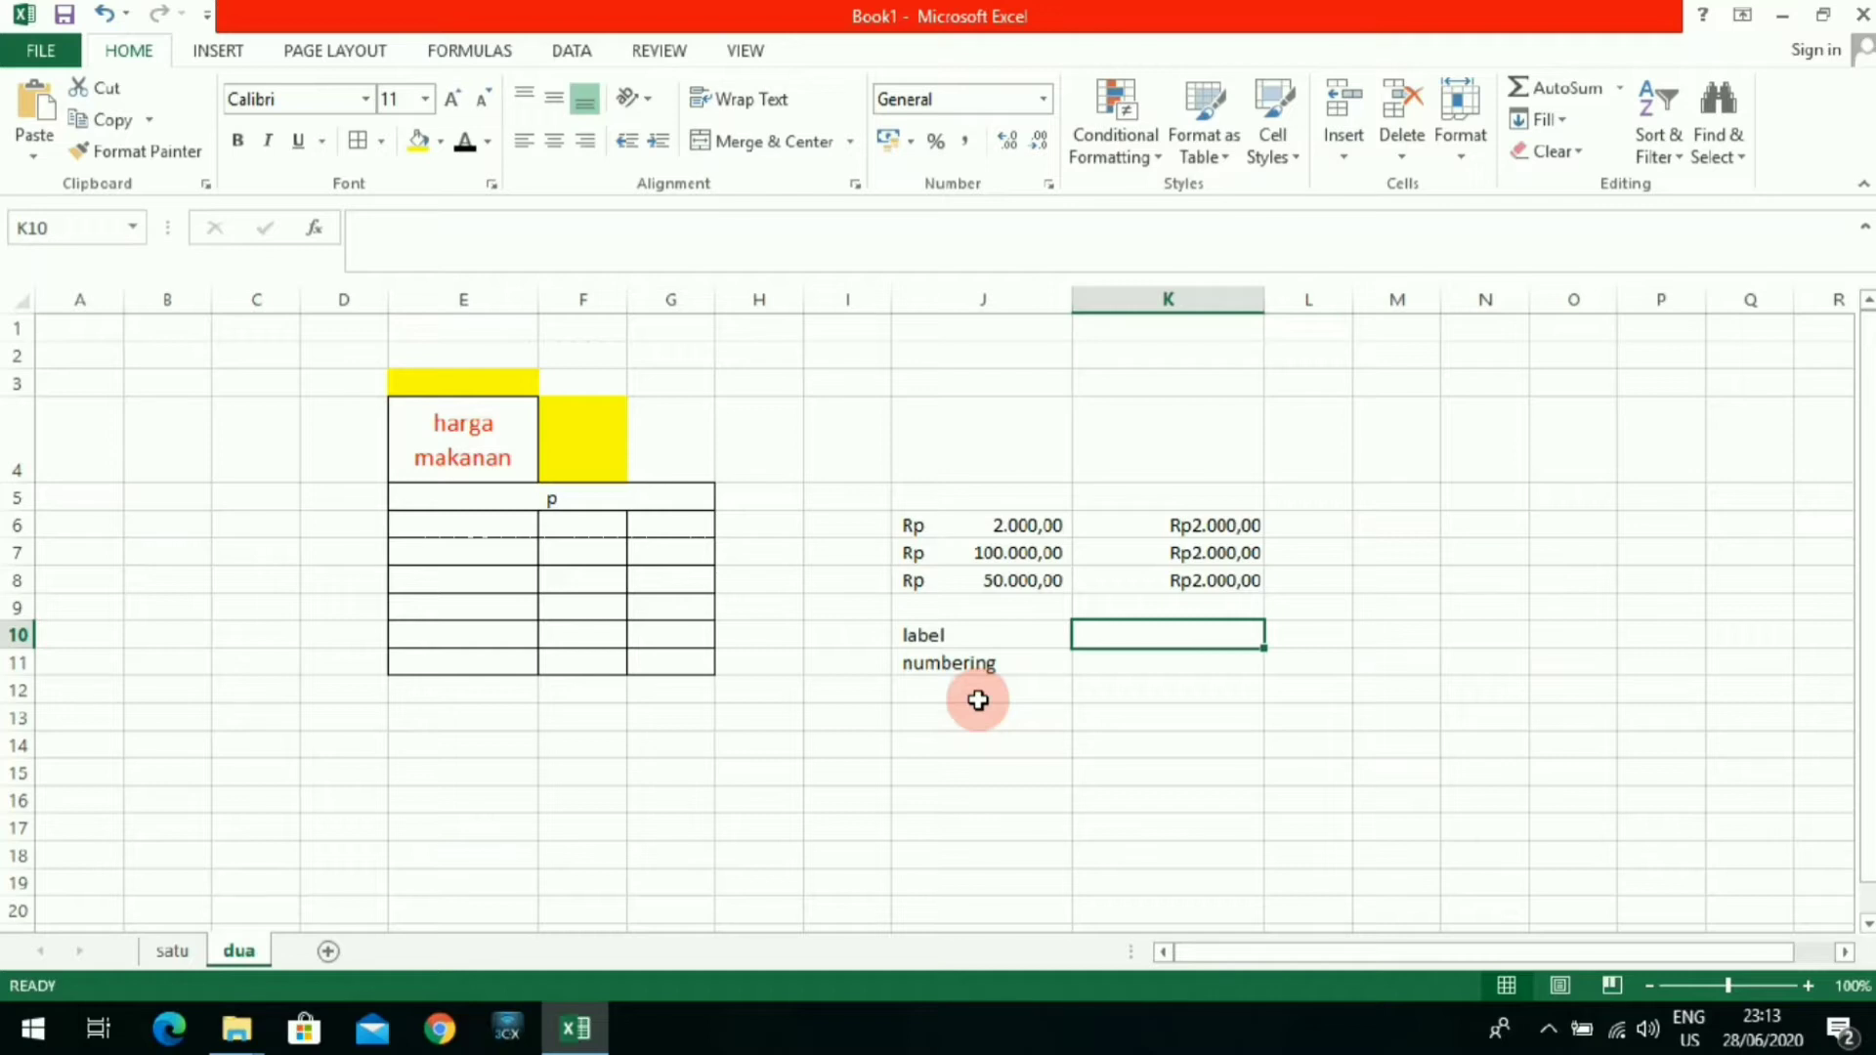
pyautogui.write('a-')
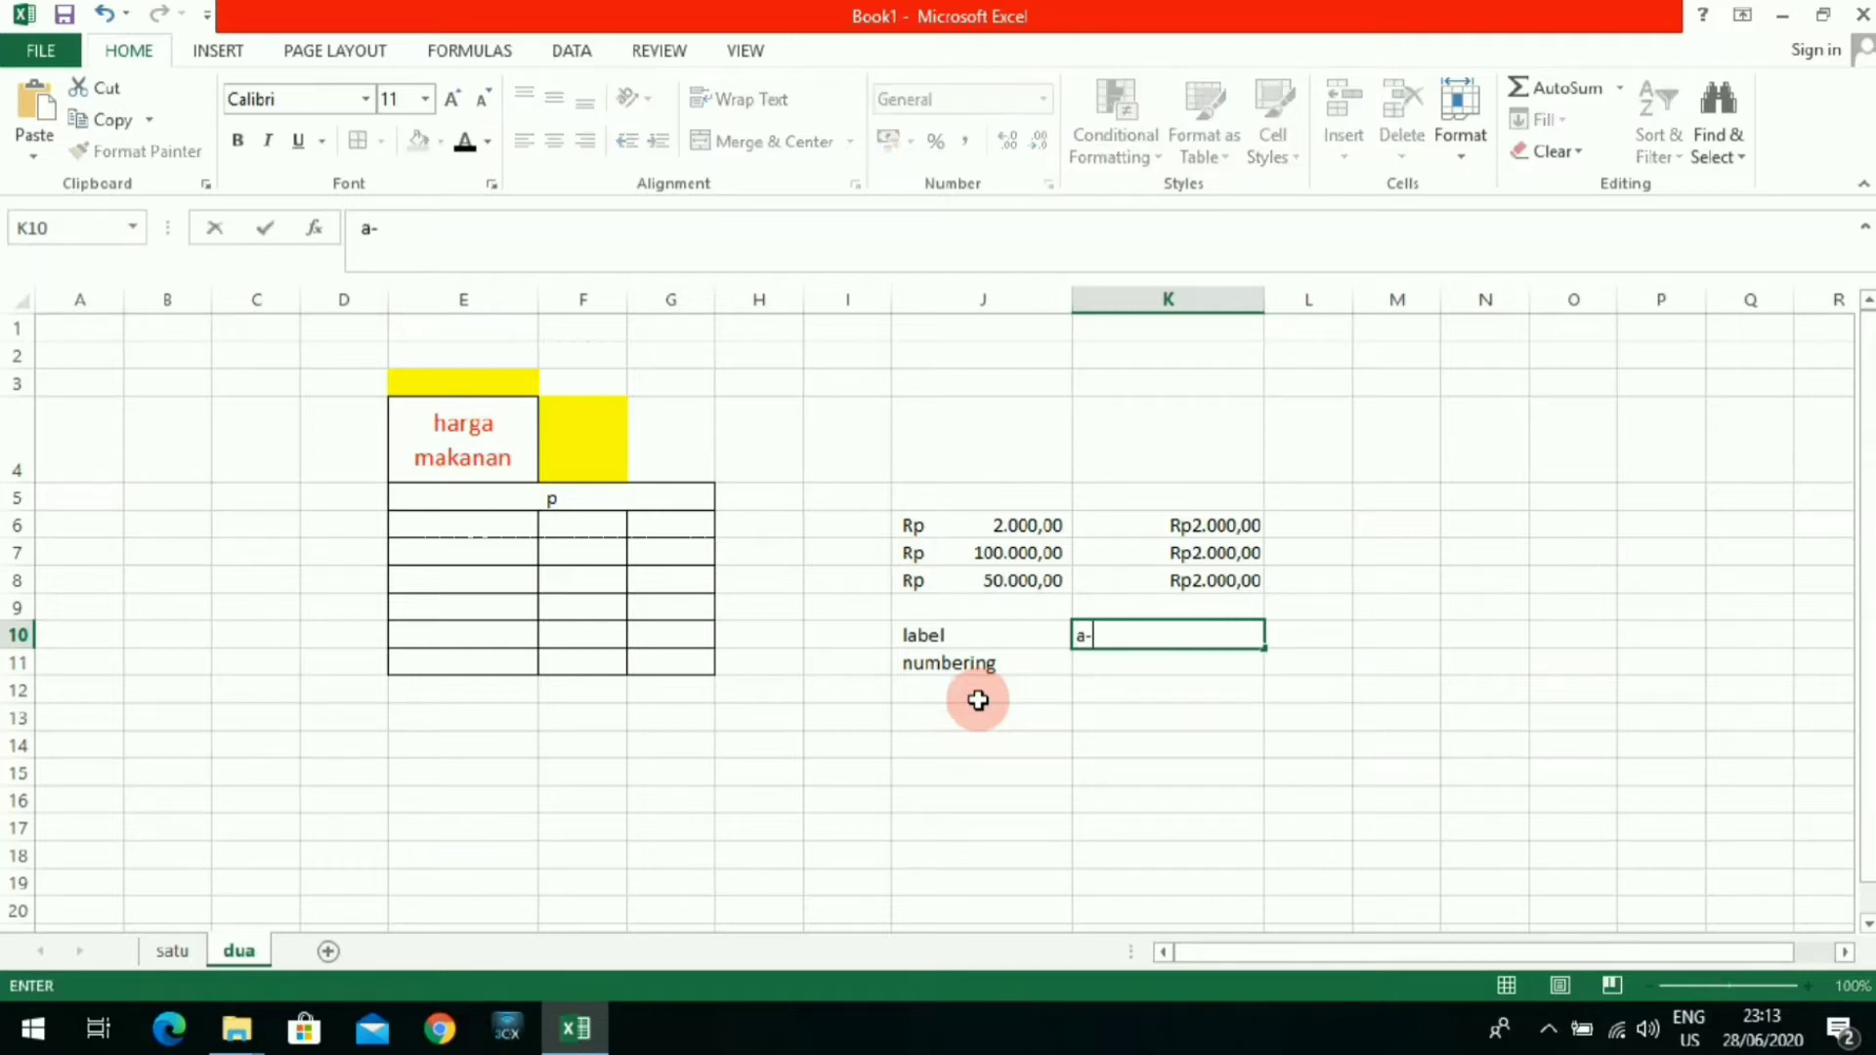
pyautogui.write('z, 7A, 10ak1')
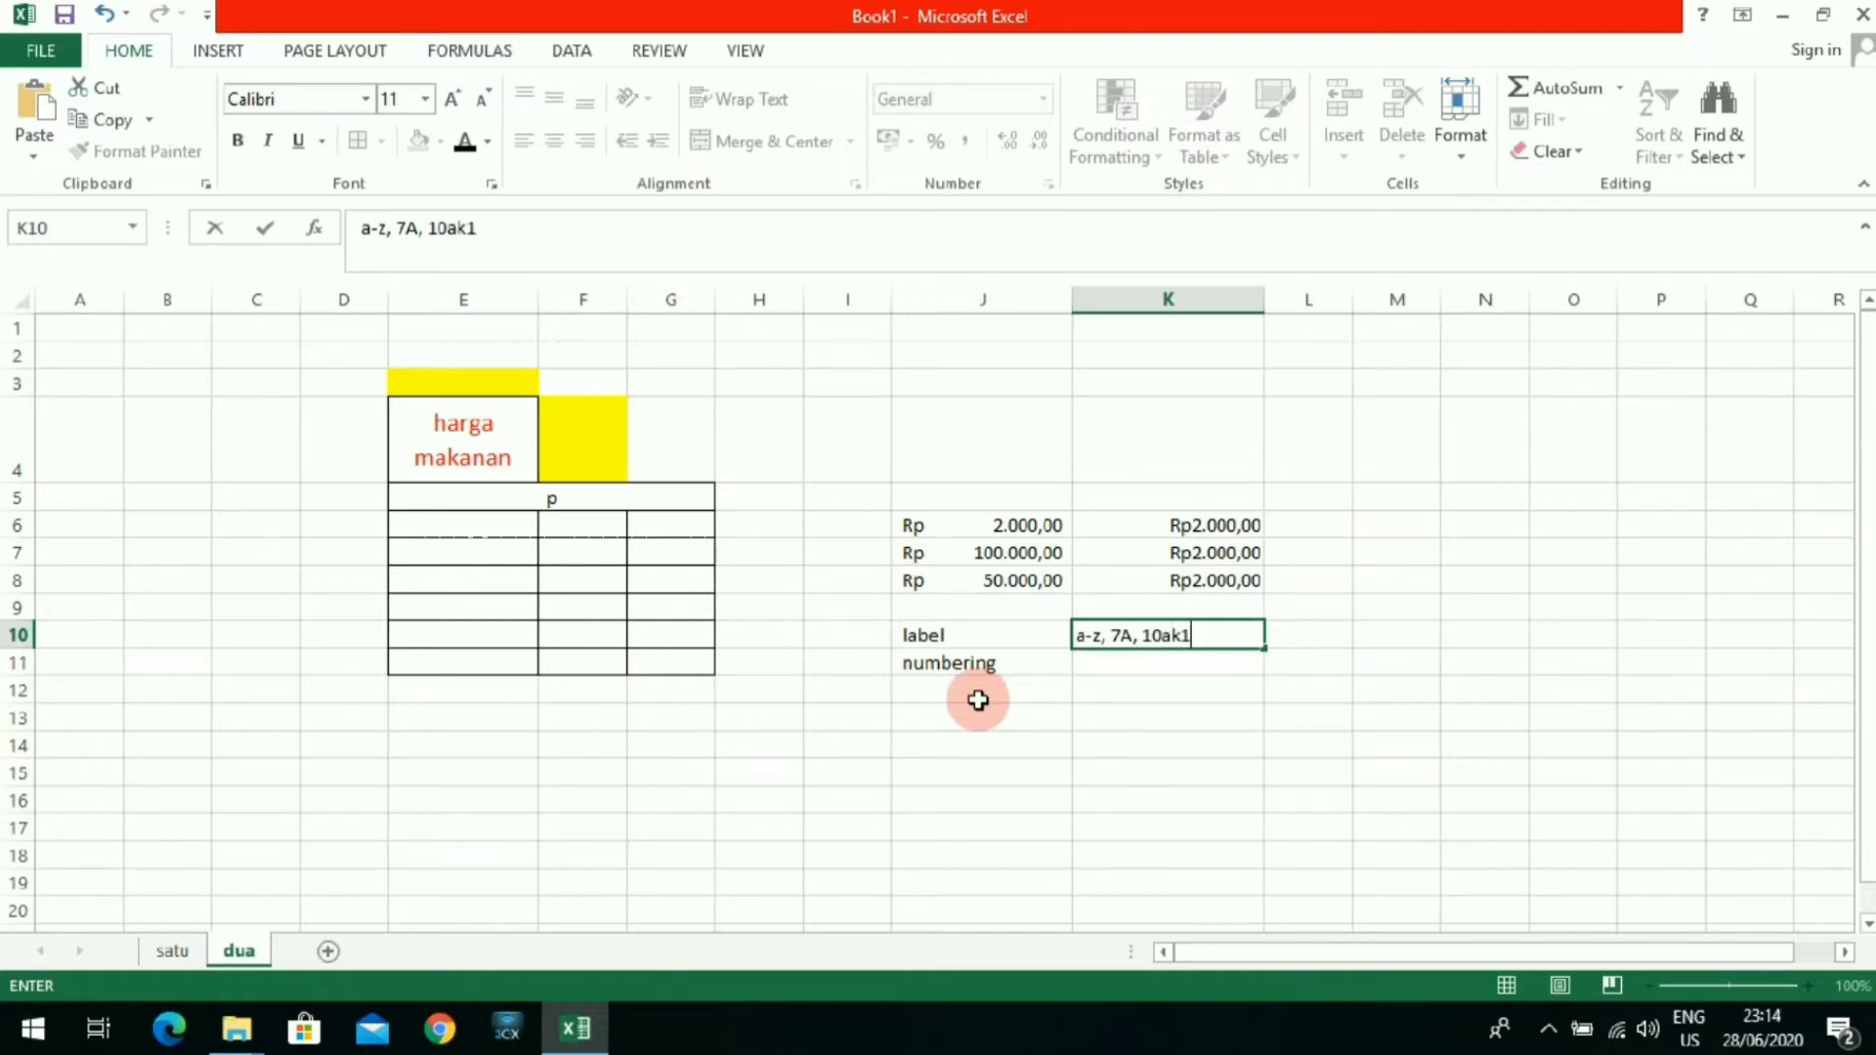
pyautogui.press('Return')
pyautogui.press('Up')
pyautogui.press('Down')
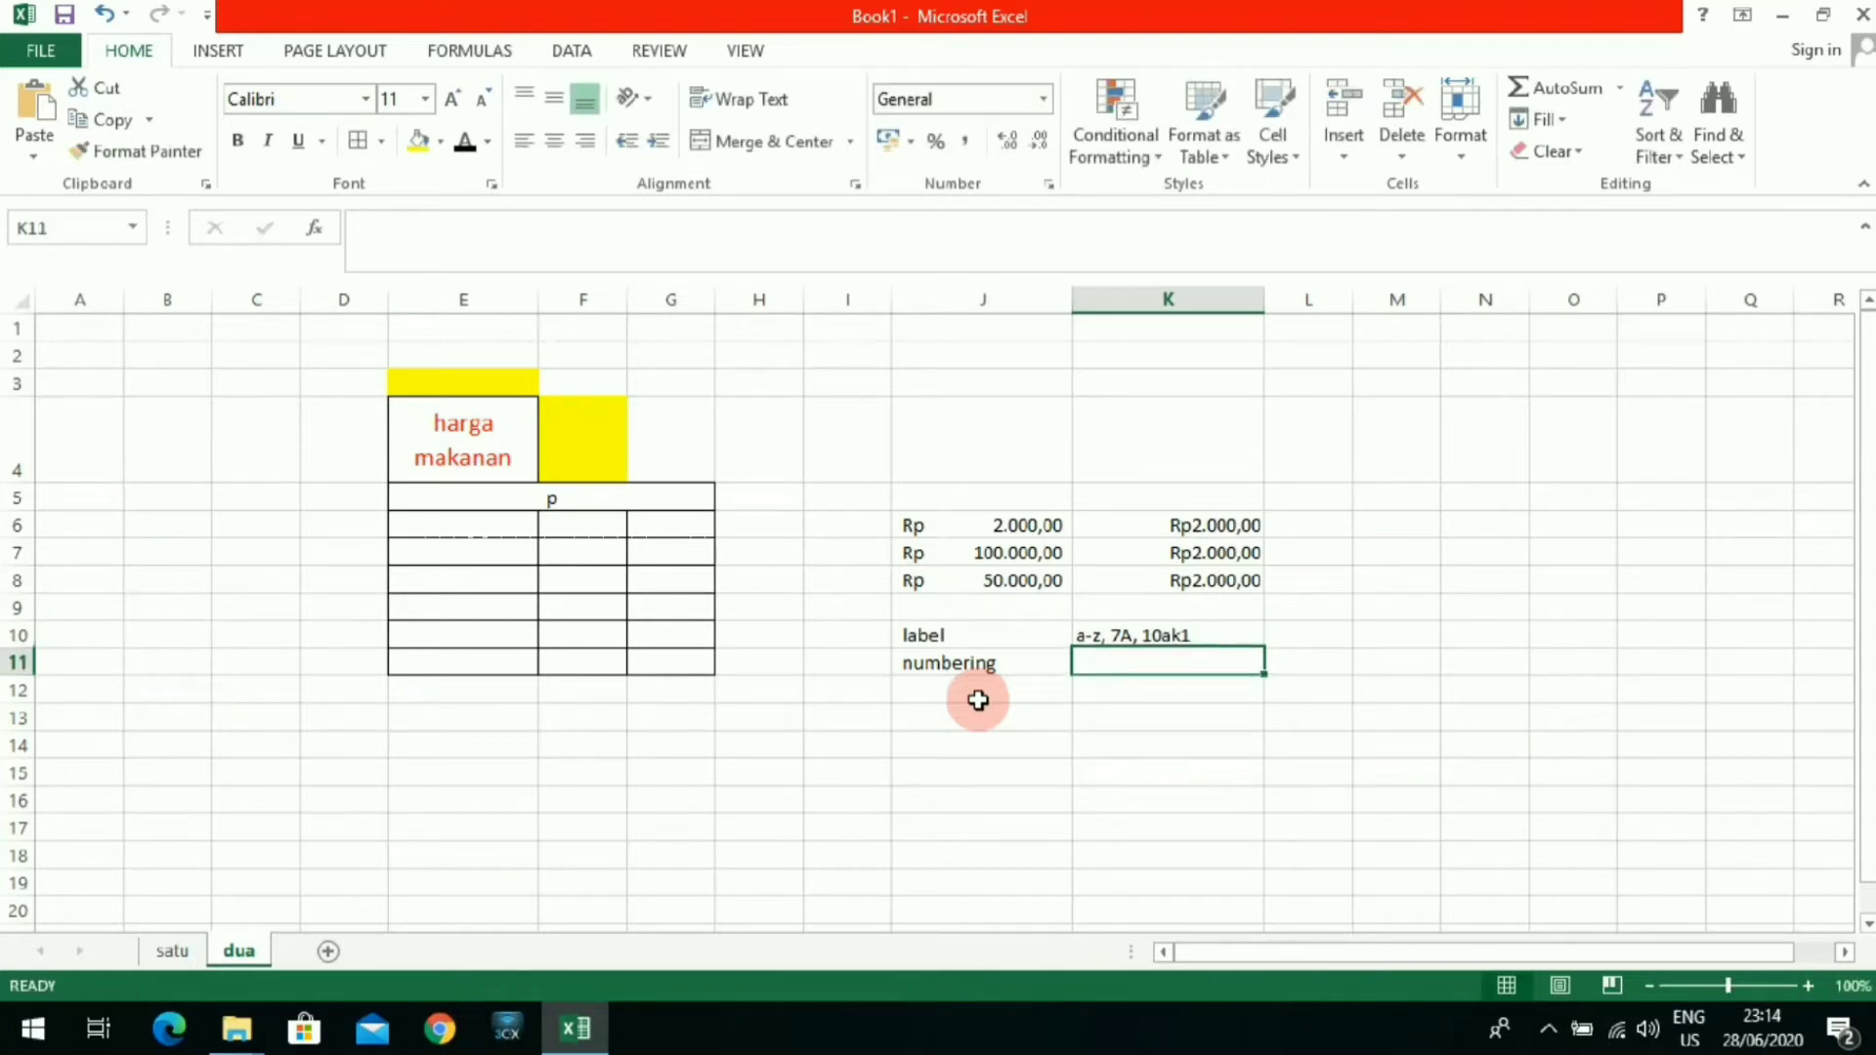
pyautogui.press('Up')
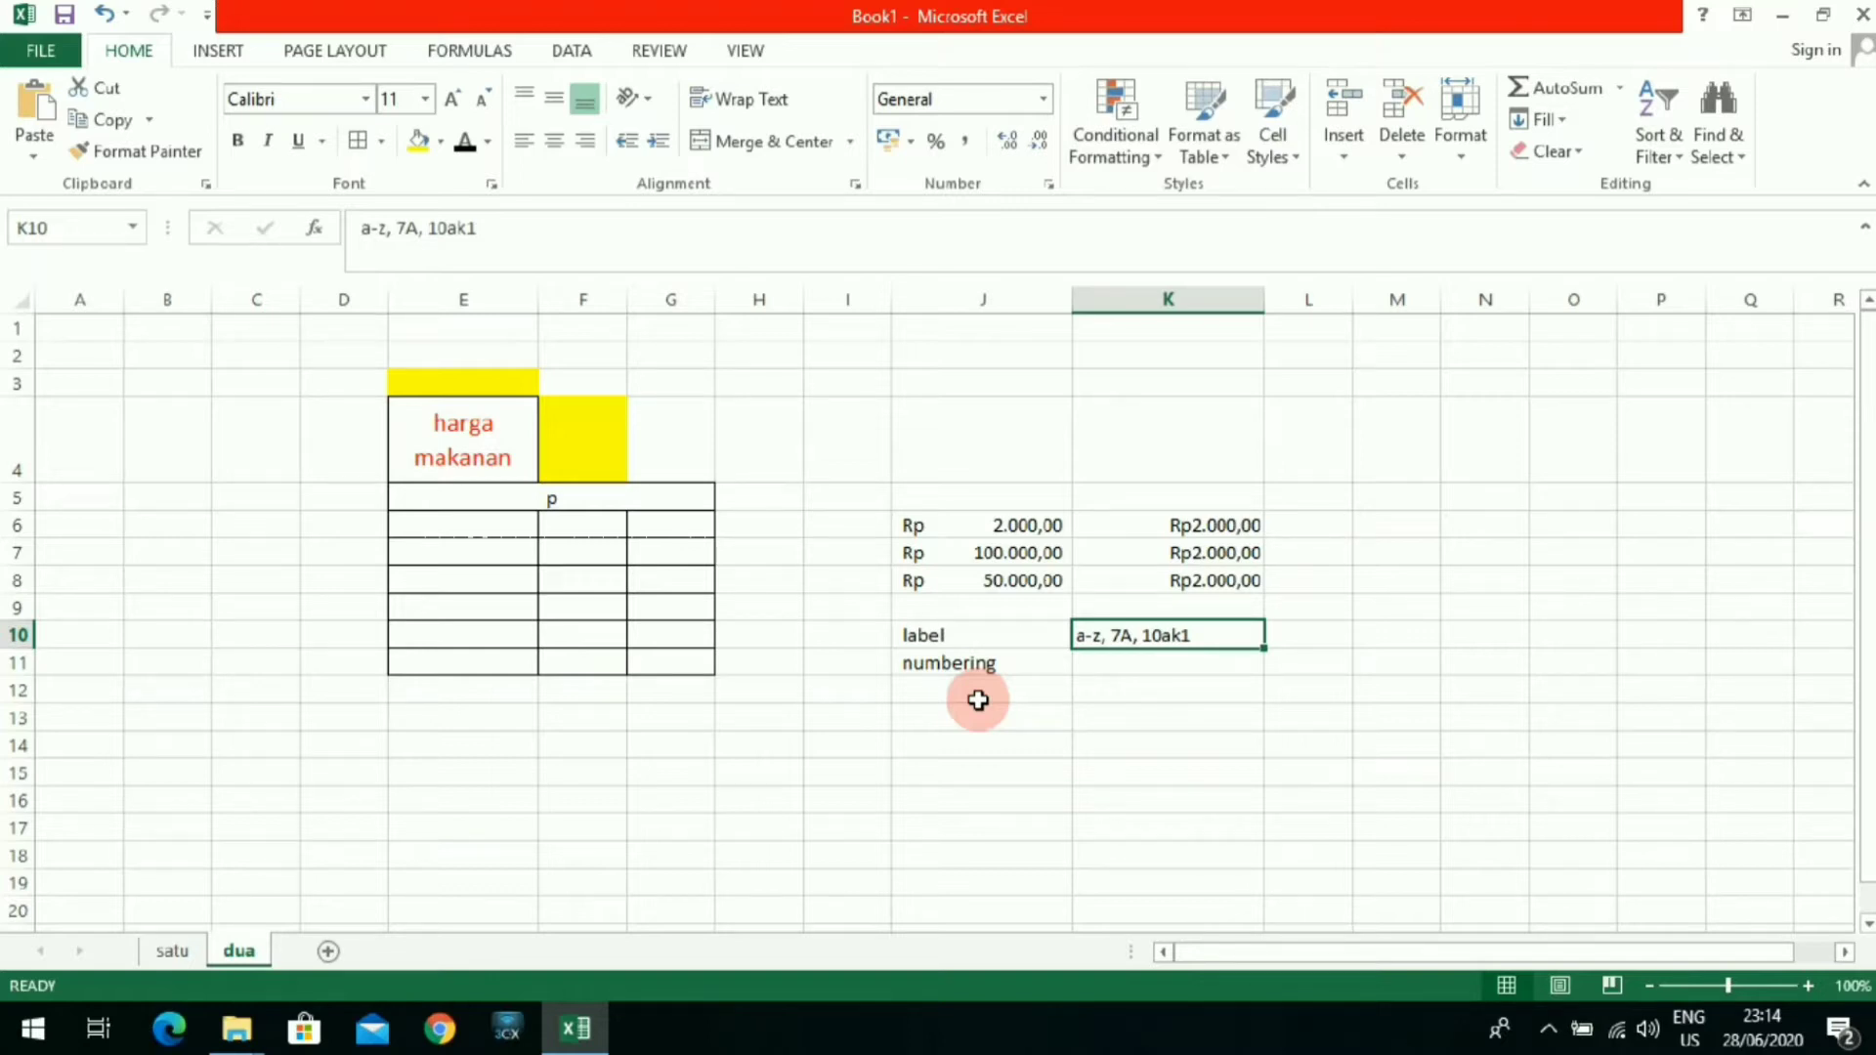
pyautogui.press('Down')
pyautogui.press('Up')
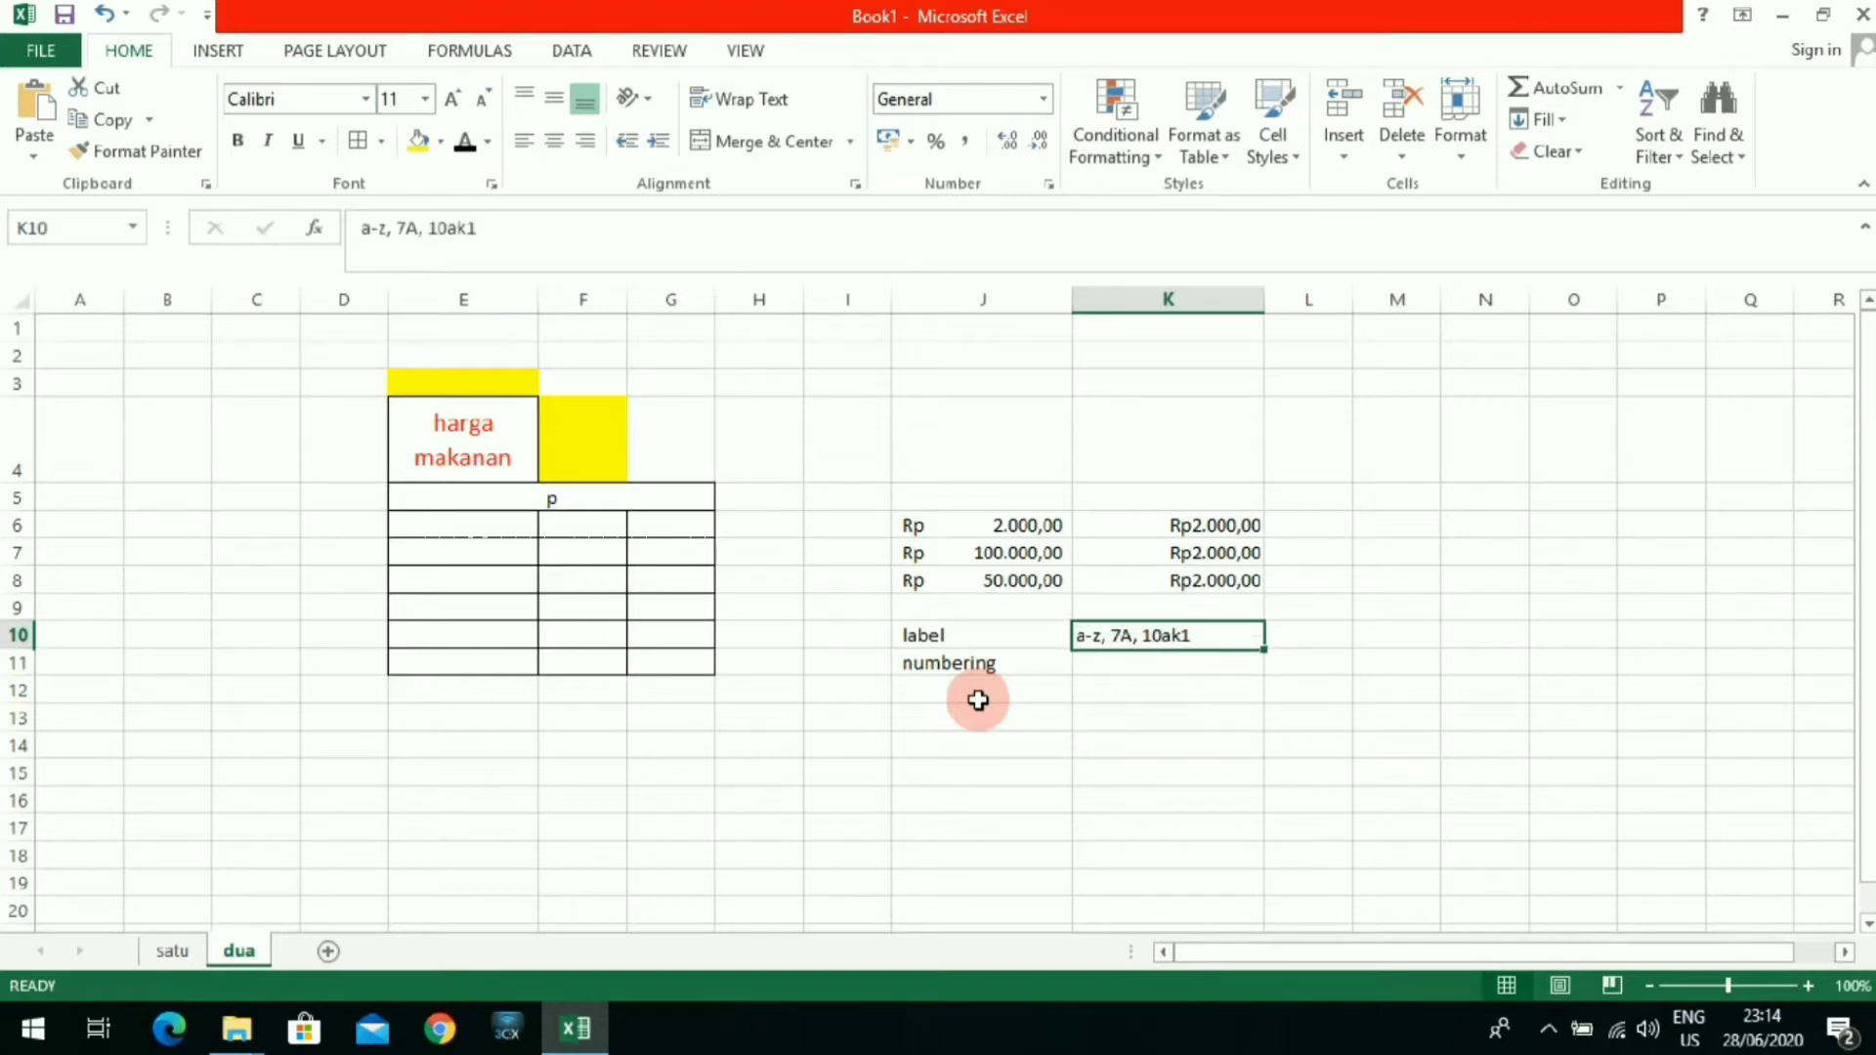
pyautogui.press('Down')
pyautogui.press('Right')
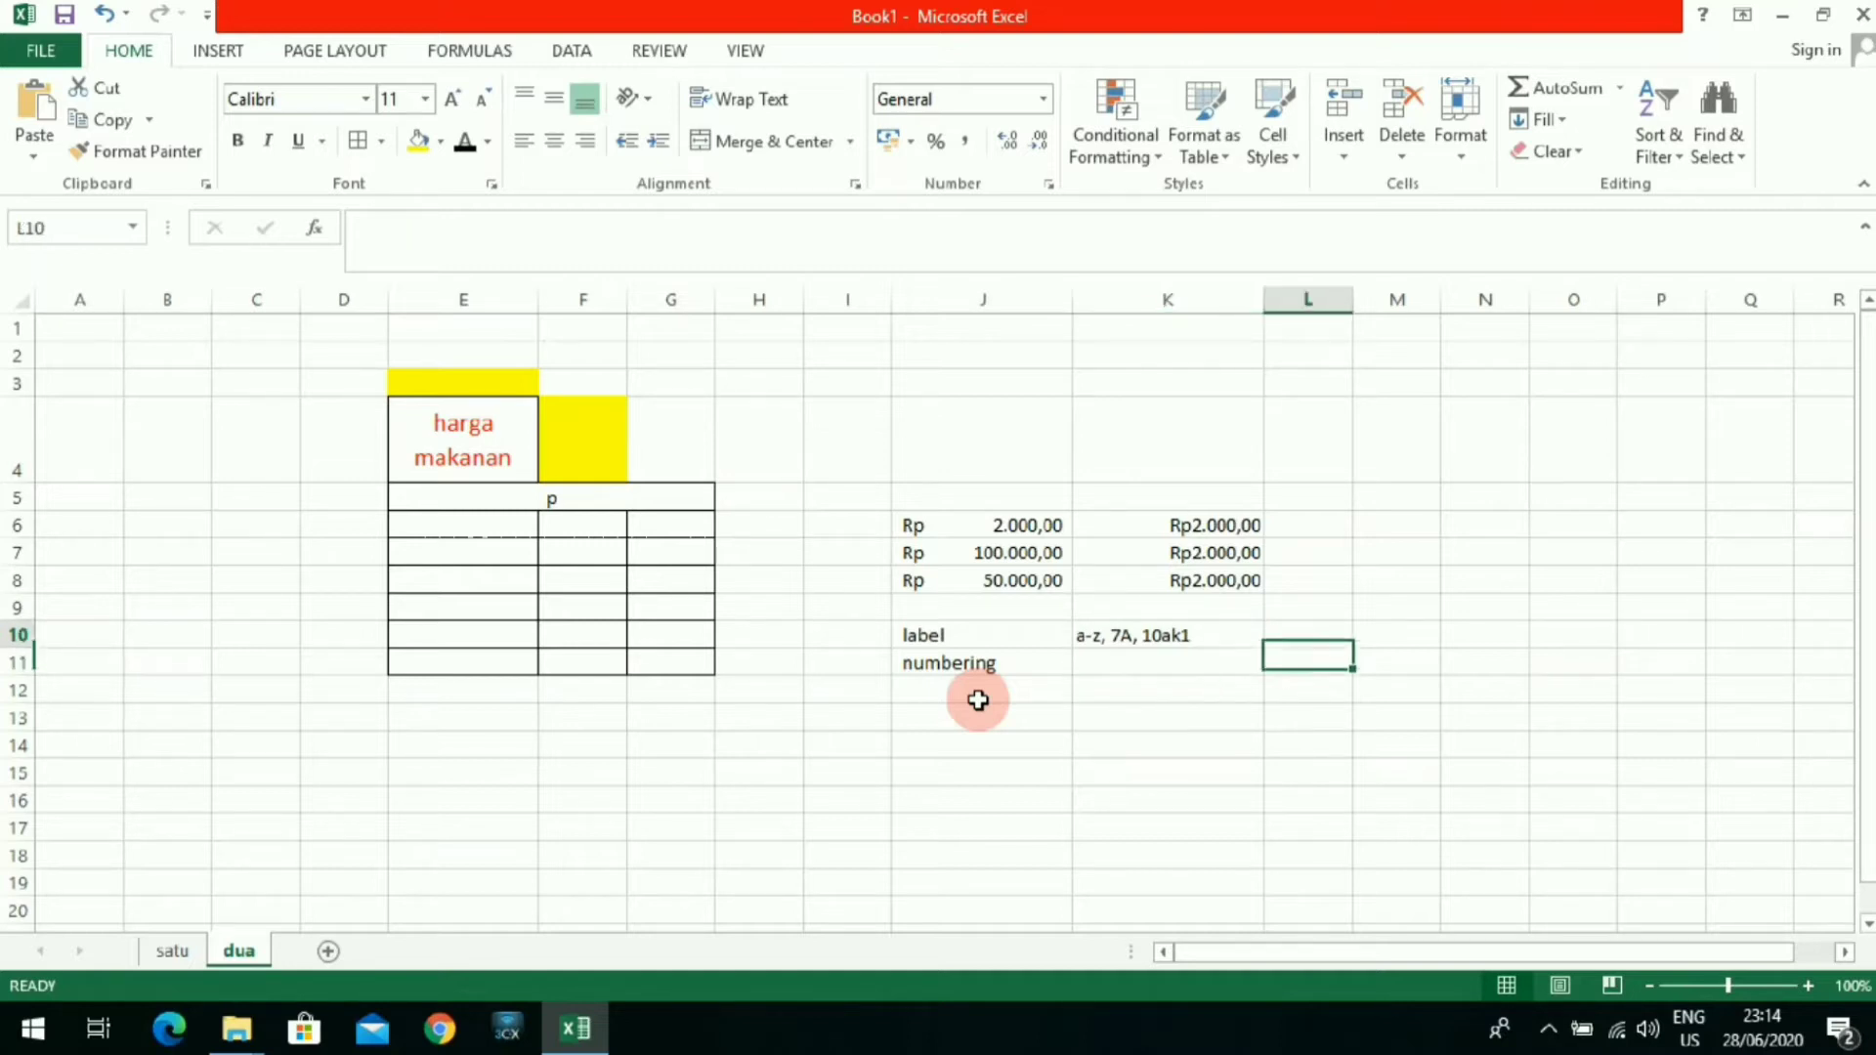
pyautogui.press('Up')
pyautogui.press('Left')
pyautogui.press('Down')
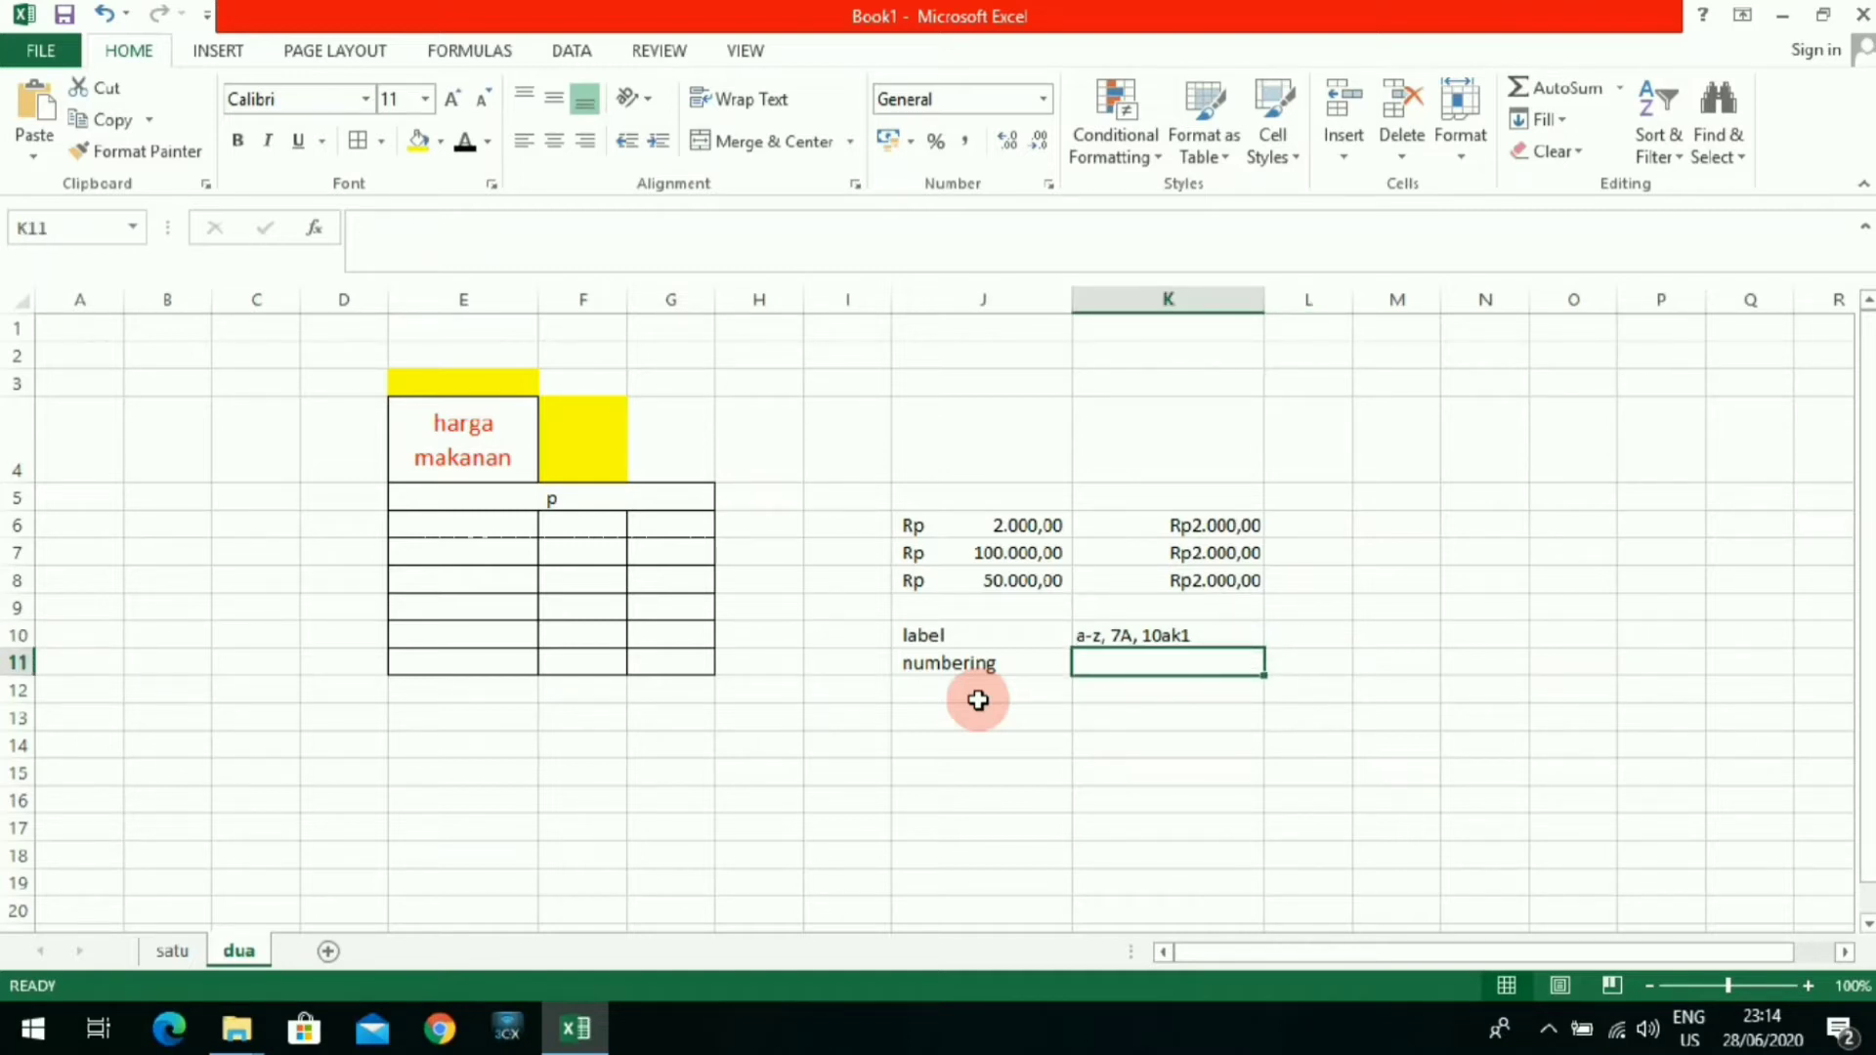
pyautogui.press('Up')
pyautogui.press('Down')
pyautogui.press('Up')
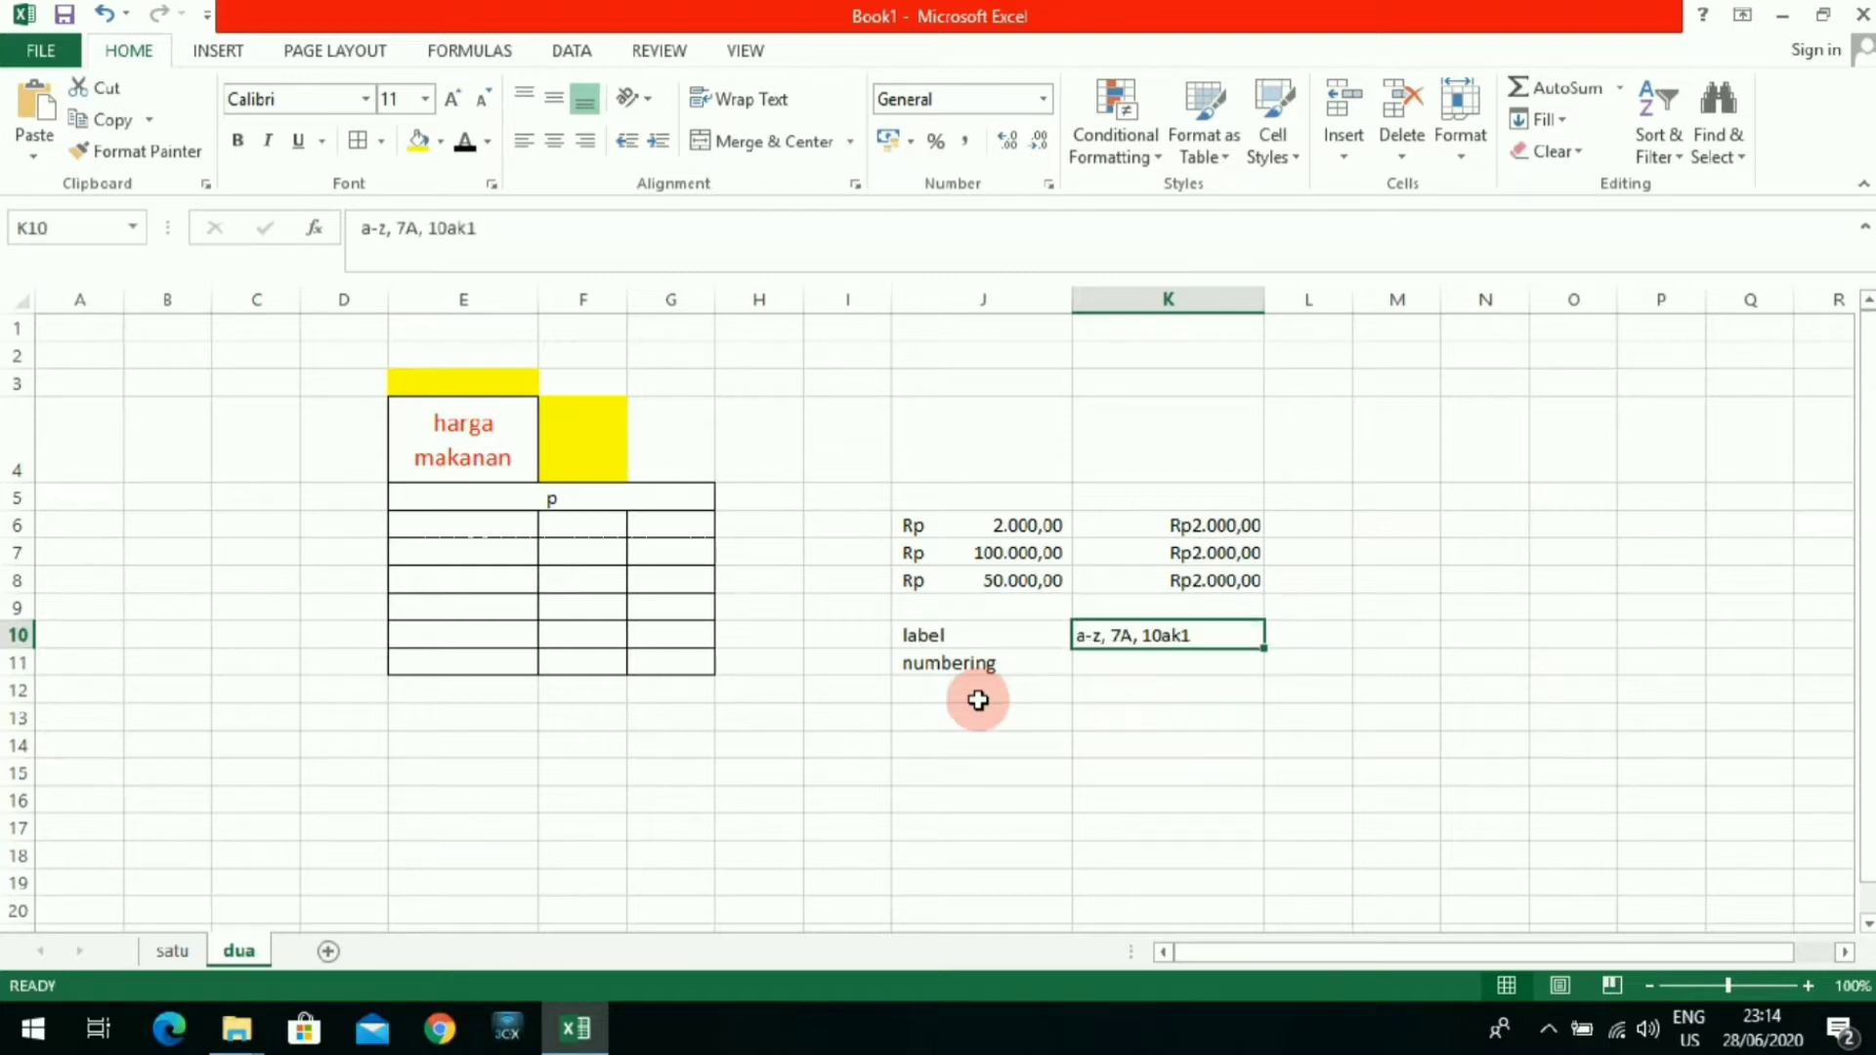
pyautogui.press('Left')
pyautogui.press('Right')
pyautogui.press('Left')
pyautogui.press('Down')
pyautogui.press('Up')
pyautogui.press('Down')
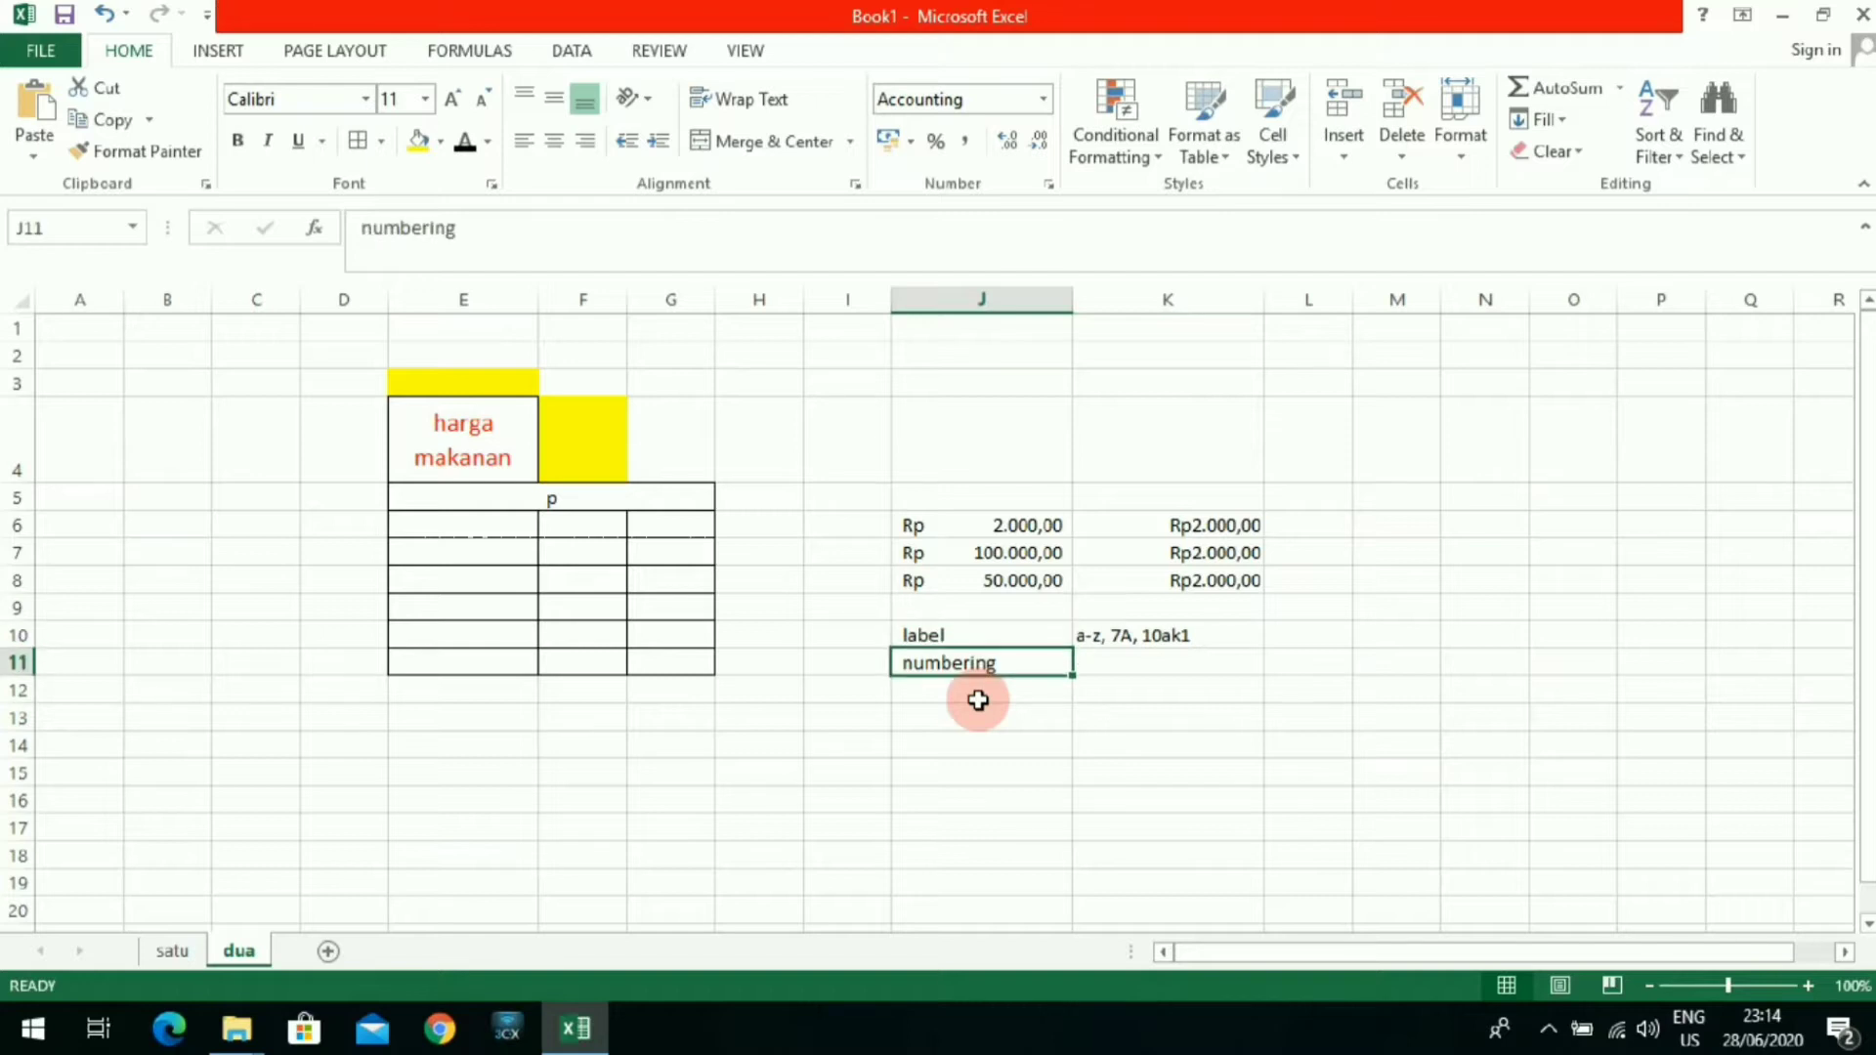
# Step: Review the label entry and its examples in J10:K10 against the numbering row below
pyautogui.press('Right')
pyautogui.press('Up')
pyautogui.press('Left')
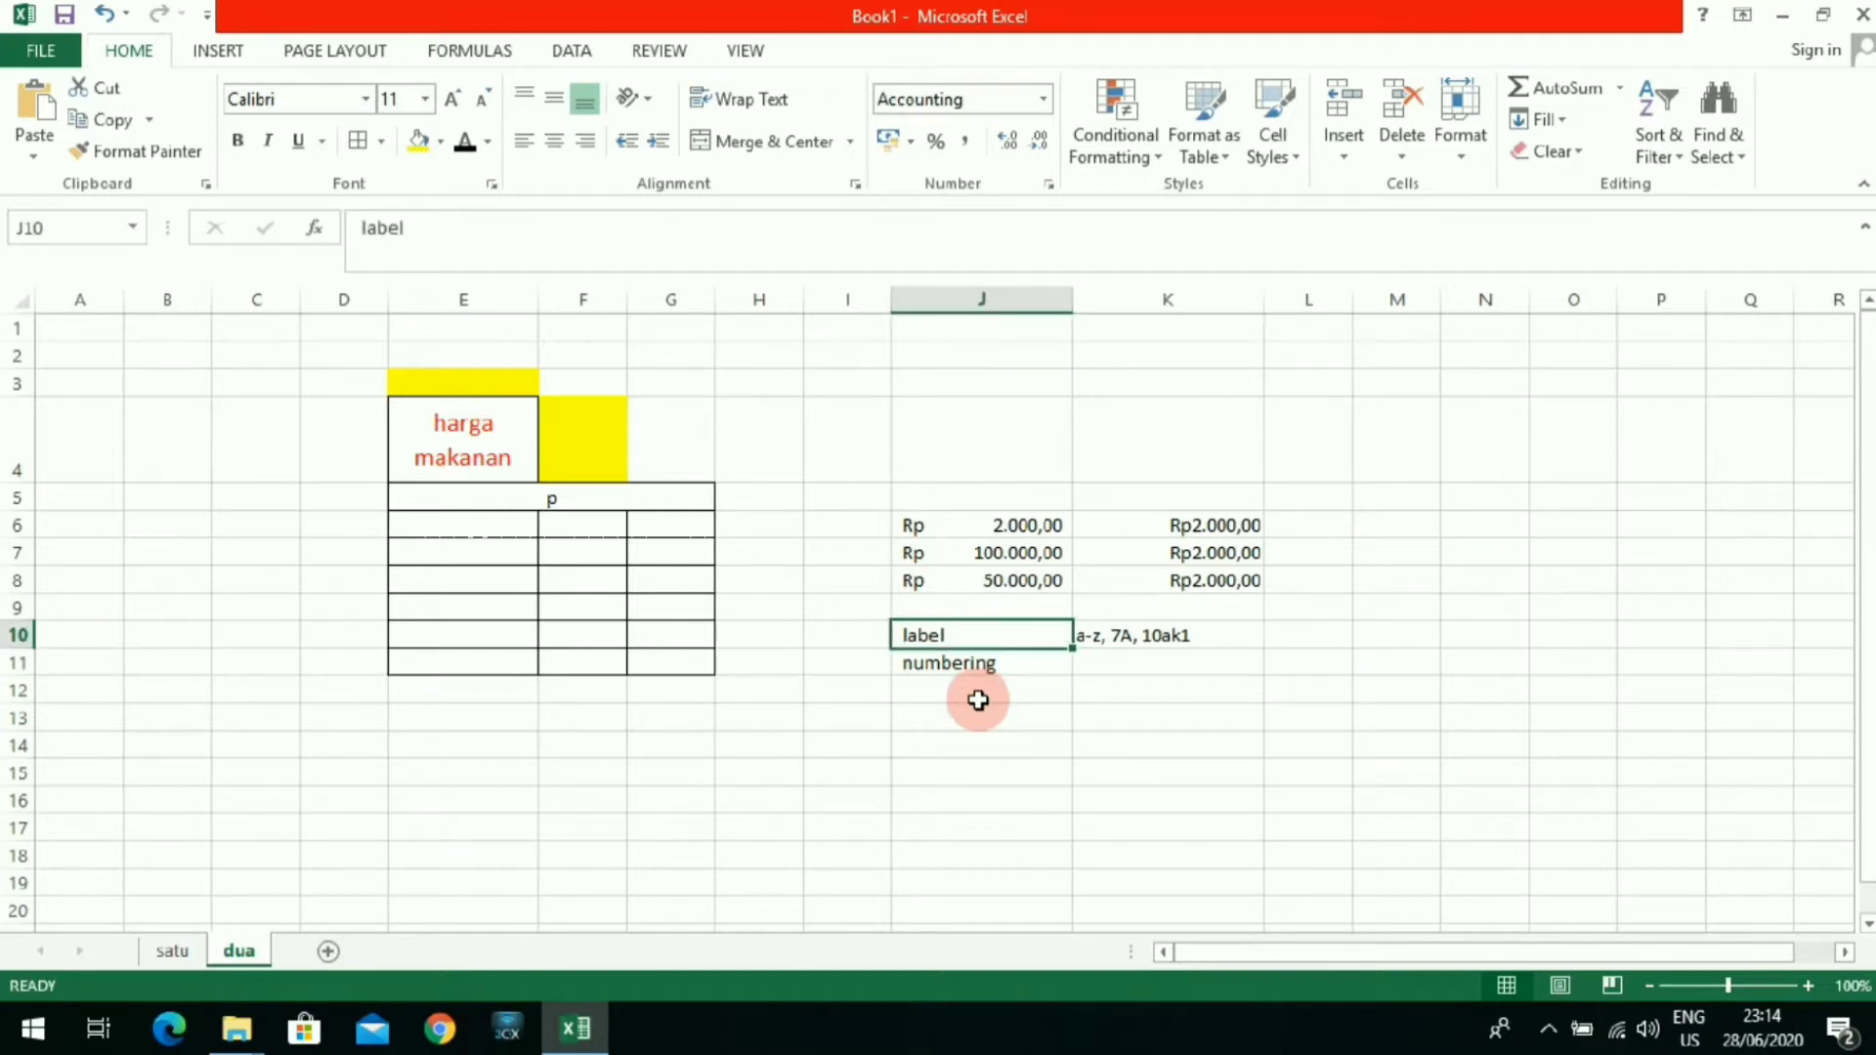
pyautogui.press('Right')
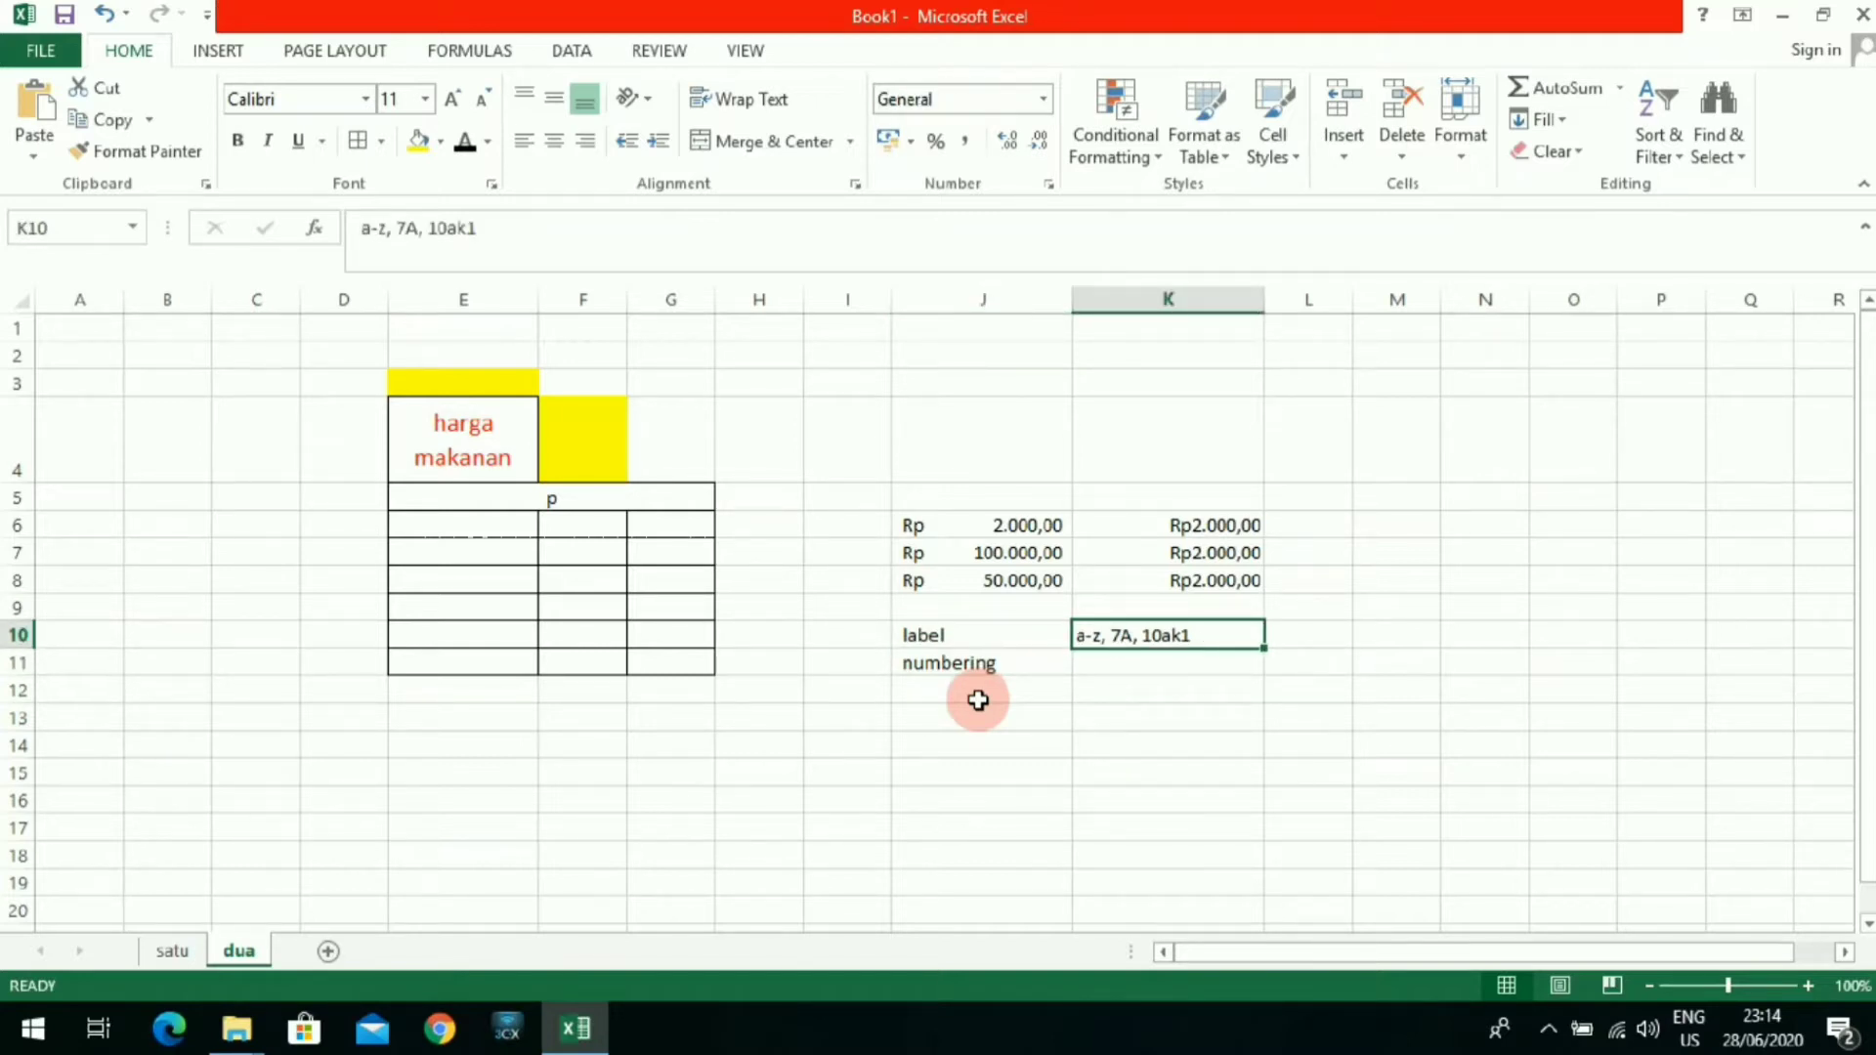
pyautogui.press('Left')
pyautogui.press('Right')
pyautogui.press('Down')
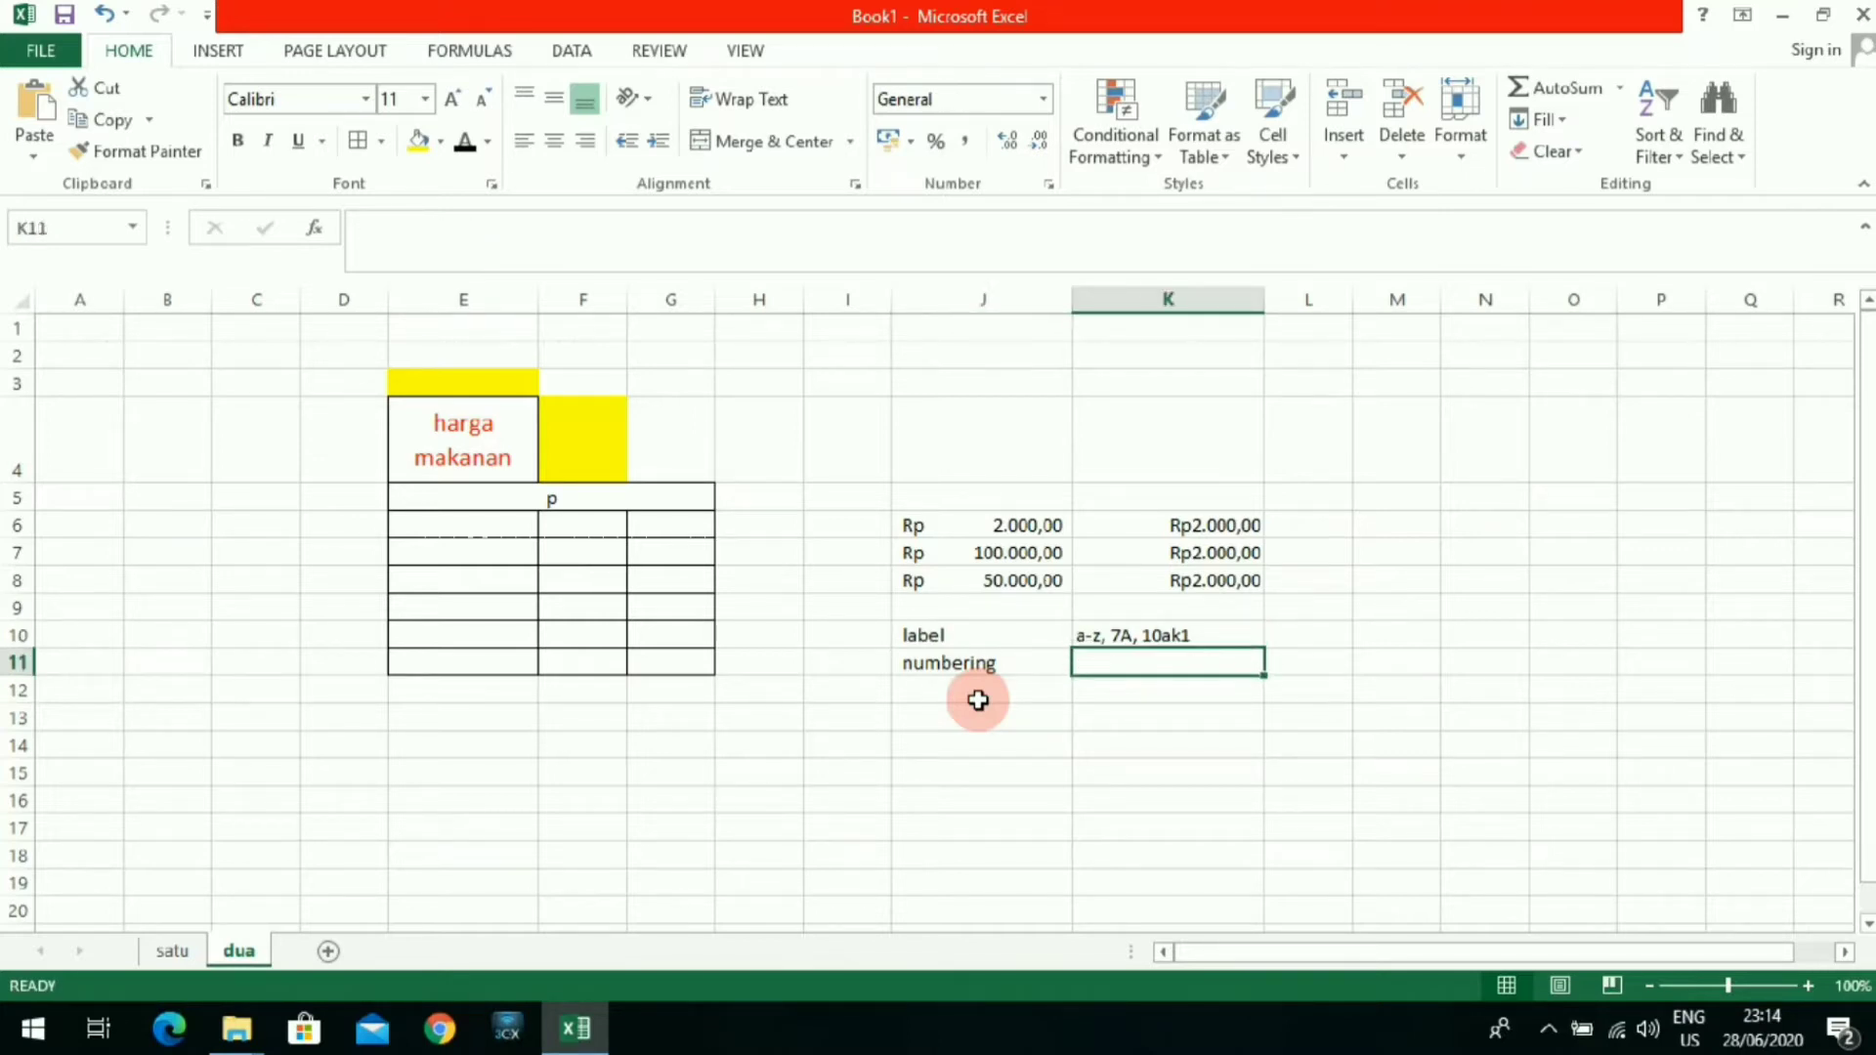
pyautogui.press('Up')
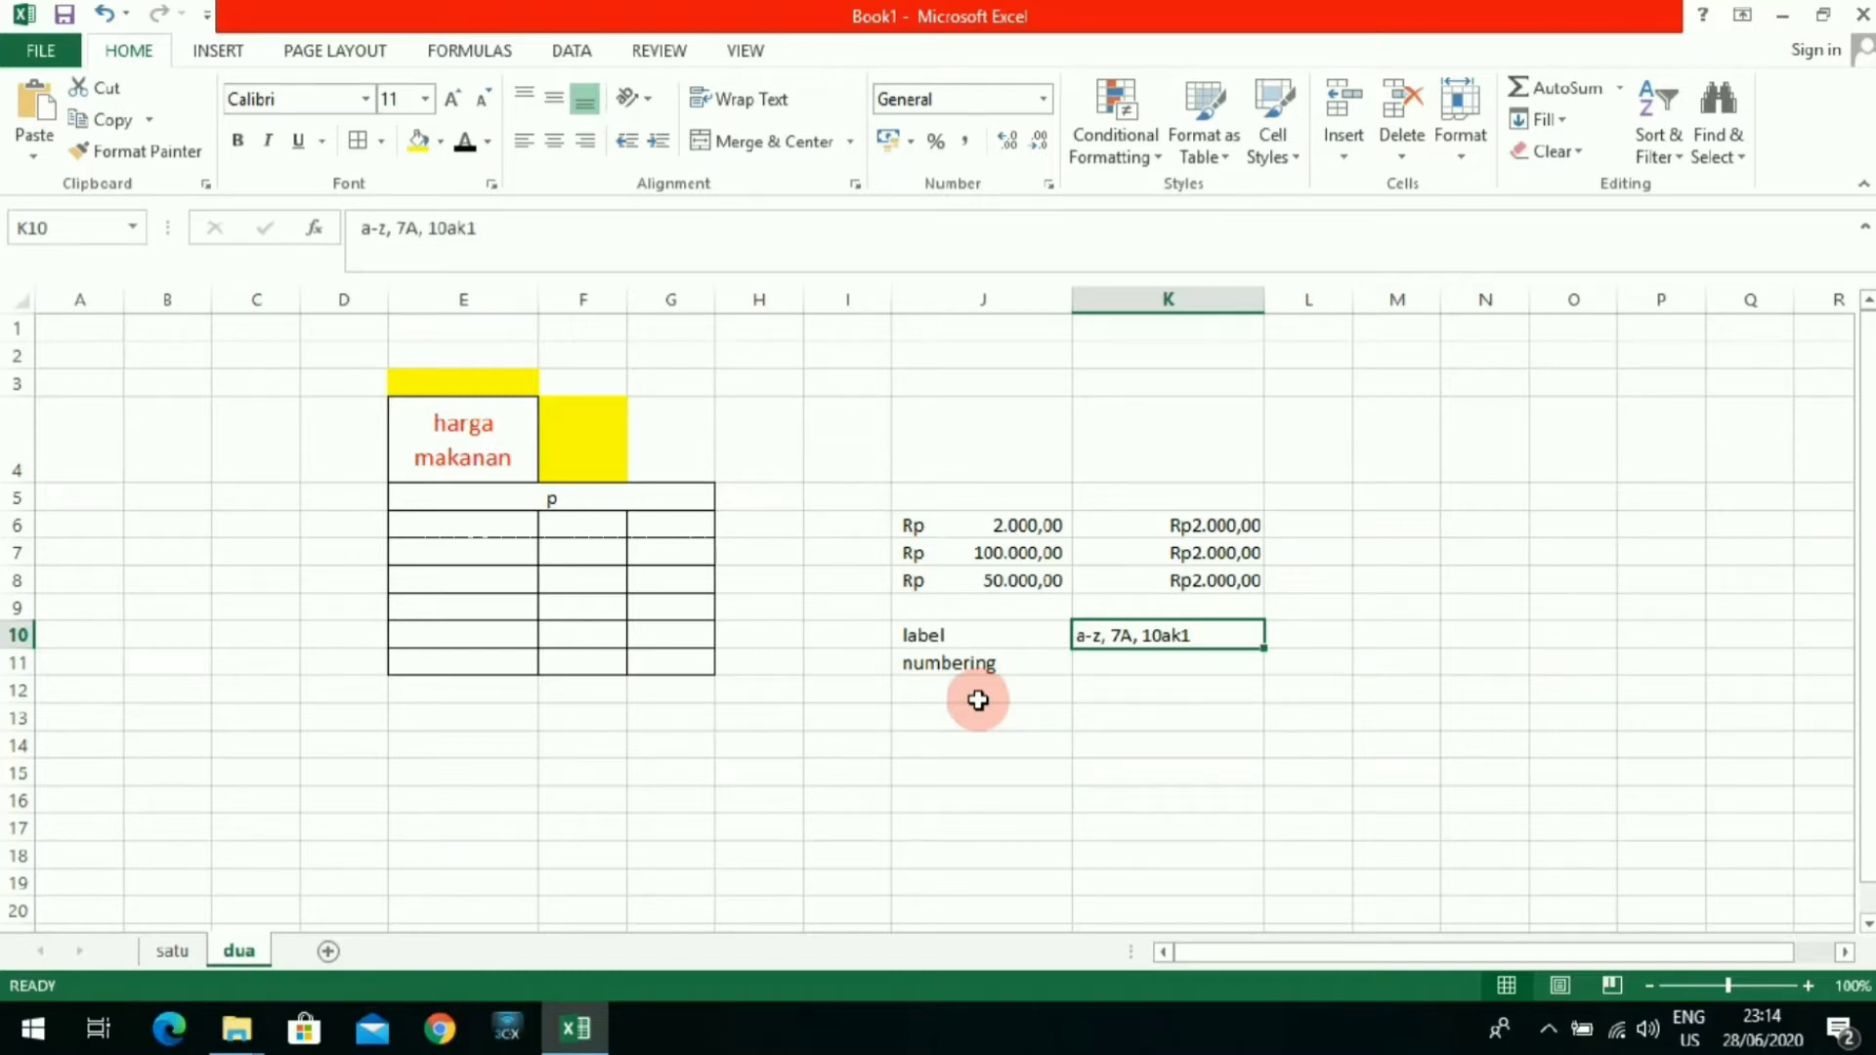
pyautogui.press('Down')
pyautogui.press('Up')
pyautogui.press('Down')
pyautogui.press('Up')
pyautogui.press('Down')
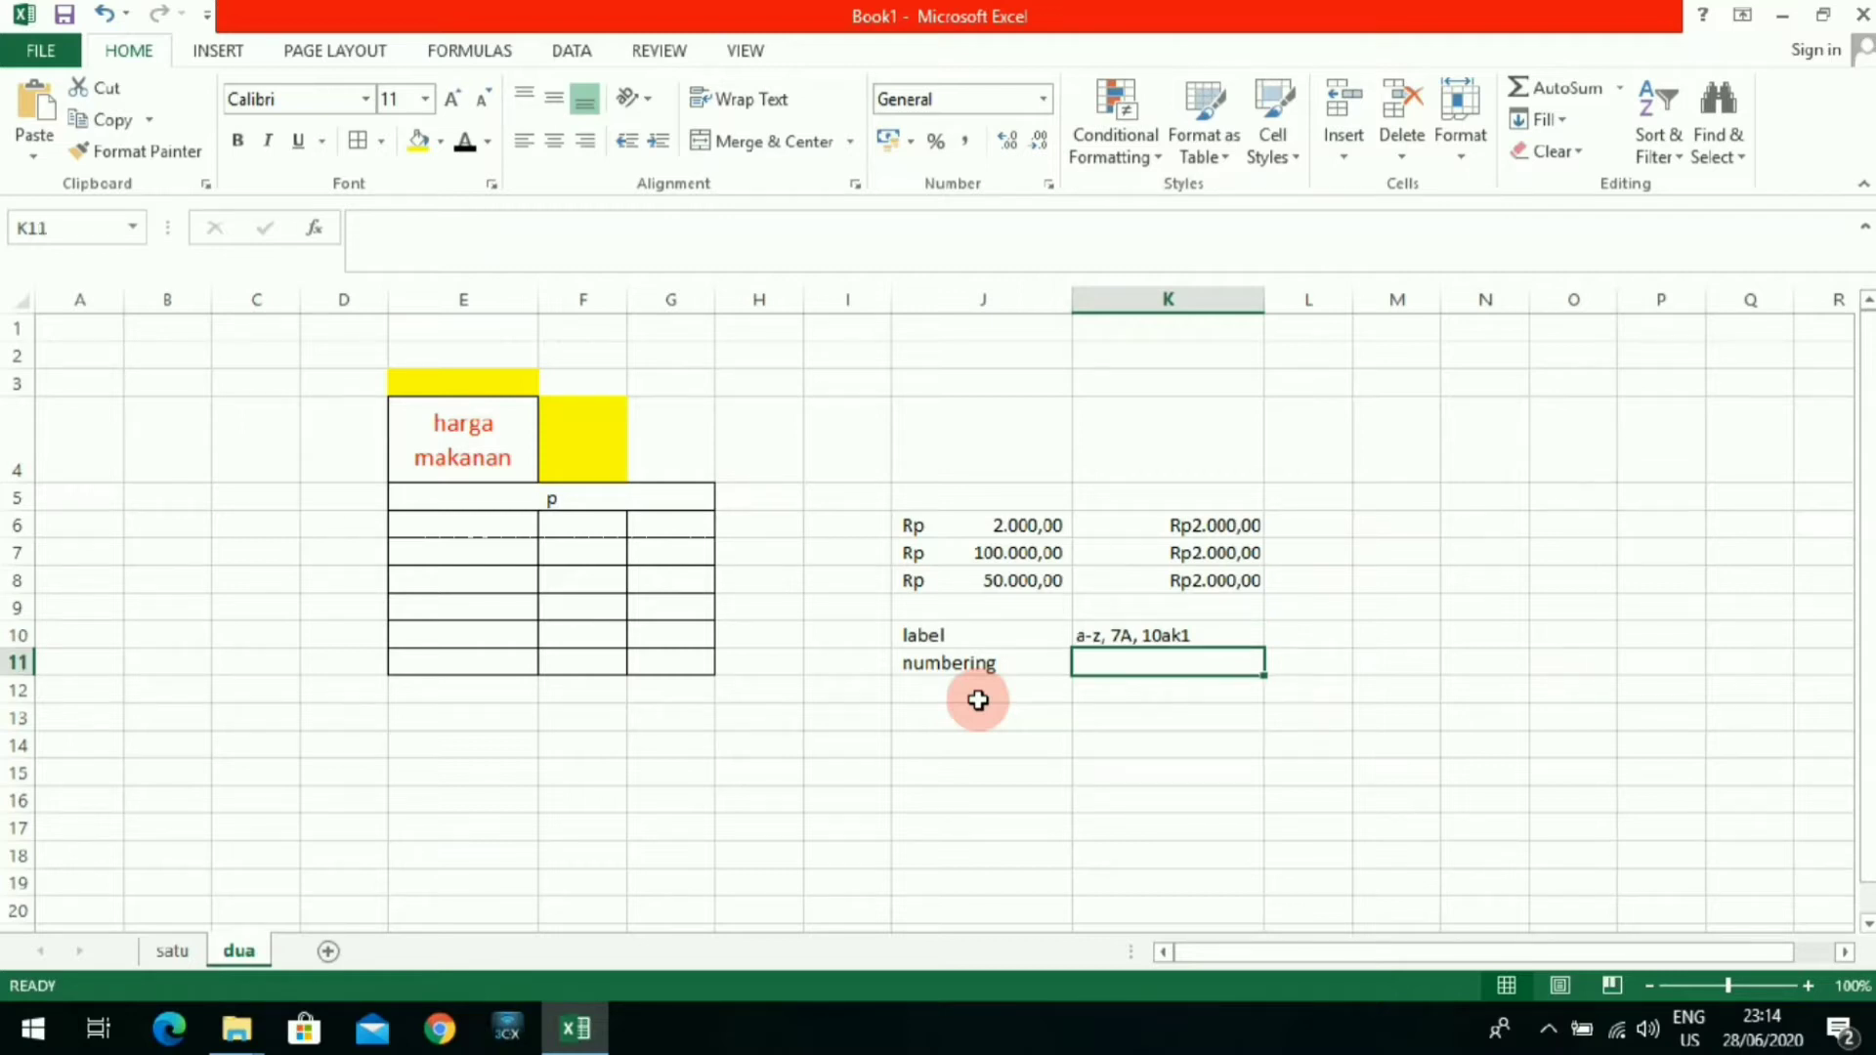
# Step: Enter the example "0-9" in cell K11 beside "numbering"
pyautogui.press('Up')
pyautogui.press('Down')
pyautogui.write('0-9')
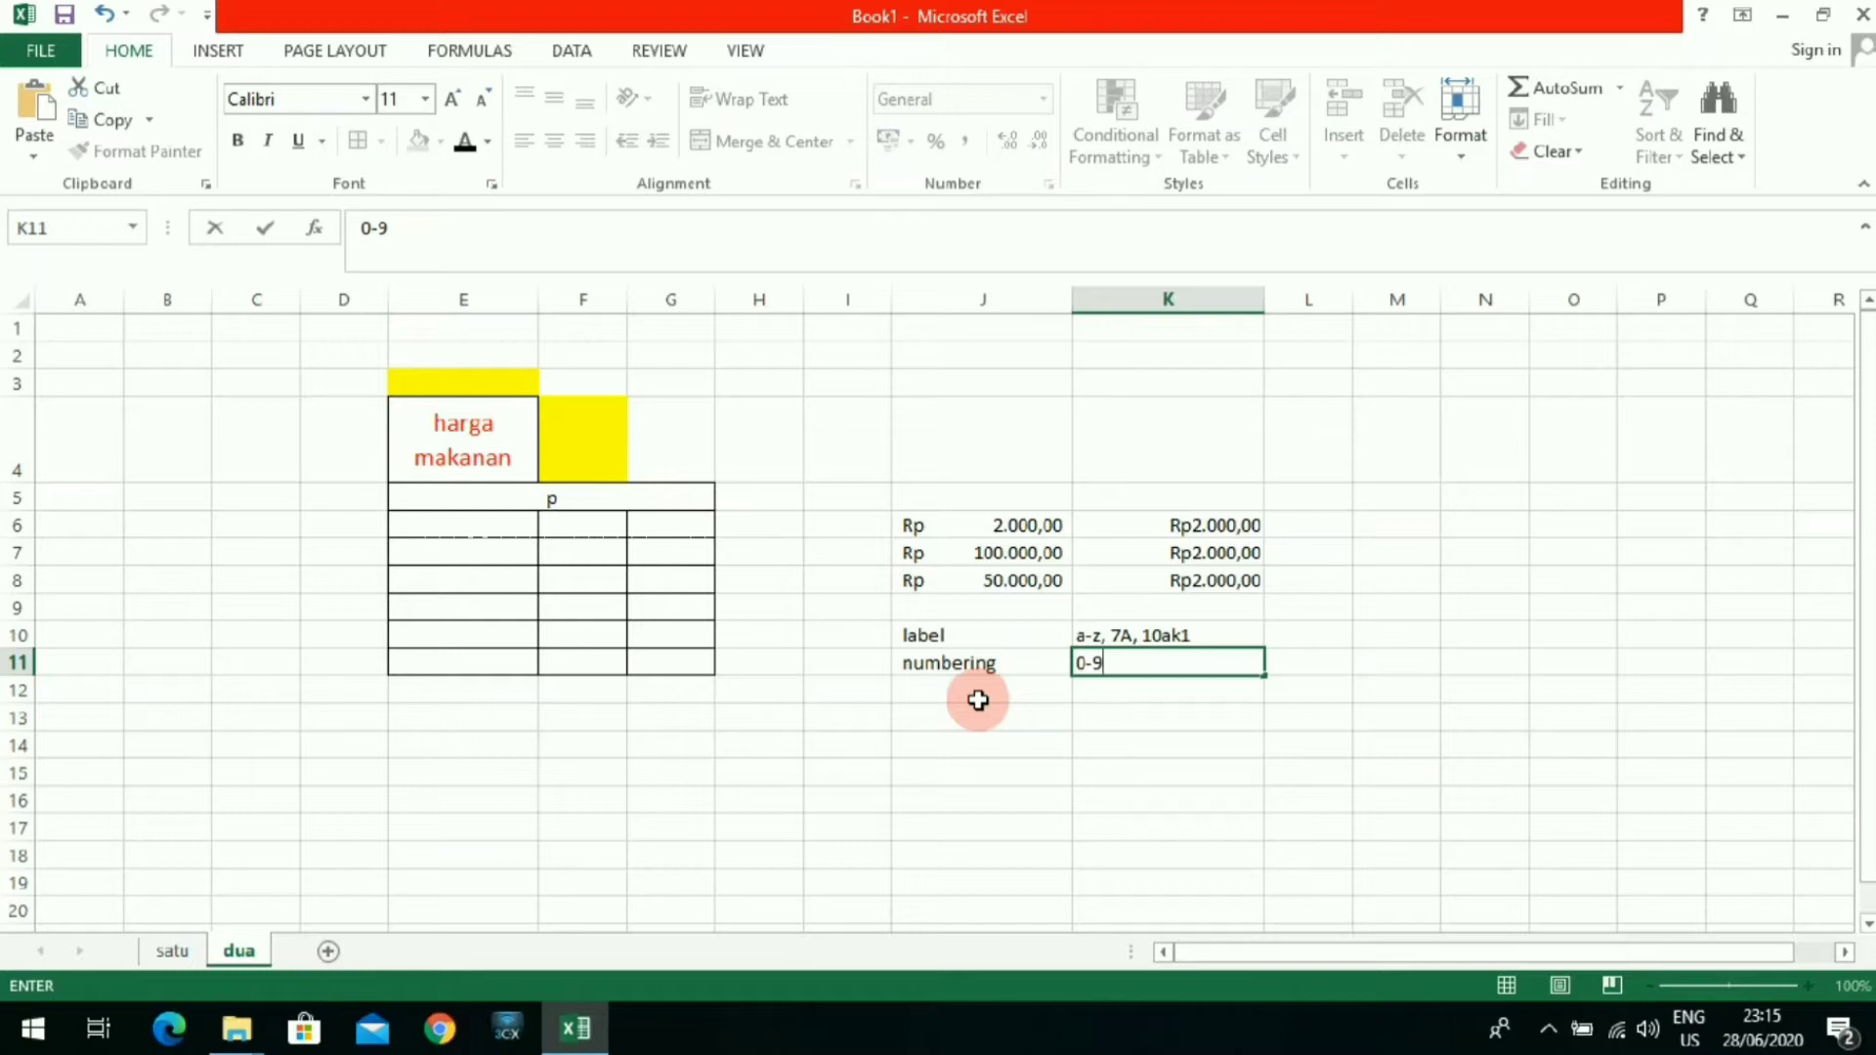
pyautogui.press('Return')
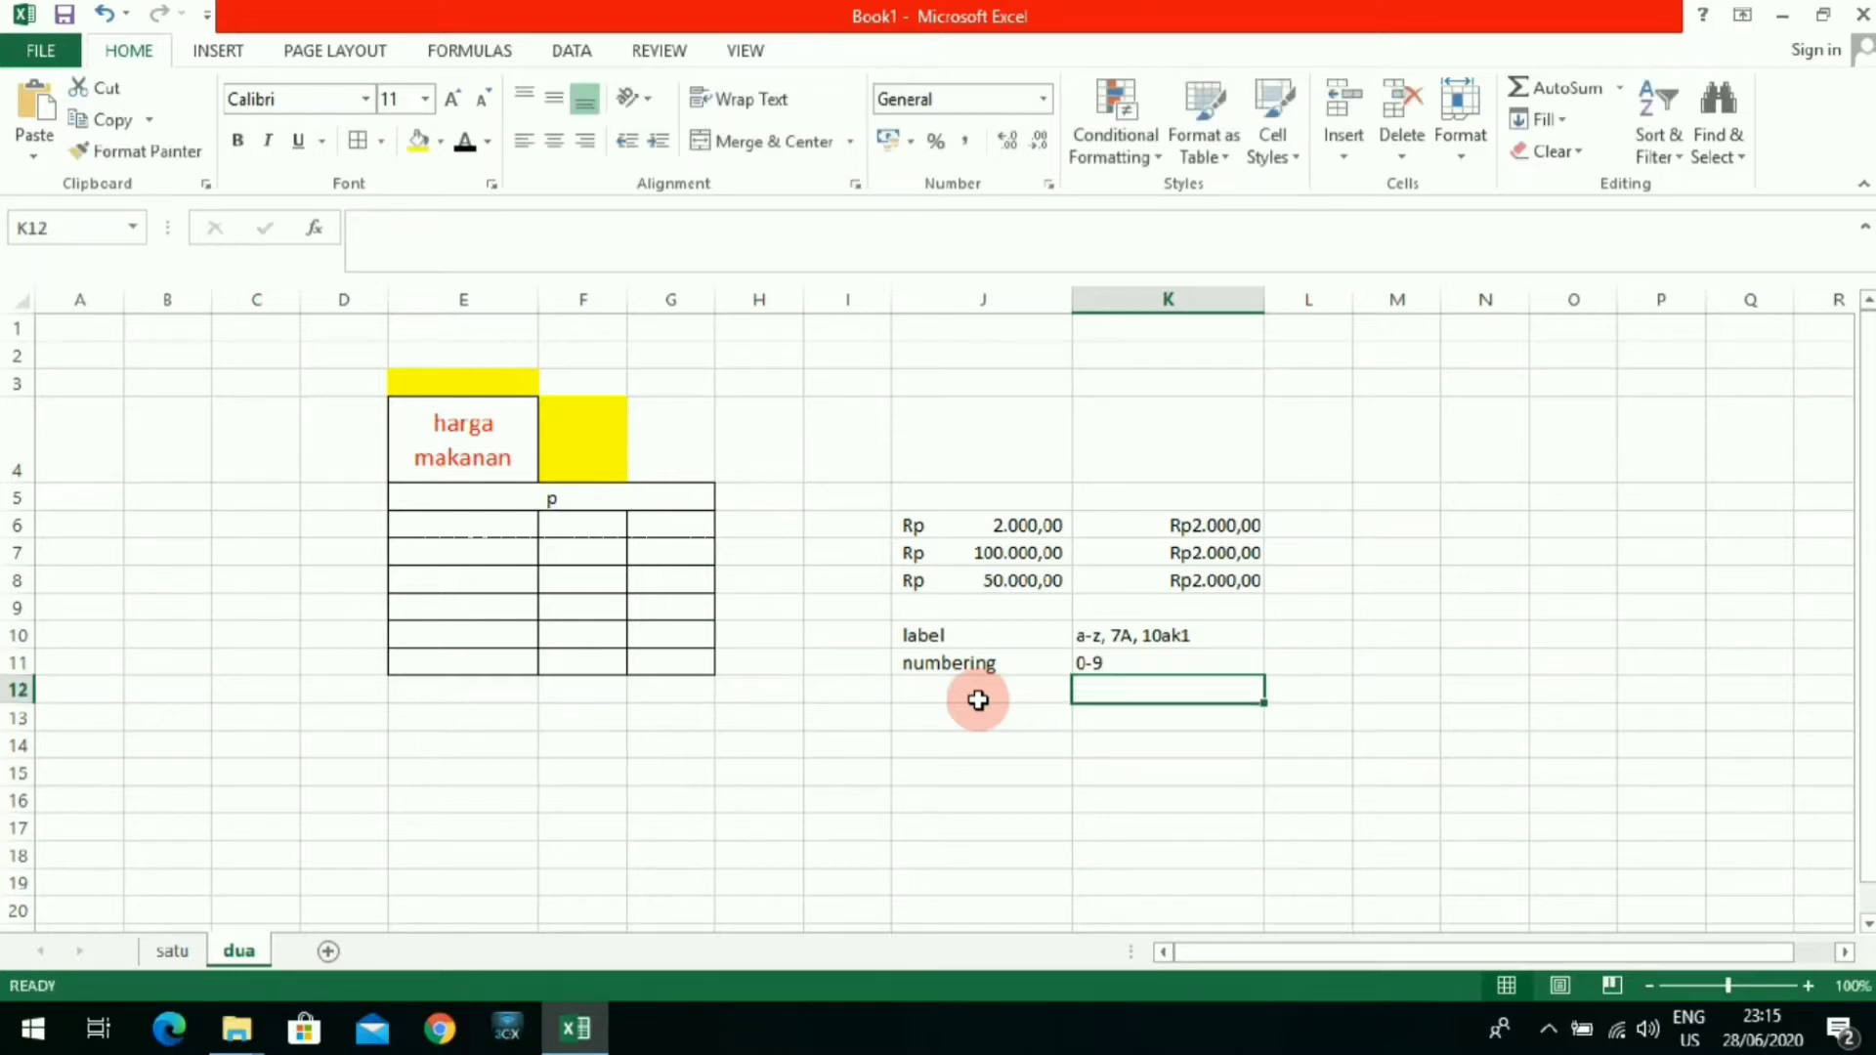
# Step: Compare the label and numbering examples in K10:K11 with the formatted amounts in columns J and K above
pyautogui.press('Up')
pyautogui.press('Down')
pyautogui.press('Up')
pyautogui.press('Up')
pyautogui.press('Up')
pyautogui.press('Up')
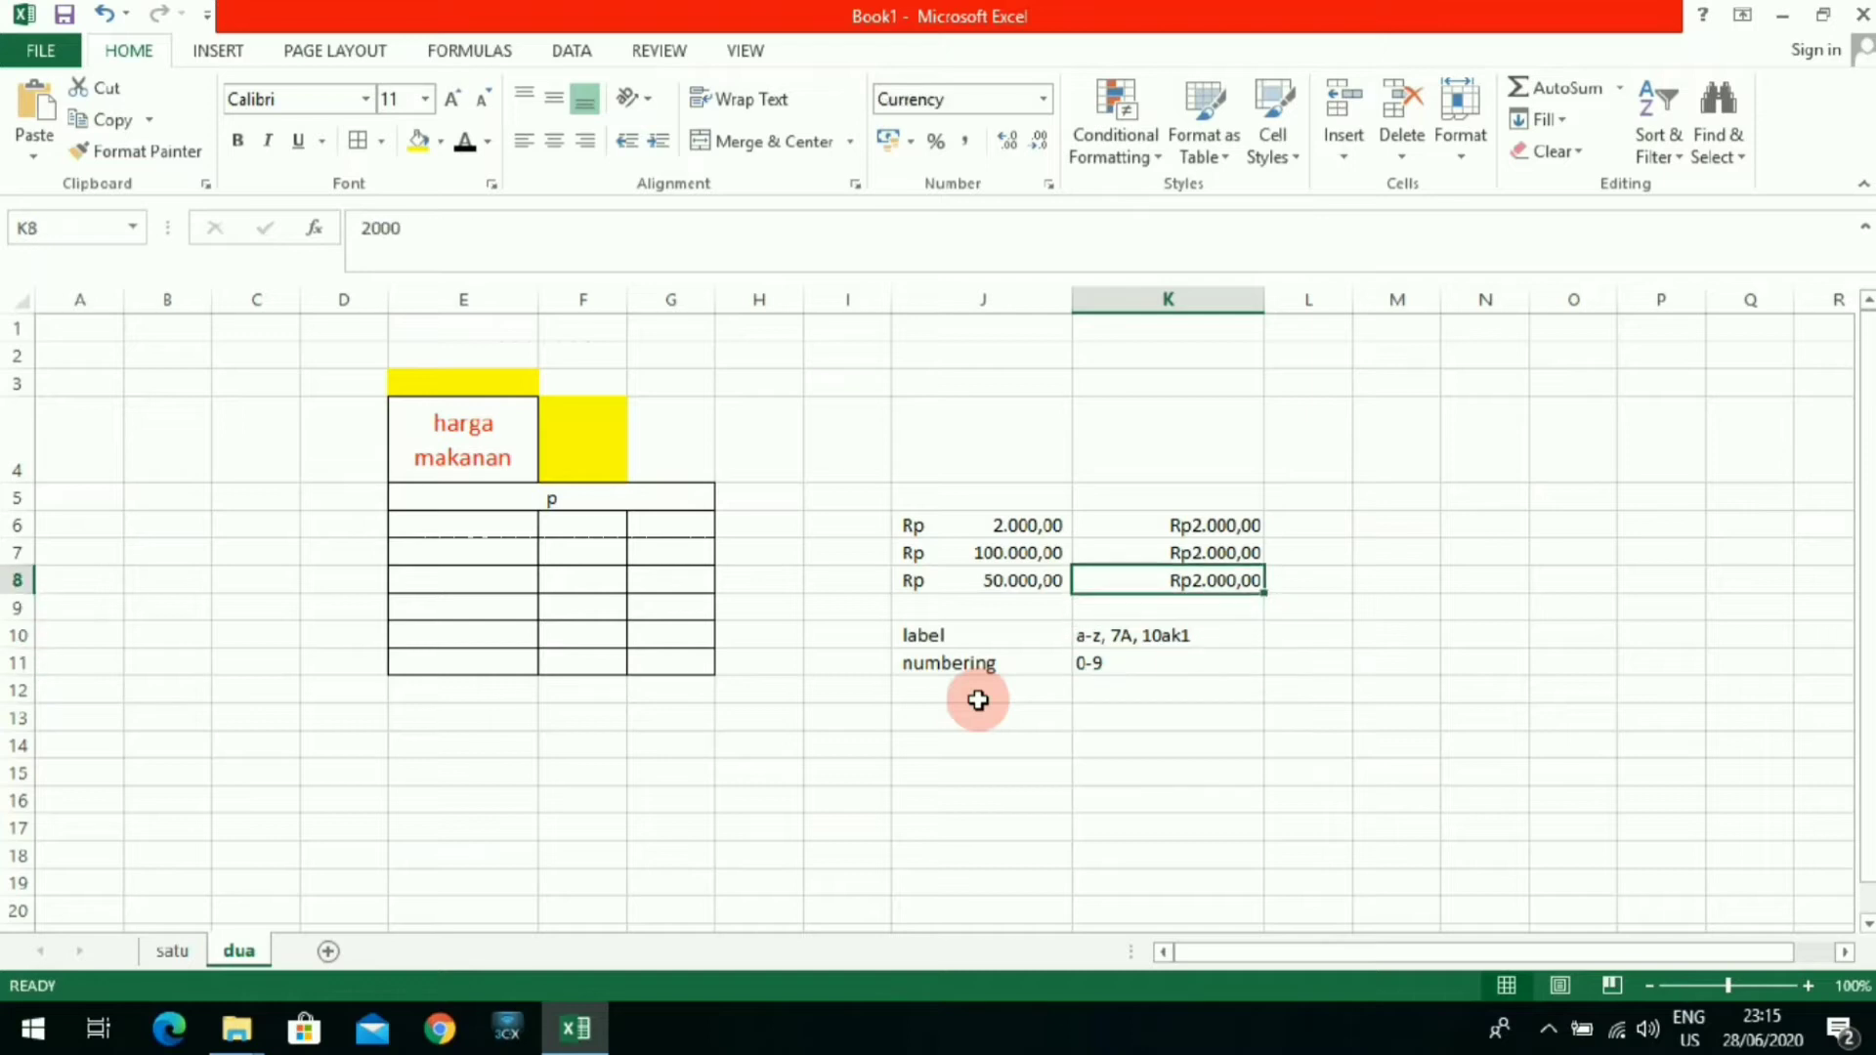
pyautogui.press('Left')
pyautogui.press('Up')
pyautogui.press('Down')
pyautogui.press('Right')
pyautogui.press('Down')
pyautogui.press('Down')
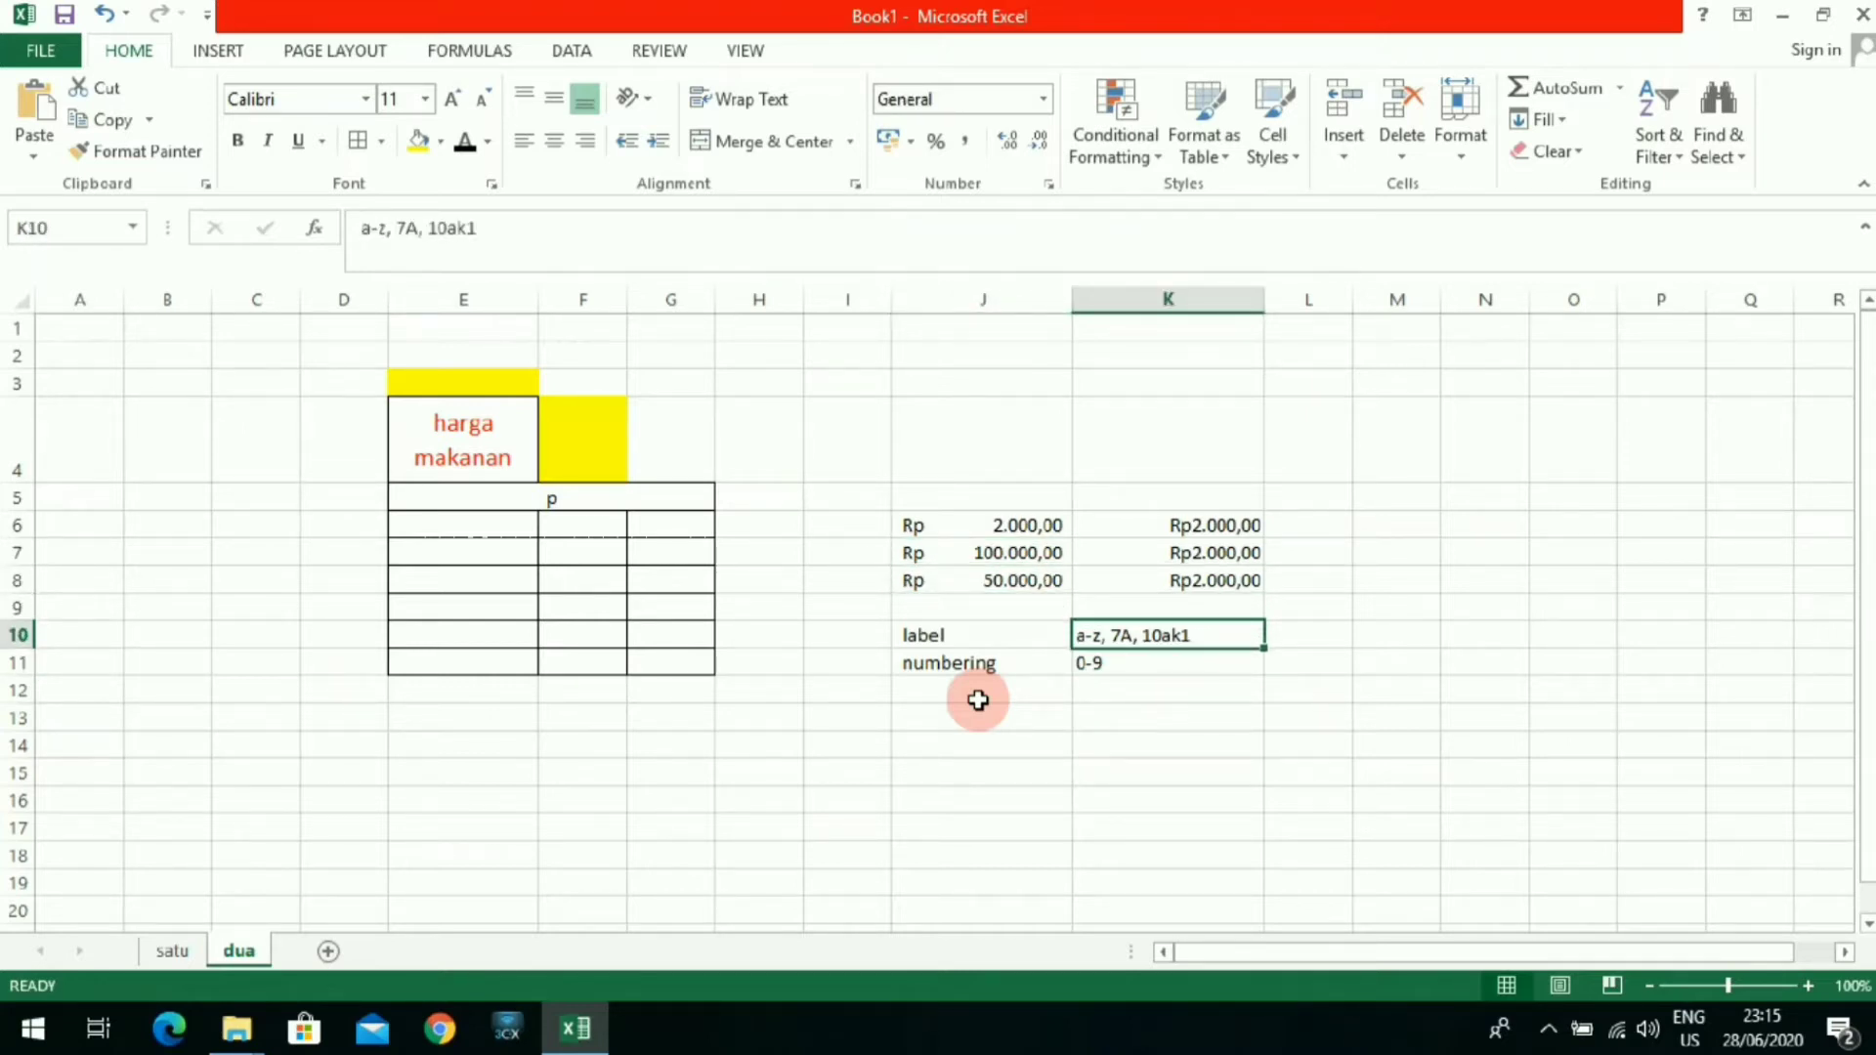
# Step: Clear the label and numbering notes from the range J10:K12
pyautogui.moveTo(1206, 684); pyautogui.dragTo(918, 643)
pyautogui.press('Delete')
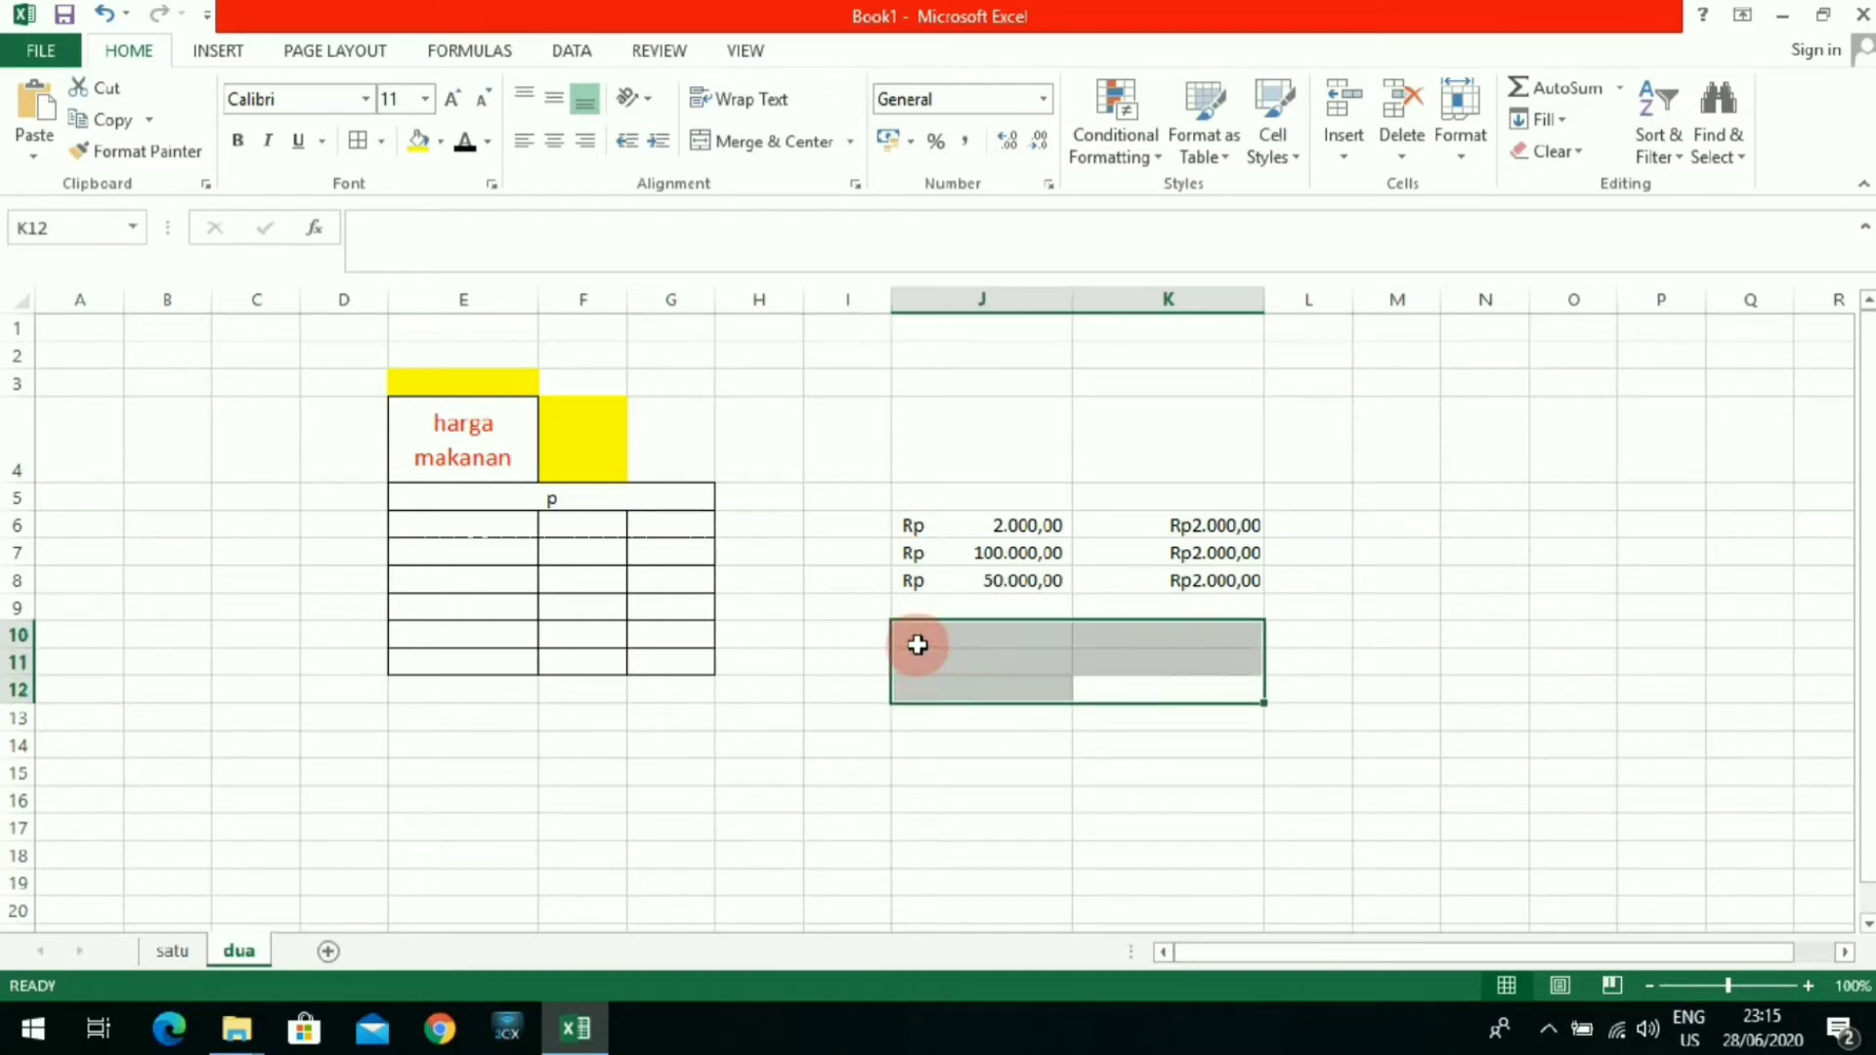
# Step: Compare the Number, Currency and Accounting format options for J10:K12, and apply Currency with 0 decimal places and no symbol
pyautogui.click(1043, 99)
pyautogui.click(1212, 246)
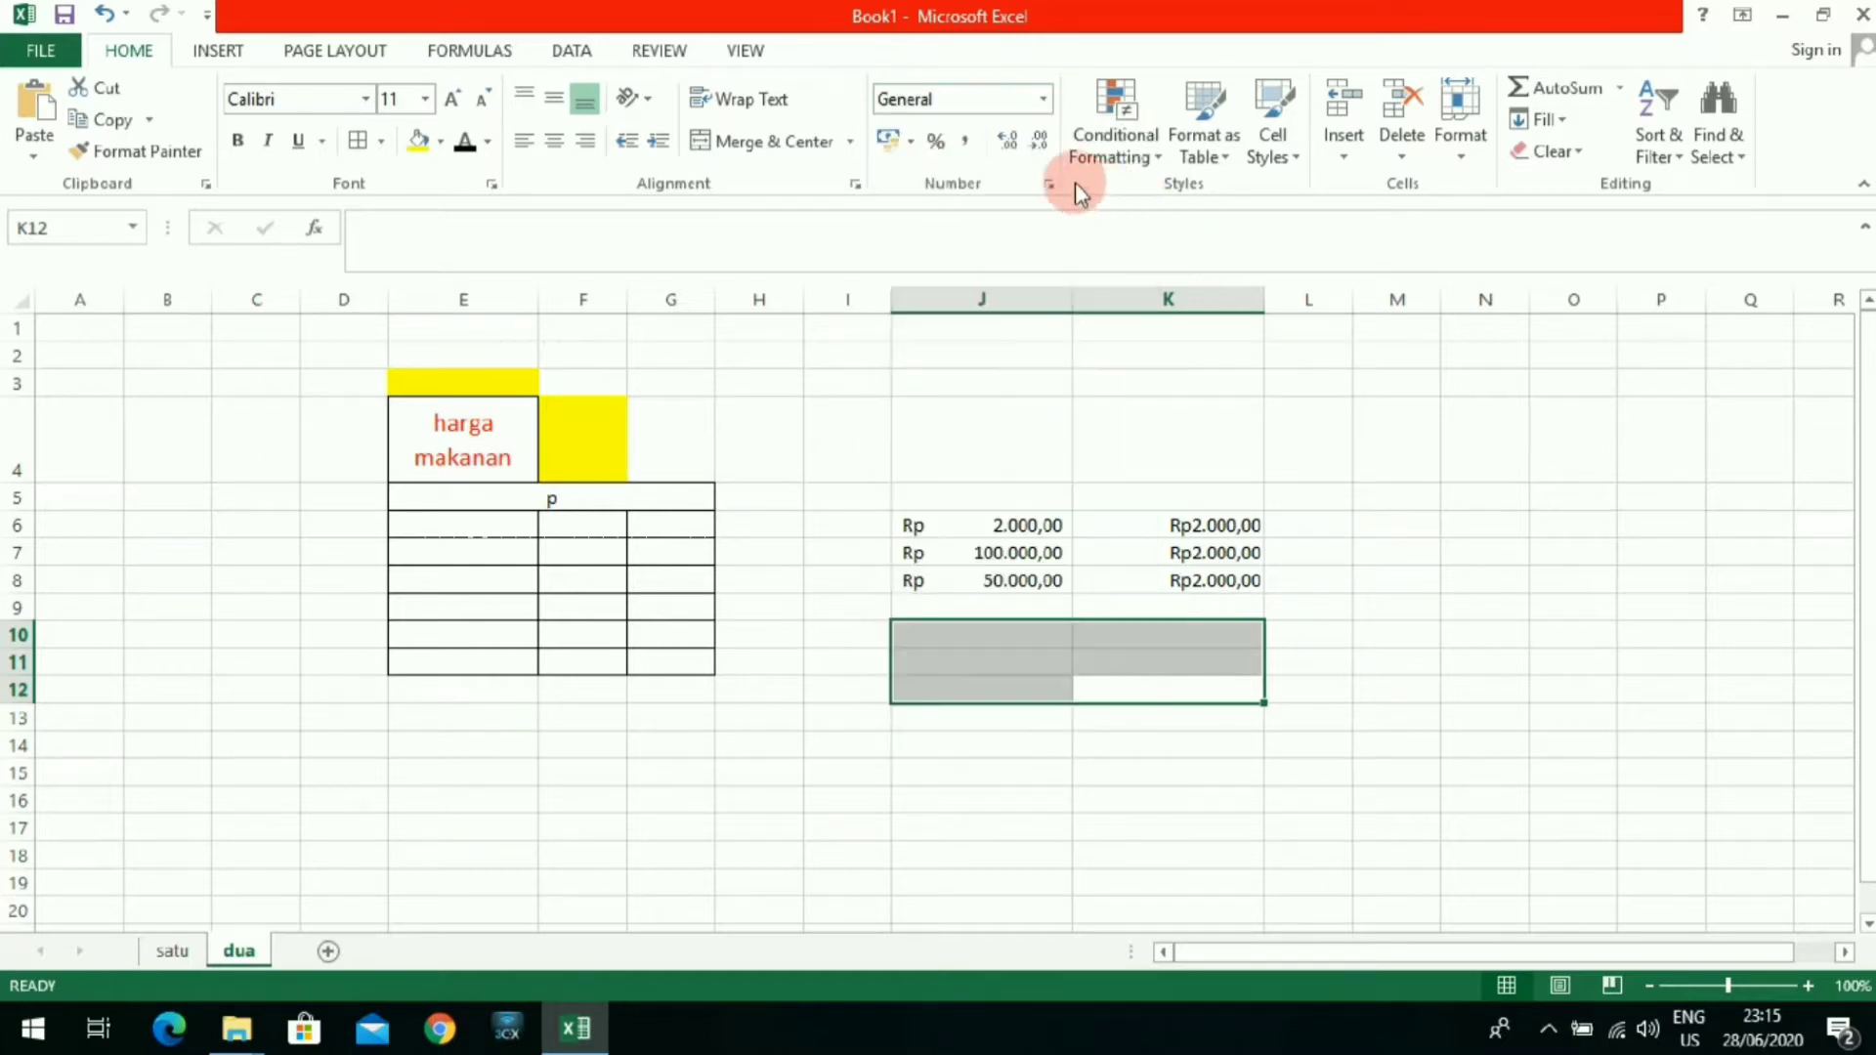
pyautogui.click(1049, 181)
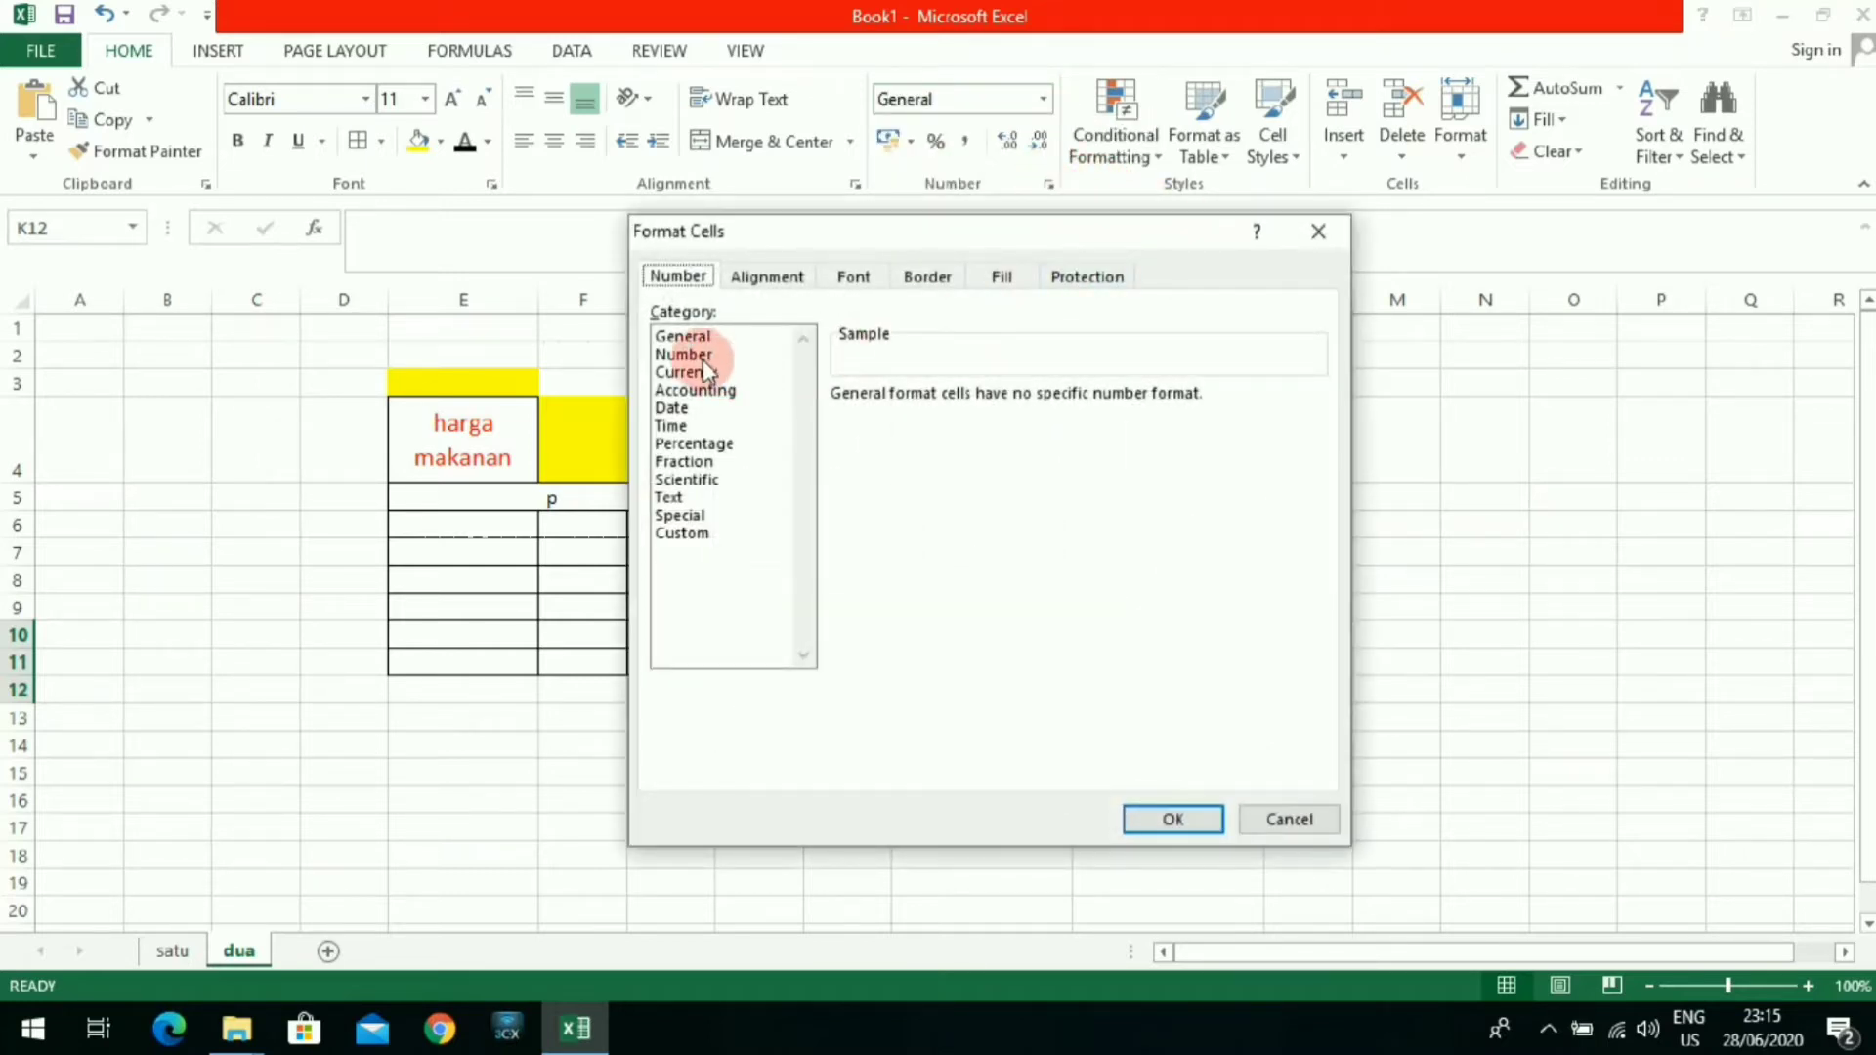
pyautogui.click(697, 356)
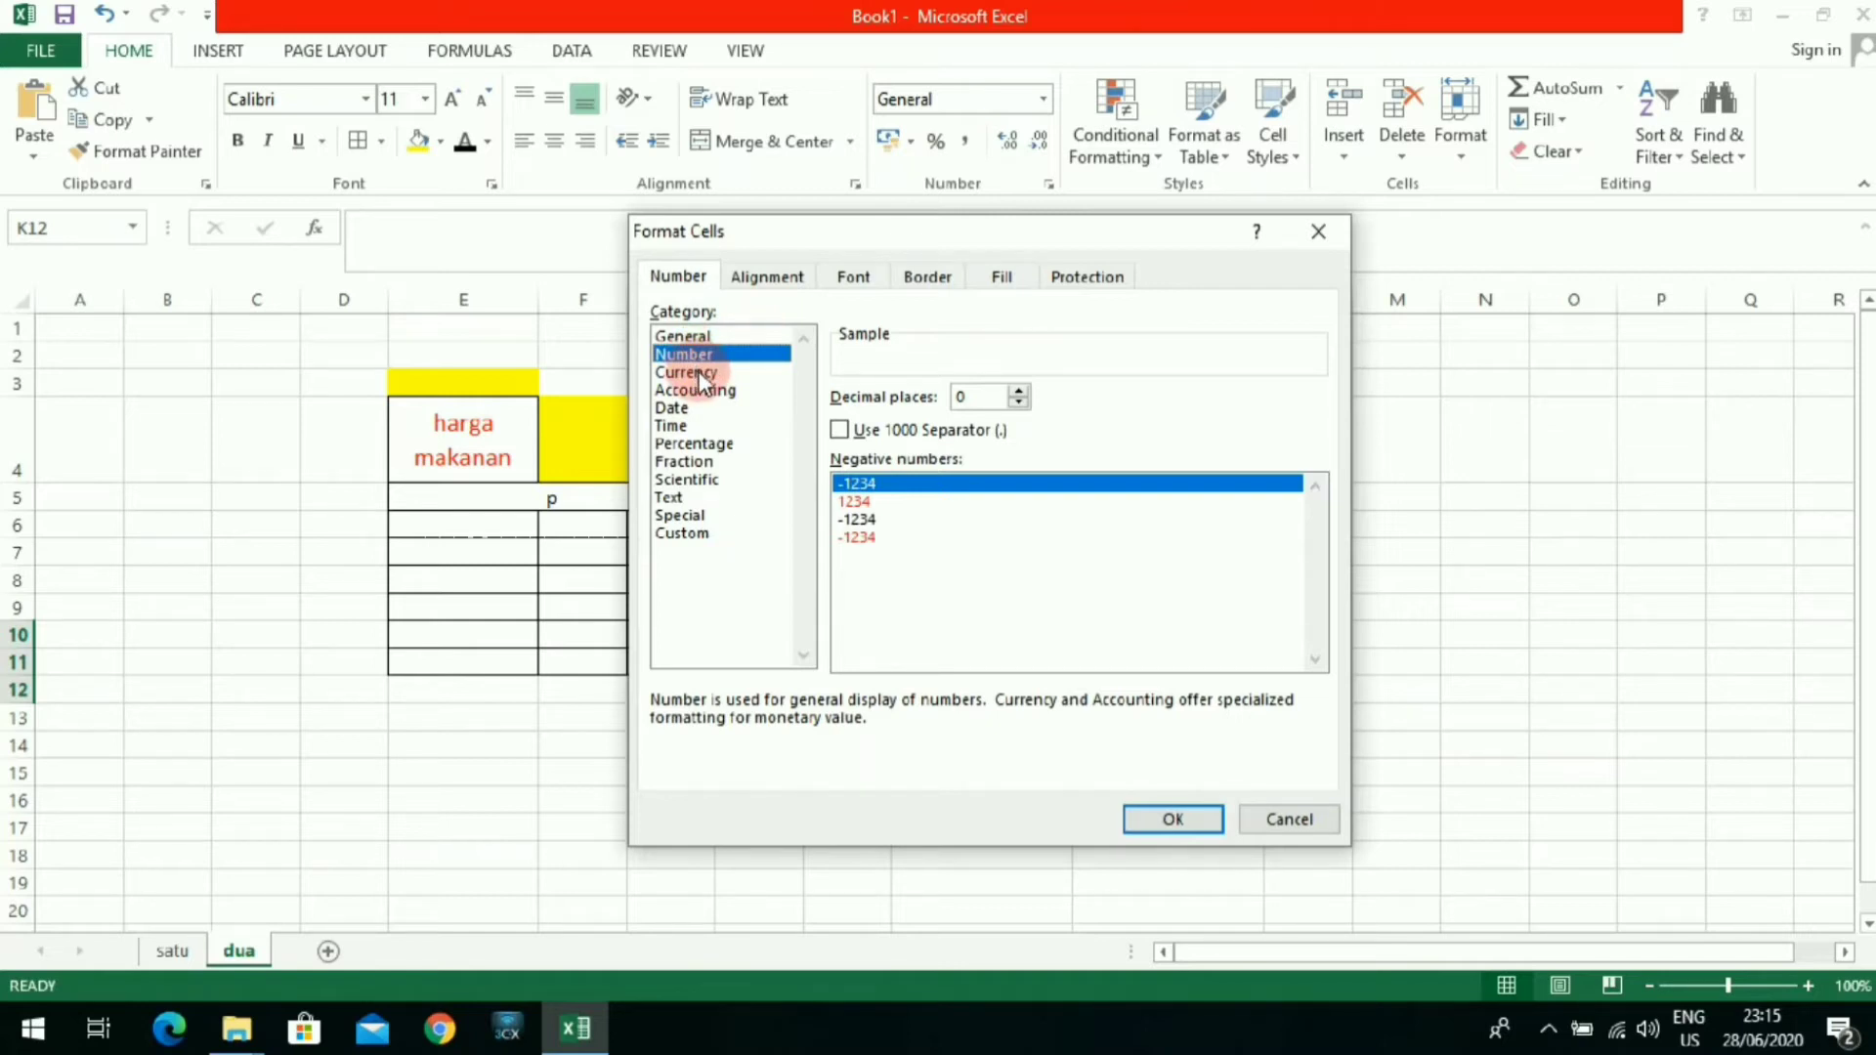
pyautogui.click(700, 373)
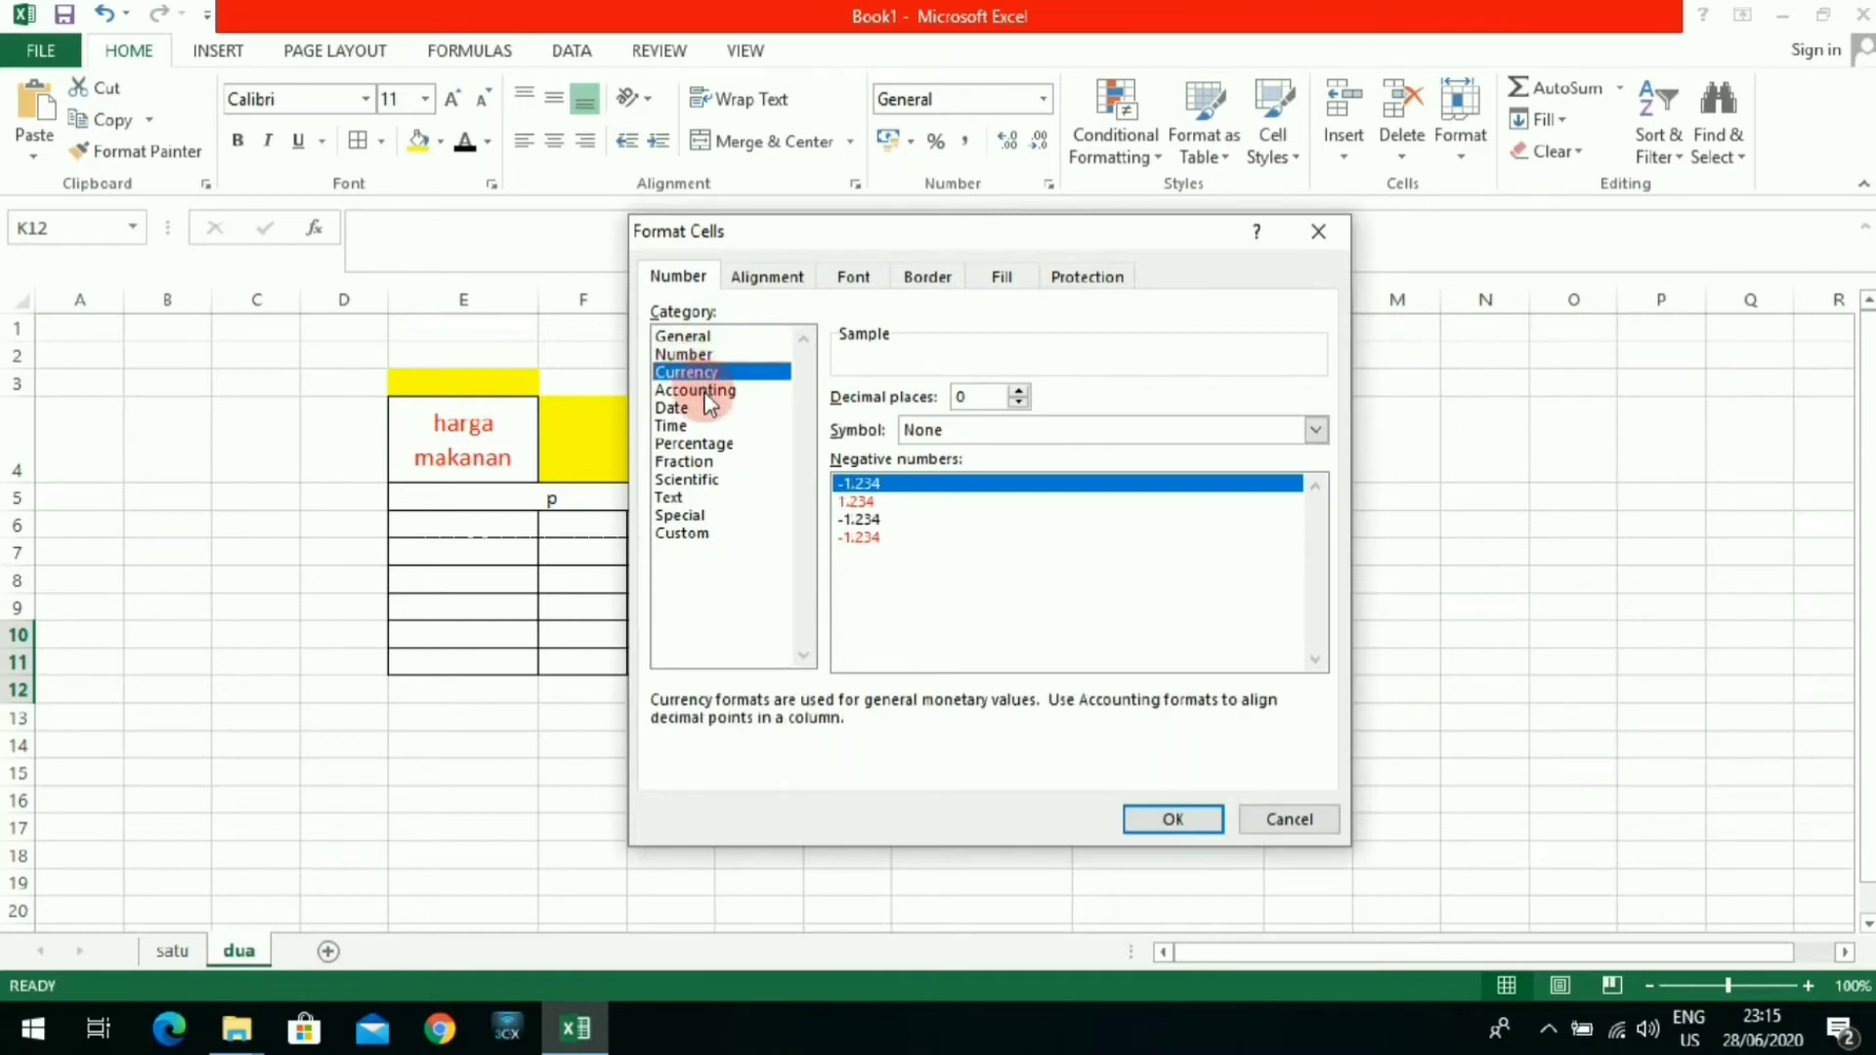
pyautogui.click(708, 390)
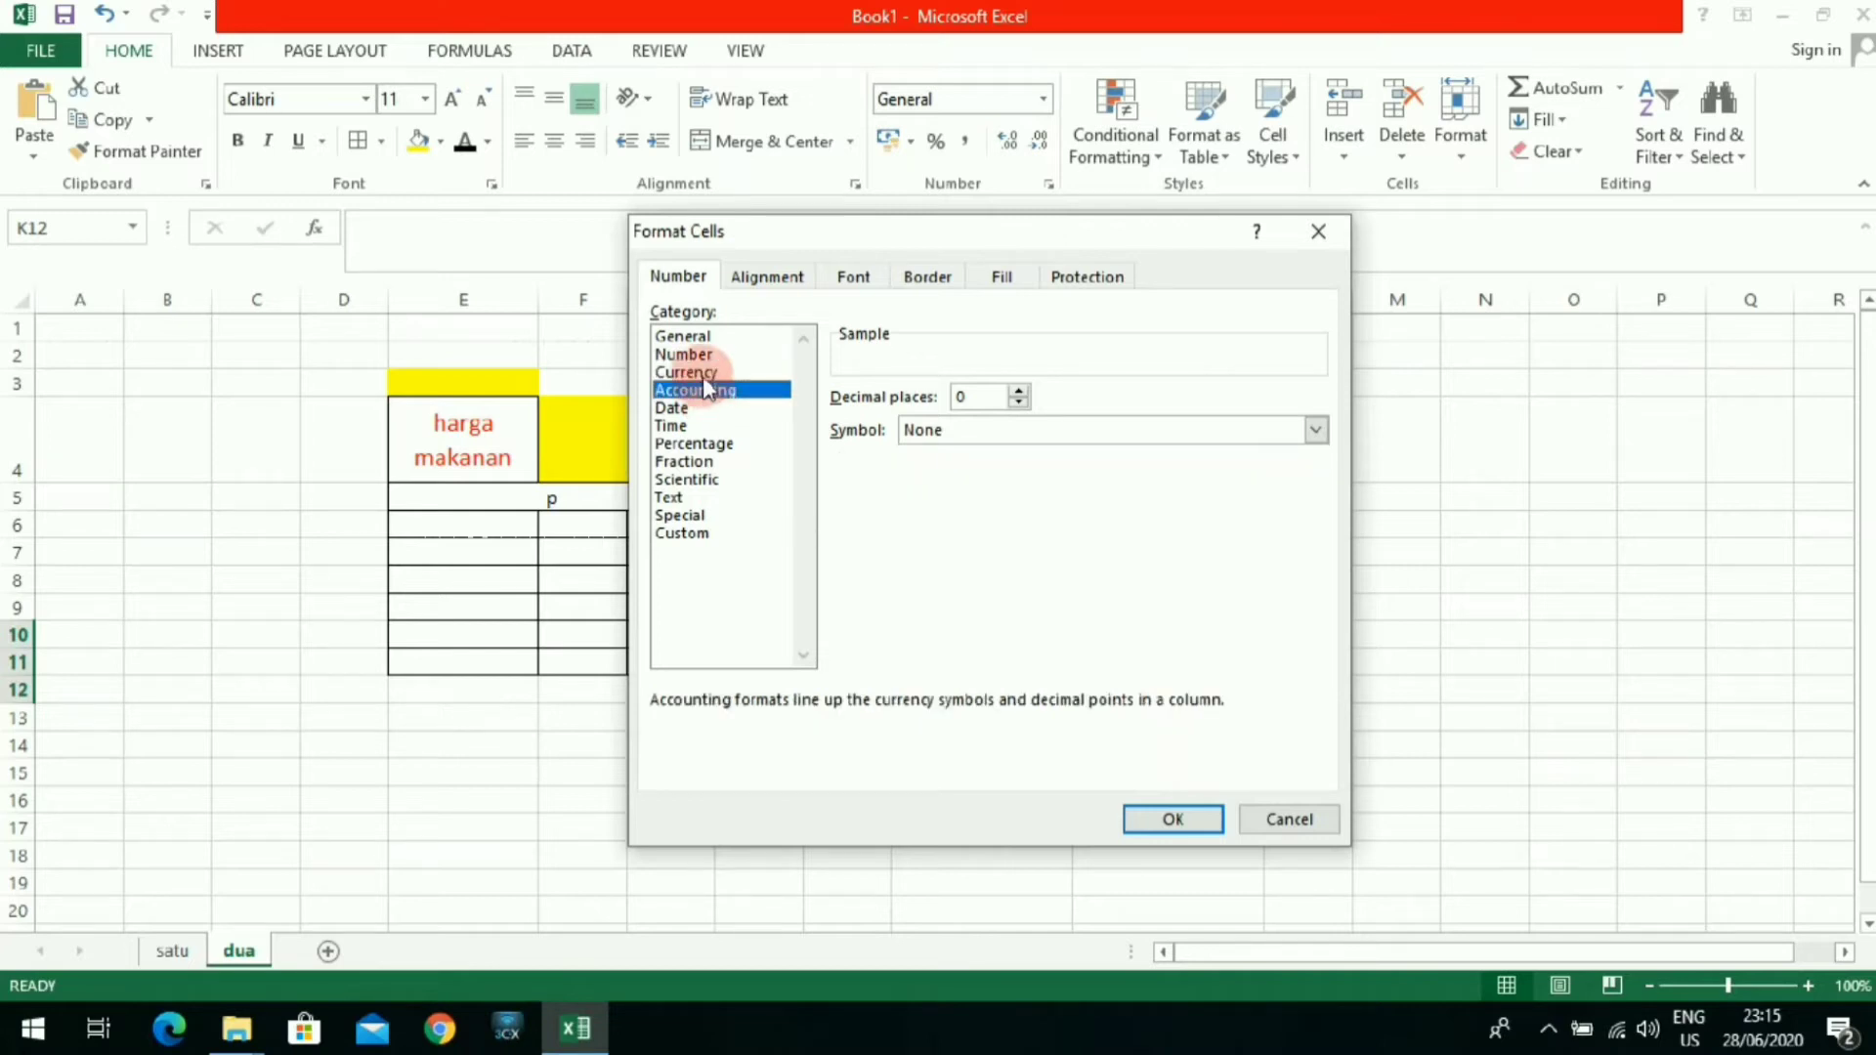
pyautogui.click(702, 372)
pyautogui.click(707, 390)
pyautogui.click(706, 374)
pyautogui.click(710, 390)
pyautogui.click(713, 375)
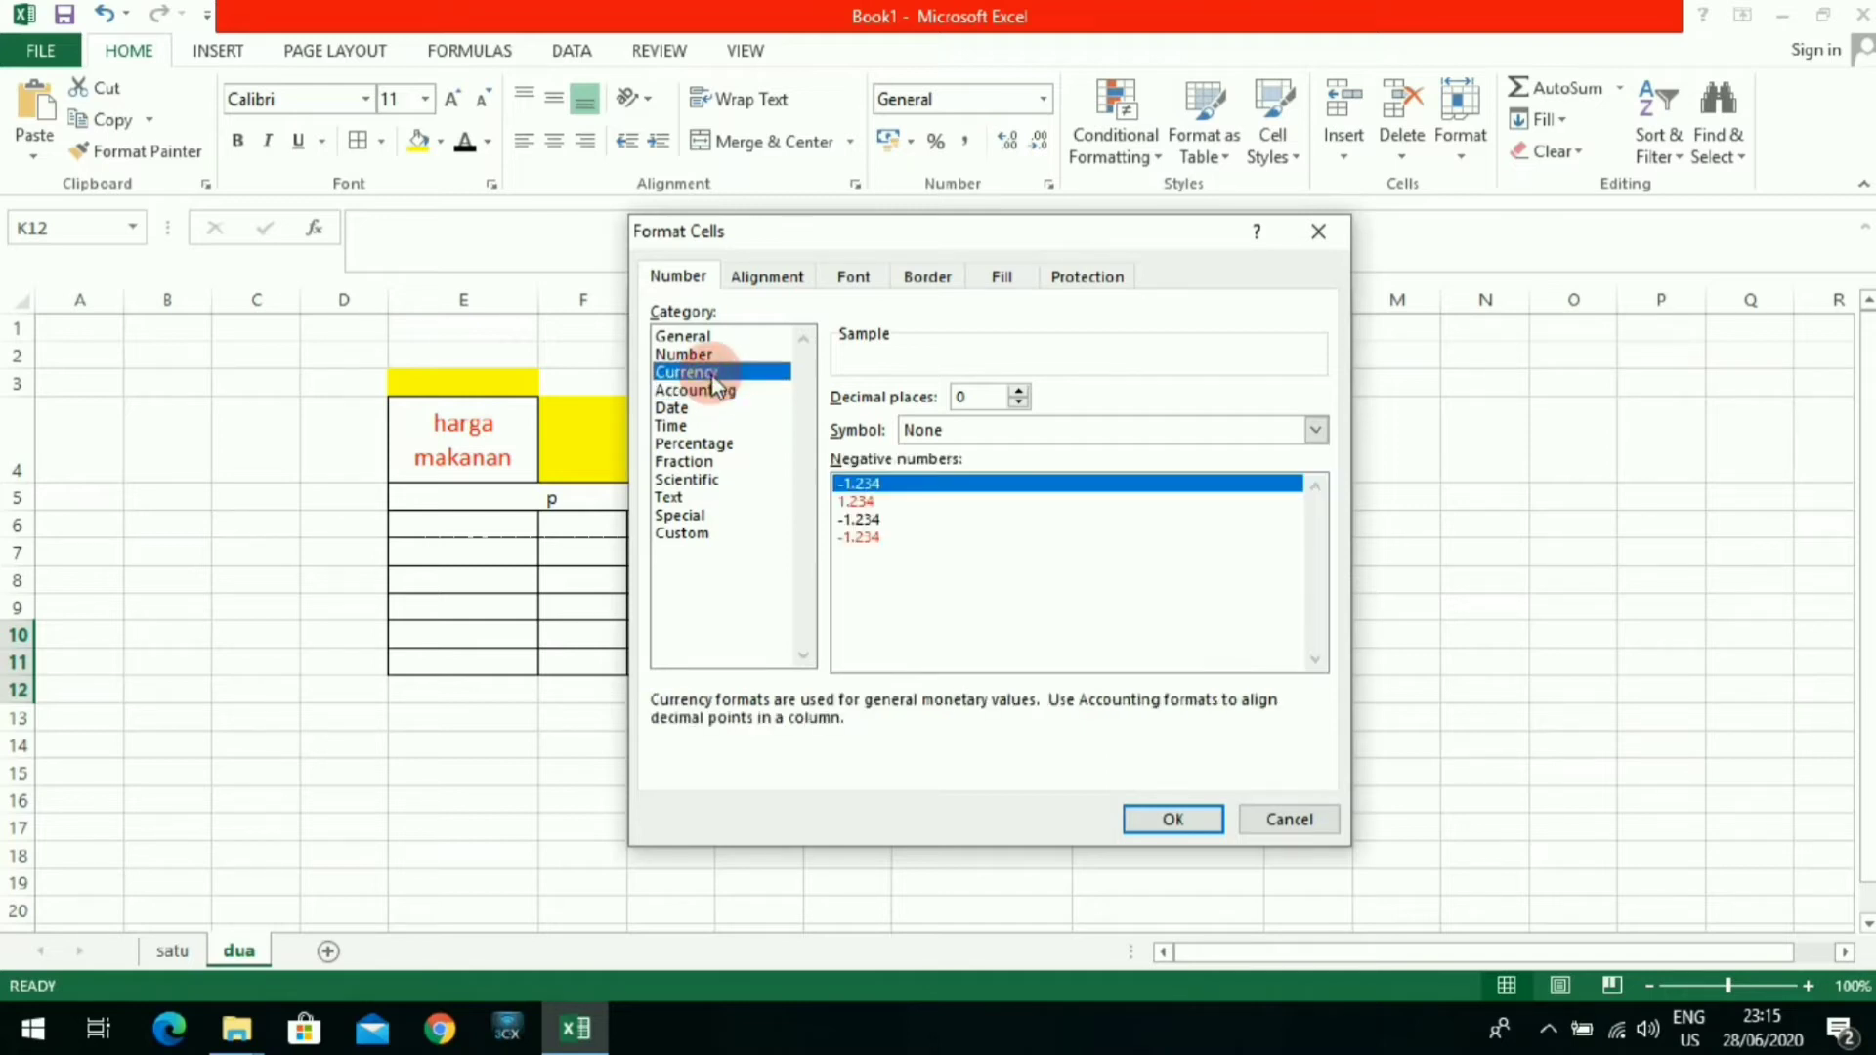
pyautogui.click(1177, 819)
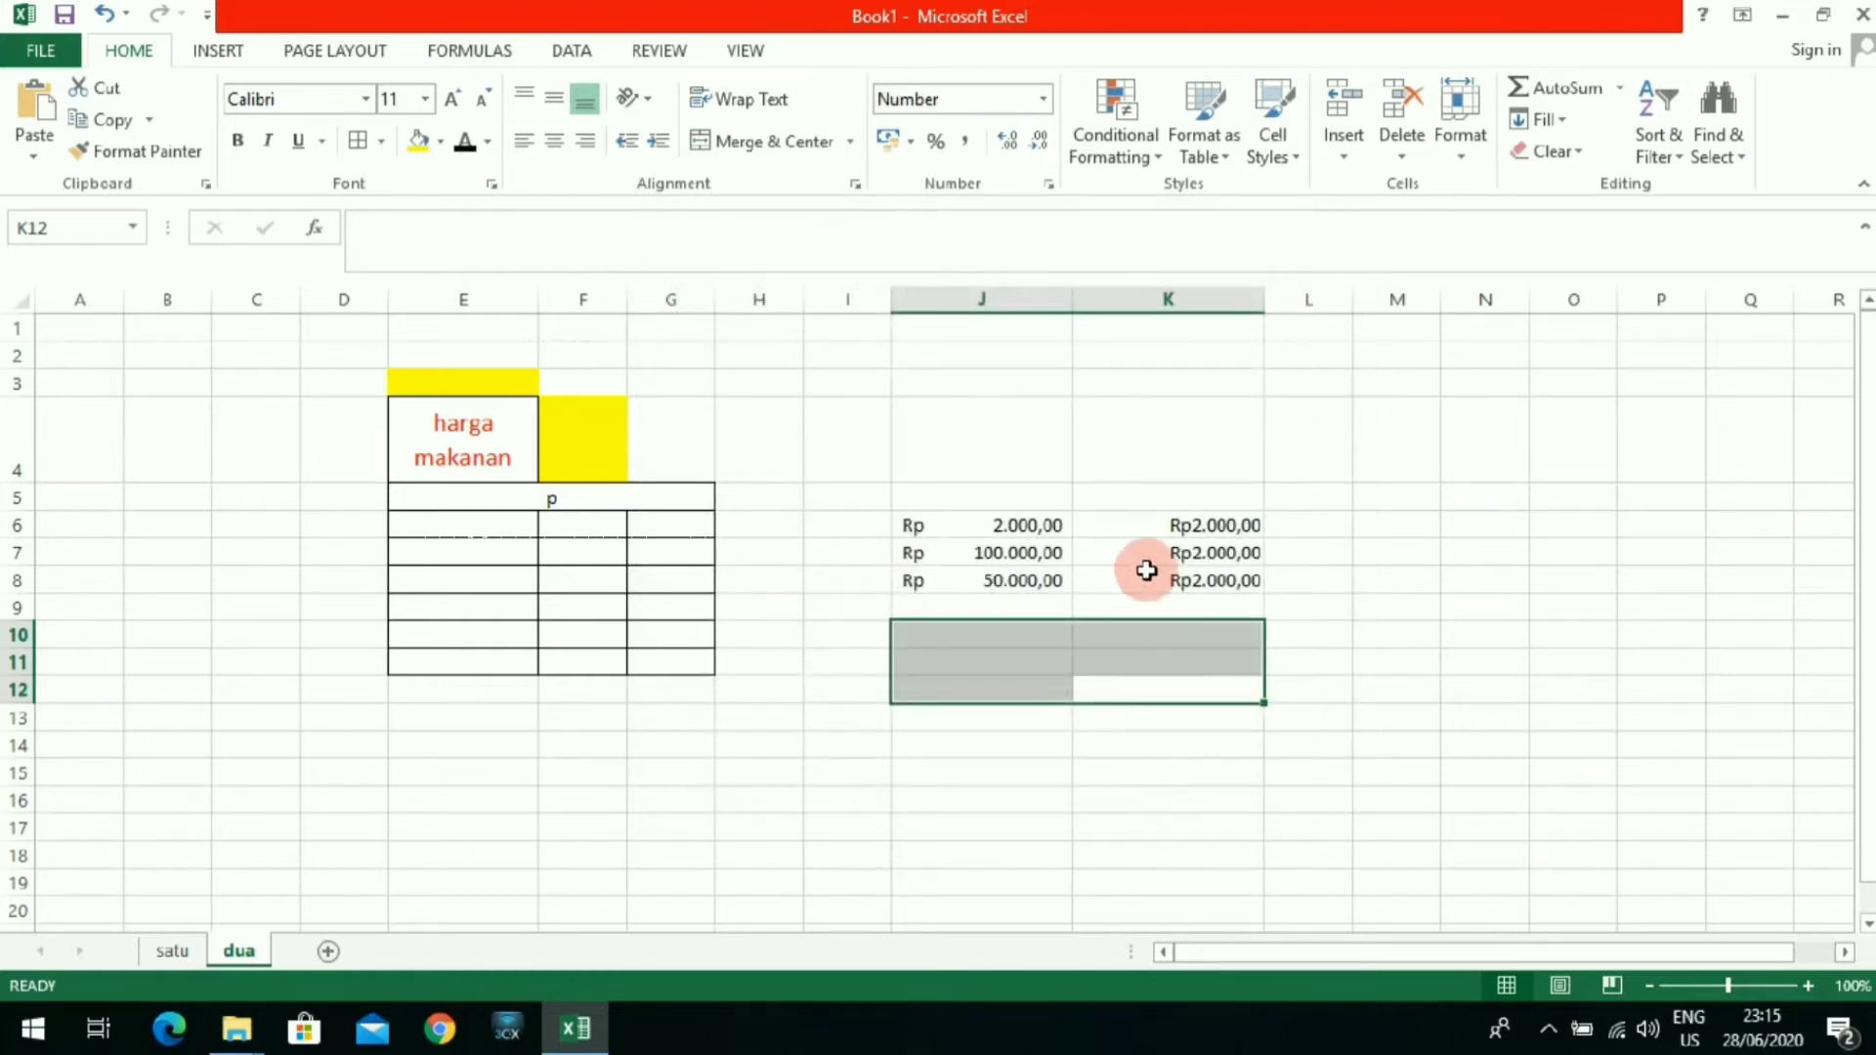
# Step: Inspect the Accounting amount in J7 and the Currency format options for cell J11 without applying a change
pyautogui.click(1063, 552)
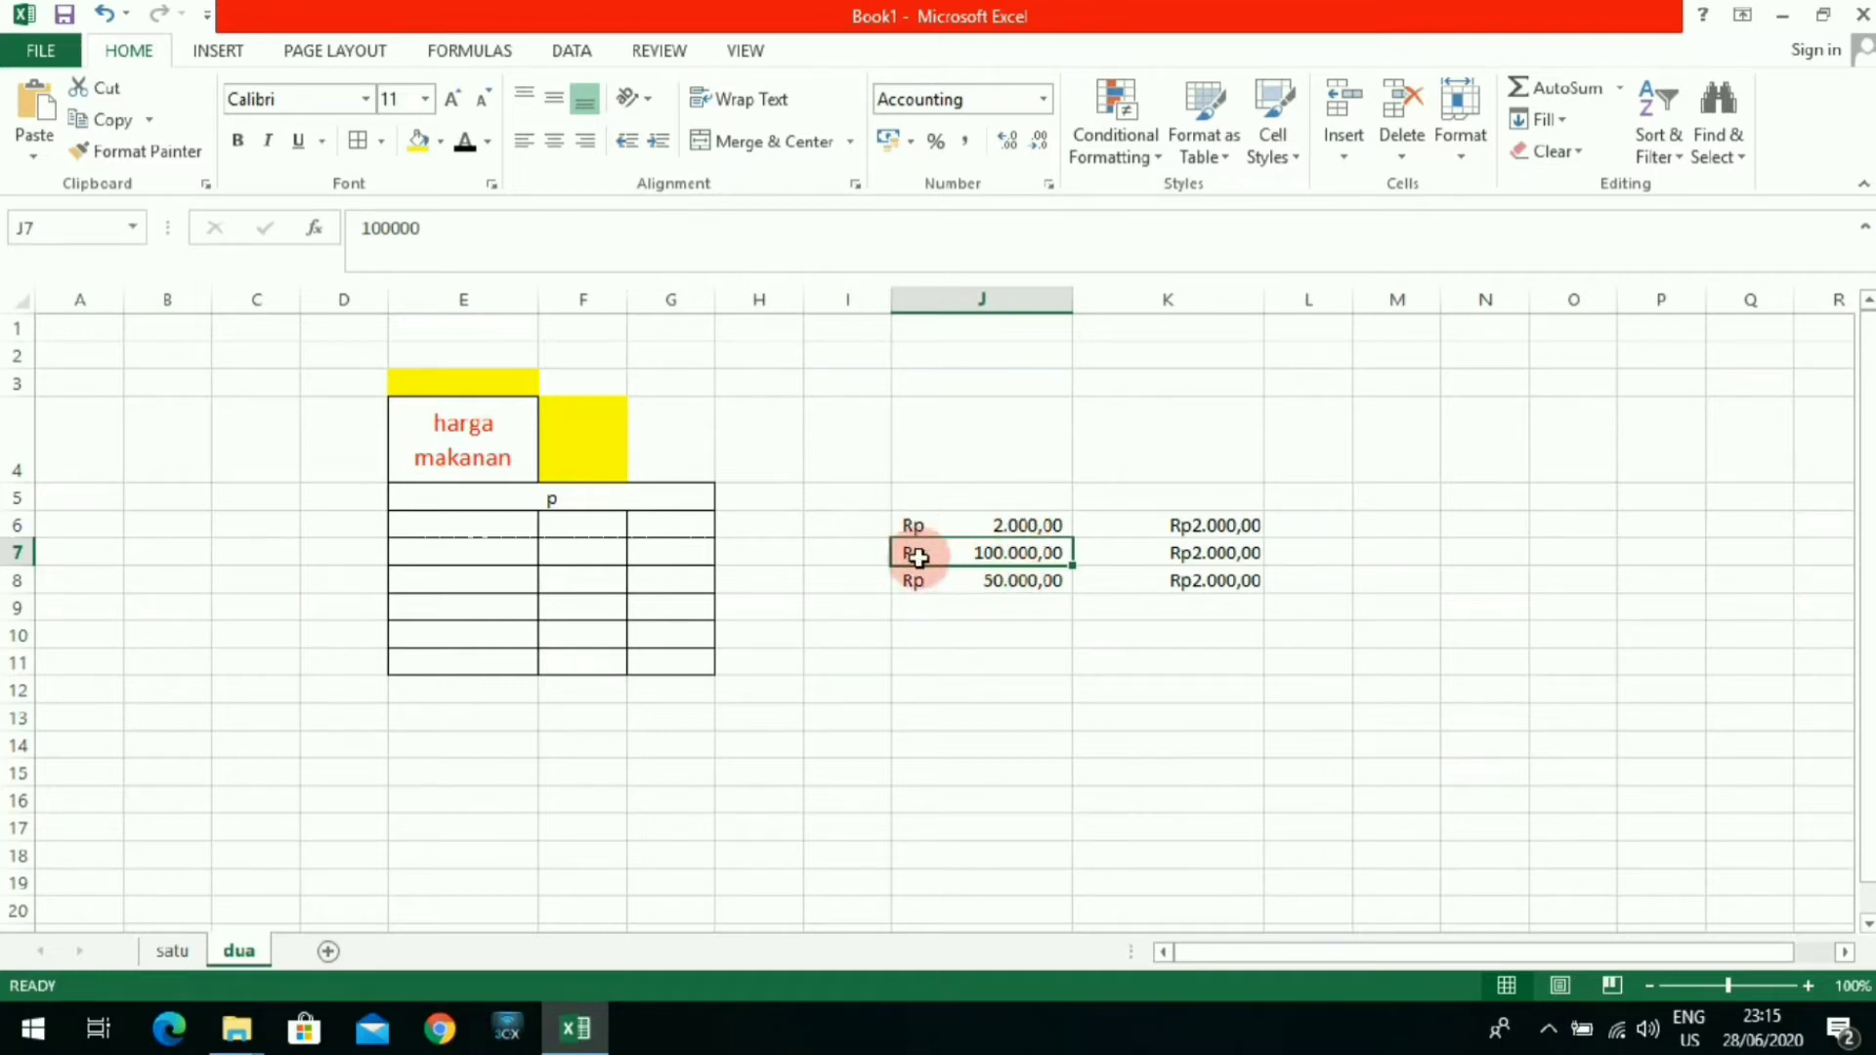
pyautogui.click(961, 656)
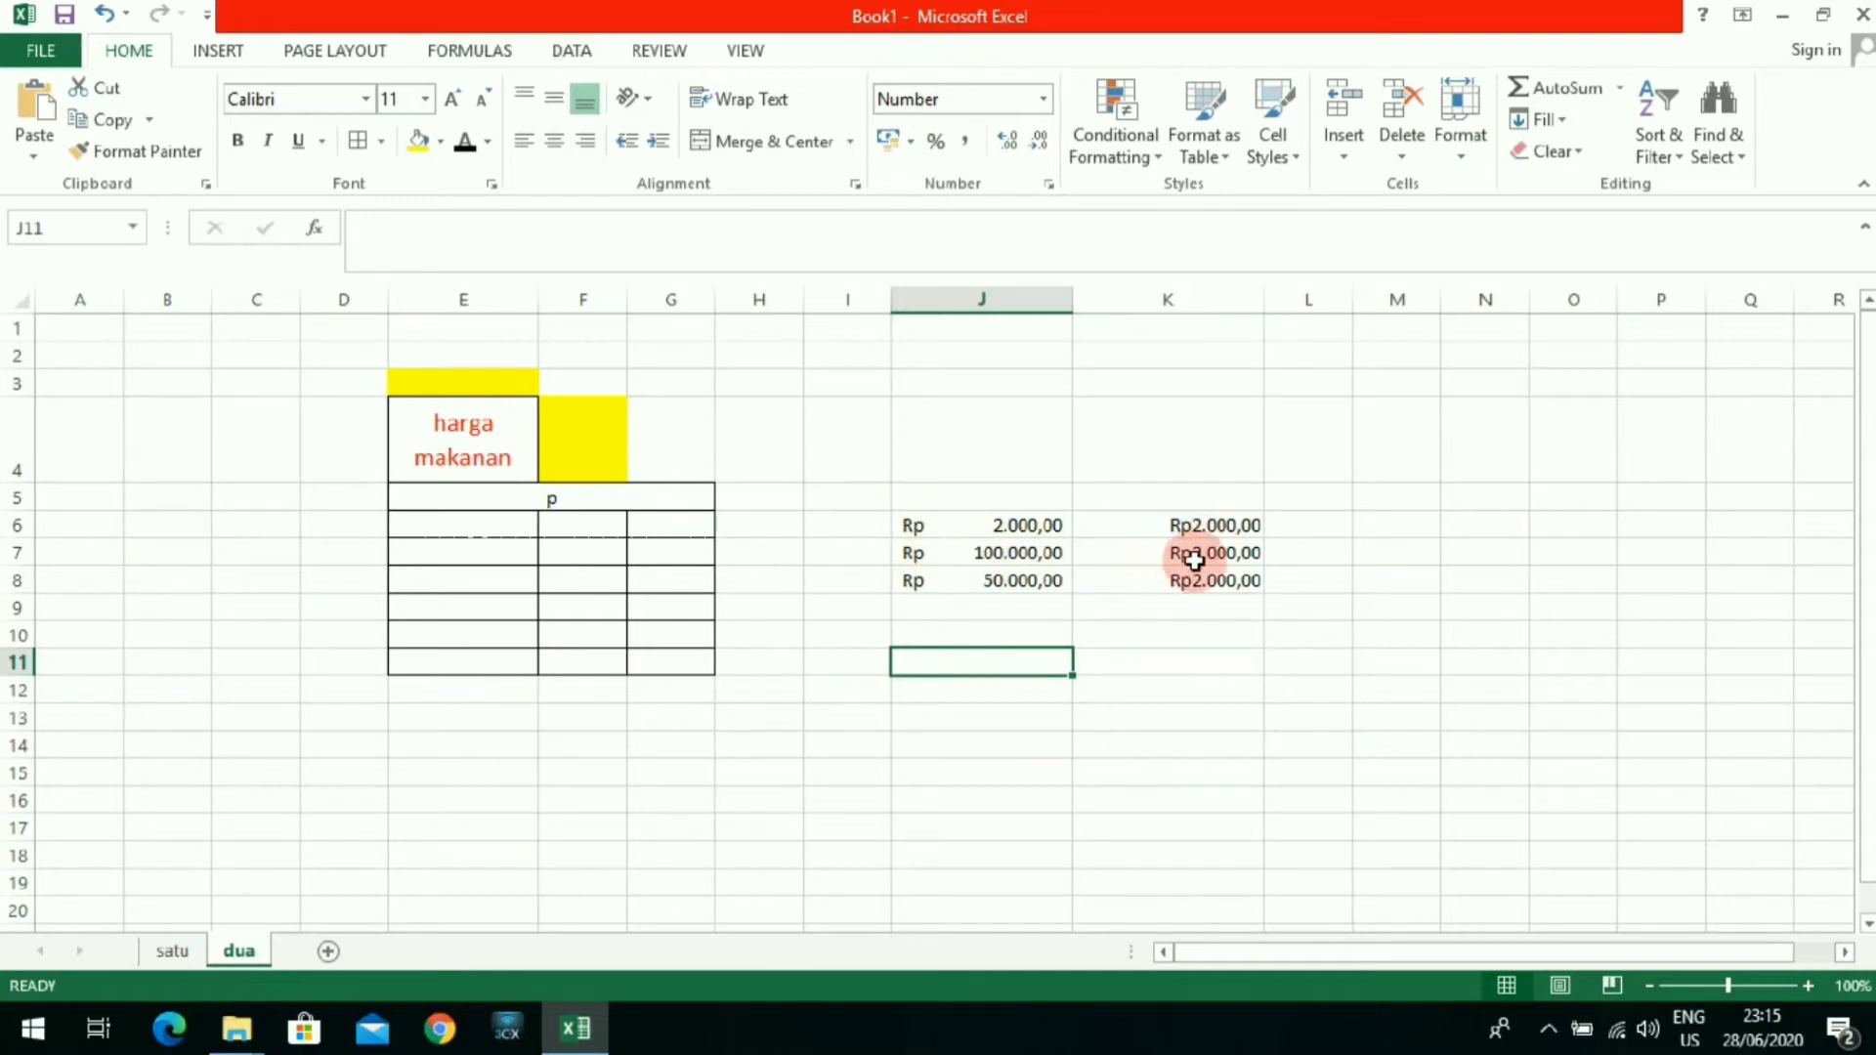
pyautogui.click(1049, 184)
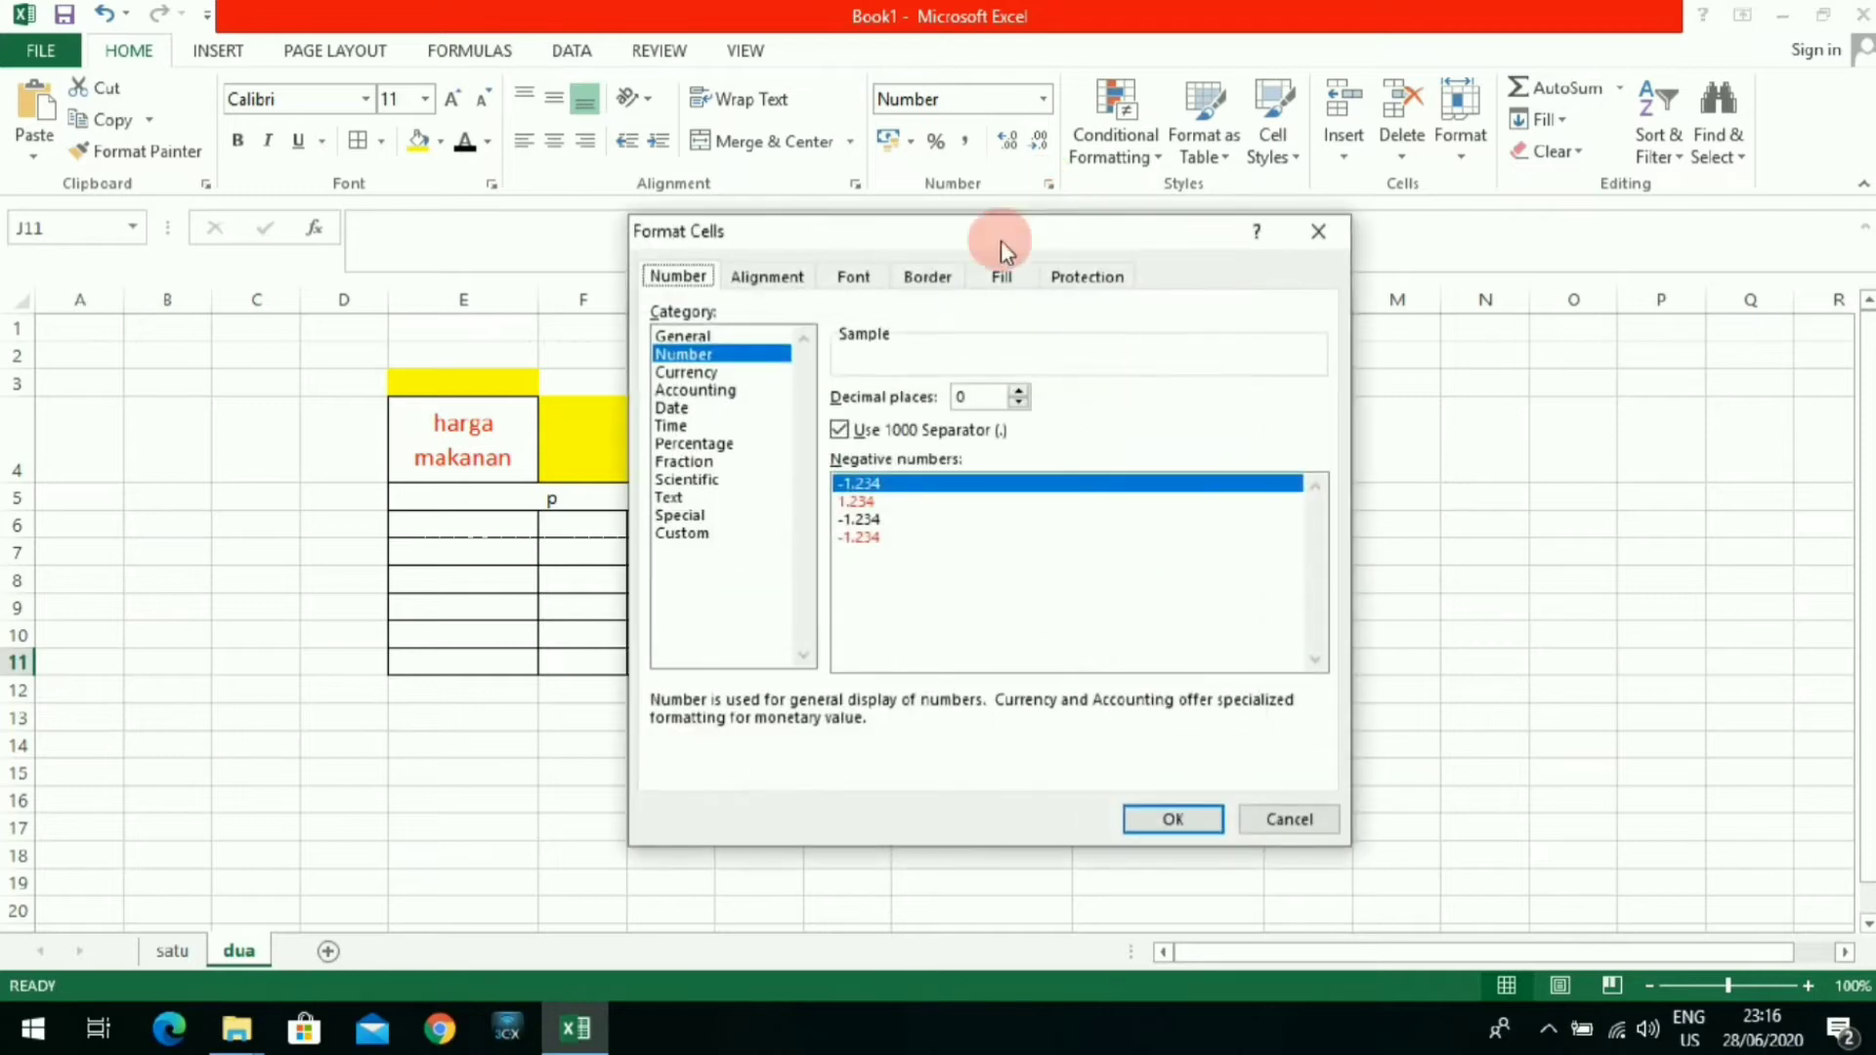
pyautogui.click(721, 376)
pyautogui.click(1264, 818)
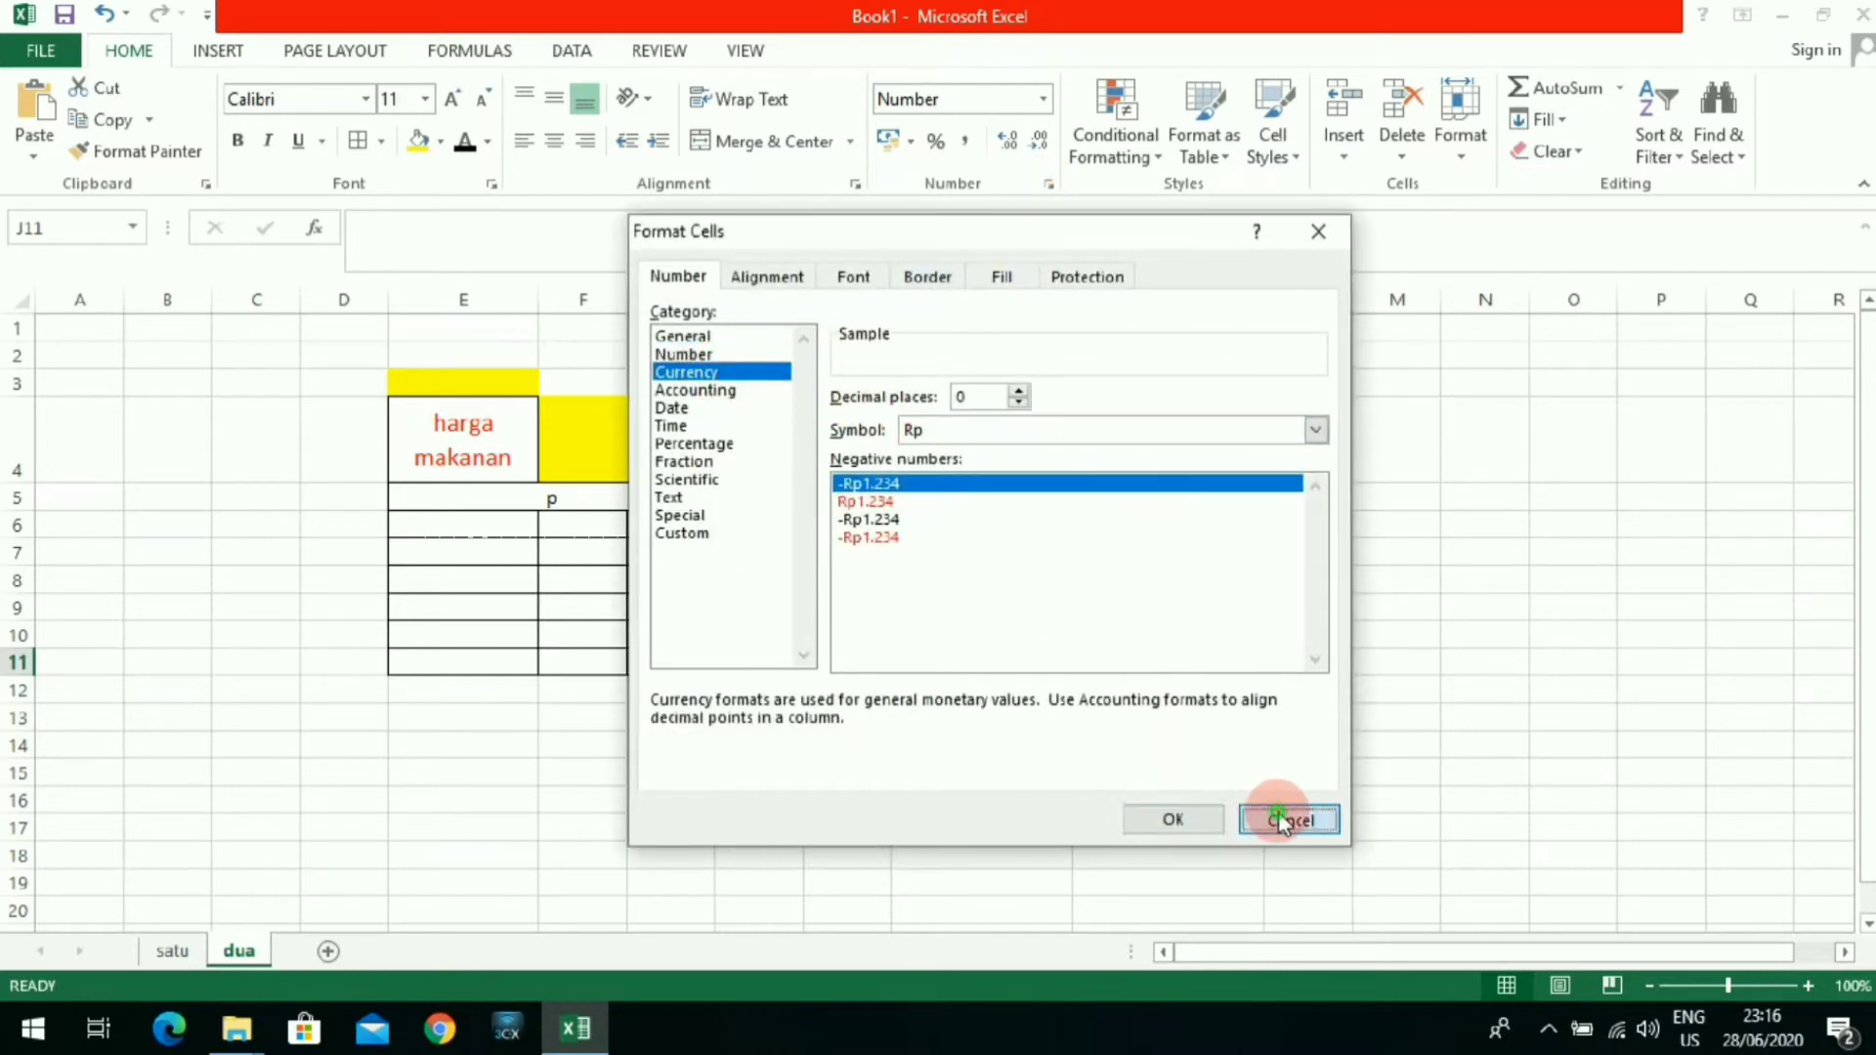
# Step: Format cell K13 as a Date of type *14 March 2012 with the English (Indonesia) locale, and enter 12/2/2020 in it
pyautogui.click(1206, 713)
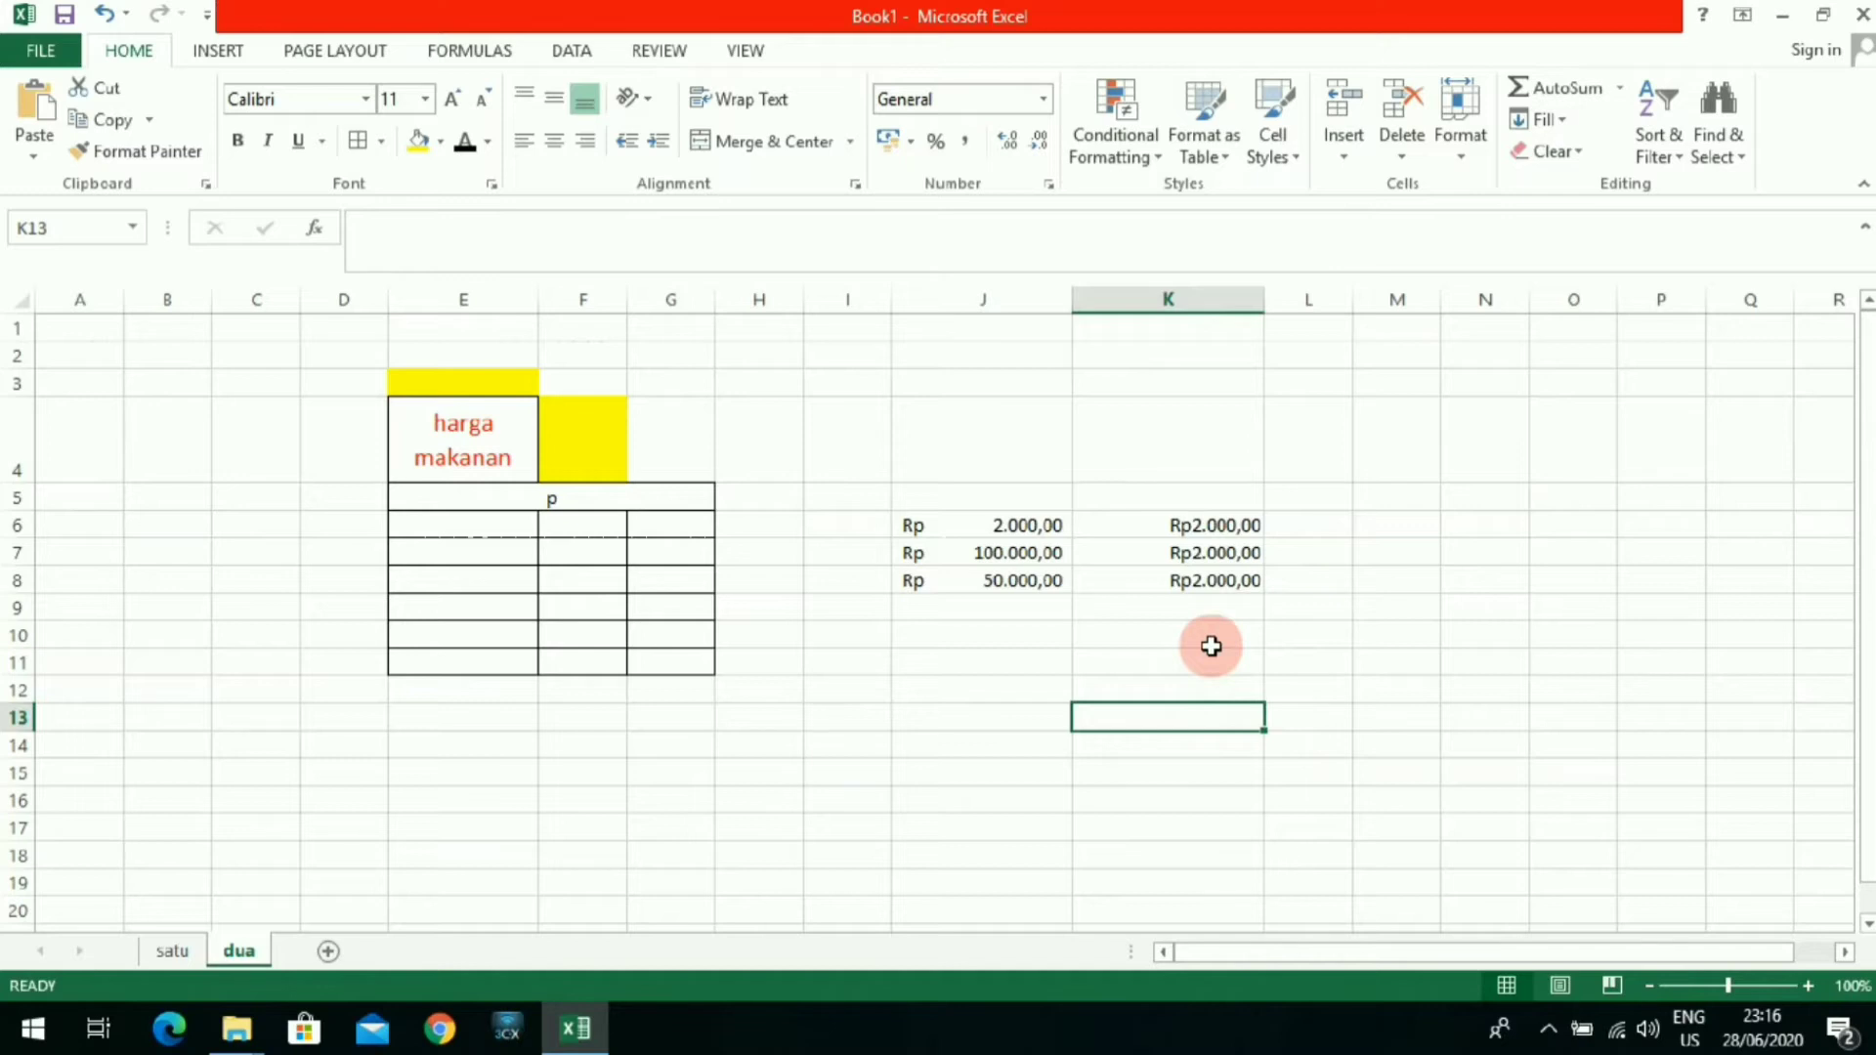
pyautogui.click(1048, 183)
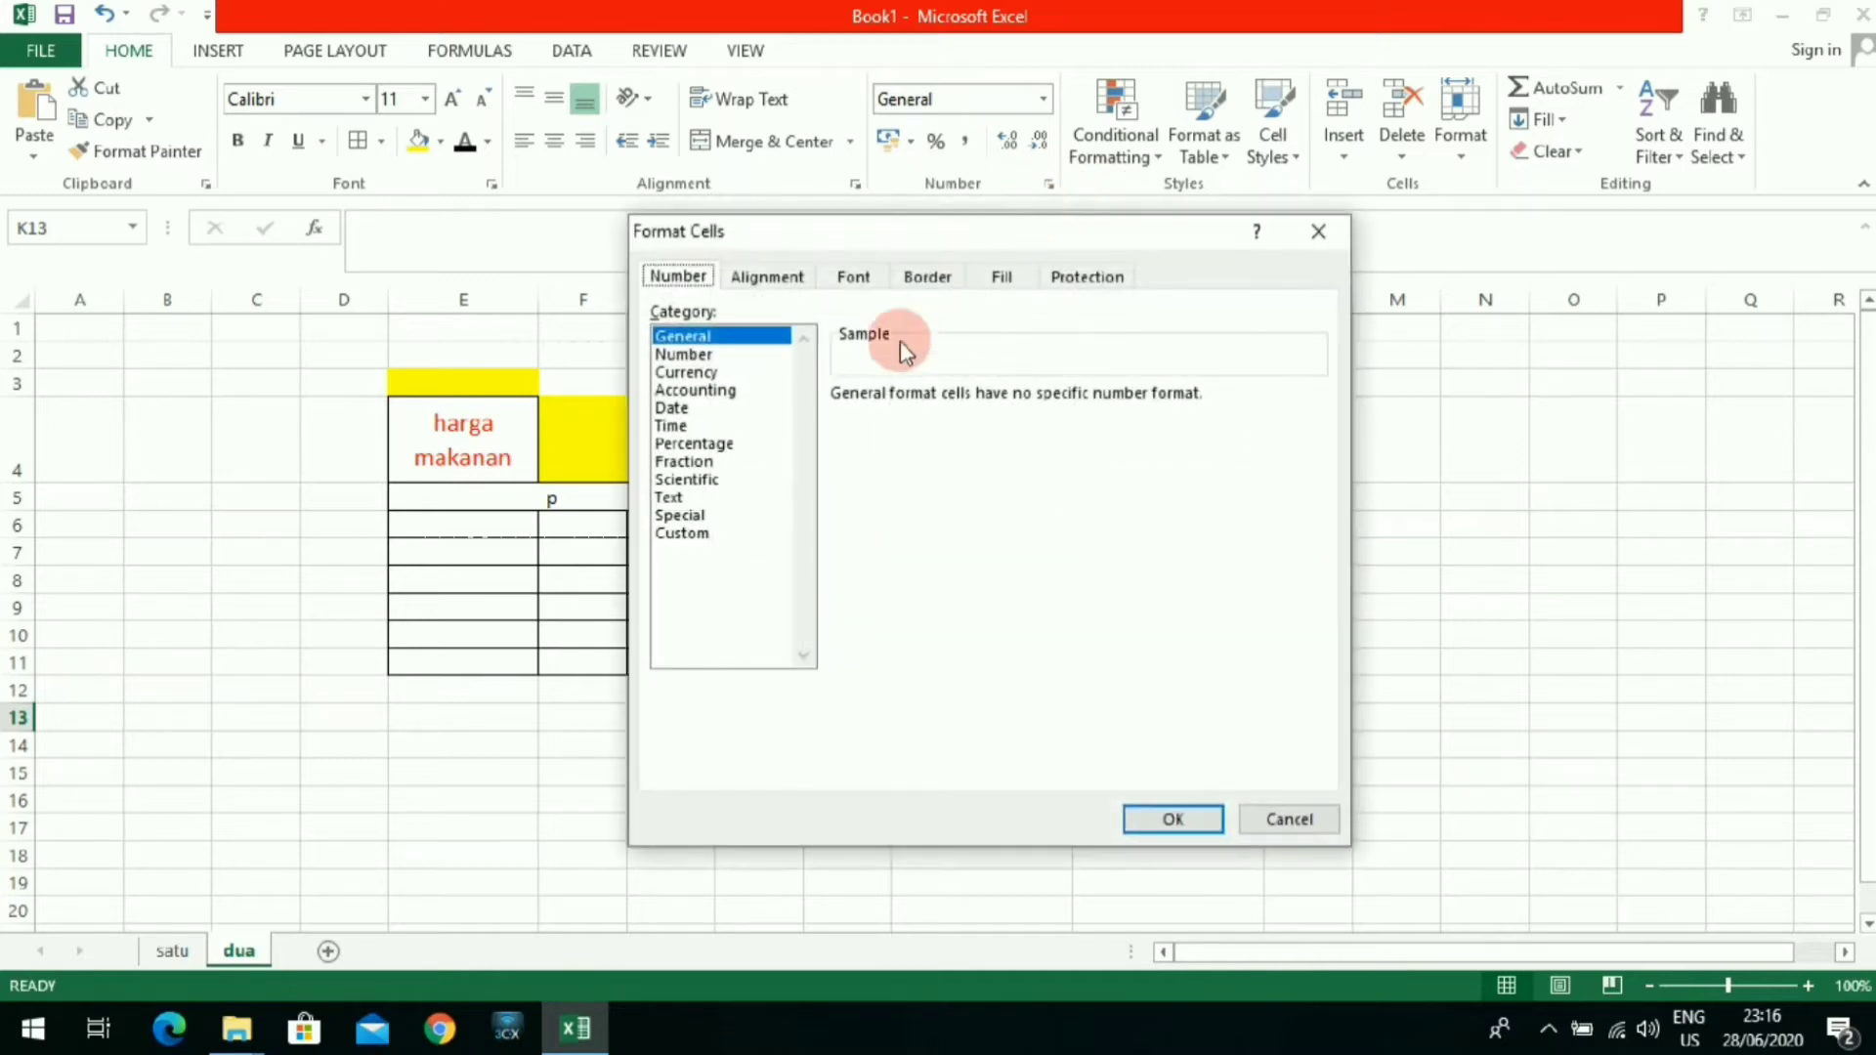
pyautogui.click(686, 406)
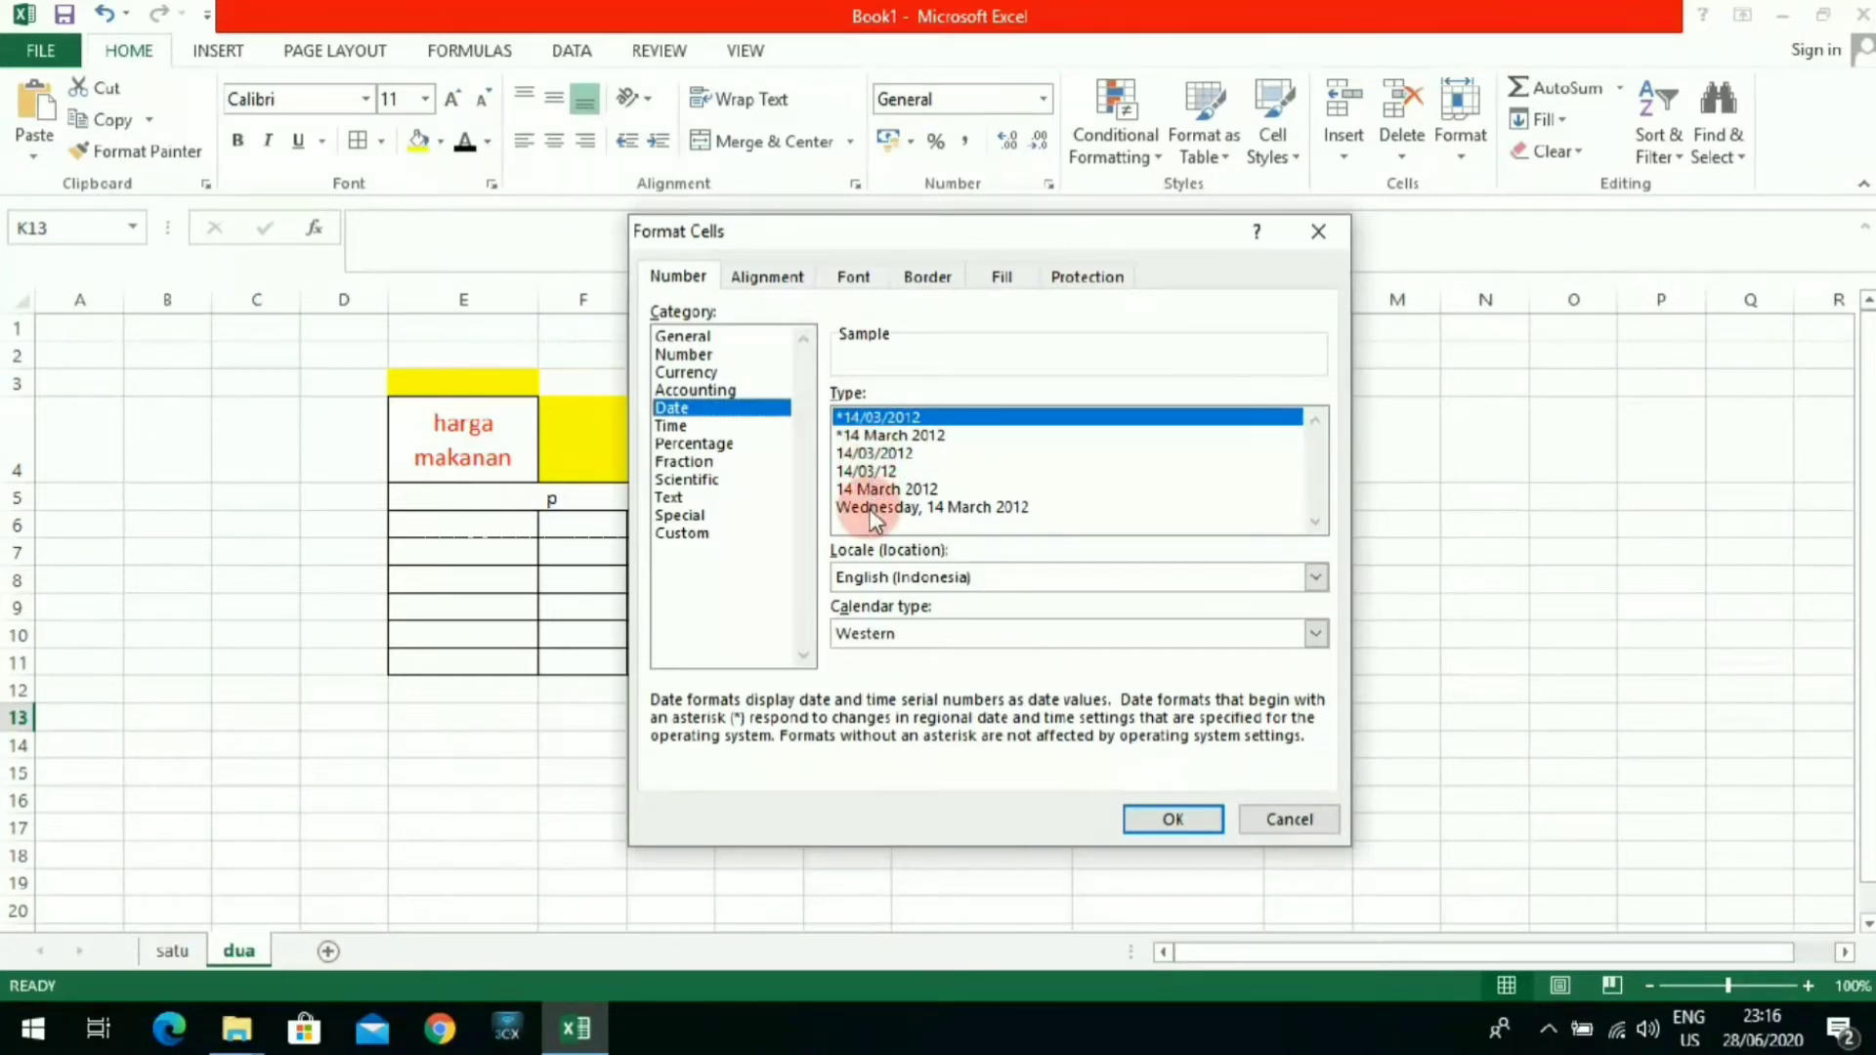
pyautogui.click(874, 578)
pyautogui.click(900, 689)
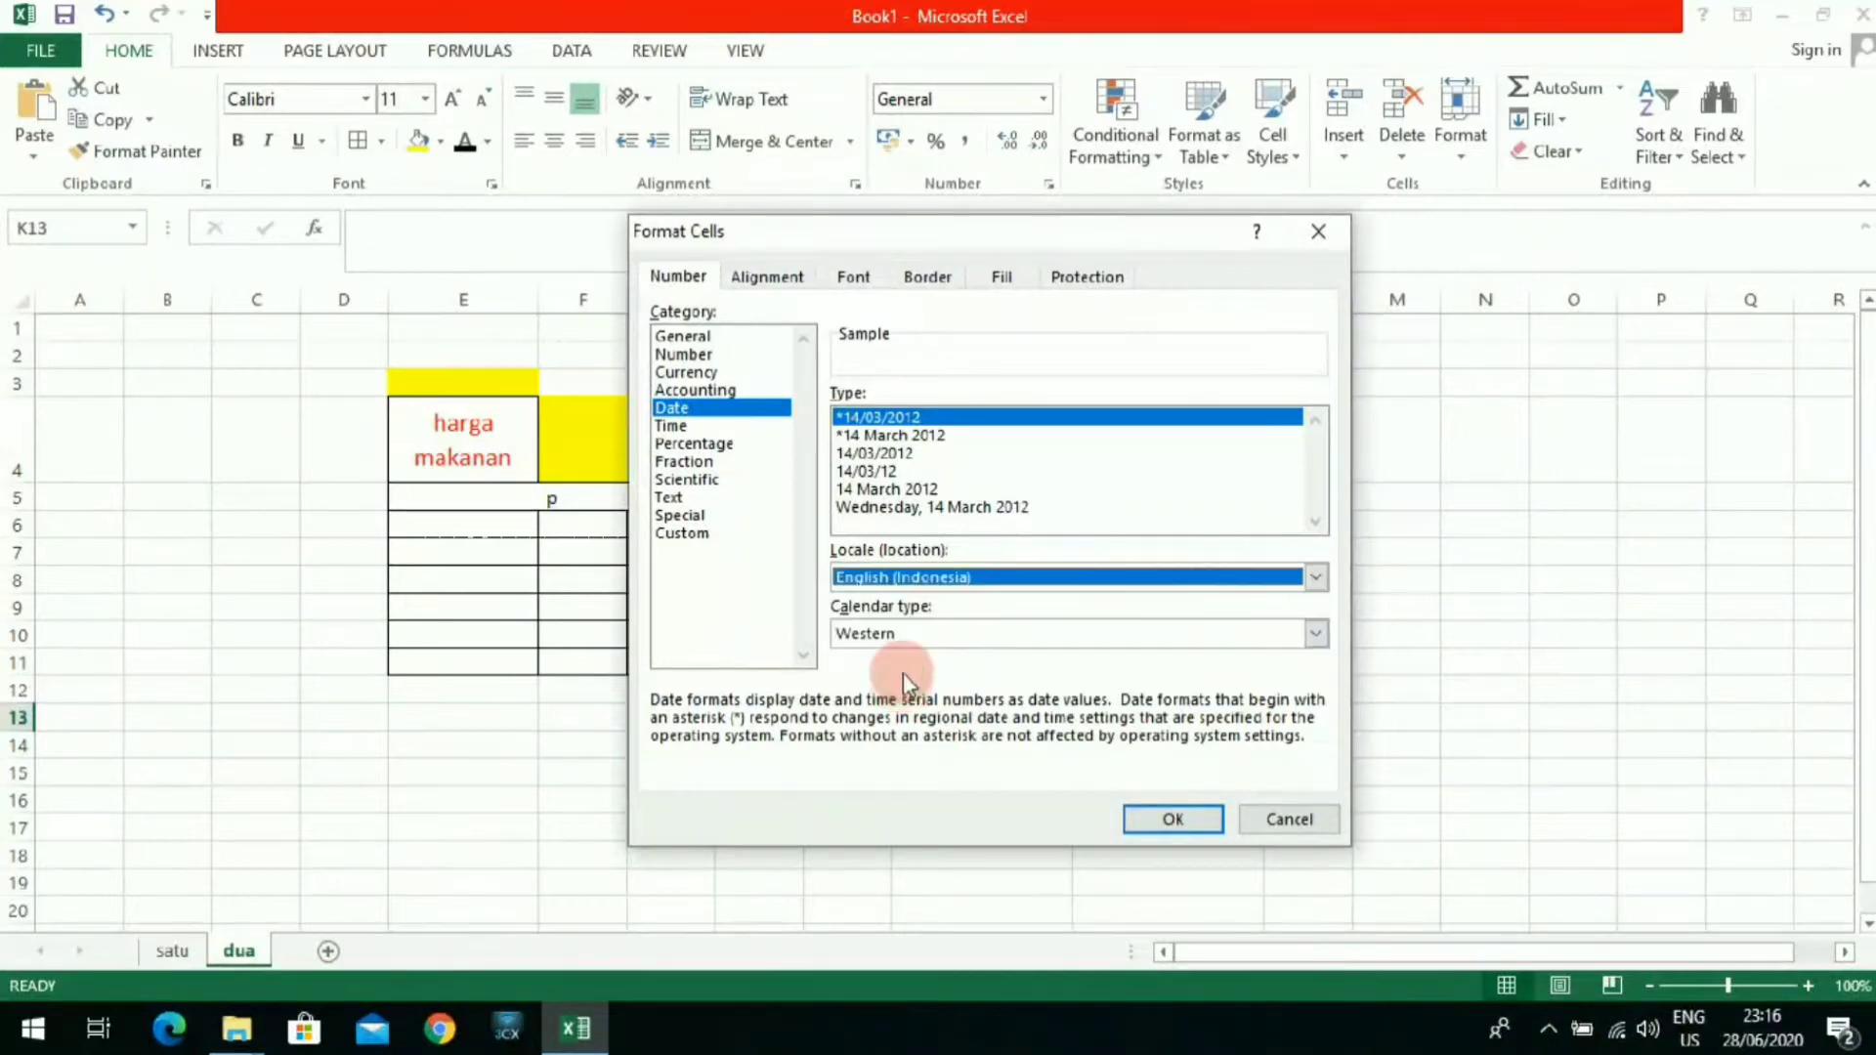
pyautogui.click(1145, 817)
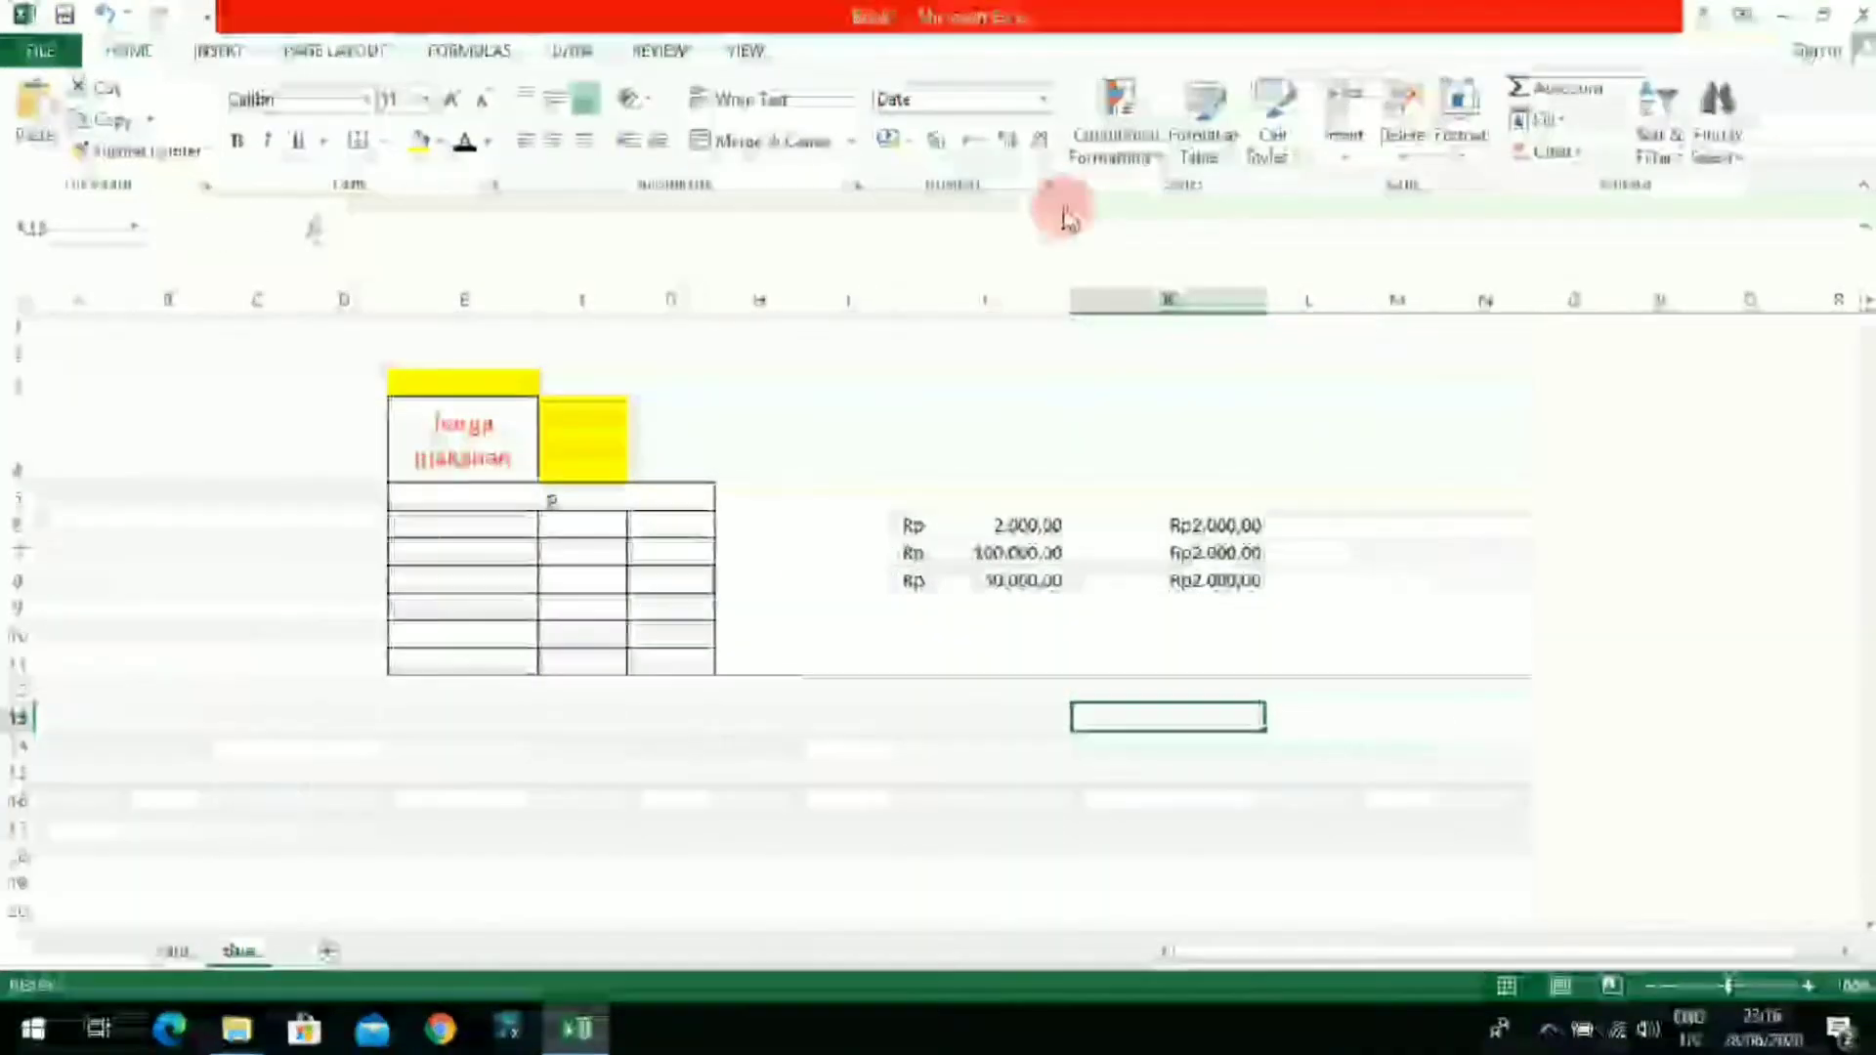
pyautogui.click(1046, 186)
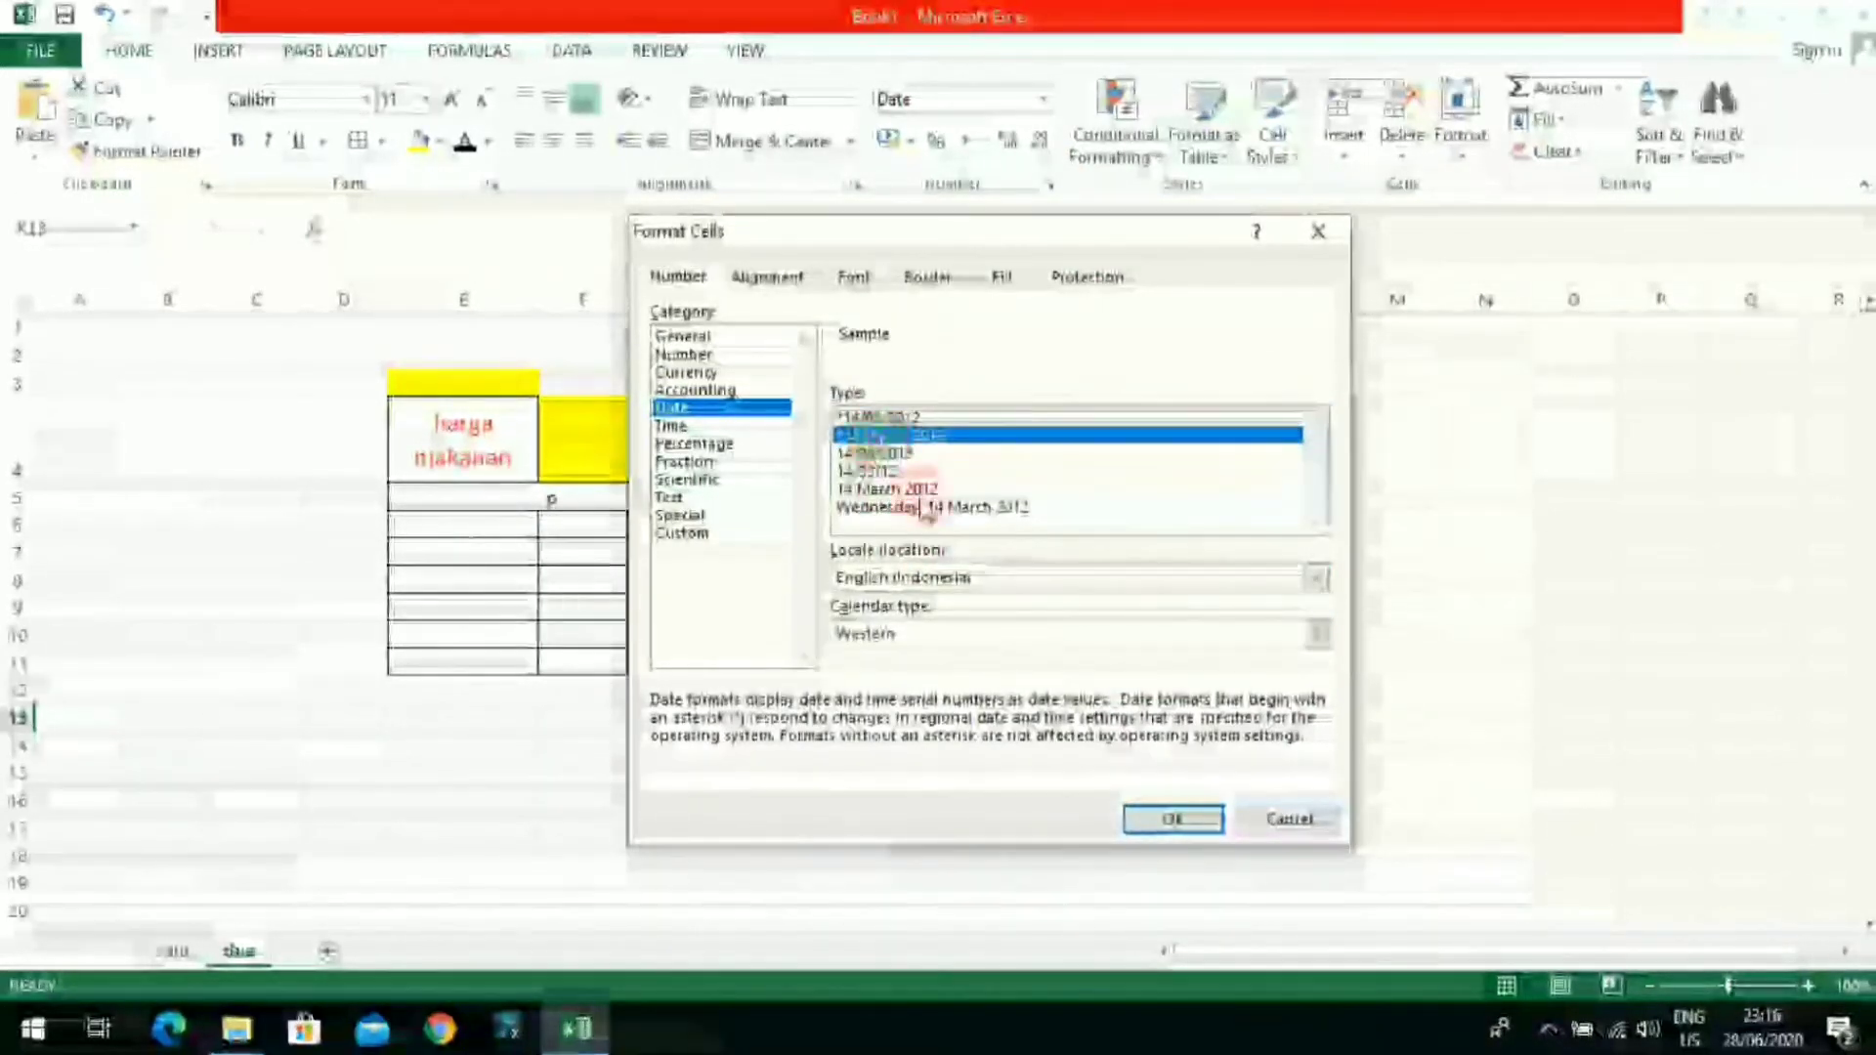
pyautogui.click(1138, 820)
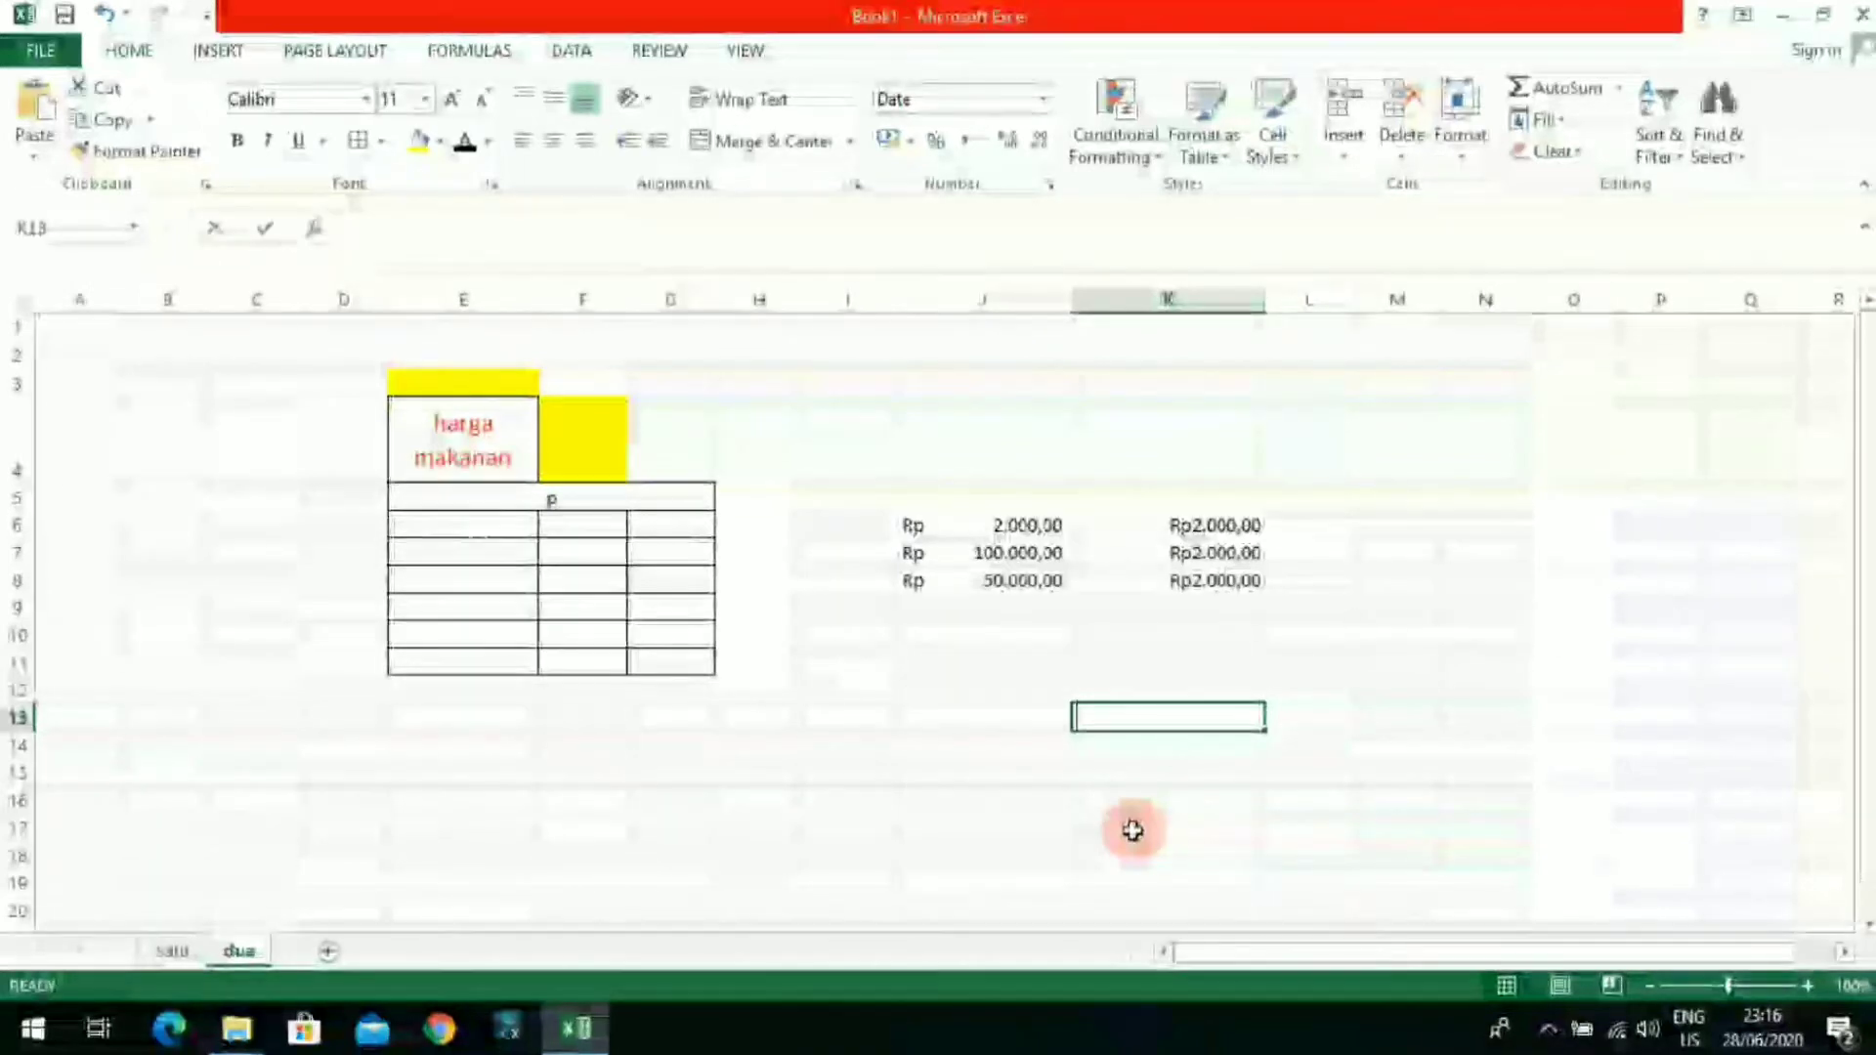
pyautogui.write('12/2/2020')
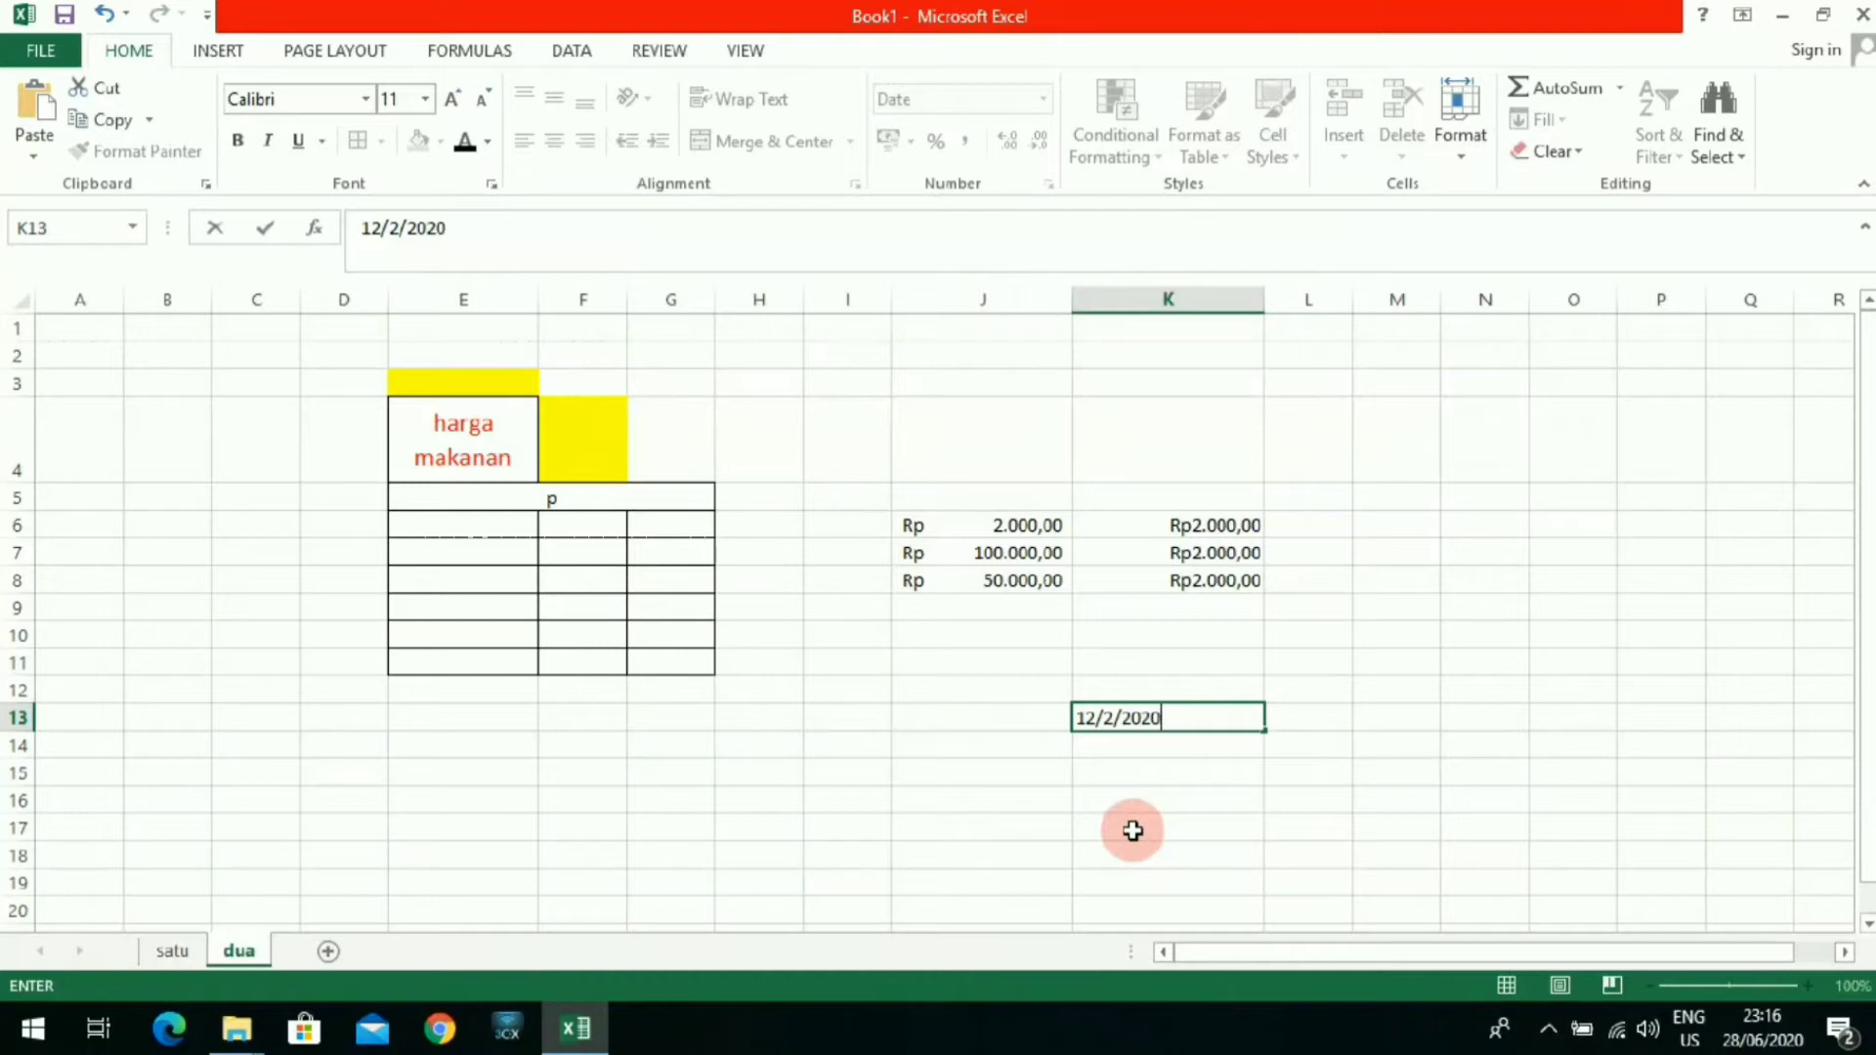
pyautogui.press('Return')
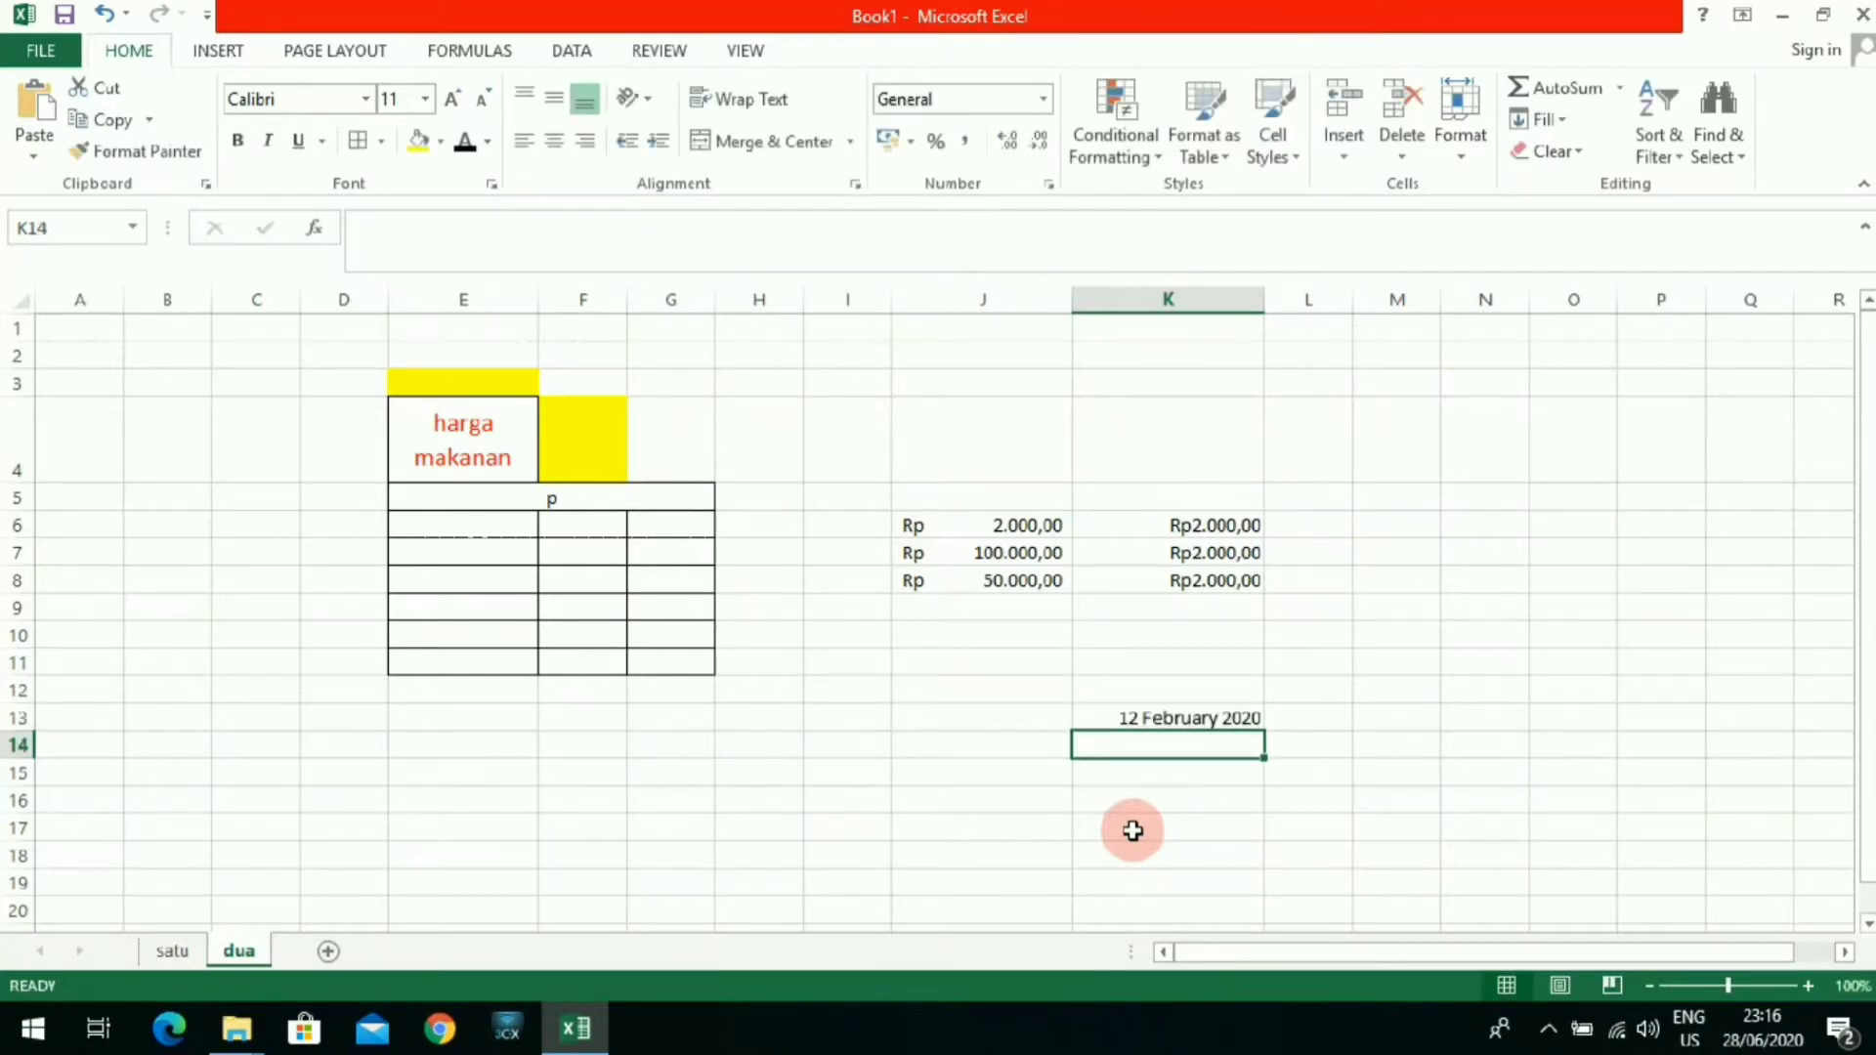
# Step: Change the date type of K13 to "Wednesday, 14 March 2012" and widen column K to fit the full date
pyautogui.click(1130, 719)
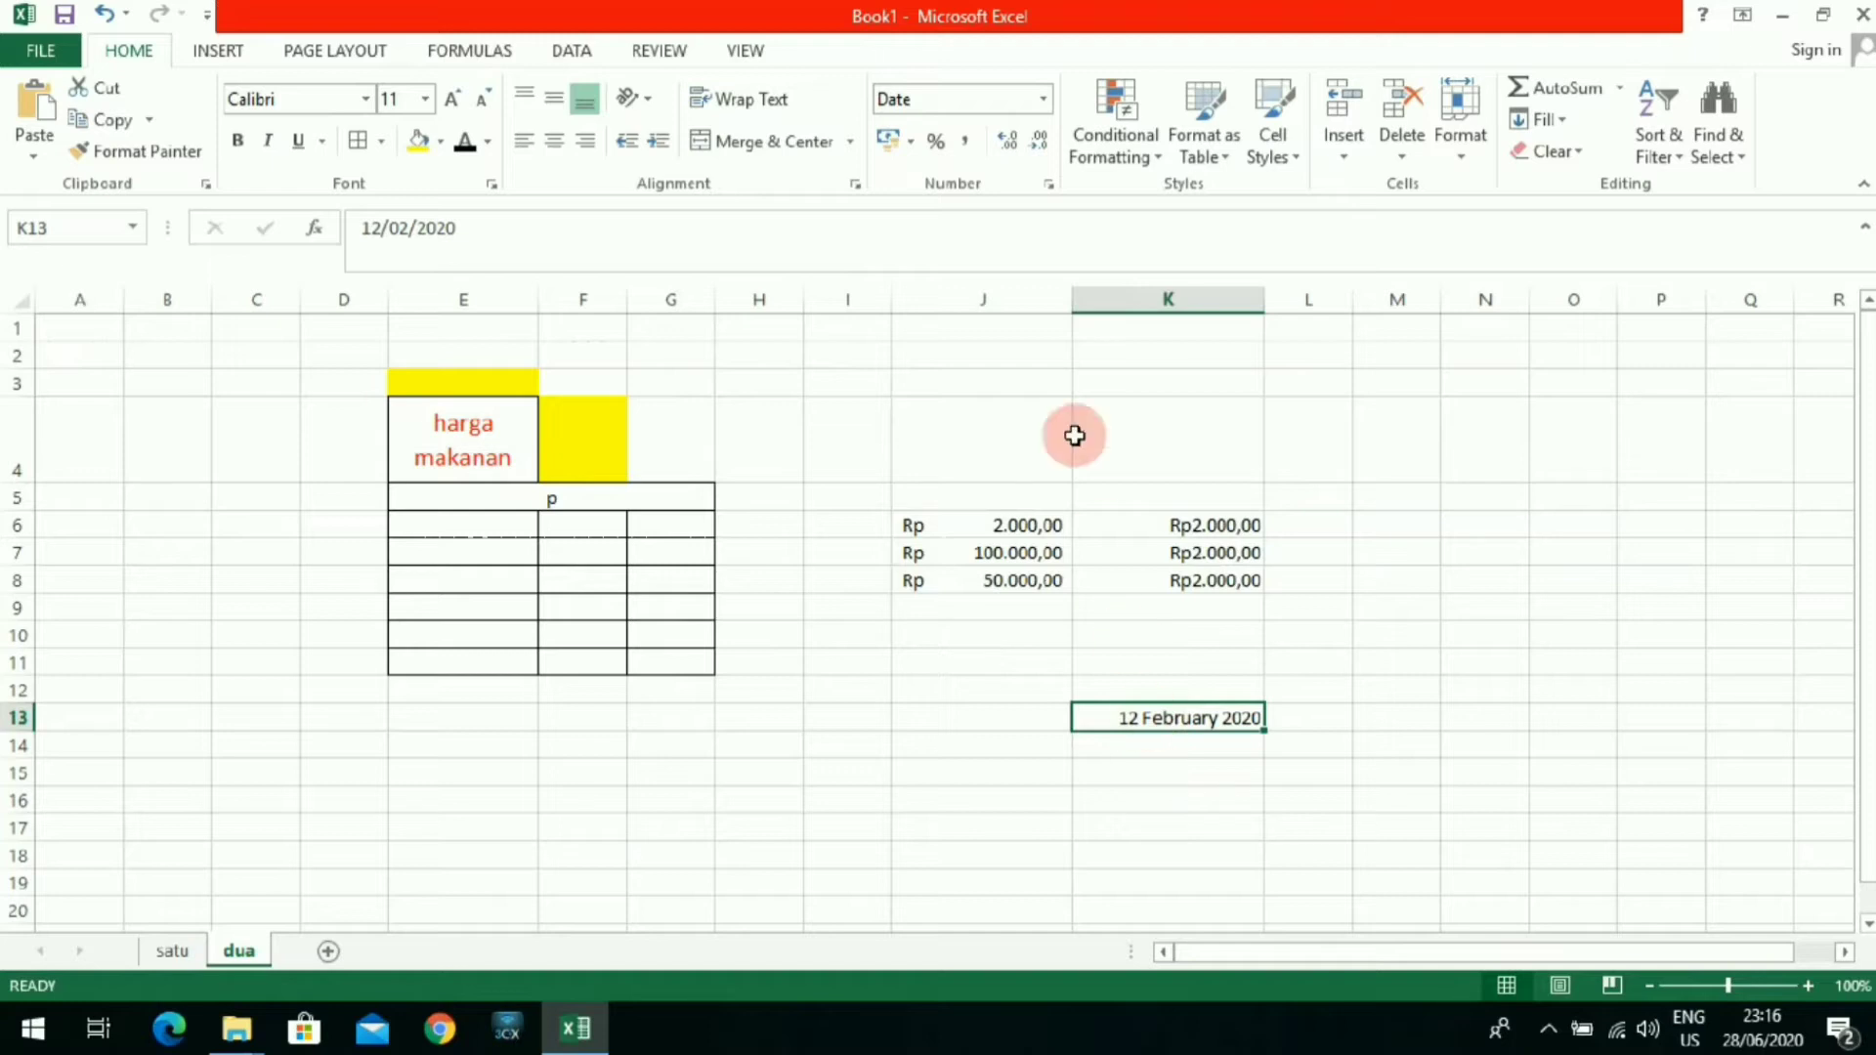
pyautogui.click(1048, 184)
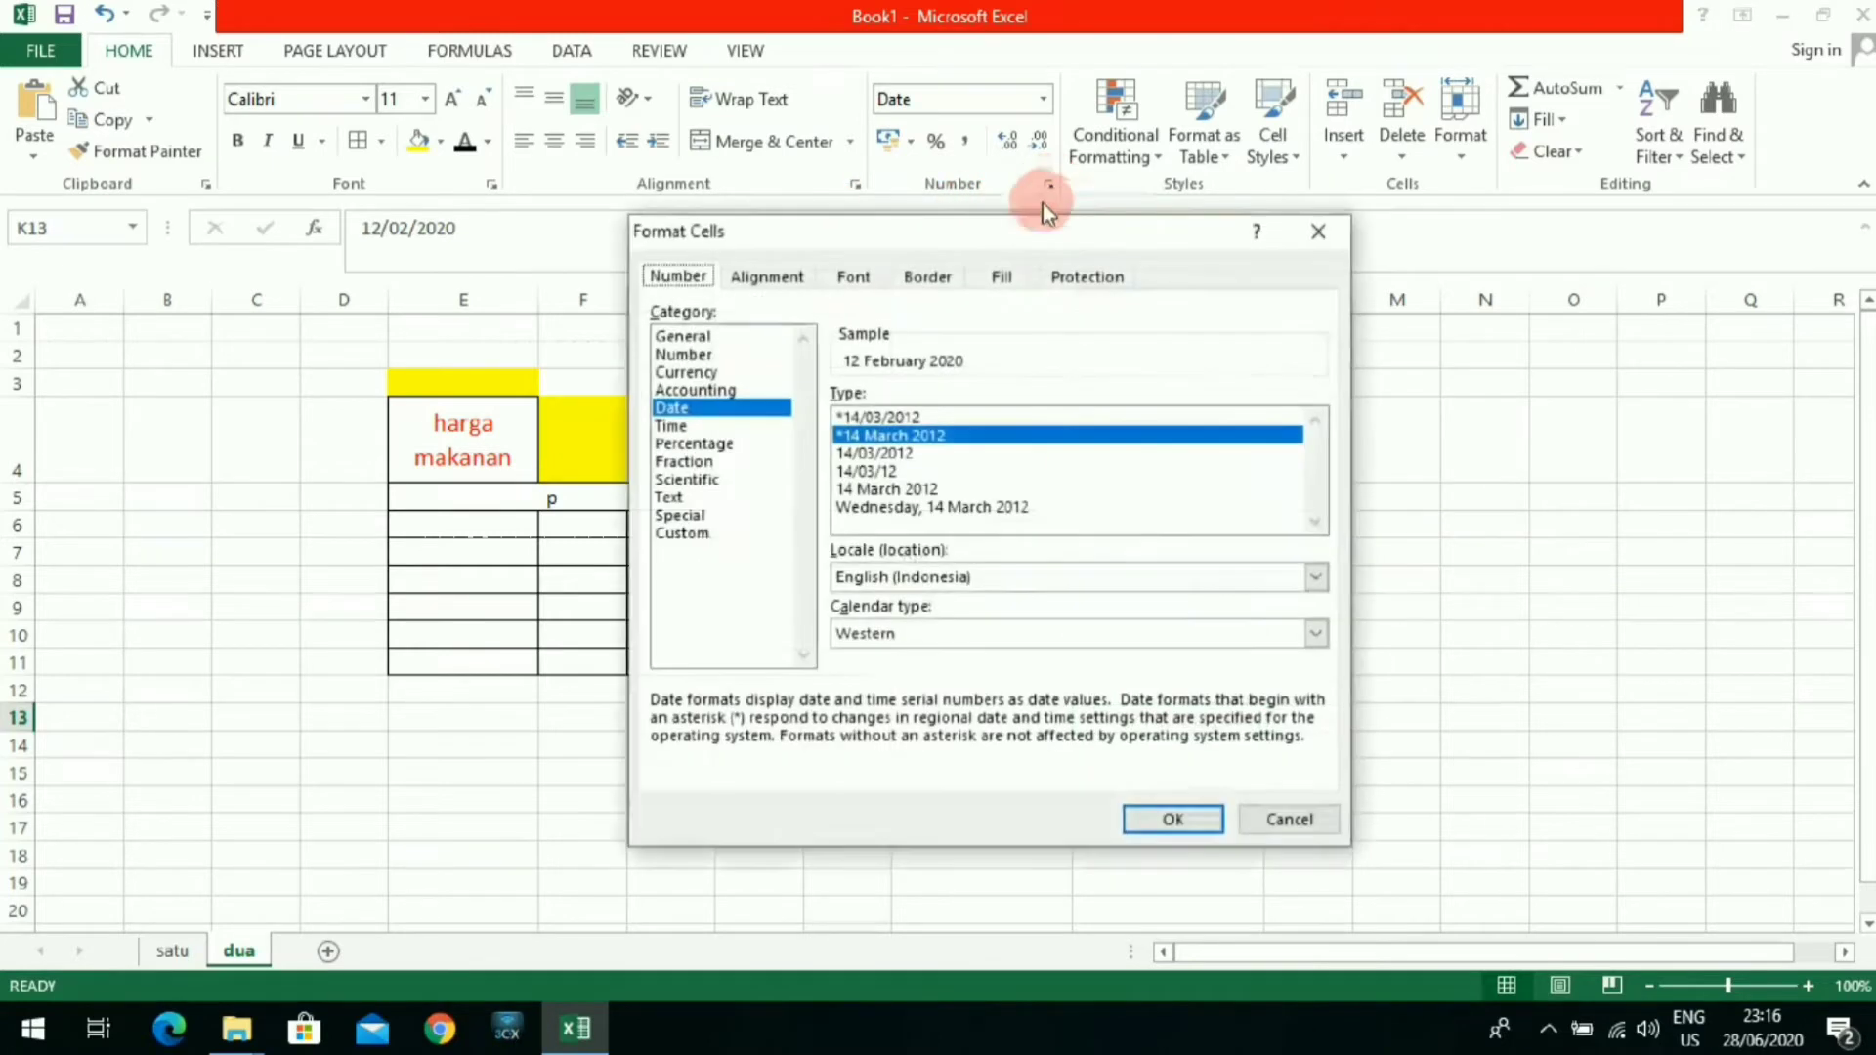
pyautogui.click(909, 504)
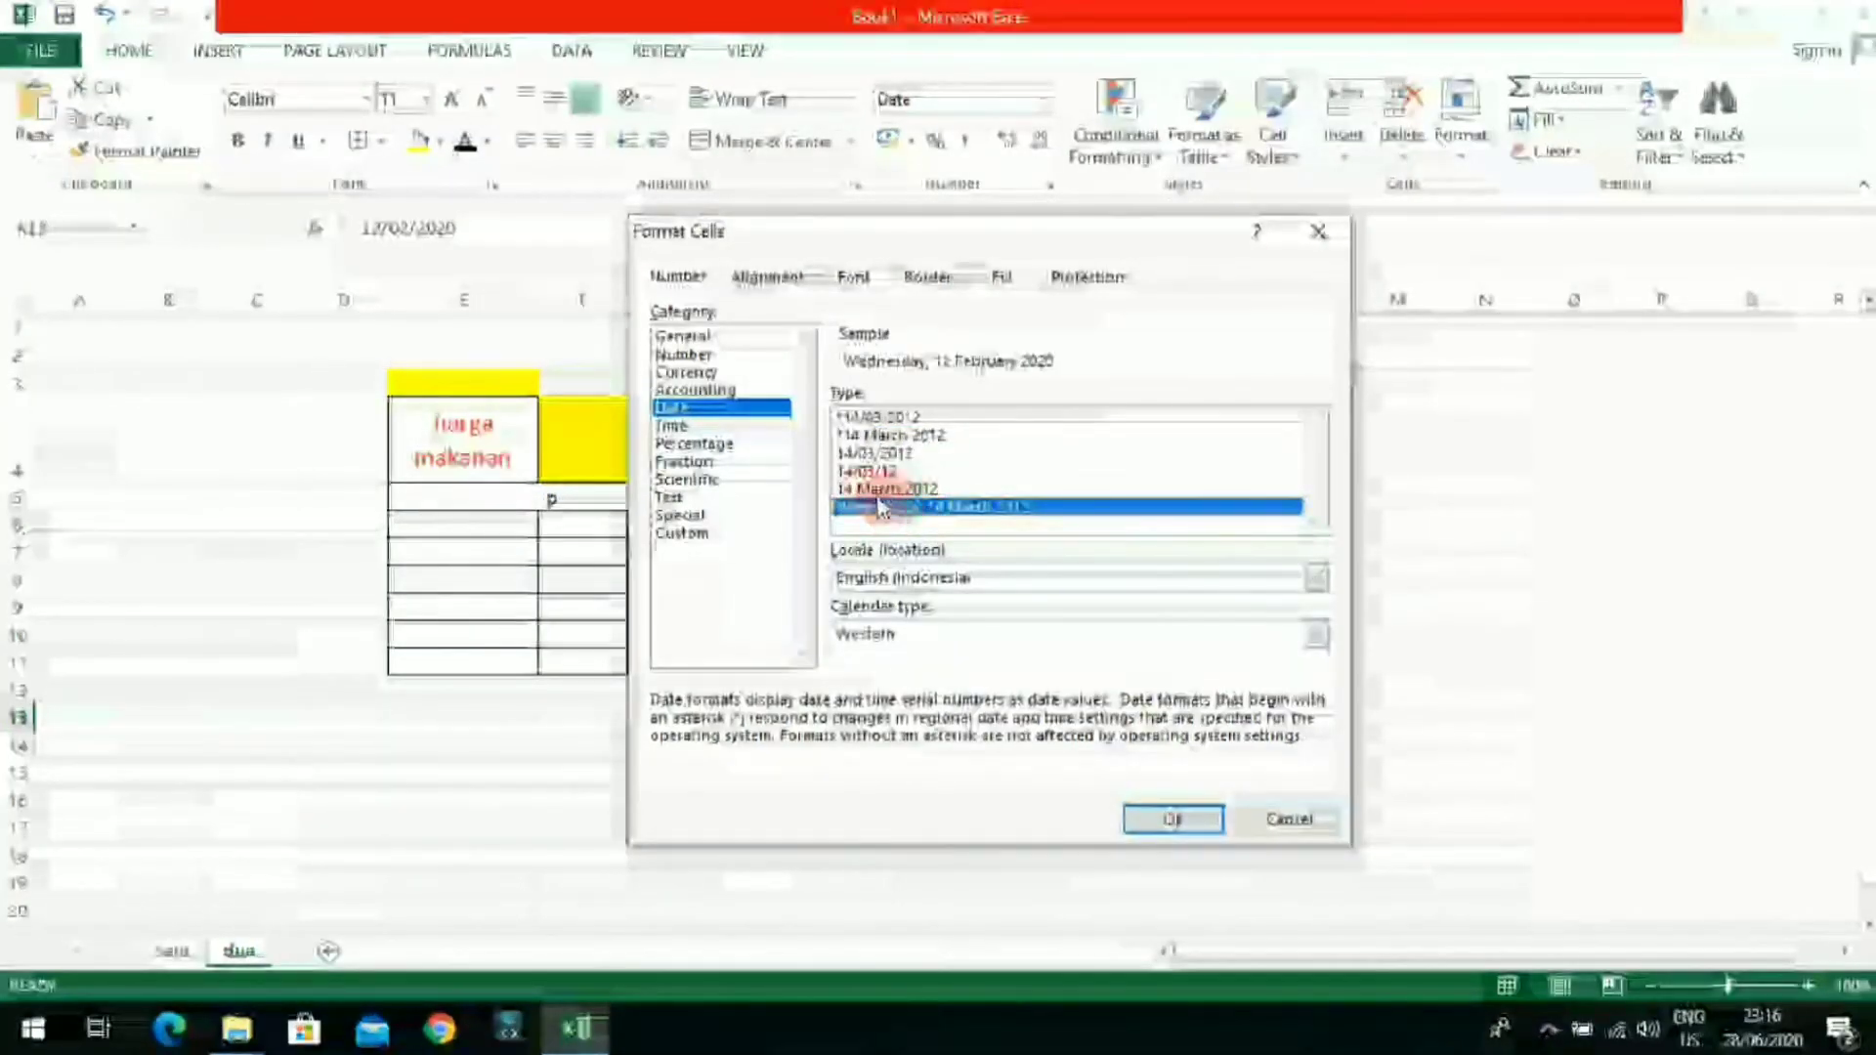
pyautogui.click(1156, 818)
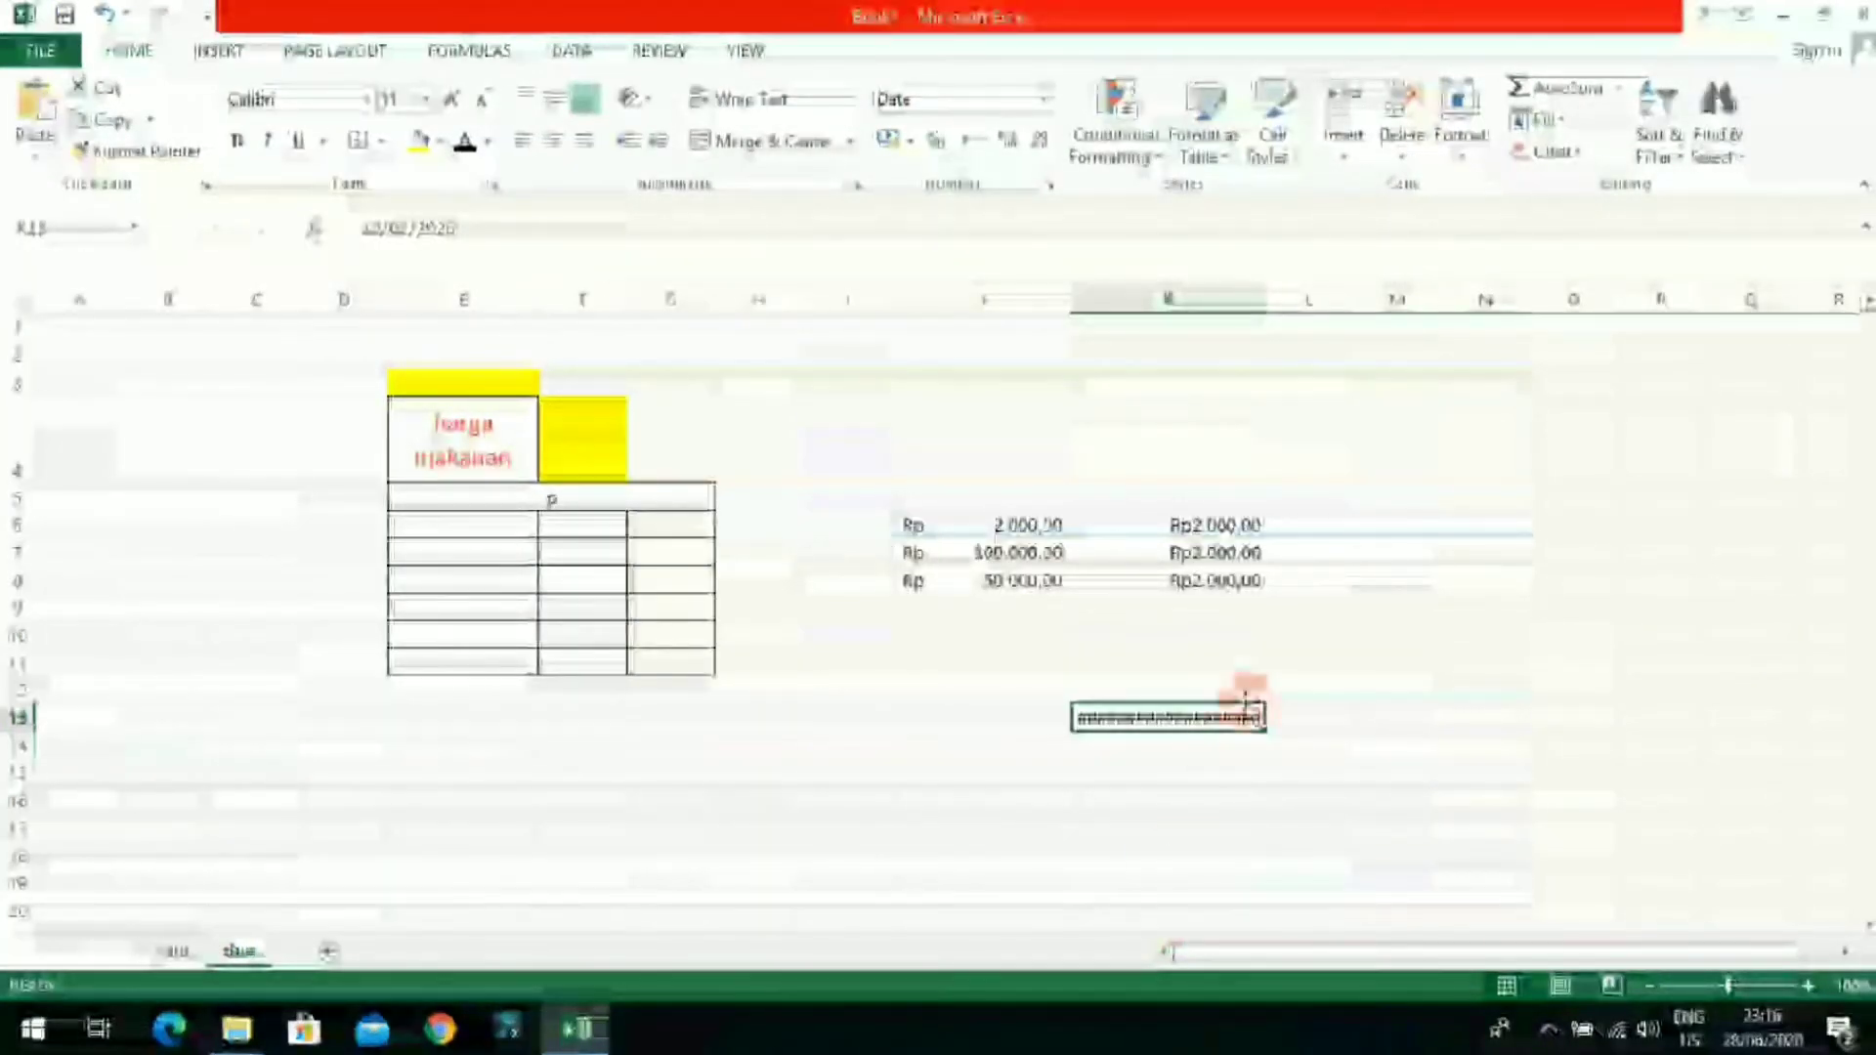
pyautogui.moveTo(1405, 312); pyautogui.dragTo(1407, 311)
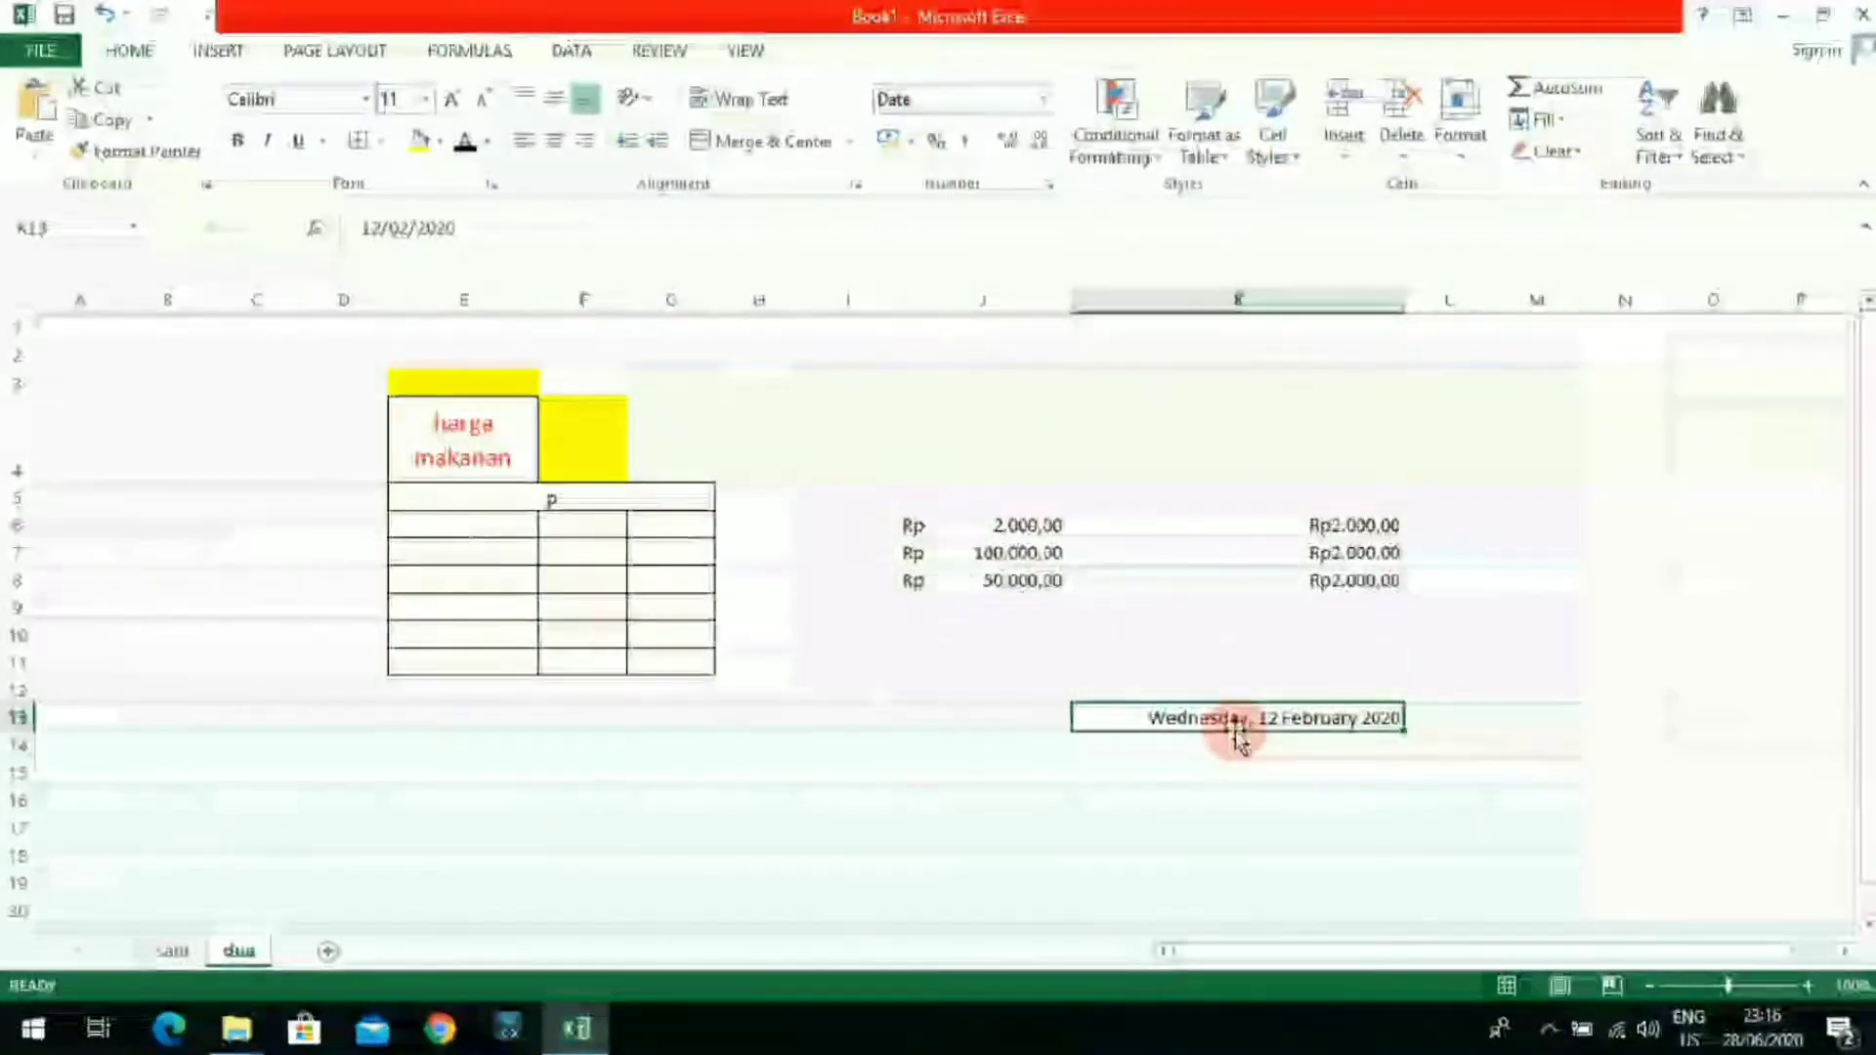
# Step: Undo the widening of column K and set the date type of K13 to "14 March 2012"
pyautogui.hotkey('ctrl', 'z')
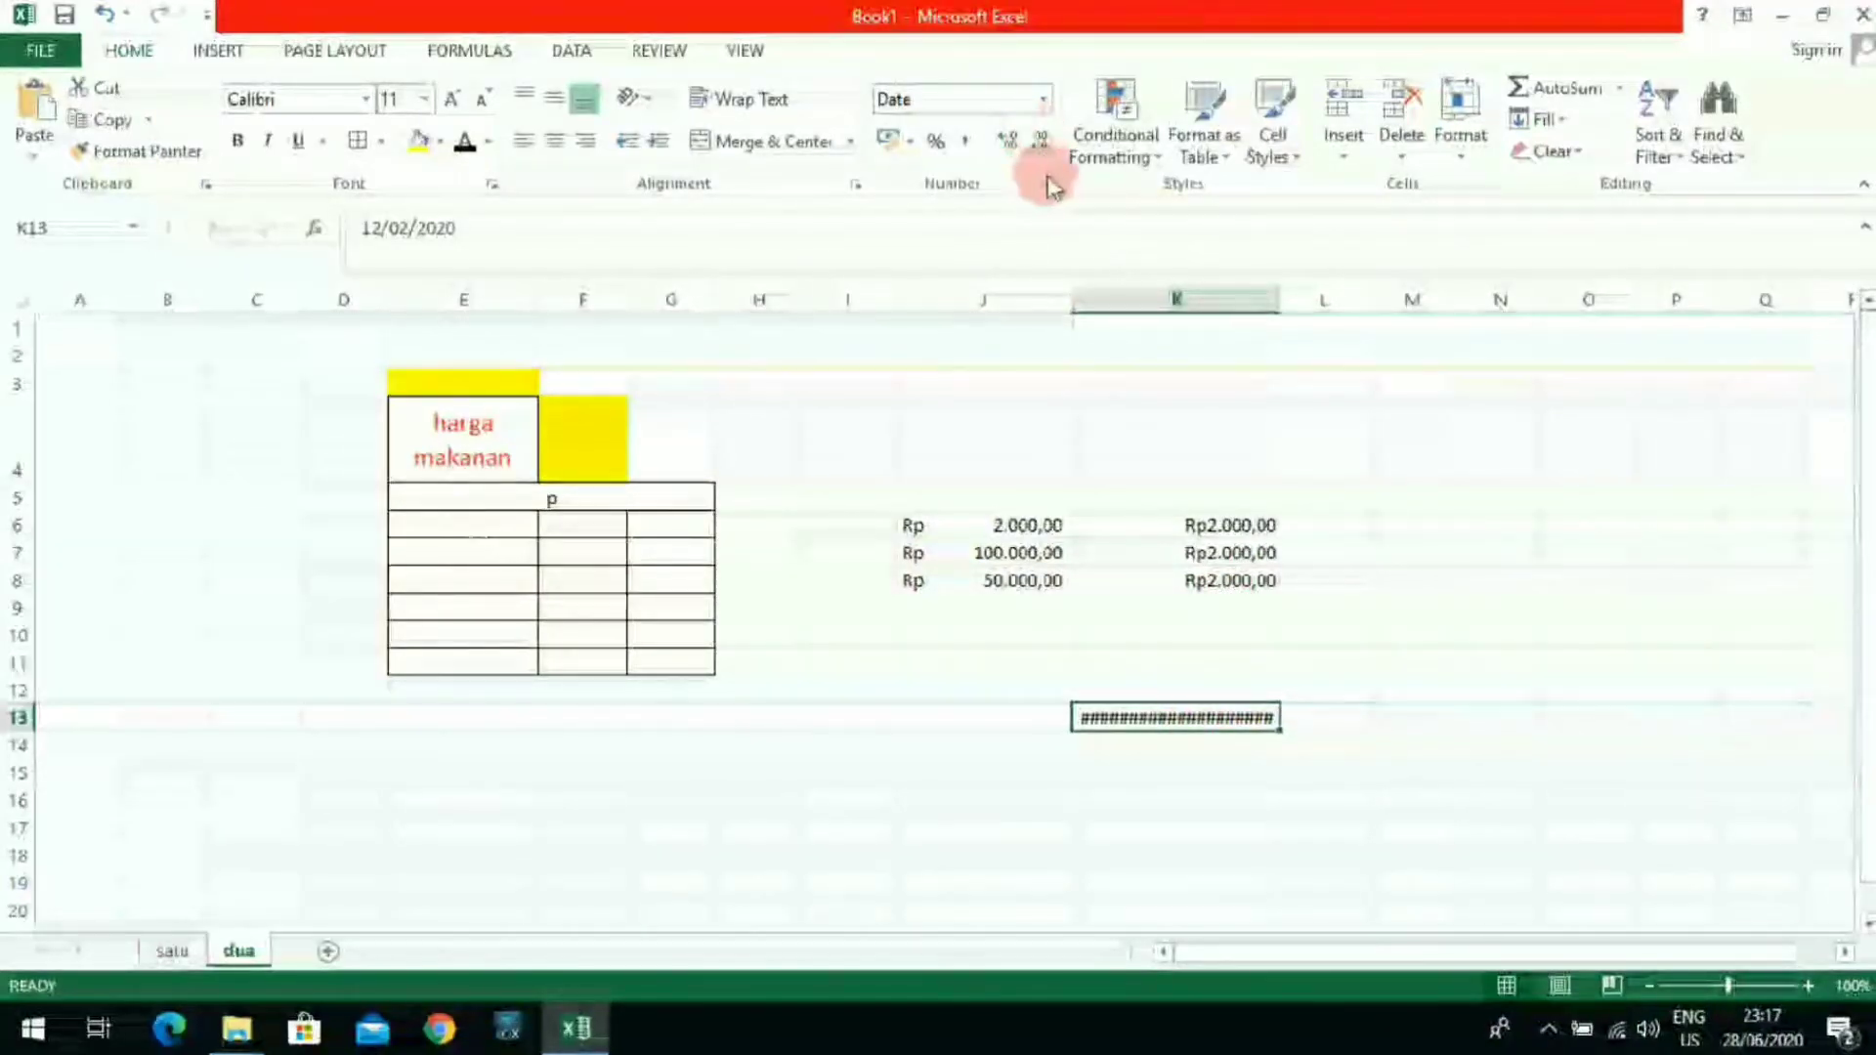
pyautogui.click(1049, 183)
pyautogui.click(967, 488)
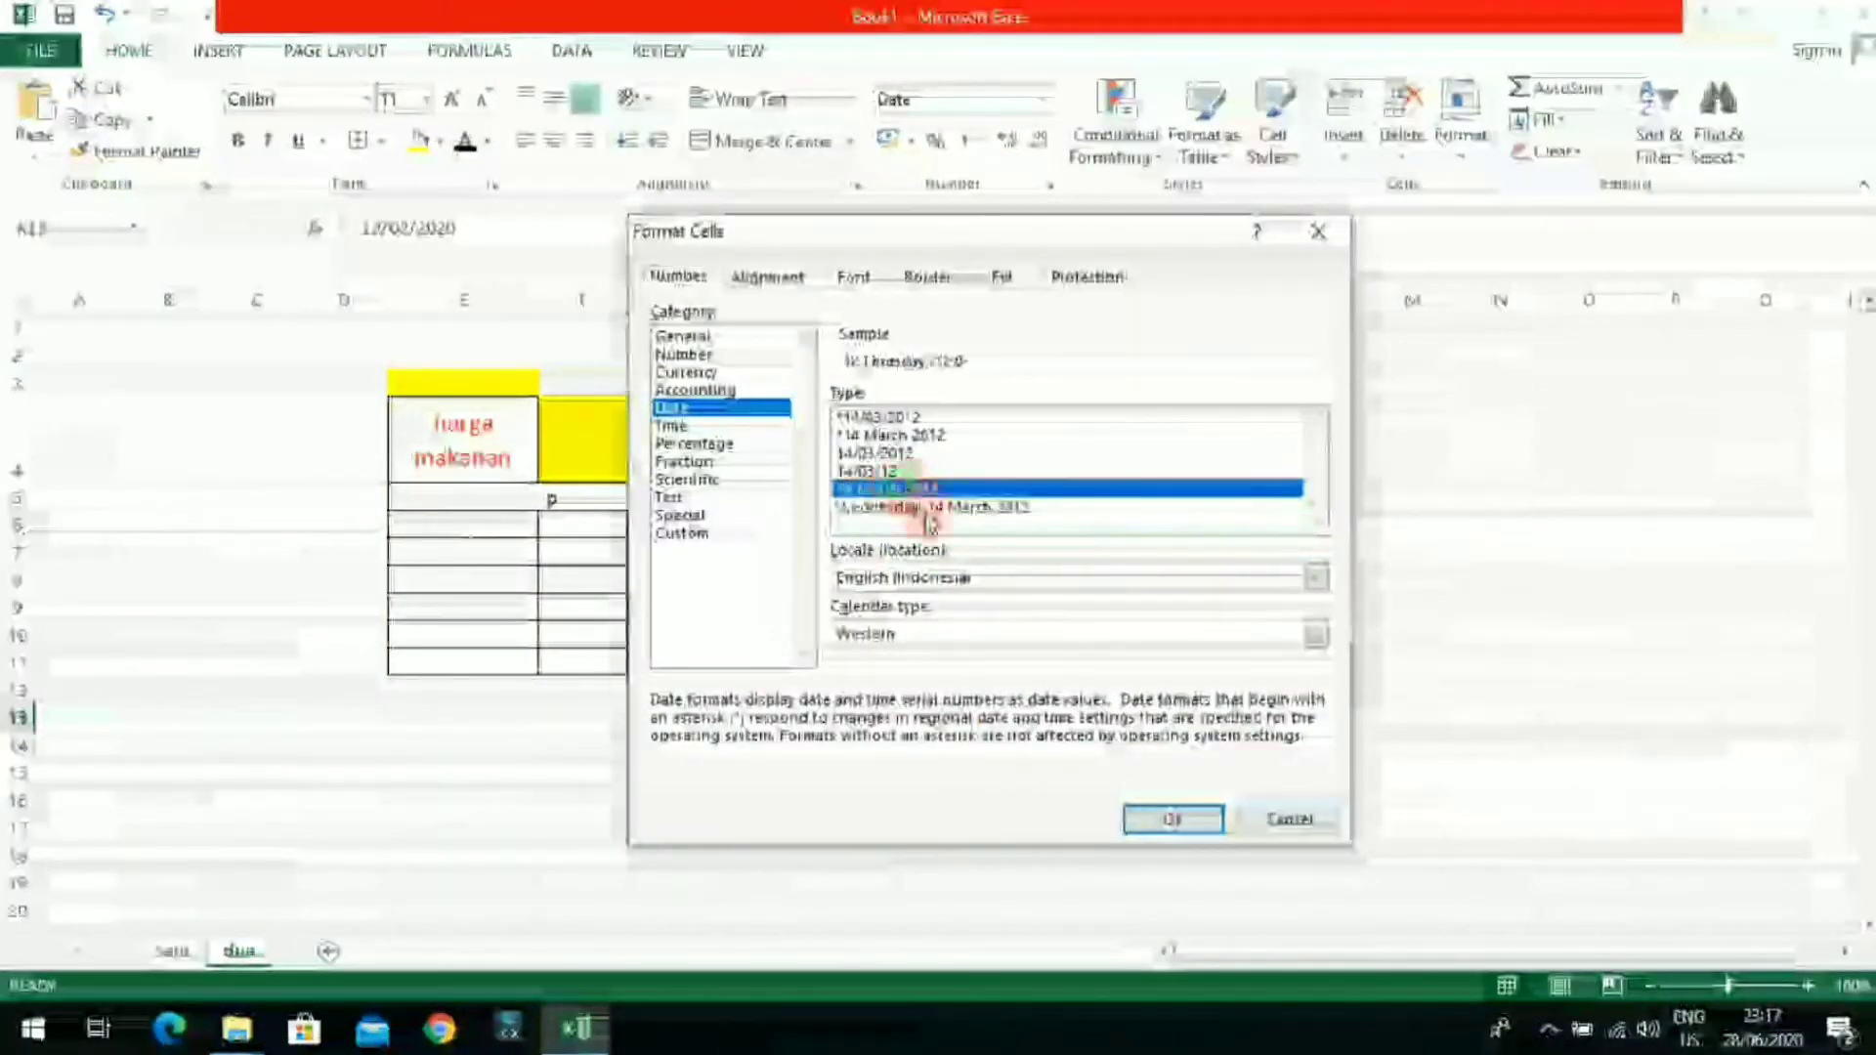
pyautogui.click(1173, 819)
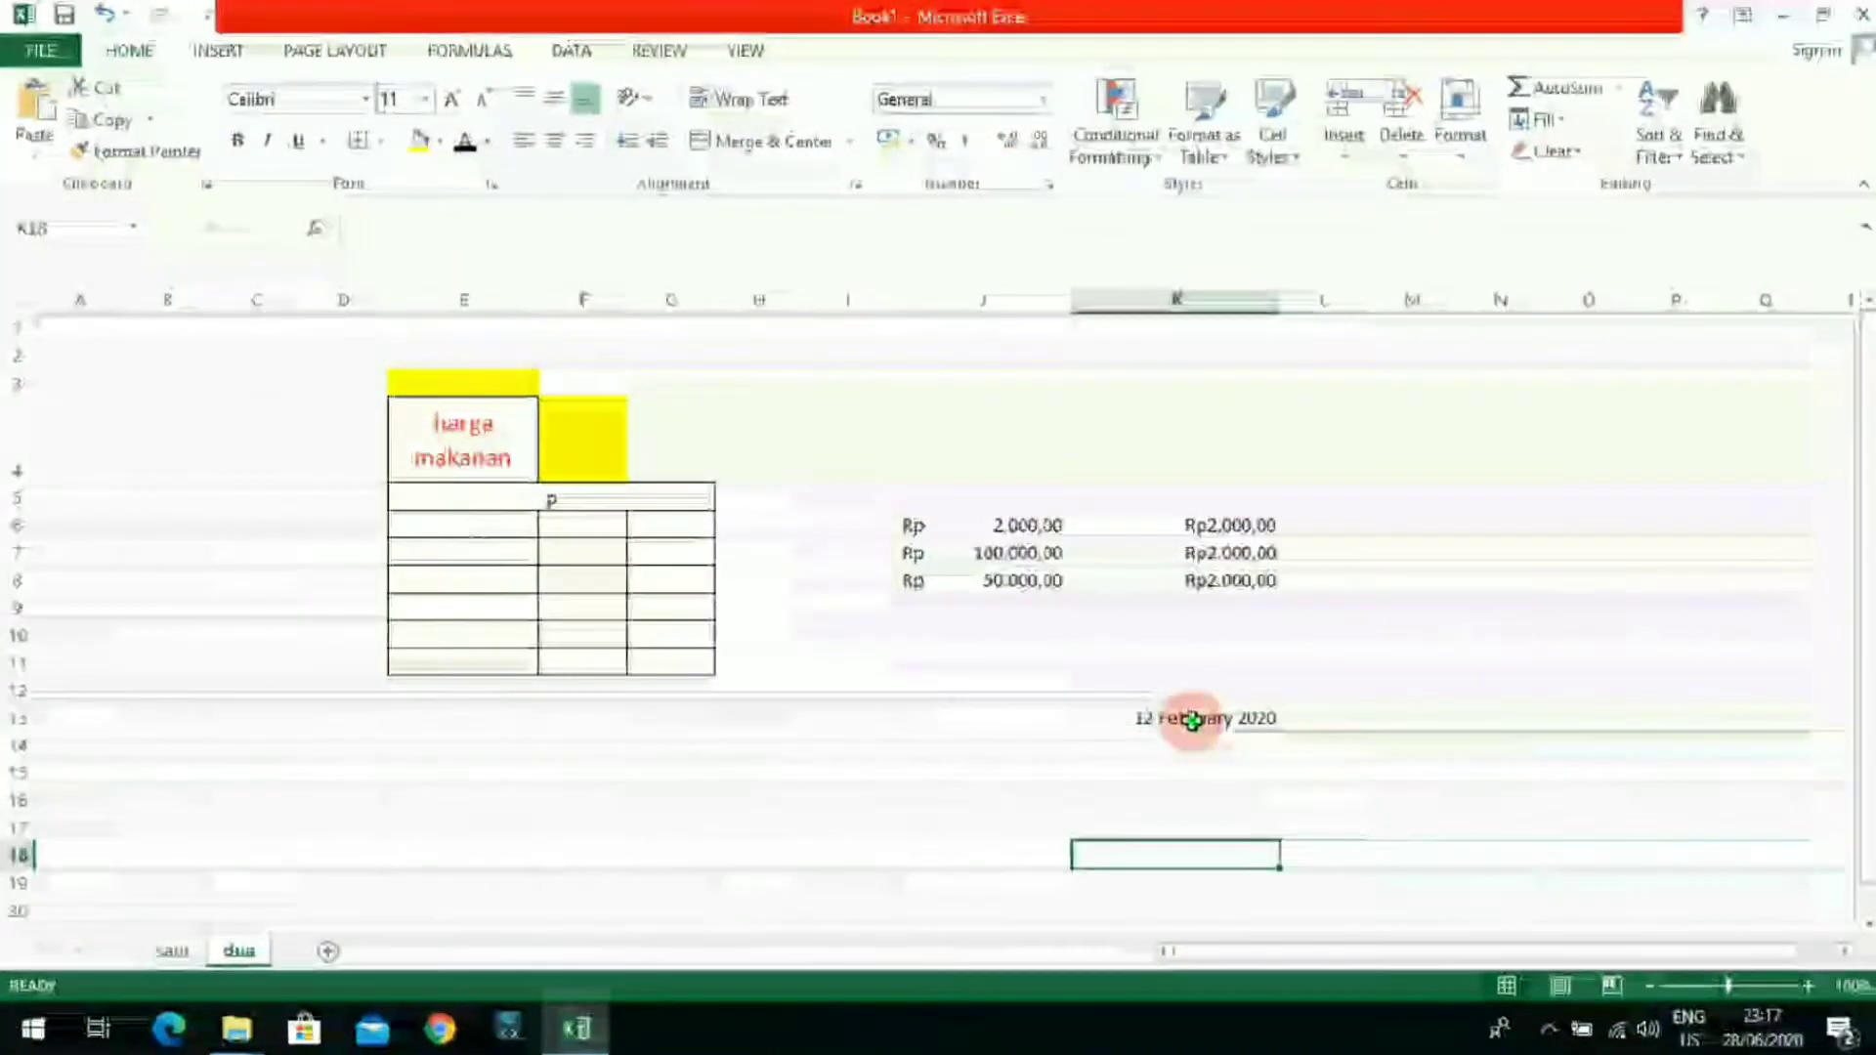
# Step: Change the date type of K13 to the full-year numeric format 14/03/2012
pyautogui.click(1193, 718)
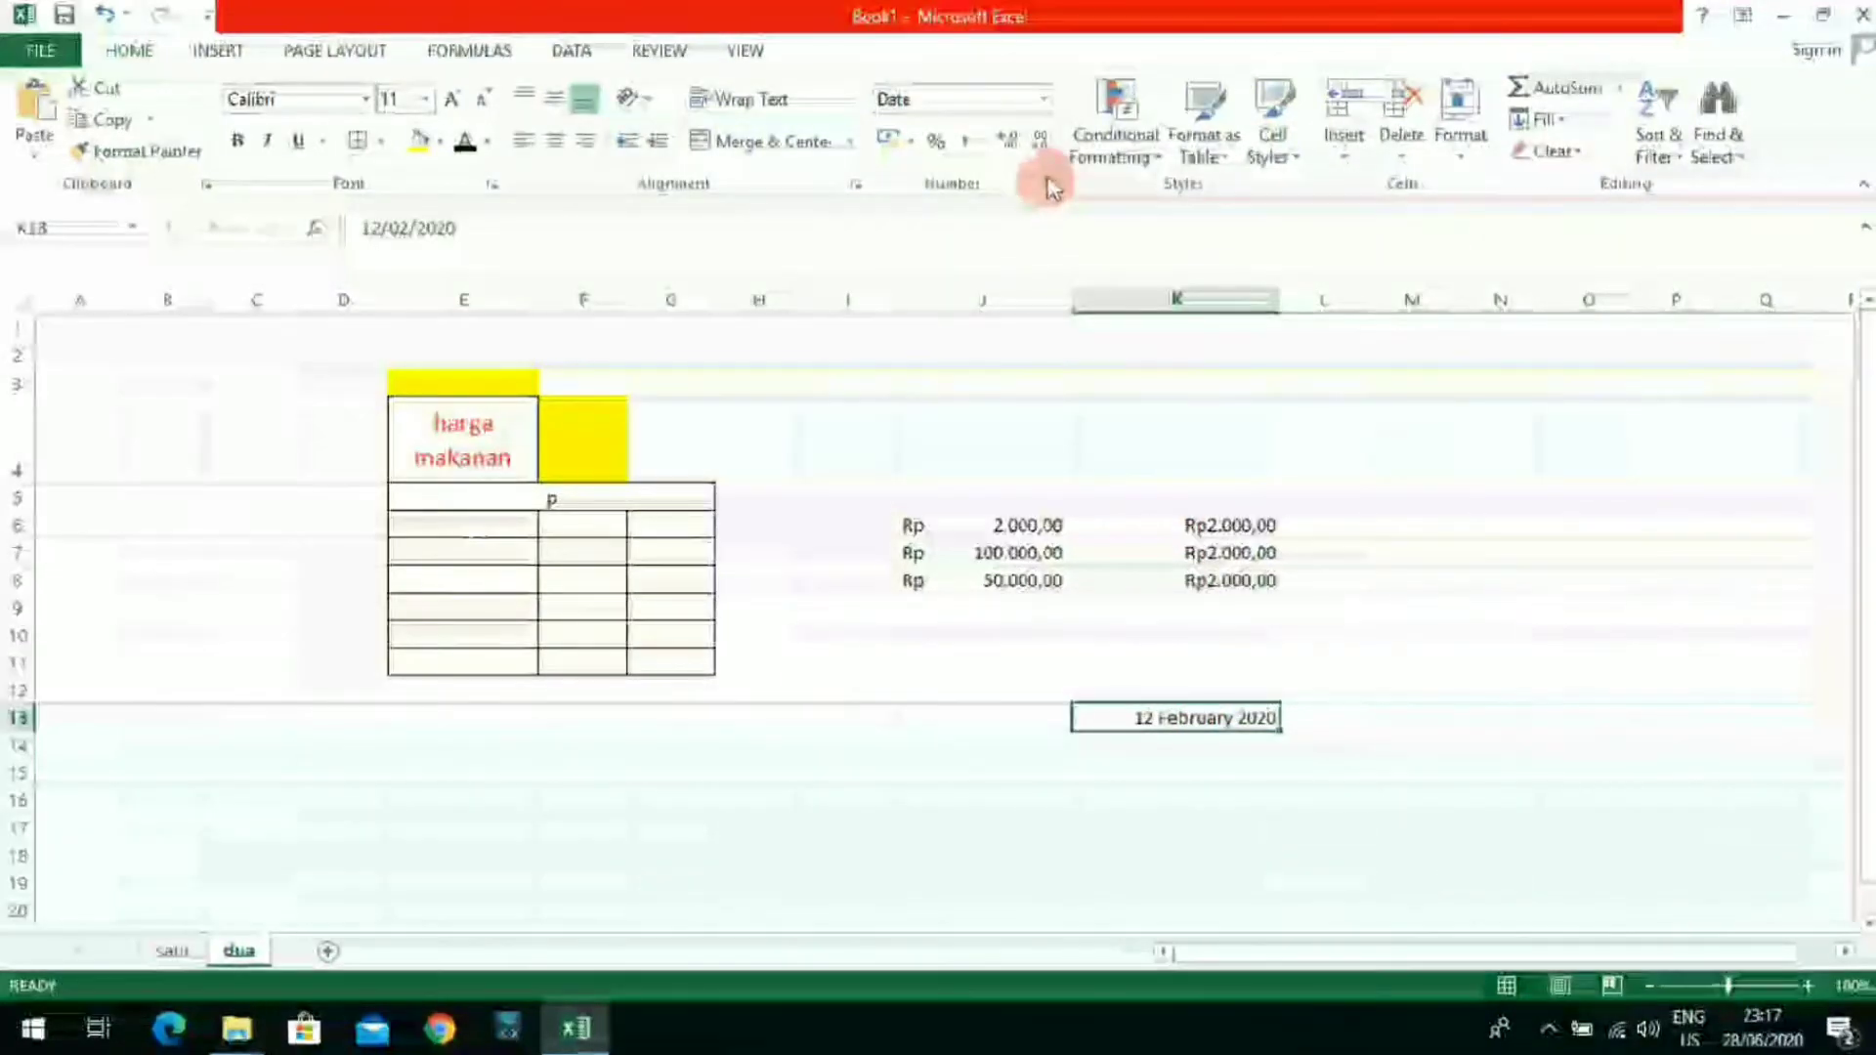
pyautogui.click(1048, 184)
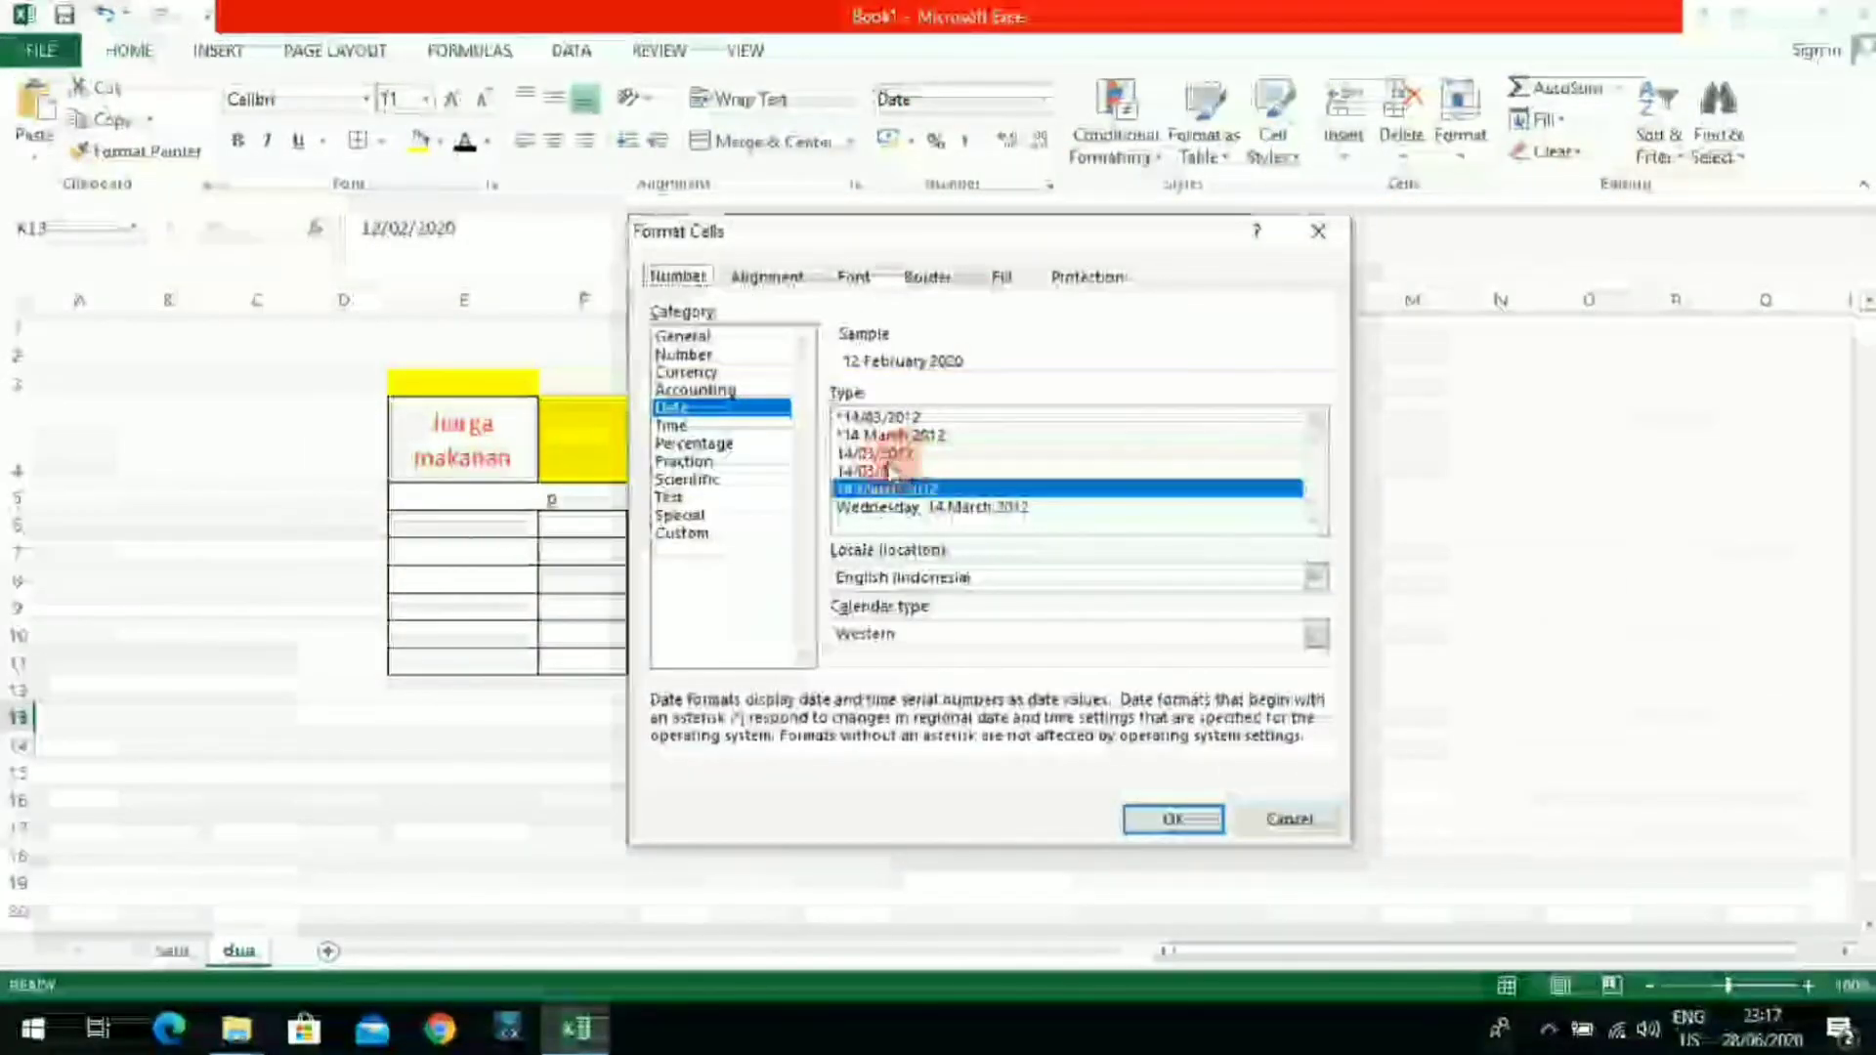
pyautogui.click(938, 453)
pyautogui.click(1153, 825)
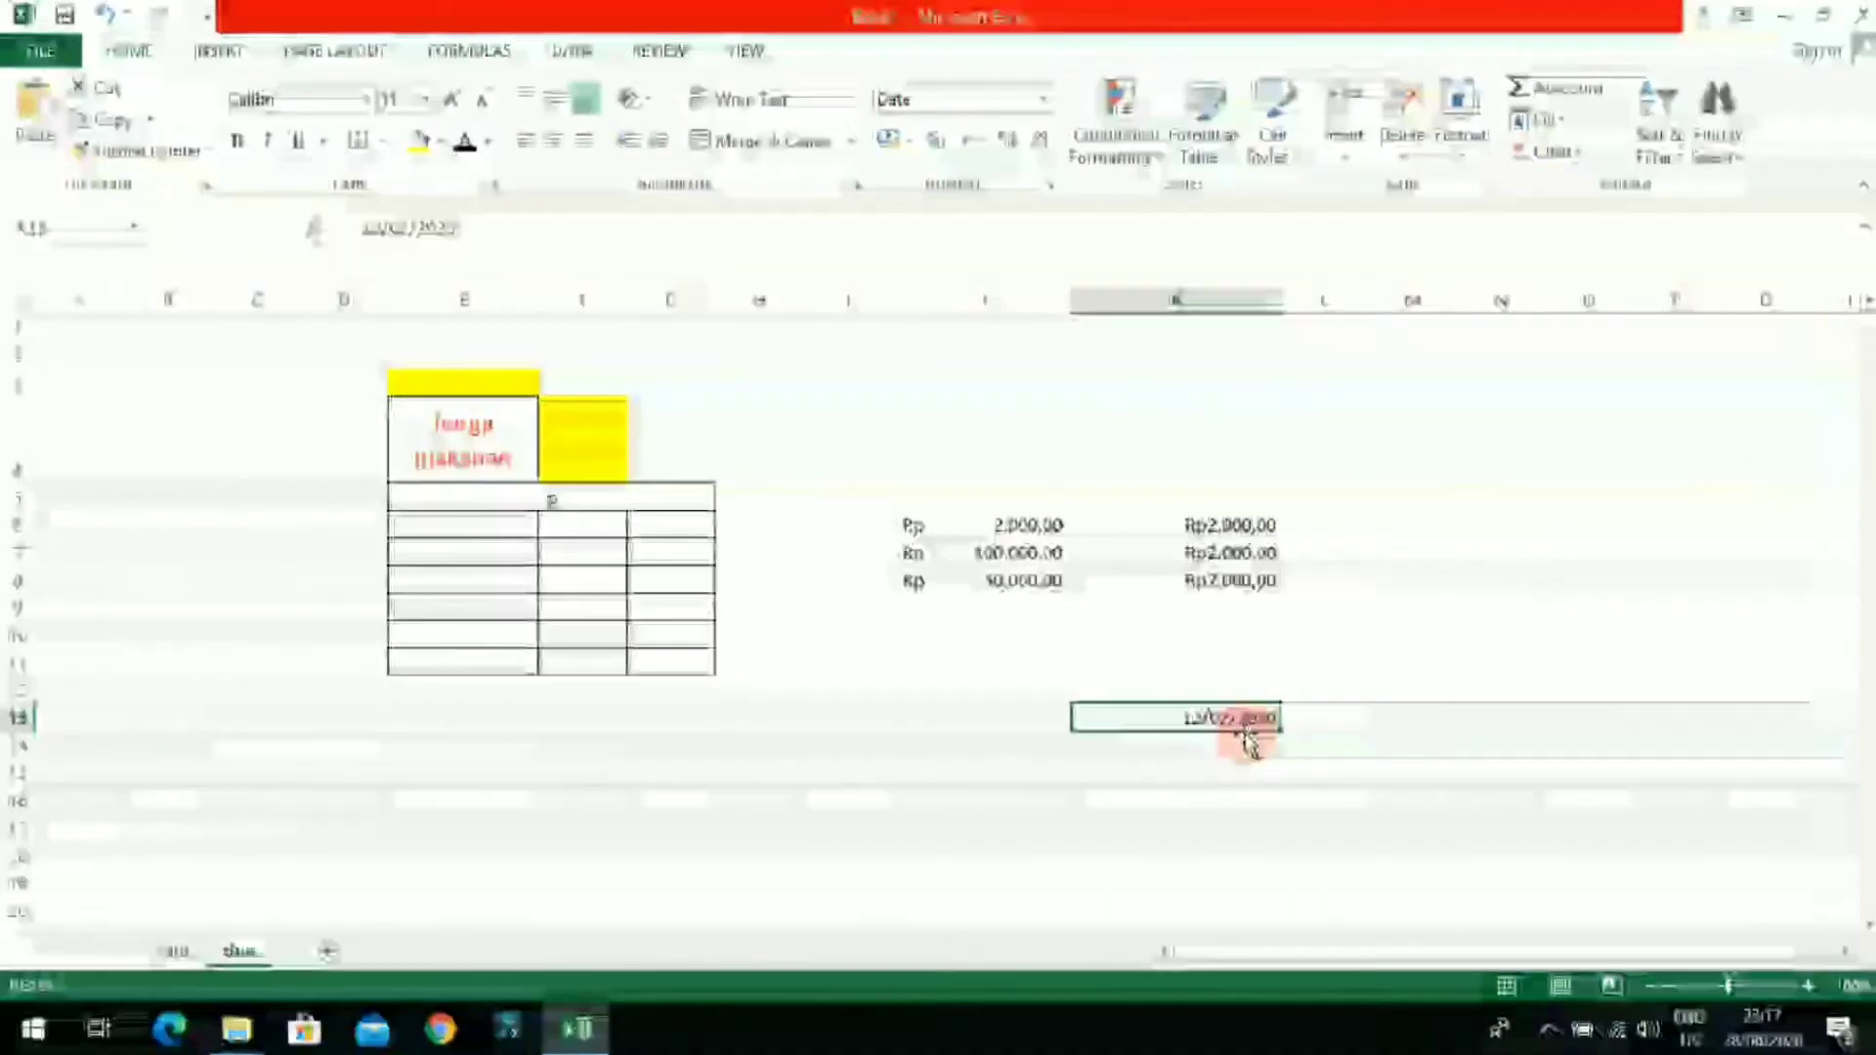
pyautogui.click(1219, 782)
# Step: Change the date type of K13 to the short-year format 14/03/12
pyautogui.click(1216, 720)
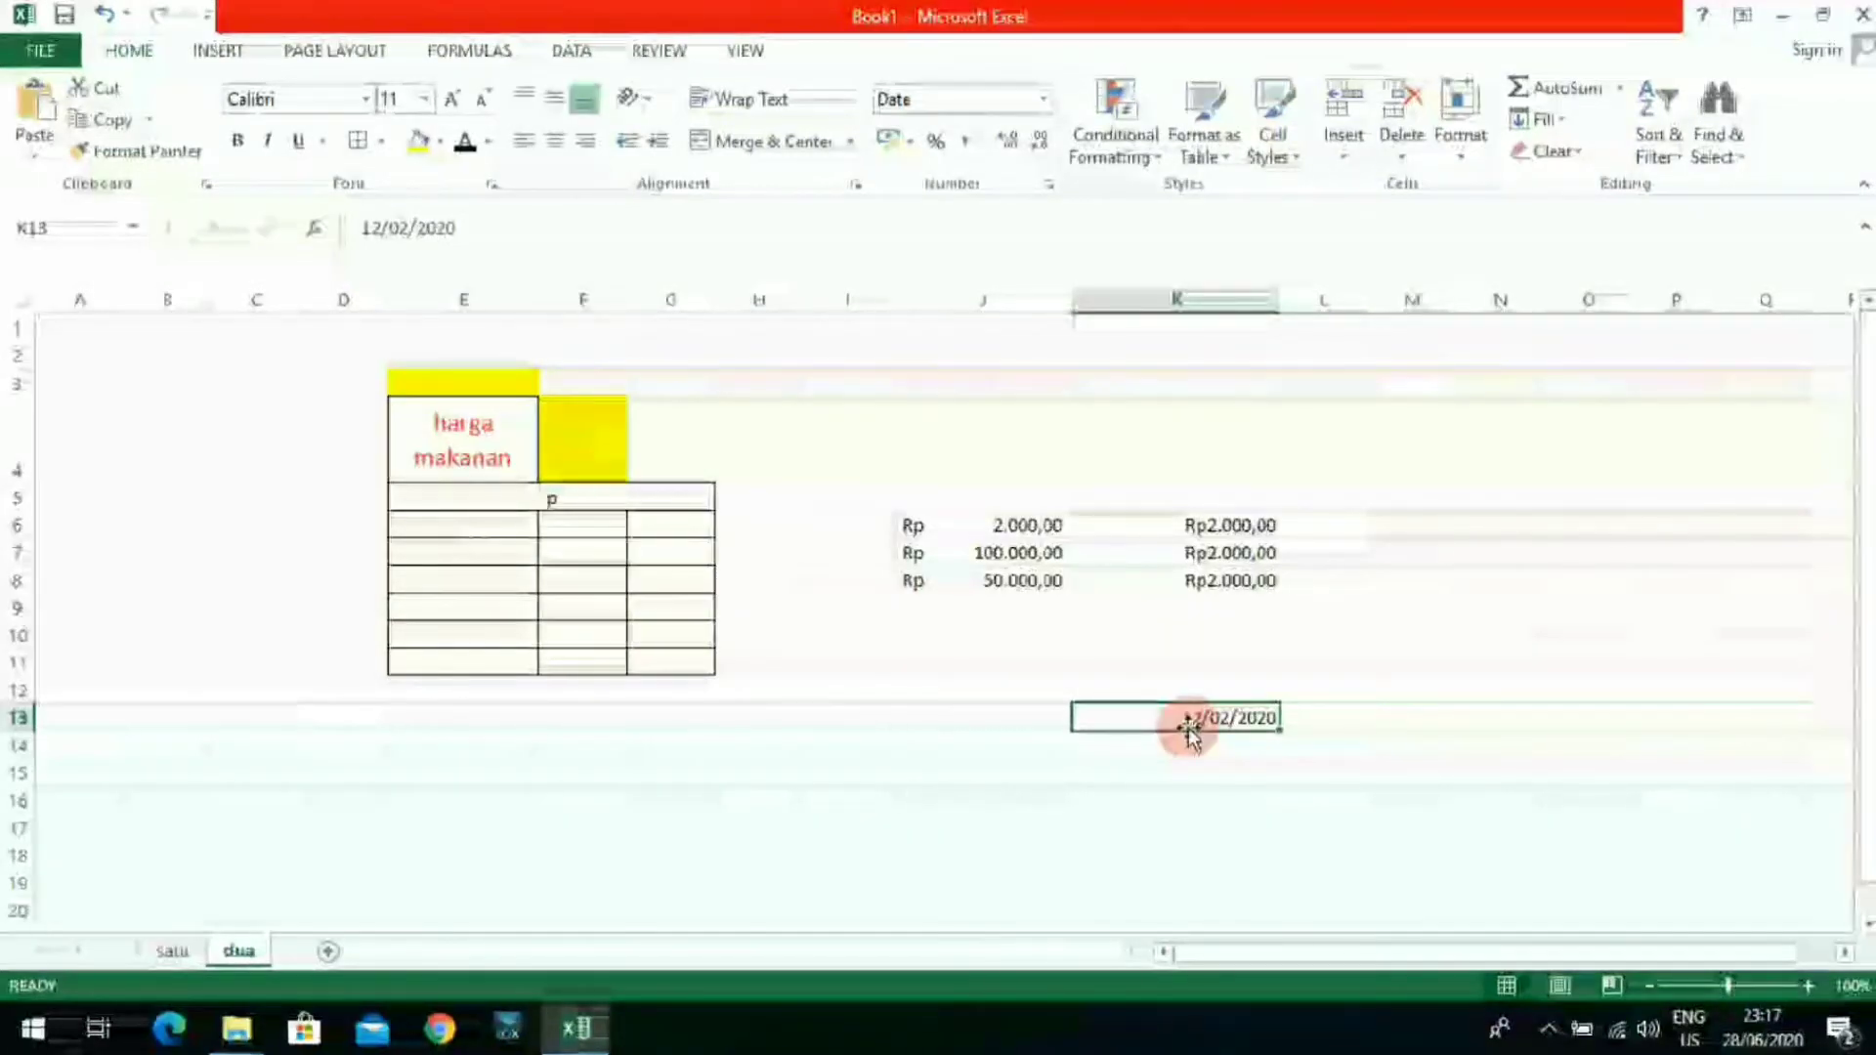
pyautogui.click(1044, 183)
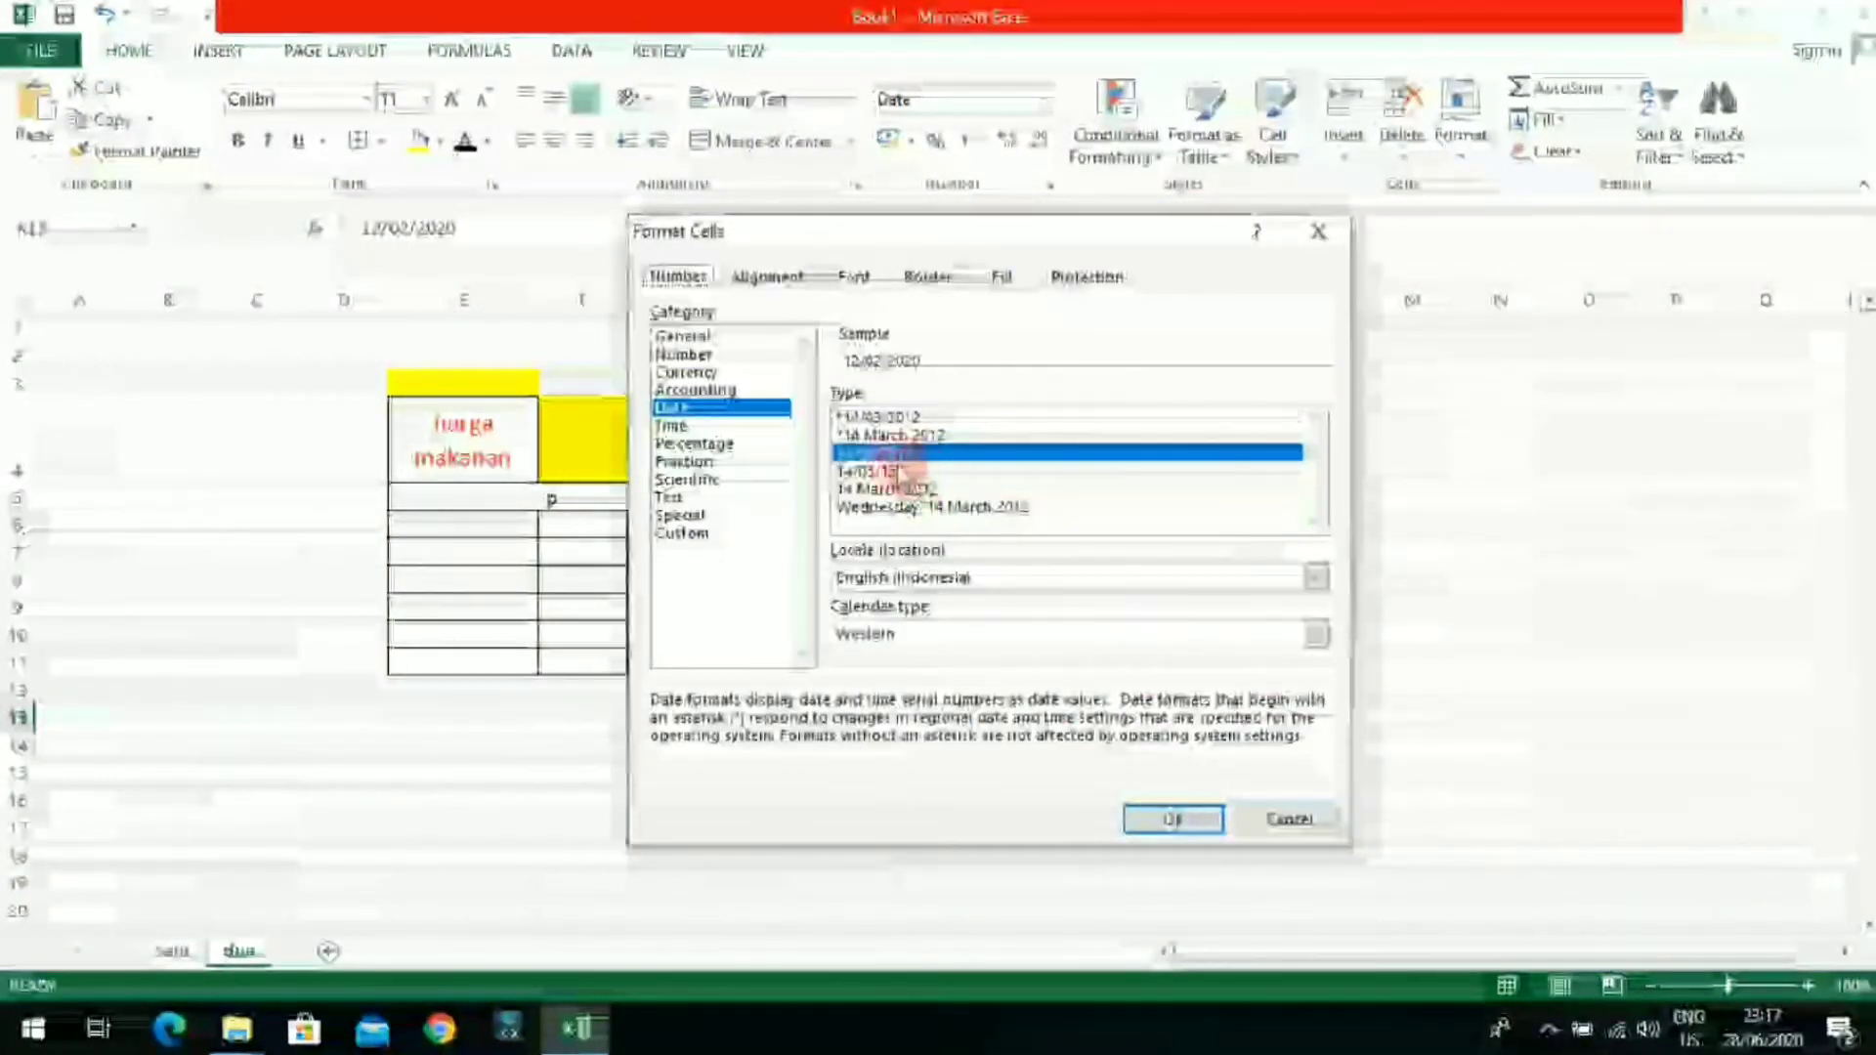
pyautogui.click(899, 471)
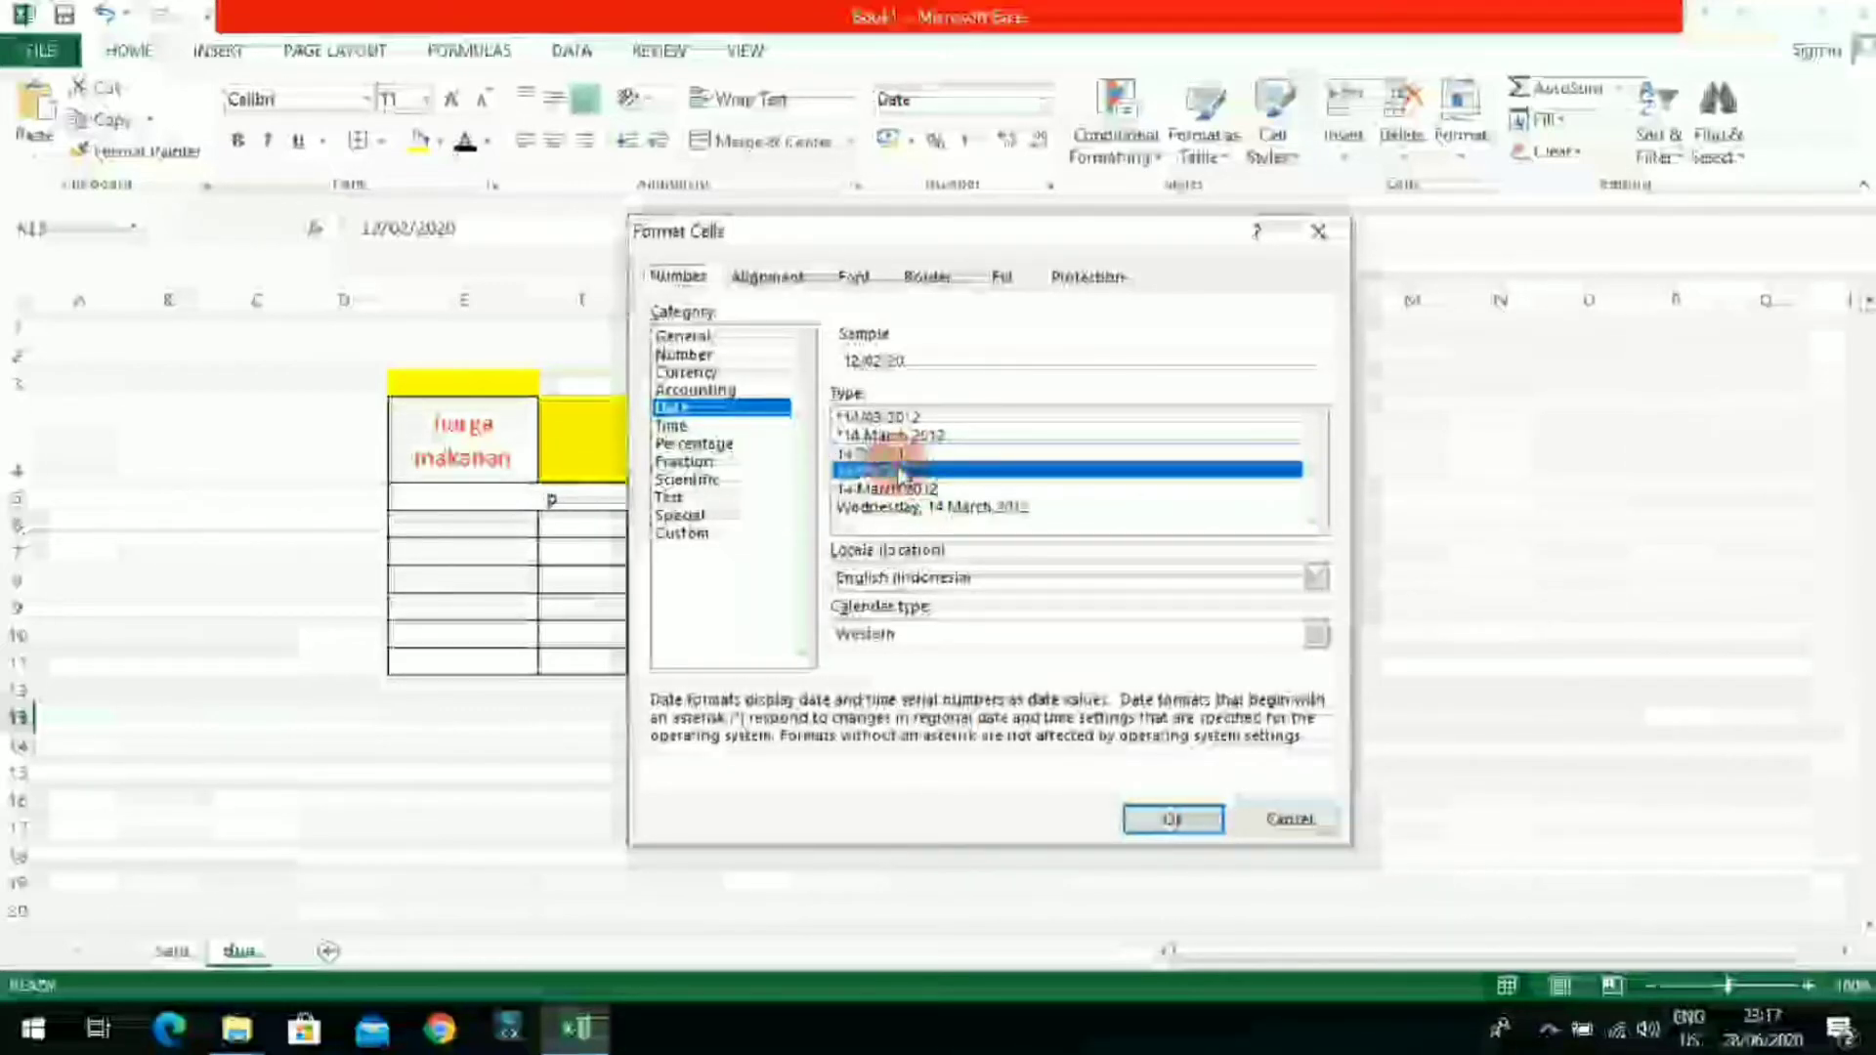
pyautogui.click(1204, 822)
pyautogui.click(1222, 777)
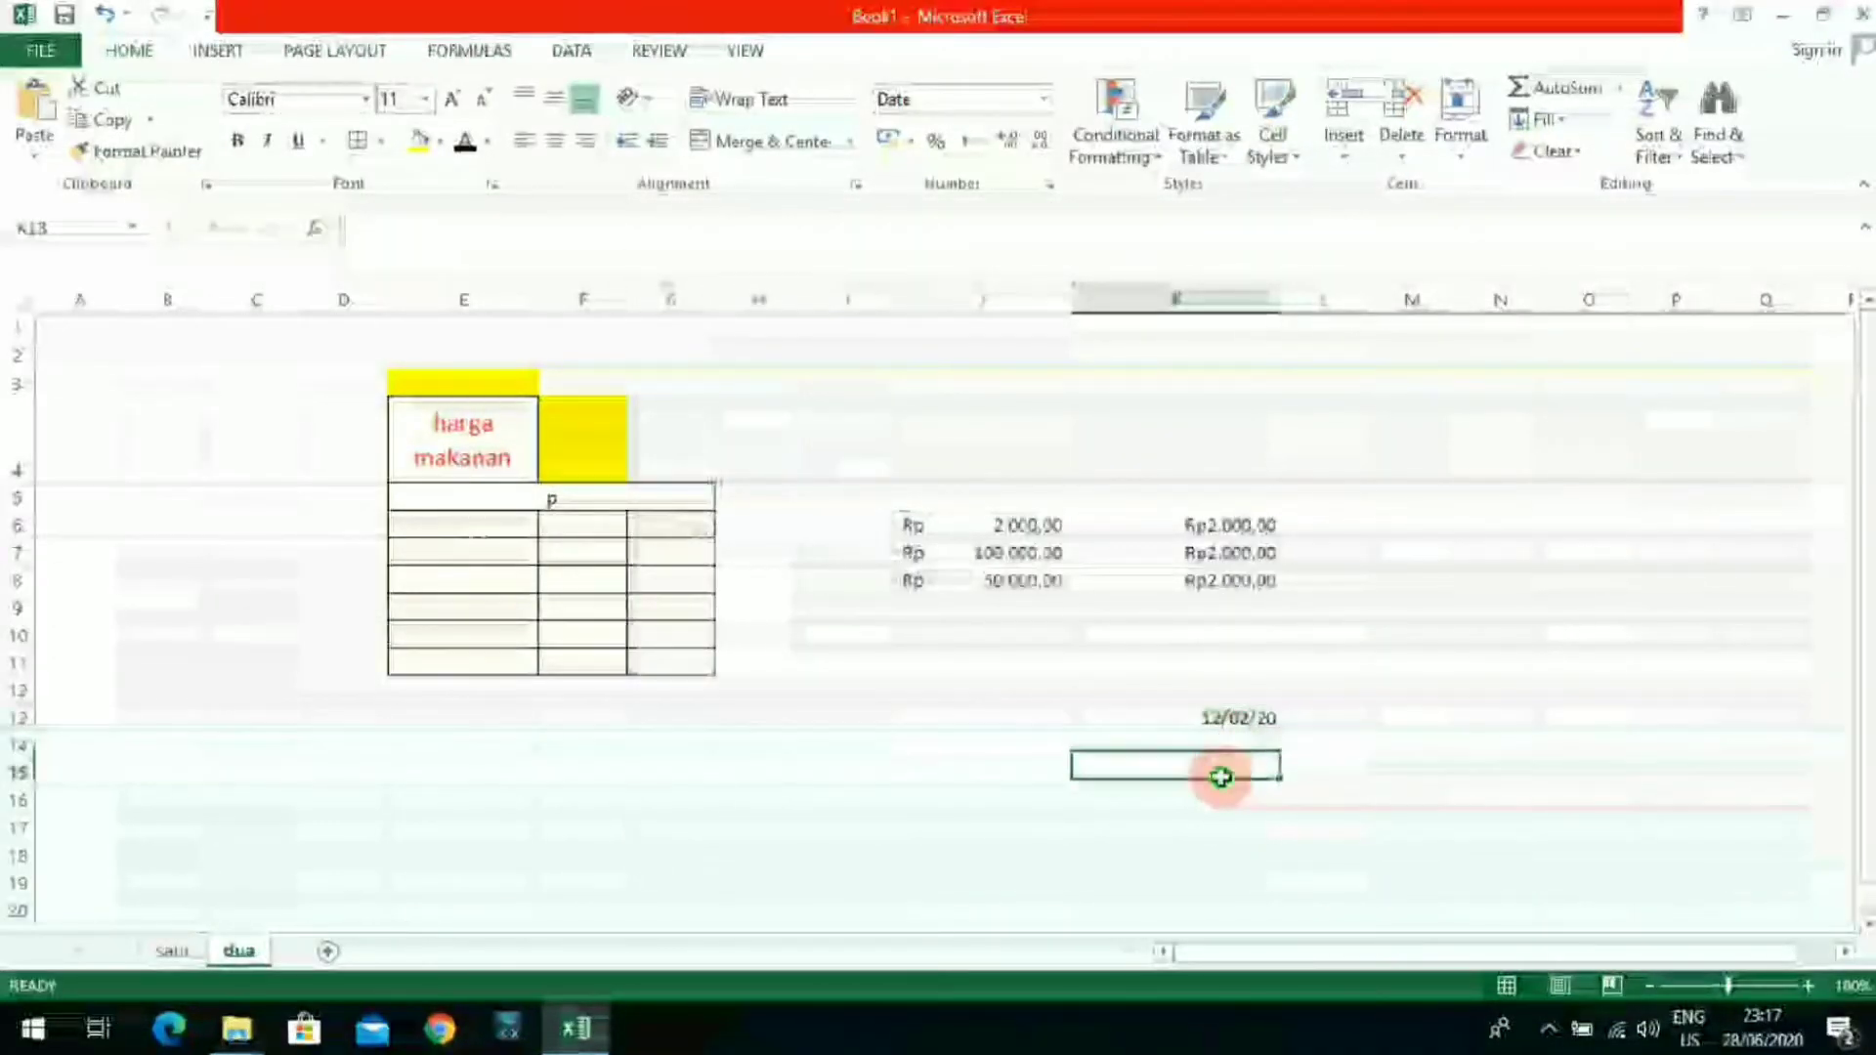
# Step: Change the date type of K13 to *14 March 2012
pyautogui.click(1216, 720)
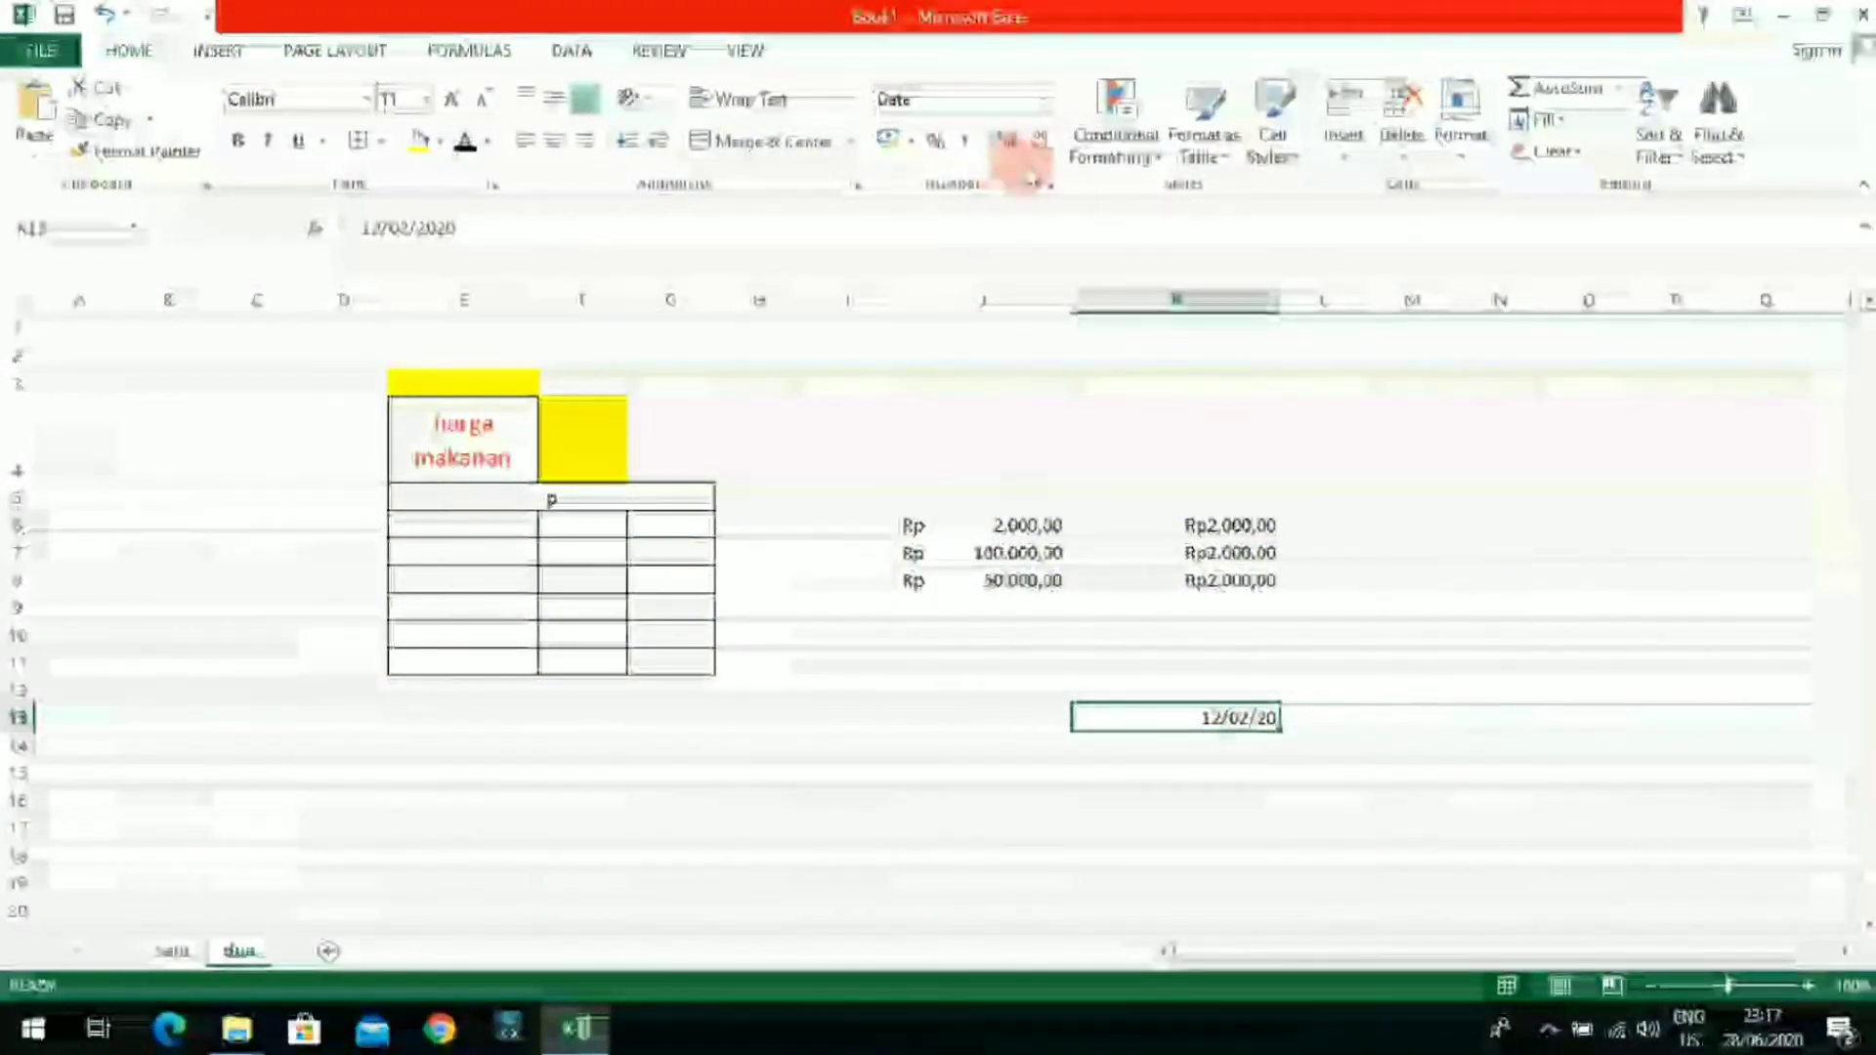
pyautogui.click(1043, 181)
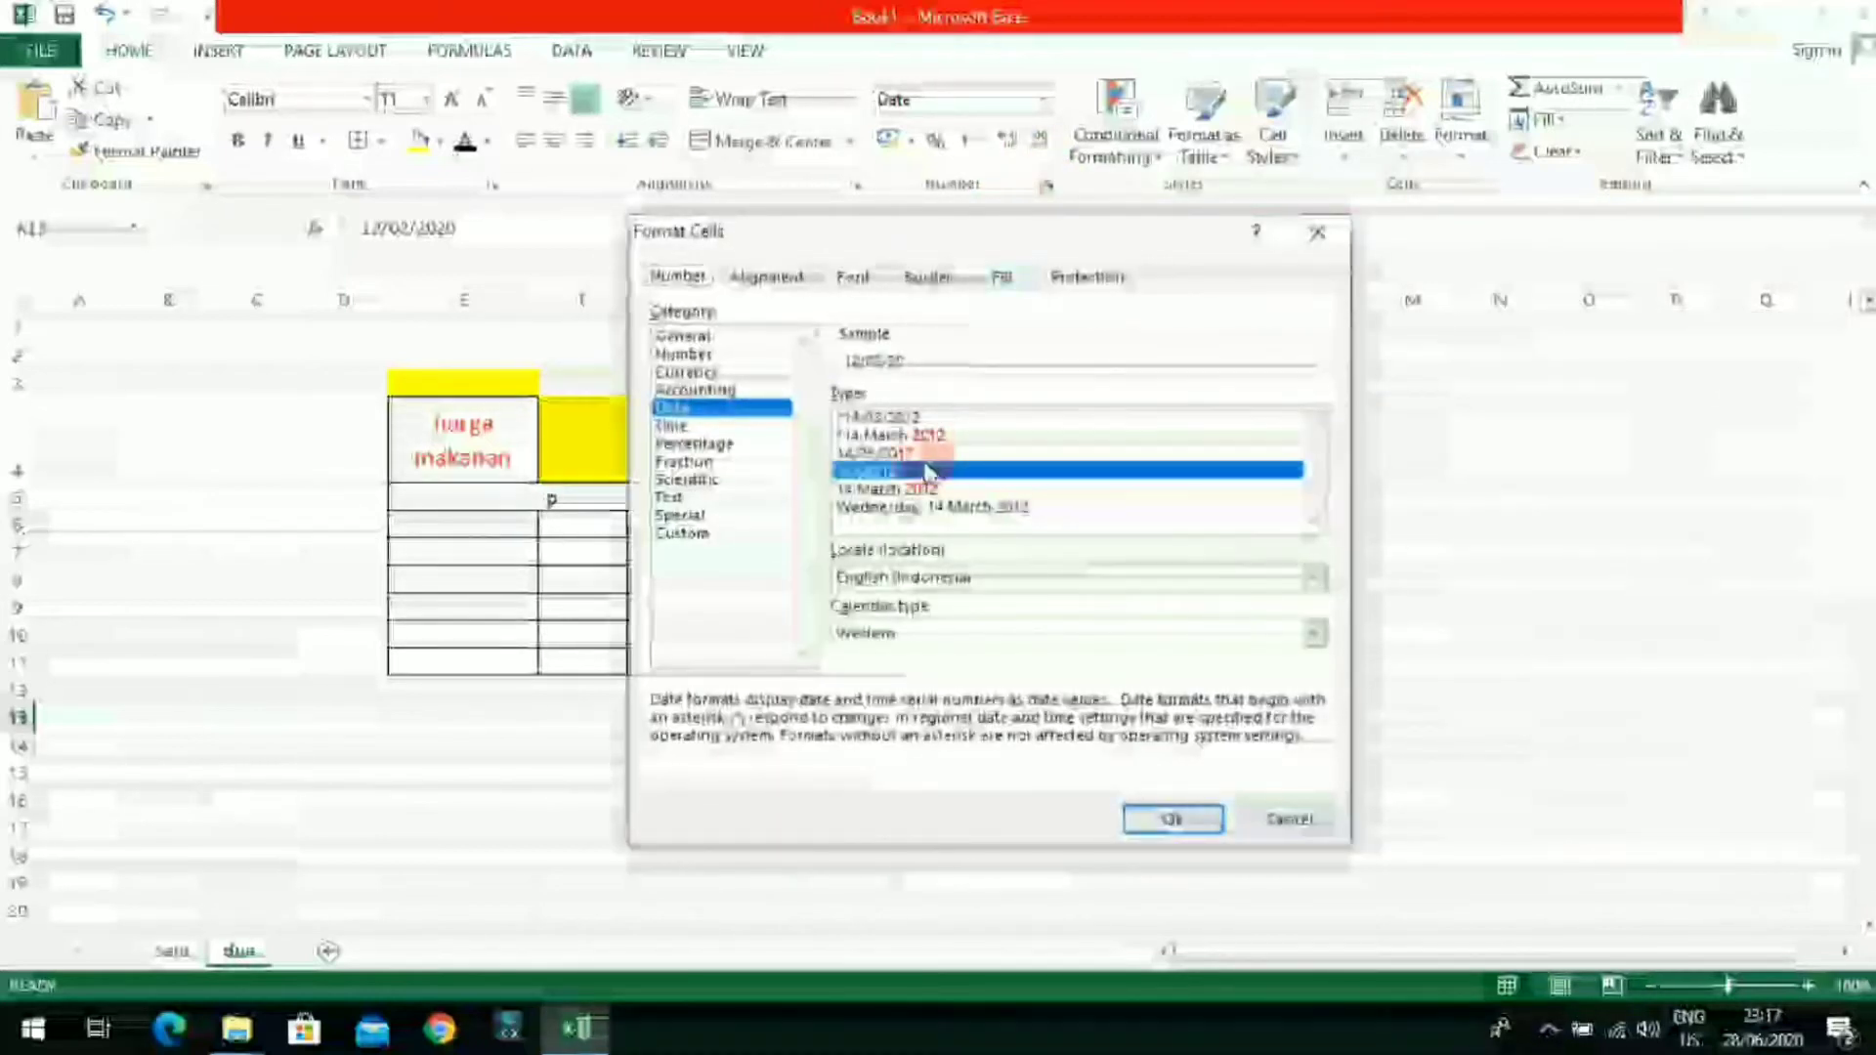
pyautogui.click(928, 434)
pyautogui.click(1153, 820)
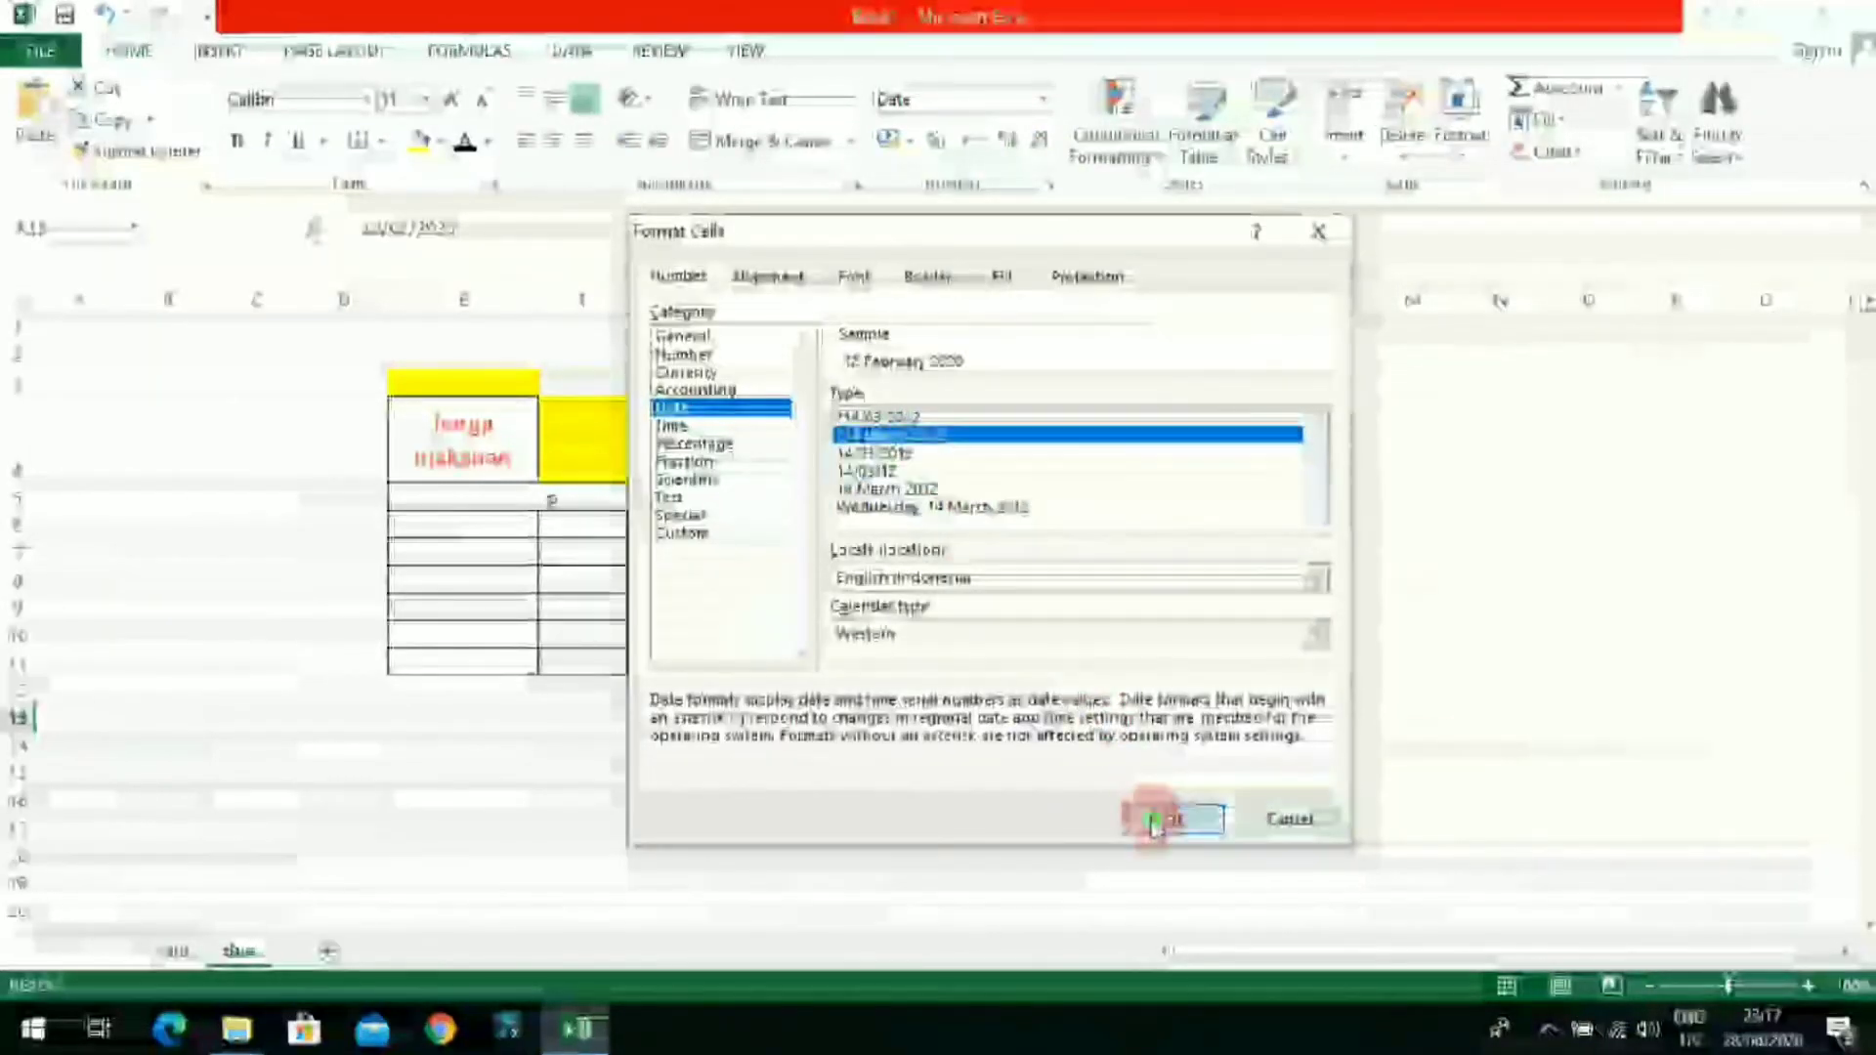
pyautogui.click(1310, 787)
# Step: Fill the date in K13 down through K17 as a series of consecutive days
pyautogui.click(1256, 720)
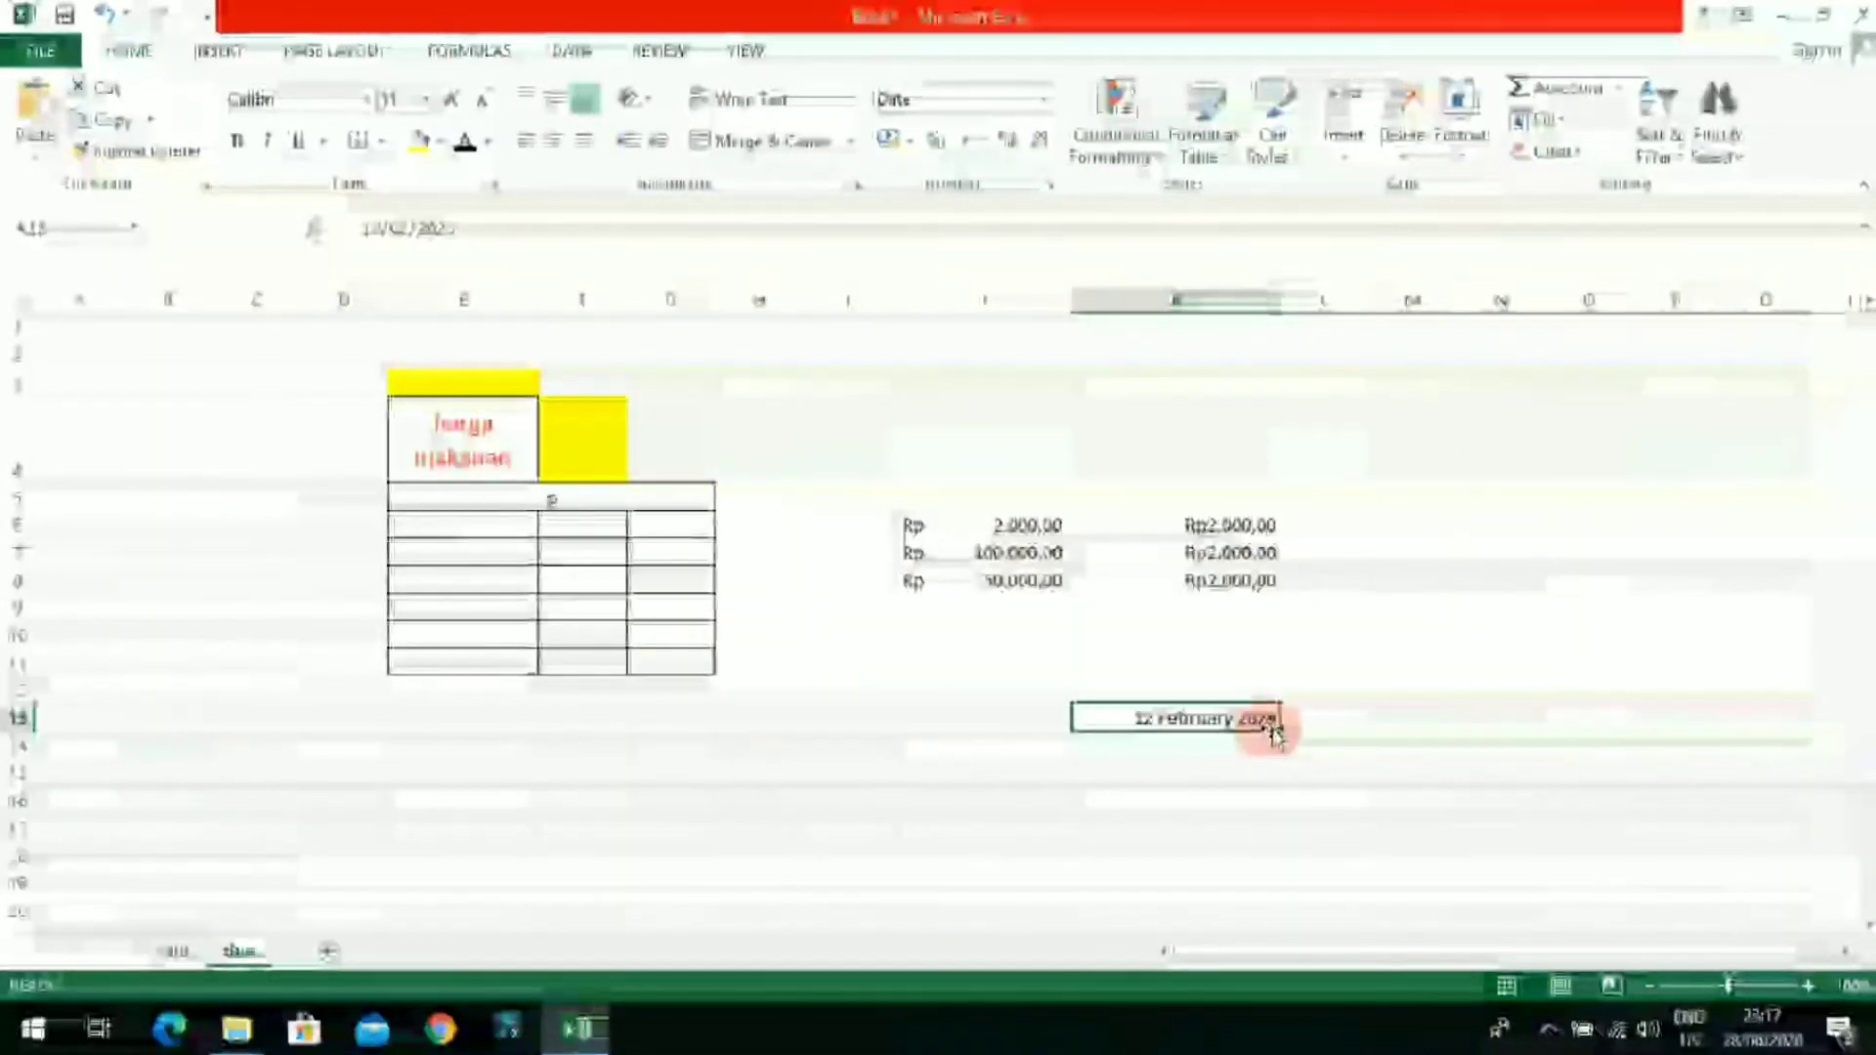
pyautogui.moveTo(1279, 731); pyautogui.dragTo(1262, 832)
pyautogui.click(1230, 747)
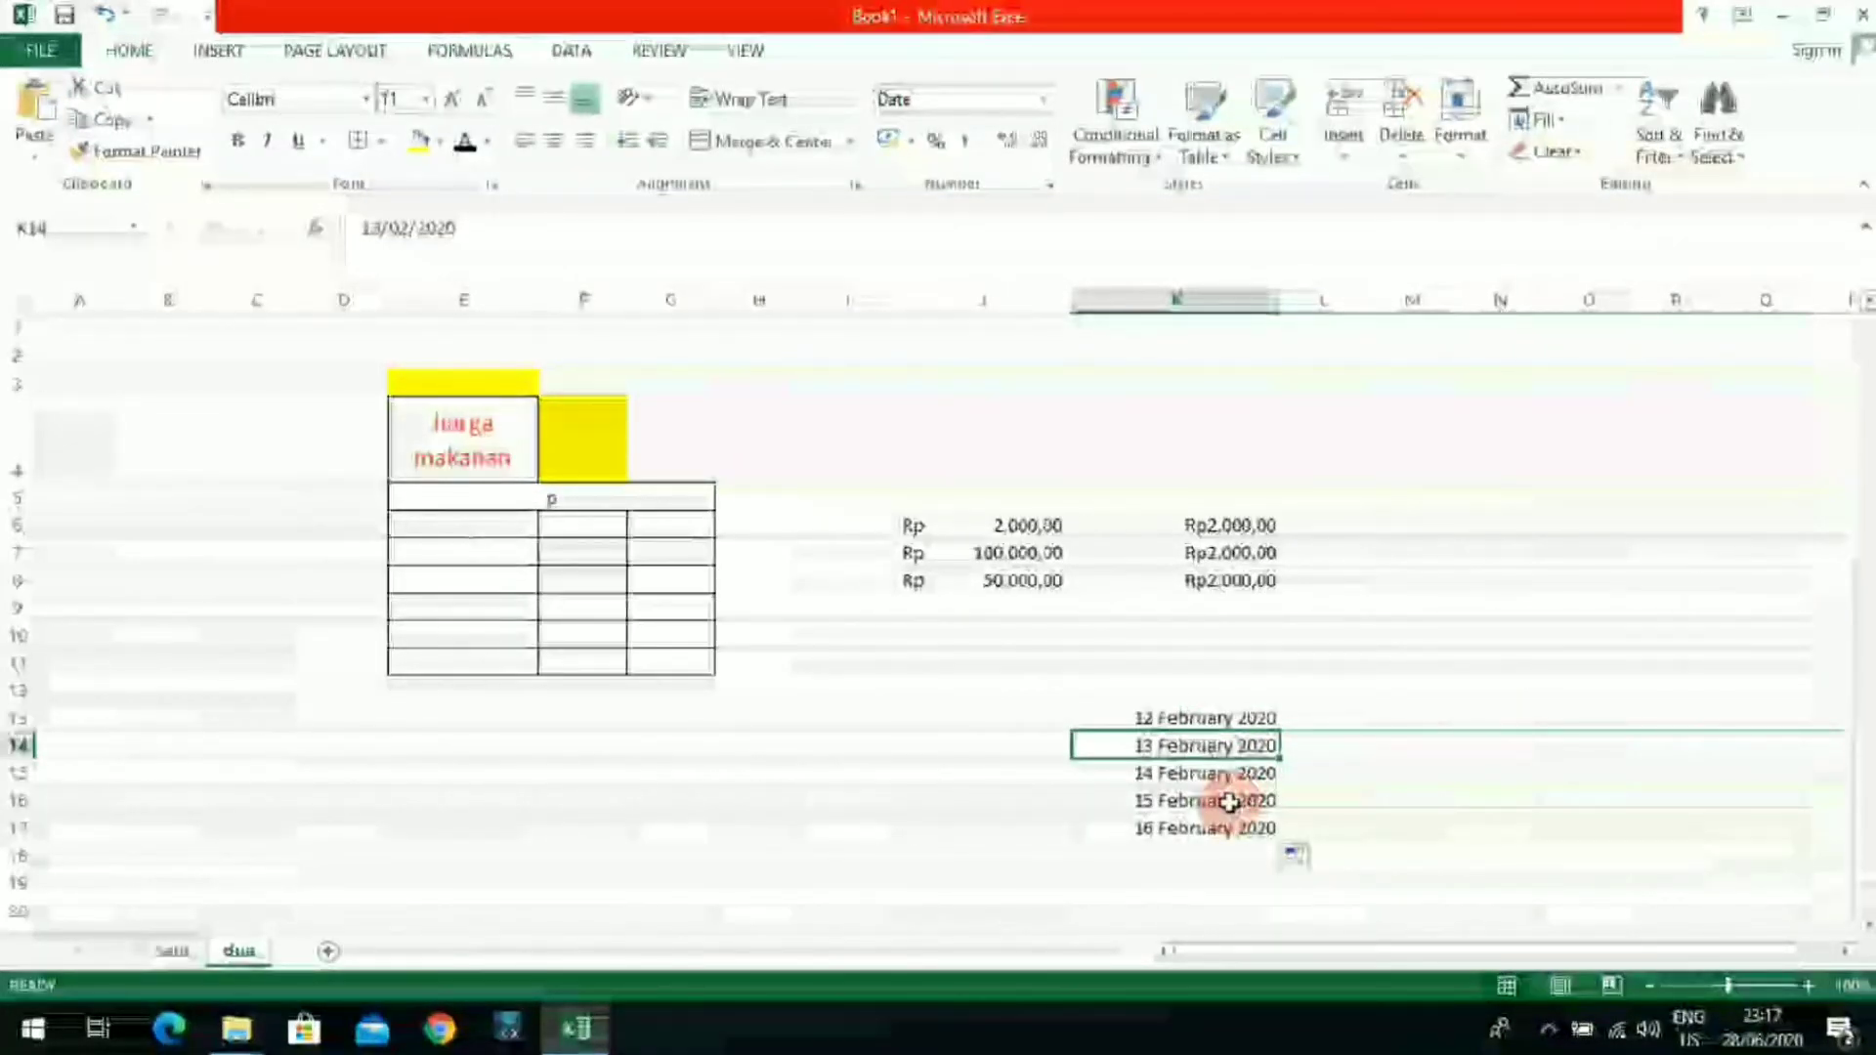
# Step: Enter the date 3/6/1997 in cell K14 and 9/10/1987 in cell K15
pyautogui.write('3/')
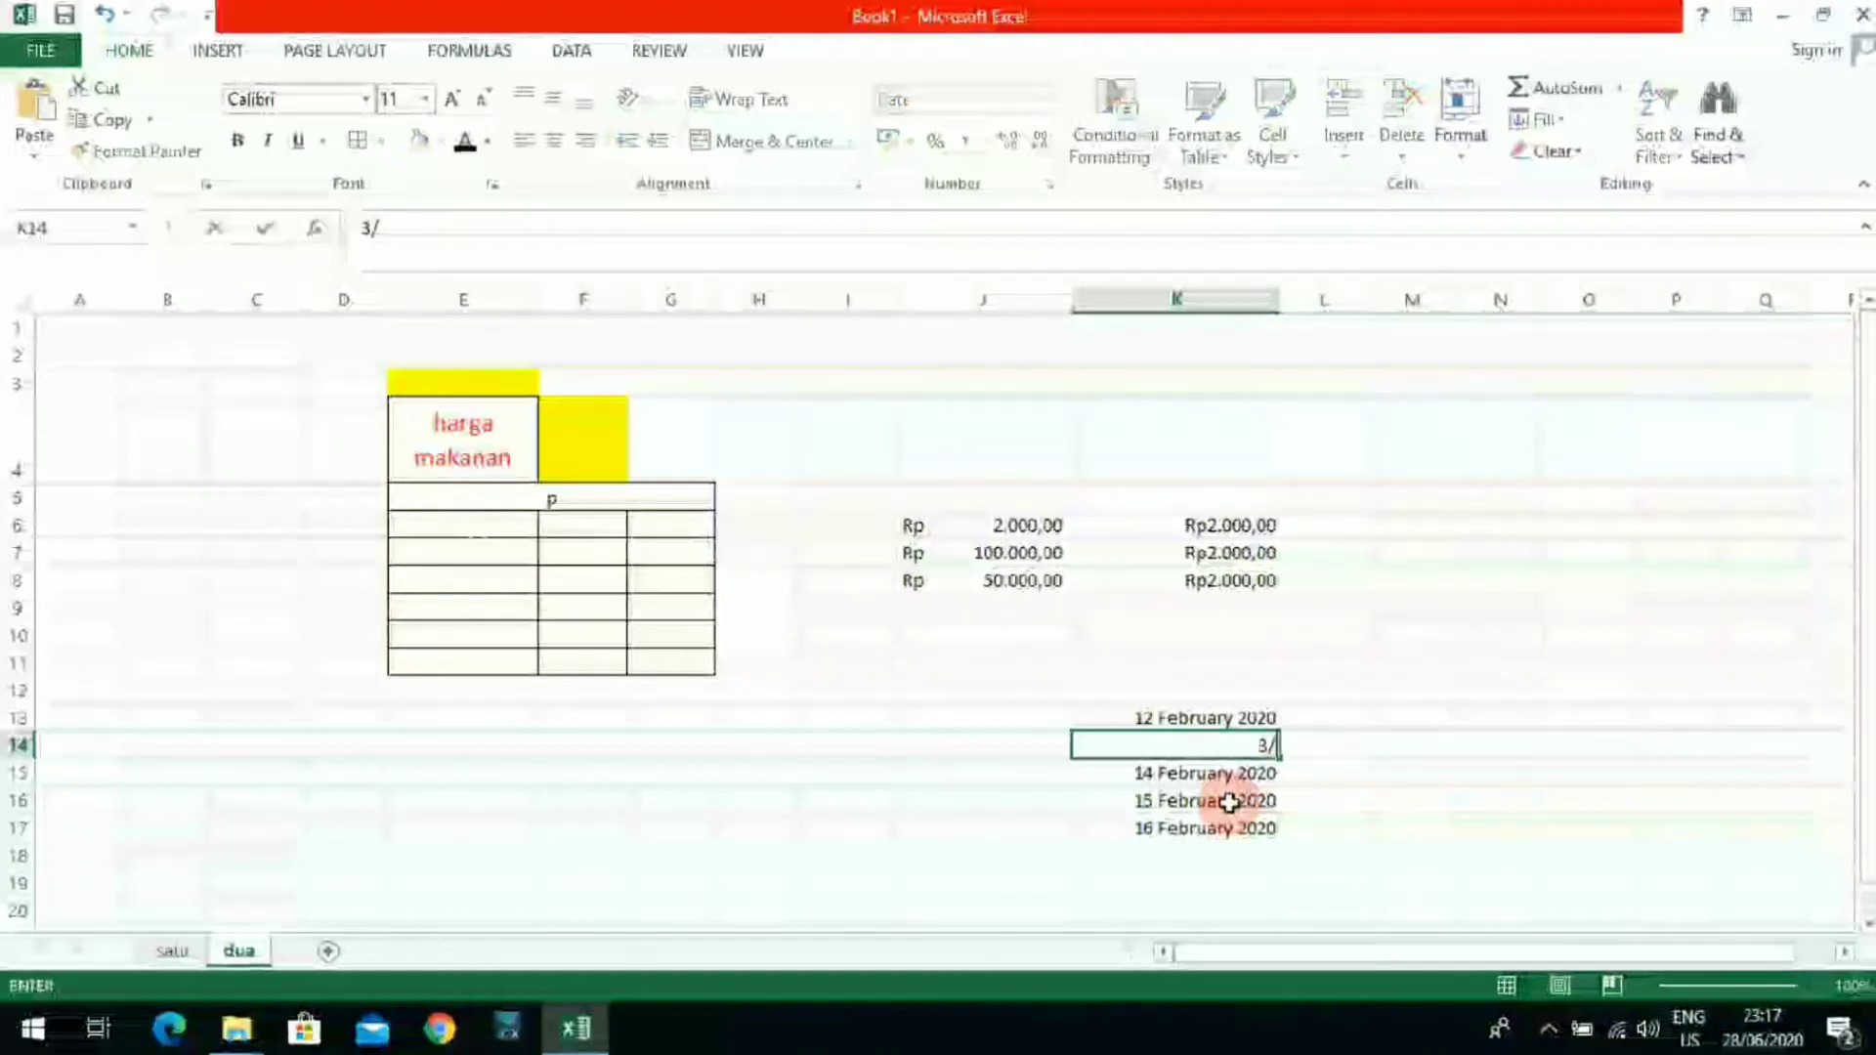
pyautogui.write('6/')
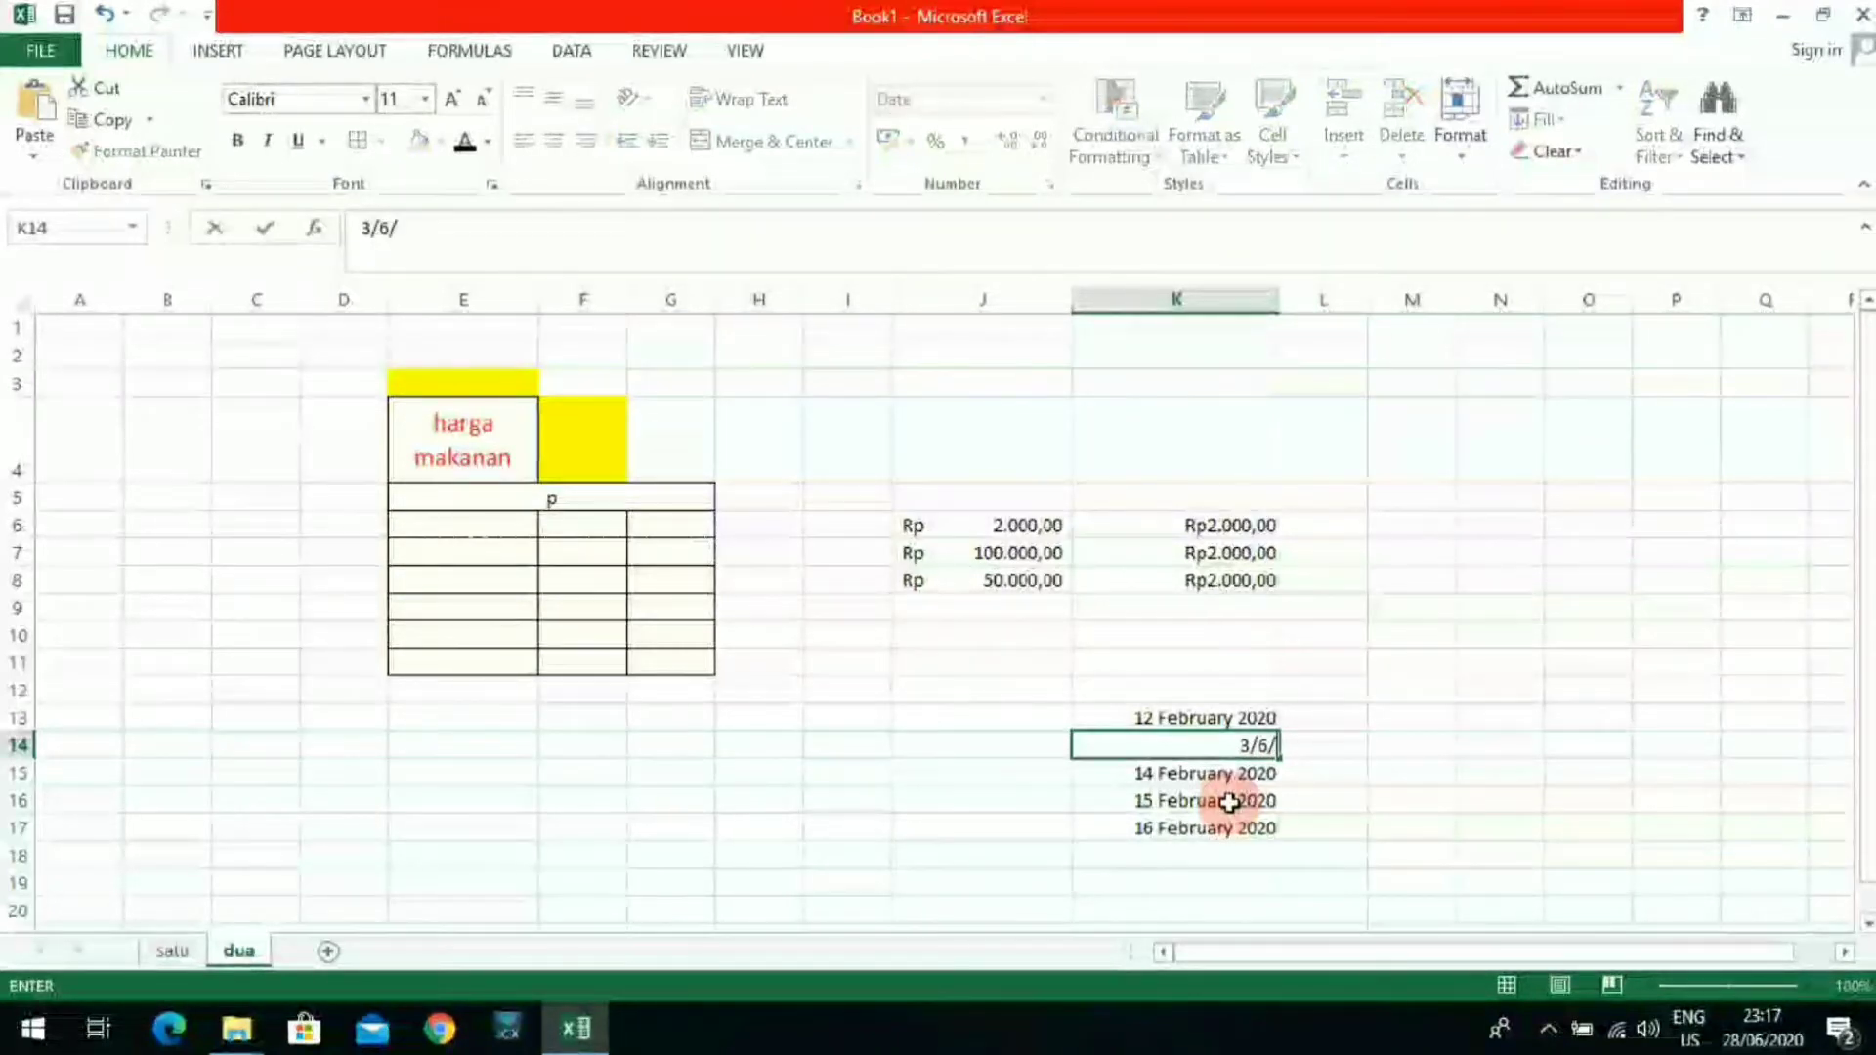
pyautogui.write('1997')
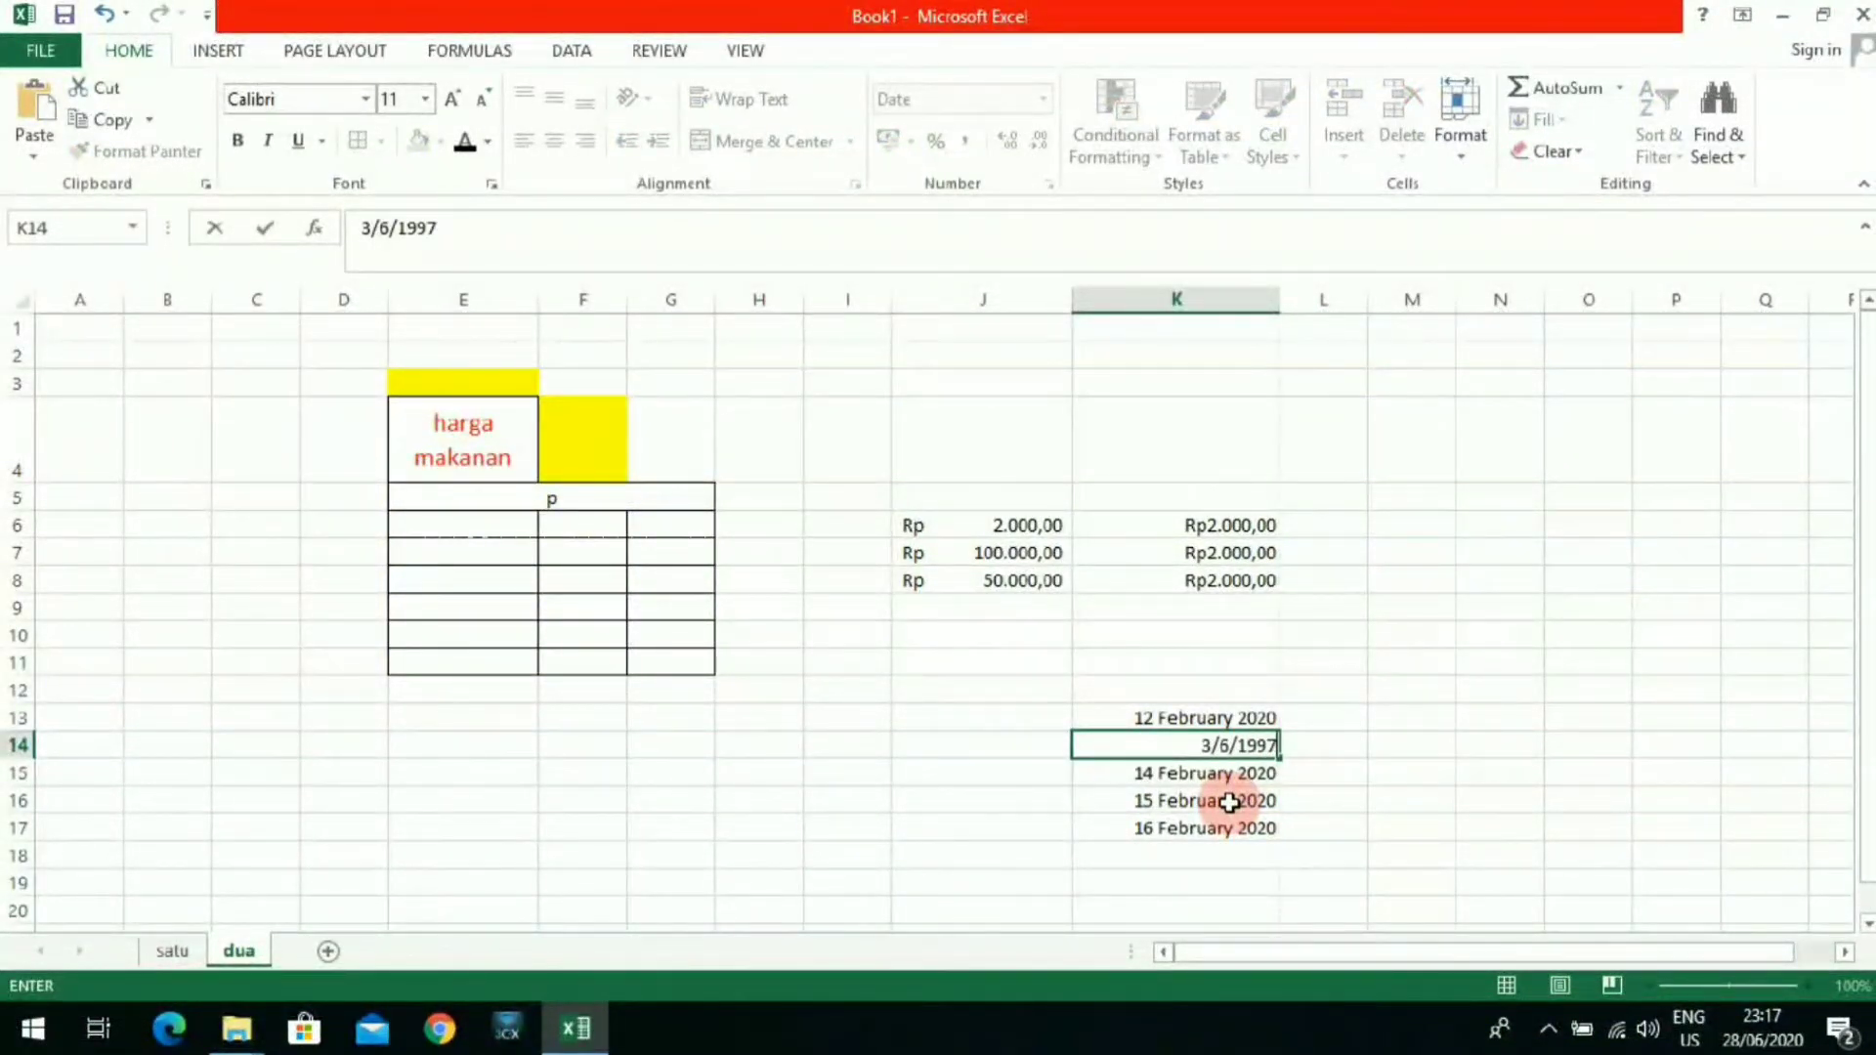
pyautogui.press('Return')
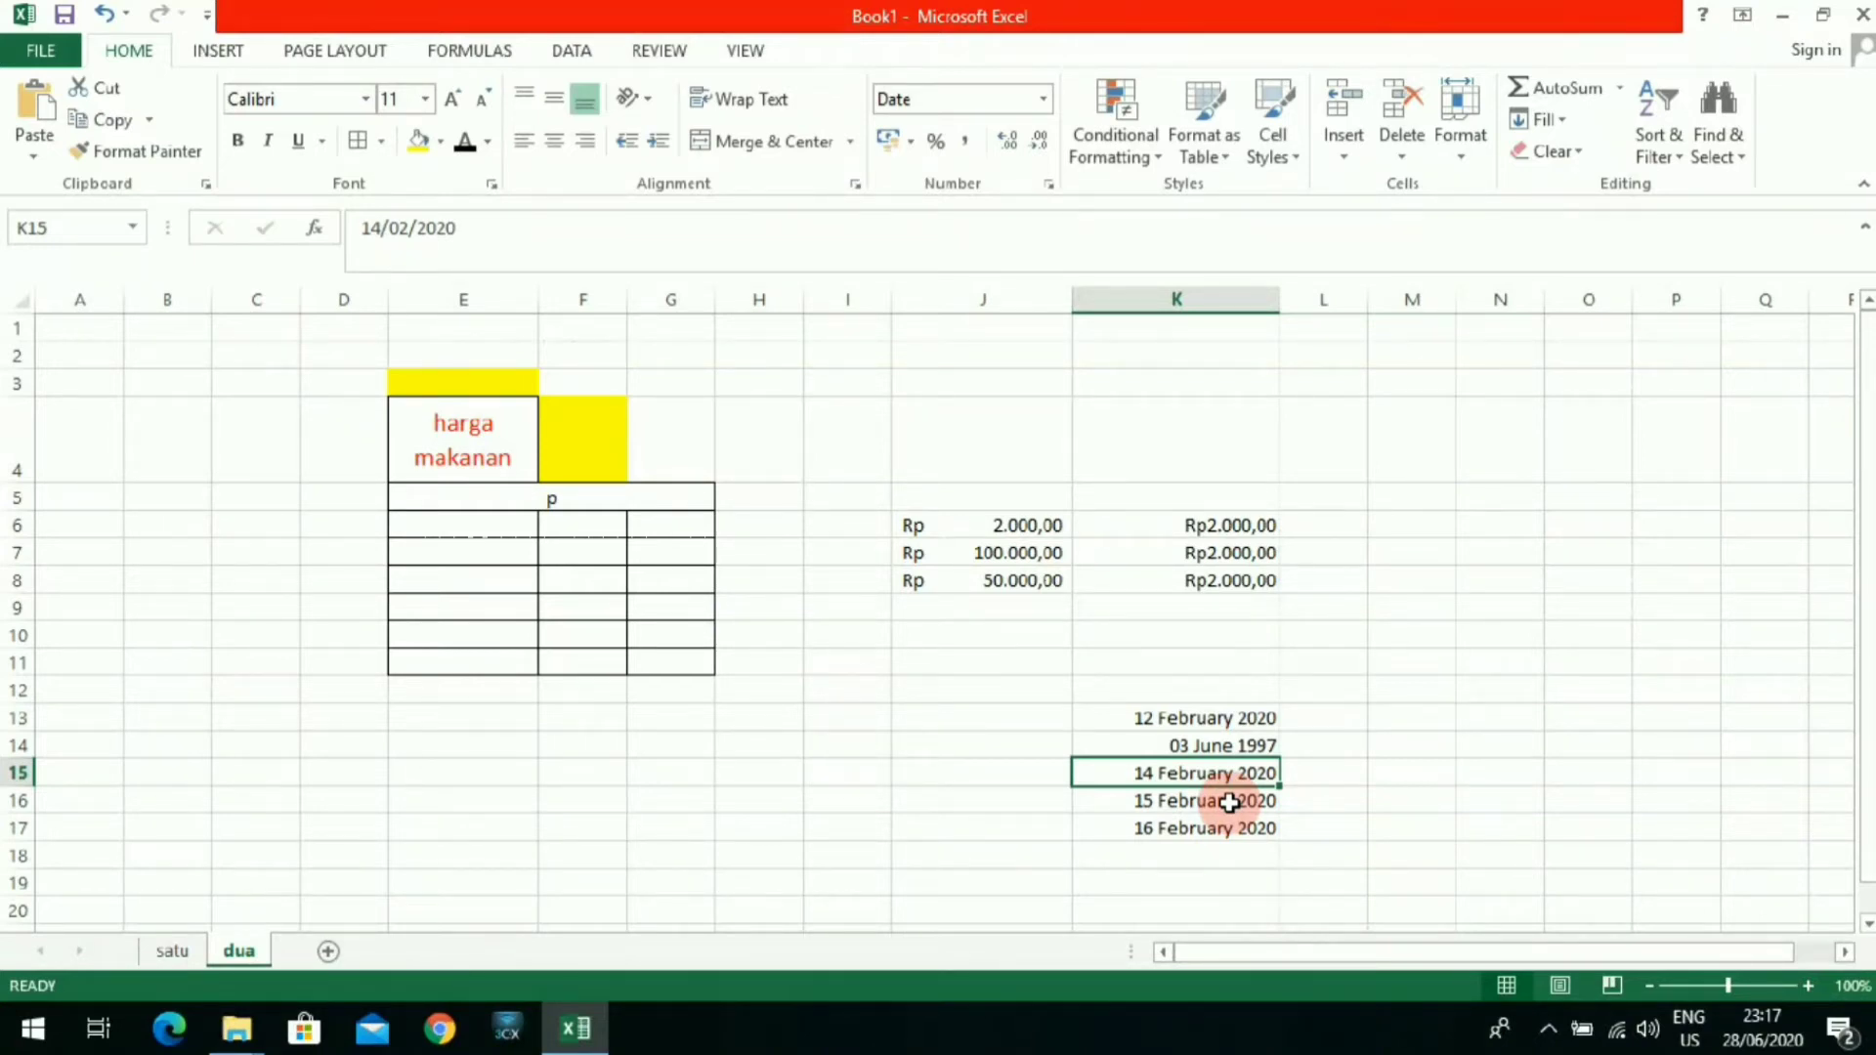
pyautogui.write('9/10/1987')
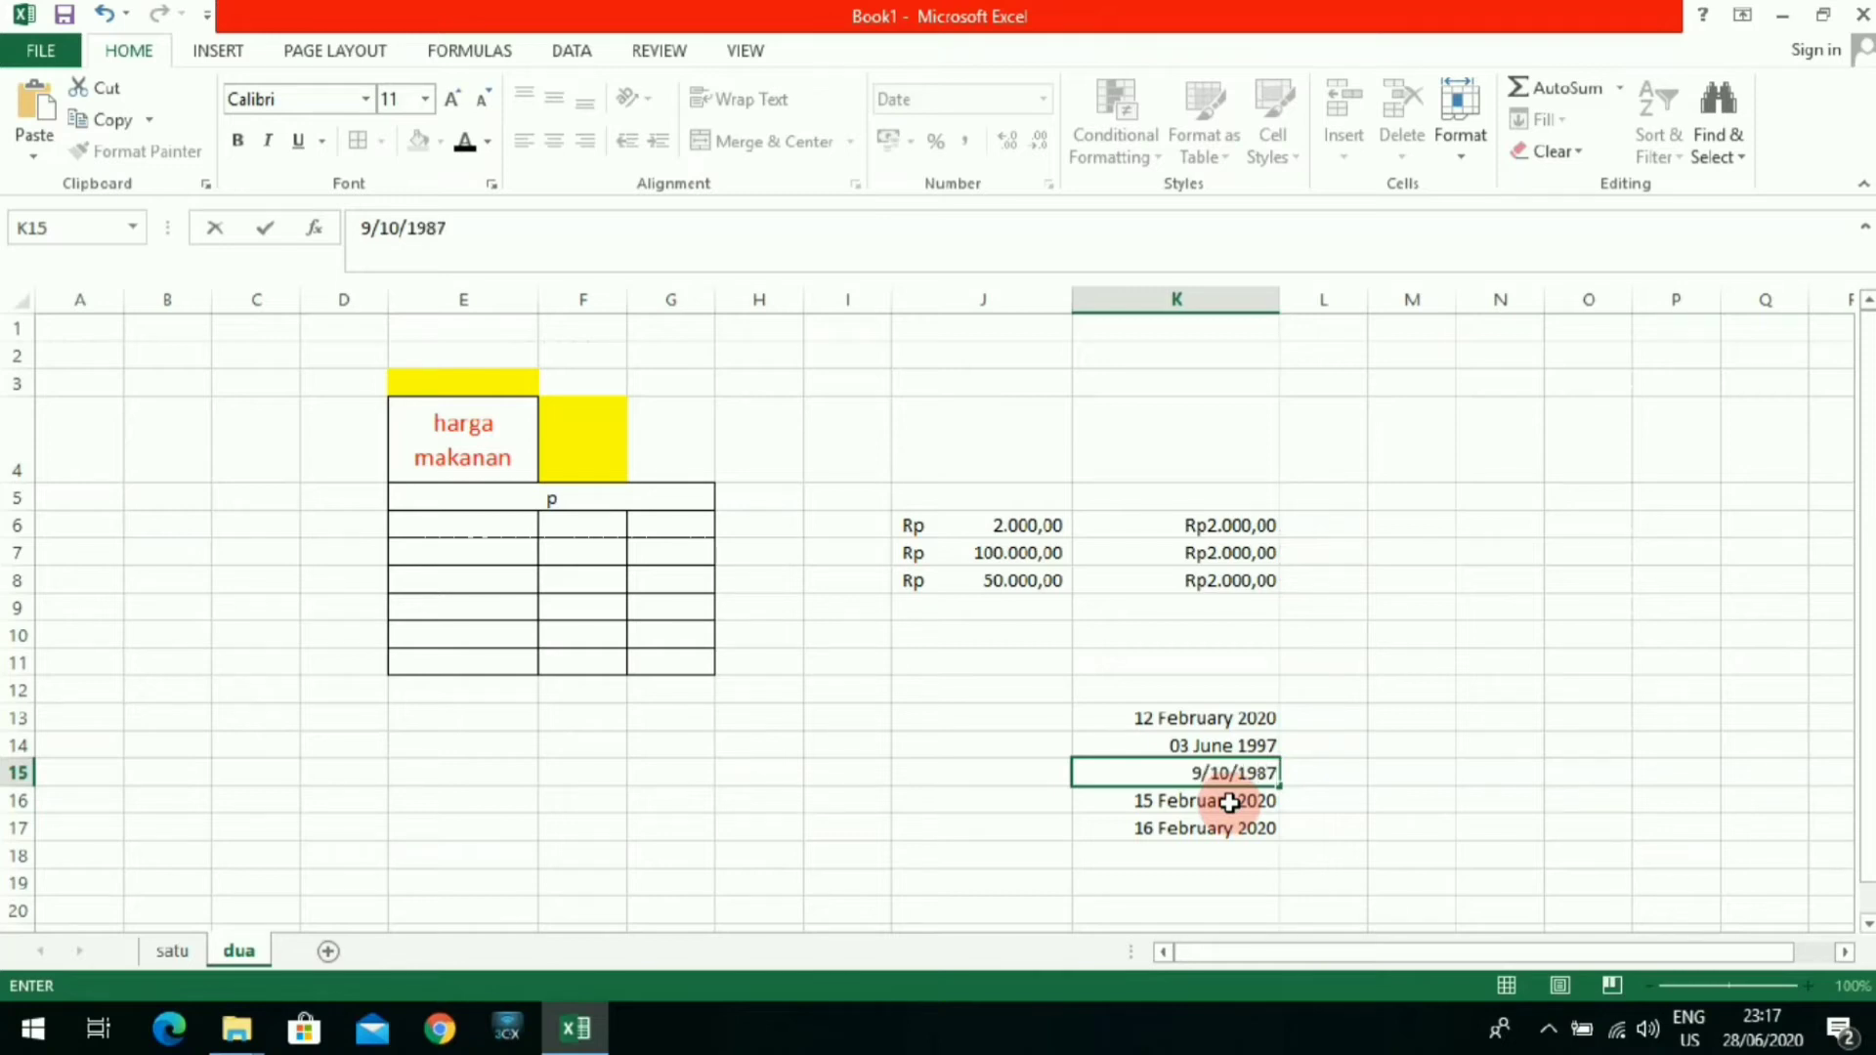
pyautogui.press('Return')
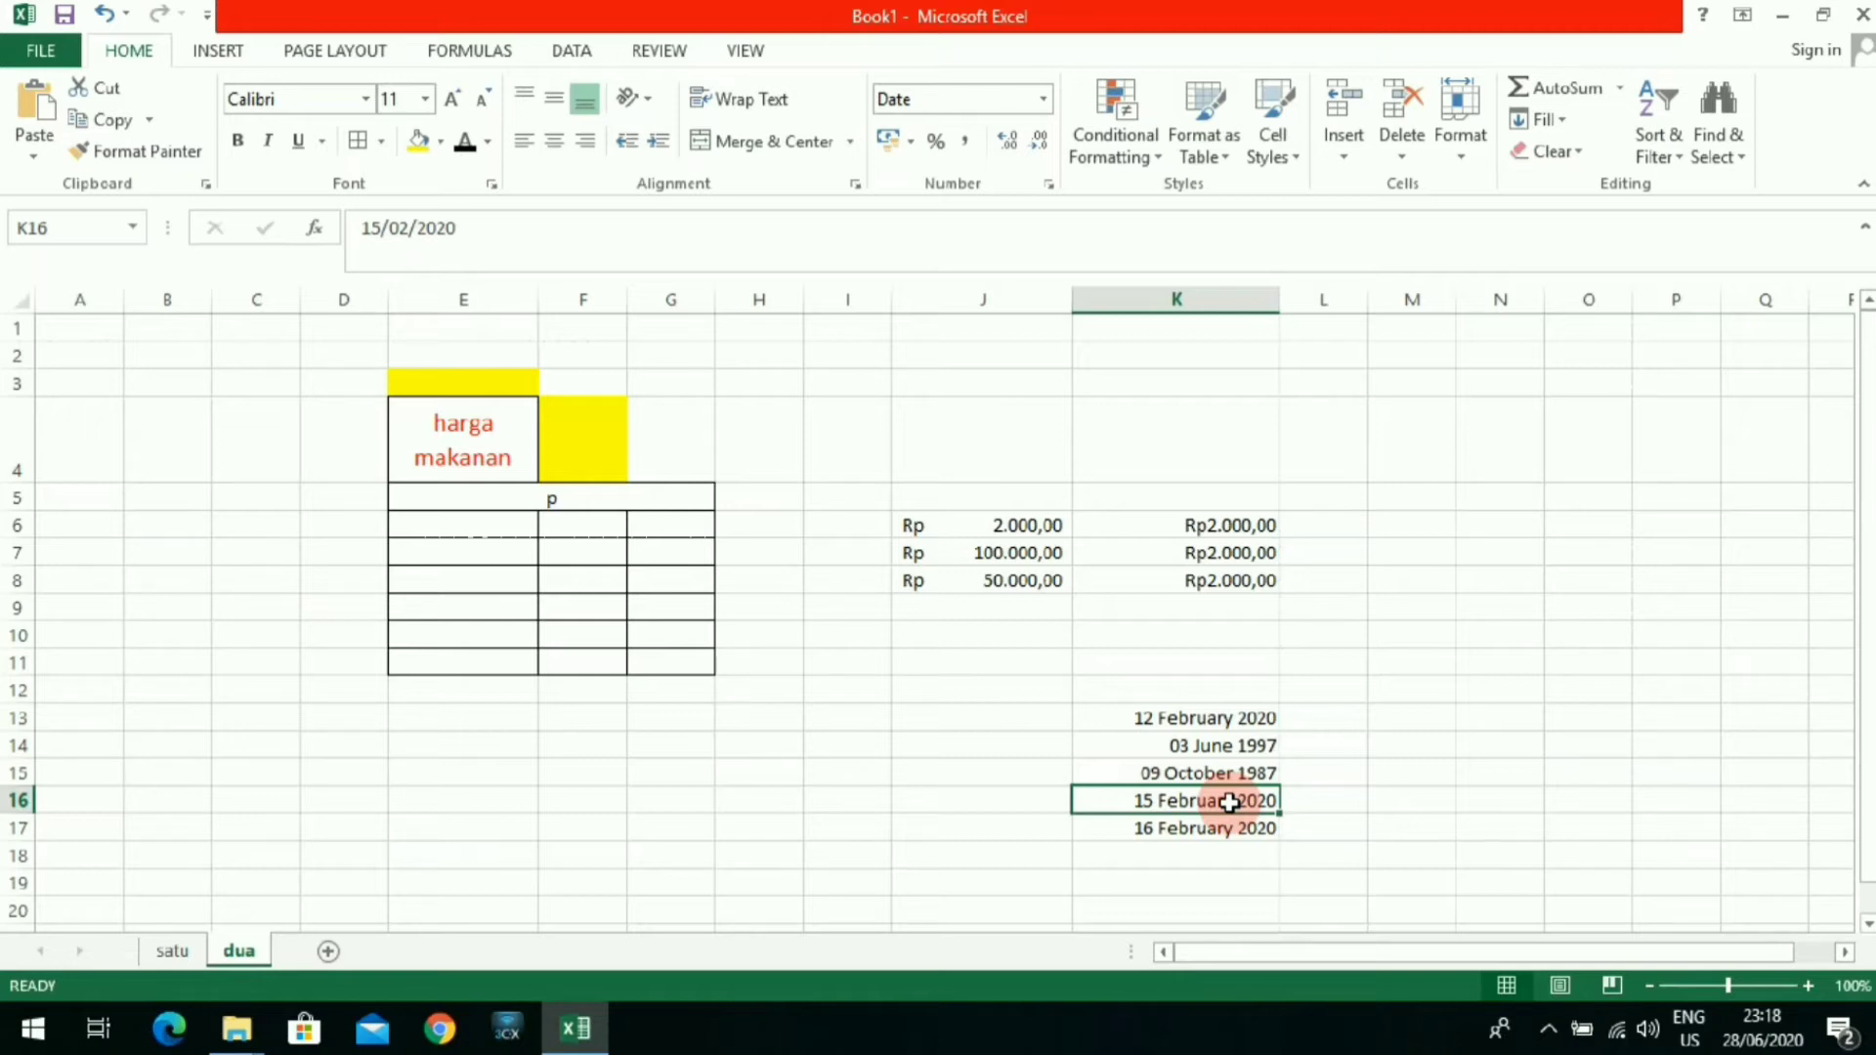
pyautogui.click(1249, 719)
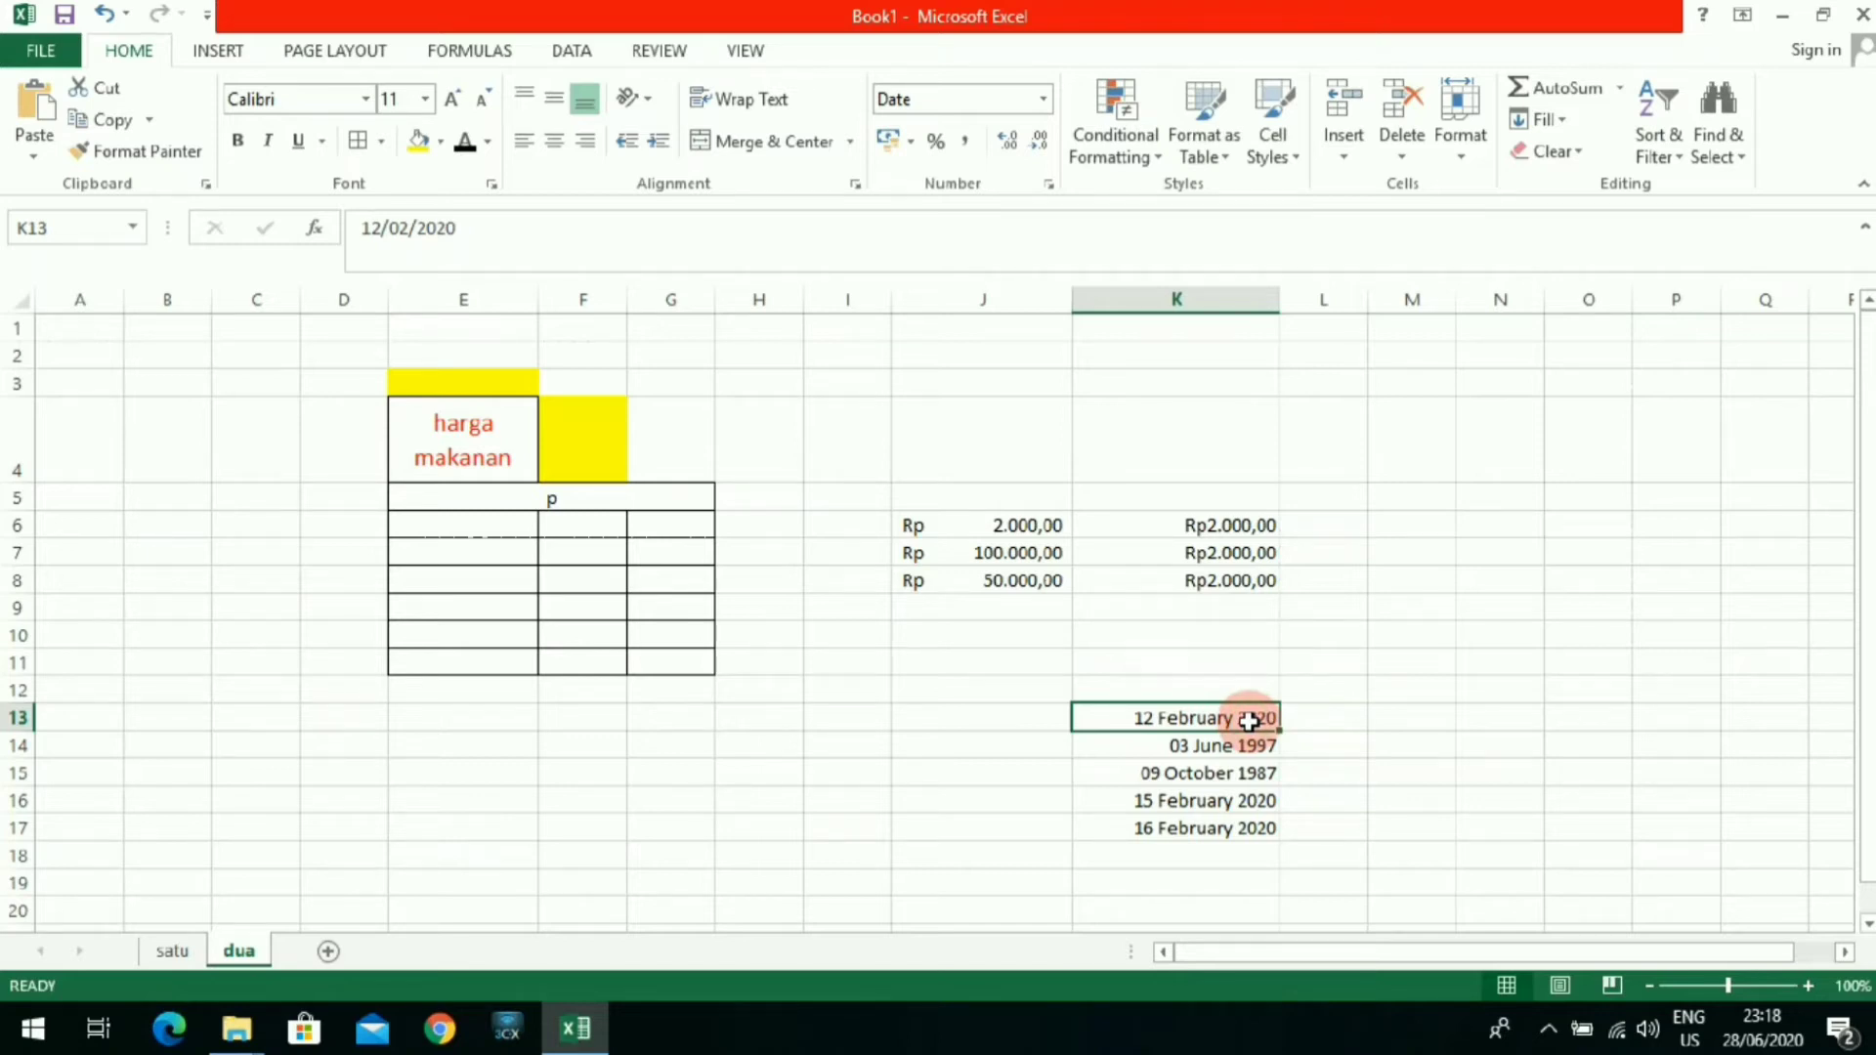
pyautogui.press('Down')
pyautogui.press('Down')
pyautogui.press('Down')
pyautogui.press('Down')
pyautogui.press('Down')
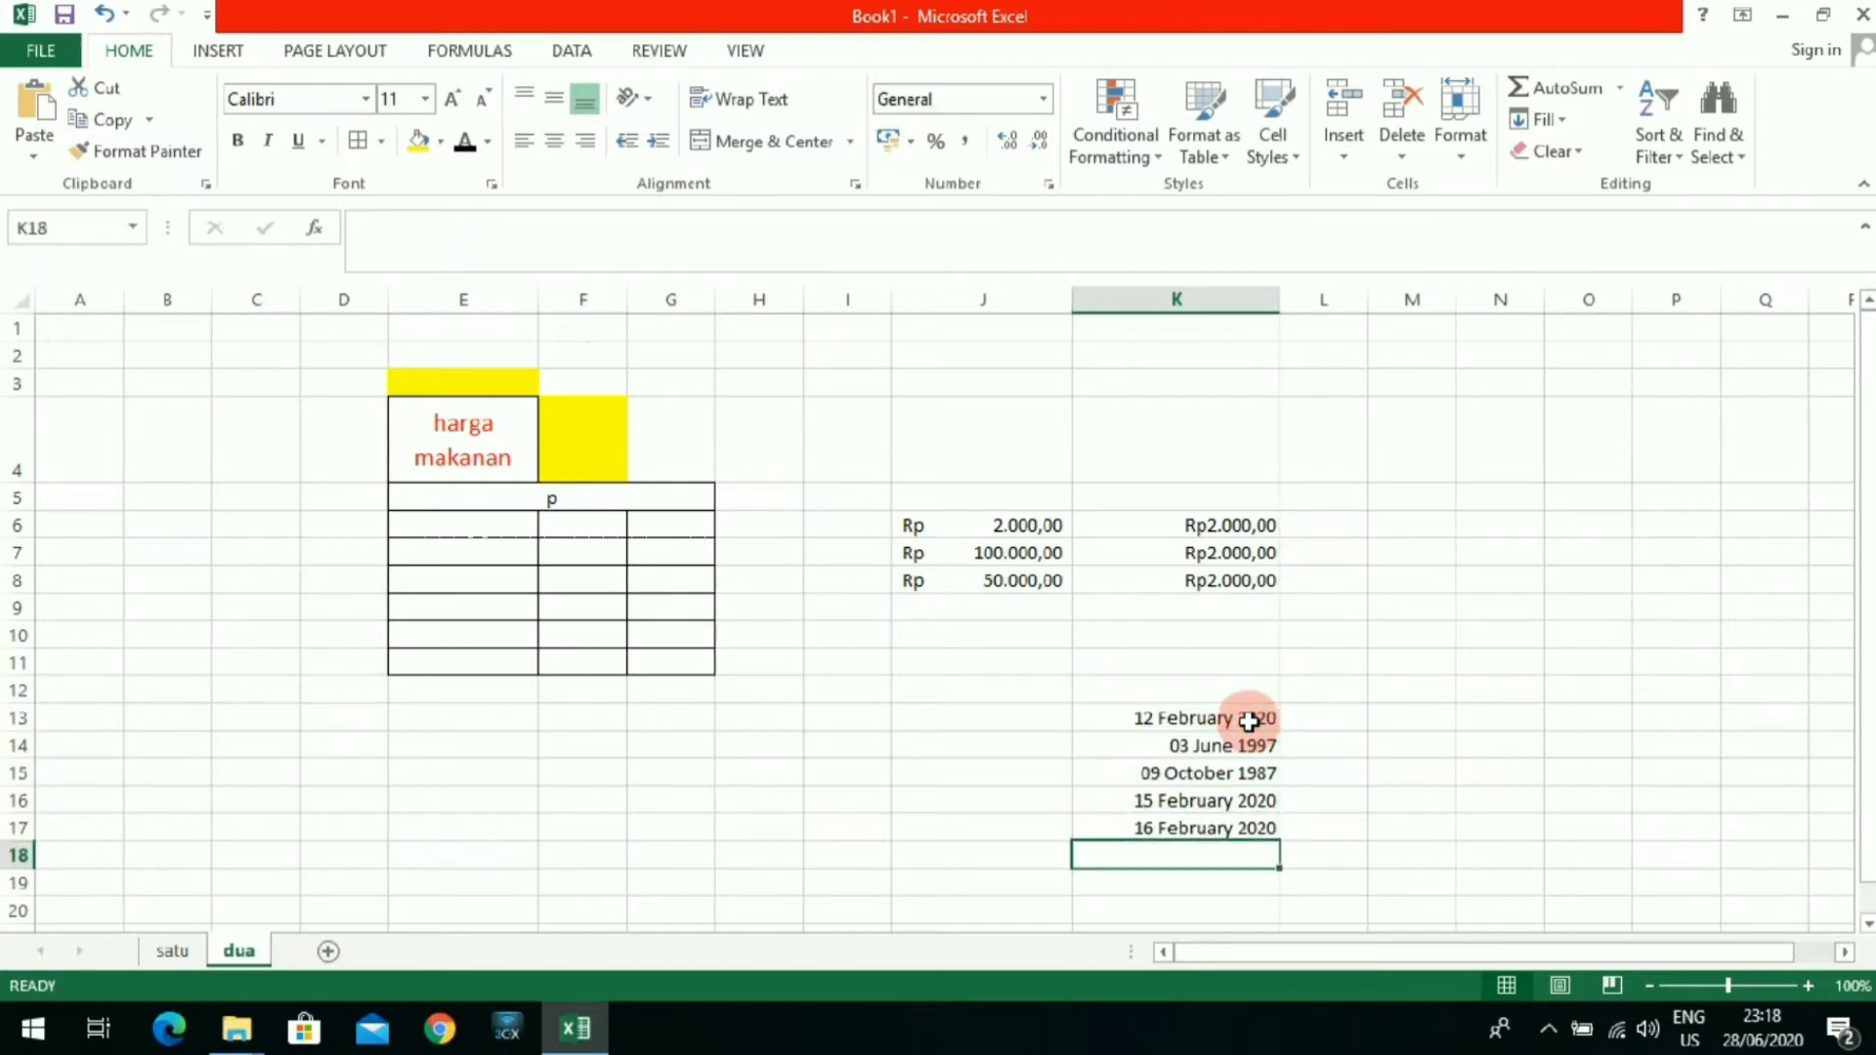
pyautogui.write('2')
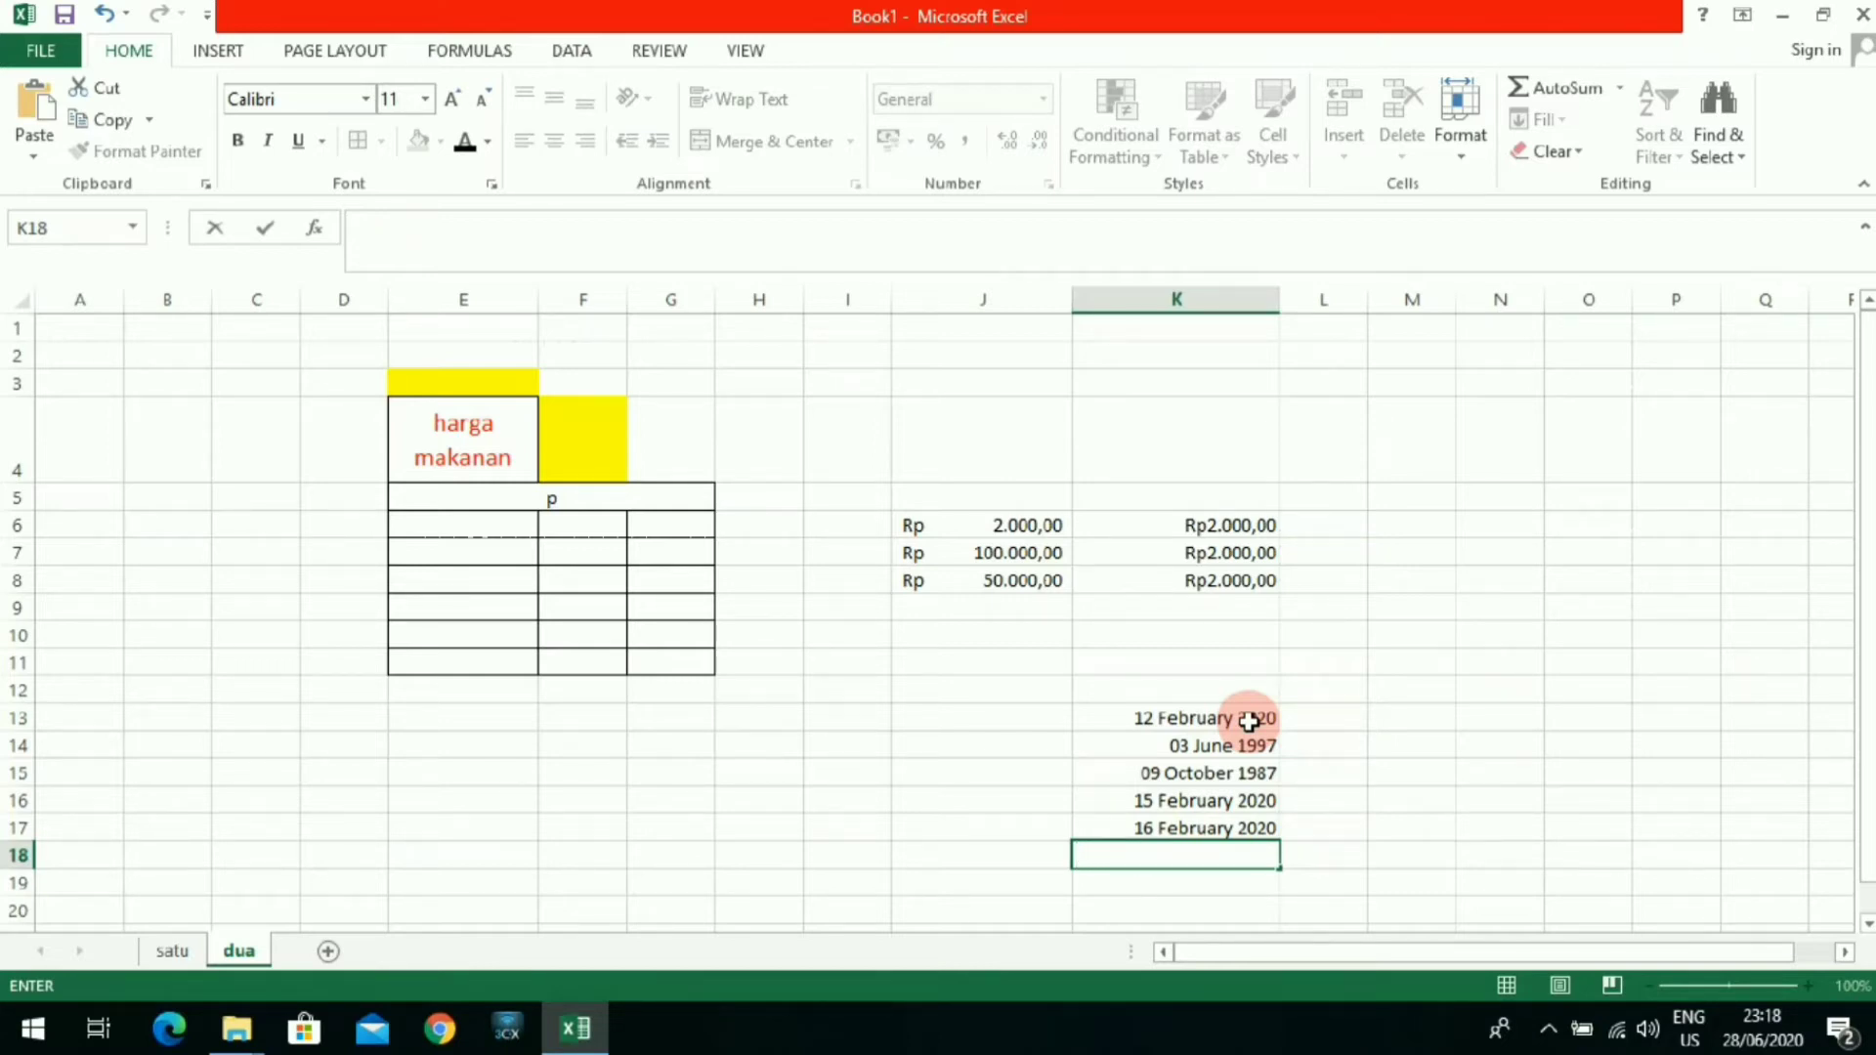
# Step: Format cell L13, beside the first date, with the Time number format *13:30:55
pyautogui.click(1248, 721)
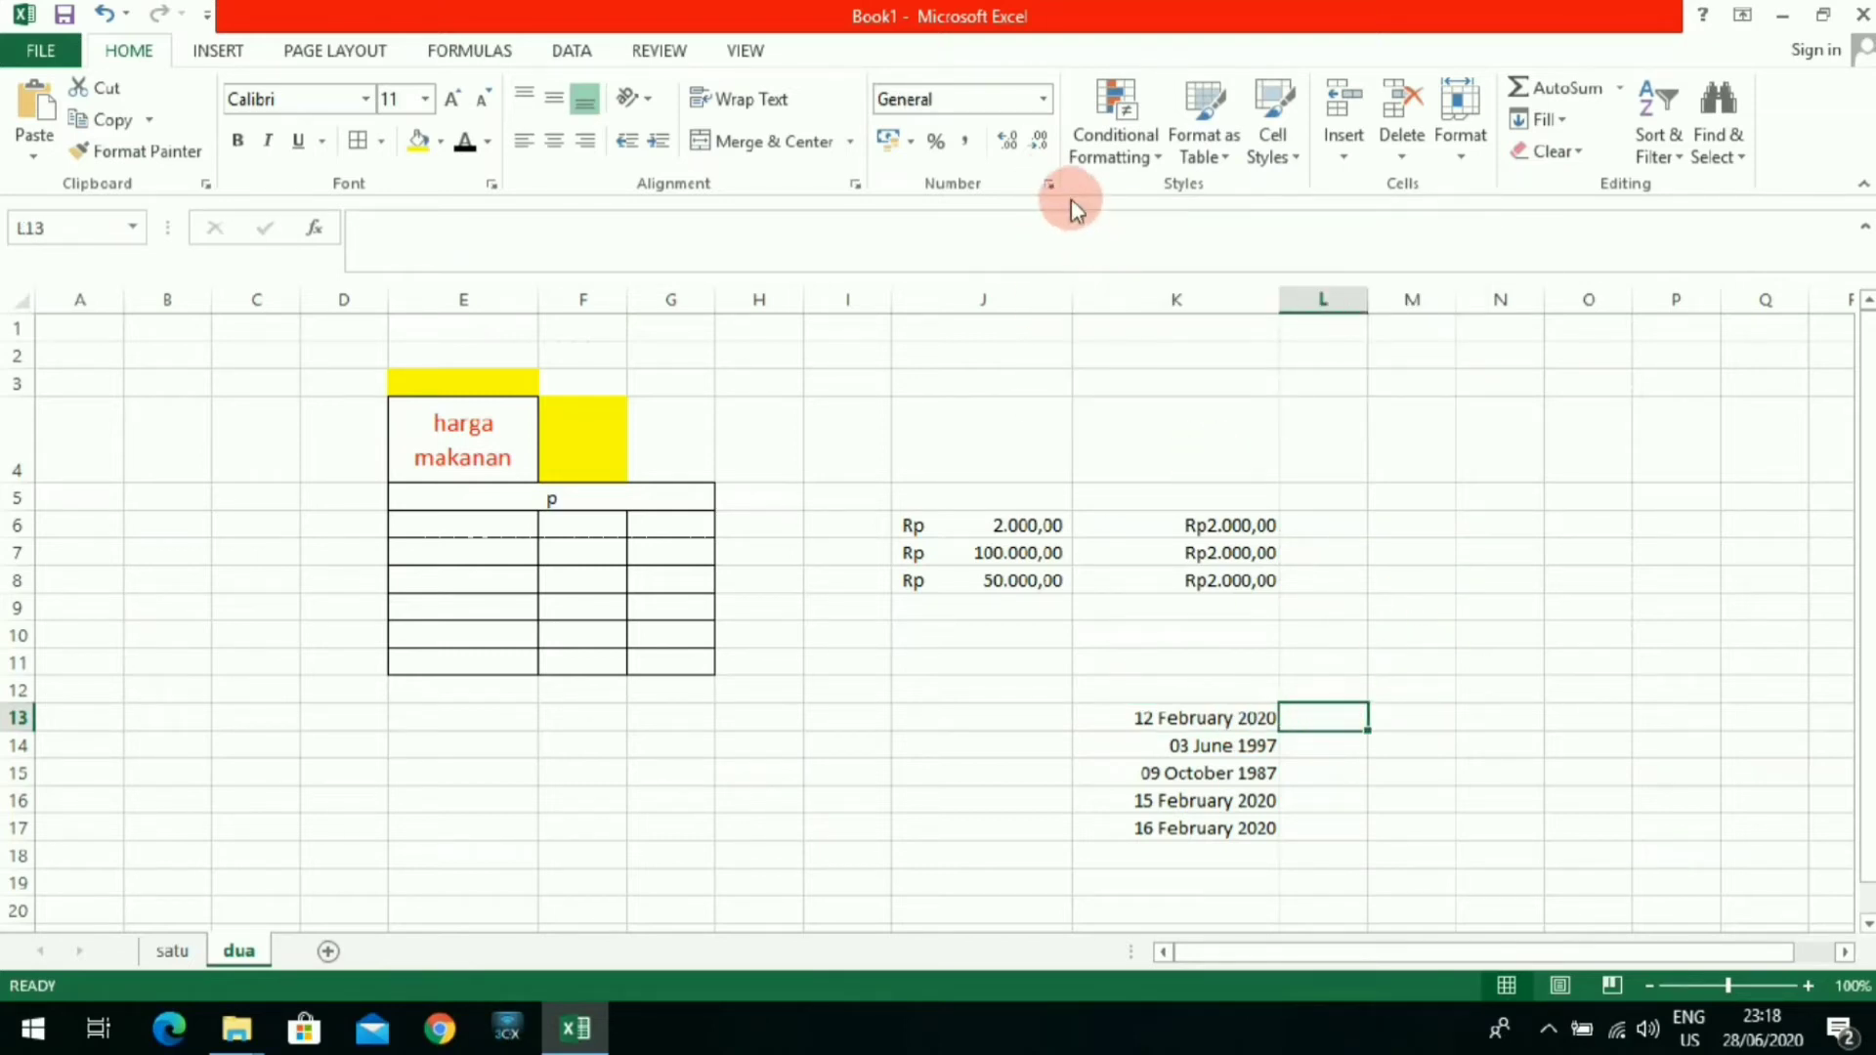
pyautogui.click(1050, 185)
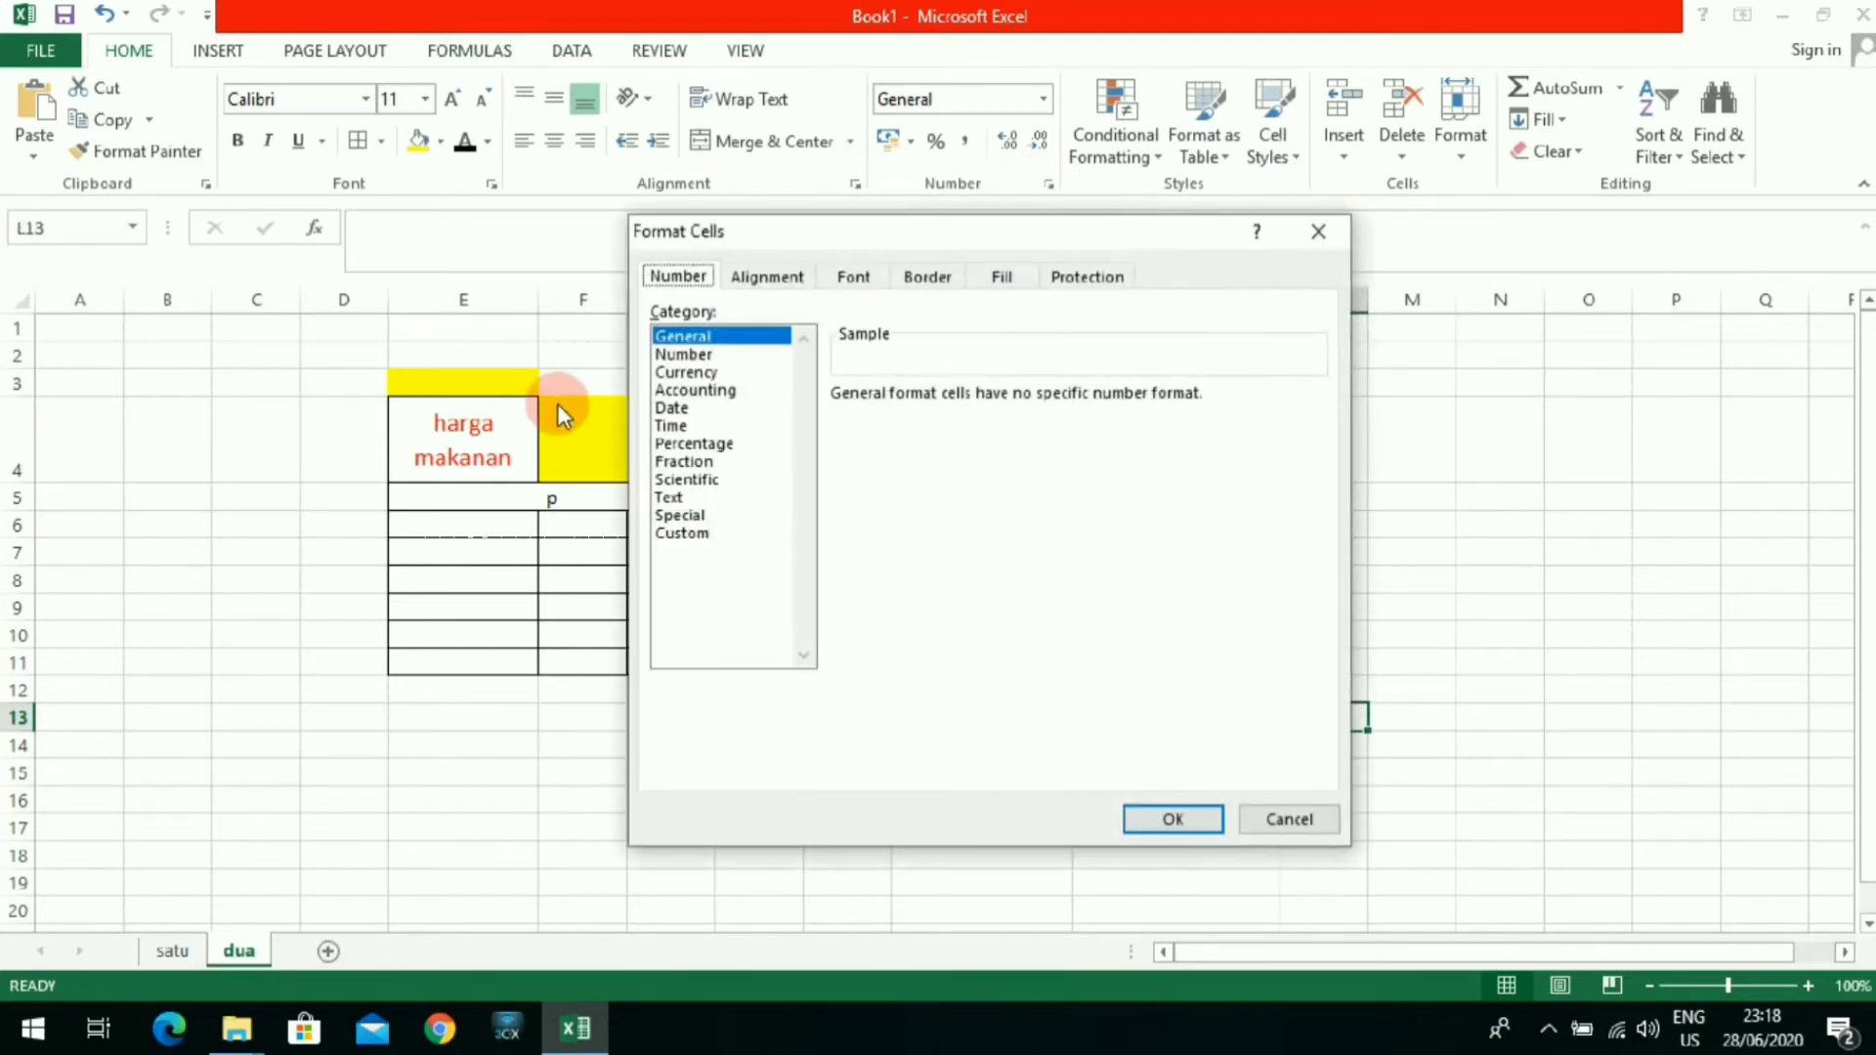
pyautogui.click(664, 428)
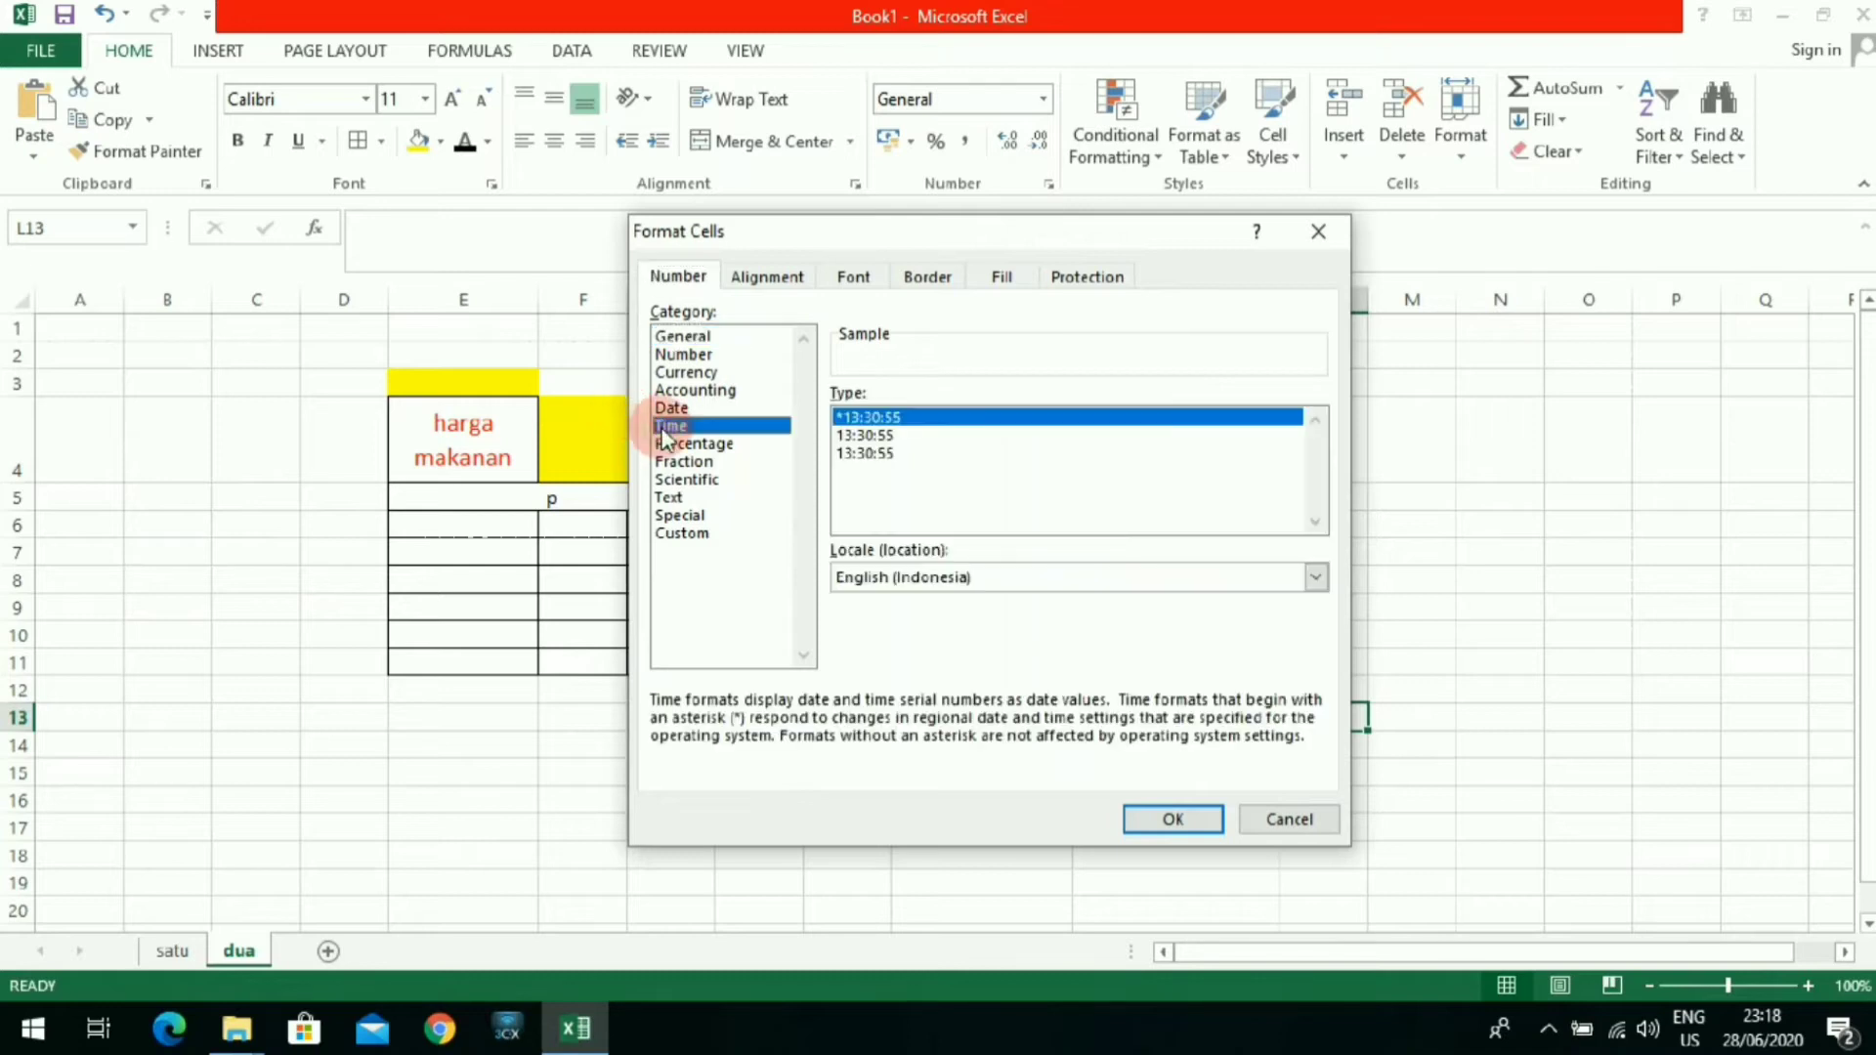
pyautogui.click(868, 445)
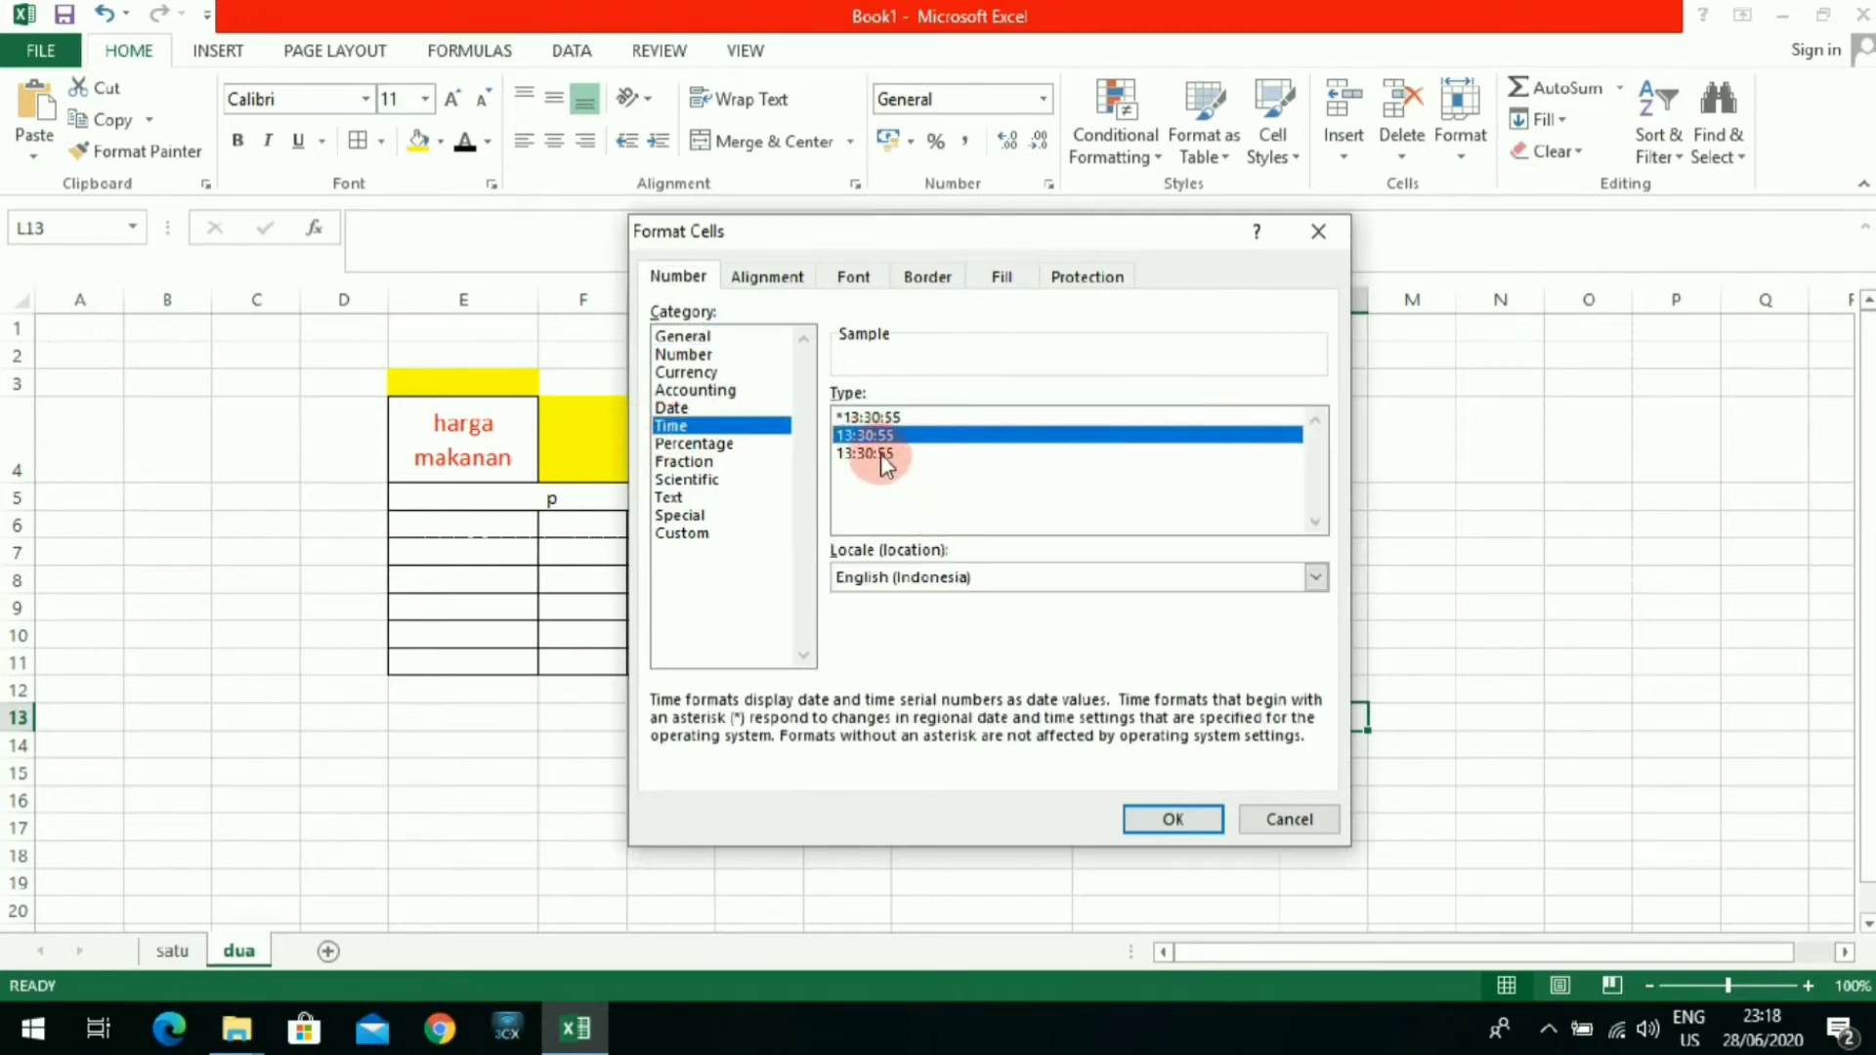
pyautogui.click(875, 419)
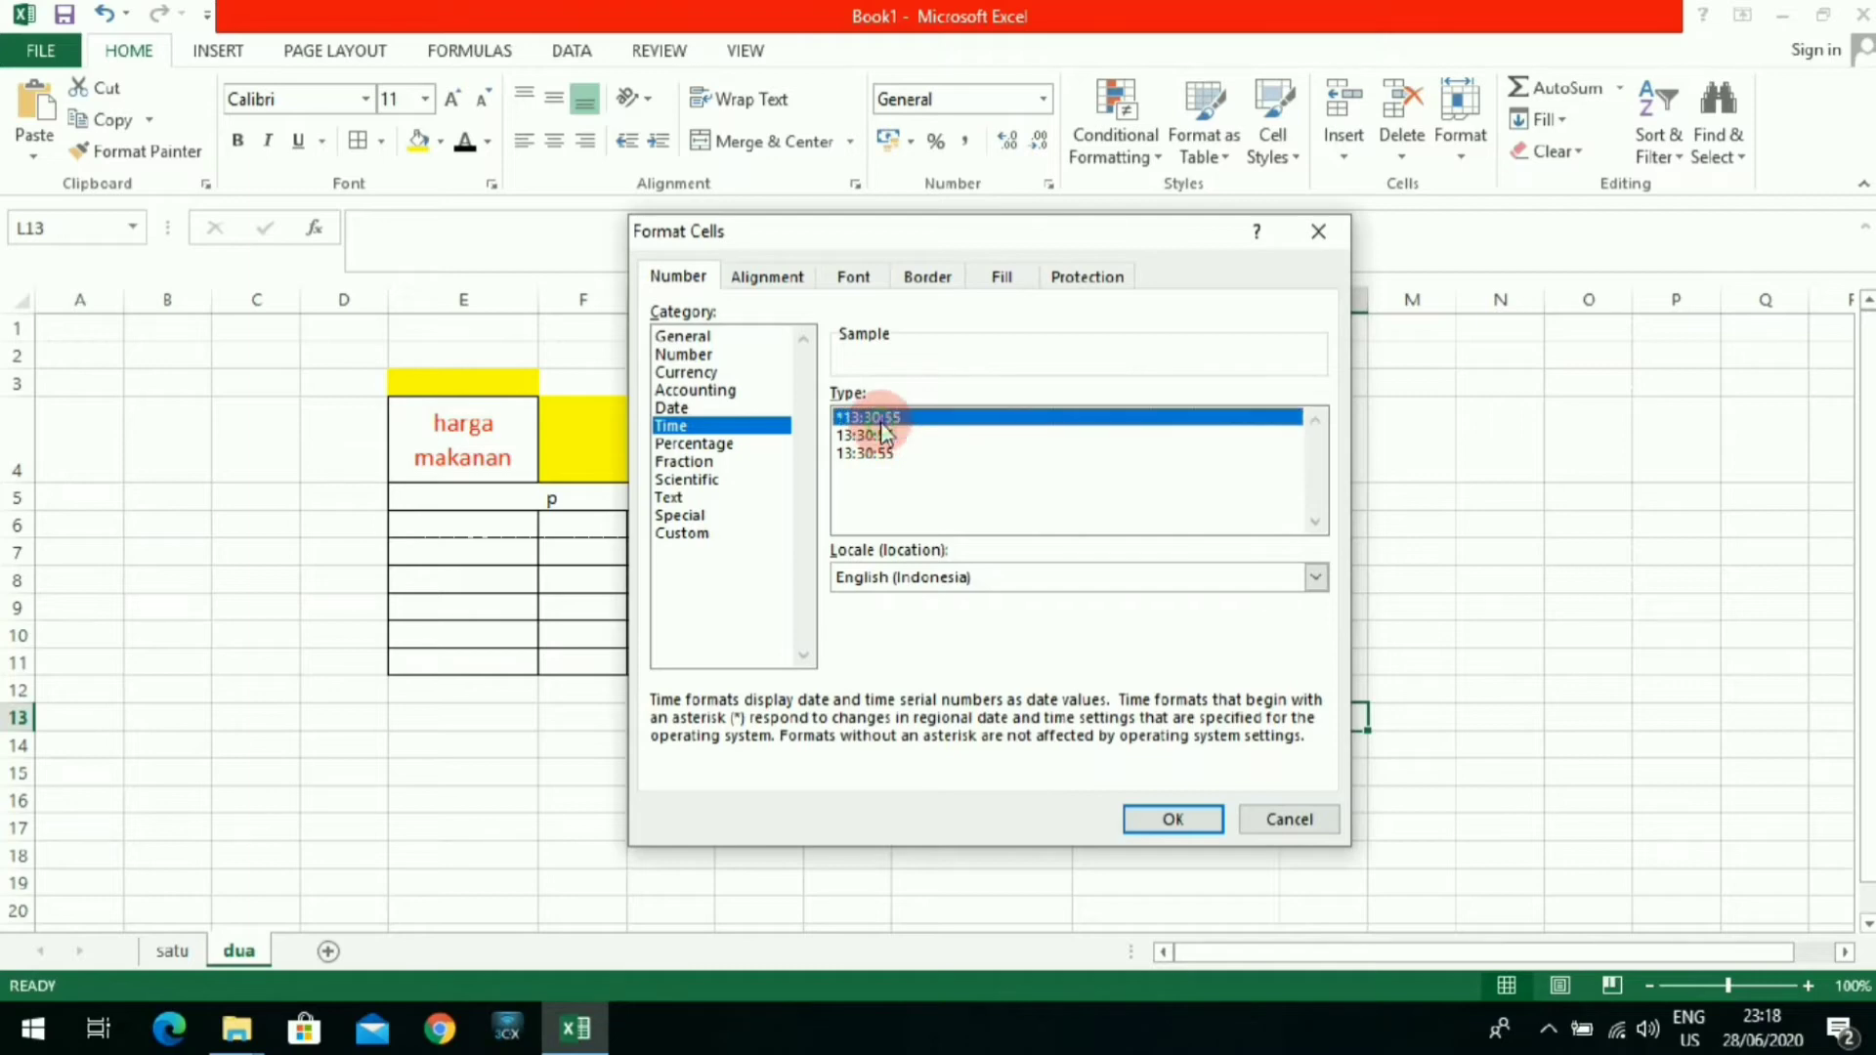
pyautogui.click(1184, 819)
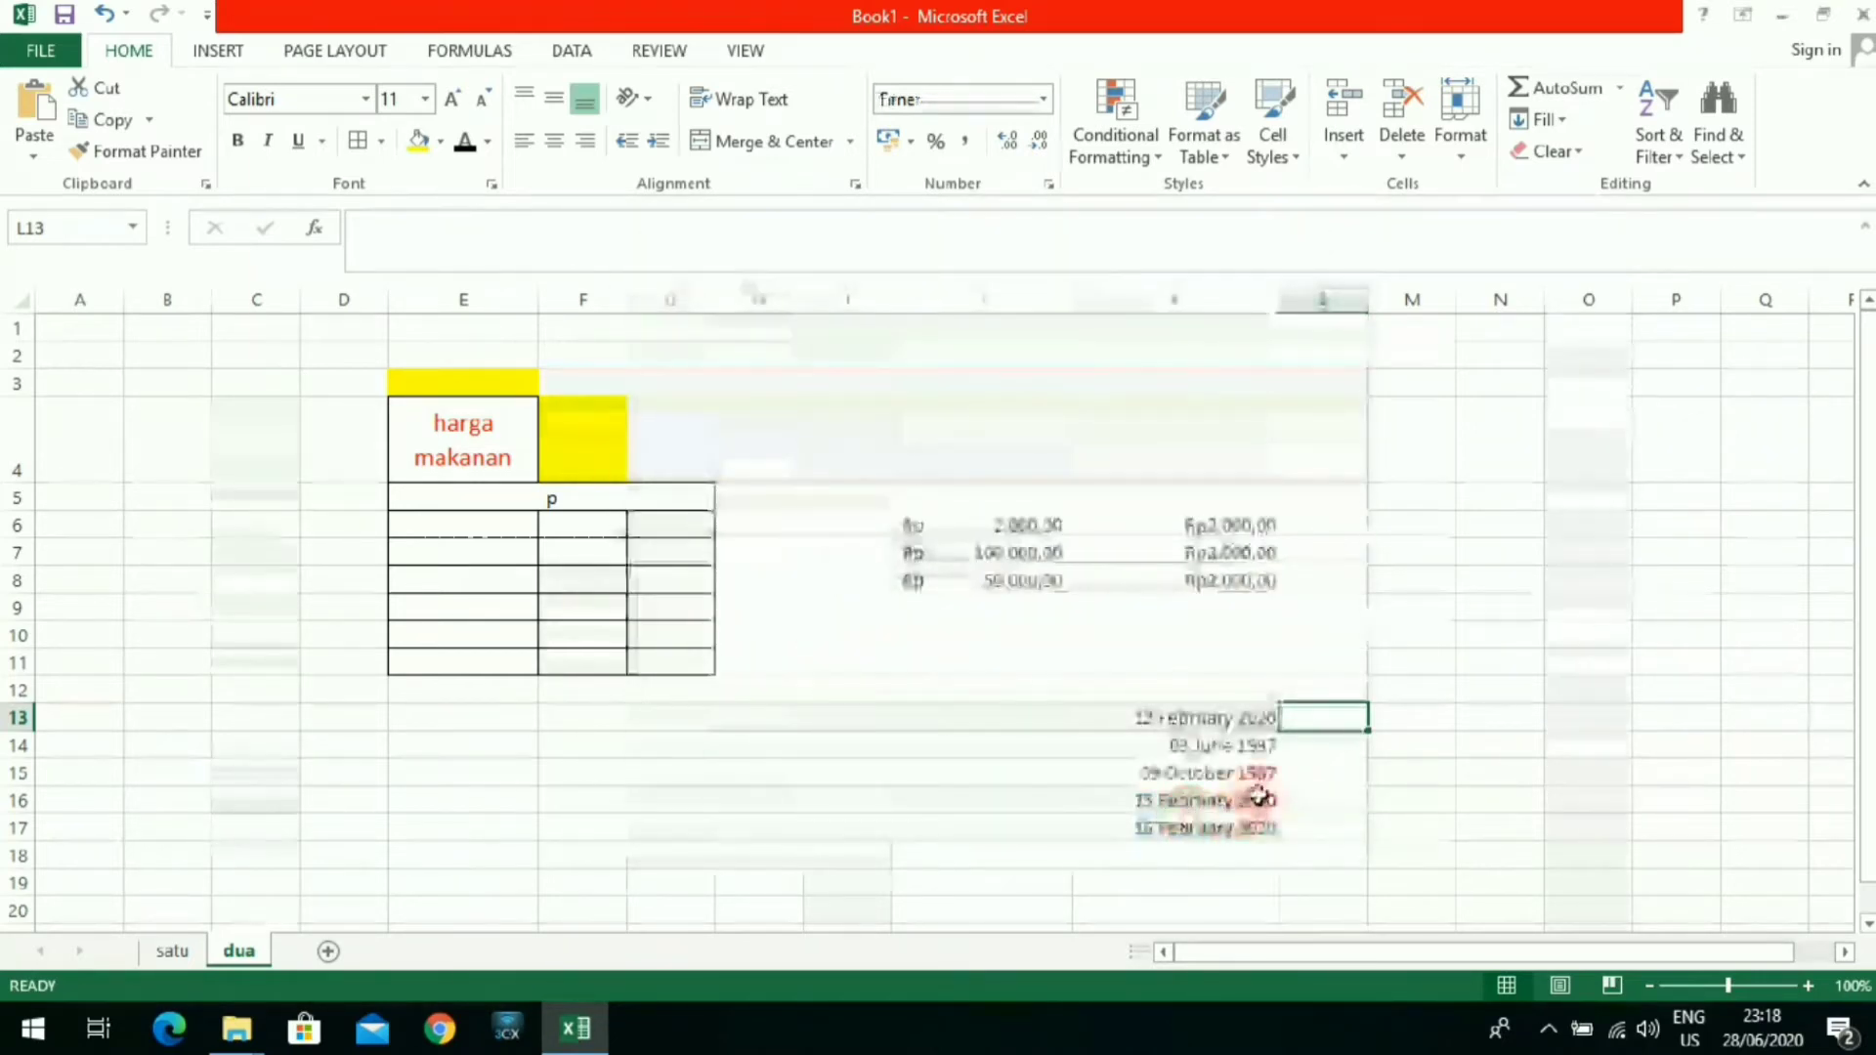
# Step: Replace the 13.00 entry in the time-formatted cell L13 with the value 1
pyautogui.click(1321, 720)
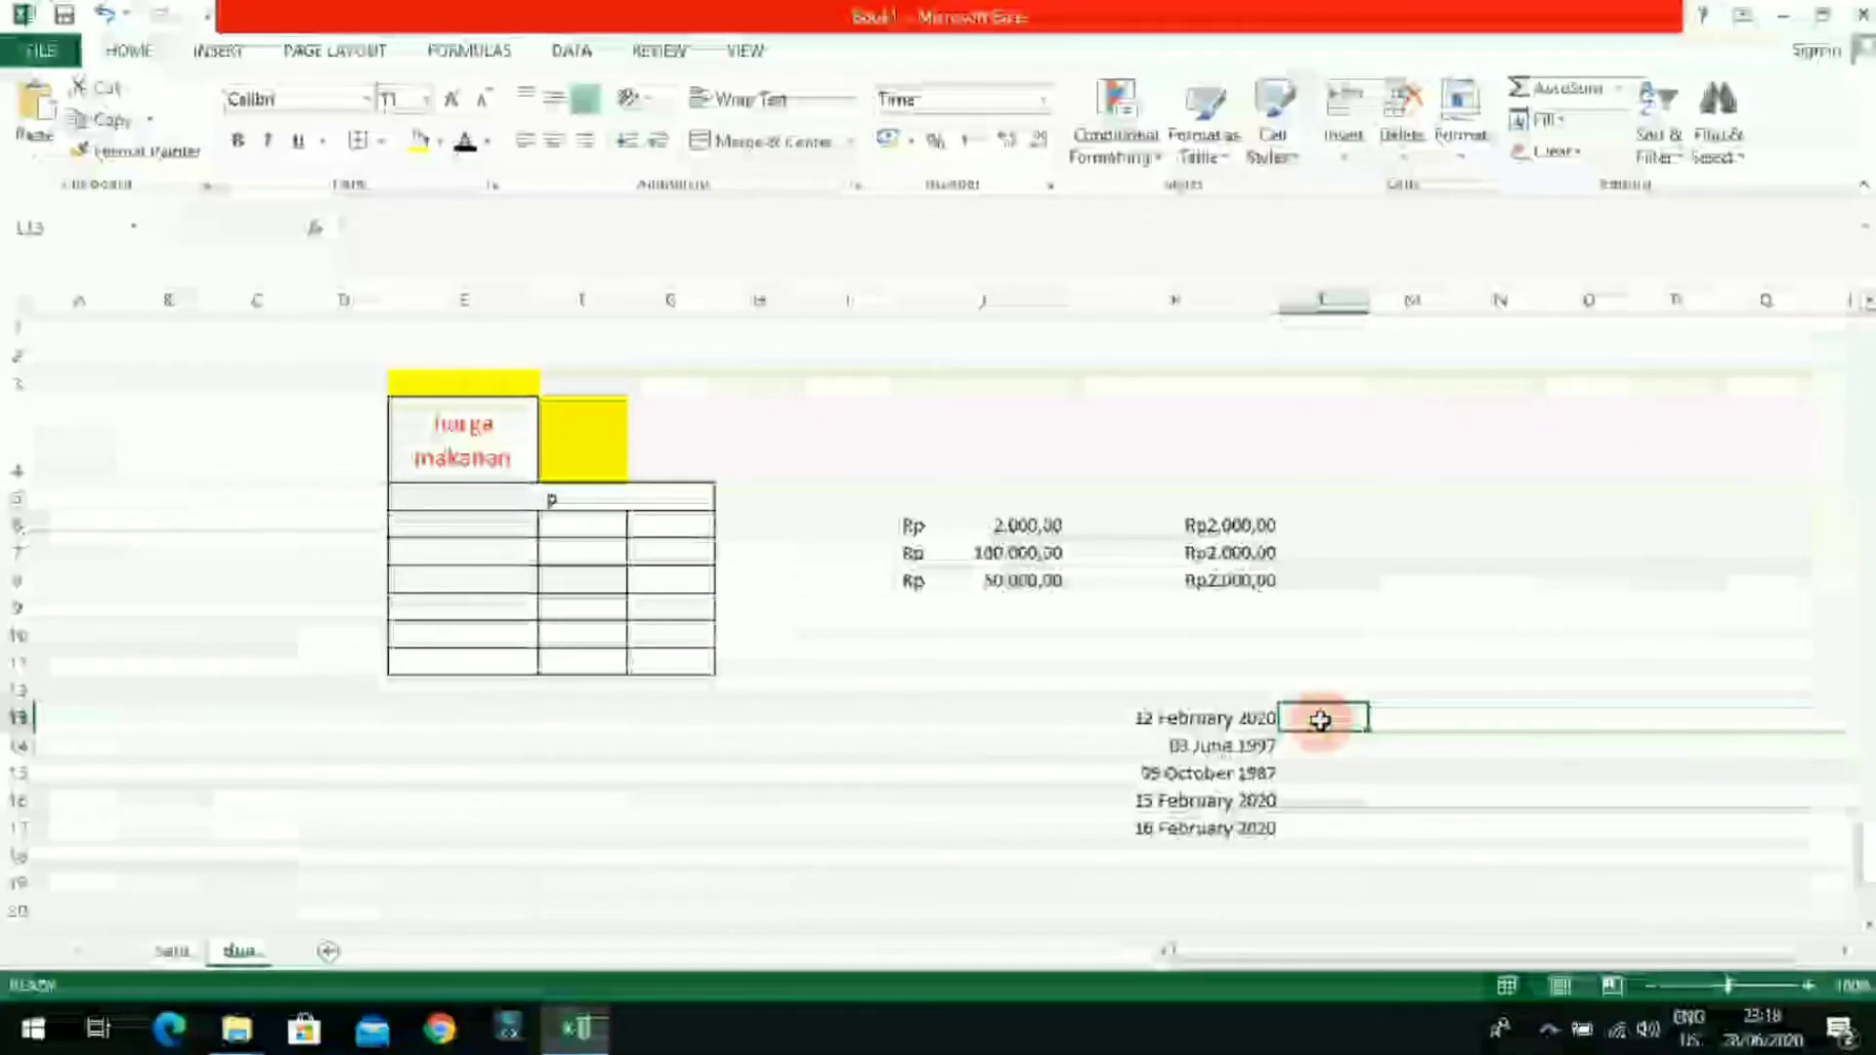
pyautogui.write('13.')
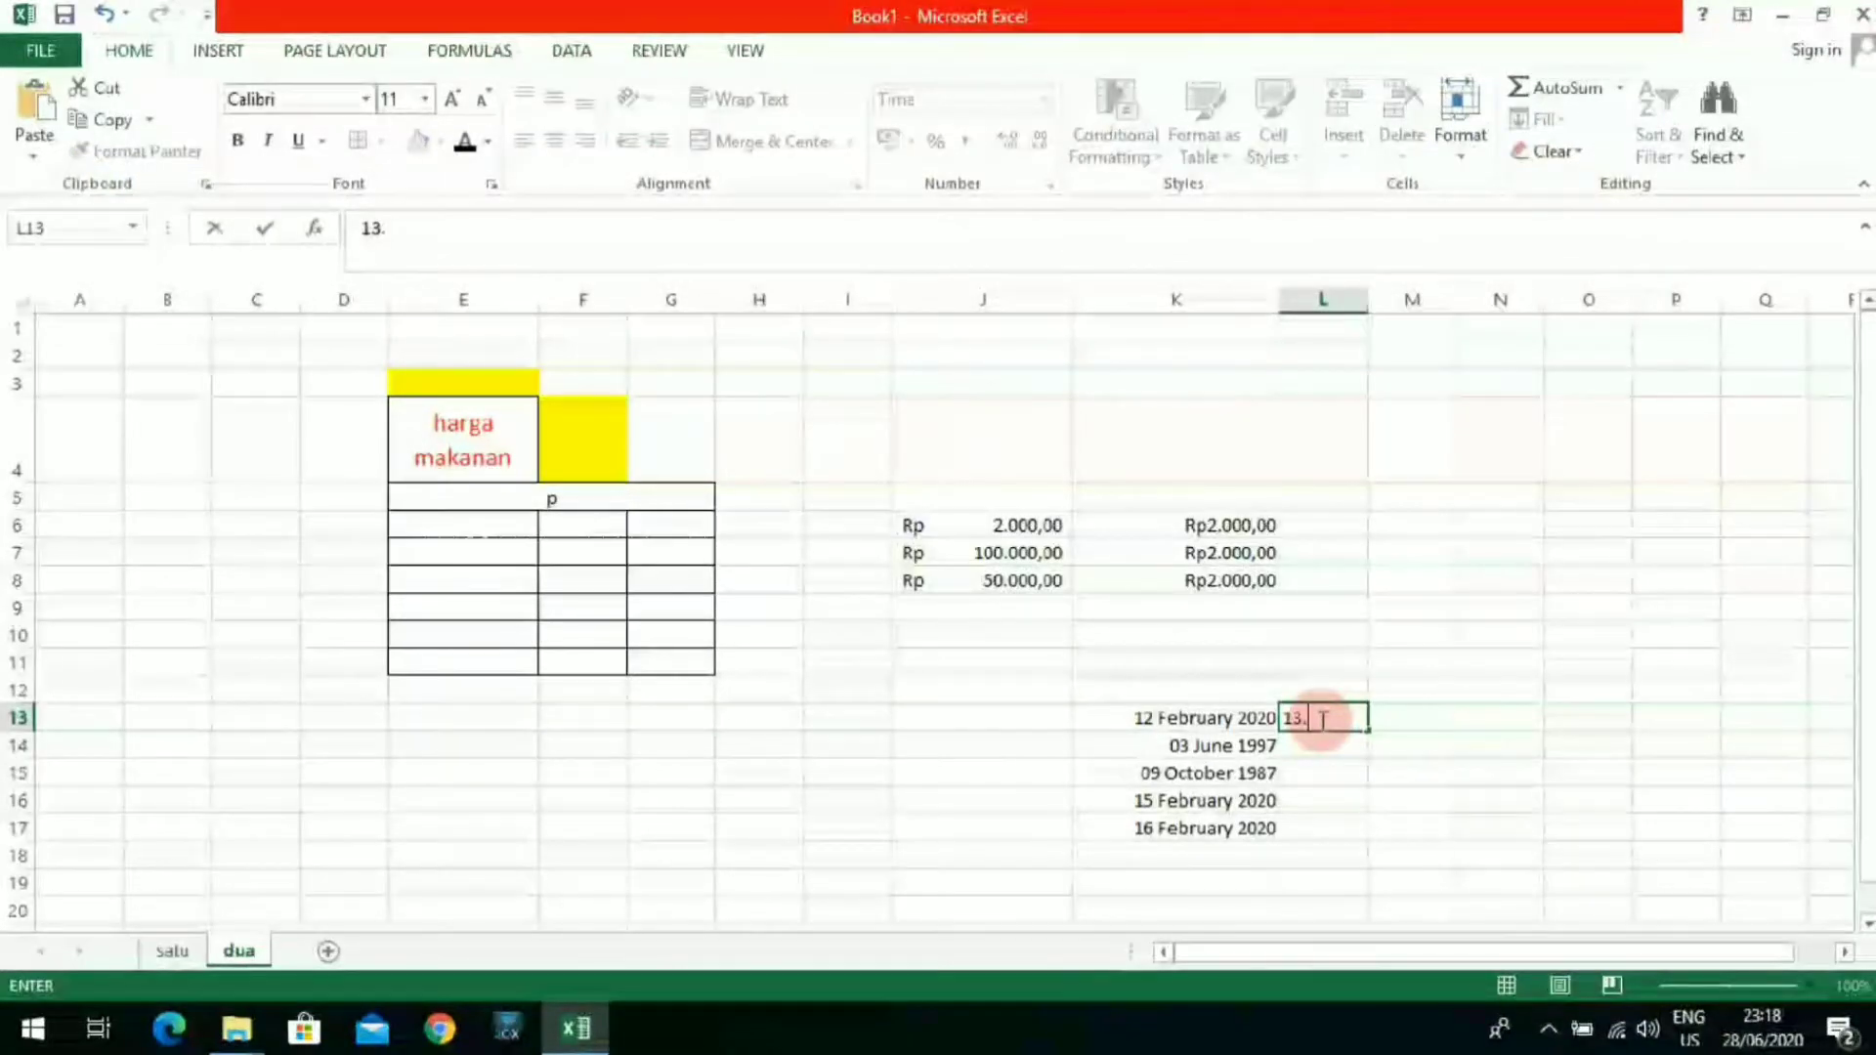
pyautogui.write('00')
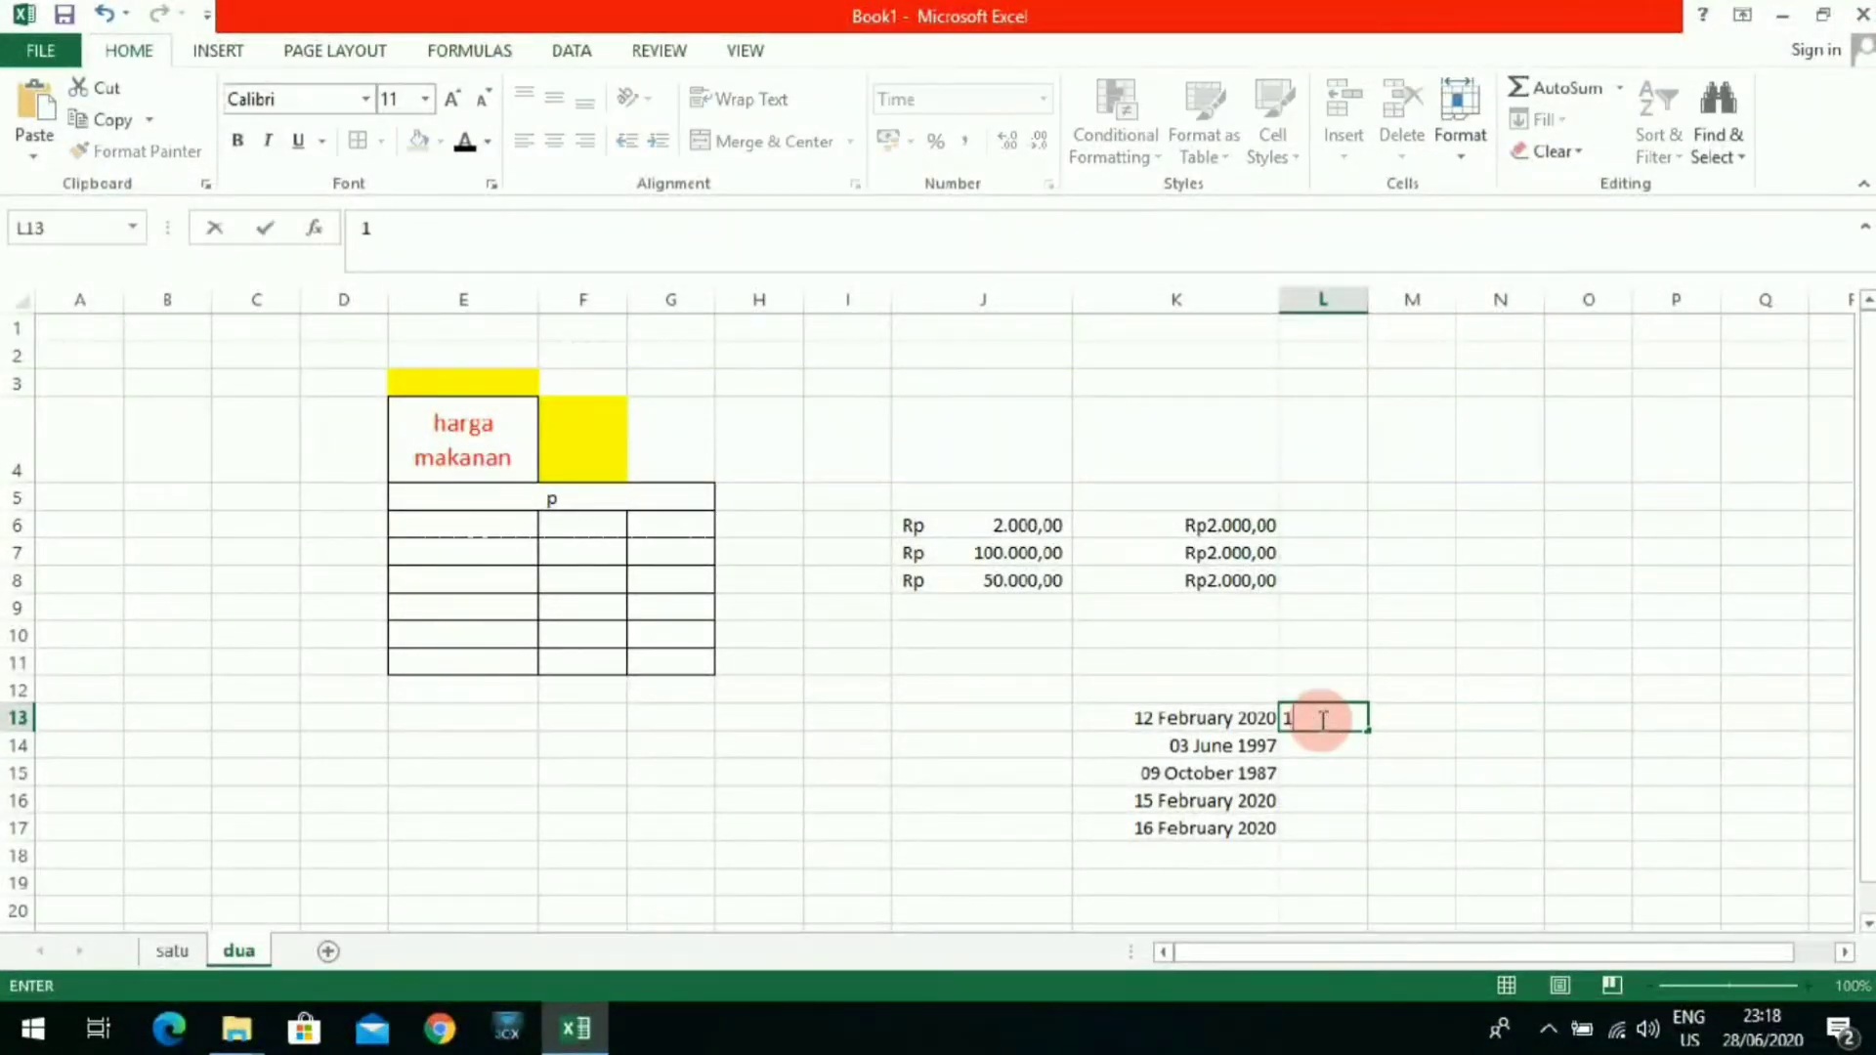
pyautogui.click(1321, 720)
pyautogui.write('1')
pyautogui.press('Return')
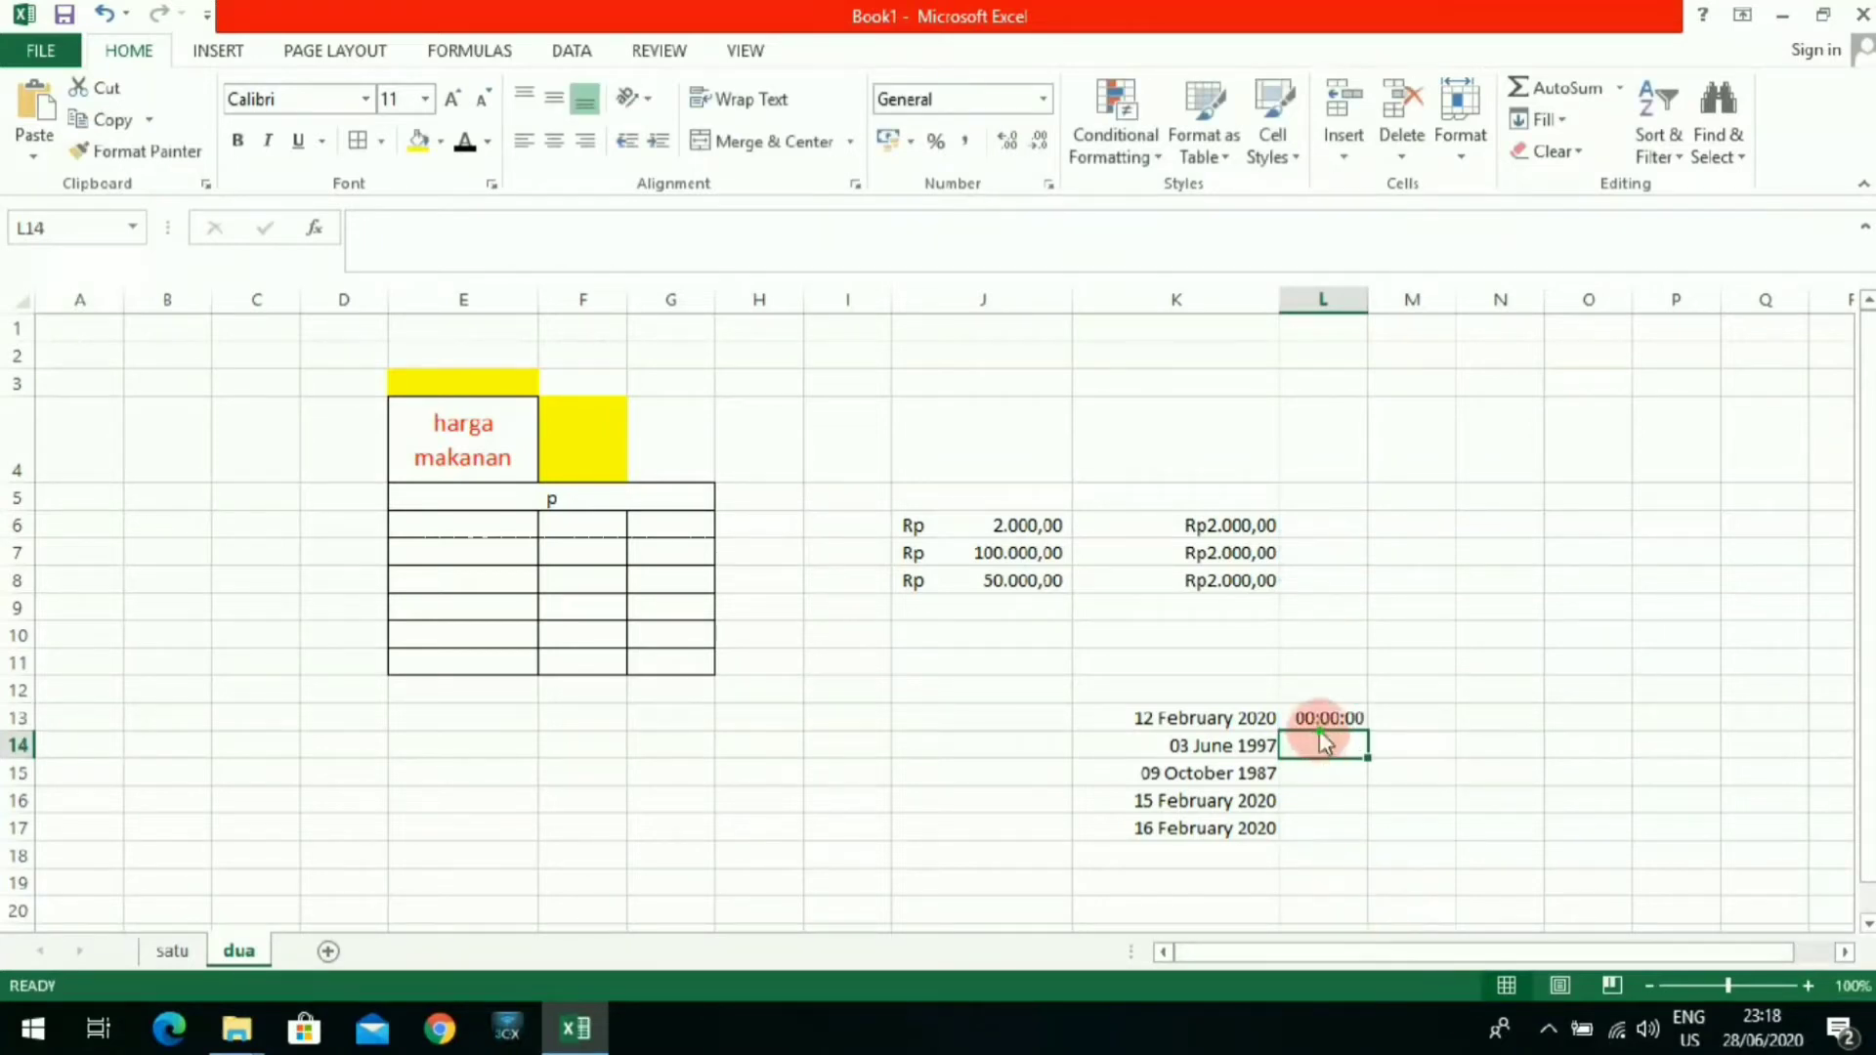
# Step: Inspect the value stored in cell L13 and clear the cell's contents
pyautogui.click(1319, 716)
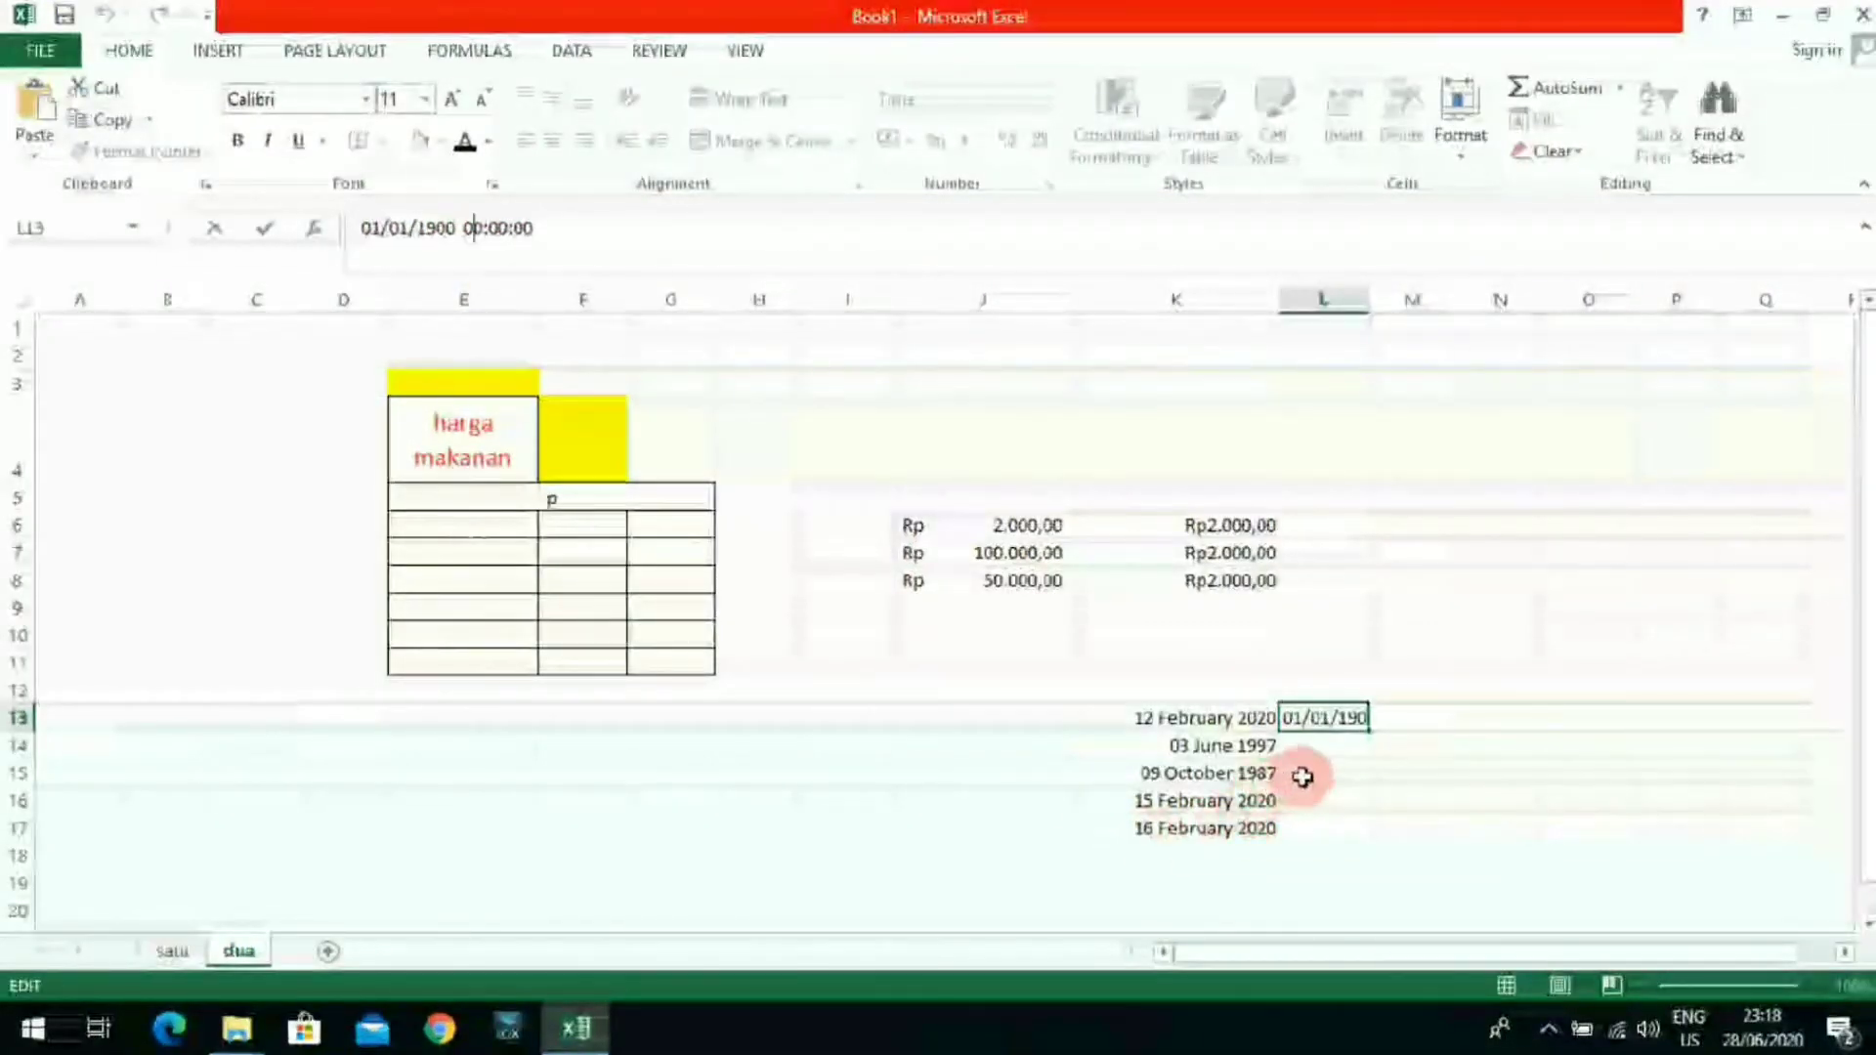
pyautogui.press('Return')
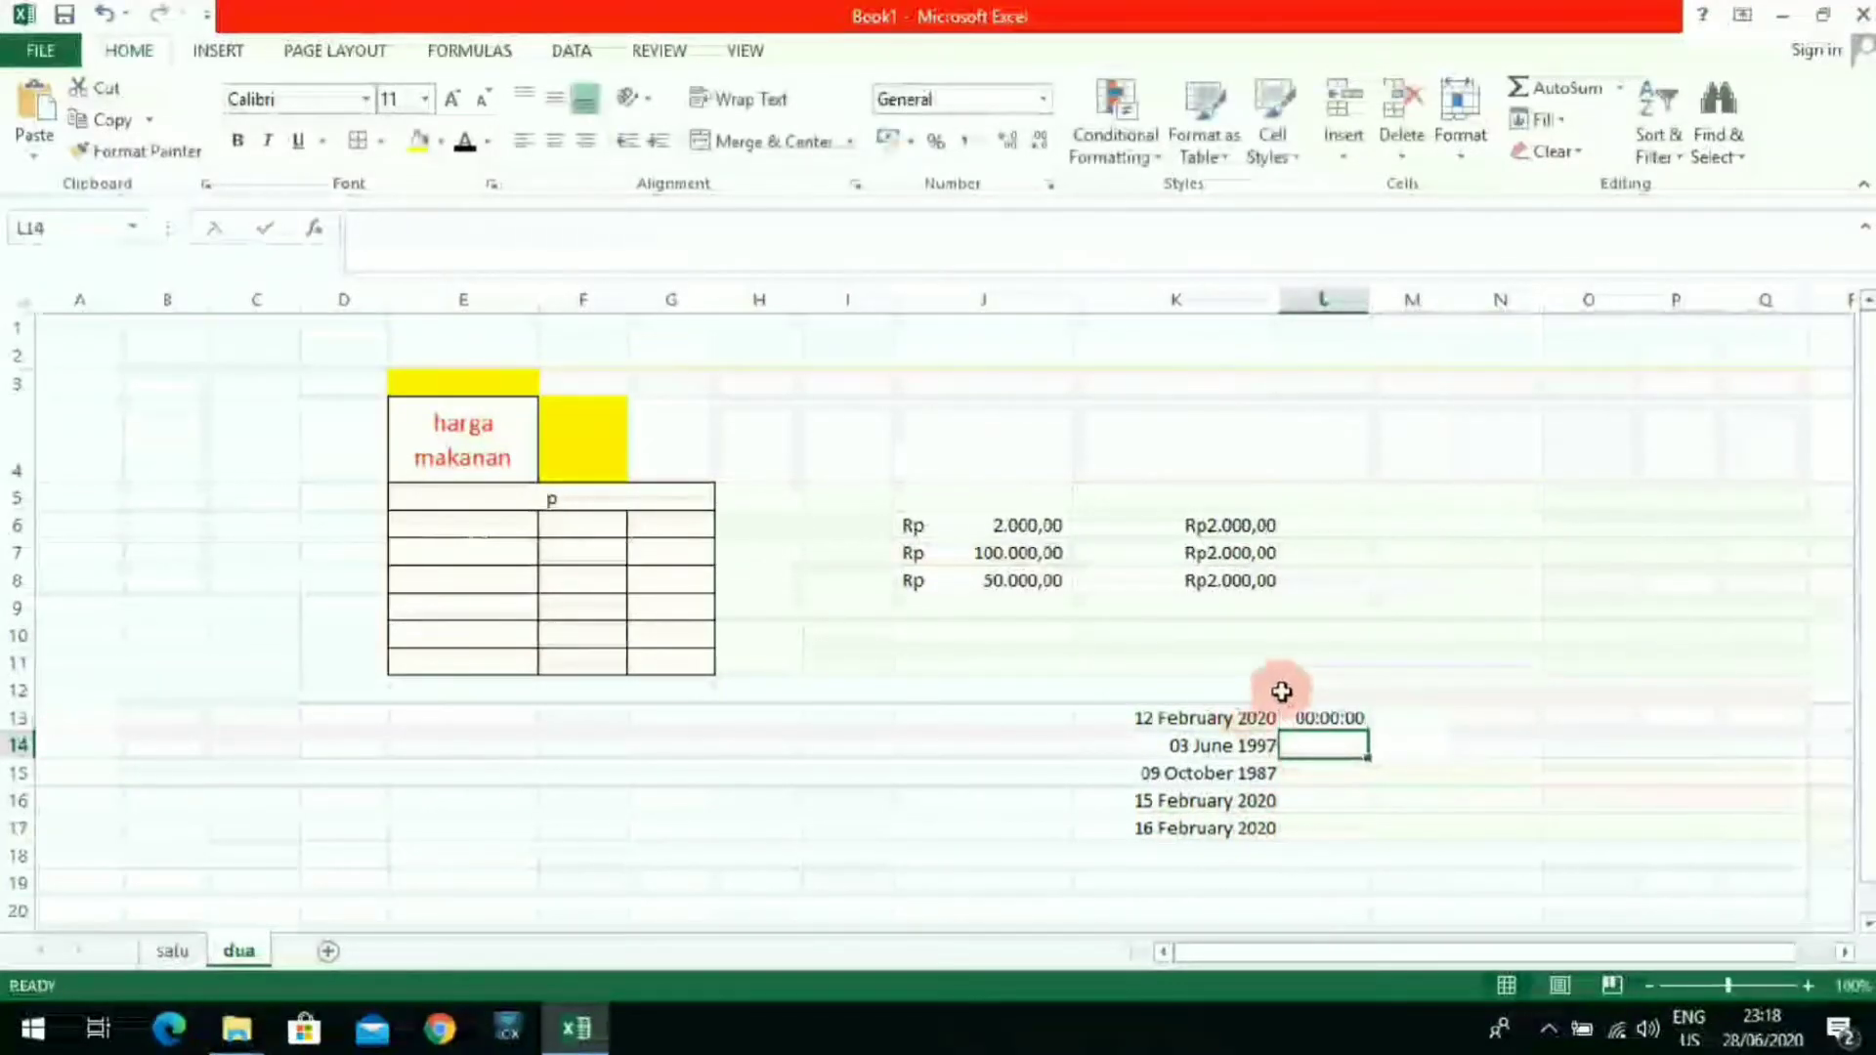
pyautogui.click(1314, 718)
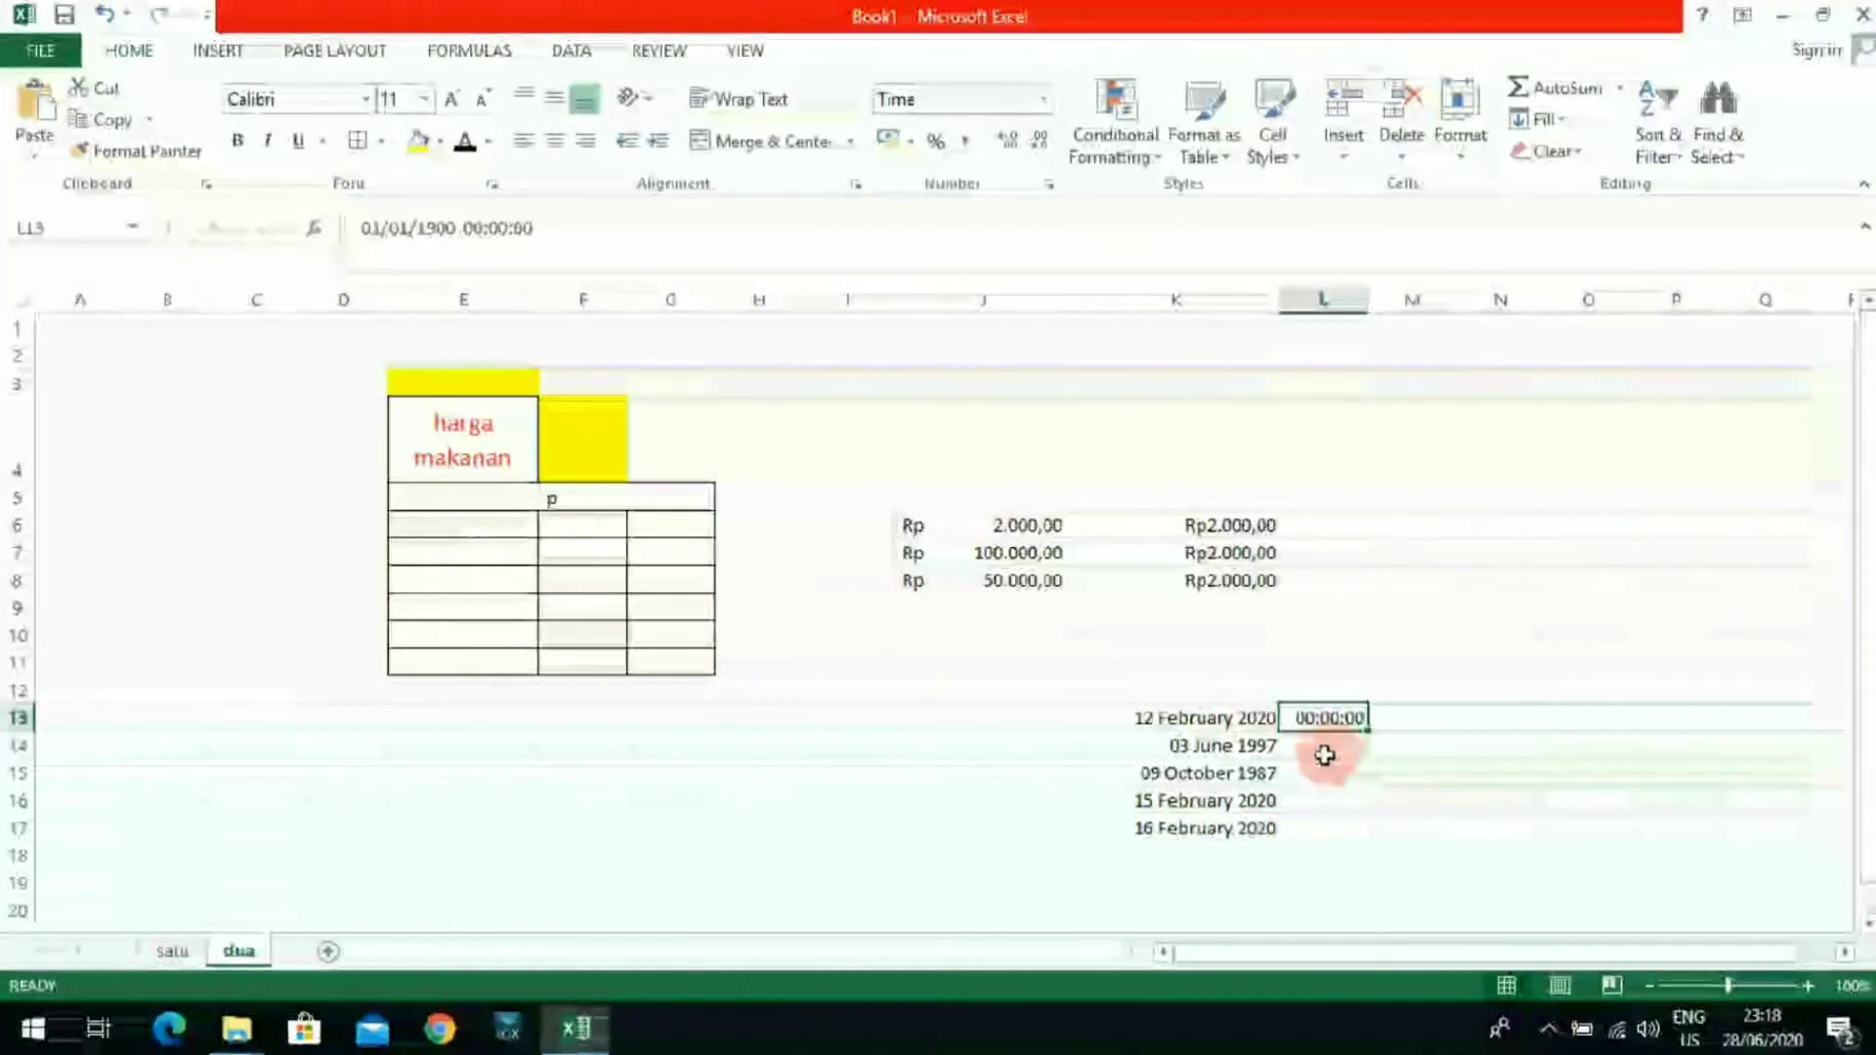
pyautogui.press('Delete')
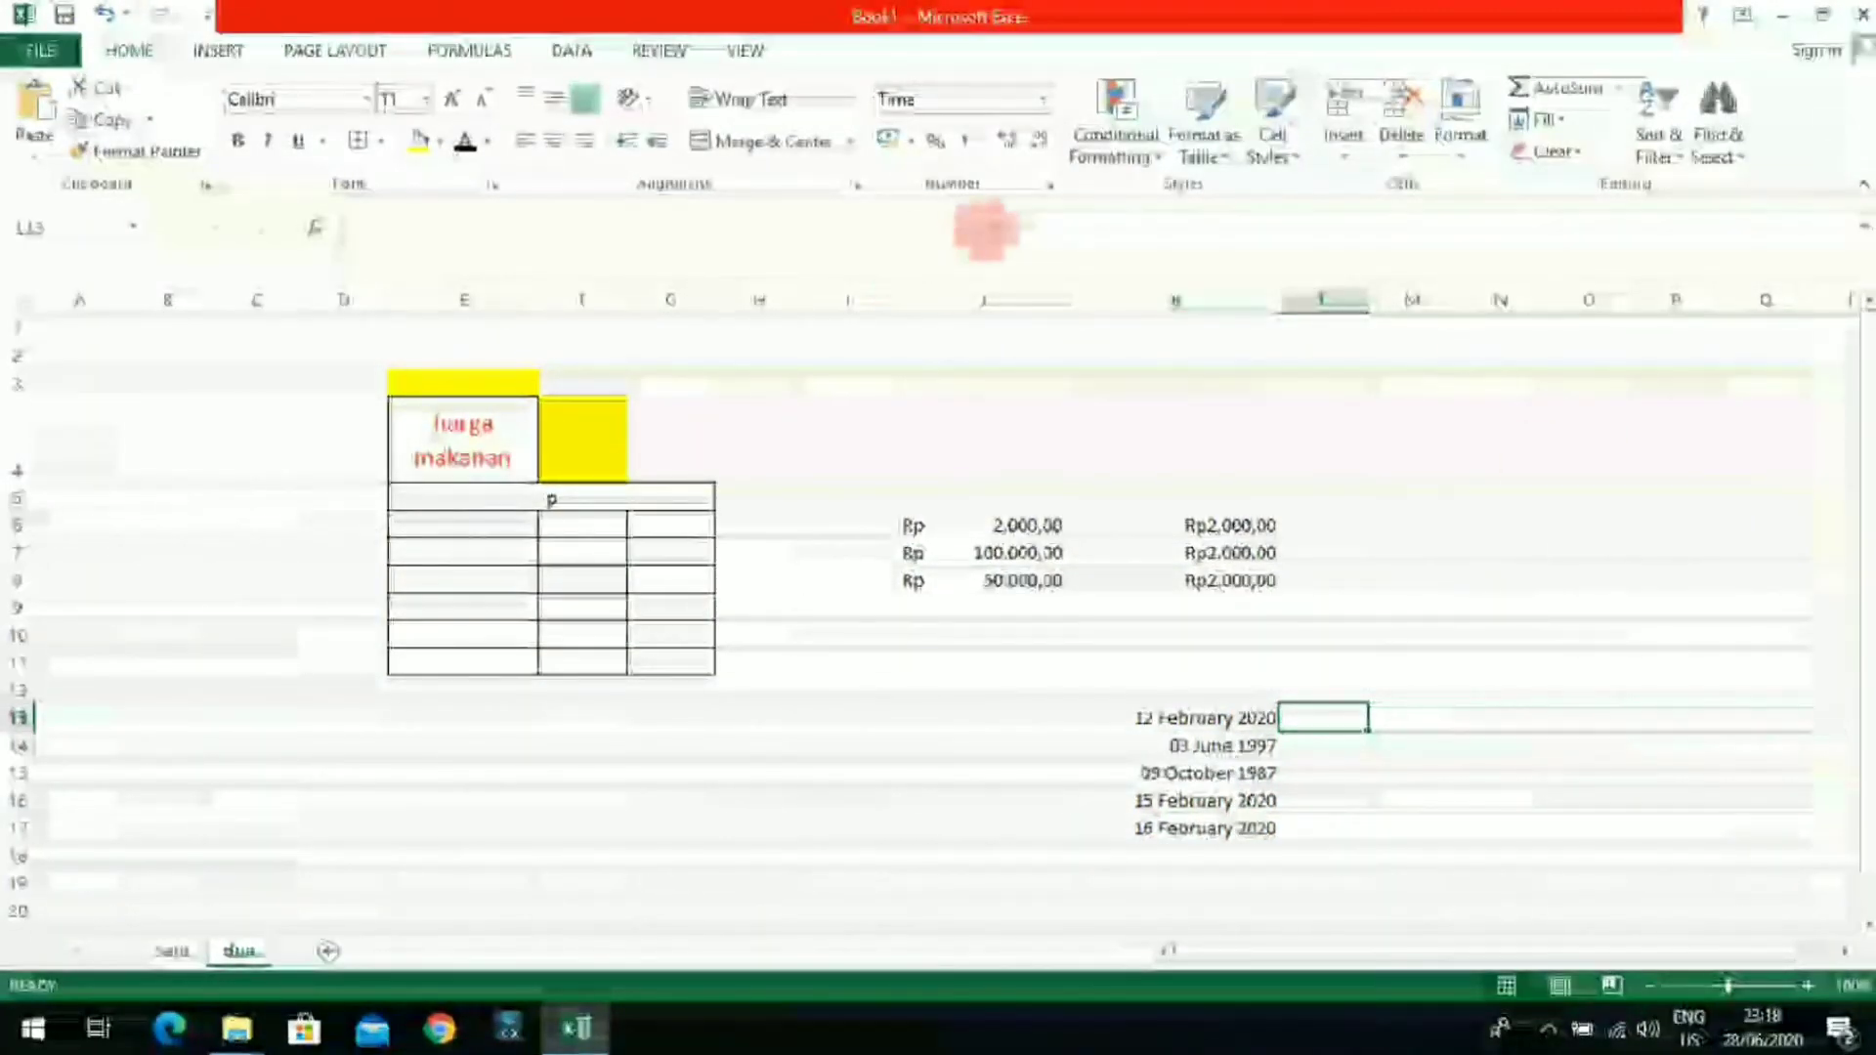
# Step: Format the empty cell L13 with the Percentage number format
pyautogui.click(1048, 187)
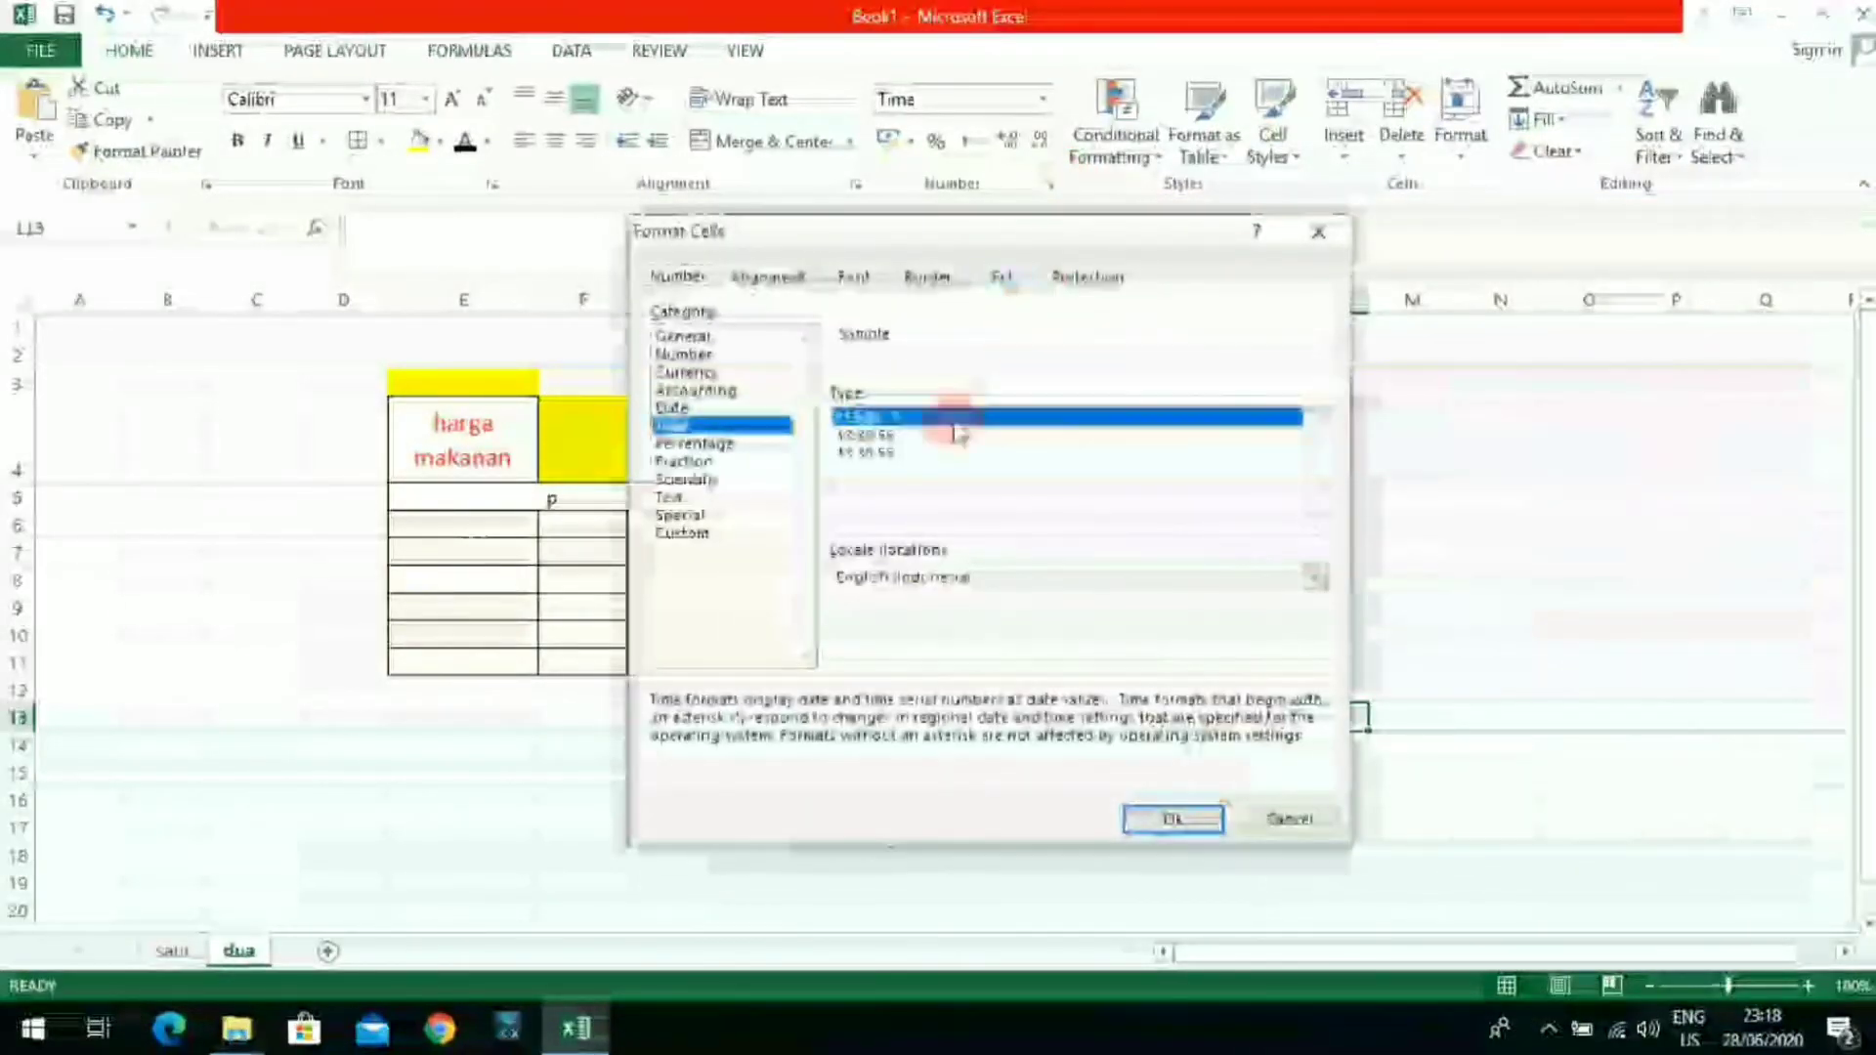
pyautogui.click(703, 444)
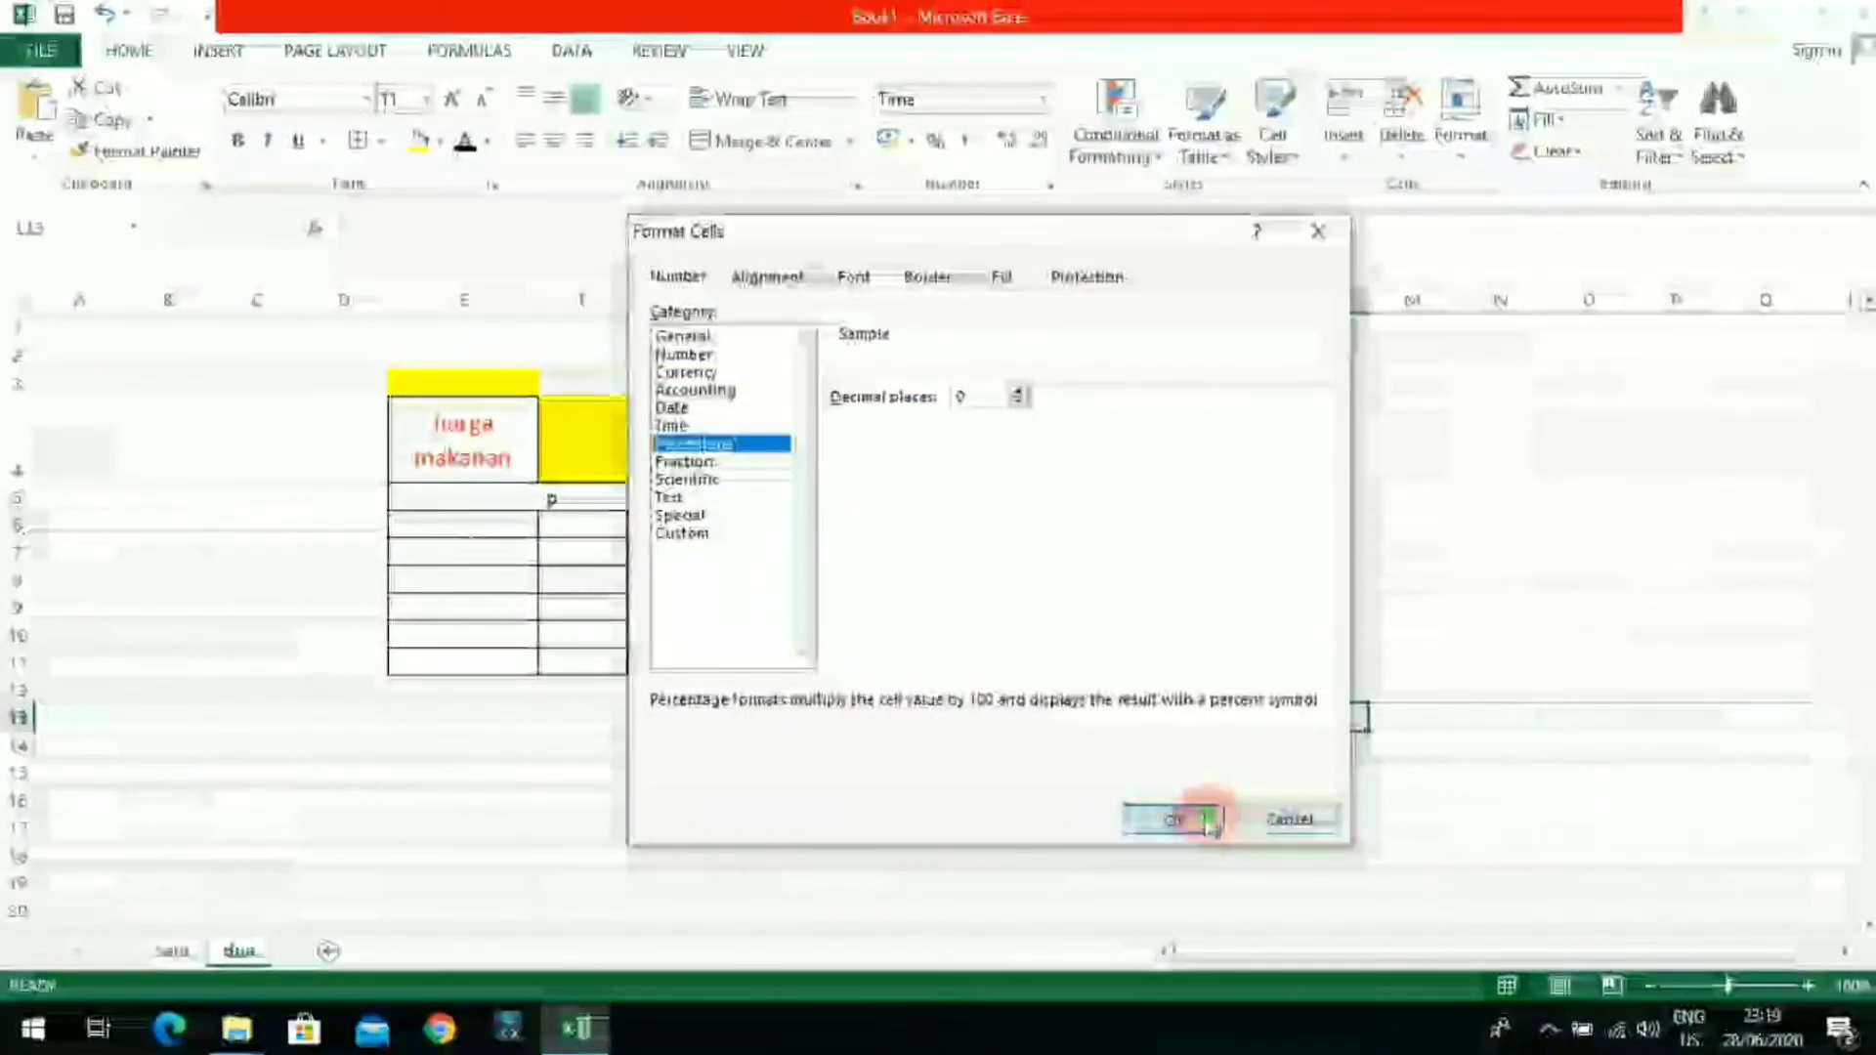
pyautogui.click(1201, 819)
# Step: Apply the percent style to the currency amount in cell K6
pyautogui.click(1246, 524)
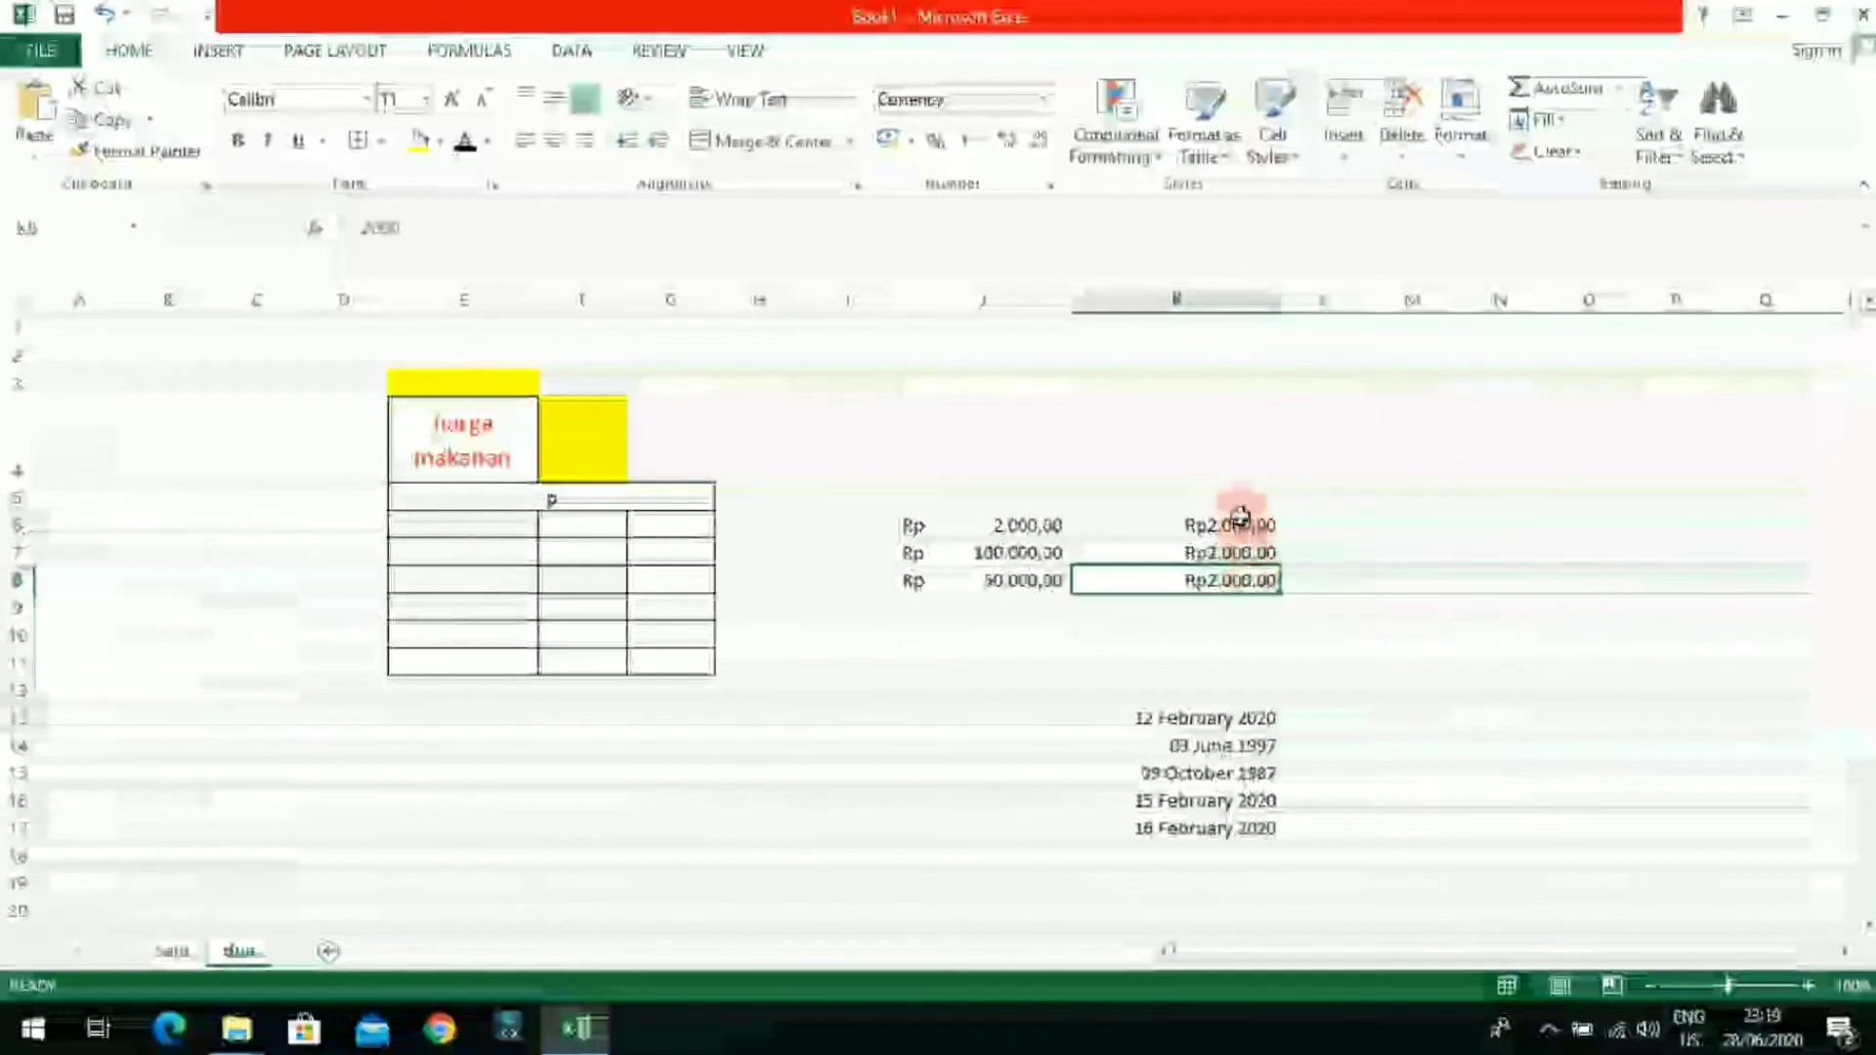
pyautogui.click(944, 144)
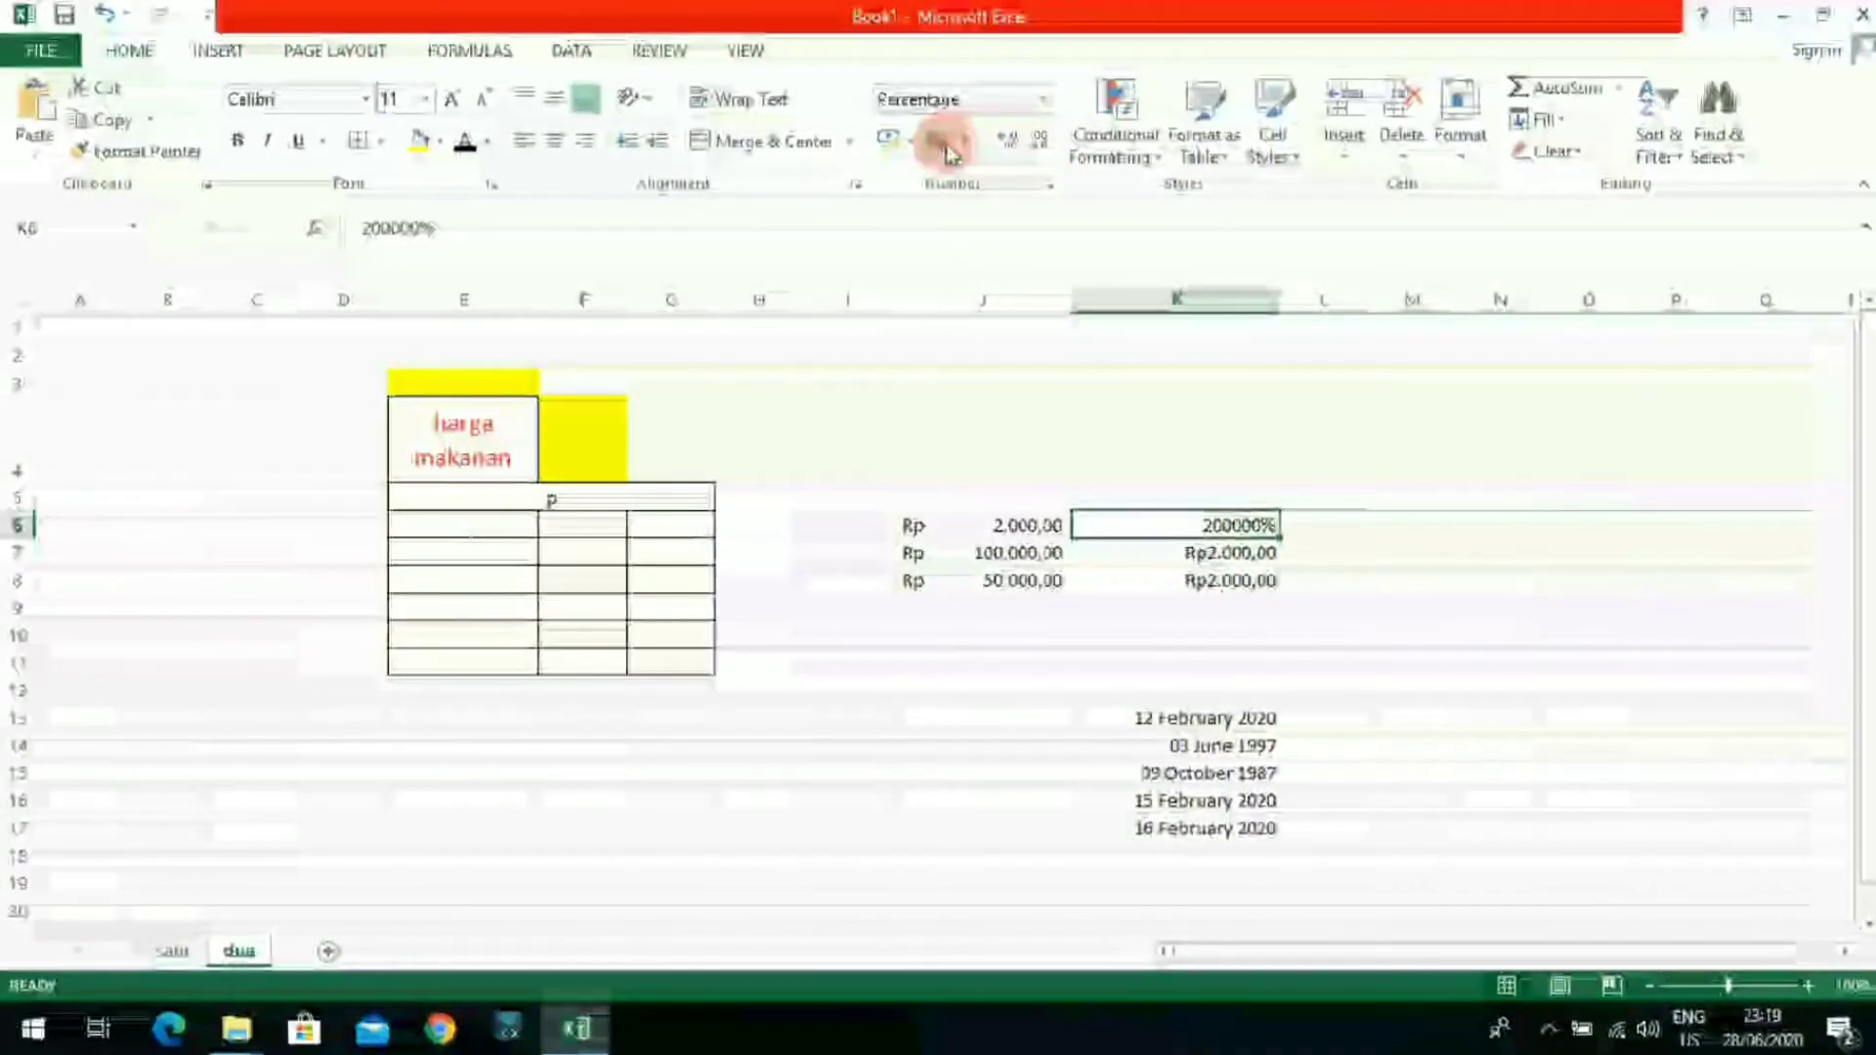
pyautogui.click(1013, 140)
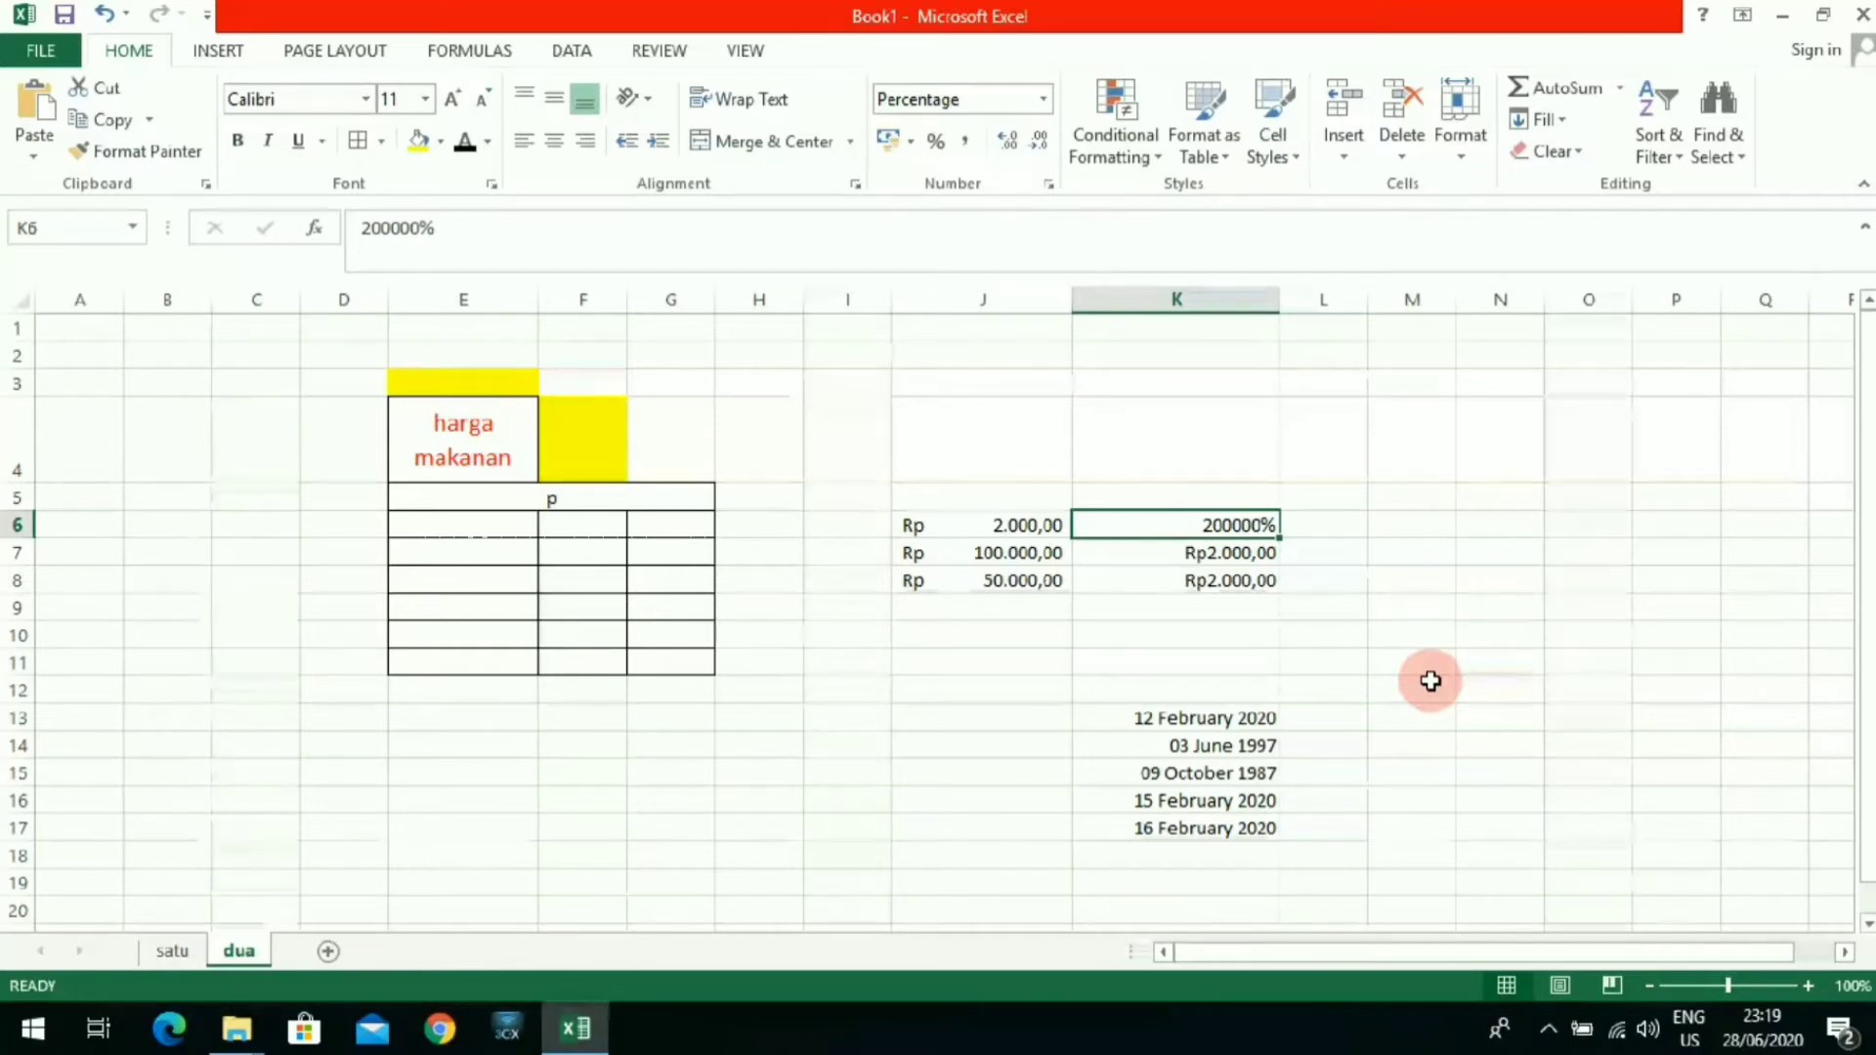
# Step: Enter the formula =8/5 in cell M8 and display its result in percent style
pyautogui.click(1428, 680)
pyautogui.click(1392, 577)
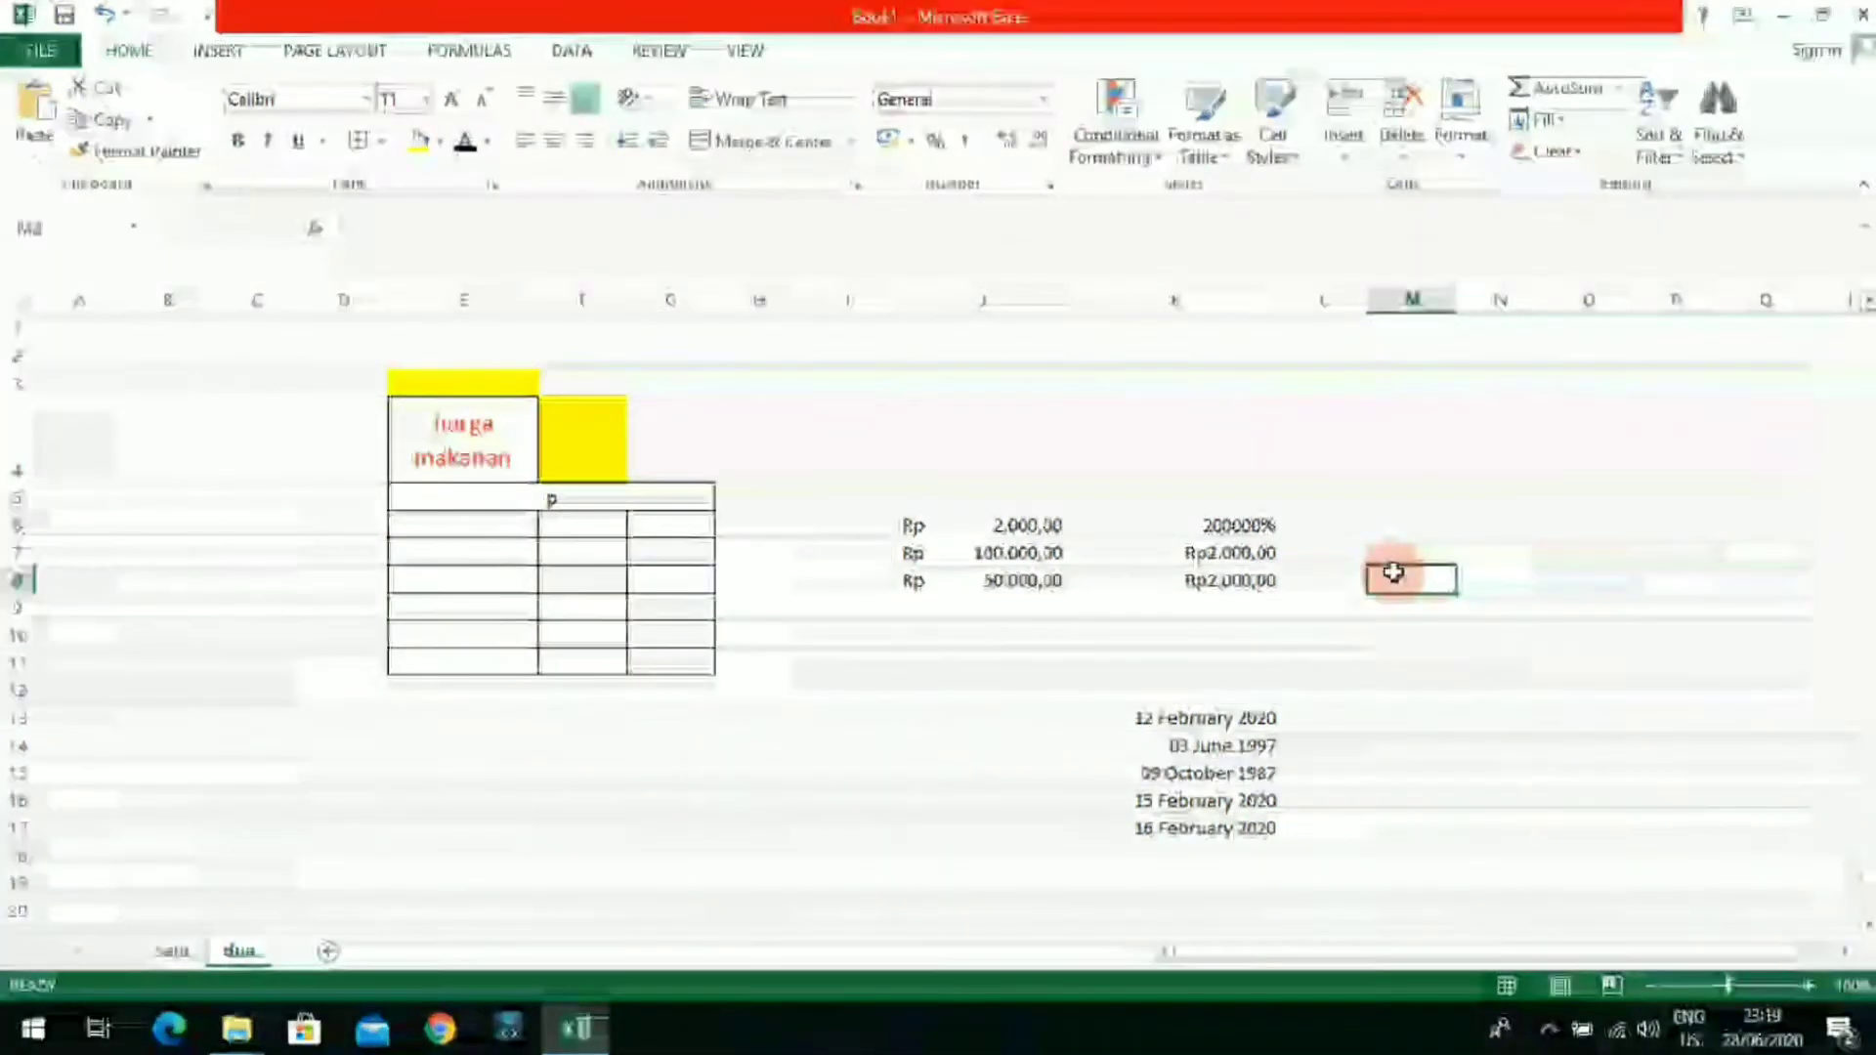
pyautogui.write('=8/')
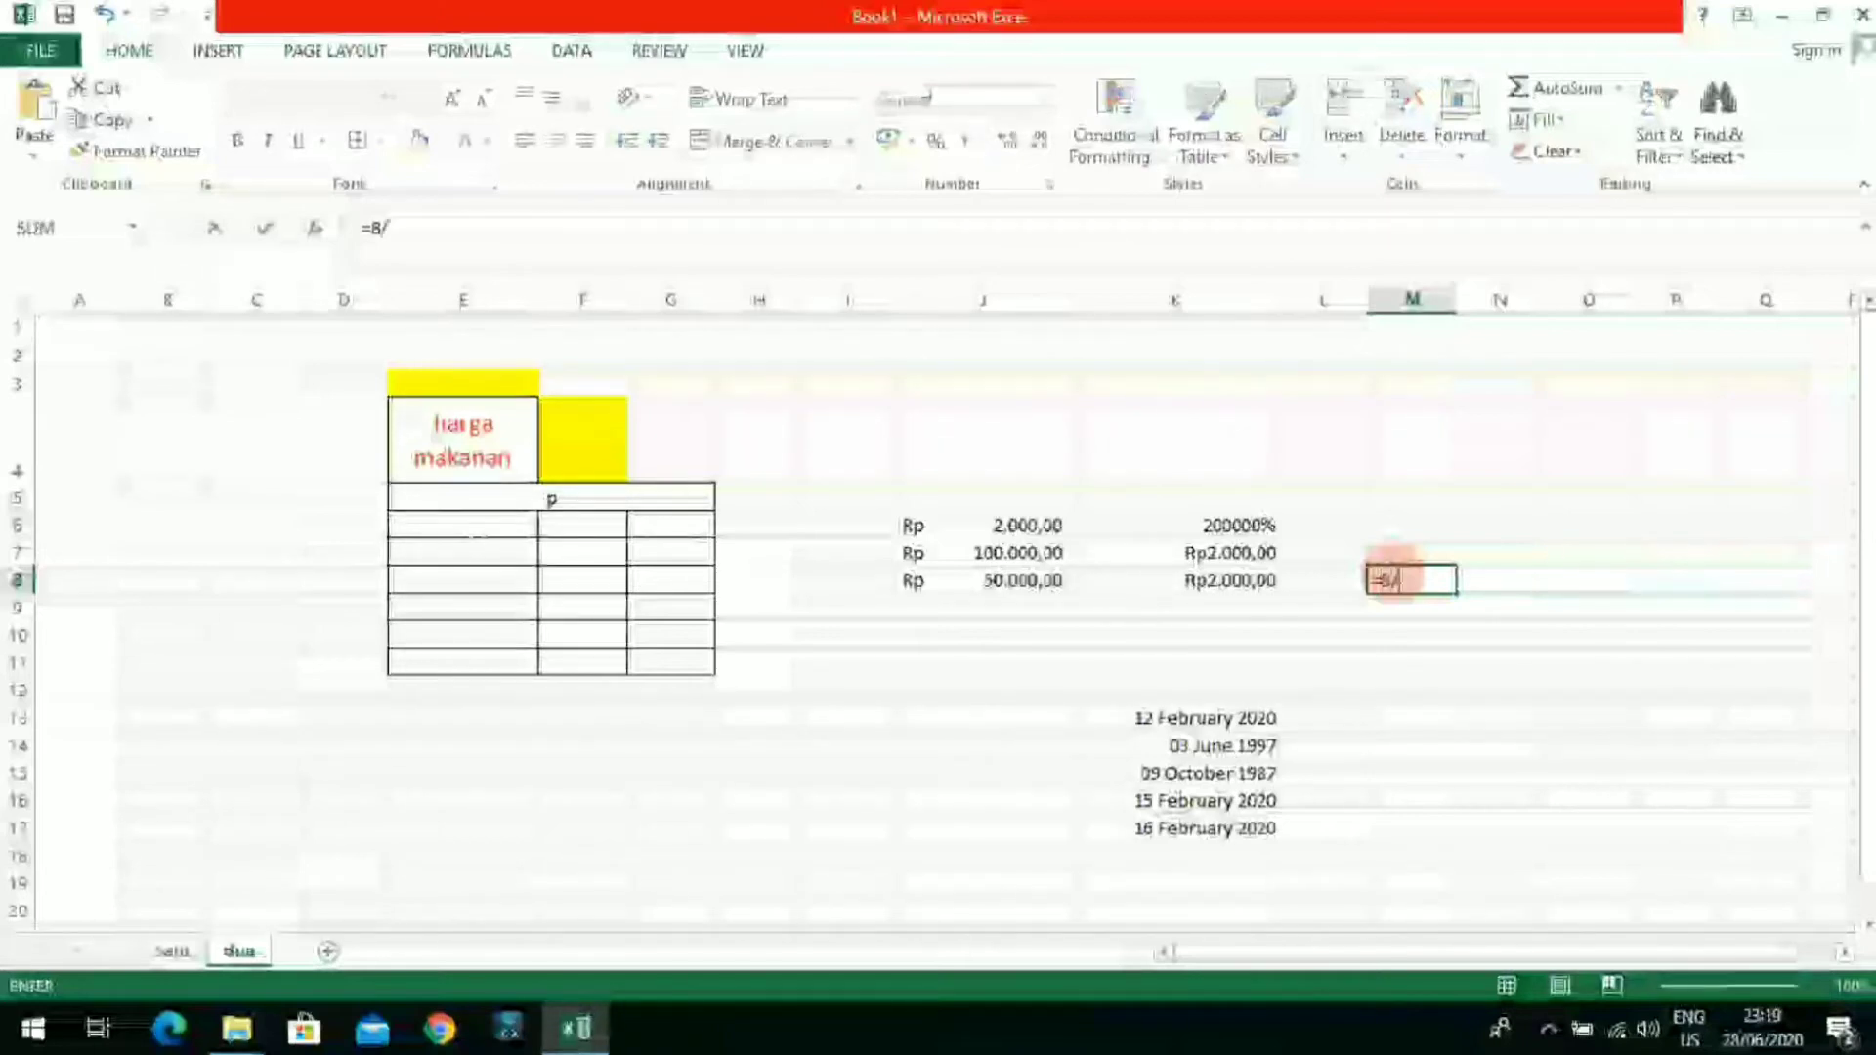
pyautogui.write('5')
pyautogui.press('Return')
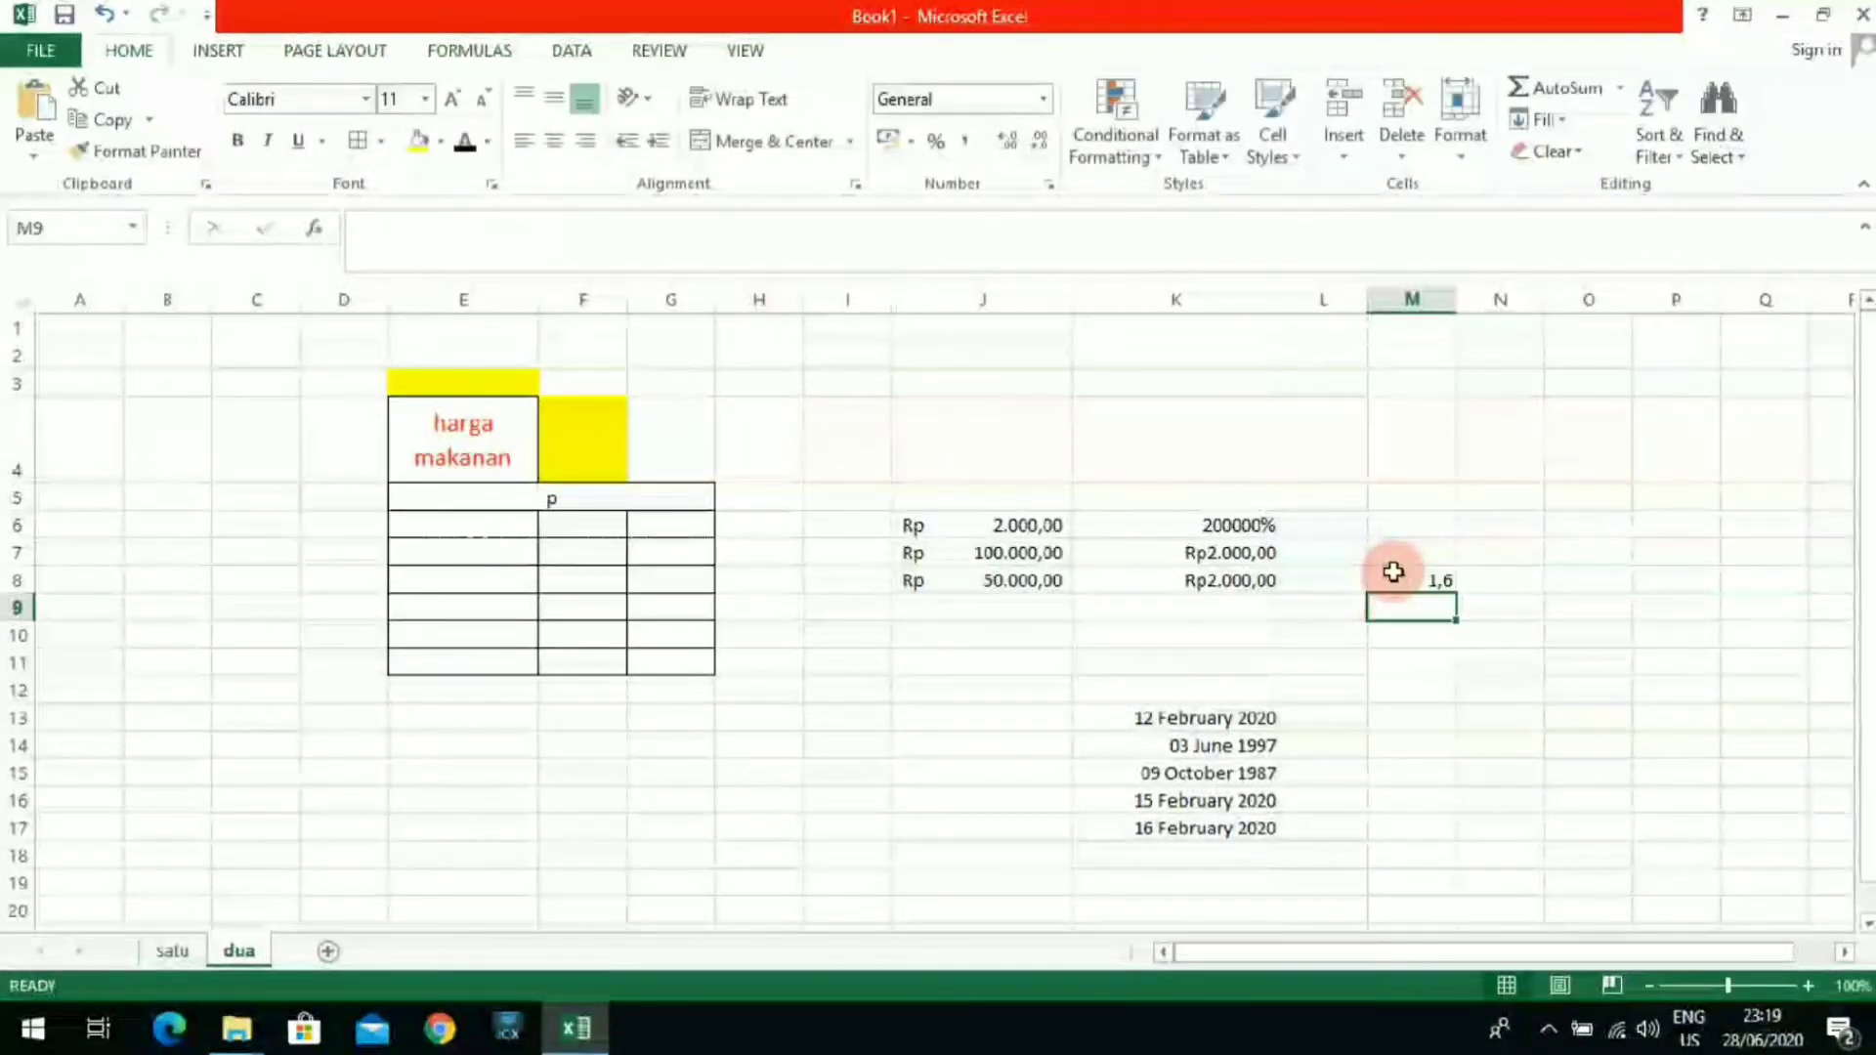
pyautogui.click(1393, 572)
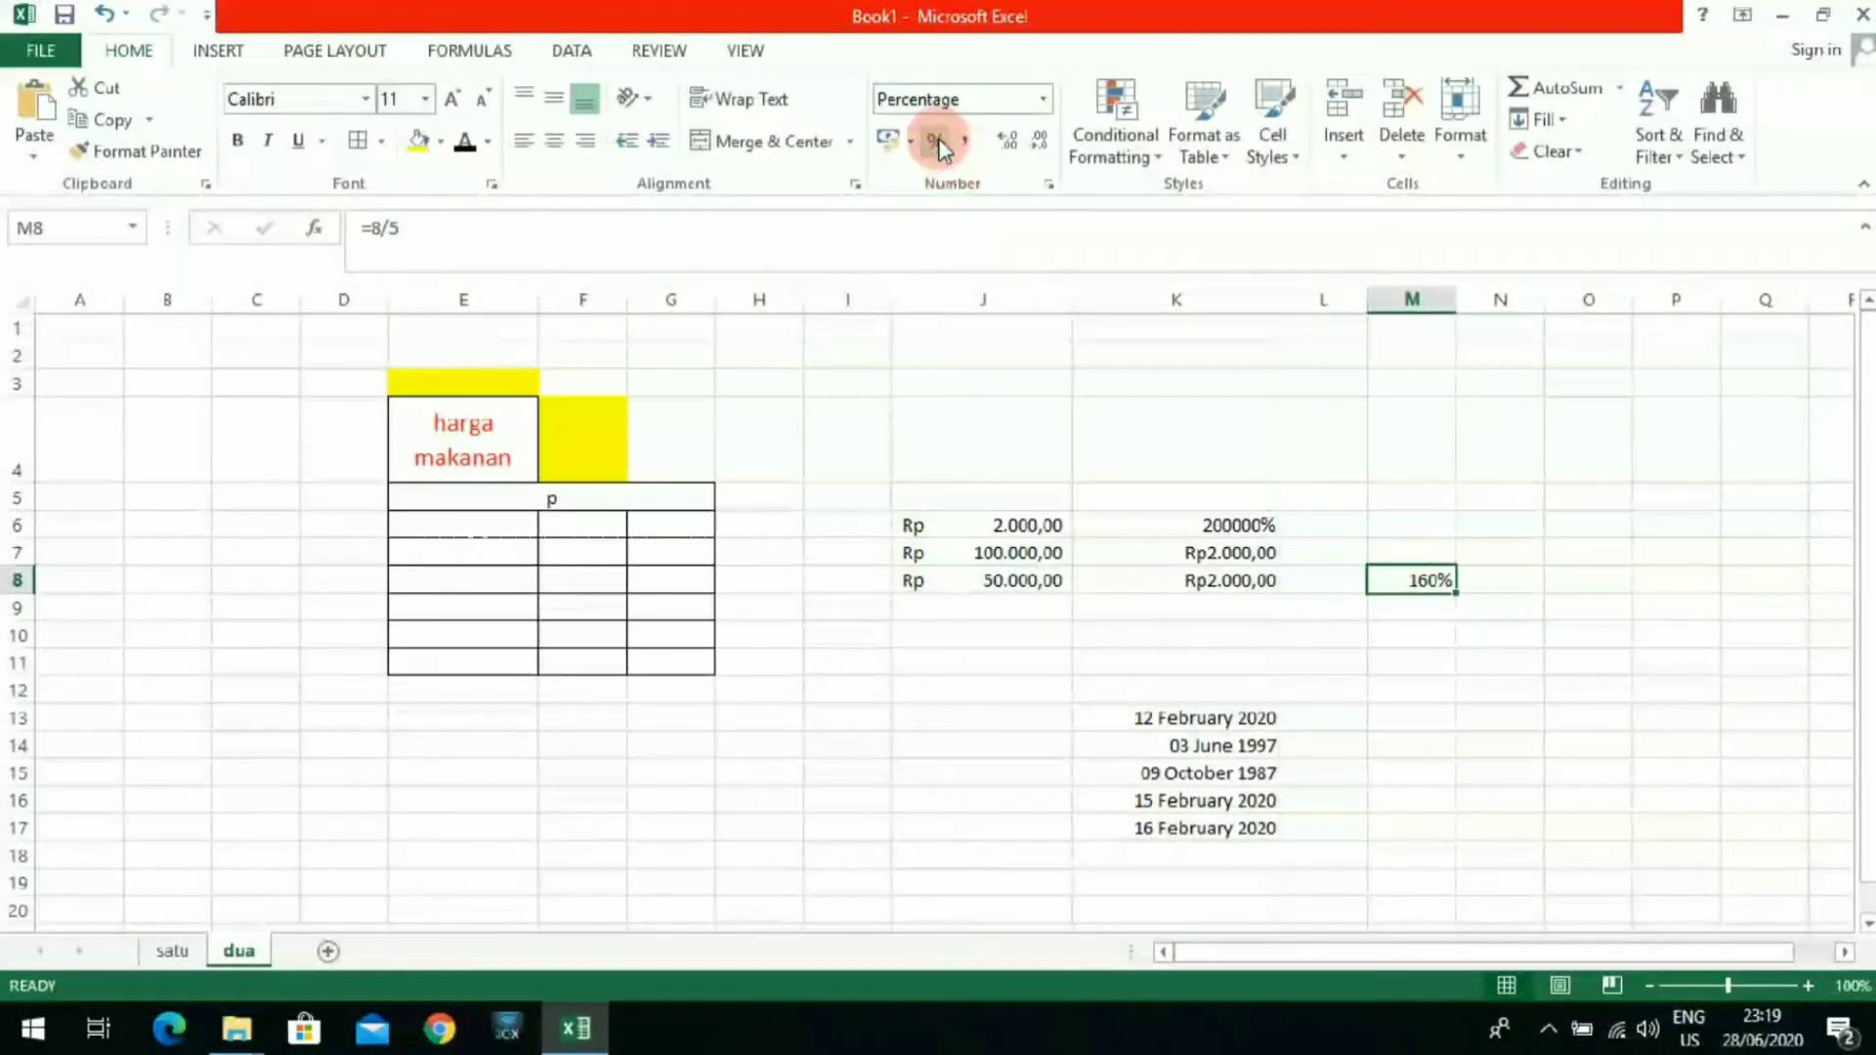
pyautogui.click(1458, 640)
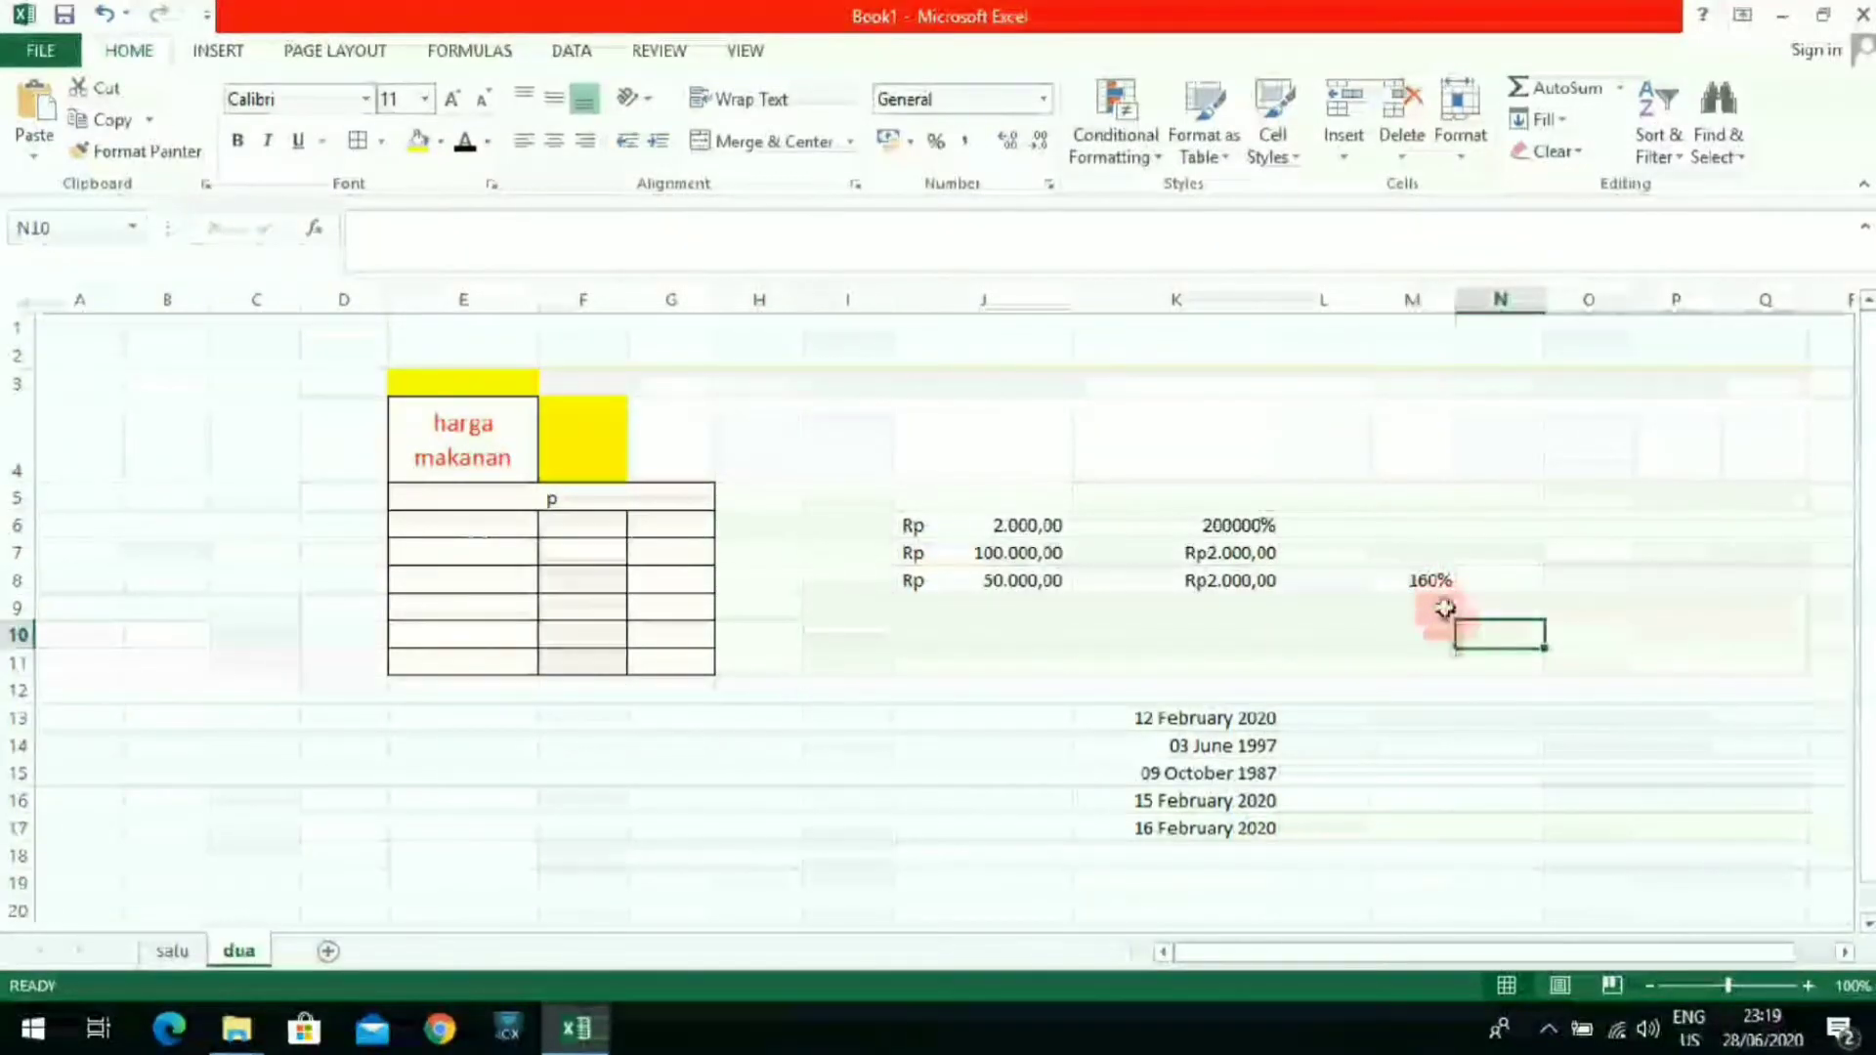
# Step: Format the range L7:M9 with the Percentage number format using 0 decimal places
pyautogui.moveTo(1348, 549); pyautogui.dragTo(1439, 625)
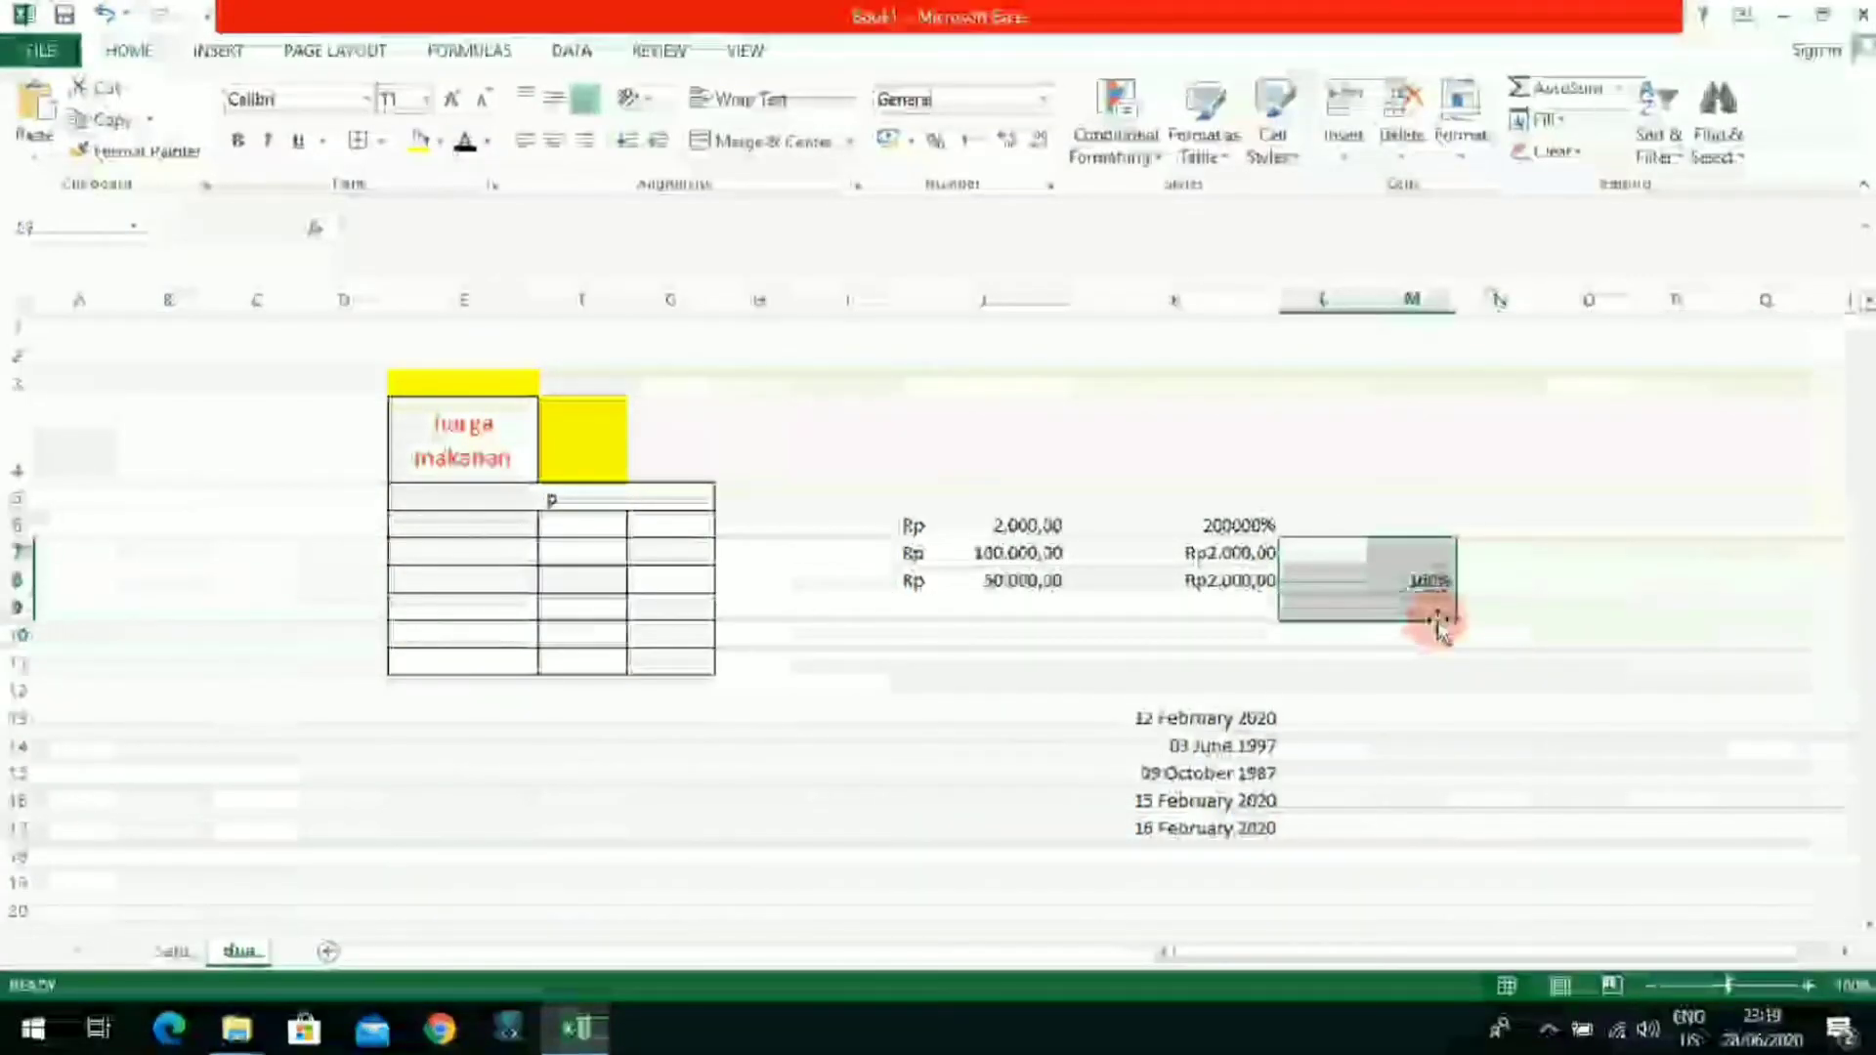
pyautogui.click(1049, 186)
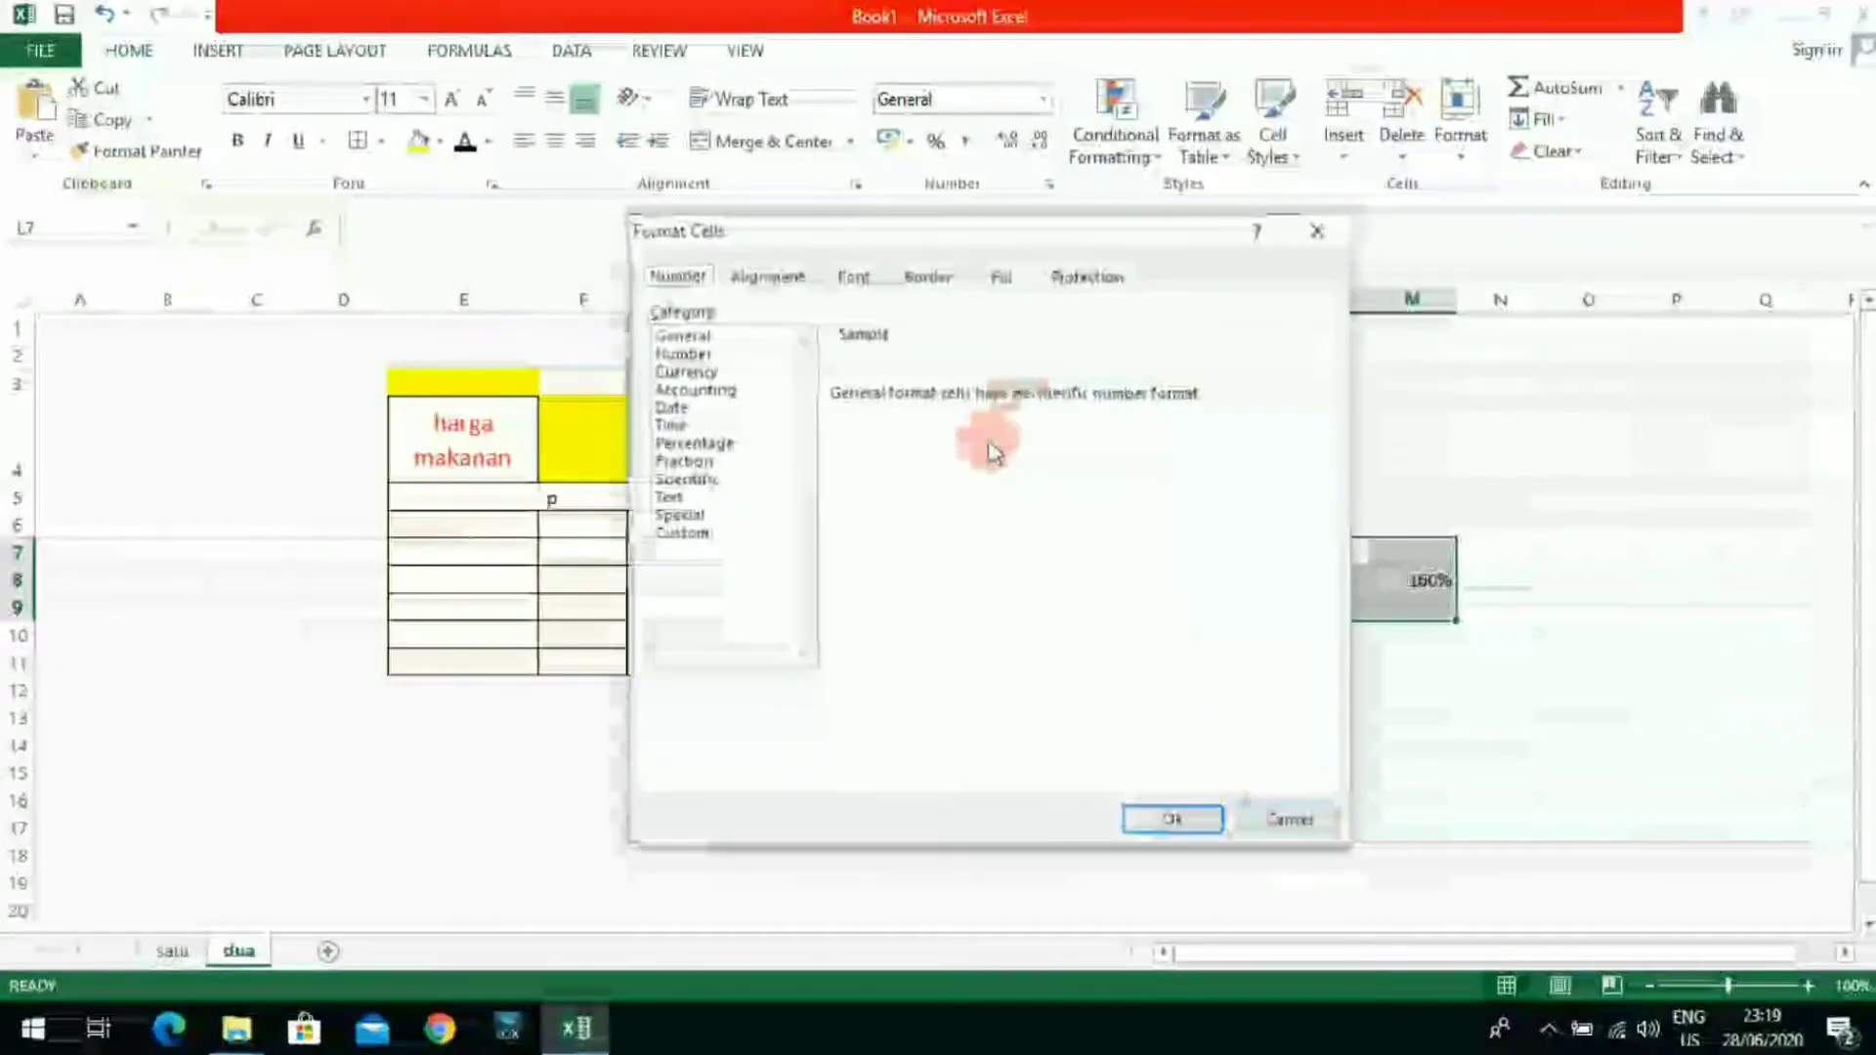
pyautogui.click(695, 445)
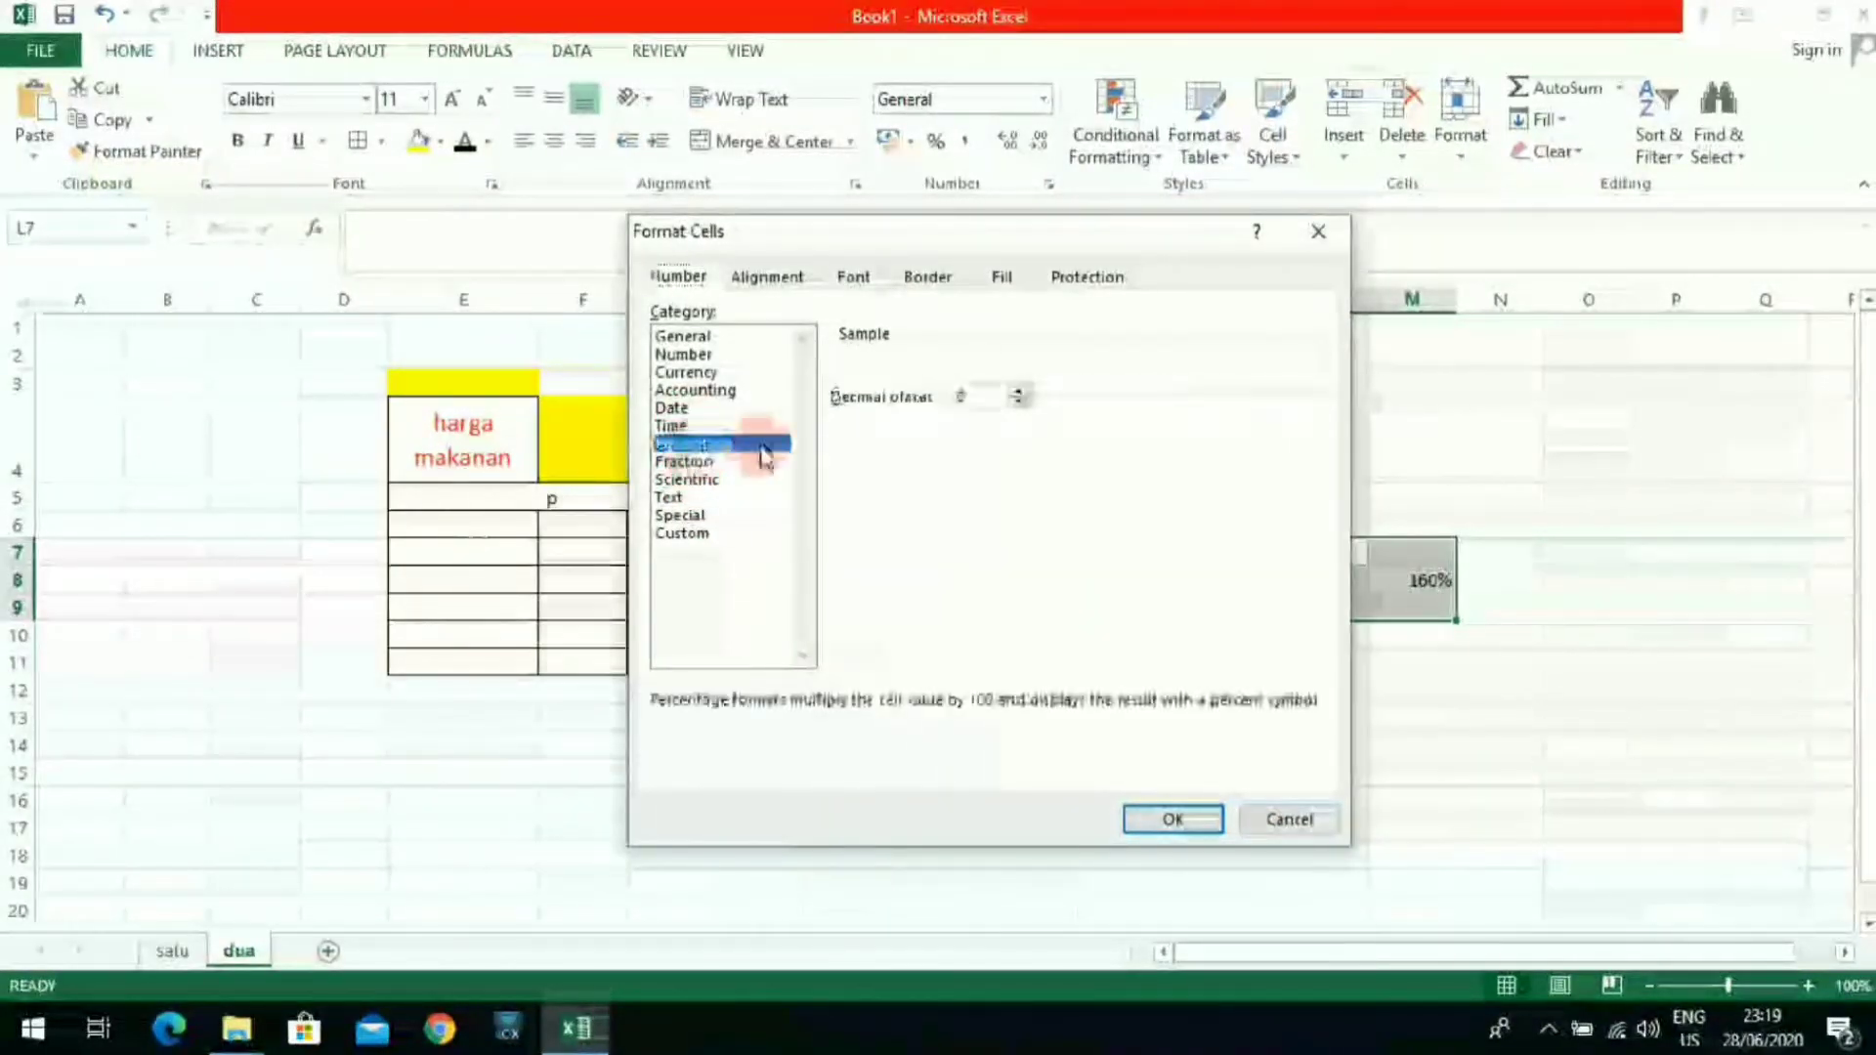
pyautogui.click(1187, 819)
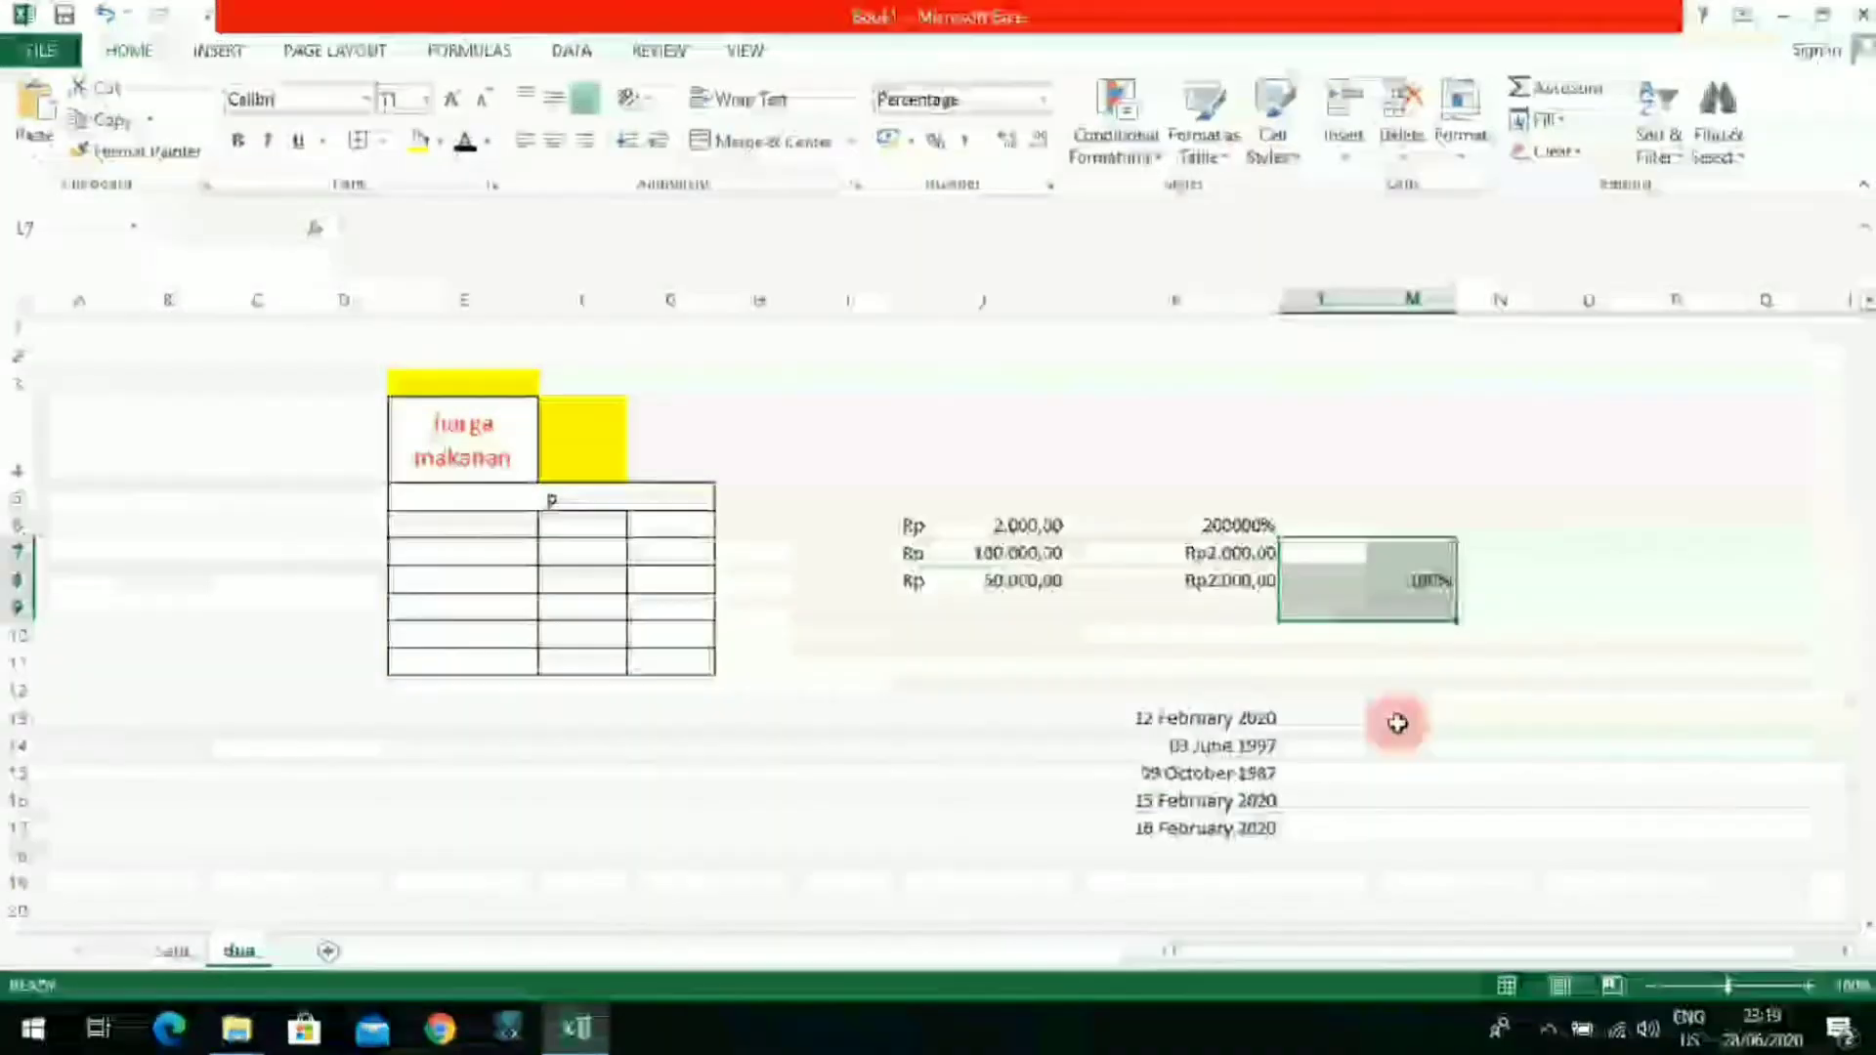
pyautogui.click(1417, 684)
pyautogui.click(1416, 587)
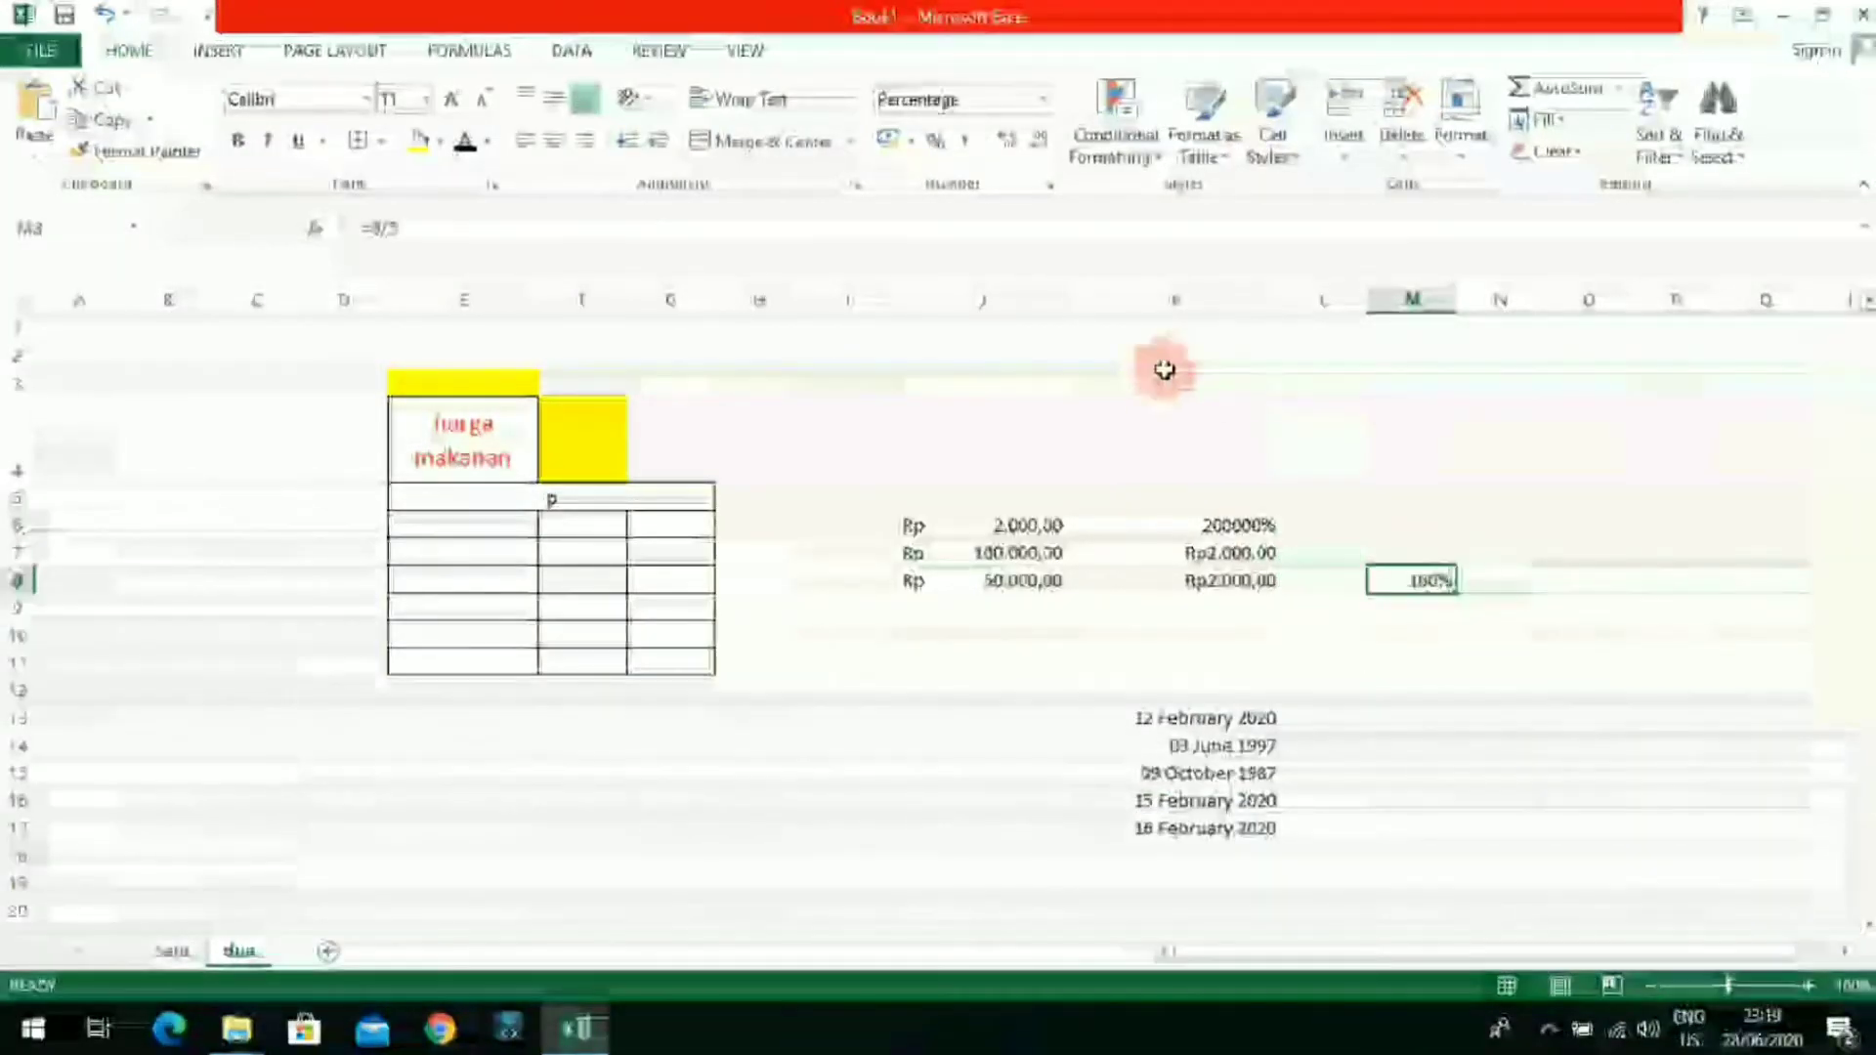
# Step: Format the empty cell M12 with the Text number format
pyautogui.click(1445, 687)
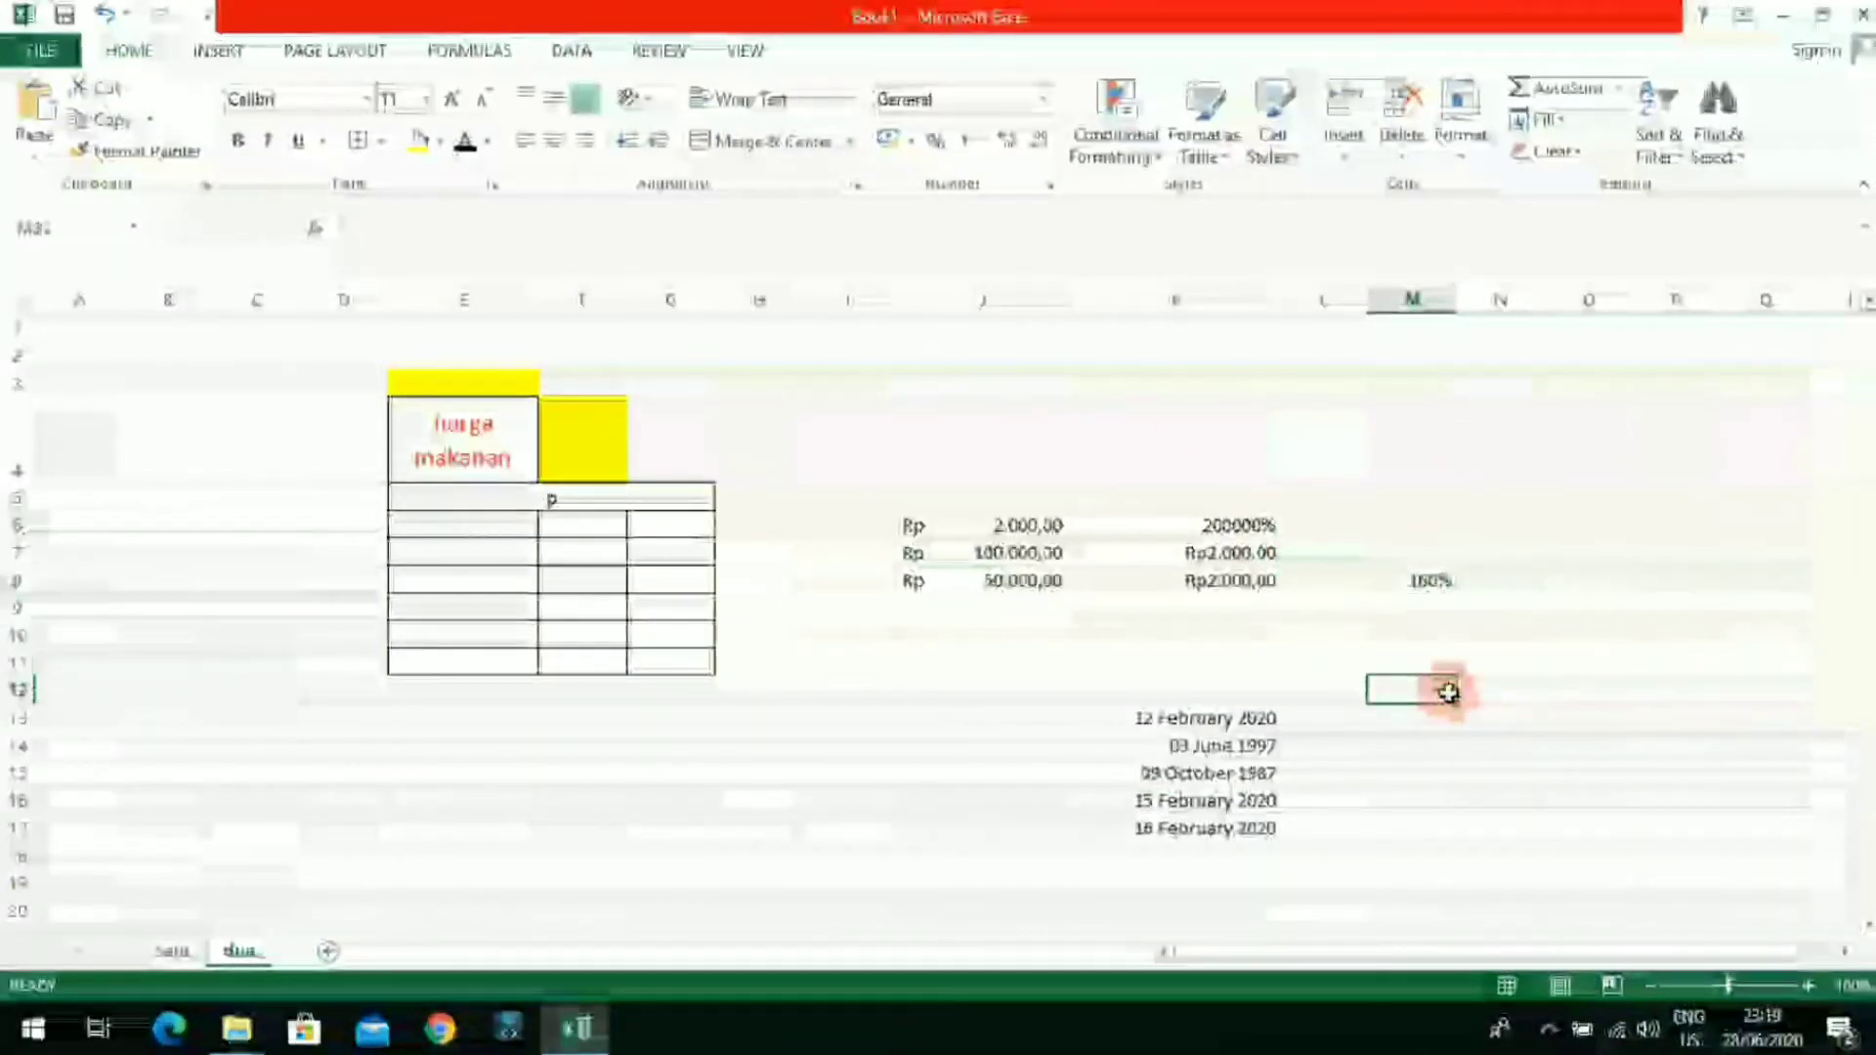
pyautogui.click(1047, 190)
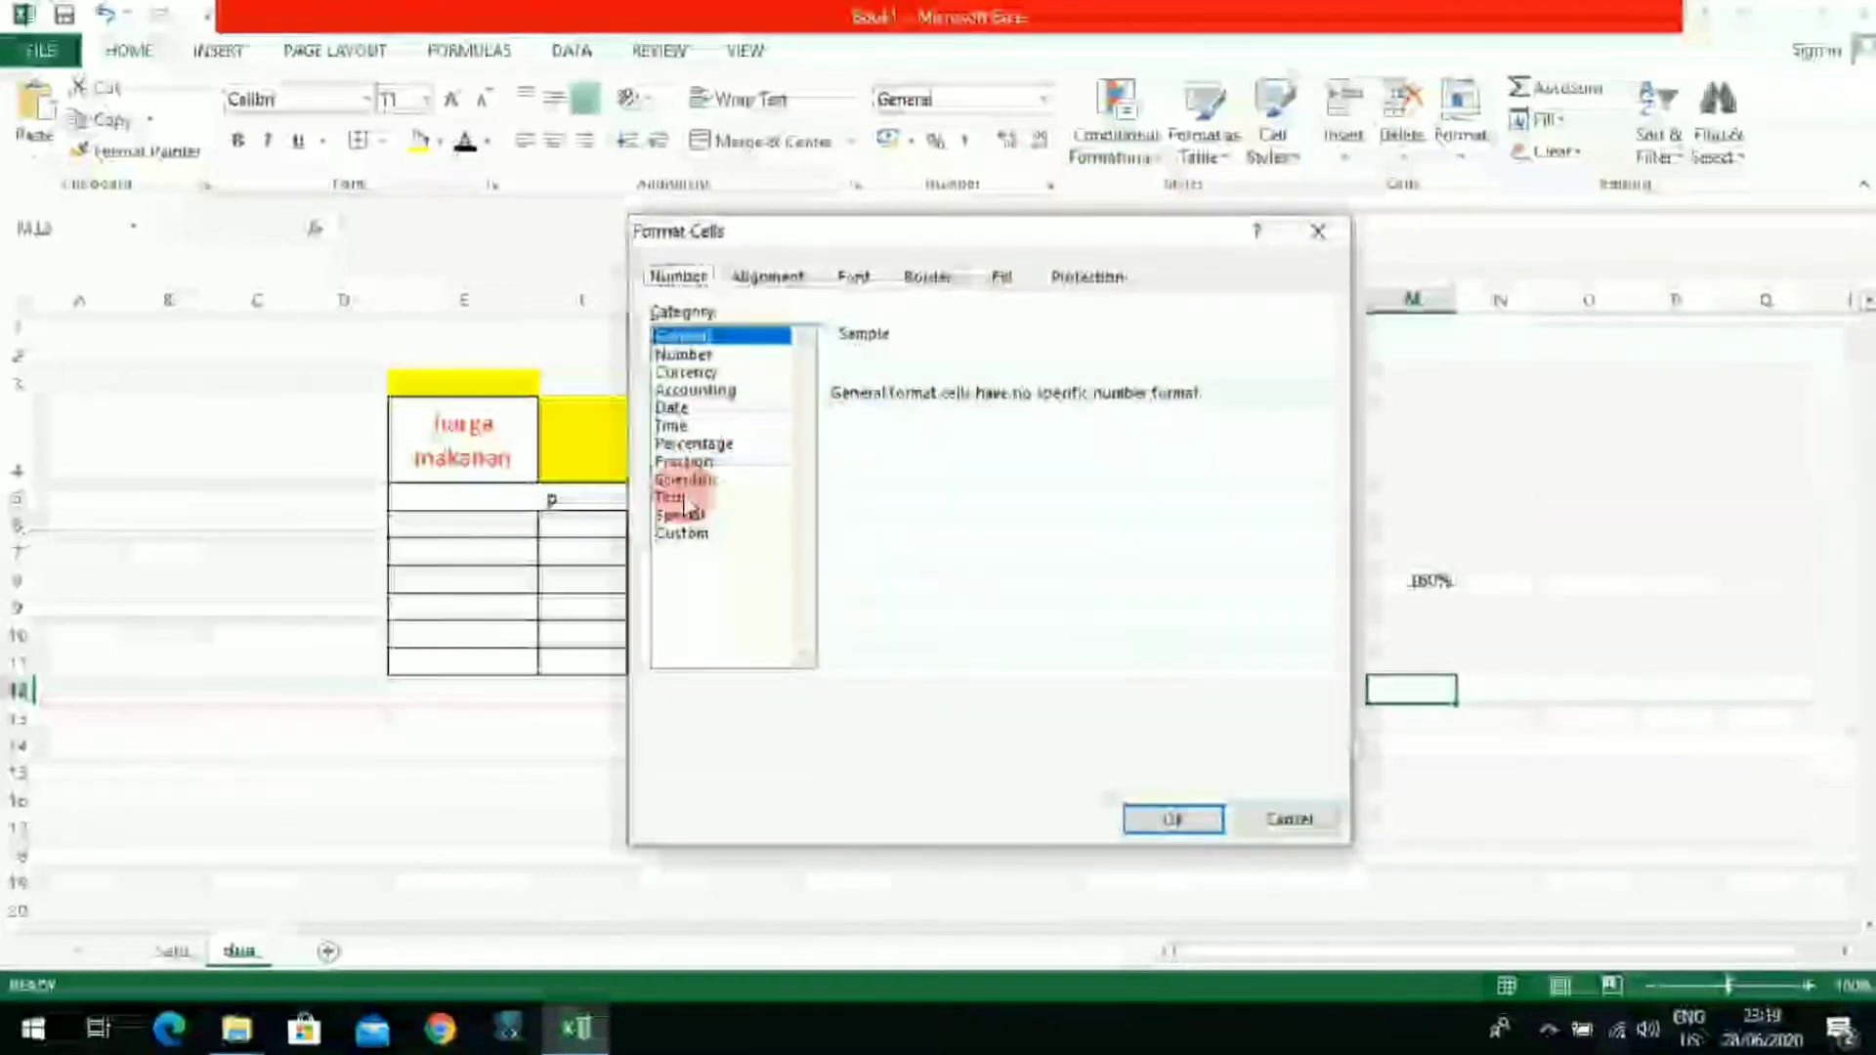
pyautogui.click(681, 497)
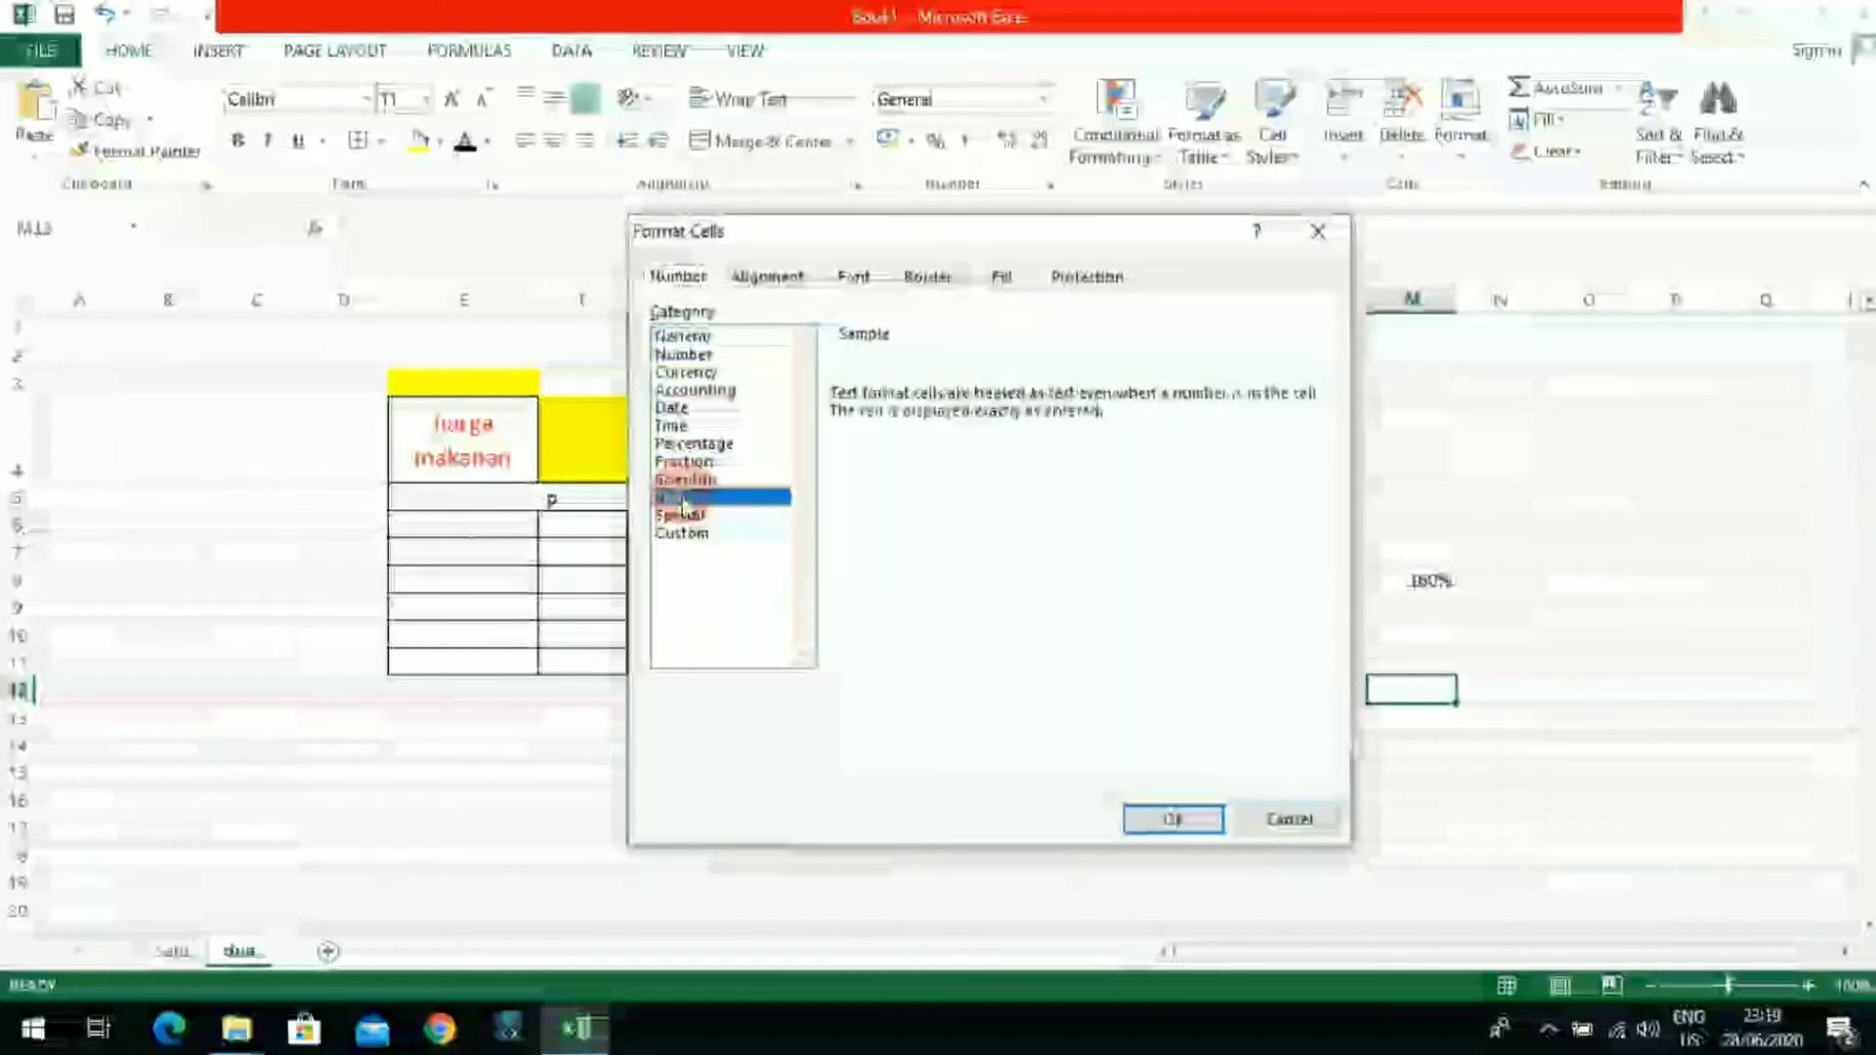
pyautogui.click(1194, 819)
pyautogui.click(790, 694)
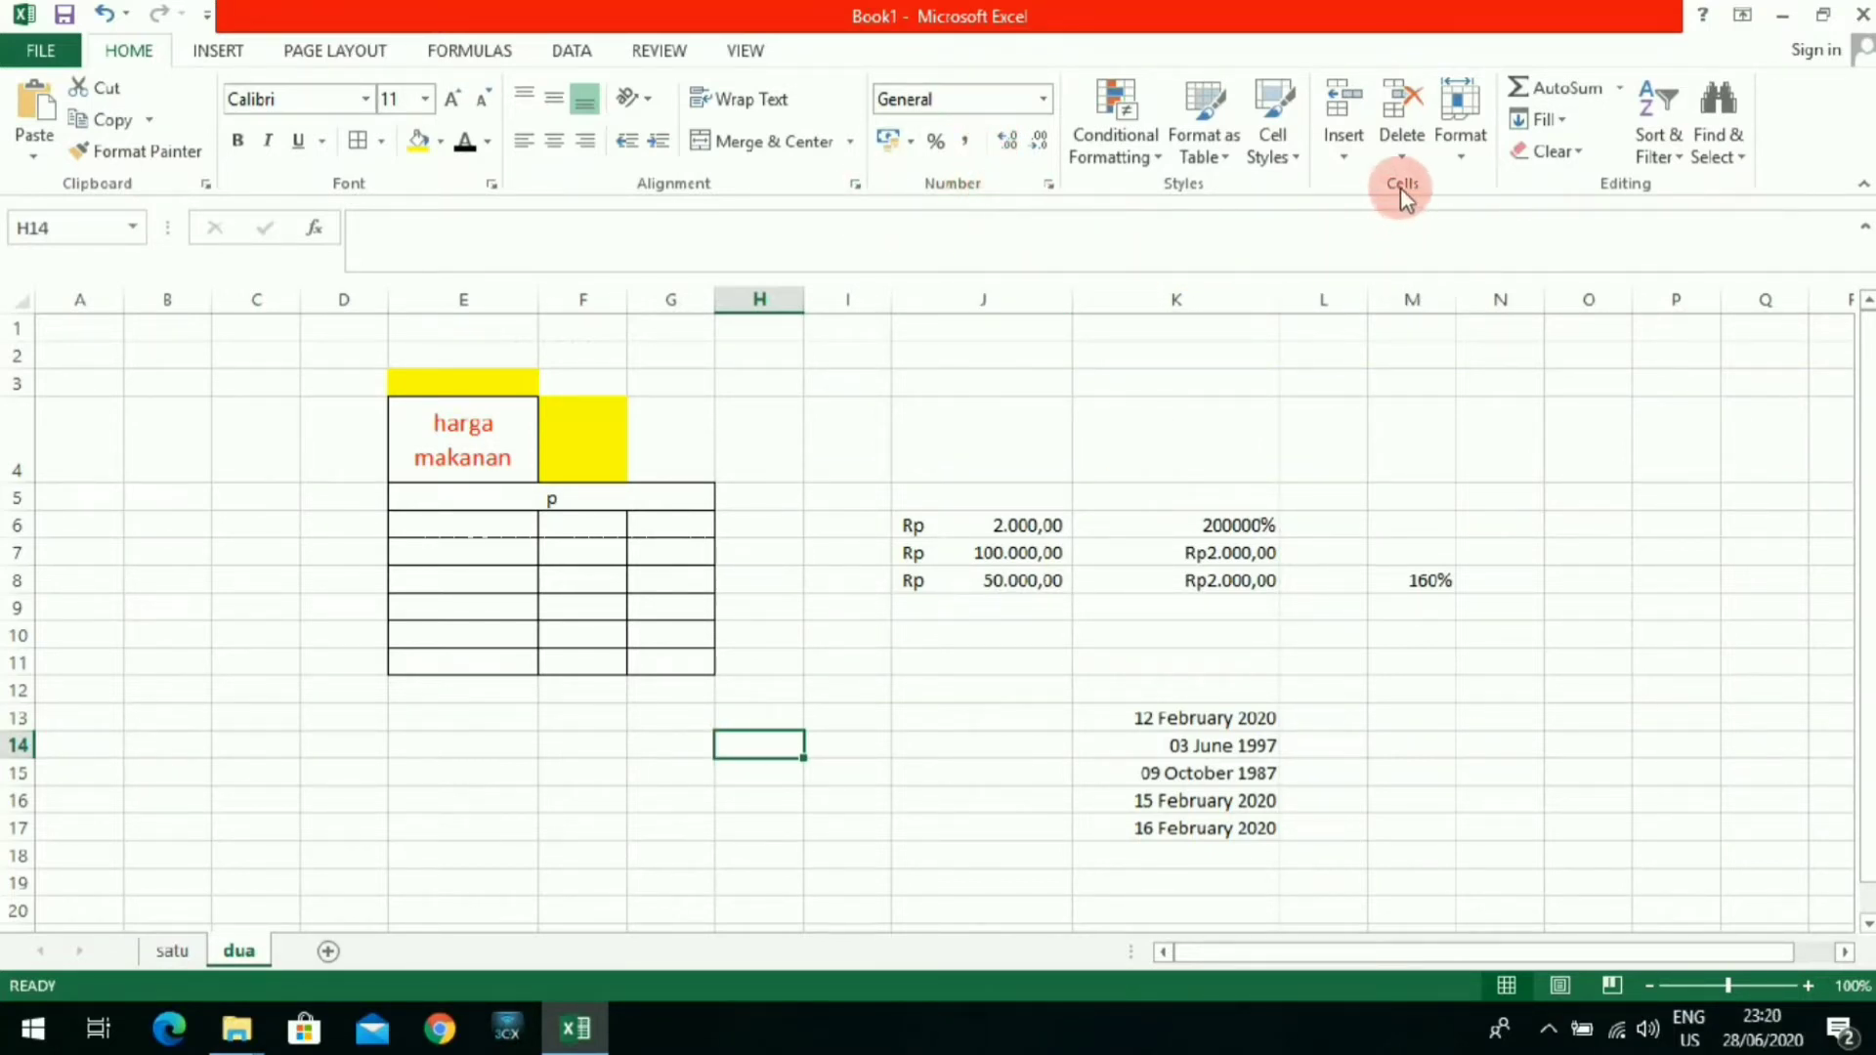
# Step: View the options for inserting cells and reduce the height of row 4, which holds the "harga makanan" heading
pyautogui.click(1342, 152)
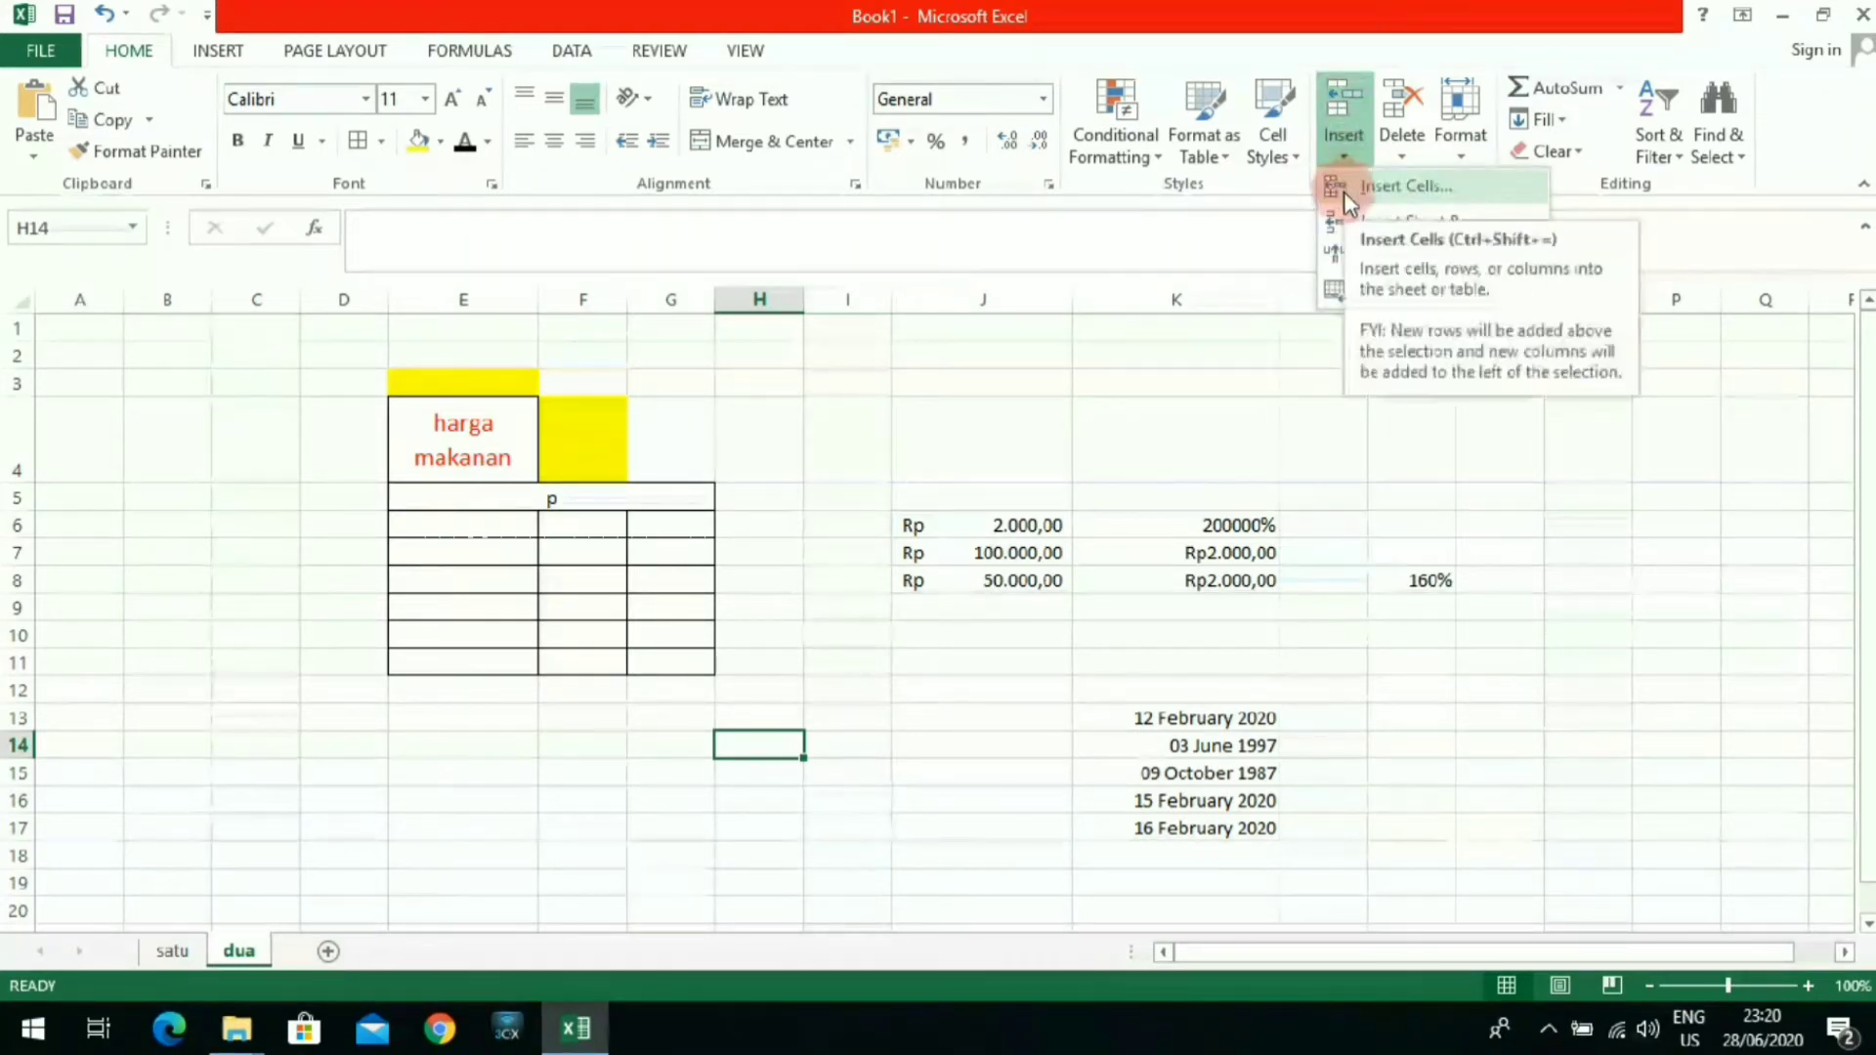
pyautogui.click(1258, 384)
pyautogui.moveTo(18, 482)
pyautogui.mouseDown()
pyautogui.moveTo(33, 431)
pyautogui.moveTo(29, 452)
pyautogui.mouseUp()
pyautogui.click(145, 565)
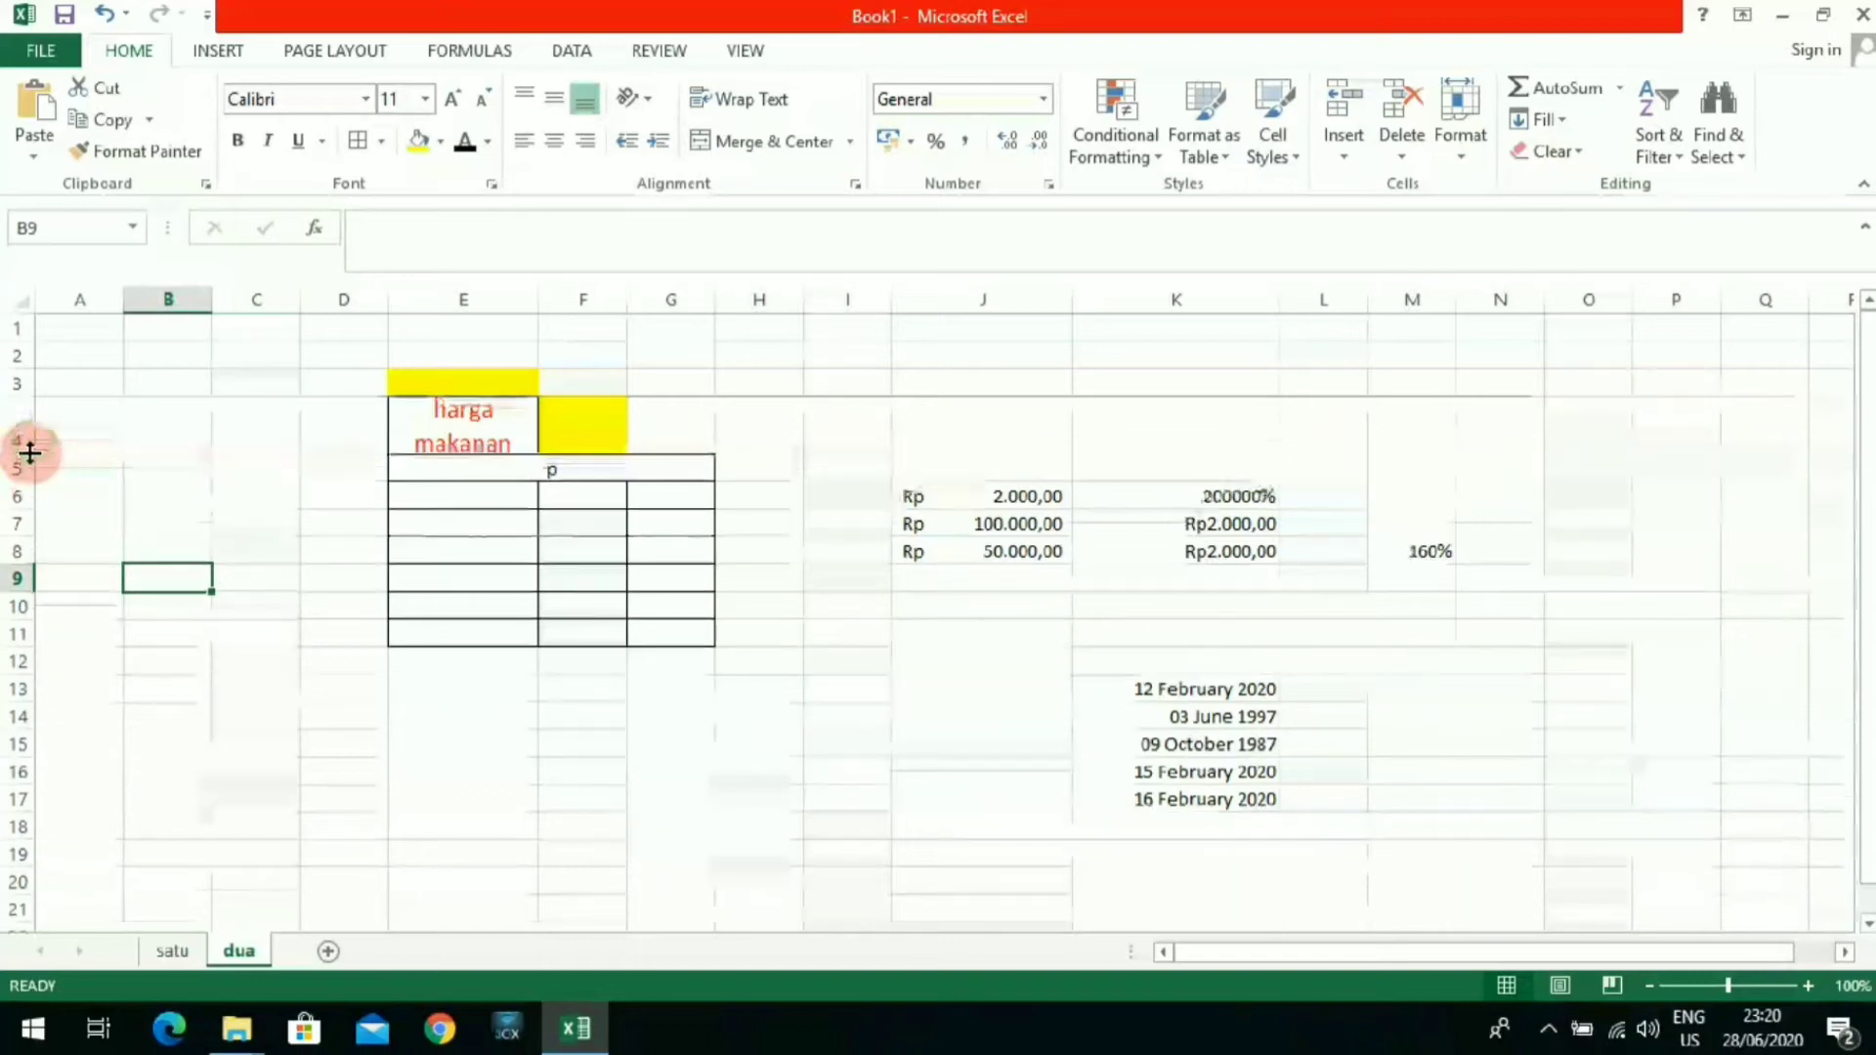
pyautogui.click(579, 299)
pyautogui.click(727, 349)
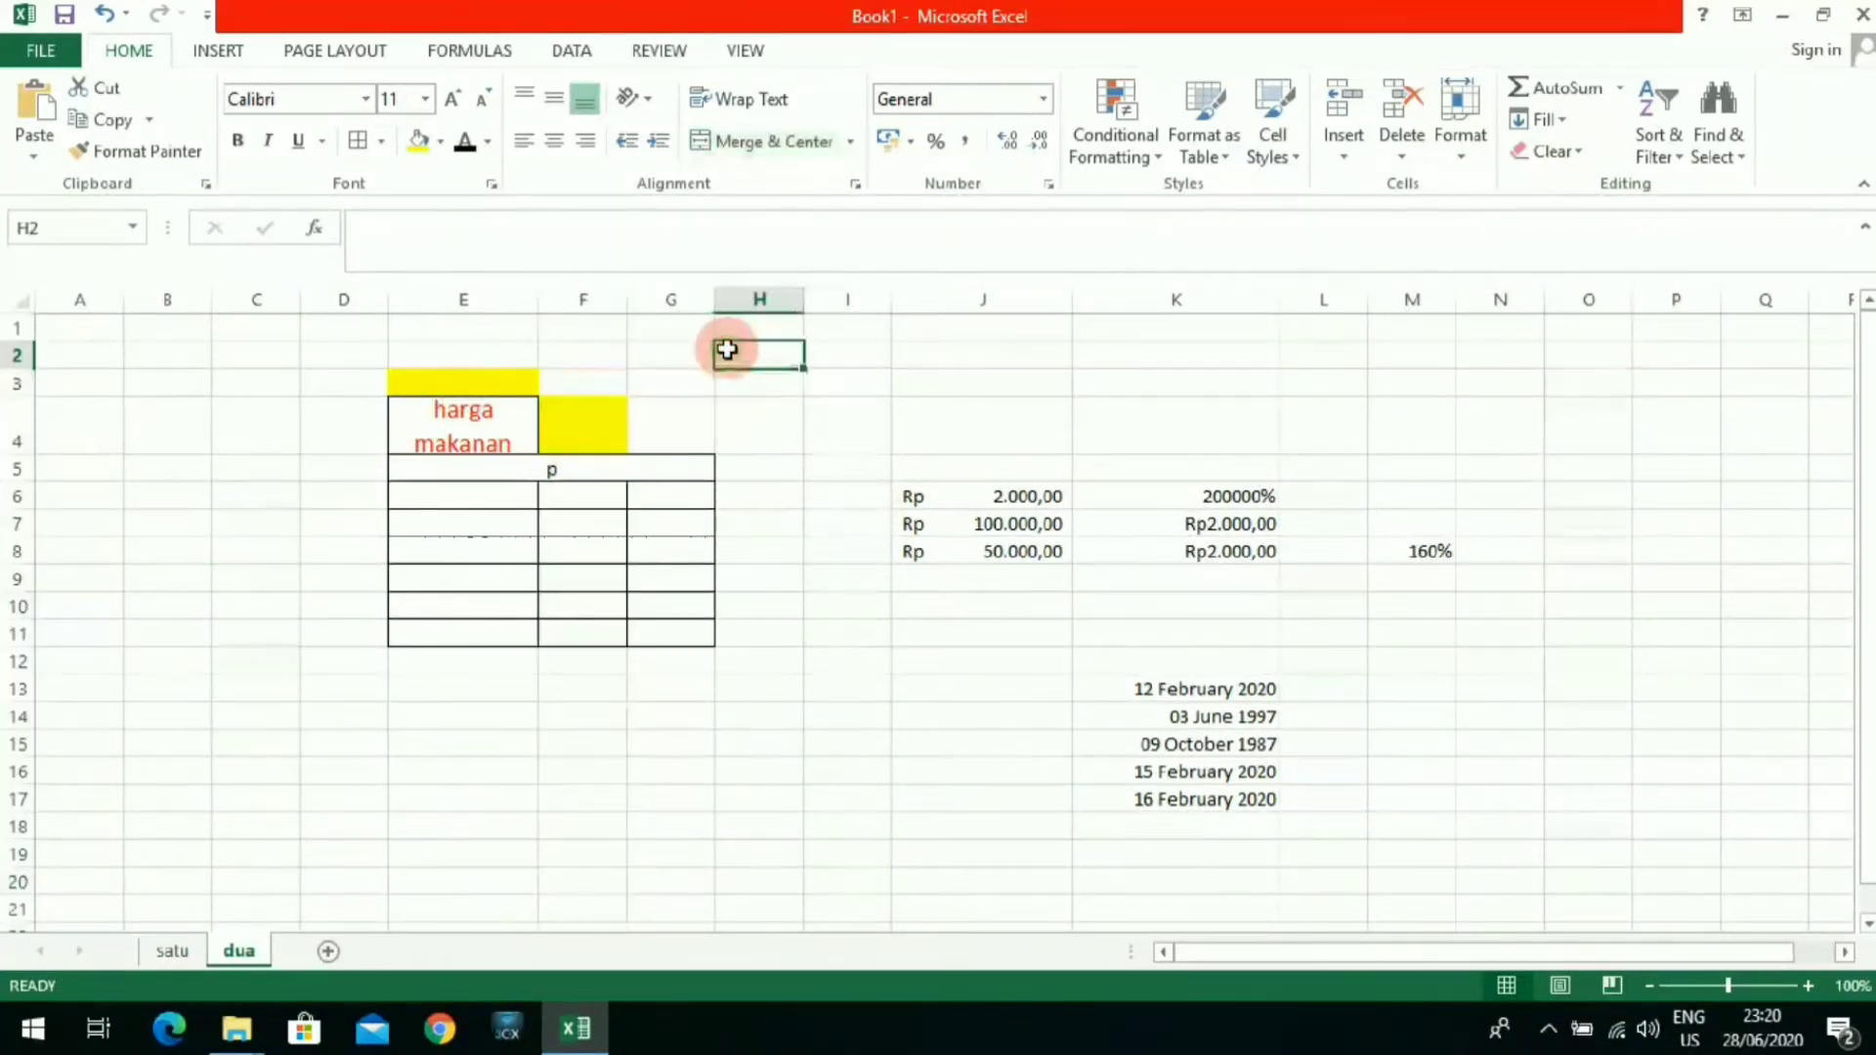
# Step: Insert a new sheet row above row 5, between the "harga makanan" heading and the "p" row
pyautogui.click(29, 468)
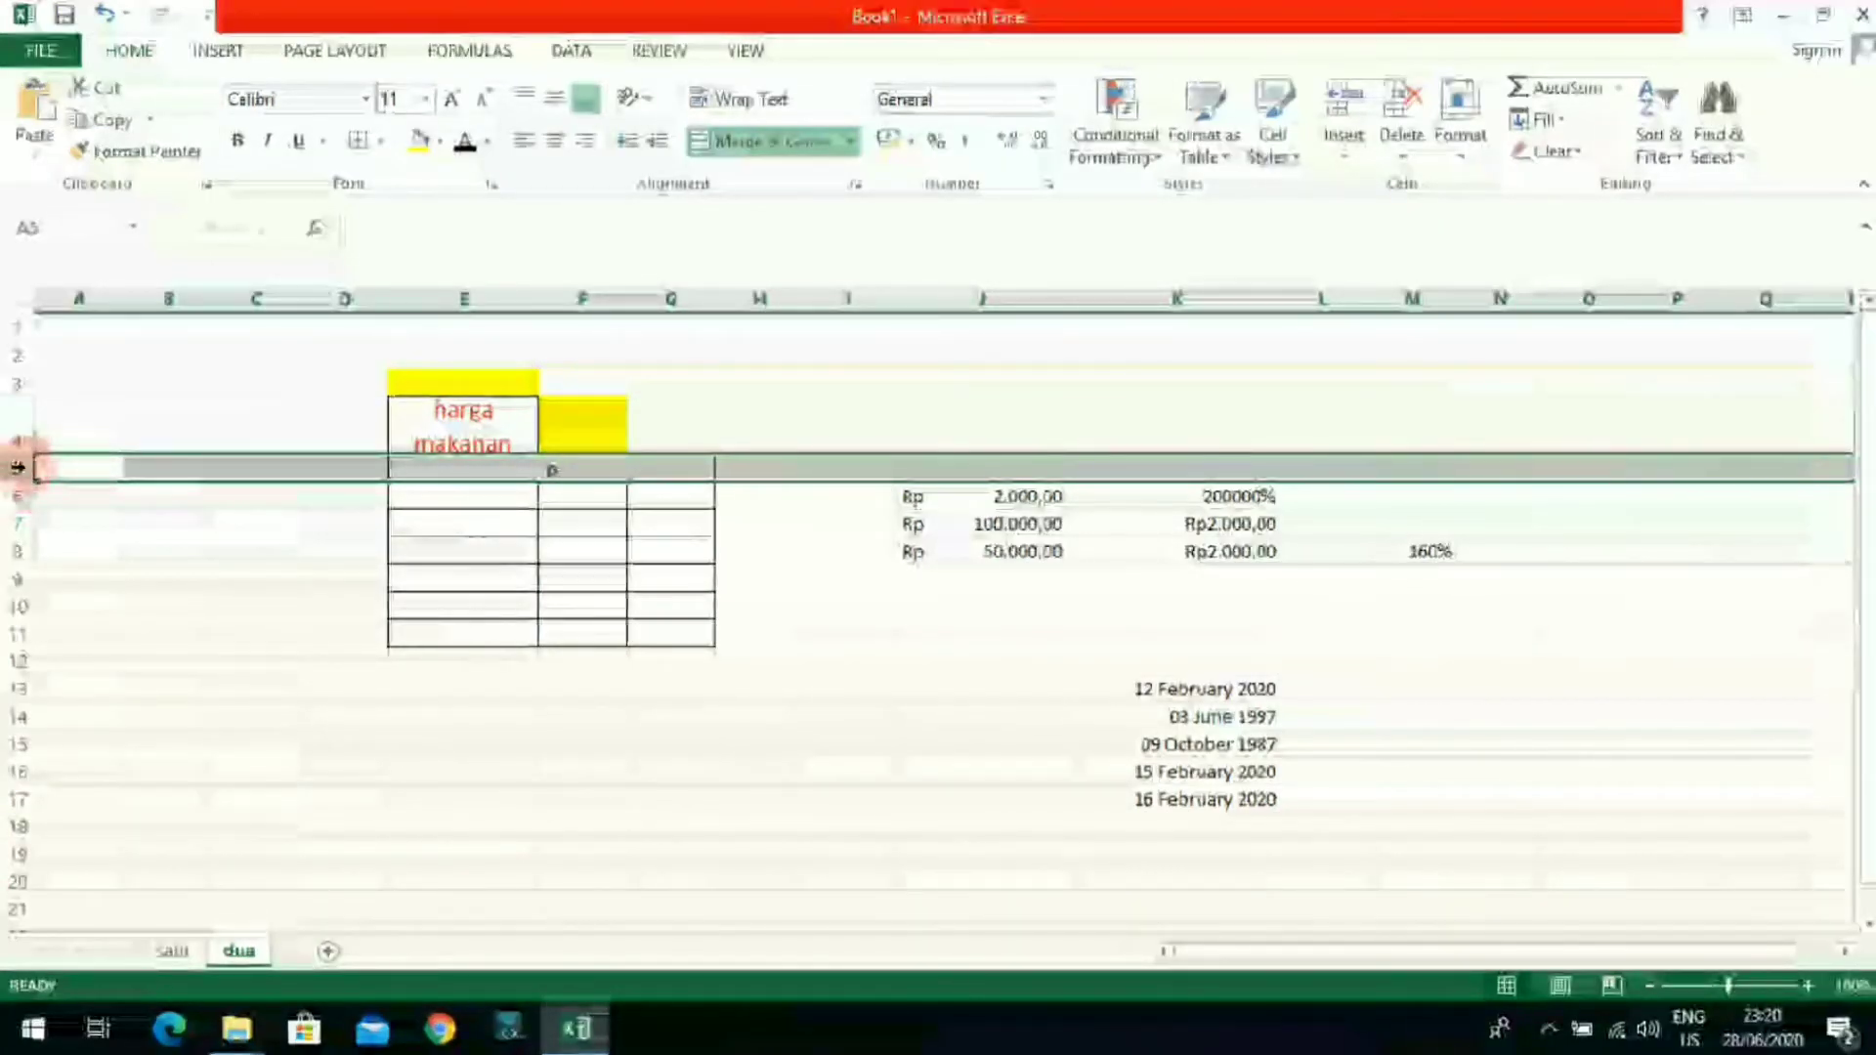
pyautogui.rightClick(16, 468)
pyautogui.click(84, 655)
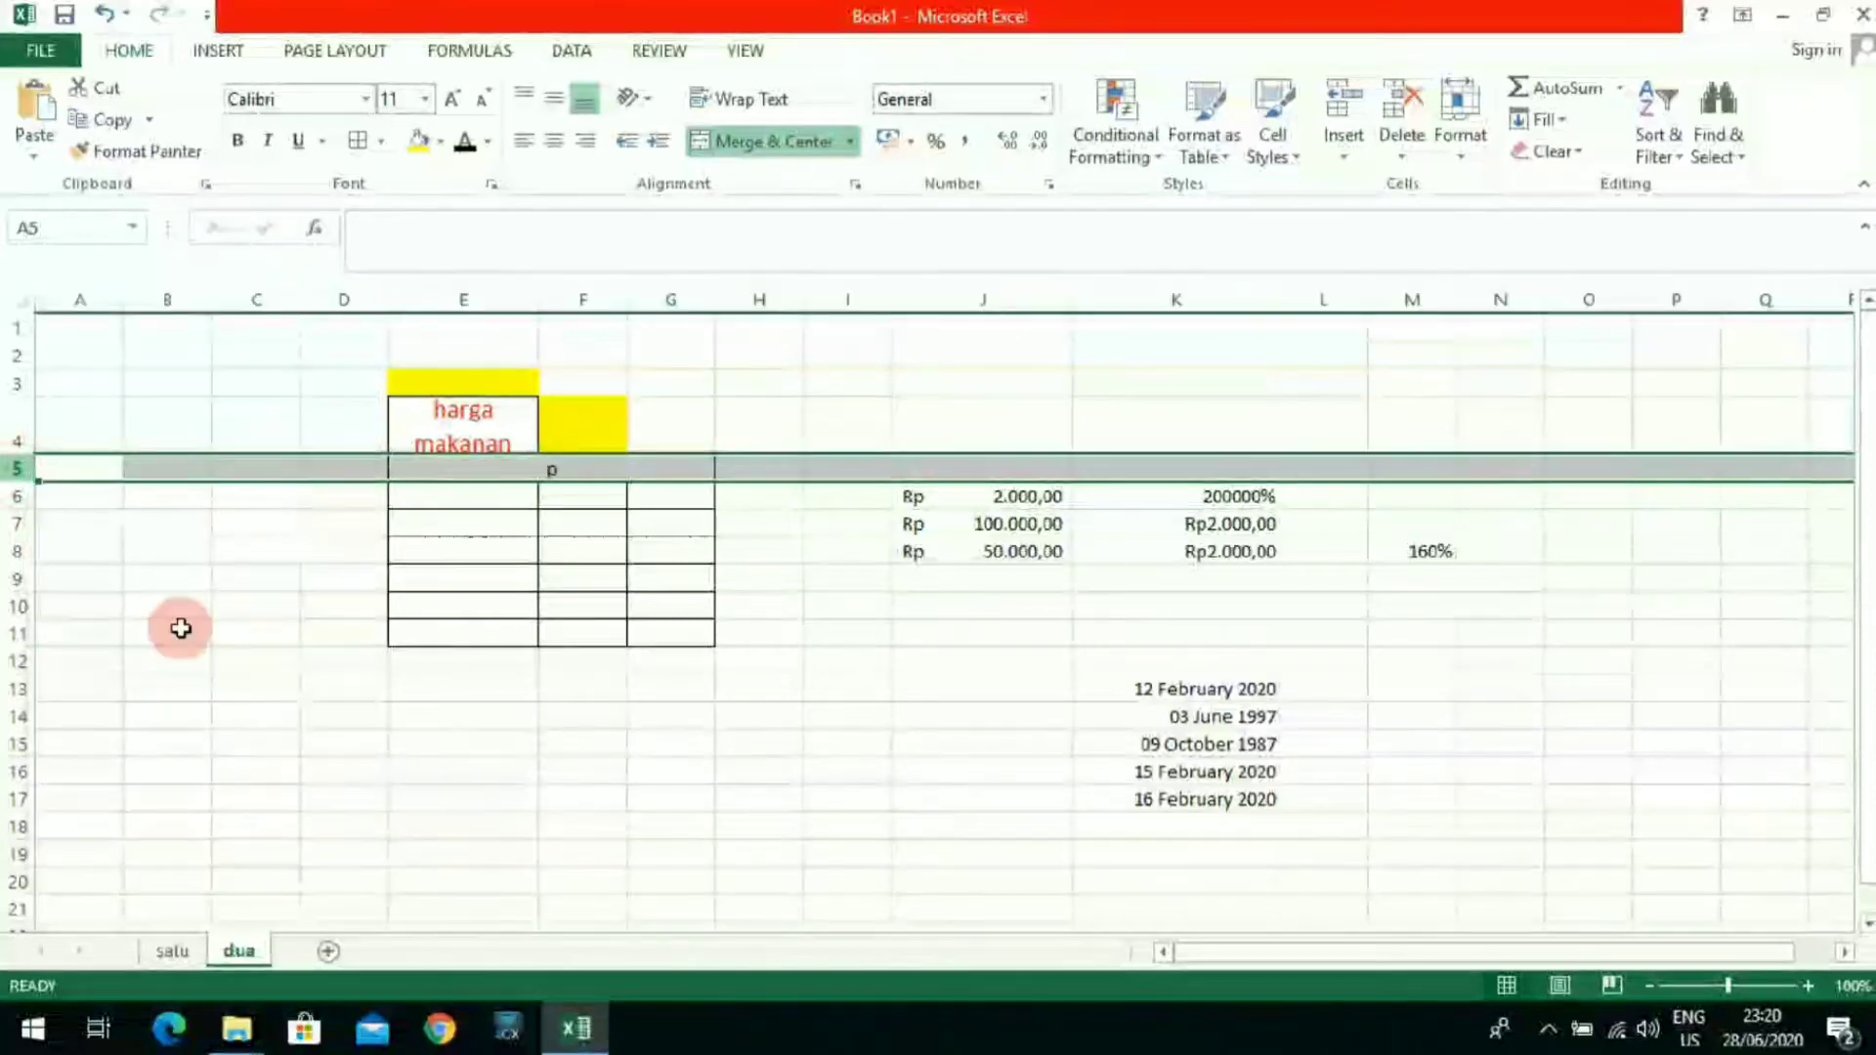
pyautogui.click(158, 583)
pyautogui.click(17, 476)
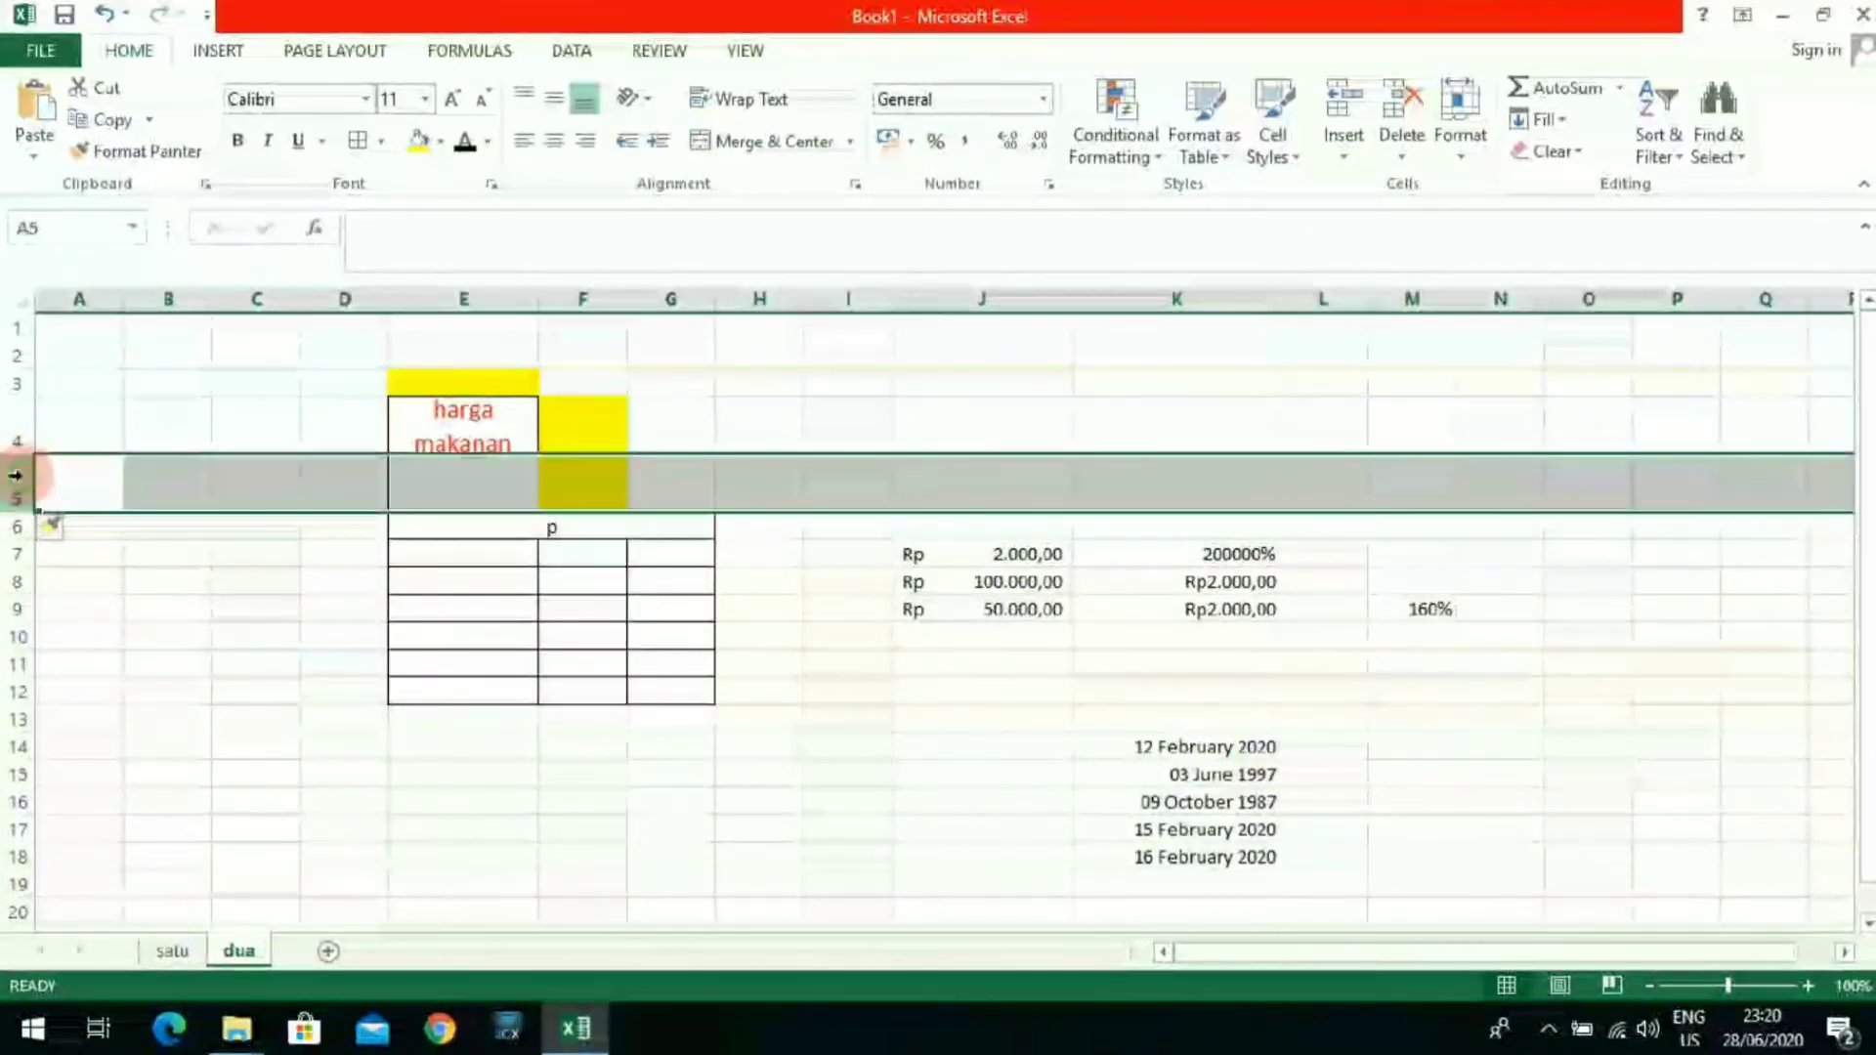
# Step: Insert a new sheet column before column F, inside the bordered table
pyautogui.click(559, 298)
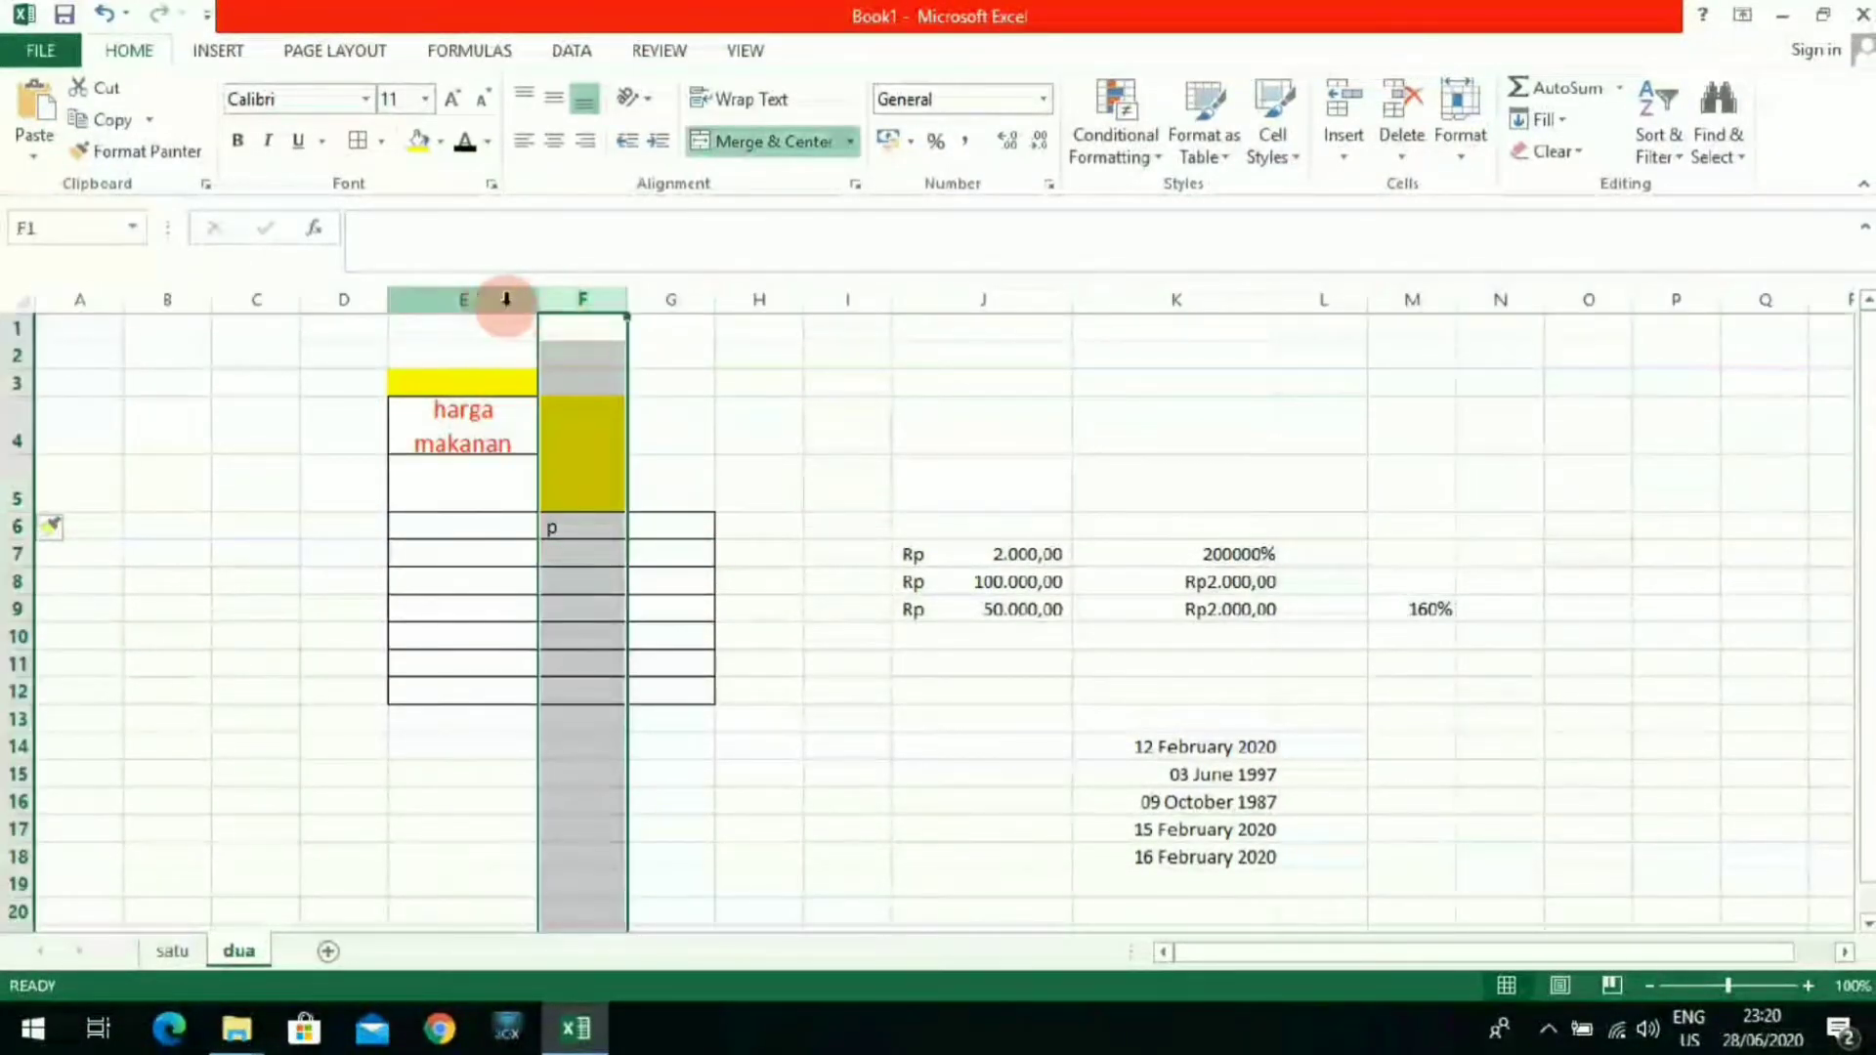
pyautogui.moveTo(511, 299); pyautogui.dragTo(578, 296)
pyautogui.rightClick(577, 298)
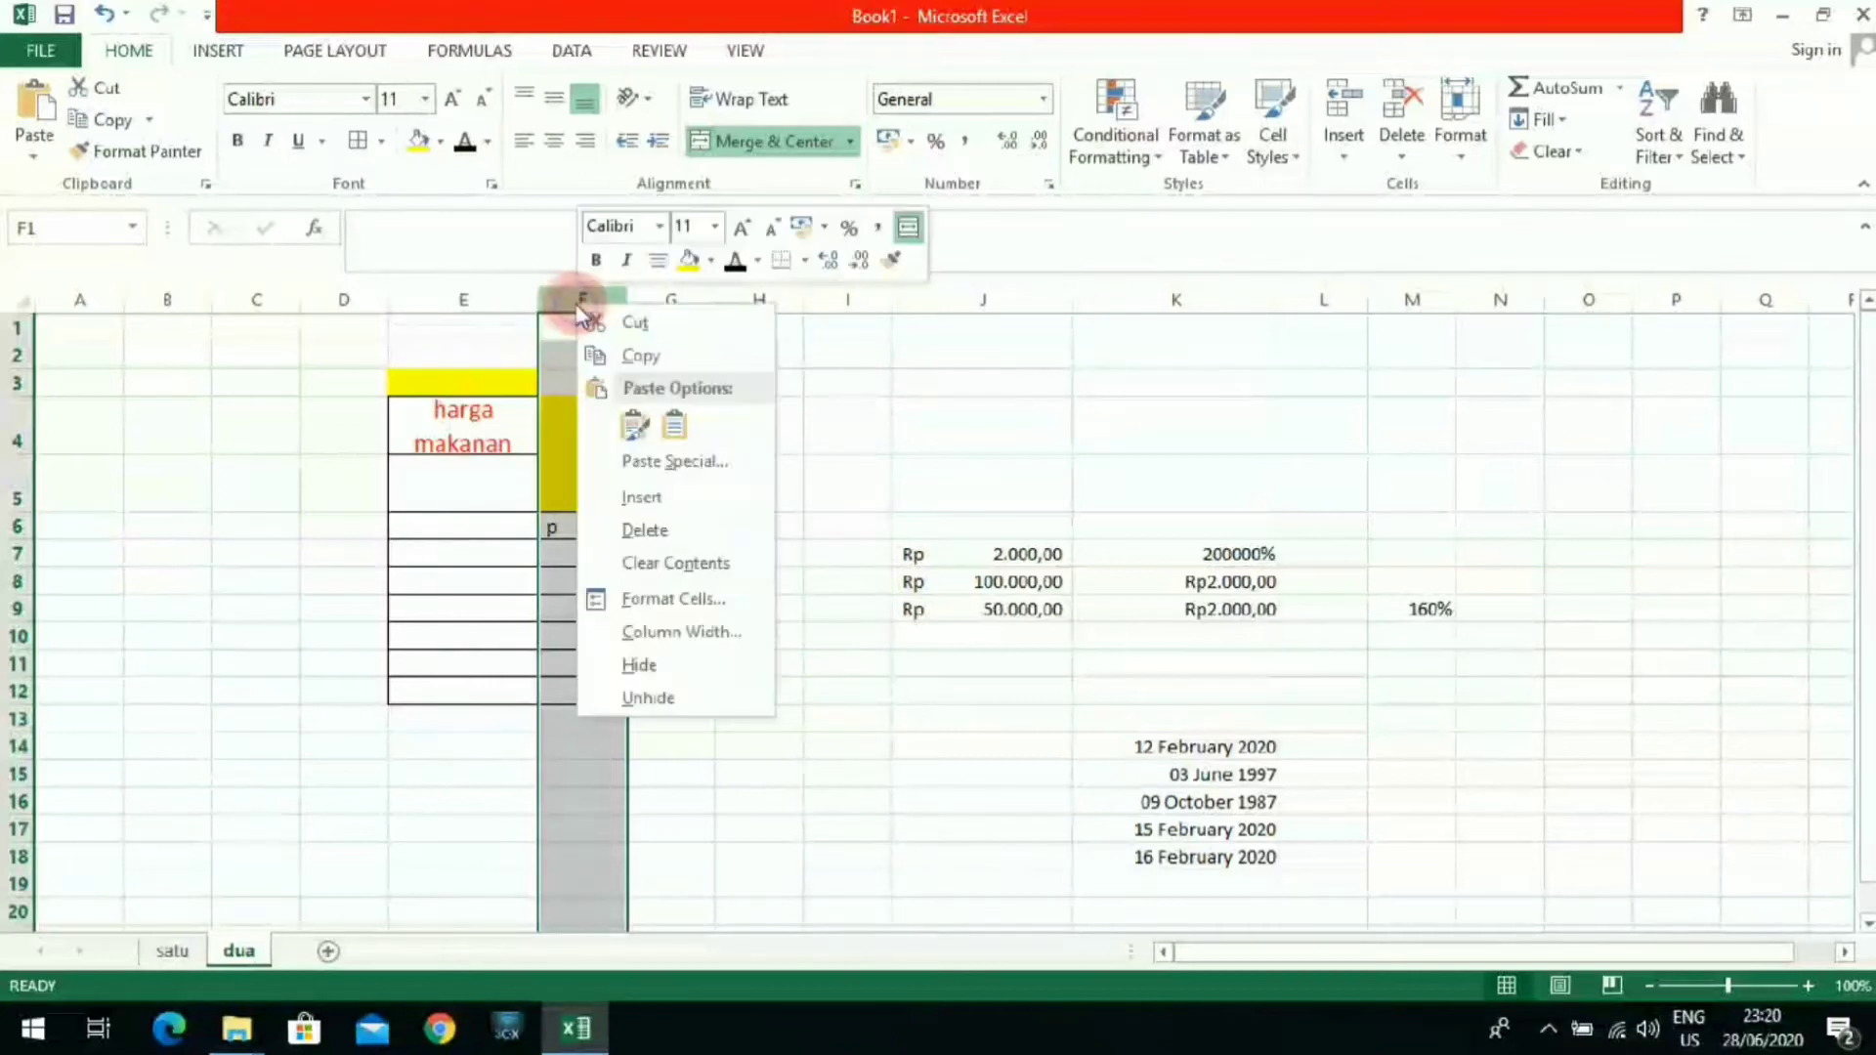
pyautogui.click(657, 502)
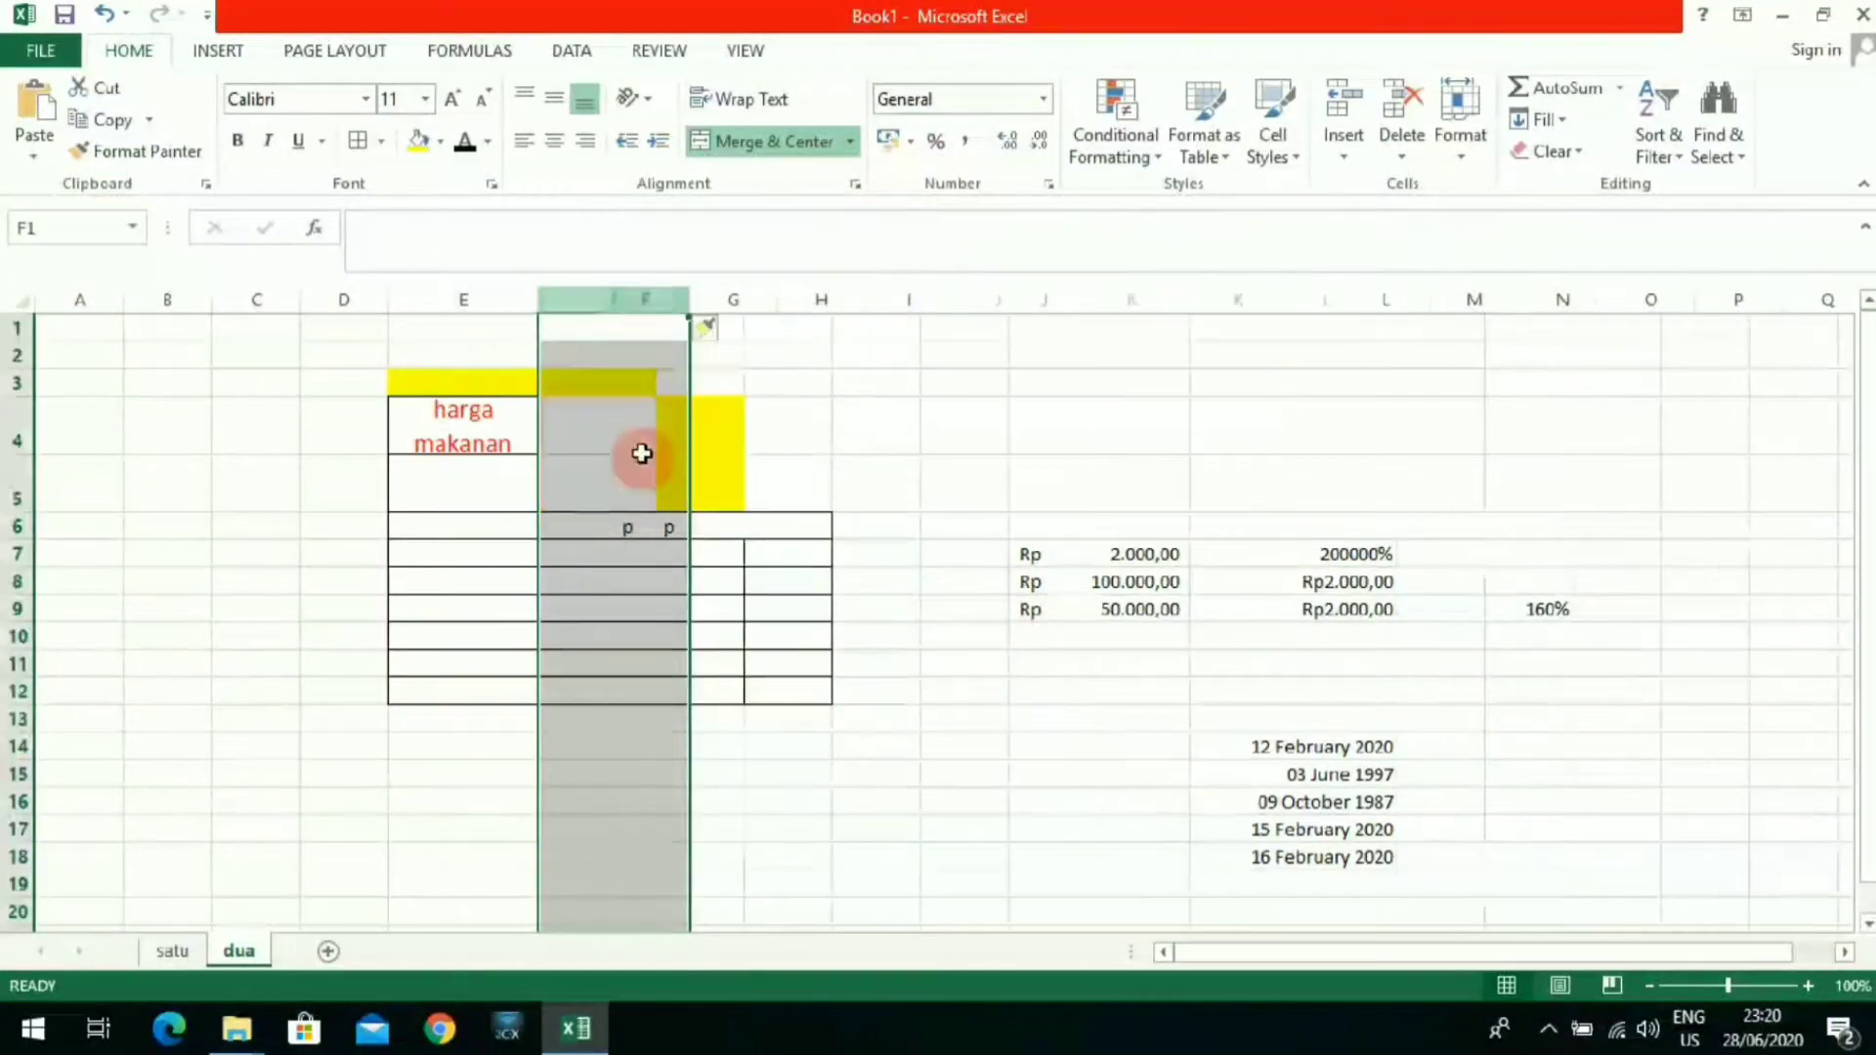
pyautogui.click(733, 337)
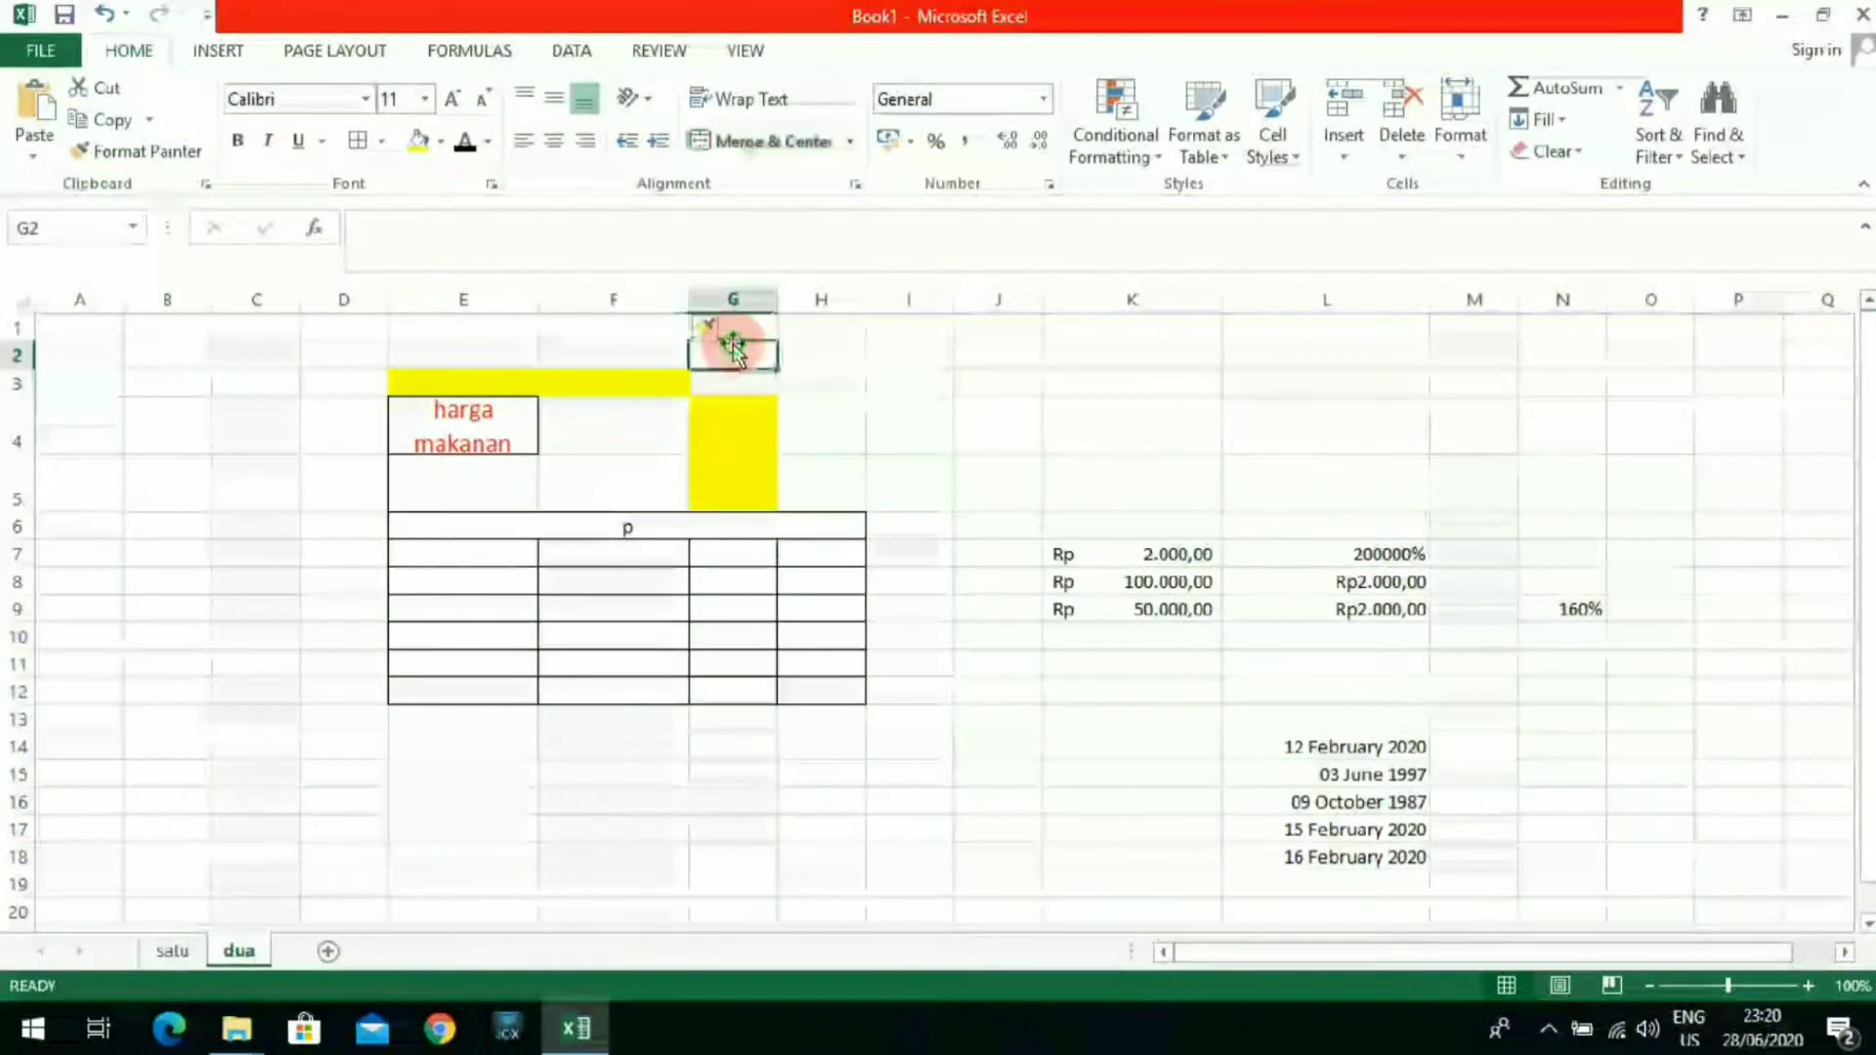
# Step: Select columns F and G and view the available options for deleting cells, rows, columns or the sheet
pyautogui.moveTo(628, 296); pyautogui.dragTo(716, 303)
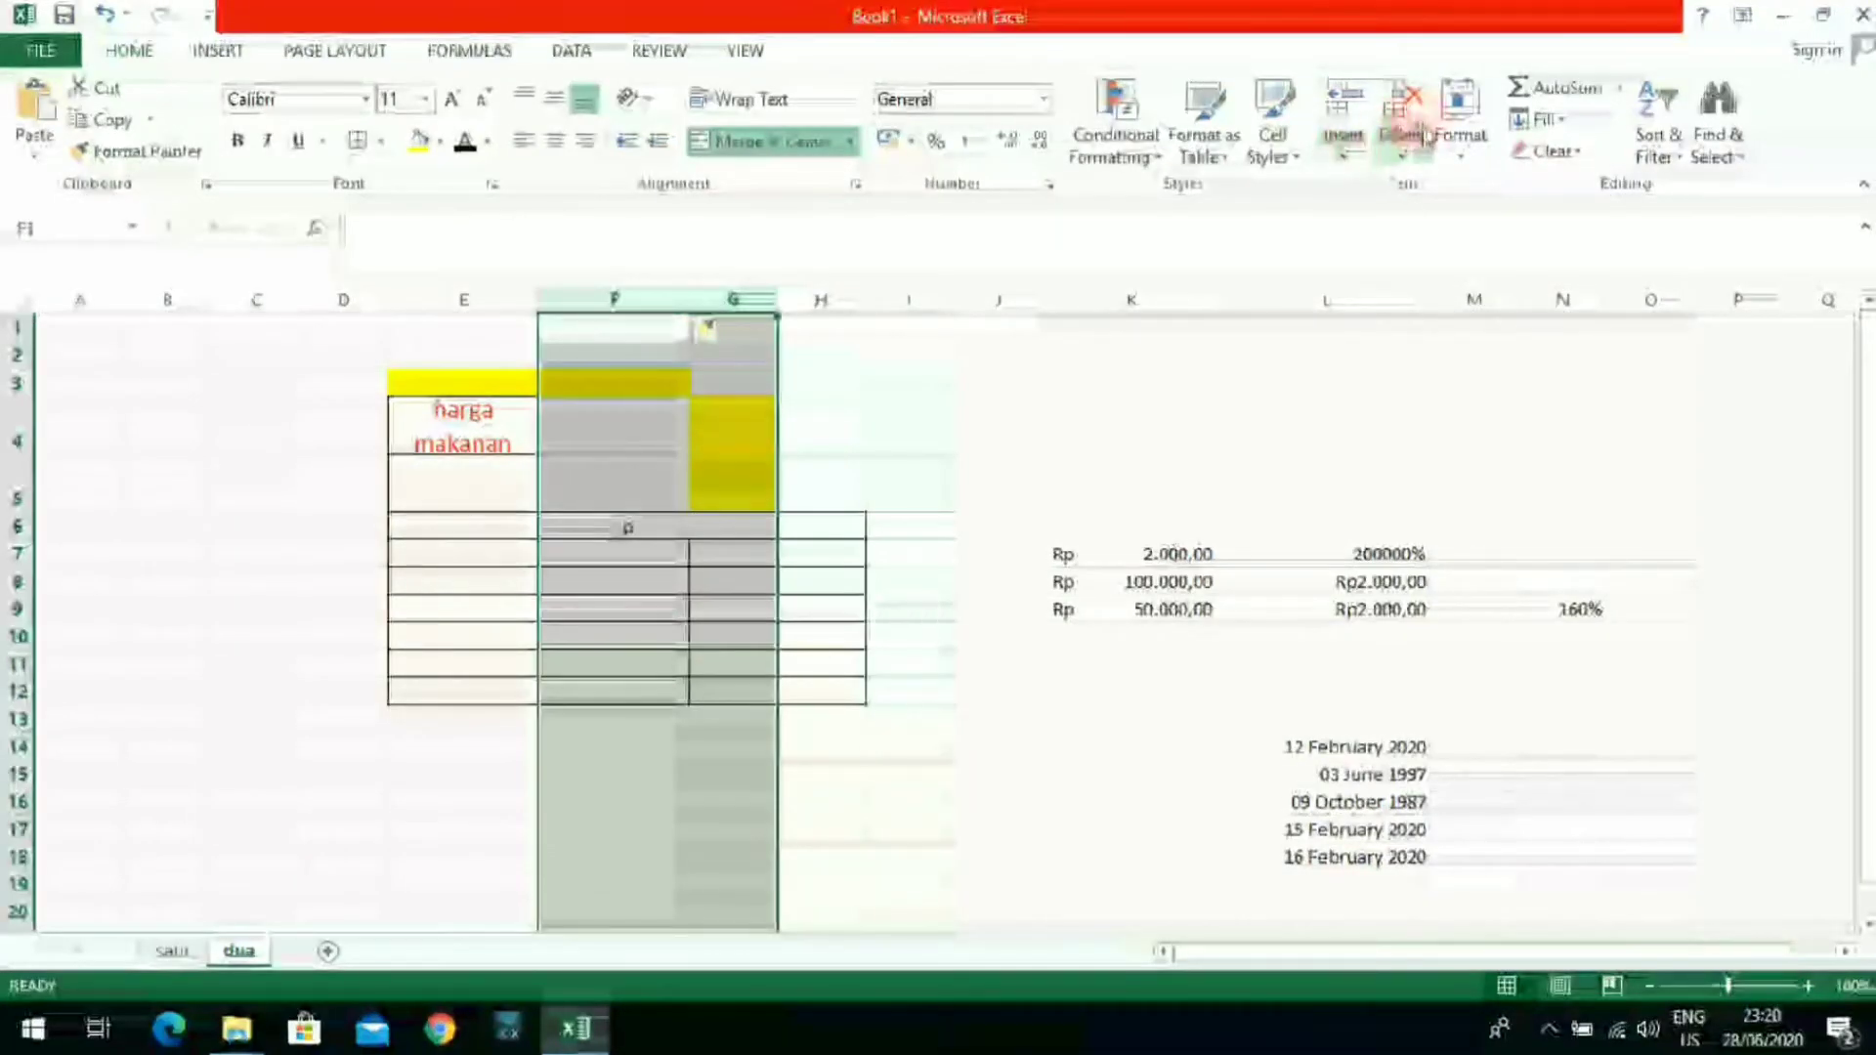
pyautogui.click(1403, 151)
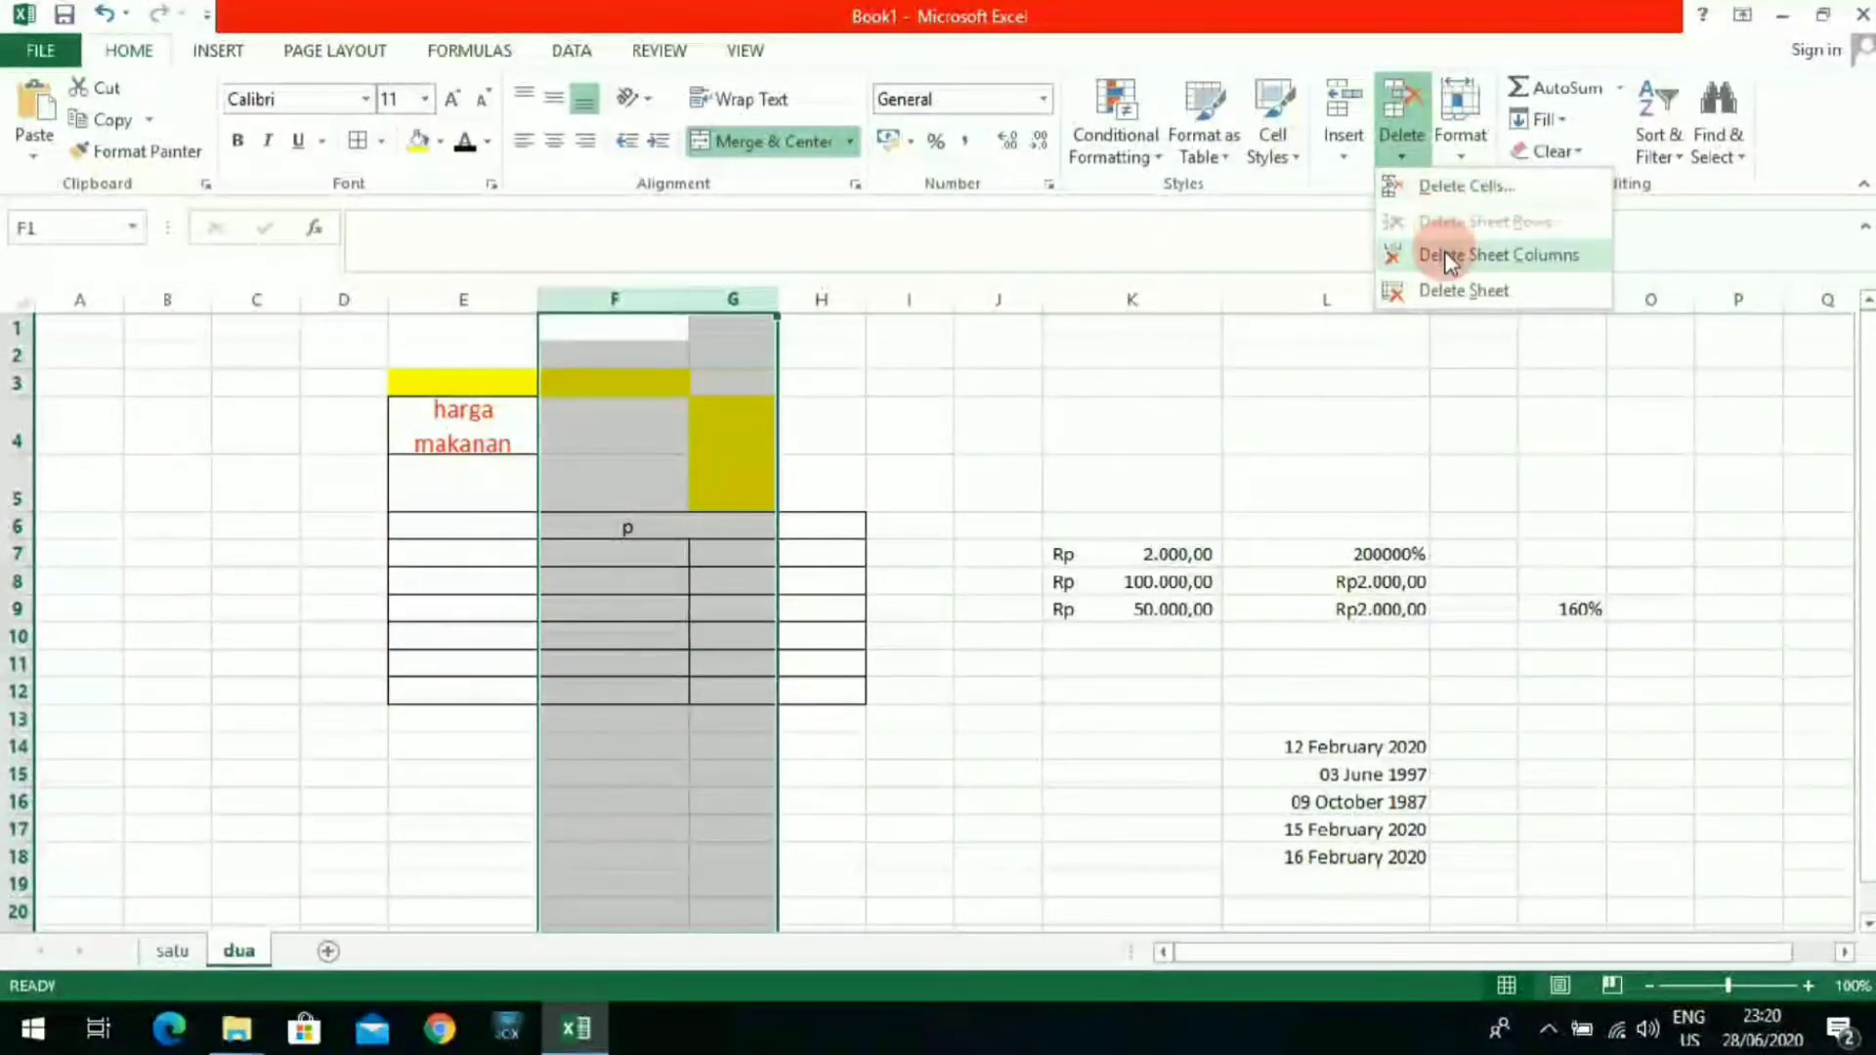
pyautogui.click(1229, 400)
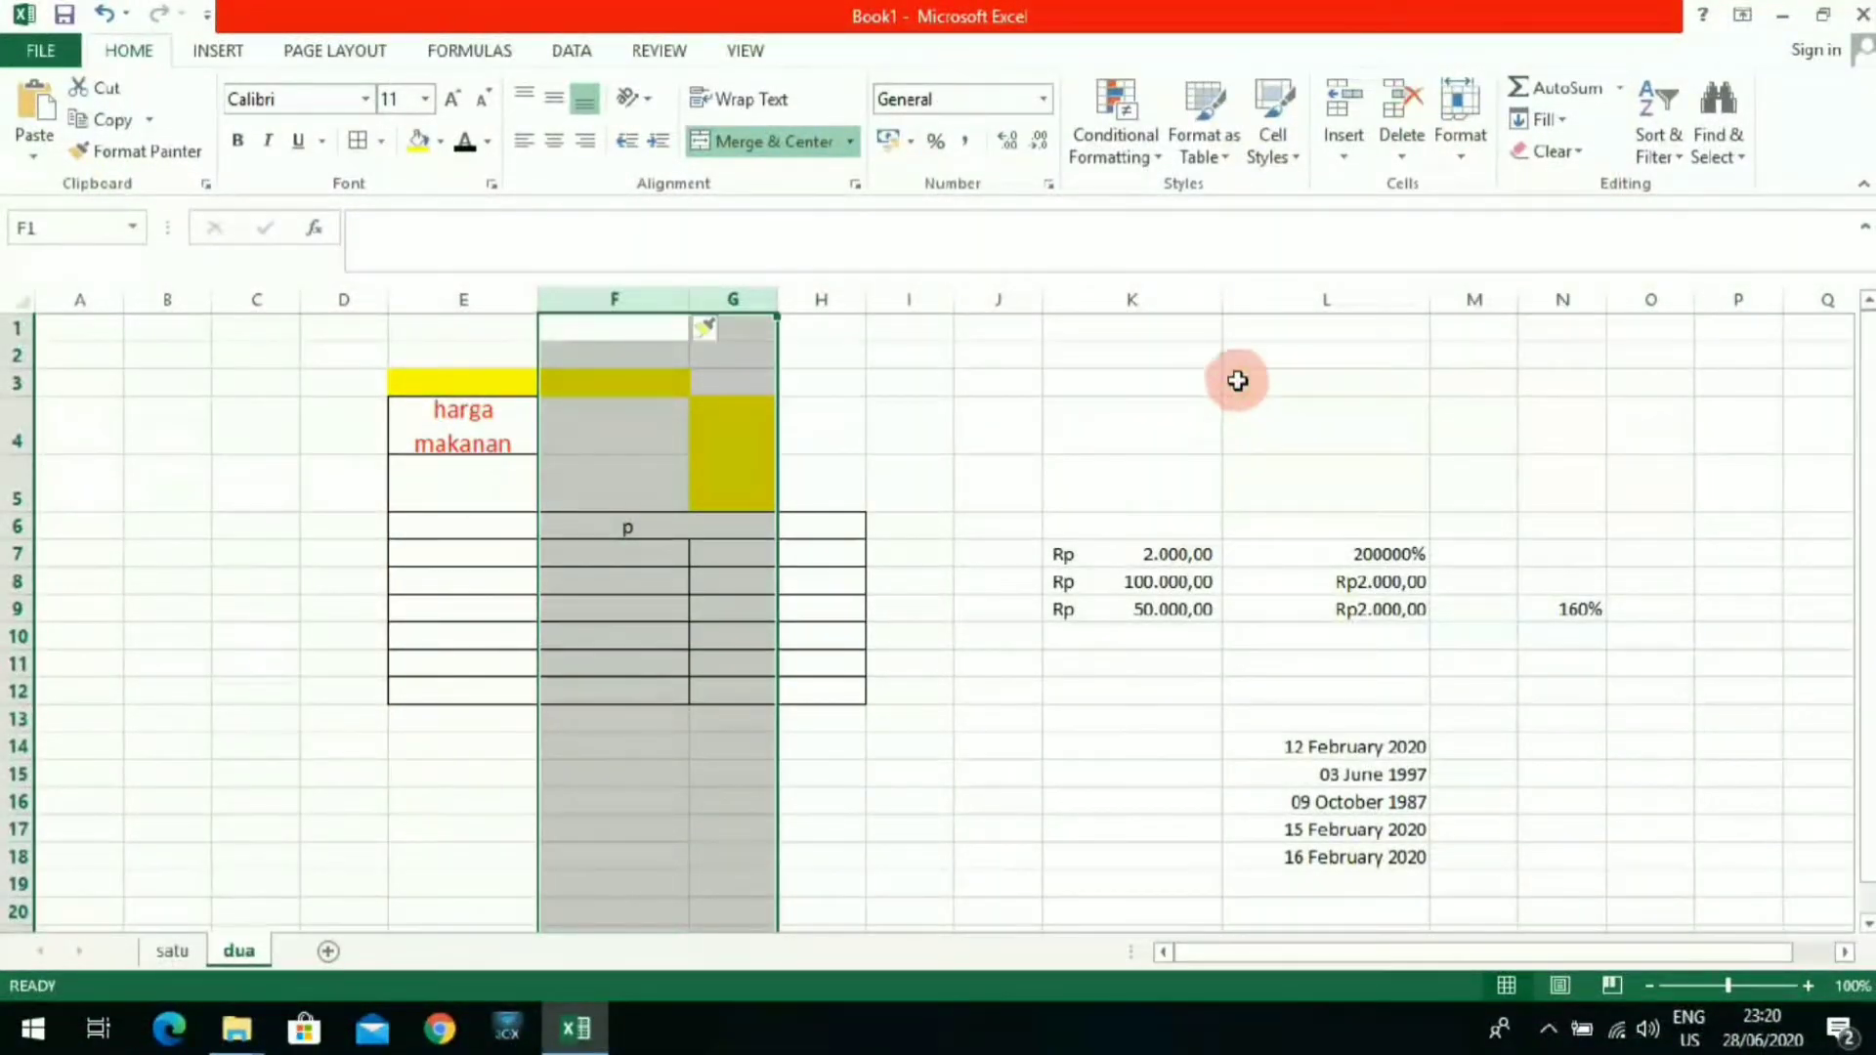
pyautogui.click(1065, 450)
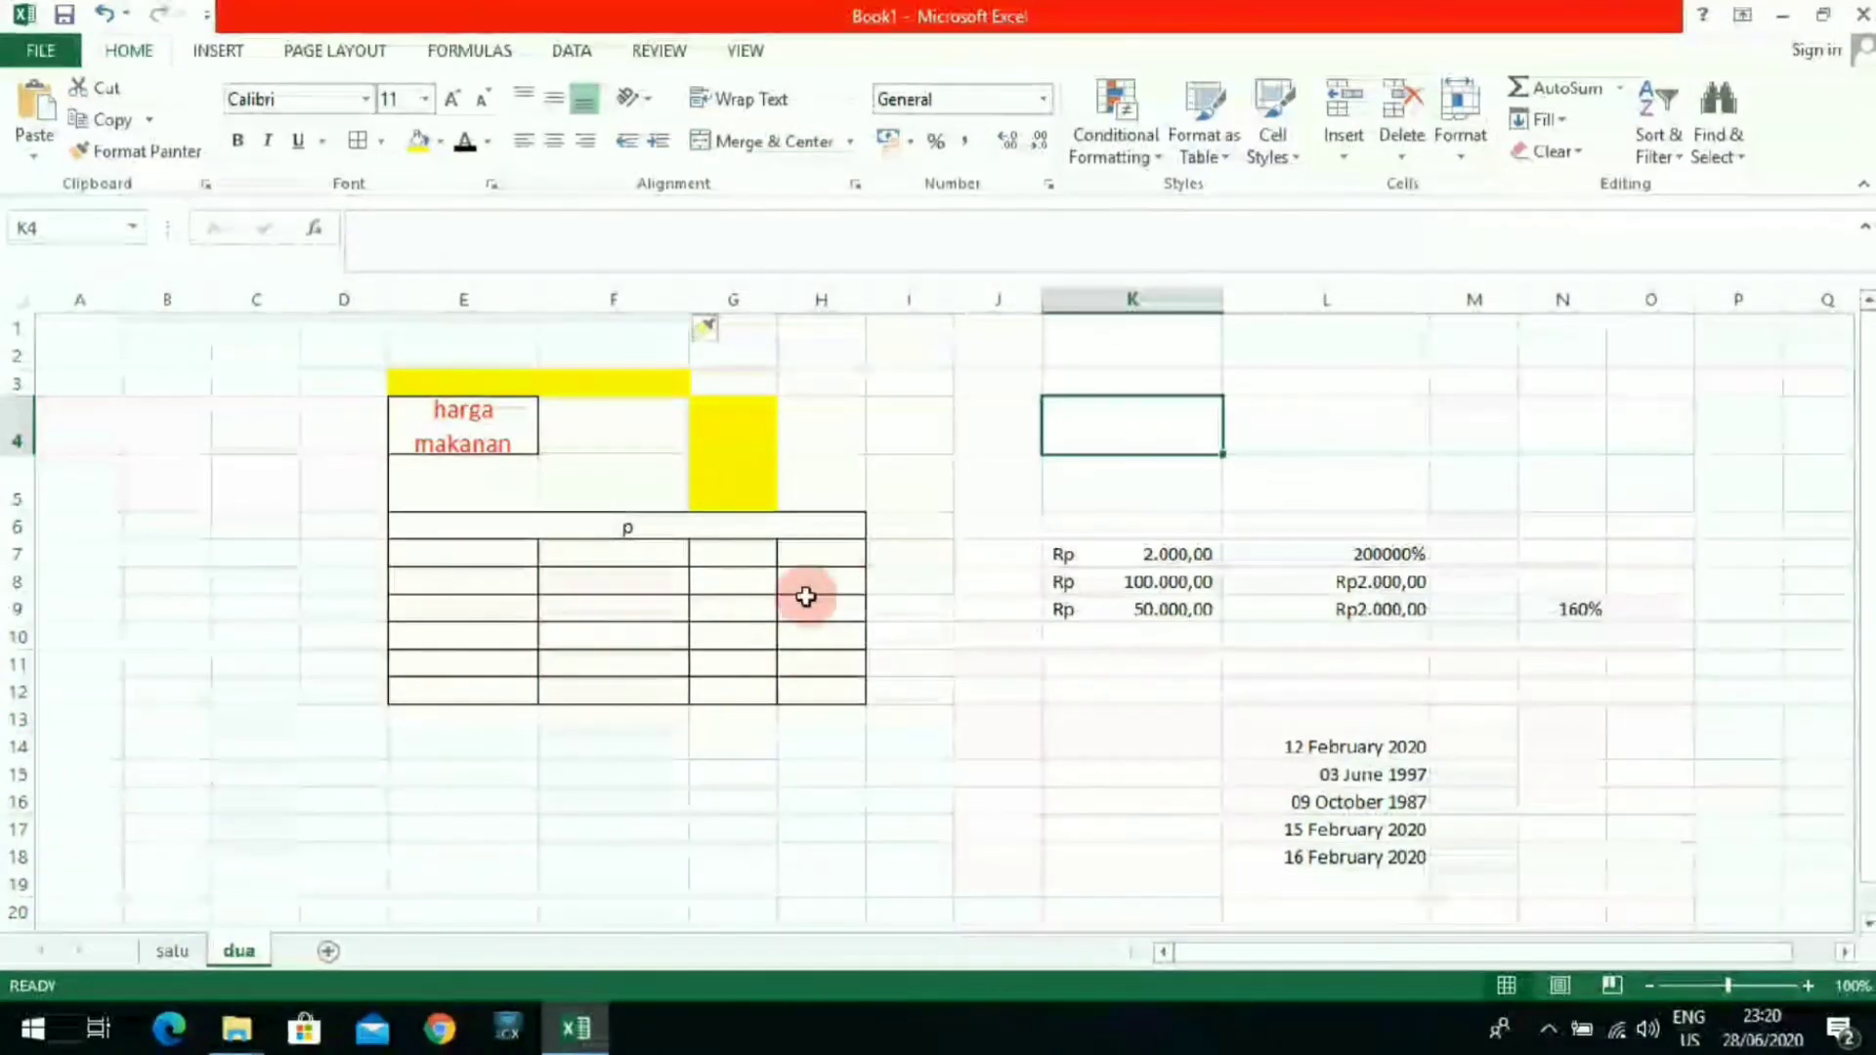
pyautogui.click(625, 604)
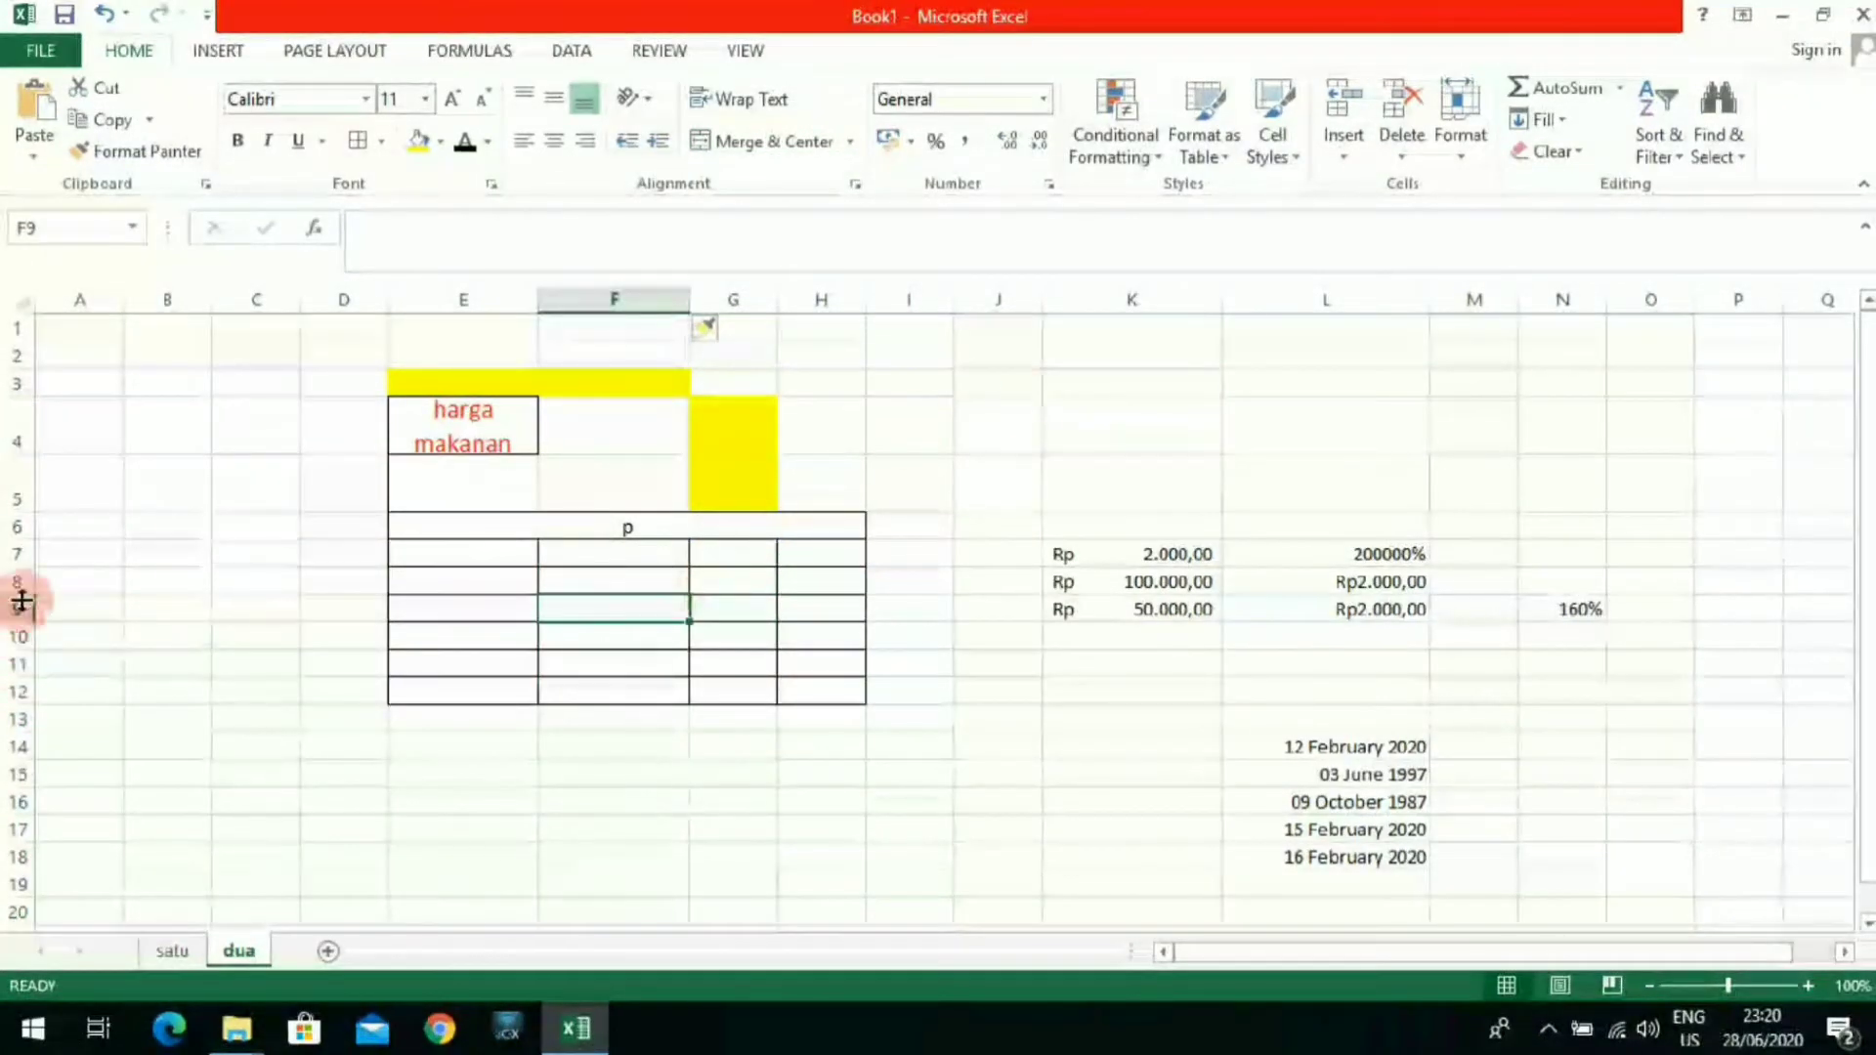
# Step: Insert a new sheet row above row 7, directly below the "p" row of the table
pyautogui.click(14, 553)
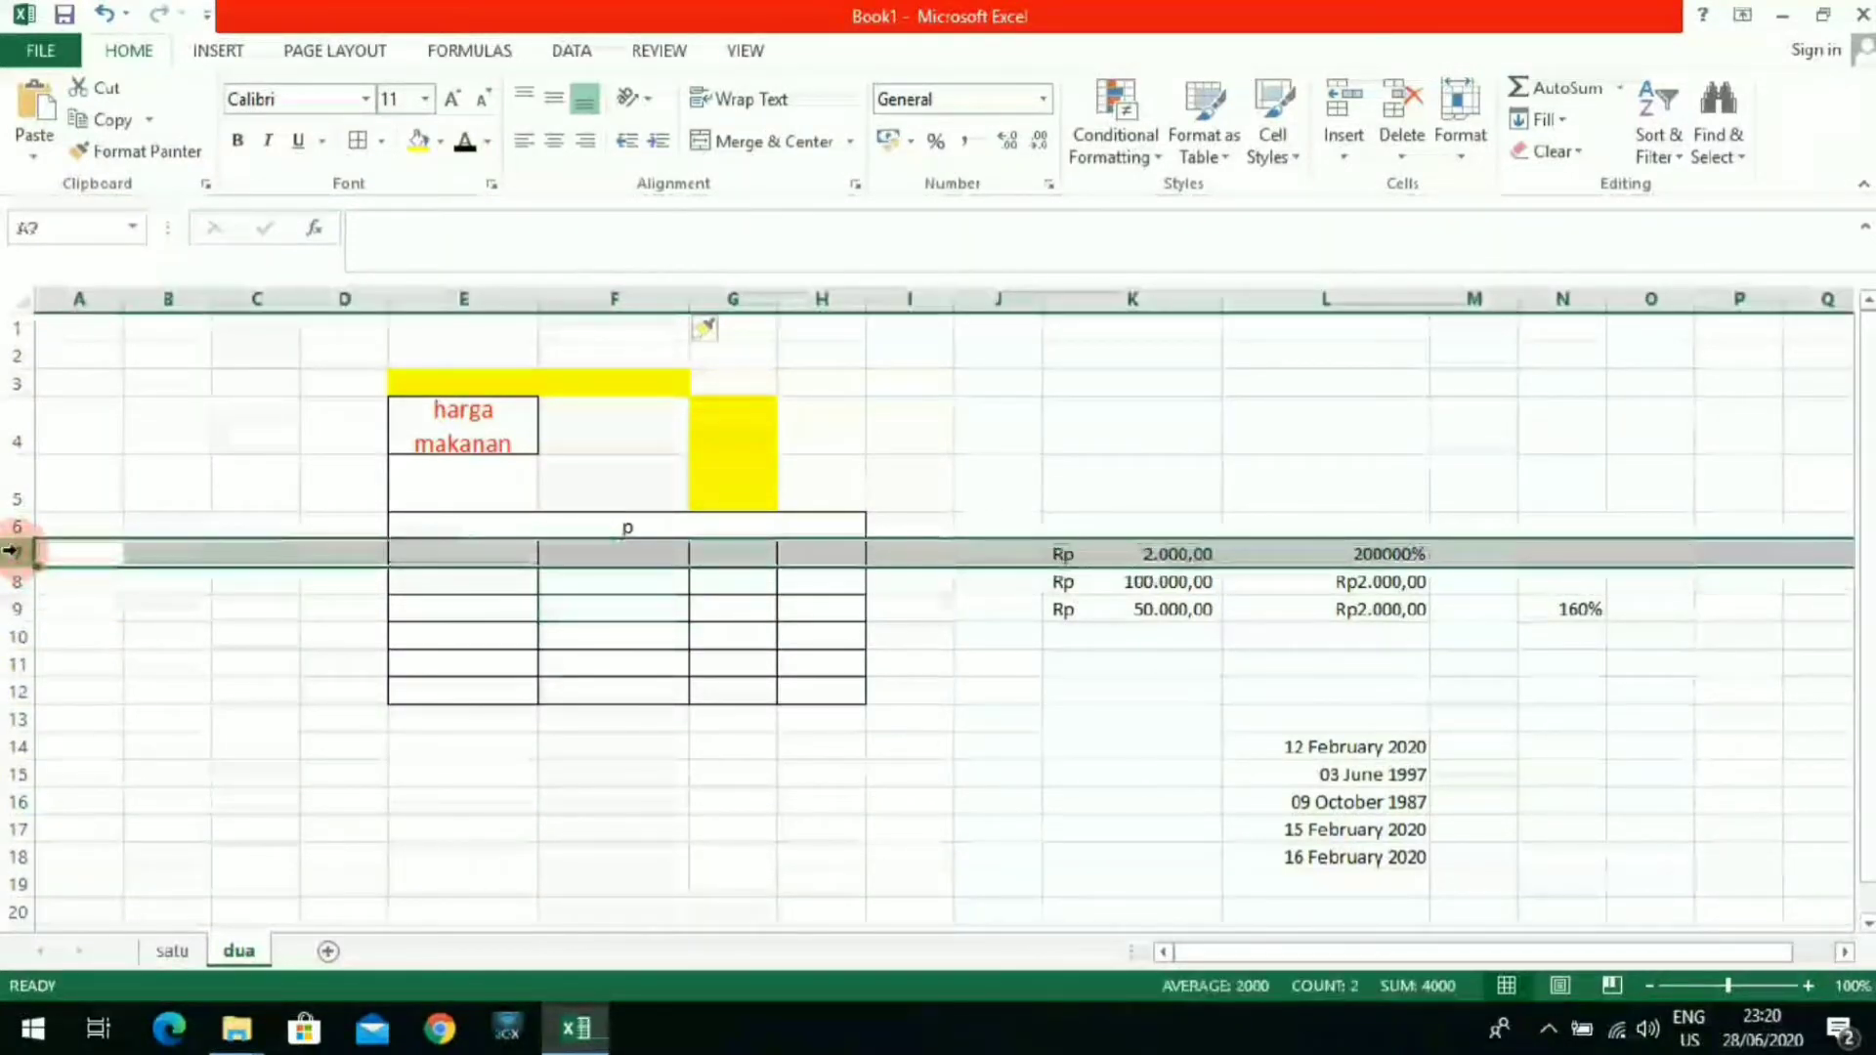
pyautogui.rightClick(17, 553)
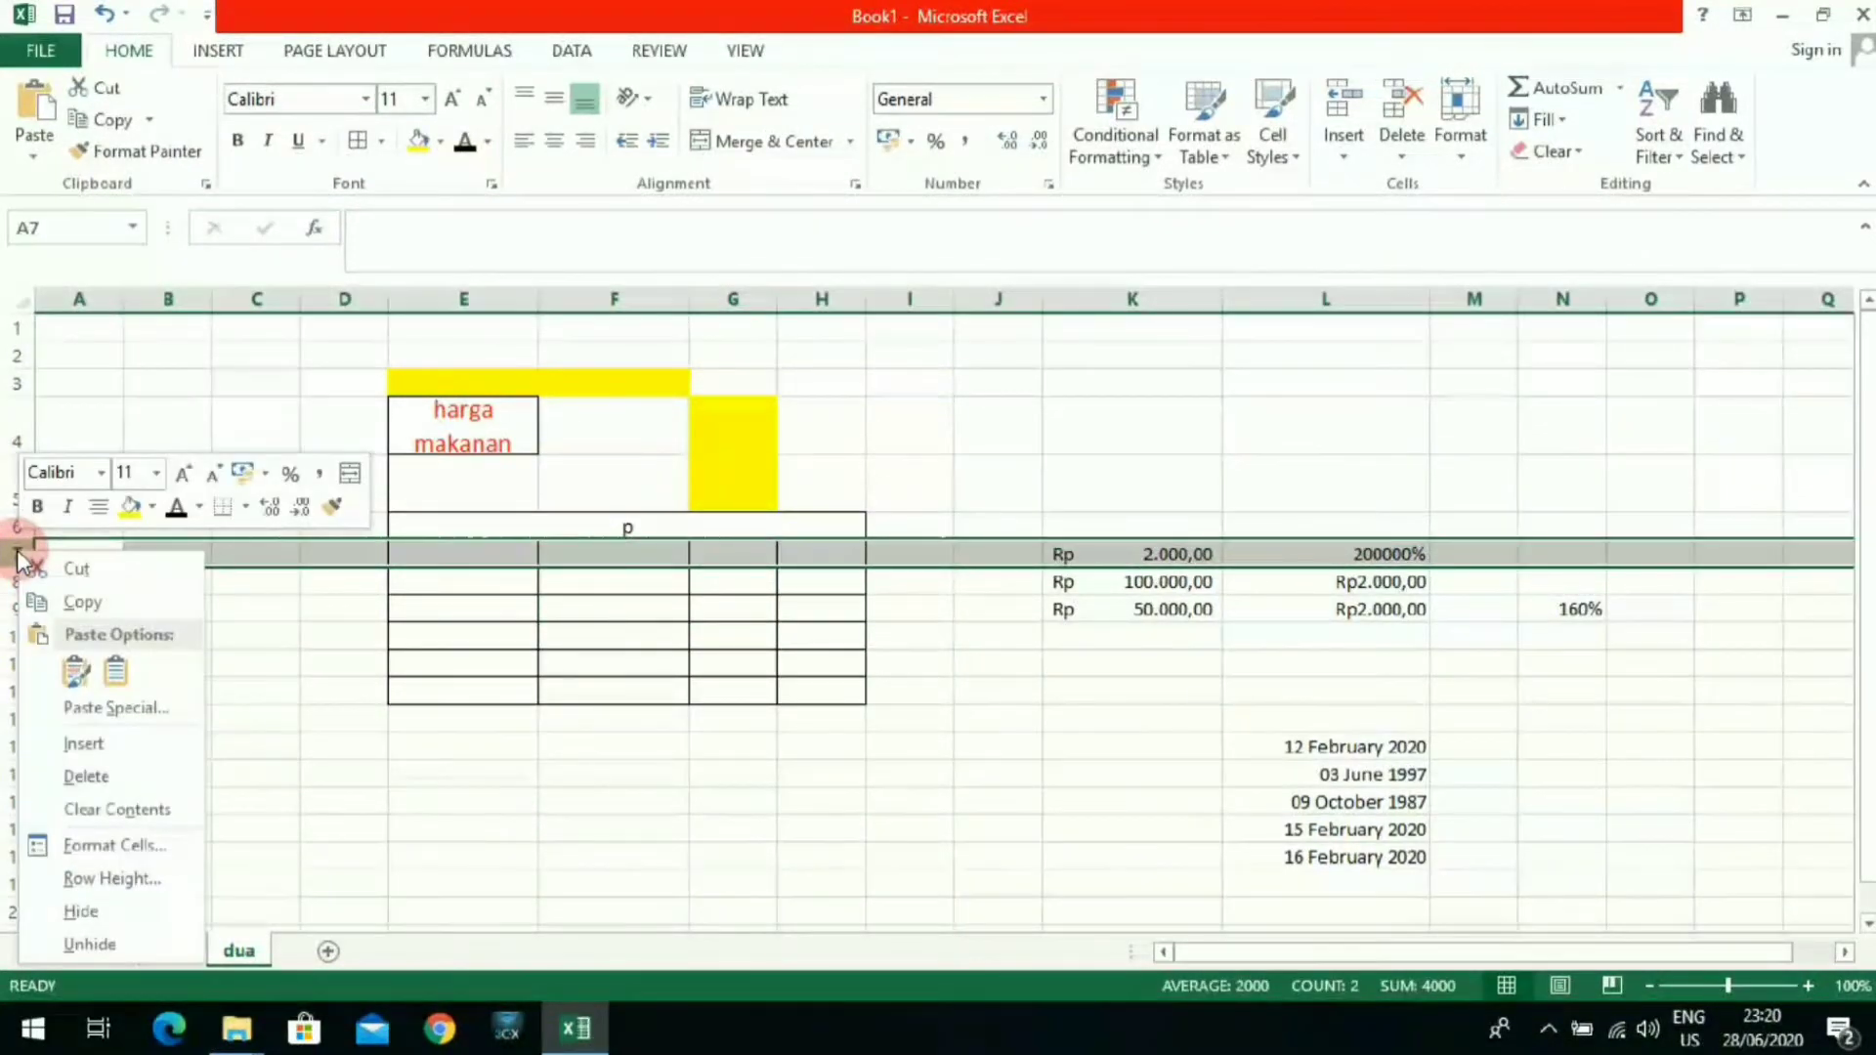
pyautogui.click(83, 743)
pyautogui.click(92, 723)
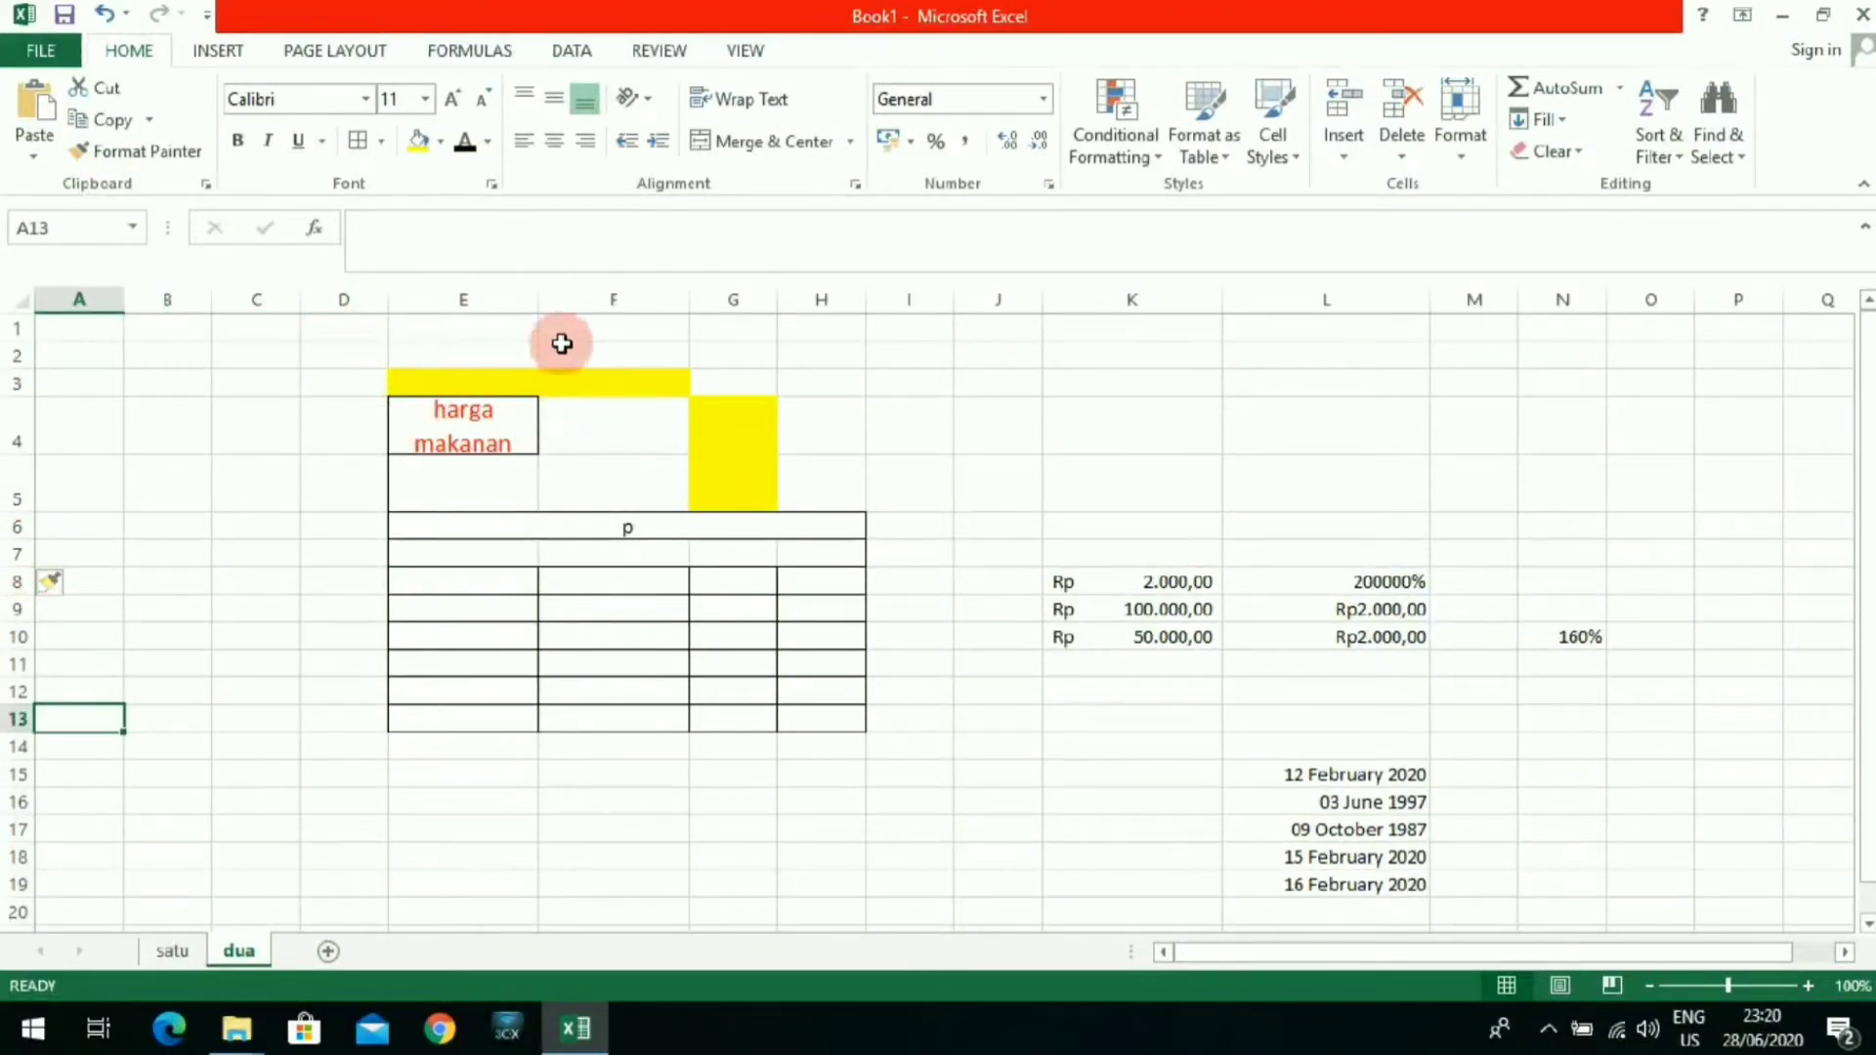
# Step: Insert another sheet column before column F, widening the bordered table
pyautogui.click(570, 301)
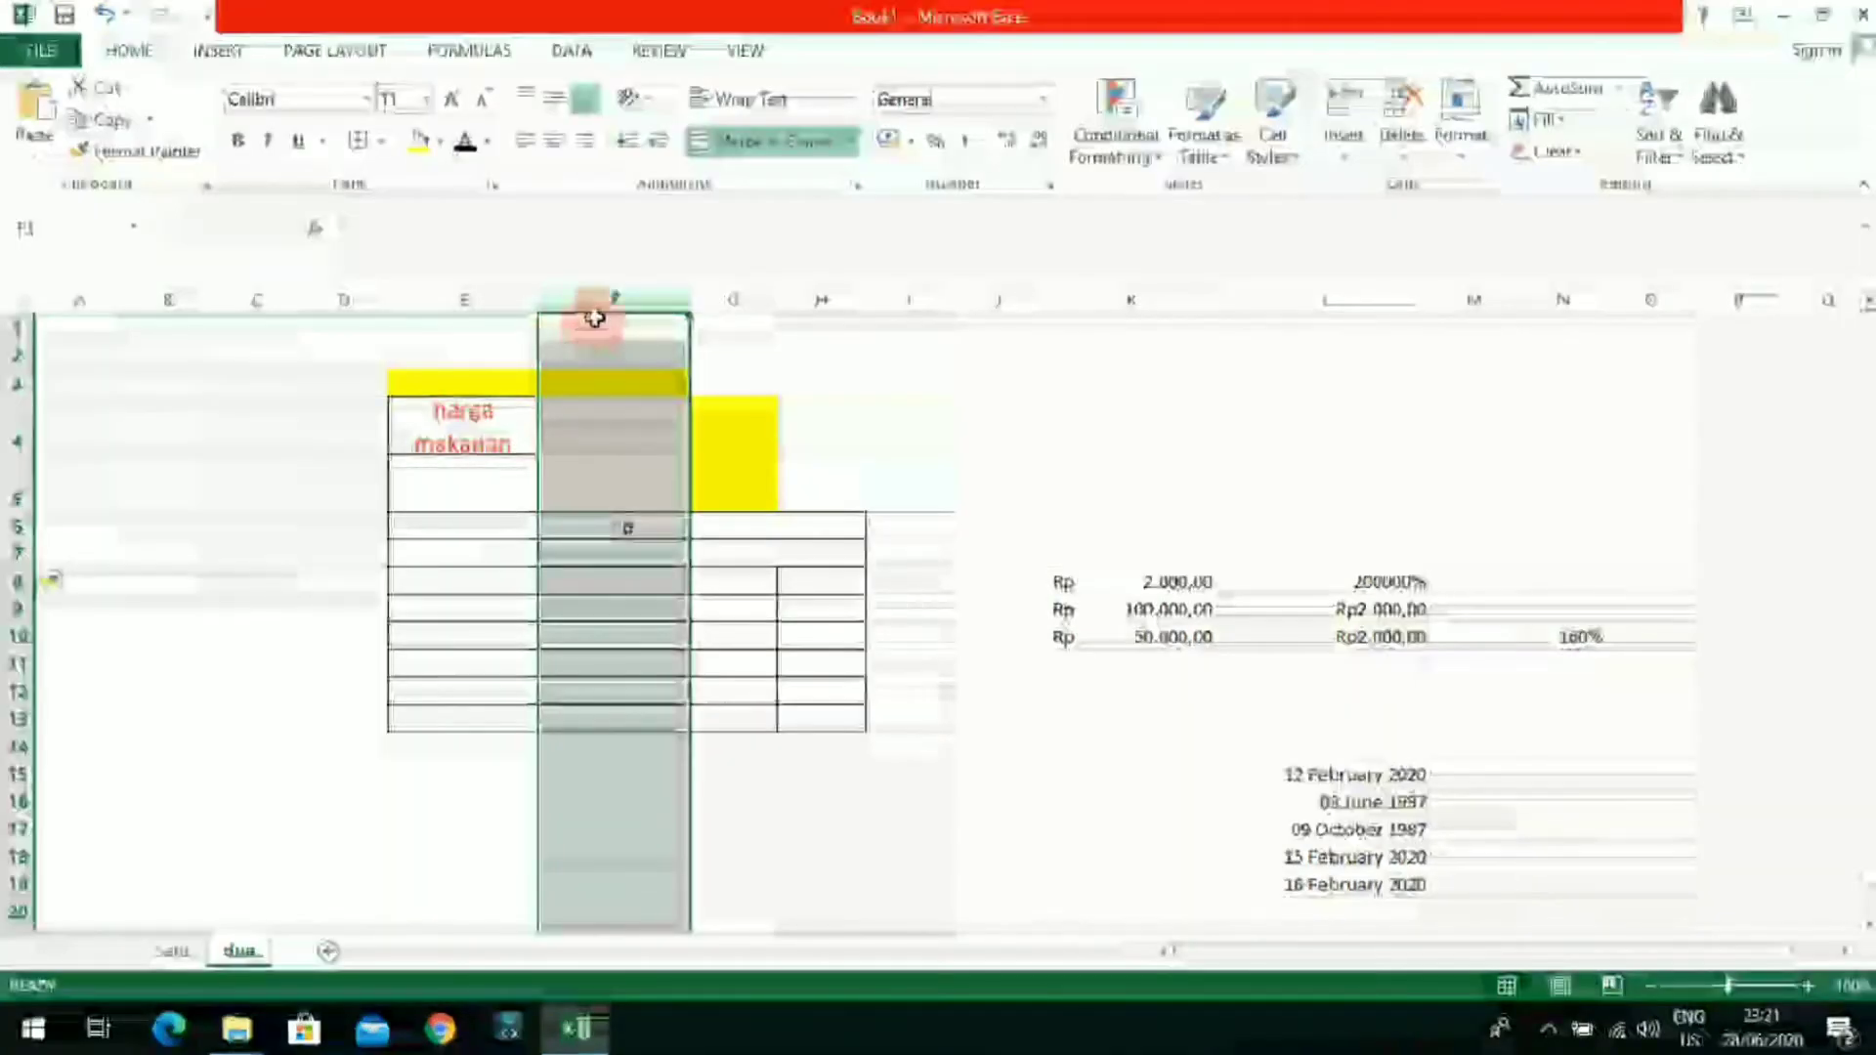
pyautogui.rightClick(609, 298)
pyautogui.press('Escape')
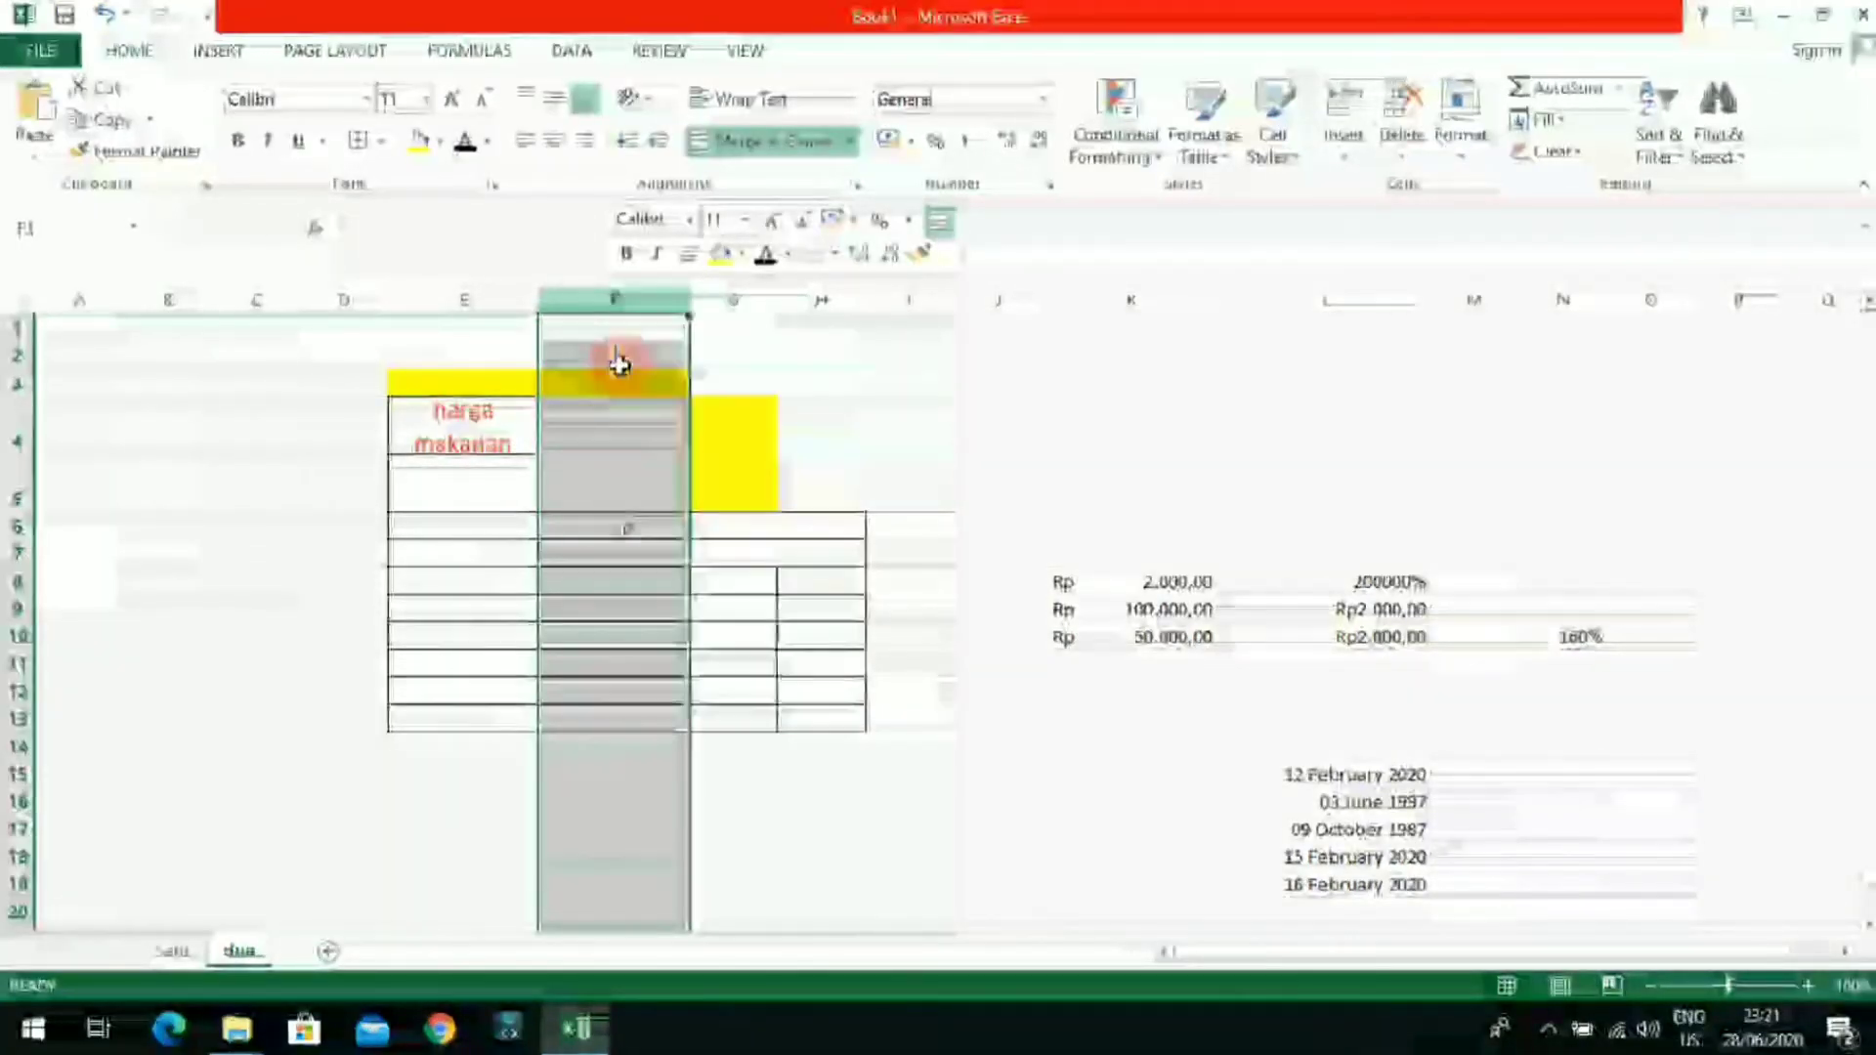
pyautogui.hotkey('ctrl', 'shift', '+')
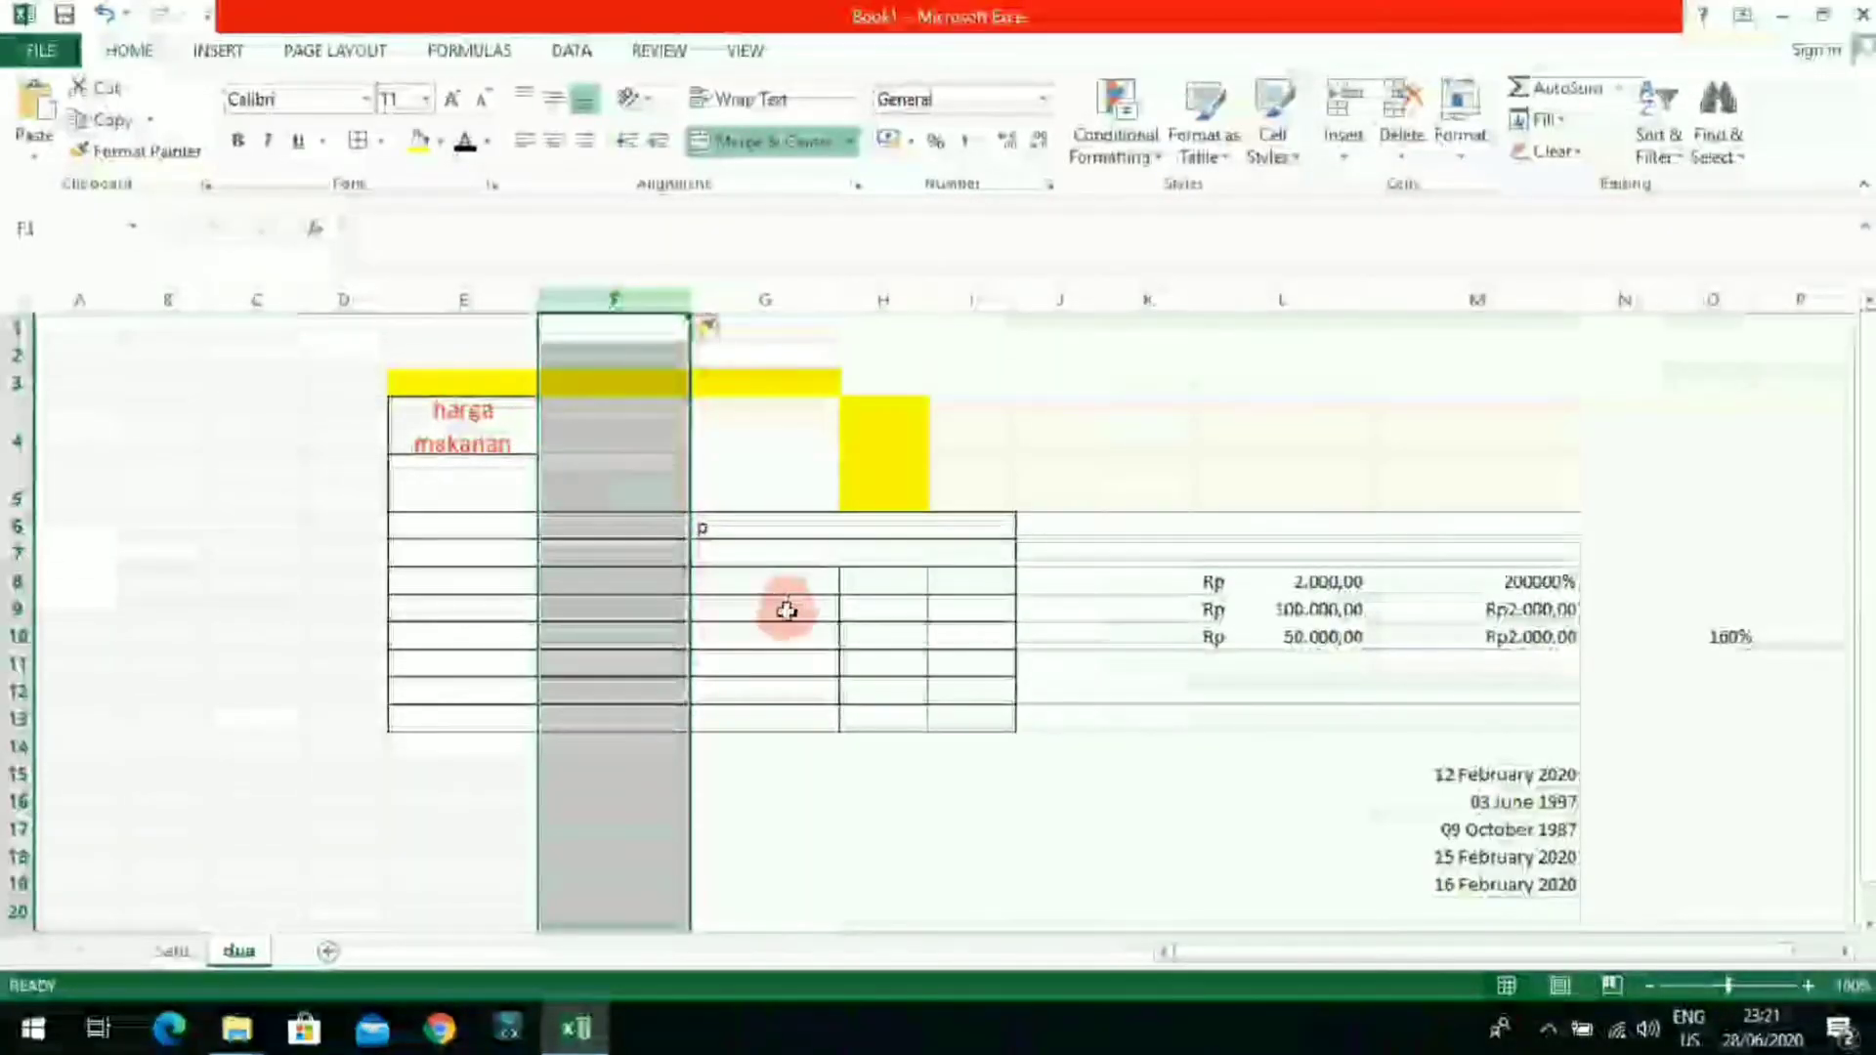
pyautogui.click(860, 774)
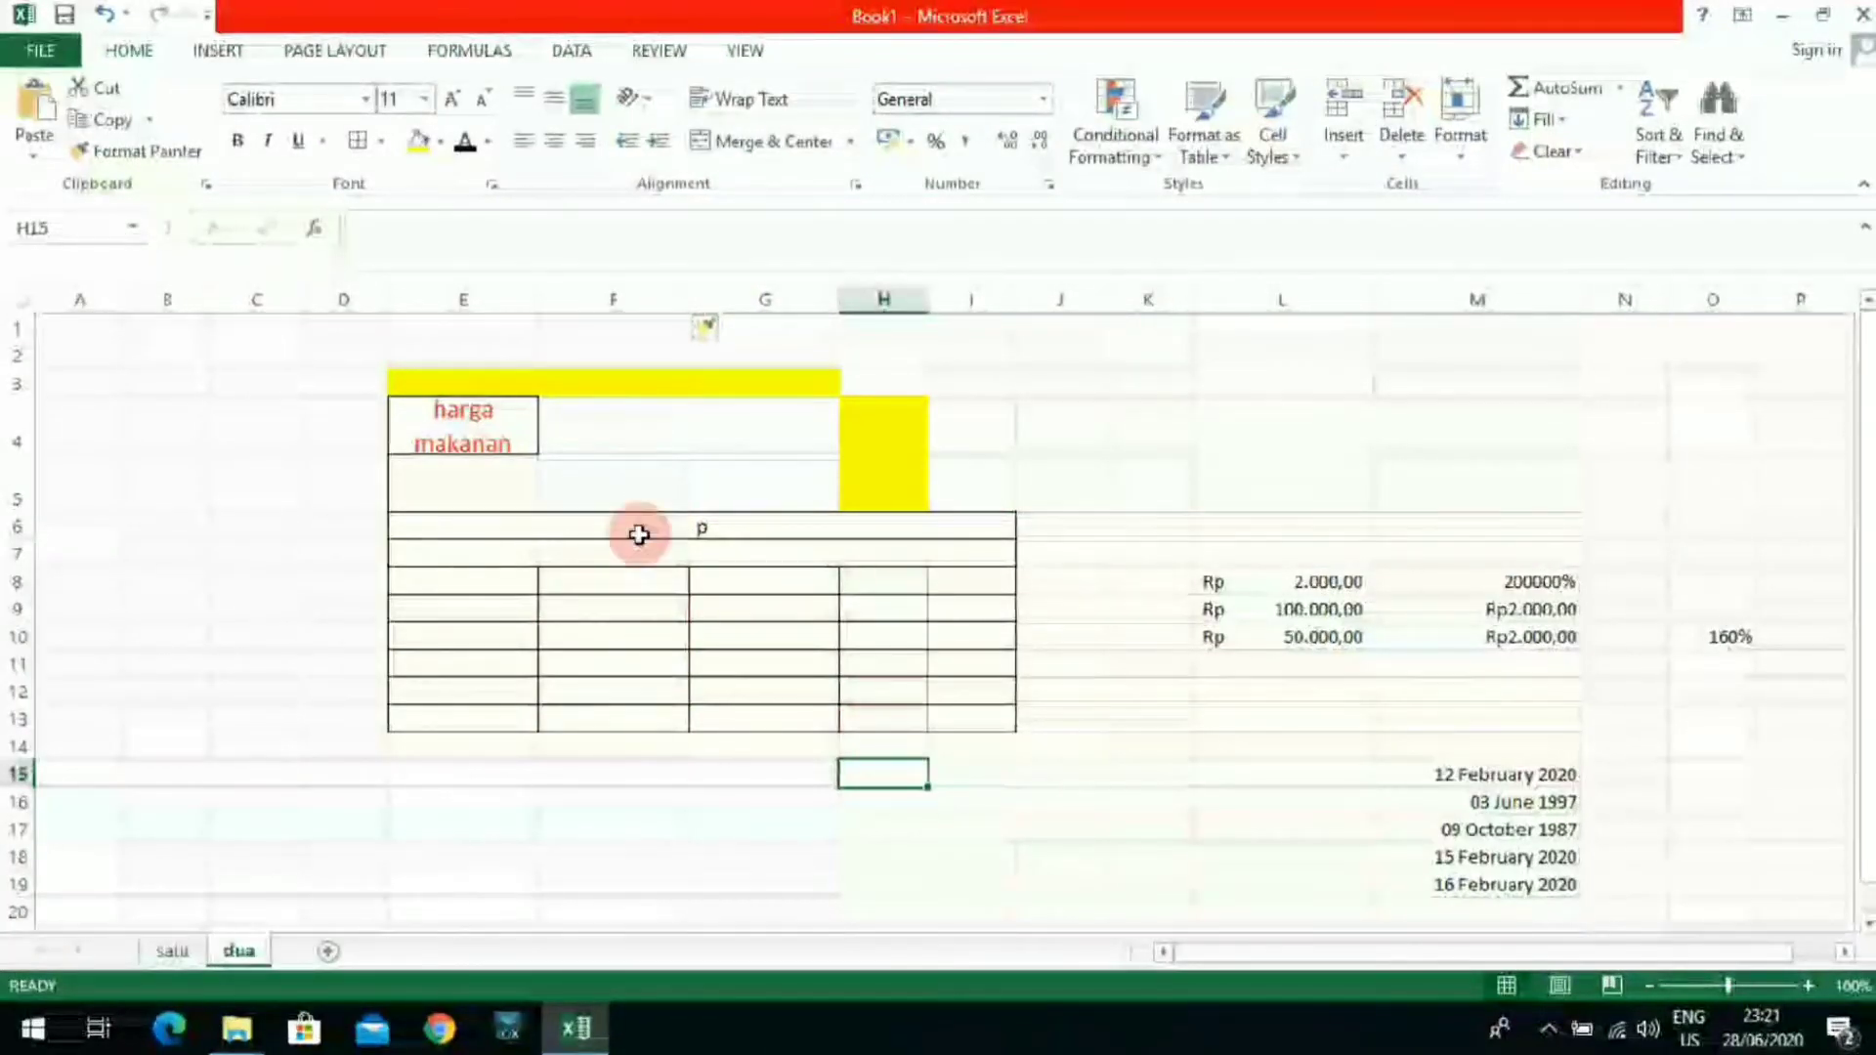
pyautogui.click(1094, 712)
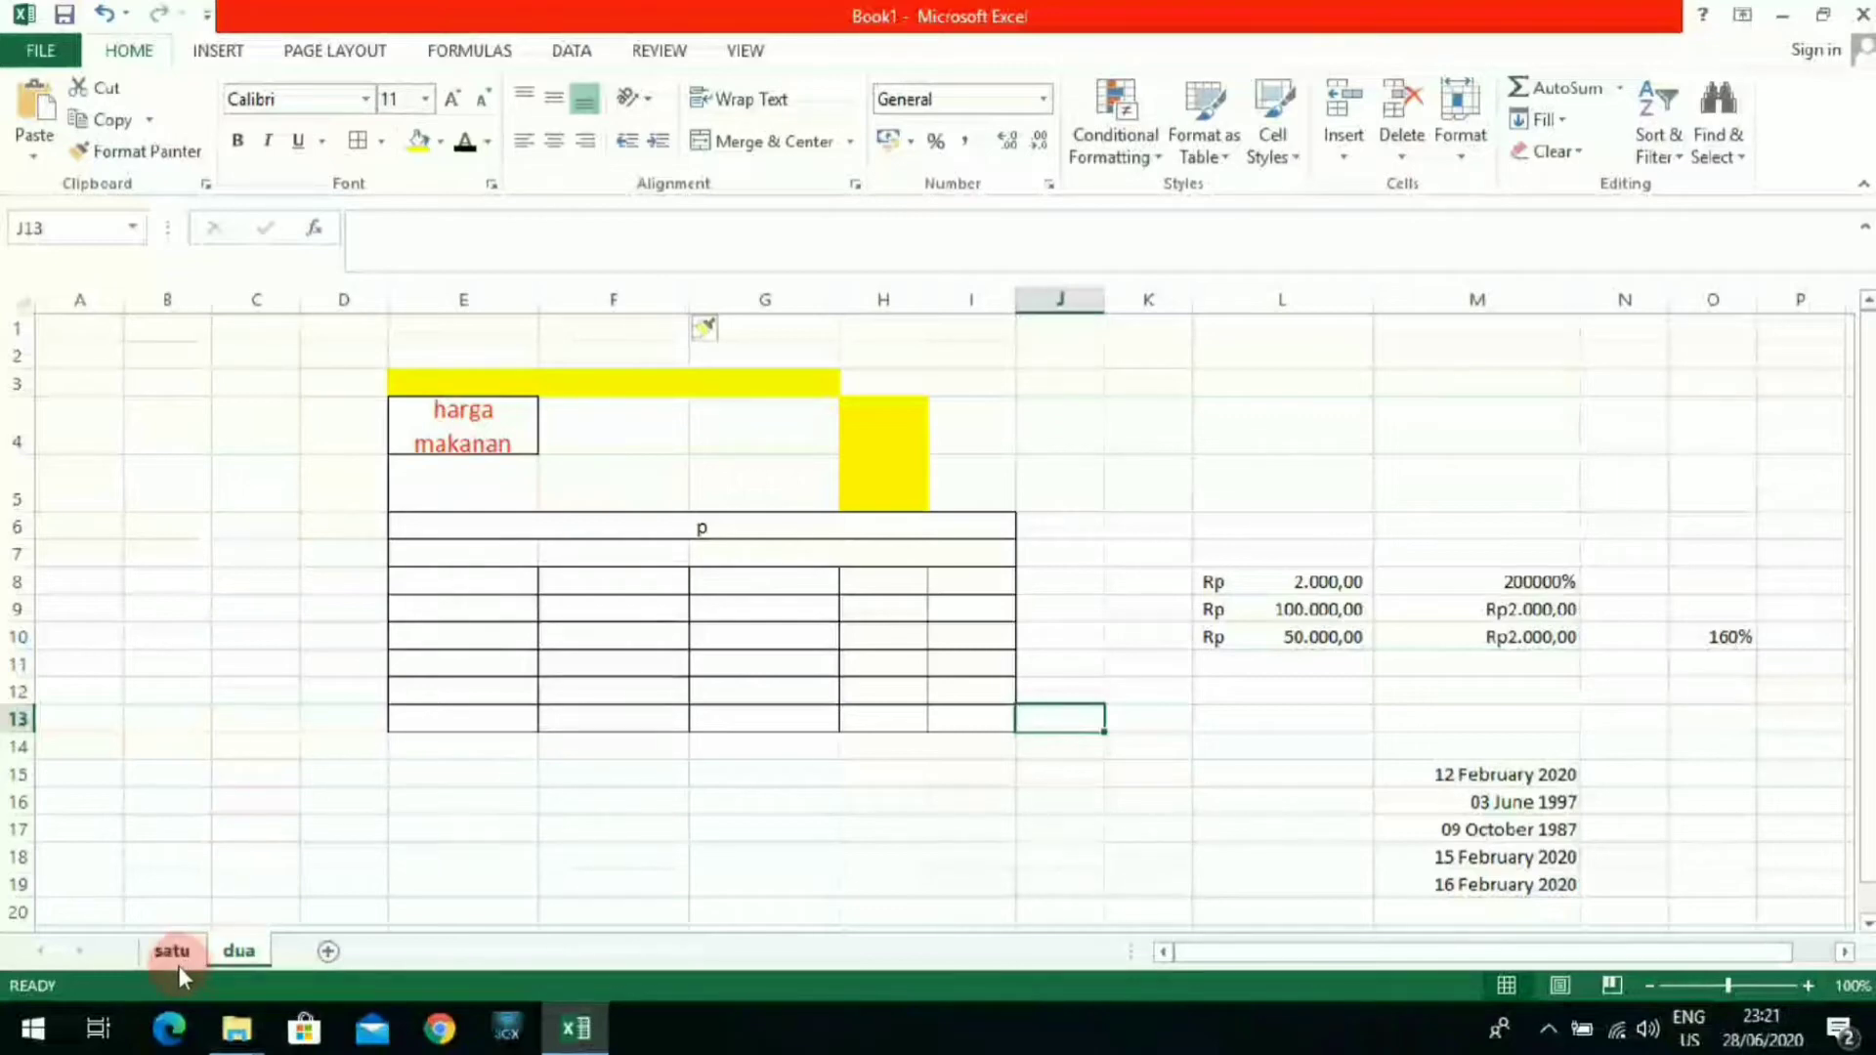
# Step: Select the entire sheet "dua" and delete all its cells, leaving it blank
pyautogui.click(348, 827)
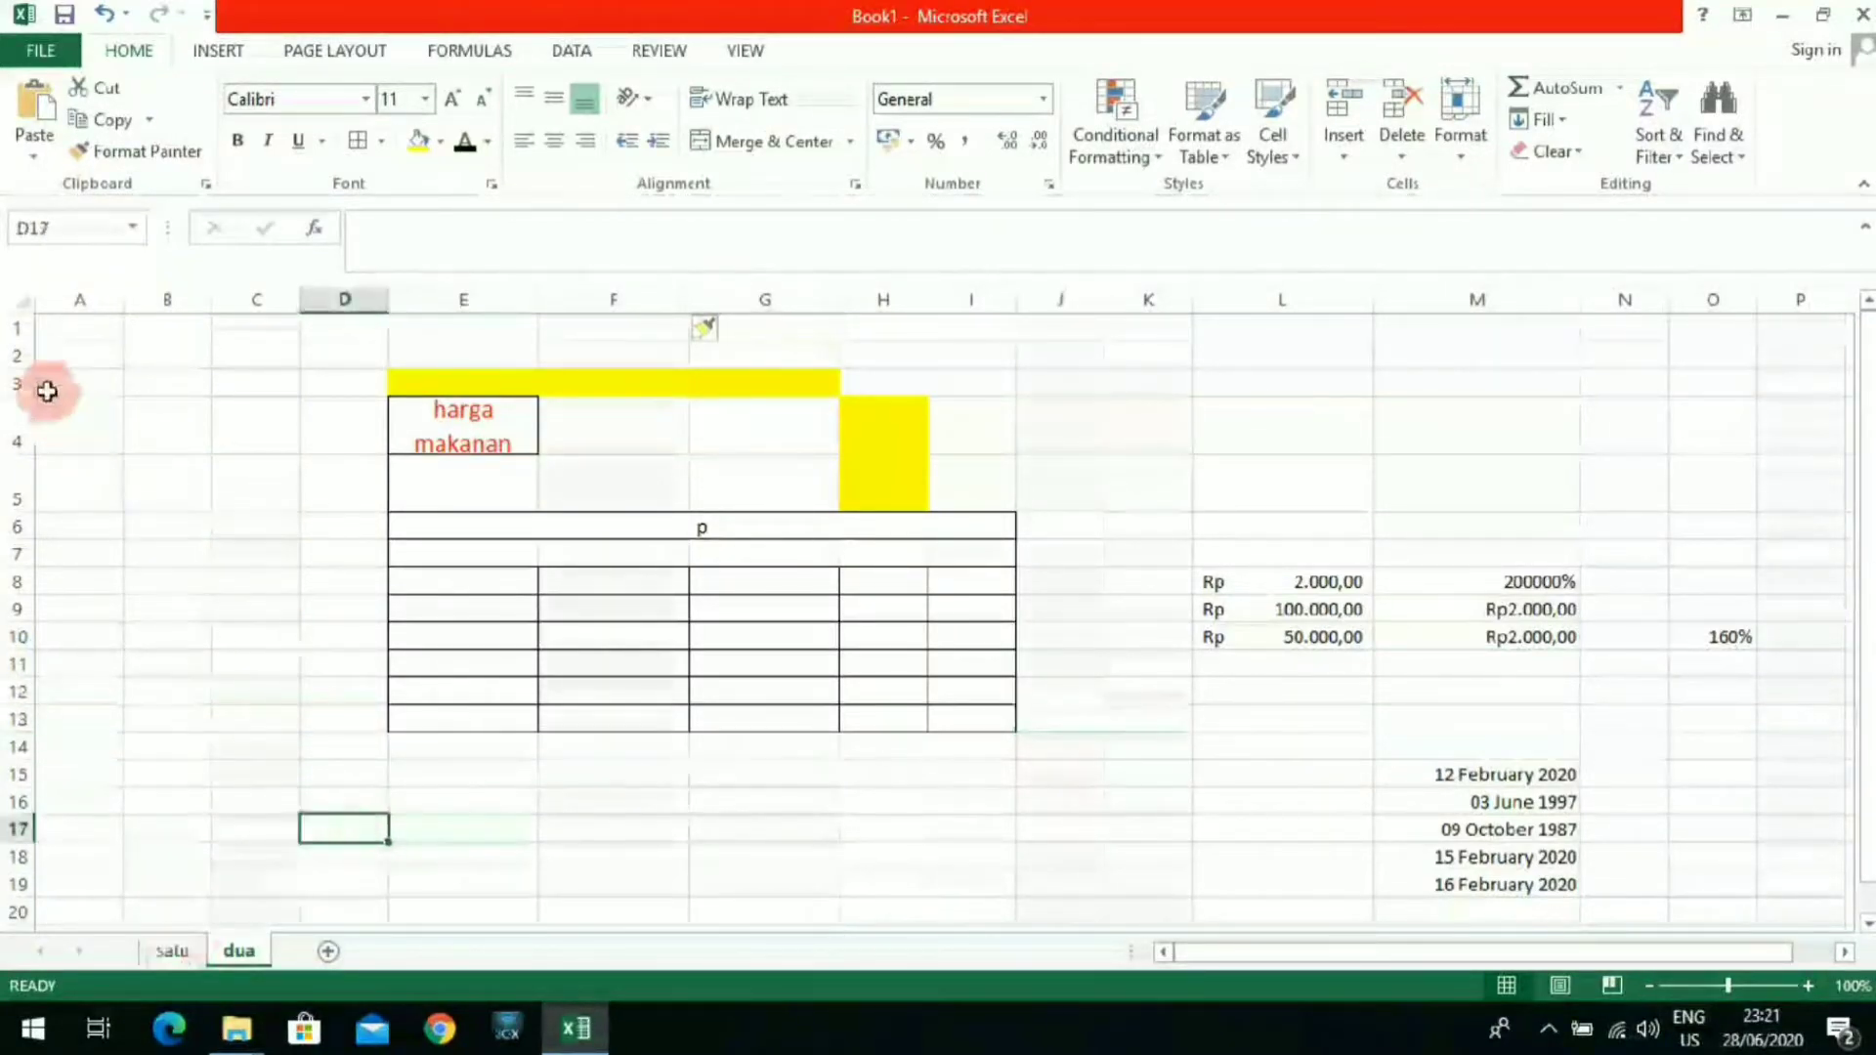
pyautogui.click(20, 300)
pyautogui.rightClick(22, 305)
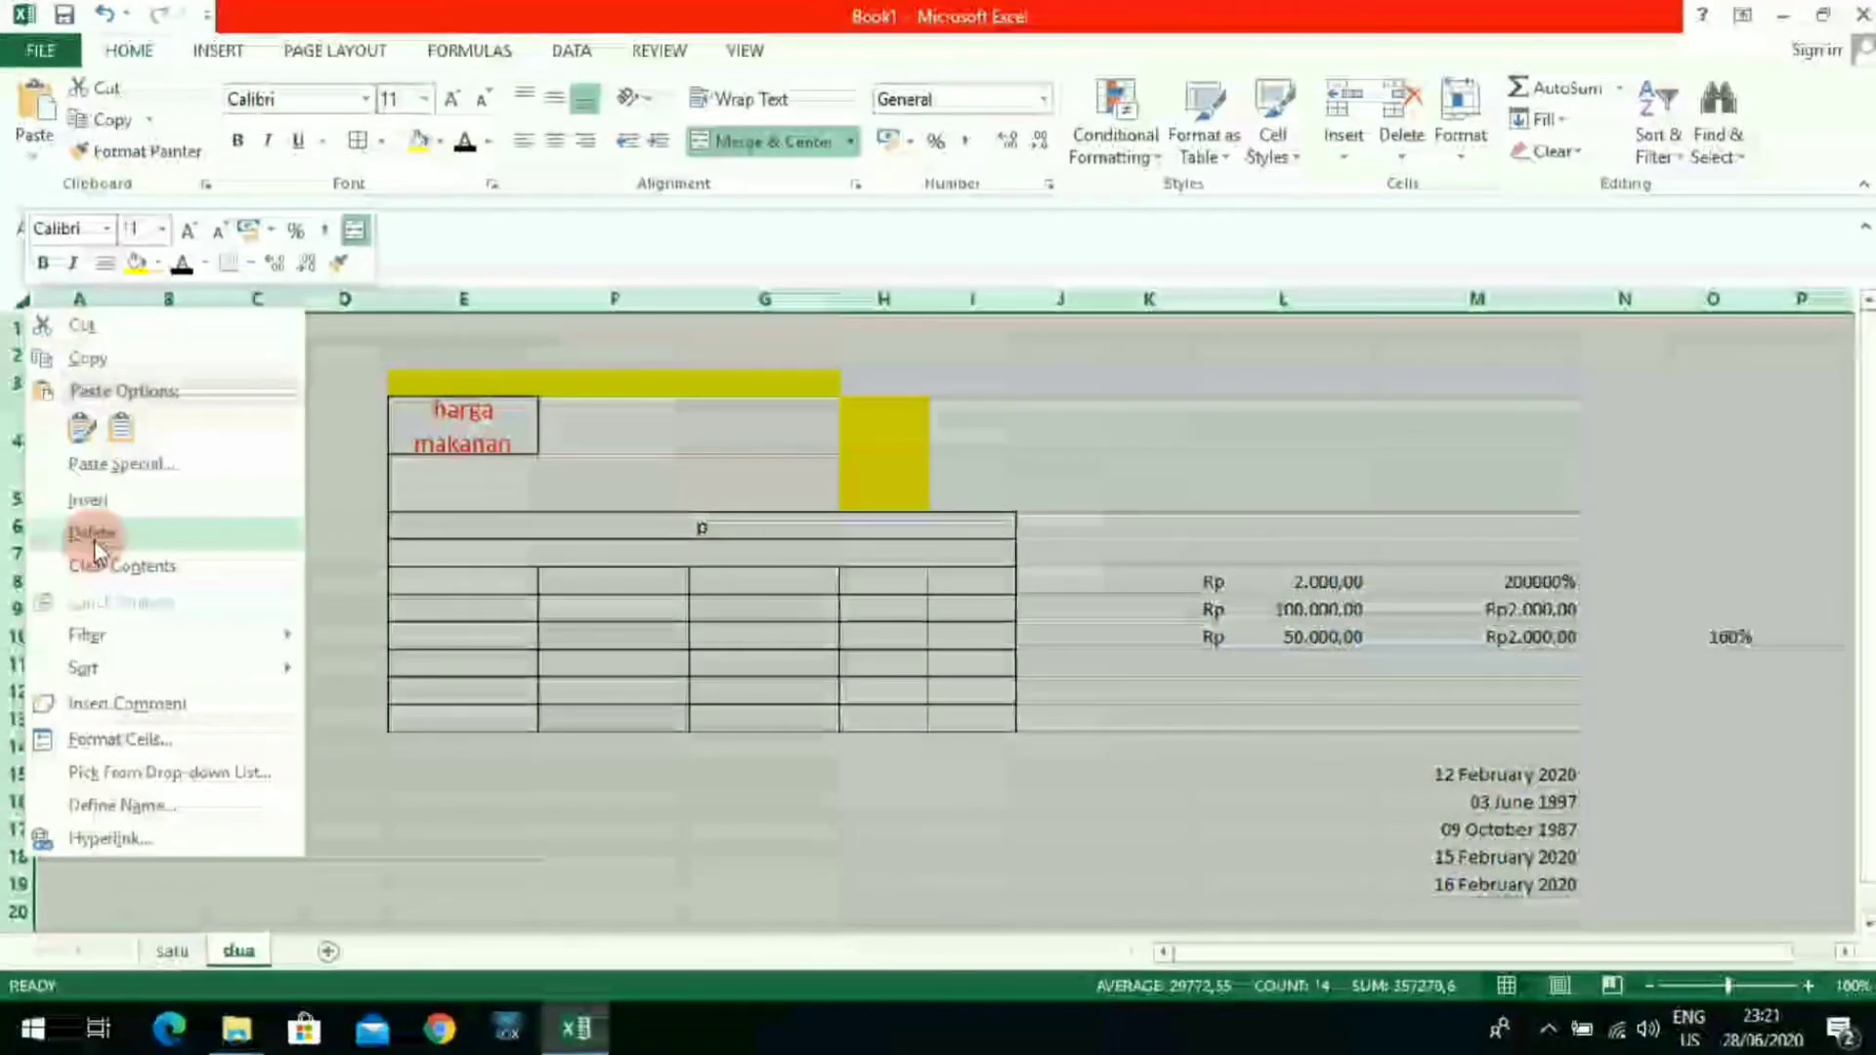
pyautogui.click(95, 547)
pyautogui.click(862, 758)
pyautogui.click(750, 629)
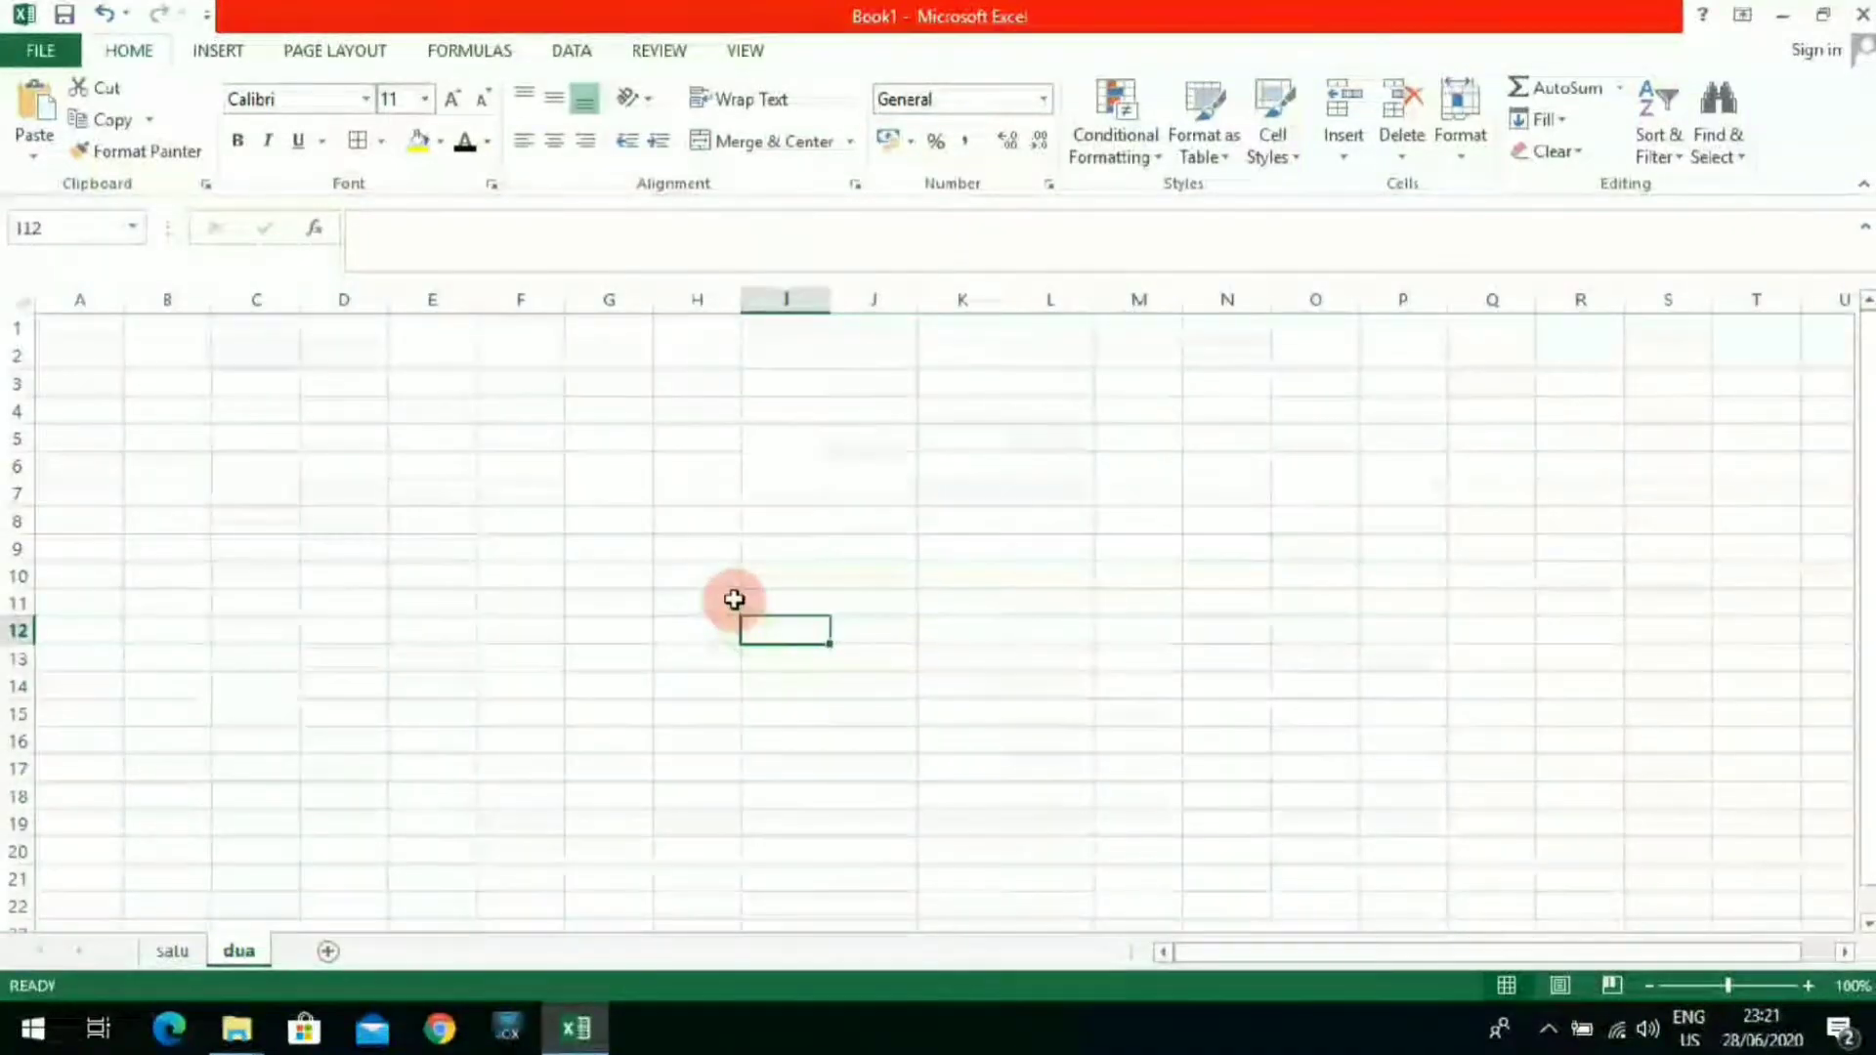
# Step: View the available formatting options for cell size, visibility, sheet organization and protection
pyautogui.click(819, 551)
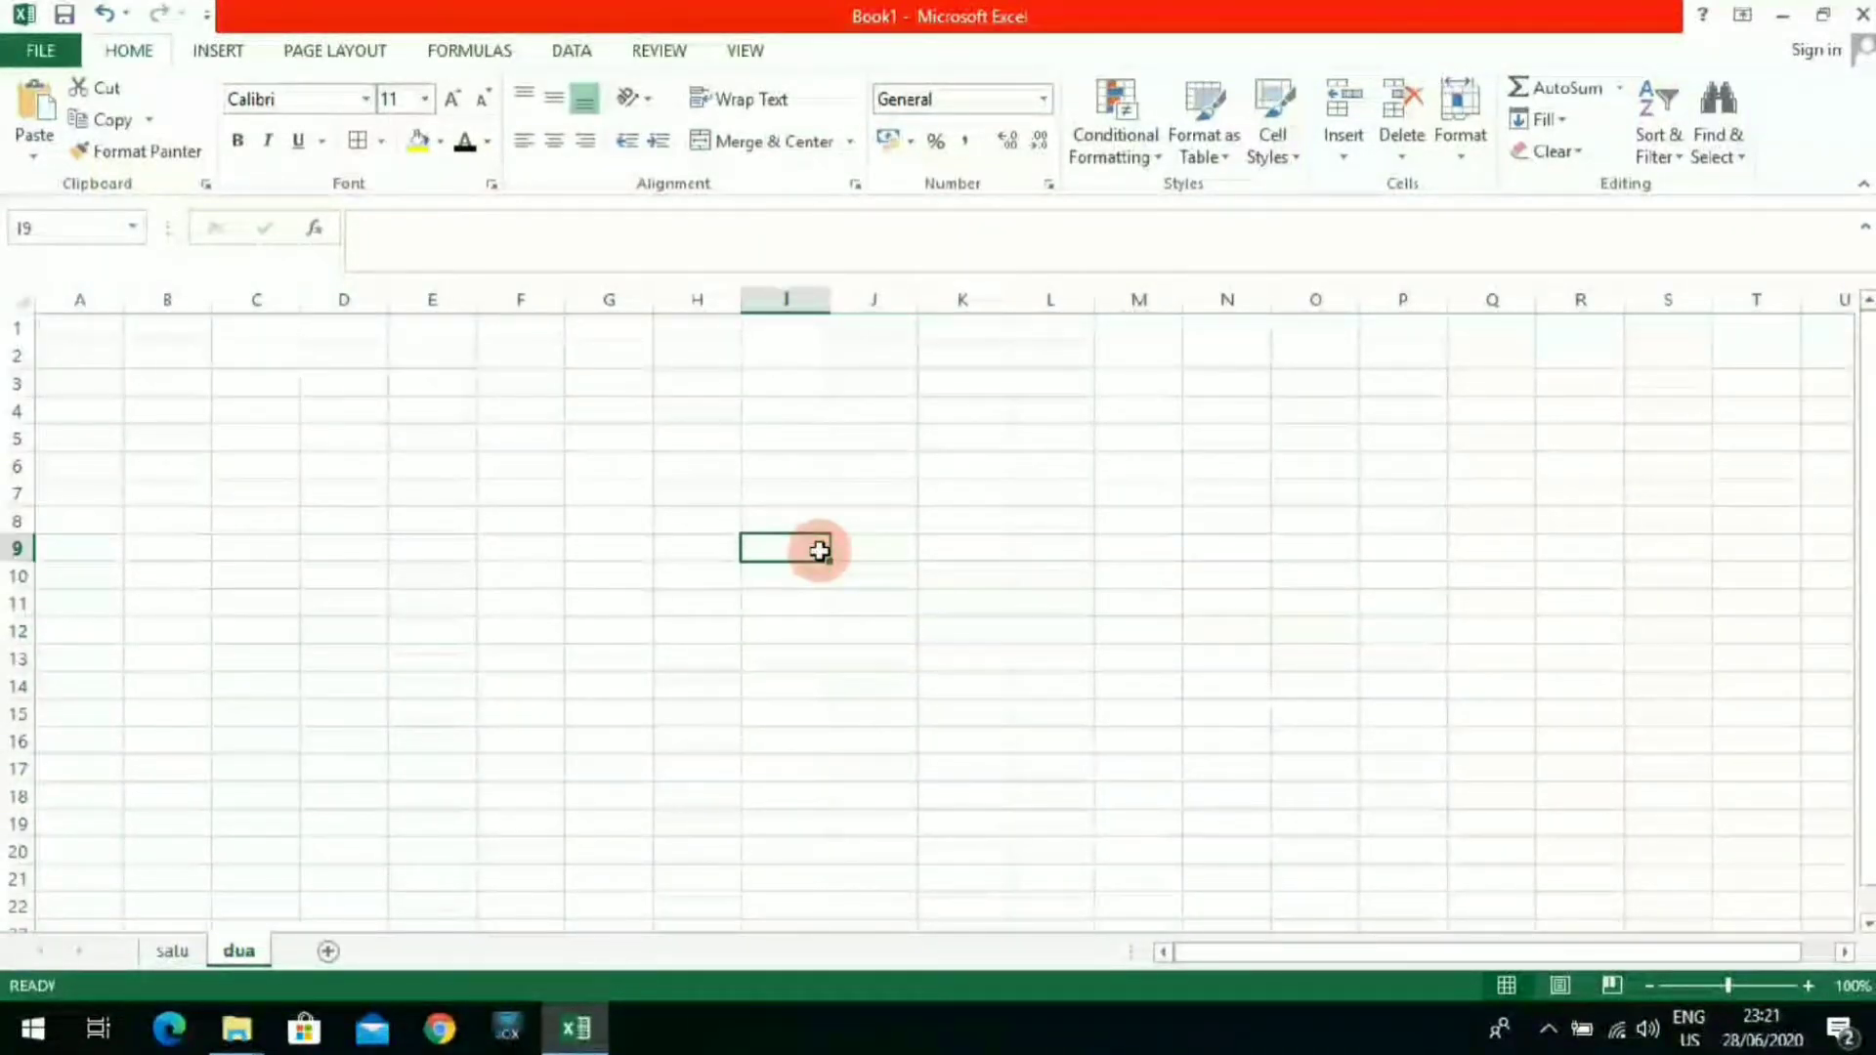
pyautogui.click(1475, 163)
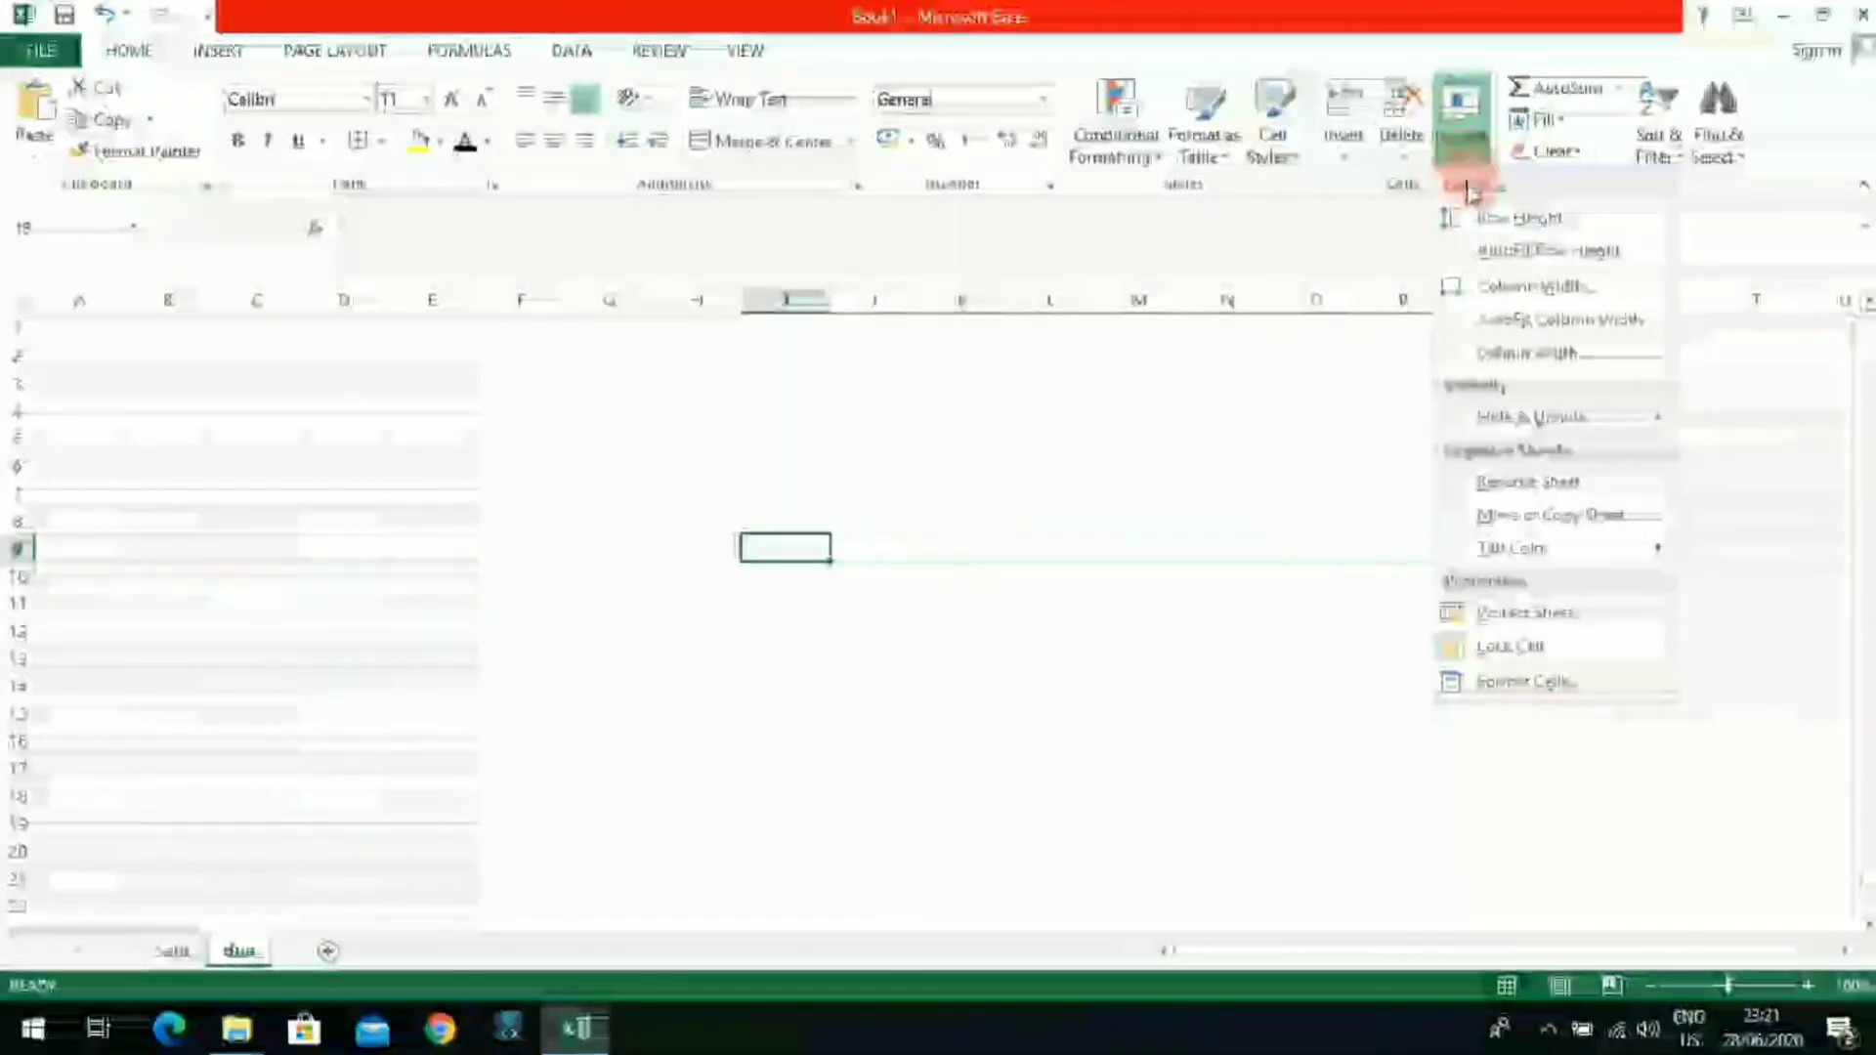
pyautogui.click(1471, 219)
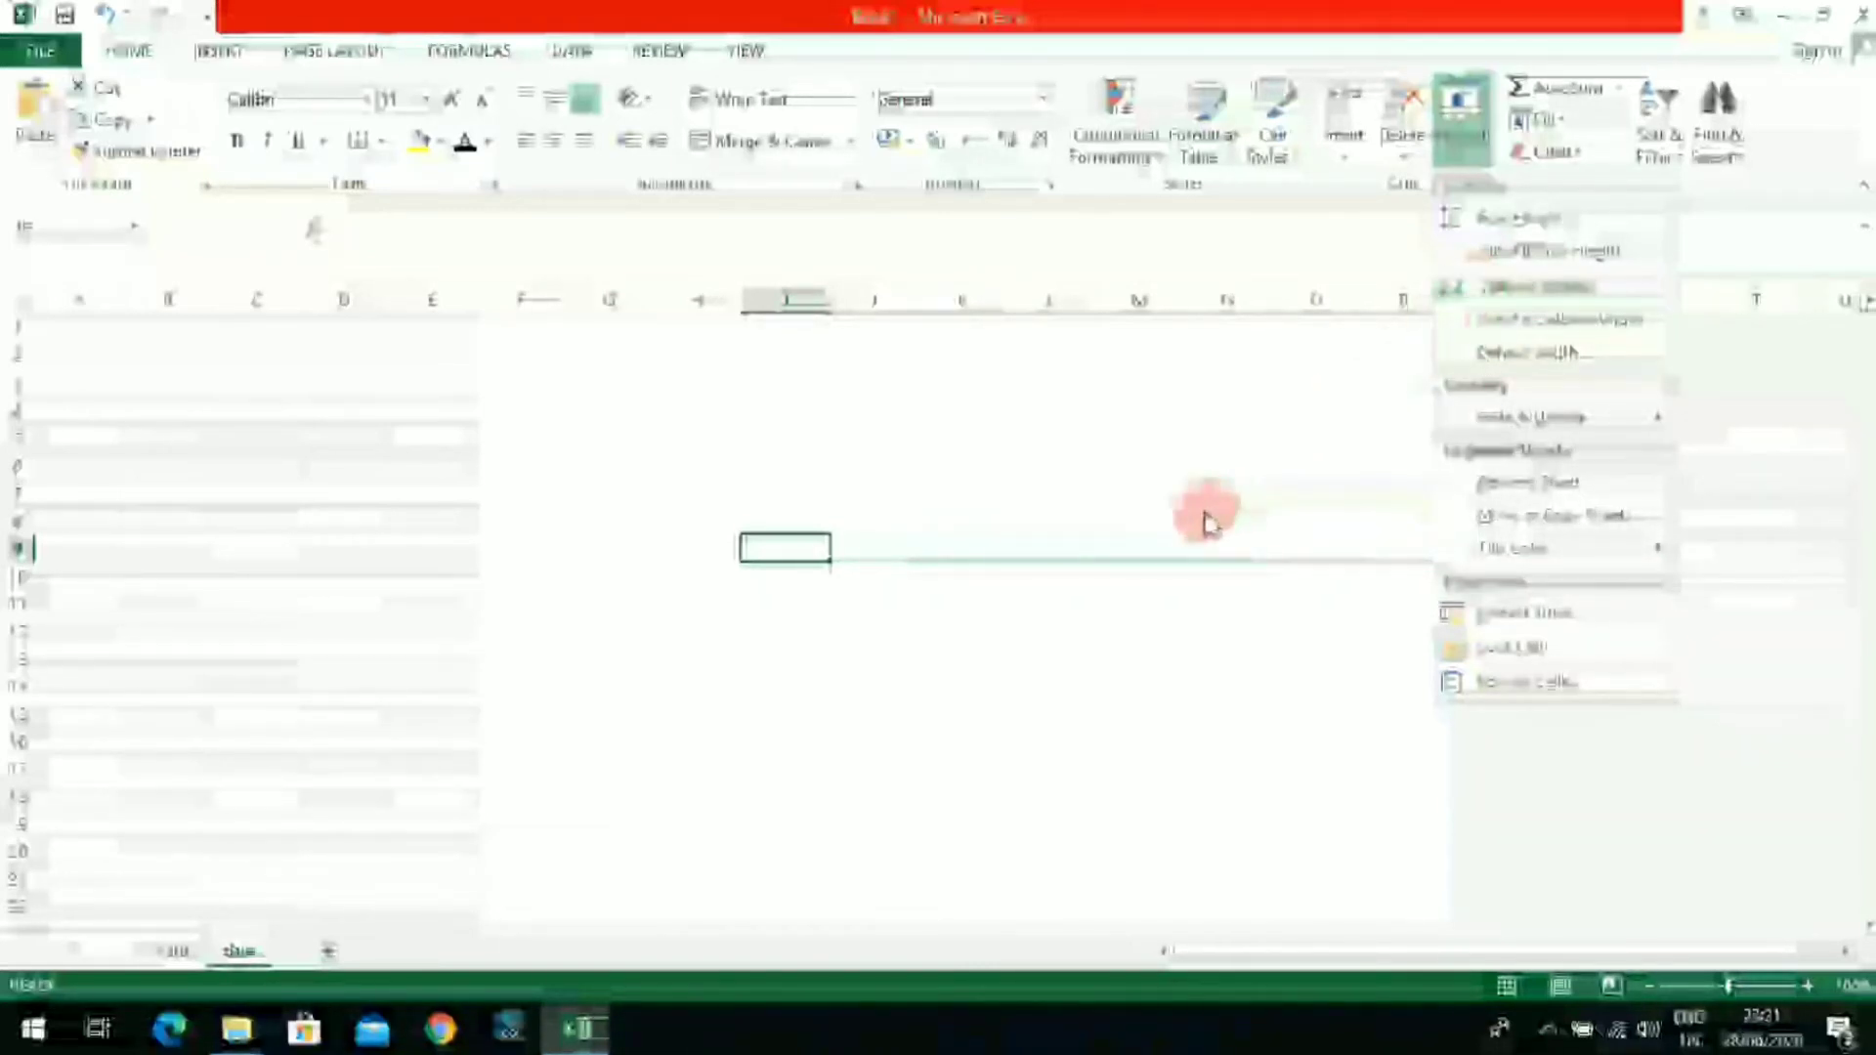
pyautogui.click(870, 482)
pyautogui.click(260, 467)
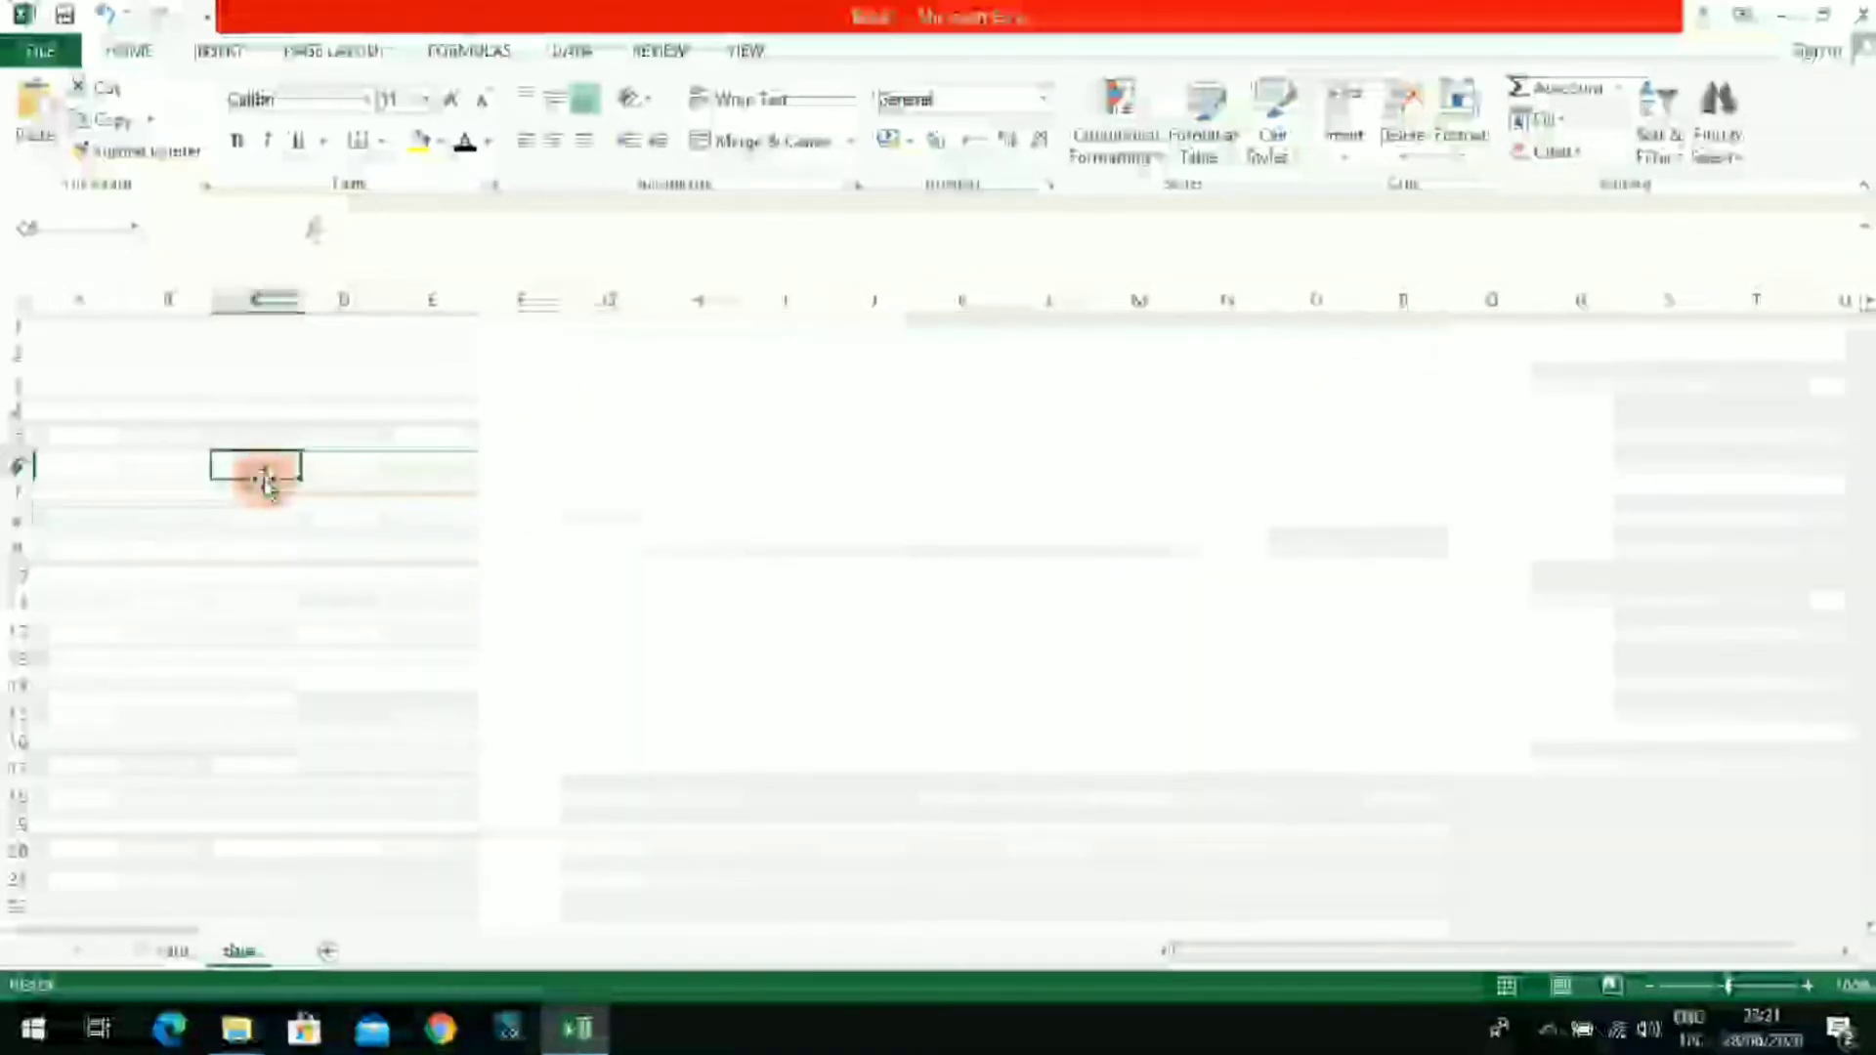
pyautogui.click(349, 455)
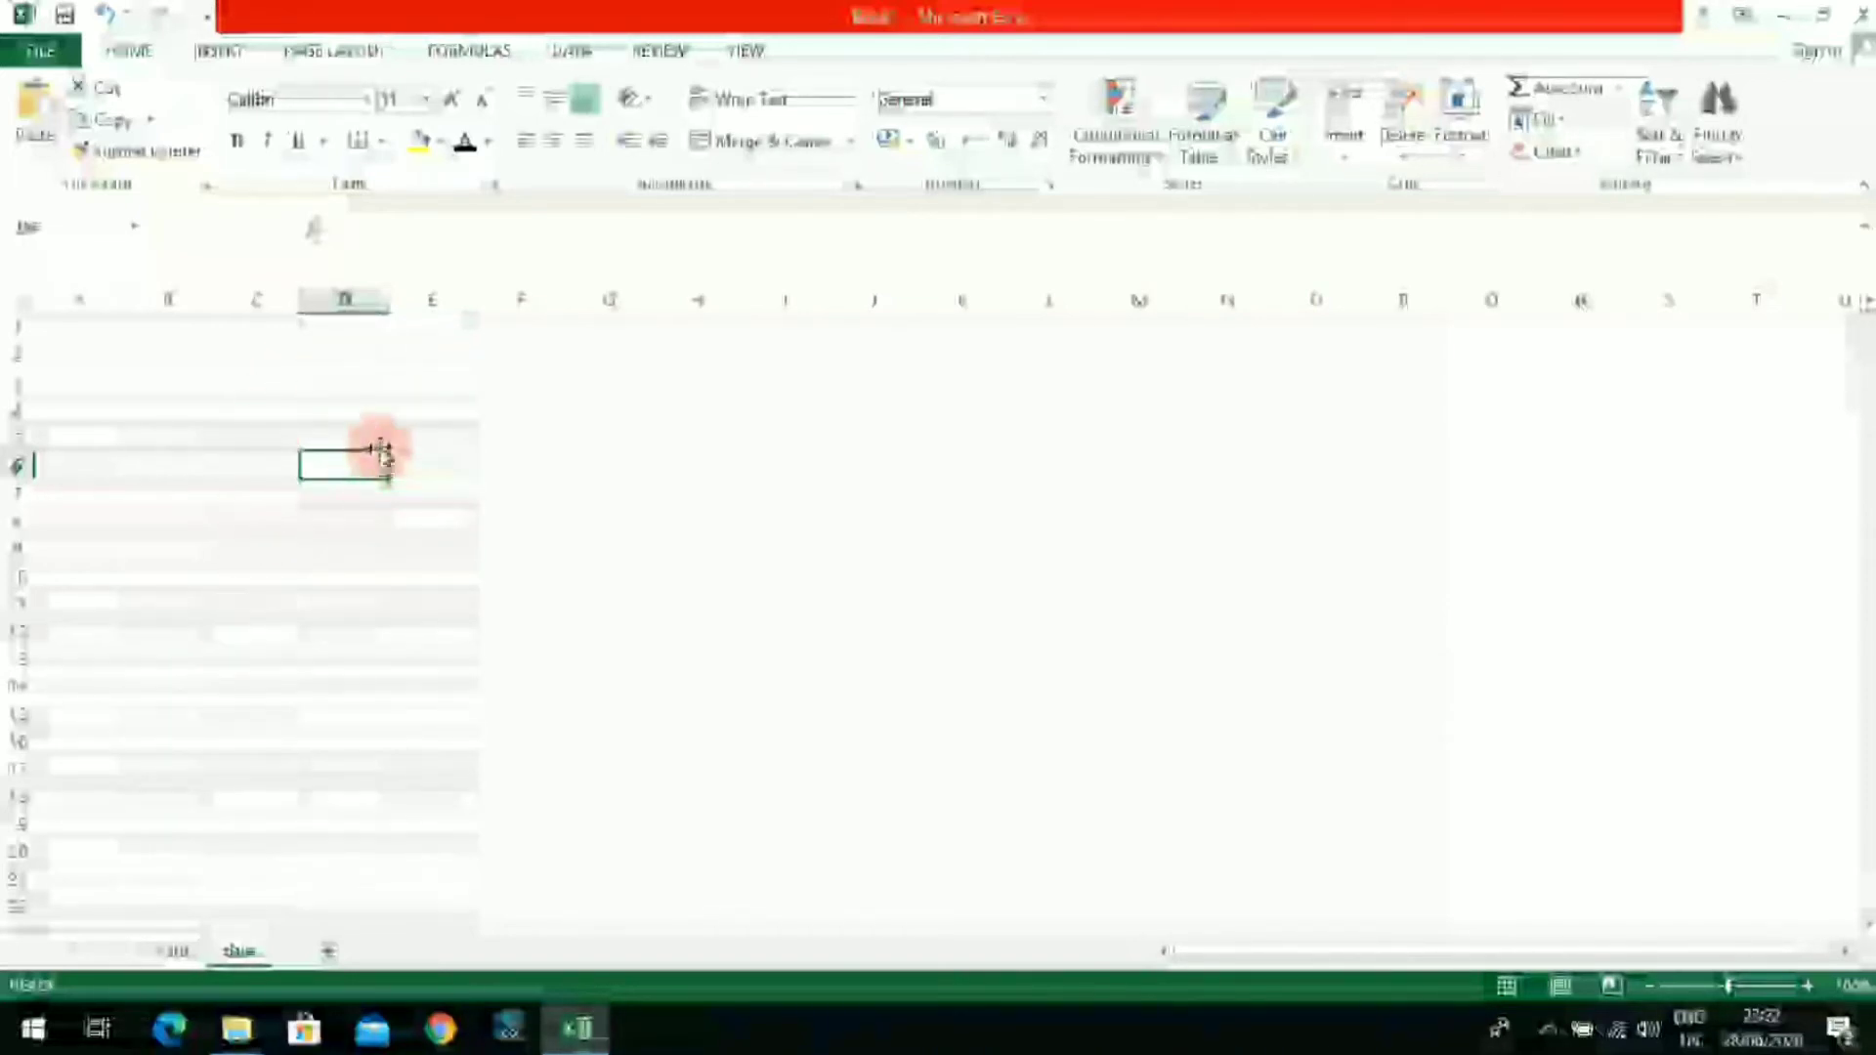
pyautogui.moveTo(369, 420); pyautogui.dragTo(385, 381)
pyautogui.click(781, 375)
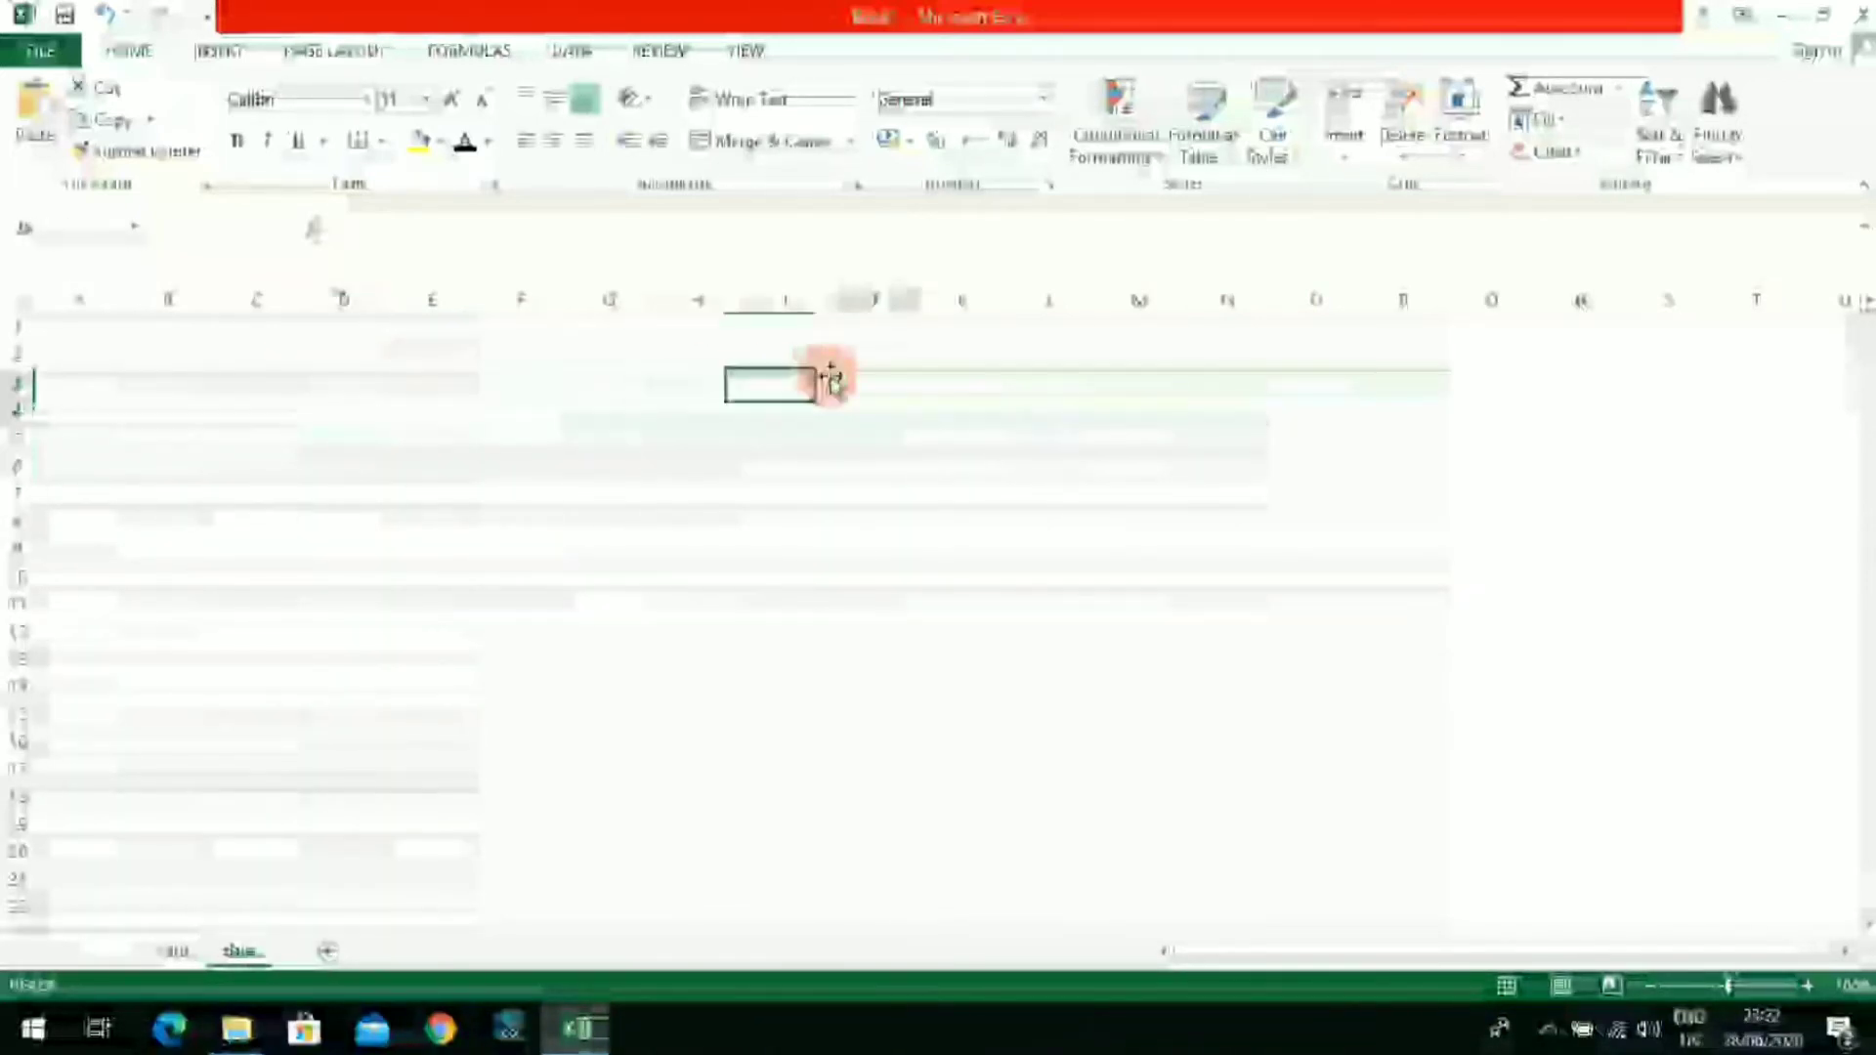
pyautogui.click(858, 377)
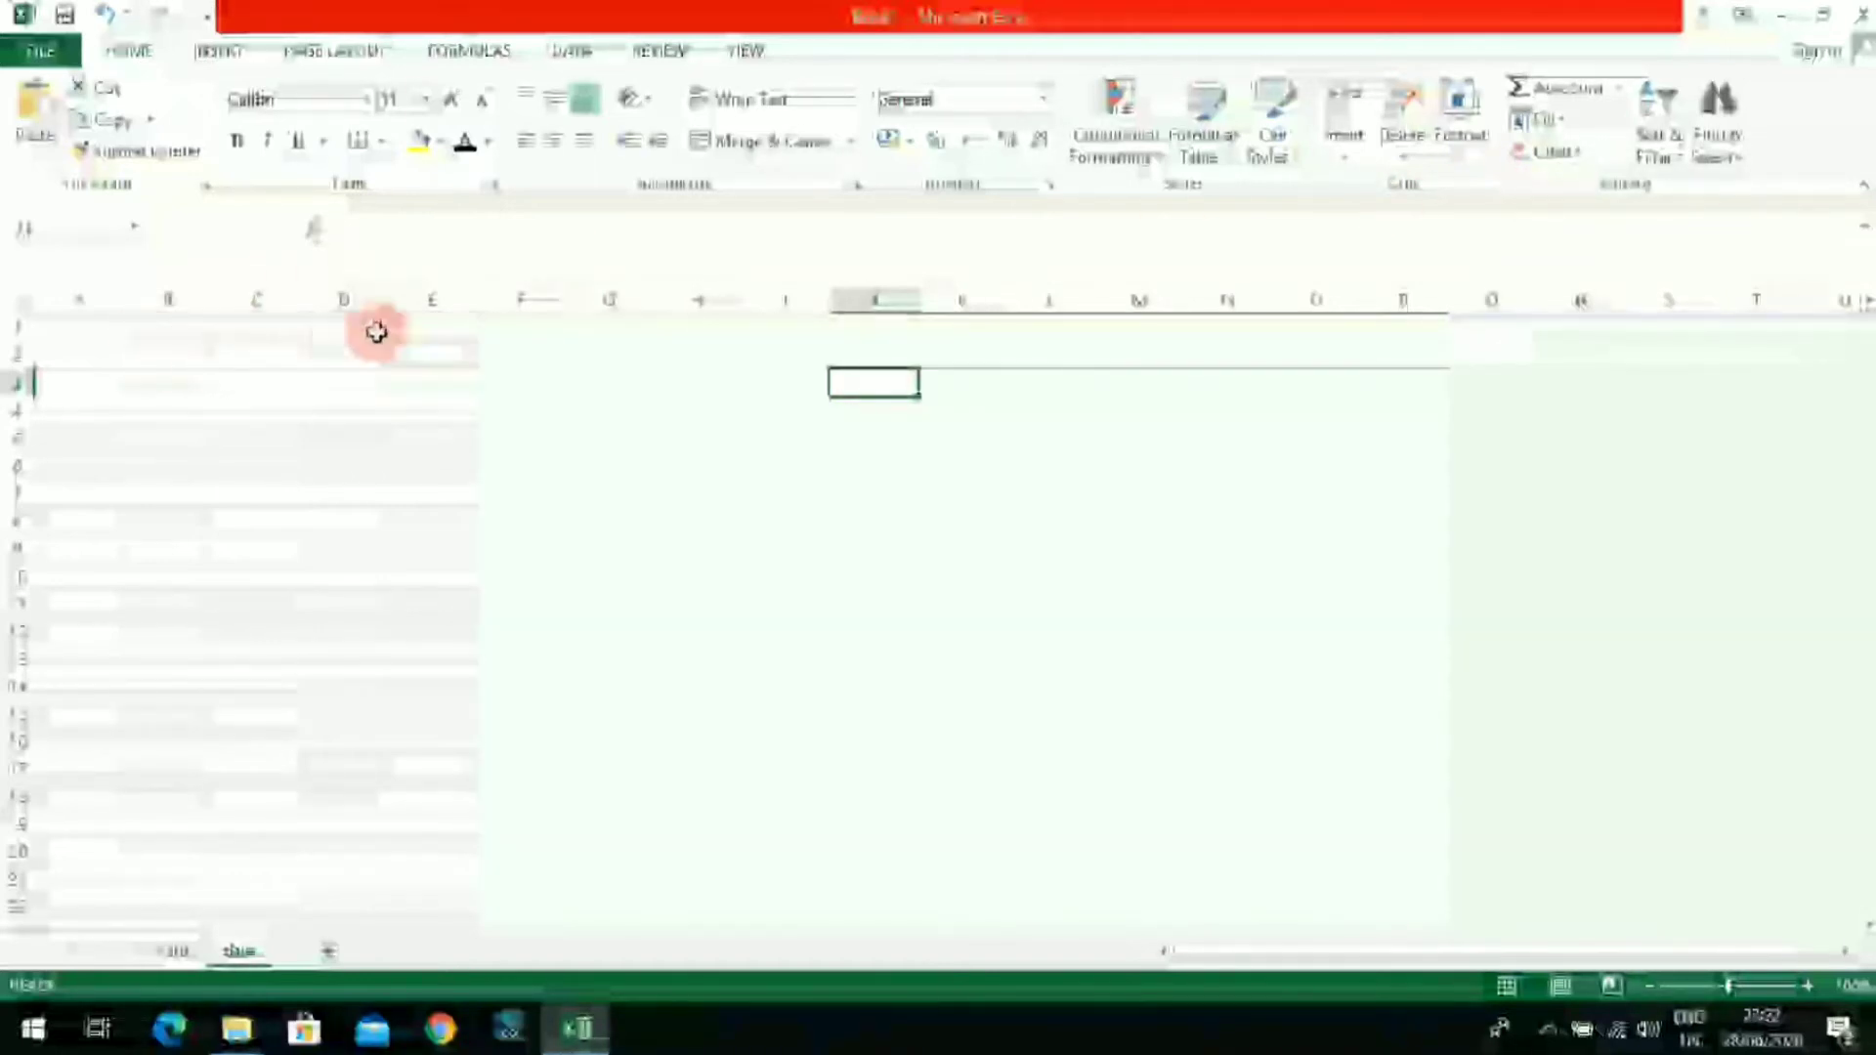
# Step: Widen columns D, E and F one at a time by adjusting their borders manually
pyautogui.moveTo(387, 313); pyautogui.dragTo(668, 301)
pyautogui.click(493, 299)
pyautogui.click(892, 408)
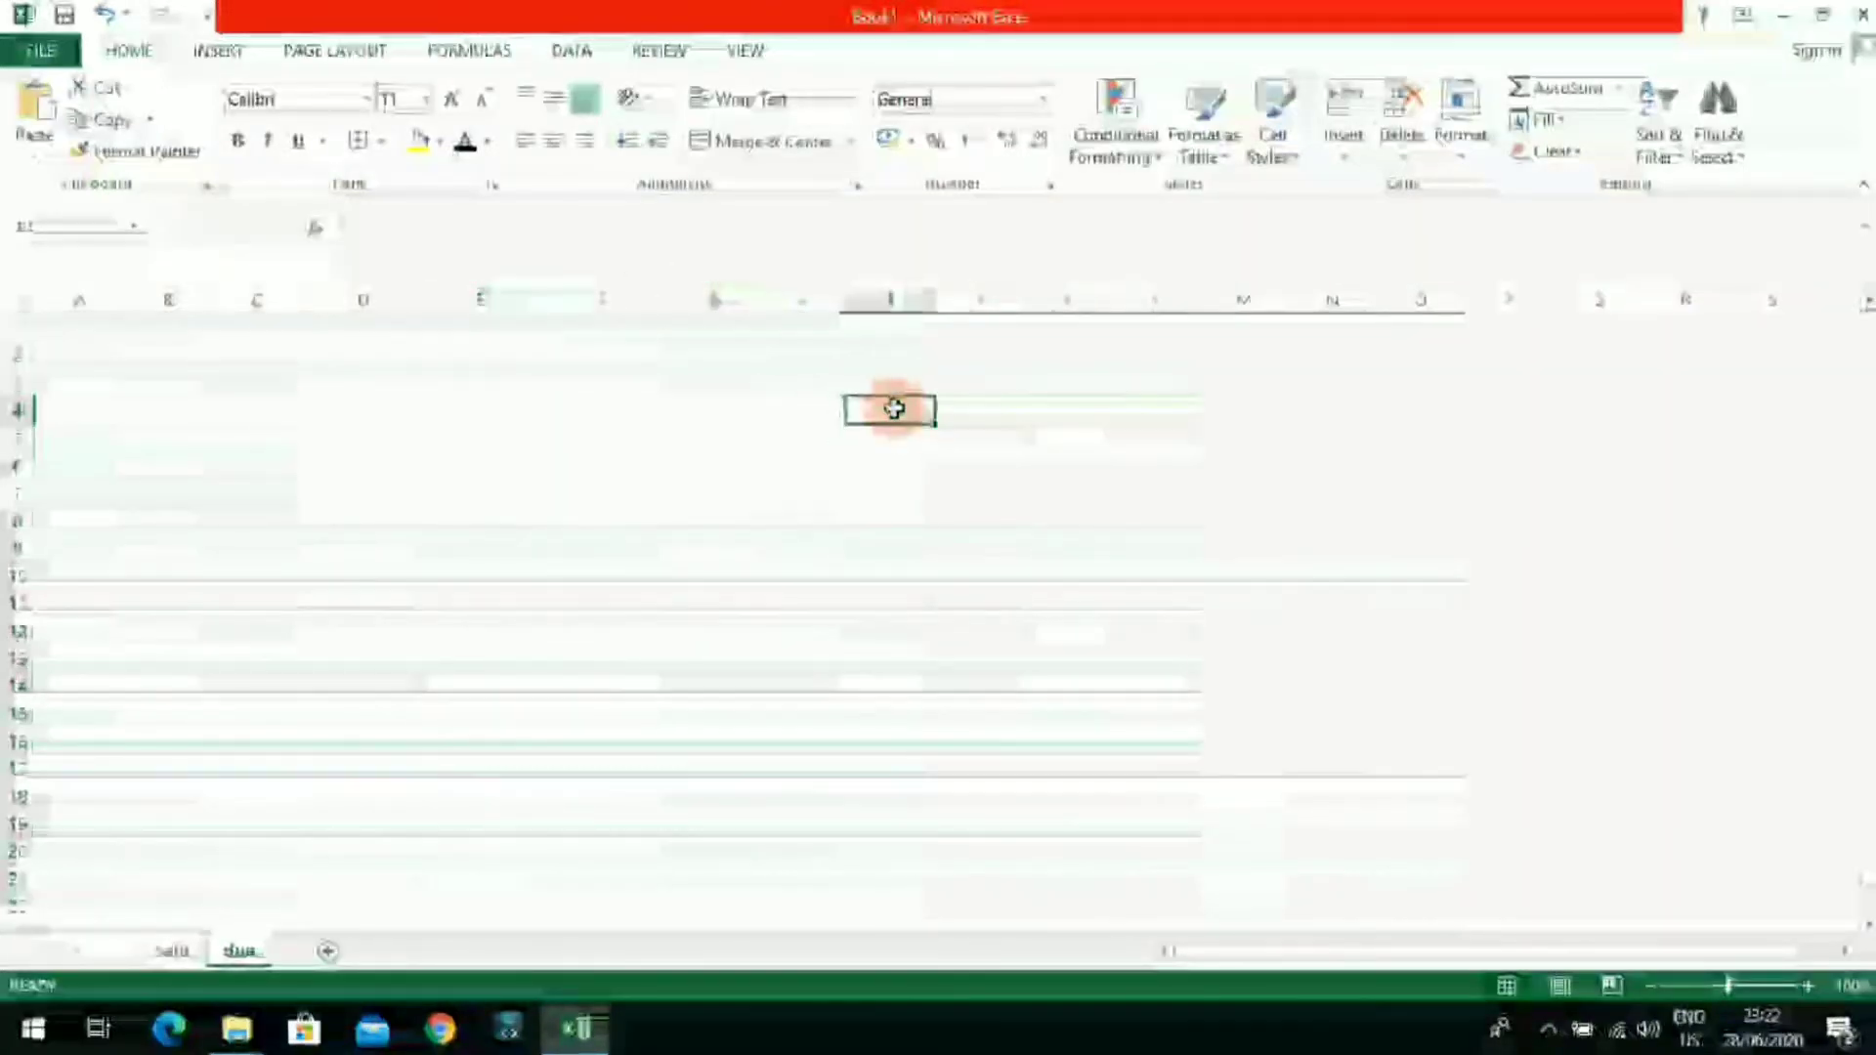
pyautogui.click(566, 403)
pyautogui.click(459, 377)
pyautogui.click(377, 406)
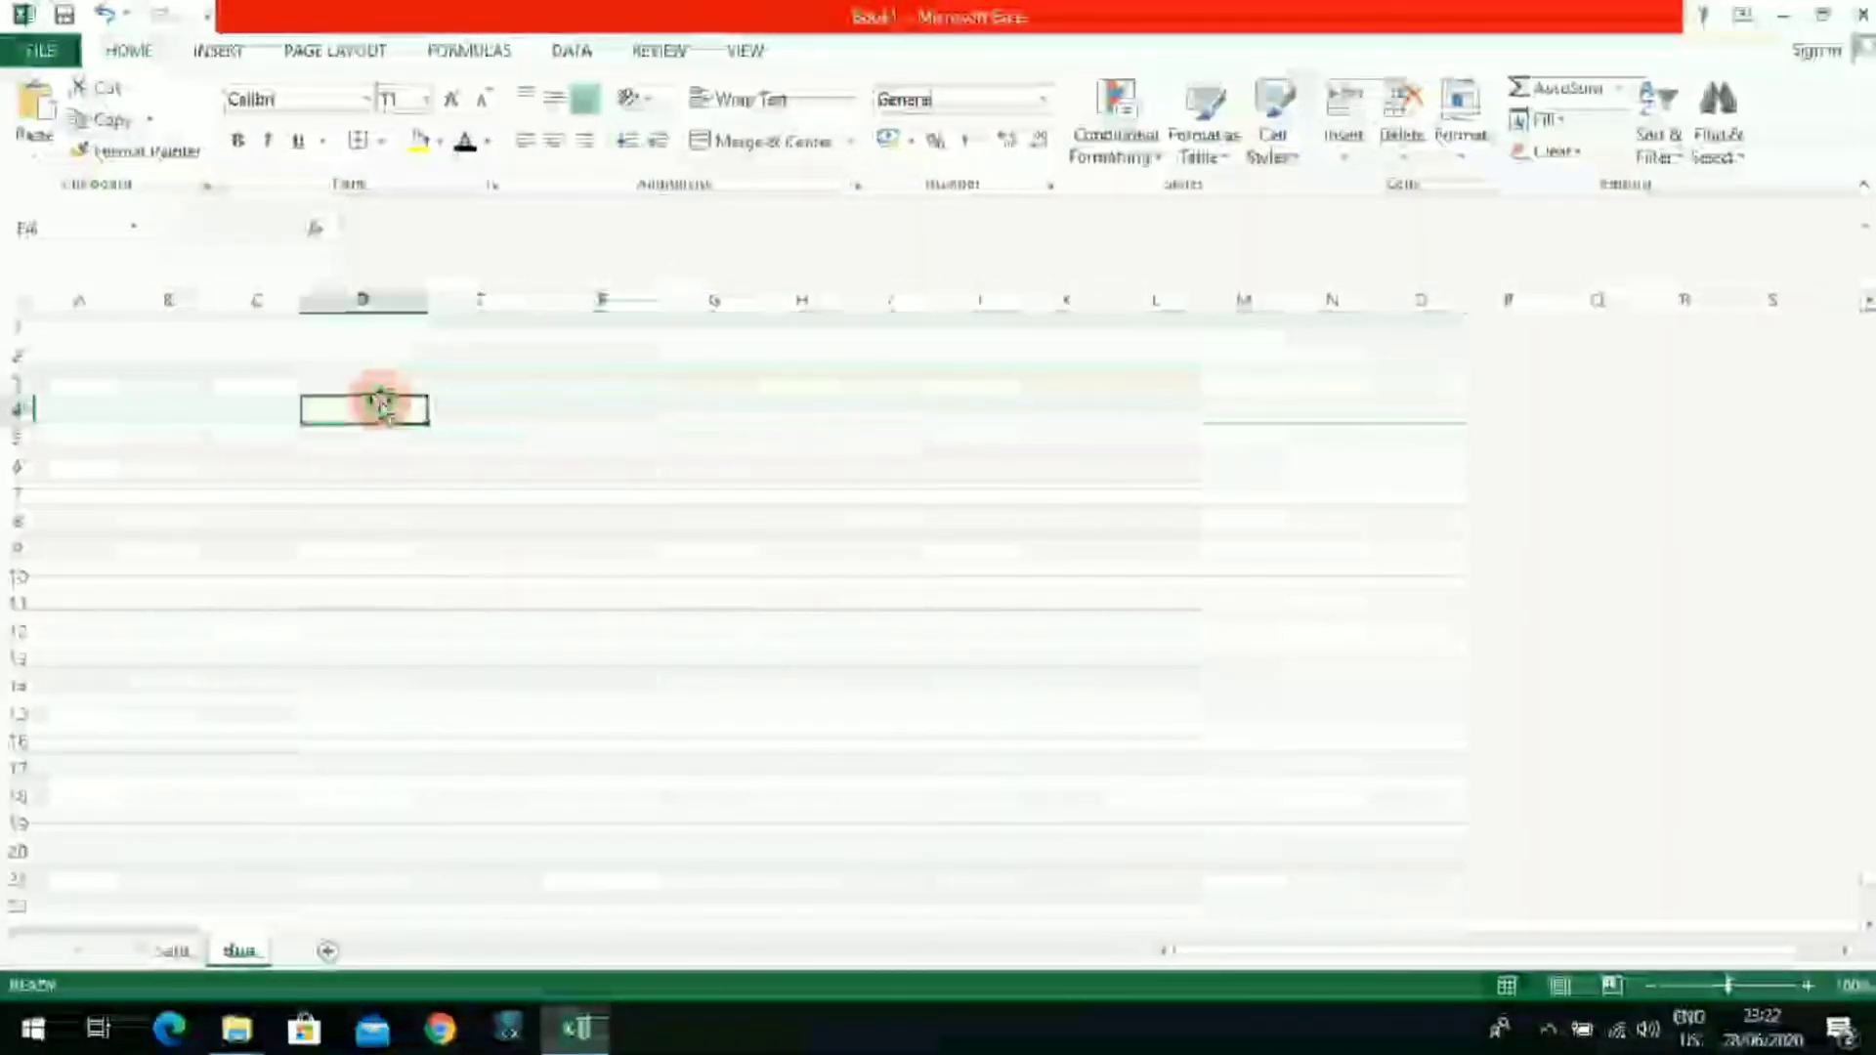
# Step: Undo the manual widening of columns D, E and F
pyautogui.click(105, 14)
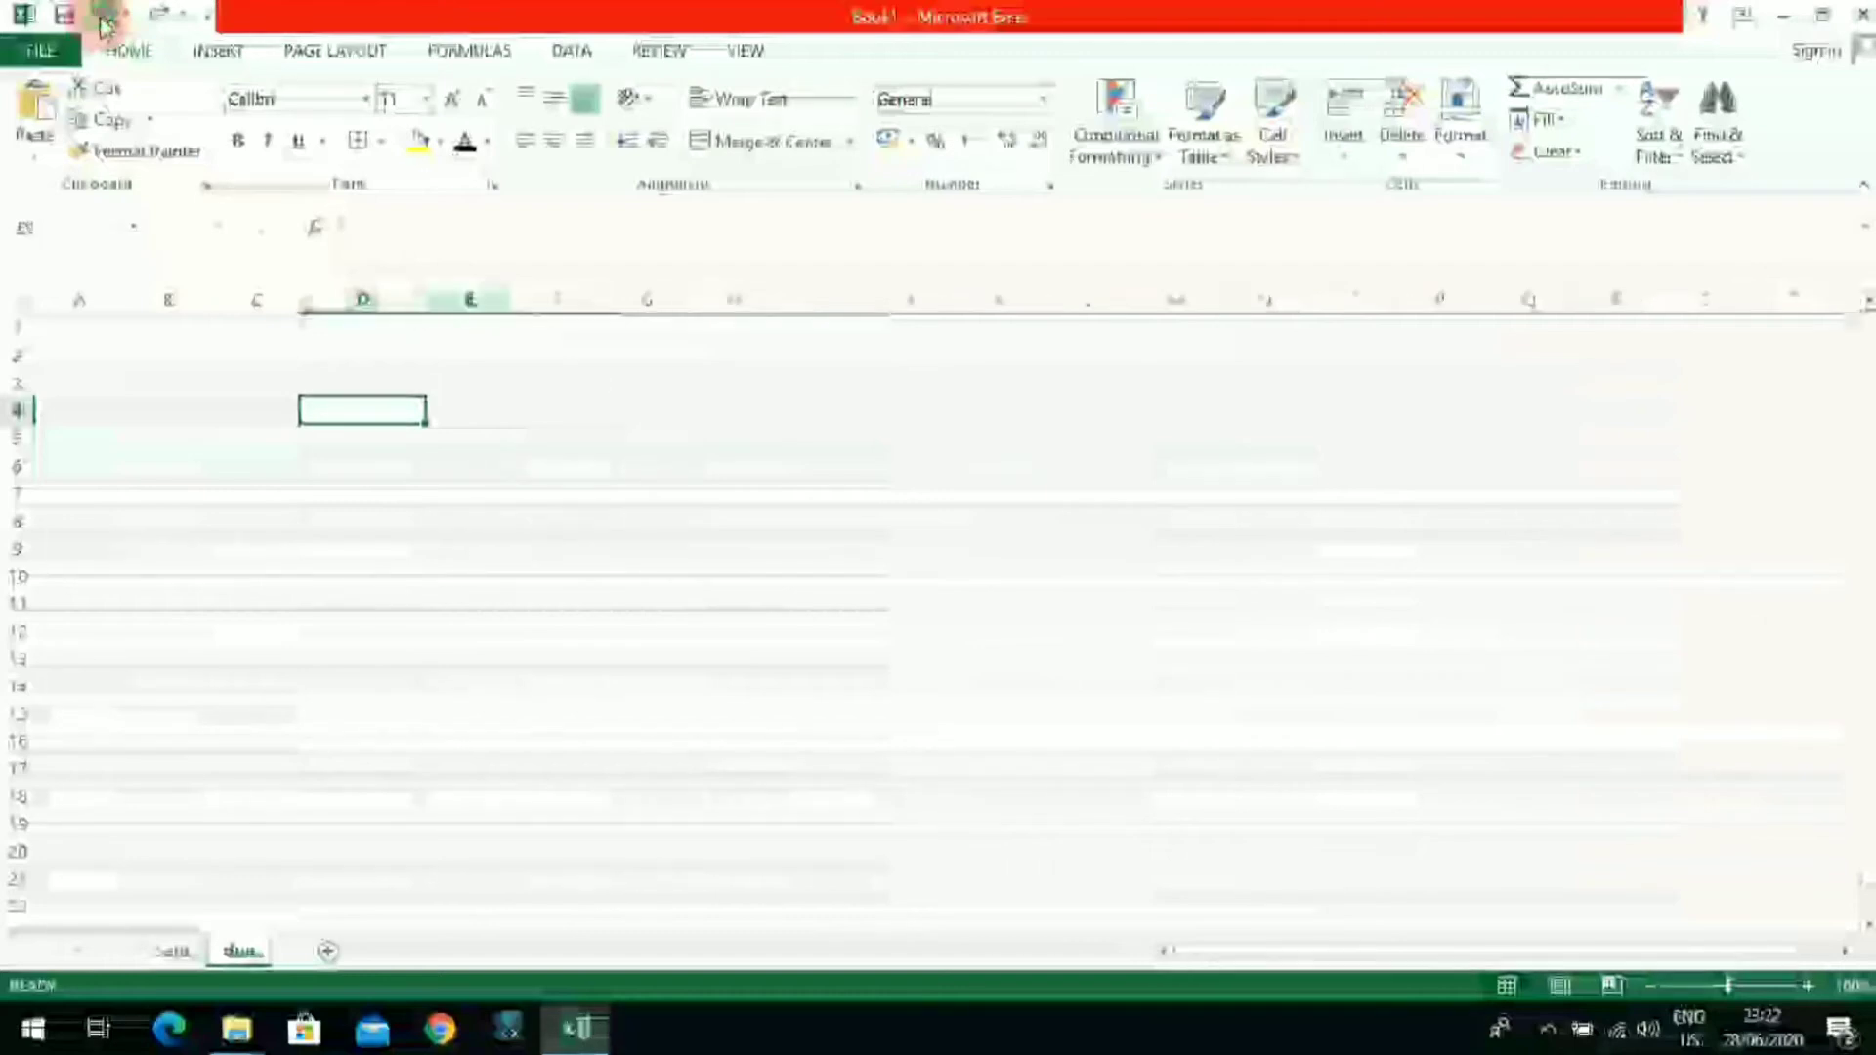
pyautogui.click(104, 14)
pyautogui.click(698, 581)
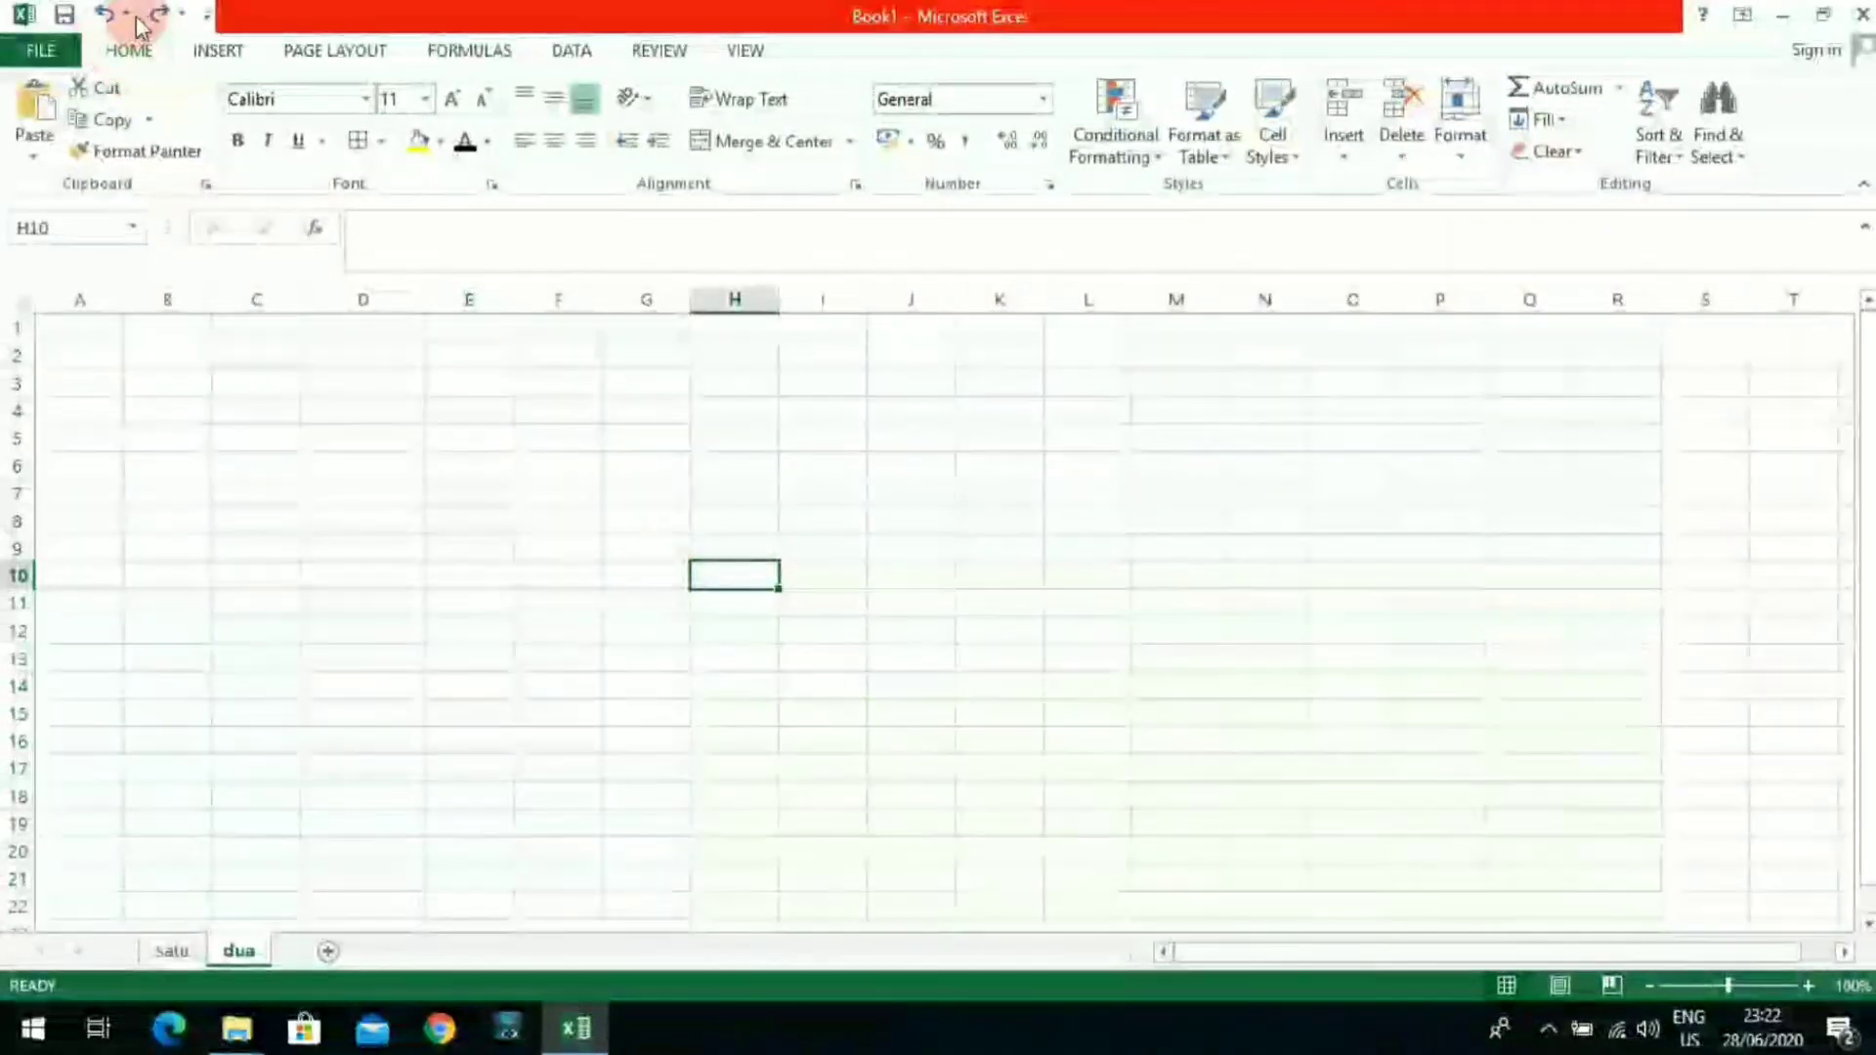
pyautogui.click(105, 14)
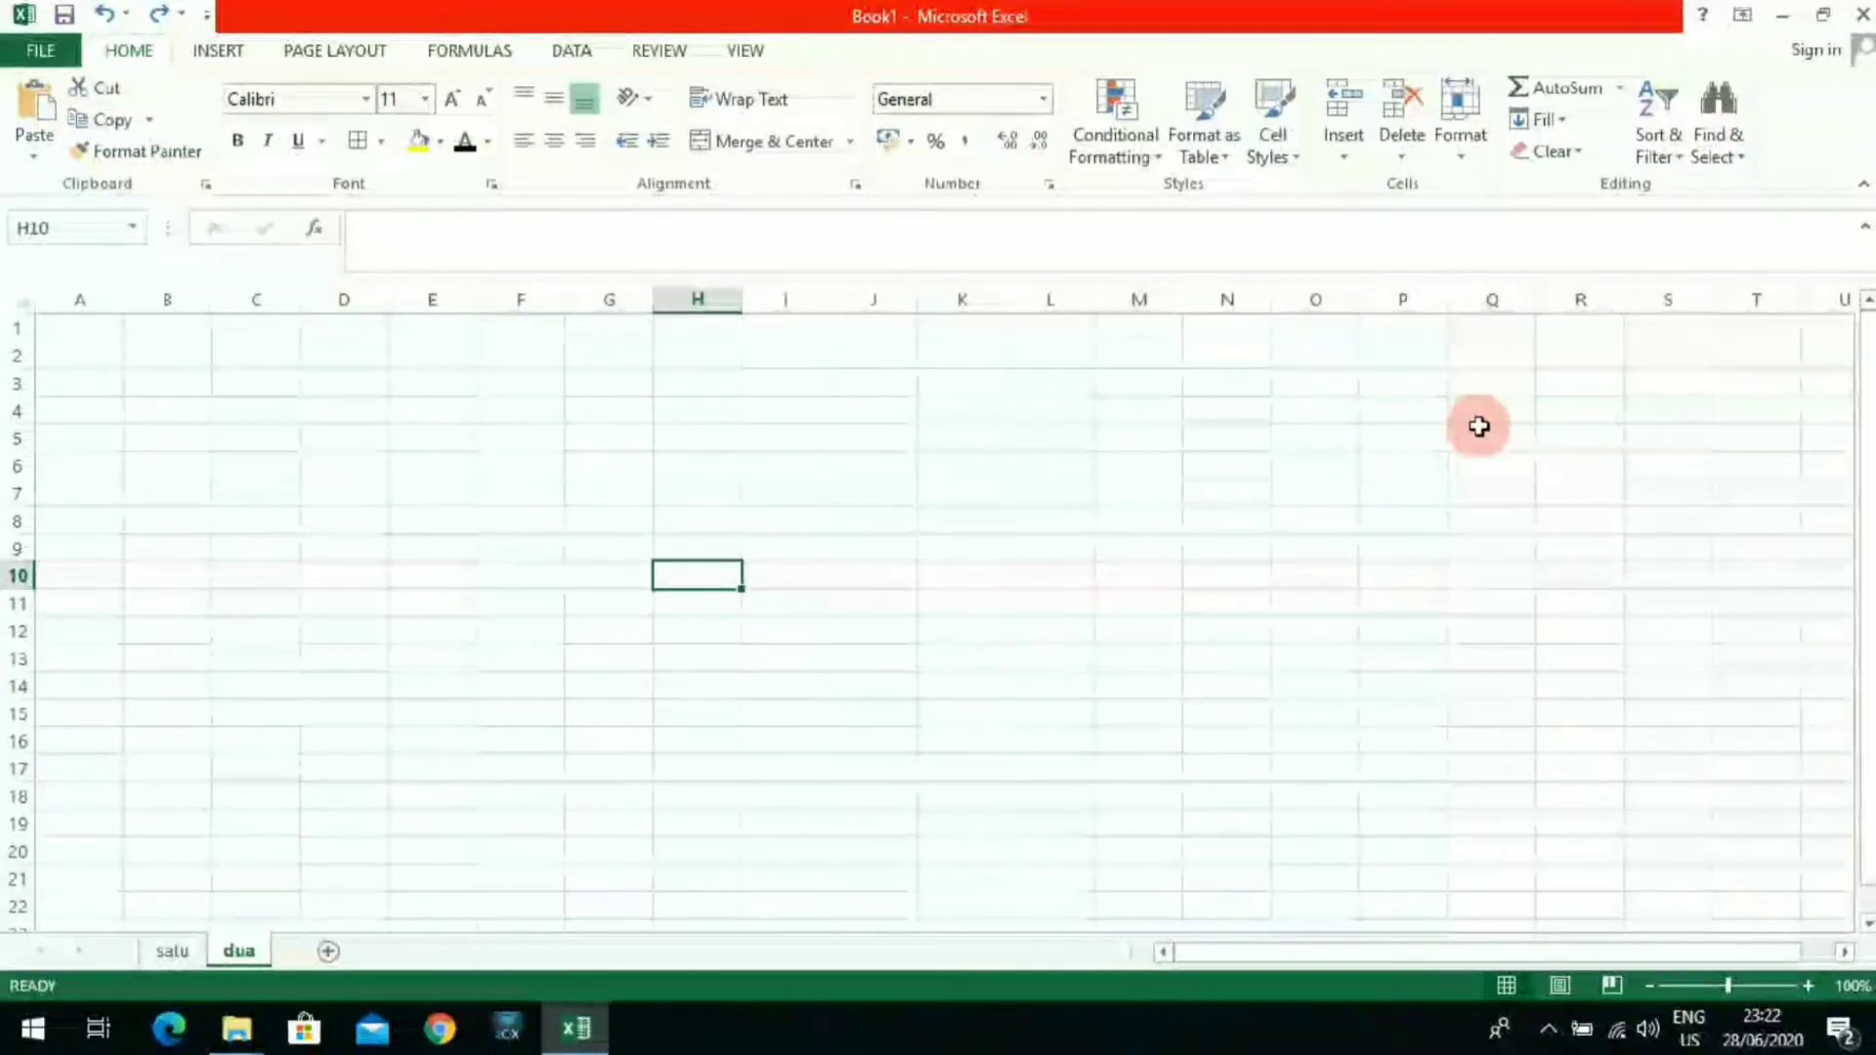
pyautogui.click(929, 491)
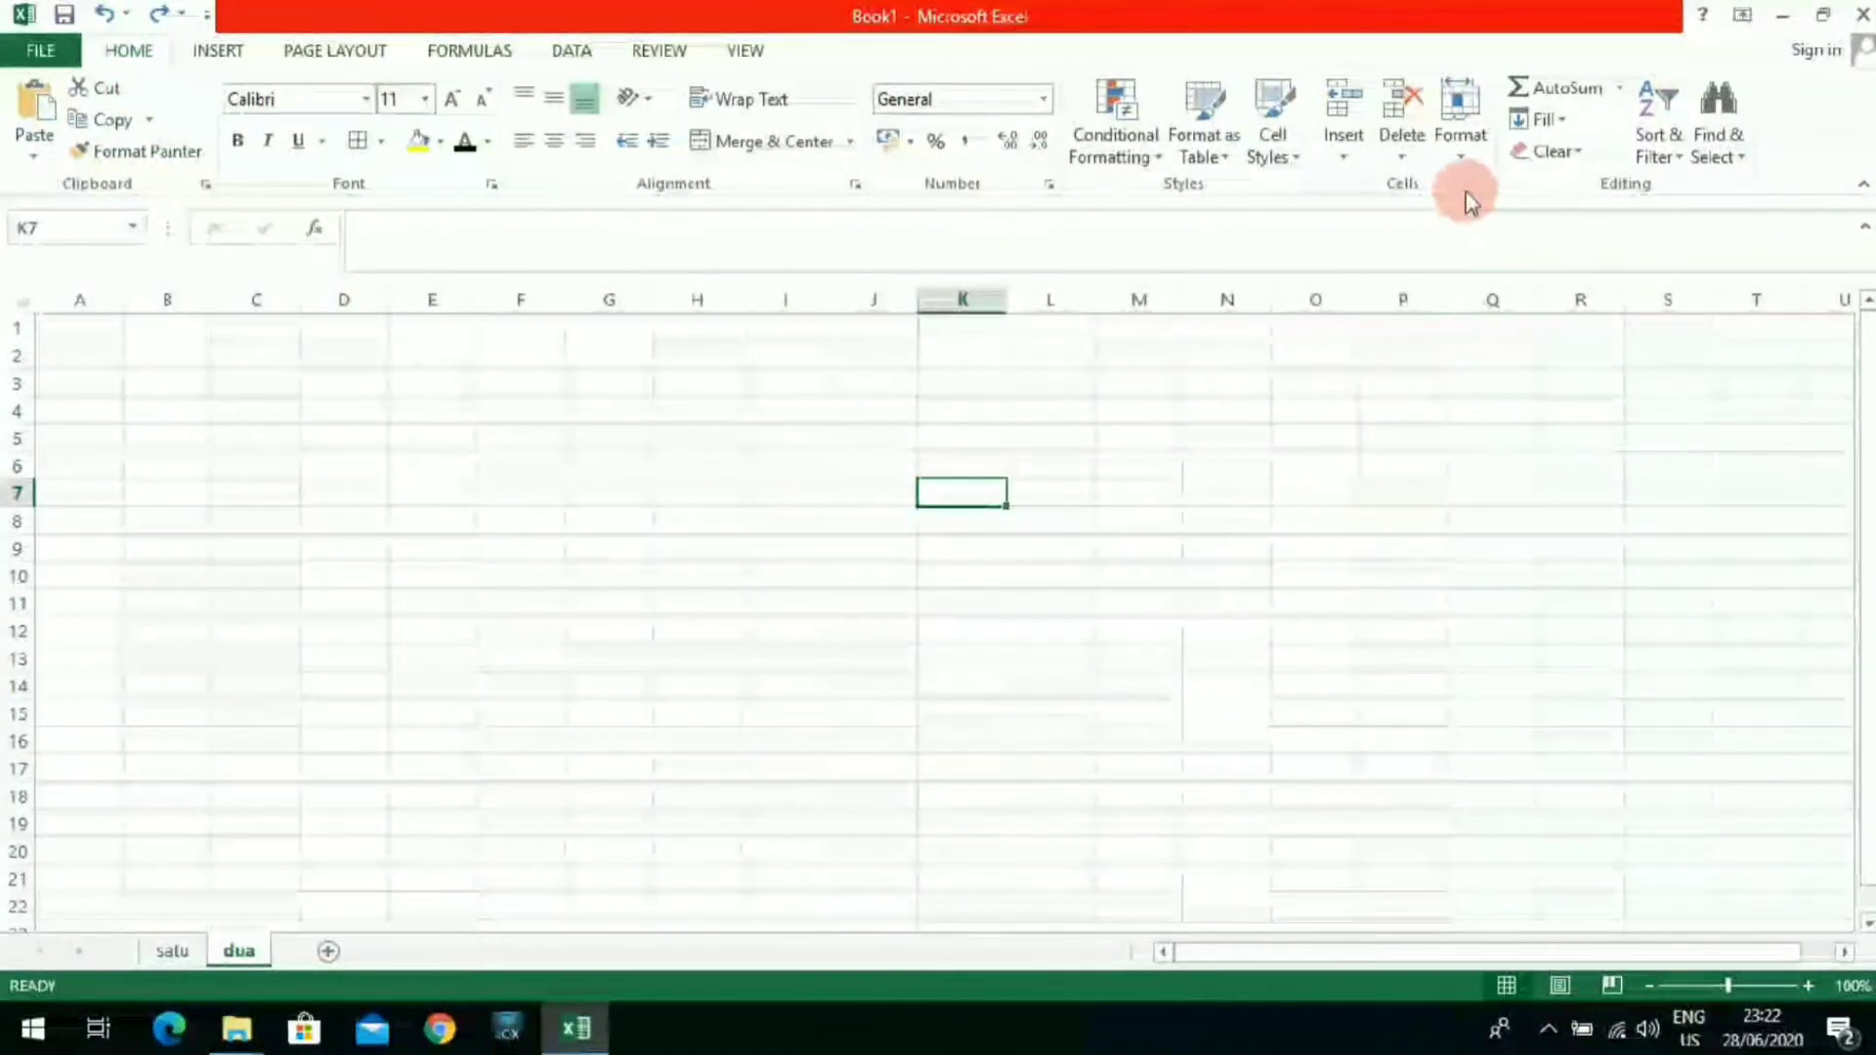
# Step: Fill the cells D2 to M2 with yellow
pyautogui.moveTo(339, 356); pyautogui.dragTo(1139, 355)
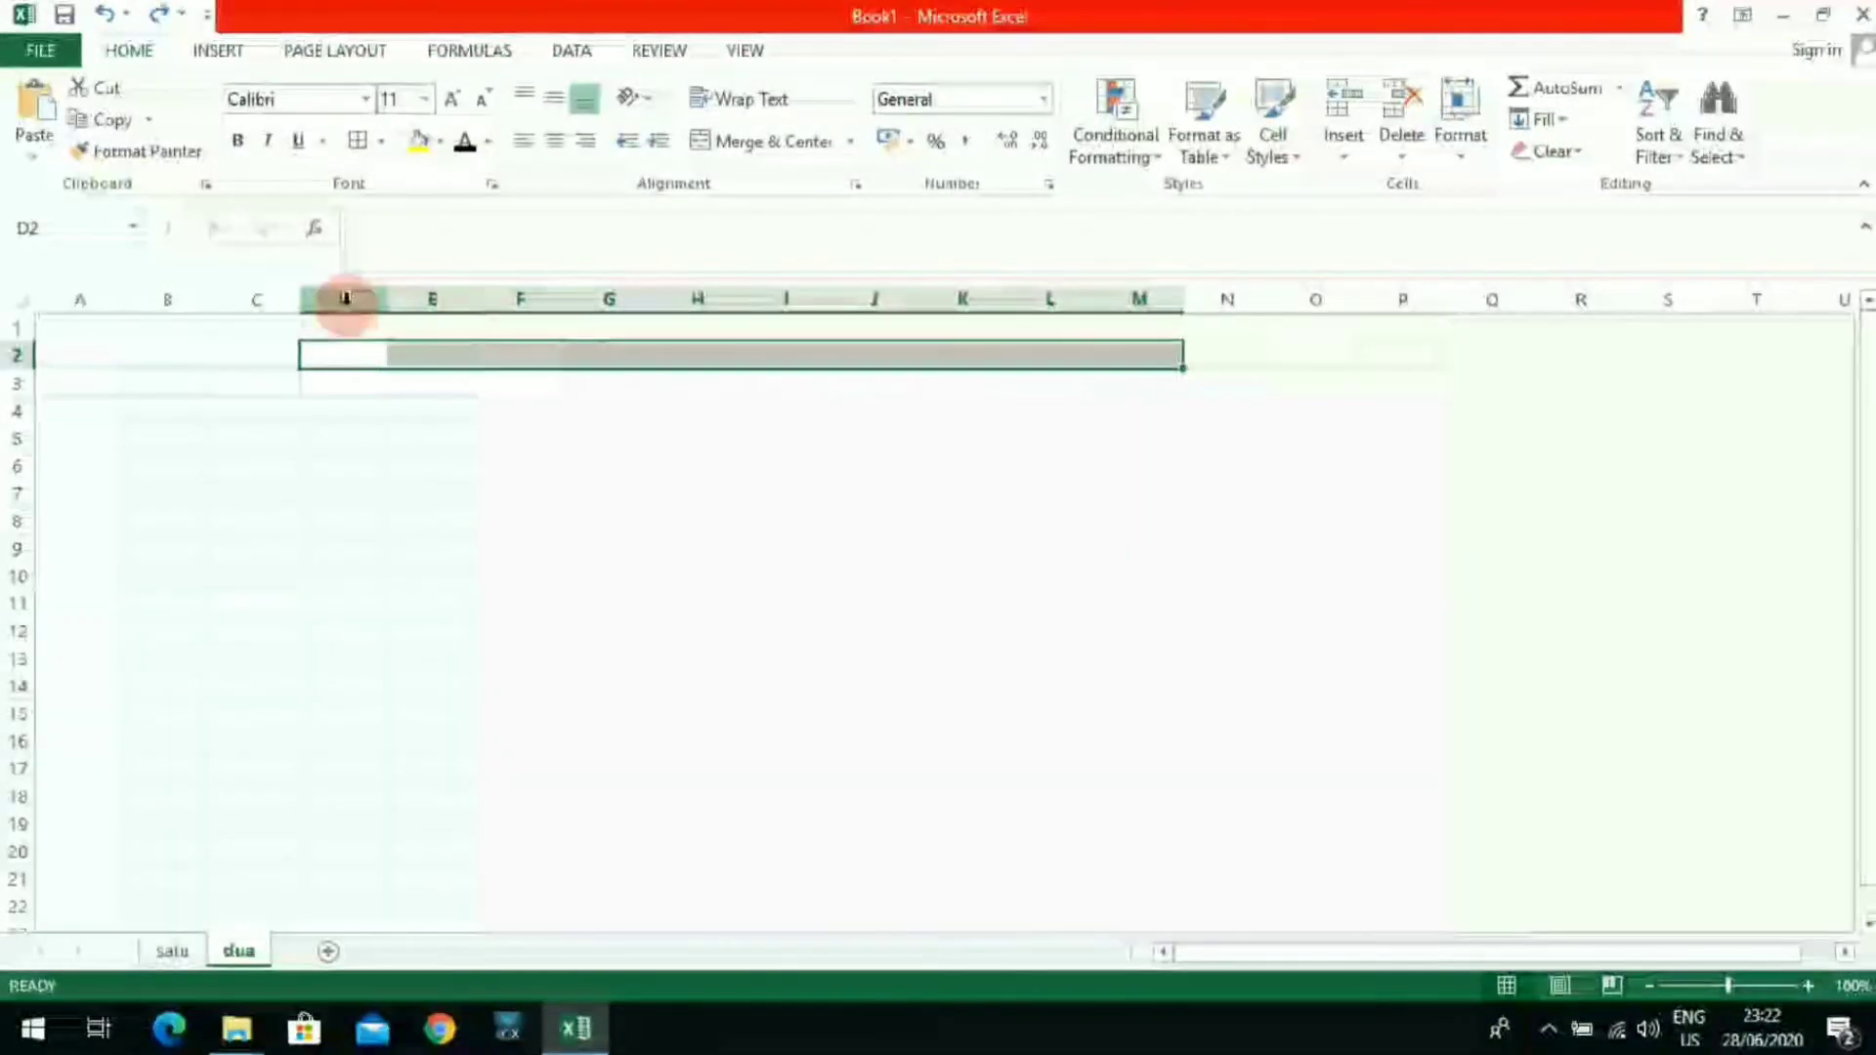
pyautogui.click(414, 149)
pyautogui.click(628, 519)
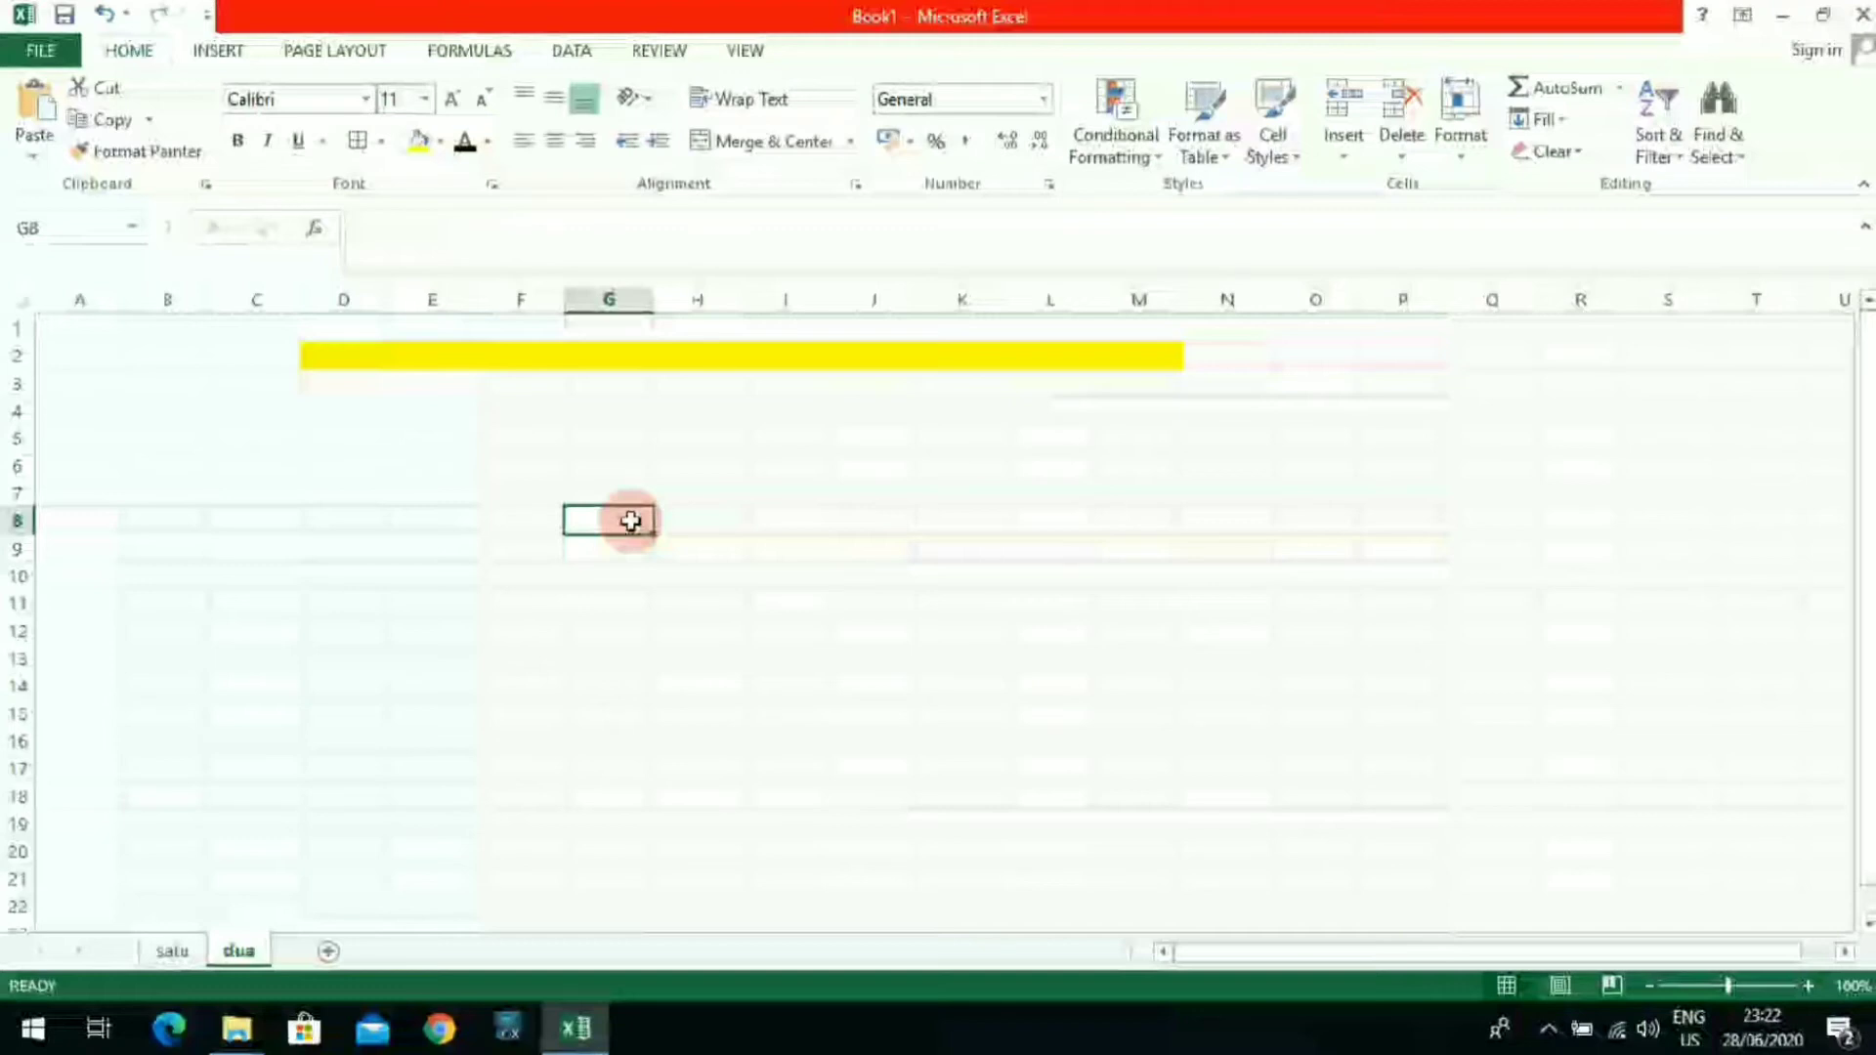
# Step: Set the column width of the yellow cells D2 to M2 to 10
pyautogui.moveTo(364, 356); pyautogui.dragTo(1152, 351)
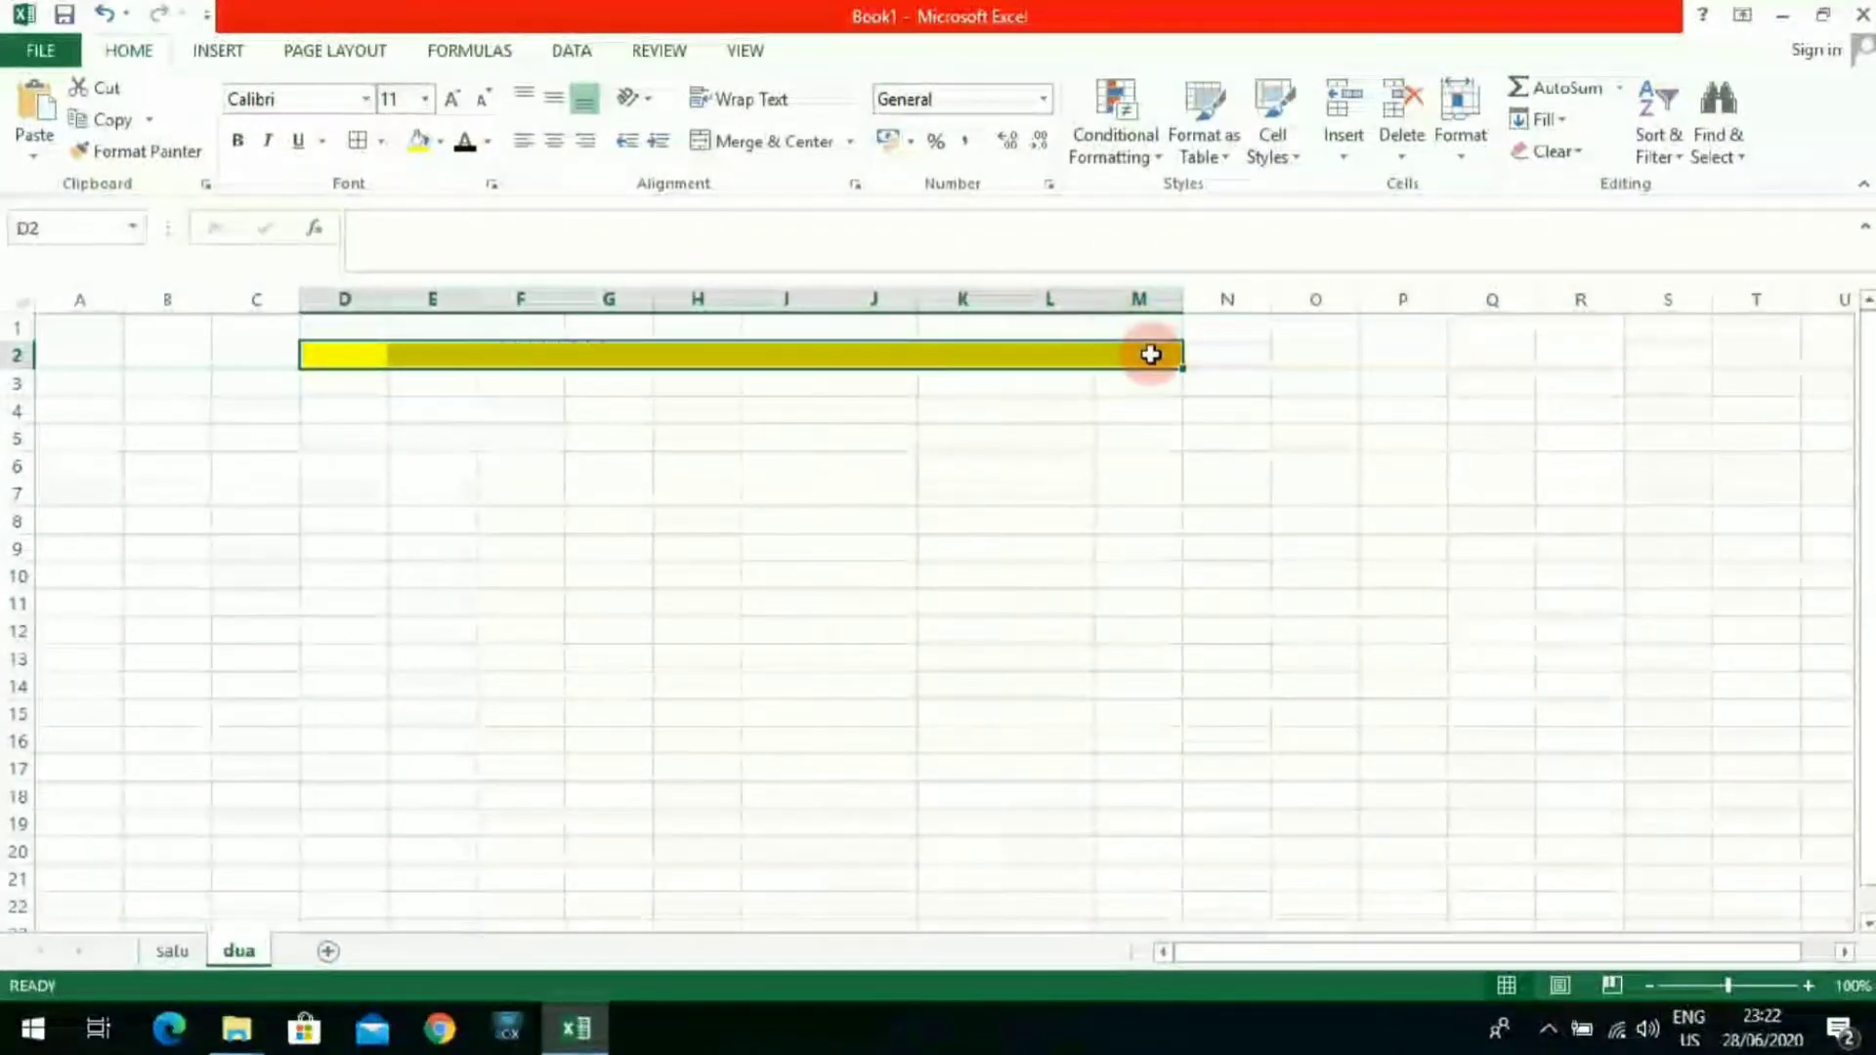
pyautogui.click(1467, 157)
pyautogui.click(1461, 284)
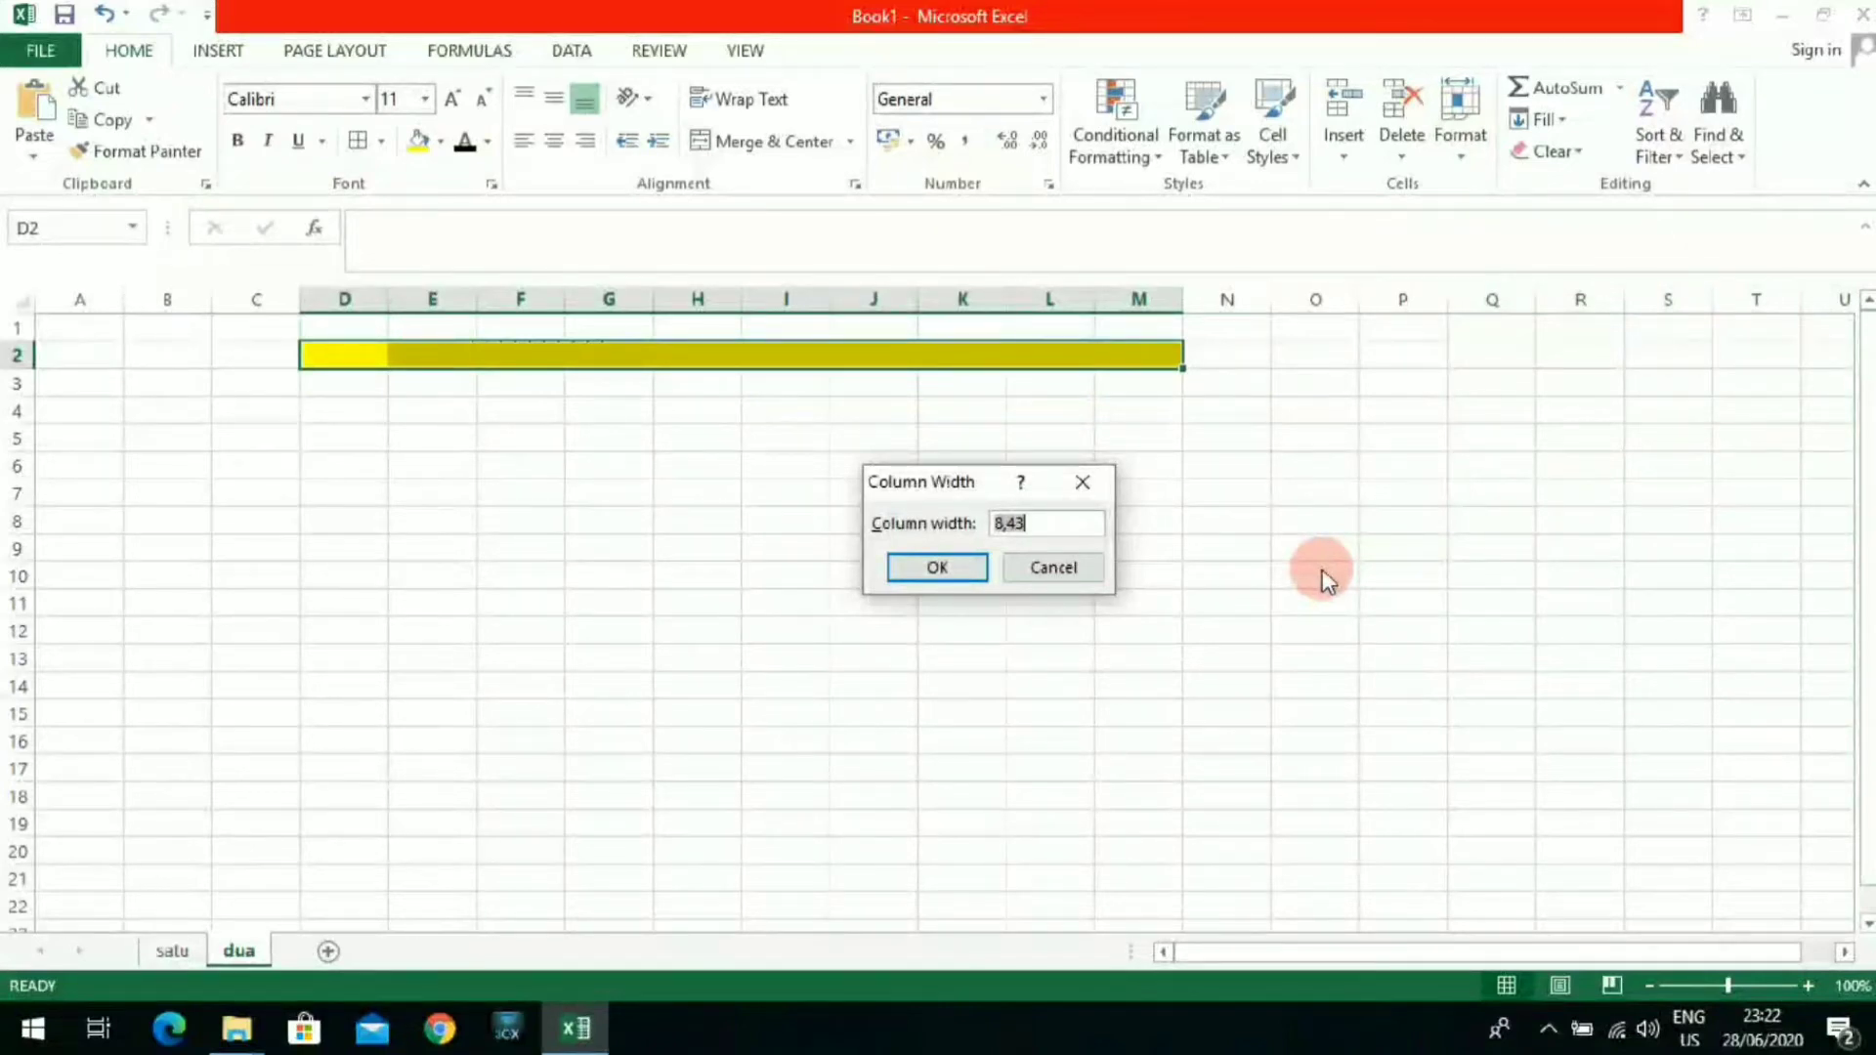
pyautogui.write('10')
pyautogui.press('Return')
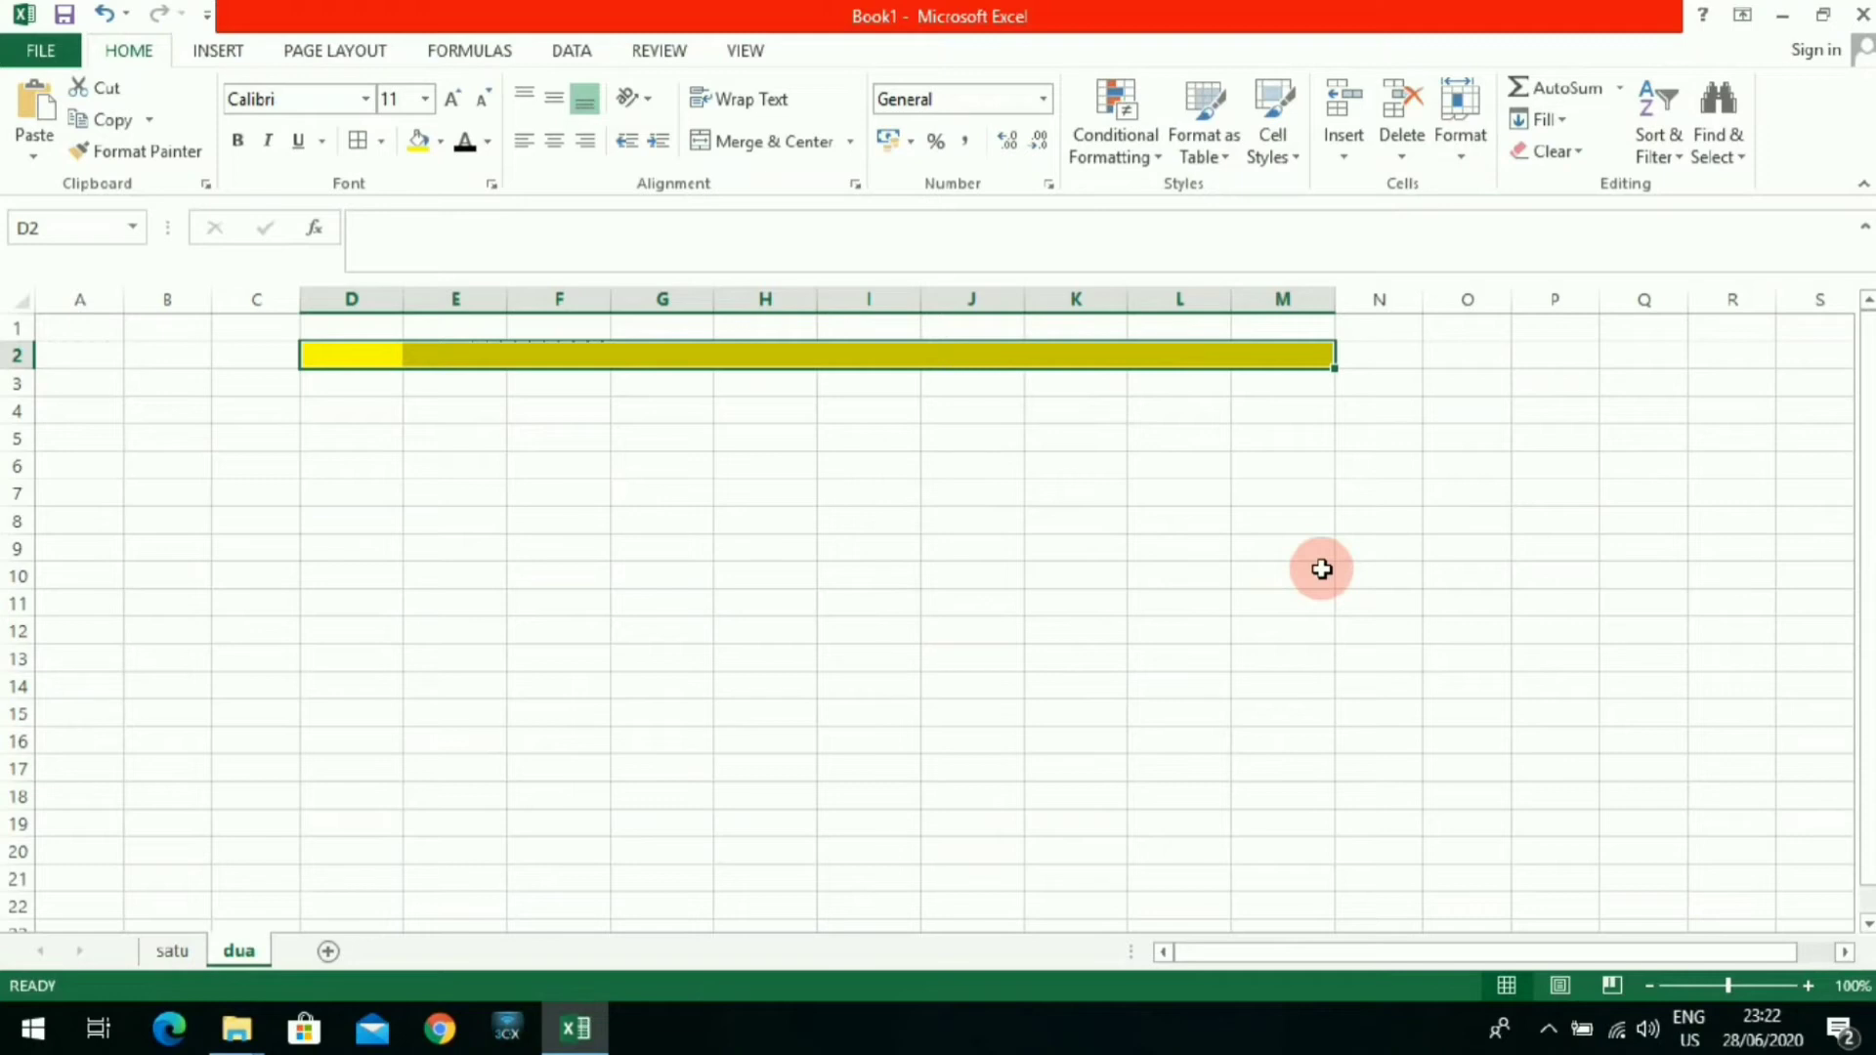
# Step: Set the column width of columns D to M to 15
pyautogui.click(1483, 164)
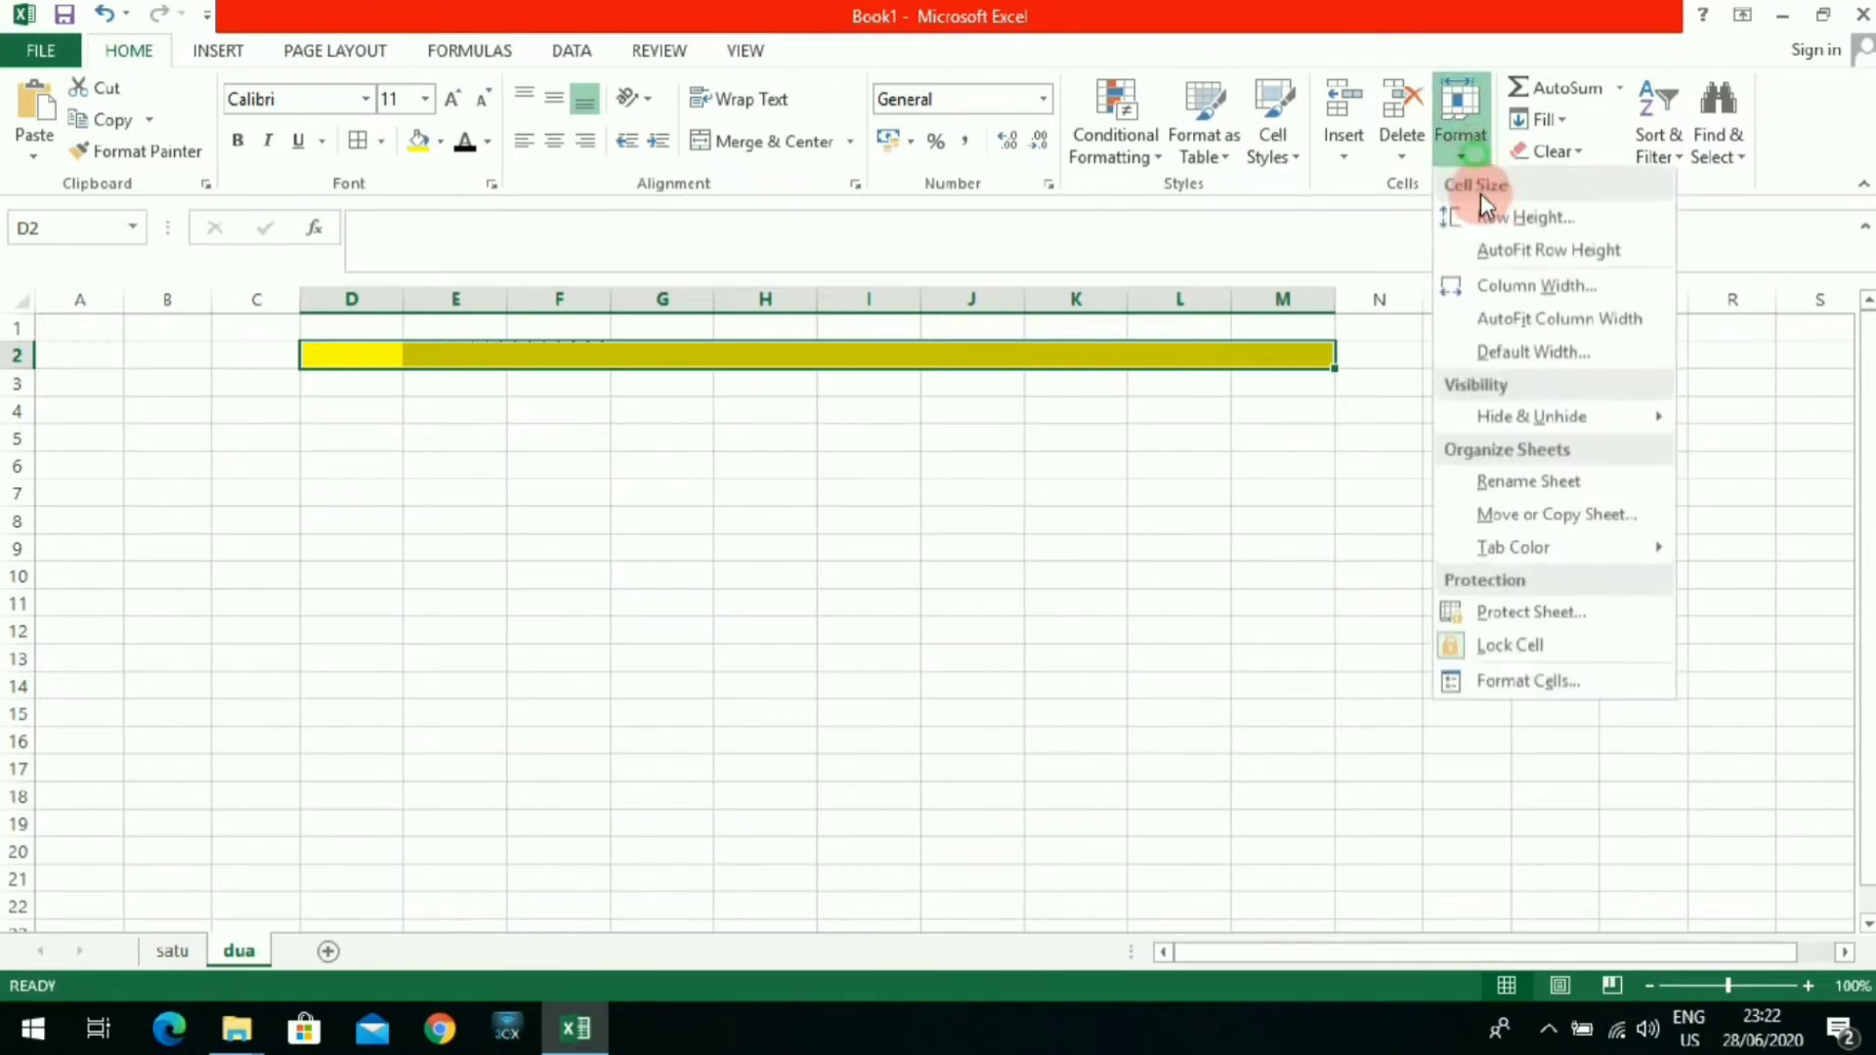
pyautogui.click(1493, 287)
pyautogui.write('15')
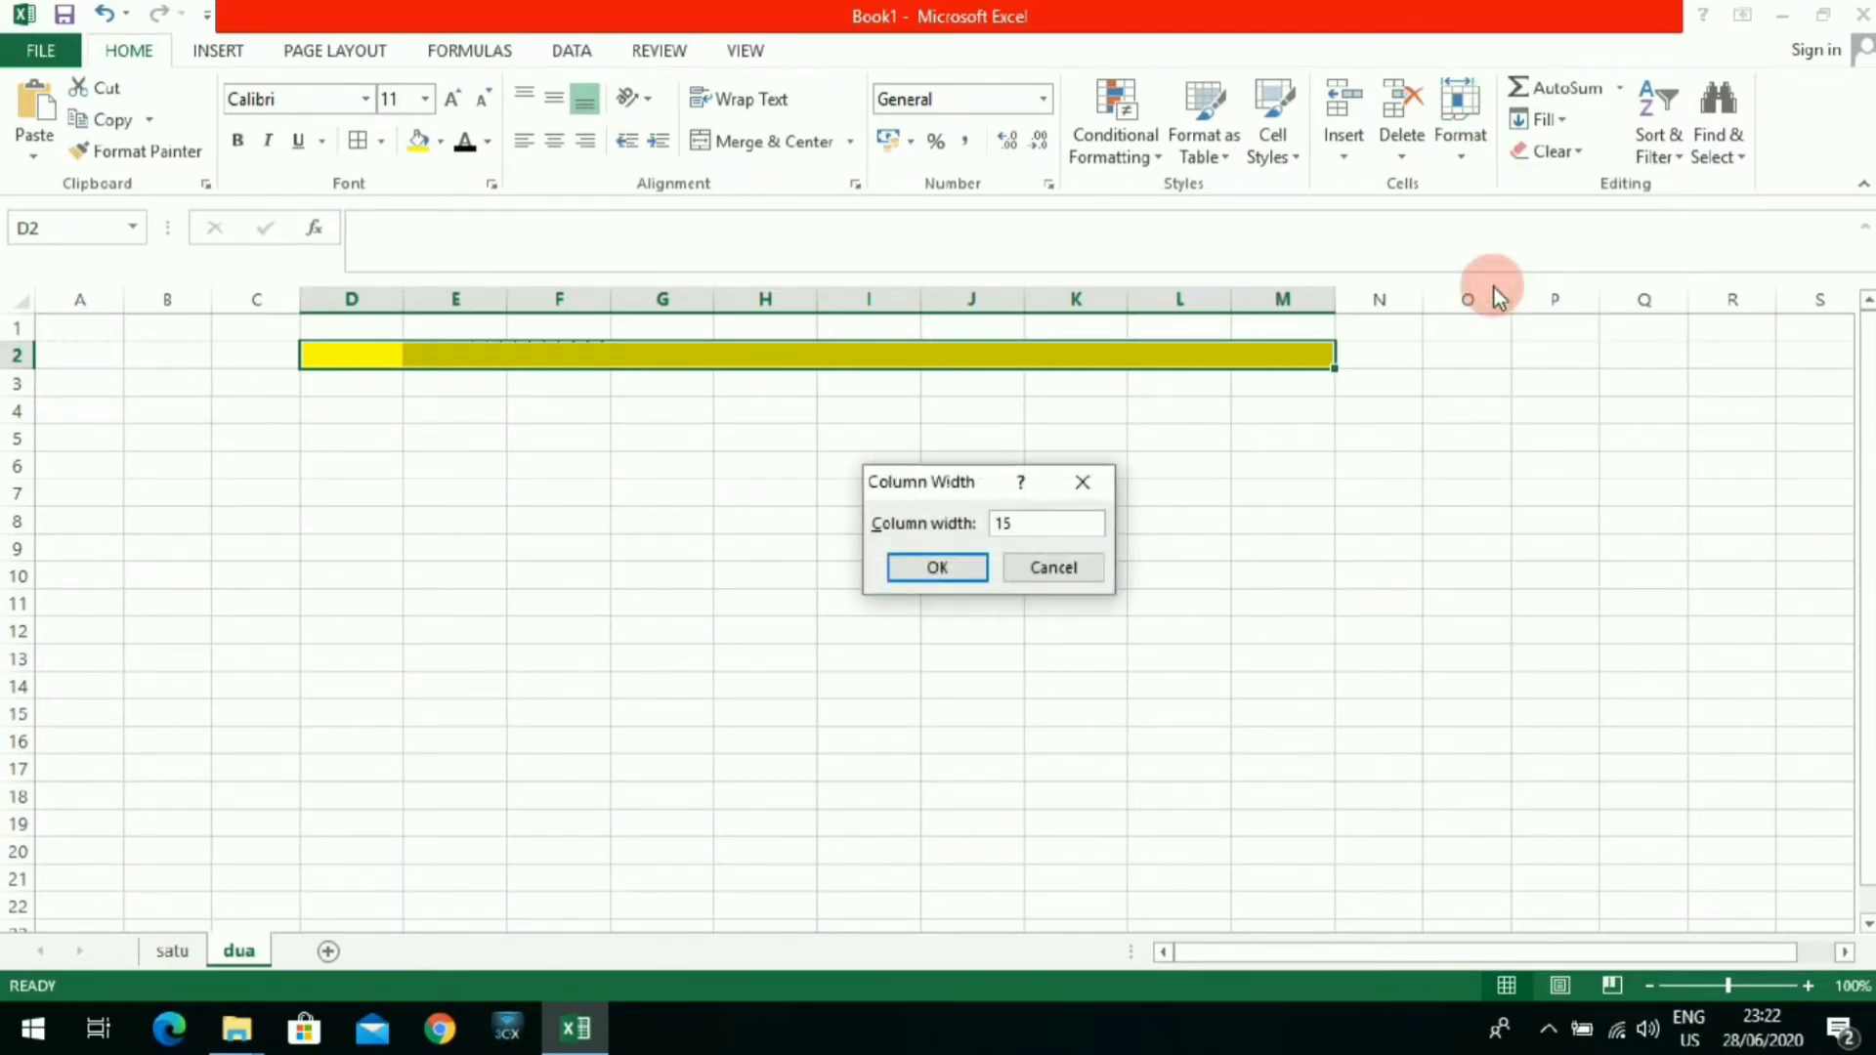
pyautogui.press('Return')
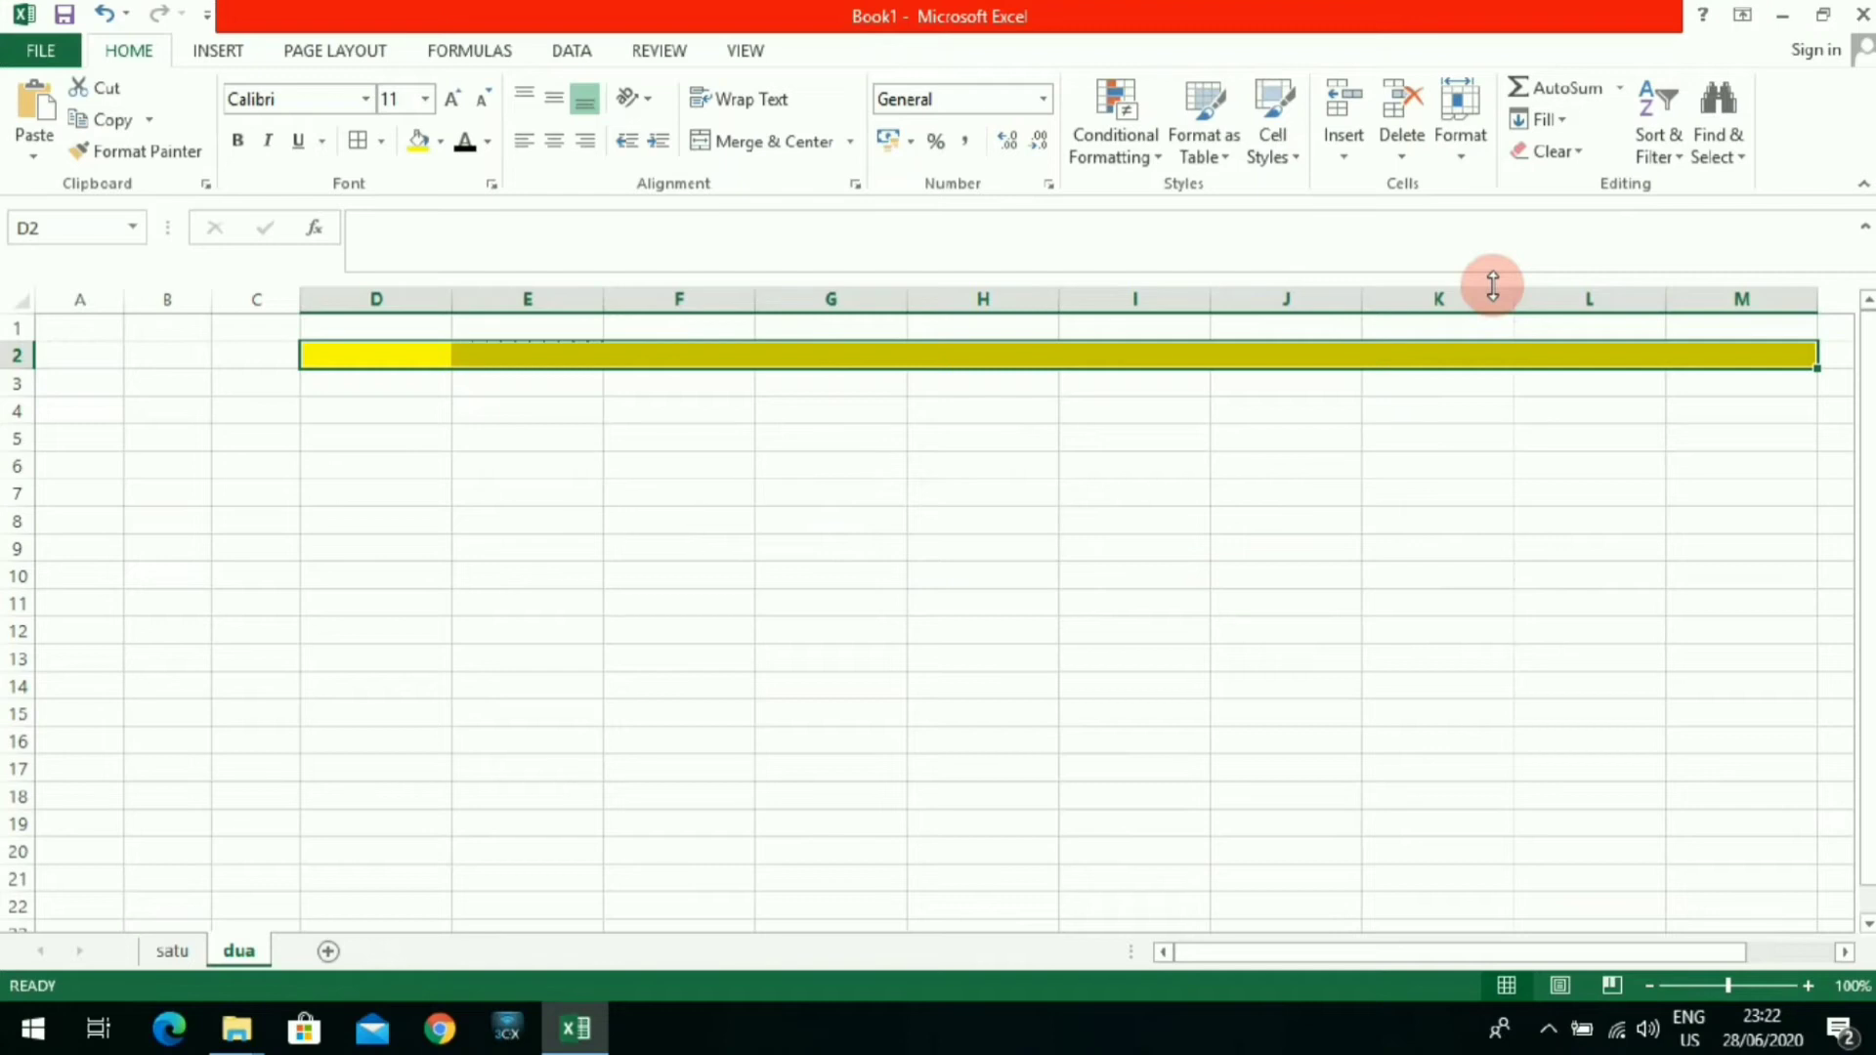
pyautogui.click(1379, 494)
pyautogui.click(406, 431)
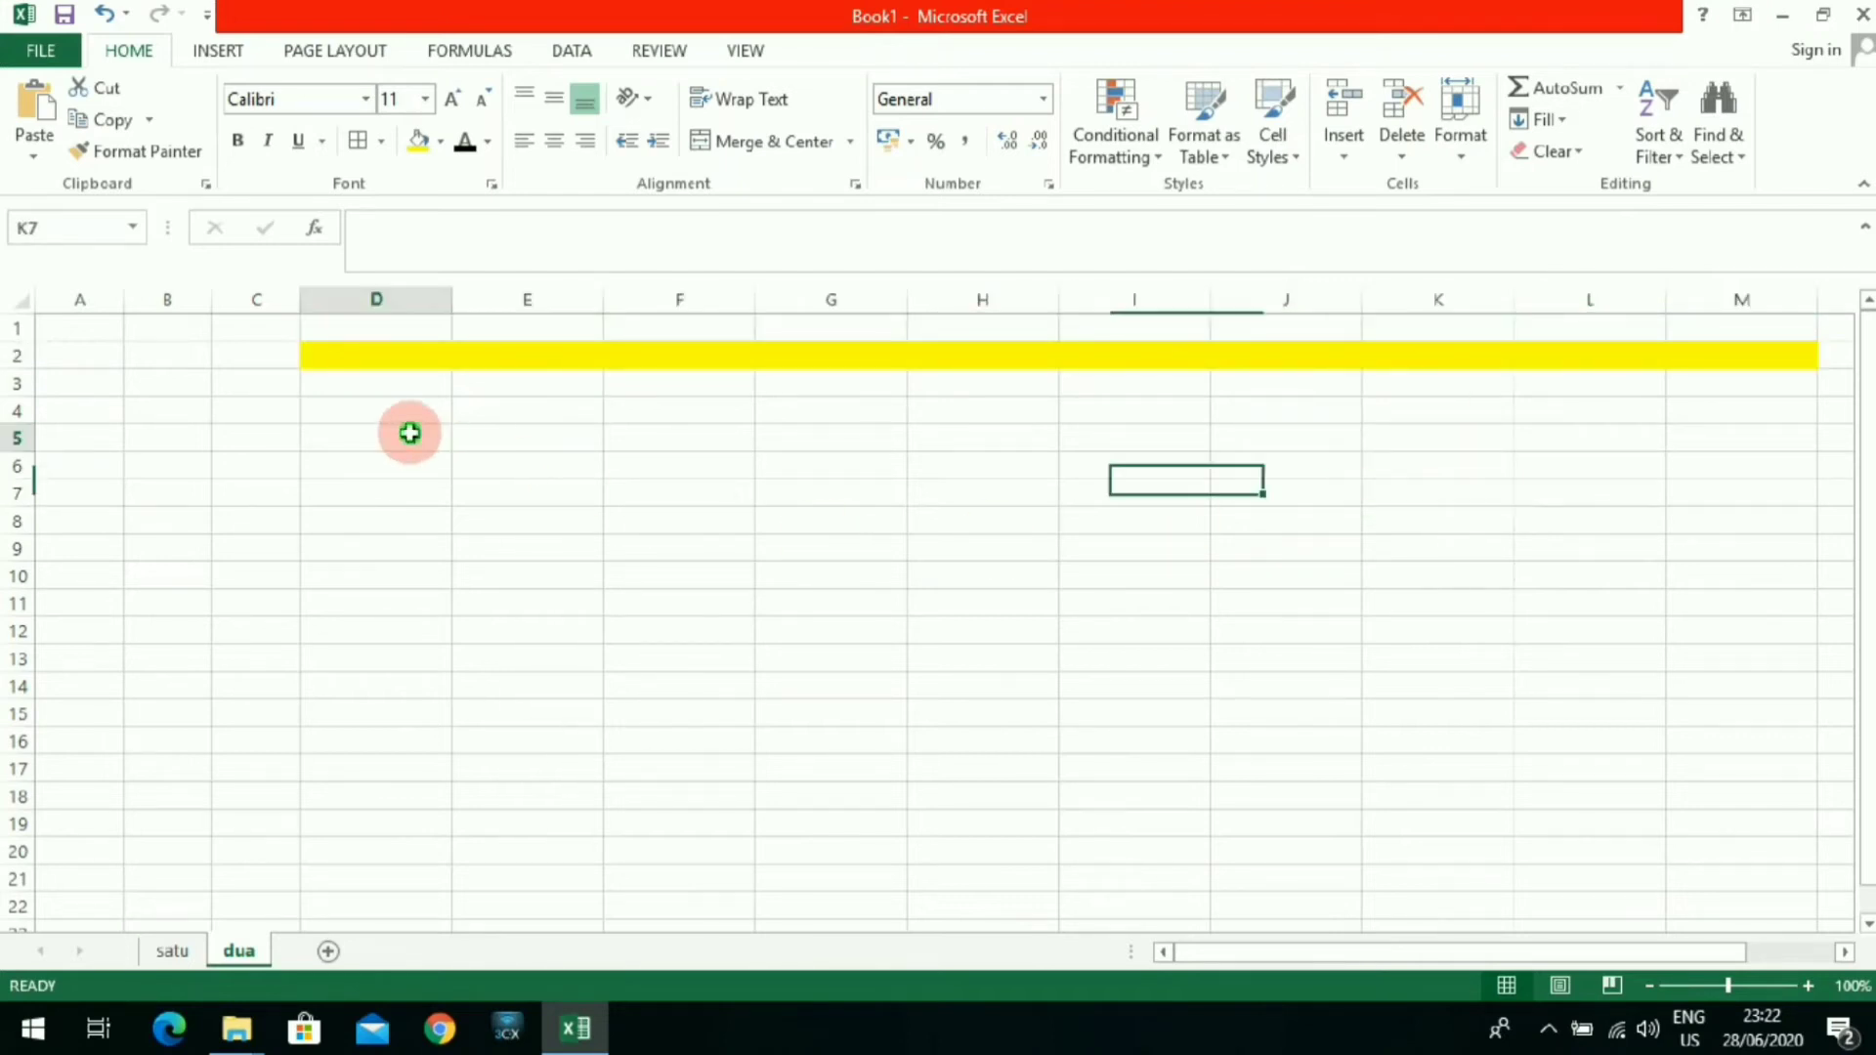
pyautogui.click(519, 415)
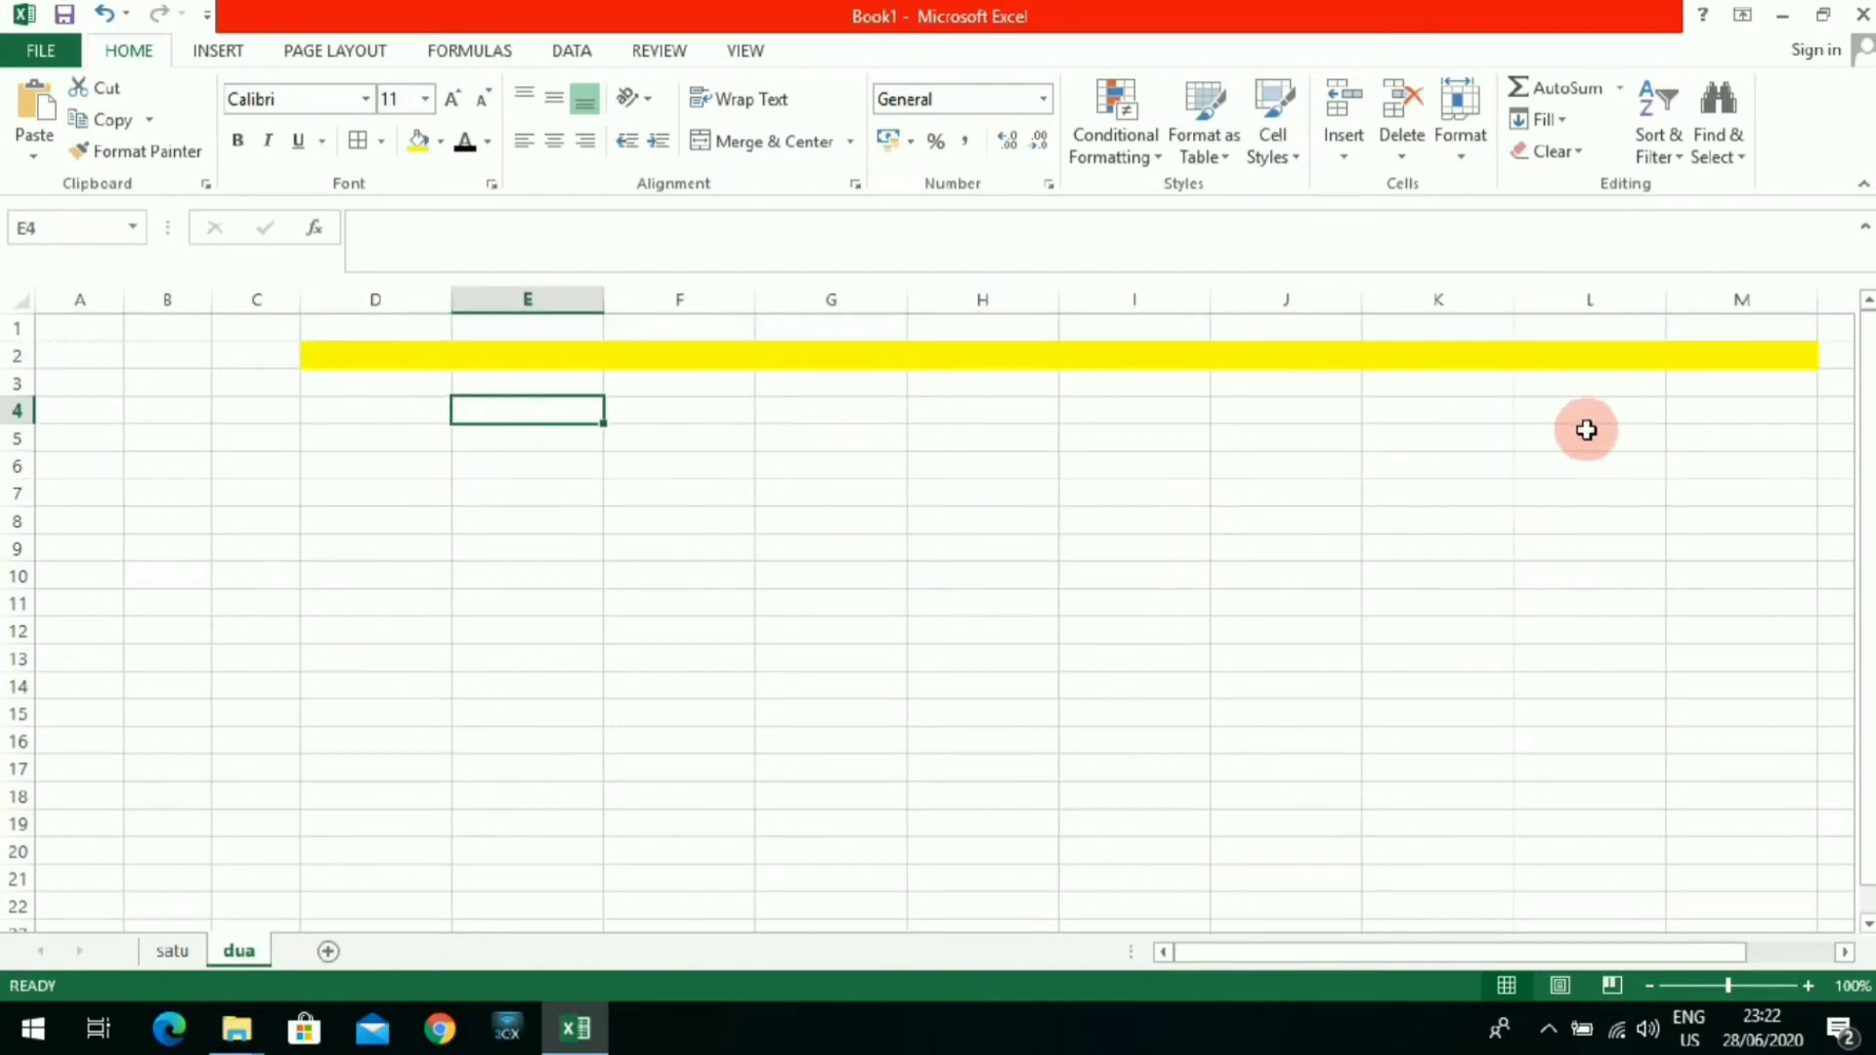
# Step: Fill the cells C3 to C18 with standard red
pyautogui.moveTo(243, 382); pyautogui.dragTo(245, 796)
pyautogui.click(441, 141)
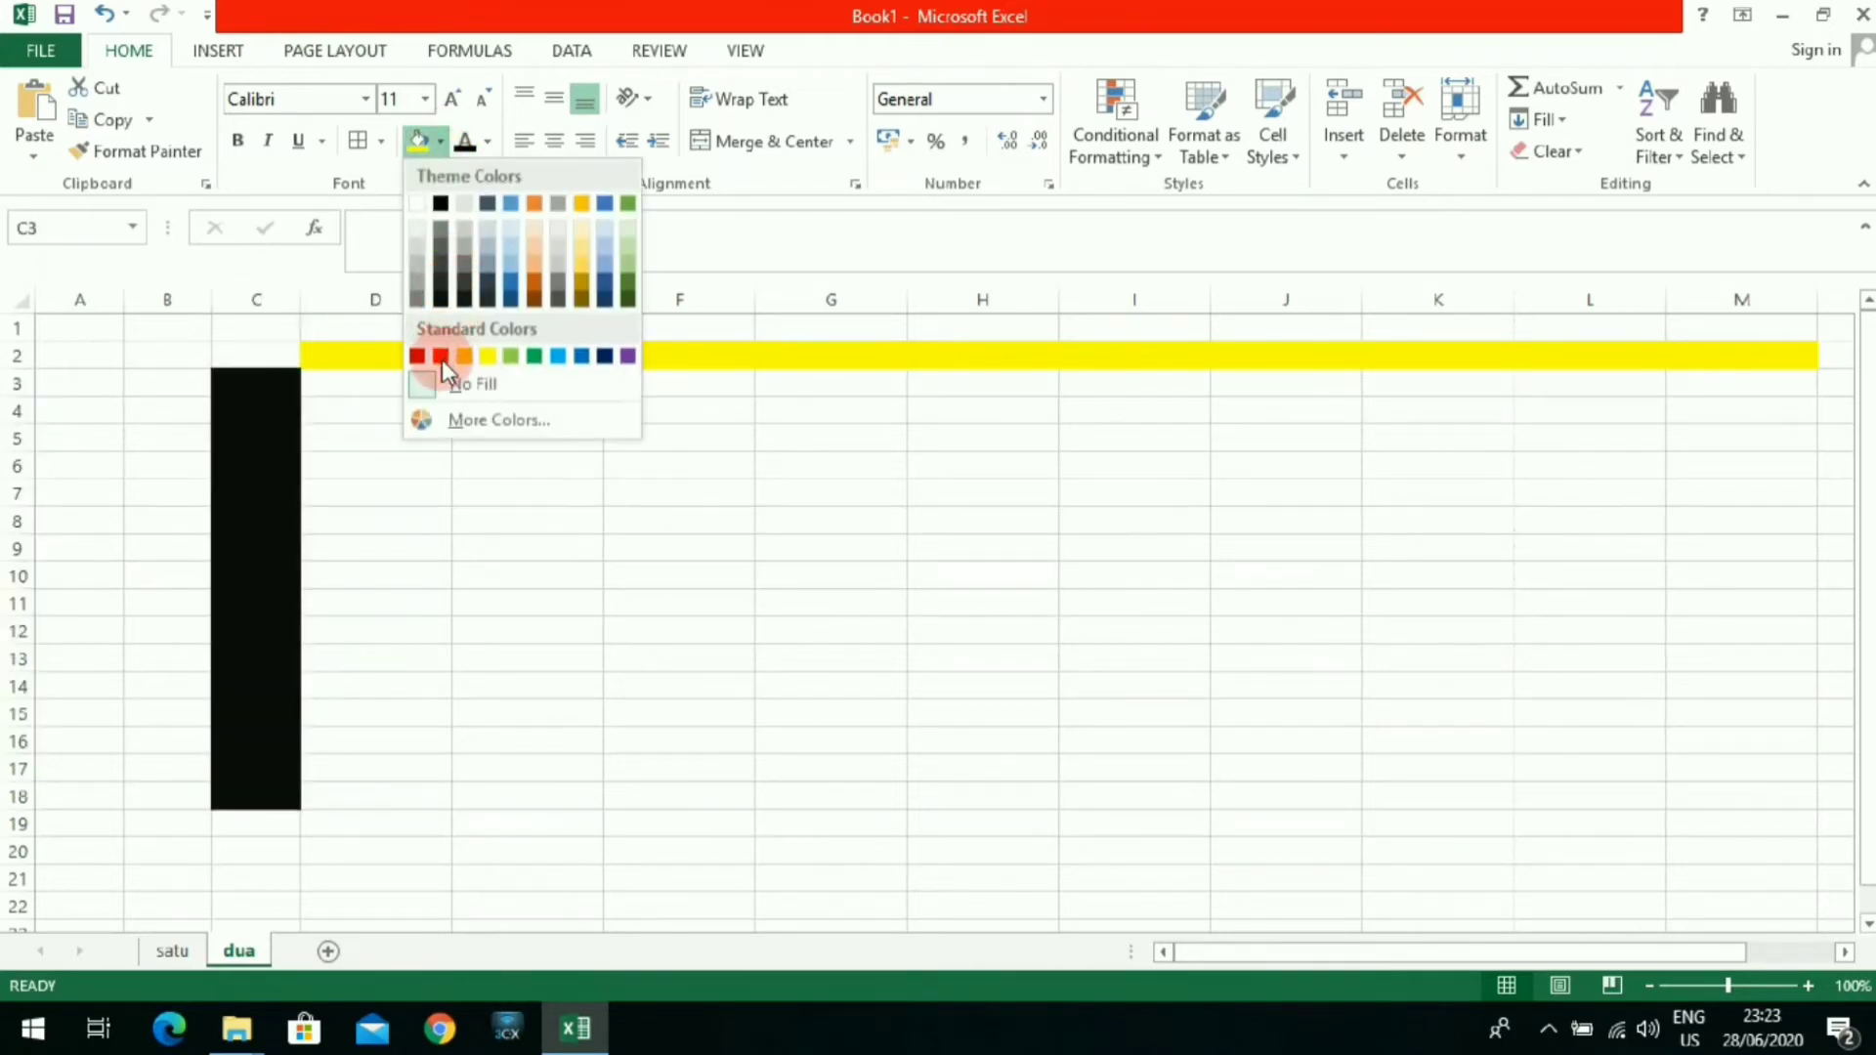
pyautogui.click(436, 356)
pyautogui.click(448, 523)
pyautogui.click(273, 407)
pyautogui.moveTo(231, 772); pyautogui.dragTo(240, 823)
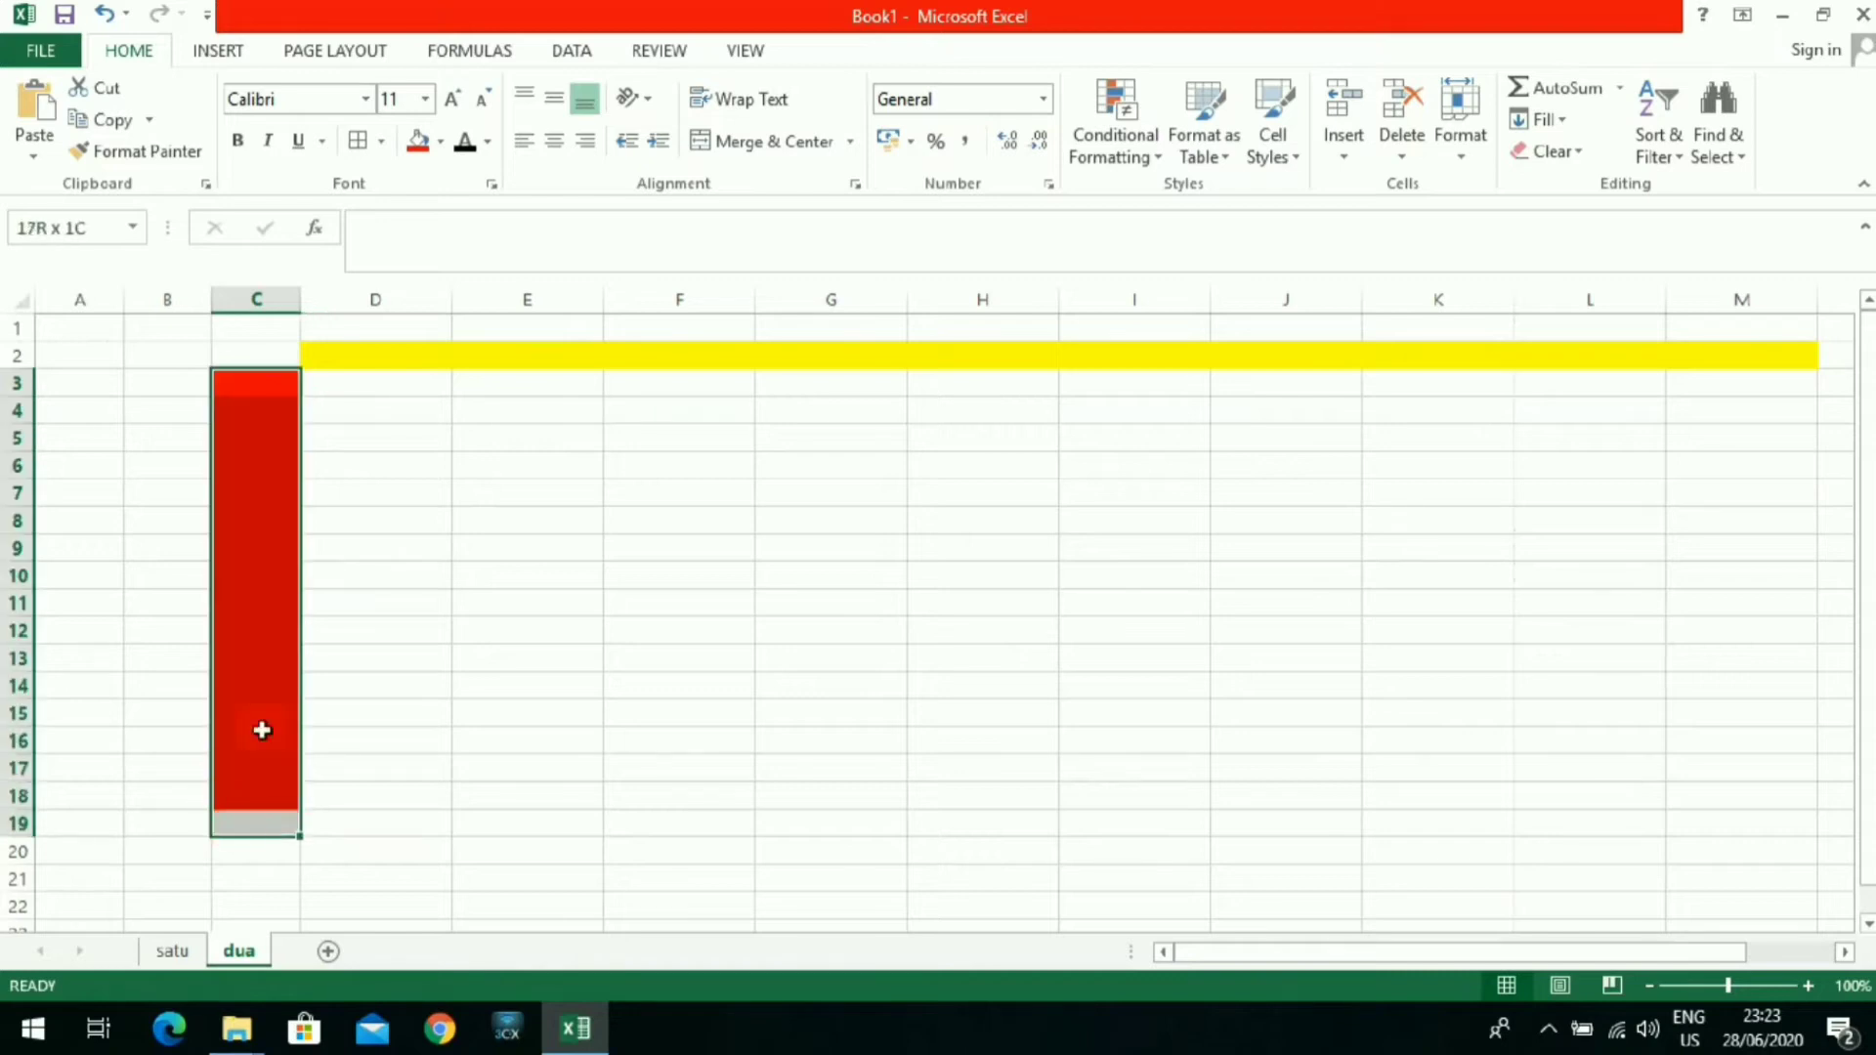
pyautogui.click(349, 641)
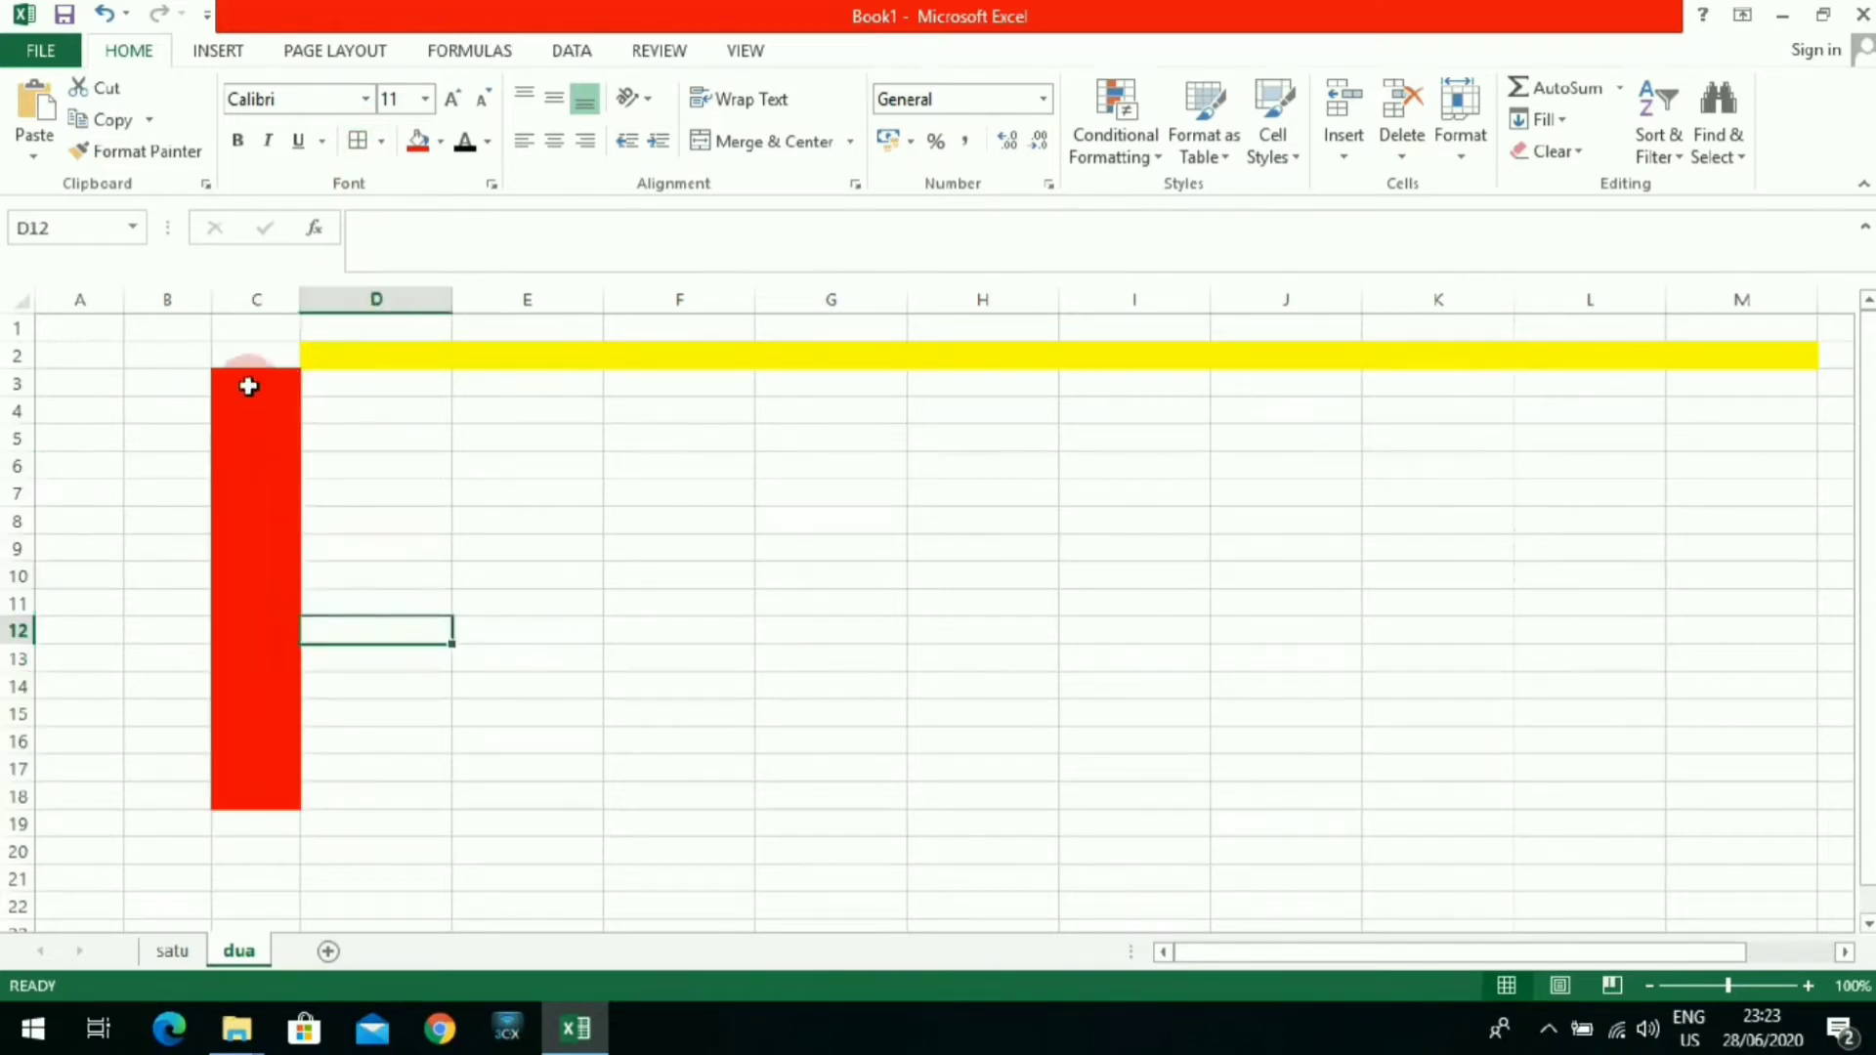
# Step: Apply all borders to the red cells C3 to C18
pyautogui.moveTo(248, 386); pyautogui.dragTo(244, 824)
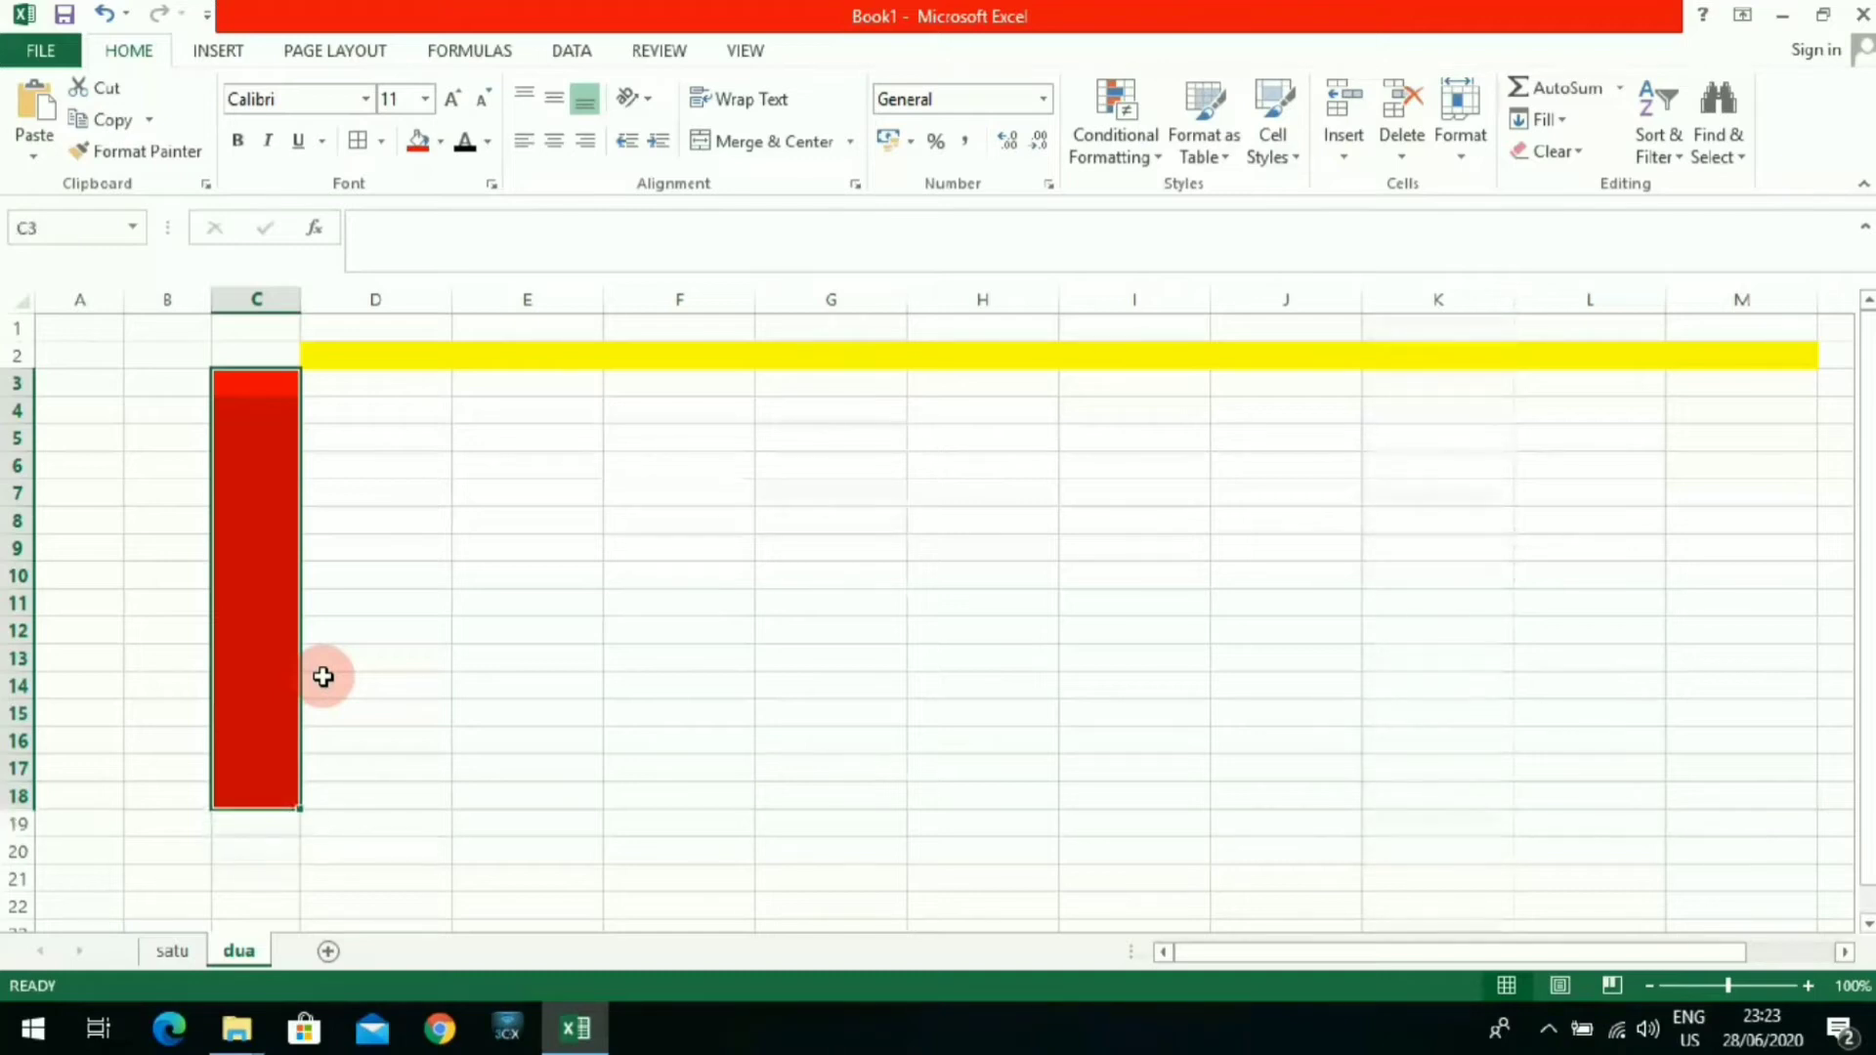
pyautogui.click(360, 141)
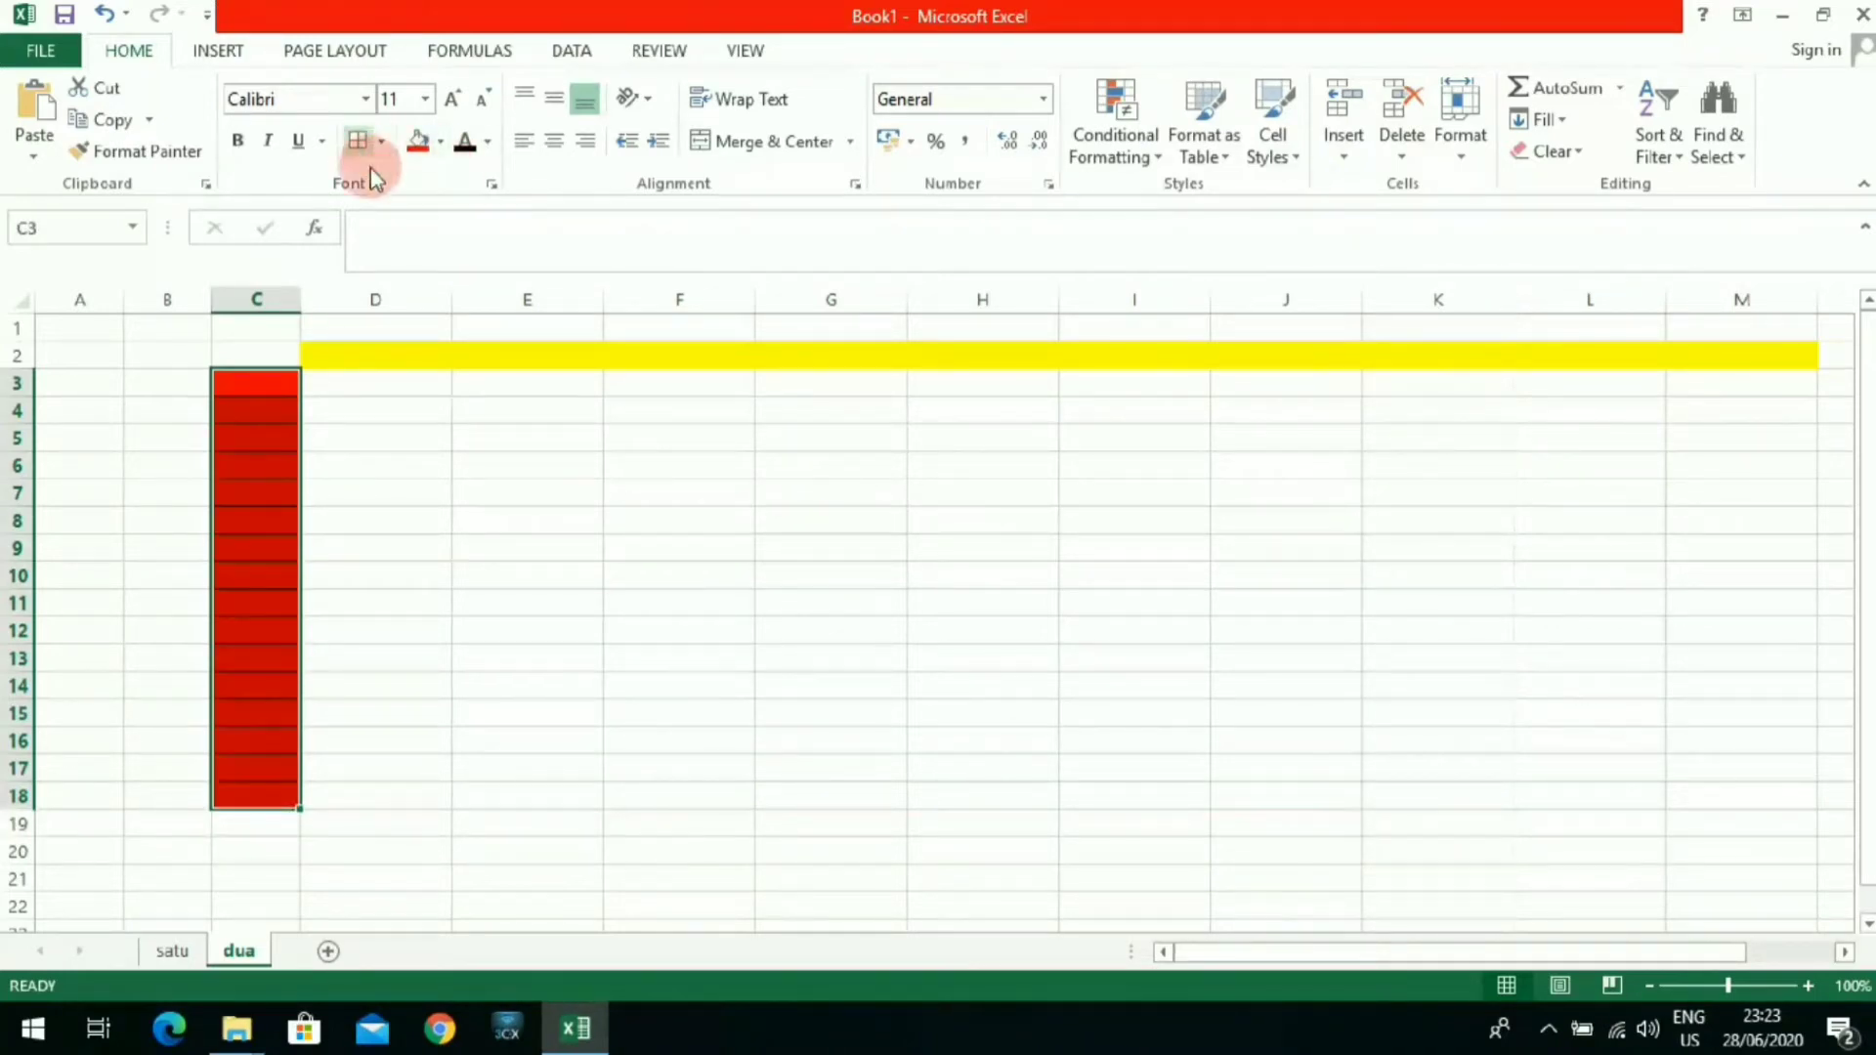
pyautogui.click(472, 630)
# Step: Increase the heights of rows 8, 9, 11 and 12 manually, one row at a time
pyautogui.moveTo(276, 385); pyautogui.dragTo(256, 652)
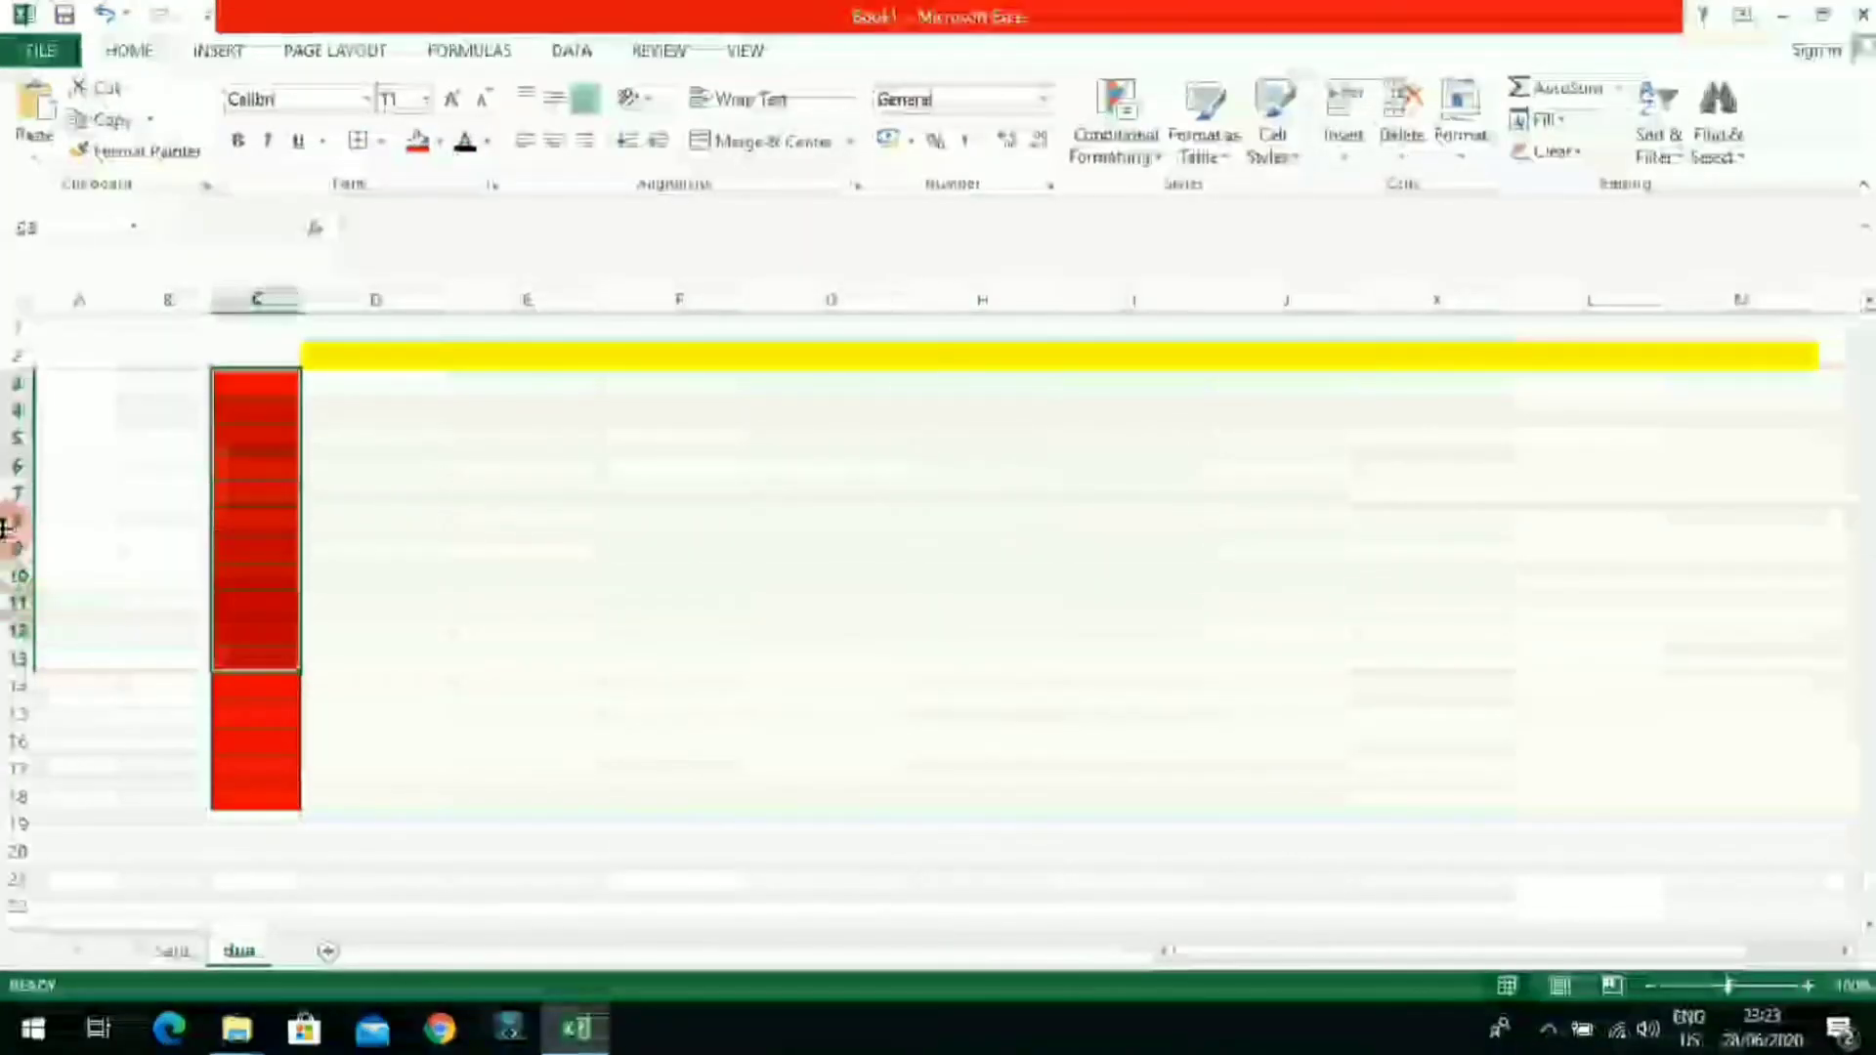
pyautogui.moveTo(8, 533); pyautogui.dragTo(5, 707)
pyautogui.click(603, 720)
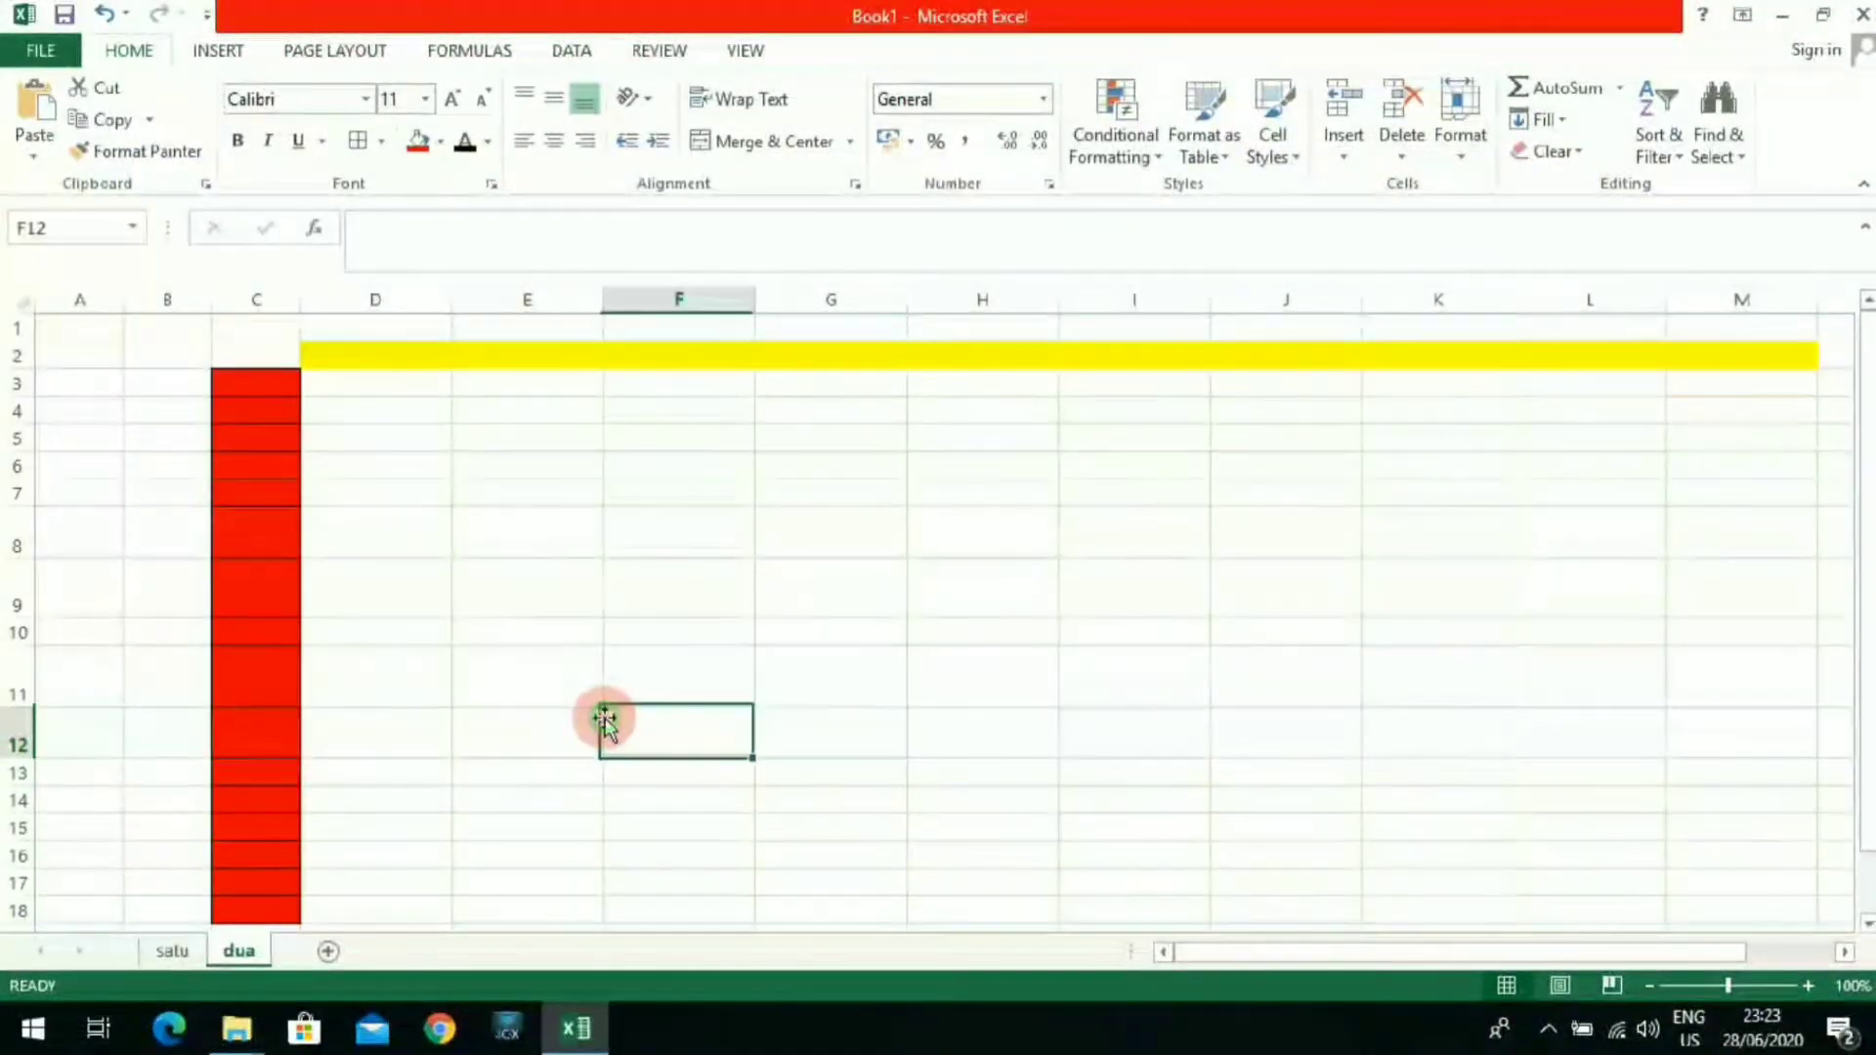
pyautogui.scroll(-1, 606, 720)
pyautogui.scroll(1, 356, 469)
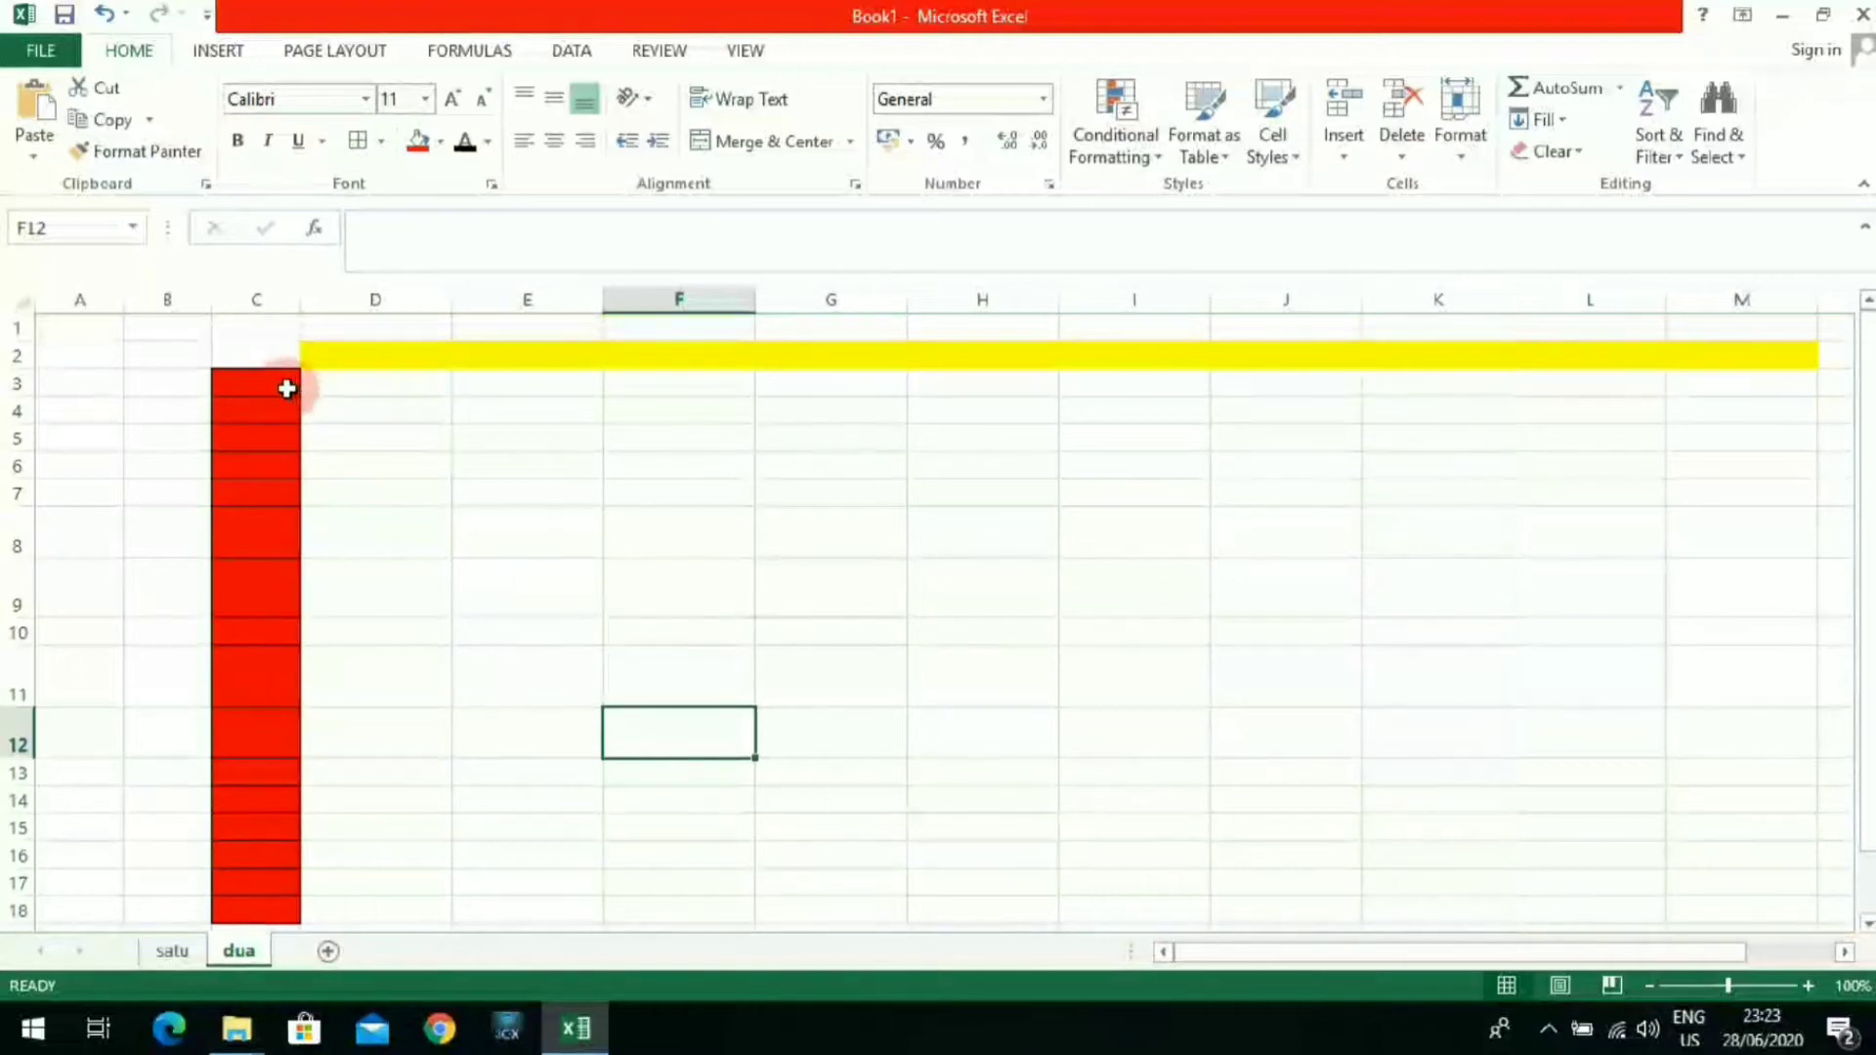
# Step: Undo the manual height changes of rows 8, 9, 11 and 12
pyautogui.click(110, 12)
pyautogui.click(109, 12)
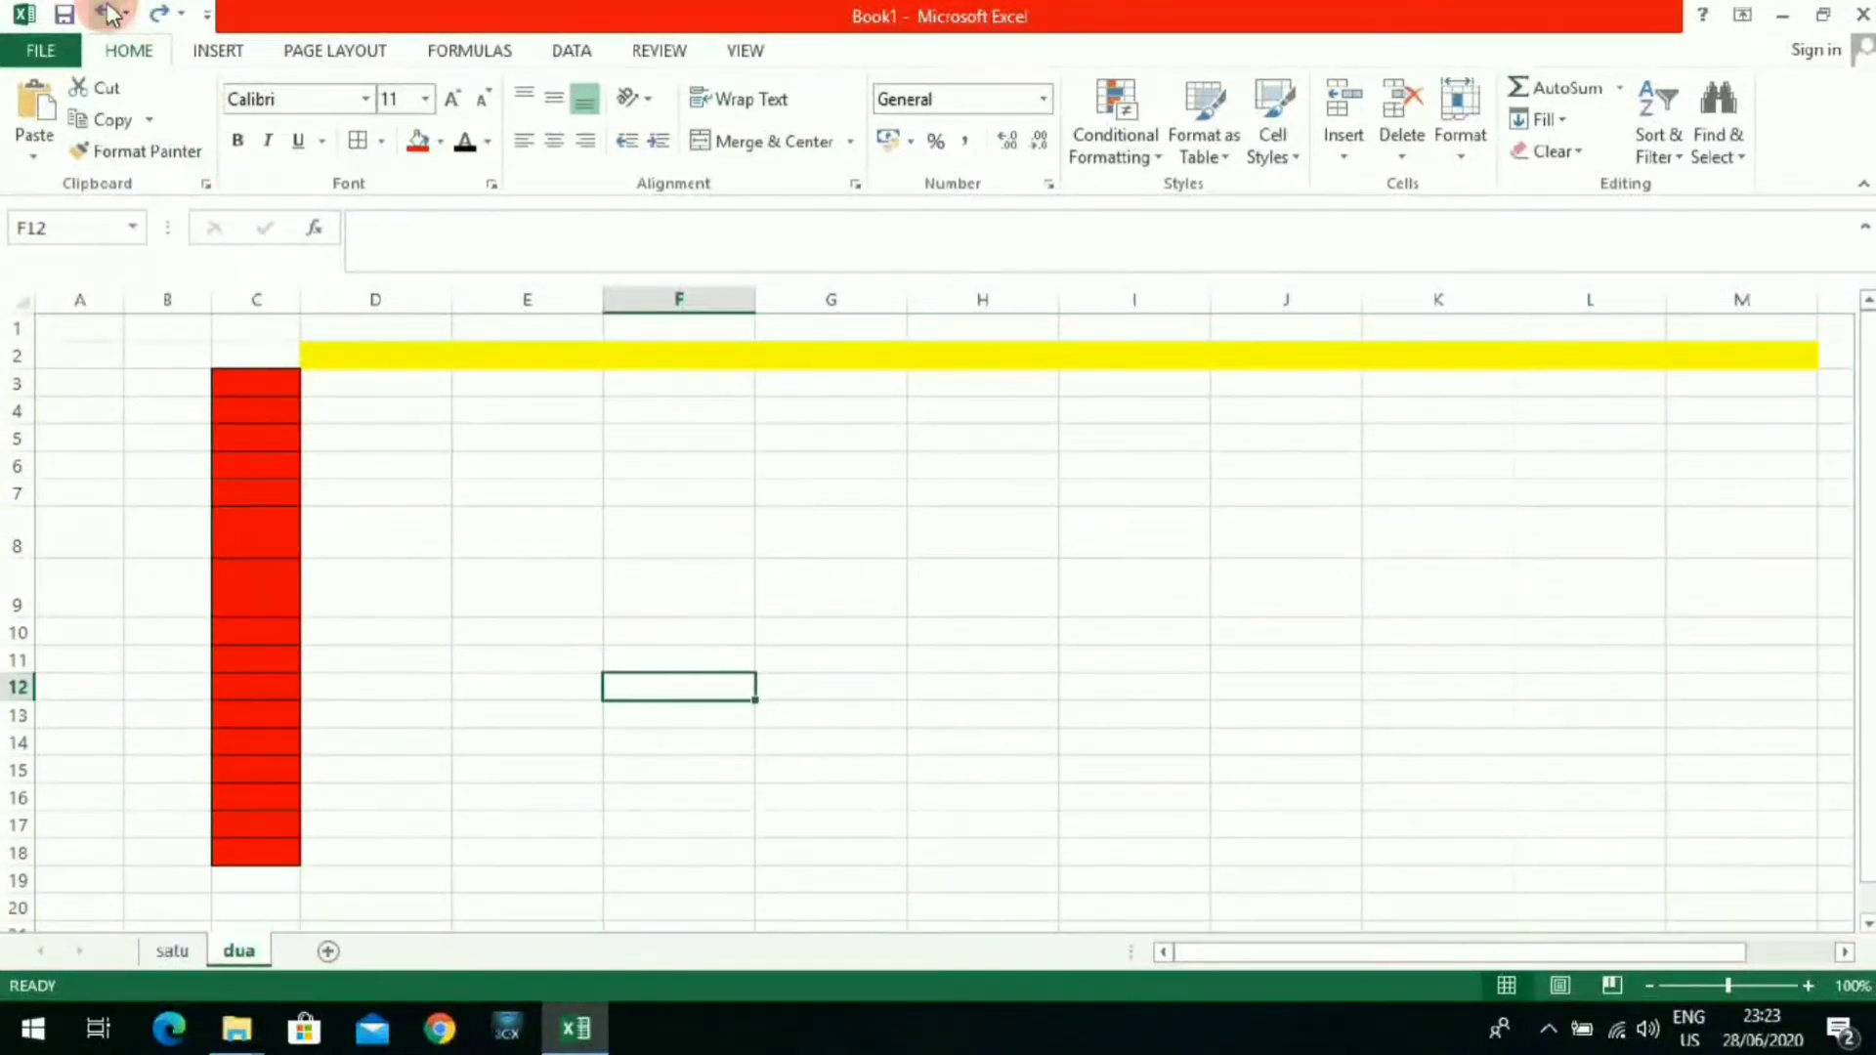
pyautogui.click(110, 12)
pyautogui.click(110, 12)
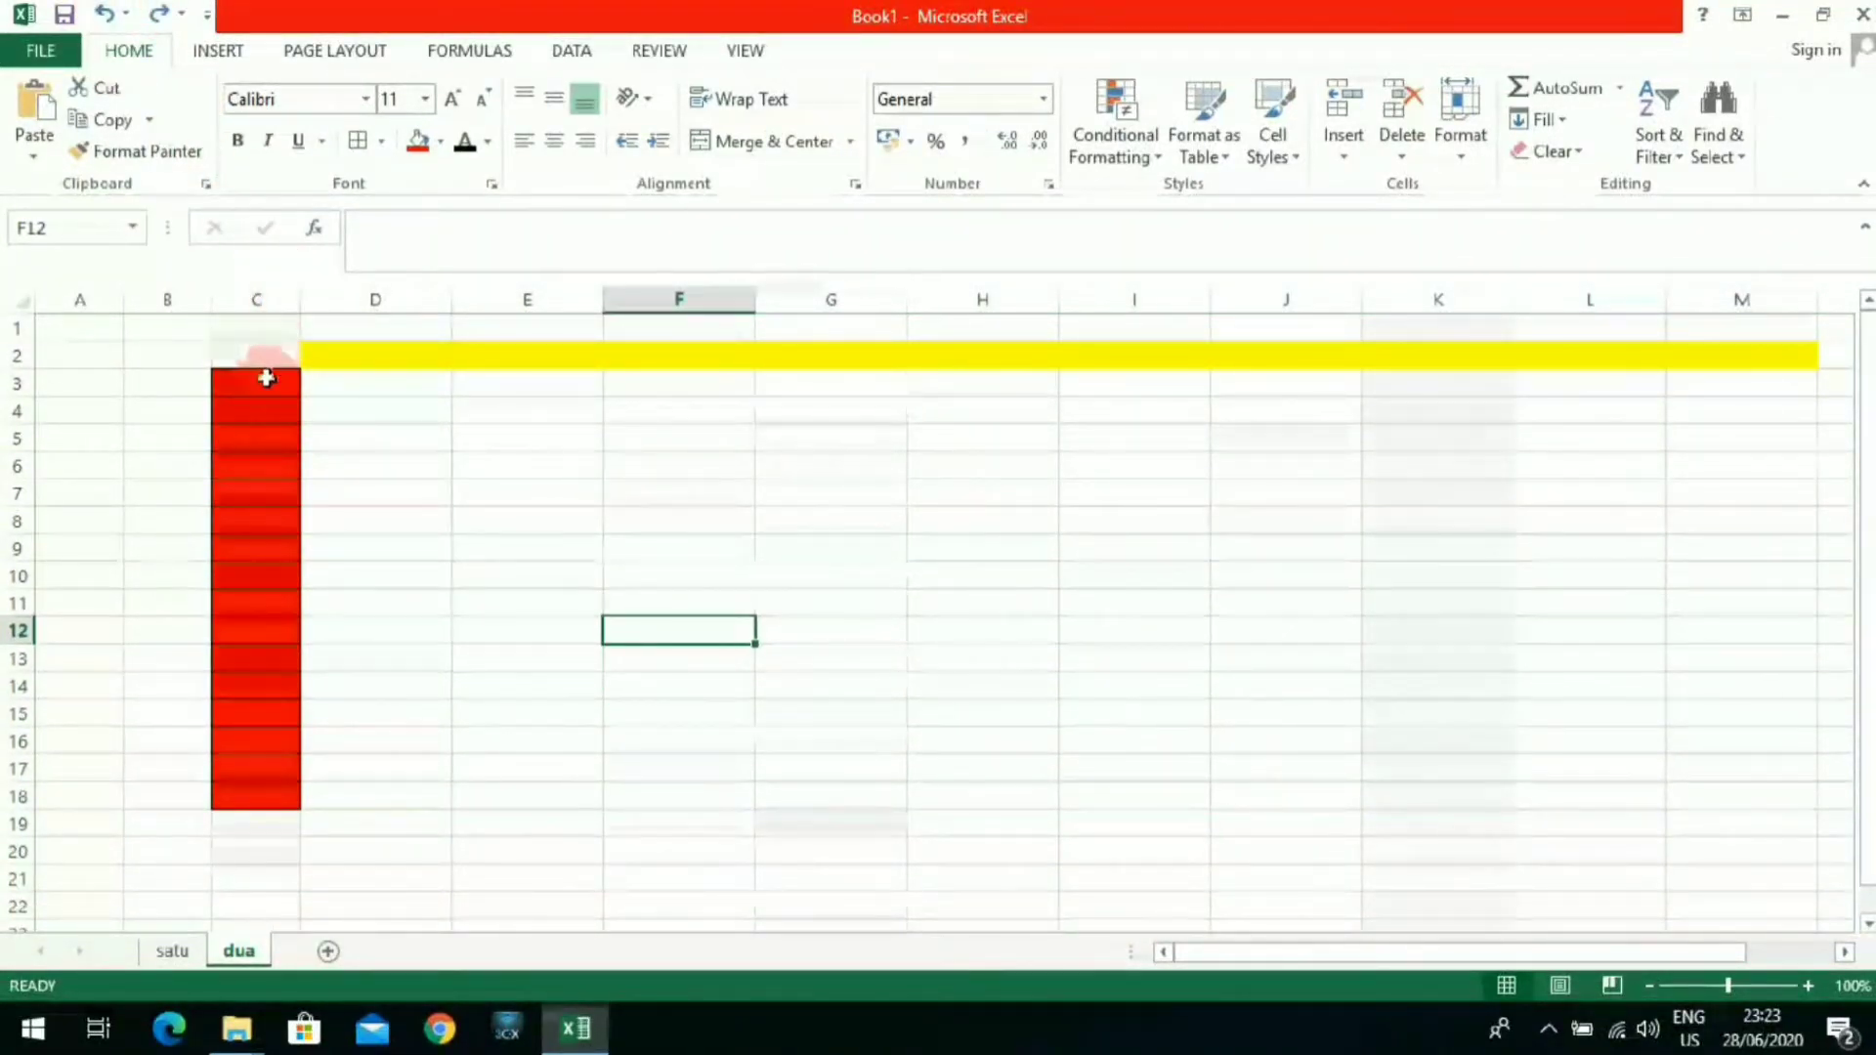
# Step: Set the row height of the red-filled rows 3 to 18 to 25
pyautogui.moveTo(262, 374); pyautogui.dragTo(225, 807)
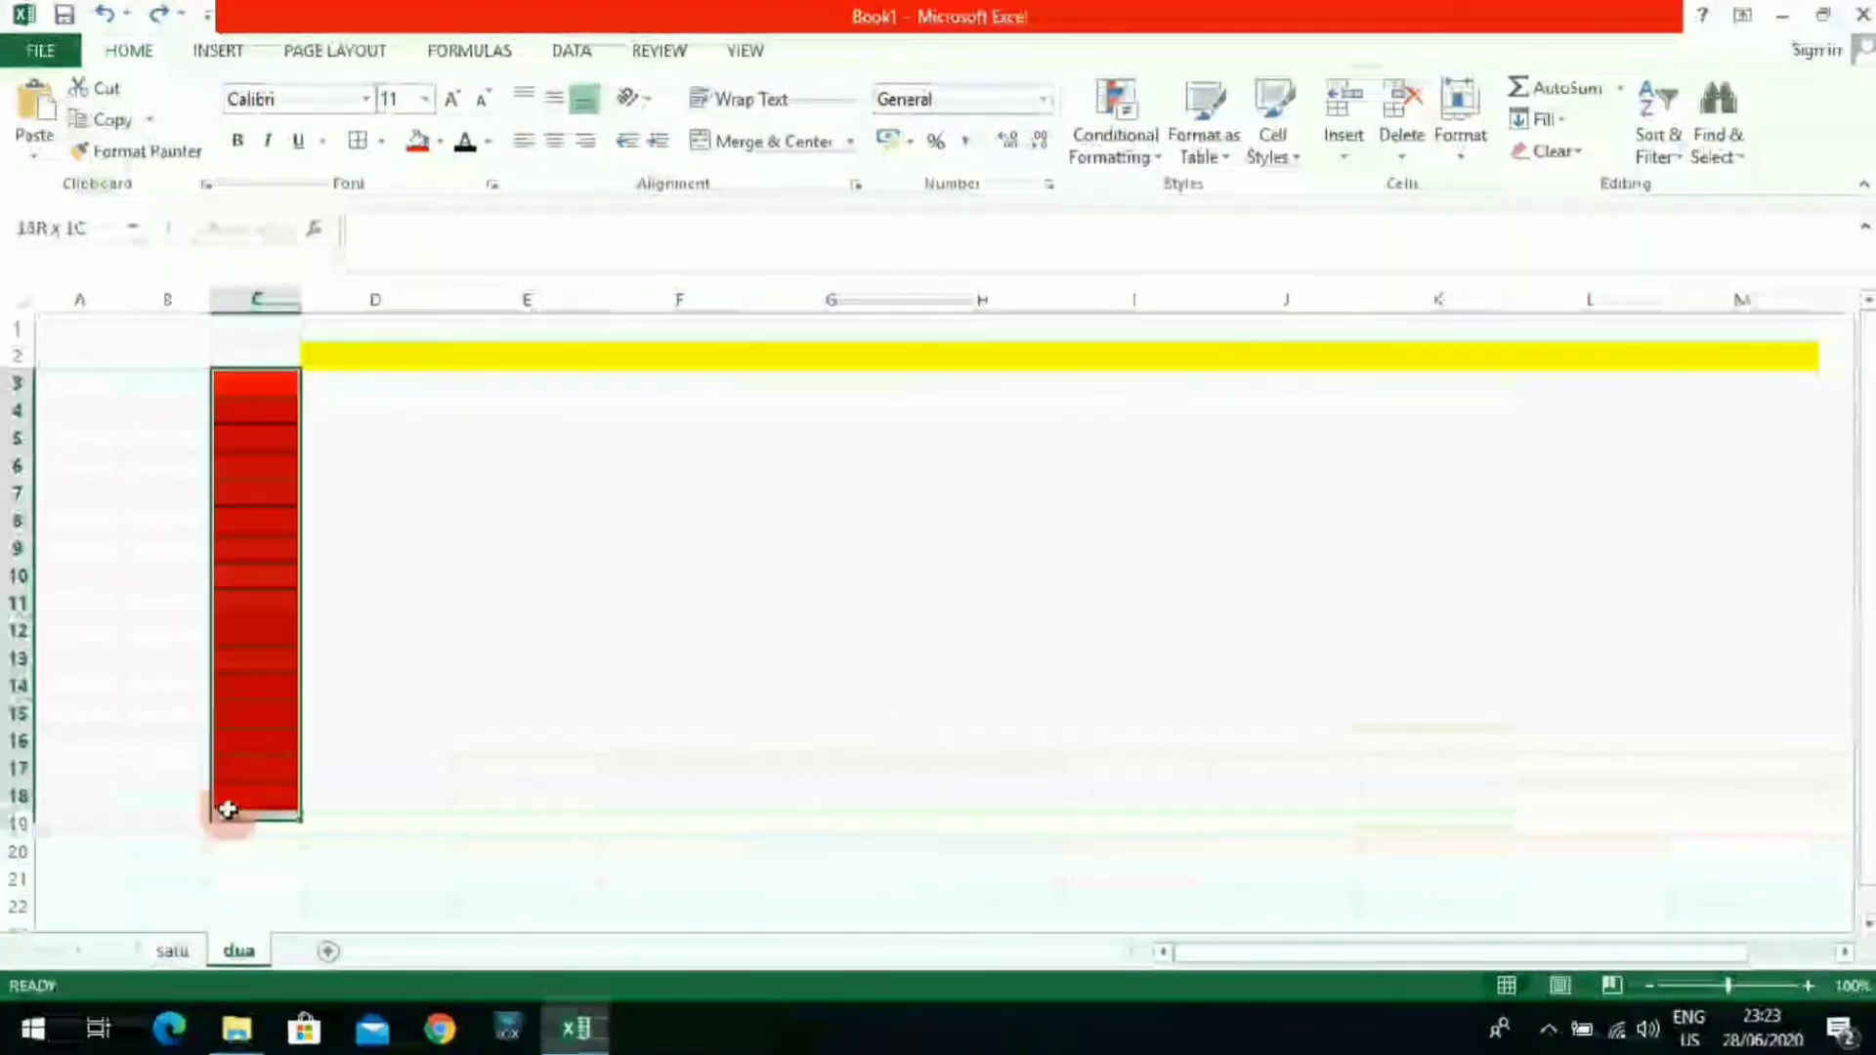
pyautogui.click(1461, 147)
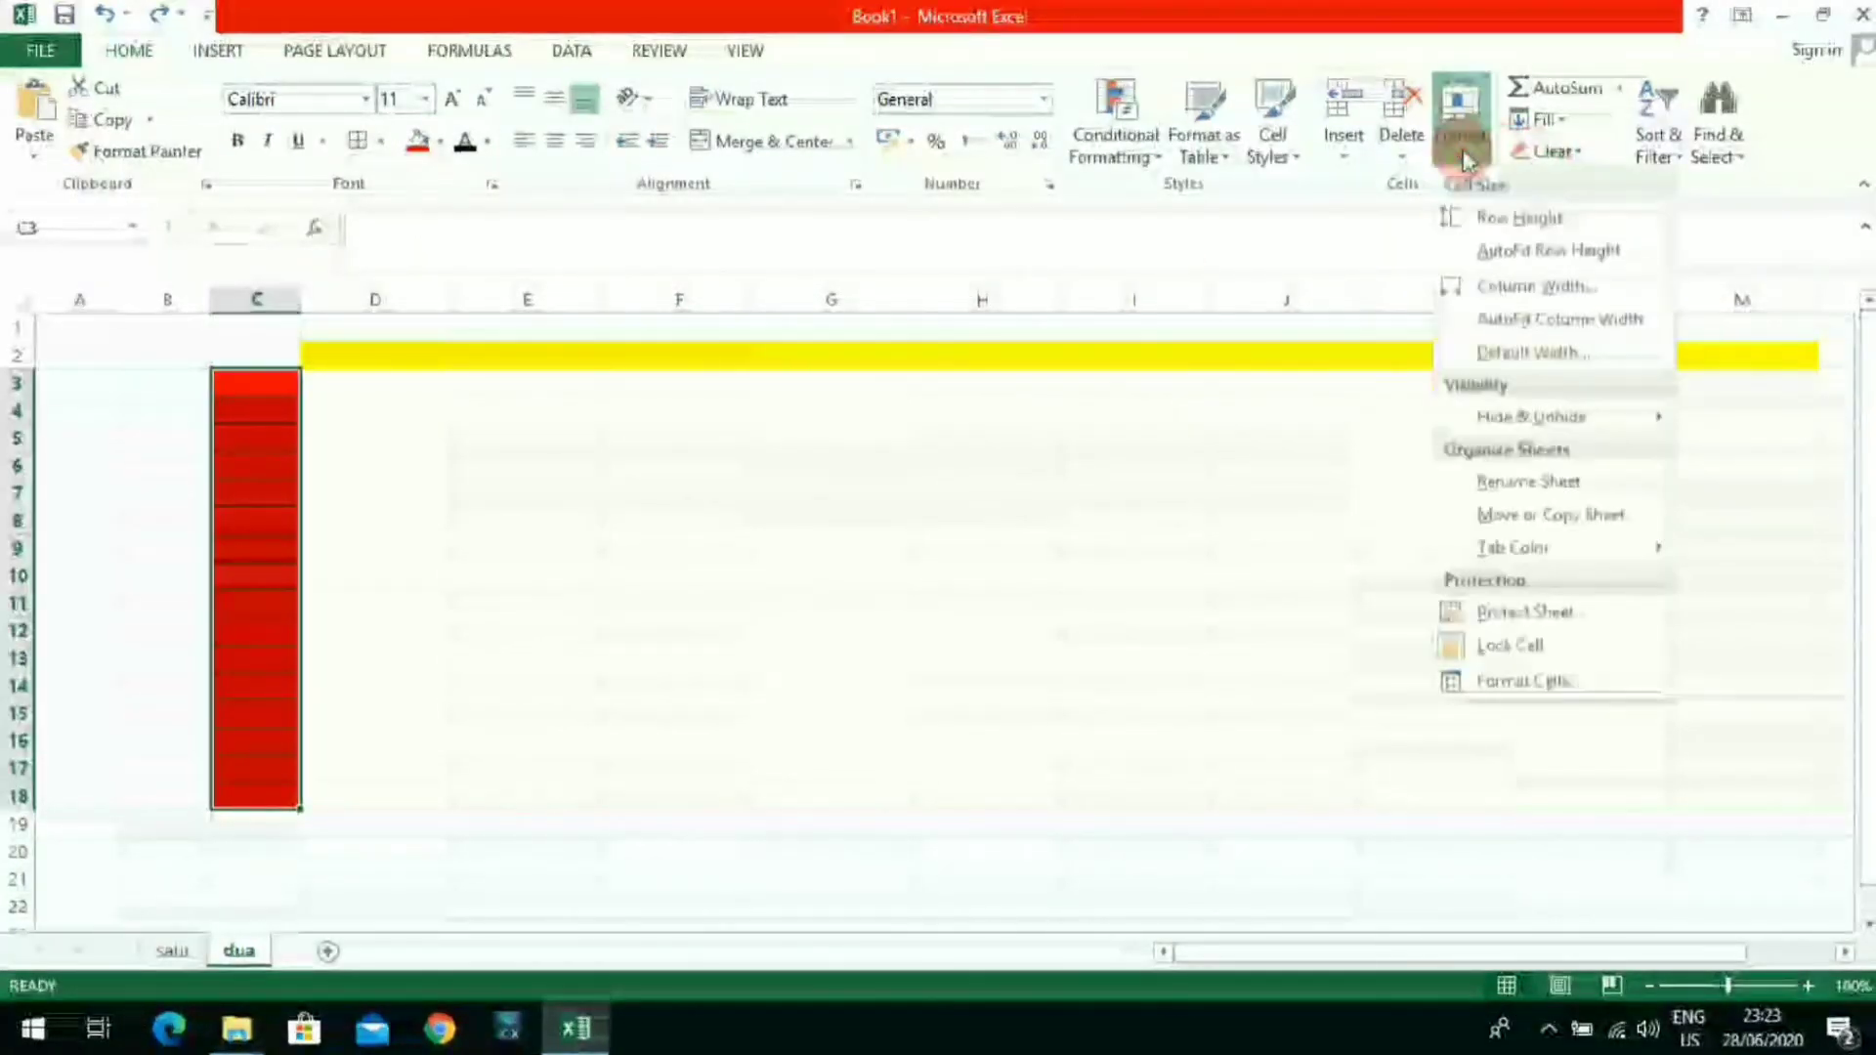
pyautogui.click(1473, 220)
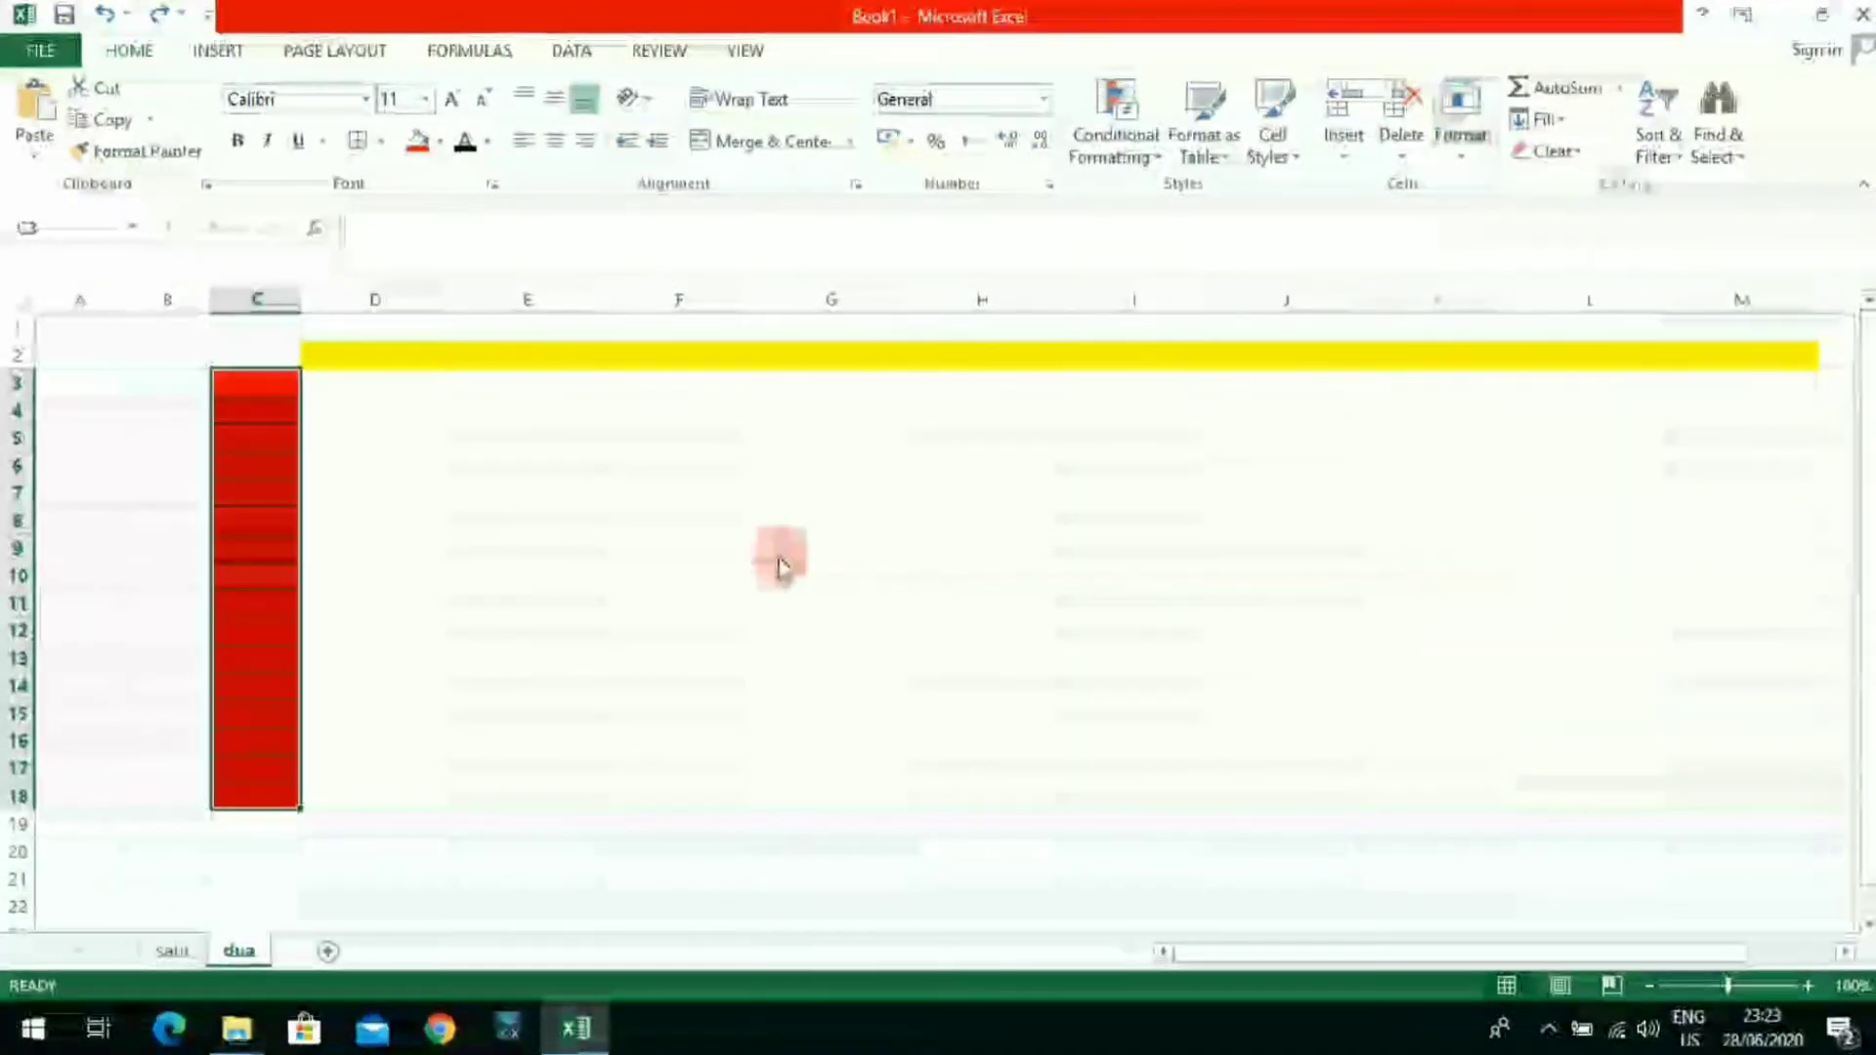
pyautogui.write('25')
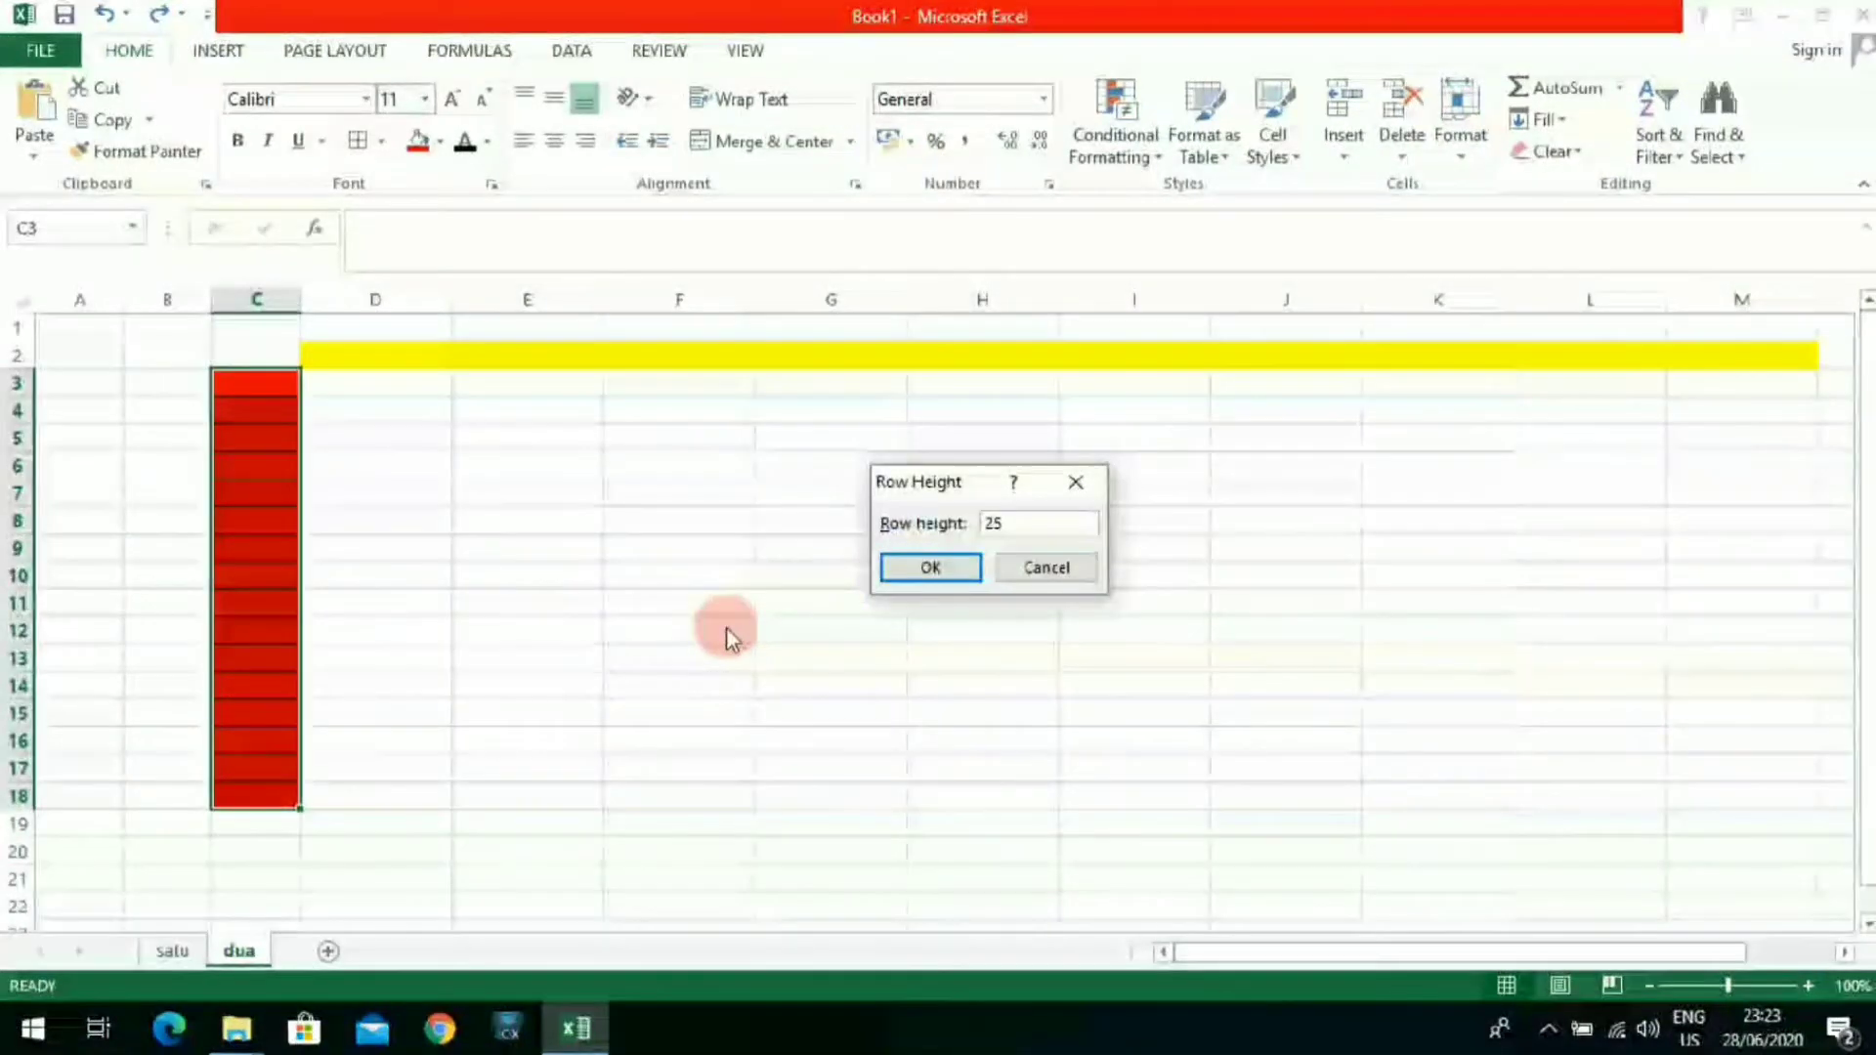
pyautogui.press('Return')
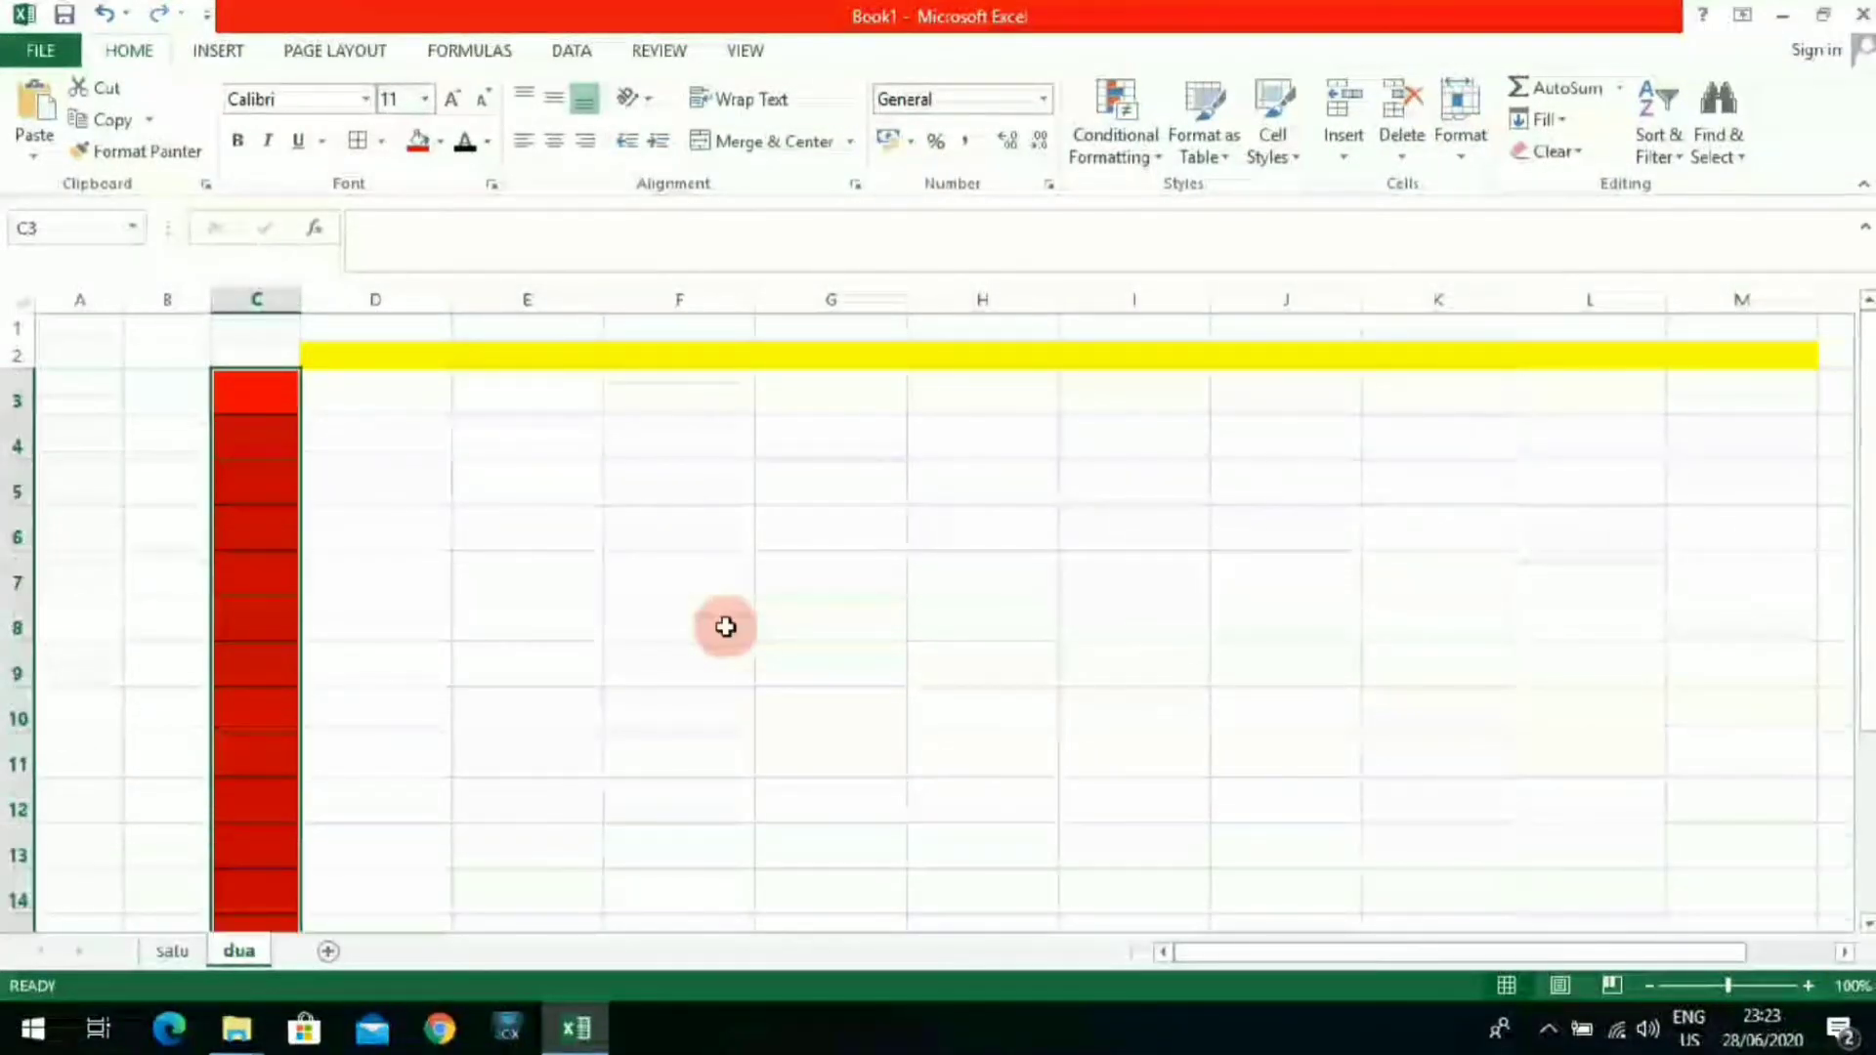
pyautogui.scroll(-3, 721, 628)
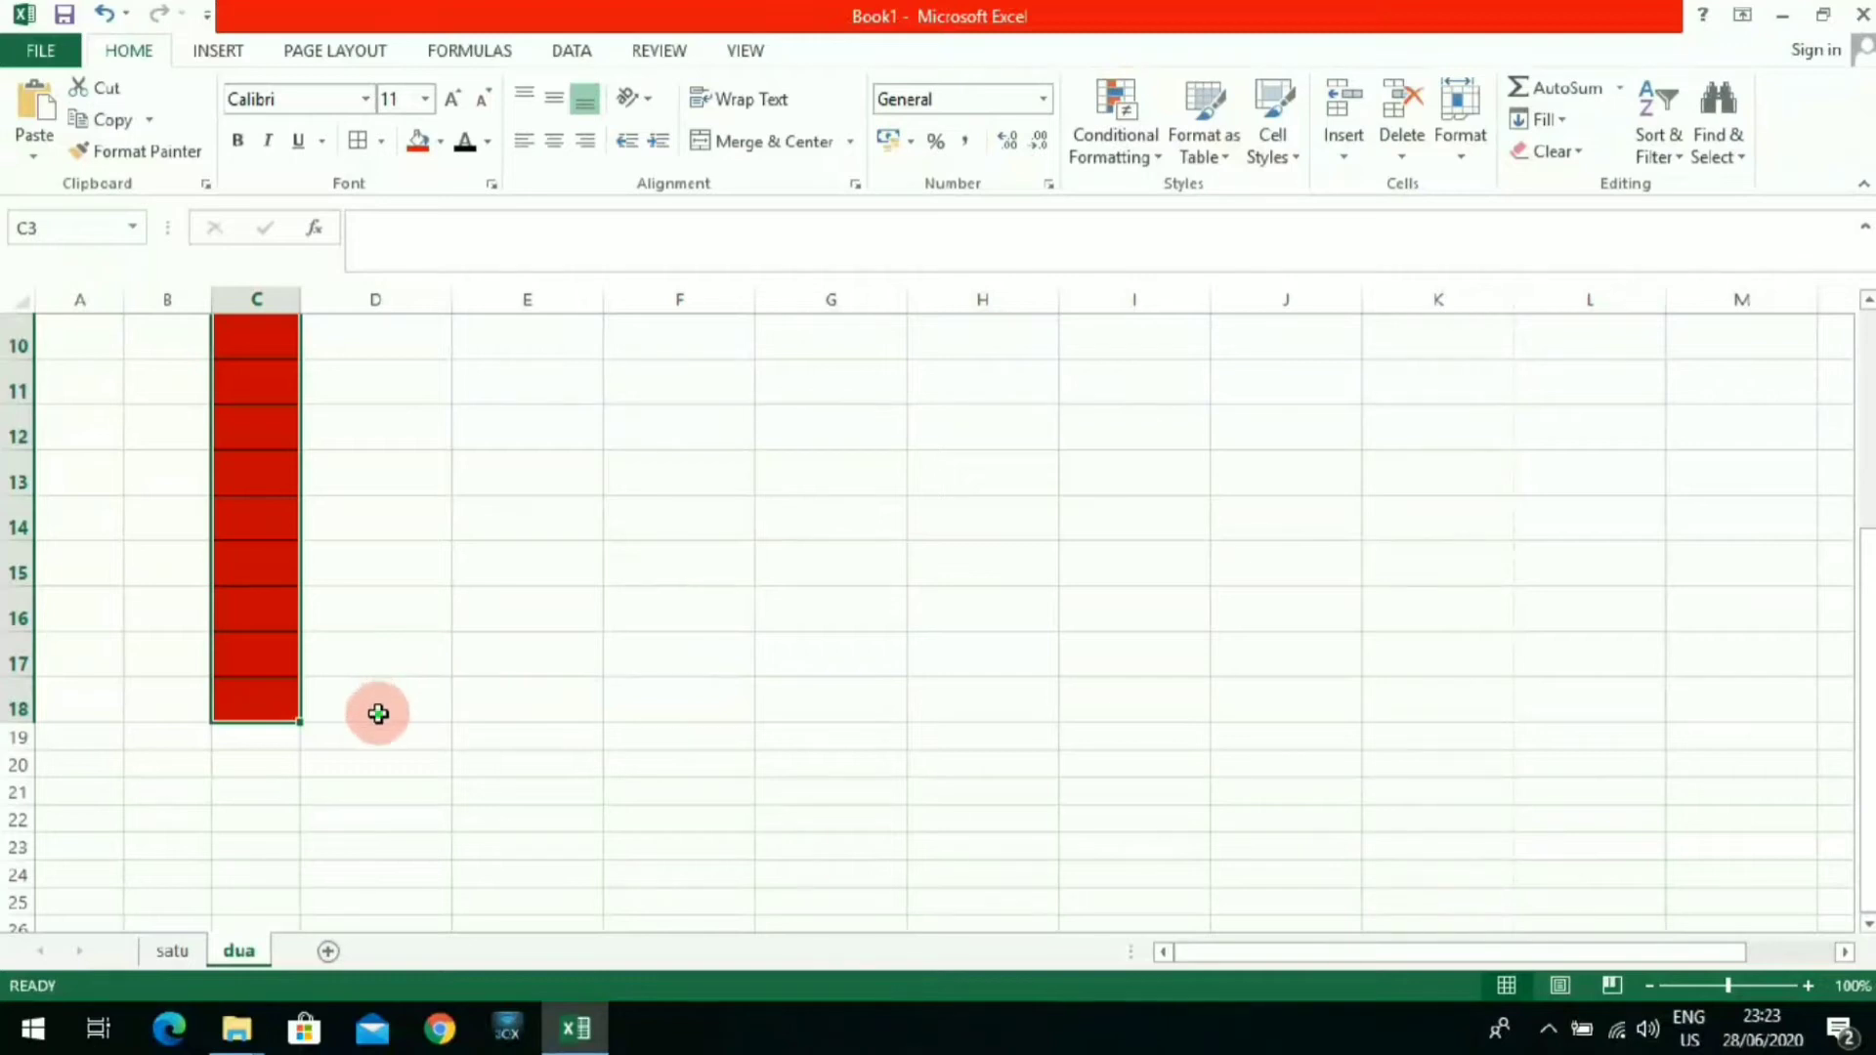
# Step: Fill the cells D19 to D24 with standard light green
pyautogui.click(373, 765)
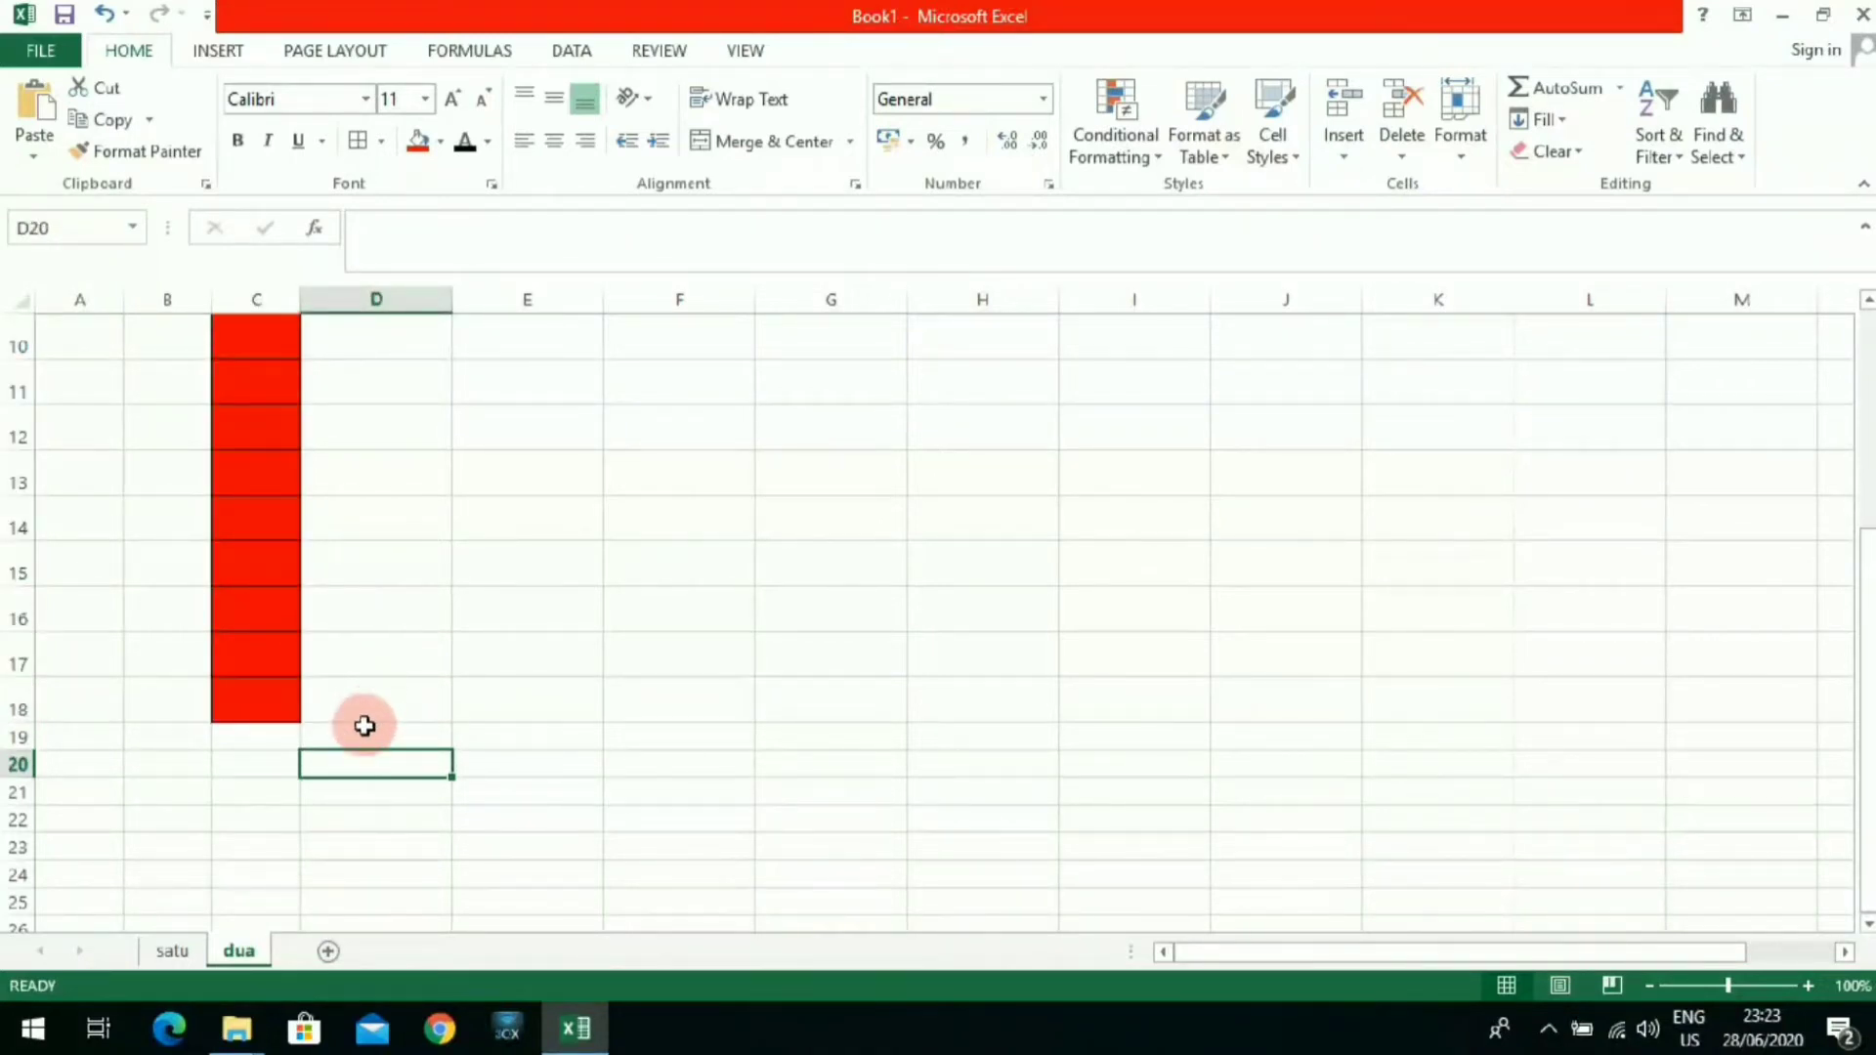
pyautogui.moveTo(364, 726); pyautogui.dragTo(342, 876)
pyautogui.click(440, 140)
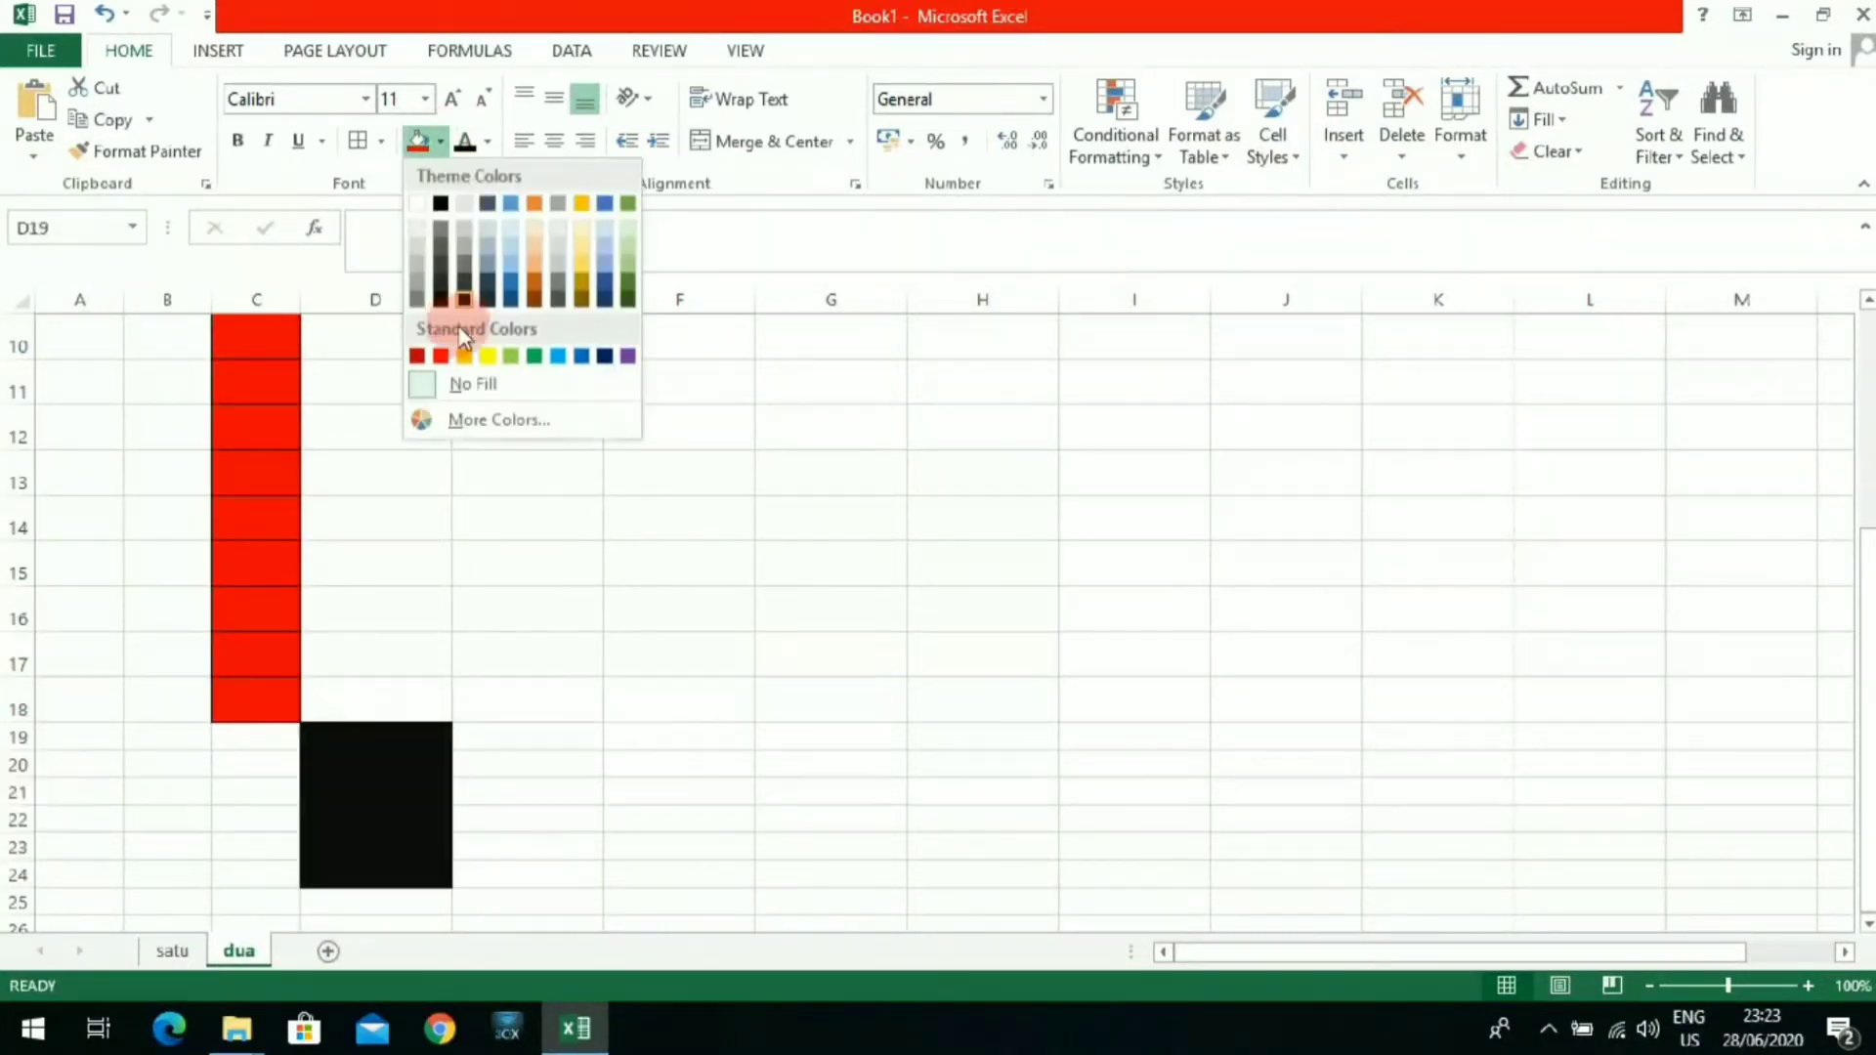
pyautogui.click(510, 355)
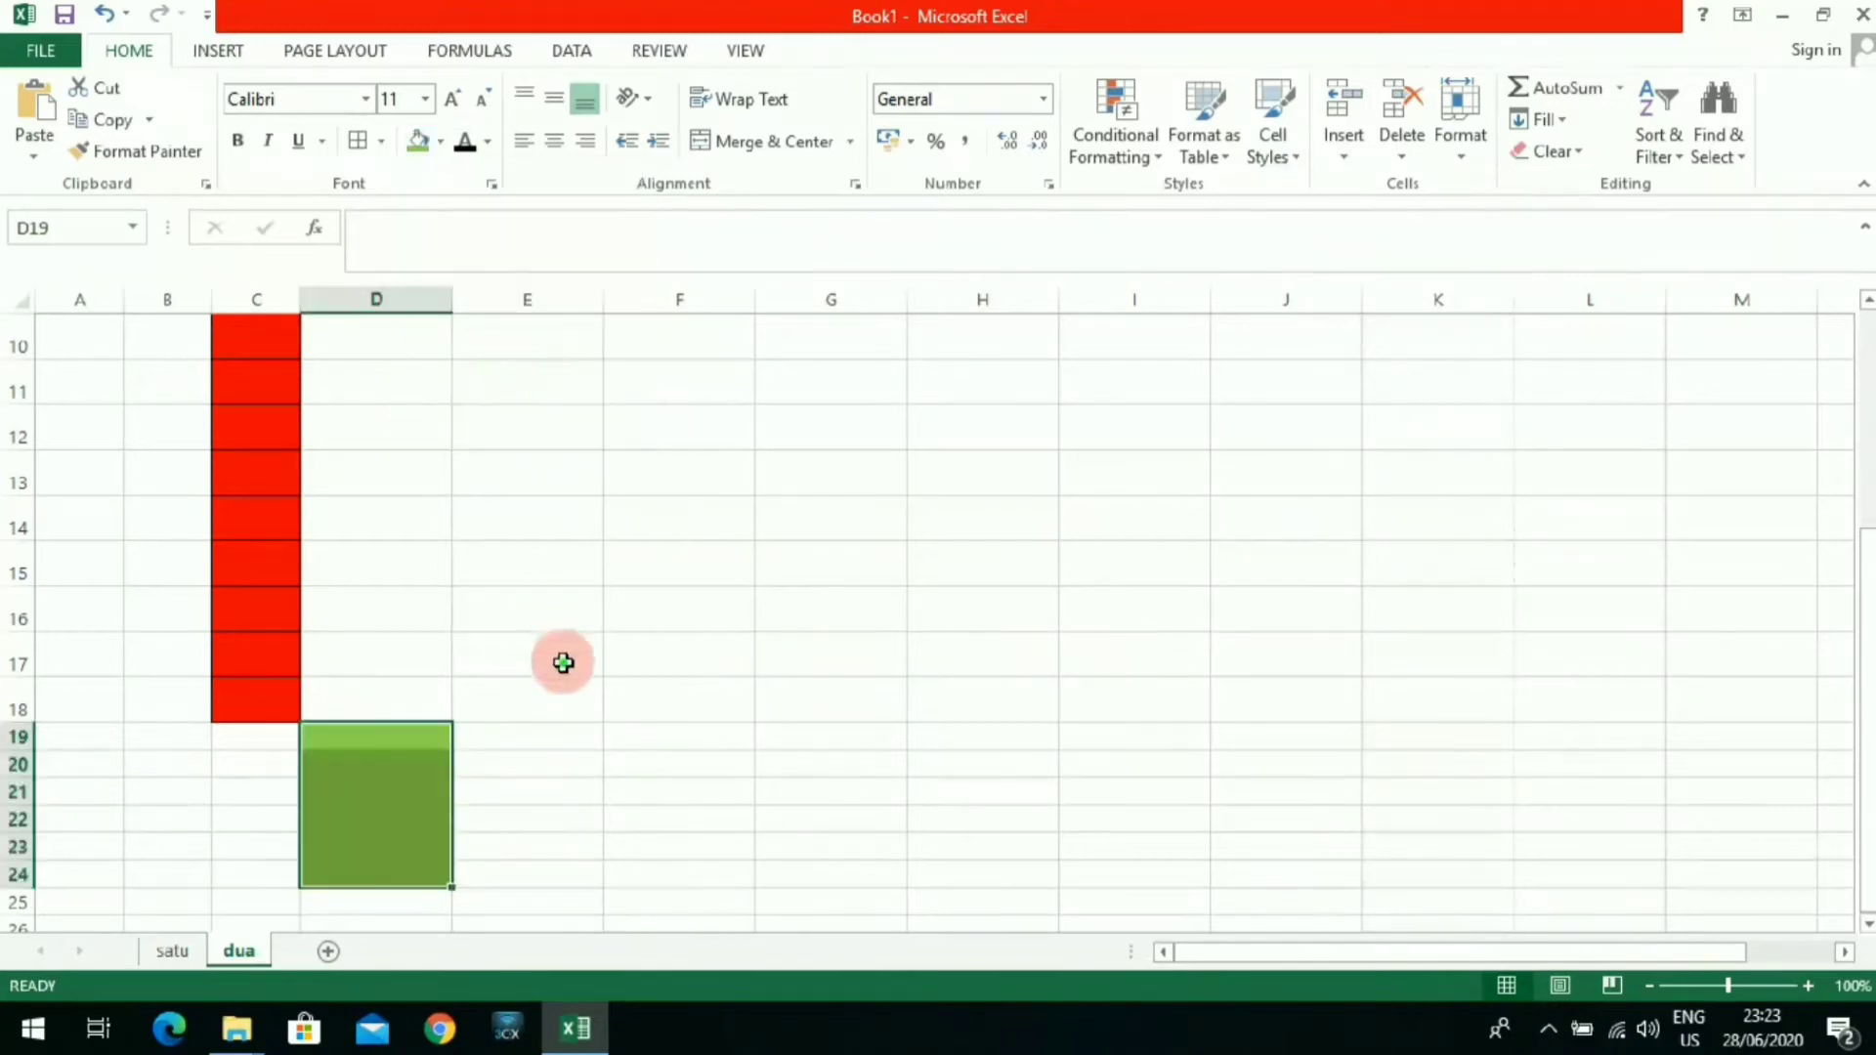
pyautogui.click(561, 661)
# Step: Apply all borders to the green cells D19 to D24
pyautogui.moveTo(366, 746); pyautogui.dragTo(364, 887)
pyautogui.click(358, 140)
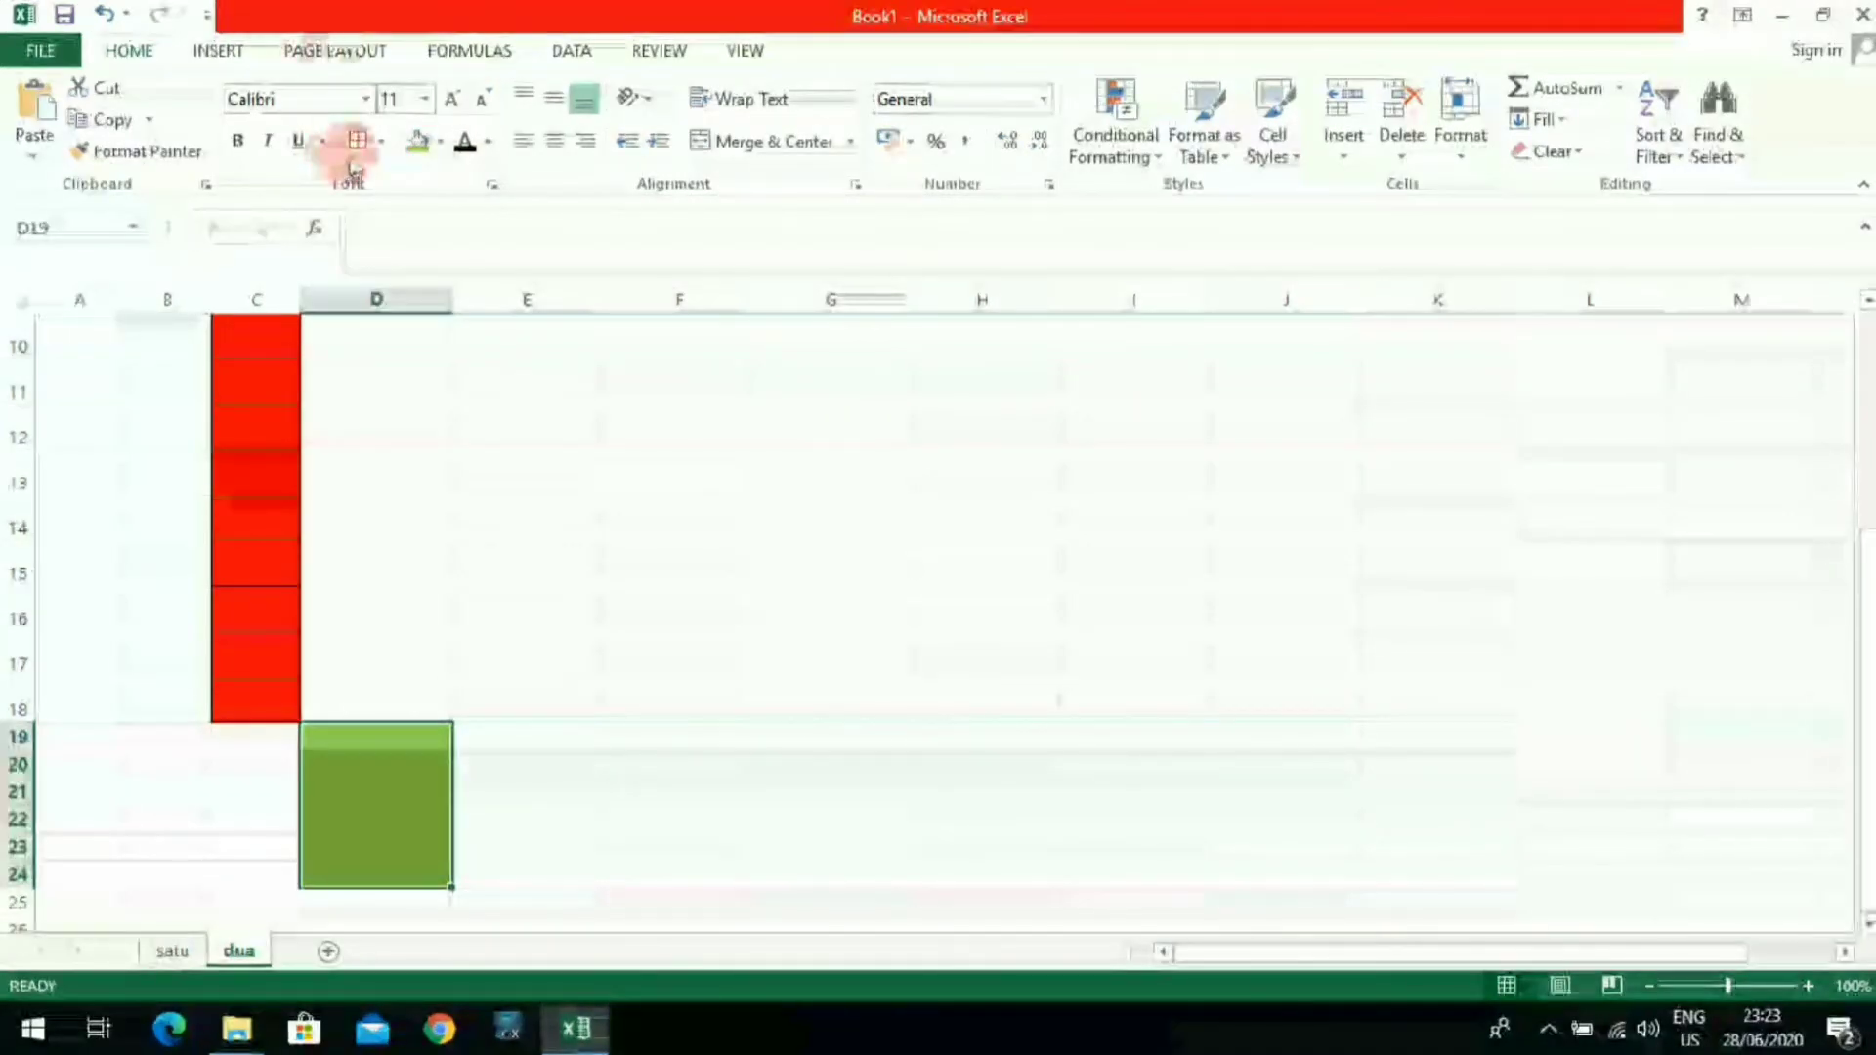
pyautogui.click(411, 479)
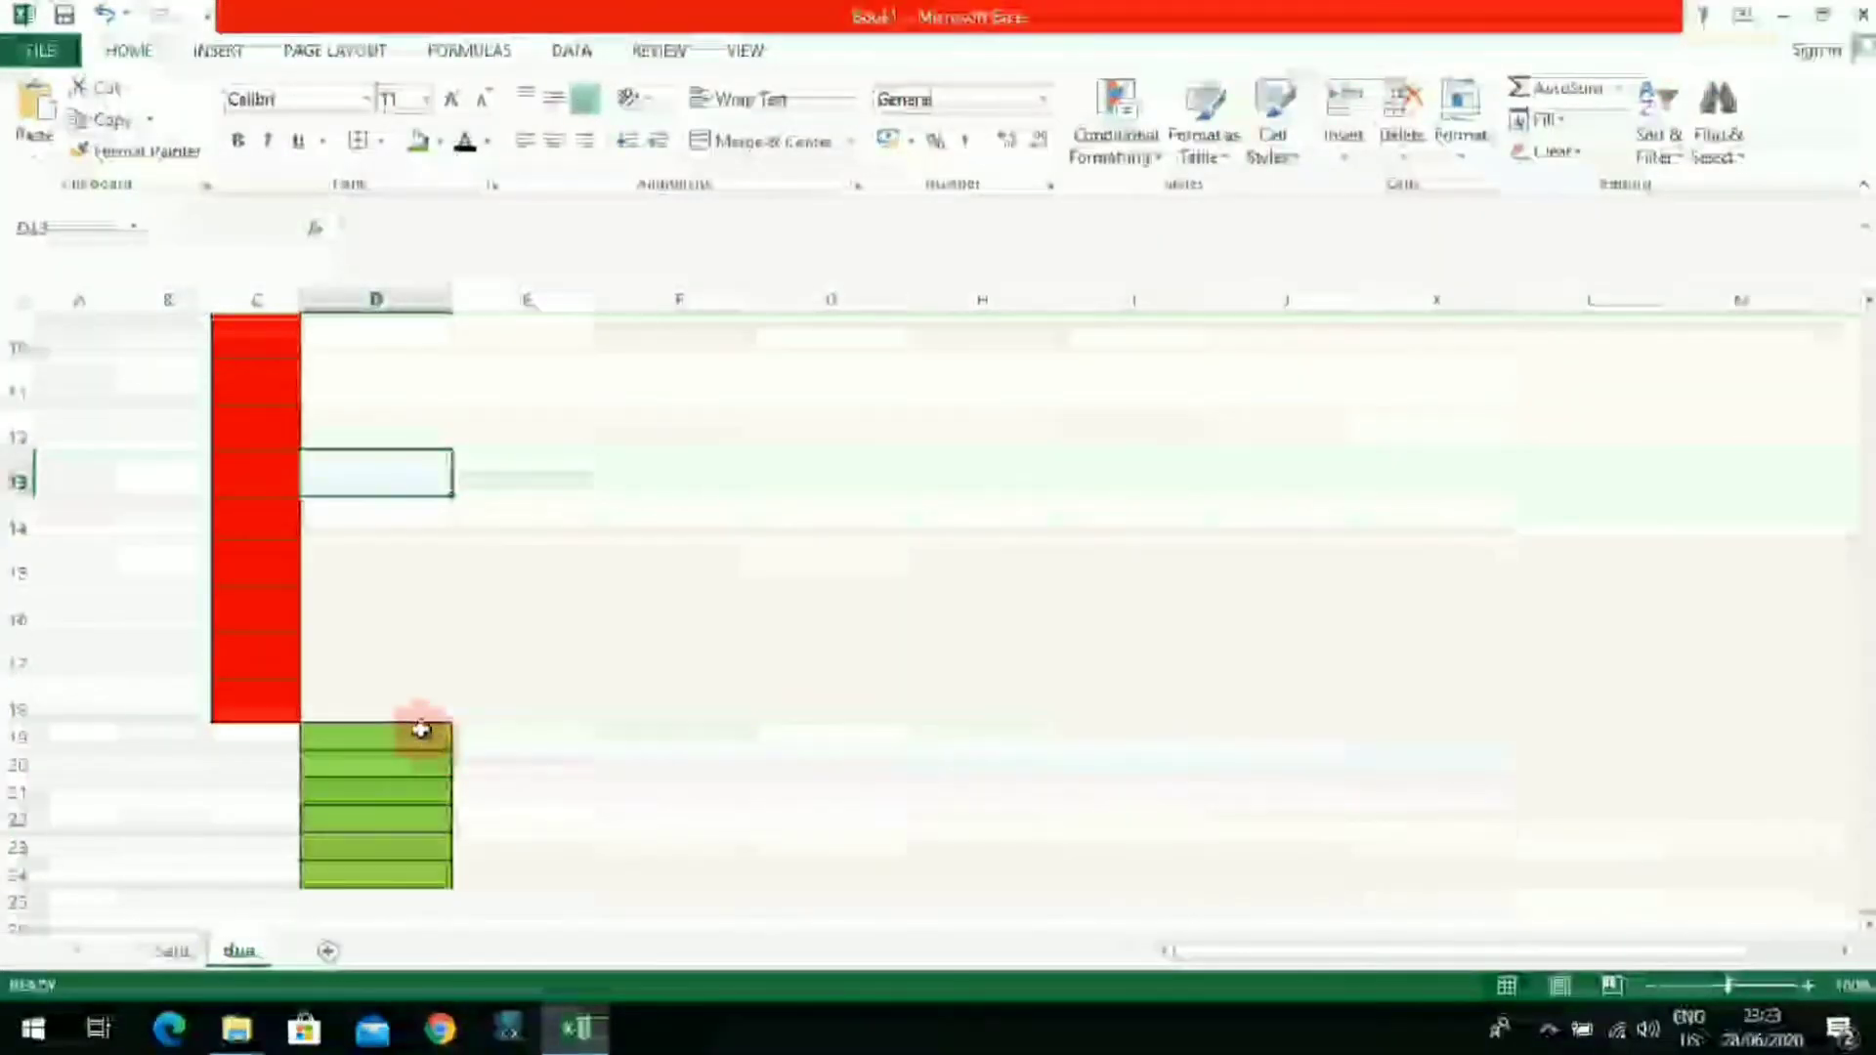
# Step: Compare the heights of the red-filled rows in column C with the green-filled rows below them
pyautogui.click(410, 700)
pyautogui.click(391, 601)
pyautogui.scroll(3, 394, 591)
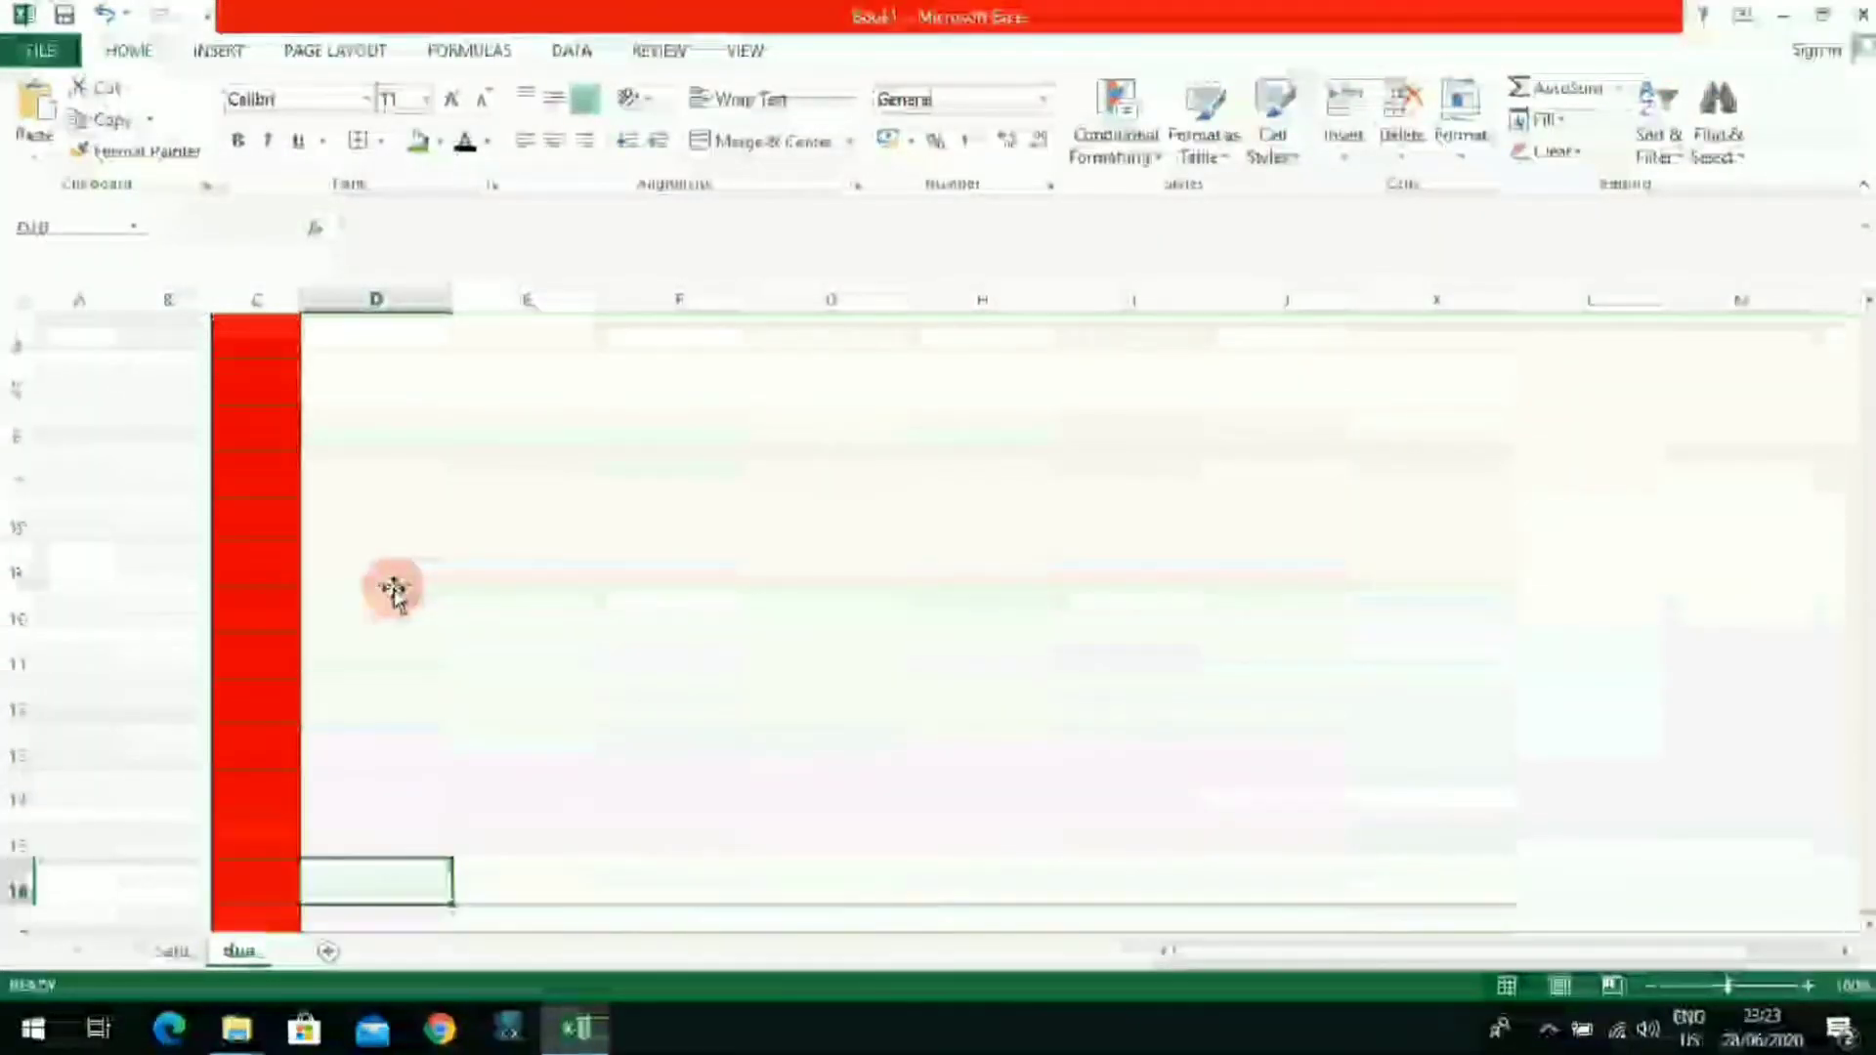
pyautogui.scroll(-2, 394, 593)
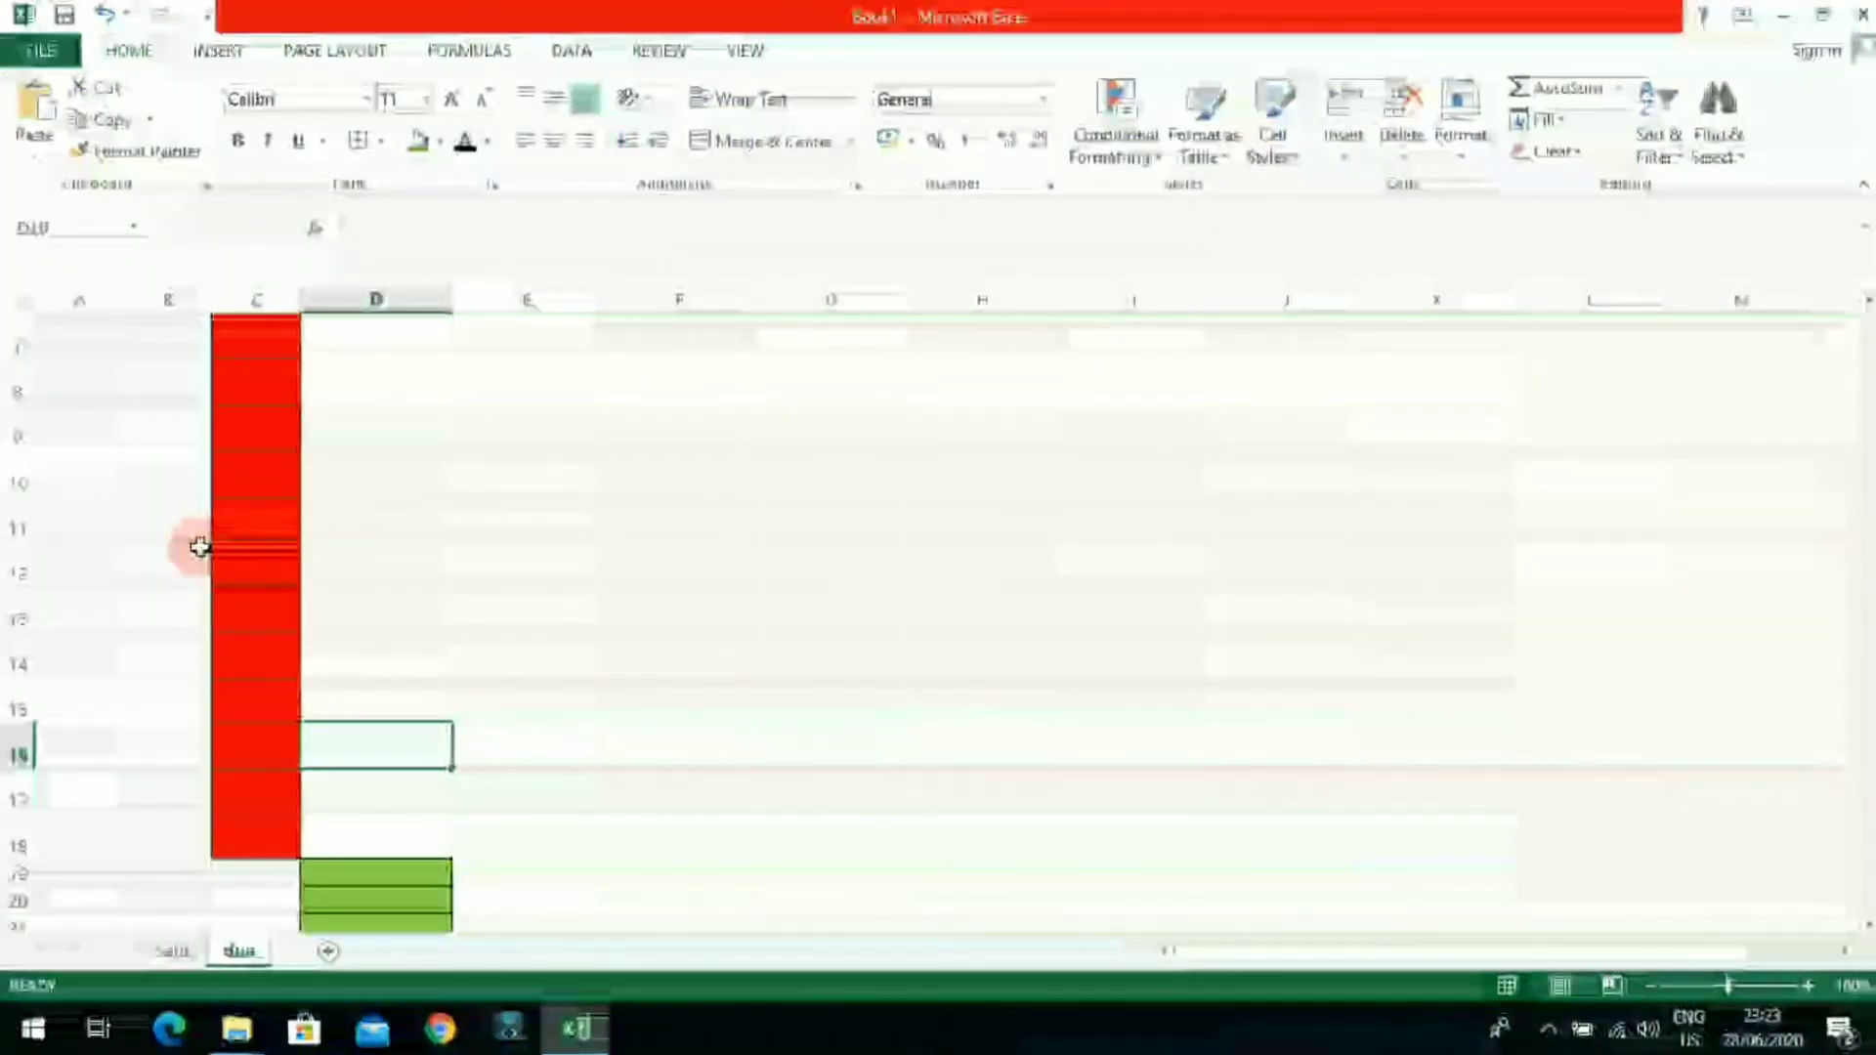
pyautogui.scroll(1, 199, 548)
pyautogui.scroll(1, 199, 548)
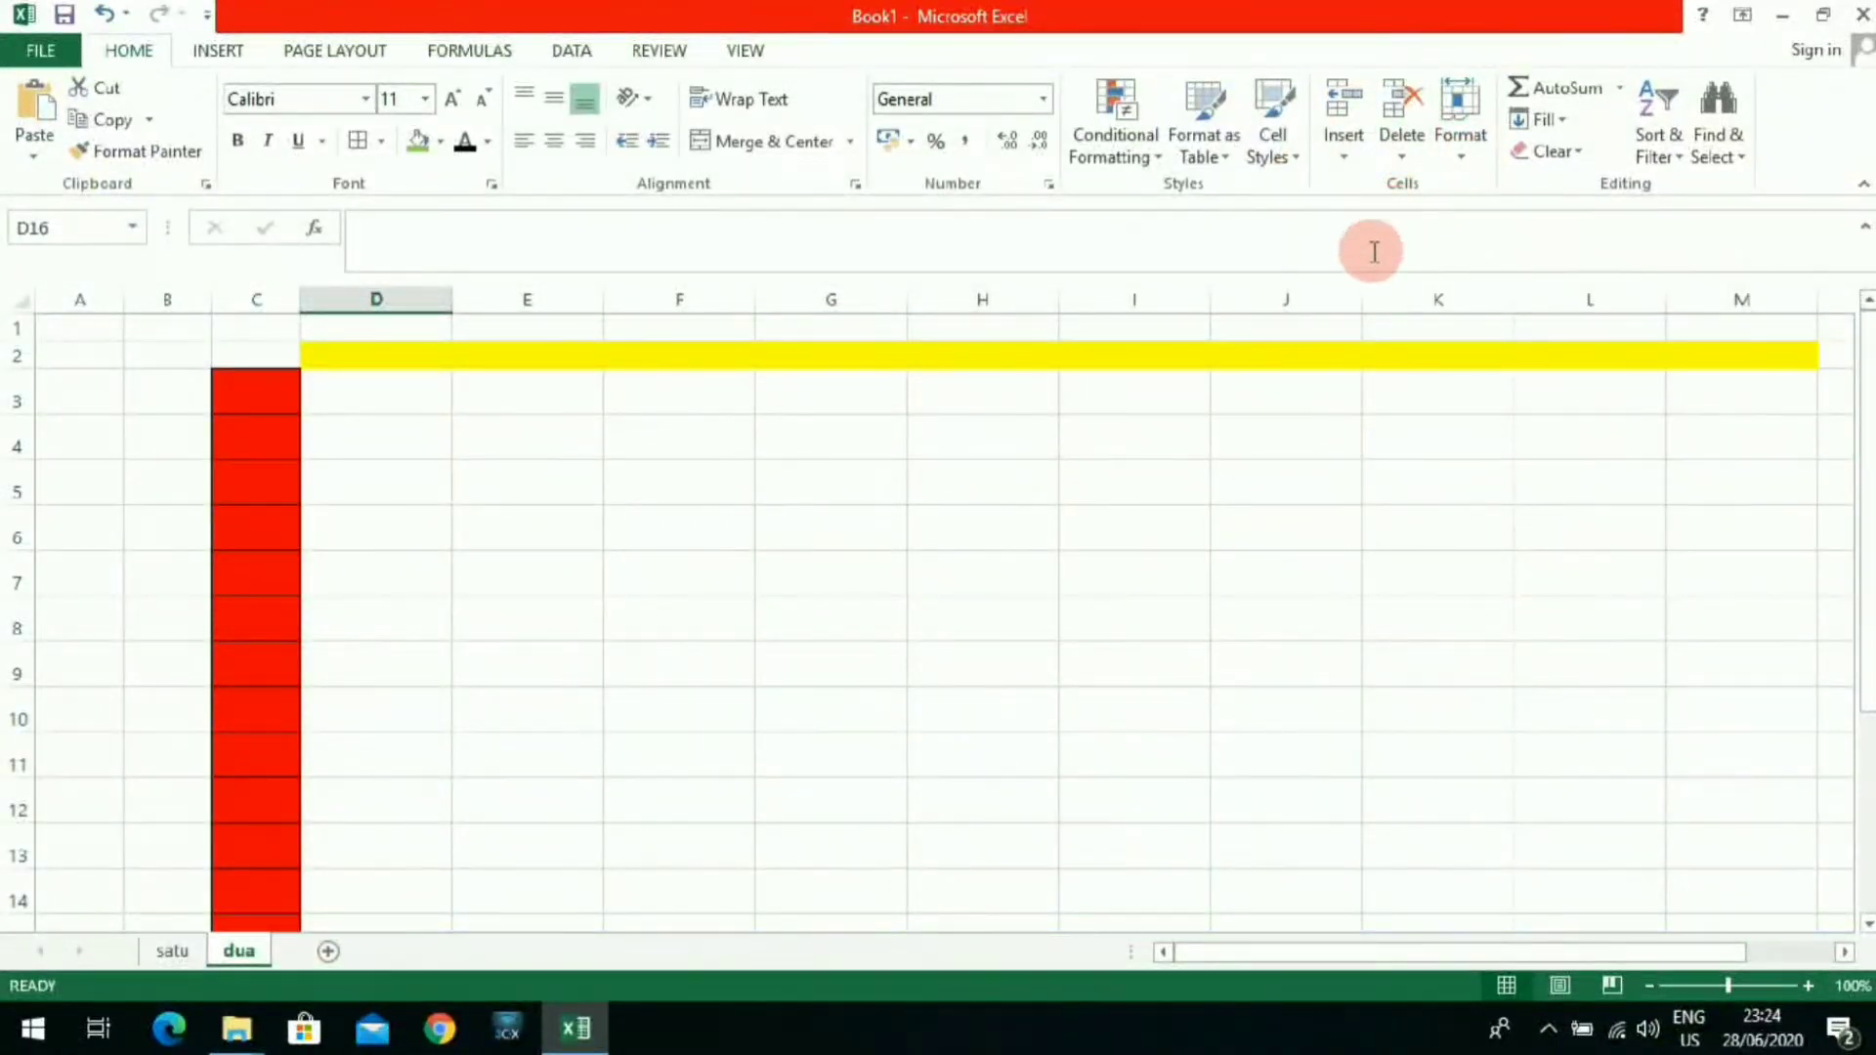
# Step: Review the available AutoSum functions, Fill directions and Clear options without applying any of them
pyautogui.click(1434, 500)
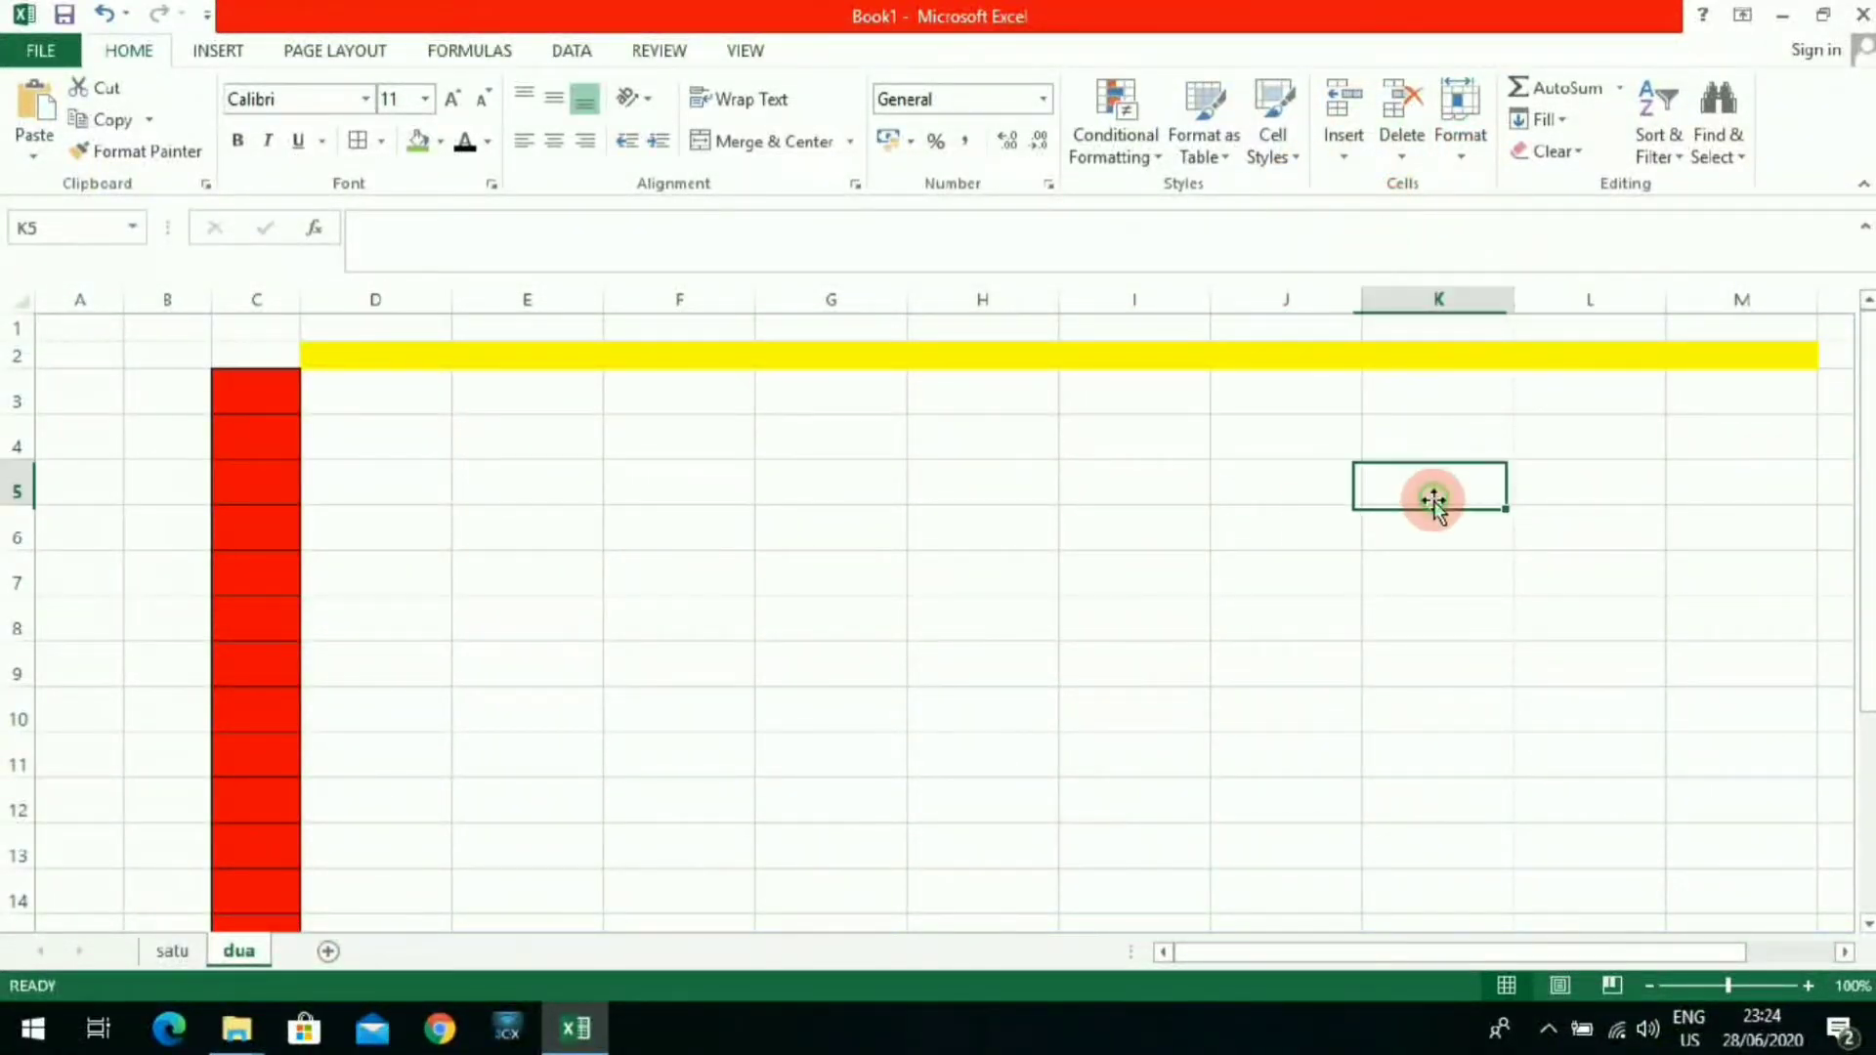
pyautogui.click(1619, 90)
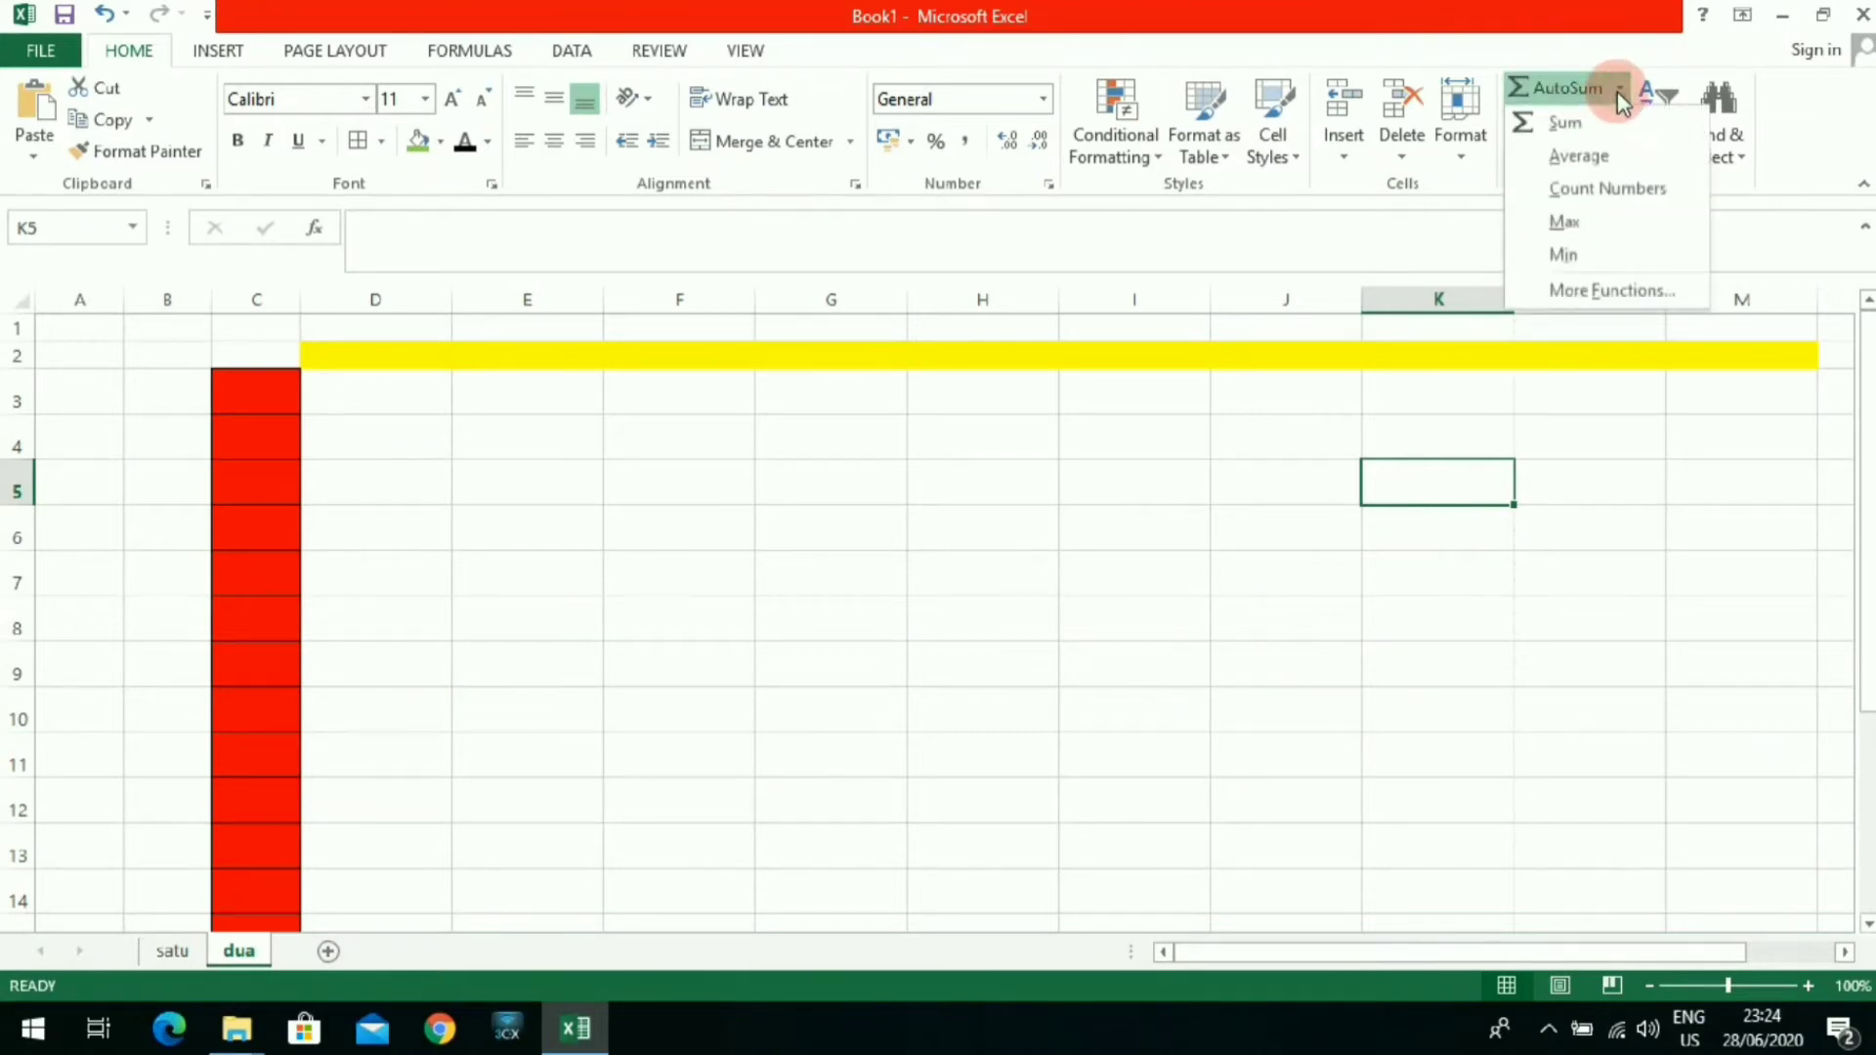
pyautogui.click(1613, 584)
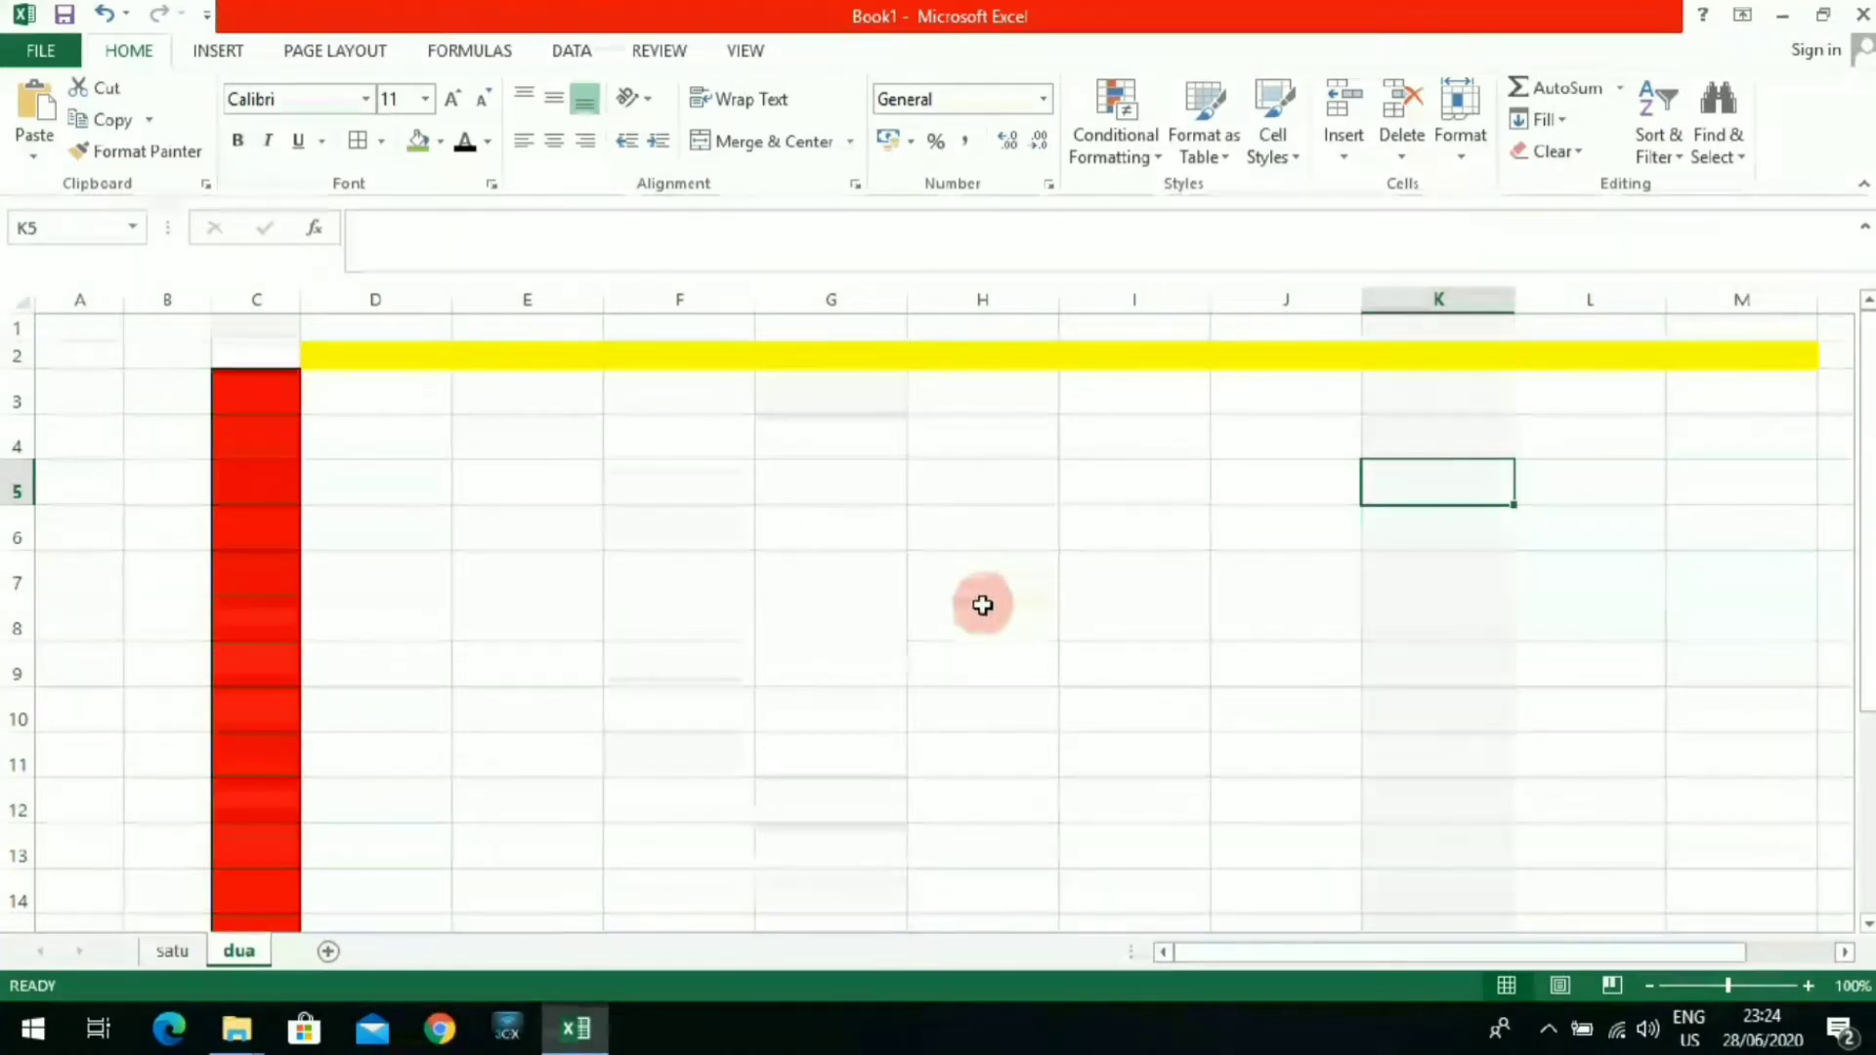
pyautogui.scroll(-1, 981, 603)
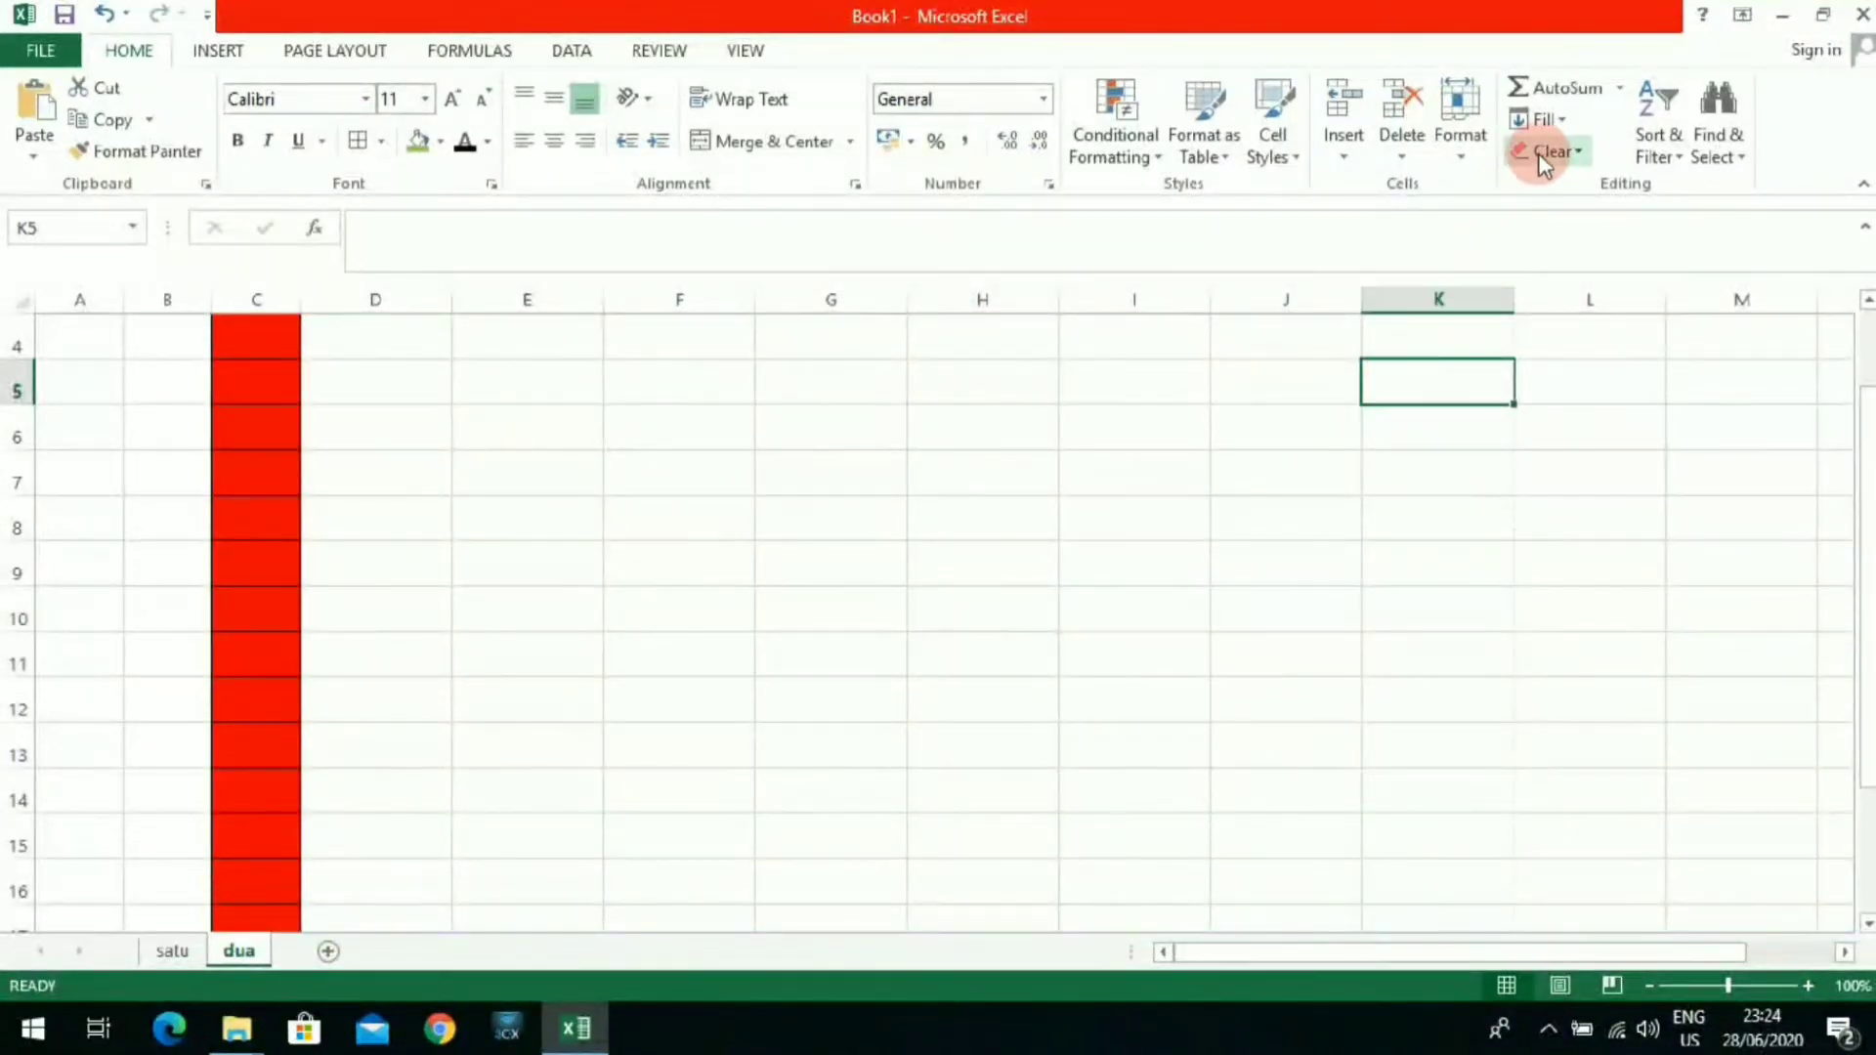
pyautogui.click(1553, 119)
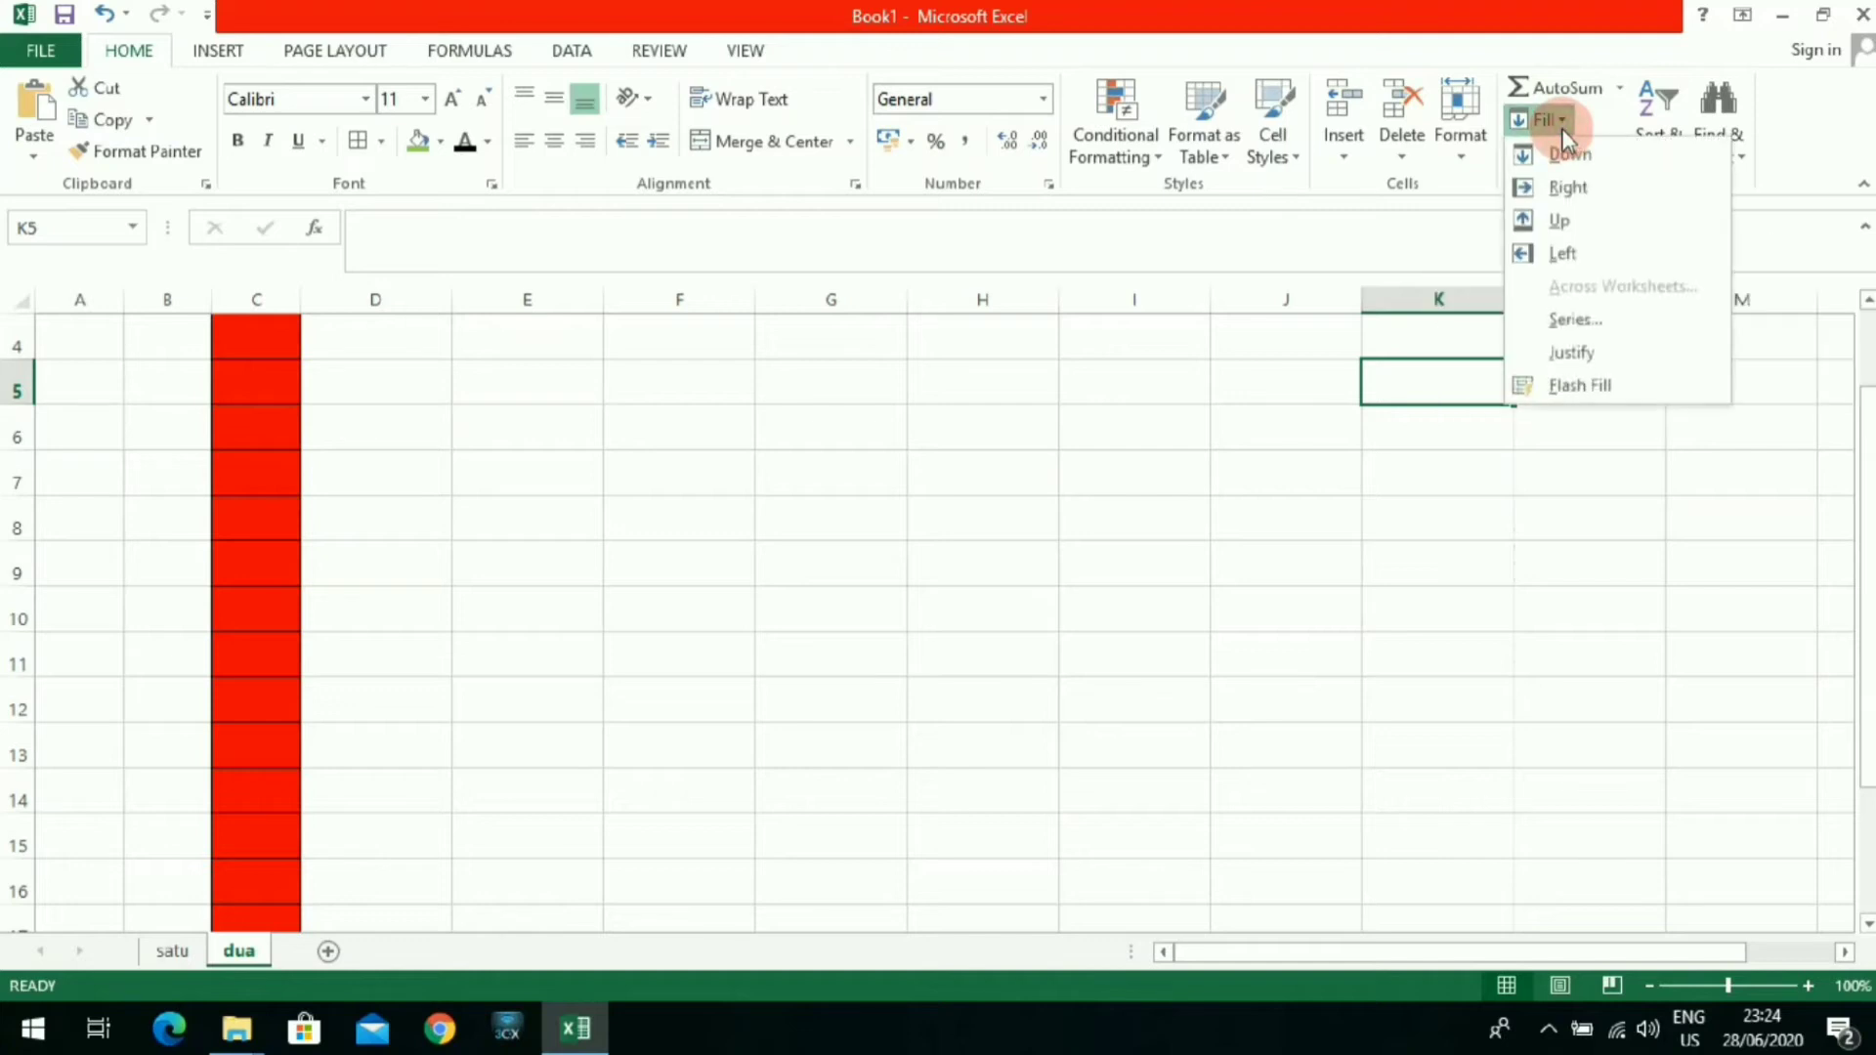
pyautogui.click(1349, 389)
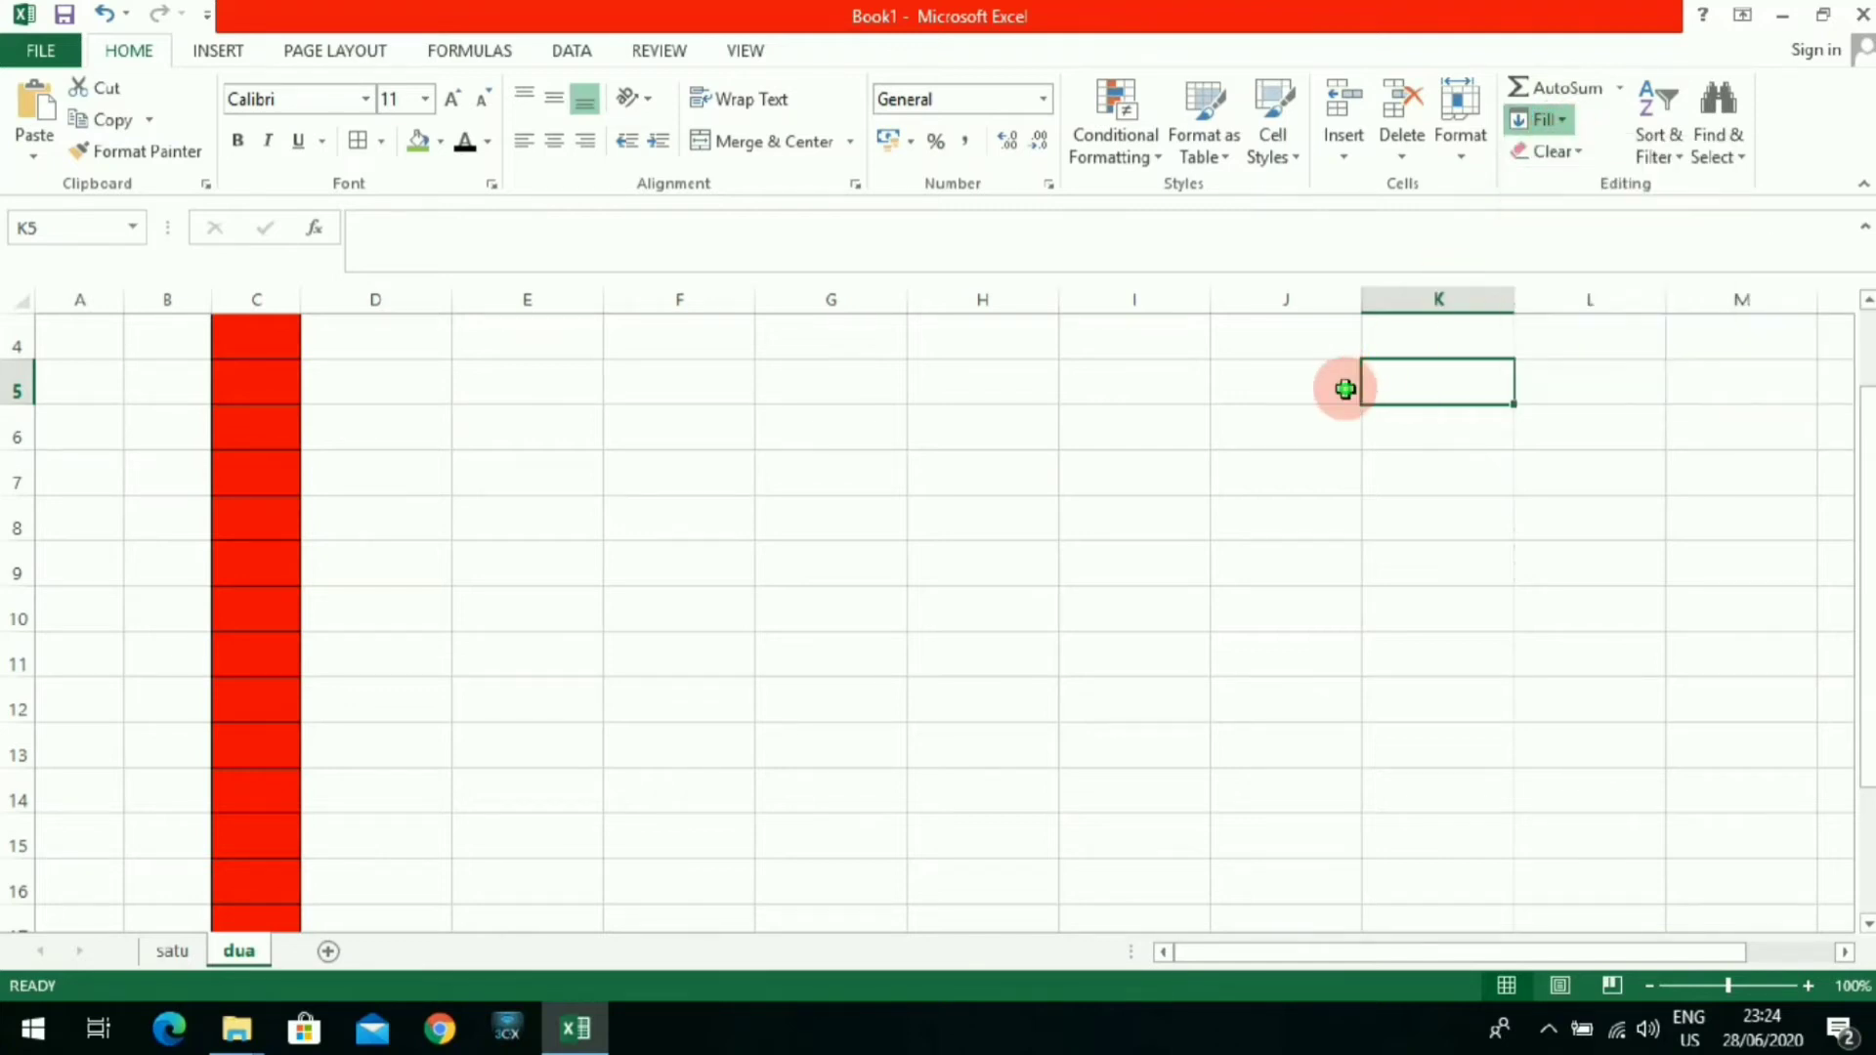
pyautogui.click(1589, 155)
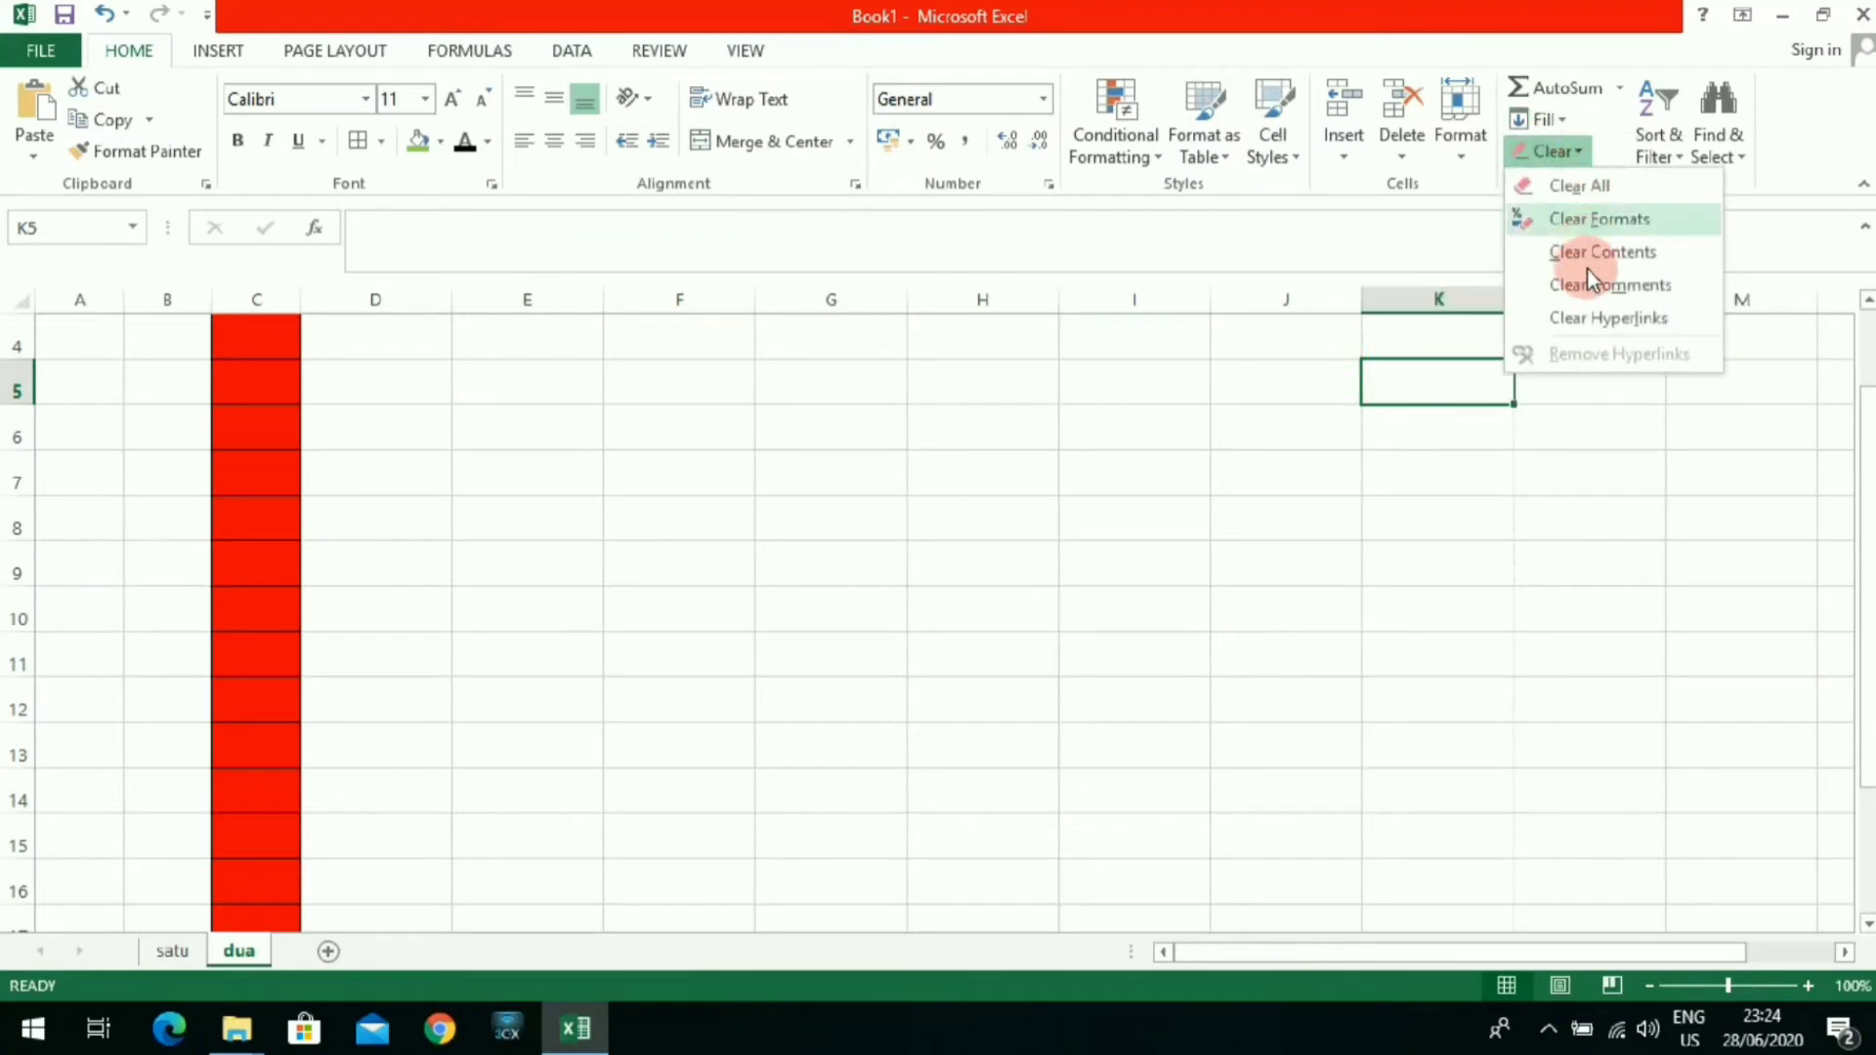
pyautogui.click(1590, 480)
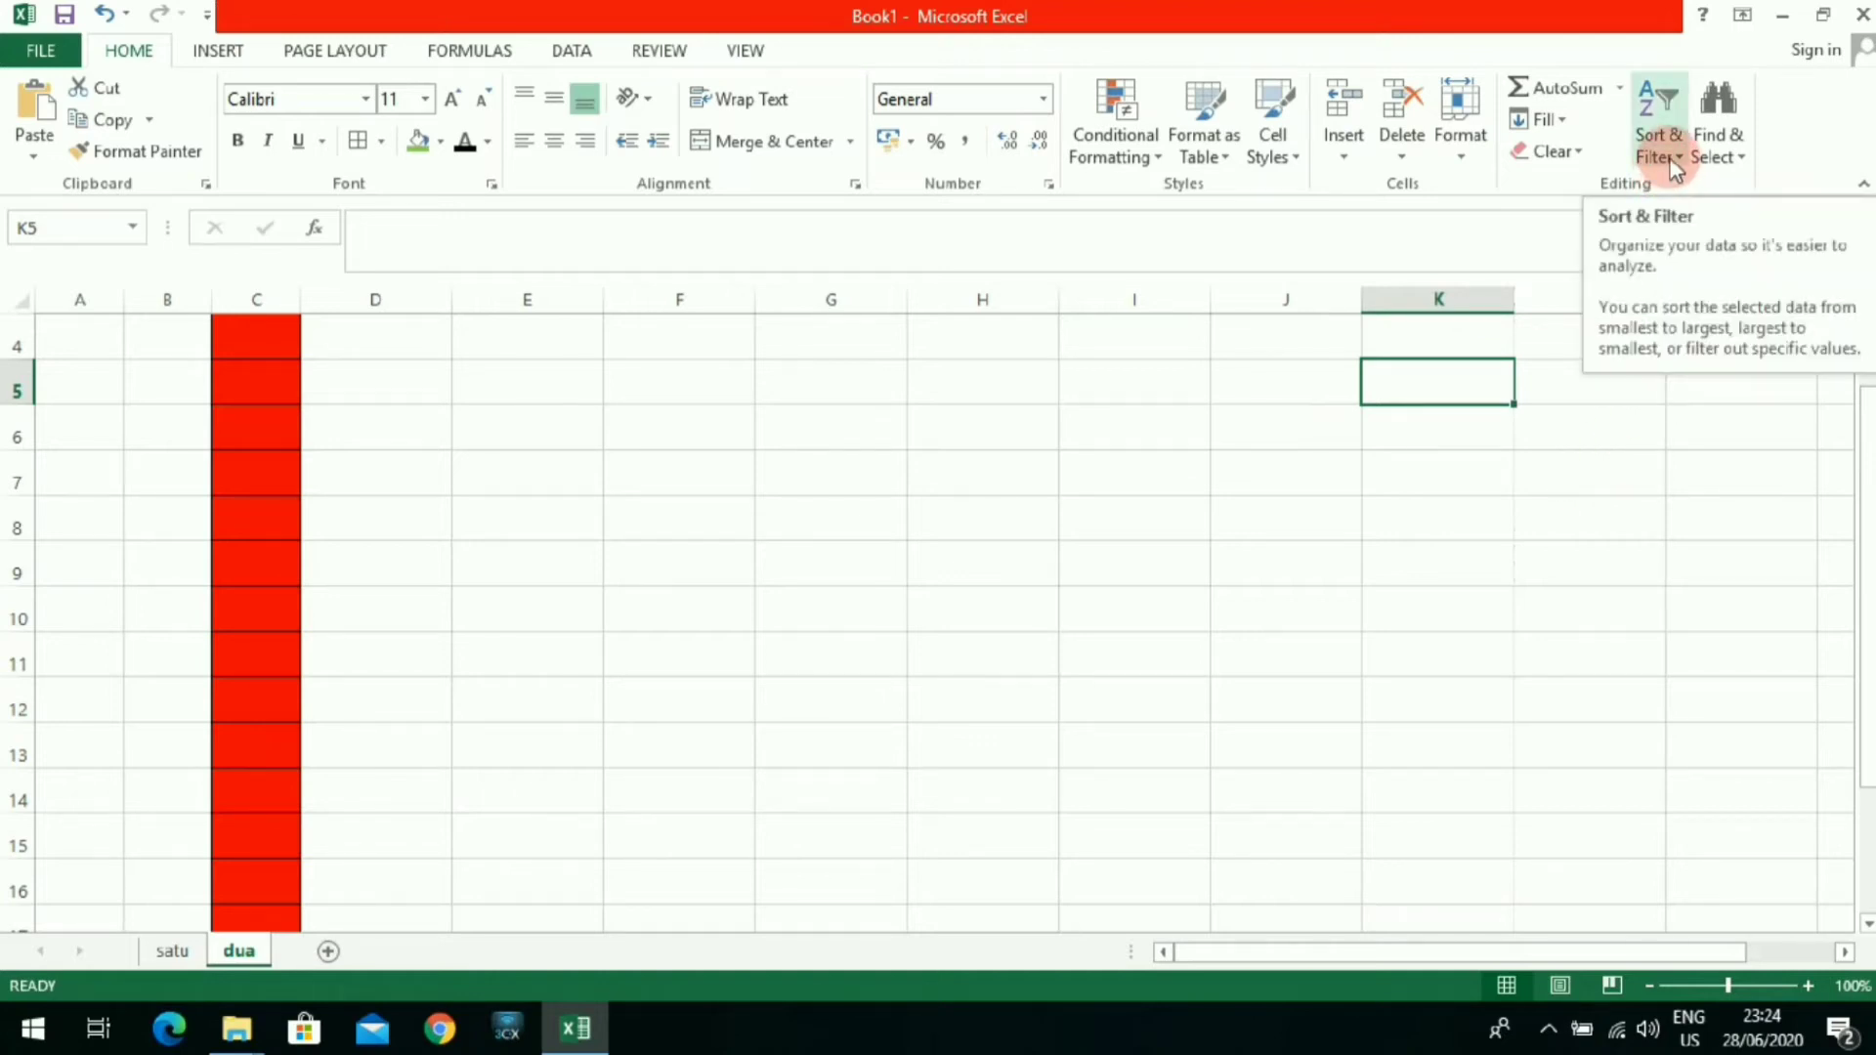
# Step: Examine the Sort & Filter options, including Sort A to Z and Sort Z to A, without applying any
pyautogui.scroll(1, 915, 543)
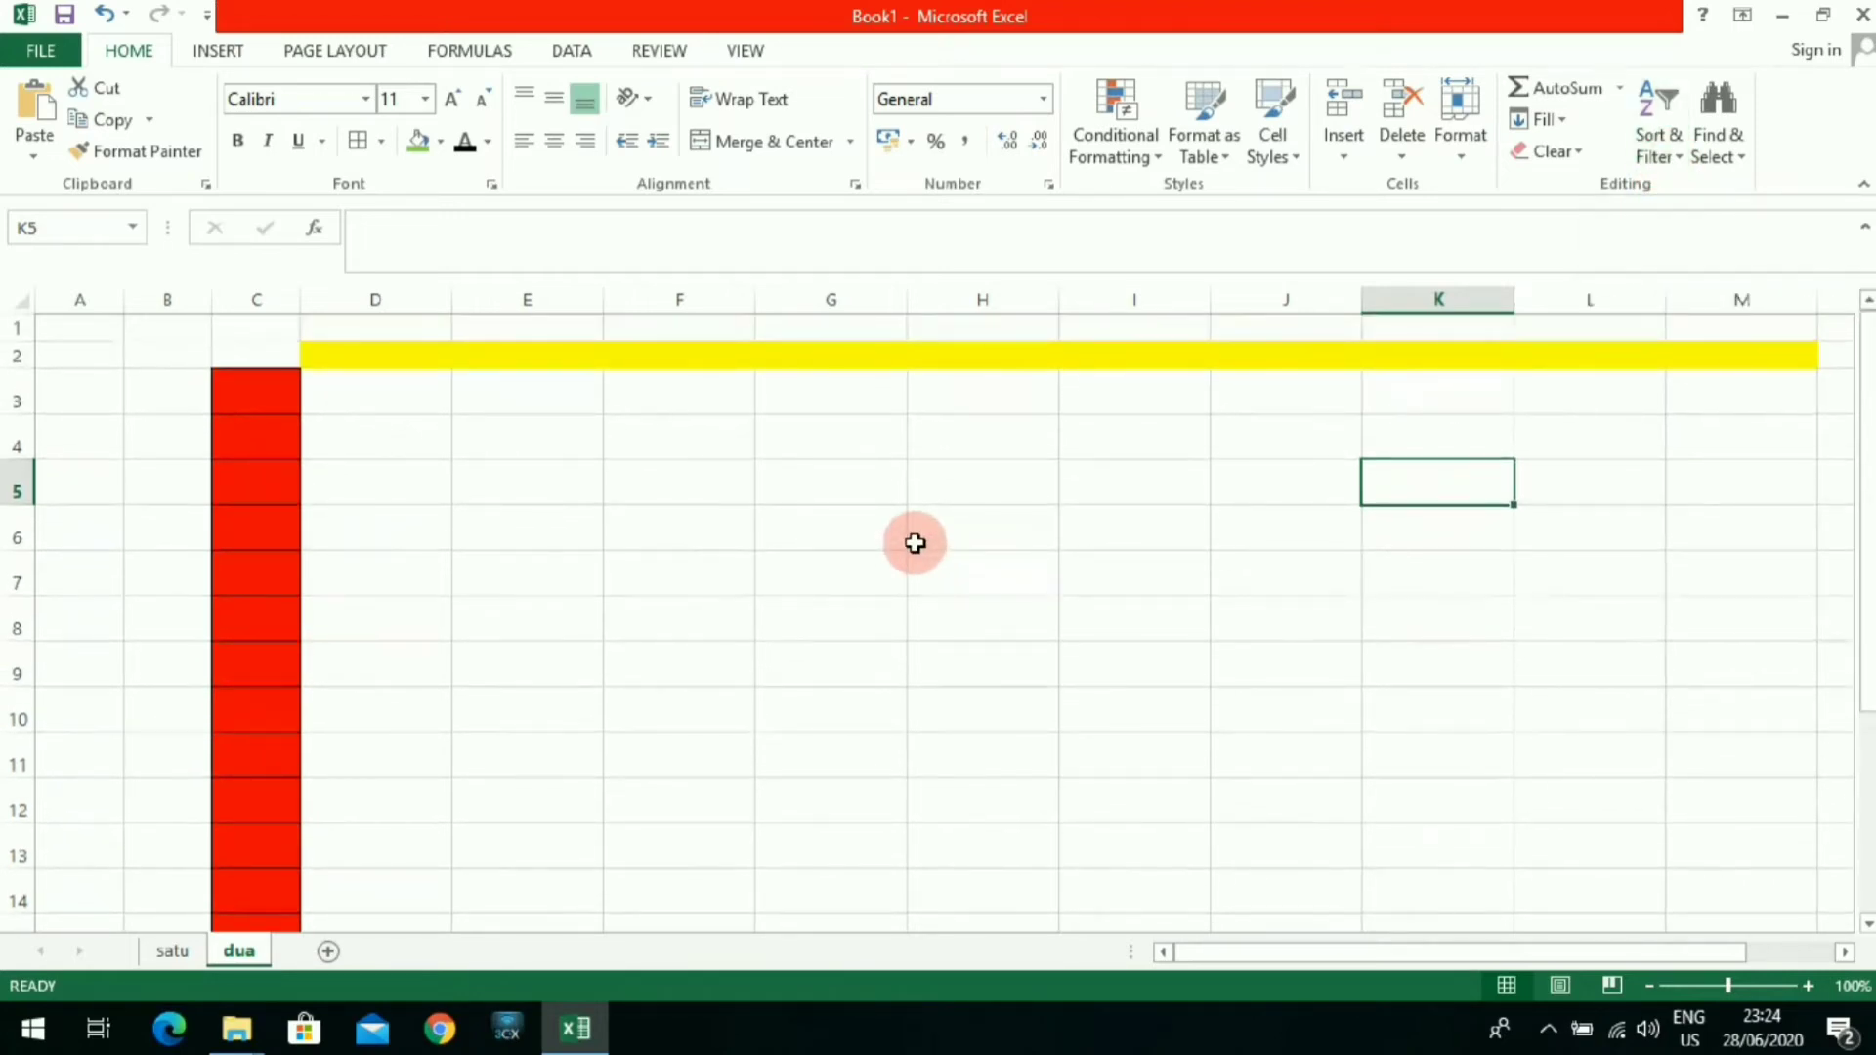
pyautogui.click(1675, 161)
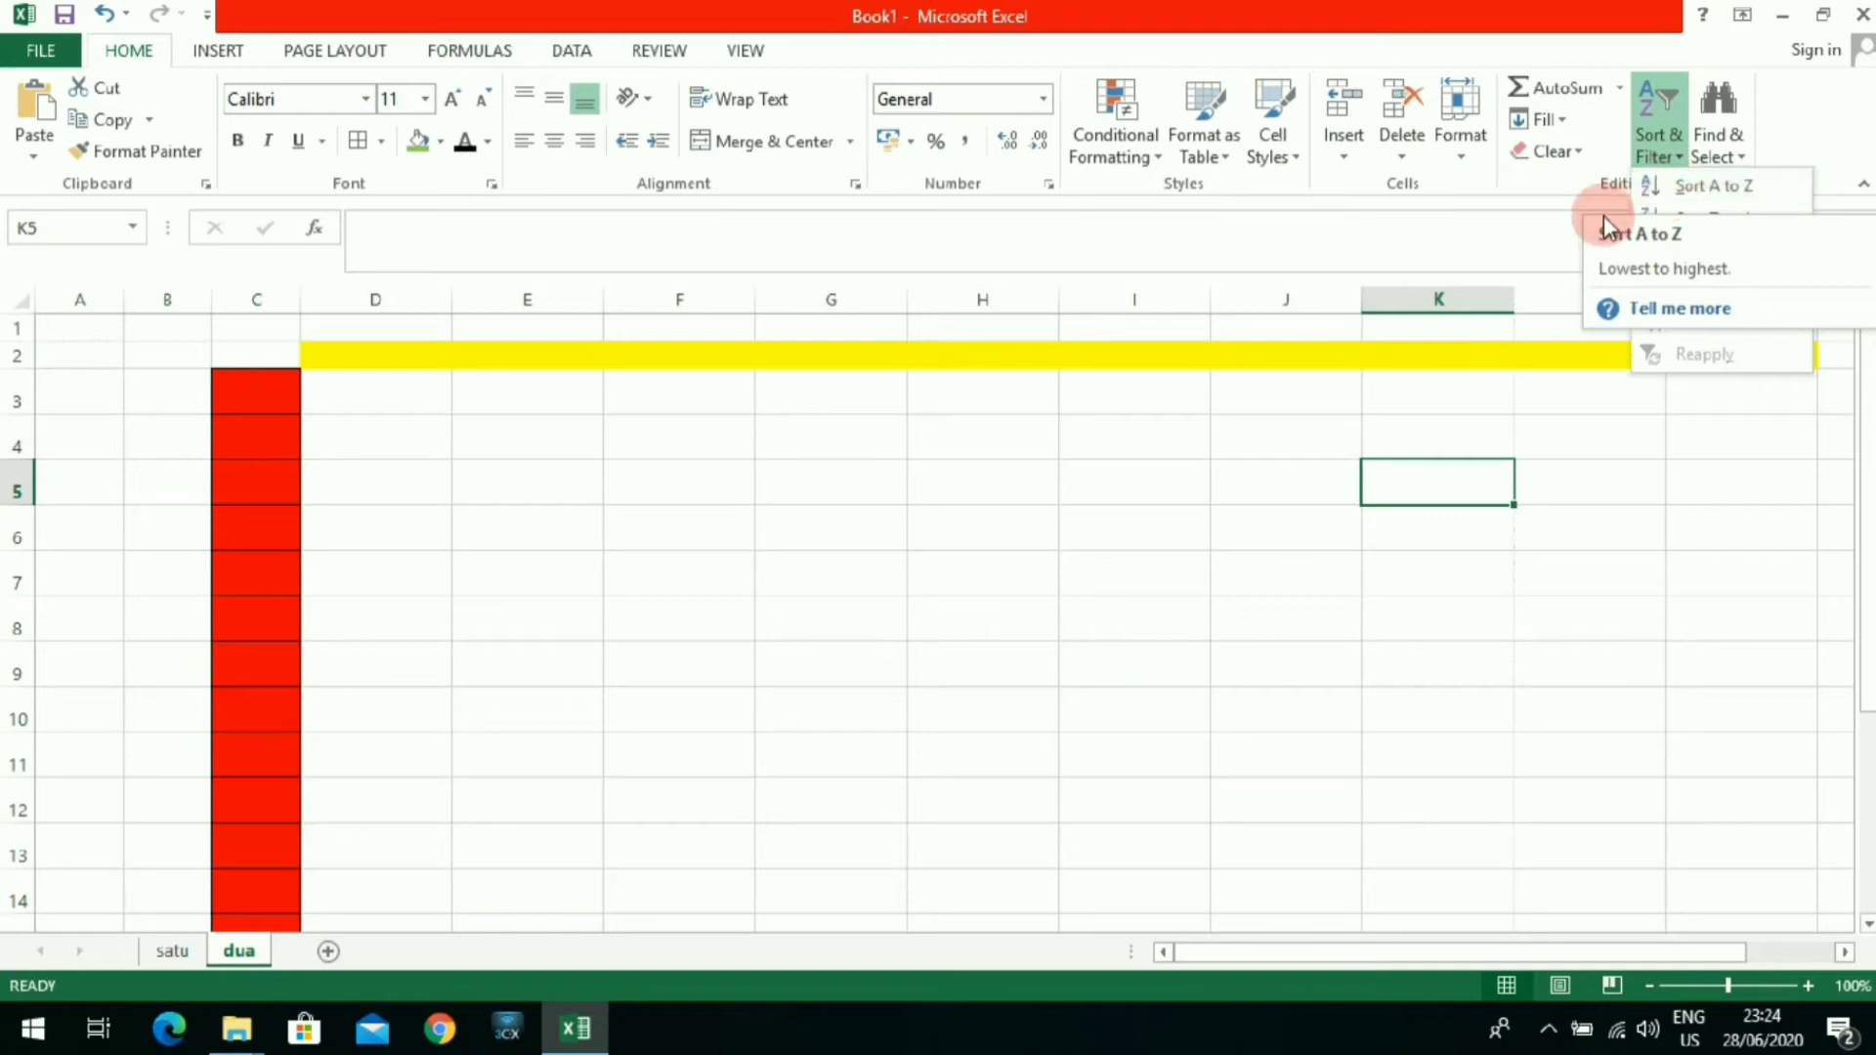
pyautogui.click(630, 700)
pyautogui.click(502, 430)
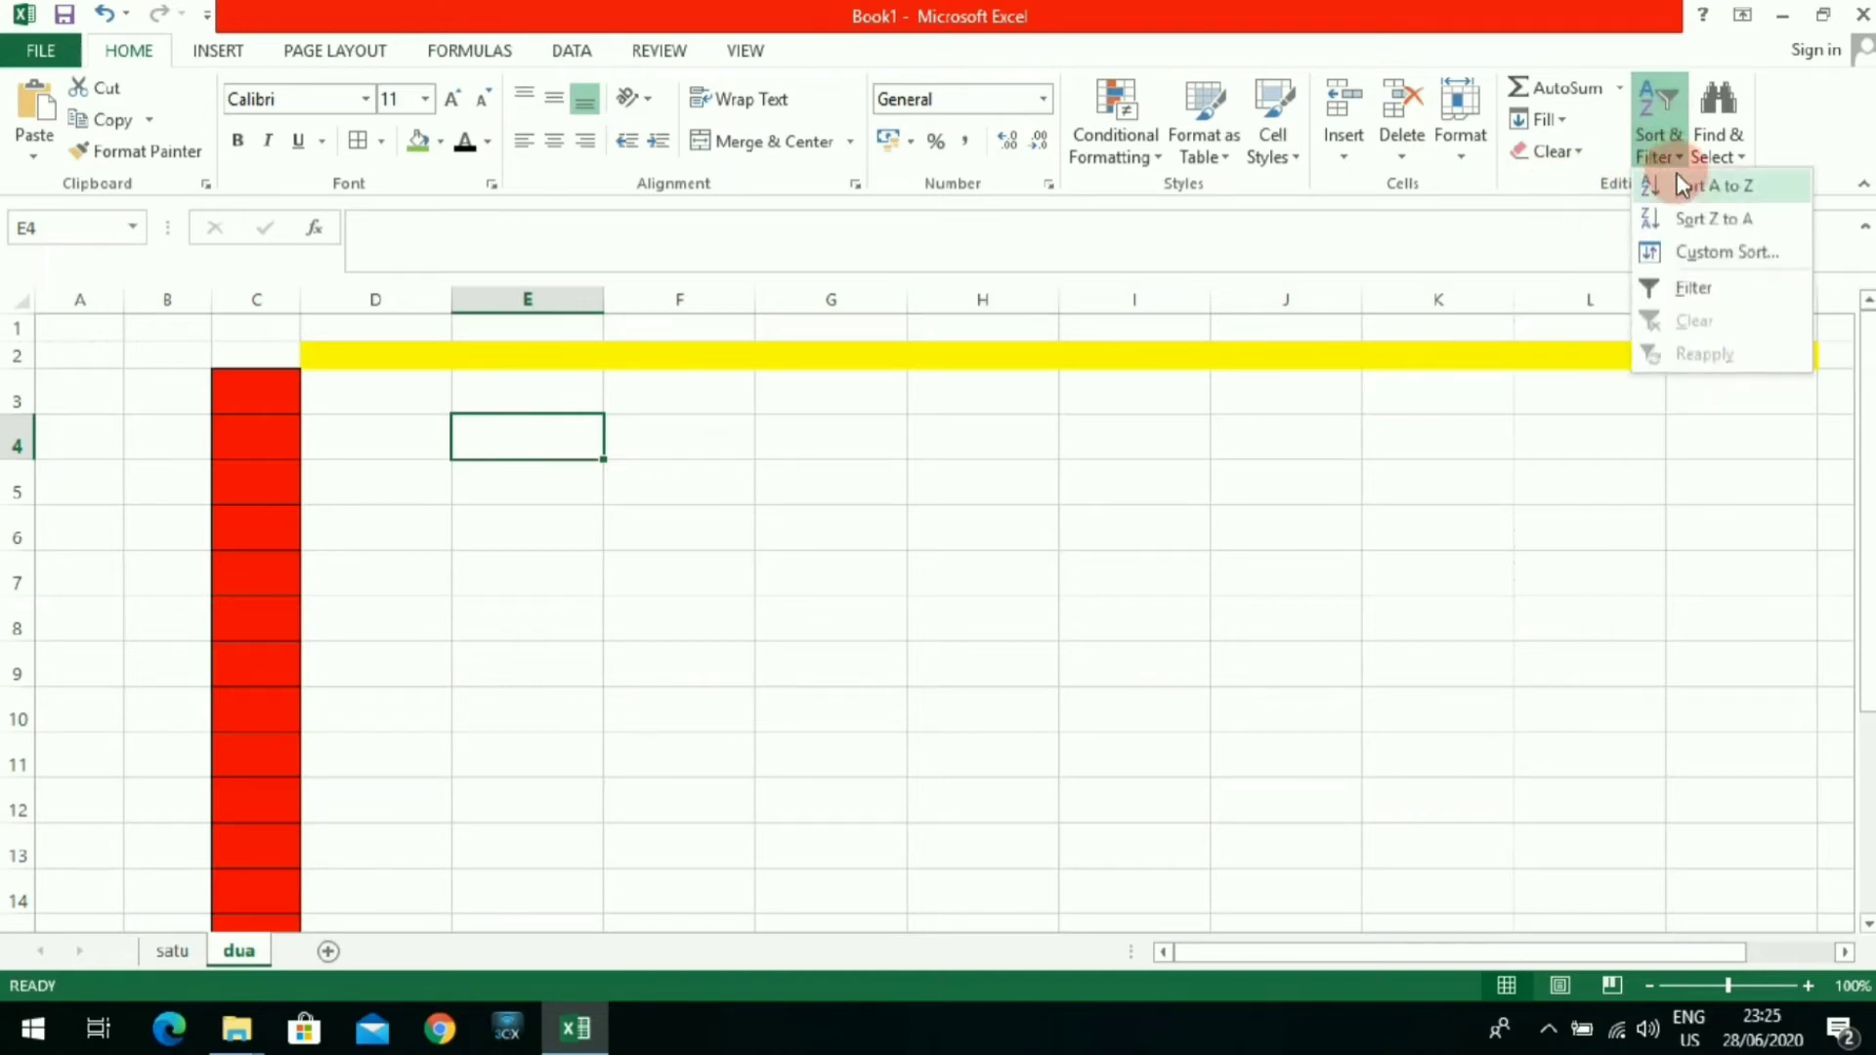
pyautogui.click(704, 584)
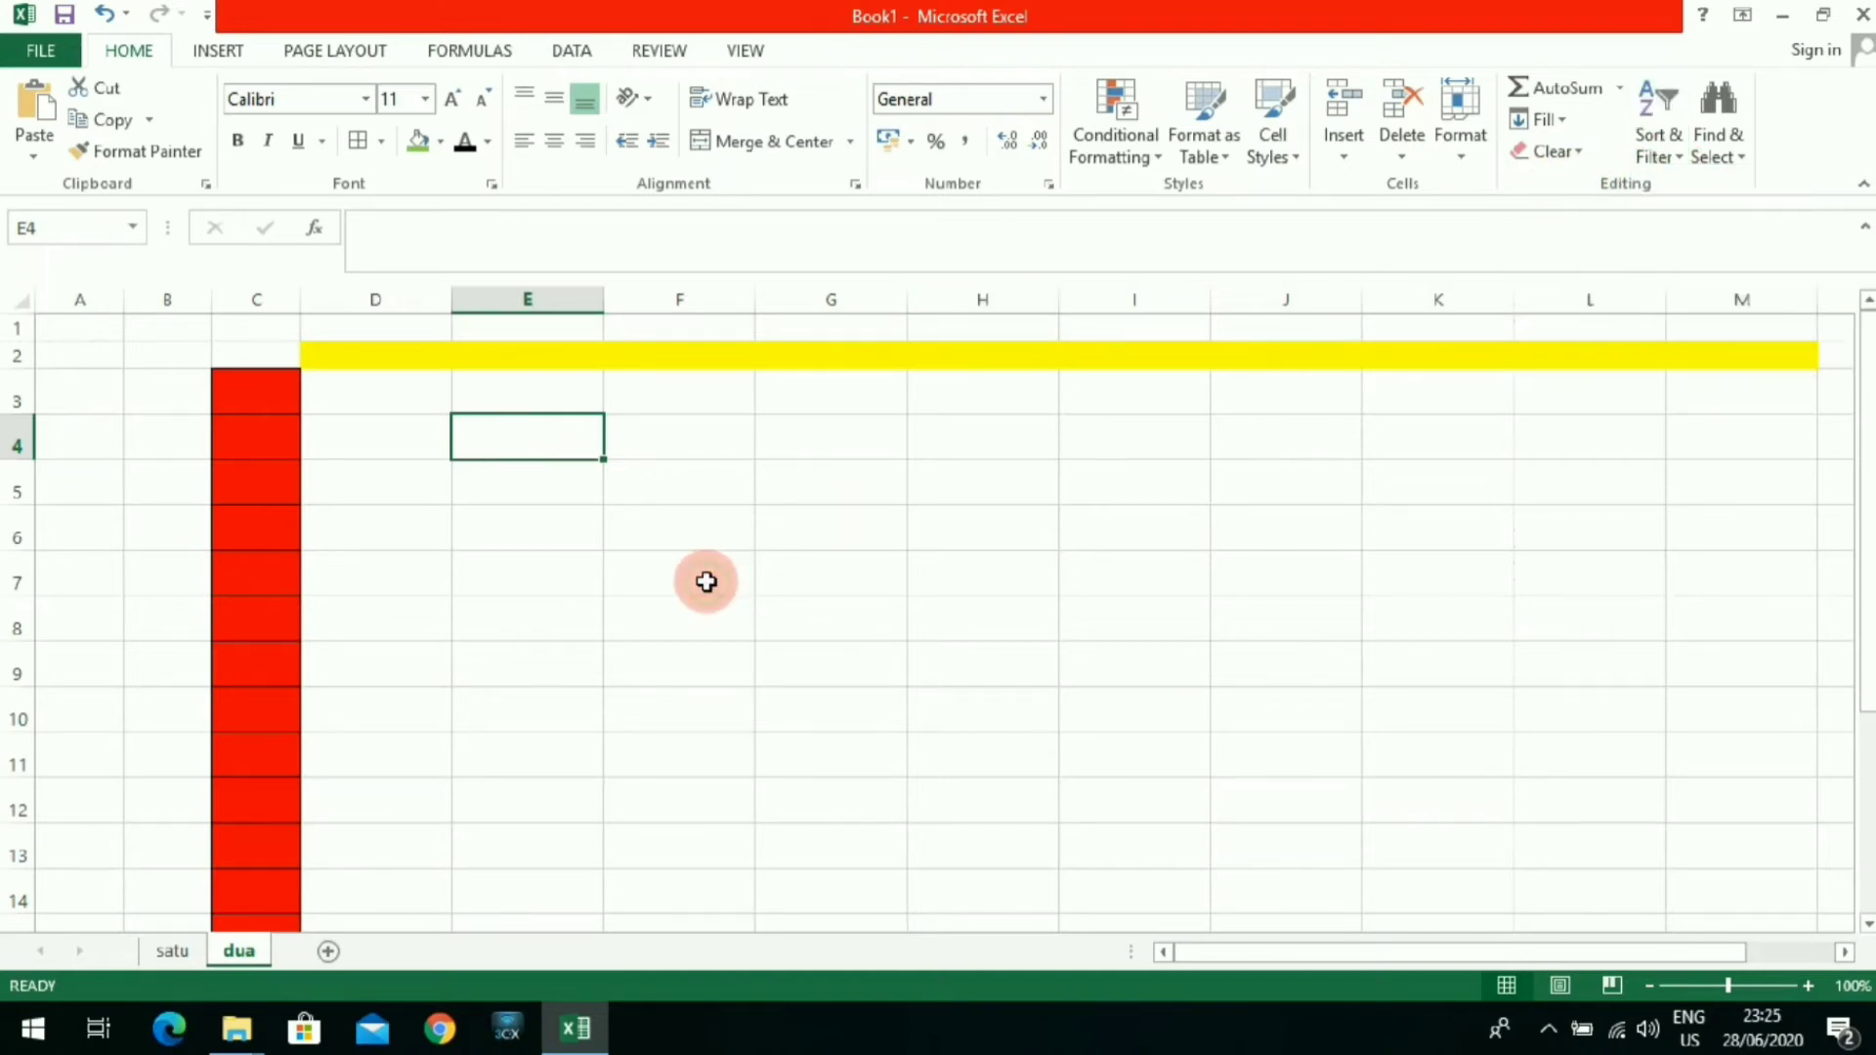
pyautogui.click(1669, 156)
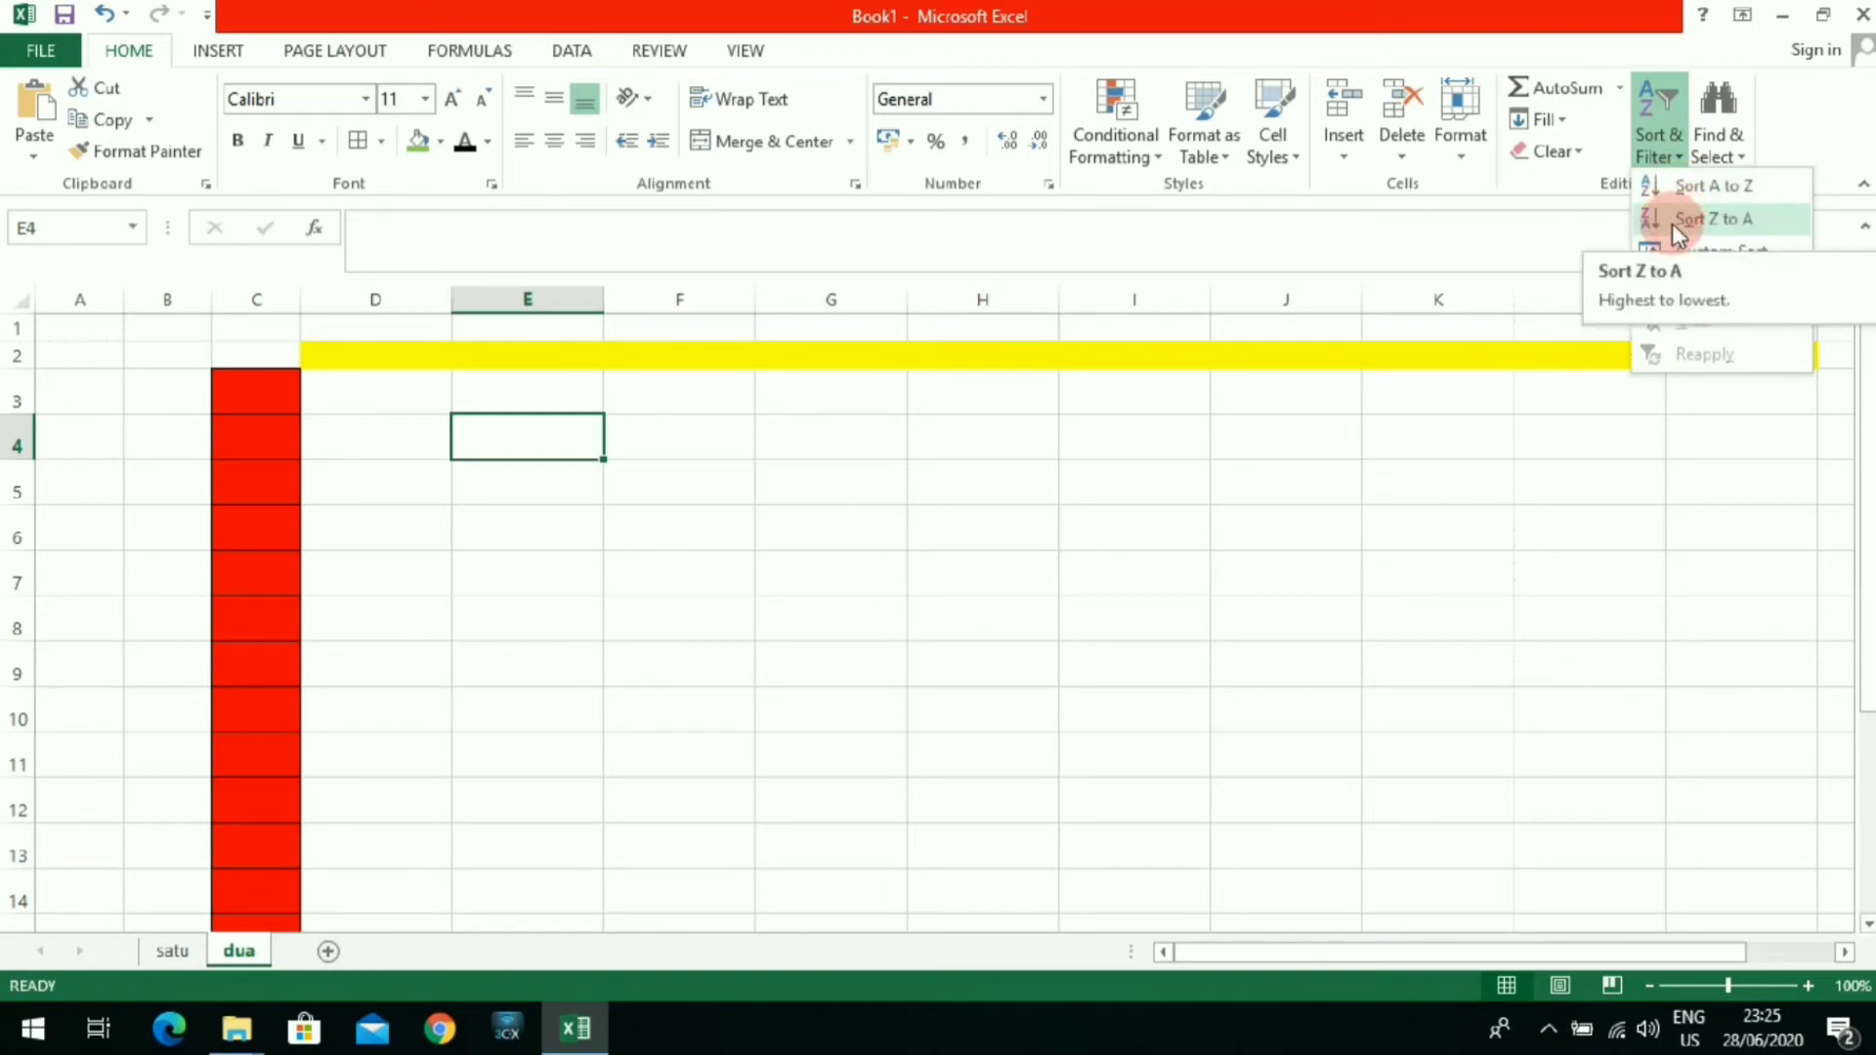
pyautogui.click(1057, 571)
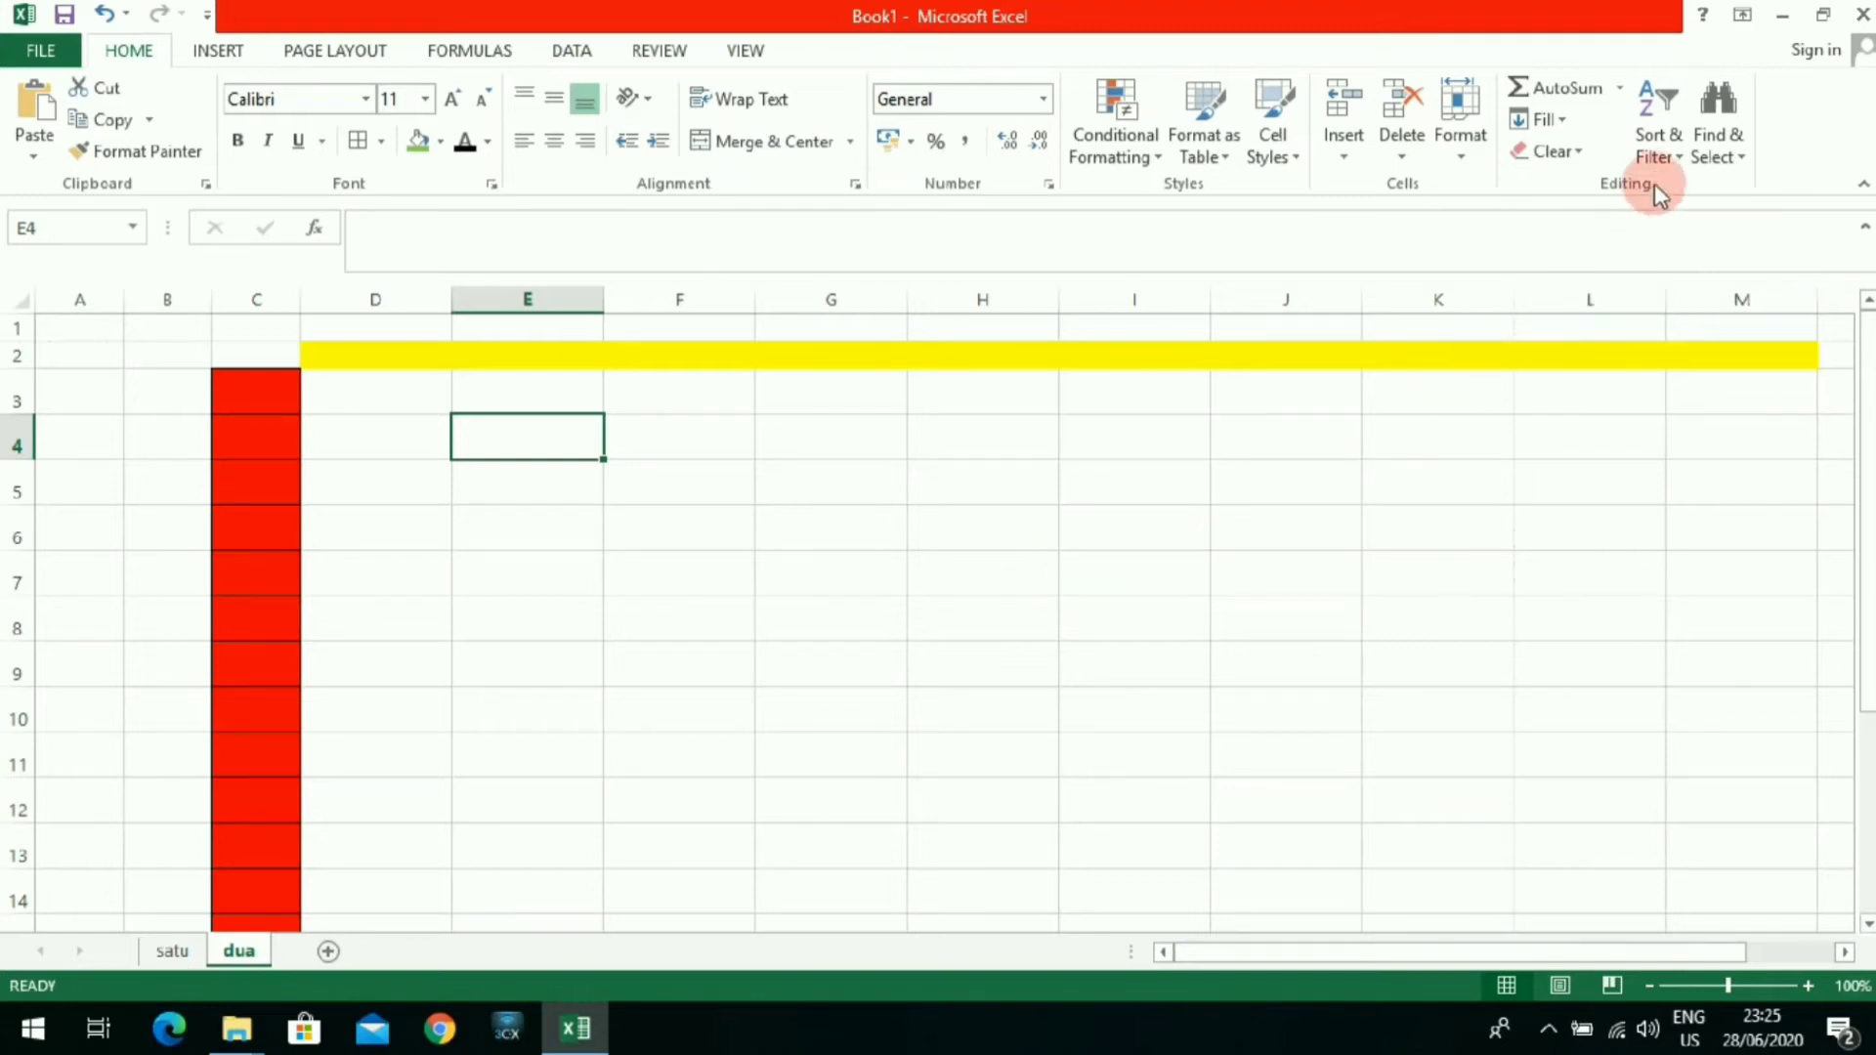
# Step: Examine the Find & Select options, such as Find, Replace and Go To, without running any
pyautogui.click(1440, 494)
pyautogui.click(1723, 160)
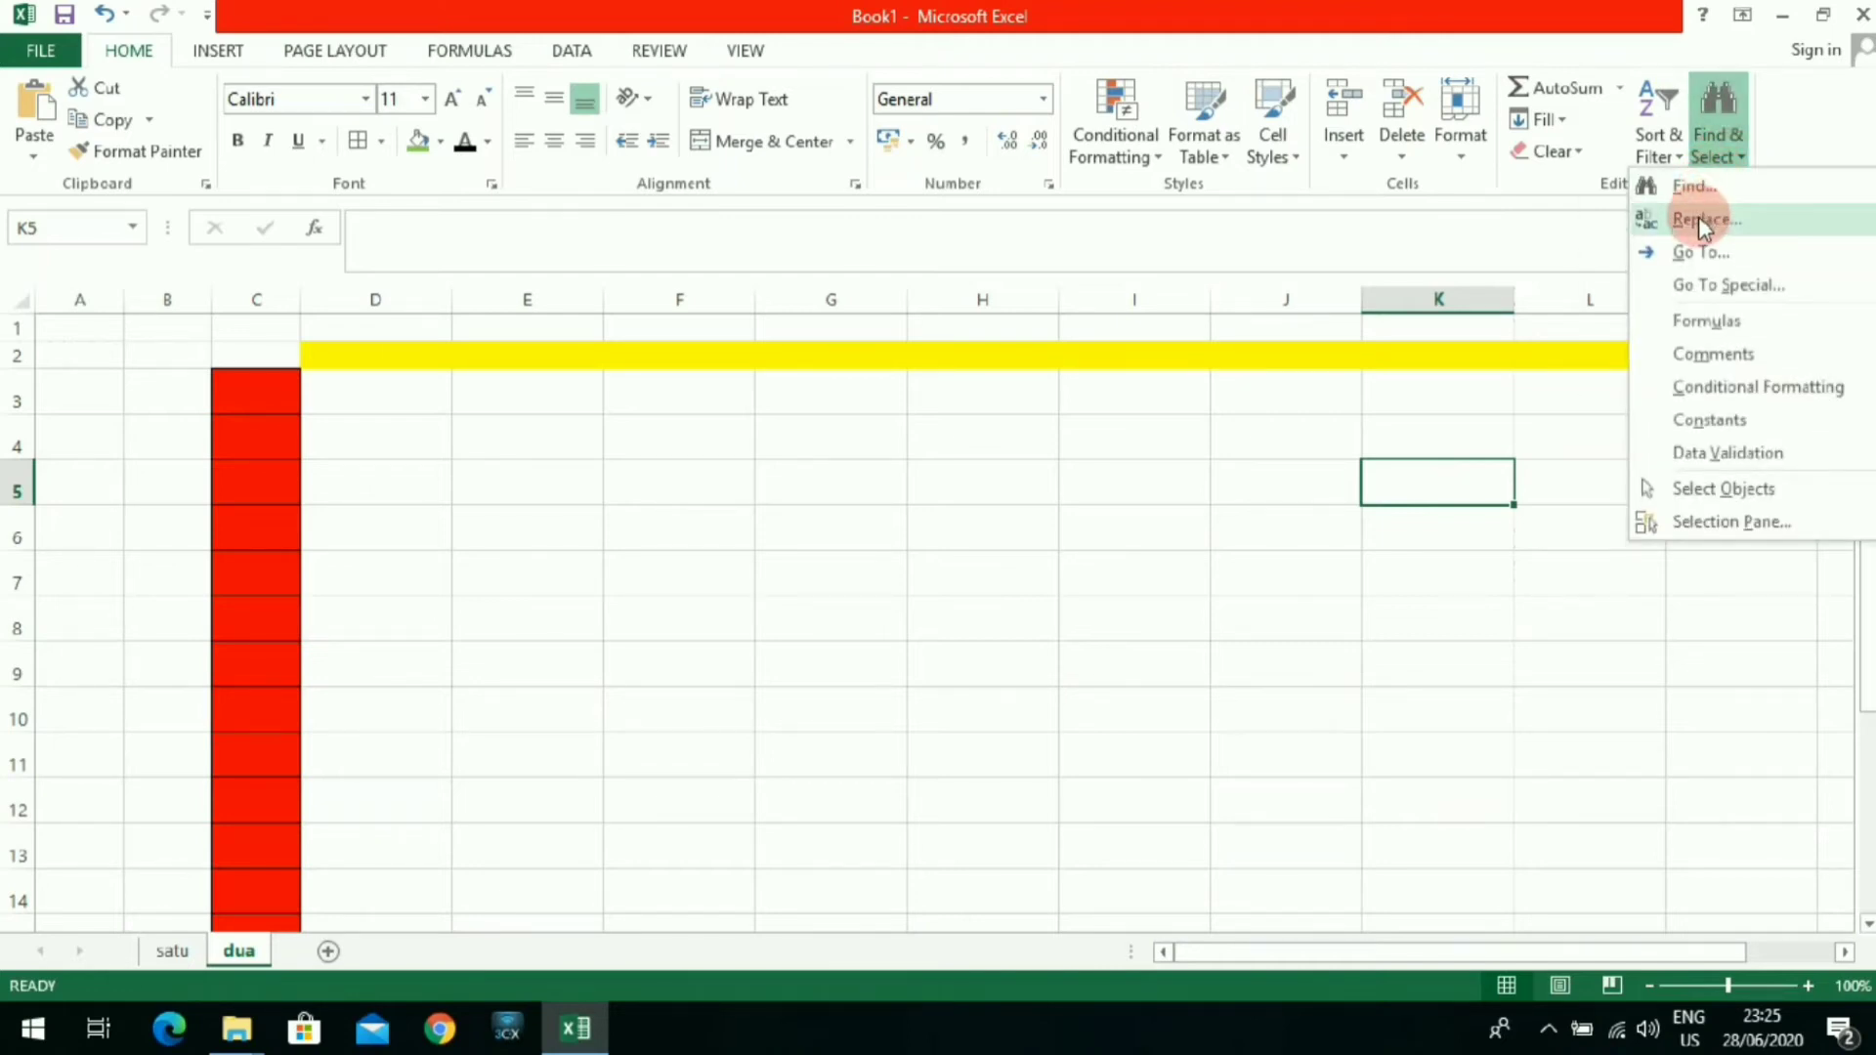
pyautogui.click(829, 649)
pyautogui.click(794, 611)
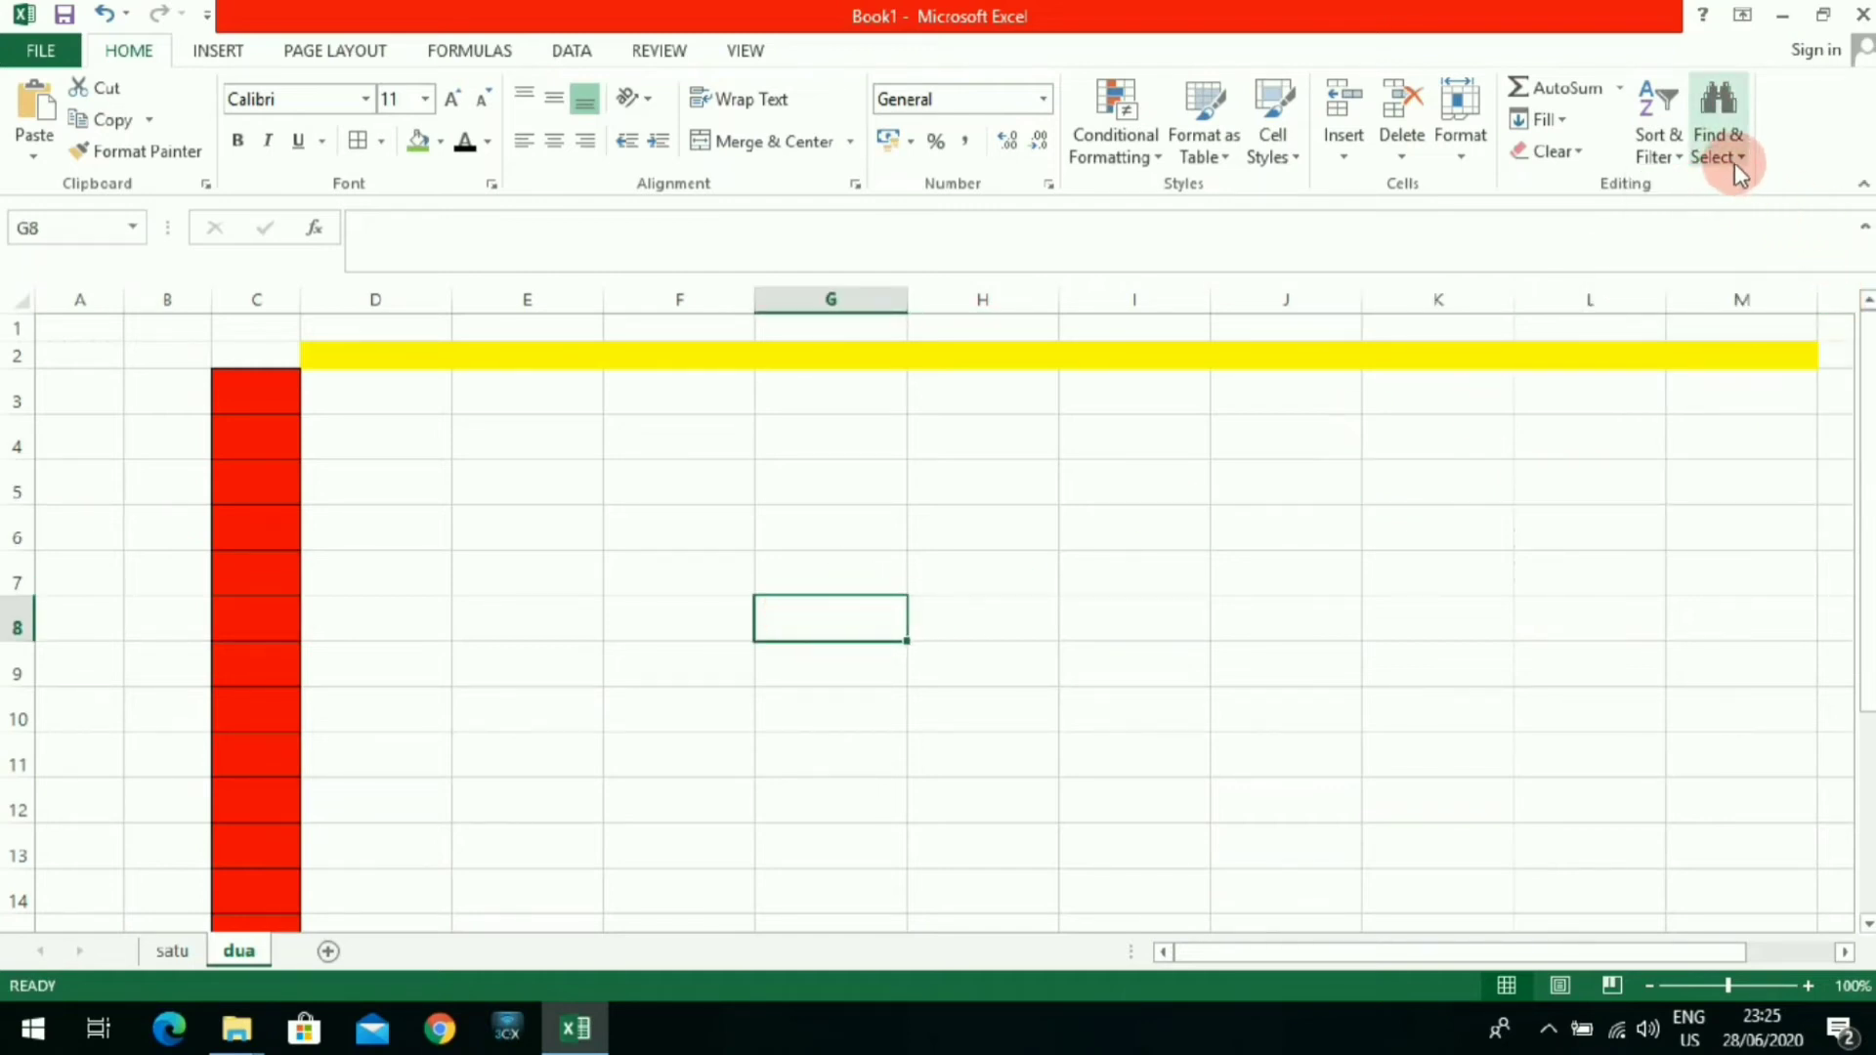
pyautogui.click(1528, 628)
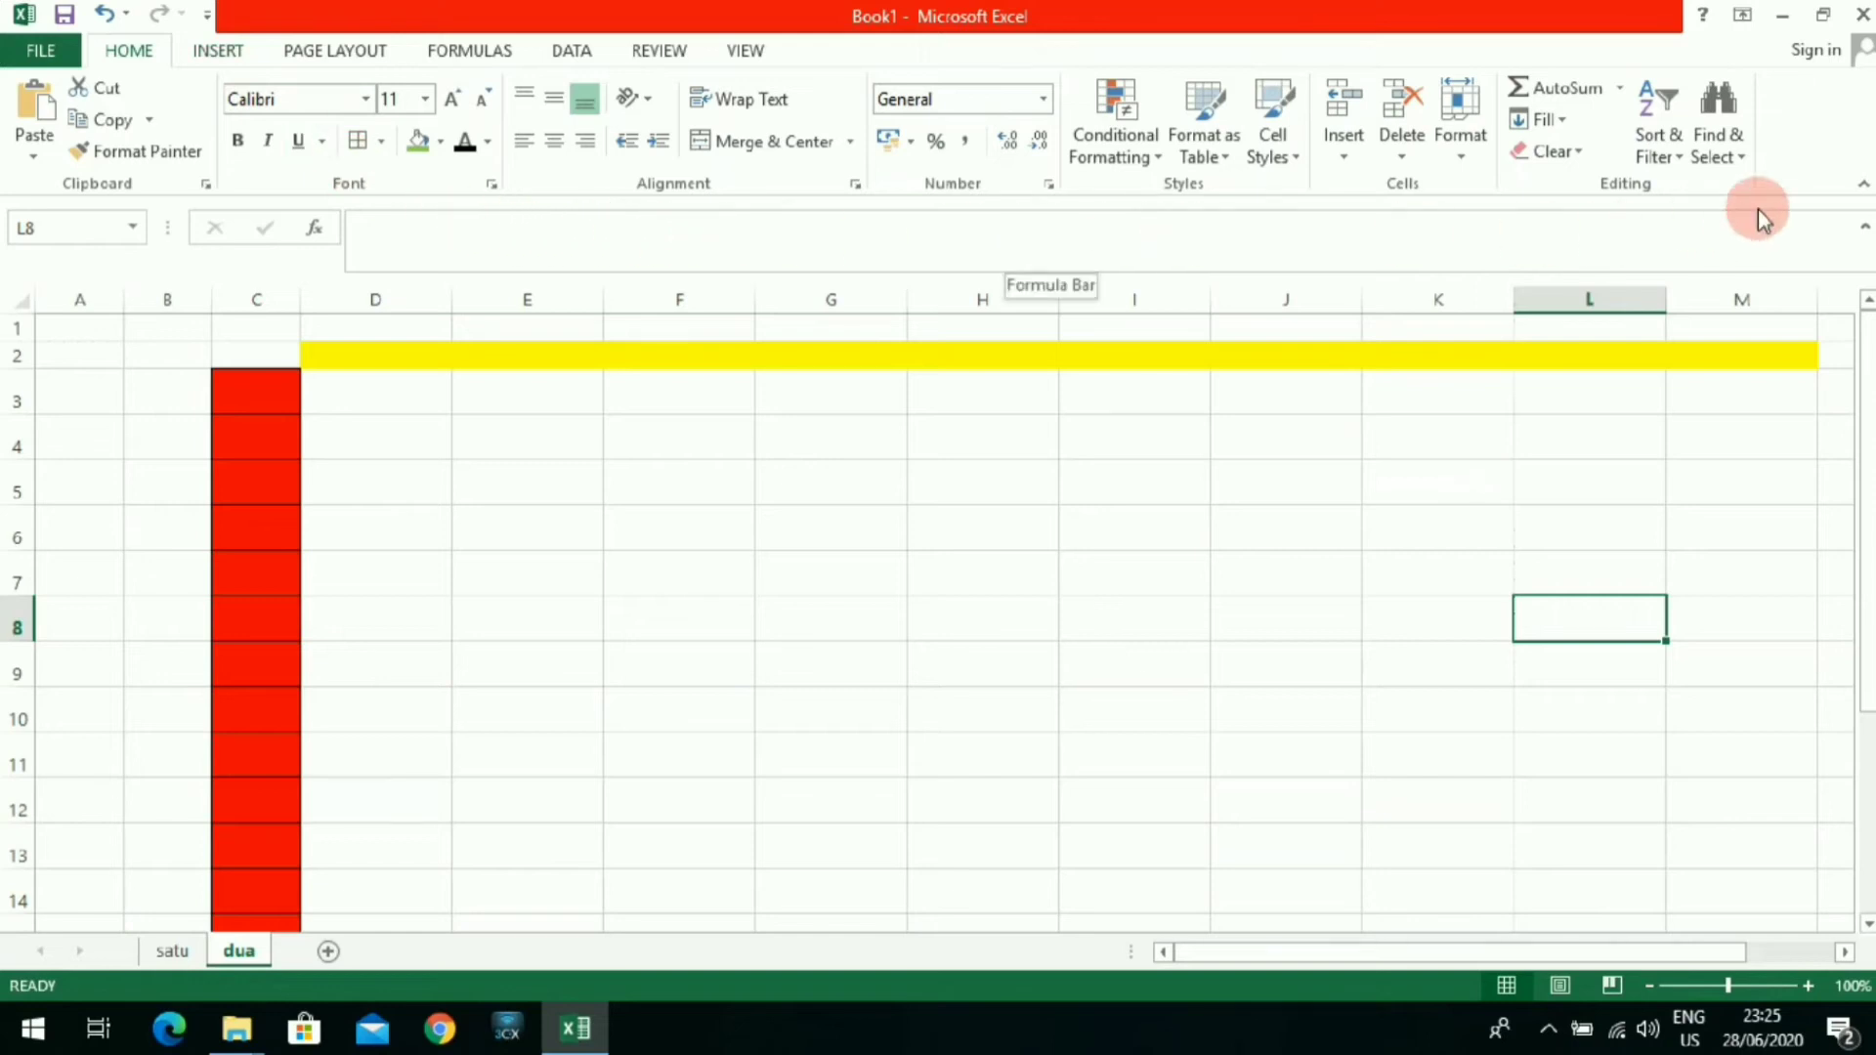
pyautogui.click(672, 568)
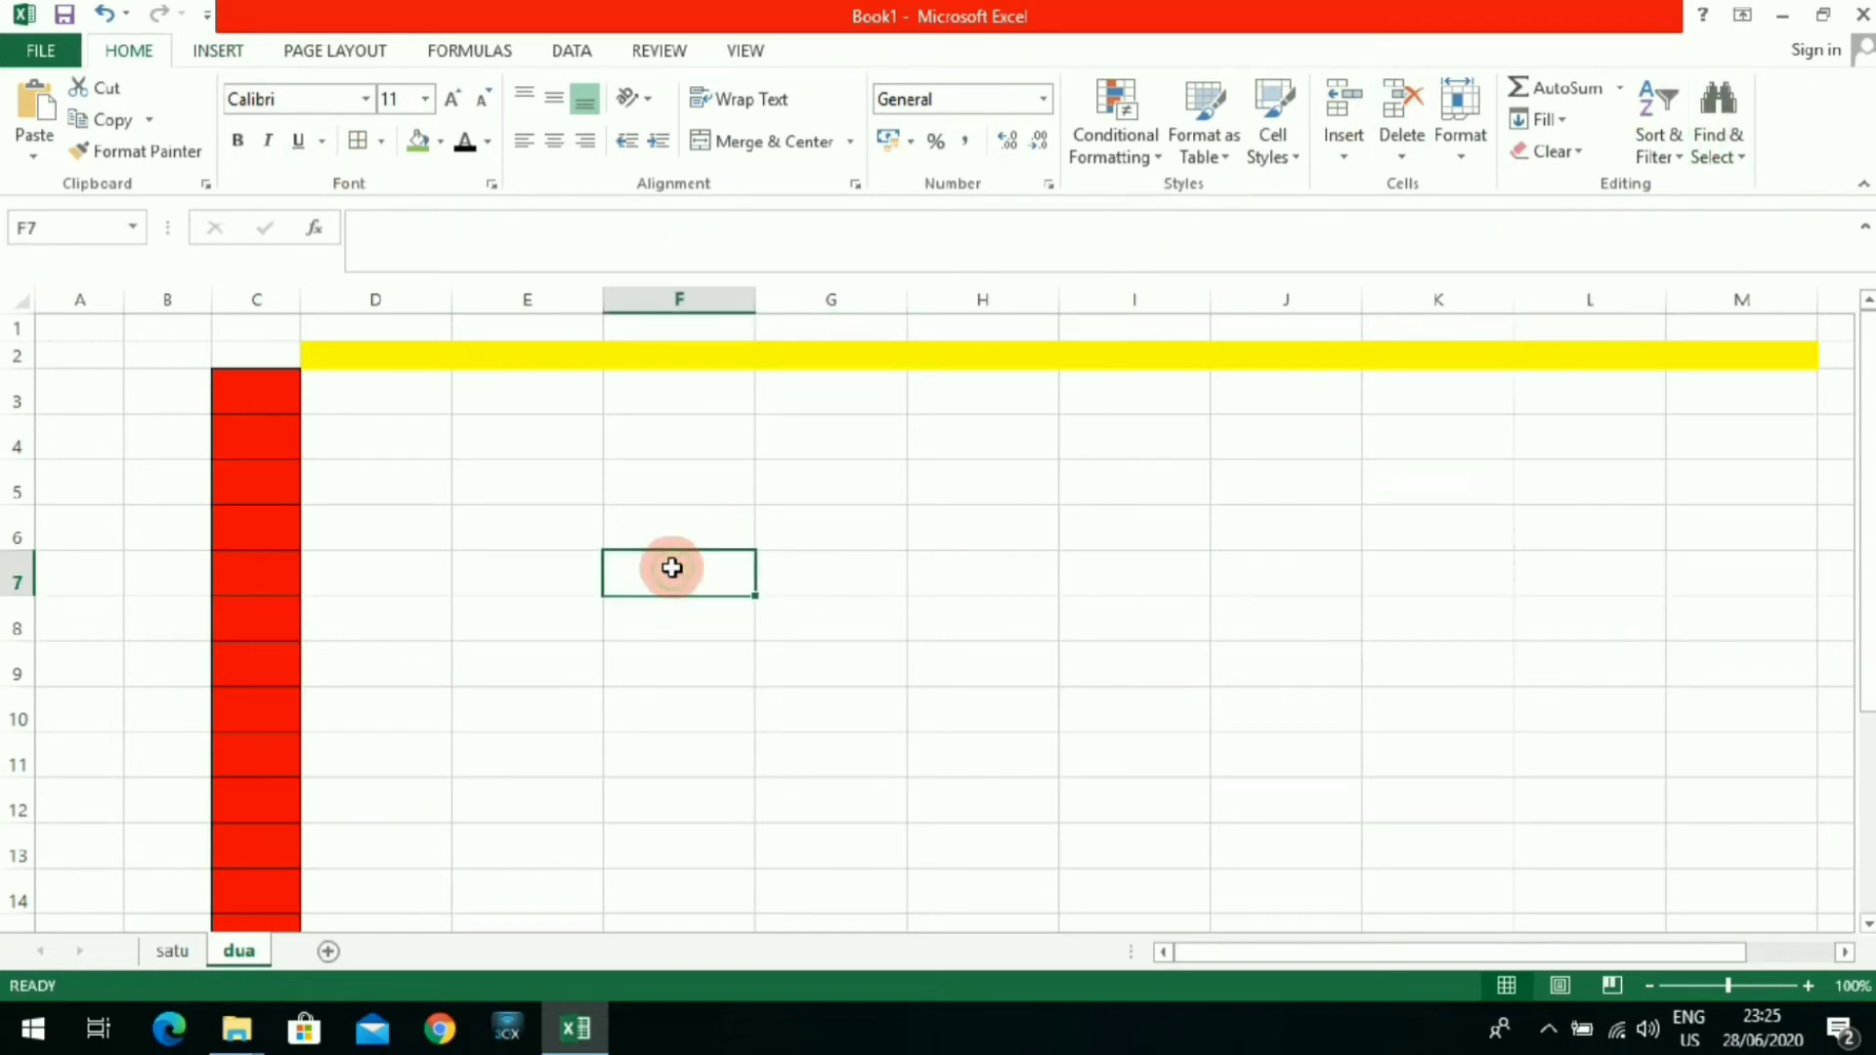
# Step: Display the commands for inserting tables, illustrations and charts, and look at the Table command's description
pyautogui.click(216, 52)
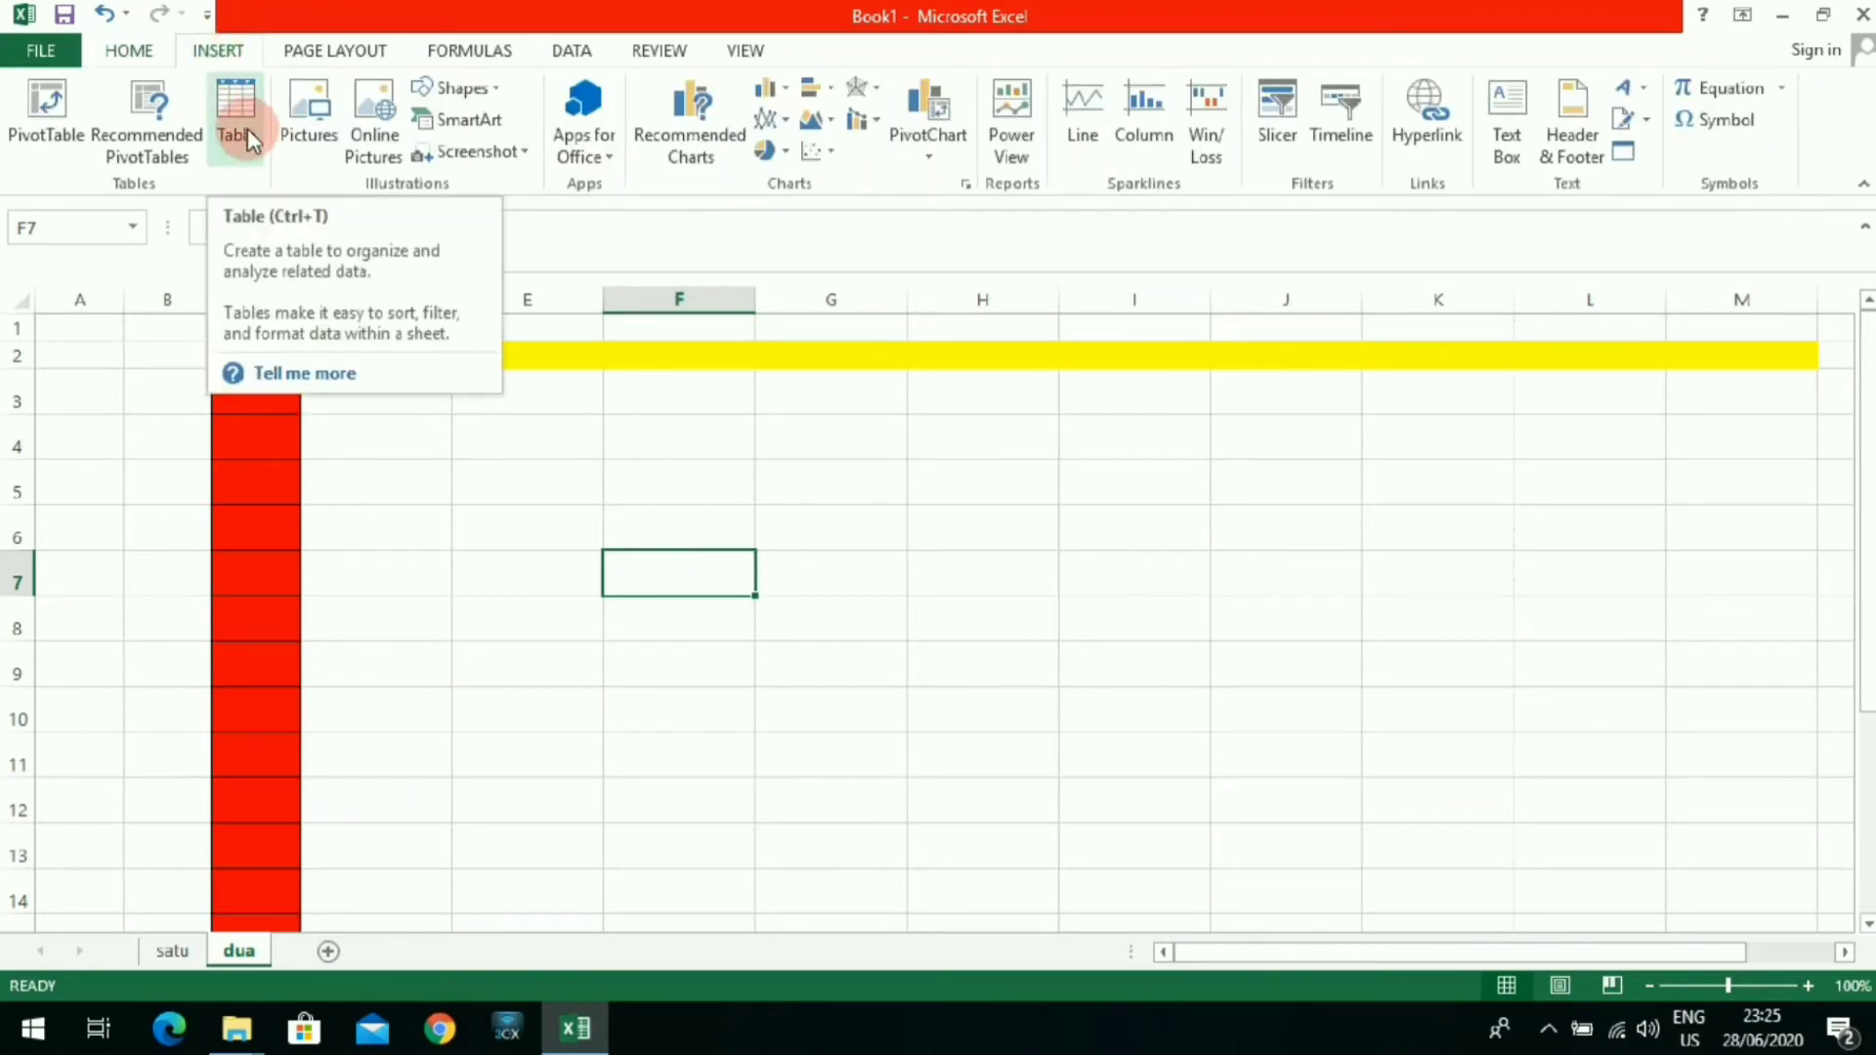
pyautogui.click(410, 583)
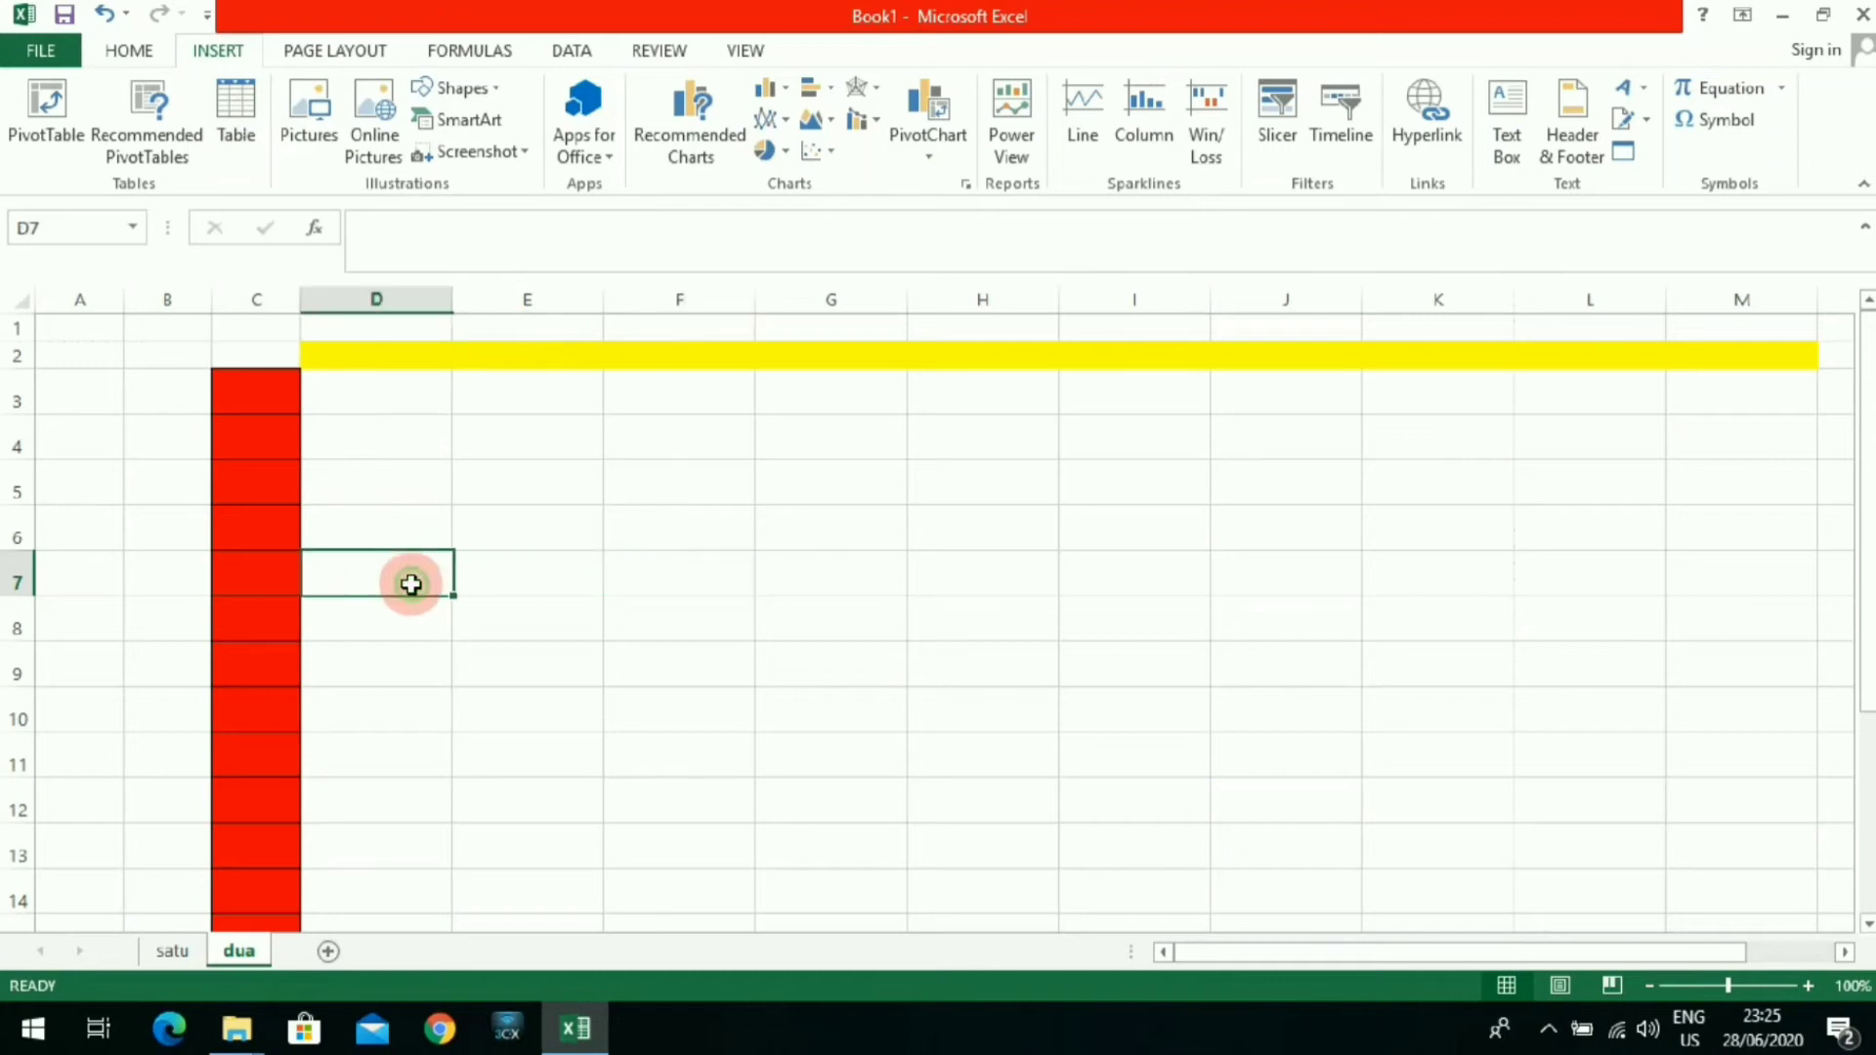
pyautogui.click(732, 567)
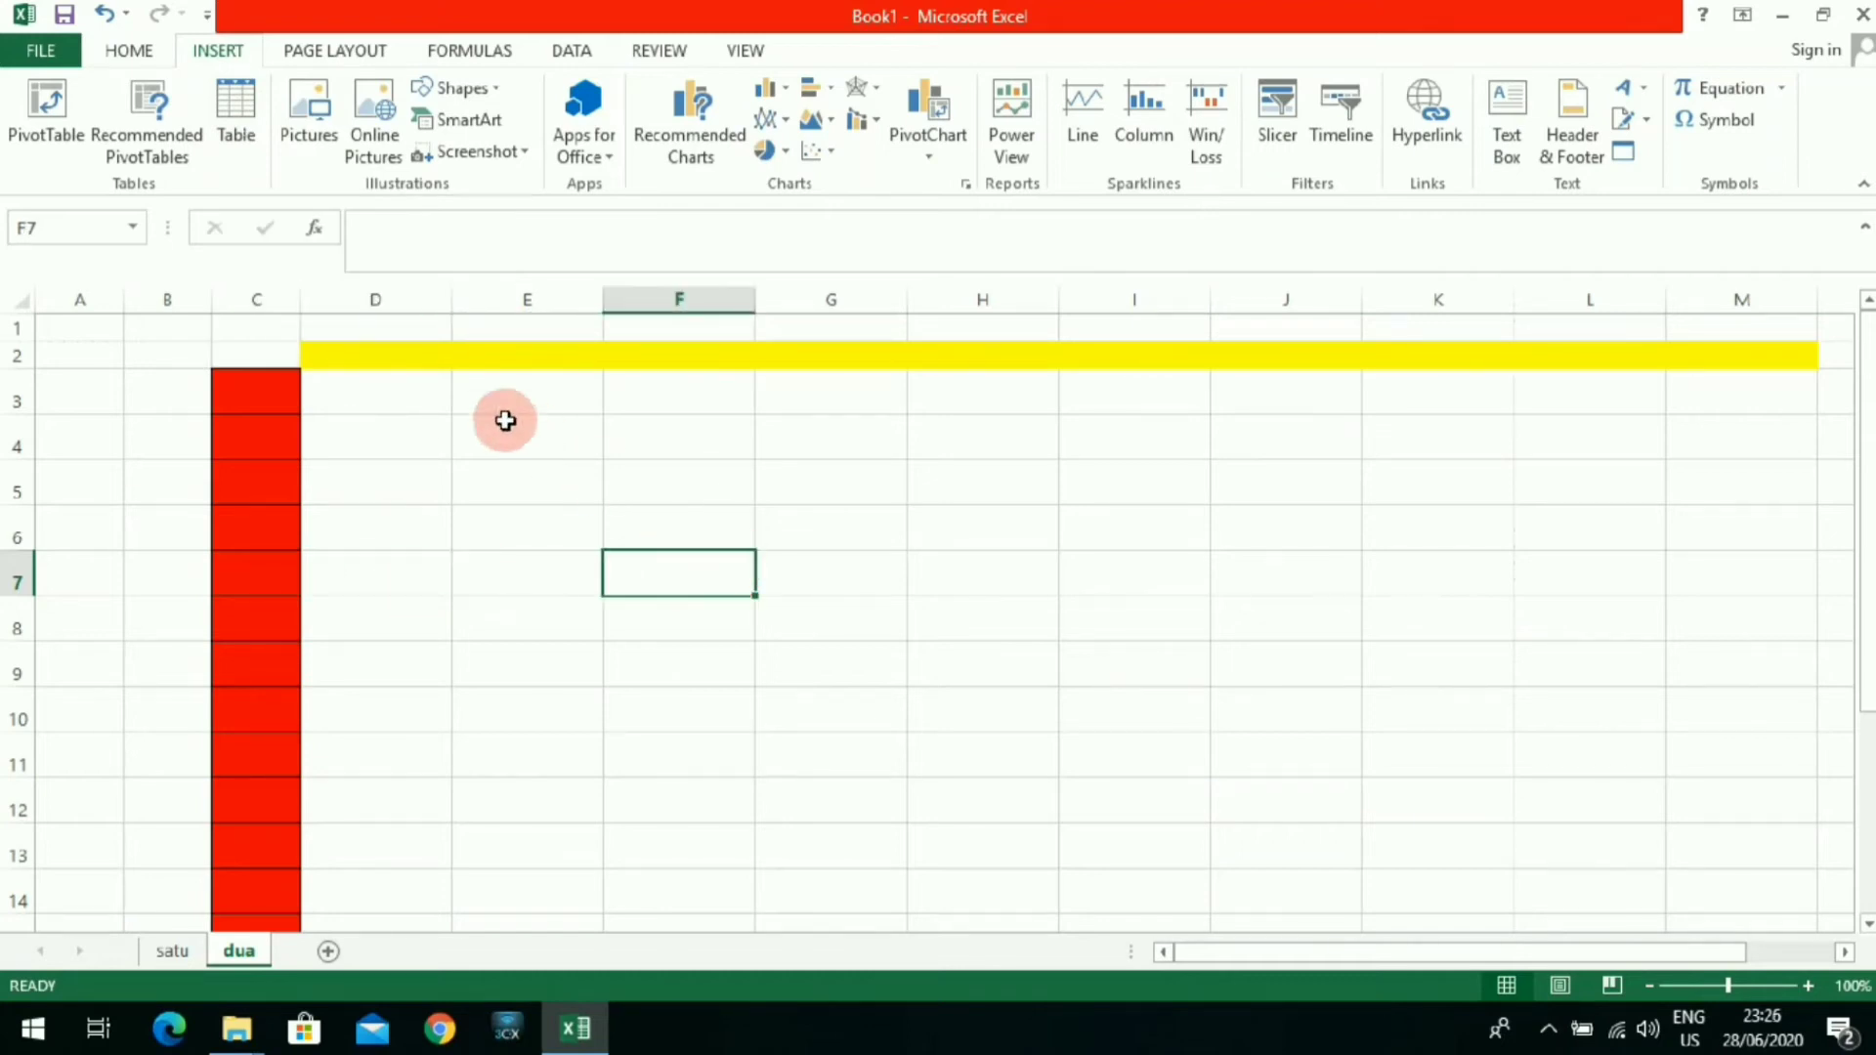
# Step: Delete all cells on sheet "dua" to remove the red and yellow fills and the custom row and column sizes
pyautogui.moveTo(308, 396); pyautogui.dragTo(811, 533)
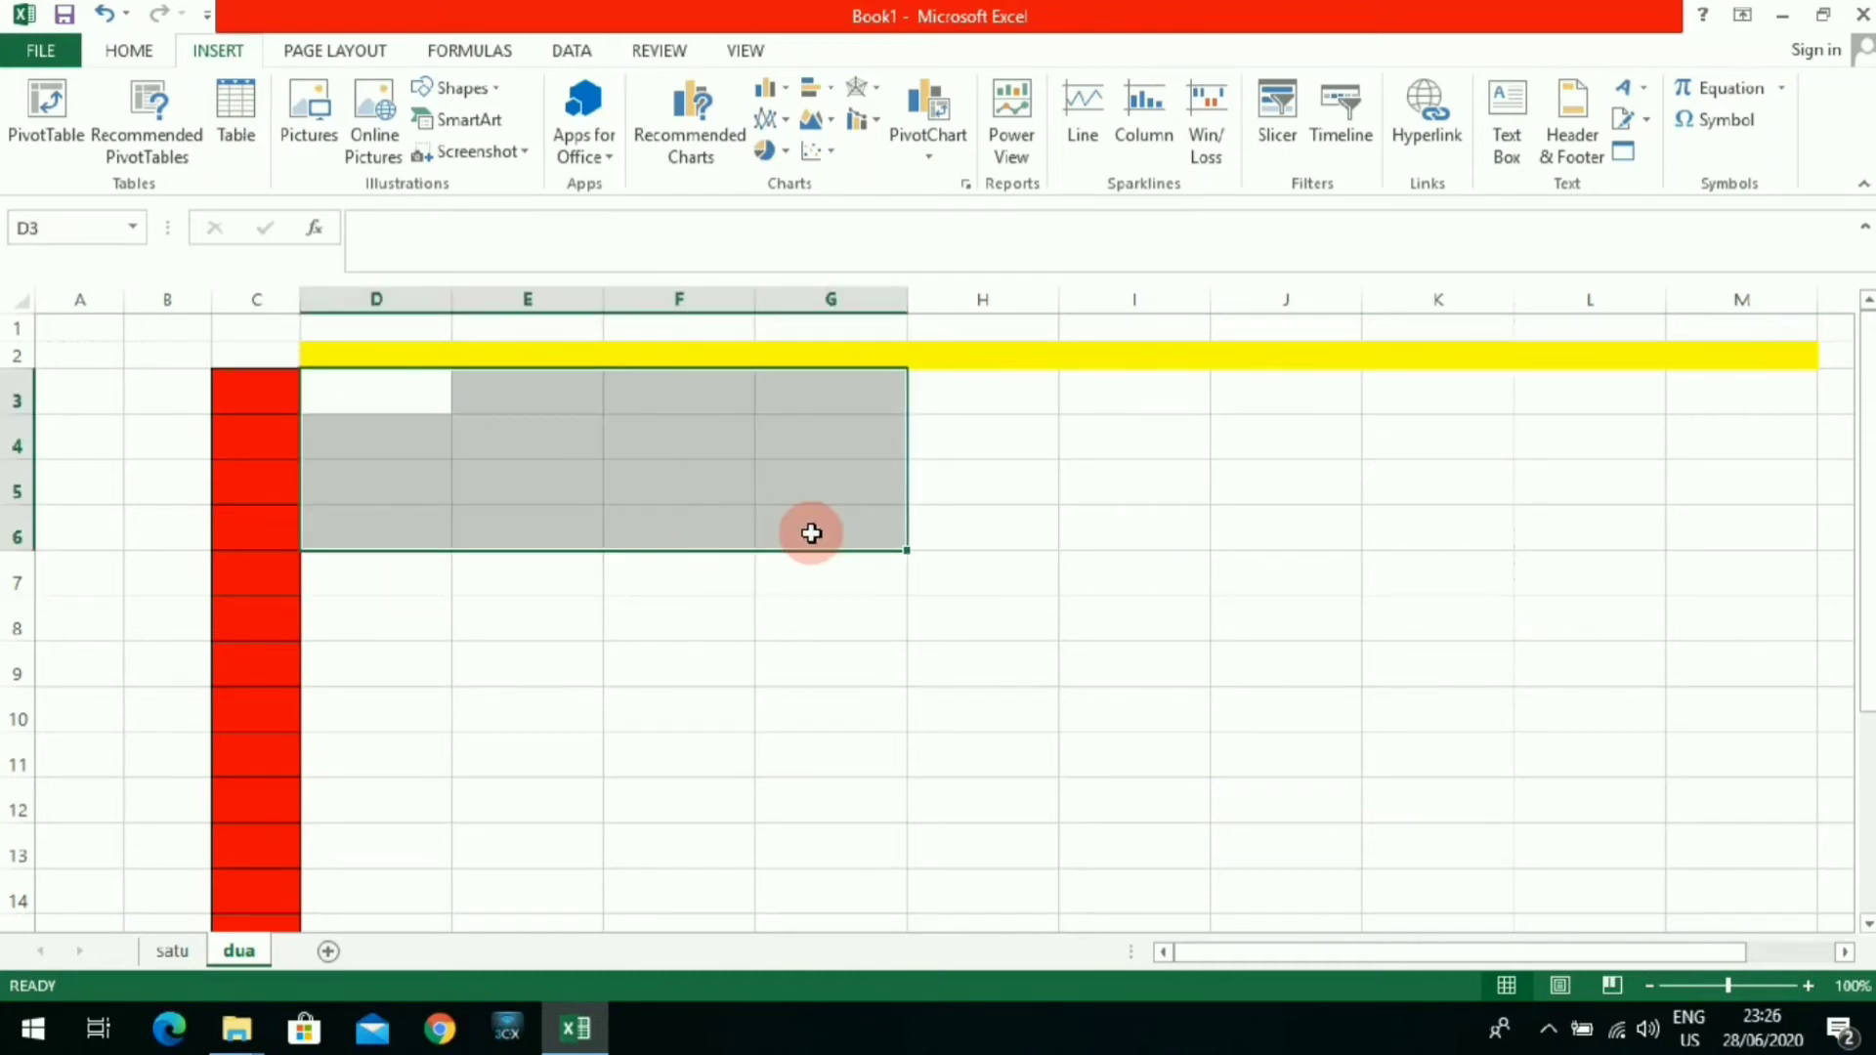
pyautogui.click(25, 306)
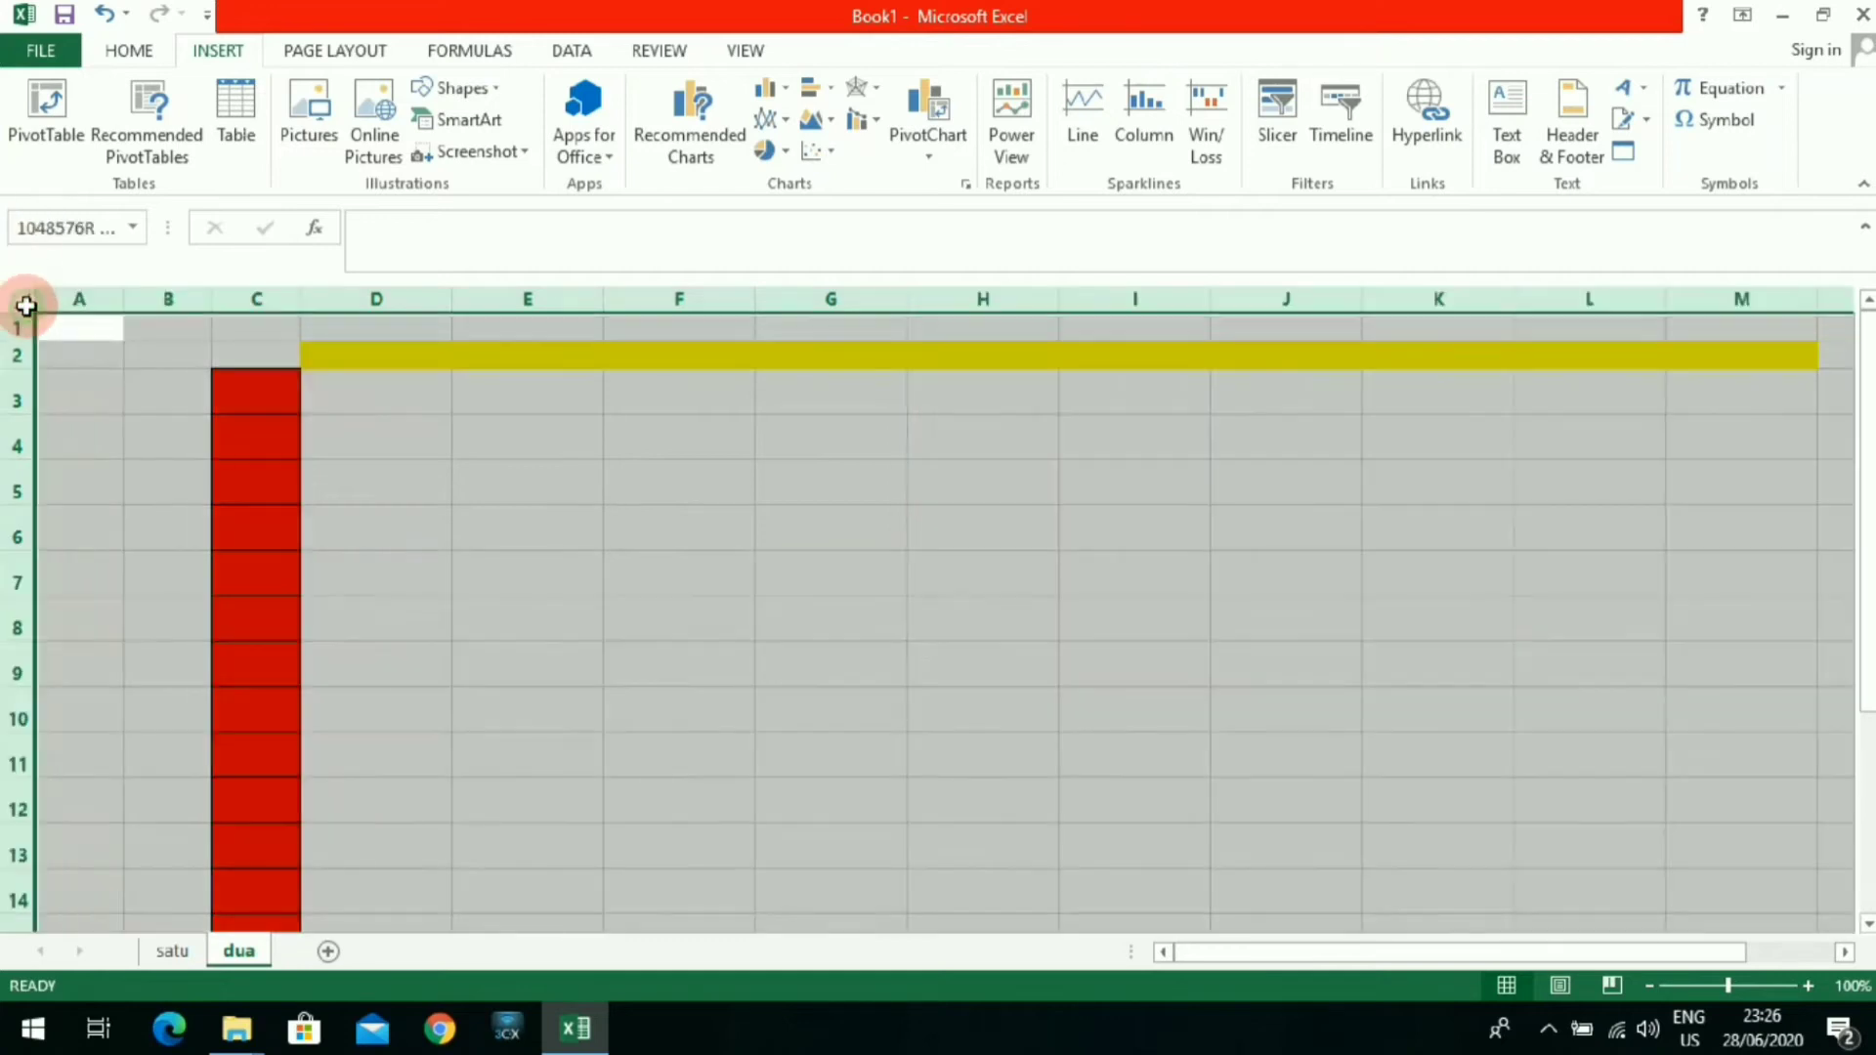
pyautogui.rightClick(25, 305)
pyautogui.click(154, 532)
pyautogui.click(536, 648)
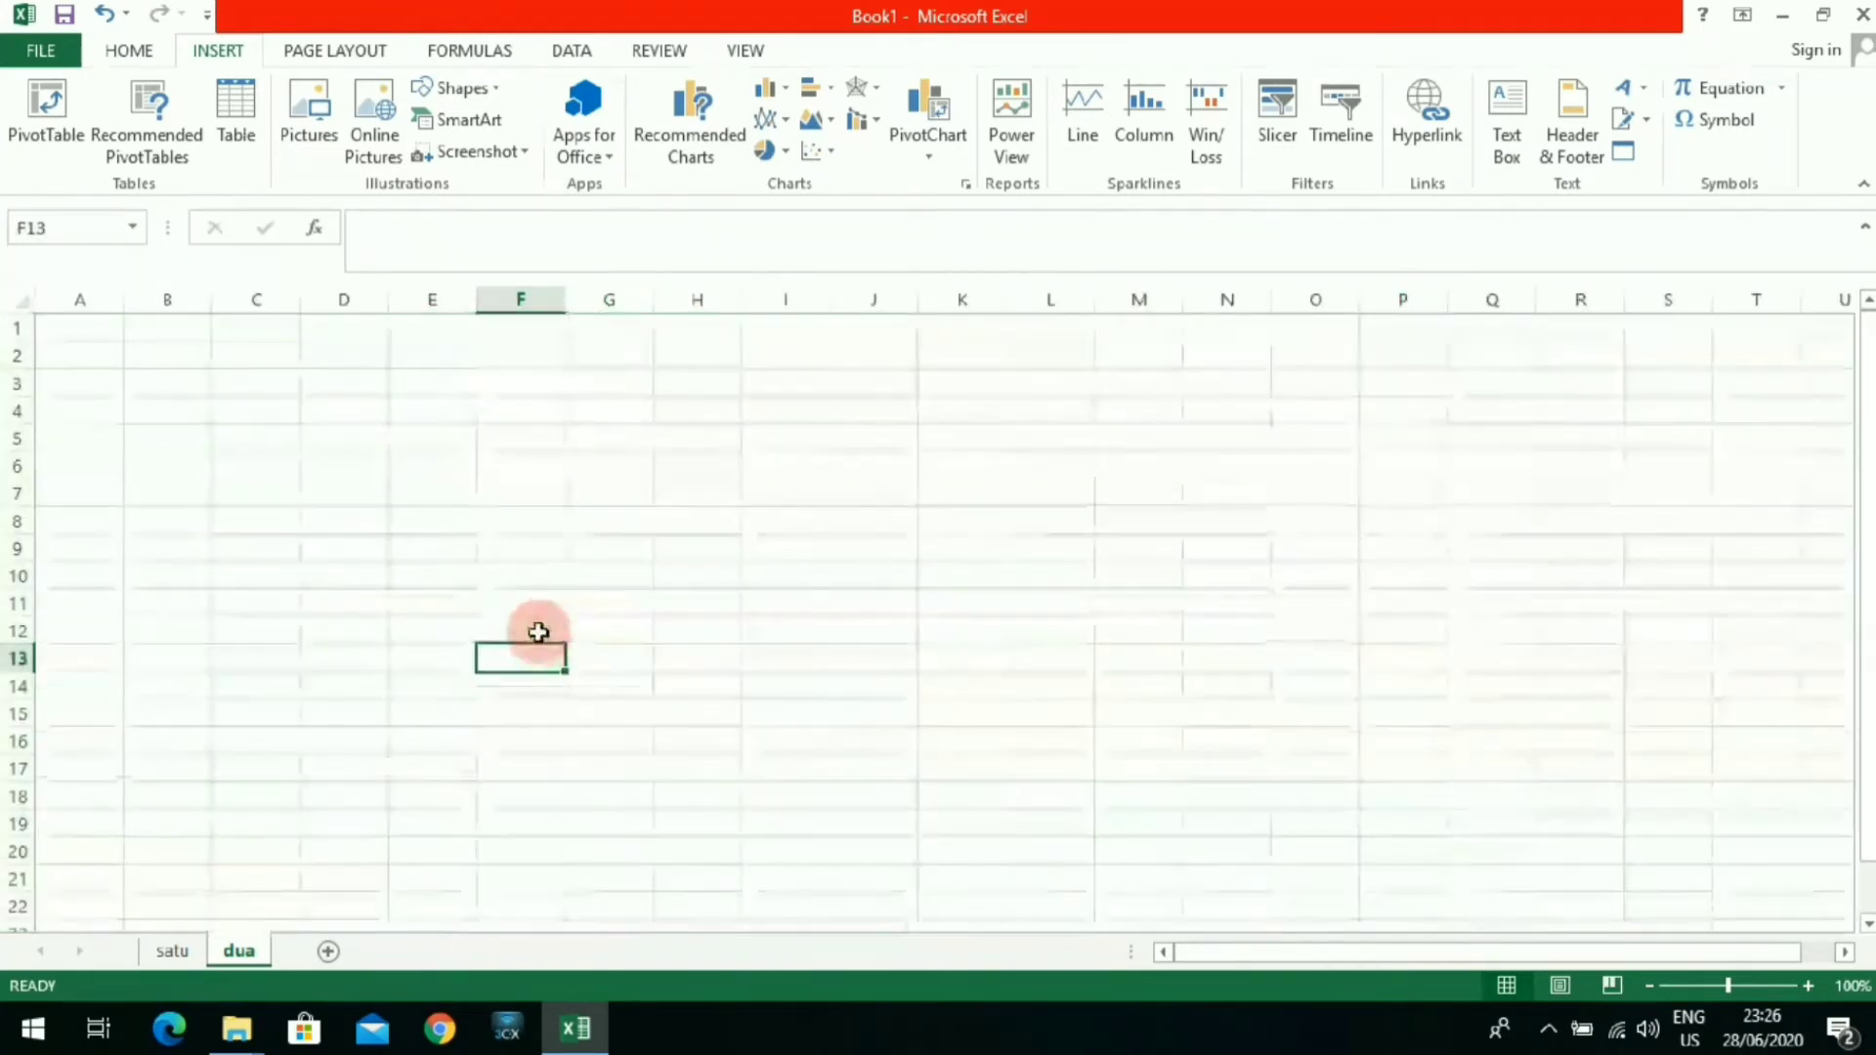
# Step: Apply all borders to cells B2:E11 to form a blank table grid
pyautogui.moveTo(262, 355); pyautogui.dragTo(734, 467)
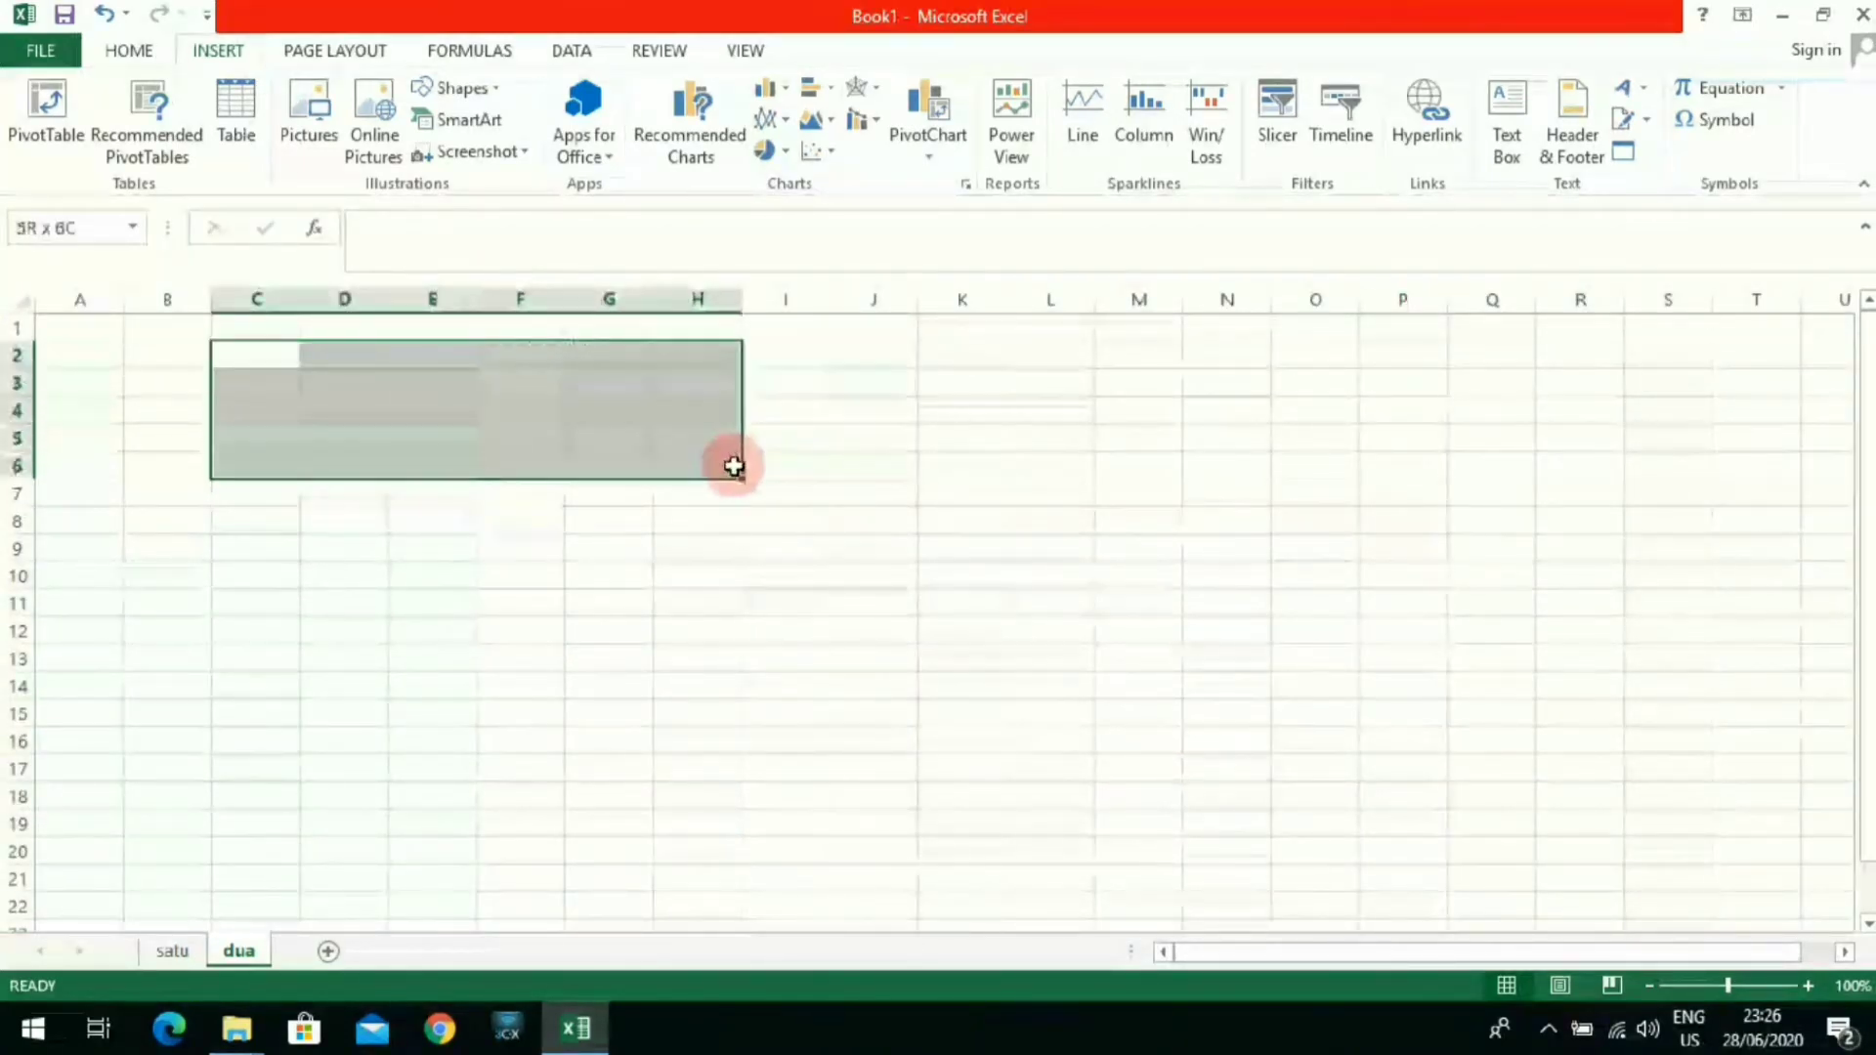
pyautogui.click(716, 532)
pyautogui.moveTo(150, 360); pyautogui.dragTo(407, 591)
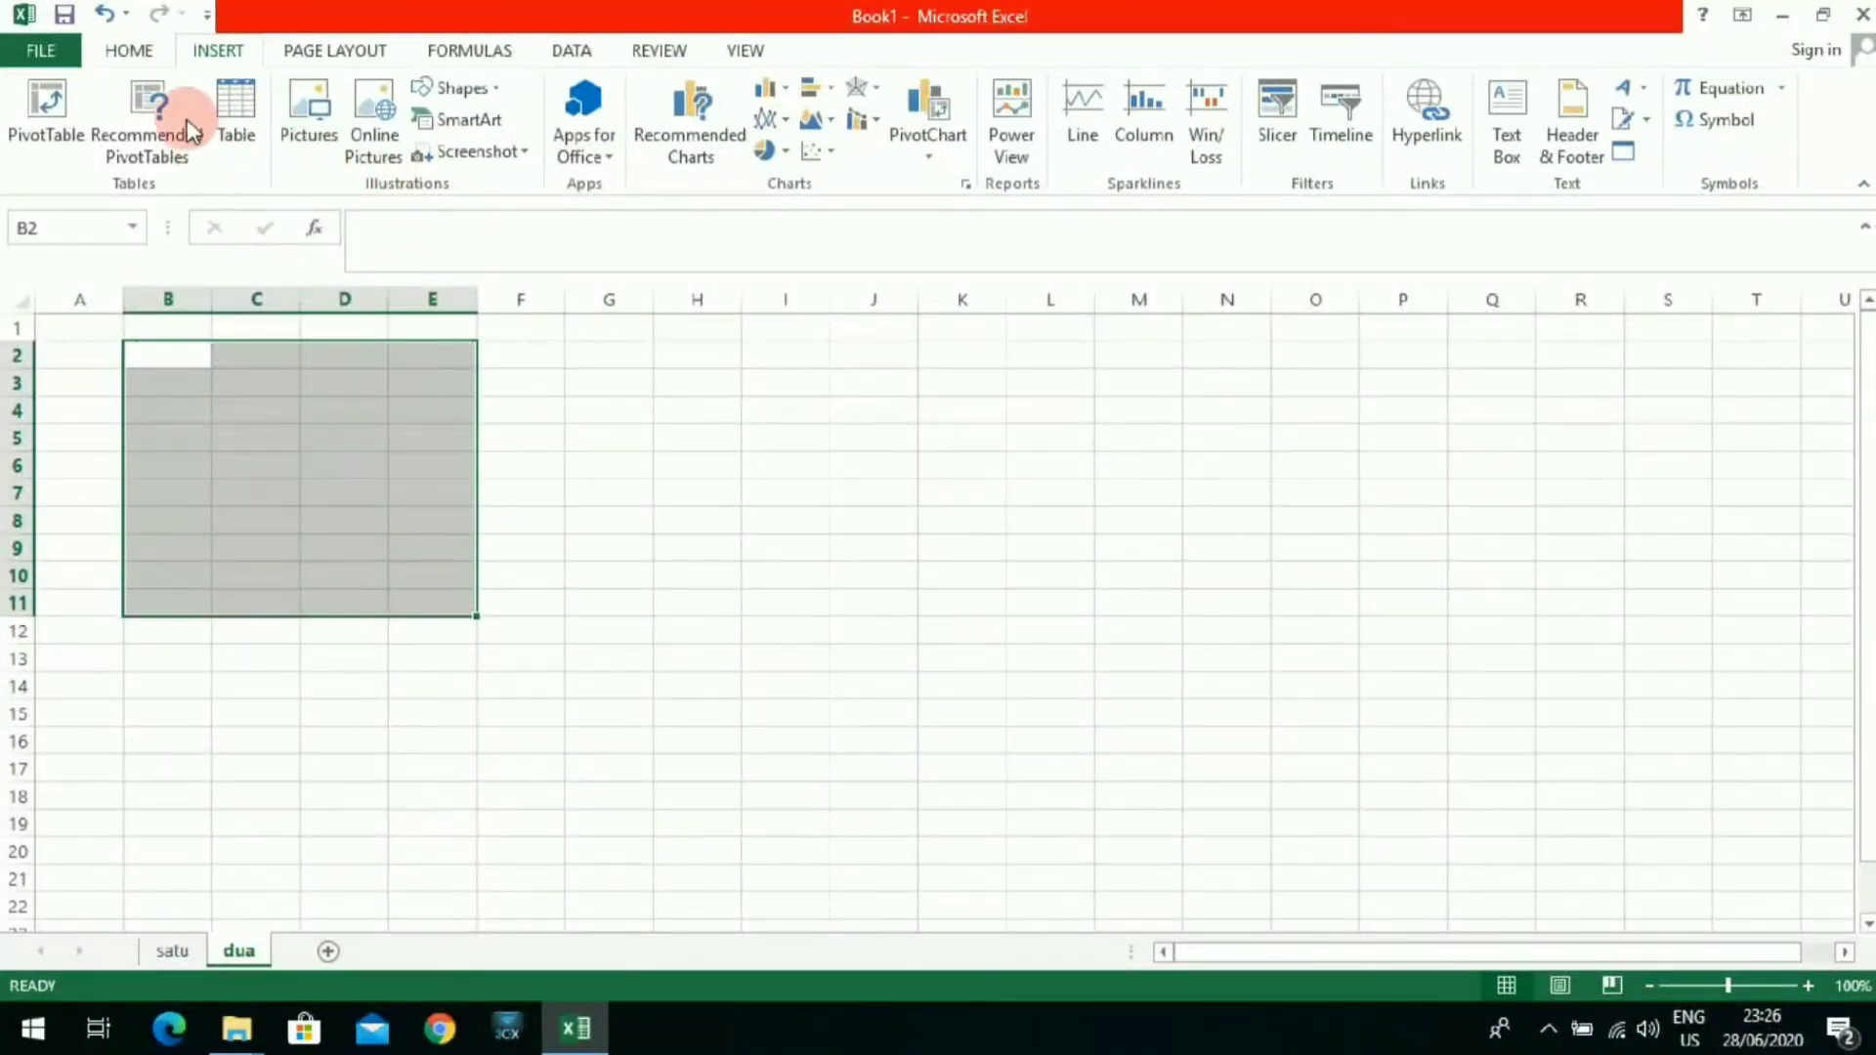
pyautogui.click(128, 50)
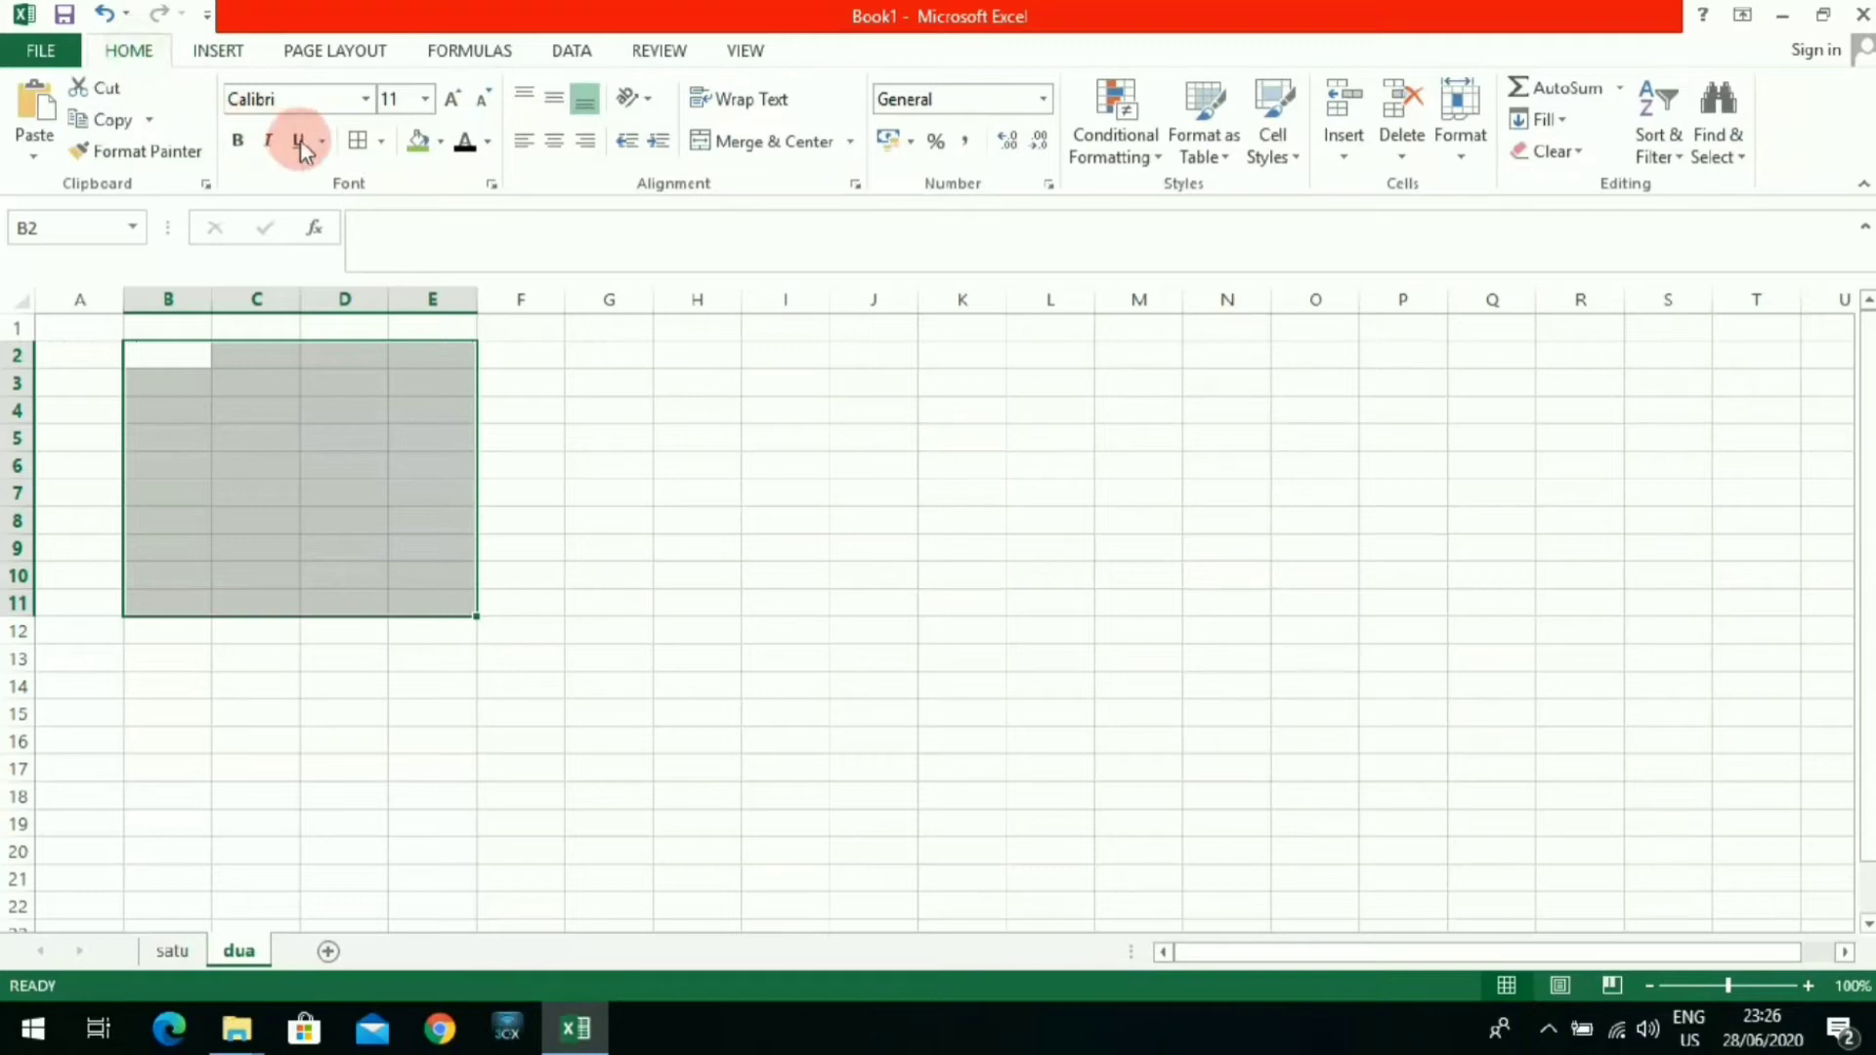
pyautogui.click(381, 146)
pyautogui.click(387, 373)
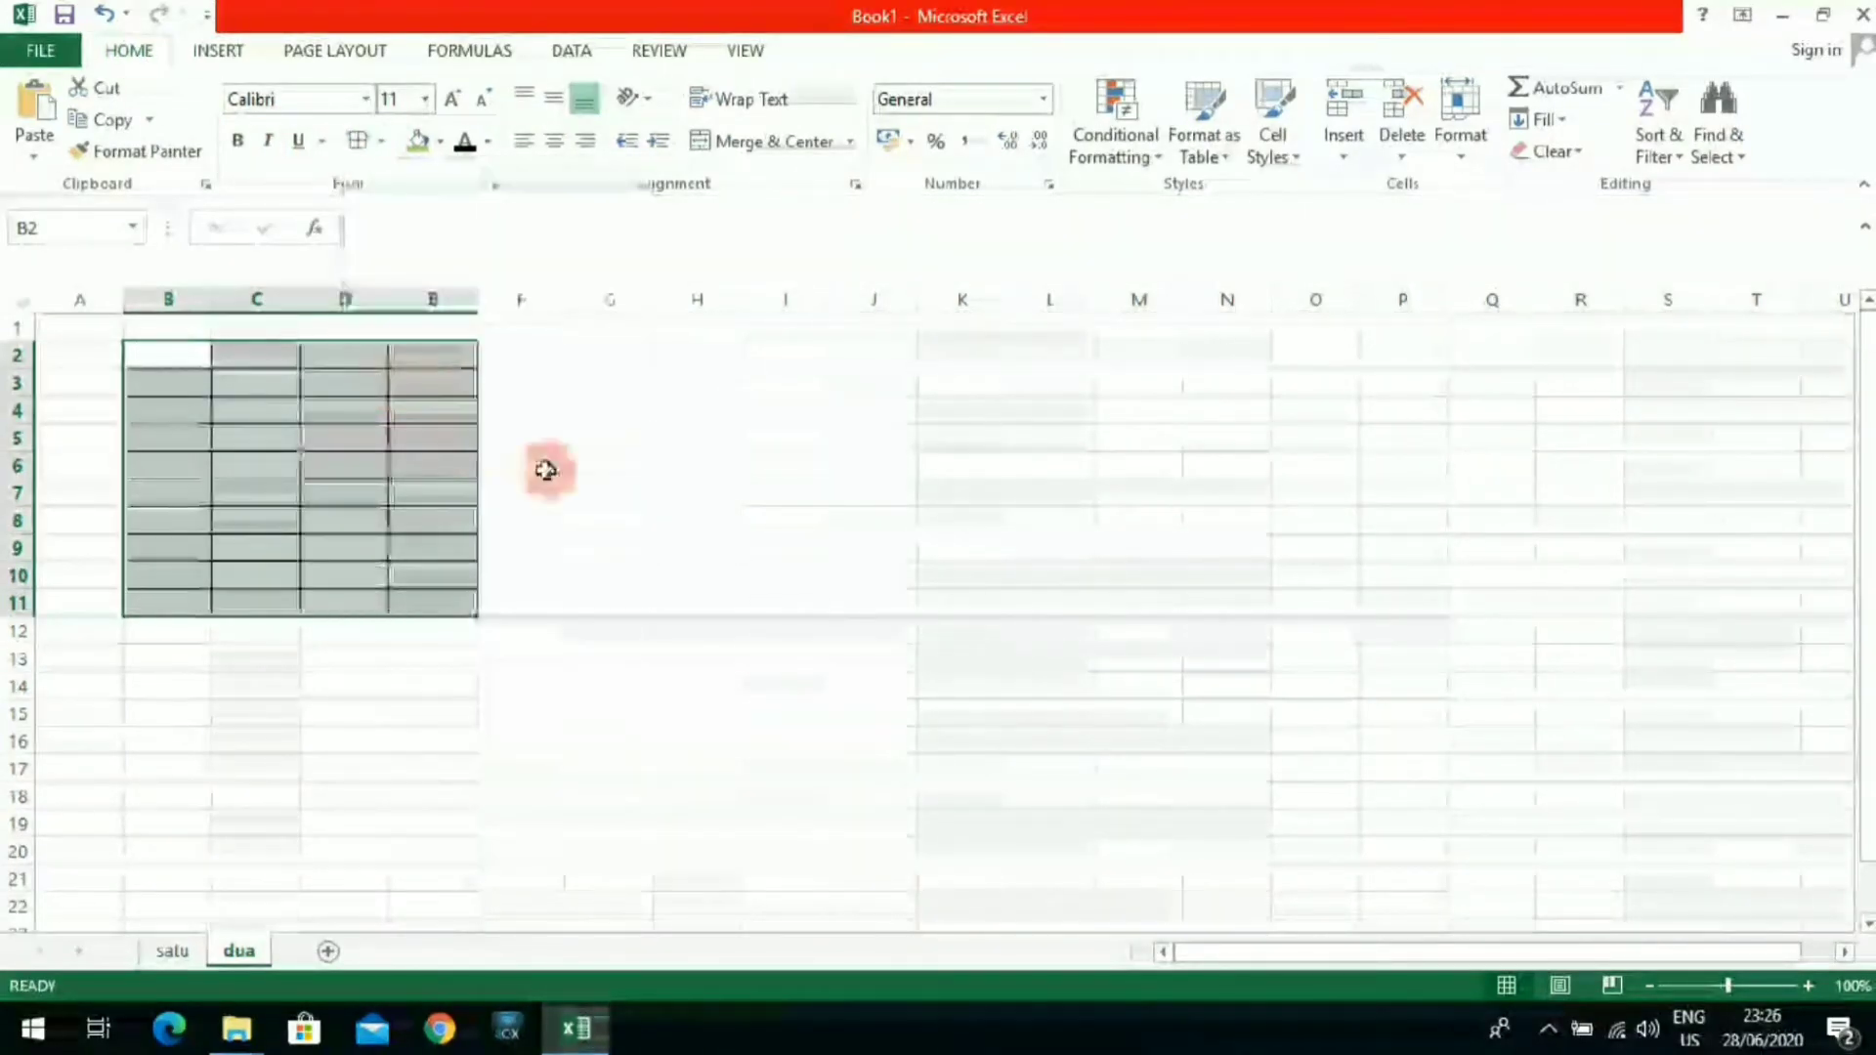
pyautogui.click(545, 470)
pyautogui.click(291, 437)
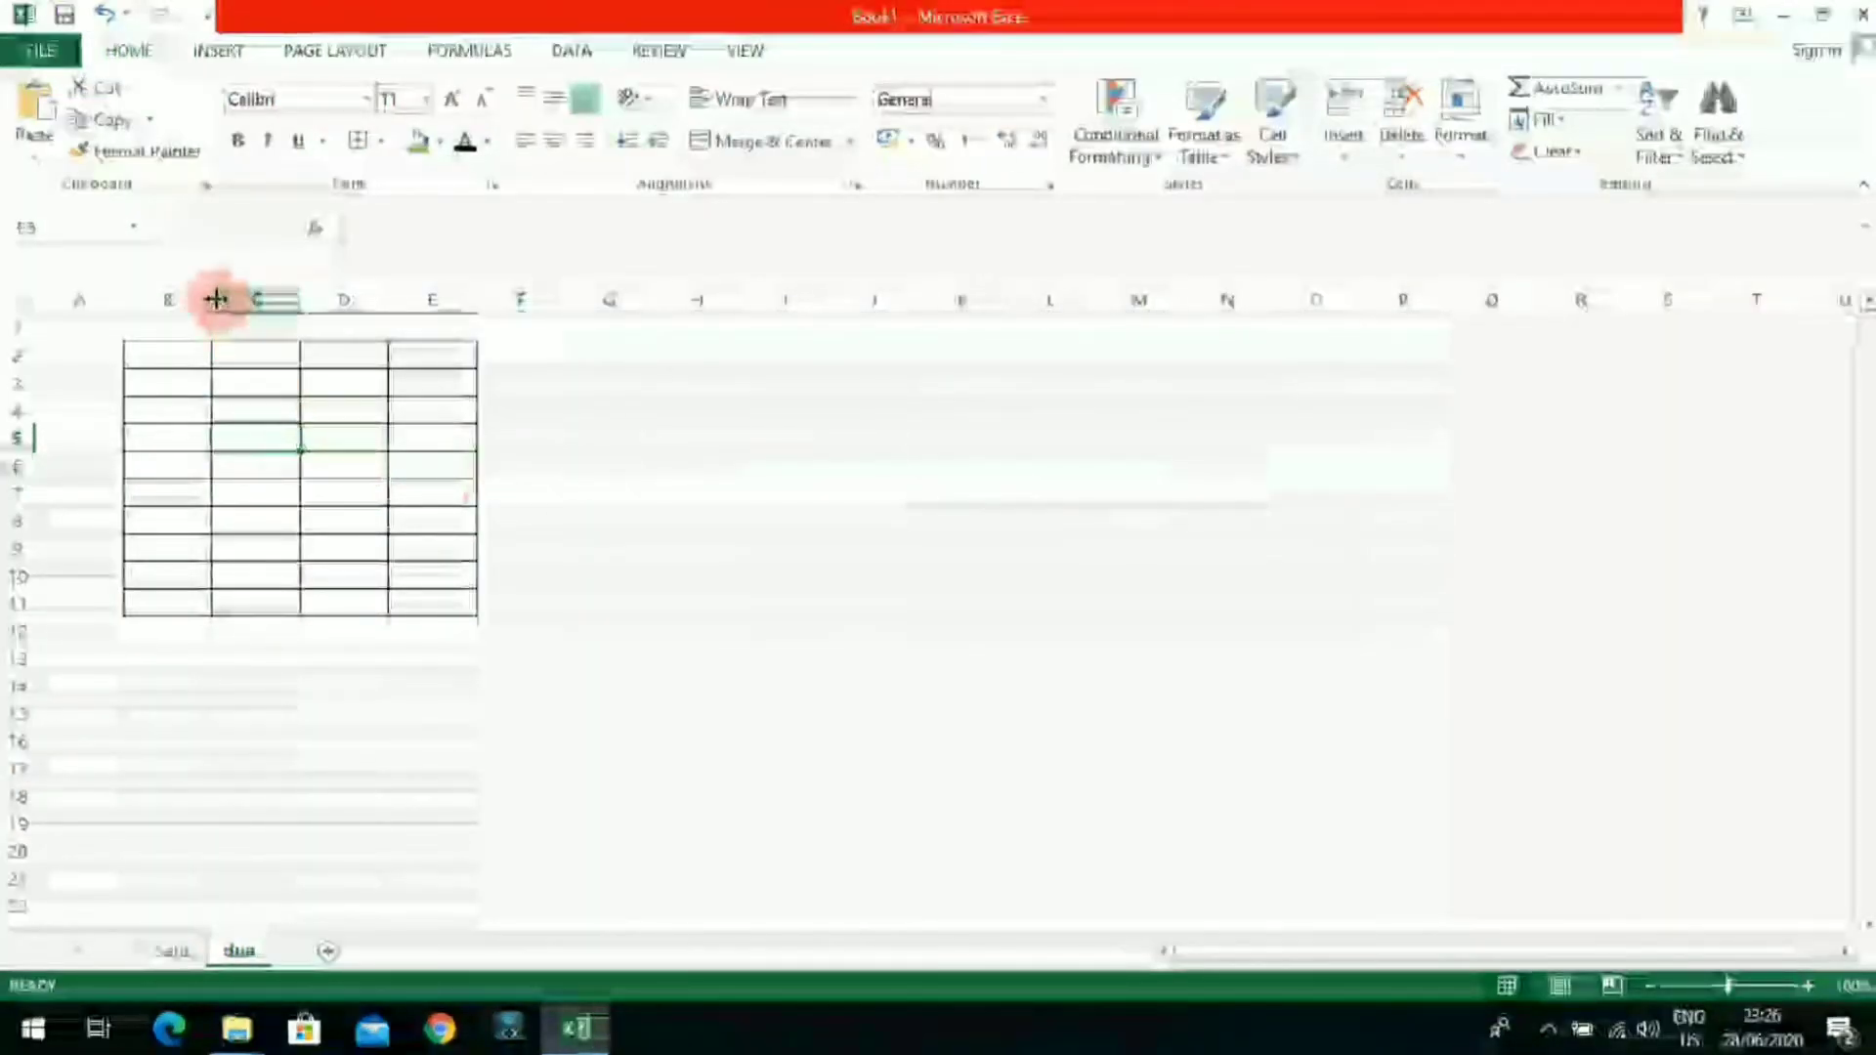
# Step: Enter the headings NO, NAMA, KELAS and NILAI in cells B2 through E2
pyautogui.click(193, 352)
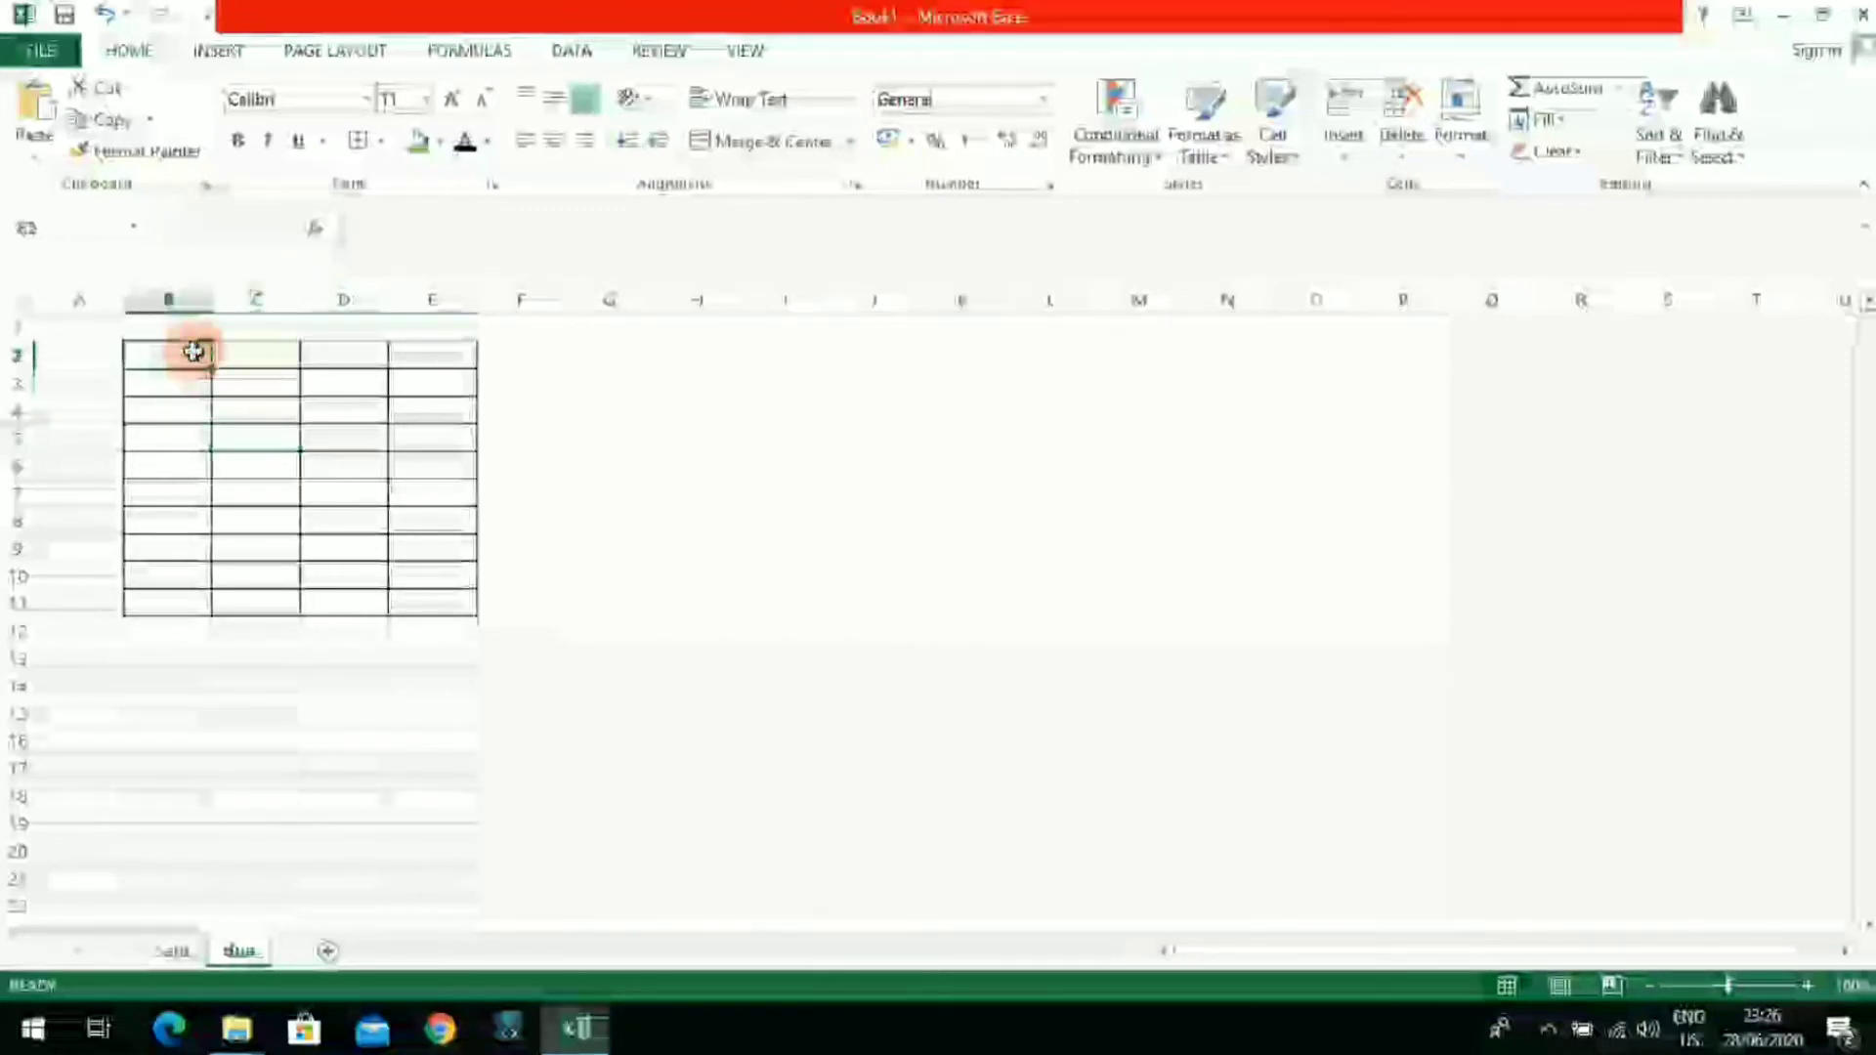
pyautogui.write('NO')
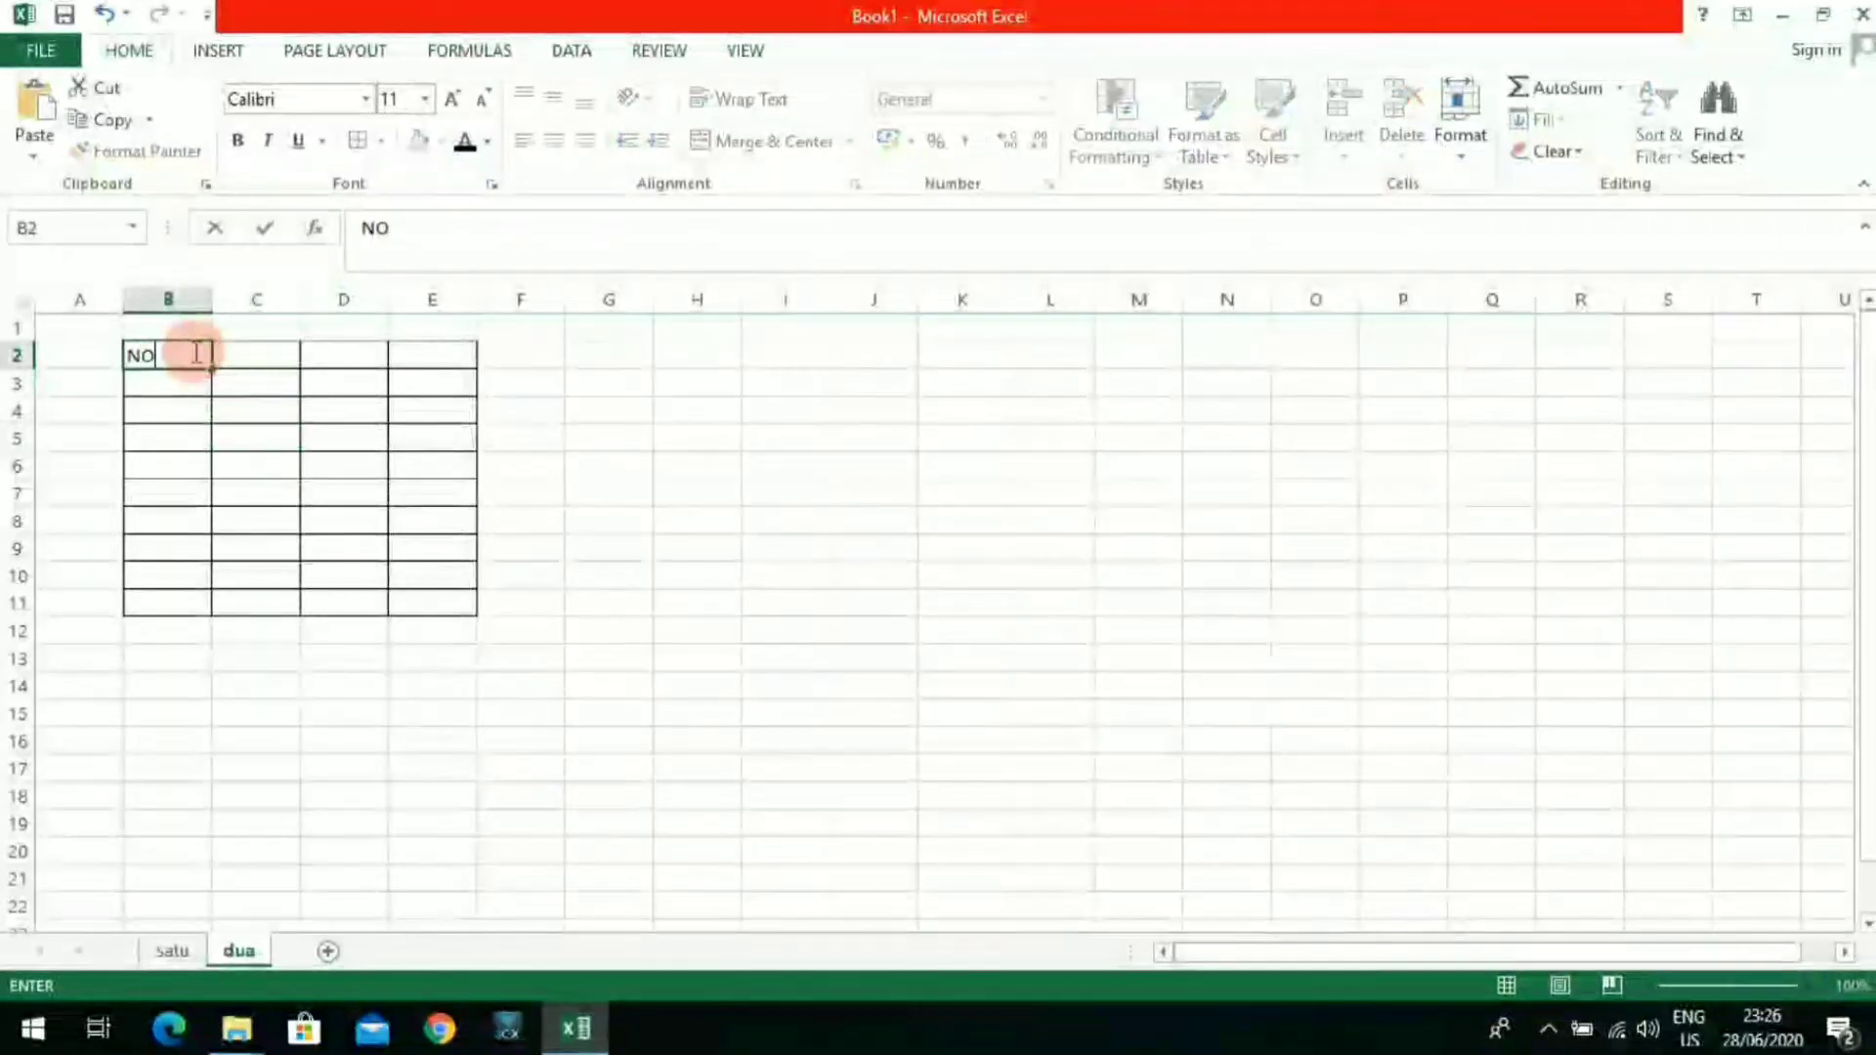
pyautogui.press('Tab')
pyautogui.write('NA')
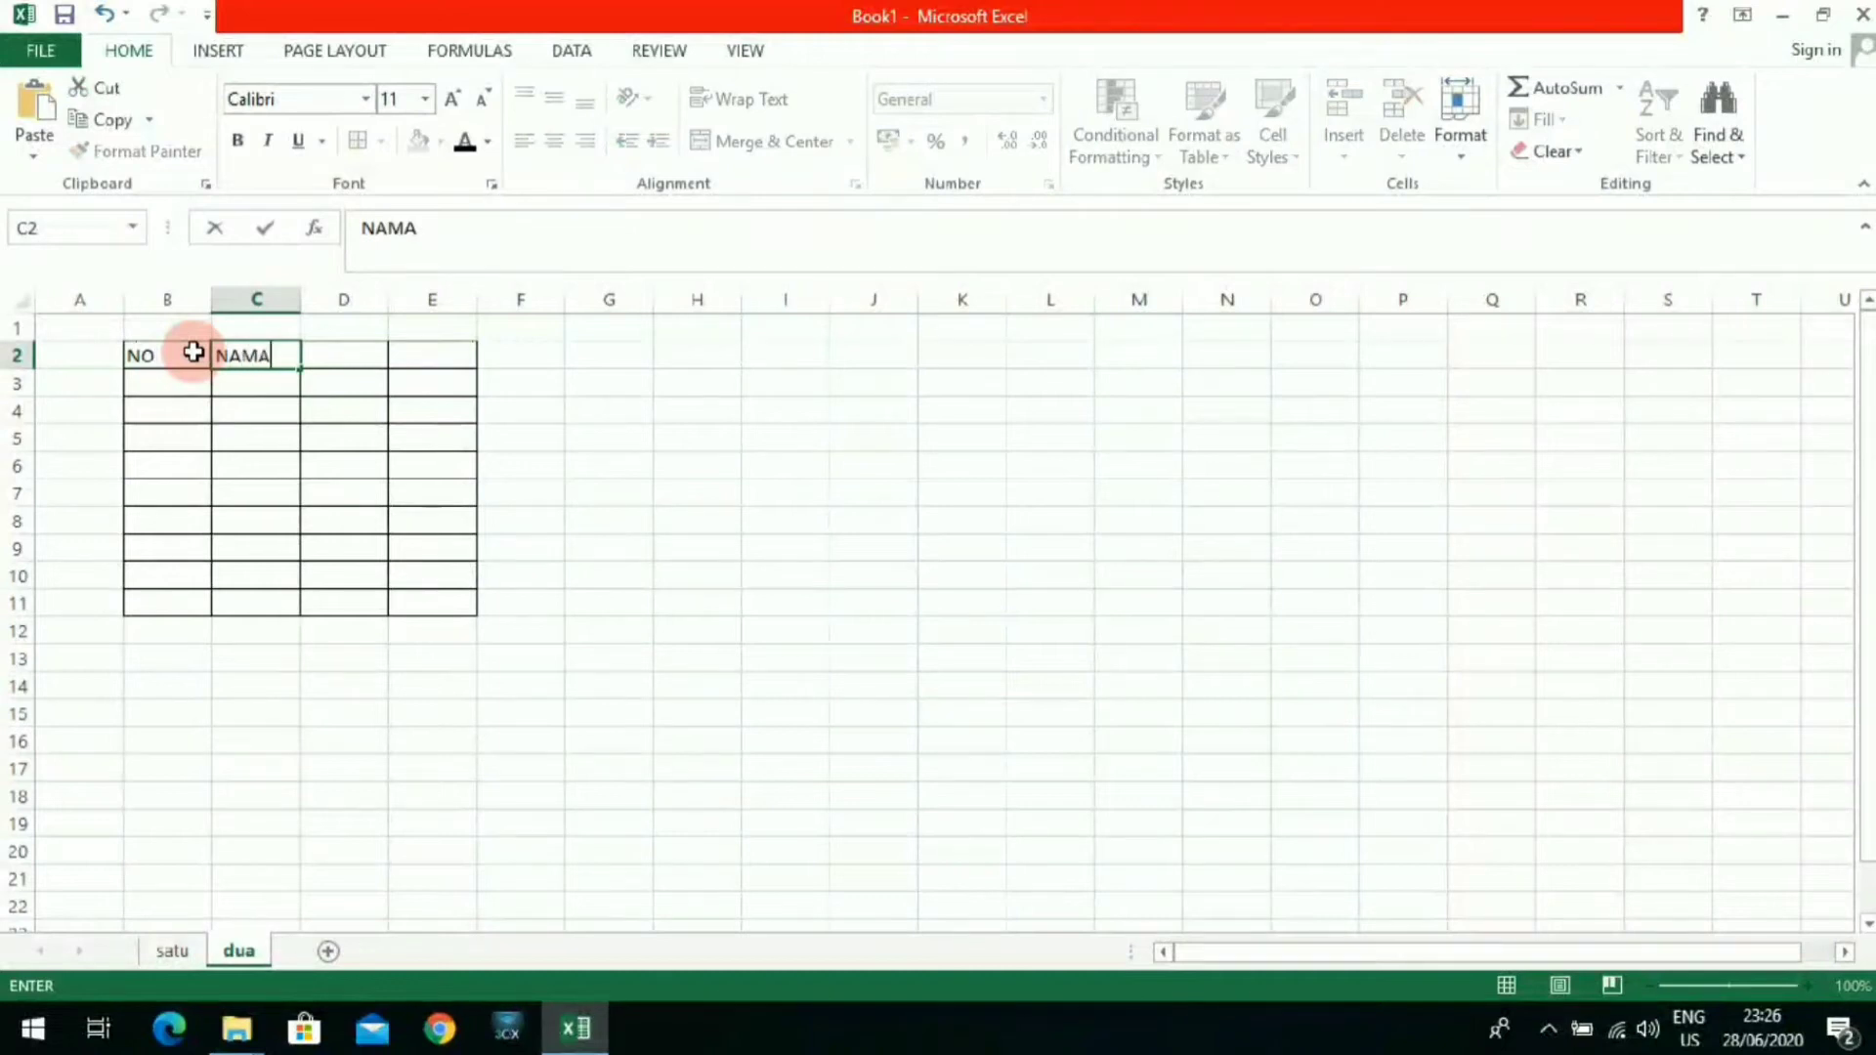
pyautogui.press('Tab')
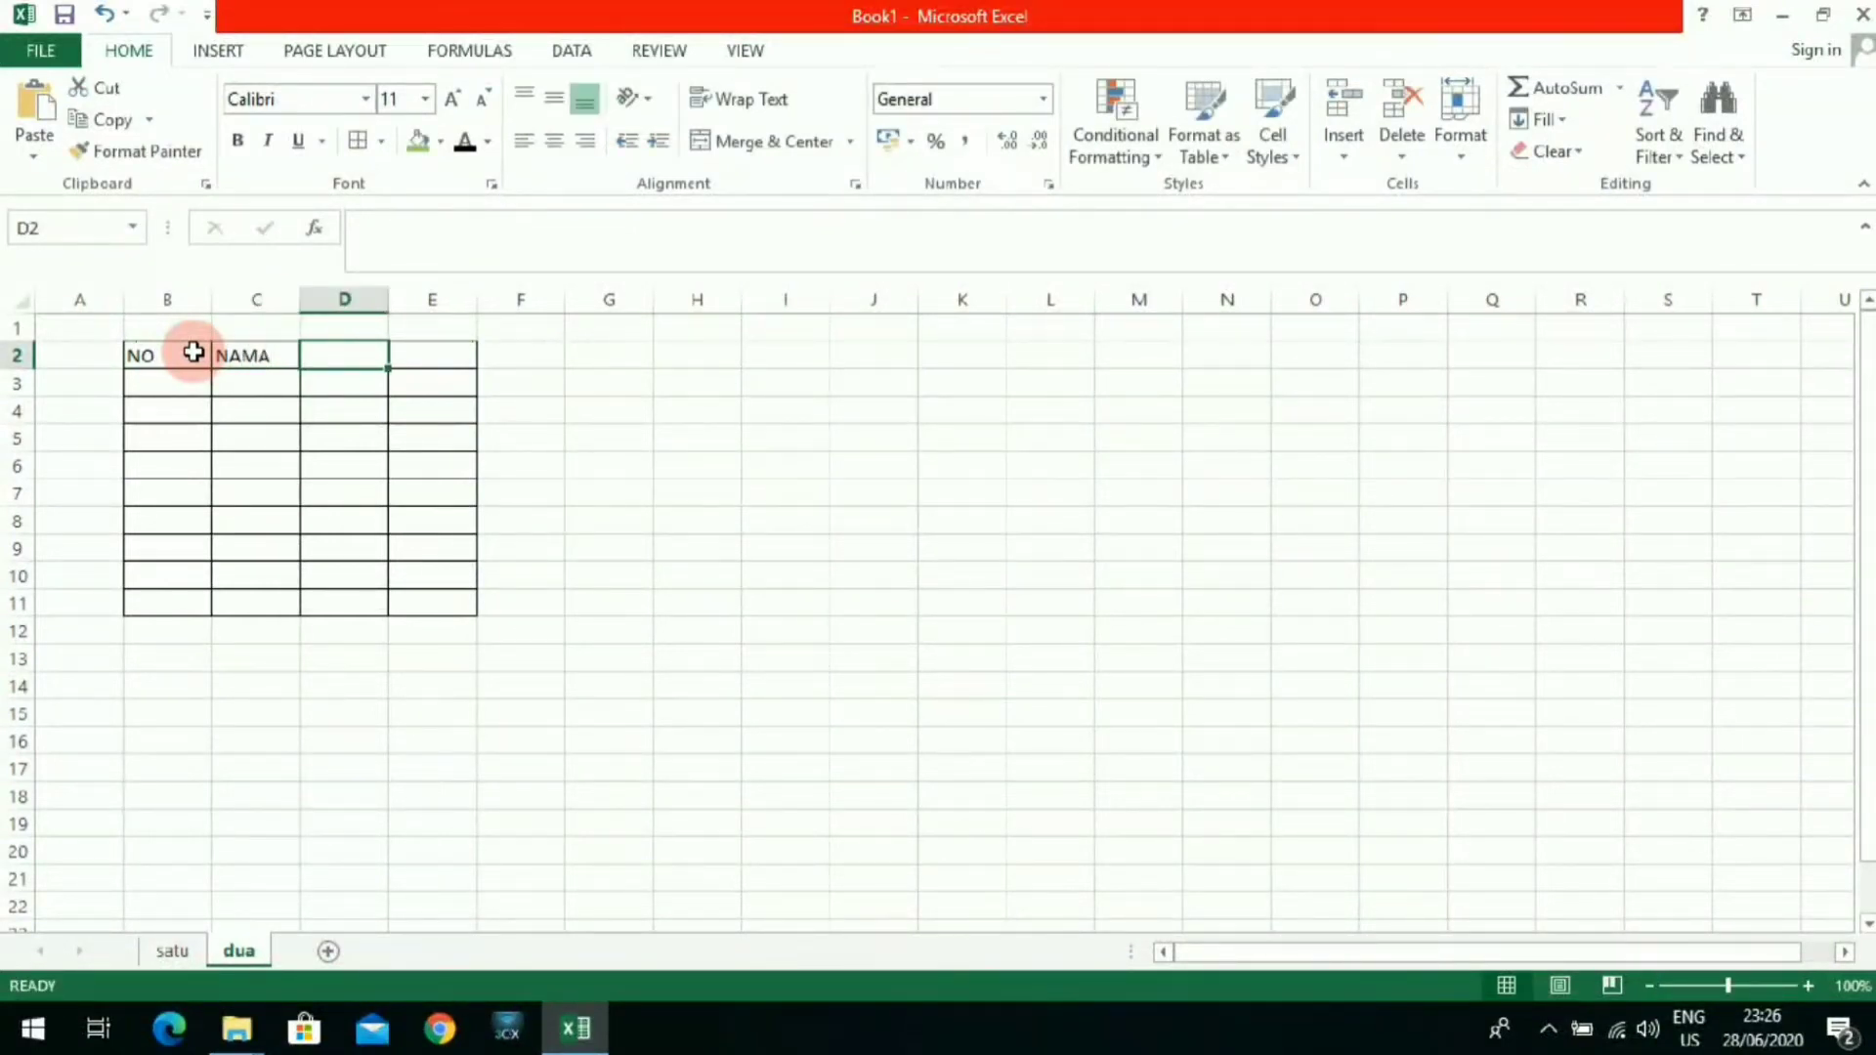
pyautogui.write('KELAS')
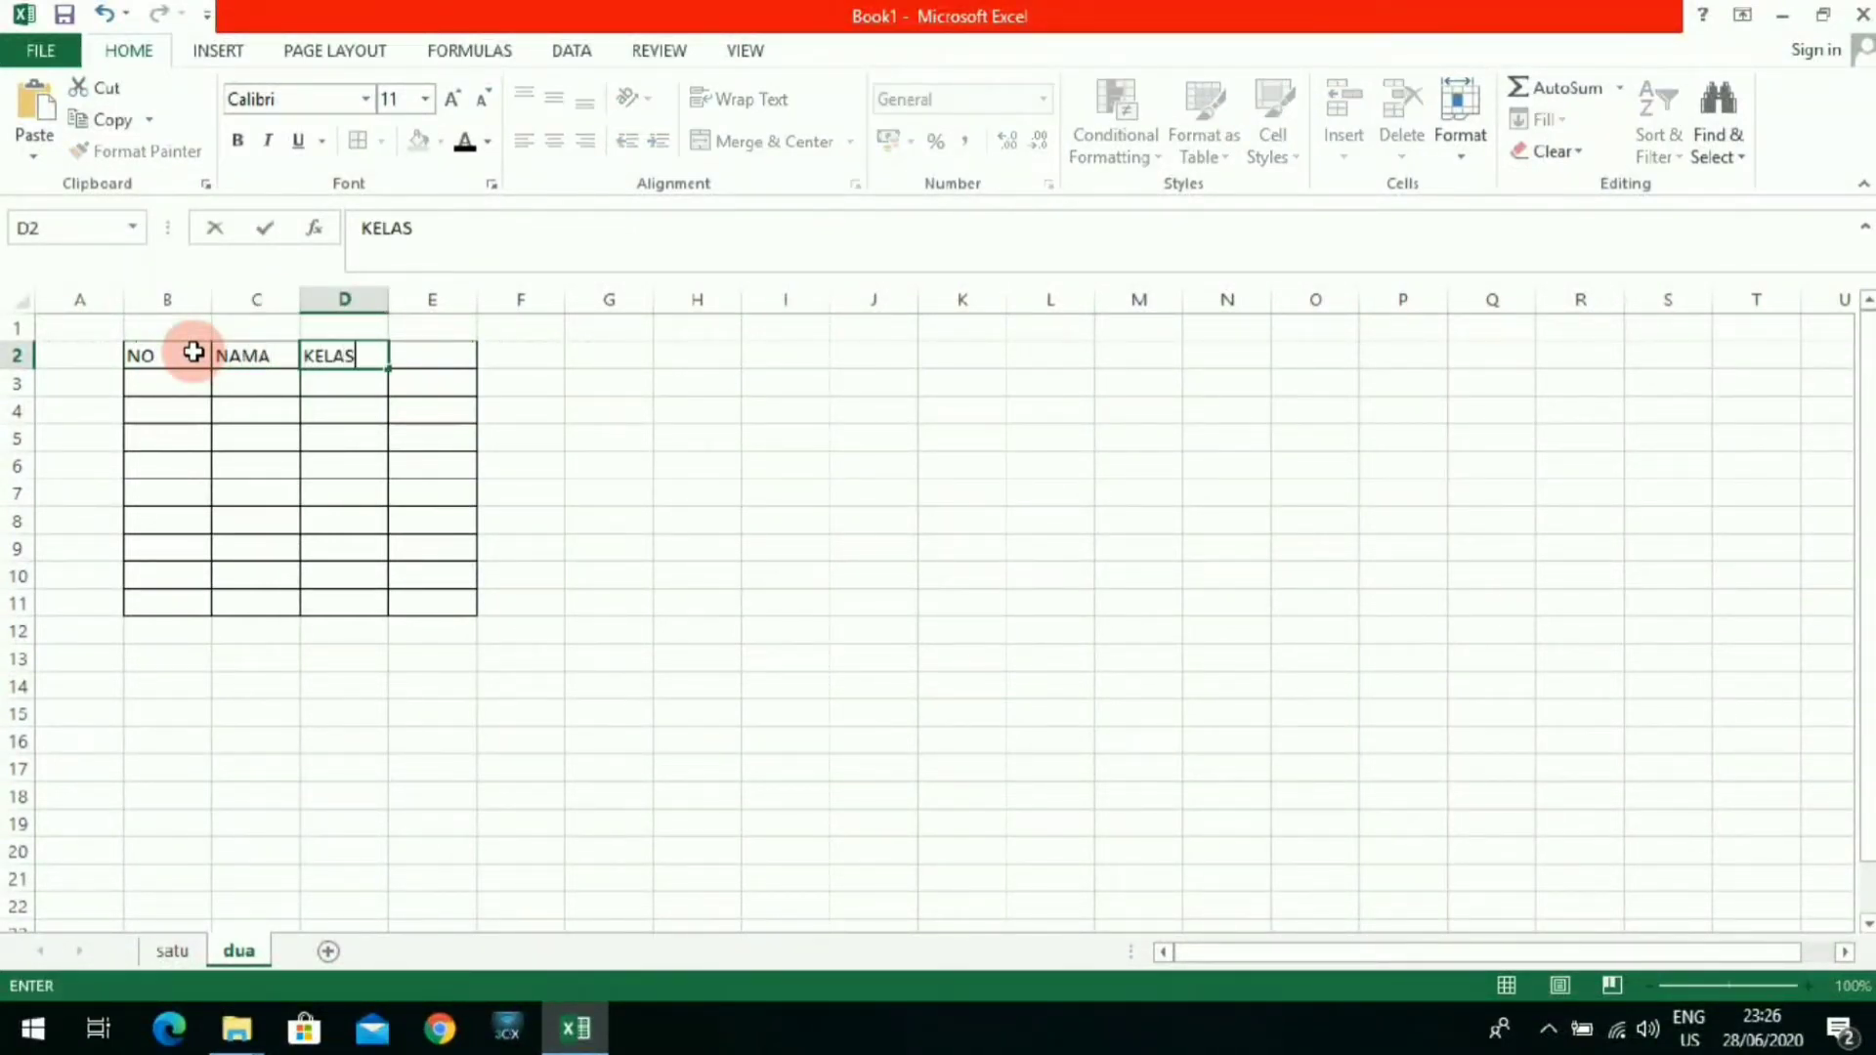
pyautogui.press('Tab')
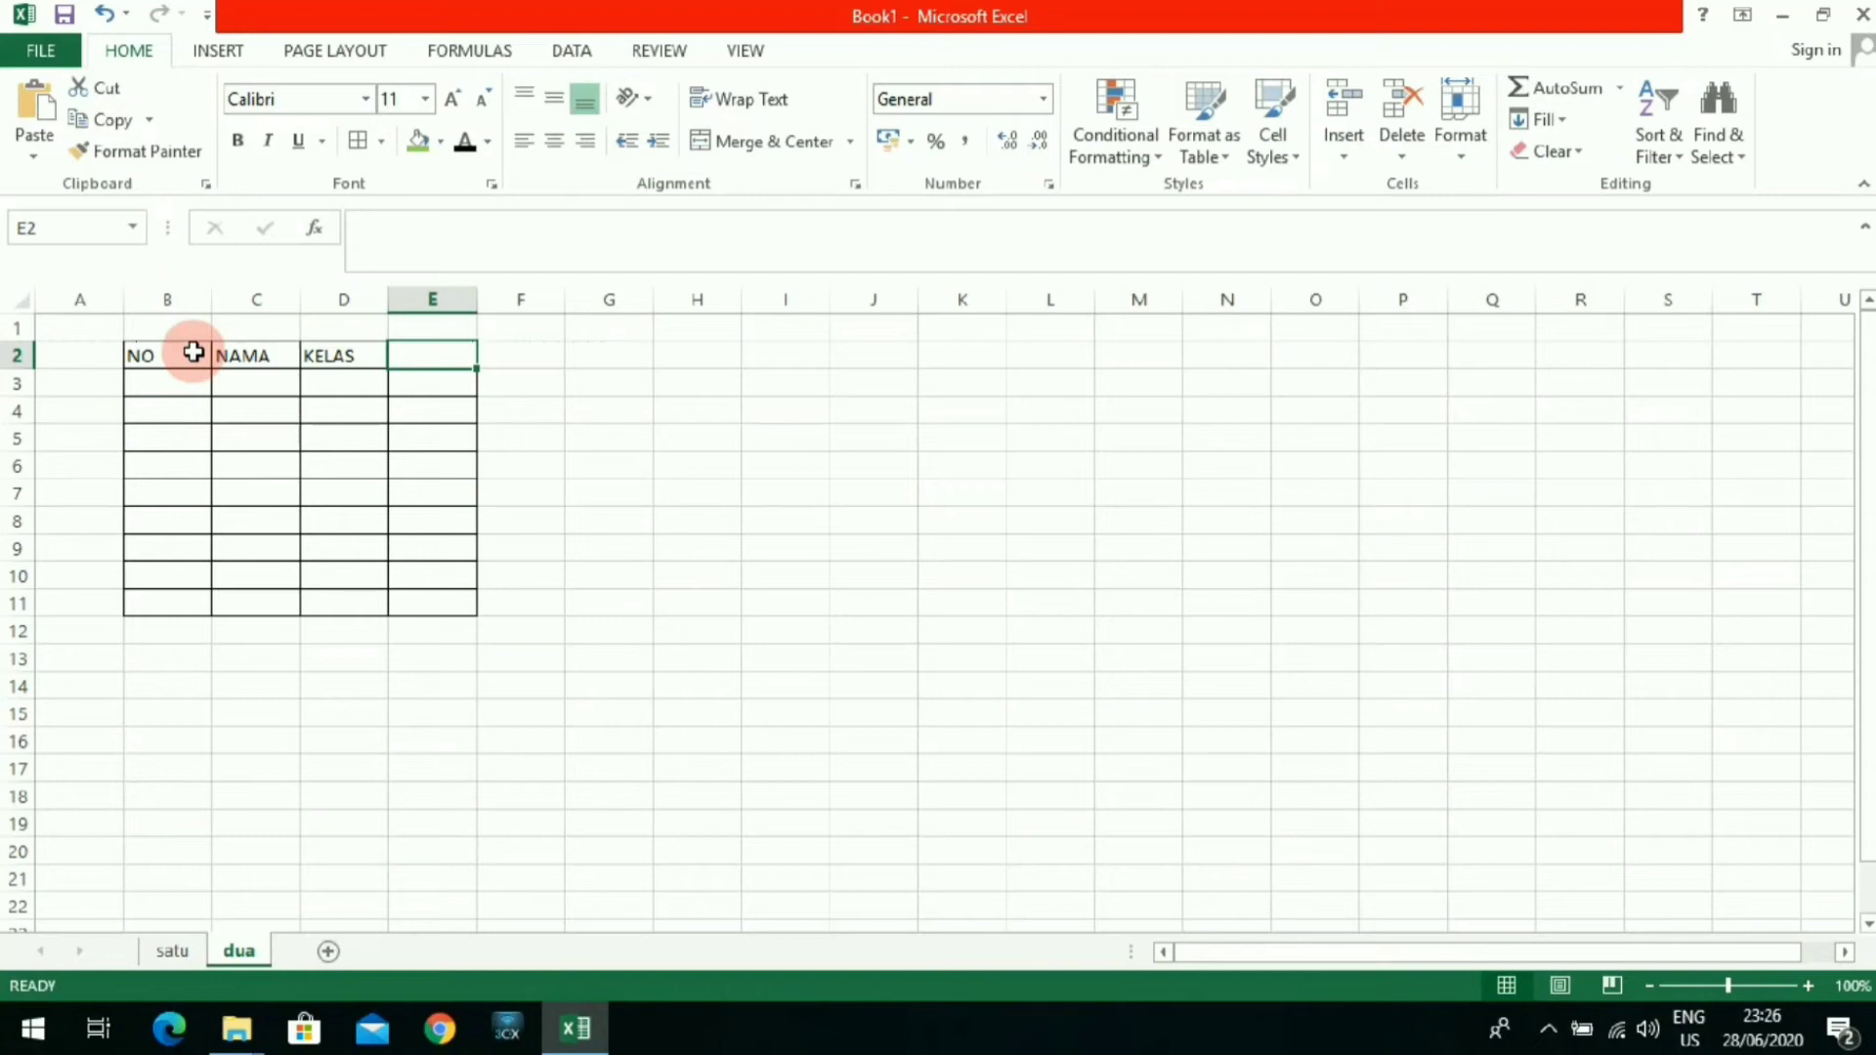
pyautogui.write('NILAI')
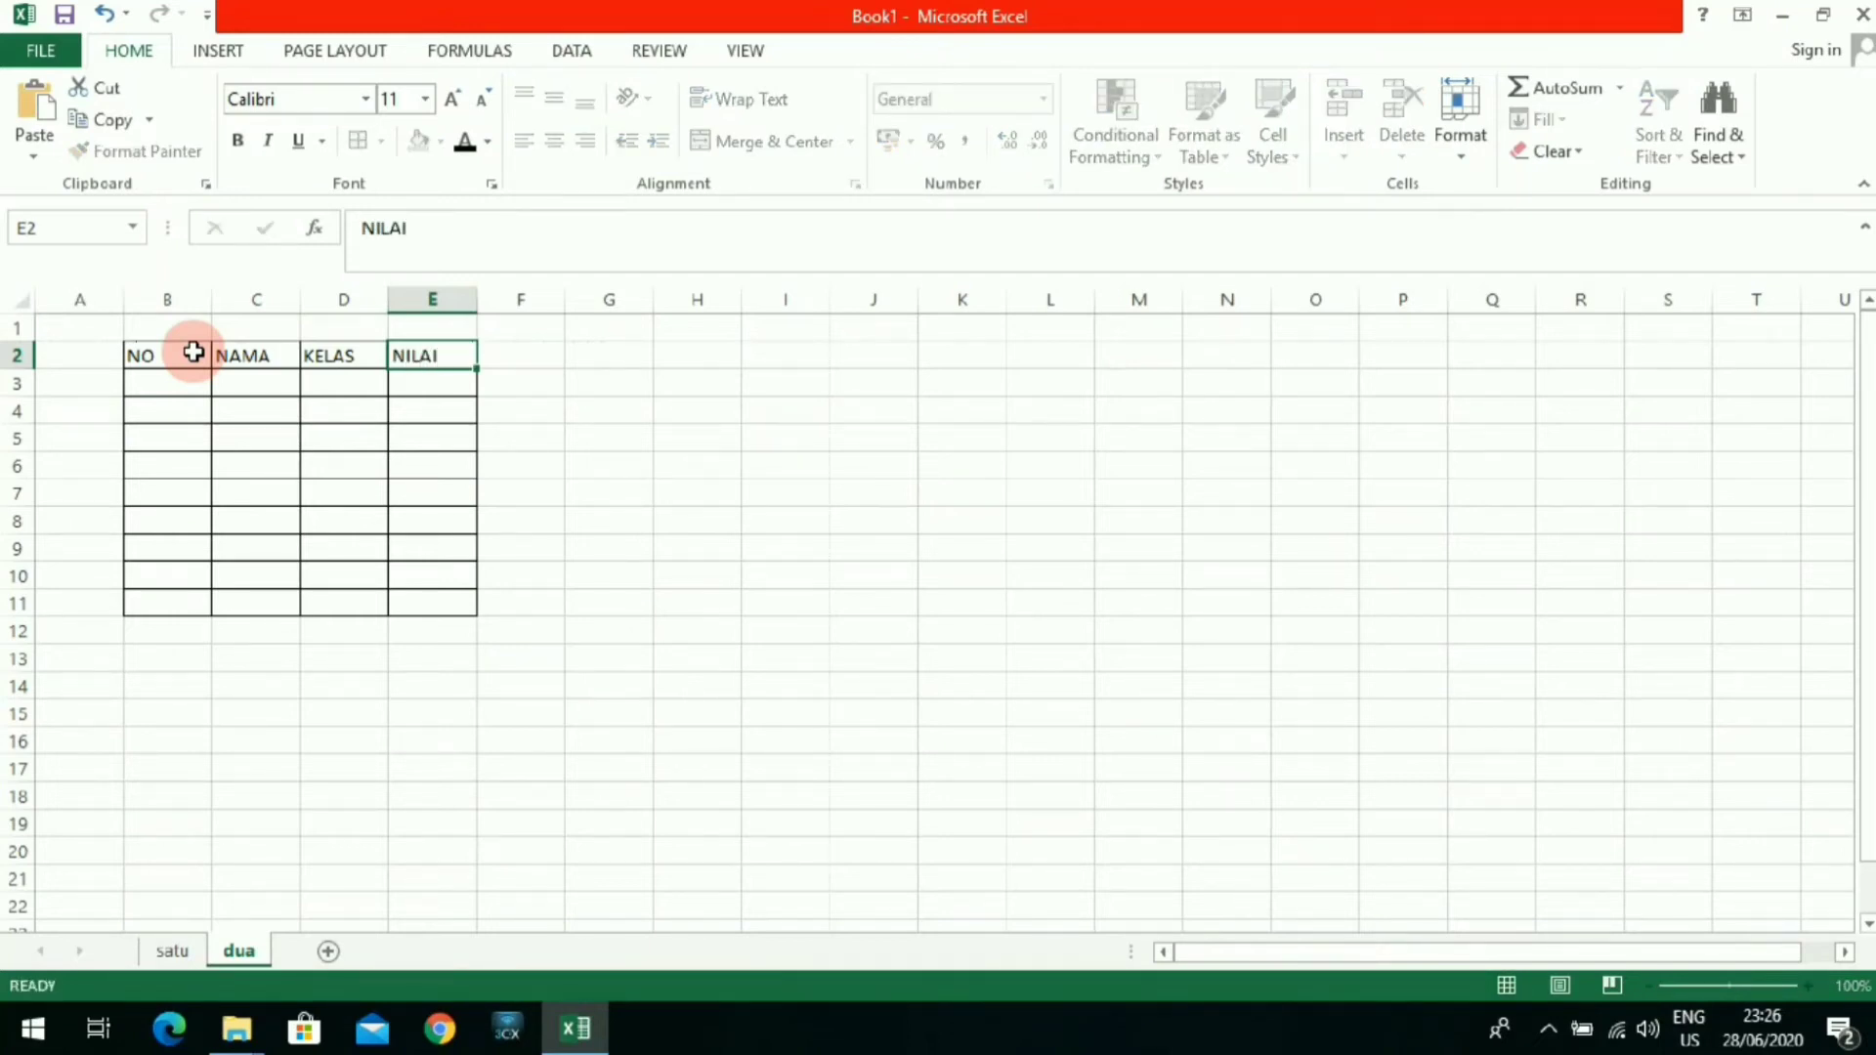
pyautogui.press('Return')
# Step: Enter the subheadings T, UL and R in cells E3, F3 and G3 under NILAI
pyautogui.press('Right')
pyautogui.press('Right')
pyautogui.press('Right')
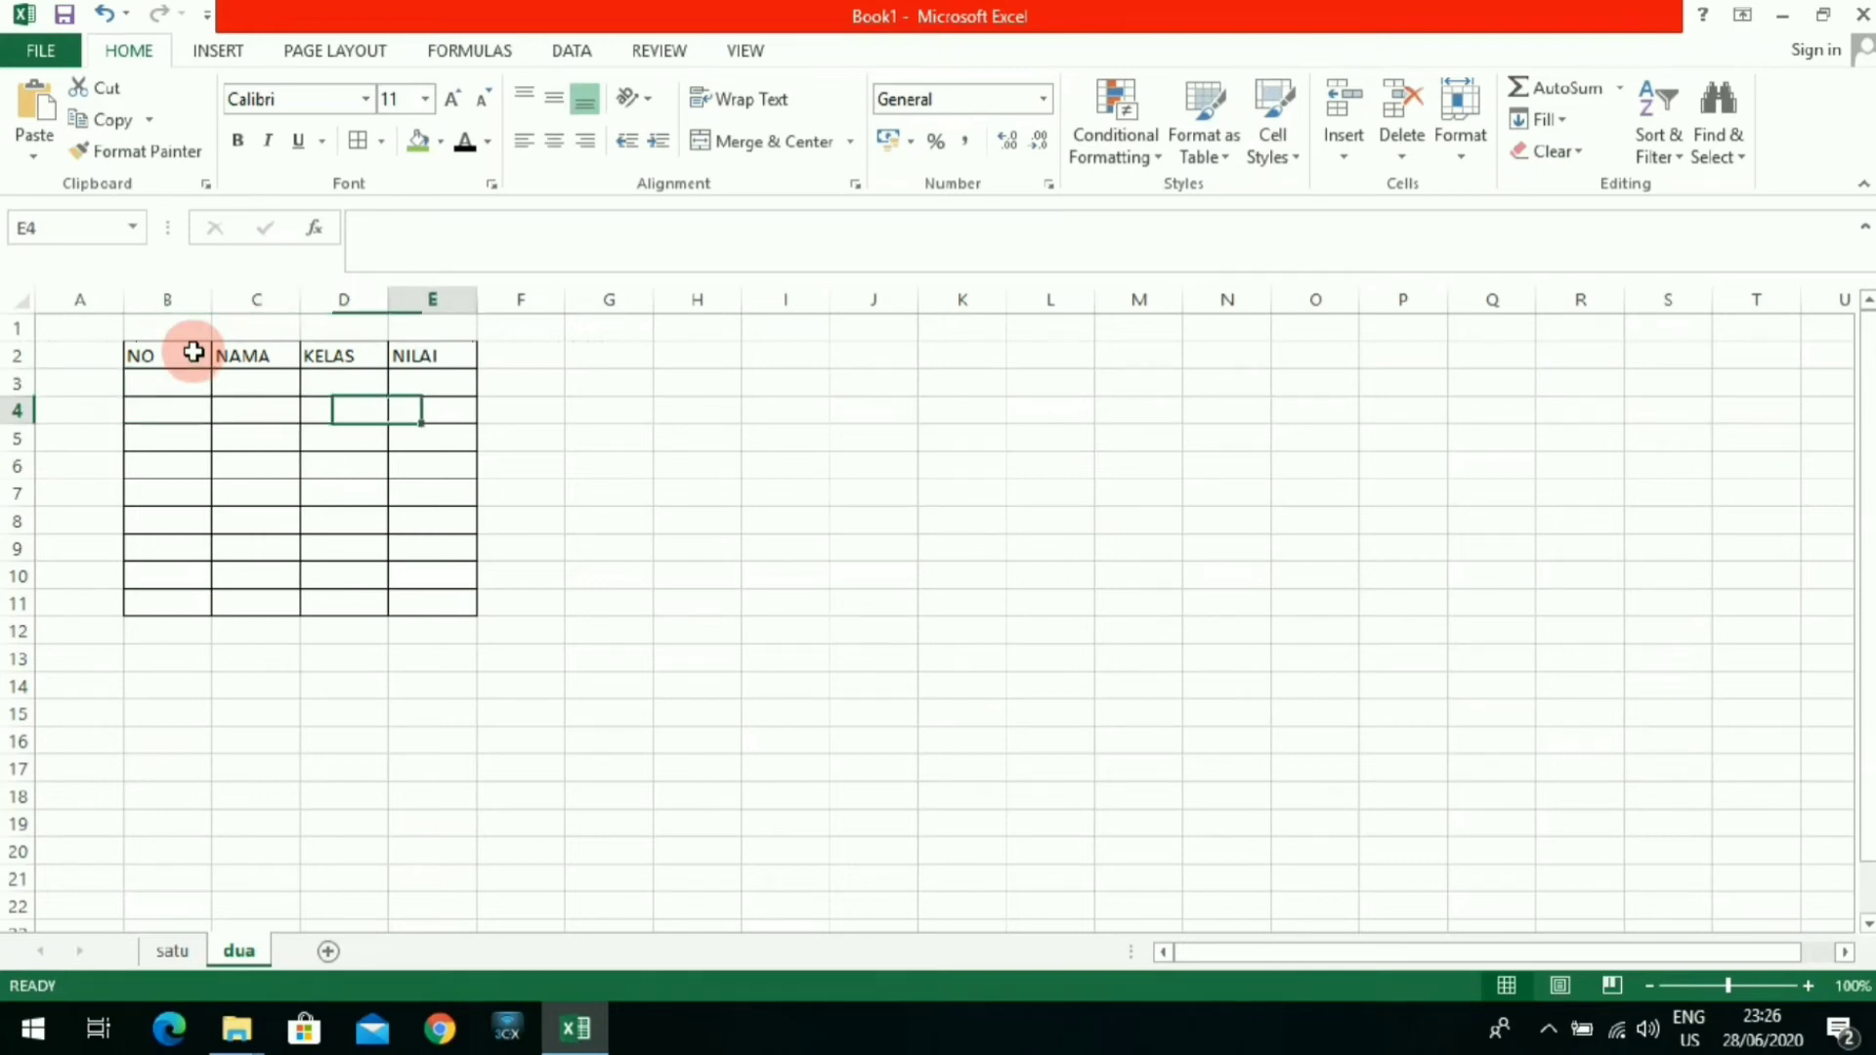
pyautogui.press('Up')
pyautogui.write('T')
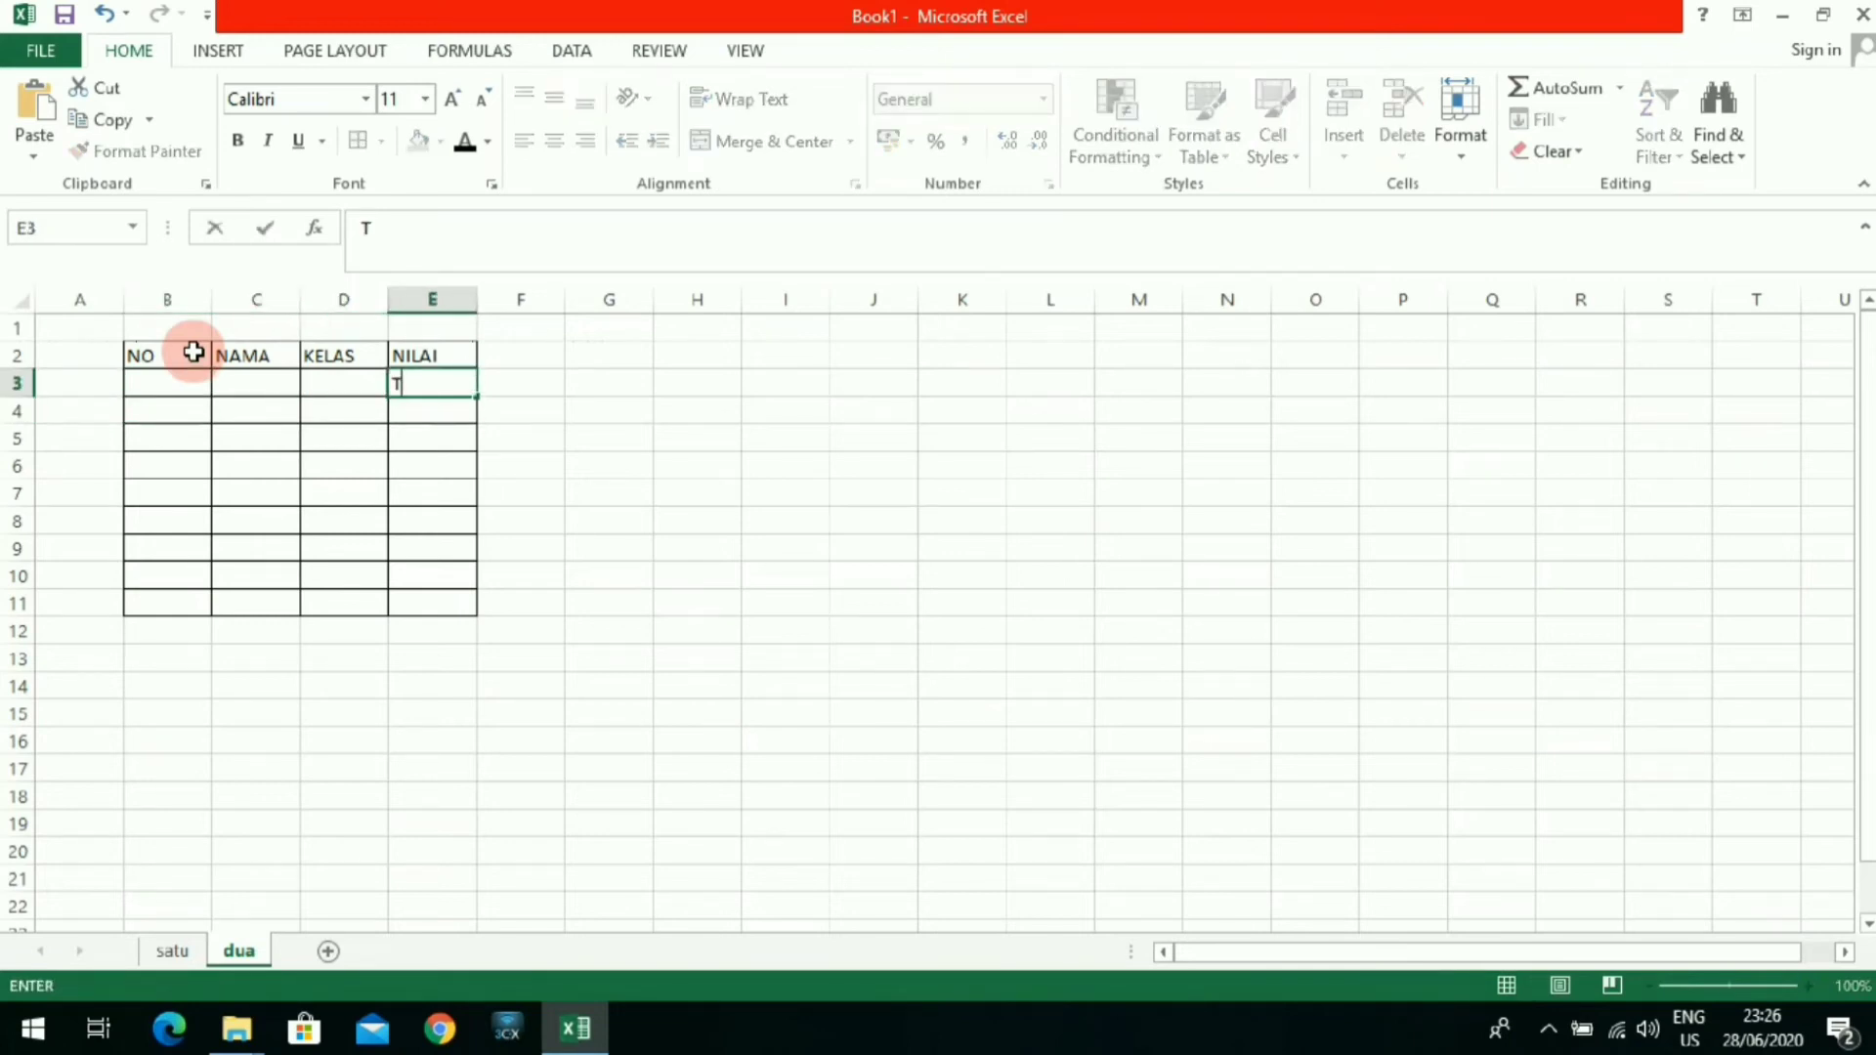
pyautogui.press('Right')
pyautogui.write('UL')
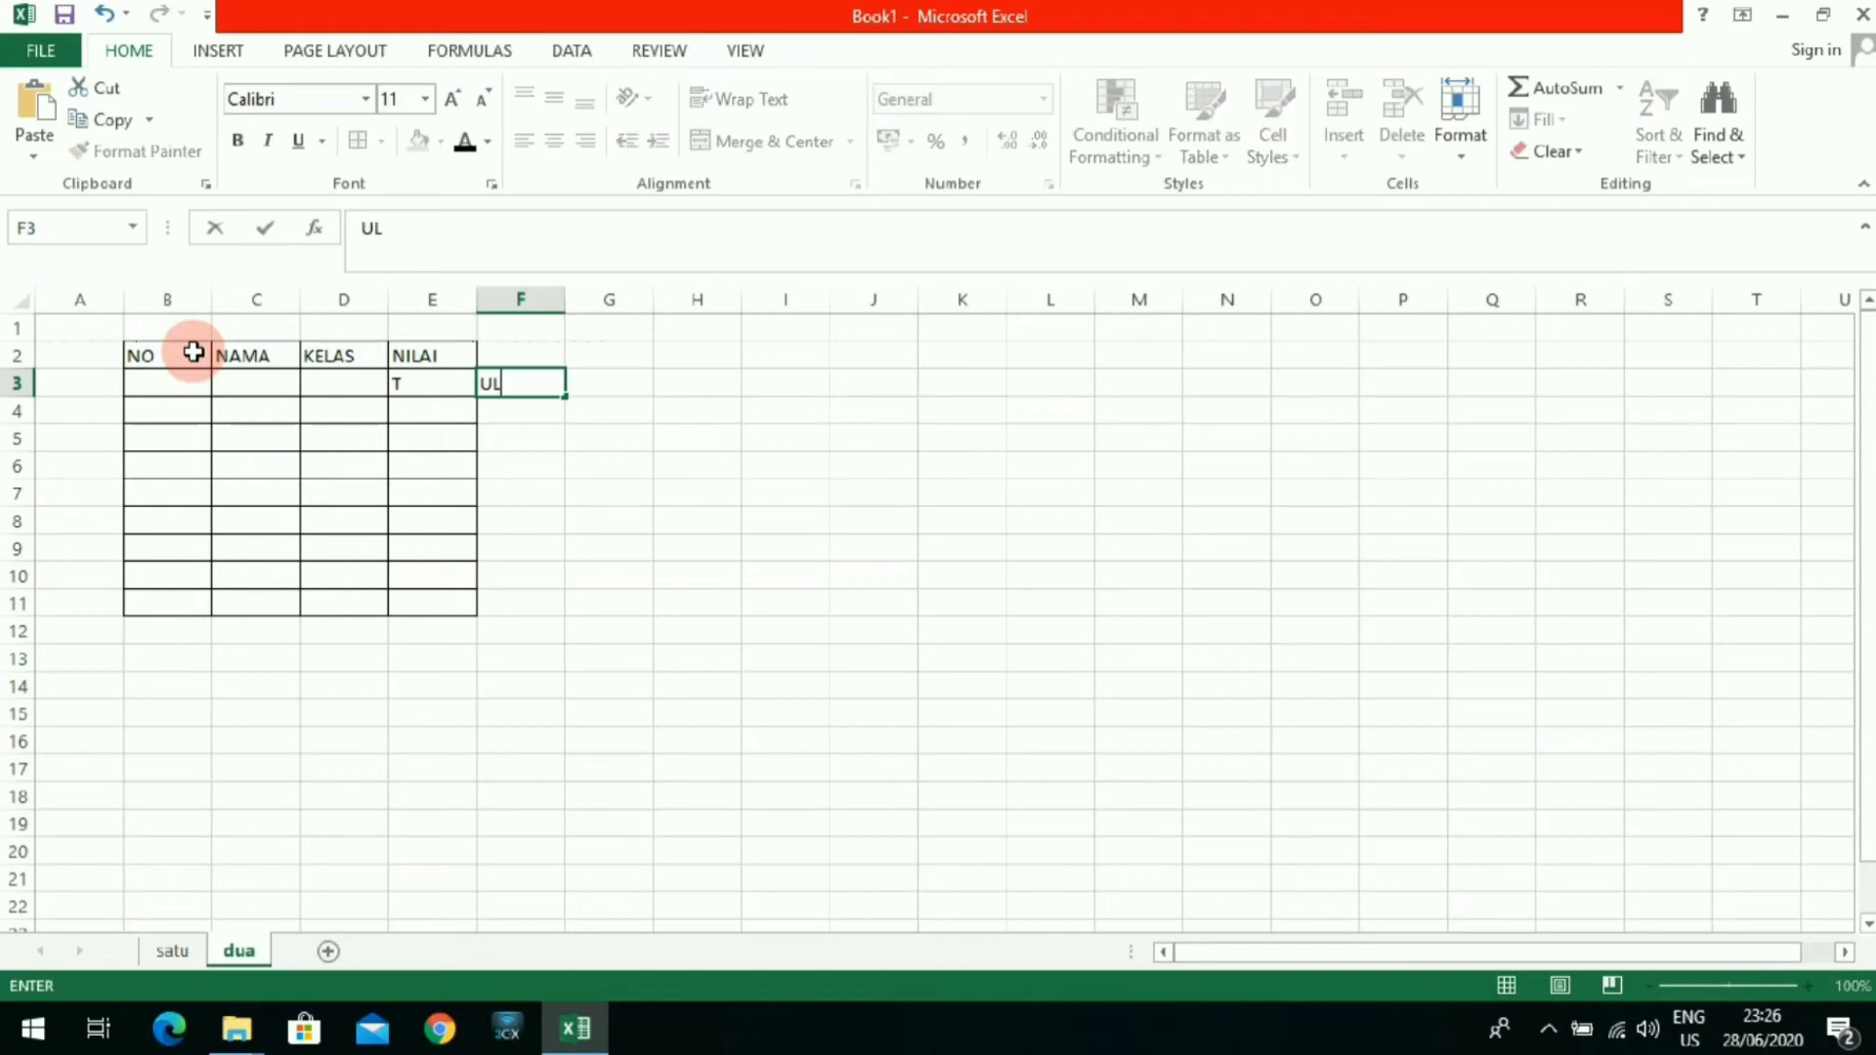
pyautogui.press('Right')
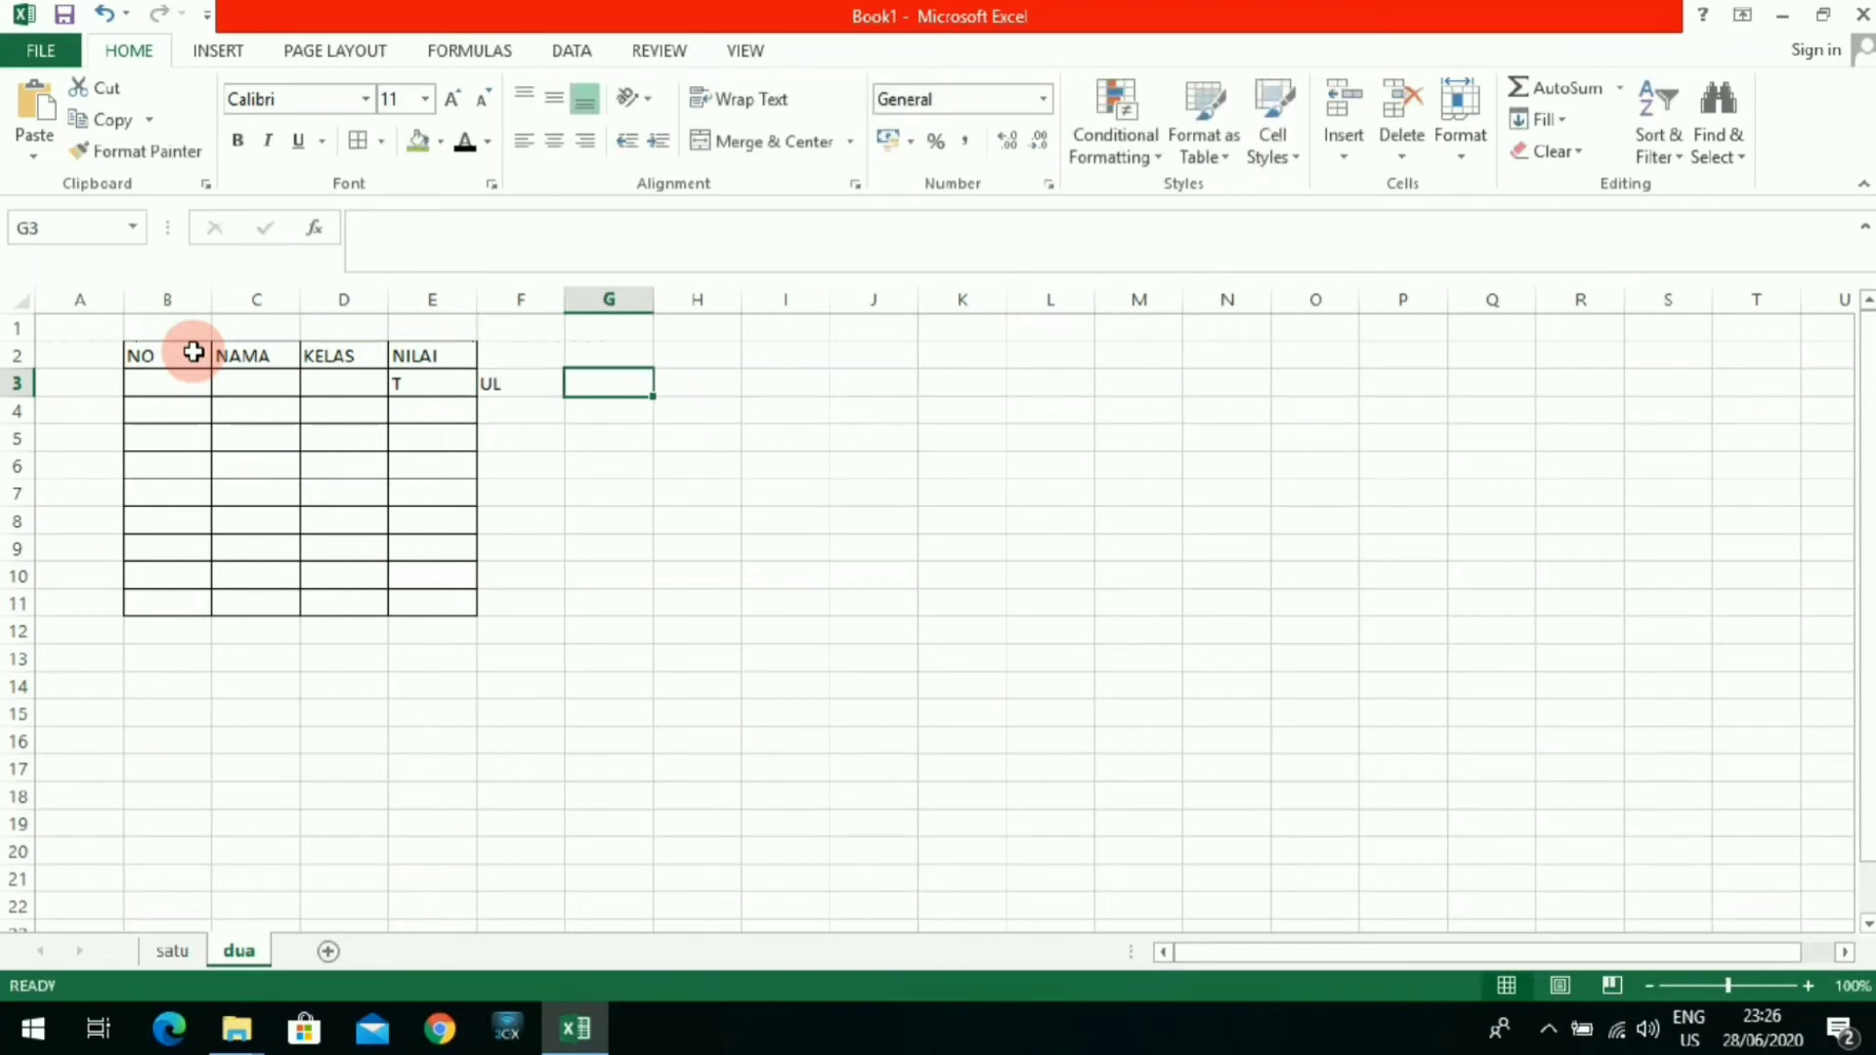
pyautogui.write('R')
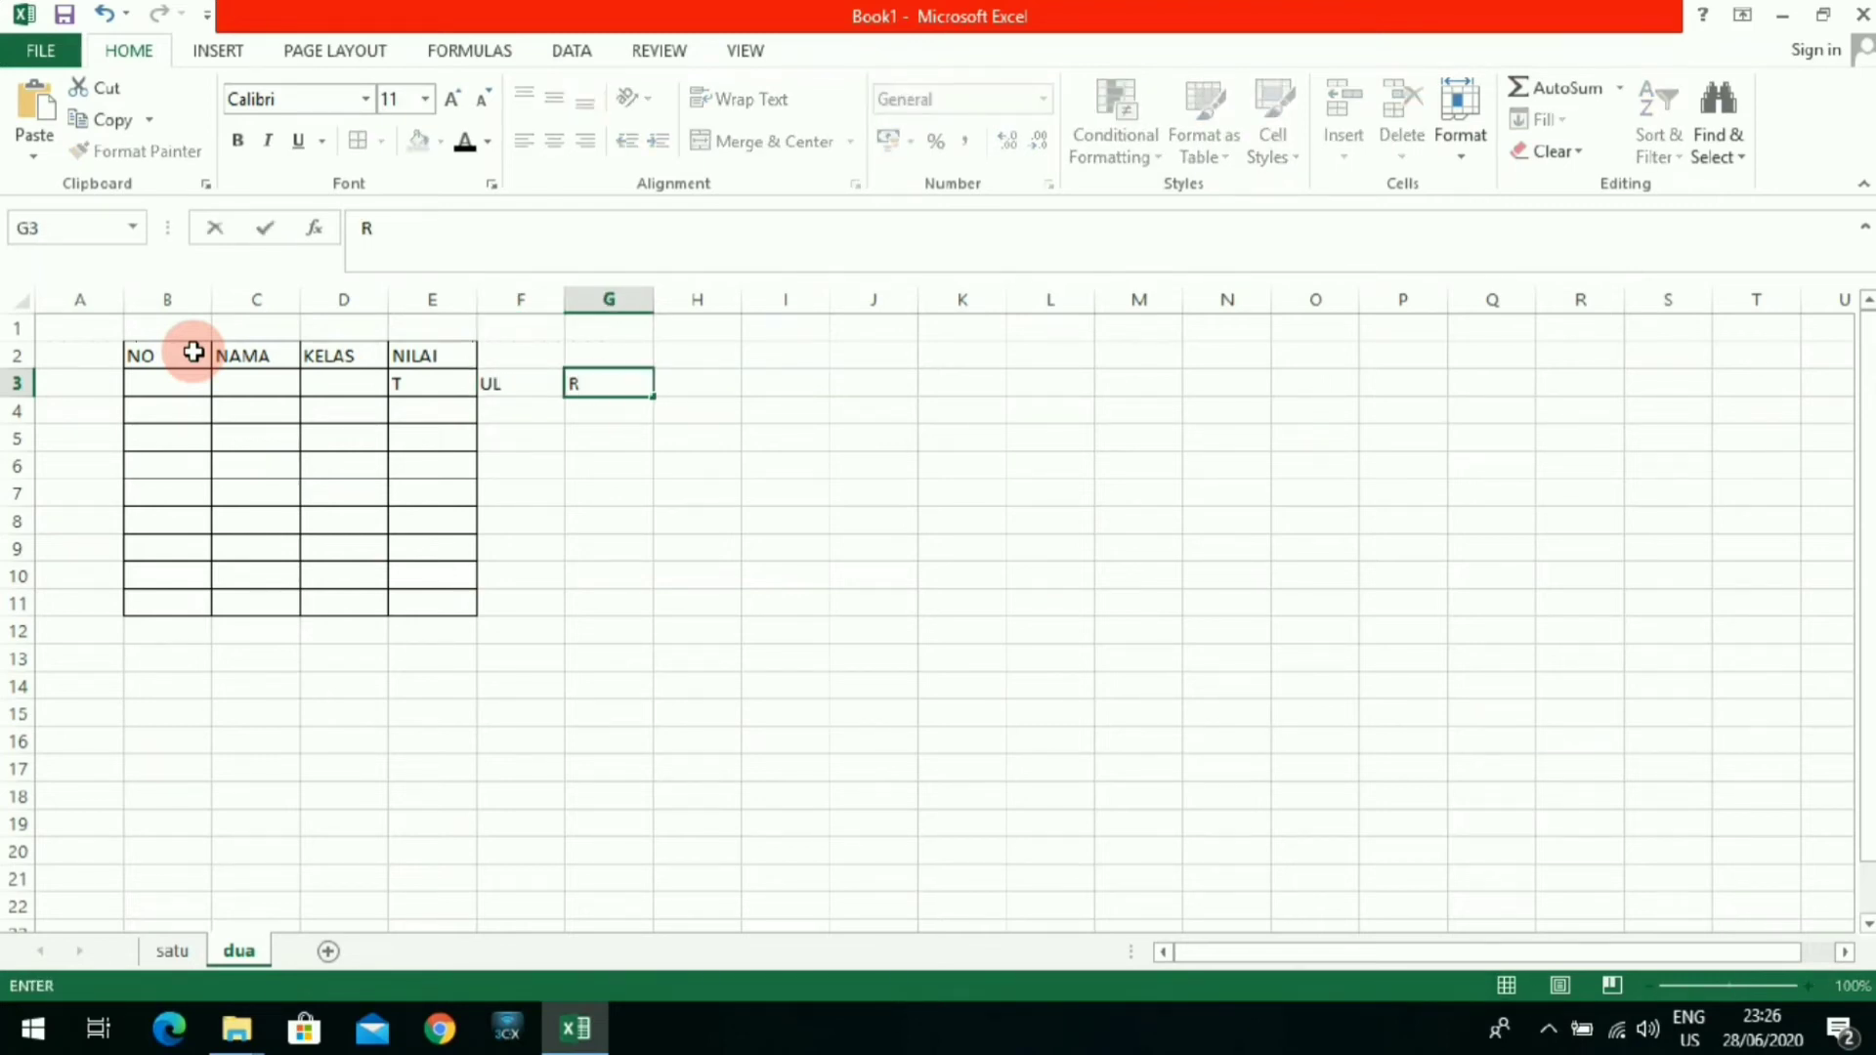
pyautogui.press('Right')
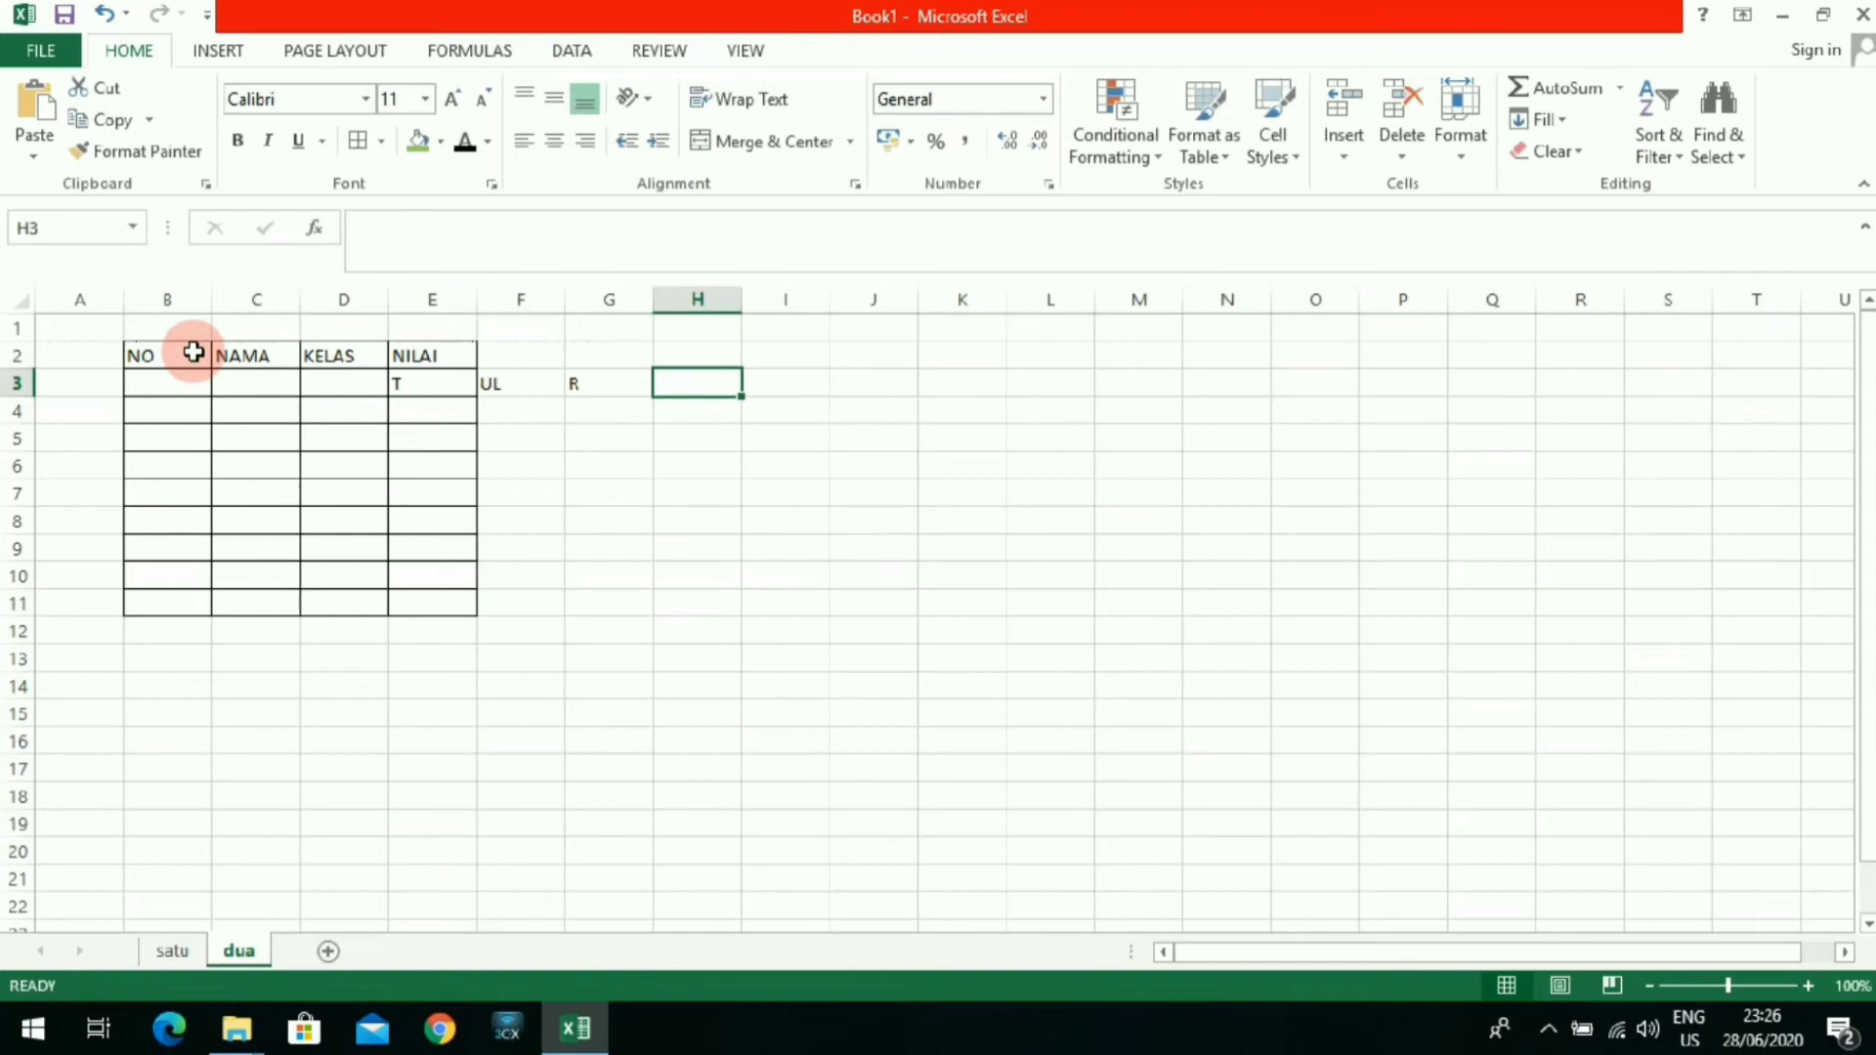
# Step: Apply all borders to B2:G11 so that the table grid includes columns F and G
pyautogui.click(560, 568)
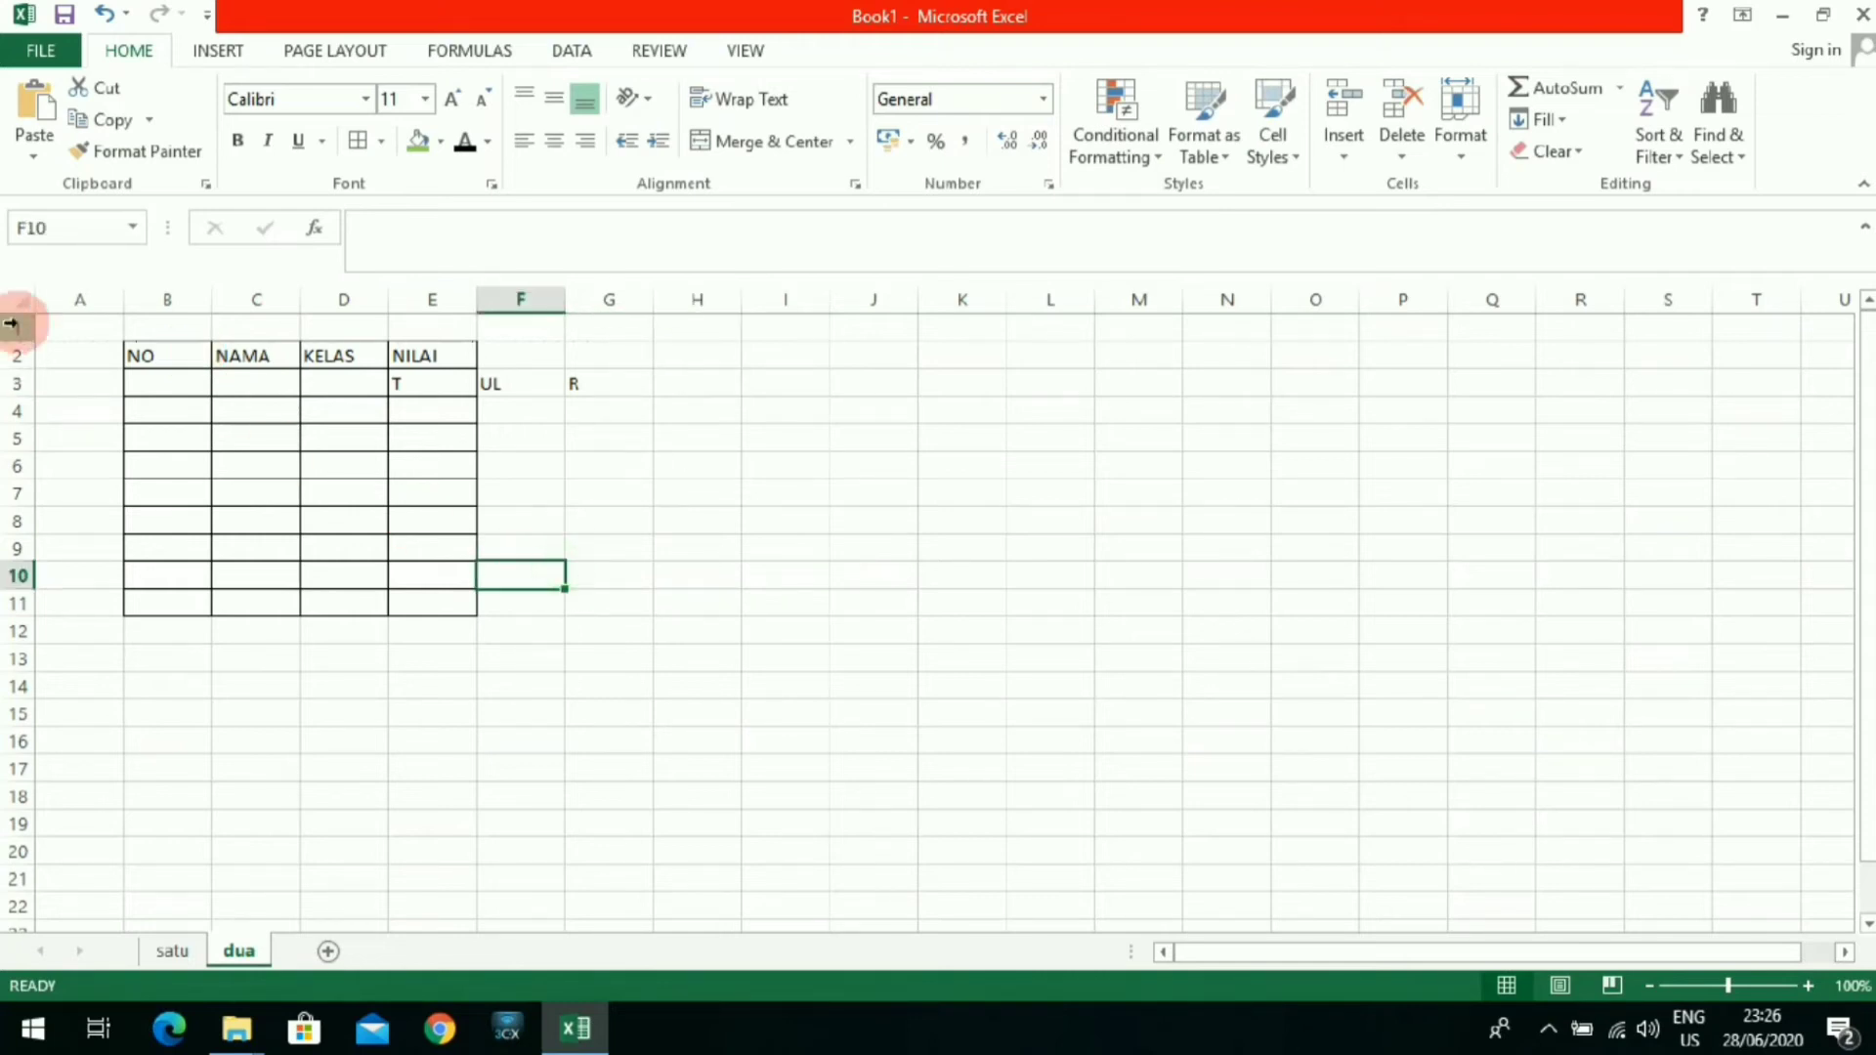
pyautogui.moveTo(150, 353); pyautogui.dragTo(430, 434)
pyautogui.moveTo(590, 570); pyautogui.dragTo(584, 591)
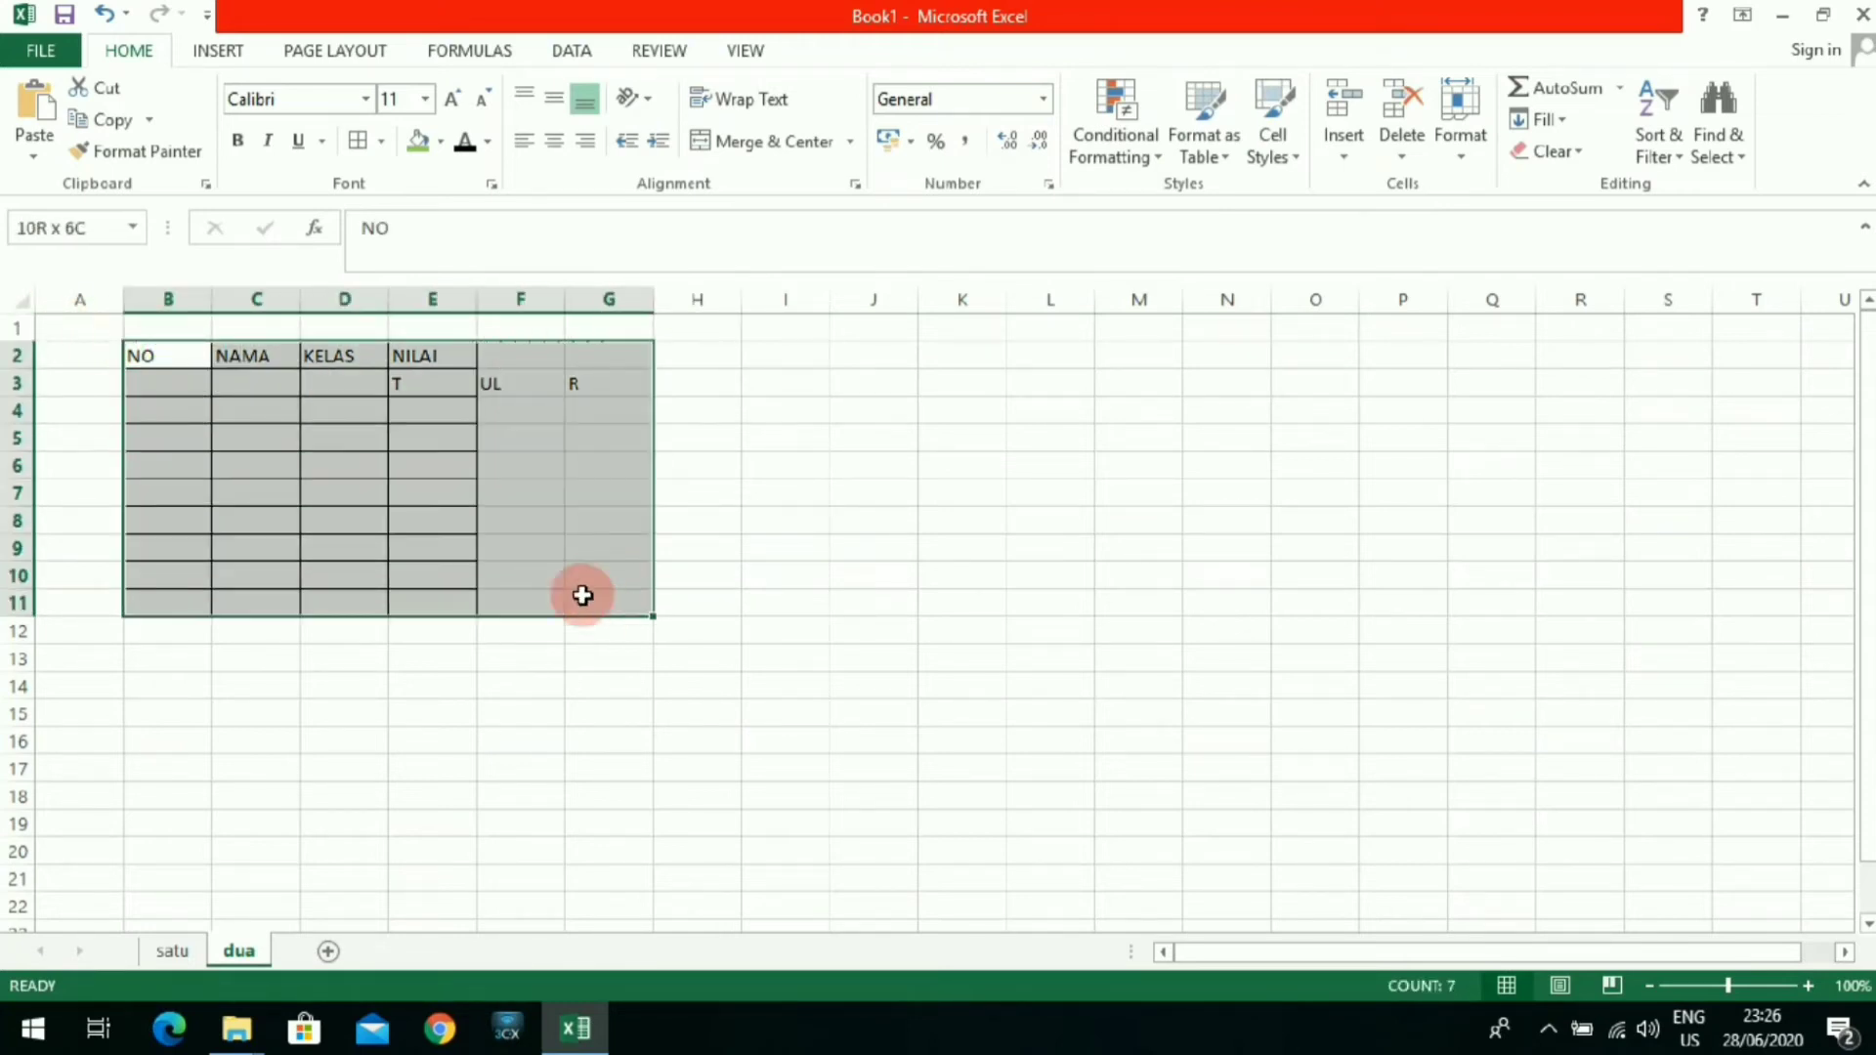
pyautogui.click(358, 141)
pyautogui.click(704, 481)
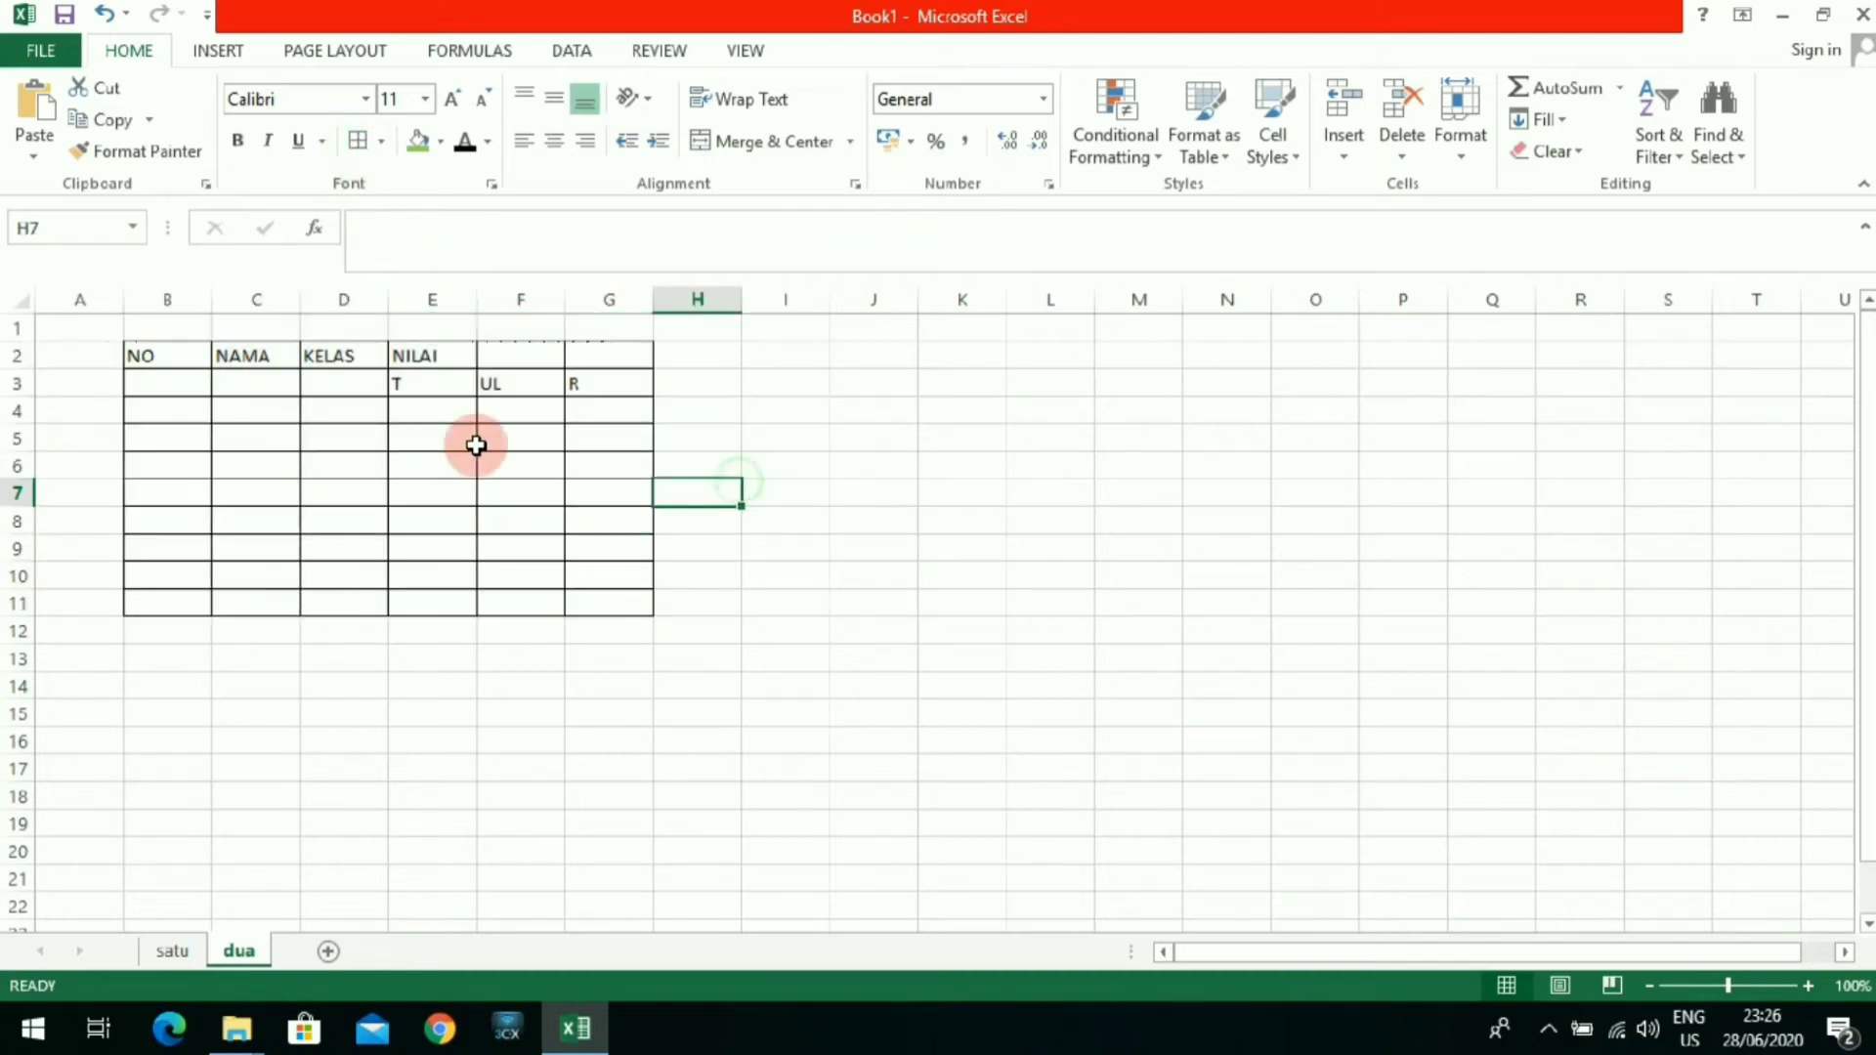
# Step: Merge and center the NO, NAMA and KELAS headings across rows 2 and 3, and NILAI across E2:G2
pyautogui.moveTo(171, 361); pyautogui.dragTo(168, 384)
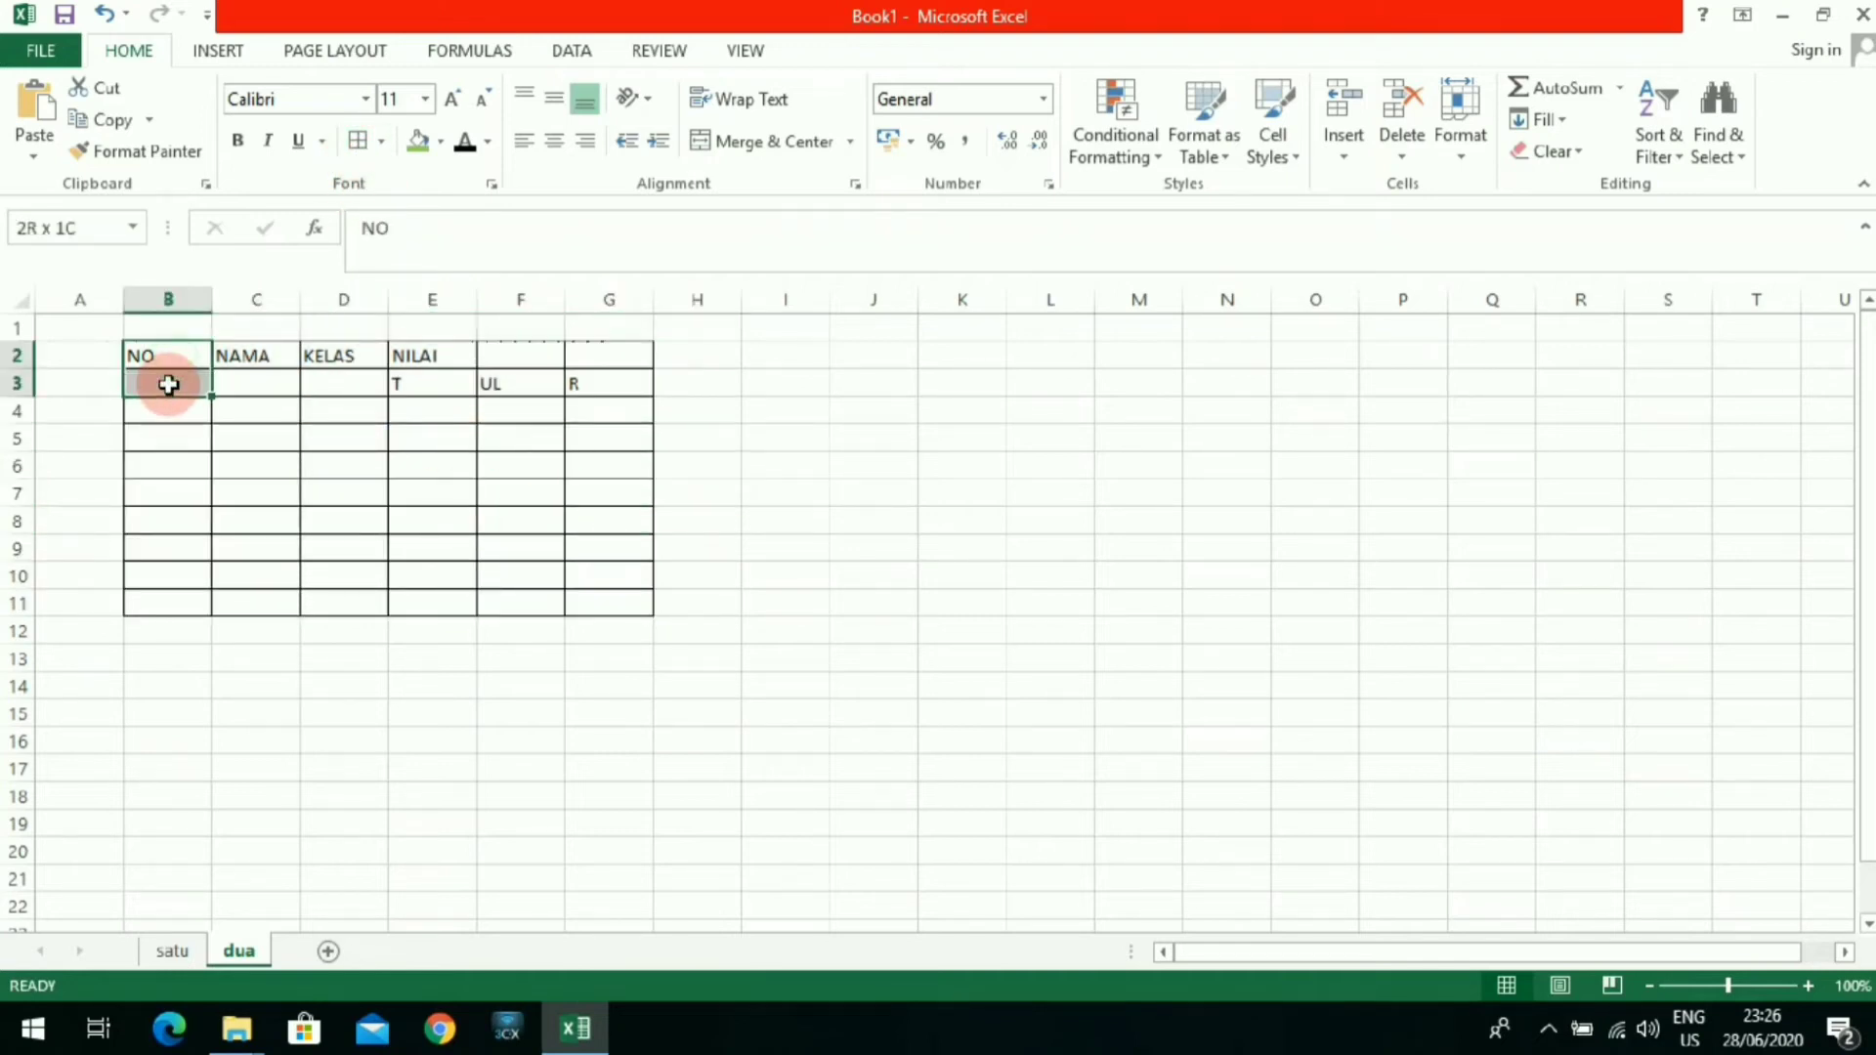
pyautogui.click(747, 142)
pyautogui.moveTo(275, 363)
pyautogui.mouseDown()
pyautogui.moveTo(276, 381)
pyautogui.moveTo(364, 385)
pyautogui.mouseUp()
pyautogui.click(763, 148)
pyautogui.click(757, 142)
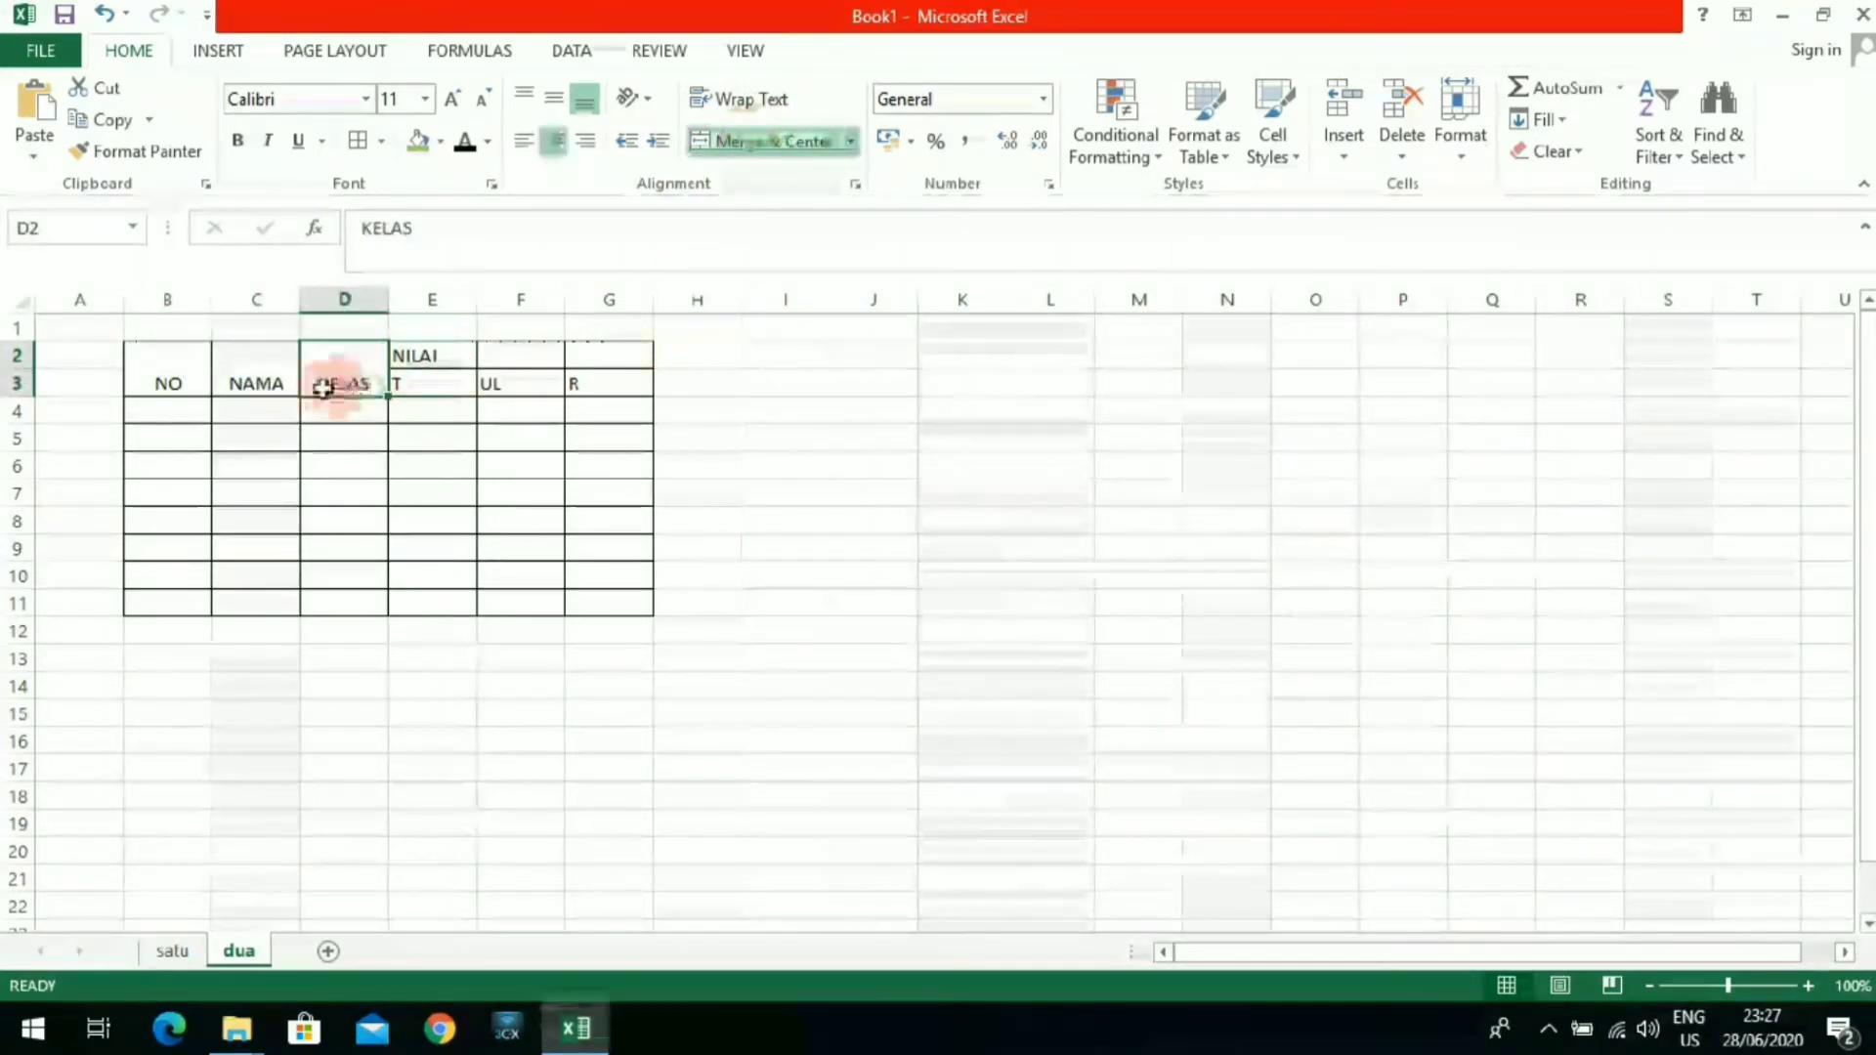
pyautogui.click(429, 354)
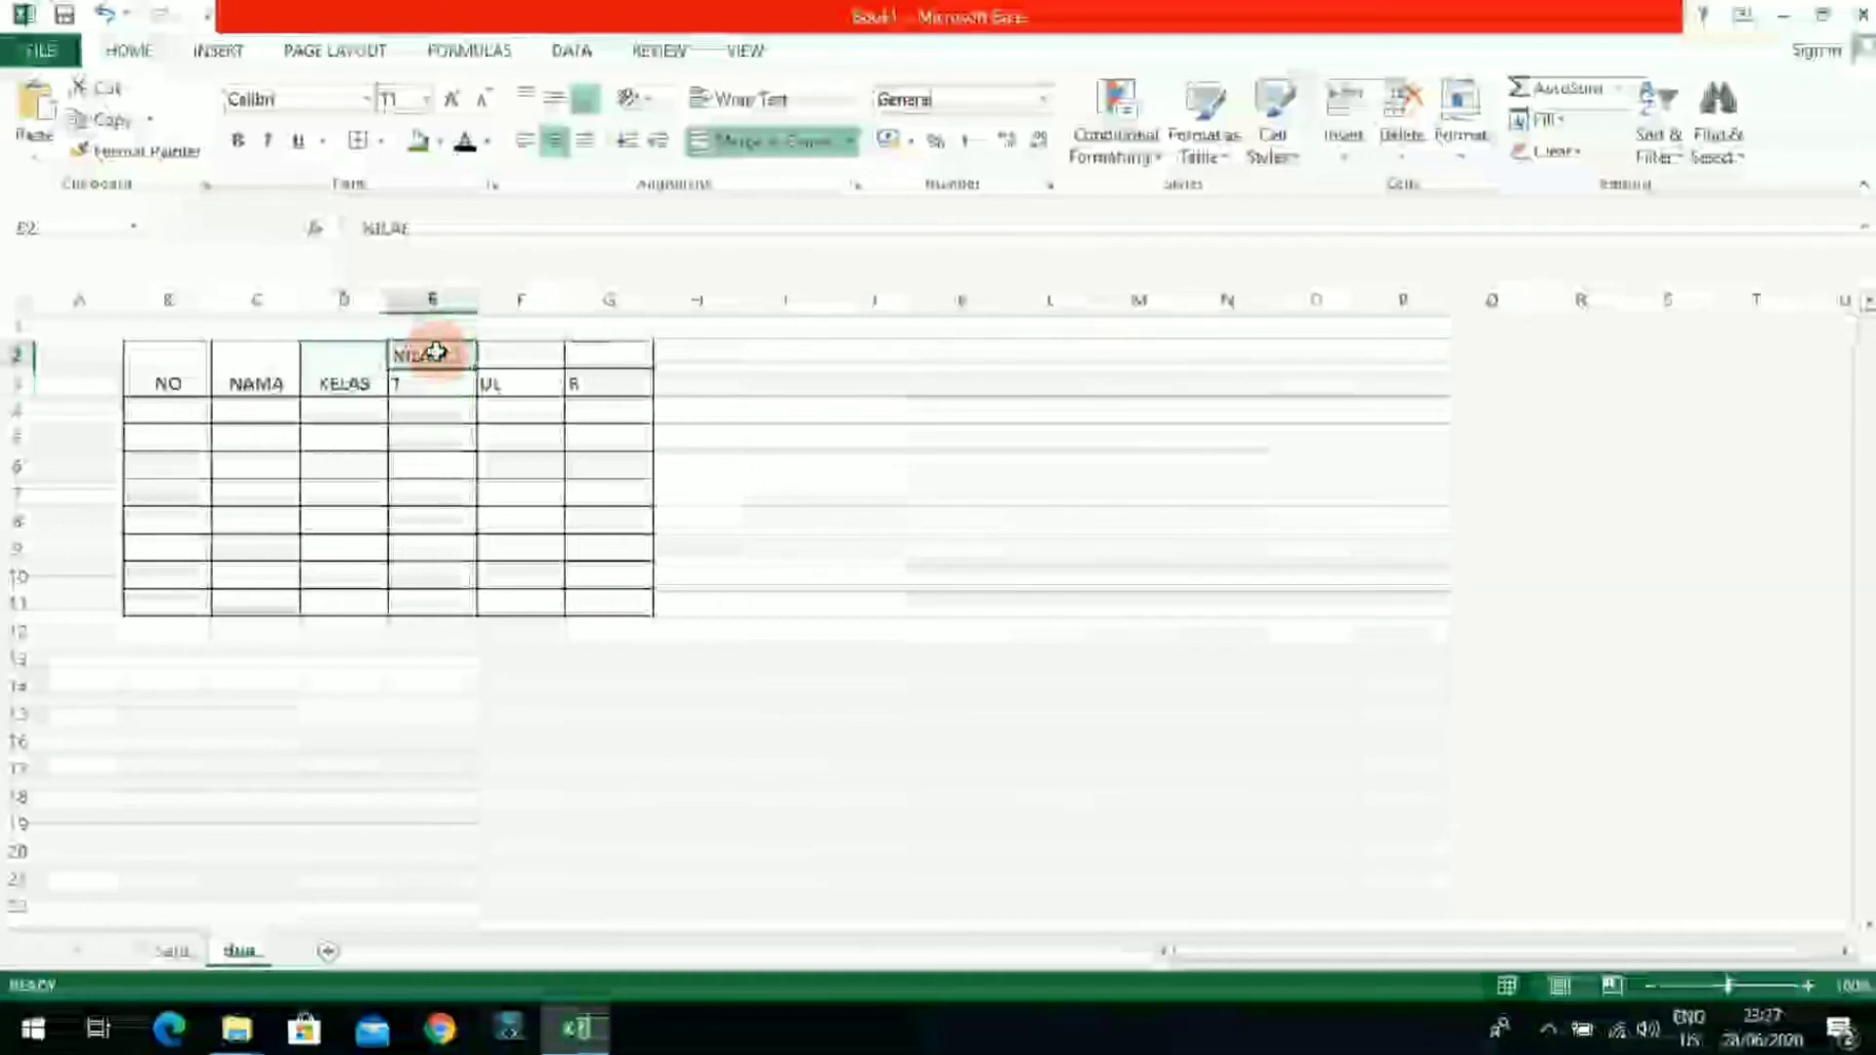
pyautogui.moveTo(435, 352); pyautogui.dragTo(587, 365)
pyautogui.click(732, 140)
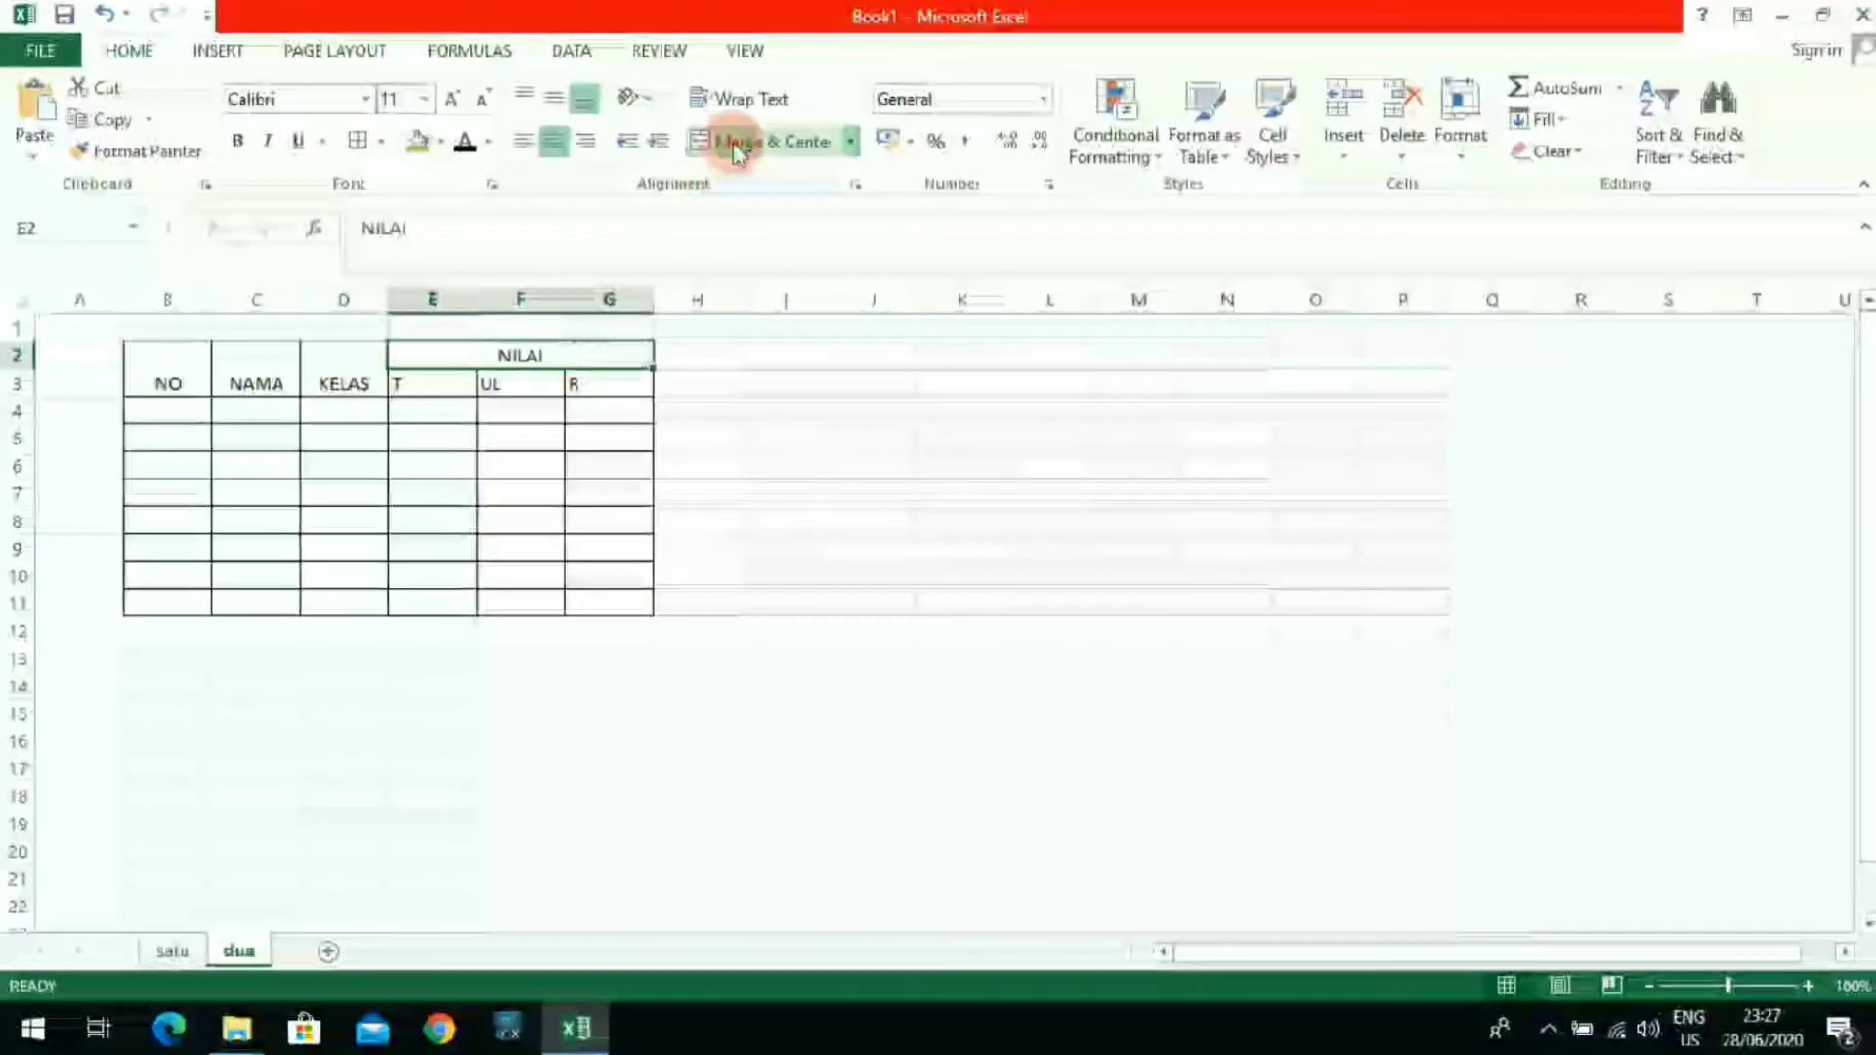
pyautogui.click(814, 447)
# Step: Center the table headings in B2:G3 vertically and horizontally, and make them bold
pyautogui.moveTo(167, 356); pyautogui.dragTo(475, 371)
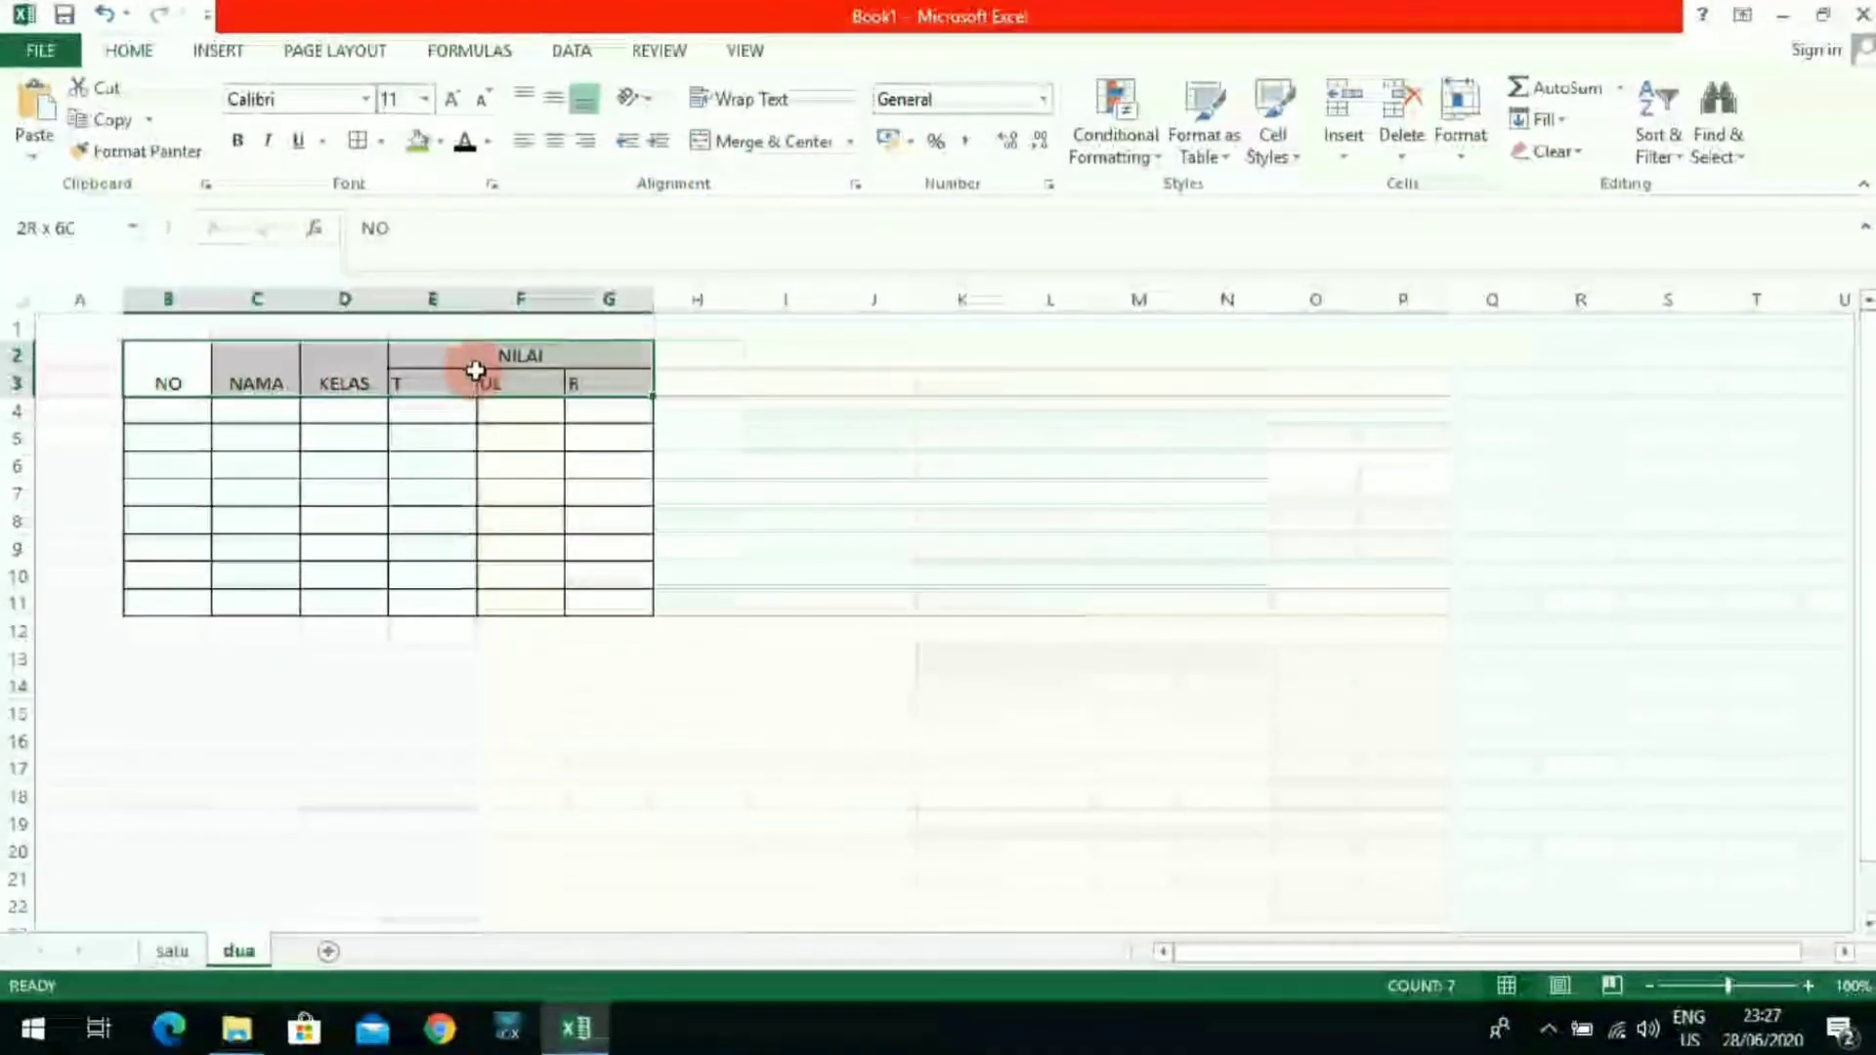
pyautogui.click(553, 97)
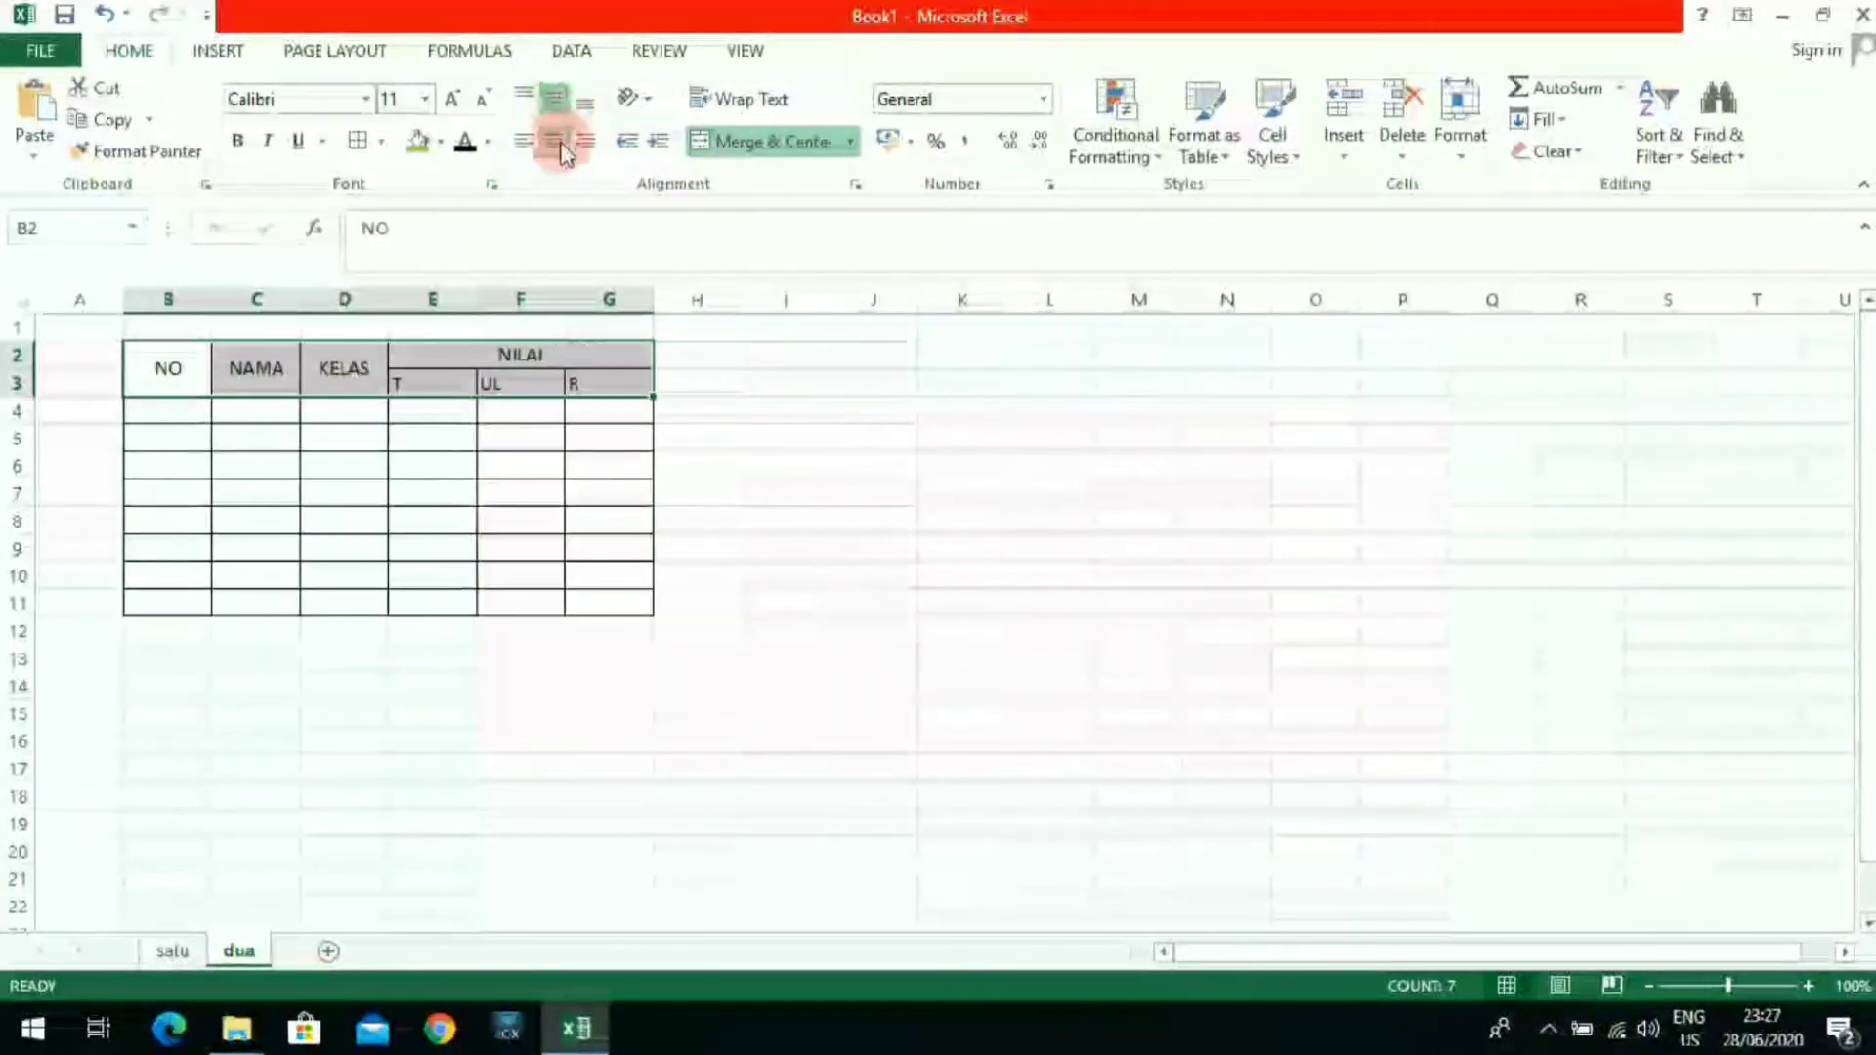
pyautogui.click(561, 149)
pyautogui.click(562, 149)
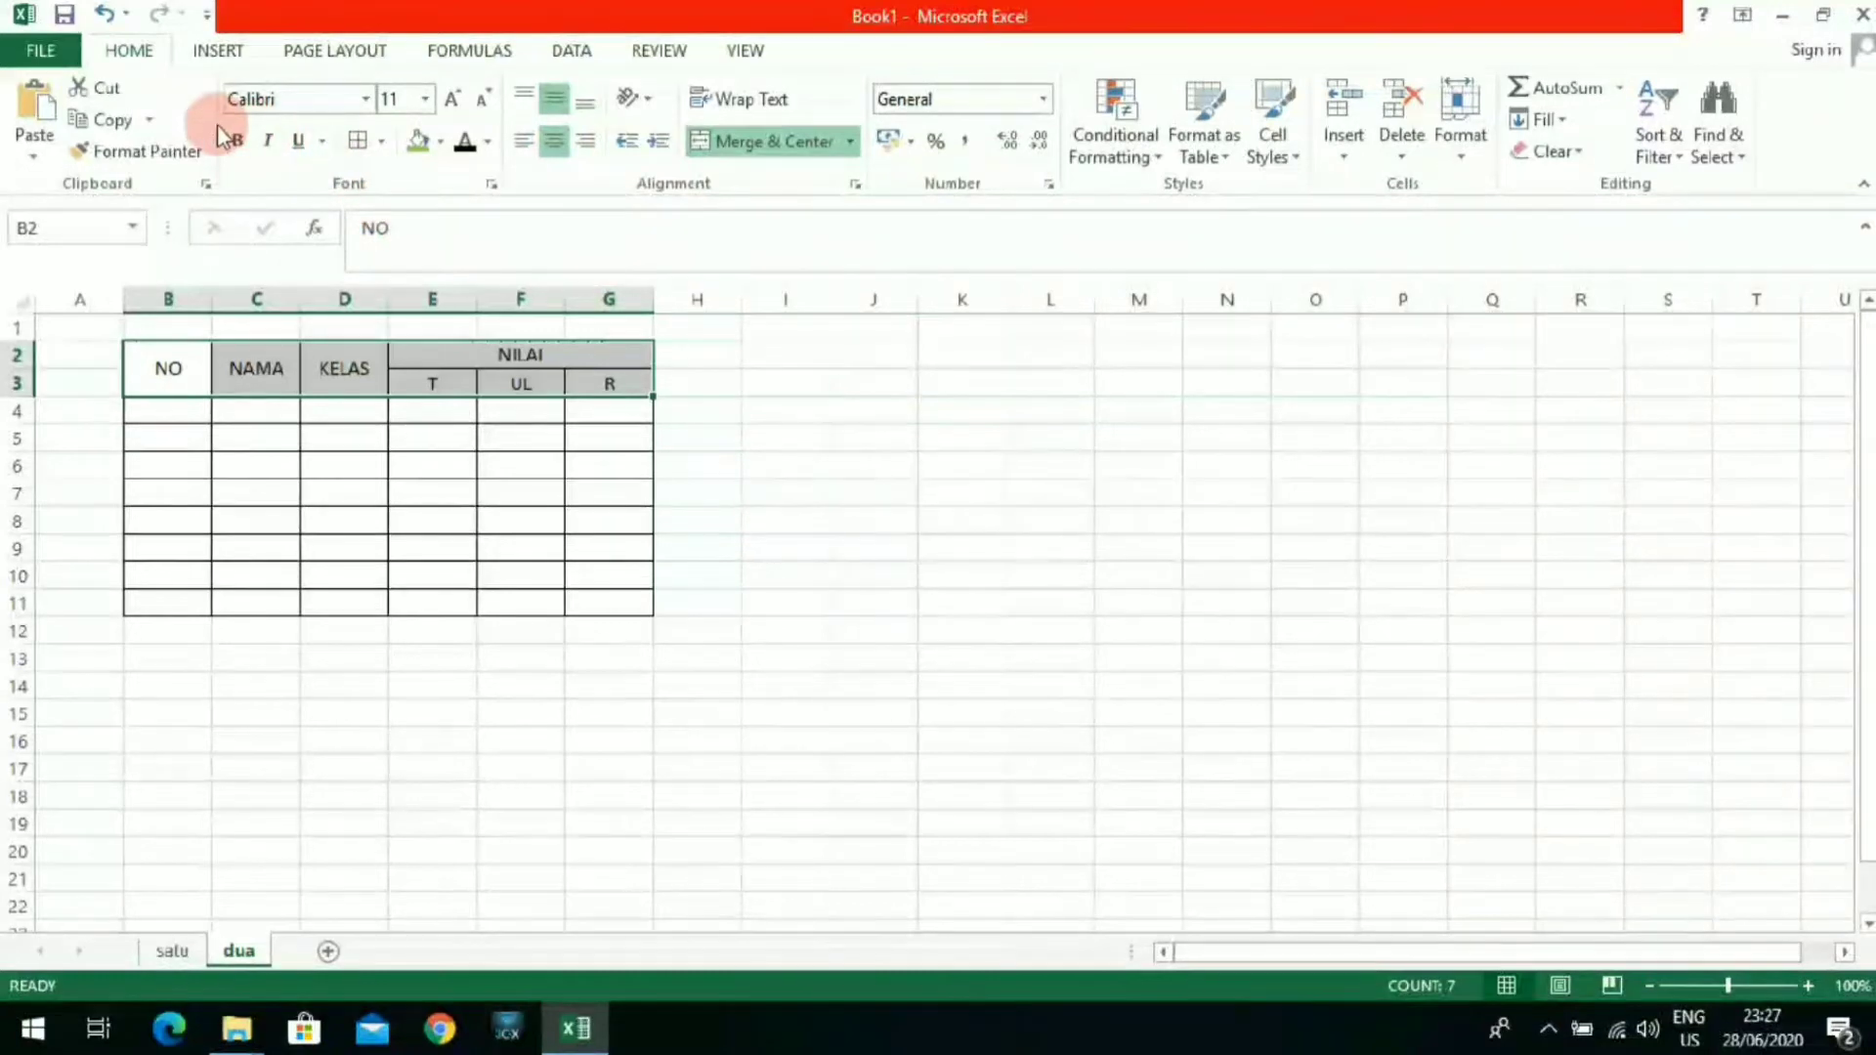
pyautogui.click(238, 142)
pyautogui.click(832, 466)
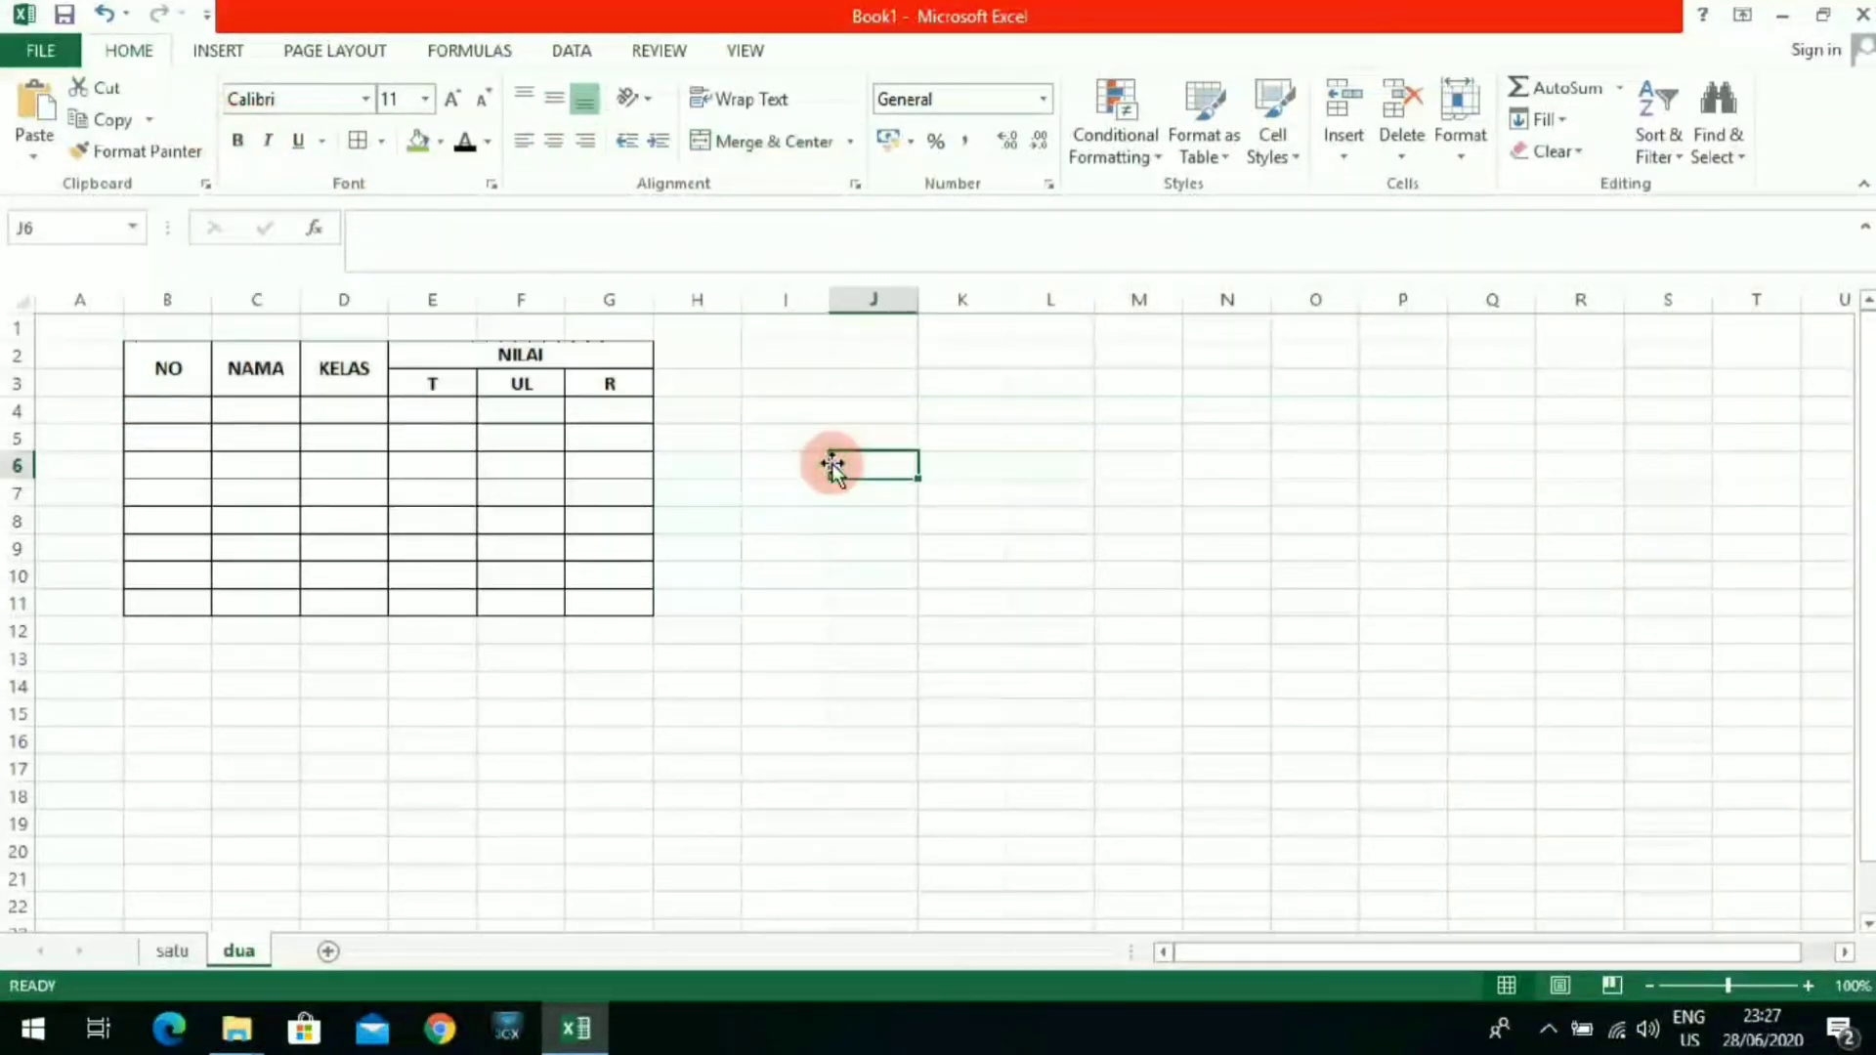
# Step: Narrow the NO column and widen the NAMA and KELAS columns of the grade table
pyautogui.click(271, 369)
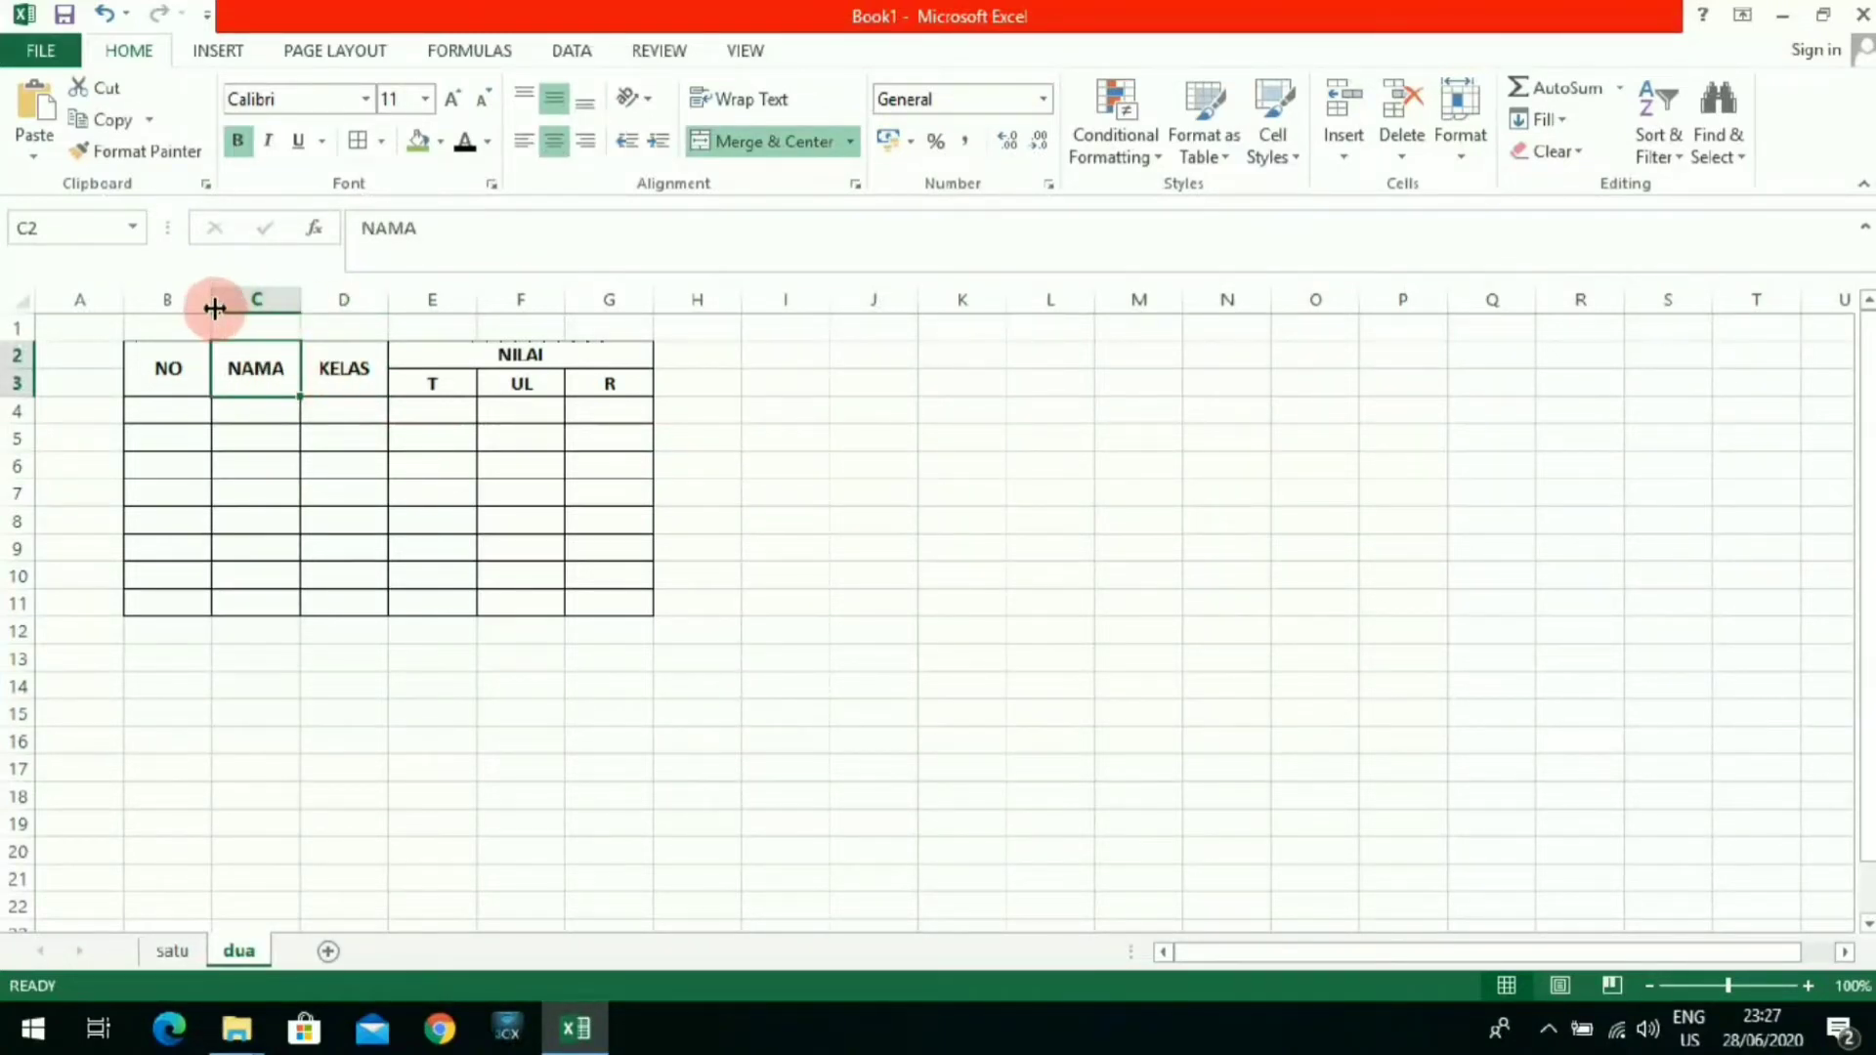
pyautogui.moveTo(214, 308); pyautogui.dragTo(563, 308)
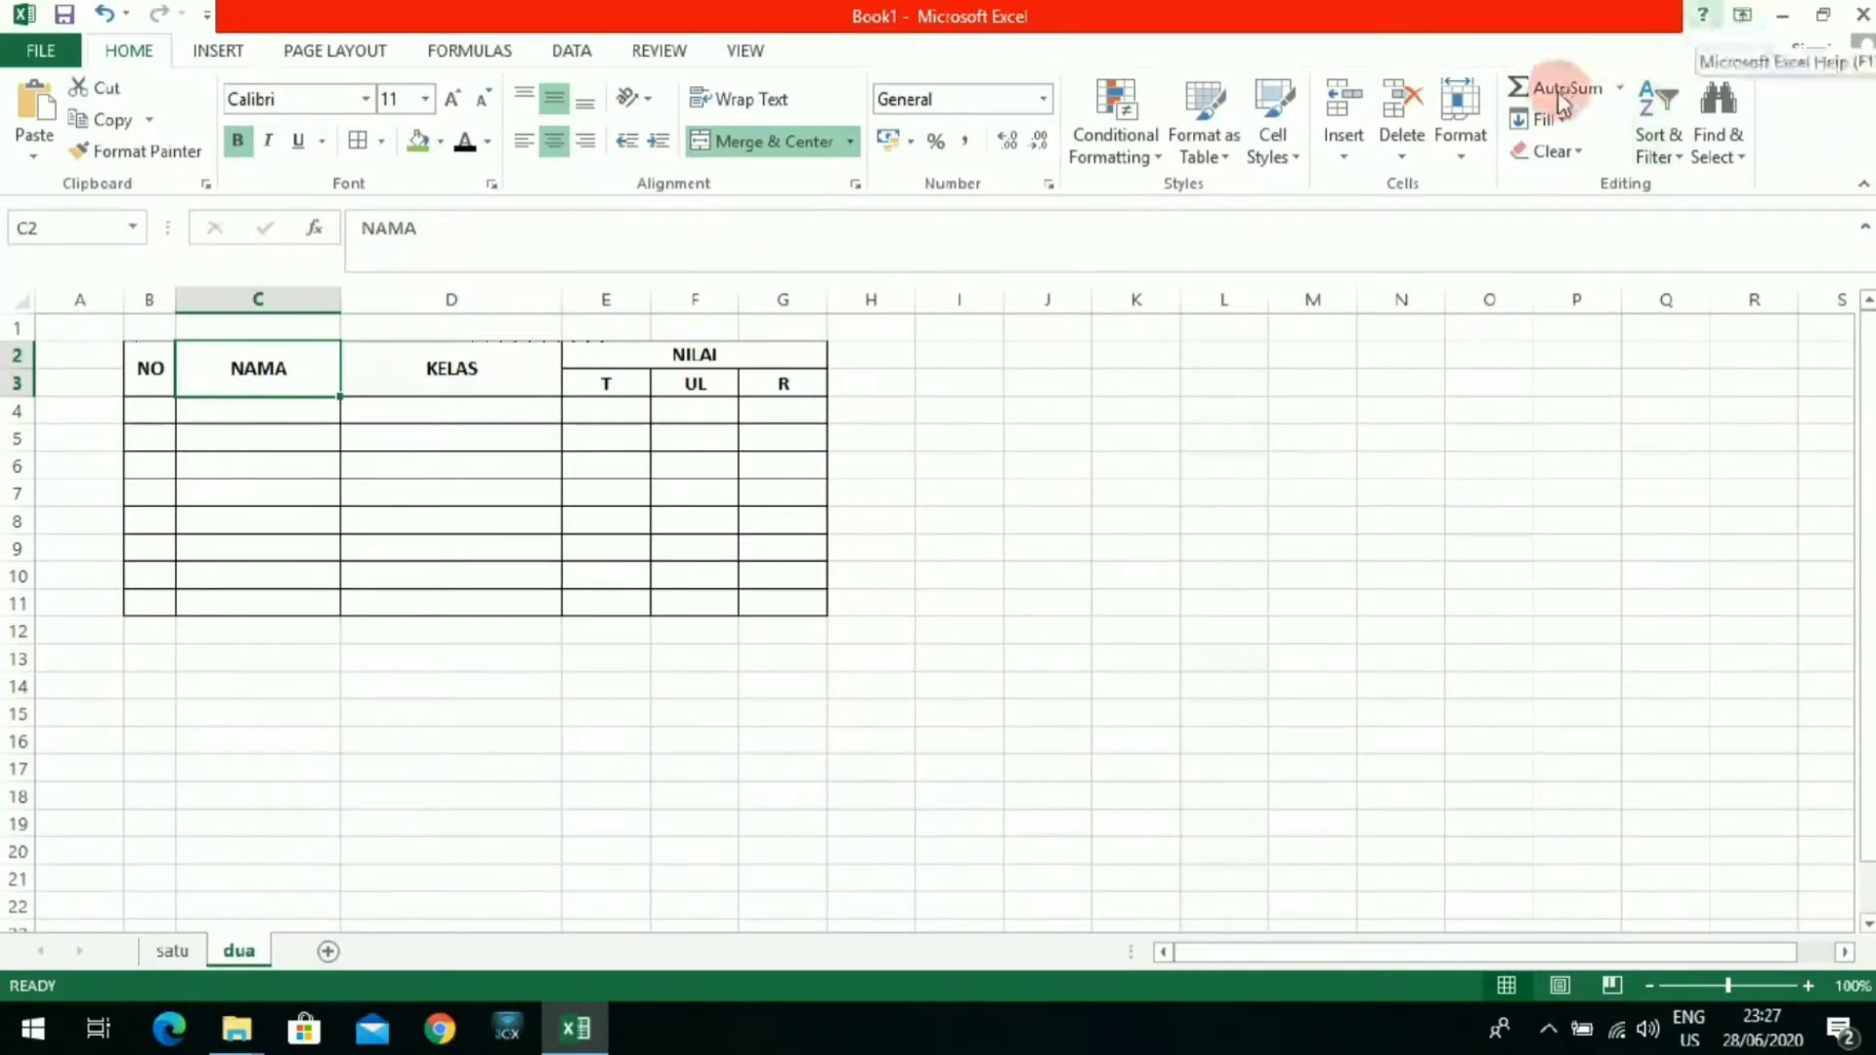
# Step: Review the row height and column width options in the cell formatting commands
pyautogui.click(1473, 152)
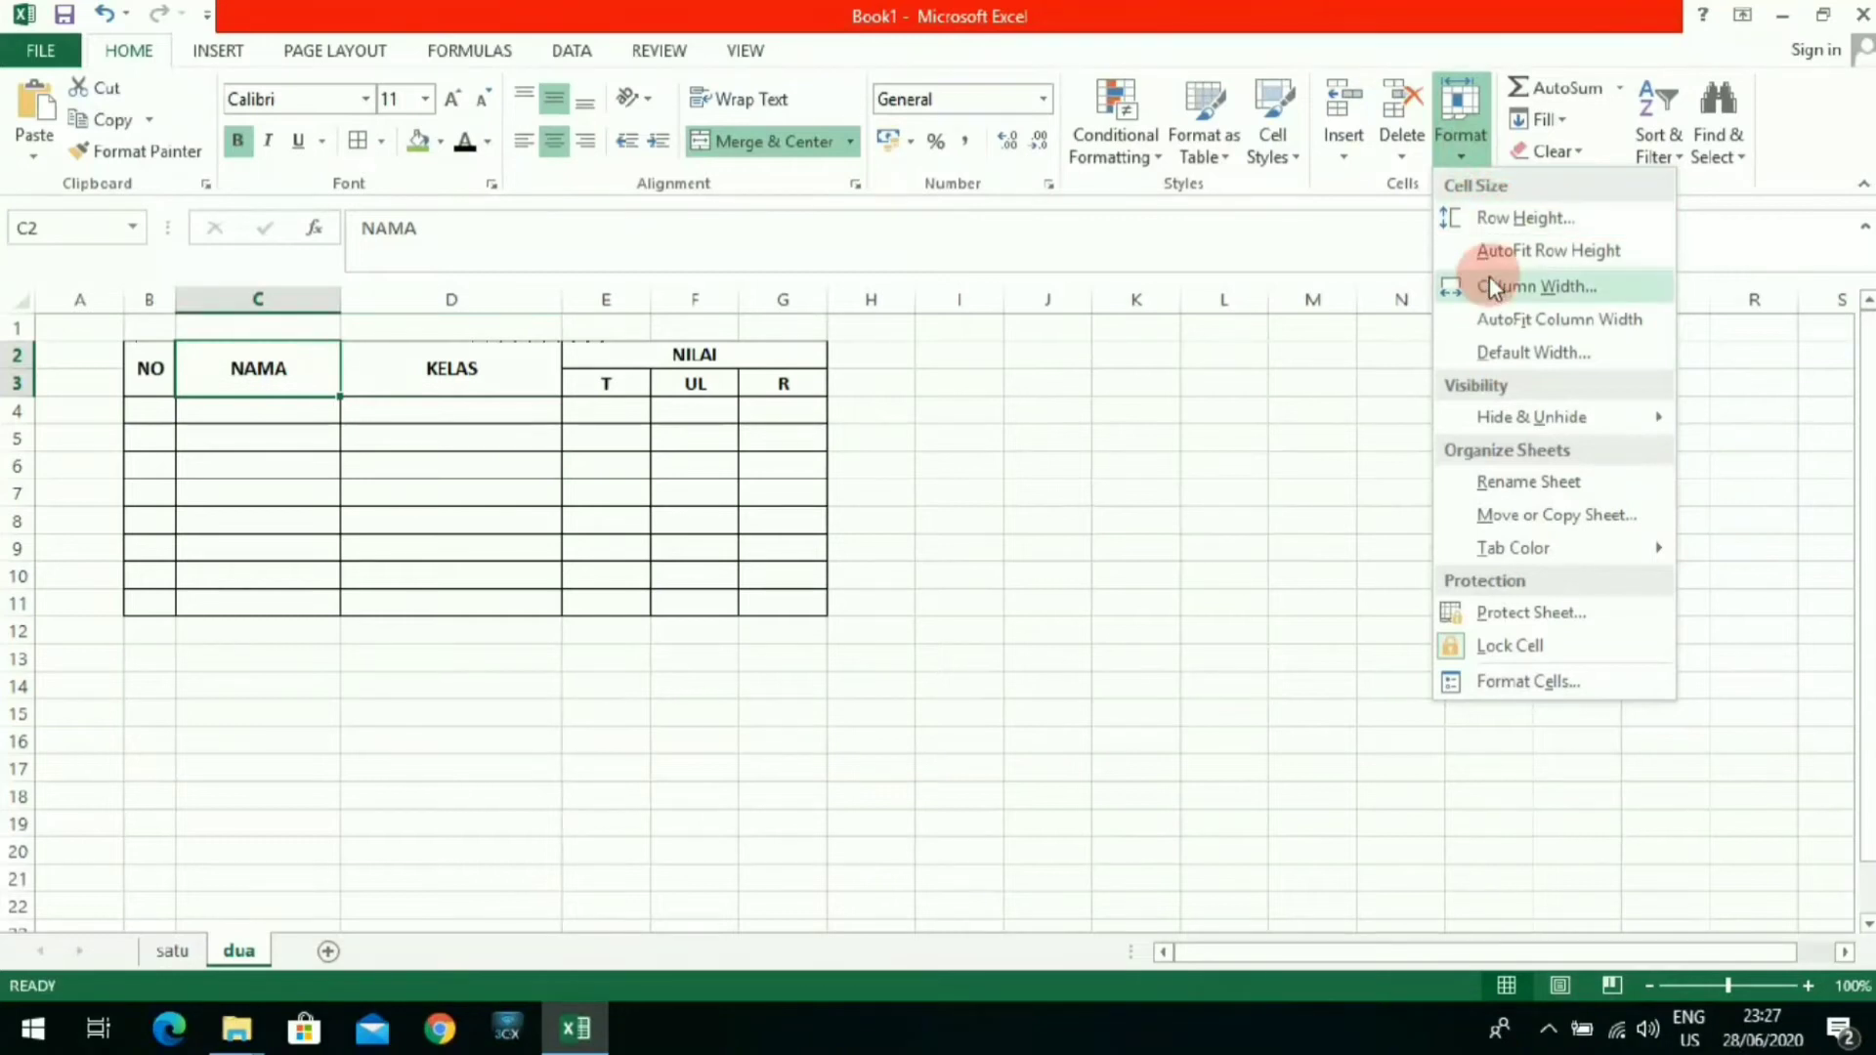
pyautogui.click(1124, 498)
pyautogui.click(1017, 540)
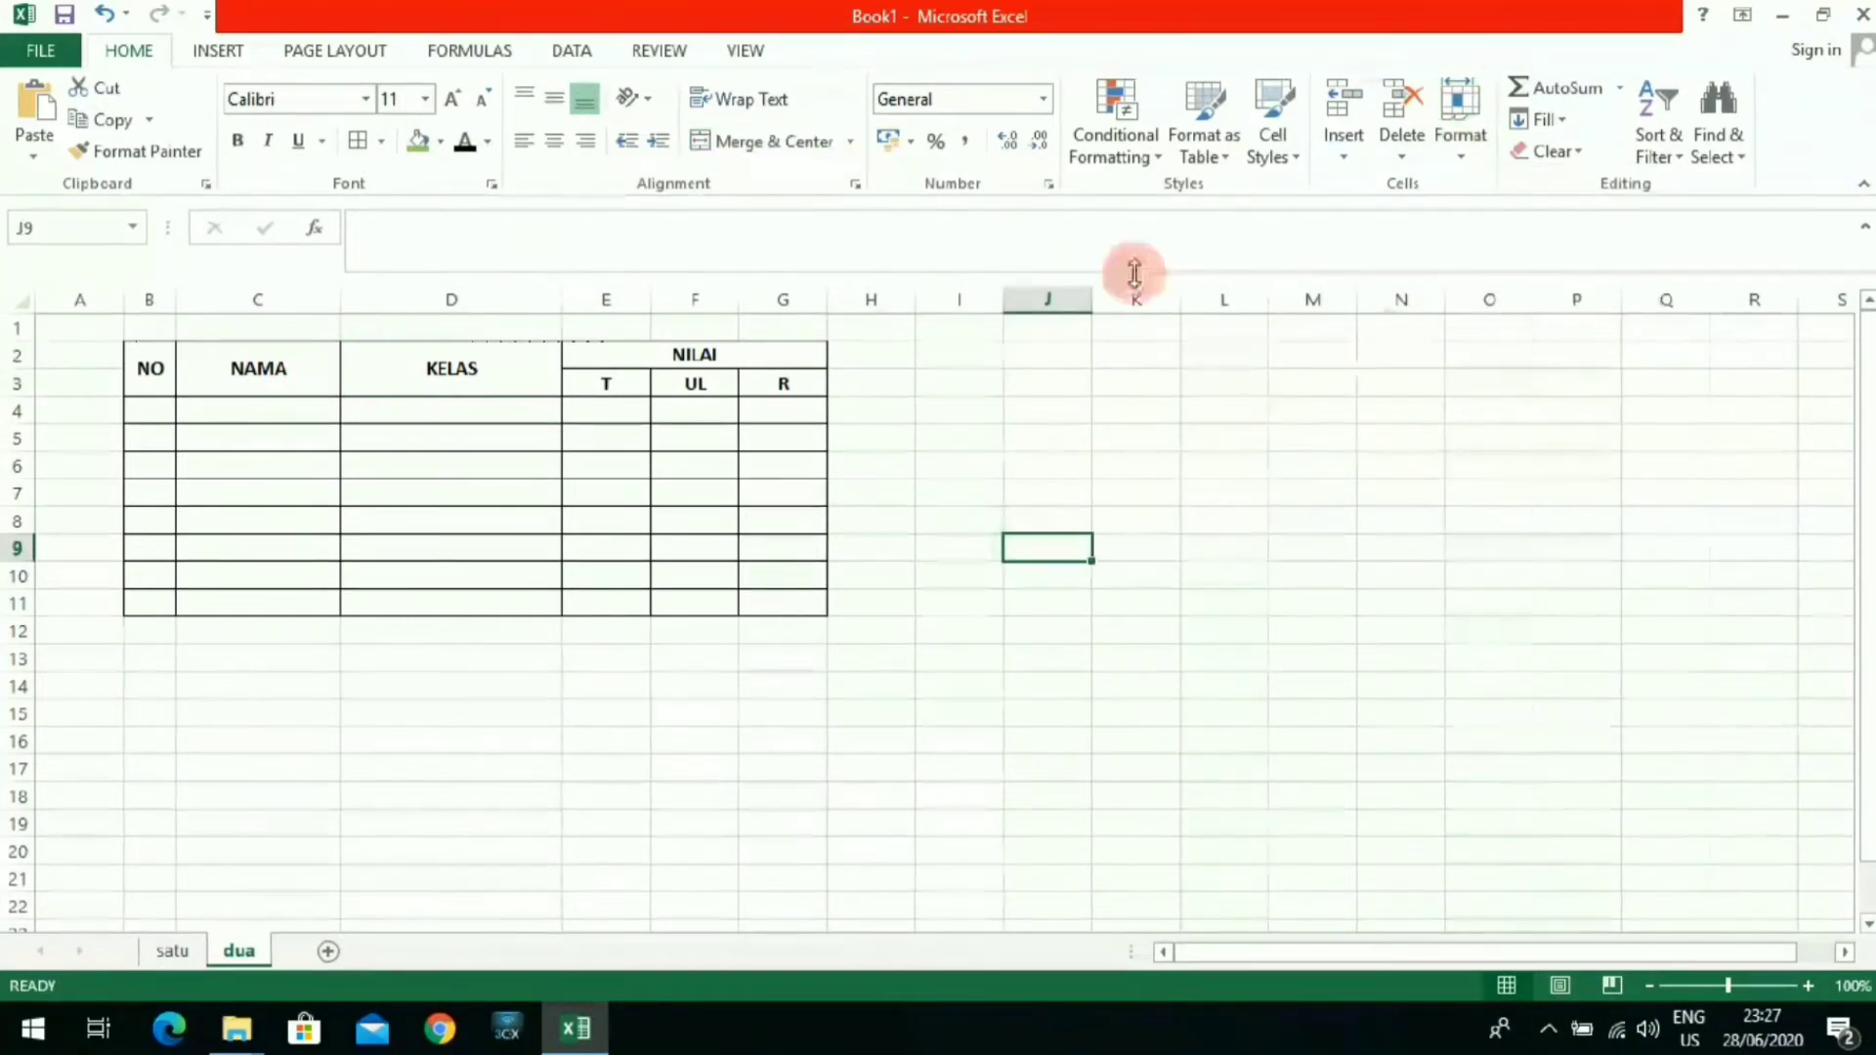
pyautogui.click(425, 587)
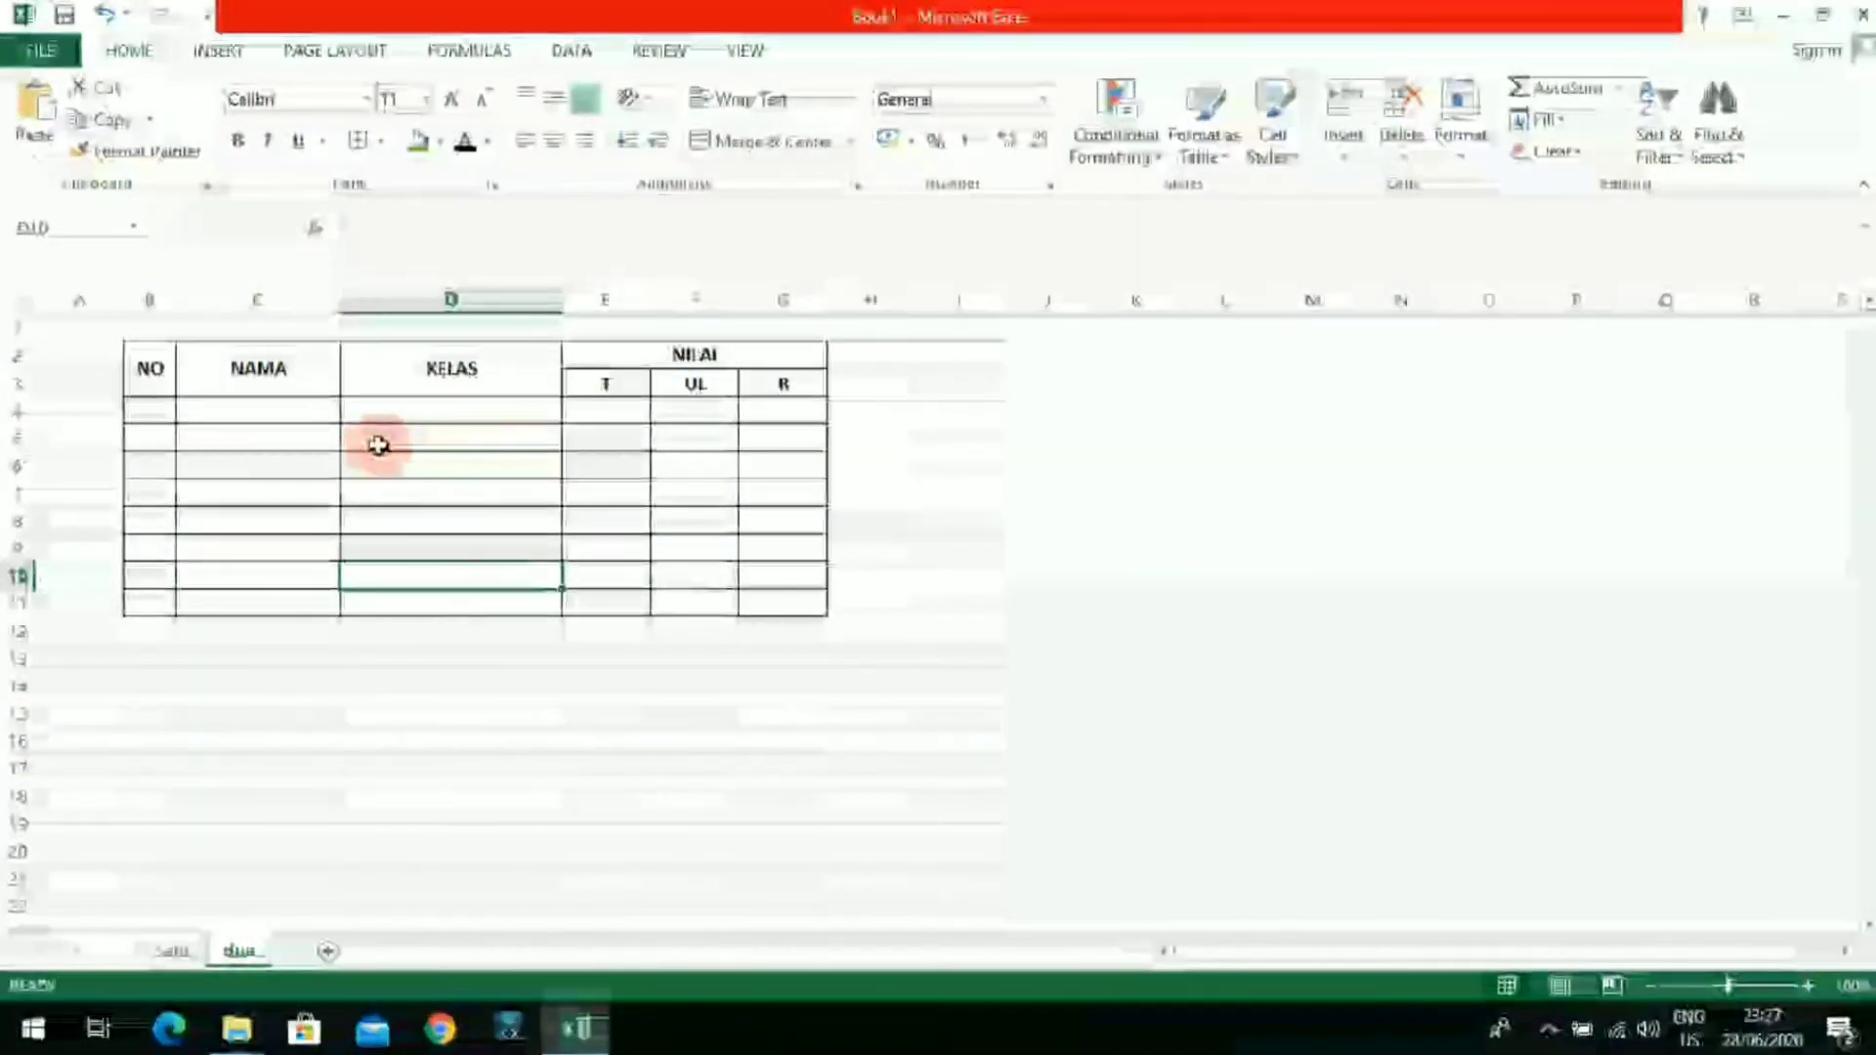
pyautogui.click(456, 512)
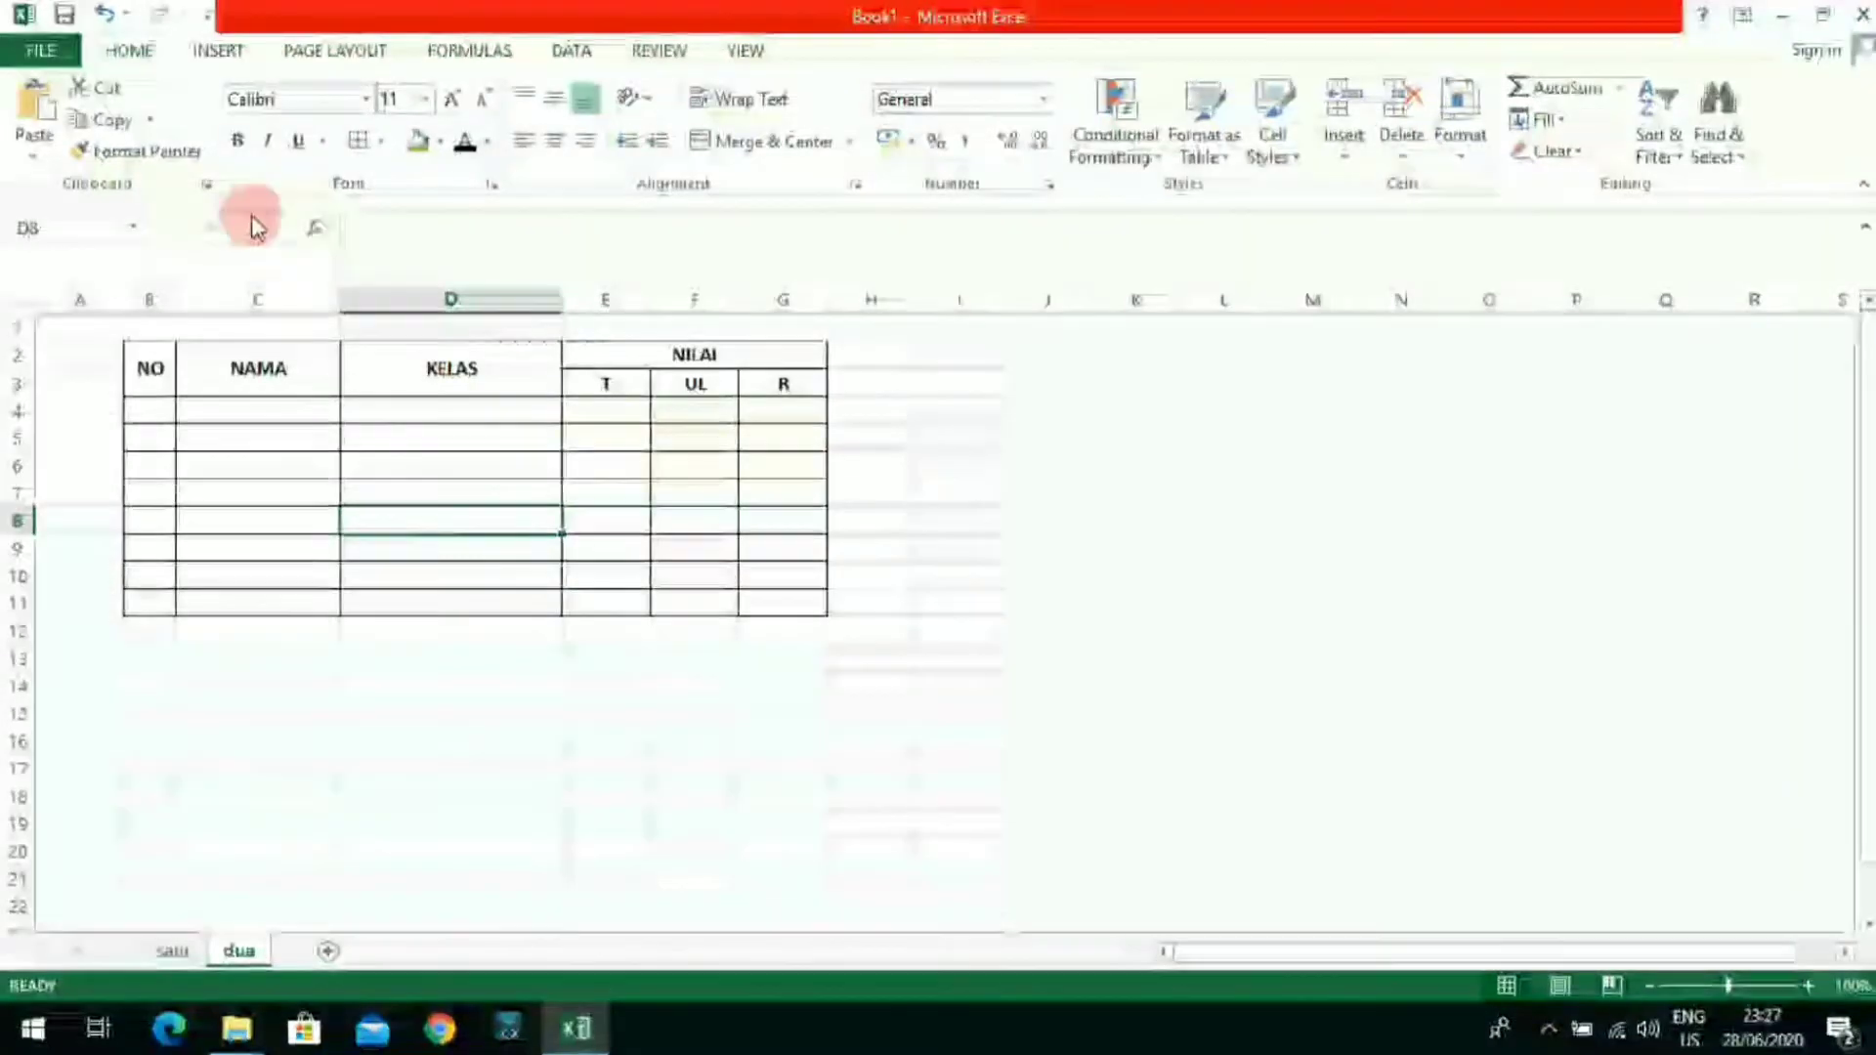
# Step: Examine the illustration commands for inserting, including the Screenshot tool's Screen Clipping option
pyautogui.click(218, 49)
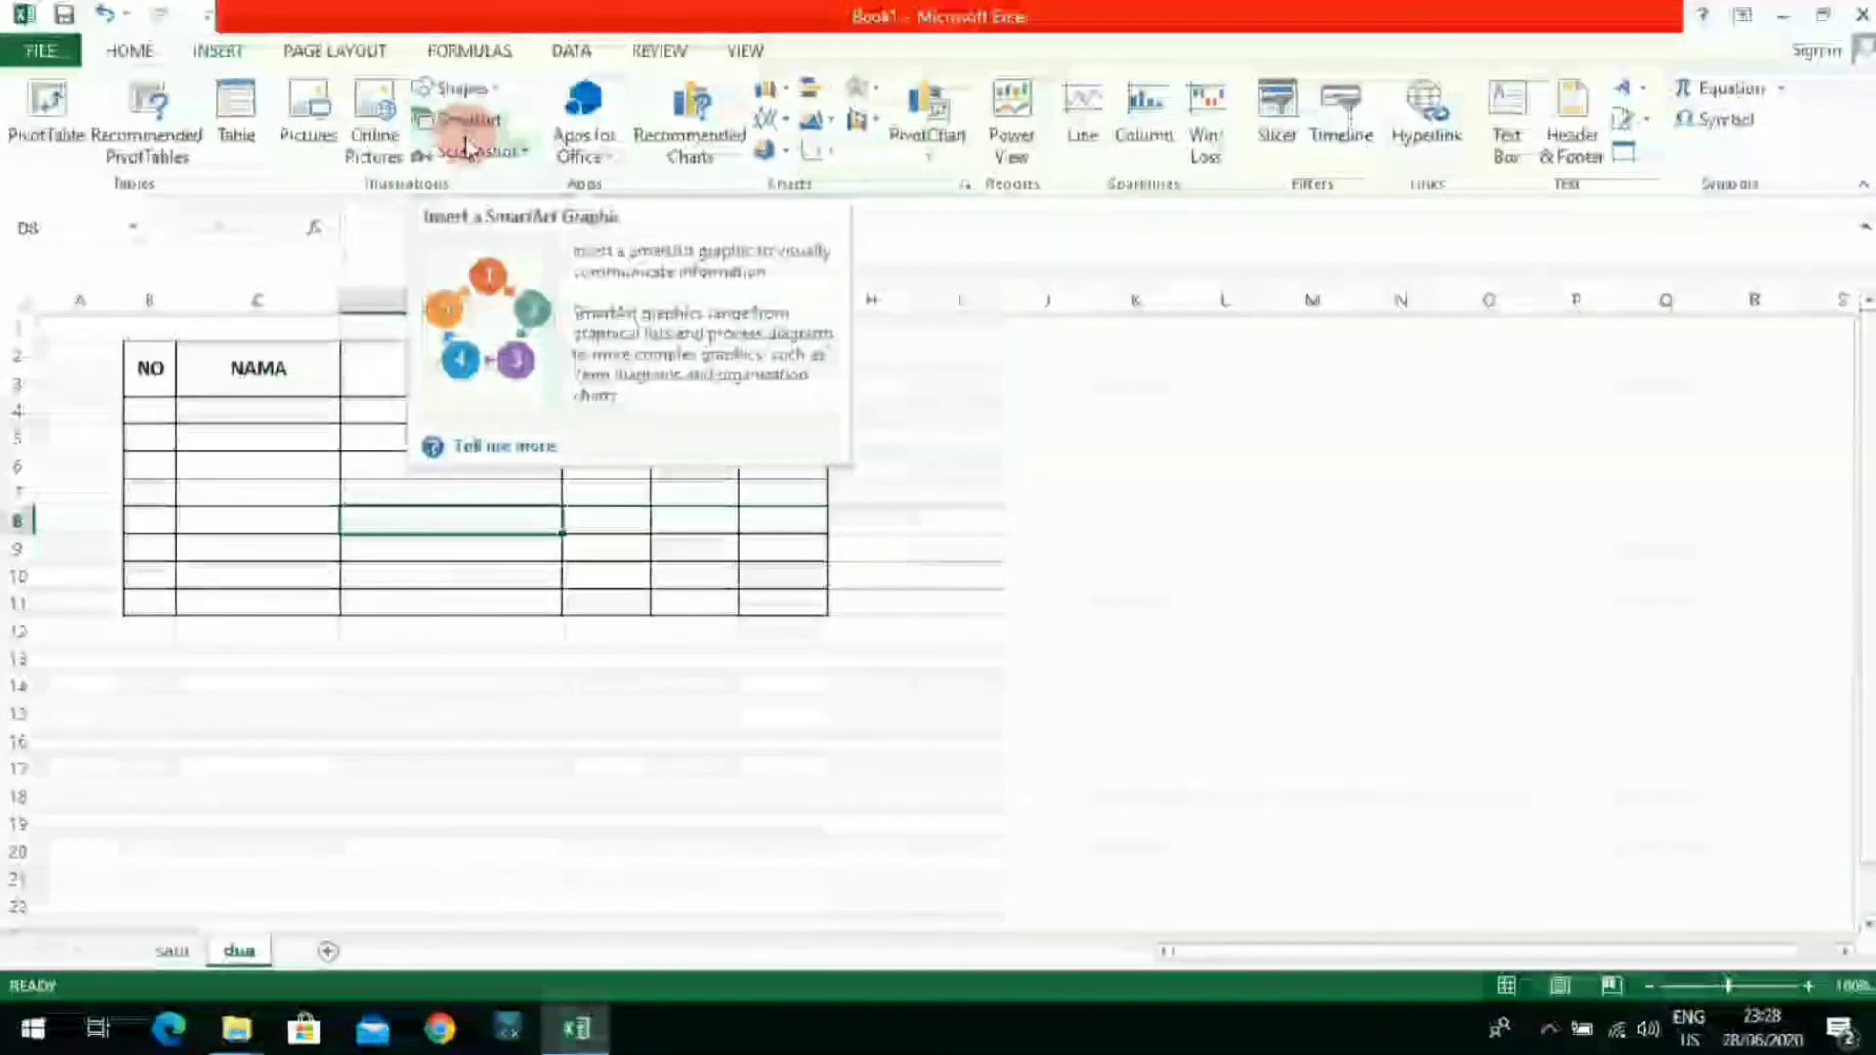
pyautogui.click(467, 155)
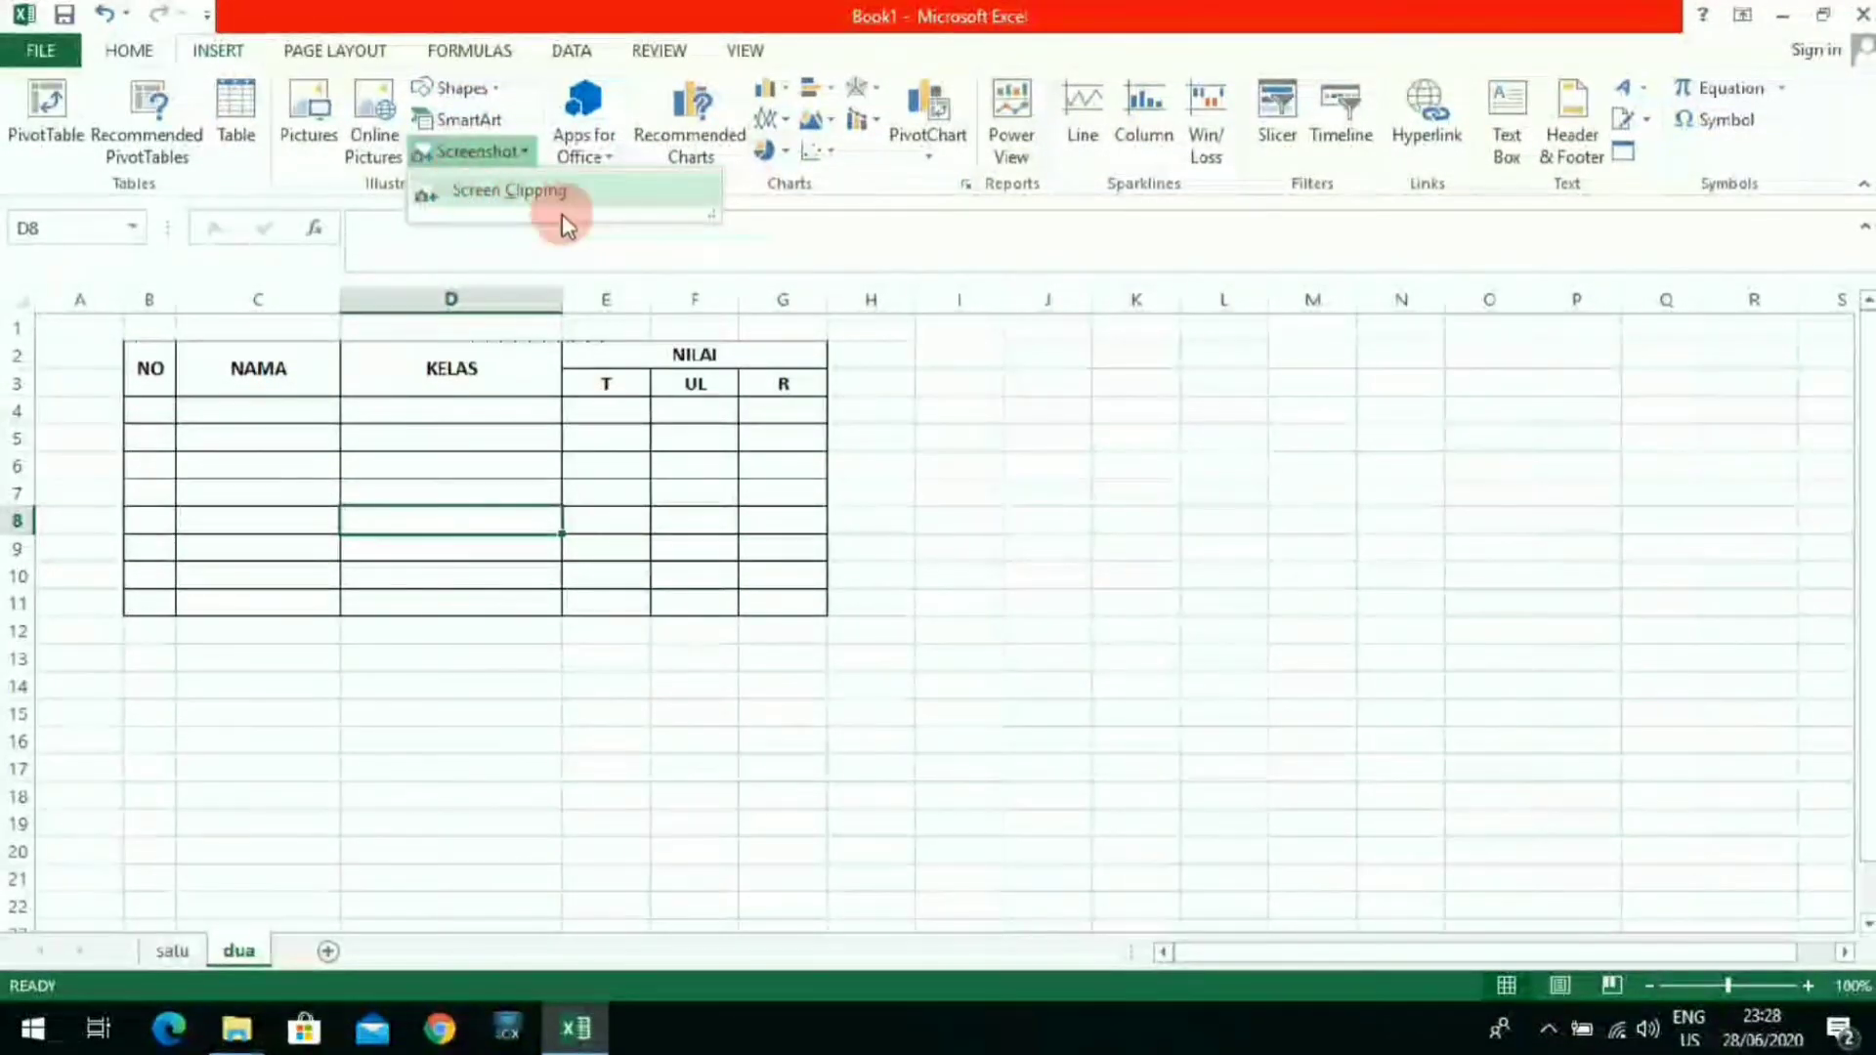
pyautogui.click(933, 428)
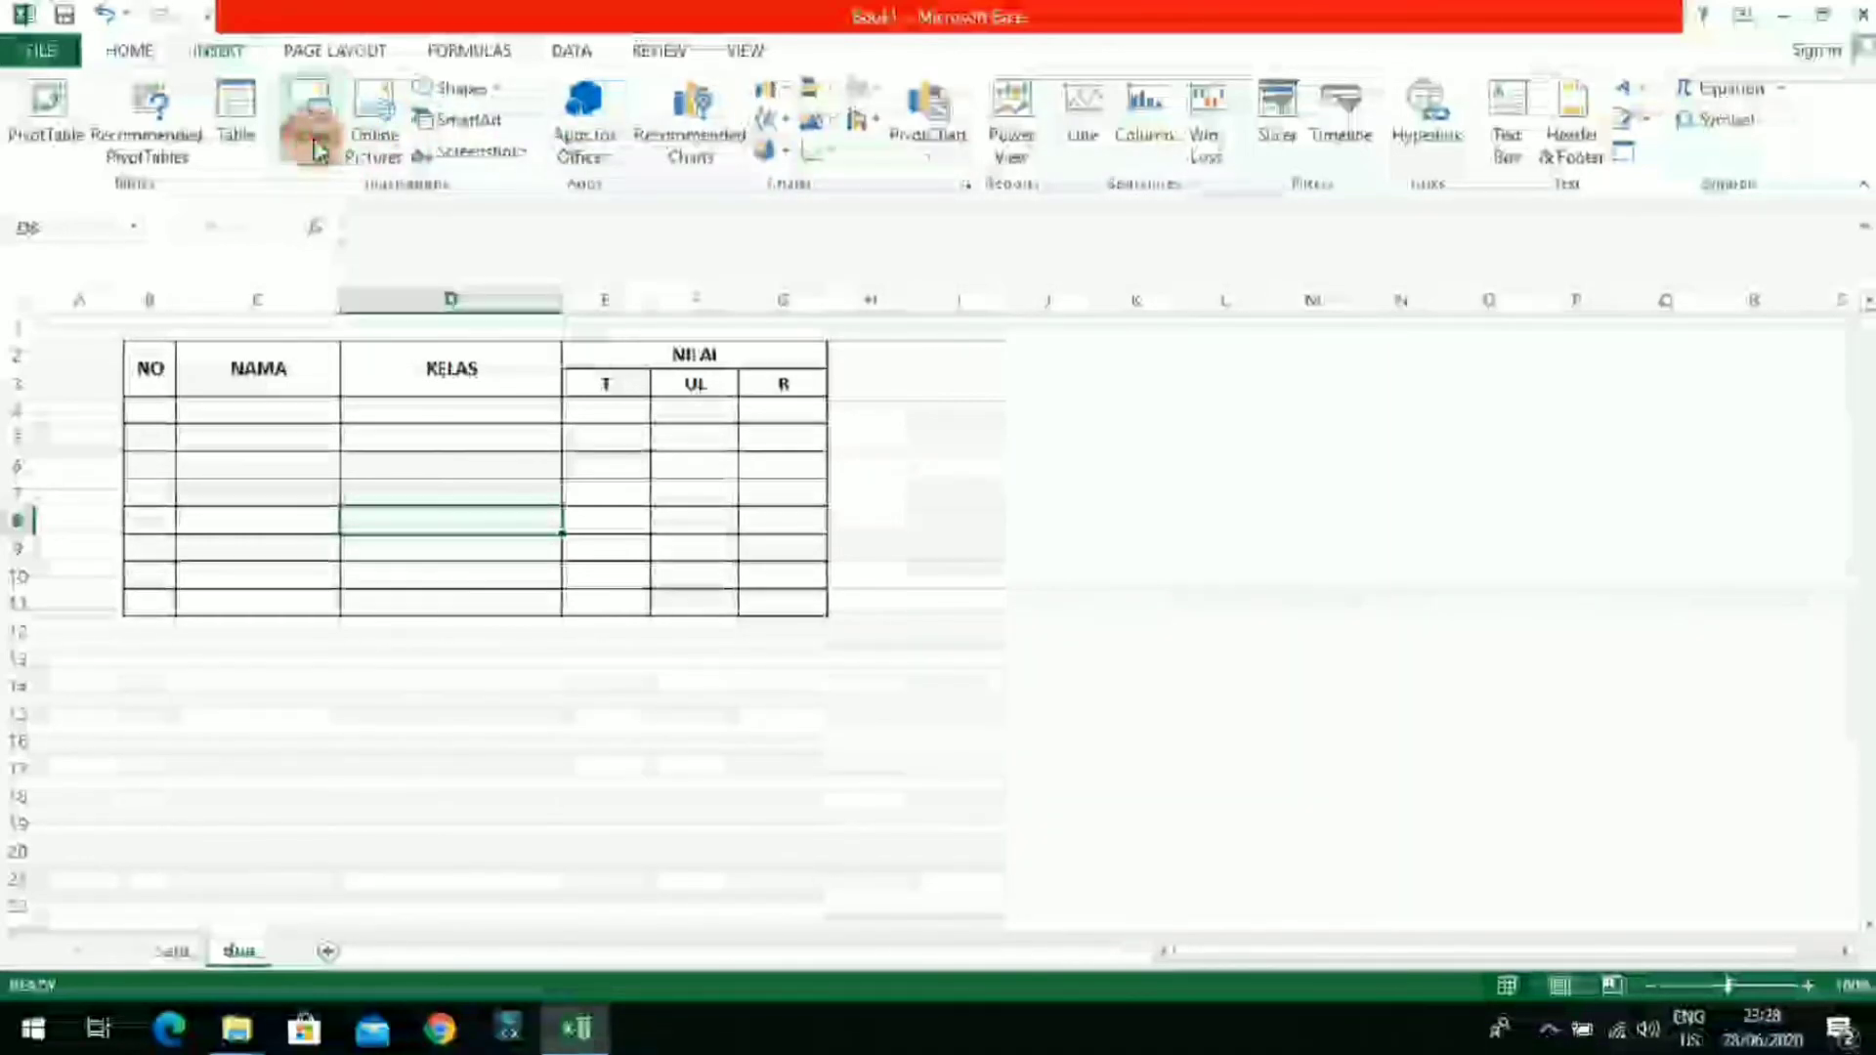
# Step: Browse the Pictures, Camera Roll and Saved Pictures folders for a picture to insert, without inserting one
pyautogui.click(313, 142)
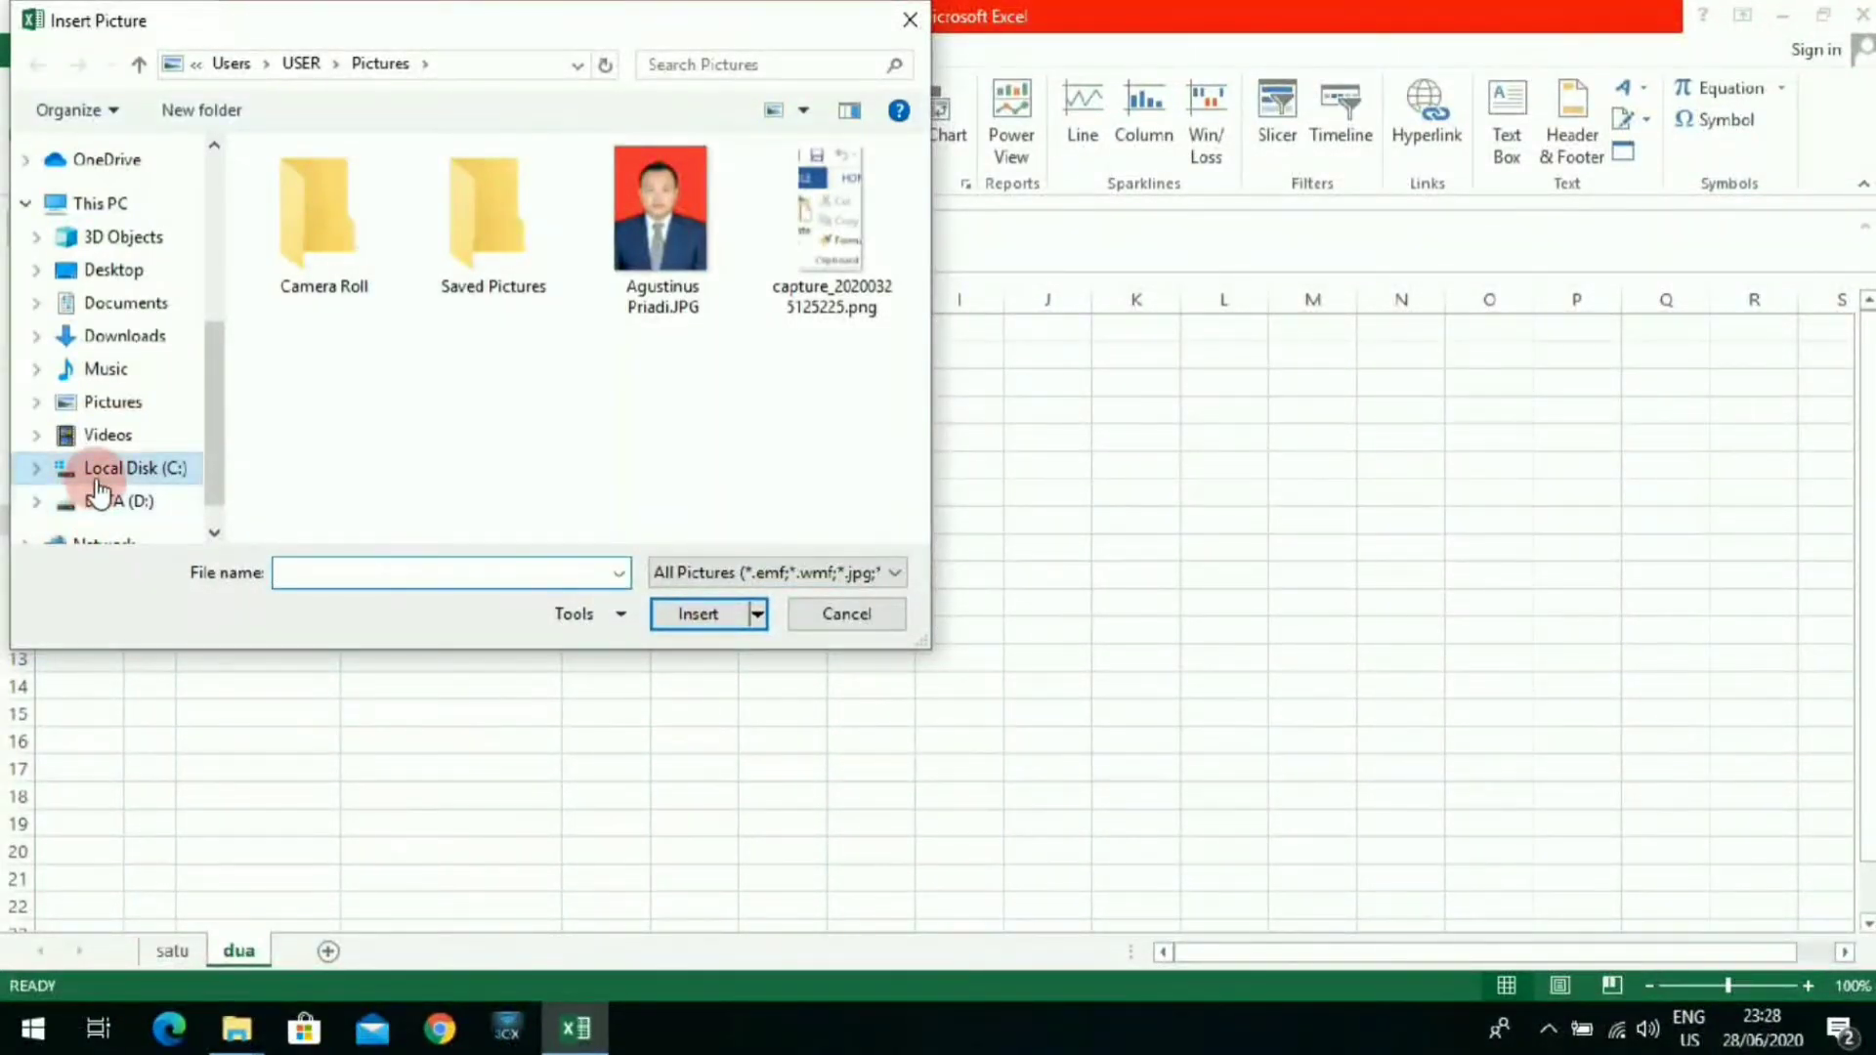
pyautogui.click(127, 408)
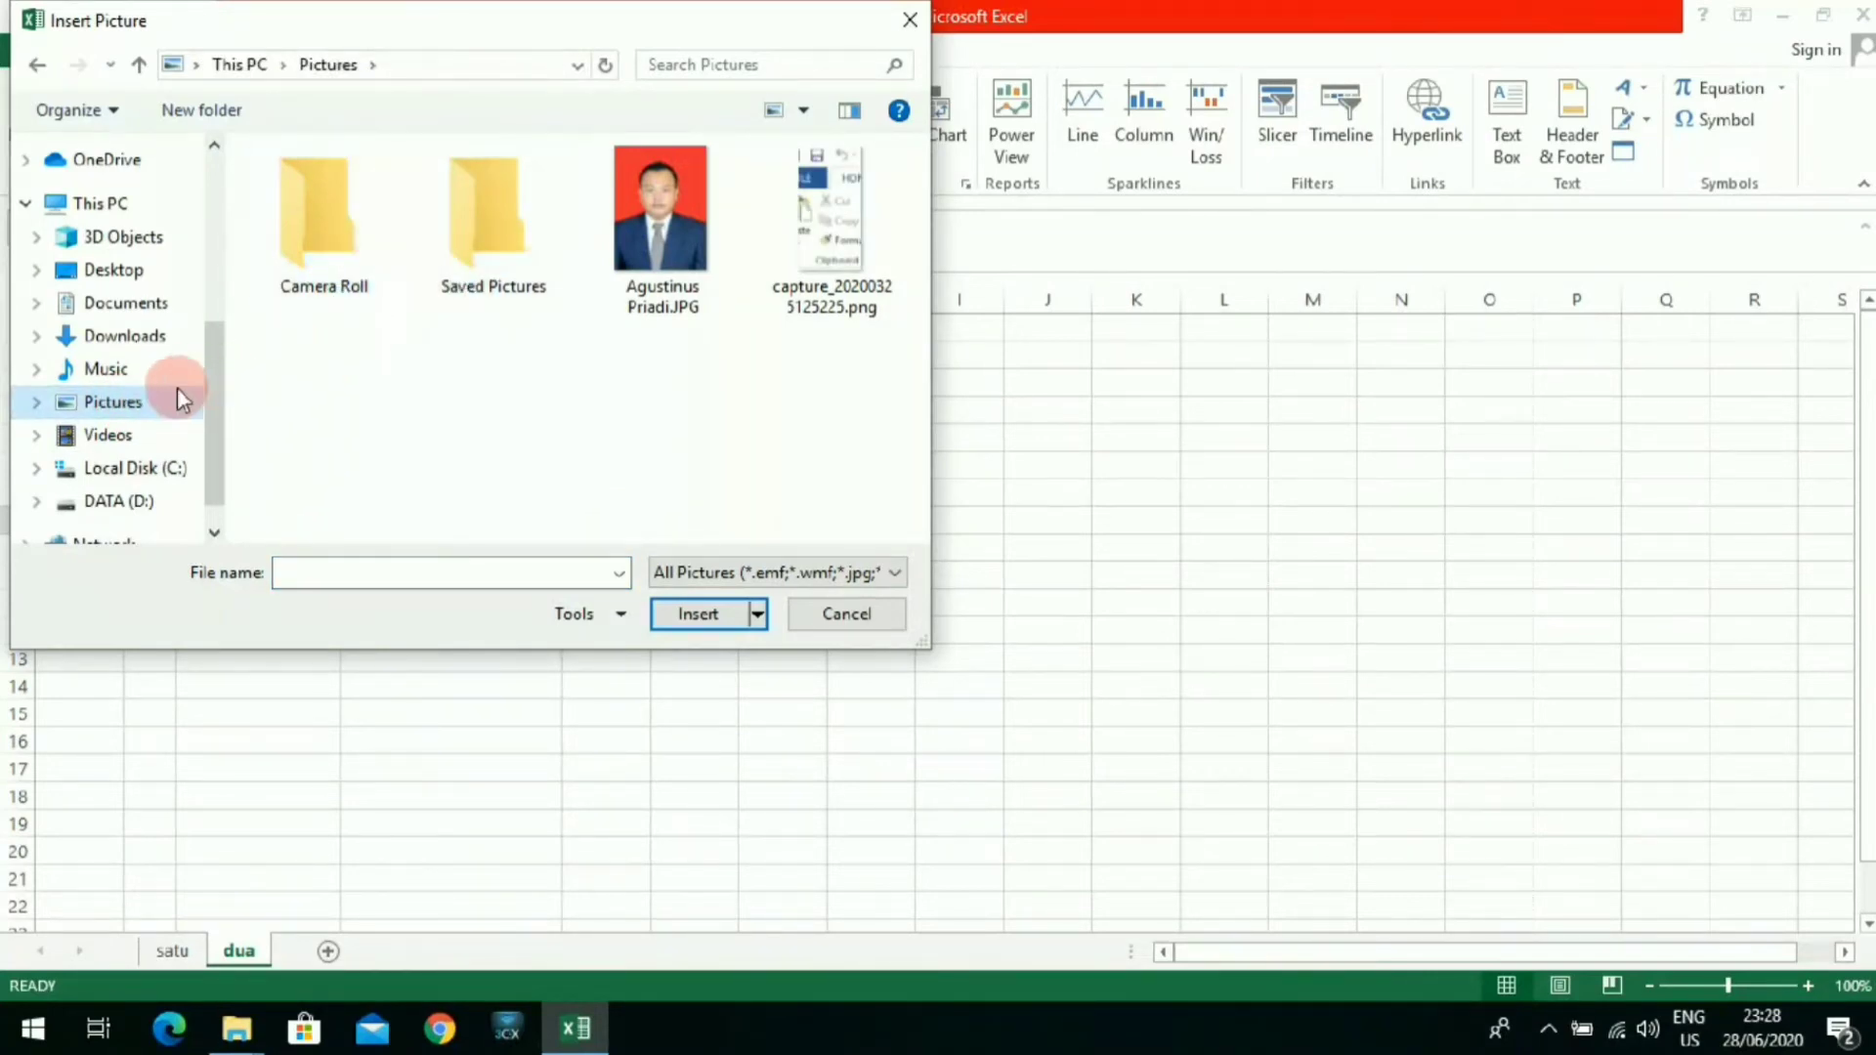
pyautogui.doubleClick(332, 285)
pyautogui.click(101, 413)
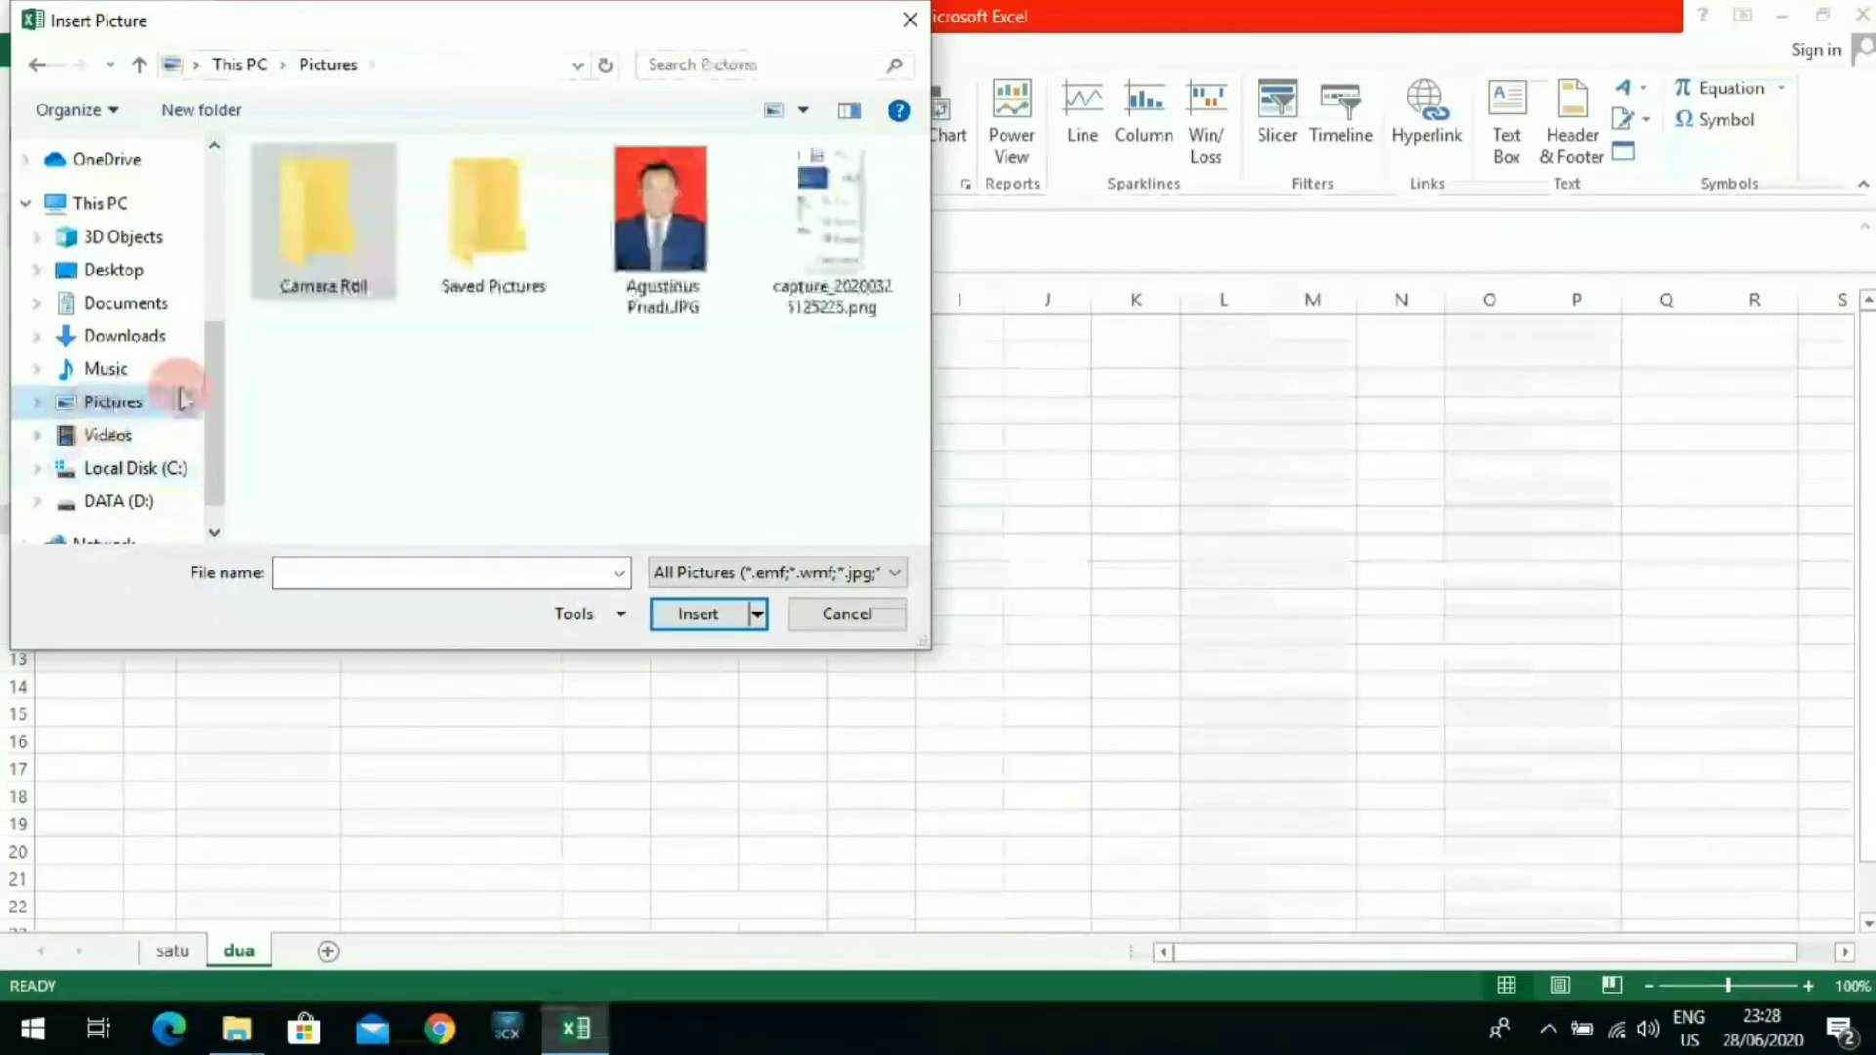
pyautogui.doubleClick(439, 286)
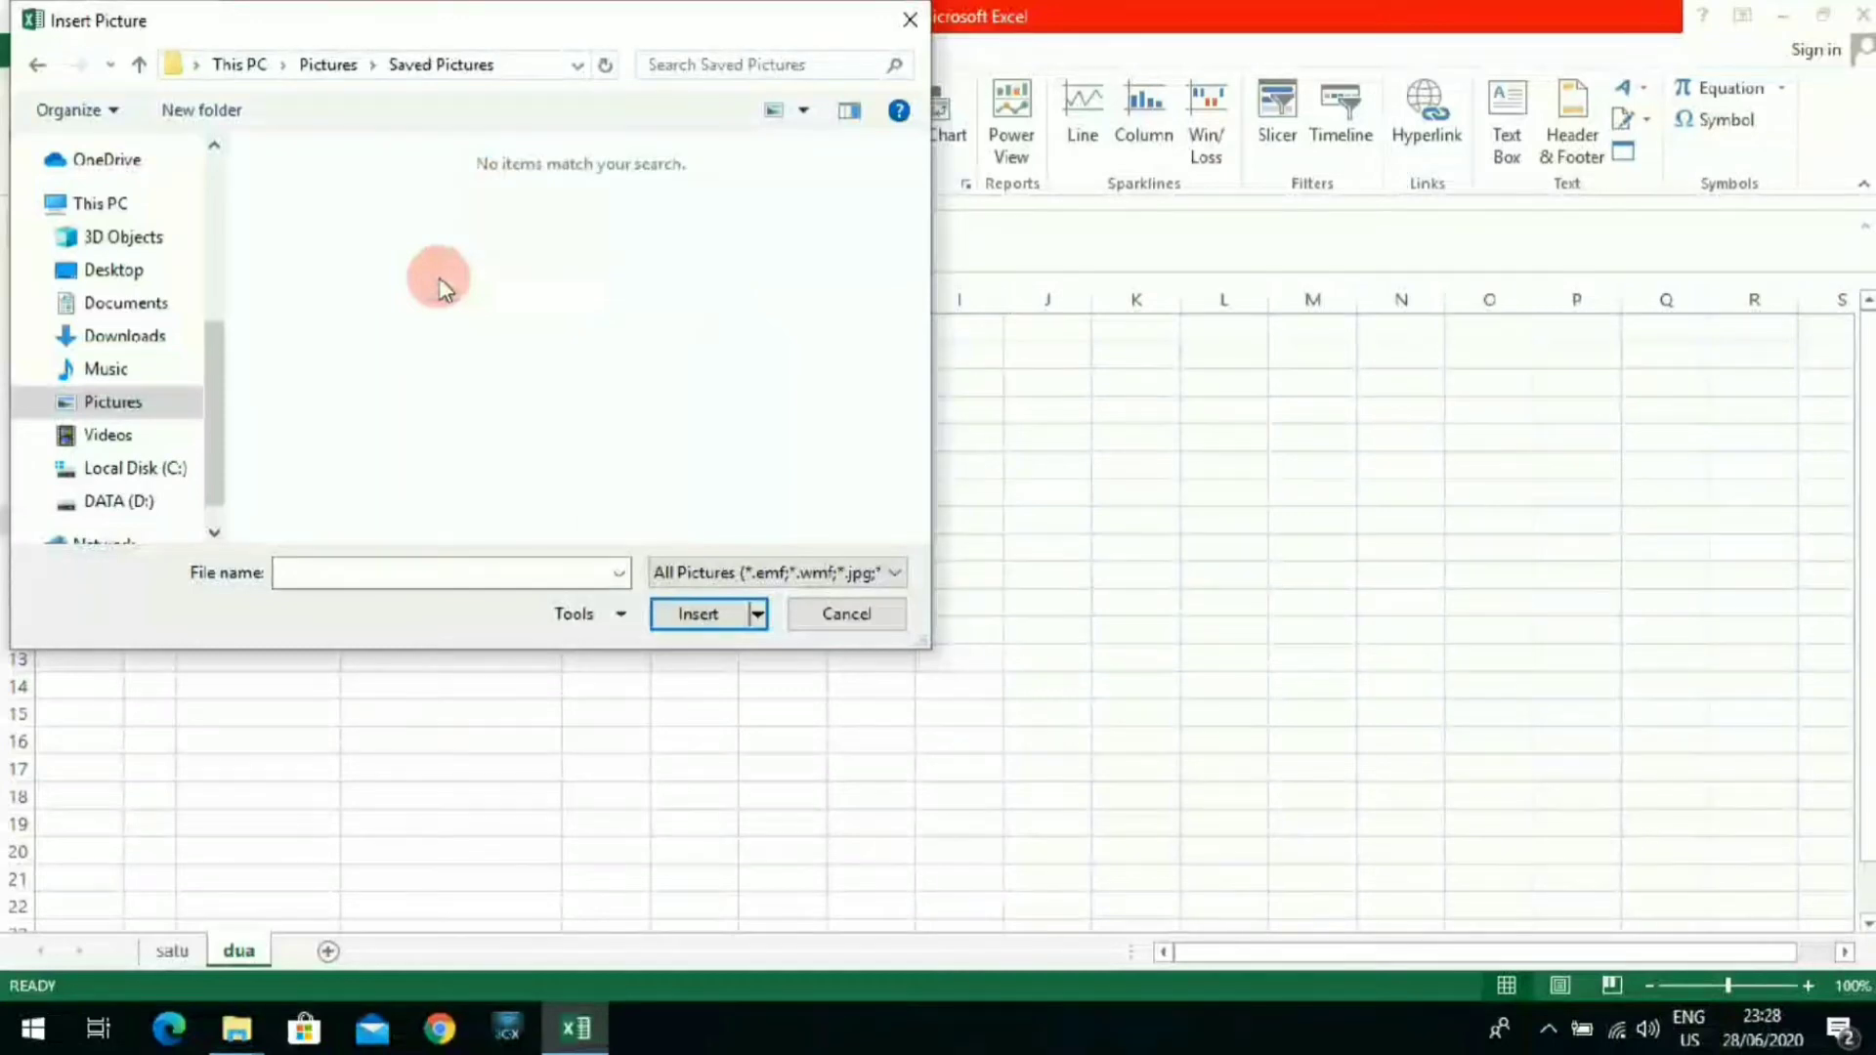
pyautogui.click(864, 624)
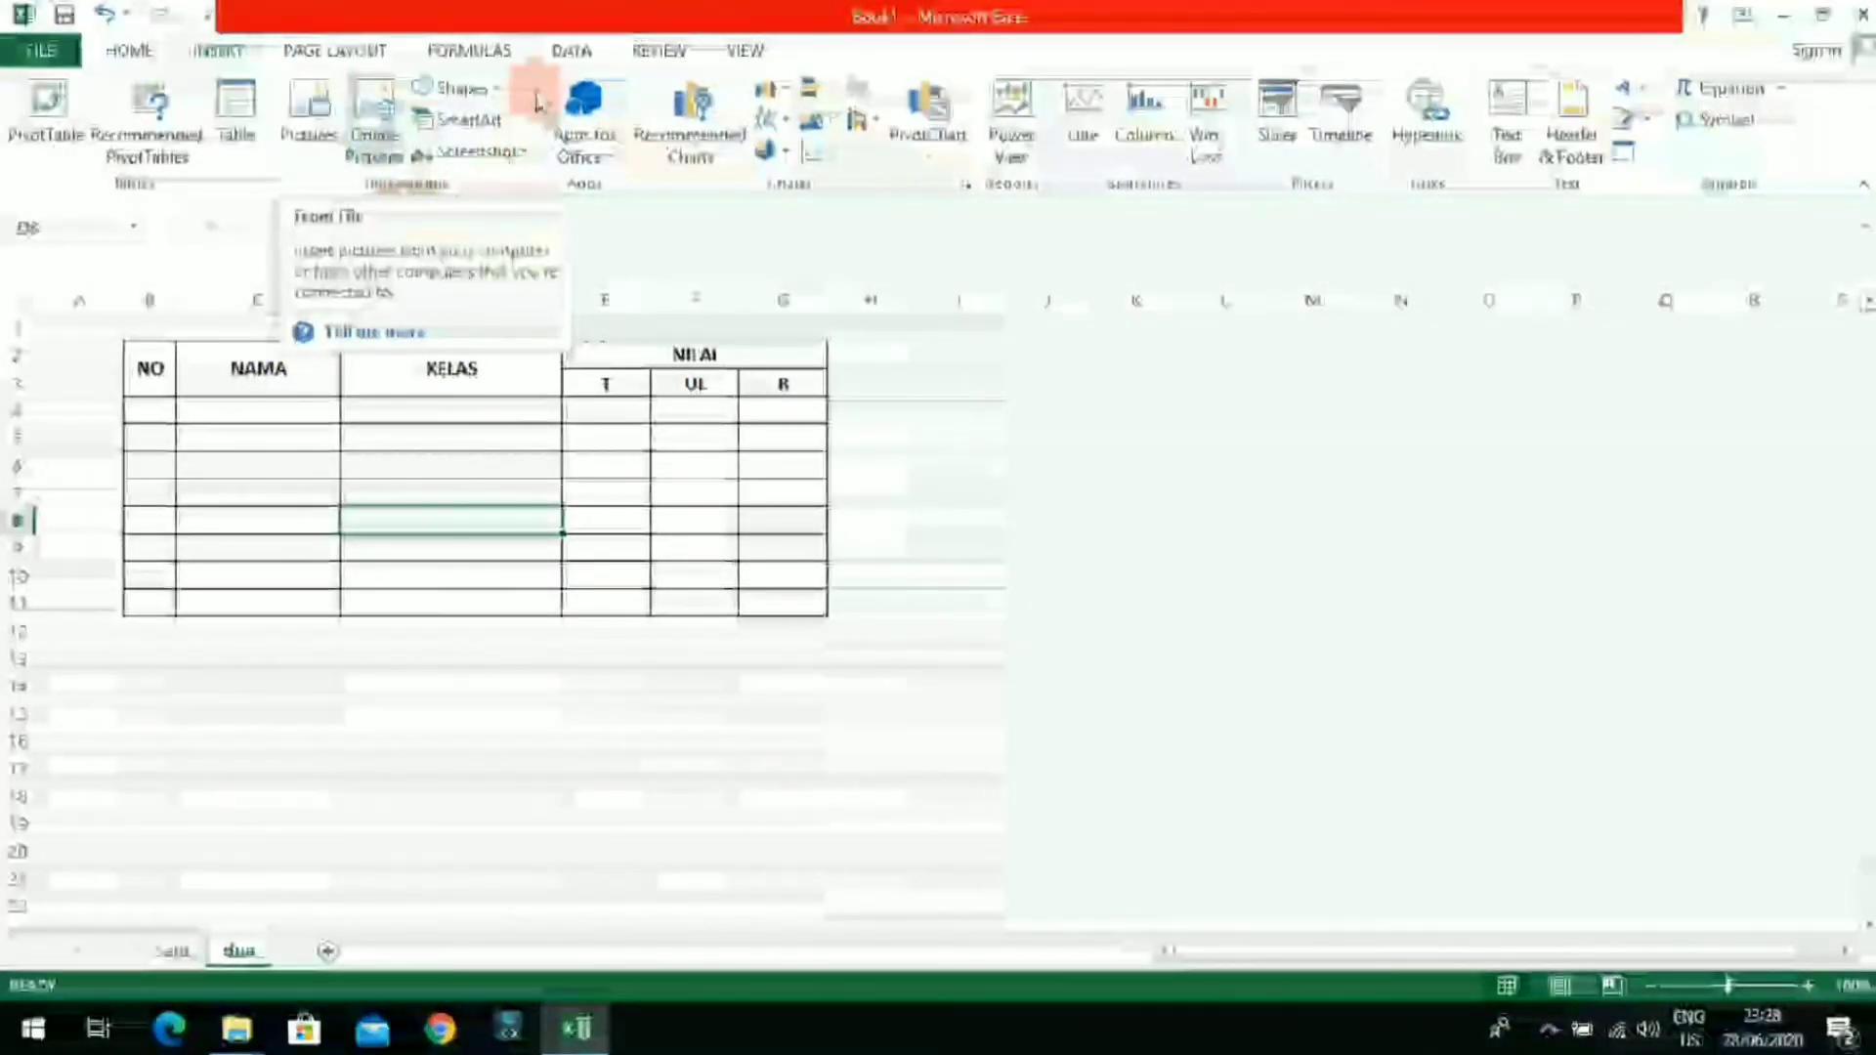
# Step: Examine the gallery of available shapes, from lines and block arrows to flowchart symbols and callouts
pyautogui.click(465, 88)
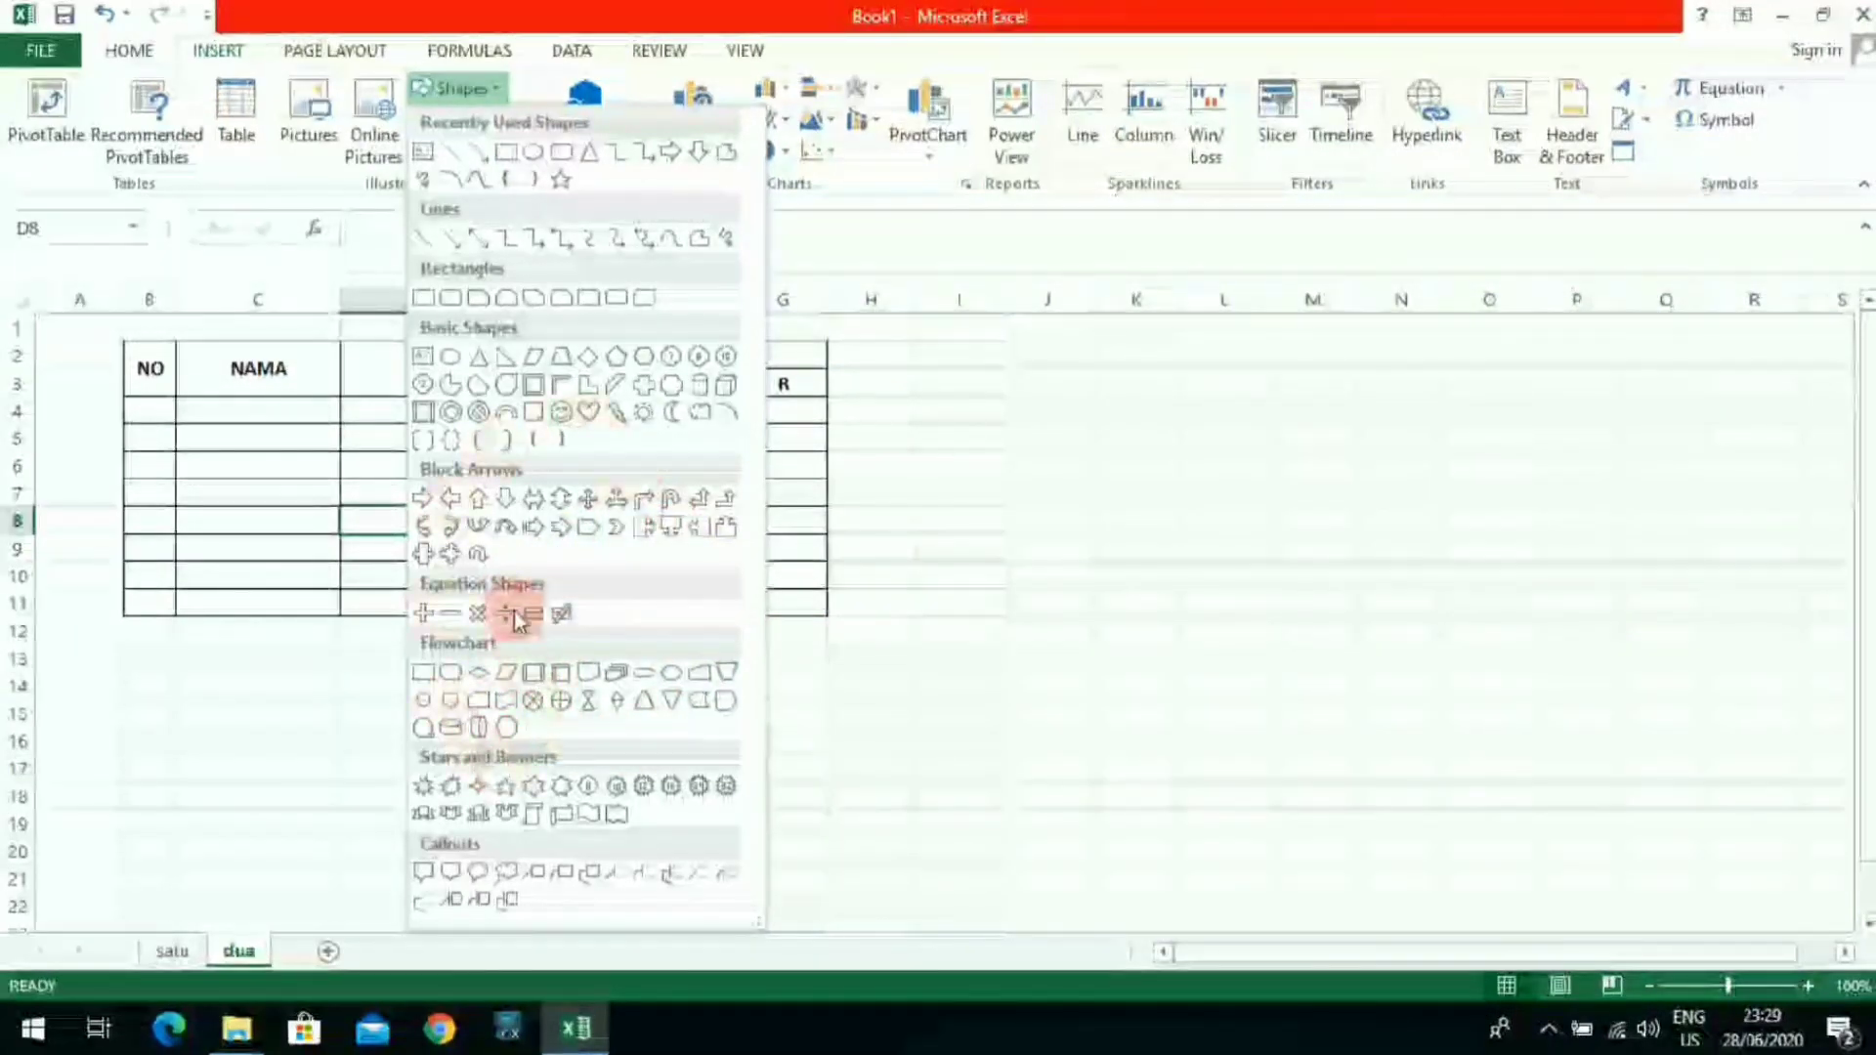
pyautogui.click(899, 616)
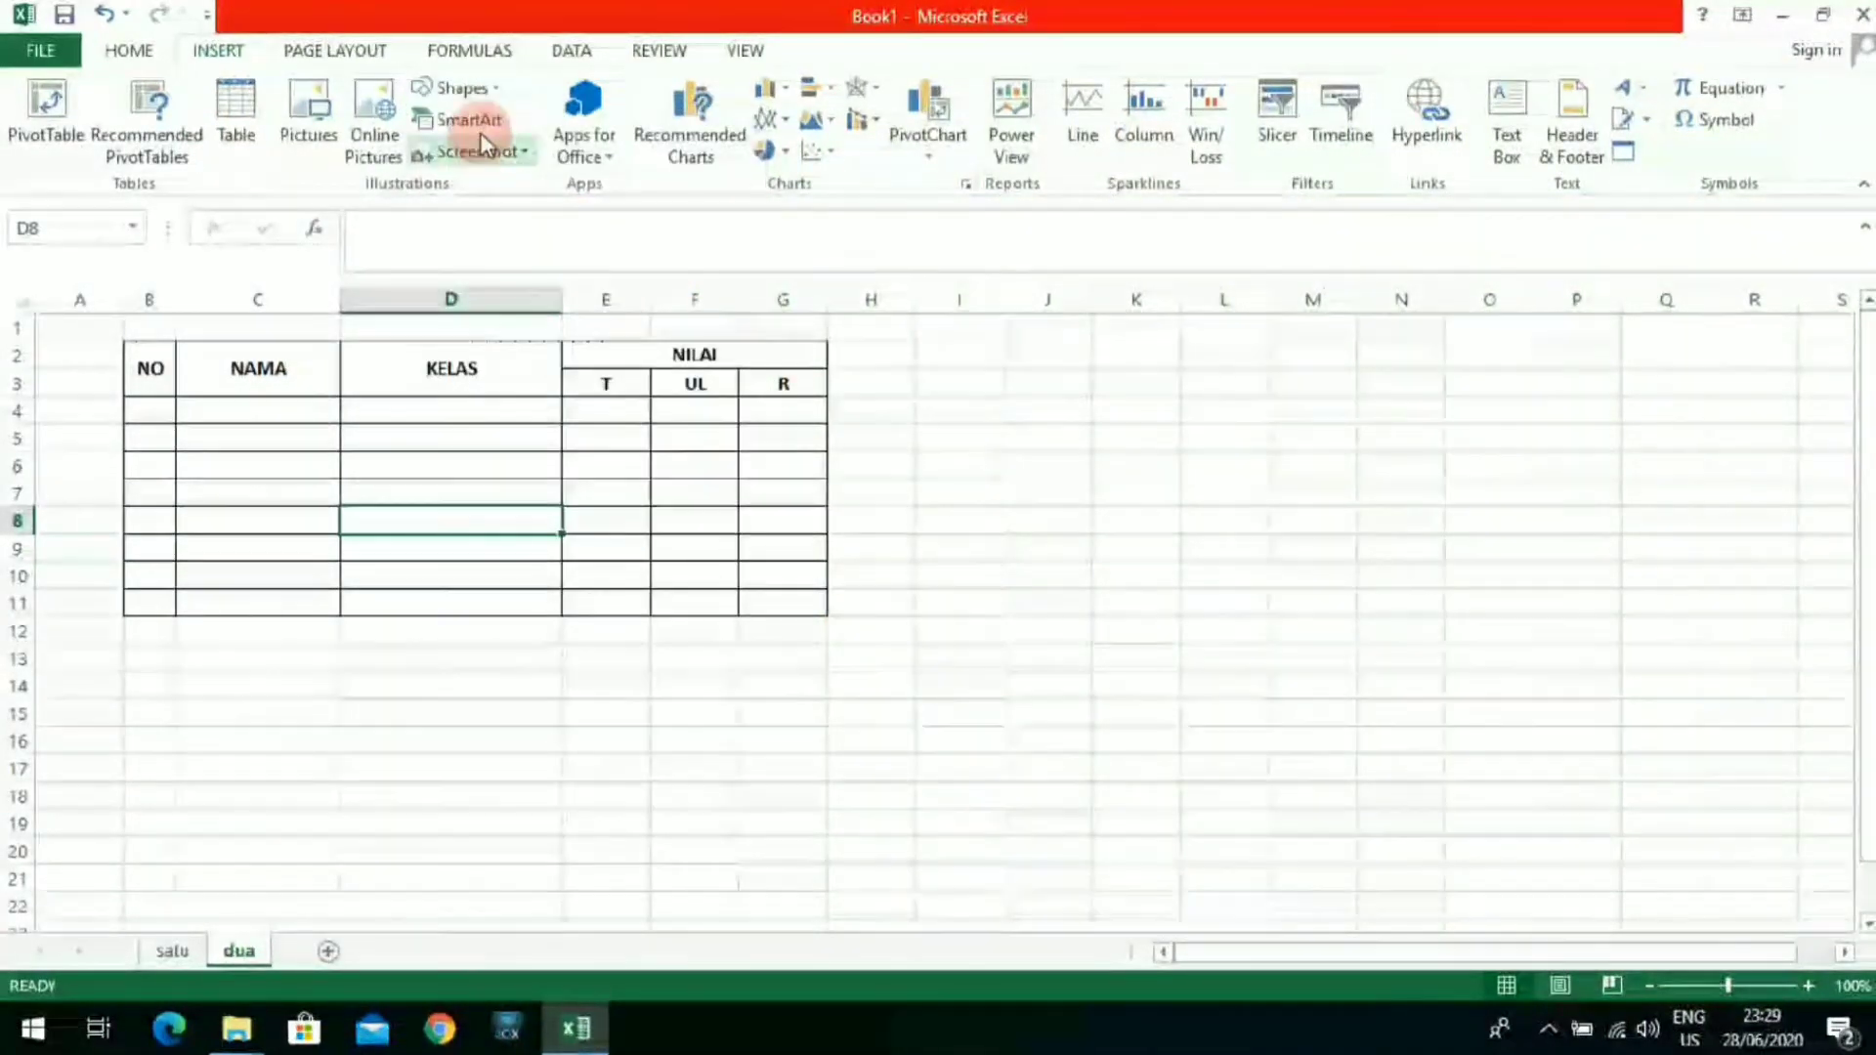
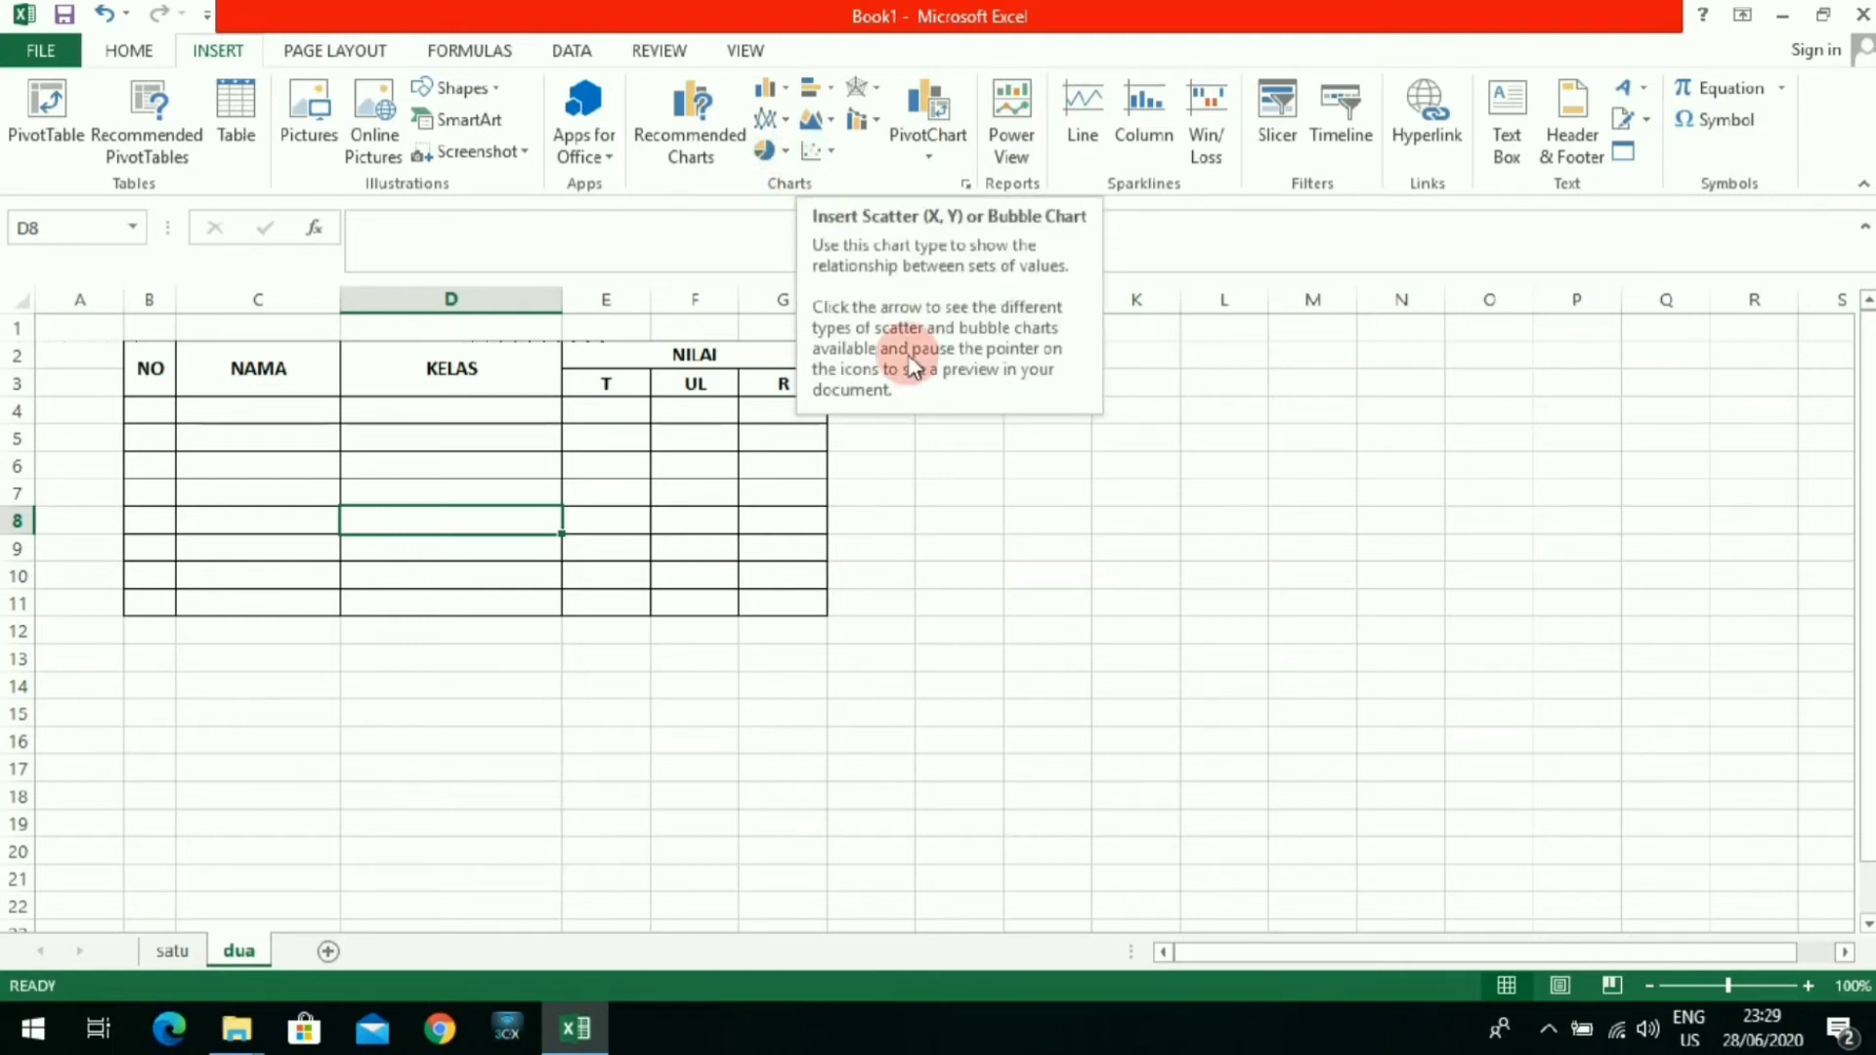
pyautogui.click(1065, 585)
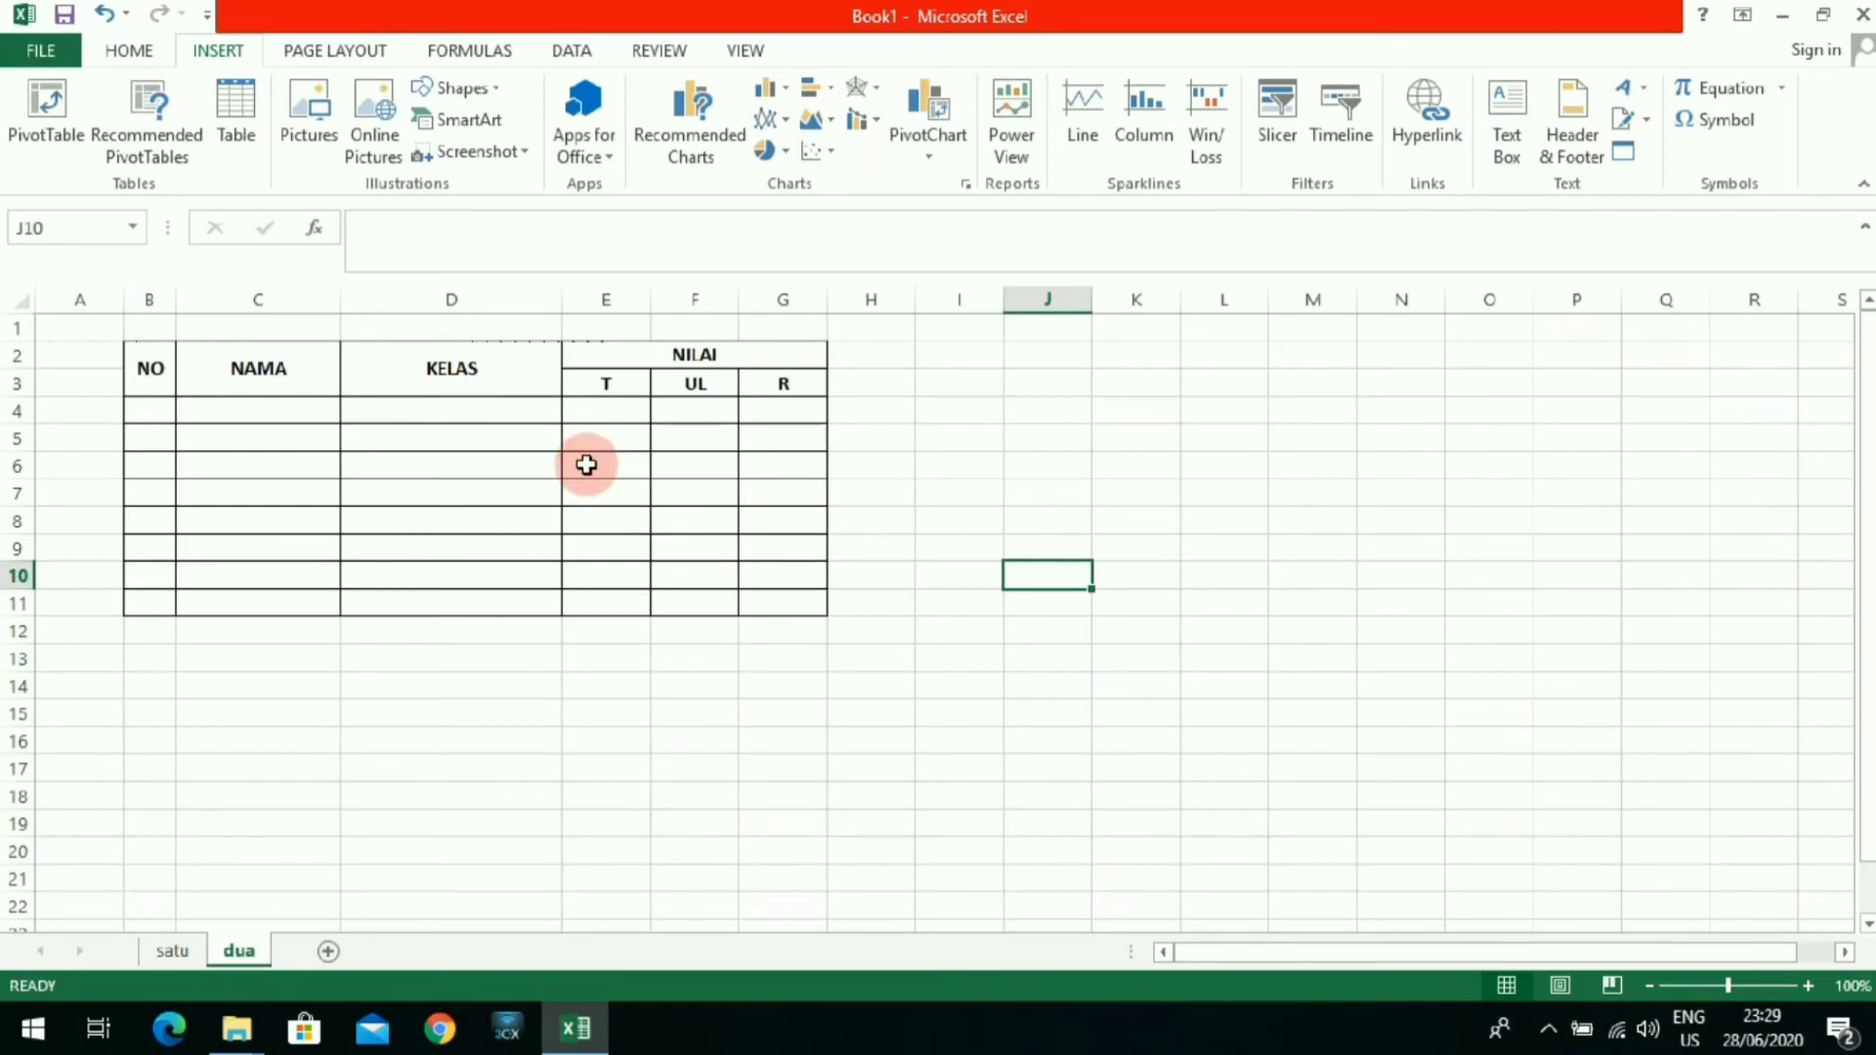
# Step: Insert a 2-D pie chart without source data, starting from empty cell M6
pyautogui.click(1292, 459)
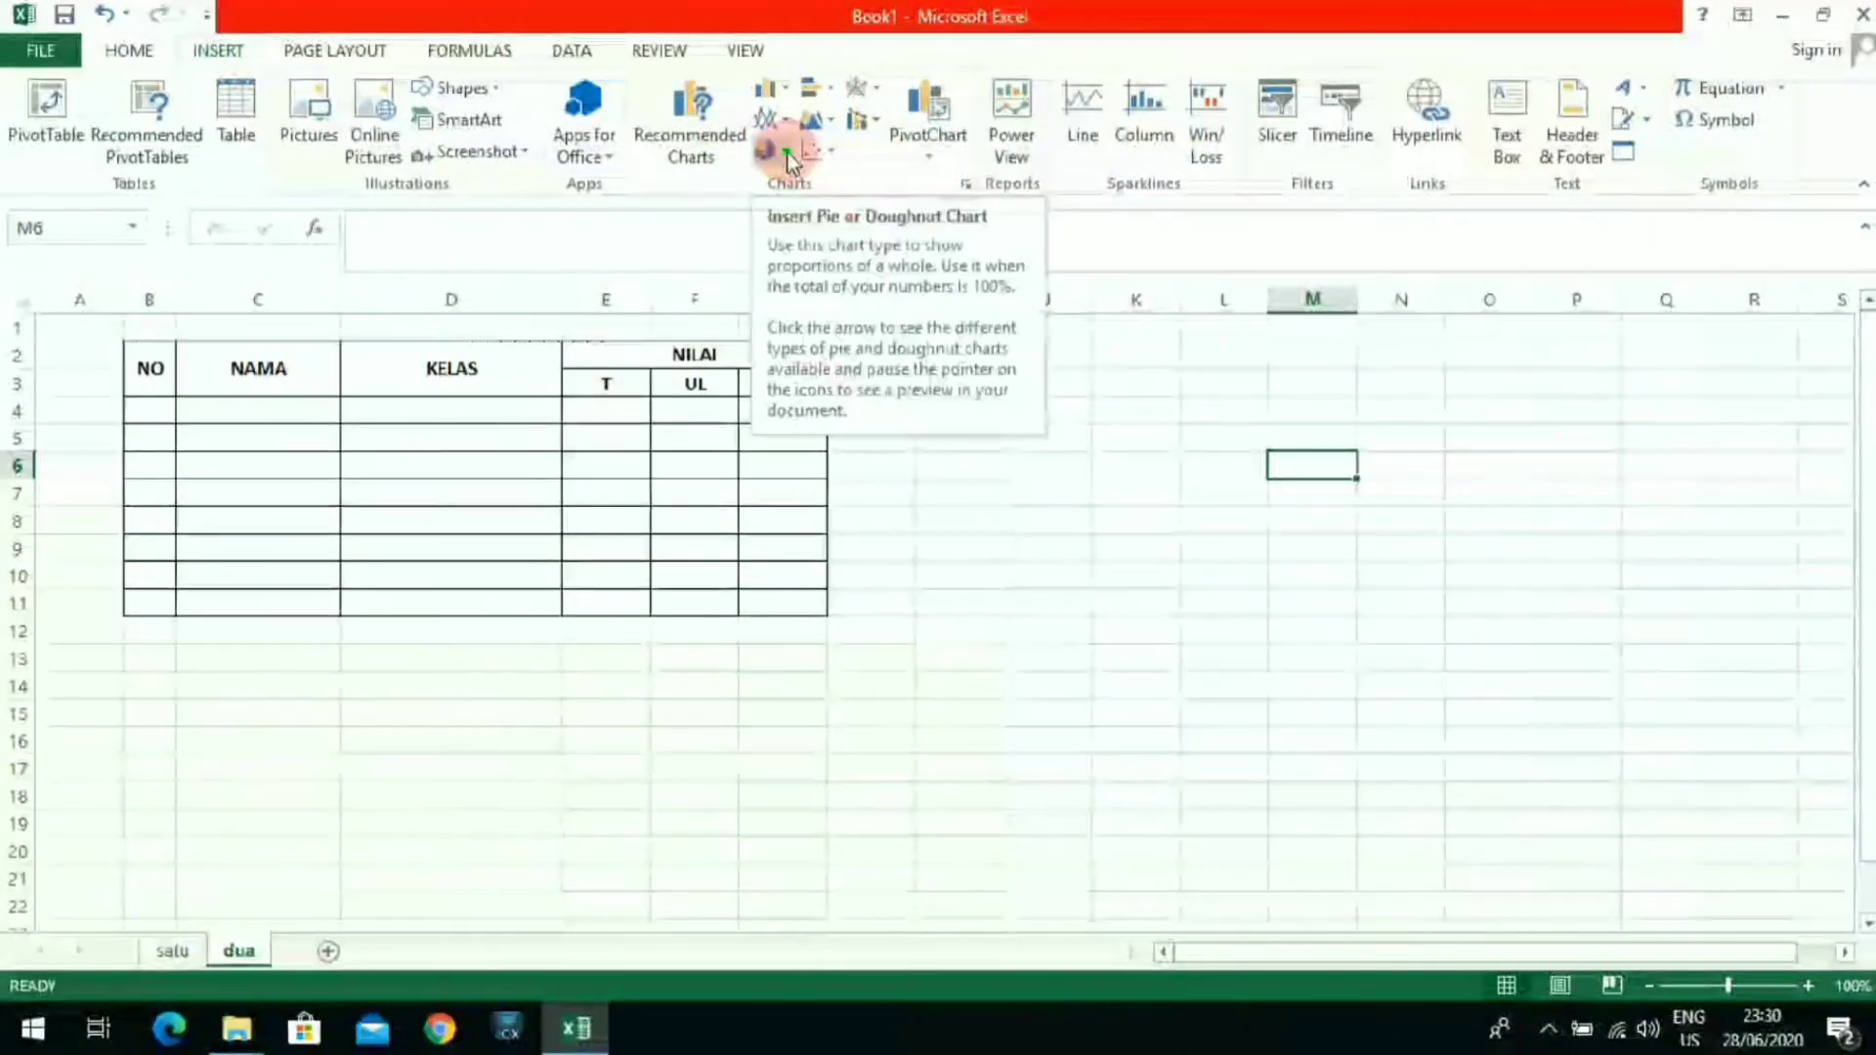
pyautogui.click(788, 153)
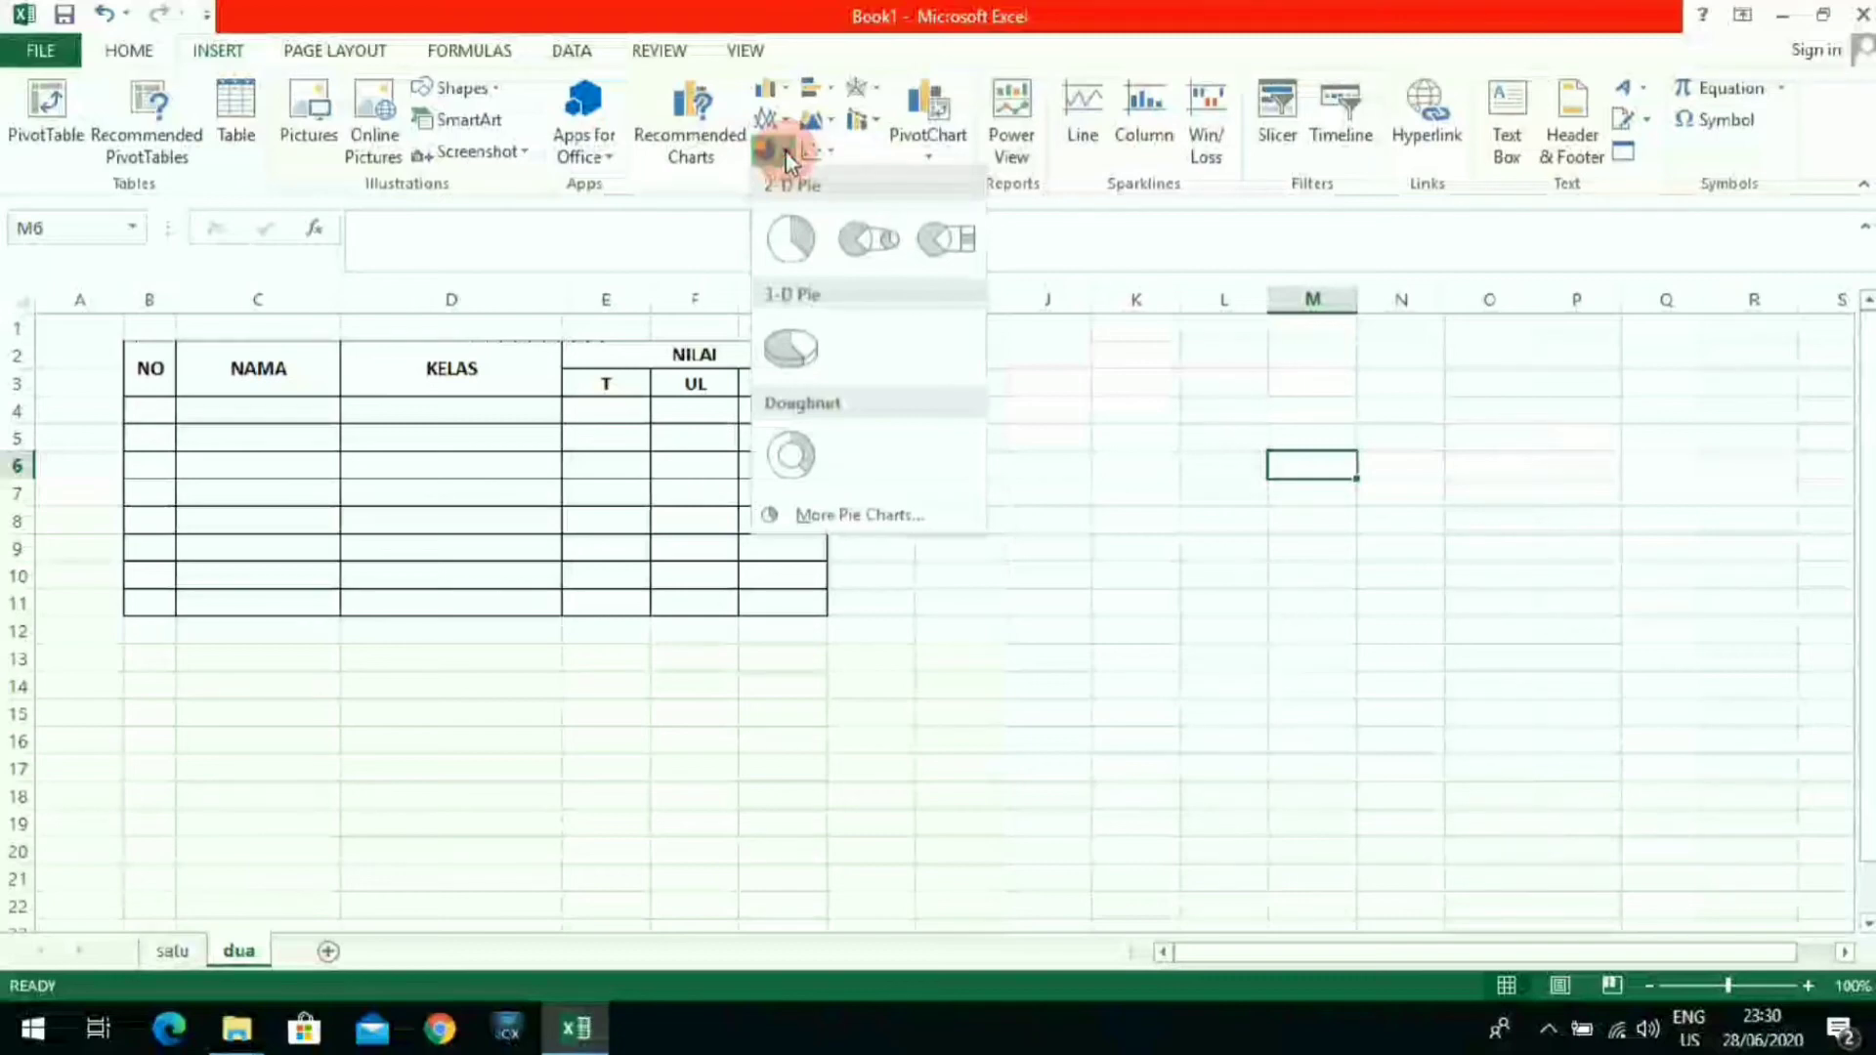
pyautogui.click(801, 231)
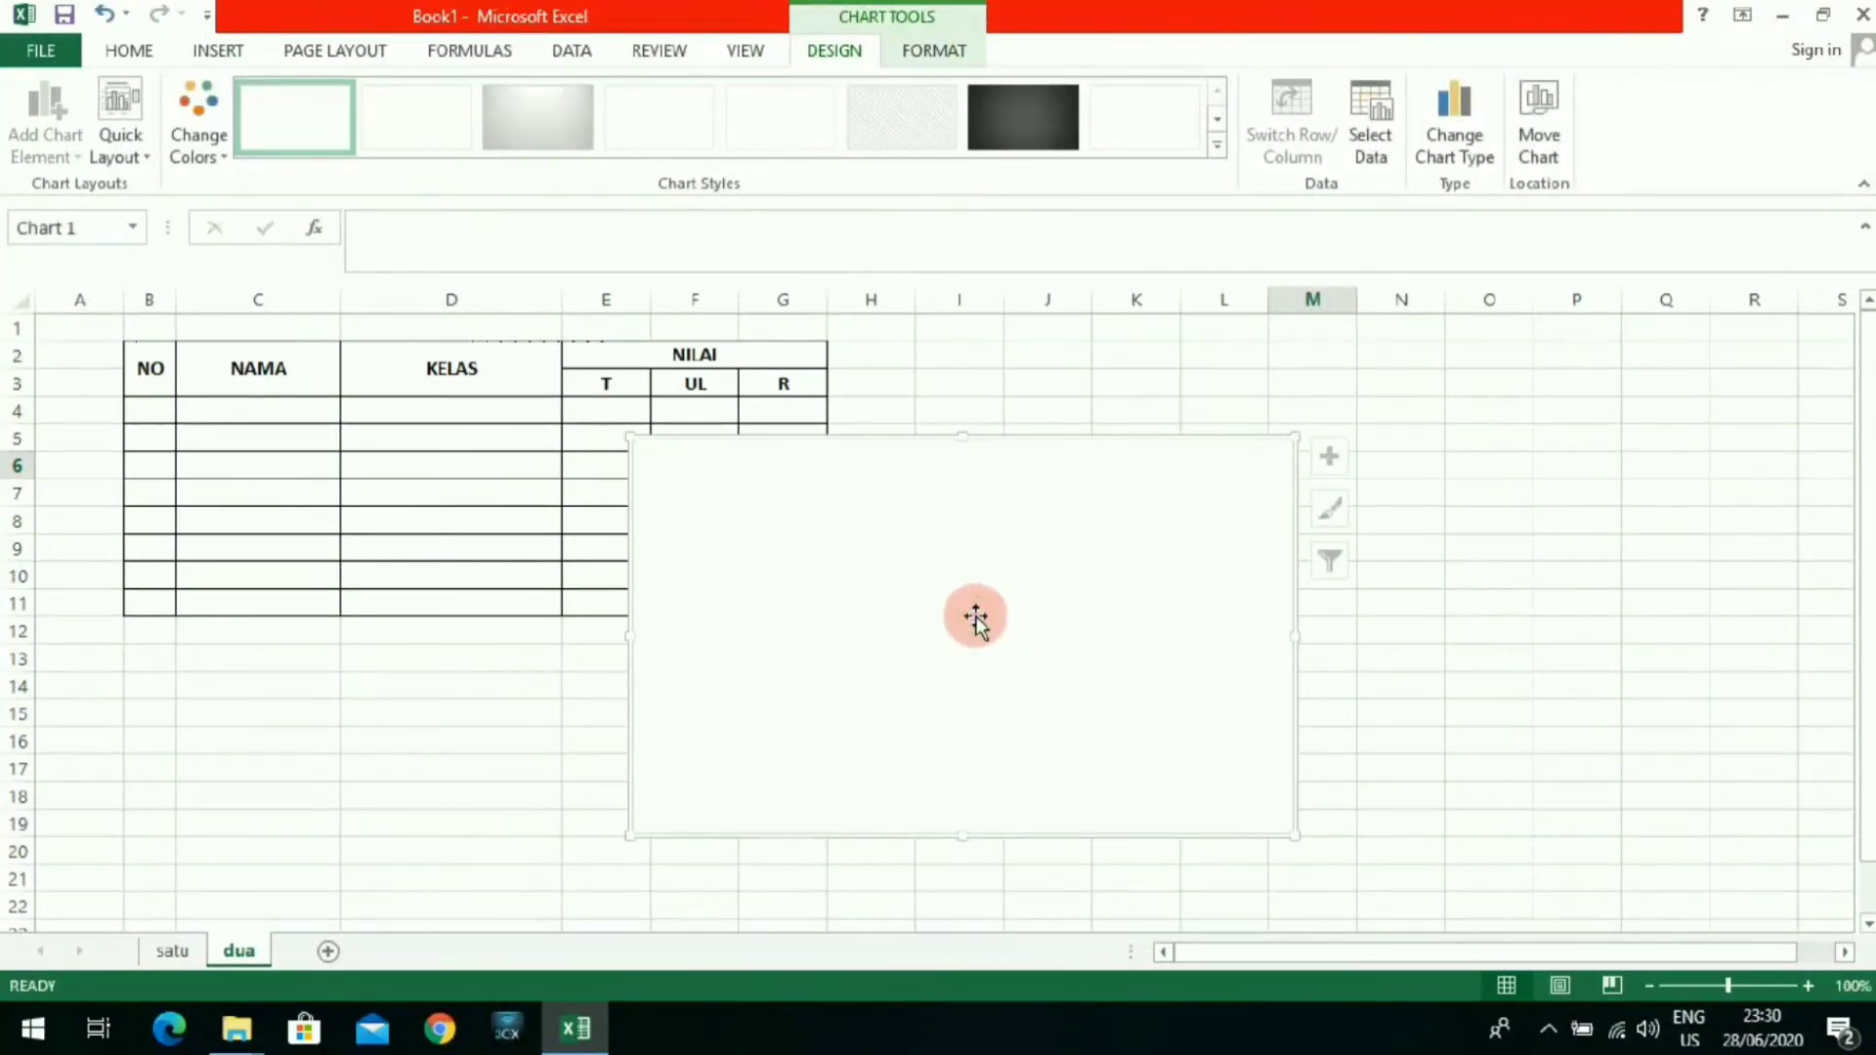
# Step: Review the empty pie chart's border formatting and its data source settings
pyautogui.doubleClick(1096, 530)
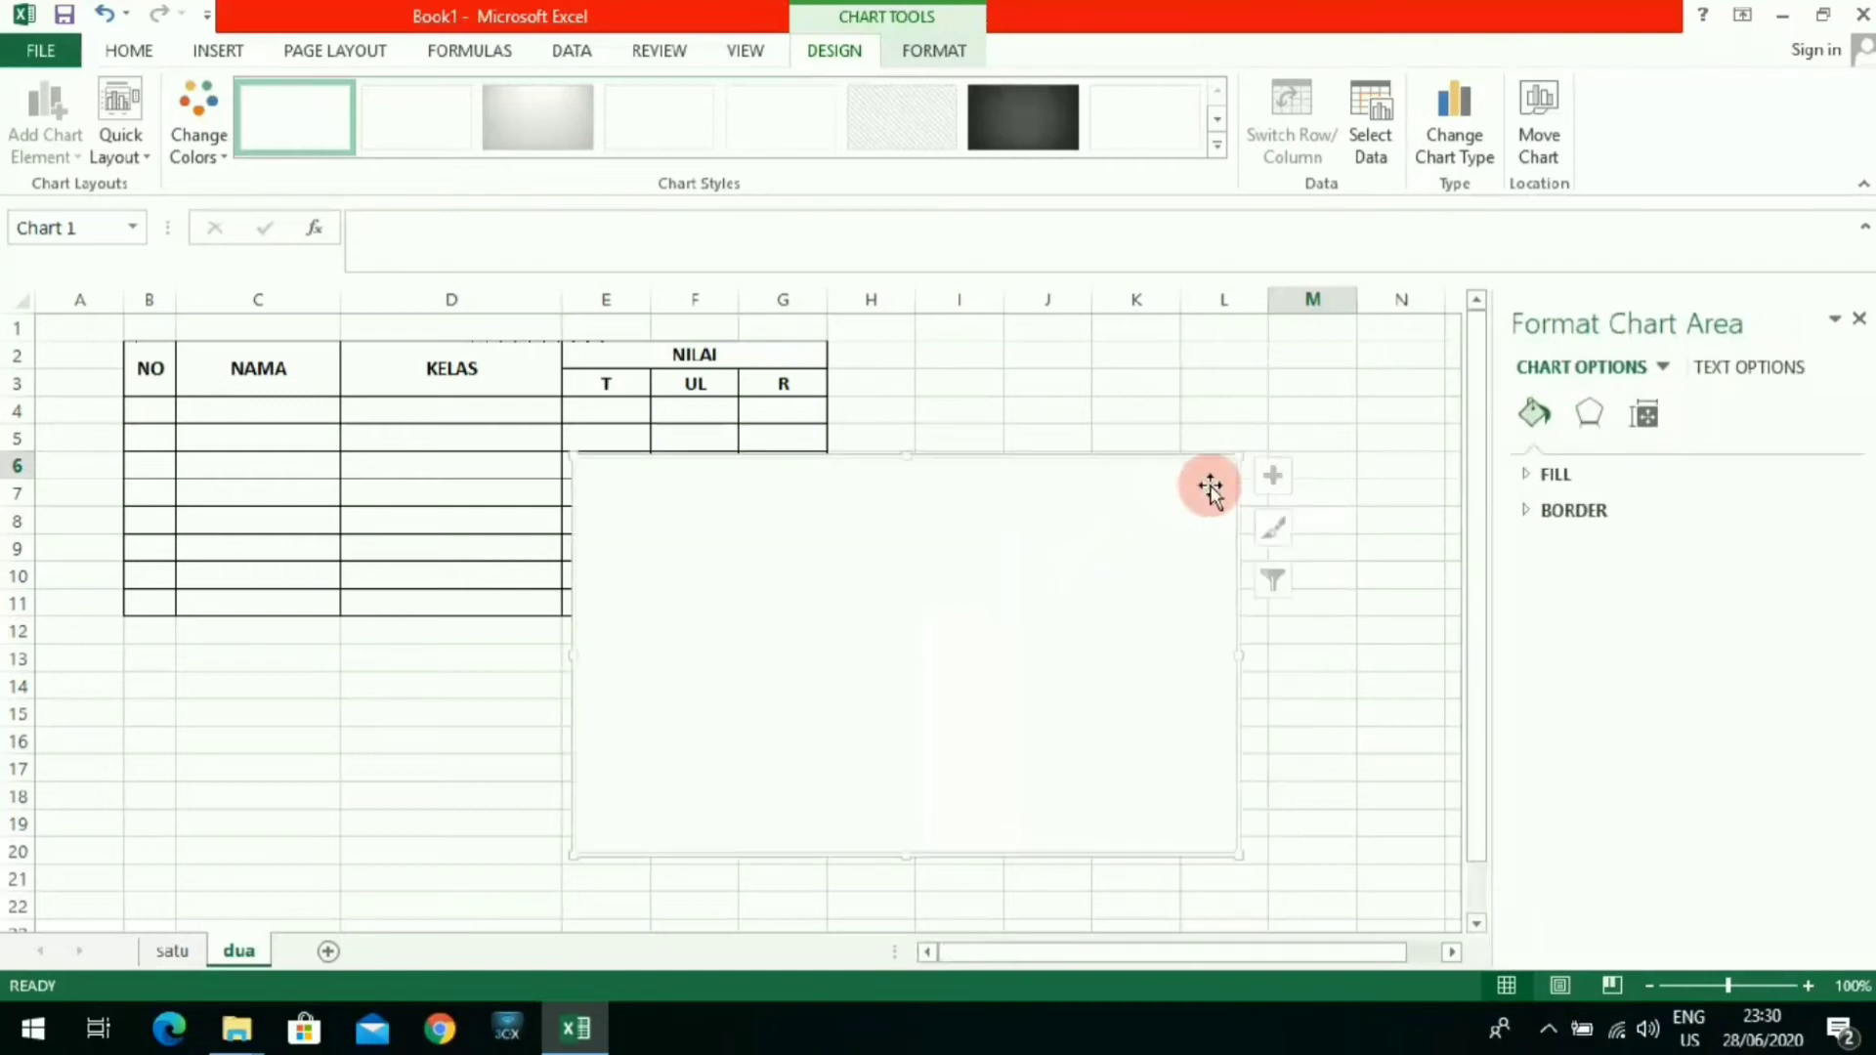
pyautogui.click(1573, 509)
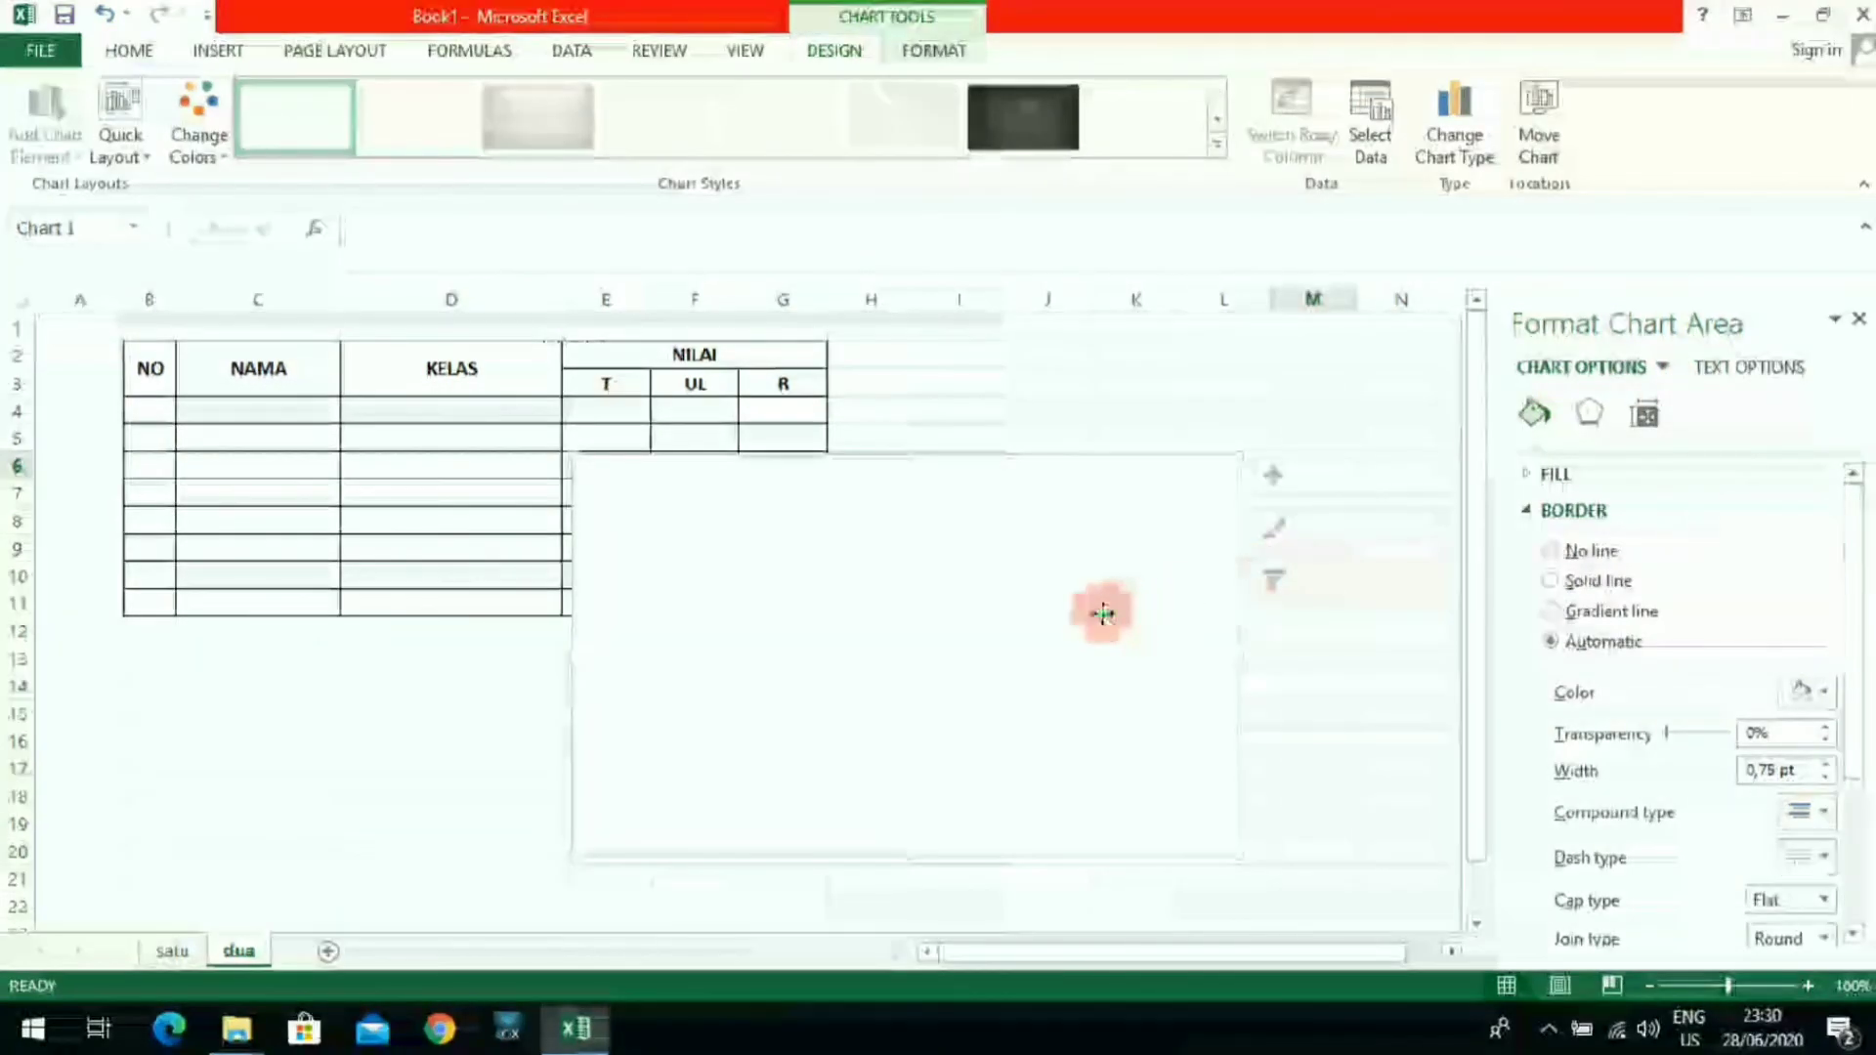
pyautogui.moveTo(895, 621); pyautogui.dragTo(887, 625)
pyautogui.rightClick(876, 622)
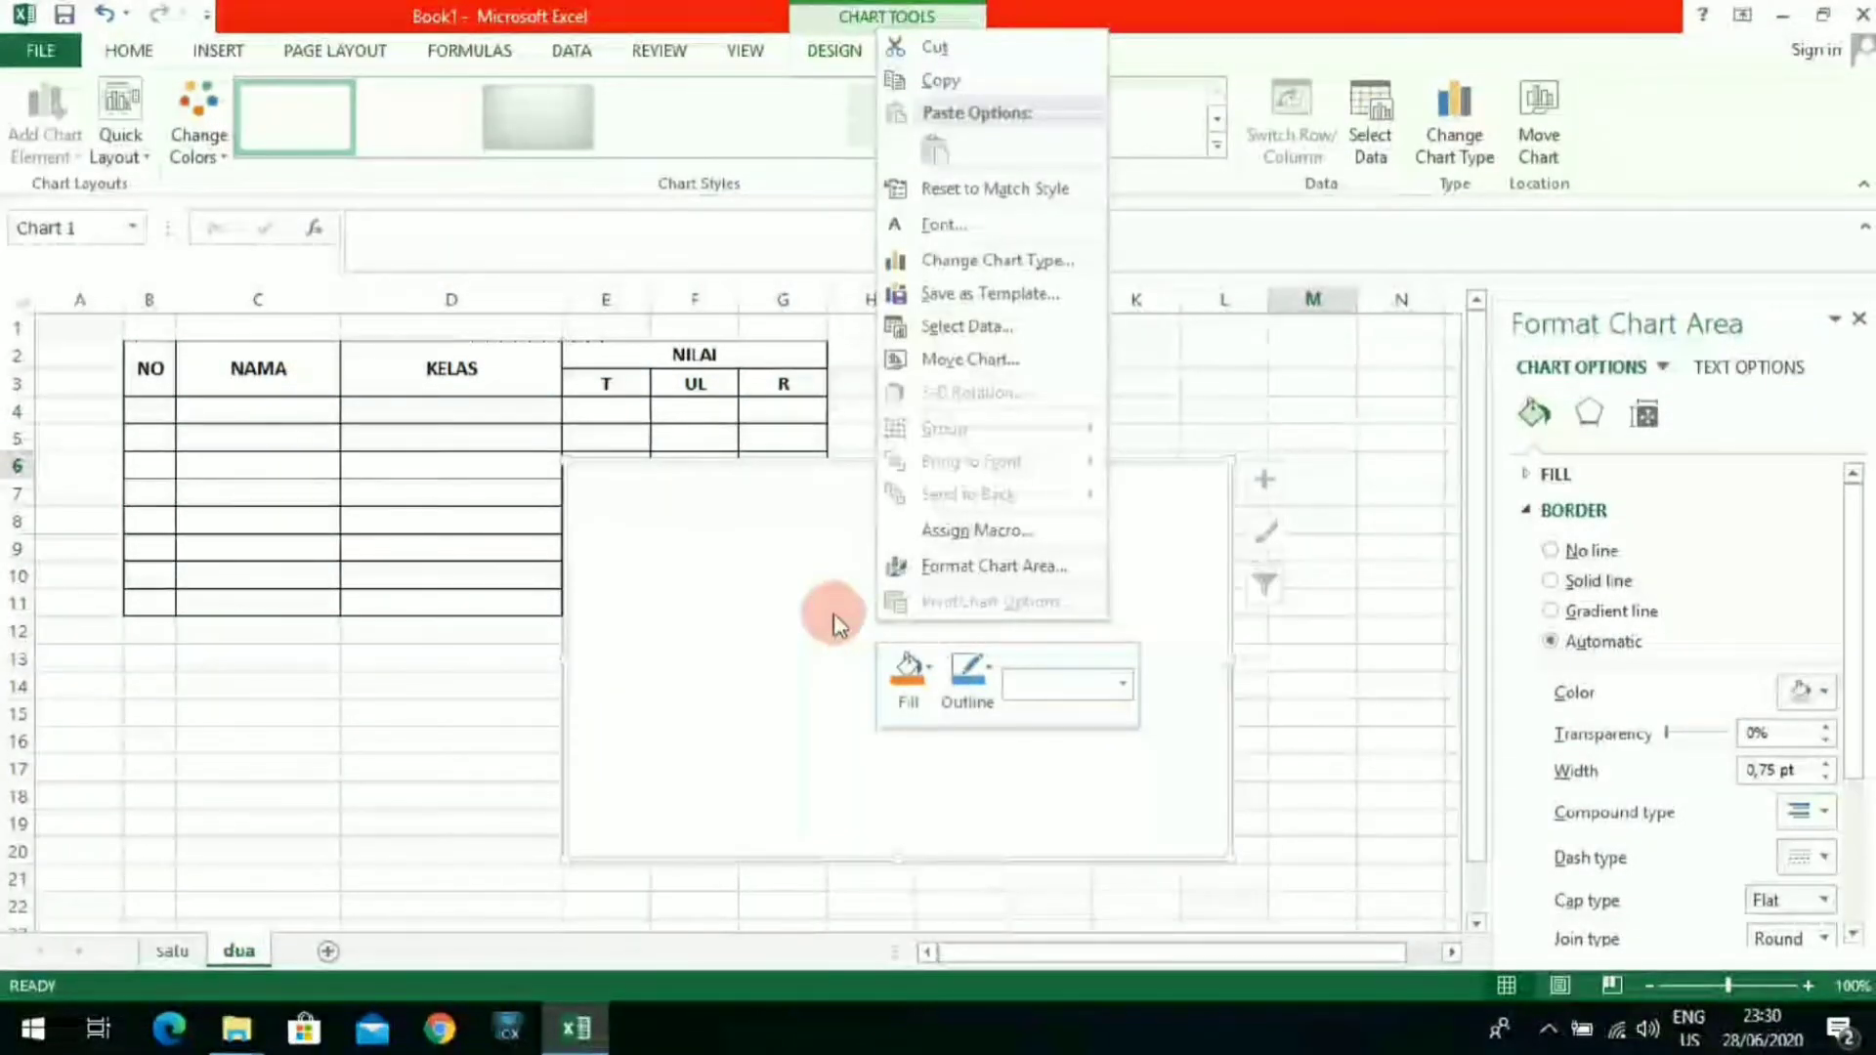
pyautogui.click(971, 329)
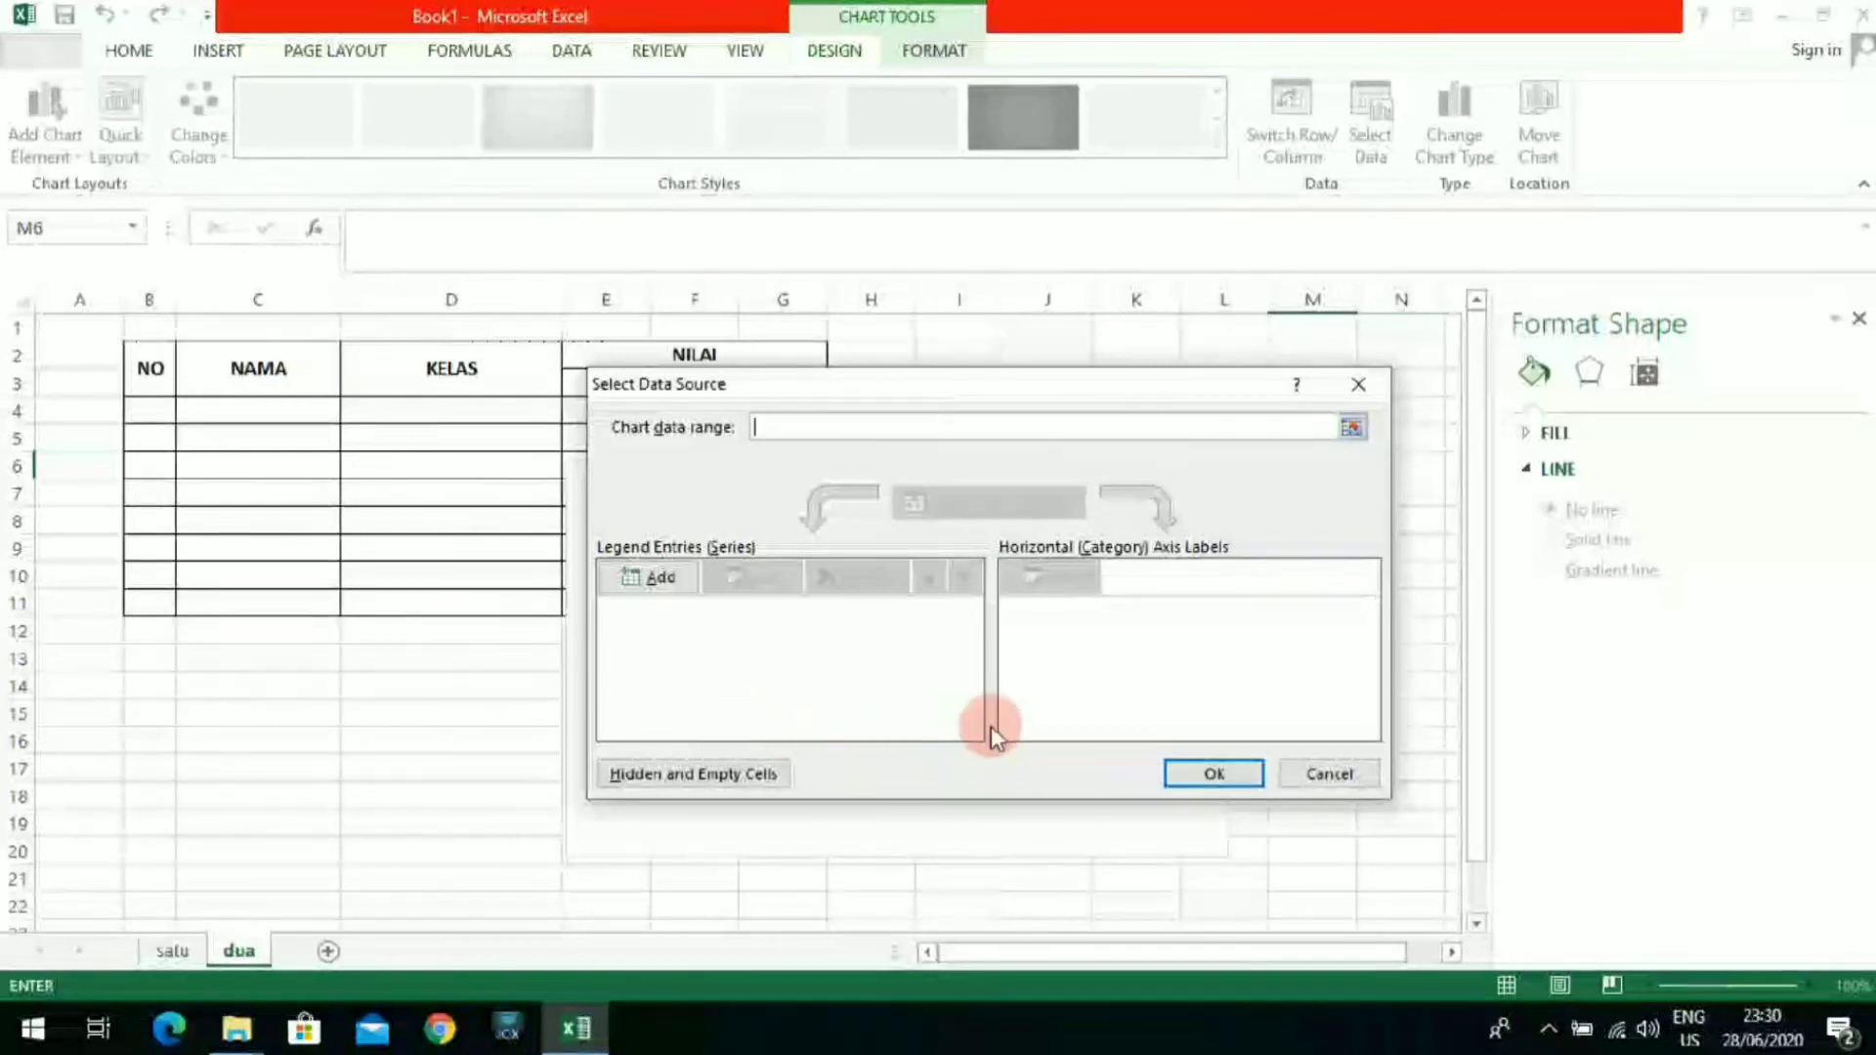
pyautogui.click(1320, 775)
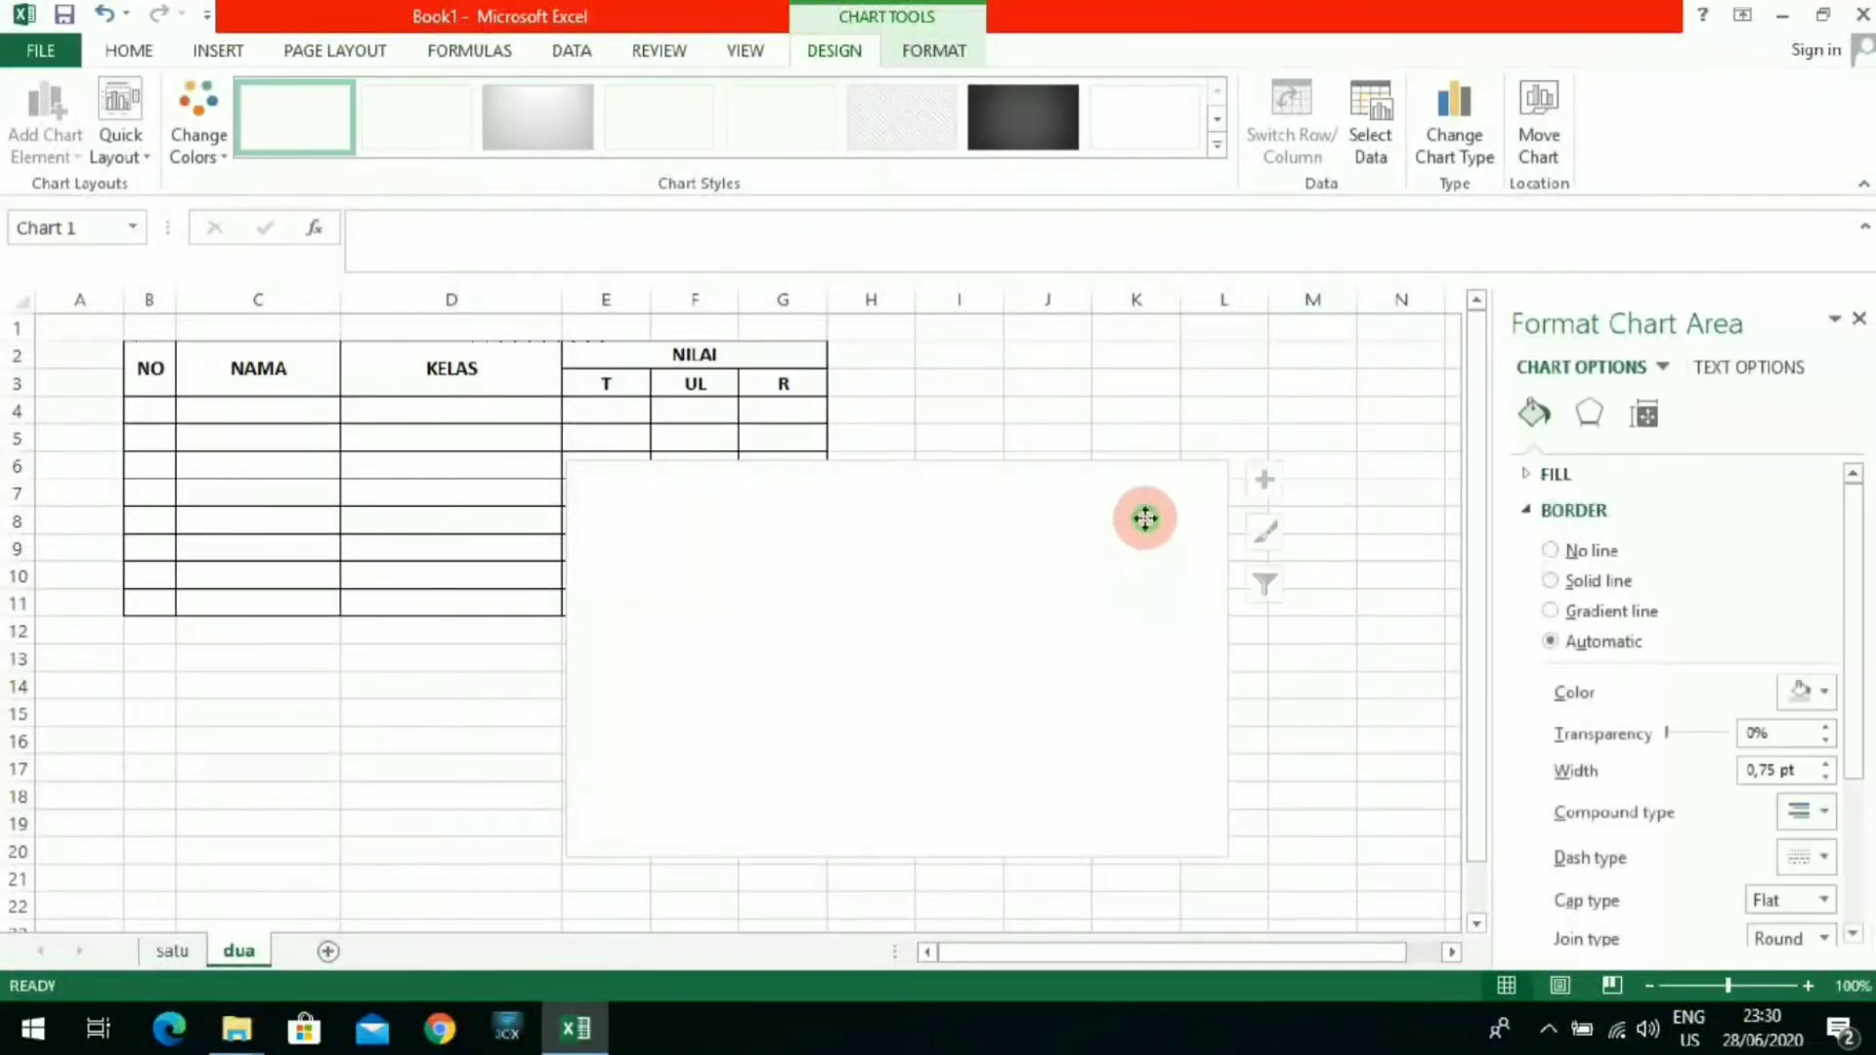
# Step: Delete the empty pie chart and close the Format Shape pane
pyautogui.click(1291, 493)
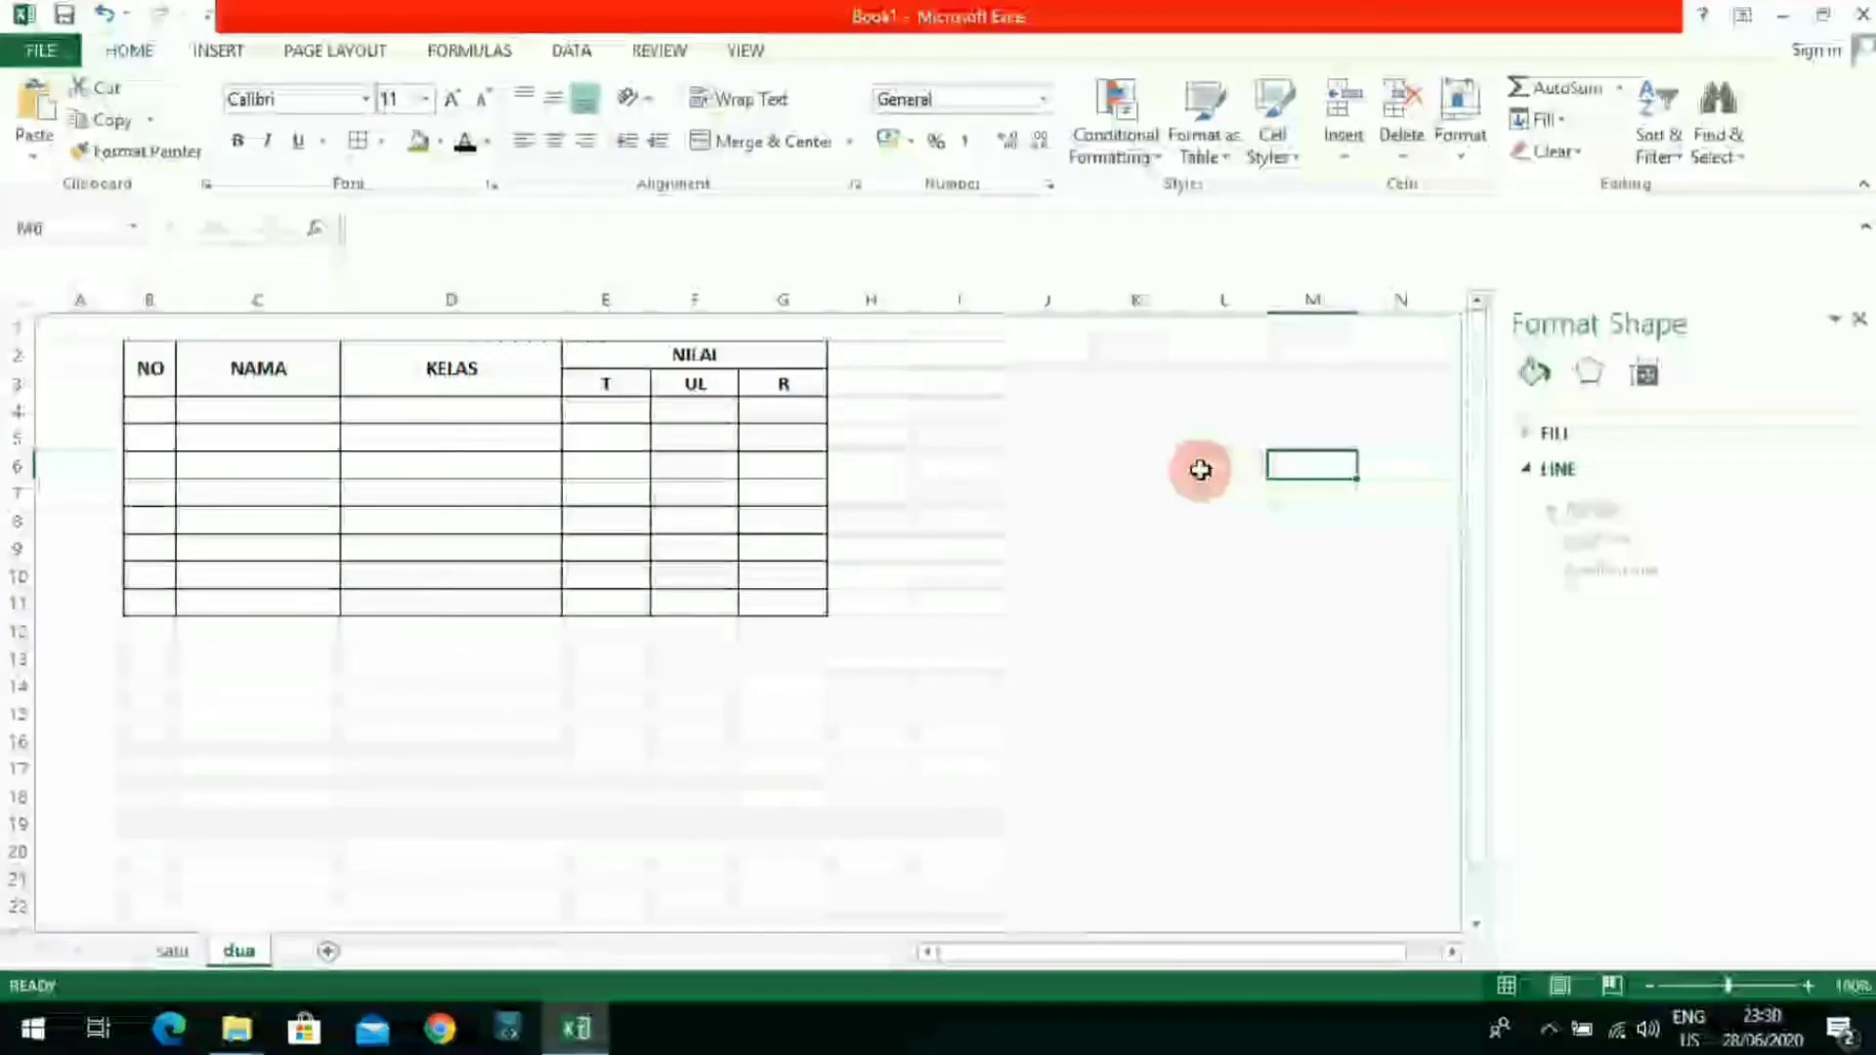
pyautogui.click(1201, 470)
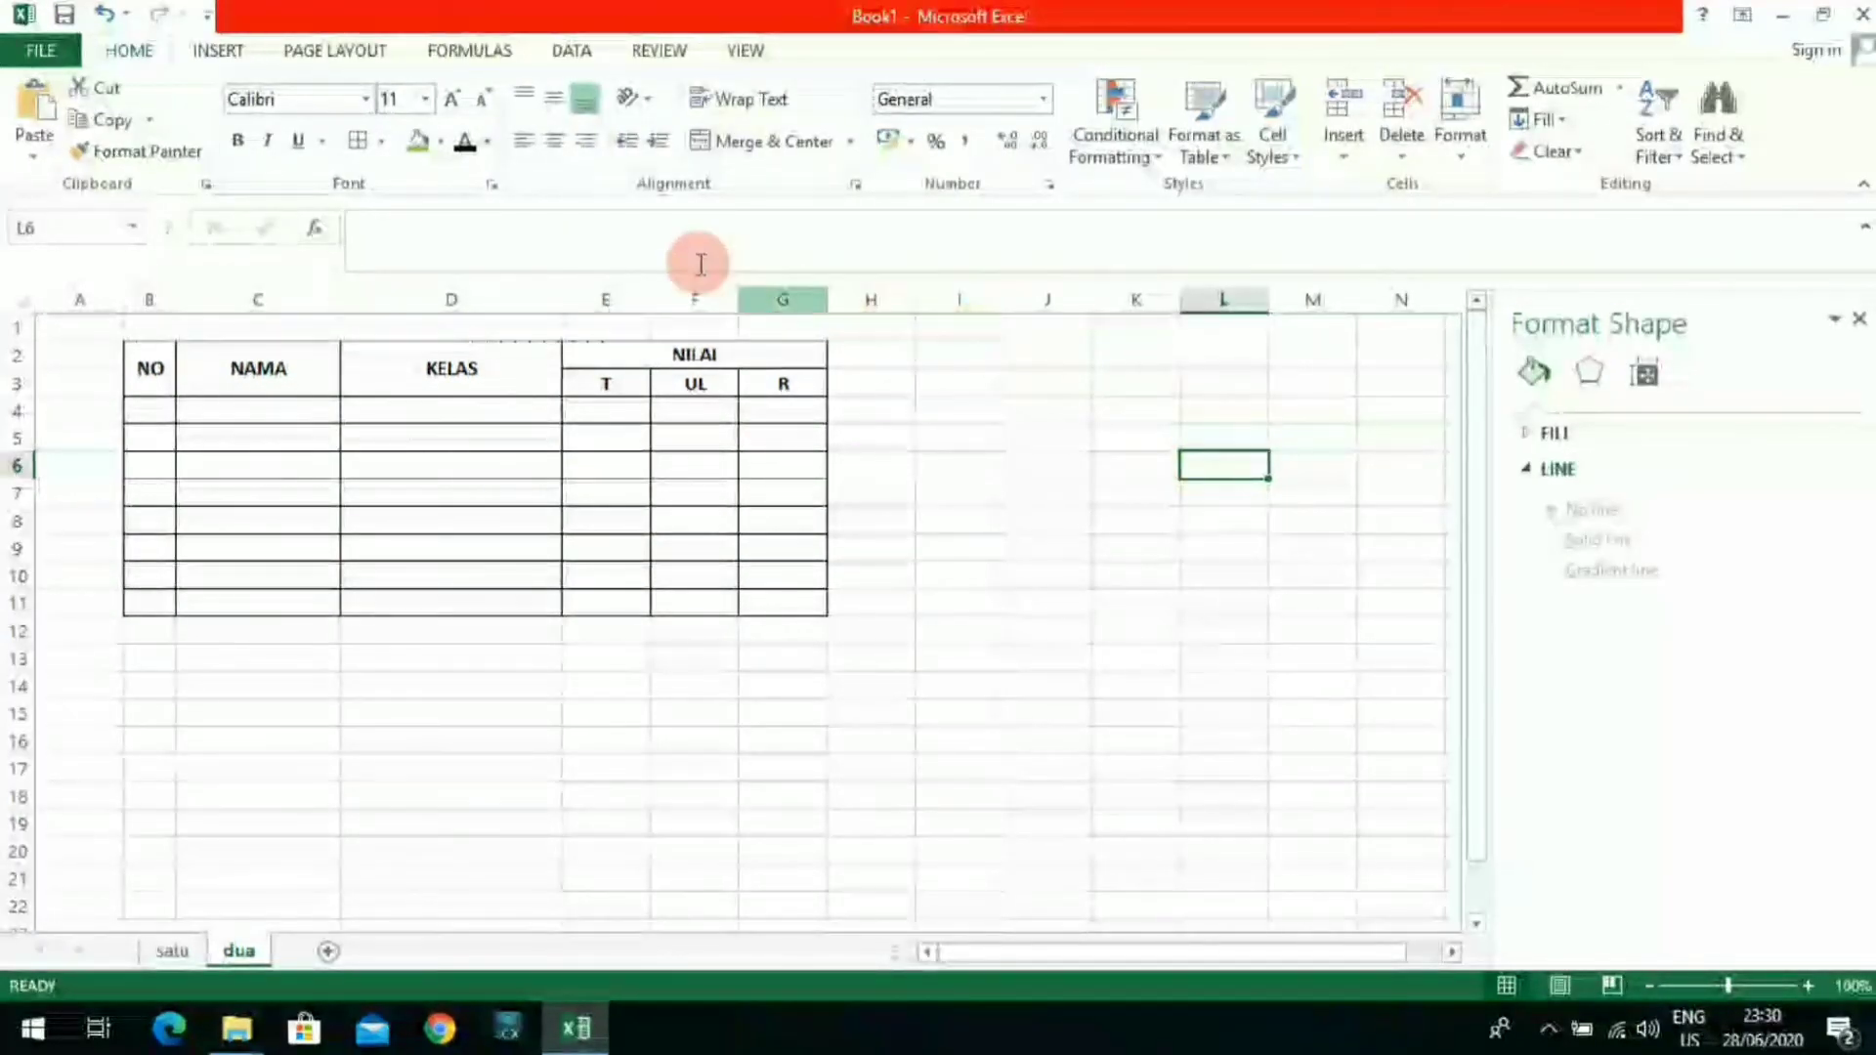
pyautogui.click(213, 52)
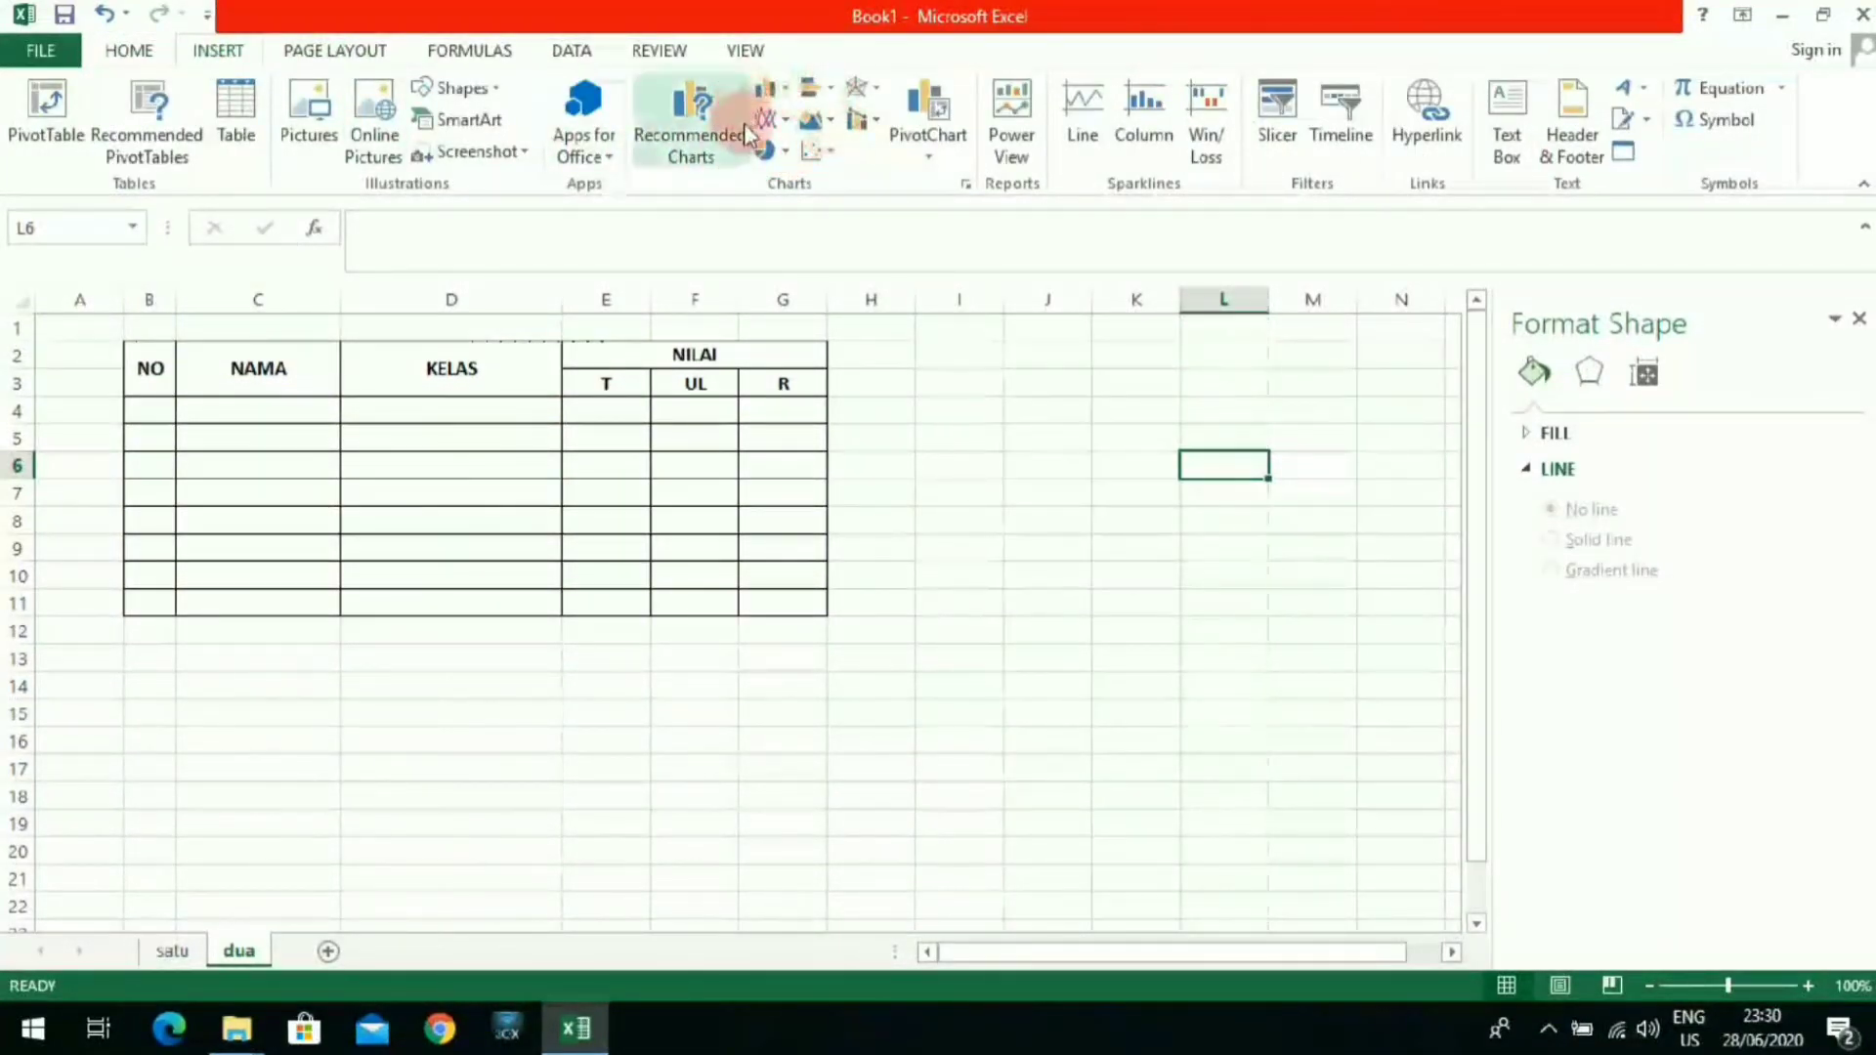
pyautogui.click(935, 430)
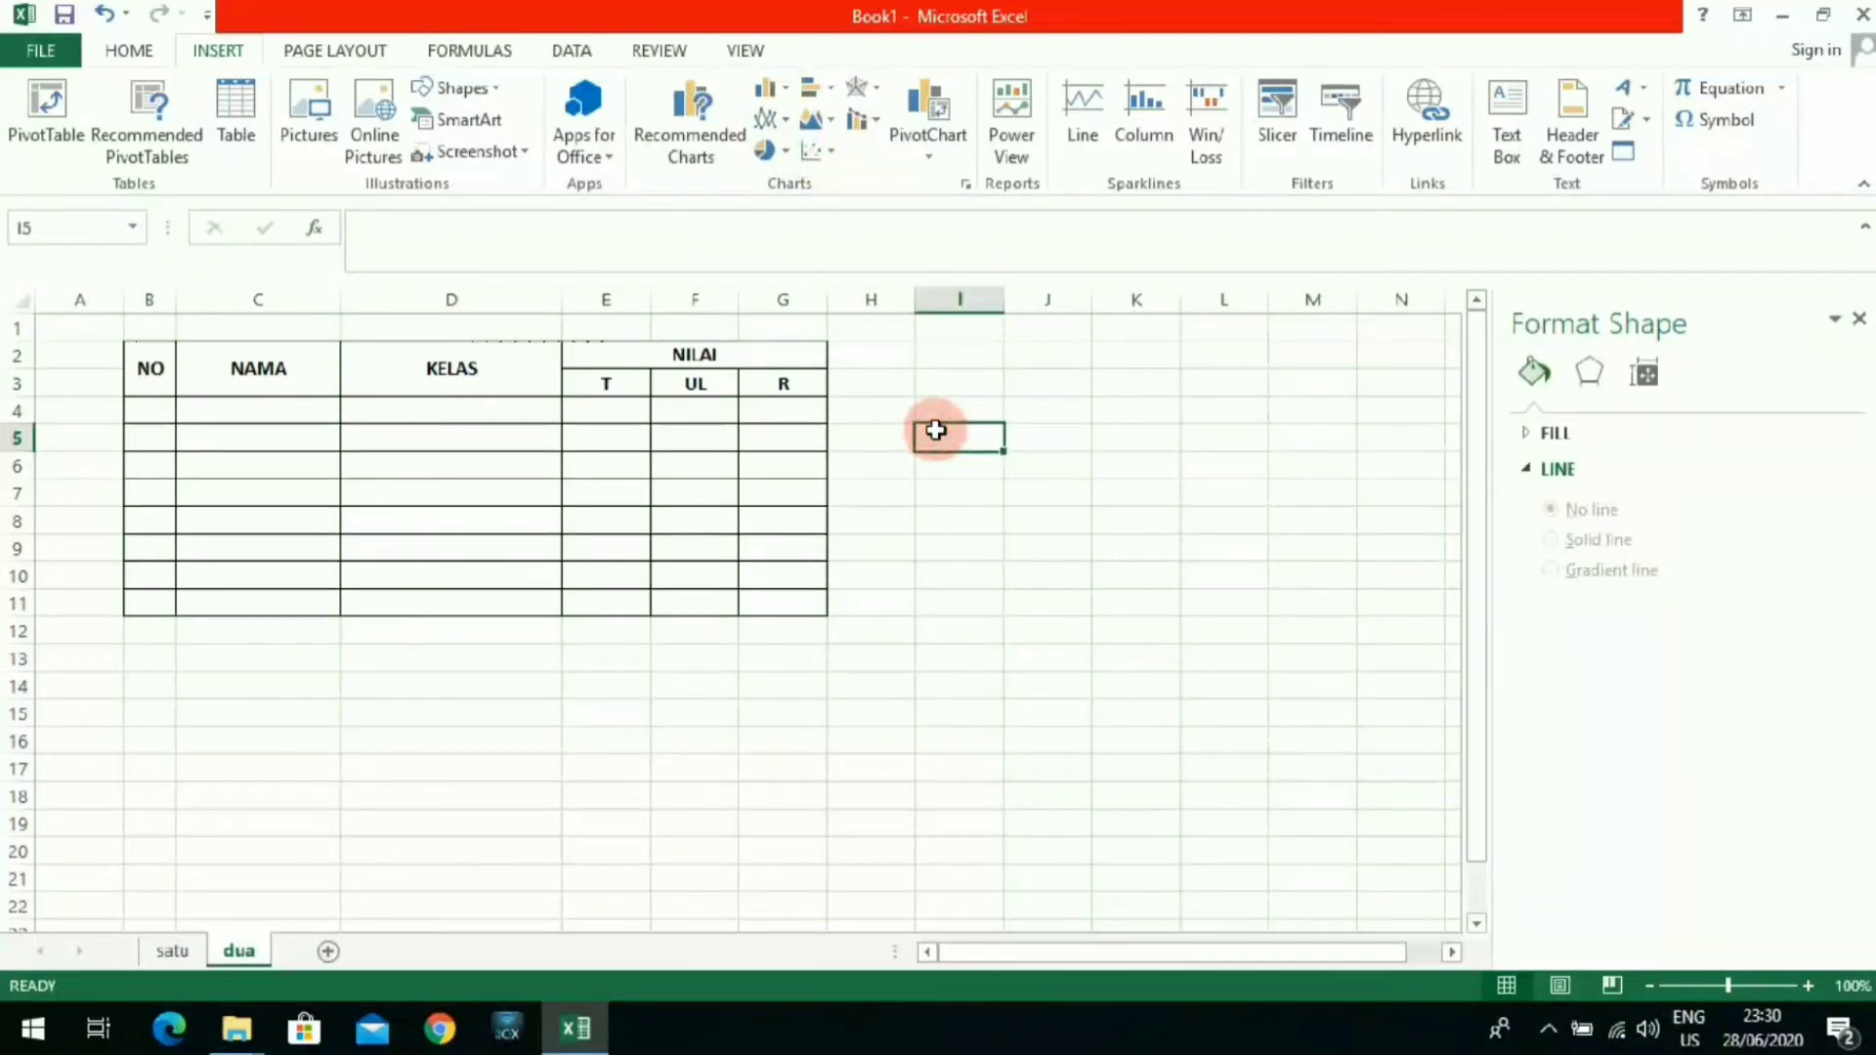
pyautogui.click(1858, 319)
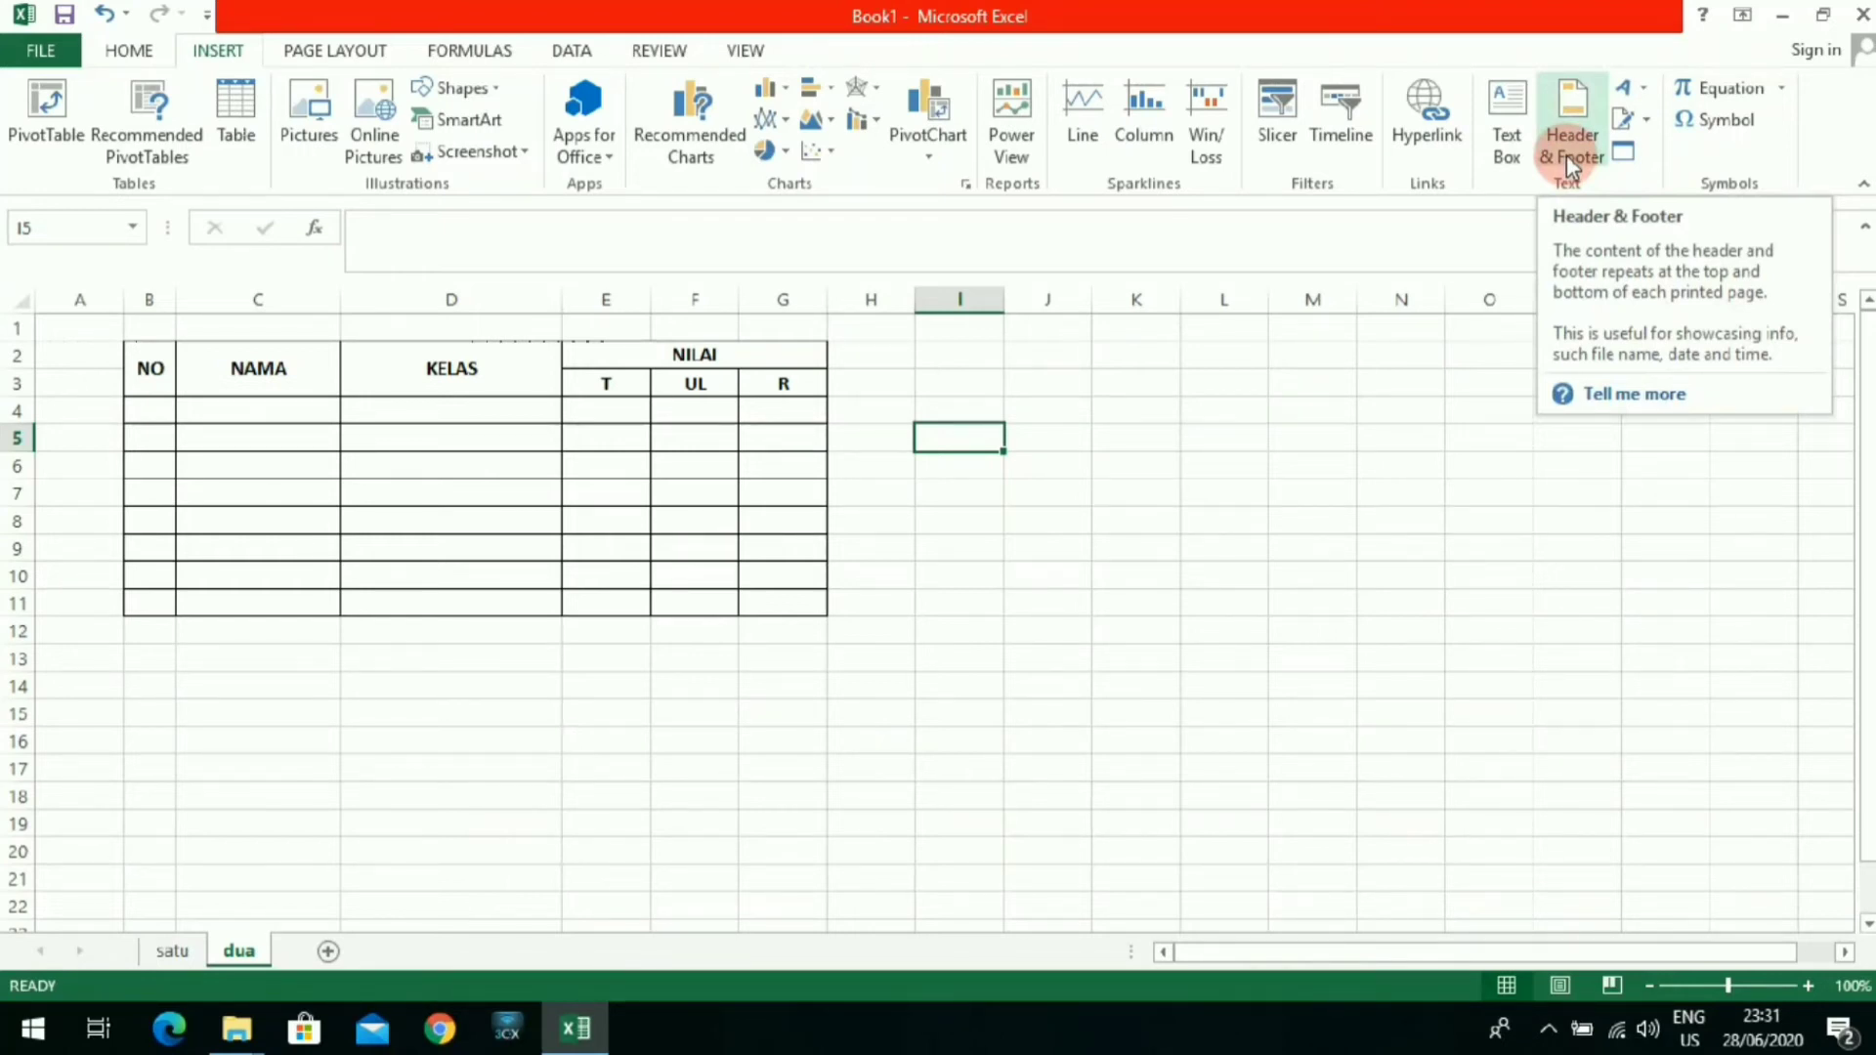
# Step: Examine the available WordArt styles and the gallery of built-in equations
pyautogui.click(1069, 440)
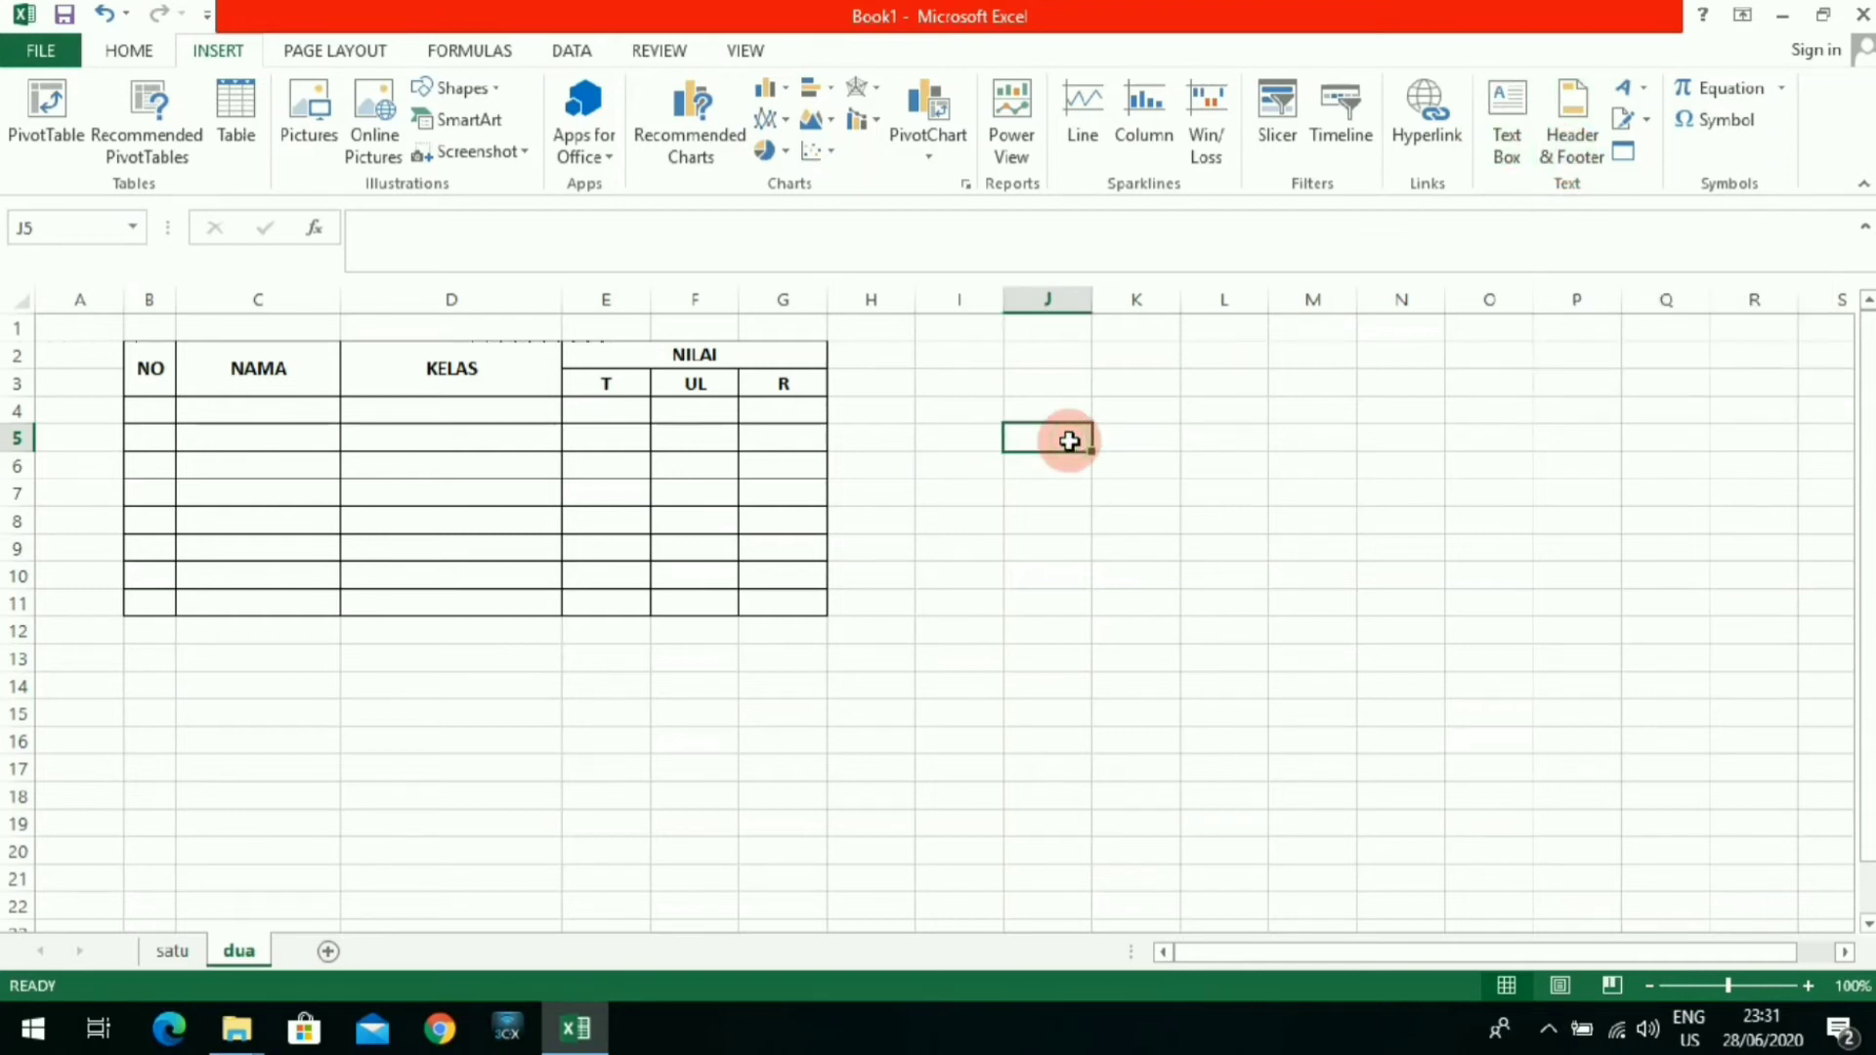
pyautogui.click(1641, 98)
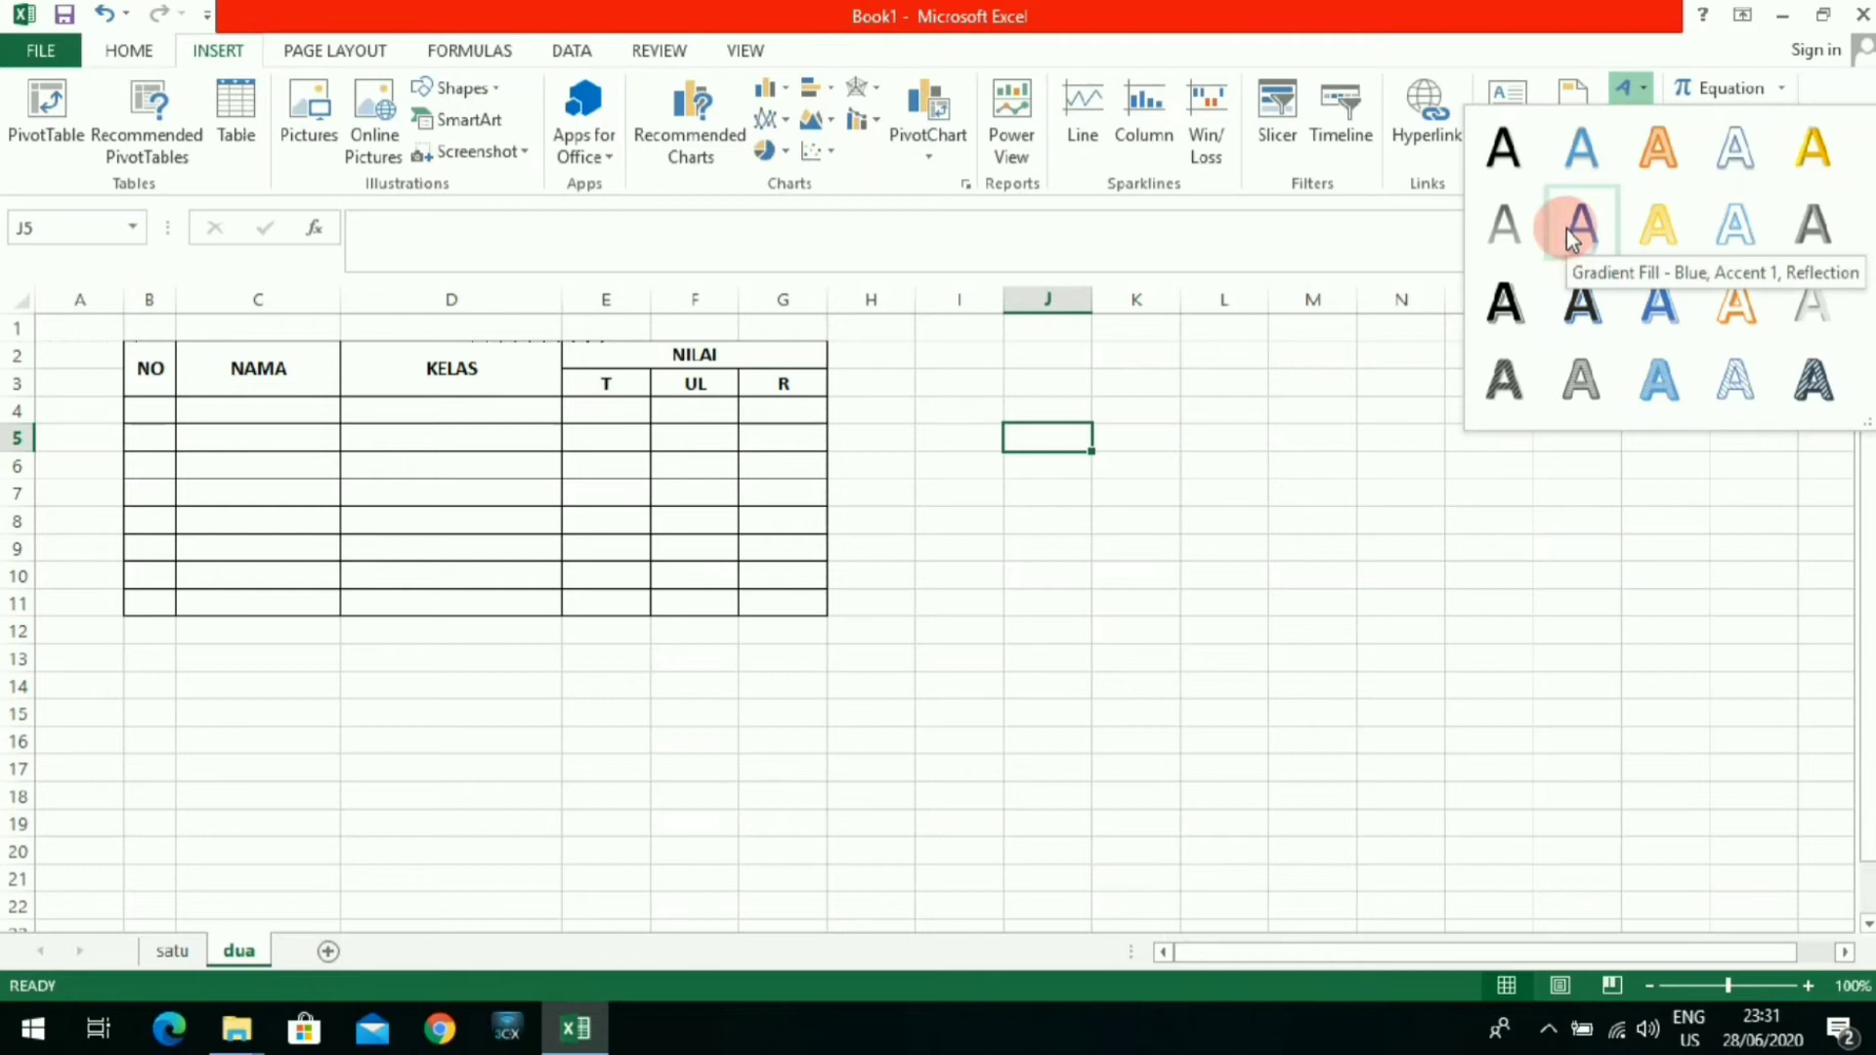
pyautogui.click(1411, 368)
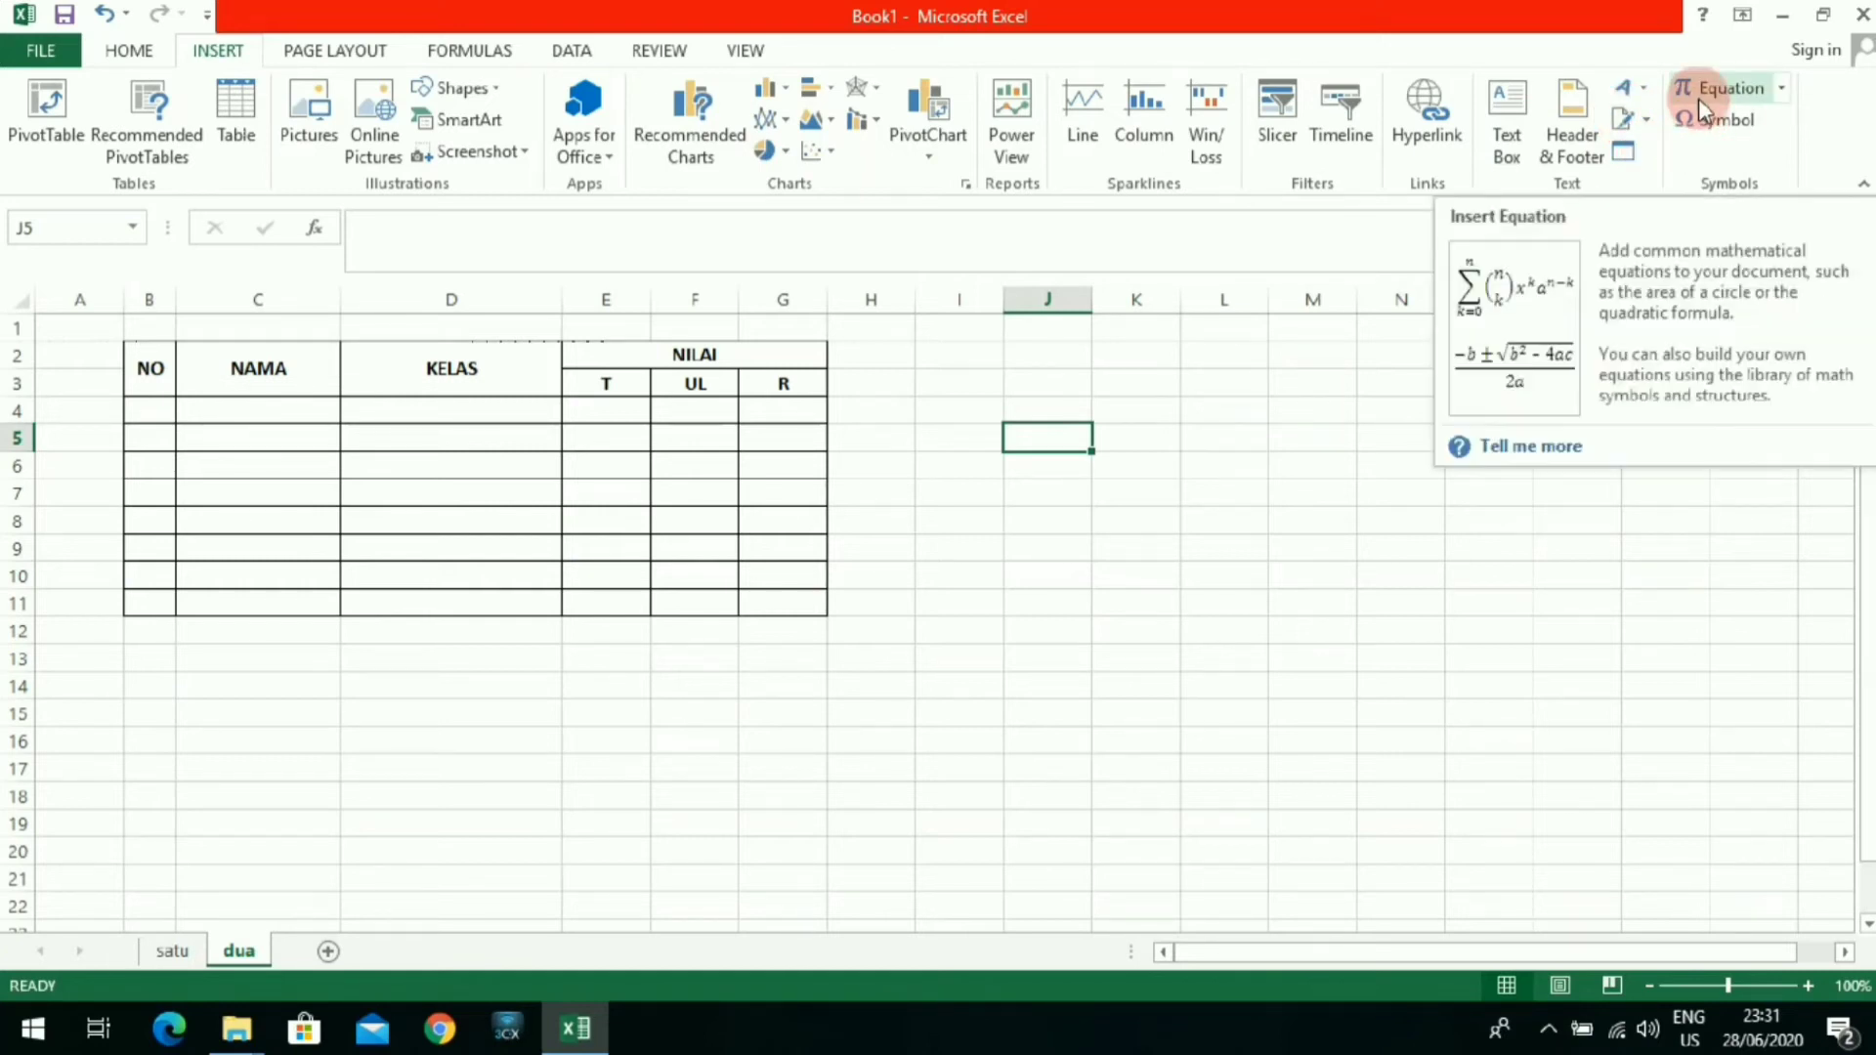
pyautogui.click(1779, 90)
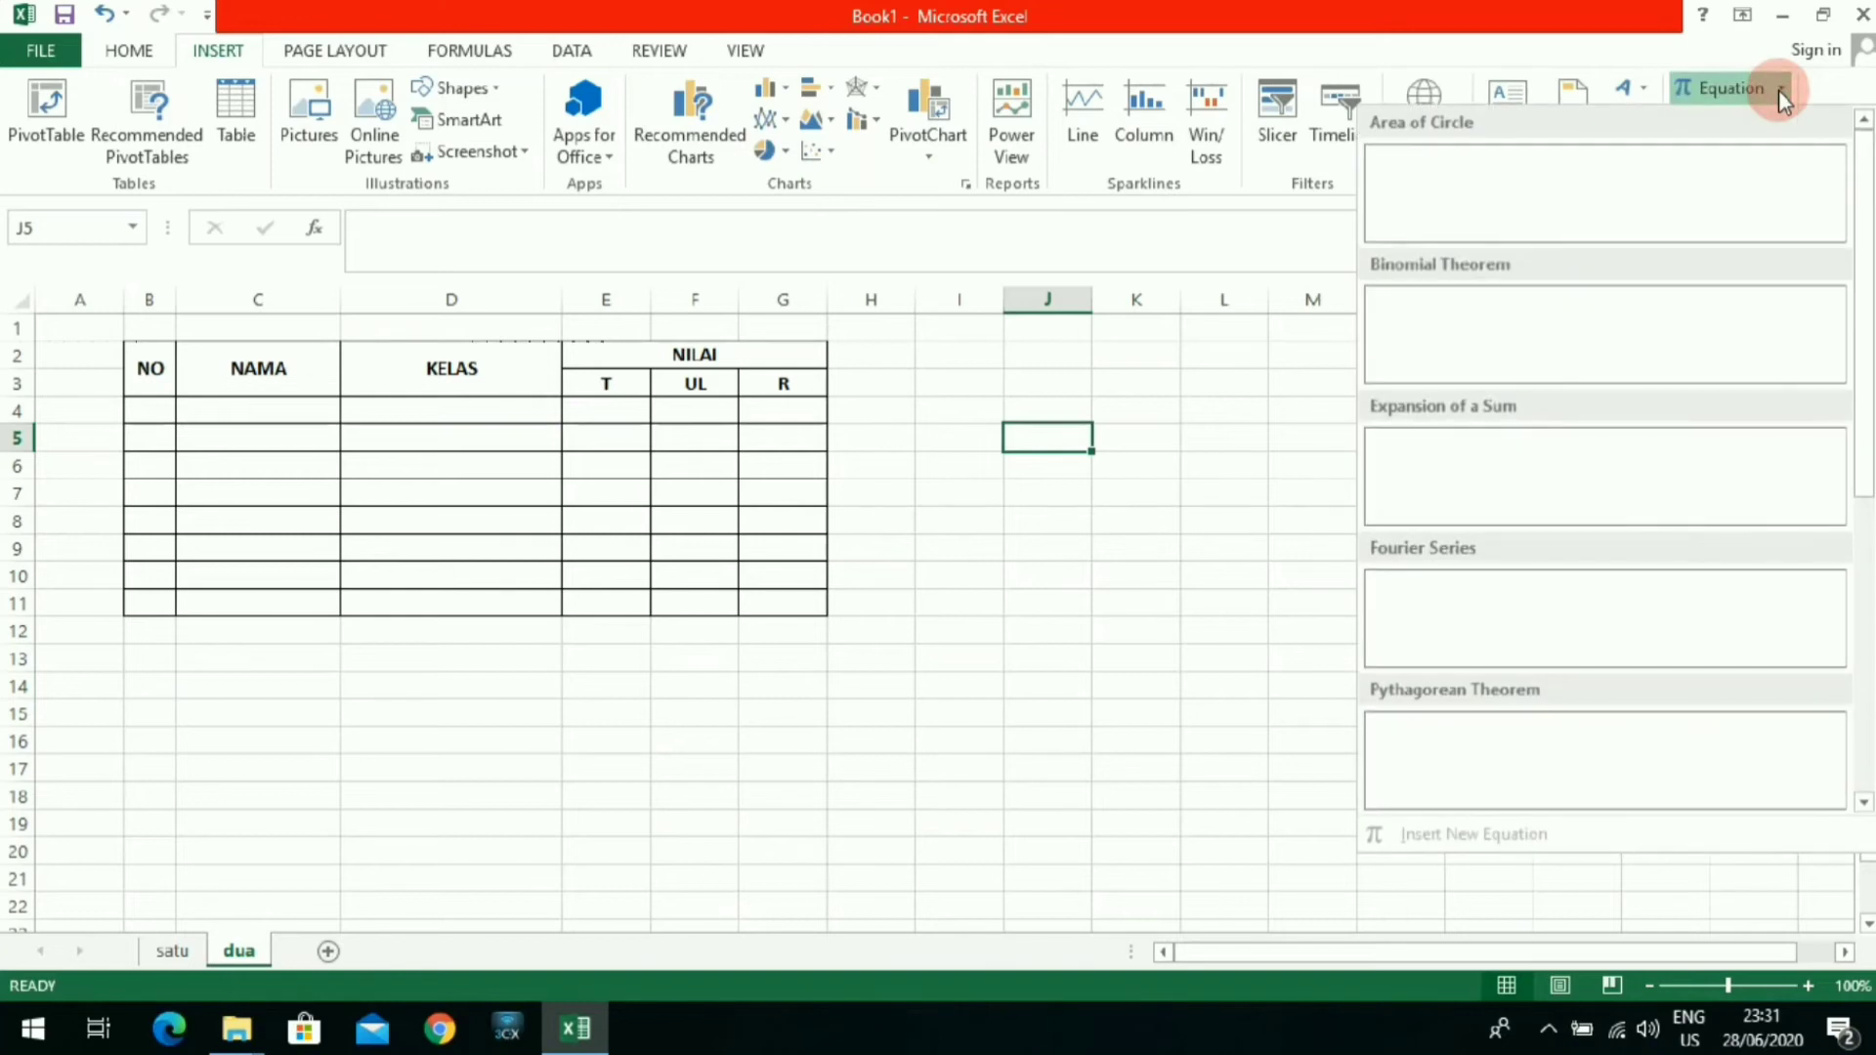
pyautogui.click(1193, 586)
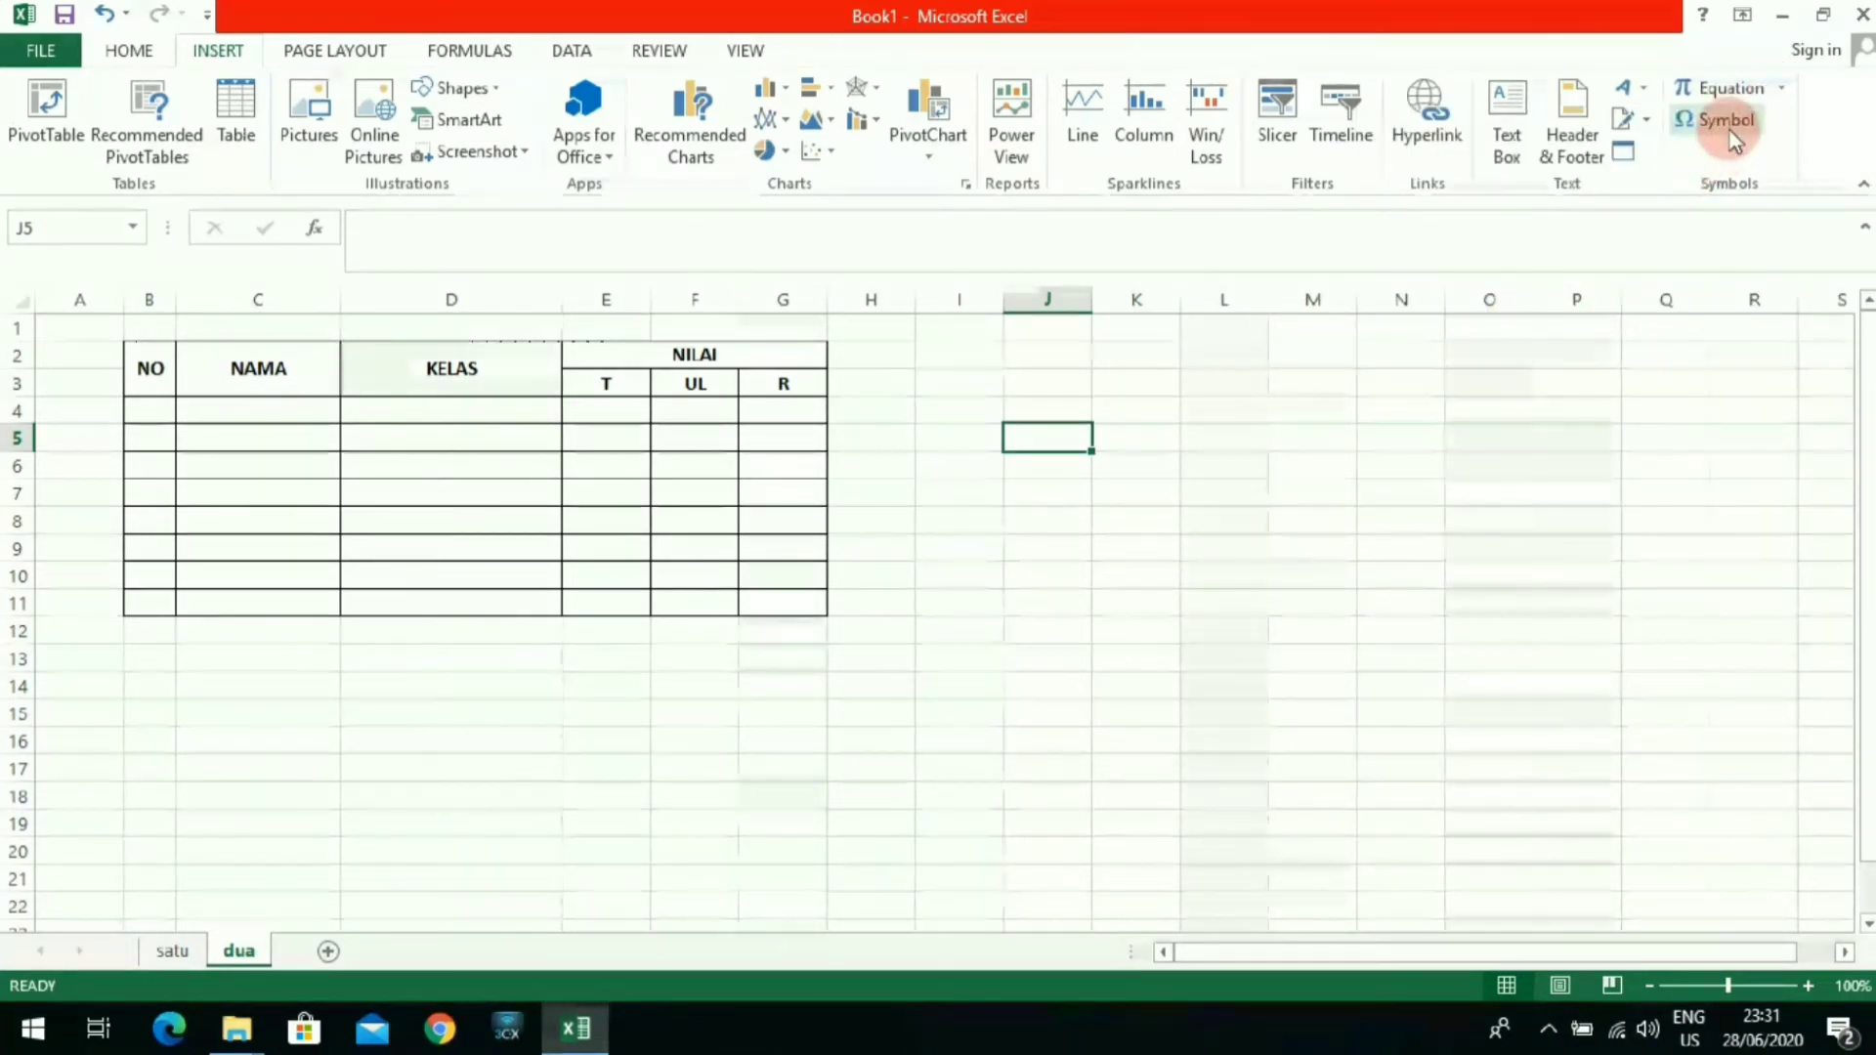
pyautogui.click(1238, 518)
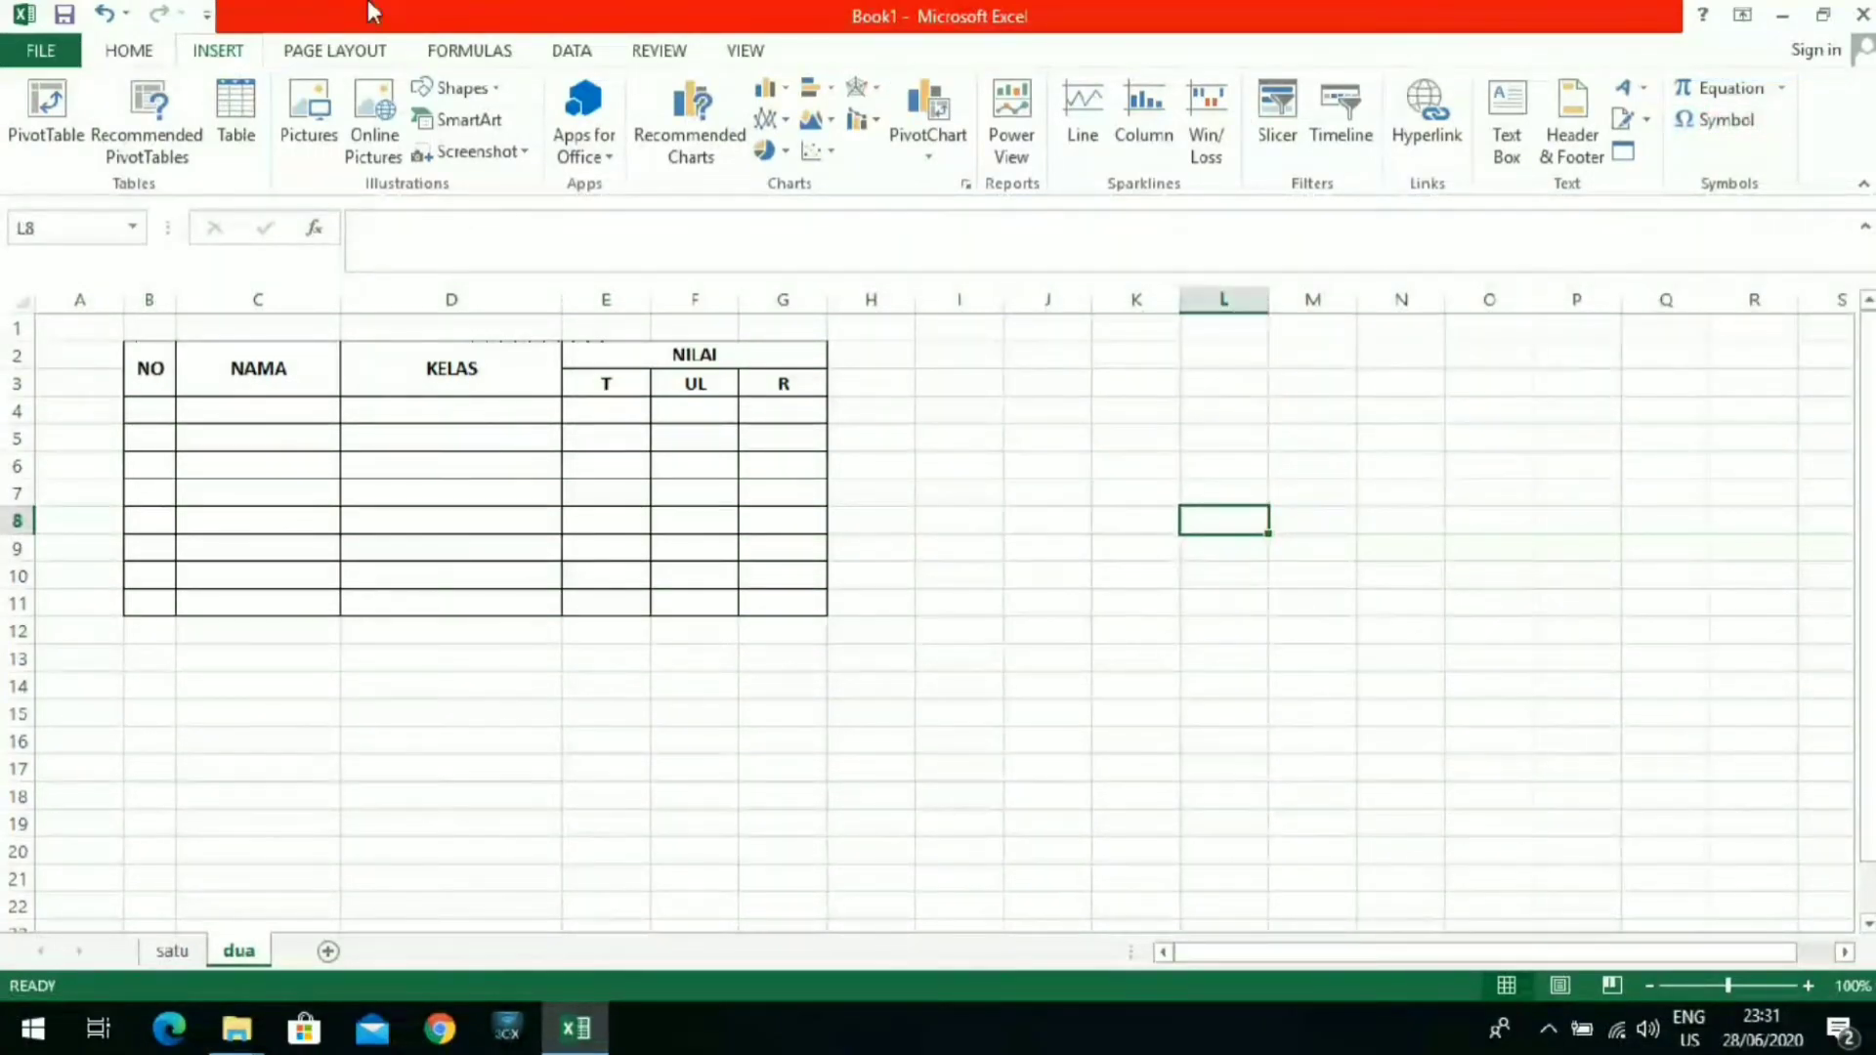
# Step: Survey the command groups for page layout, formulas, data, reviewing and workbook views
pyautogui.click(350, 53)
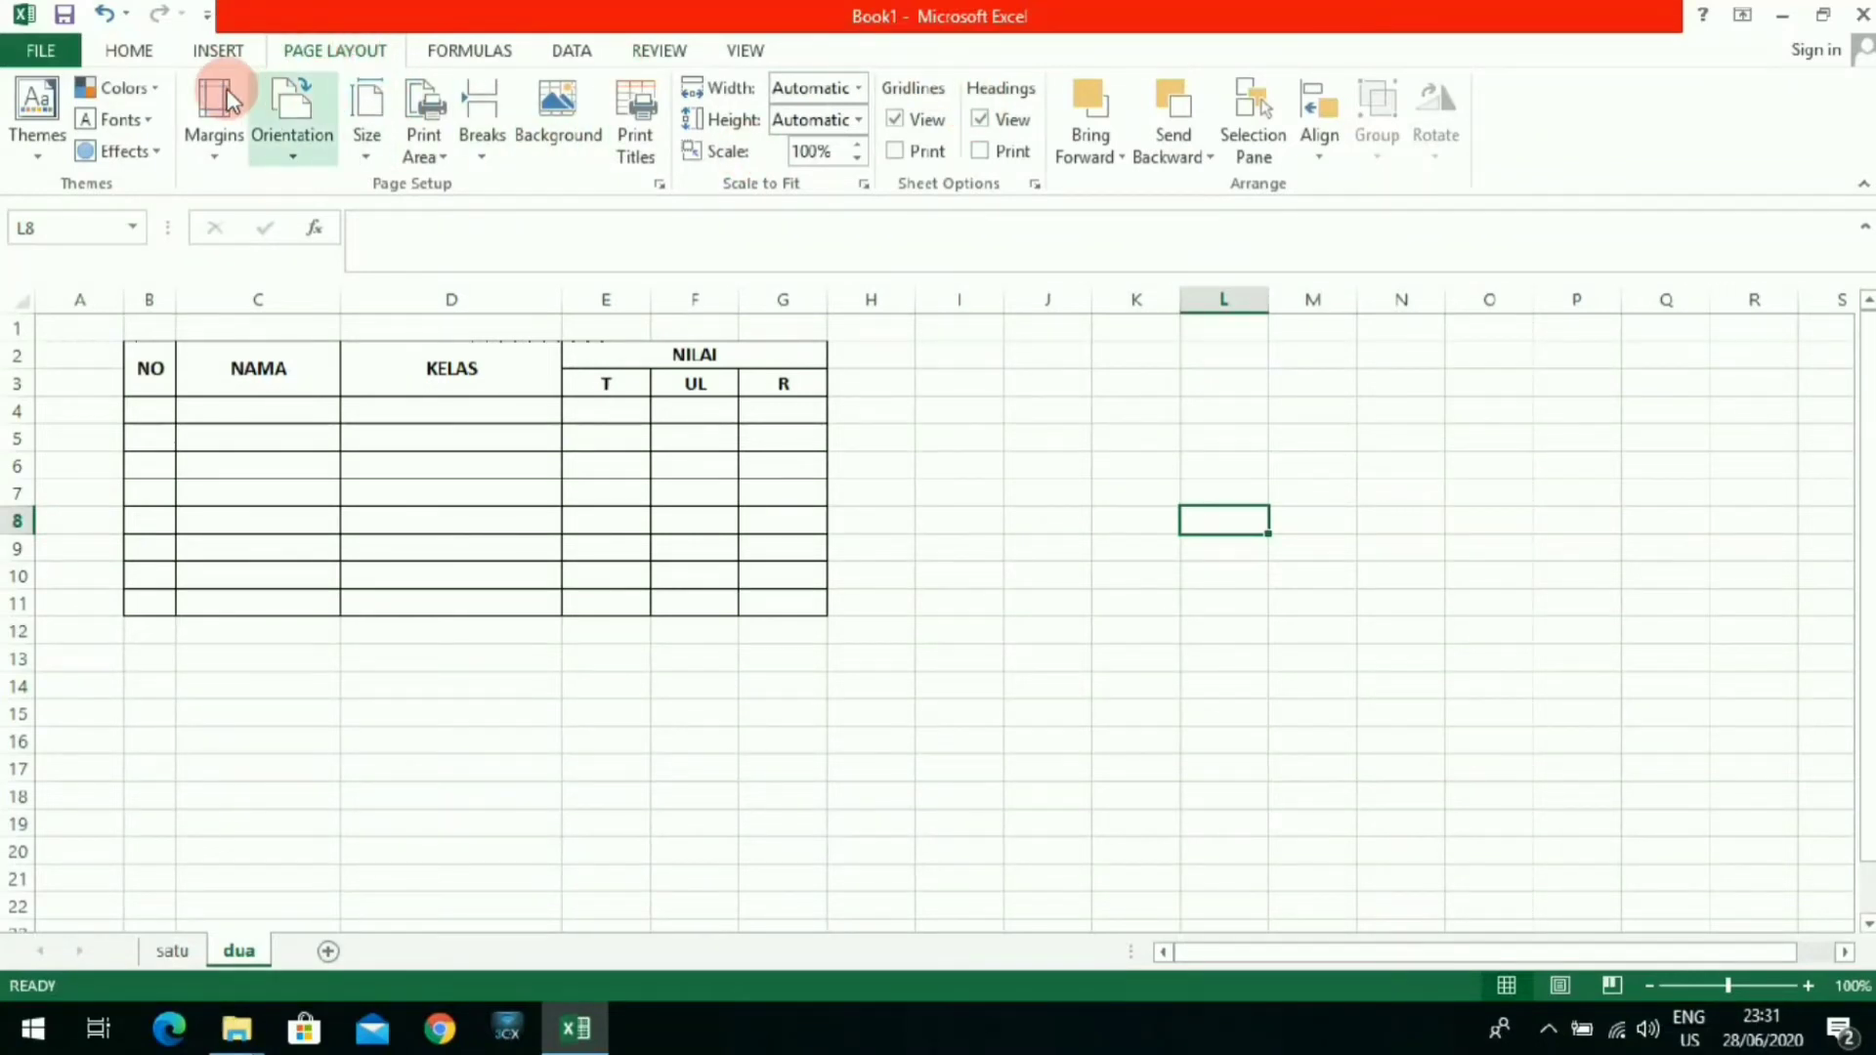
pyautogui.click(125, 52)
pyautogui.click(325, 51)
pyautogui.click(464, 57)
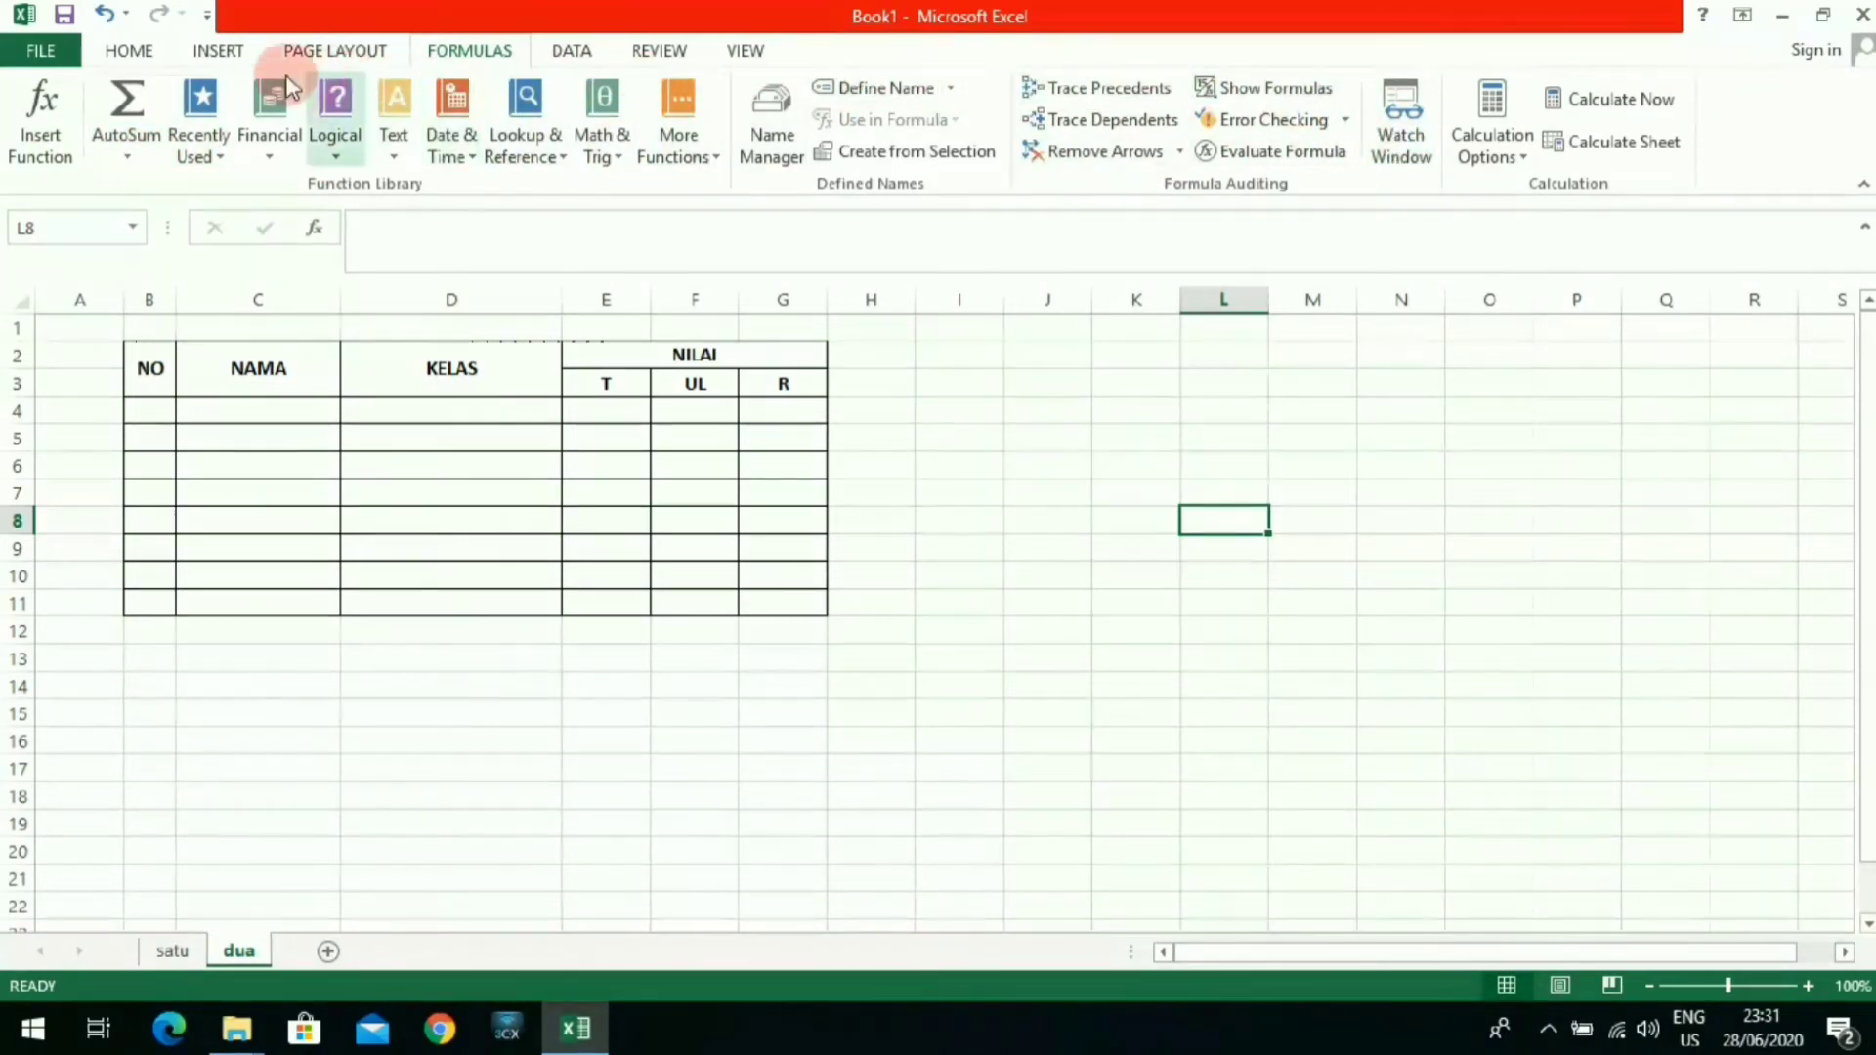
pyautogui.click(573, 54)
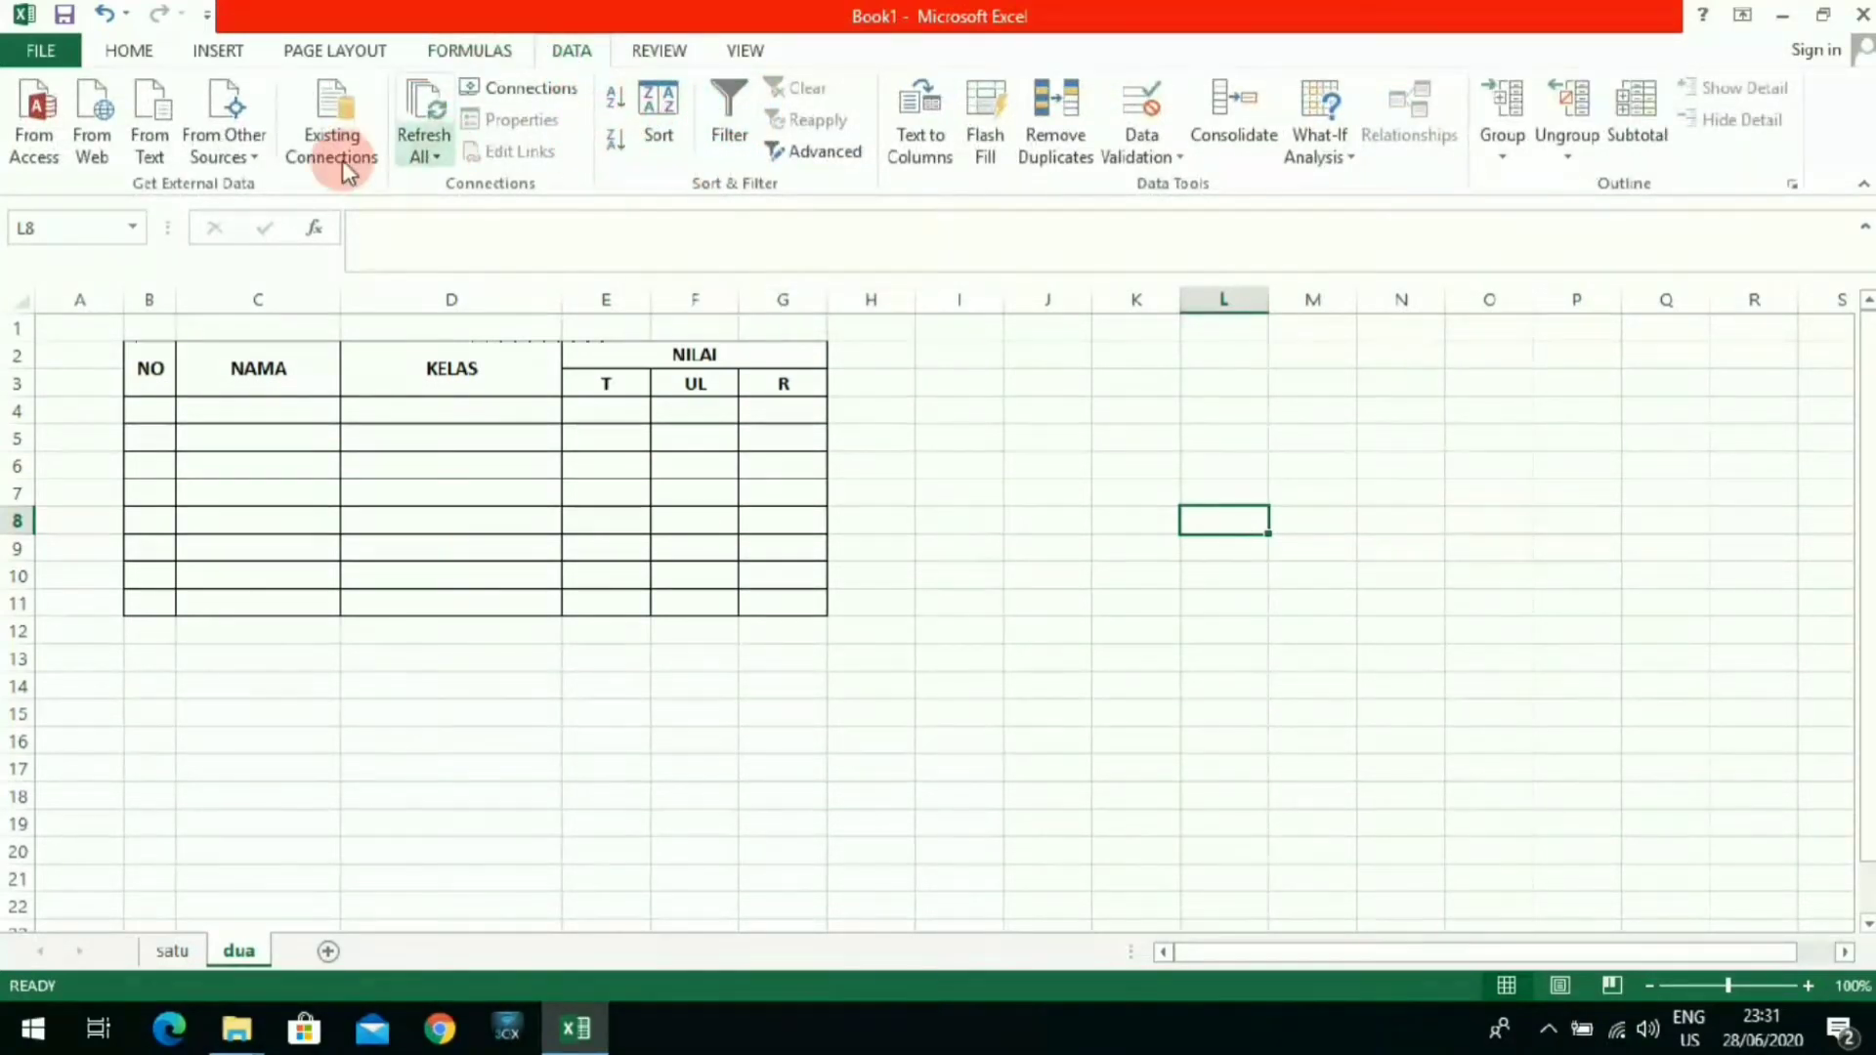
pyautogui.click(641, 54)
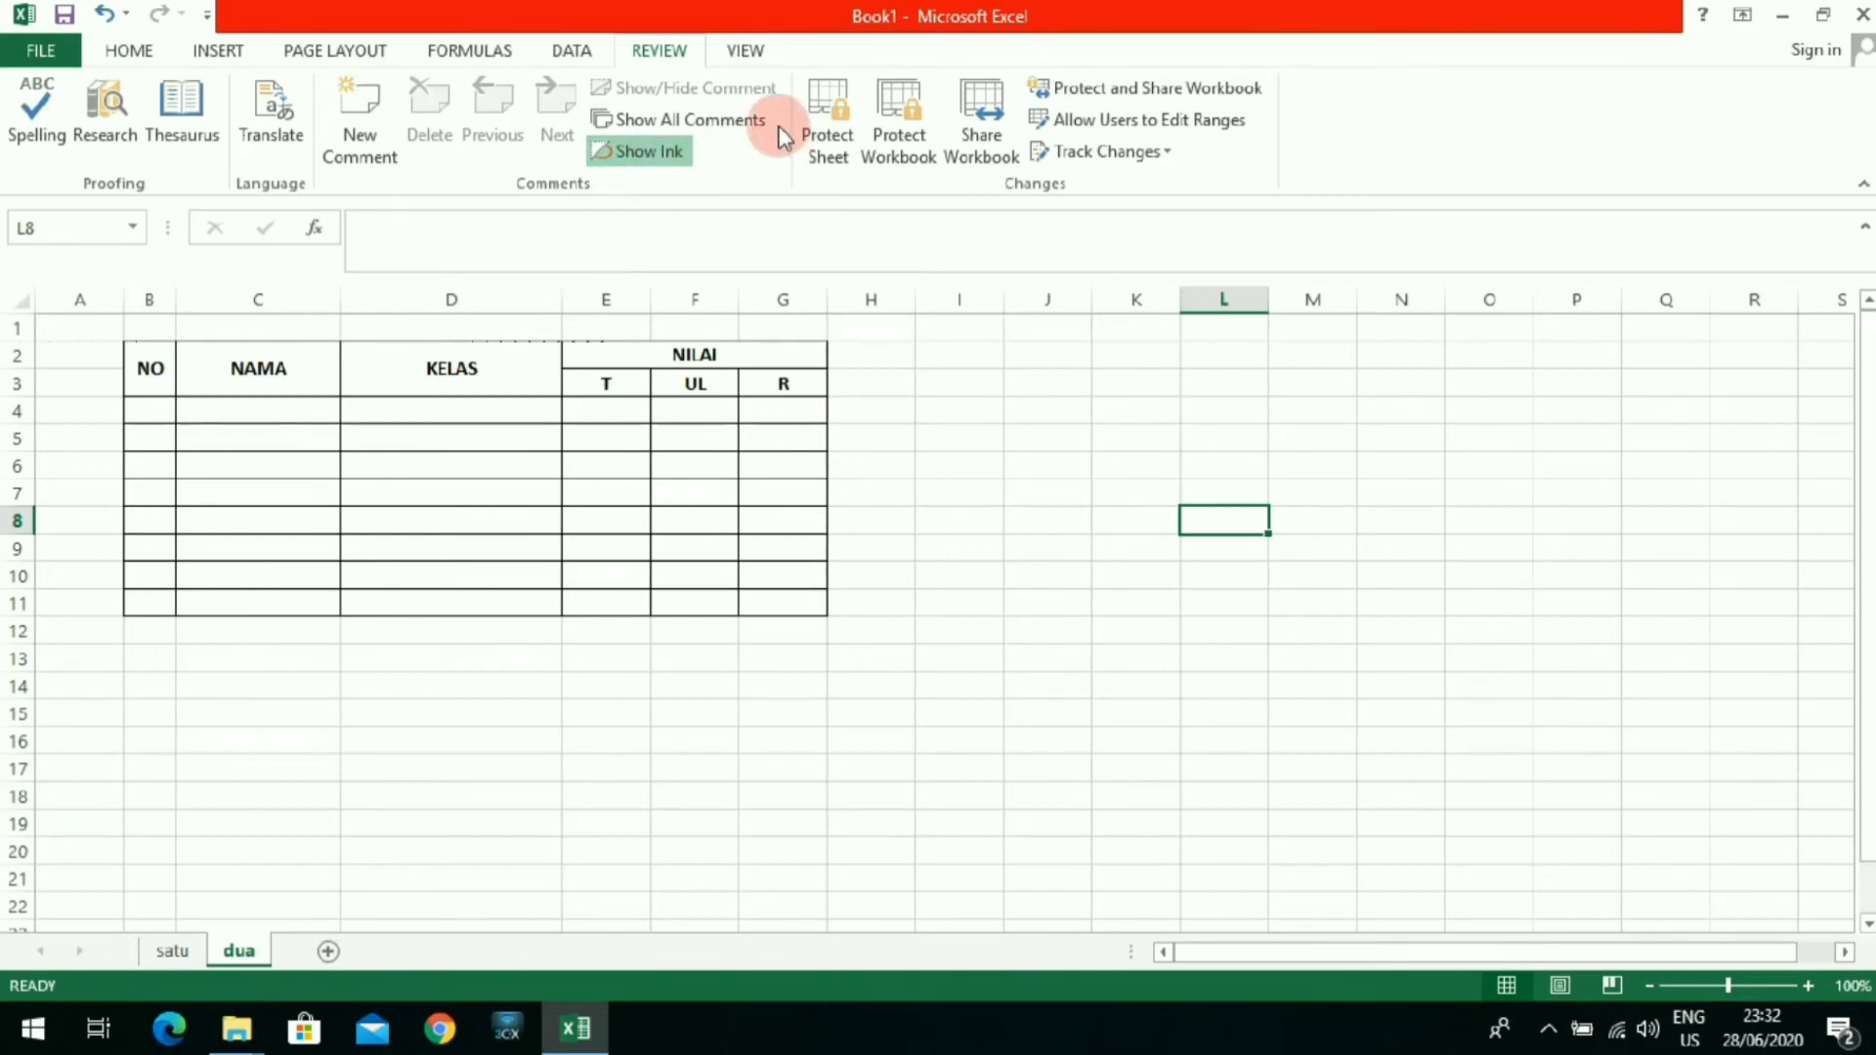
pyautogui.click(746, 51)
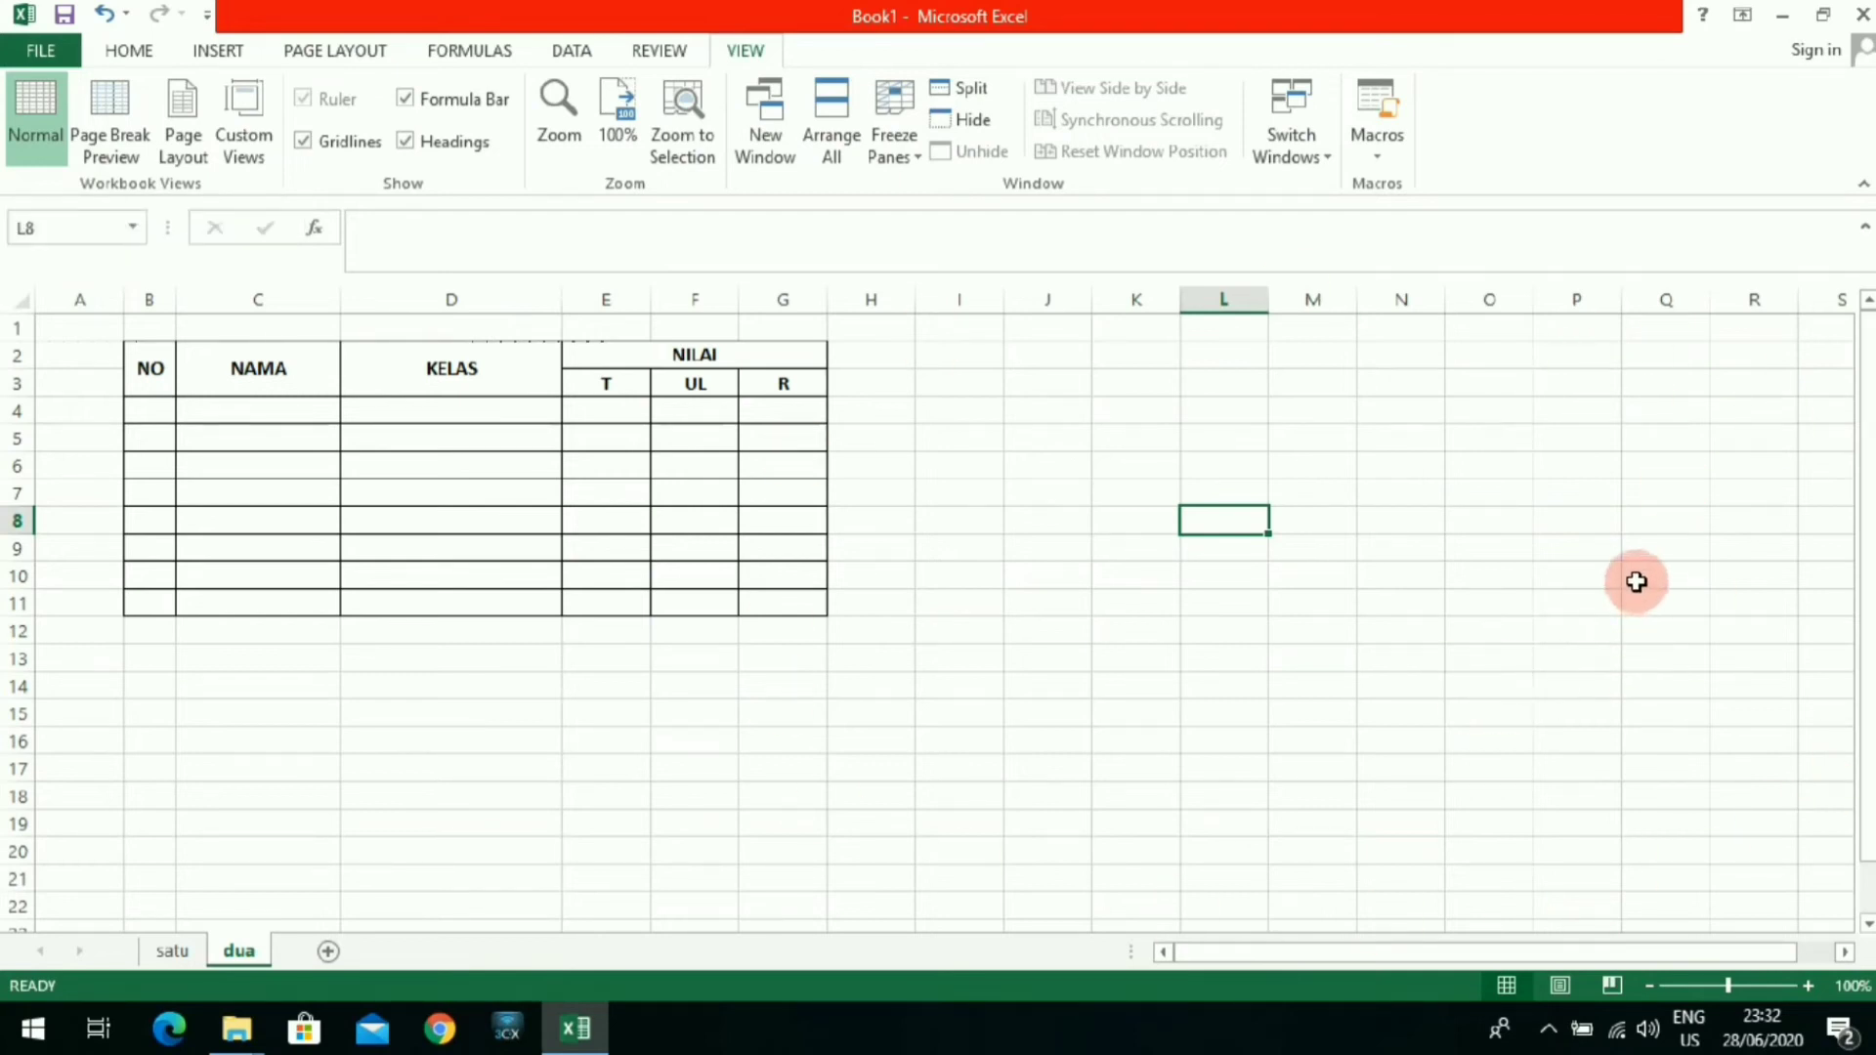
# Step: Preview the page breaks of sheet "dua" and look over the sheet again in Normal view
pyautogui.click(109, 137)
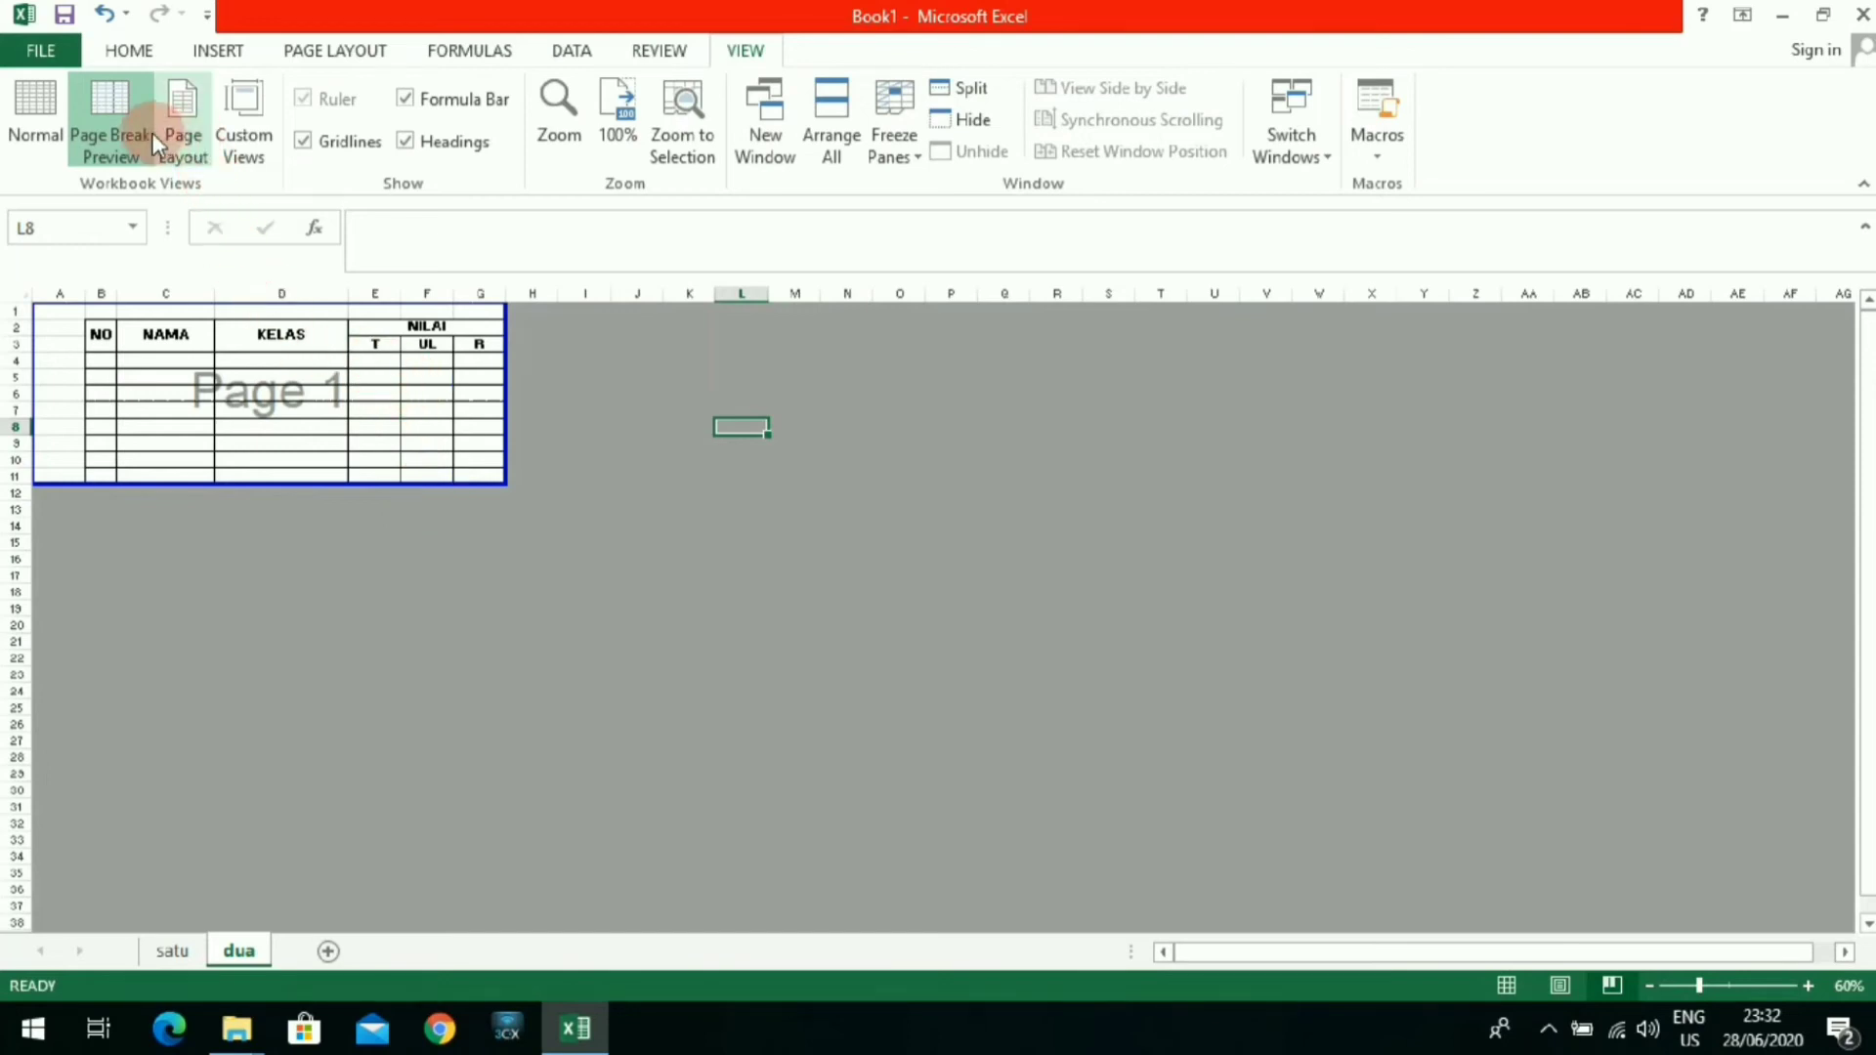
pyautogui.click(56, 97)
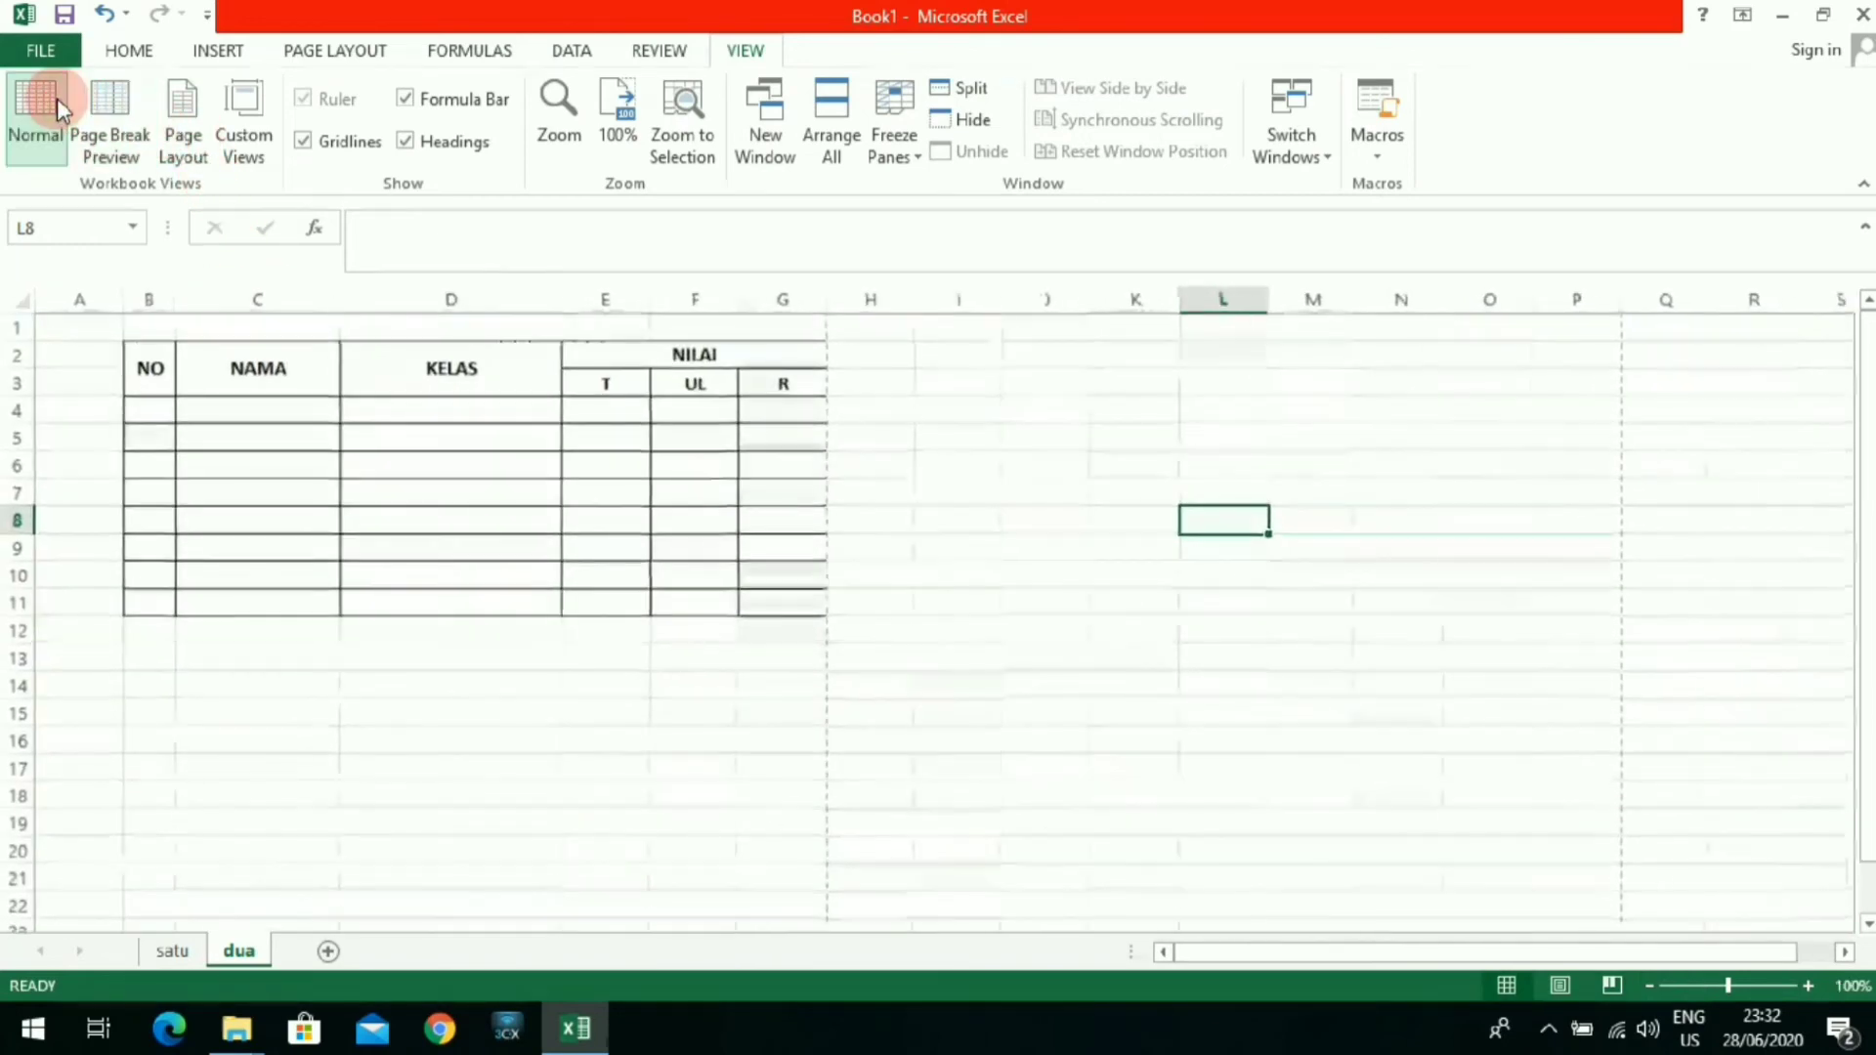
pyautogui.click(1076, 628)
pyautogui.scroll(3, 796, 715)
pyautogui.scroll(-9, 797, 715)
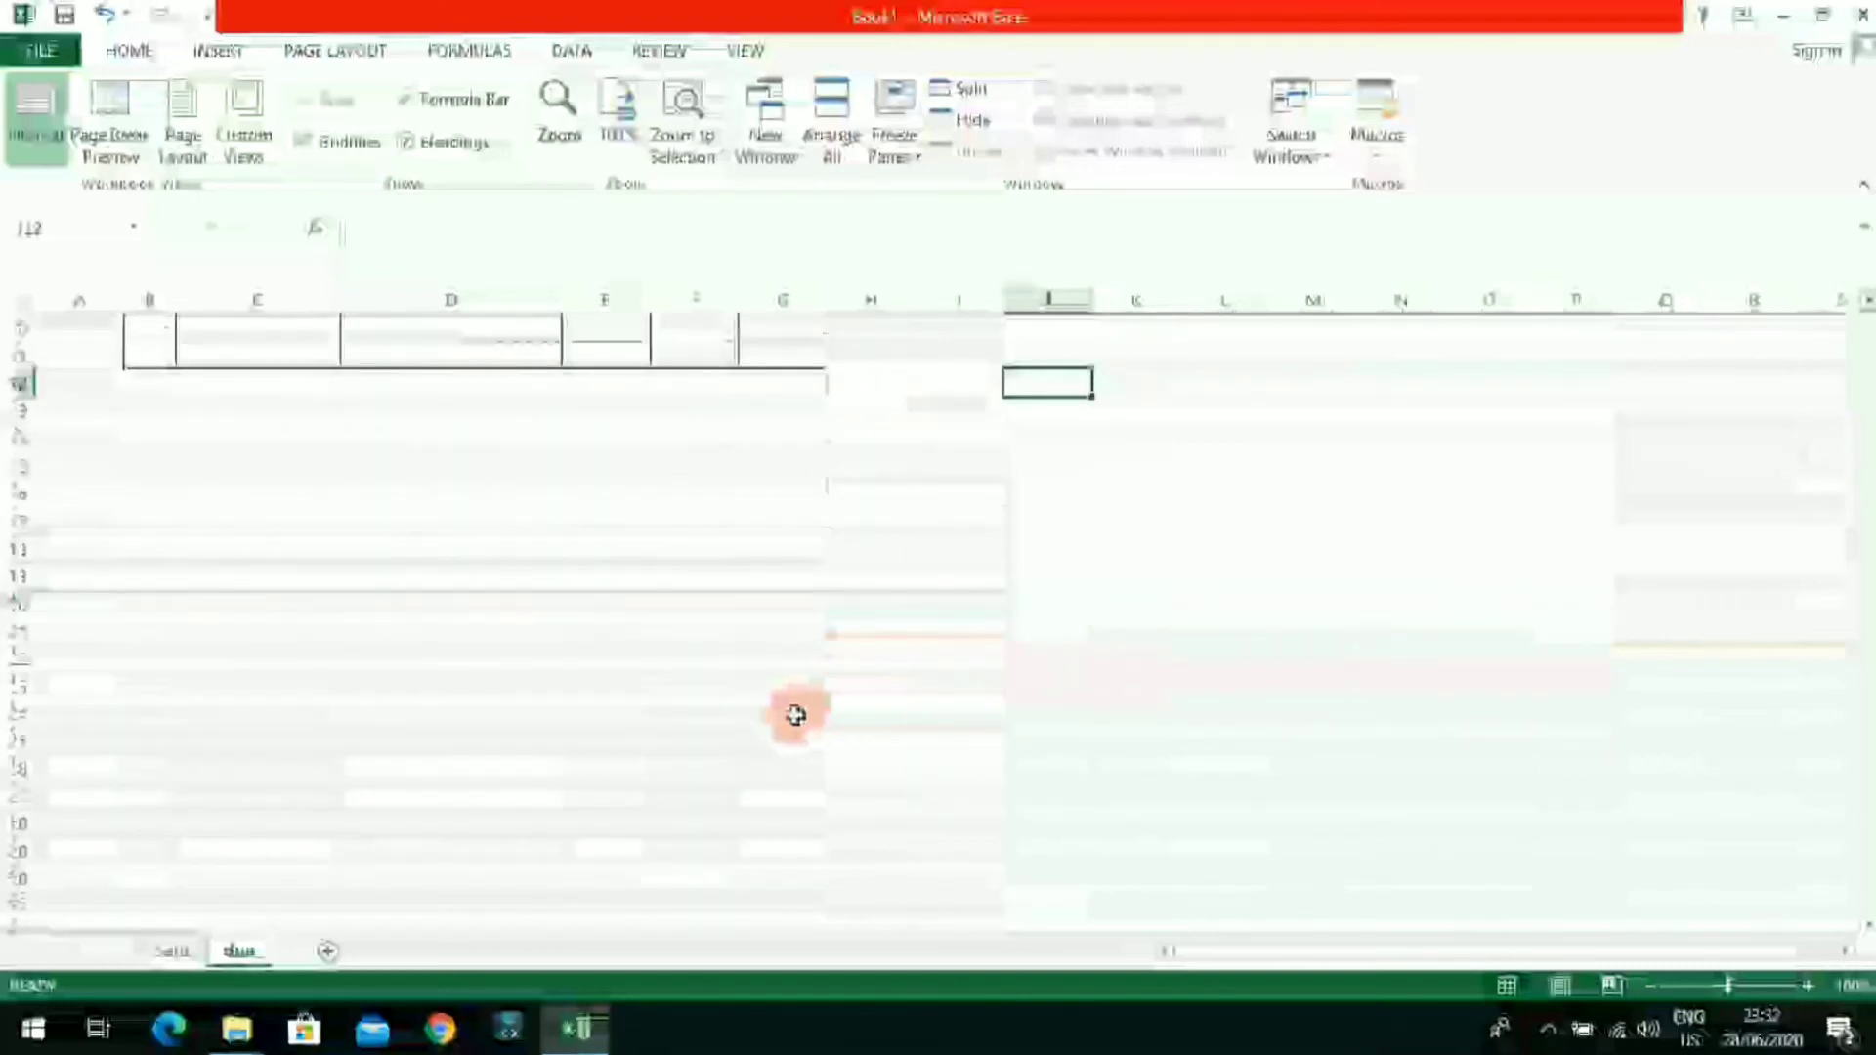
pyautogui.scroll(9, 796, 715)
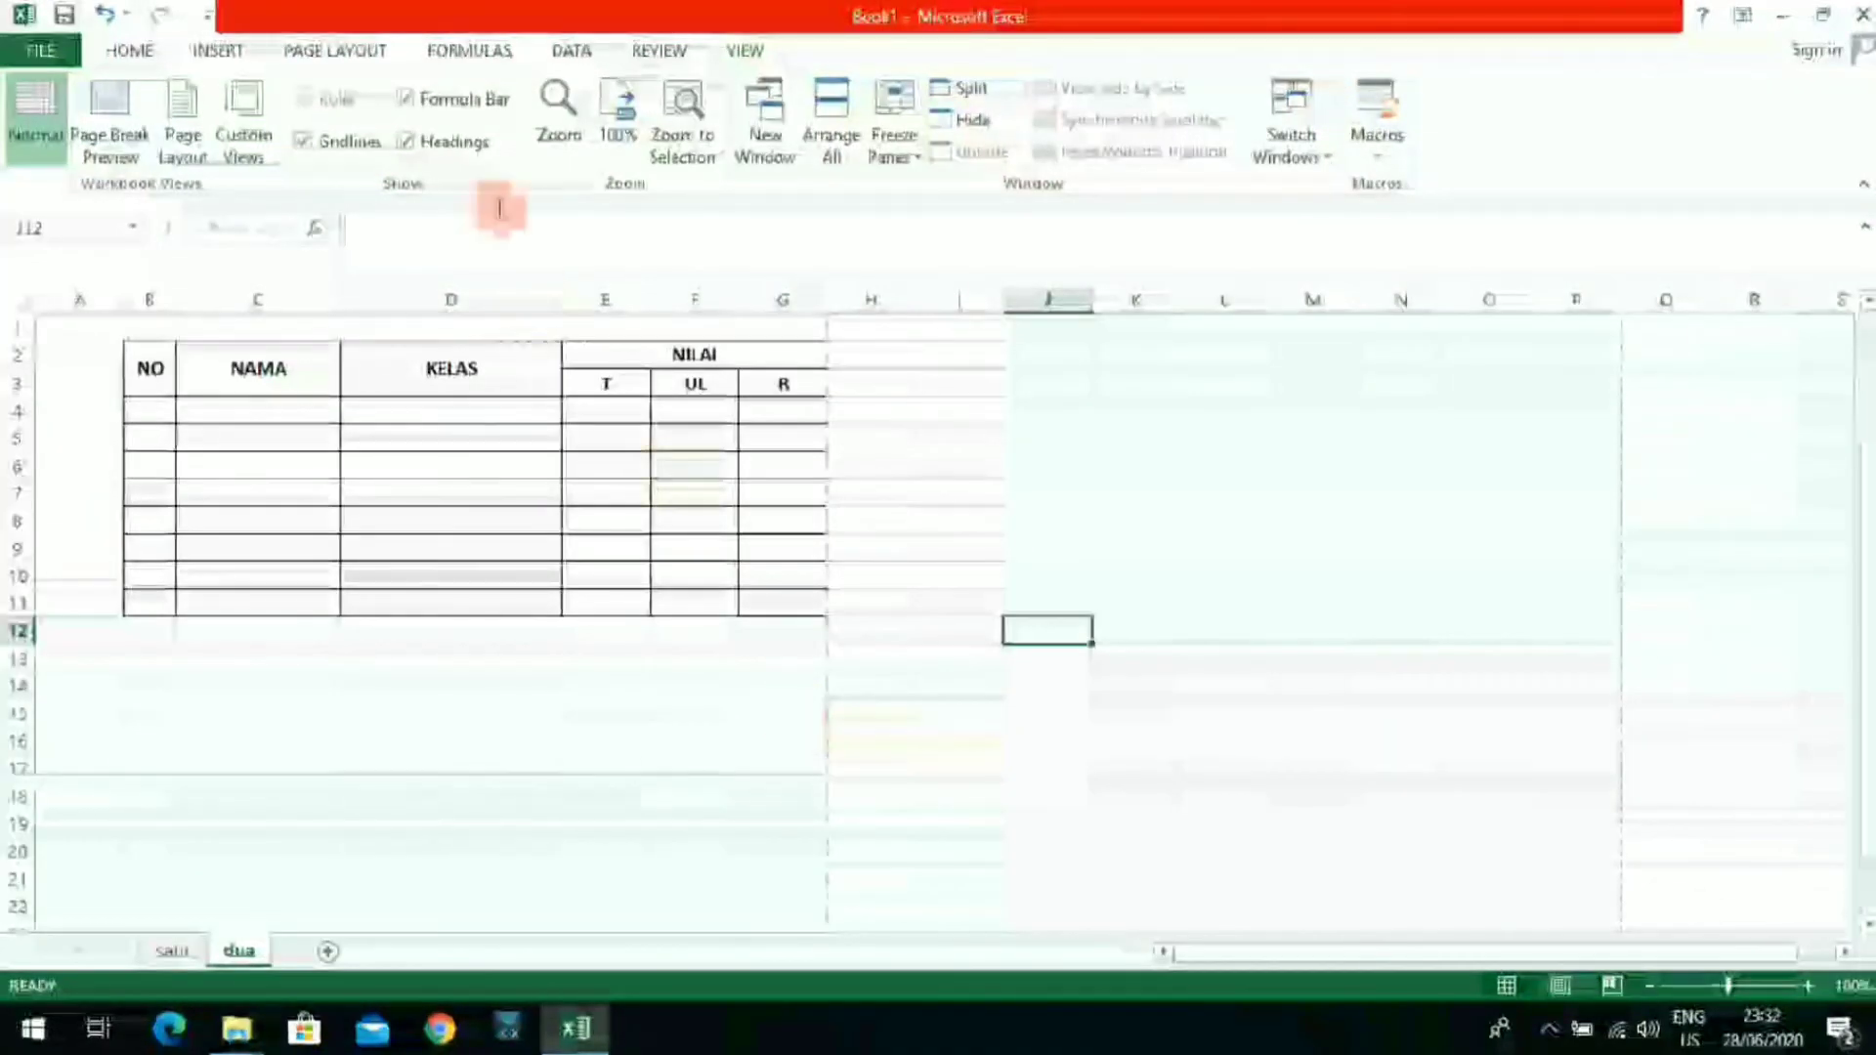
# Step: Review the list of available paper sizes for the sheet
pyautogui.click(334, 50)
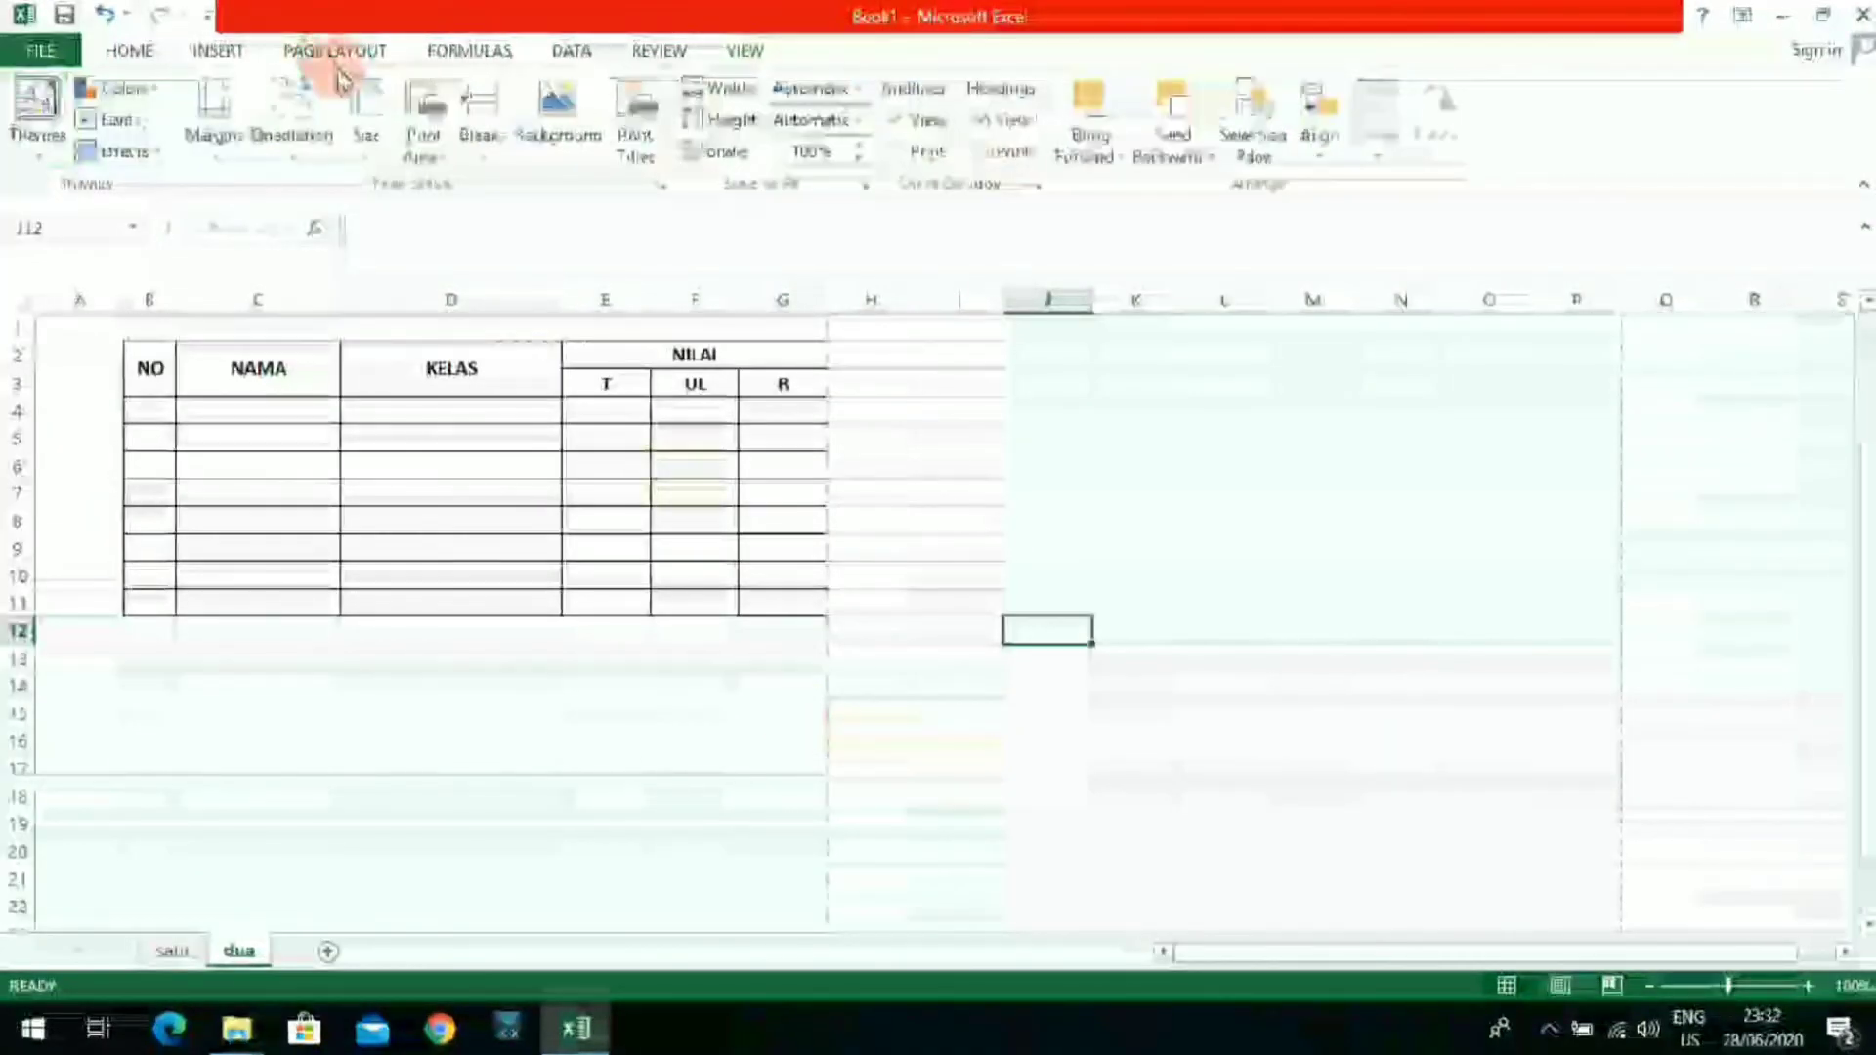
pyautogui.click(374, 150)
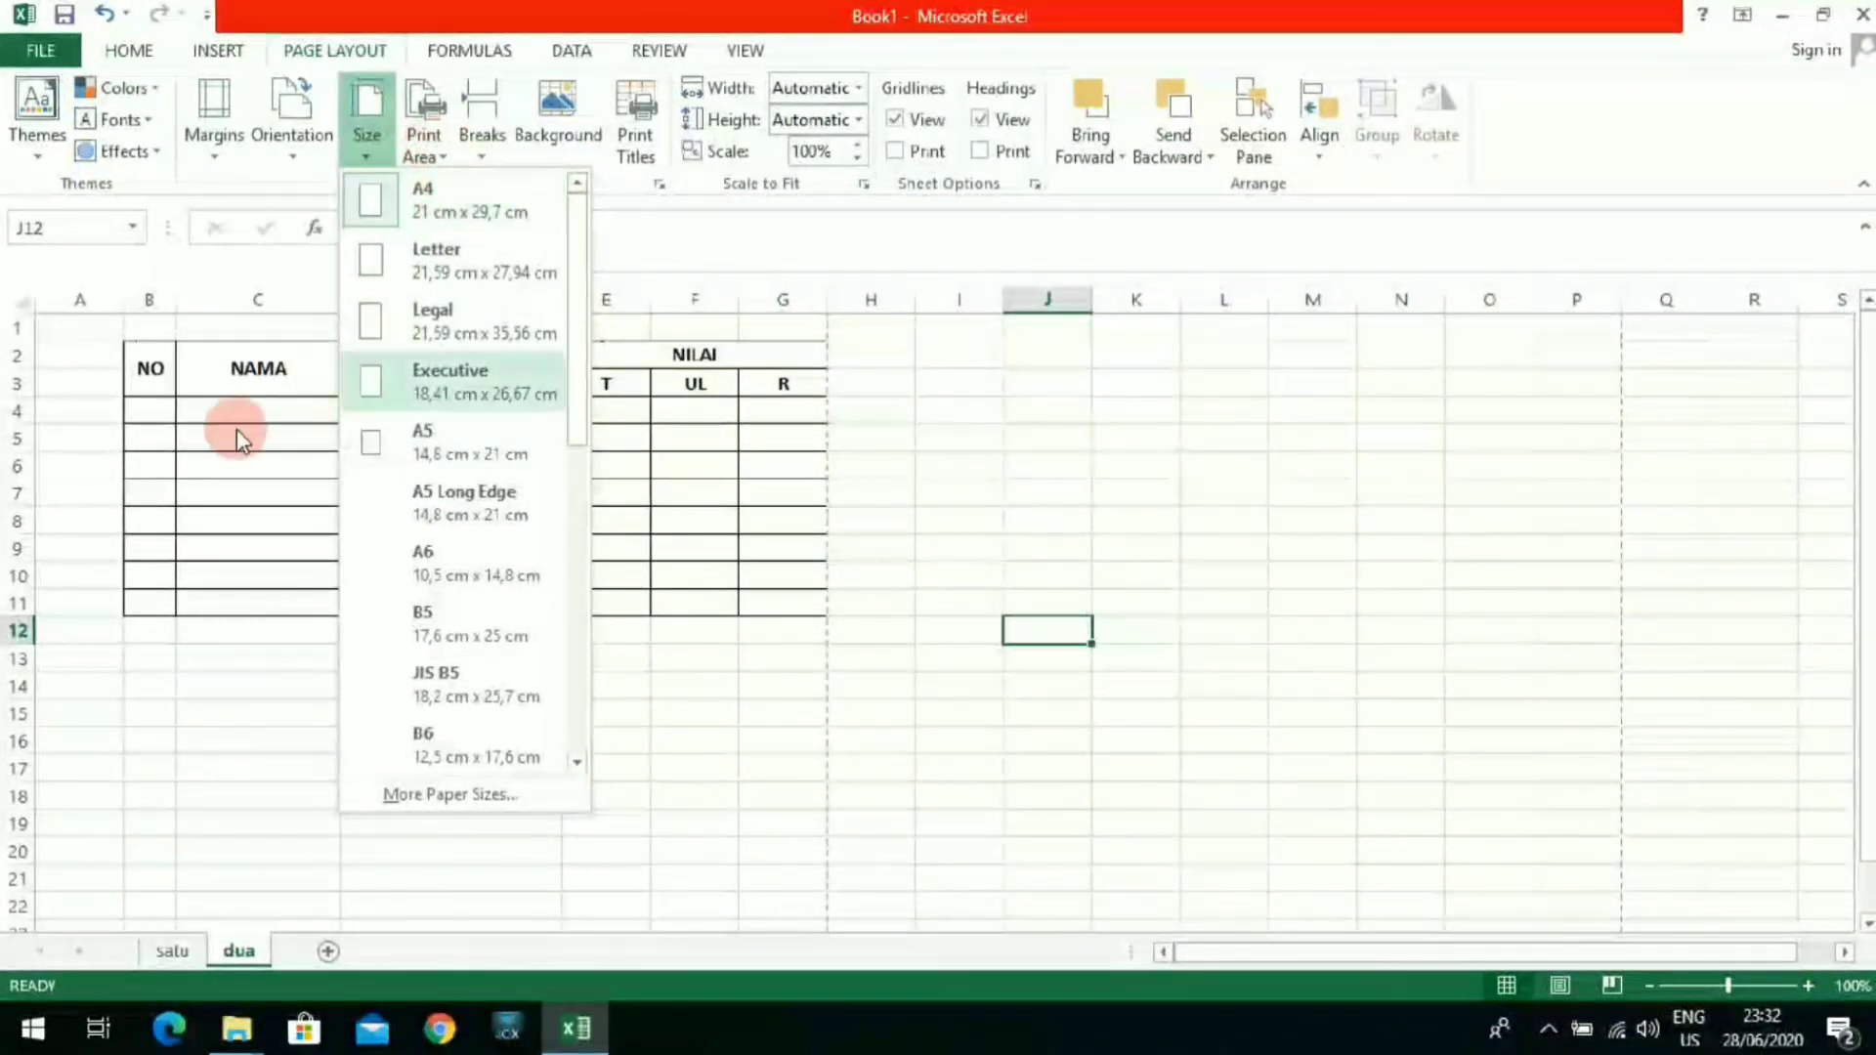
pyautogui.click(108, 463)
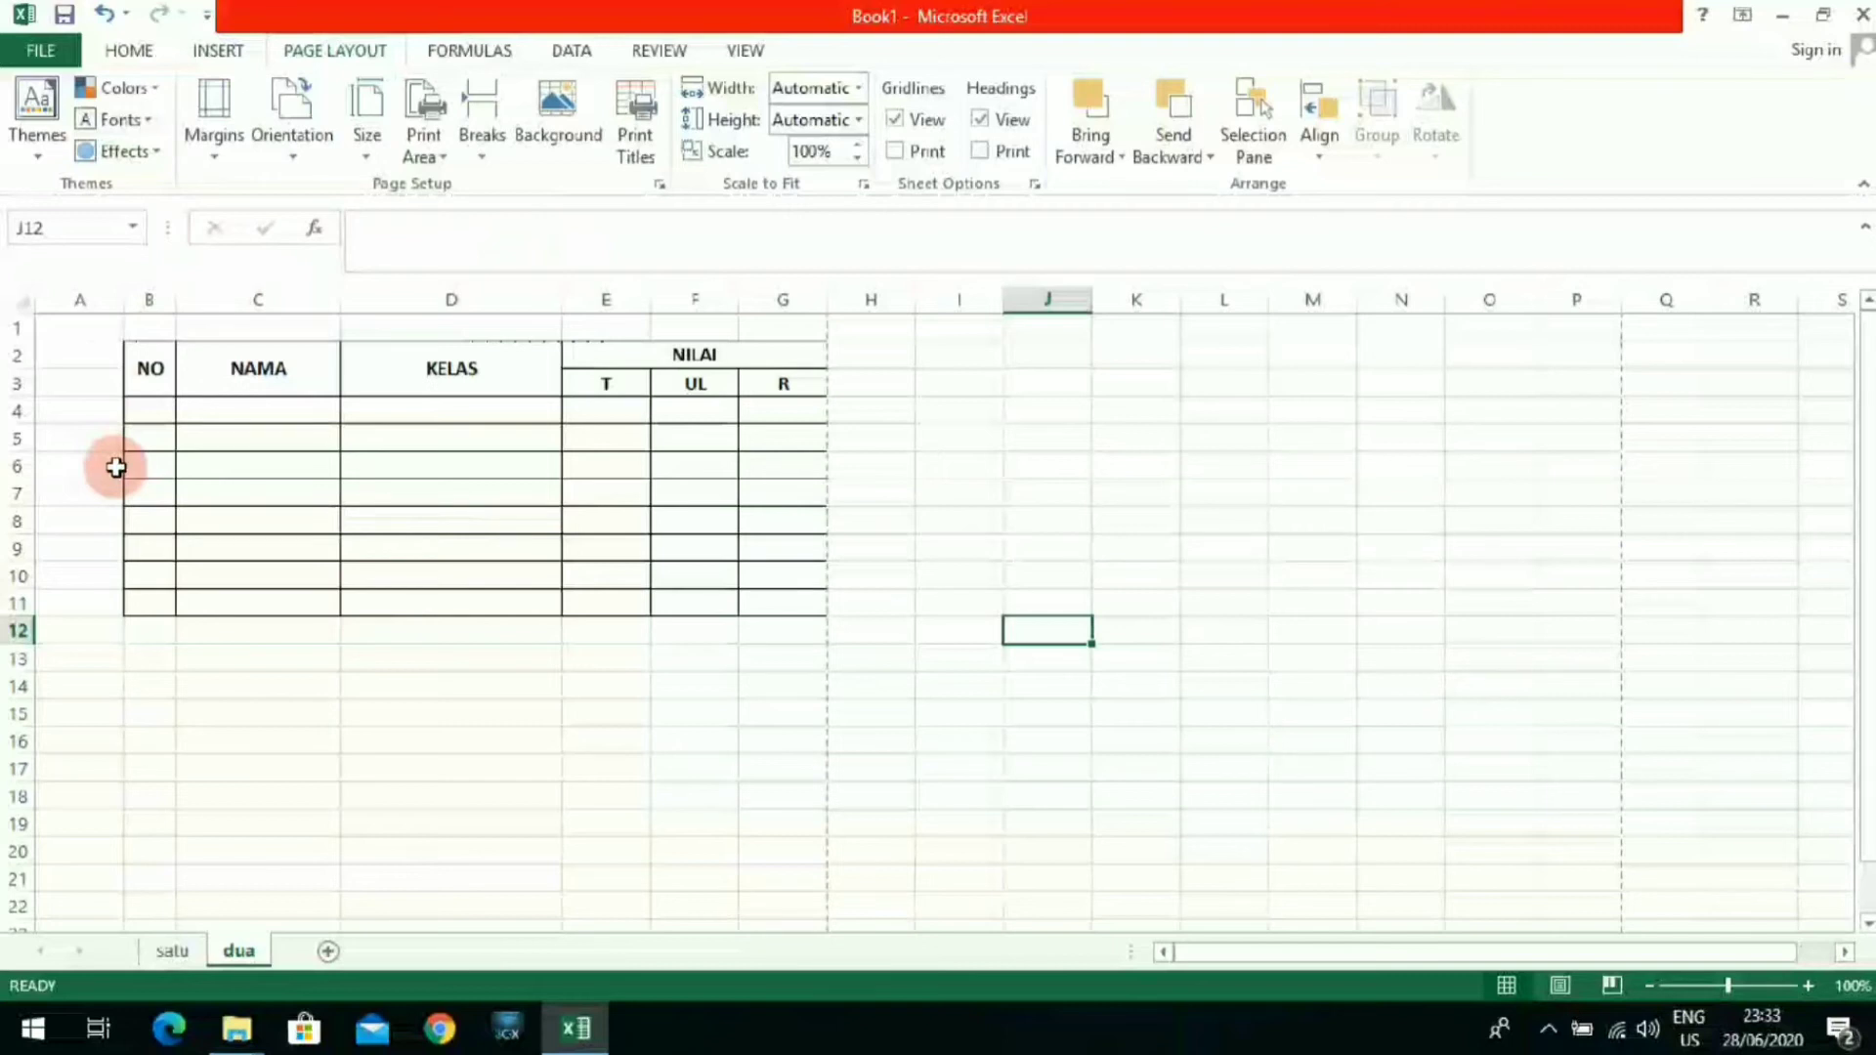
# Step: Start custom page margins for the sheet and set the left margin to 2,5 cm
pyautogui.click(220, 159)
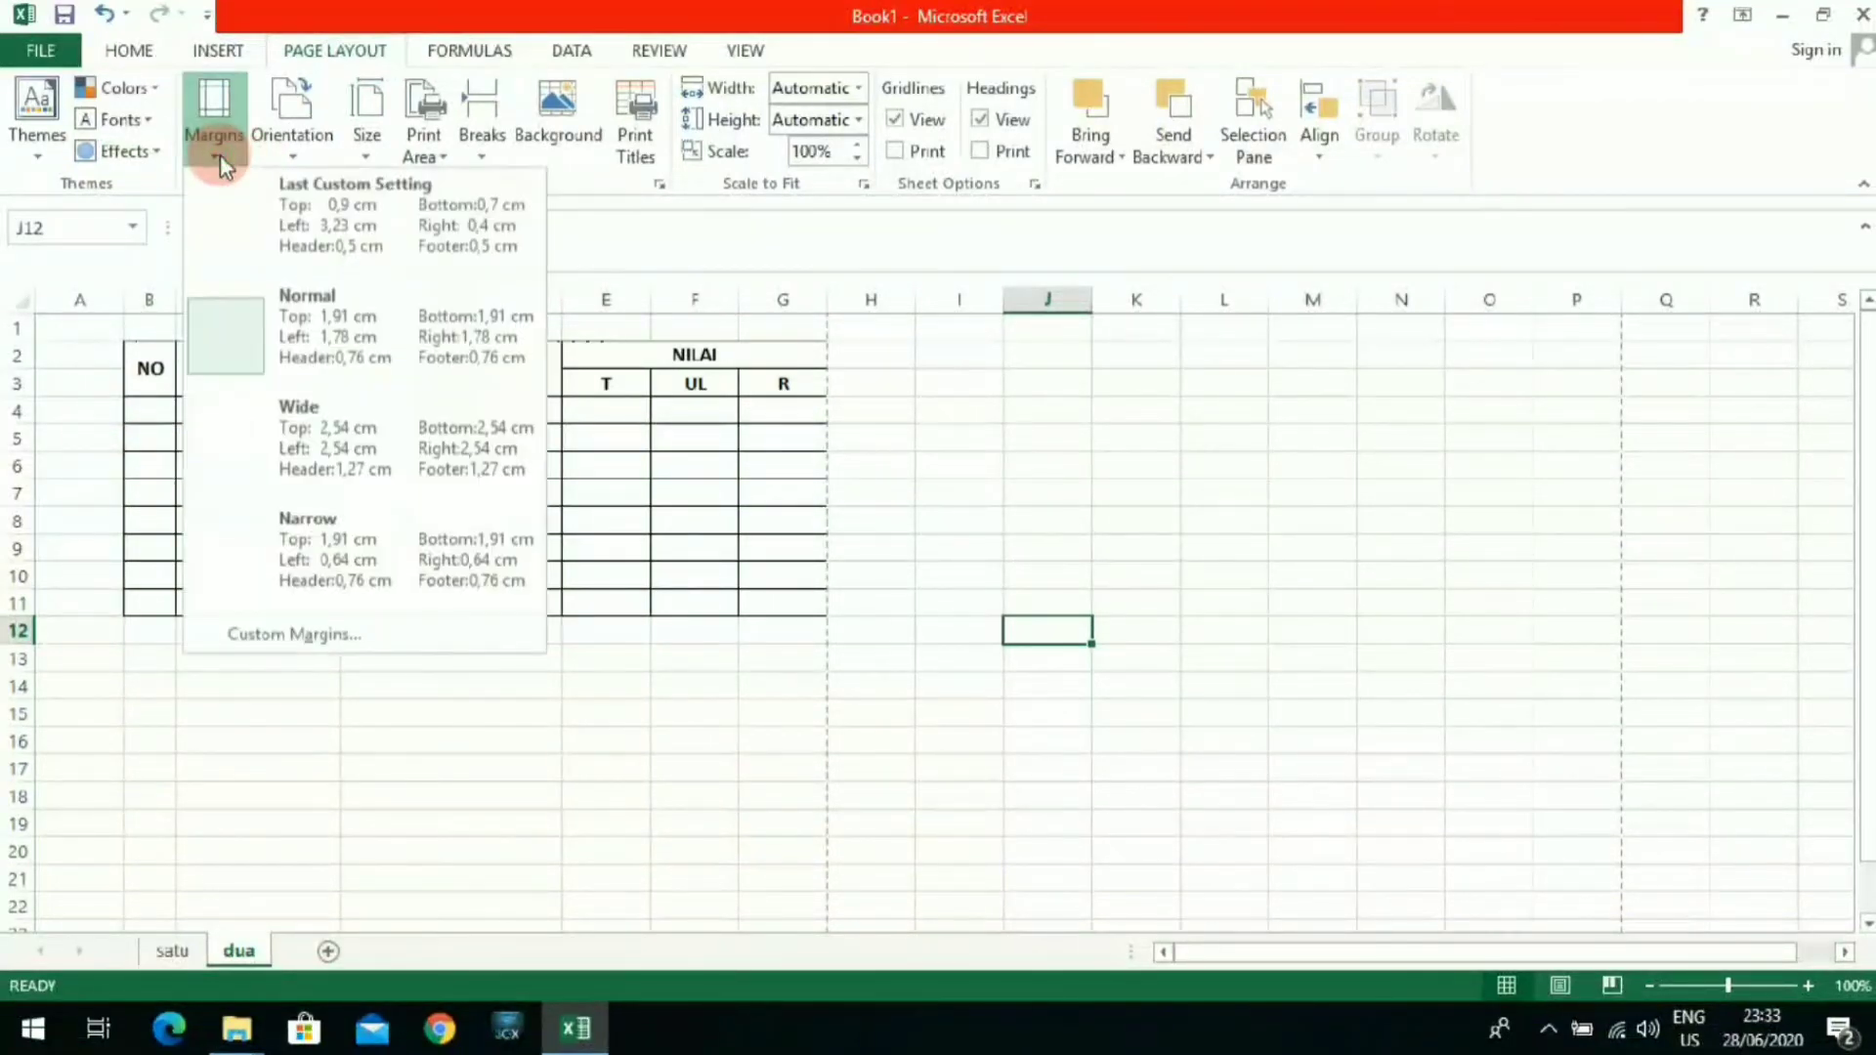
pyautogui.click(213, 641)
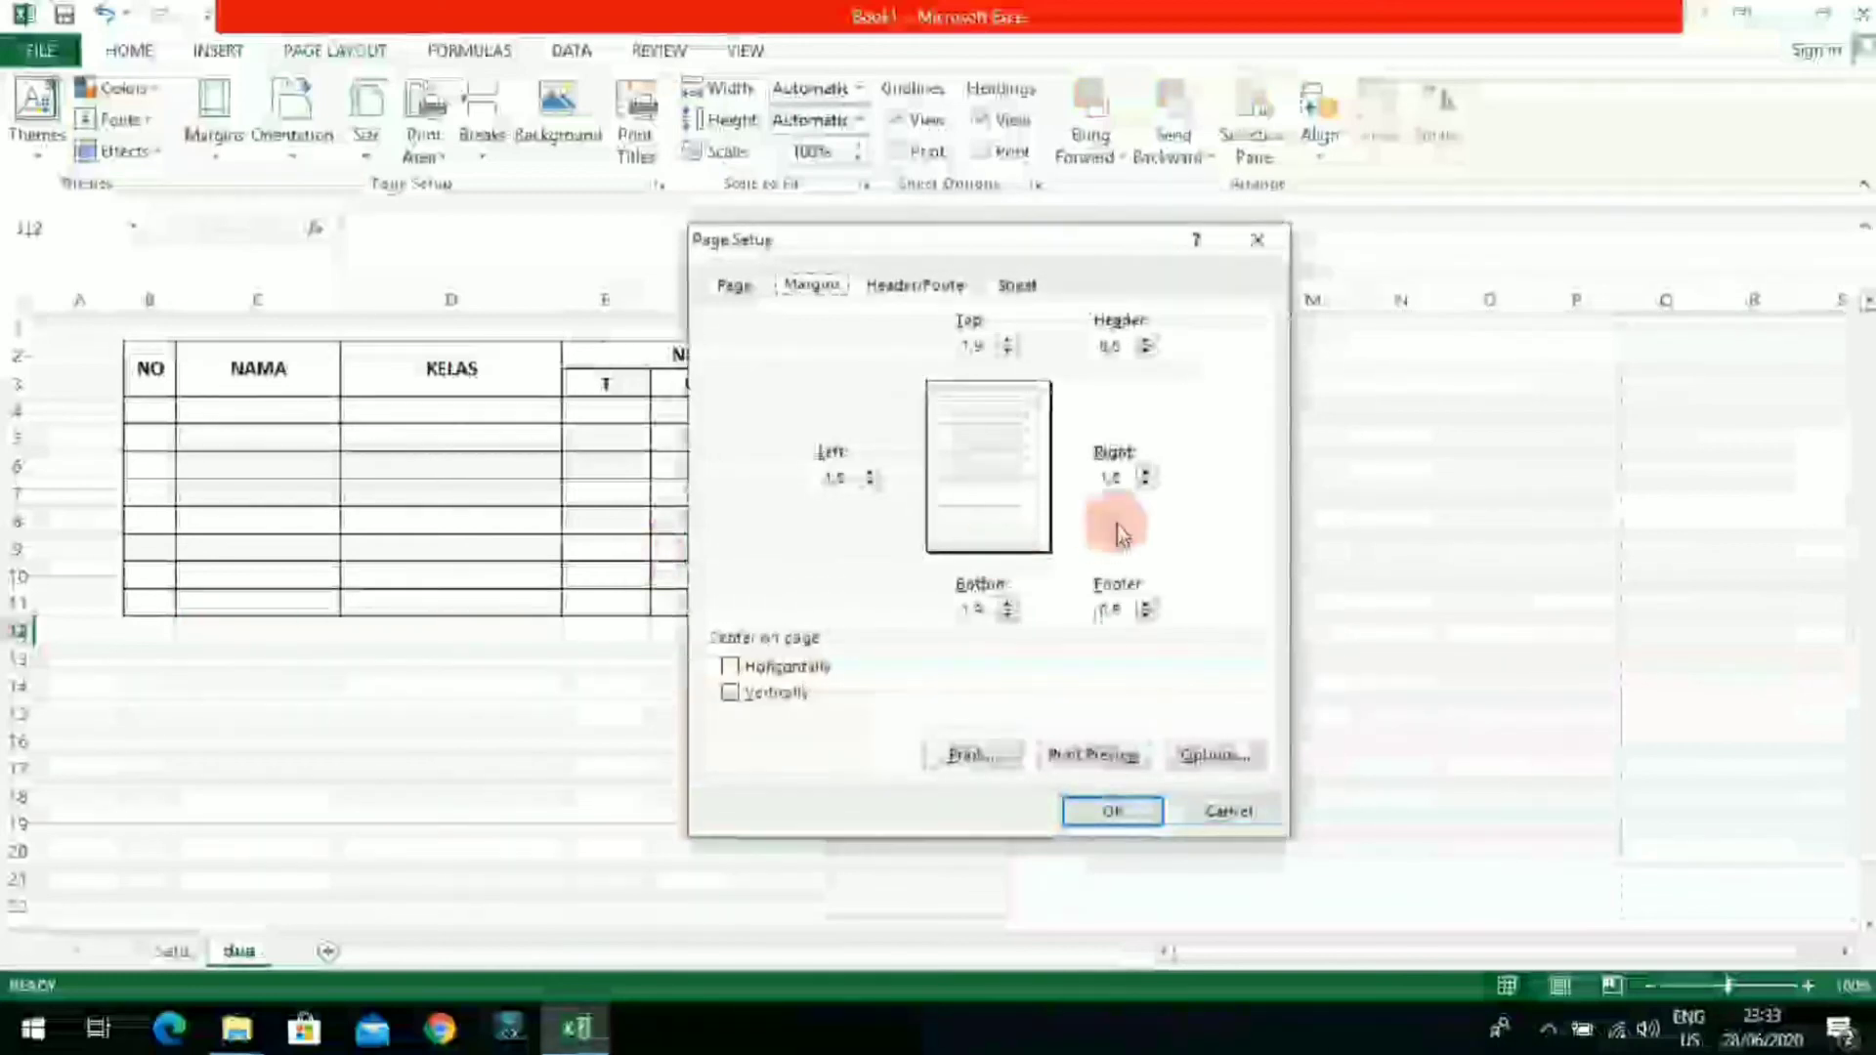
pyautogui.click(869, 474)
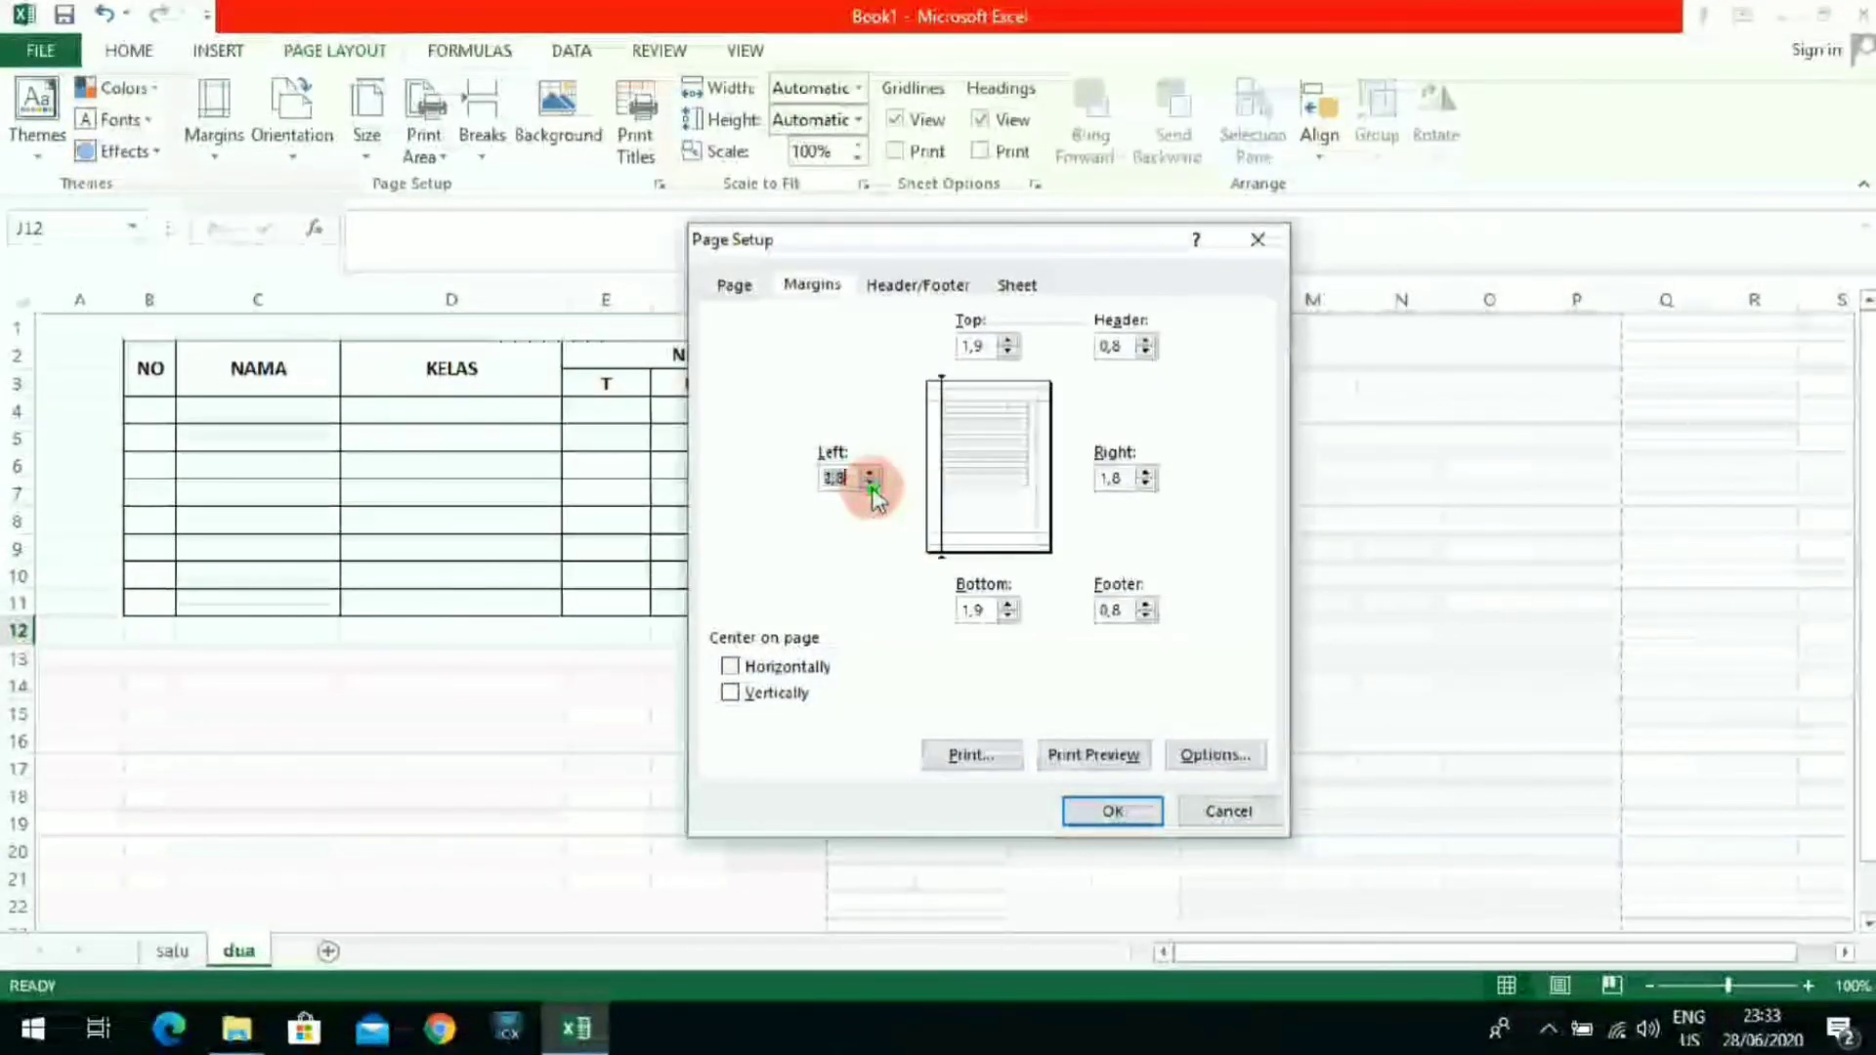
pyautogui.moveTo(850, 478); pyautogui.dragTo(820, 478)
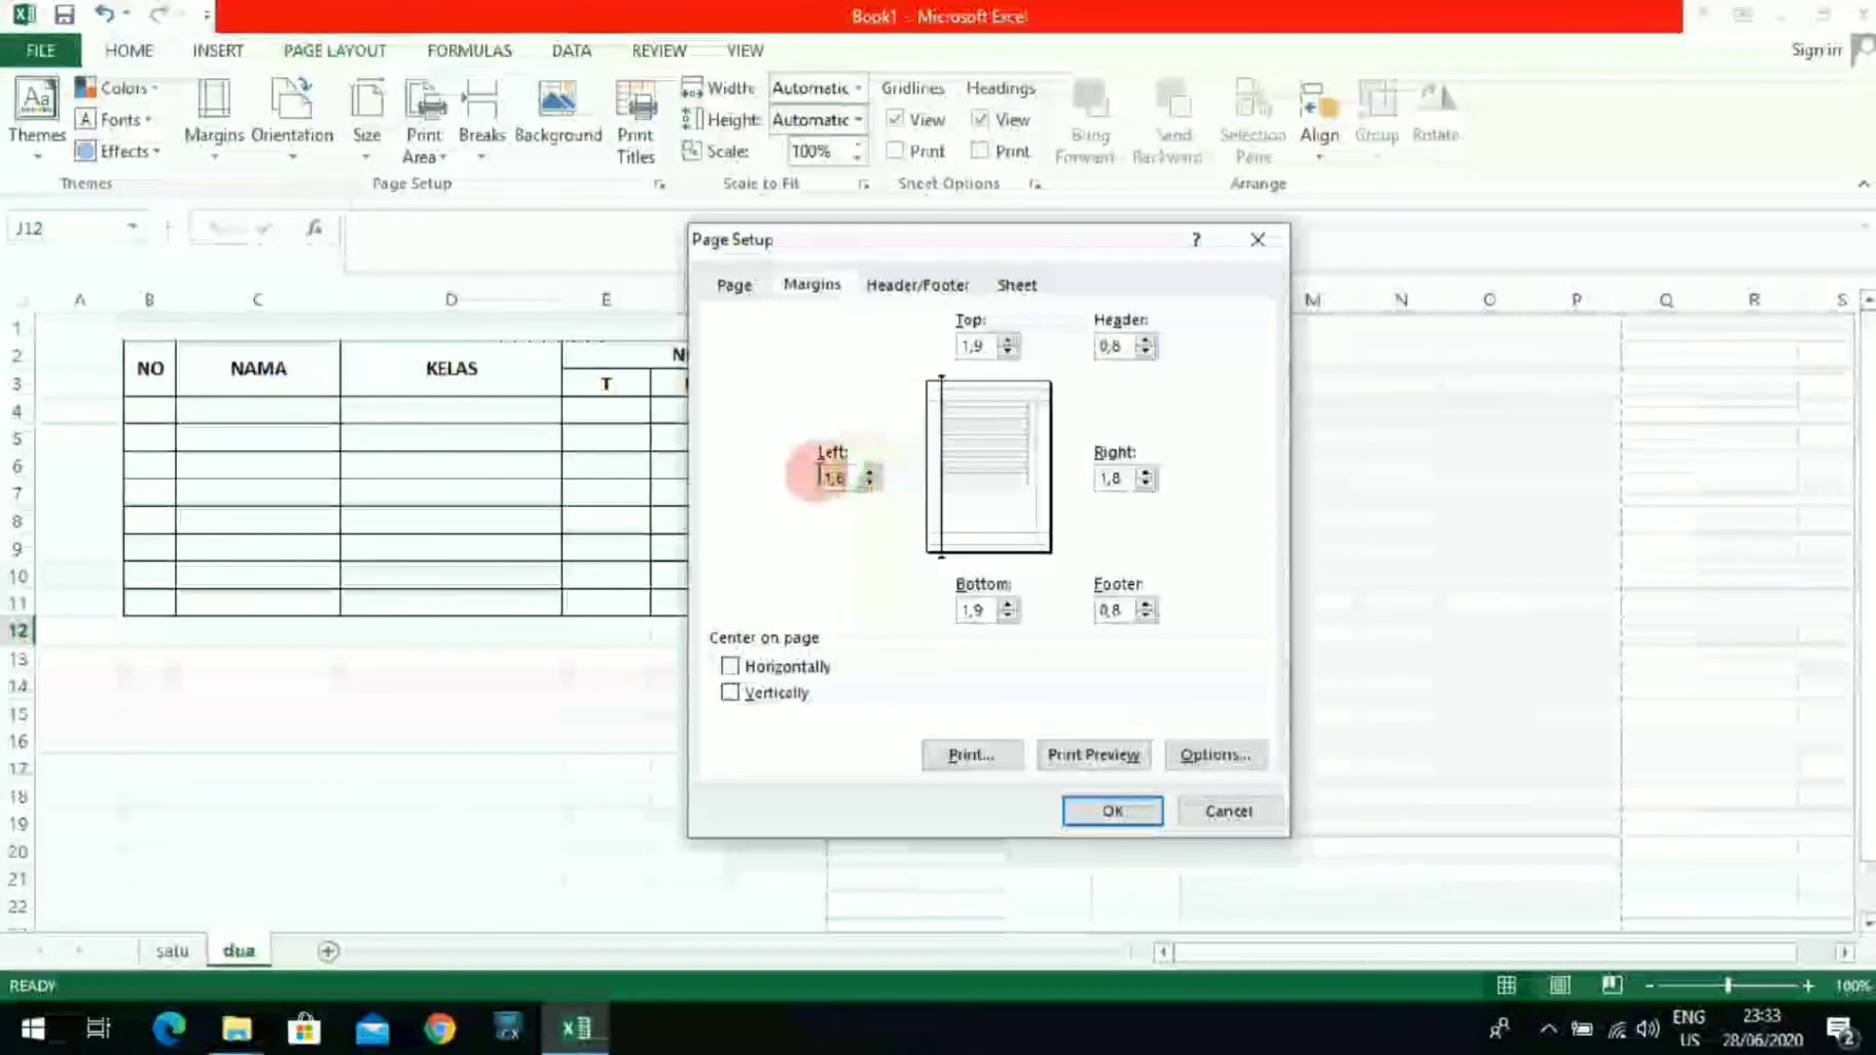
pyautogui.click(870, 473)
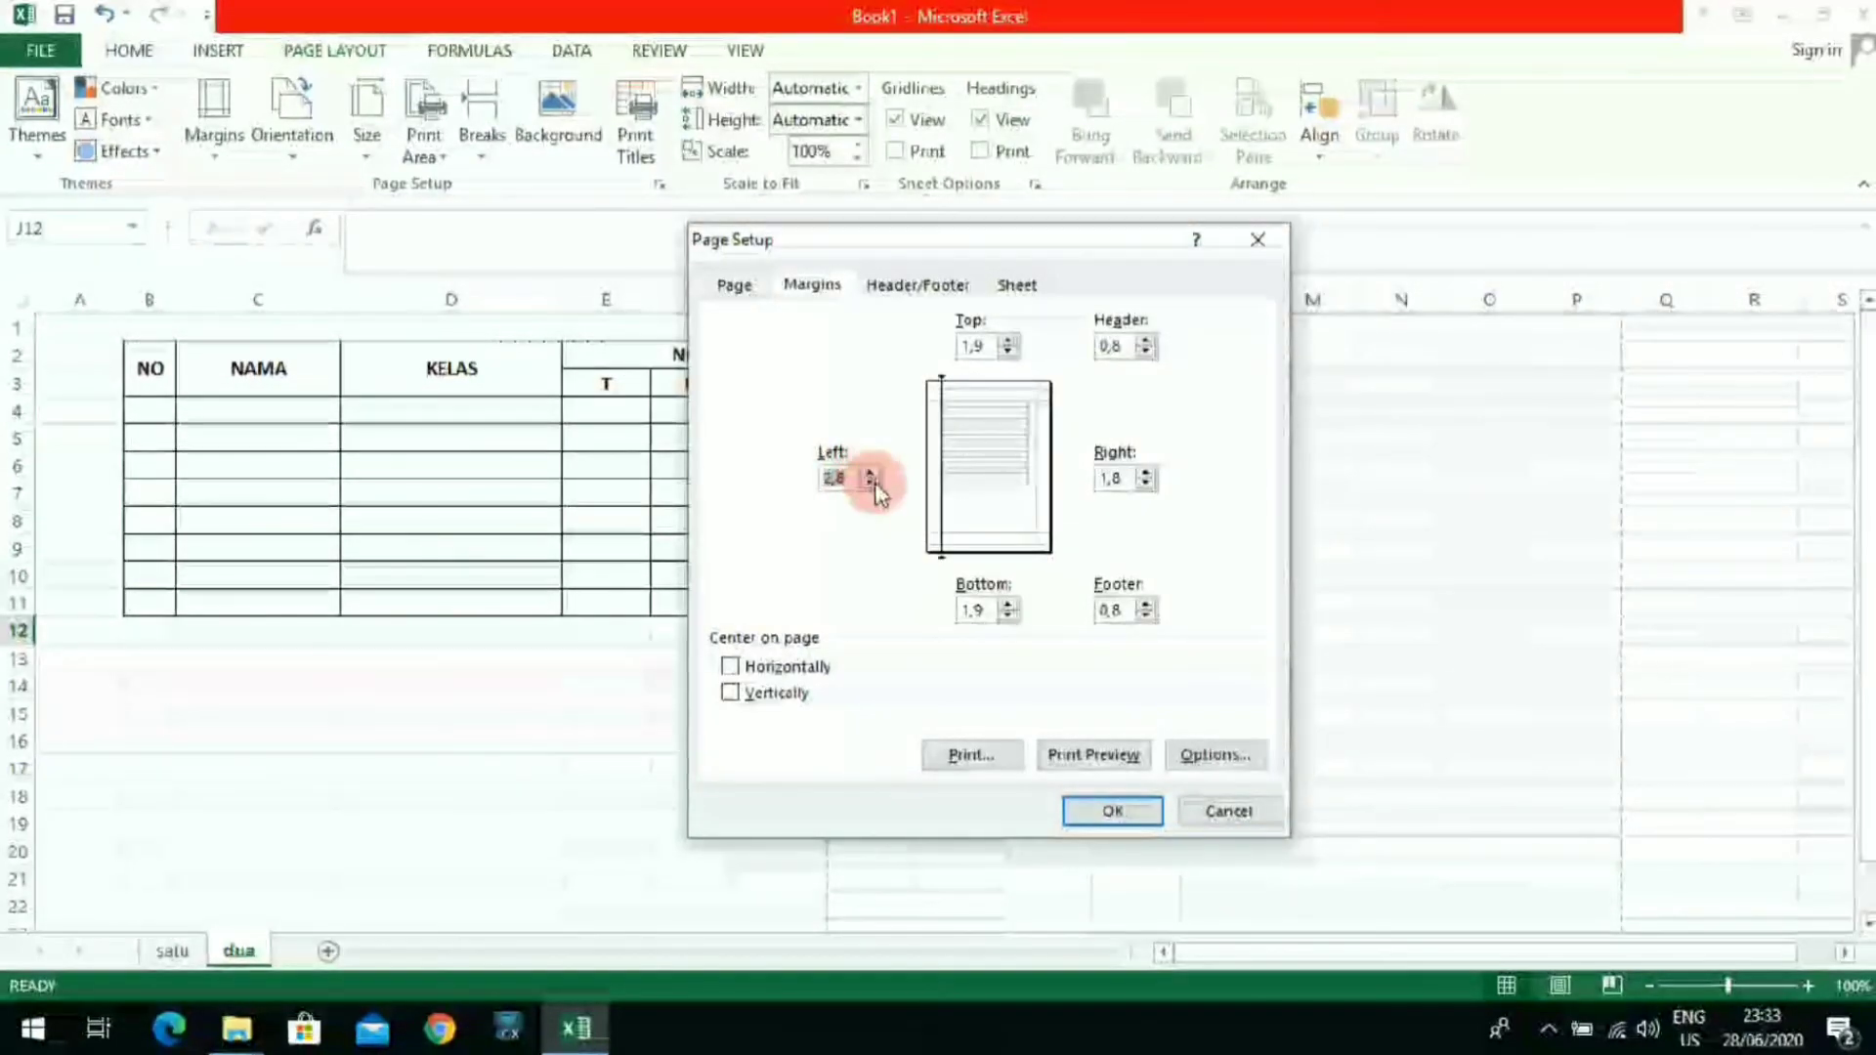
pyautogui.write('2,')
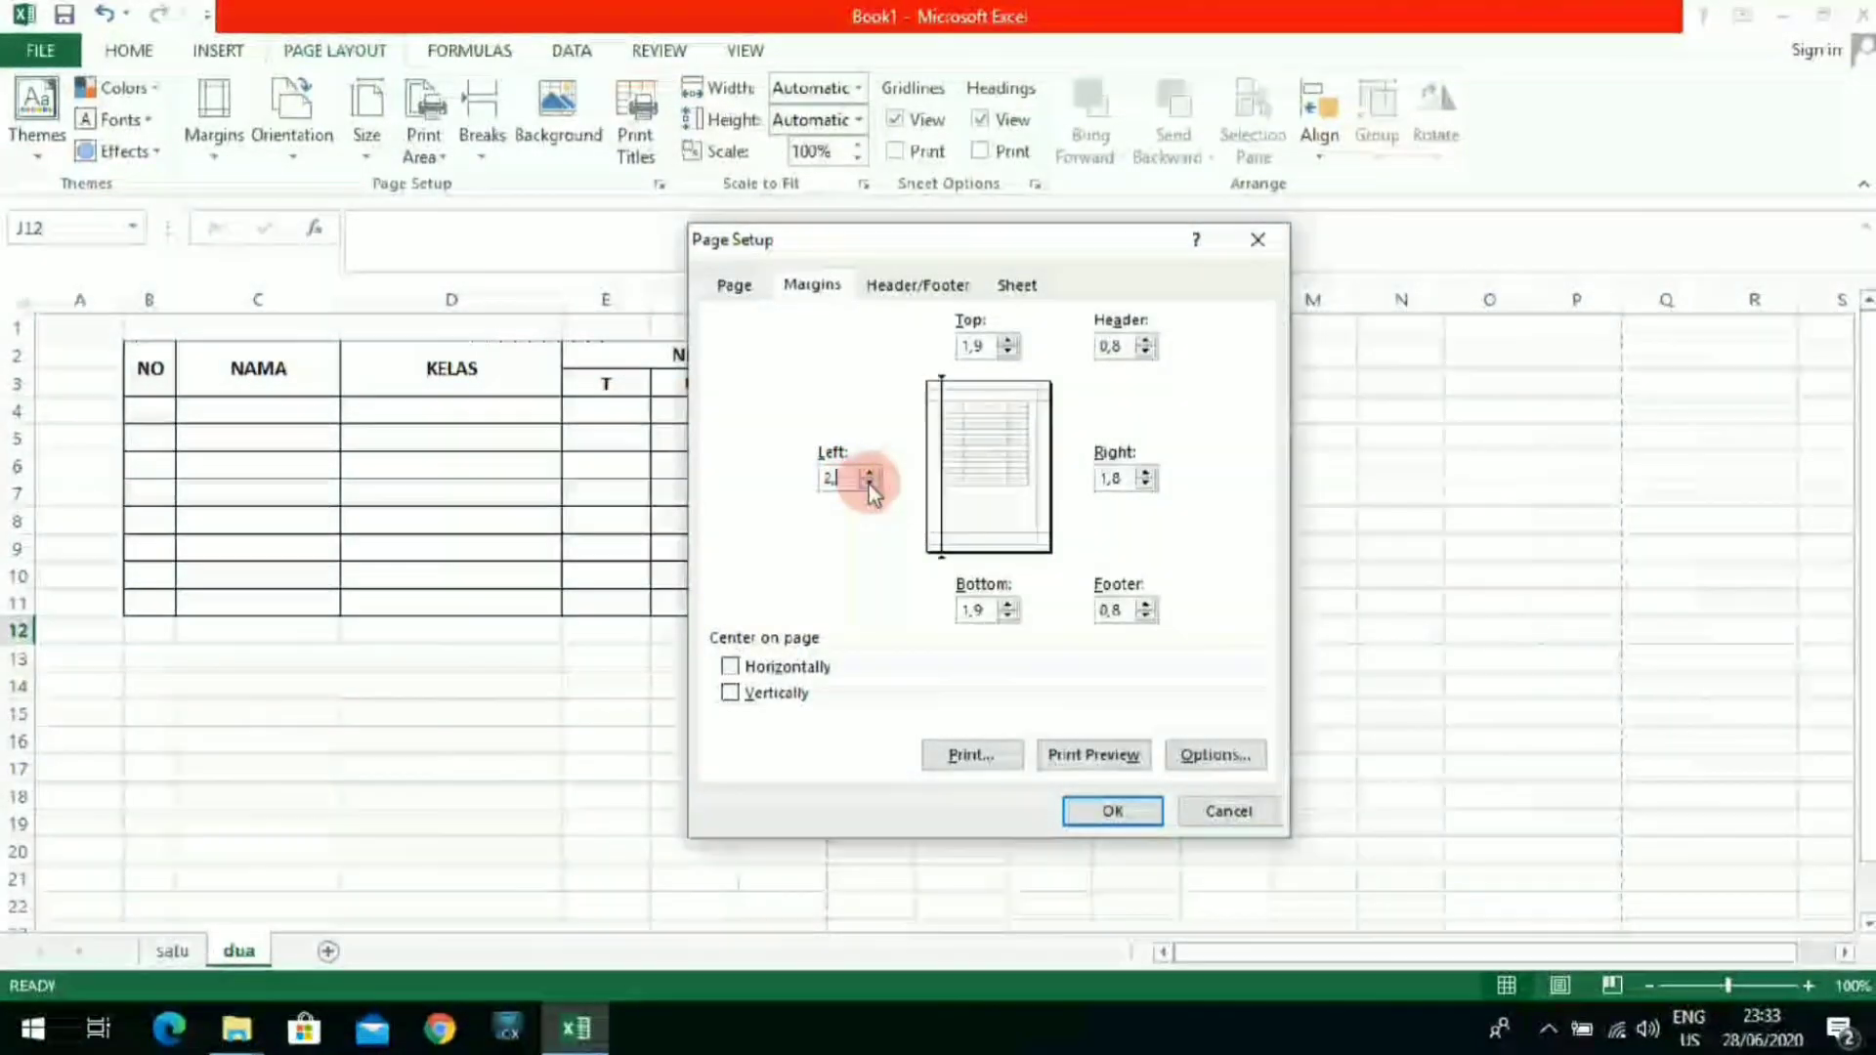
pyautogui.write('5')
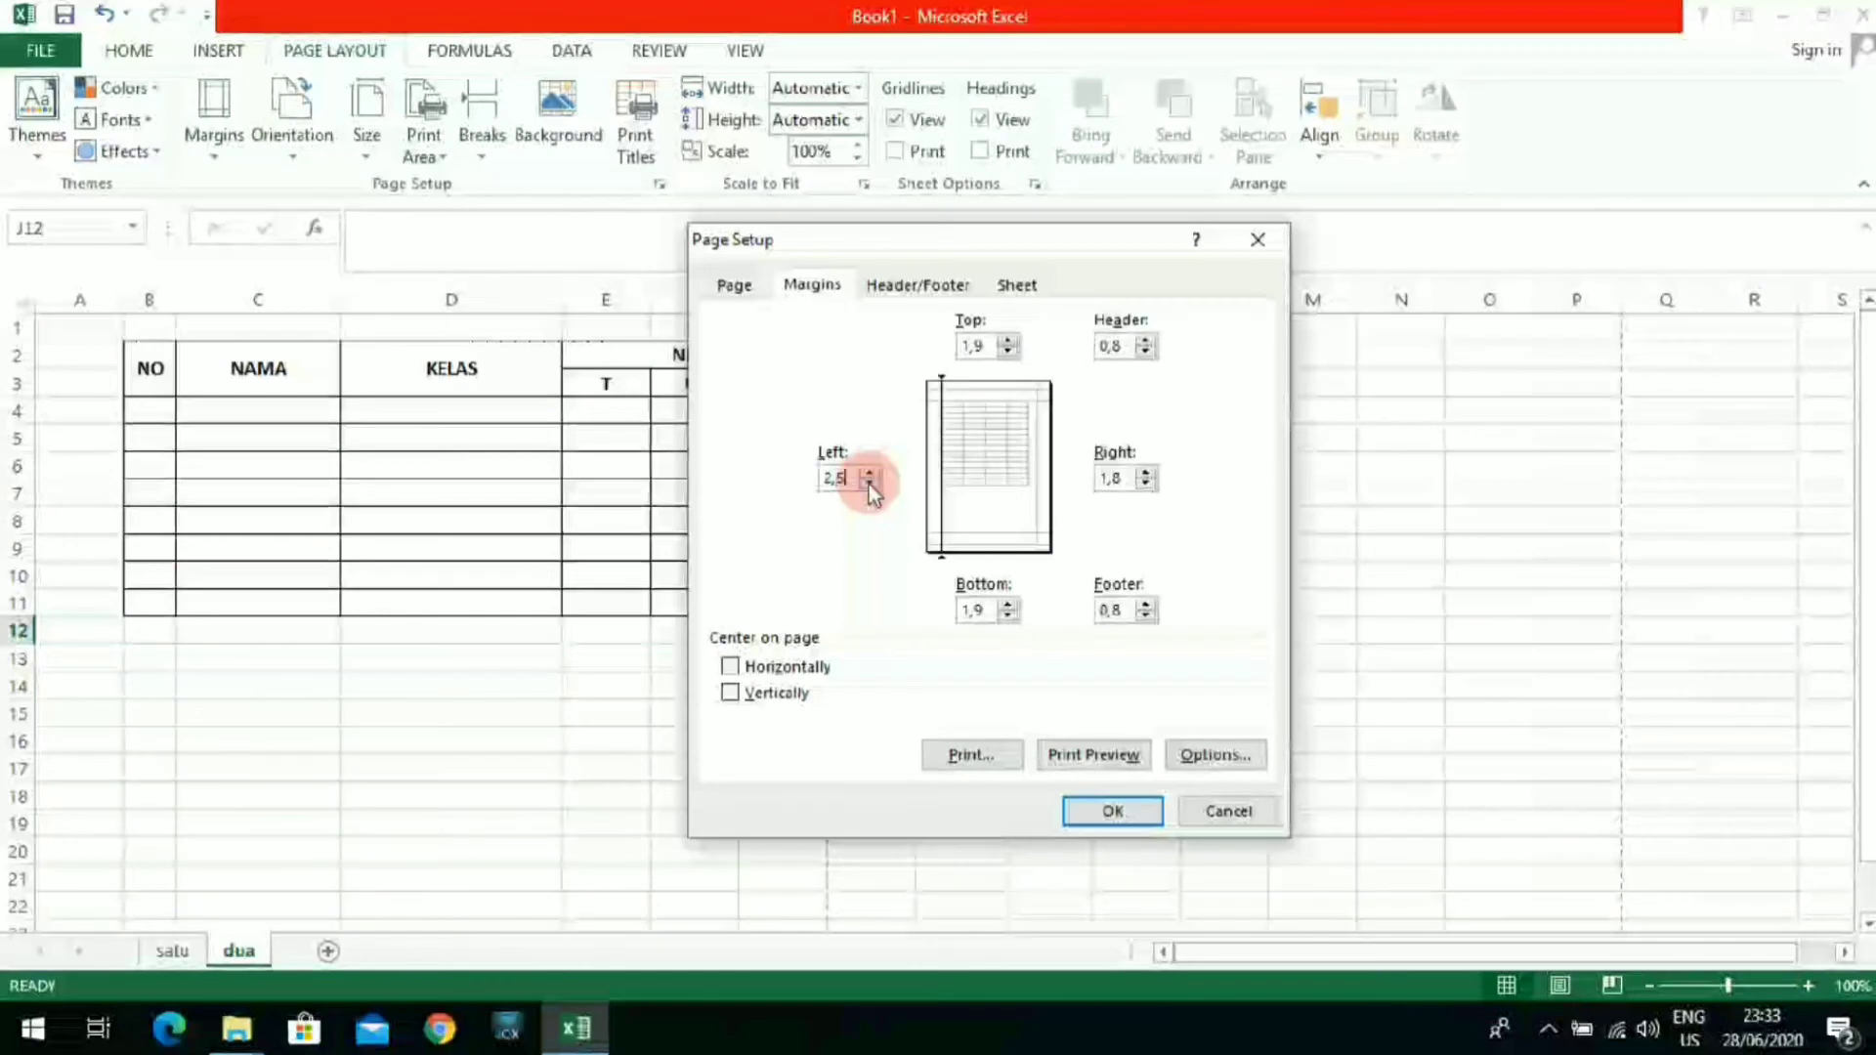
# Step: Set the top and bottom margins to 1,5 cm and the right margin to 2 cm, and apply the page setup
pyautogui.click(1011, 350)
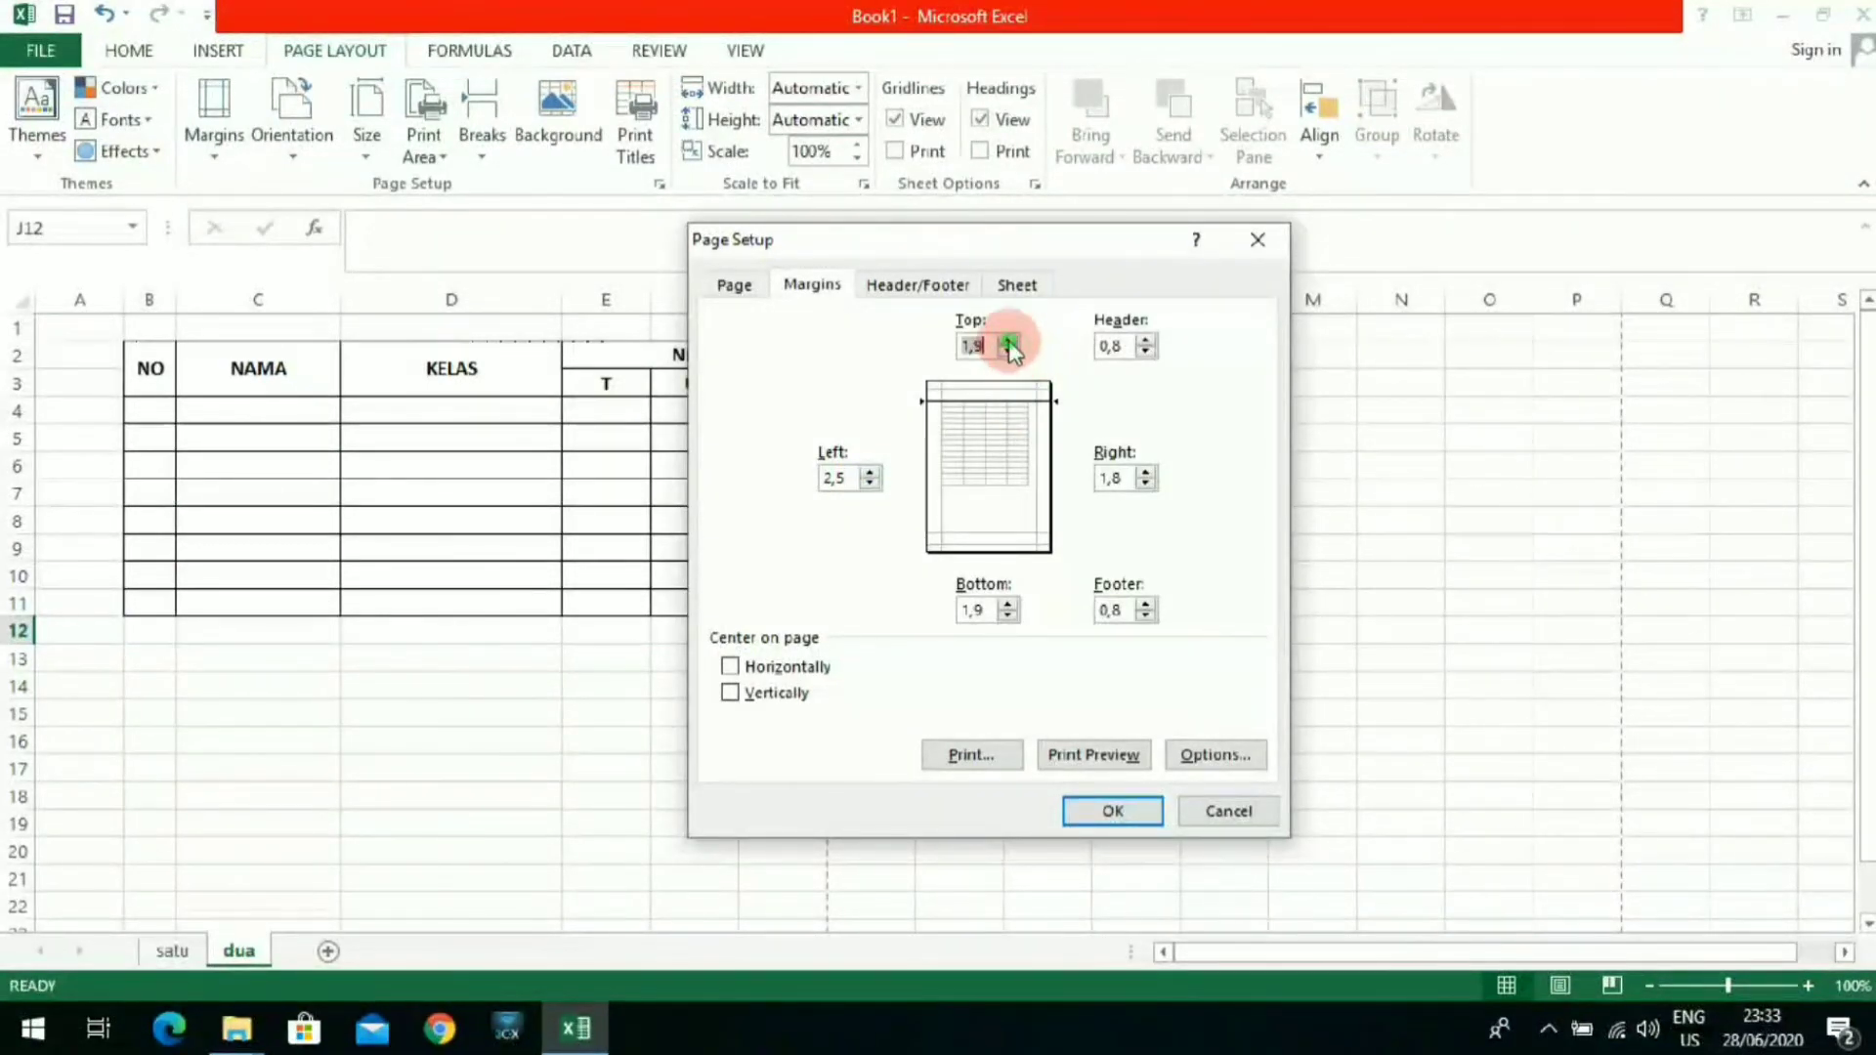
pyautogui.click(991, 349)
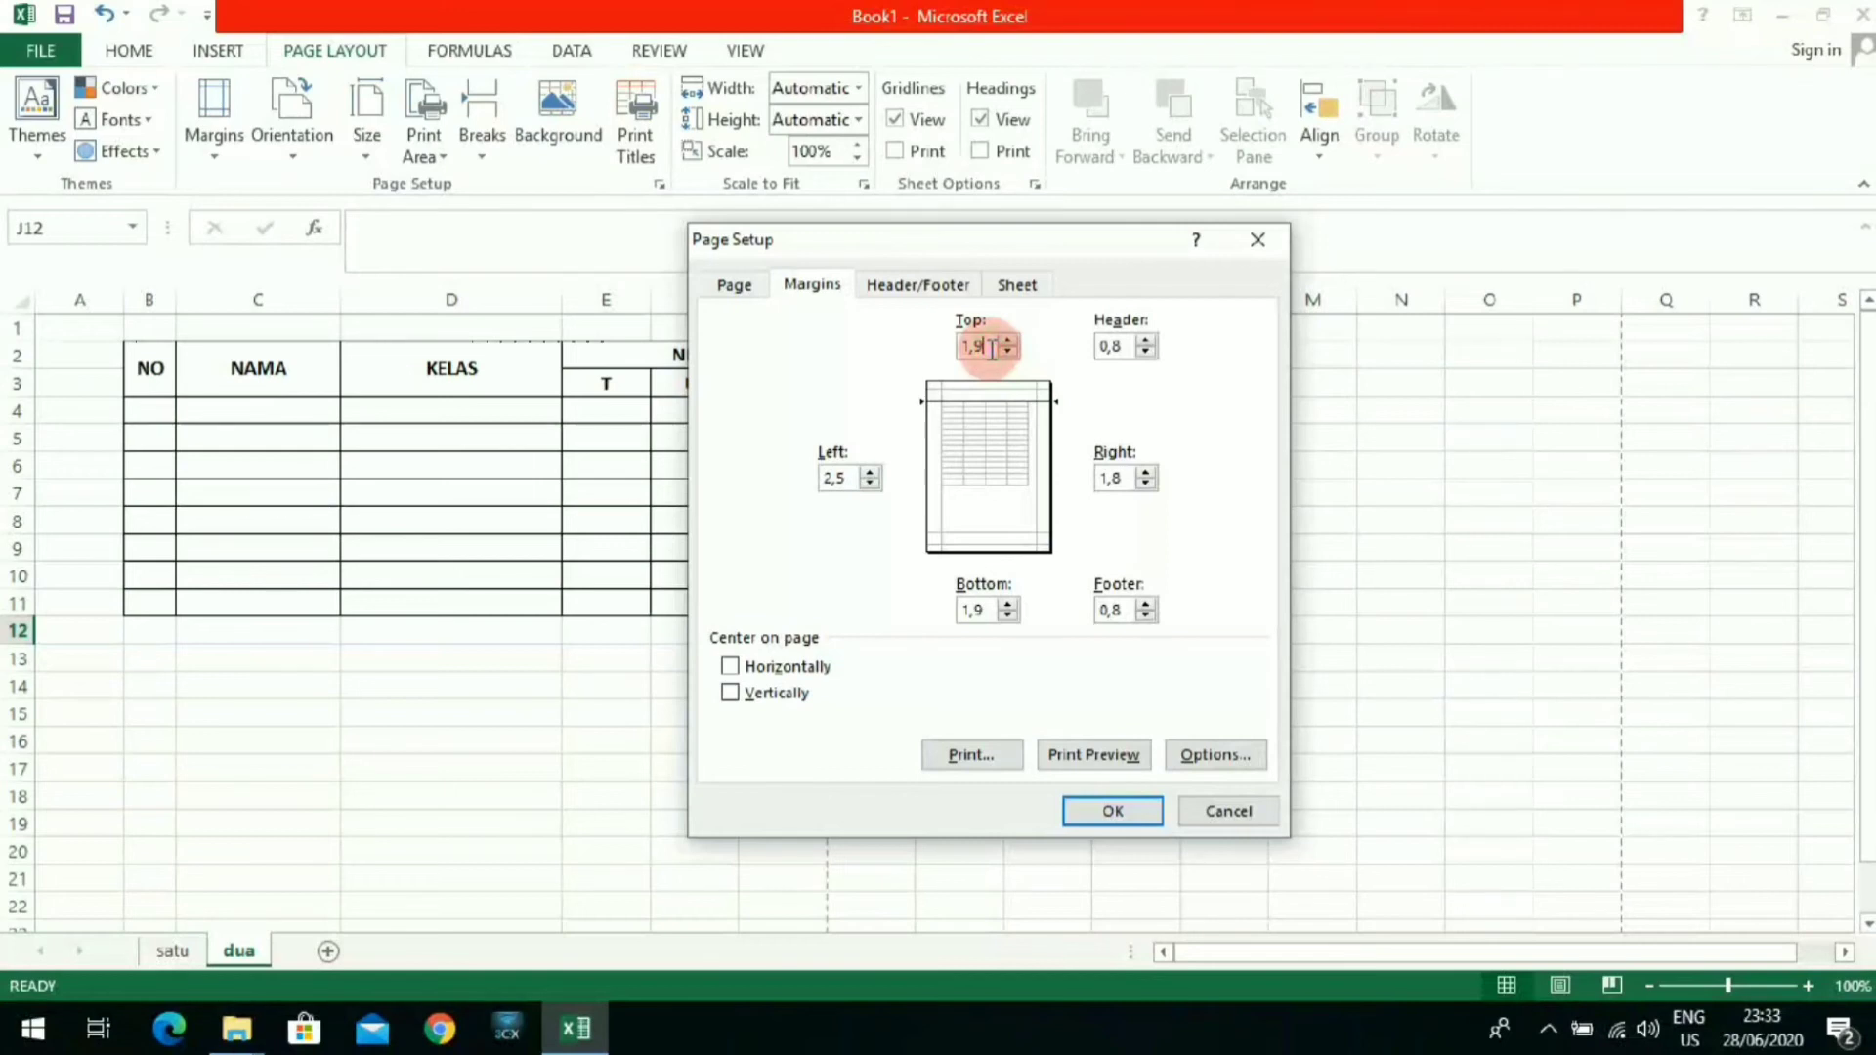
pyautogui.click(987, 605)
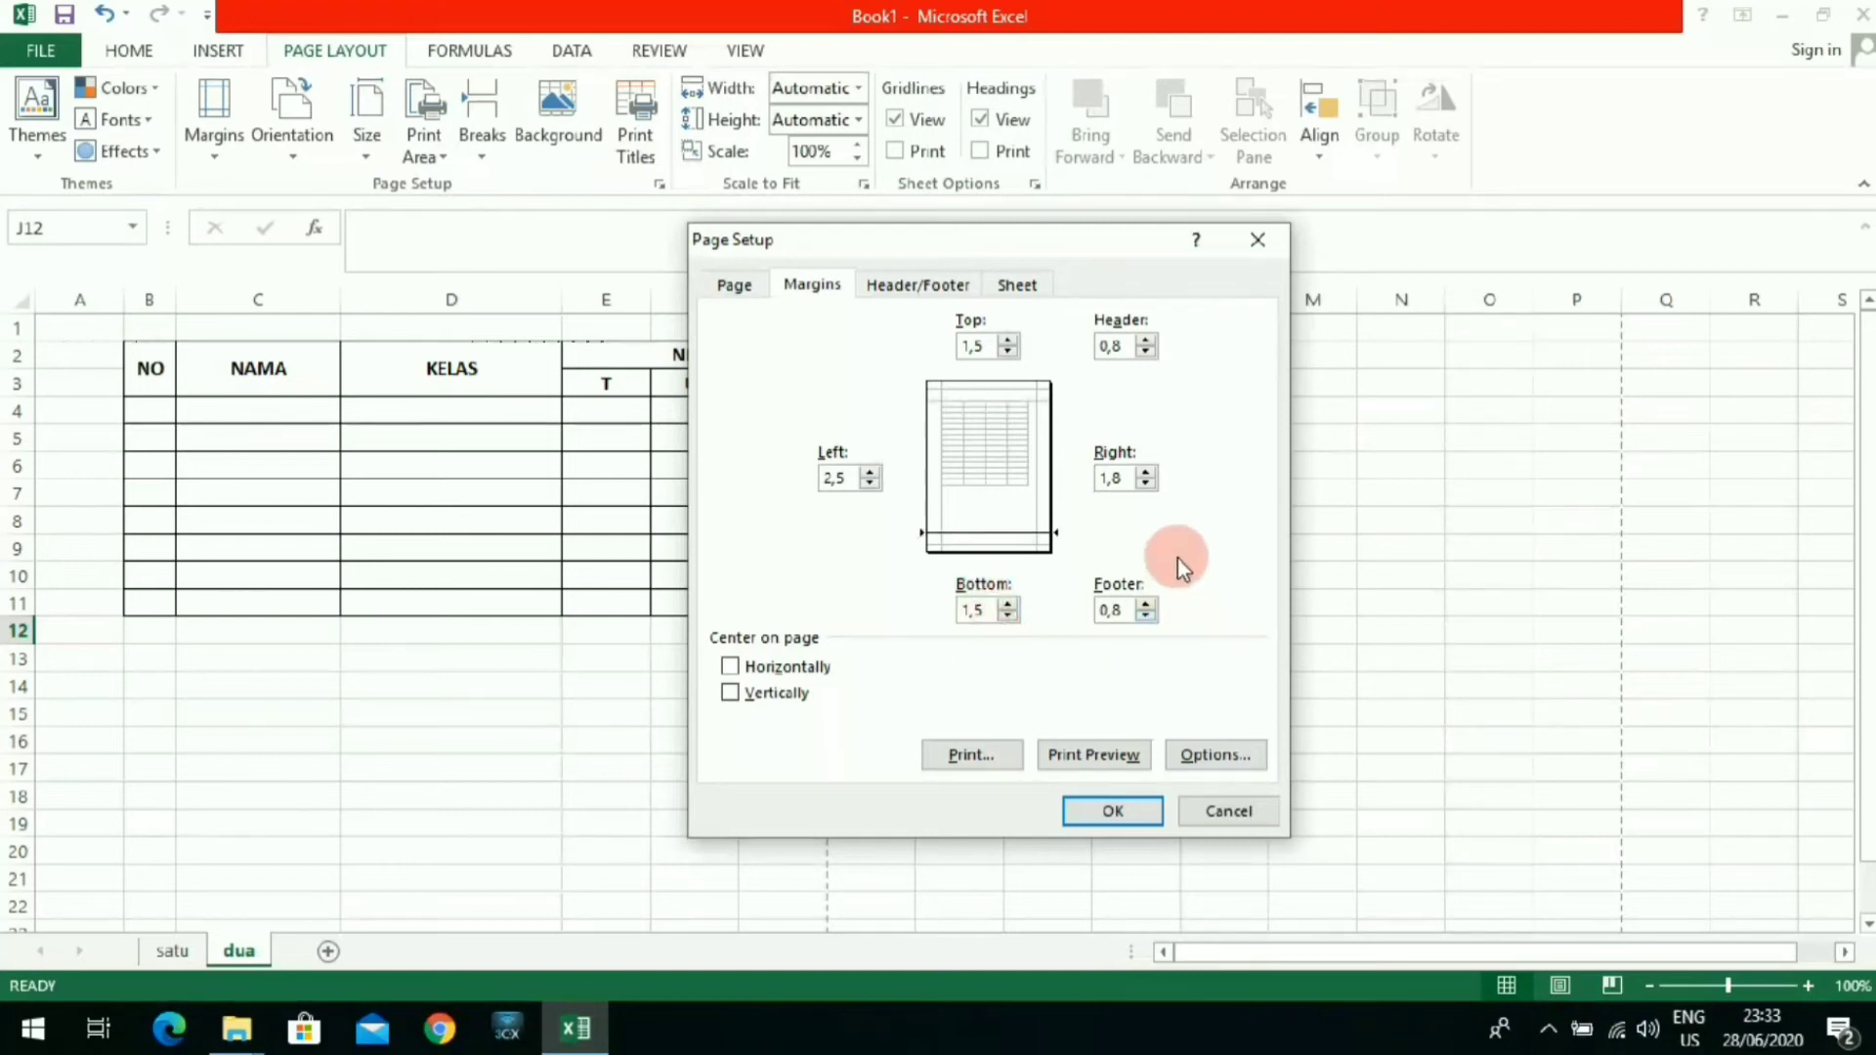
pyautogui.moveTo(1132, 480); pyautogui.dragTo(1068, 491)
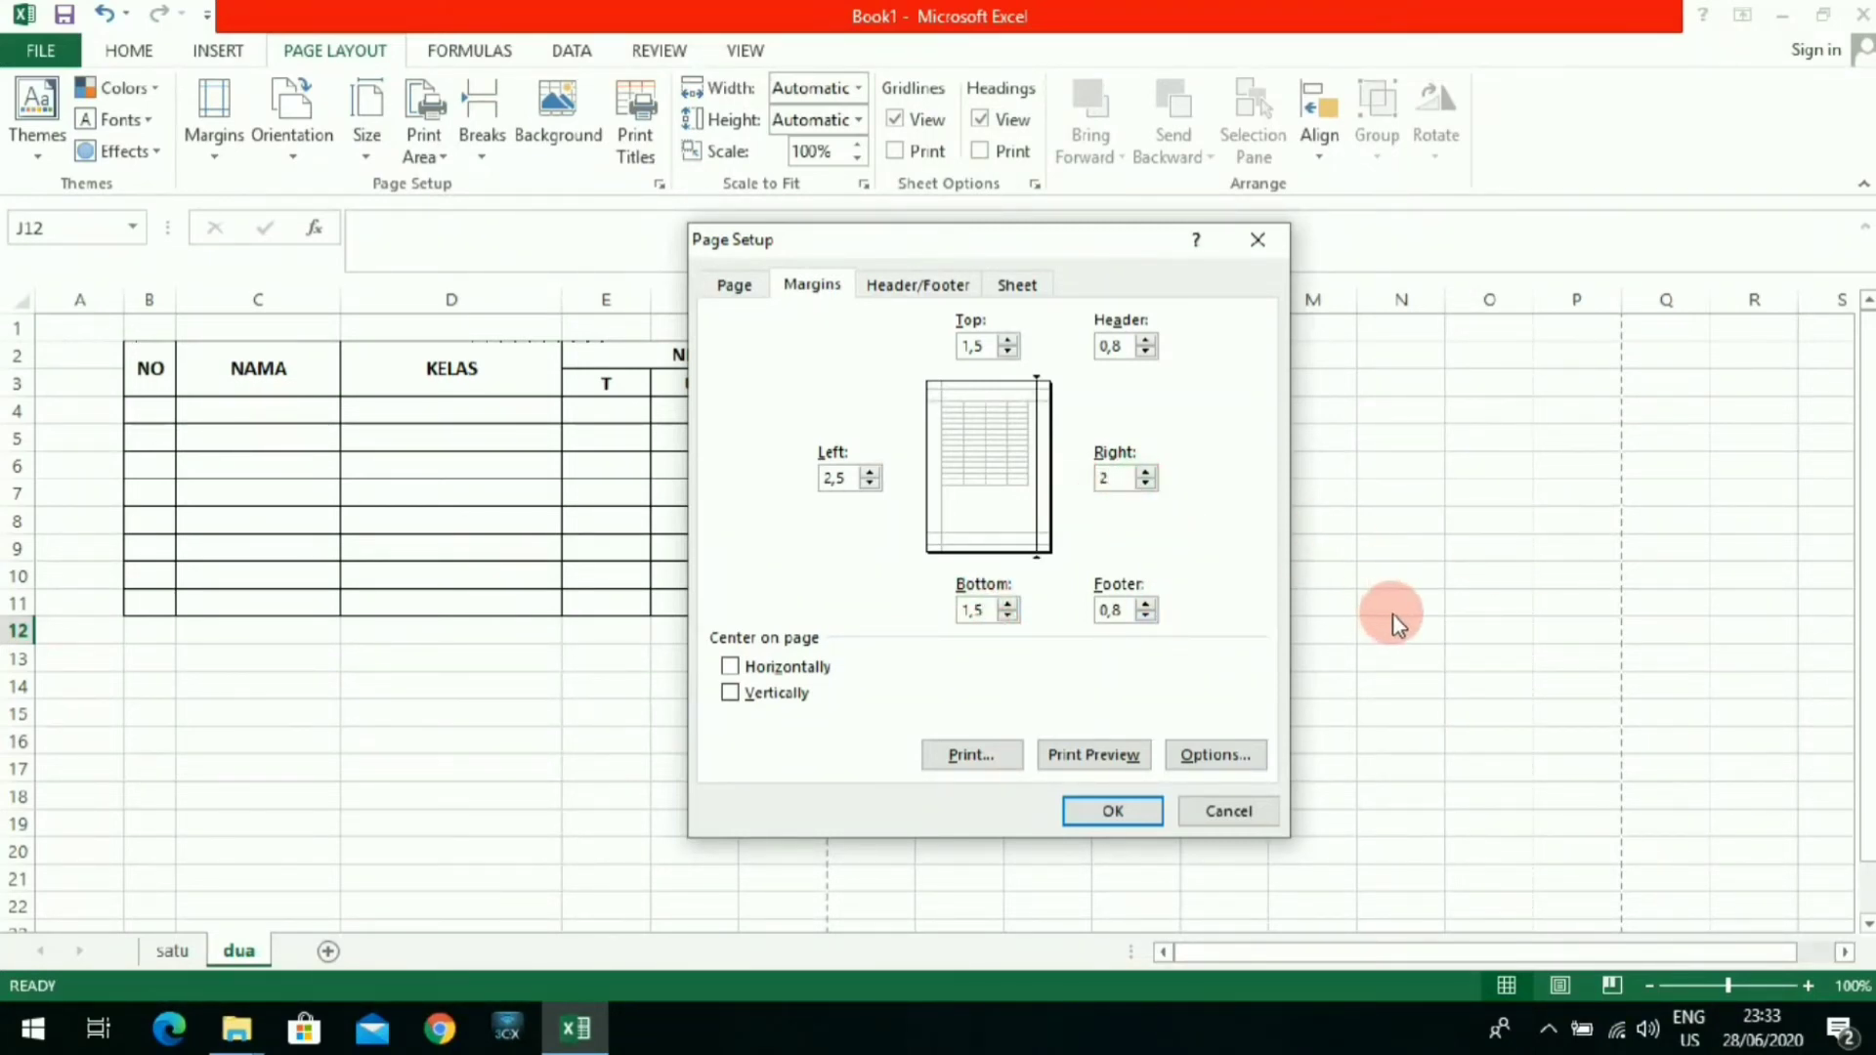
pyautogui.click(1120, 813)
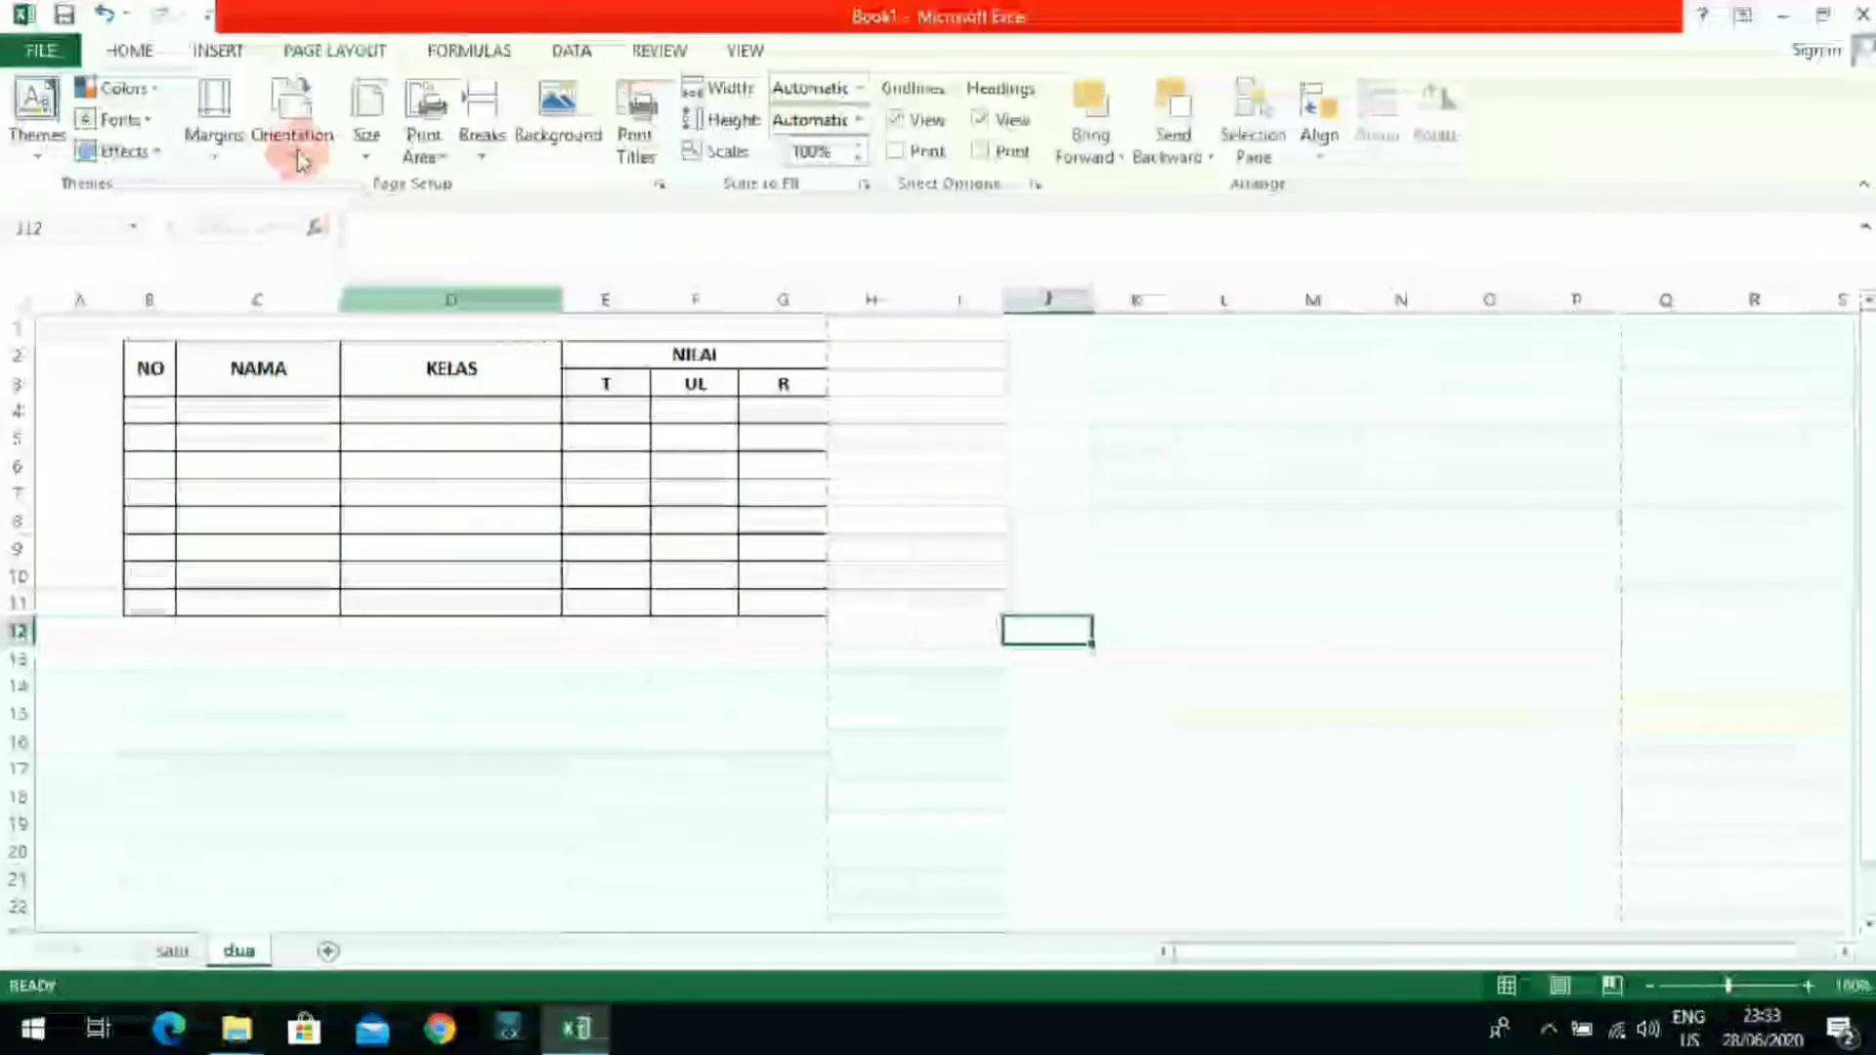
# Step: Review the page orientation options and set the paper size to Legal, 21,59 cm x 35,56 cm
pyautogui.click(292, 137)
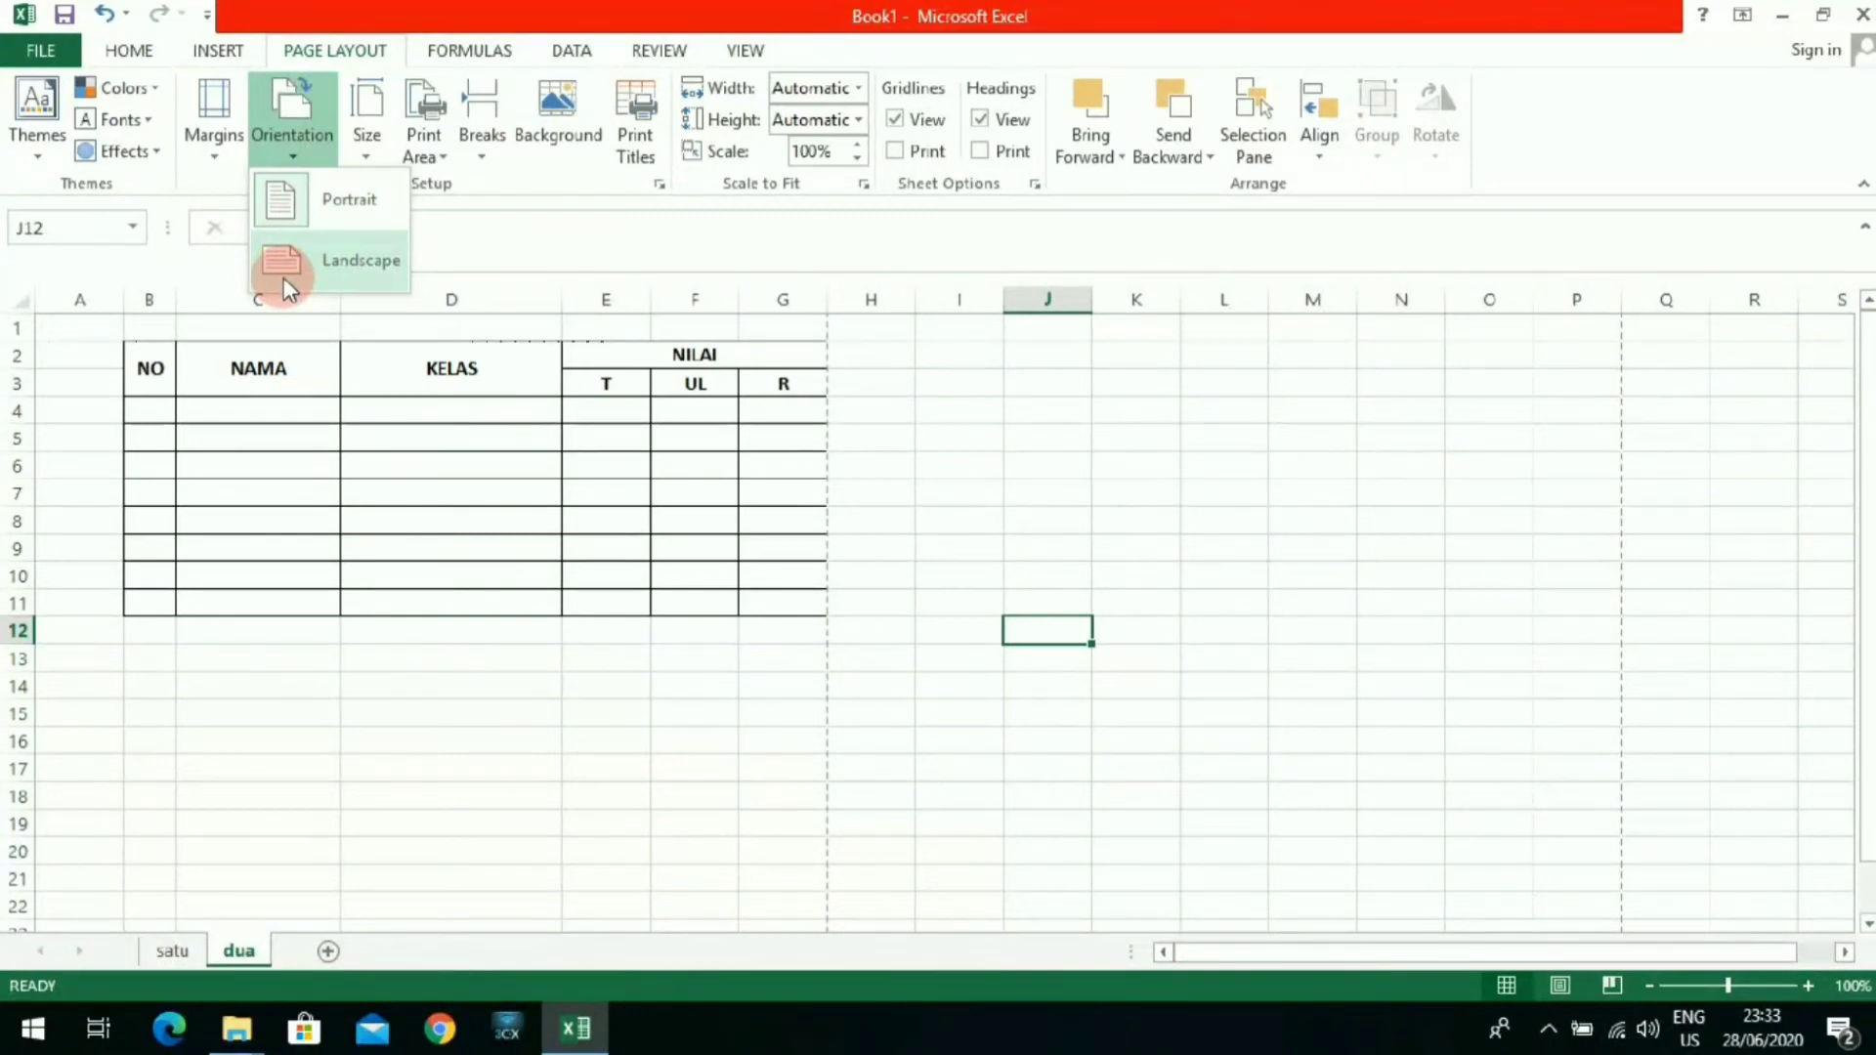
pyautogui.click(379, 153)
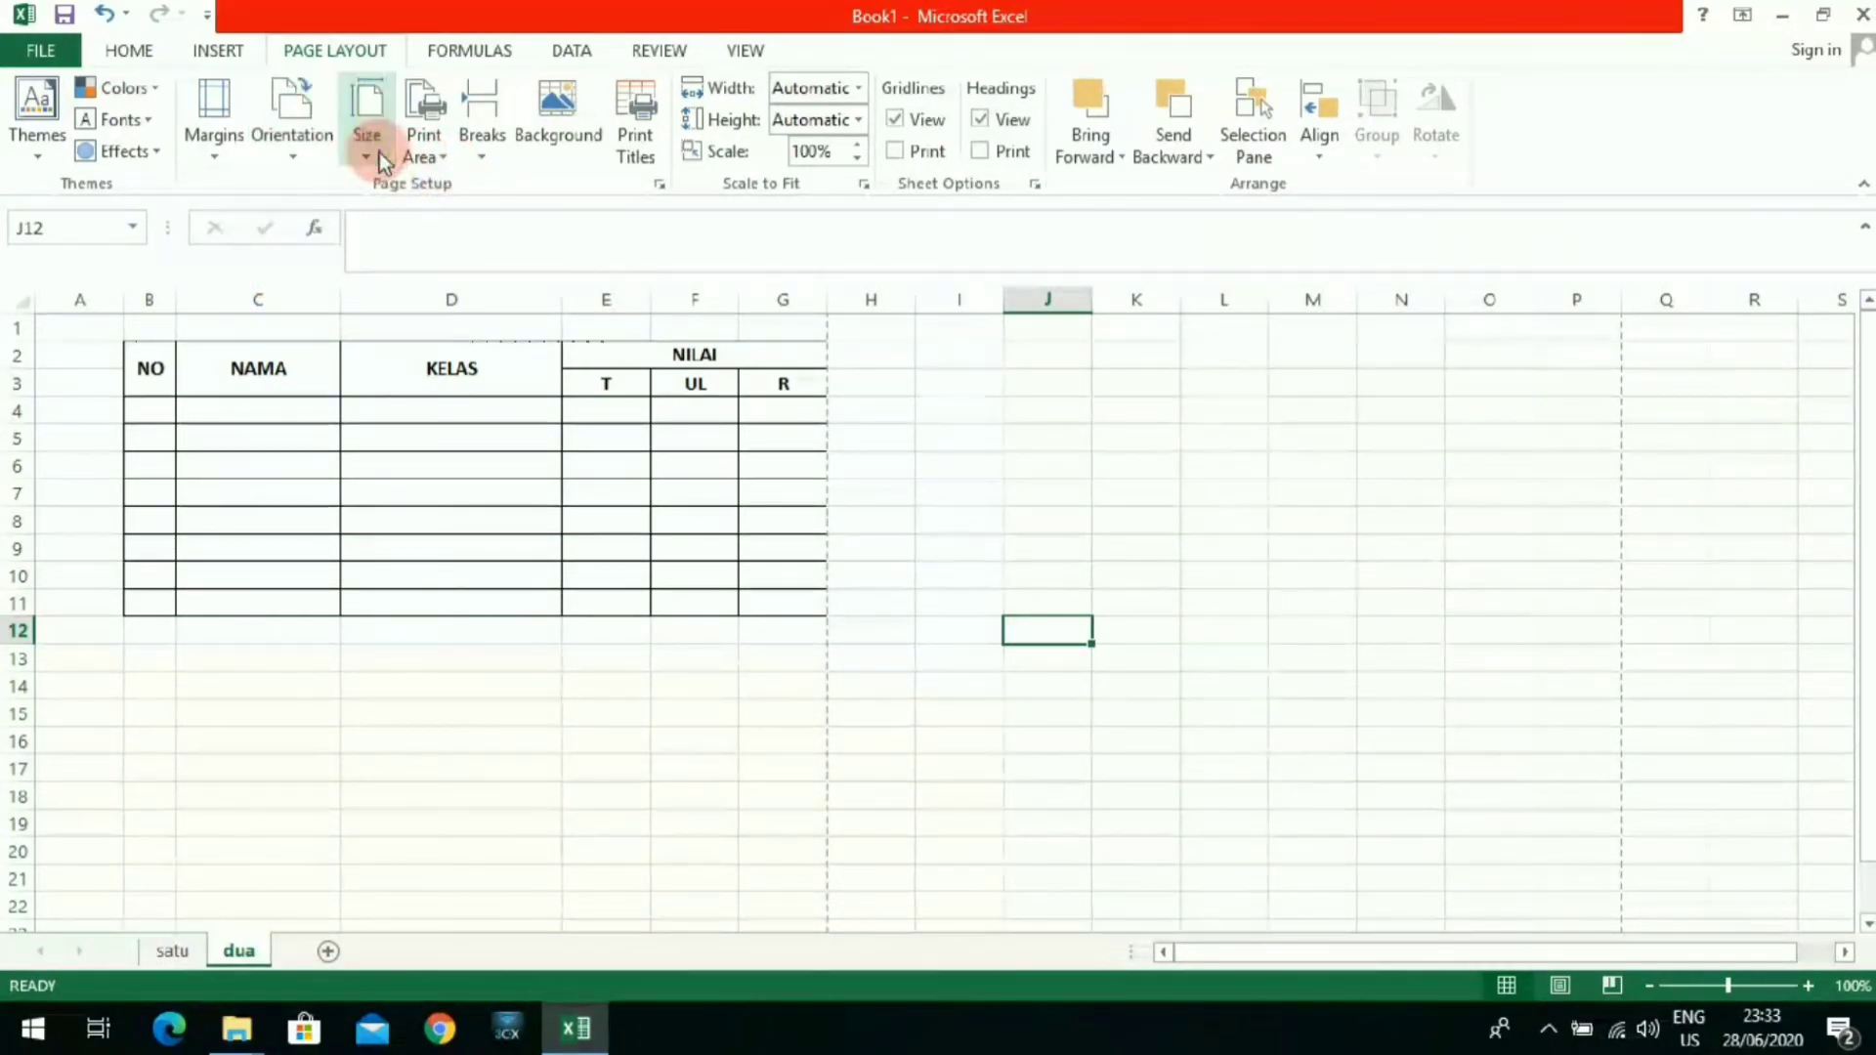
pyautogui.click(379, 153)
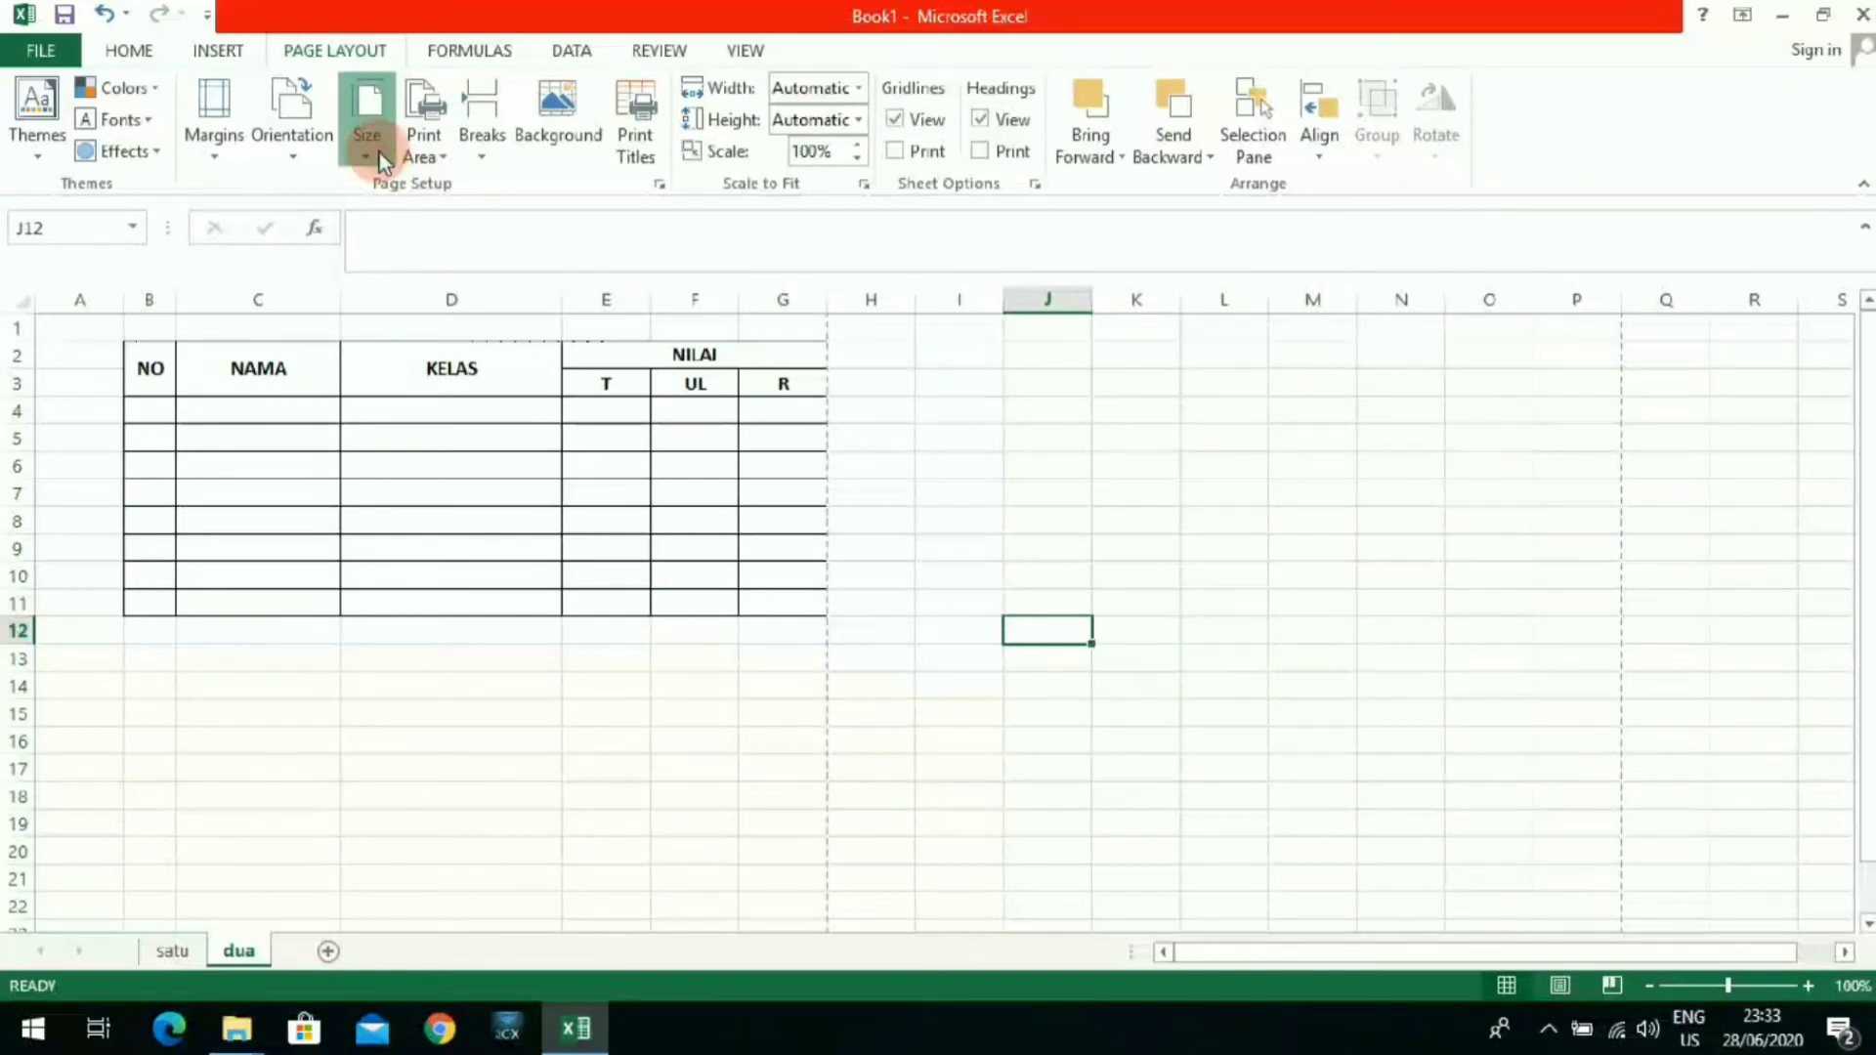
pyautogui.click(359, 158)
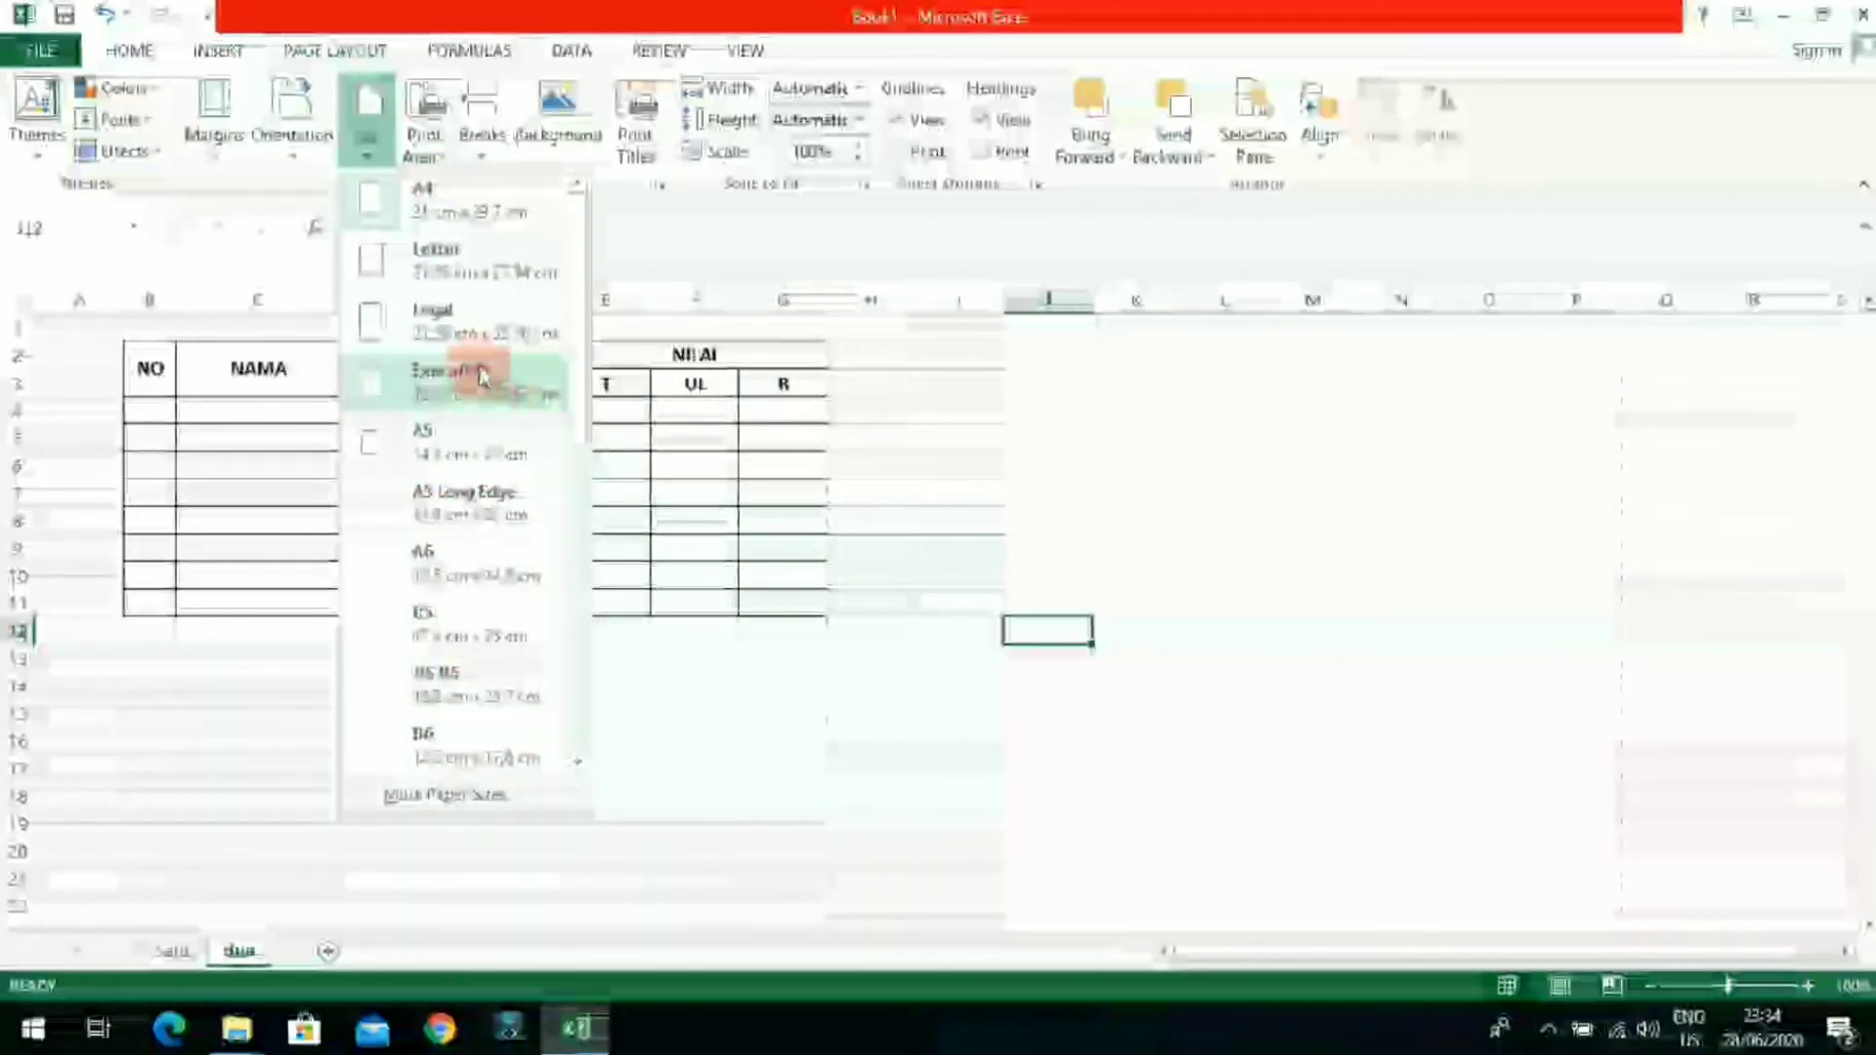
pyautogui.click(416, 324)
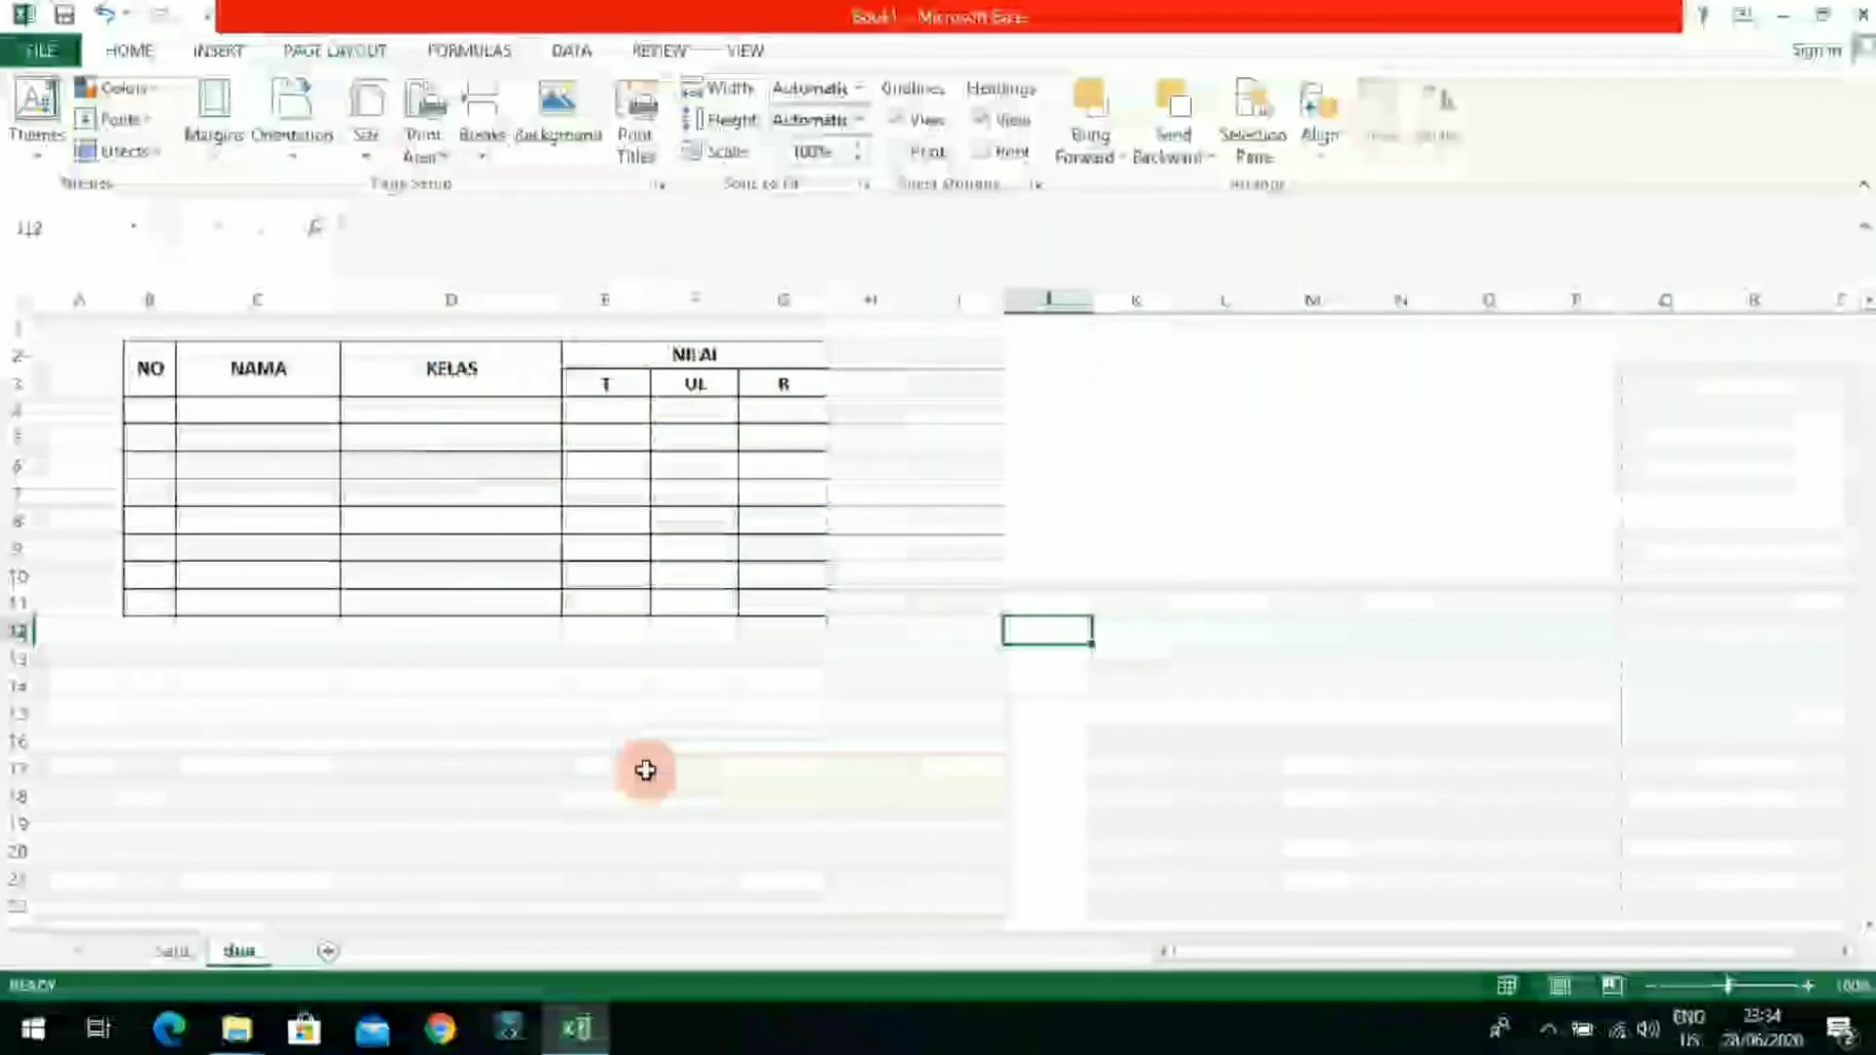
# Step: Examine the dashed page boundaries down the sheet for the current paper size, then return to the grade table
pyautogui.scroll(-8, 645, 770)
pyautogui.scroll(-8, 645, 770)
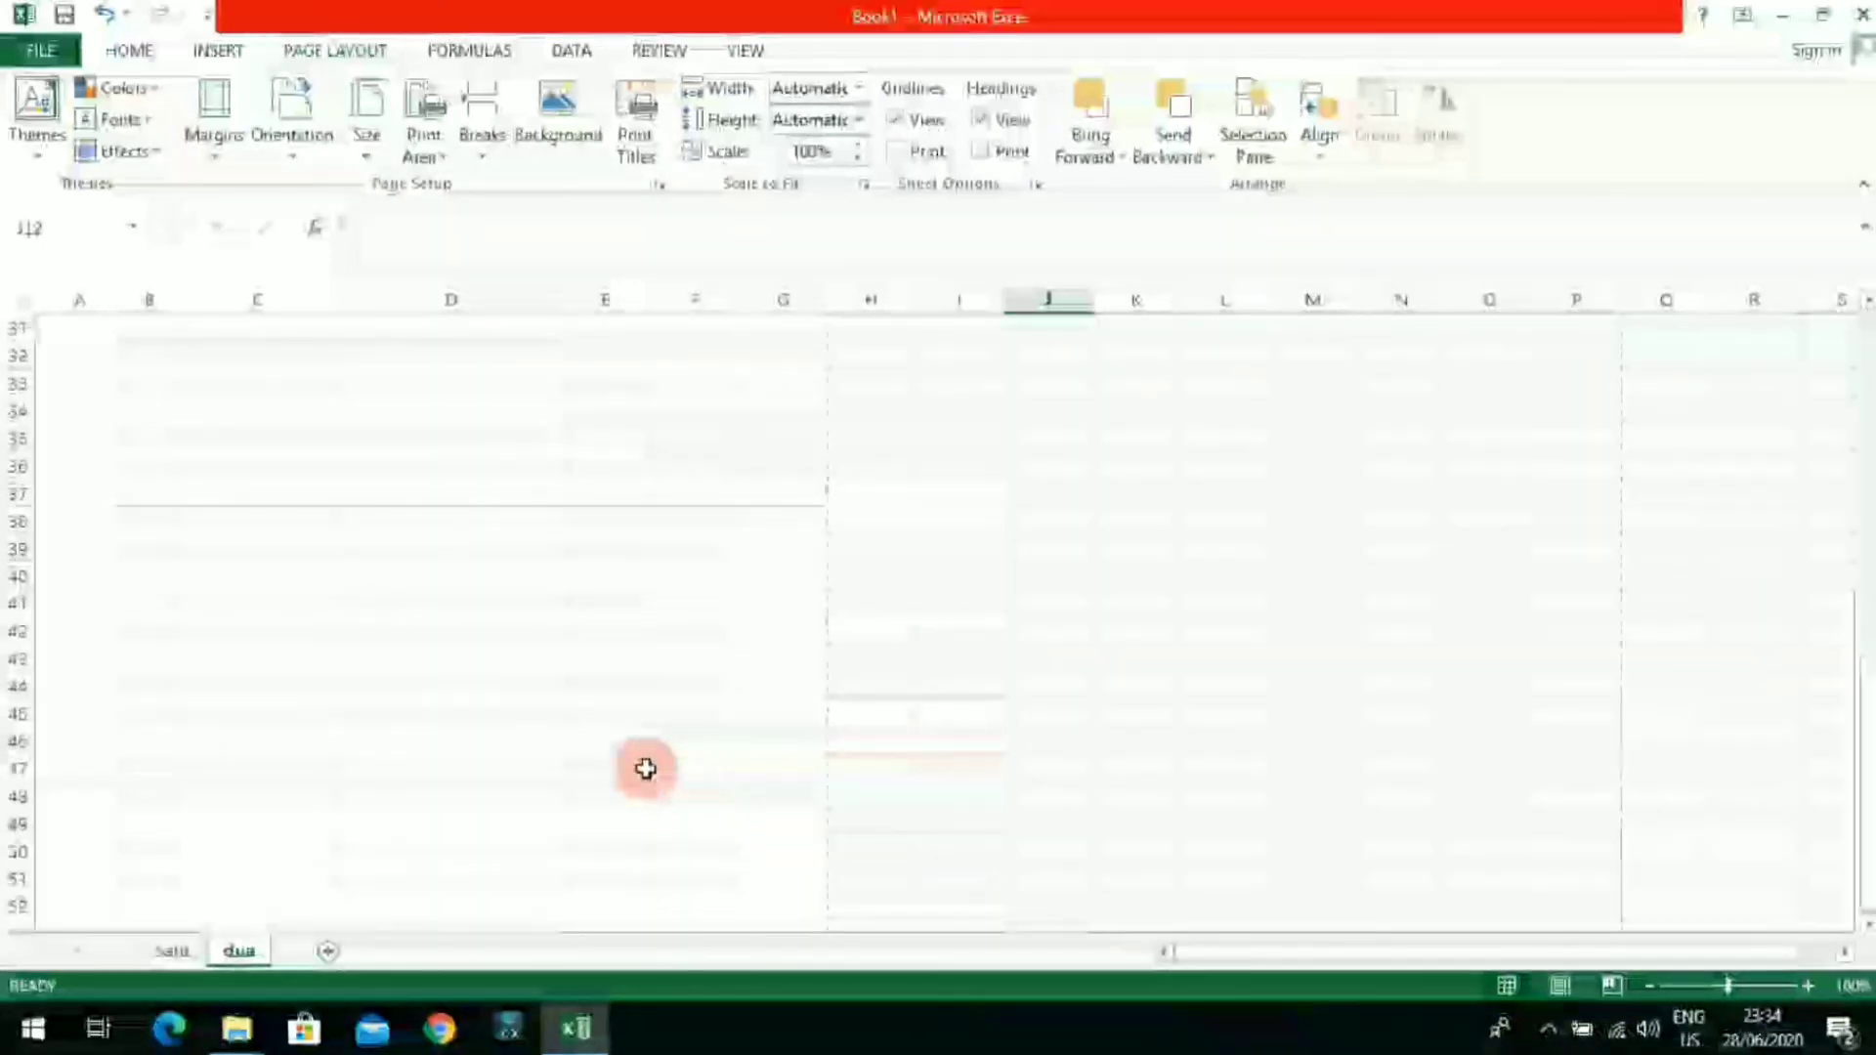
pyautogui.scroll(16, 647, 742)
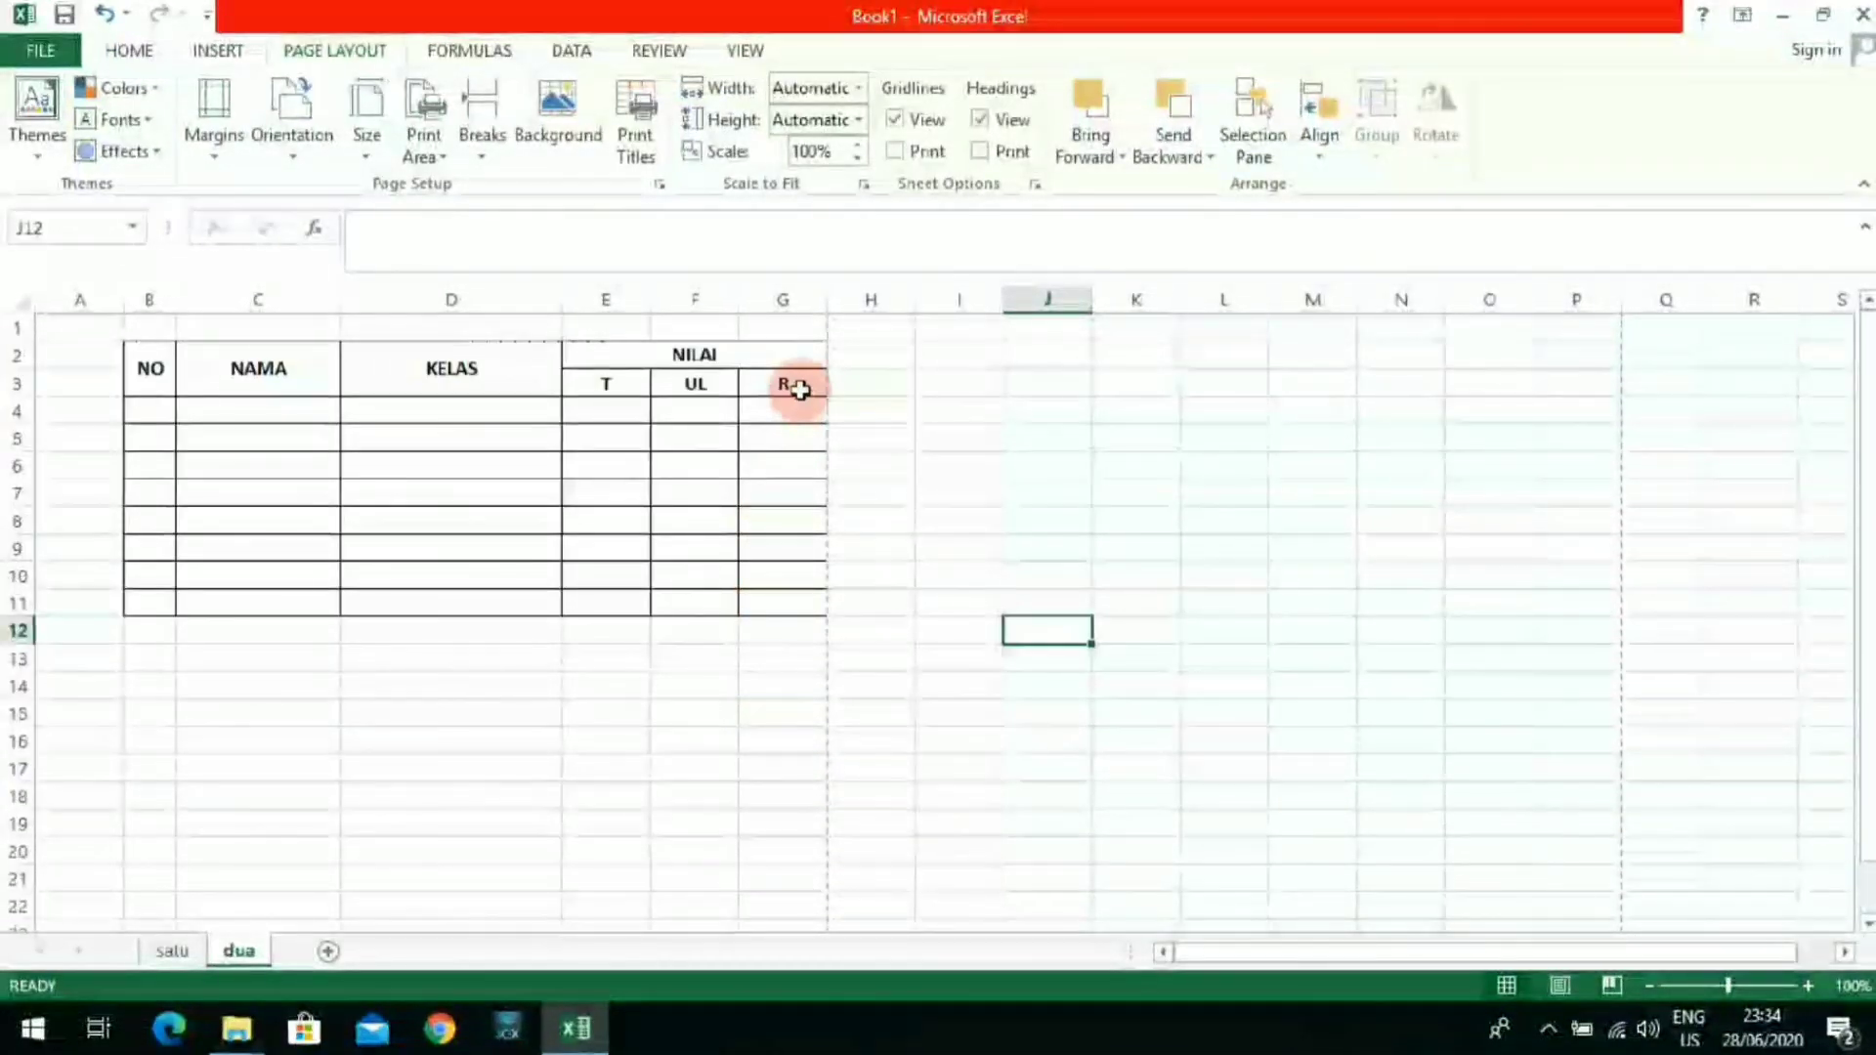
pyautogui.scroll(-3, 804, 924)
pyautogui.scroll(-11, 804, 925)
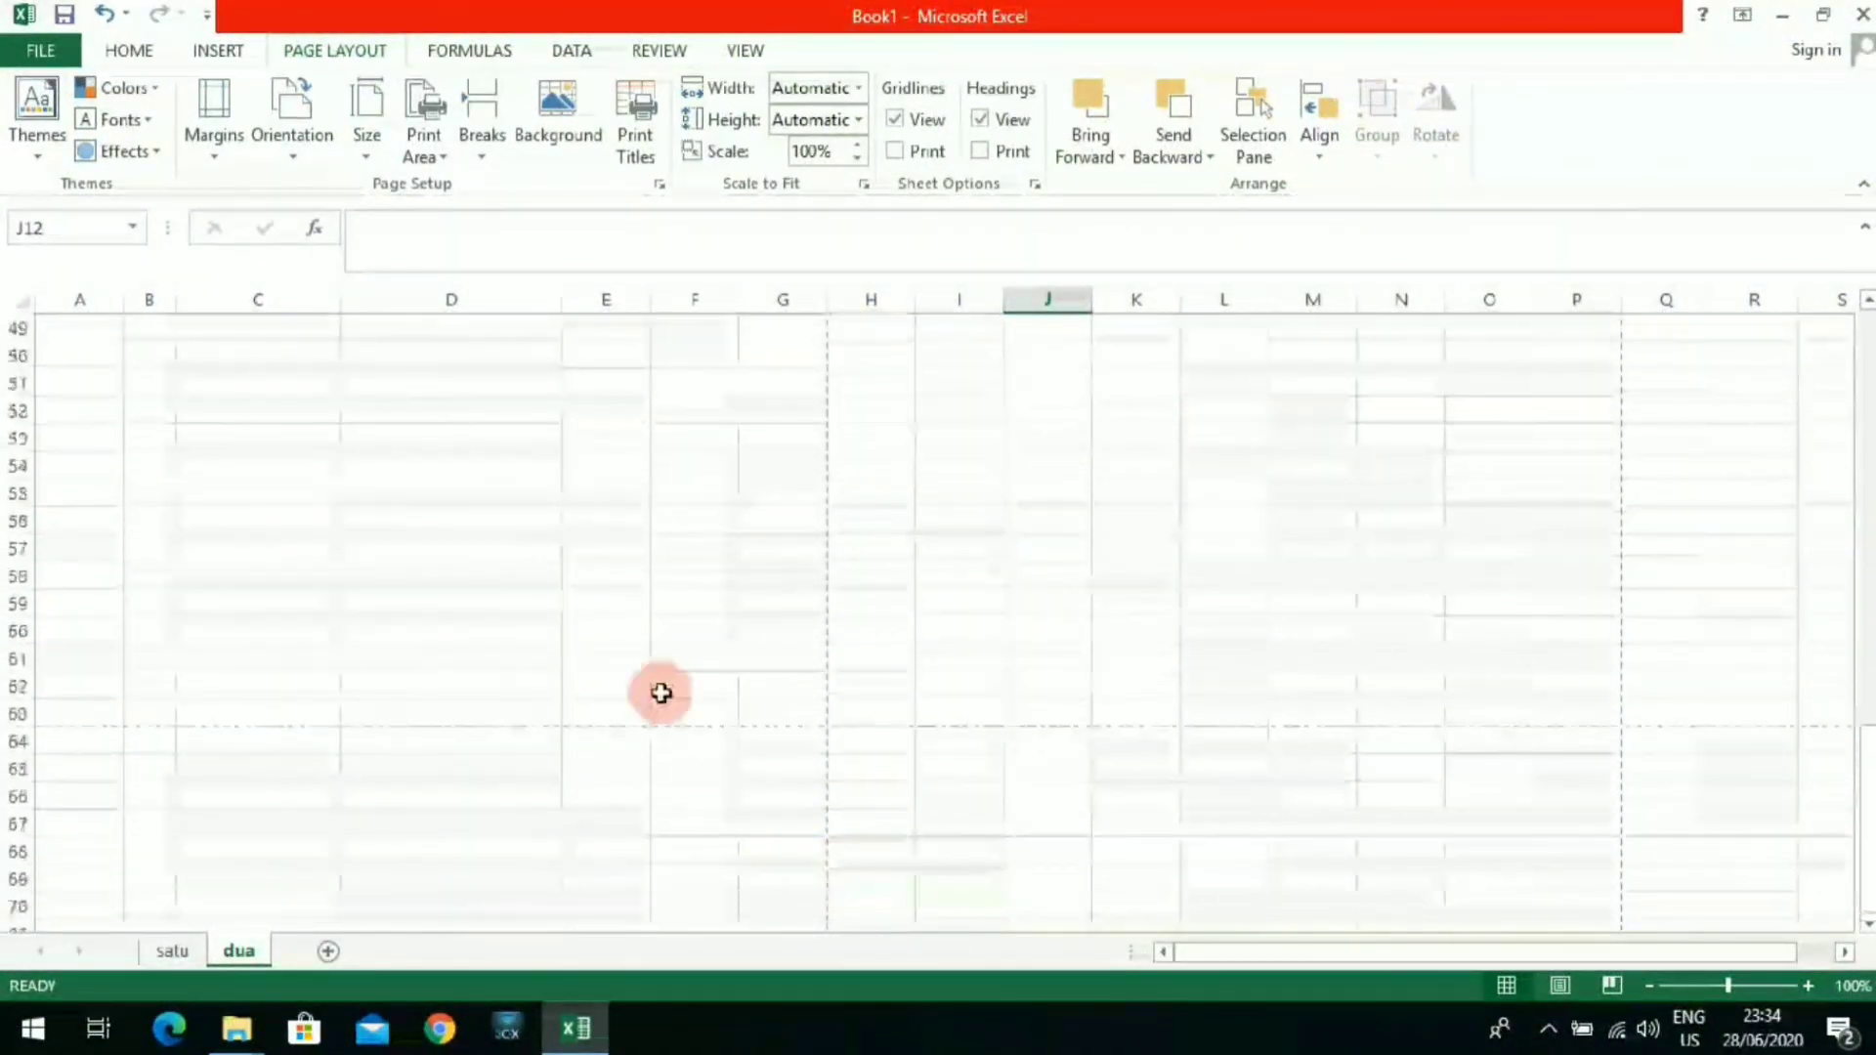
pyautogui.scroll(-2, 658, 691)
pyautogui.click(599, 598)
pyautogui.scroll(-3, 594, 641)
pyautogui.click(586, 714)
pyautogui.scroll(-20, 586, 715)
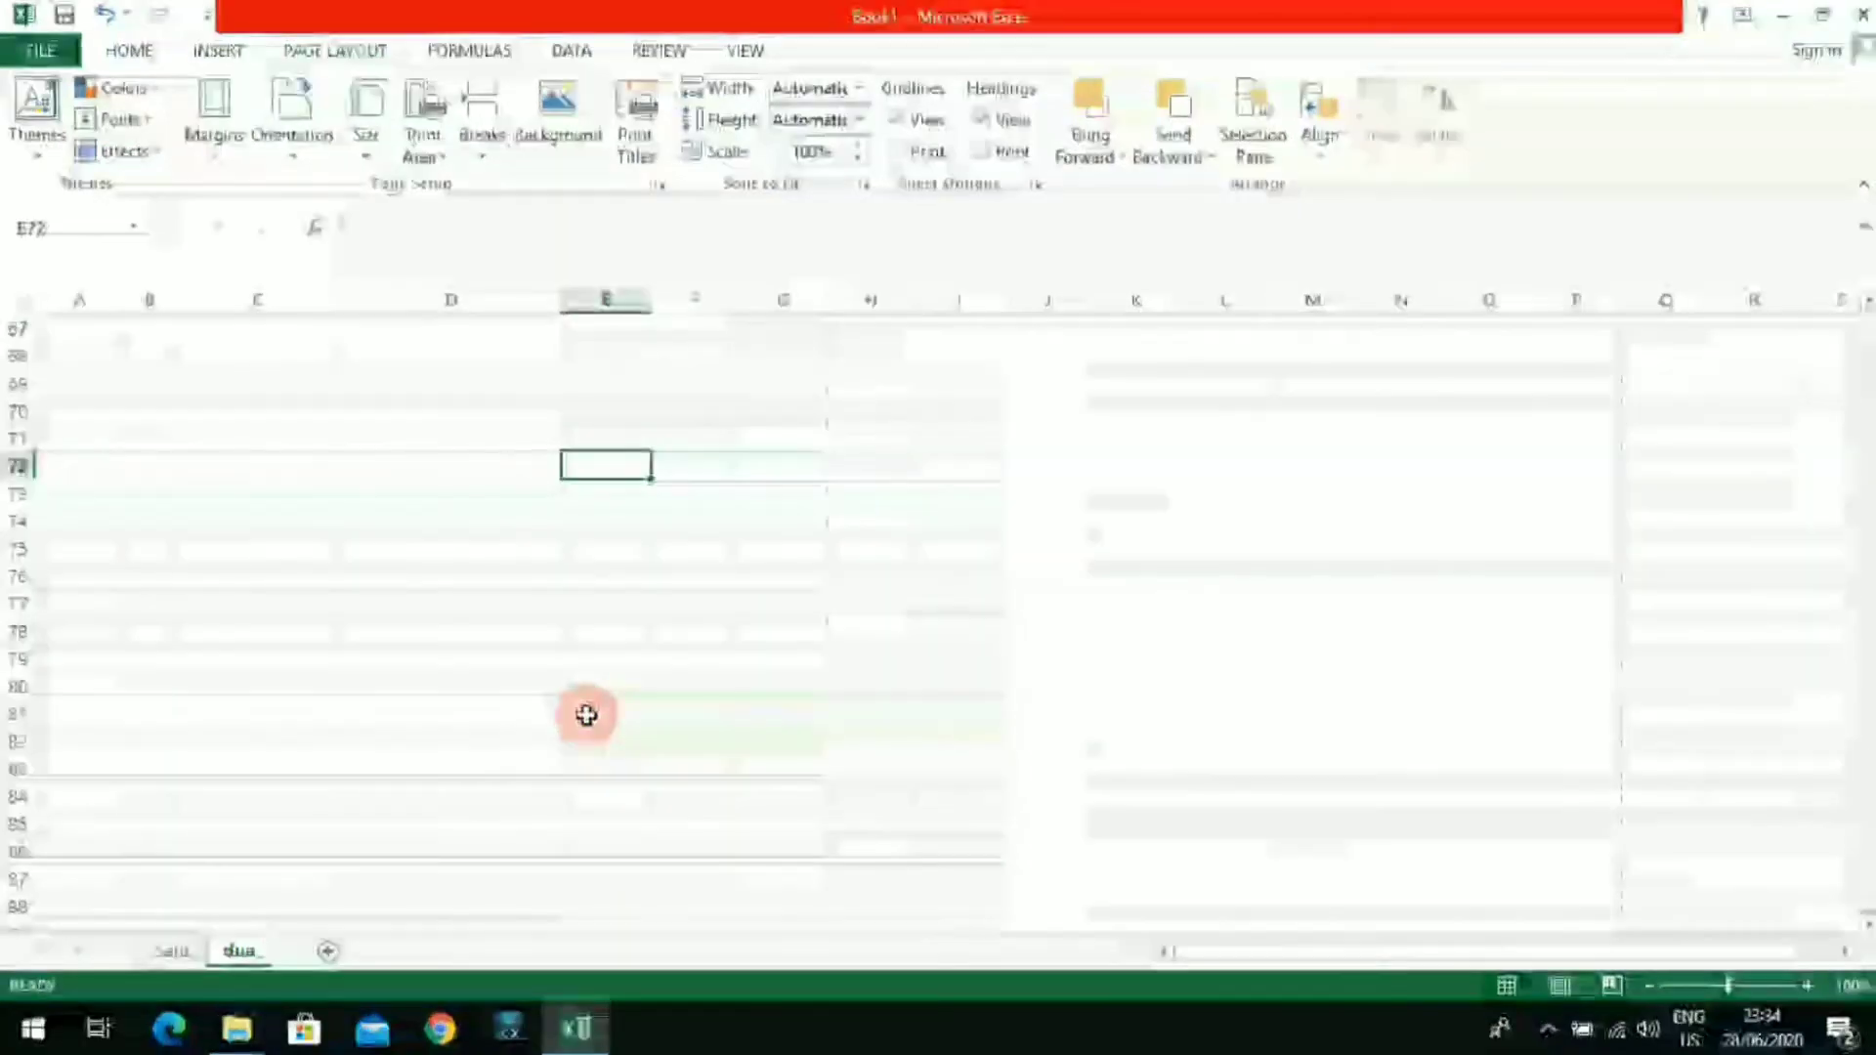
pyautogui.click(584, 716)
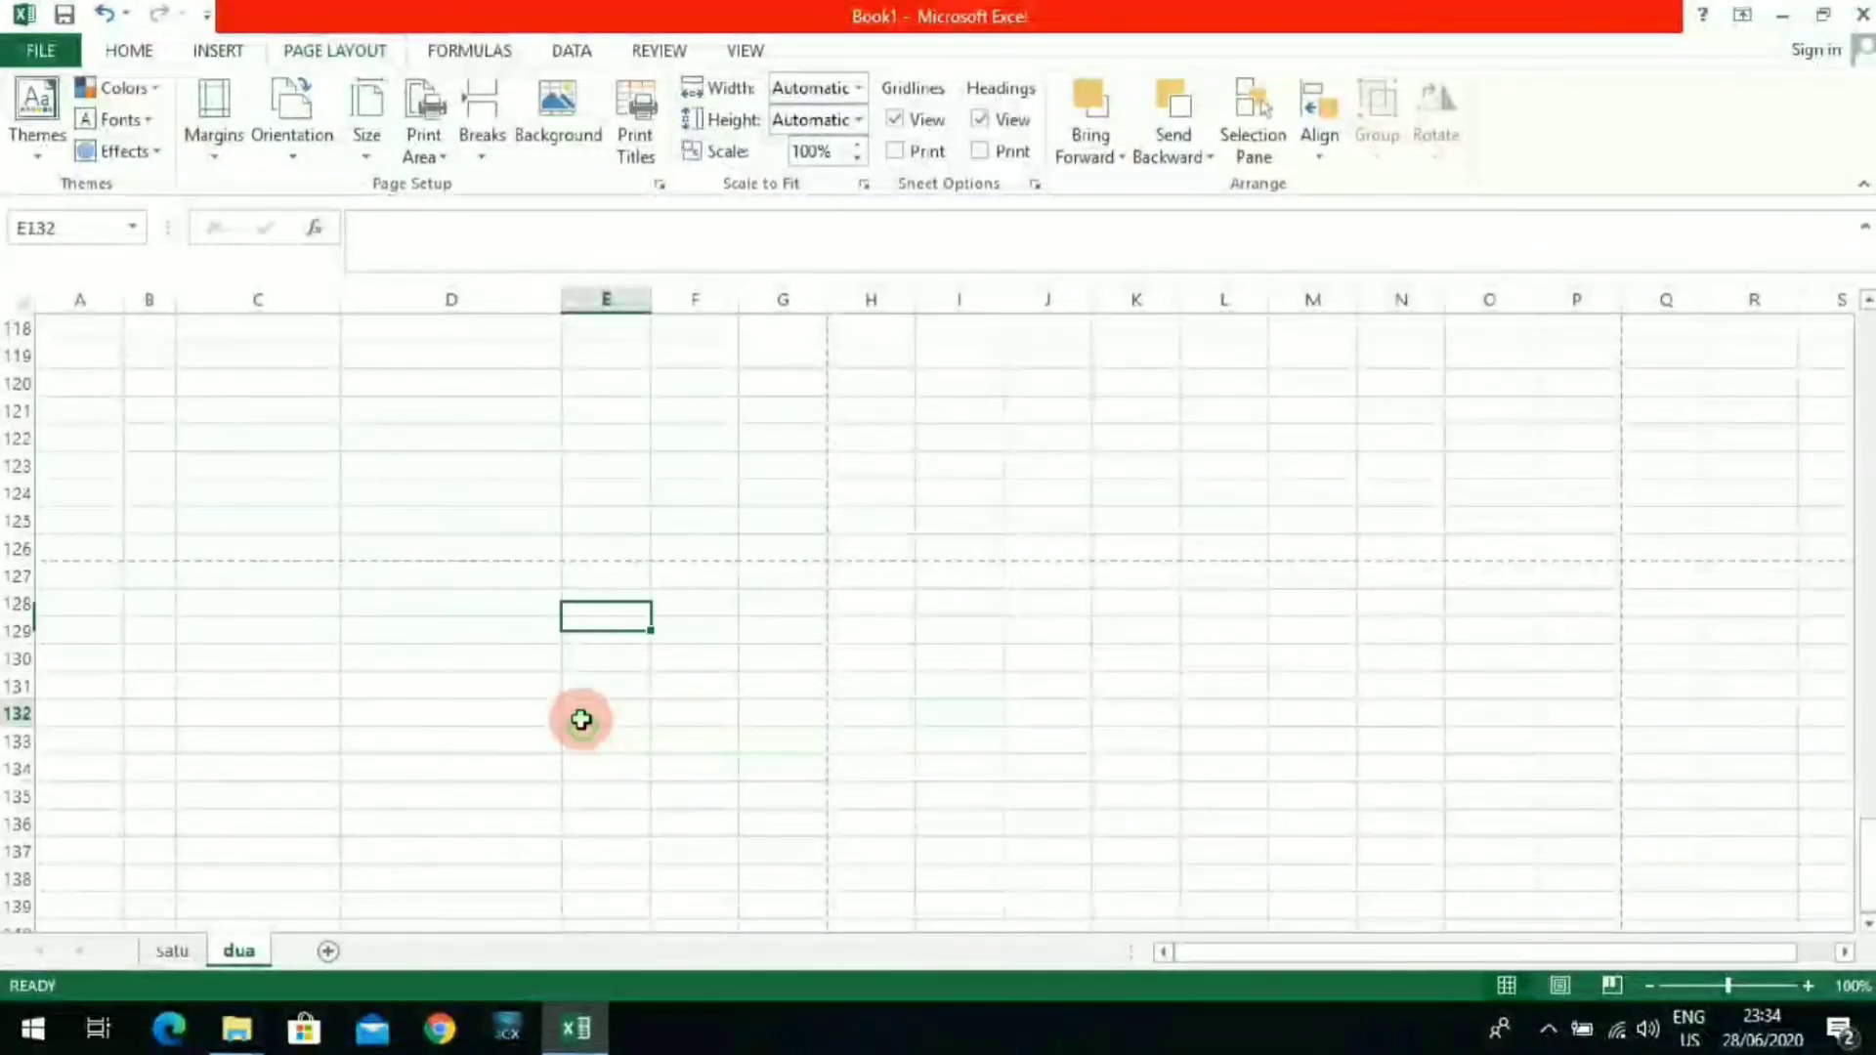
pyautogui.scroll(4, 581, 719)
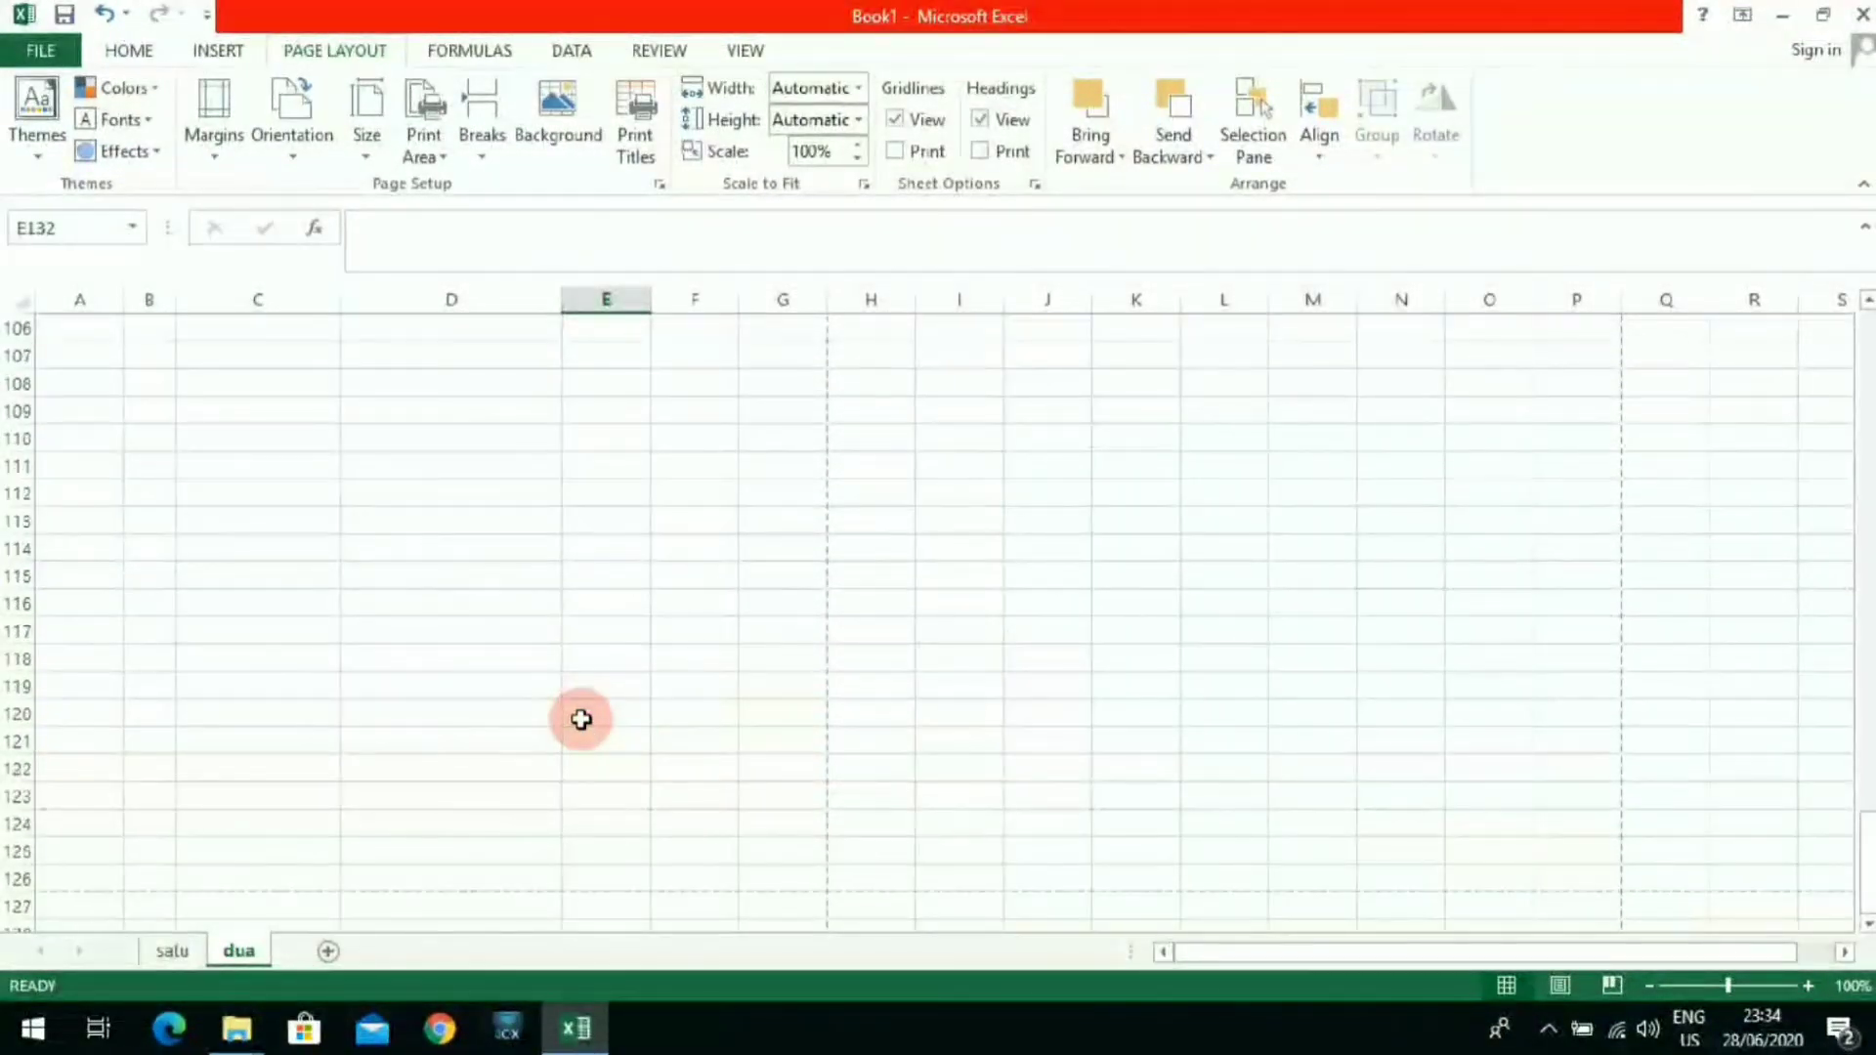
pyautogui.scroll(10, 582, 719)
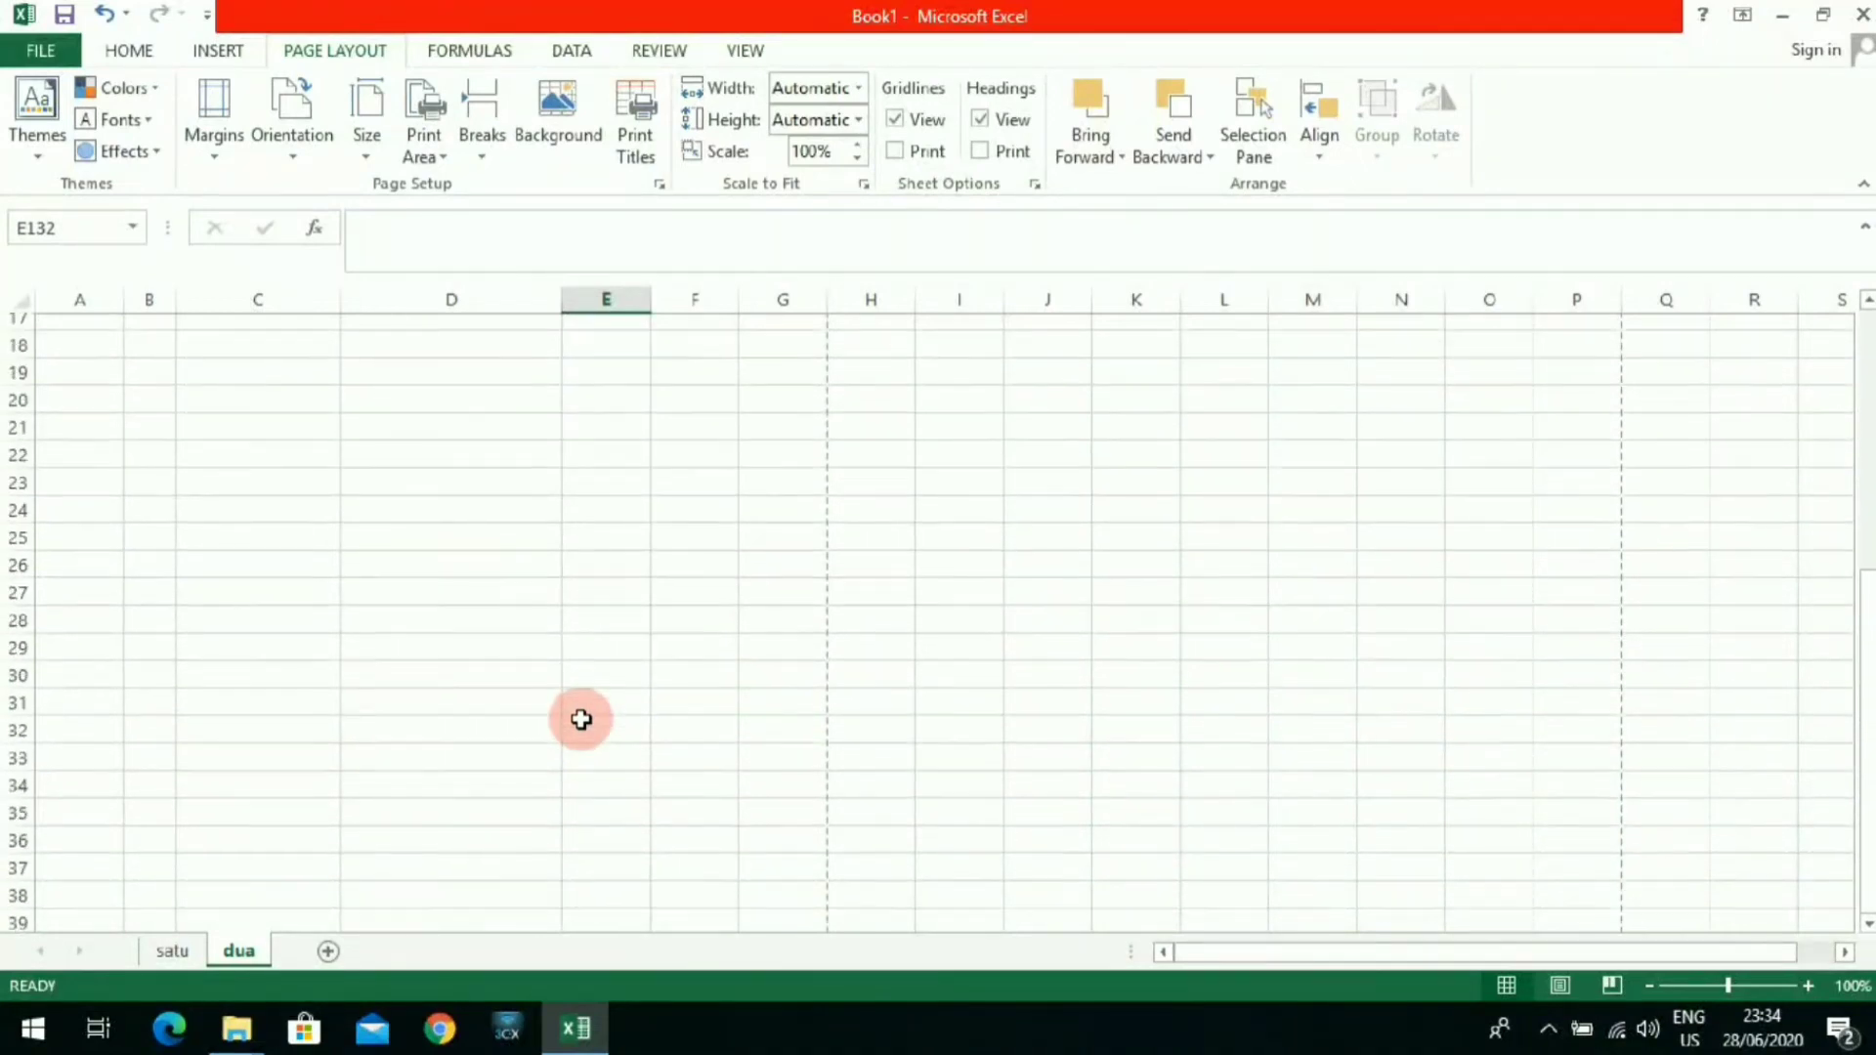
pyautogui.click(1230, 578)
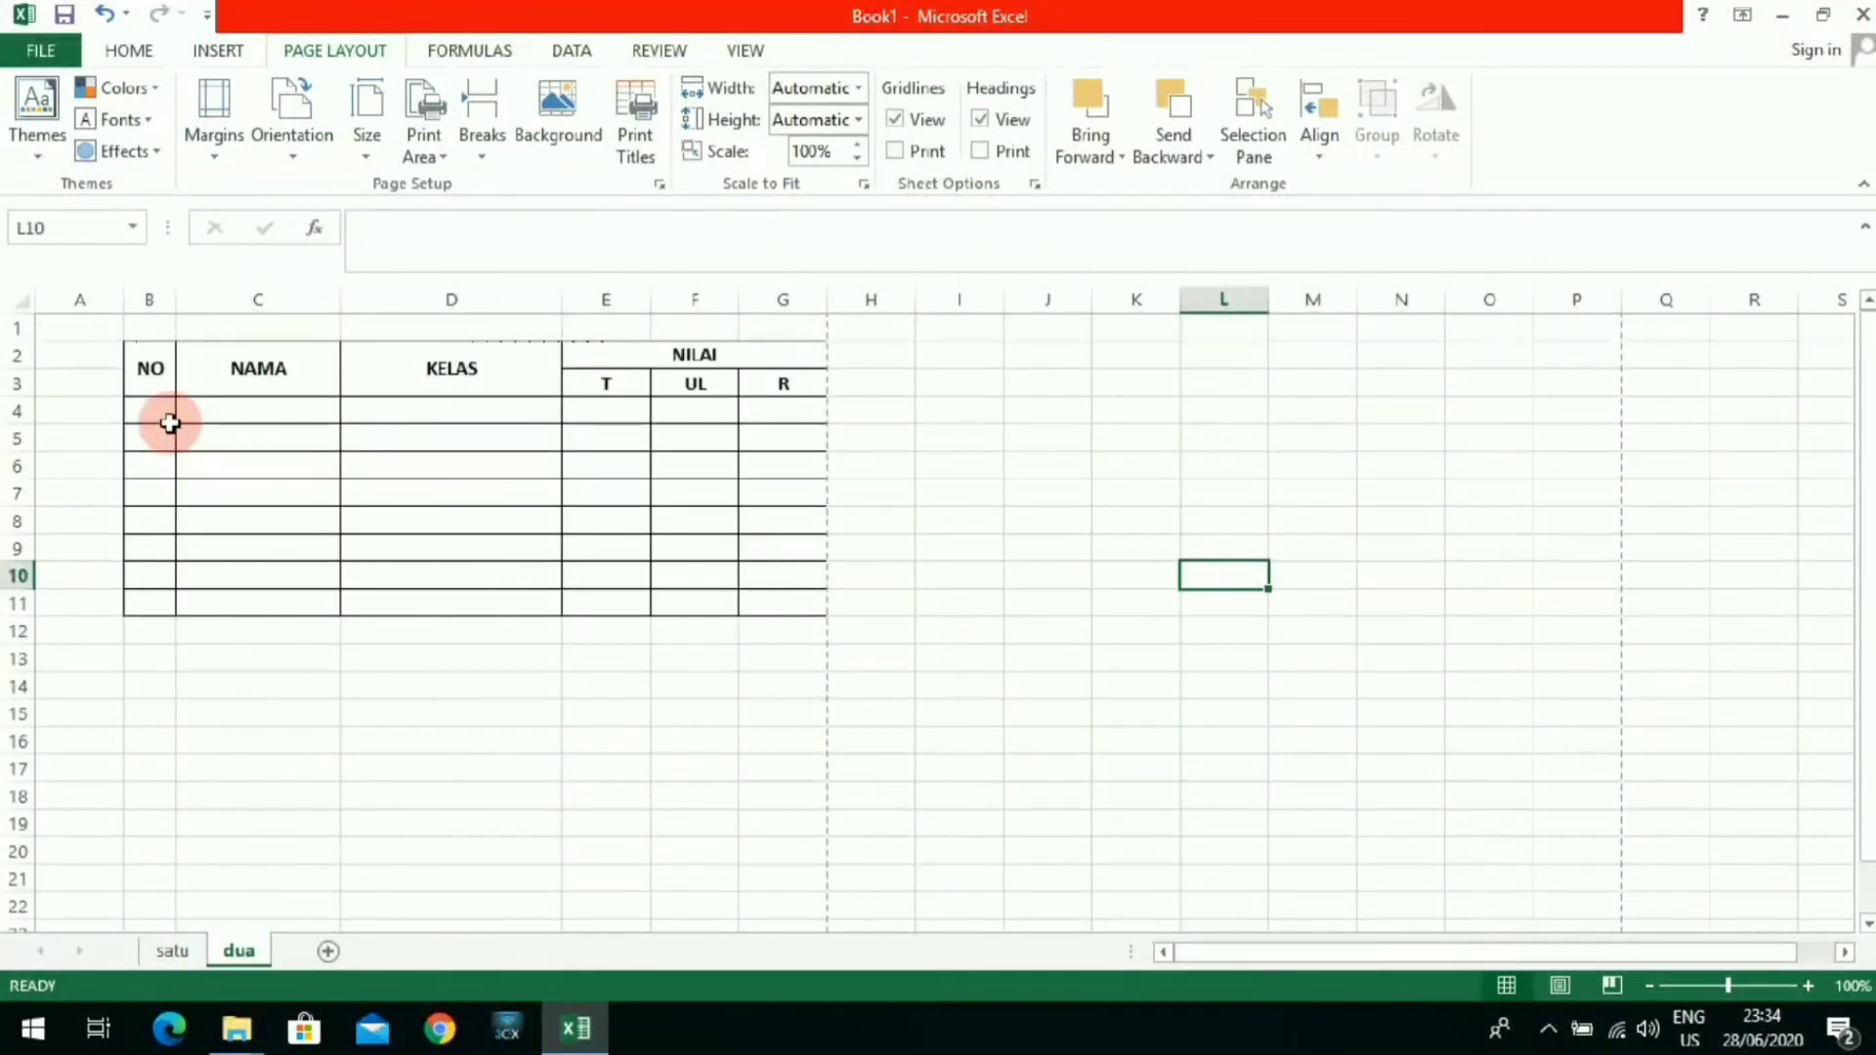
# Step: Fill the grade table's header rows, B2:G3, with green
pyautogui.click(151, 368)
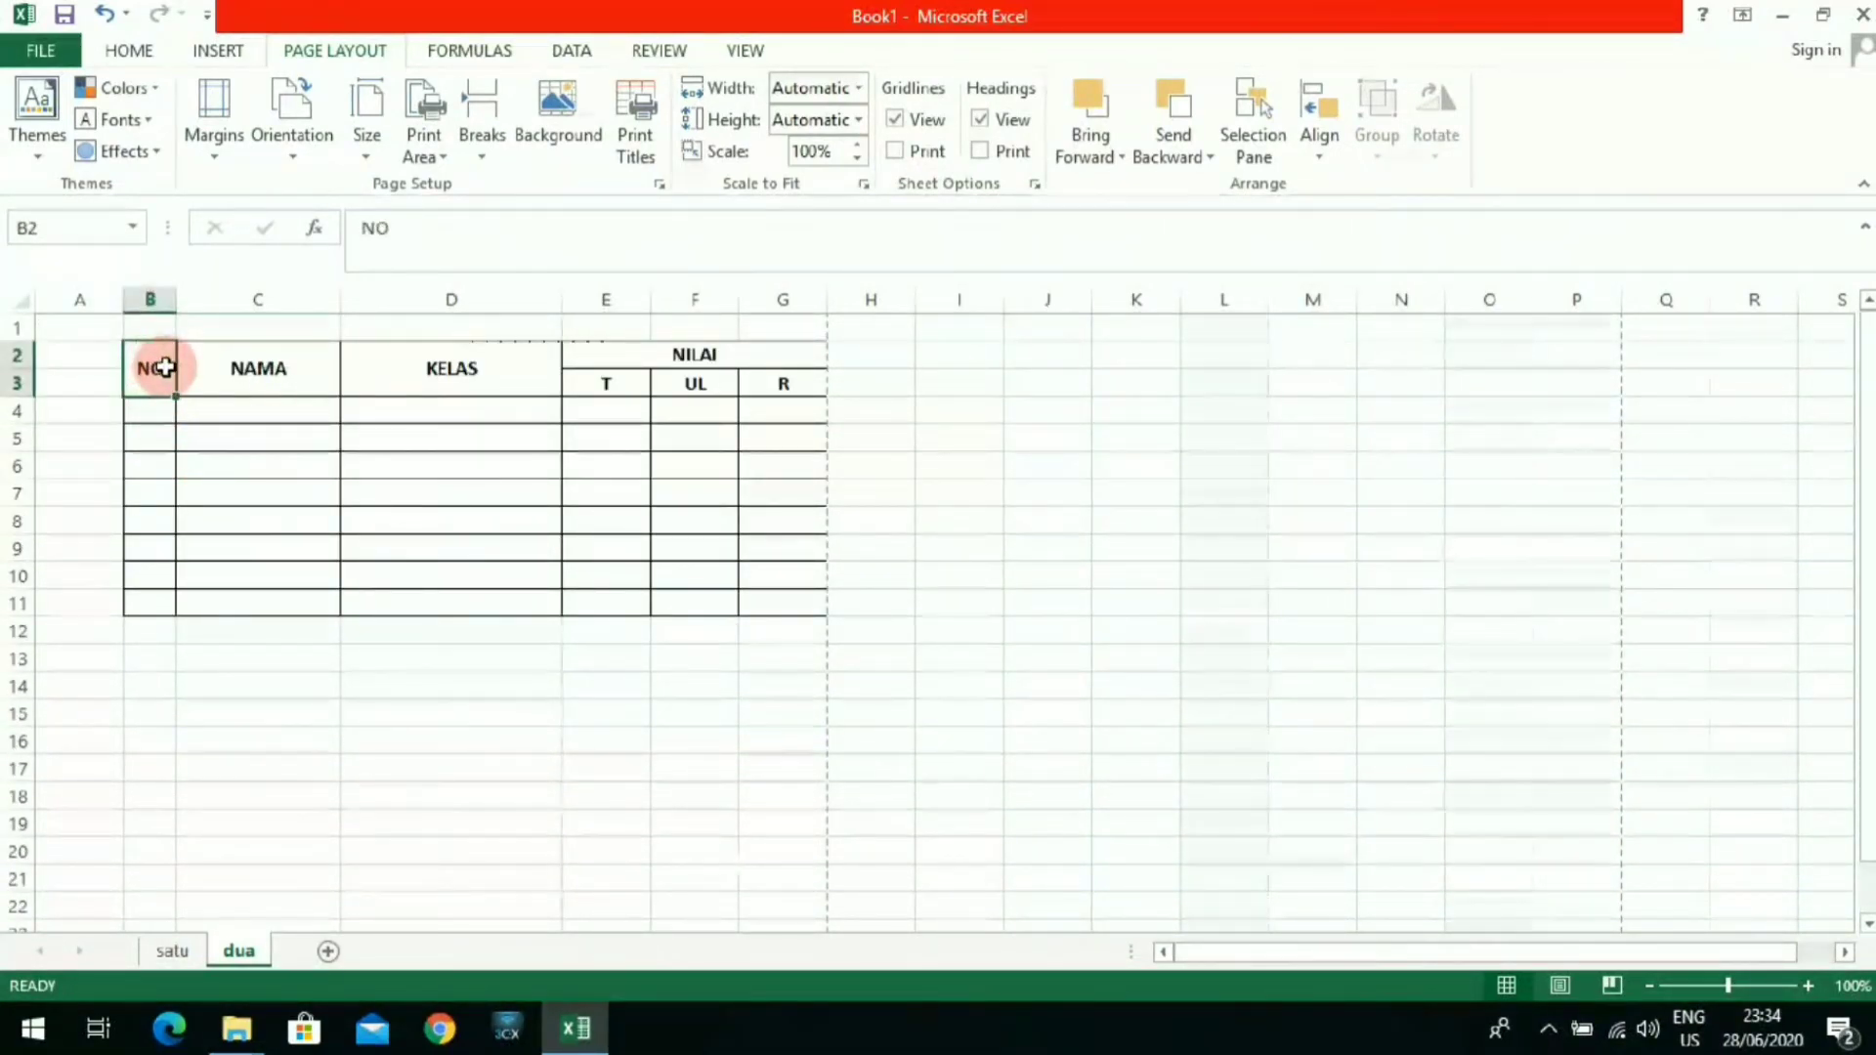
pyautogui.moveTo(165, 367); pyautogui.dragTo(695, 356)
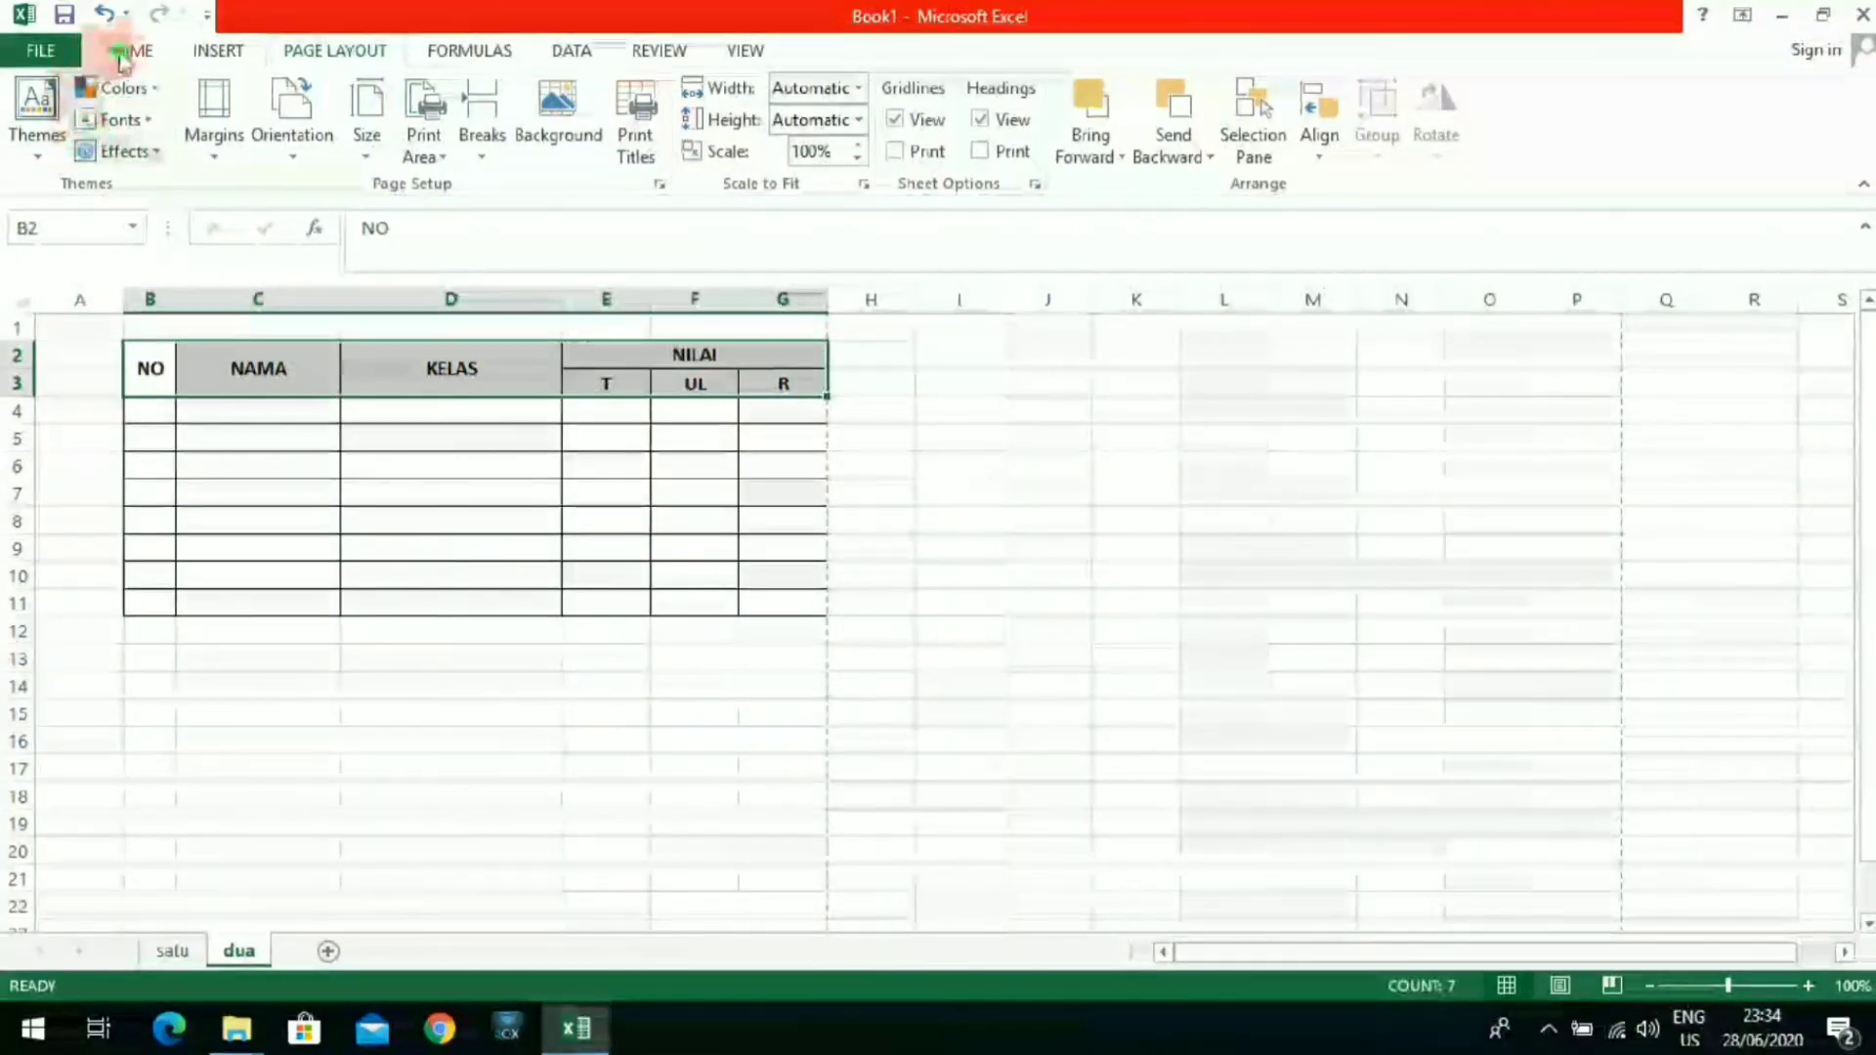
pyautogui.click(119, 54)
pyautogui.click(419, 139)
pyautogui.click(410, 507)
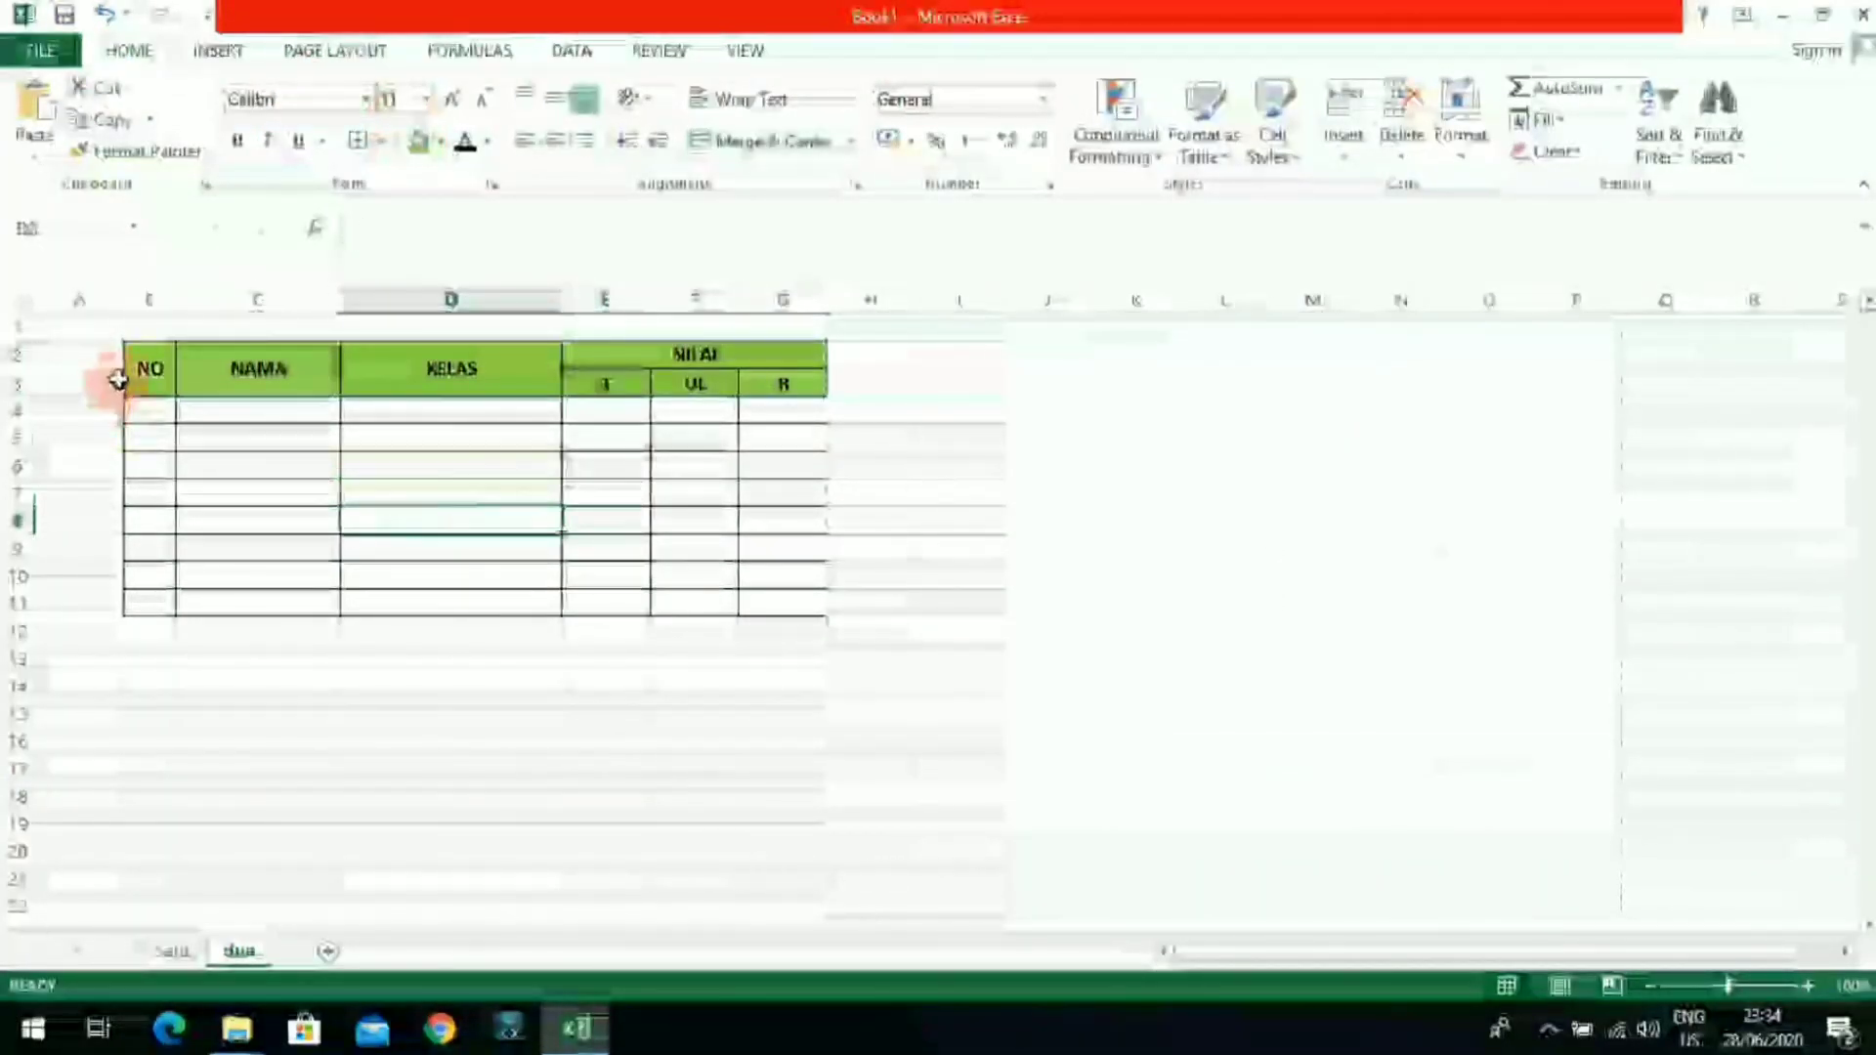
# Step: Copy the range B2:G12 containing the grade table and paste it at cell J7
pyautogui.moveTo(120, 379); pyautogui.dragTo(771, 631)
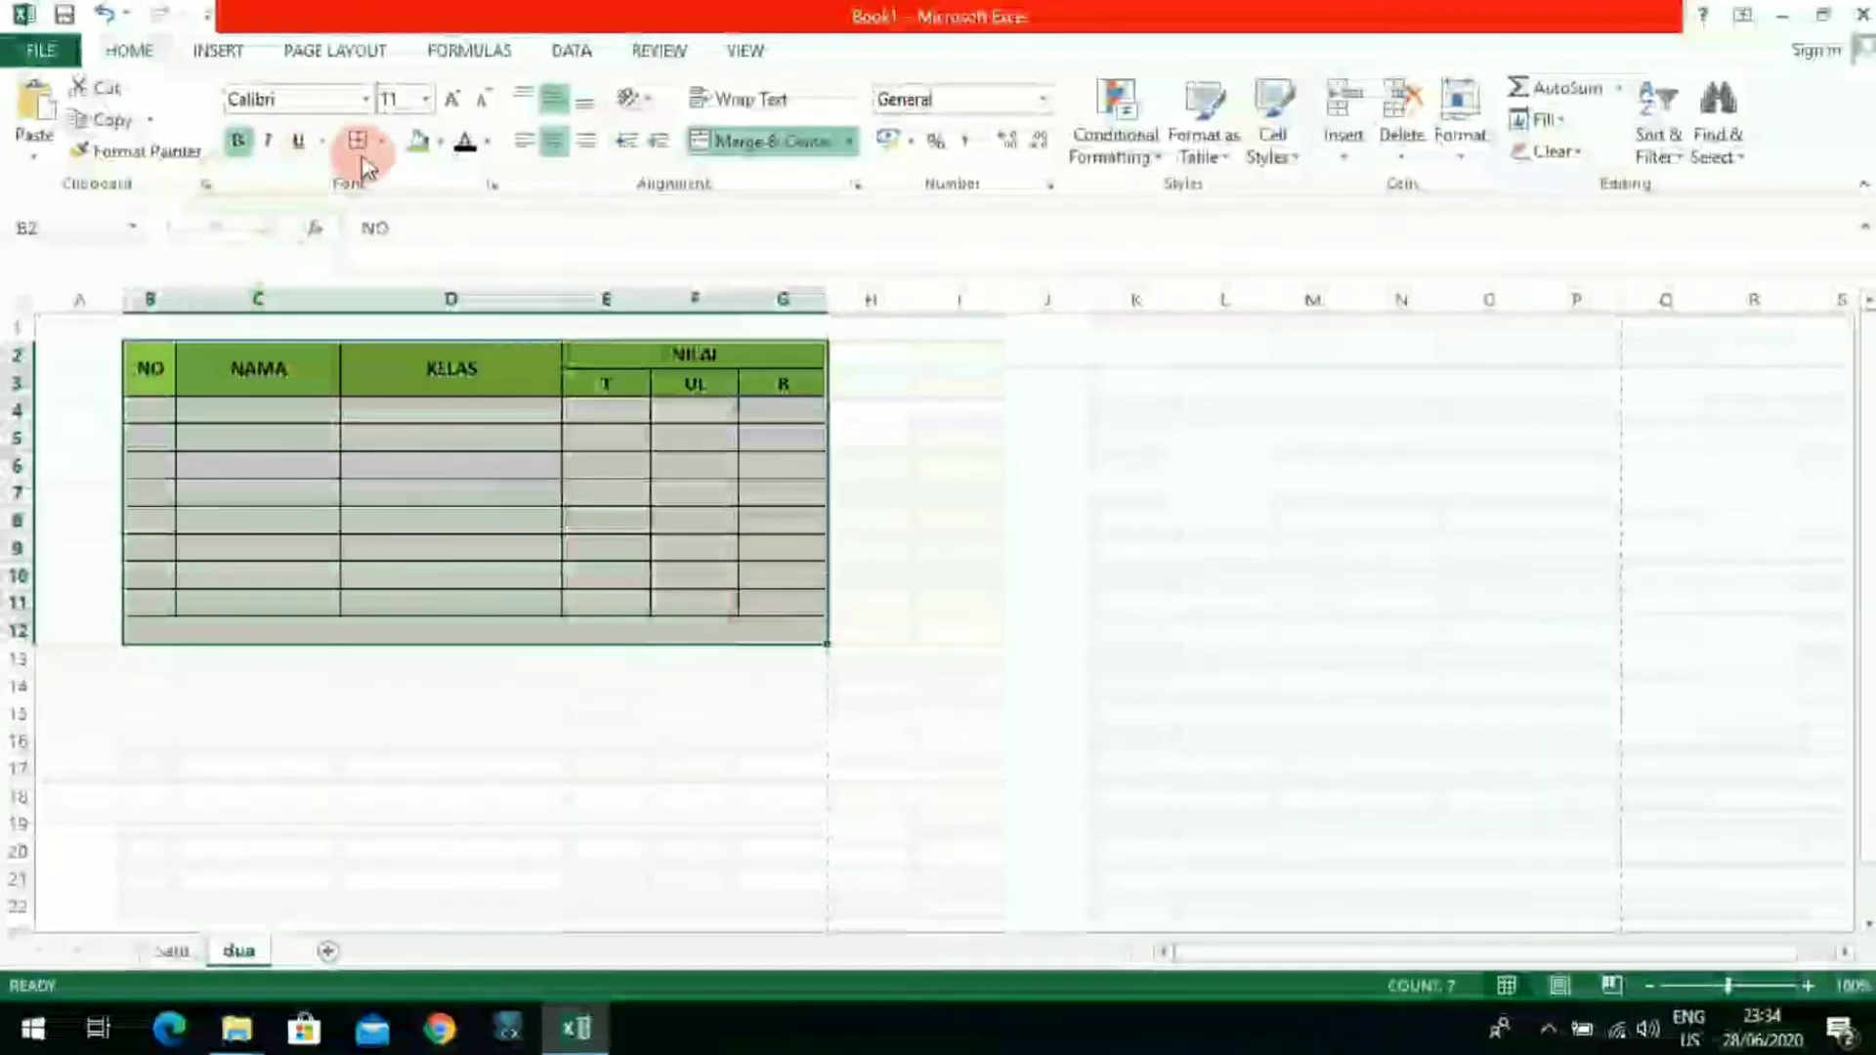
pyautogui.click(108, 119)
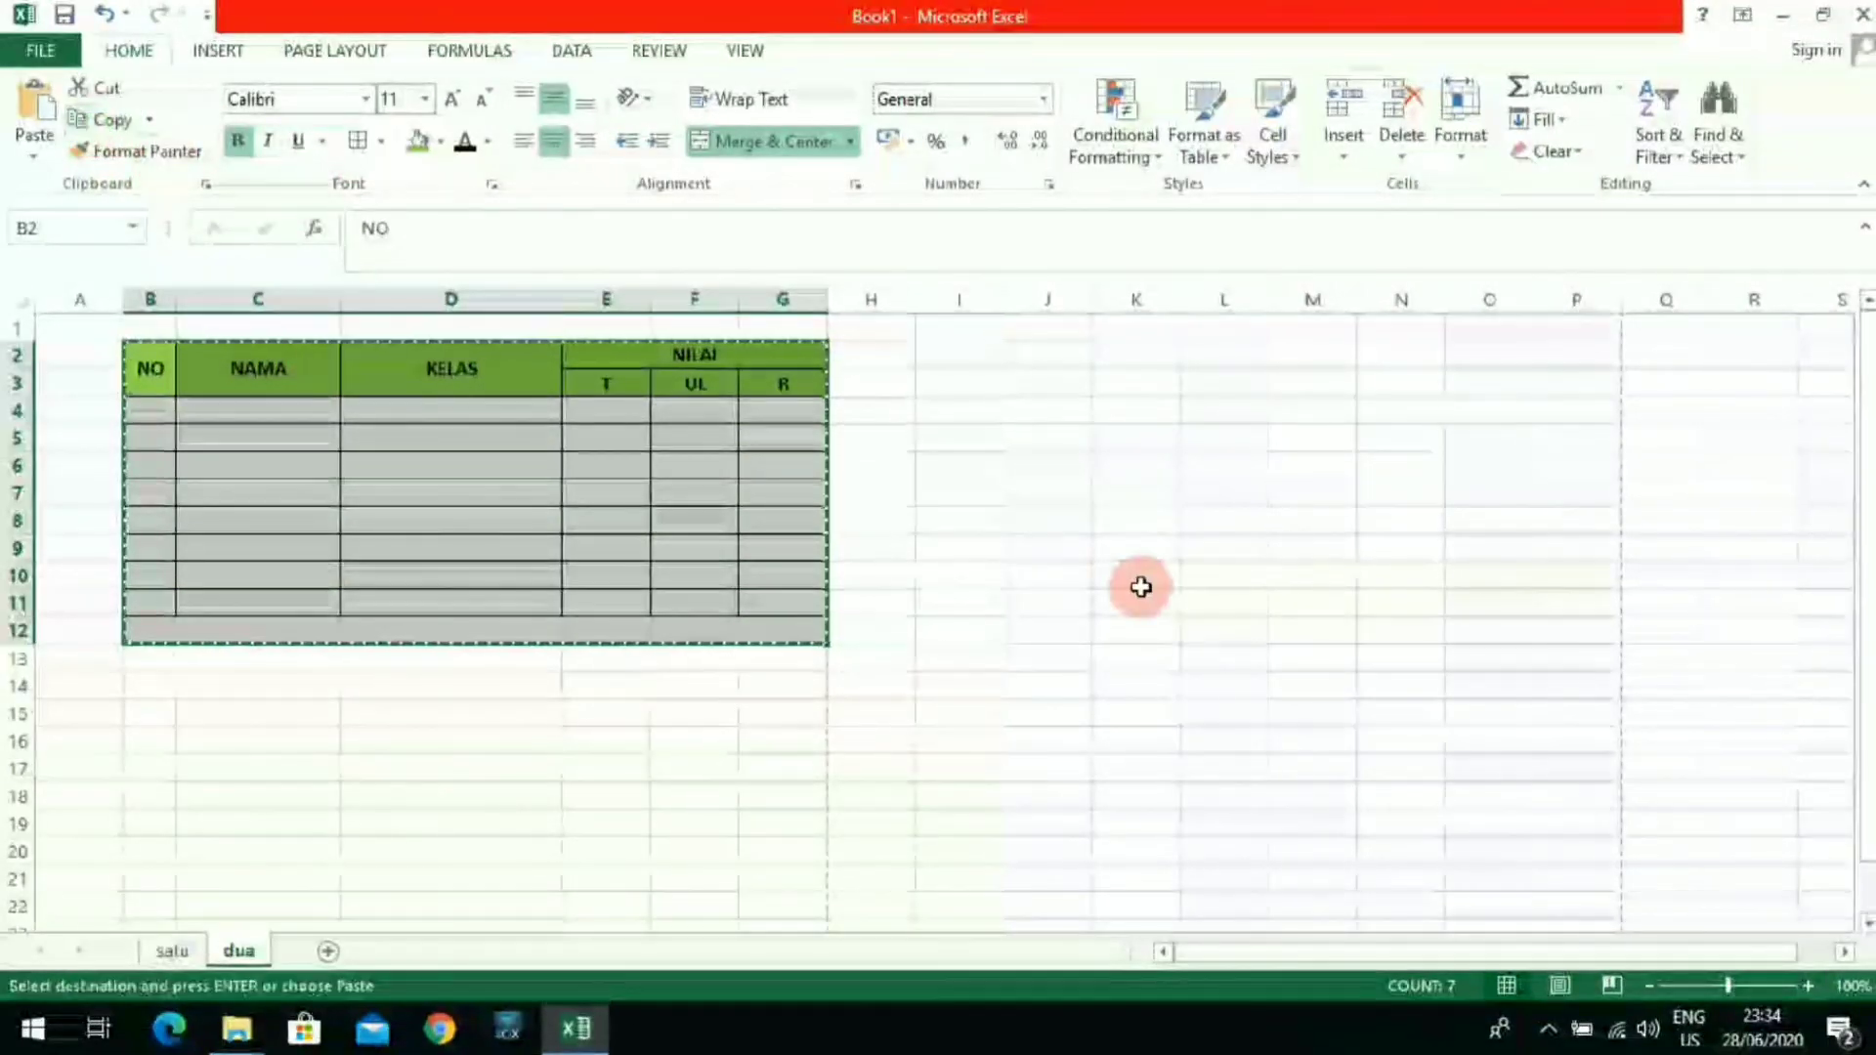
pyautogui.click(1077, 488)
pyautogui.click(34, 112)
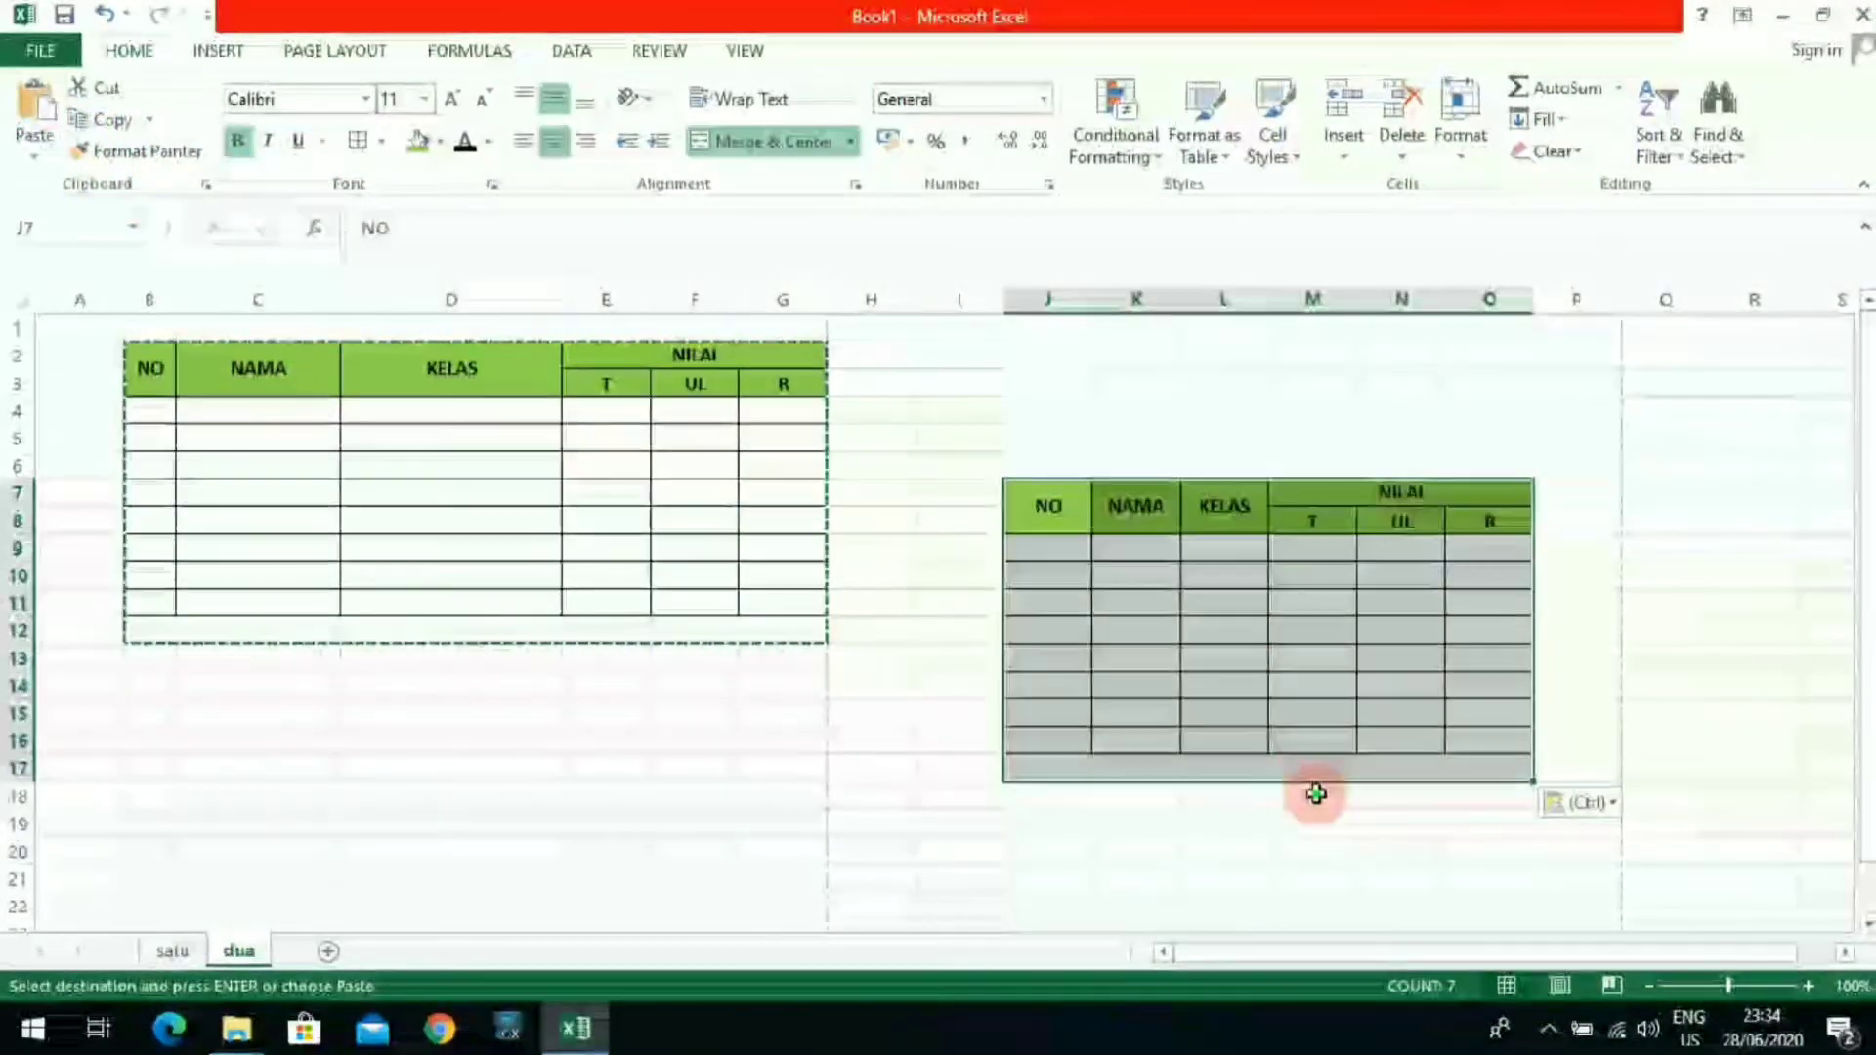
pyautogui.click(1316, 793)
pyautogui.click(1277, 548)
# Step: Fill the copied table's header, J7:O8, with red
pyautogui.moveTo(1055, 490); pyautogui.dragTo(1403, 473)
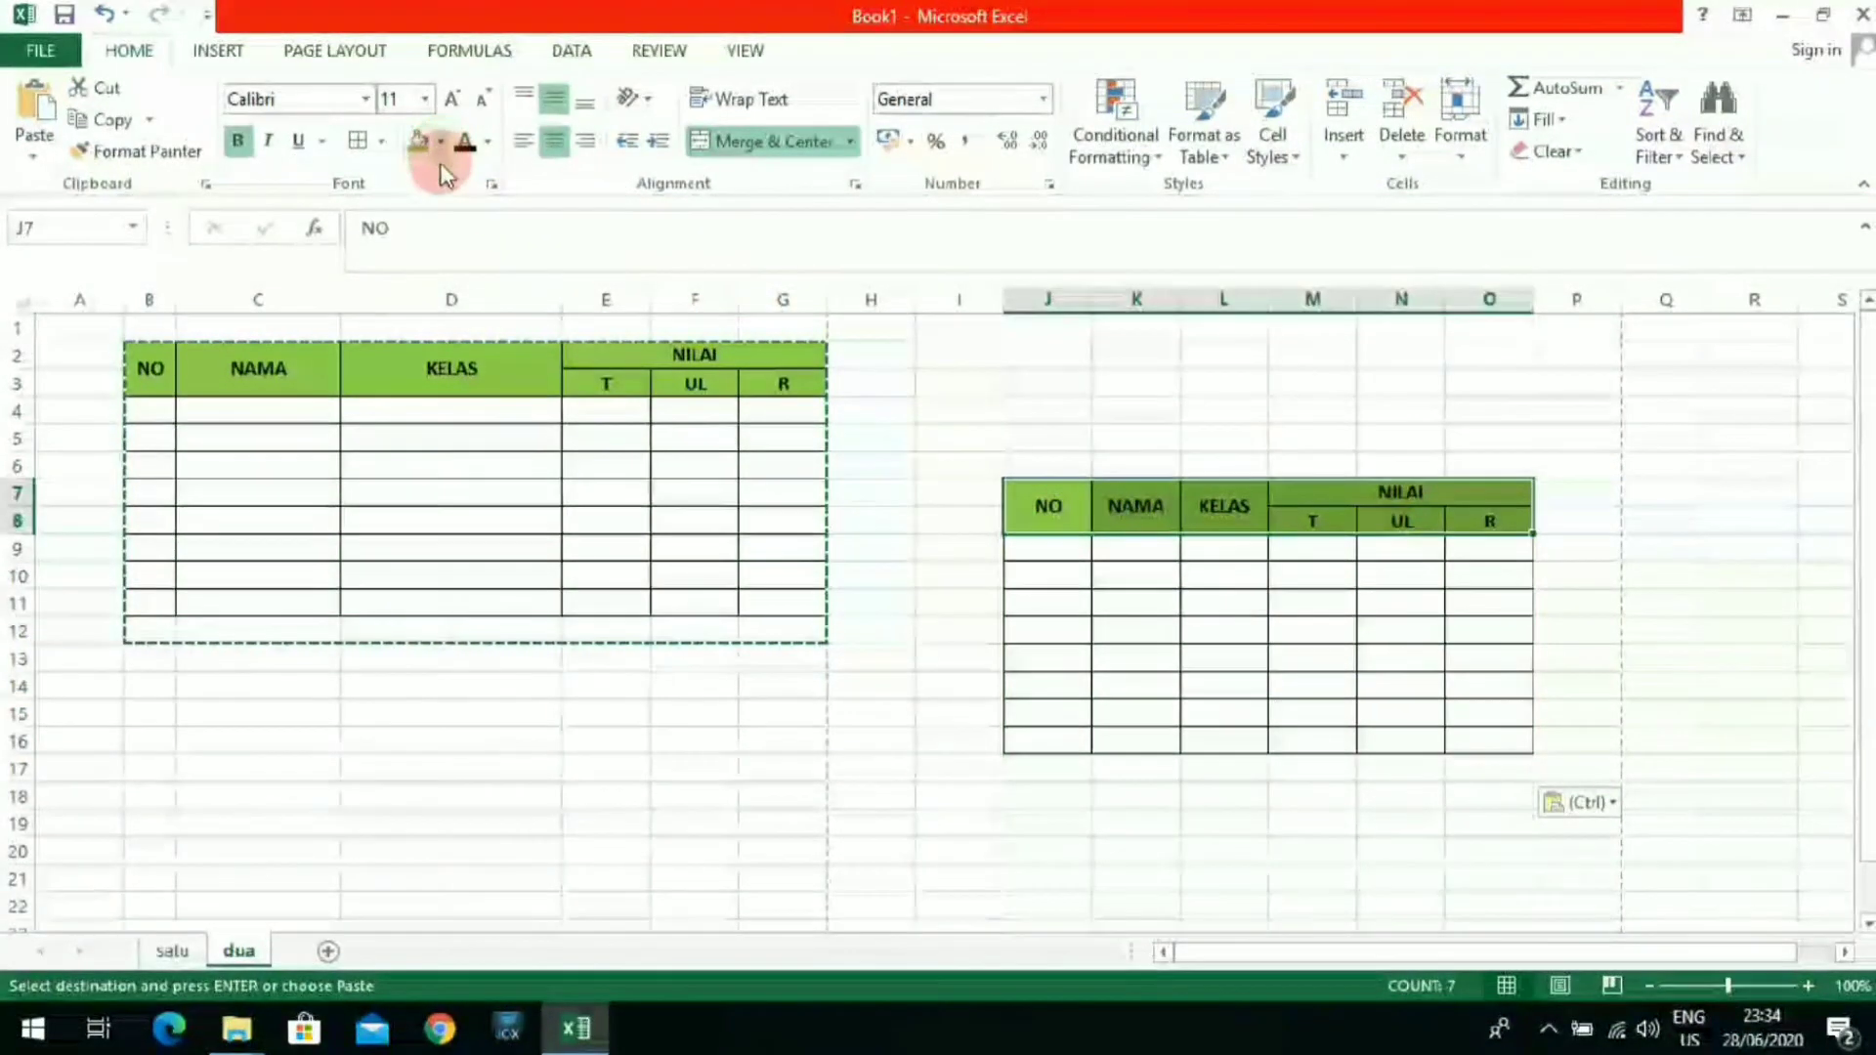
pyautogui.click(441, 142)
pyautogui.click(437, 357)
pyautogui.click(733, 797)
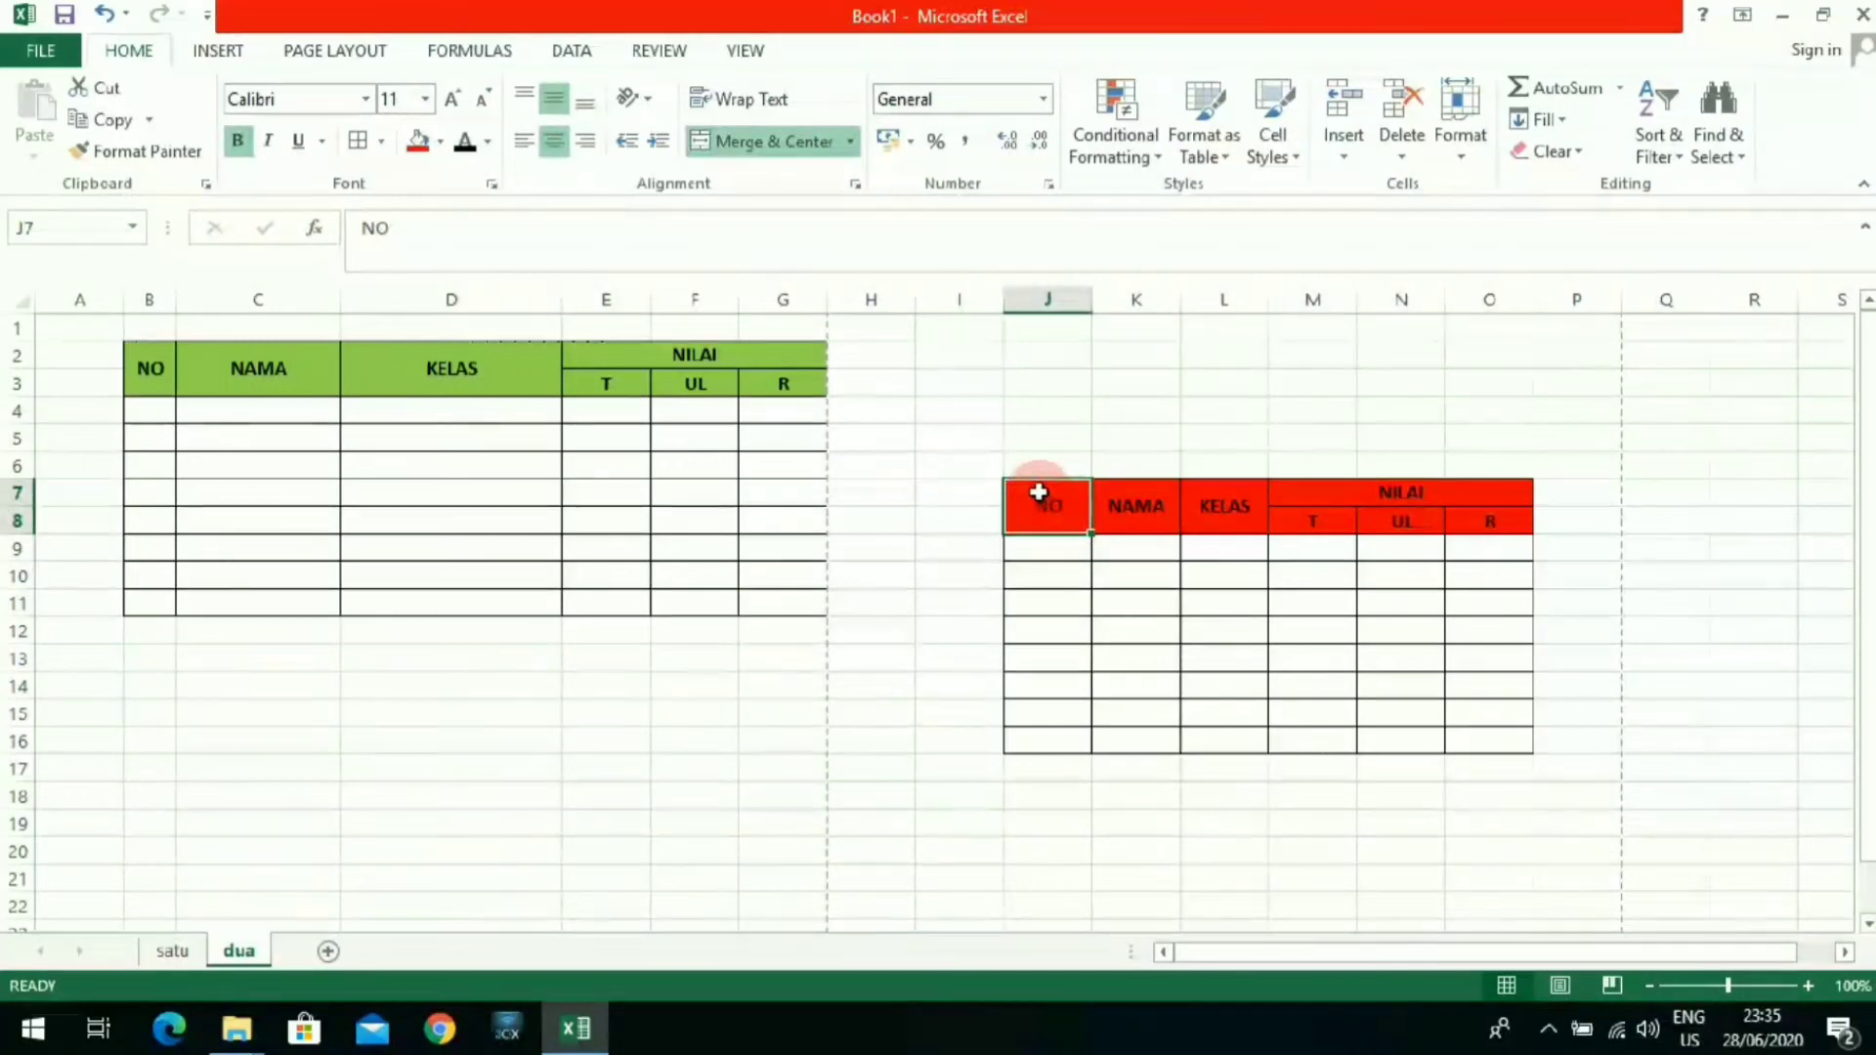
# Step: Set the red-headed table, J7:O16, as the print area and clear that print area again
pyautogui.moveTo(1033, 490); pyautogui.dragTo(1494, 742)
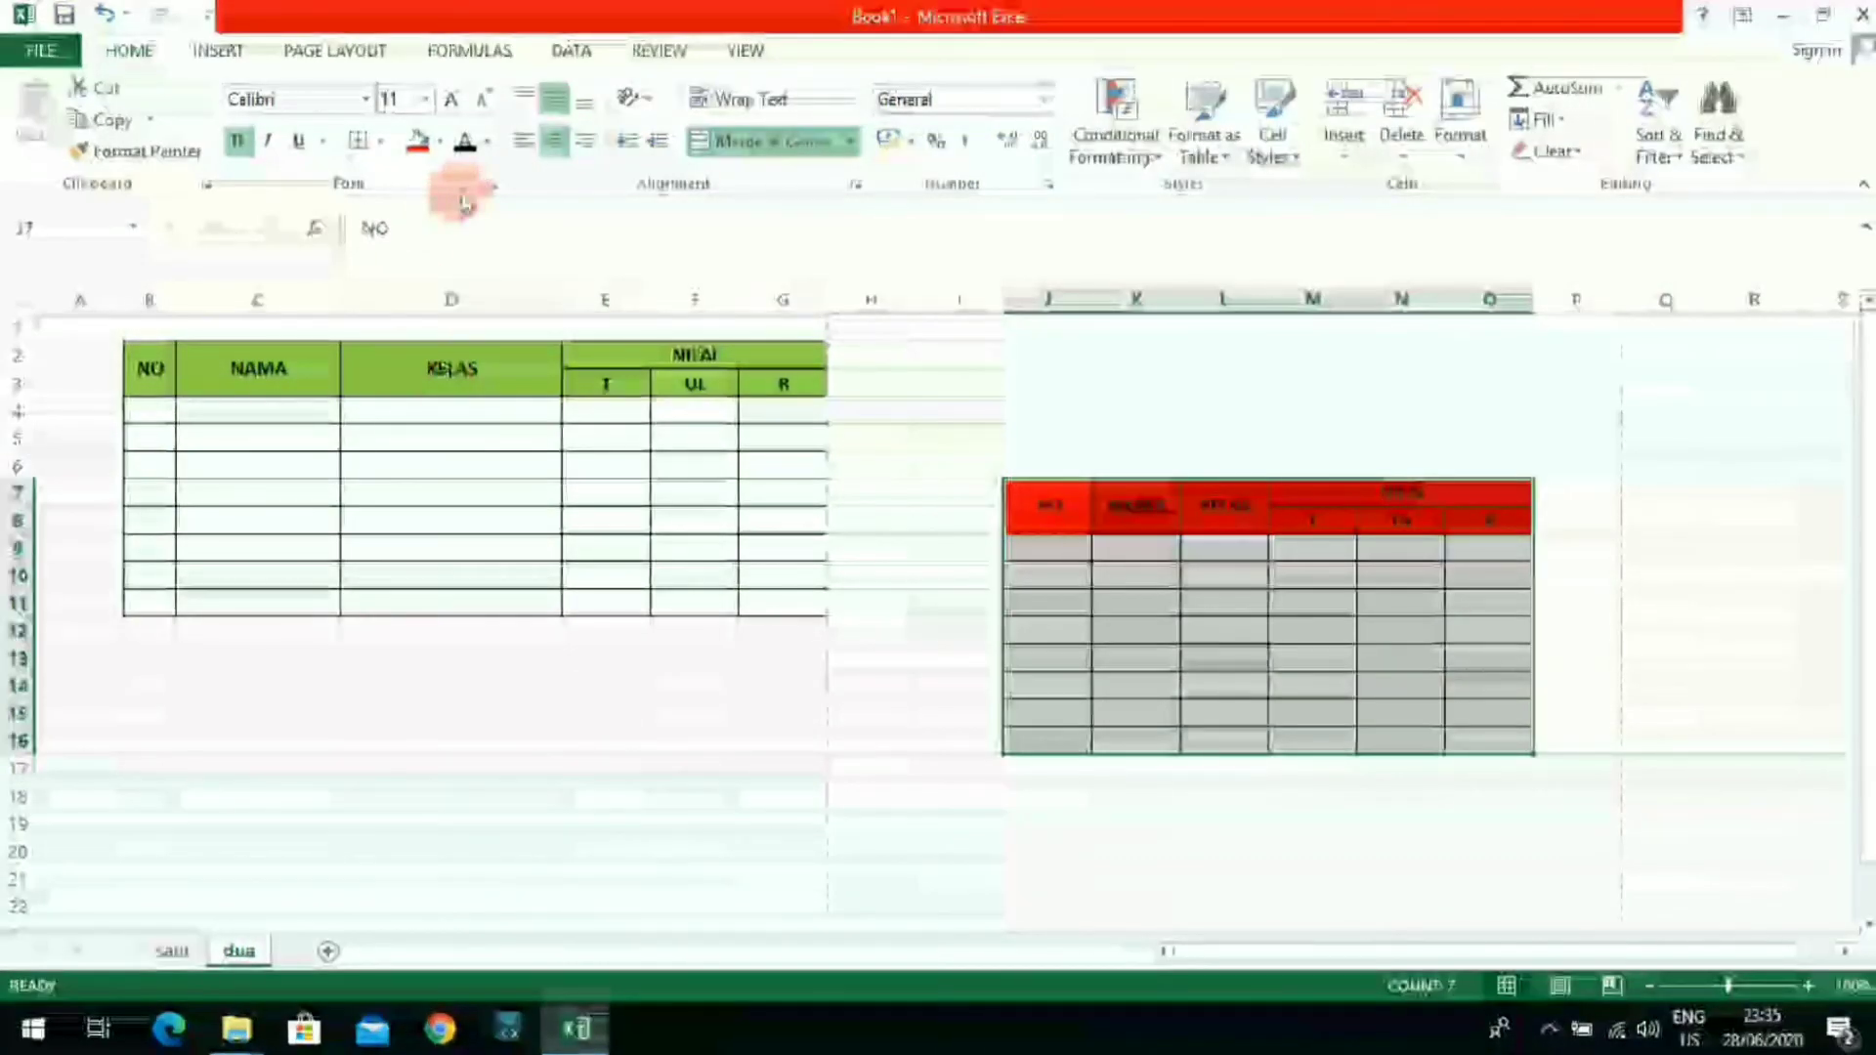
pyautogui.click(347, 54)
pyautogui.click(452, 168)
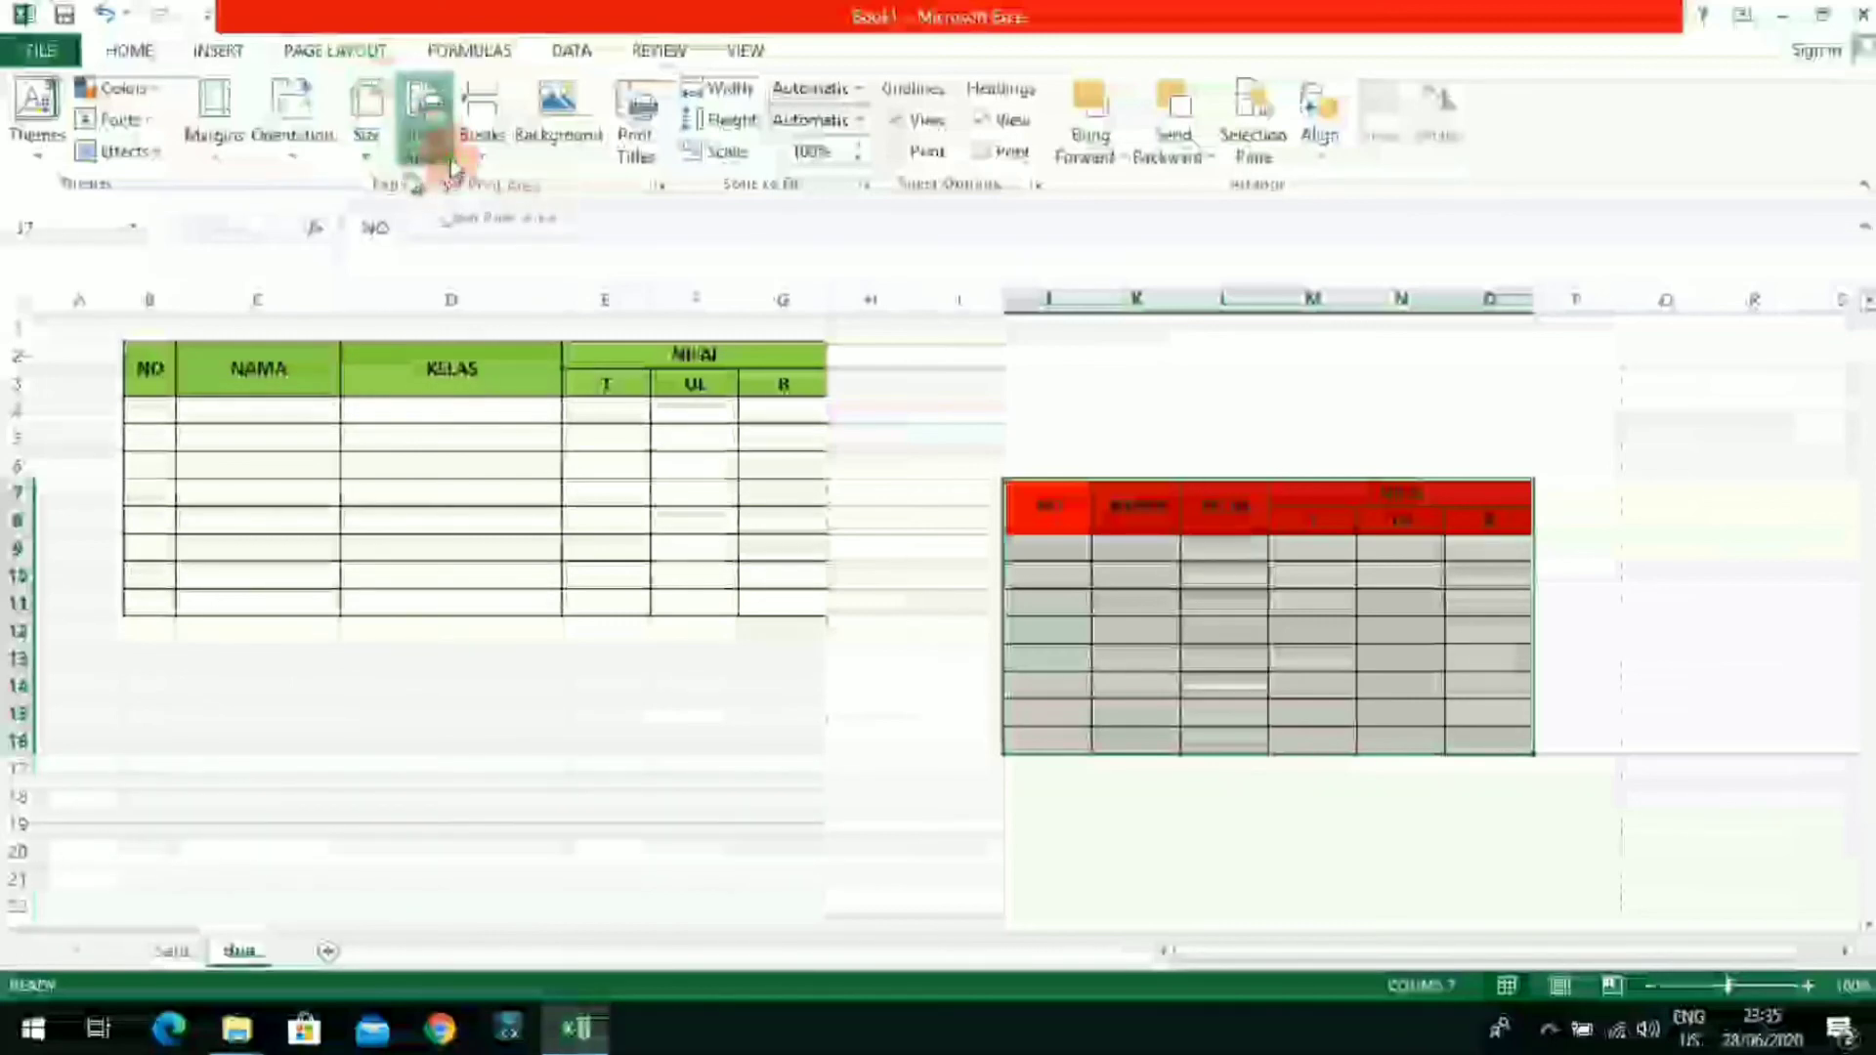
pyautogui.click(449, 182)
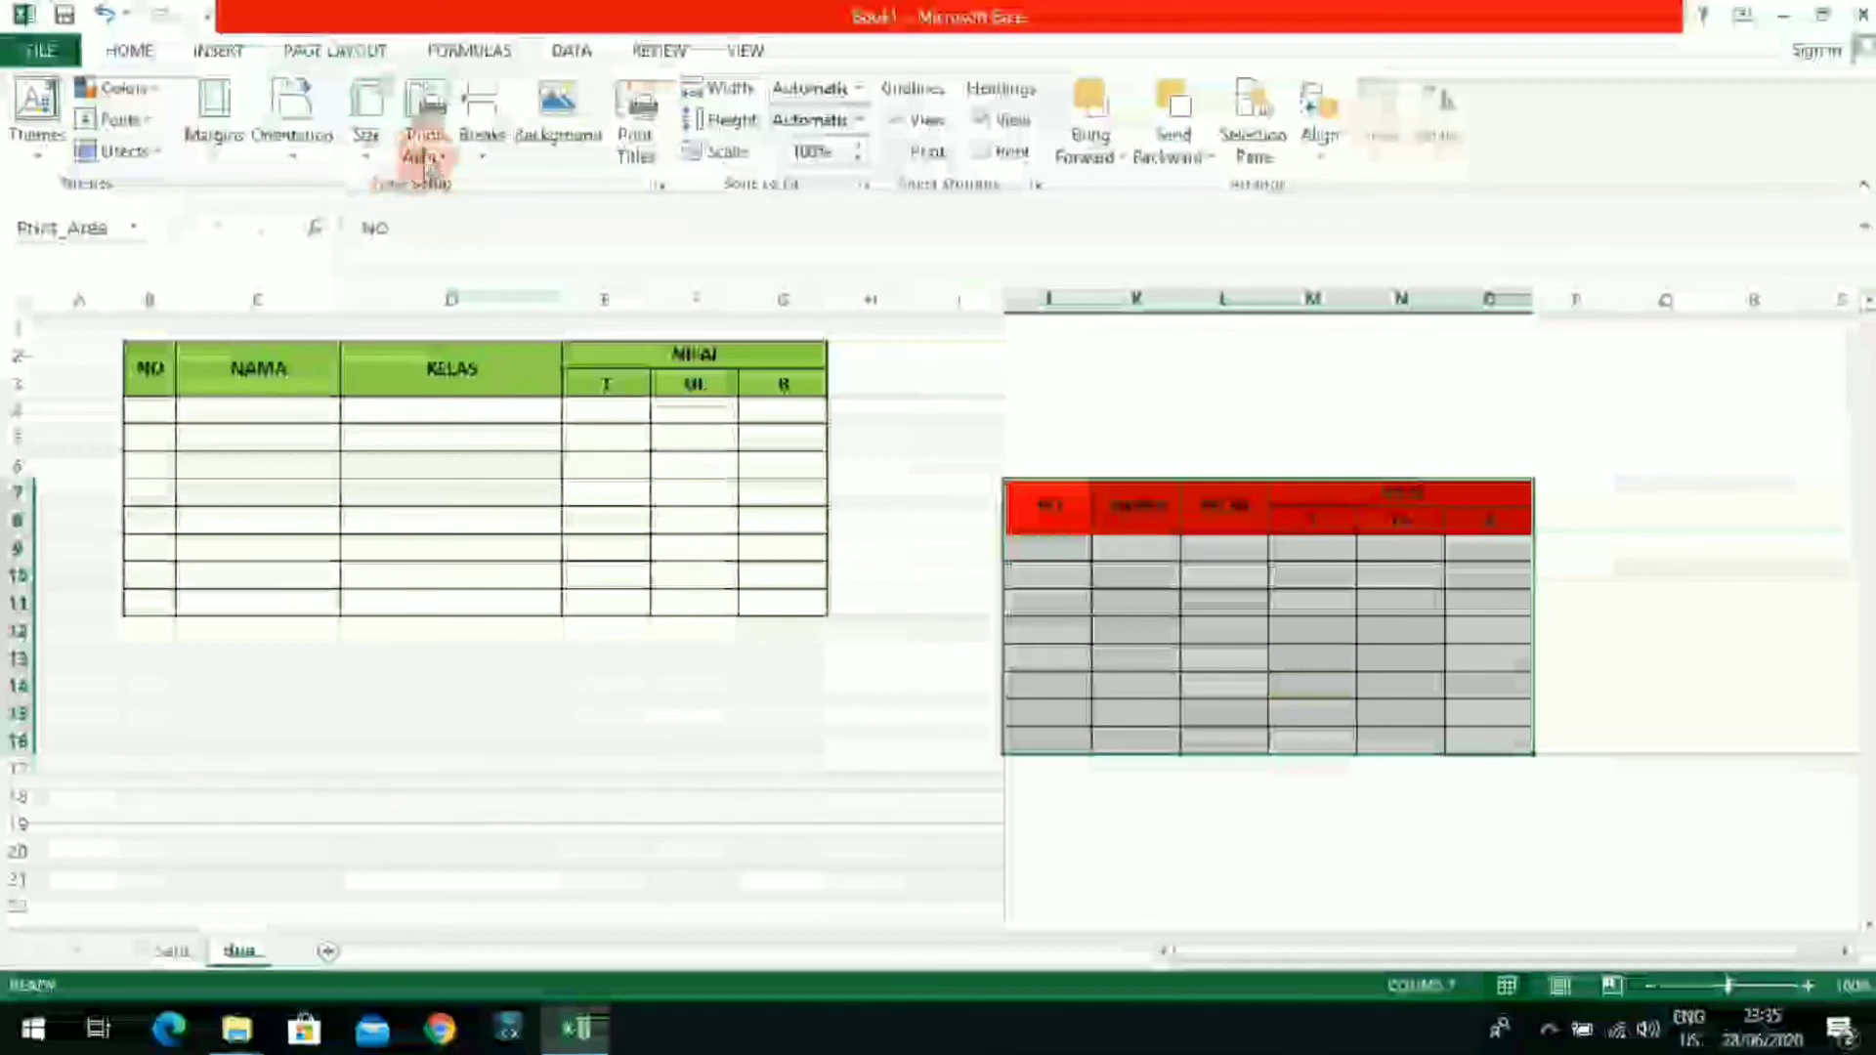
pyautogui.click(451, 215)
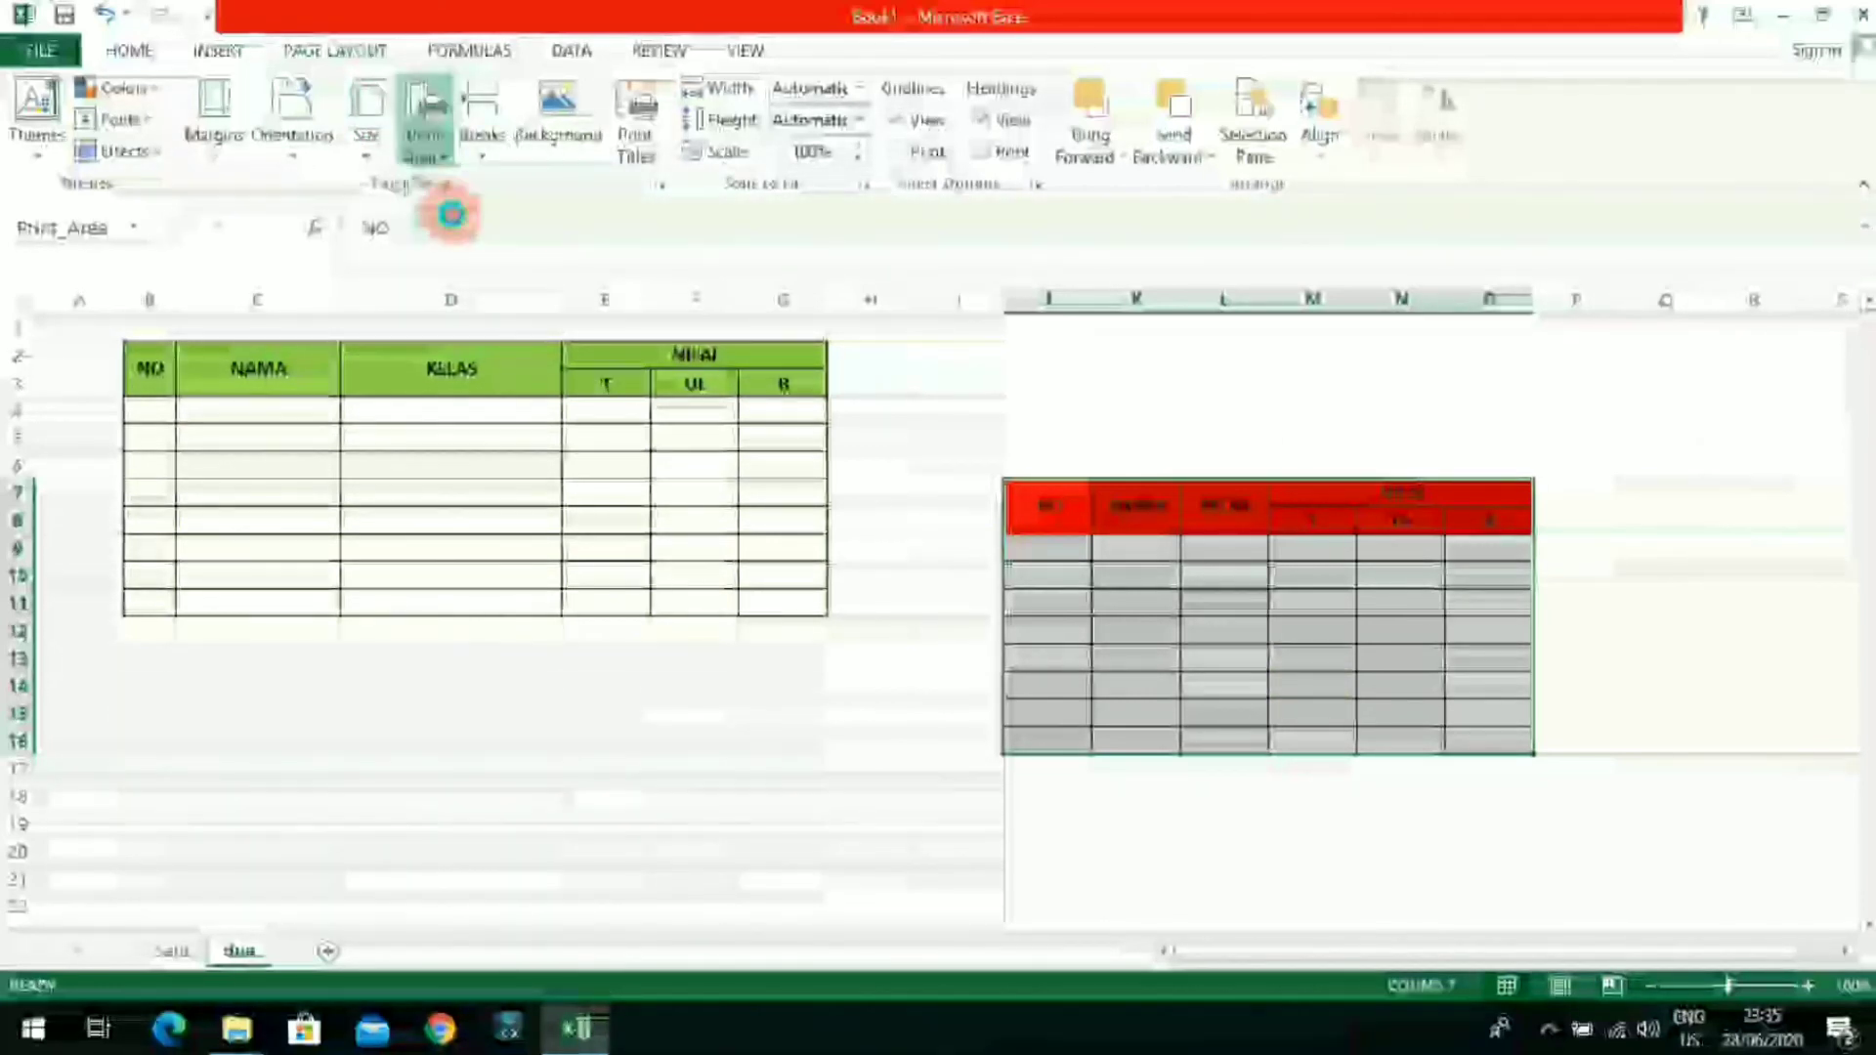
pyautogui.click(962, 653)
# Step: Examine the dashed vertical and horizontal page break lines around and below the two tables
pyautogui.scroll(-2, 627, 525)
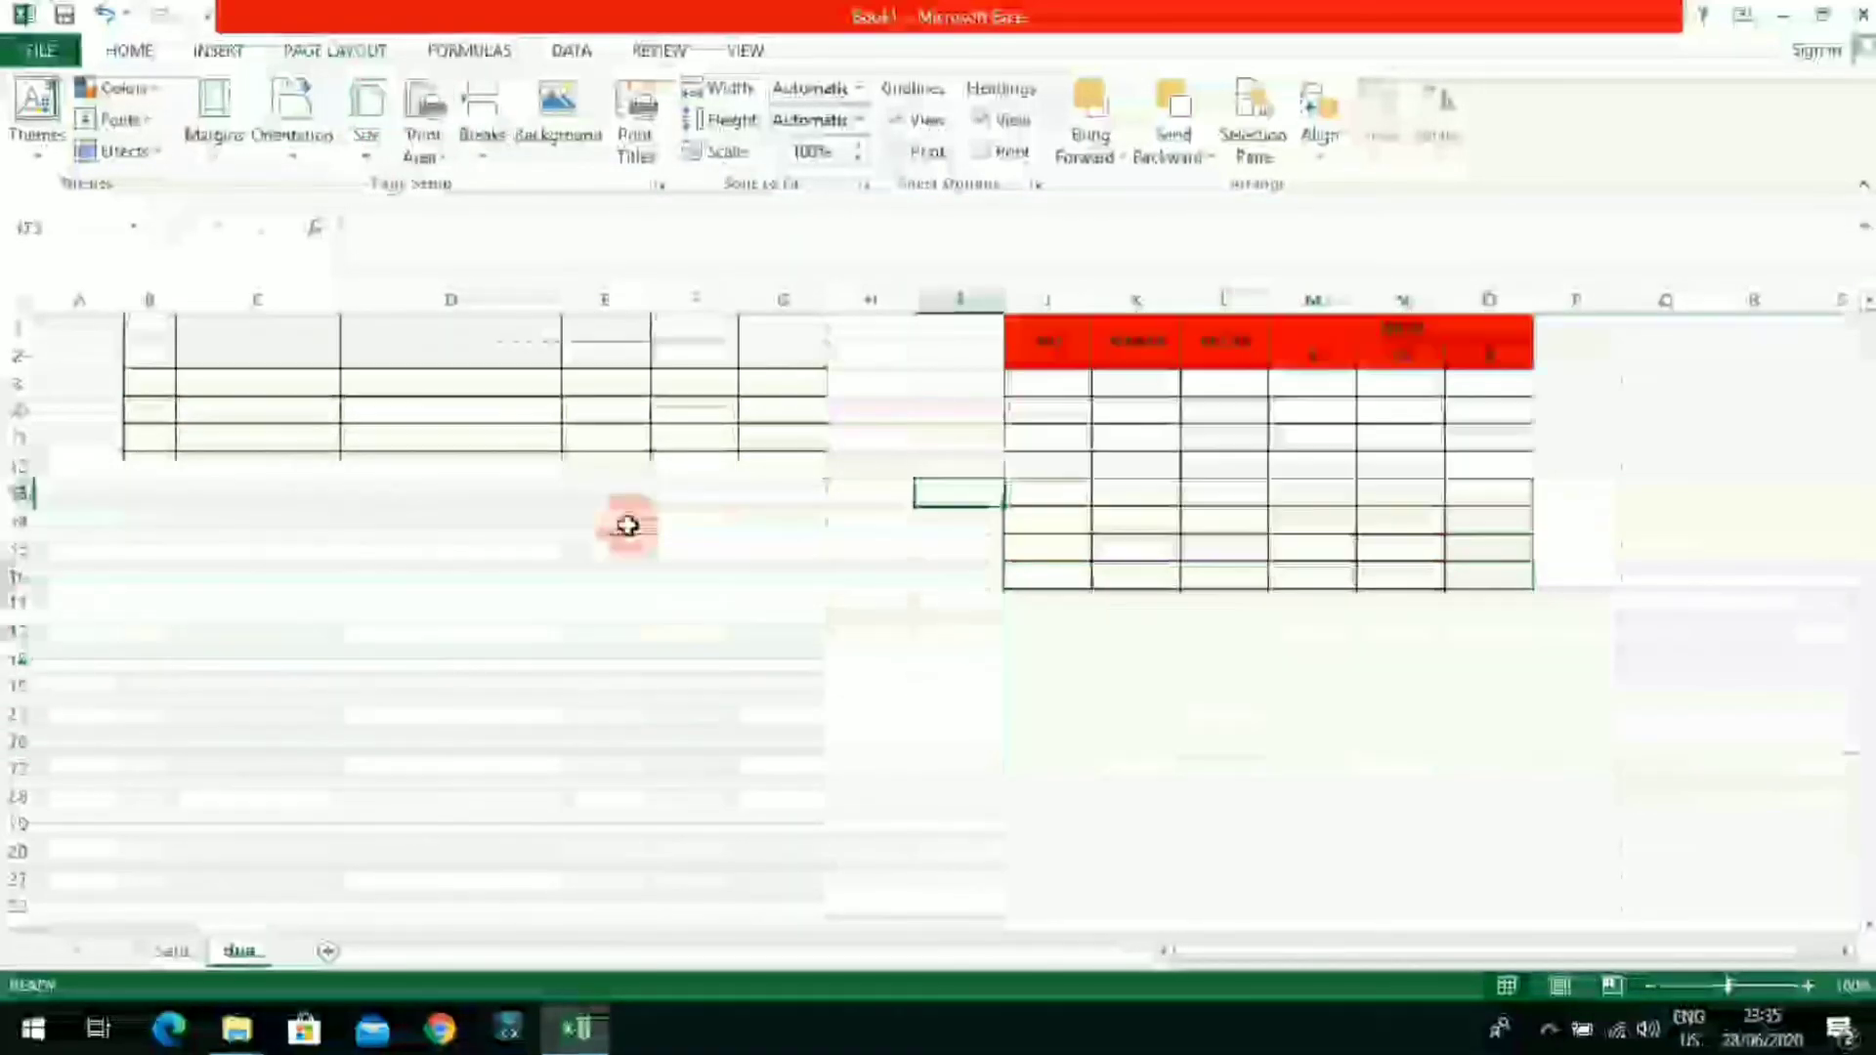
pyautogui.scroll(2, 615, 540)
pyautogui.click(396, 723)
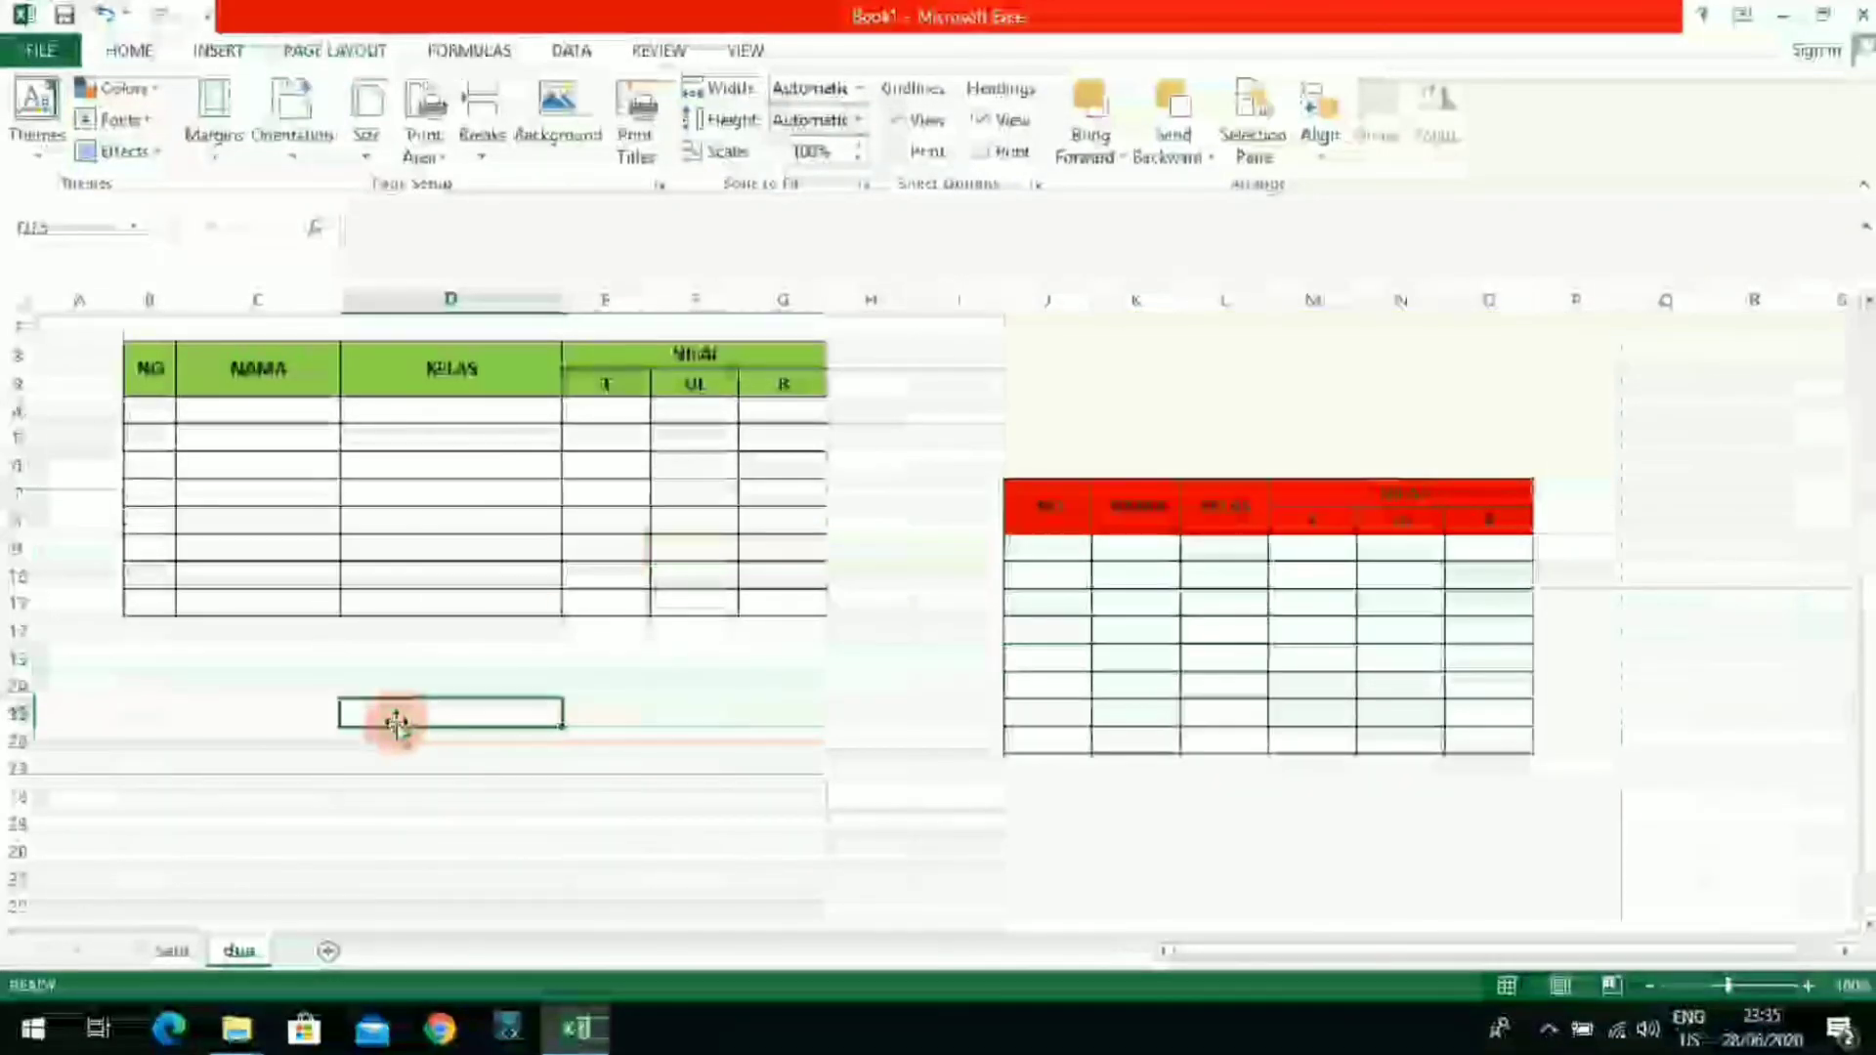
pyautogui.scroll(-13, 396, 723)
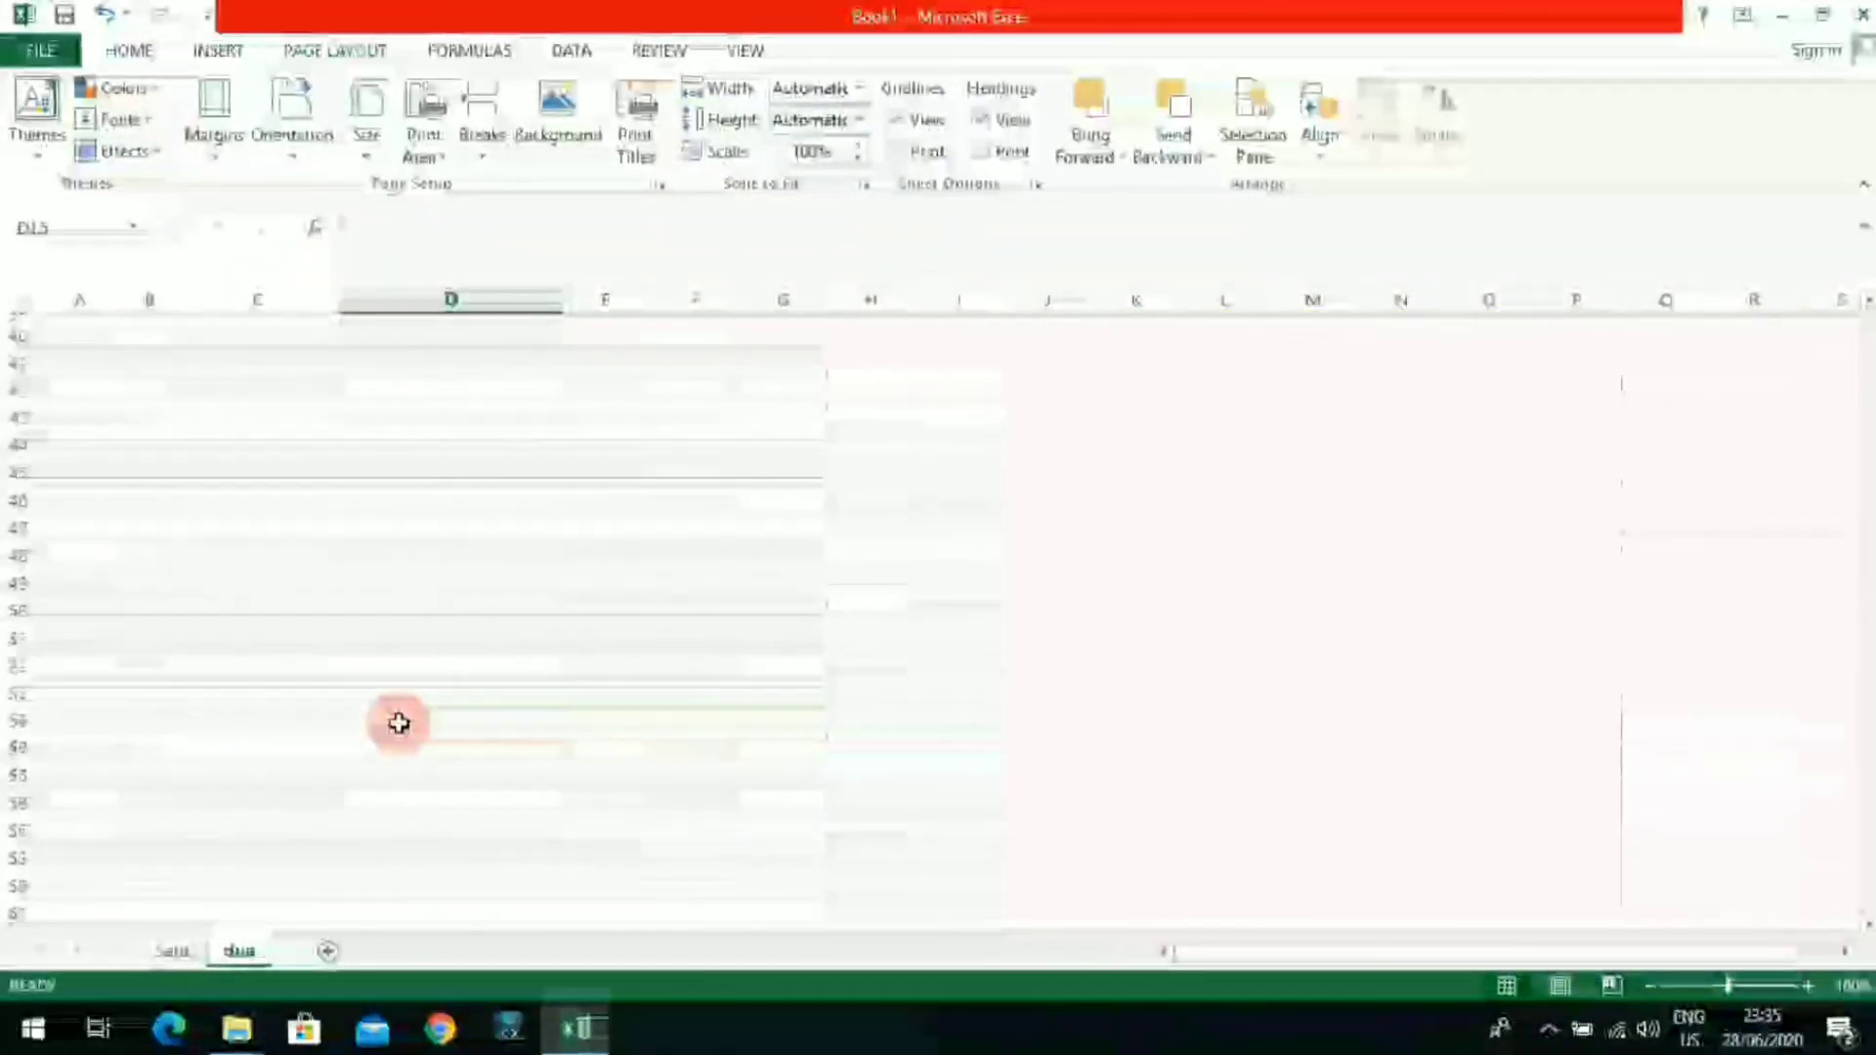
pyautogui.scroll(8, 398, 723)
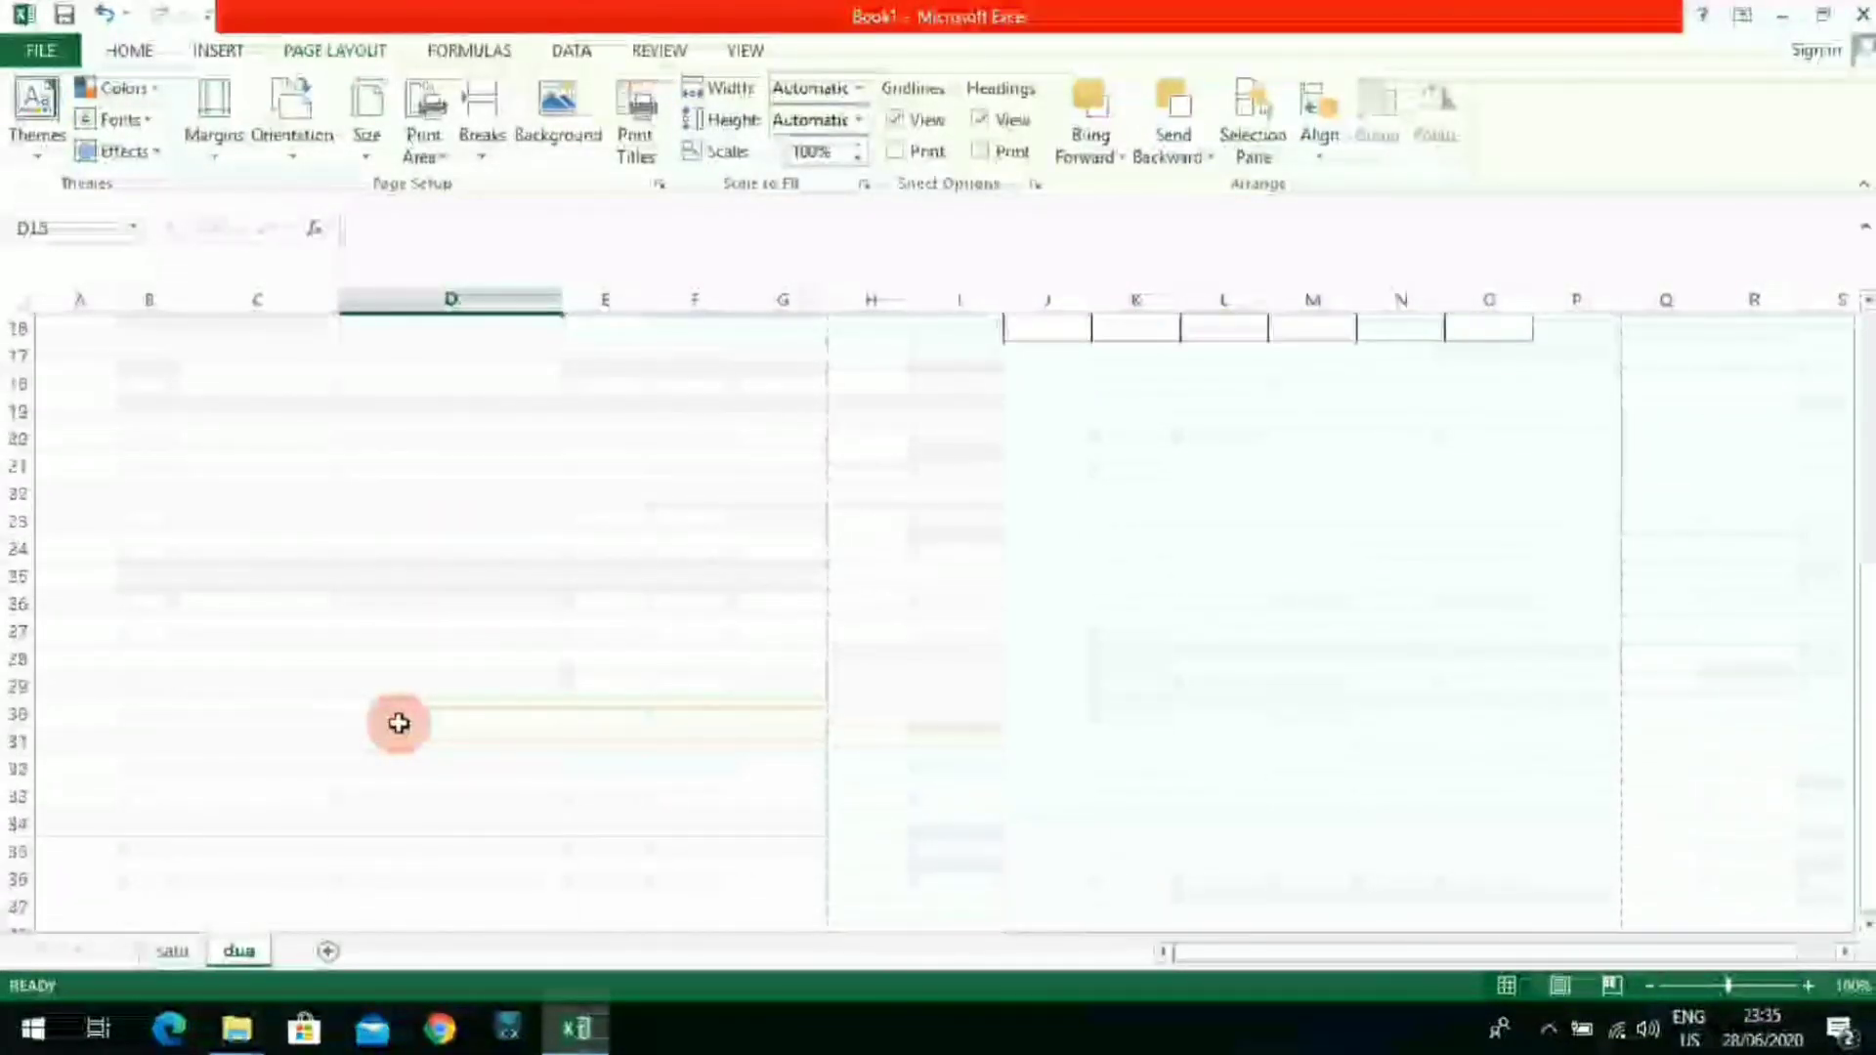
pyautogui.scroll(4, 398, 723)
pyautogui.scroll(-13, 398, 723)
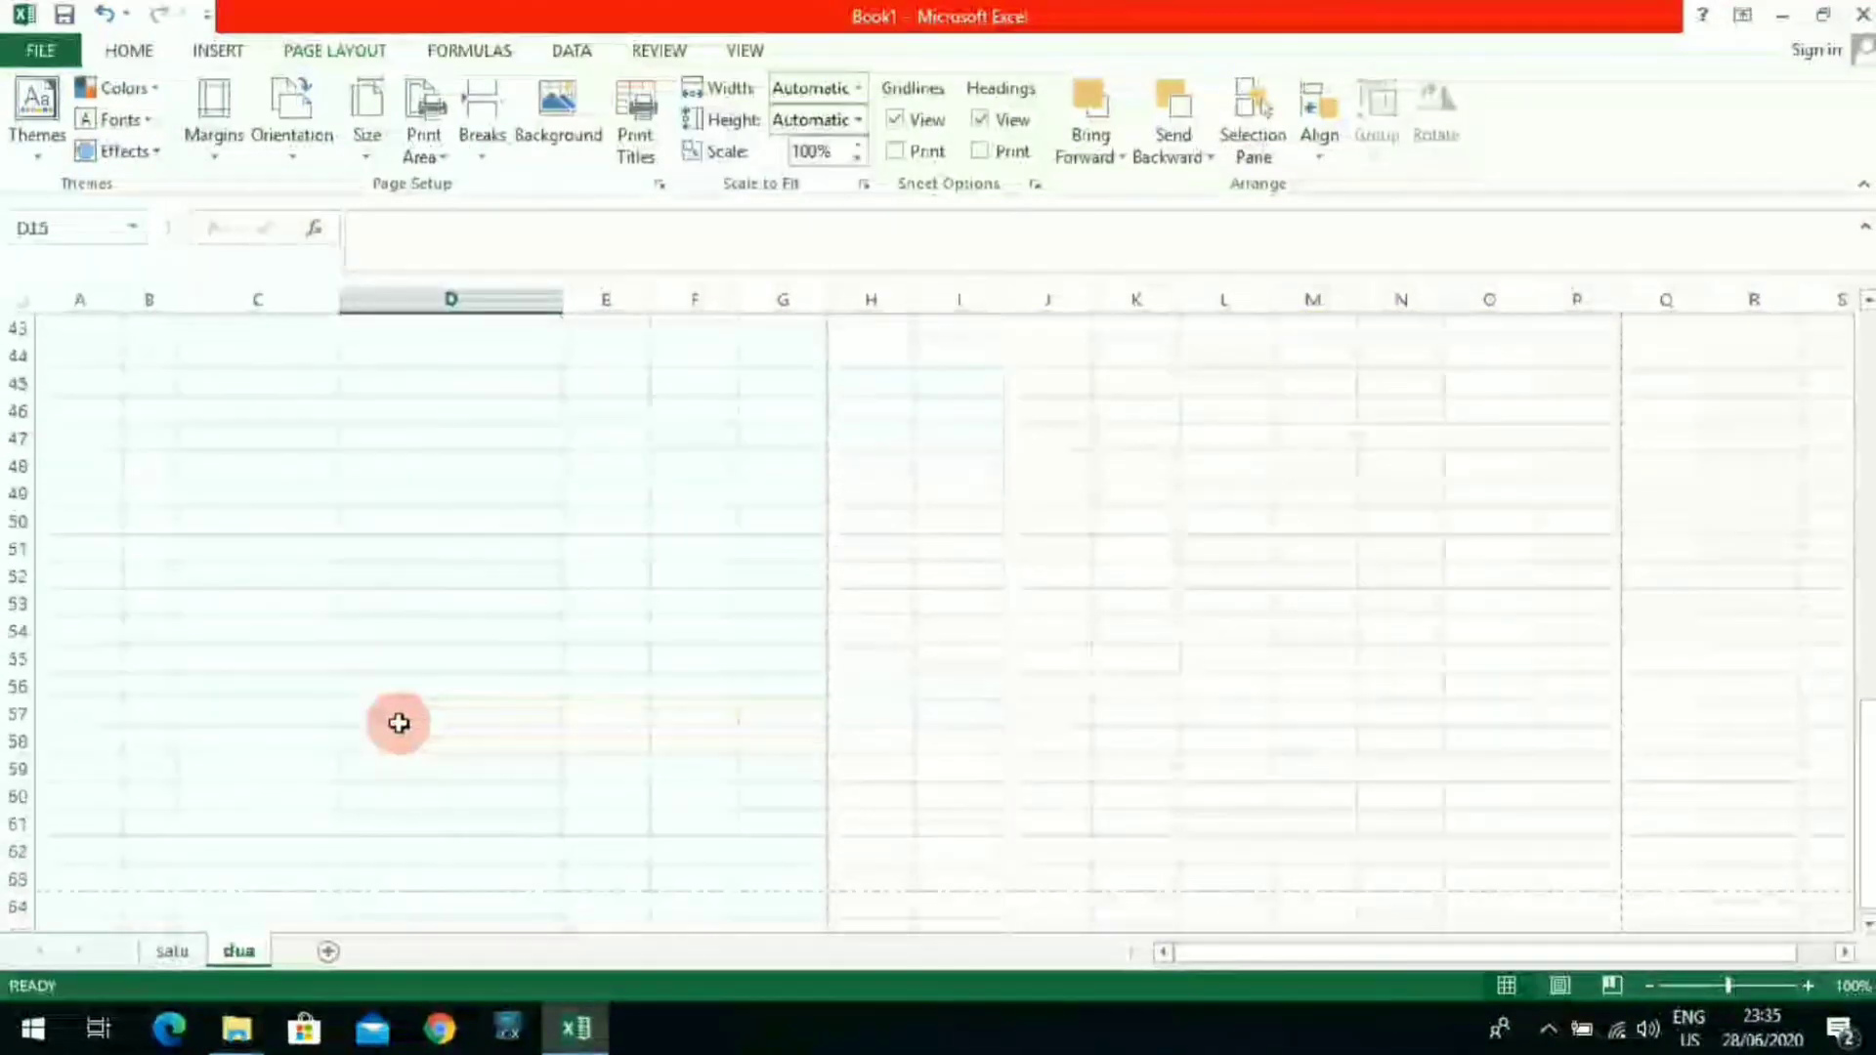
pyautogui.scroll(-2, 399, 723)
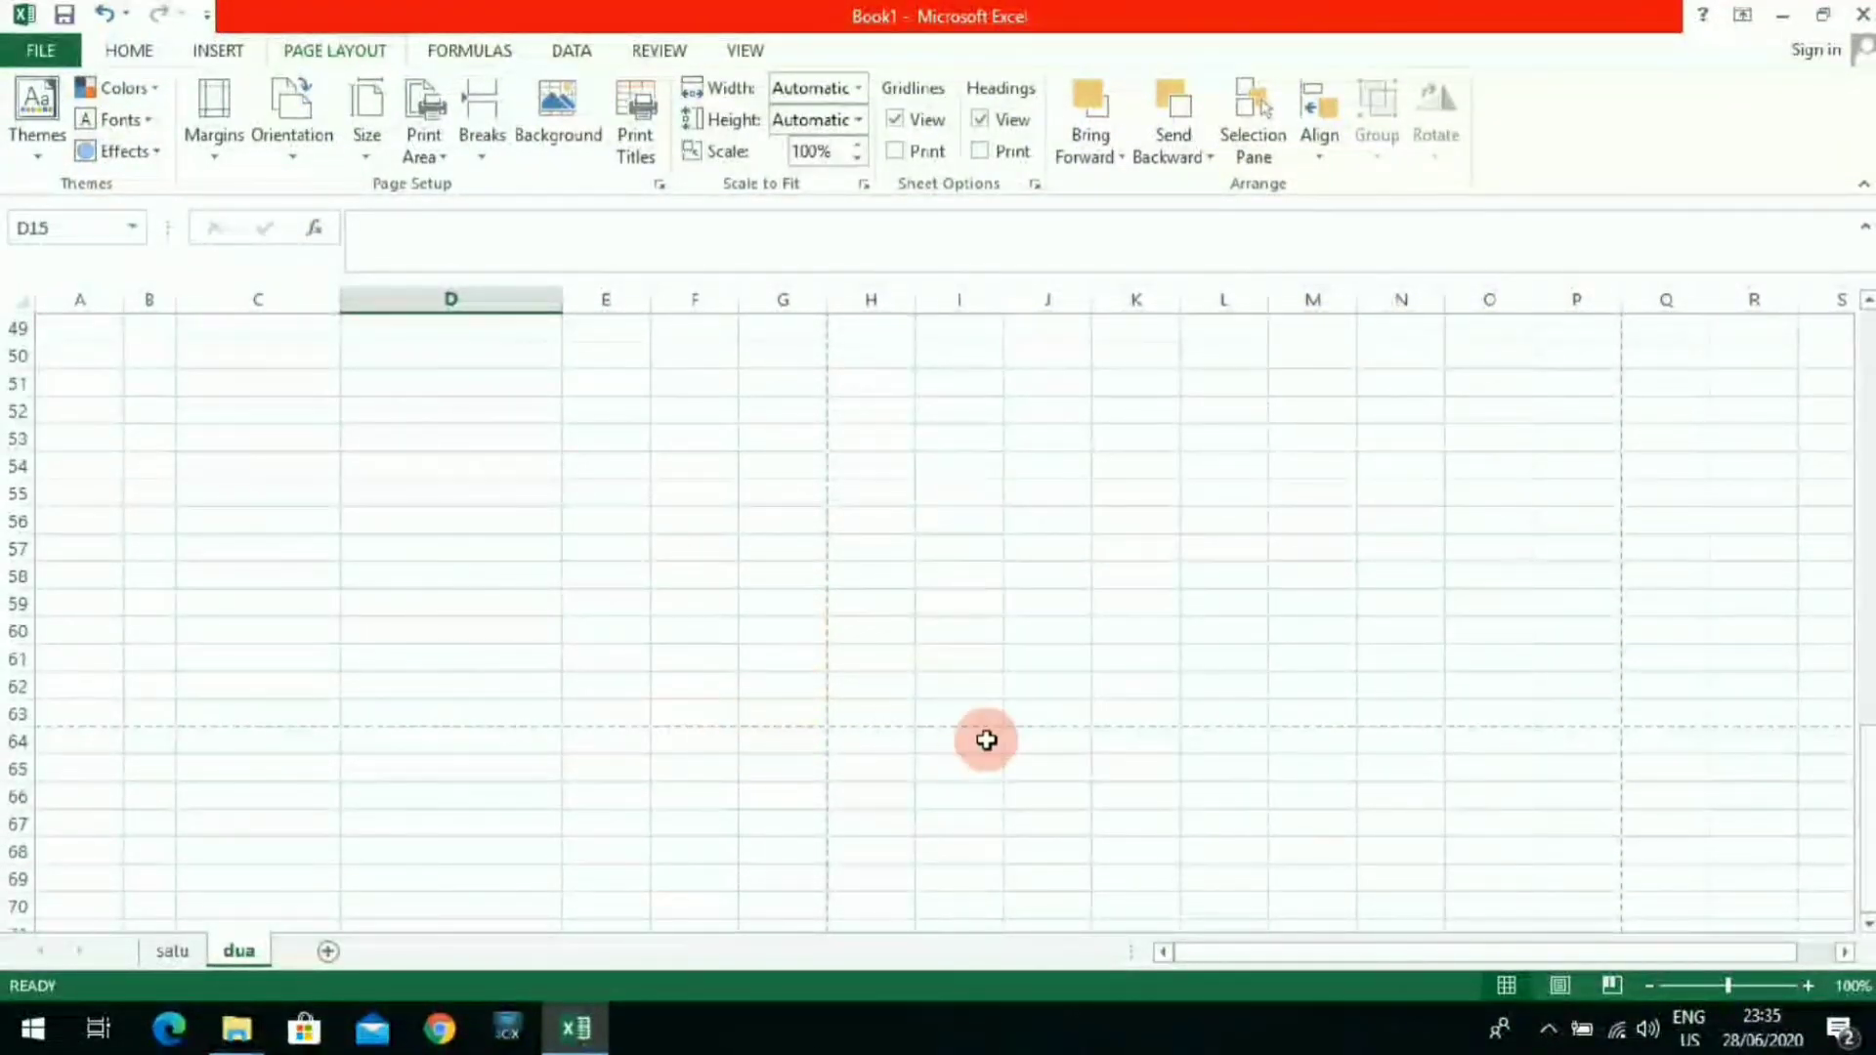
pyautogui.scroll(1, 860, 728)
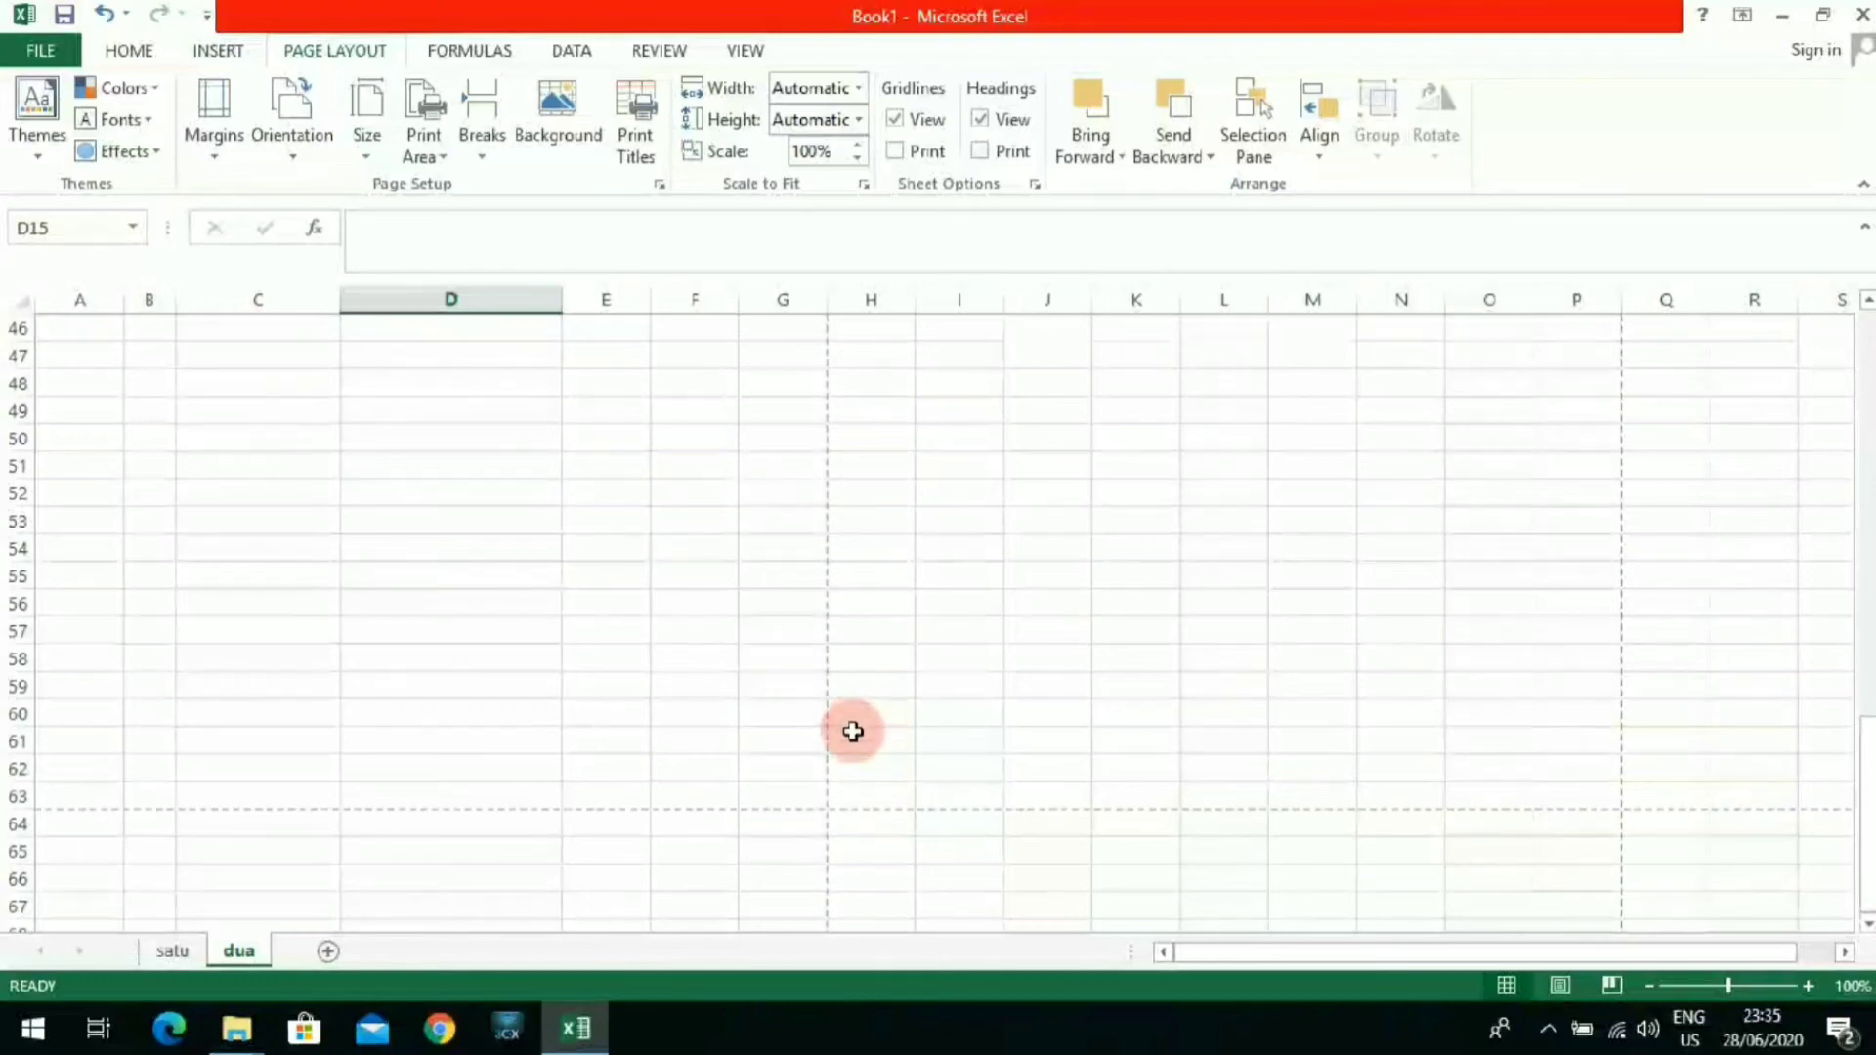
# Step: Inspect the two tables and the page boundary between them at different zoom levels, ending at 115%
pyautogui.scroll(4, 853, 731)
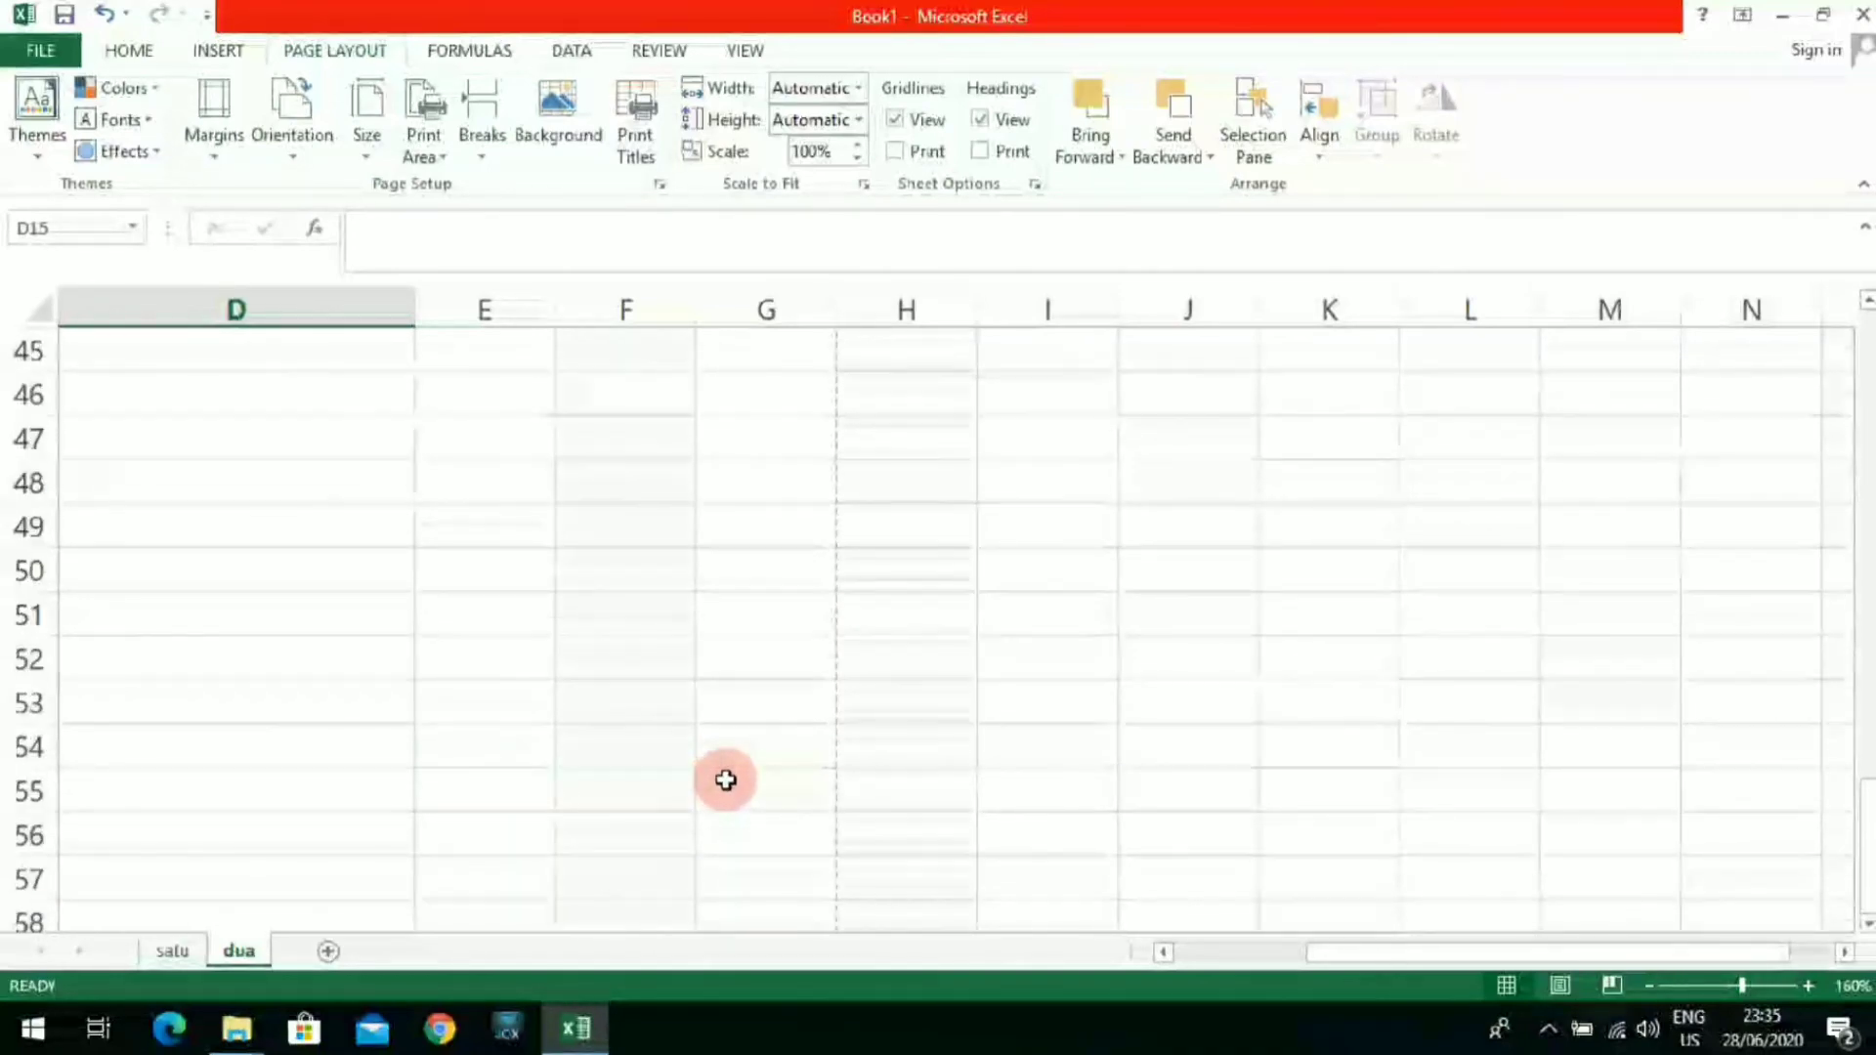
pyautogui.scroll(3, 725, 780)
pyautogui.scroll(6, 725, 779)
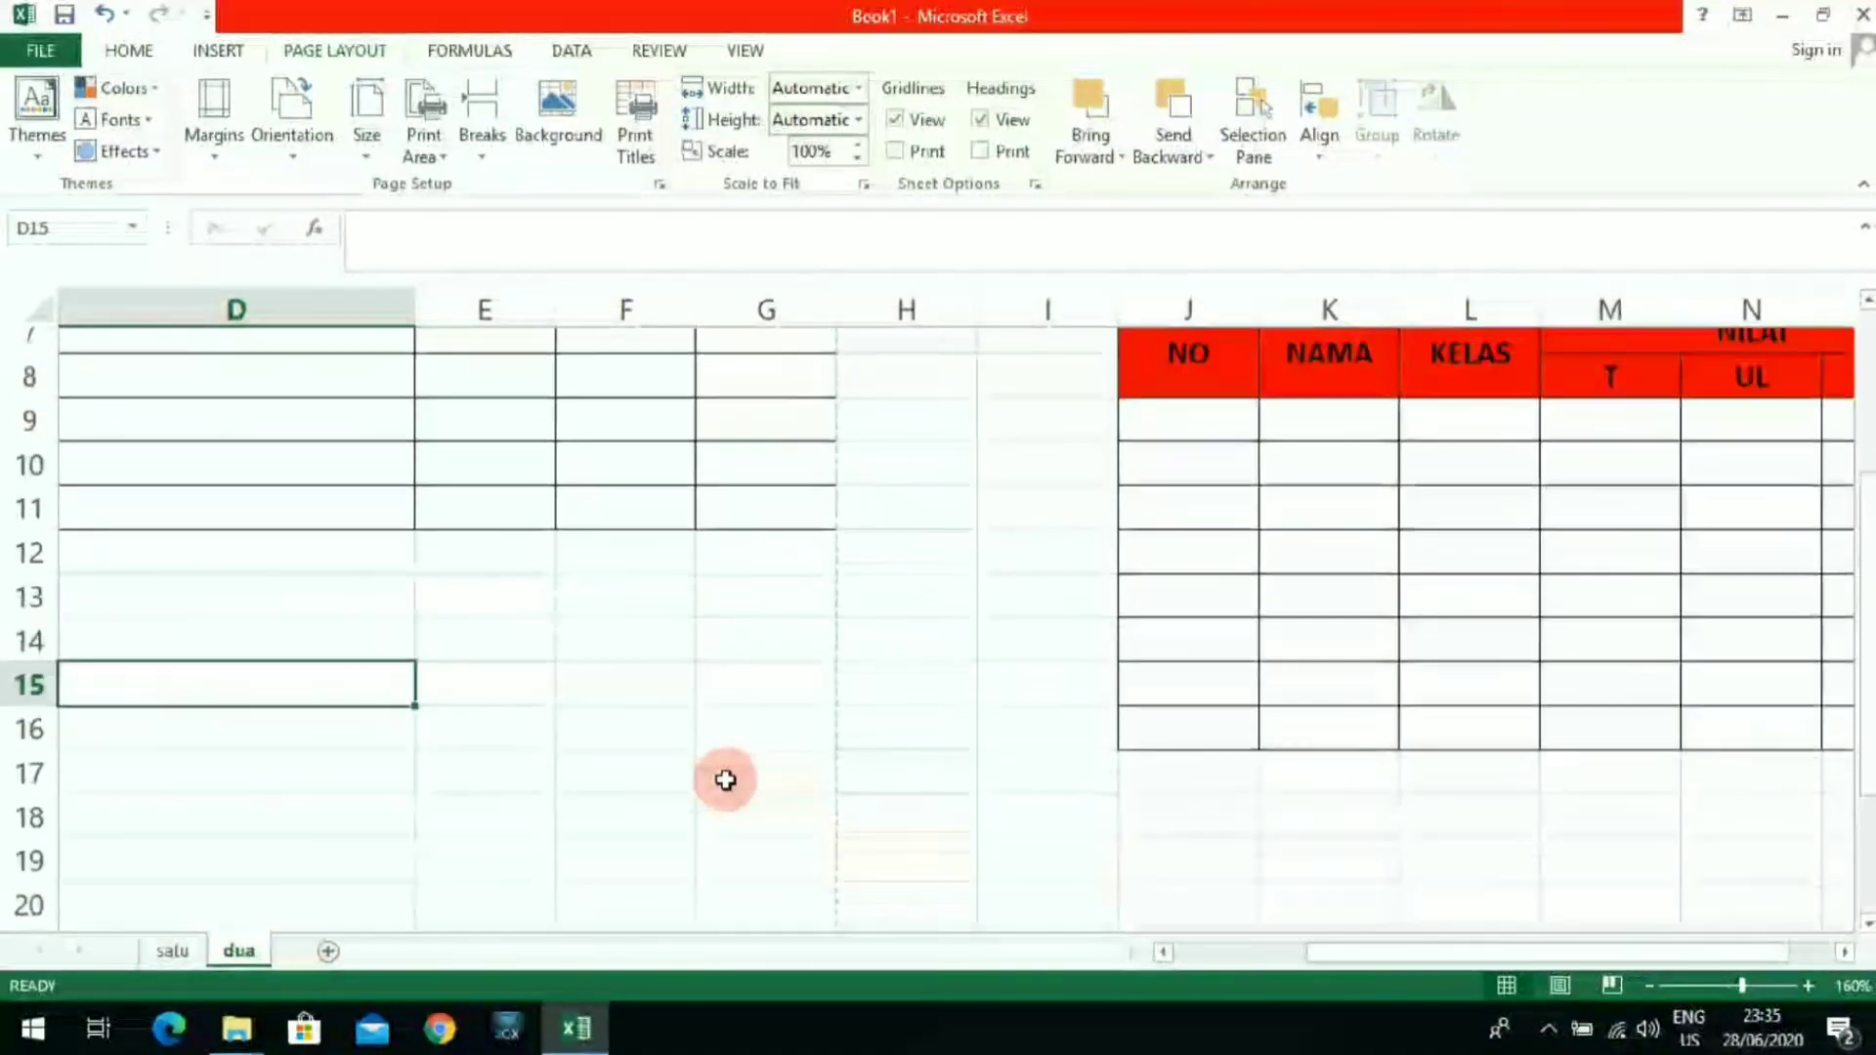
pyautogui.scroll(-3, 725, 780)
pyautogui.scroll(-2, 725, 780)
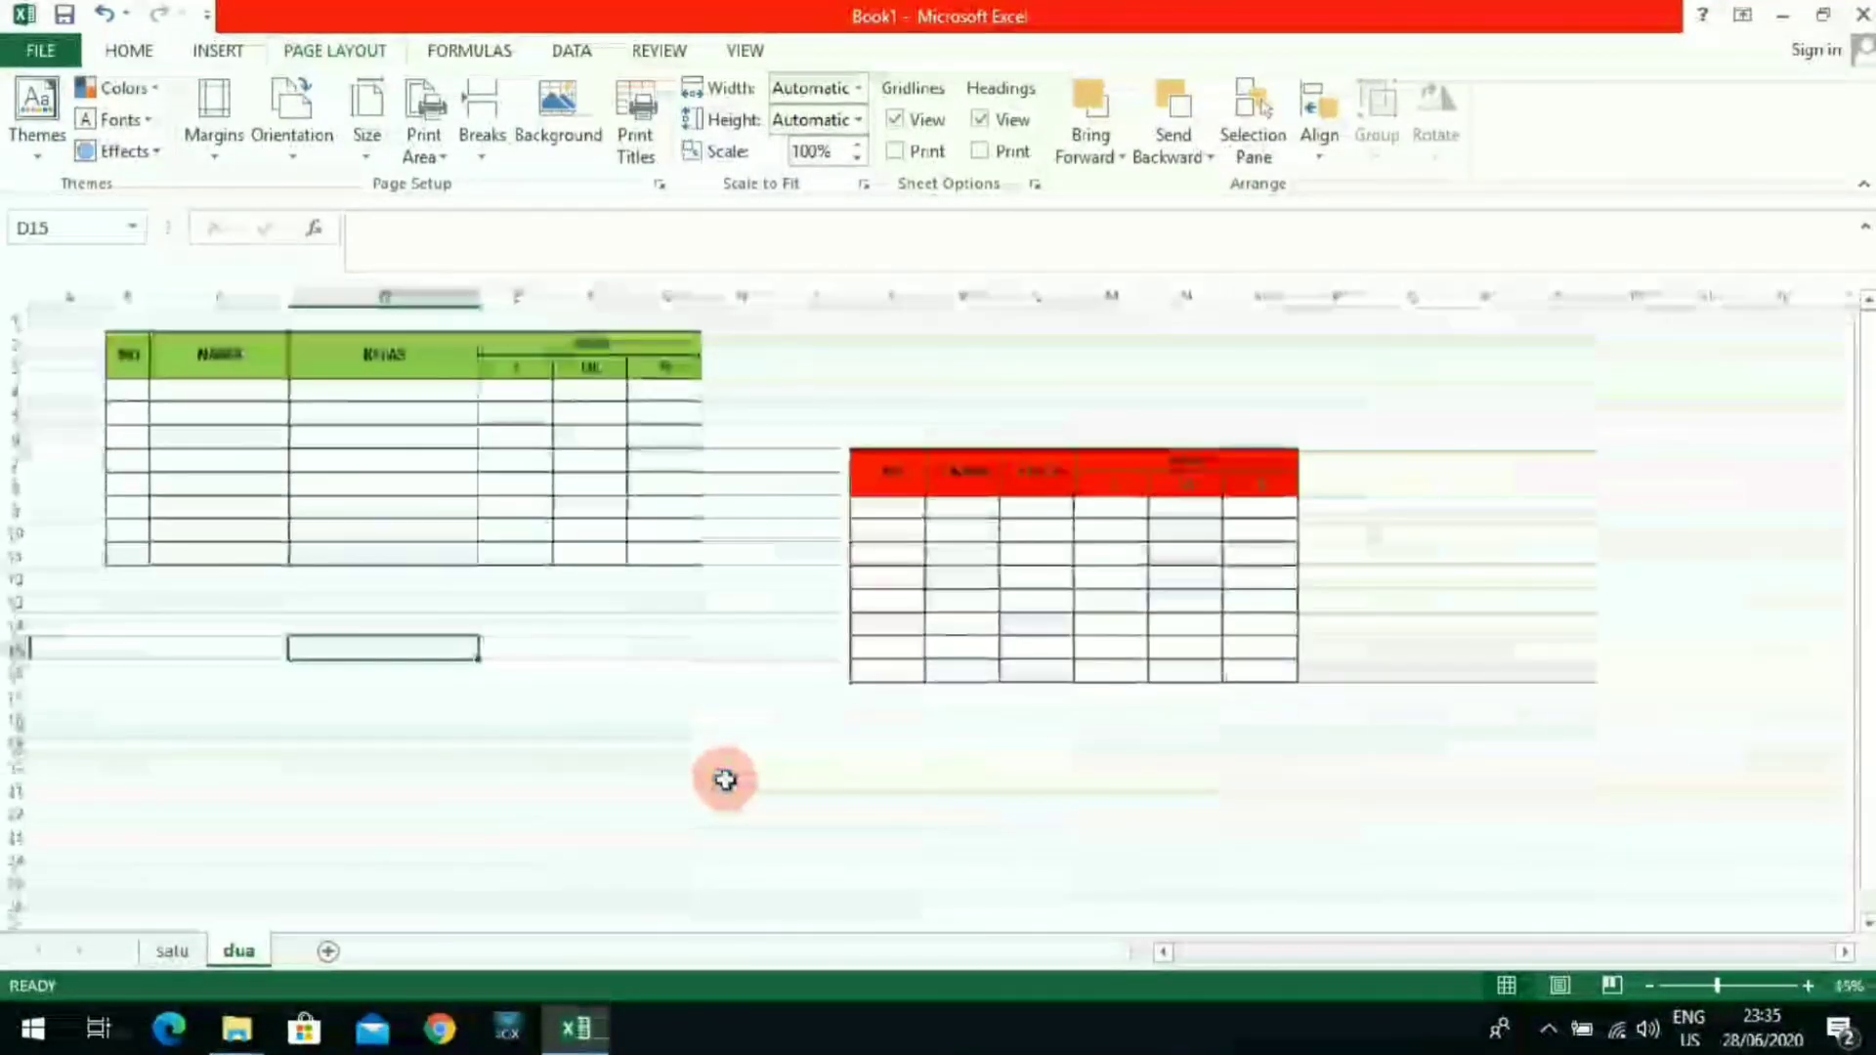
pyautogui.scroll(2, 725, 780)
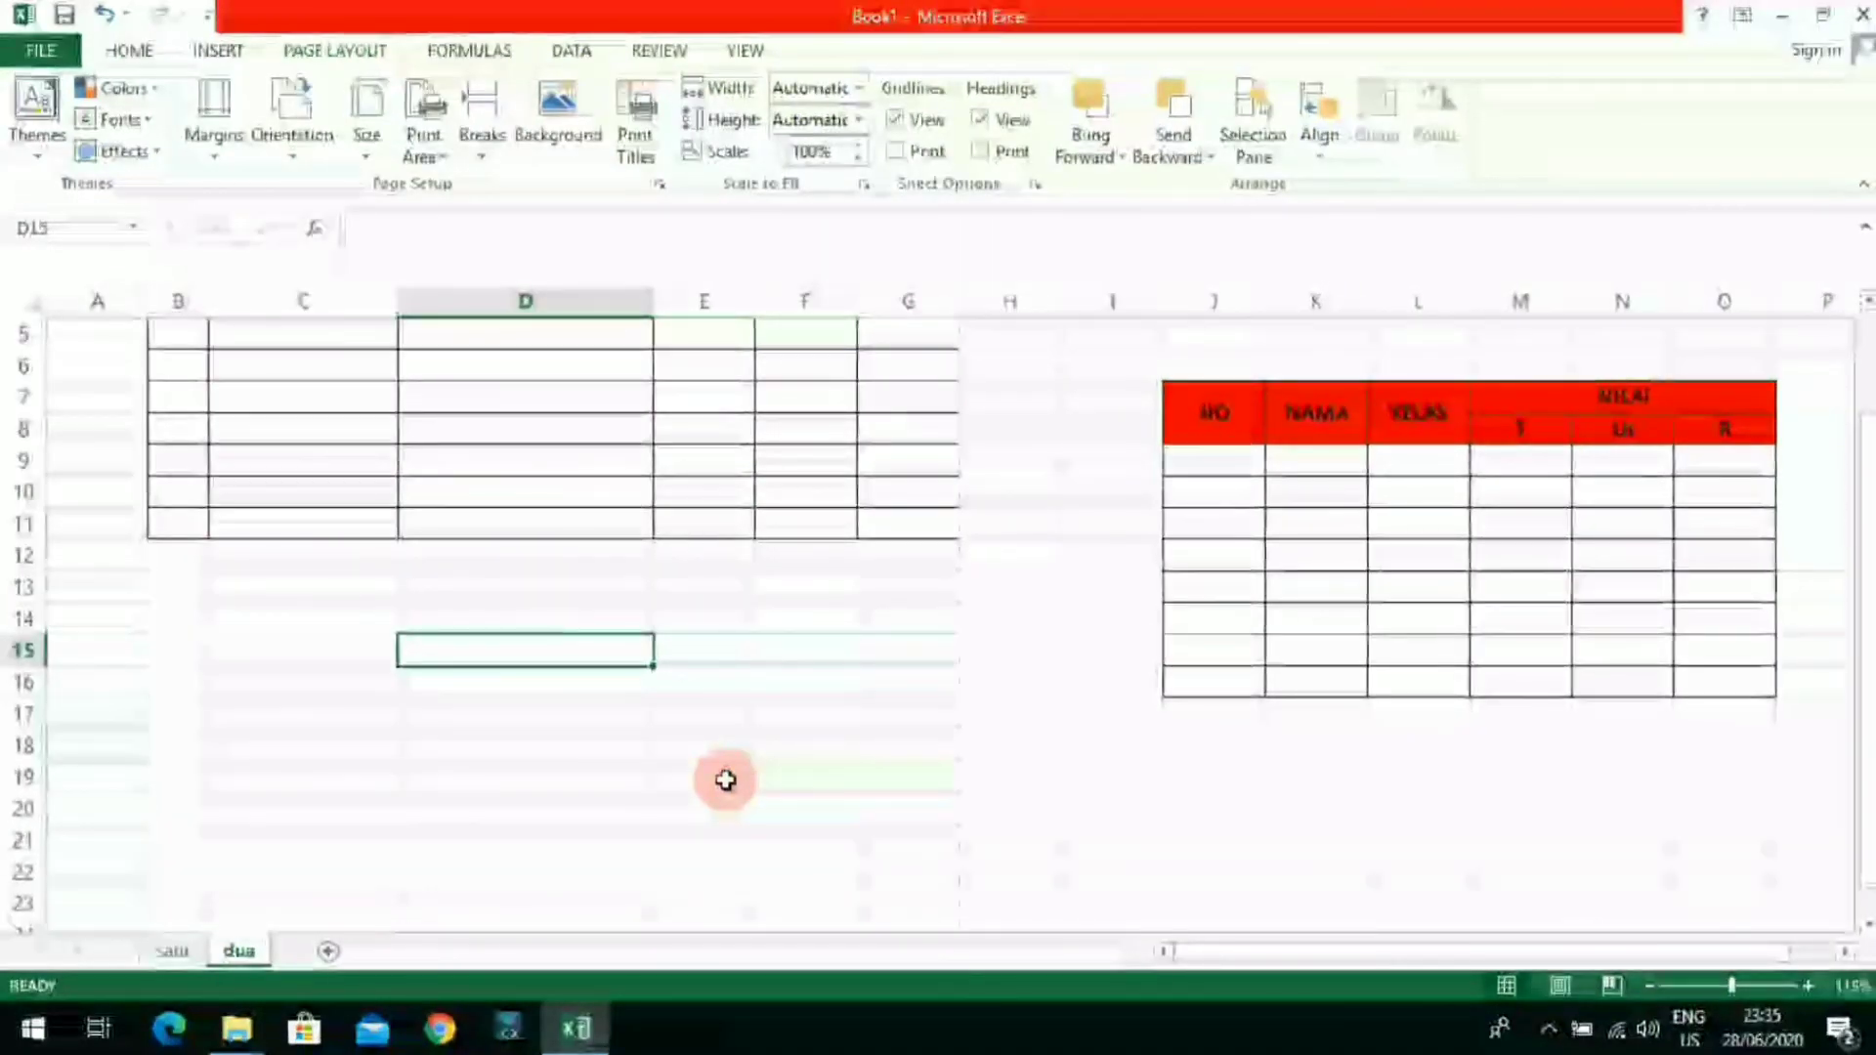
# Step: Check how far the first page extends from the tables down to the horizontal page break
pyautogui.scroll(-3, 625, 688)
pyautogui.click(625, 688)
pyautogui.scroll(-6, 623, 692)
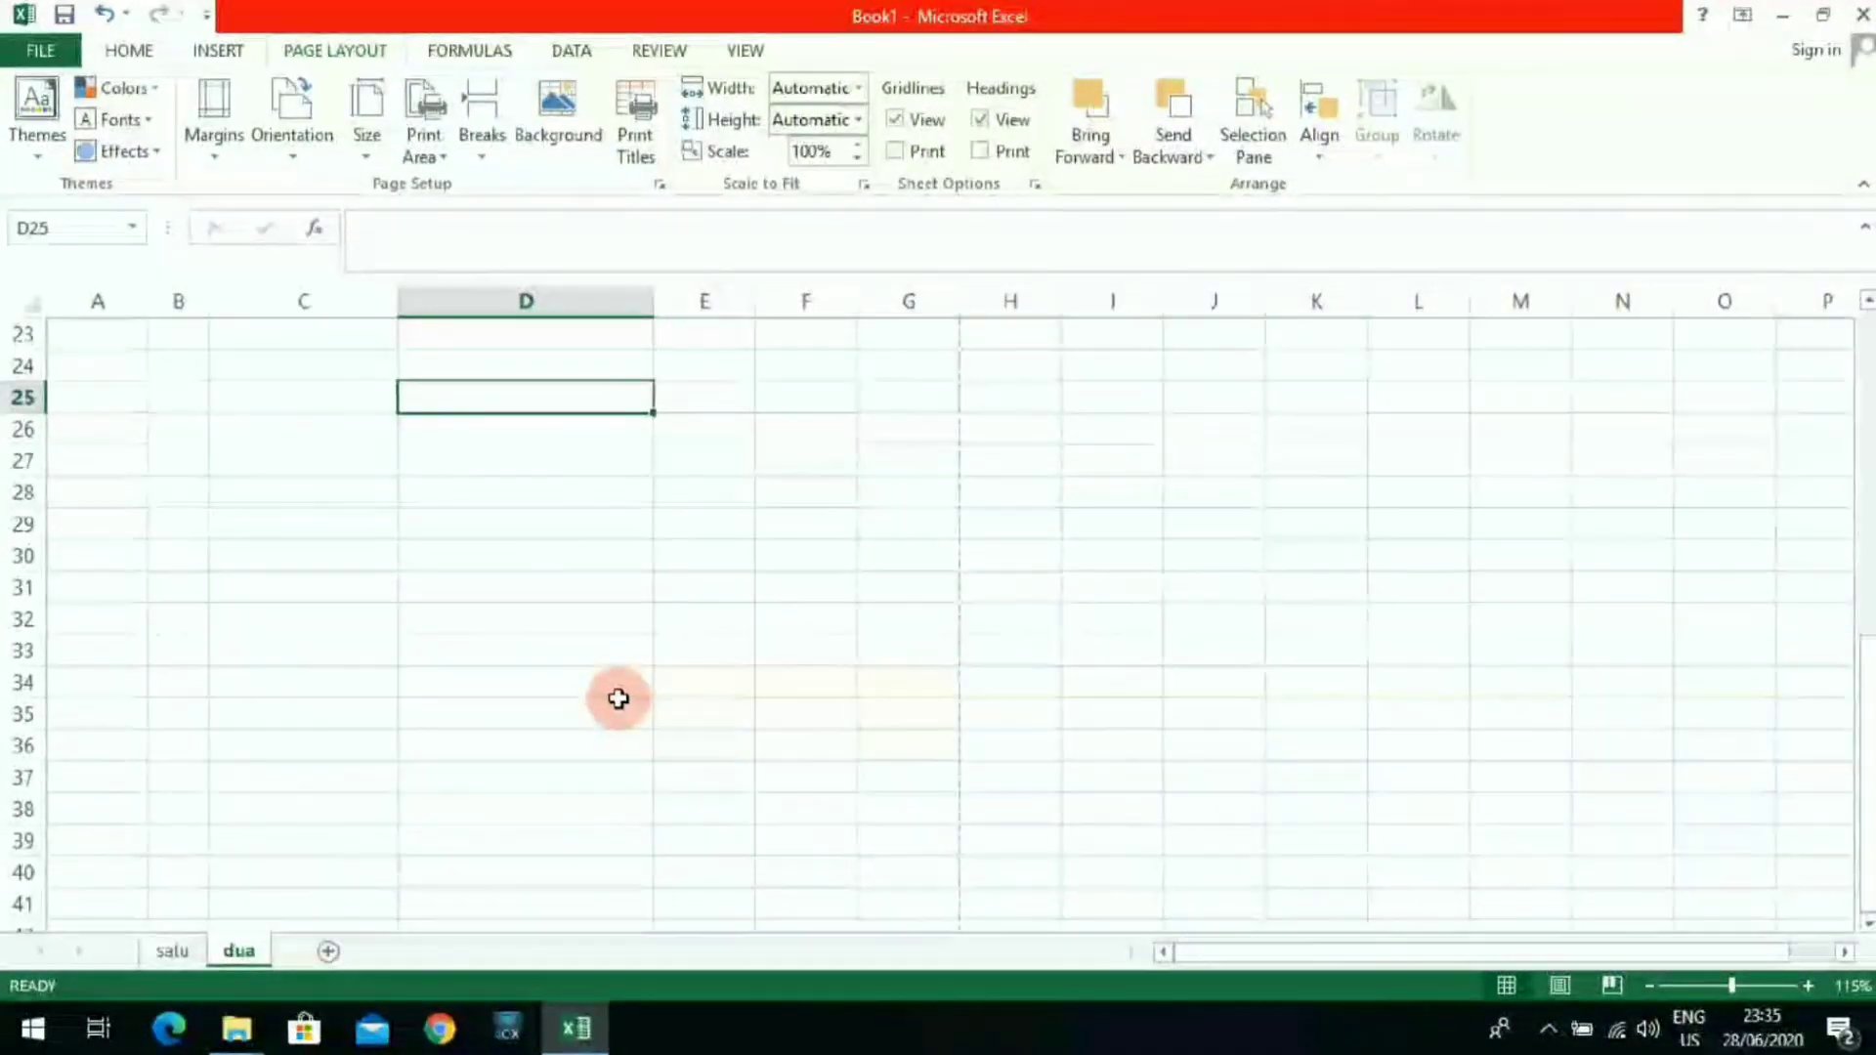
pyautogui.scroll(-5, 618, 698)
pyautogui.click(606, 812)
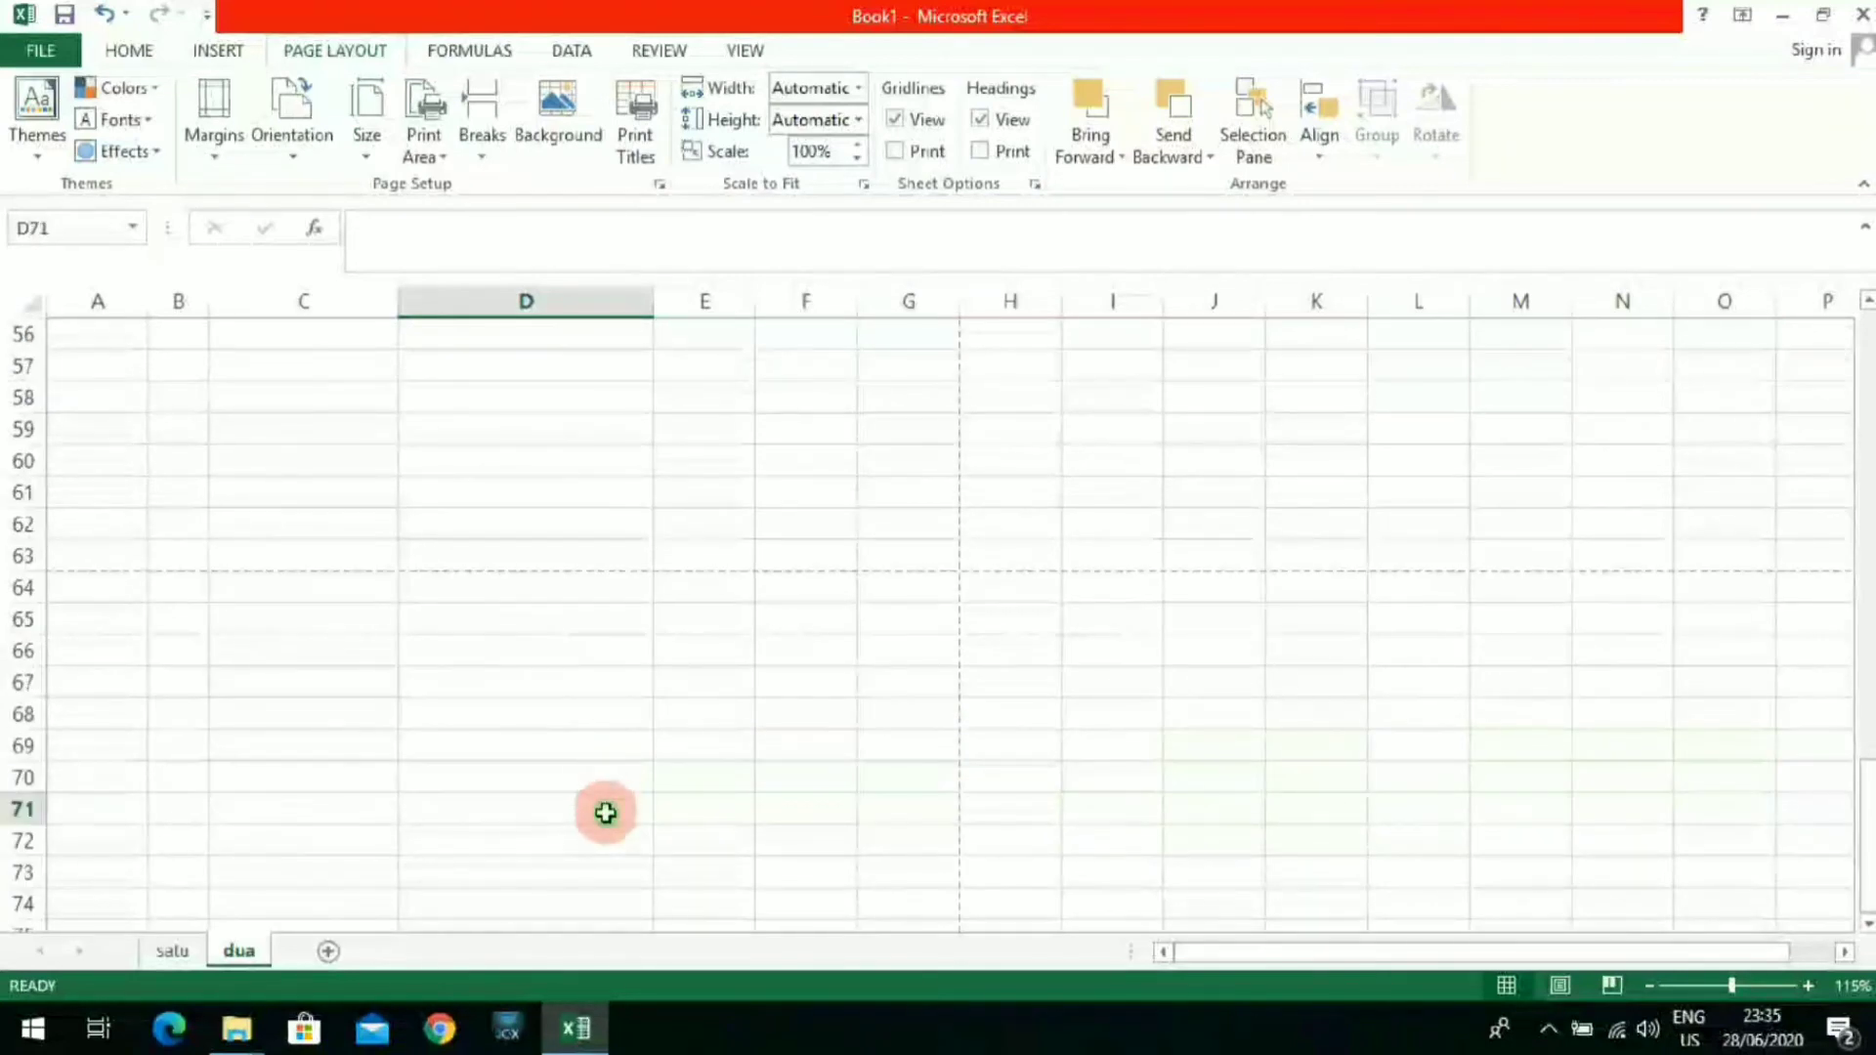
pyautogui.scroll(18, 606, 813)
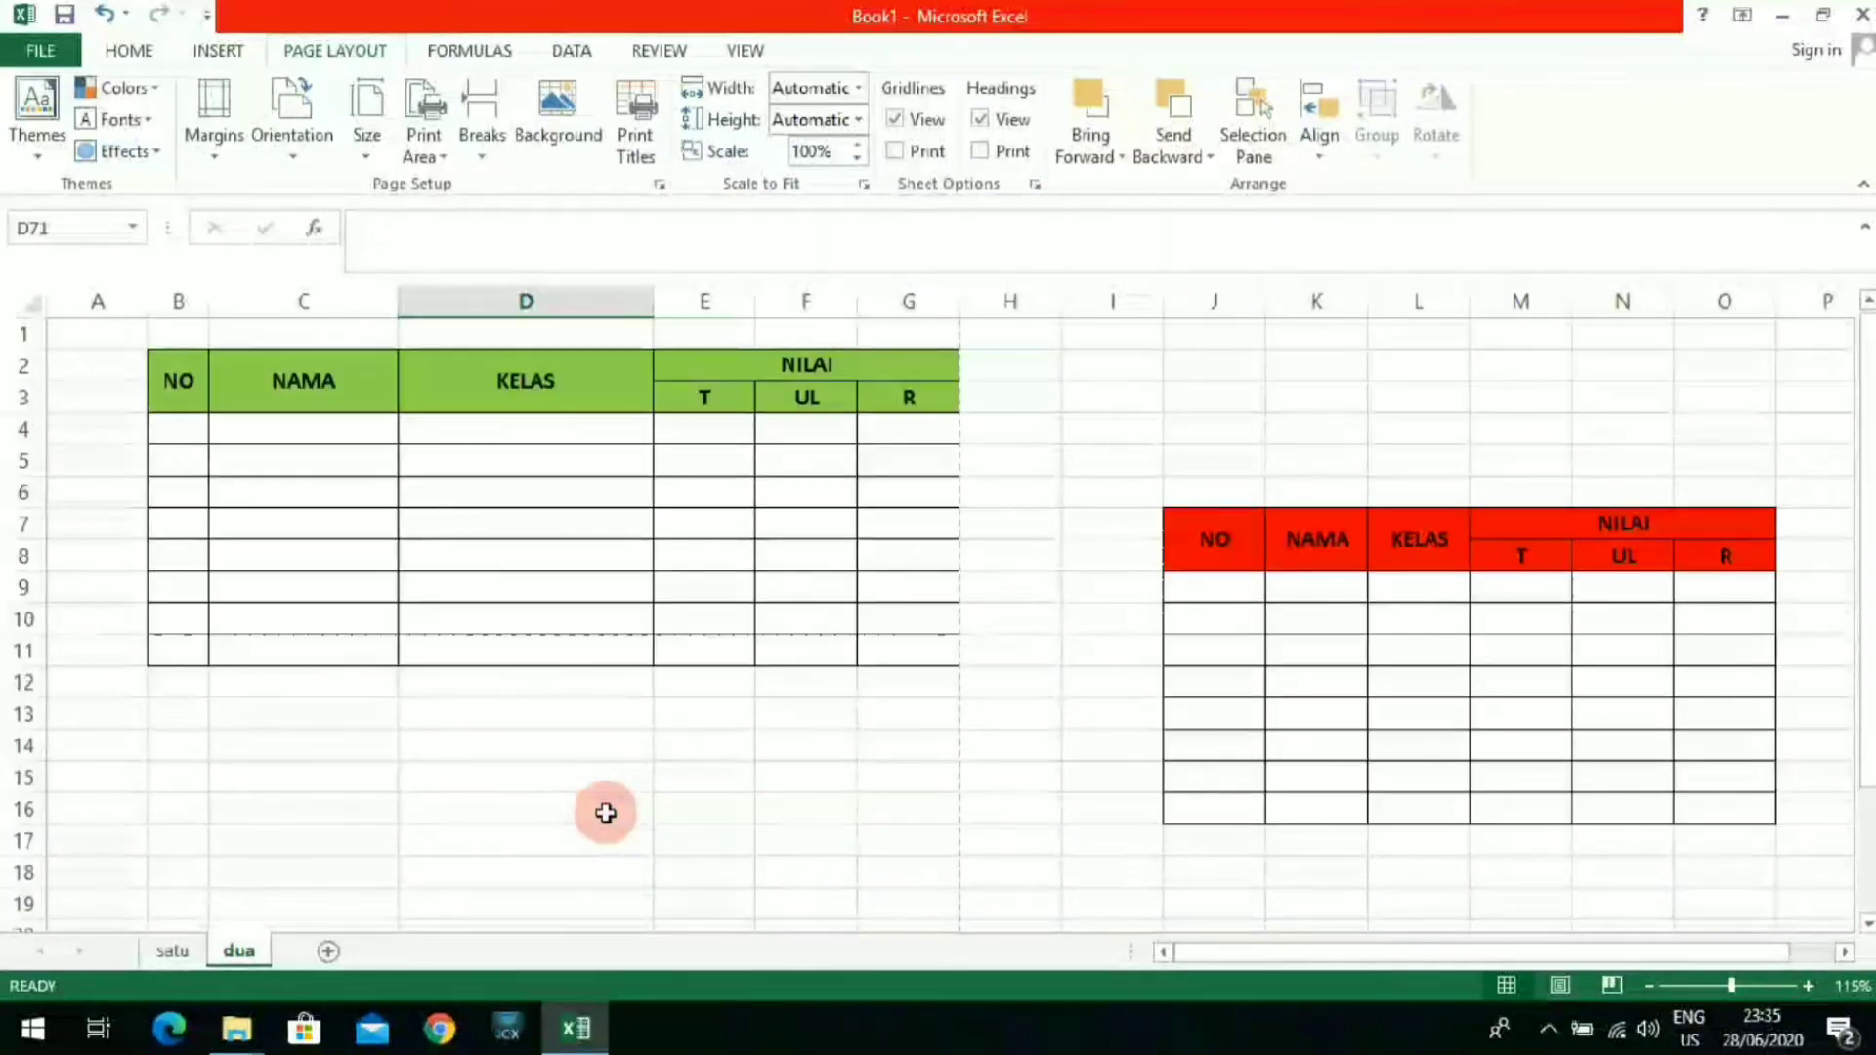
pyautogui.scroll(-15, 606, 813)
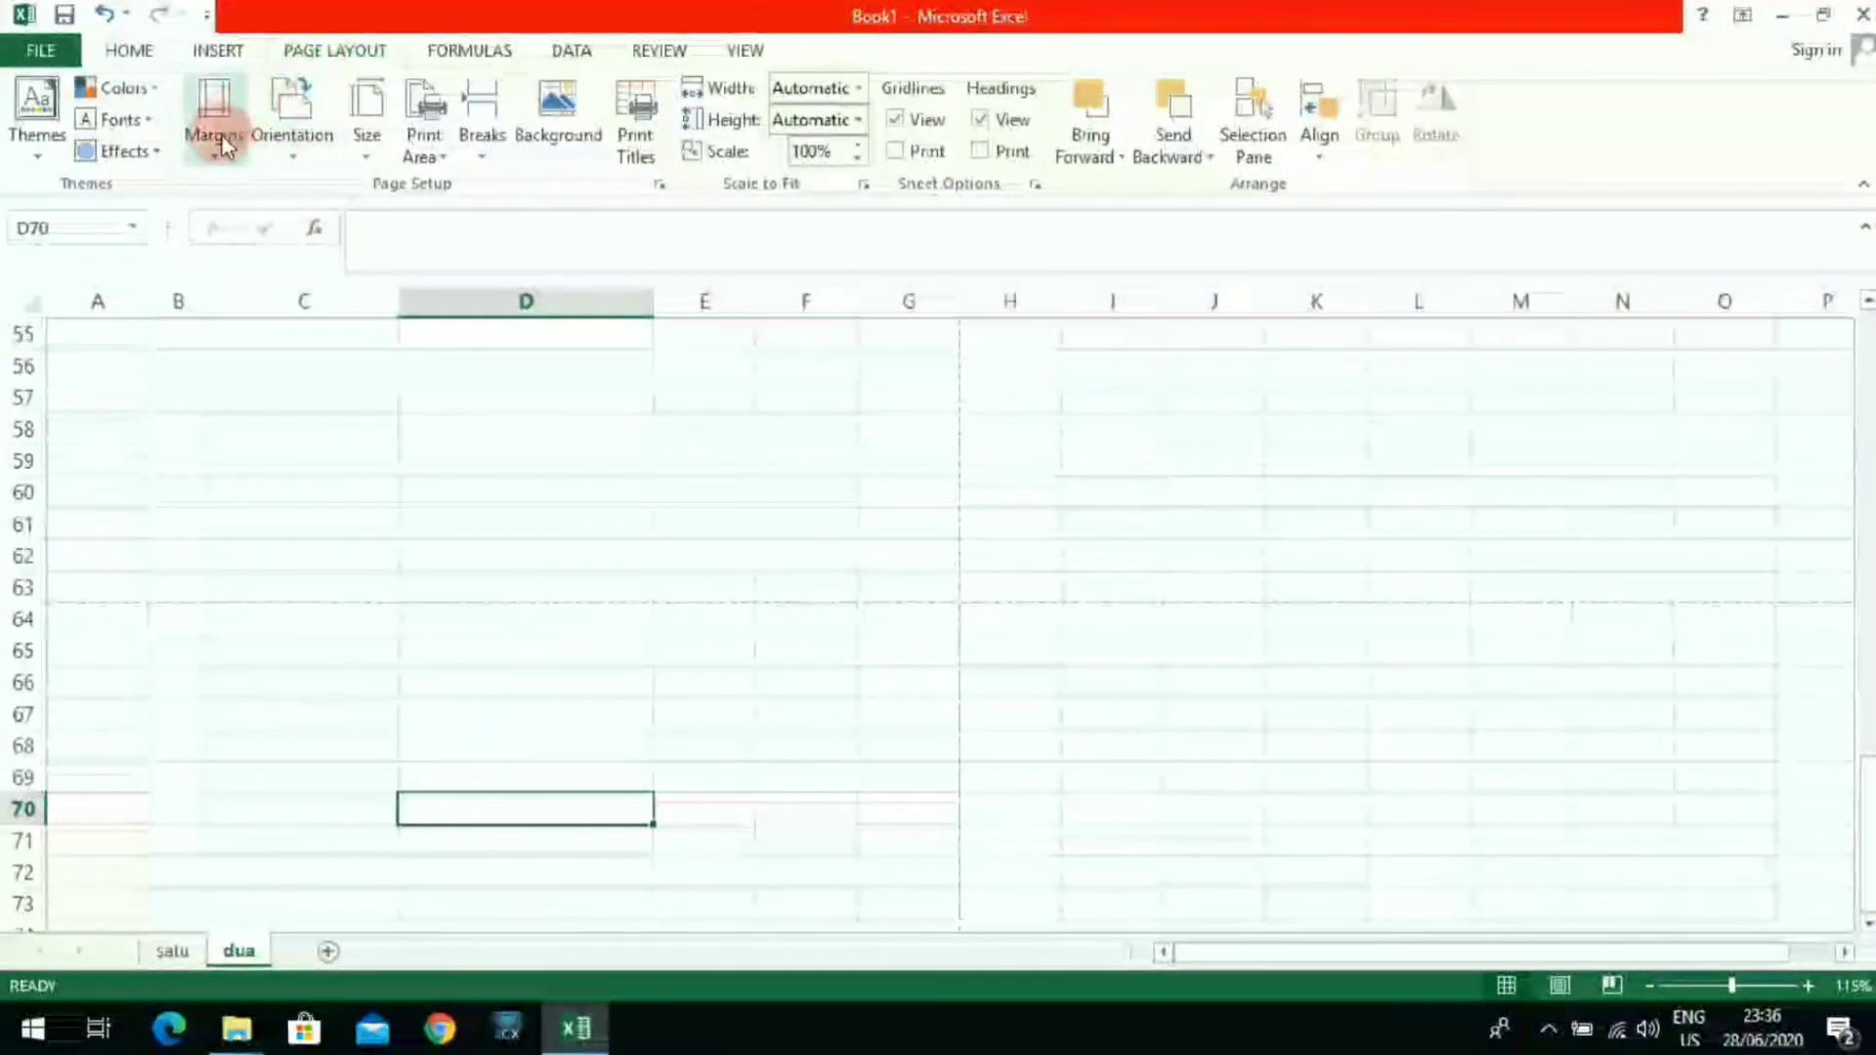
# Step: Return to the two tables on sheet "dua" and review the orientation, paper size and print area options
pyautogui.click(510, 538)
pyautogui.scroll(18, 508, 539)
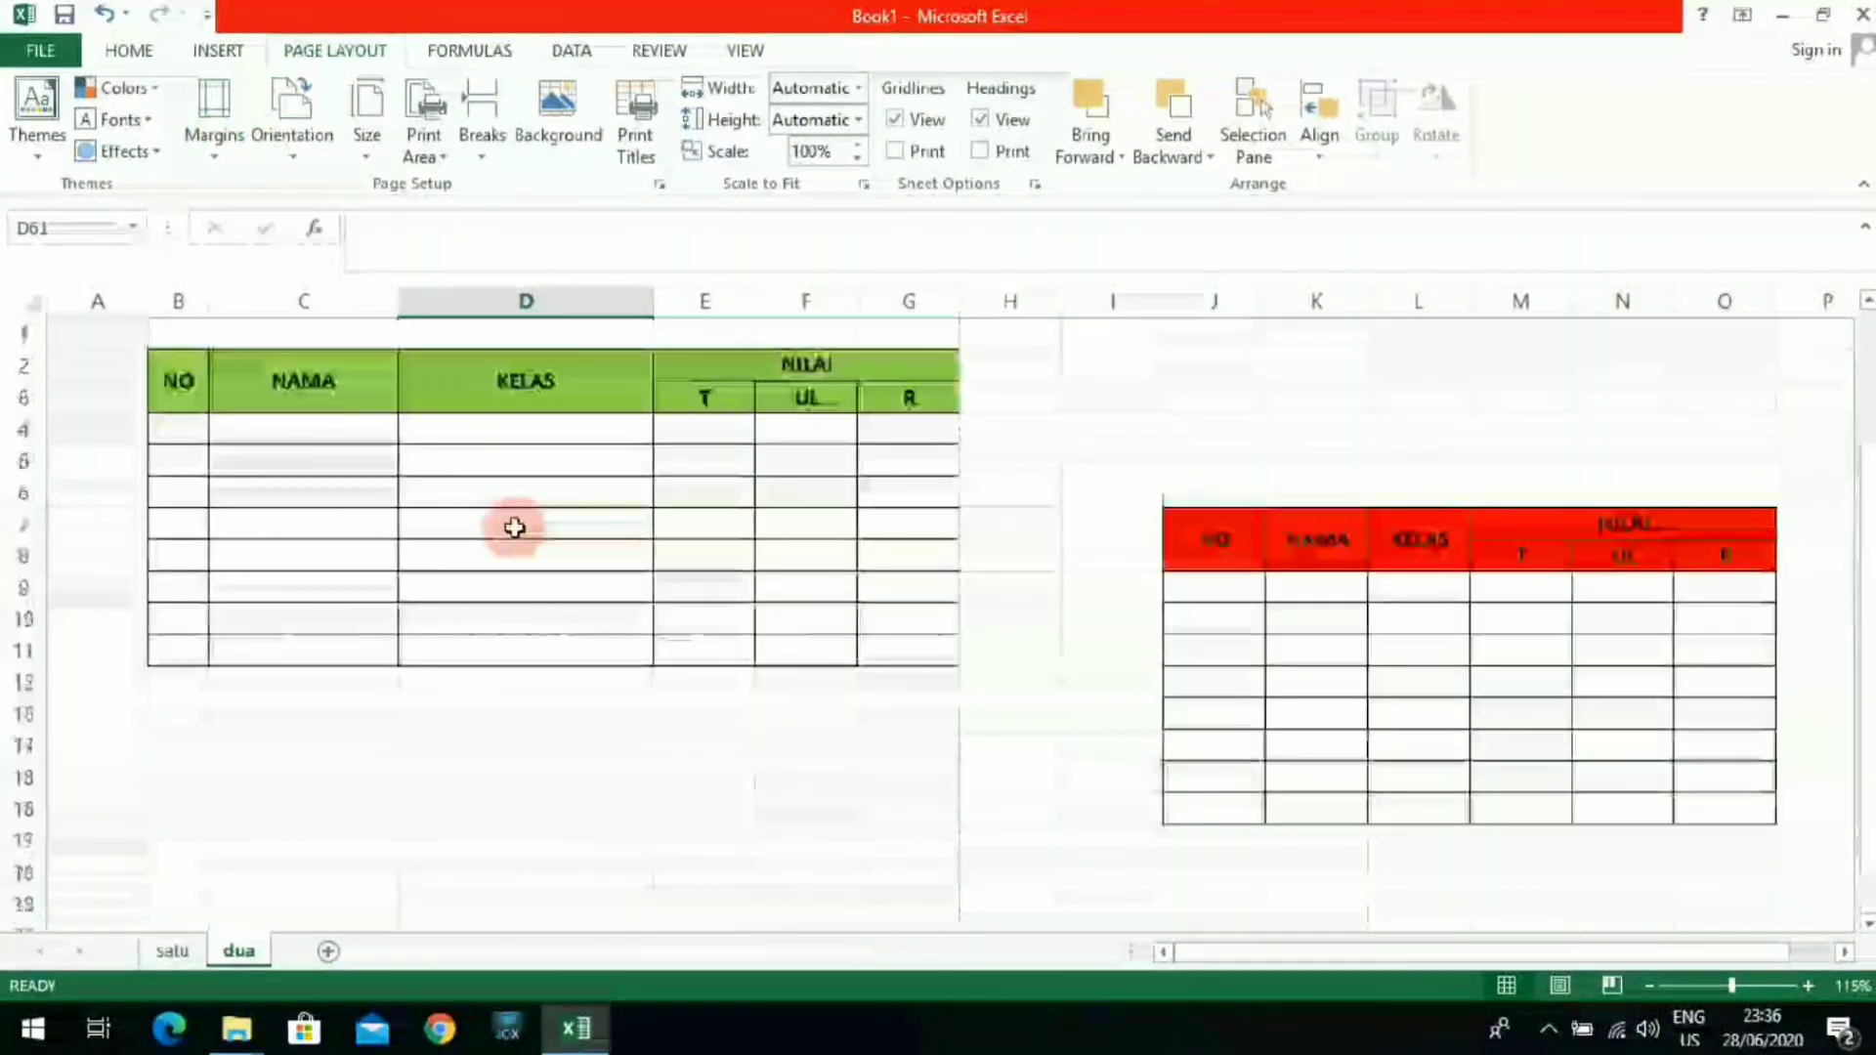
pyautogui.click(314, 159)
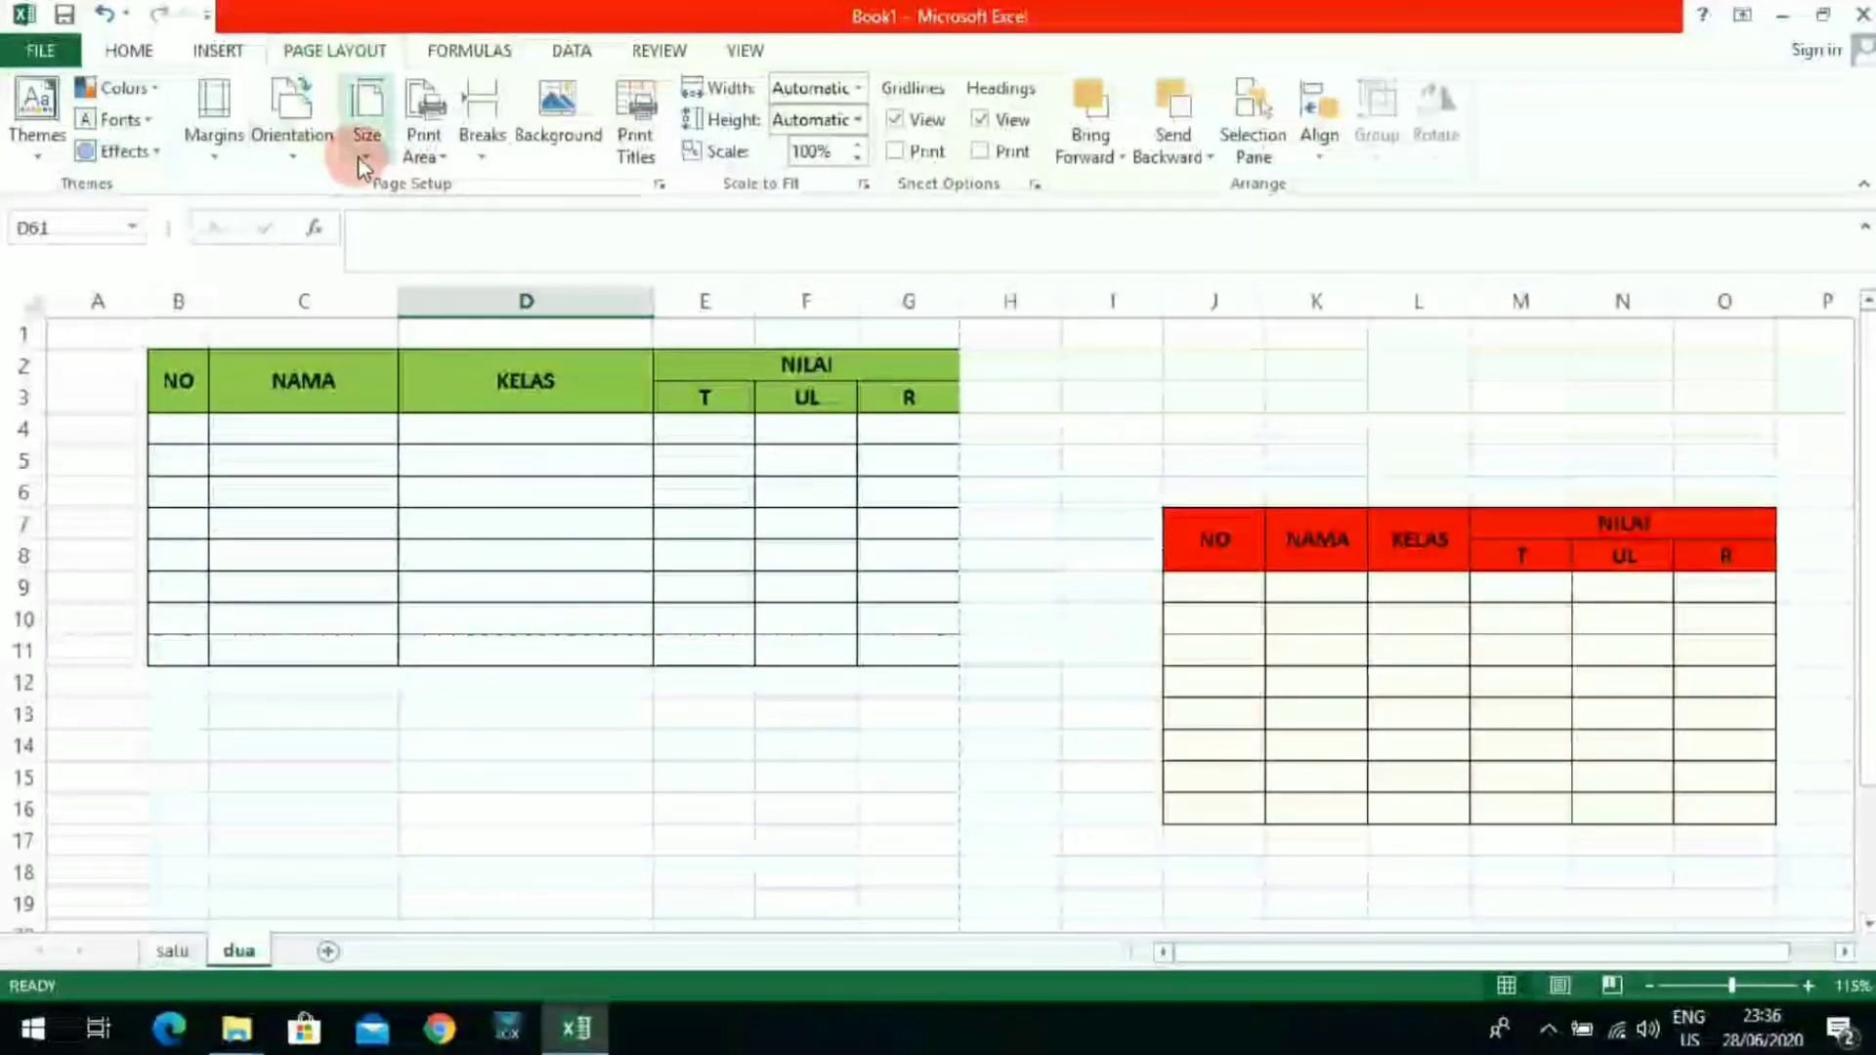
pyautogui.click(360, 159)
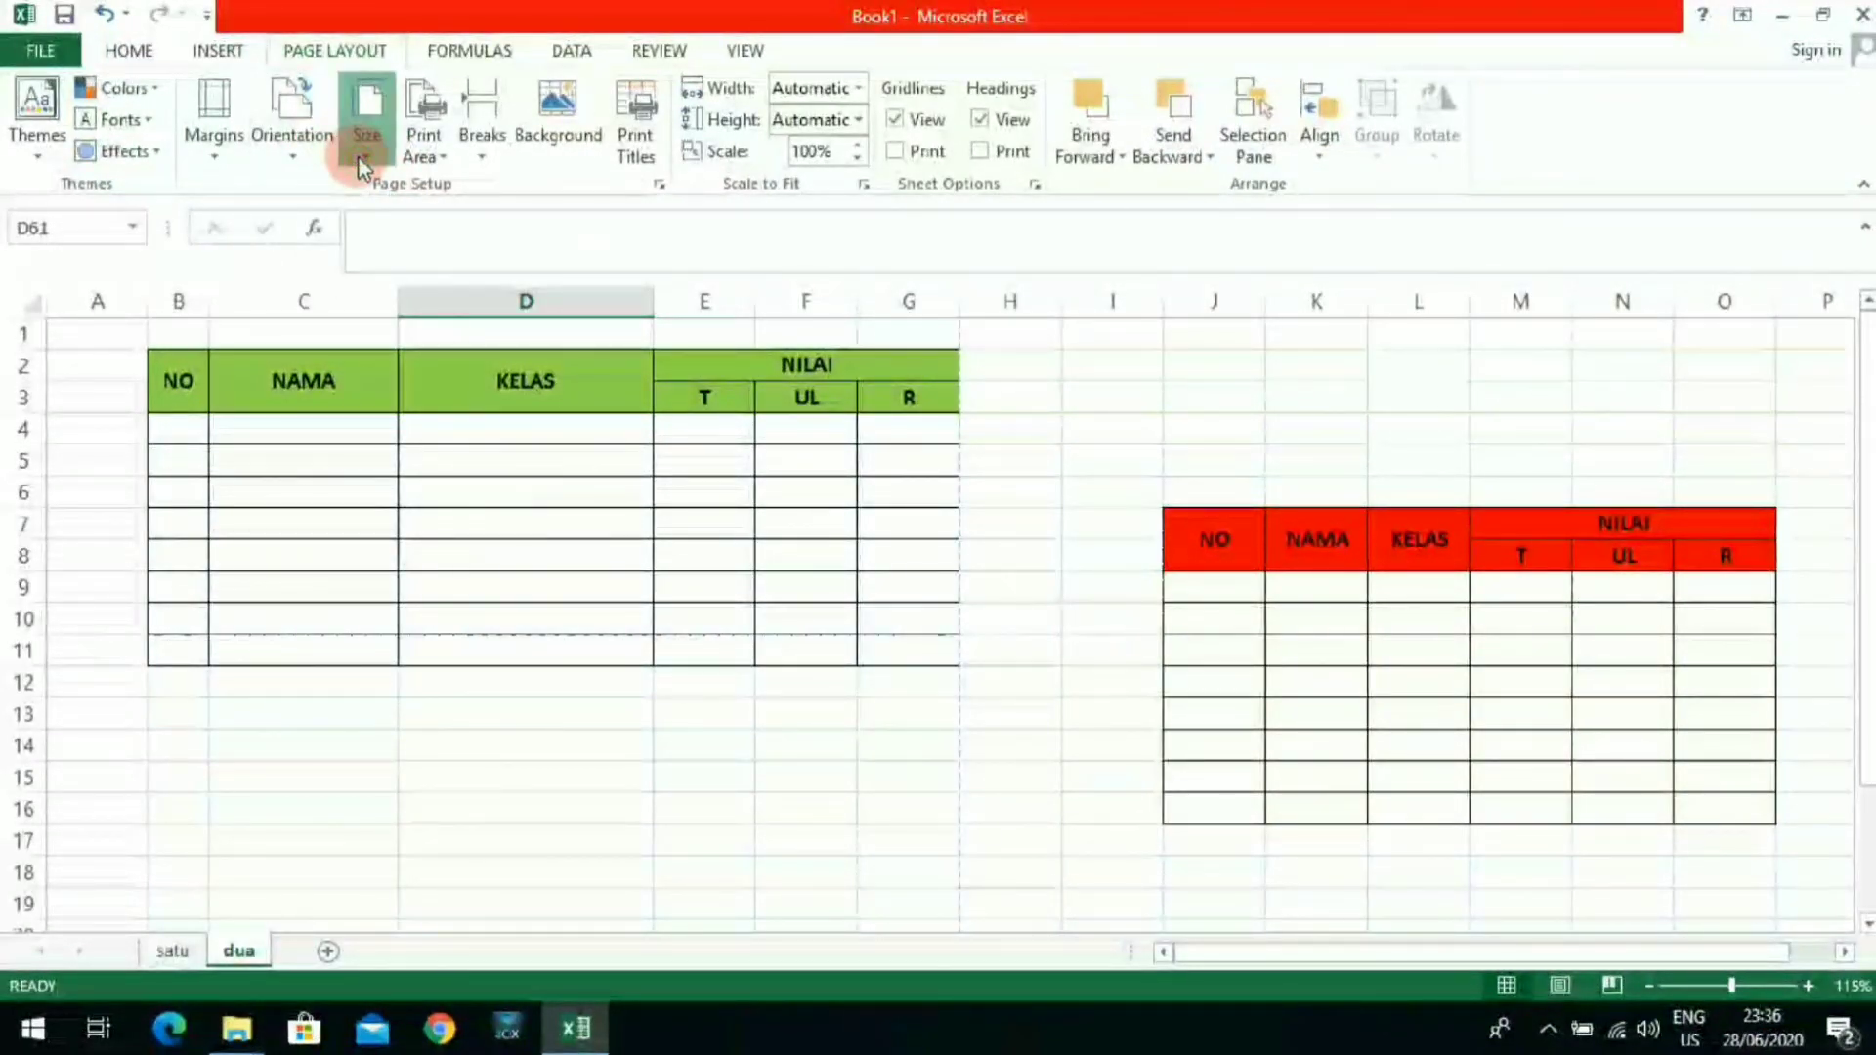
pyautogui.click(419, 157)
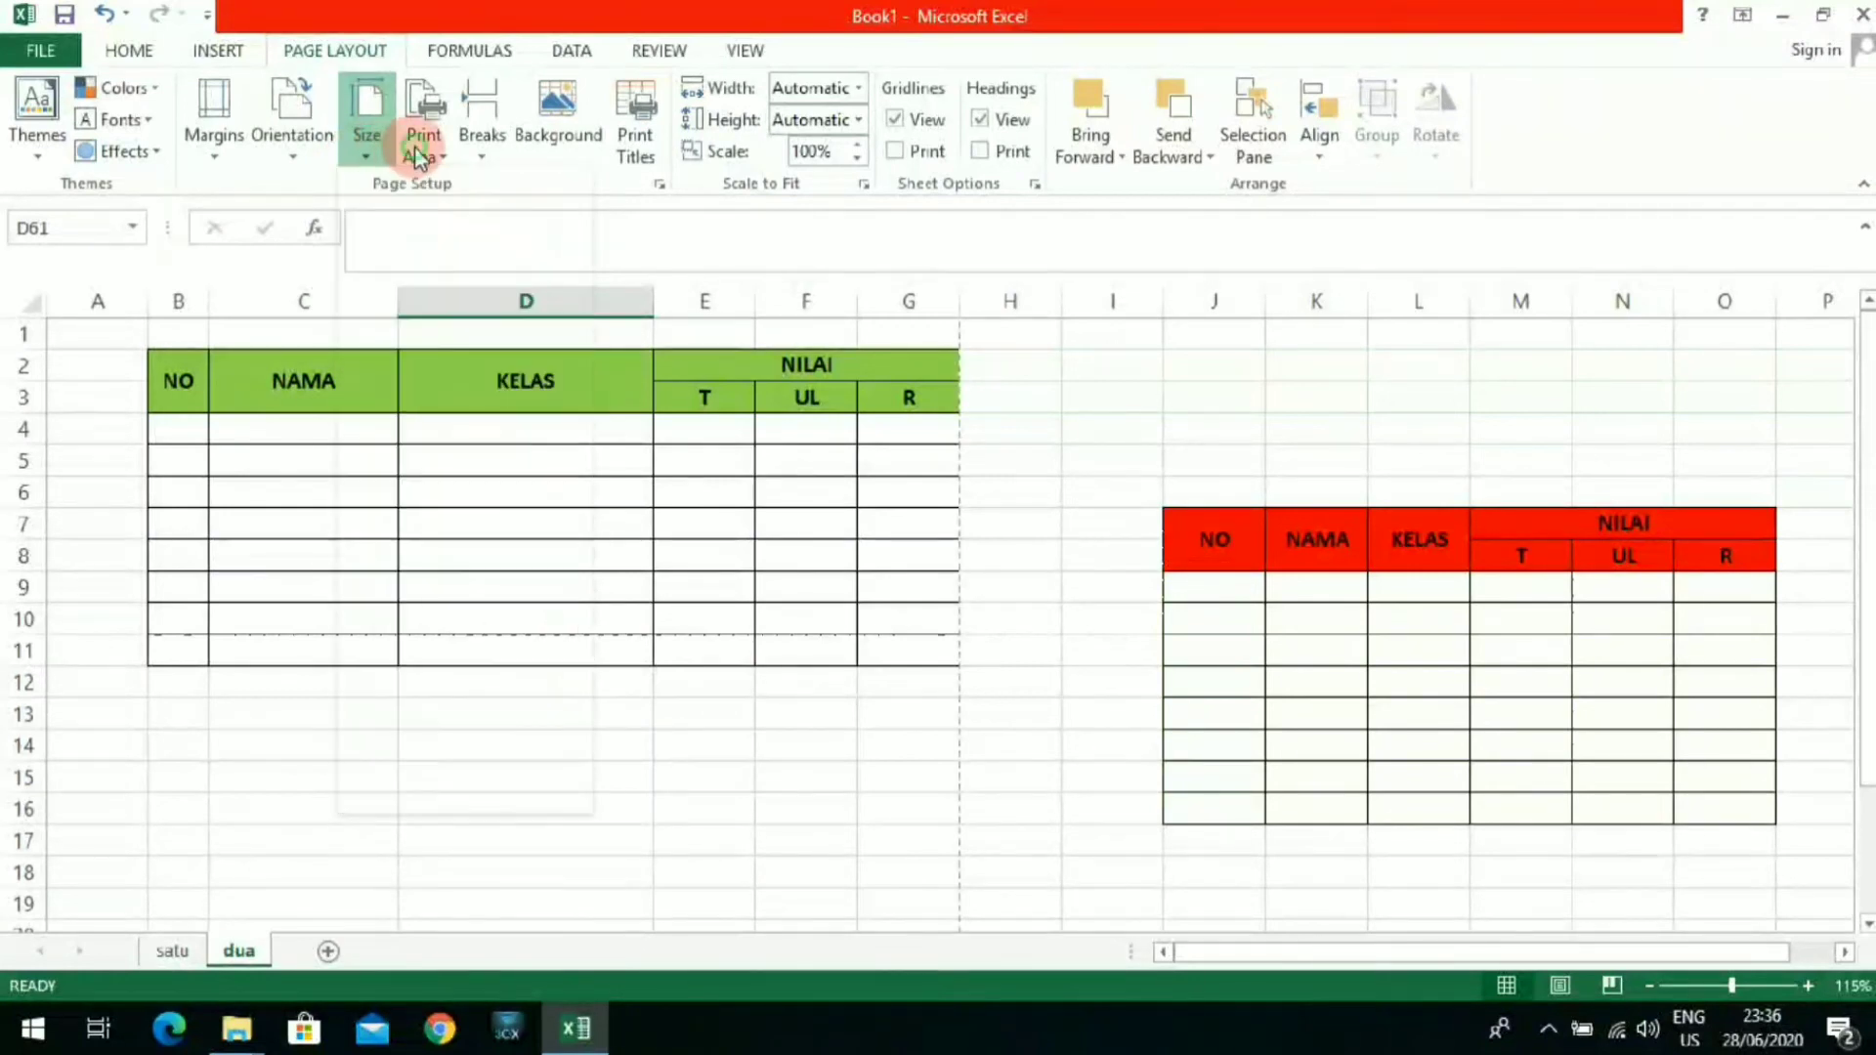
pyautogui.click(442, 217)
pyautogui.click(526, 508)
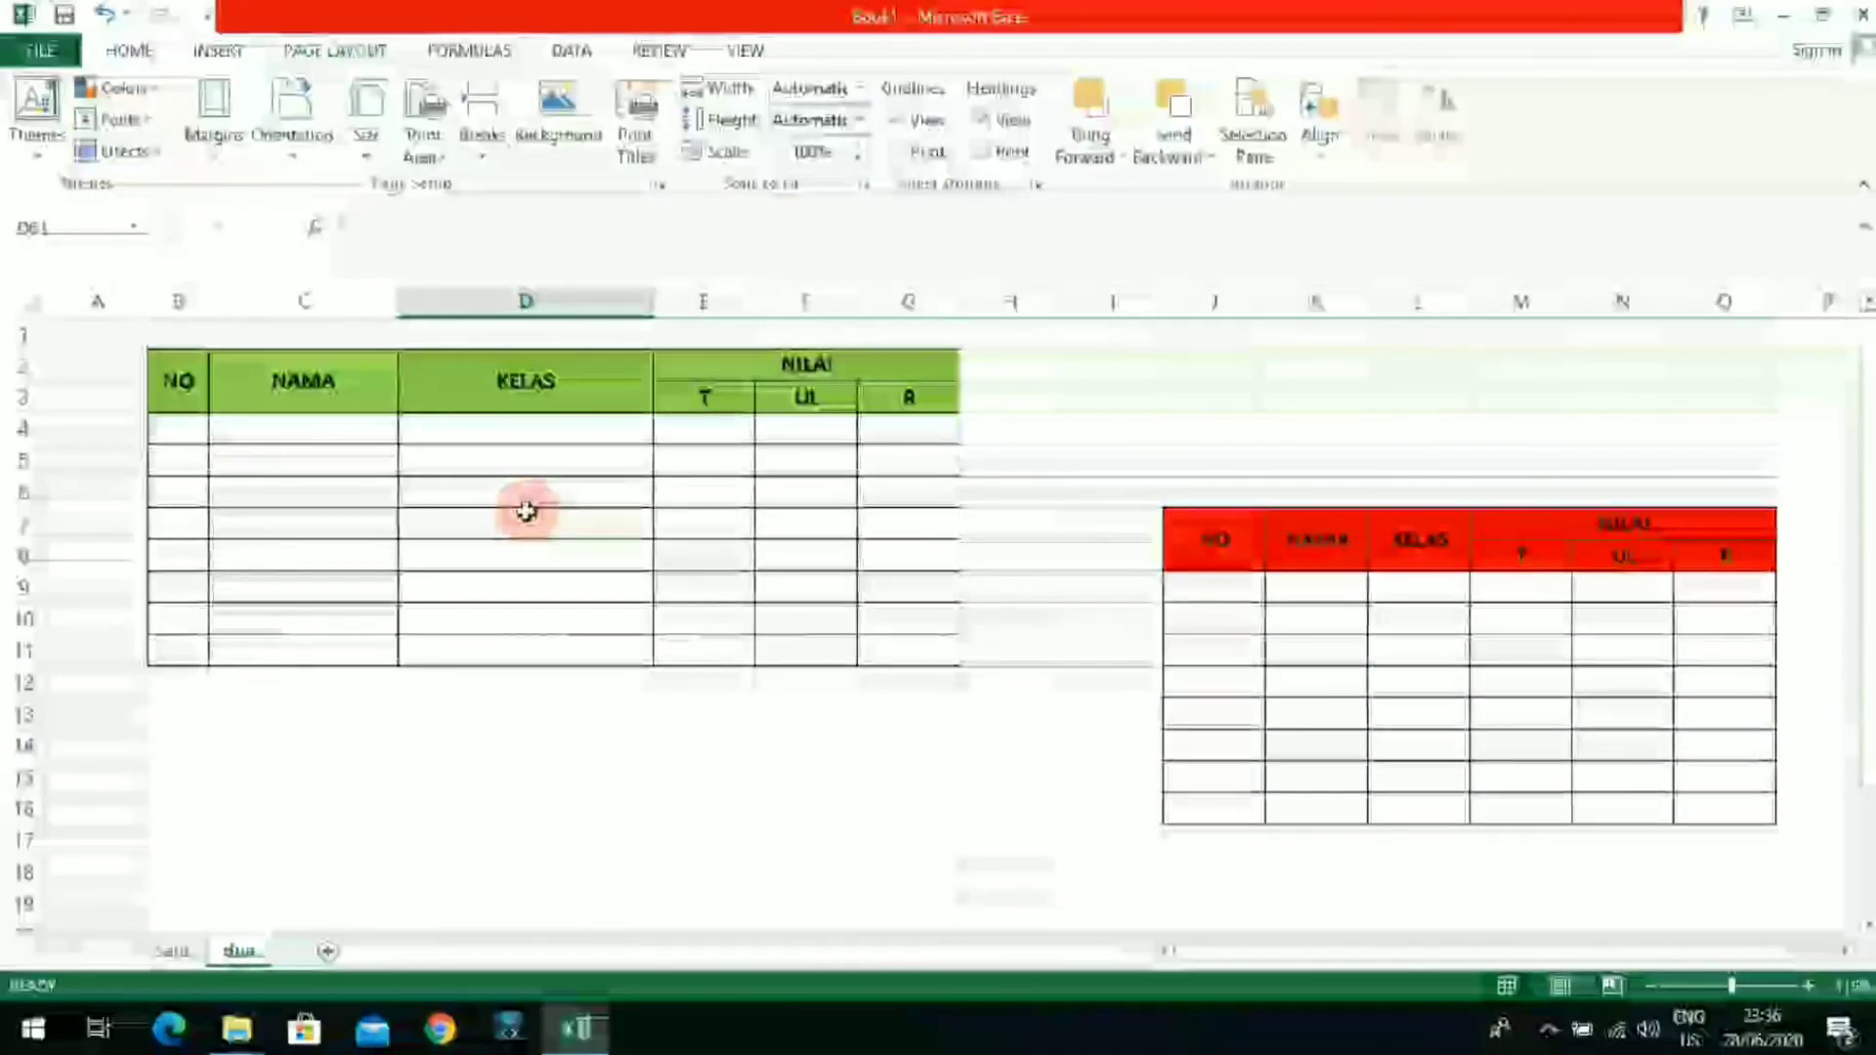
# Step: Look through the Formulas, Data, Review and View commands and return to the Page Layout commands
pyautogui.click(467, 51)
pyautogui.click(585, 54)
pyautogui.click(657, 51)
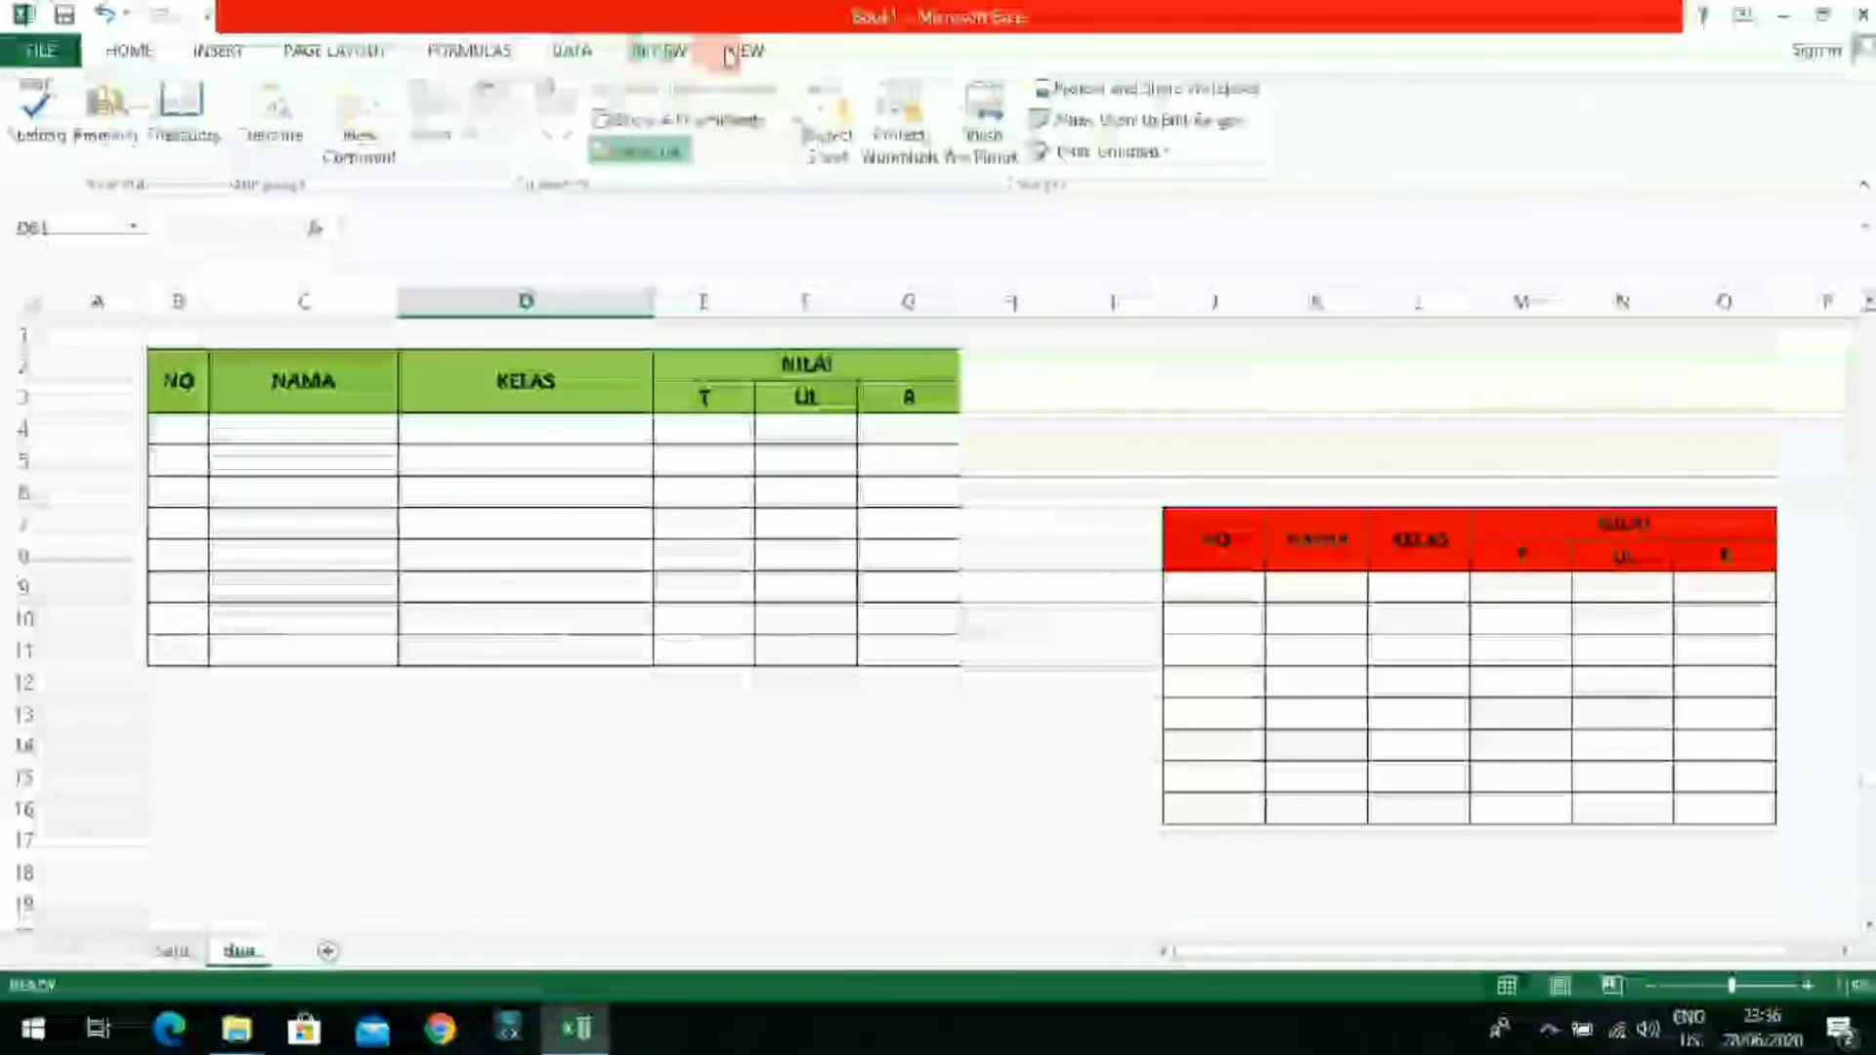
pyautogui.click(744, 51)
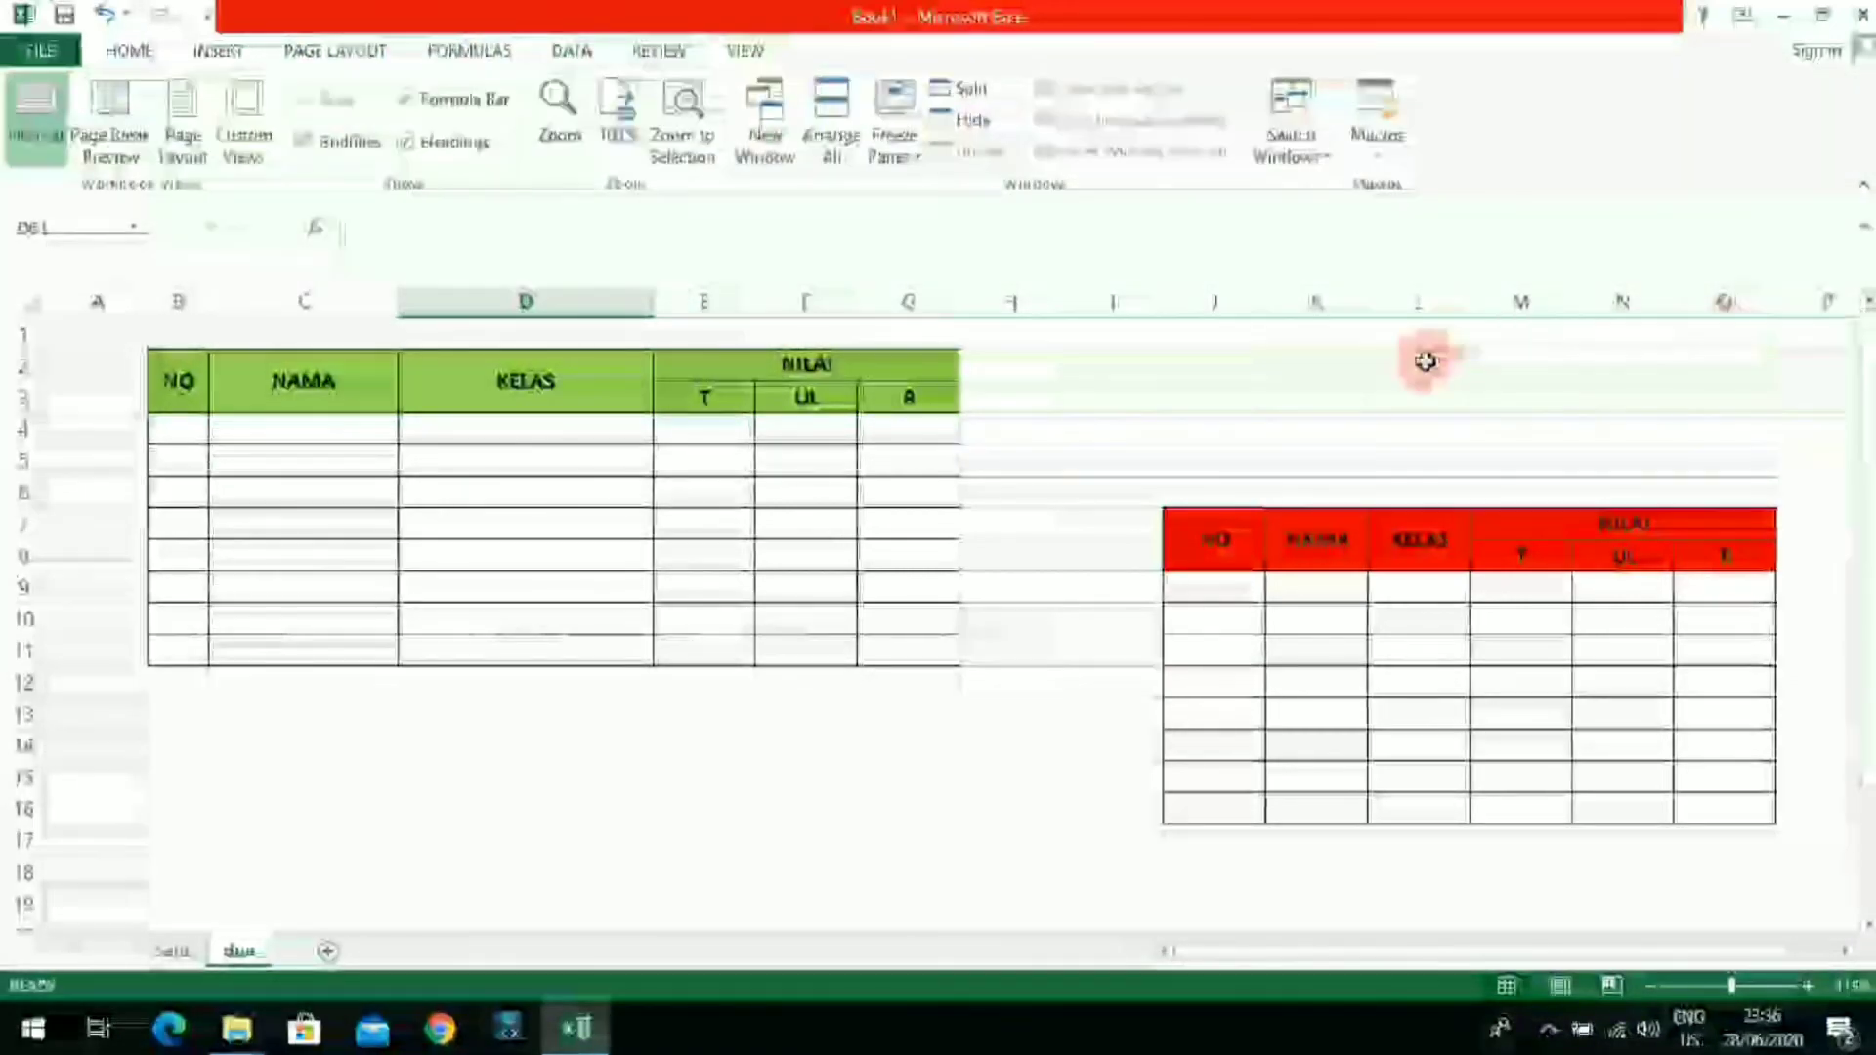
pyautogui.click(469, 51)
pyautogui.click(346, 51)
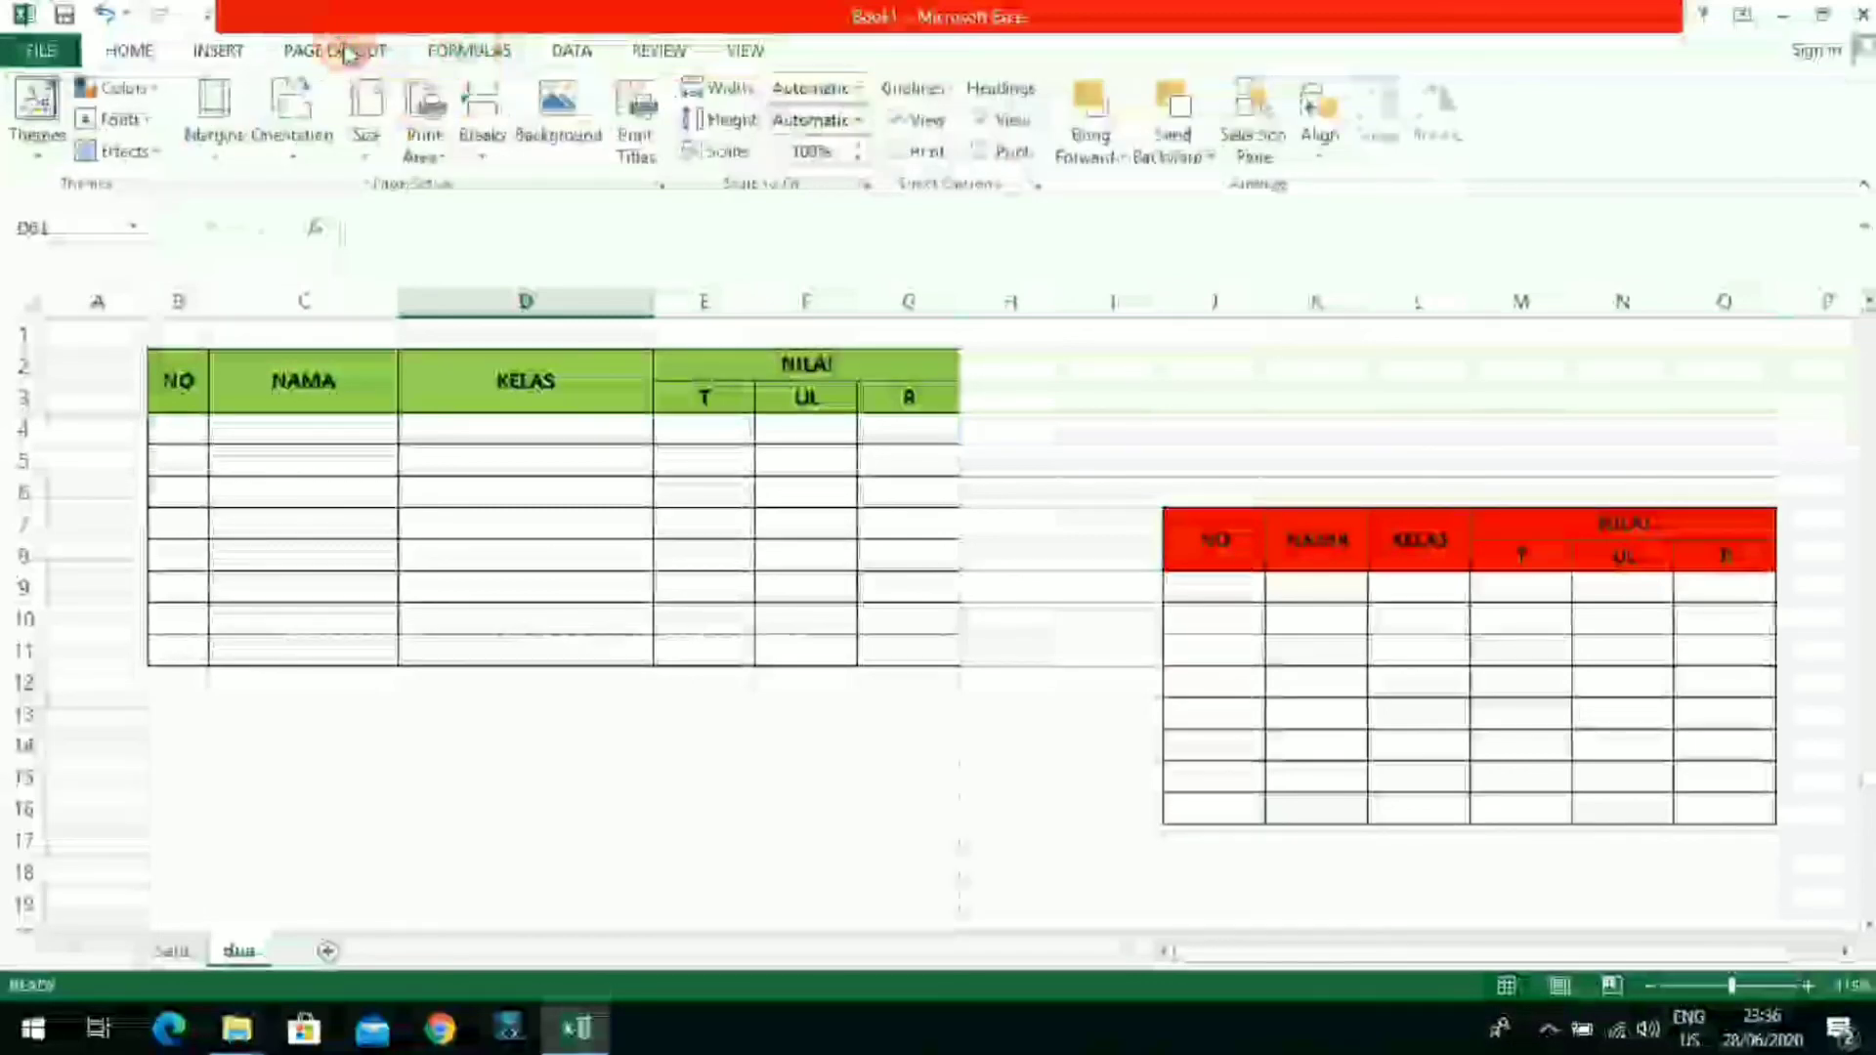
pyautogui.click(486, 672)
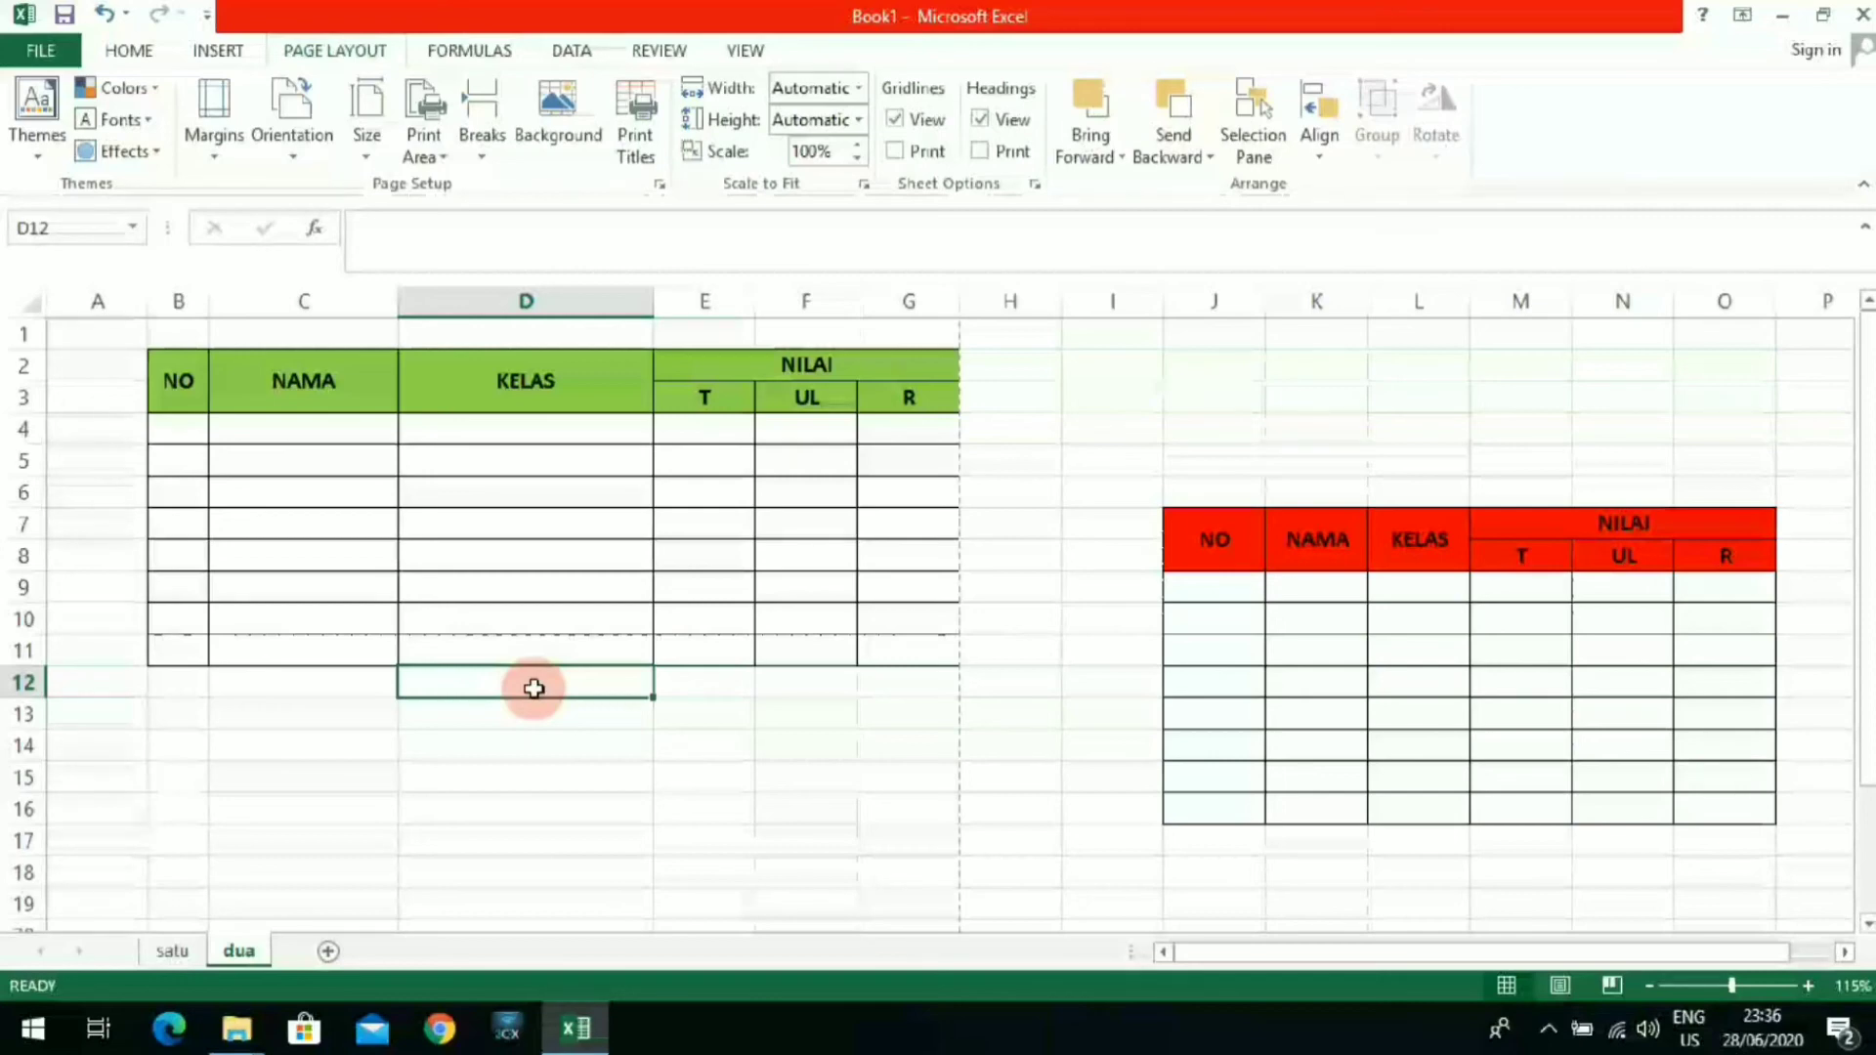
pyautogui.press('Down')
pyautogui.press('Down')
pyautogui.press('Down')
pyautogui.press('Down')
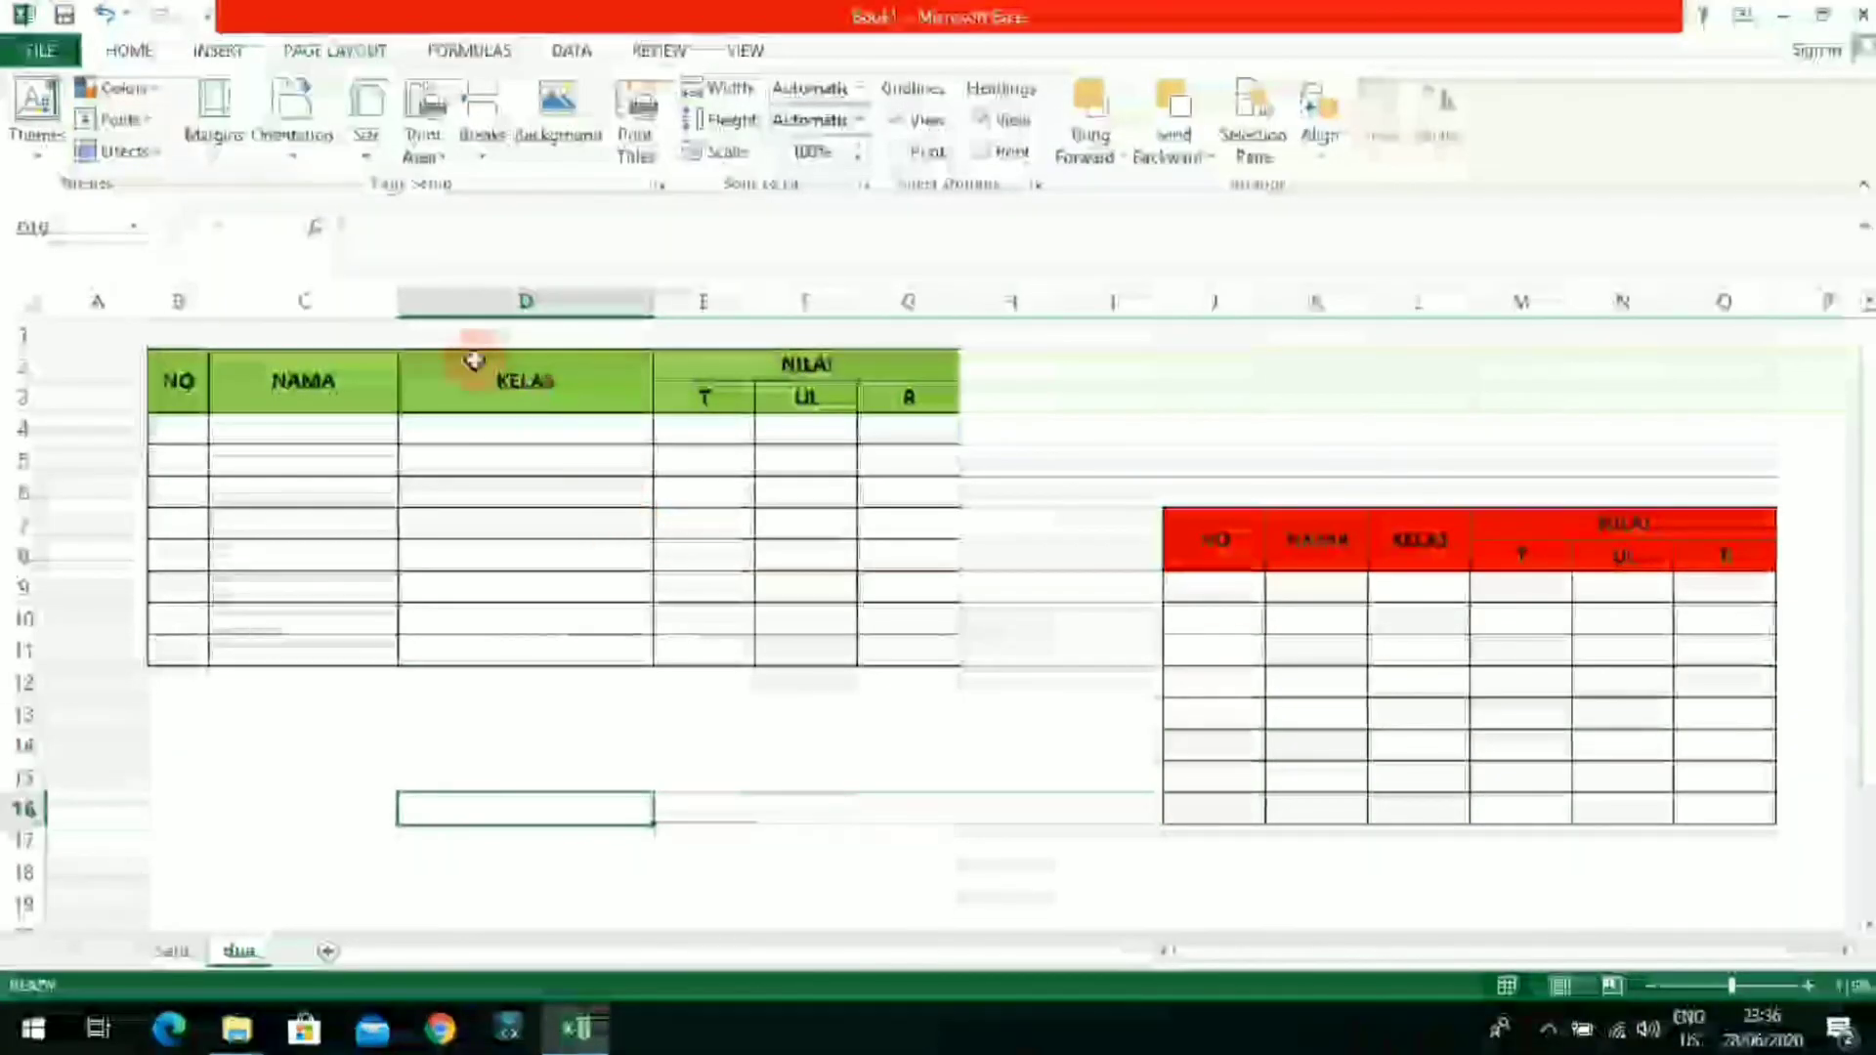
pyautogui.click(559, 716)
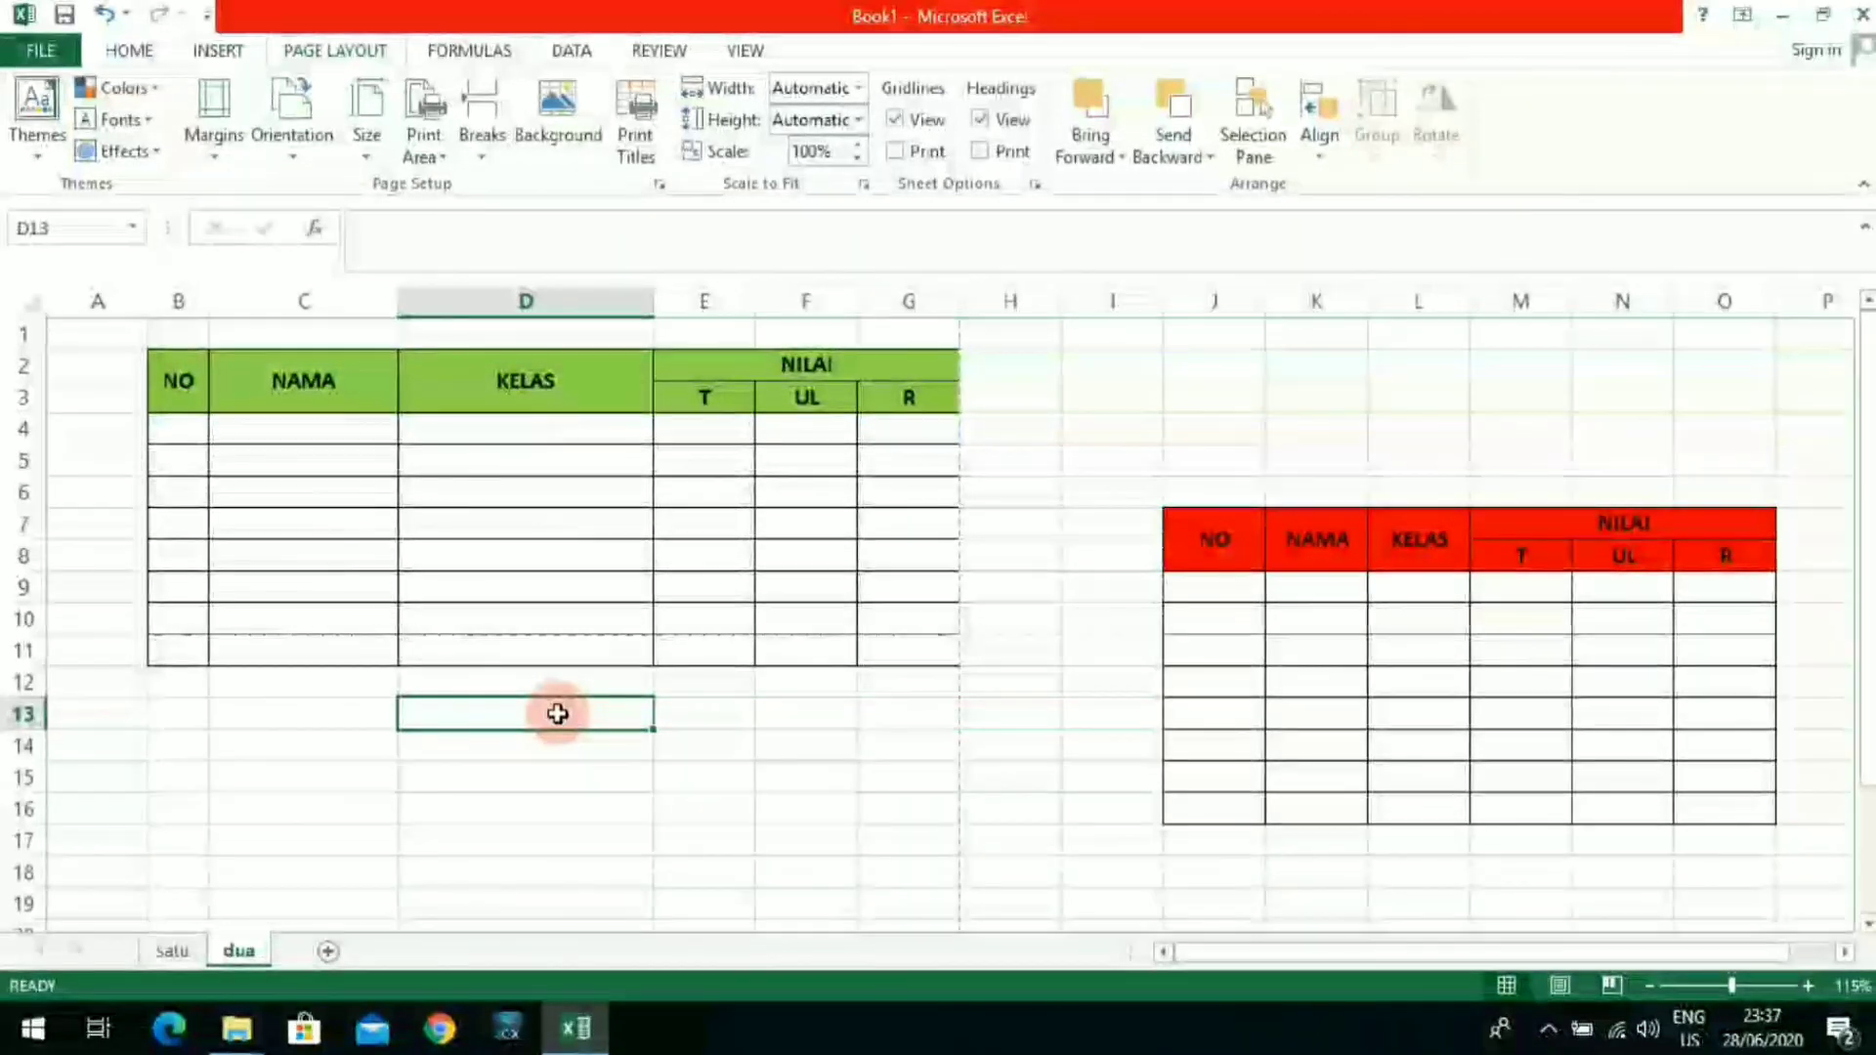
pyautogui.click(369, 580)
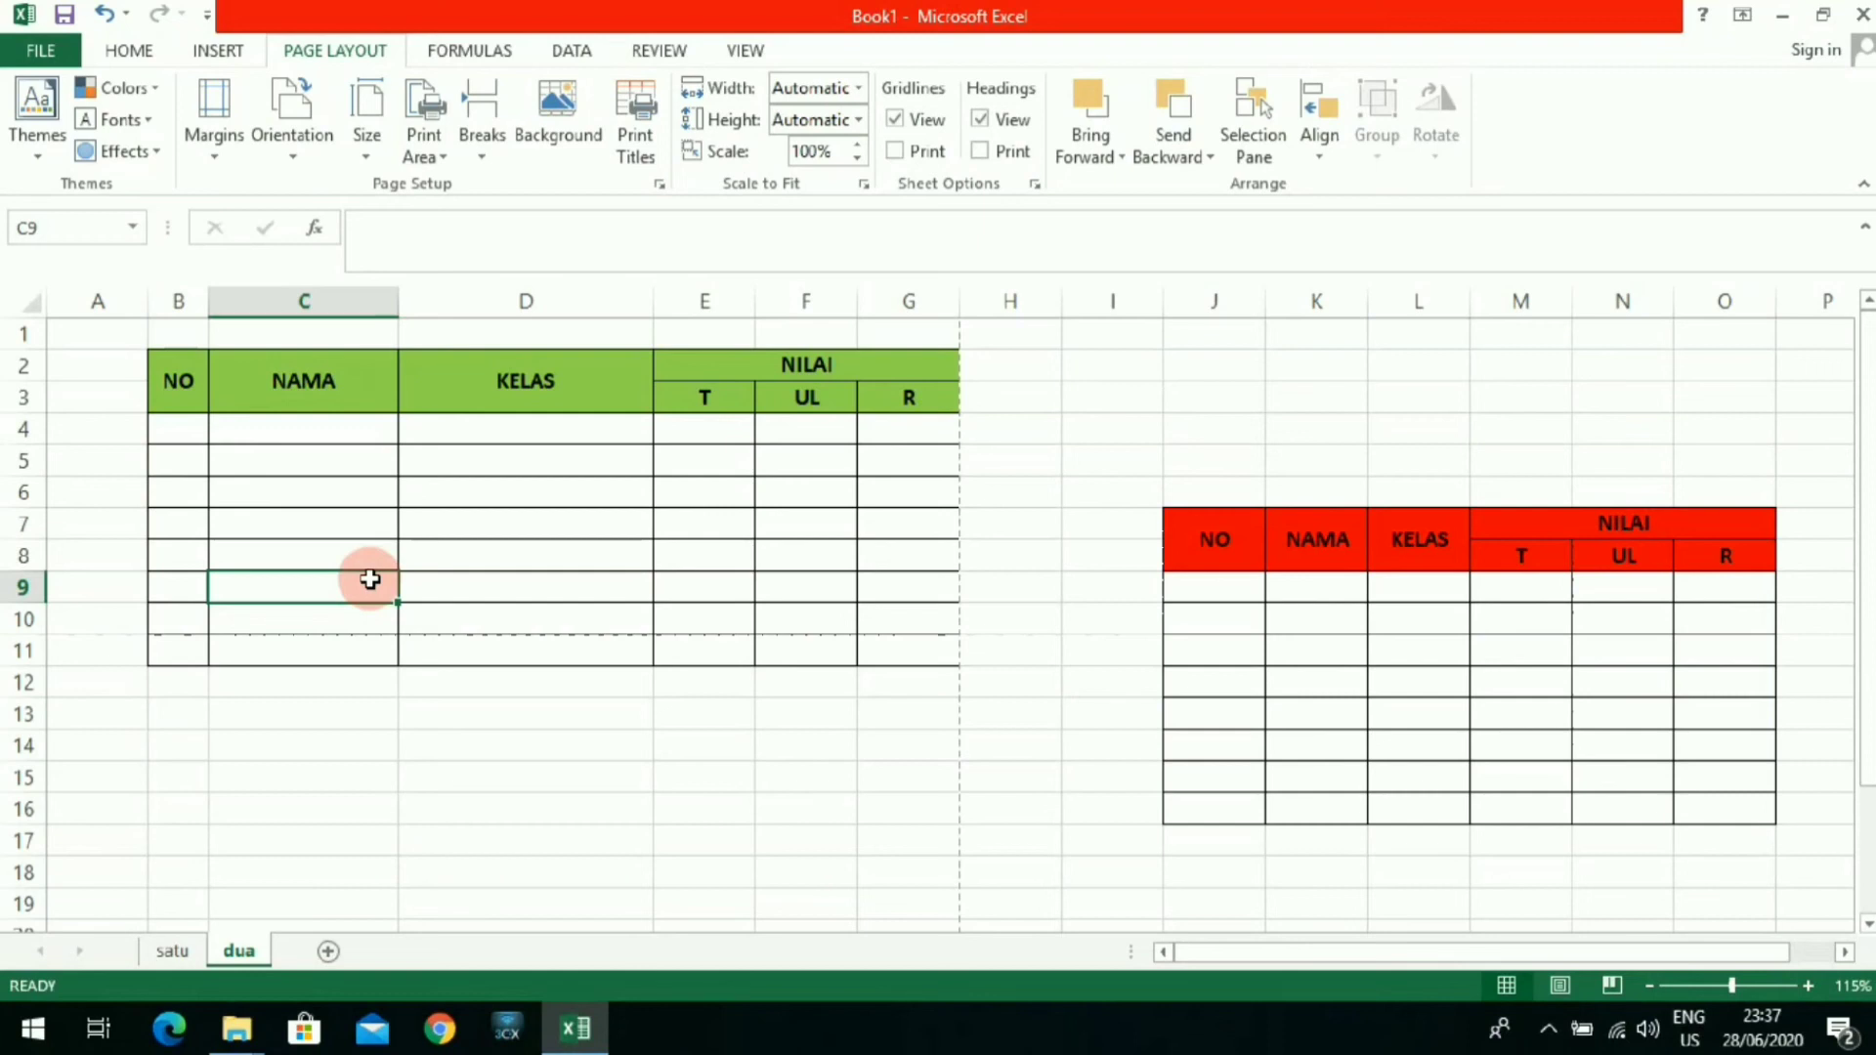
pyautogui.click(194, 378)
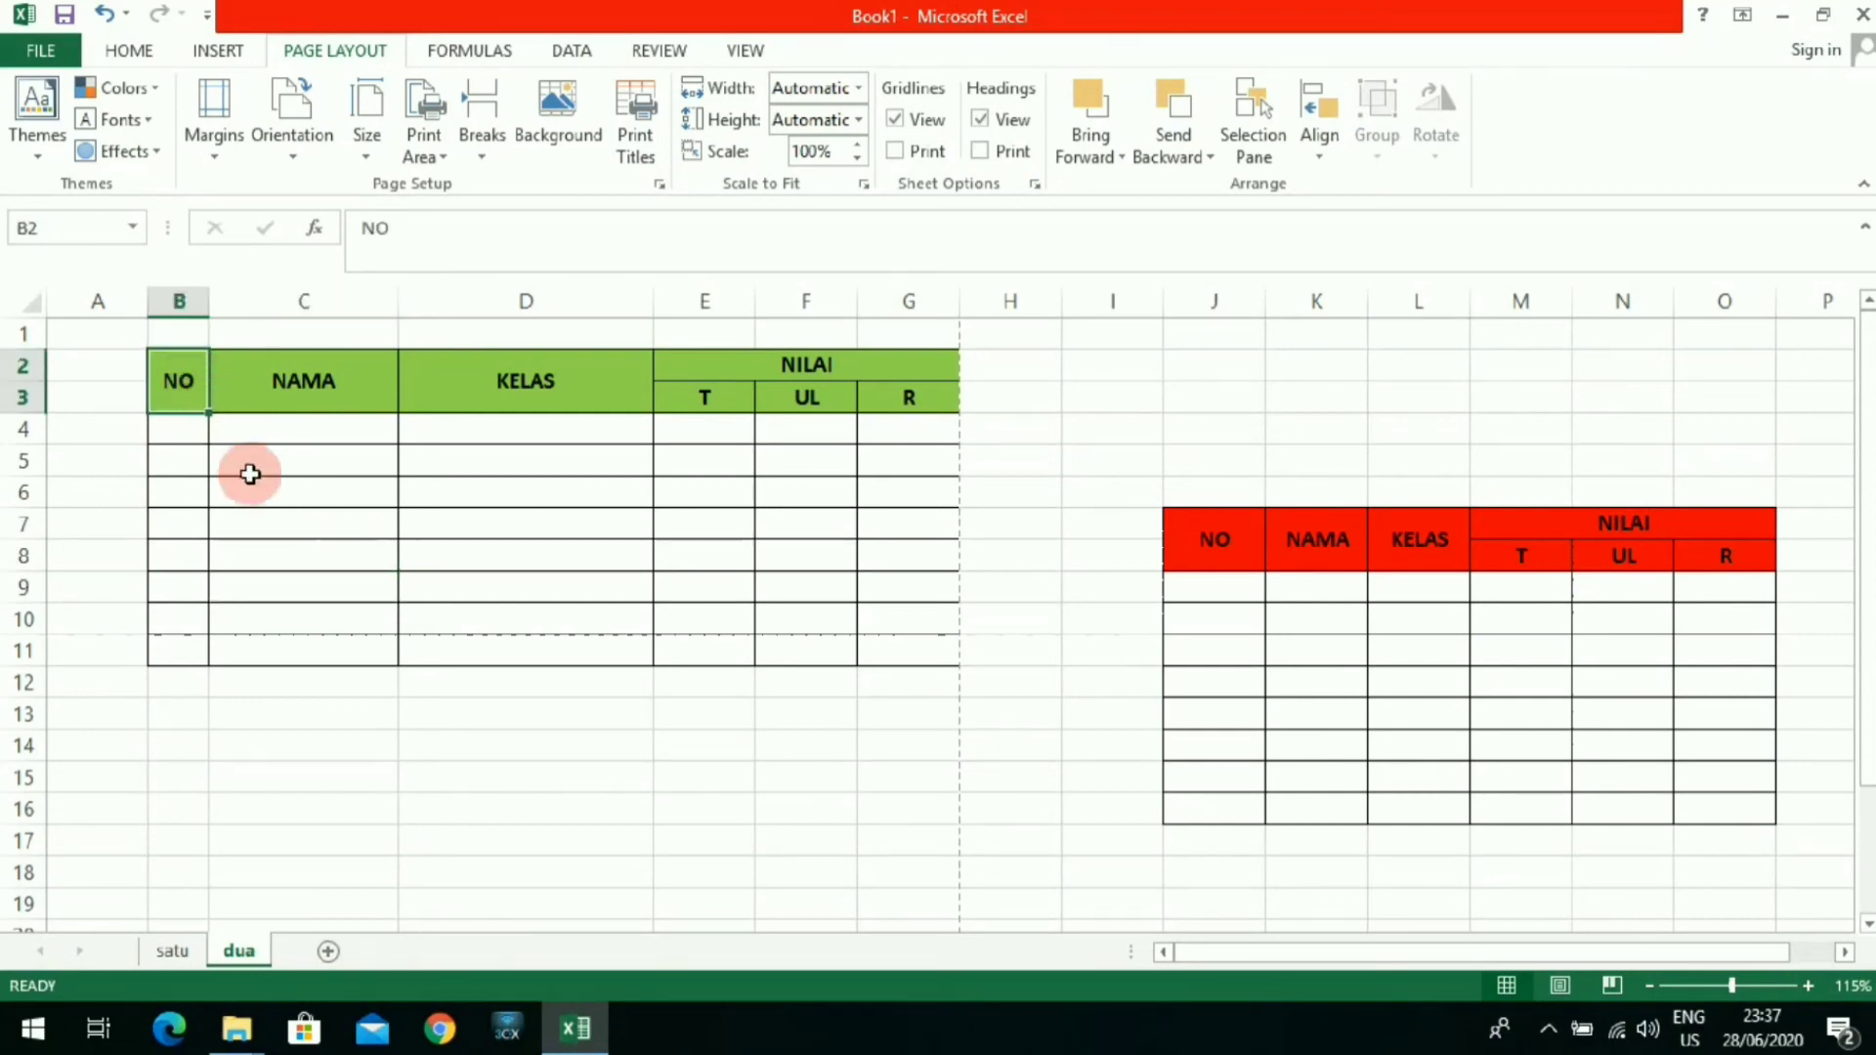
pyautogui.click(417, 755)
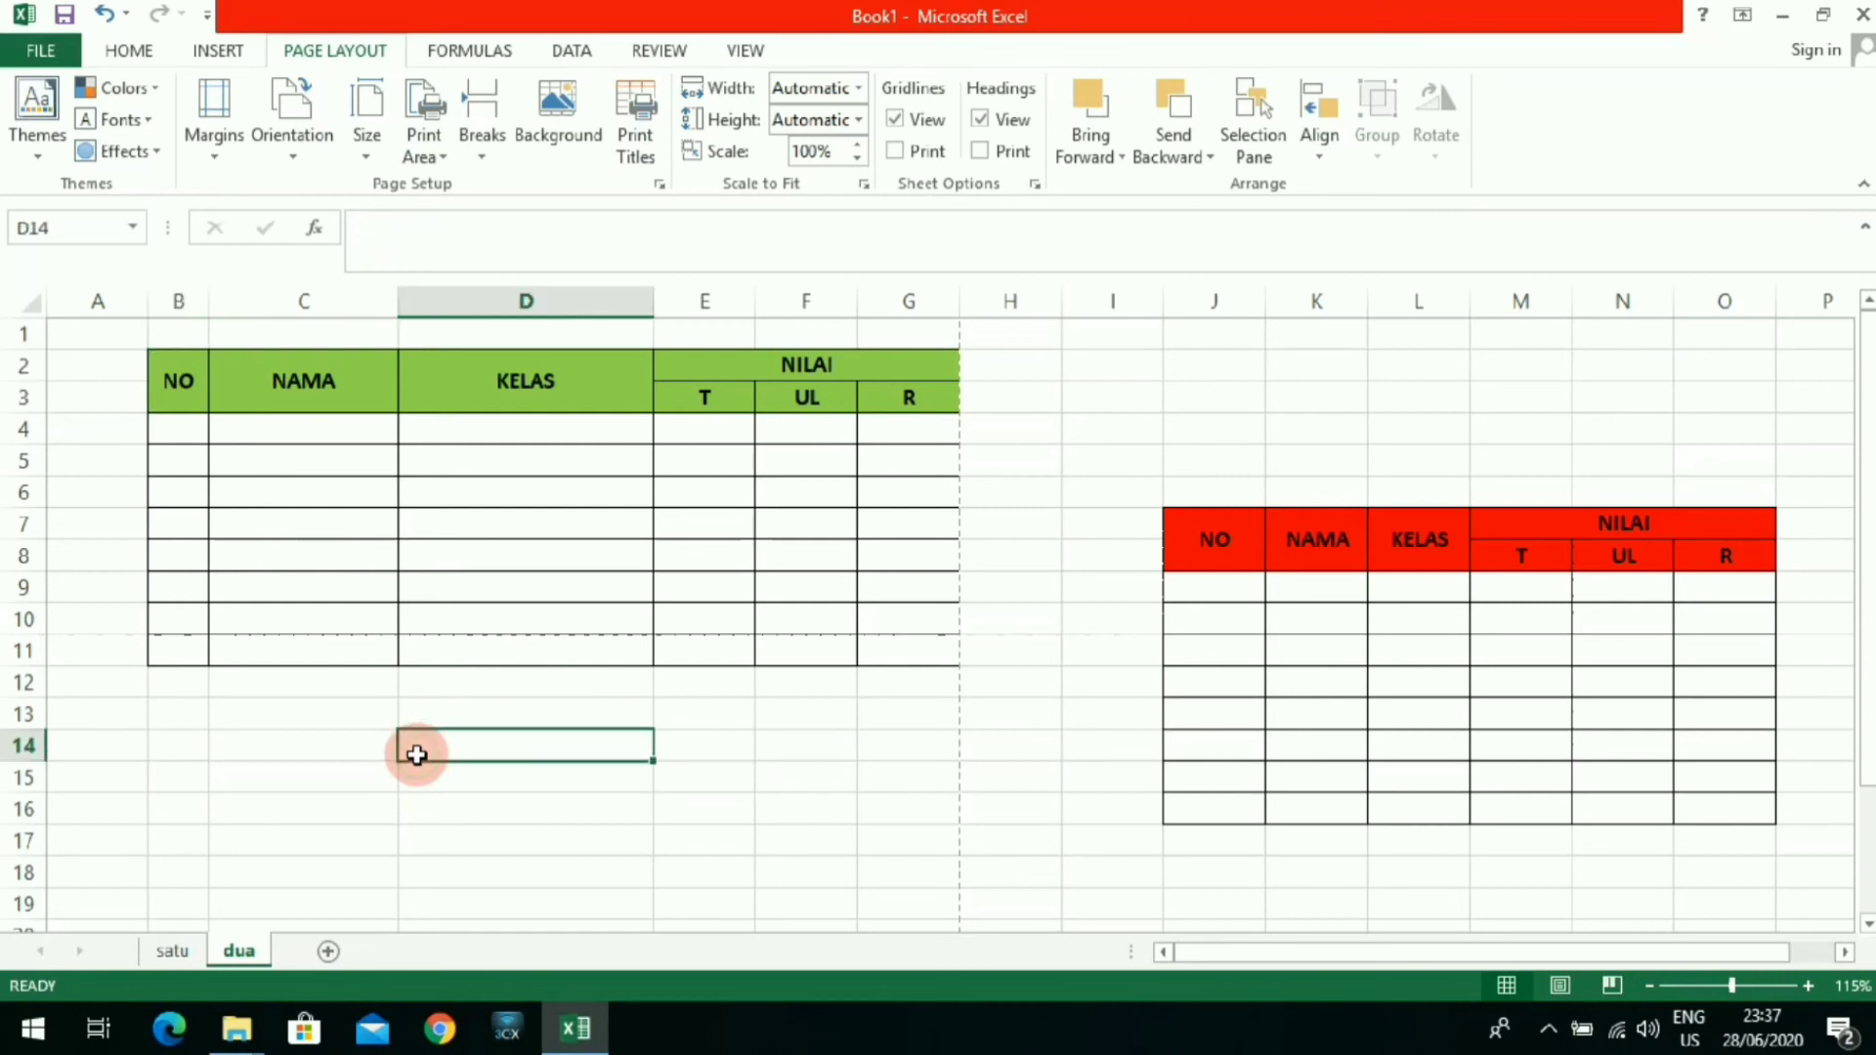
pyautogui.click(294, 756)
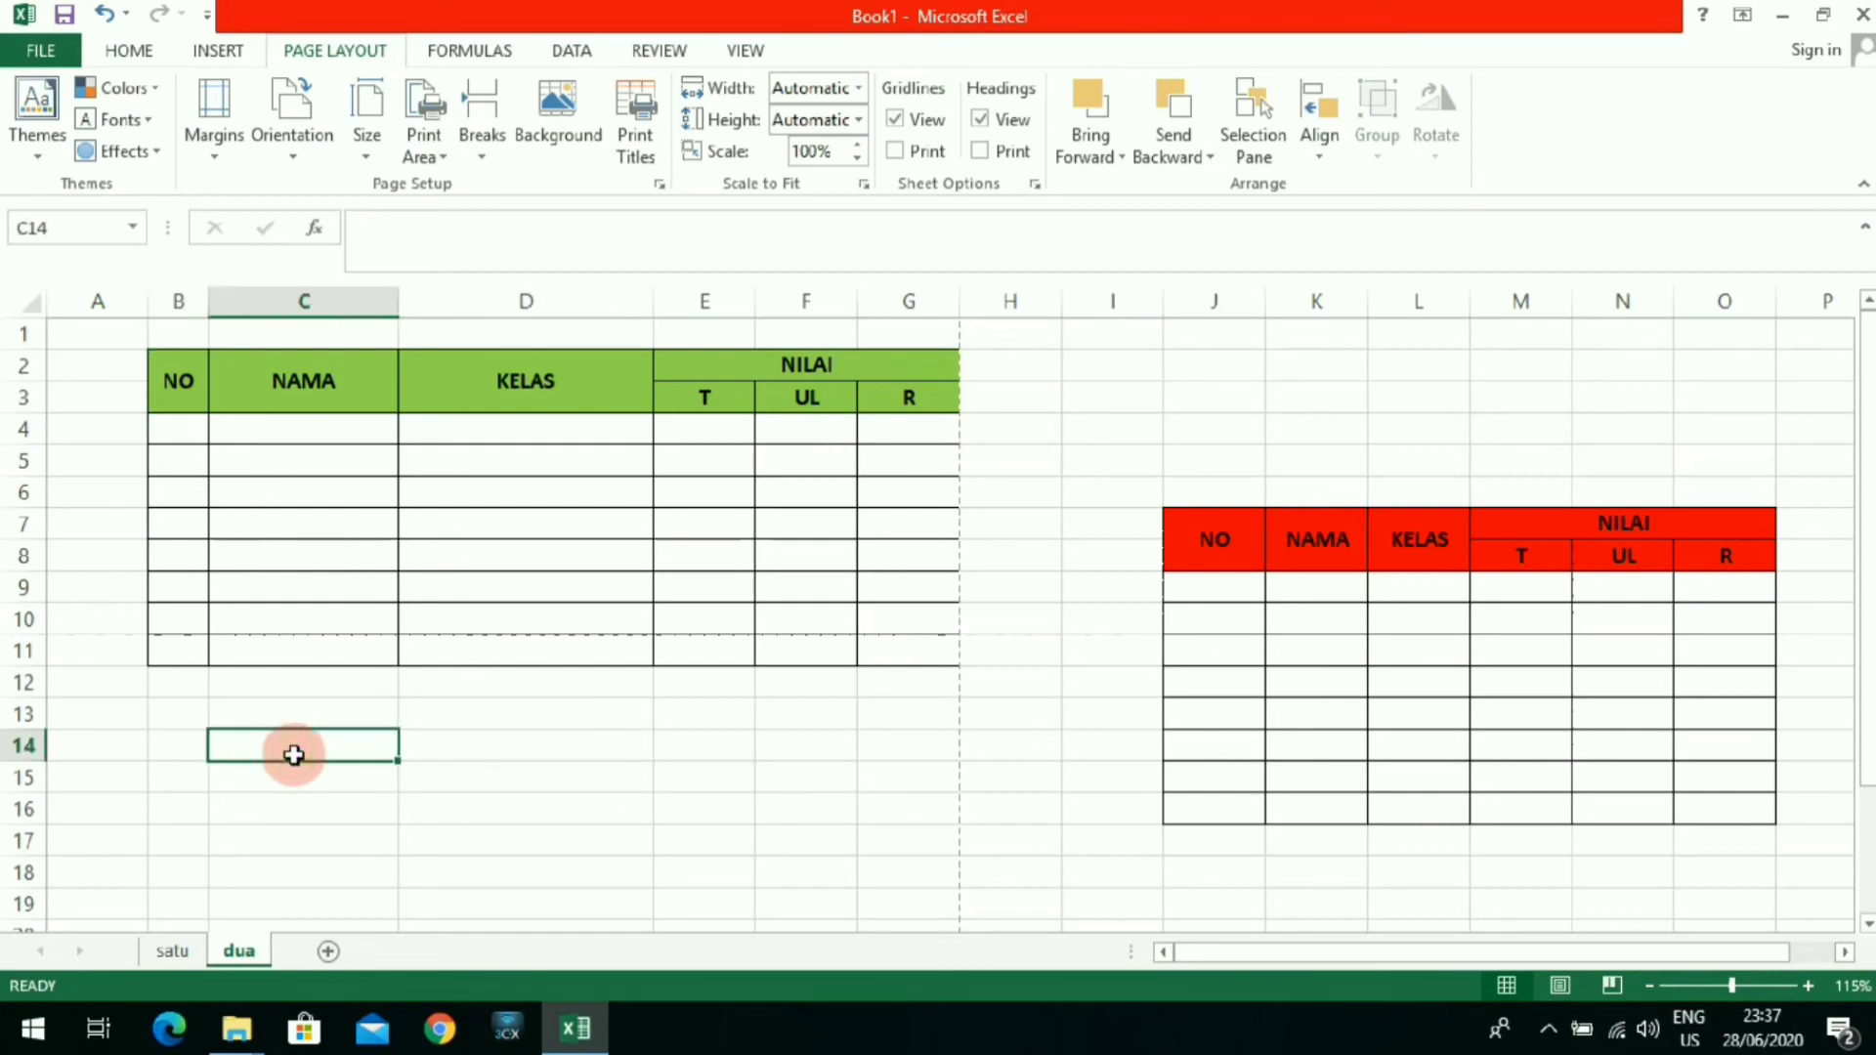
pyautogui.click(300, 544)
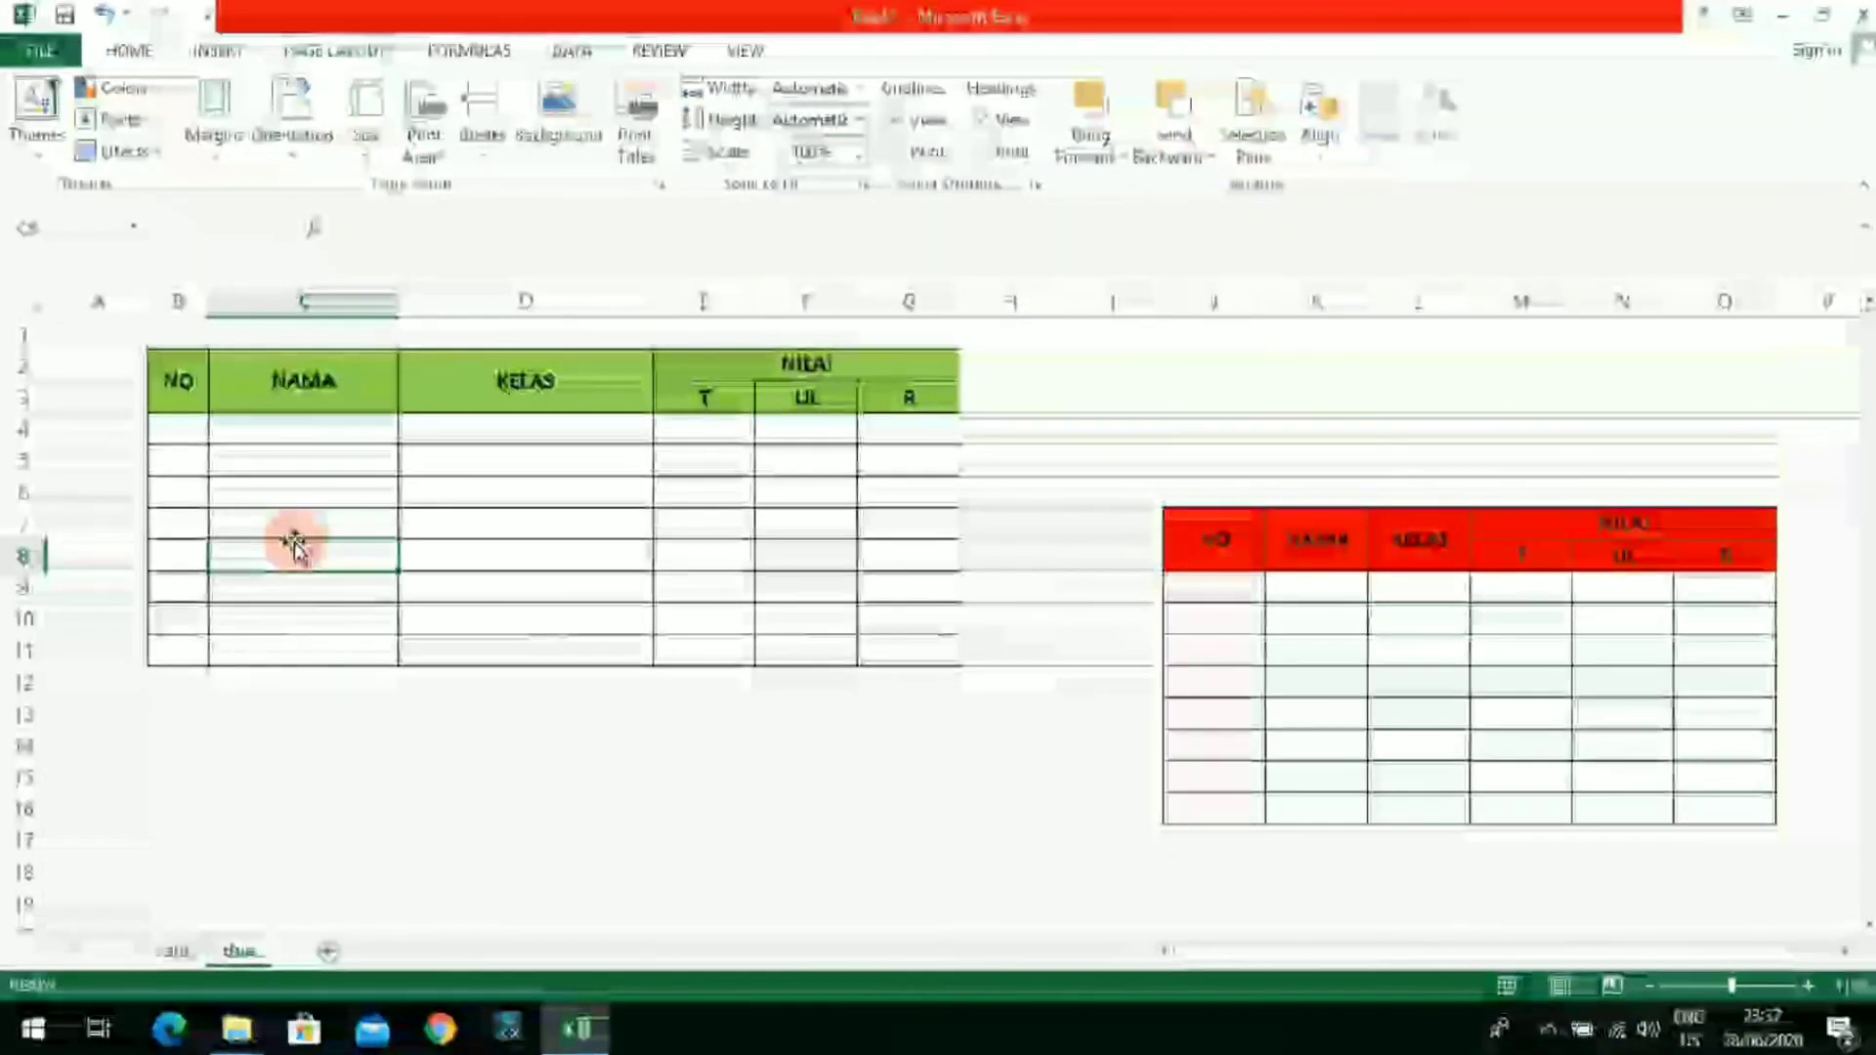
pyautogui.click(547, 461)
pyautogui.click(681, 454)
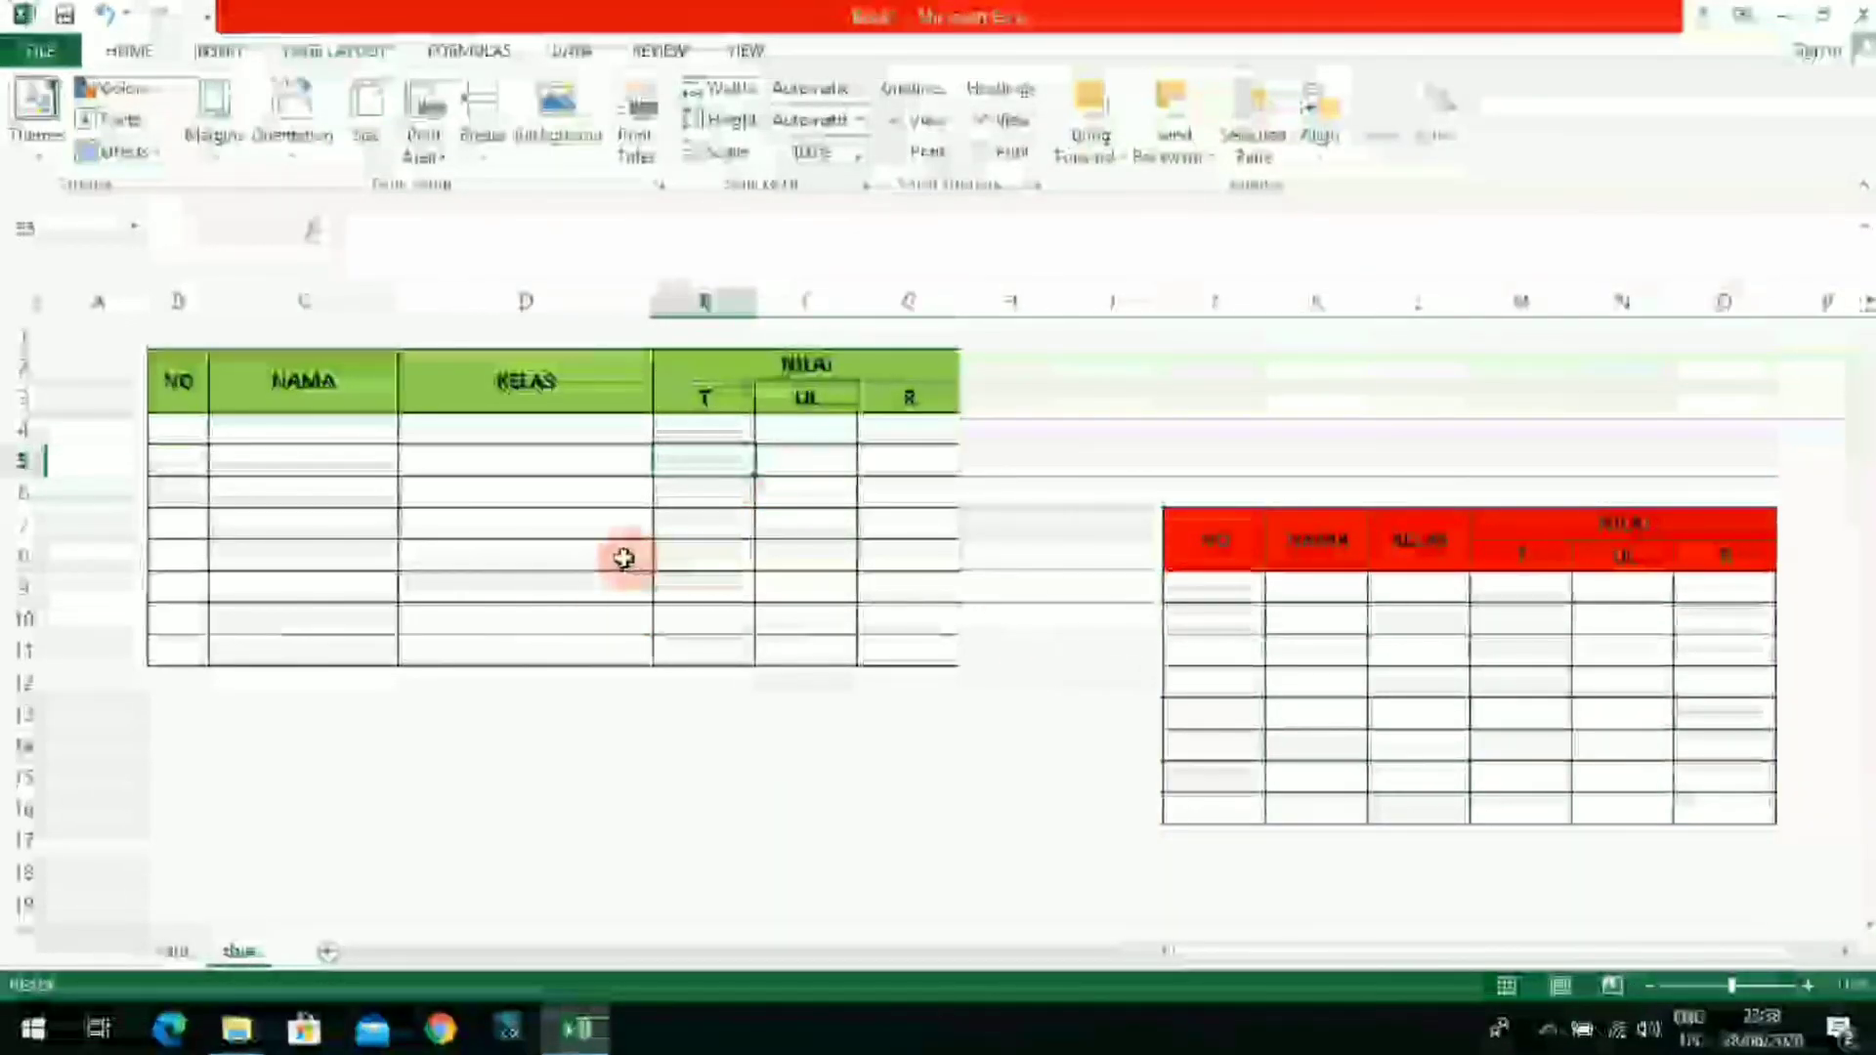
# Step: Review the Home, Insert and Page Layout commands once more and look over the two tables on the sheet
pyautogui.click(146, 57)
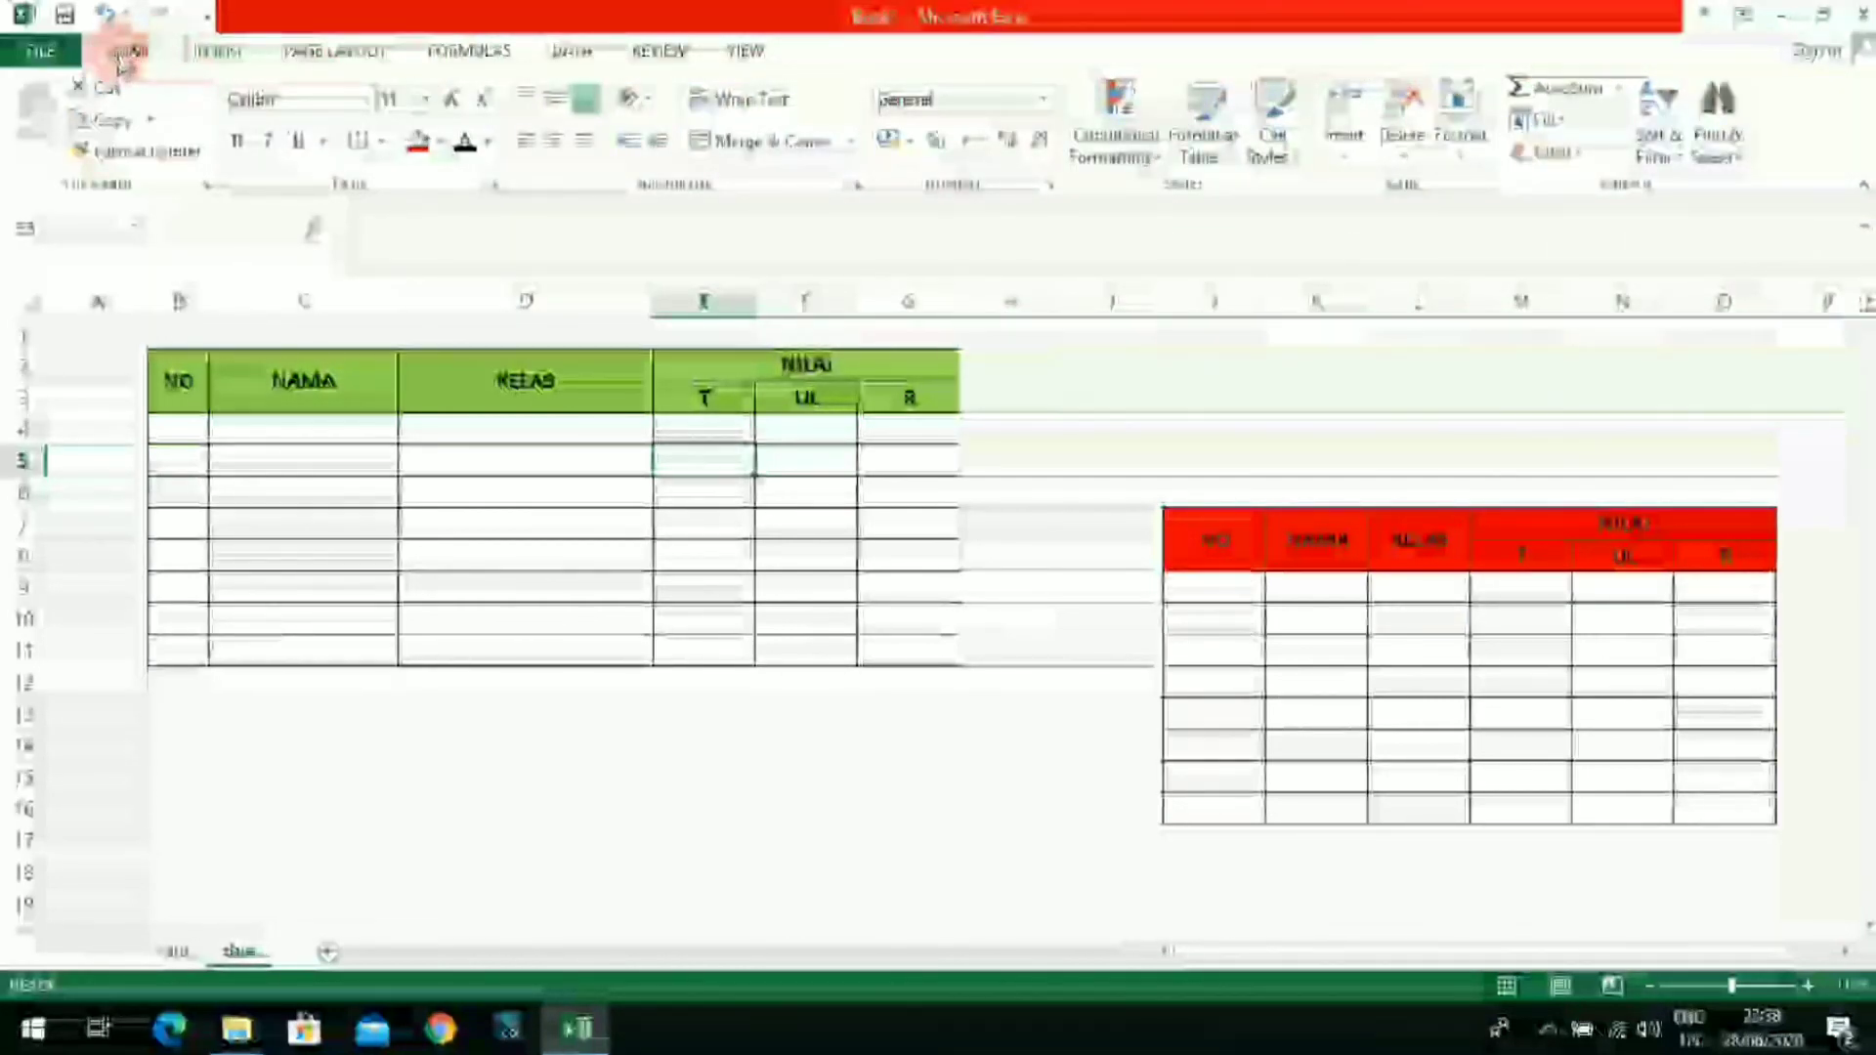
pyautogui.click(217, 51)
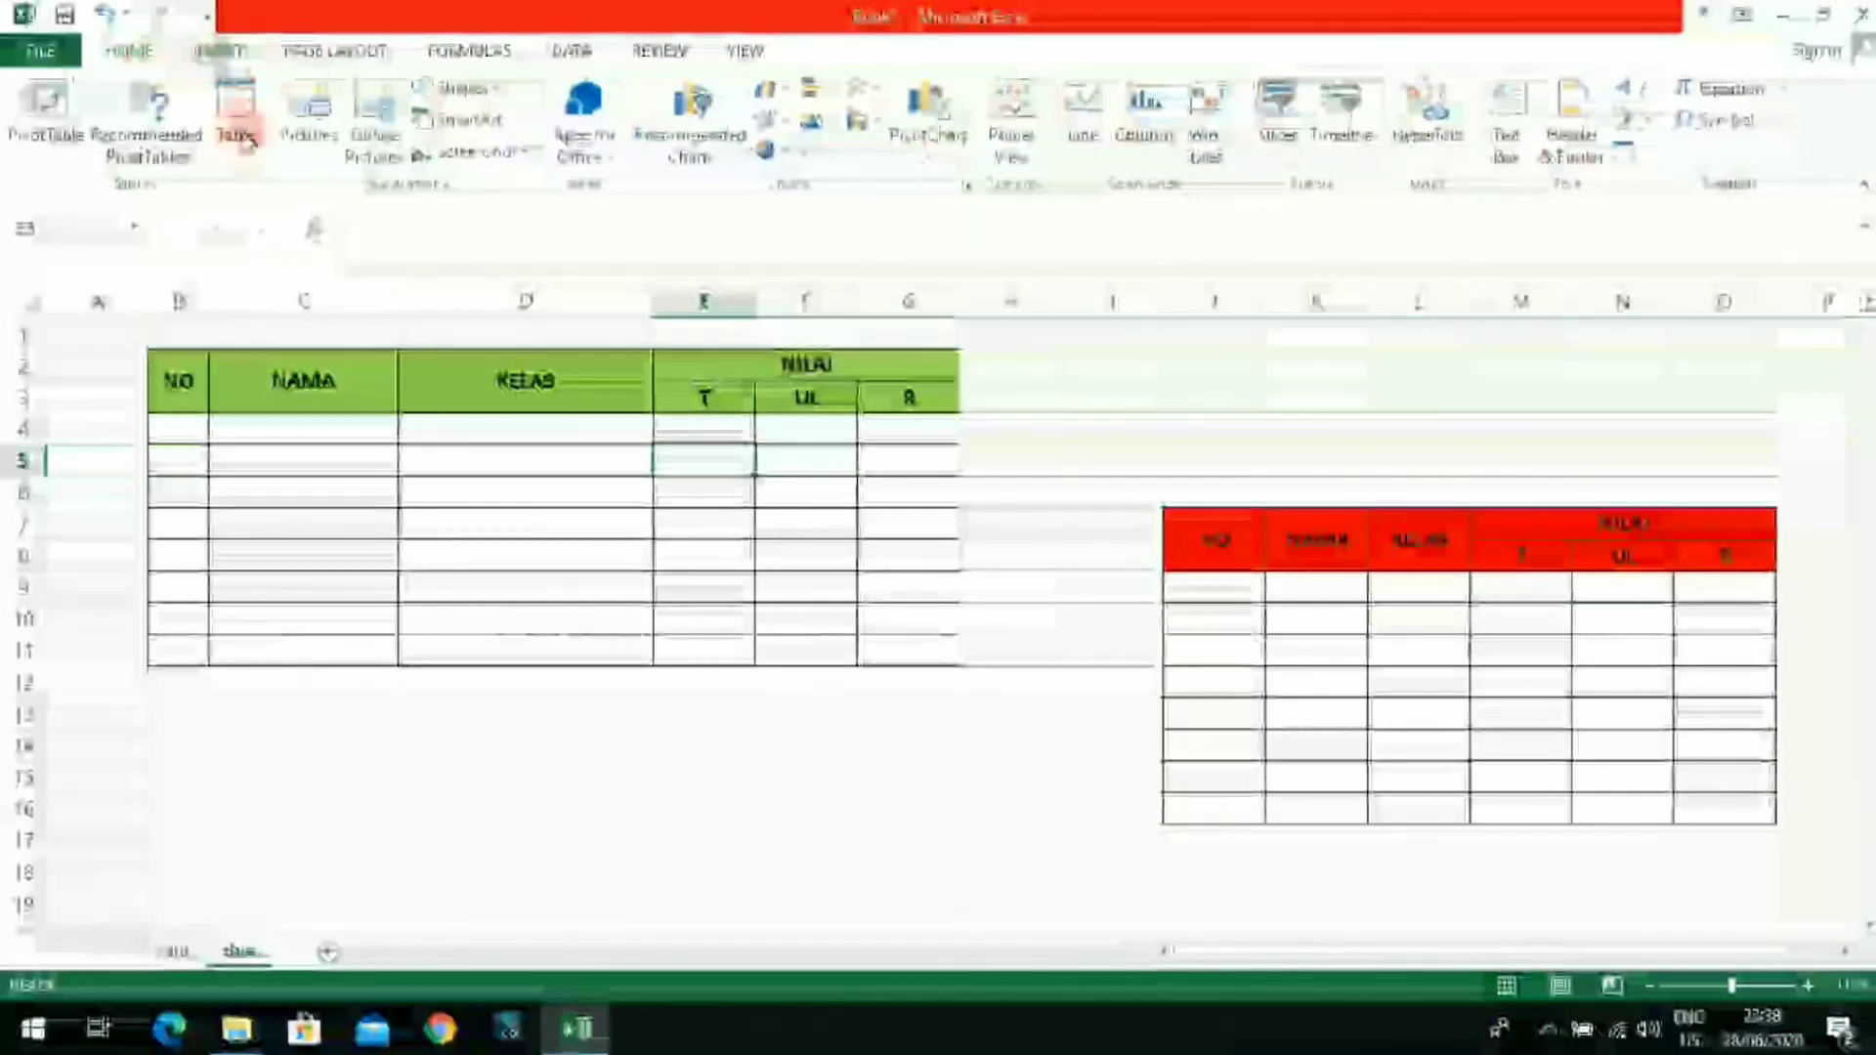
pyautogui.click(659, 523)
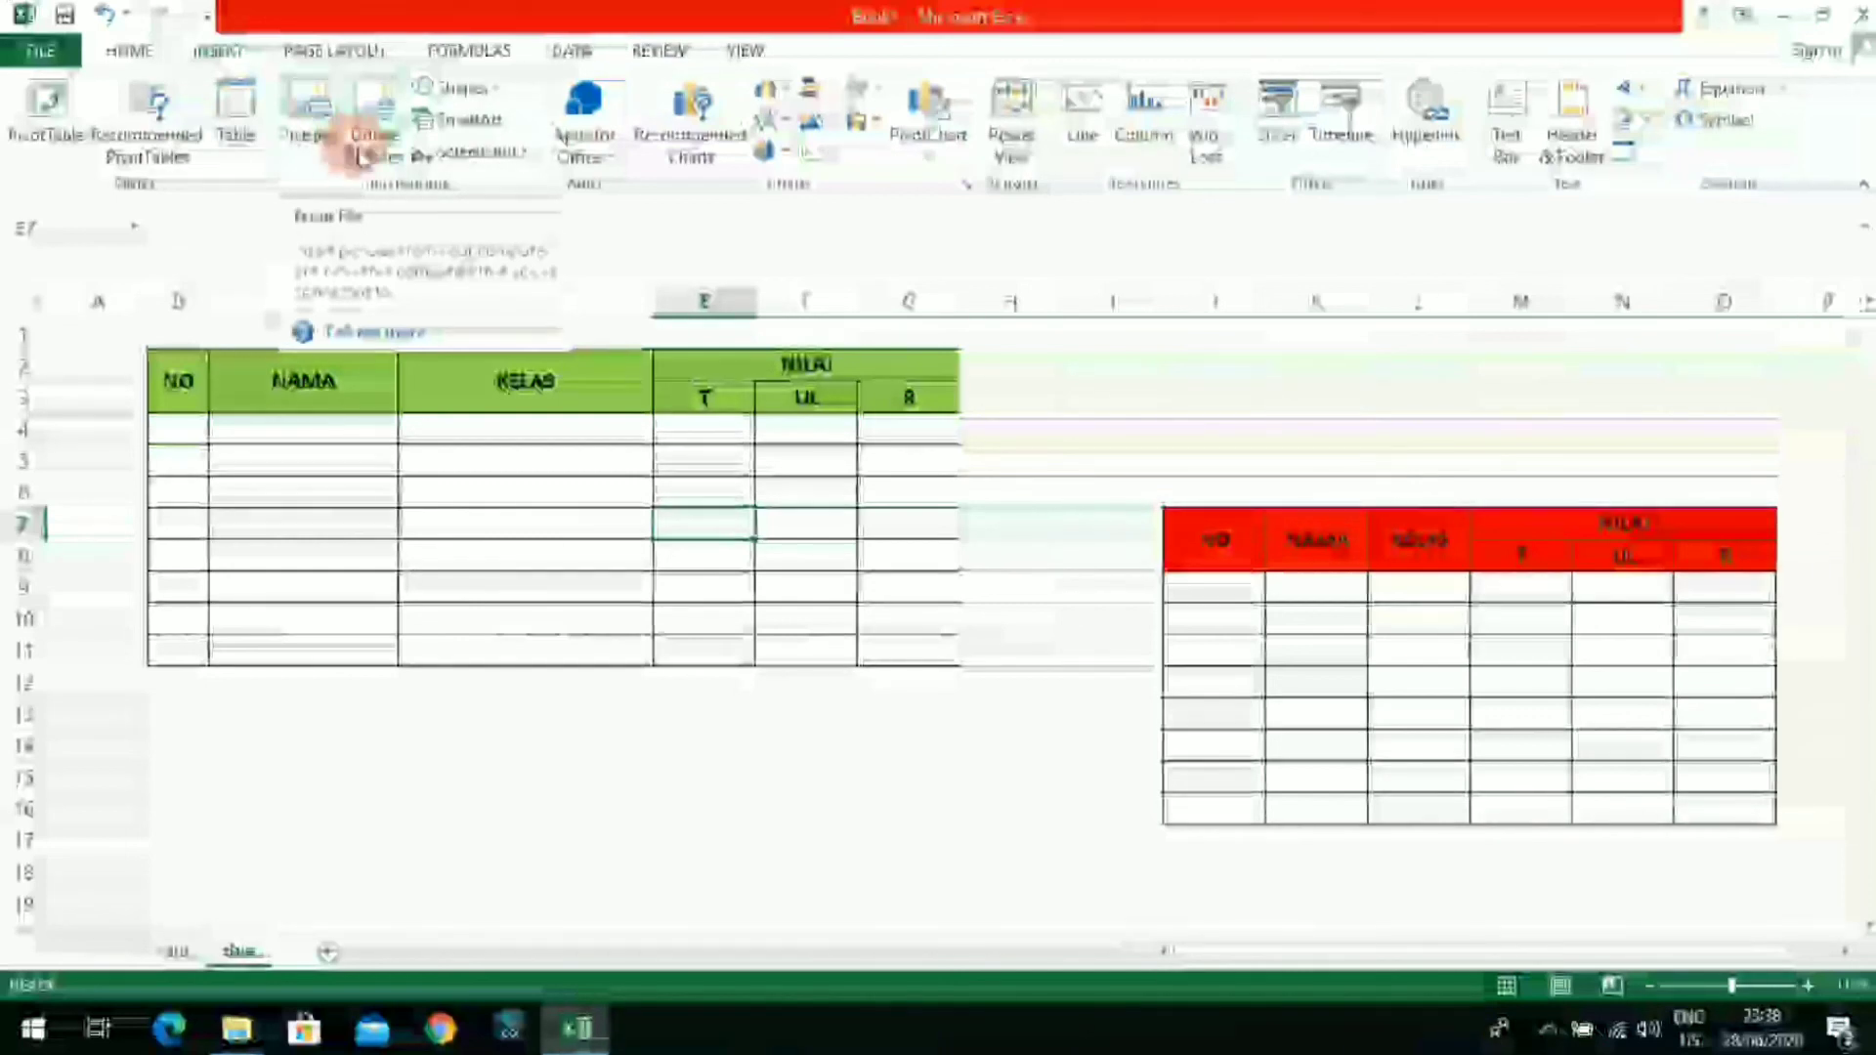
pyautogui.click(349, 52)
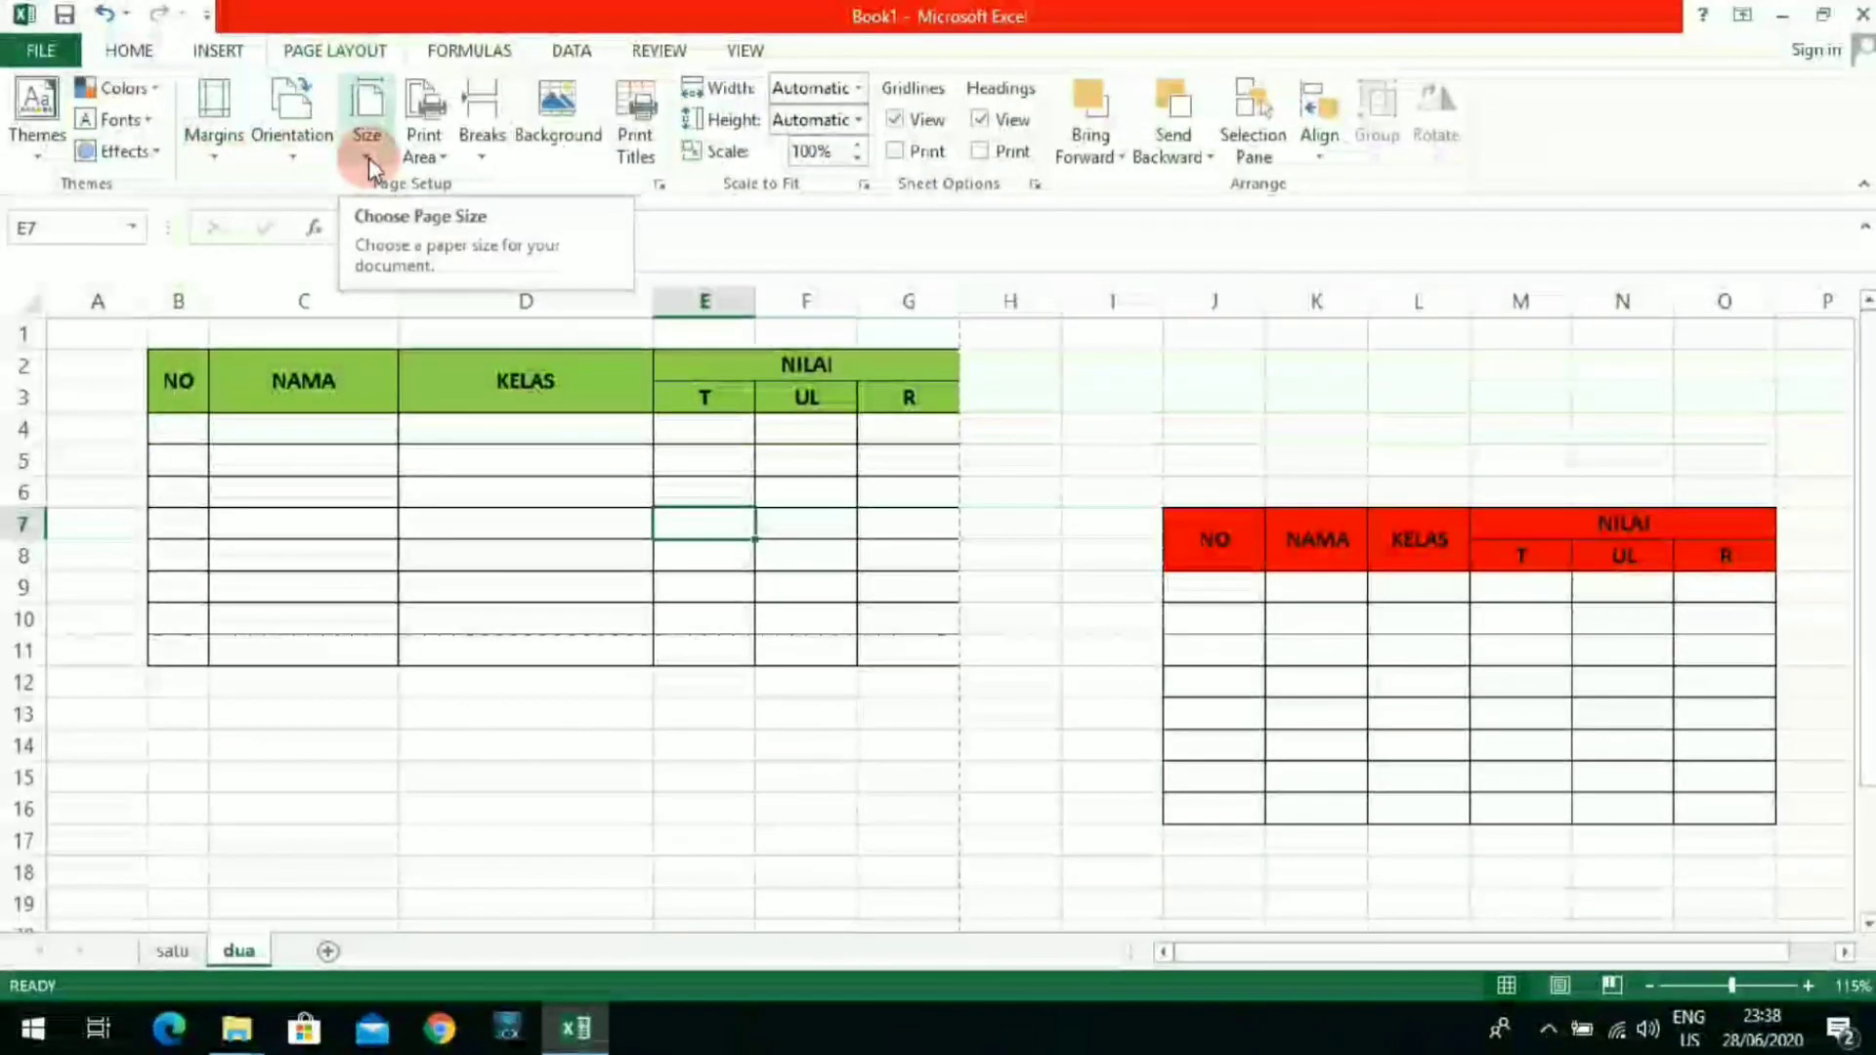
pyautogui.click(129, 50)
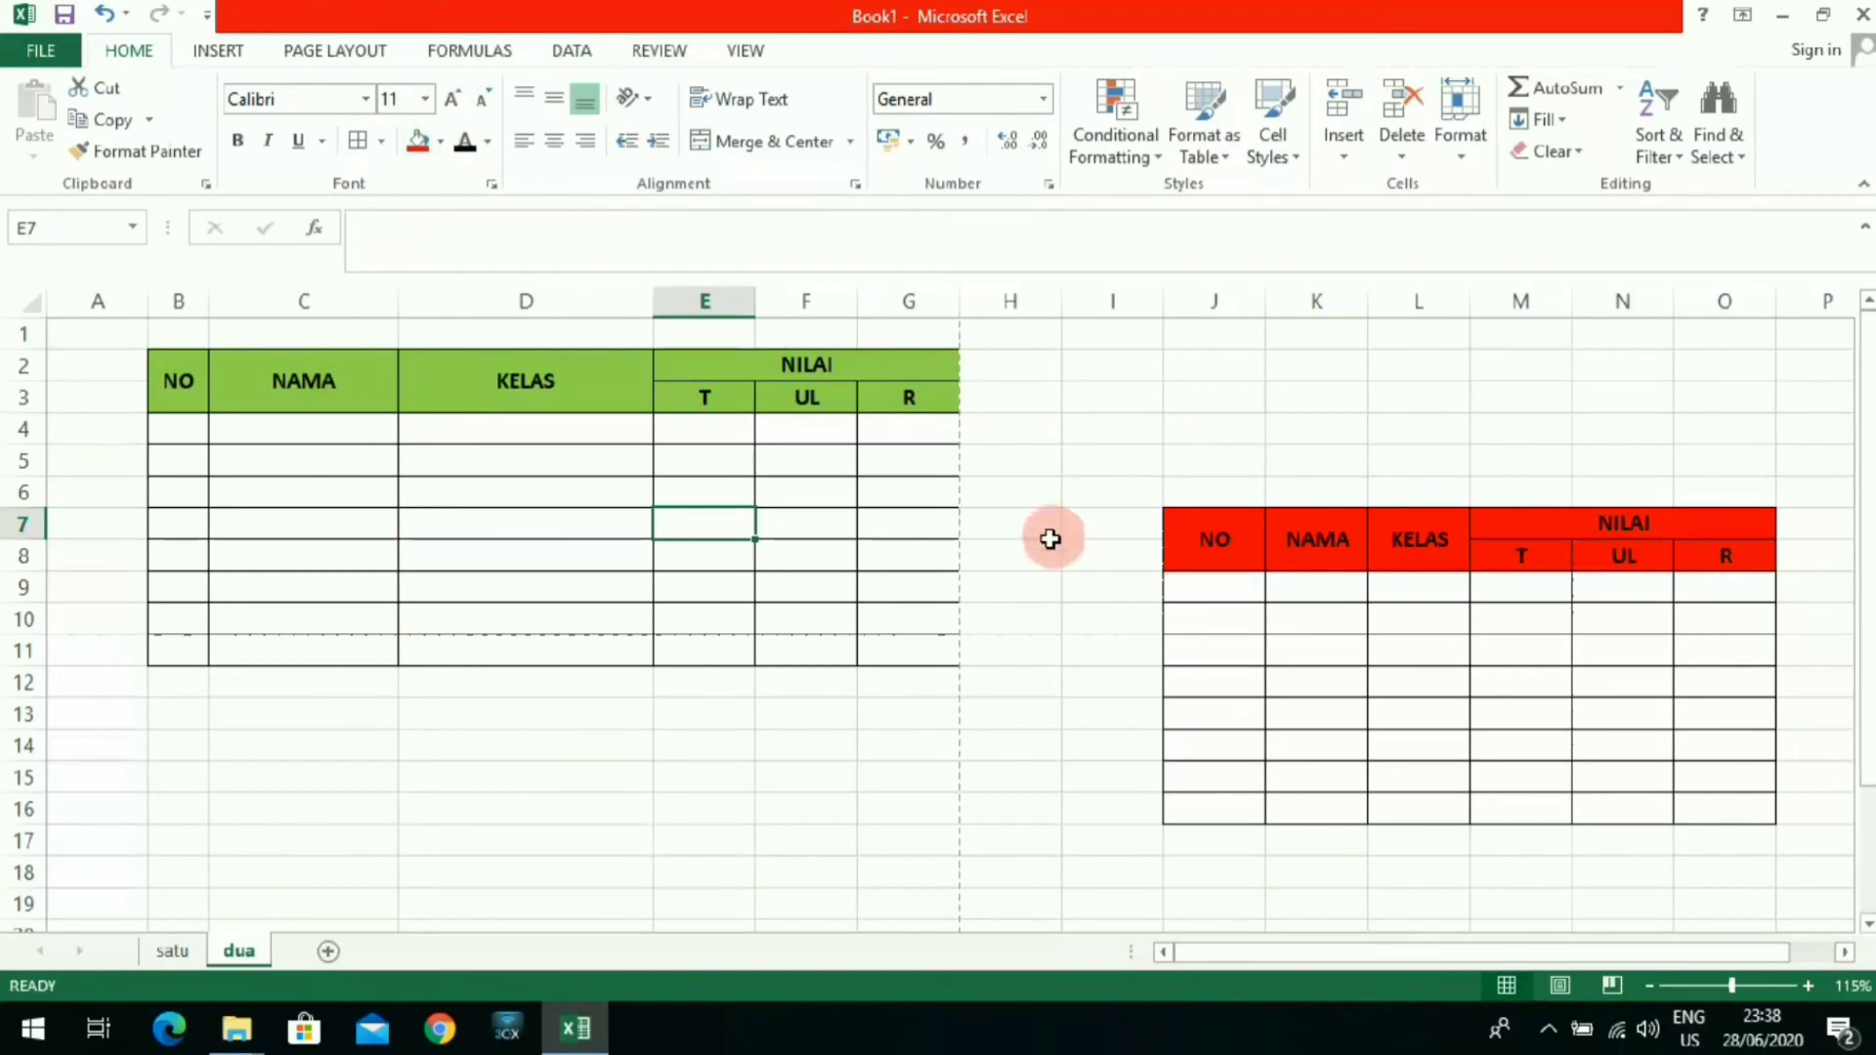
pyautogui.scroll(-3, 1028, 603)
pyautogui.scroll(3, 1028, 603)
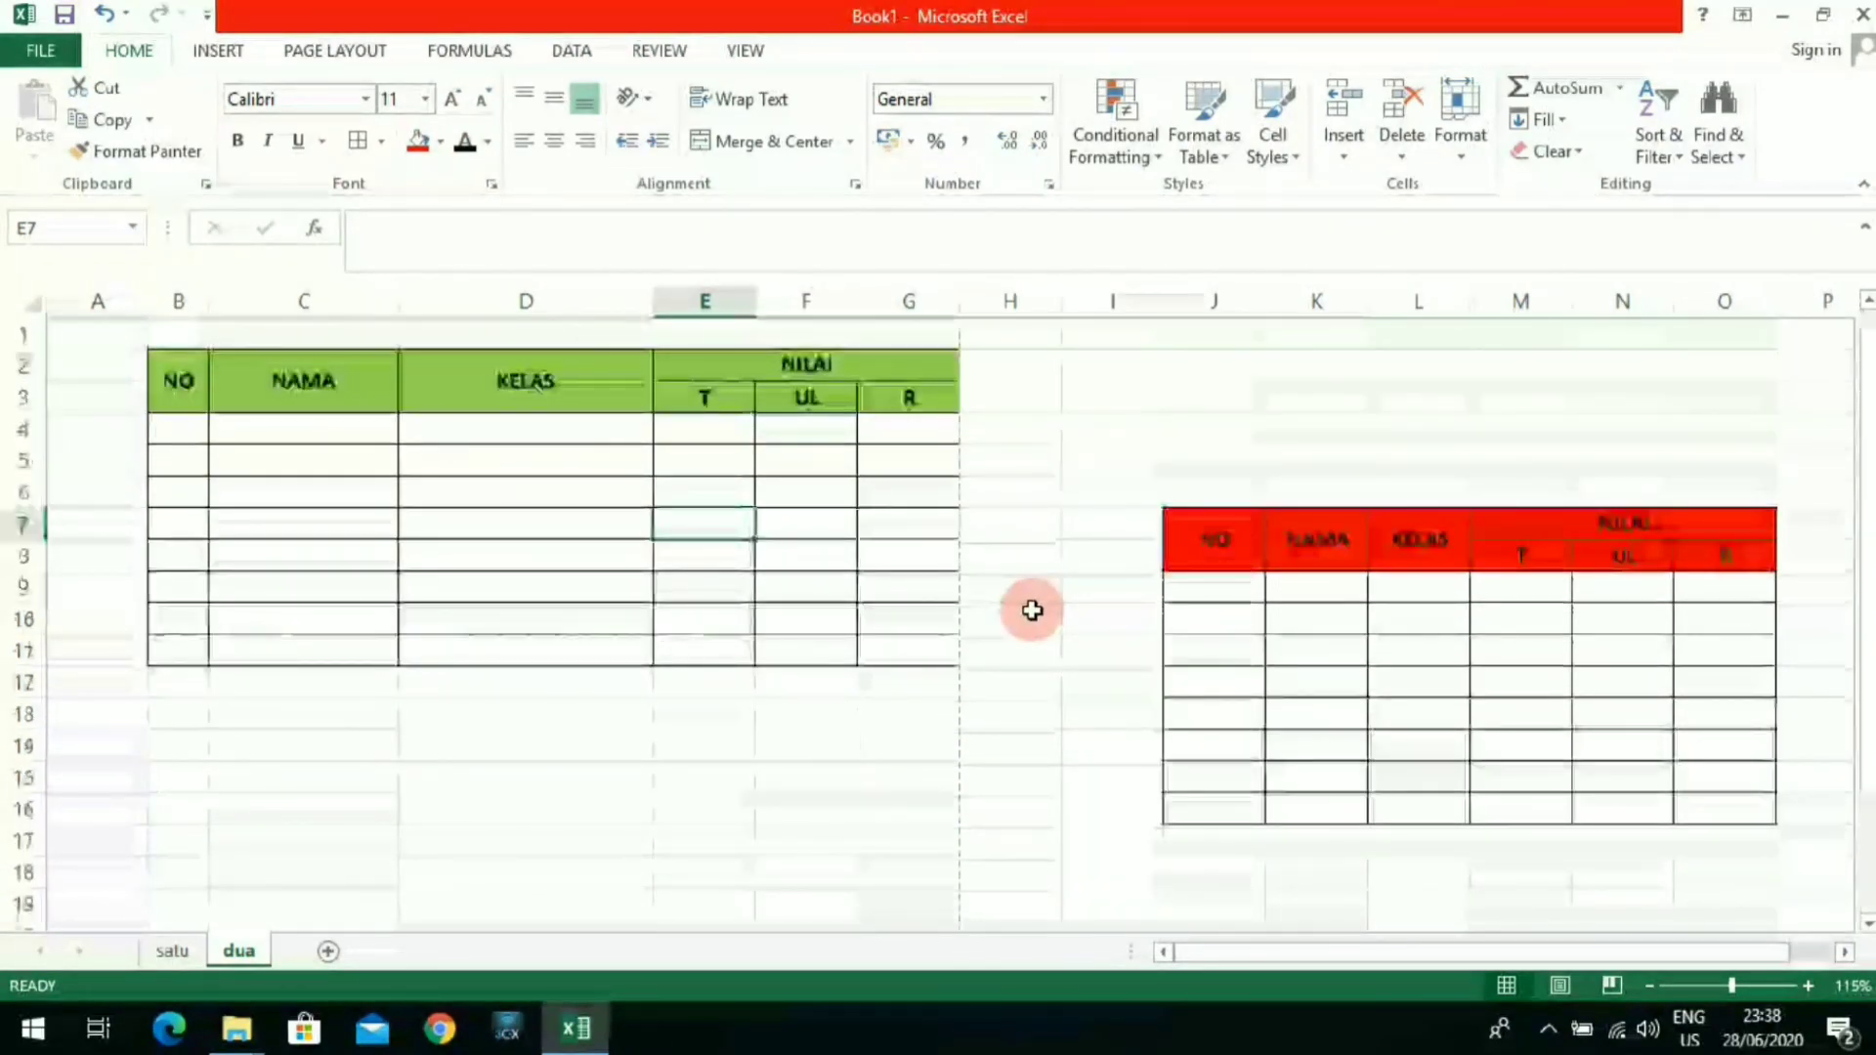
pyautogui.scroll(-2, 516, 679)
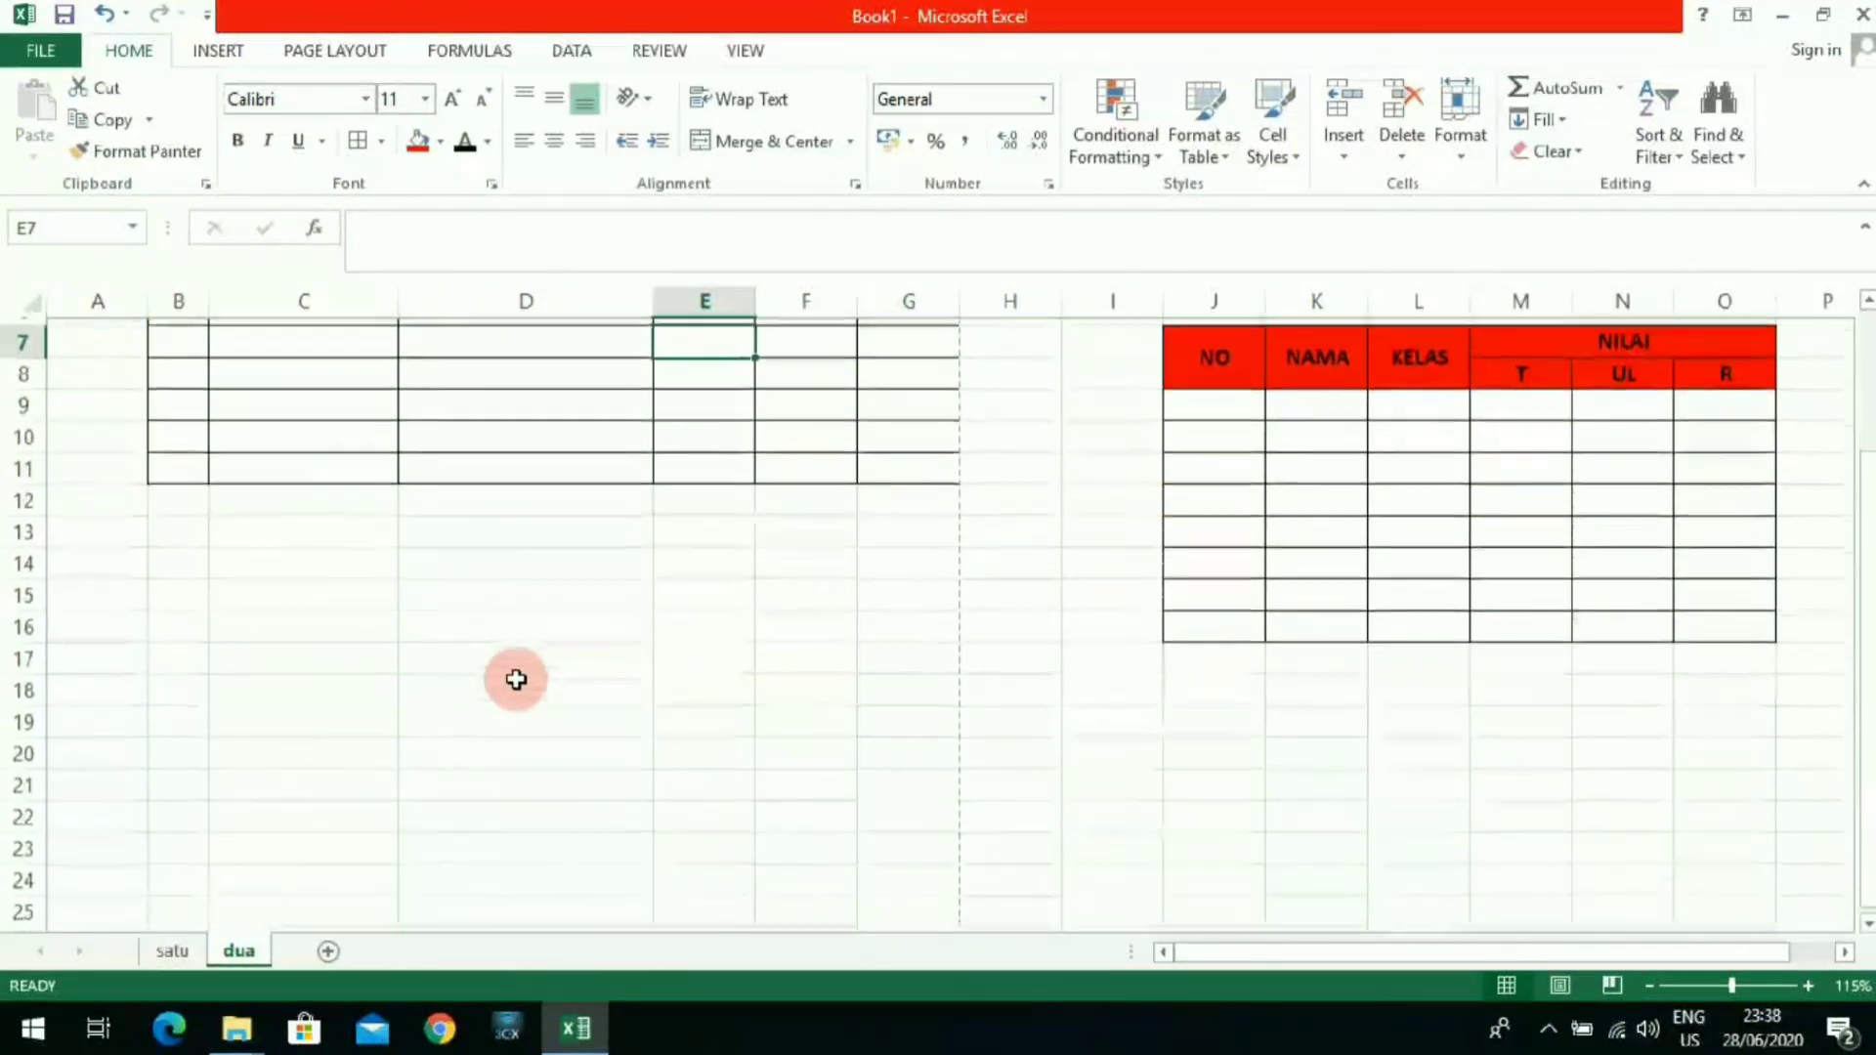
pyautogui.scroll(2, 516, 679)
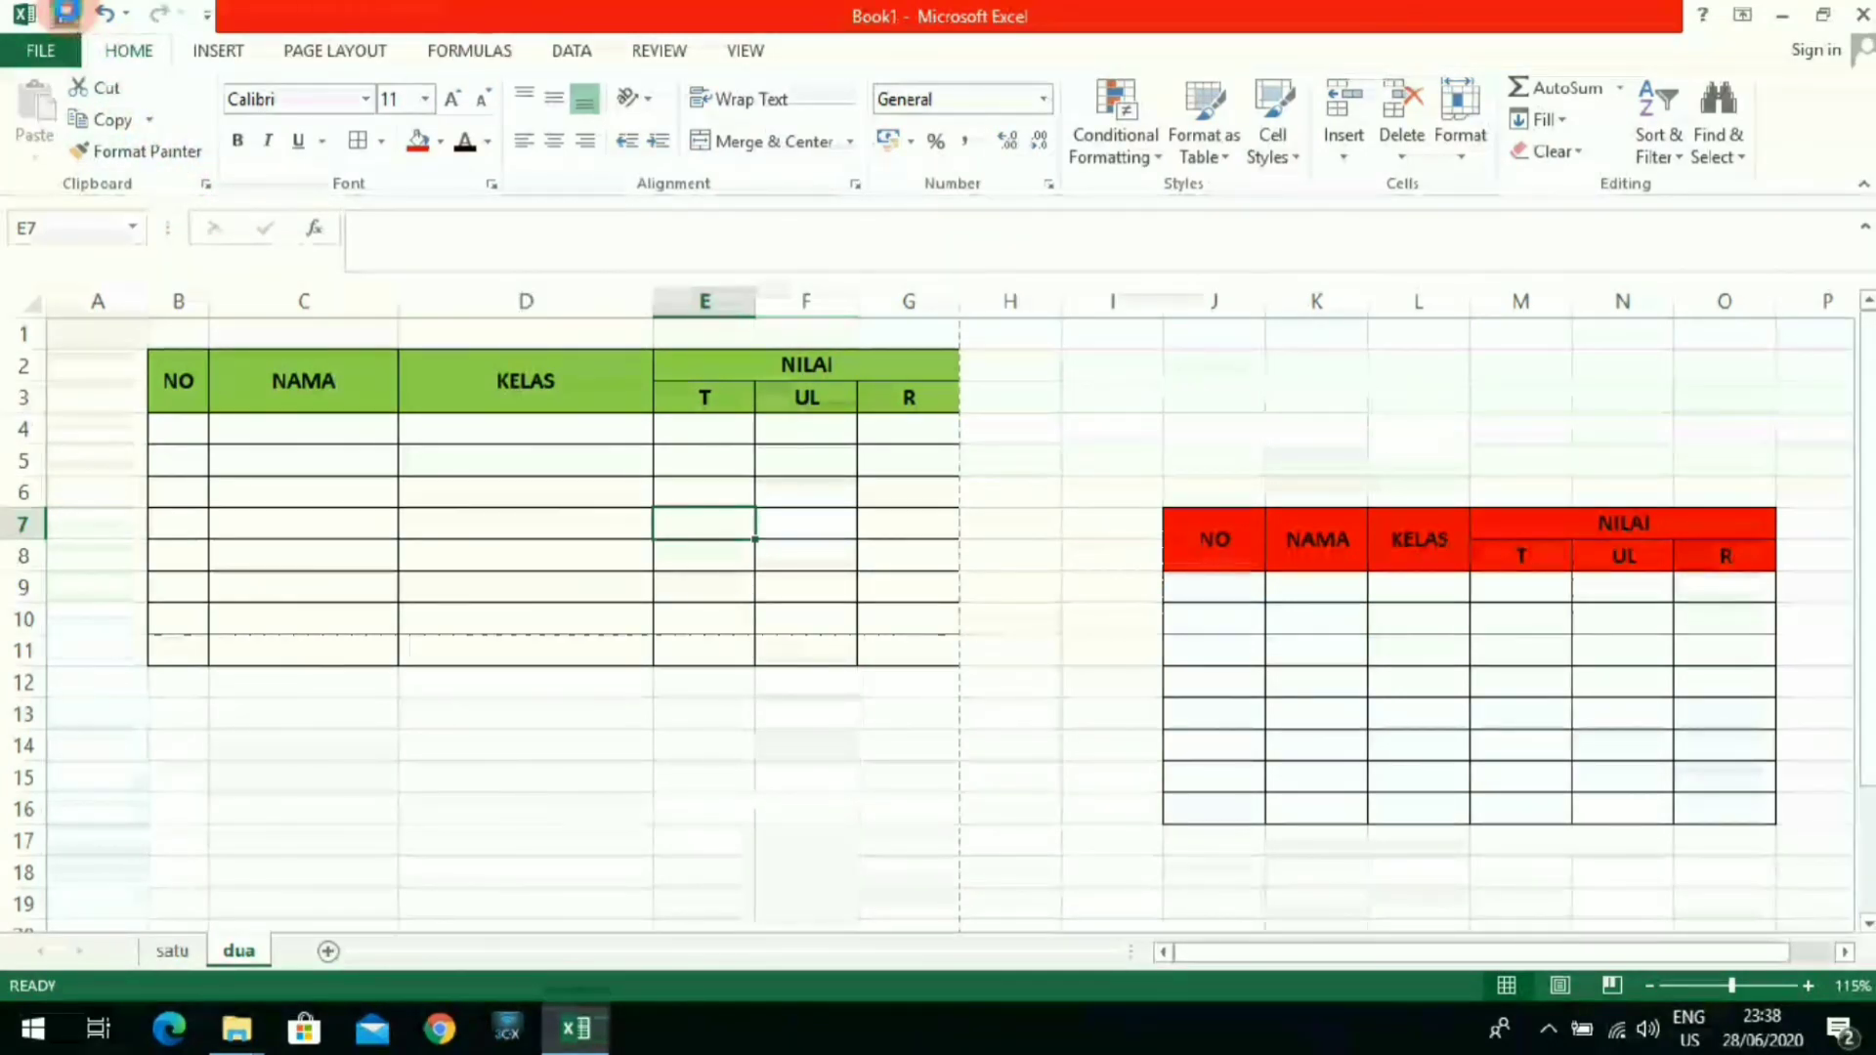
# Step: View the Save As locations for the workbook and return to the sheet without saving
pyautogui.click(65, 12)
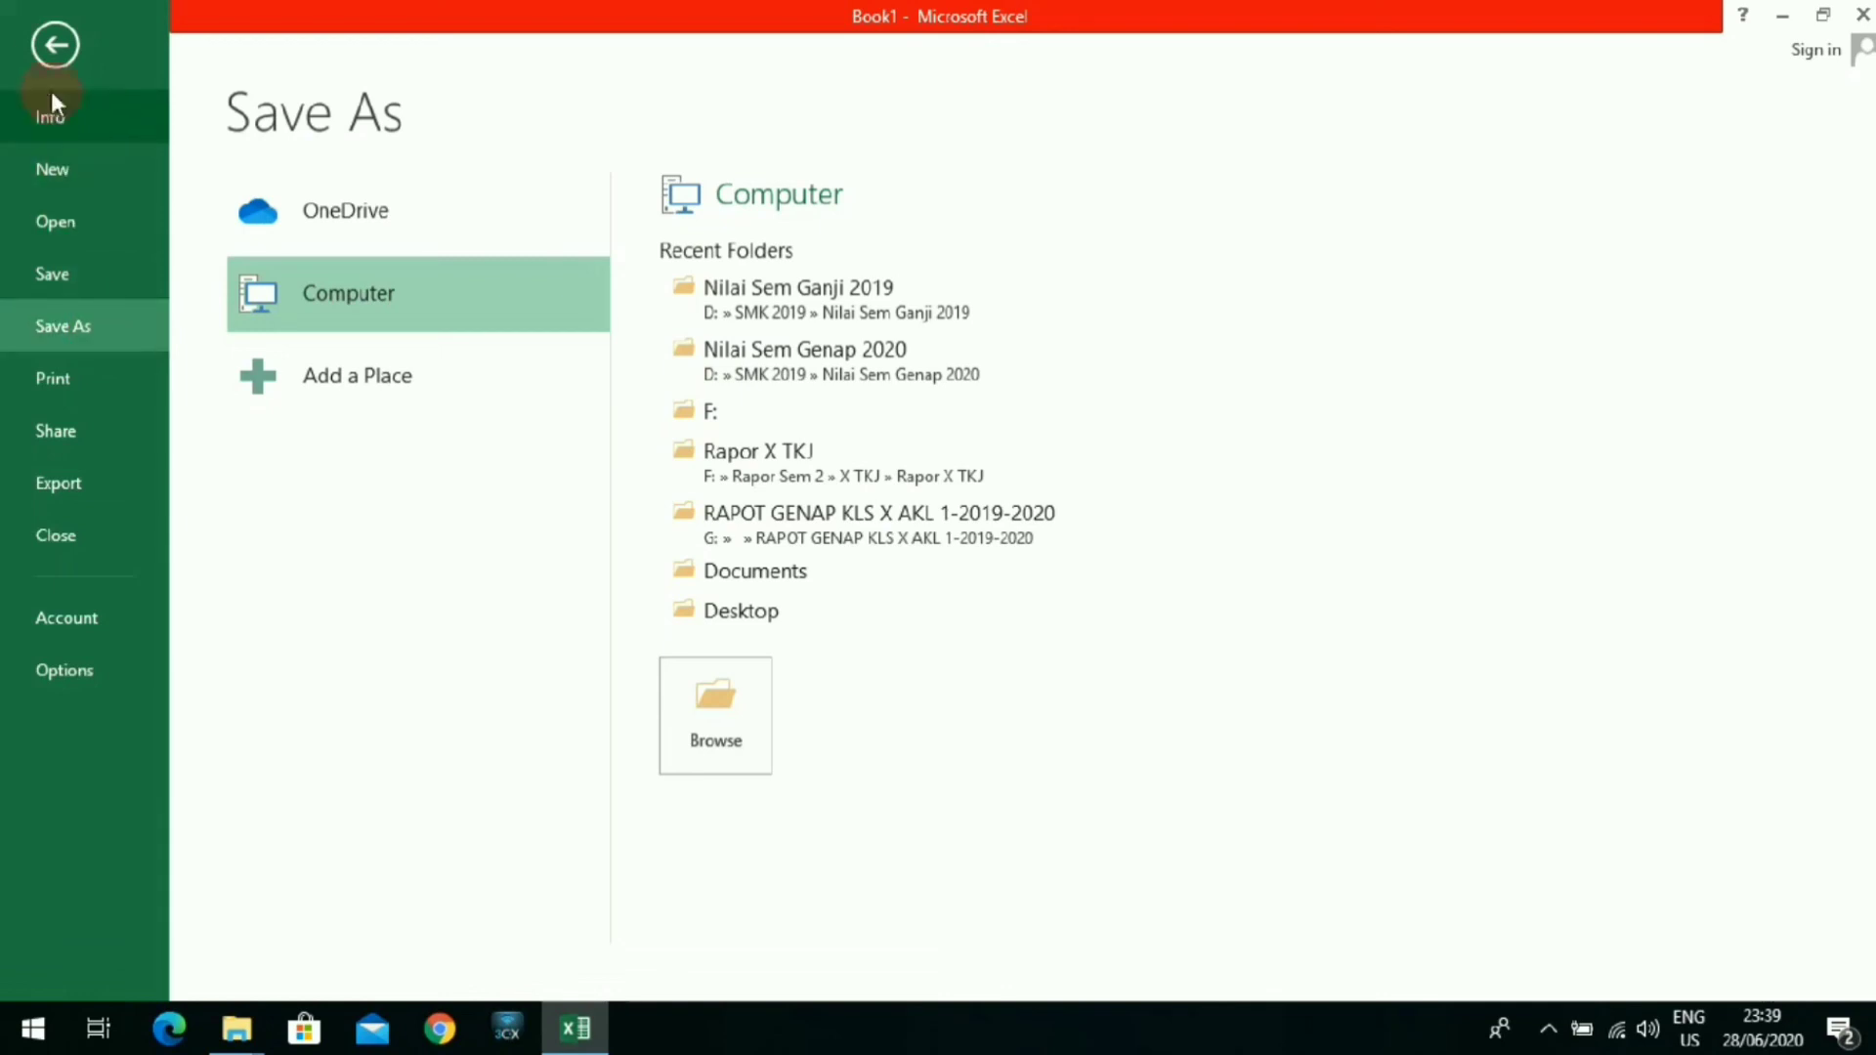
pyautogui.click(53, 43)
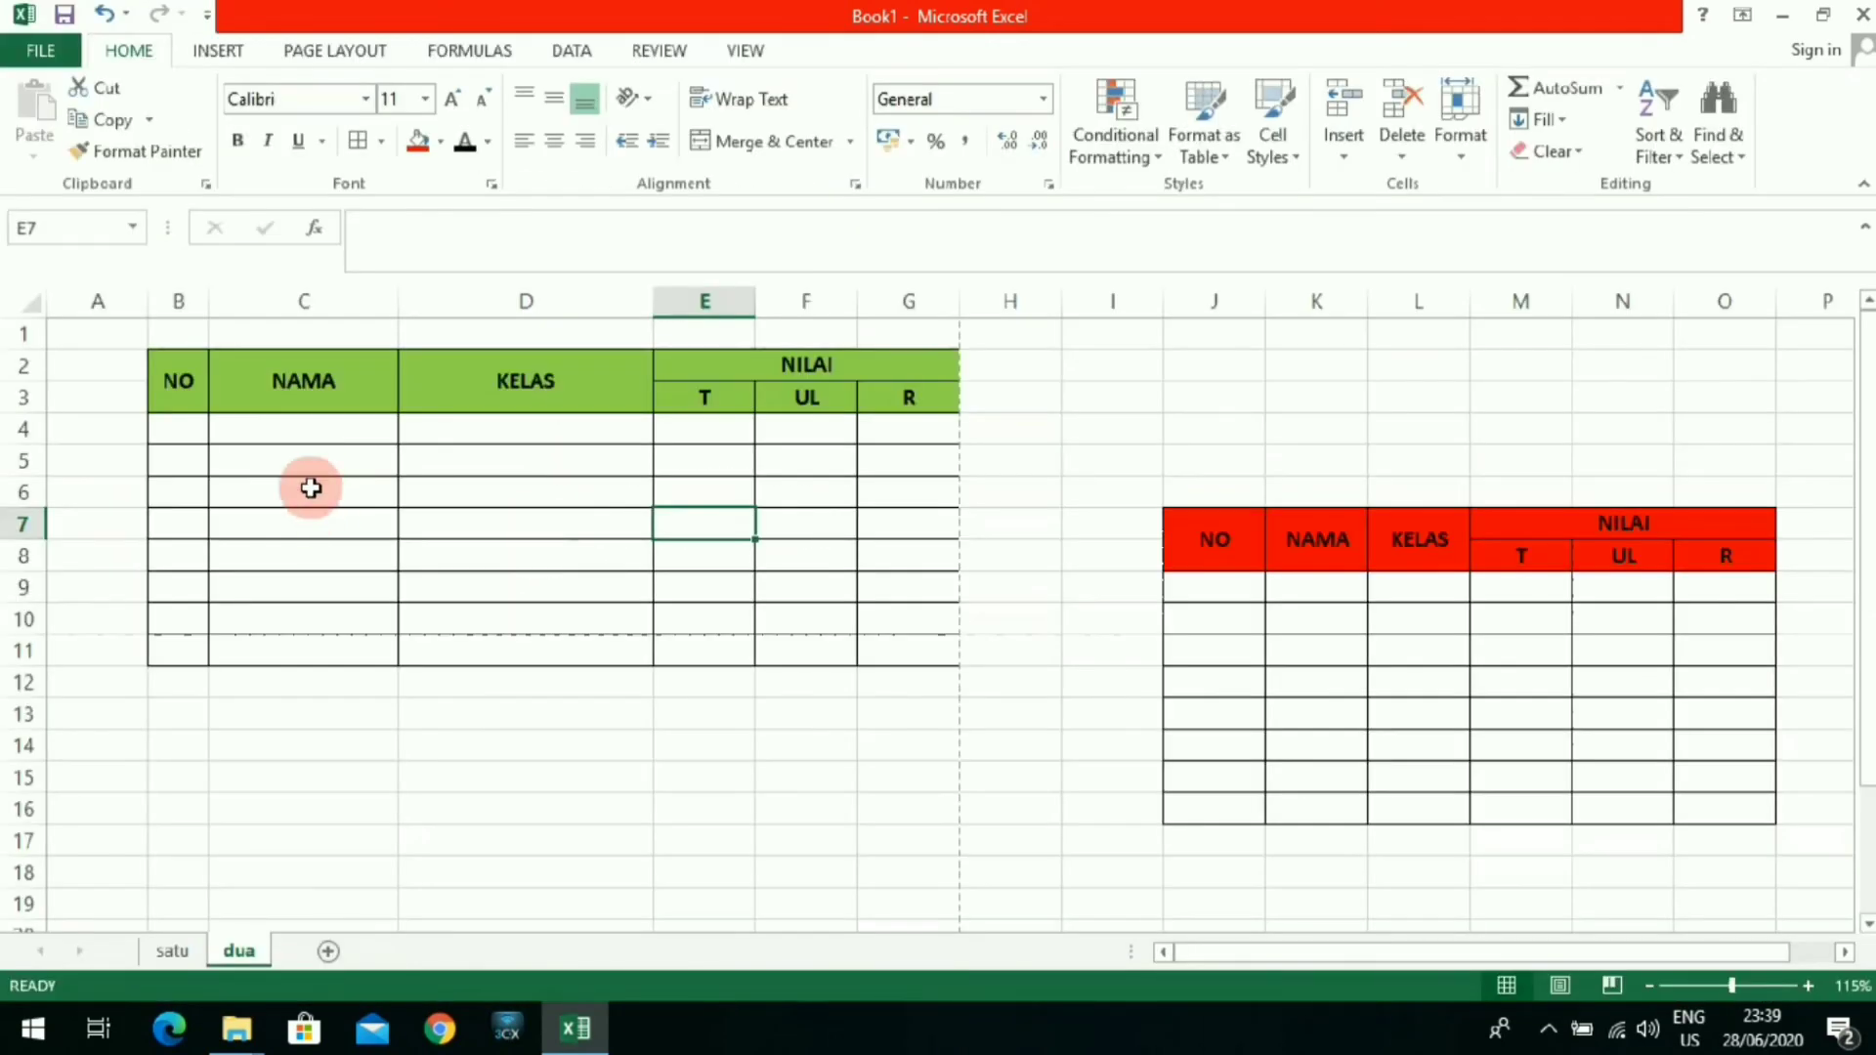
# Step: Open the print preview of sheet "dua" and show the margin and column handles on the page
pyautogui.click(57, 56)
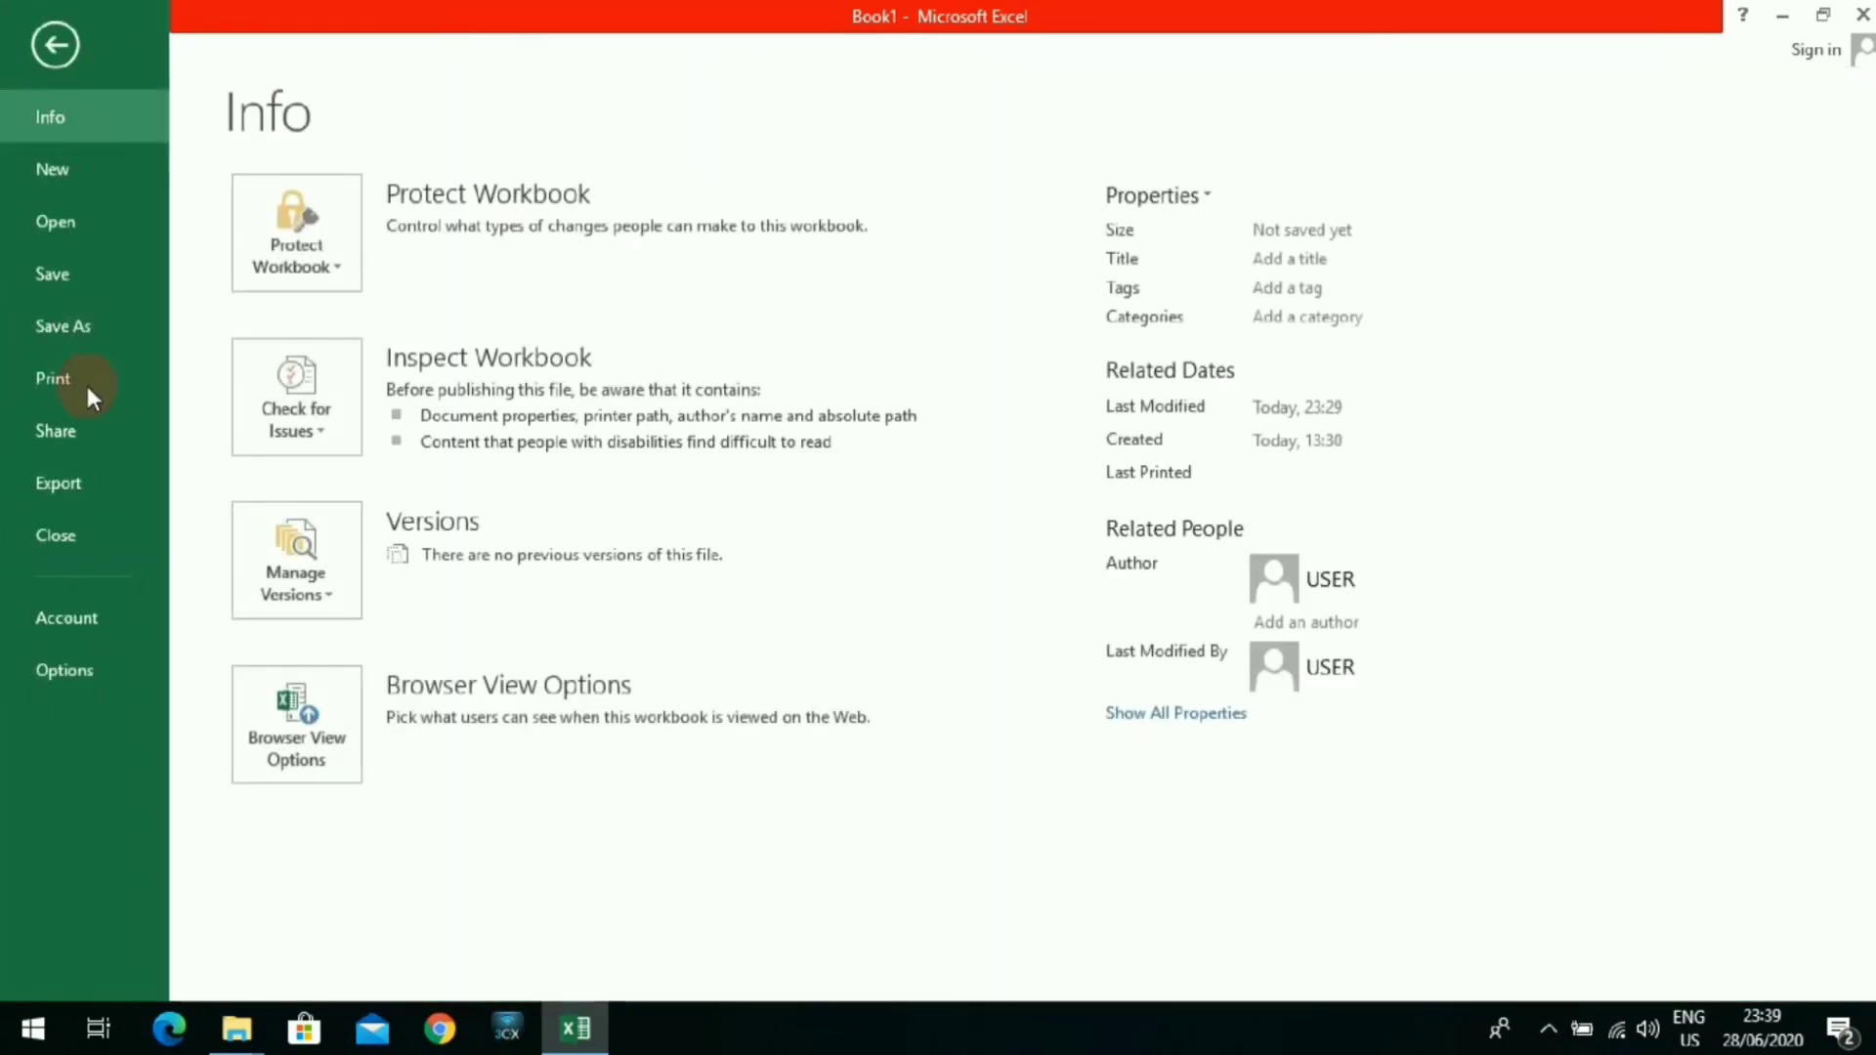
pyautogui.click(83, 399)
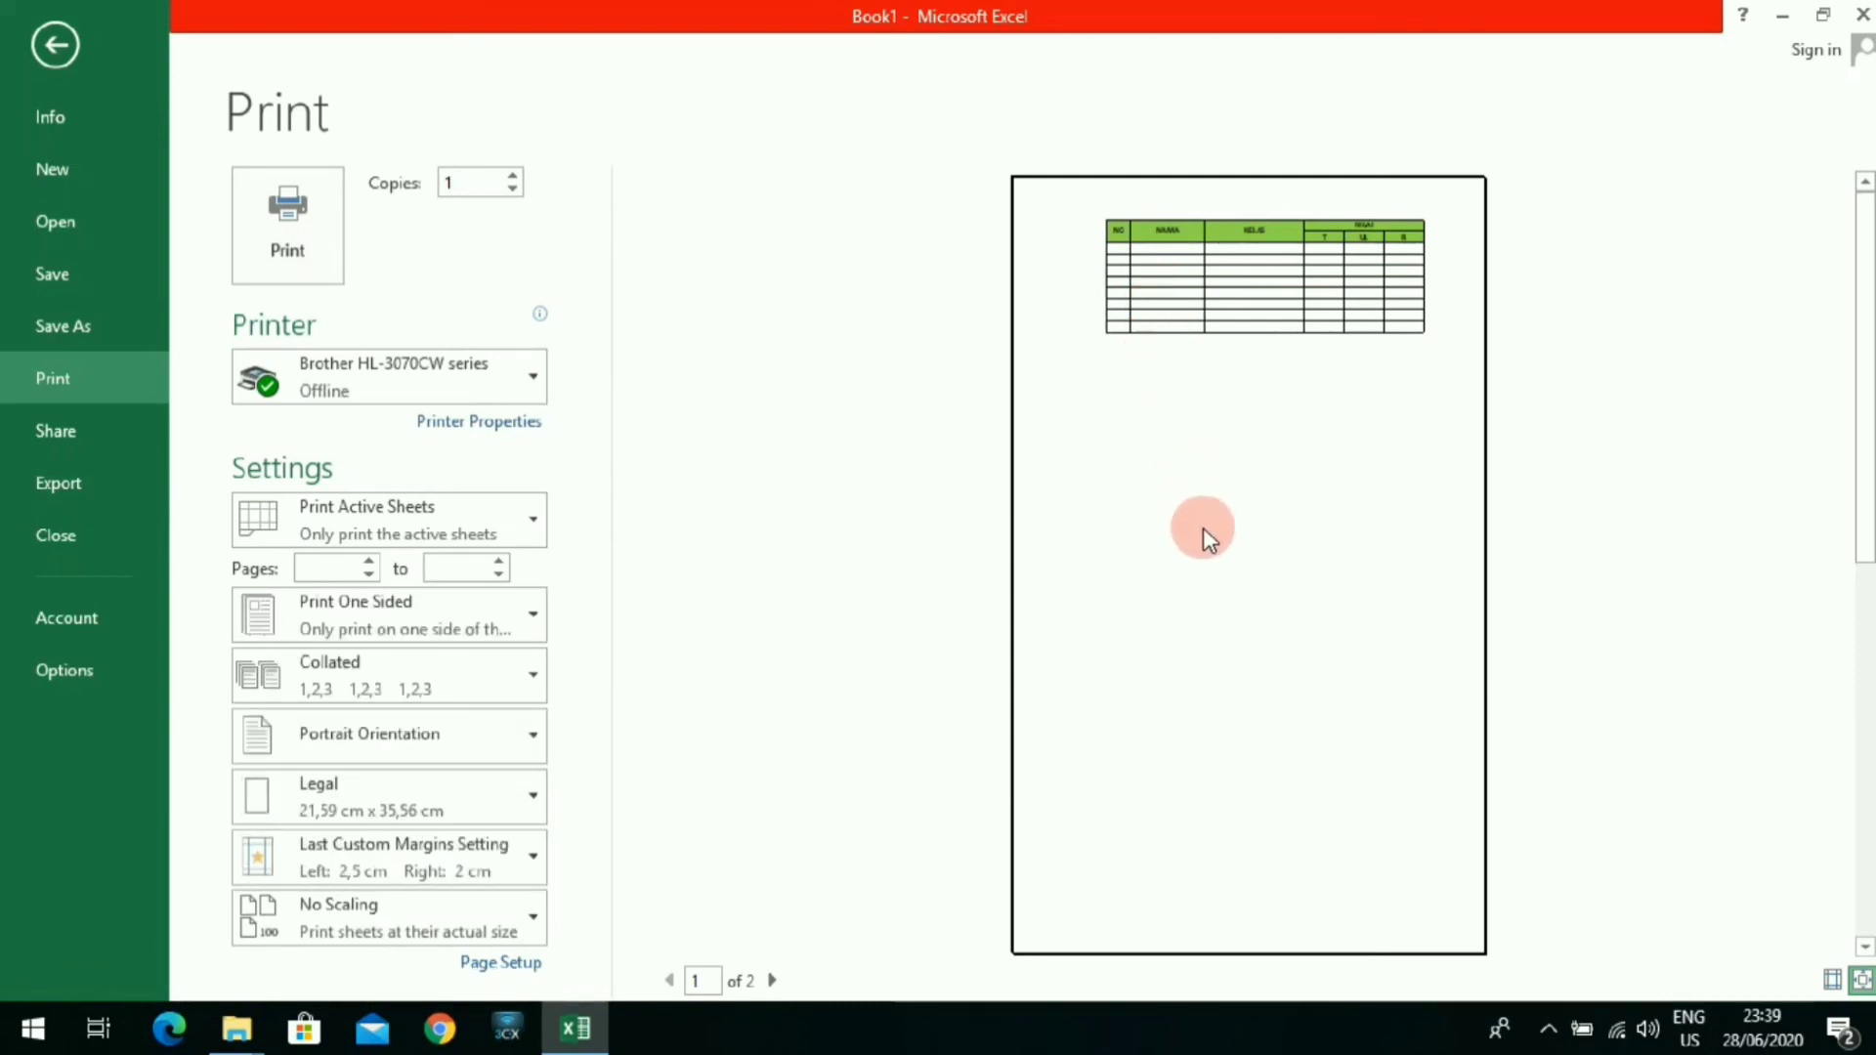
pyautogui.click(1832, 979)
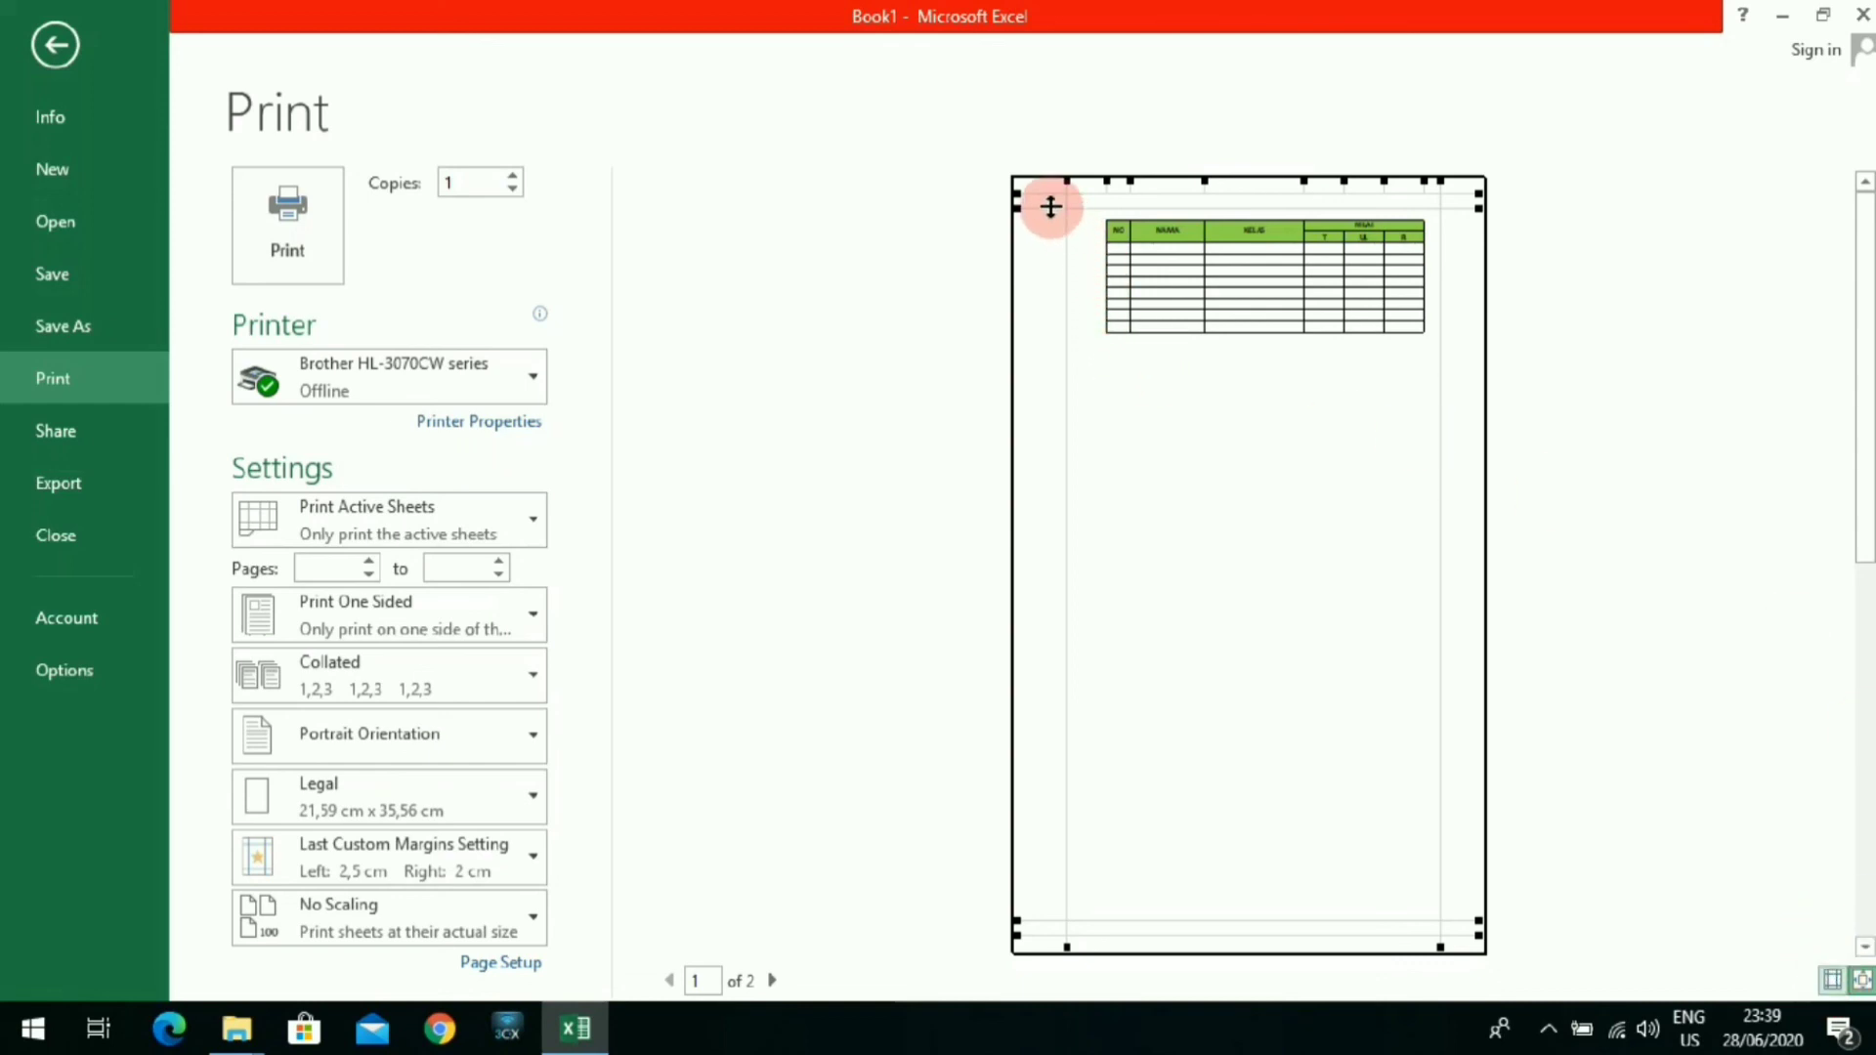
# Step: Increase the top margin in the preview, narrow empty column A, and widen the green table's T and UL columns
pyautogui.moveTo(1050, 206); pyautogui.dragTo(1084, 185)
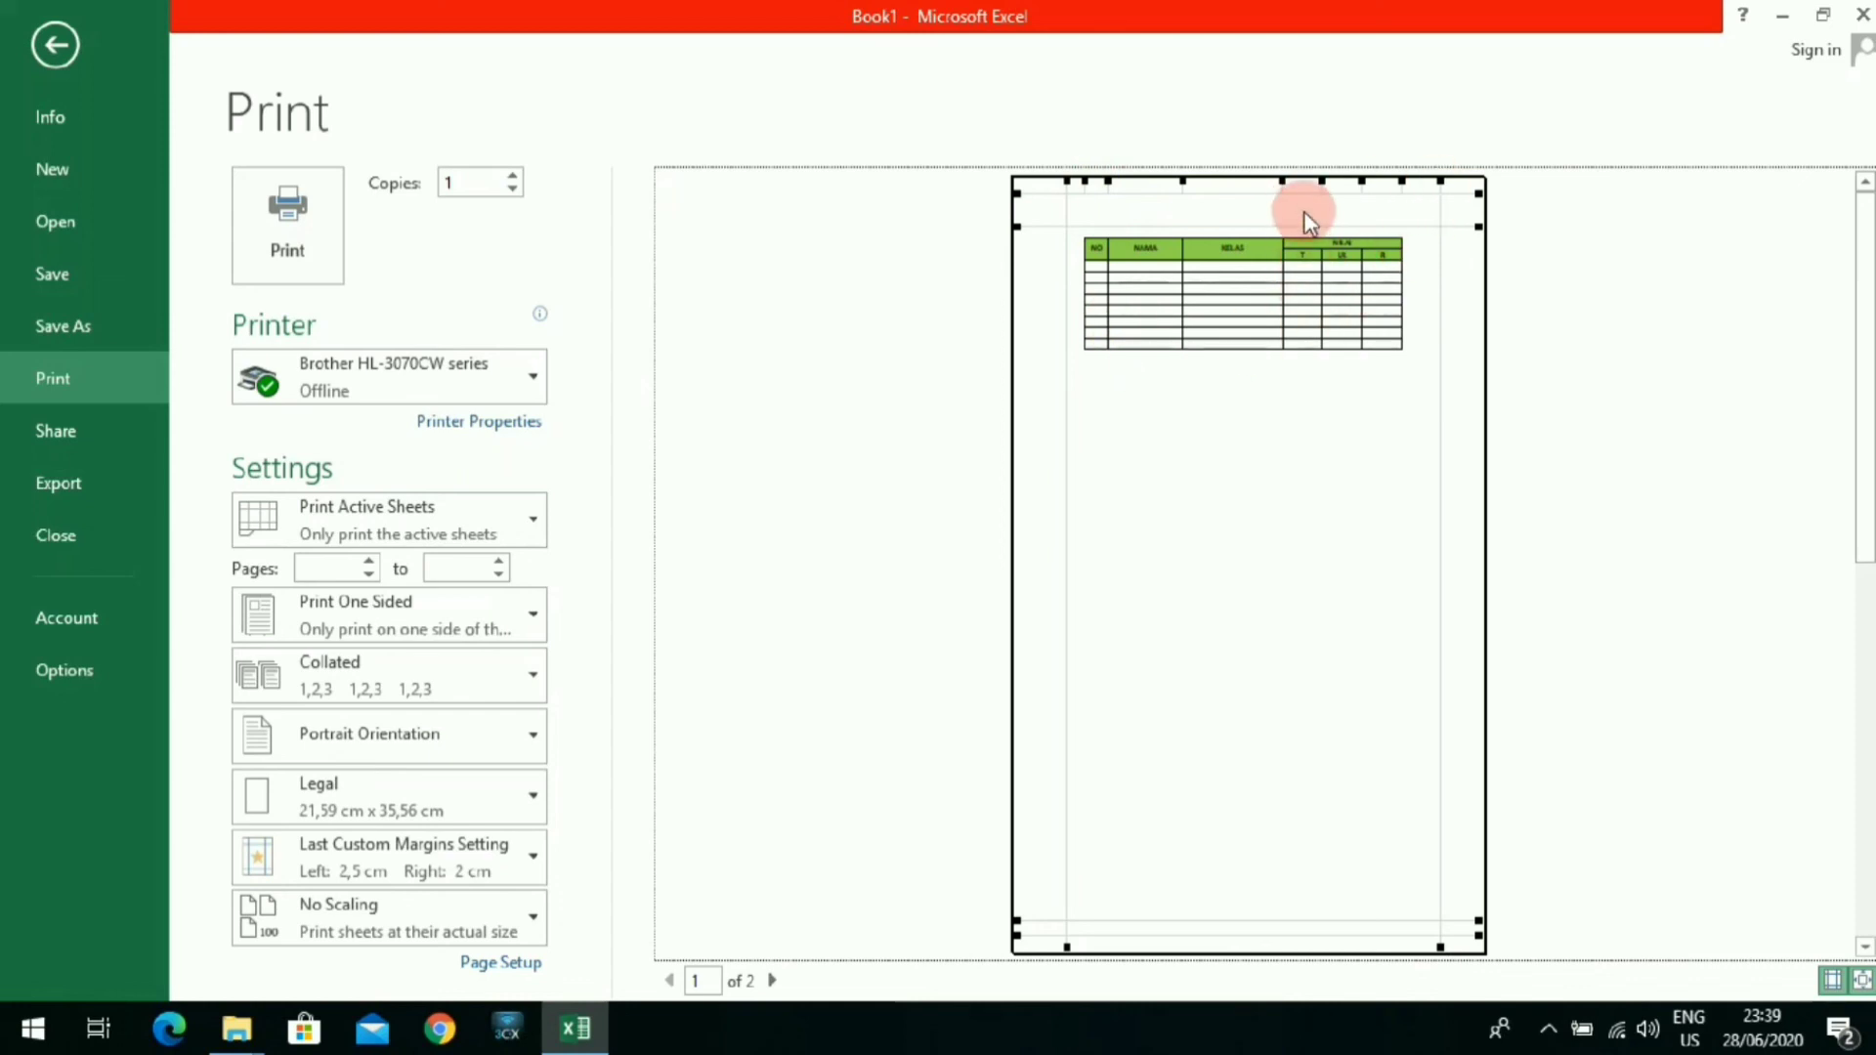
pyautogui.moveTo(1321, 180); pyautogui.dragTo(1393, 181)
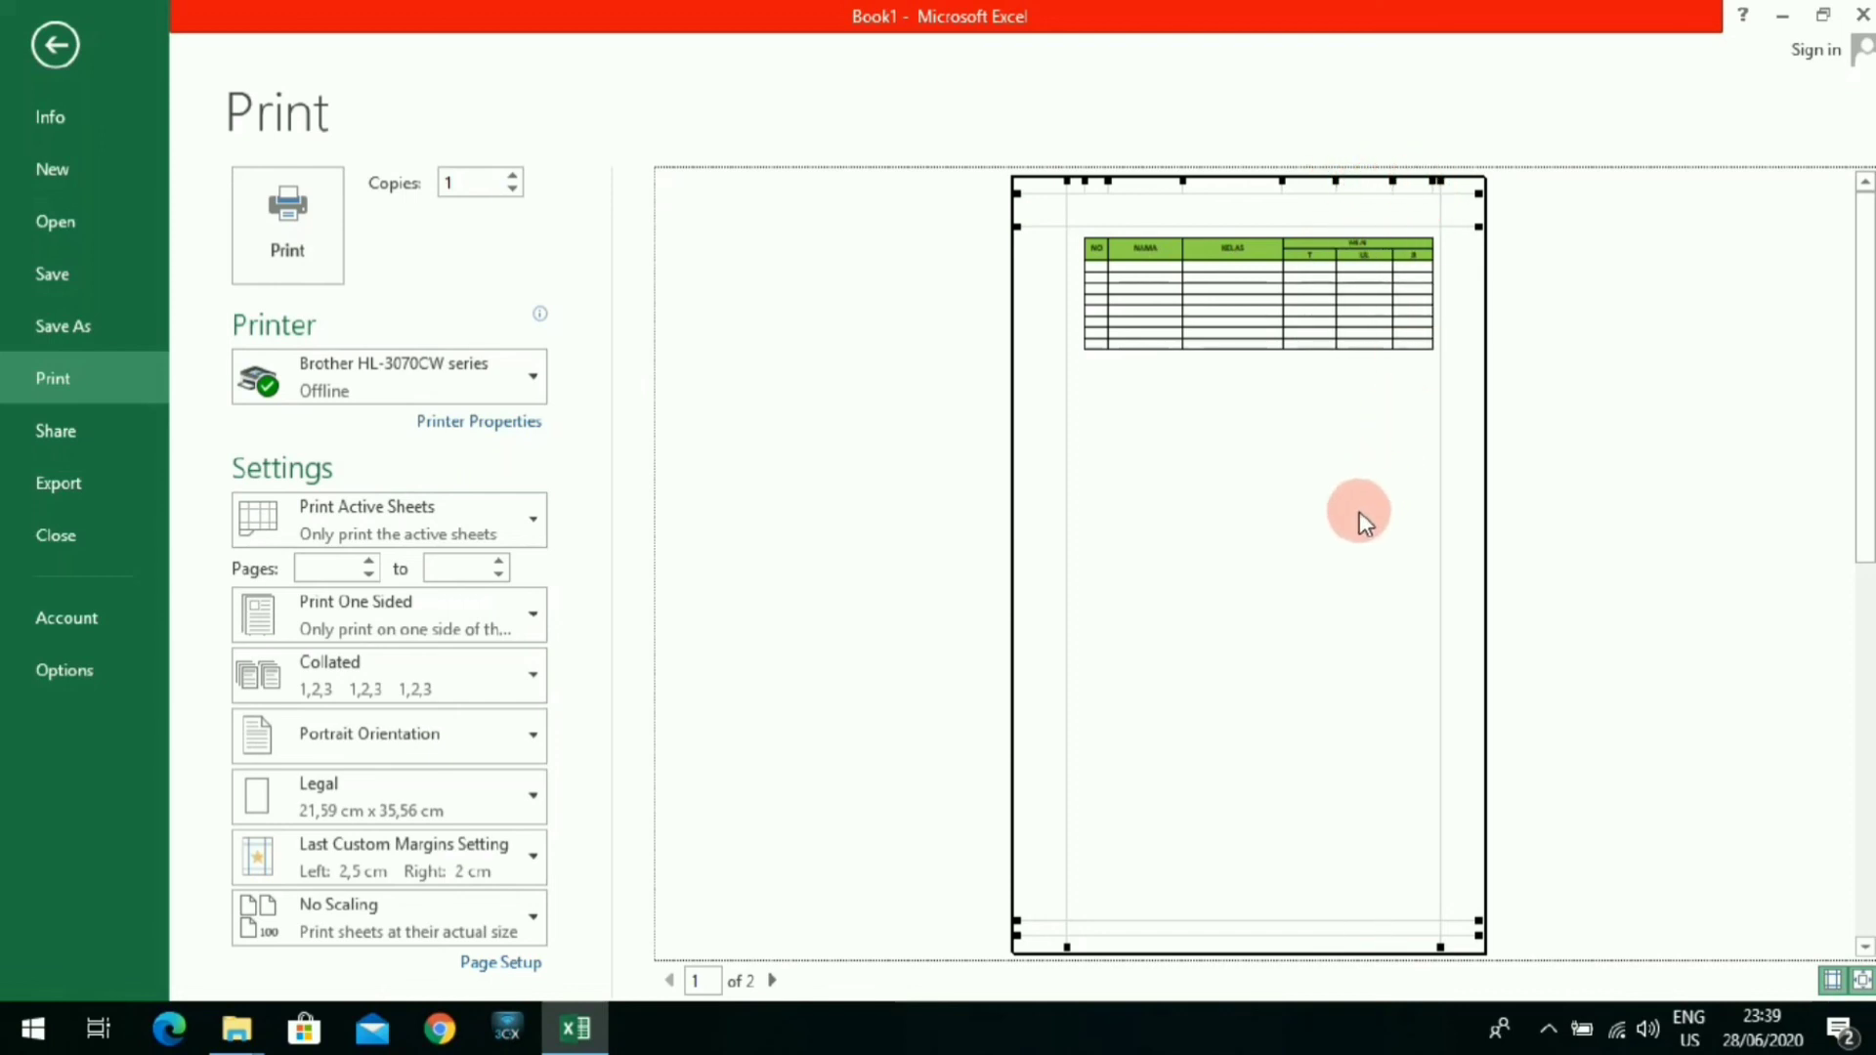
# Step: Set the range of pages to print from 1 to 4
pyautogui.scroll(-2, 1358, 512)
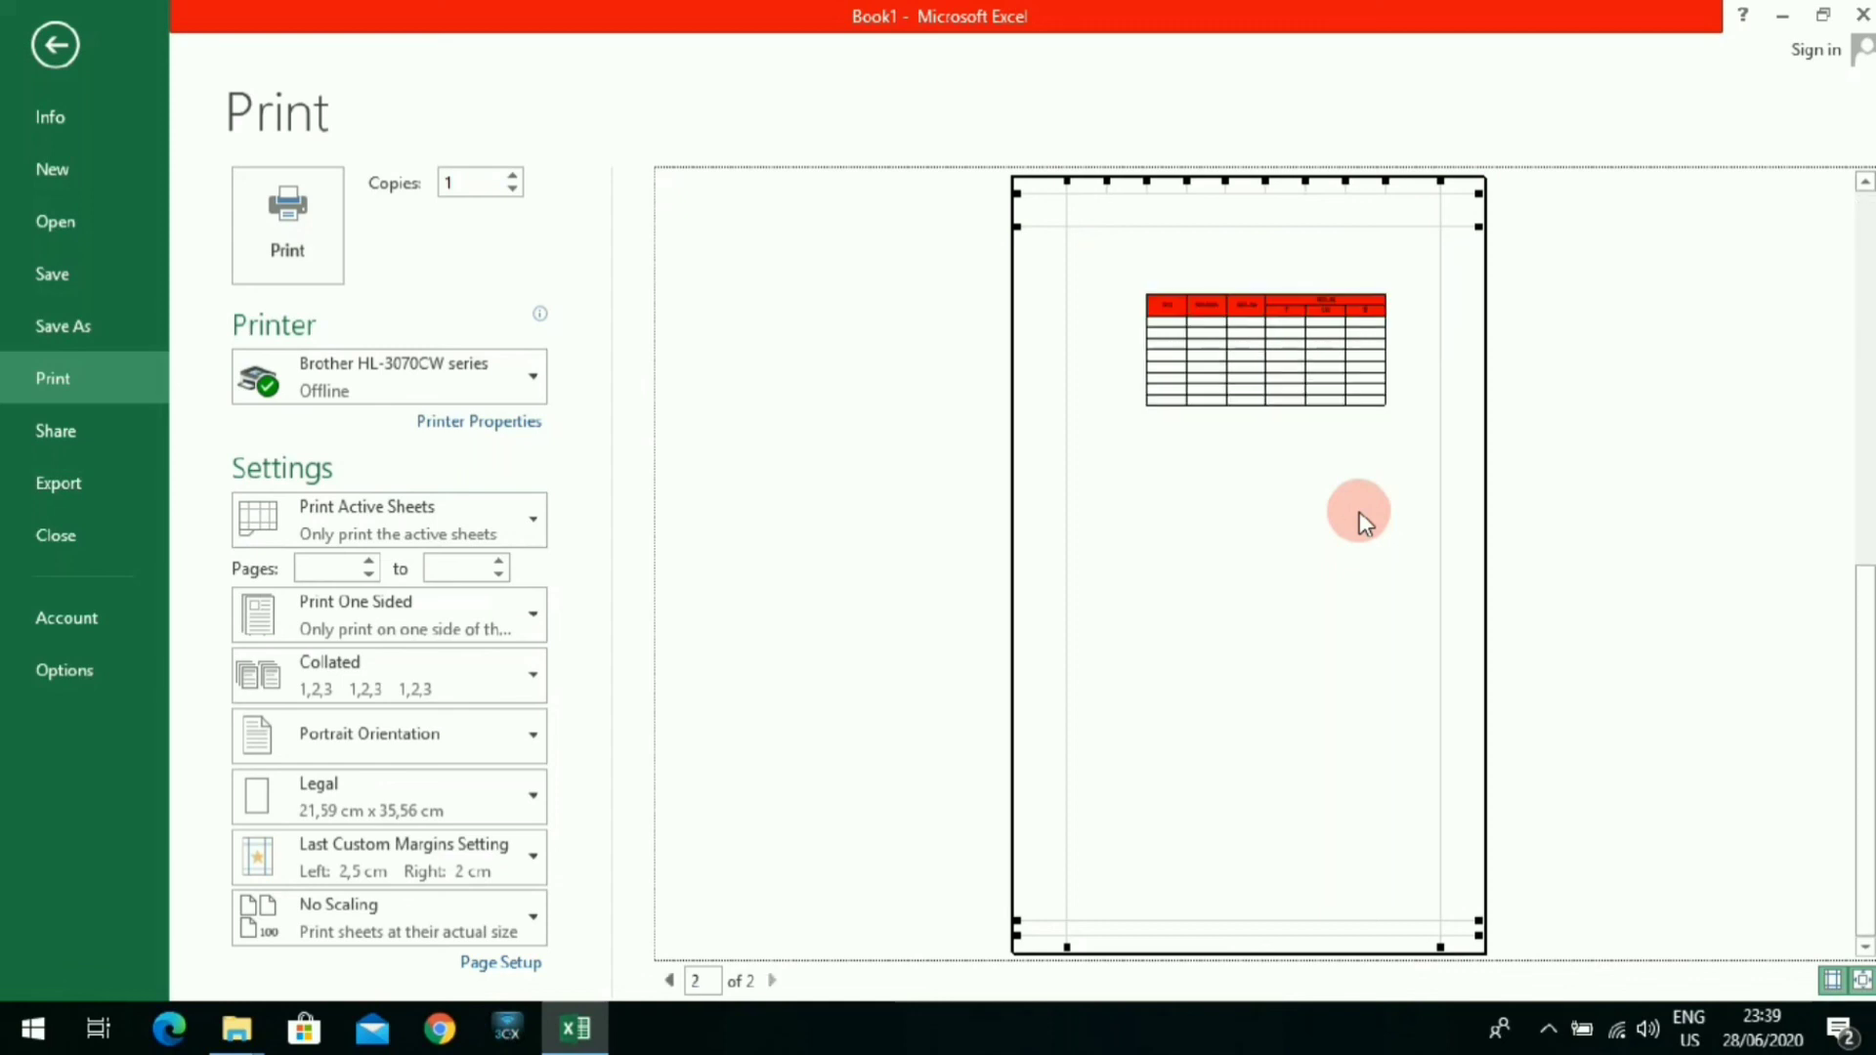
pyautogui.scroll(2, 1358, 512)
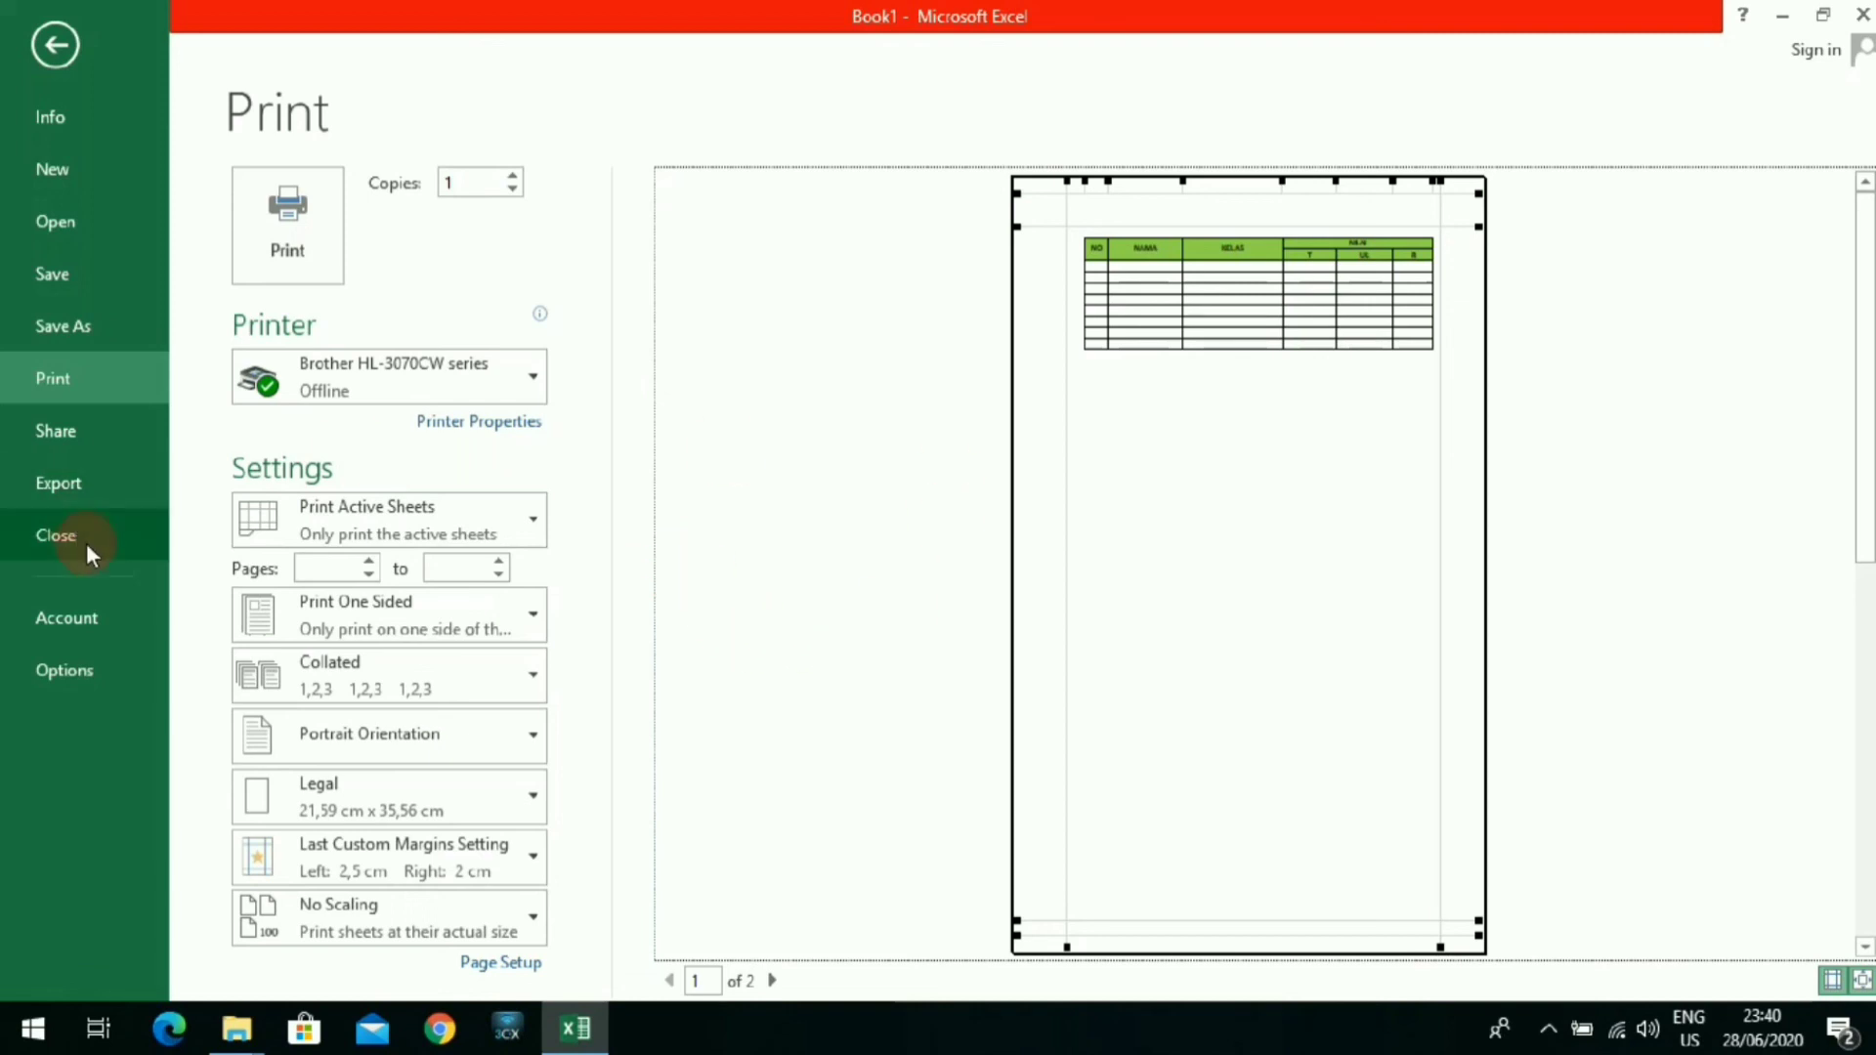
pyautogui.click(315, 566)
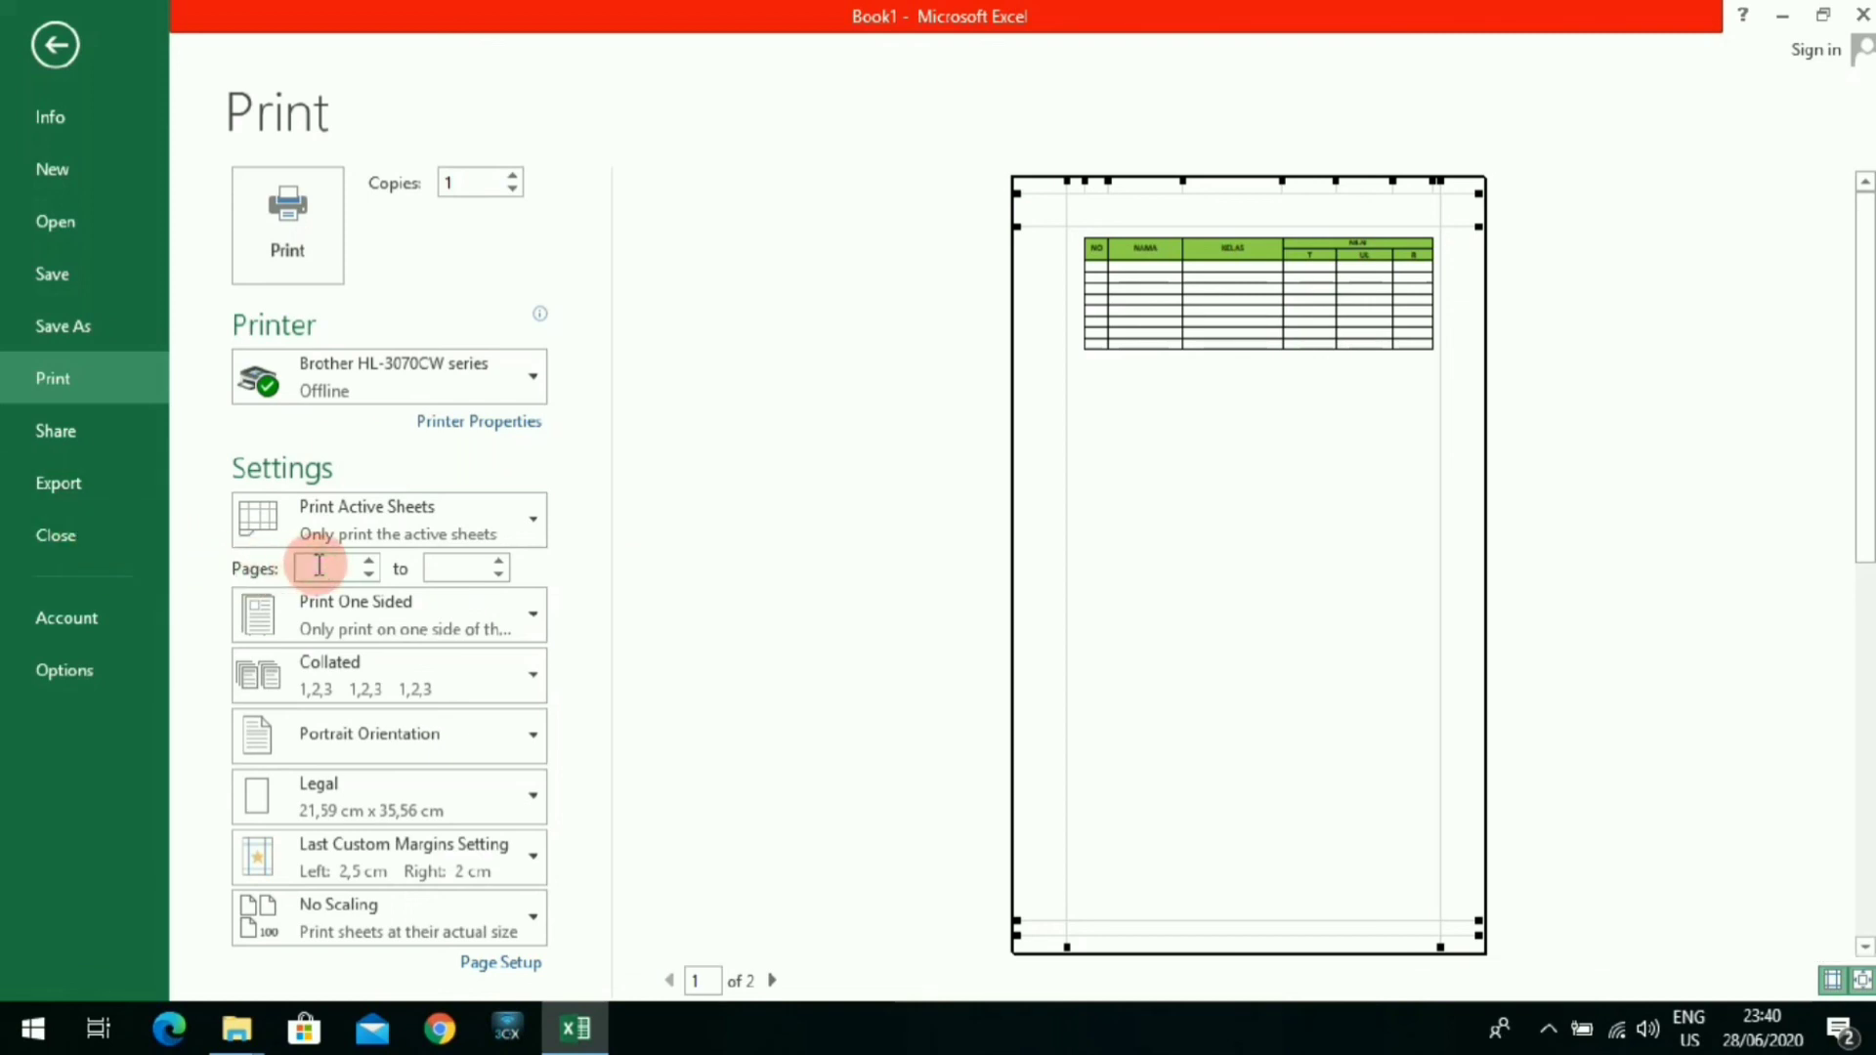
pyautogui.click(434, 563)
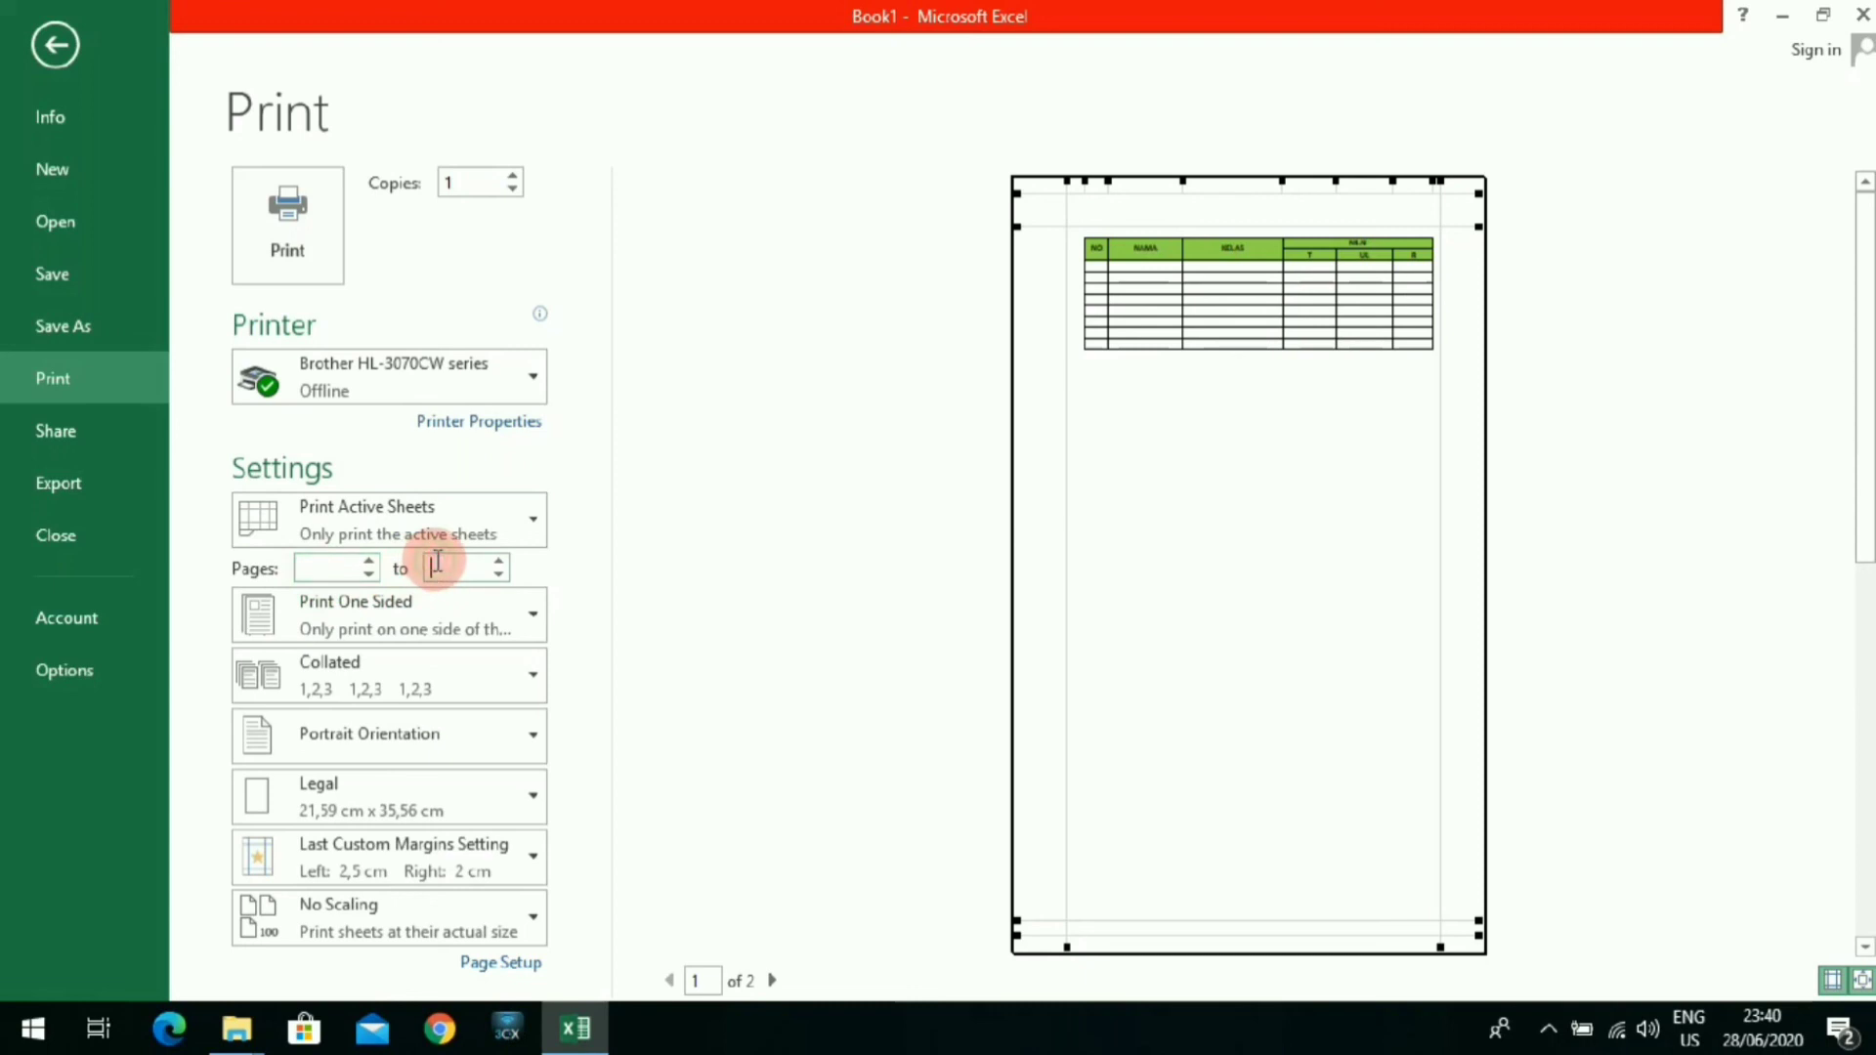
pyautogui.click(335, 568)
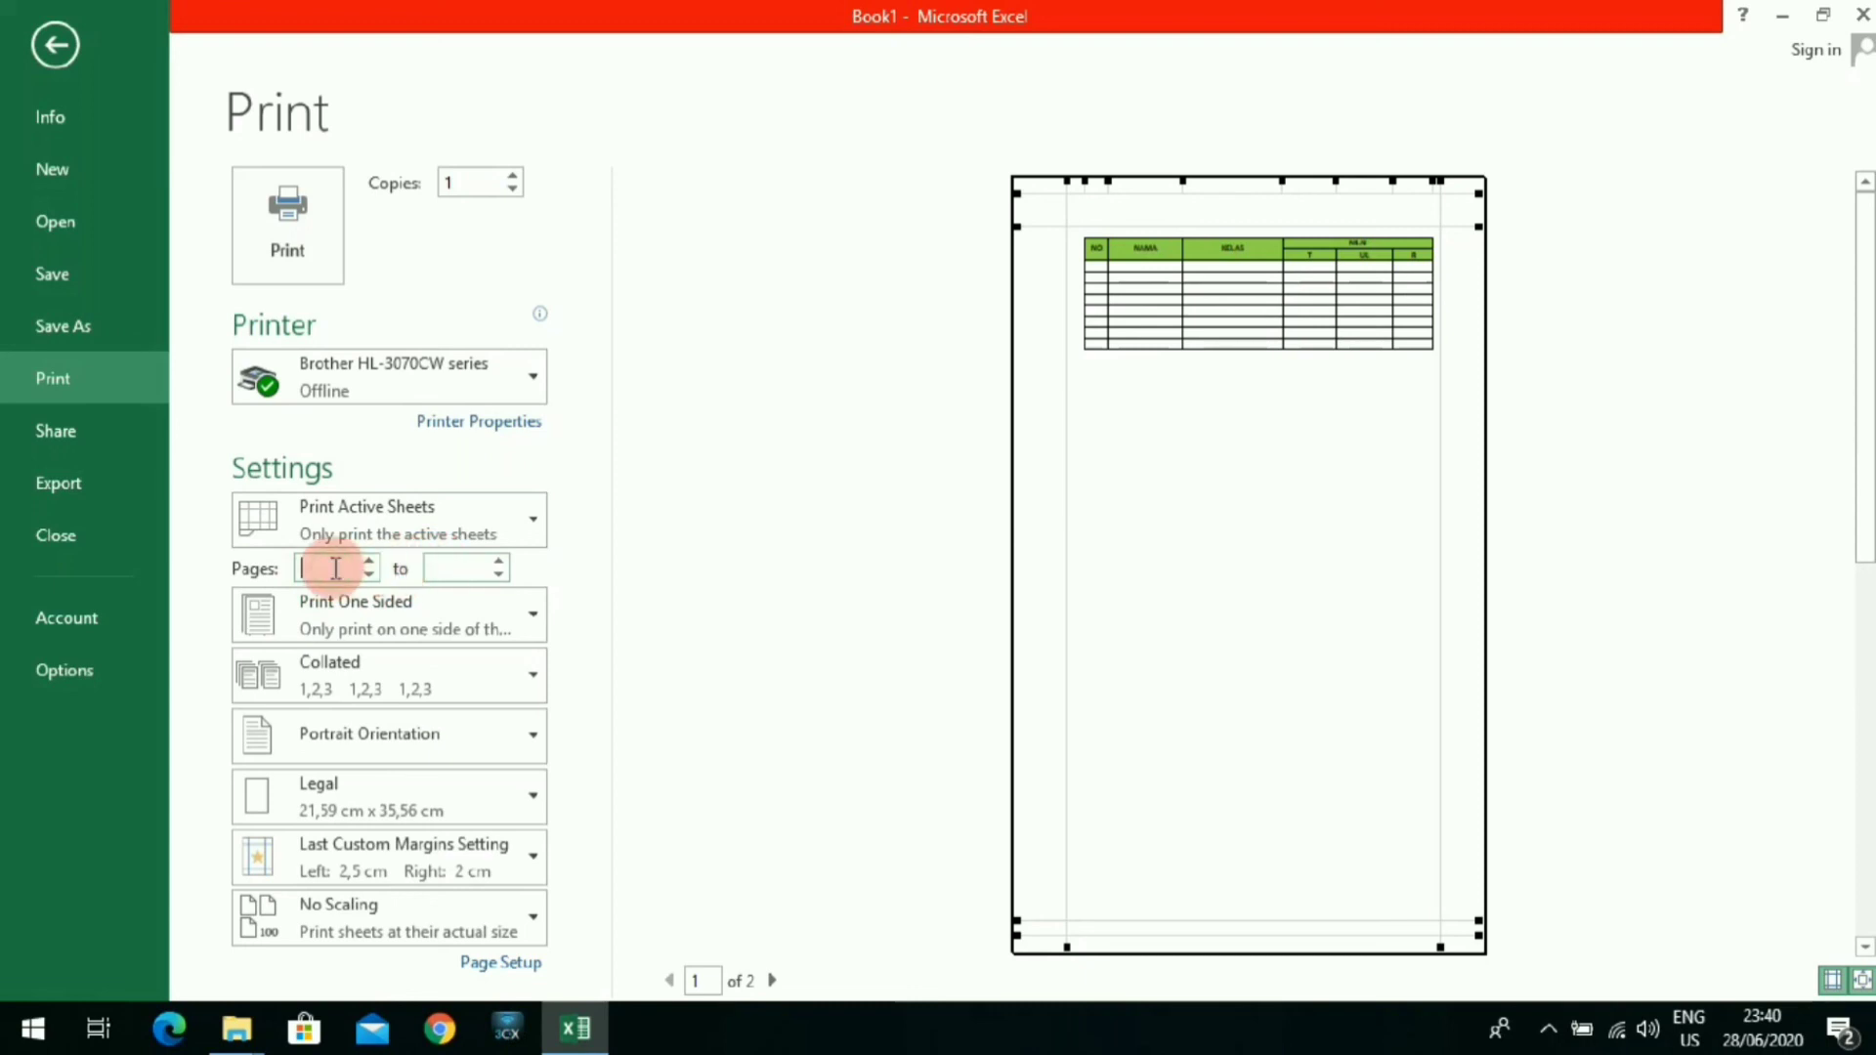
pyautogui.click(455, 564)
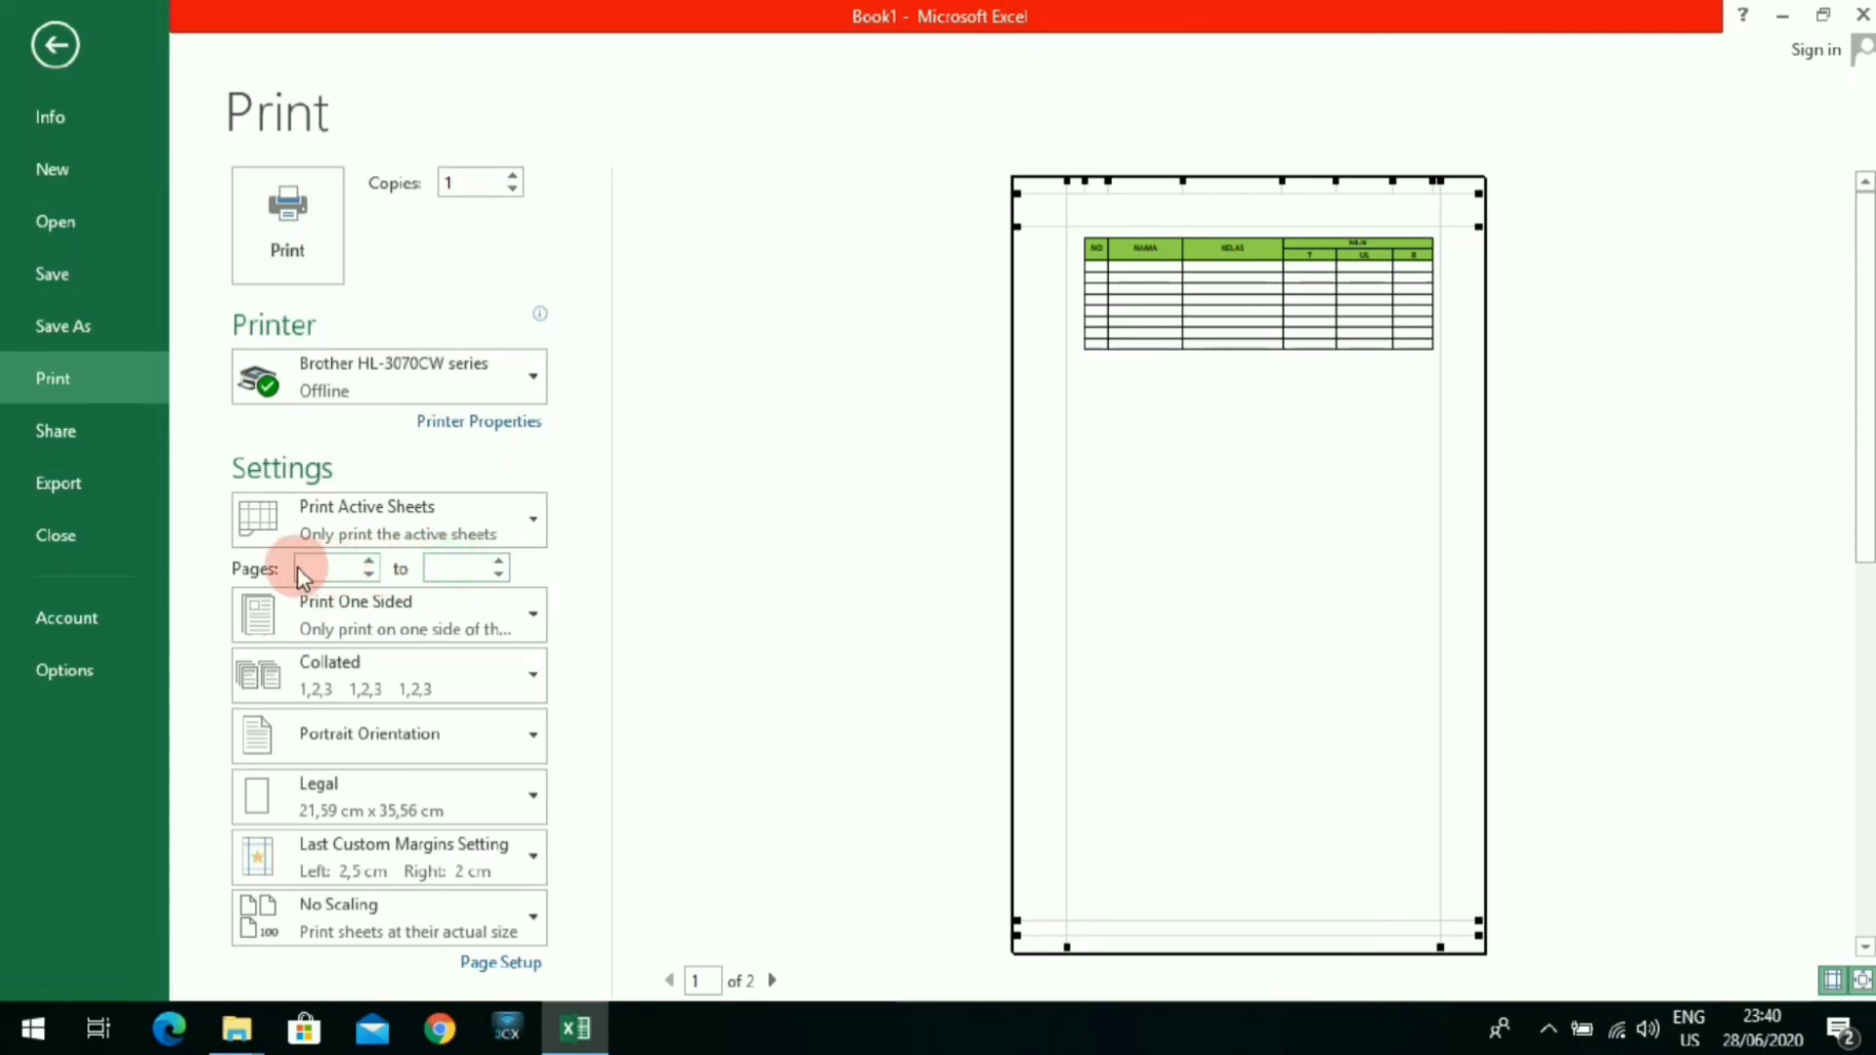
pyautogui.click(326, 568)
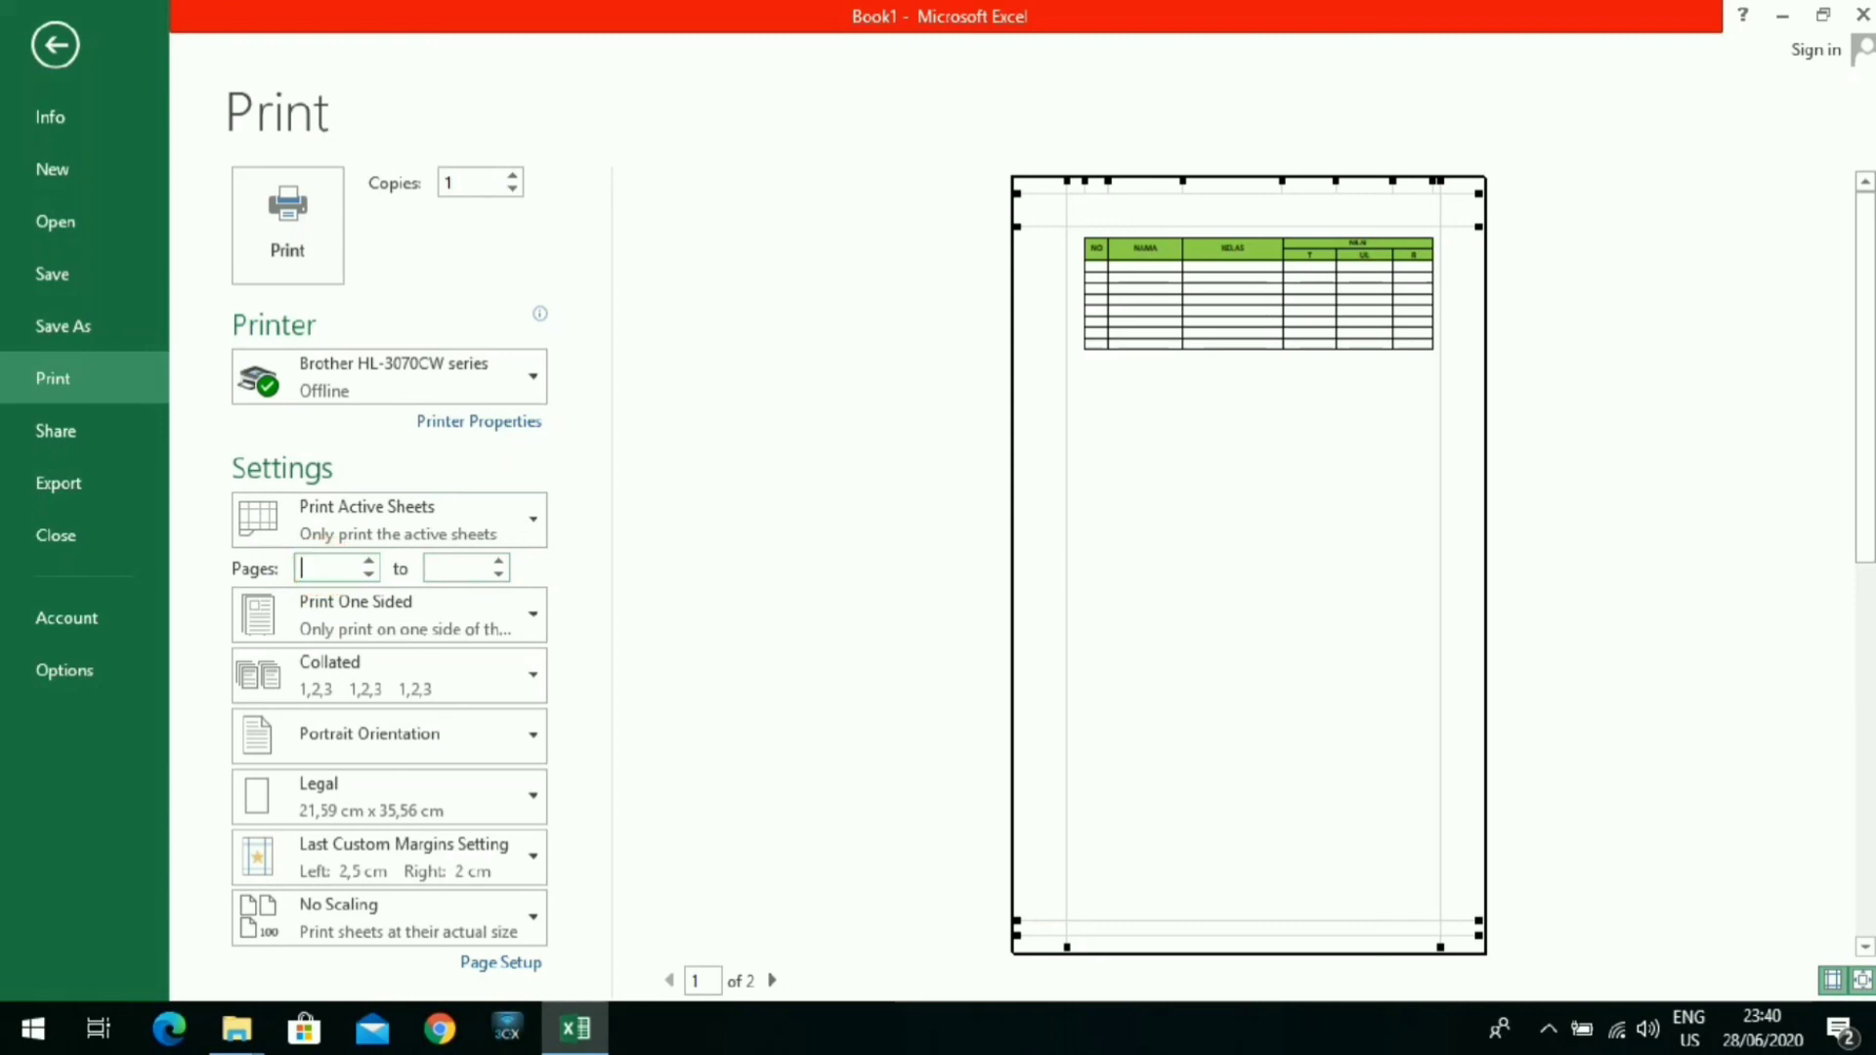
pyautogui.write('1')
pyautogui.press('Tab')
pyautogui.write('4')
# Step: Raise the number of print copies to 2 and return it to 1
pyautogui.click(512, 177)
pyautogui.click(1163, 391)
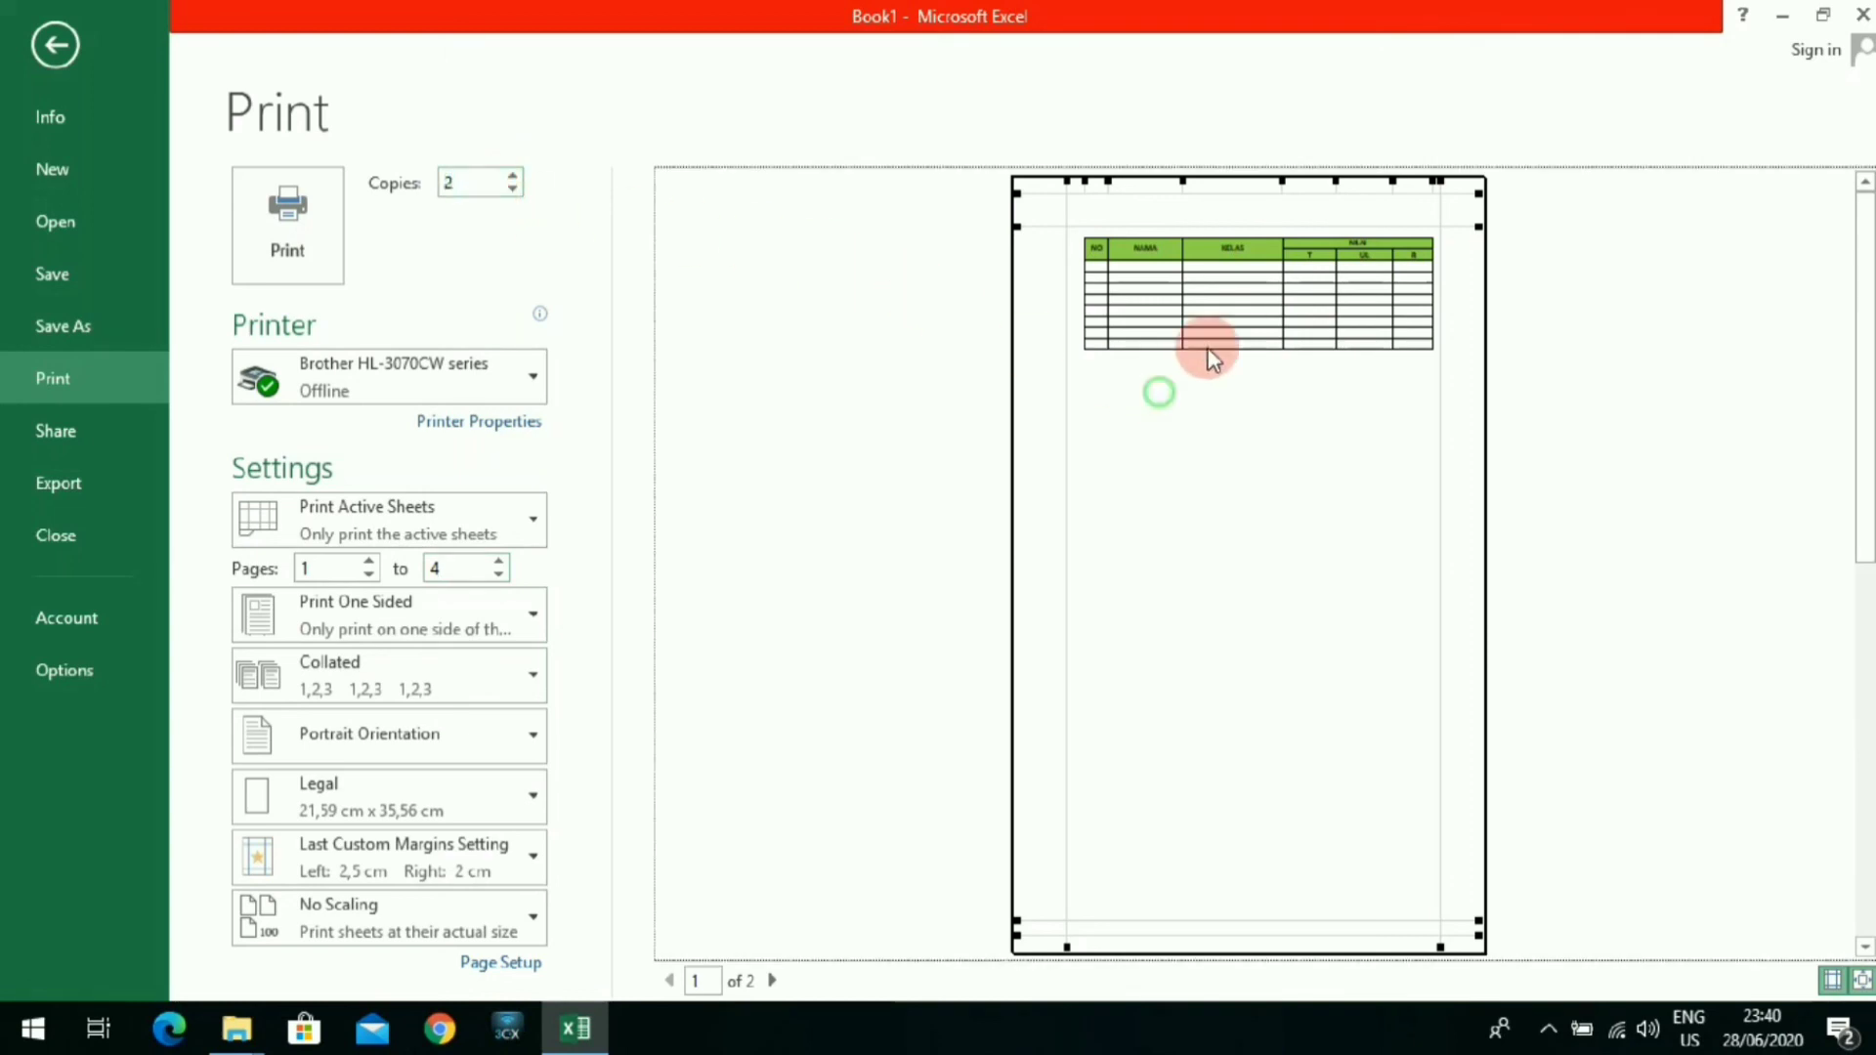
pyautogui.click(512, 192)
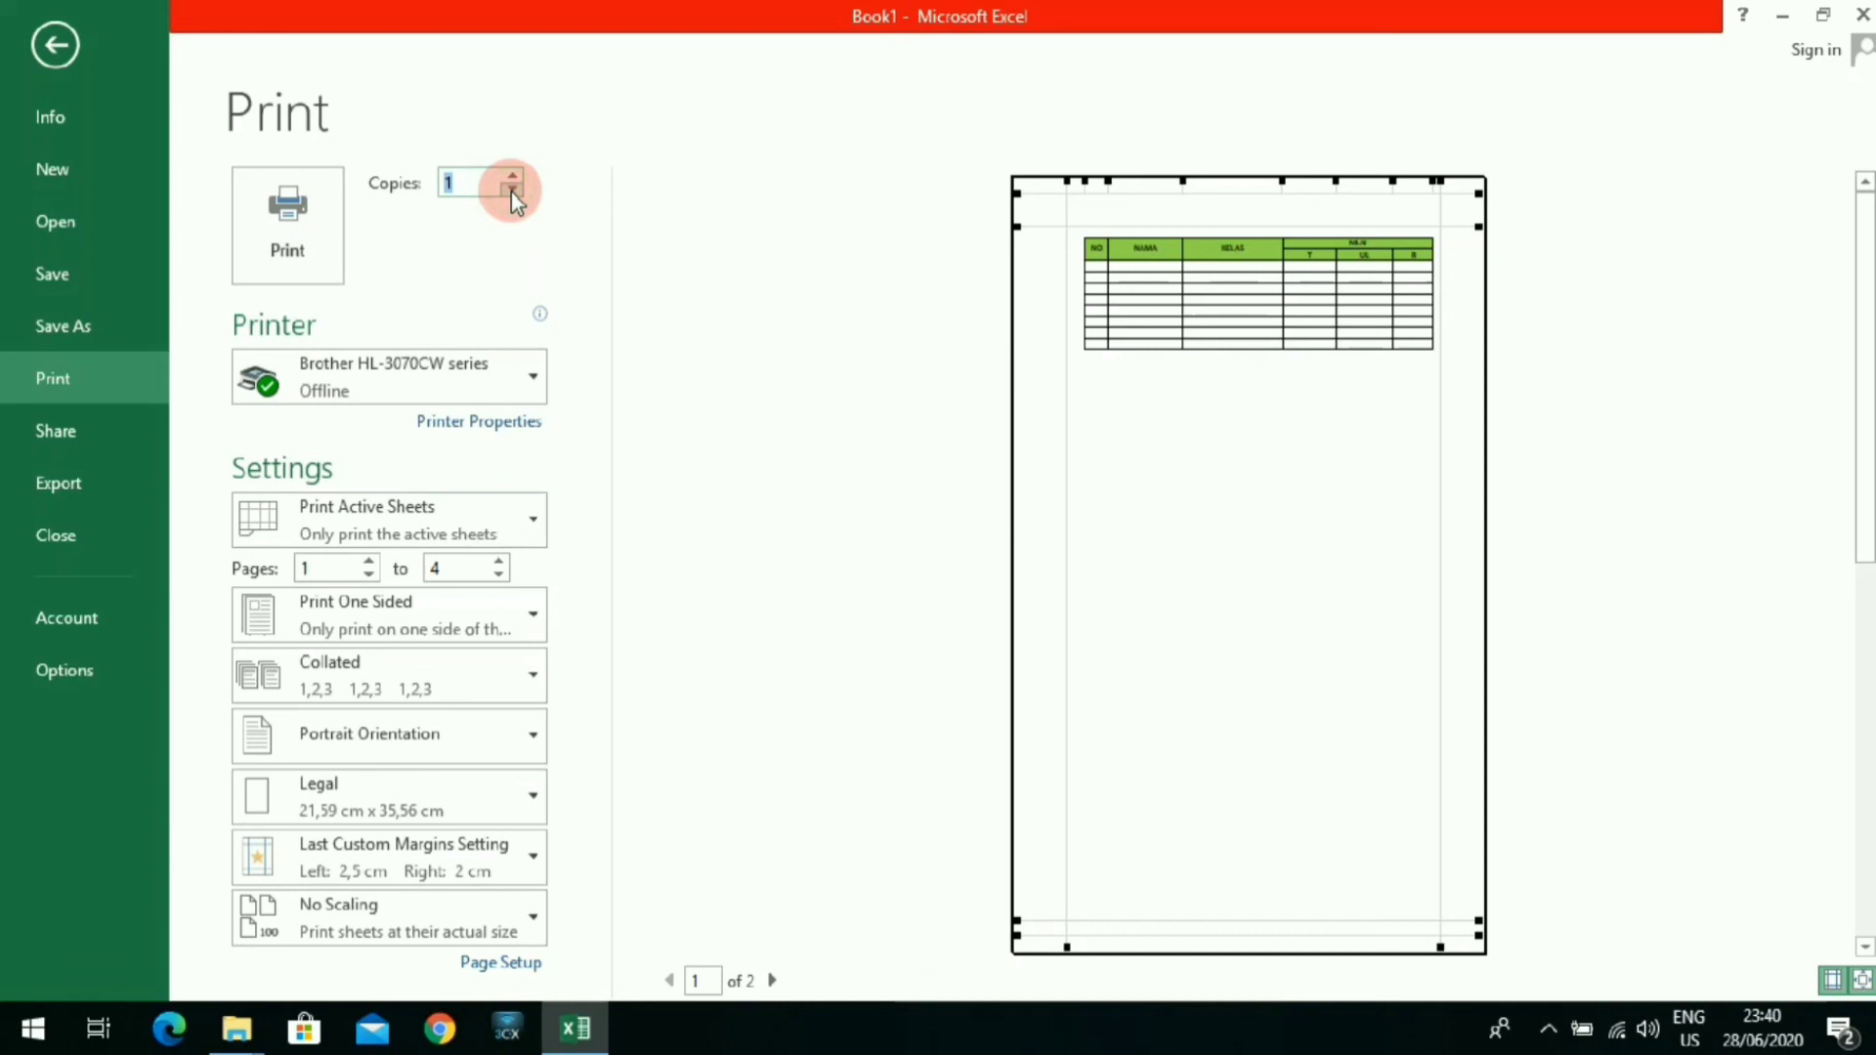
pyautogui.click(602, 229)
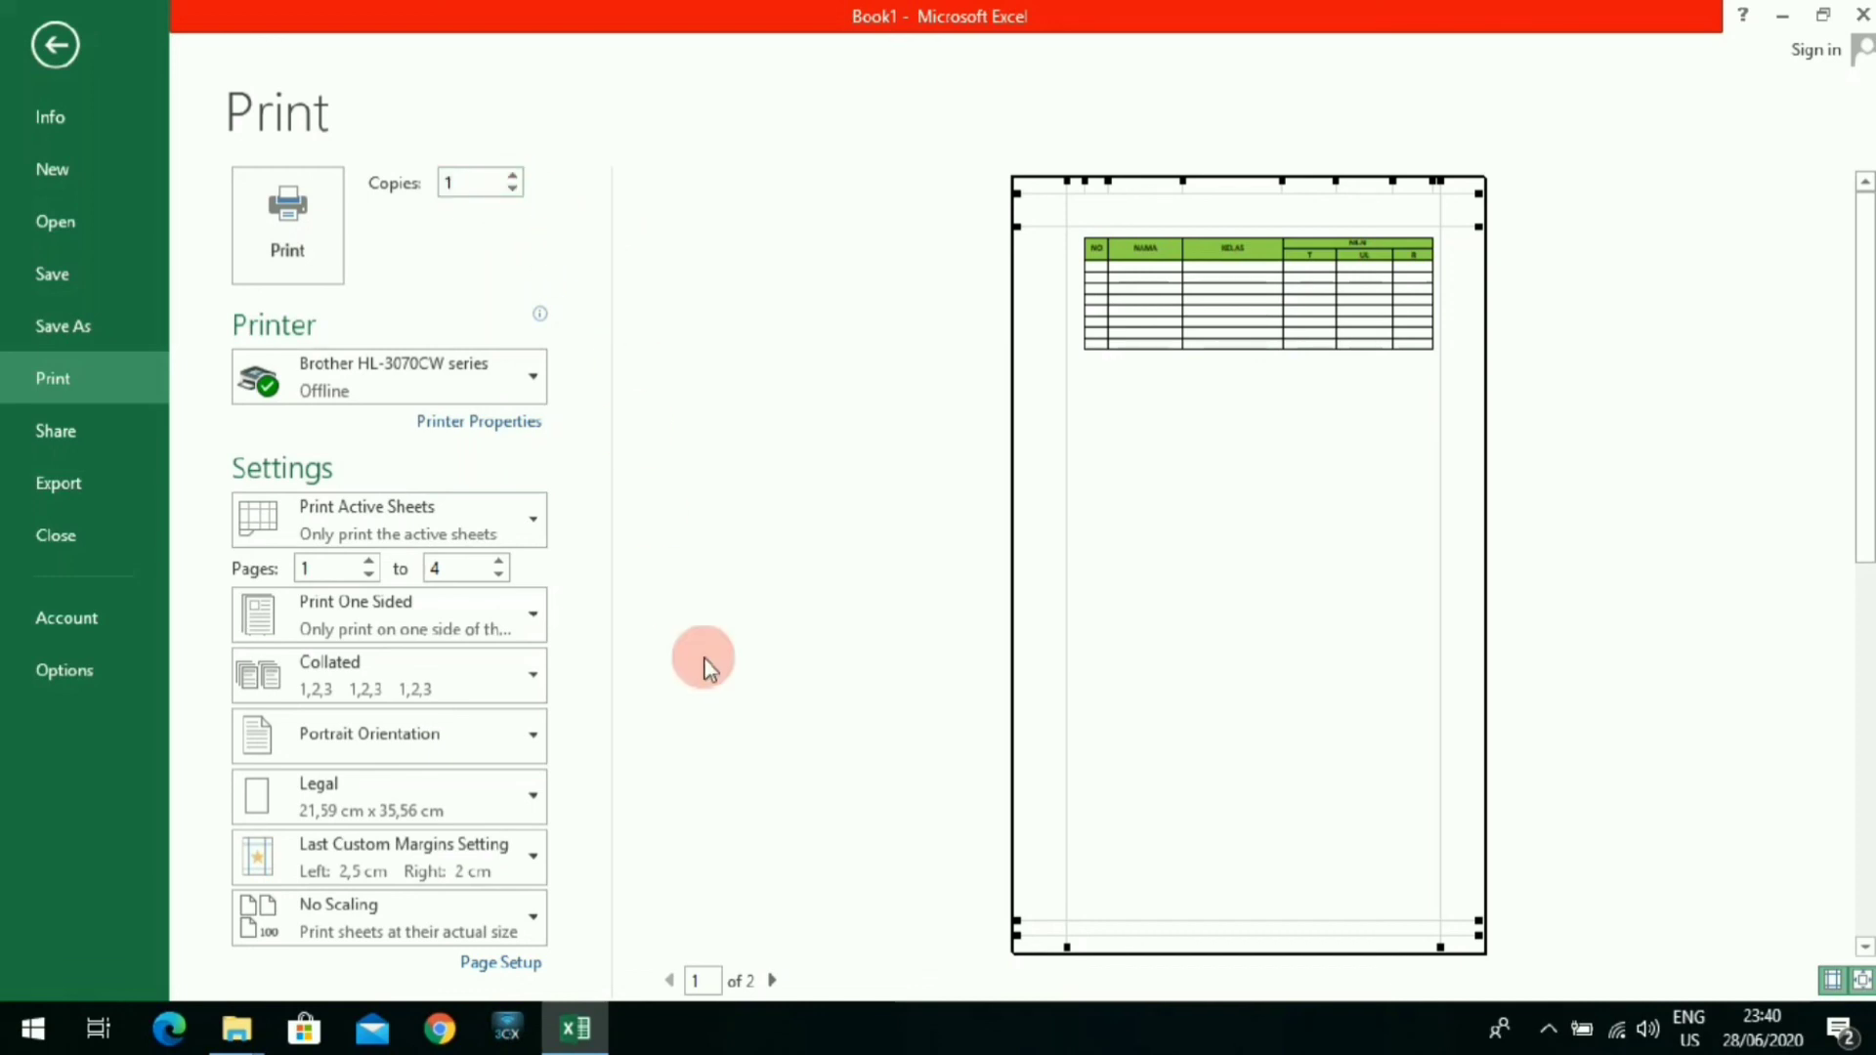
# Step: Look through both pages of the print preview and return to sheet "dua" without printing
pyautogui.scroll(-1, 712, 723)
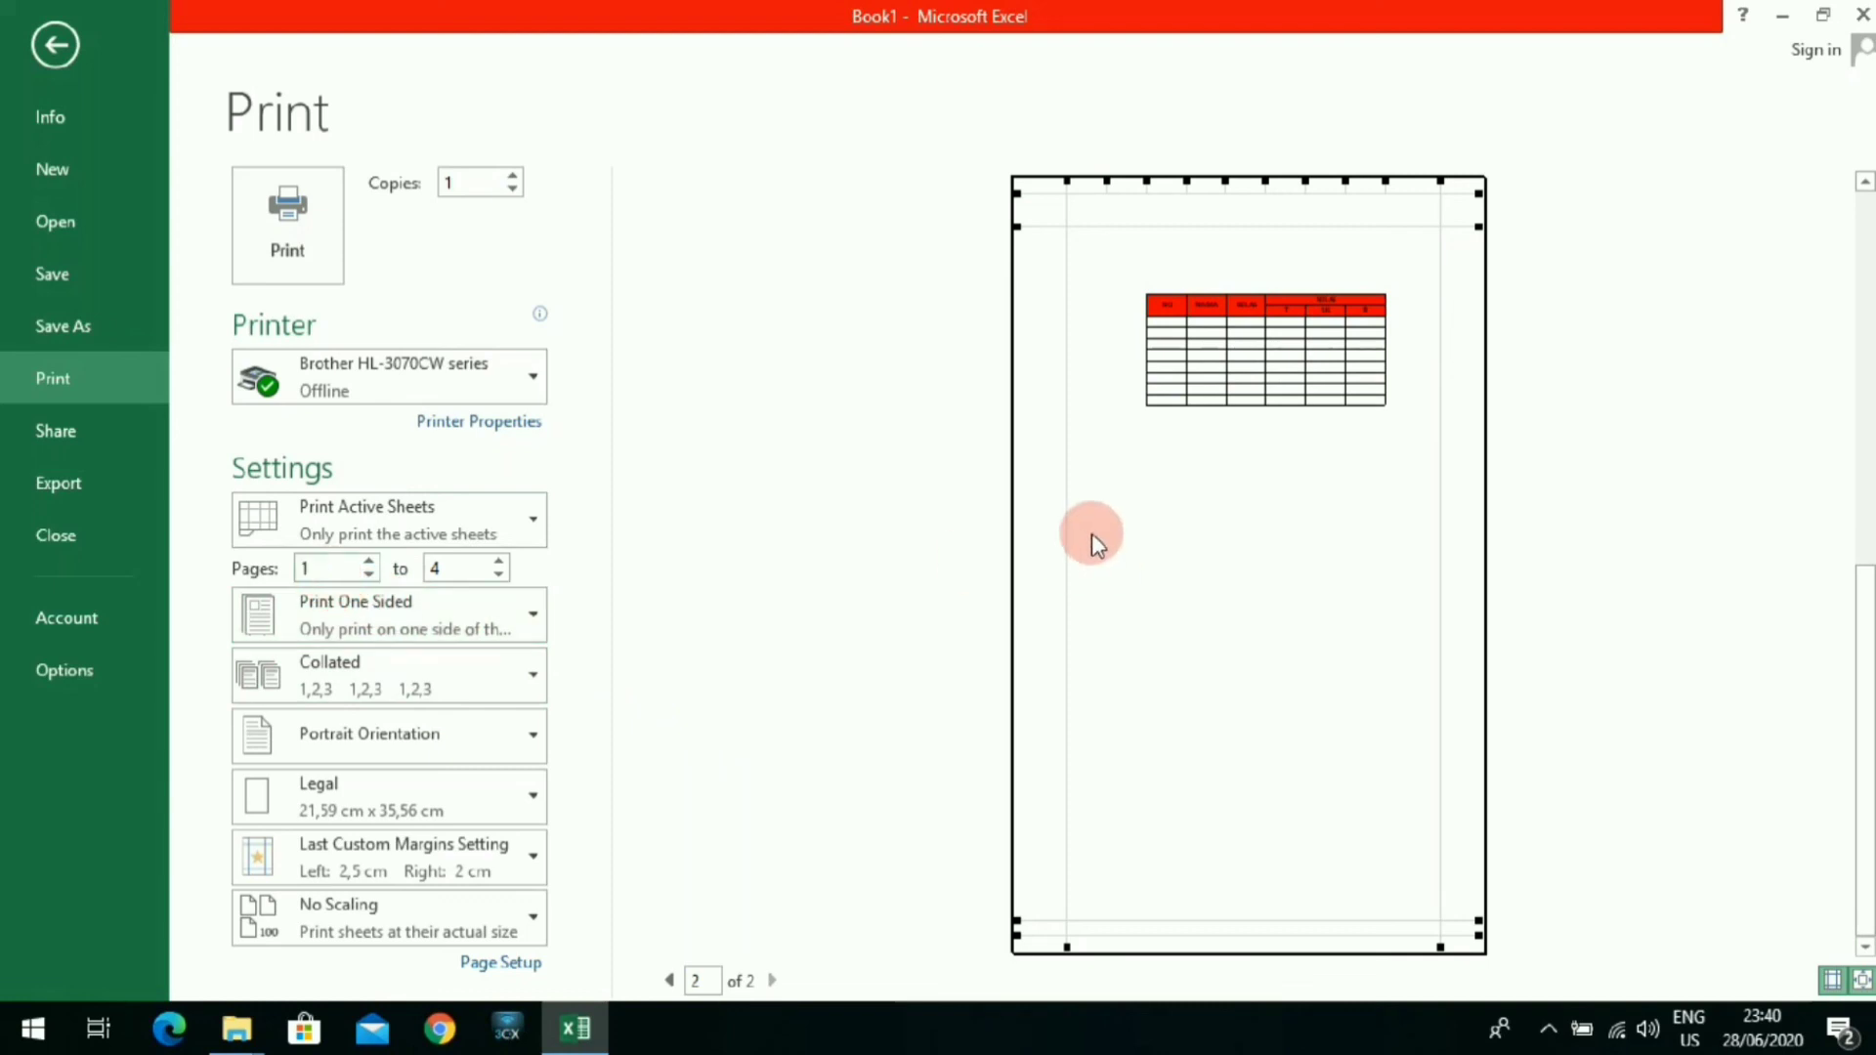
pyautogui.scroll(1, 1092, 533)
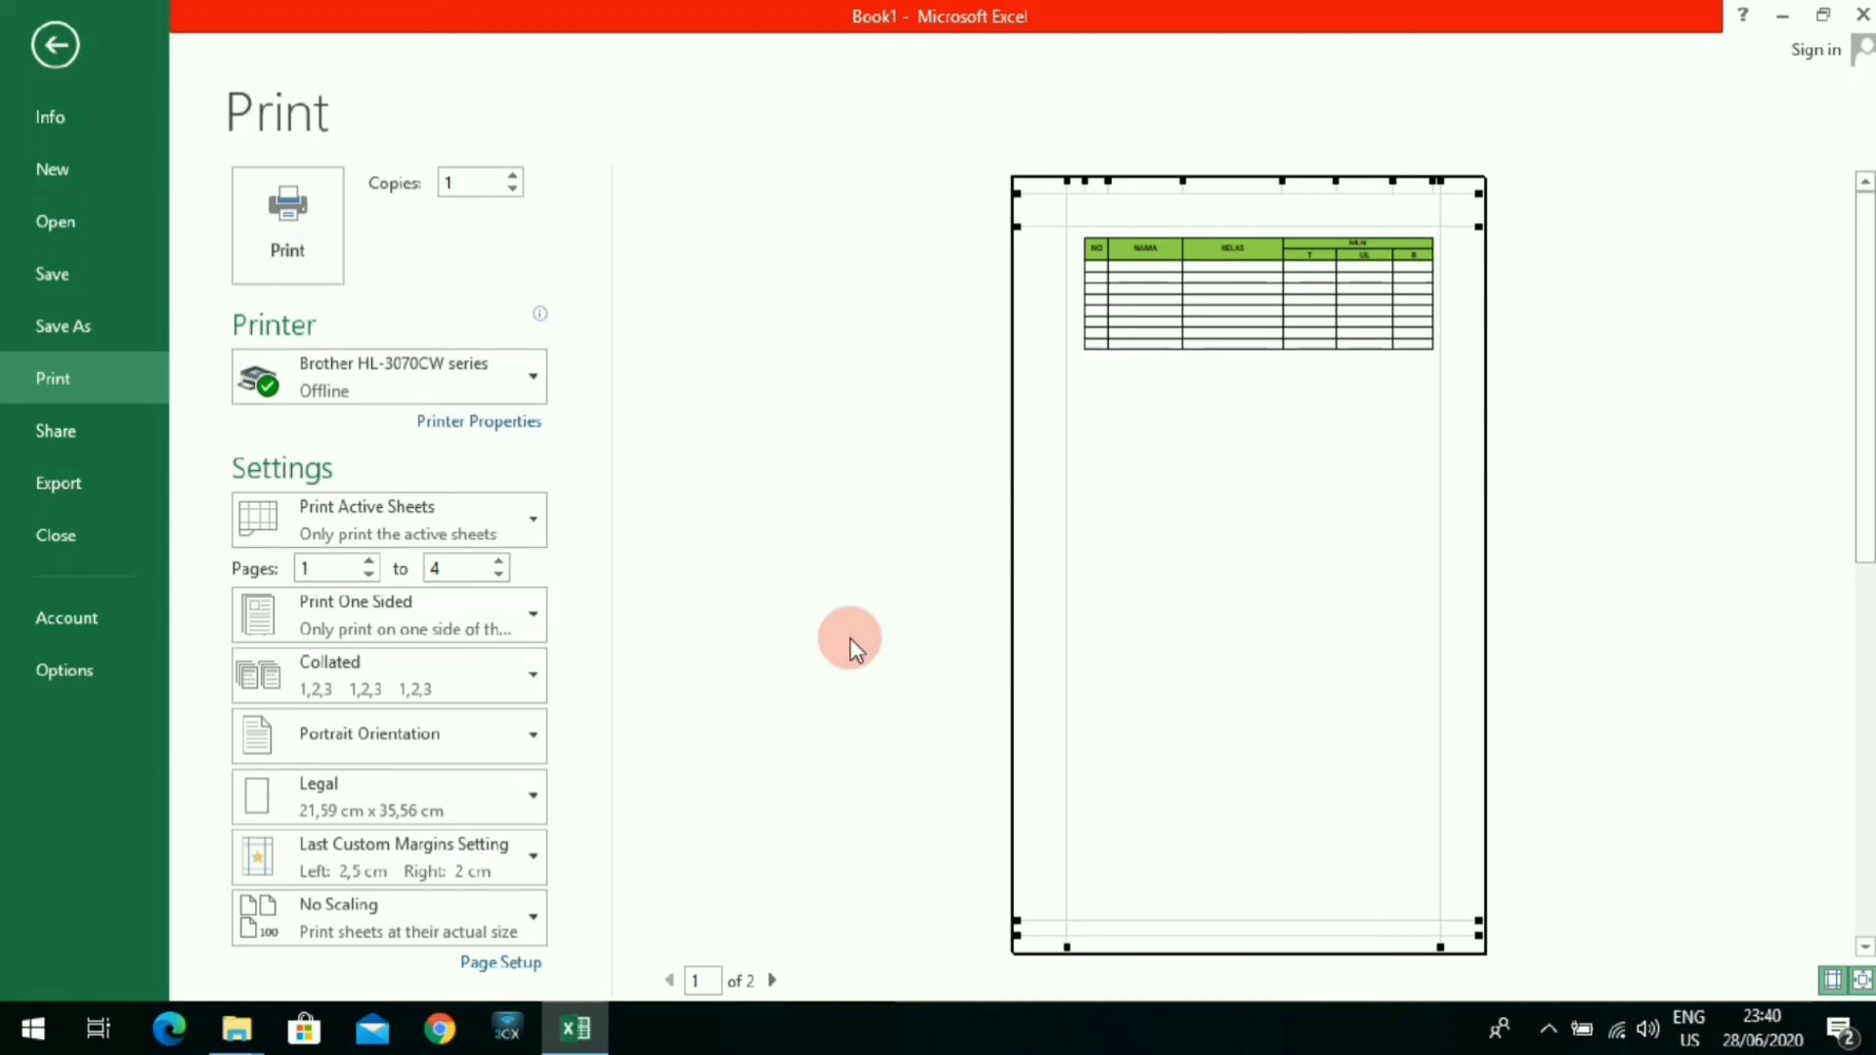
pyautogui.click(46, 49)
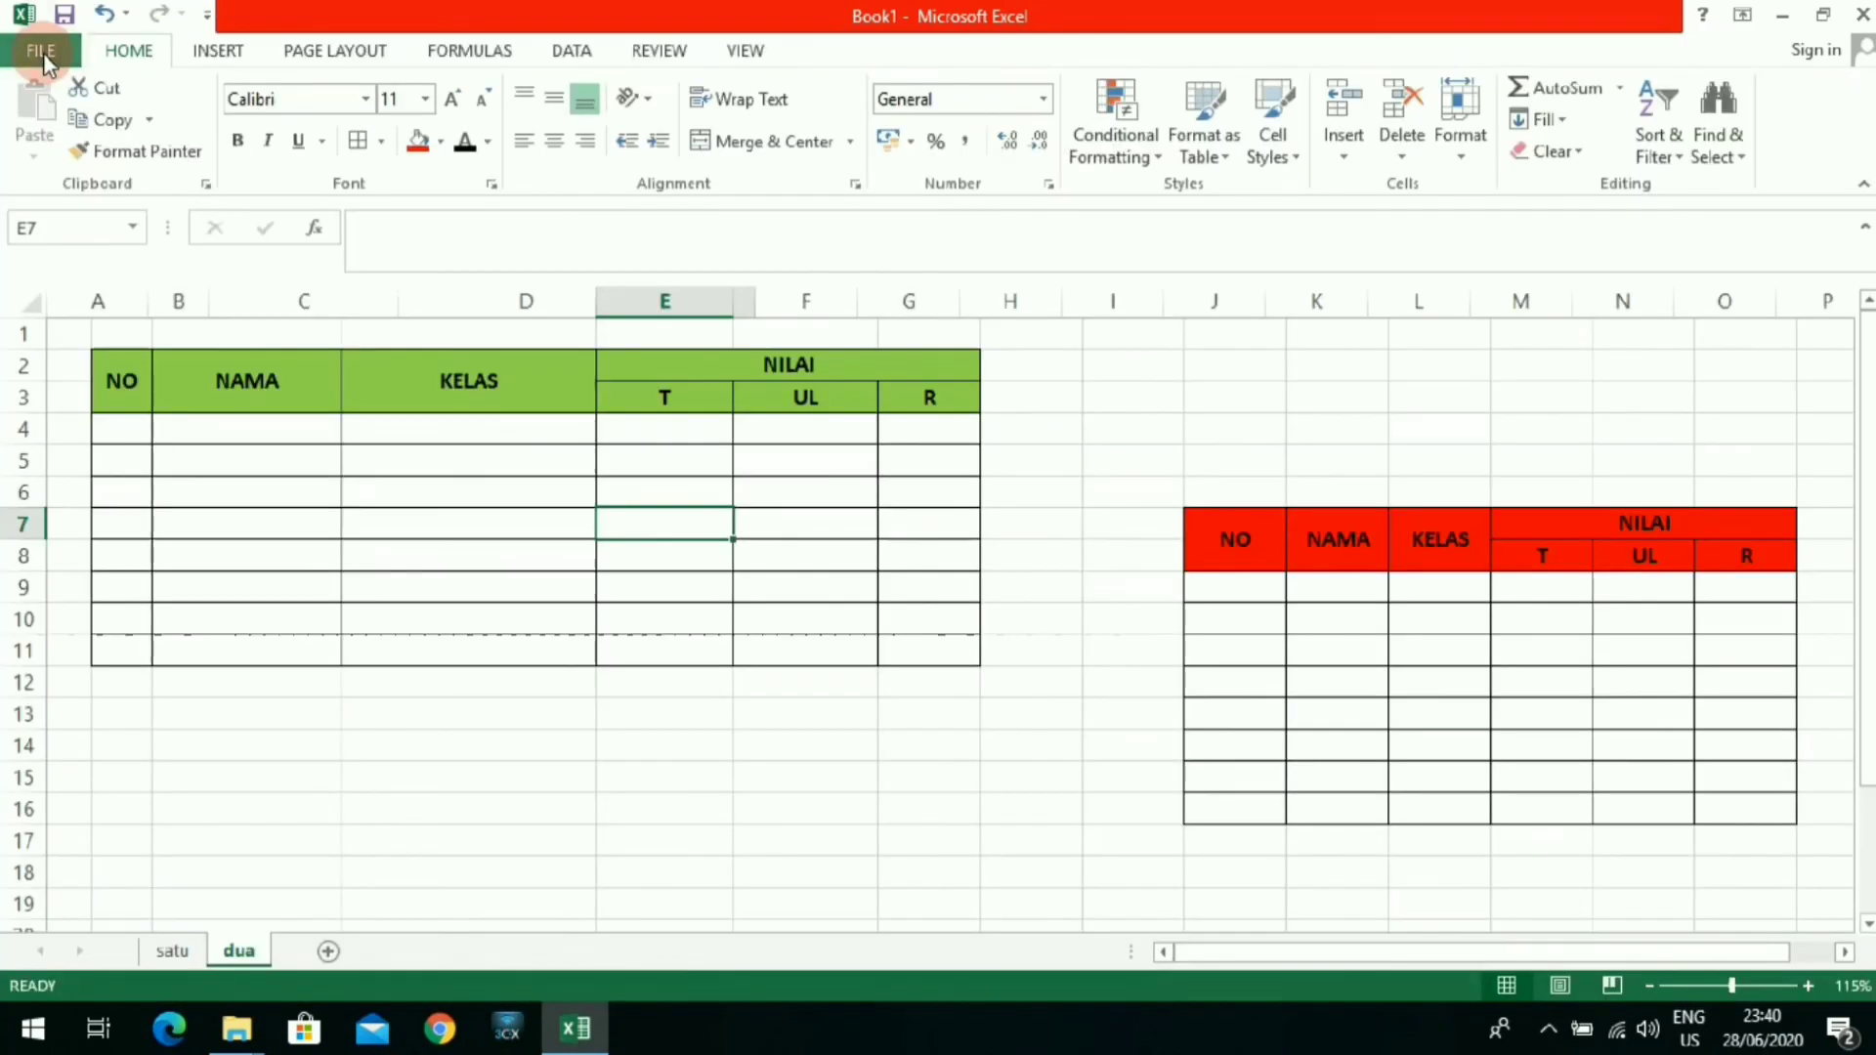
pyautogui.click(1060, 539)
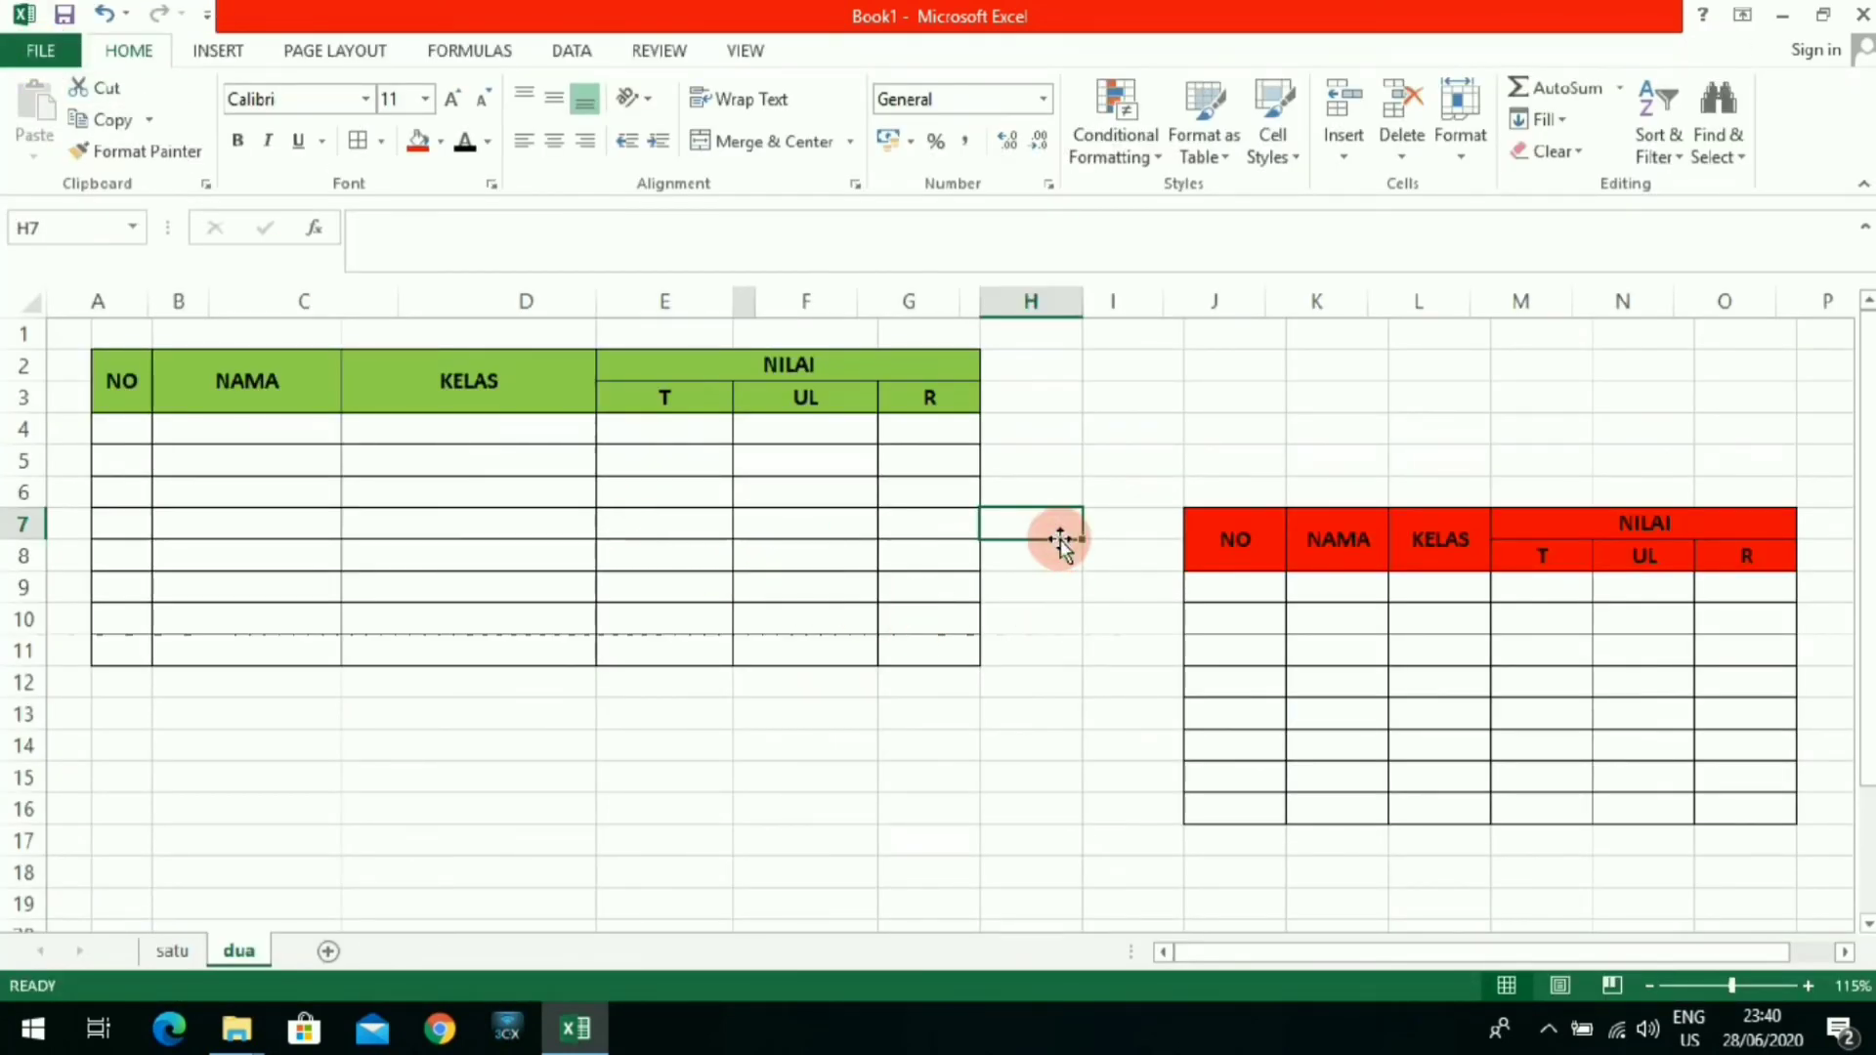
pyautogui.scroll(-2, 1060, 539)
pyautogui.scroll(2, 1060, 539)
pyautogui.scroll(-1, 1060, 539)
pyautogui.scroll(1, 1060, 540)
pyautogui.click(842, 523)
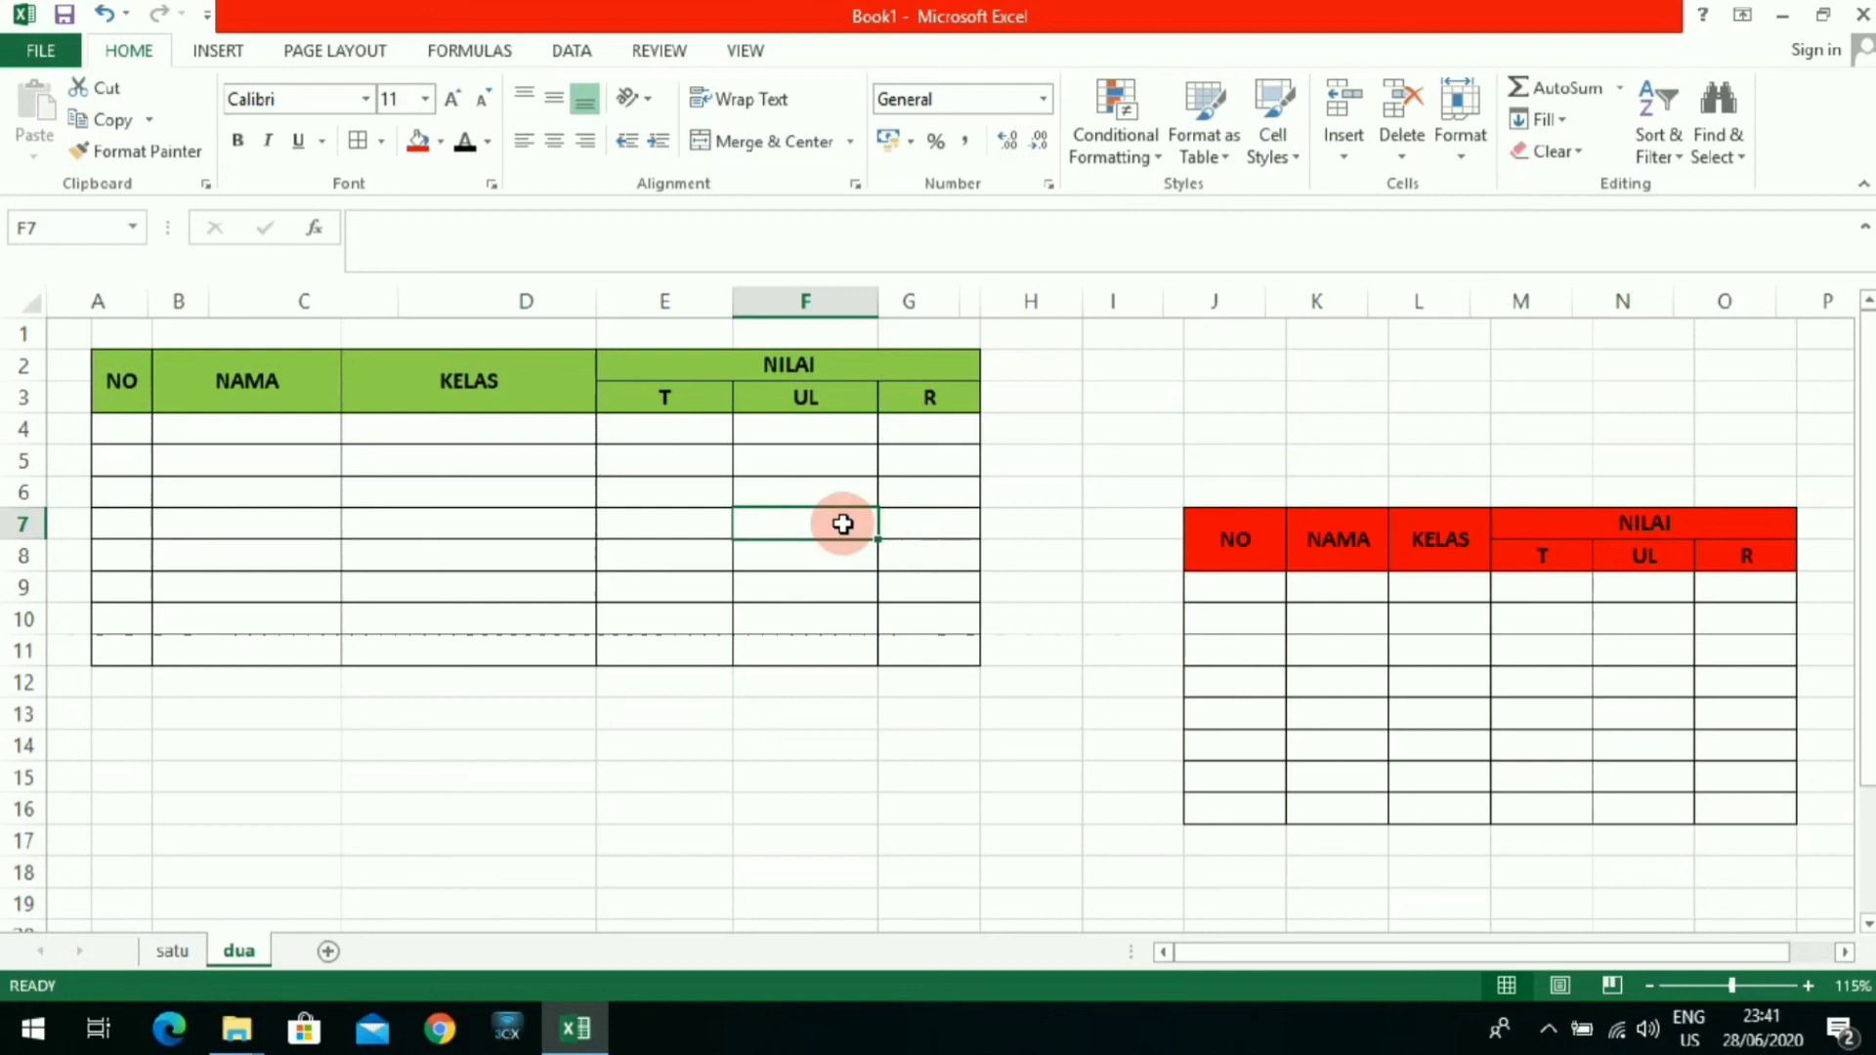
pyautogui.press('Down')
pyautogui.press('Down')
pyautogui.press('Down')
pyautogui.press('Down')
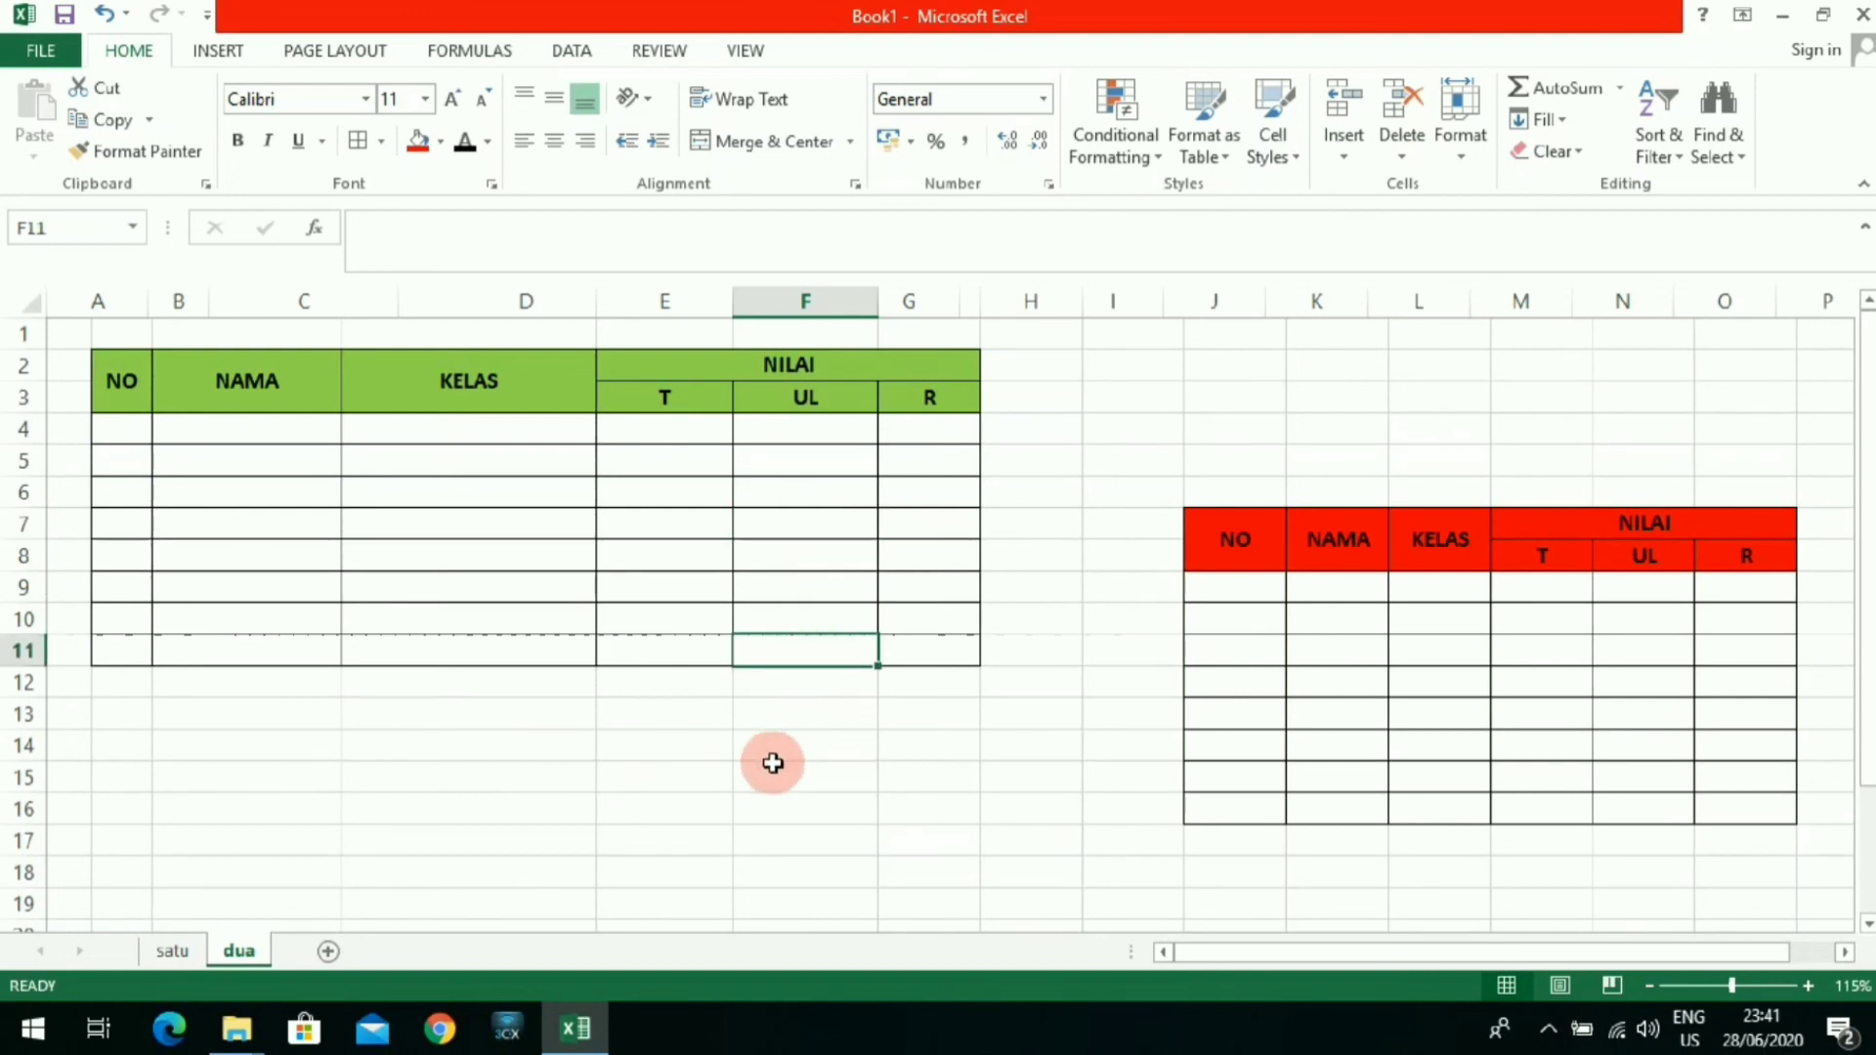